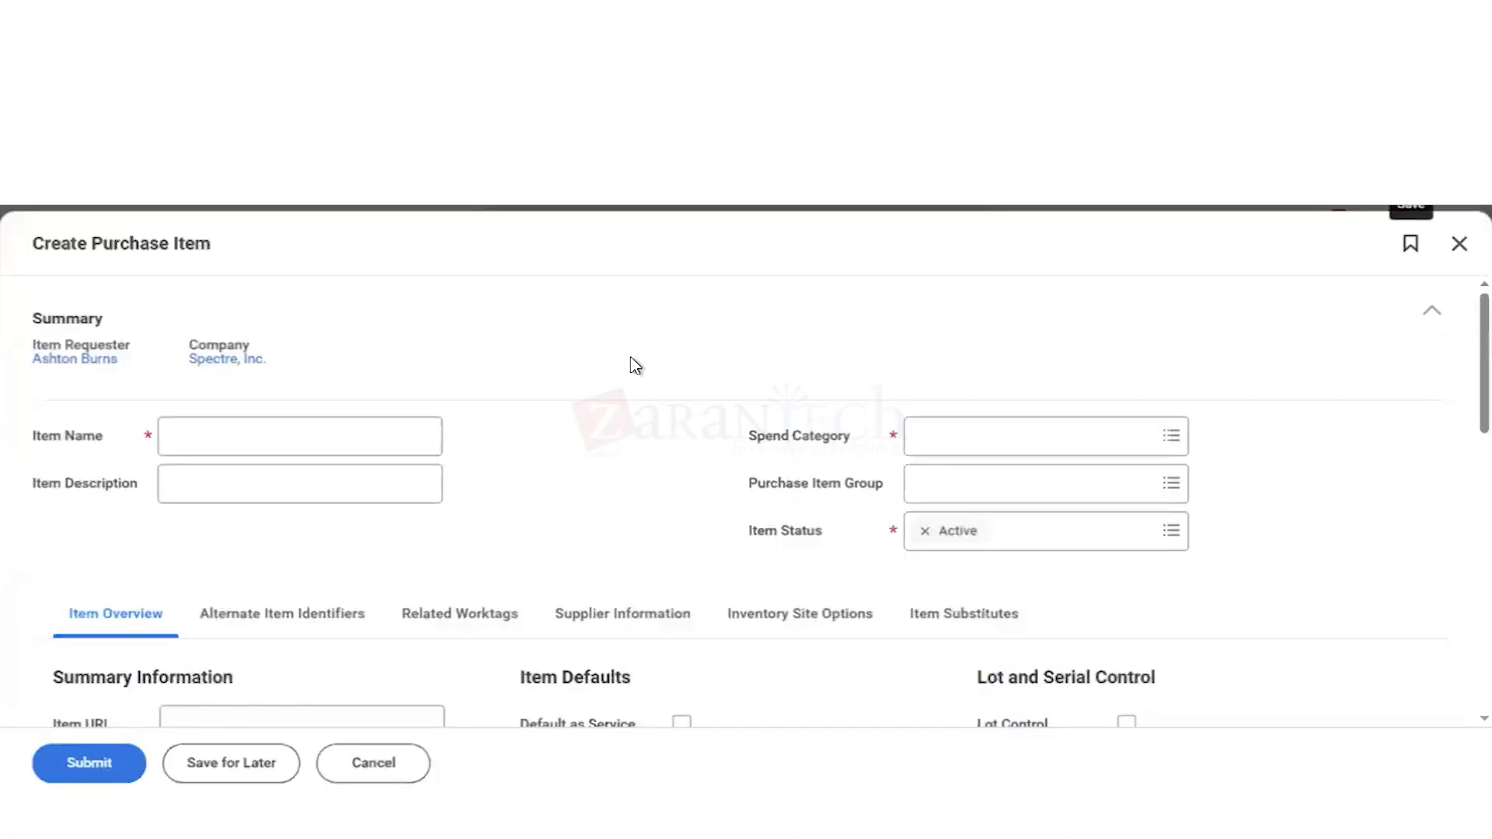
Step: Cancel the blank purchase item form and clear the previous search text
click(206, 433)
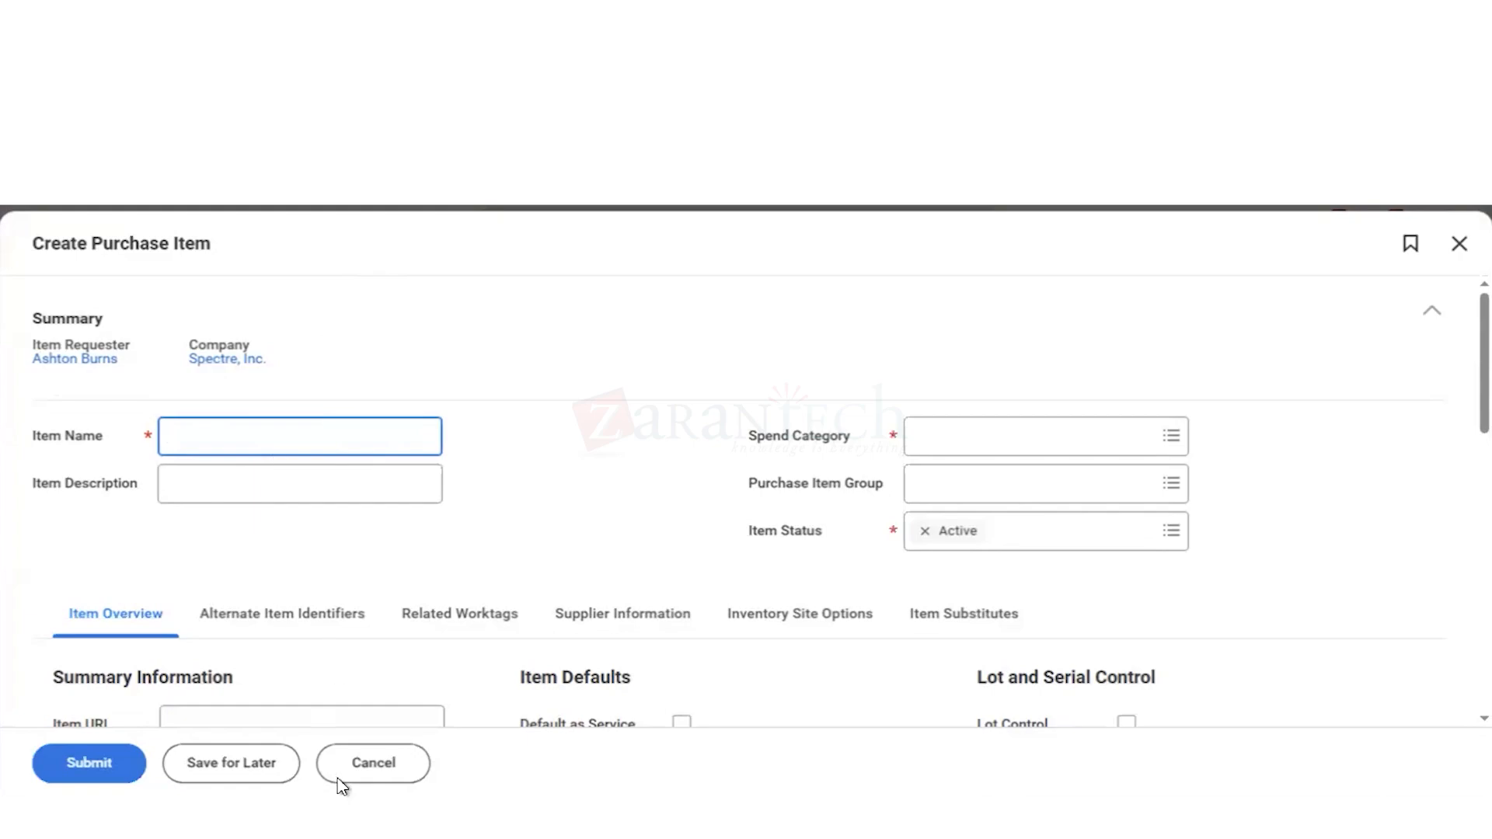
click(381, 773)
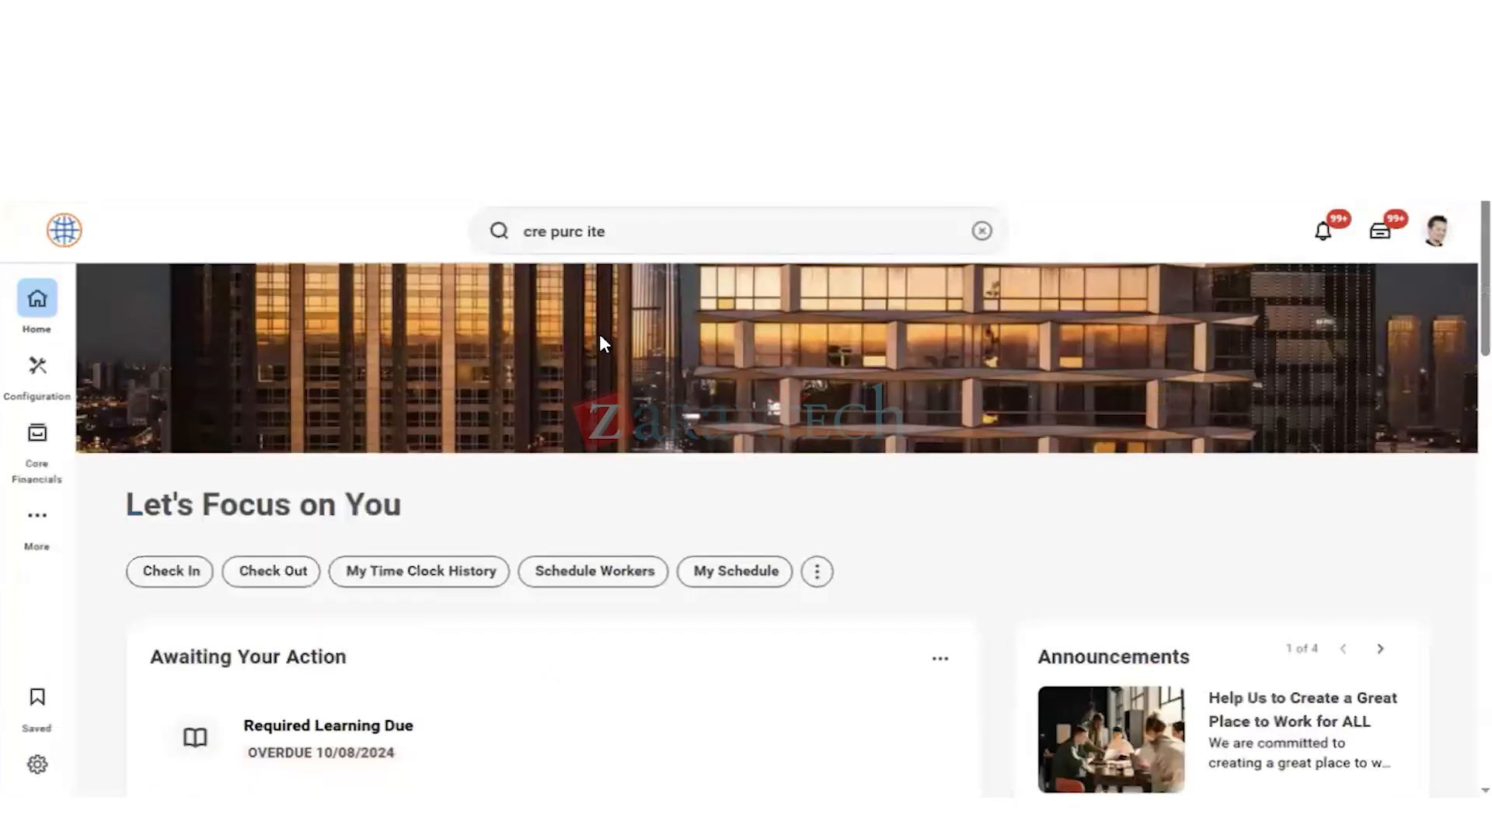
click(983, 234)
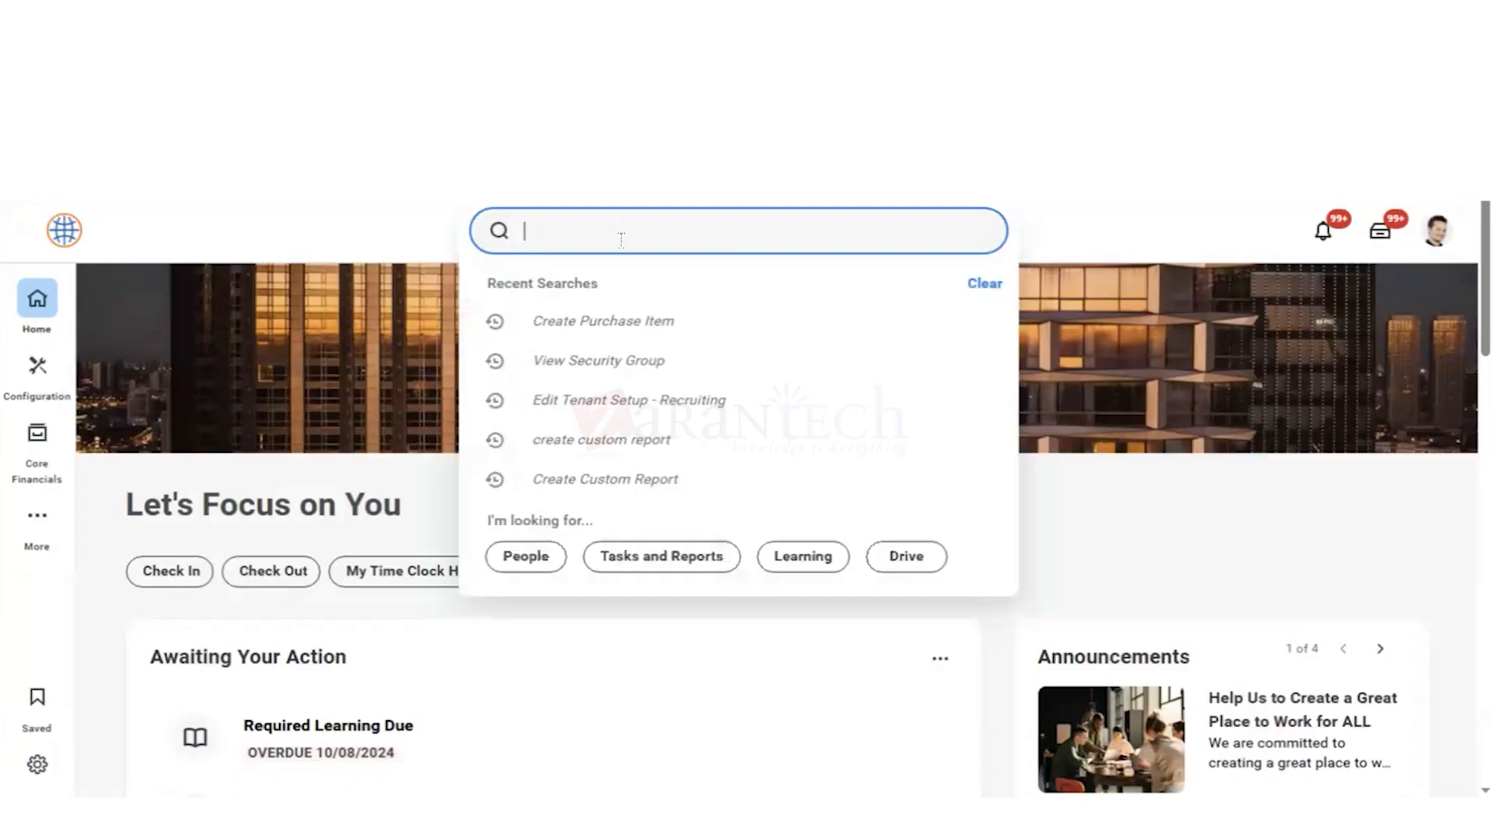
Step: Search for "sta prox" and open the Start Proxy task
text(cre p)
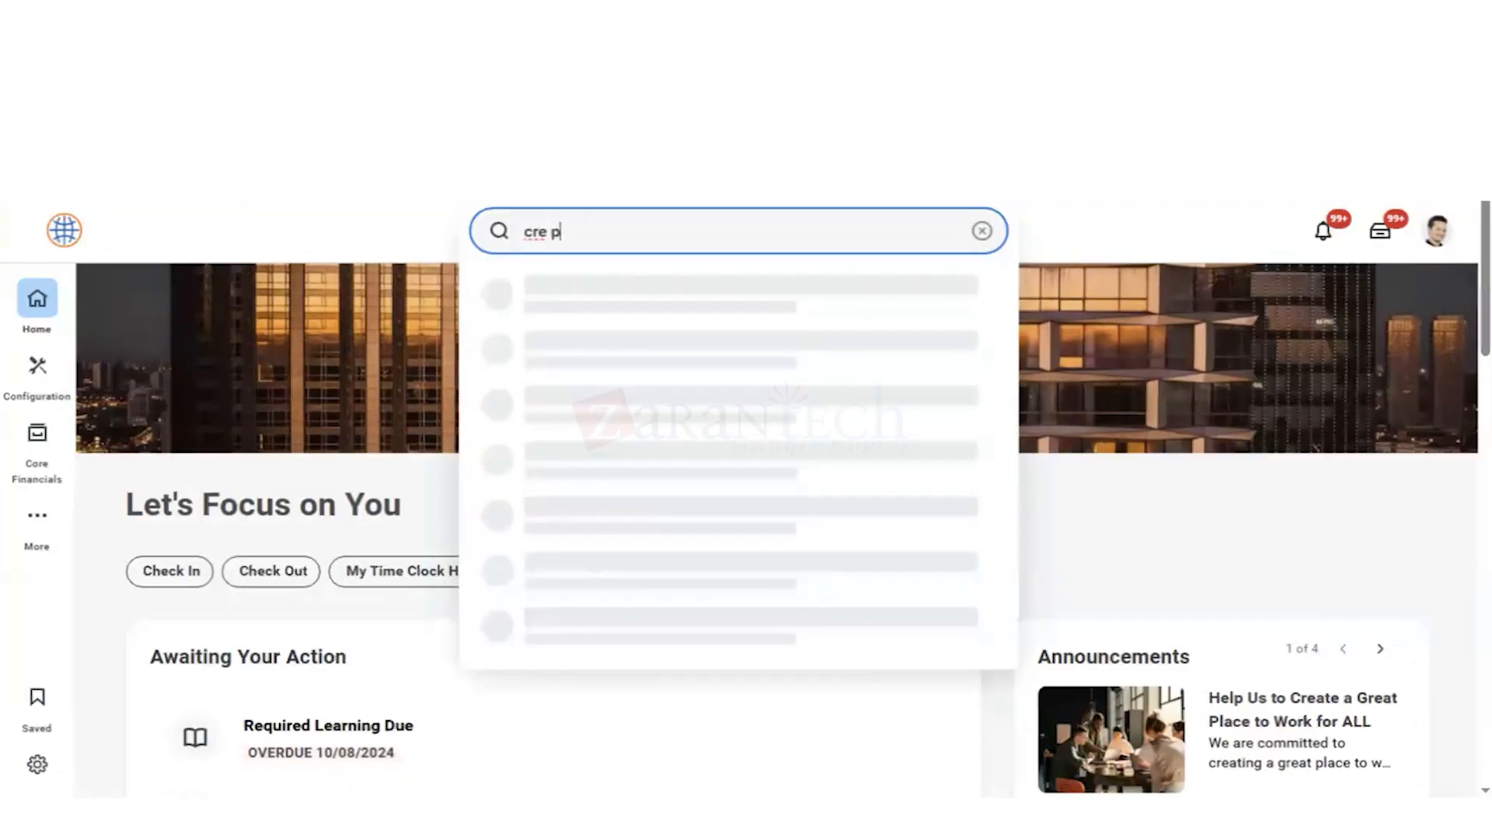
text(rox)
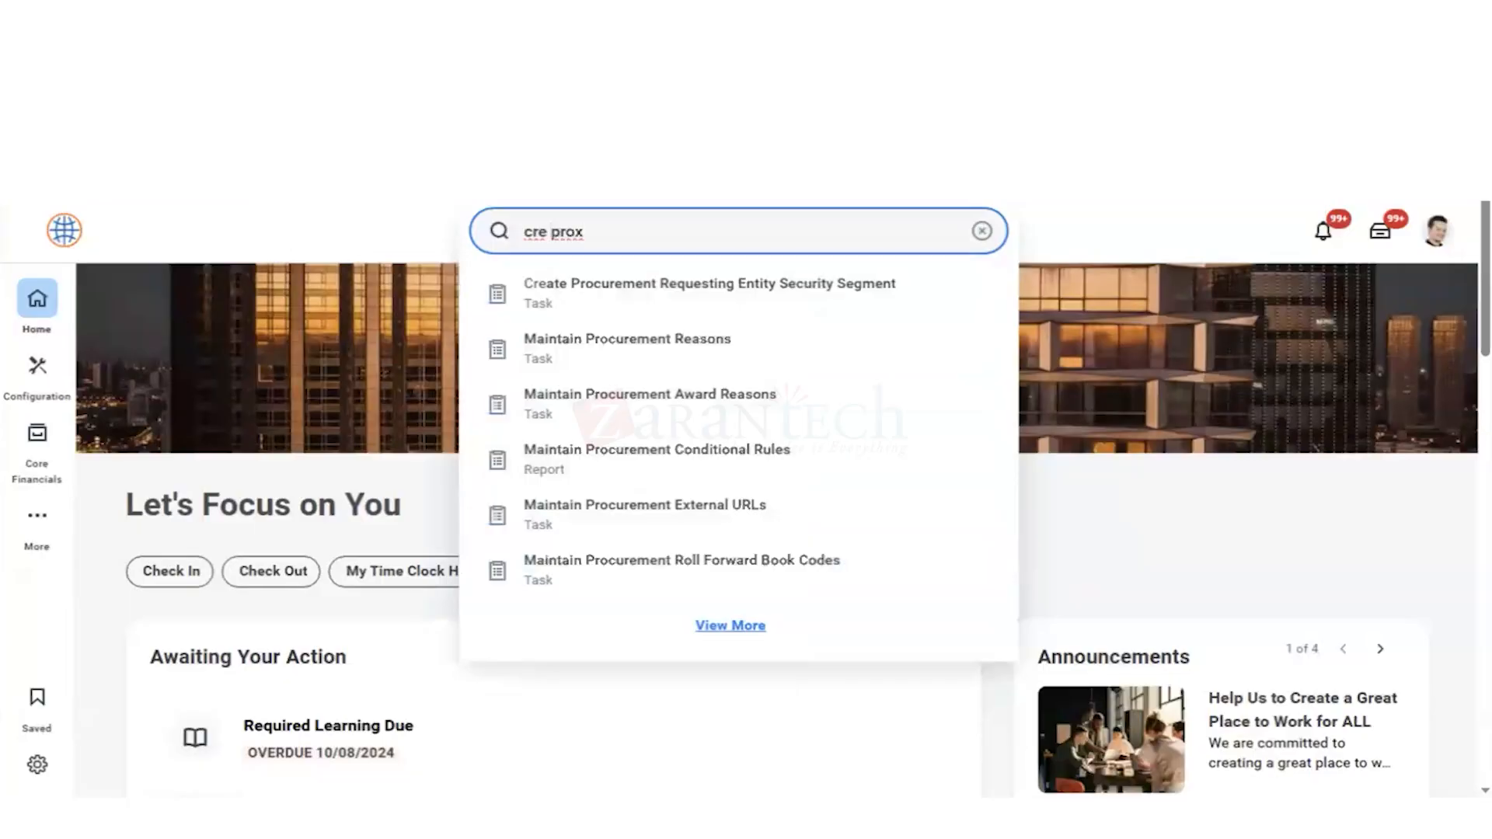
click(547, 231)
key(BackSpace)
key(BackSpace)
key(BackSpace)
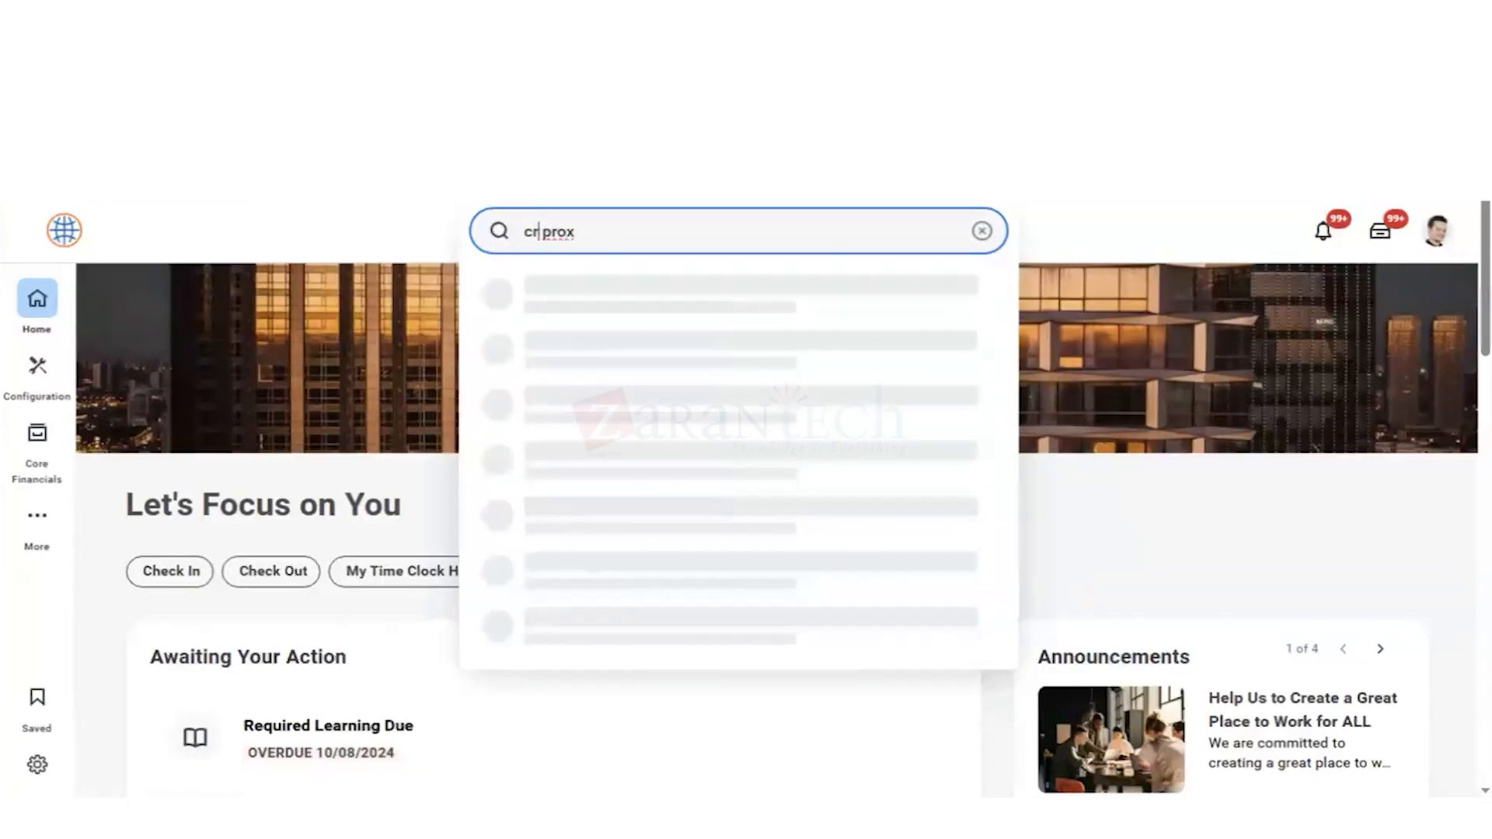
text(sta)
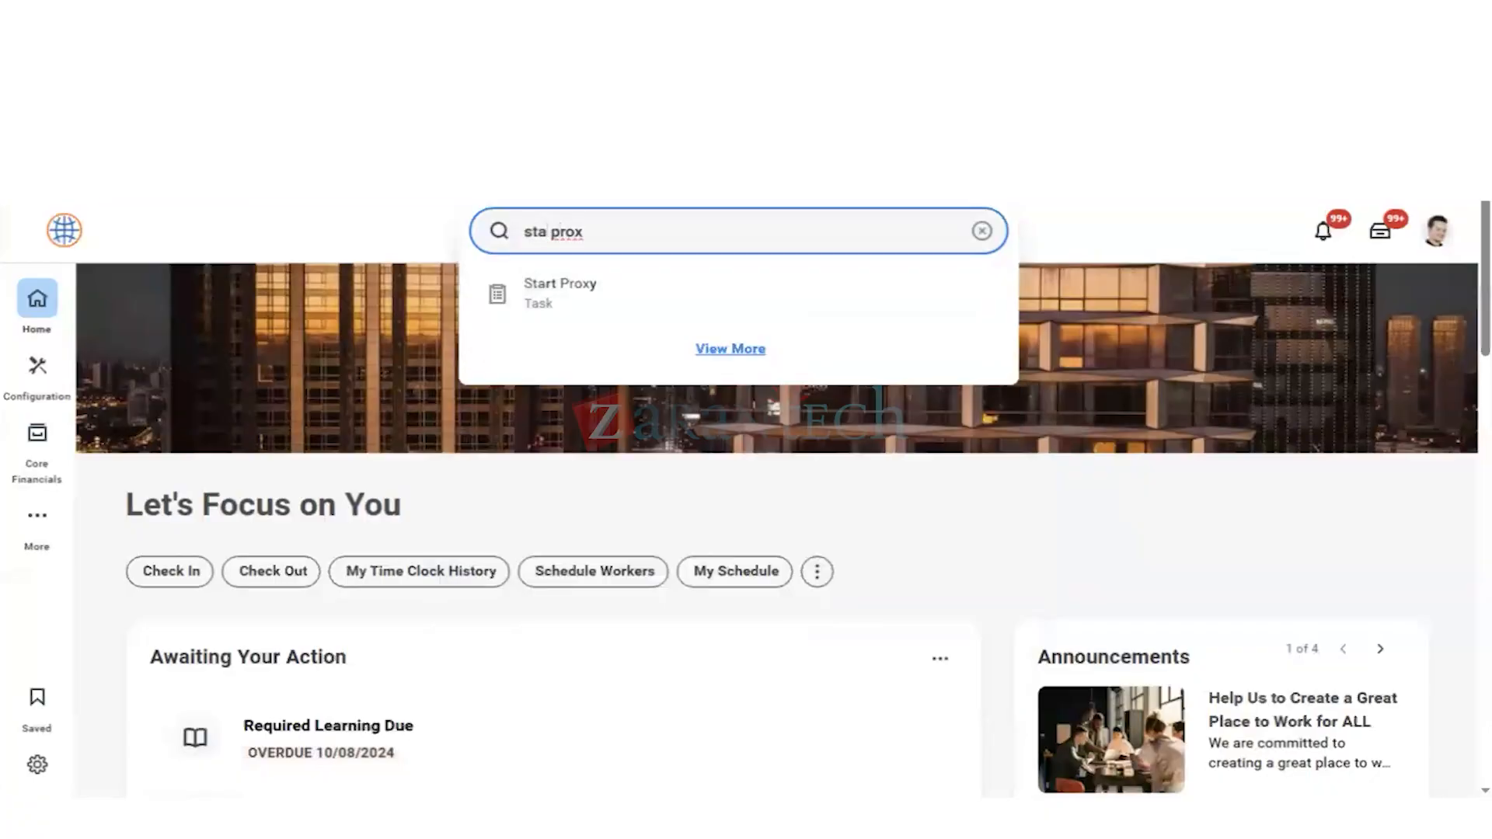
key(Down)
key(Return)
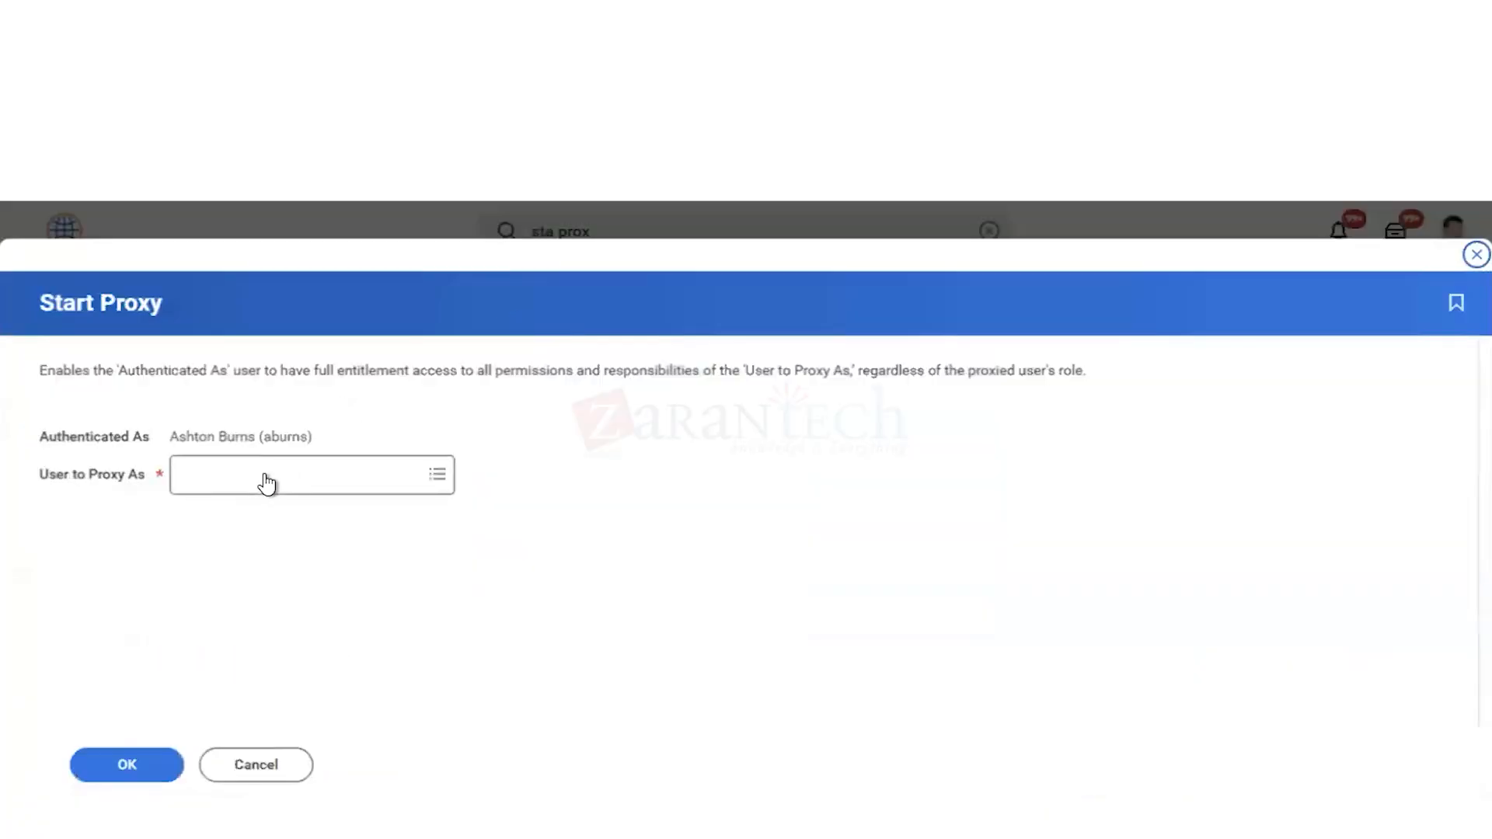
Step: Pick the employee to act for in User to Proxy As and start the proxy session
click(267, 483)
text(teressa)
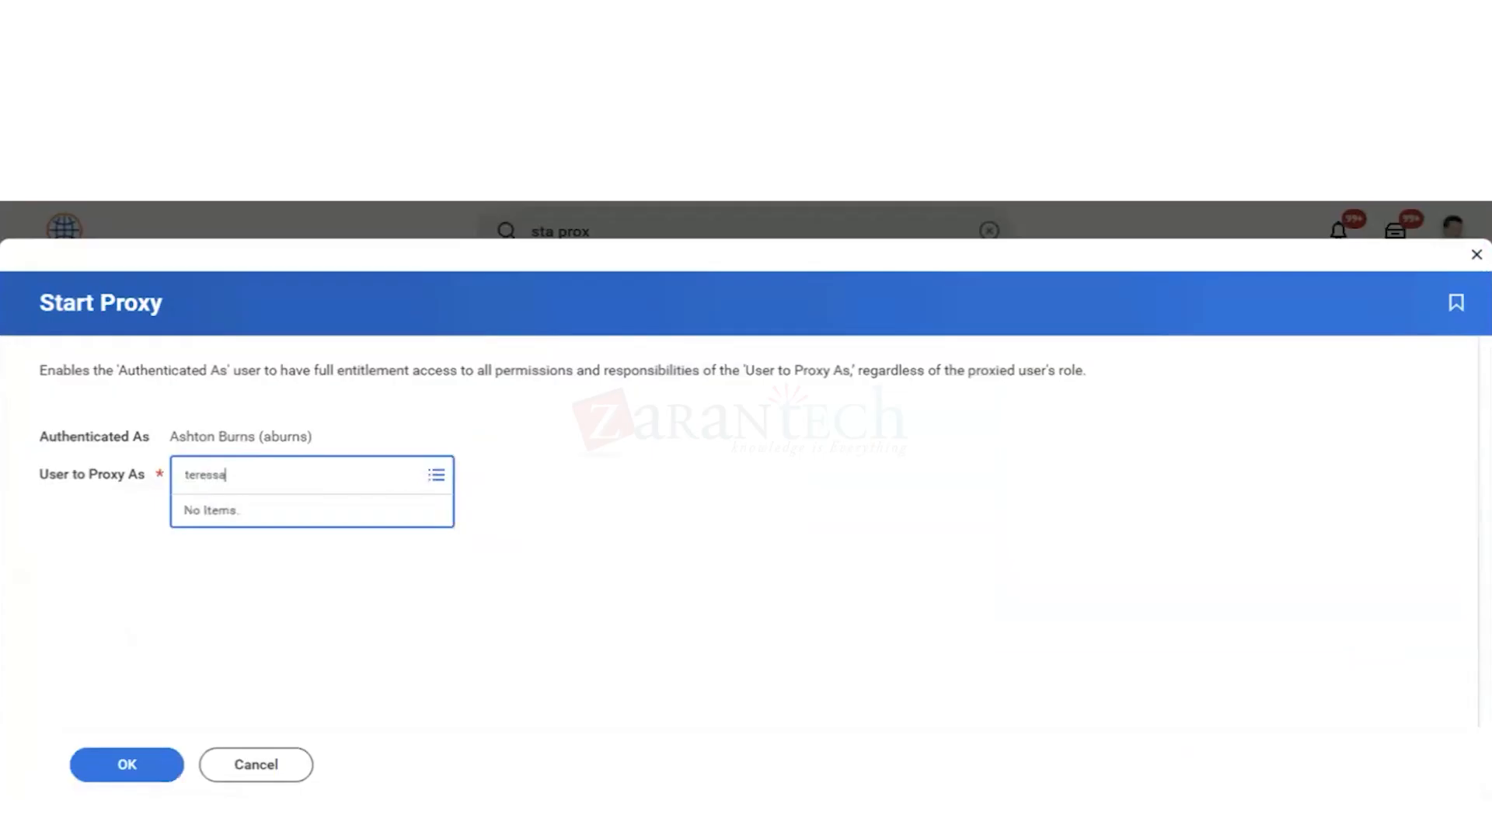
key(Return)
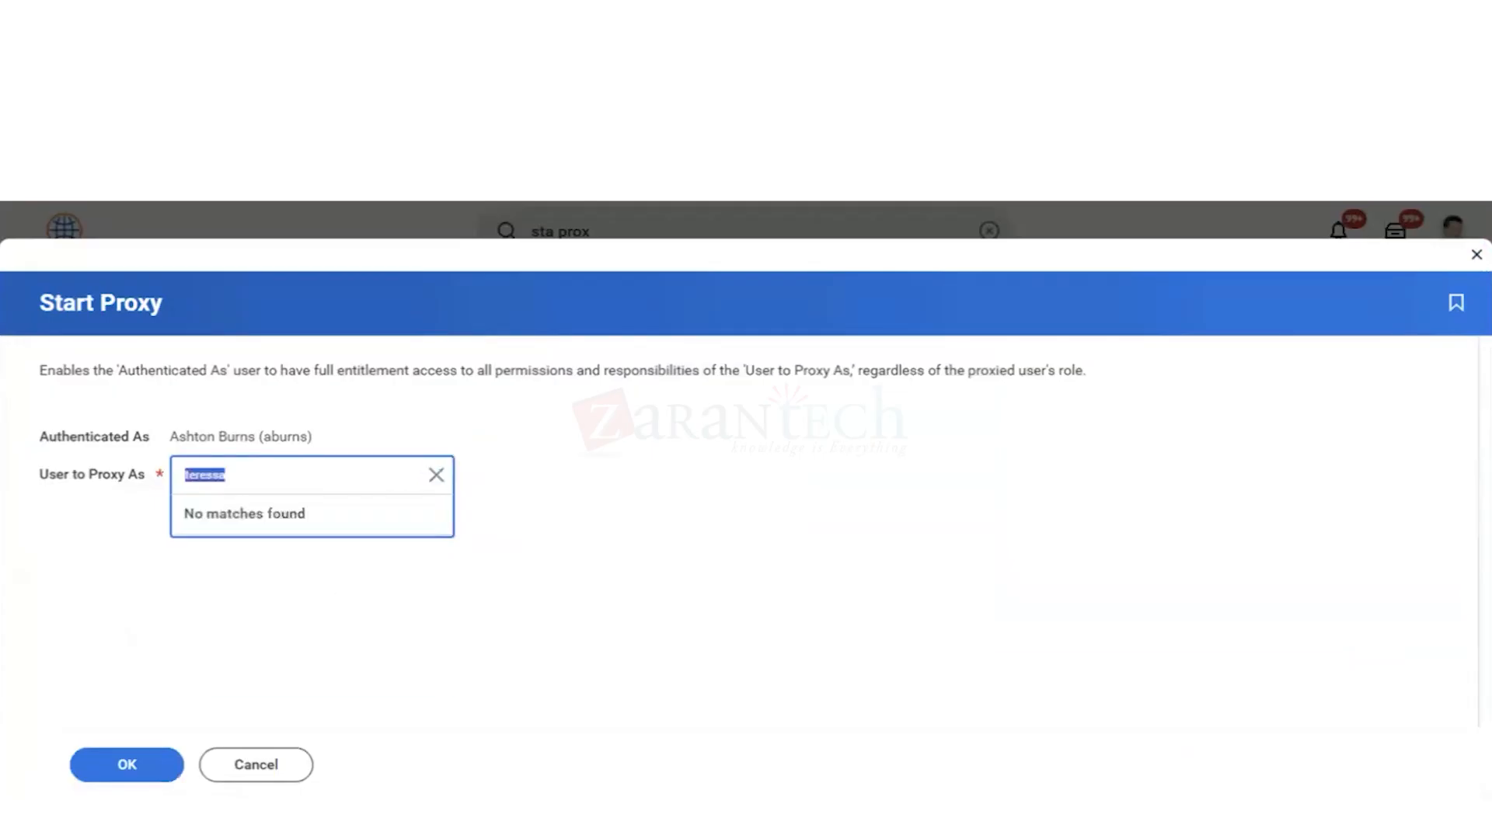
text(sherry)
key(Return)
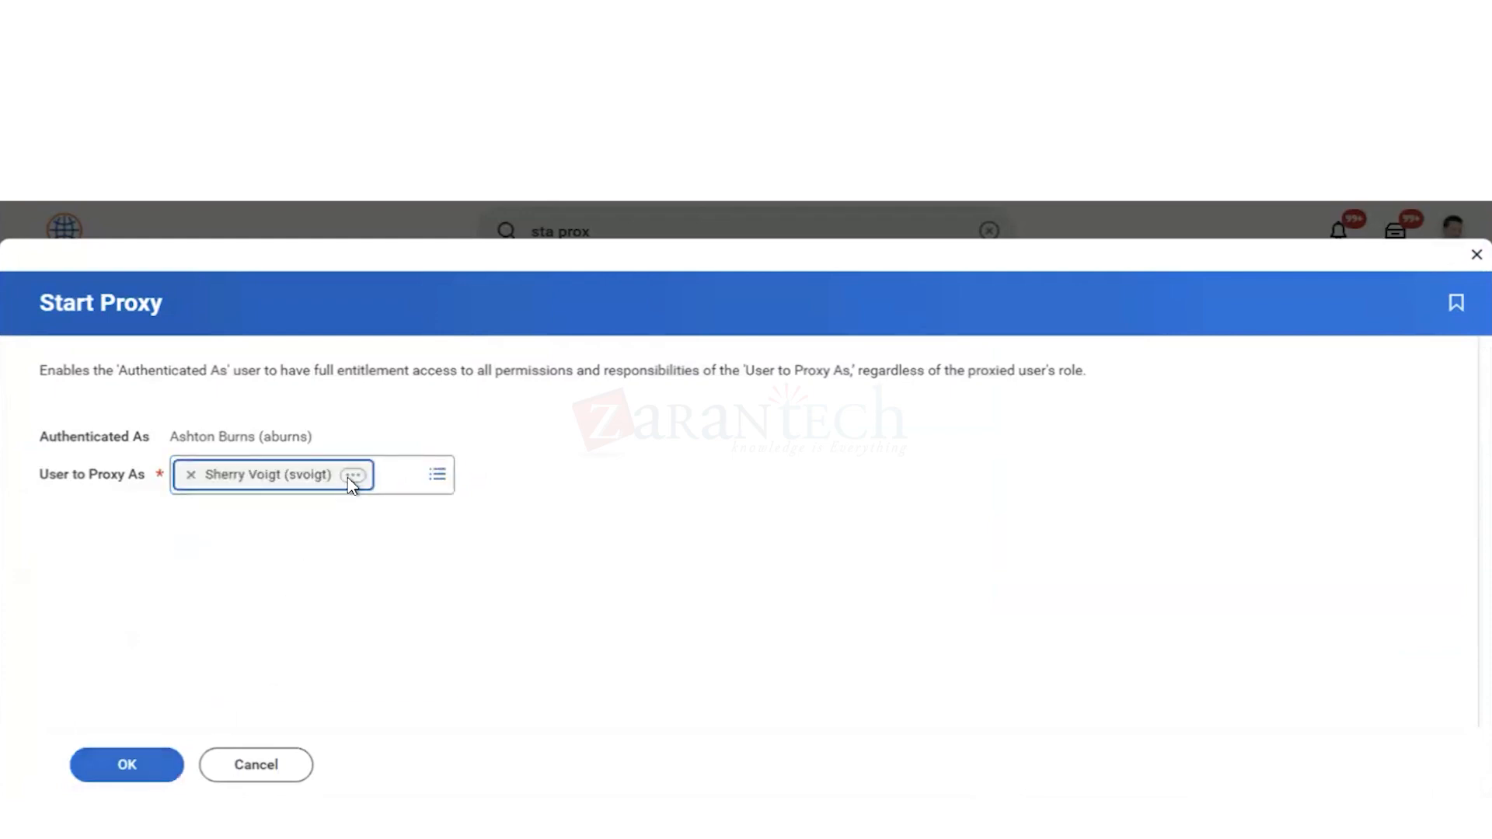
click(130, 767)
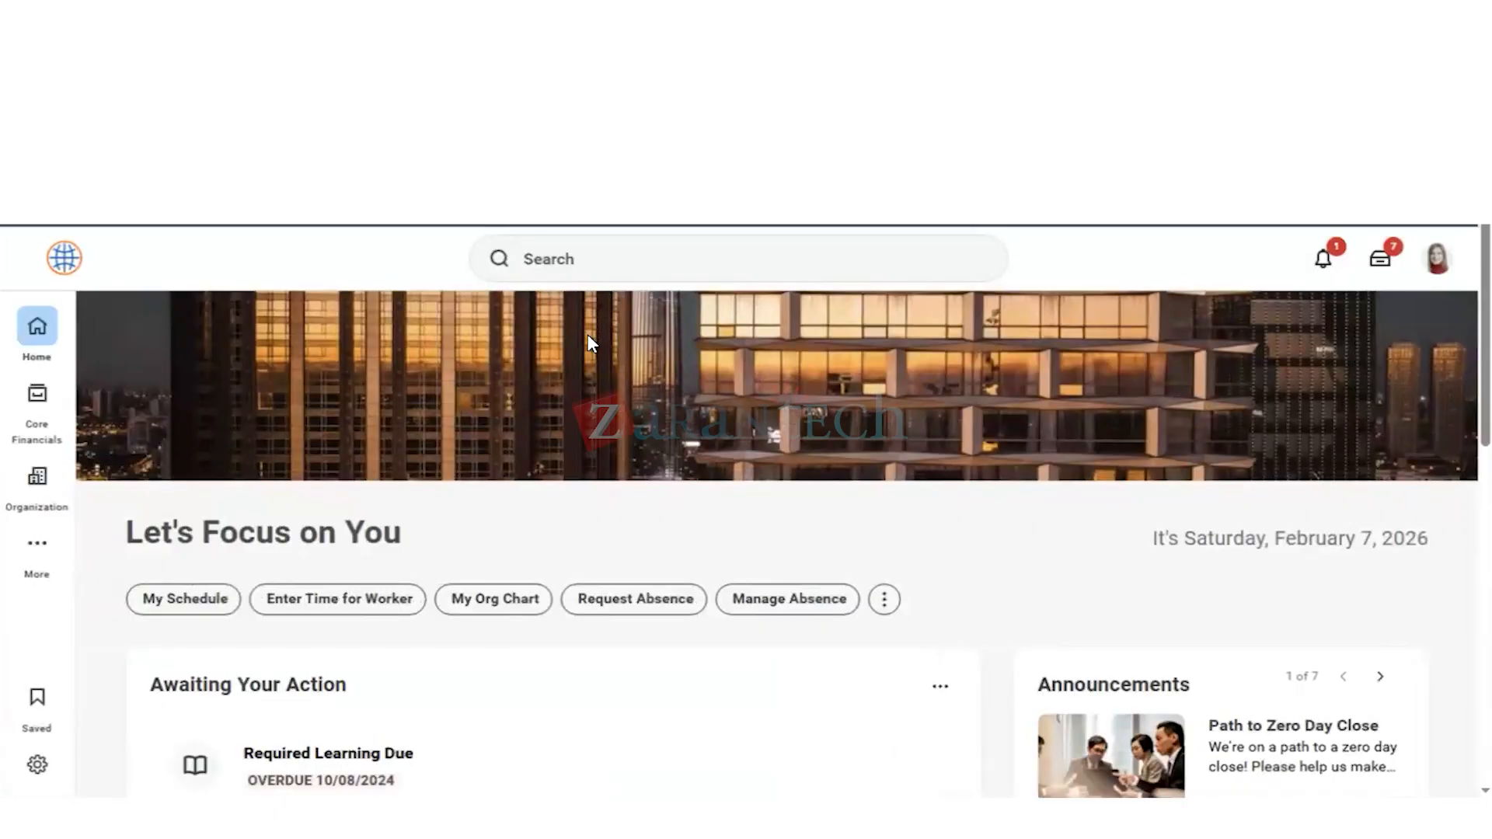
Step: Search for "cre pur item" and open the Create Purchase Item task as the proxied employee
click(568, 259)
text(cre p)
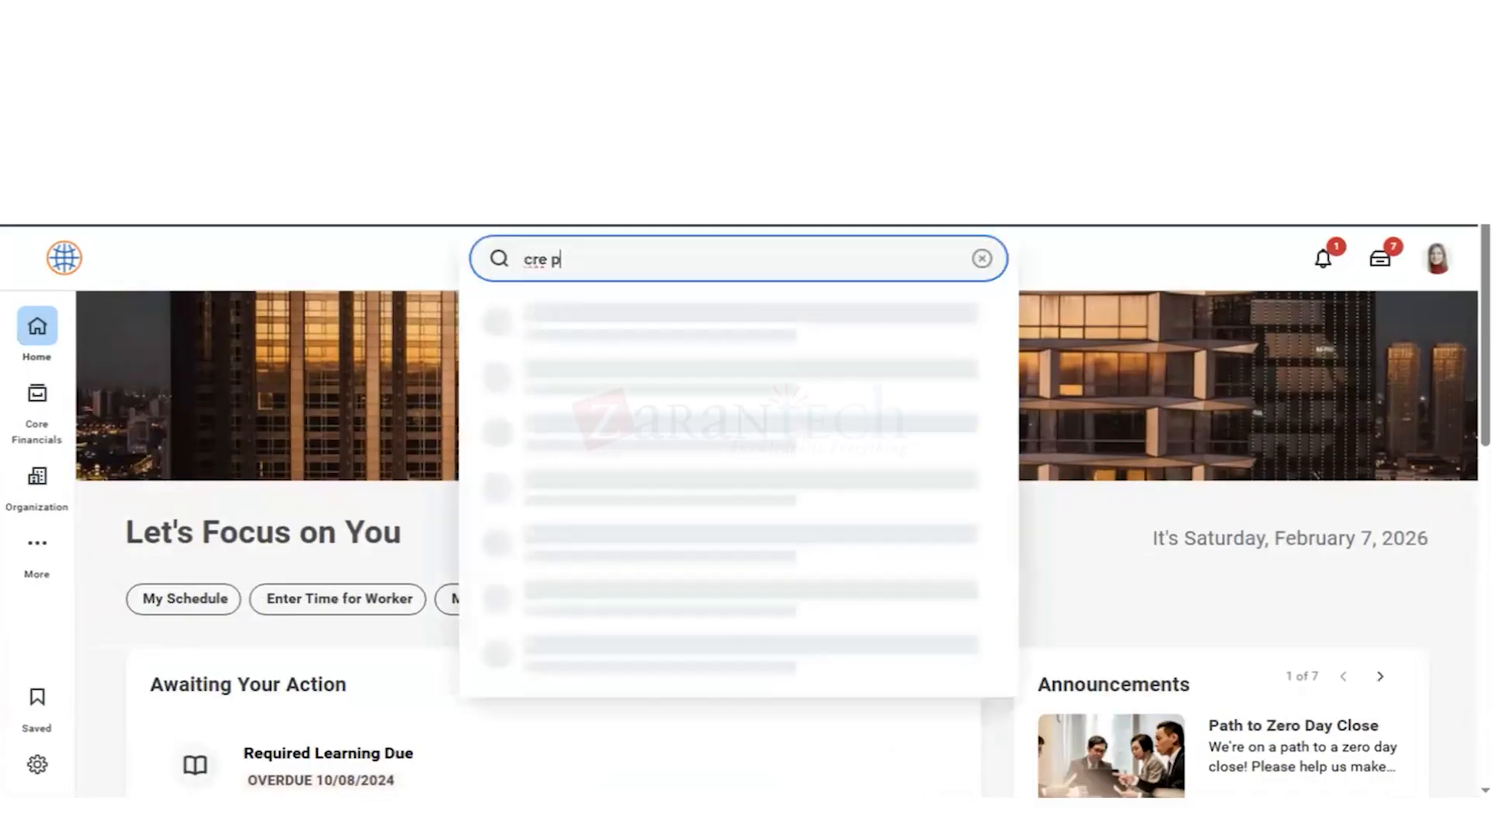
text(ur item)
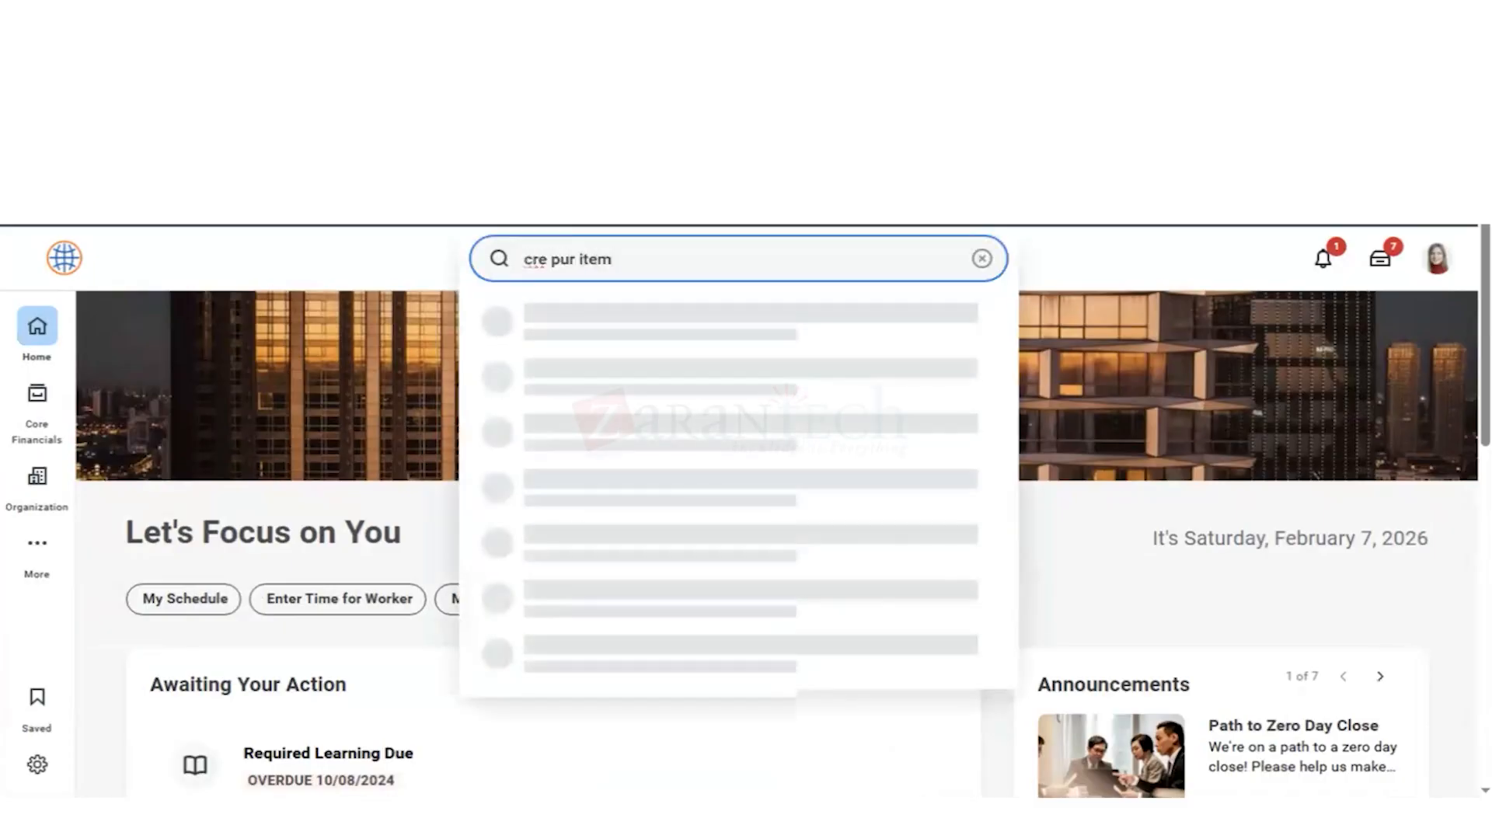
key(Down)
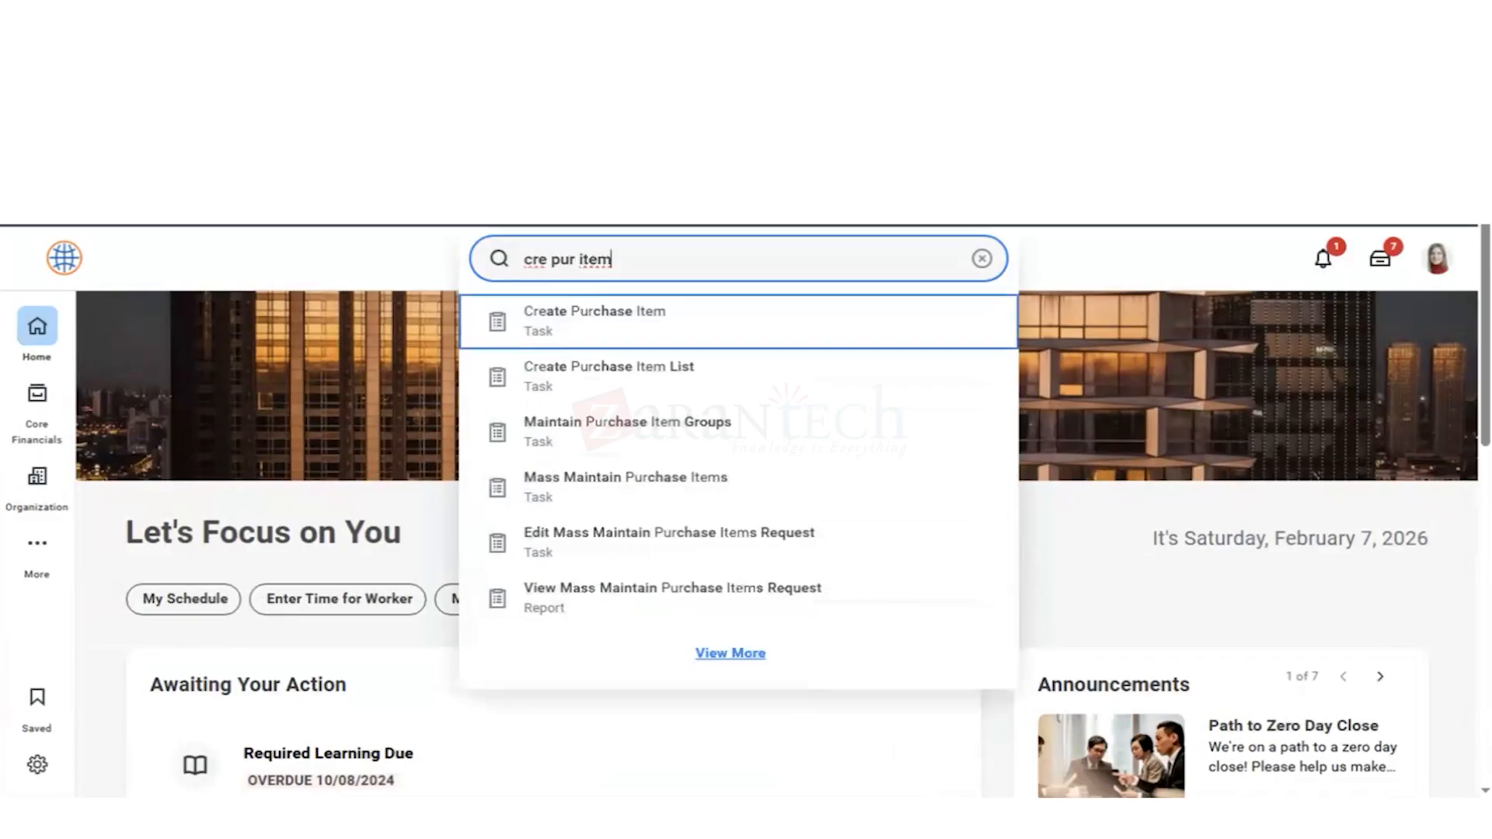
click(413, 386)
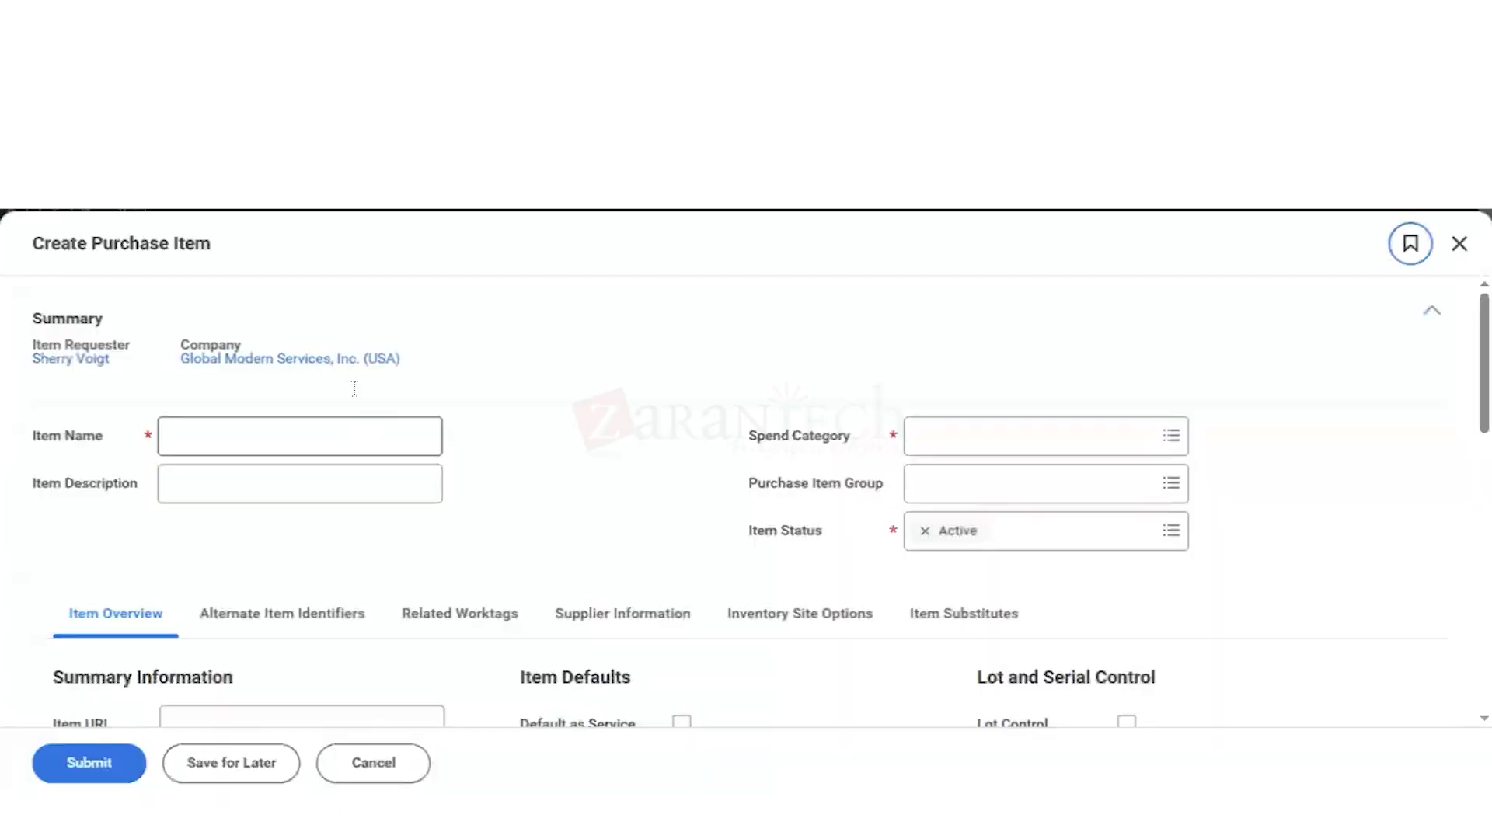
Step: Enter iPad 11 256 GB as the purchase item's name
click(243, 440)
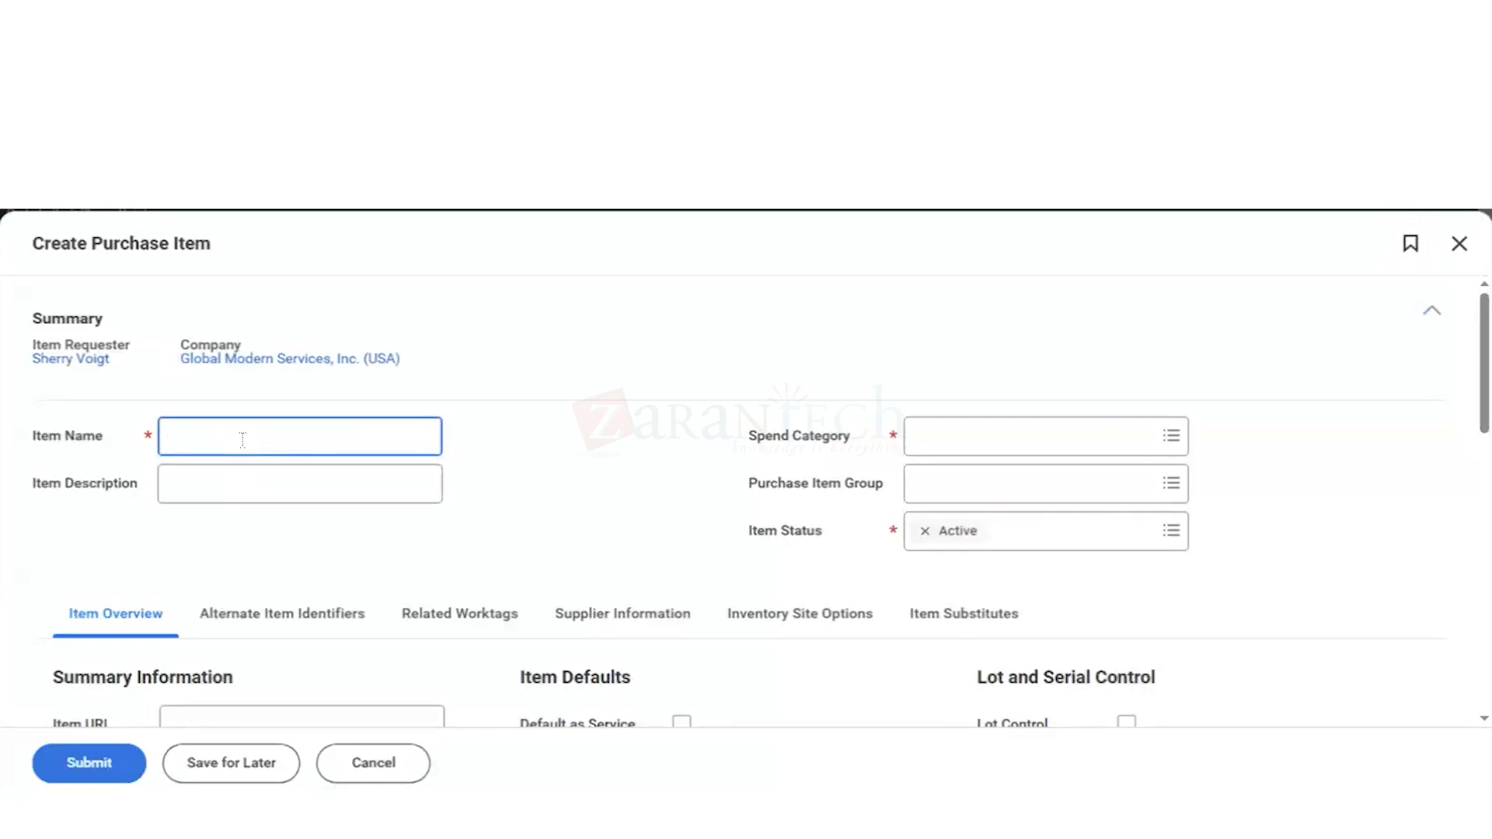
text(iPad 11 256 GB)
key(ctrl+a)
Step: Enter iPad 11 256 GB as the item description as well
click(208, 482)
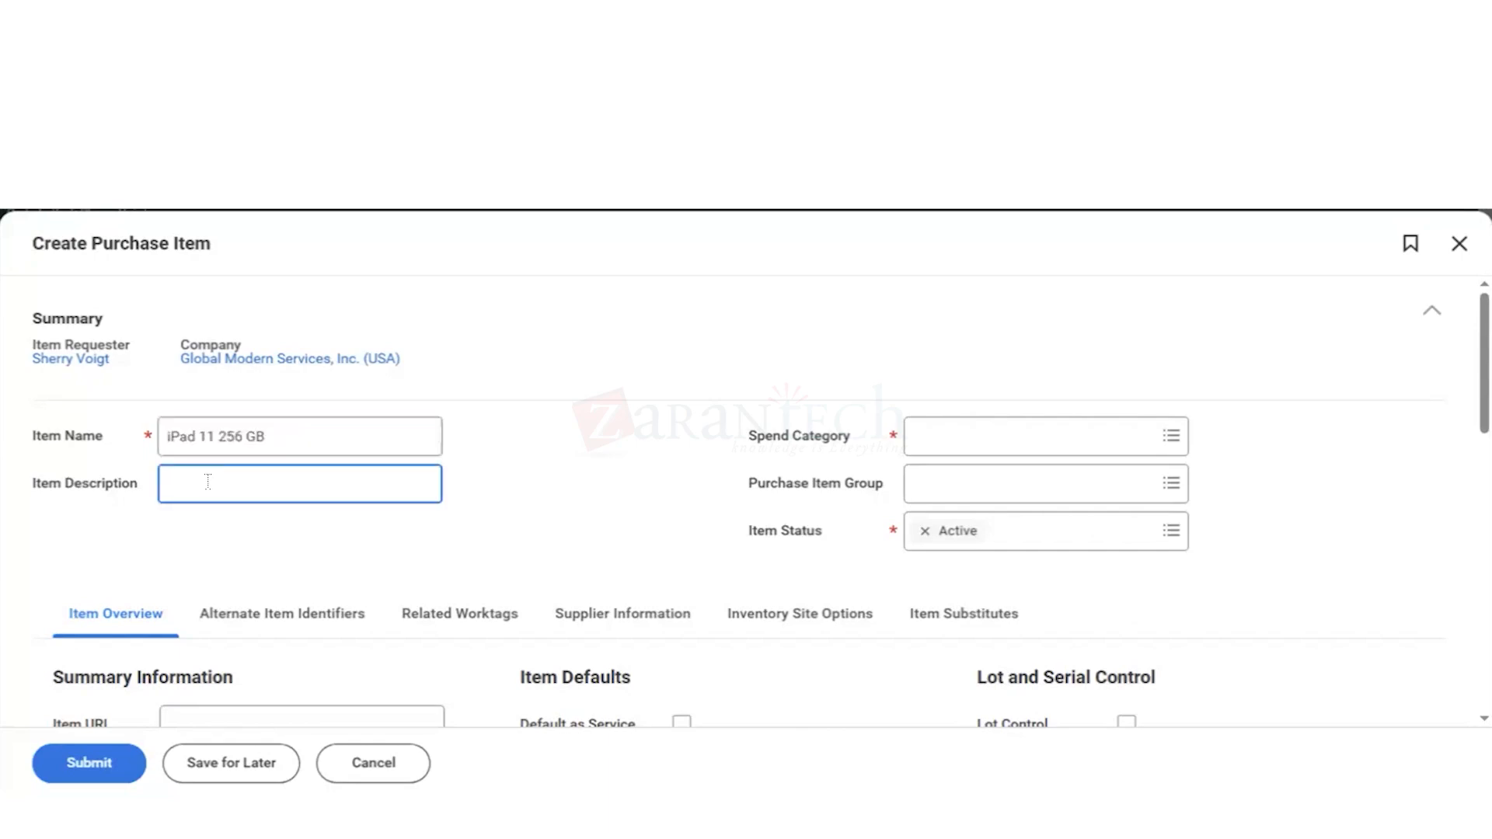
click(263, 435)
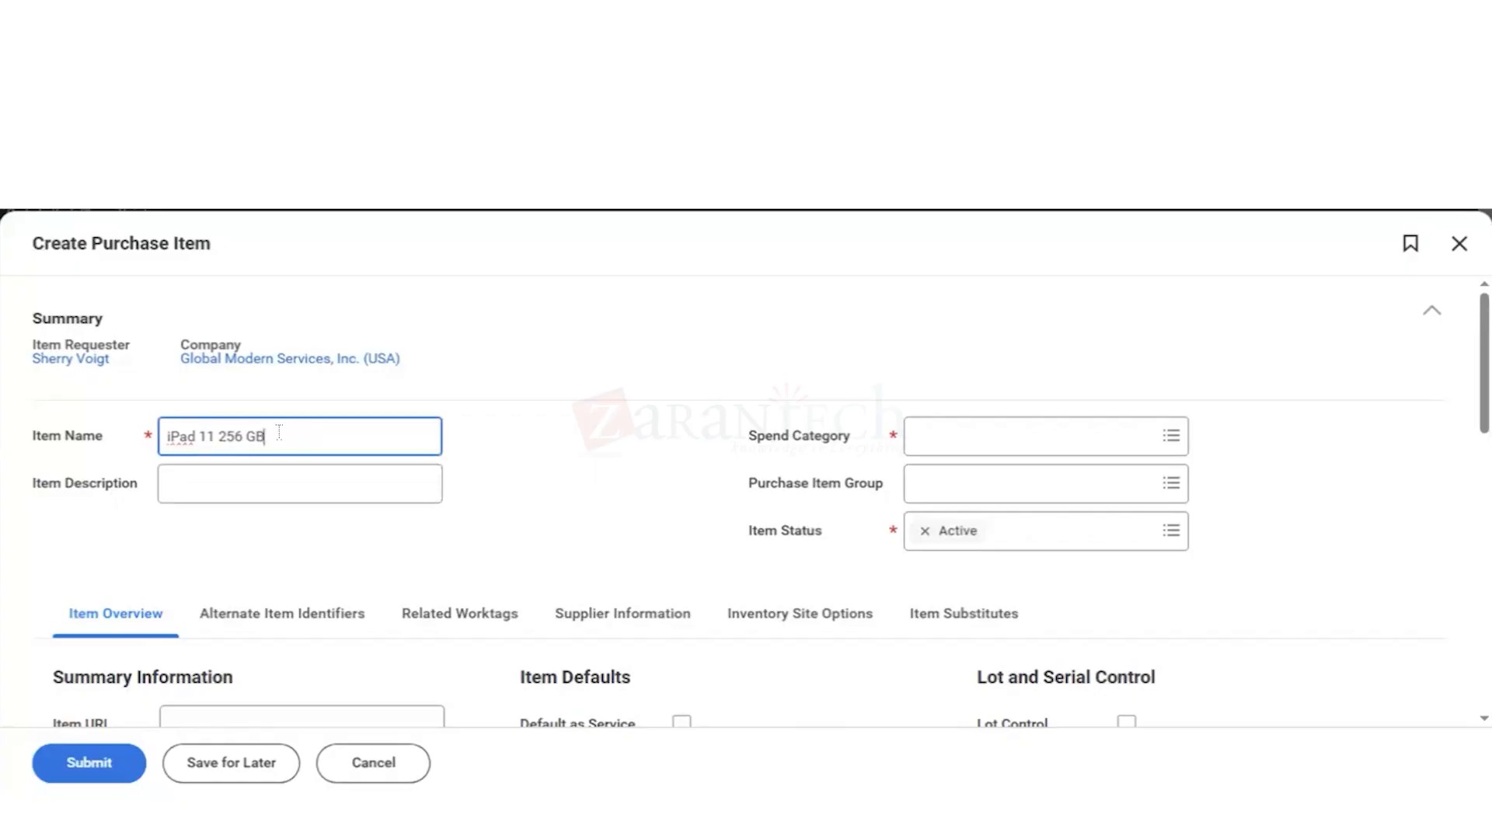
drag(270, 436, 165, 435)
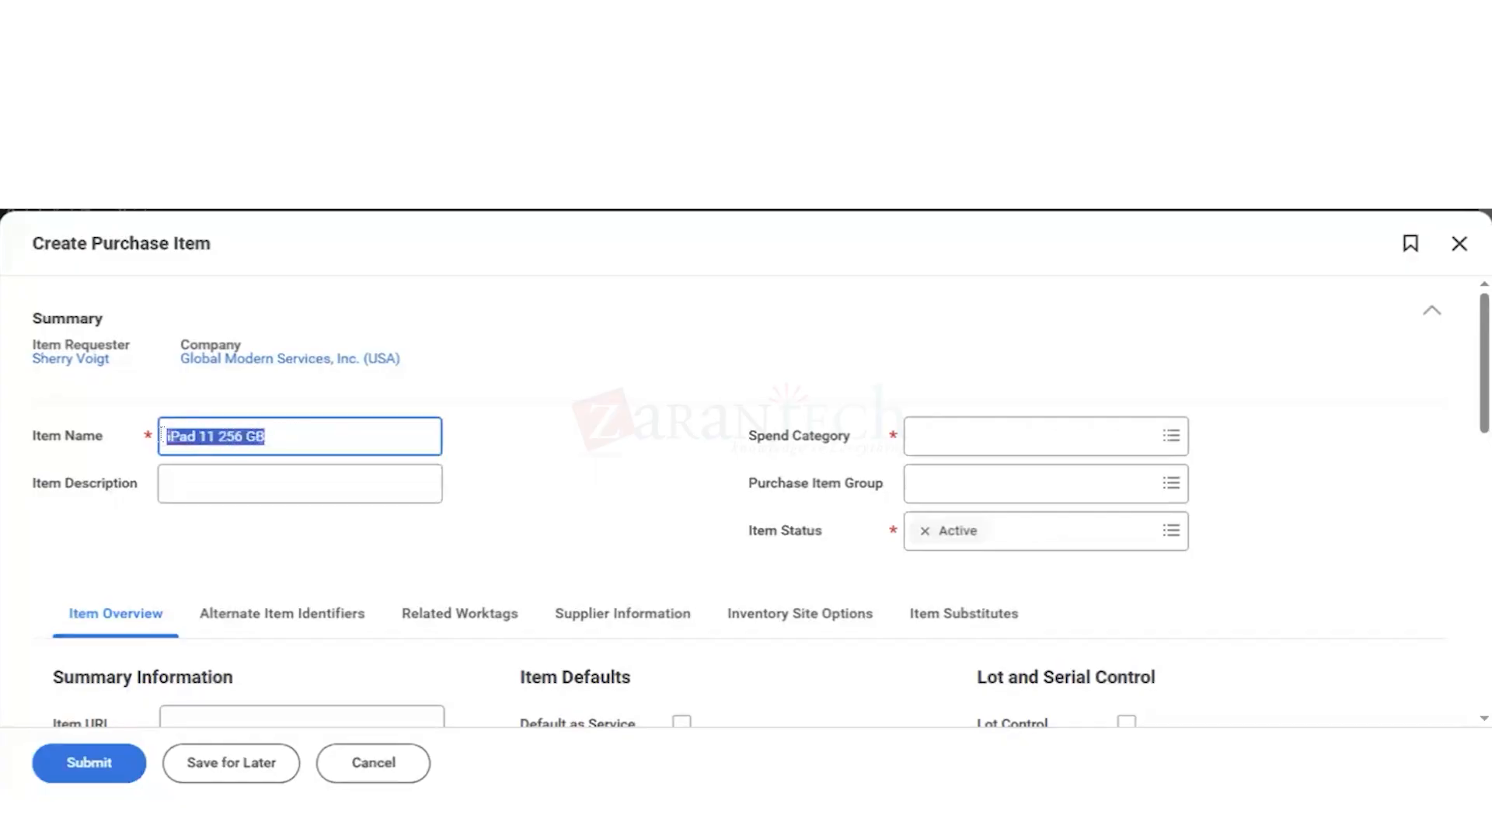
click(205, 478)
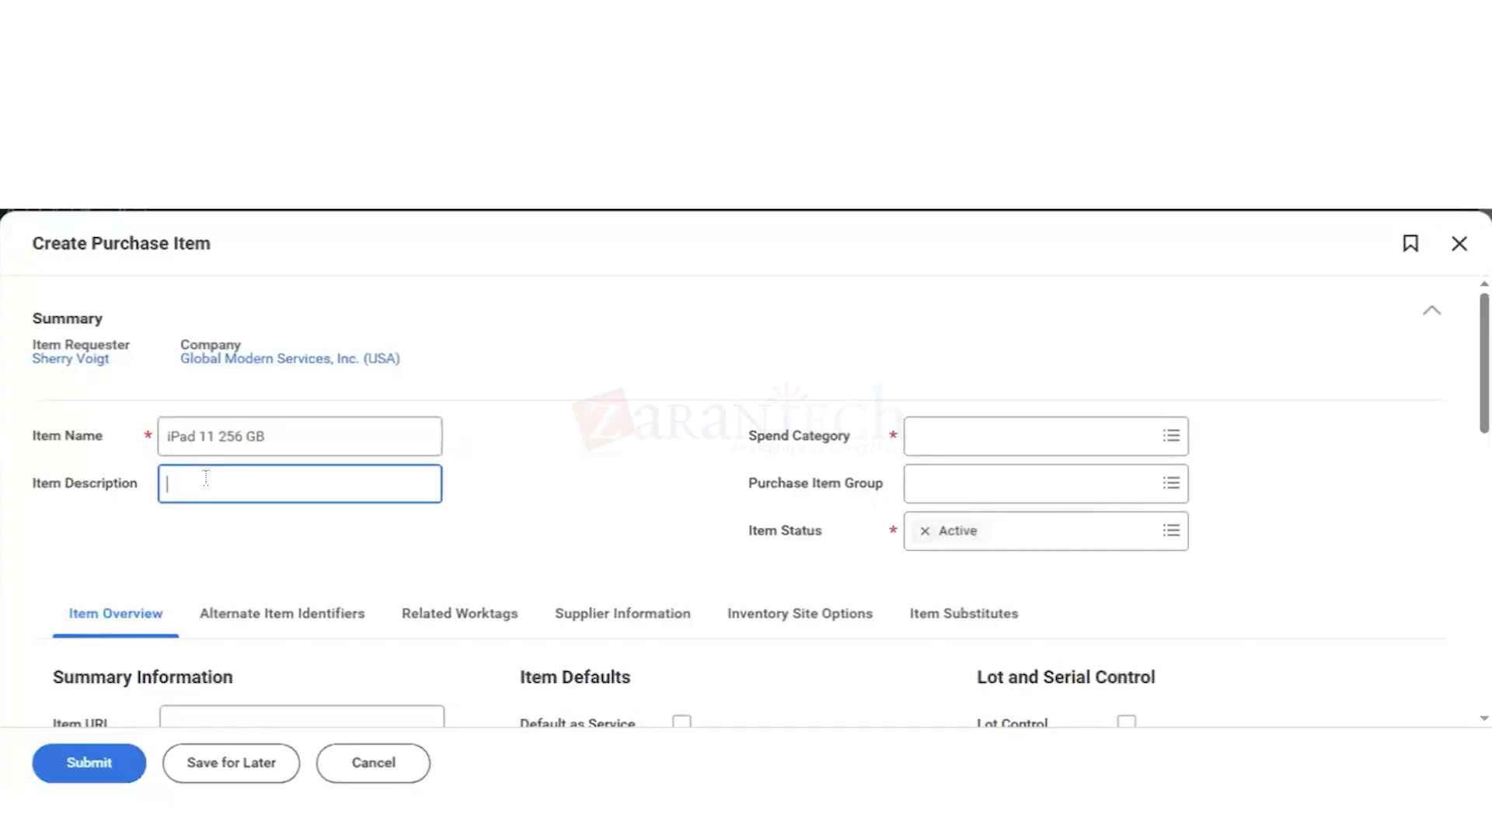
text(iPad 11 256 GB)
Step: Browse the available spend categories, then the category hierarchy including its Hardware & Software group, for one that suits an iPad
click(933, 440)
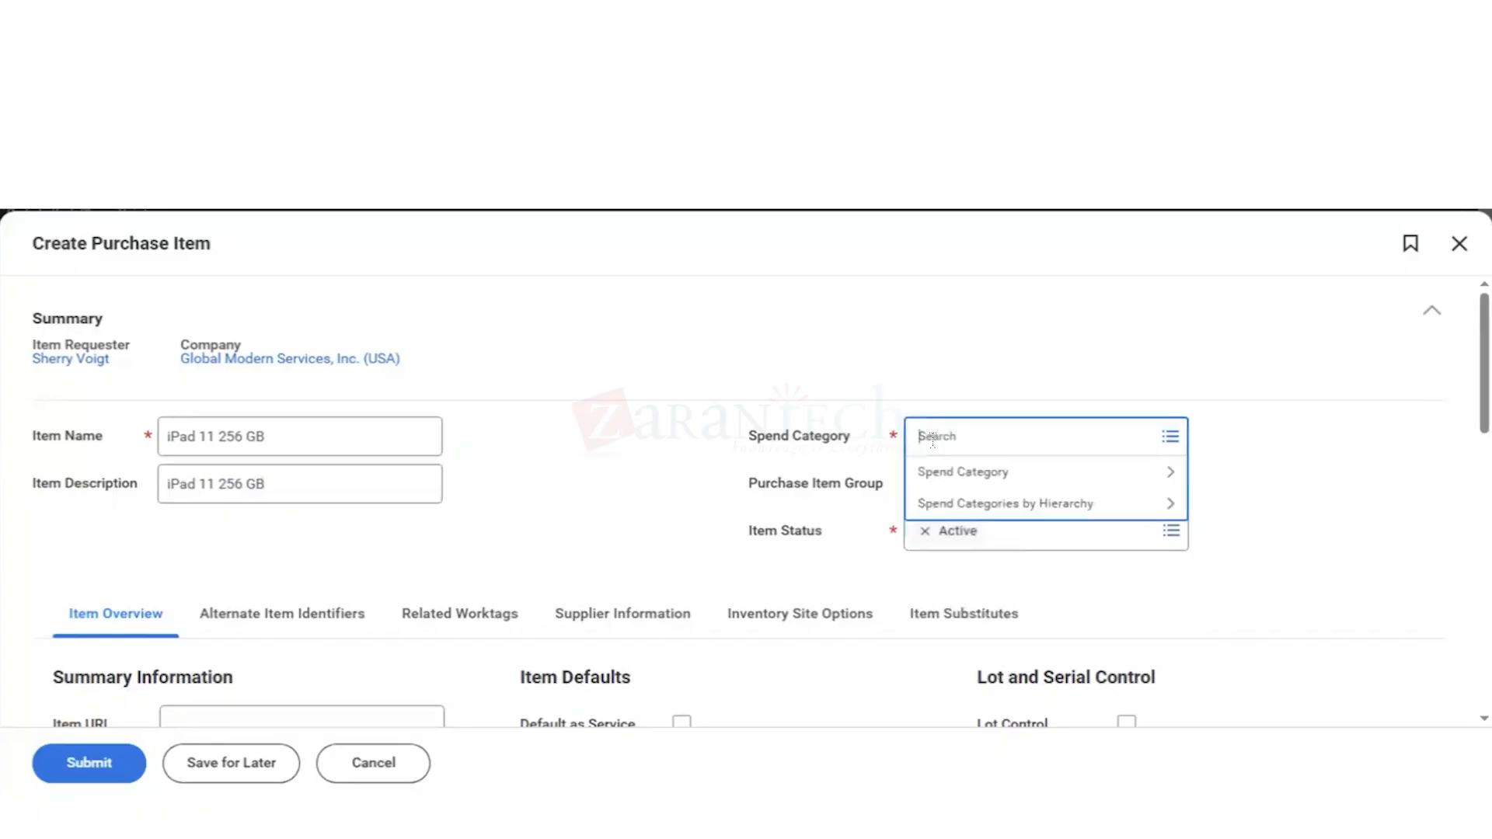
click(991, 480)
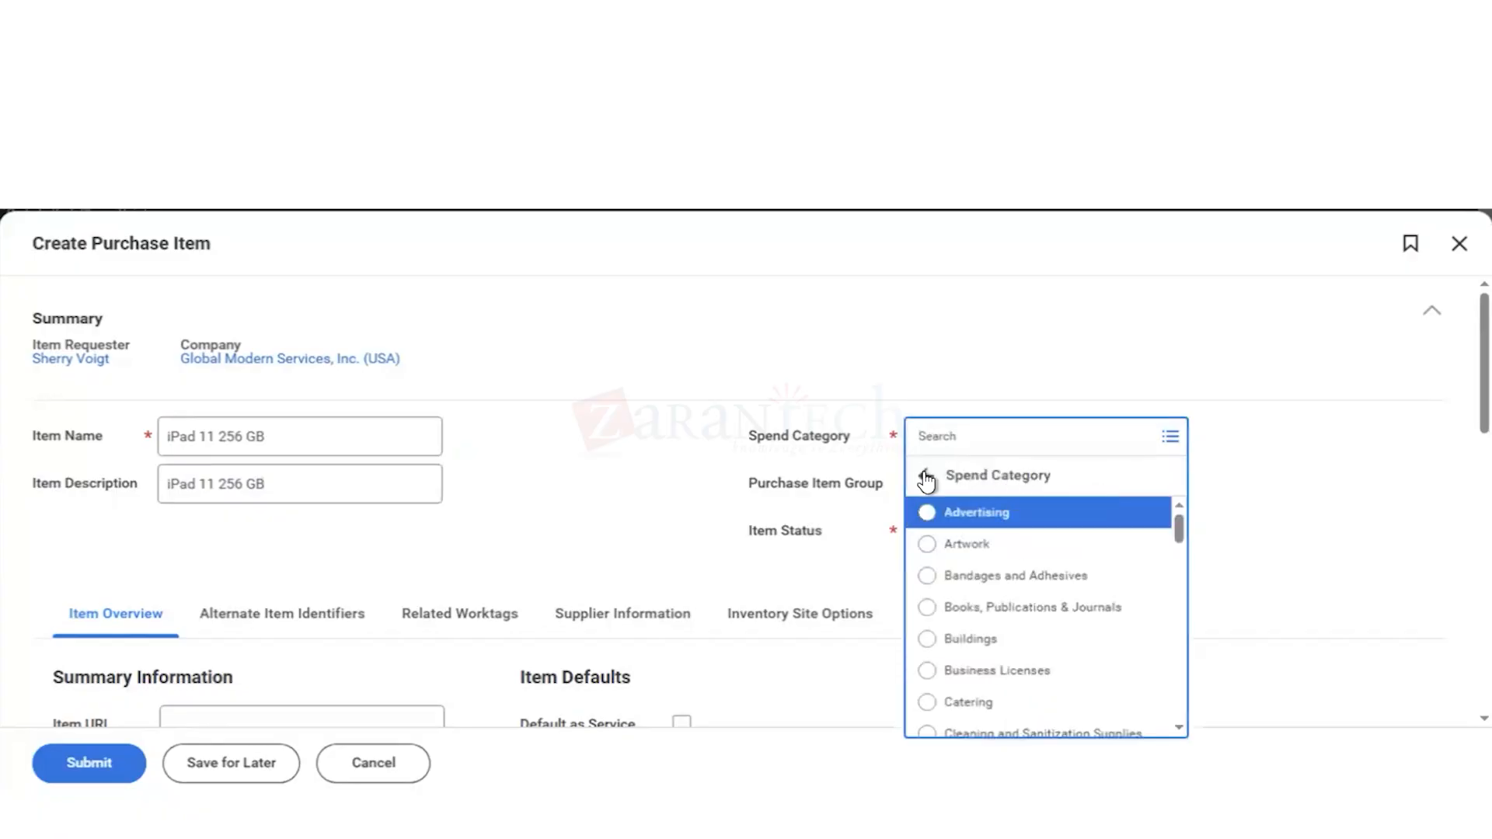
click(926, 477)
click(1046, 507)
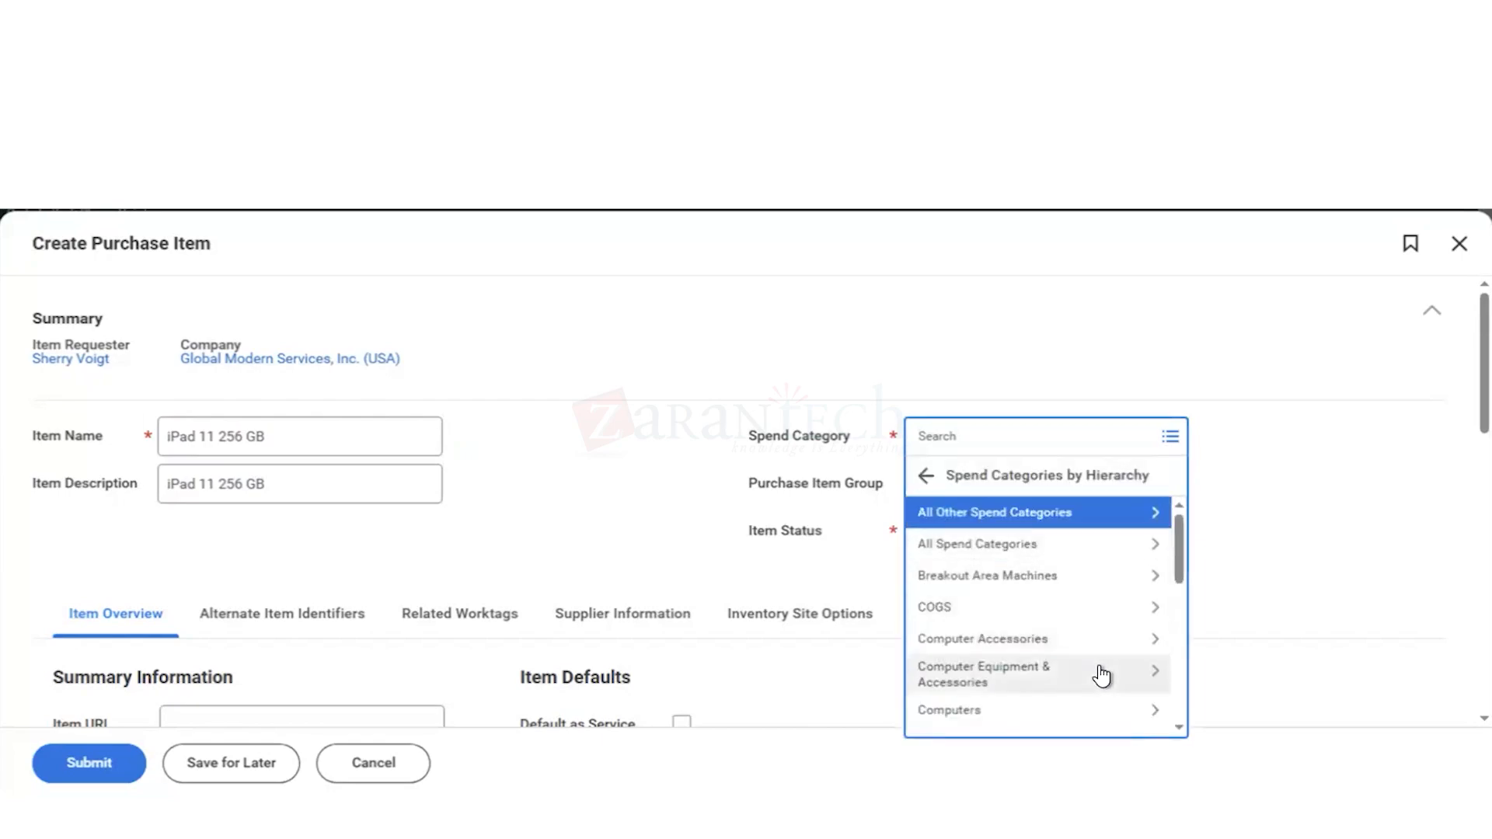
scroll(1102, 675, down, 1)
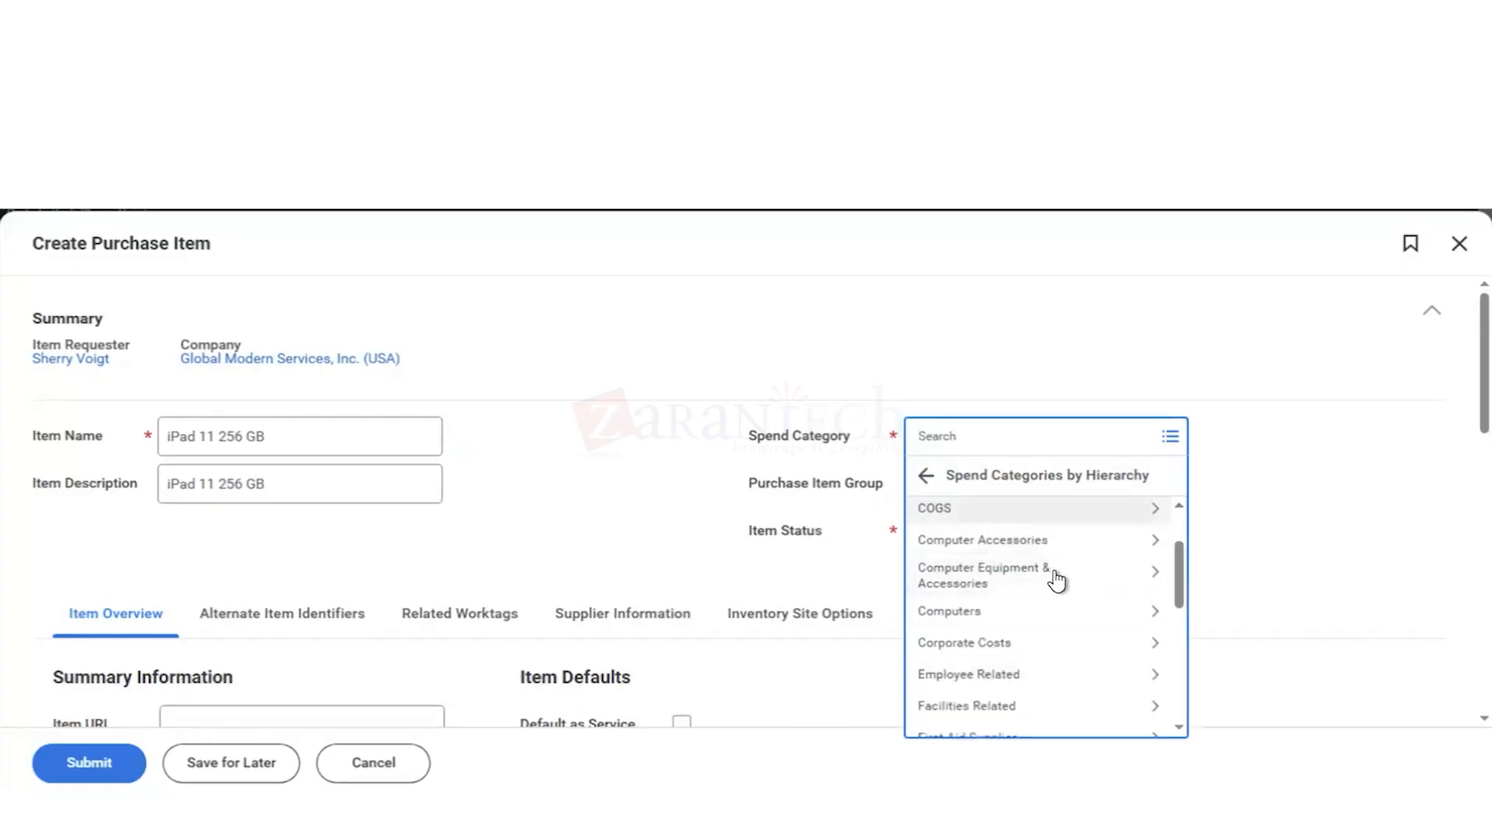
scroll(1066, 639, down, 1)
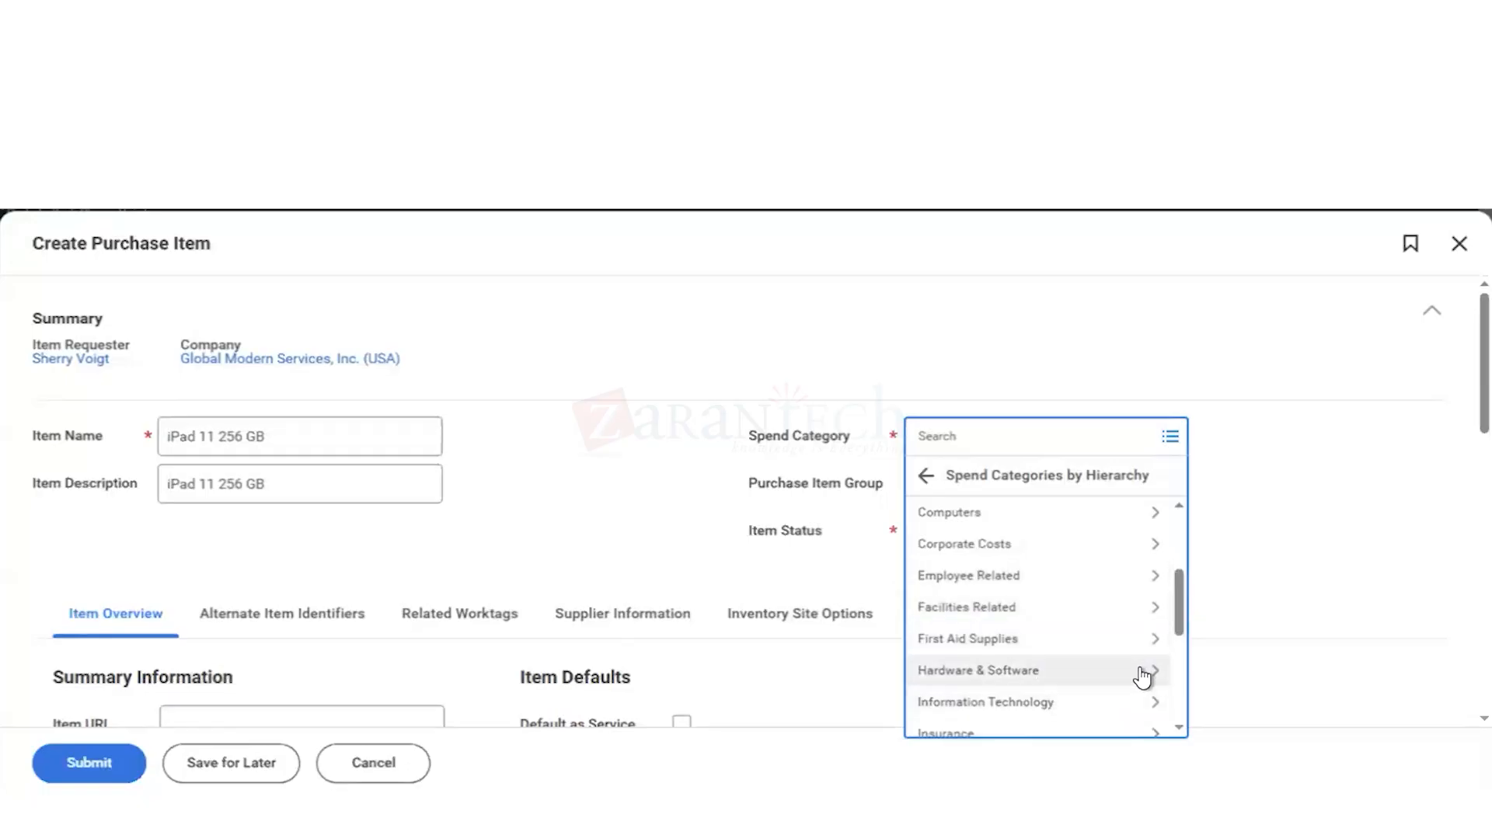
scroll(1139, 667, down, 2)
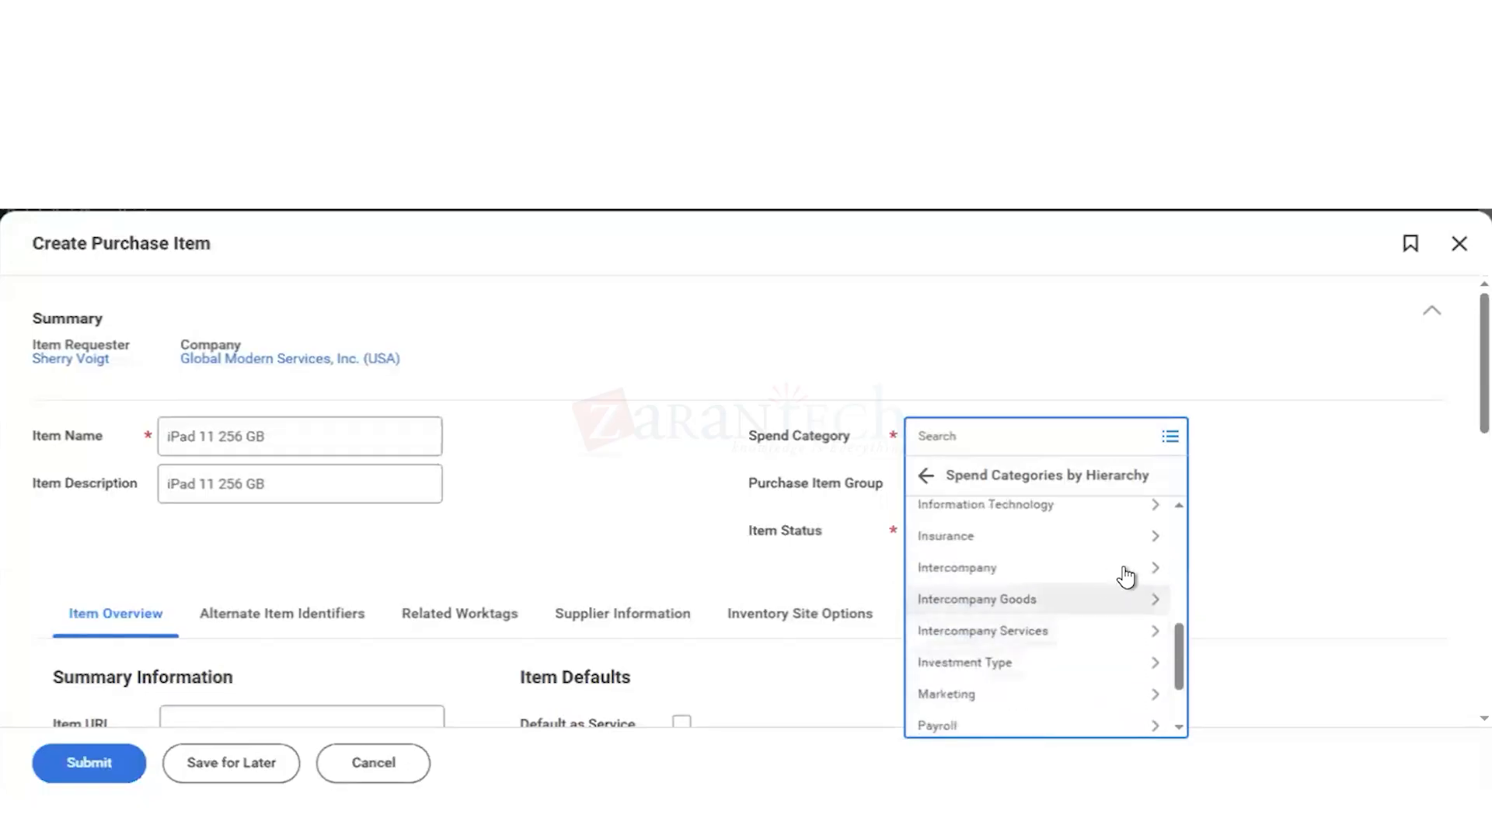
scroll(1127, 575, up, 1)
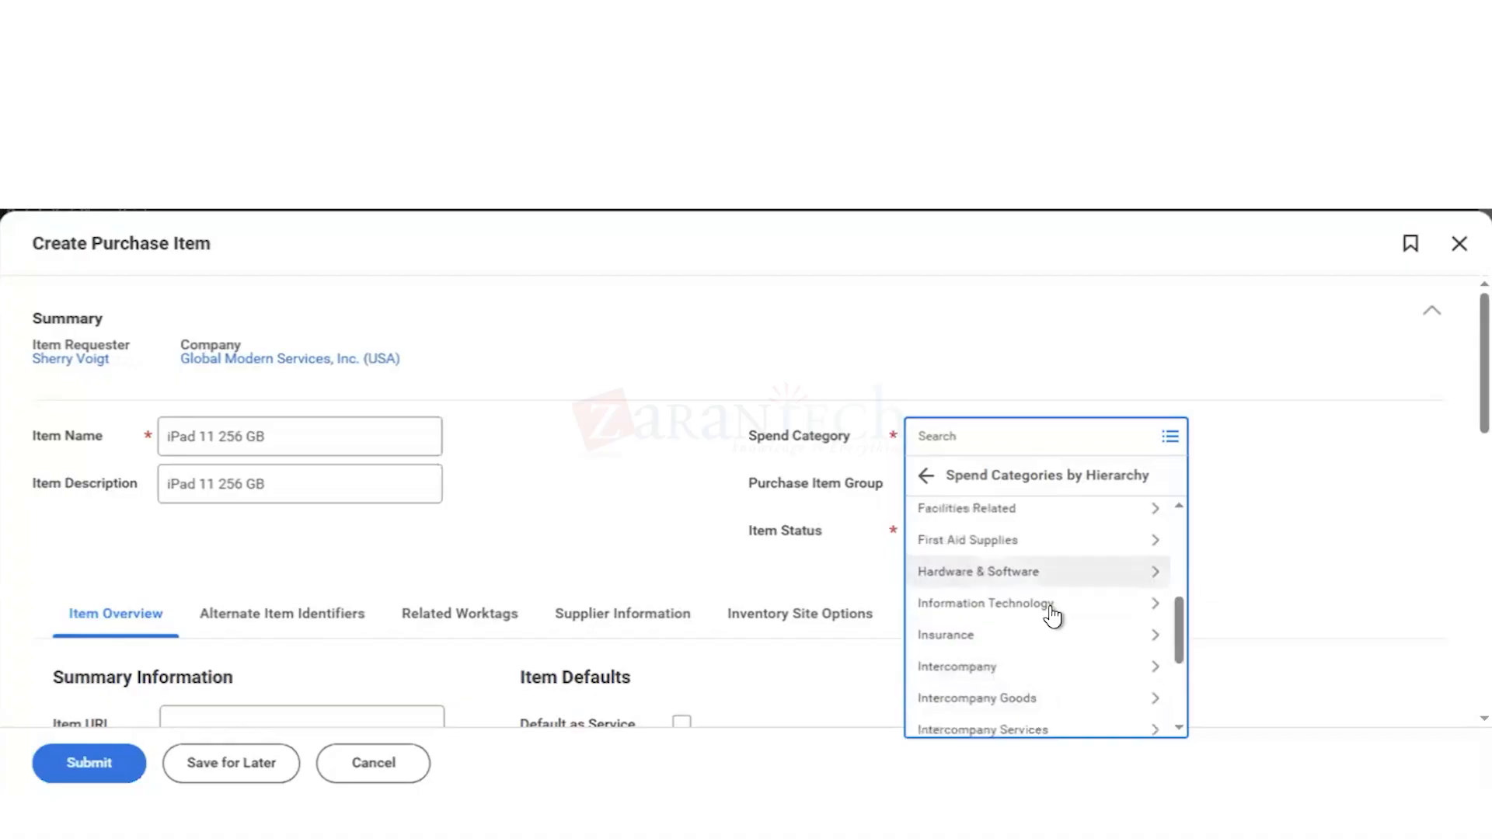
click(1152, 576)
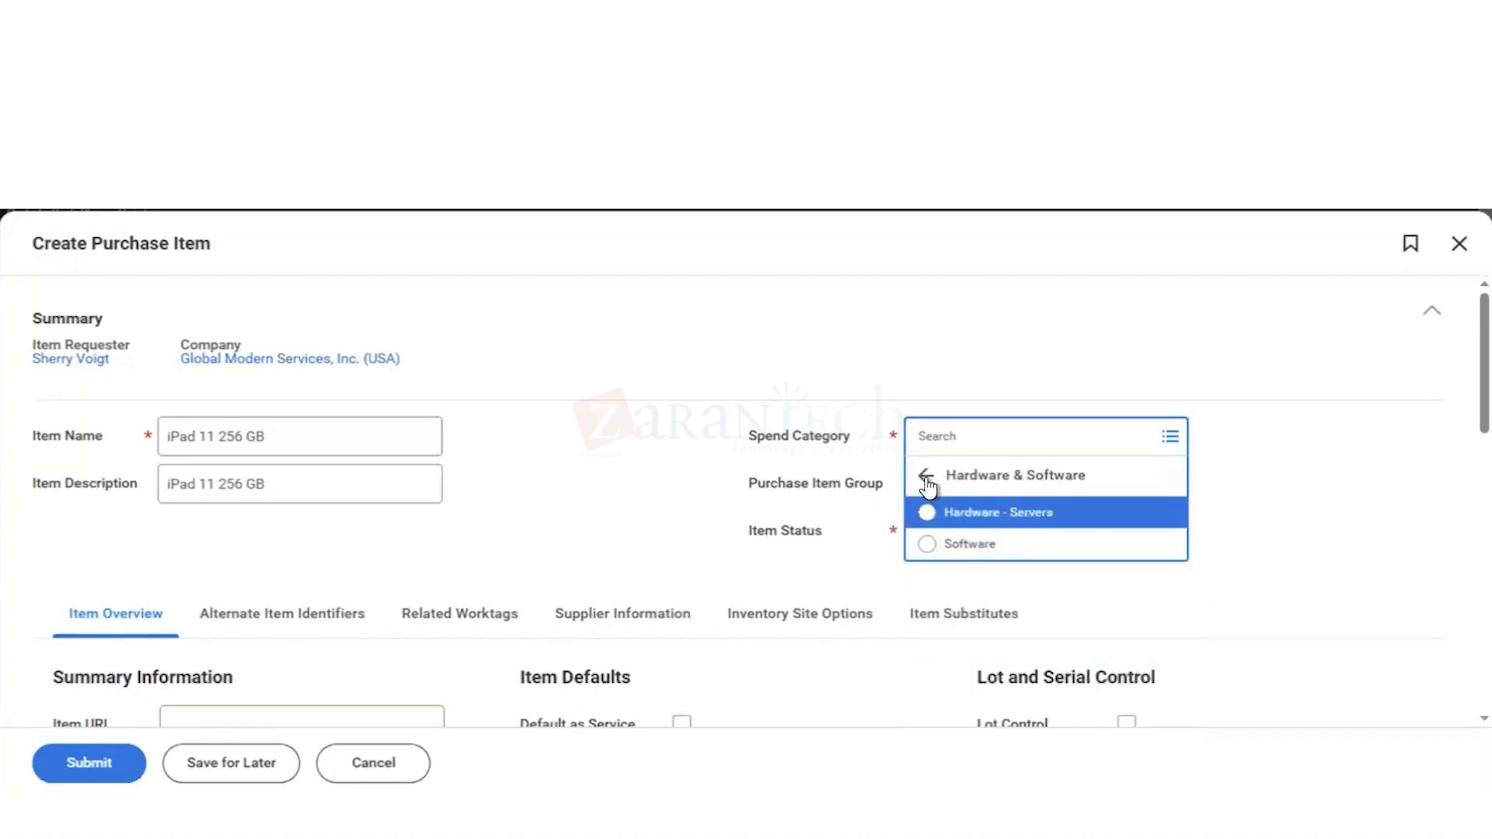
click(927, 477)
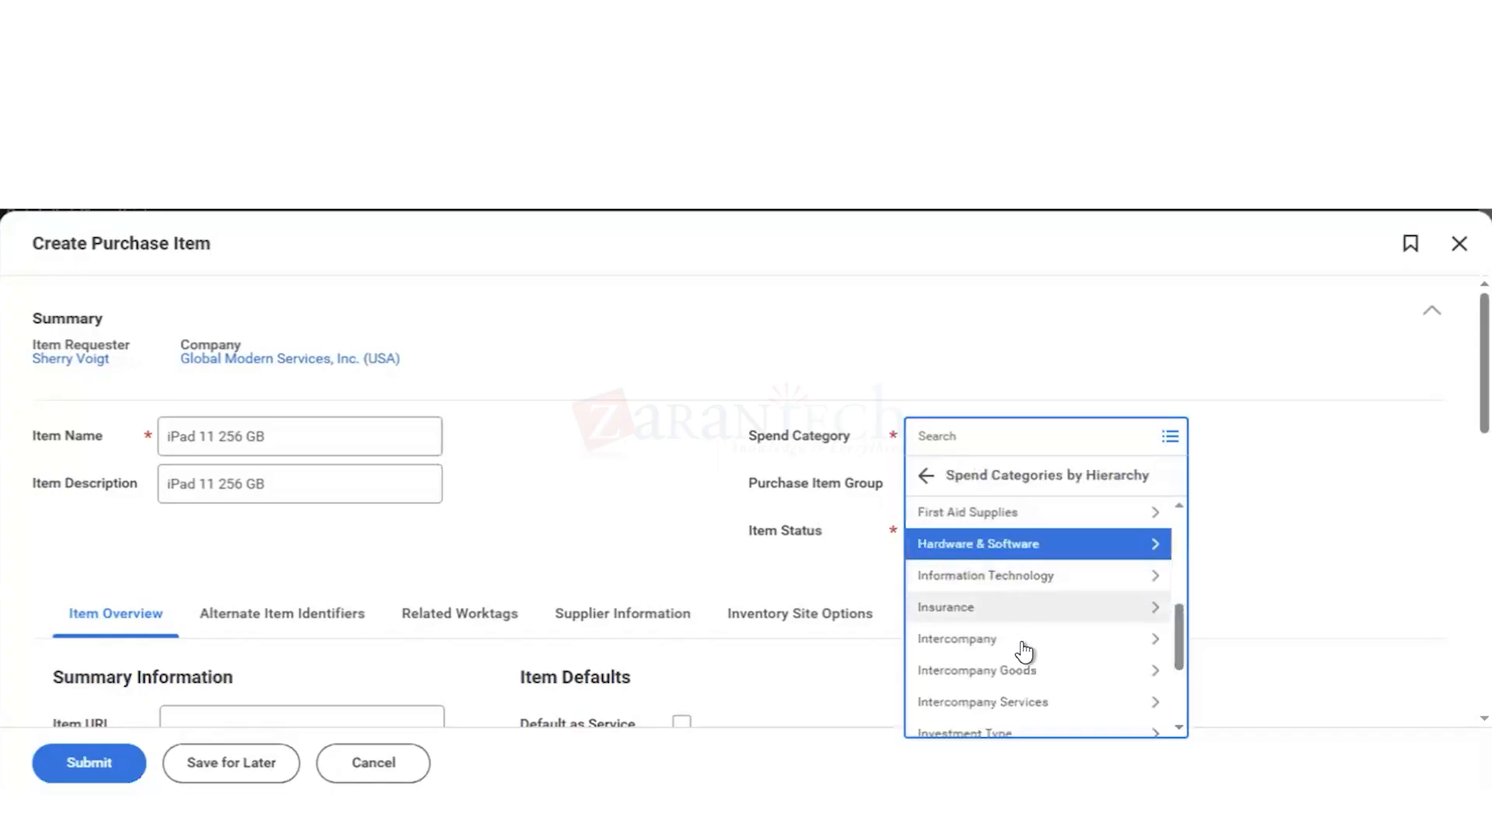
Step: Set the spend category to Hardware - Computers from the Computer Equipment & Accessories group of the hierarchy
scroll(1048, 657, up, 3)
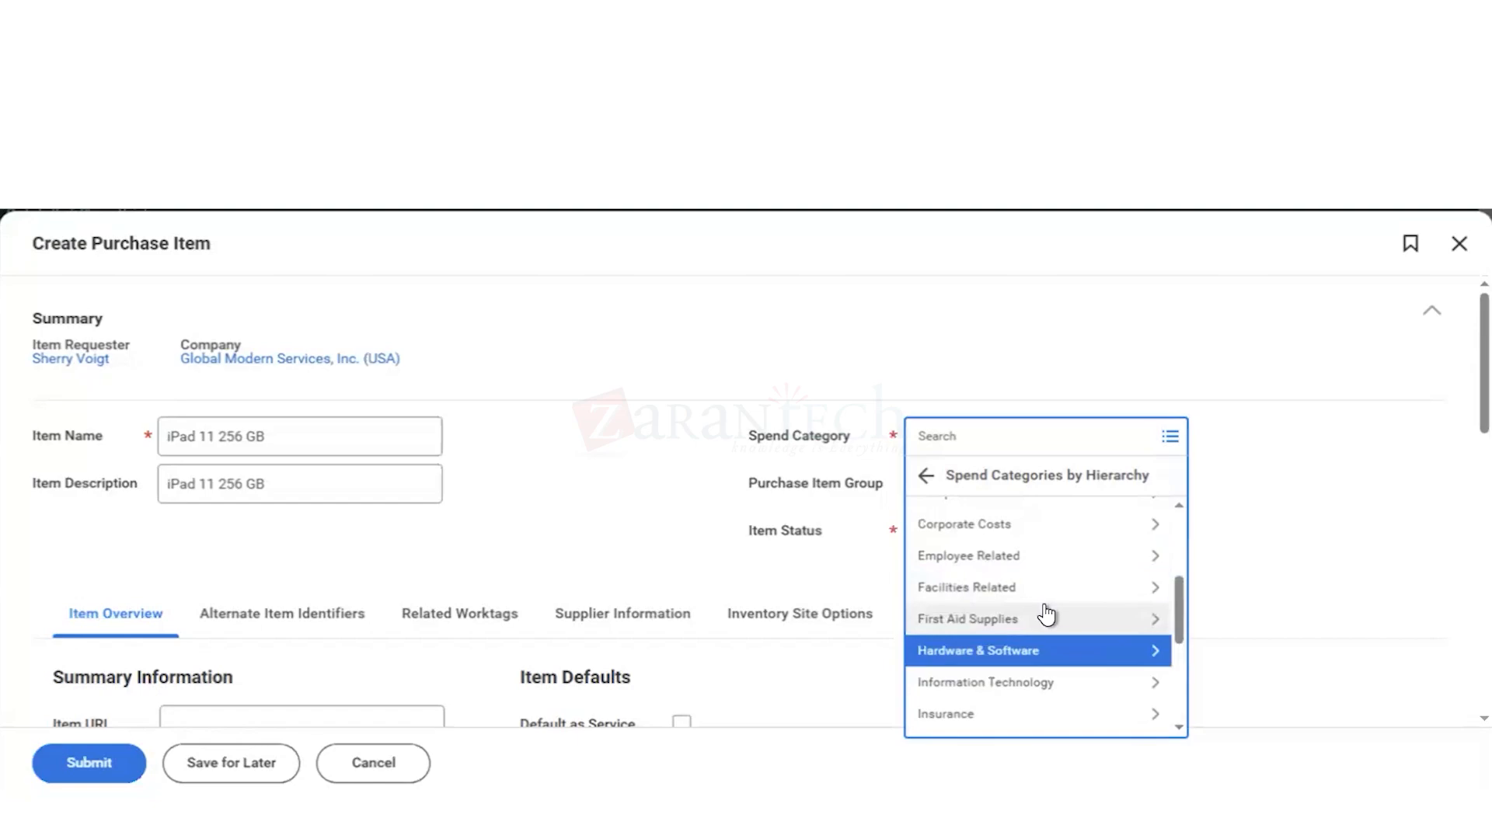
scroll(1047, 614, down, 3)
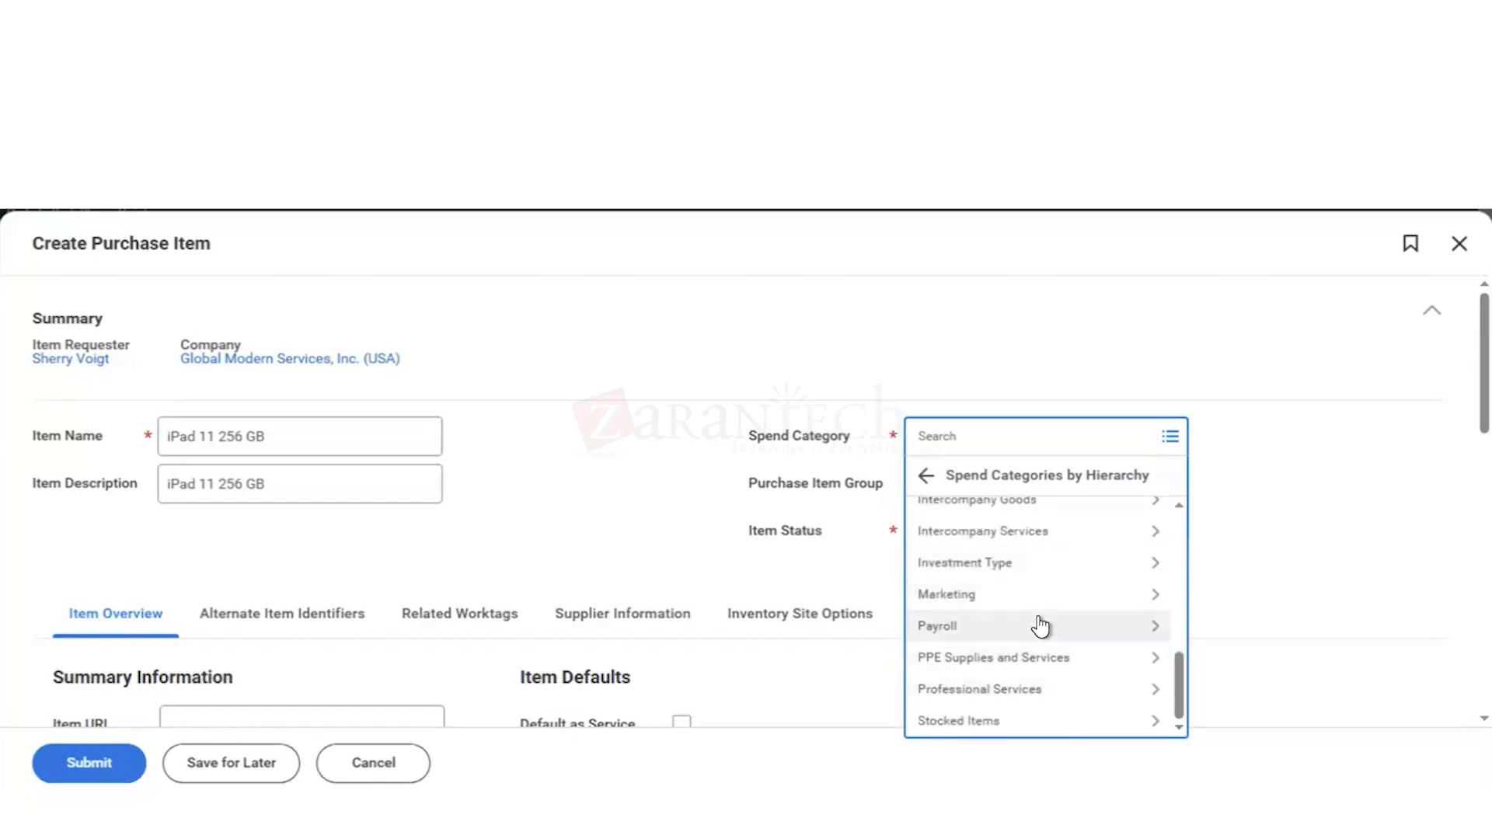
scroll(1038, 617, up, 1)
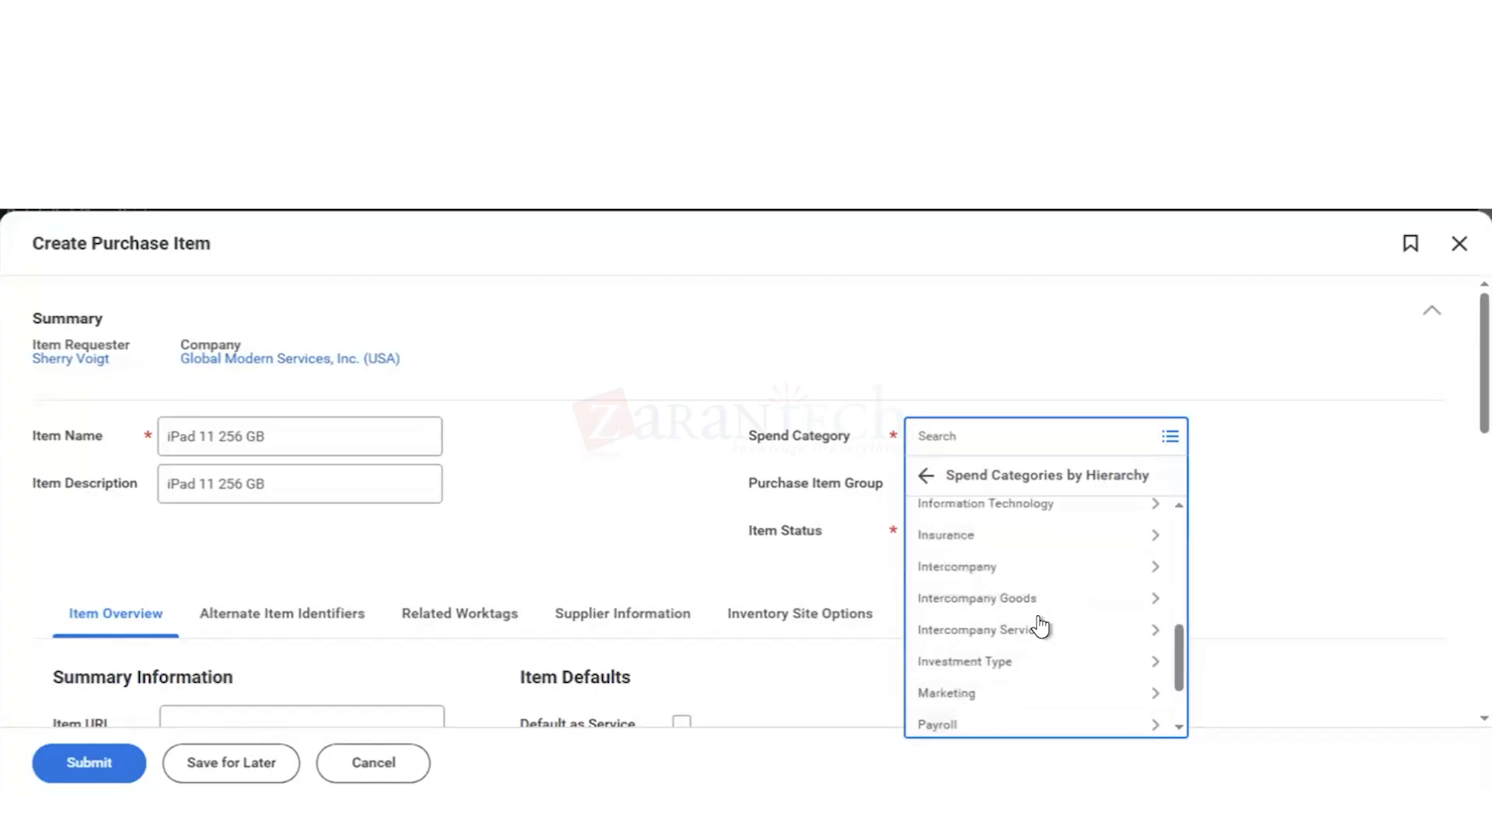
scroll(1040, 617, up, 1)
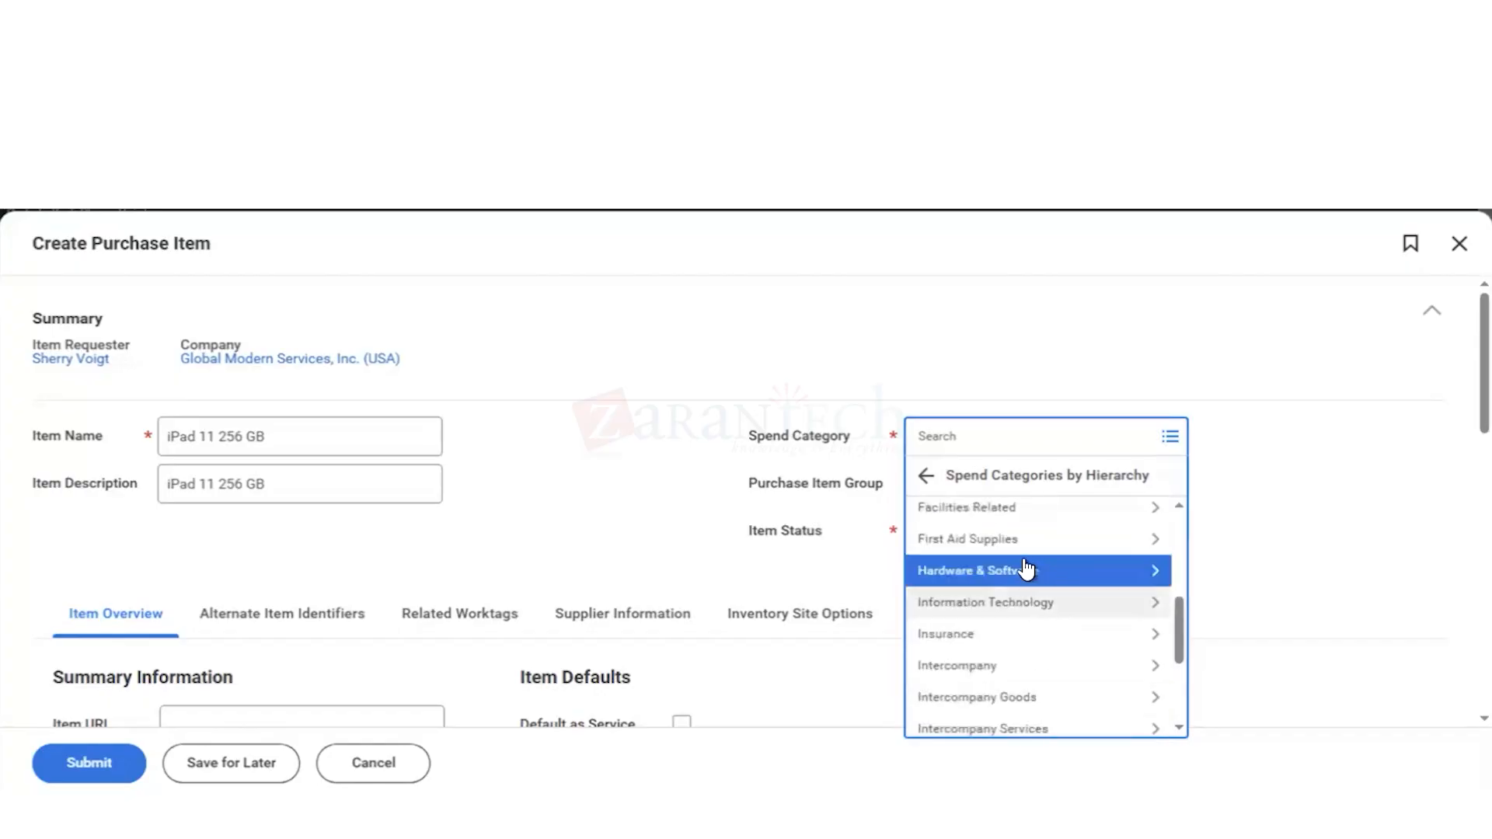
scroll(1029, 568, up, 2)
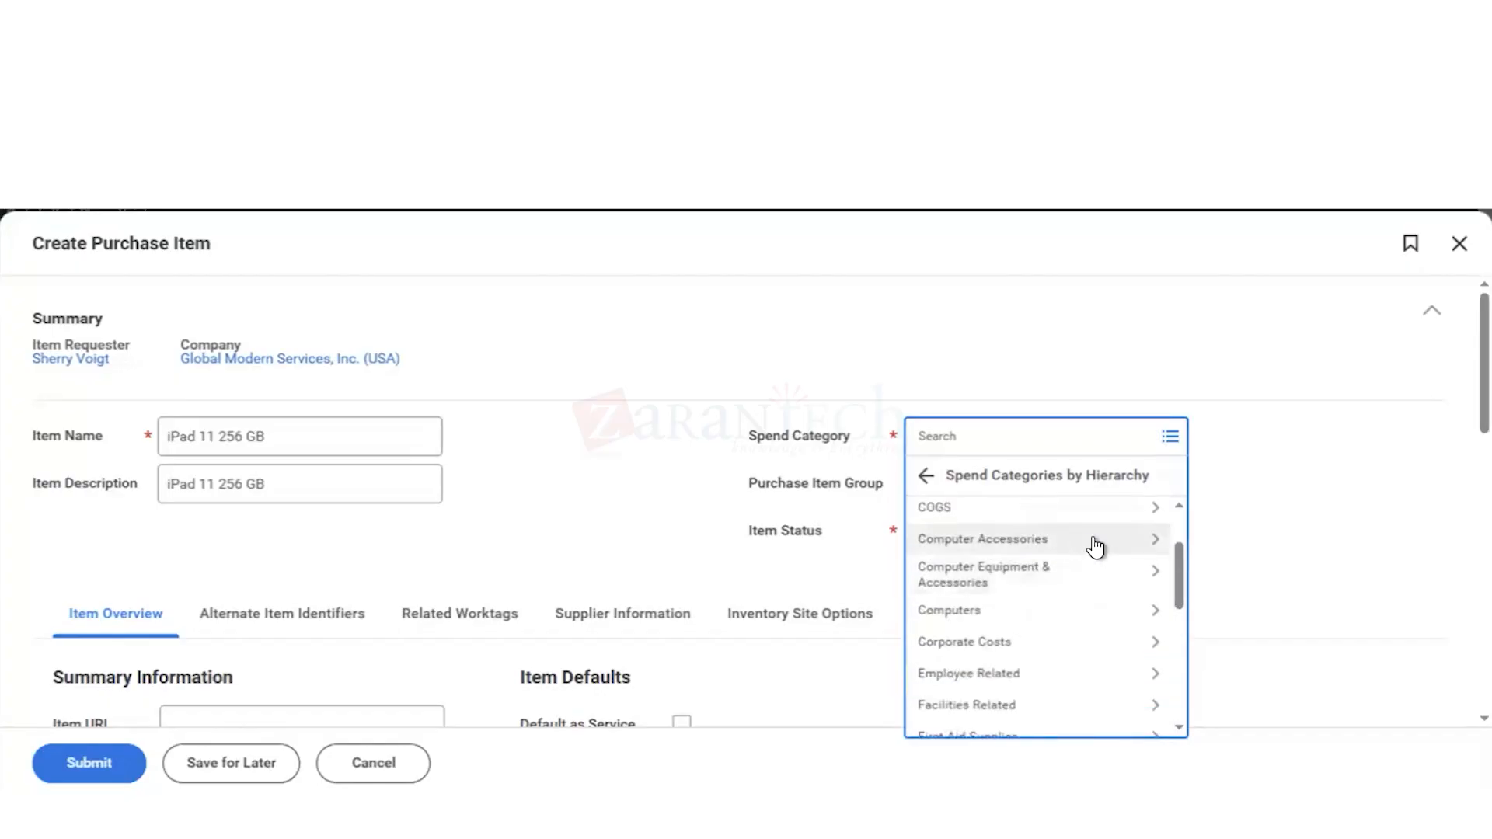
click(1151, 576)
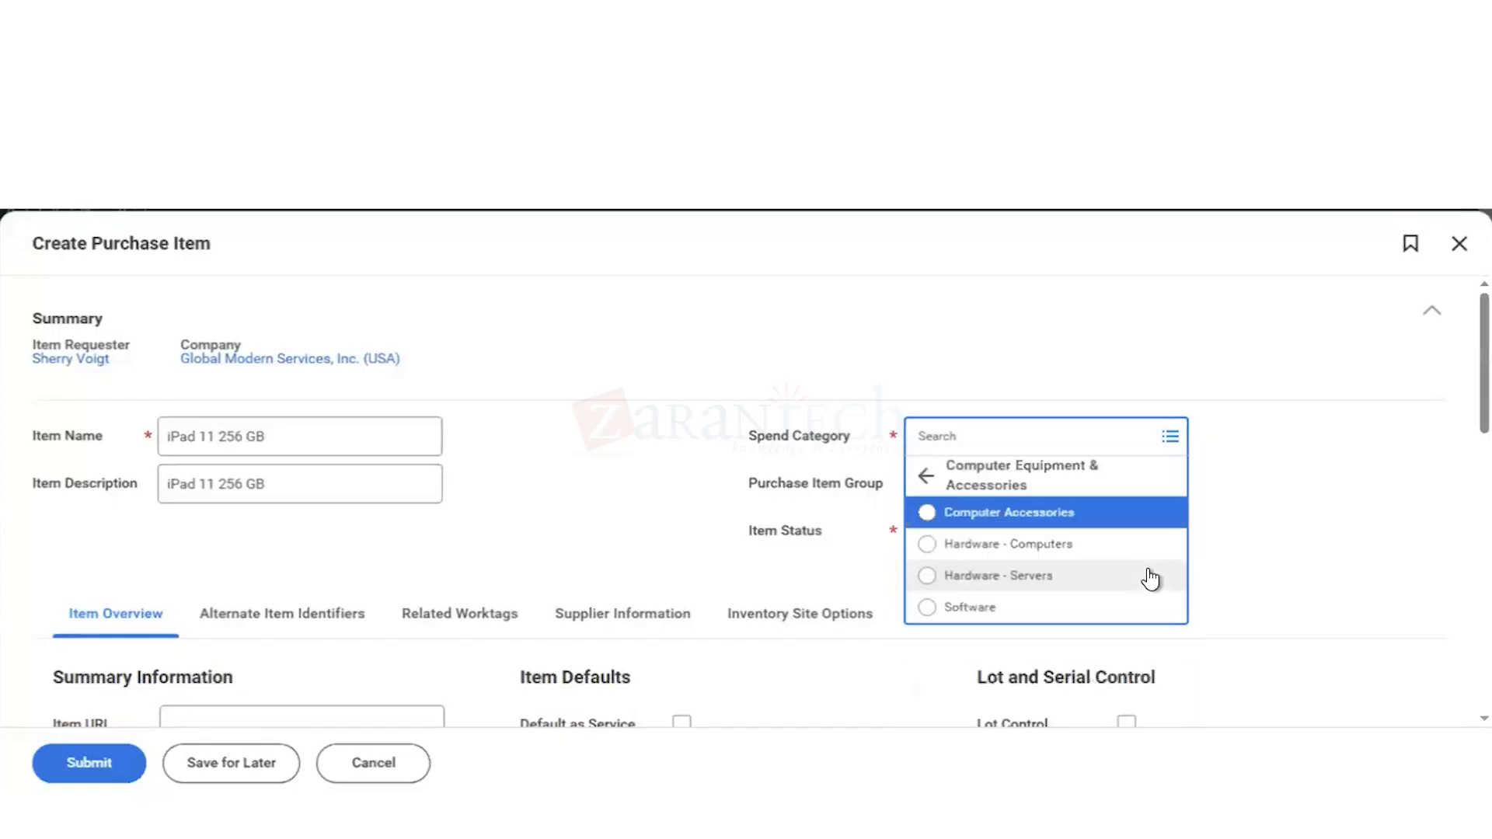
click(1035, 548)
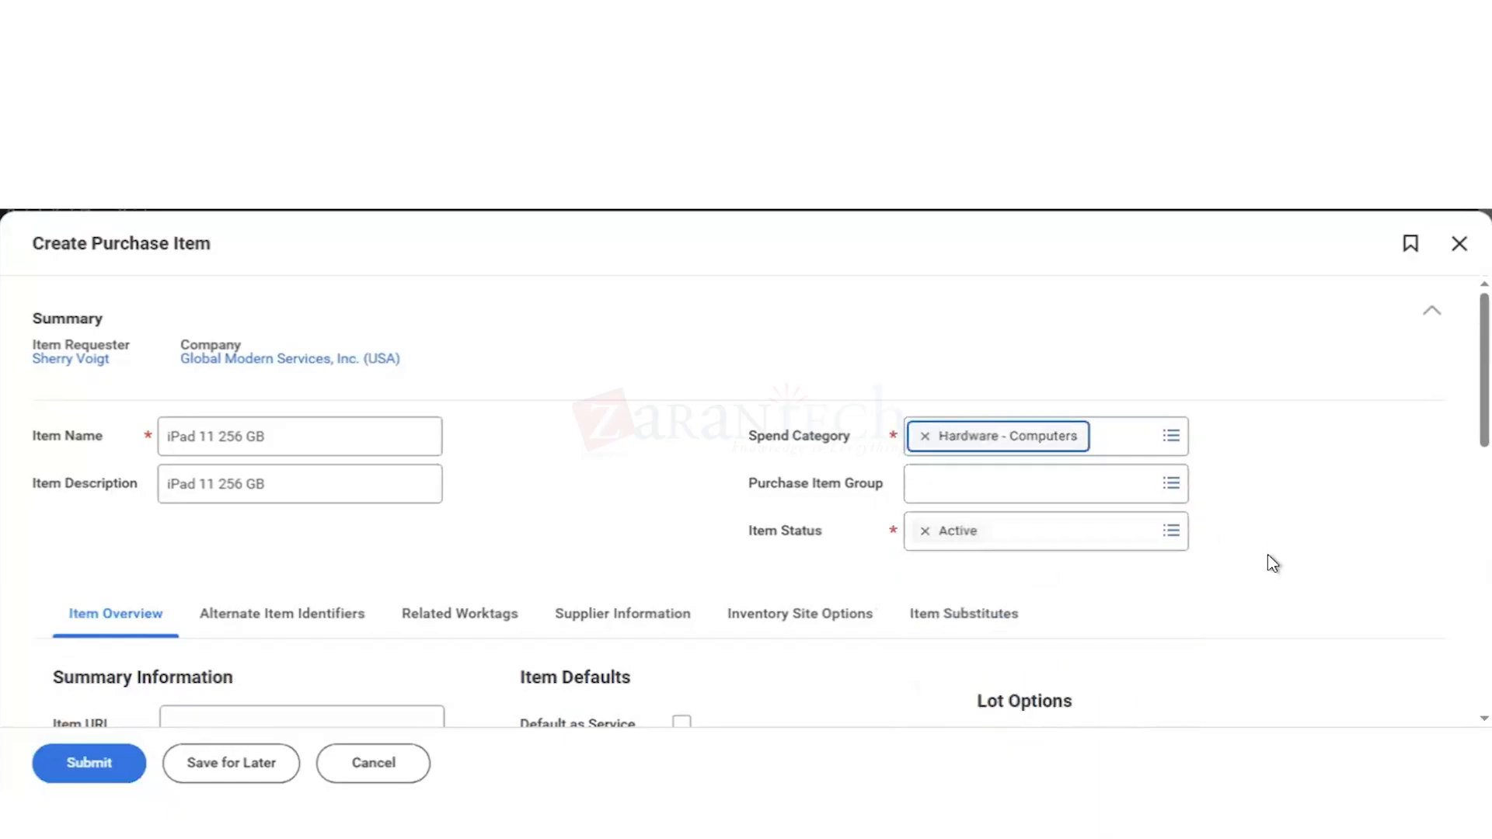
Step: Set the item's default ordering price to 1000 in the pricing and units of measure section
scroll(1272, 563, down, 1)
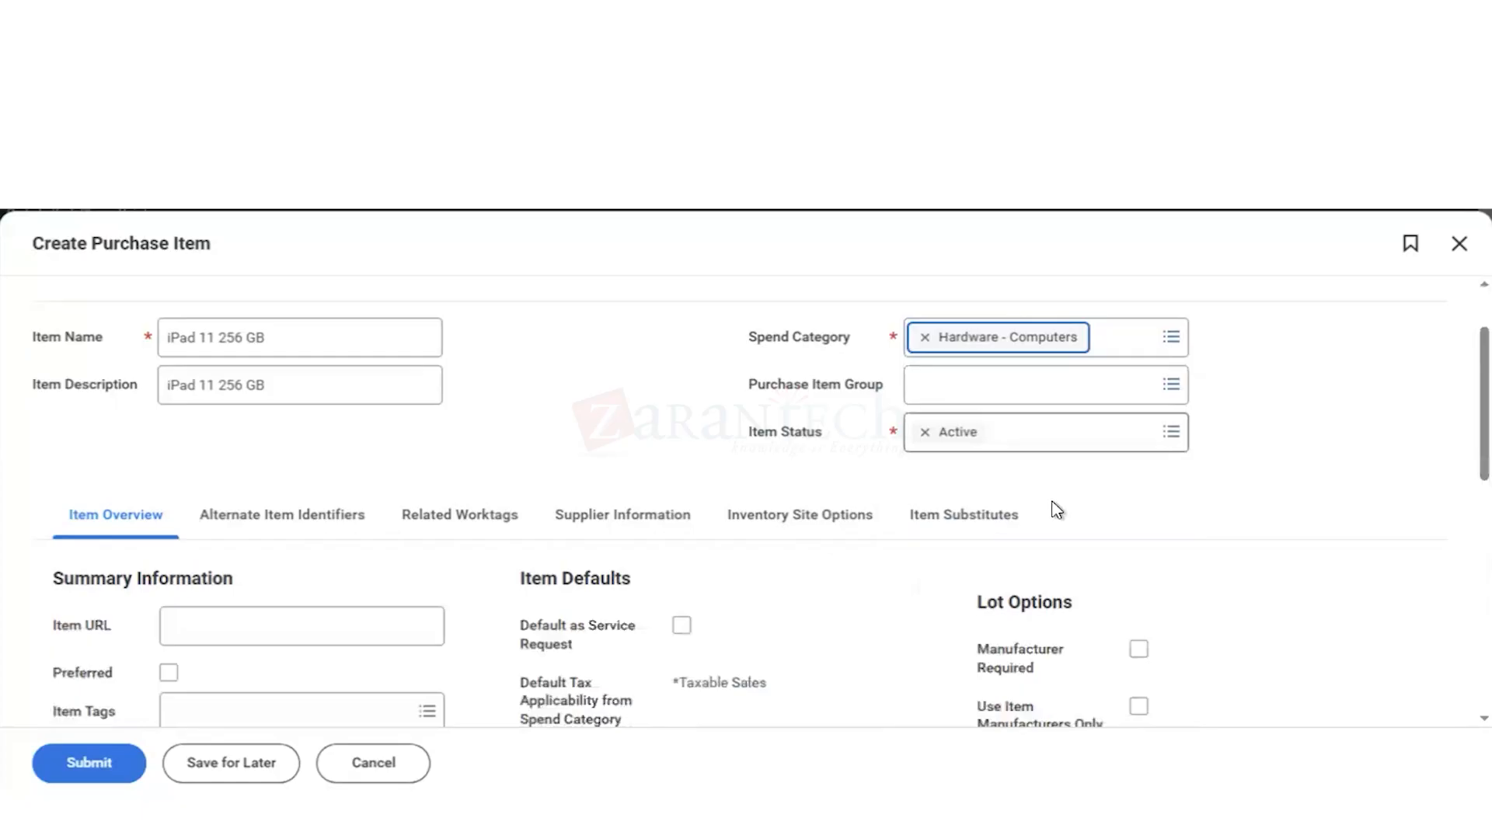
scroll(1057, 511, down, 1)
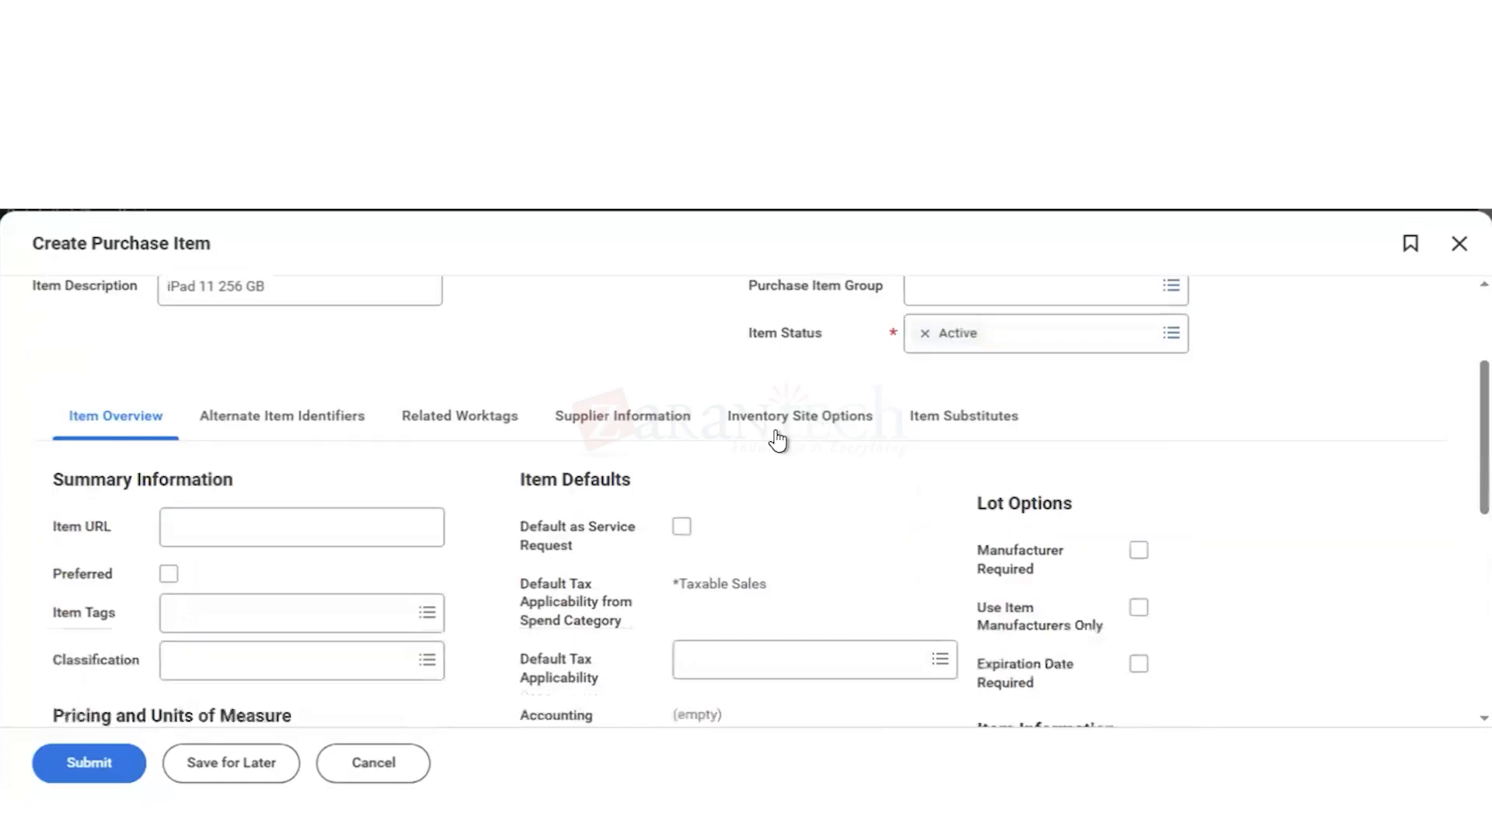
scroll(761, 544, down, 1)
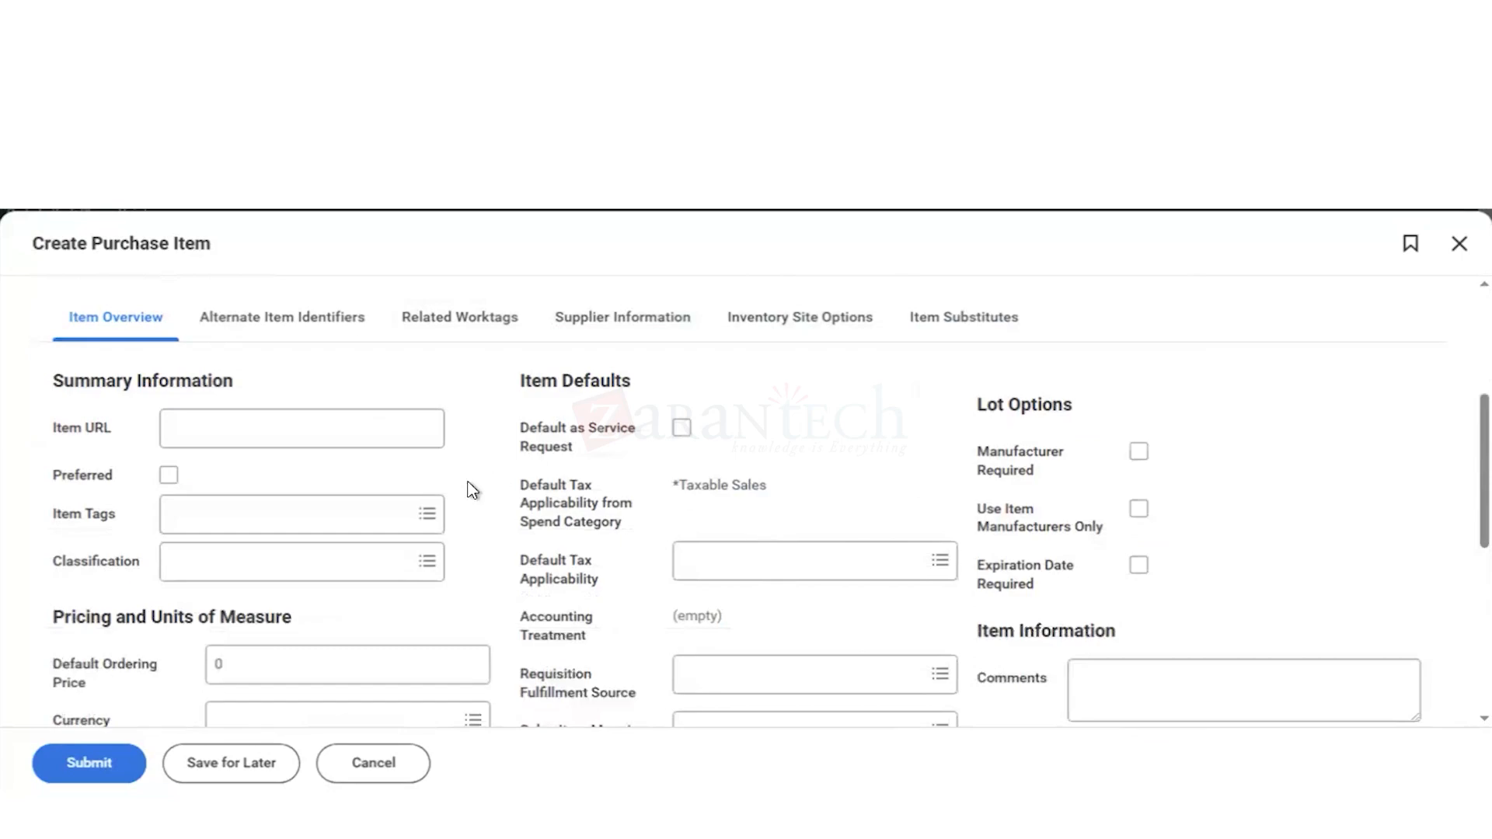
scroll(522, 430, up, 4)
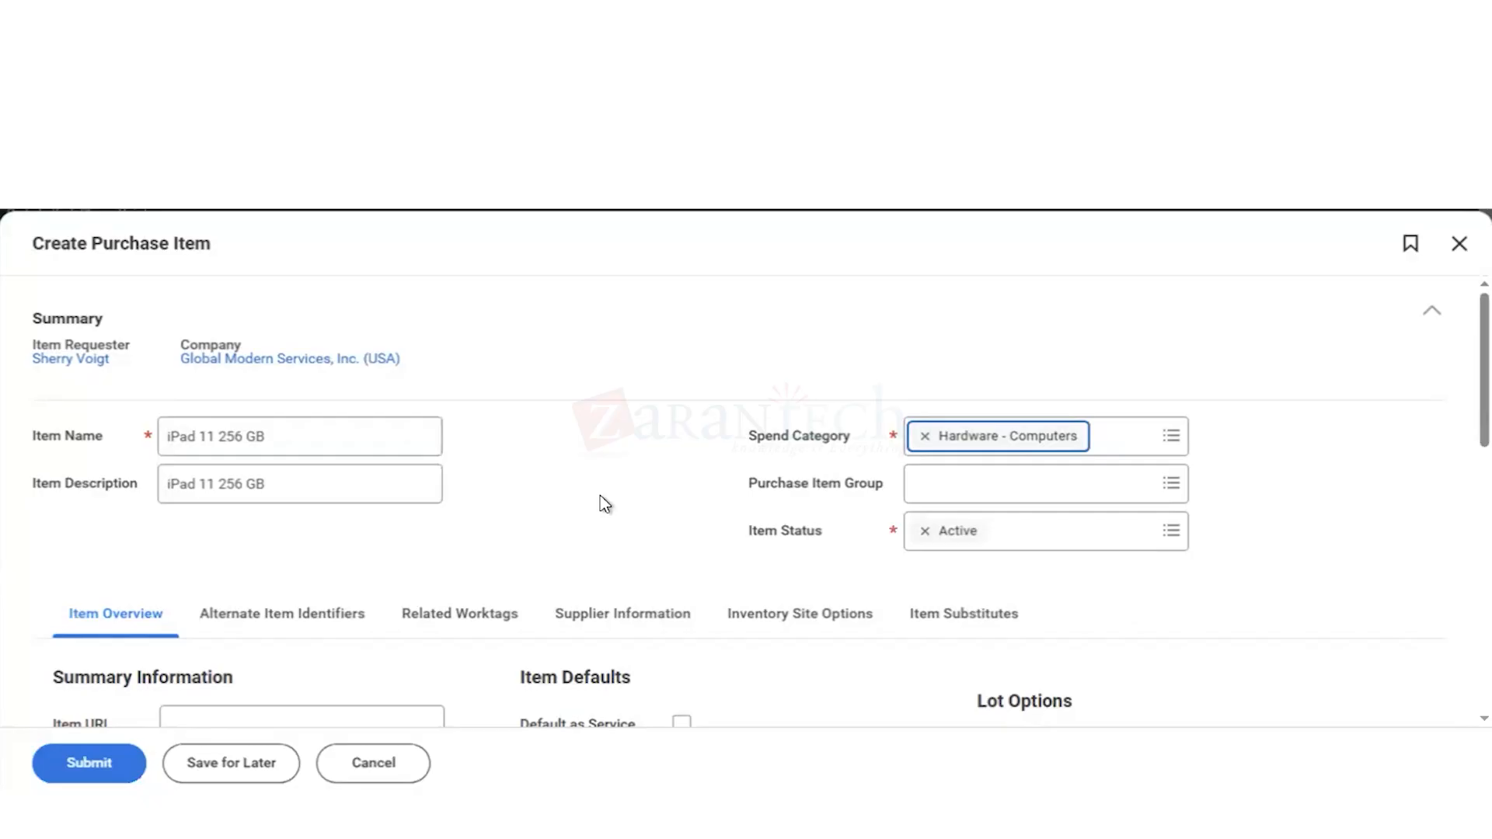
scroll(602, 504, down, 4)
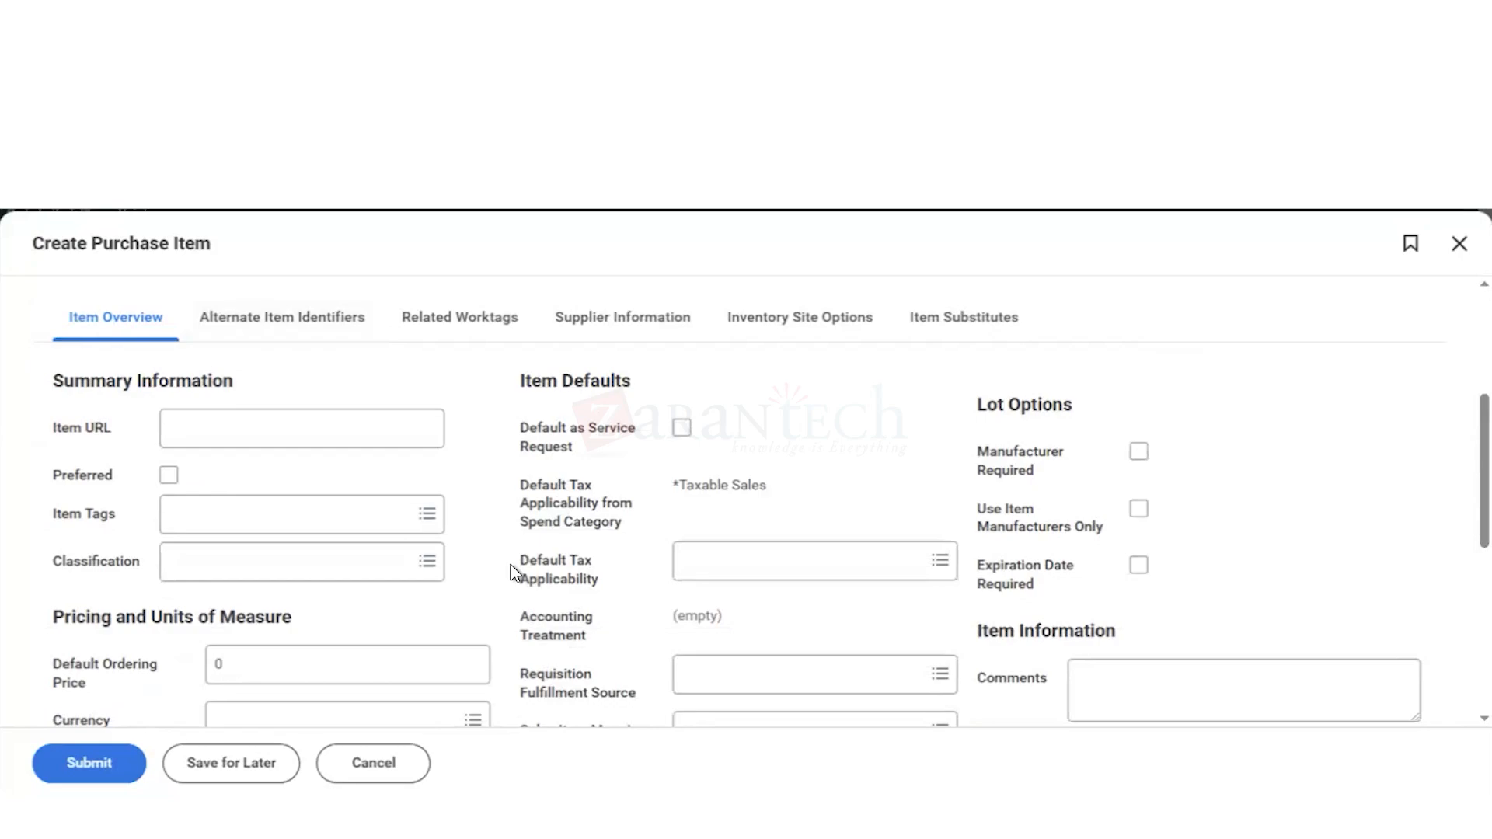
scroll(514, 573, down, 3)
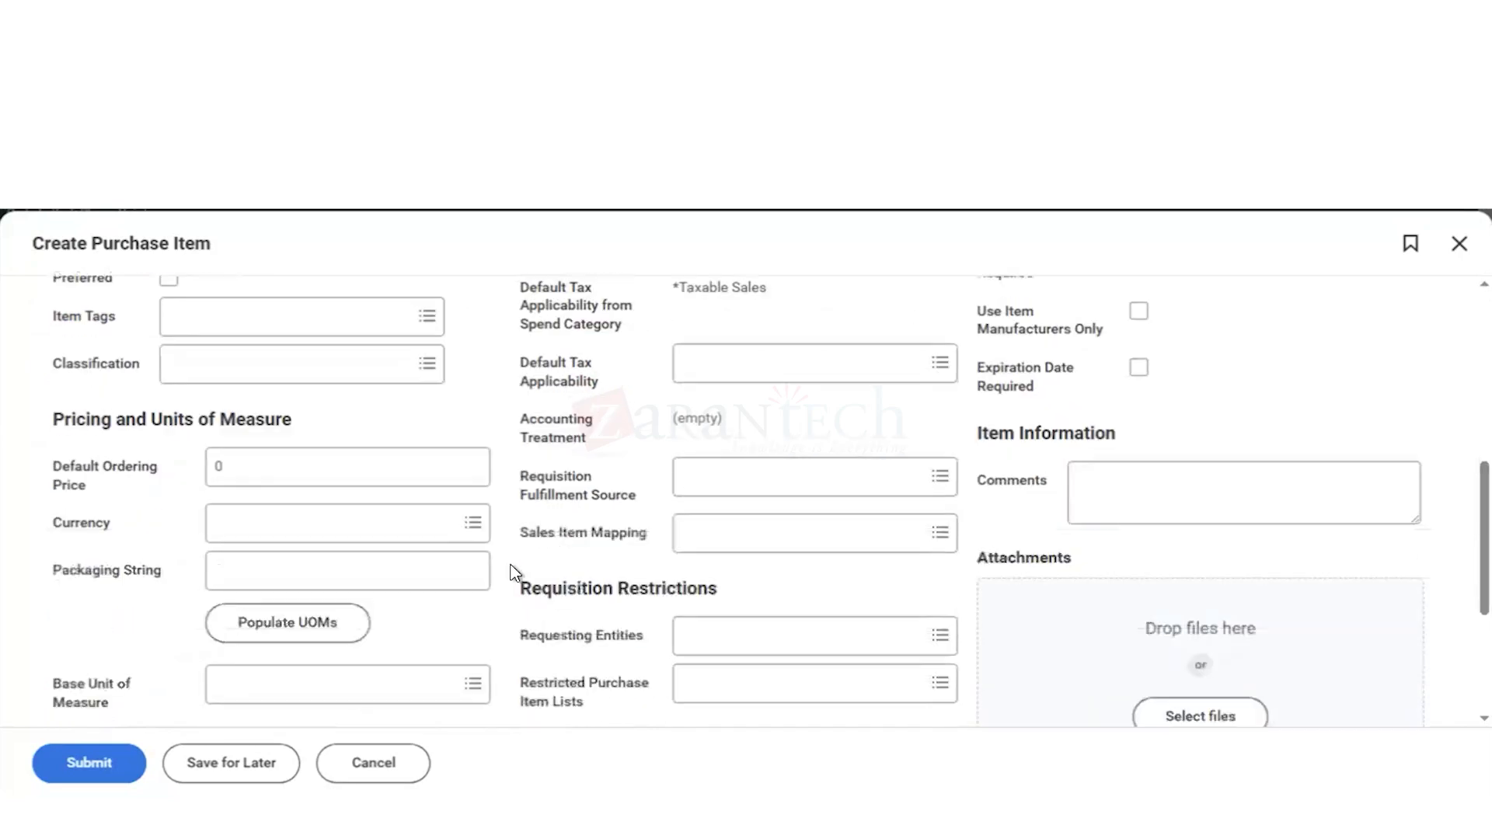
click(298, 473)
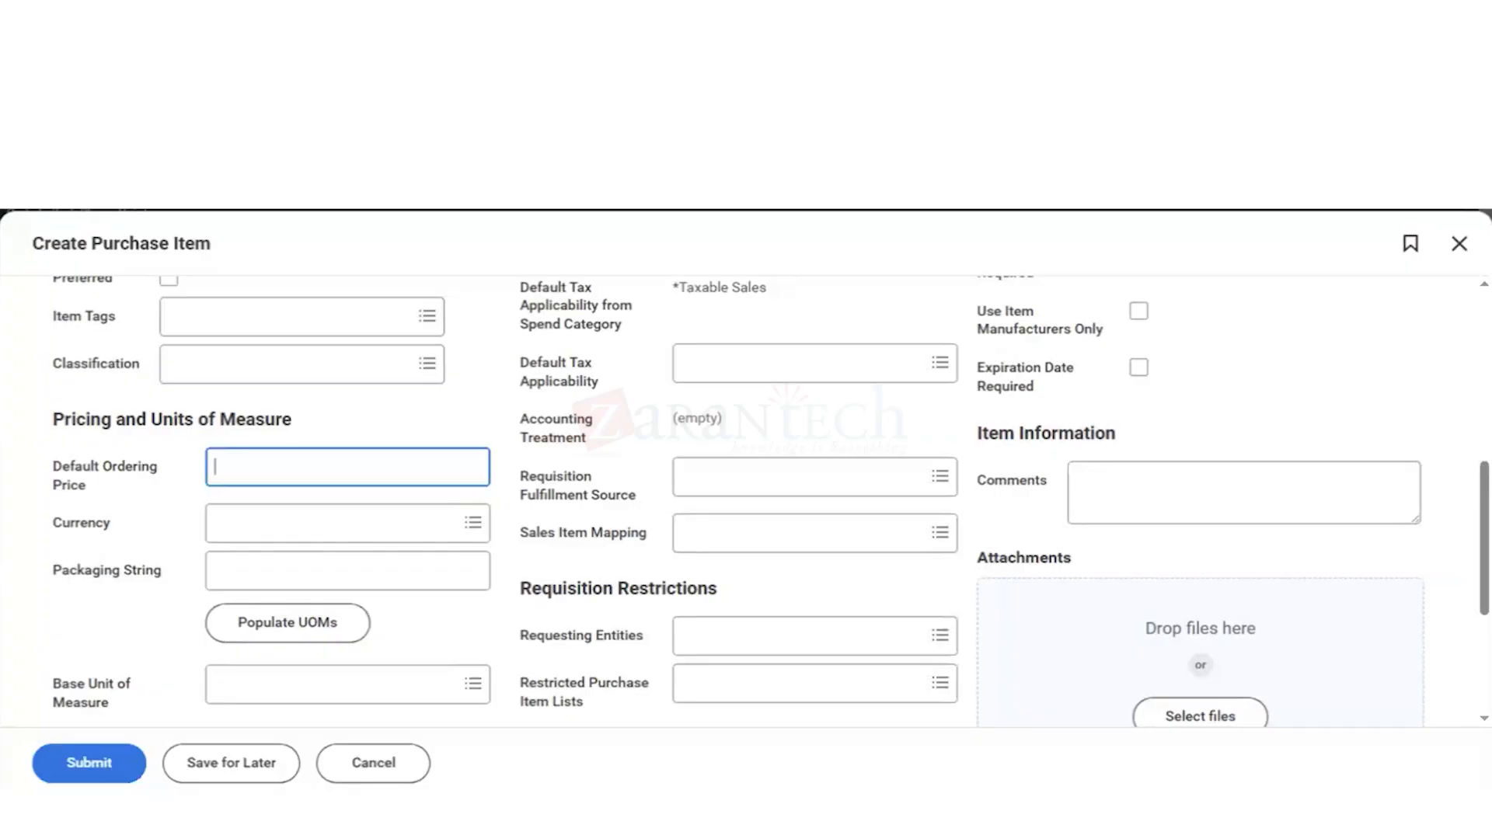
text(1000)
Step: Set the price currency to USD and the base unit of measure to Each
click(260, 532)
text(usd)
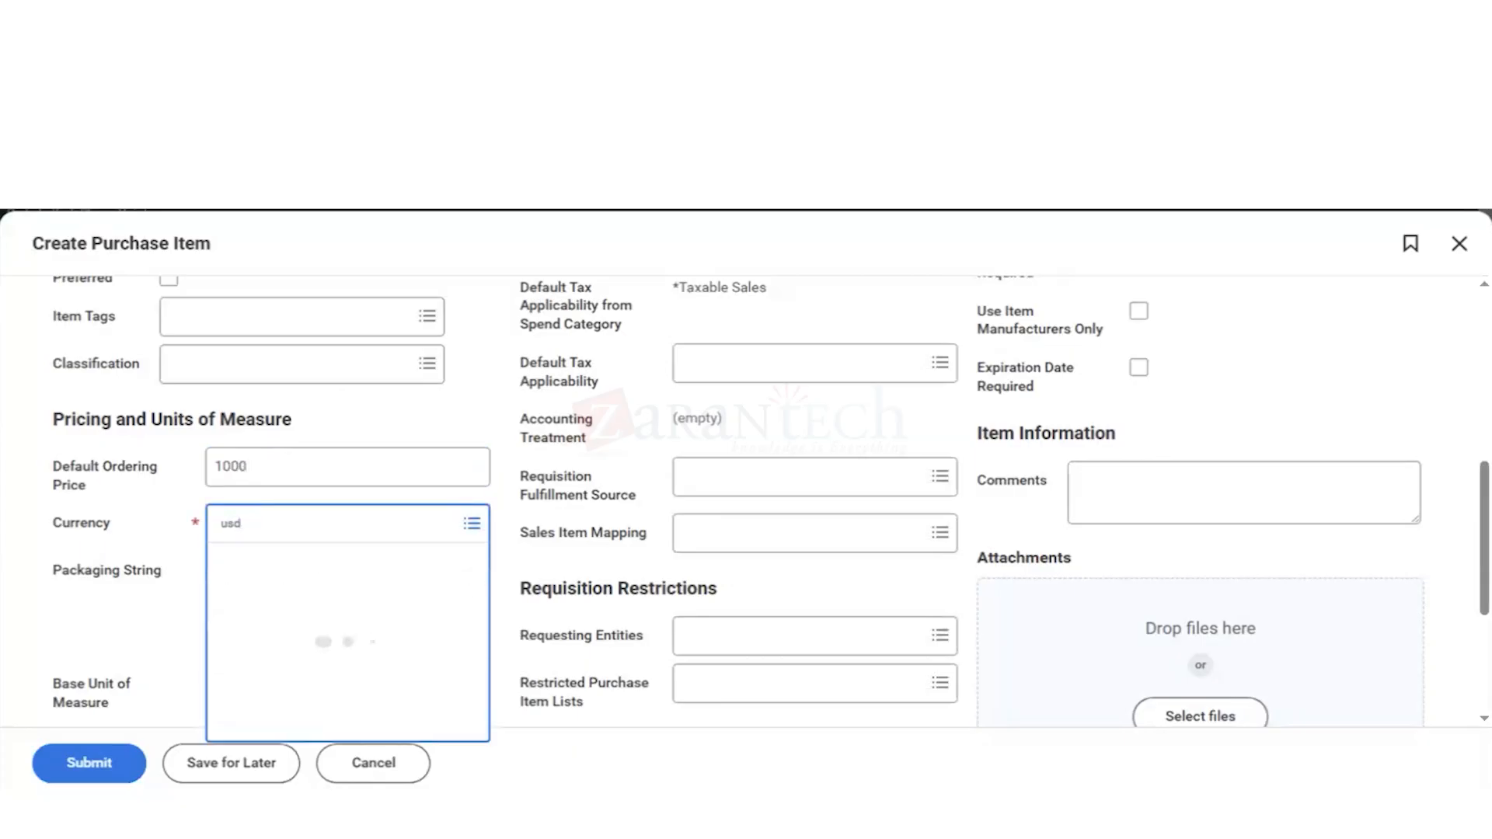
key(Return)
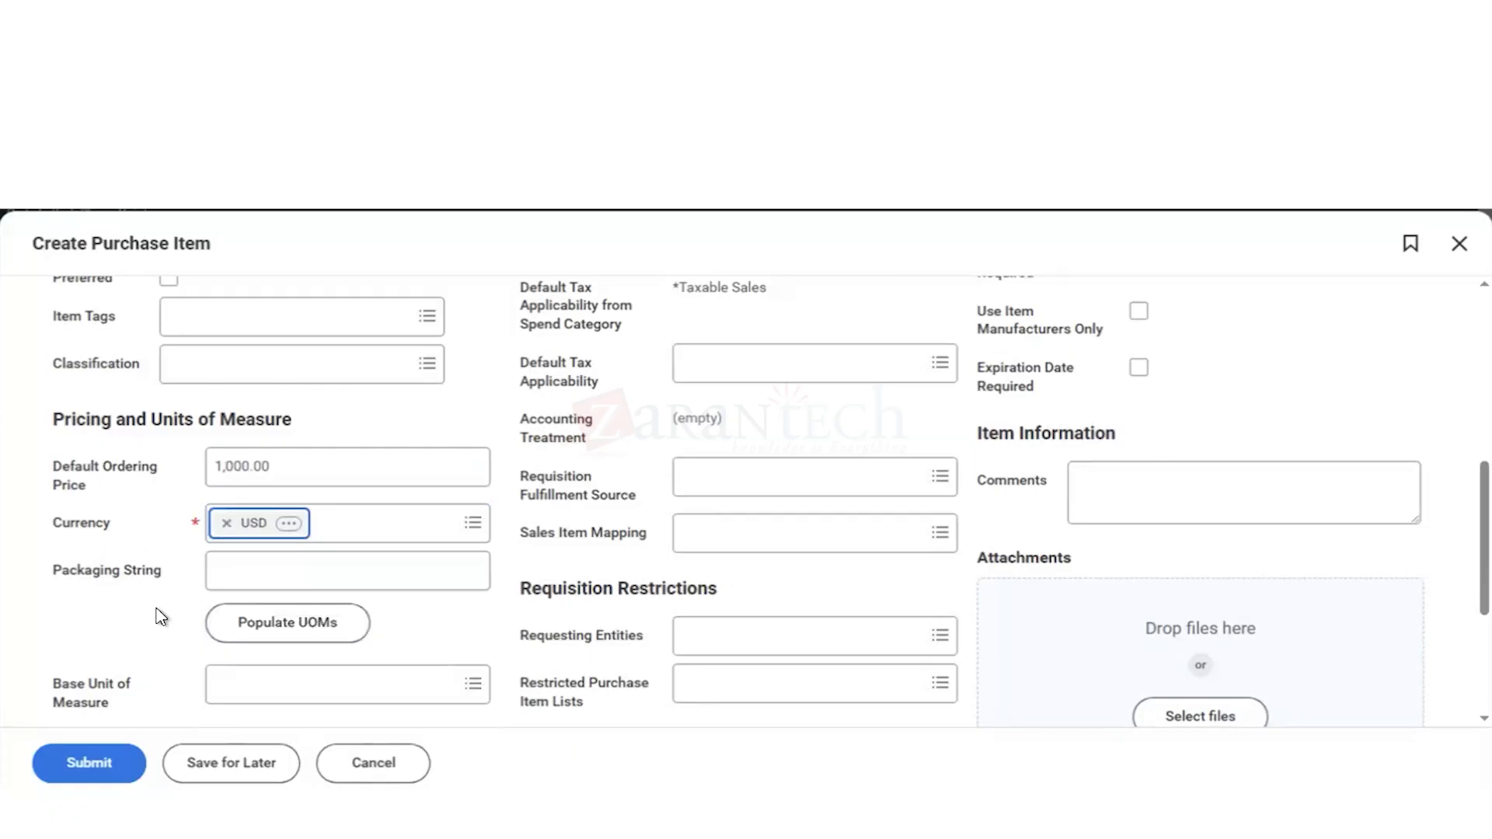
scroll(156, 633, down, 2)
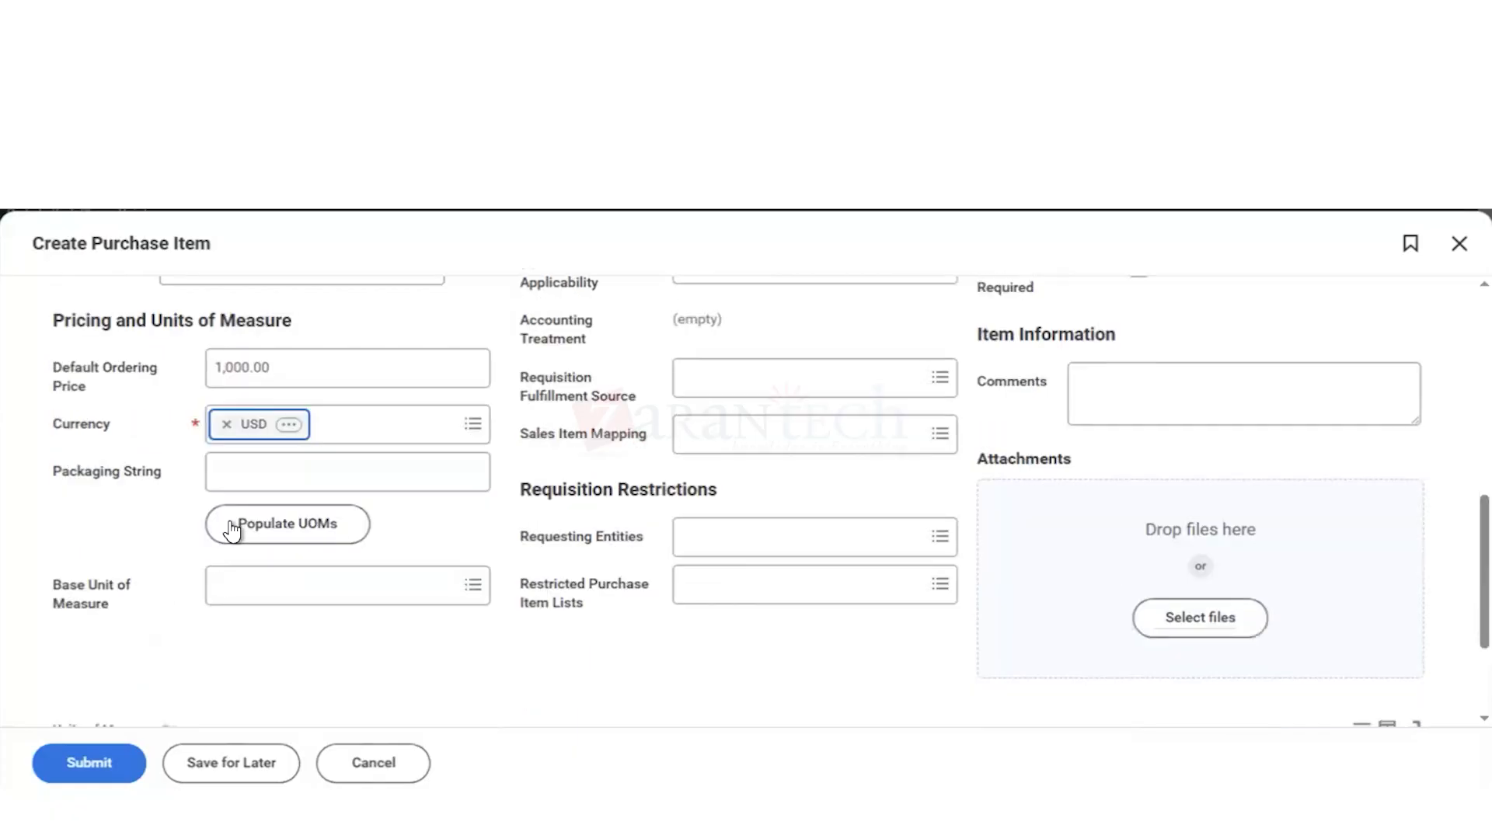
click(249, 588)
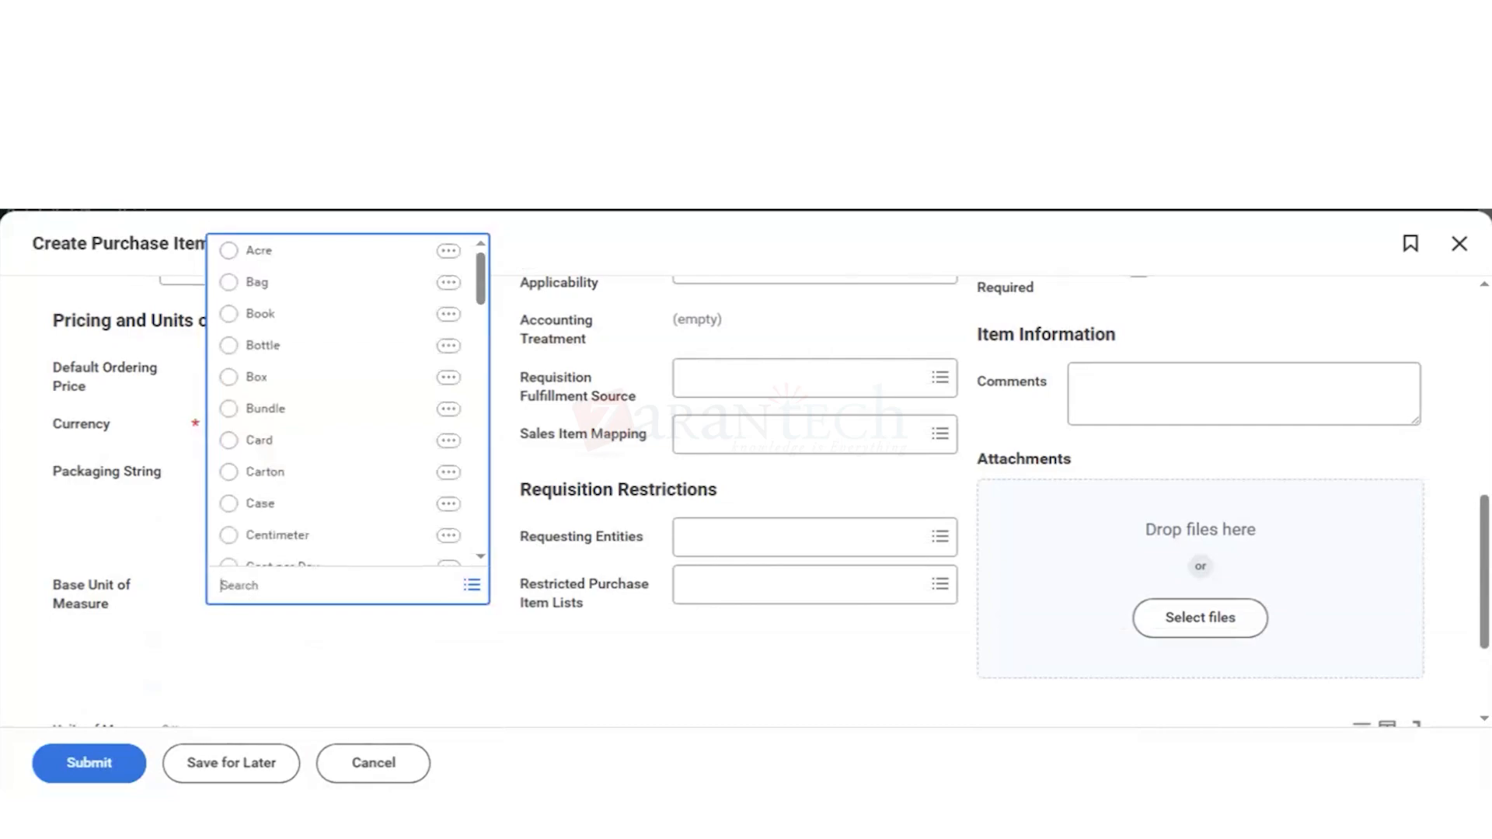
text(each)
key(Return)
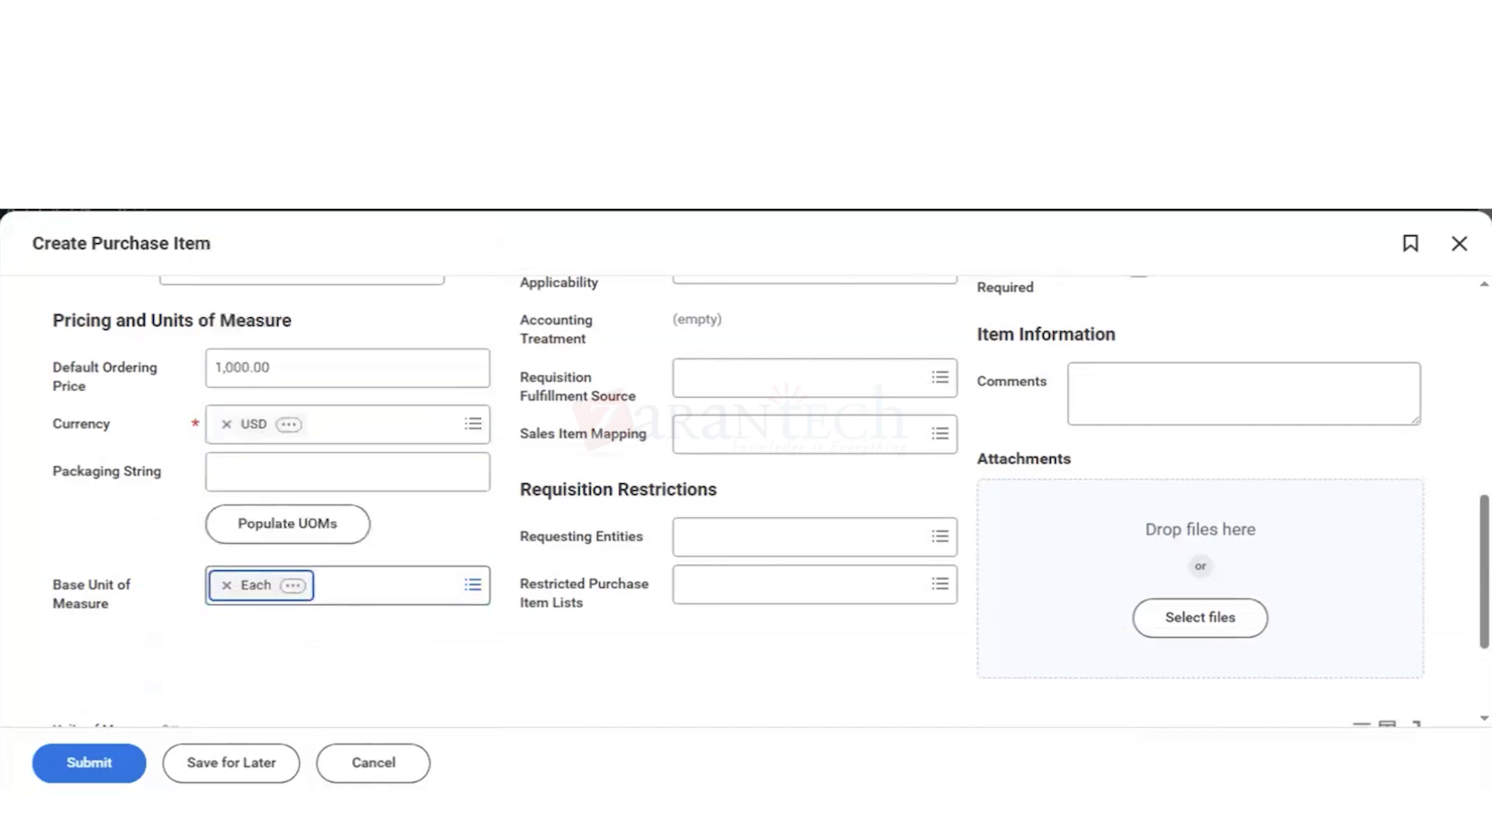
click(412, 631)
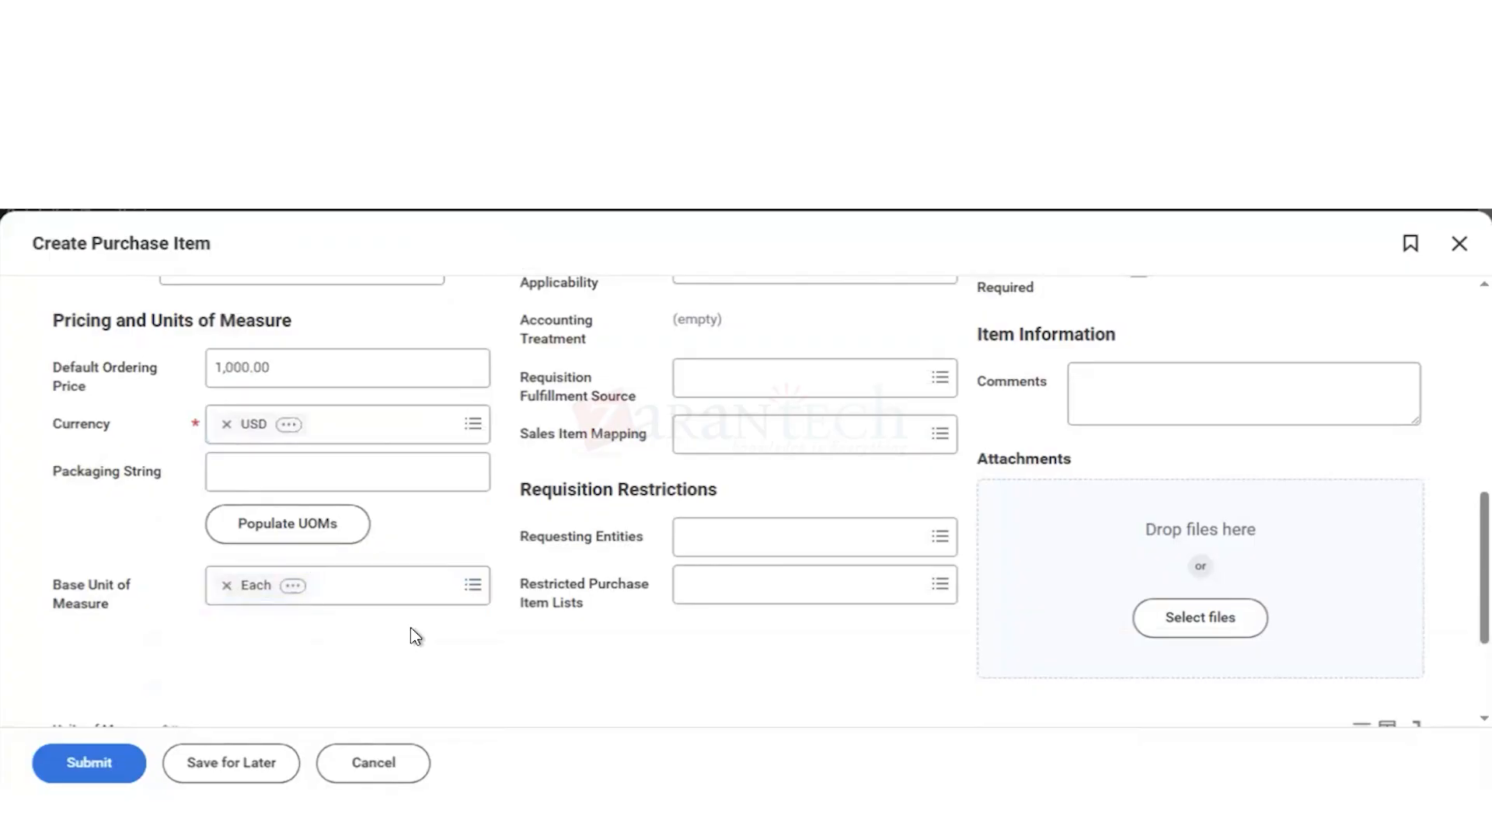
Step: Check the available item tags without choosing one and set the item's classification to Goods in the summary information
scroll(410, 627, up, 1)
scroll(410, 627, up, 2)
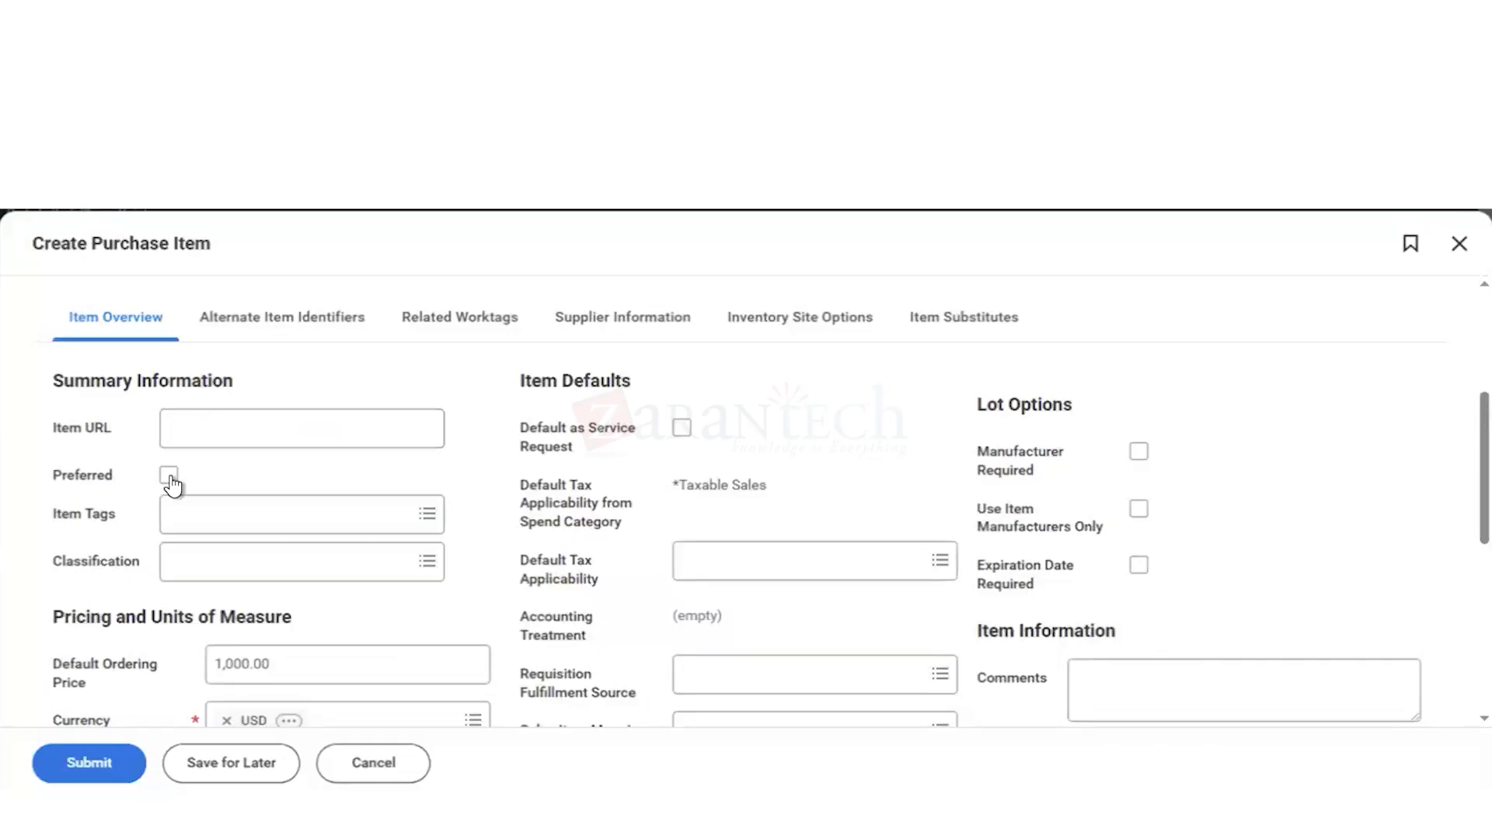
click(220, 524)
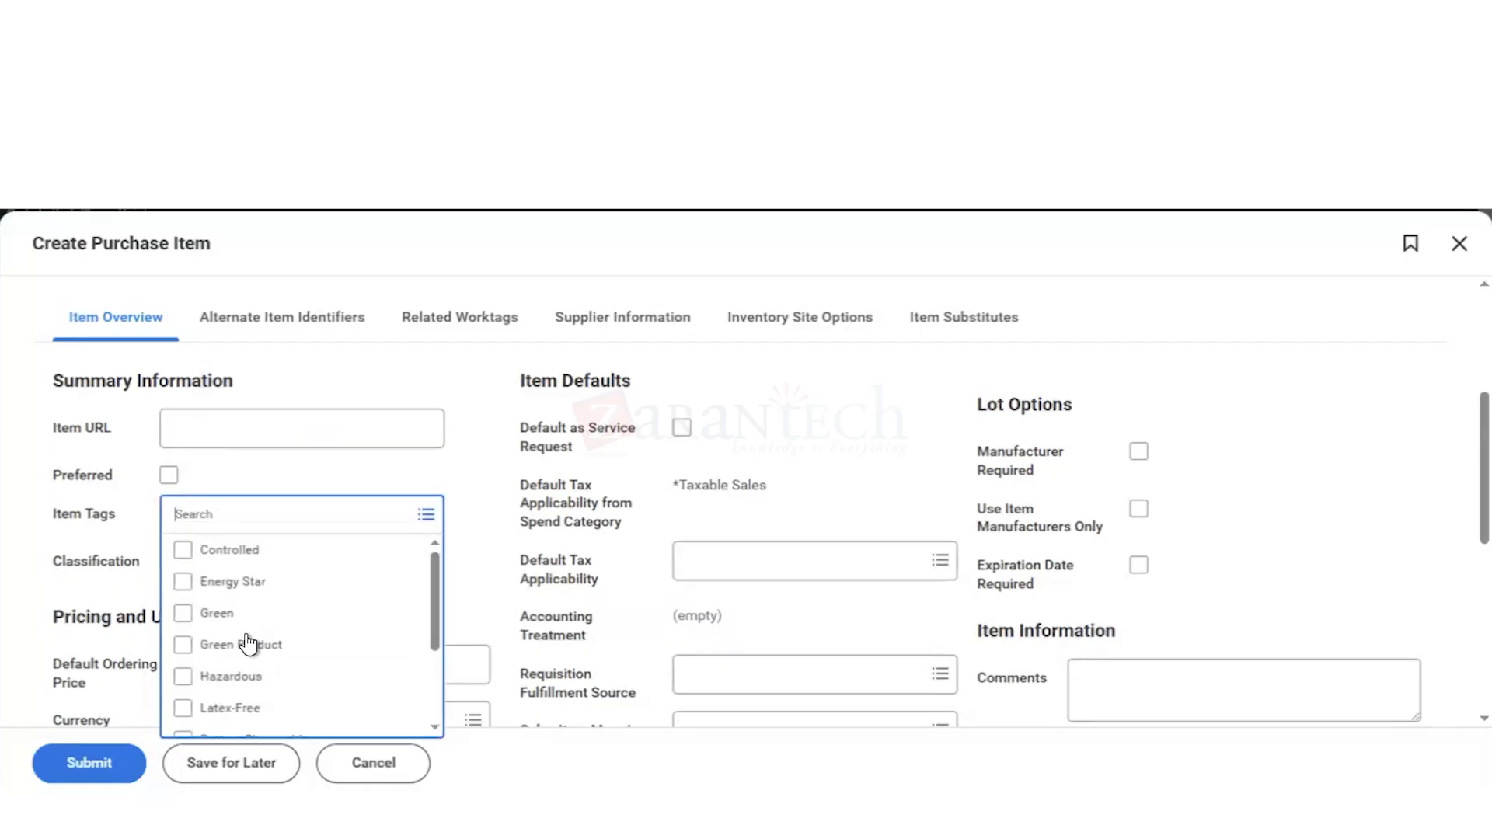
scroll(248, 646, down, 3)
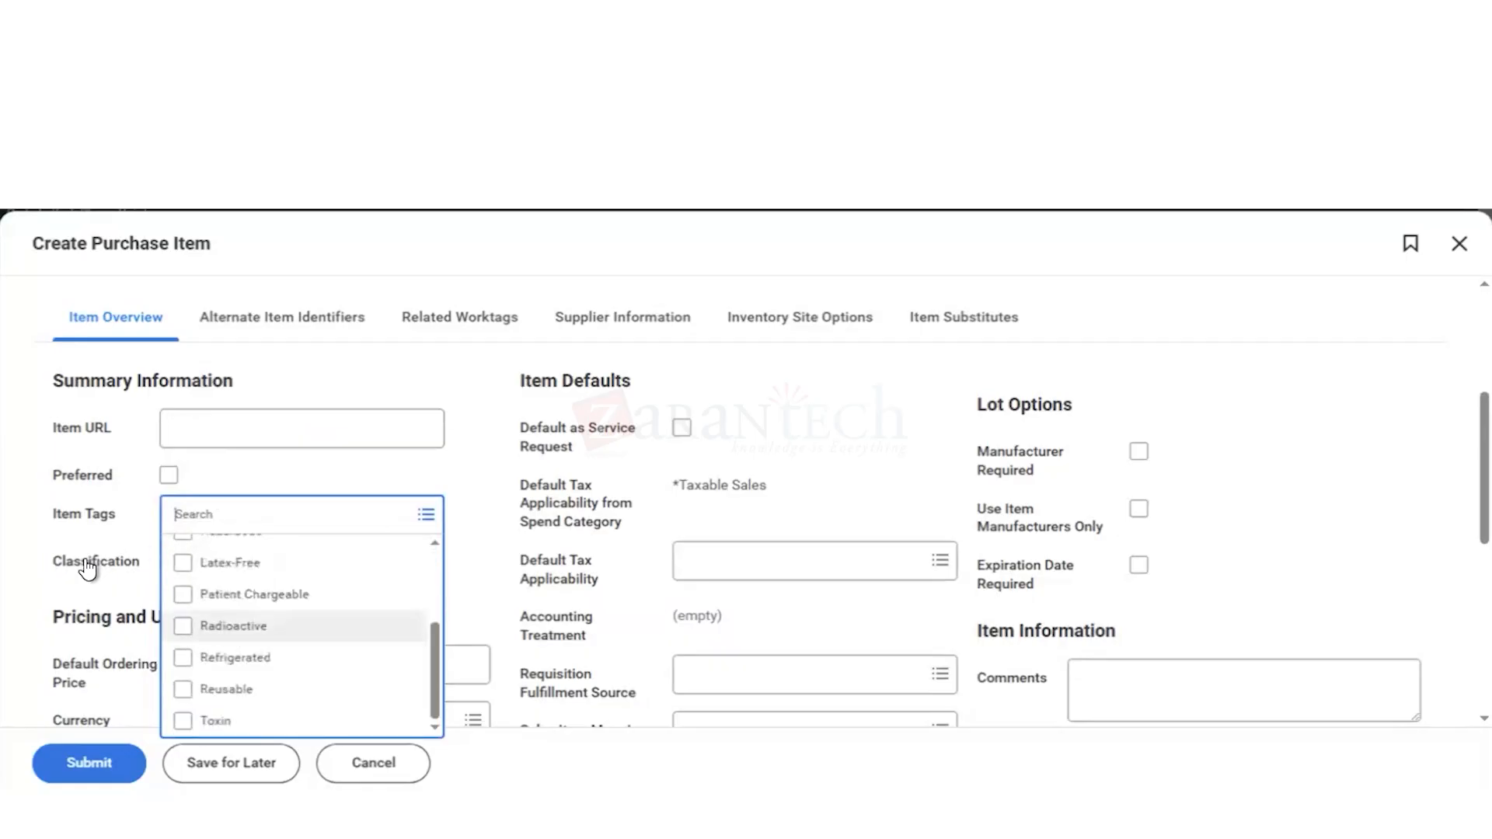
click(39, 520)
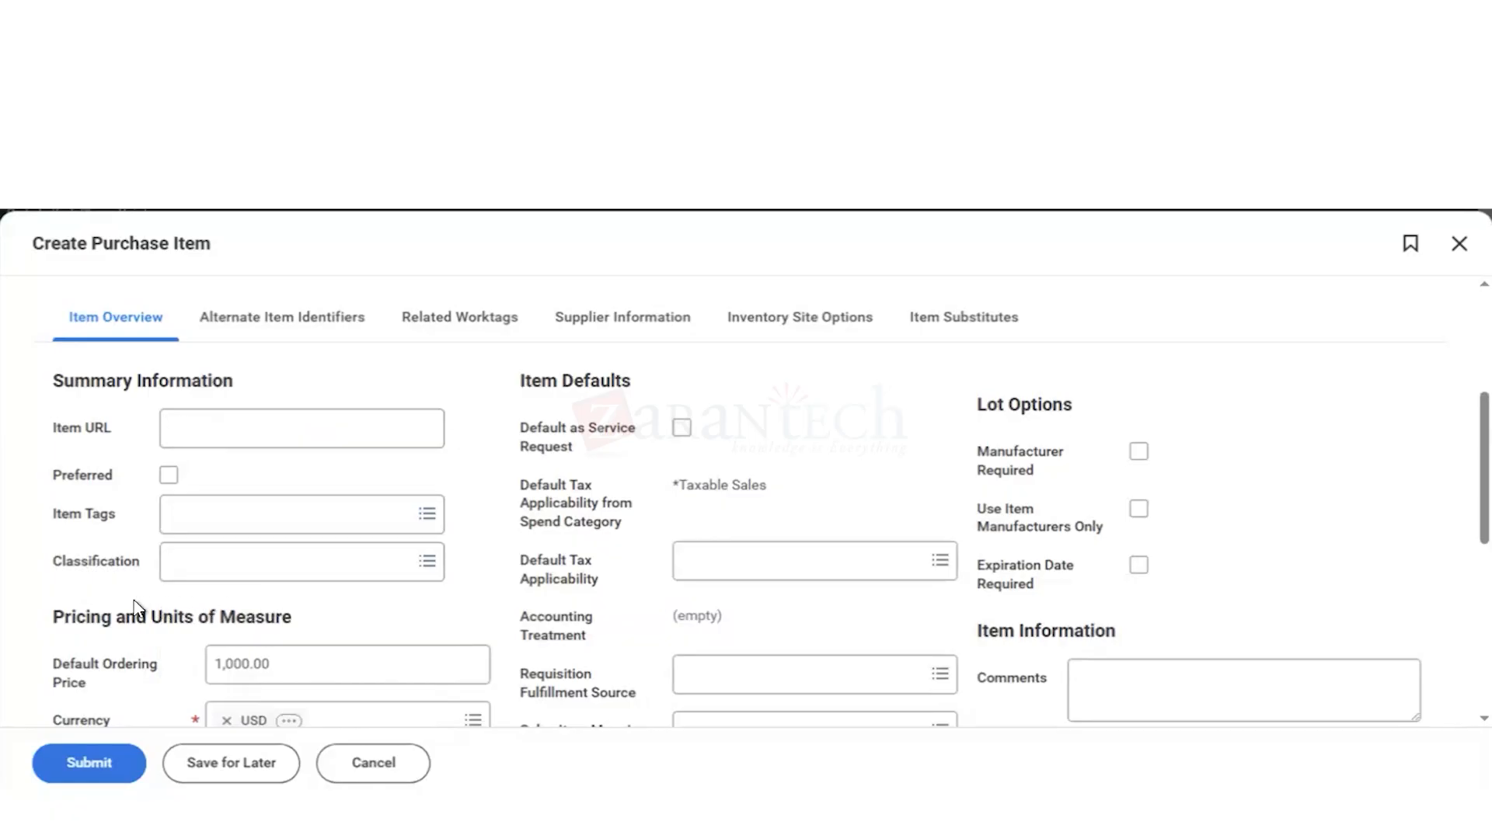
click(216, 569)
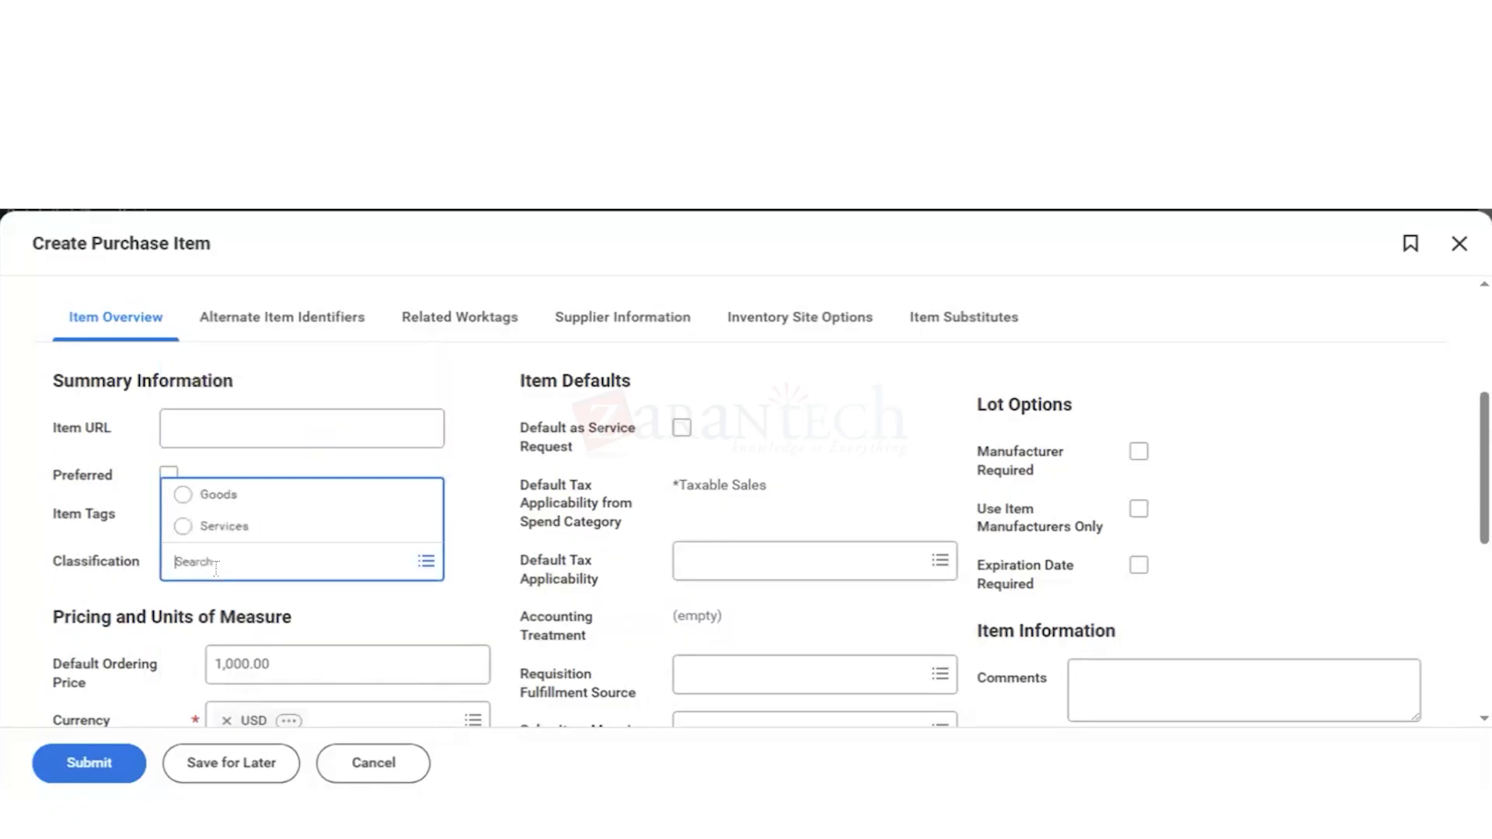
click(185, 502)
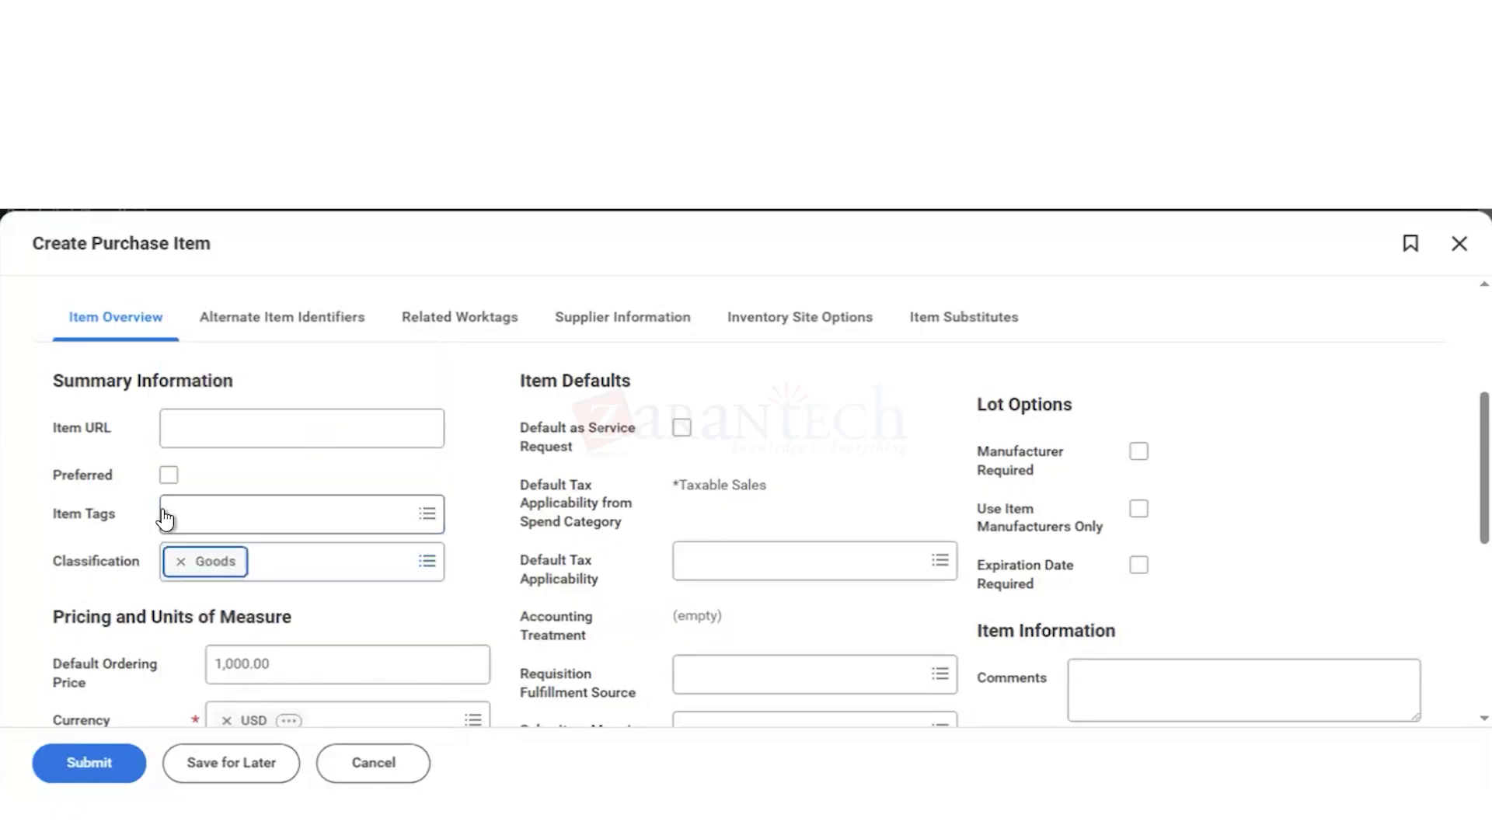
Step: Review the item tag choices once more, along with the item defaults and lot options of the purchase item
click(228, 530)
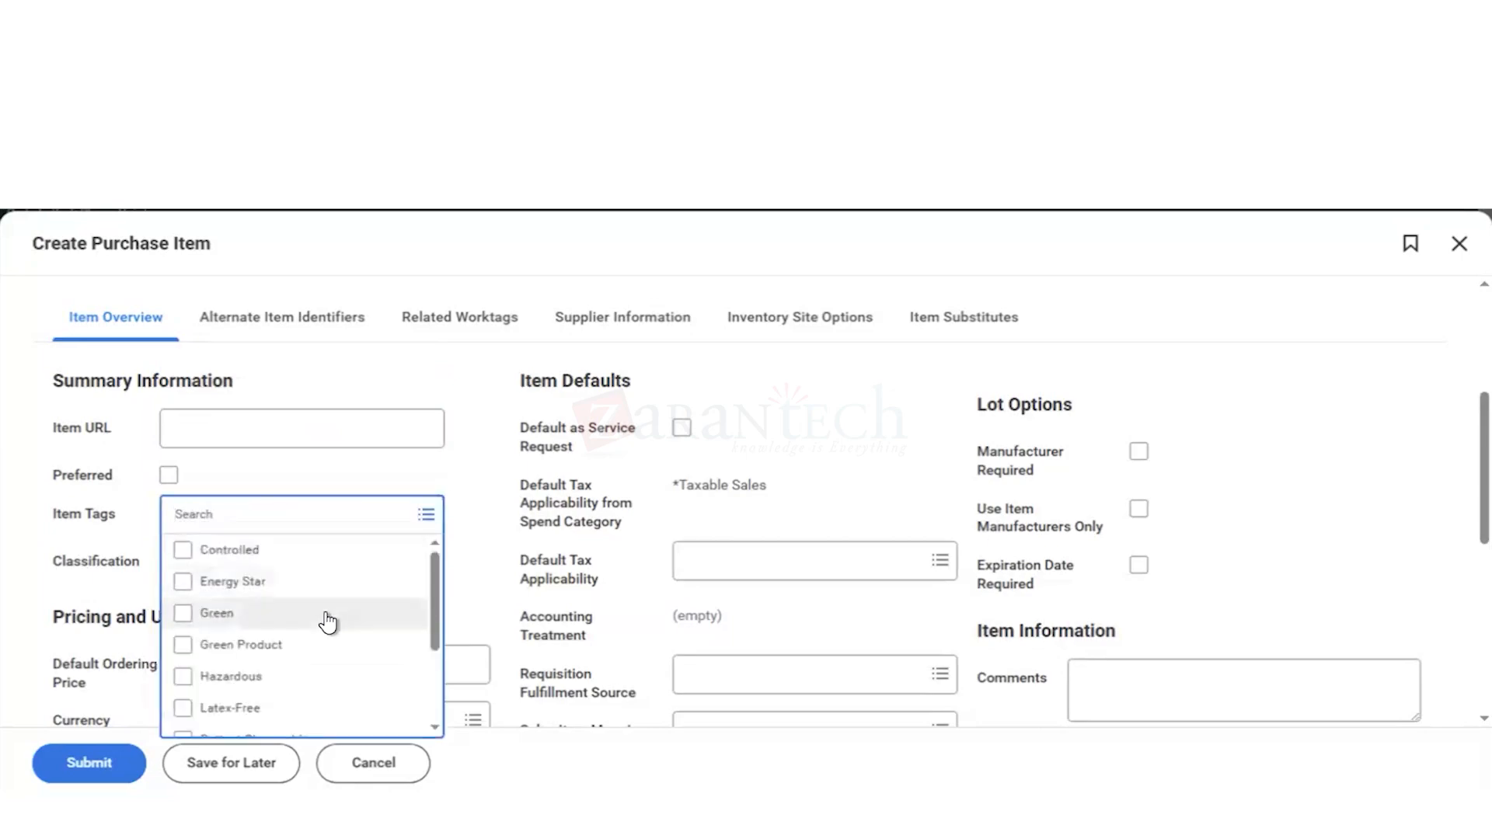
scroll(328, 621, down, 2)
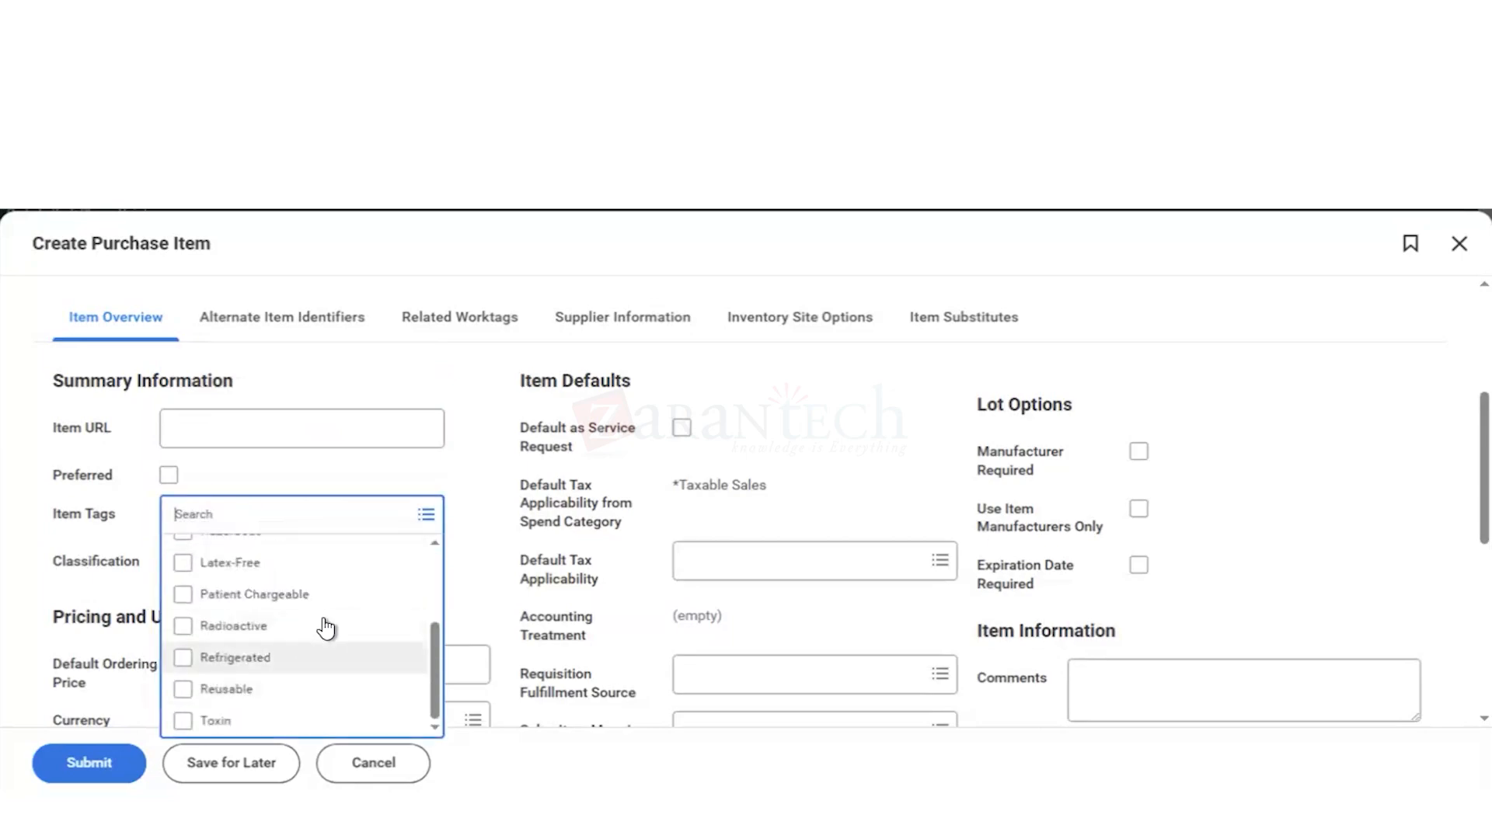
scroll(325, 626, up, 2)
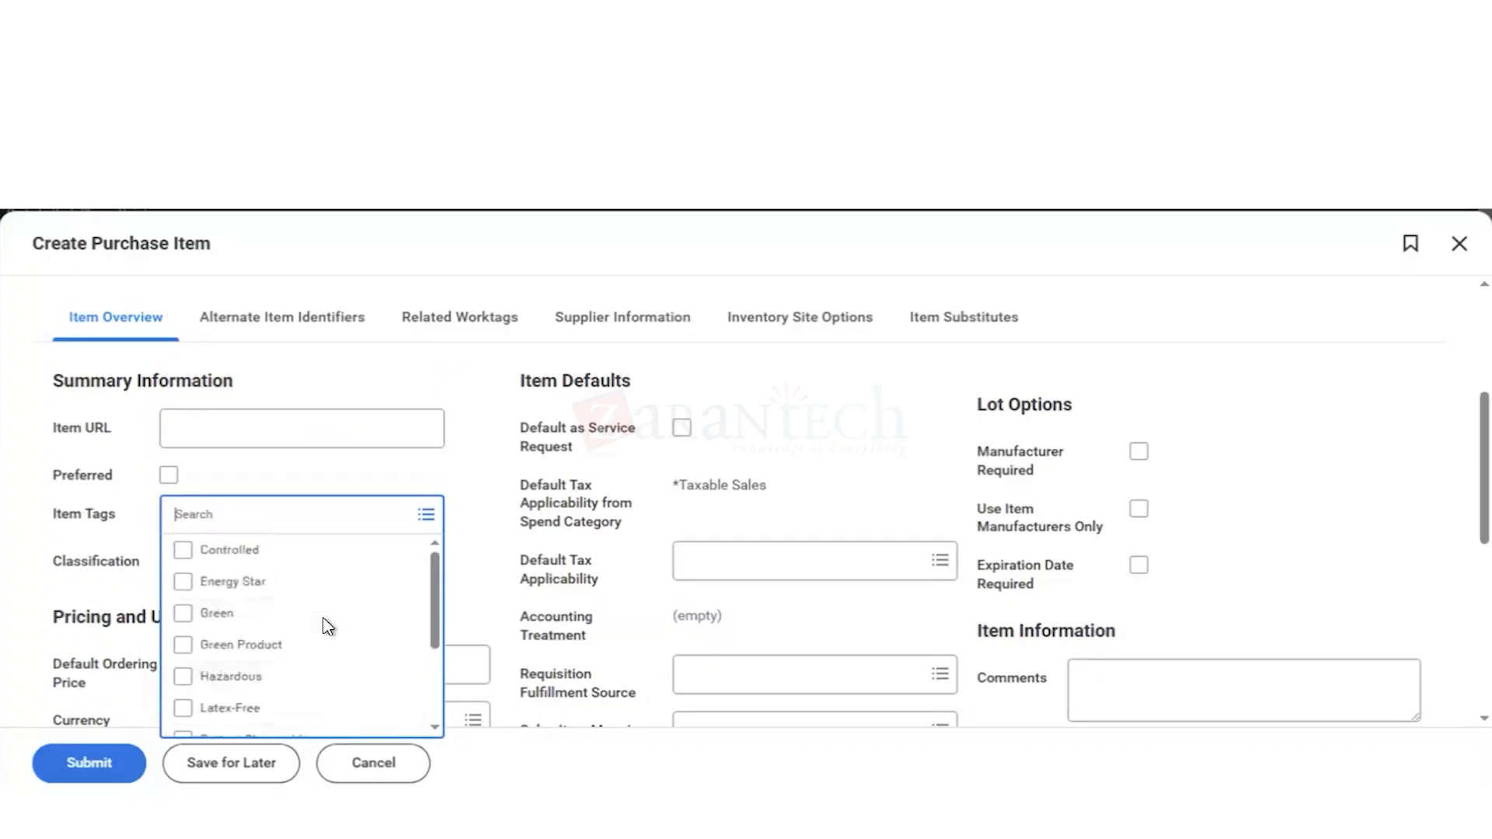
click(32, 491)
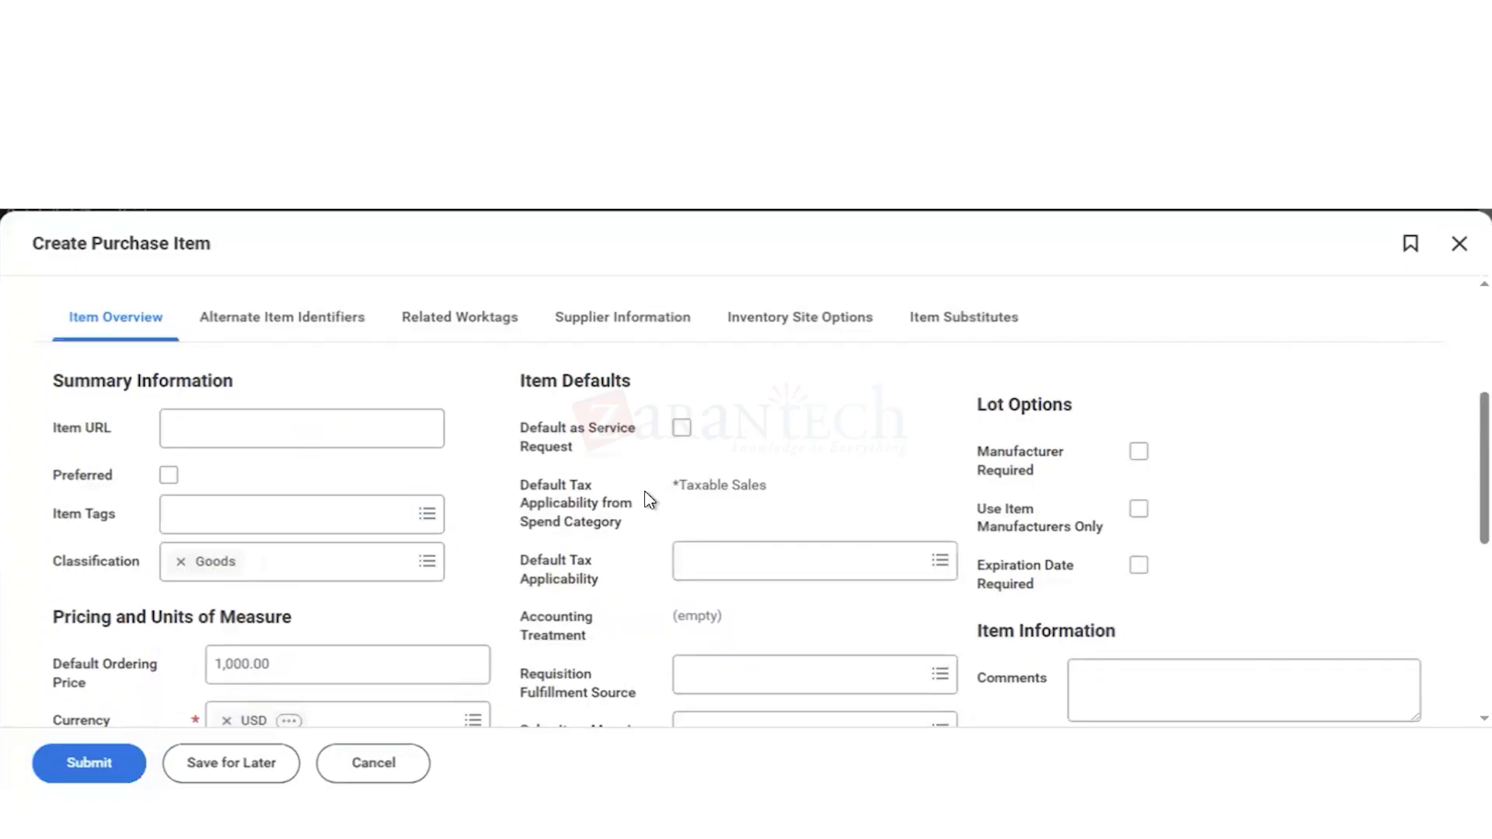
scroll(650, 499, down, 1)
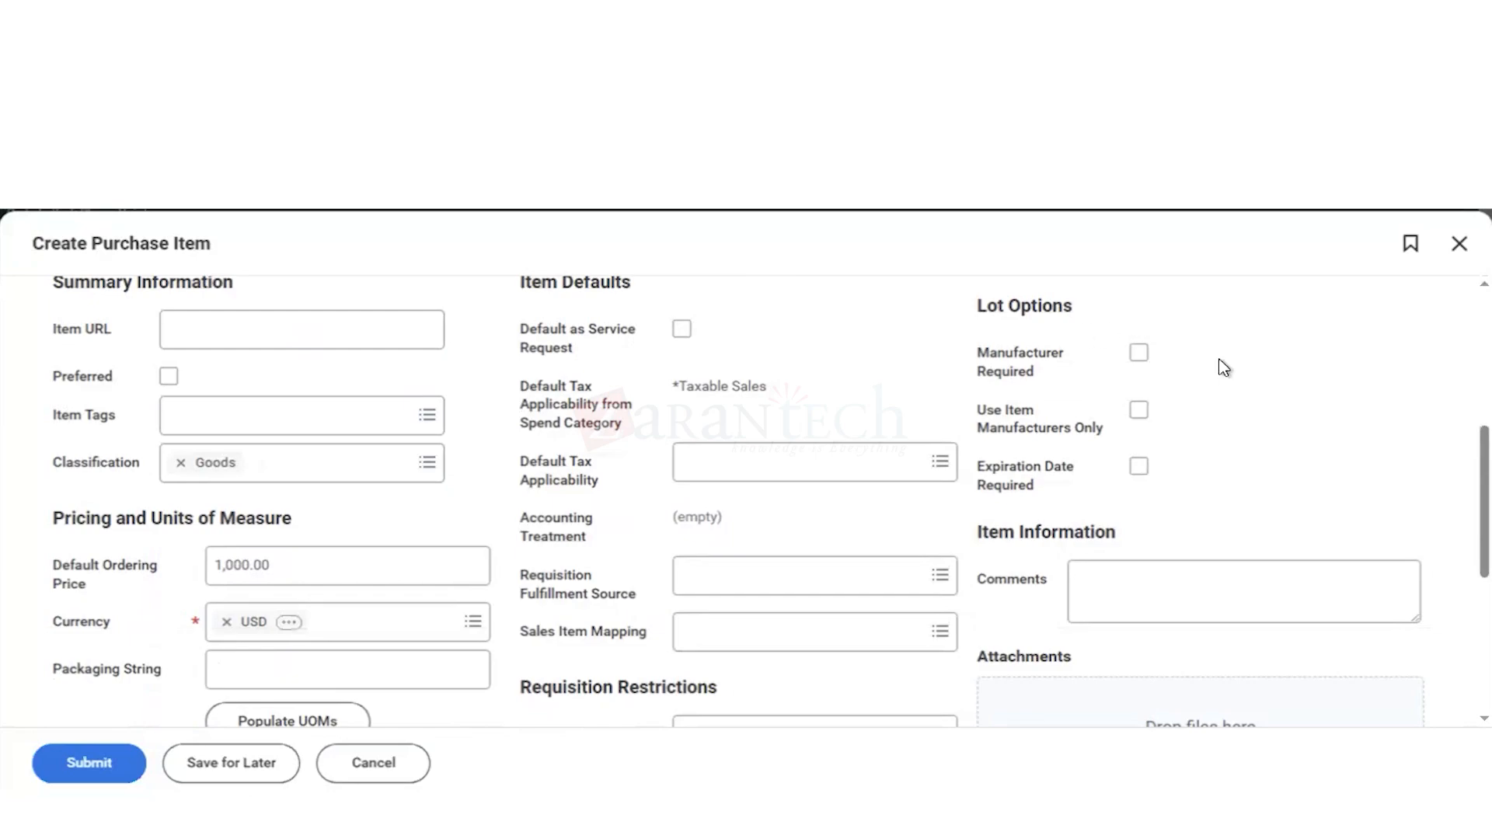
scroll(1225, 367, up, 2)
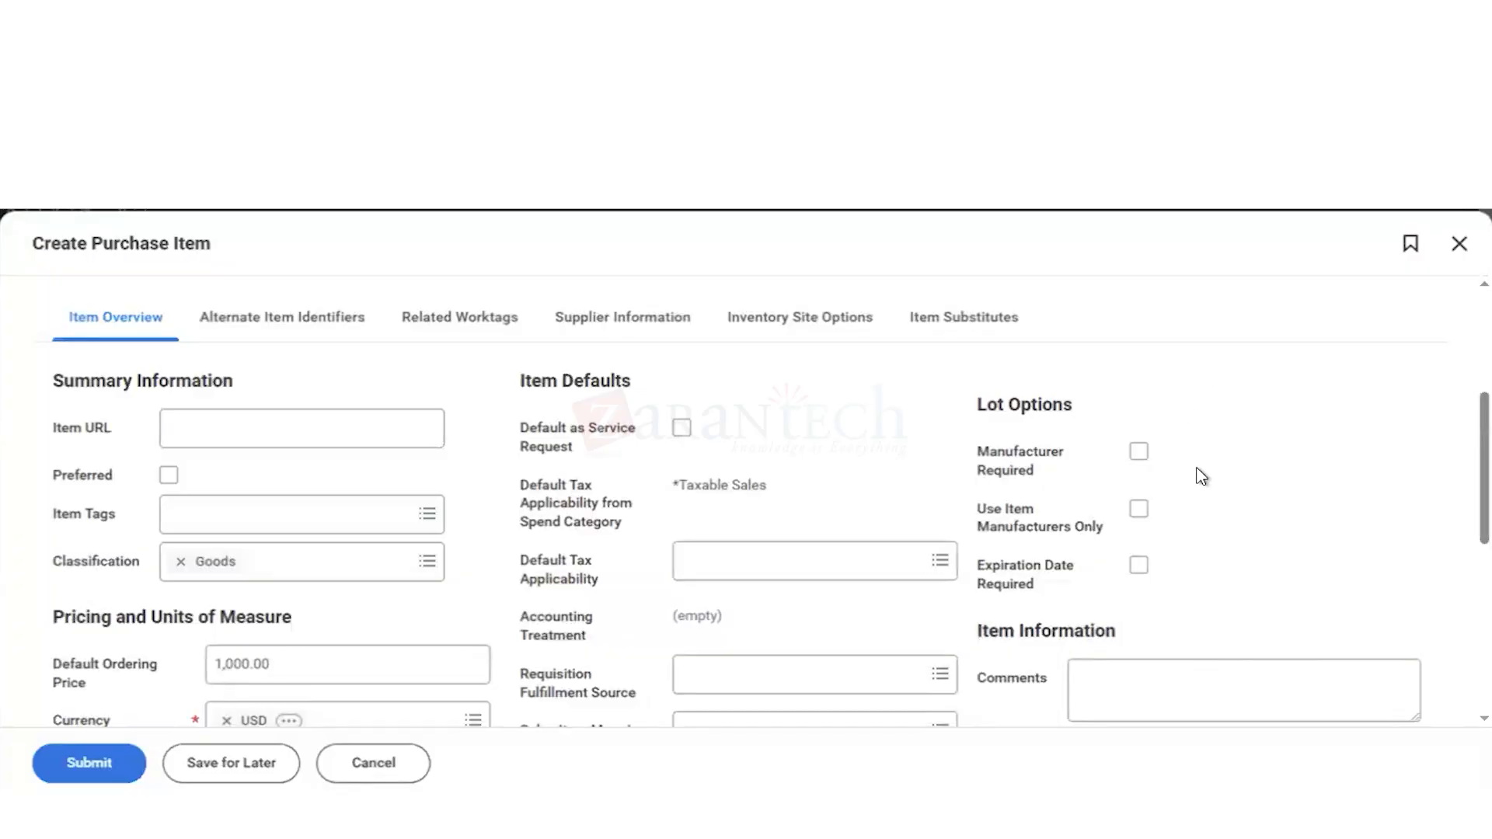
scroll(1203, 476, down, 1)
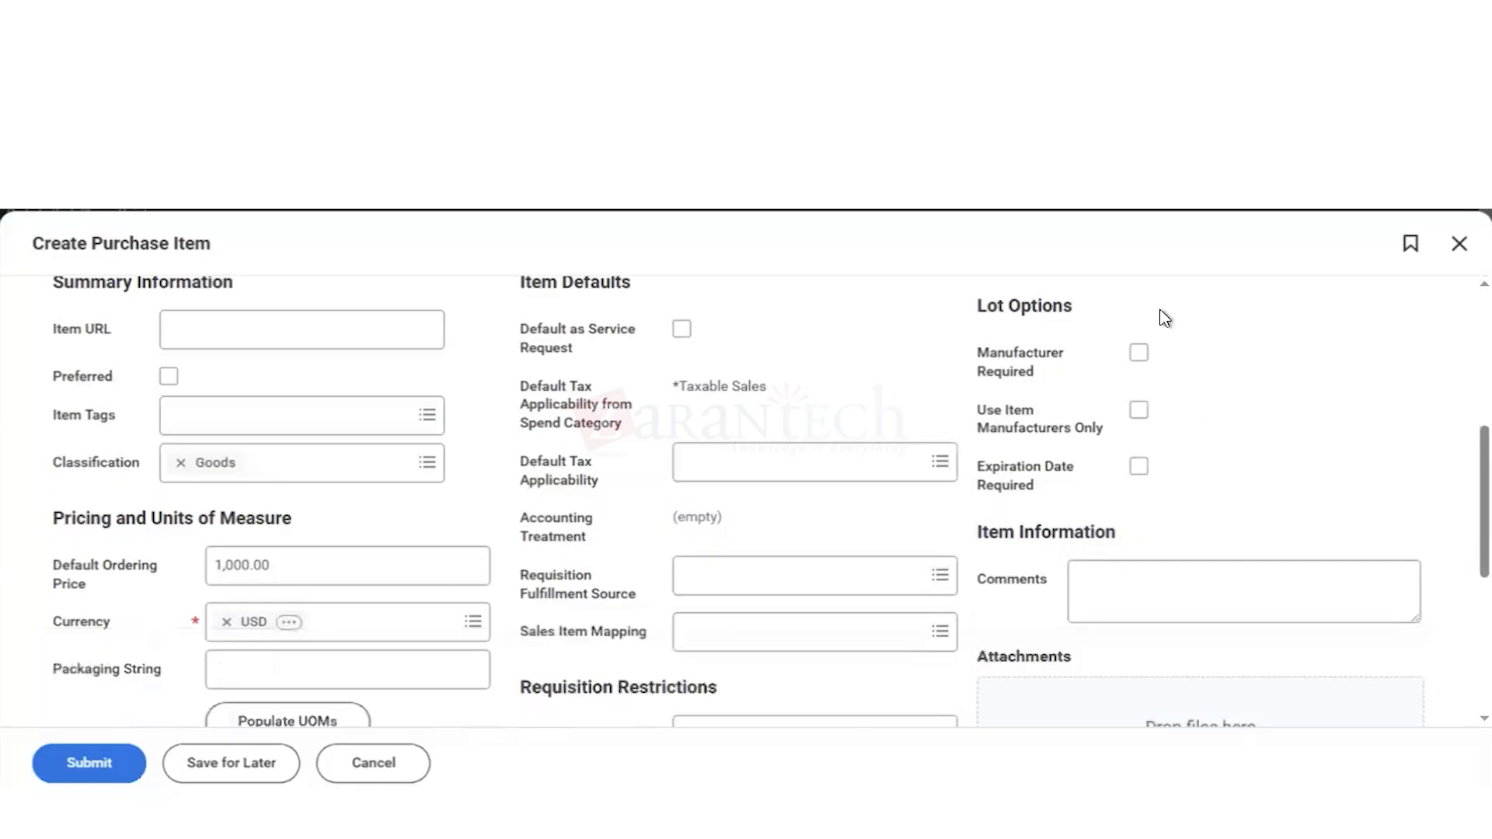
Step: Set the unit price of the Each row to 1000 in the units of measure table
scroll(1045, 595, down, 4)
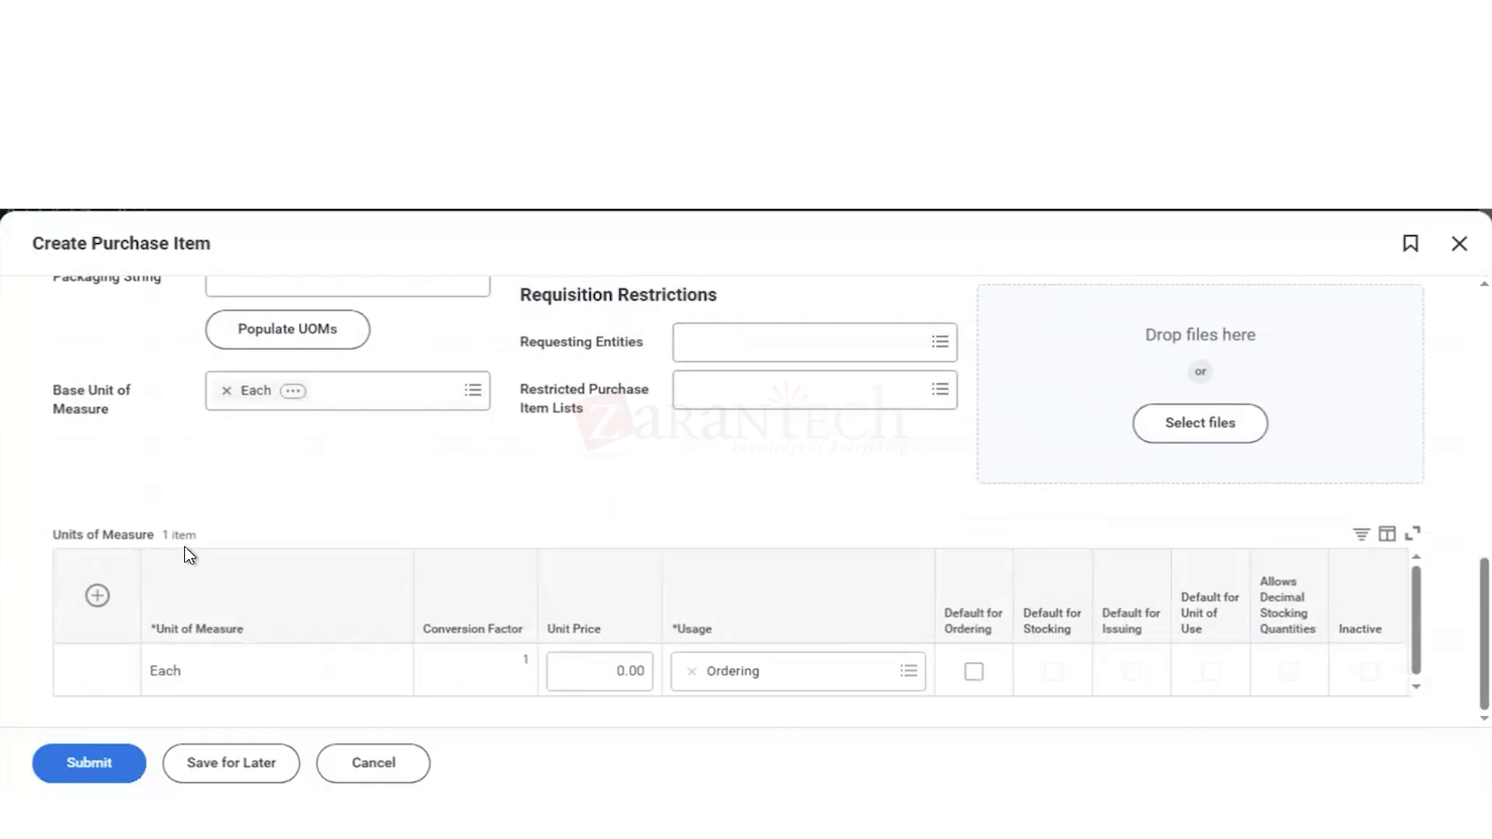
mouse_move(194, 686)
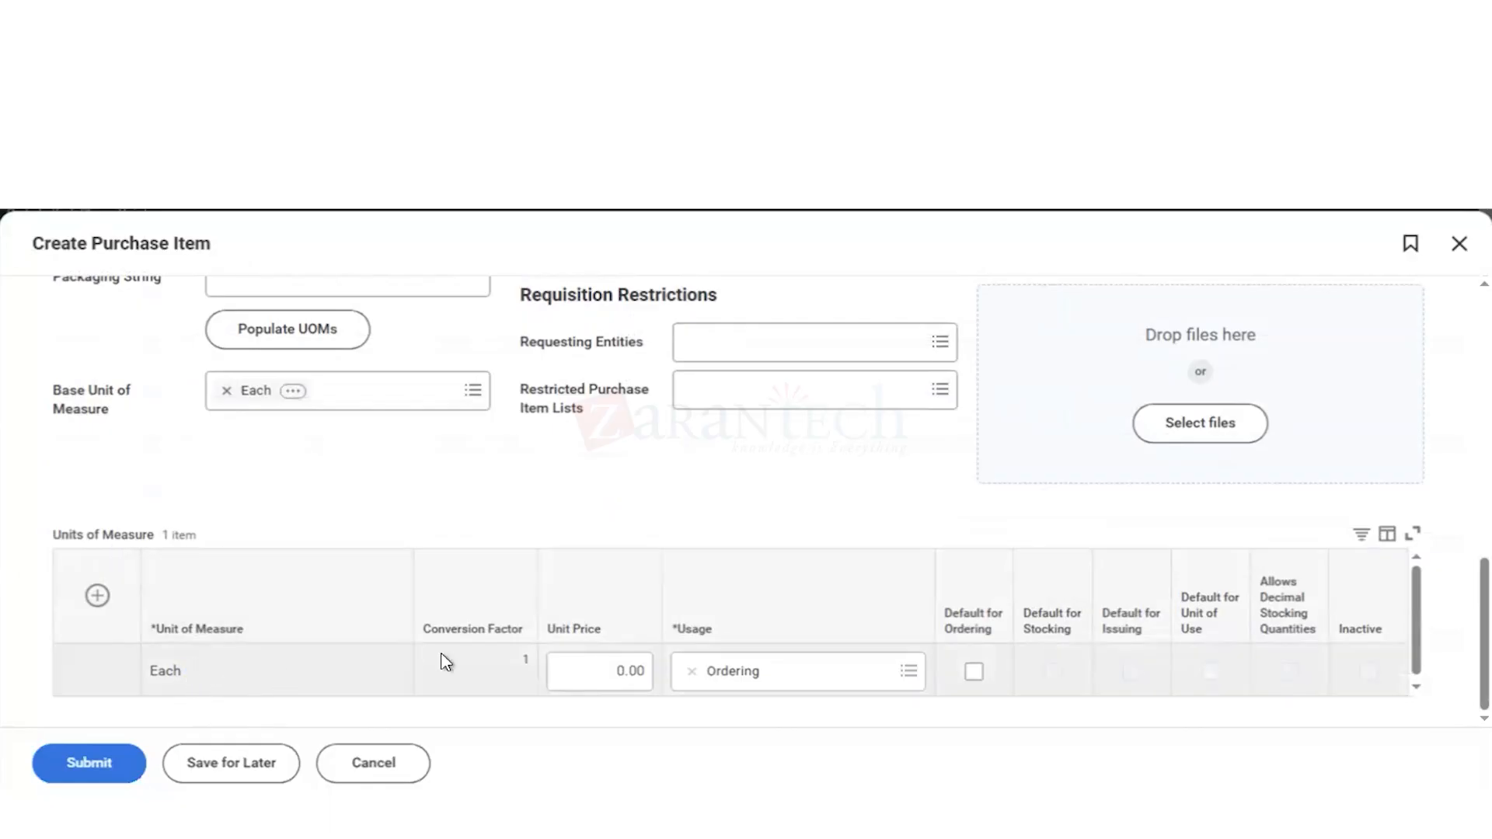
click(622, 674)
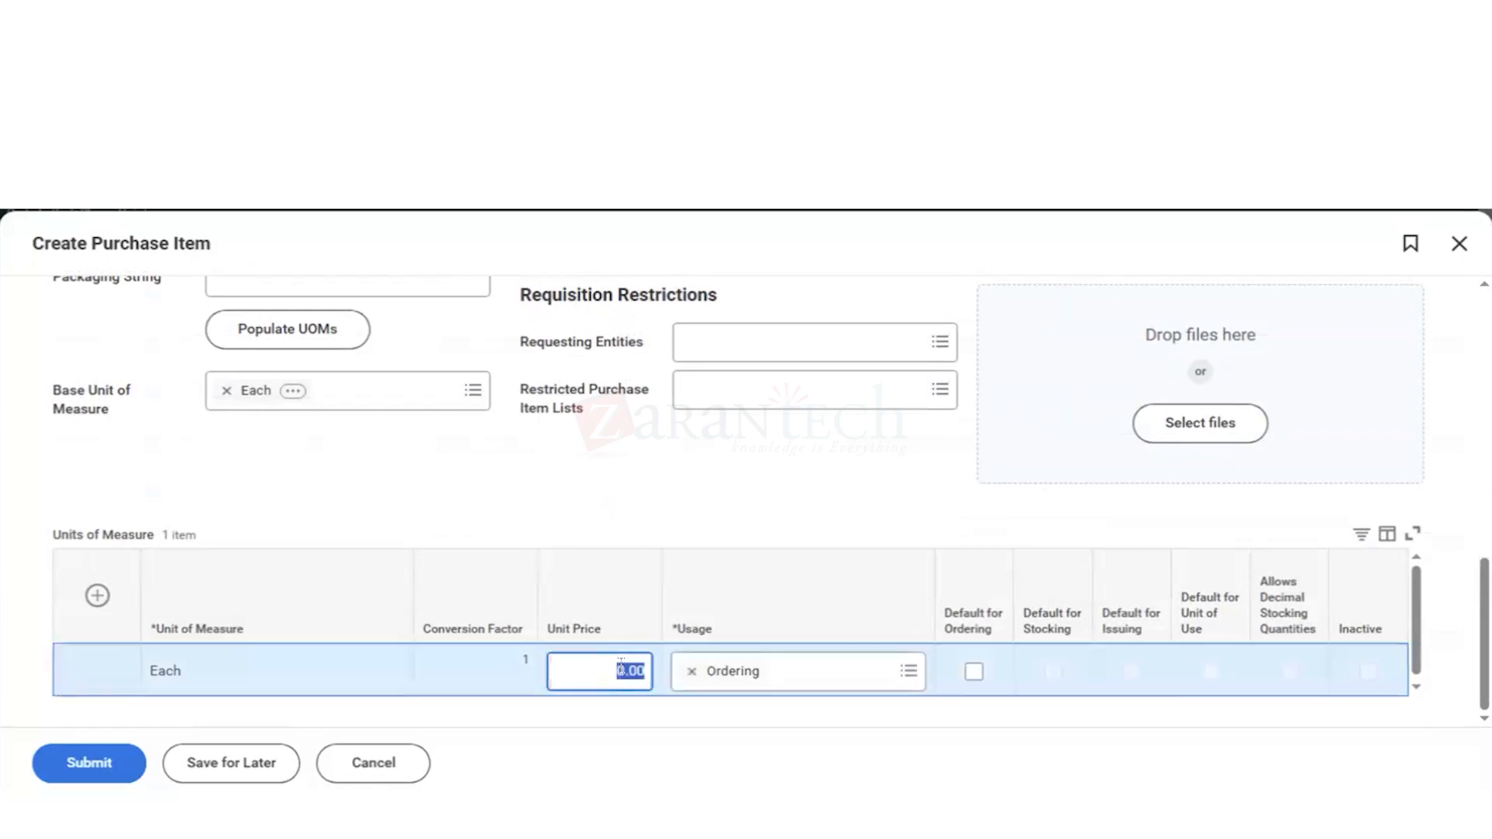
text(1000)
click(746, 504)
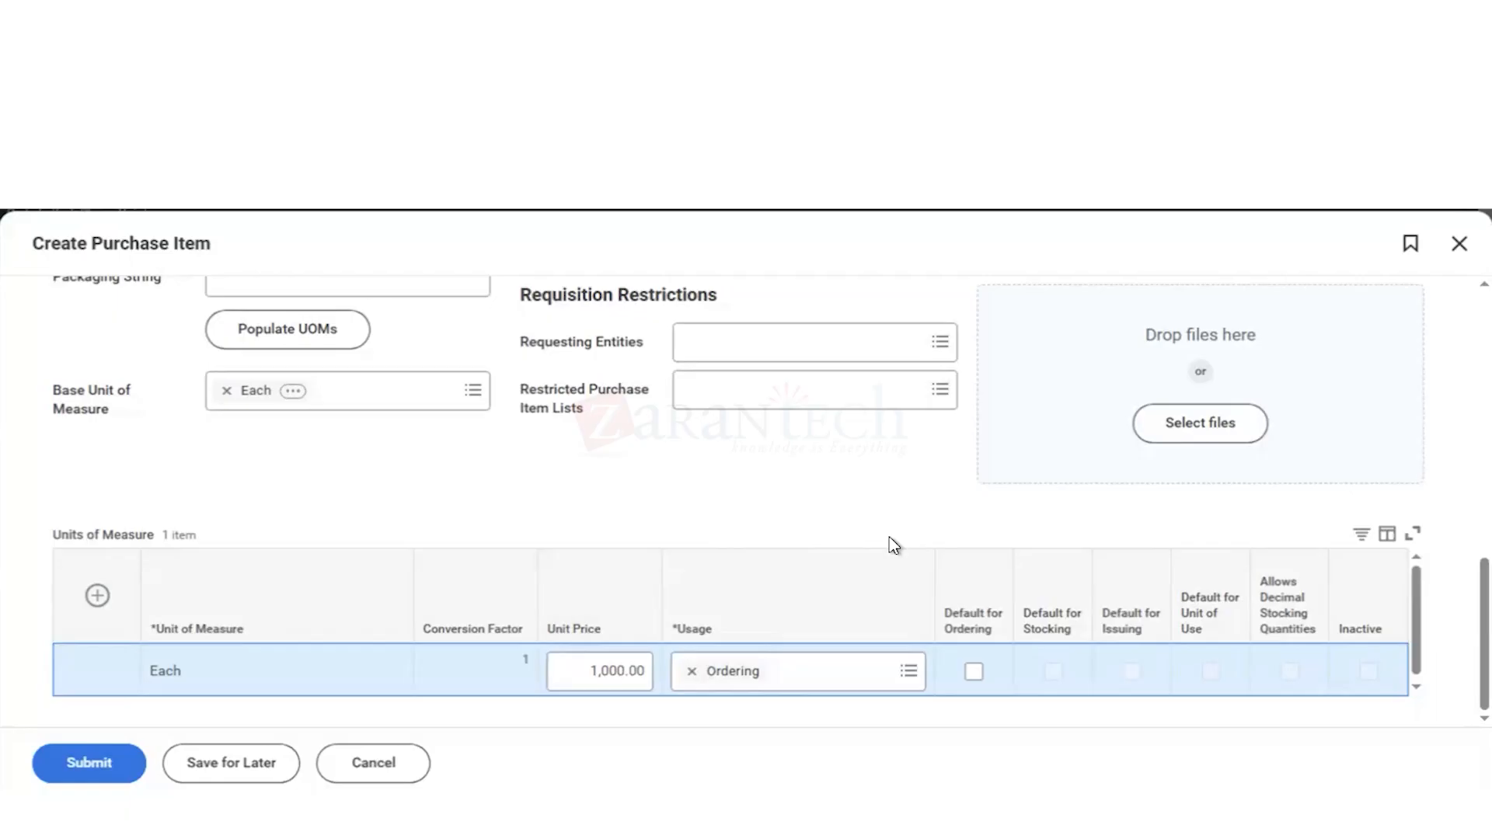
Step: Check the usage options of the Each unit, keeping Ordering, and try to submit the purchase item
click(907, 673)
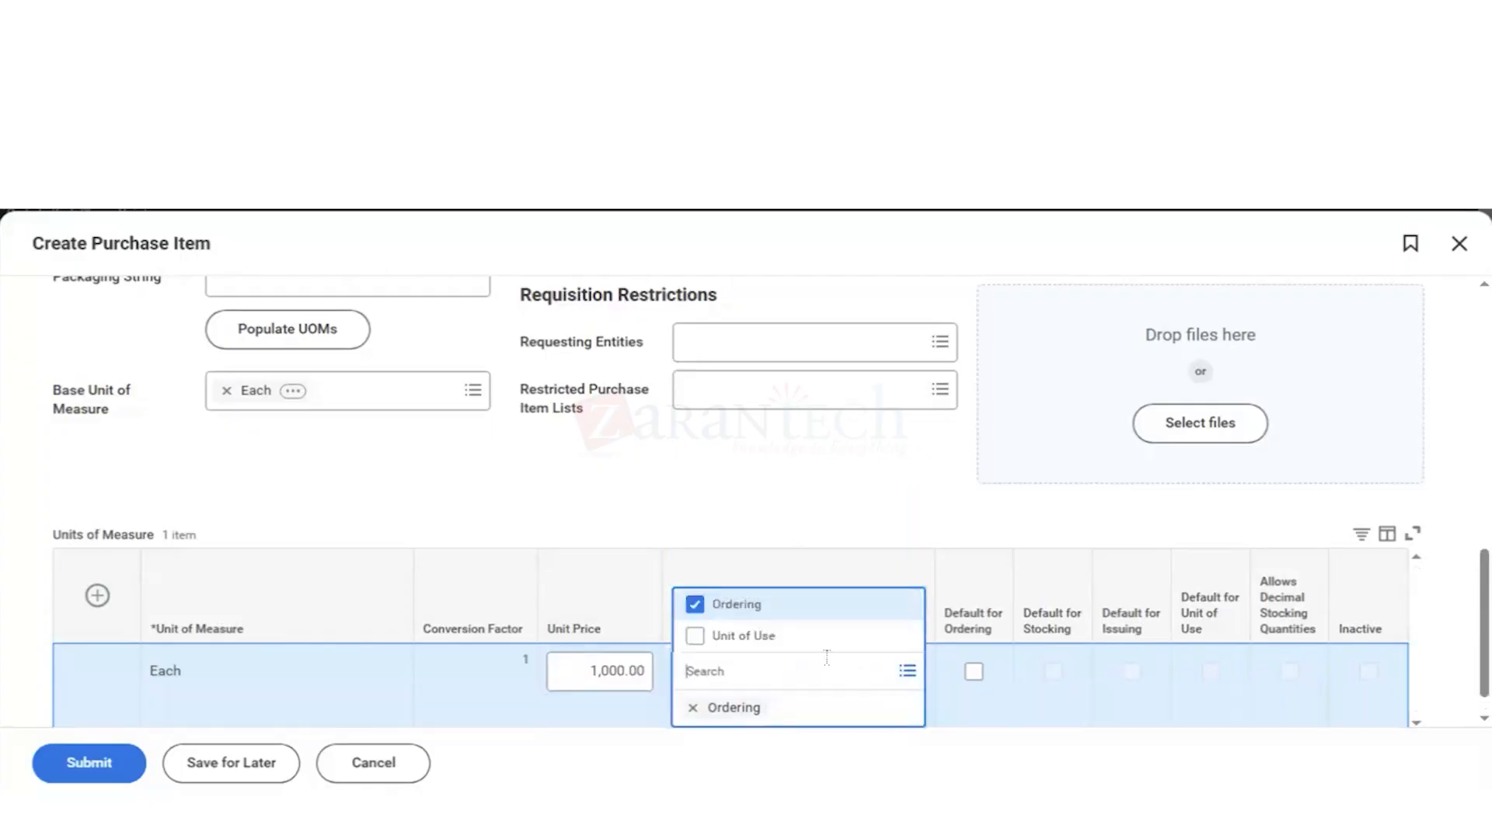
click(837, 499)
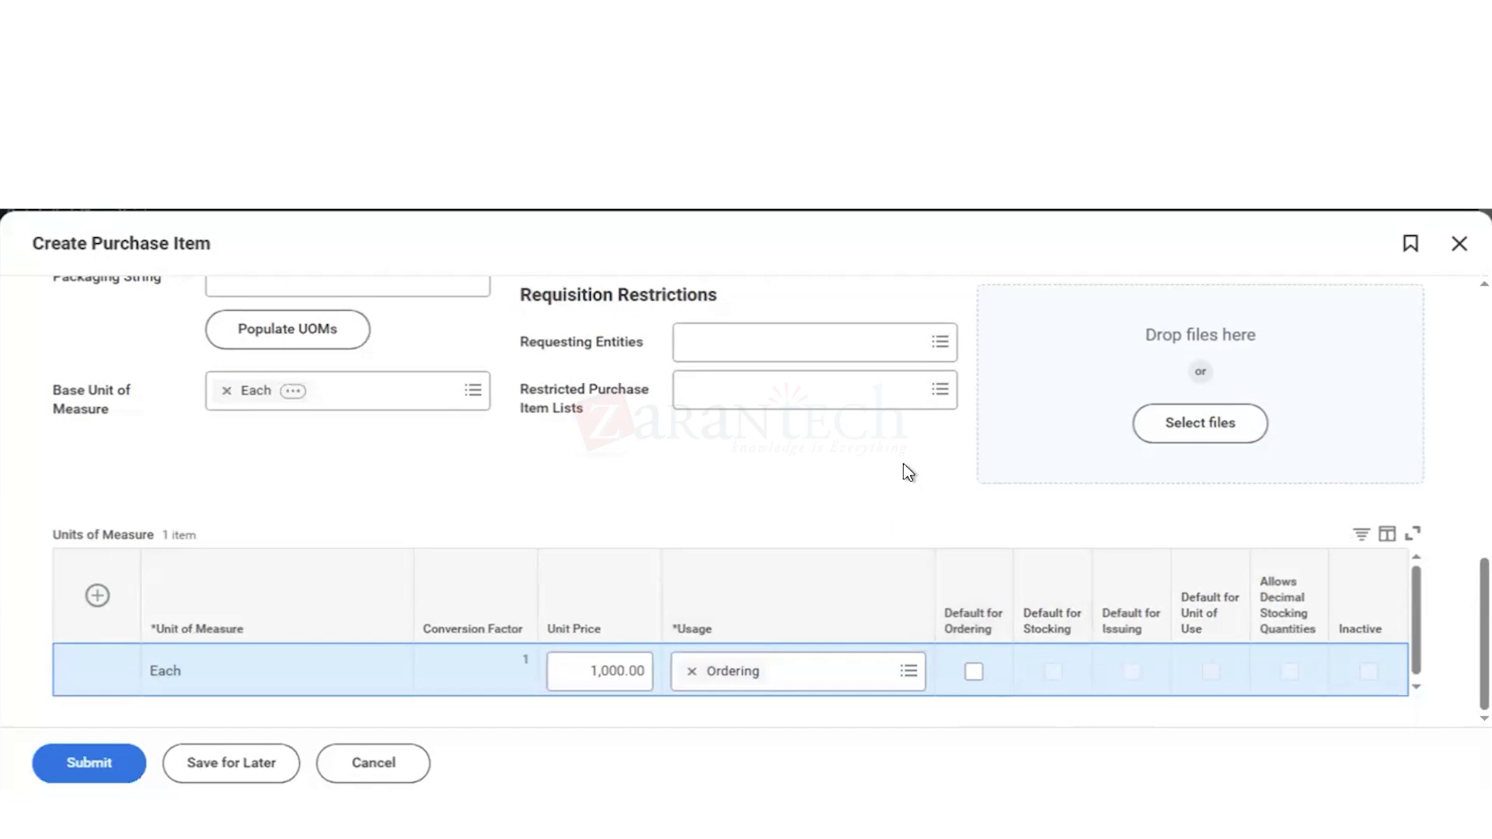
scroll(908, 471, up, 10)
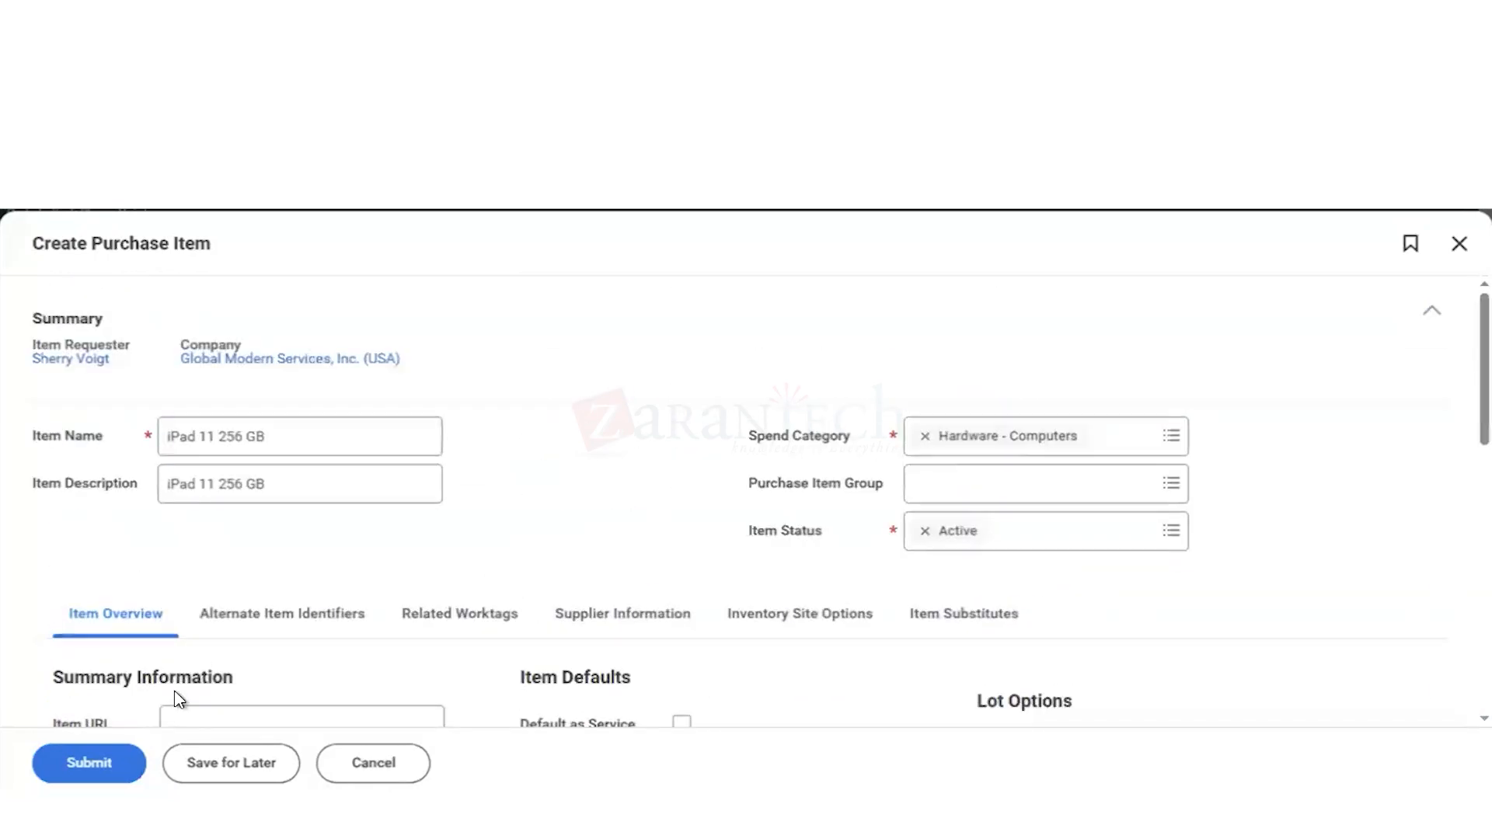
click(90, 763)
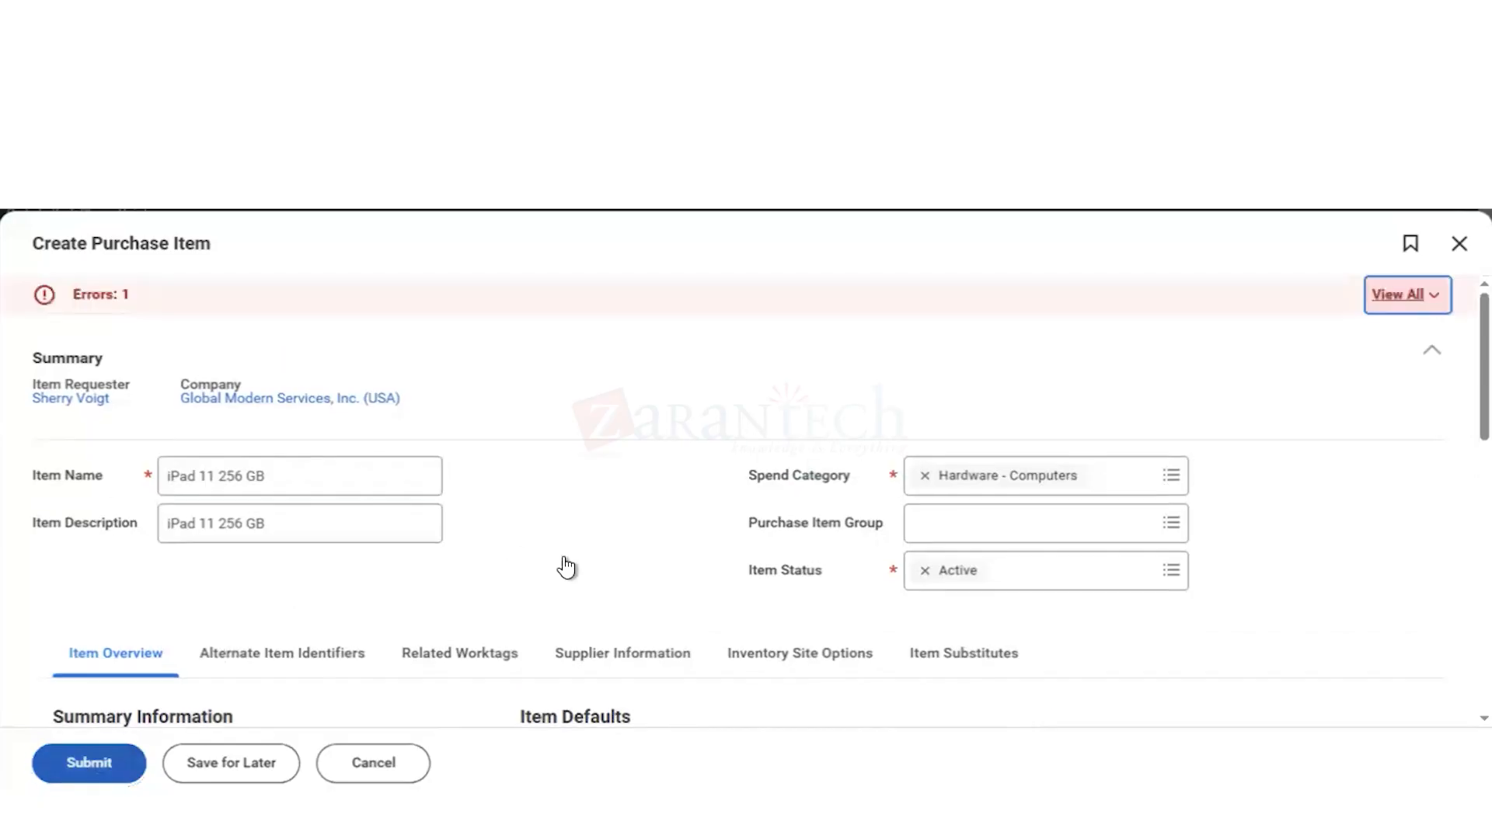
Step: Open the details of the submission error and follow its link to find the field it concerns
click(1392, 294)
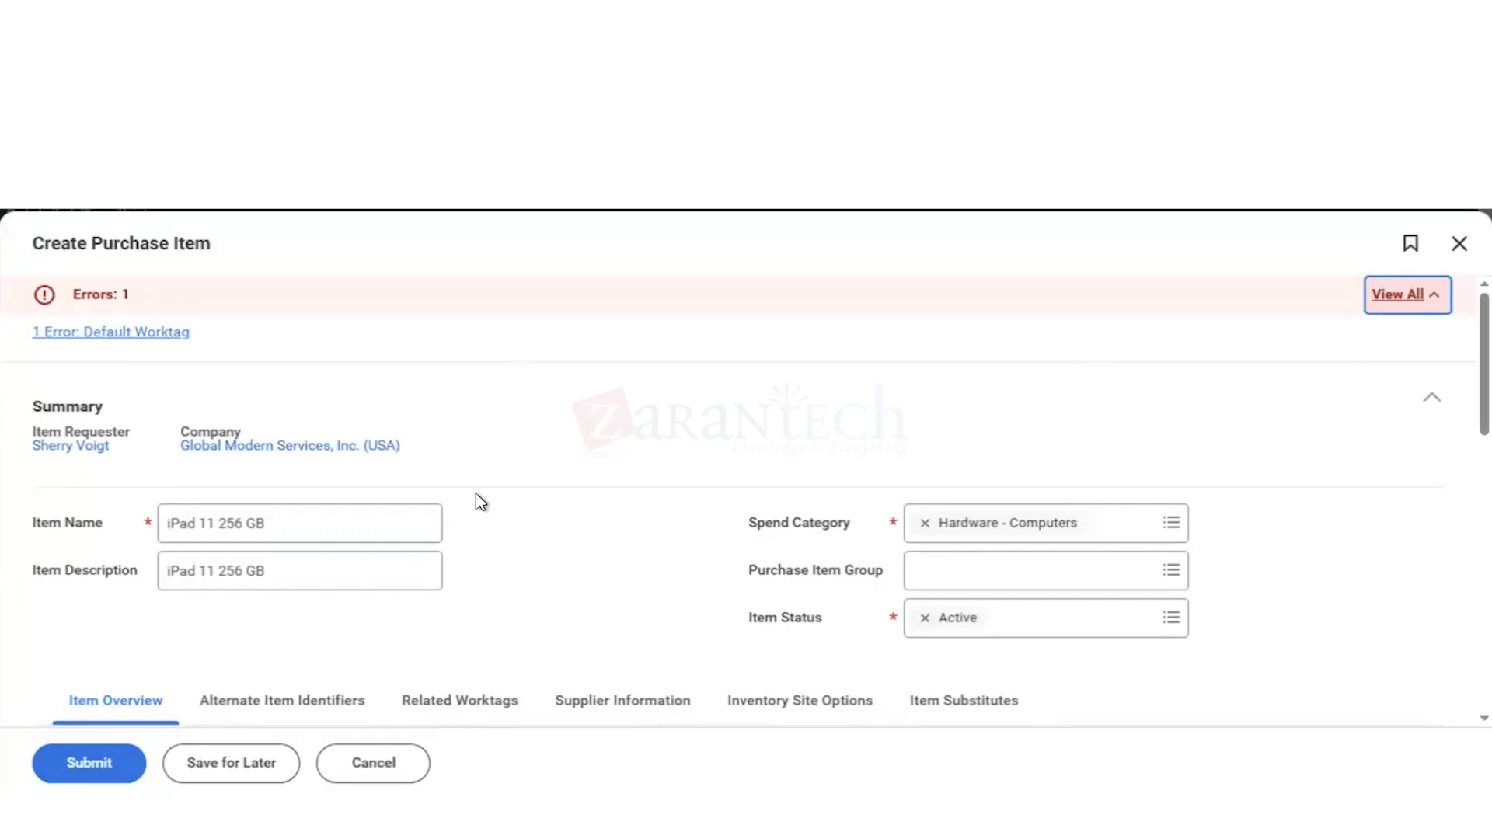
scroll(476, 502, down, 8)
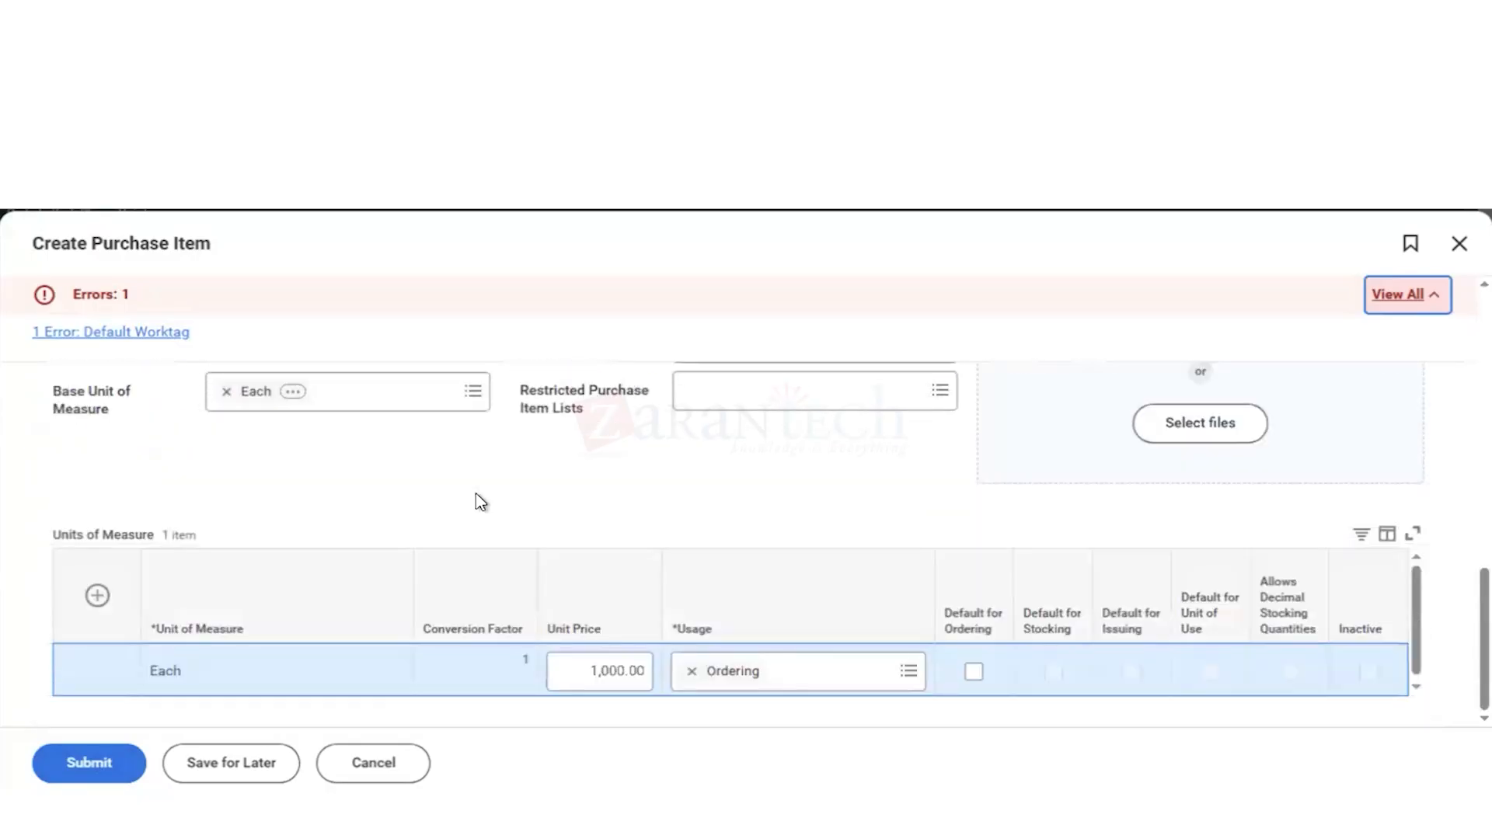
scroll(245, 517, up, 3)
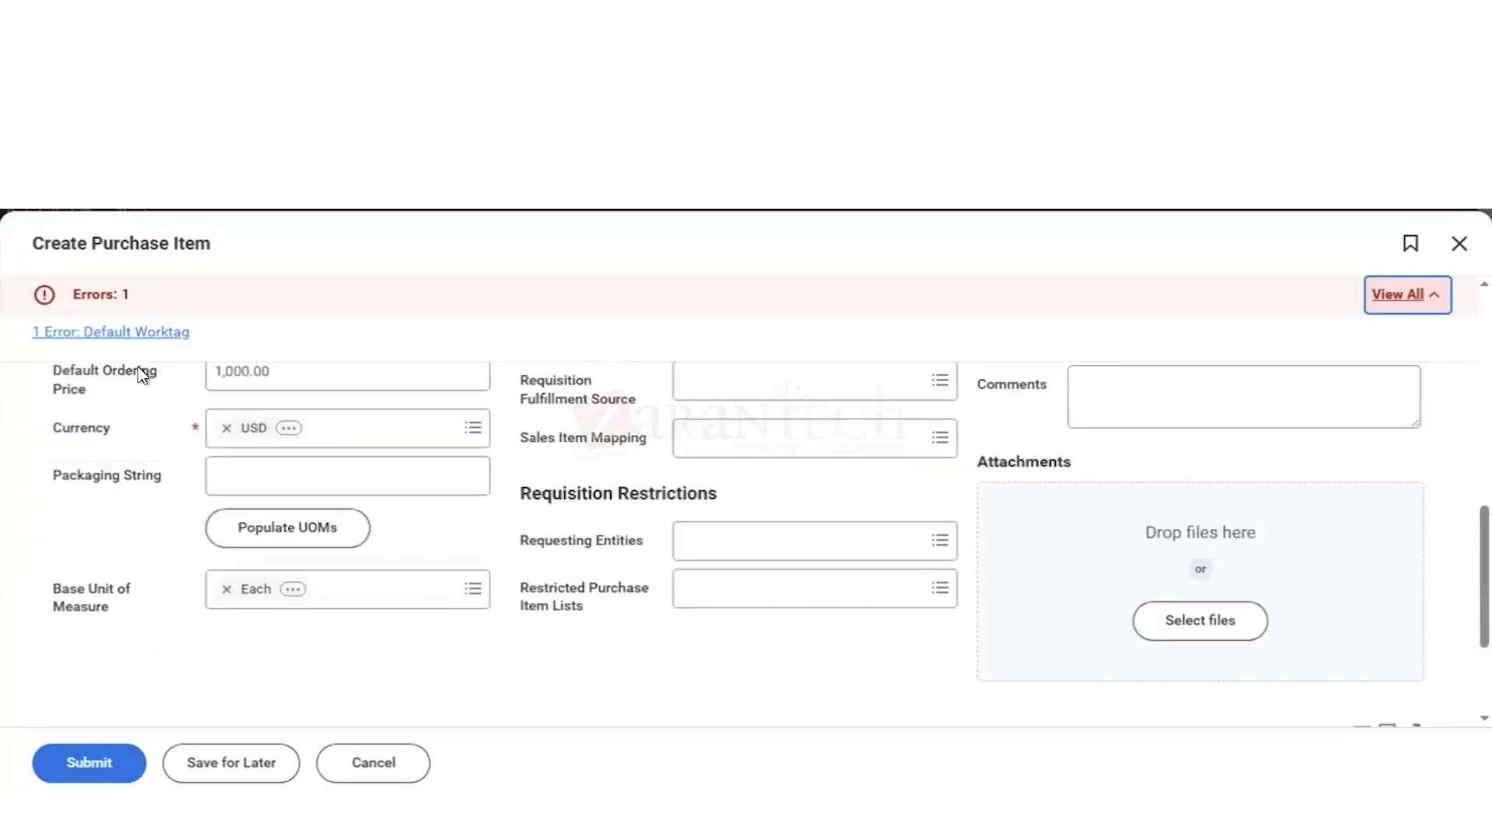
click(124, 332)
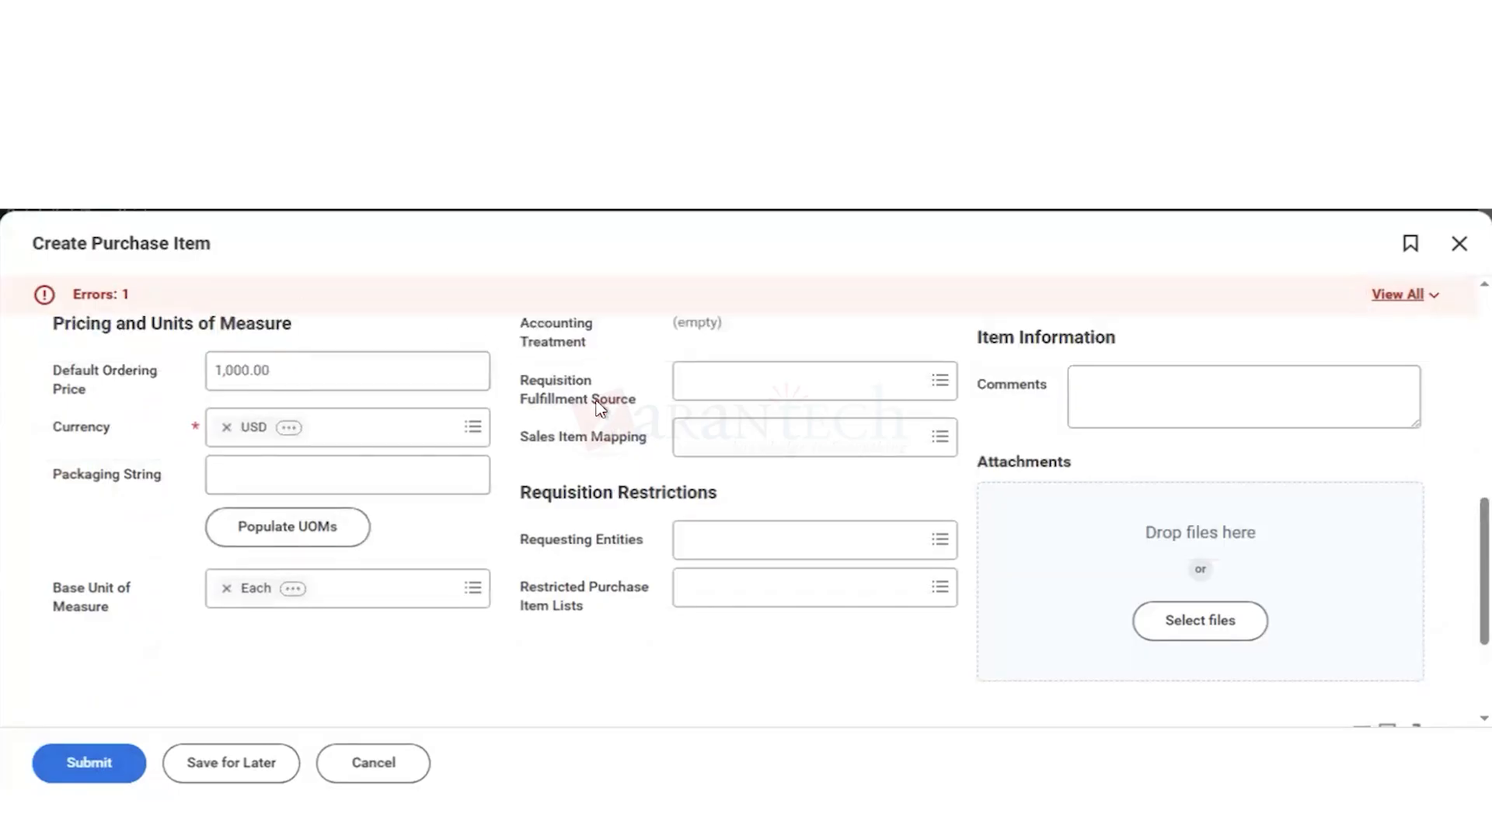
scroll(600, 408, up, 4)
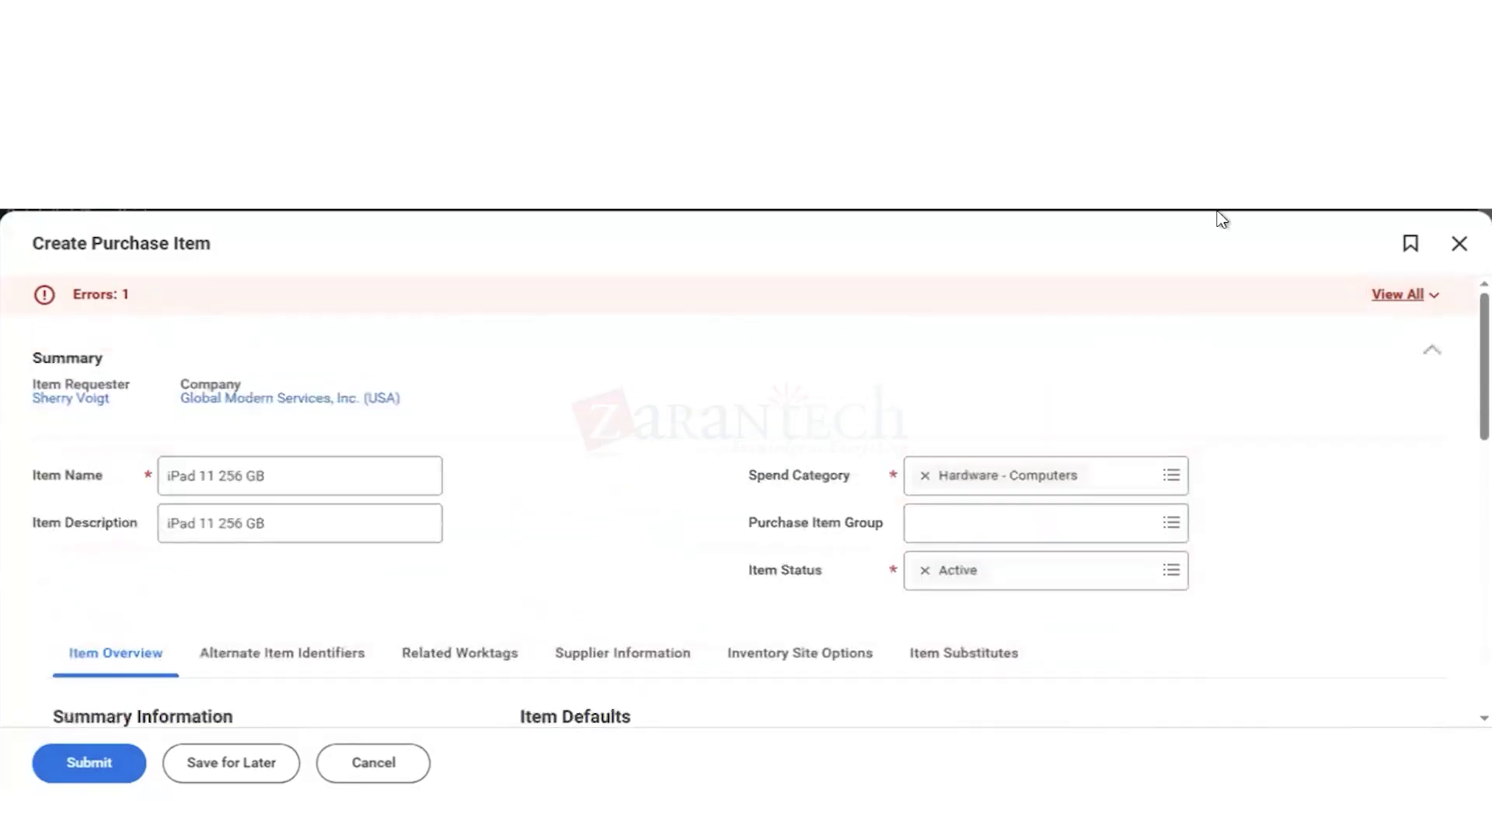
Step: Reopen the error details and search the whole item overview, including the units of measure, for the default worktag field
click(1413, 309)
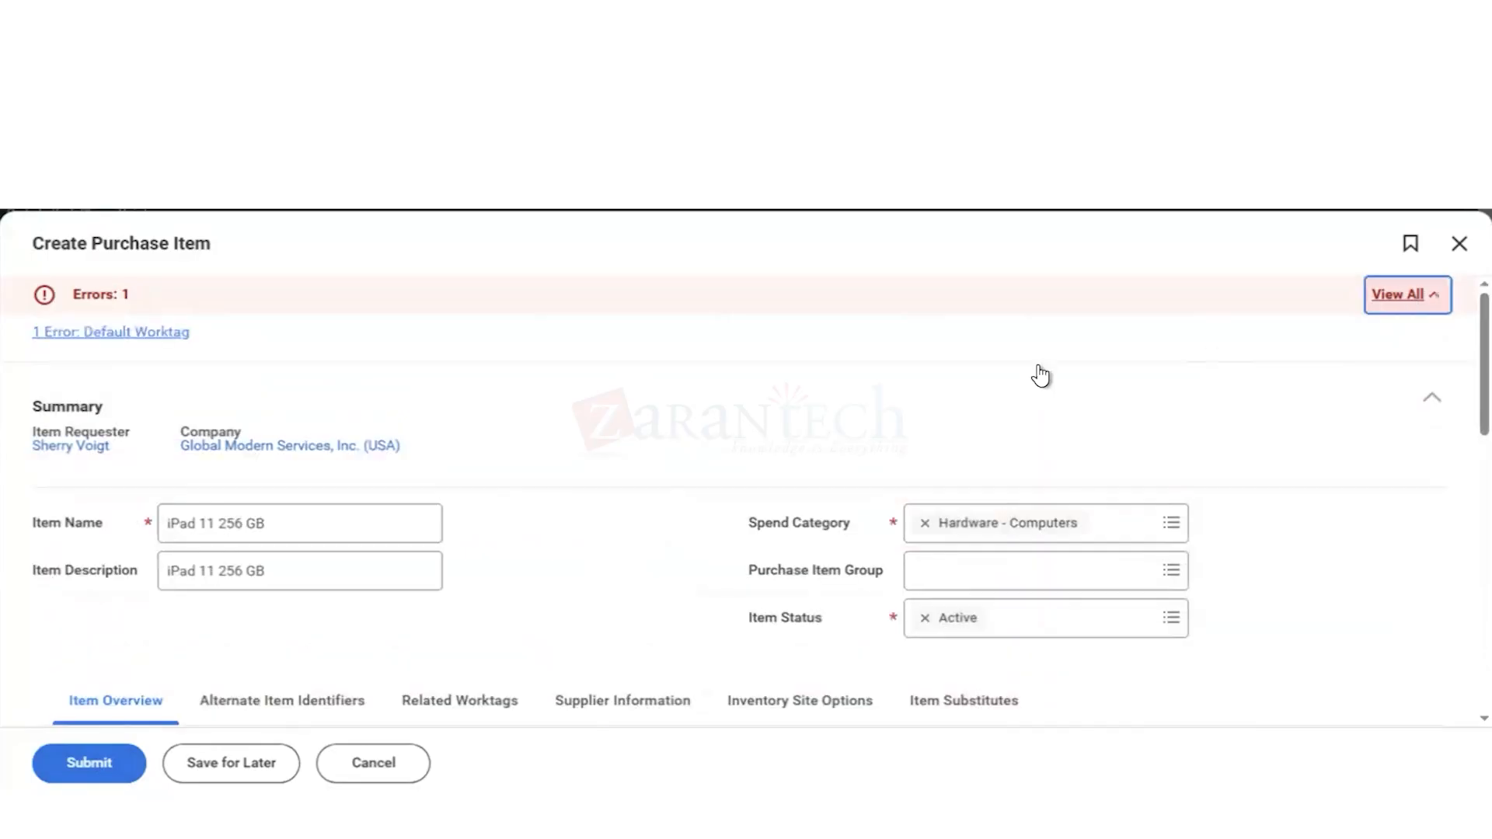
scroll(520, 419, down, 1)
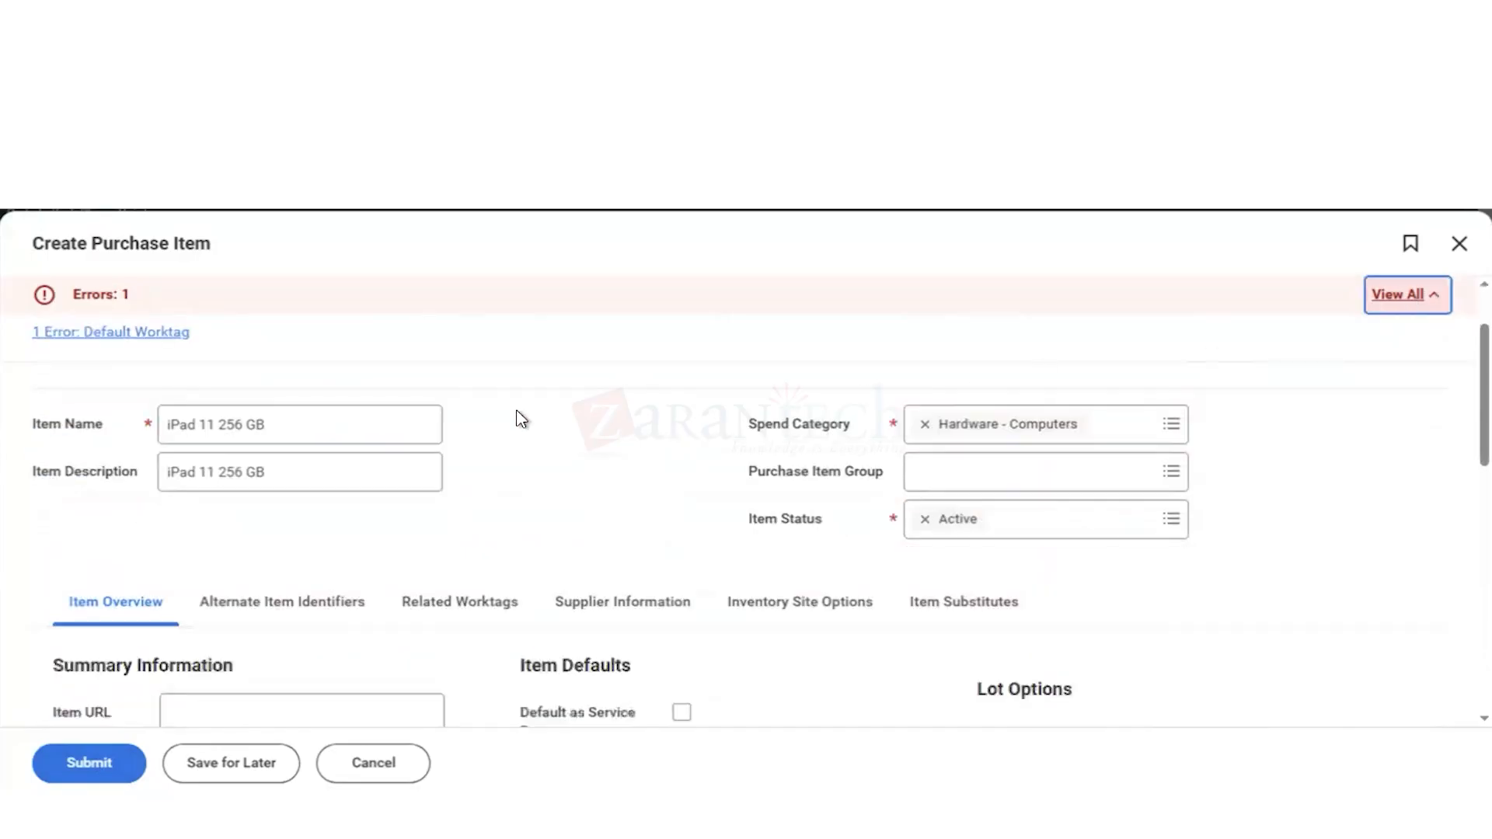
scroll(520, 420, down, 2)
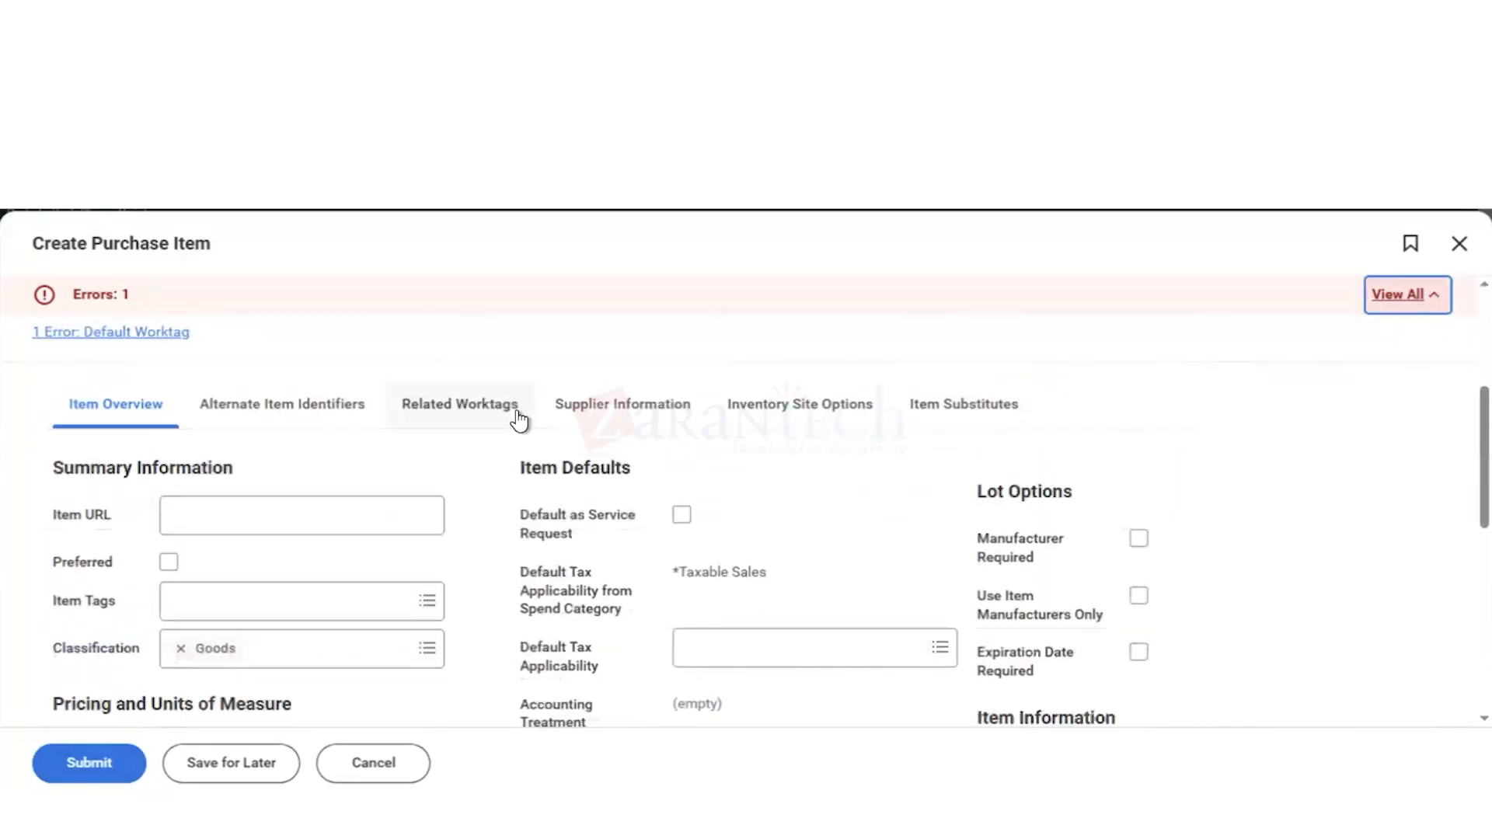
scroll(520, 420, down, 2)
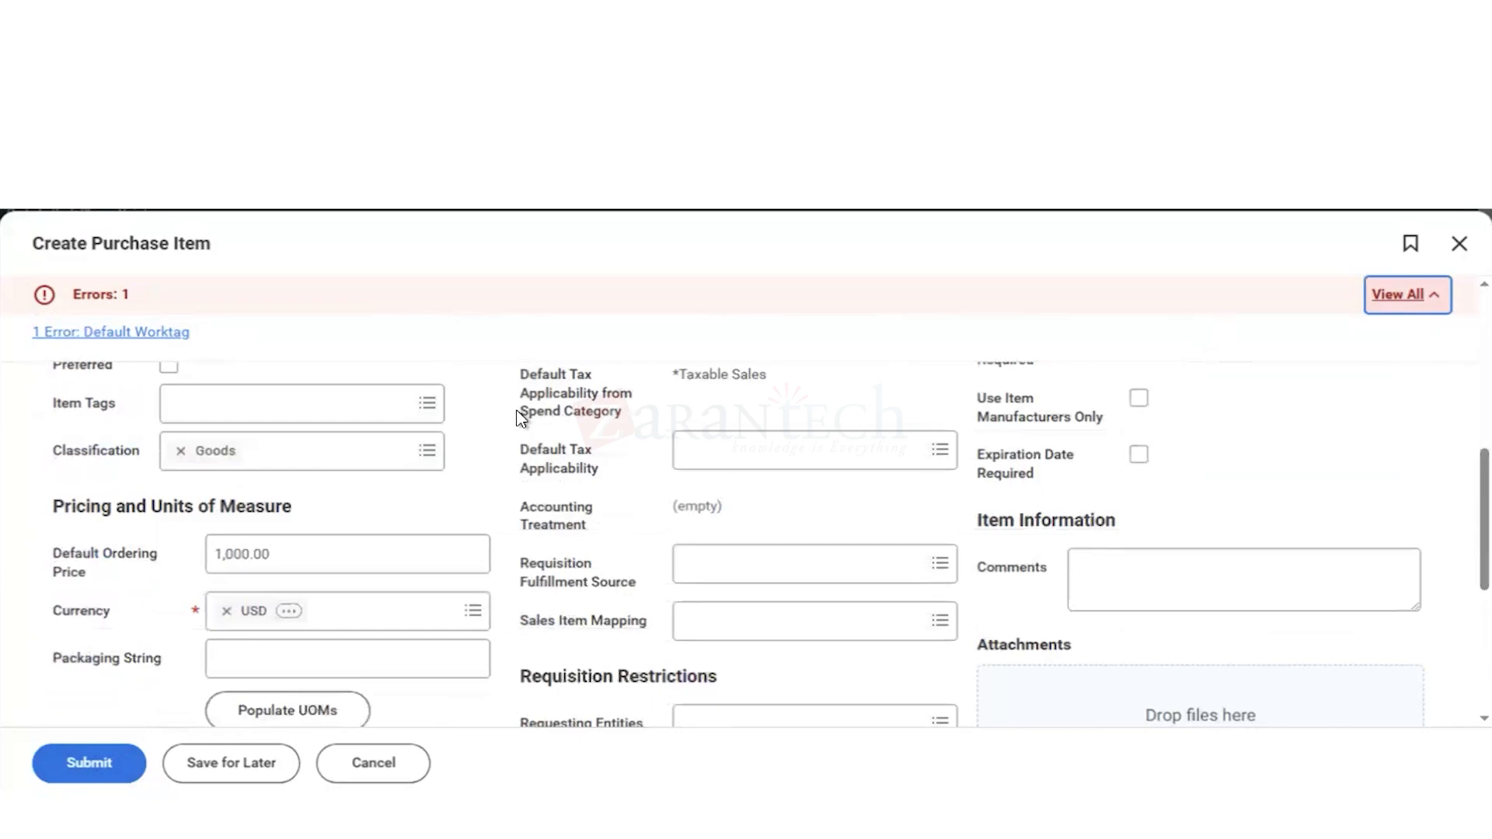
scroll(520, 420, down, 2)
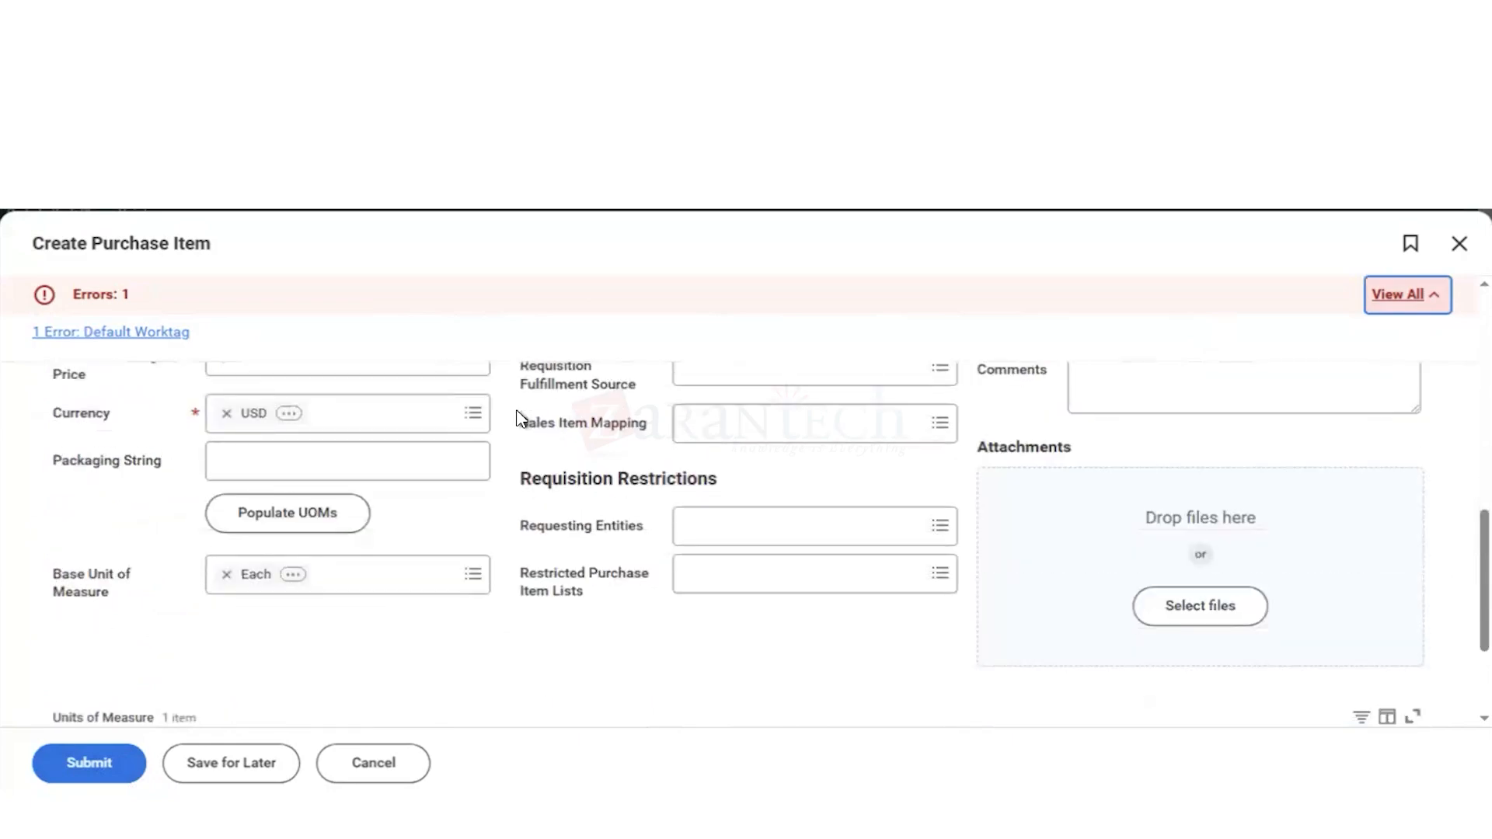
scroll(475, 424, up, 1)
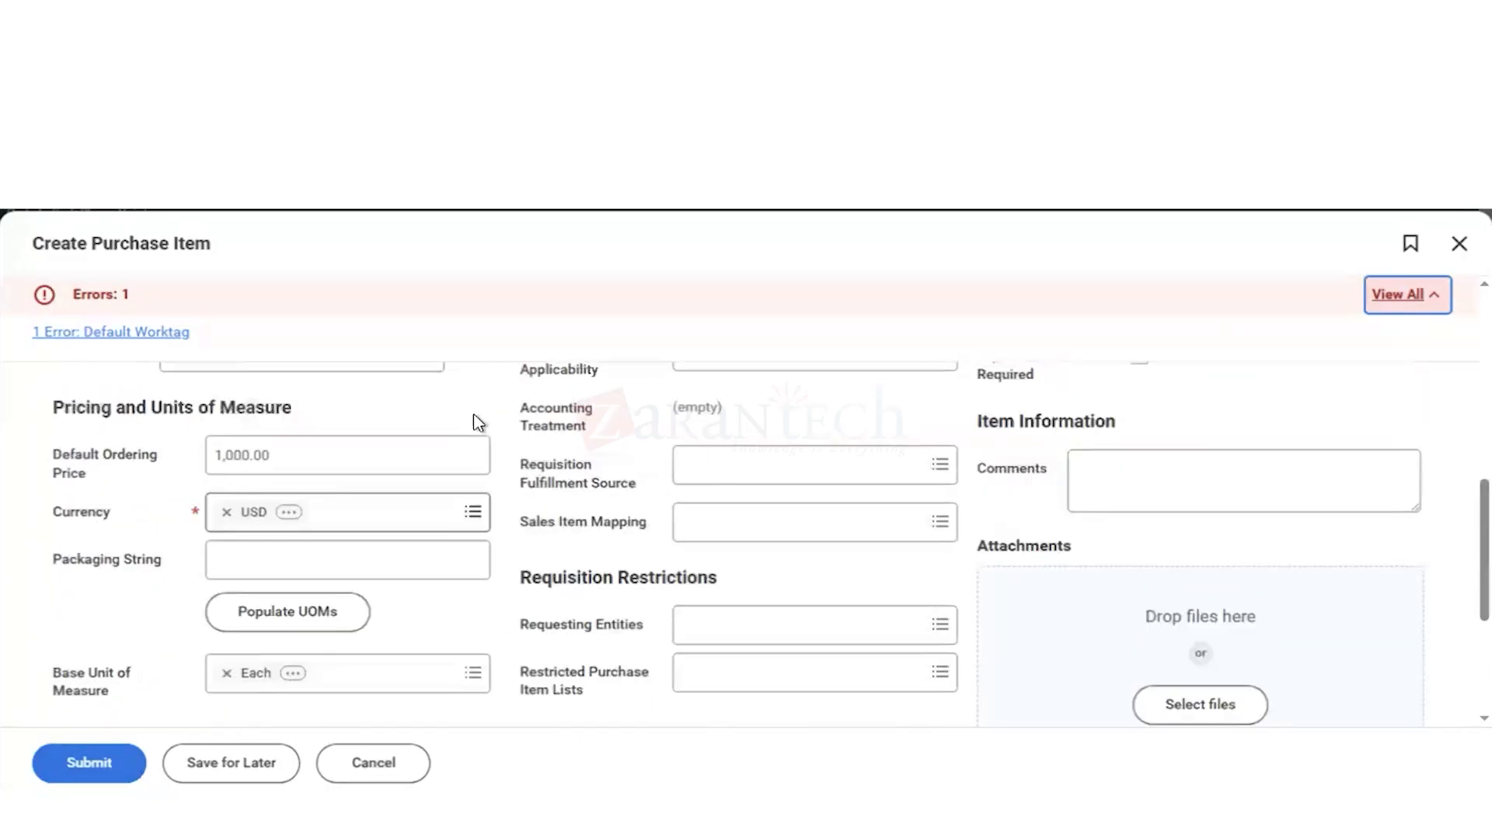
scroll(478, 423, up, 1)
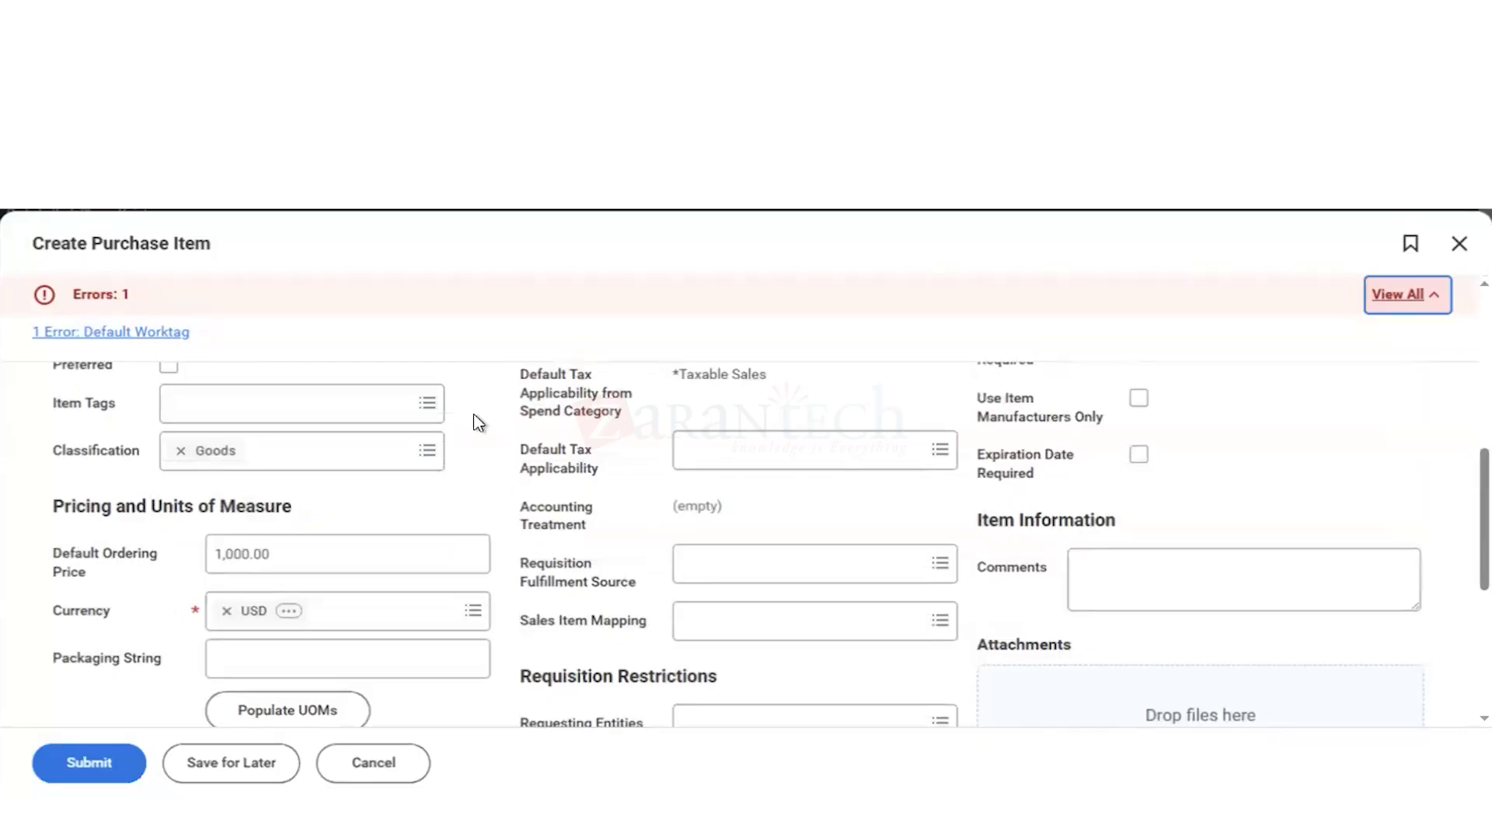
scroll(478, 423, down, 4)
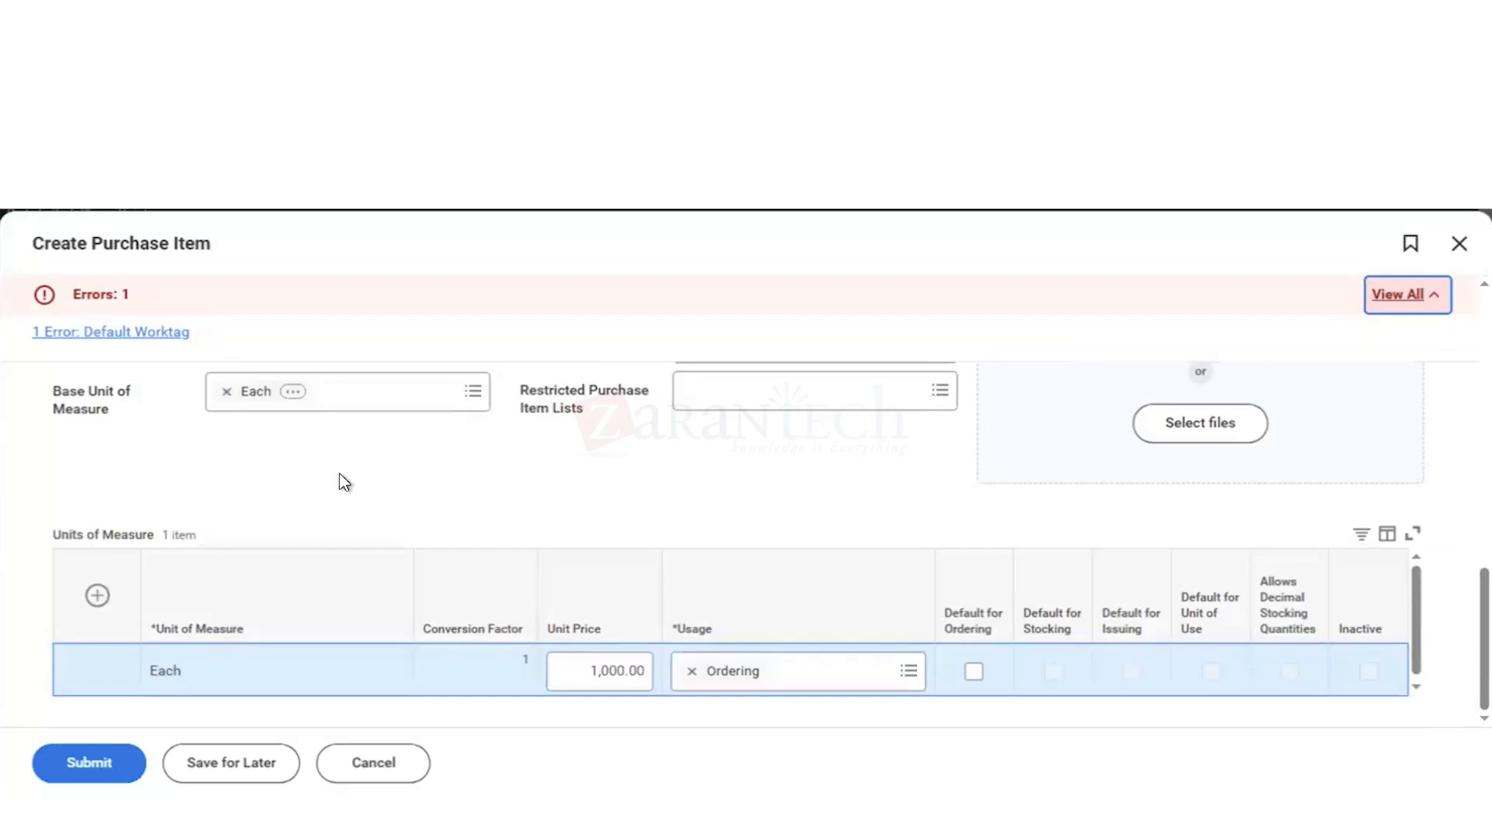
scroll(344, 483, up, 10)
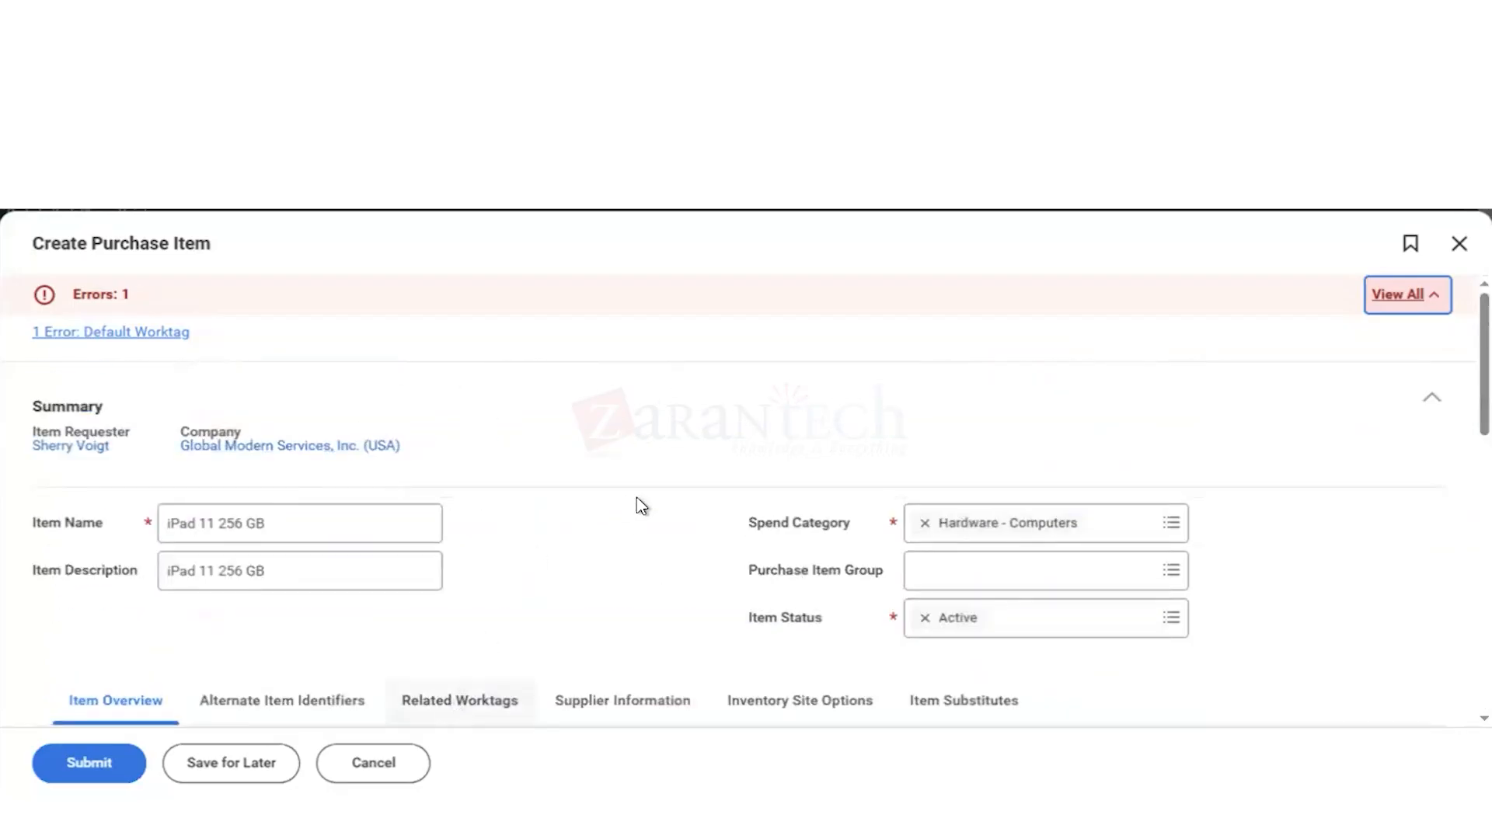
Step: Open the related worktags and set the Cost Center row's allowed worktags to 61100 IT Services Mgmt
scroll(637, 499, down, 3)
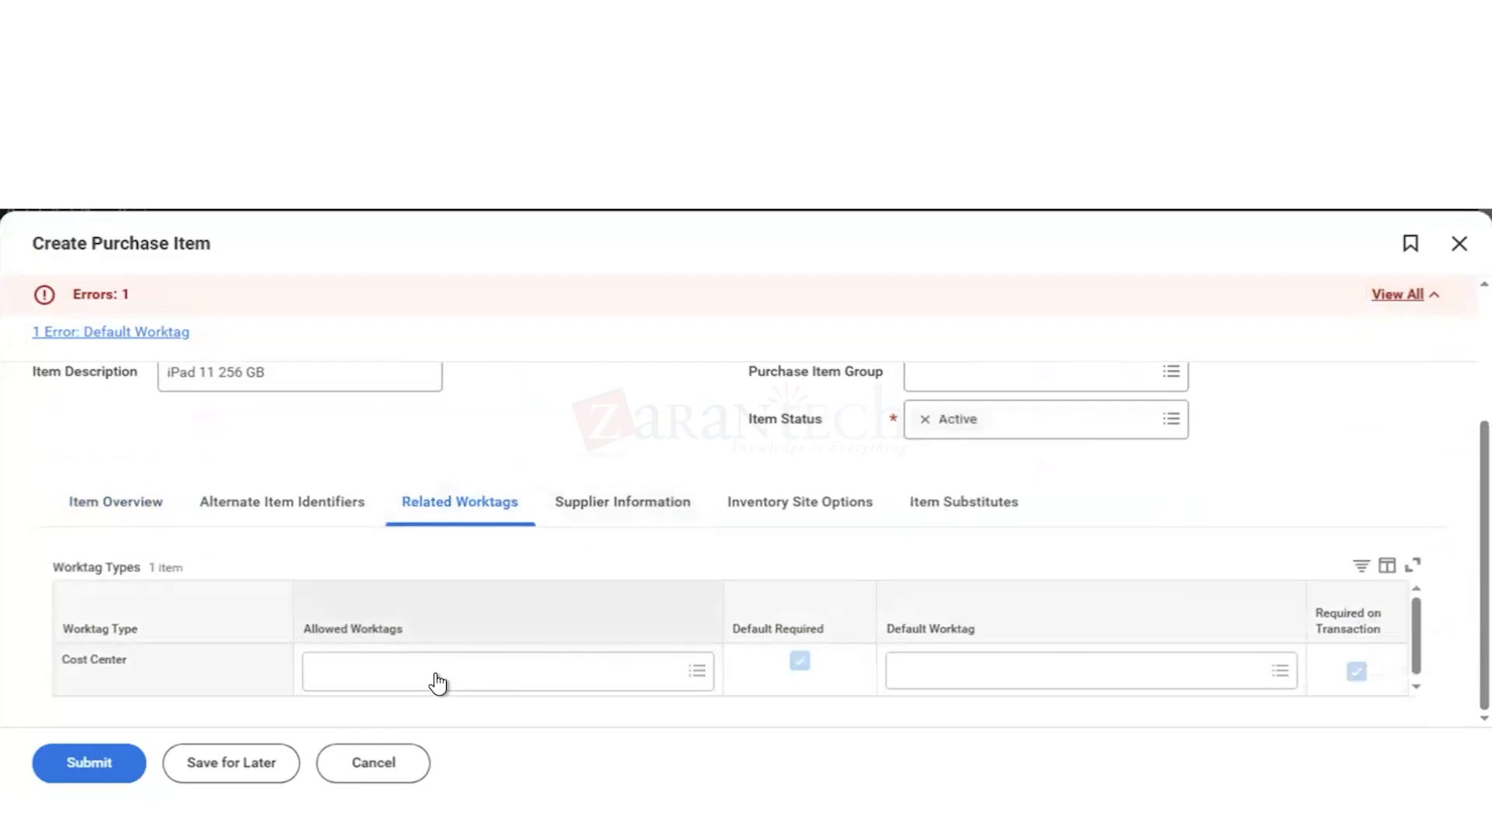
mouse_move(451, 684)
scroll(576, 442, up, 2)
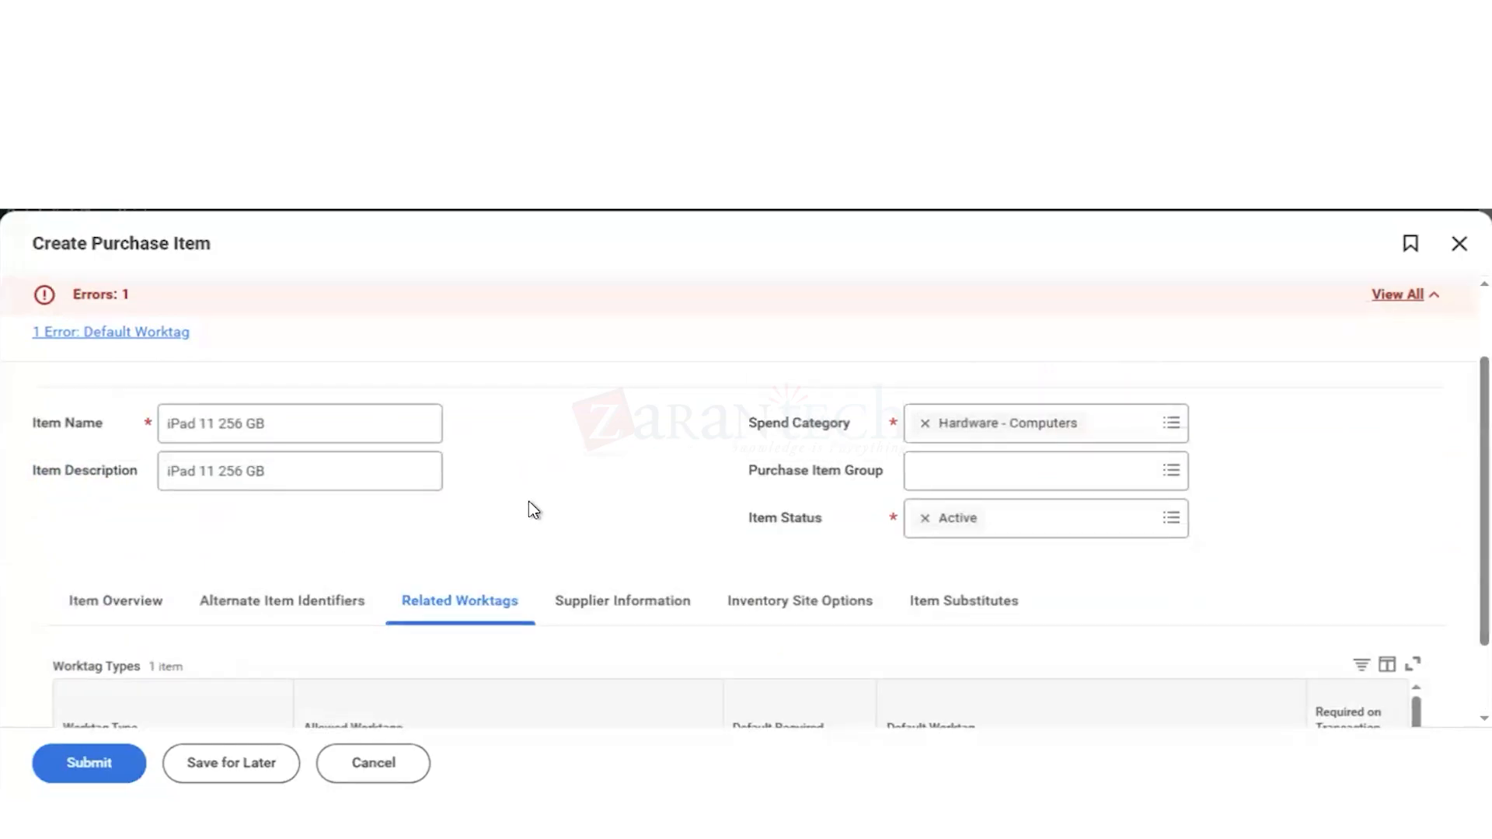
scroll(530, 503, down, 1)
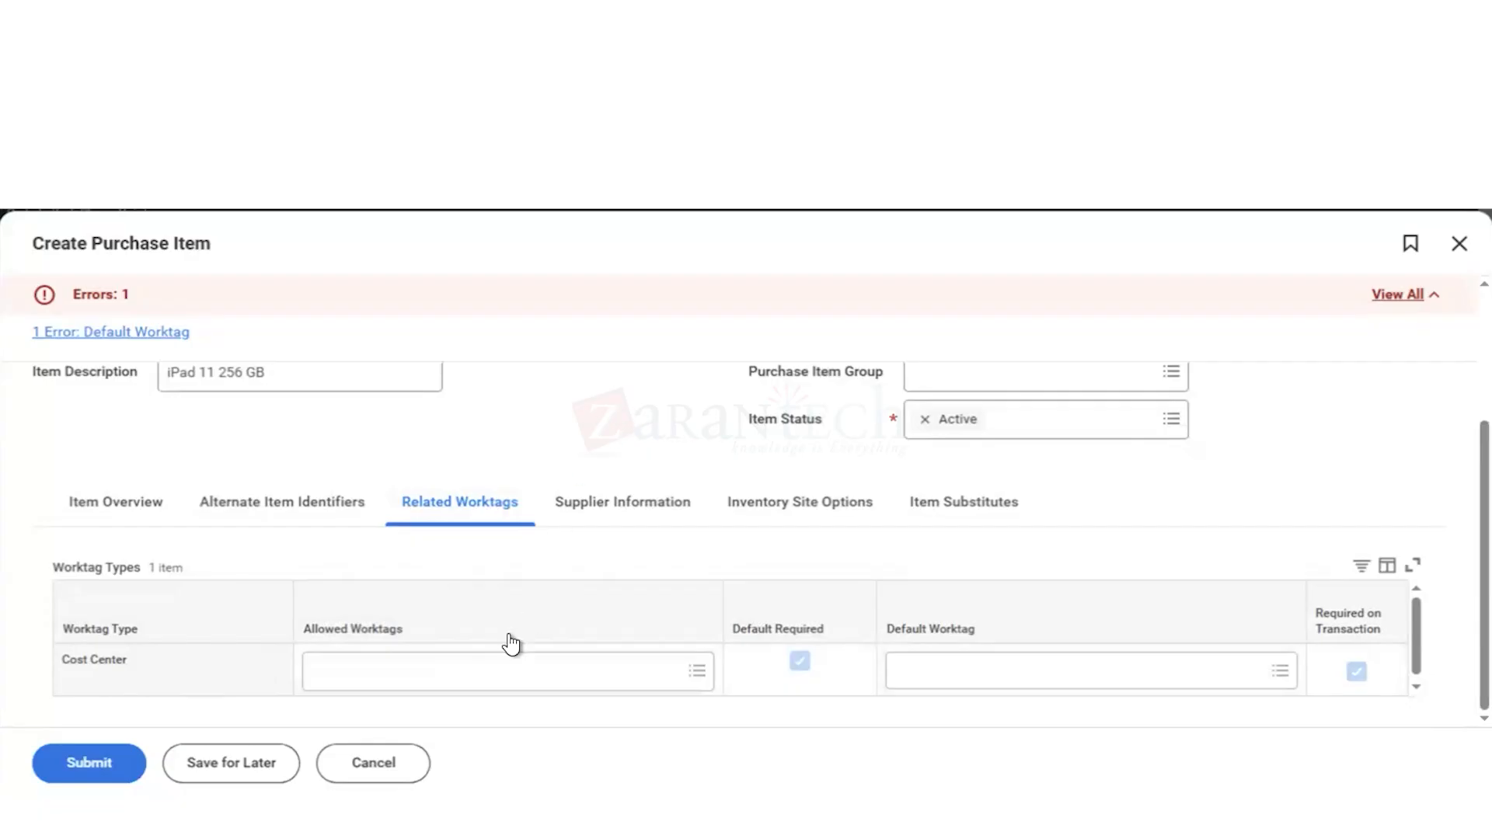
click(450, 673)
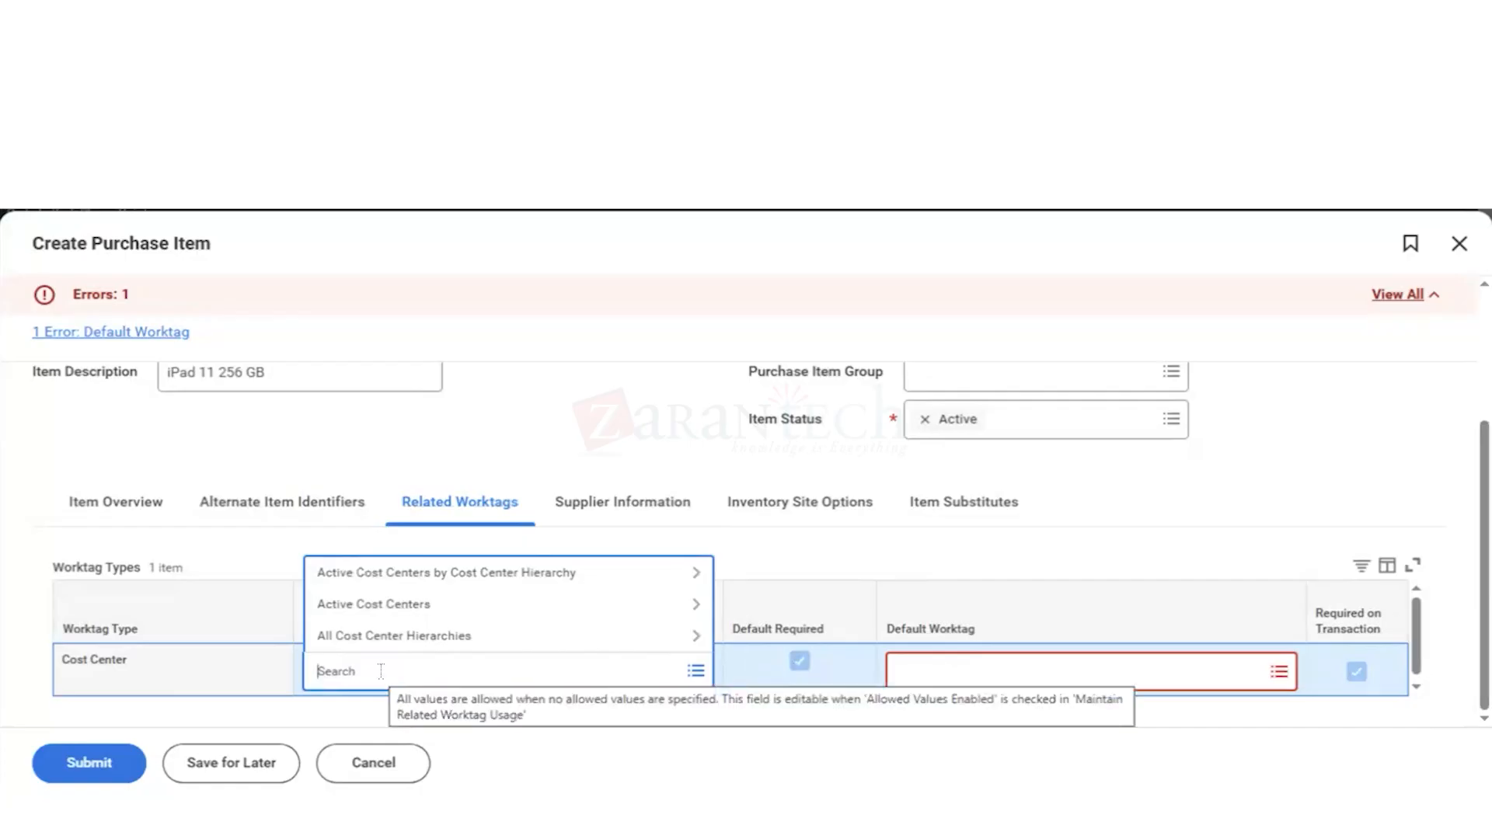
text(611)
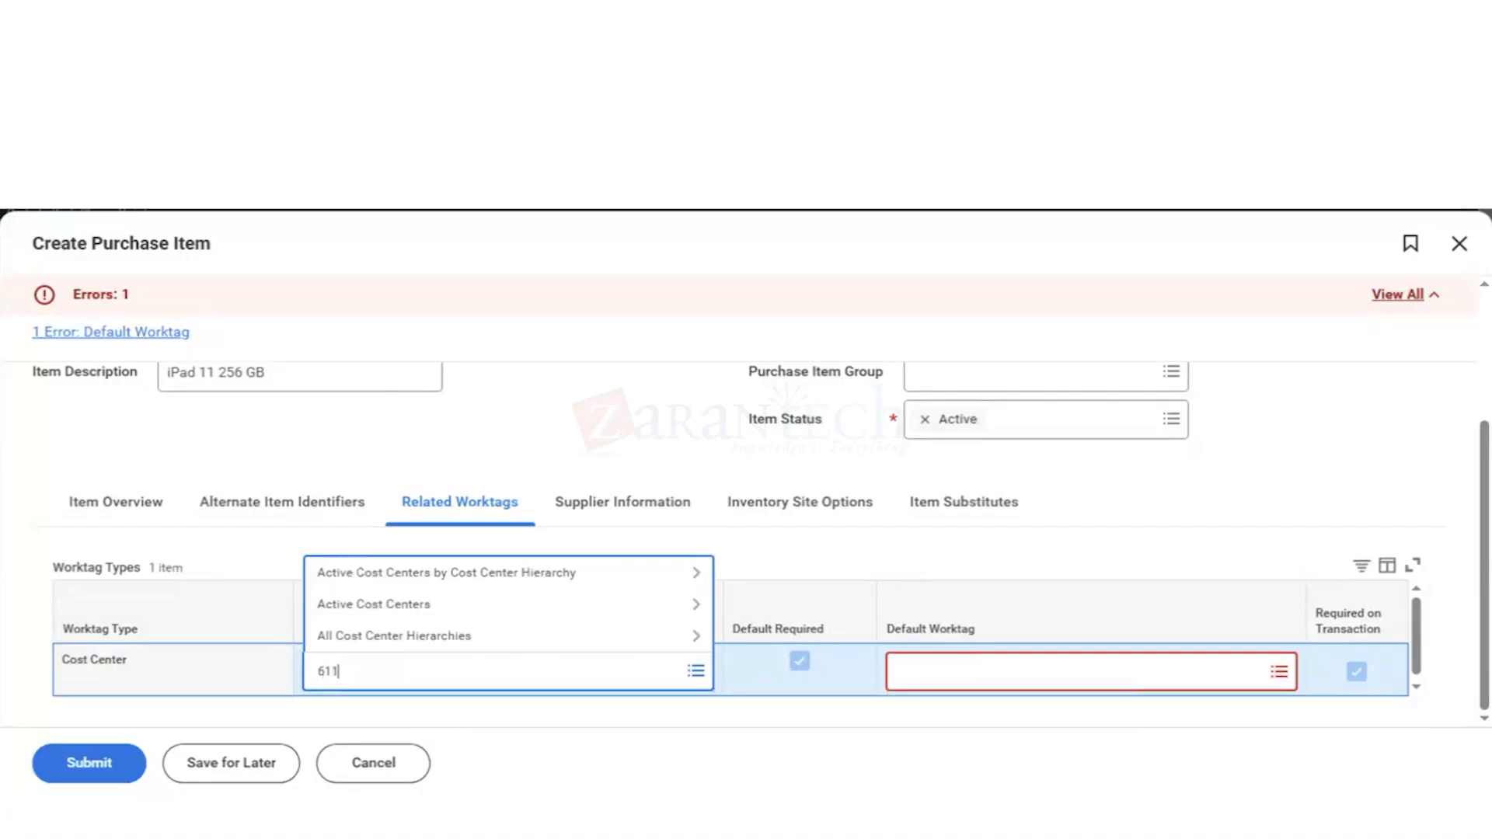
text(00)
key(Return)
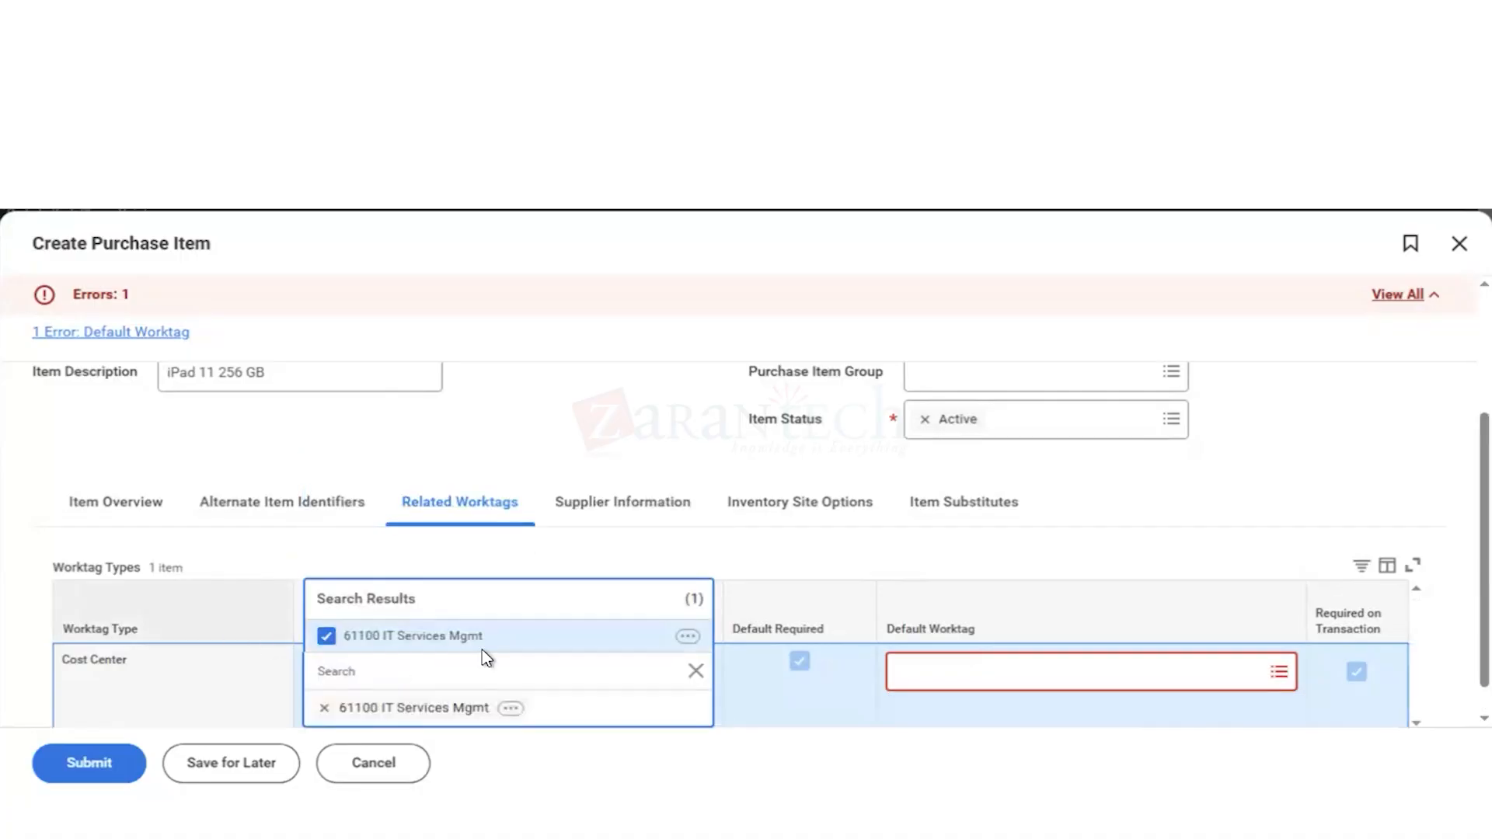
click(670, 756)
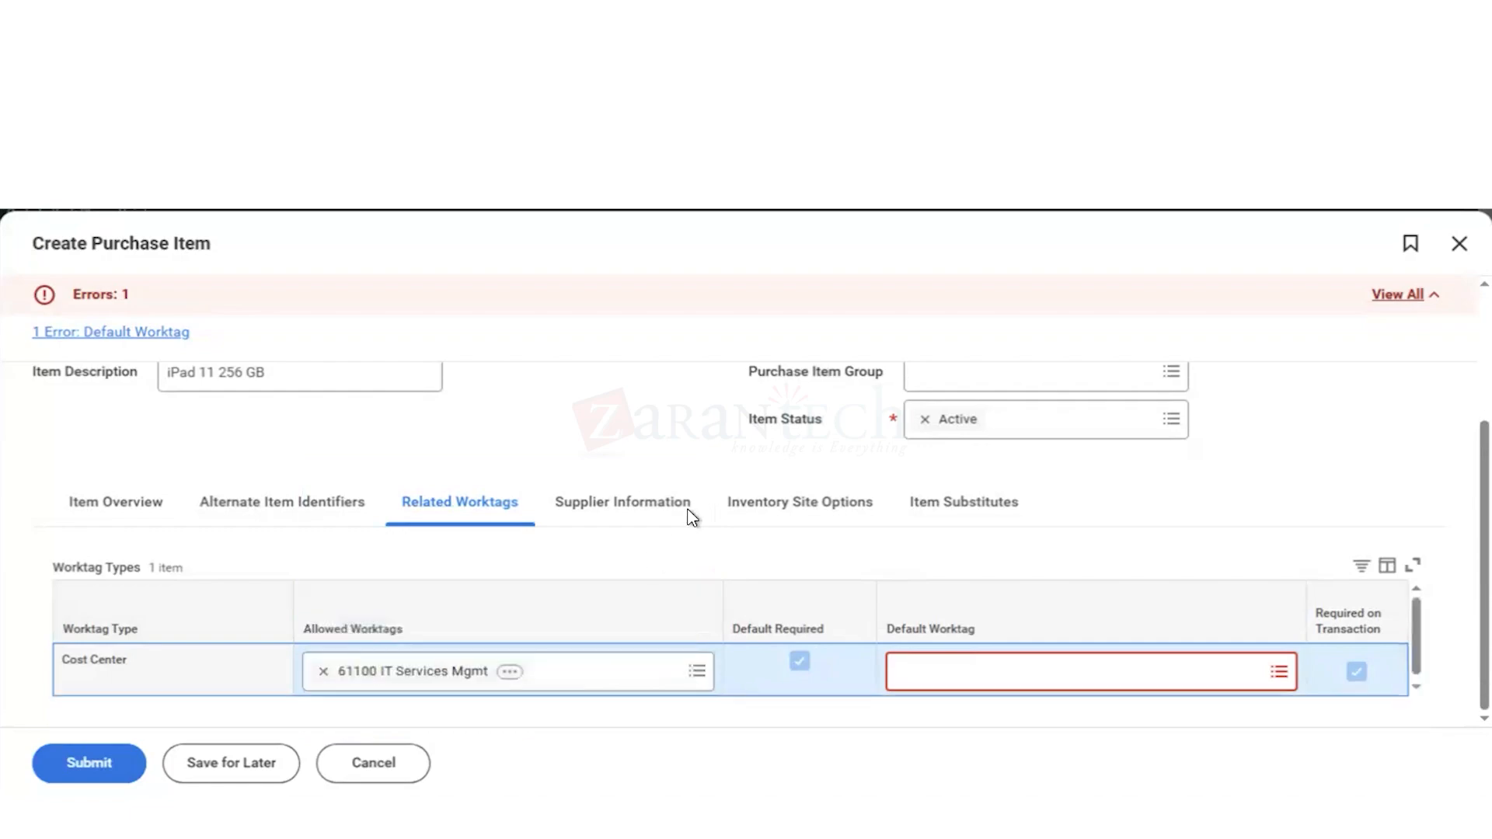
Step: Set the Cost Center row's default worktag to 61100 IT Services Mgmt and clear its allowed worktags
click(949, 668)
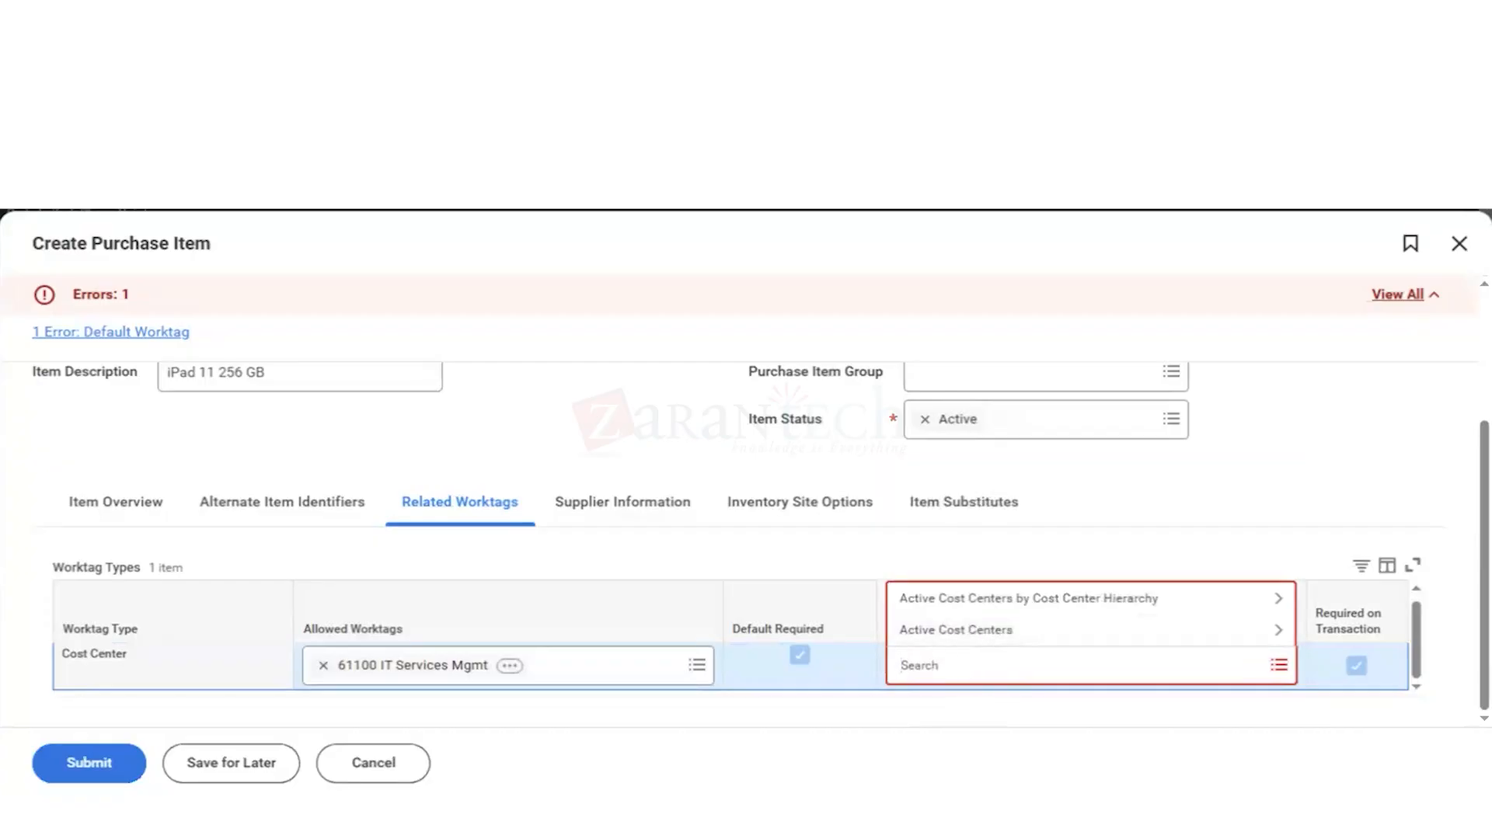
text(61100)
key(Return)
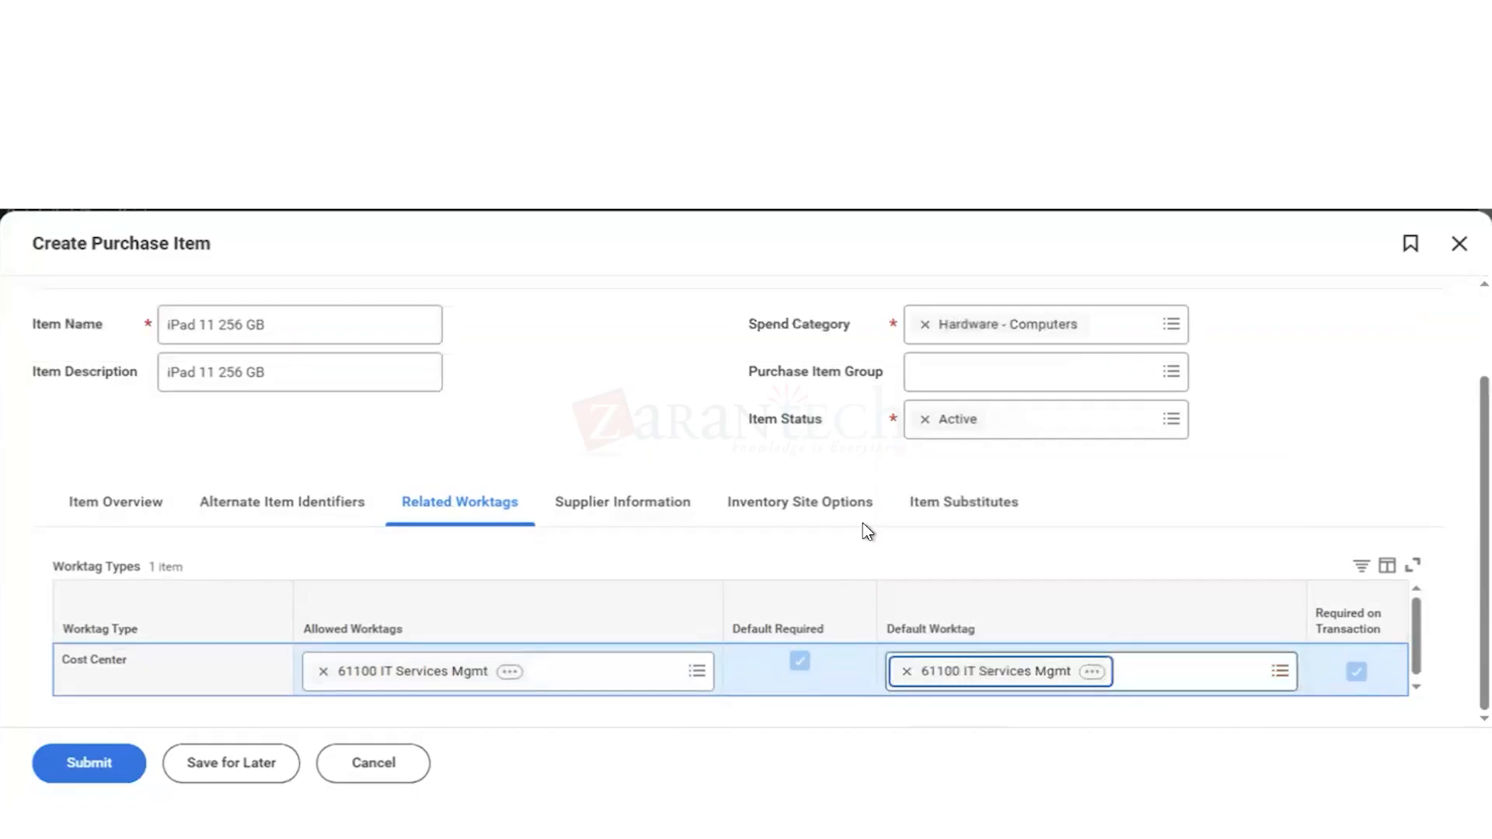
click(323, 672)
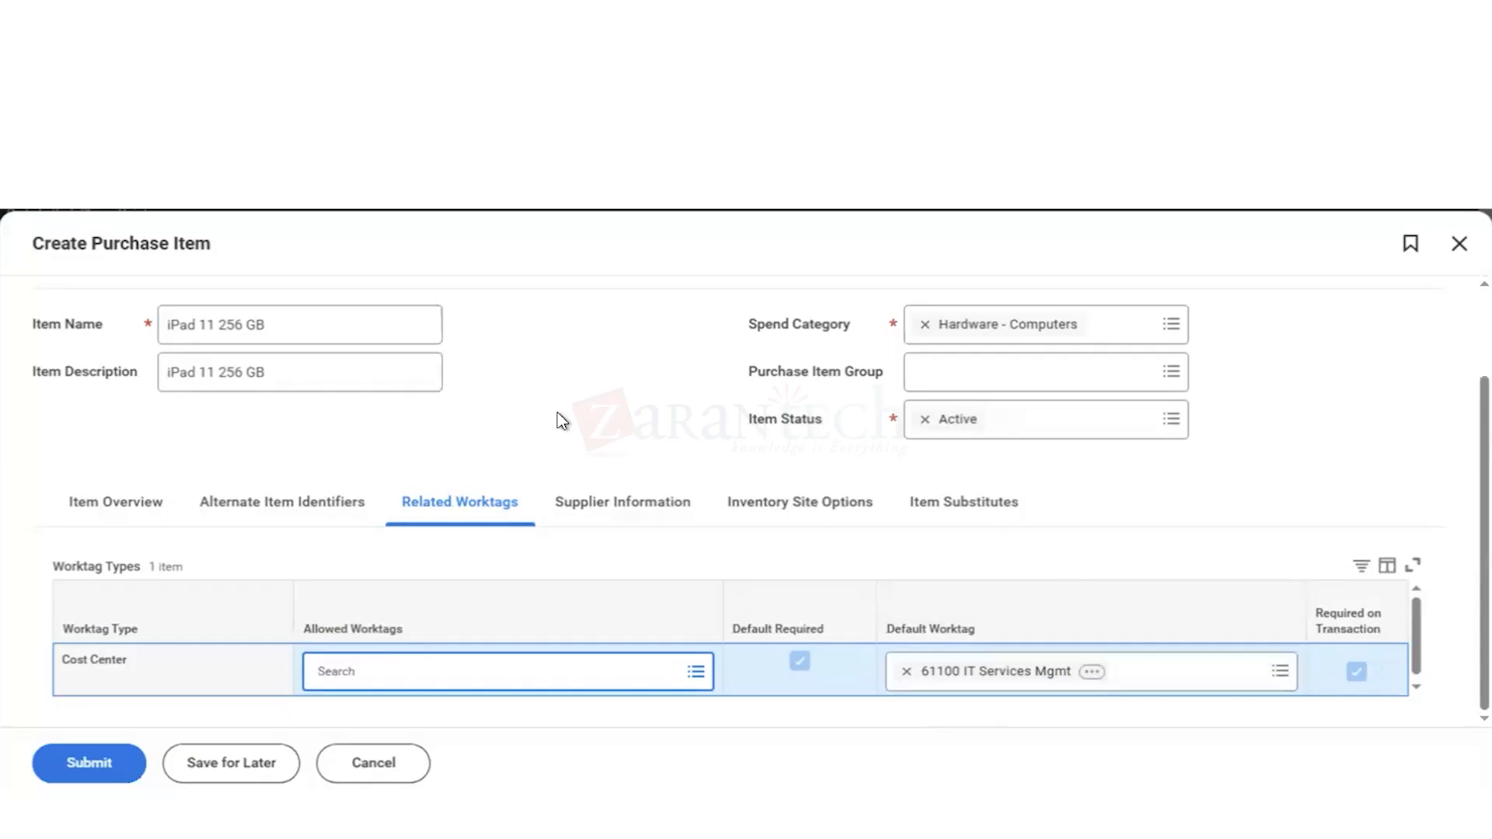
Step: Review the purchase item's alternate item identifiers, supplier information, inventory site options and item substitutes
scroll(605, 363, up, 2)
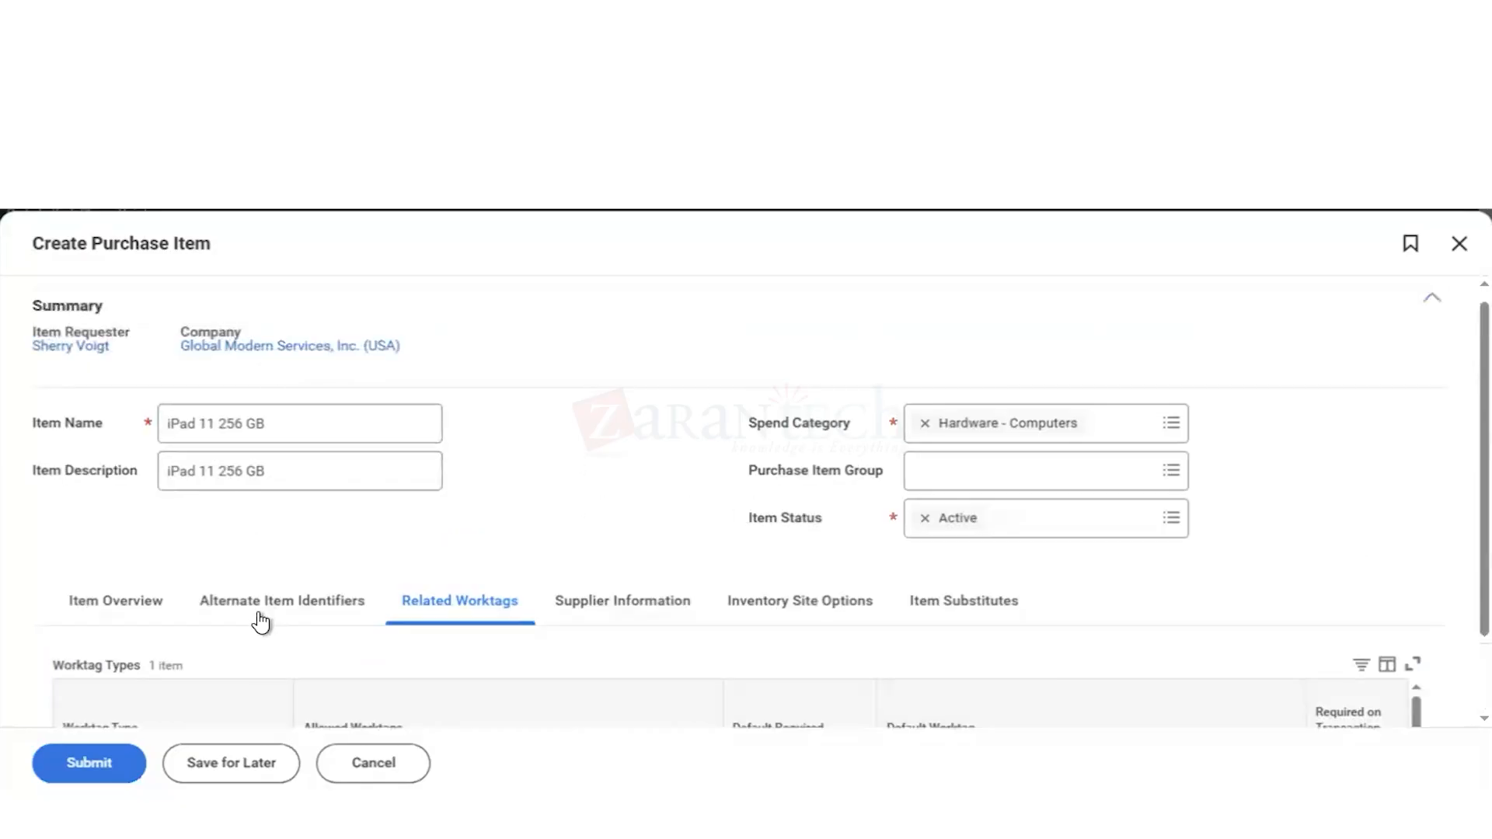
click(282, 600)
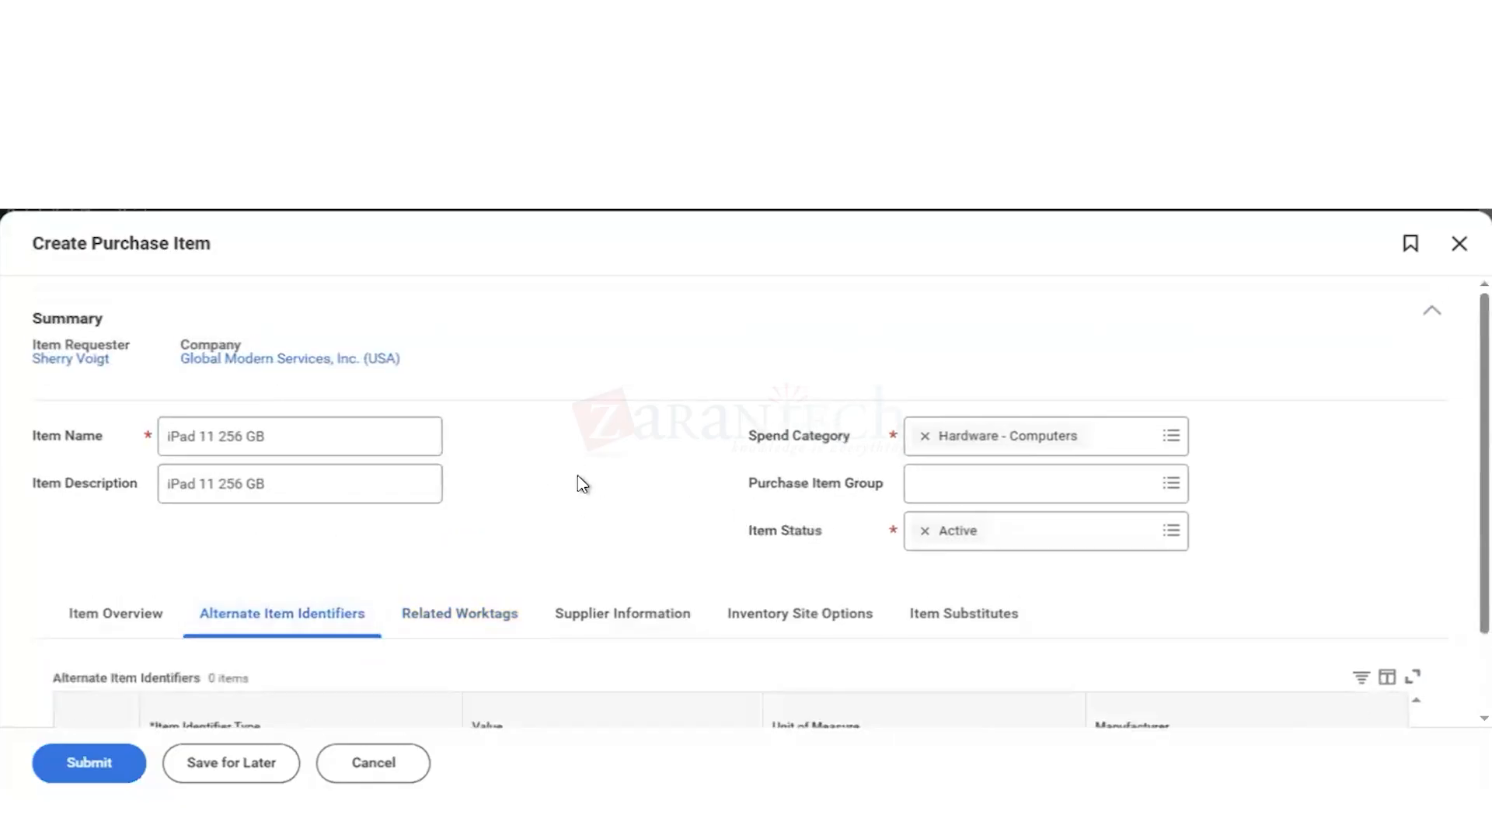
scroll(577, 477, down, 2)
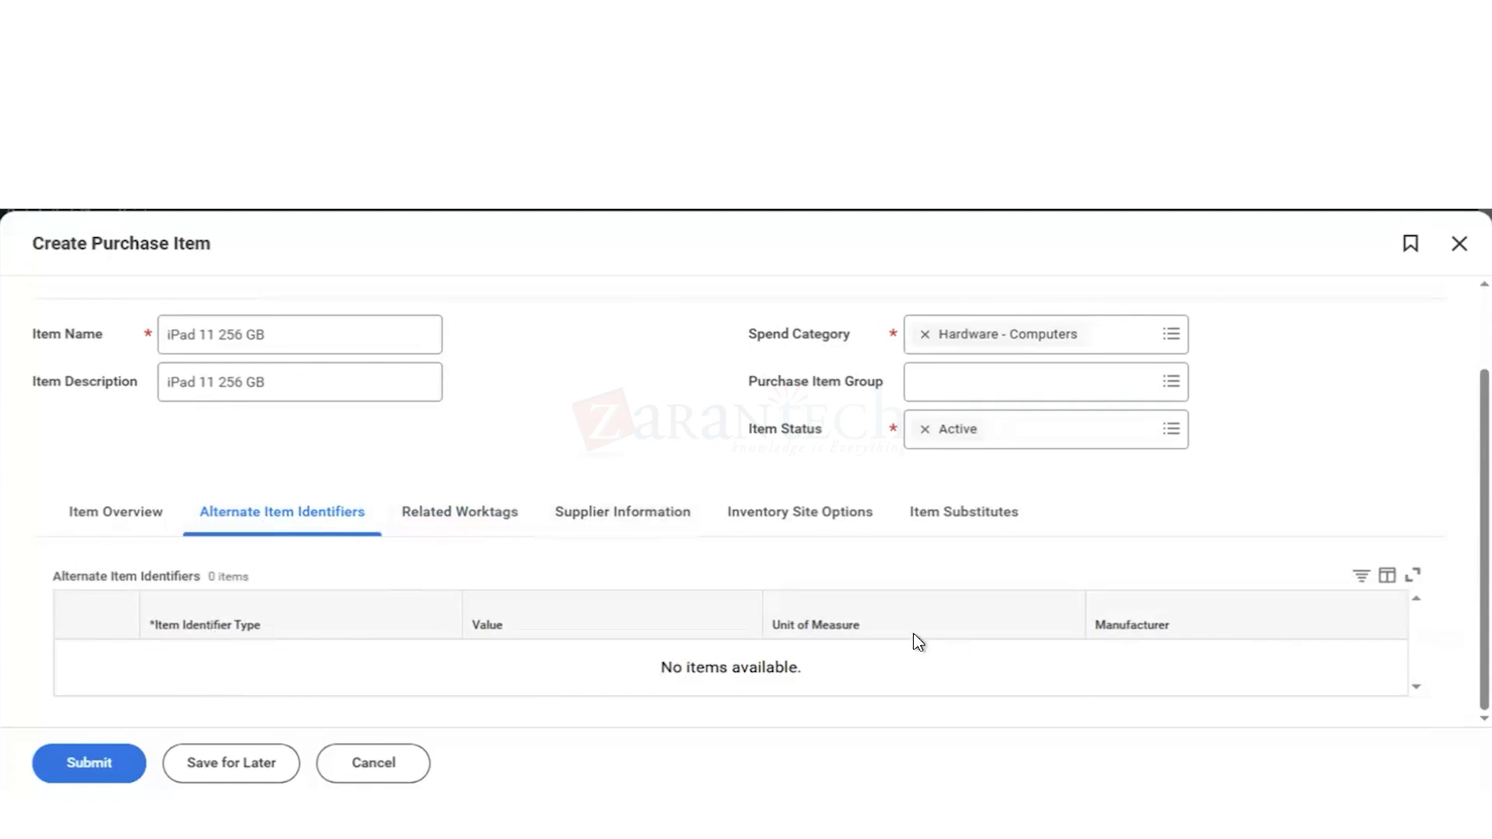
click(619, 517)
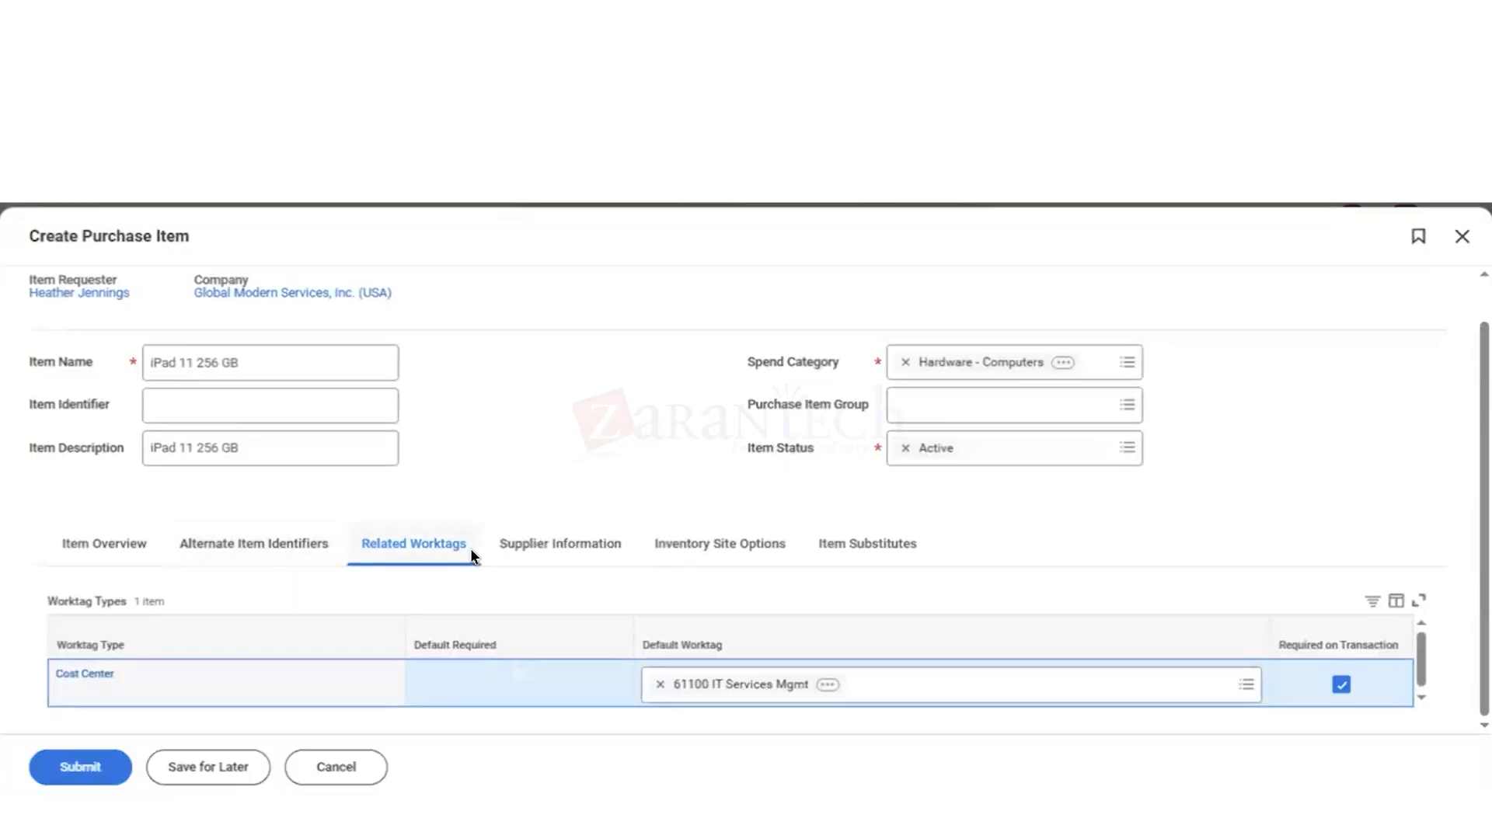
click(252, 546)
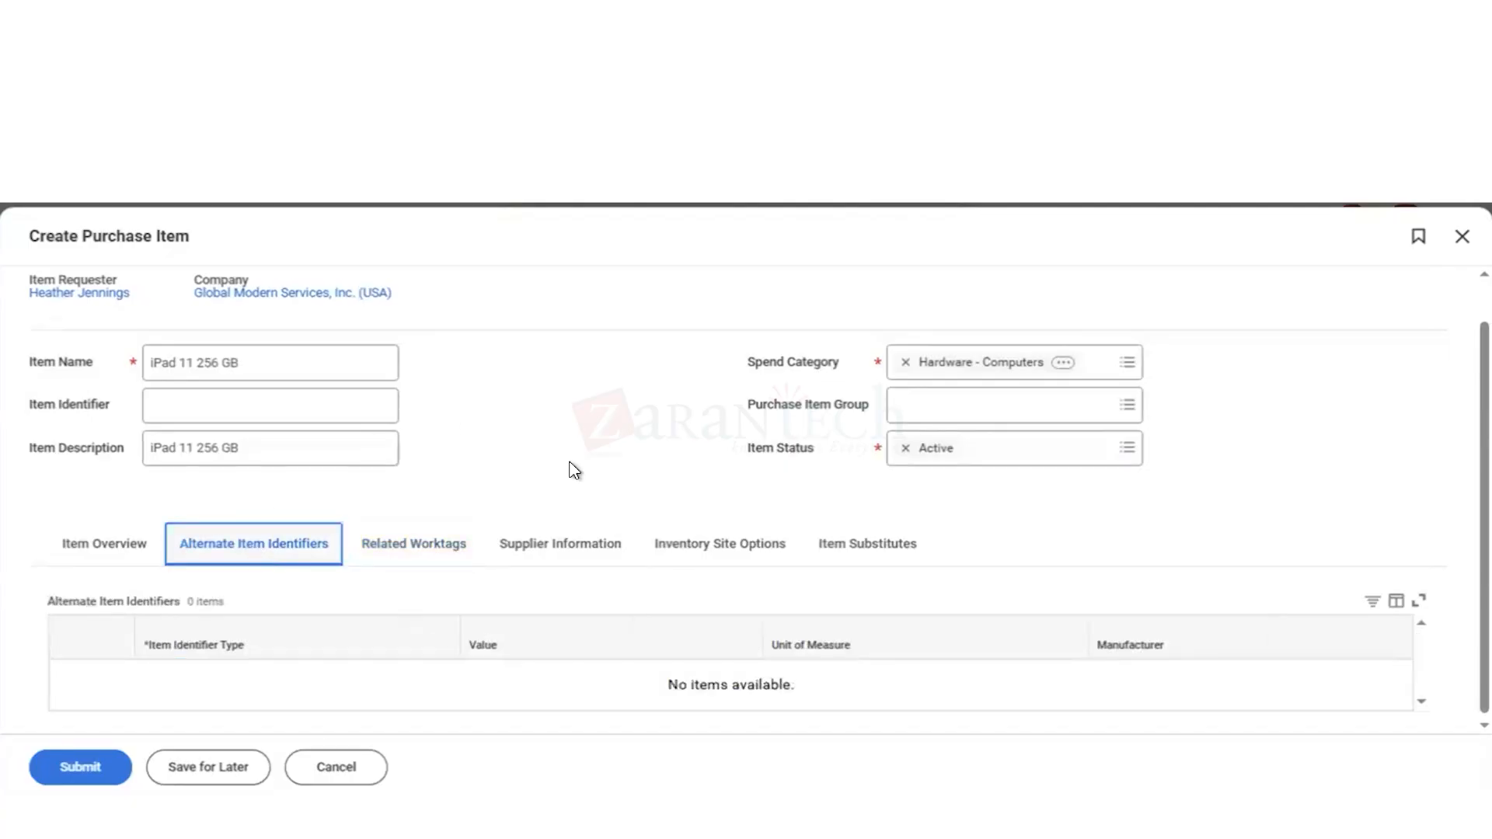
click(547, 554)
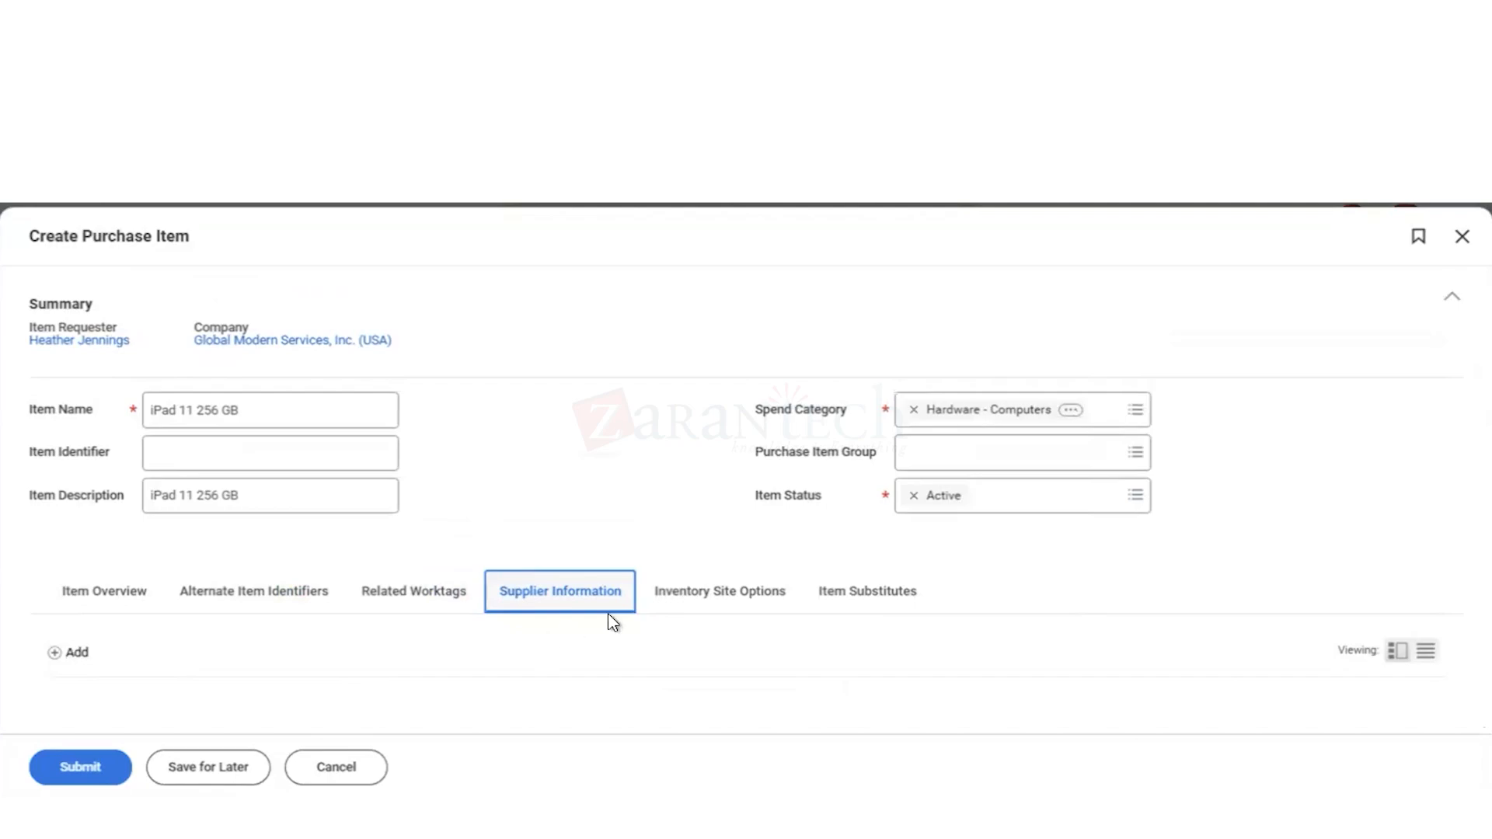
click(707, 601)
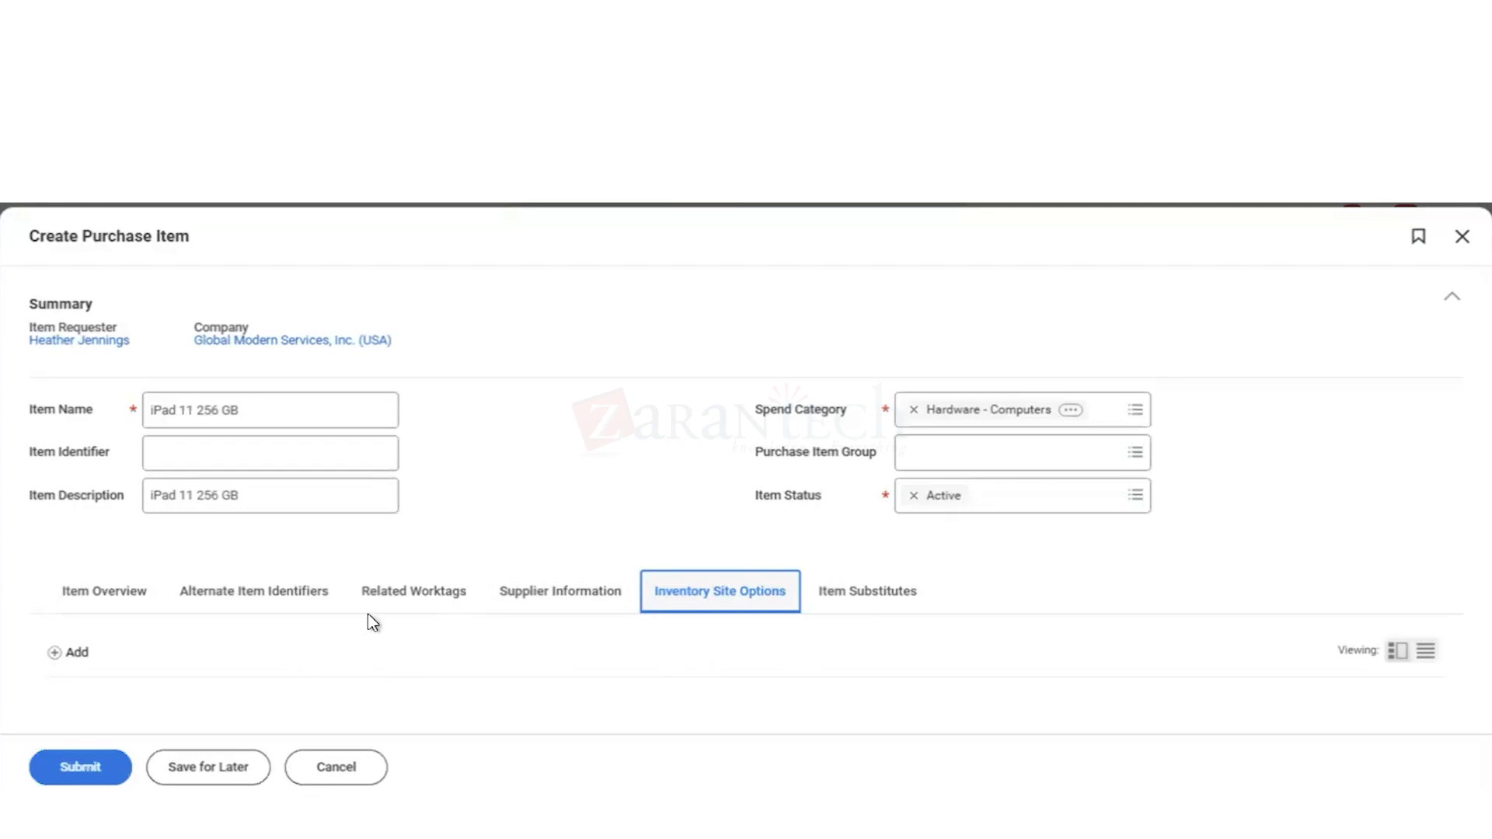
click(838, 599)
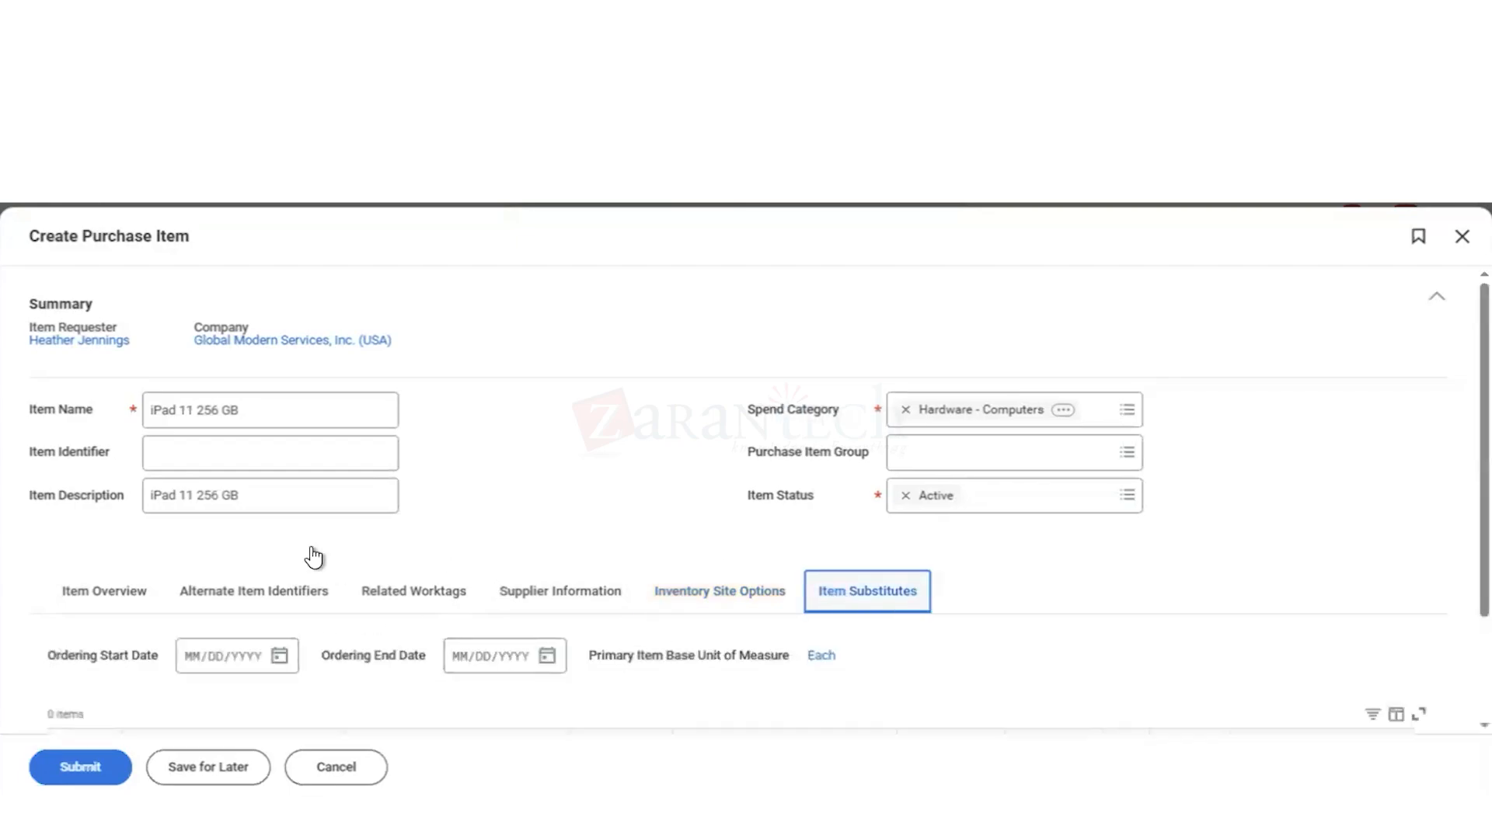
scroll(676, 559, down, 2)
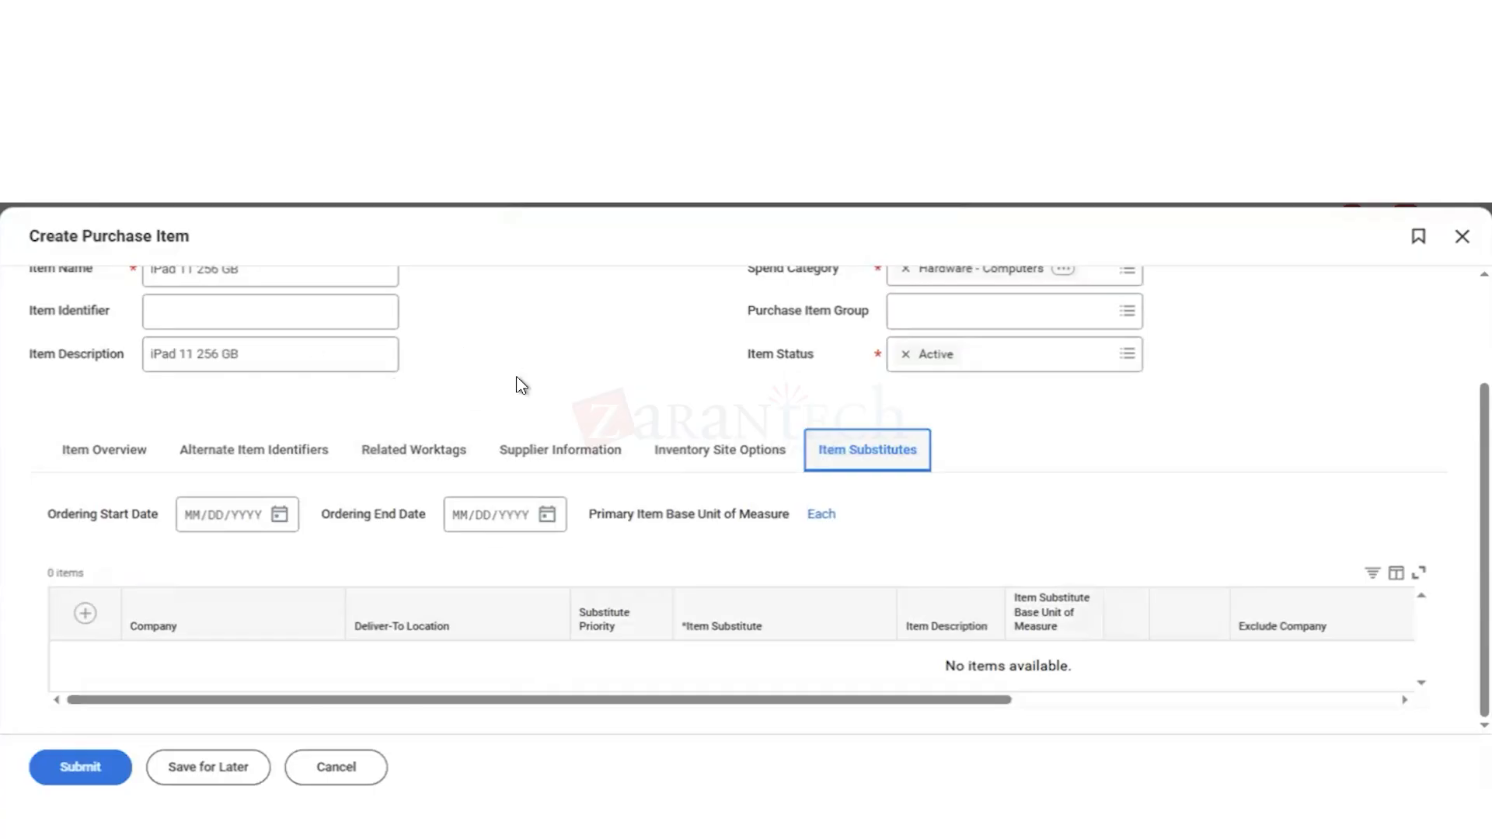
scroll(521, 385, up, 1)
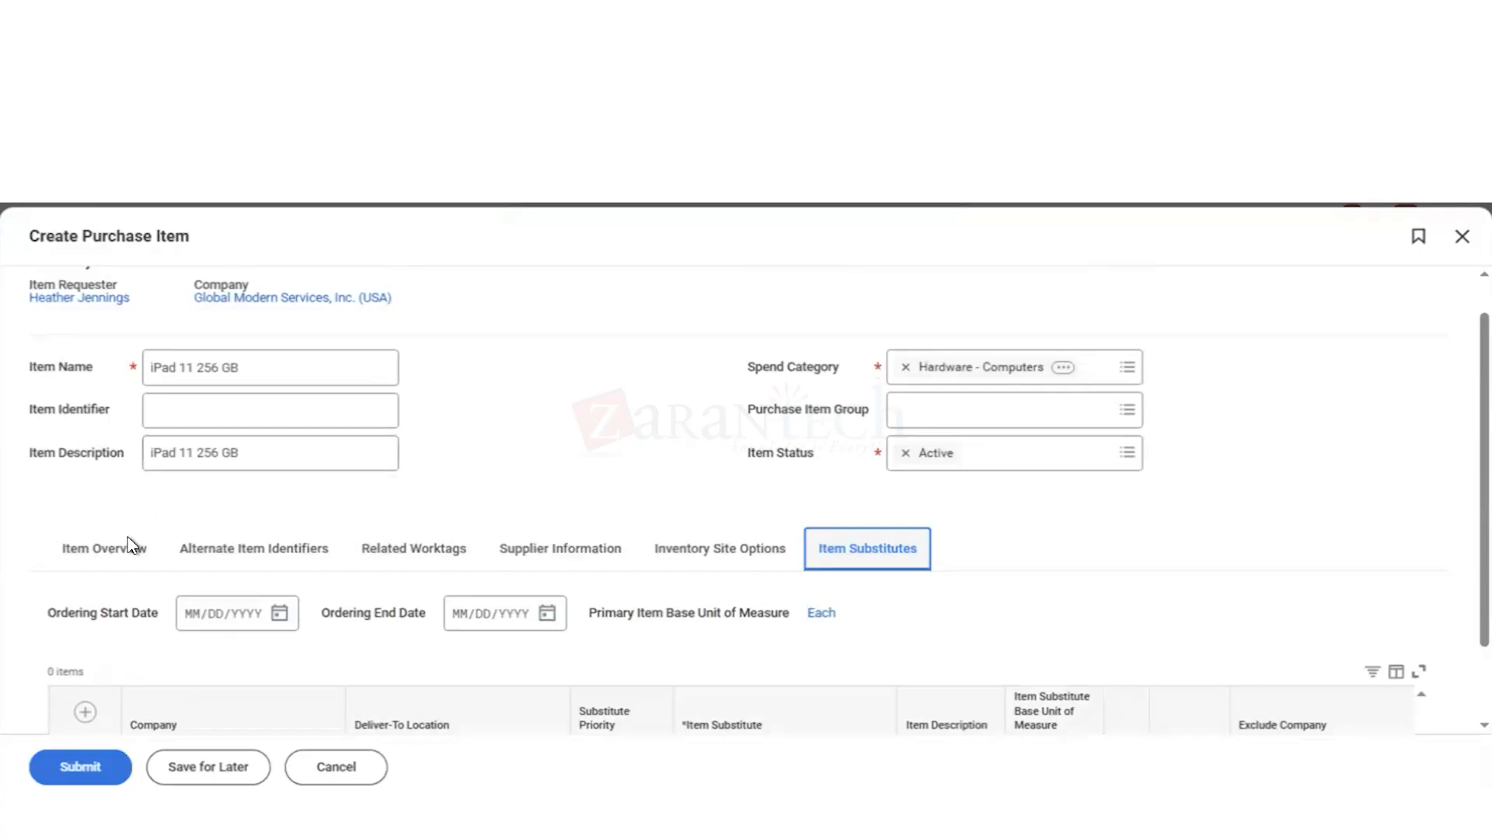
Step: Review the item overview's pricing and units of measure and the Cost Center default in the related worktags
click(112, 556)
scroll(552, 459, down, 2)
scroll(552, 460, down, 2)
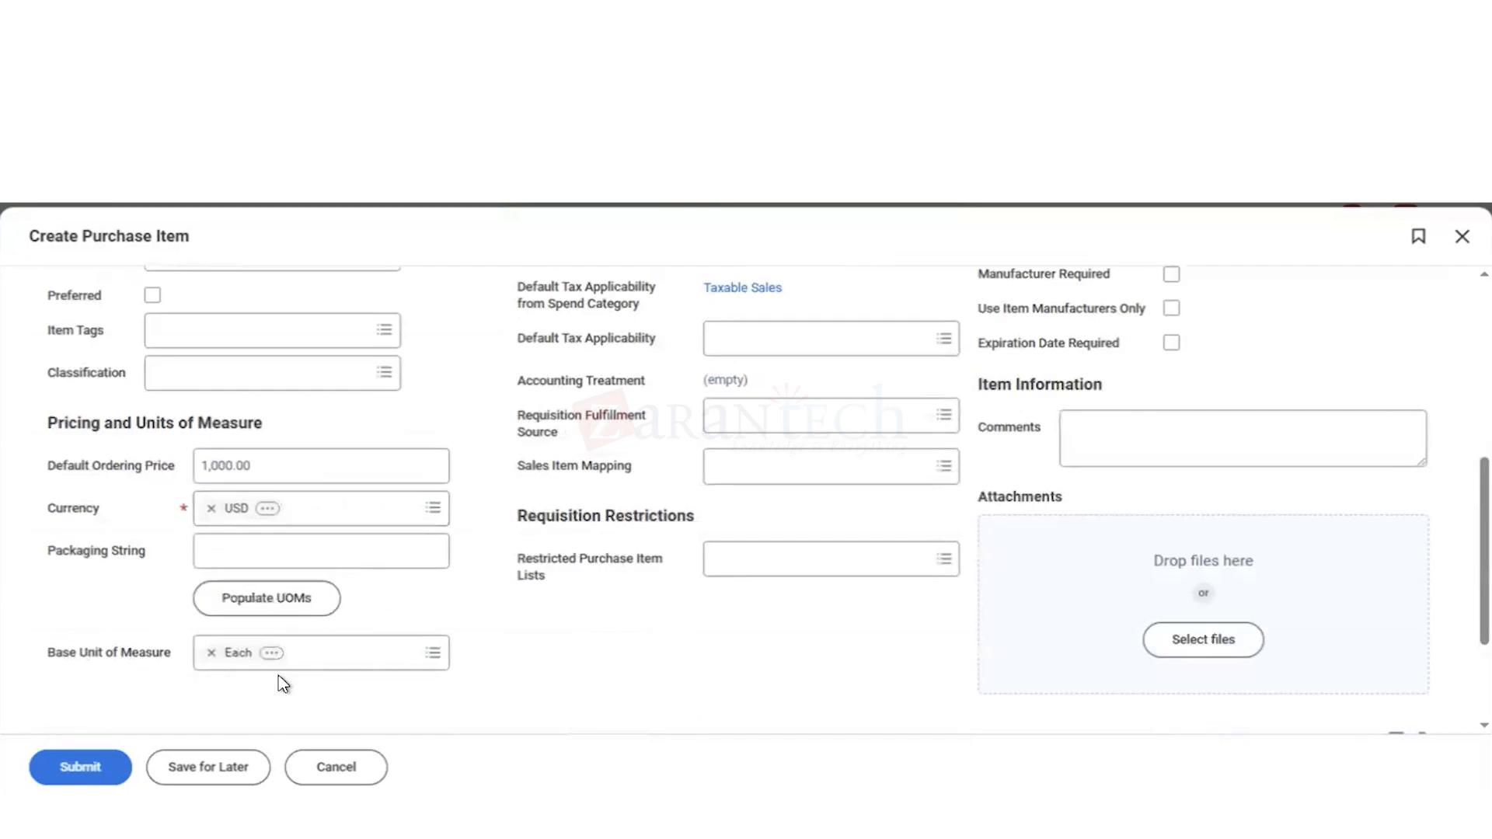
scroll(500, 541, up, 3)
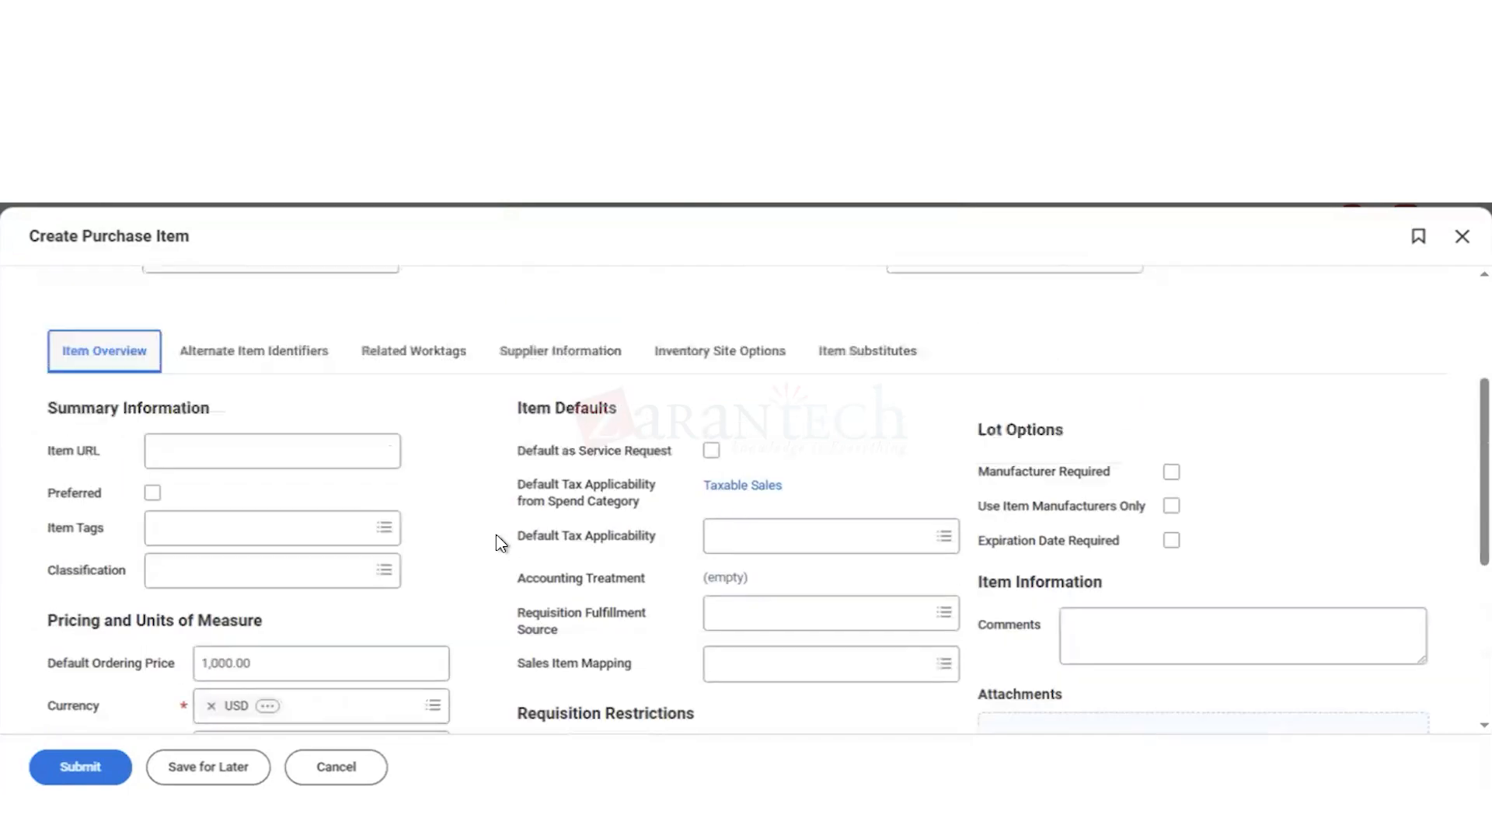
click(413, 461)
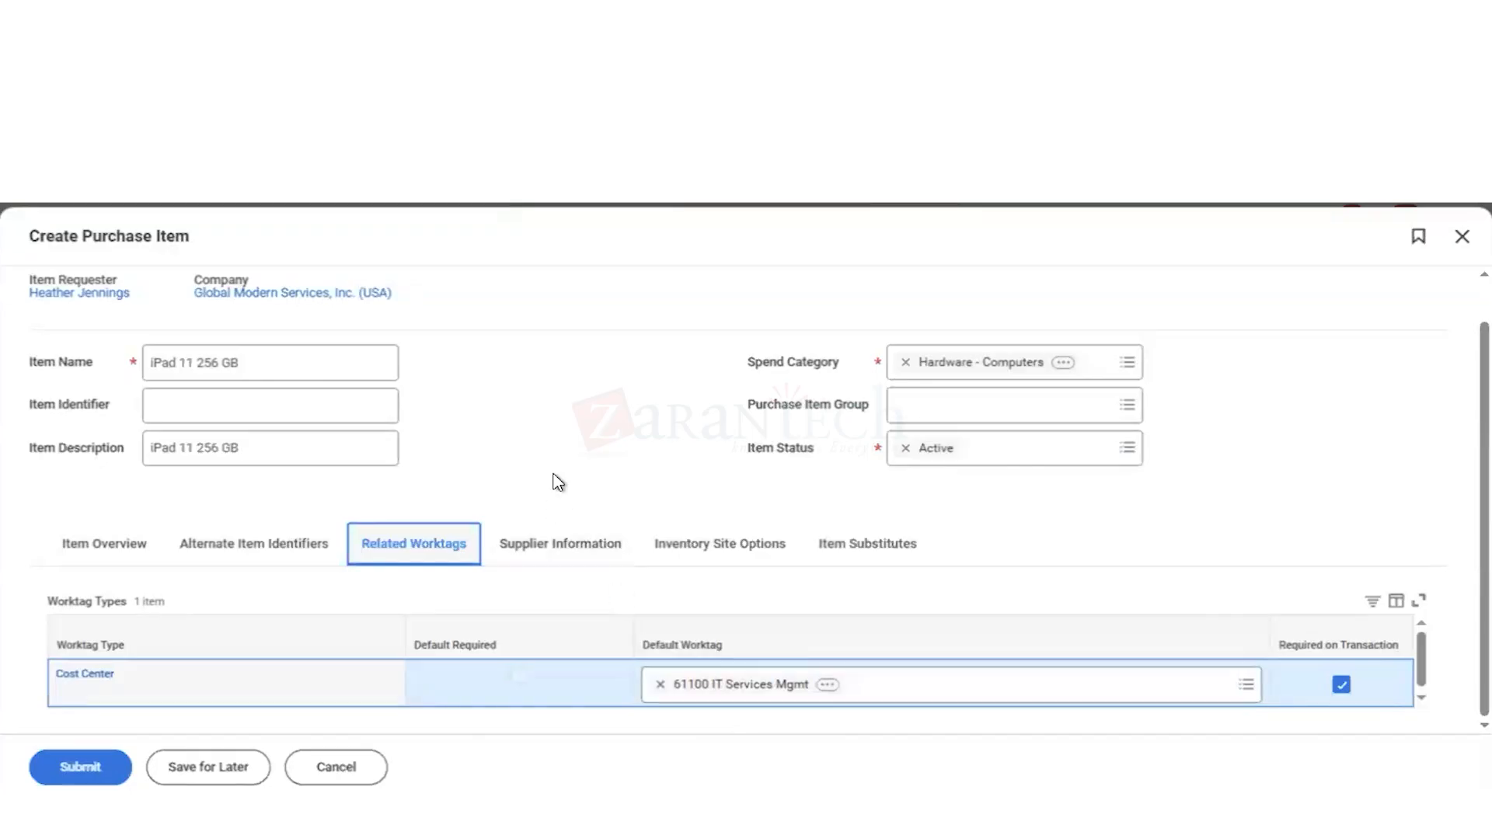
click(110, 554)
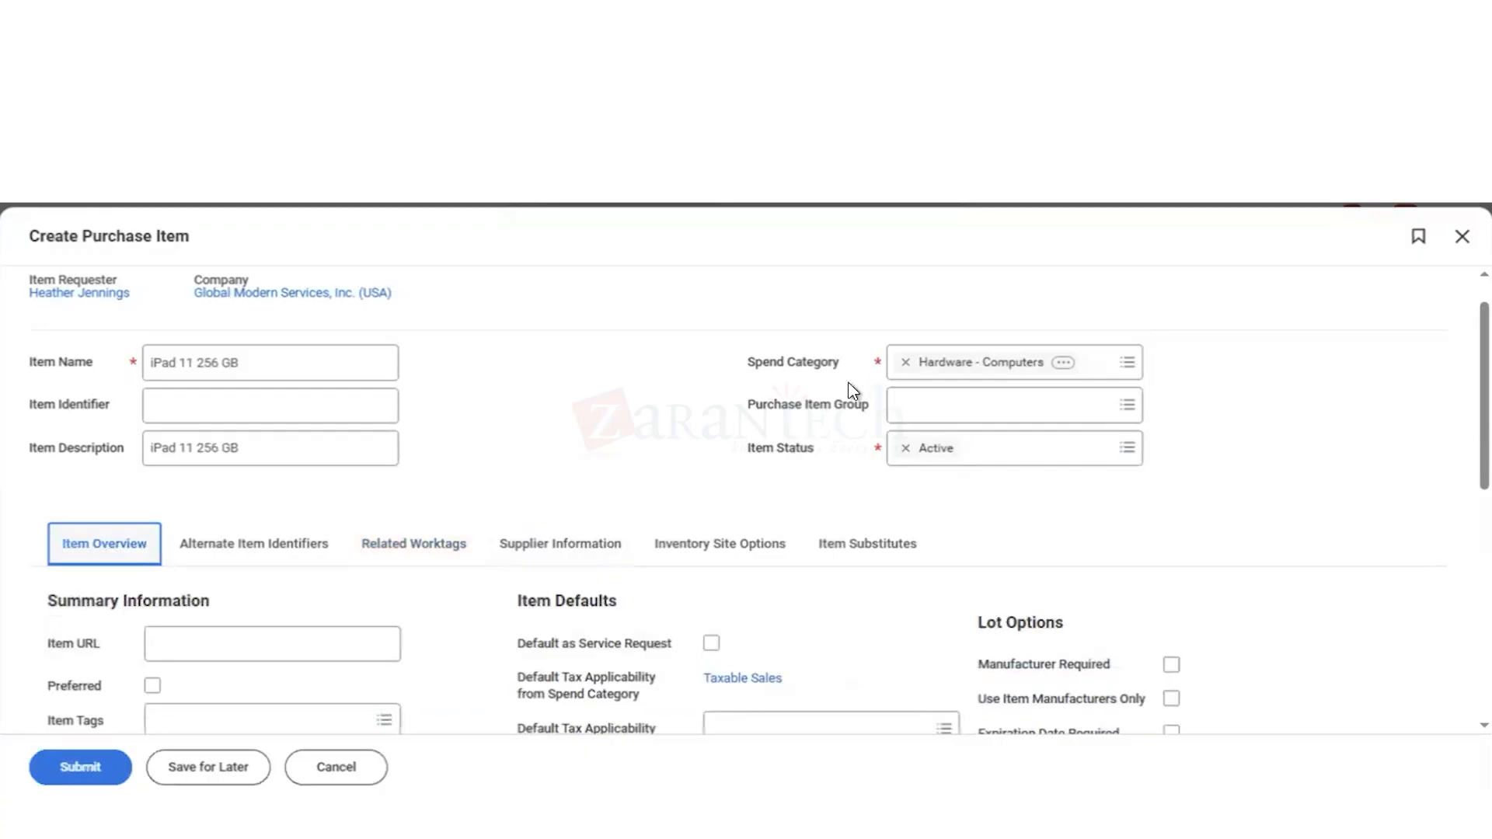
scroll(597, 484, down, 3)
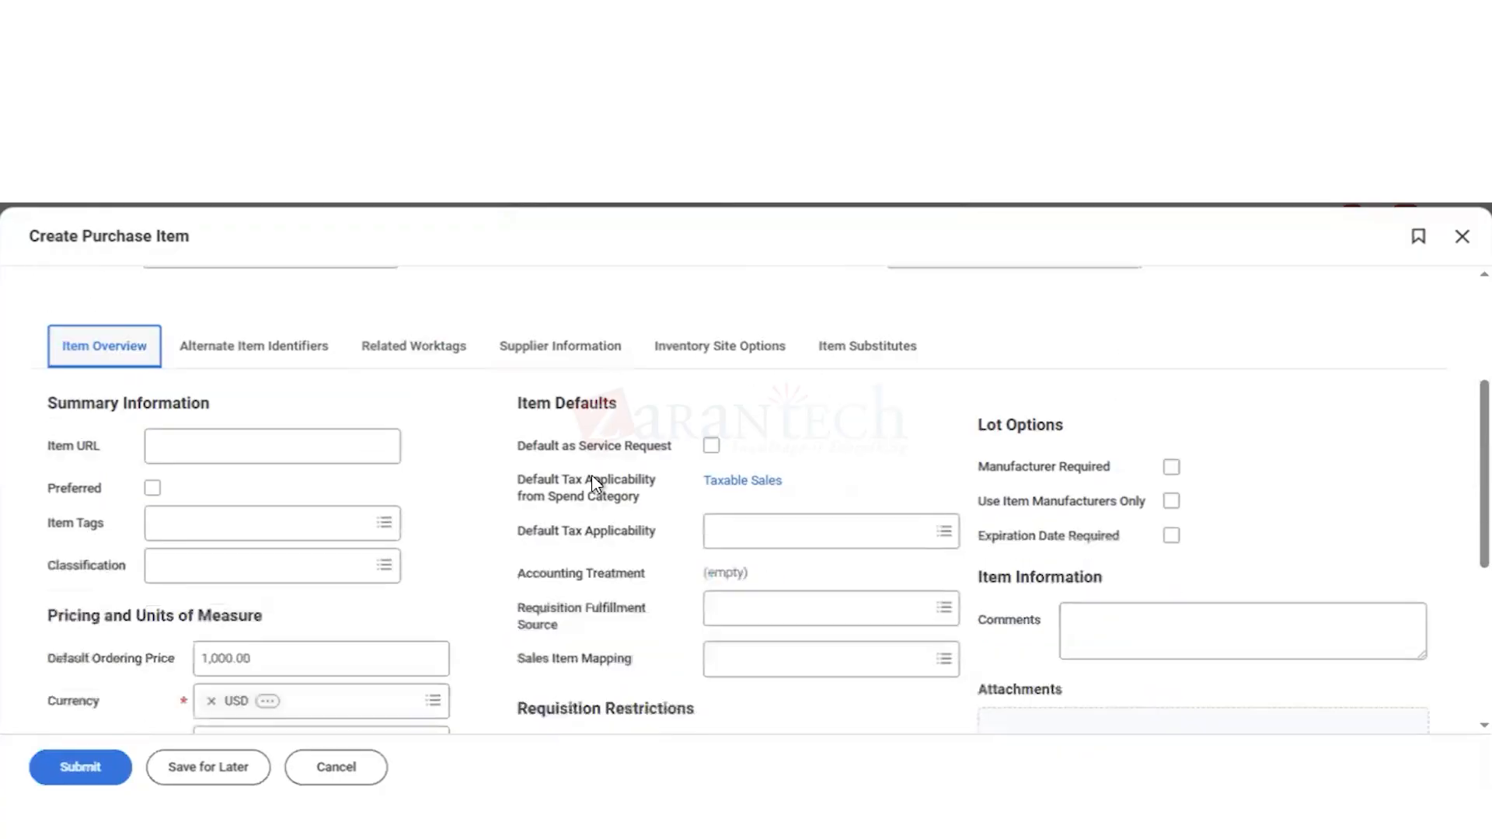
scroll(502, 628, down, 5)
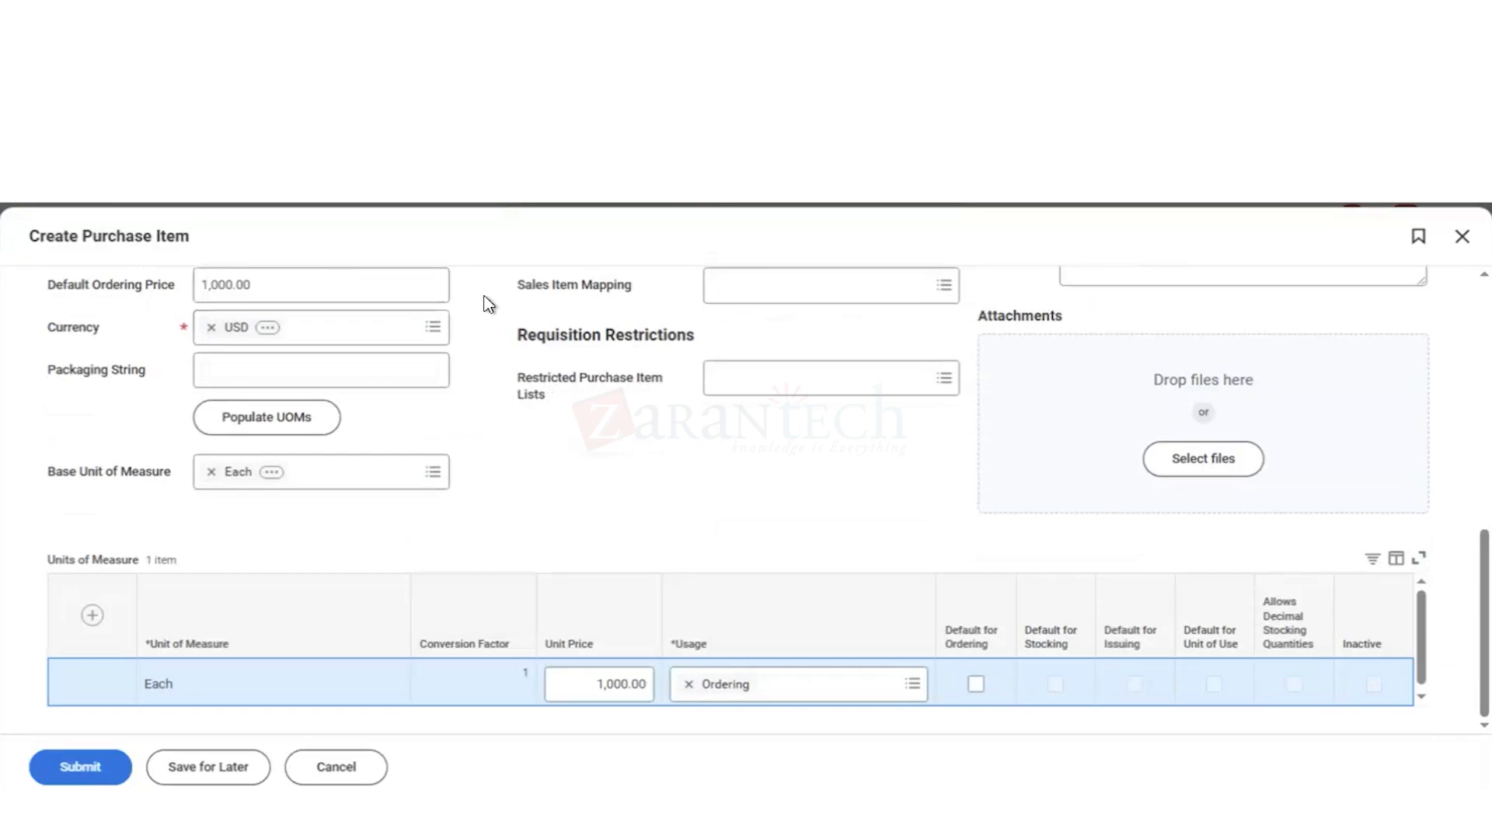
click(295, 426)
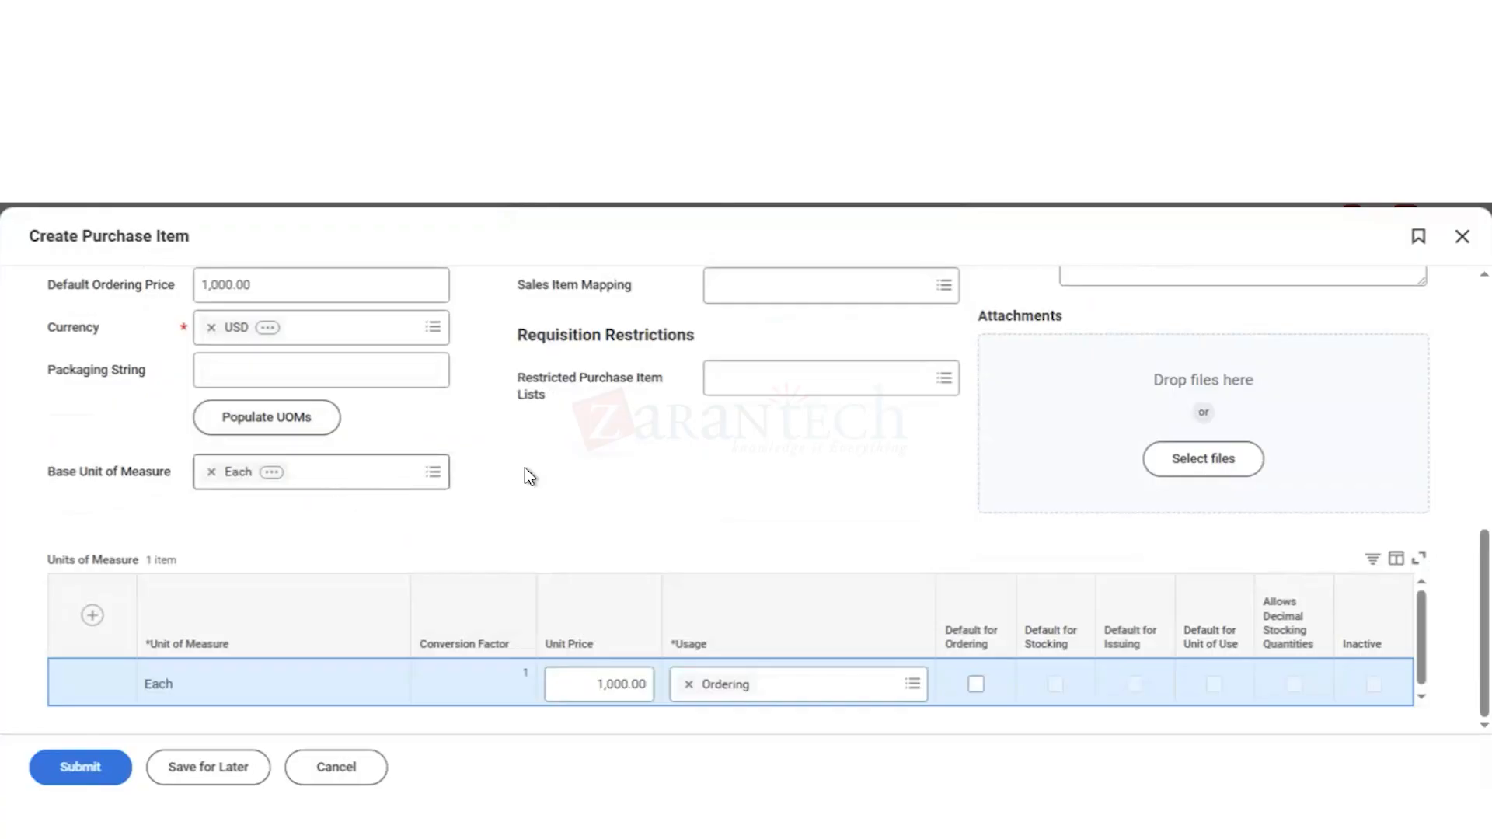
scroll(525, 468, up, 8)
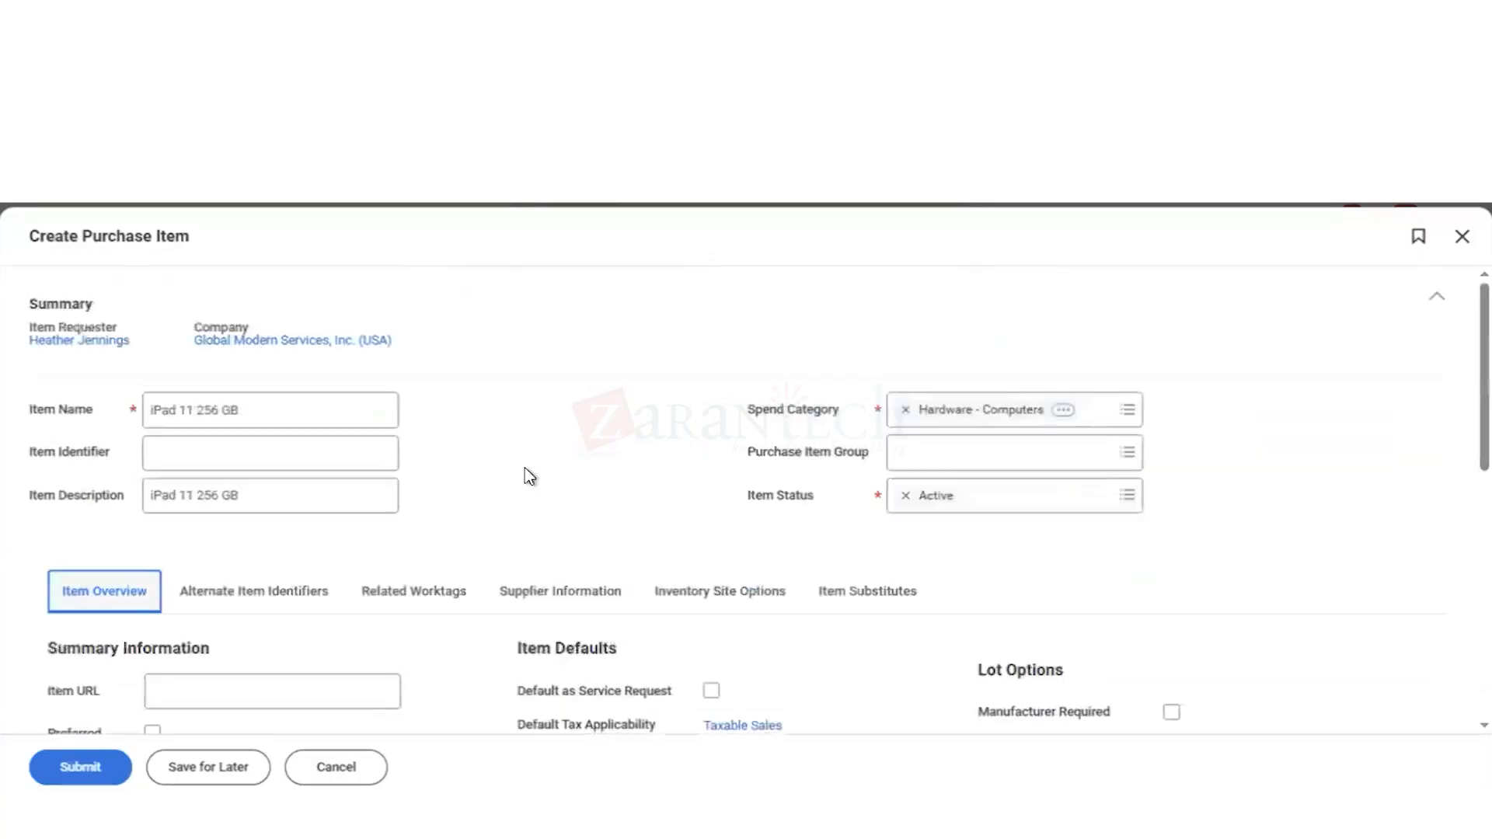
click(391, 599)
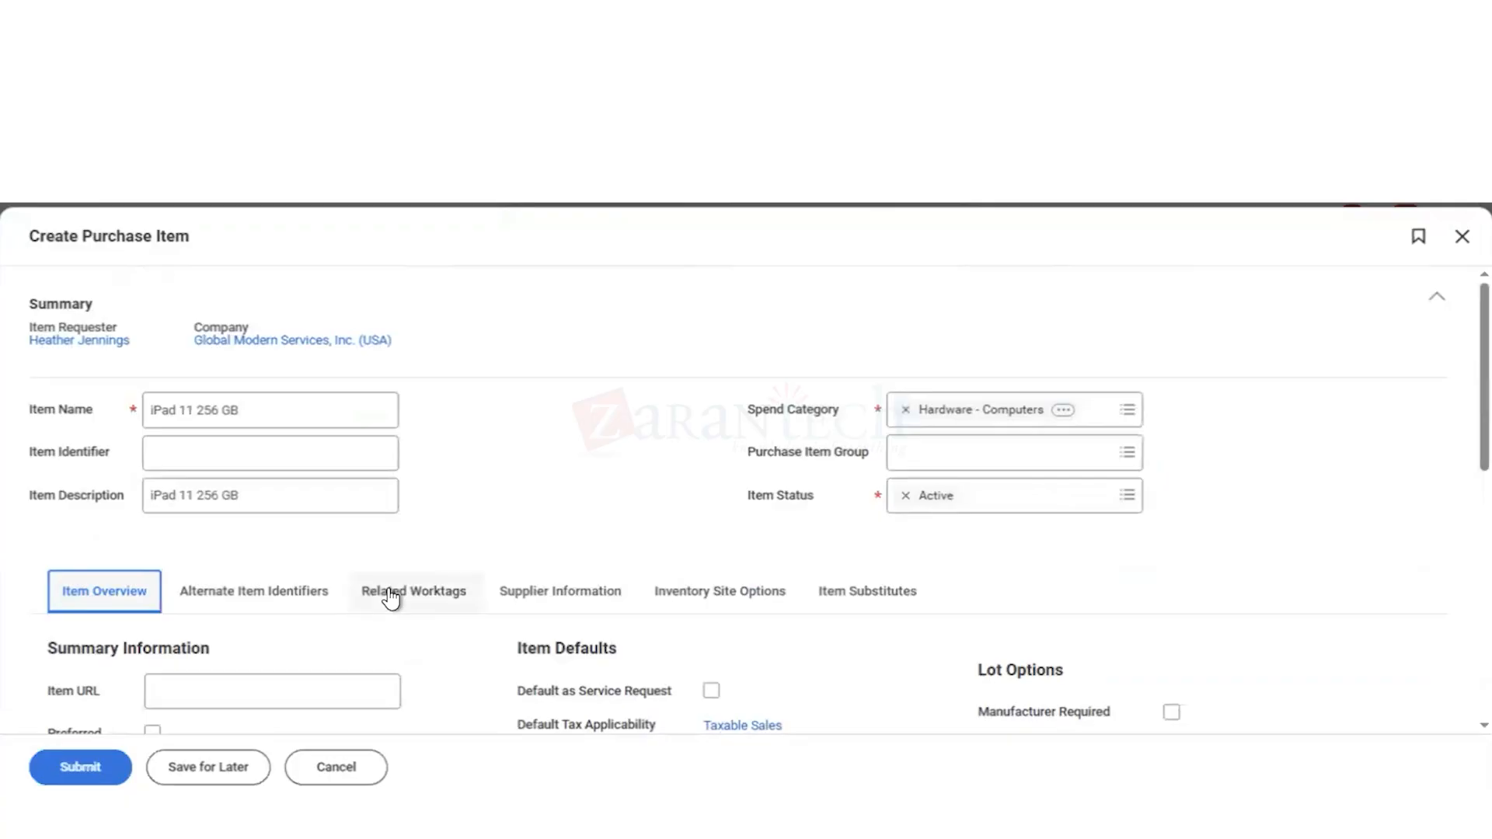
scroll(573, 496, down, 1)
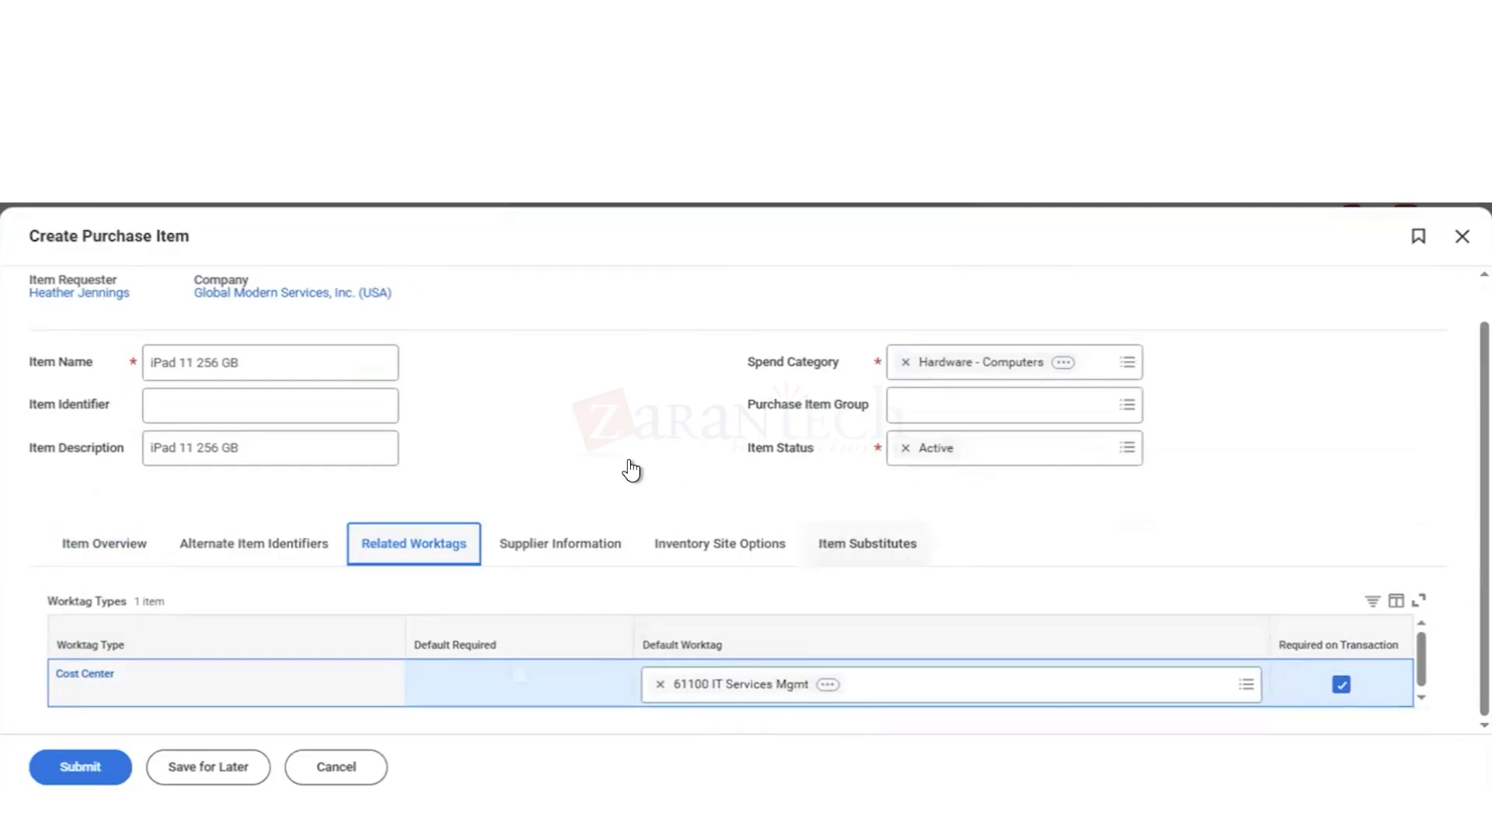
Step: Submit the iPad 11 256 GB purchase item and open the details of the submission
click(454, 402)
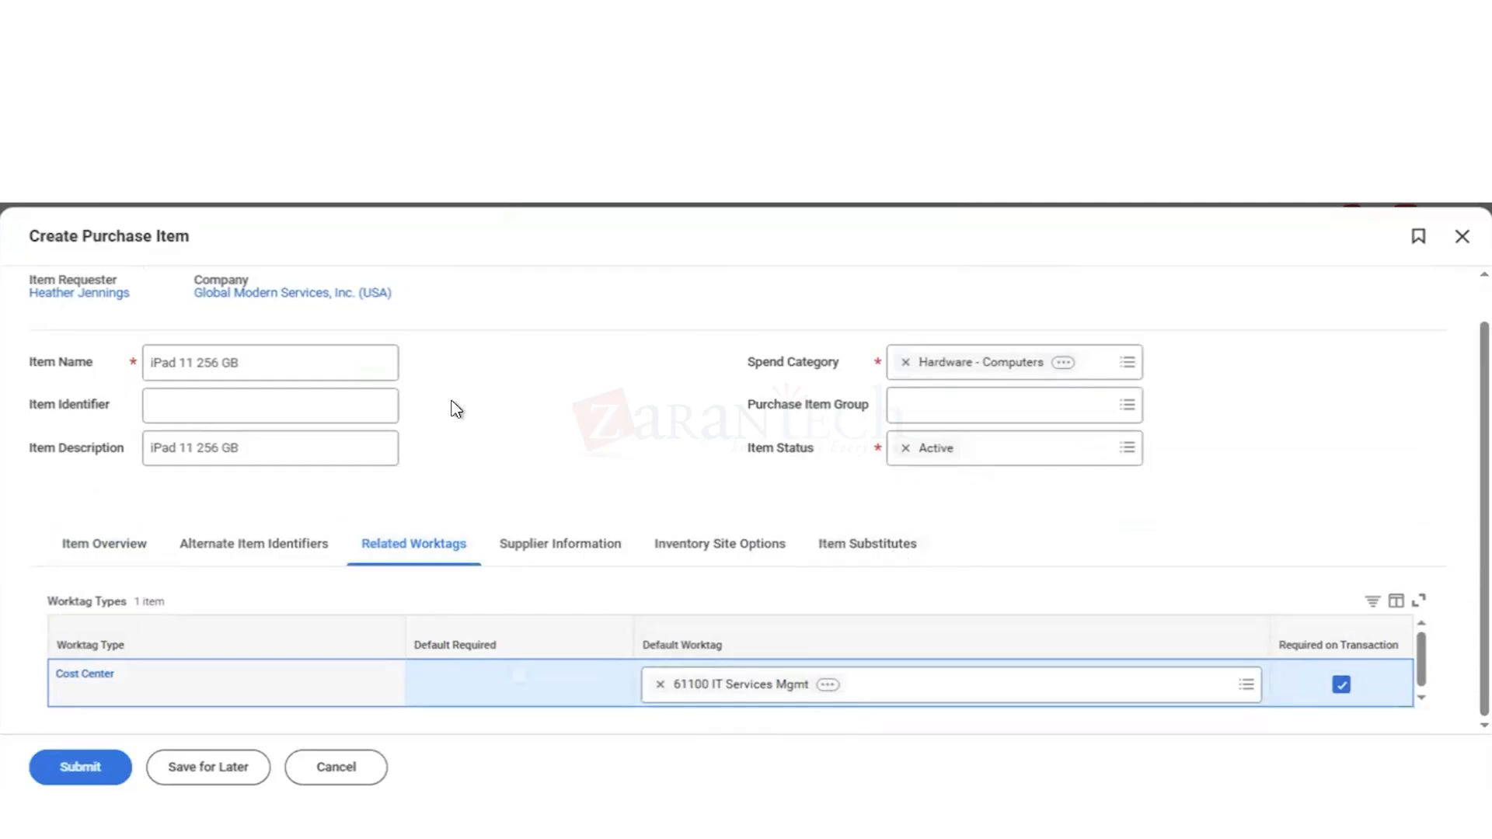
click(77, 761)
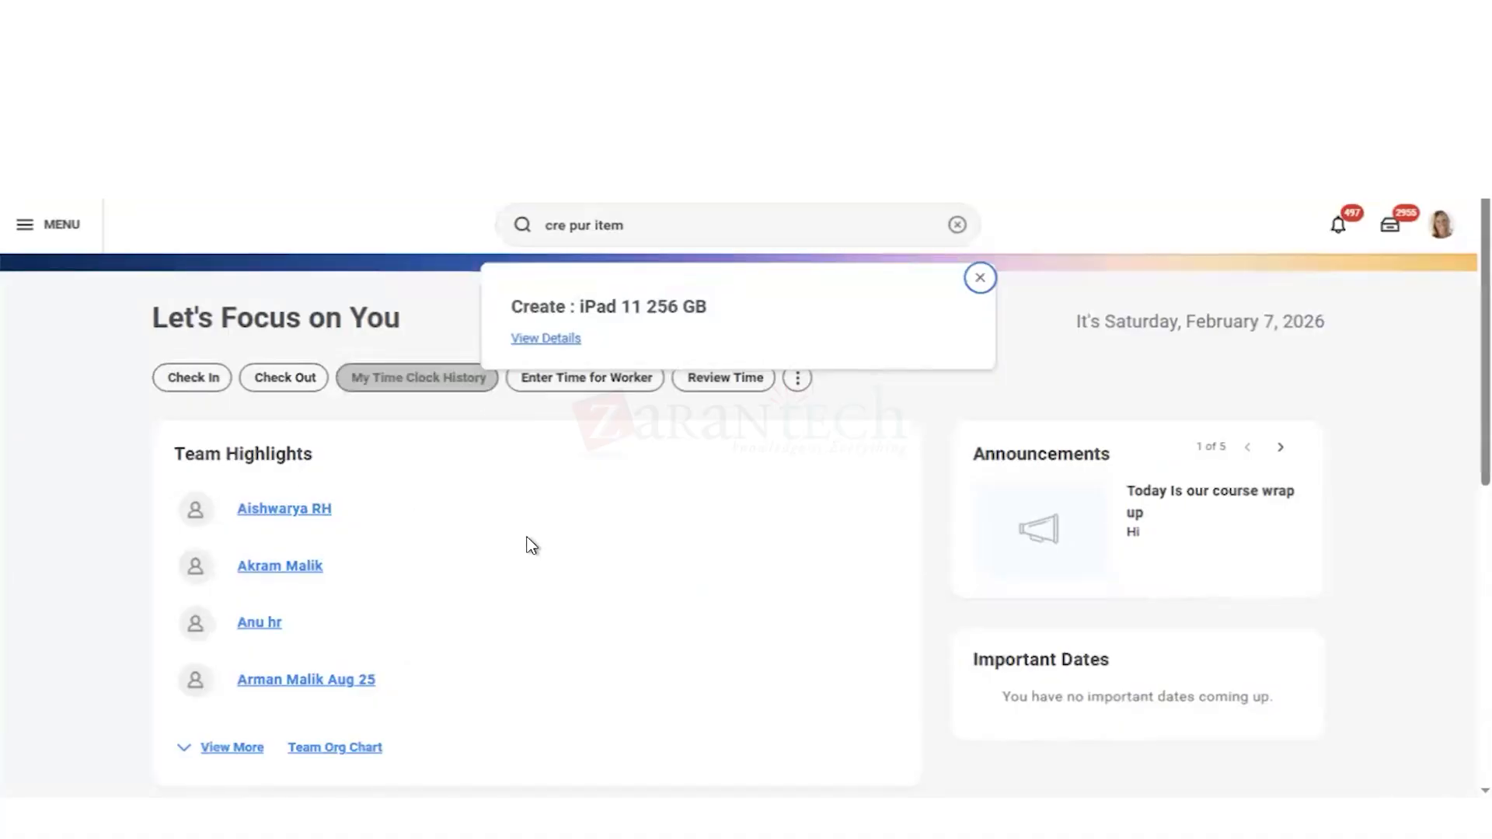
click(533, 342)
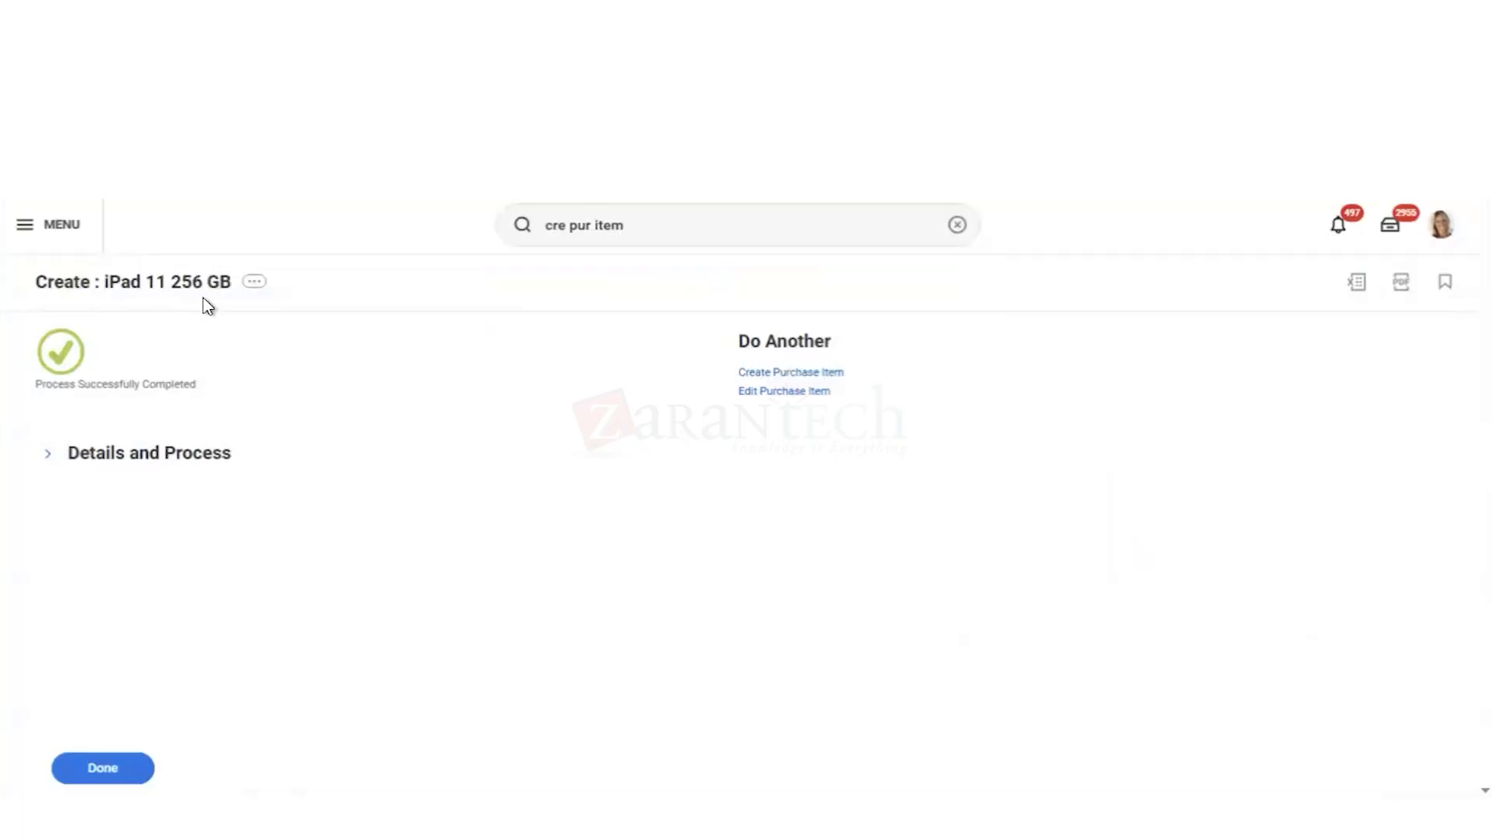
Step: Search for the Create Purchase Item task with "cre pur ite" and start a new purchase item
click(642, 225)
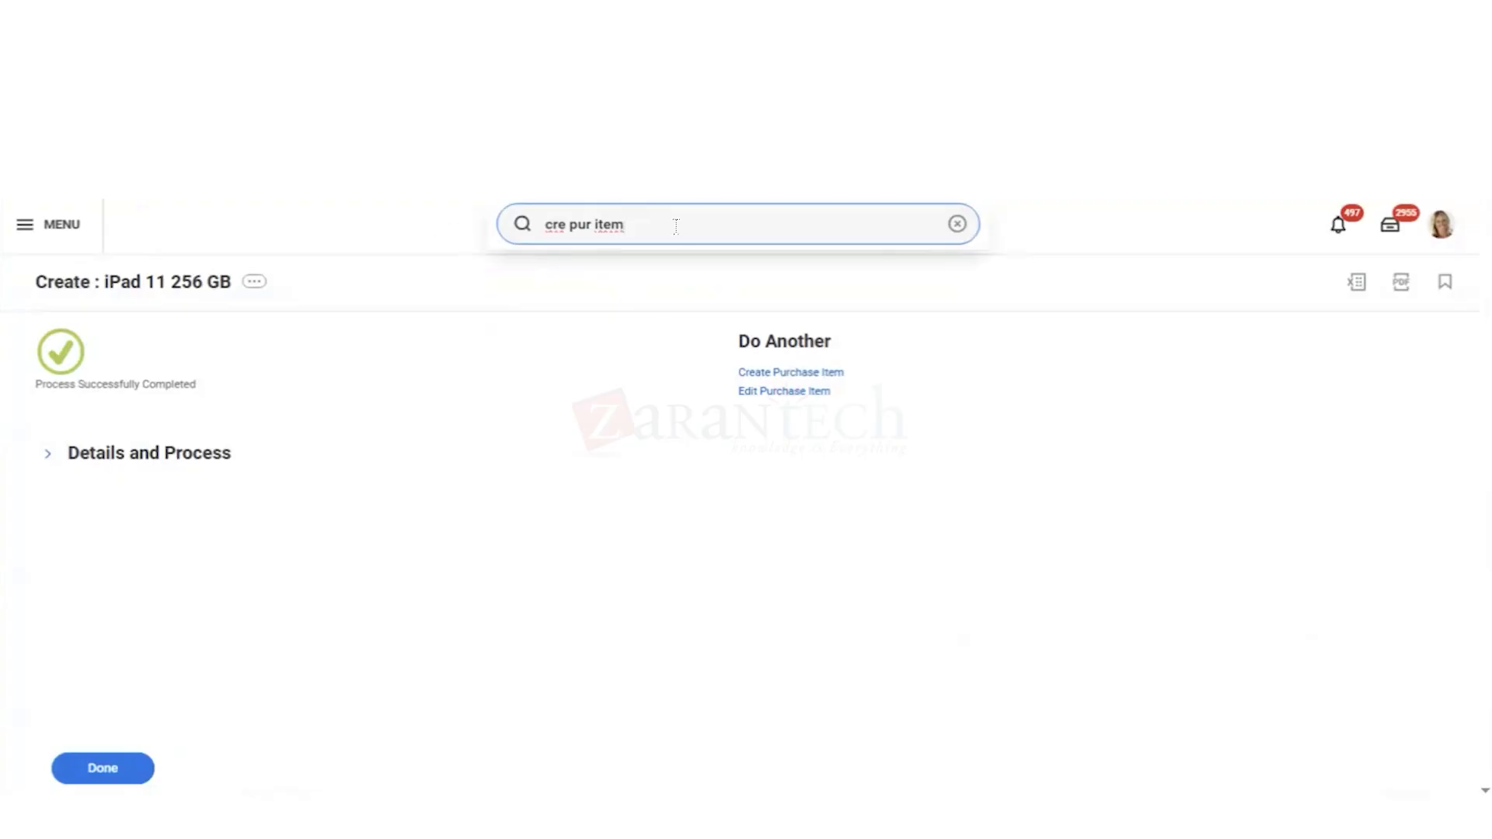
key(BackSpace)
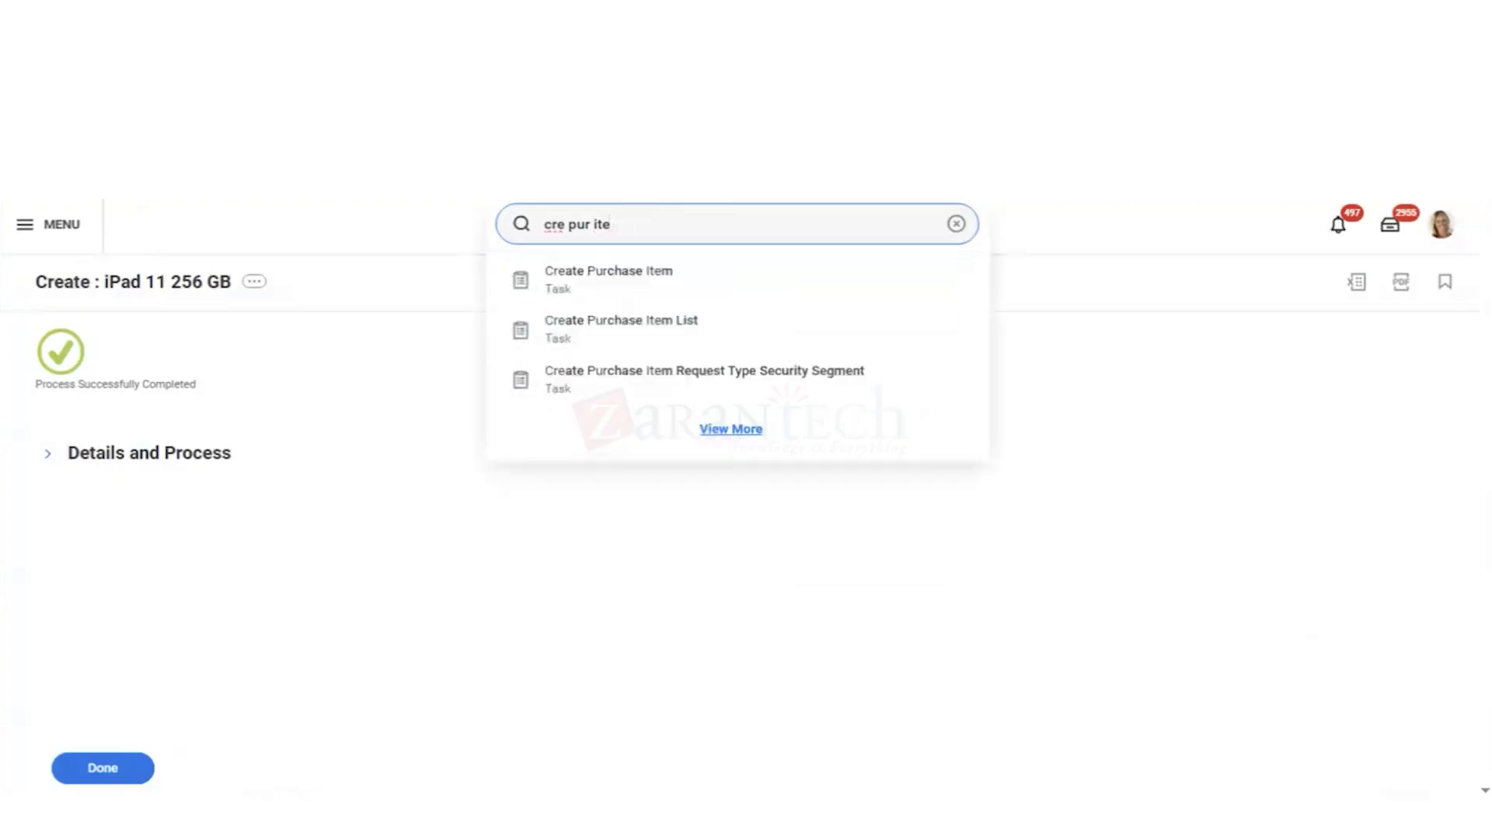
key(Return)
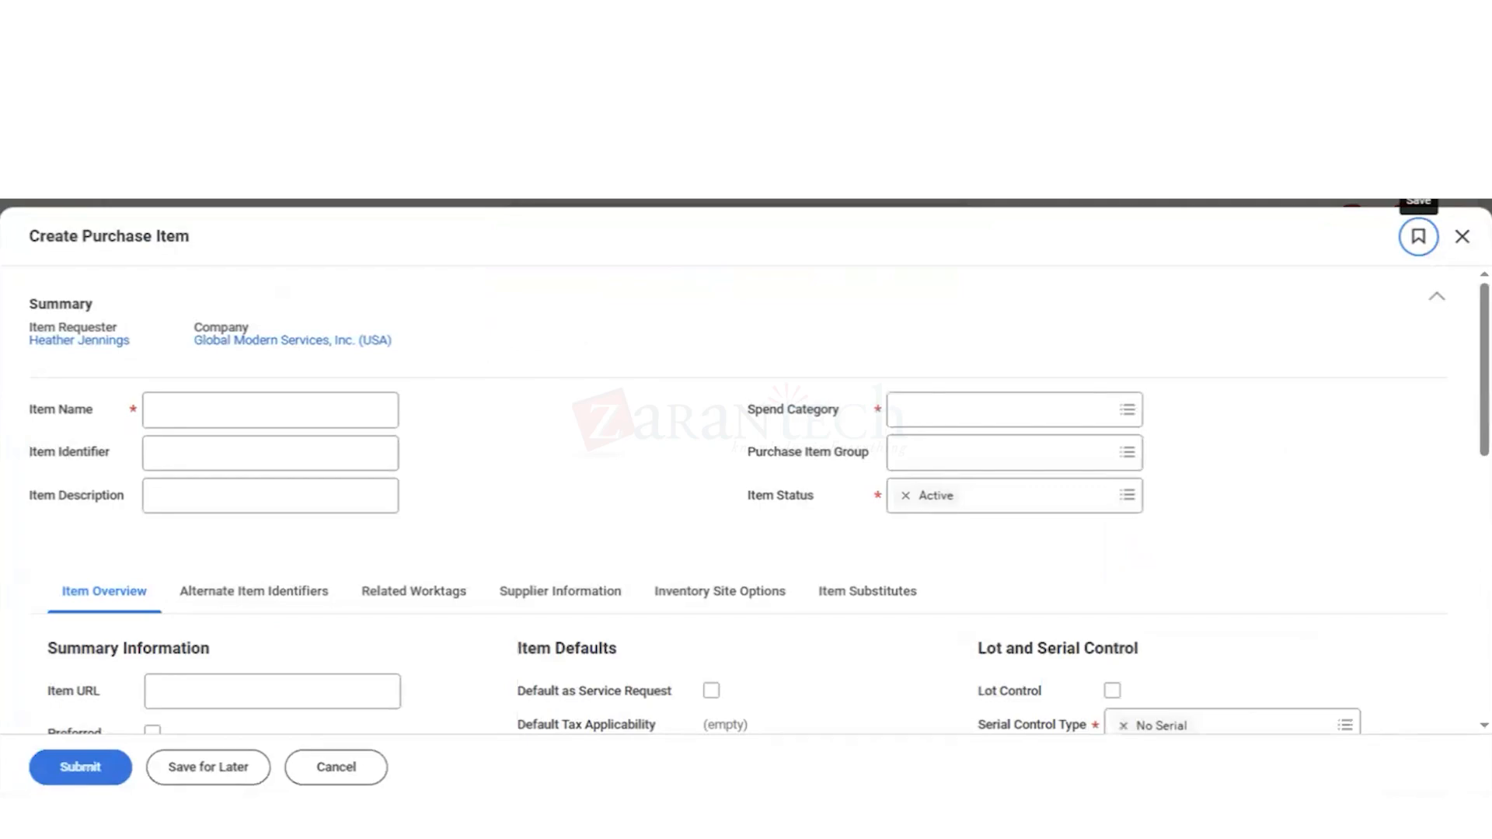
Step: Enter HVAC Maintenance as the item name of the new purchase item
click(170, 416)
click(170, 416)
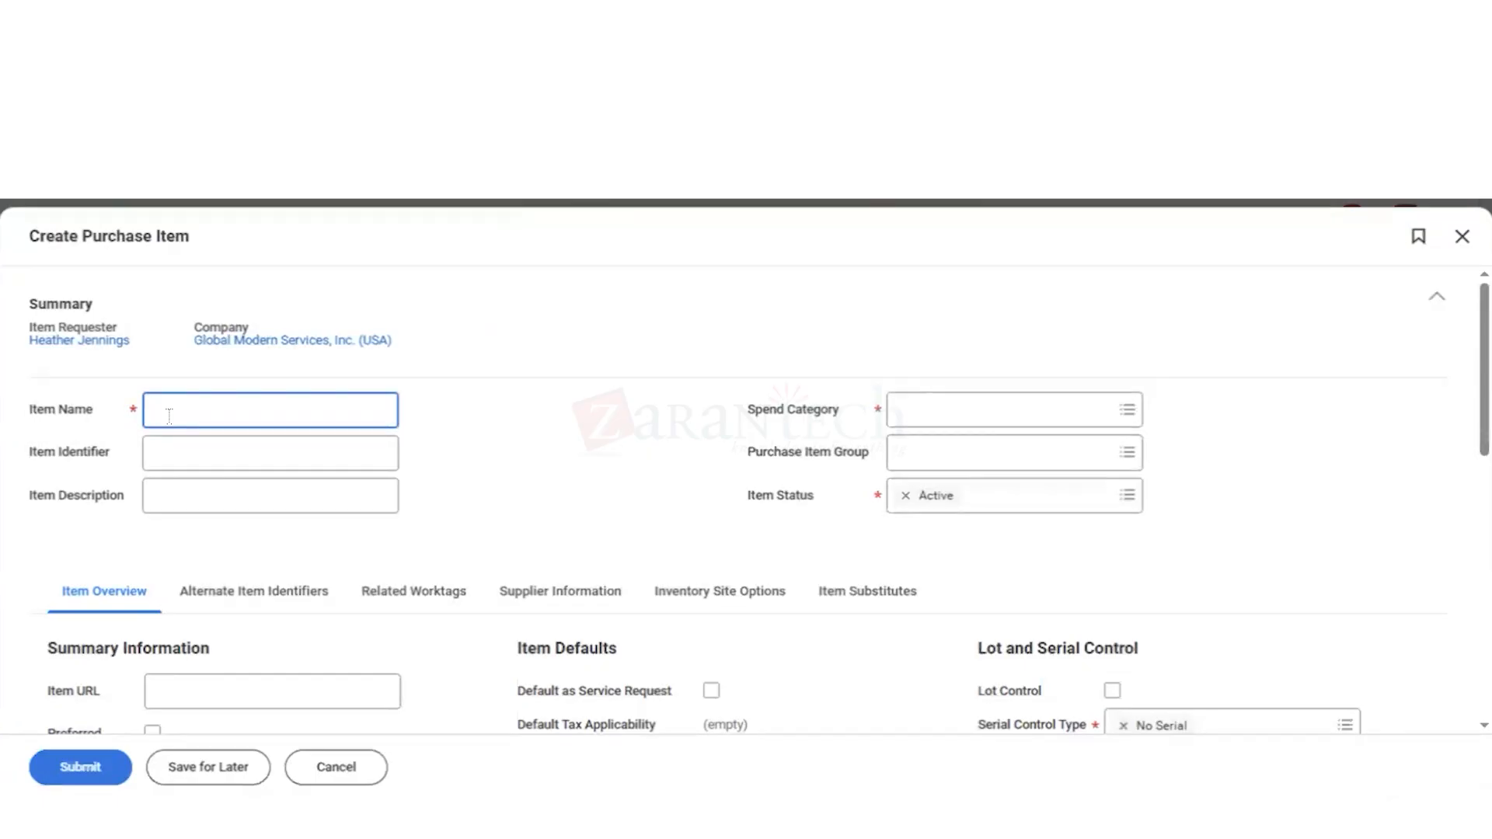
text(HVAC Maintenance)
click(184, 493)
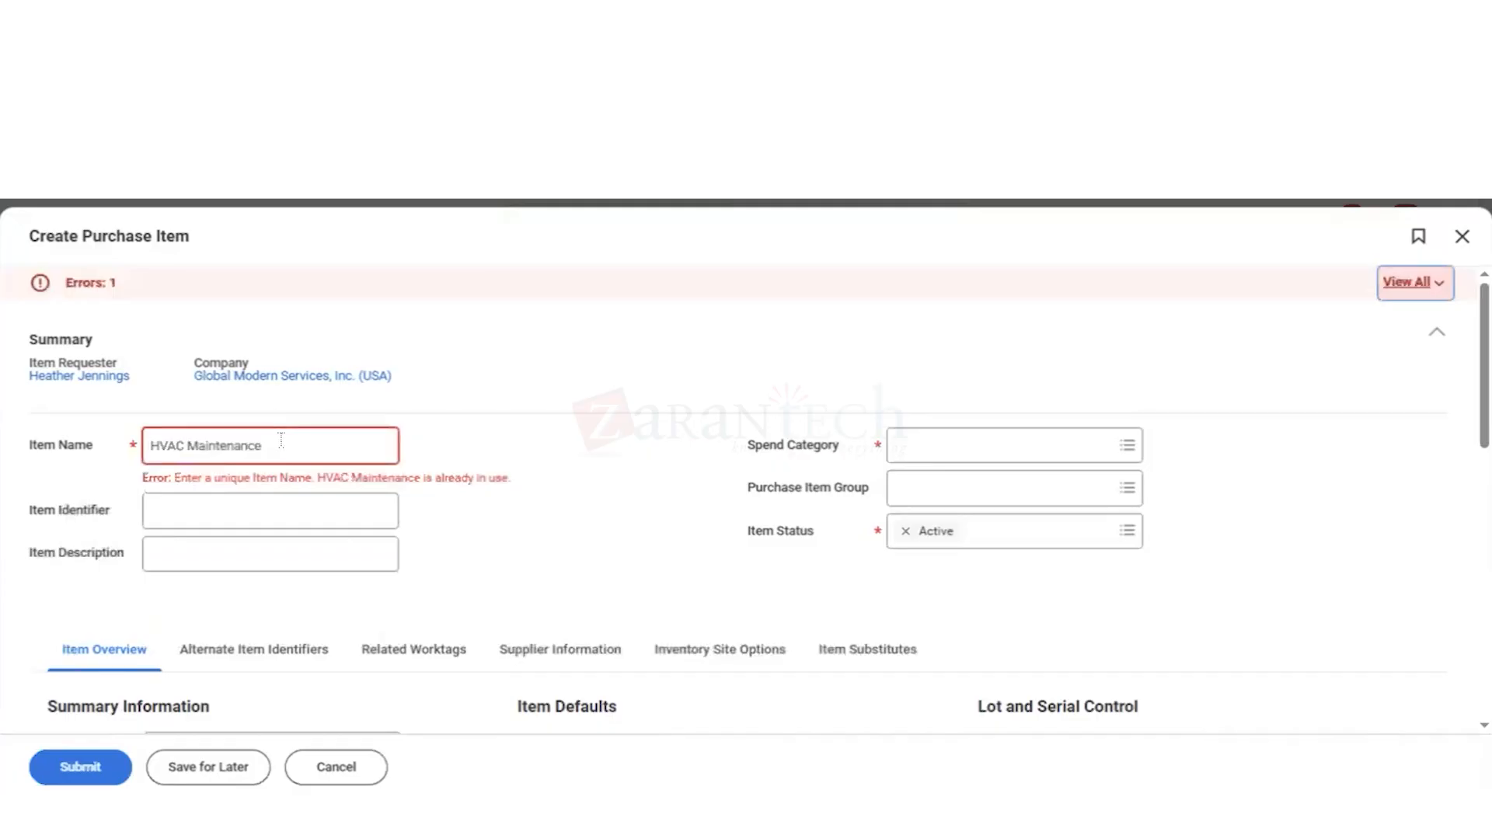
Step: Change the item name to HVAC Maintenance_1 and copy that name into the item description
click(281, 440)
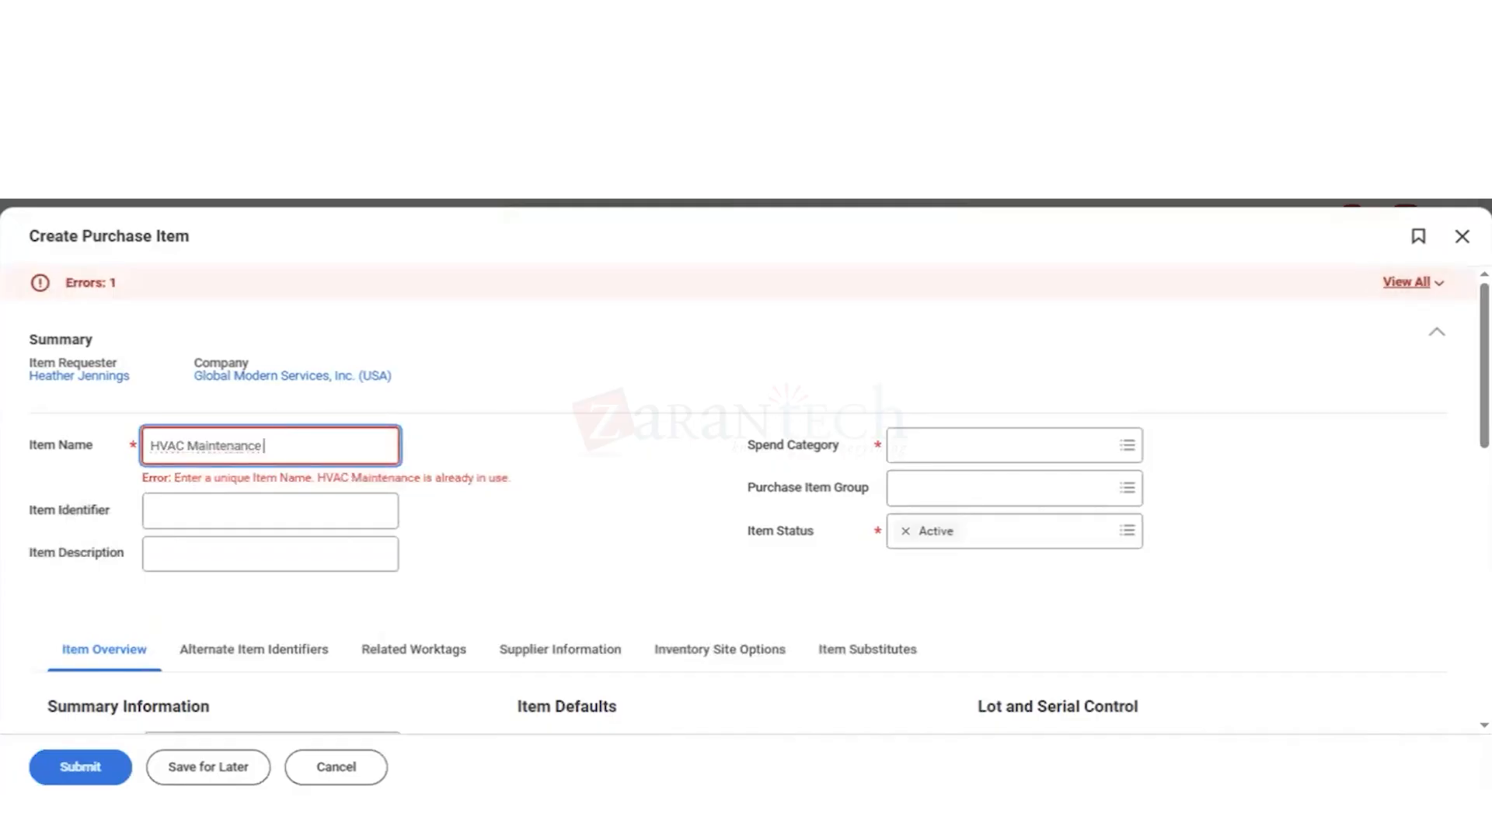
text(_1)
drag(273, 445, 150, 445)
key(ctrl+c)
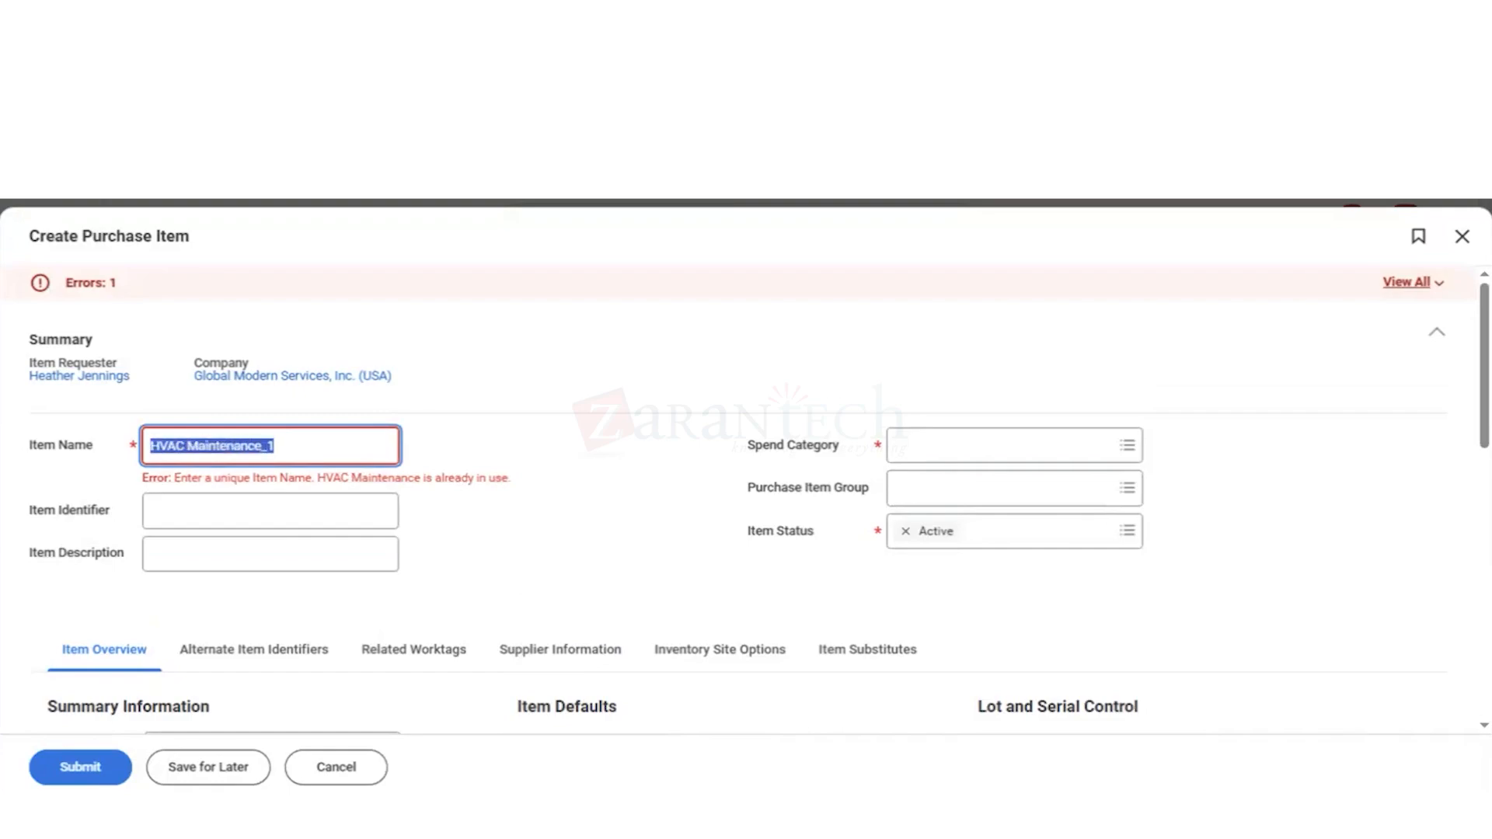
click(202, 558)
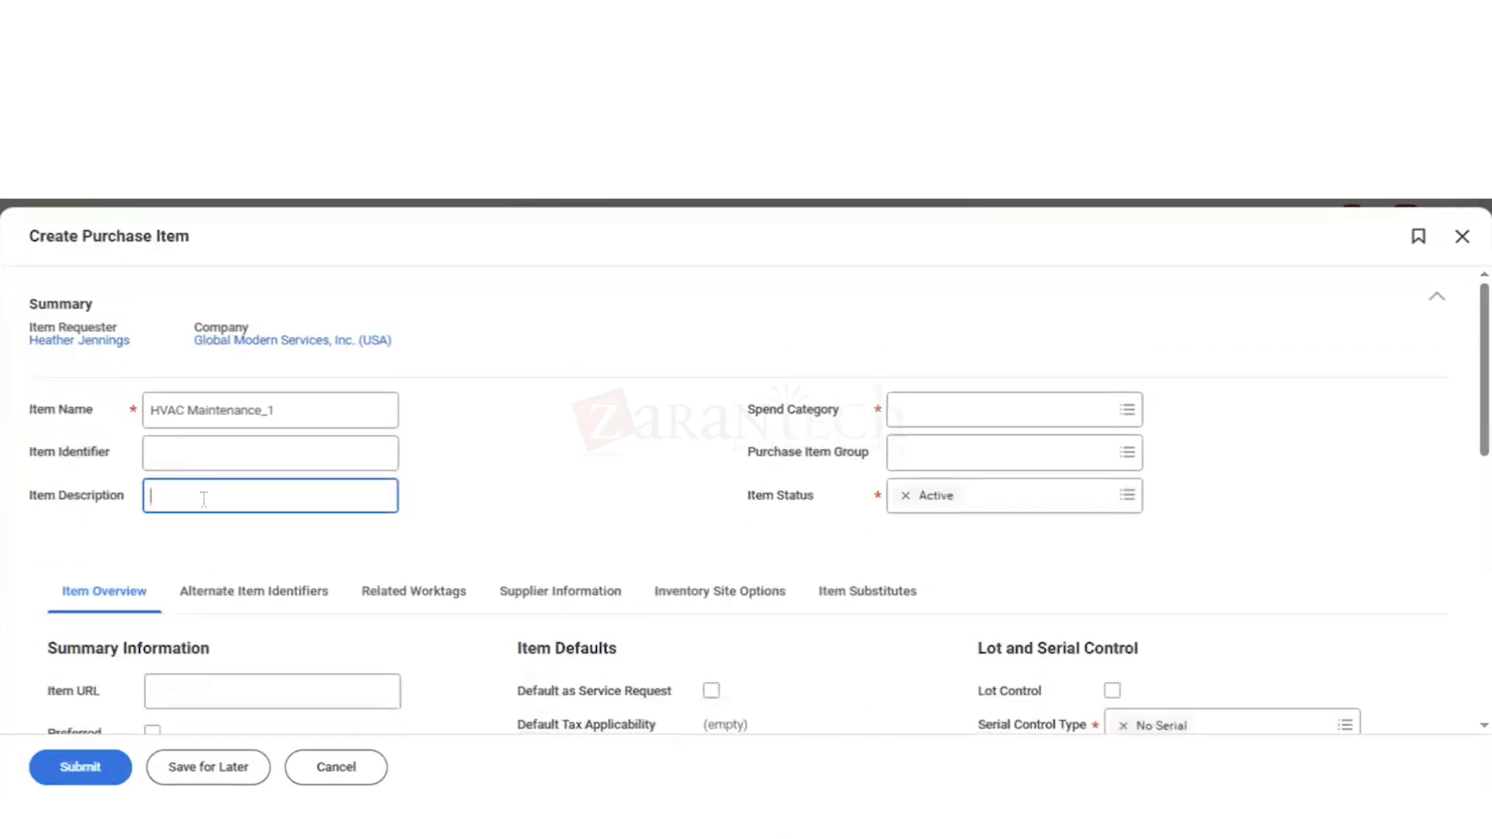
key(ctrl+v)
Step: Browse the spend categories by hierarchy and the full spend category list for one that suits HVAC maintenance
click(937, 420)
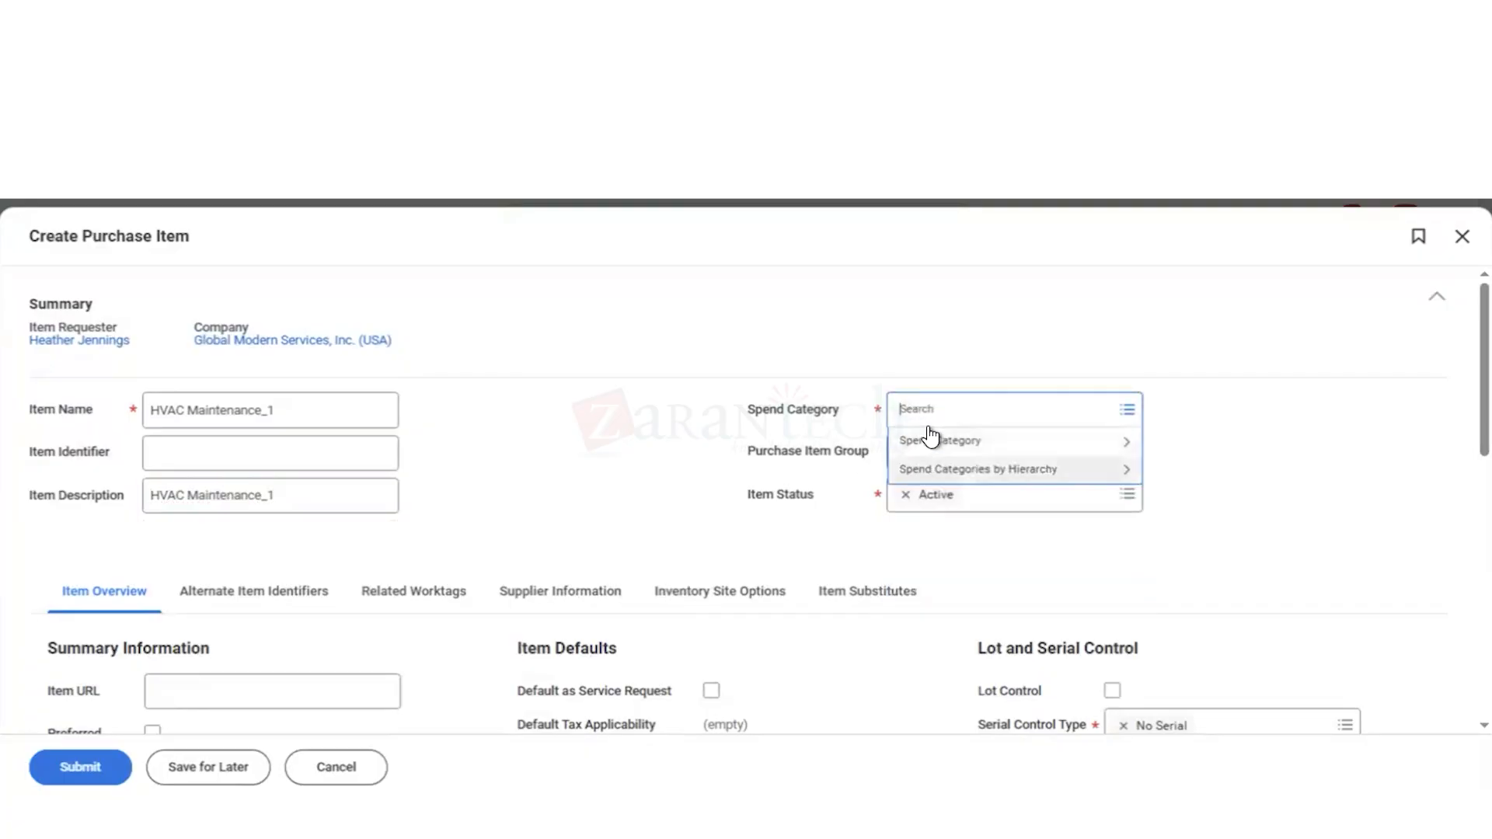
click(929, 472)
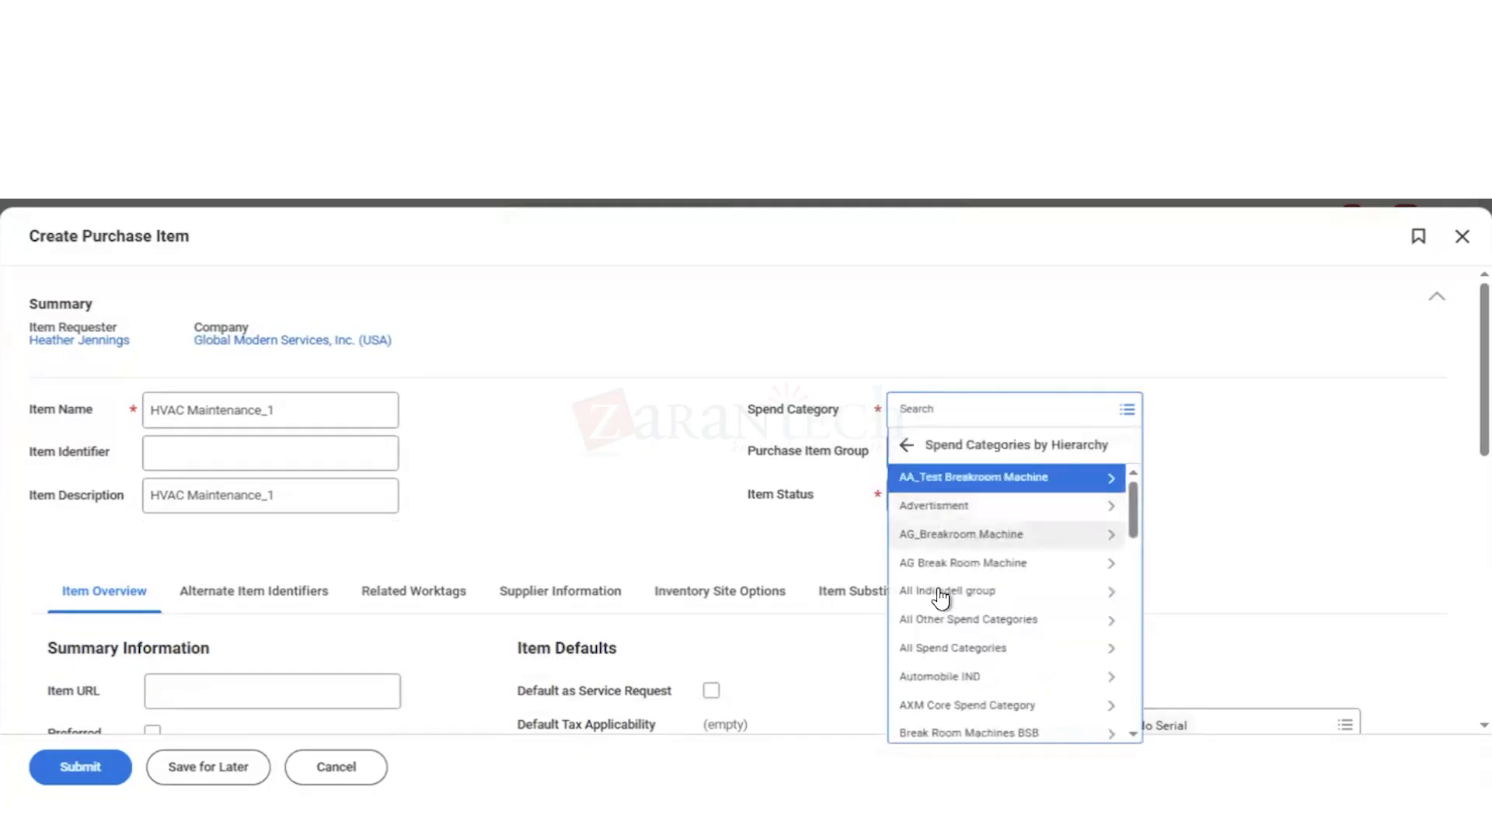
click(907, 445)
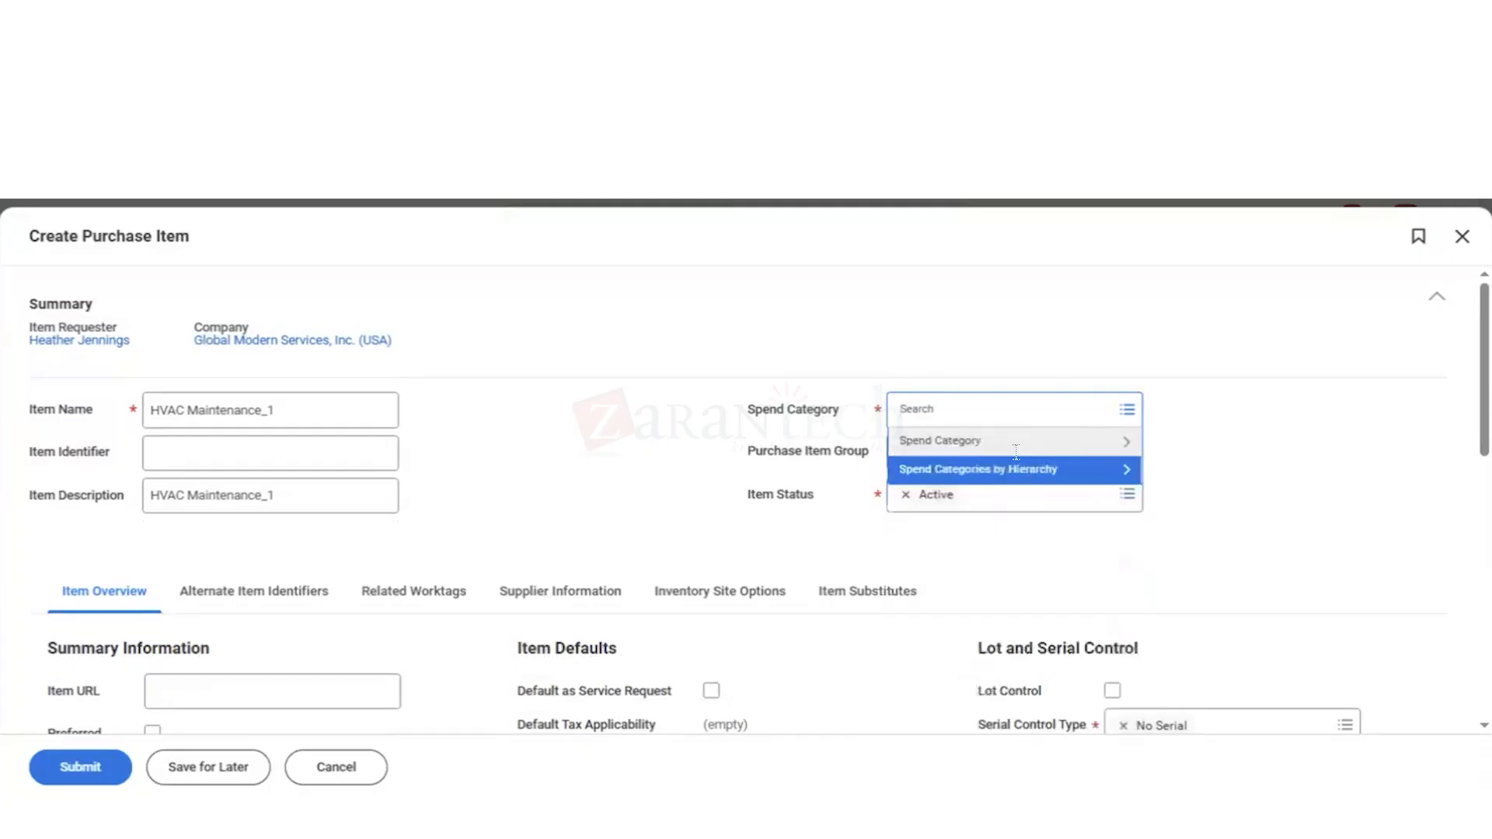
click(1088, 445)
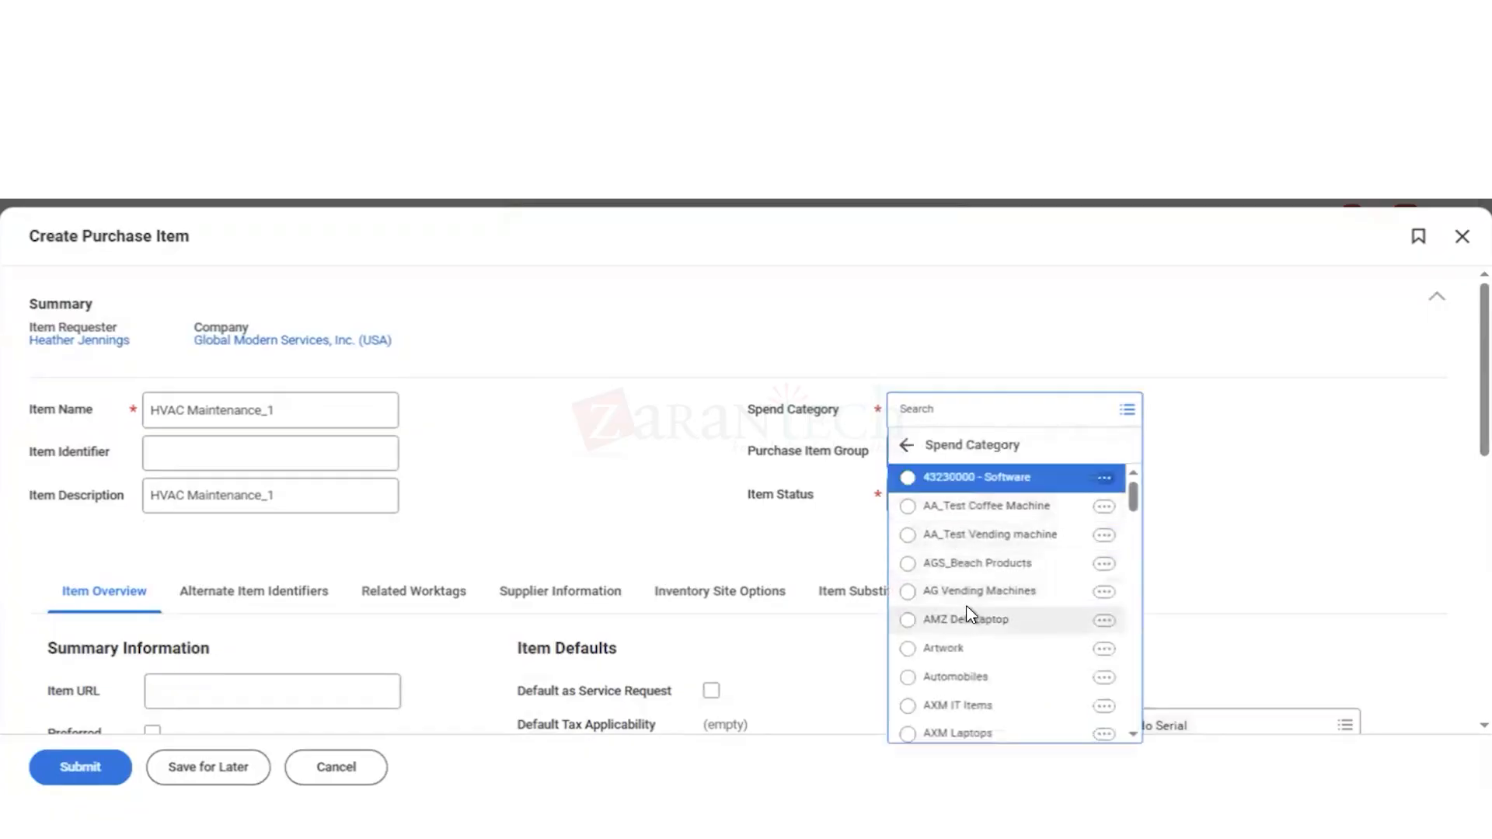
scroll(967, 616, down, 3)
scroll(968, 617, down, 3)
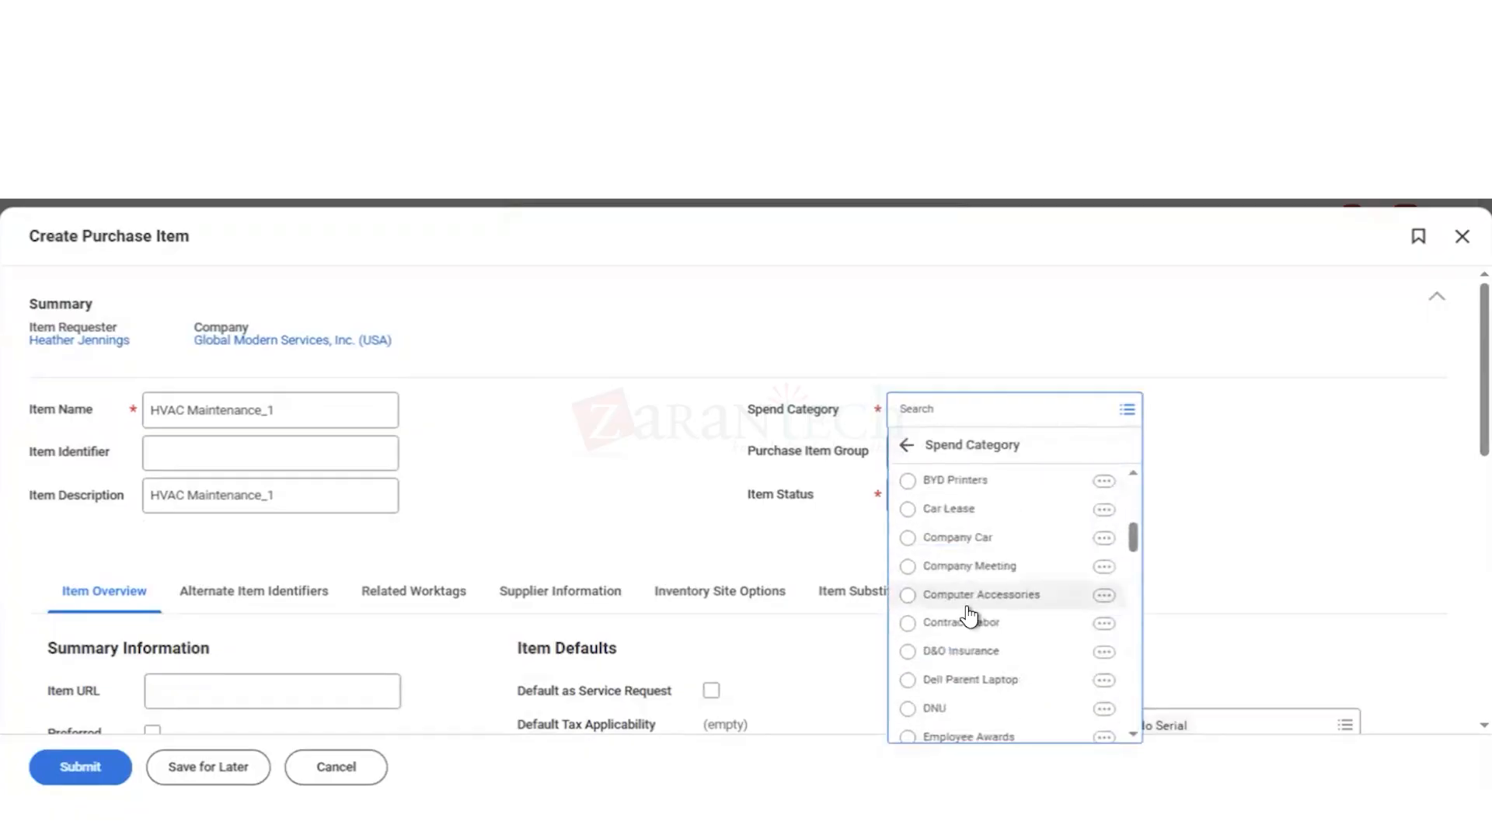
scroll(968, 614, down, 10)
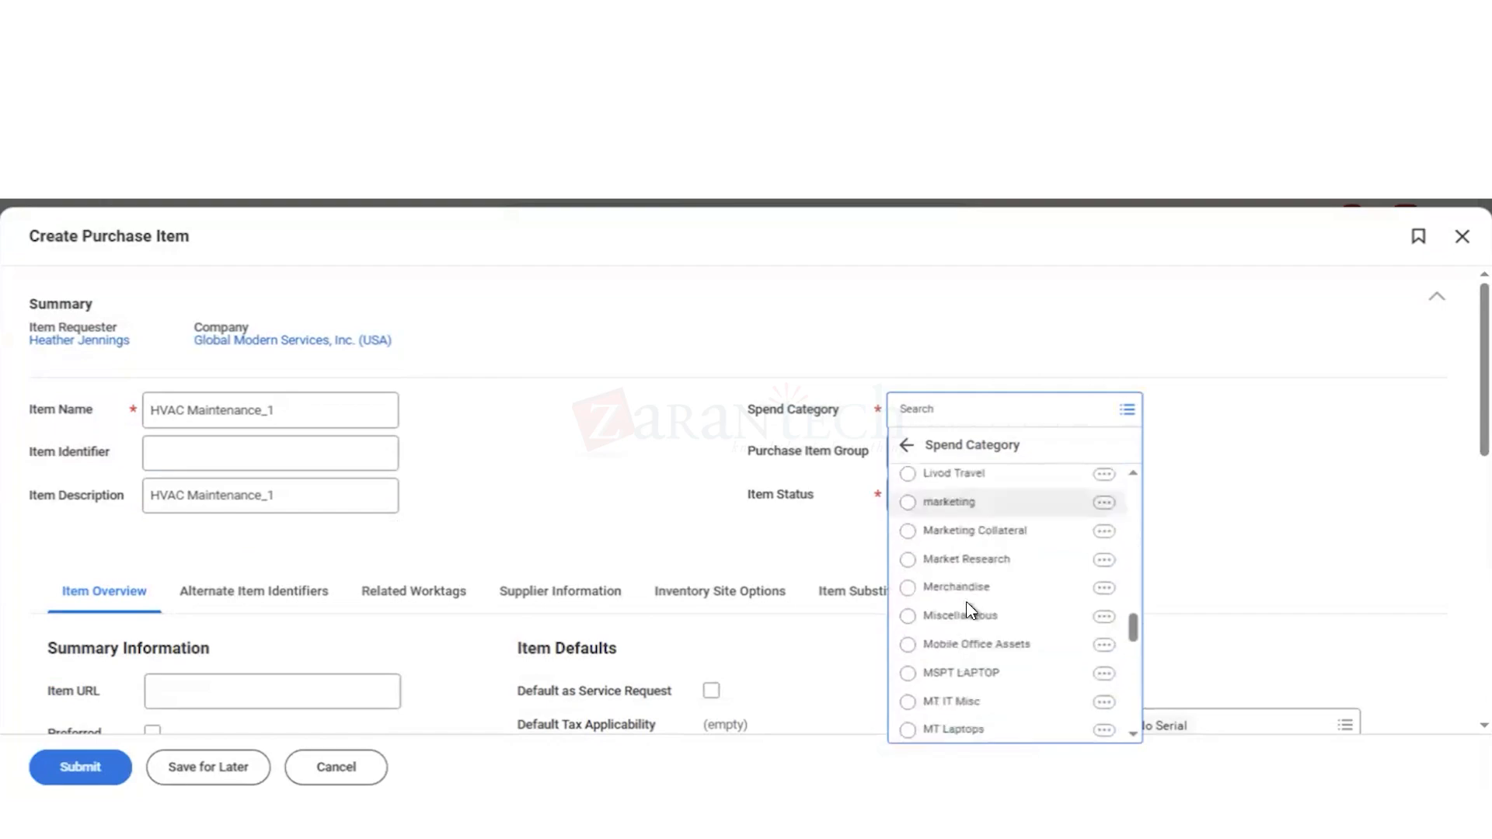
scroll(970, 611, down, 1)
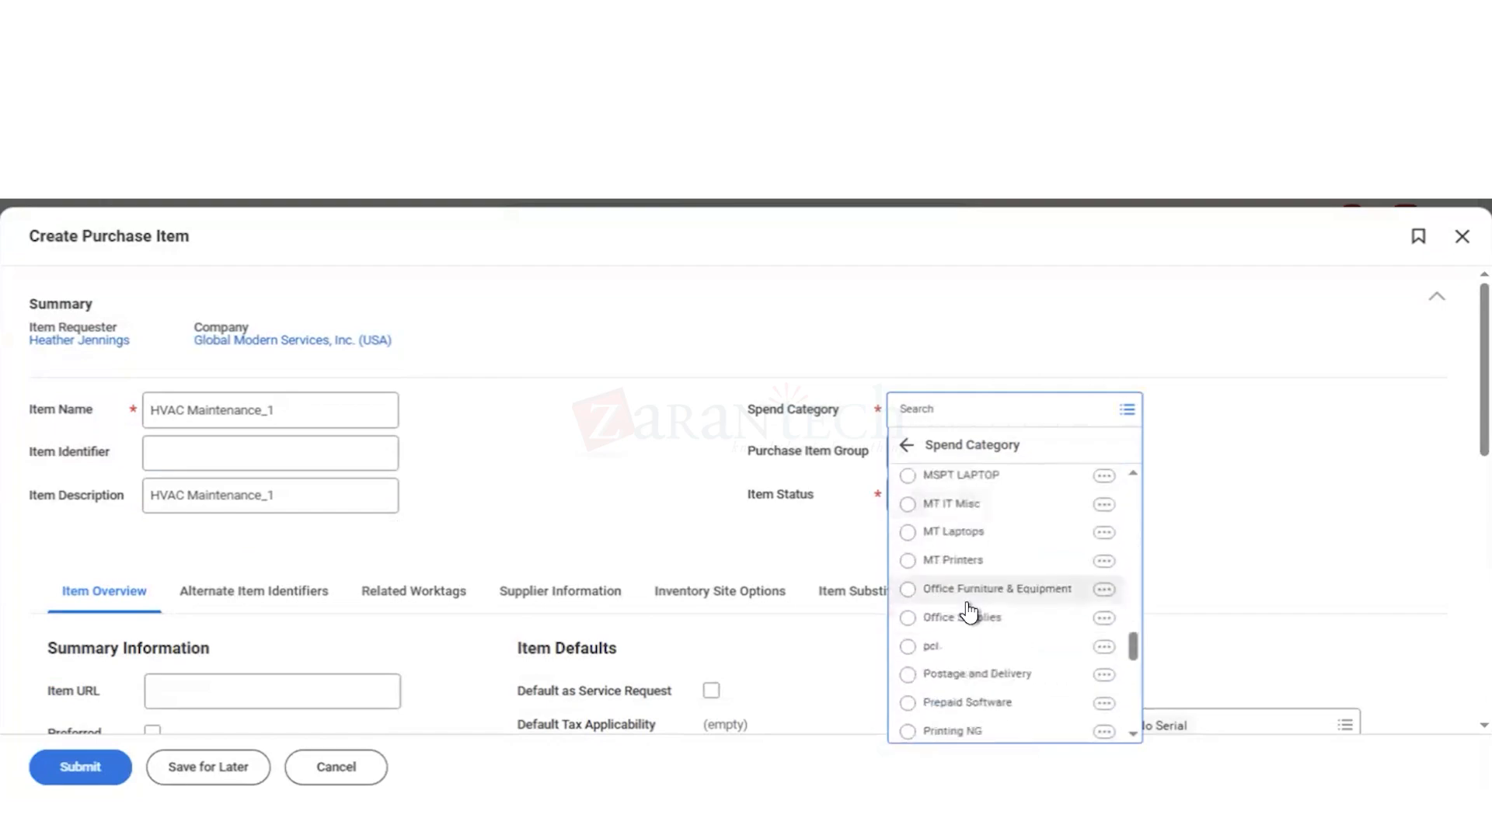
scroll(969, 613, up, 15)
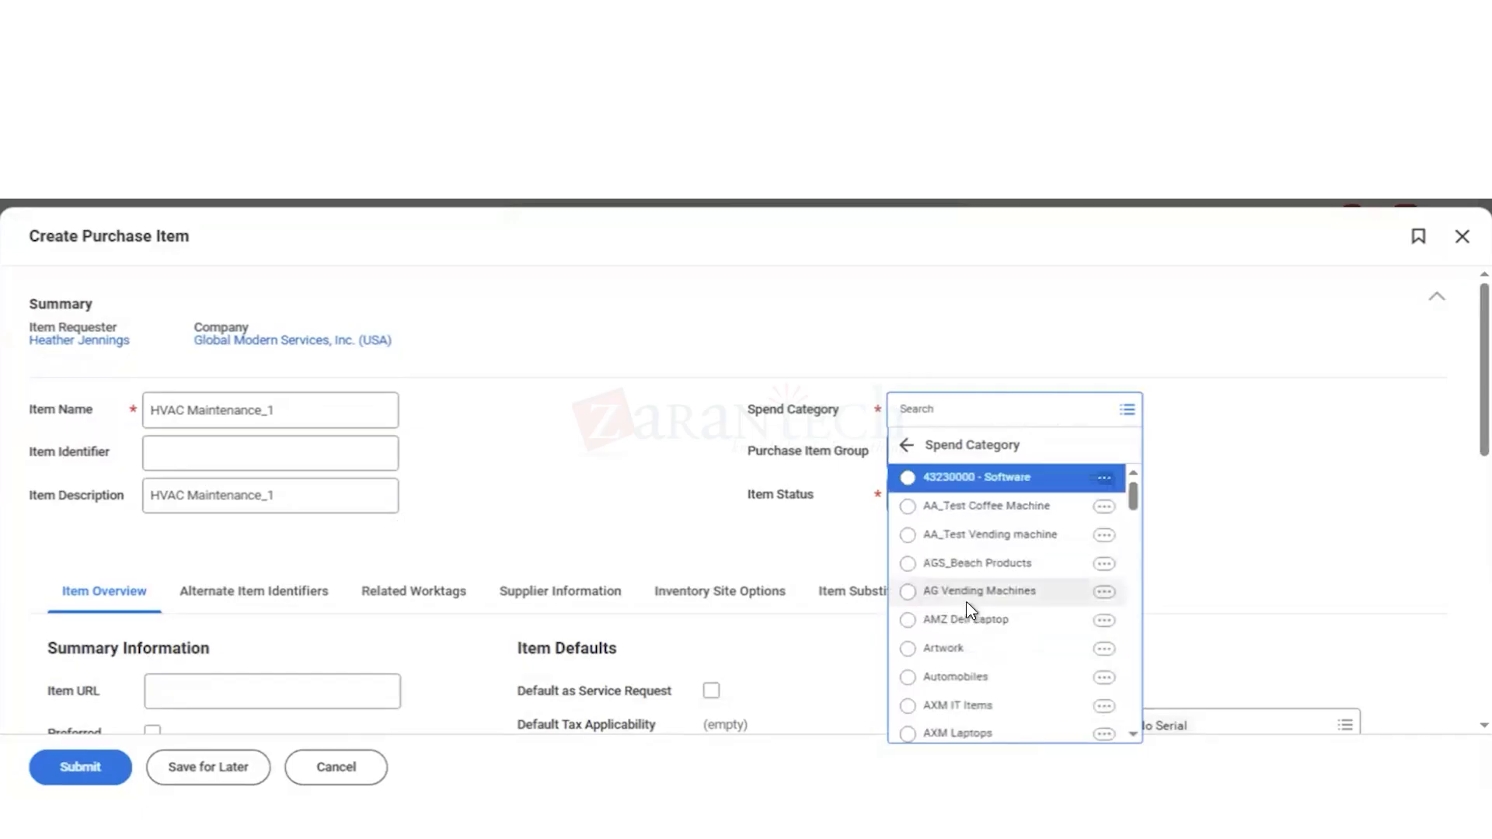
scroll(968, 612, down, 1)
scroll(969, 611, down, 1)
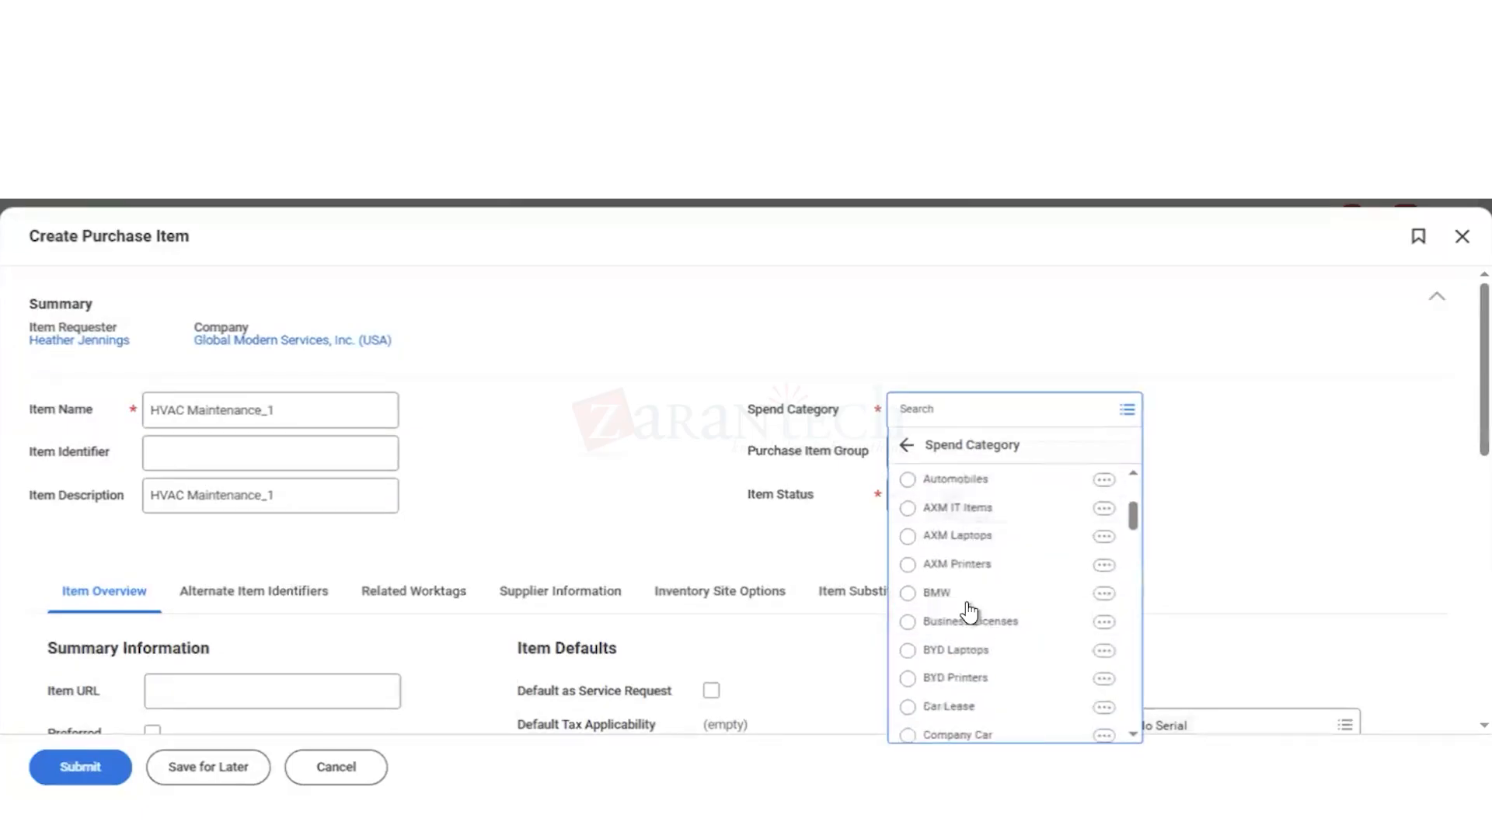
scroll(955, 415, down, 3)
Step: Search the spend categories for "repair" and set the item's spend category to Equipment Repair
click(956, 415)
text(repia)
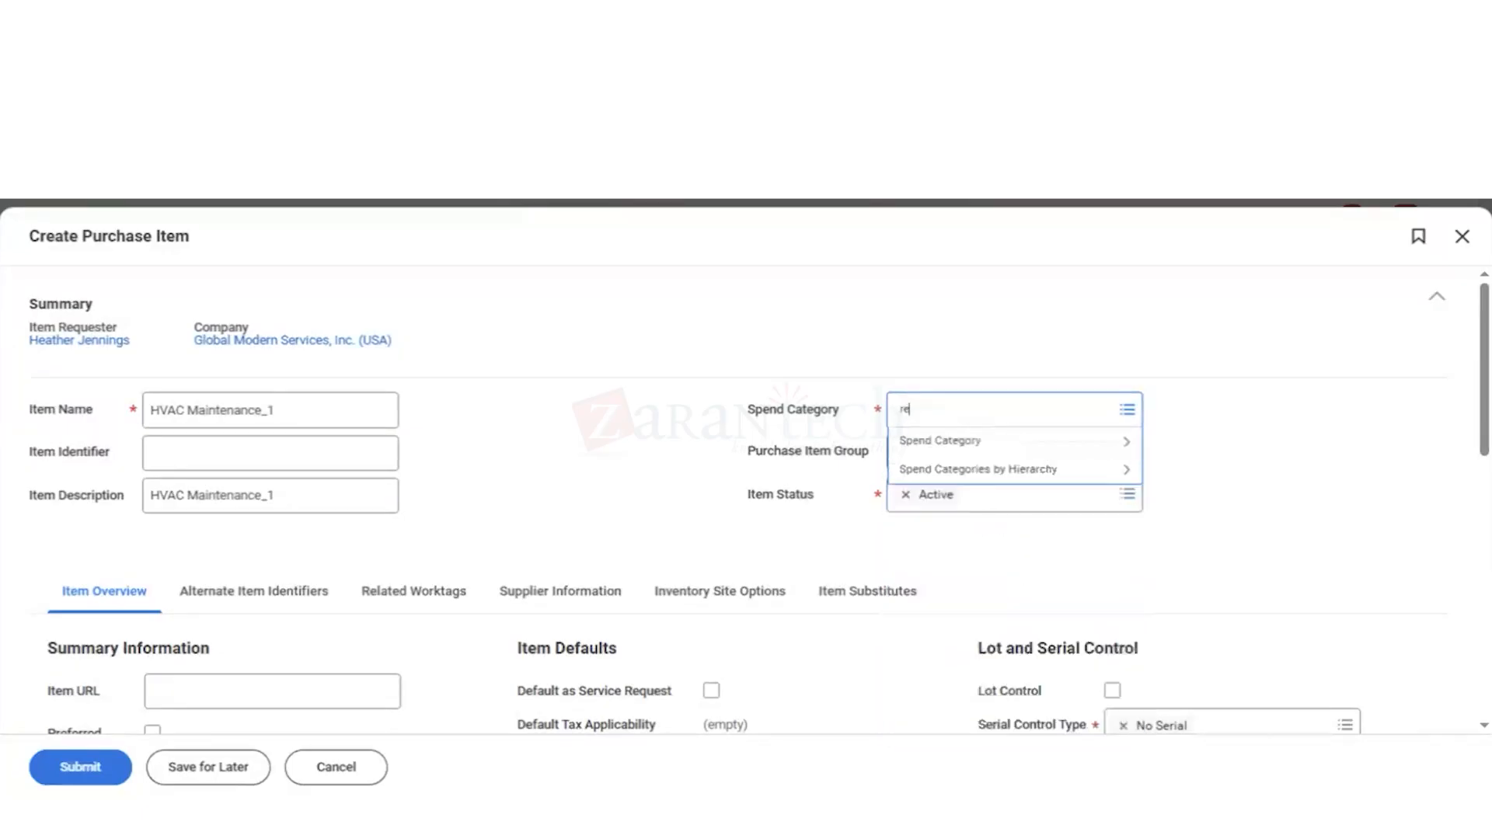
key(BackSpace)
key(BackSpace)
text(air)
key(Return)
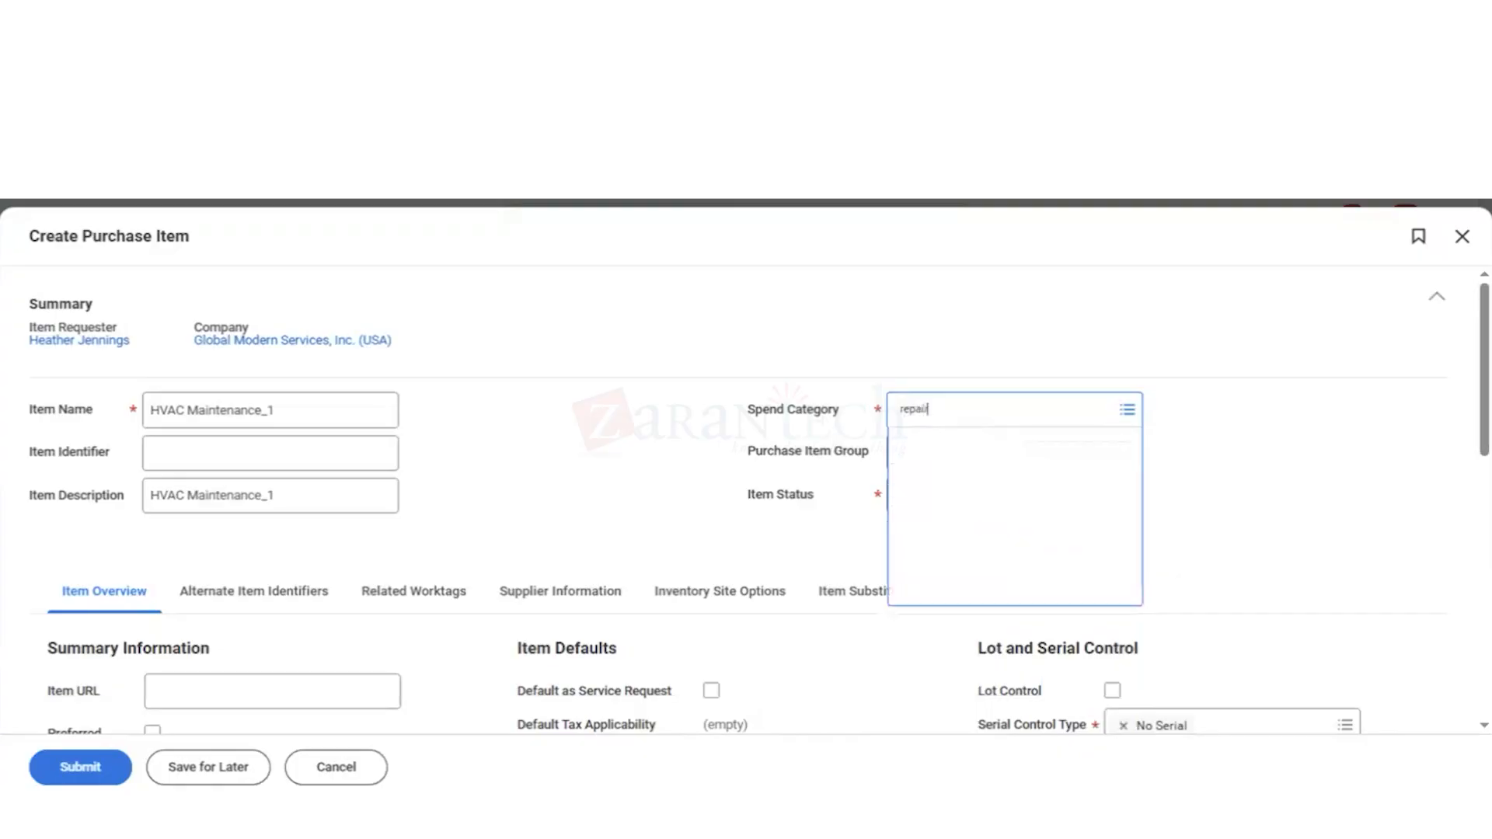
click(683, 509)
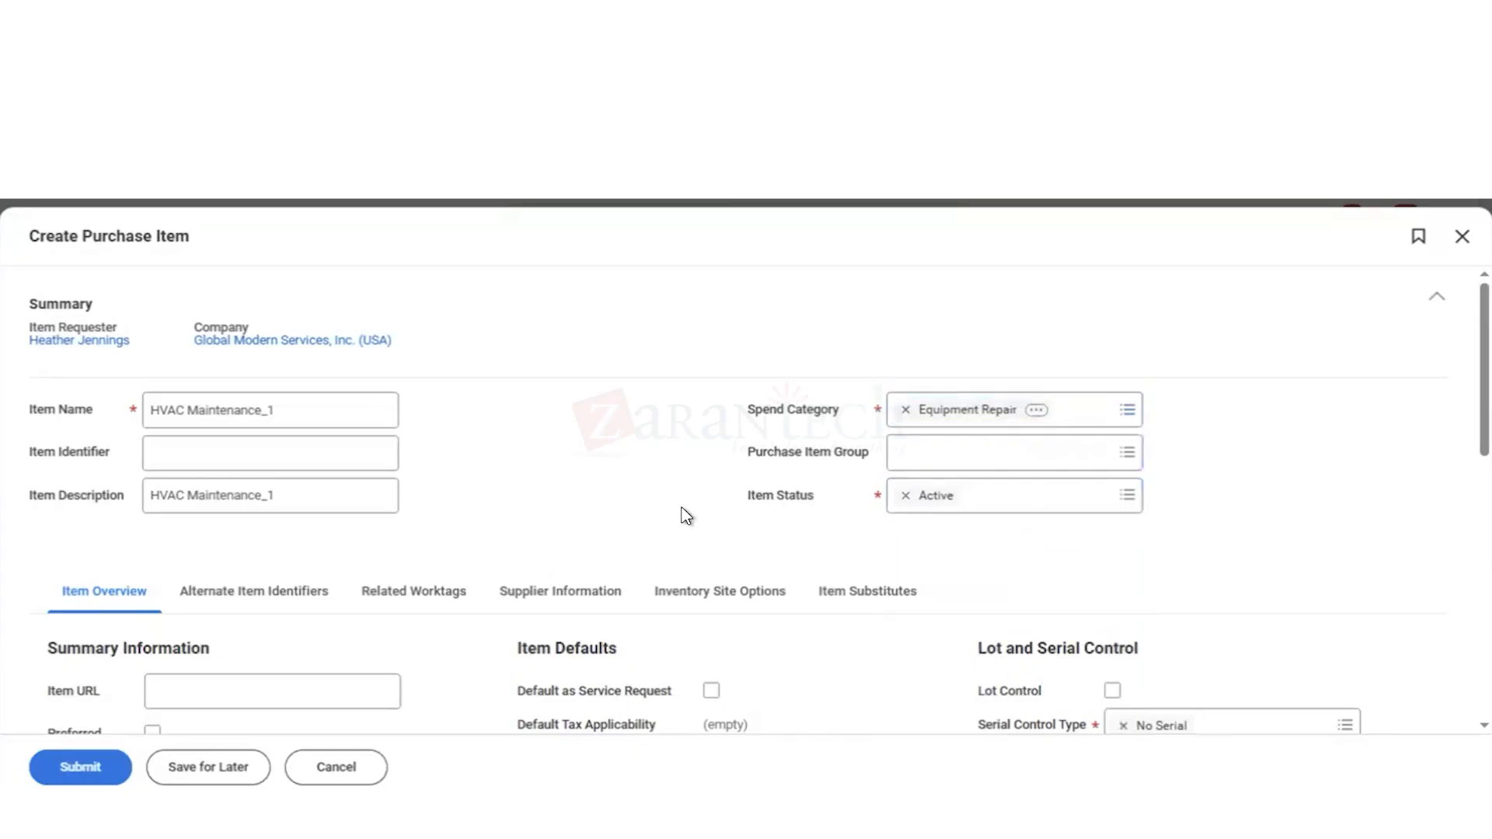
Step: Set the item's default ordering price to 50 and its currency to USD
scroll(684, 515, down, 3)
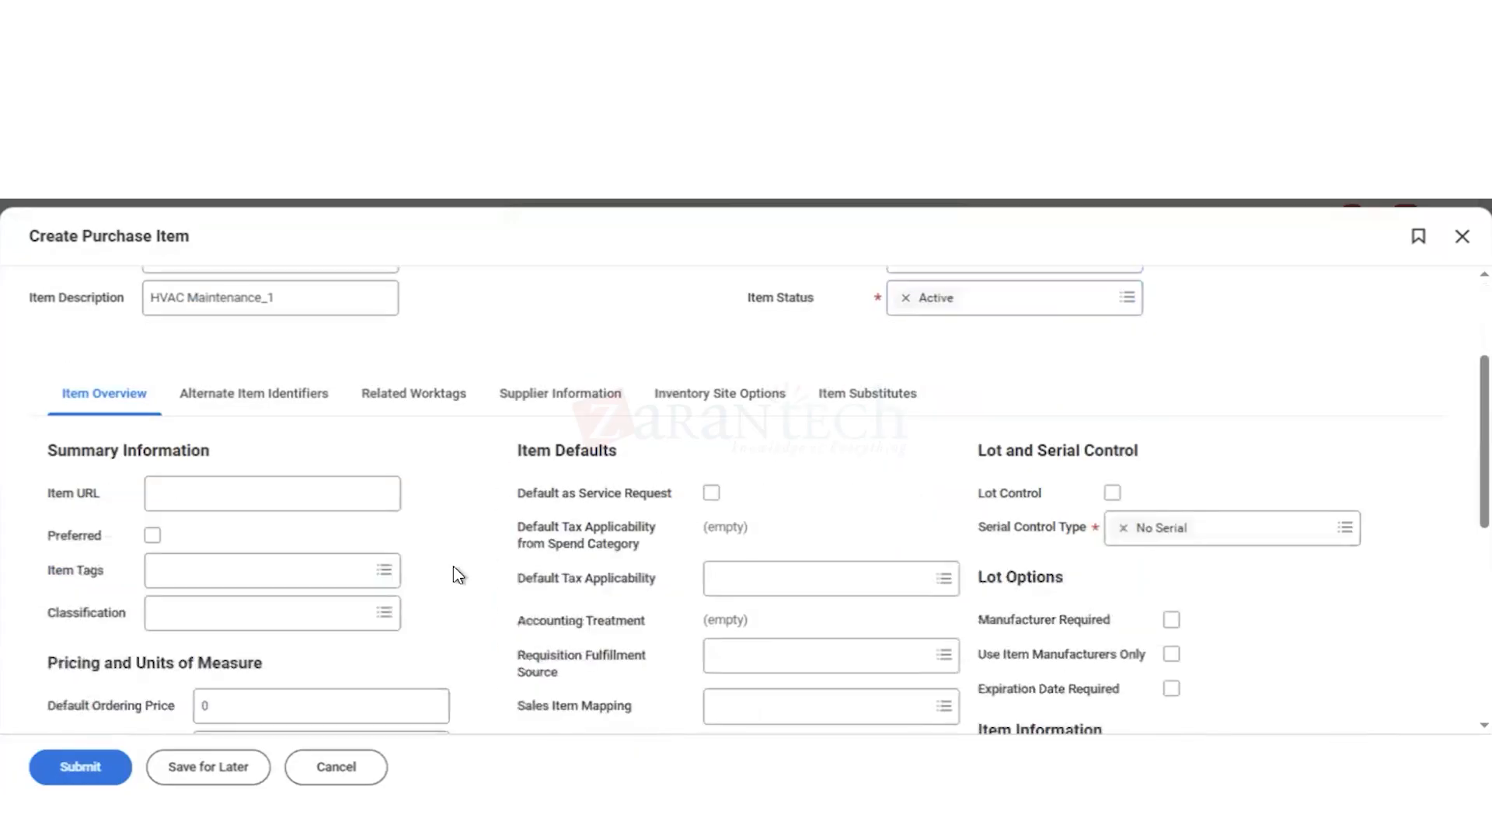
scroll(458, 575, down, 6)
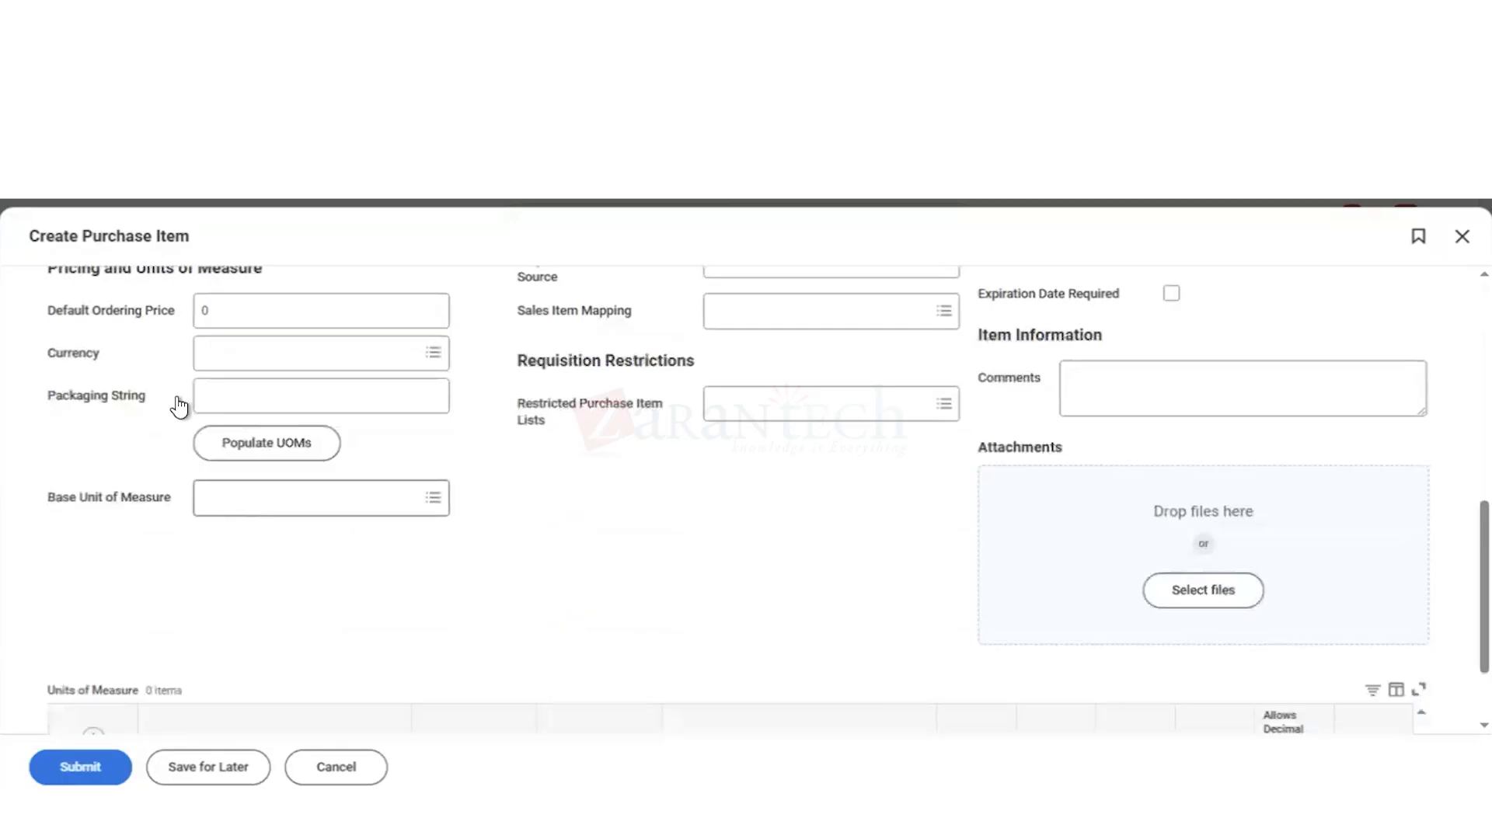
click(258, 314)
key(BackSpace)
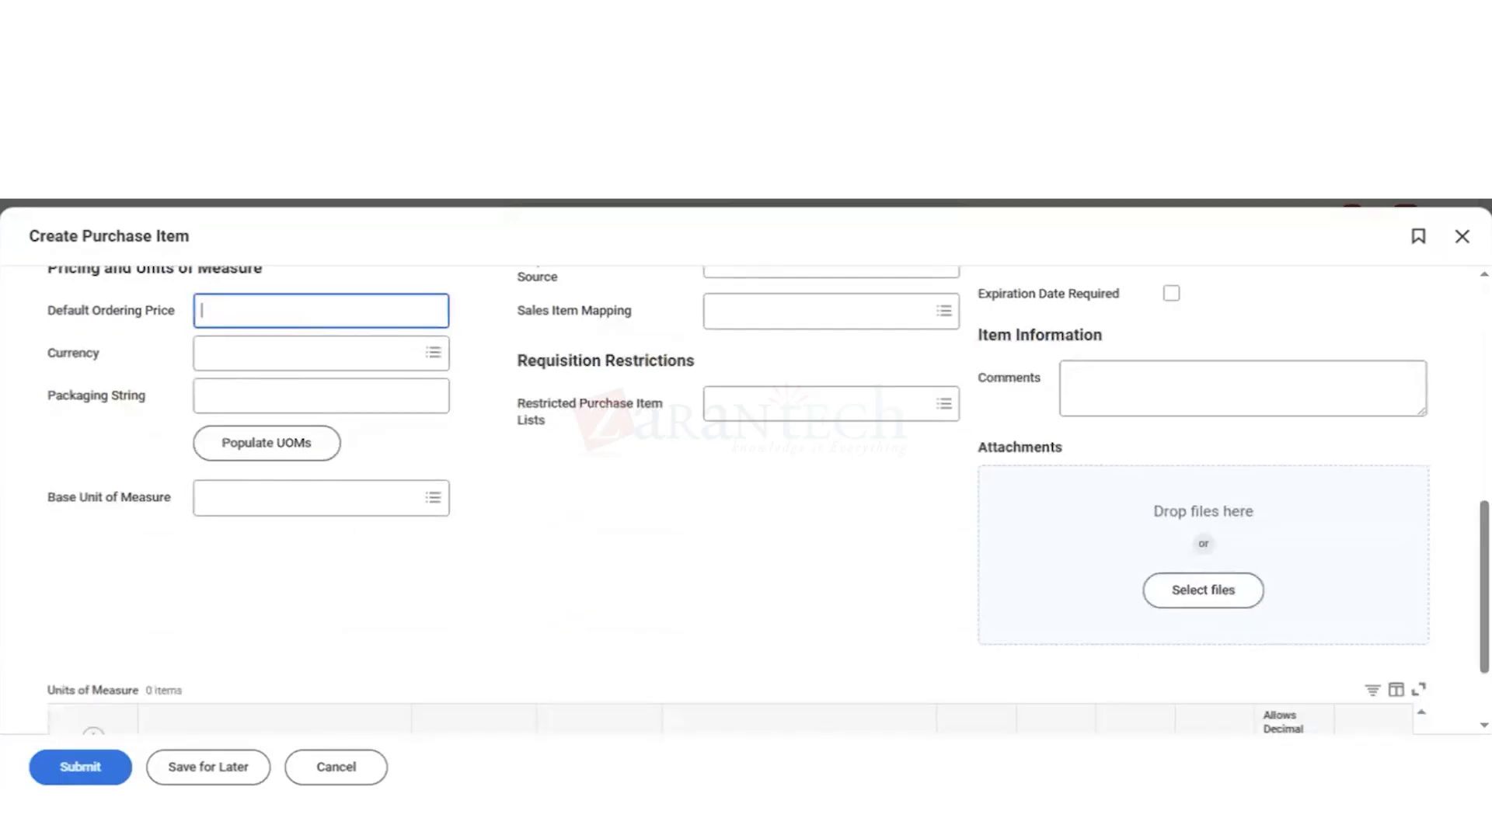
text(50)
click(239, 354)
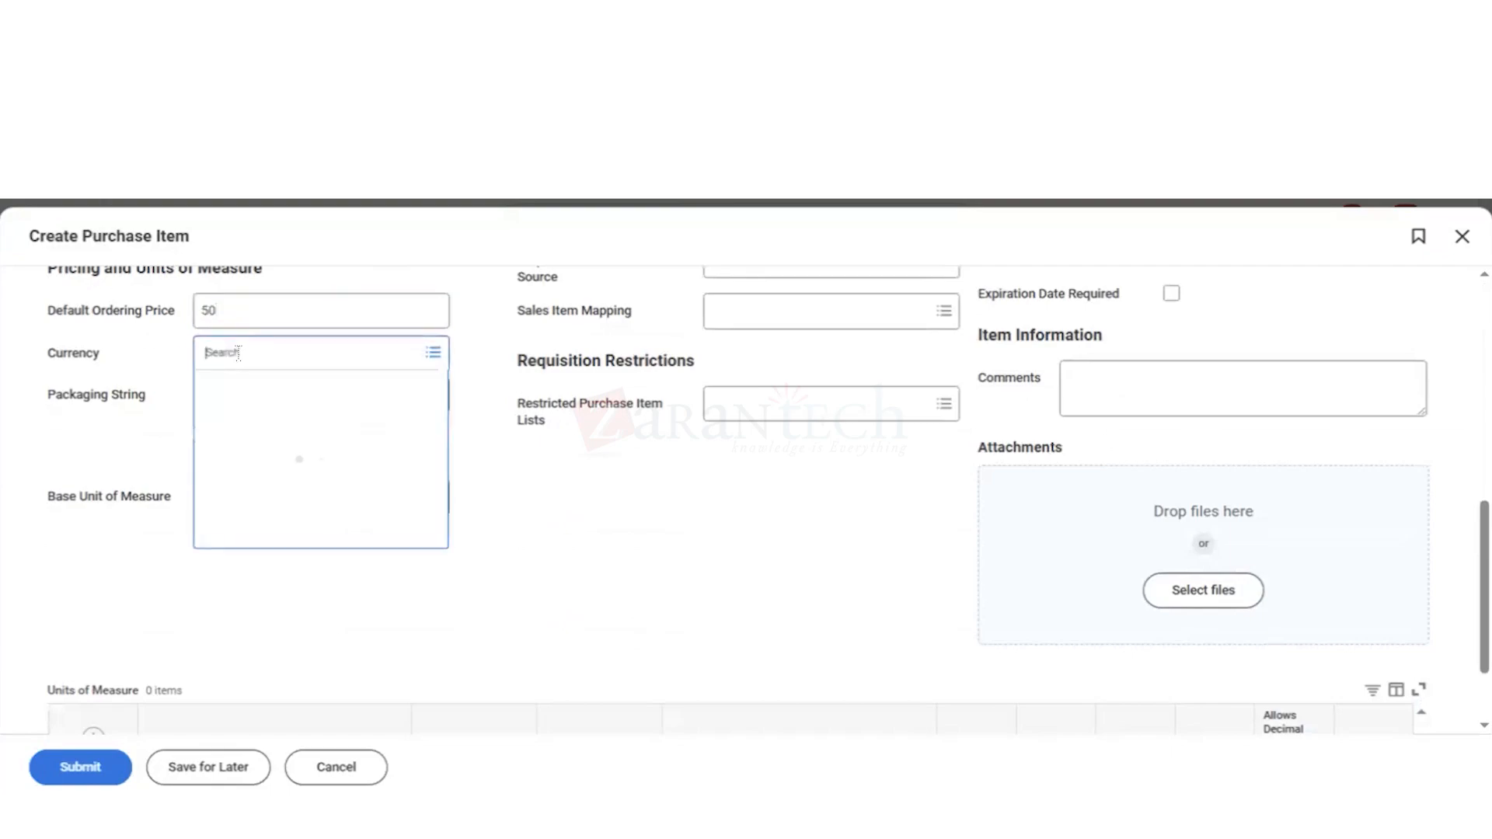
text(usd)
key(Return)
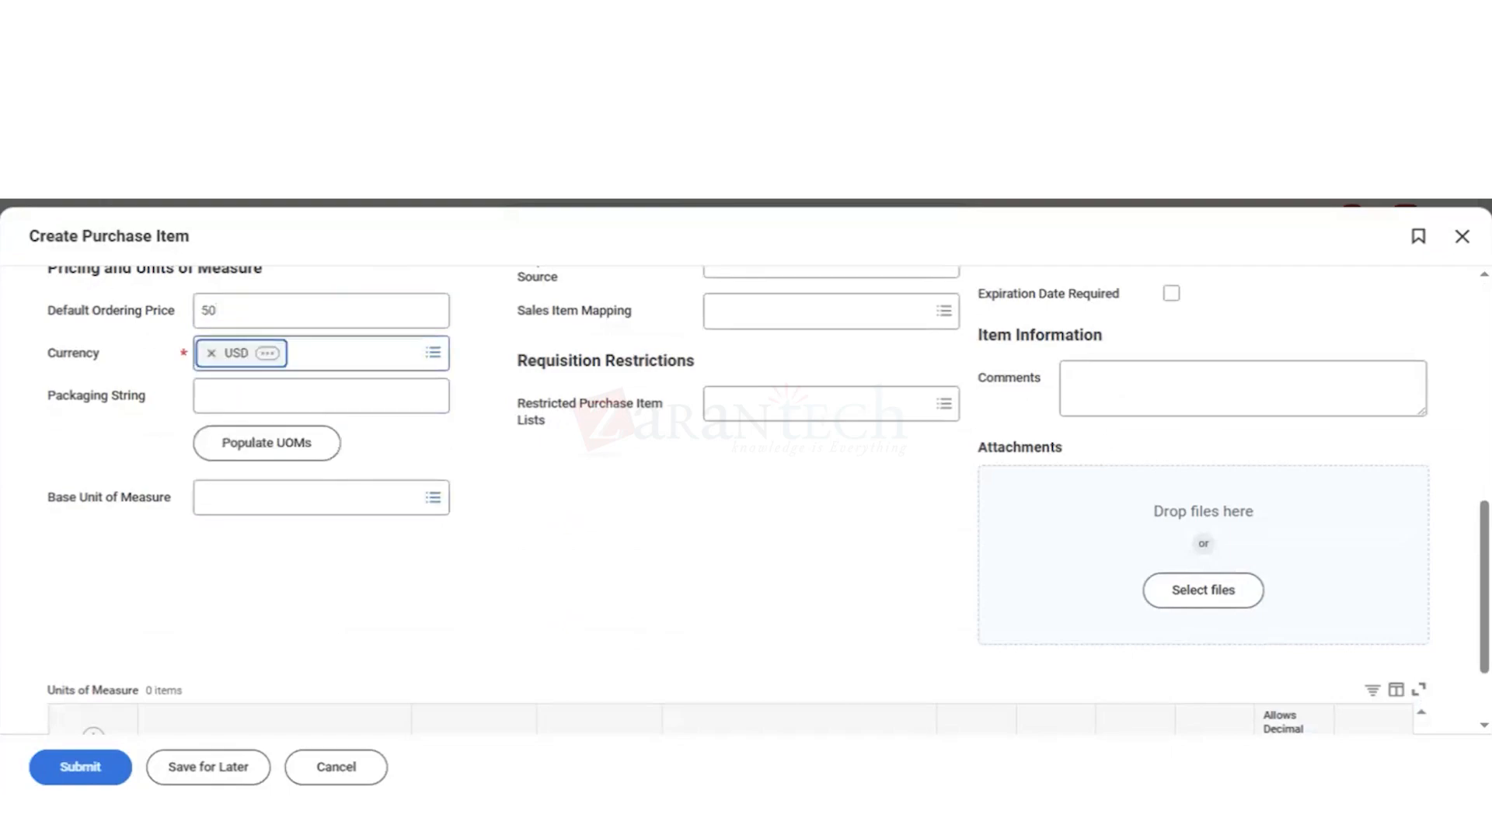
click(247, 511)
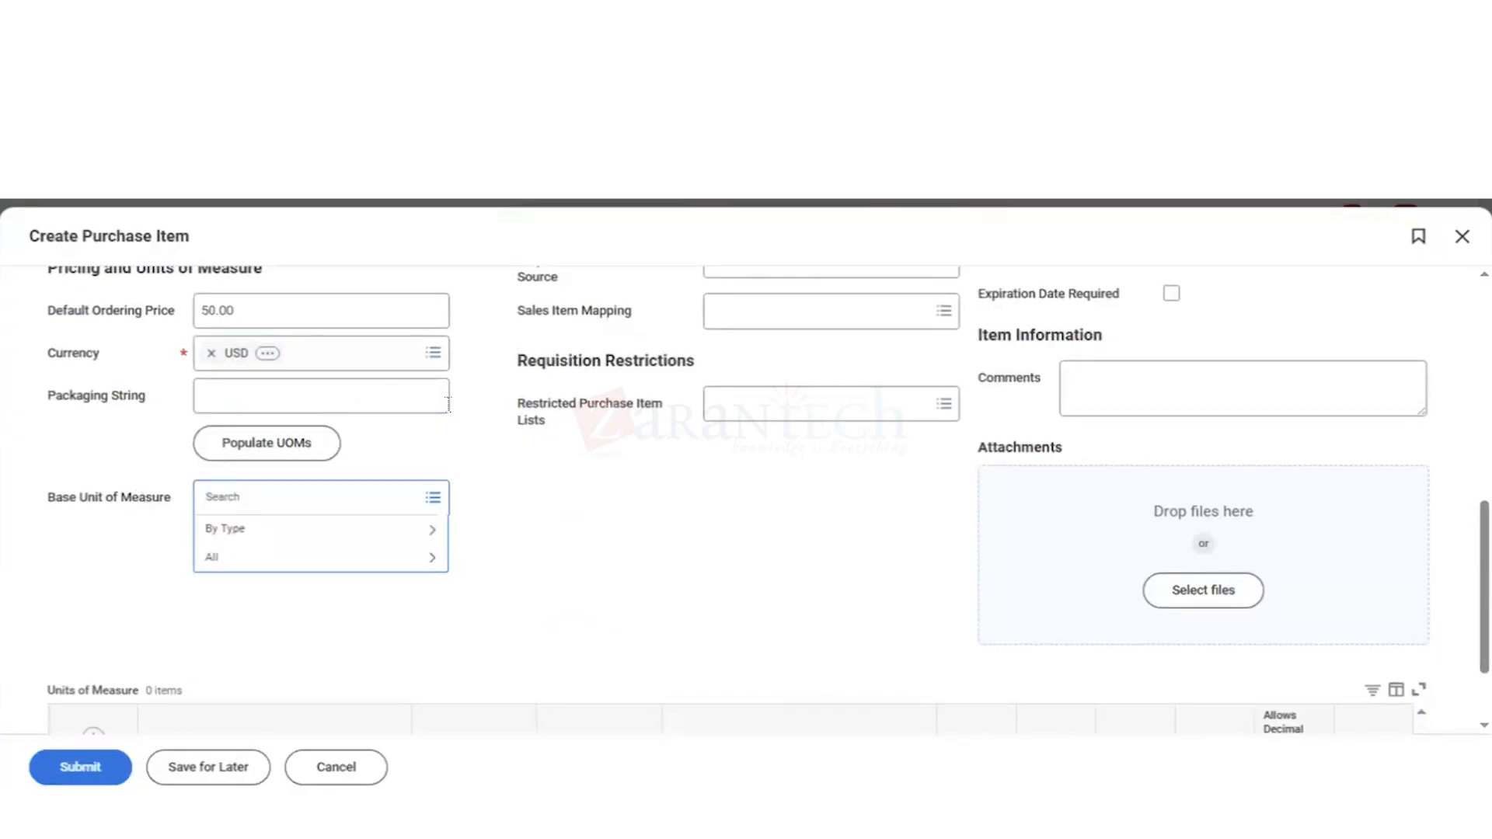
click(526, 483)
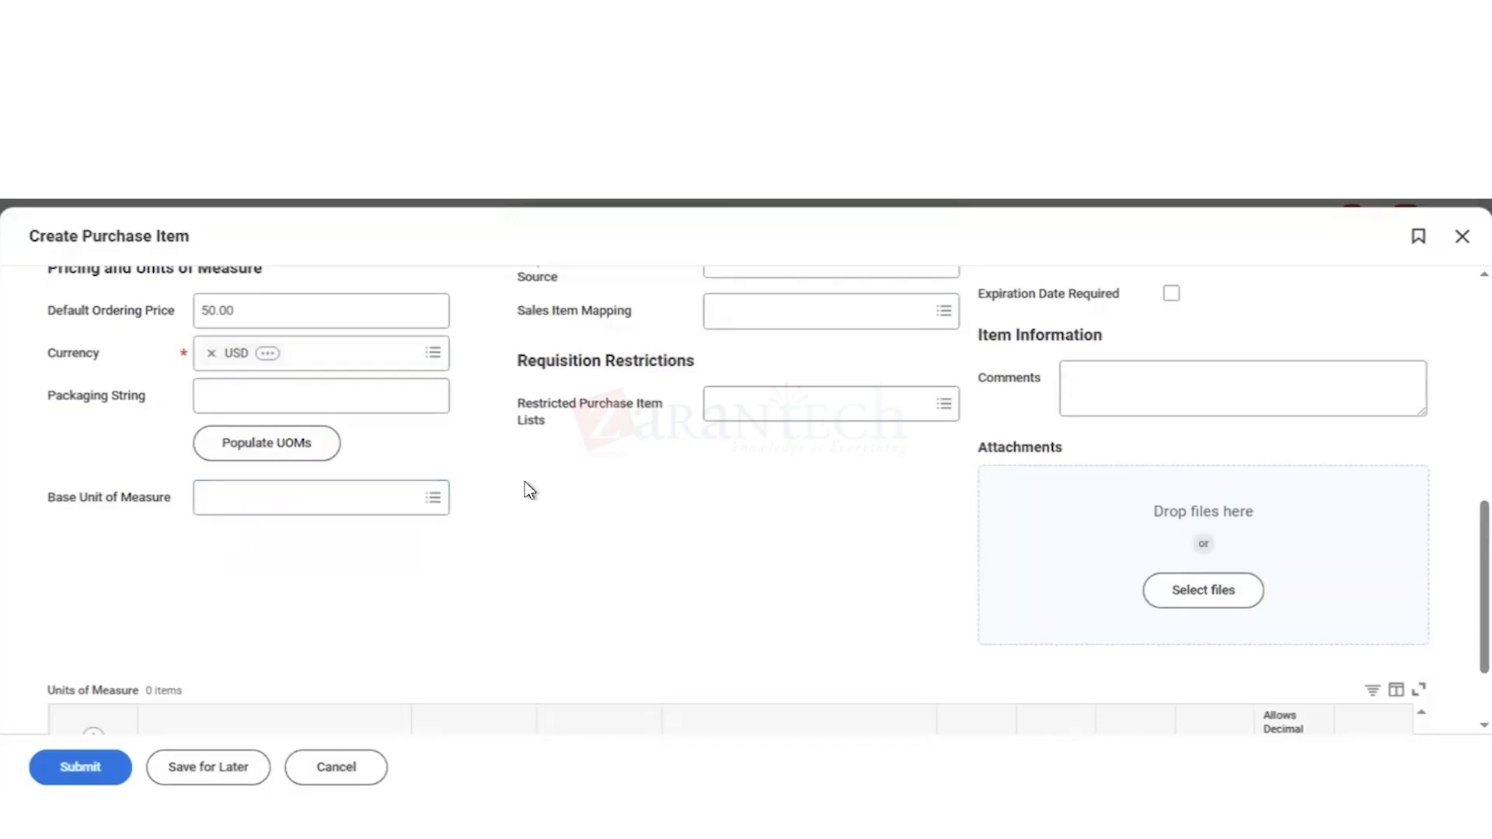
Step: Enable Default as Service Request in the item defaults
scroll(525, 482, up, 4)
scroll(525, 482, up, 1)
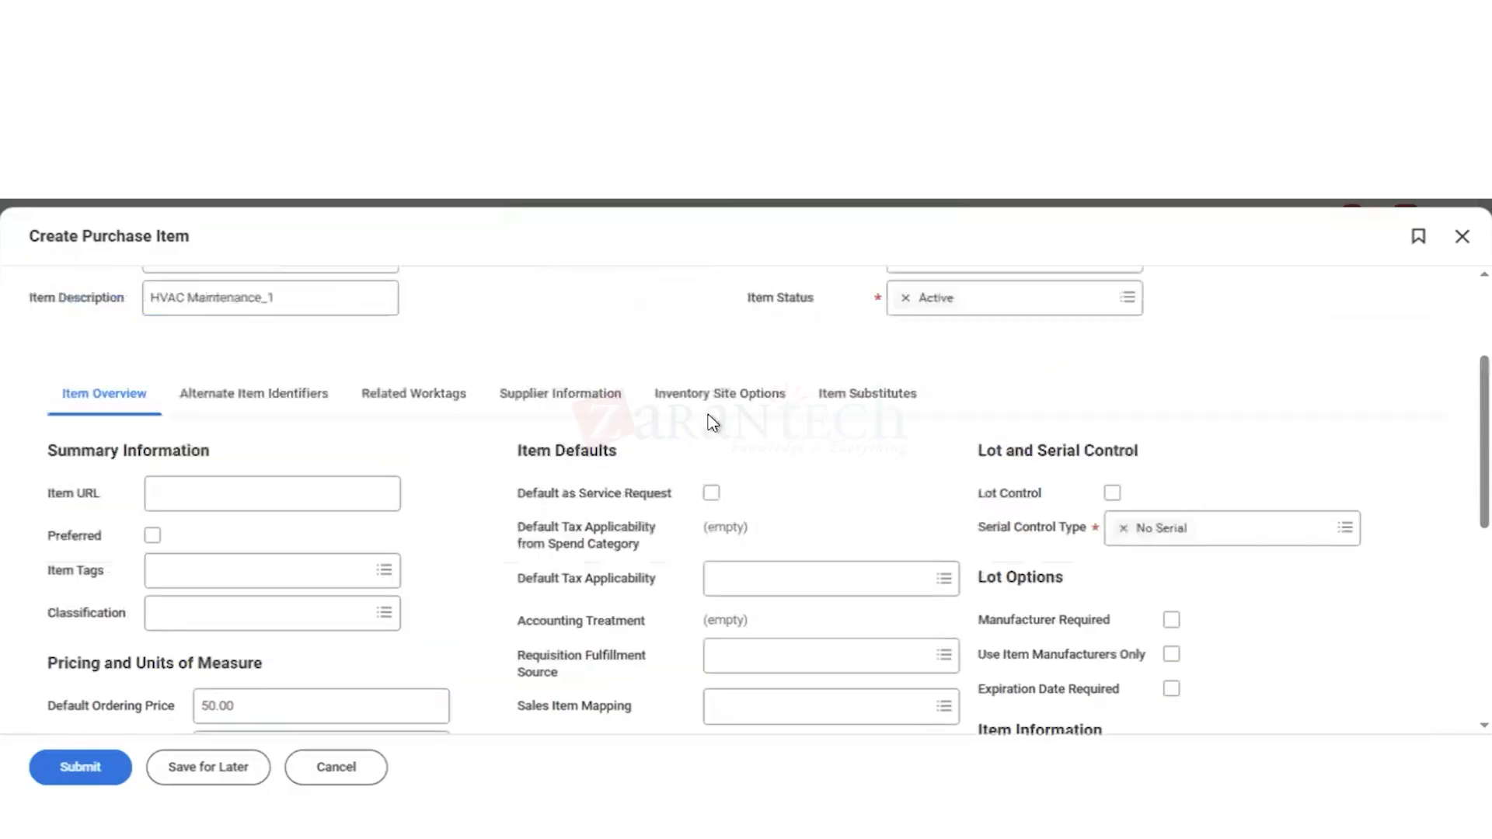
click(712, 493)
Step: Search the base units of measure for "serv" and browse the full unit of measure list for one that suits a service
scroll(462, 641, down, 4)
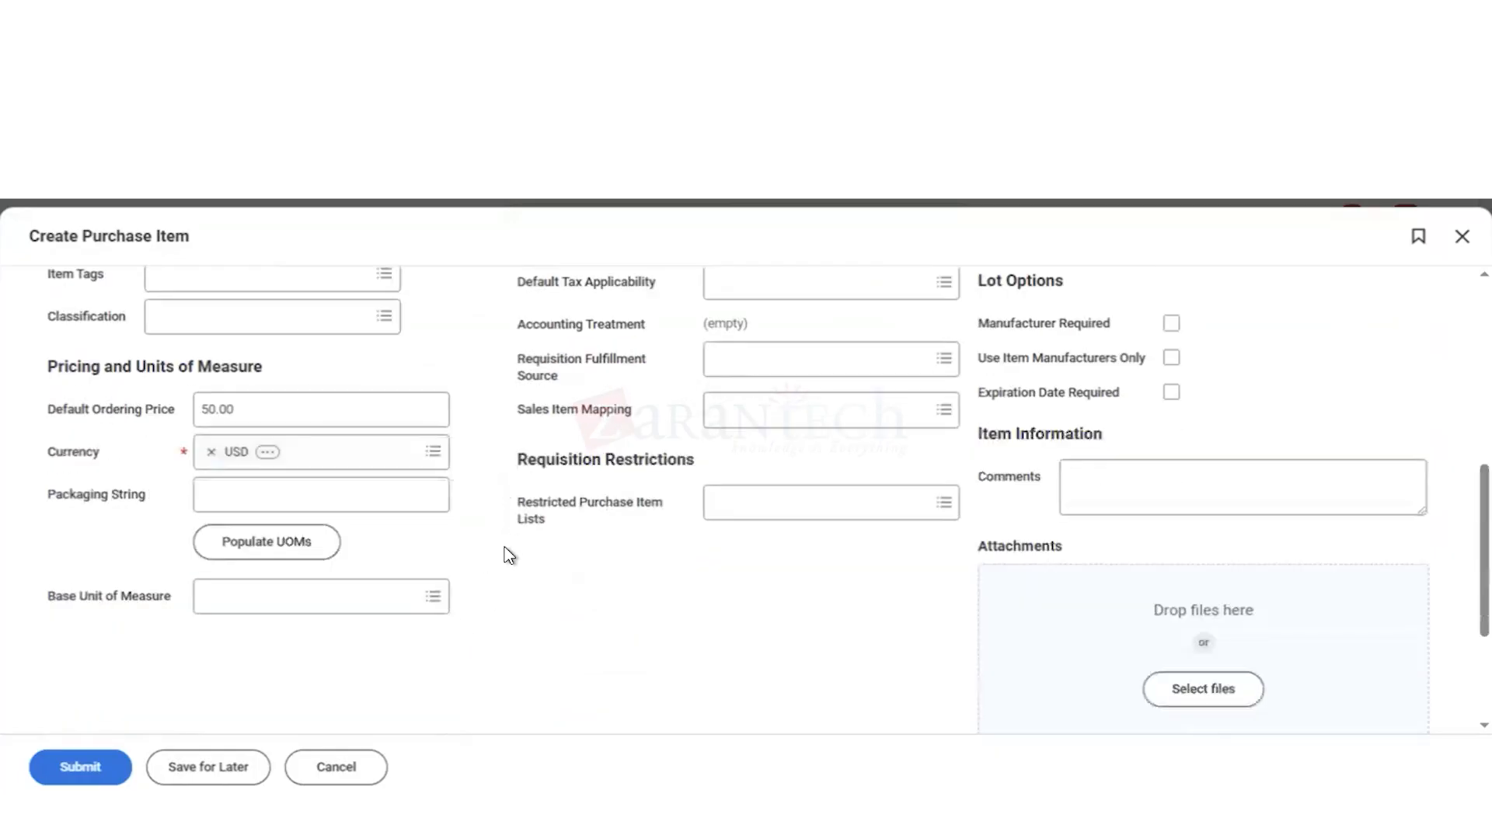
click(260, 607)
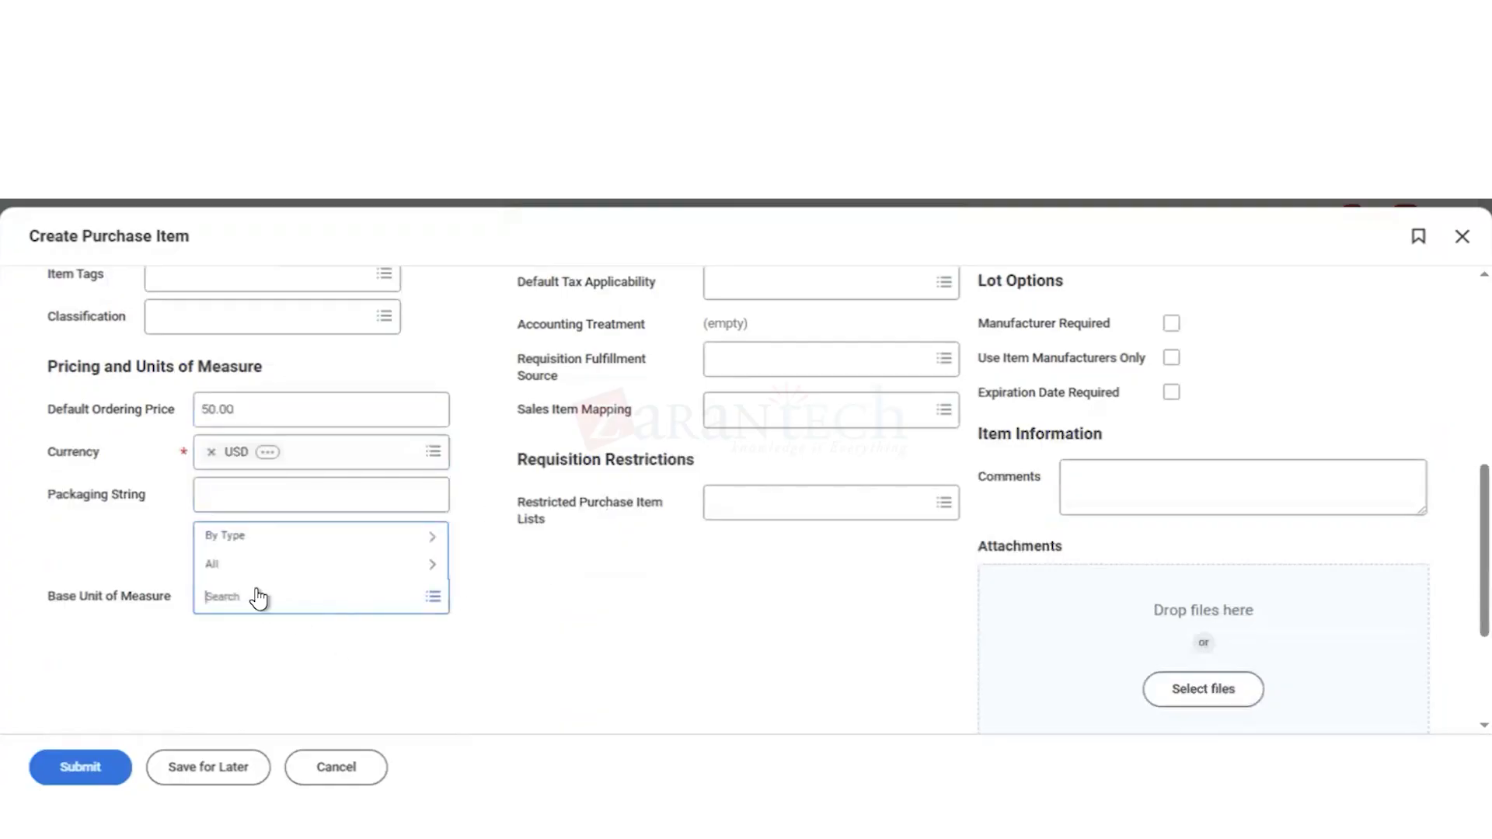
text(serv)
key(Return)
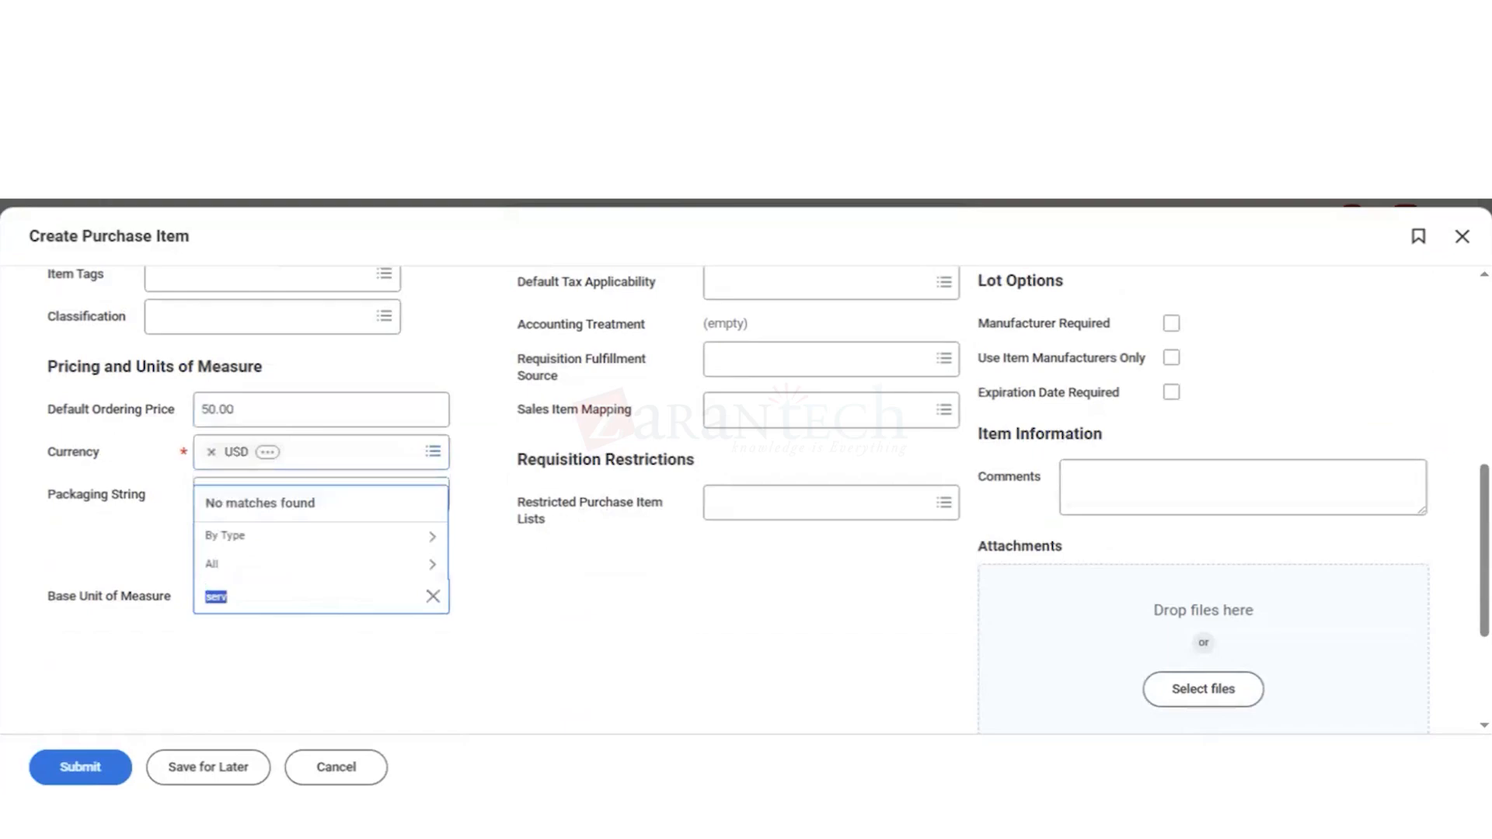
key(BackSpace)
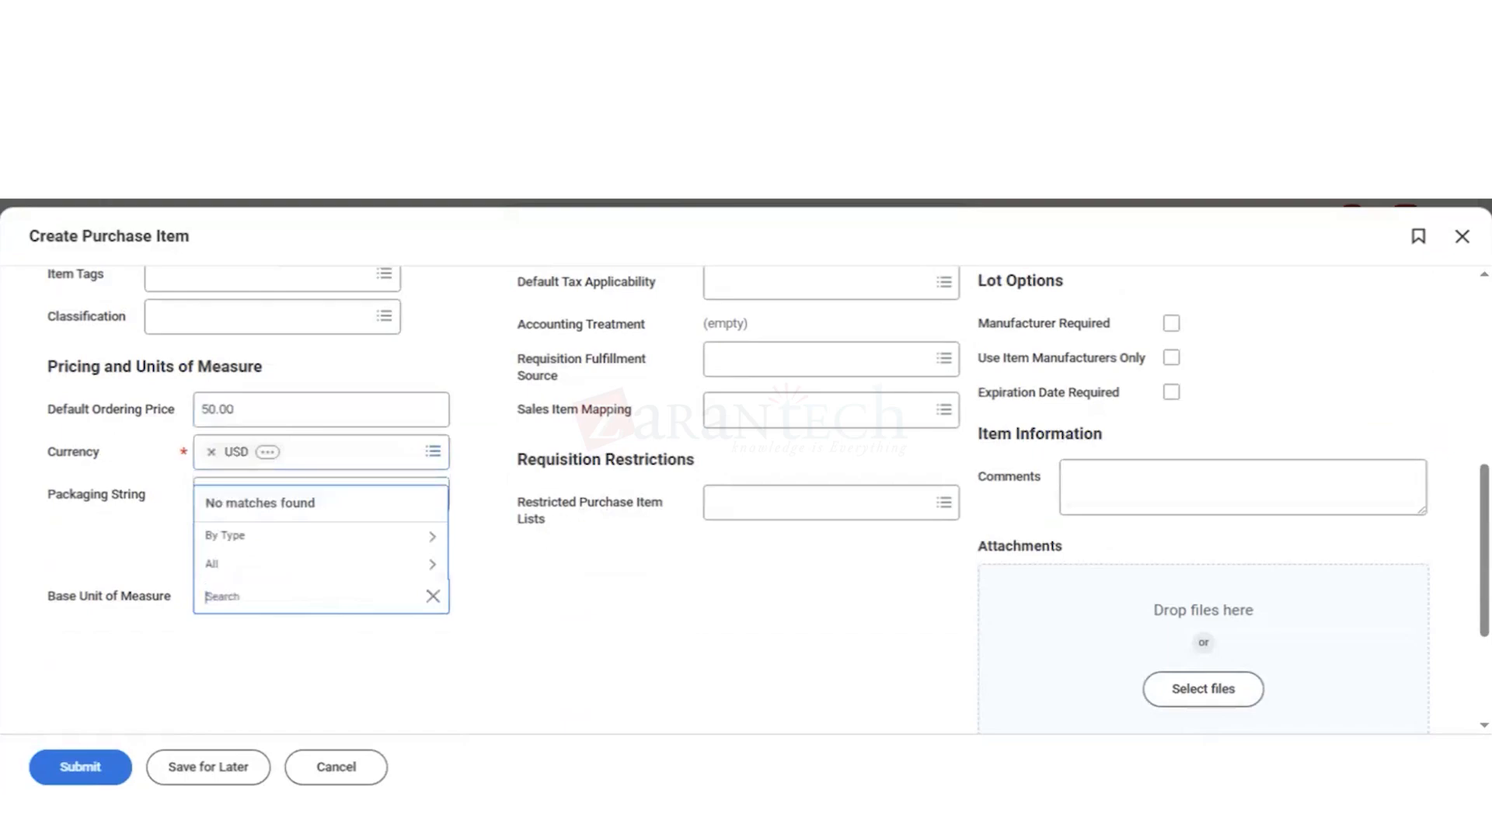
click(417, 538)
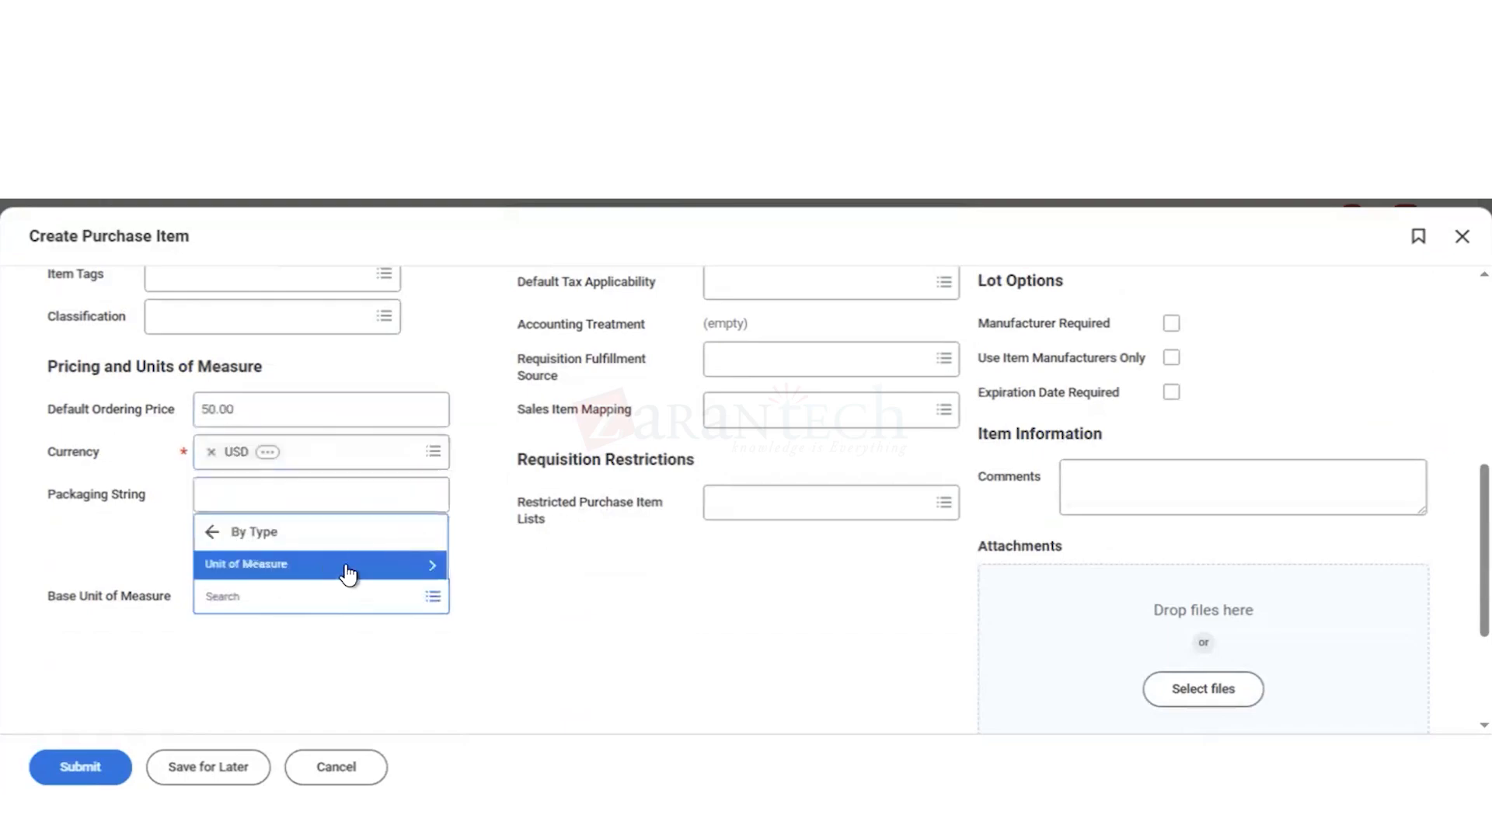
click(346, 571)
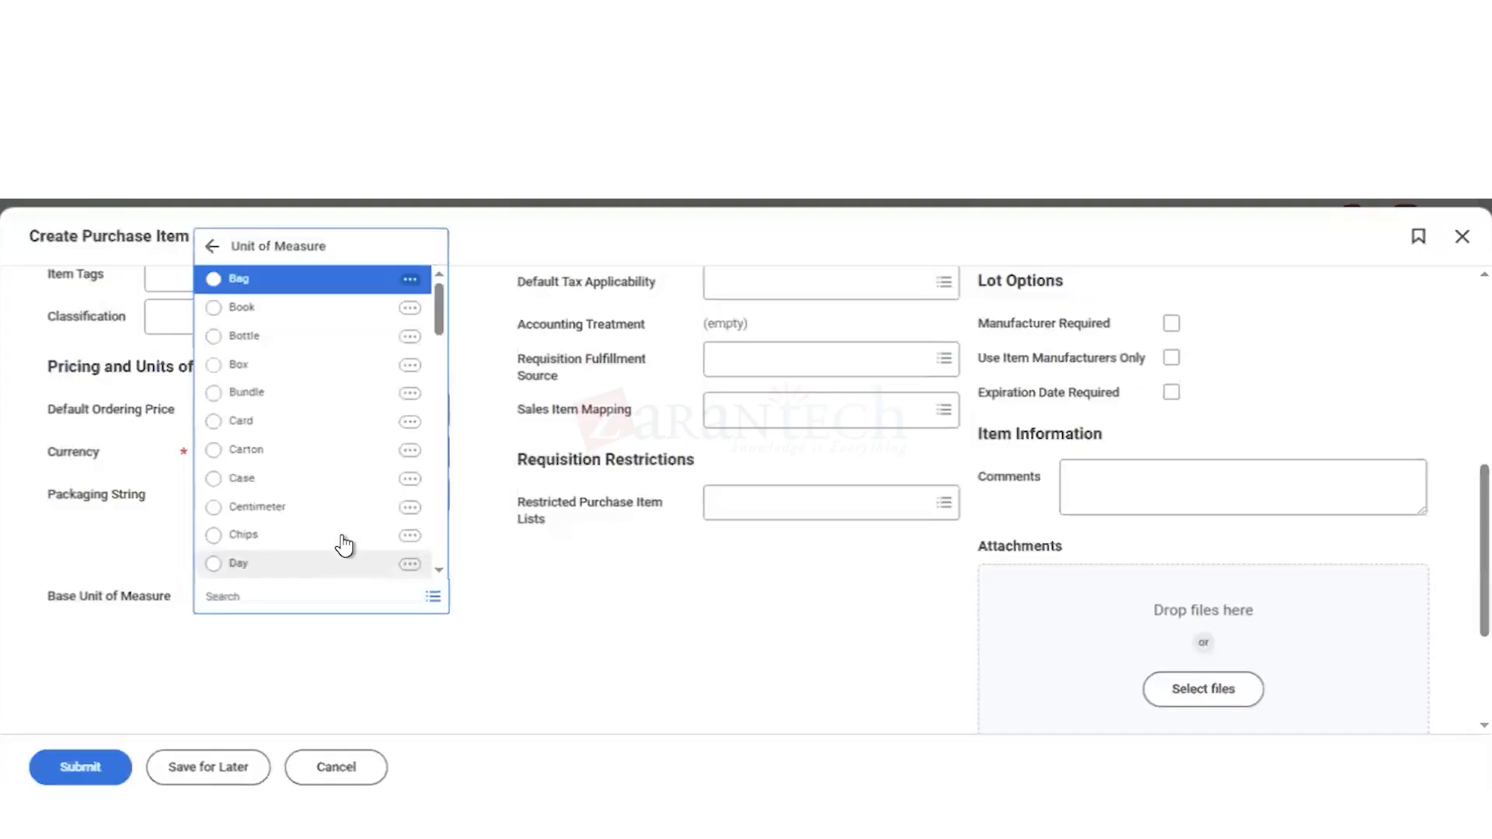
scroll(334, 525, down, 1)
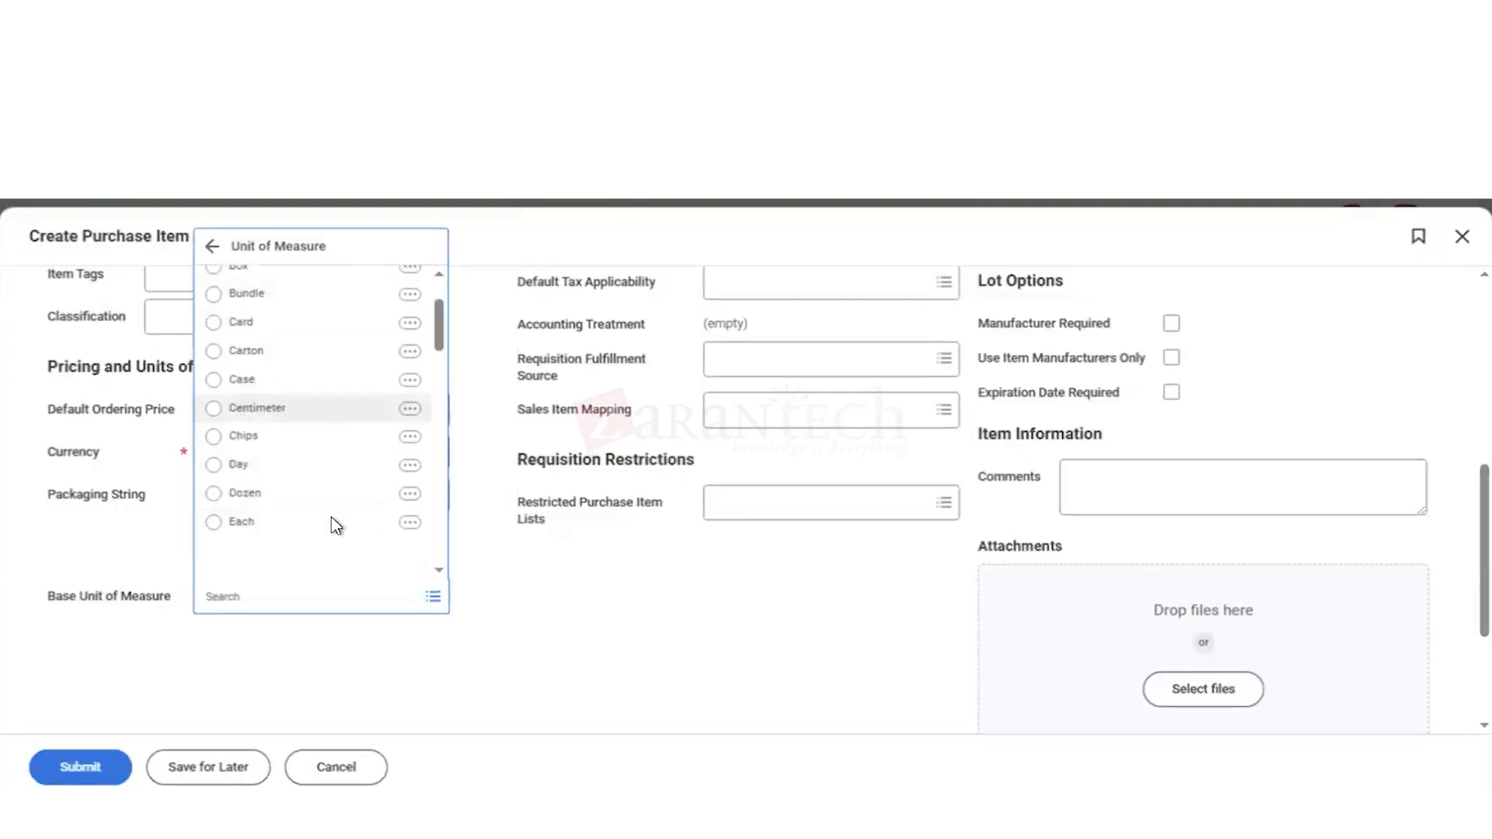
scroll(335, 525, down, 2)
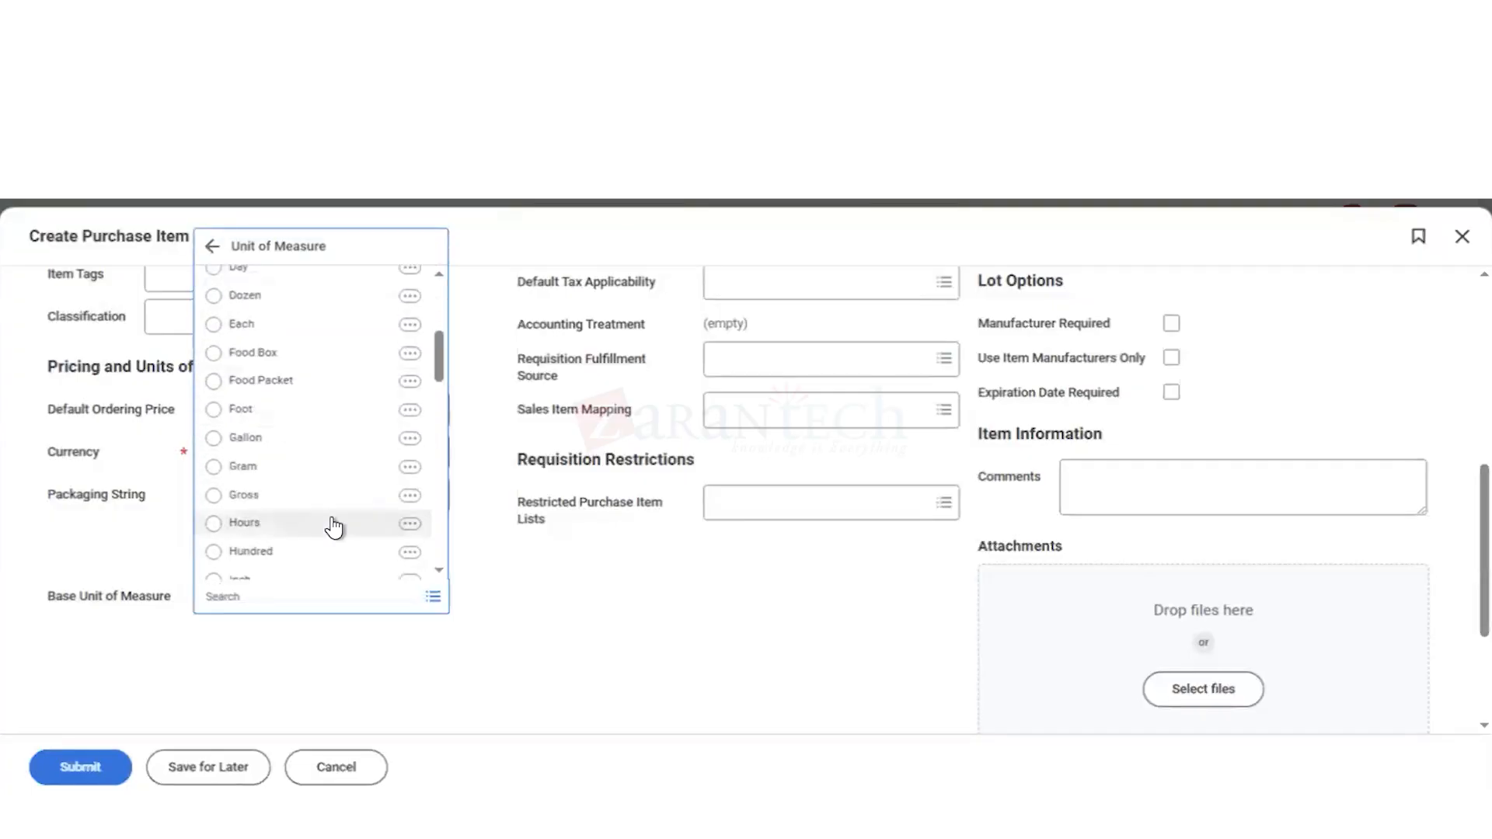
scroll(335, 528, down, 6)
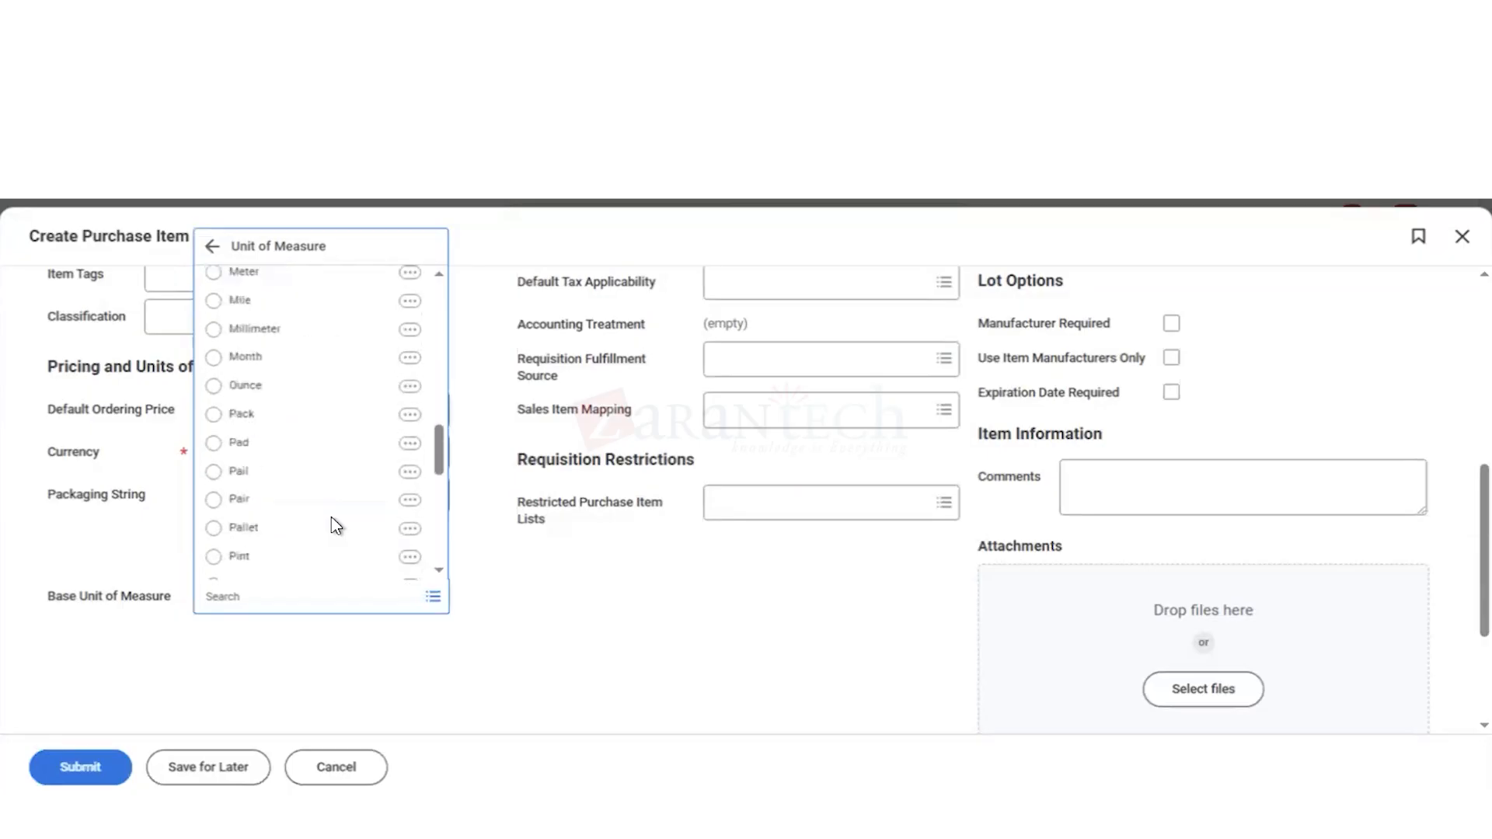
scroll(335, 527, down, 4)
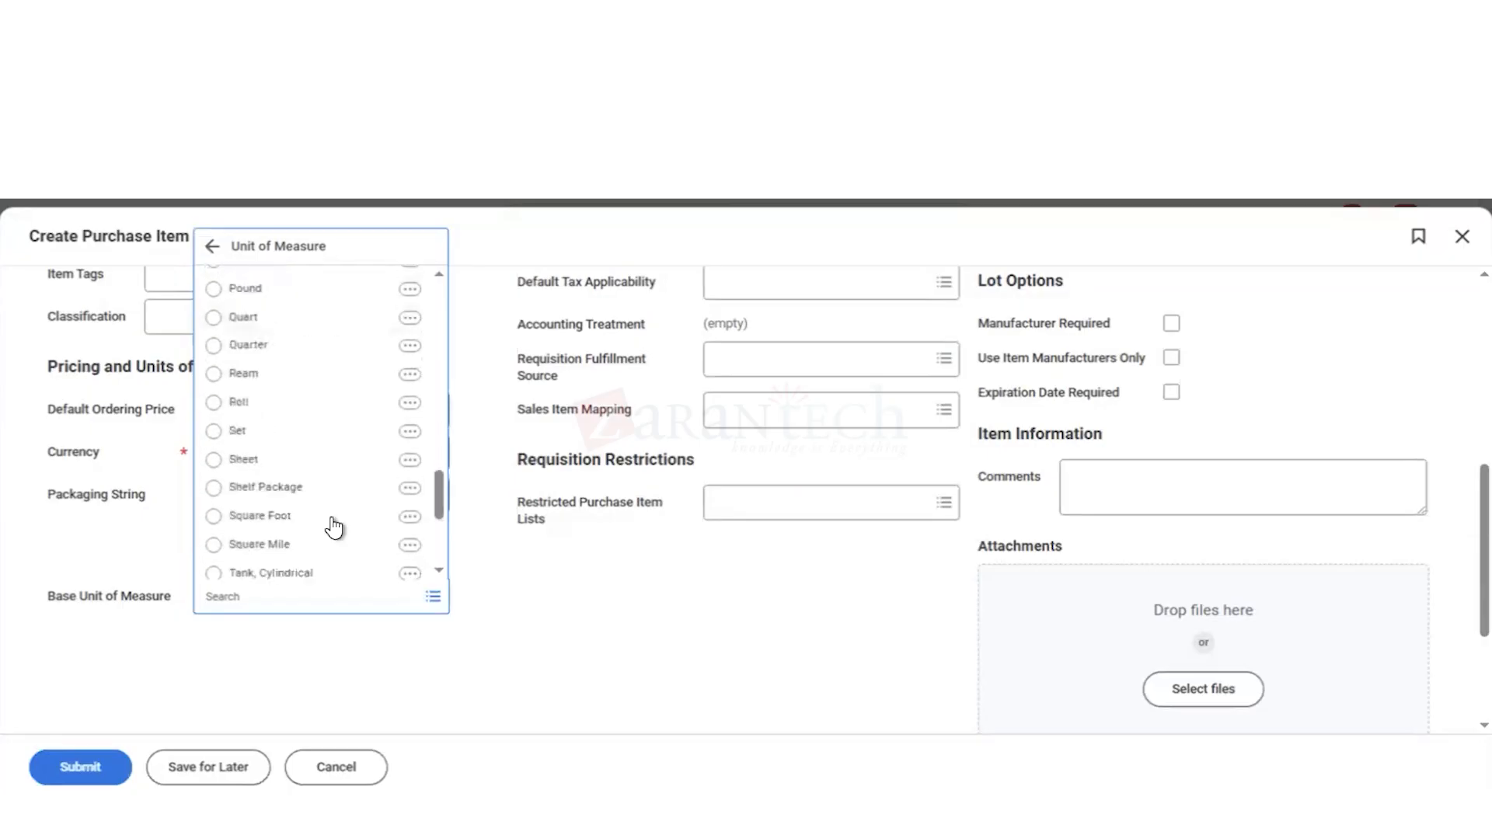
scroll(335, 528, down, 2)
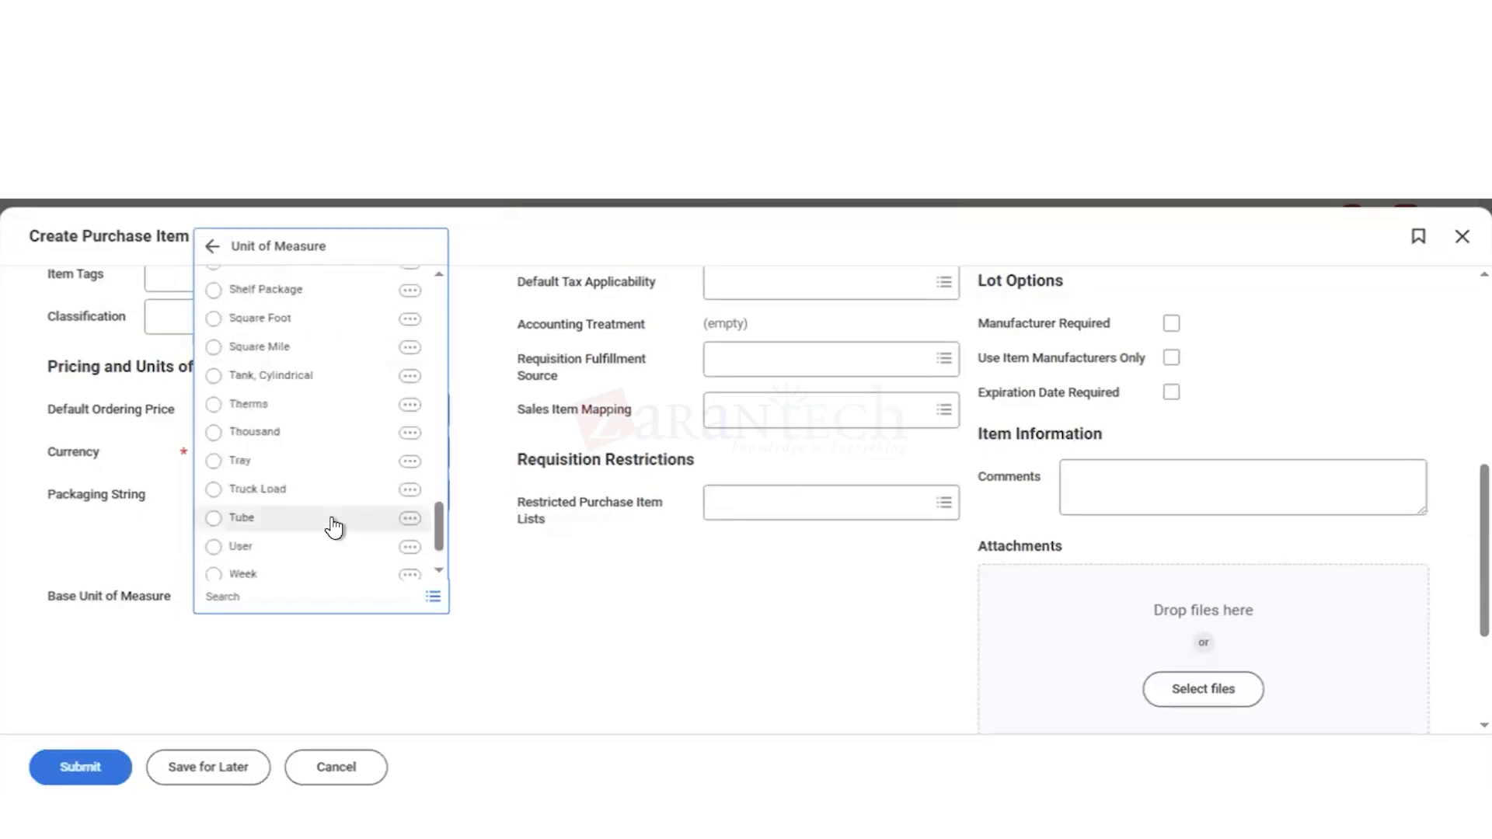
scroll(335, 528, down, 1)
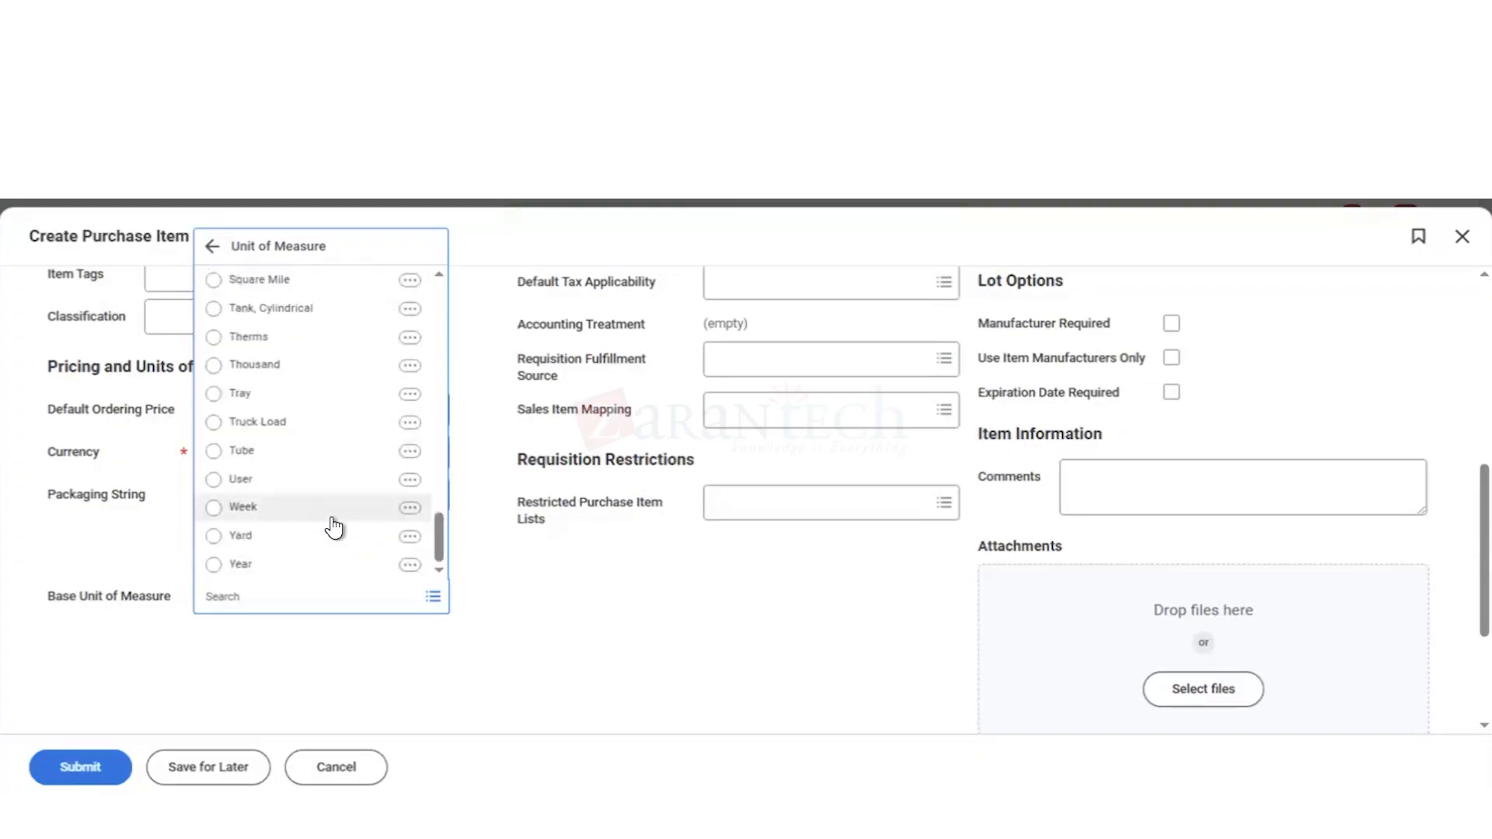
click(561, 588)
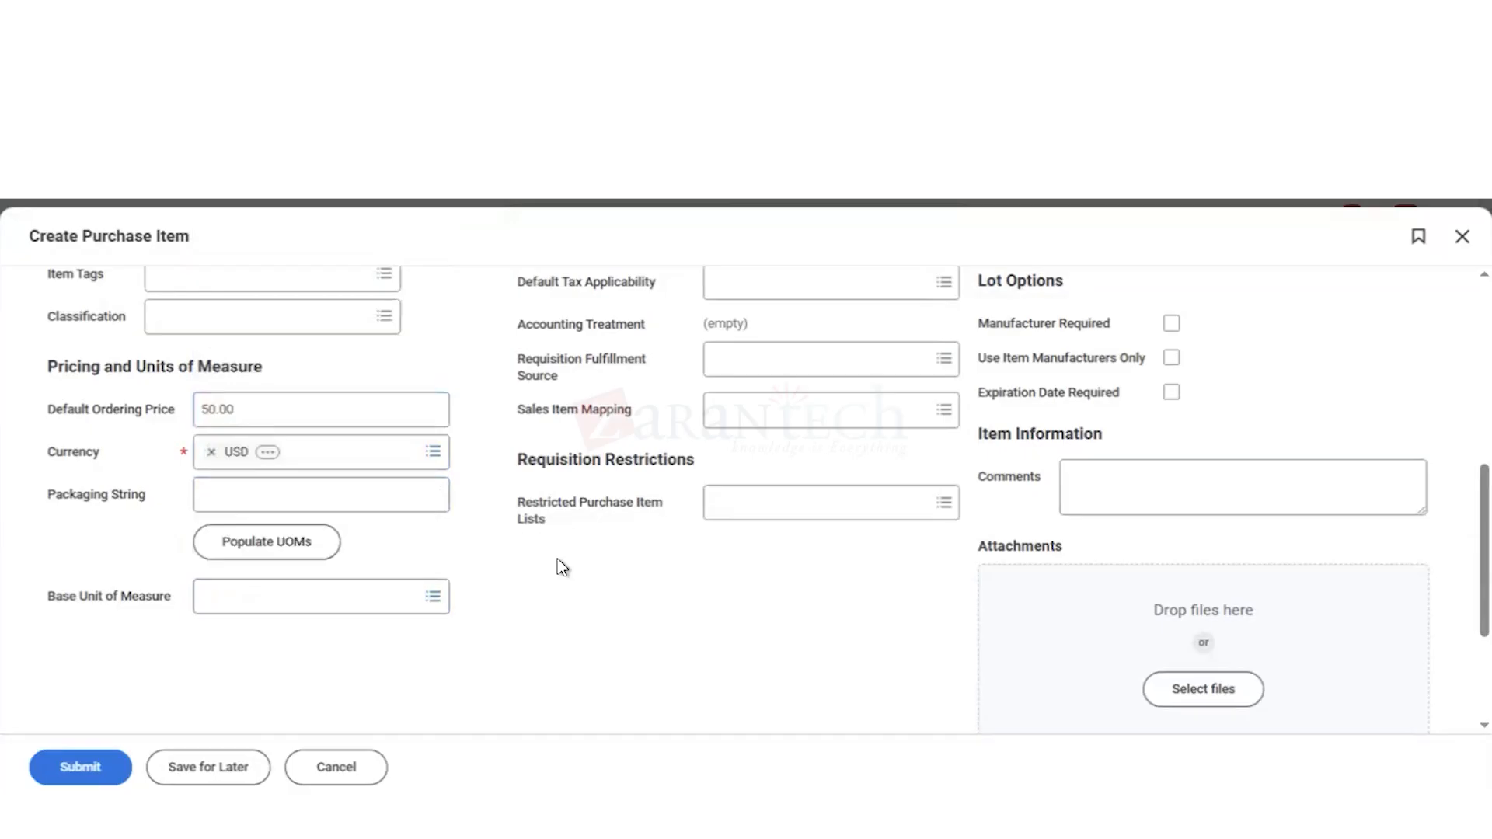
Step: Set the item's default Cost Center worktag to 61100 IT Services Mgmt in its related worktags
scroll(563, 567, up, 3)
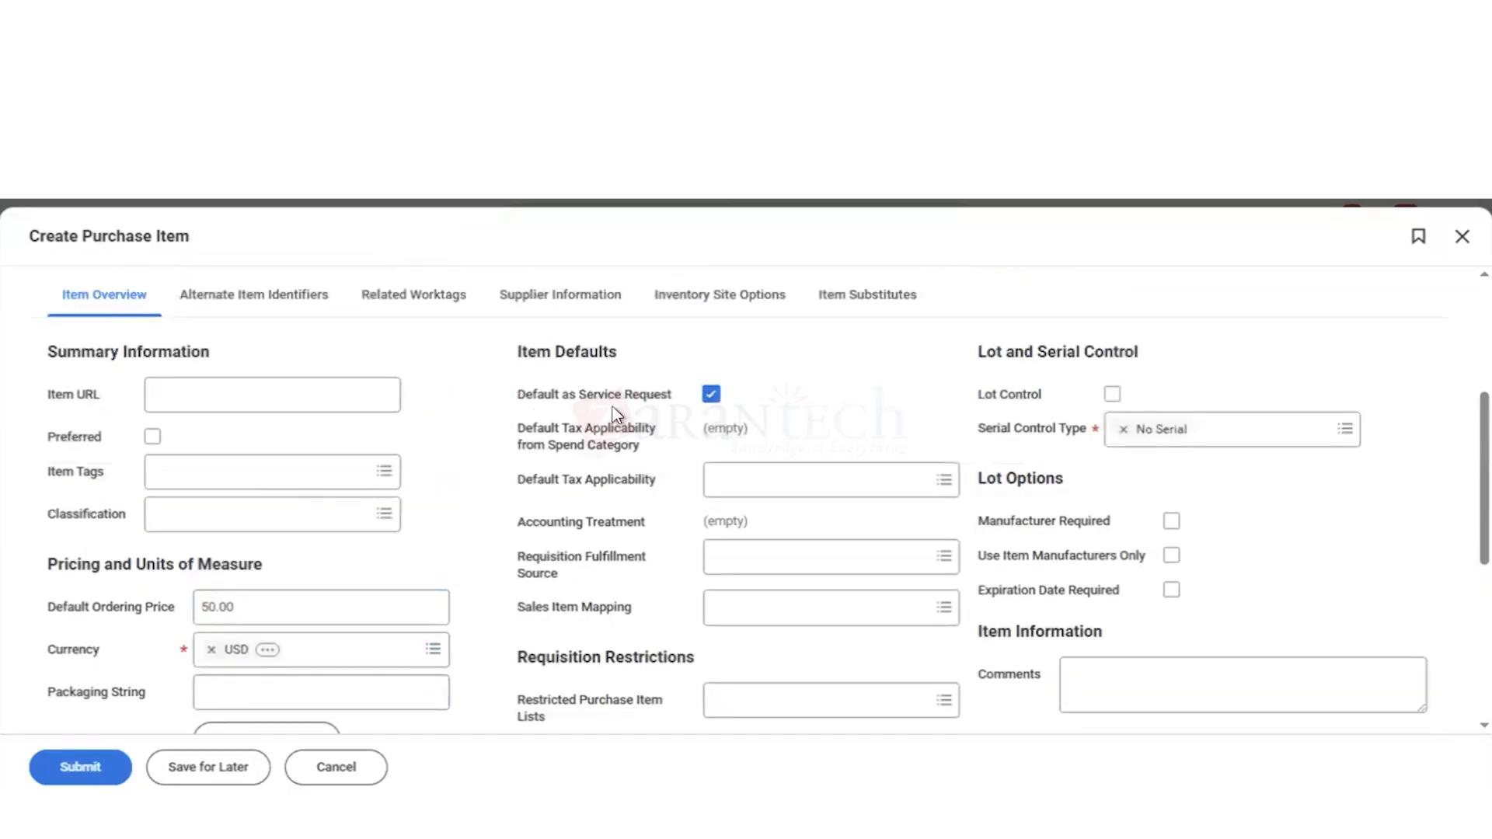
mouse_move(614, 414)
scroll(478, 388, up, 4)
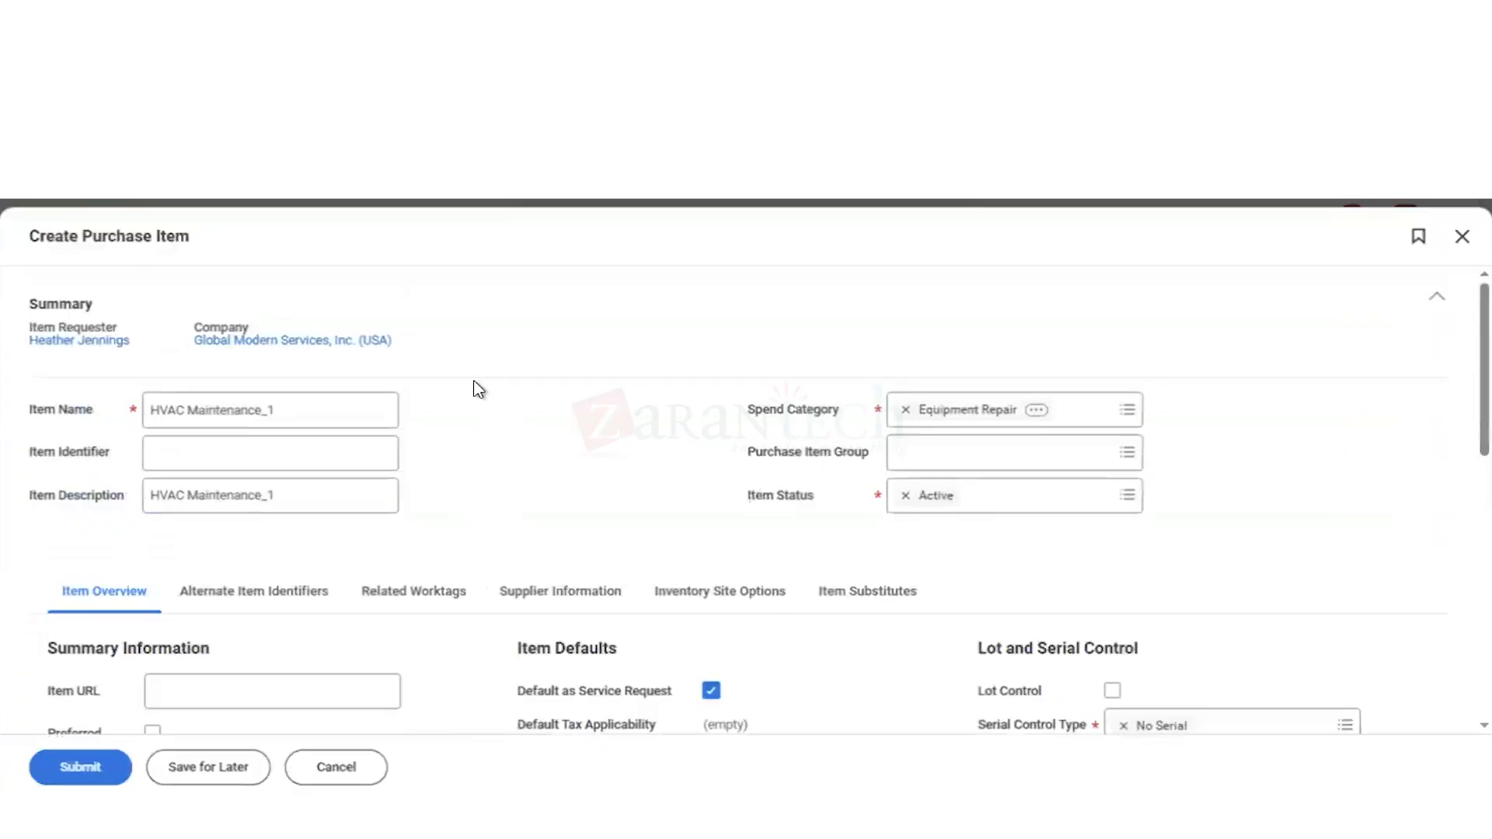
scroll(491, 535, down, 10)
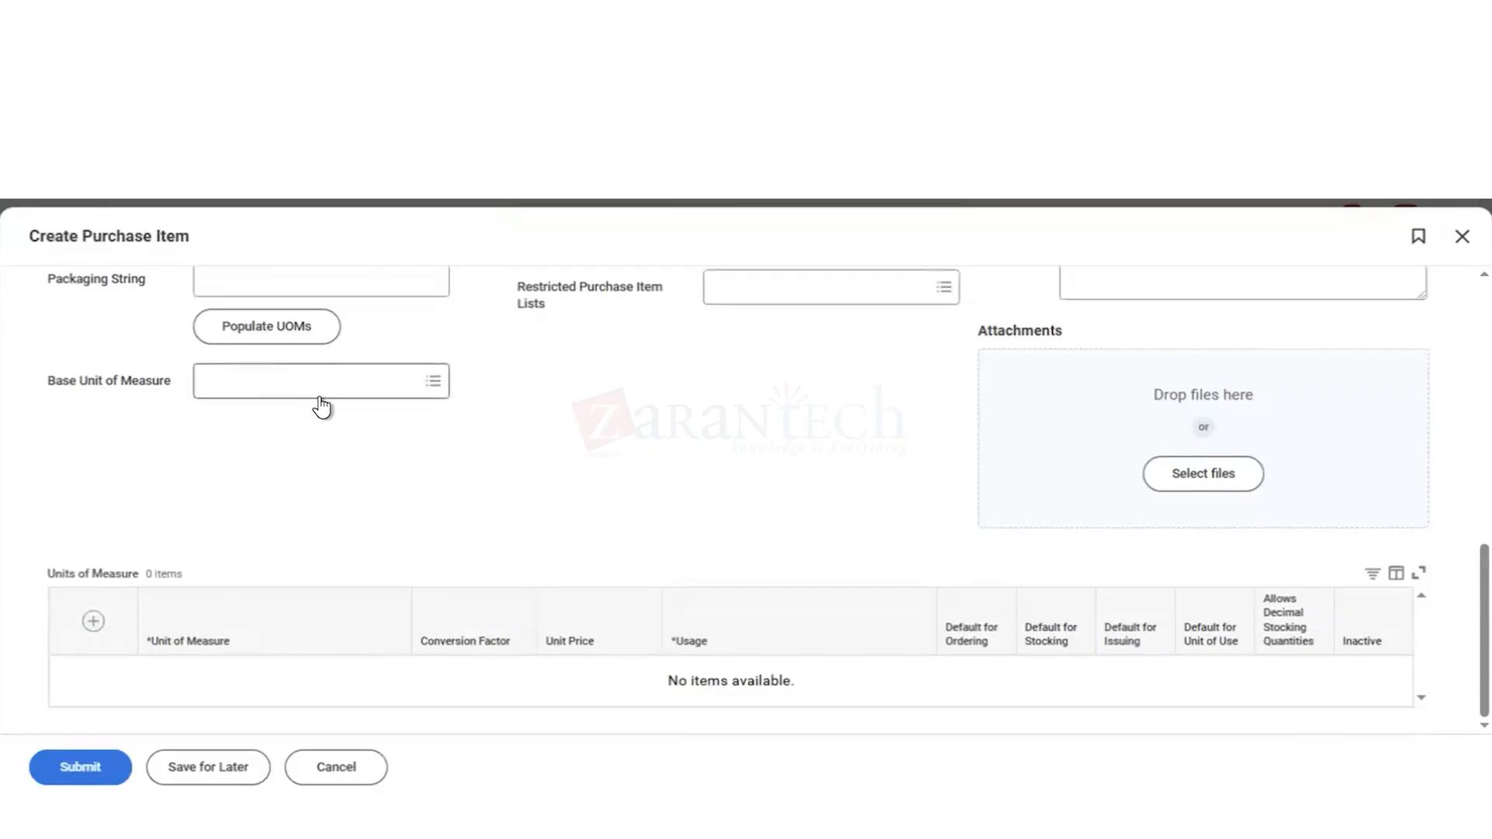
scroll(494, 404, up, 10)
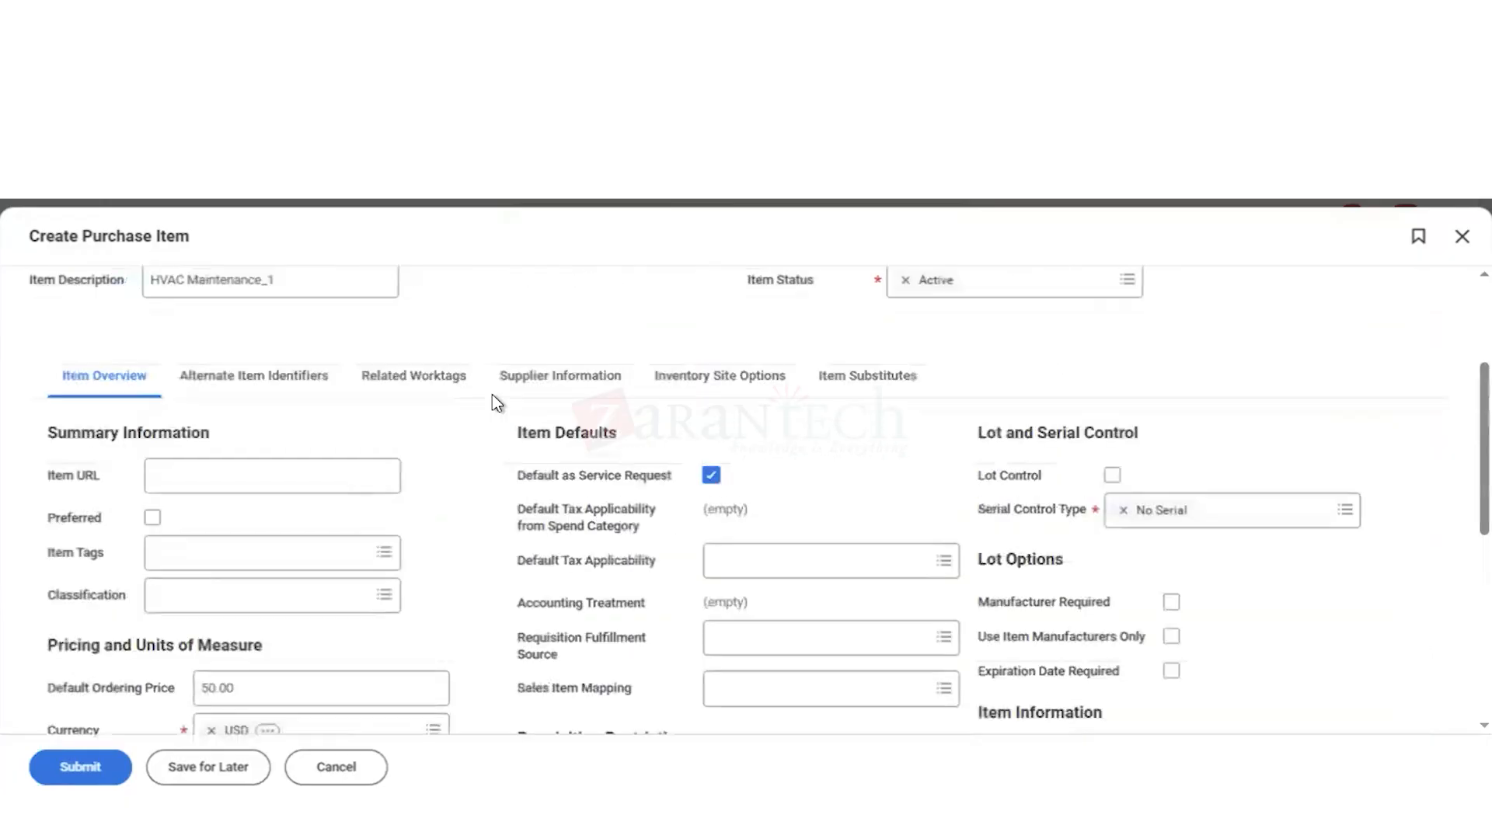
click(397, 480)
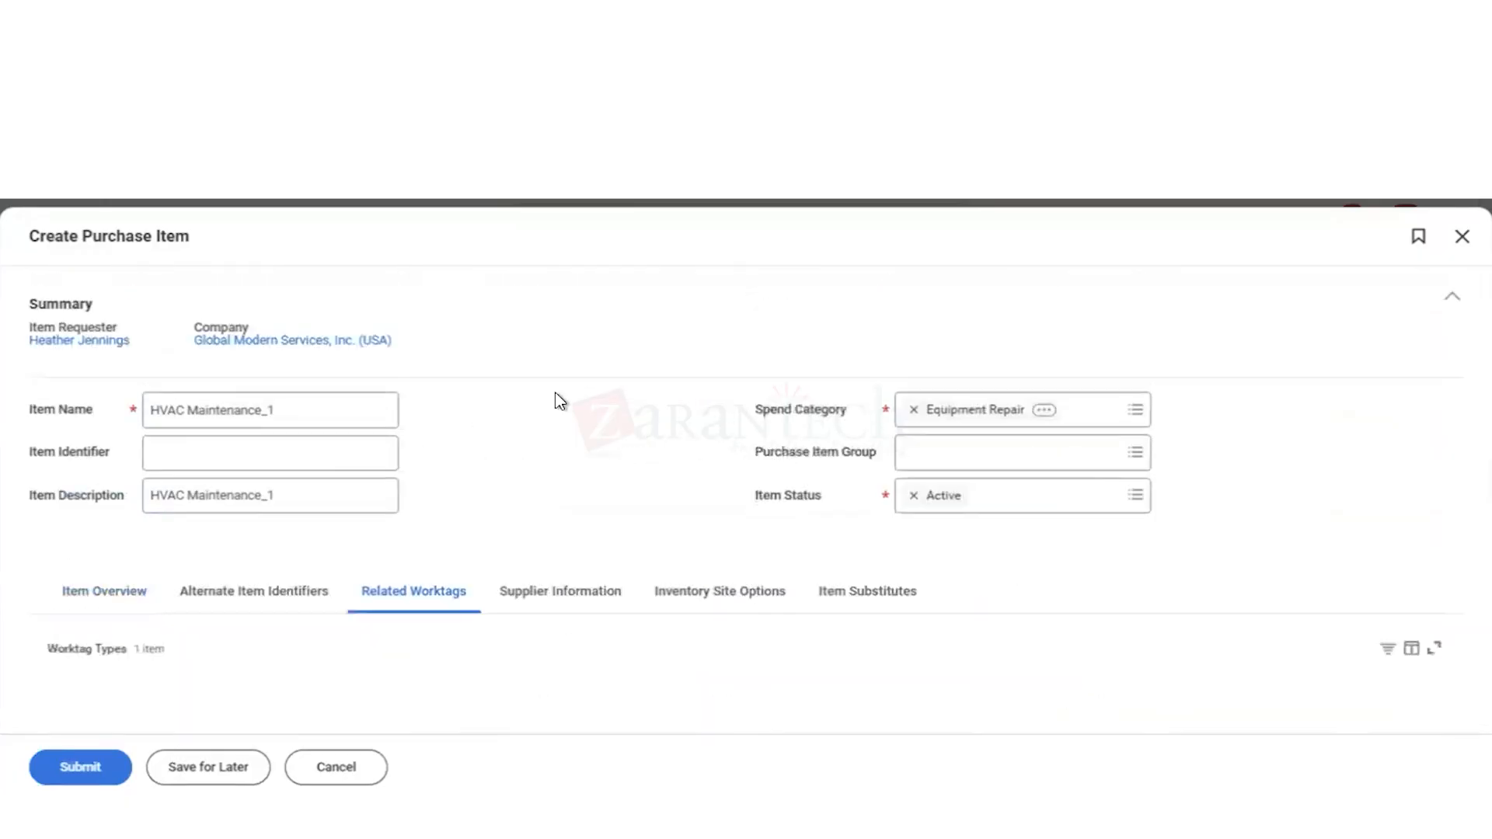
scroll(575, 464, down, 1)
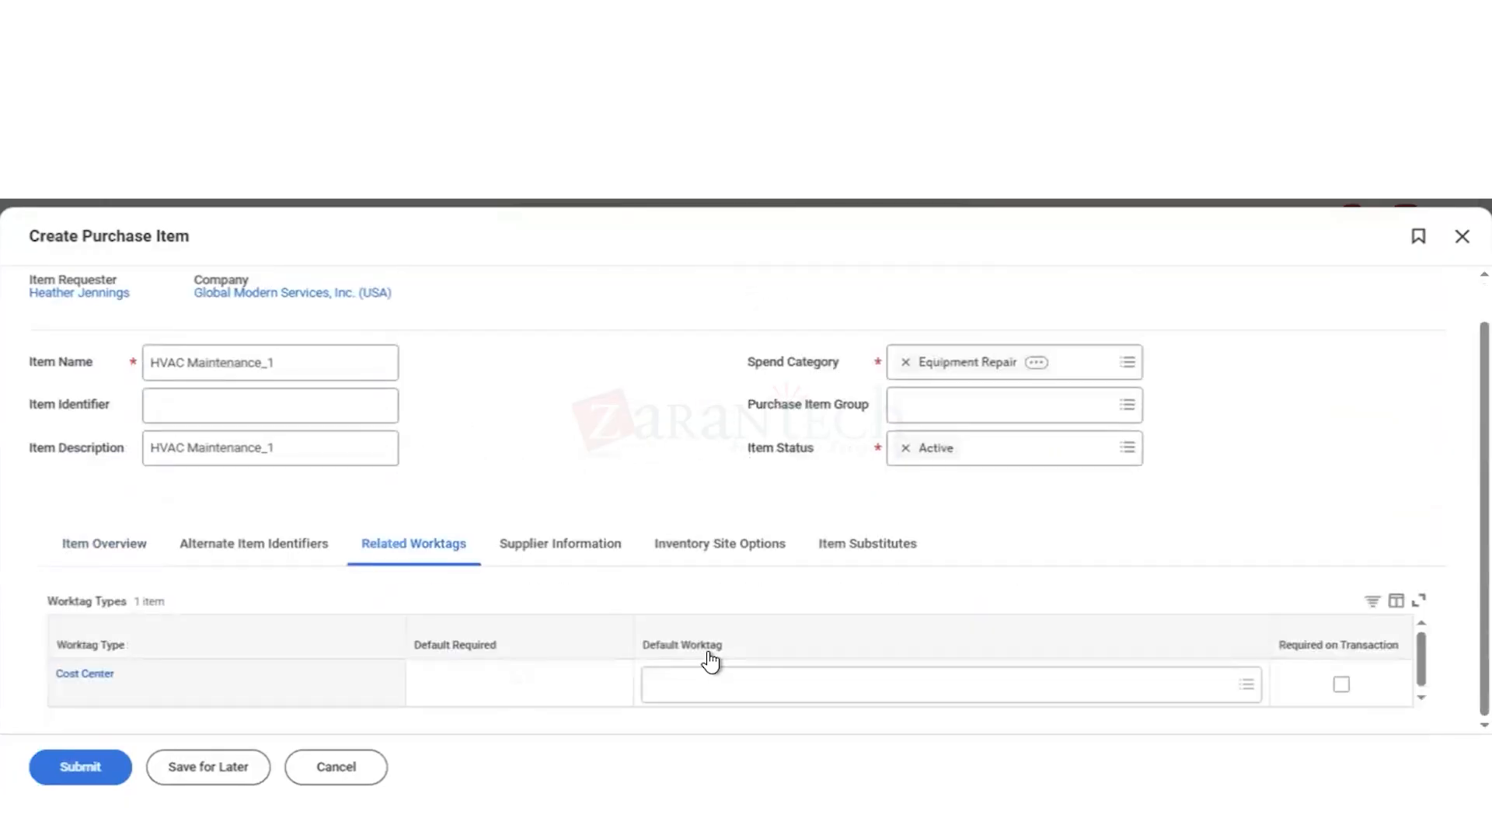
click(727, 686)
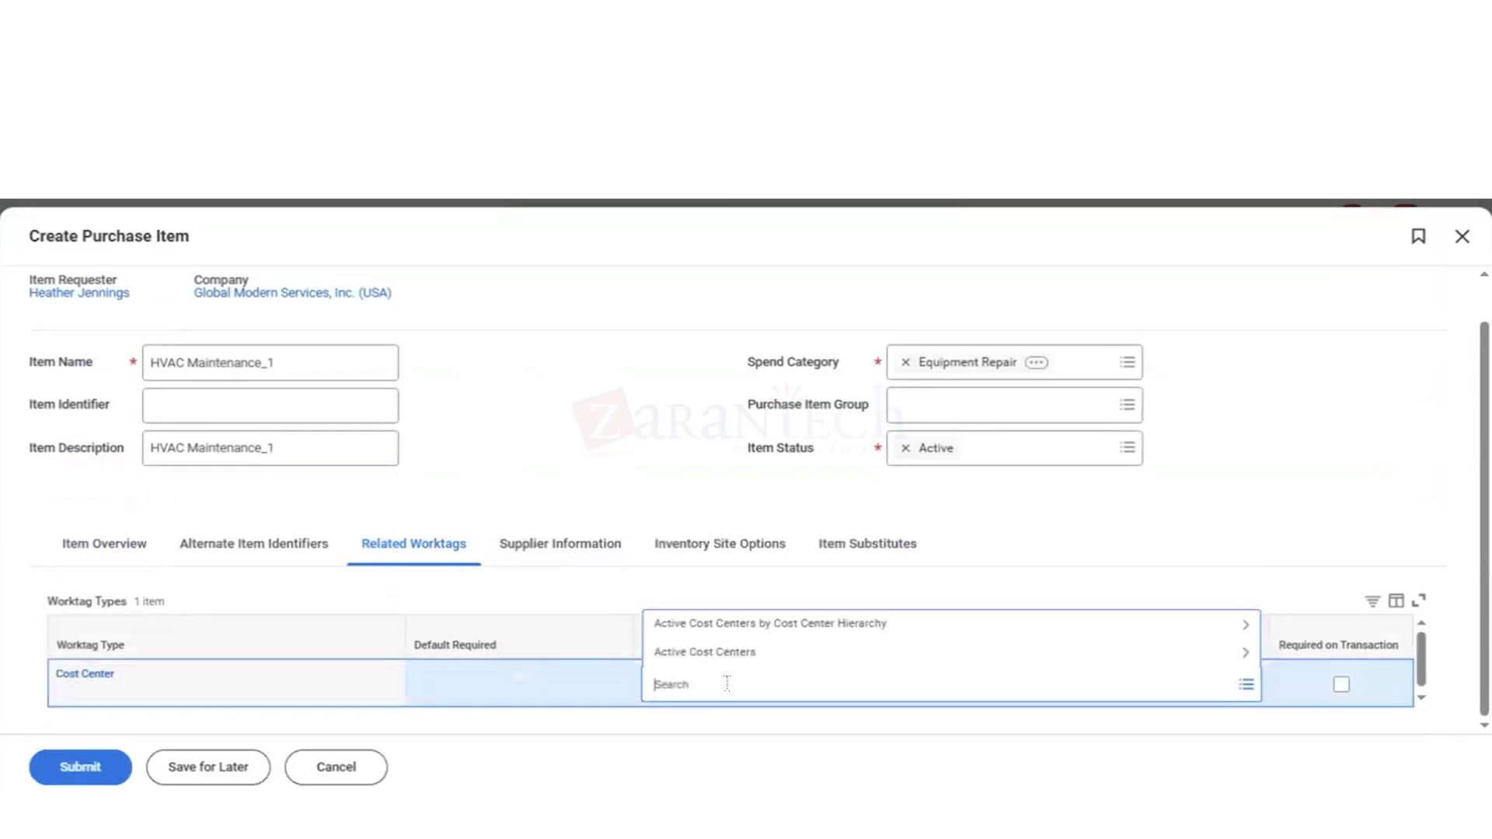
text(61100)
key(Return)
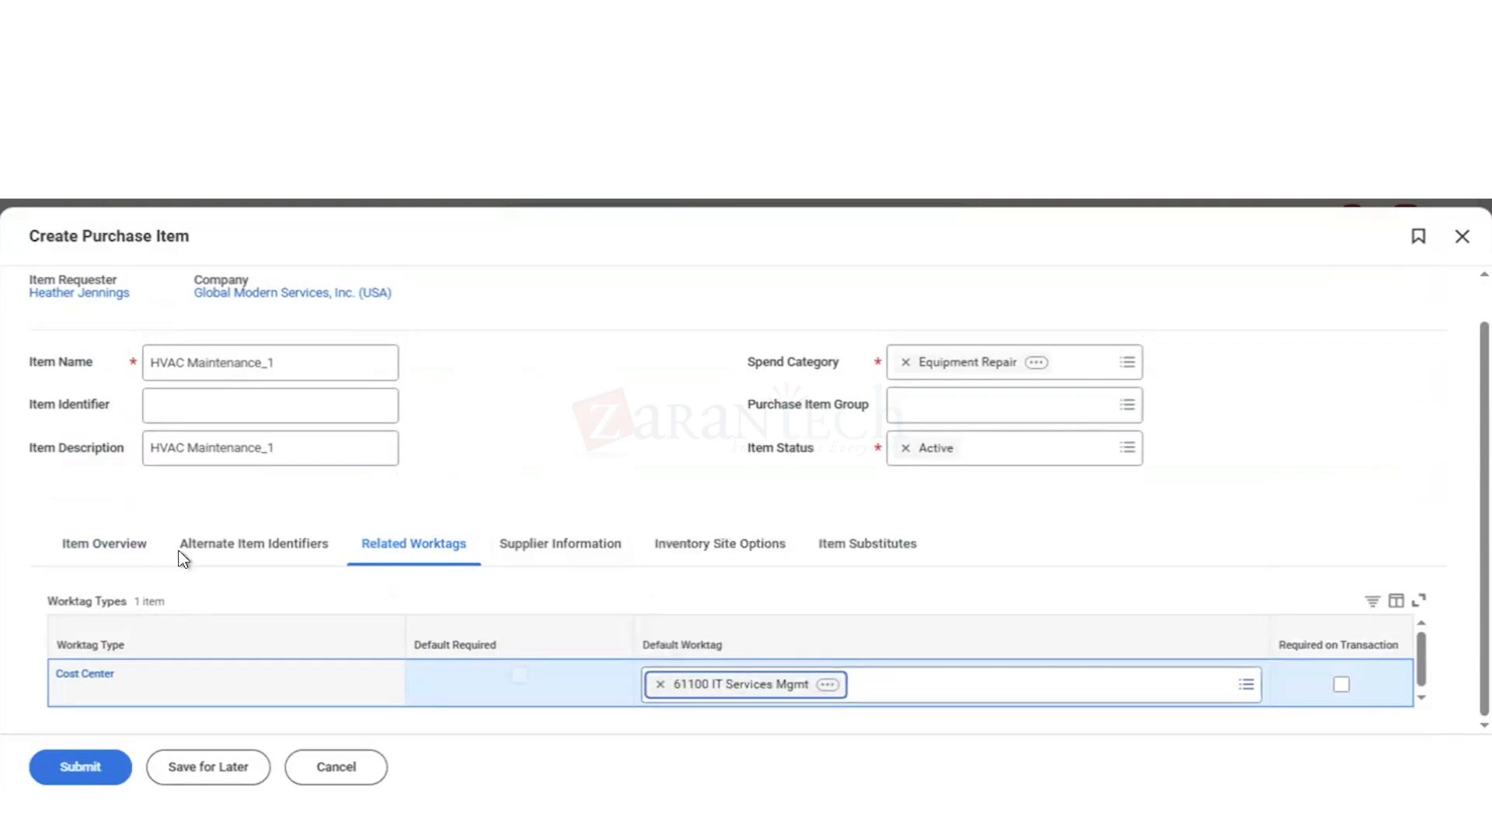
Step: Submit the HVAC Maintenance_1 purchase item and view the details of its creation process
click(92, 777)
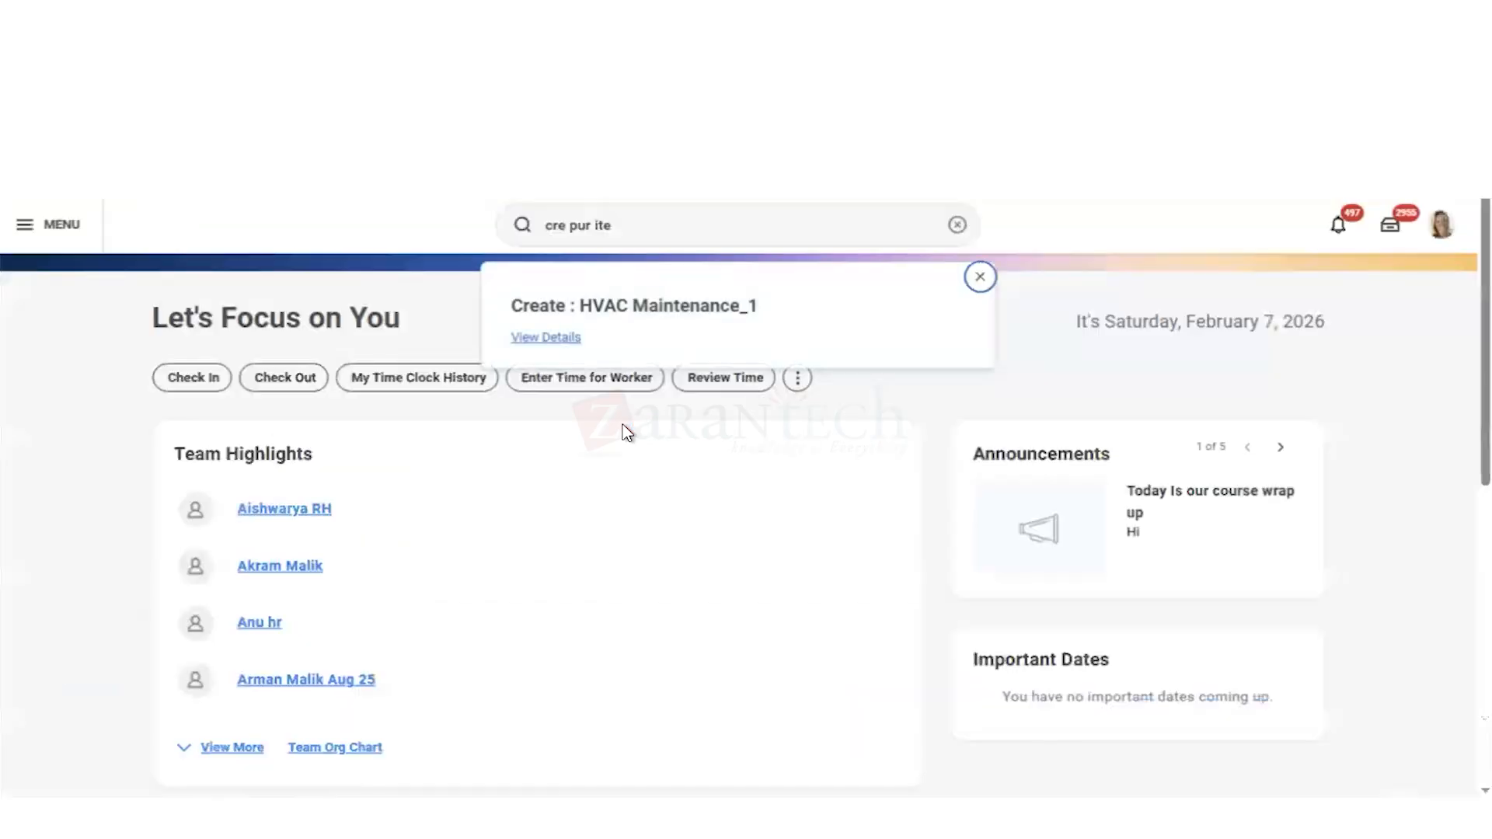
click(554, 339)
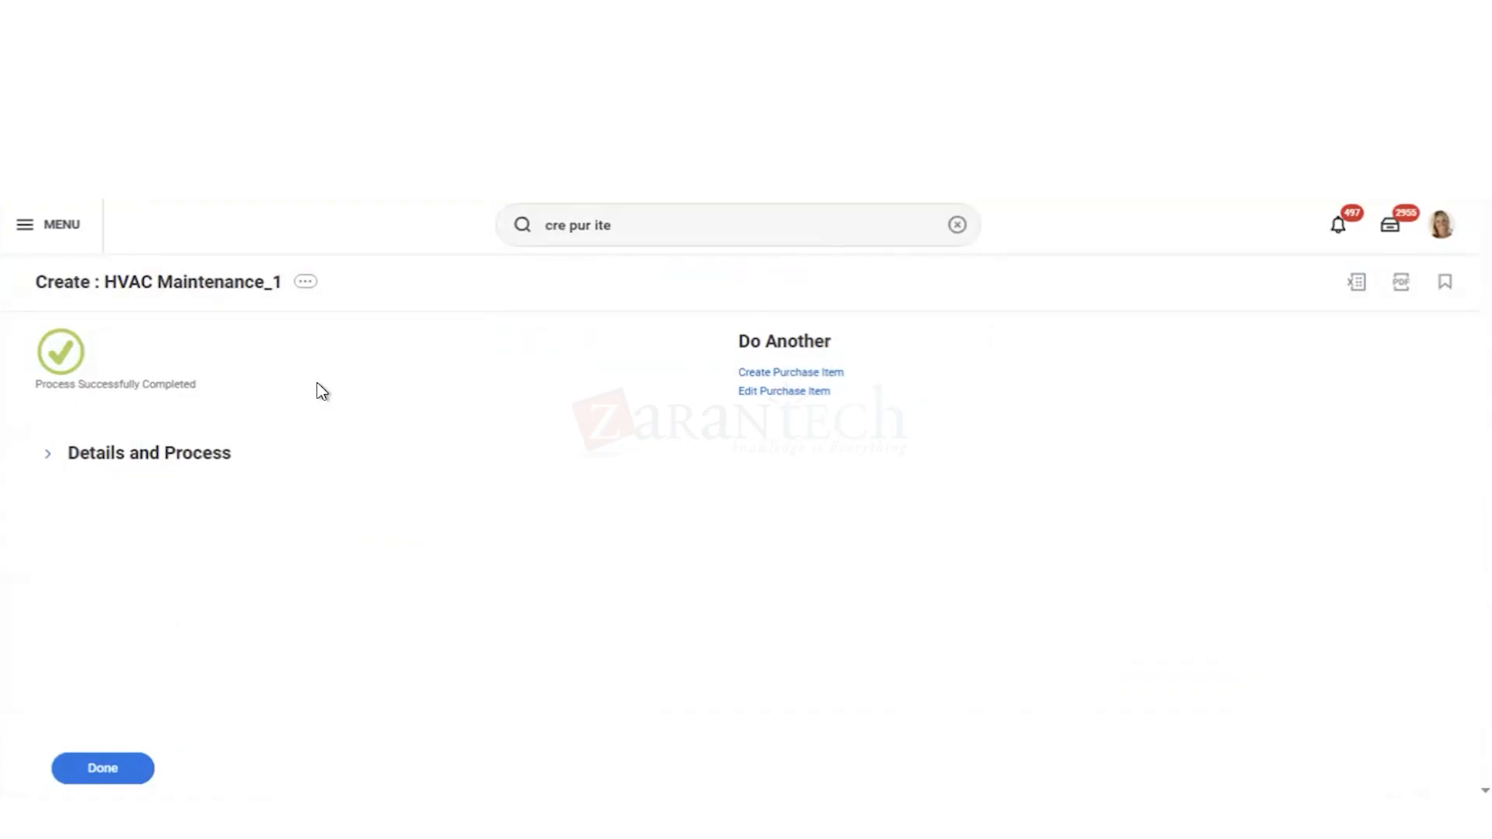
Step: Search for "cre pur item" and open the Create Purchase Item task for another item
click(623, 226)
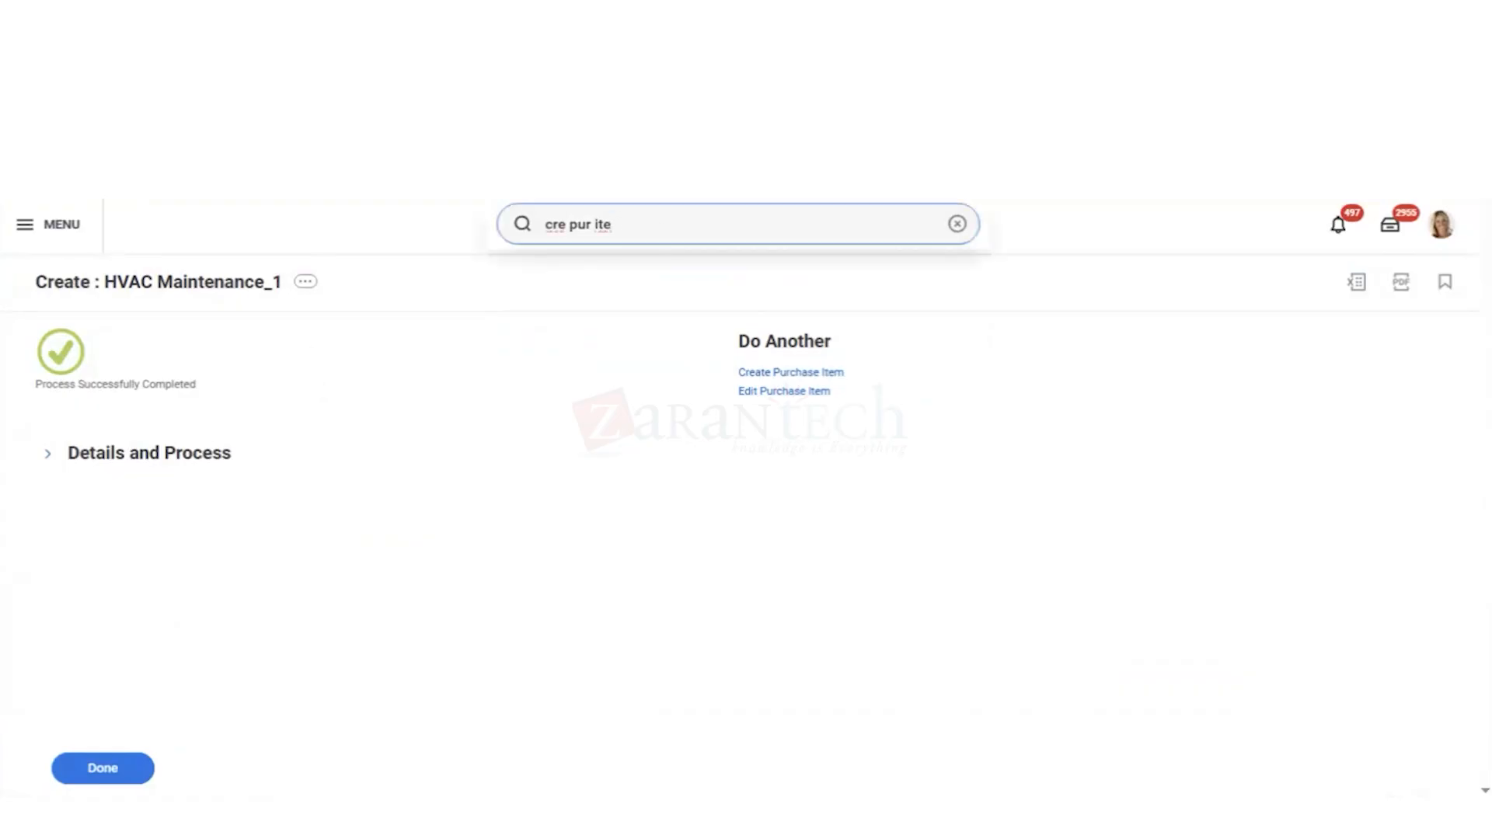
text(m)
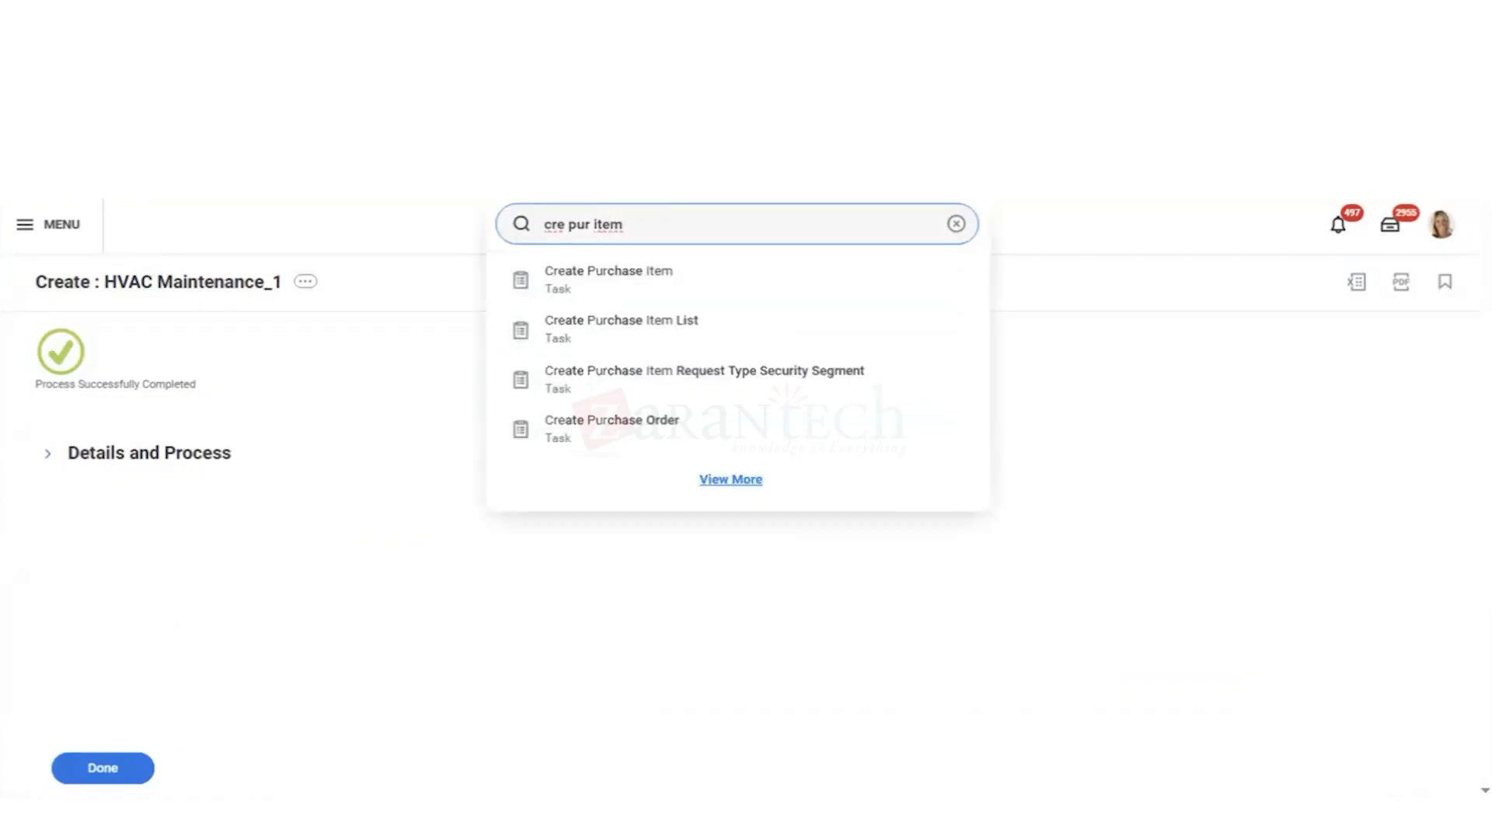
key(Down)
key(Return)
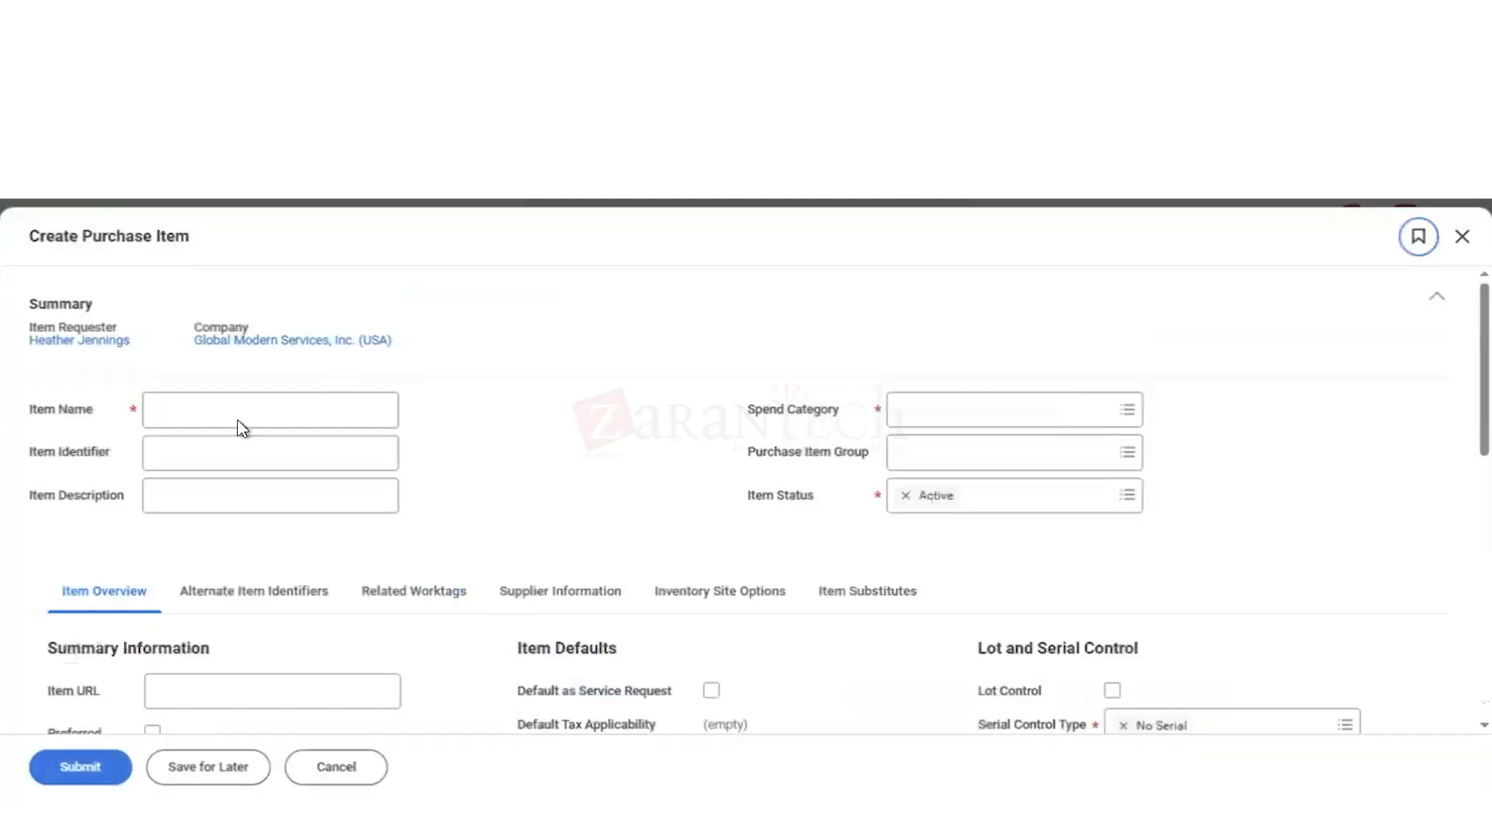
Step: Enter Tee Shirt as both the item name and the item description of the new purchase item
click(204, 412)
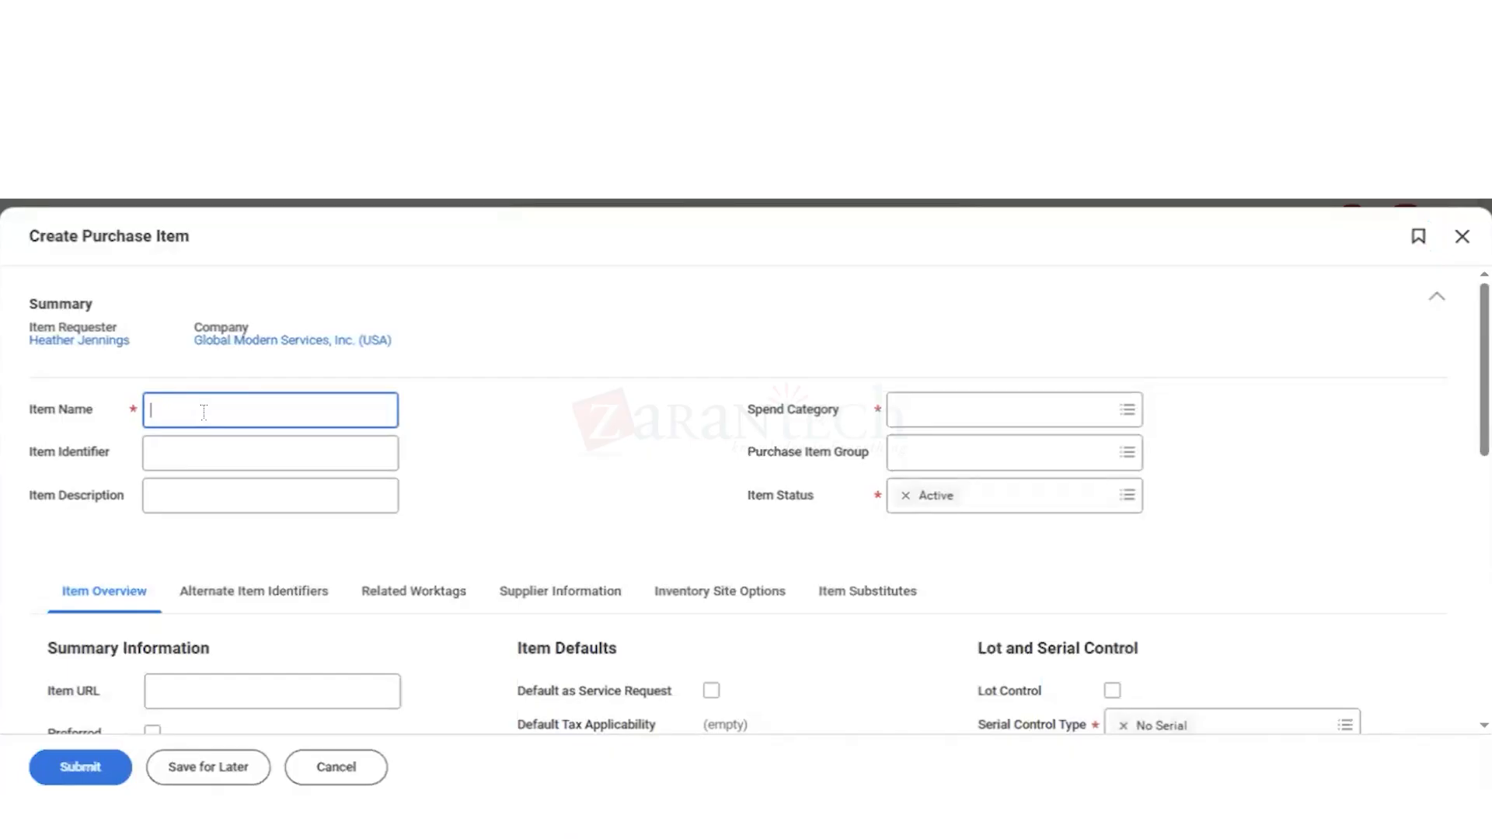
text(Tee Shirt)
key(ctrl+shift+Left)
key(ctrl+shift+Left)
key(ctrl+c)
click(176, 495)
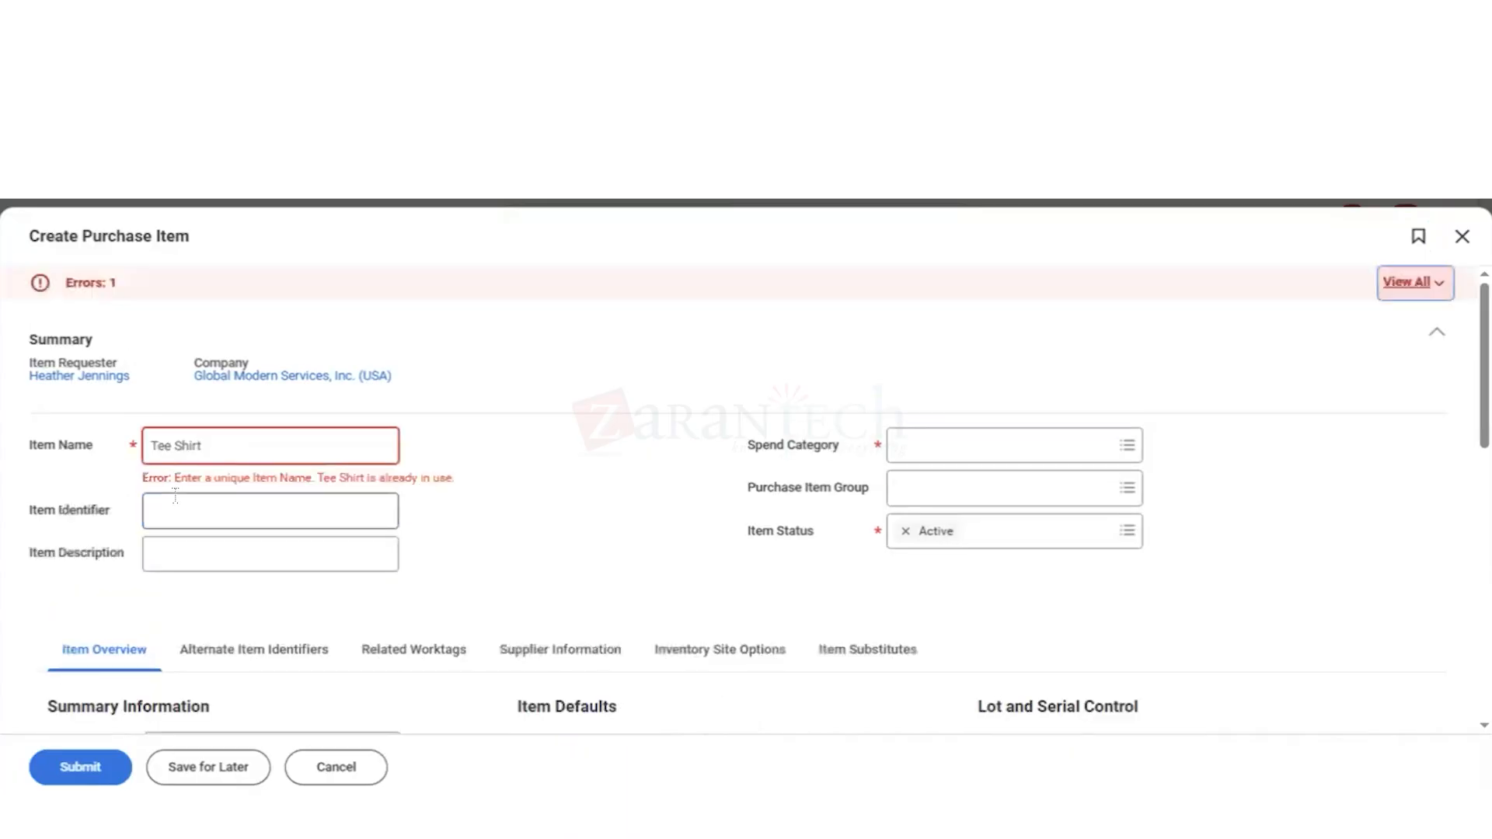
click(172, 549)
click(172, 549)
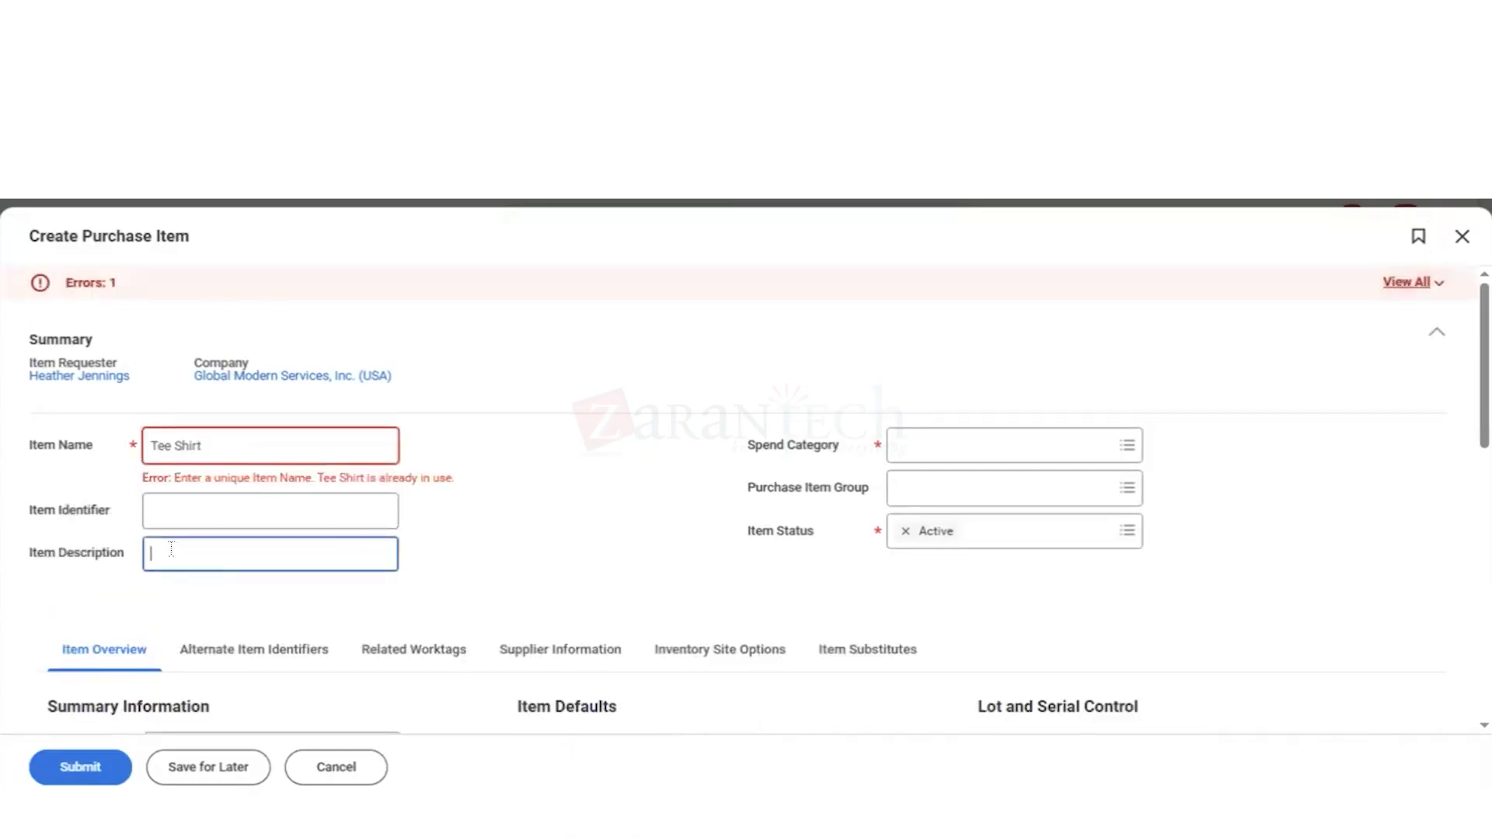
key(ctrl+v)
Step: Change the item name to "Tee Shirts- GMS" so that it is unique
click(238, 443)
text(_)
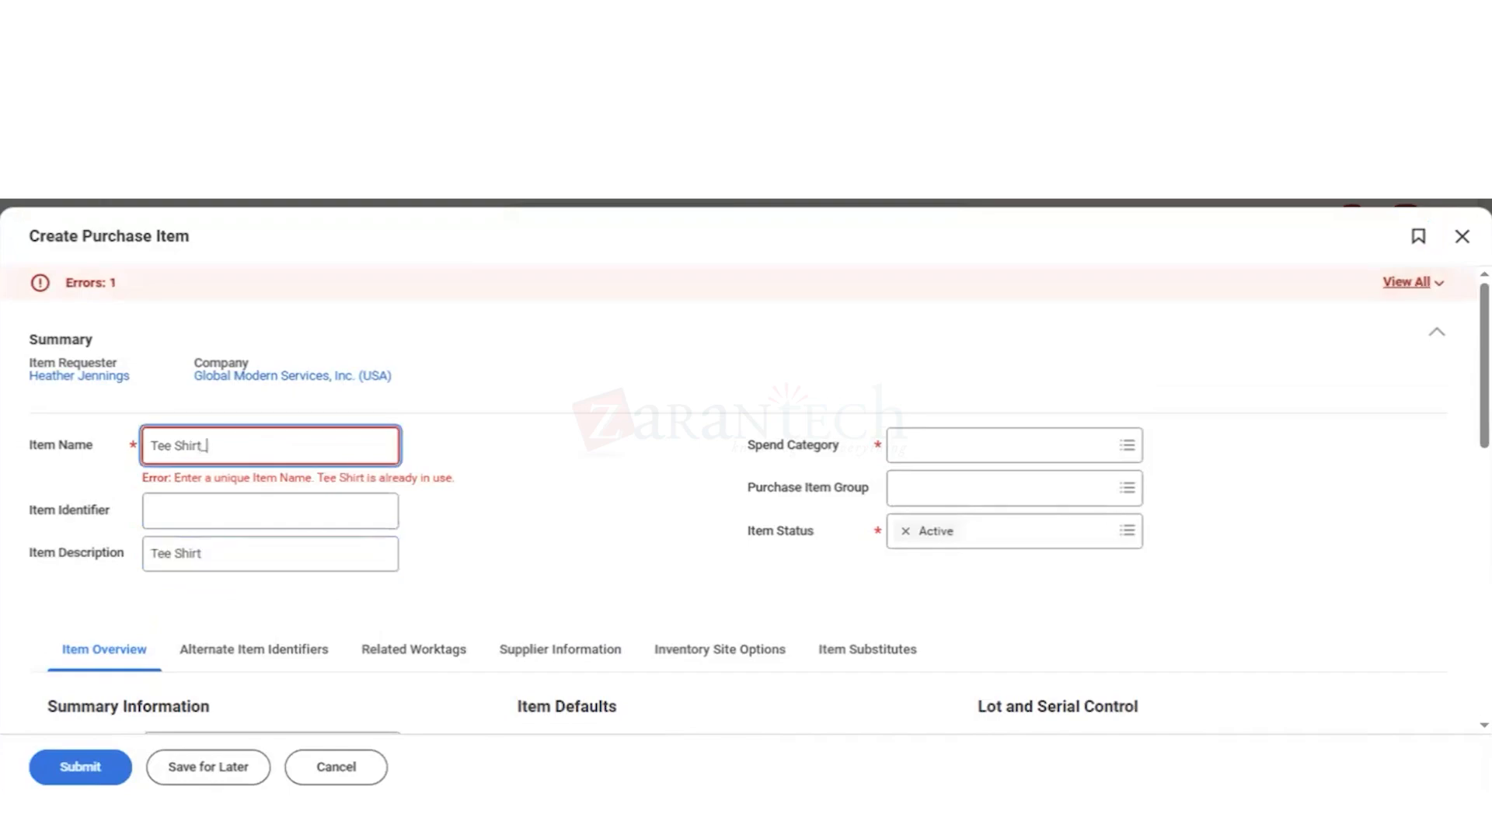
key(BackSpace)
text(s- GMS)
click(466, 468)
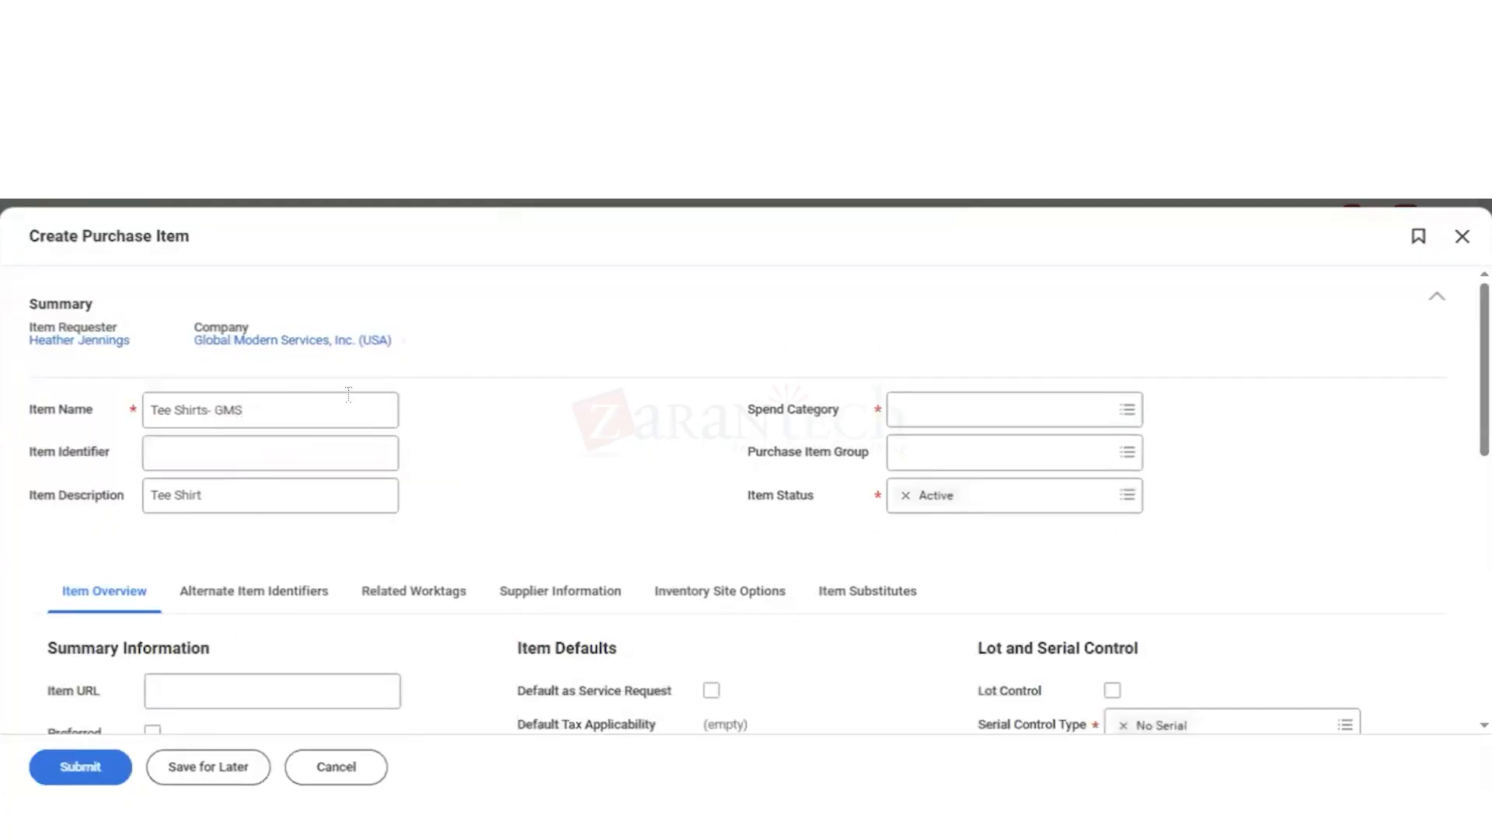
Step: Search the Spend Category choices of the purchase item for "adv"
click(934, 409)
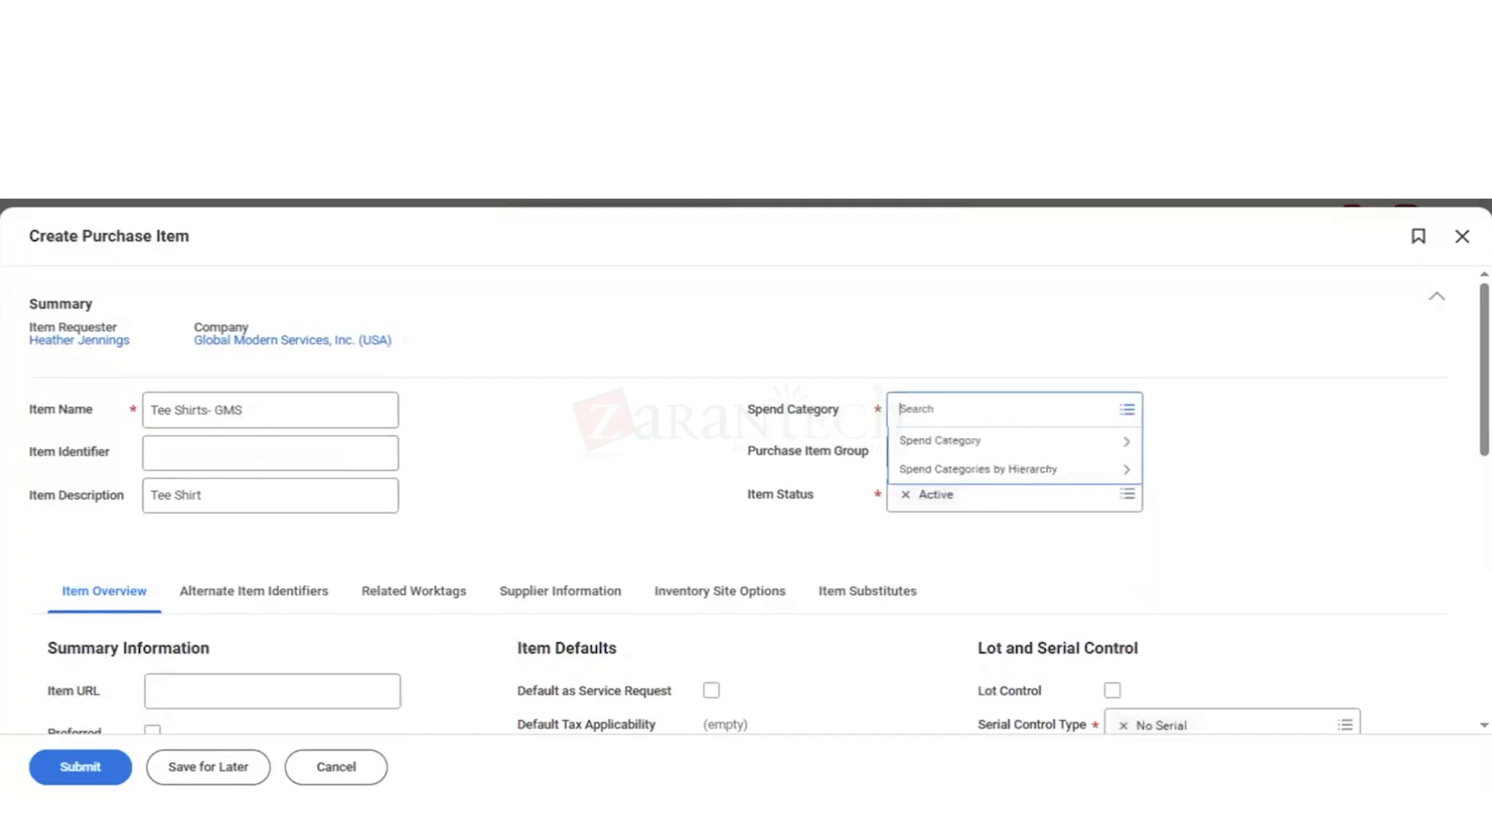
text(adv)
key(Return)
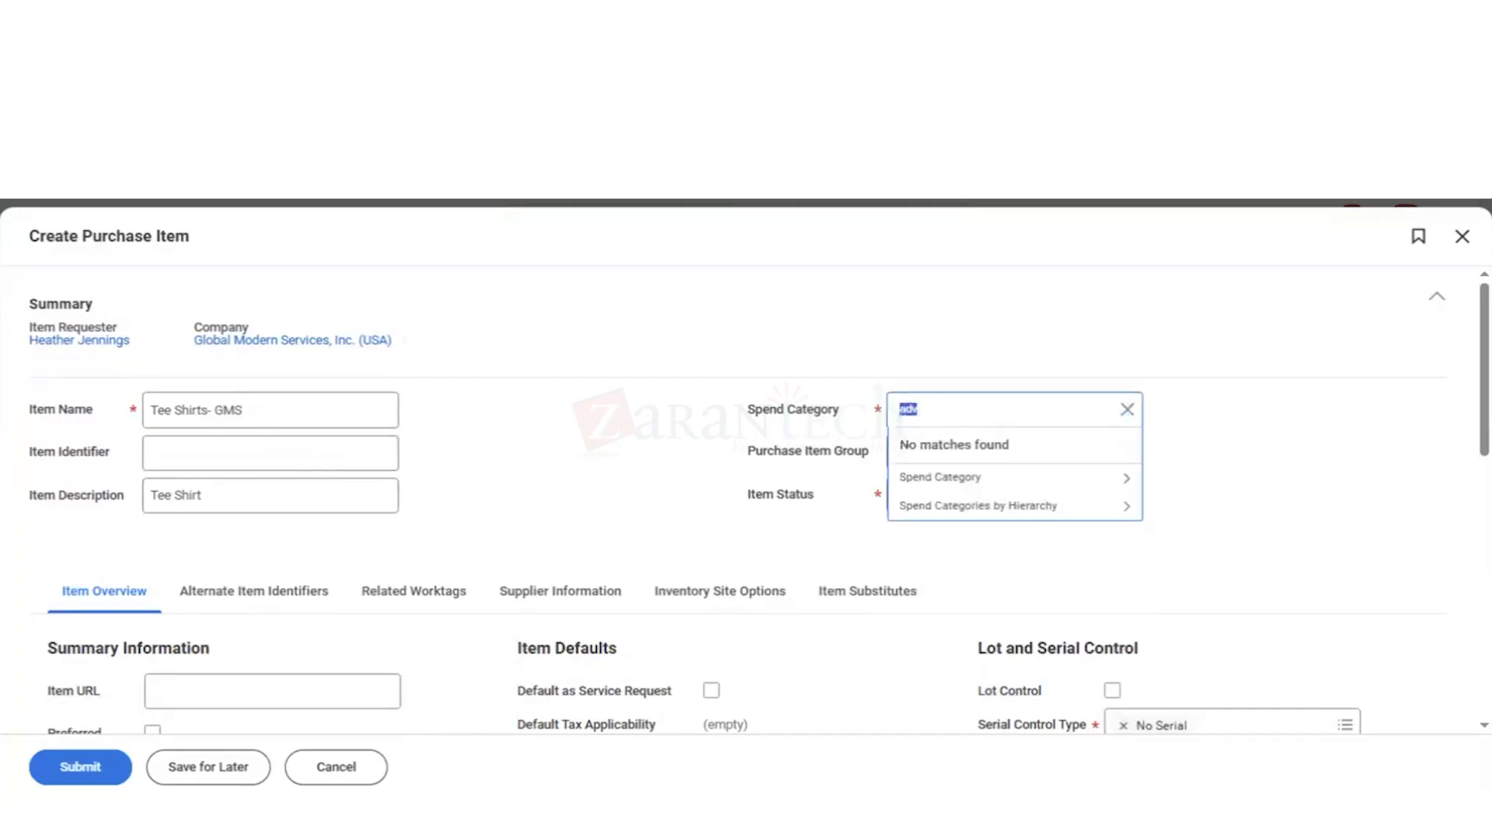
Step: Browse the full spend category list for an advertising category and close it without choosing one
click(981, 485)
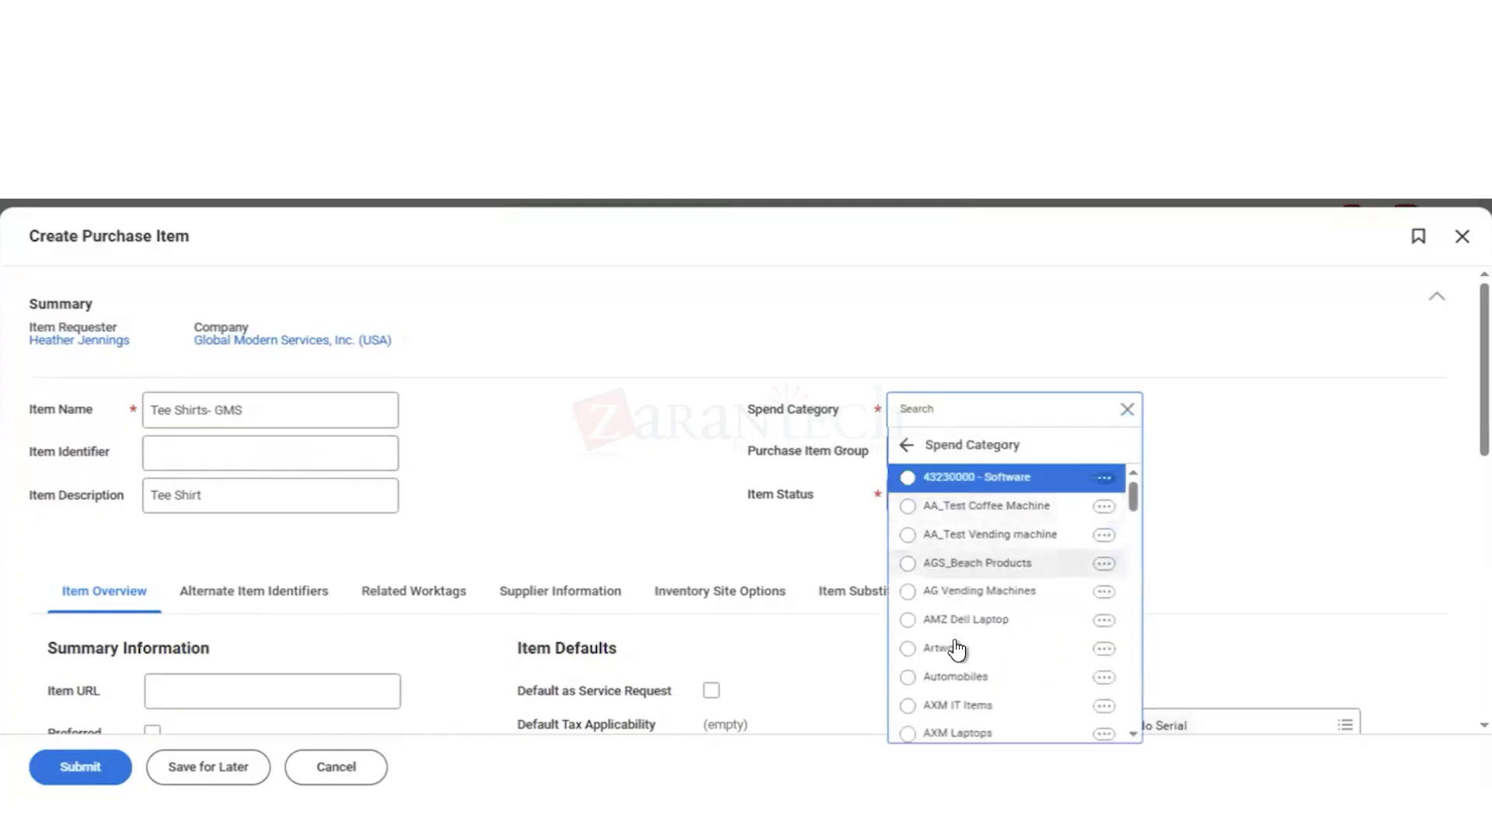
scroll(956, 653, down, 3)
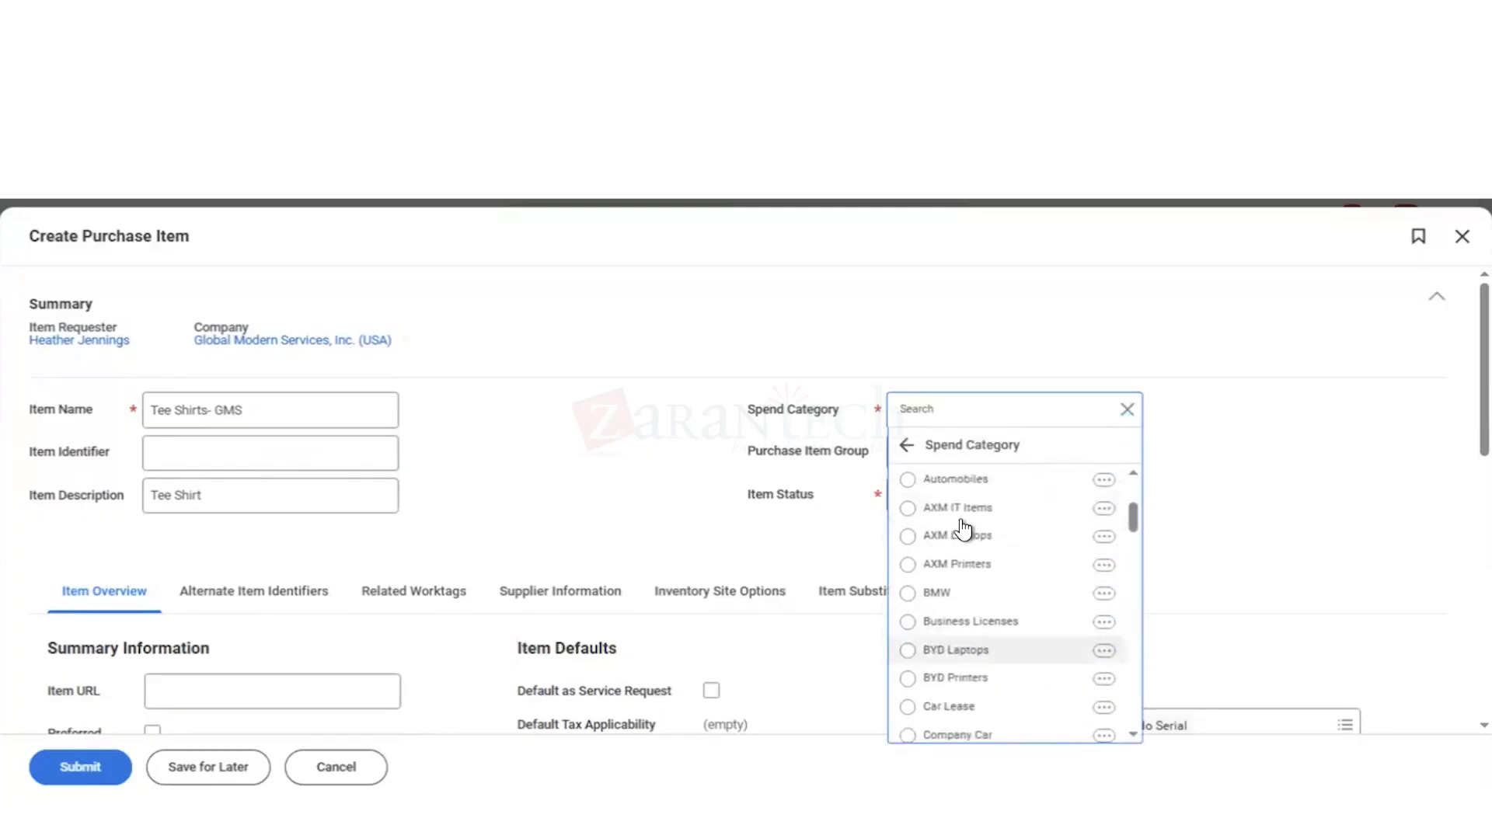
scroll(987, 669, down, 1)
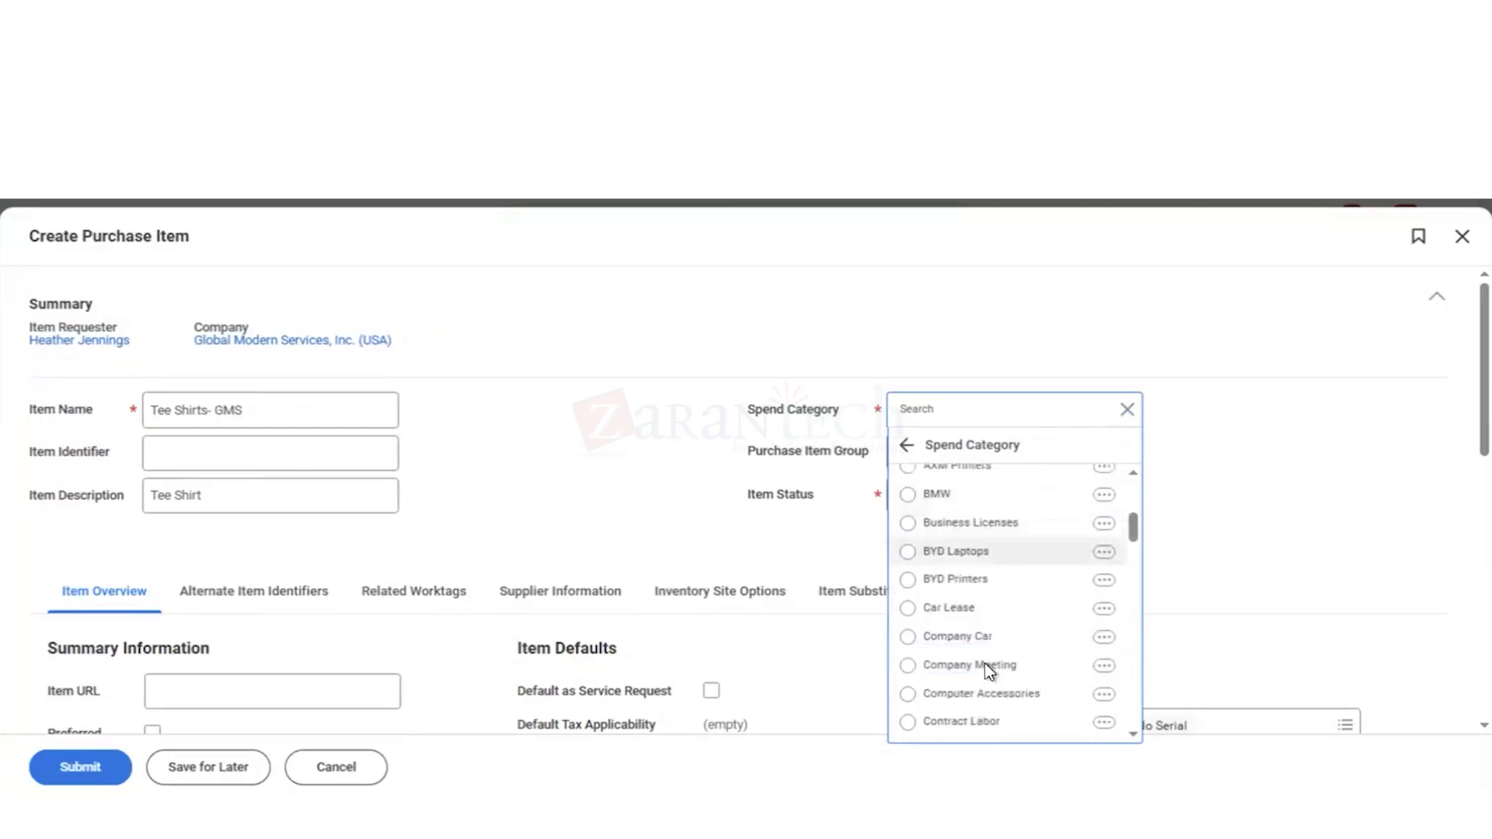
scroll(988, 669, down, 2)
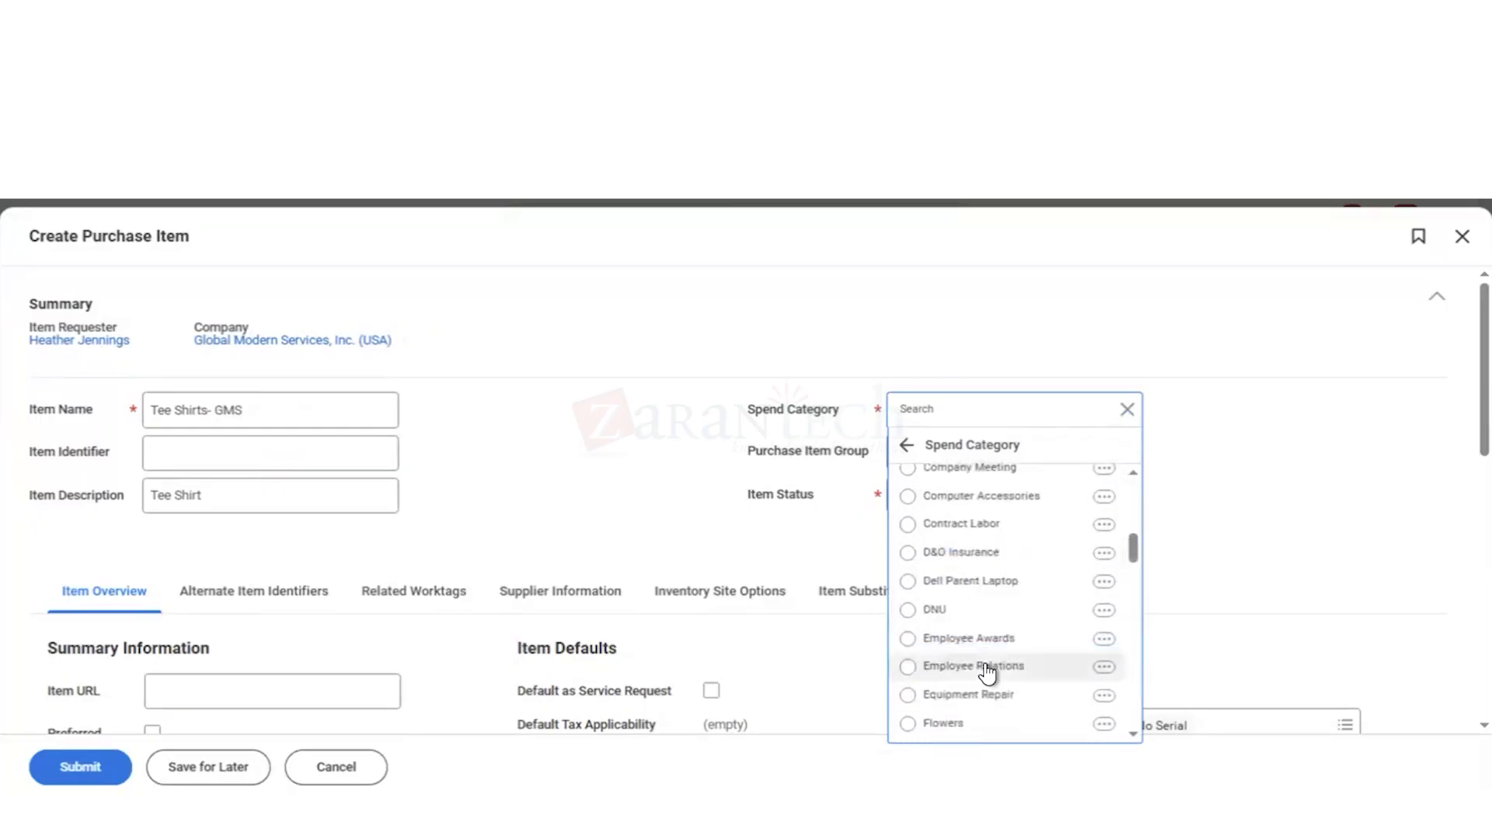
scroll(985, 667, down, 2)
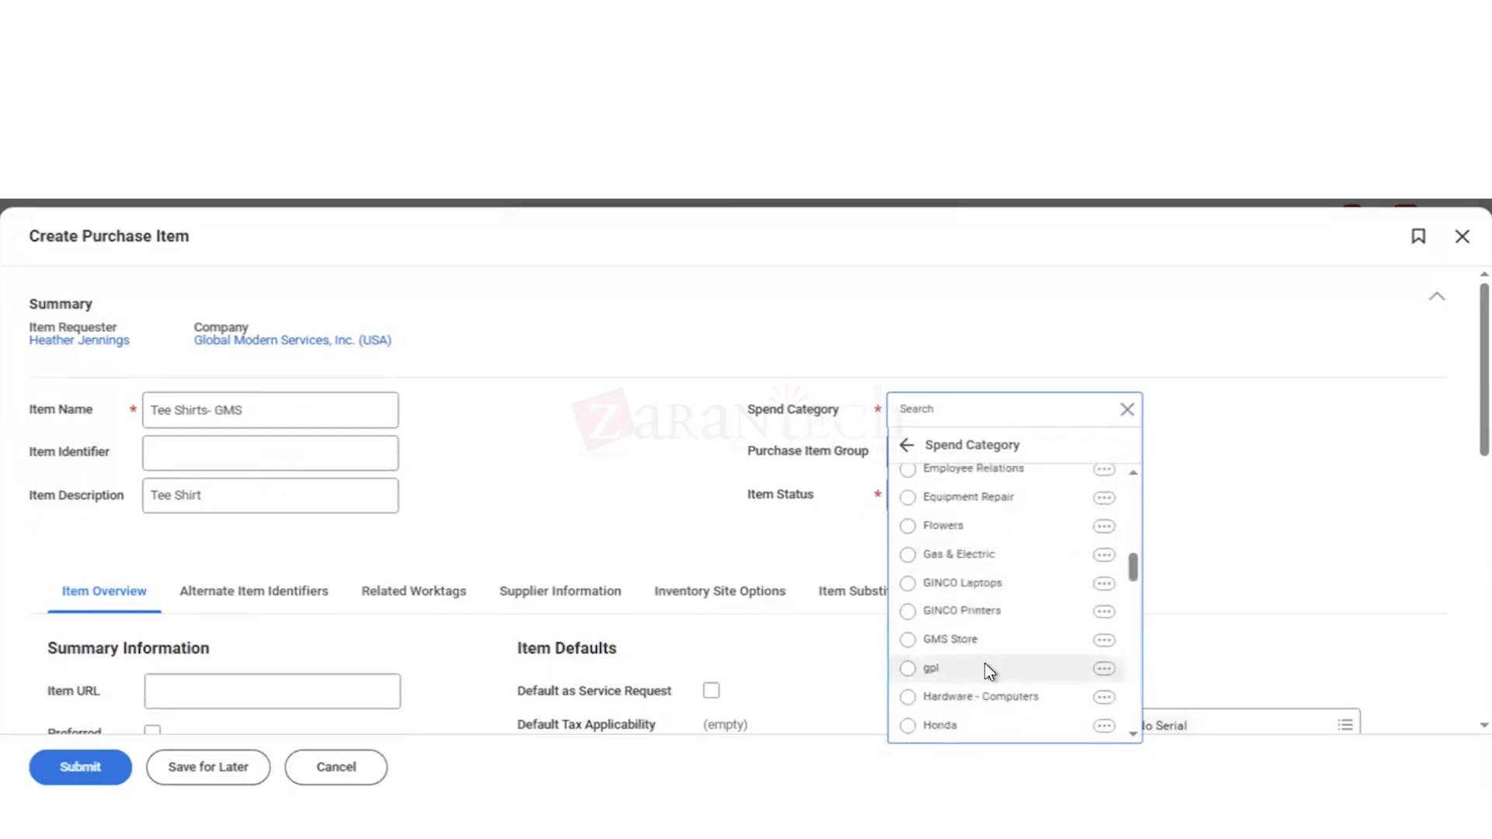
scroll(986, 666, down, 3)
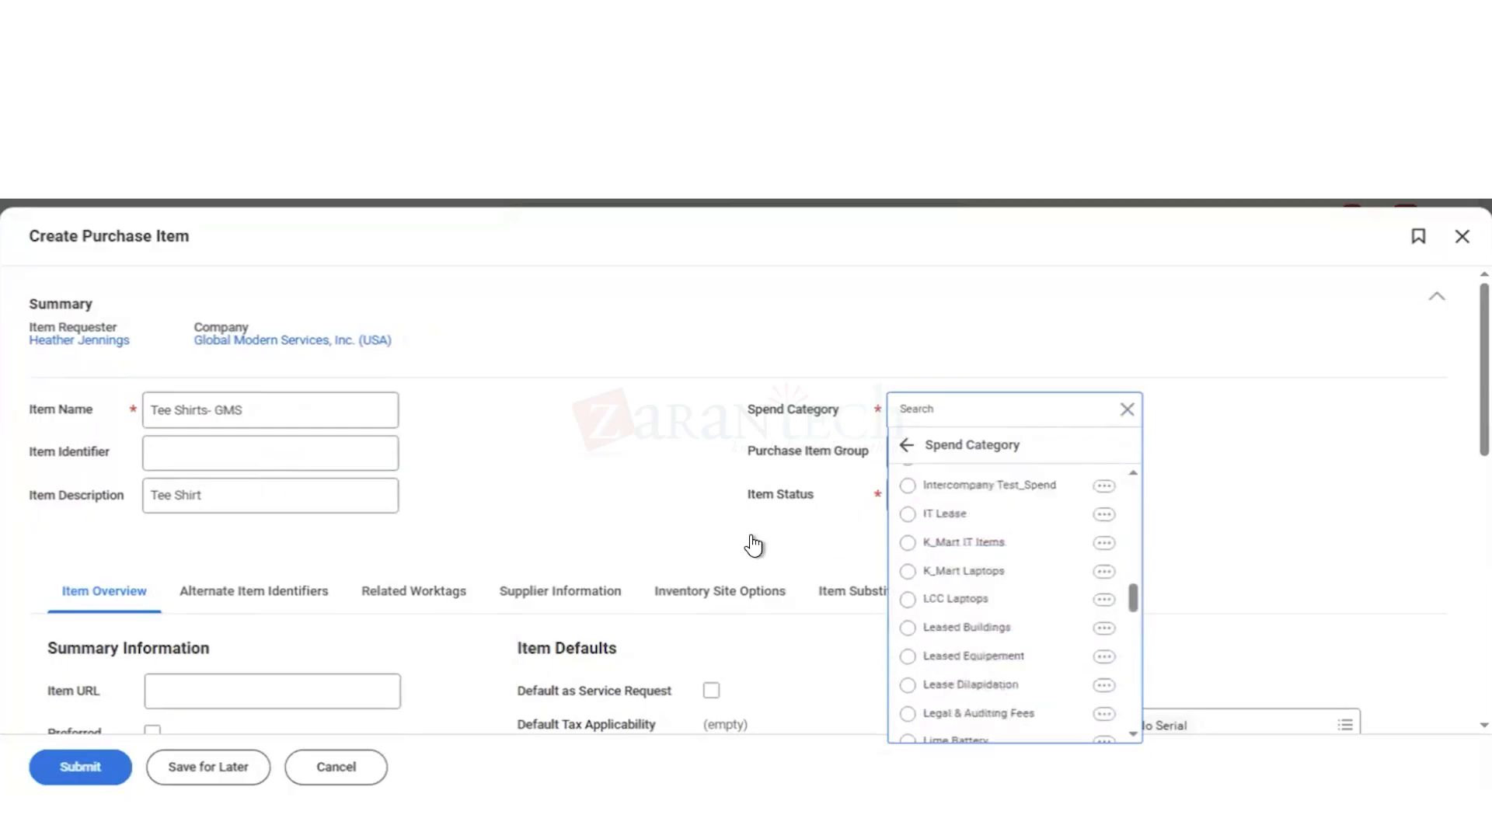
click(566, 488)
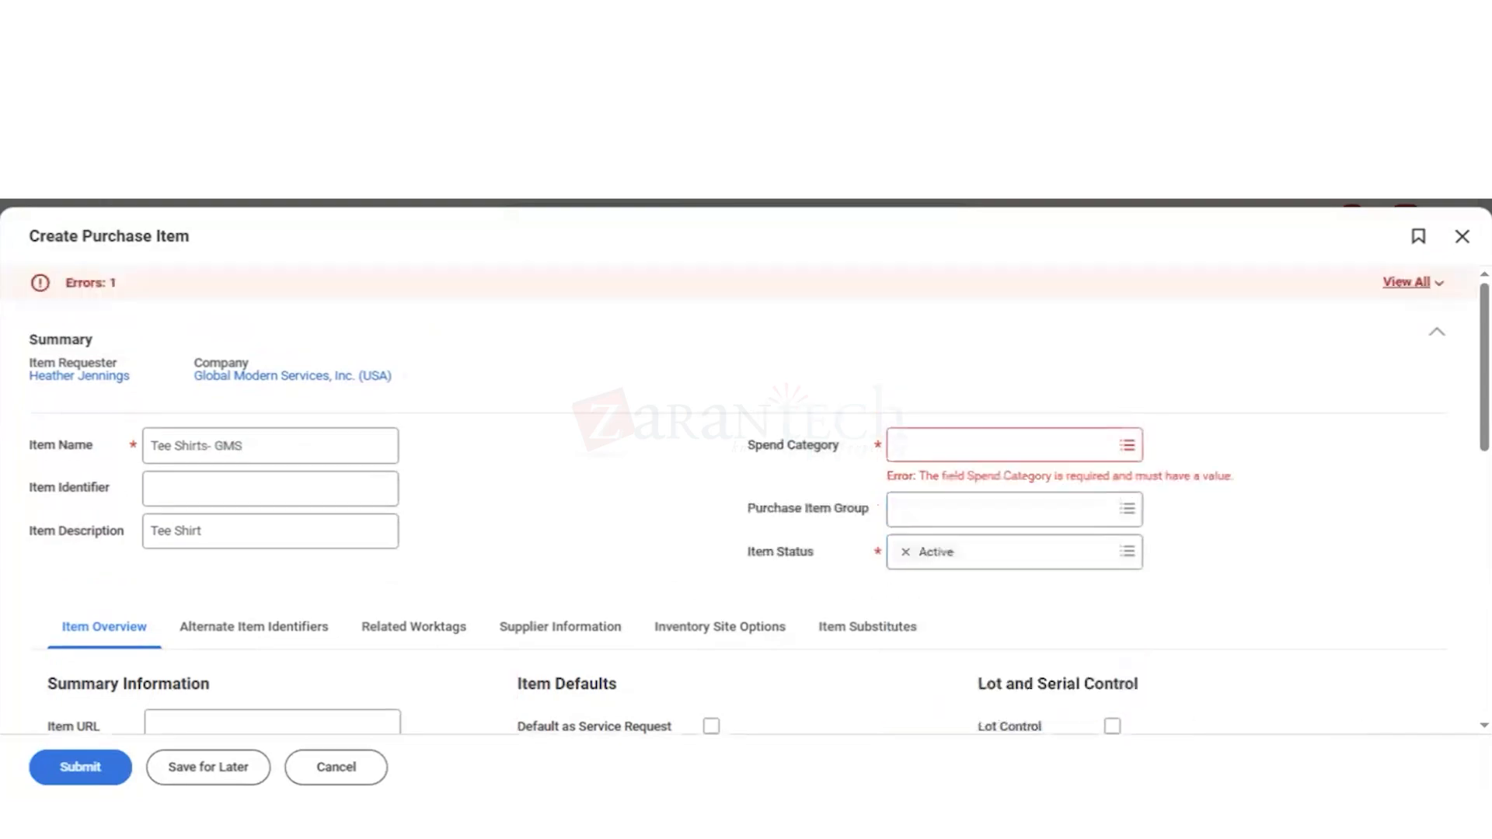
click(1028, 459)
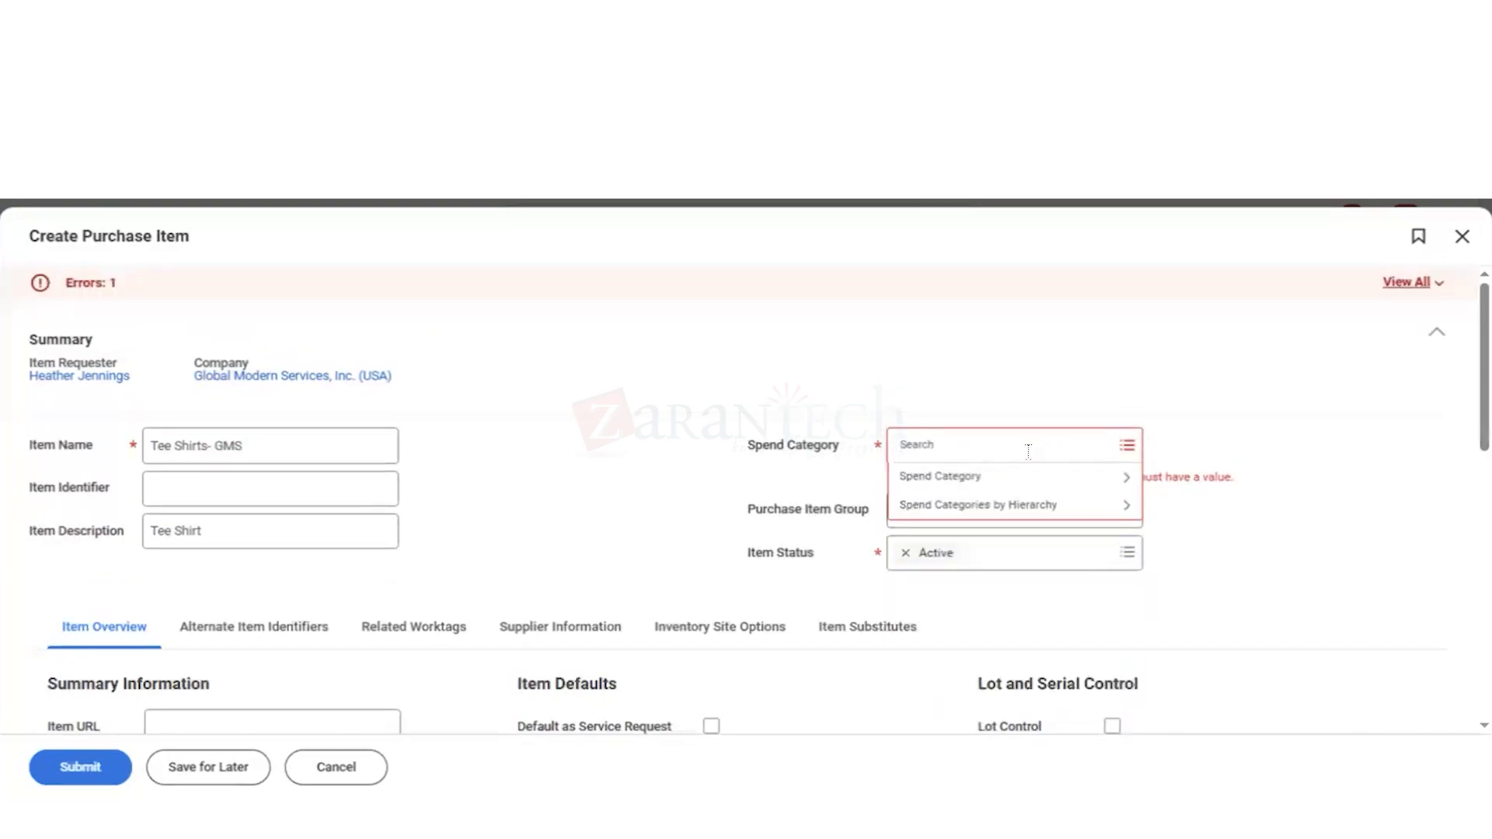
click(372, 227)
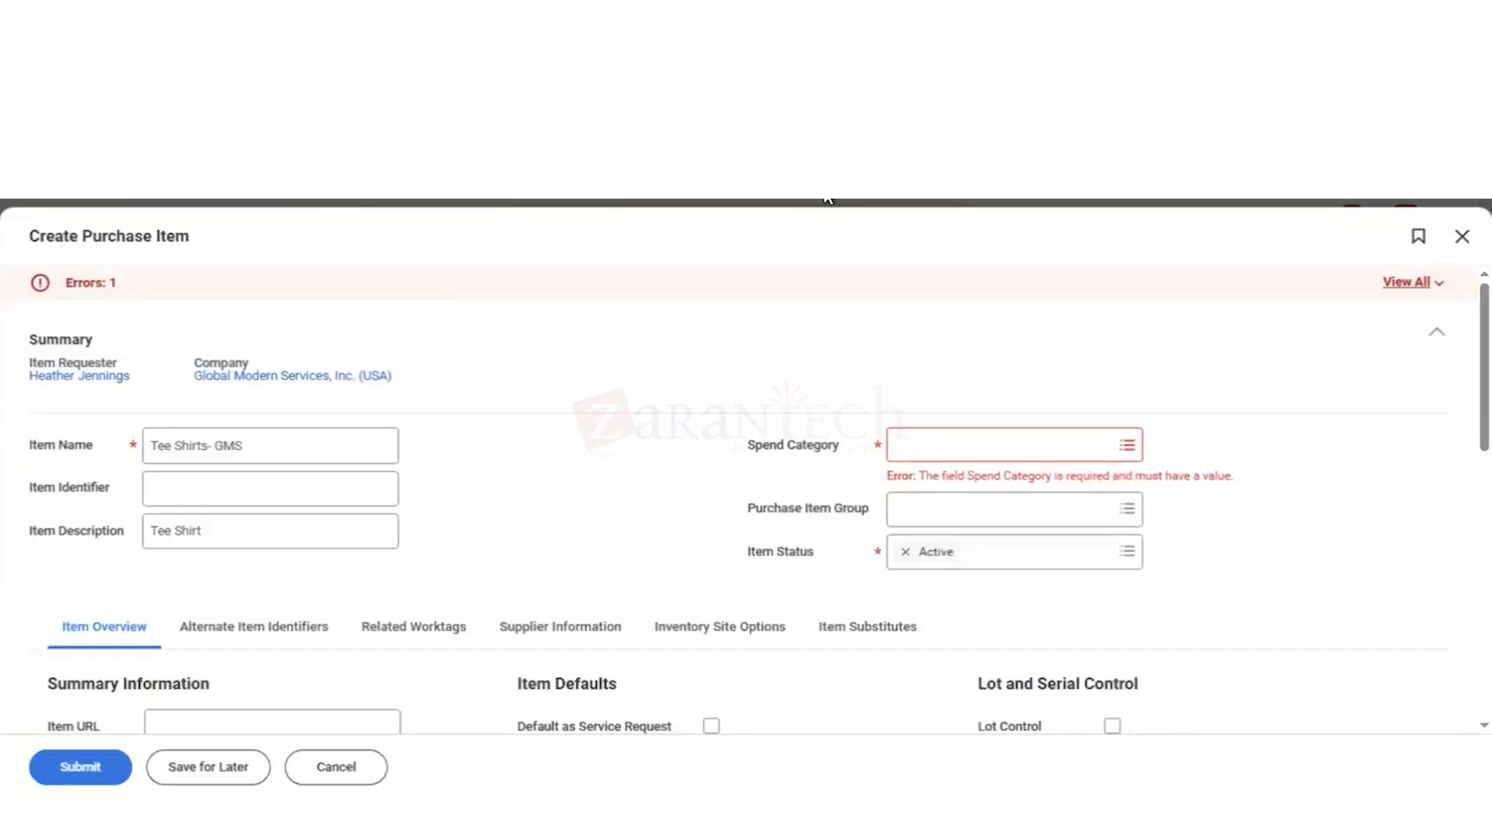
Step: Search for "mai spen cate" in a new browser tab and open the Maintain Spend Categories task
key(ctrl+t)
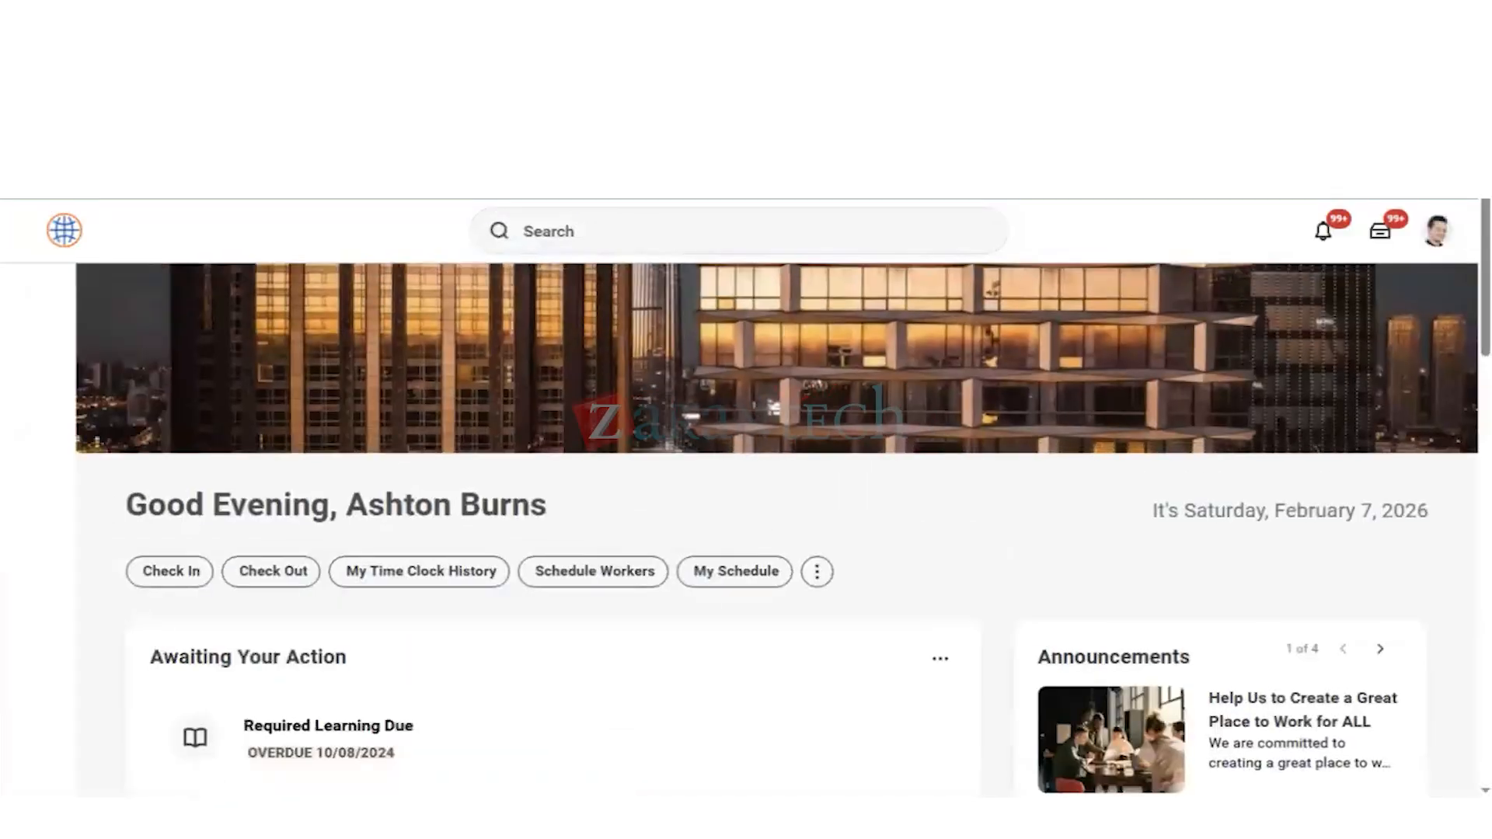
click(574, 232)
text(cr)
key(BackSpace)
key(BackSpace)
key(BackSpace)
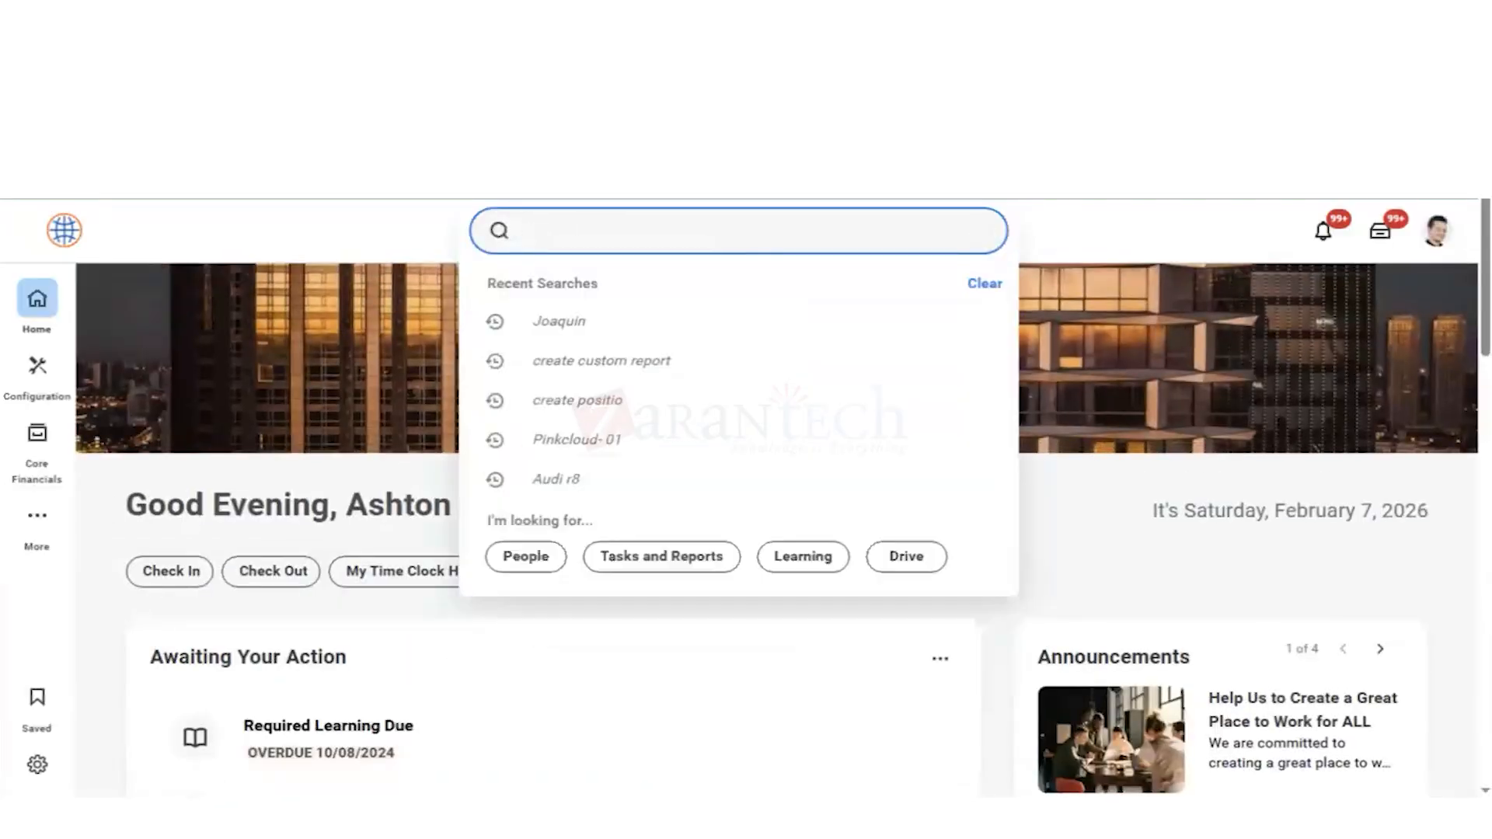
text(mai sep)
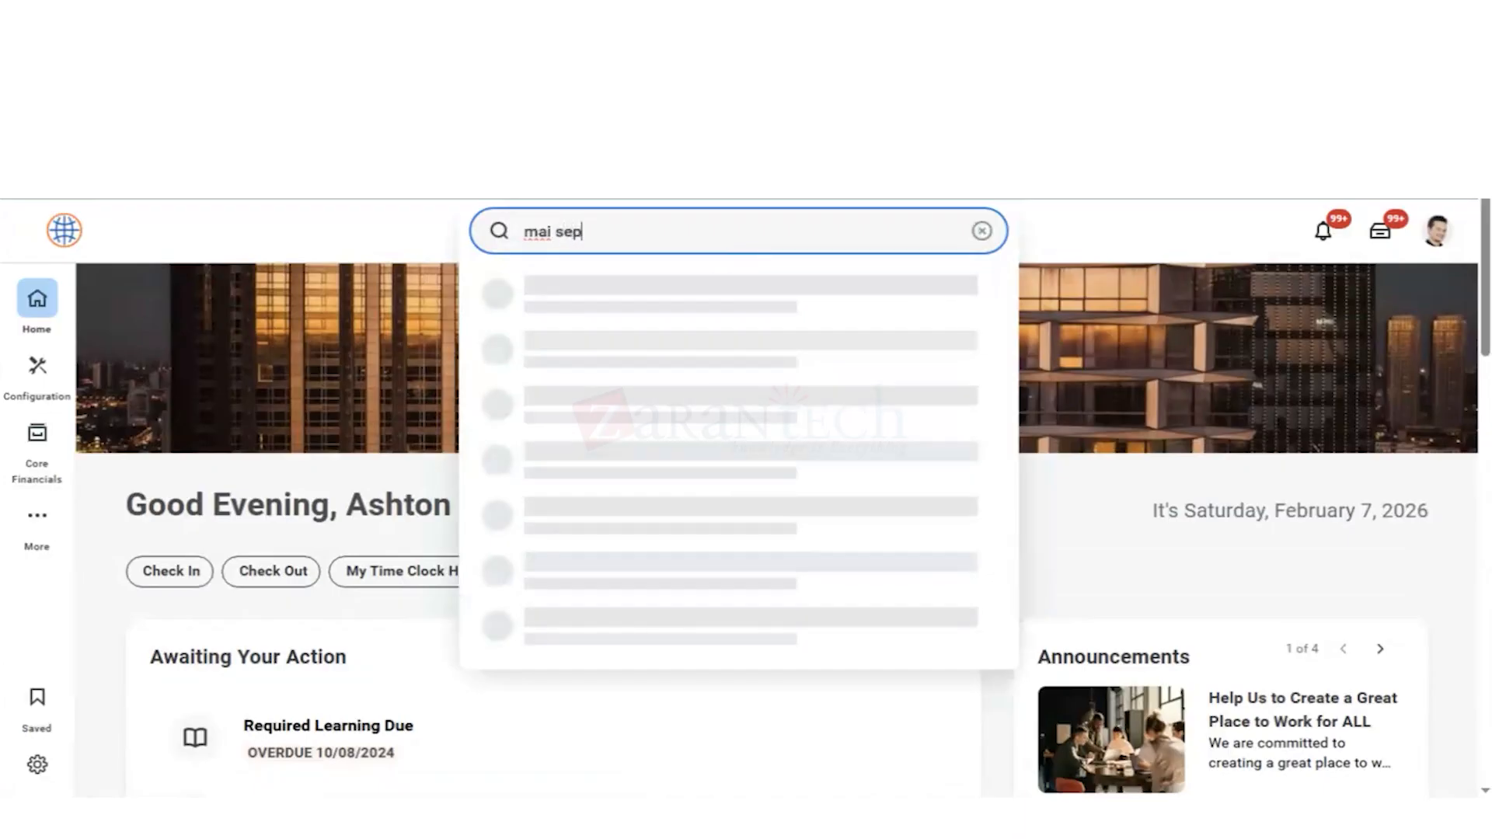
text(n cate)
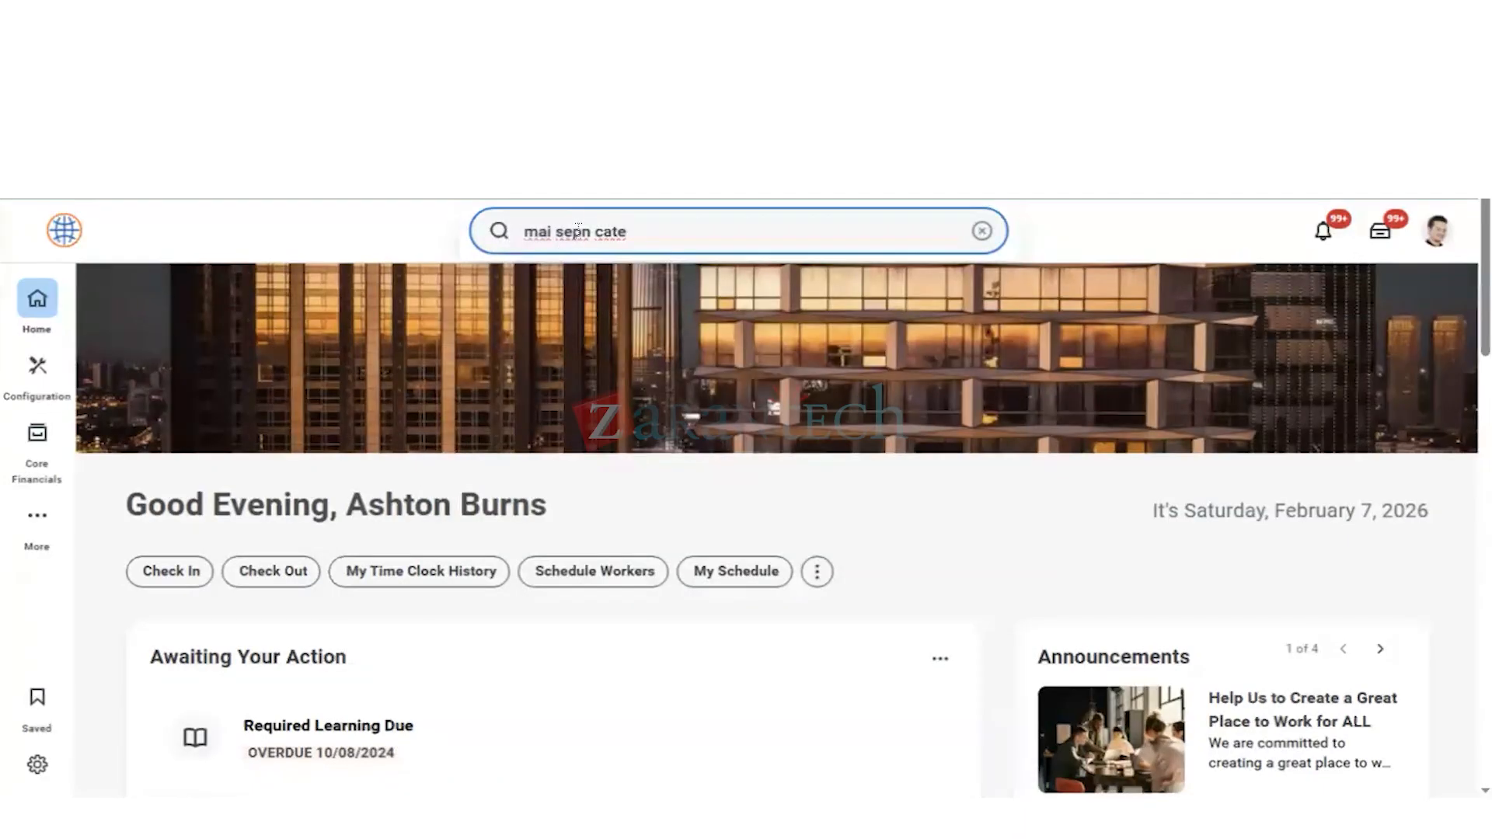
key(BackSpace)
key(BackSpace)
text(p)
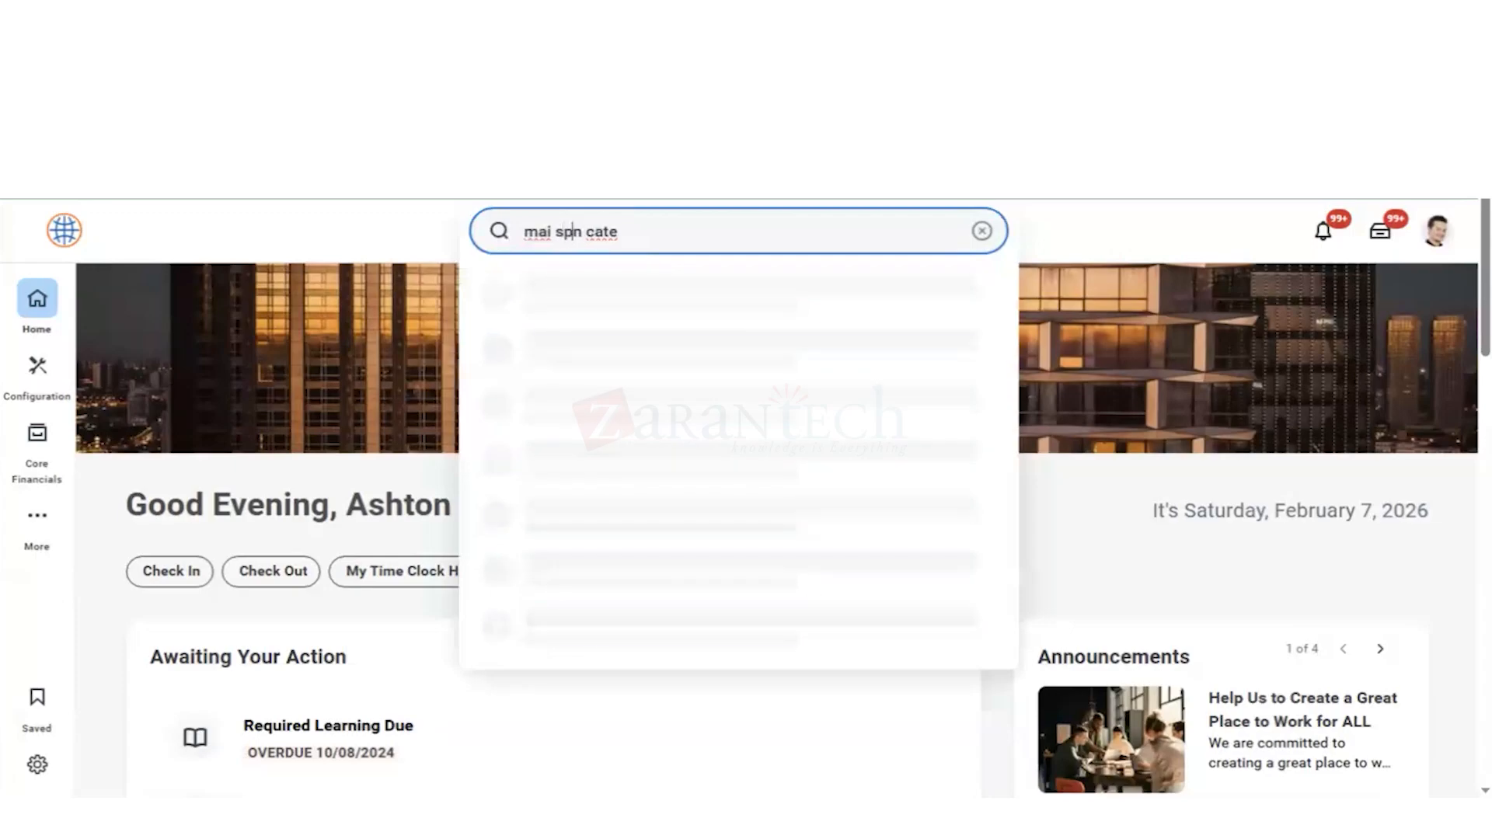
text(e)
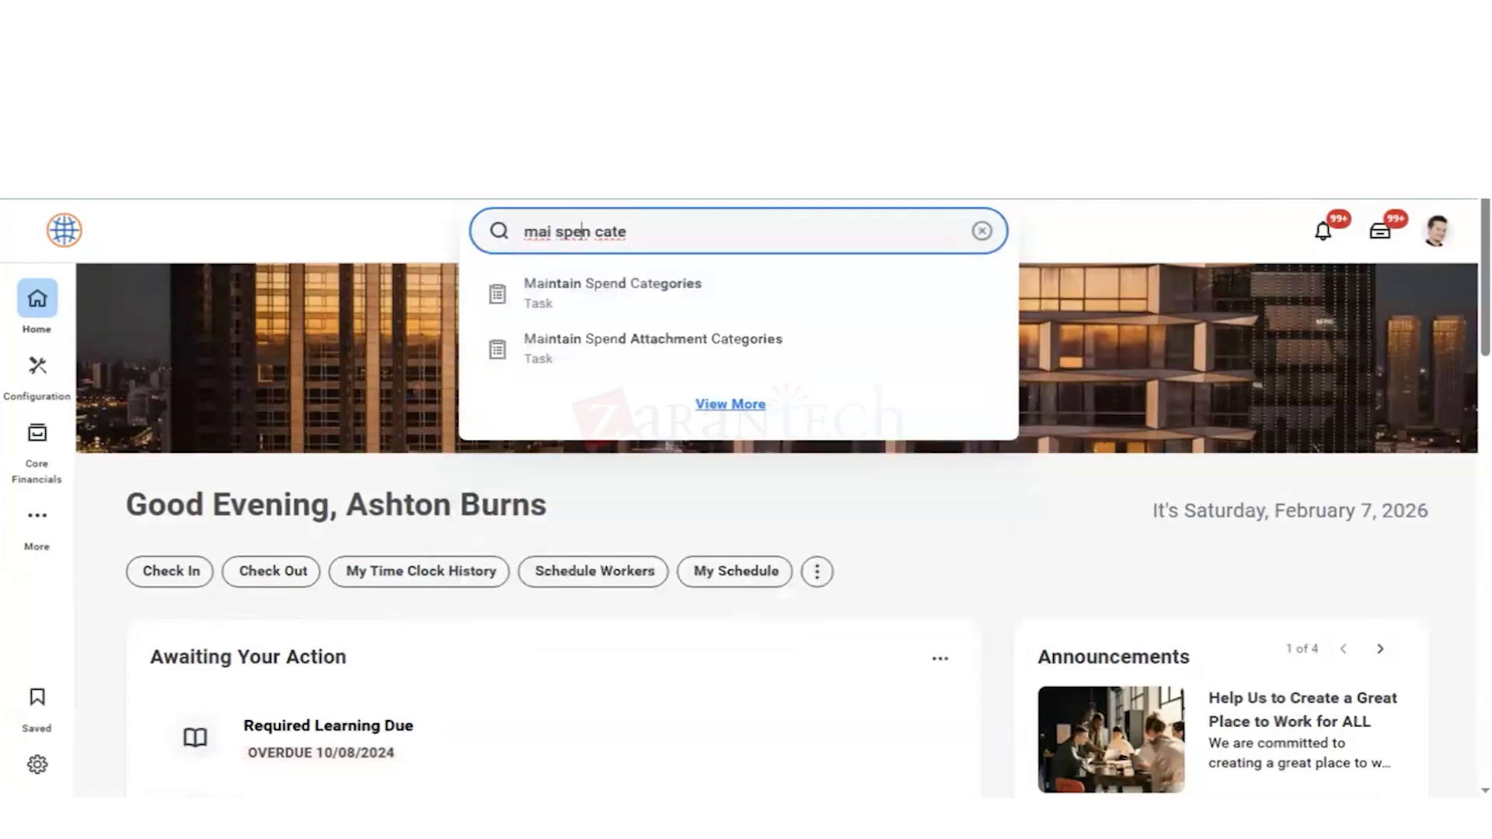
key(Down)
key(Return)
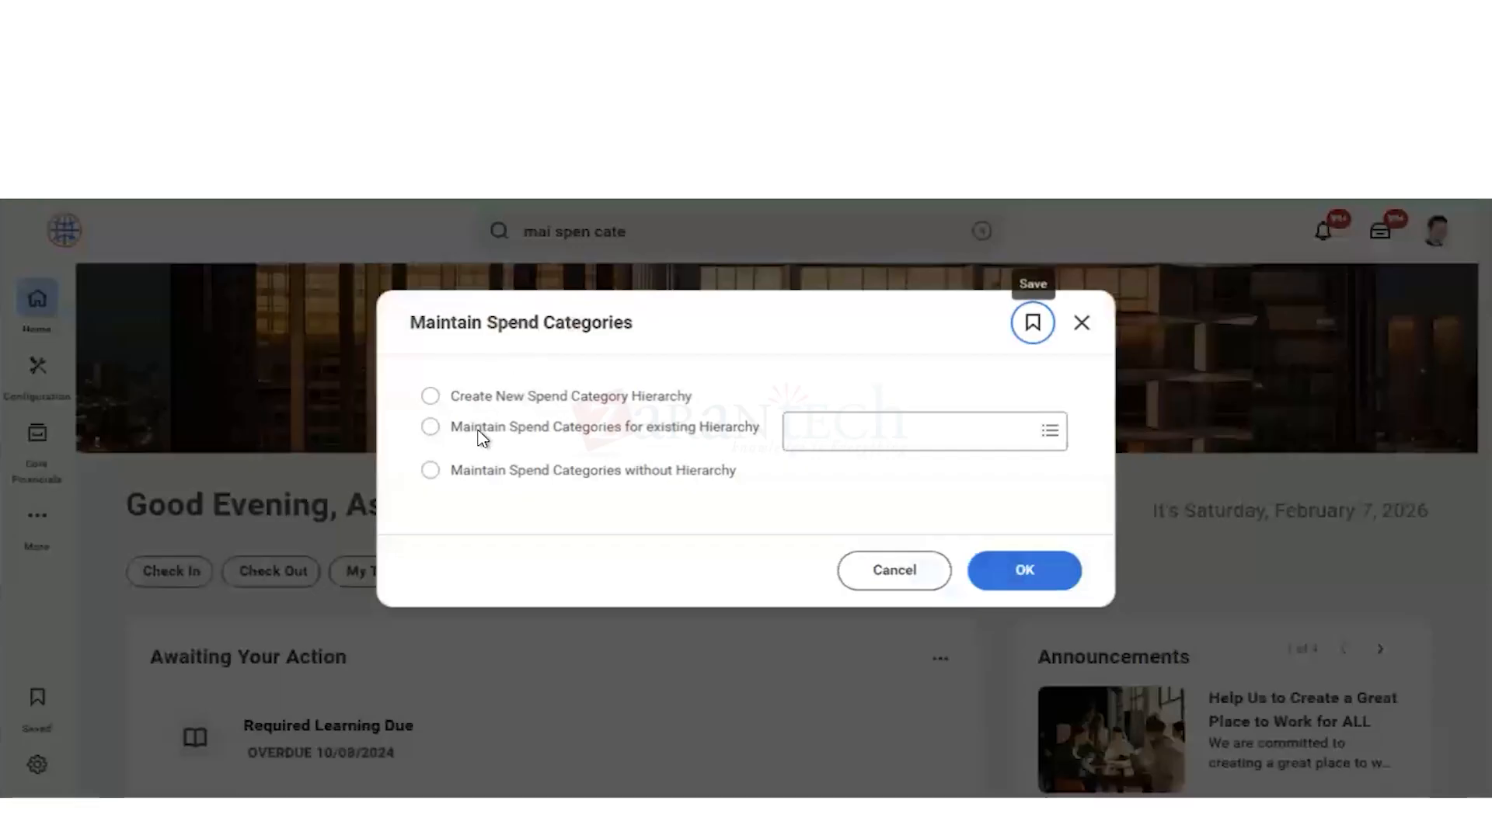
Step: Choose to maintain spend categories without hierarchy and add a new spend category named Advertising
click(430, 471)
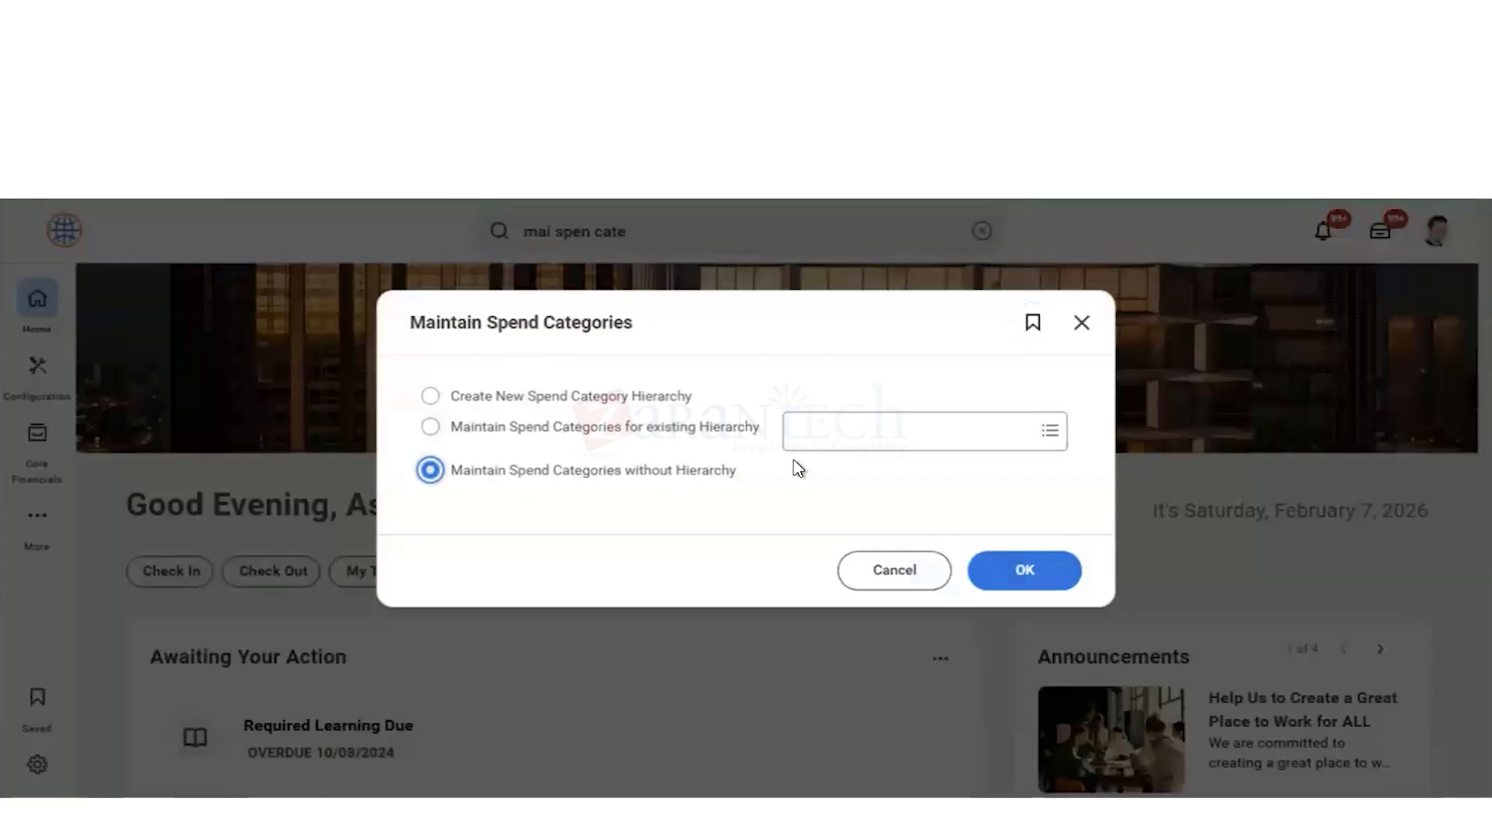
click(999, 578)
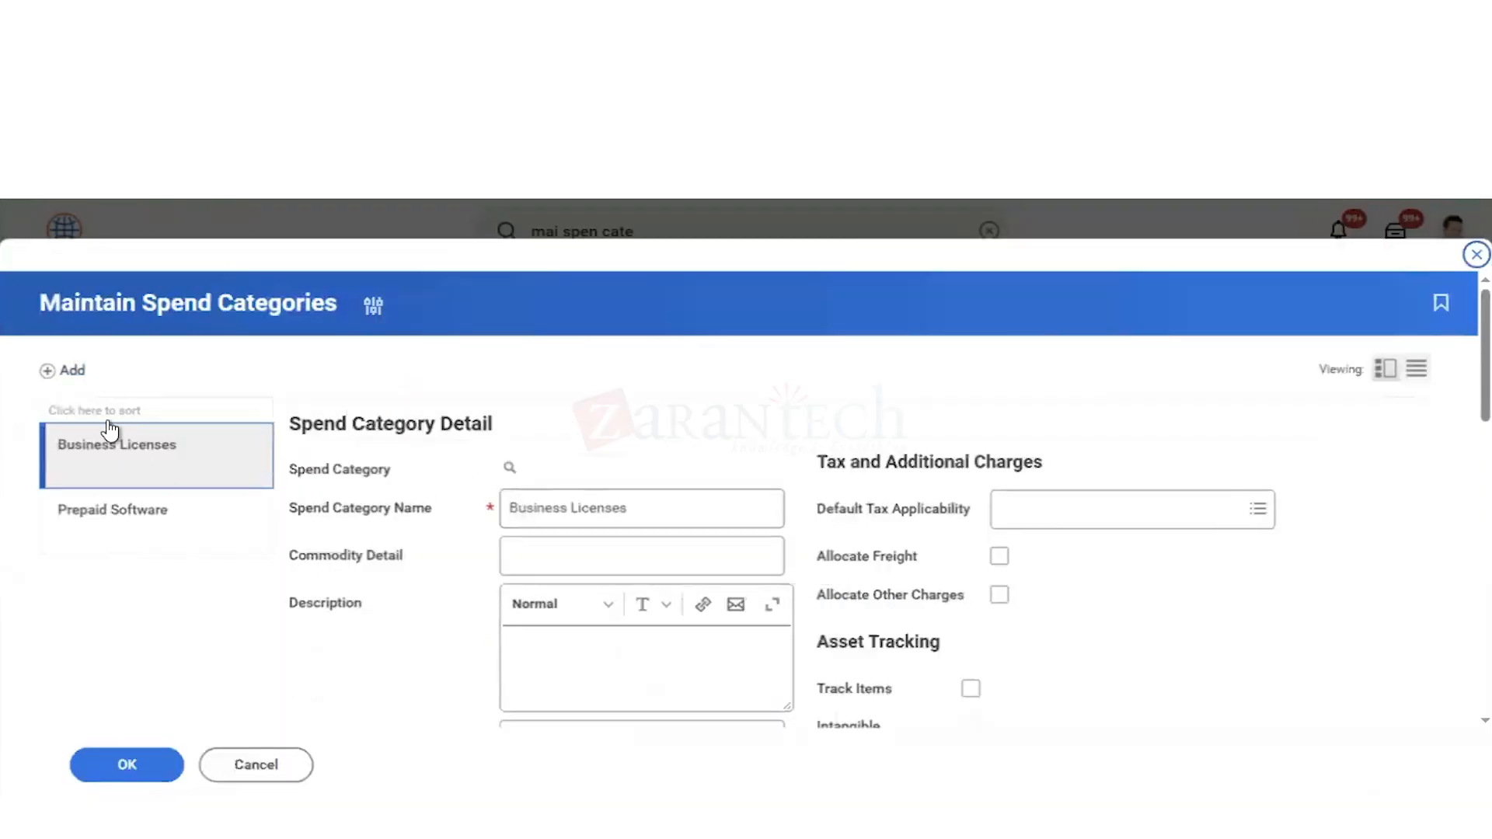
click(63, 371)
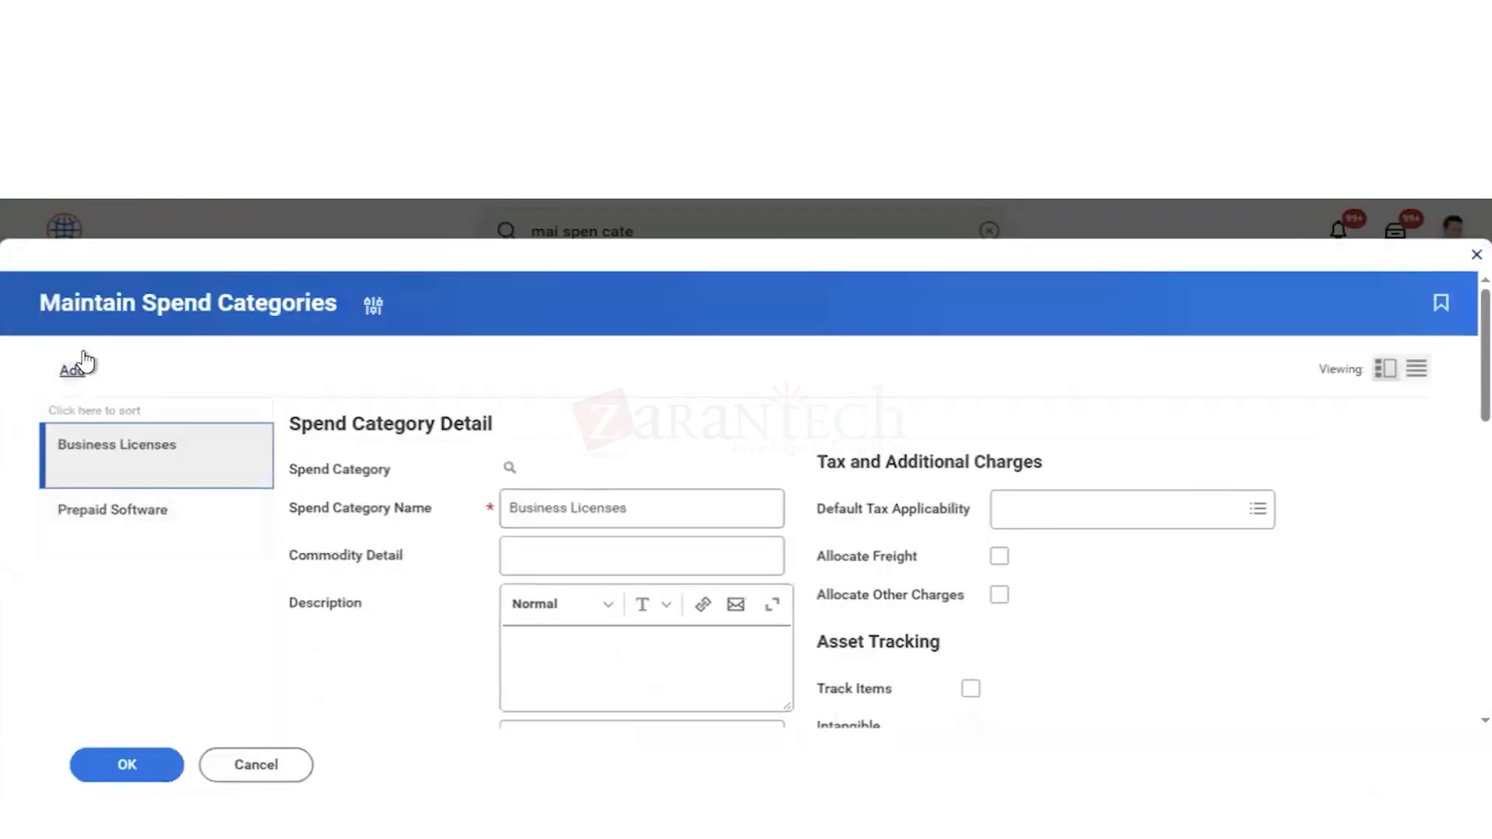
click(548, 515)
click(548, 515)
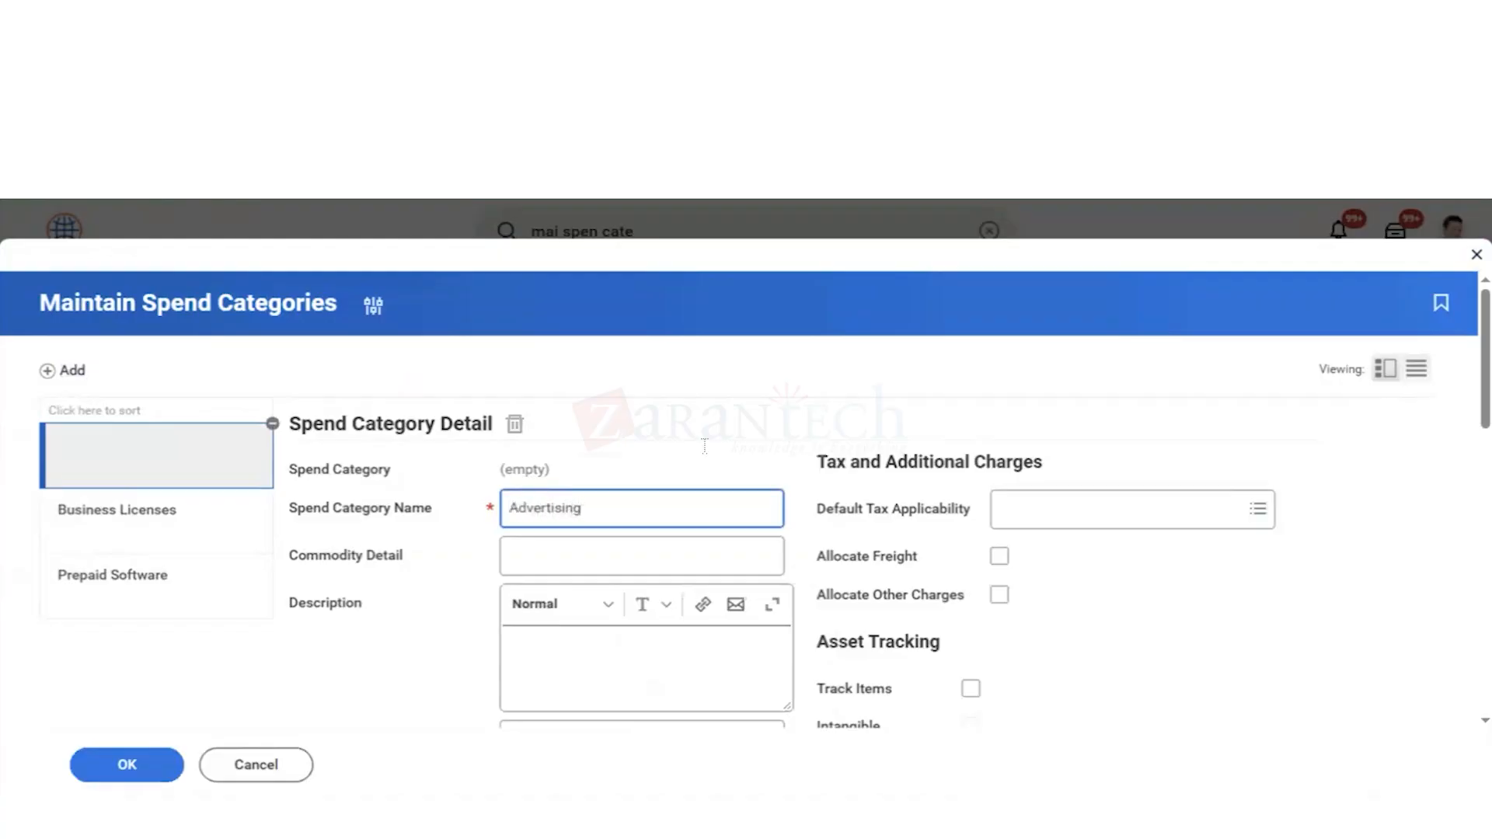
Step: Set the Advertising category's spend category usage to Procurement, Supplier Invoice and Ad Hoc Payment
scroll(323, 677, down, 5)
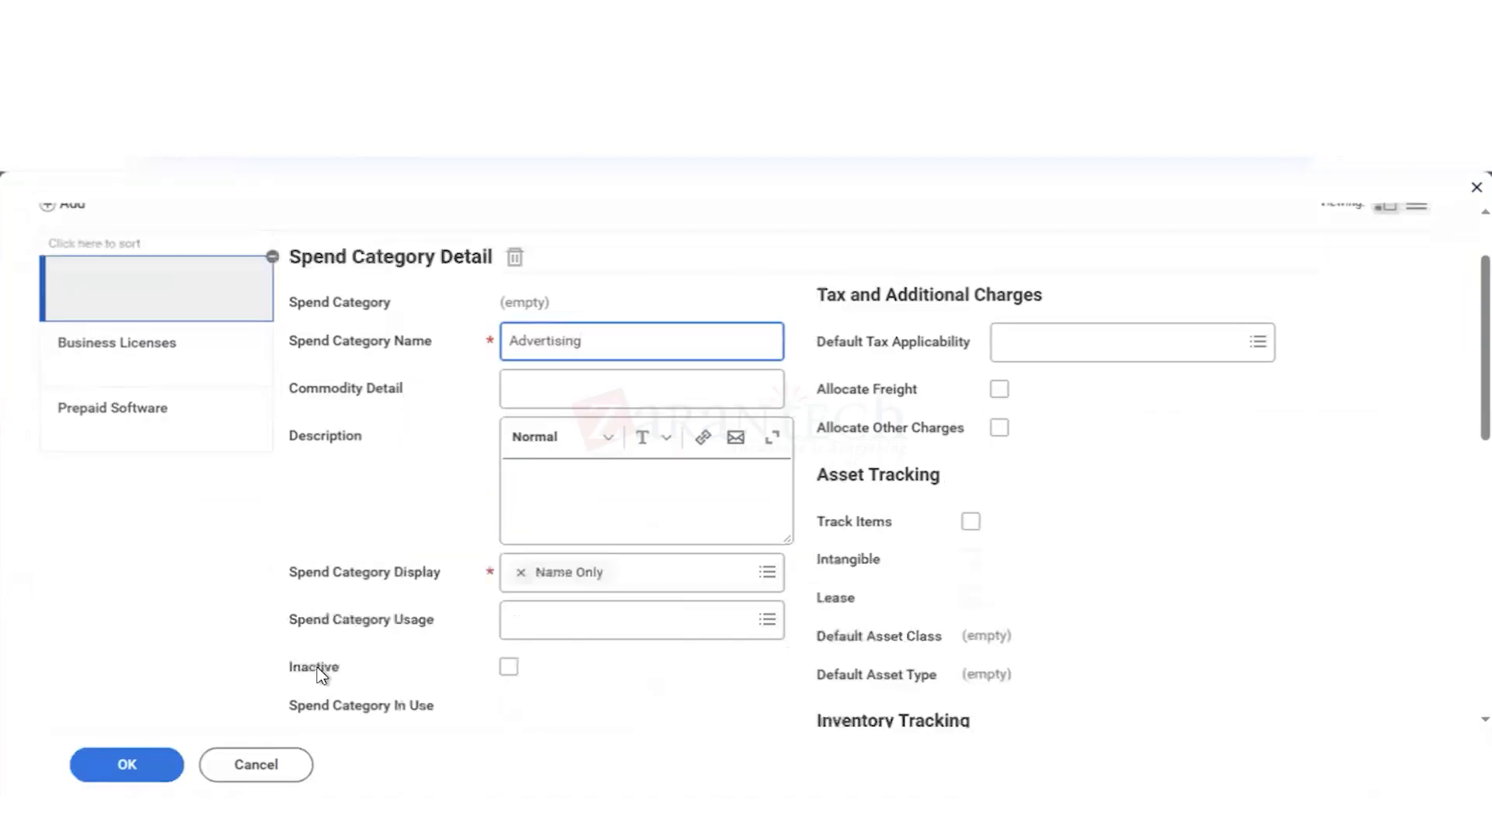
click(533, 535)
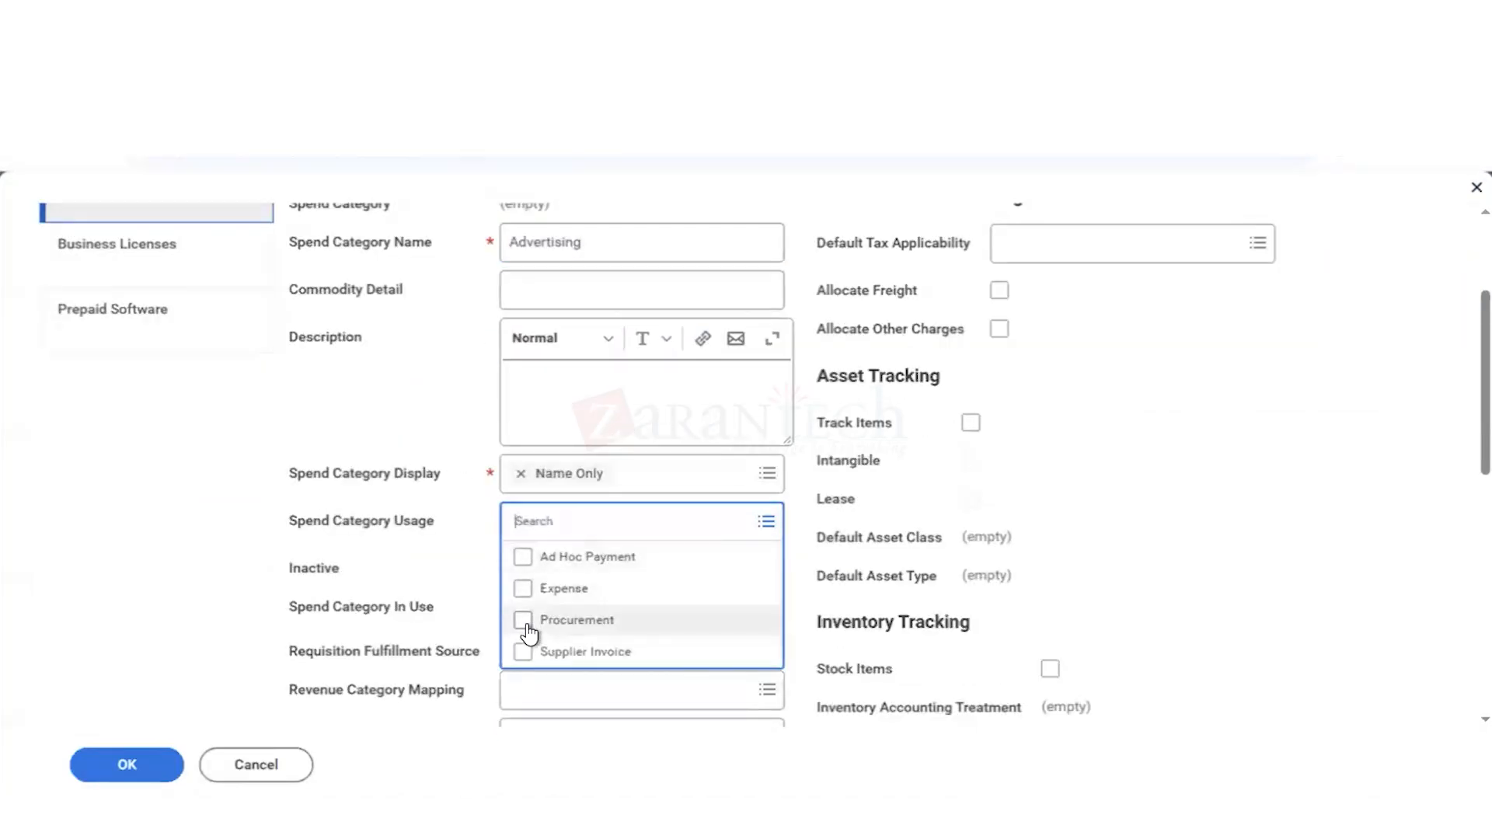
click(527, 626)
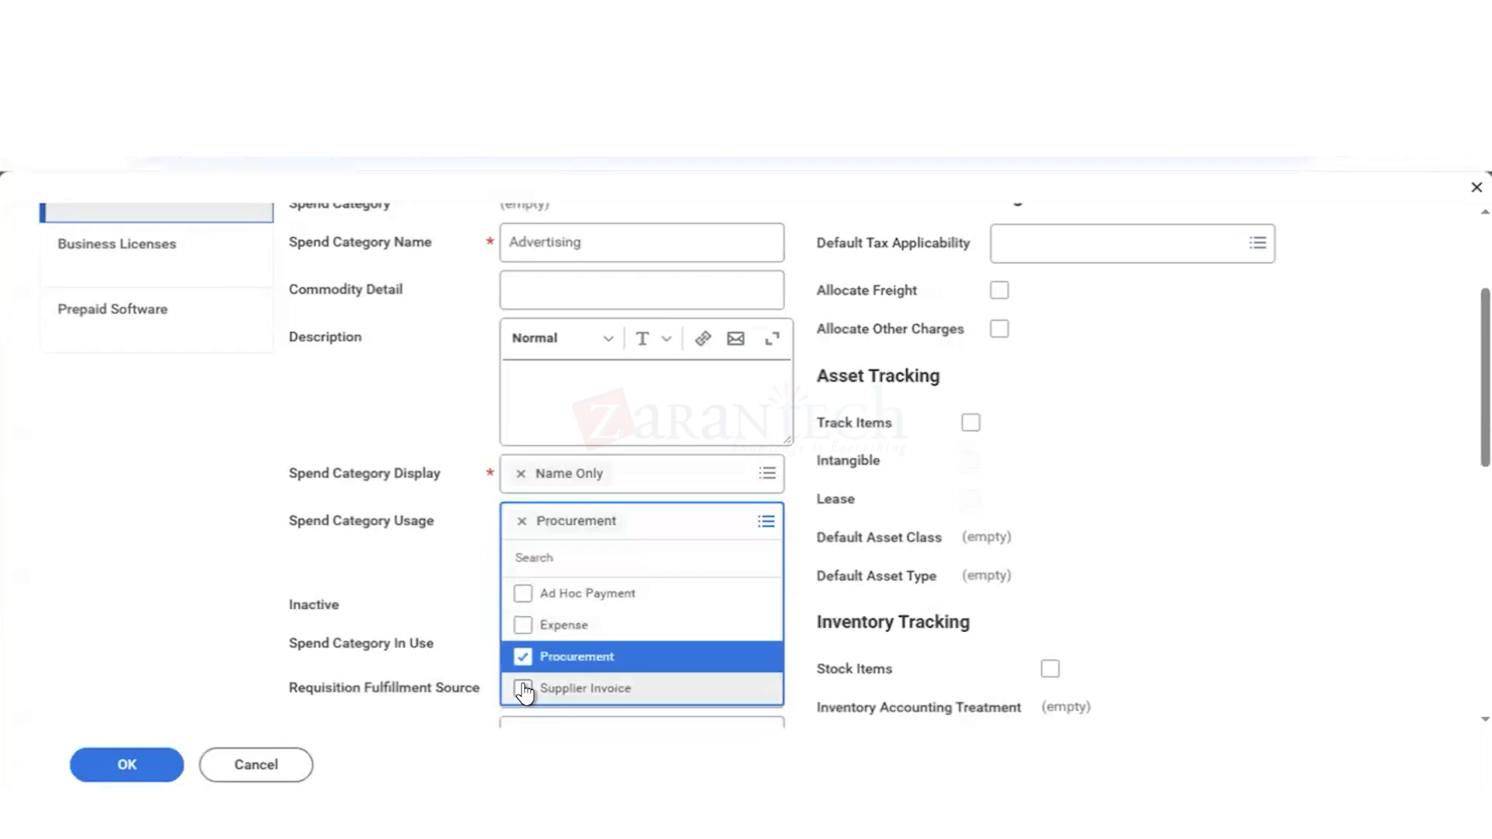
click(525, 690)
click(526, 628)
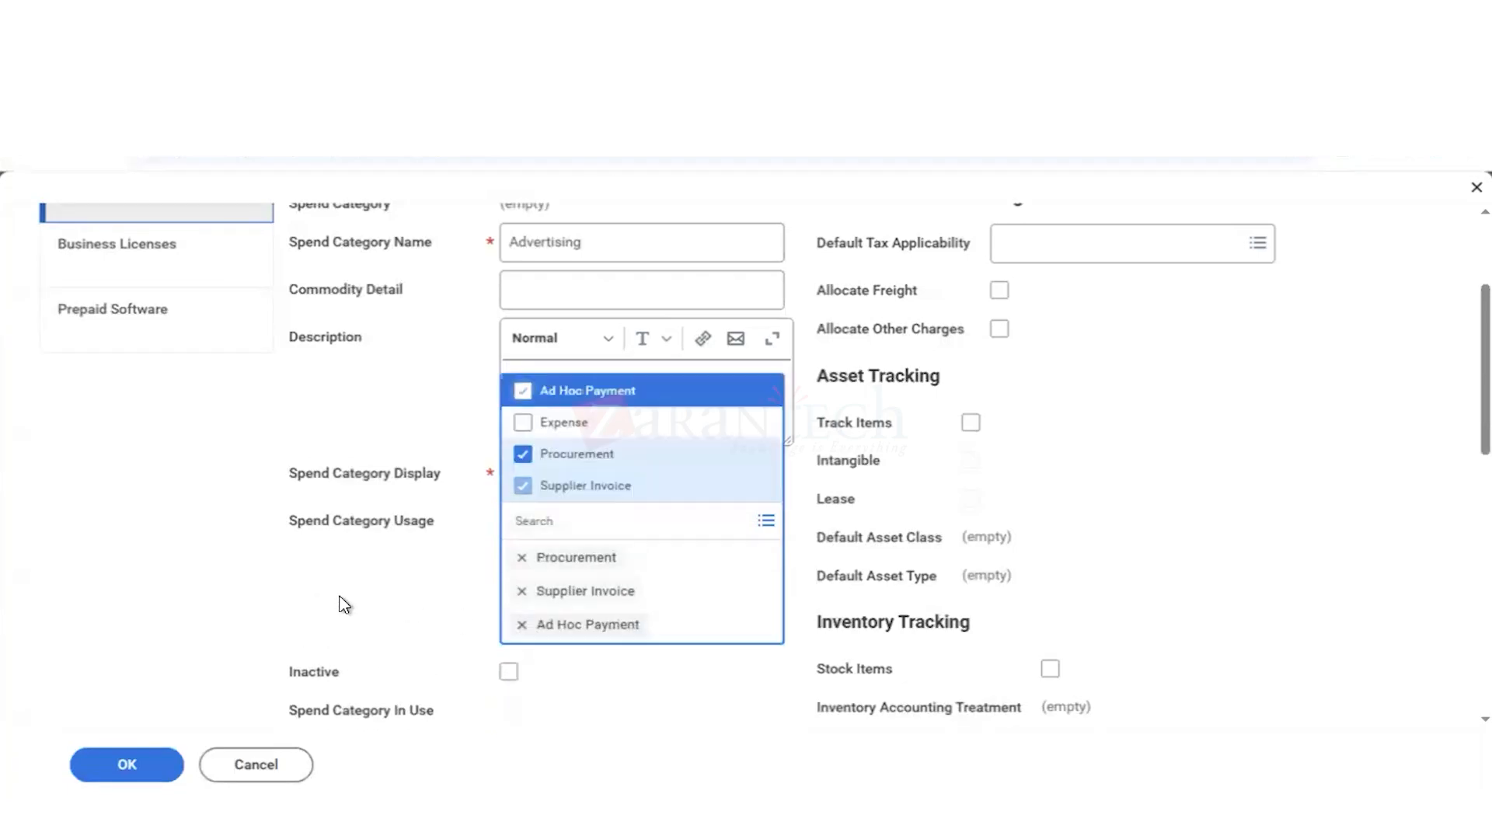
click(396, 520)
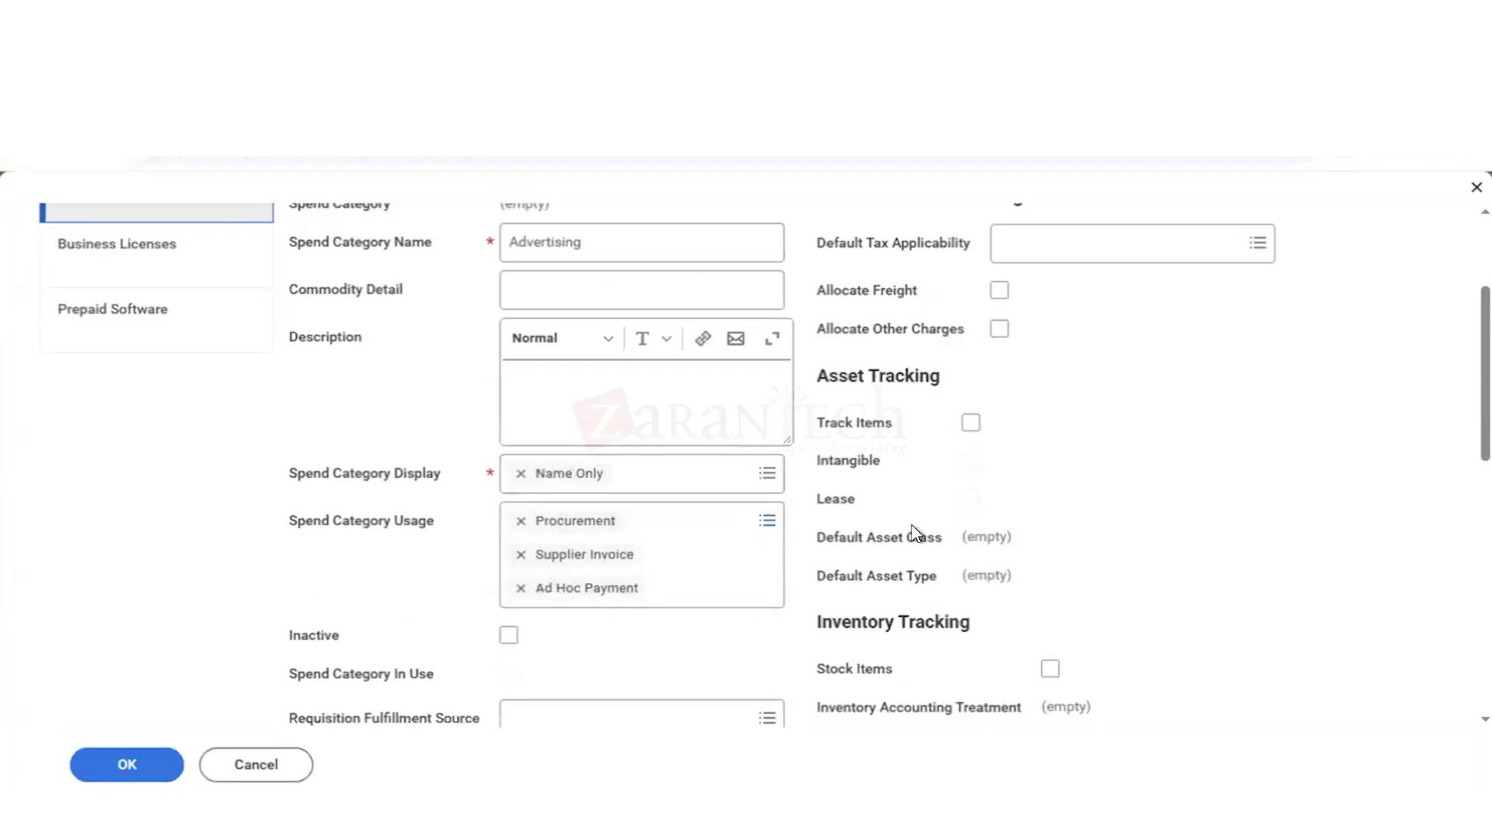
Step: Review the remaining settings of the Advertising spend category, including its related worktags, and save it
scroll(914, 533, up, 2)
scroll(914, 533, down, 5)
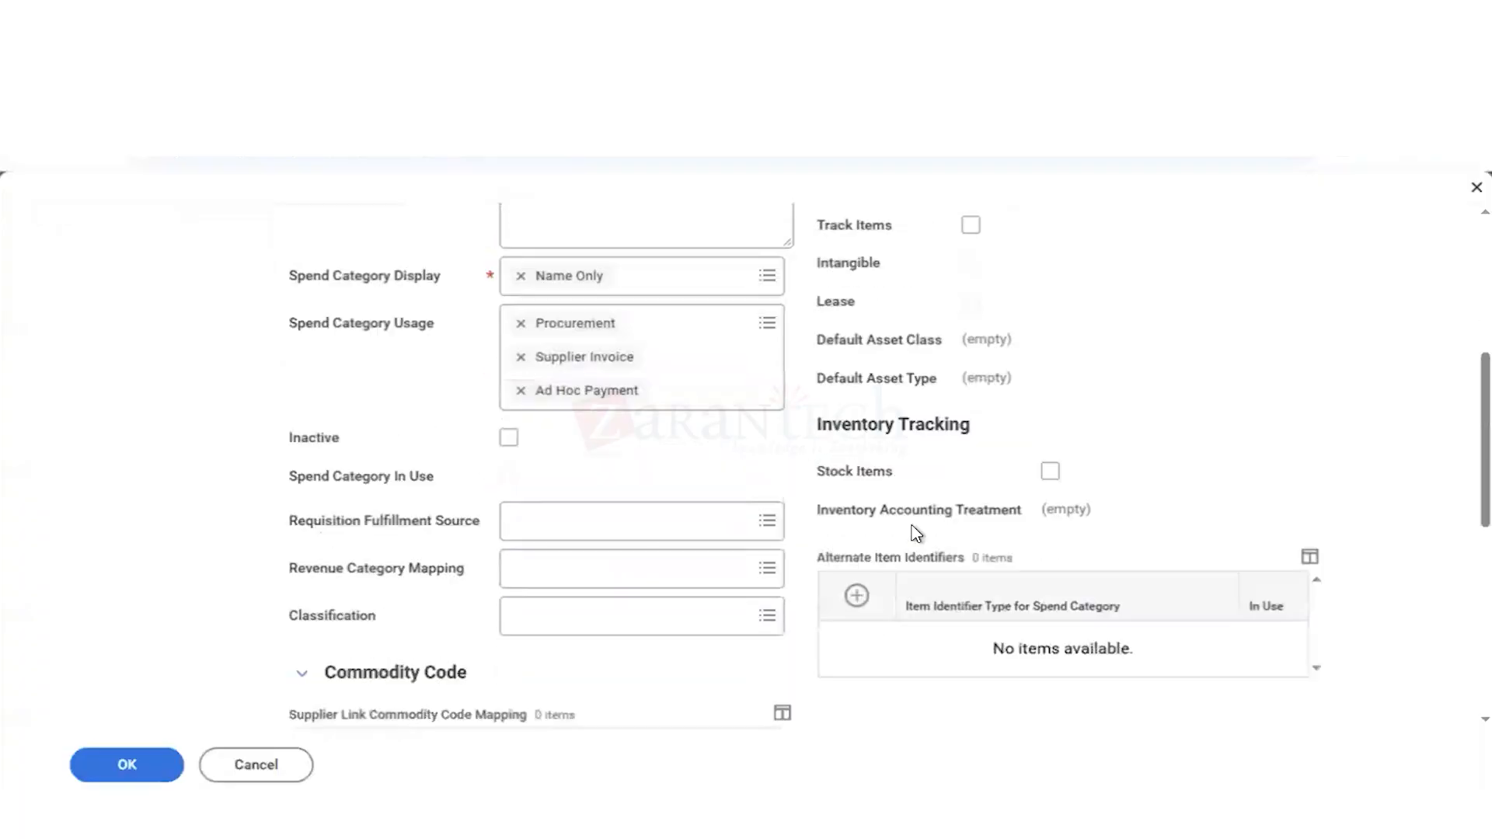
scroll(916, 533, down, 3)
scroll(914, 534, down, 4)
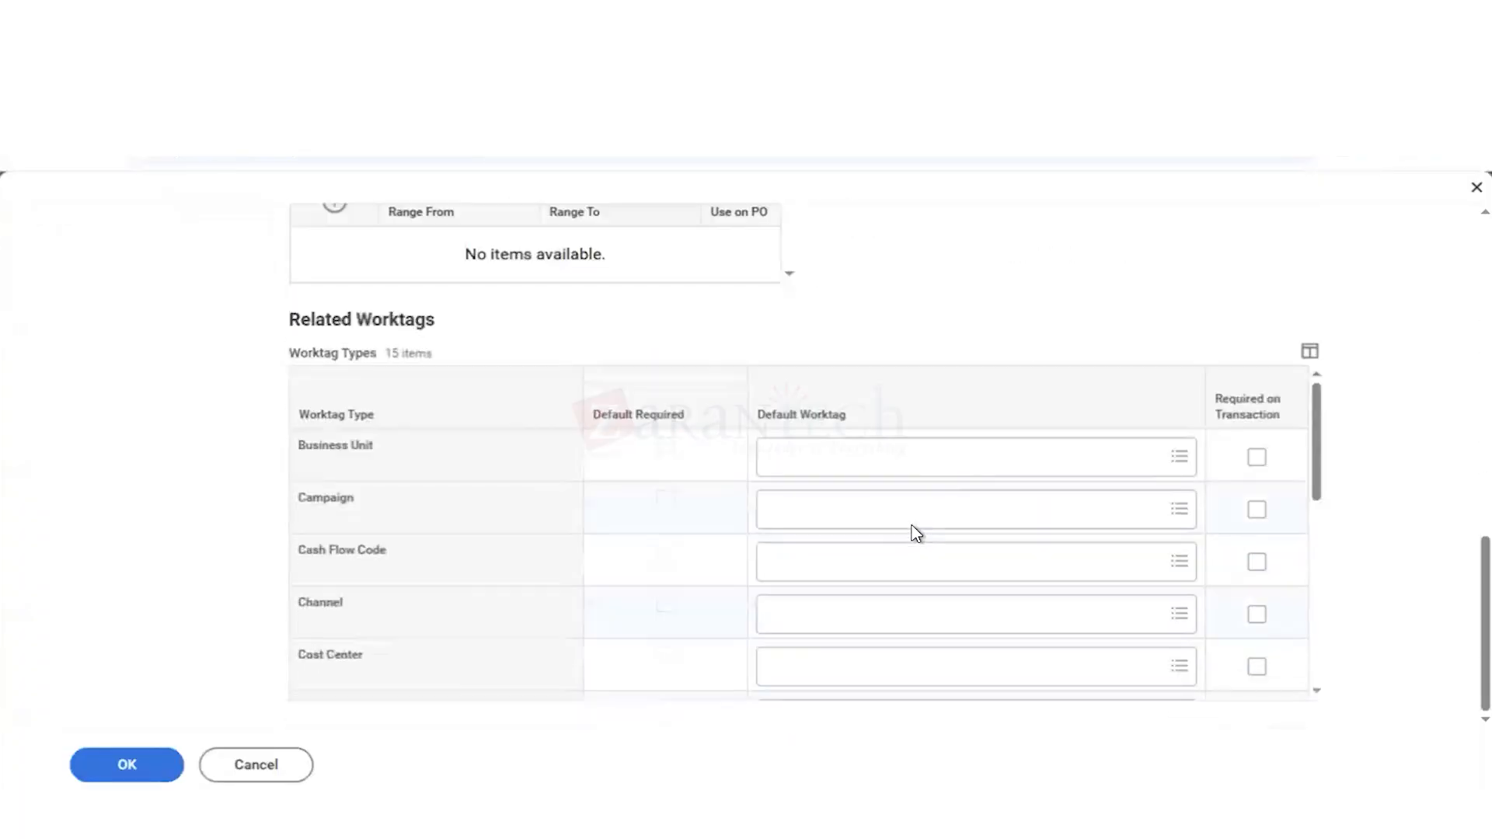
click(132, 768)
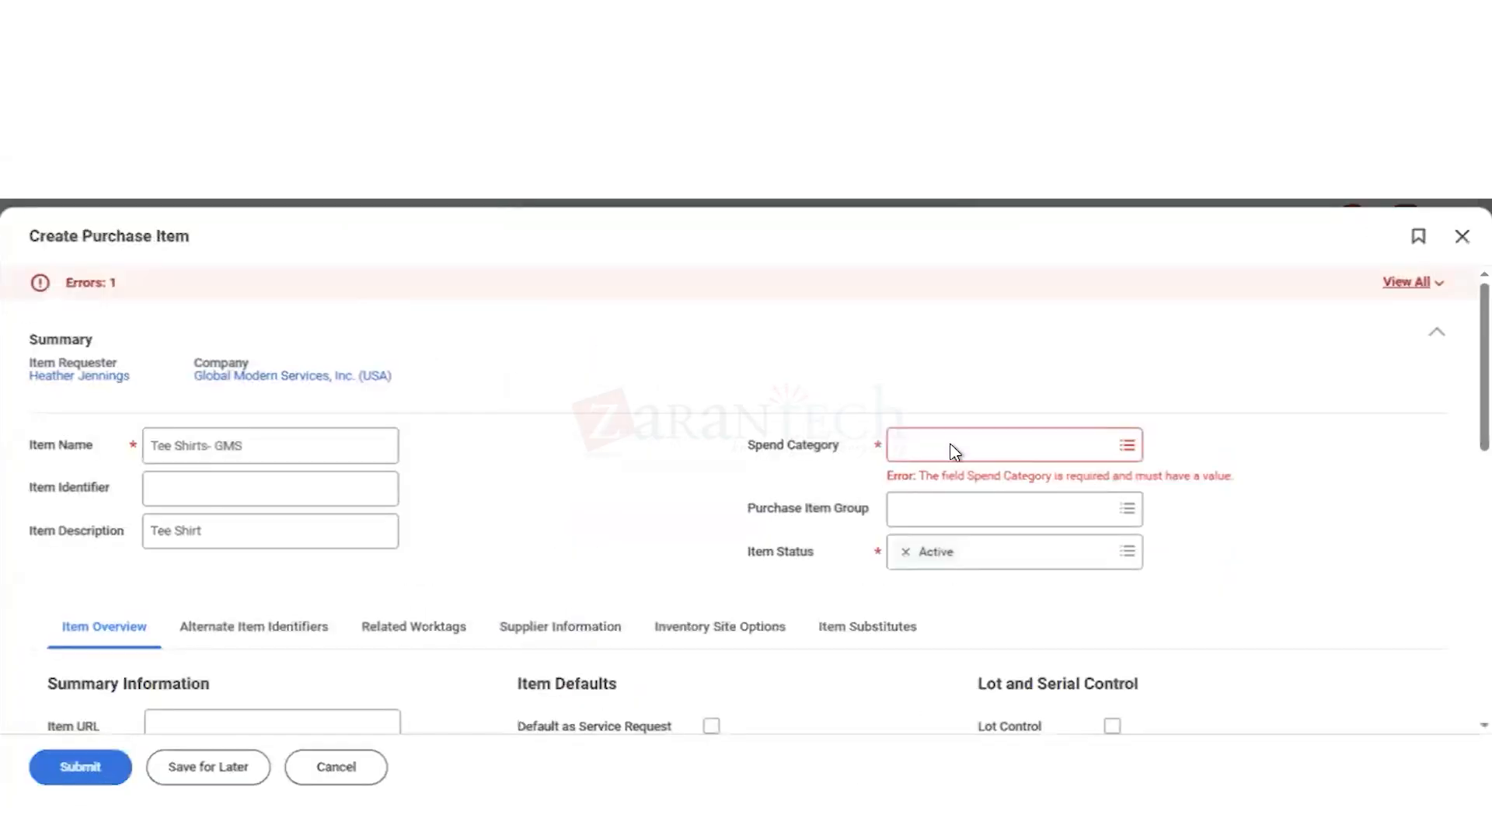
Step: Return to the Tee Shirts- GMS purchase item and search its Spend Category choices for "adv" again
click(953, 449)
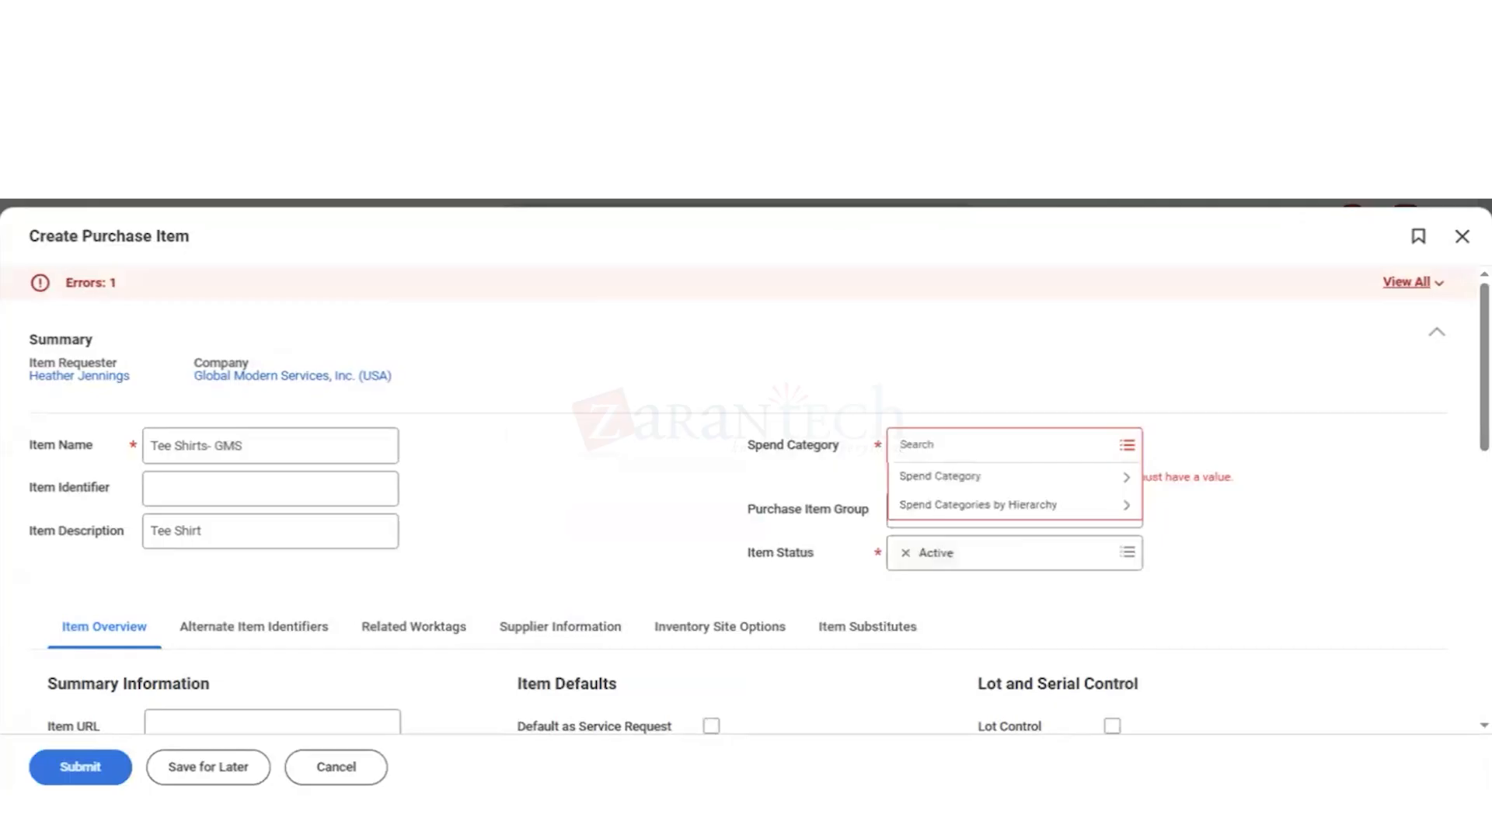
text(adv)
key(Return)
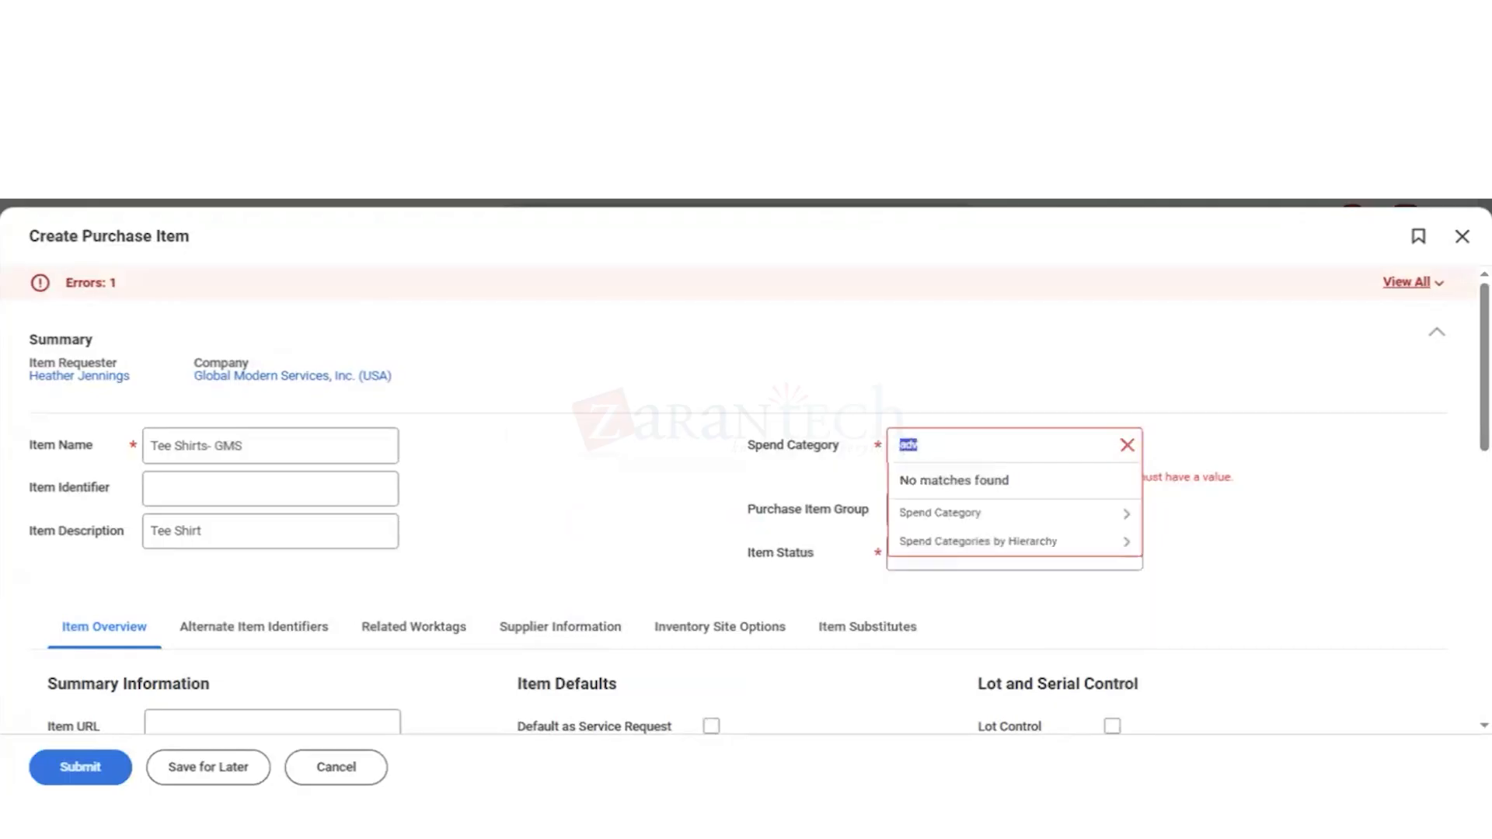
Step: Copy the item name Tee Shirts- GMS from the unfinished purchase item, then cancel the item and discard its changes
click(253, 447)
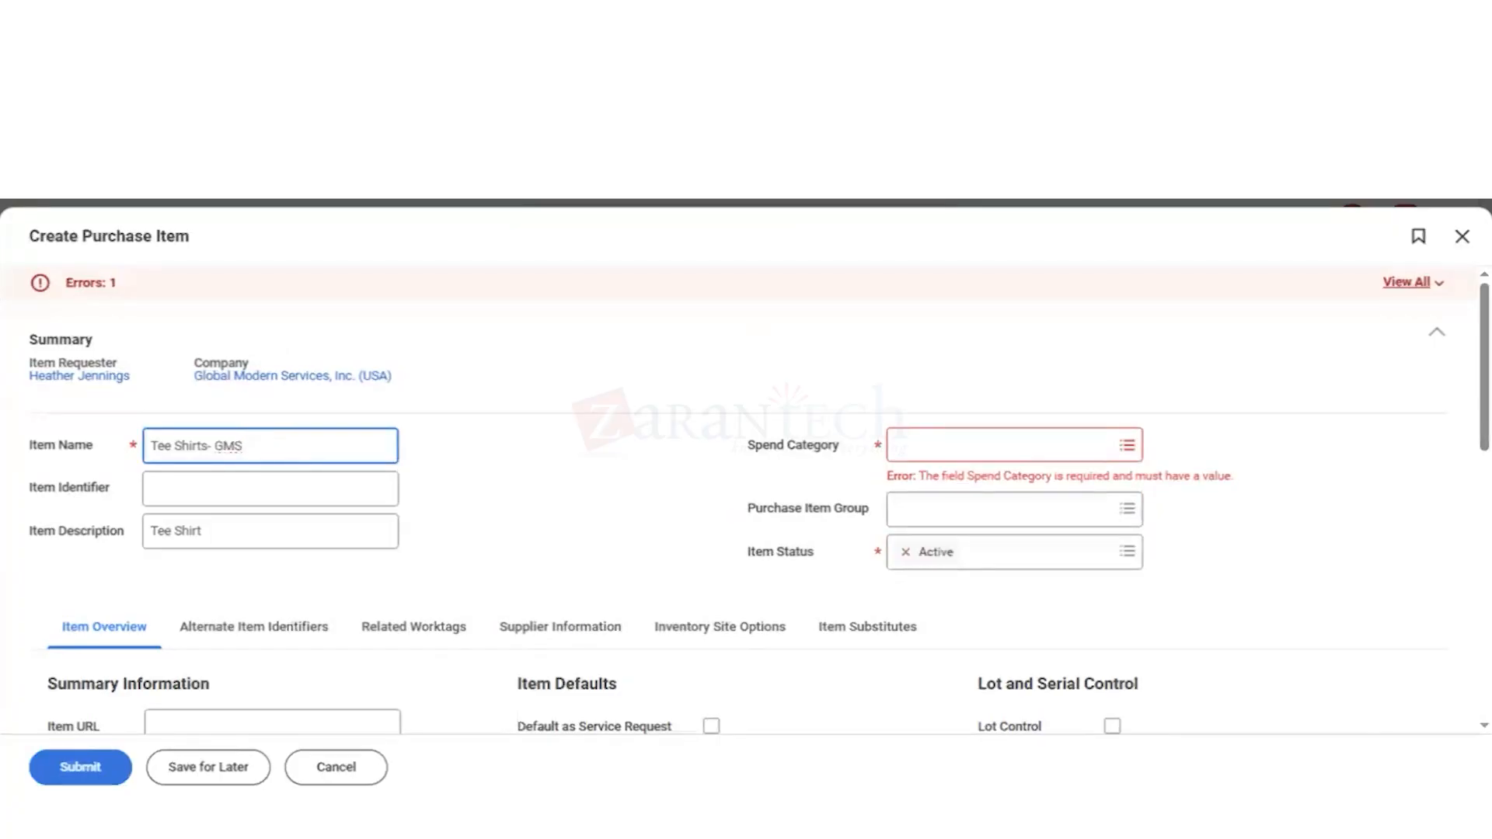
key(shift+Left)
key(shift+Left)
key(shift+Left)
key(shift+Left)
key(shift+Left)
key(shift+Left)
key(shift+Left)
key(shift+Left)
key(shift+Left)
key(shift+Left)
key(shift+Left)
key(shift+Left)
key(shift+Left)
key(shift+Left)
key(ctrl+c)
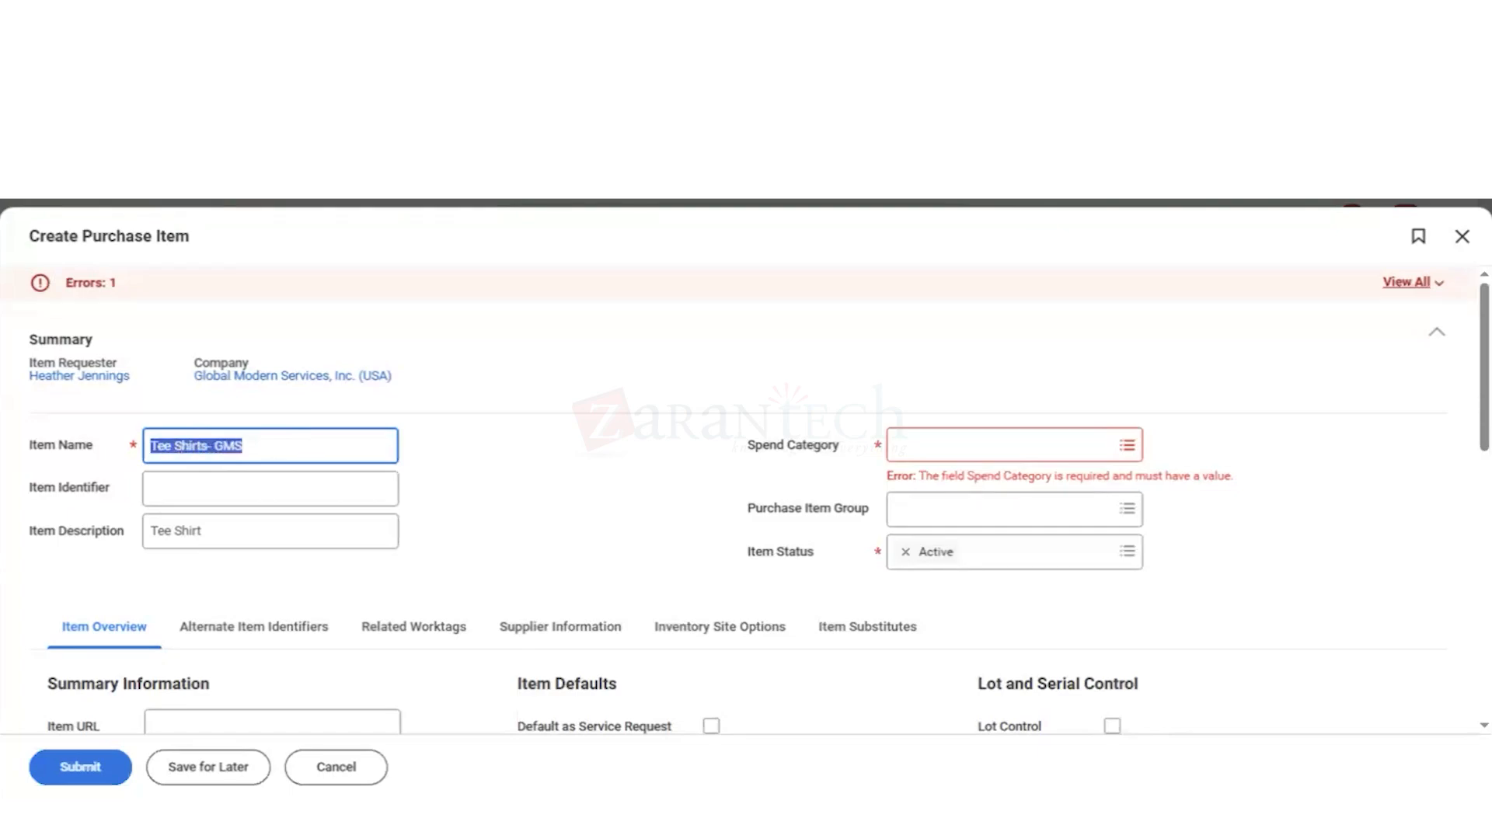
click(336, 775)
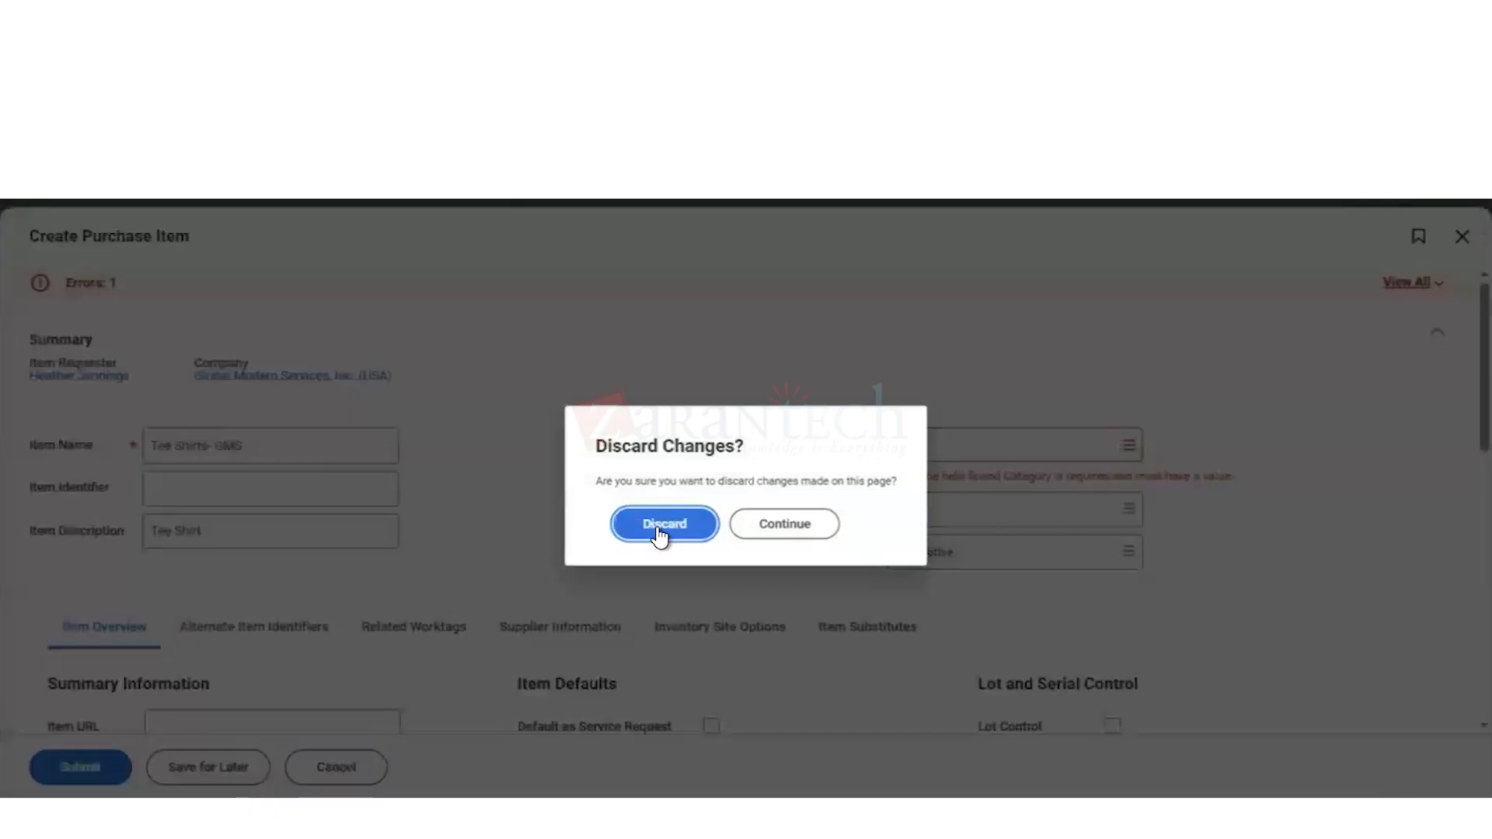
key(Return)
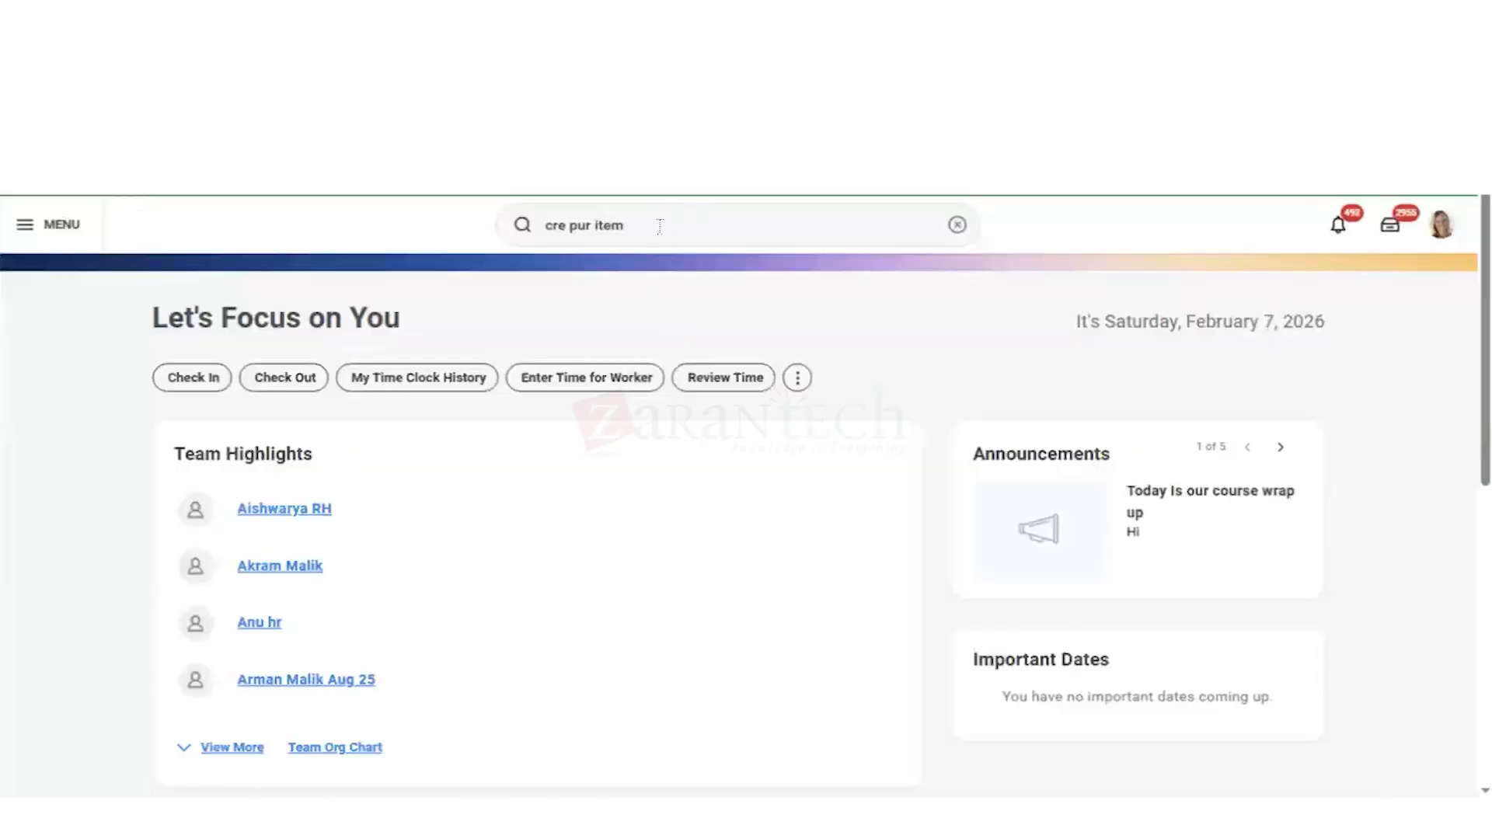
Step: Start a new purchase item through the Create Purchase Item task, with Tee Shirts- GMS as both item name and description
click(659, 226)
key(BackSpace)
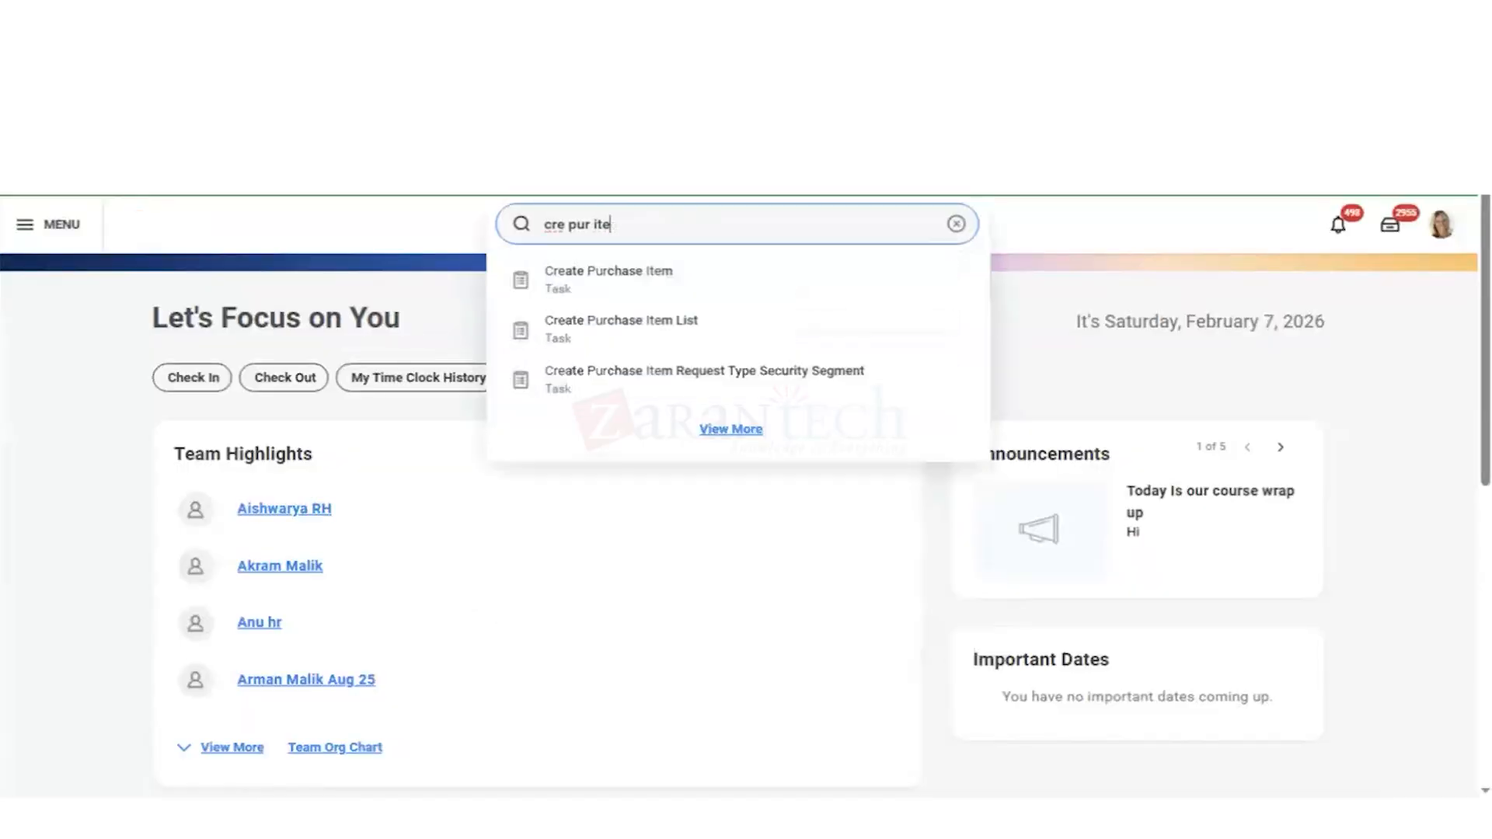
key(Return)
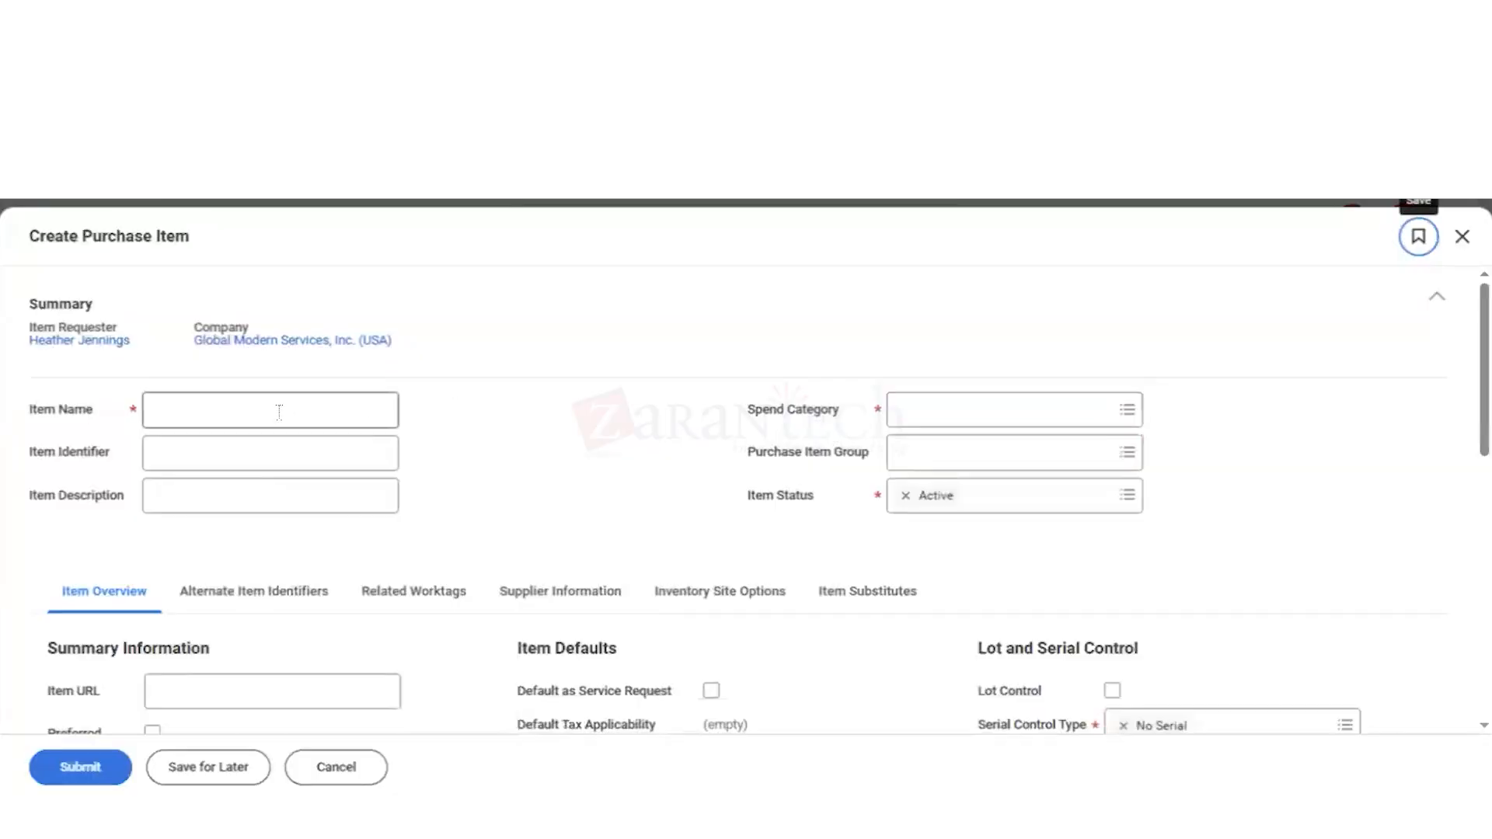
click(279, 413)
text(Tee Shirts- GMS)
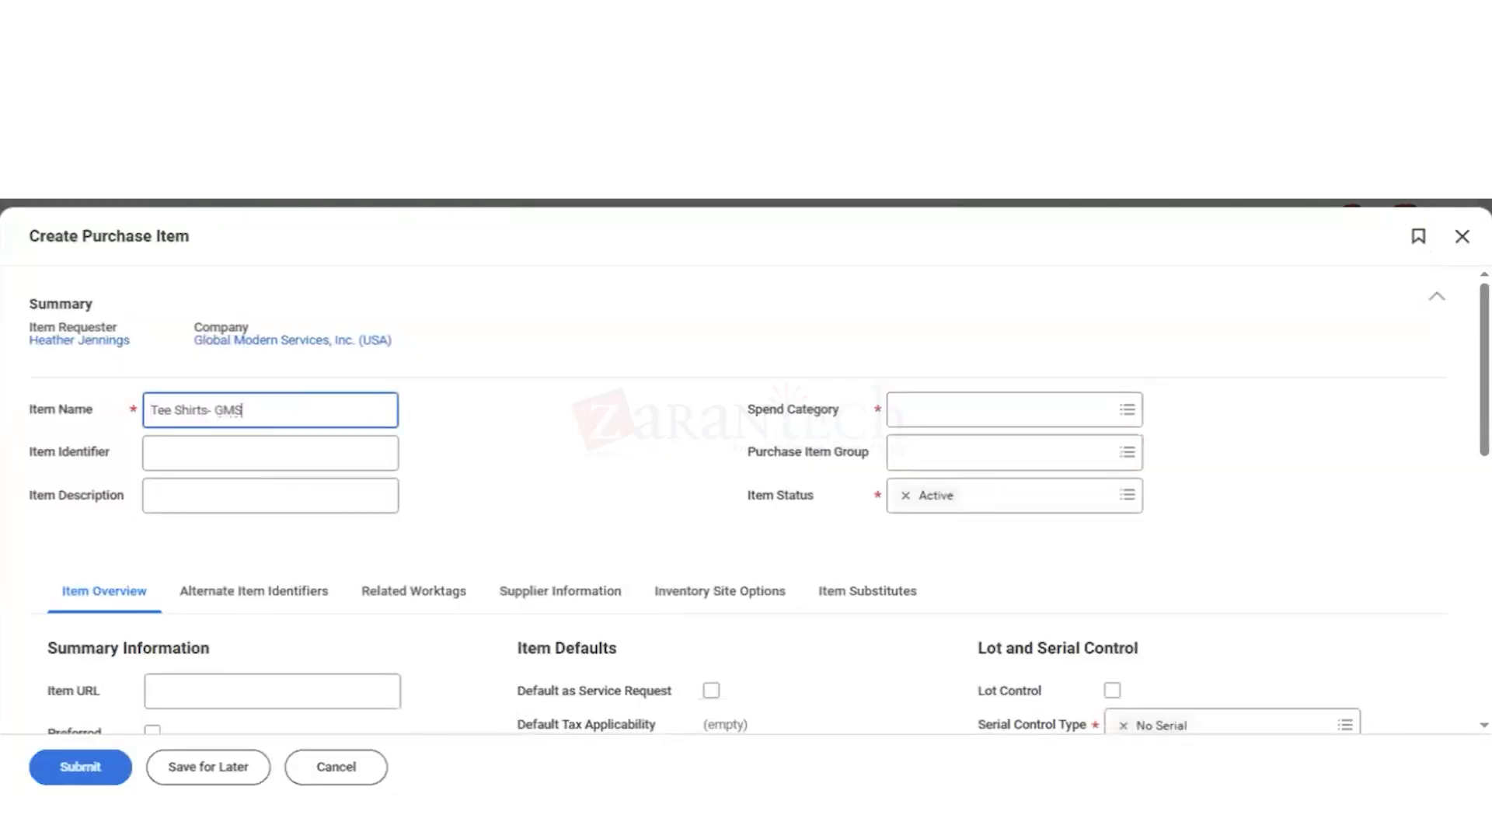
click(198, 495)
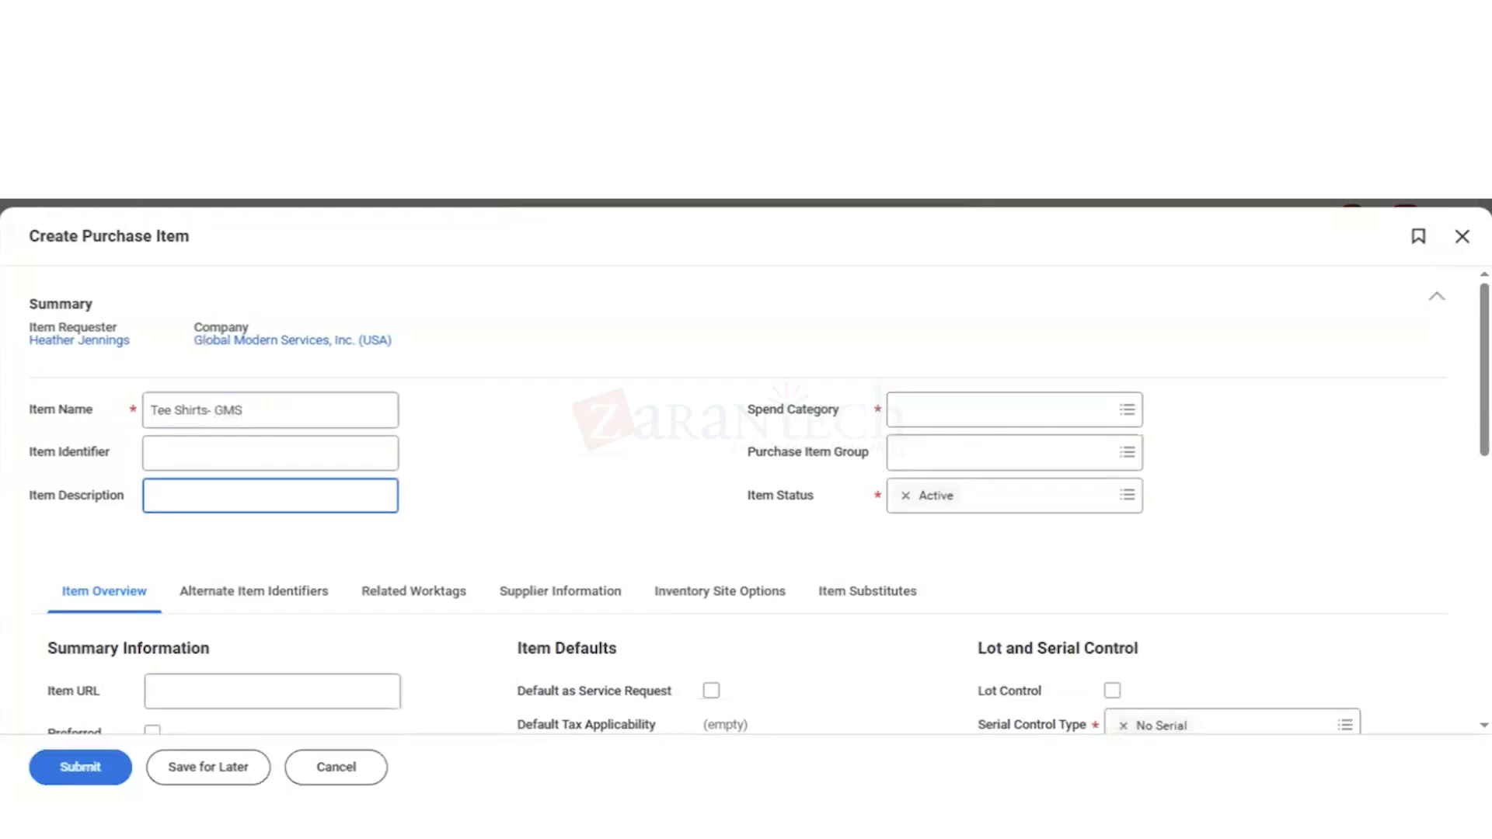
key(ctrl+v)
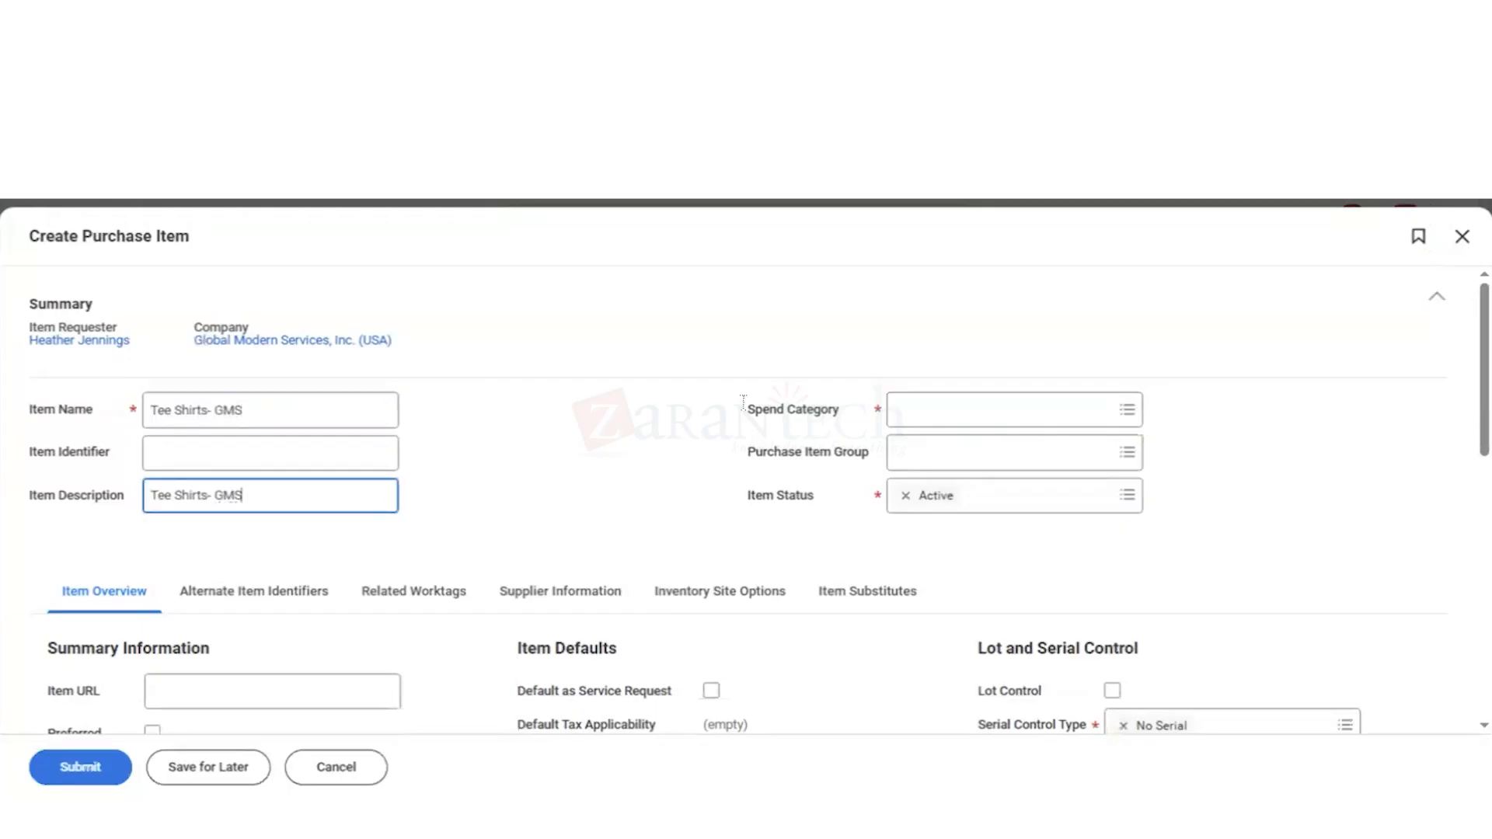
Step: Search the new item's Spend Category choices for "adv" and look through the full spend category list for Advertising
click(943, 414)
text(adv)
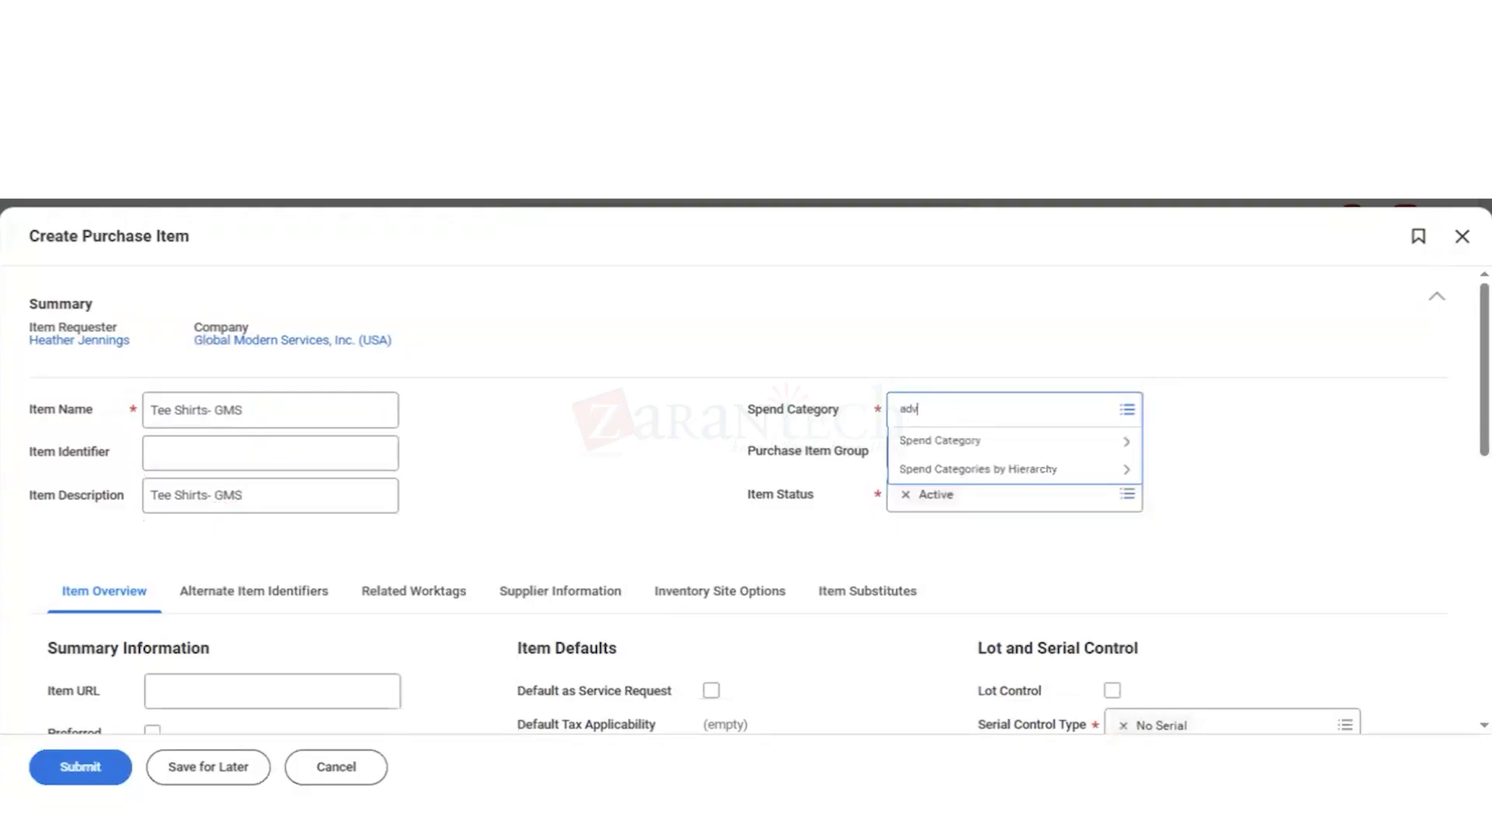
key(Return)
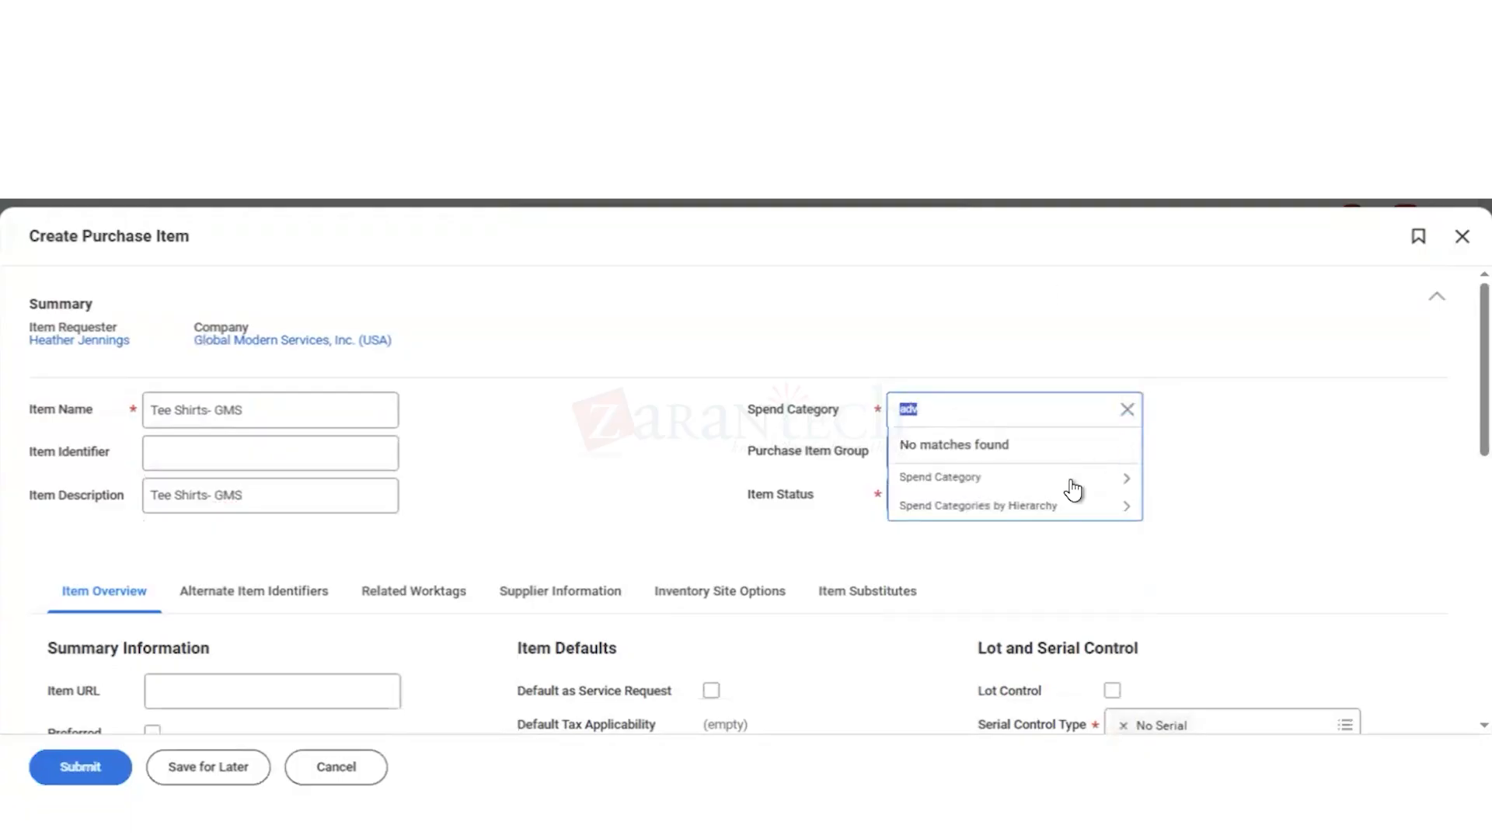
click(1070, 479)
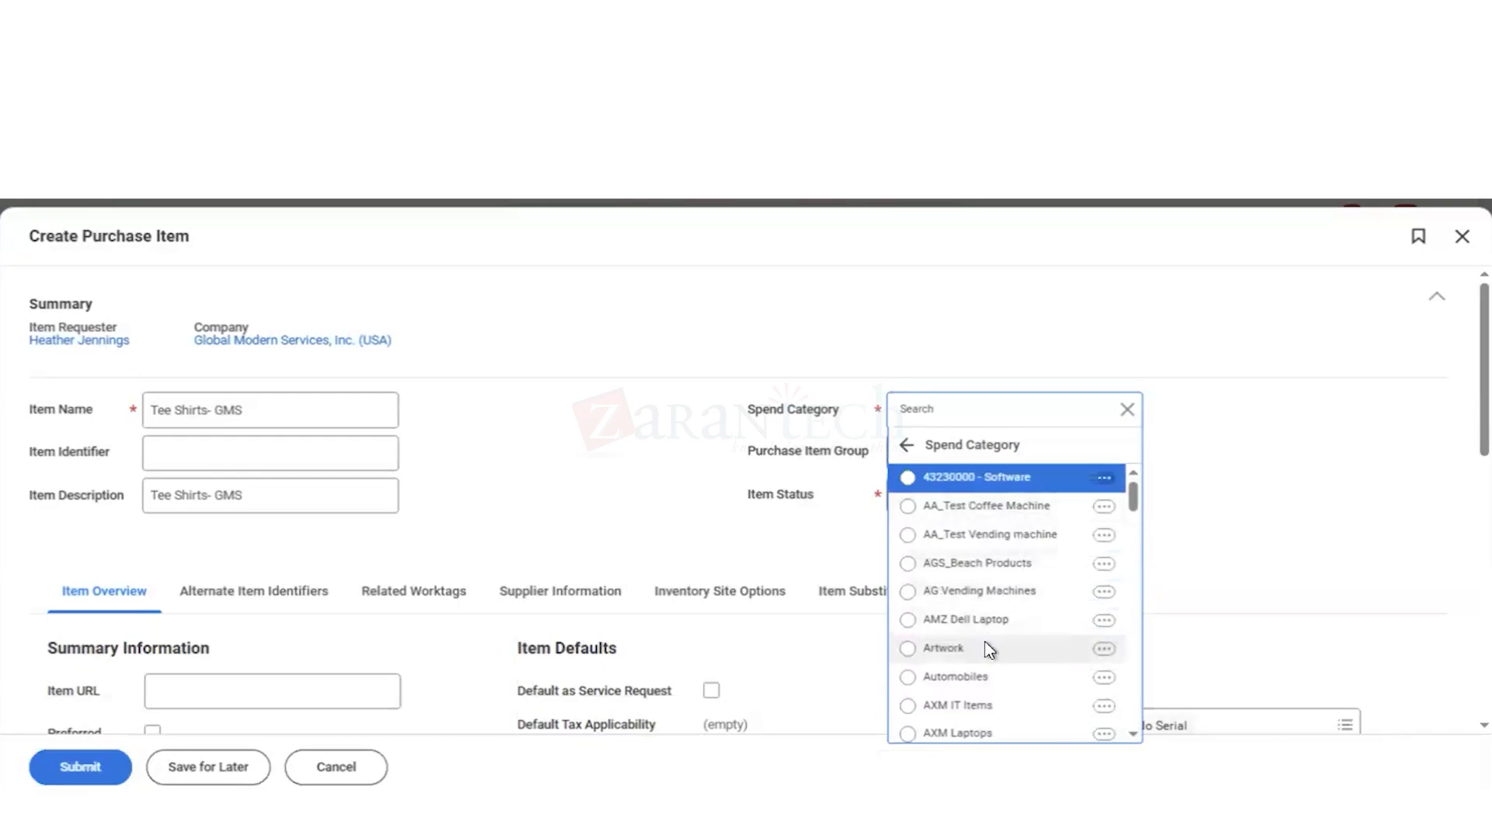
scroll(987, 651, down, 2)
scroll(987, 651, up, 2)
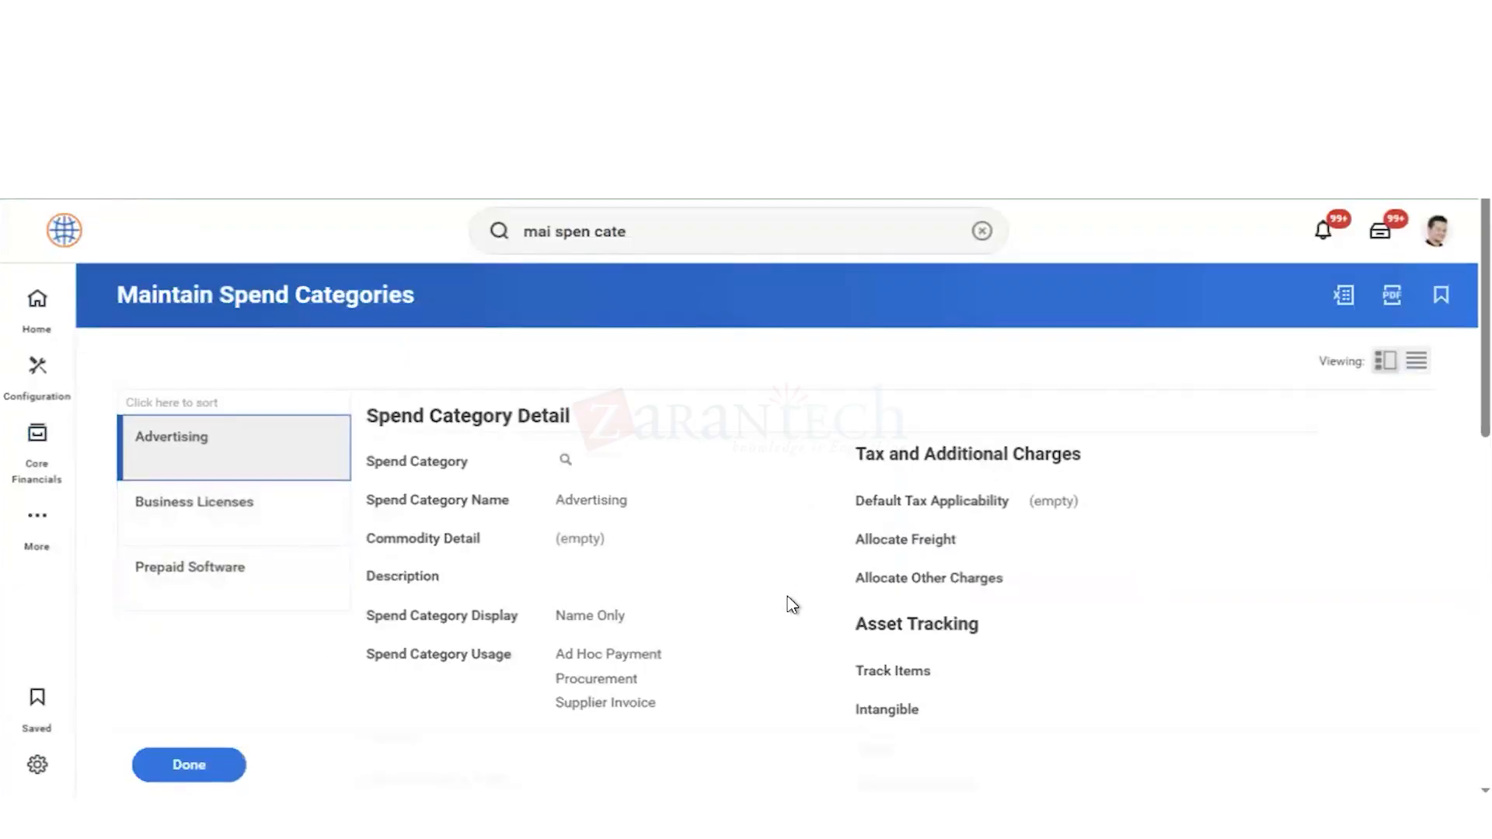
Step: Return to Maintain Spend Categories and check the saved Advertising category's usage, inventory tracking and commodity code settings
scroll(791, 605, down, 3)
scroll(791, 606, down, 4)
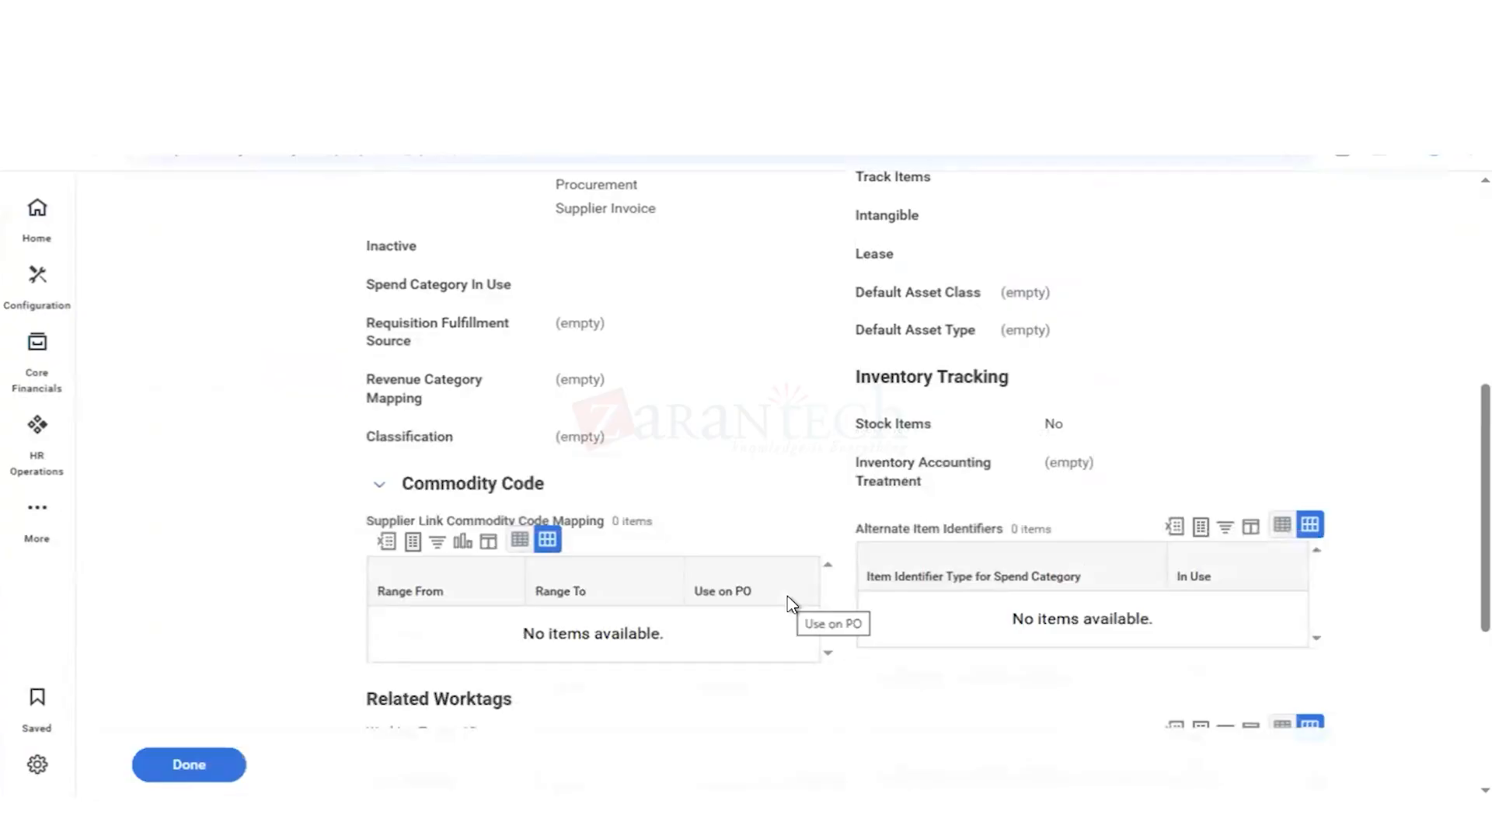
scroll(696, 440, up, 6)
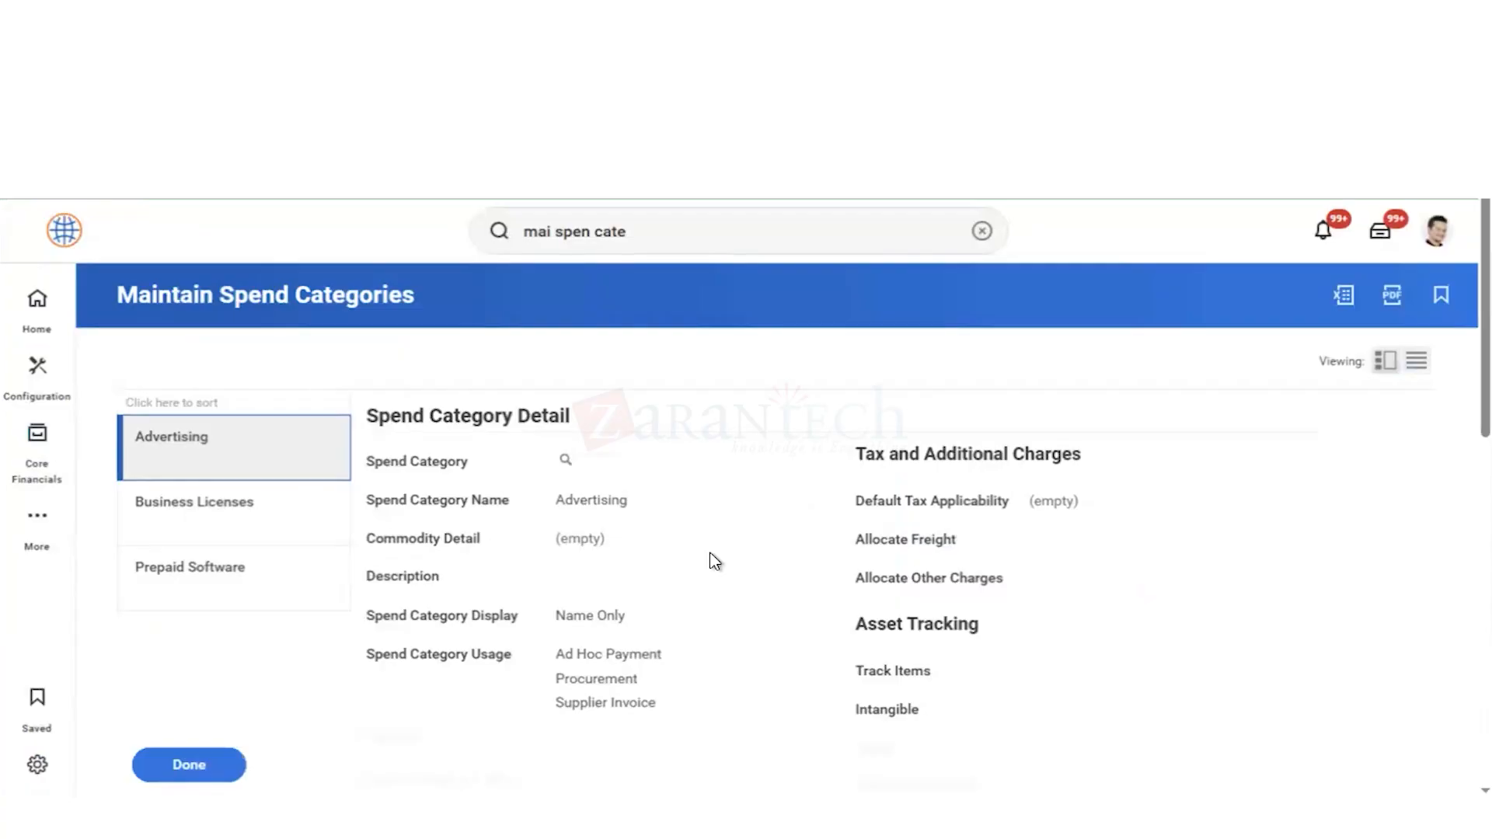
scroll(707, 548, down, 1)
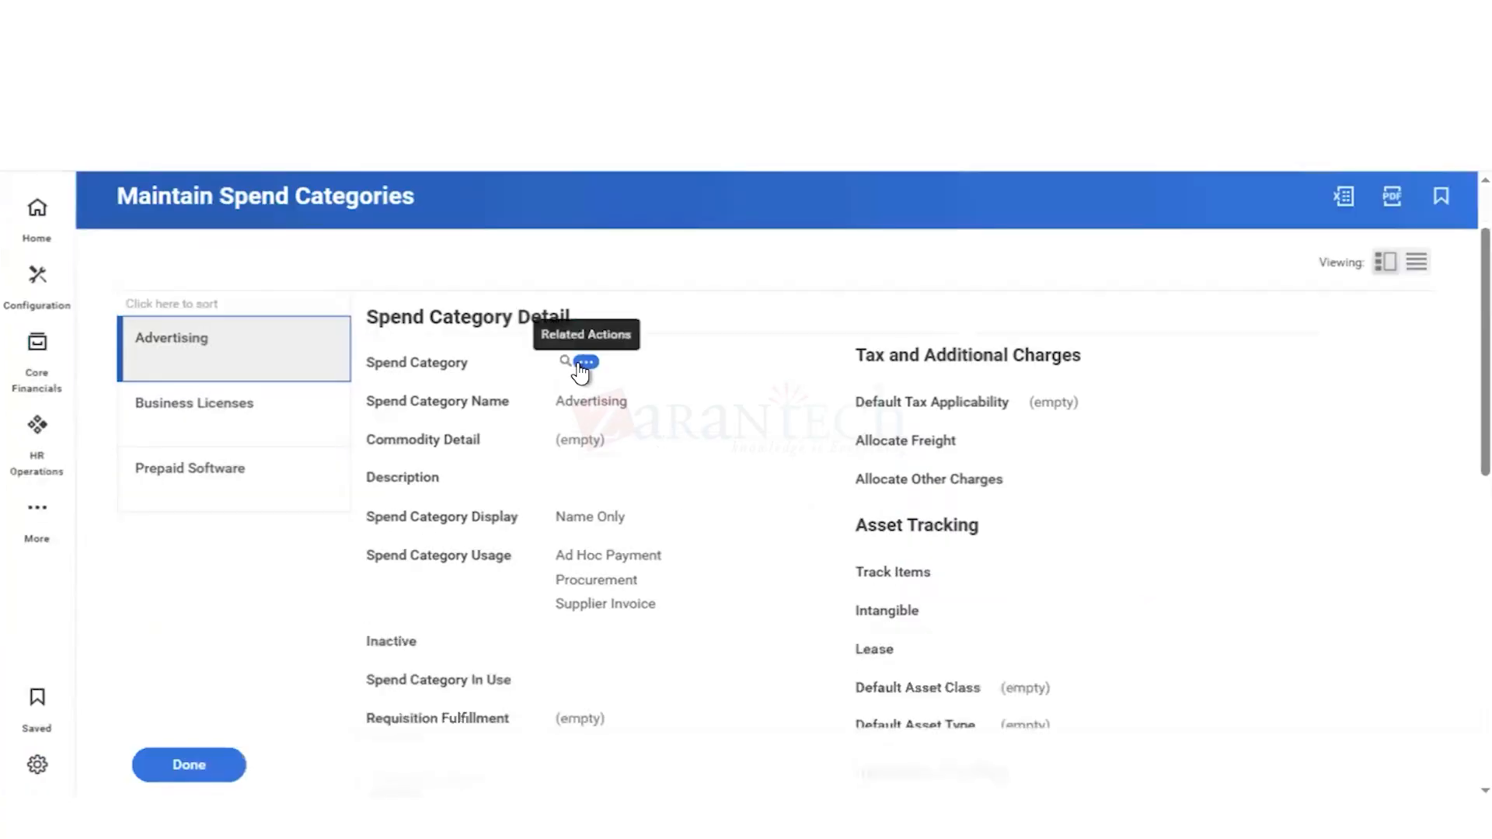
Step: View the Advertising spend category's own page and examine the related actions available for it
click(581, 363)
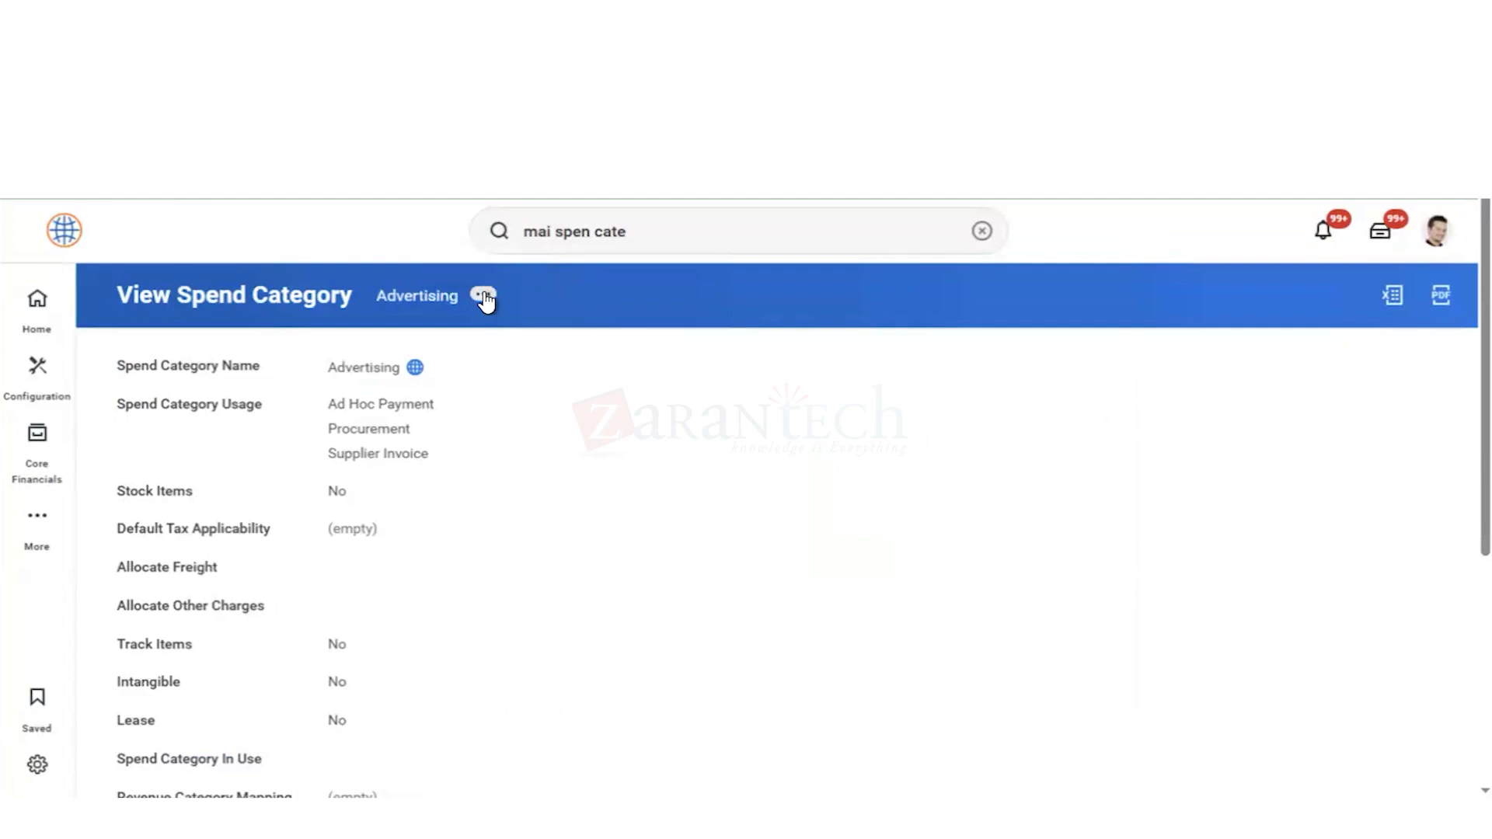
click(484, 297)
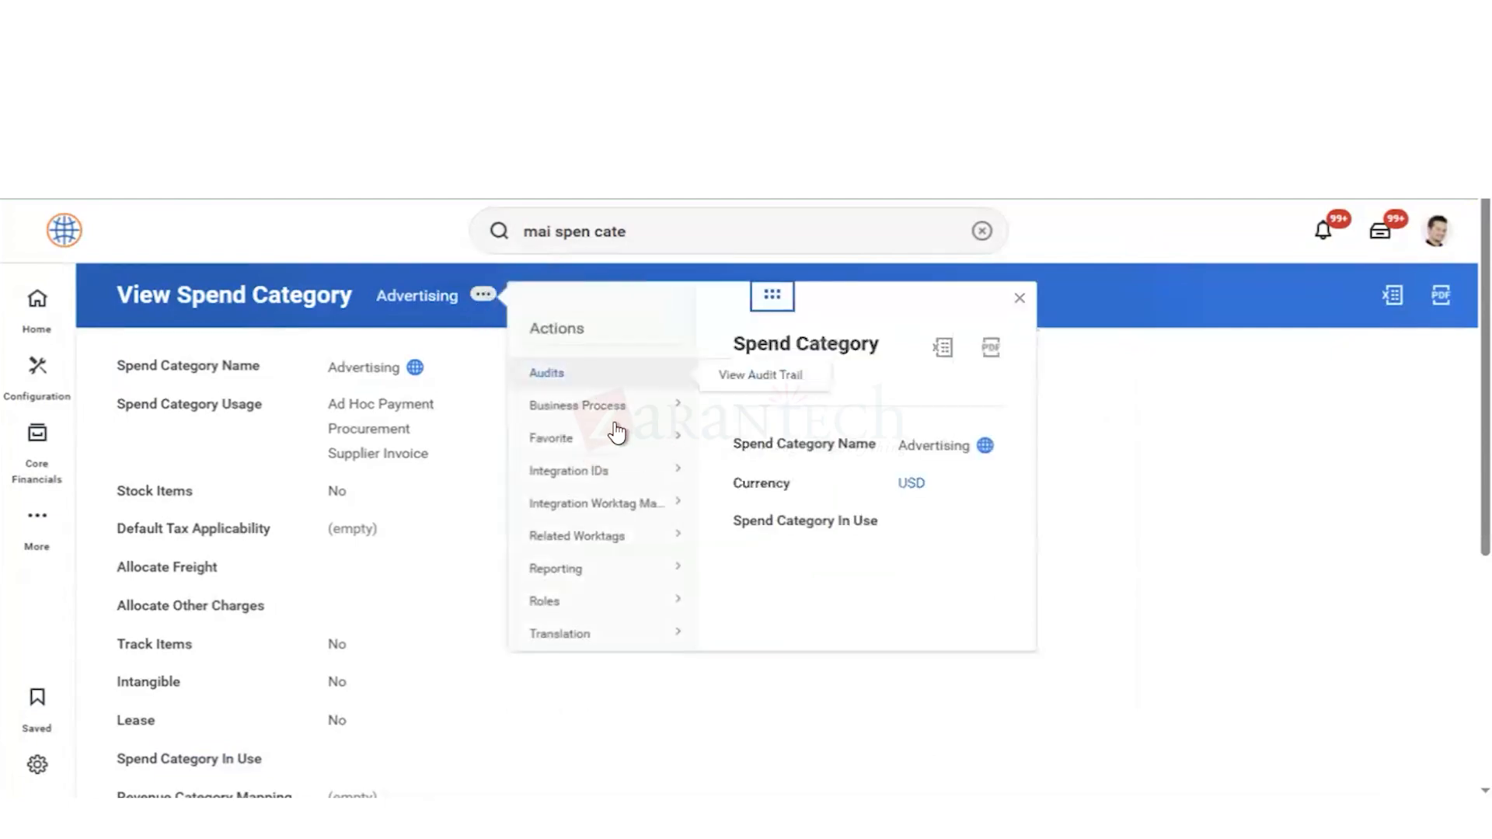
mouse_move(605, 619)
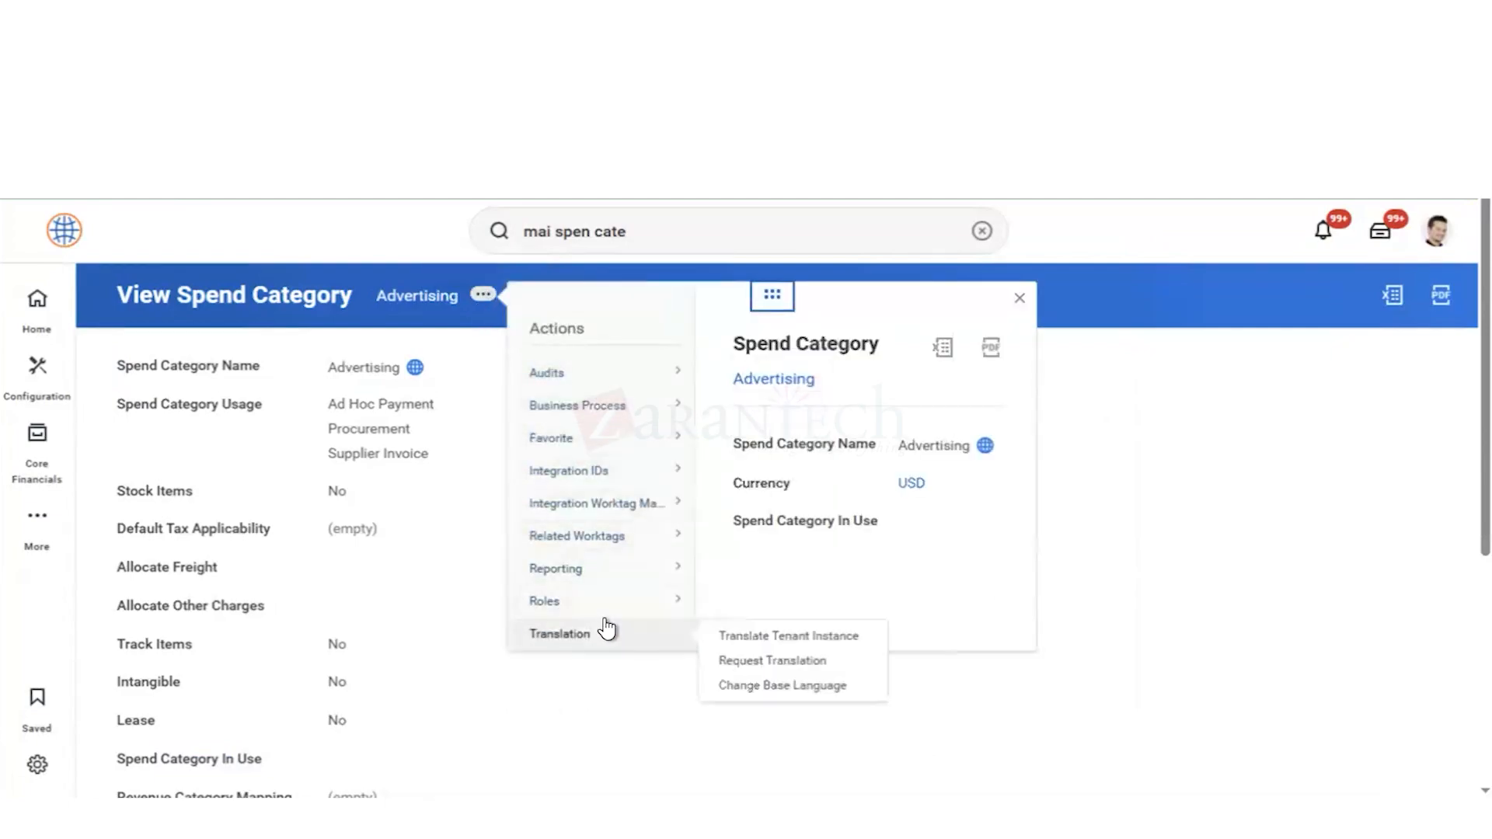
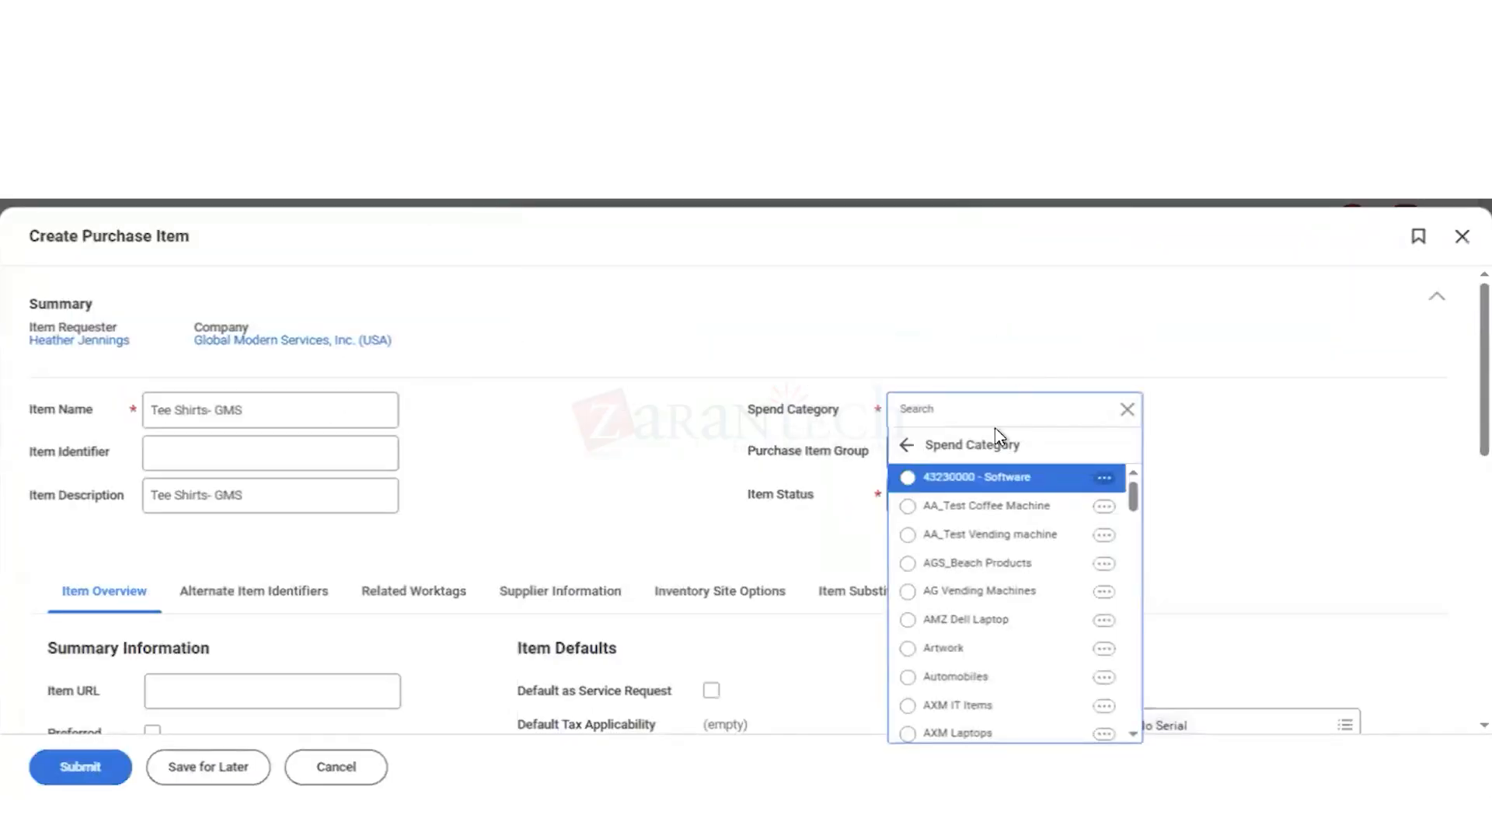
Step: Examine the Advertising spend category's business process and integration ID actions, and review its settings down to the commodity code mapping
click(963, 414)
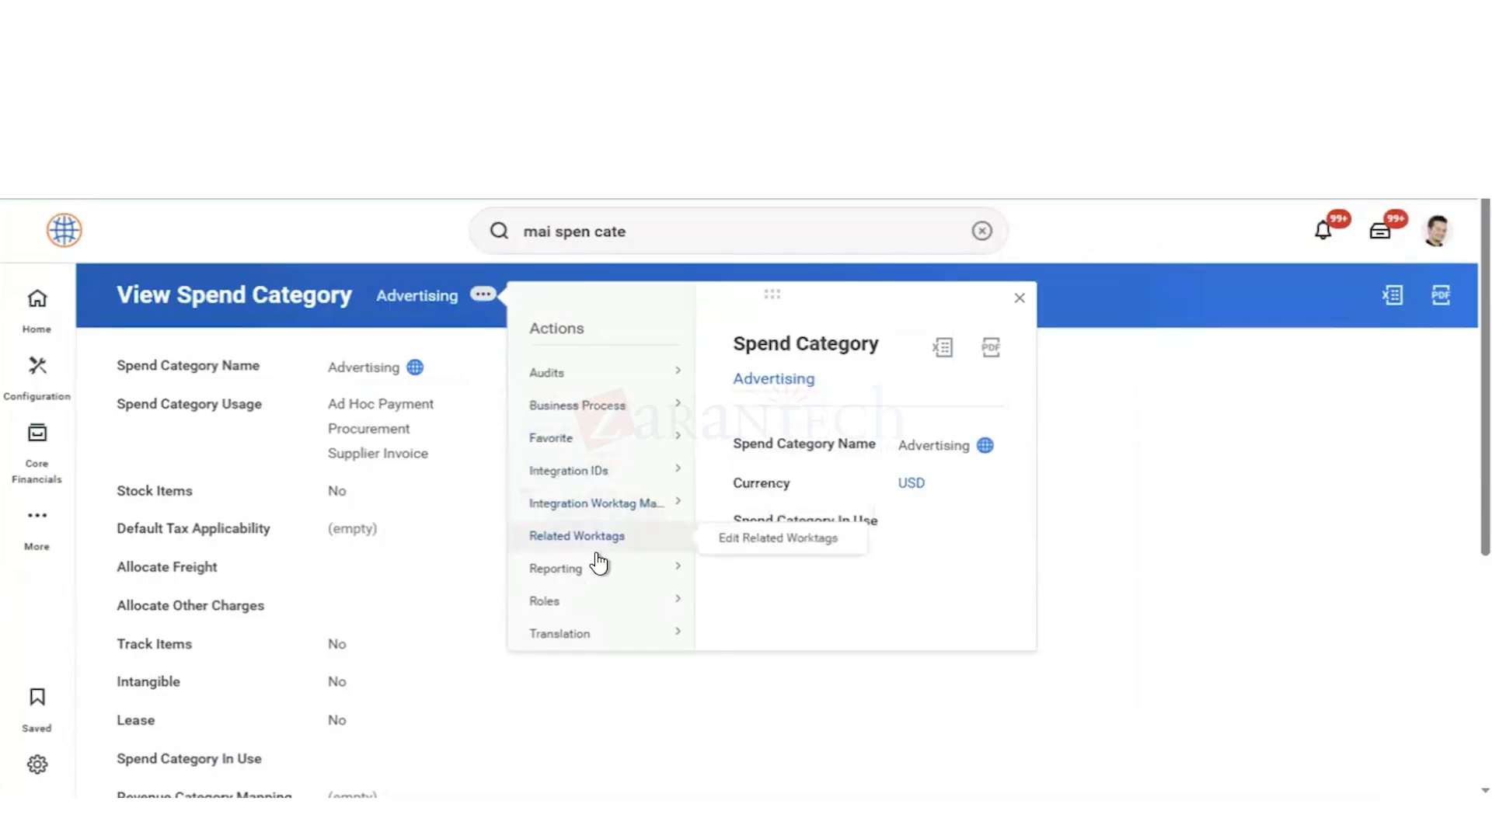
scroll(600, 562, down, 5)
scroll(601, 330, up, 3)
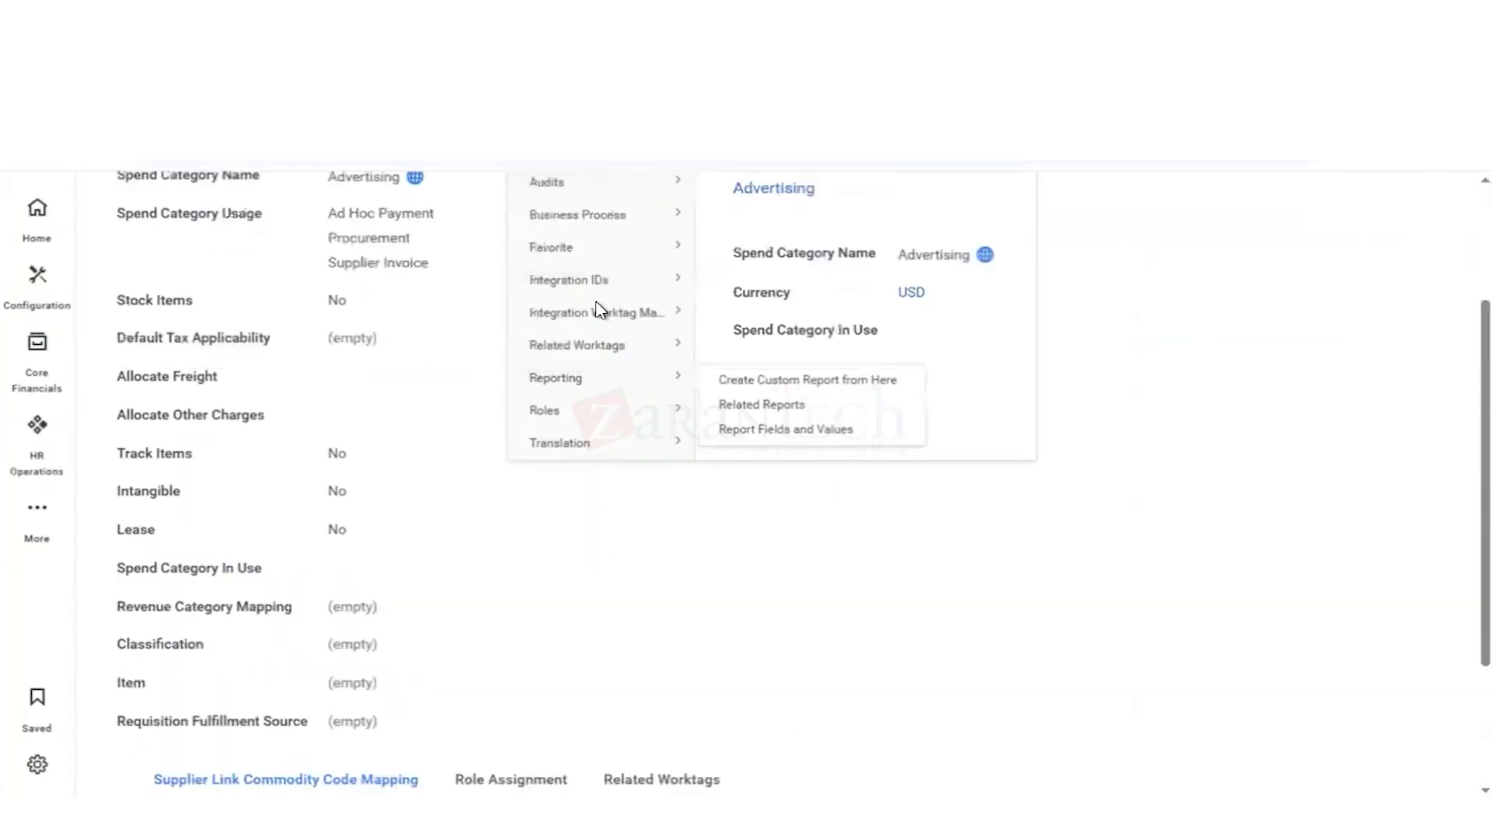
scroll(576, 288, up, 3)
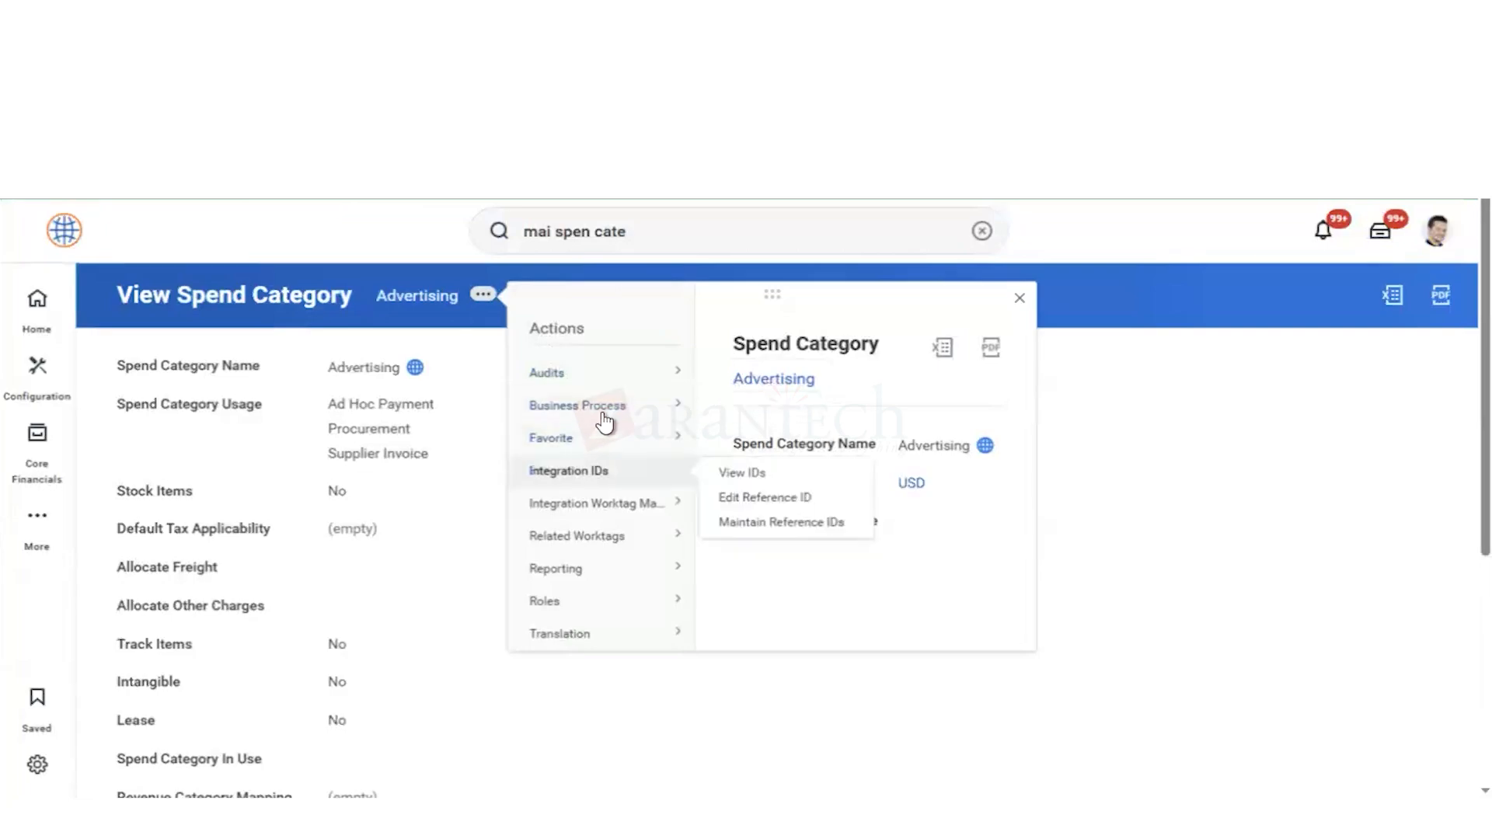
click(731, 411)
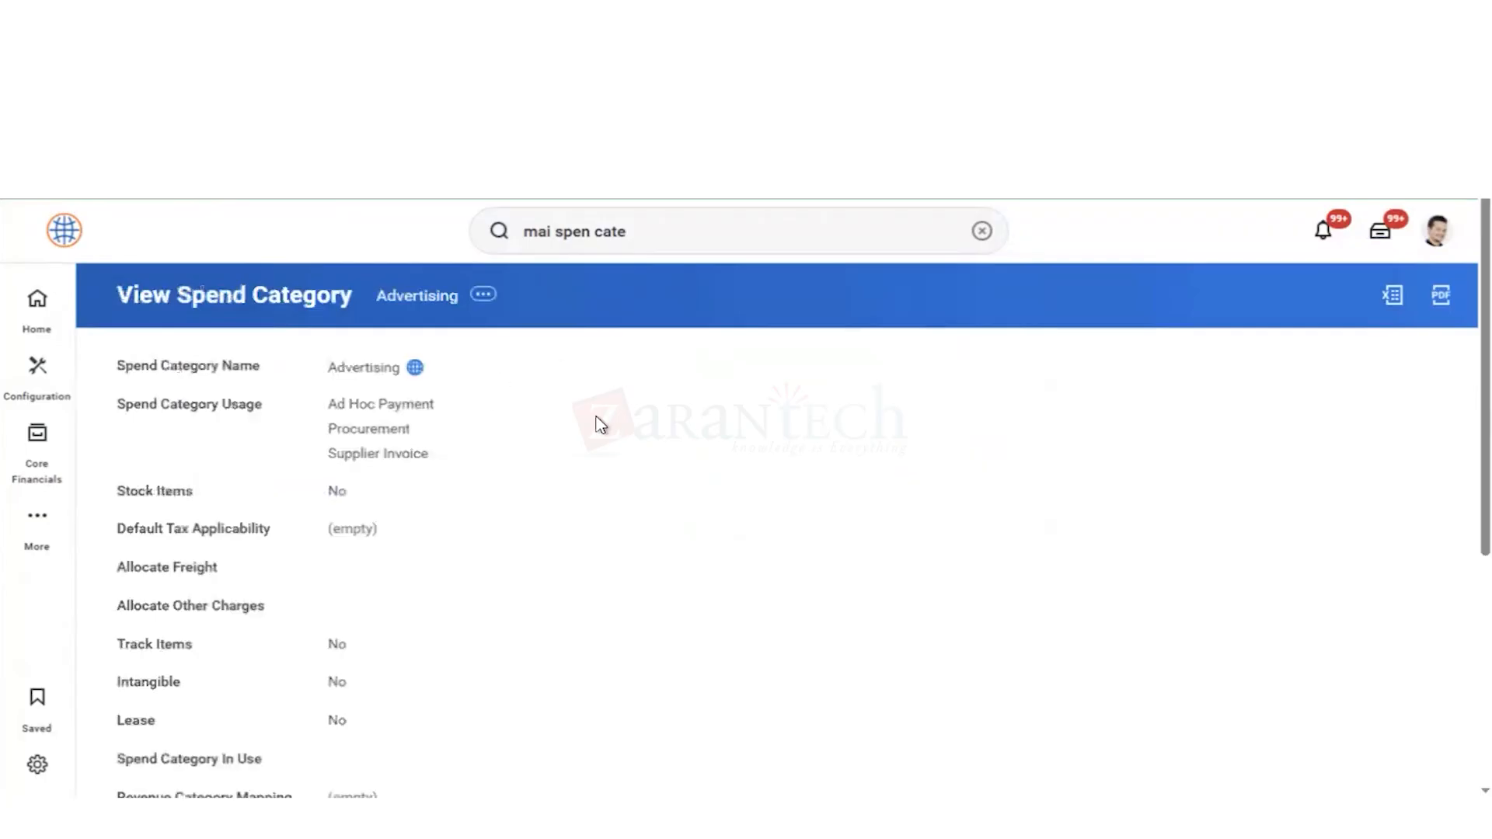
scroll(597, 464, down, 4)
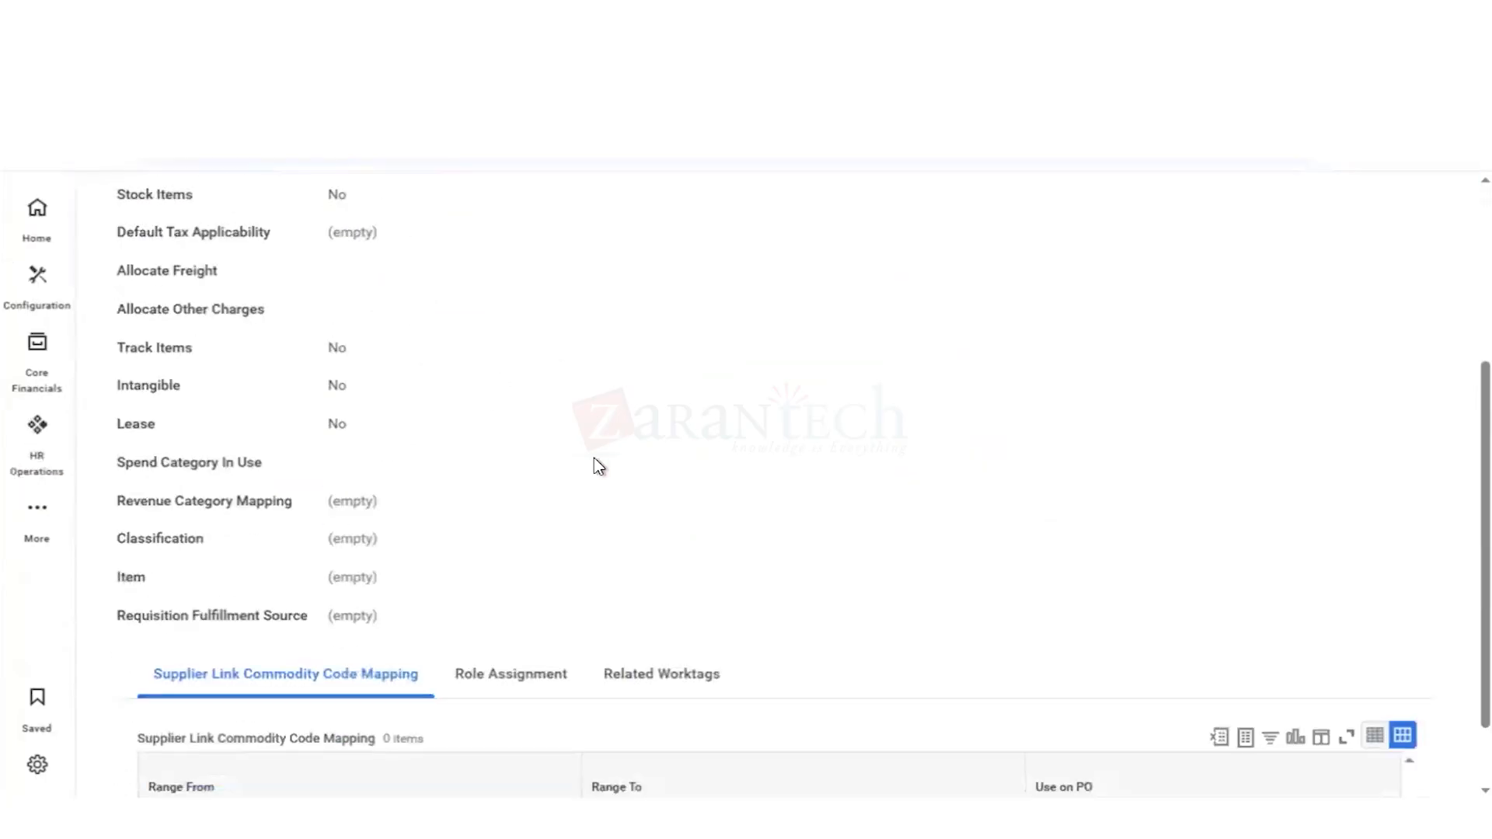
scroll(597, 465, down, 1)
scroll(597, 465, up, 5)
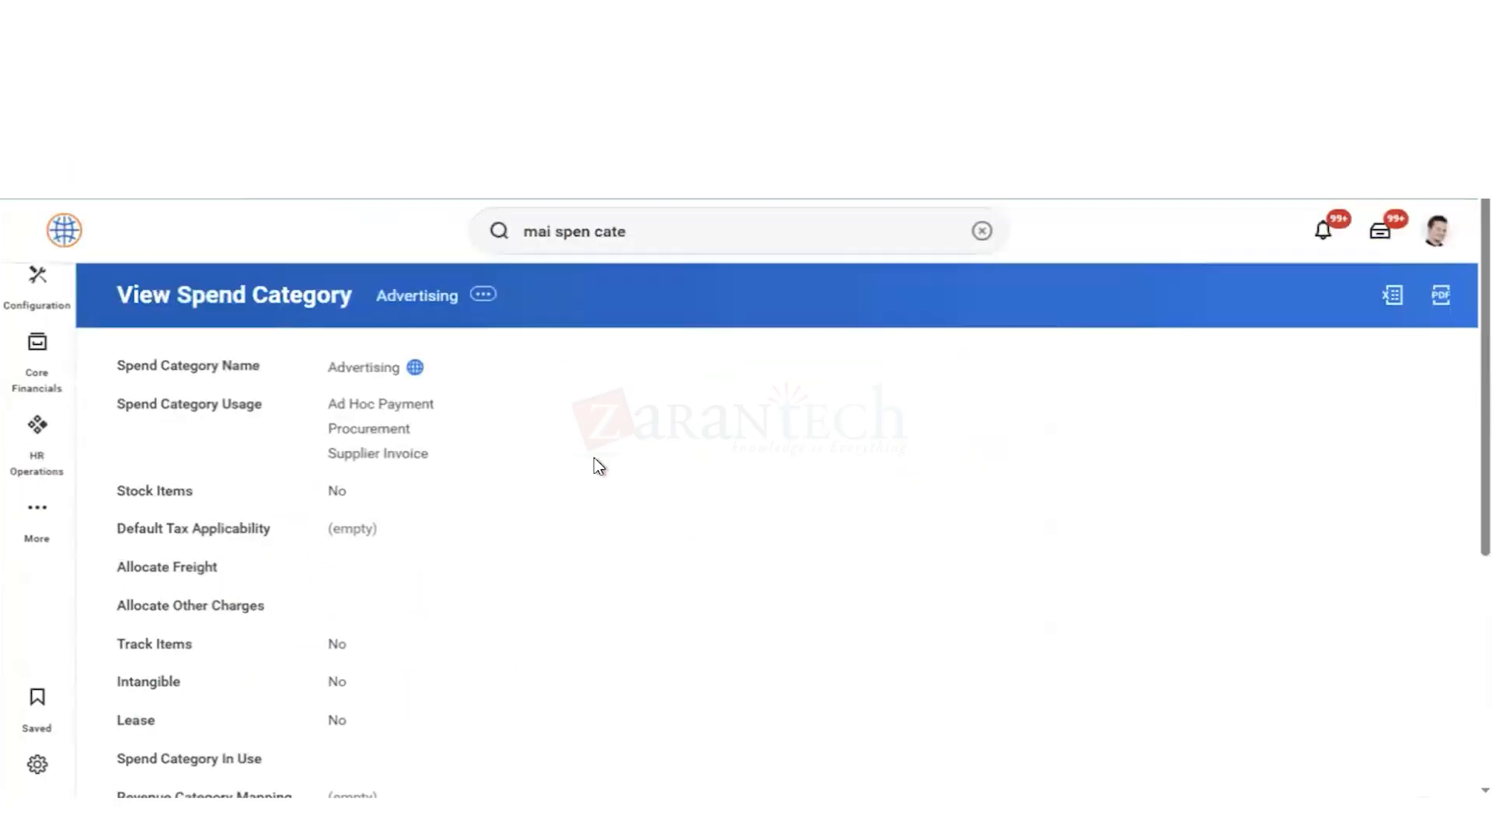
Step: Find the Start Proxy task and begin a proxy session as the required user, entering that person's name as the User to Proxy As
click(984, 232)
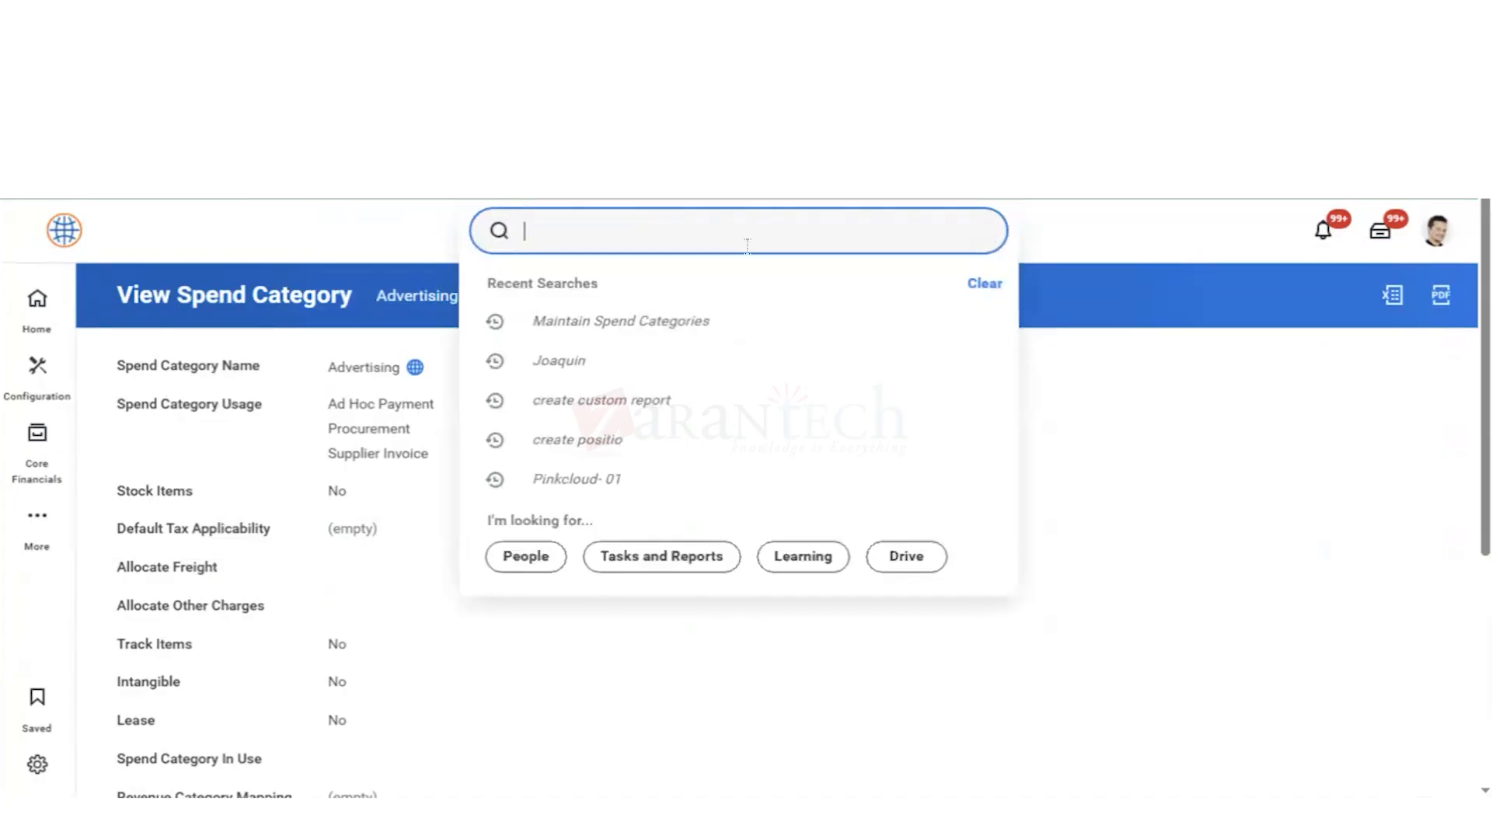
text(prox)
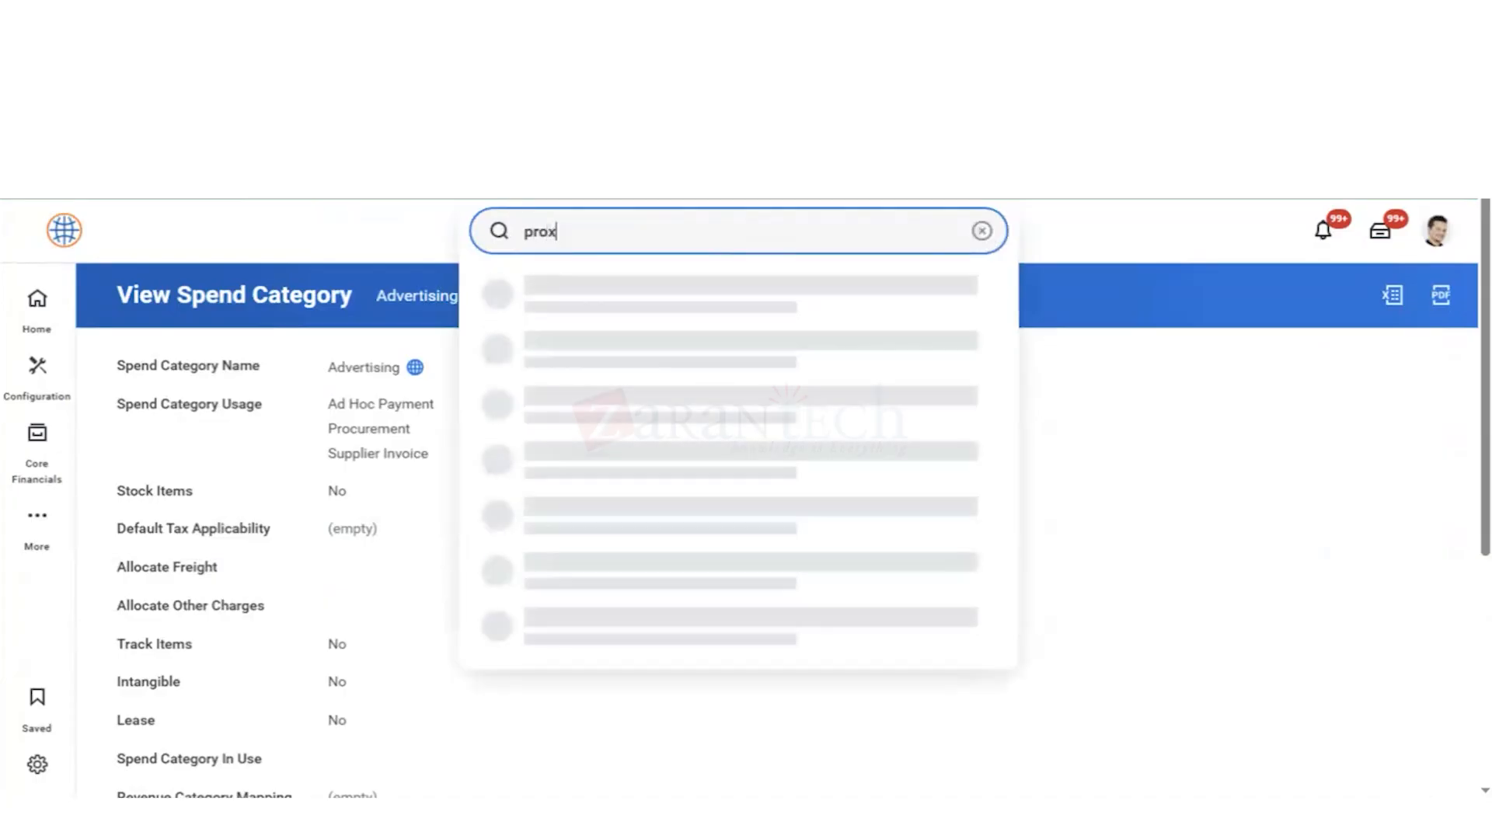
key(Down)
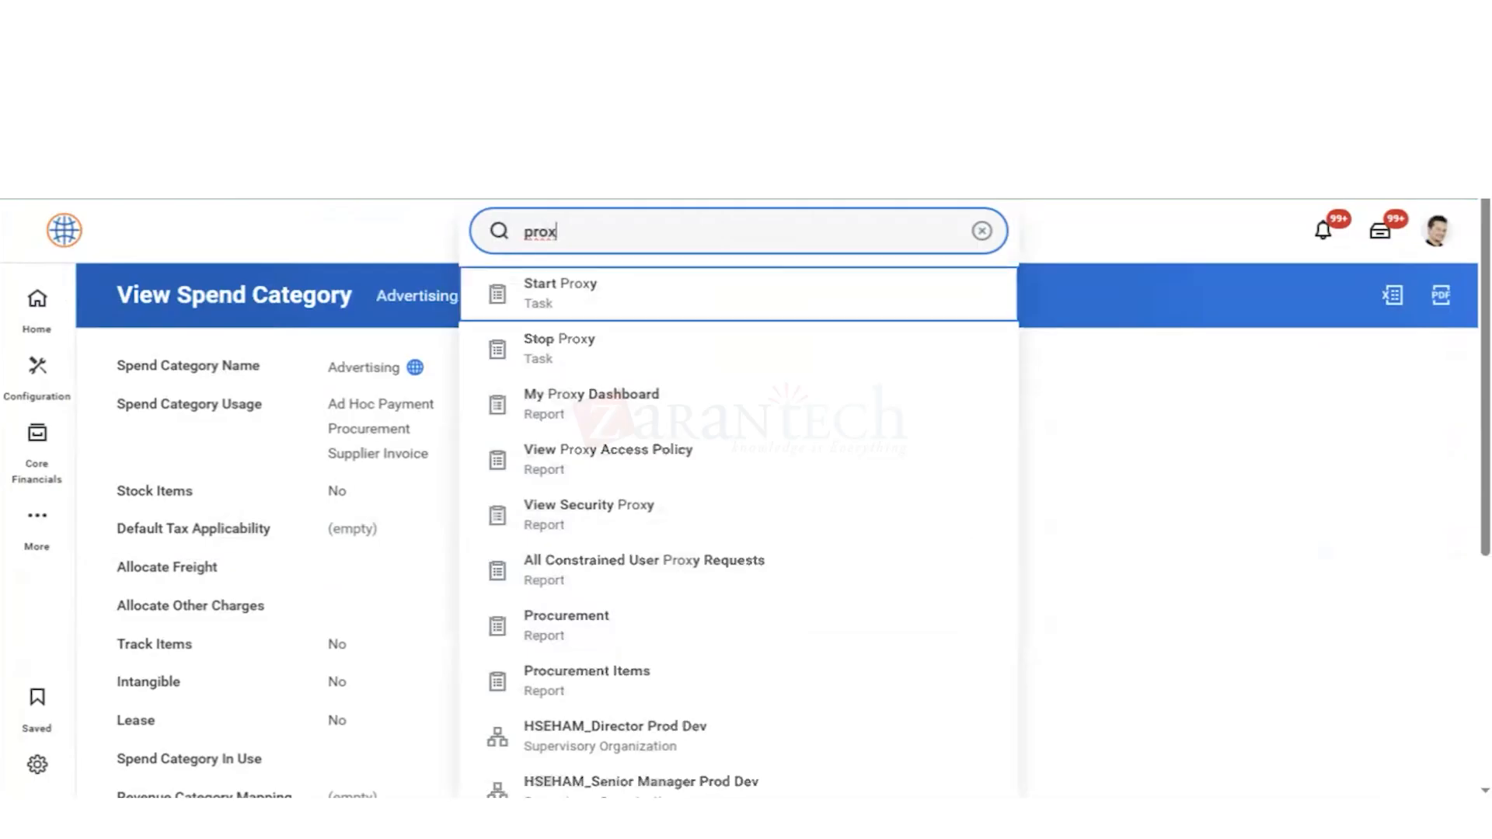
key(Return)
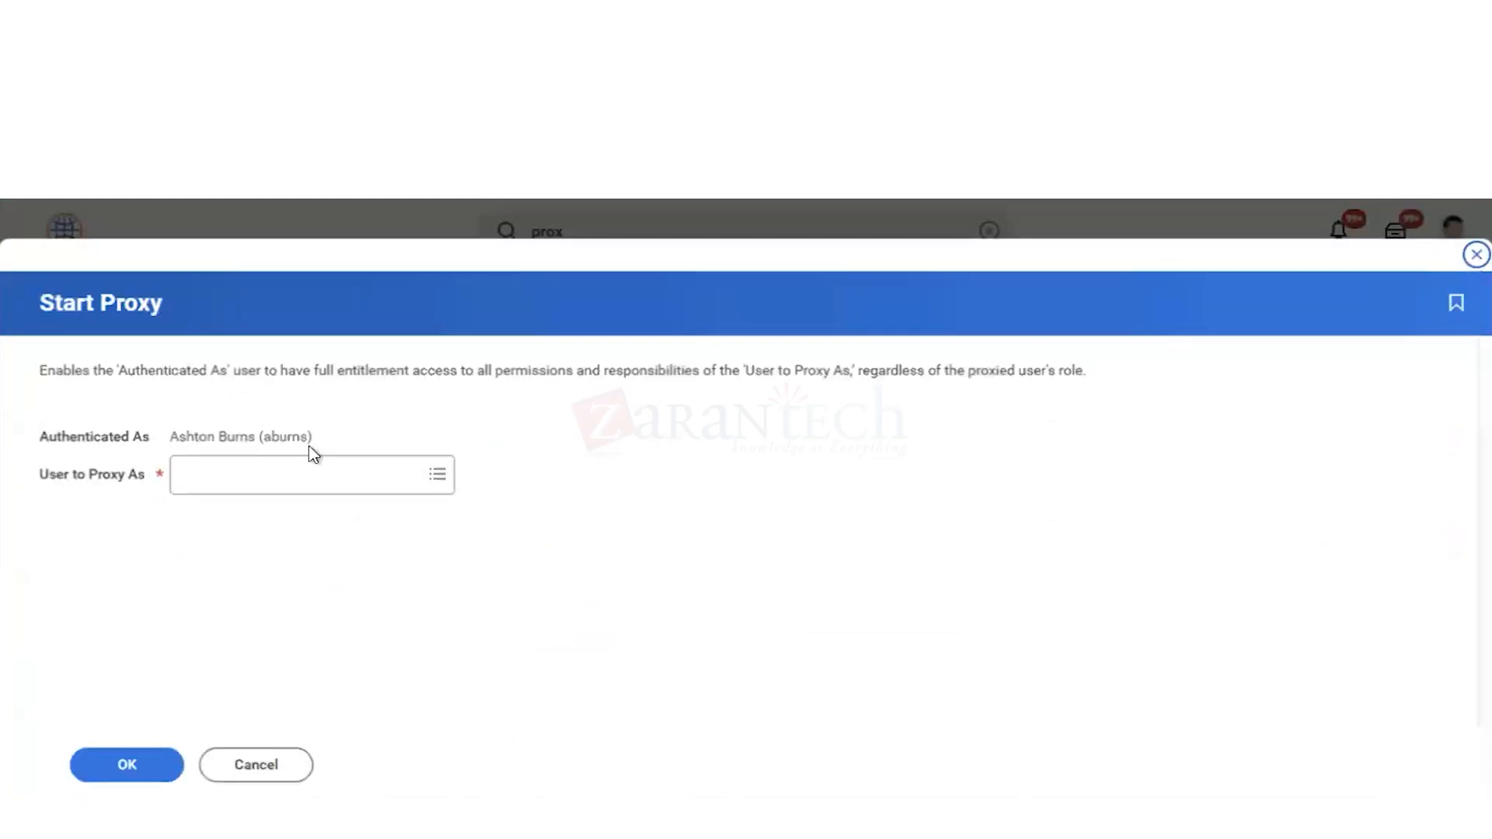
click(244, 482)
text(sherry)
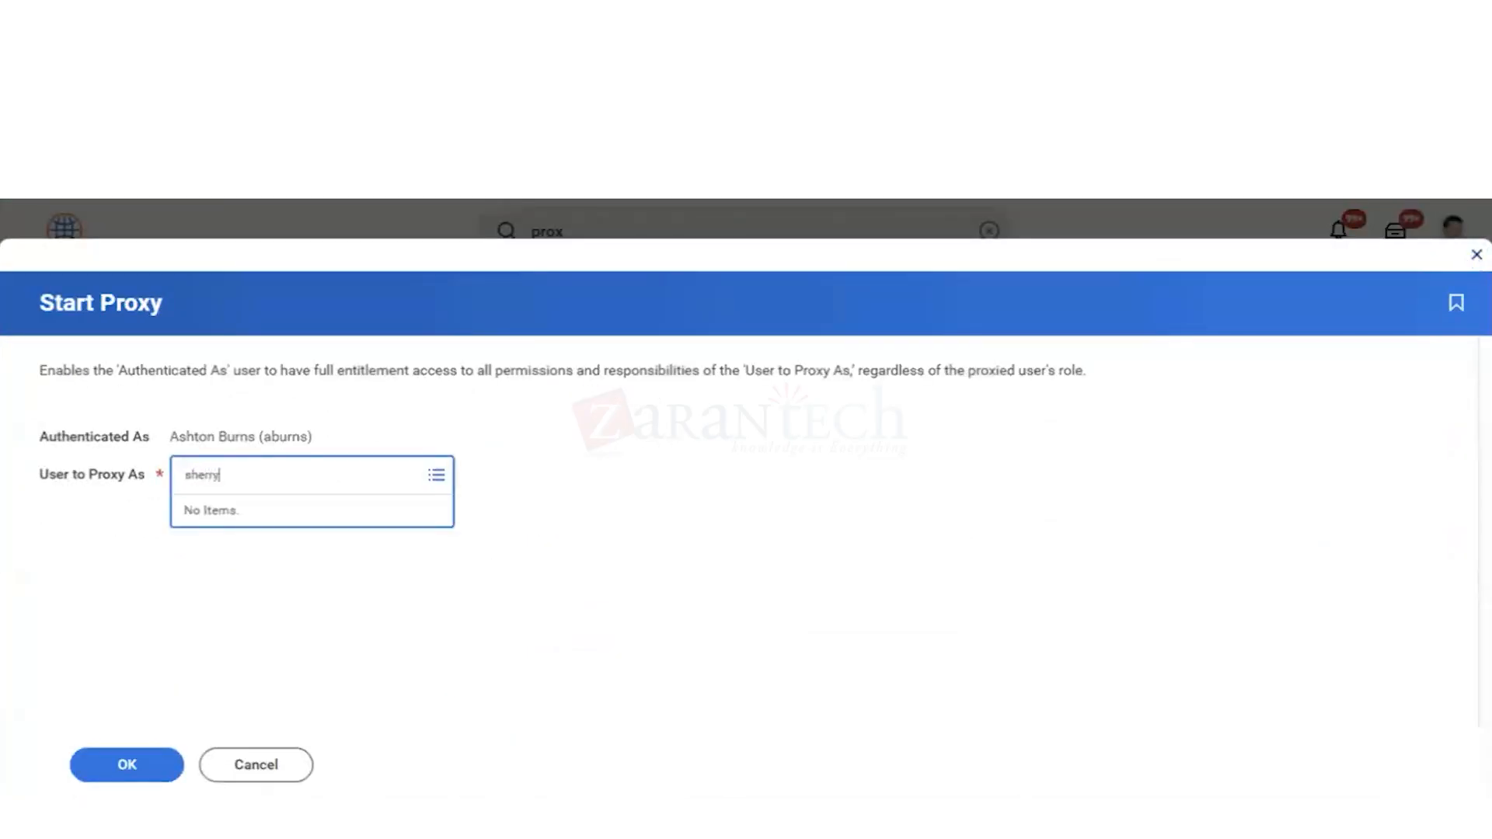
key(Return)
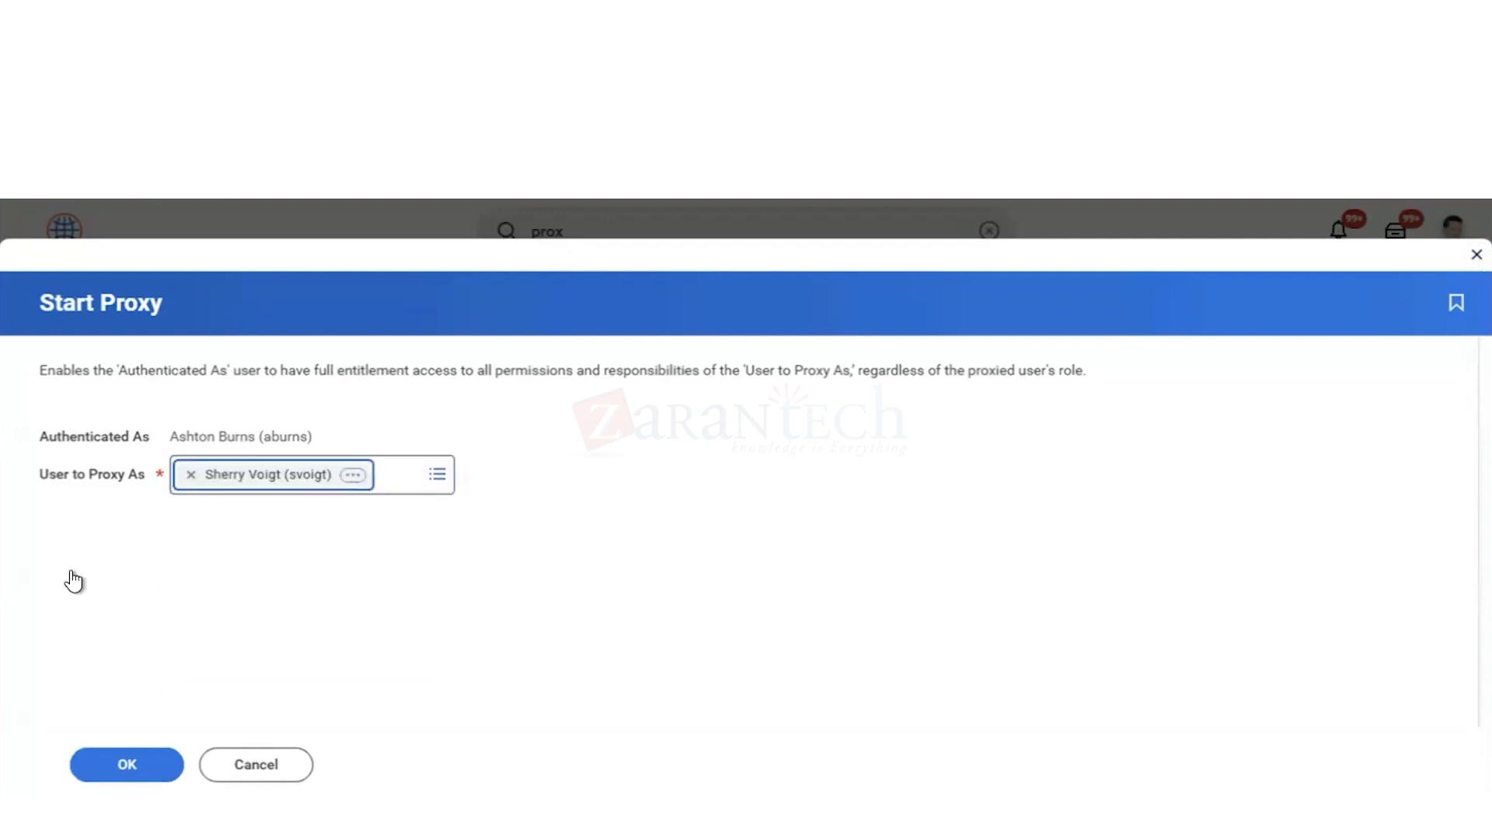
click(128, 768)
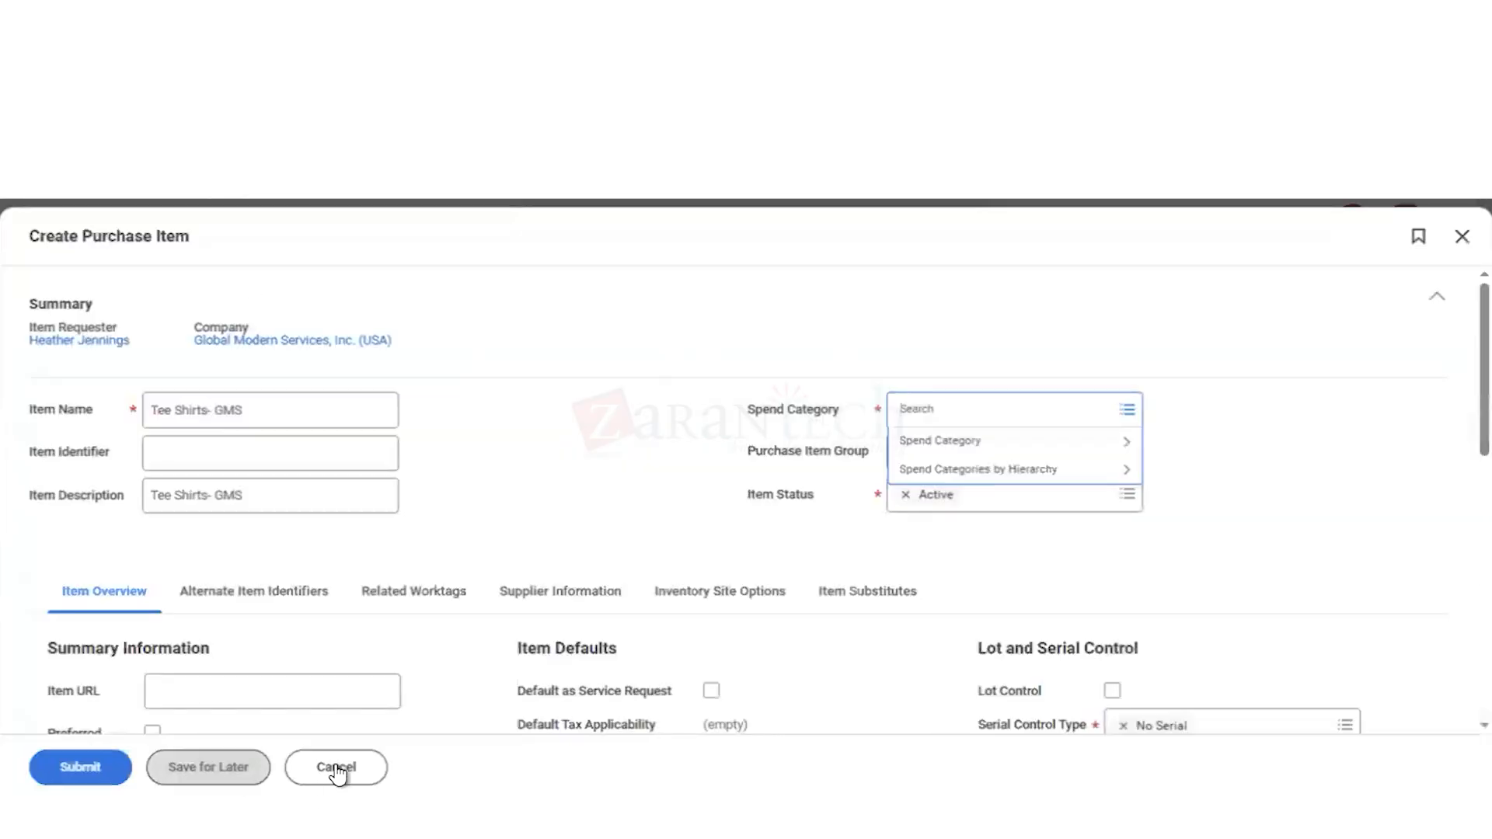
Step: Discard the open Tee Shirts- GMS item form and restart the Create Purchase Item task with an empty form
click(336, 770)
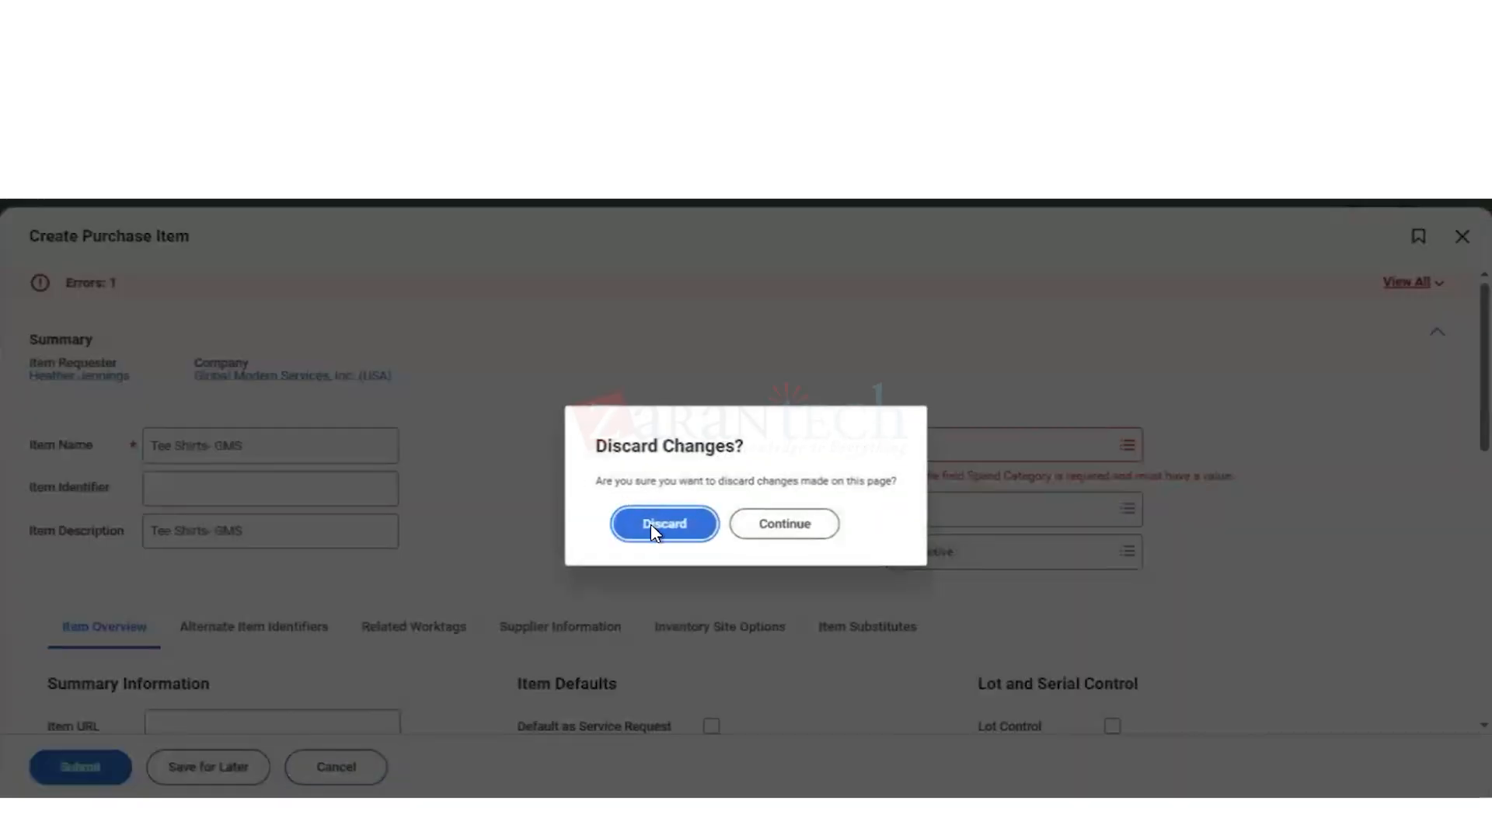
click(655, 528)
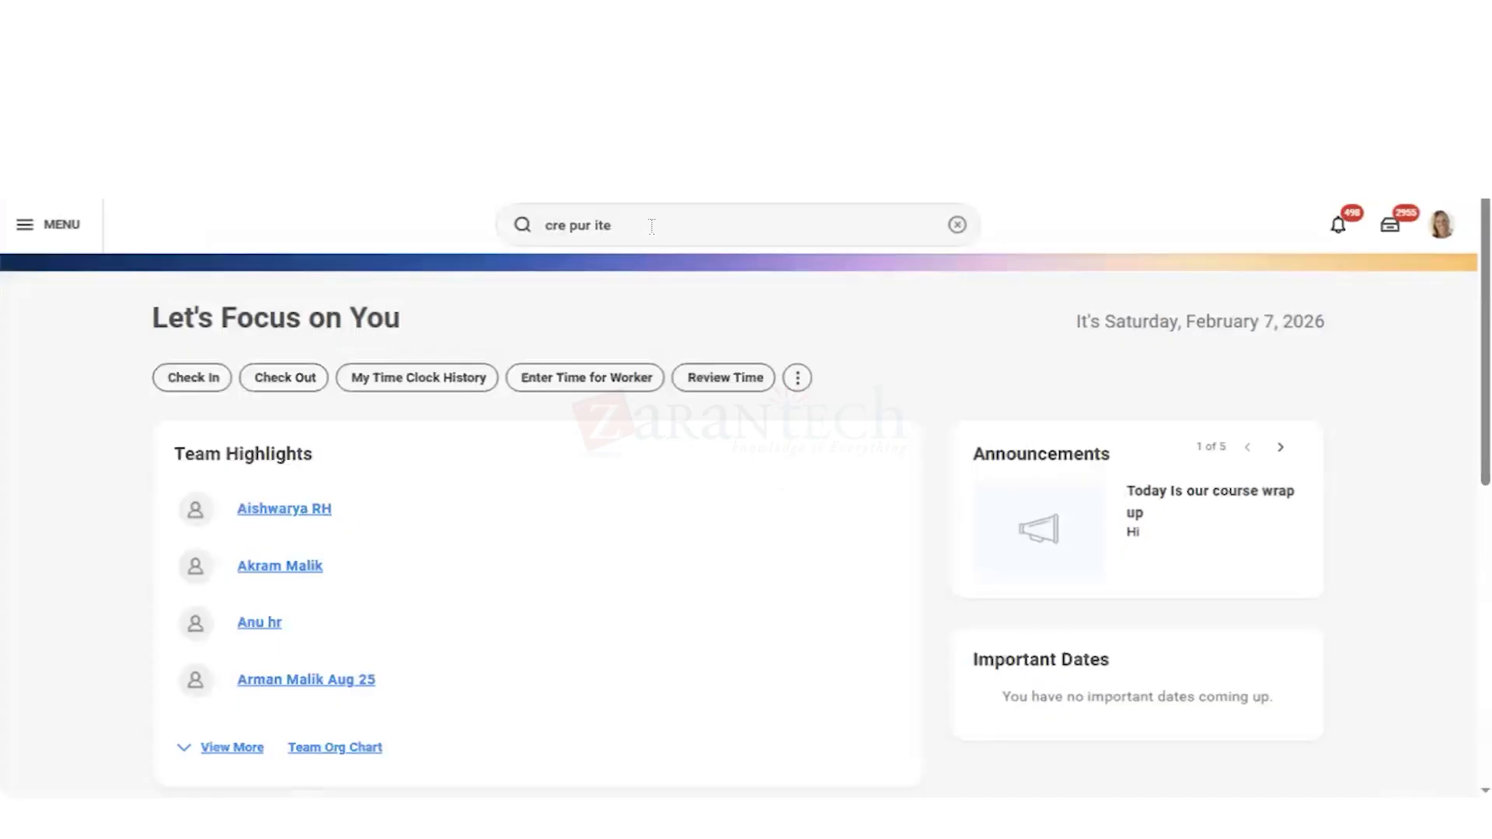
click(653, 234)
text(m)
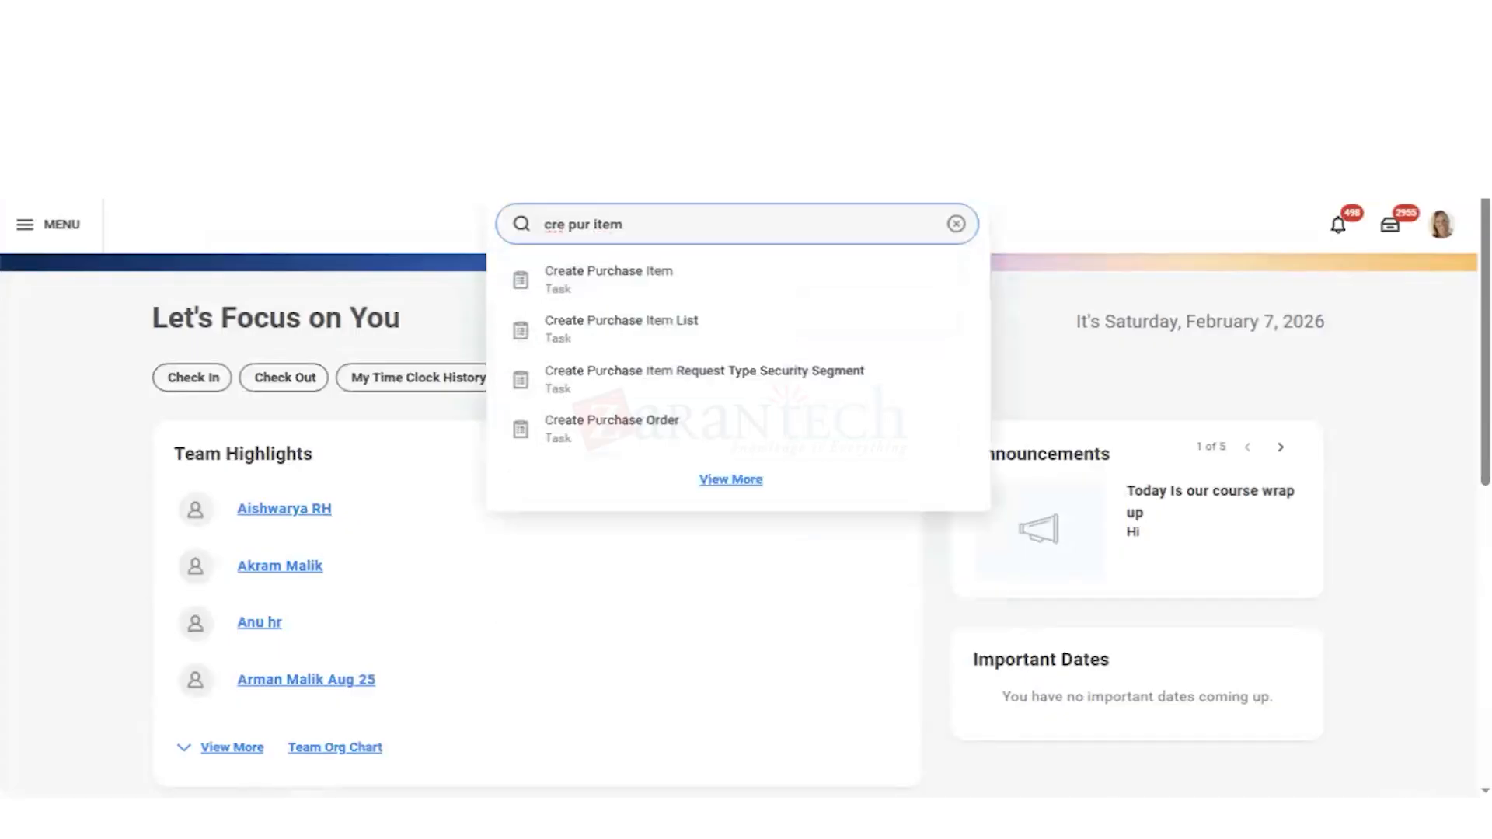
key(Down)
key(Return)
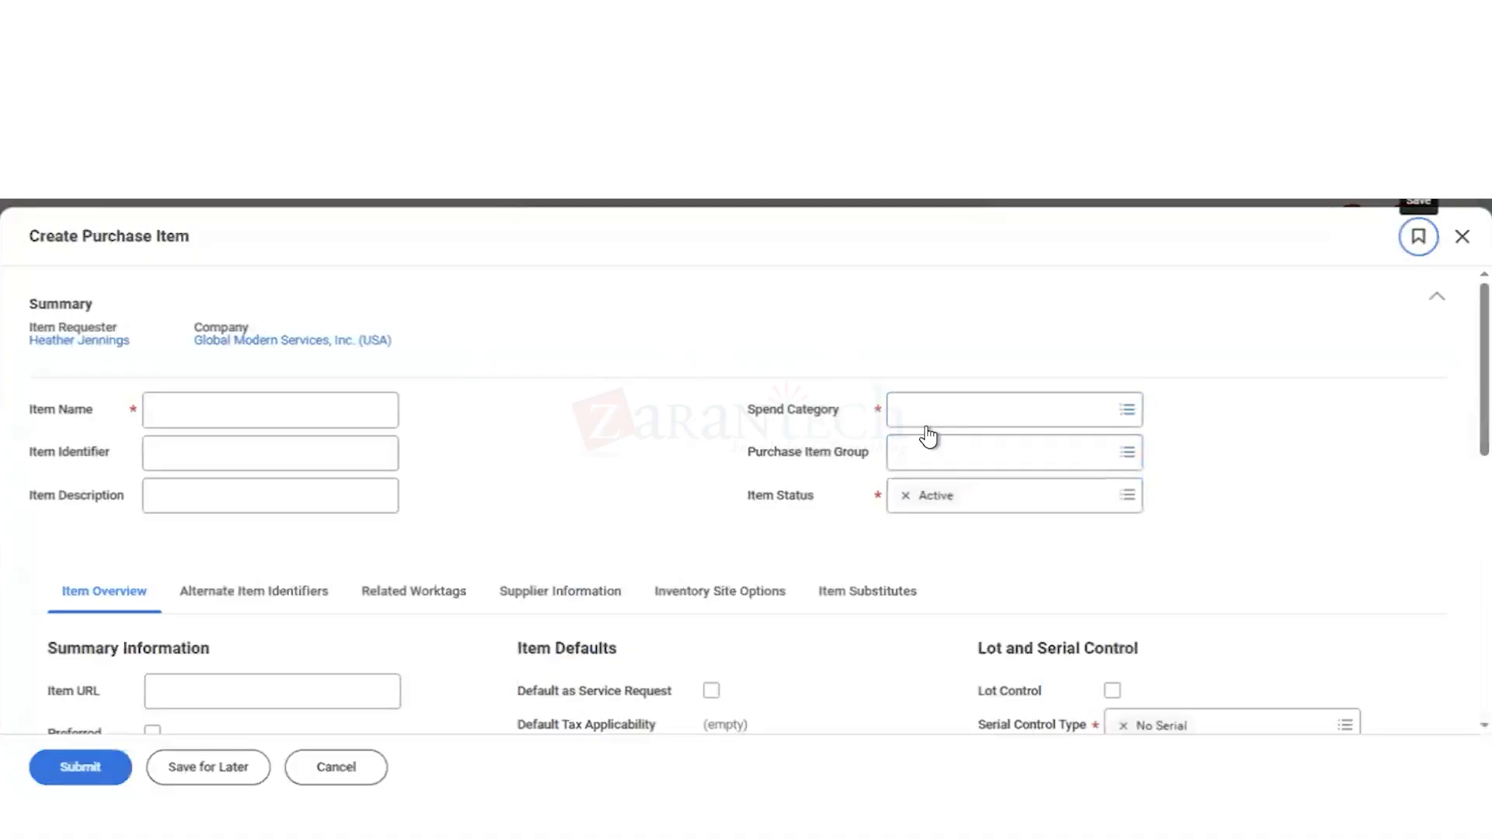
Step: Search the fresh form's Spend Category choices for "adv" and look through the full category list for Advertising
click(920, 417)
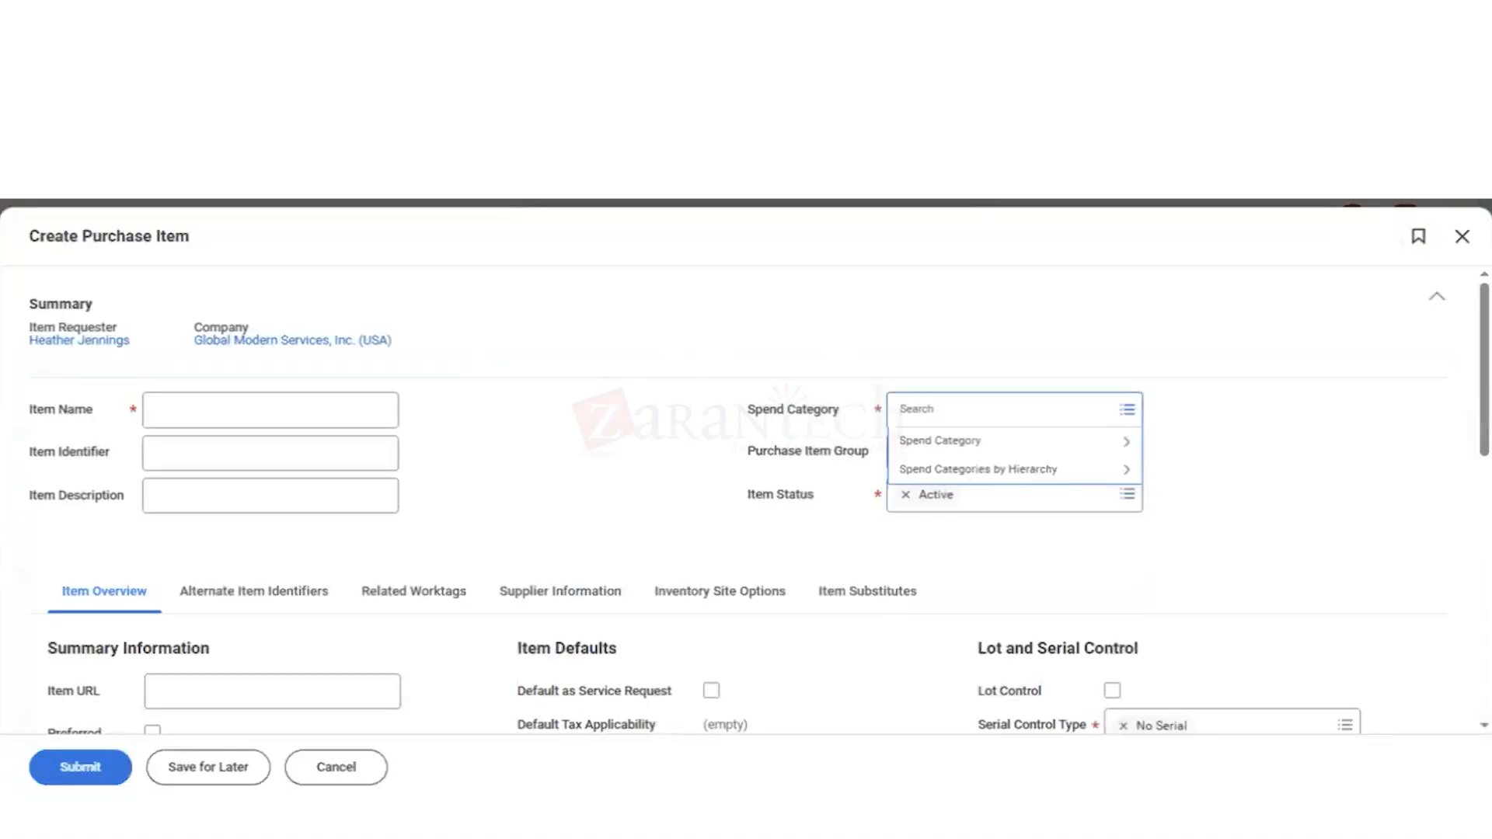
text(adv)
key(Return)
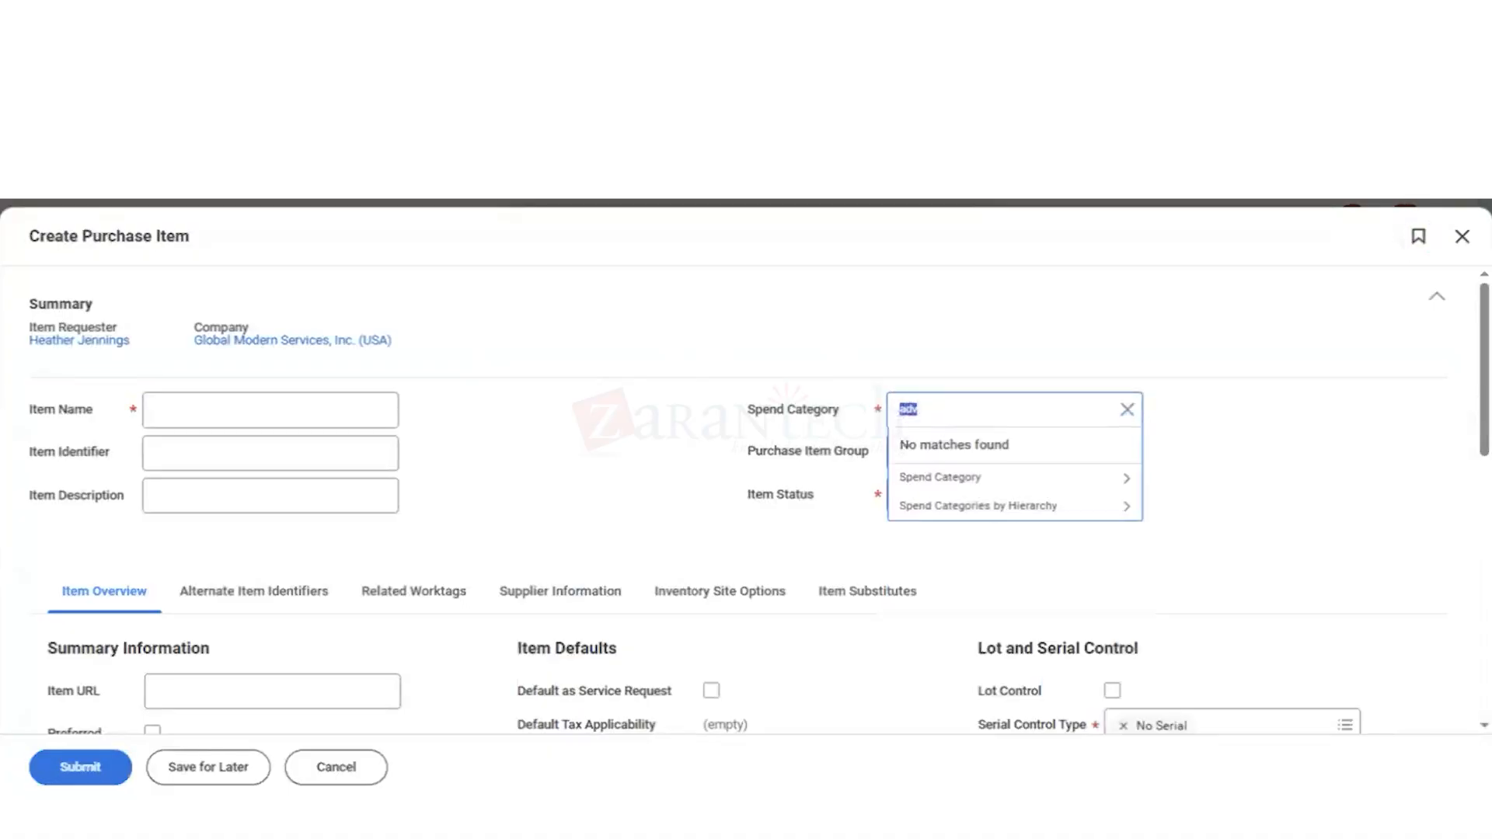
click(1006, 491)
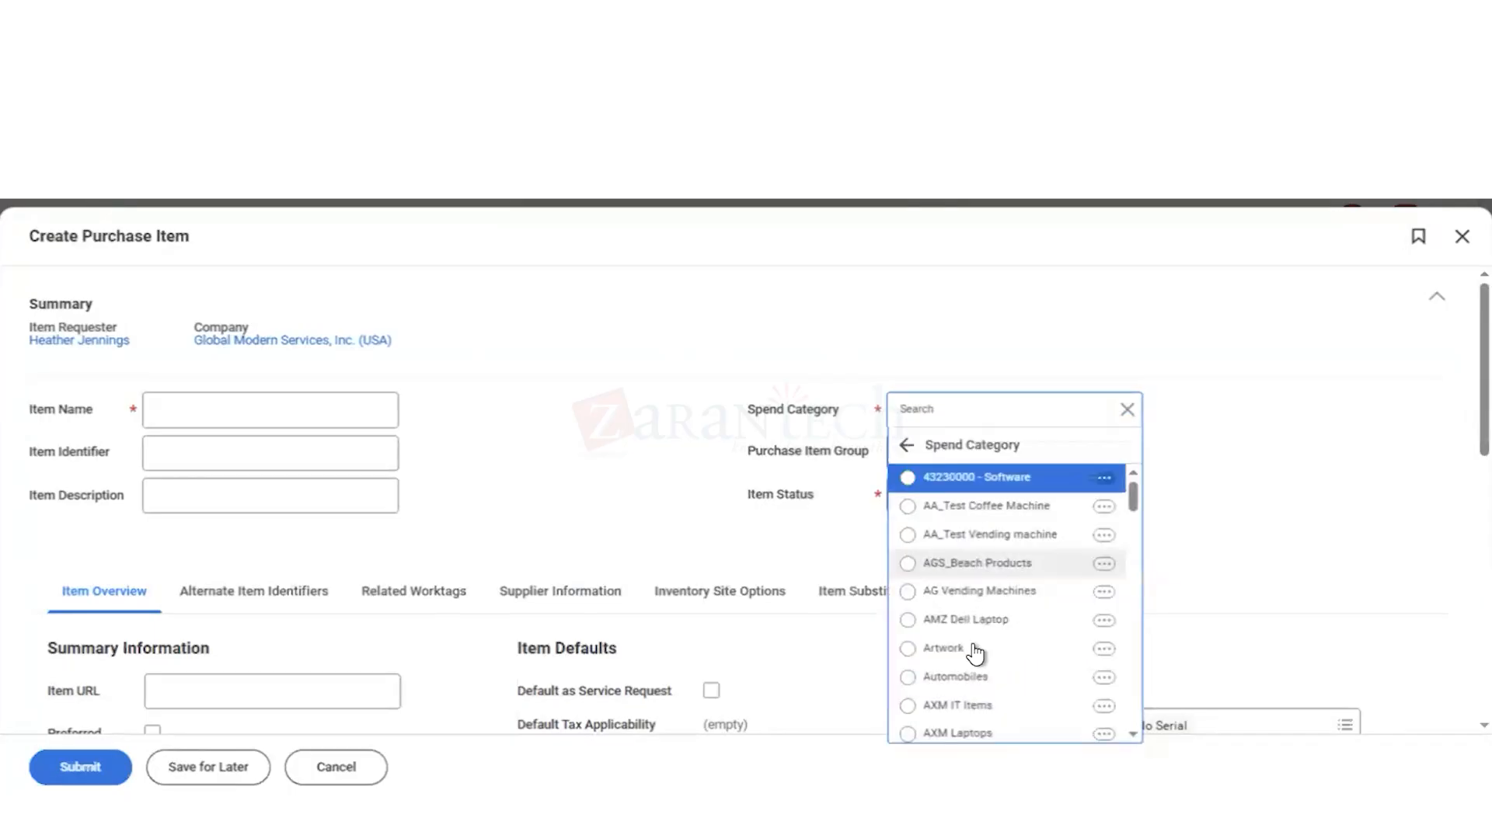
scroll(976, 655, down, 2)
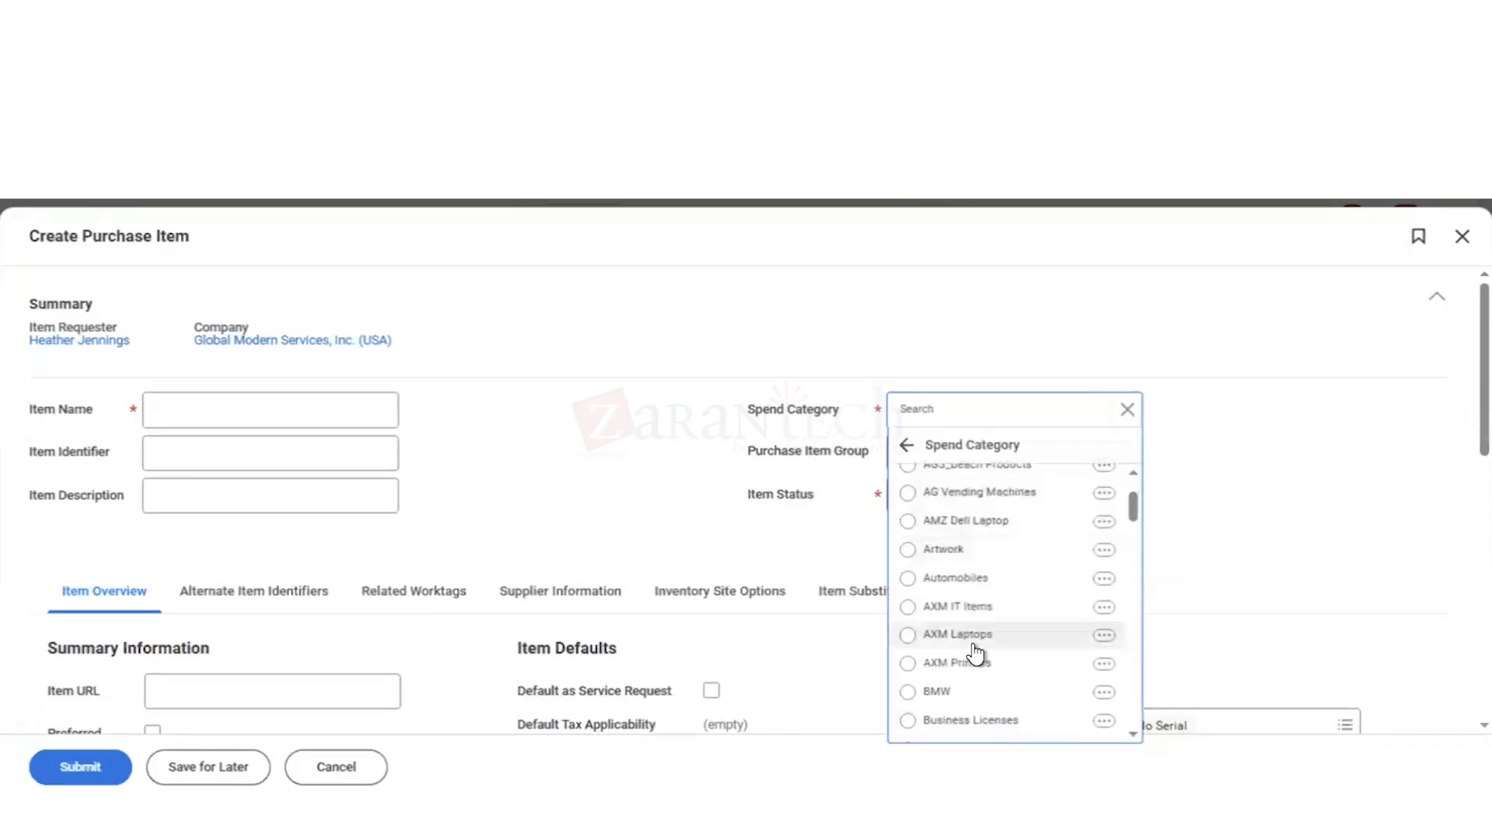
scroll(978, 653, down, 5)
scroll(974, 651, down, 4)
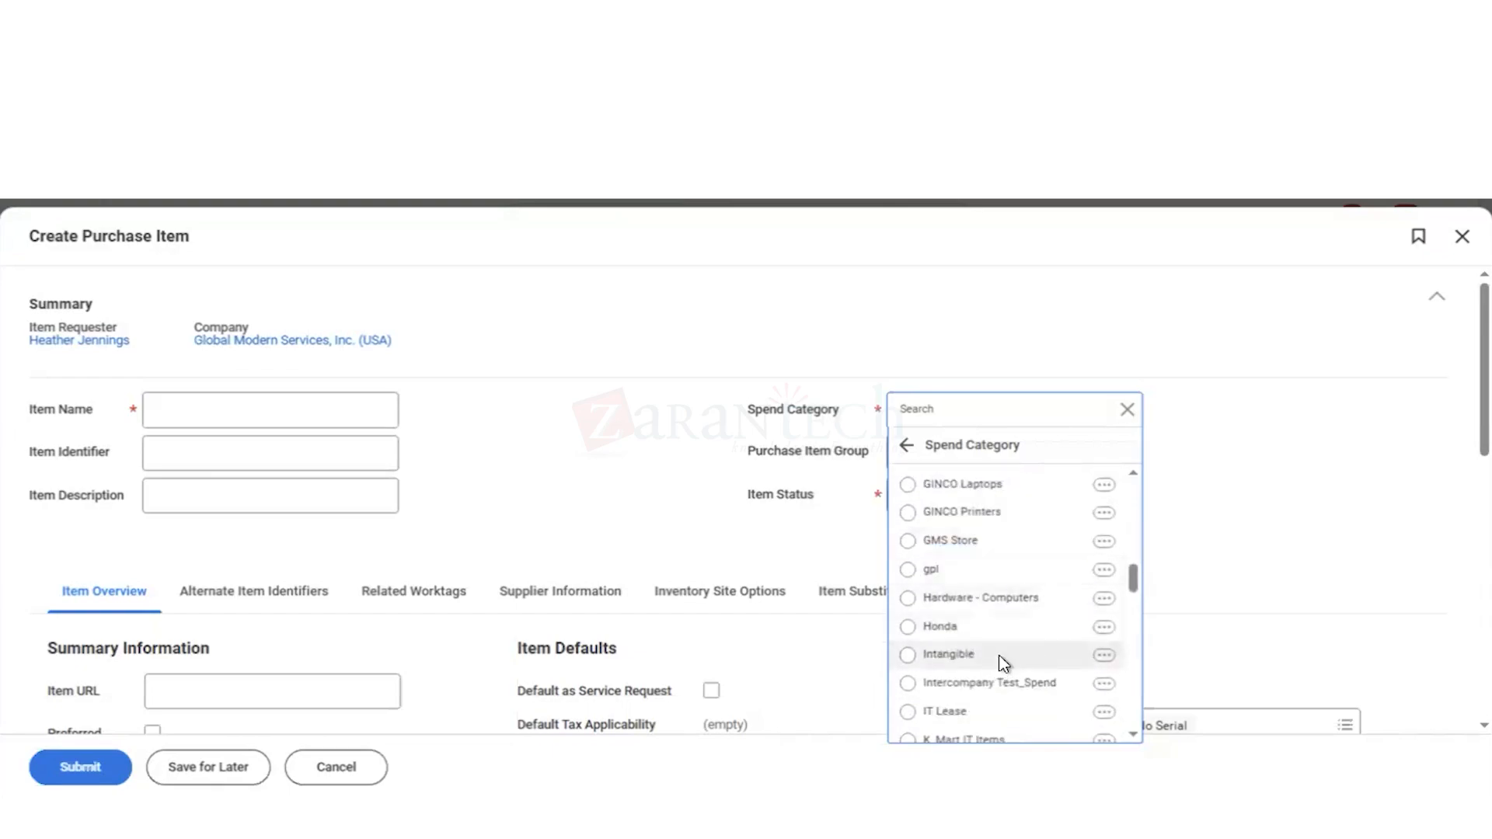
scroll(999, 664, down, 4)
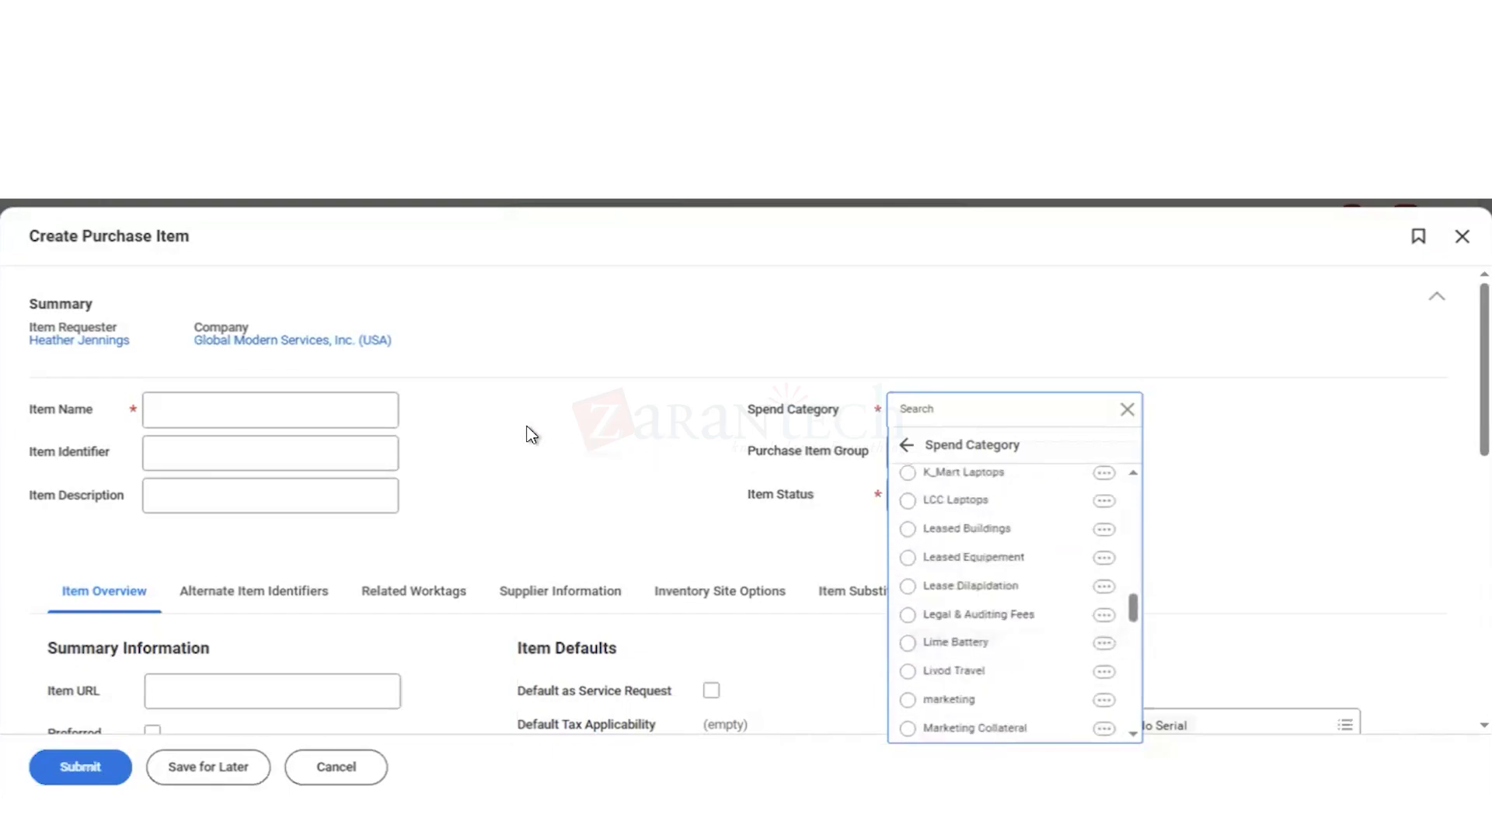
click(230, 365)
Step: Enter Tee Shirts- GMS as both the item name and the item description
click(176, 445)
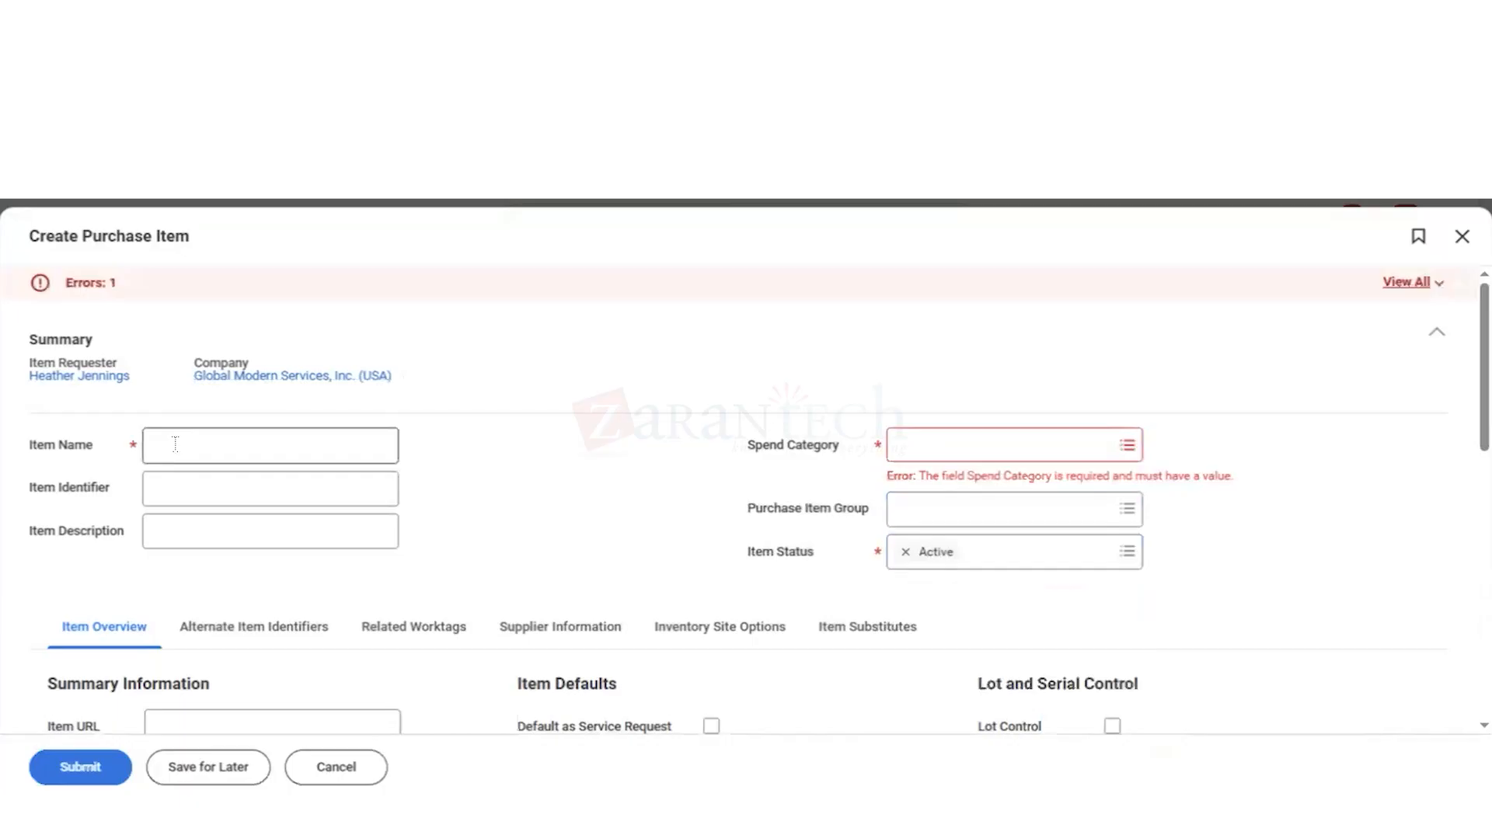
click(175, 444)
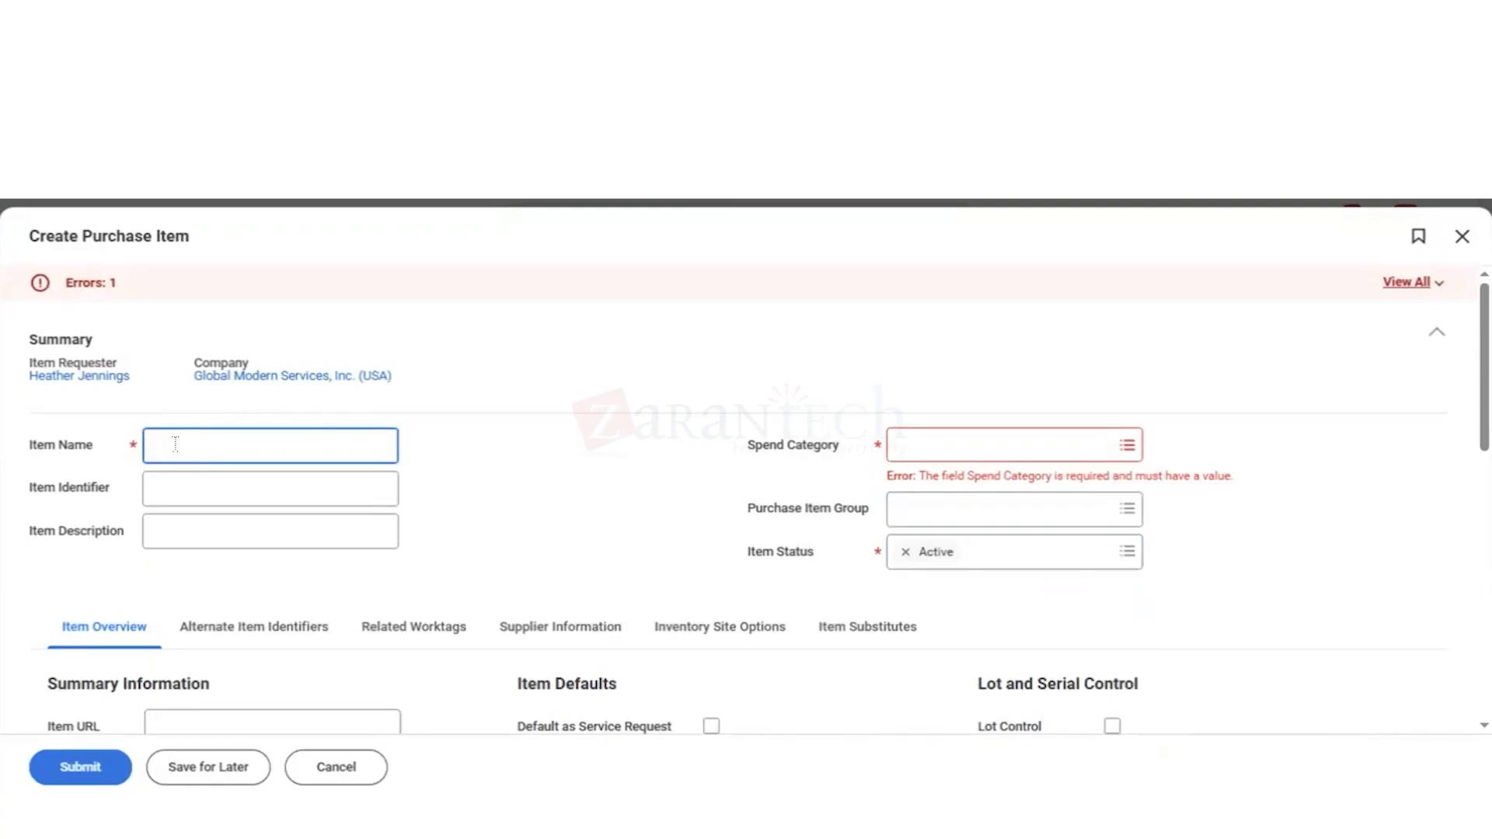
text(Tee Shirts- GMS)
click(233, 532)
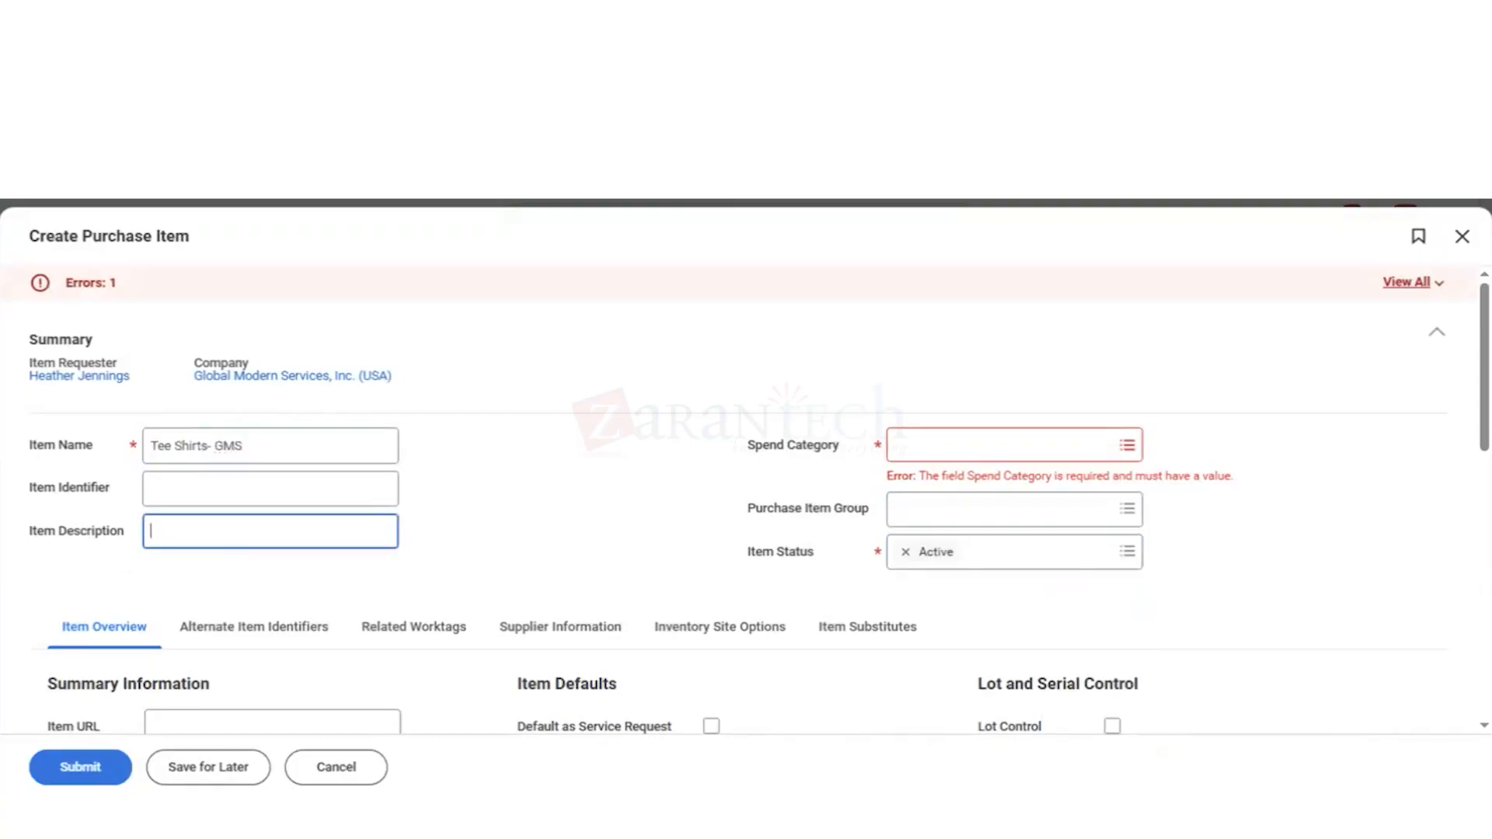
text(Tee Shirts- GMS)
Step: Assign AGS_Beach Products as the item's spend category from the full category list
click(921, 453)
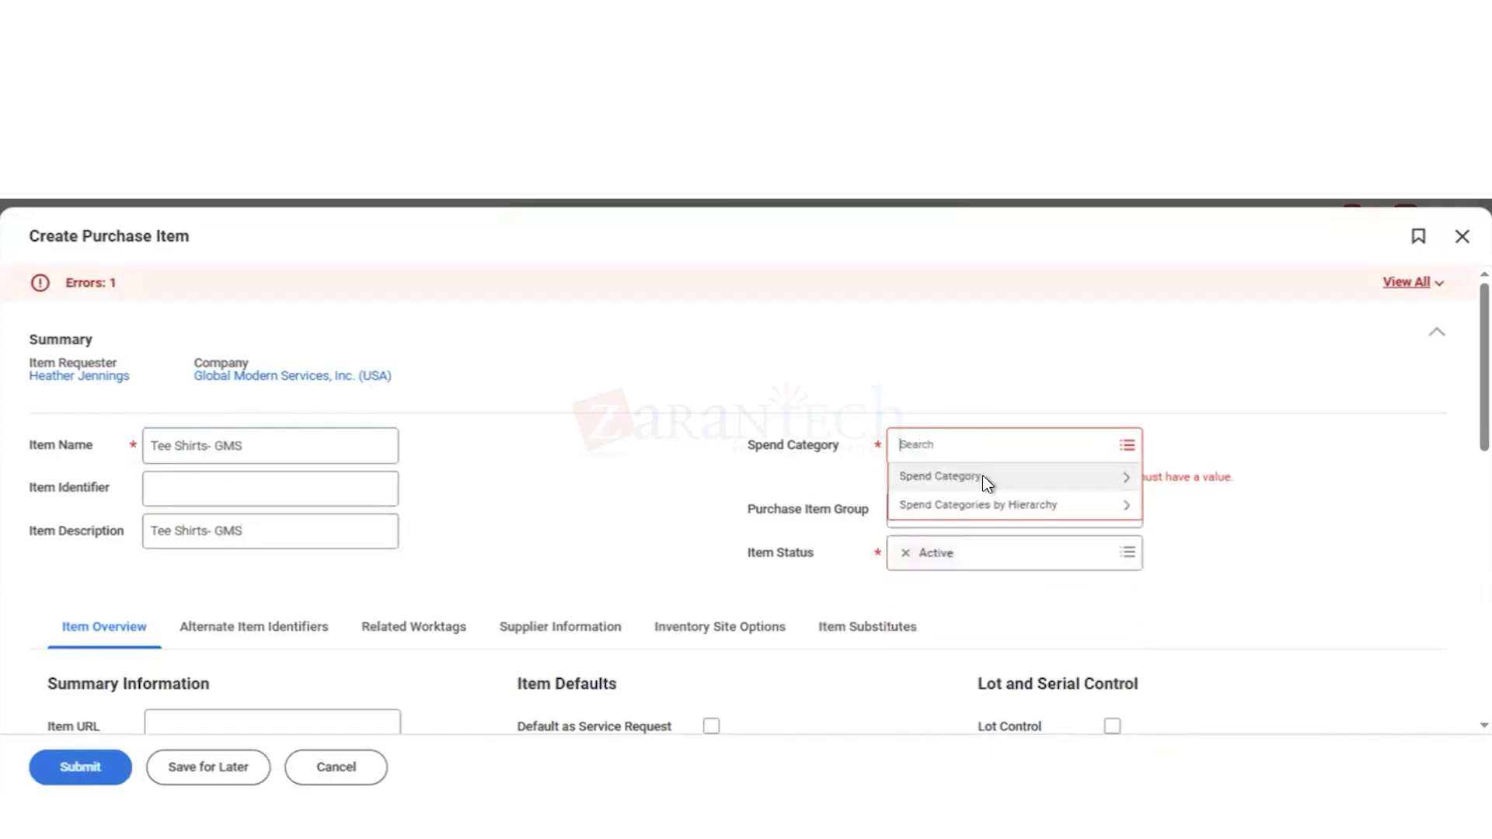
click(985, 486)
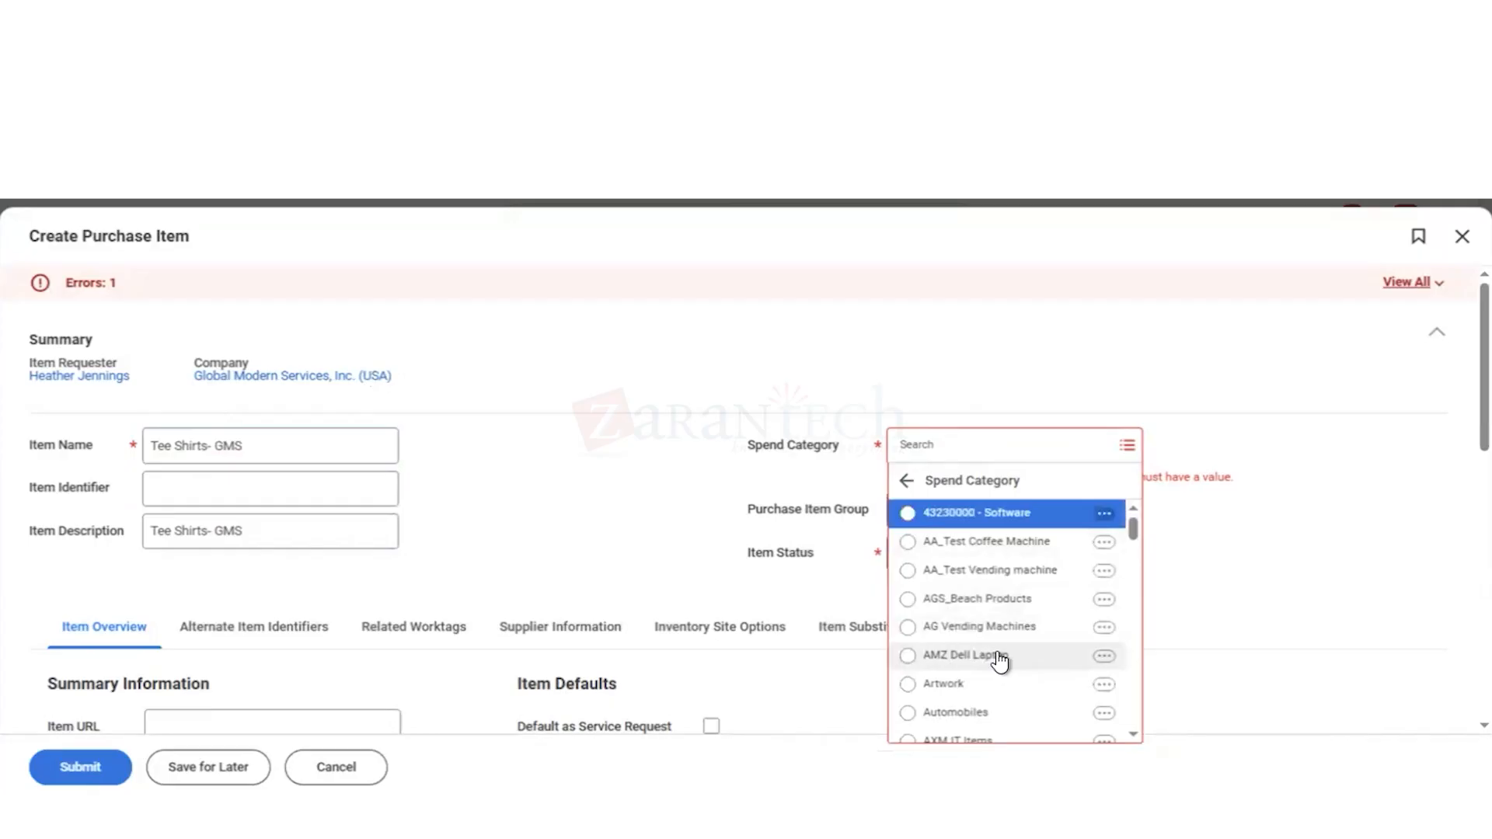
click(970, 600)
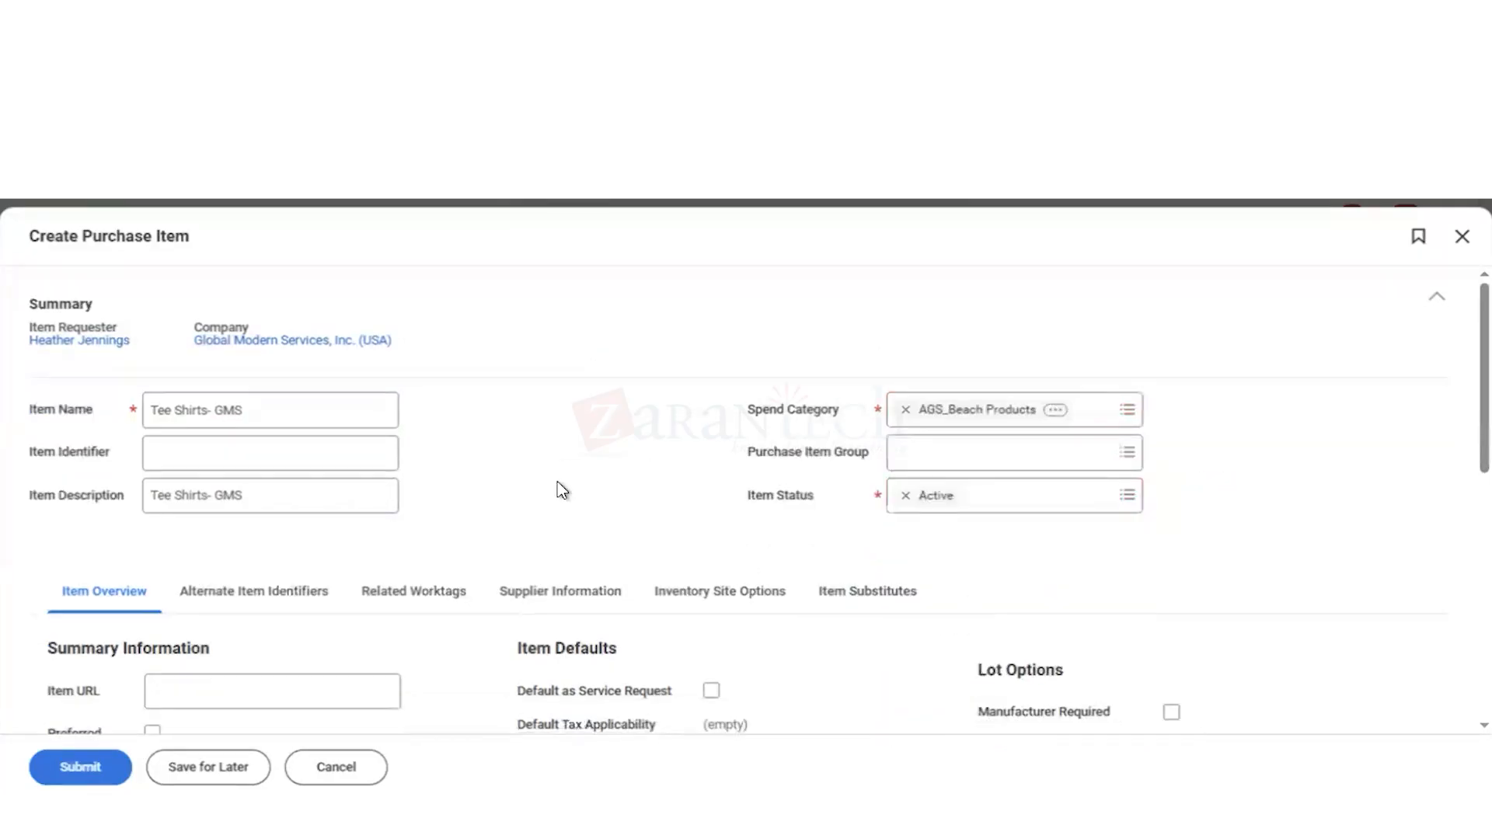
Step: Set the item's default ordering price to 10 with USD as the currency
scroll(563, 490, down, 3)
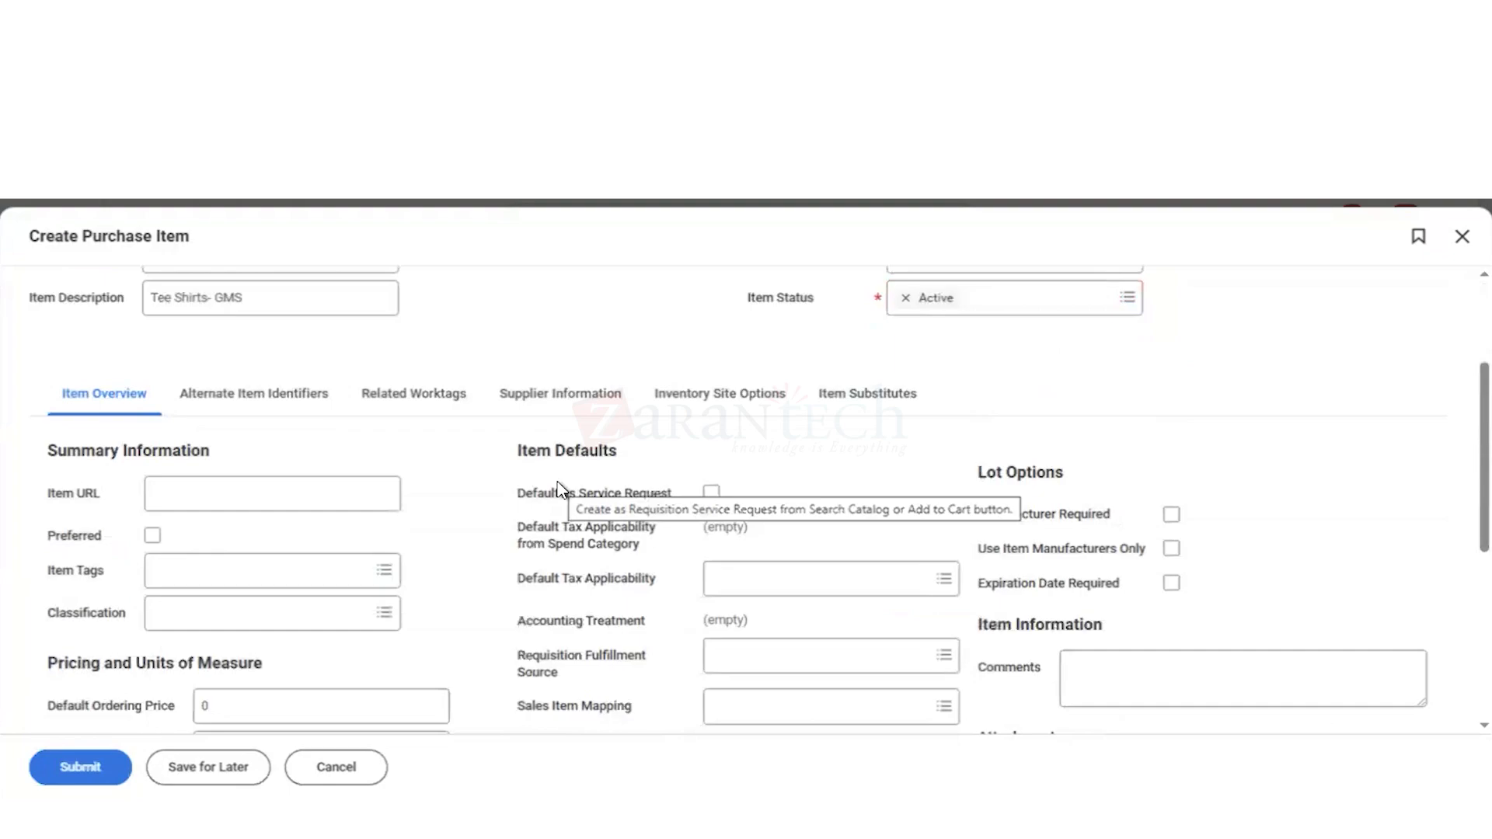
scroll(559, 490, up, 3)
scroll(560, 490, down, 2)
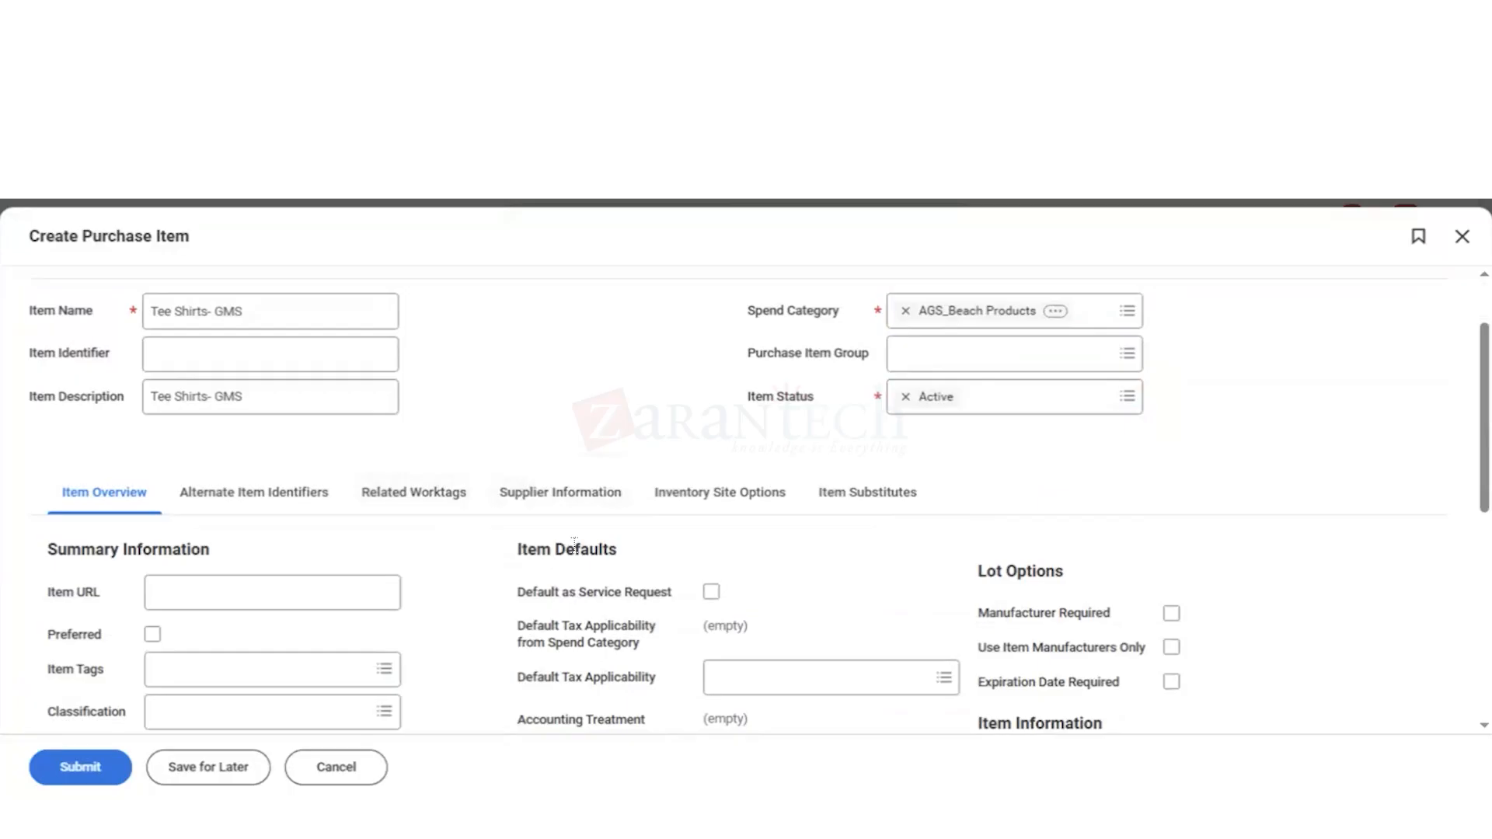
scroll(574, 544, down, 1)
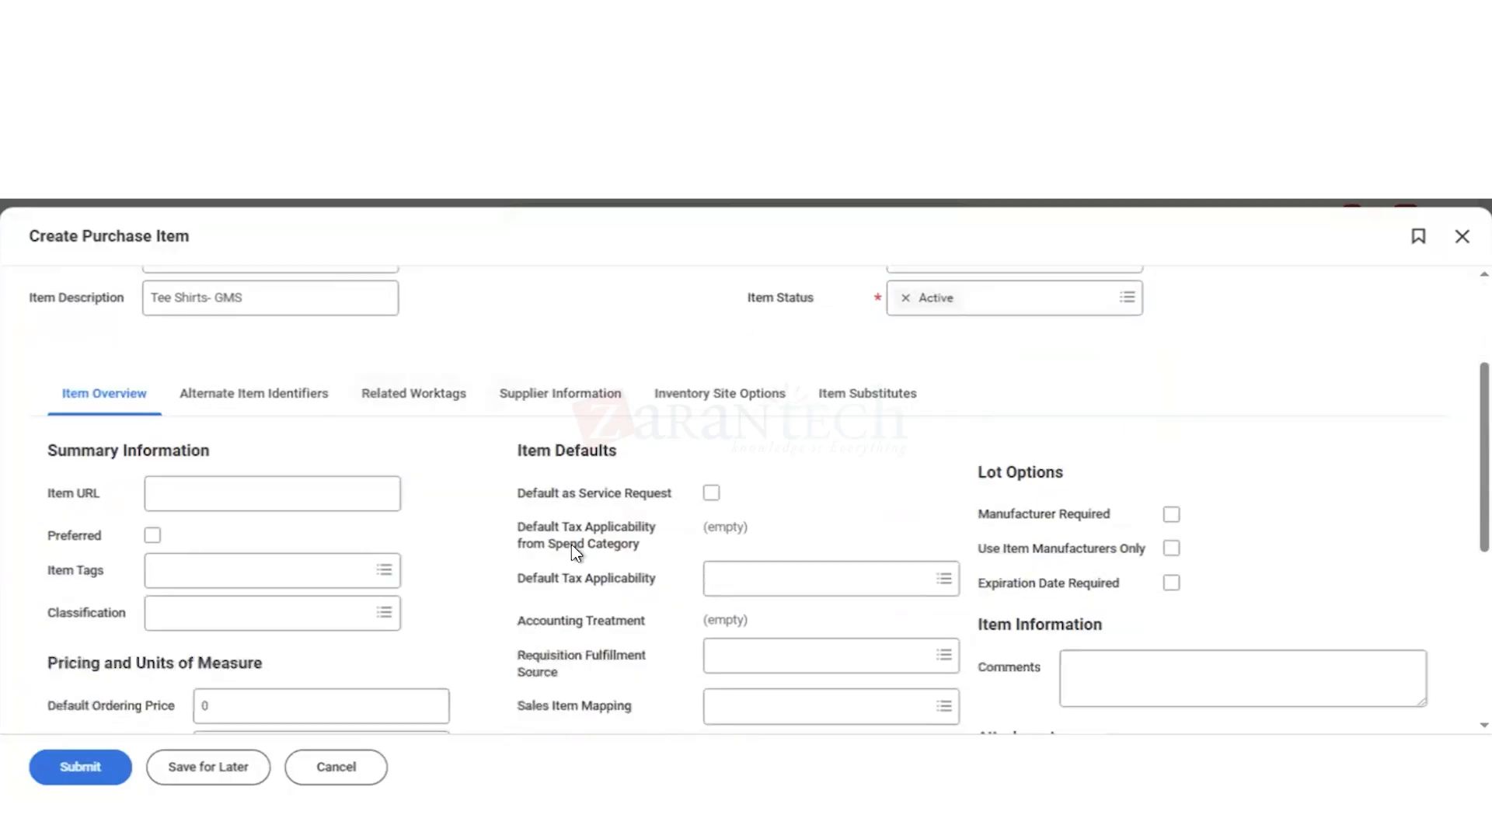
scroll(574, 548, down, 4)
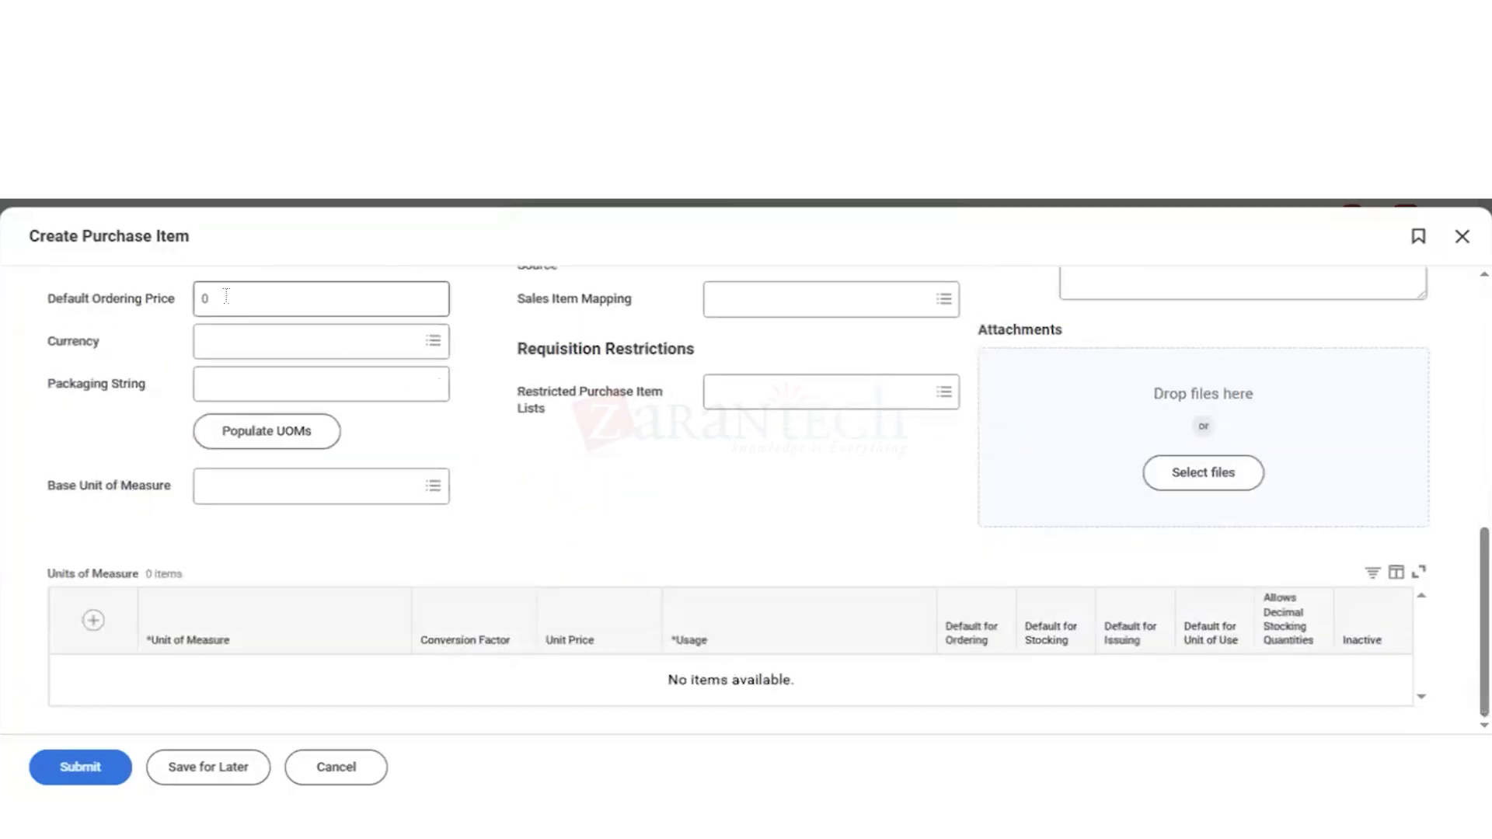
click(225, 296)
key(BackSpace)
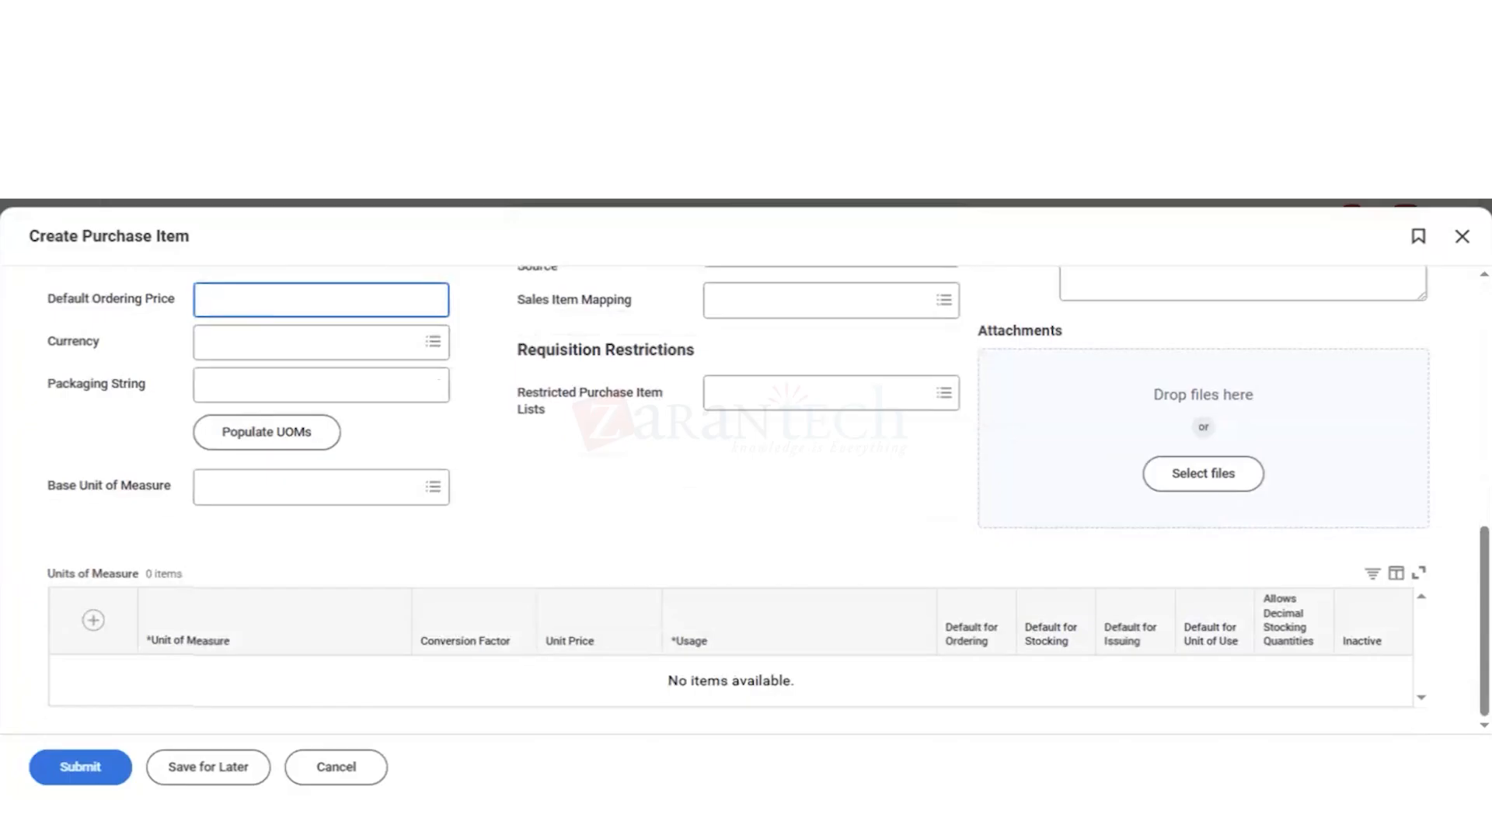
text(10)
click(231, 340)
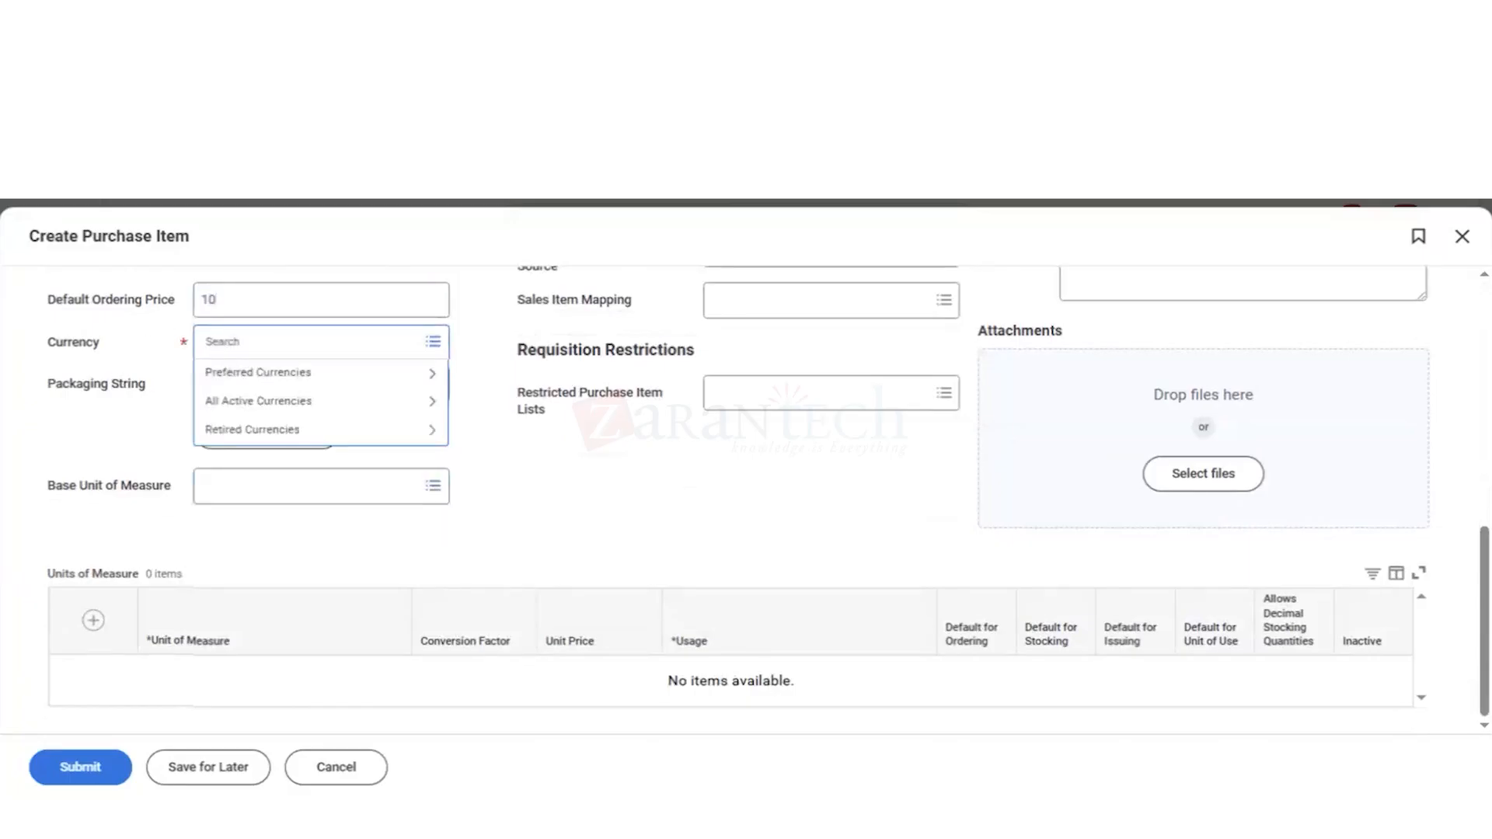
text(usd)
key(Return)
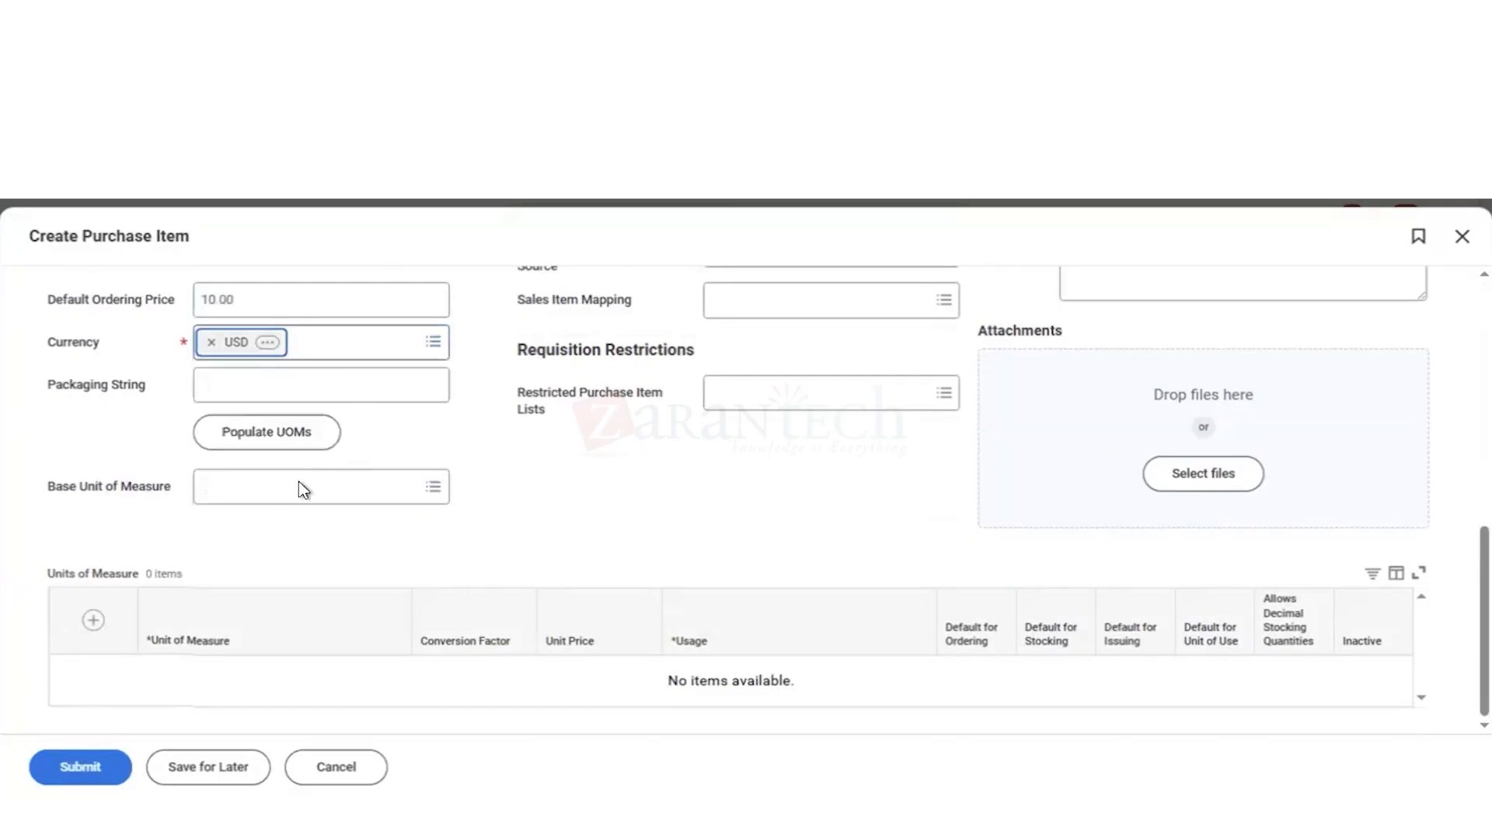
Step: Choose Each as the base unit of measure and set its unit price to 10
click(206, 487)
text(each)
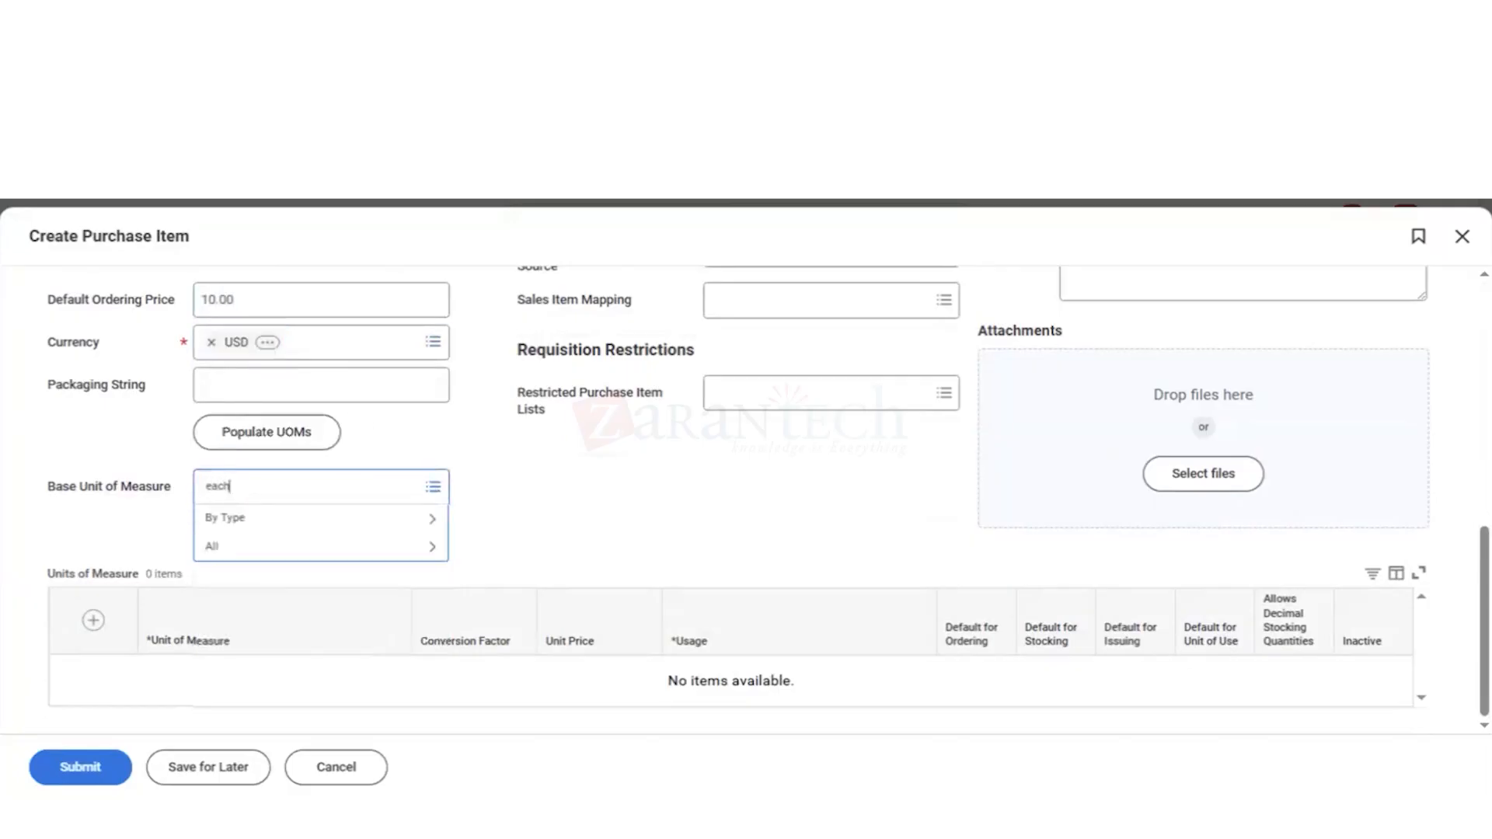
key(Return)
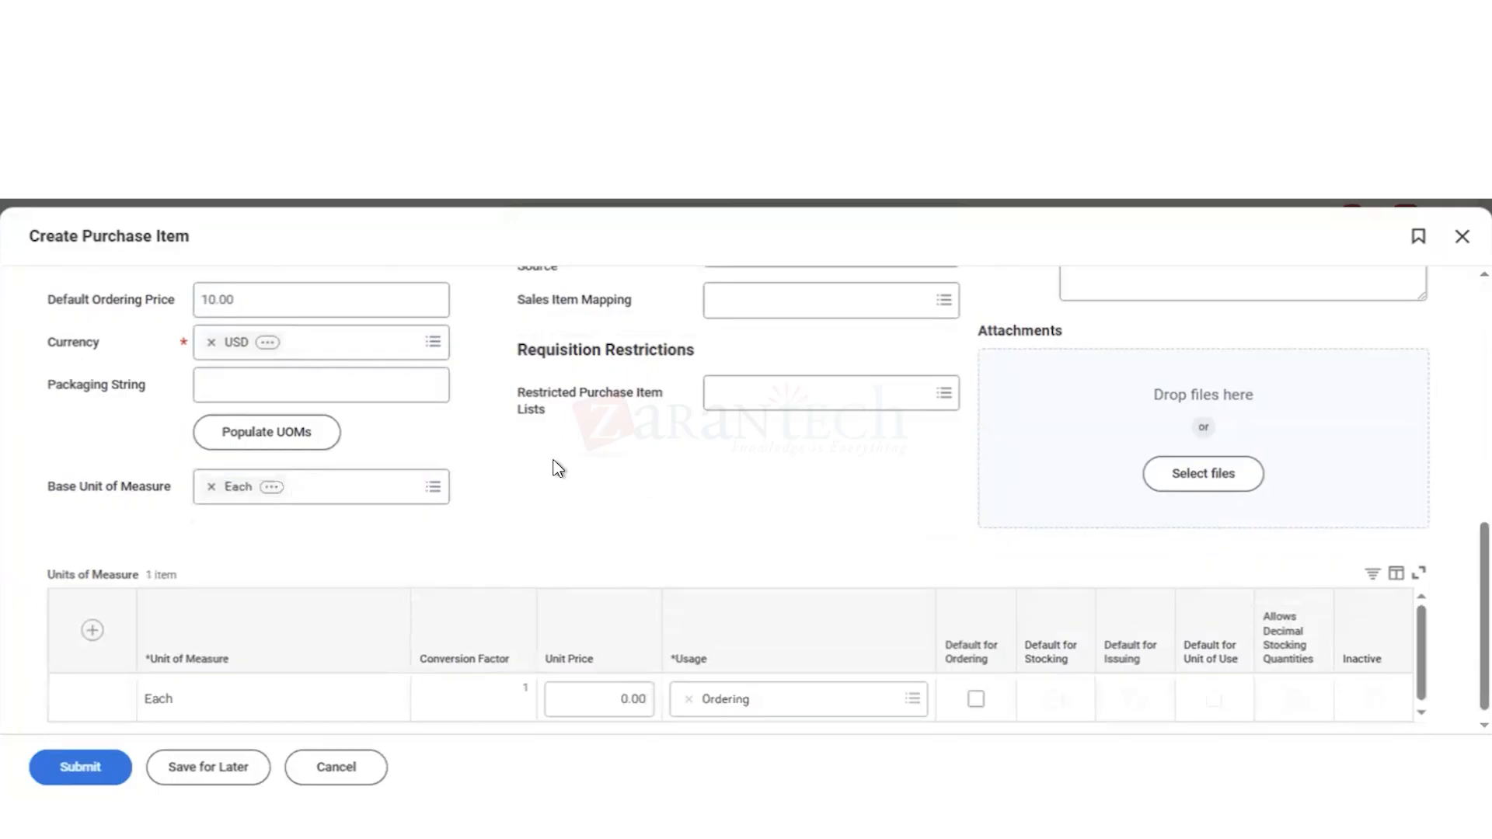
click(618, 698)
text(10)
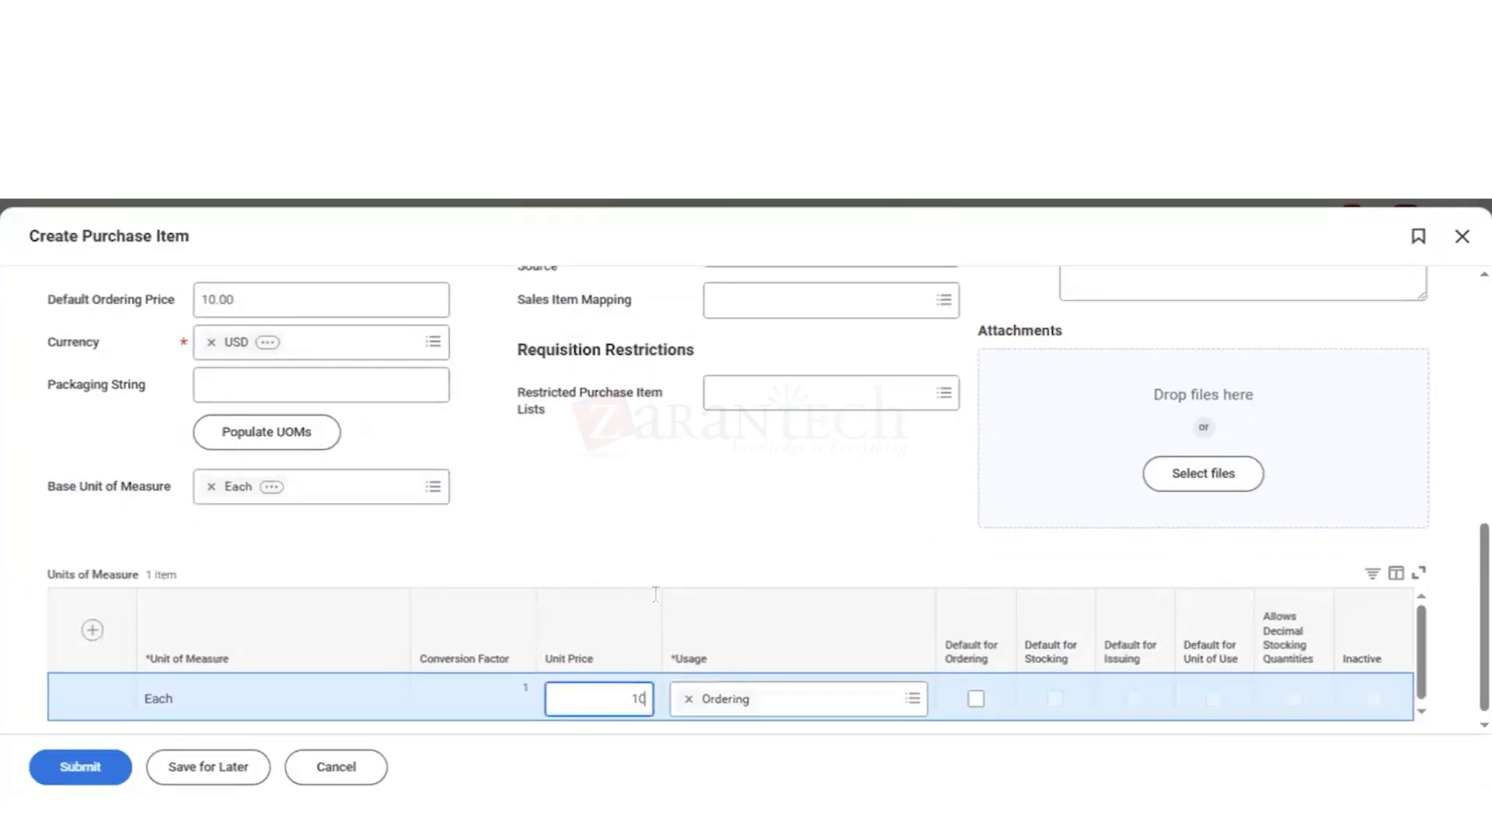
click(699, 510)
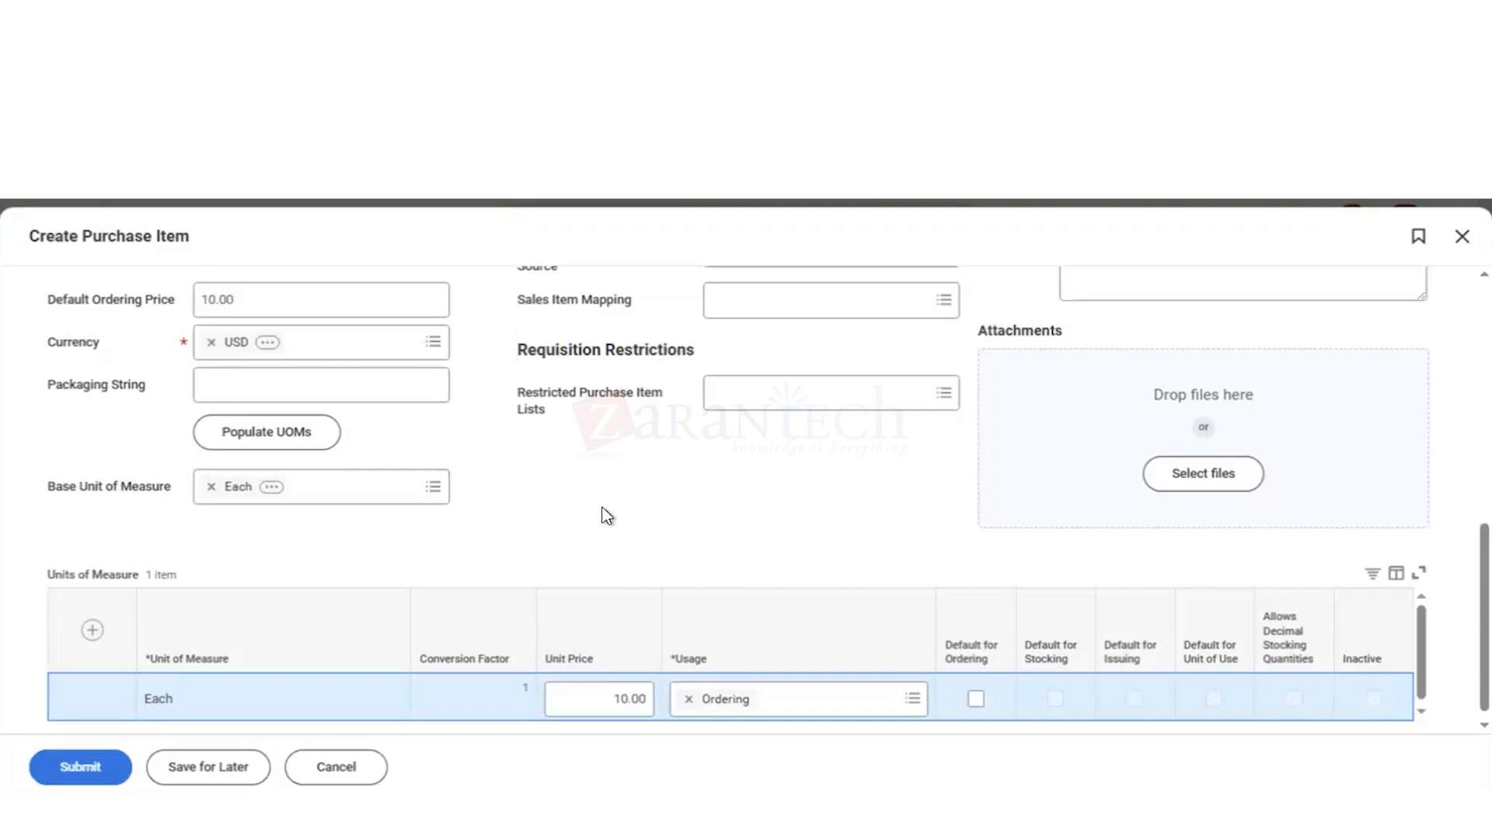
Step: Add a supplier entry to the item's supplier information and assign Corporate Express as the supplier
scroll(606, 516, up, 6)
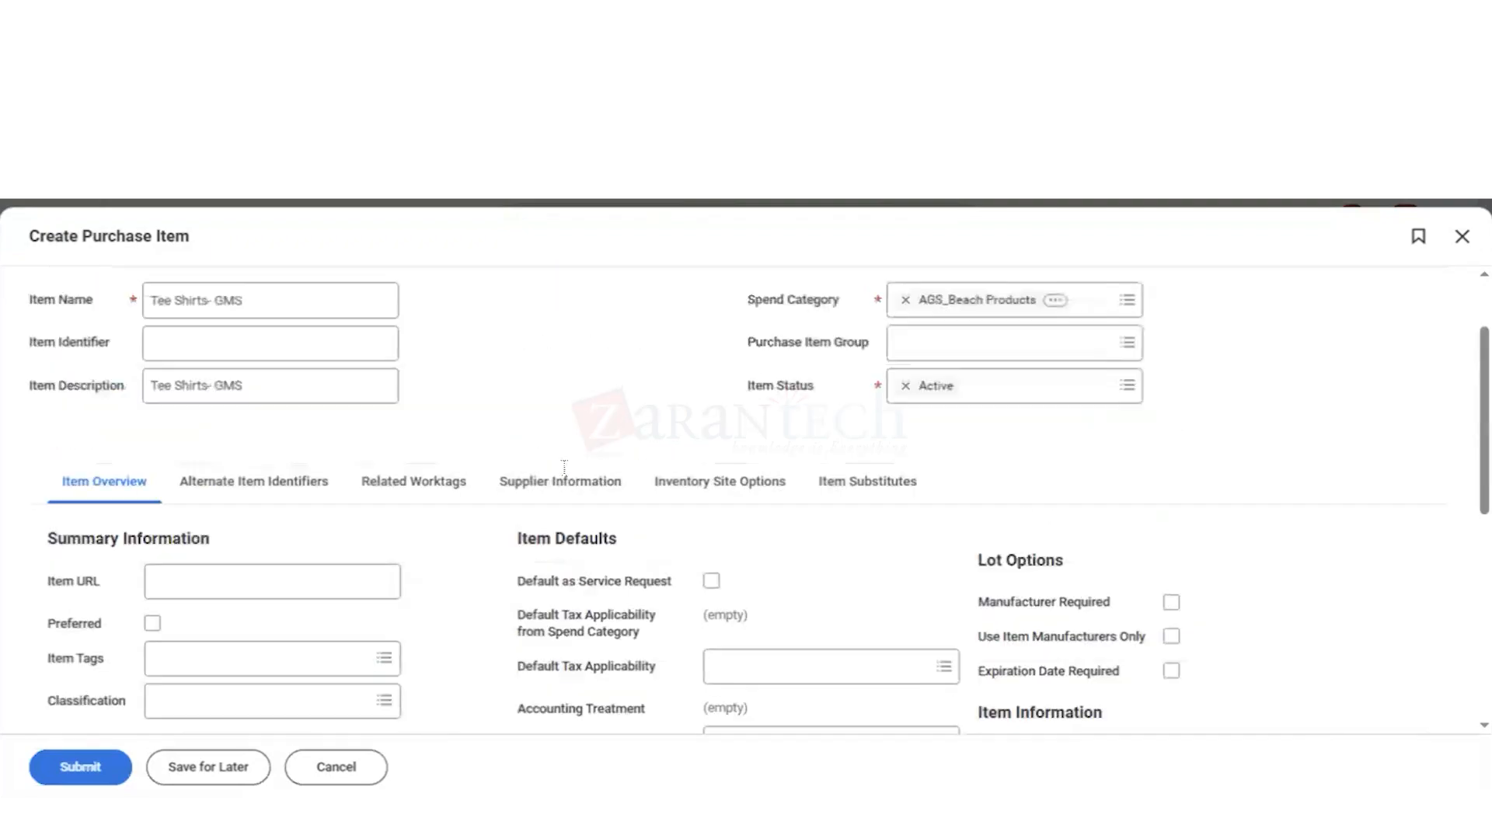
click(550, 489)
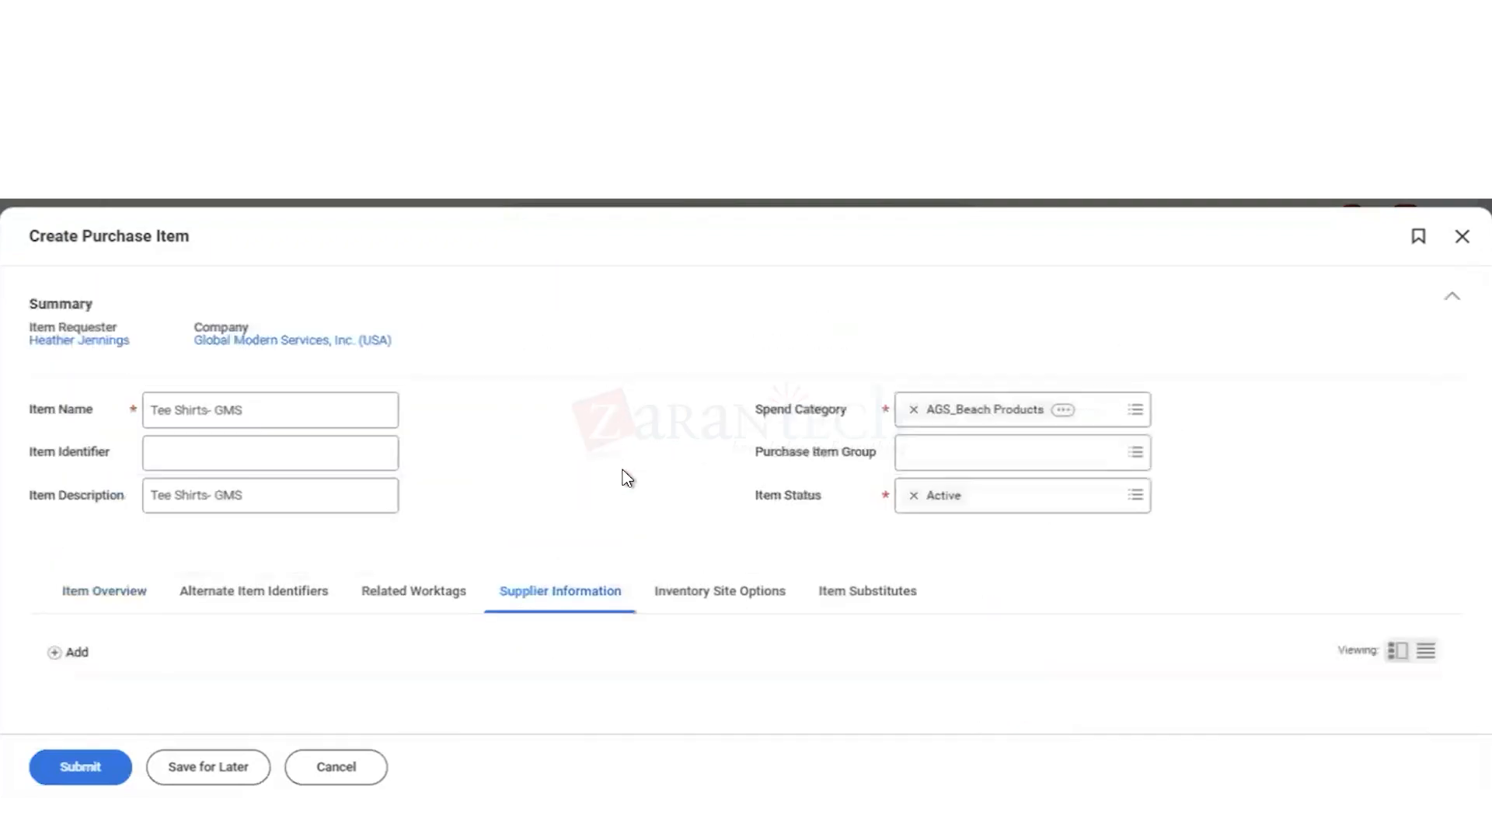
click(55, 655)
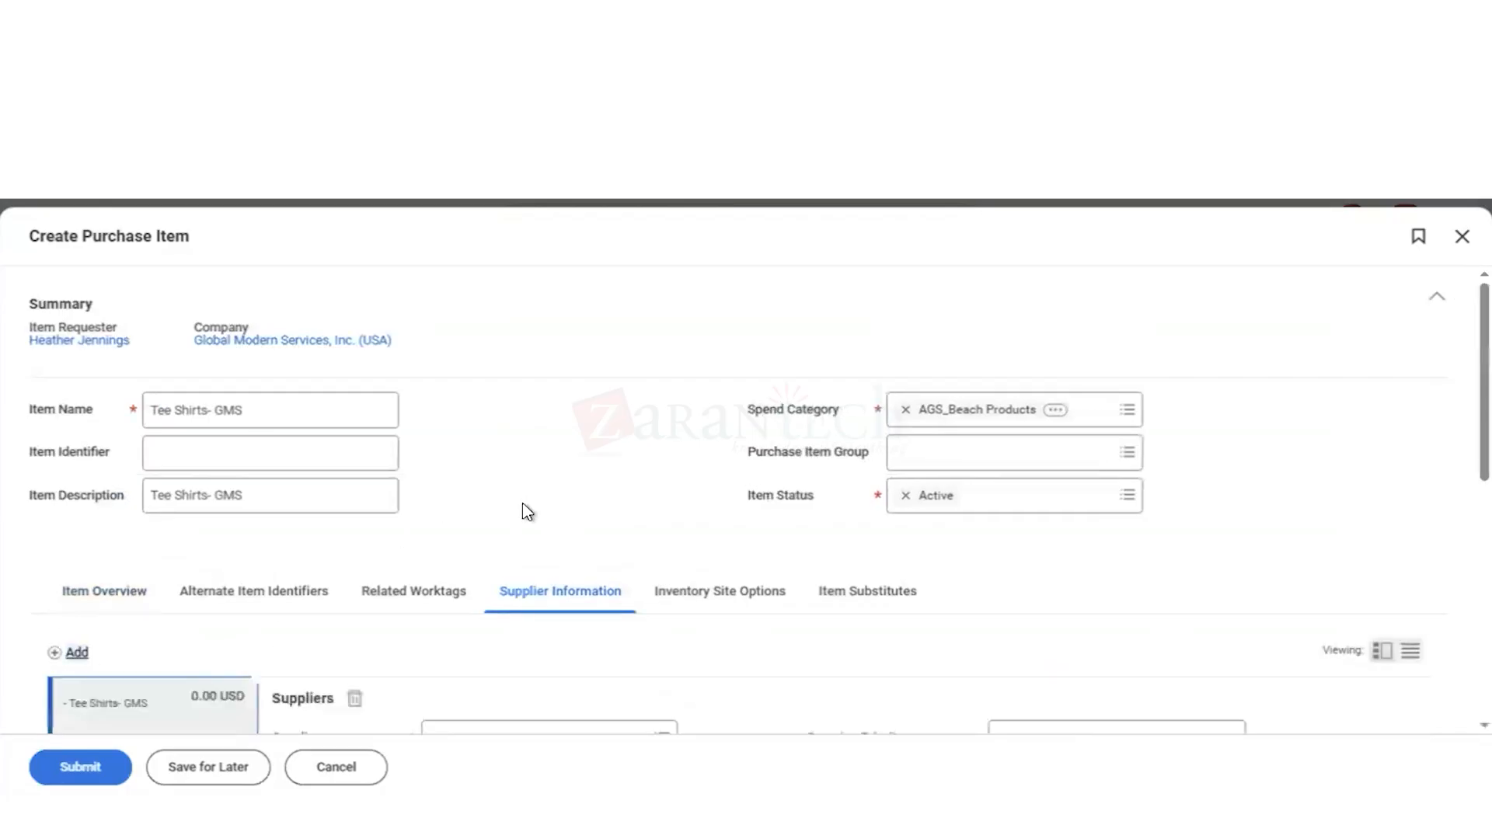
scroll(523, 510, down, 3)
scroll(528, 512, down, 1)
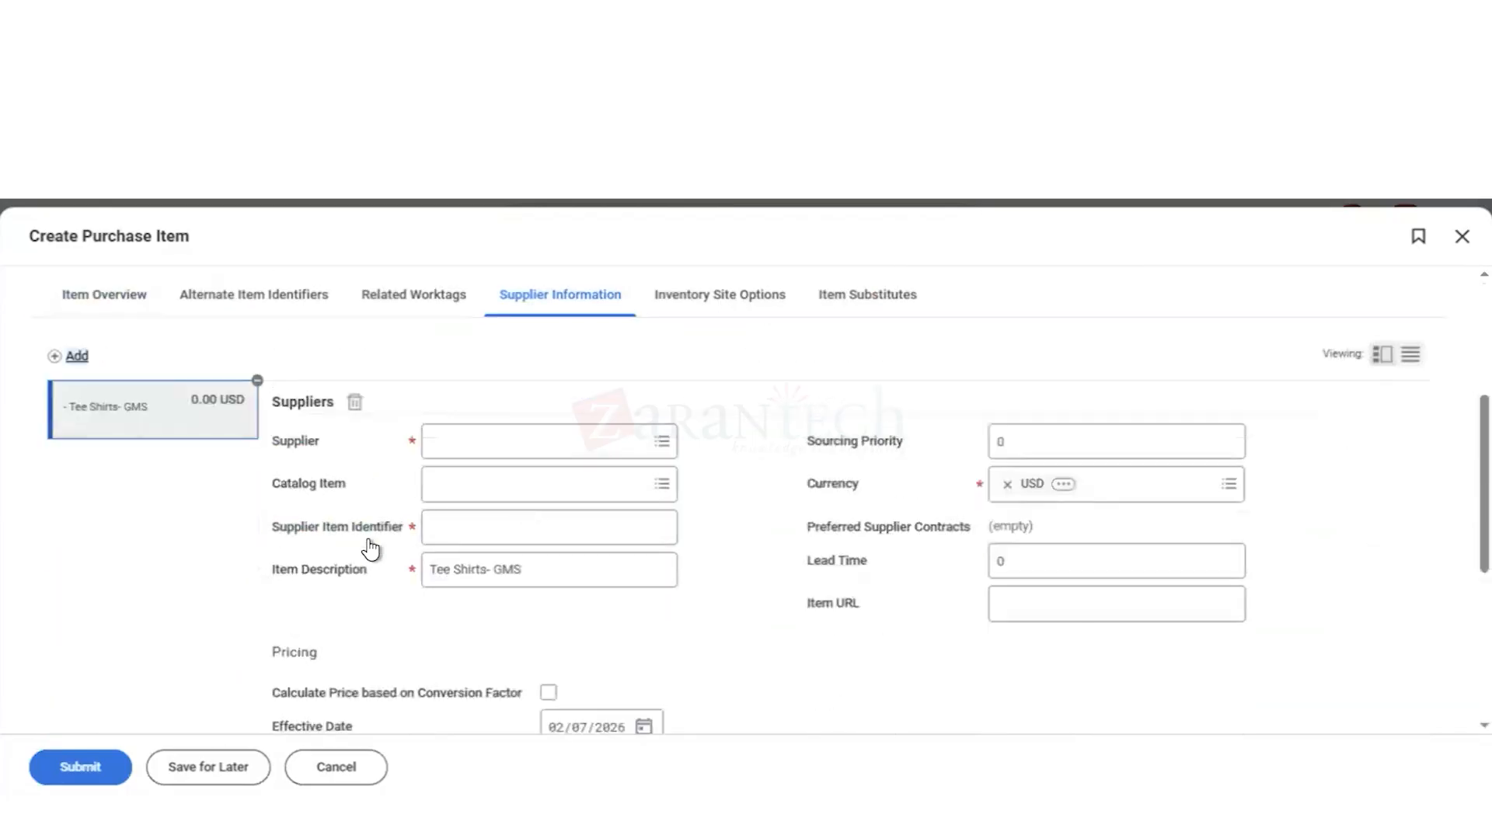
click(492, 455)
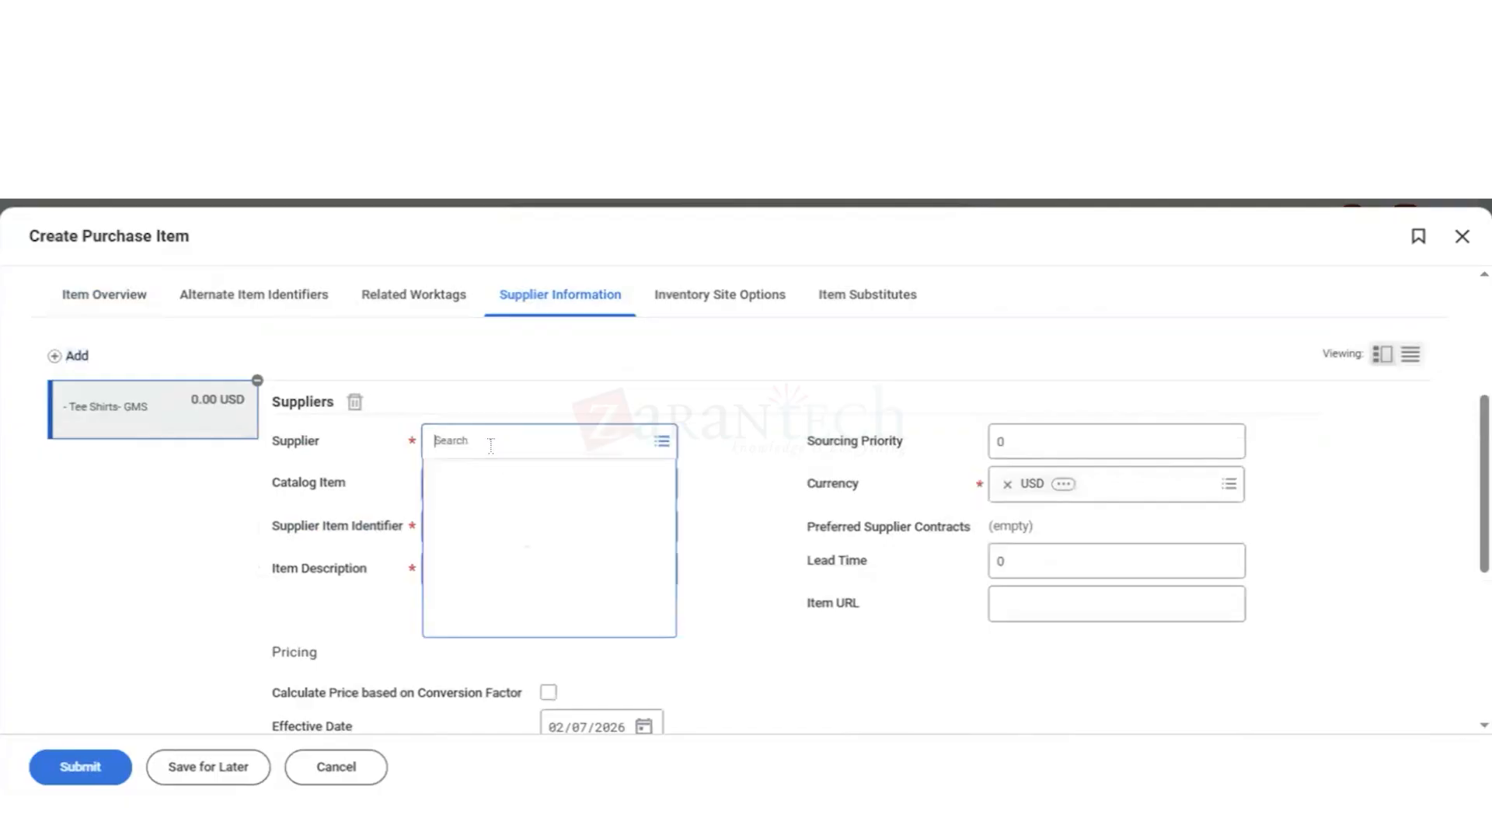
text(corp)
key(Return)
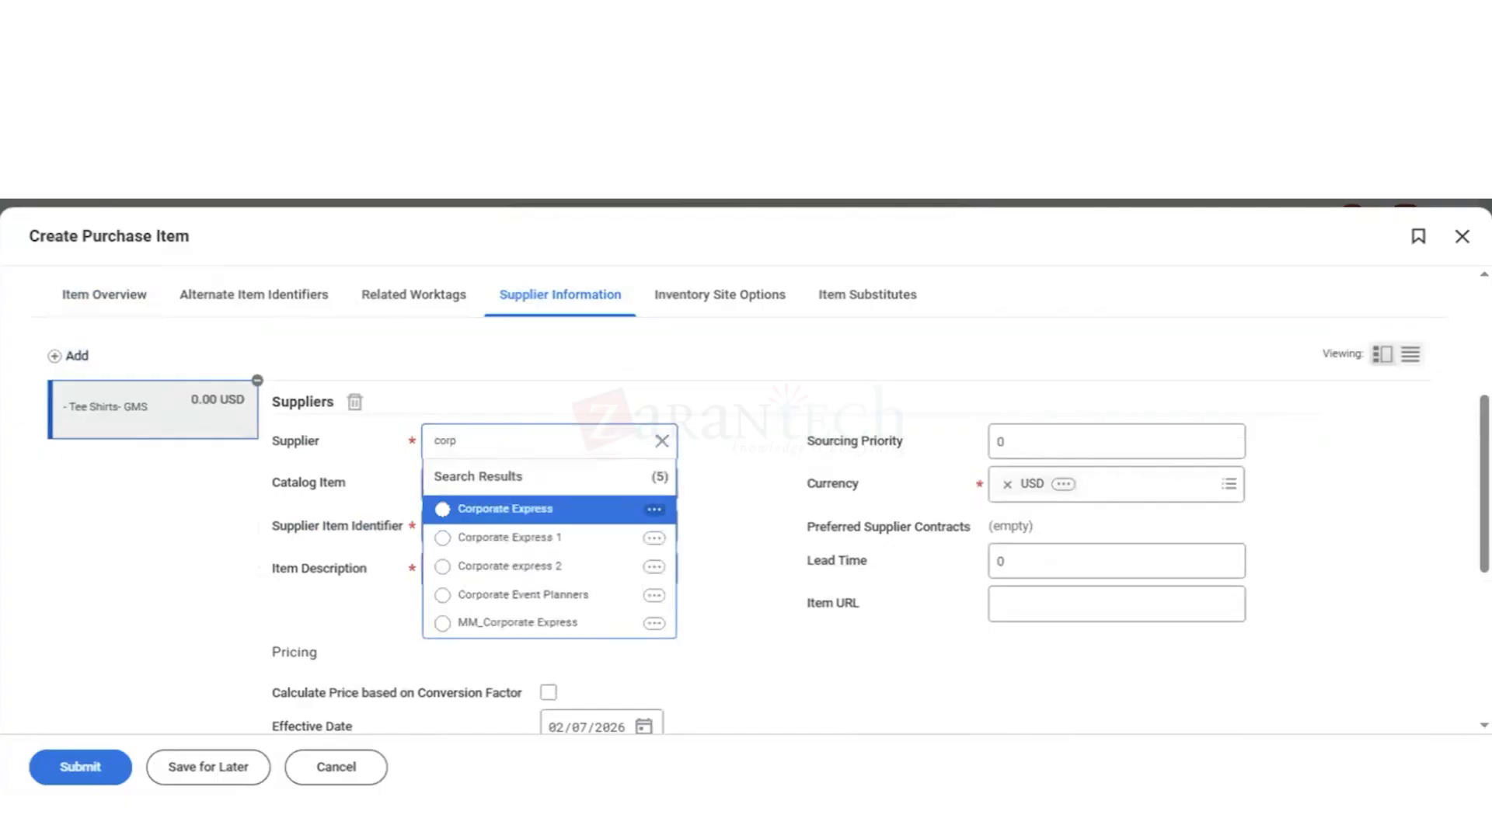
key(Return)
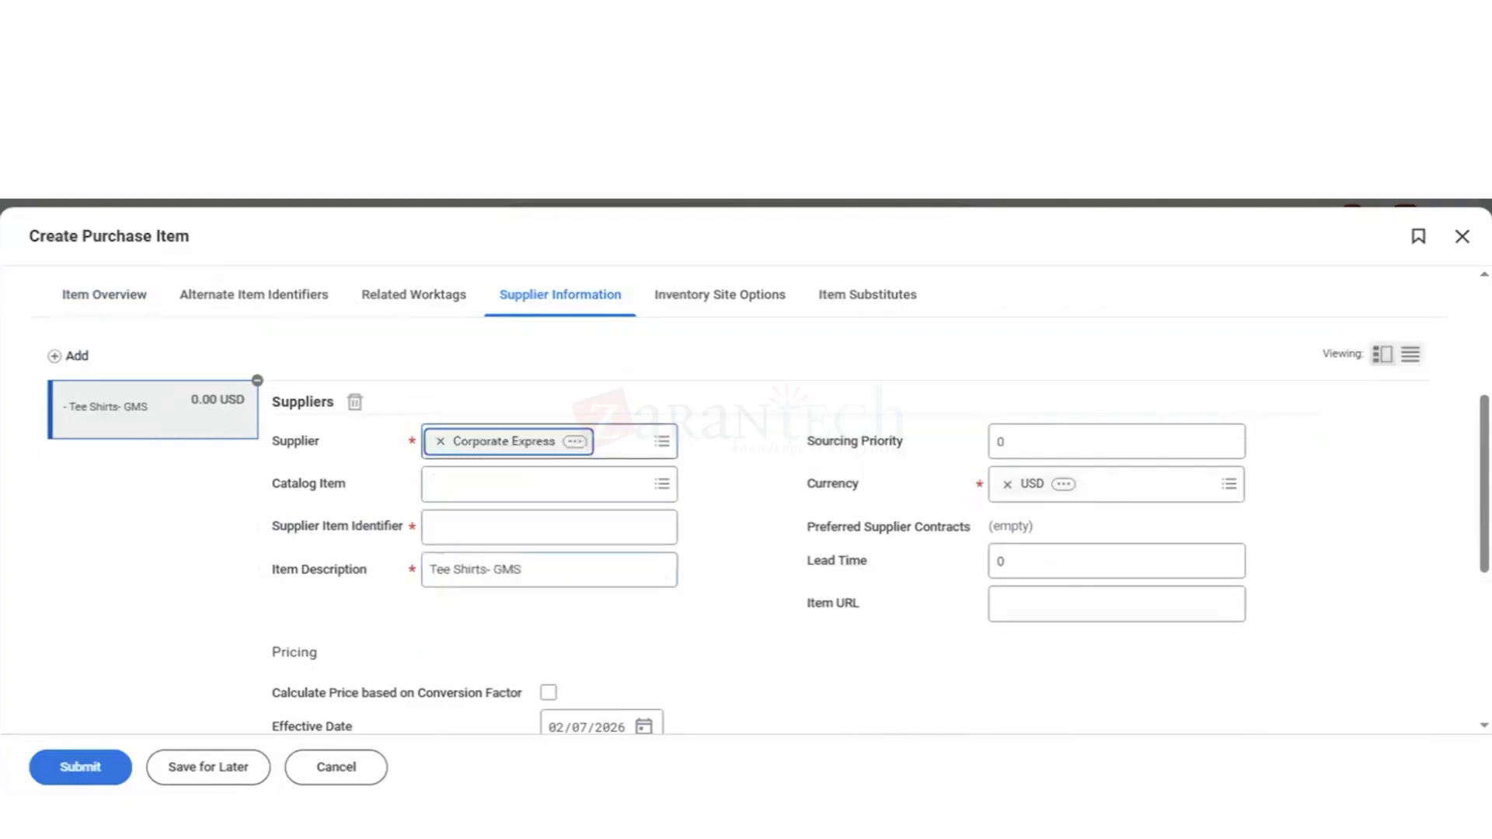
Step: Enter Tee Shirts- GMS as the supplier item identifier and set the sourcing priority to 1
click(459, 525)
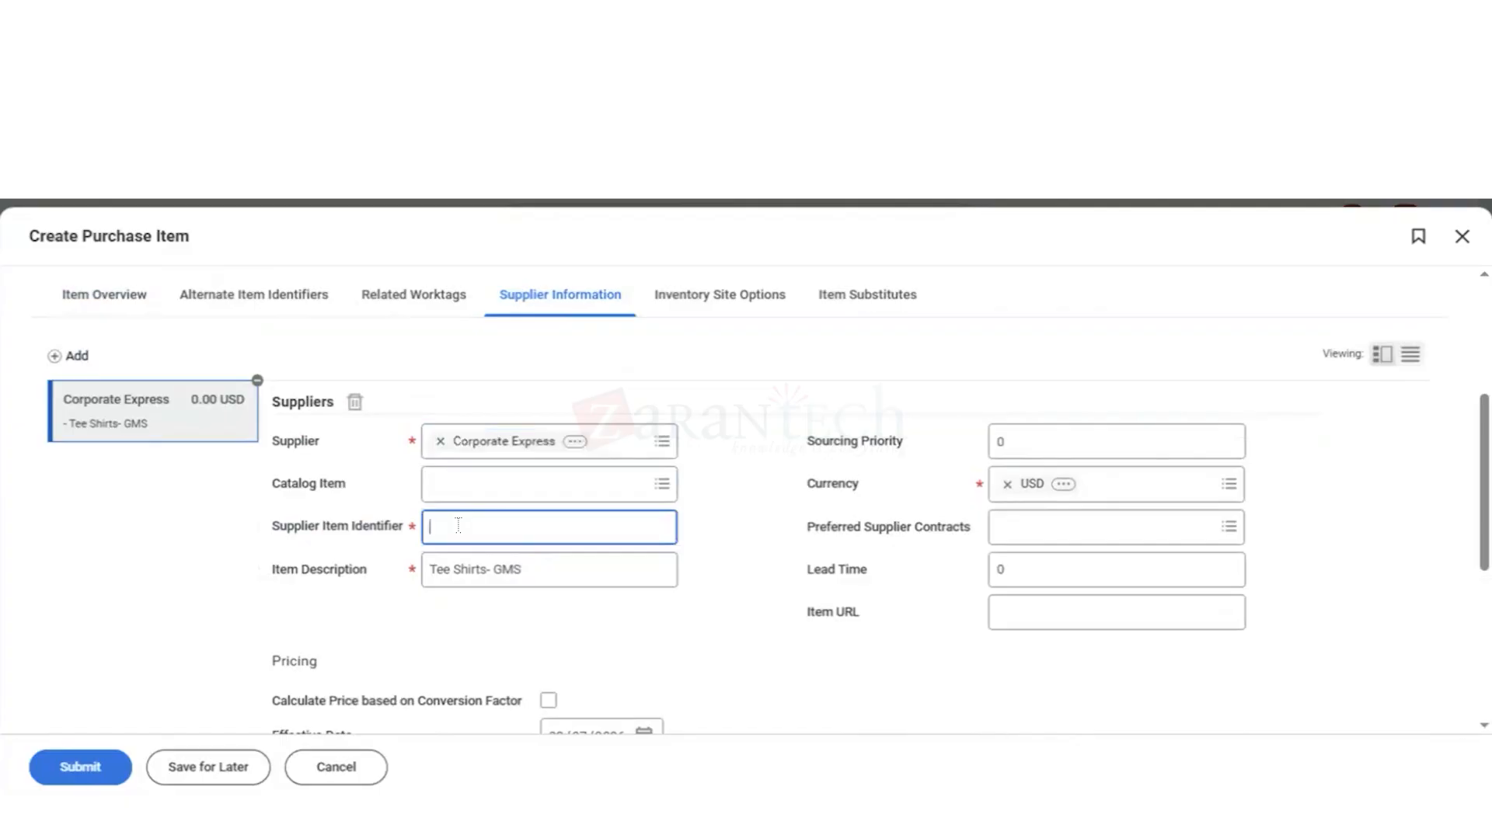
text(Tee Shirts- GMS)
click(750, 594)
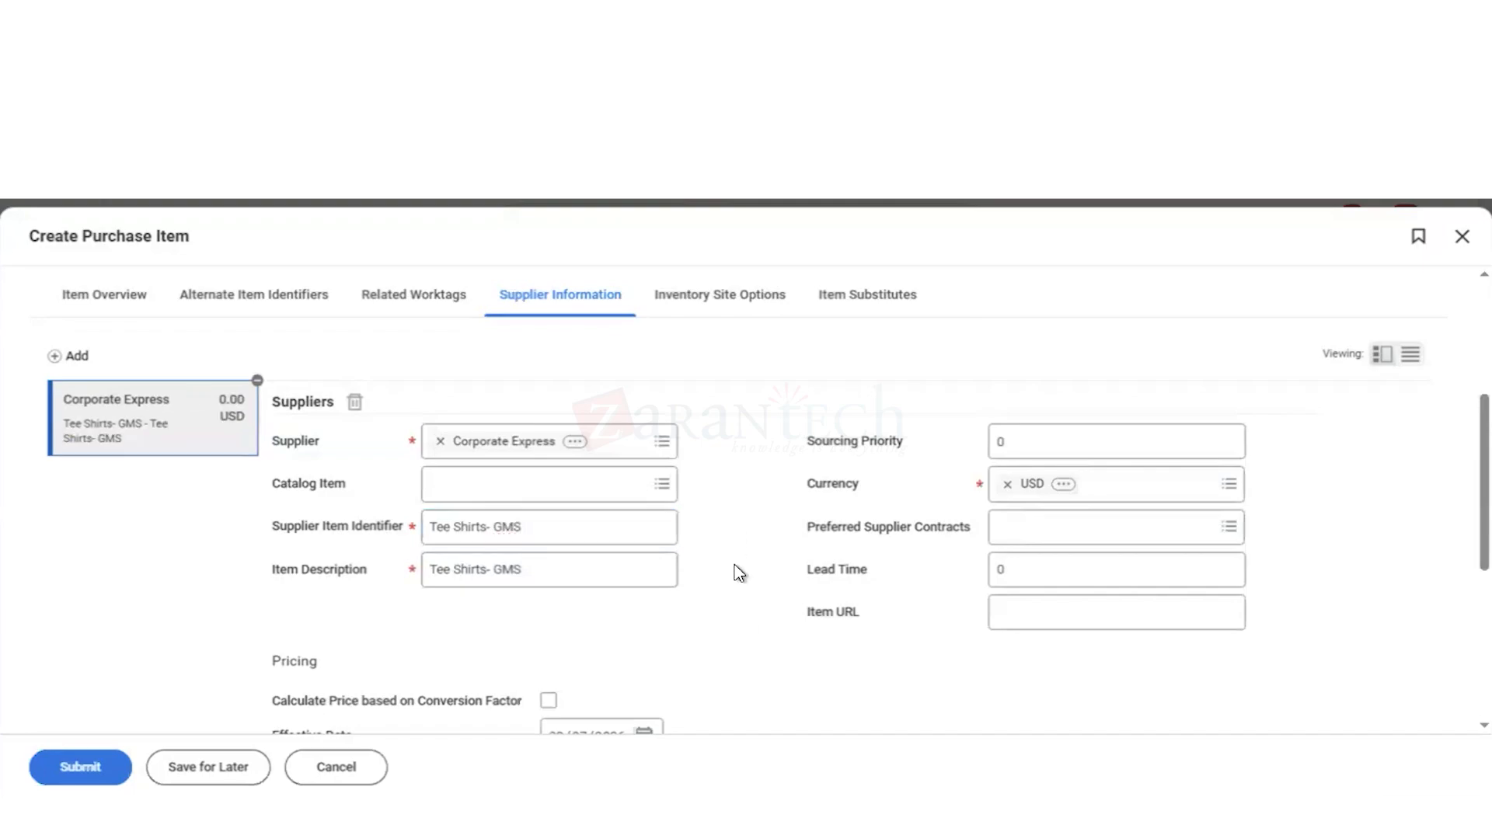
click(1008, 442)
key(BackSpace)
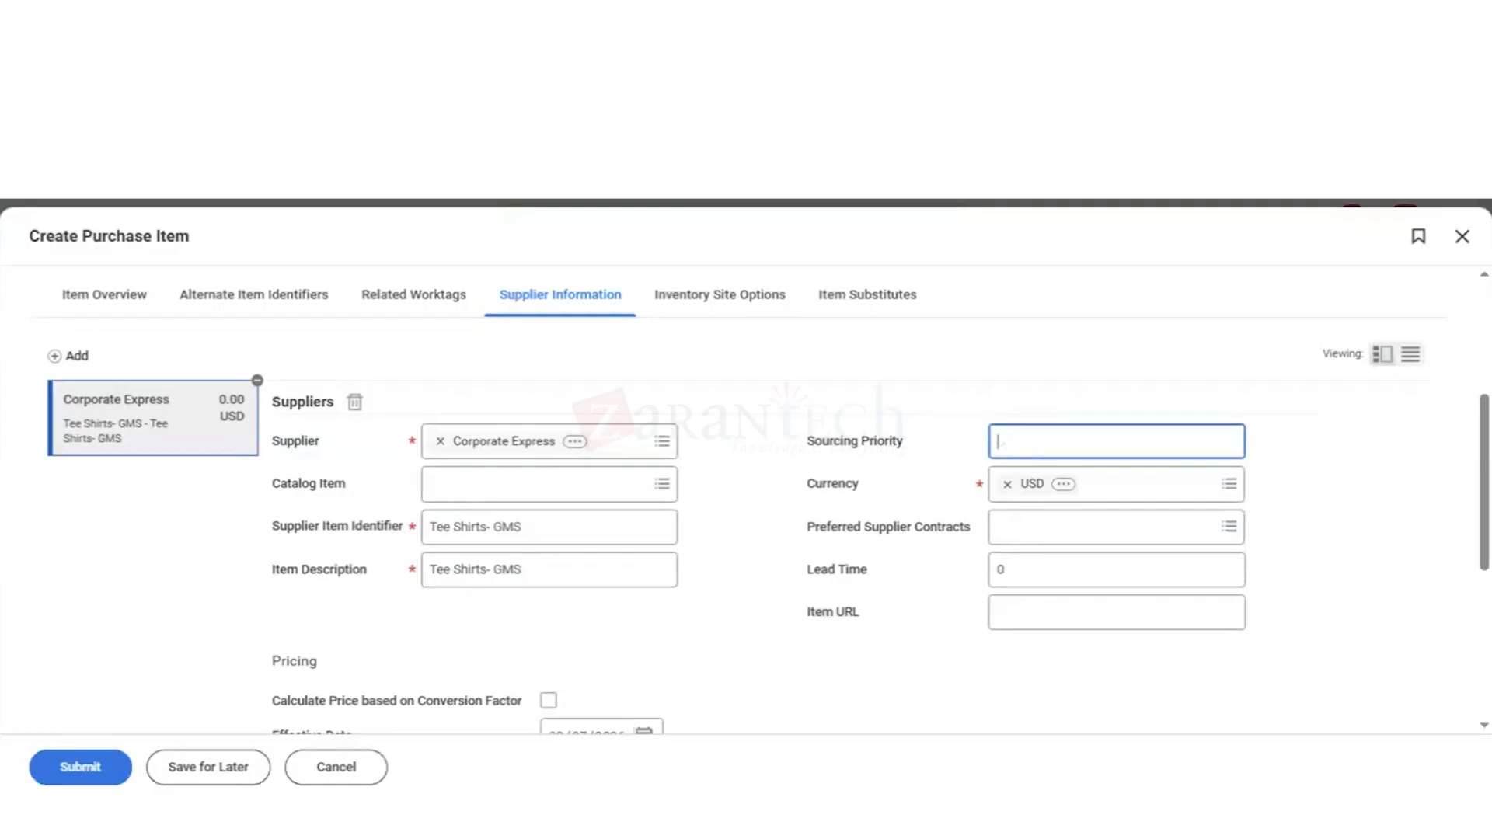
text(1)
Step: Set the minimum order quantity to 5 for the Each row of the supplier's ordering pricing
scroll(778, 631, down, 2)
scroll(778, 632, down, 2)
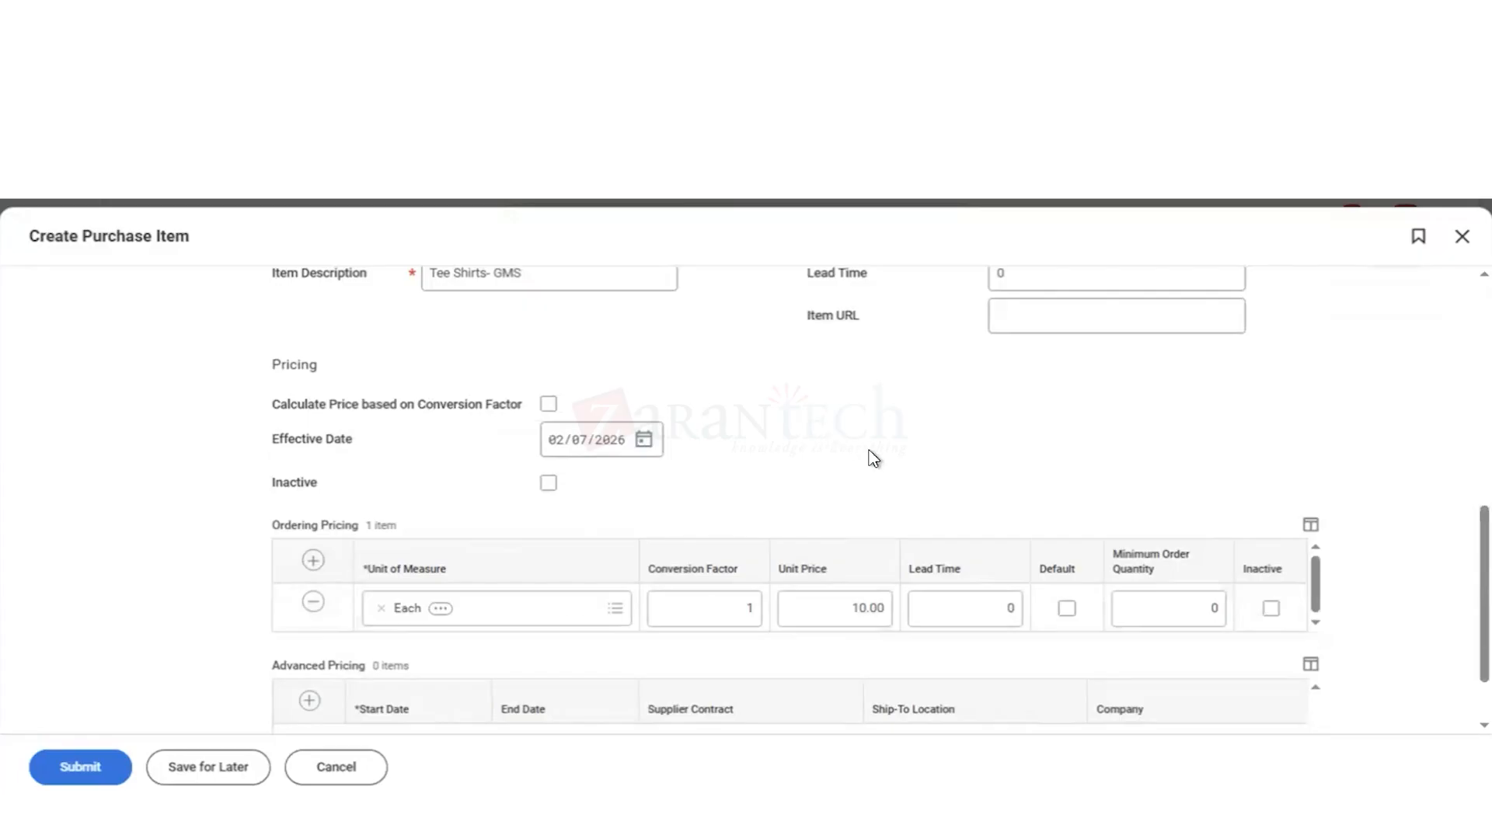
scroll(874, 458, up, 6)
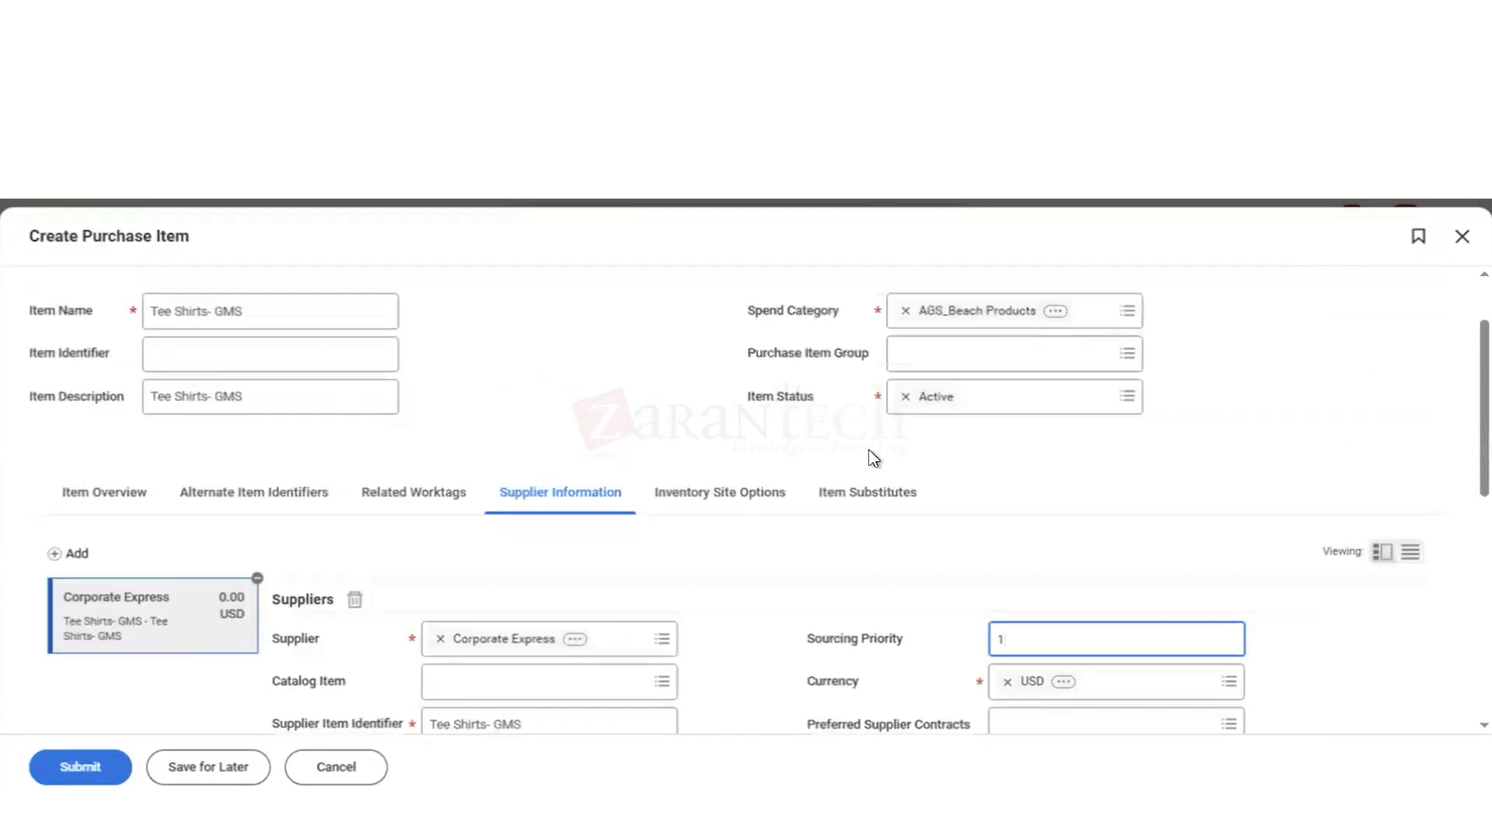
scroll(873, 458, down, 8)
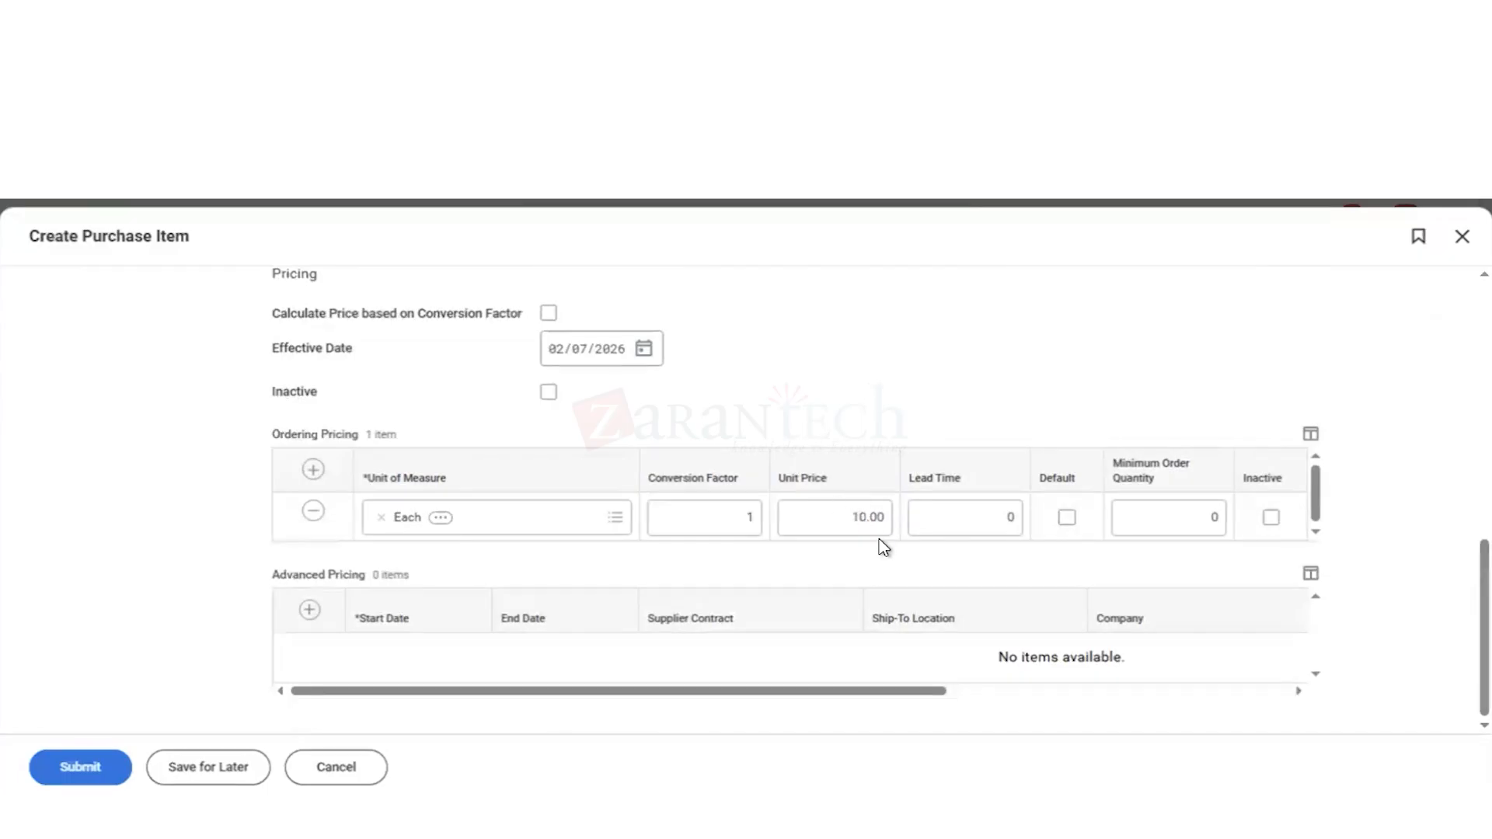
click(1214, 521)
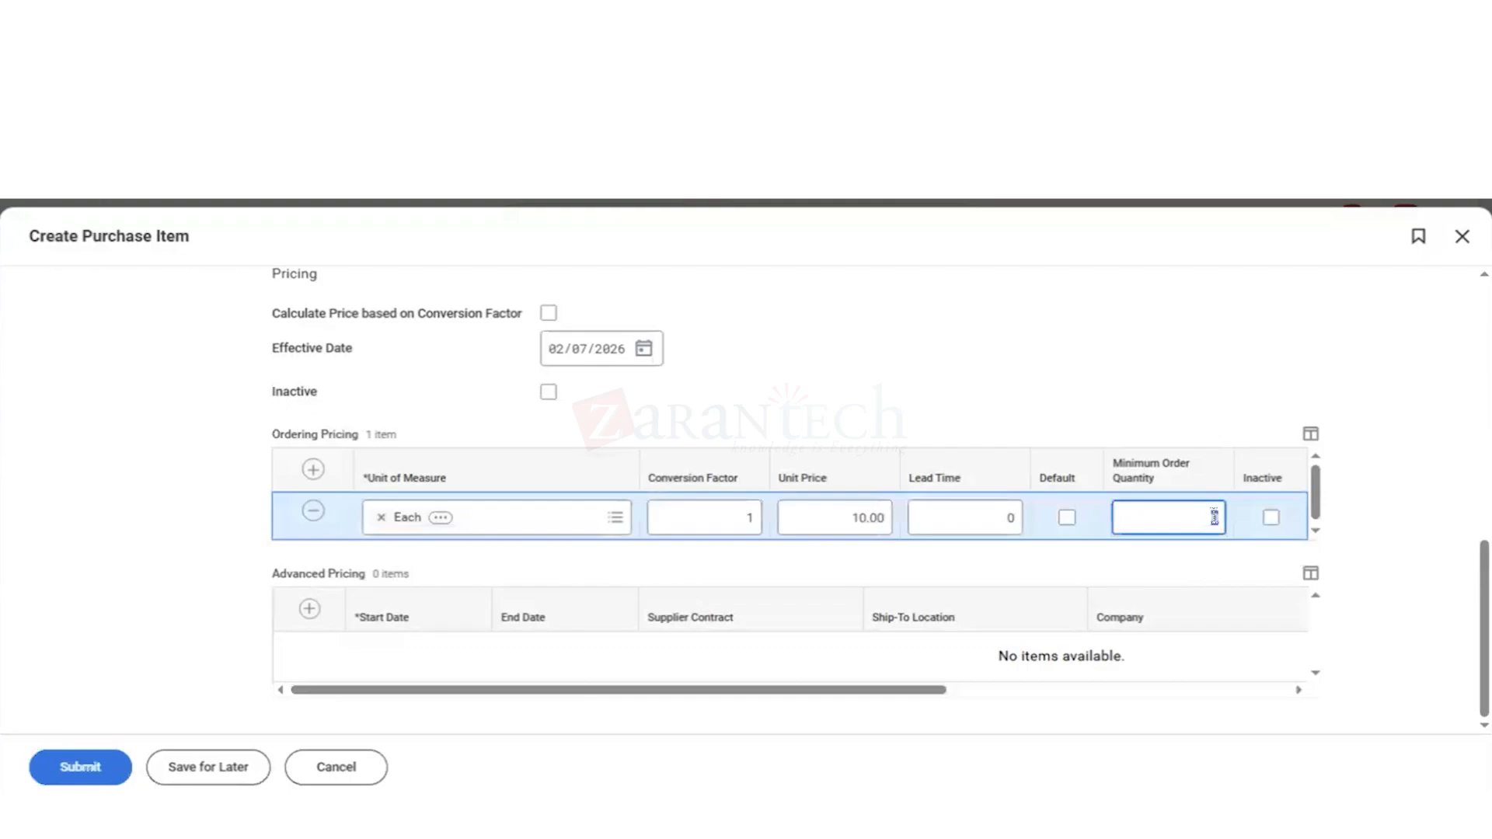
text(5)
click(973, 478)
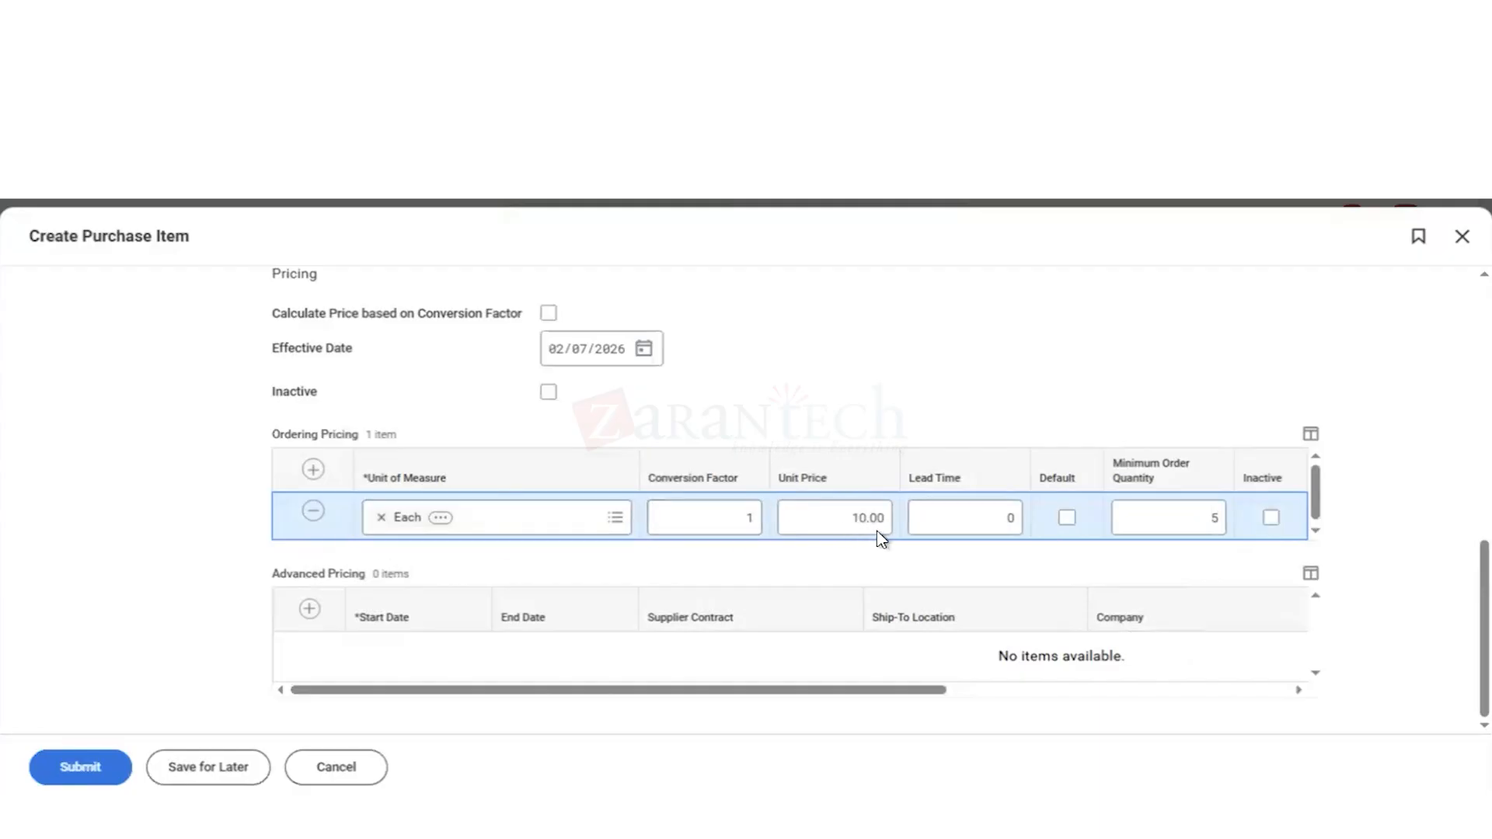
Step: Look through the advanced pricing columns and review the Corporate Express supplier entry and the item's main details
click(1298, 691)
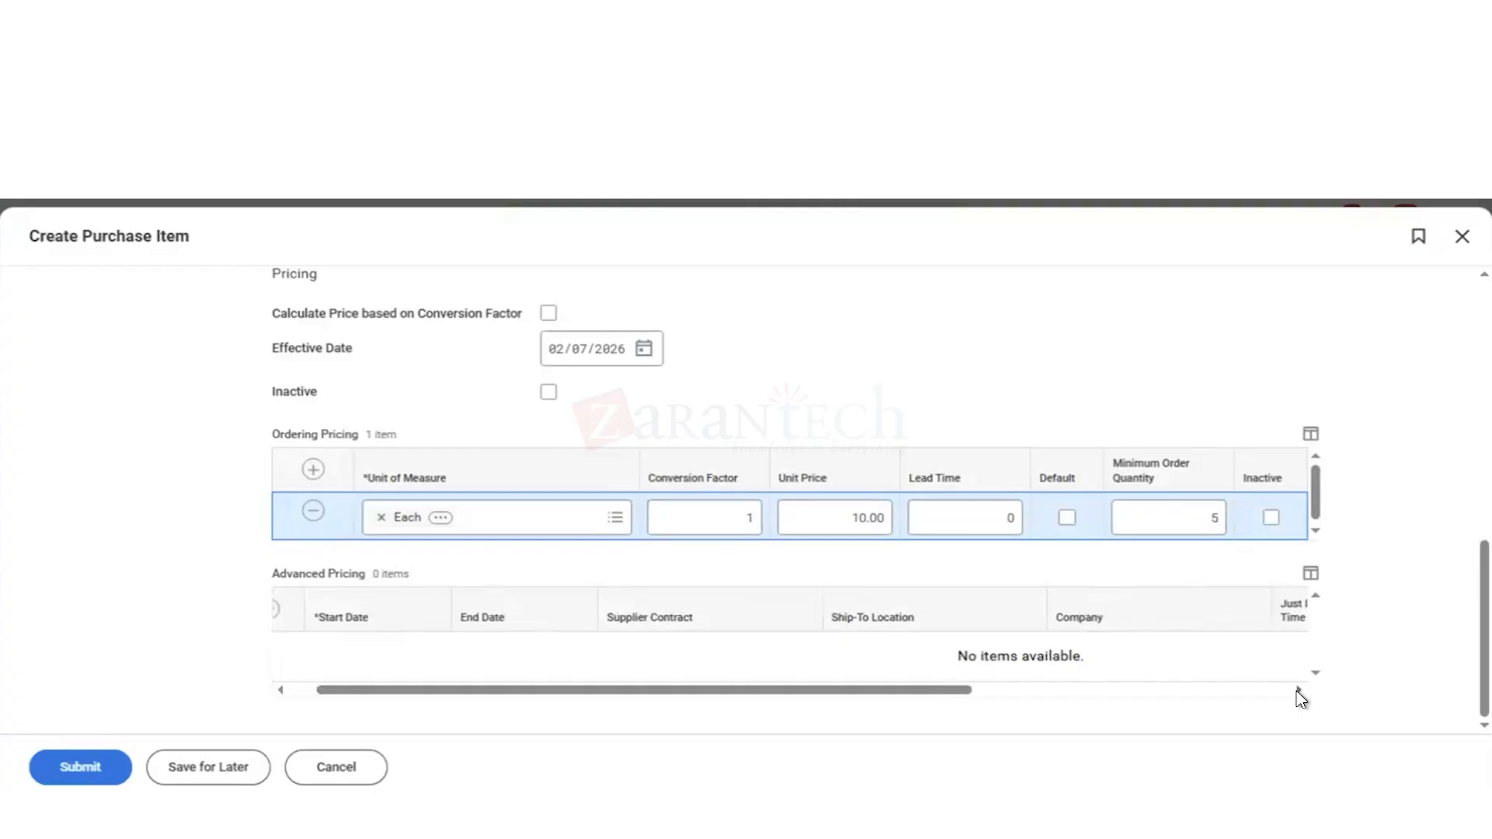
click(1298, 691)
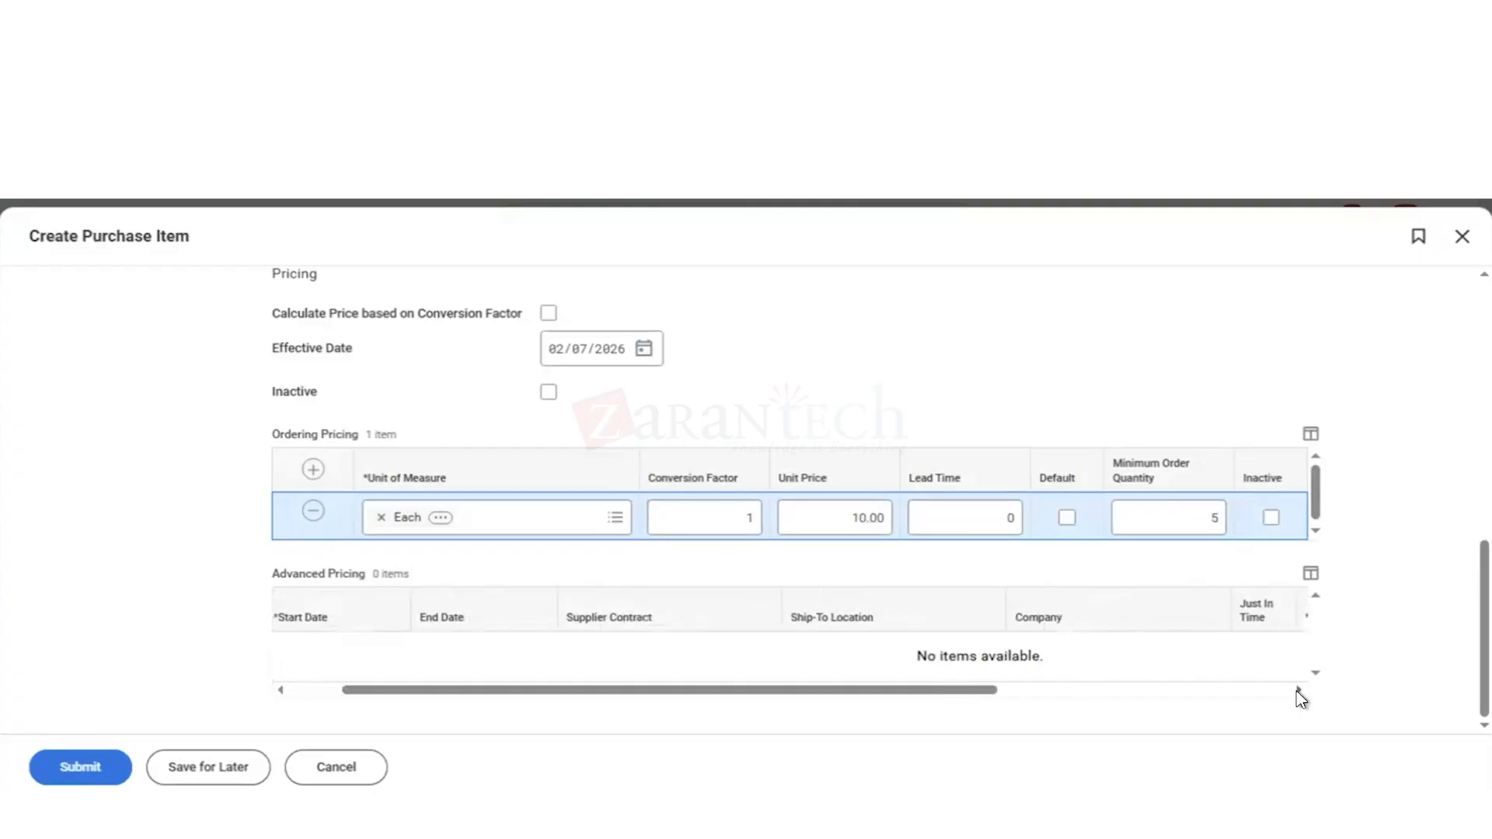
click(1238, 692)
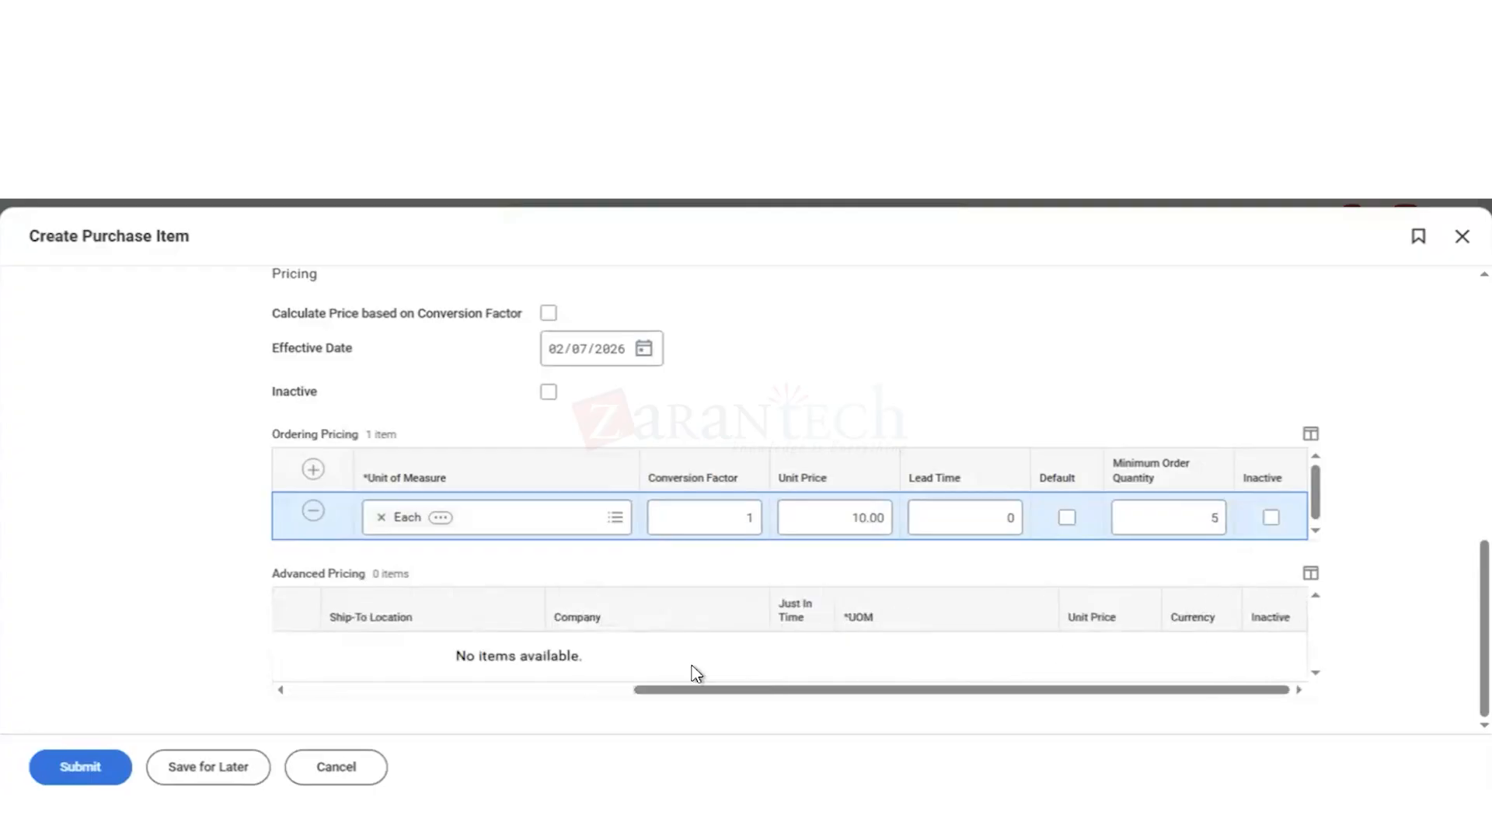
click(437, 693)
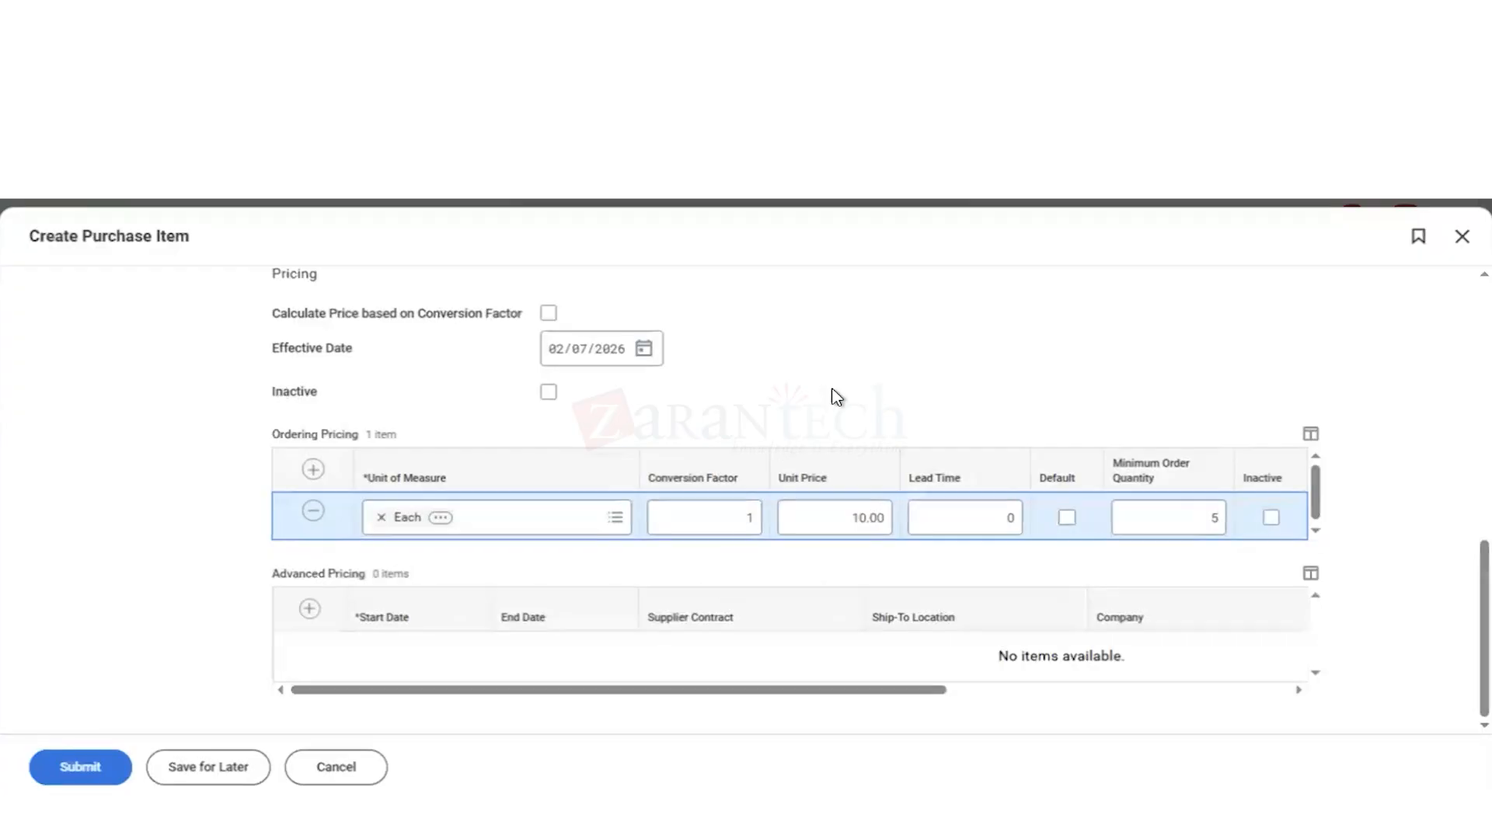
scroll(837, 397, up, 10)
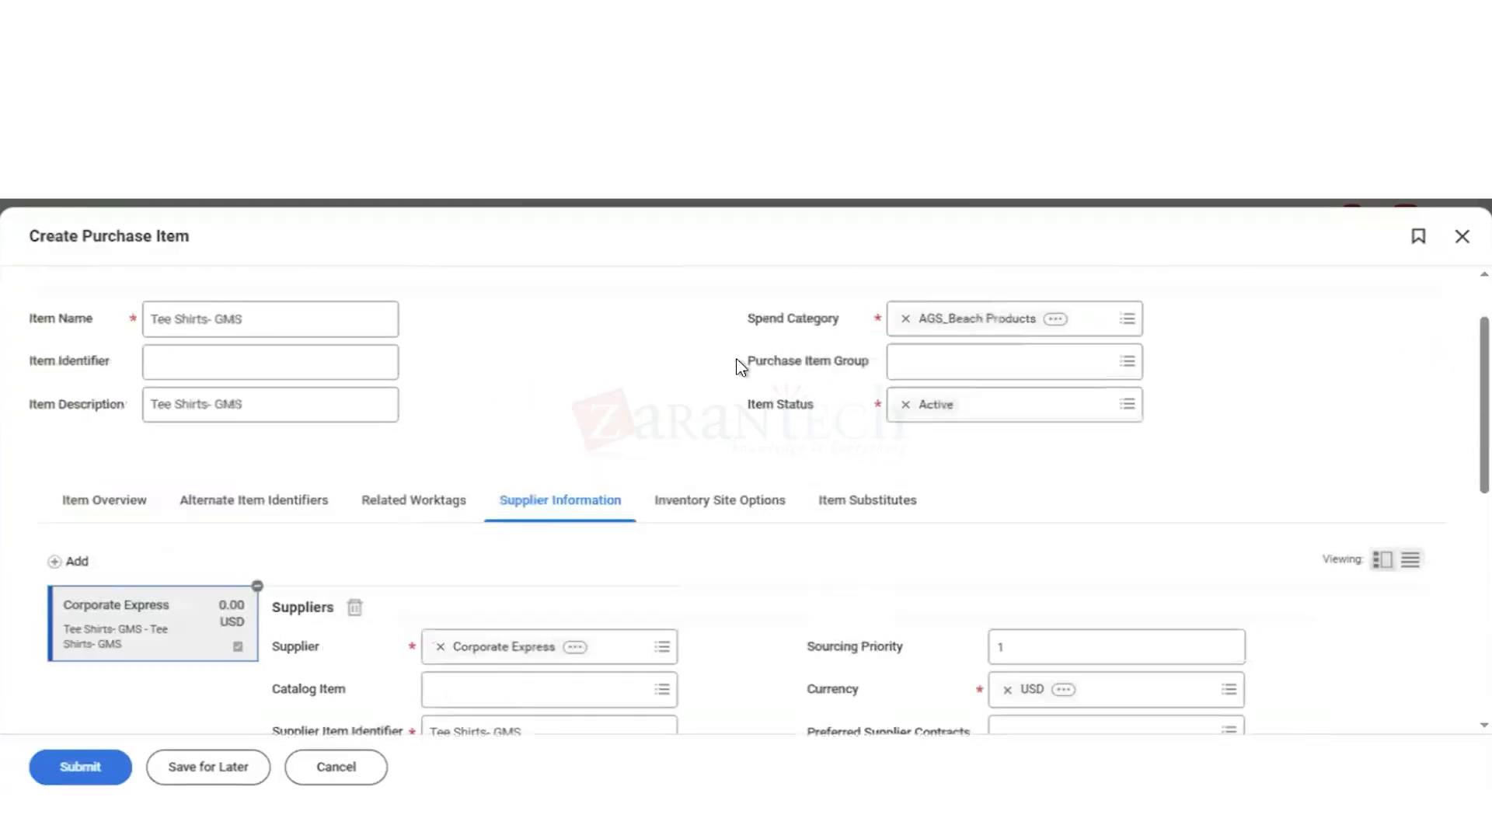
scroll(783, 558, down, 1)
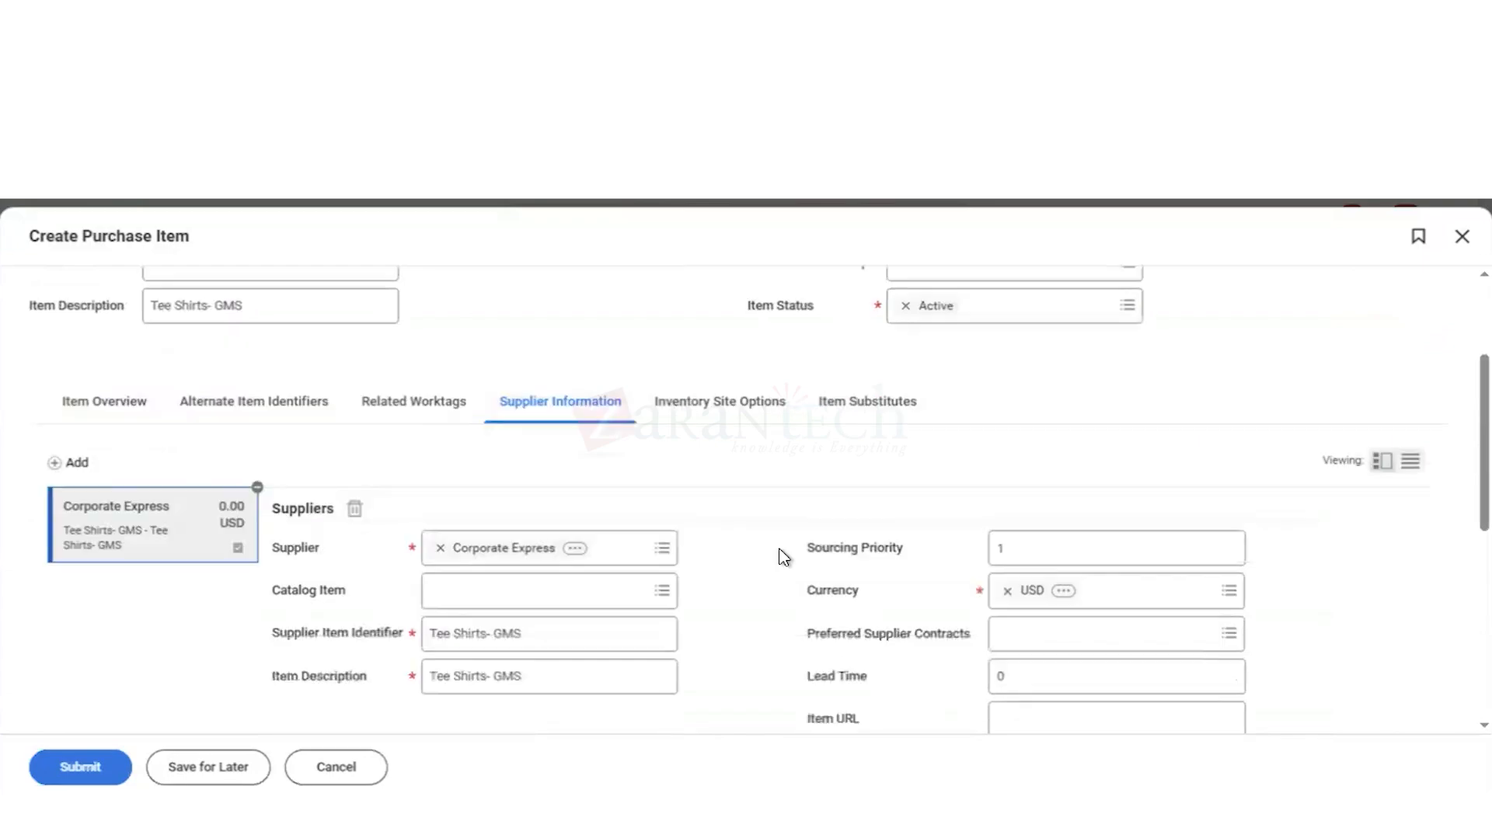
scroll(784, 557, down, 2)
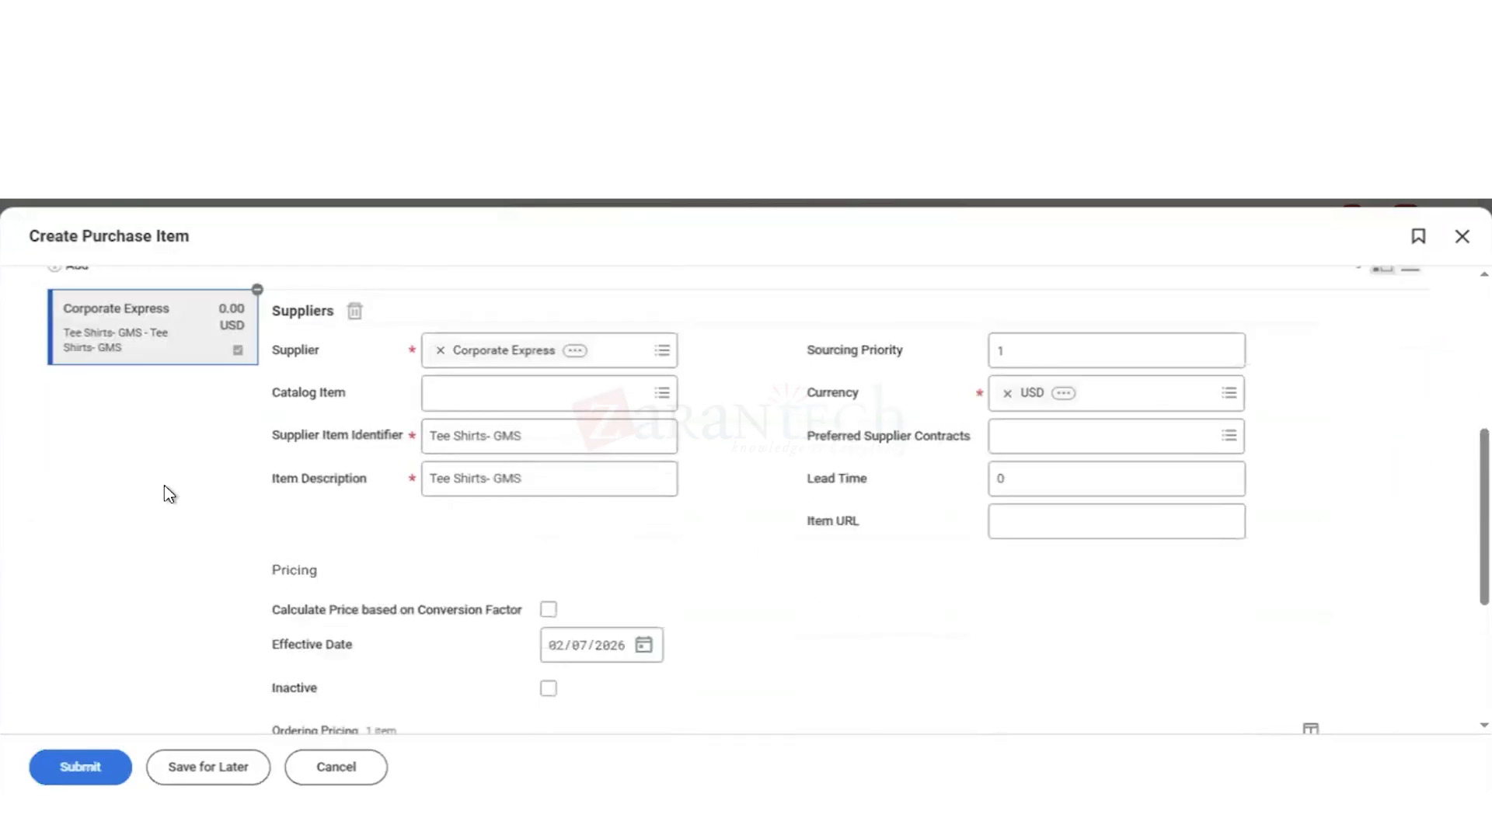
scroll(166, 494, up, 2)
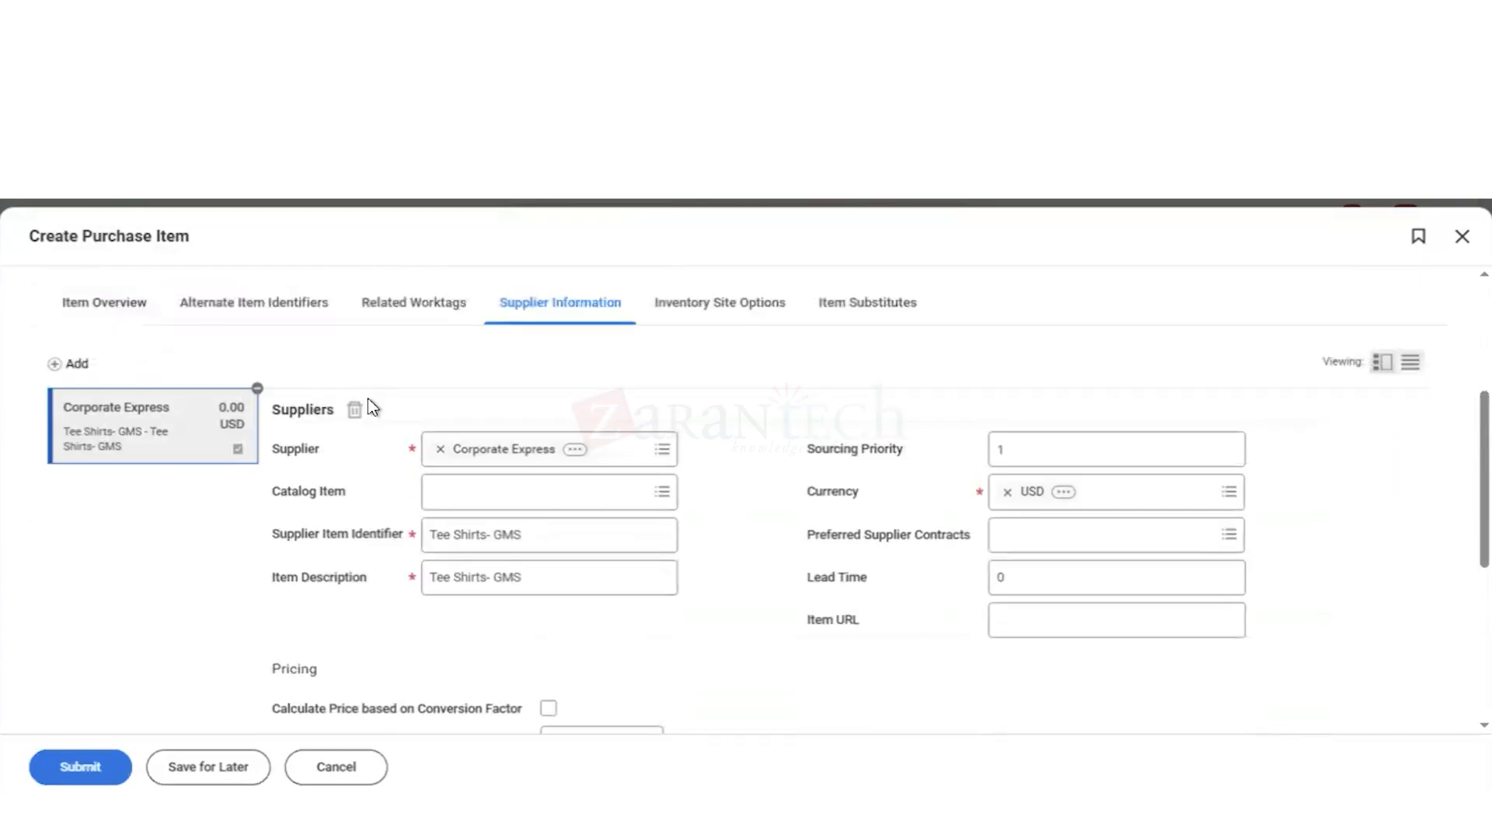
scroll(369, 404, up, 4)
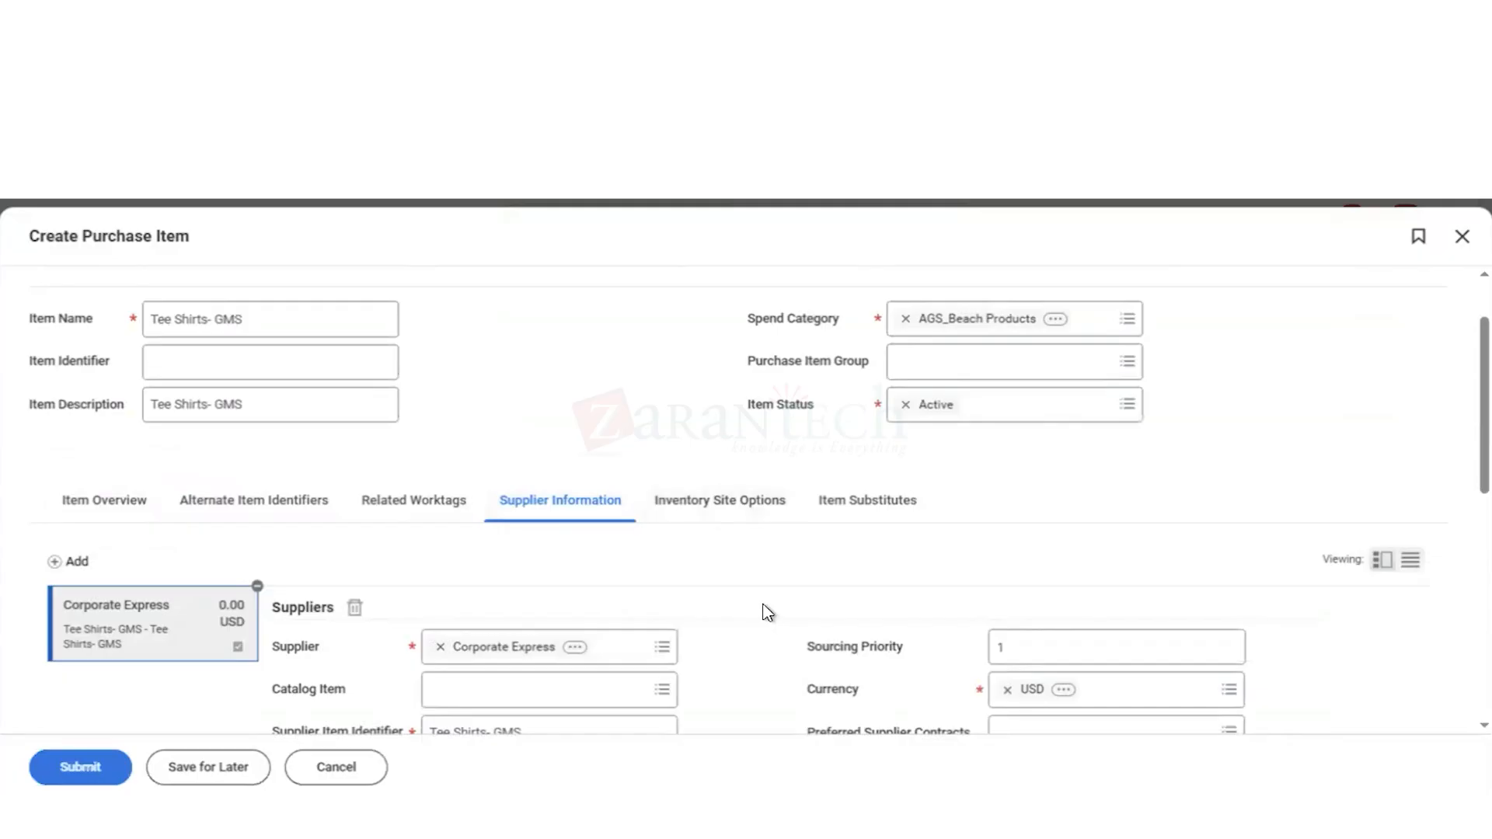
Step: Set the default worktag for the Cost Center worktag type to 61100 IT Services Mgmt and submit the item
scroll(770, 614, down, 2)
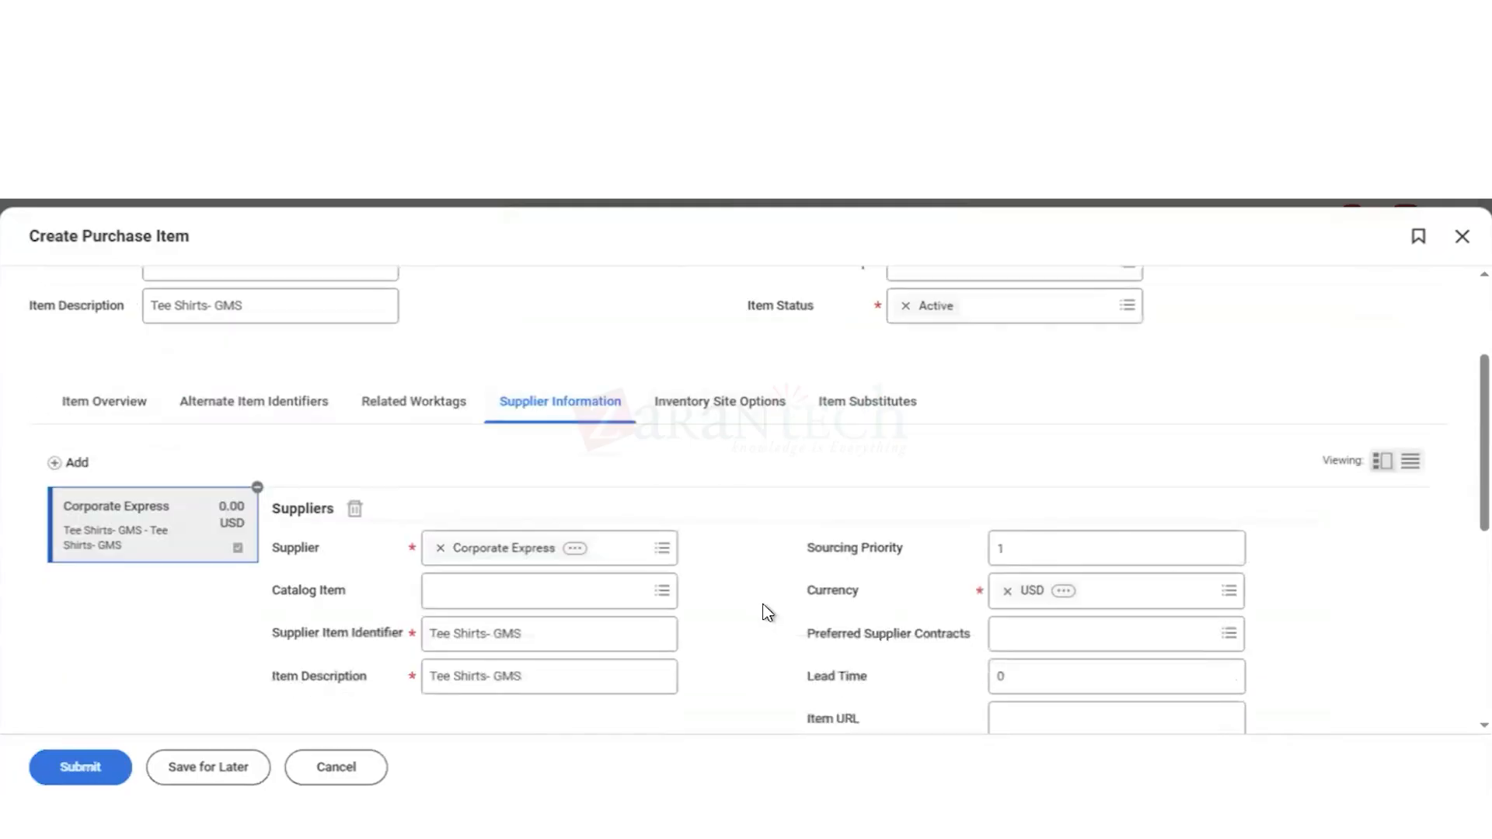
click(417, 403)
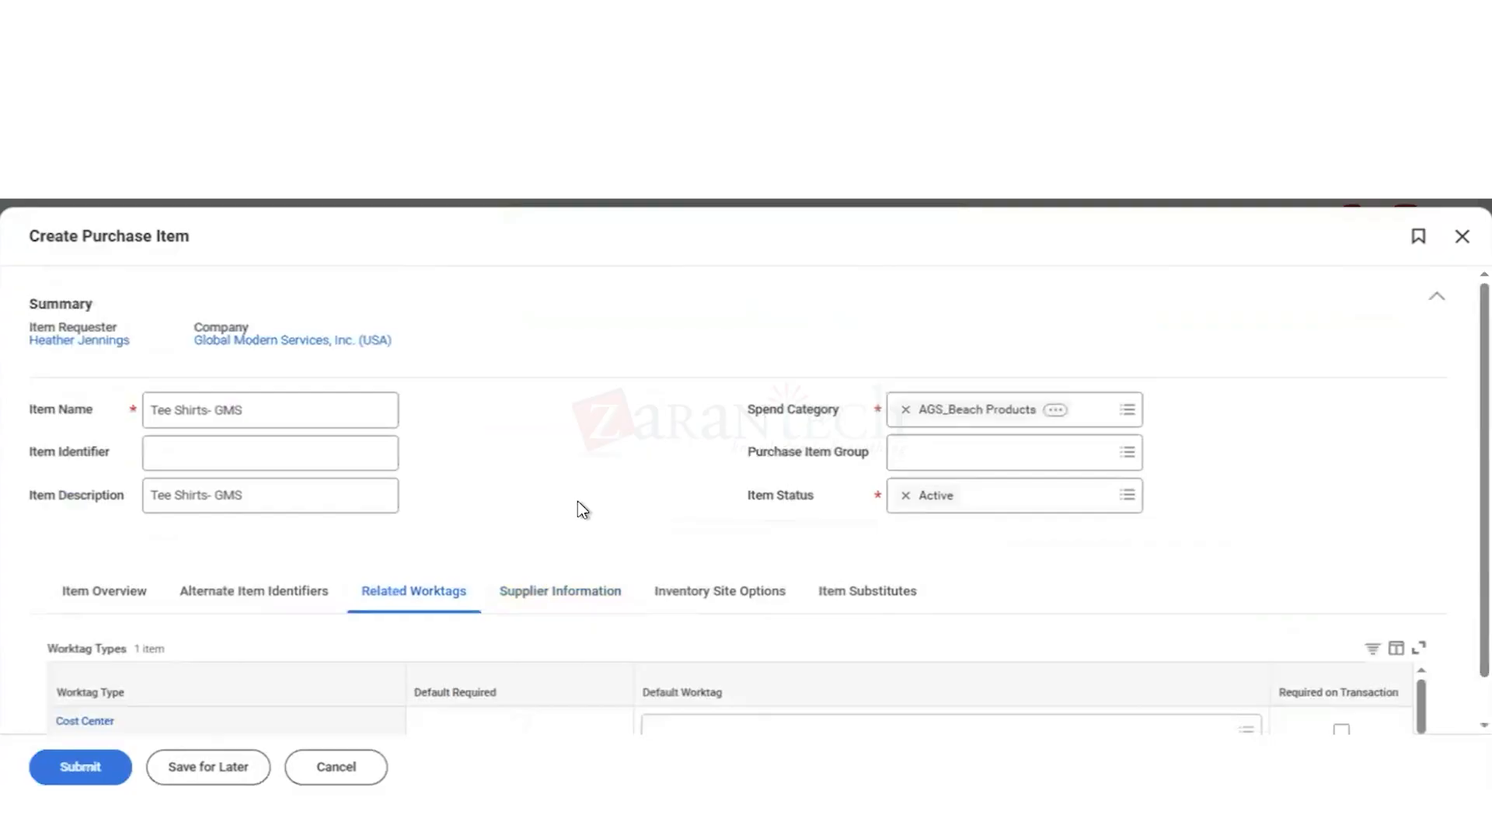
scroll(577, 500, down, 1)
click(680, 692)
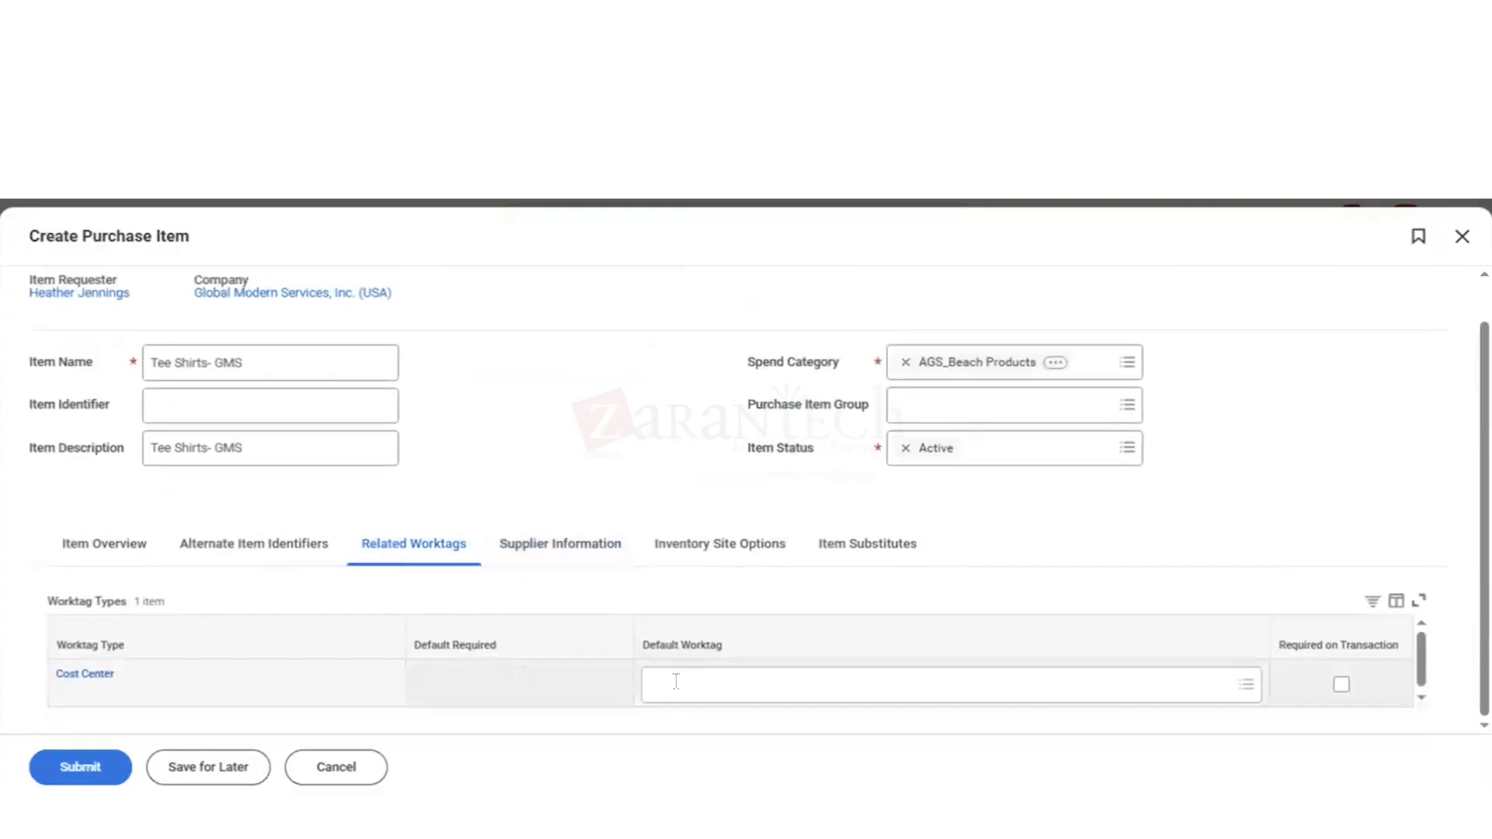
text(6)
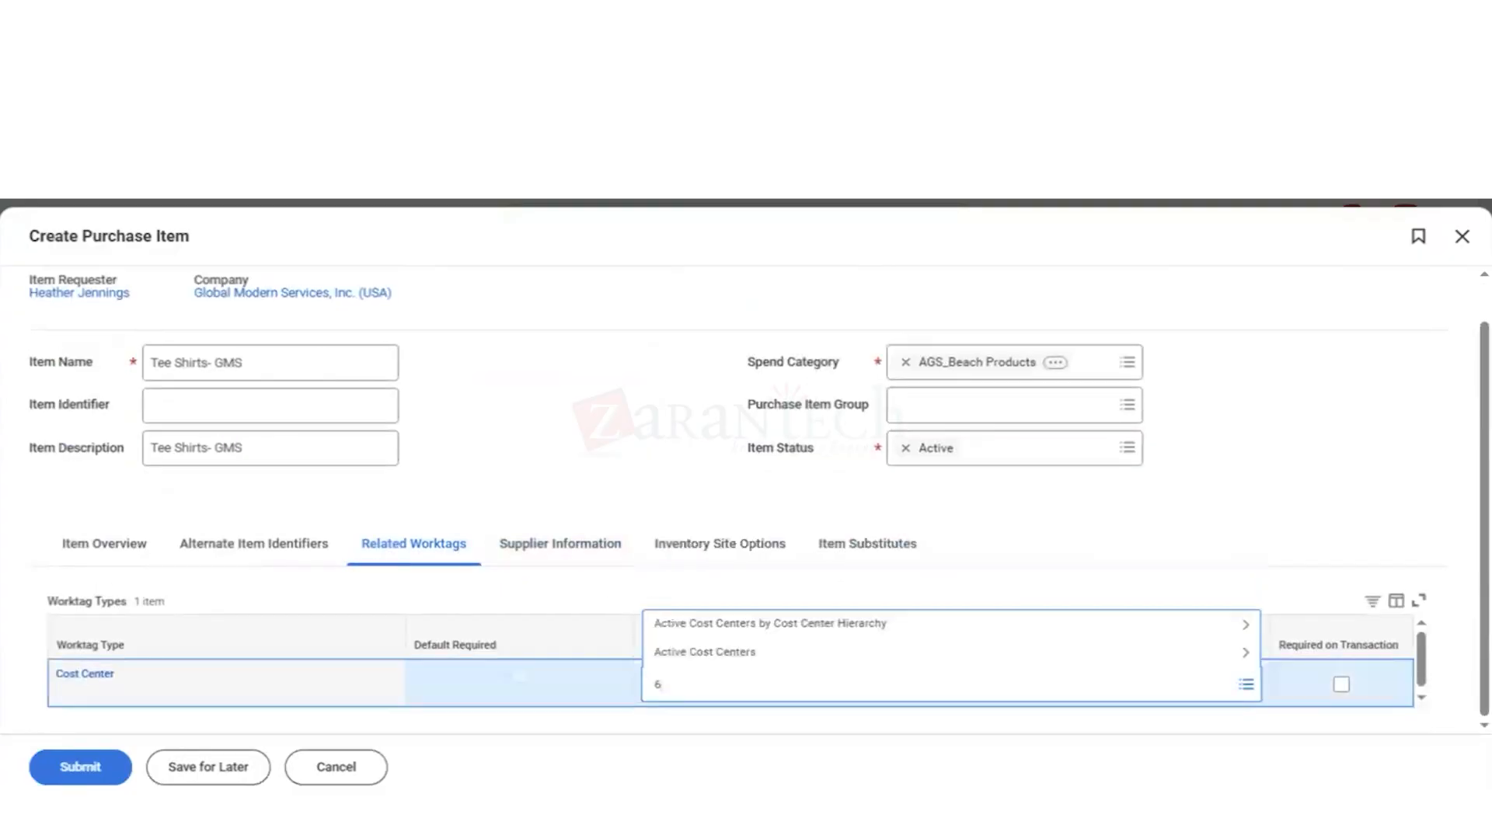
text(1100)
key(Return)
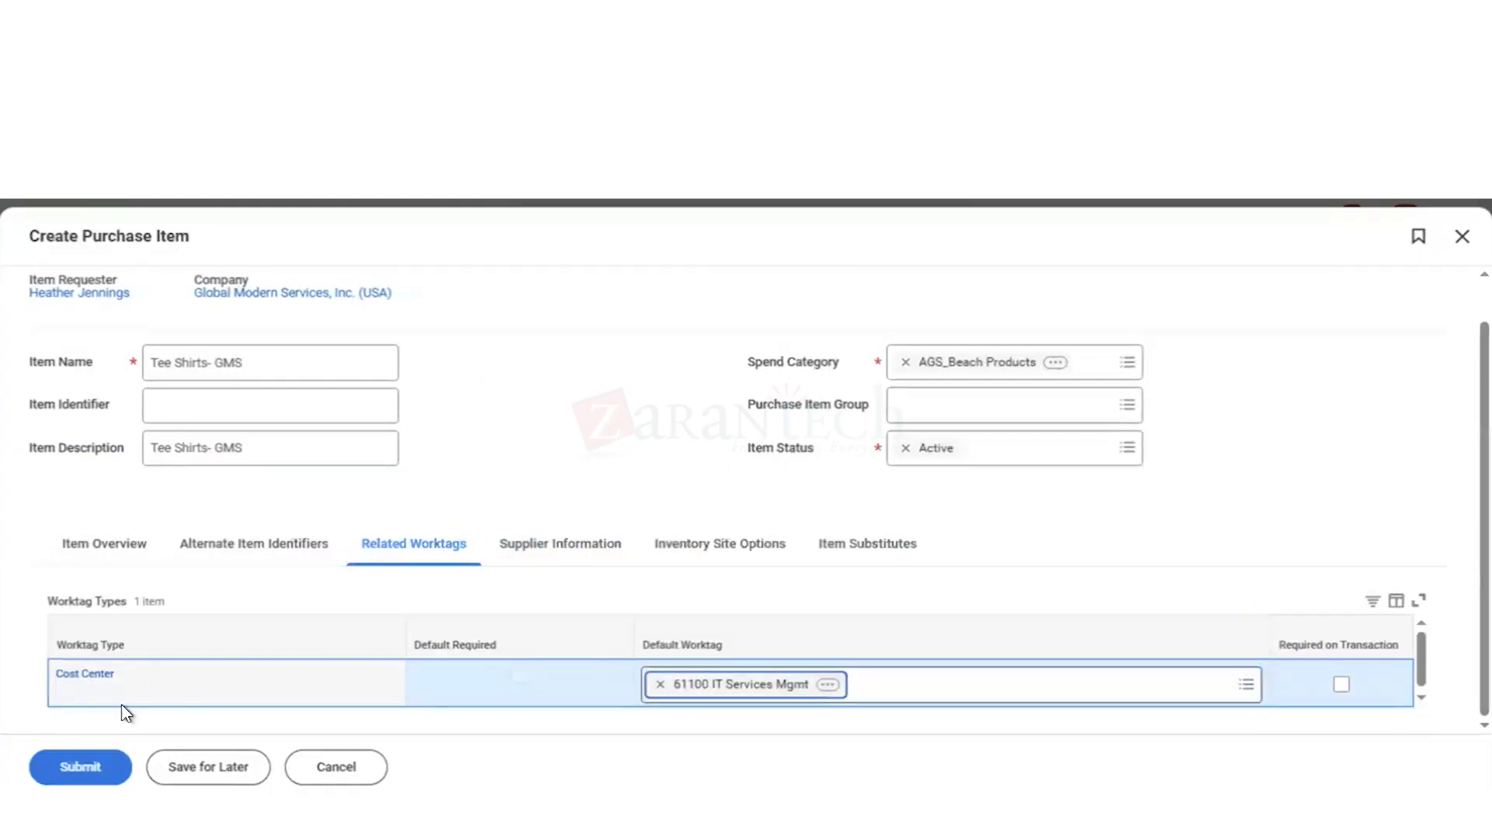
click(85, 769)
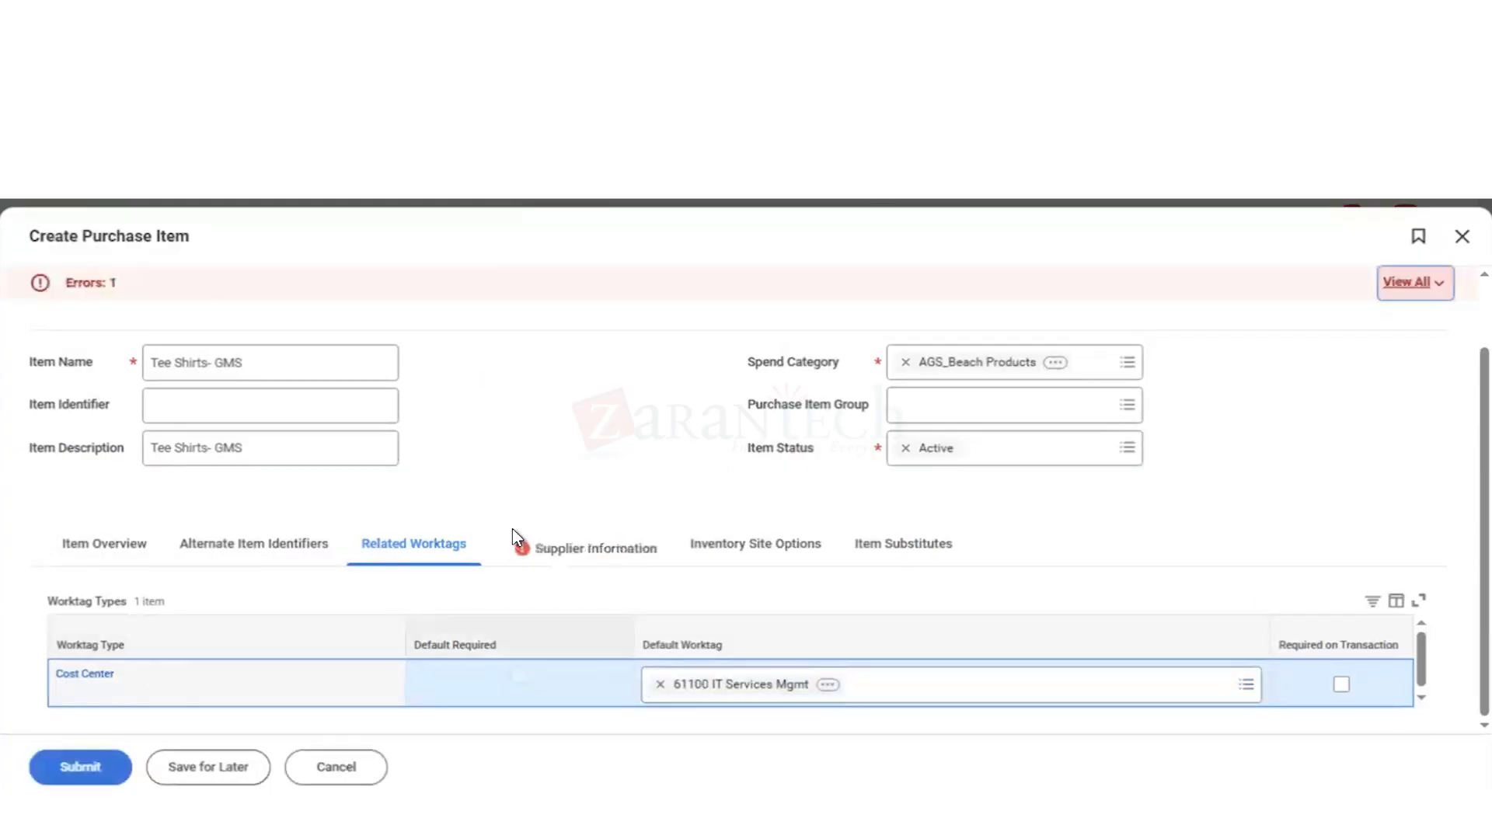
Step: Examine the Supplier Information error, checking the Corporate Express supplier fields, the ordering pricing and the error details
click(584, 554)
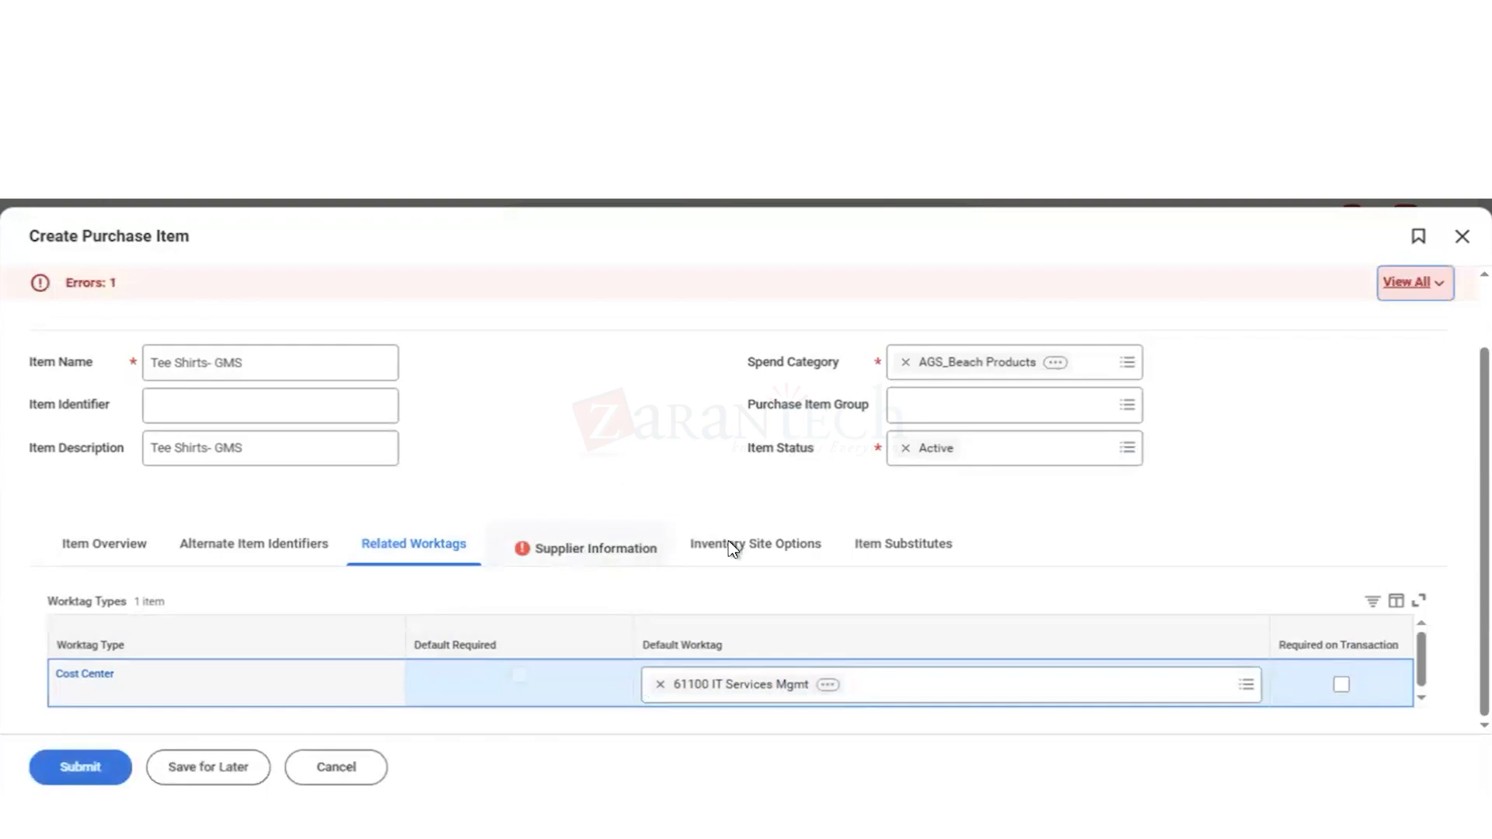
scroll(739, 596, down, 4)
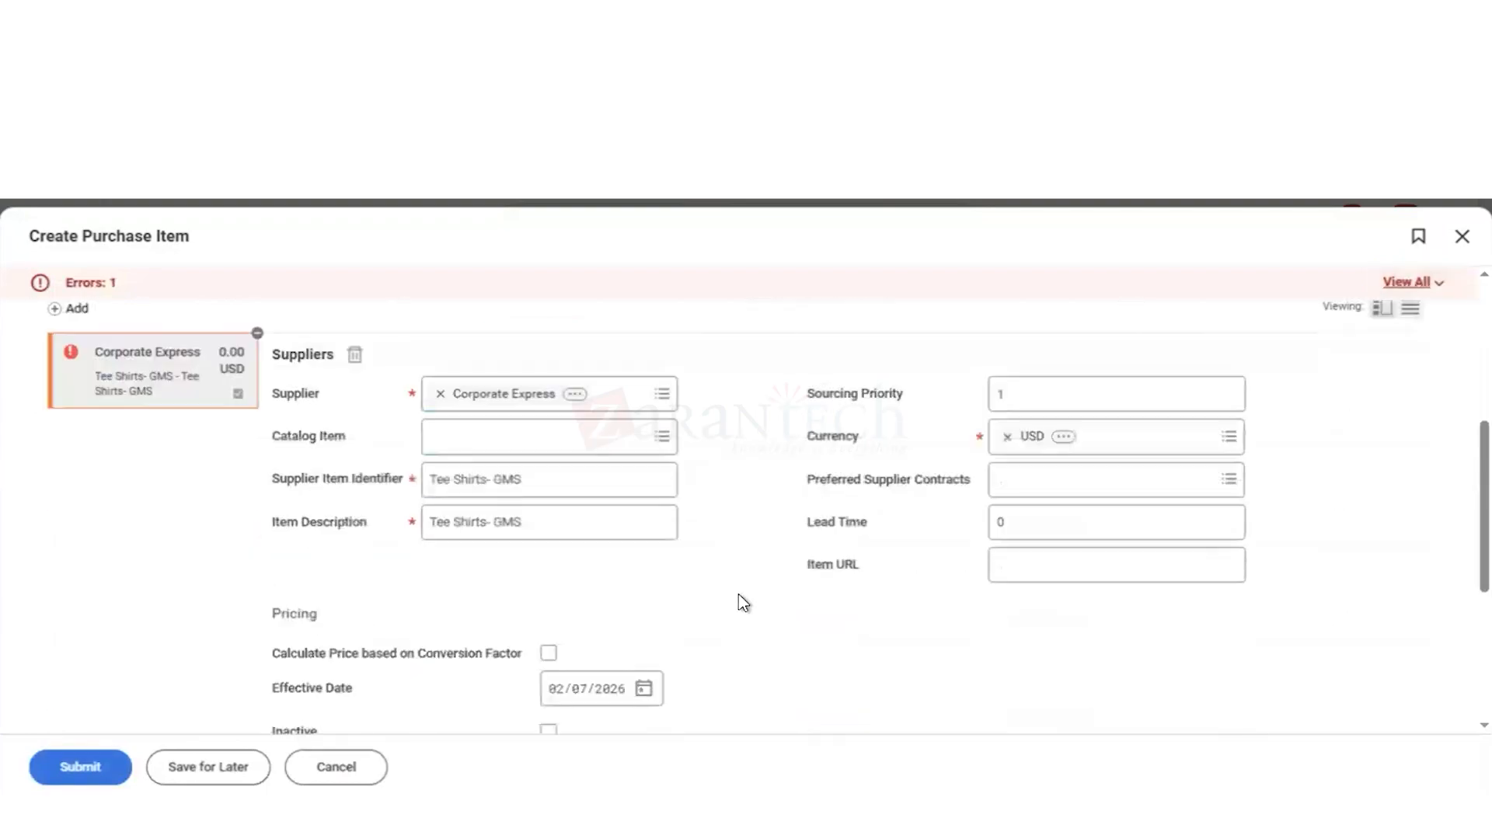
scroll(738, 595, down, 4)
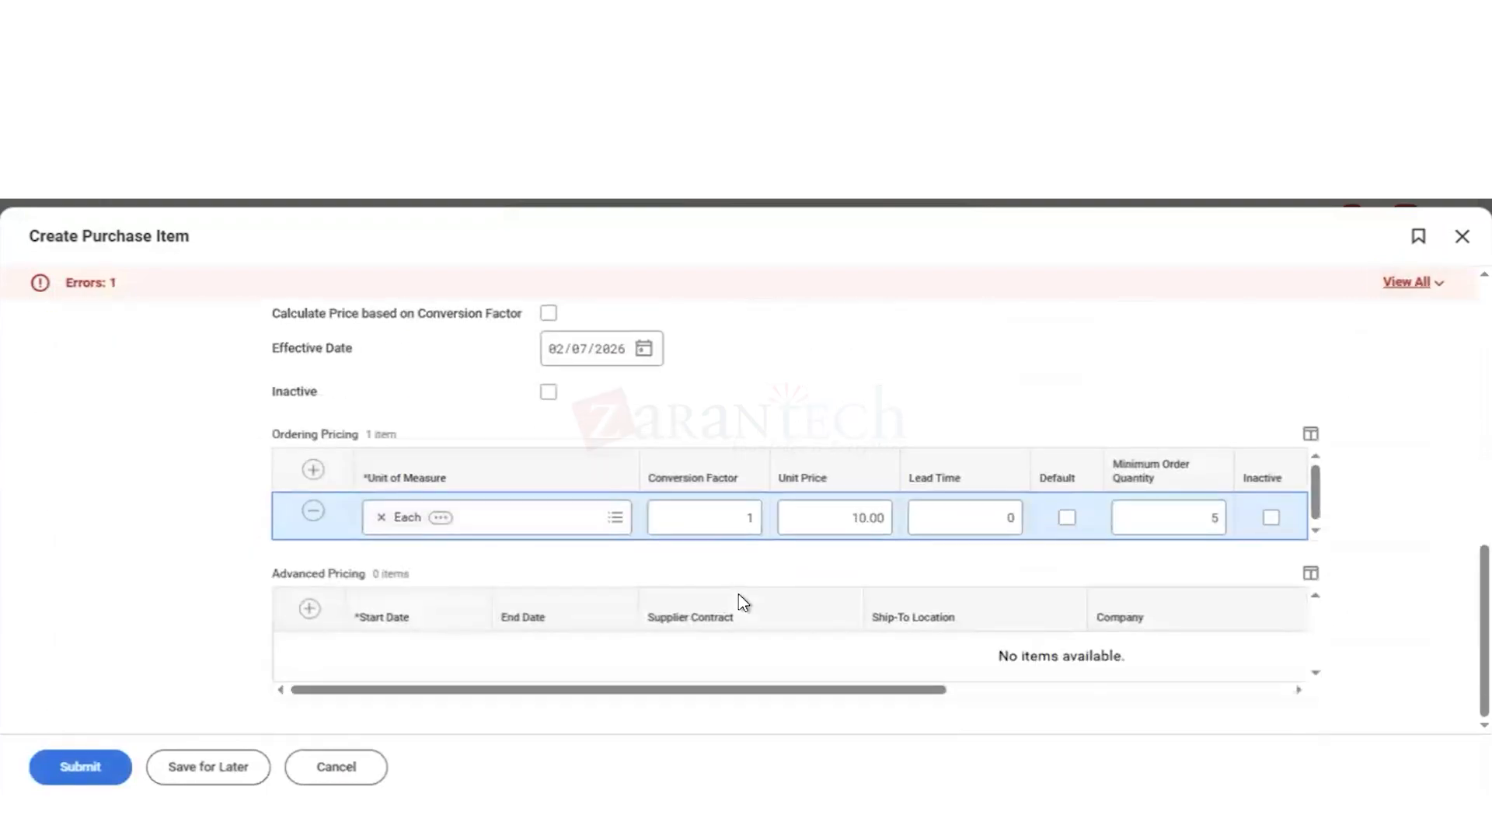
scroll(738, 594, up, 10)
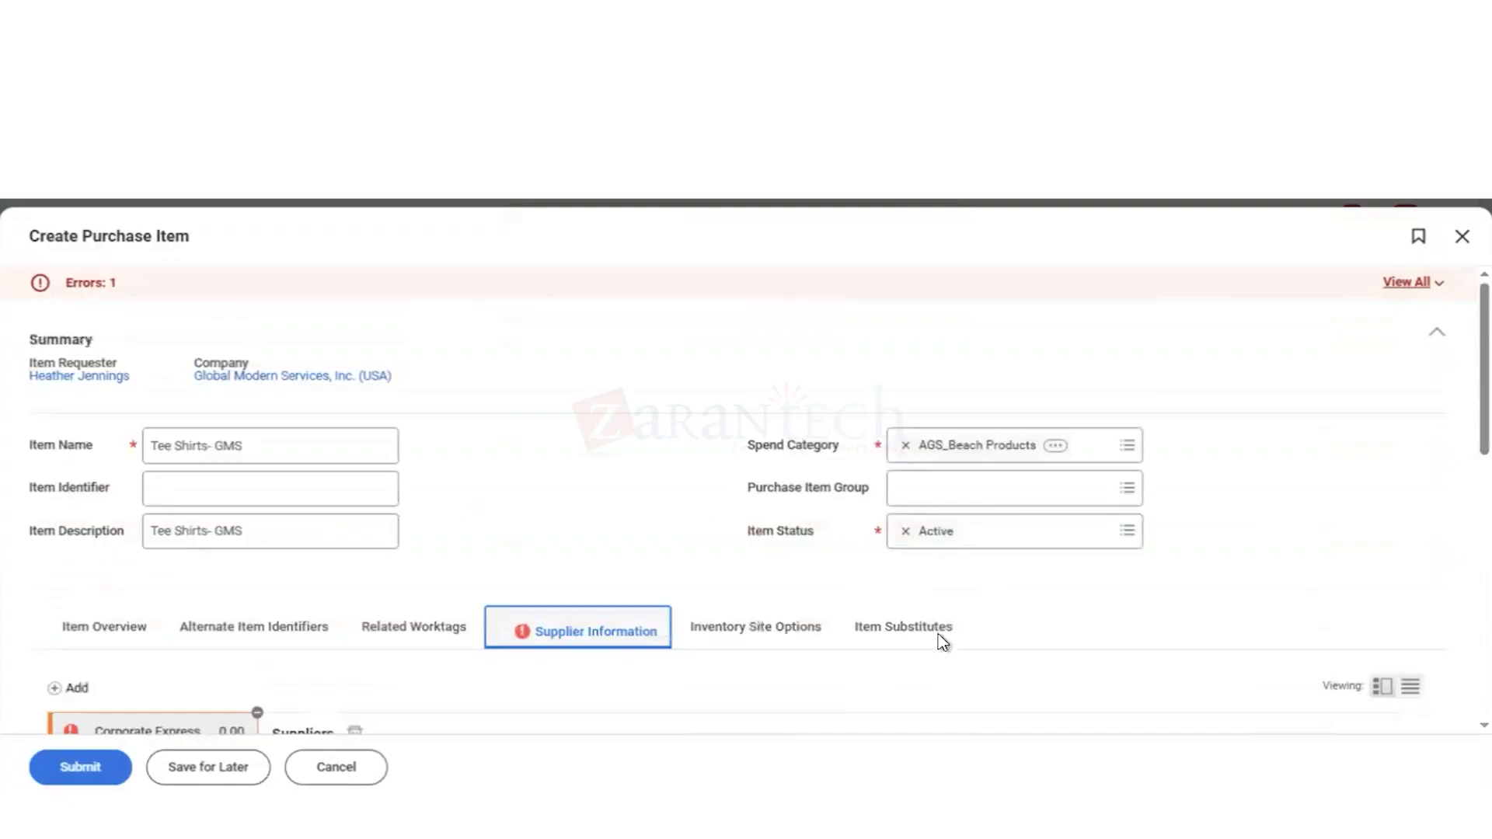
click(1381, 289)
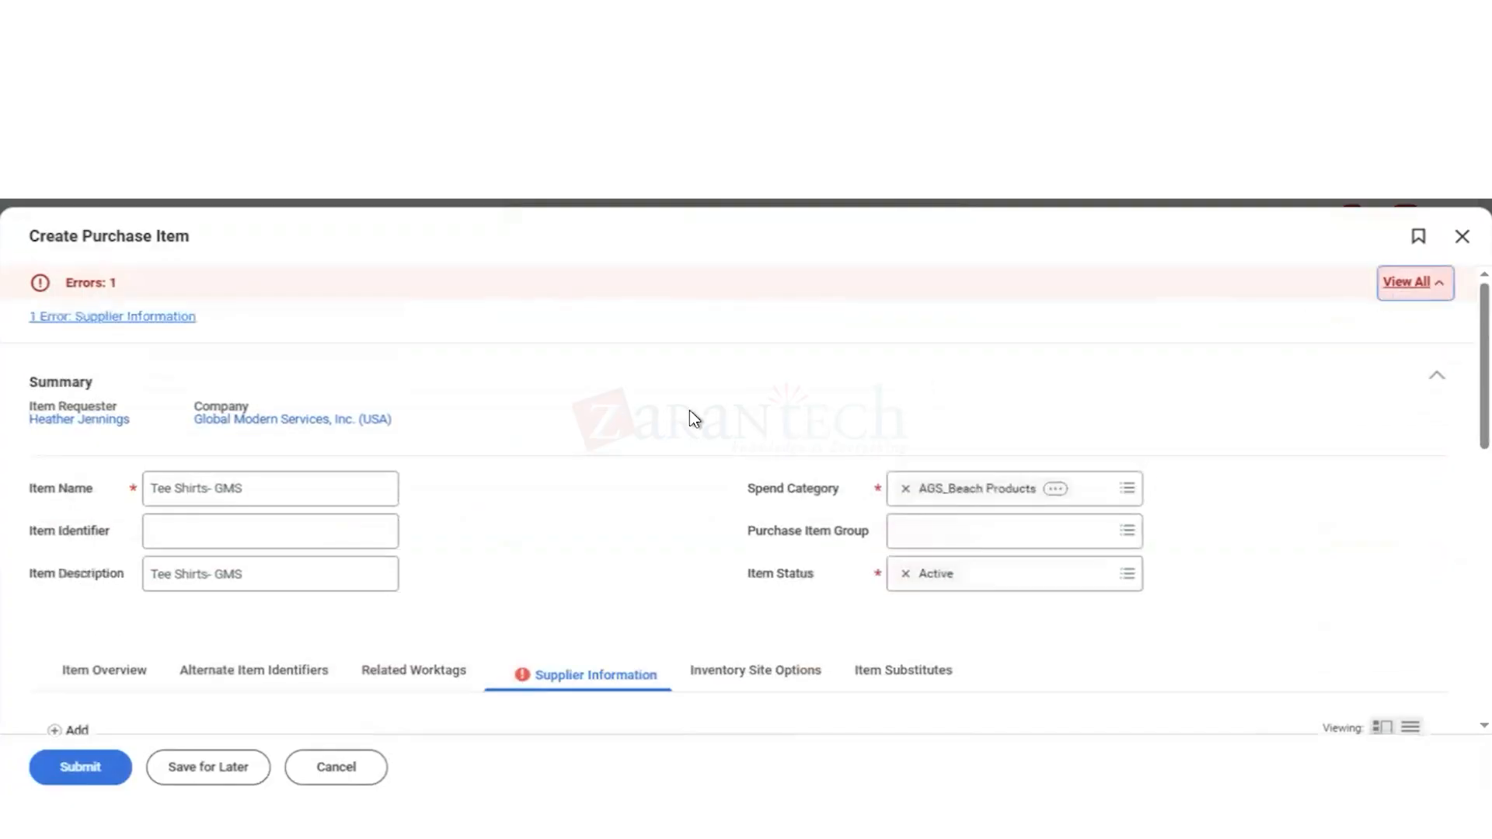
scroll(508, 403, down, 4)
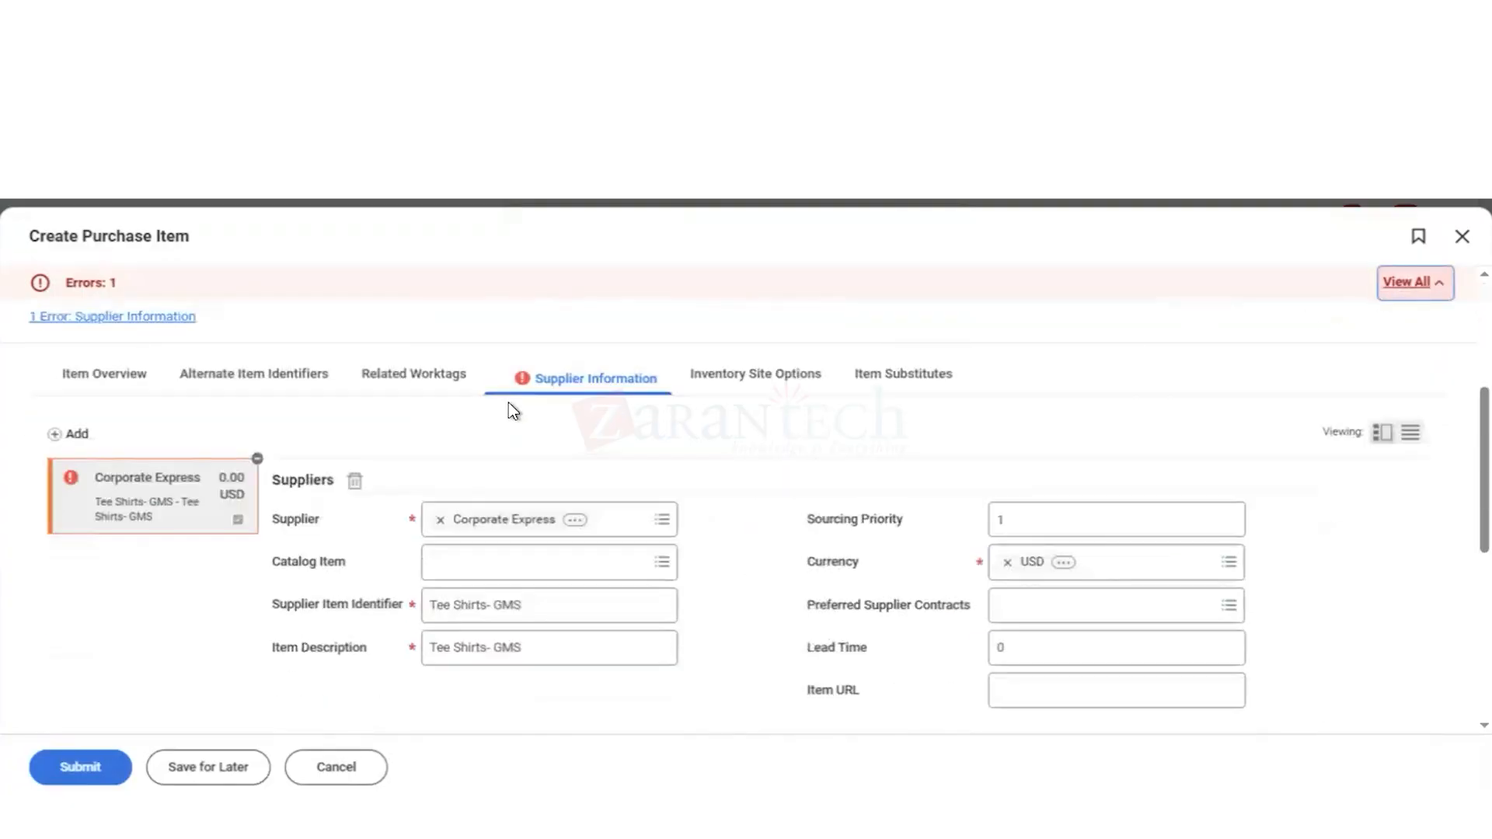
click(79, 318)
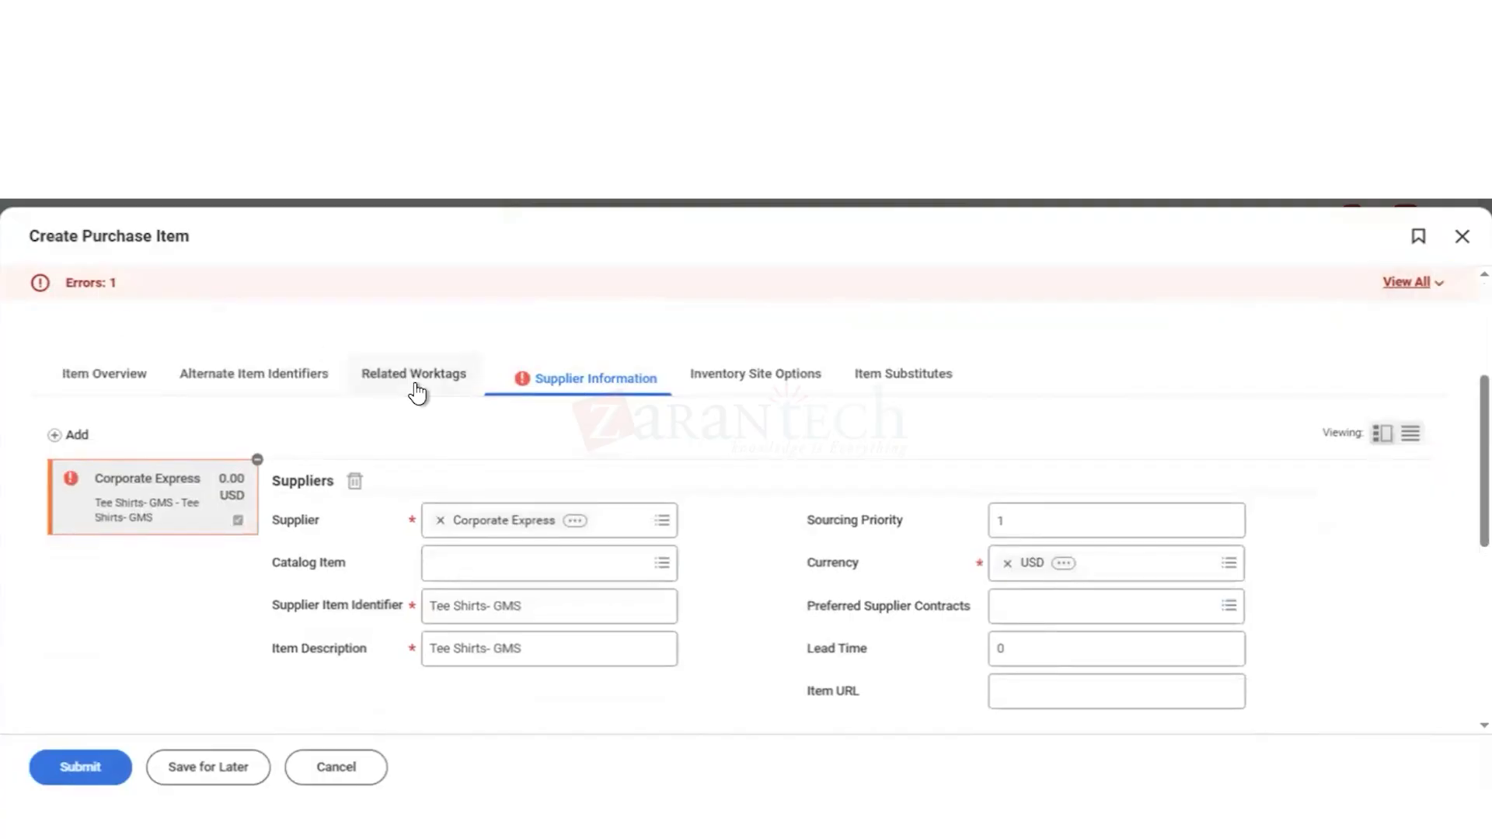
scroll(417, 393, up, 3)
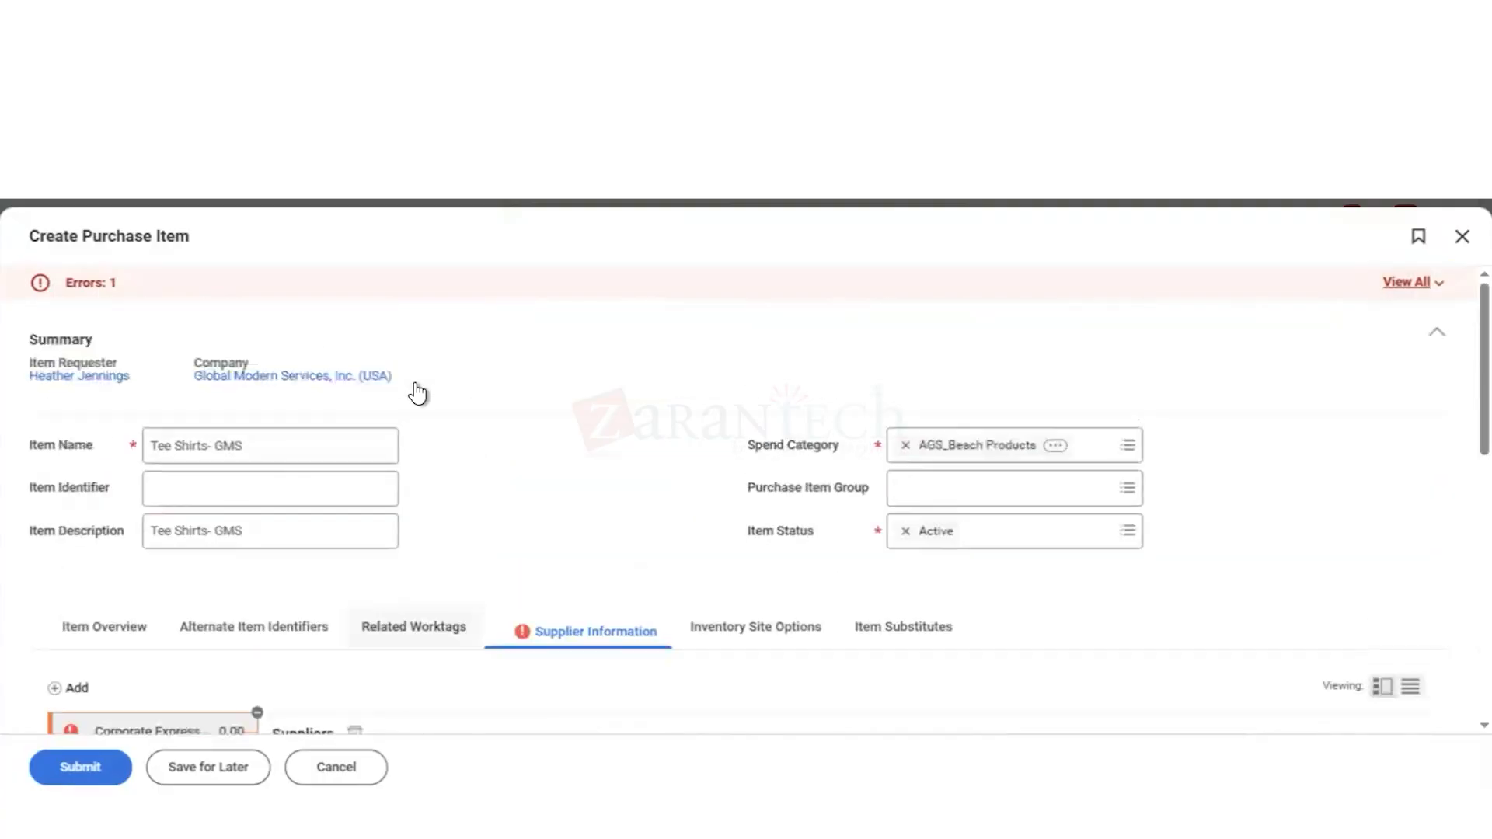
click(74, 284)
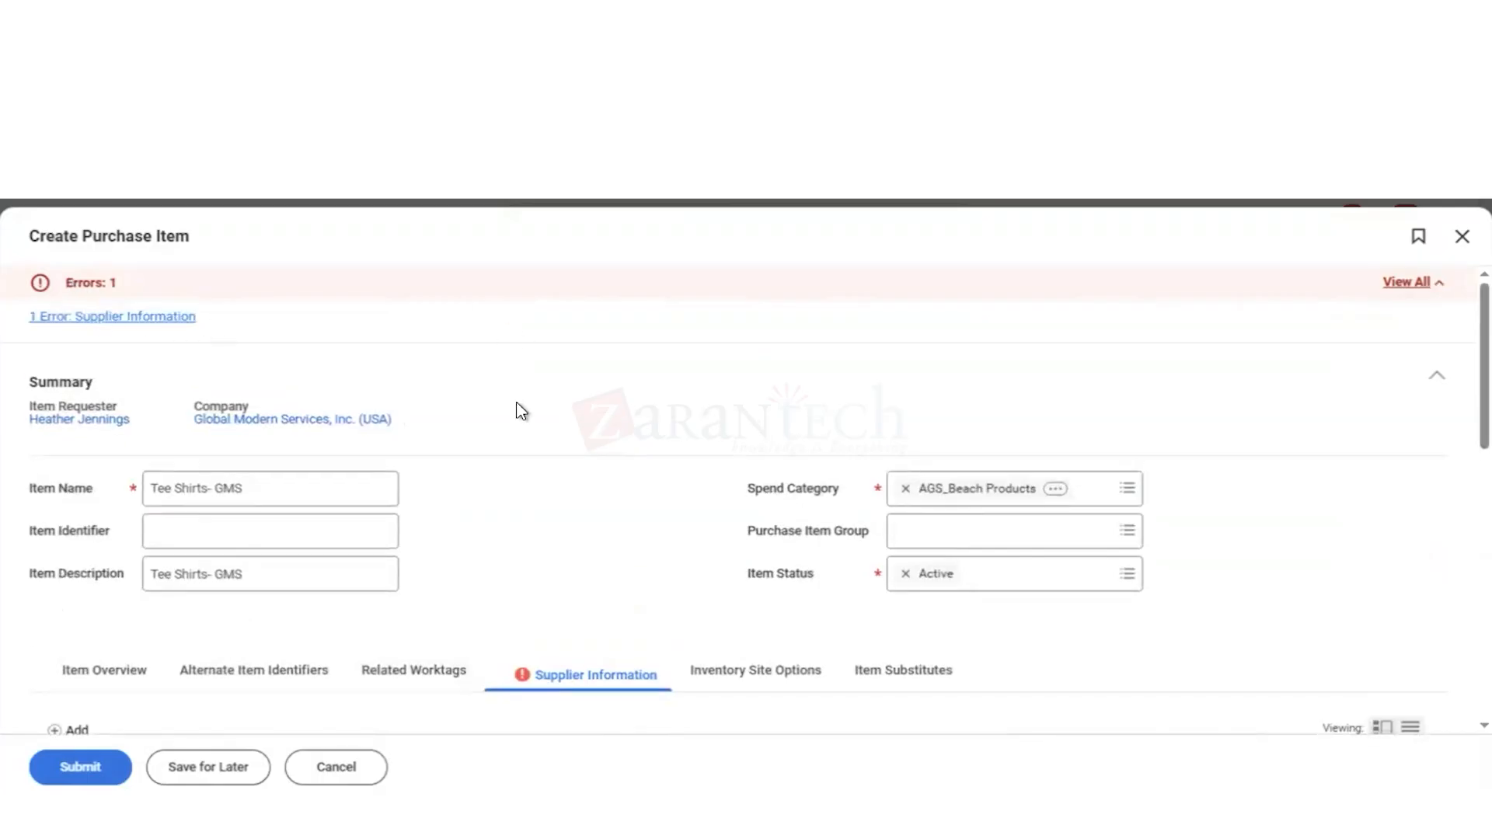
Step: Mark the Each row of the ordering pricing as default, then submit the item and view its submission details
scroll(521, 411, down, 1)
scroll(697, 528, down, 2)
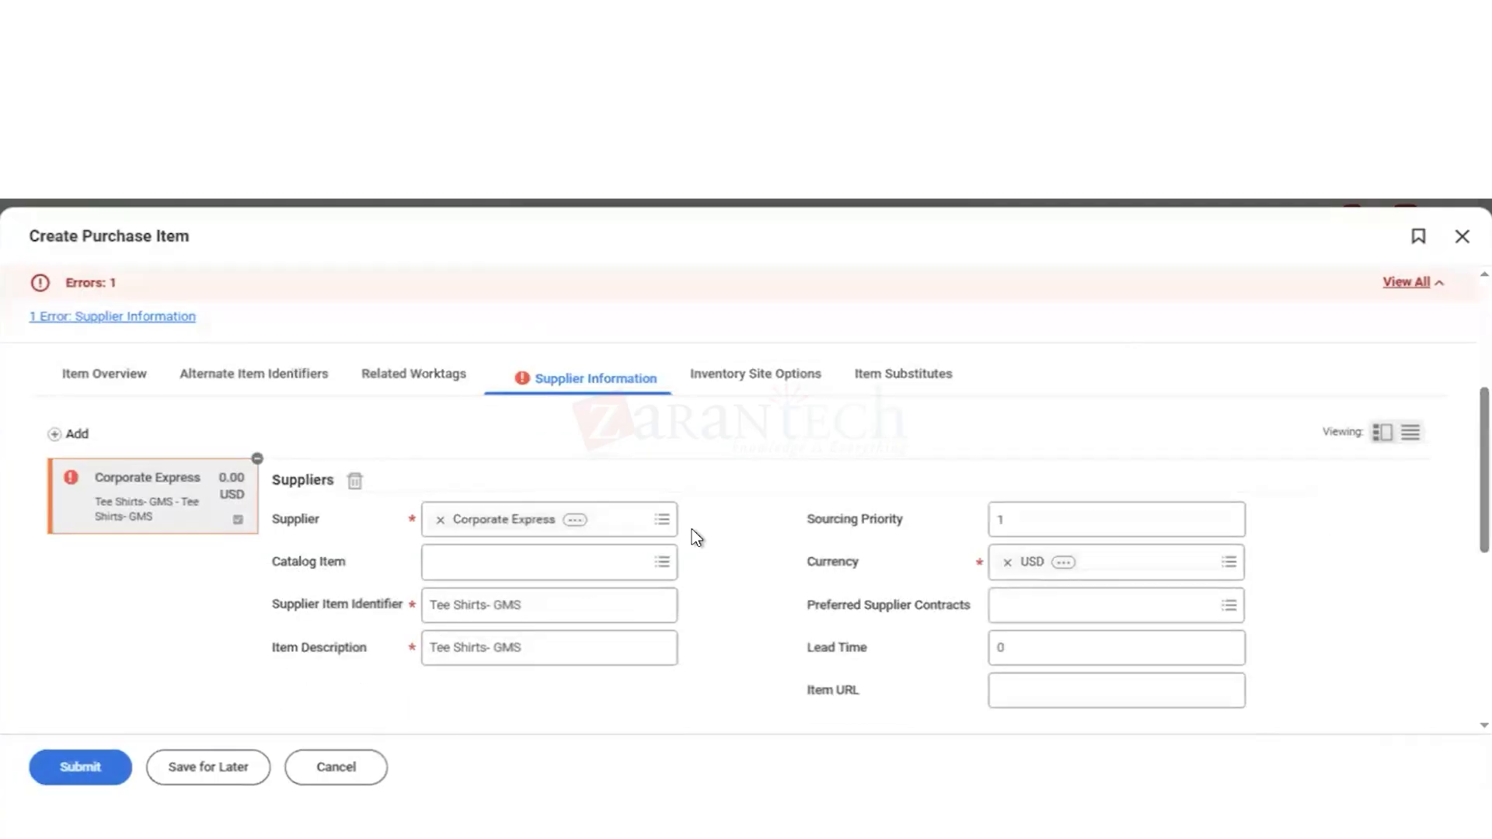
scroll(696, 537, down, 5)
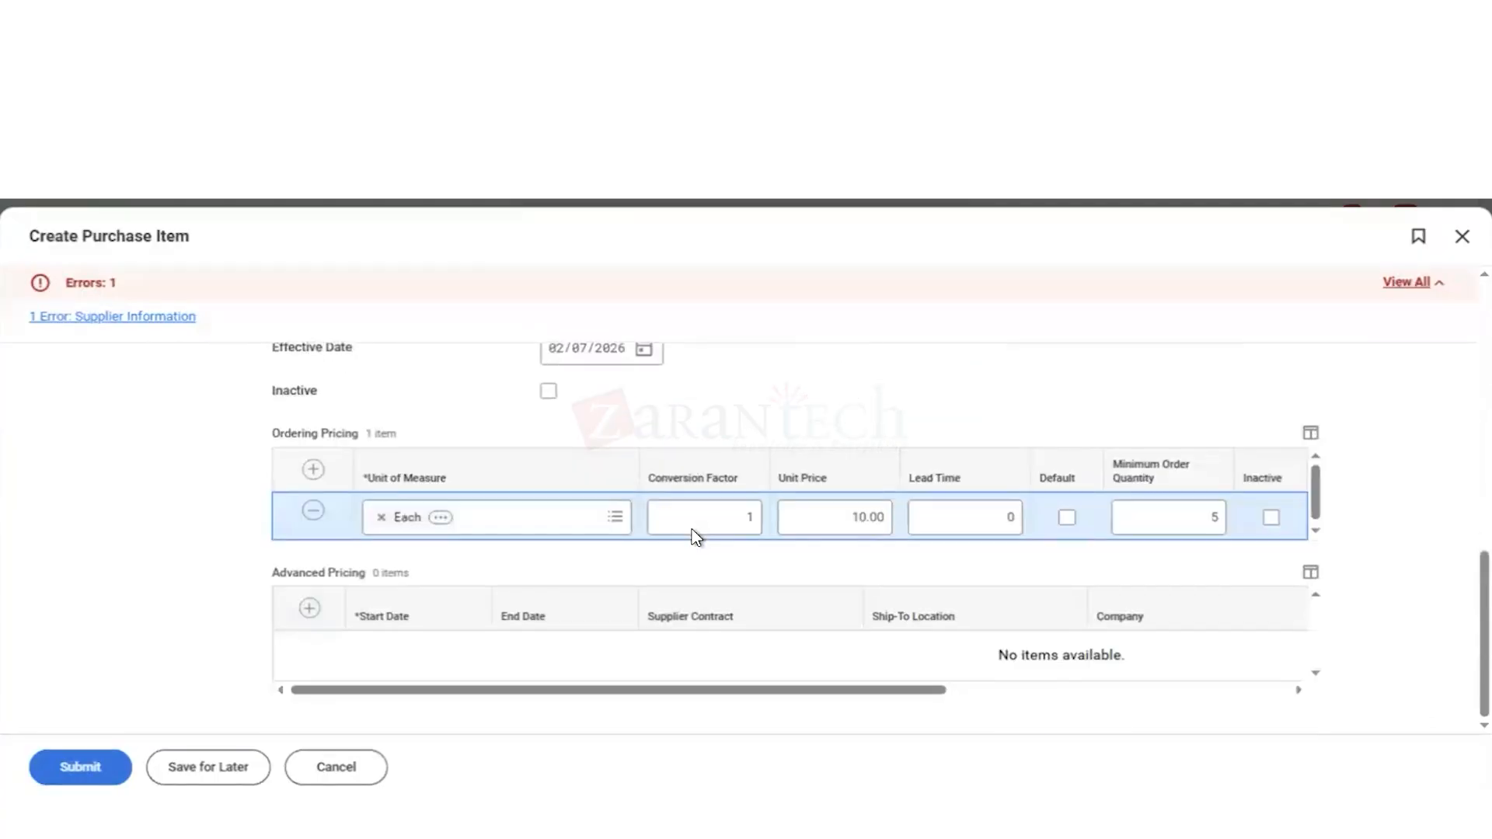
click(1068, 519)
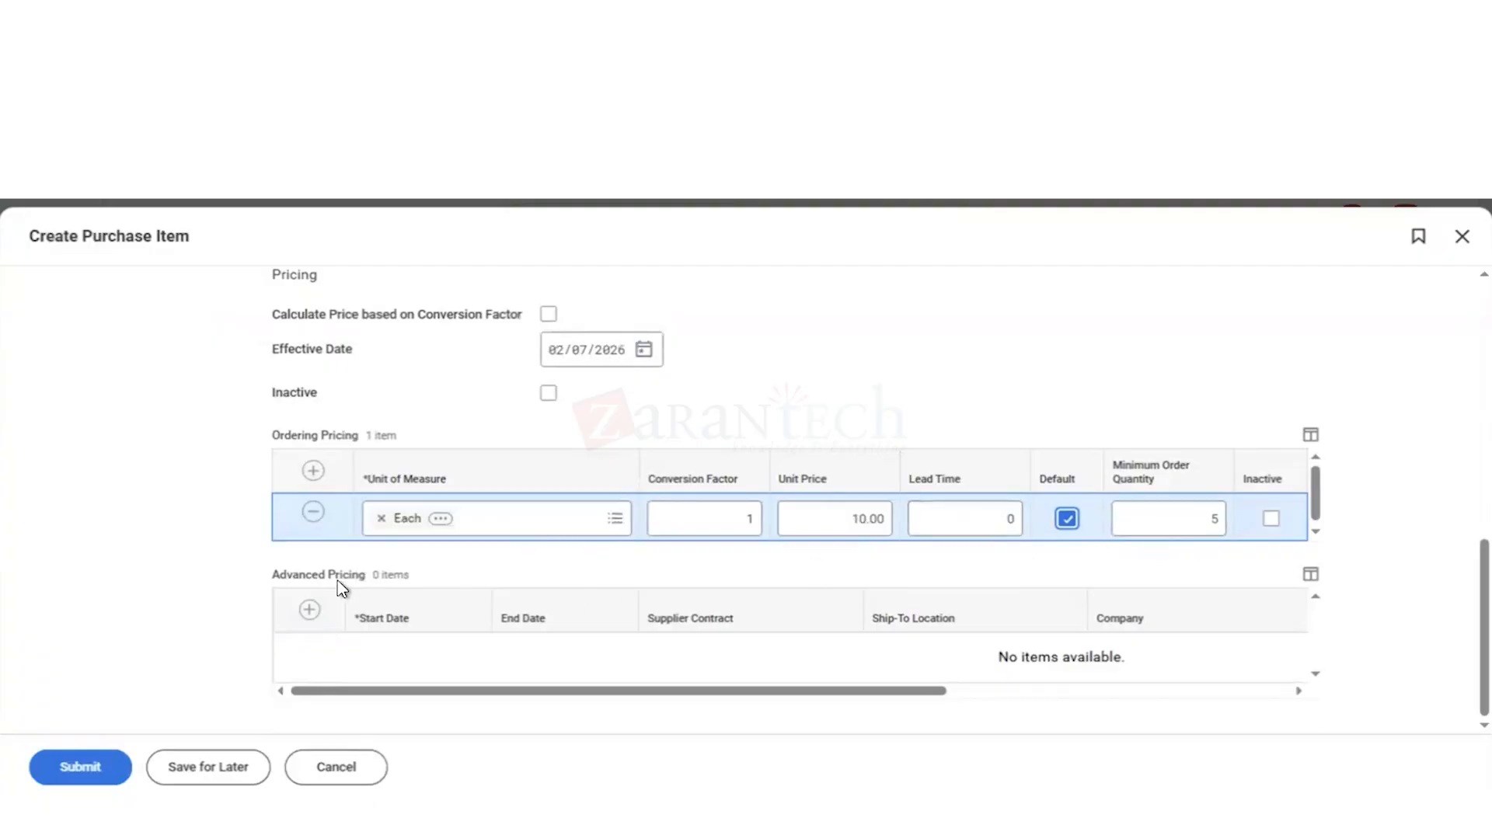
click(81, 769)
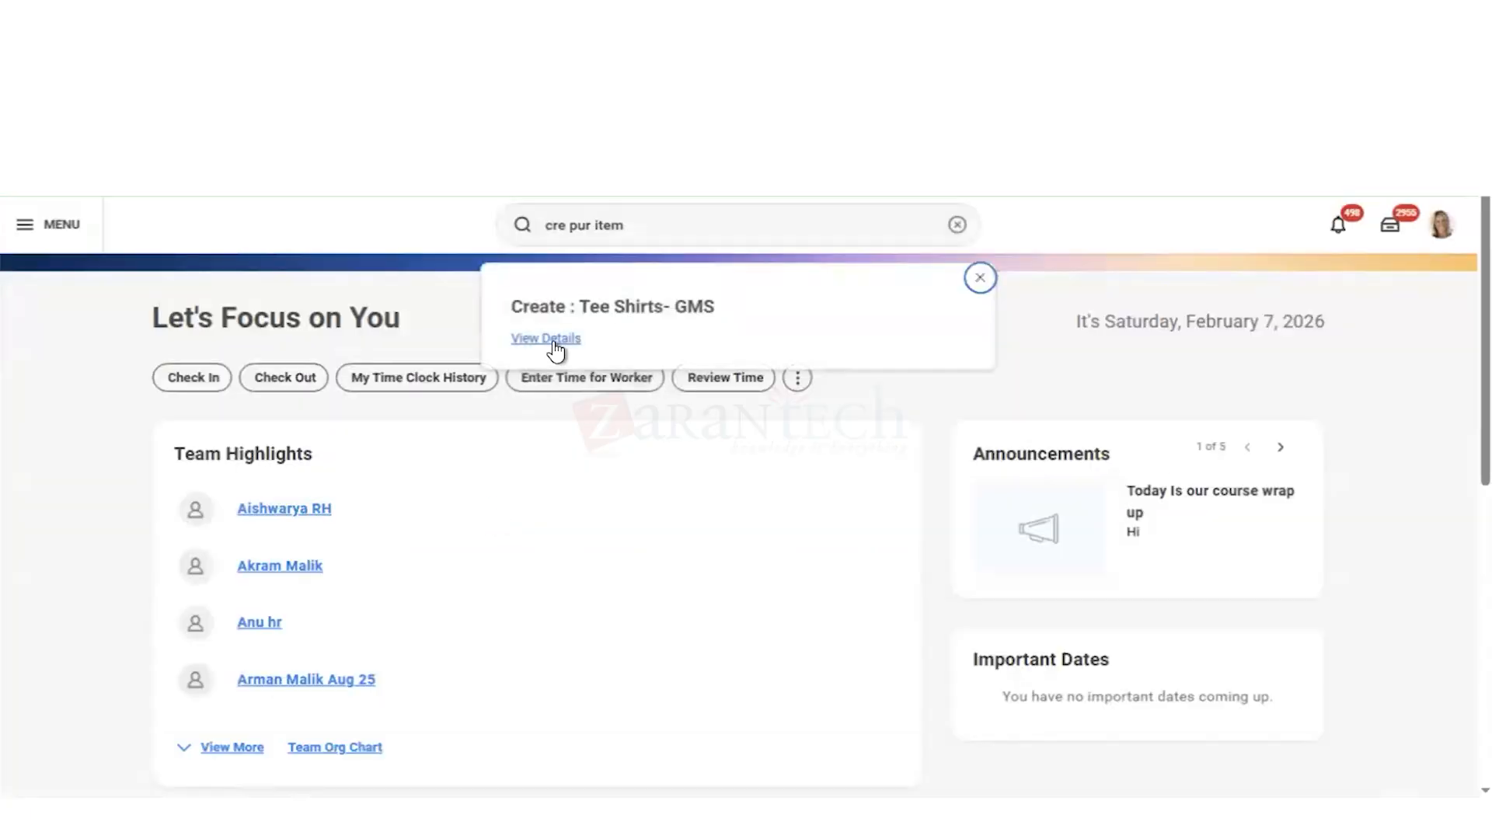
click(546, 339)
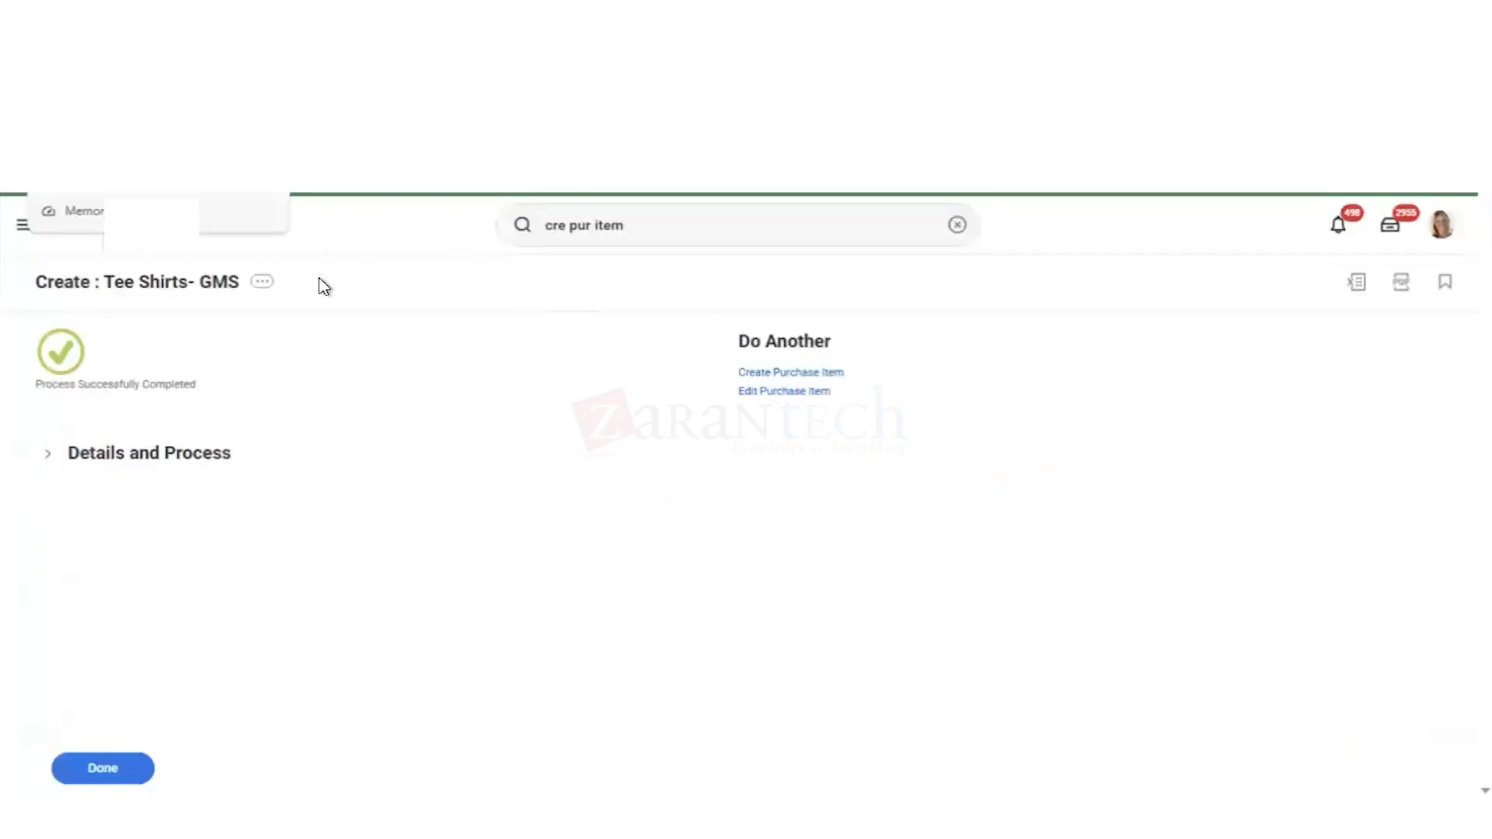
Step: Return to the home page, then find and open the Catalog Load Request task
click(163, 250)
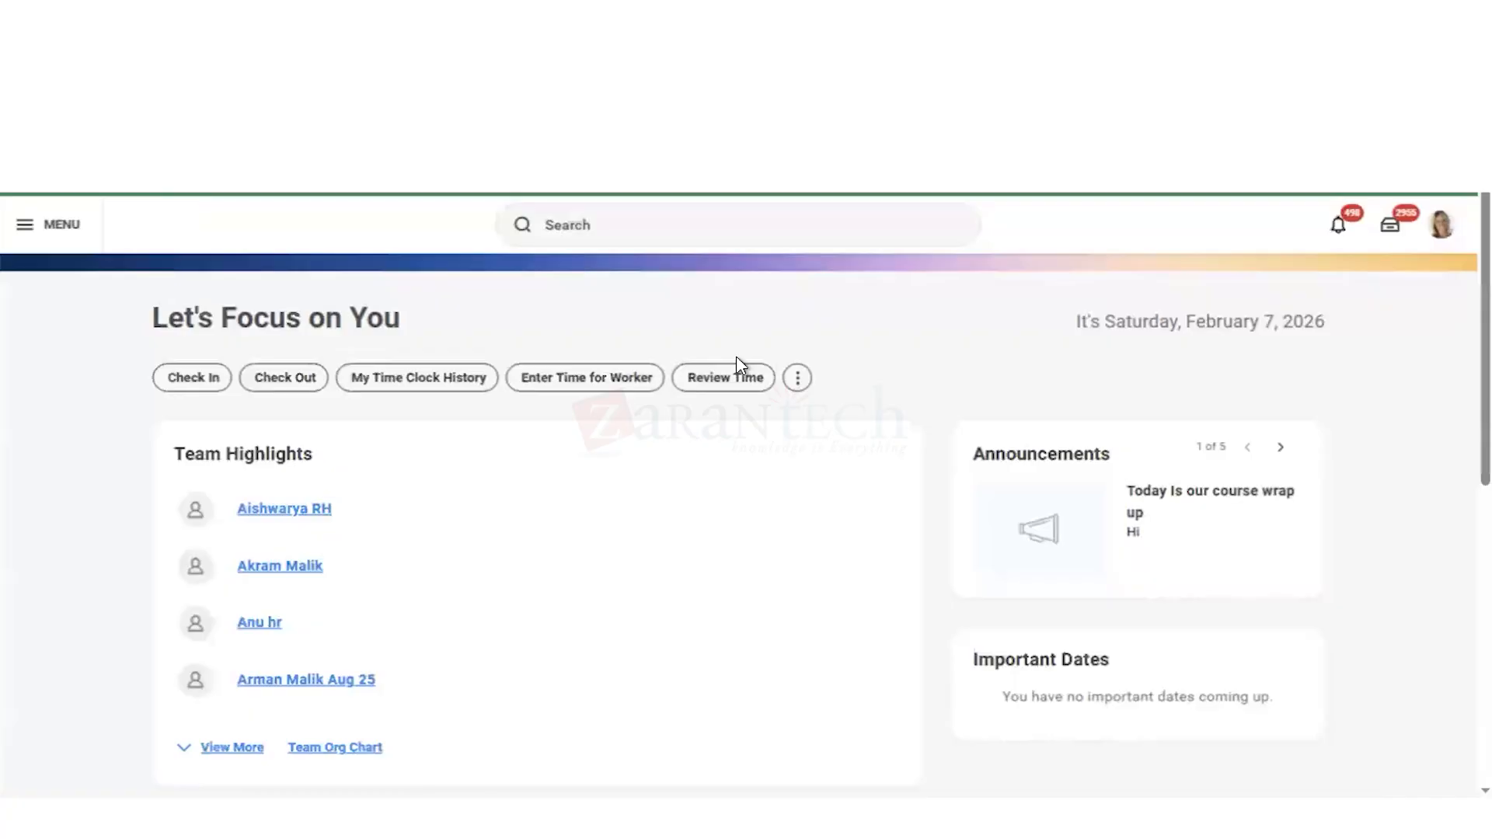
click(611, 225)
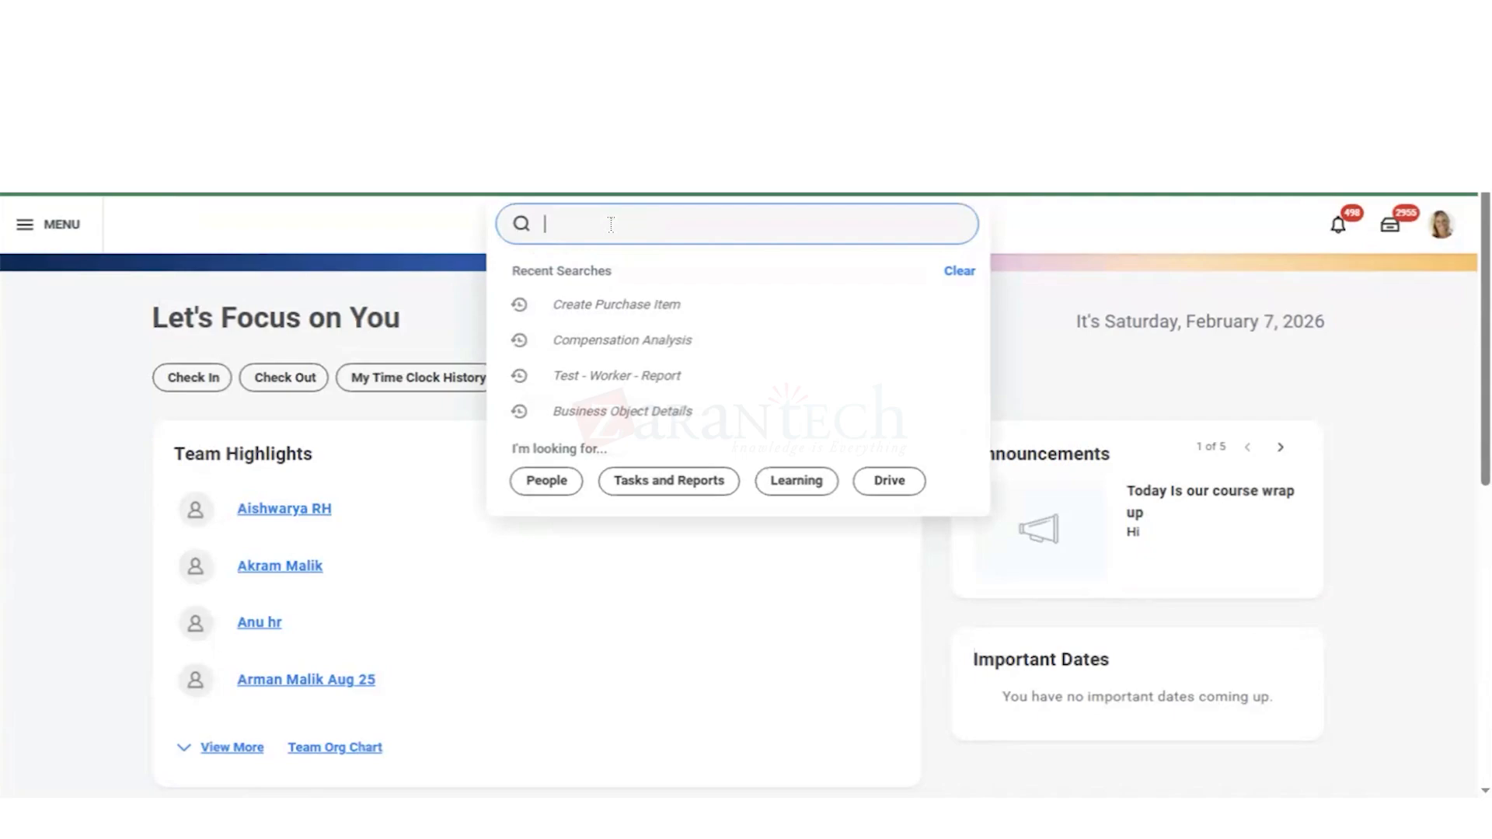
text(Cat)
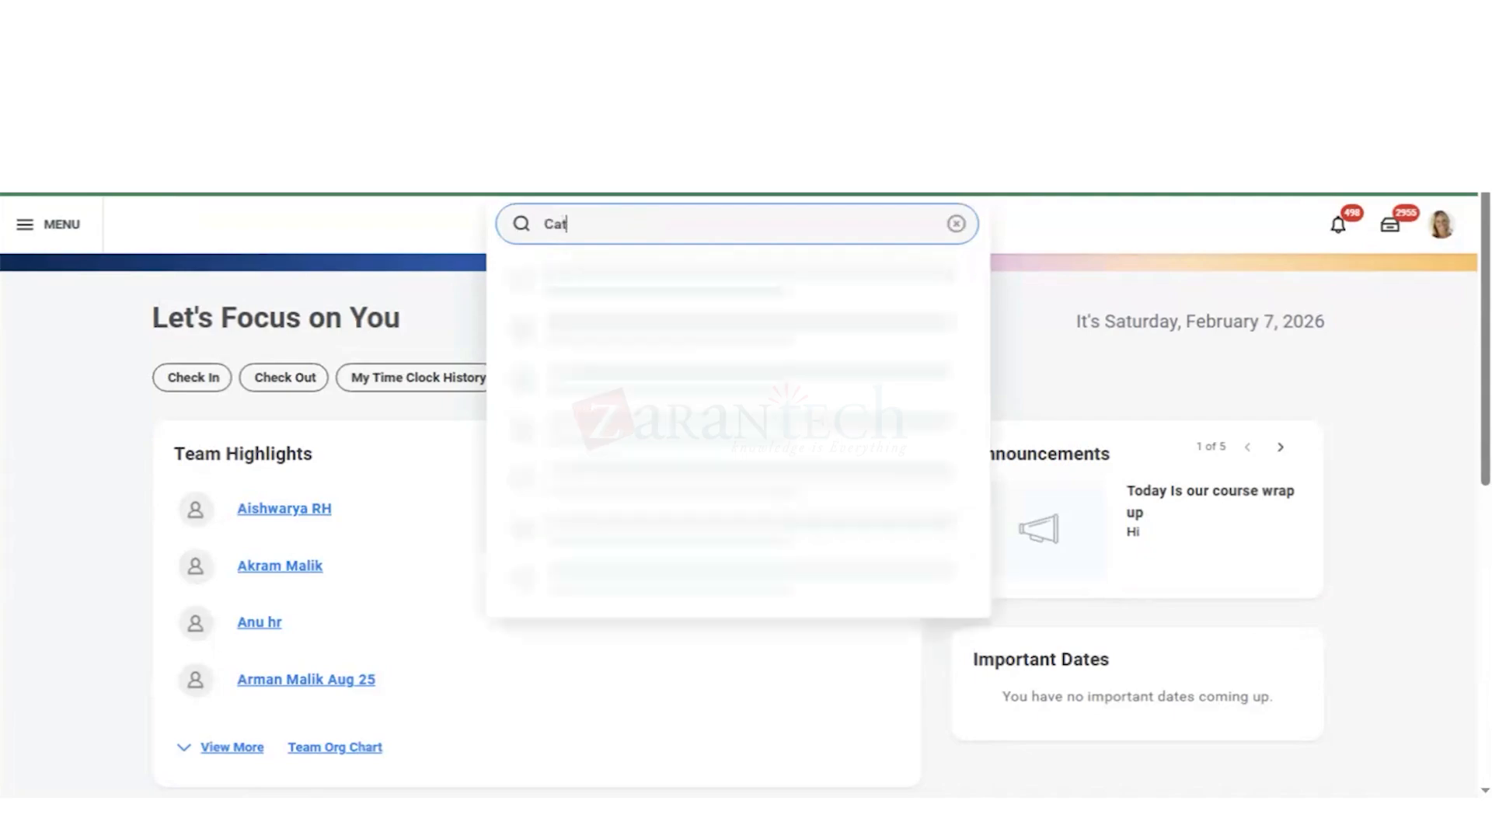
text(a loa req)
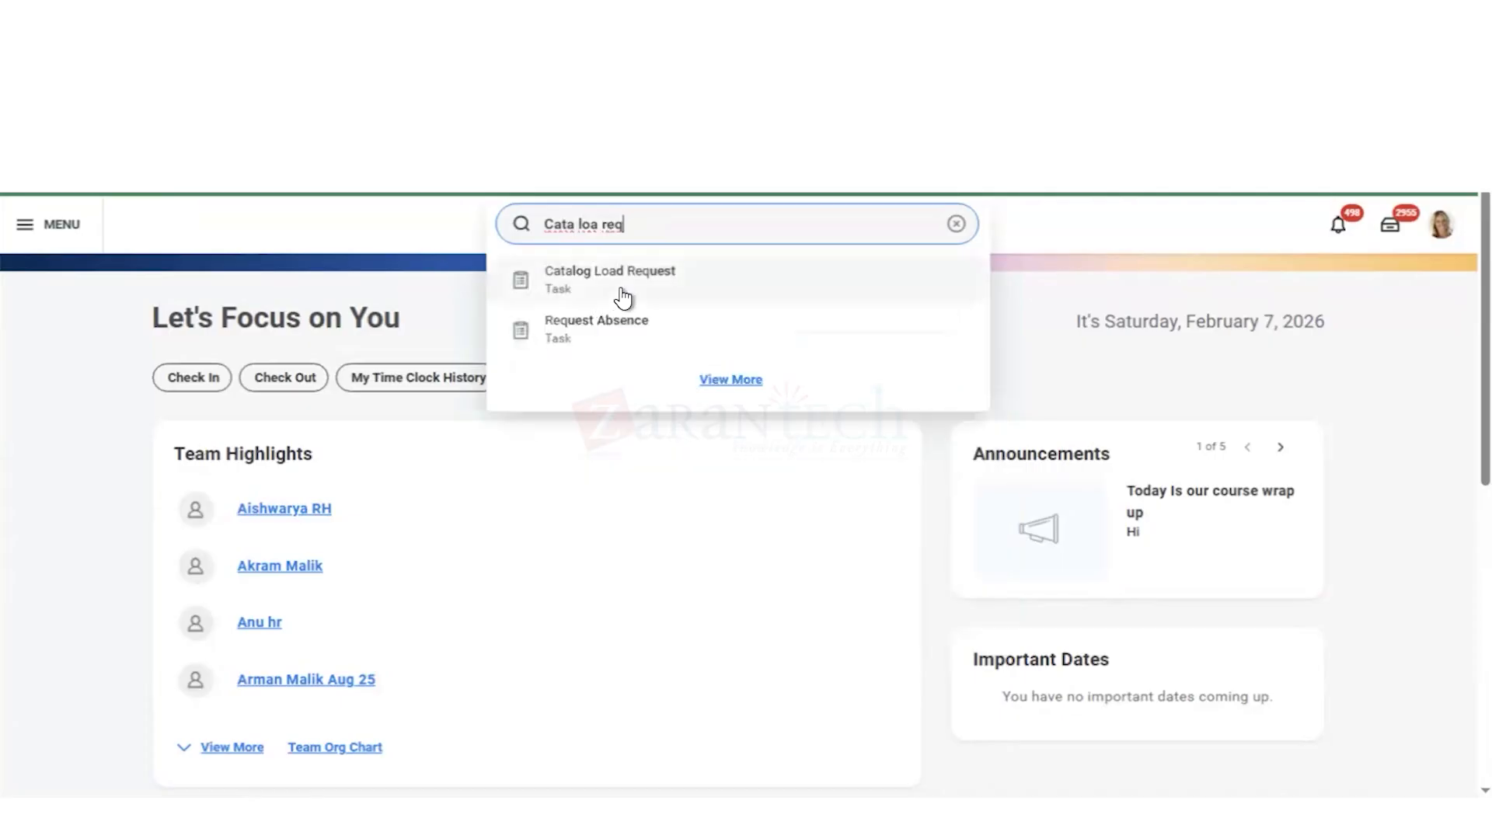
click(623, 298)
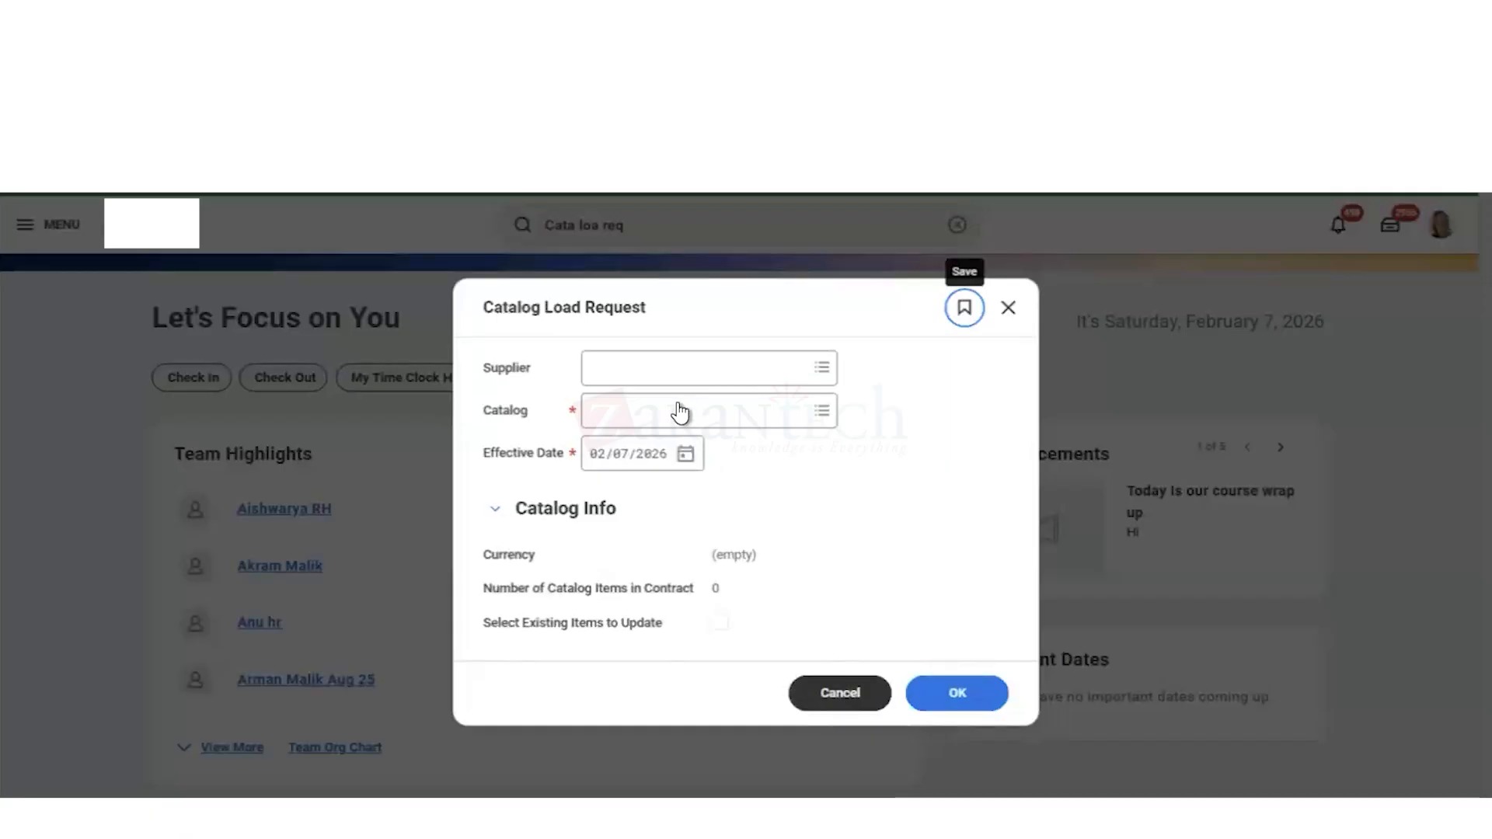
Step: Look through the catalog choices, including Catalogs for Supplier, and cancel the catalog load request
click(633, 419)
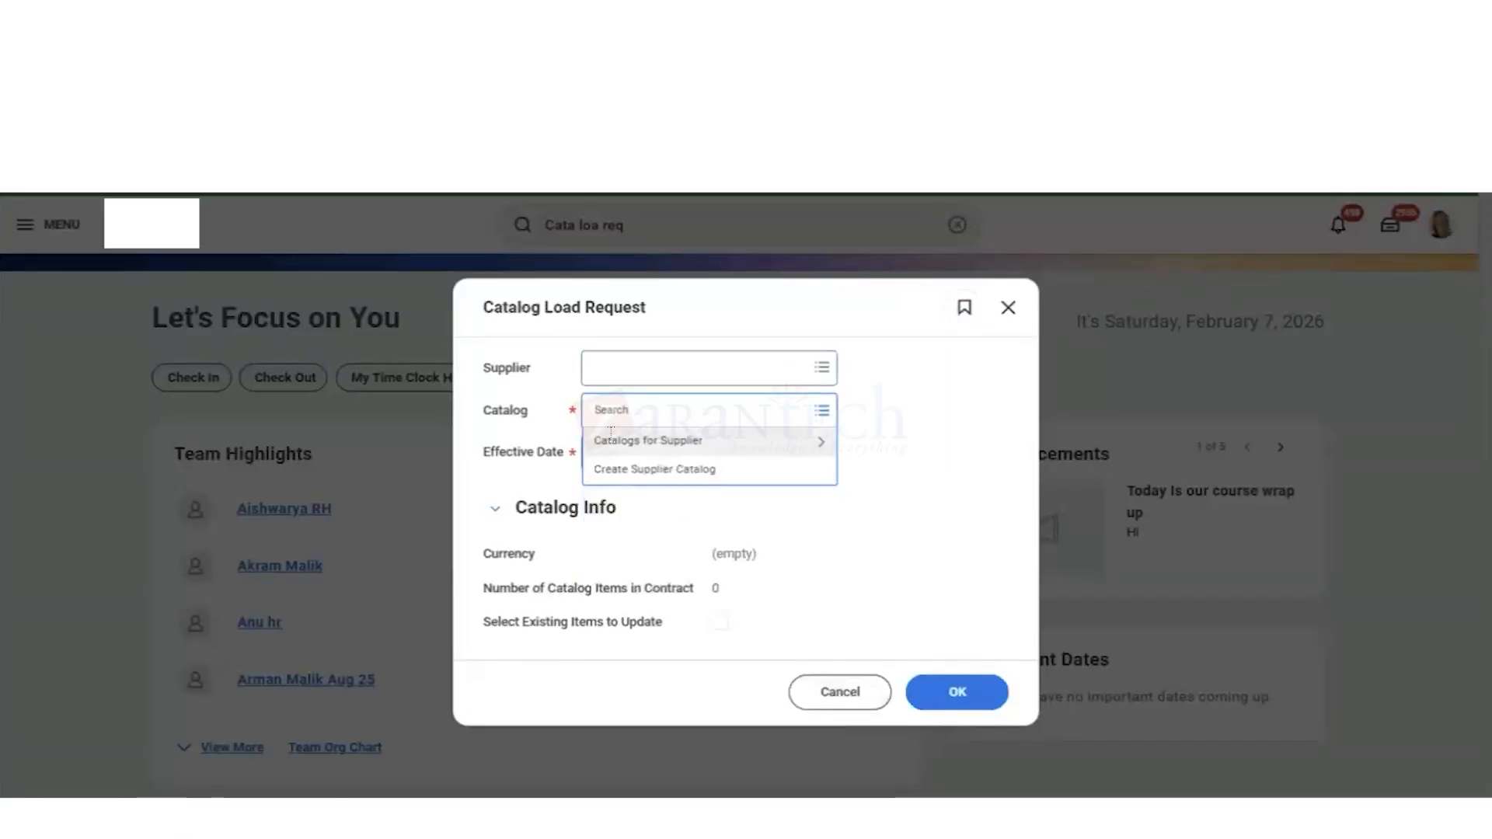
click(689, 448)
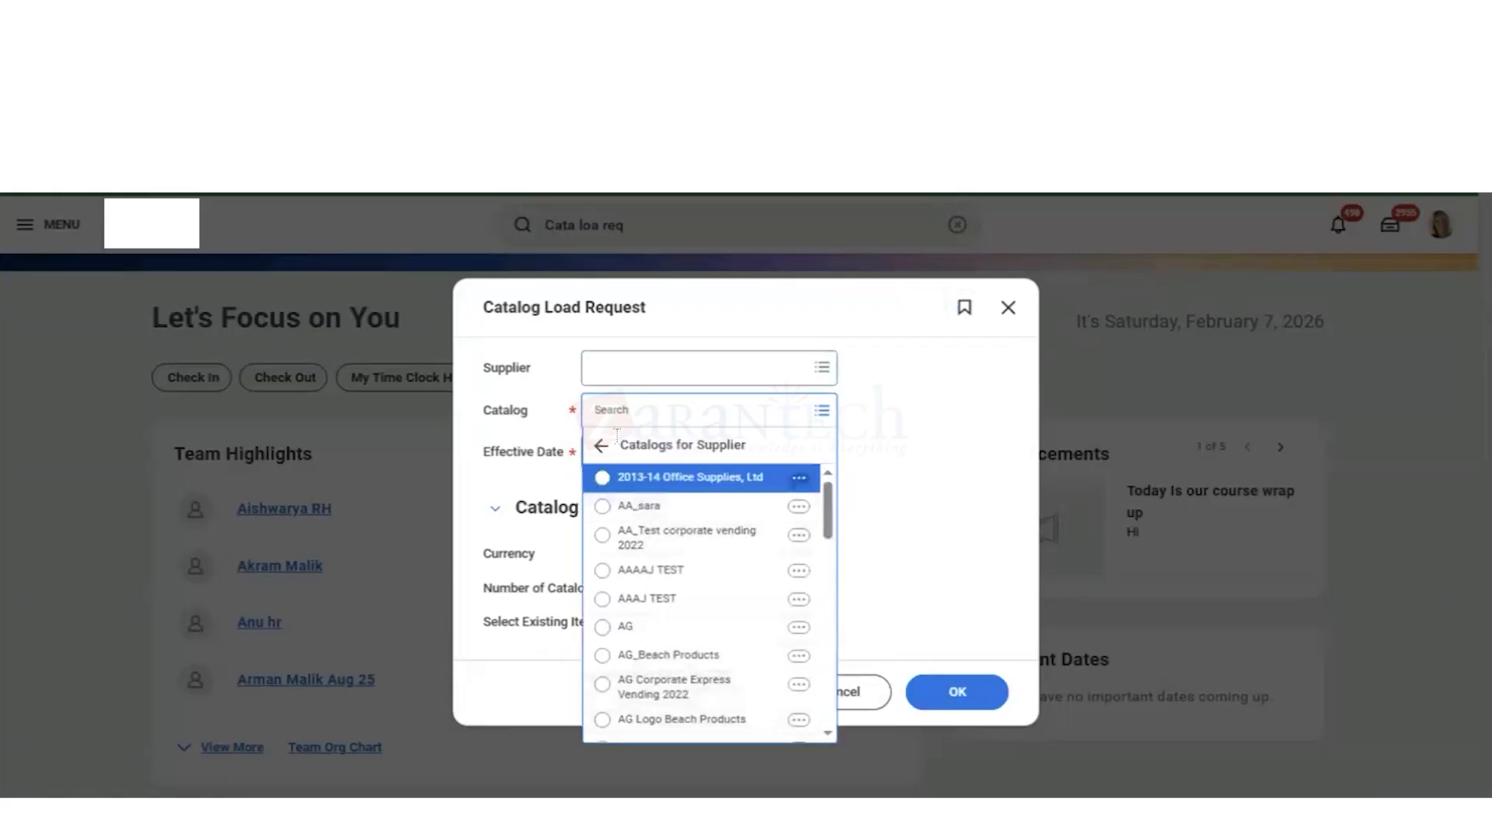
click(602, 449)
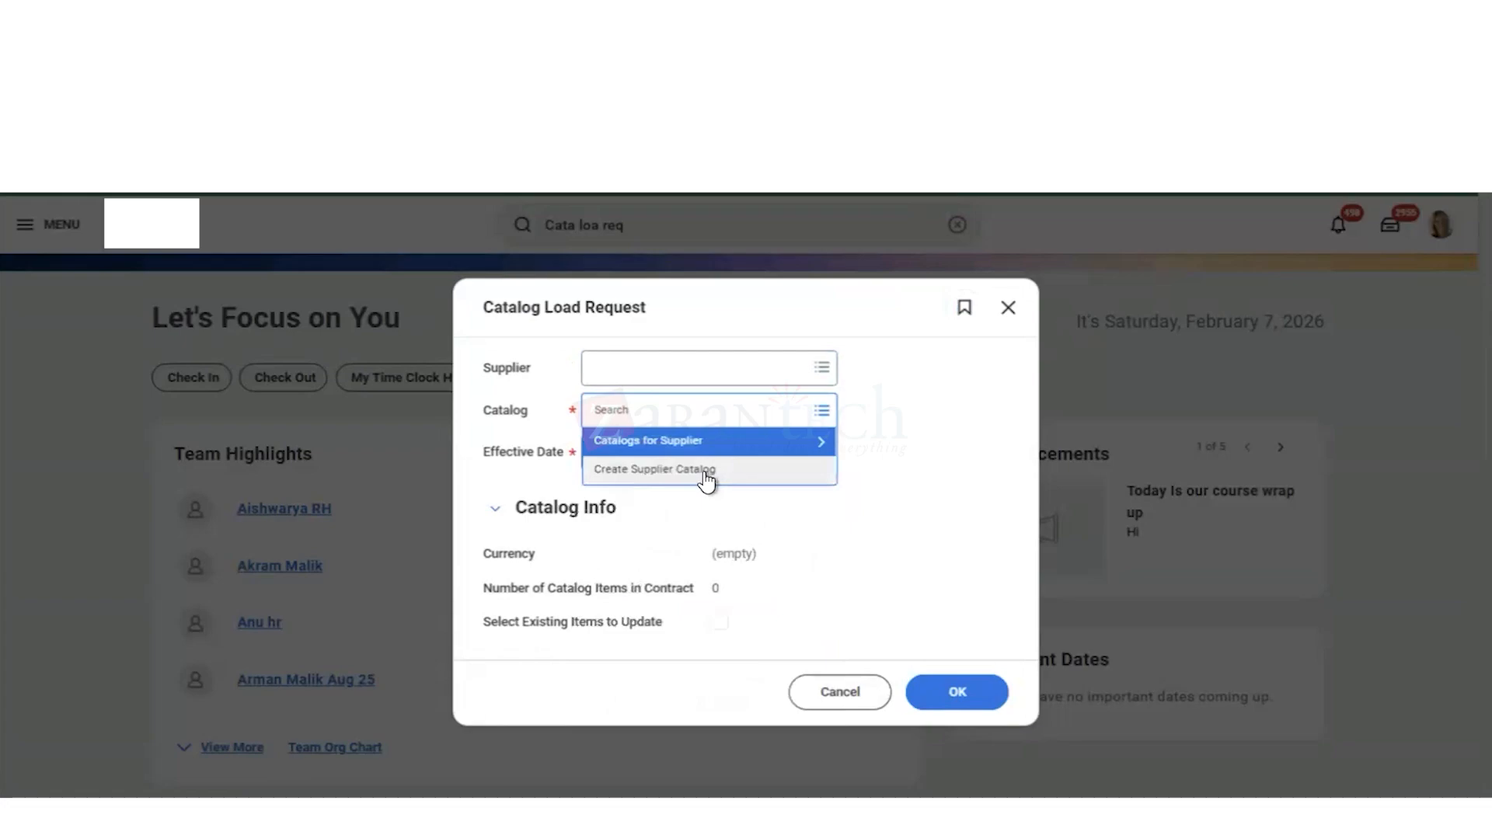
click(842, 694)
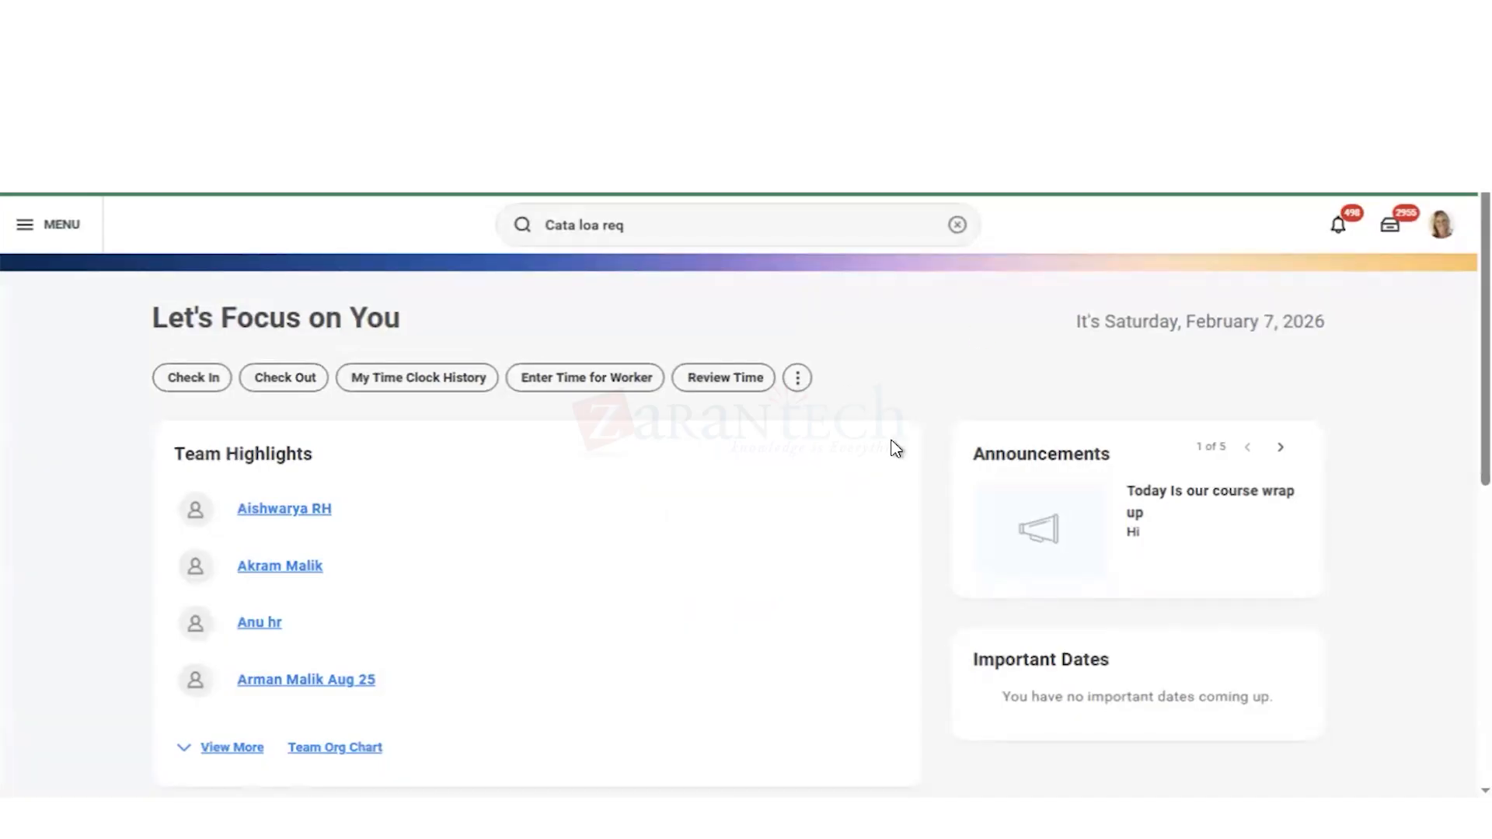
Step: Clear the previous search and find and open the Create Purchase Item task for a new item
click(958, 228)
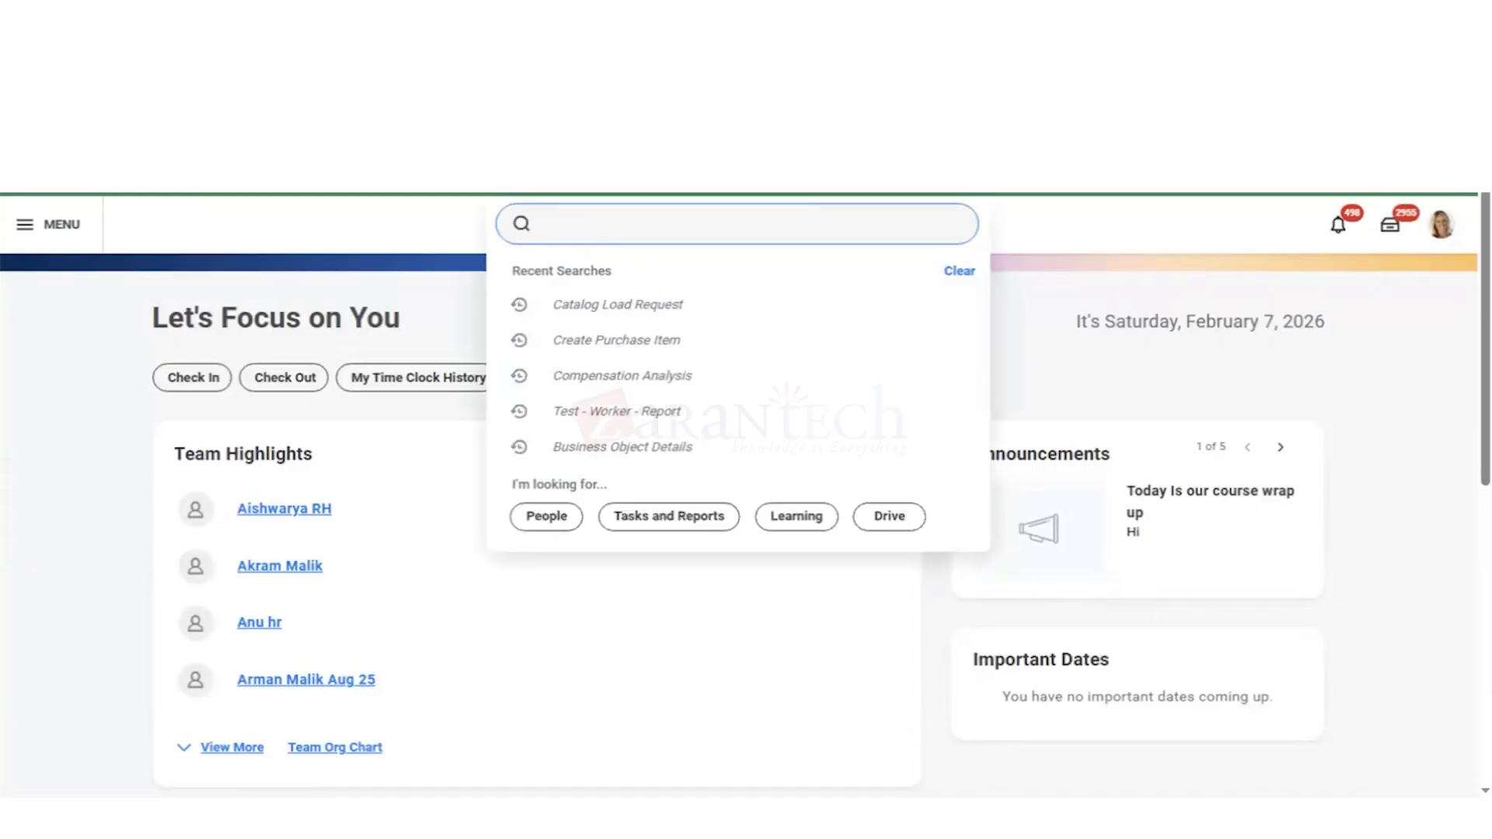
text(cre pur )
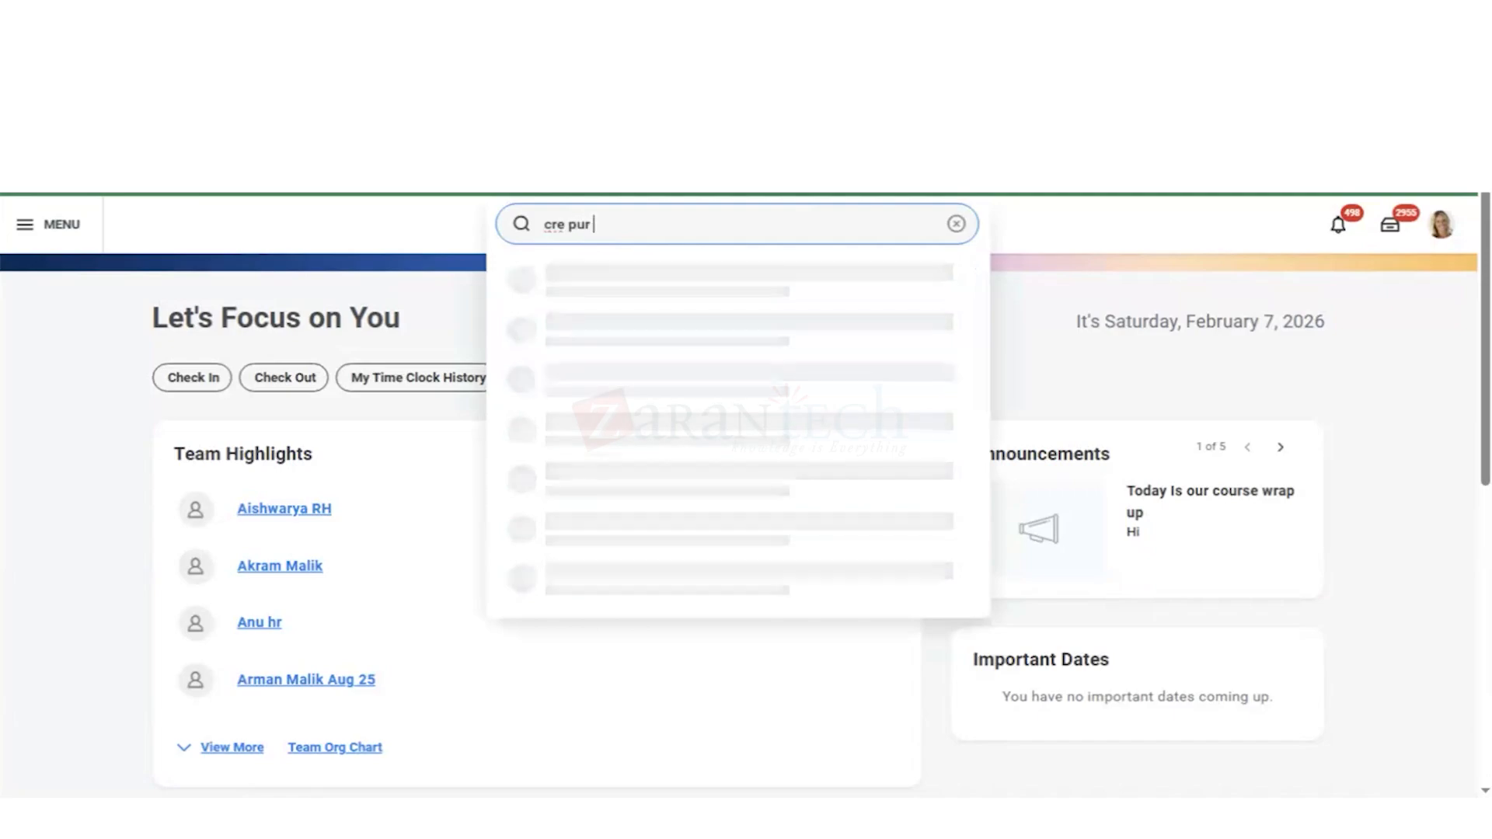
text(ite)
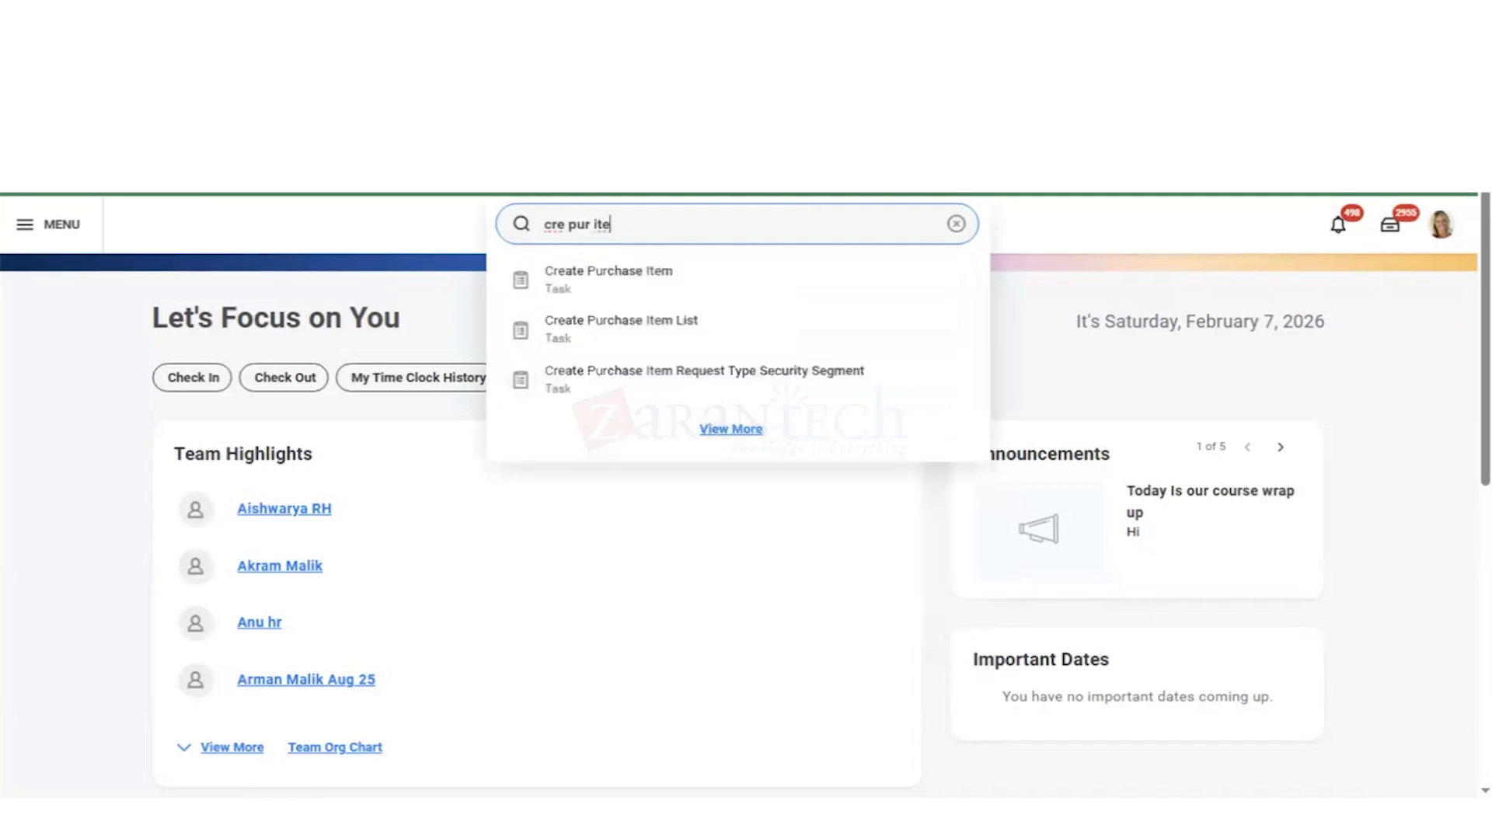
key(Down)
key(Return)
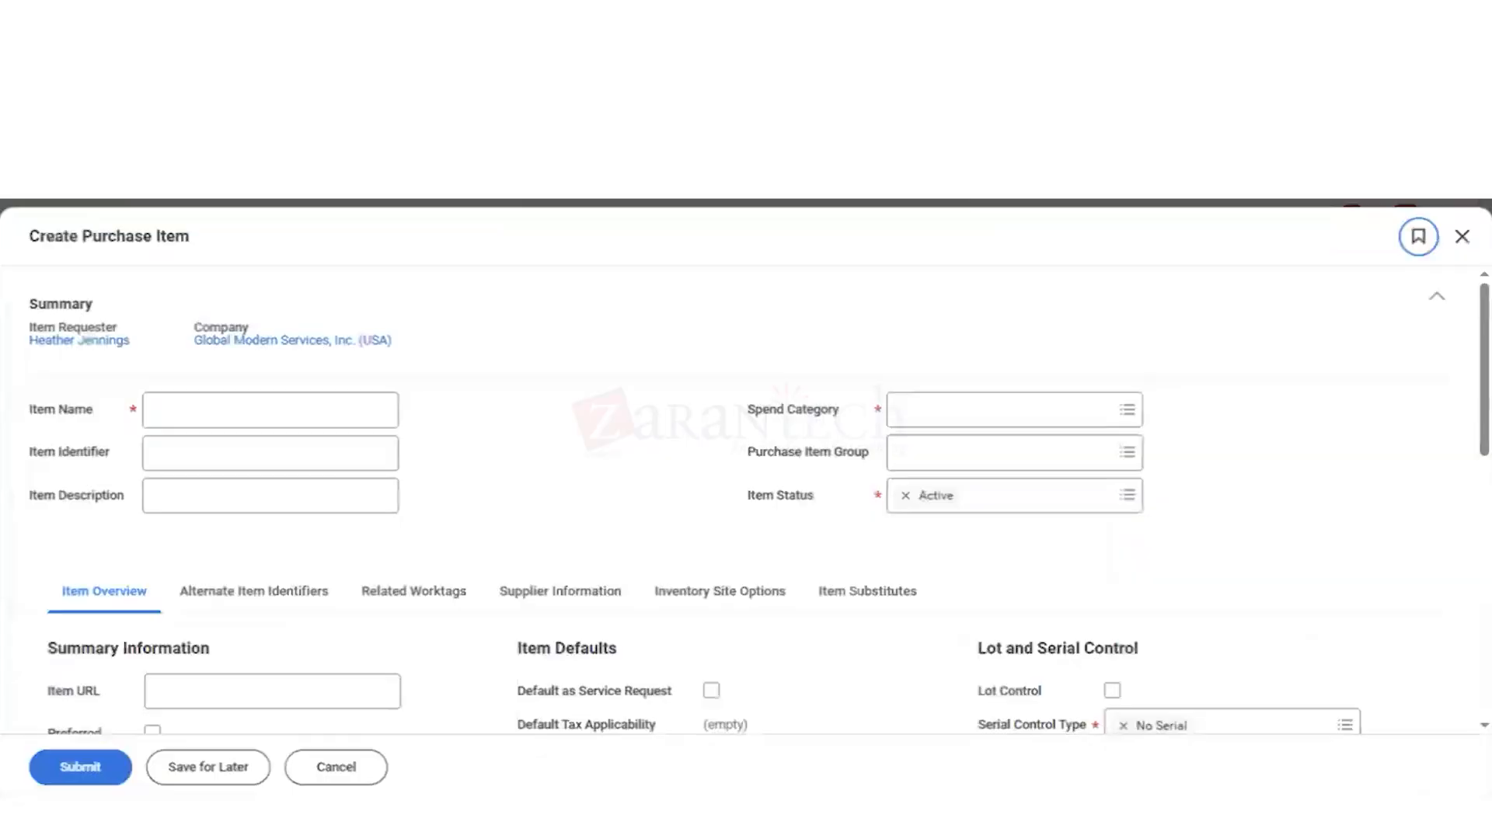
Step: Enter Coffee Machine as both the item name and the item description
click(214, 412)
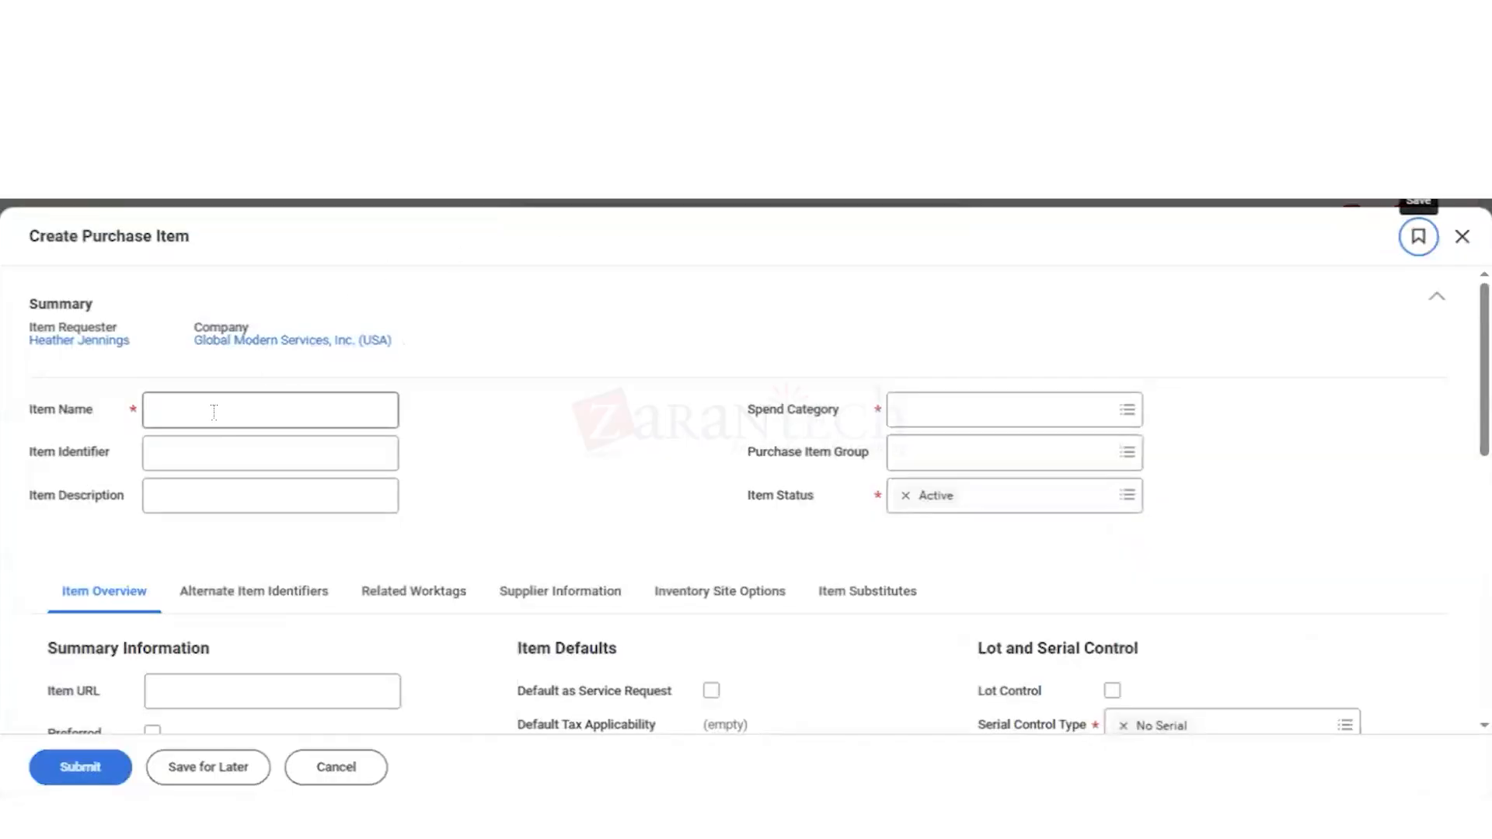
click(213, 412)
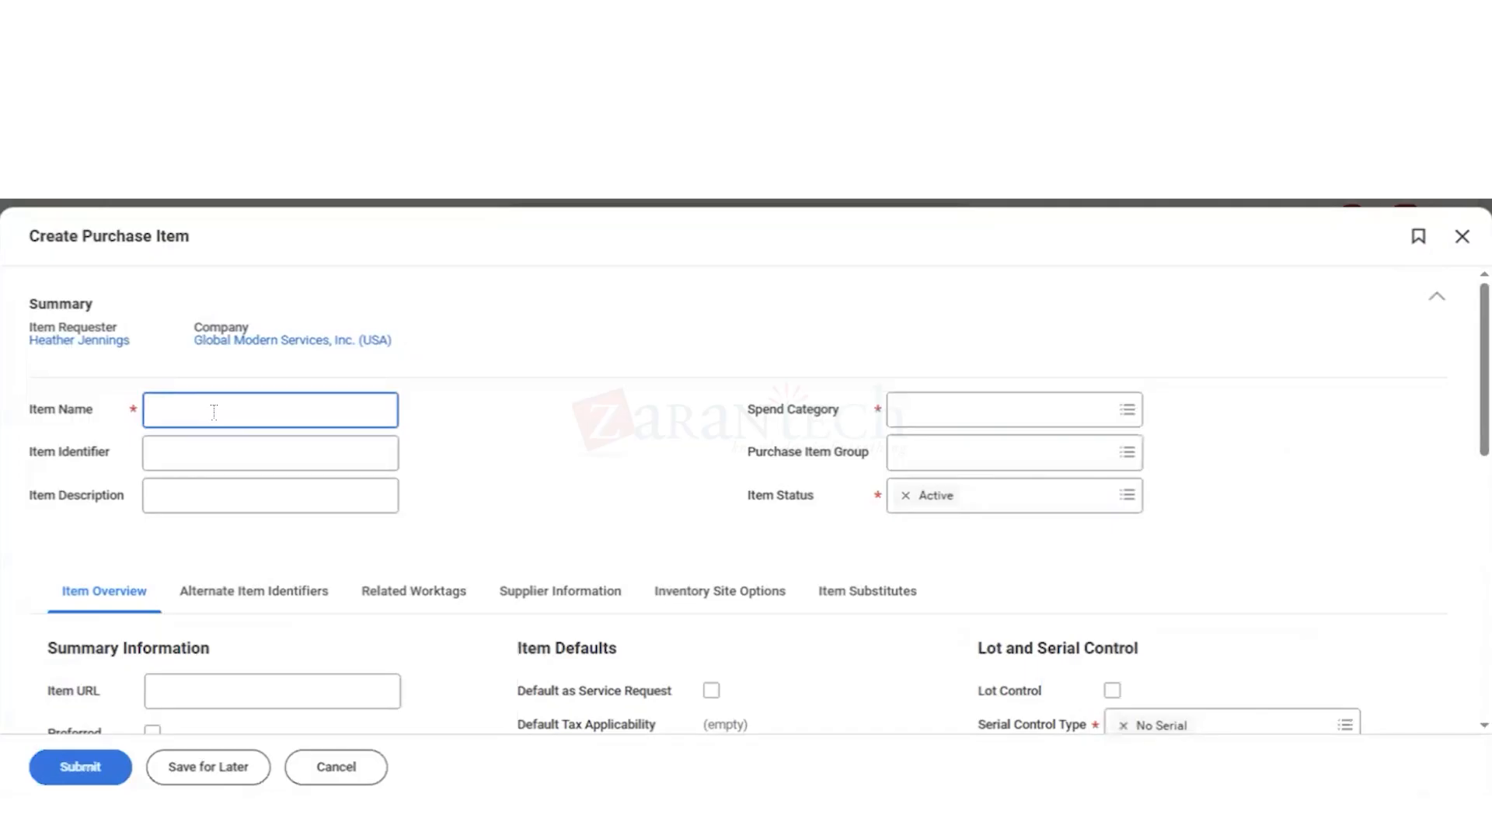
text(Coffee Machine)
drag(224, 411, 150, 411)
key(ctrl+c)
click(200, 495)
key(ctrl+v)
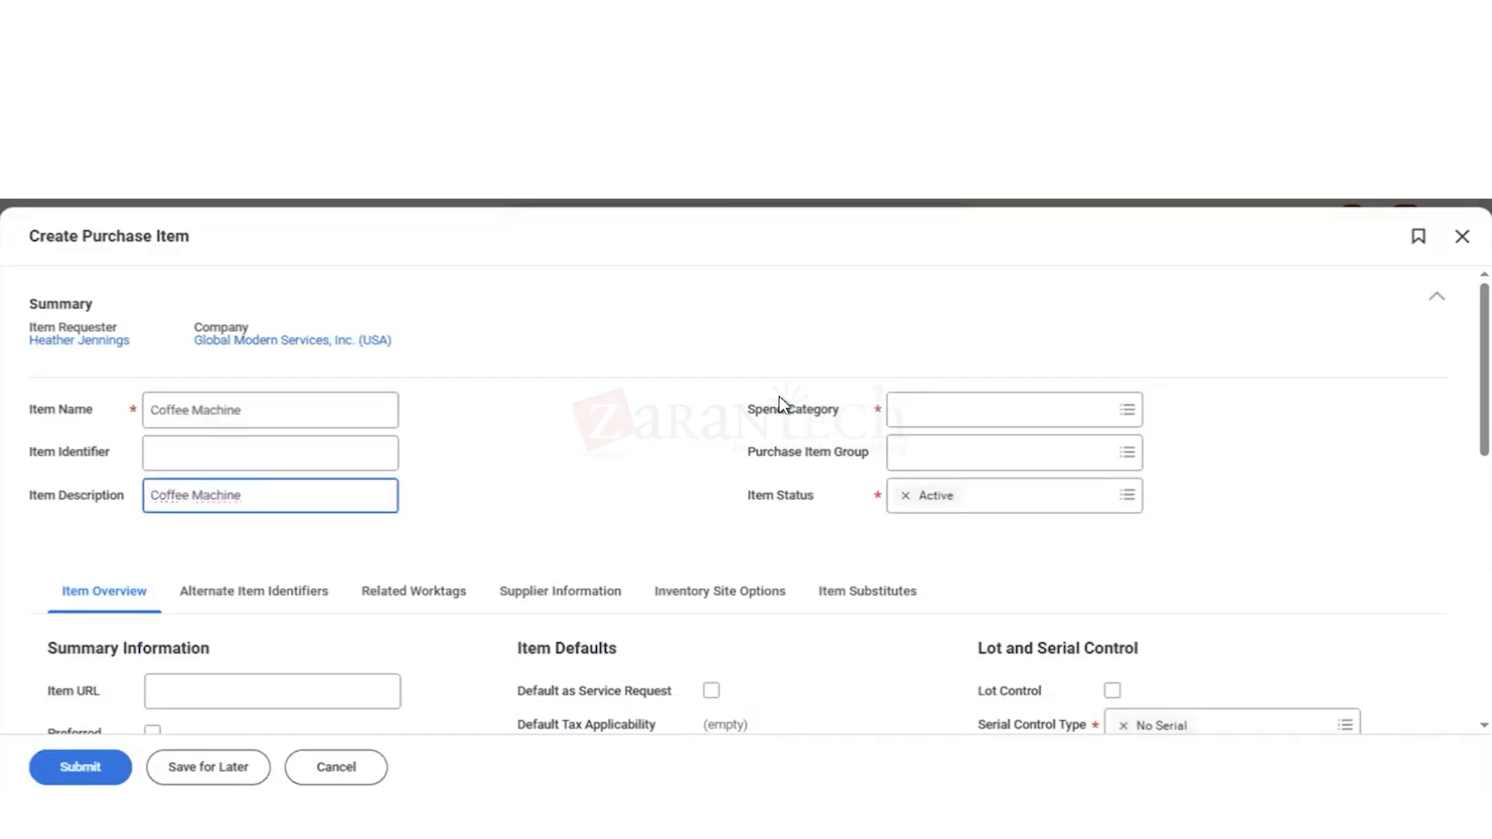
Step: Search the spend categories for "cate", then clear the search
click(912, 414)
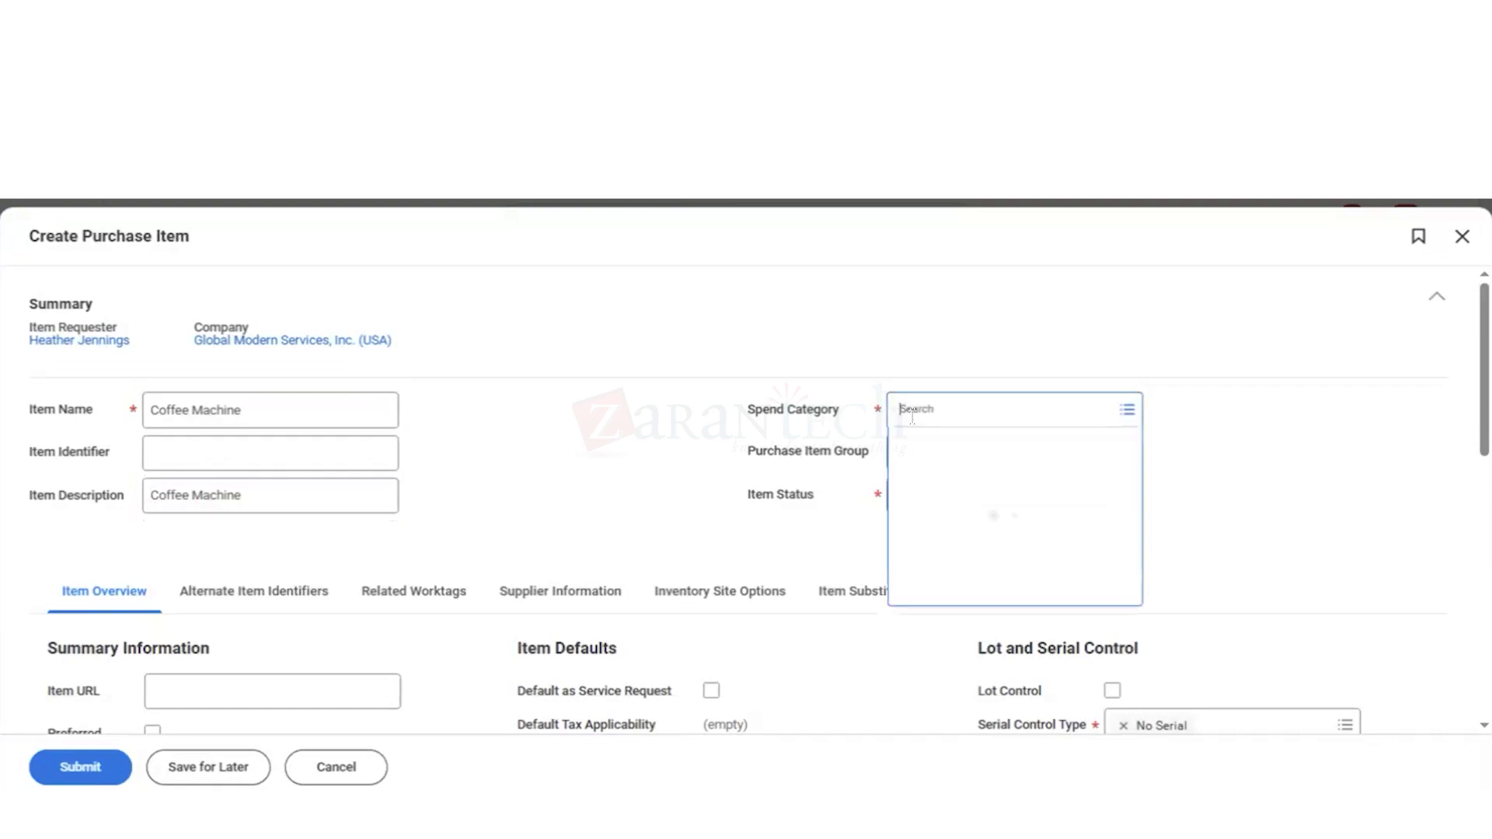
text(cate)
key(Return)
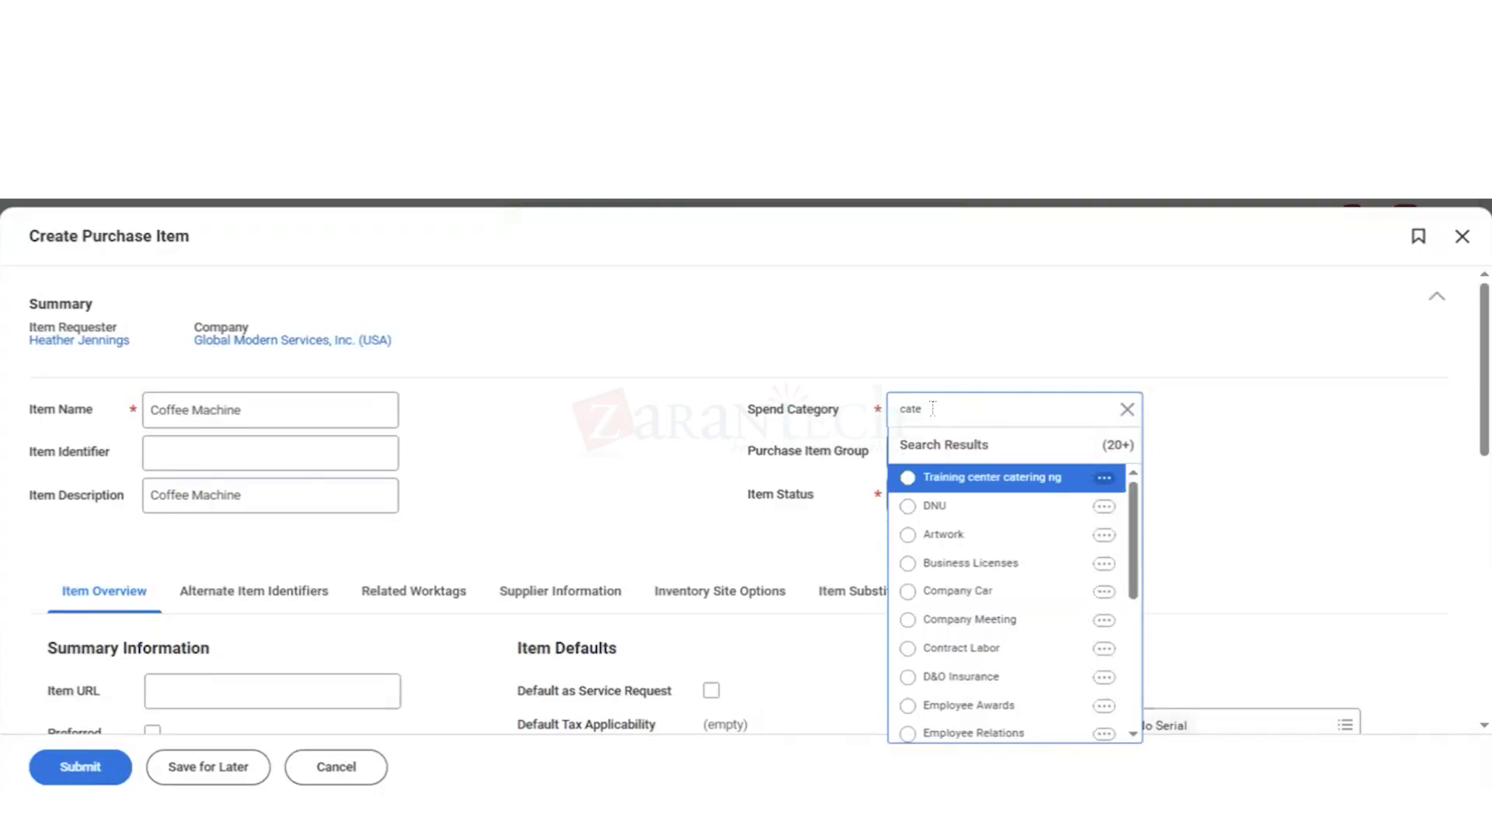
key(BackSpace)
key(BackSpace)
key(BackSpace)
key(BackSpace)
click(1129, 411)
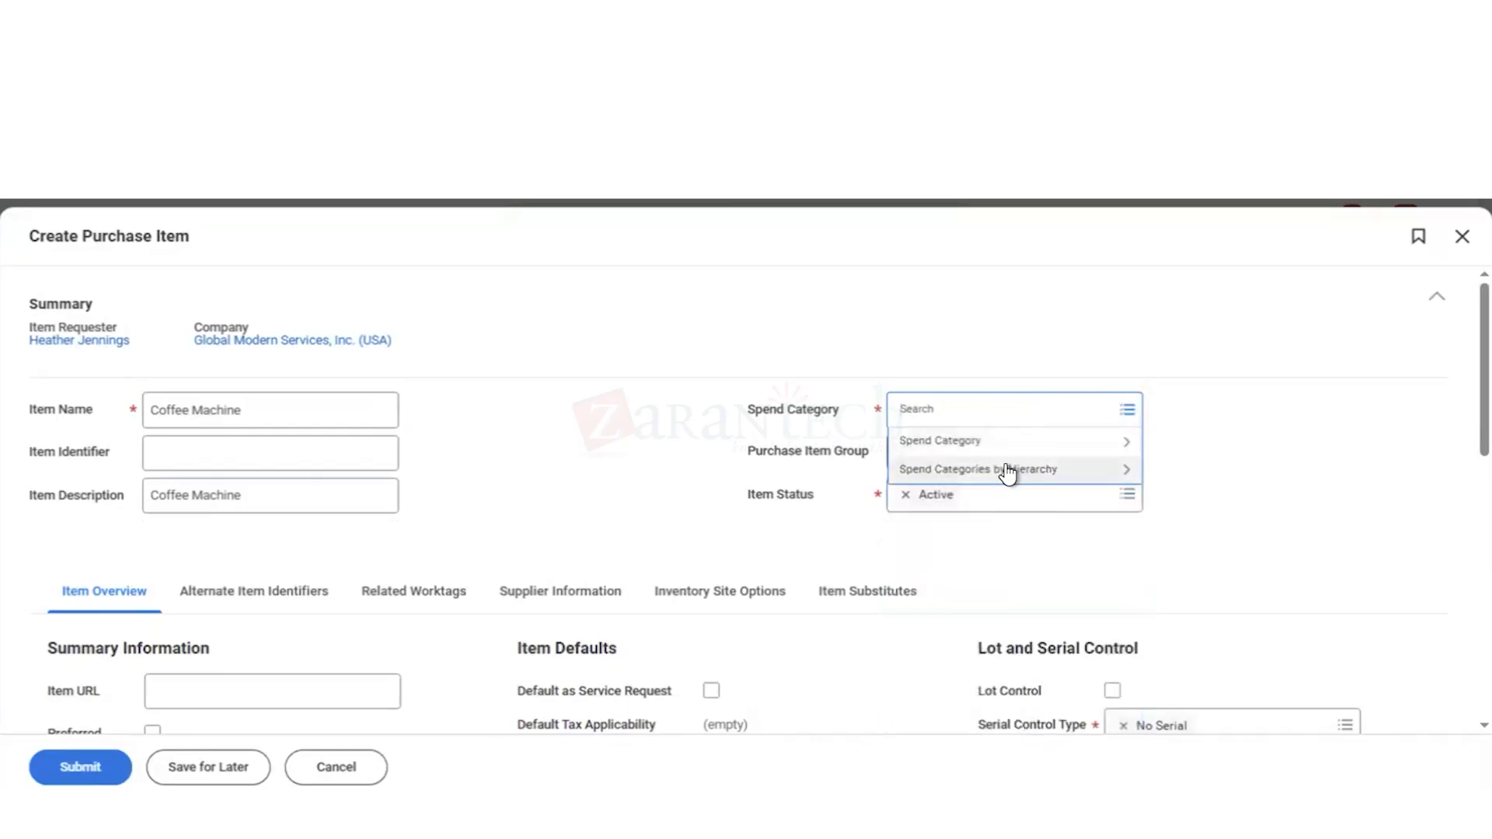
Step: Look through the spend categories by hierarchy, including those under Office Supplies
click(1009, 470)
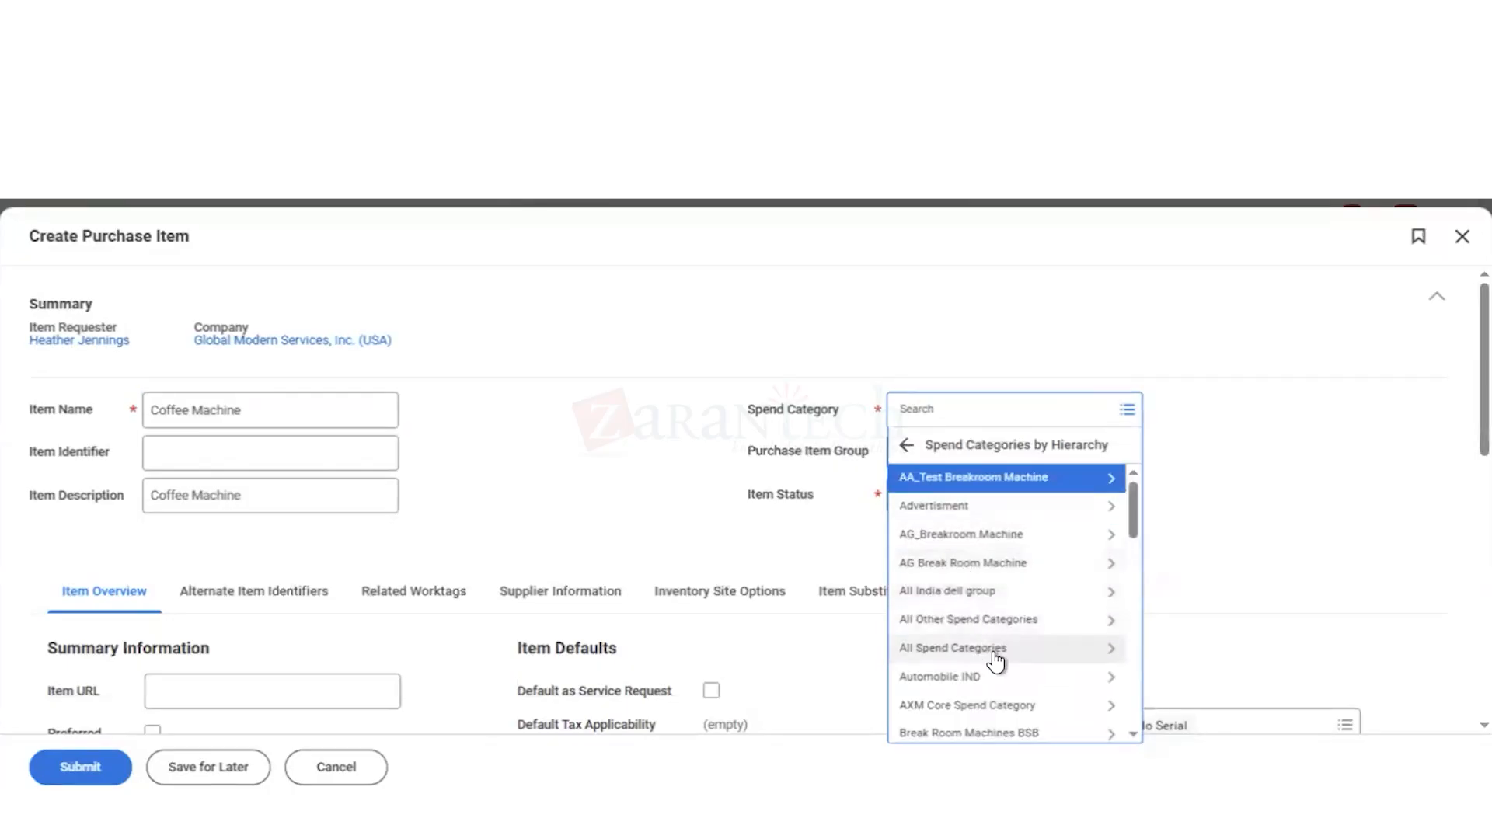
scroll(1002, 667, down, 3)
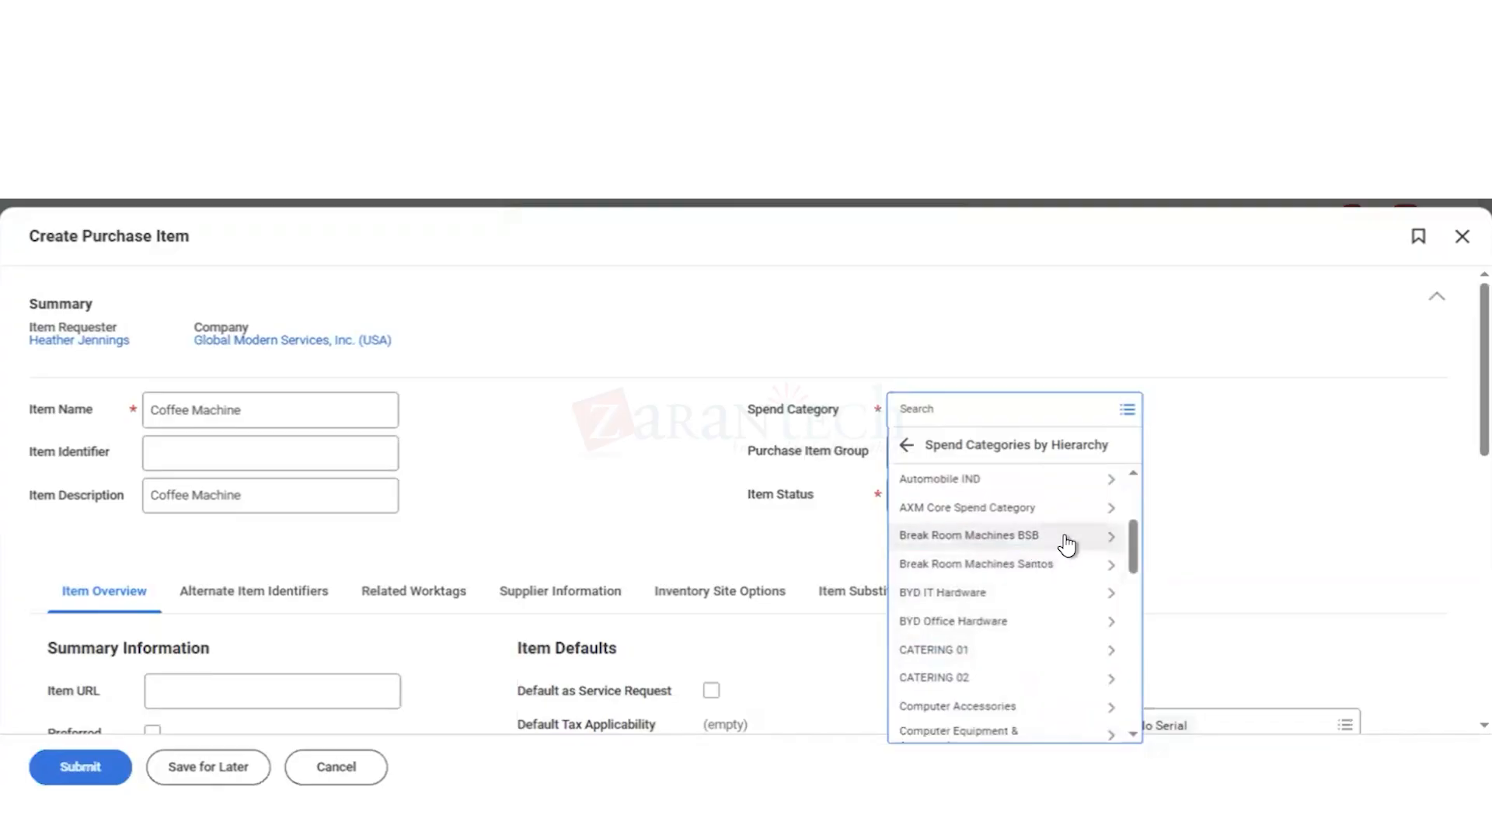
scroll(1067, 544, down, 1)
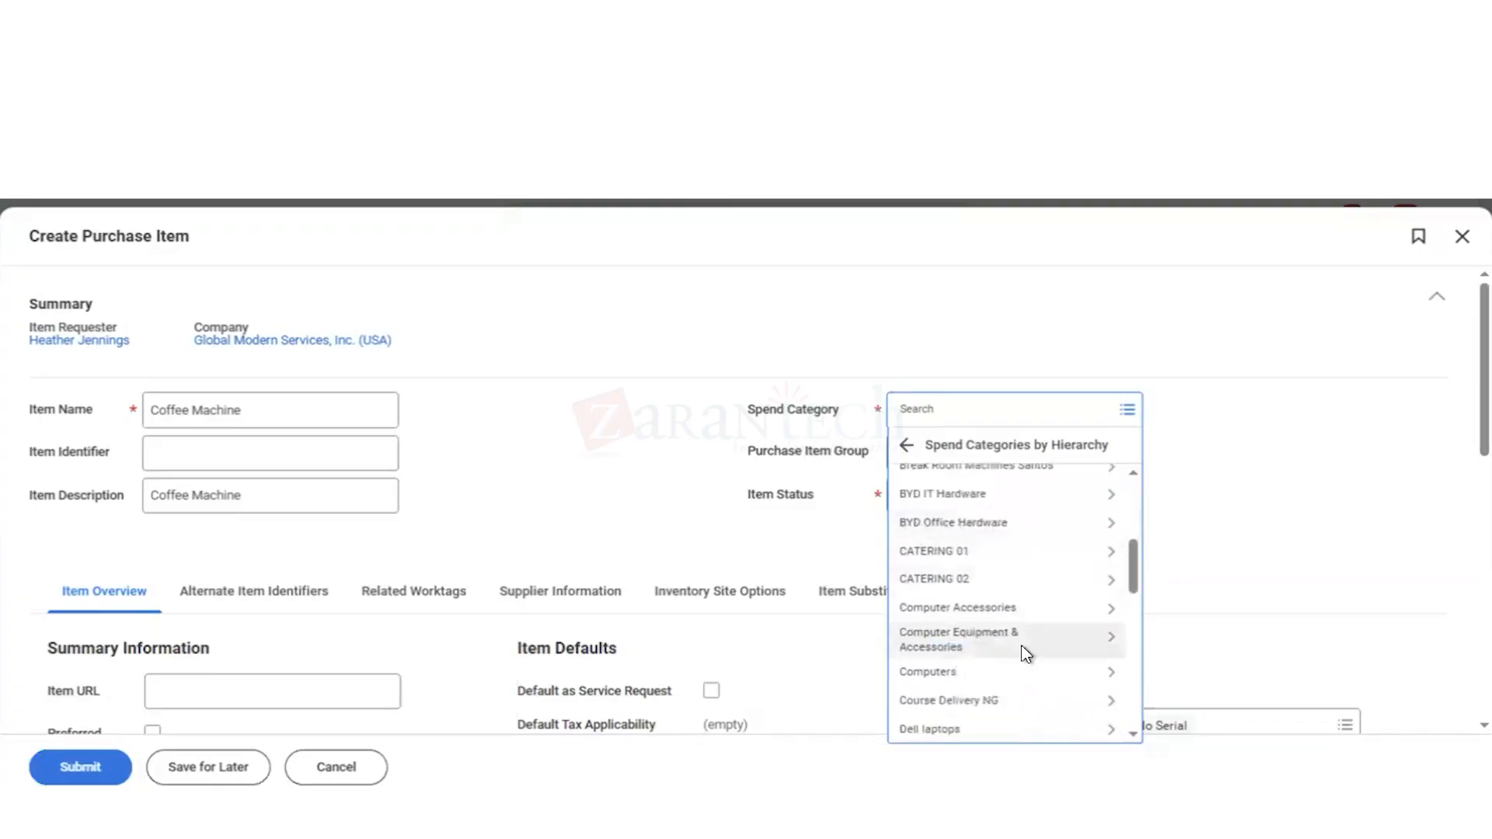
scroll(1023, 653, down, 6)
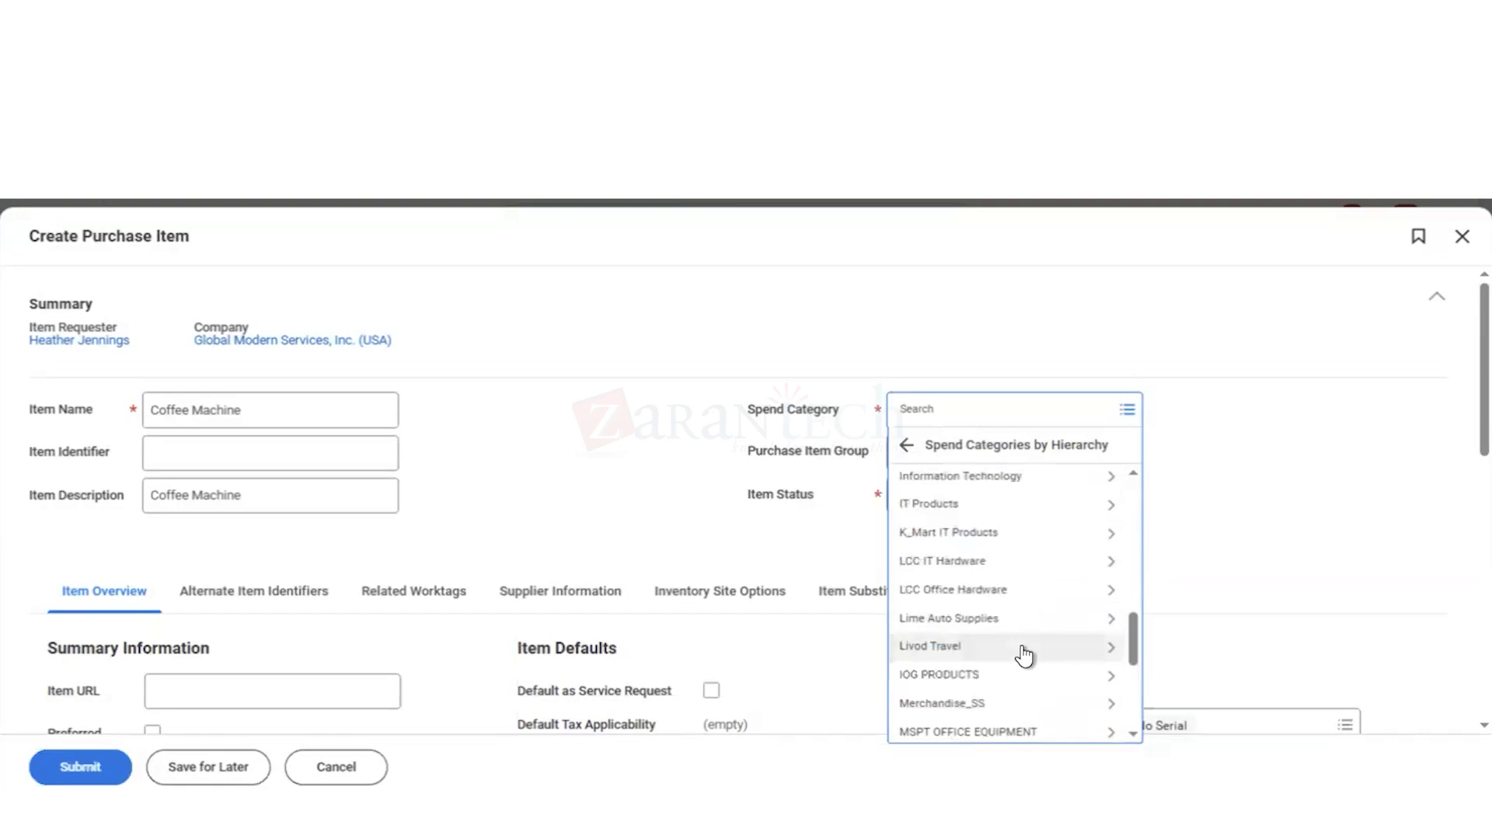
scroll(1018, 607, down, 5)
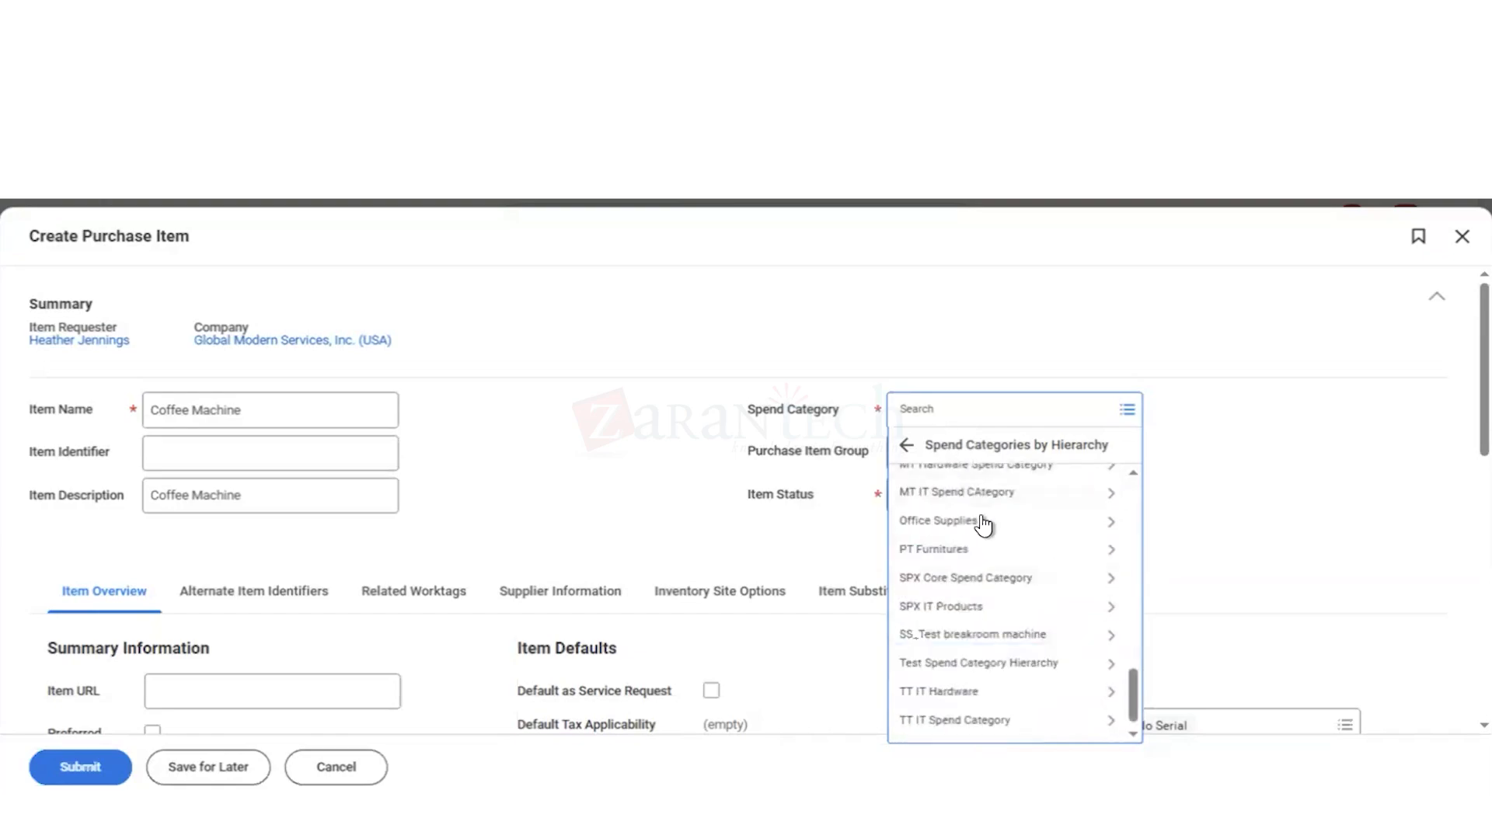
click(1082, 526)
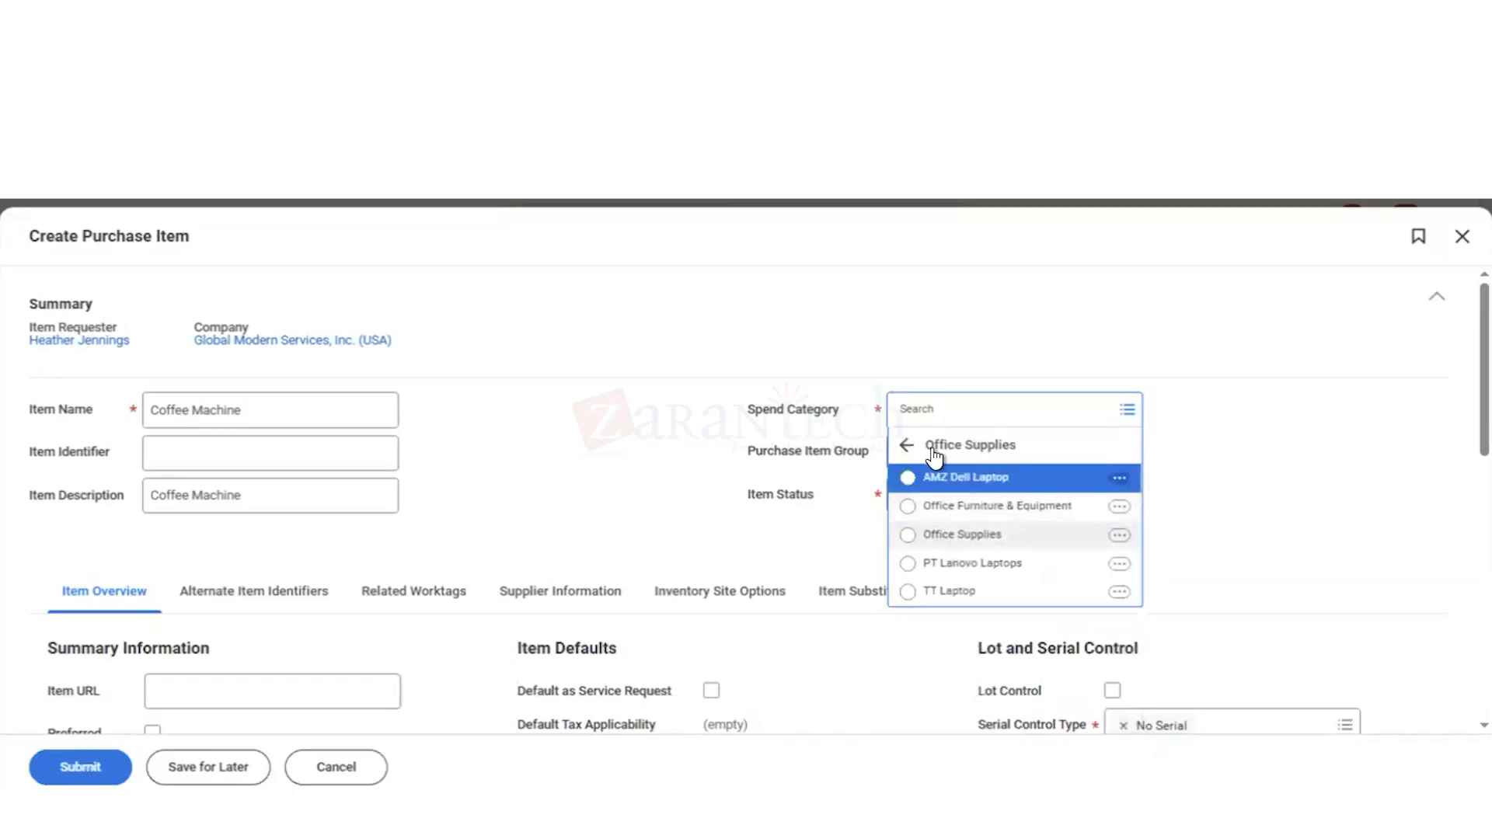
click(905, 446)
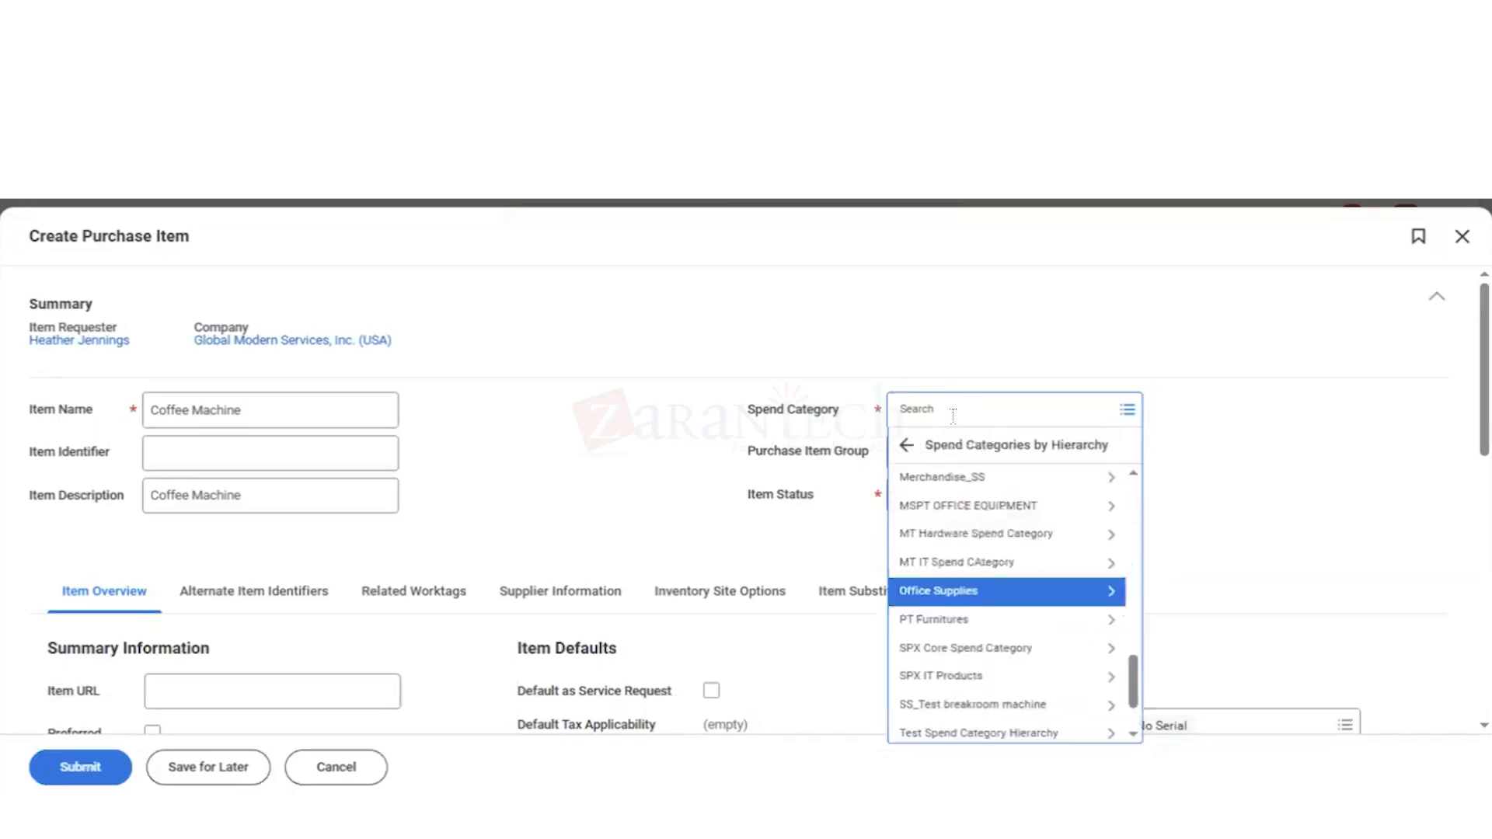
Step: Search the spend categories for "facil" and "break", and assign Vending Machines to the item
click(953, 416)
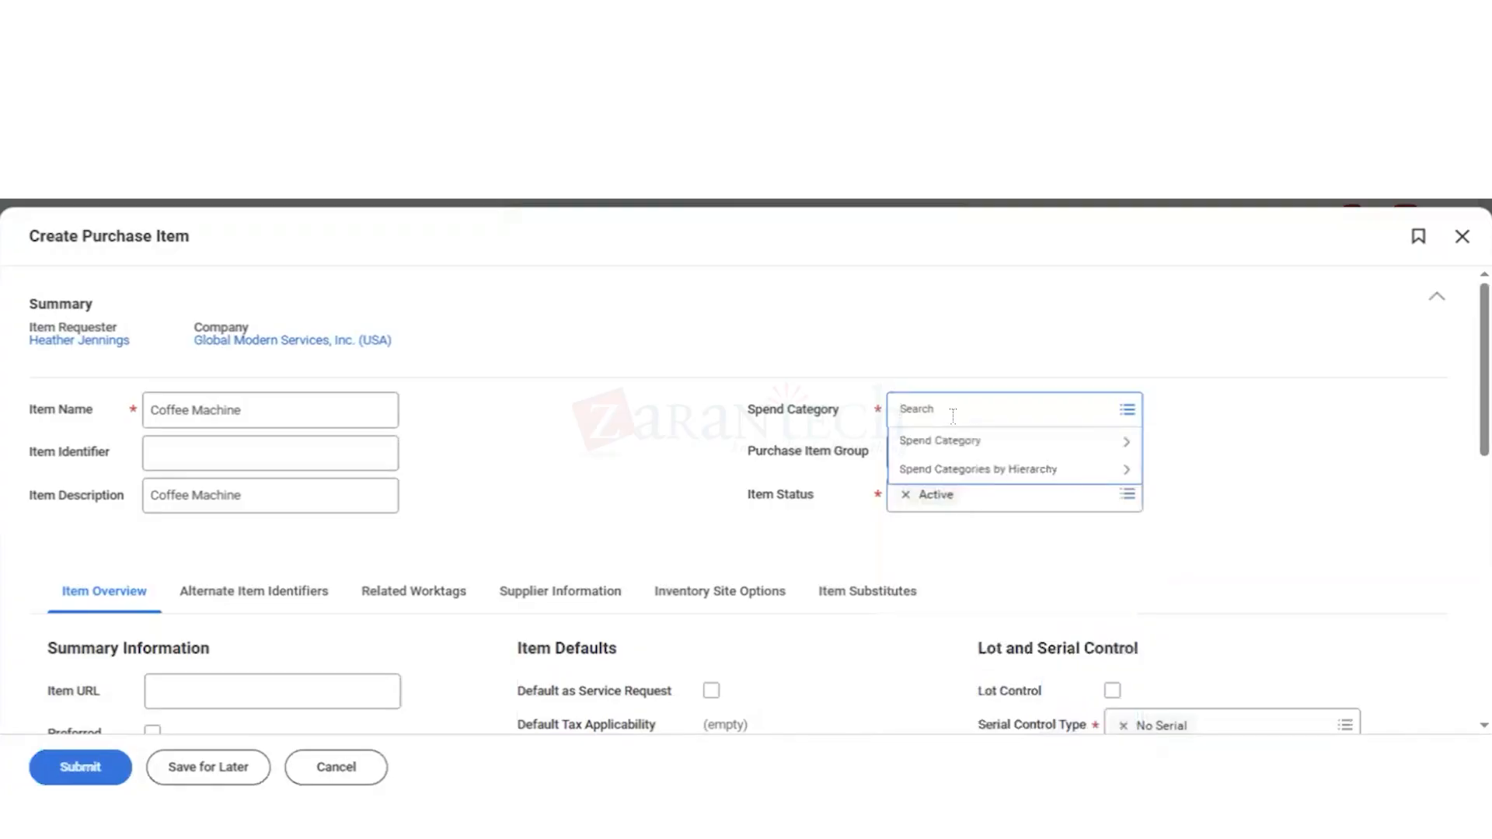
text(facil)
key(Return)
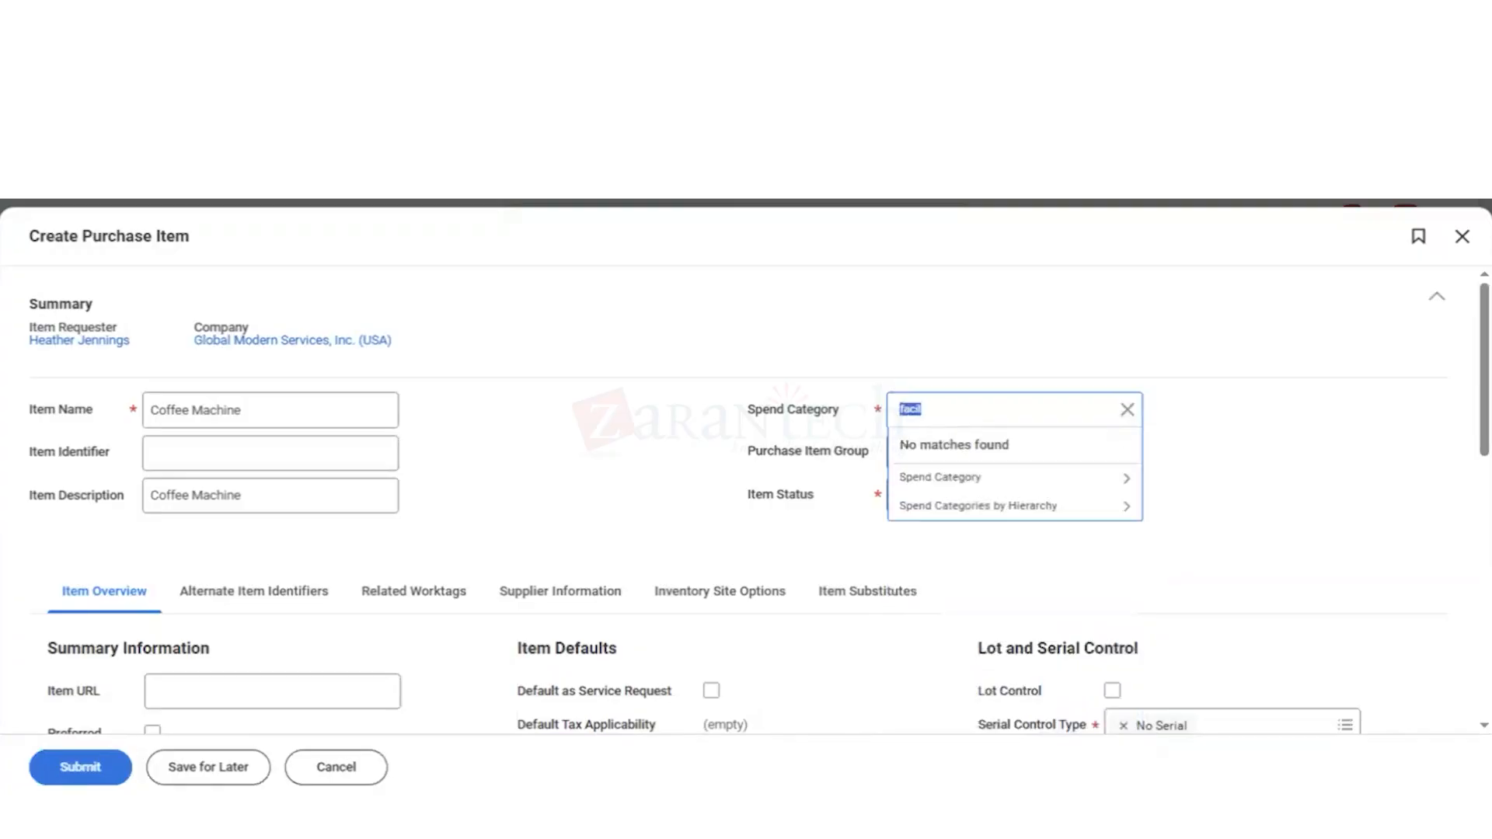
text(break)
key(Return)
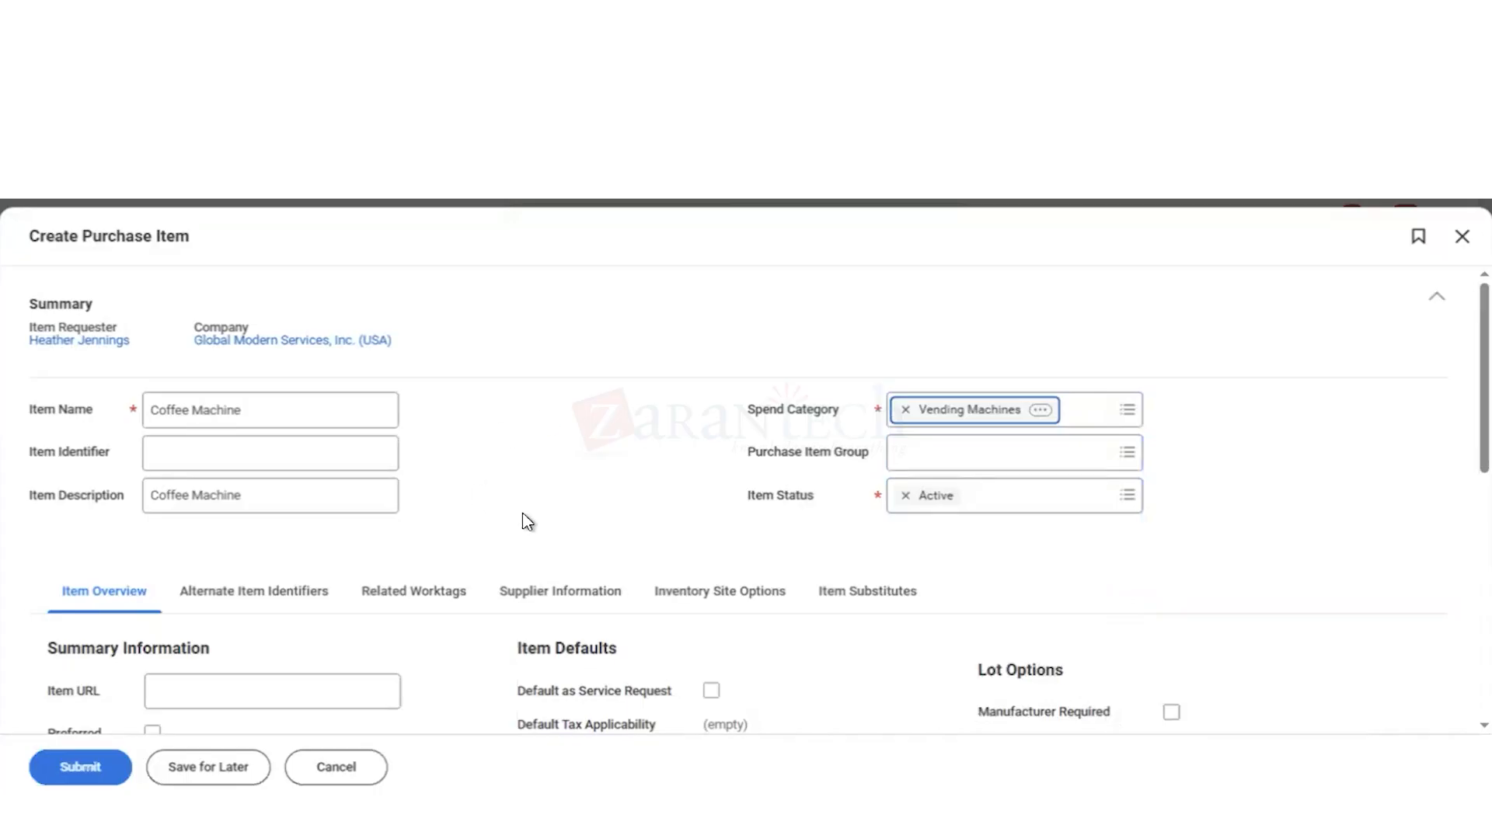
Step: Set the default ordering price to 1200 and the currency to USD
scroll(527, 522, down, 4)
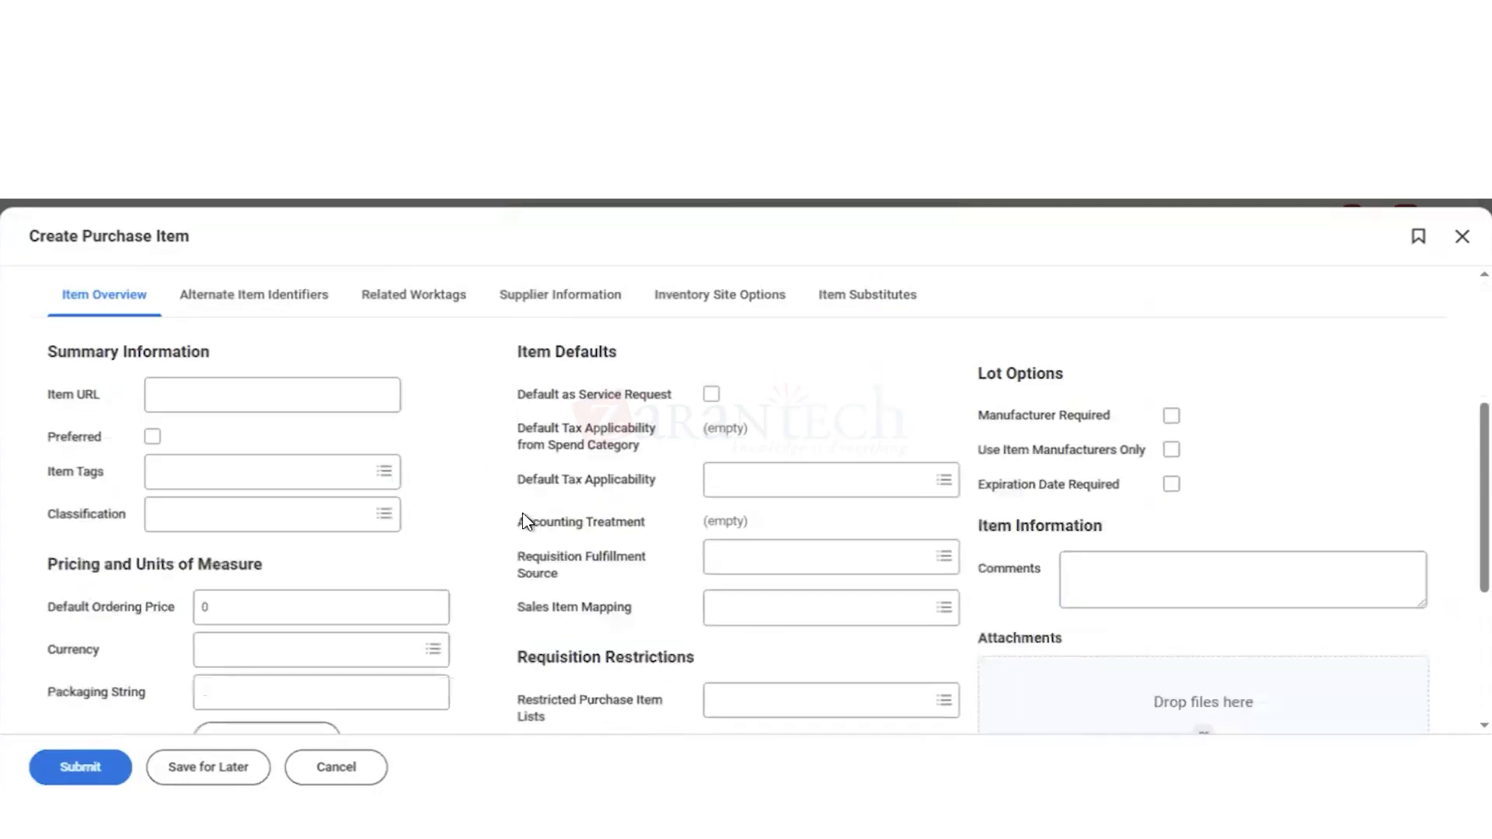
scroll(526, 521, down, 1)
click(241, 517)
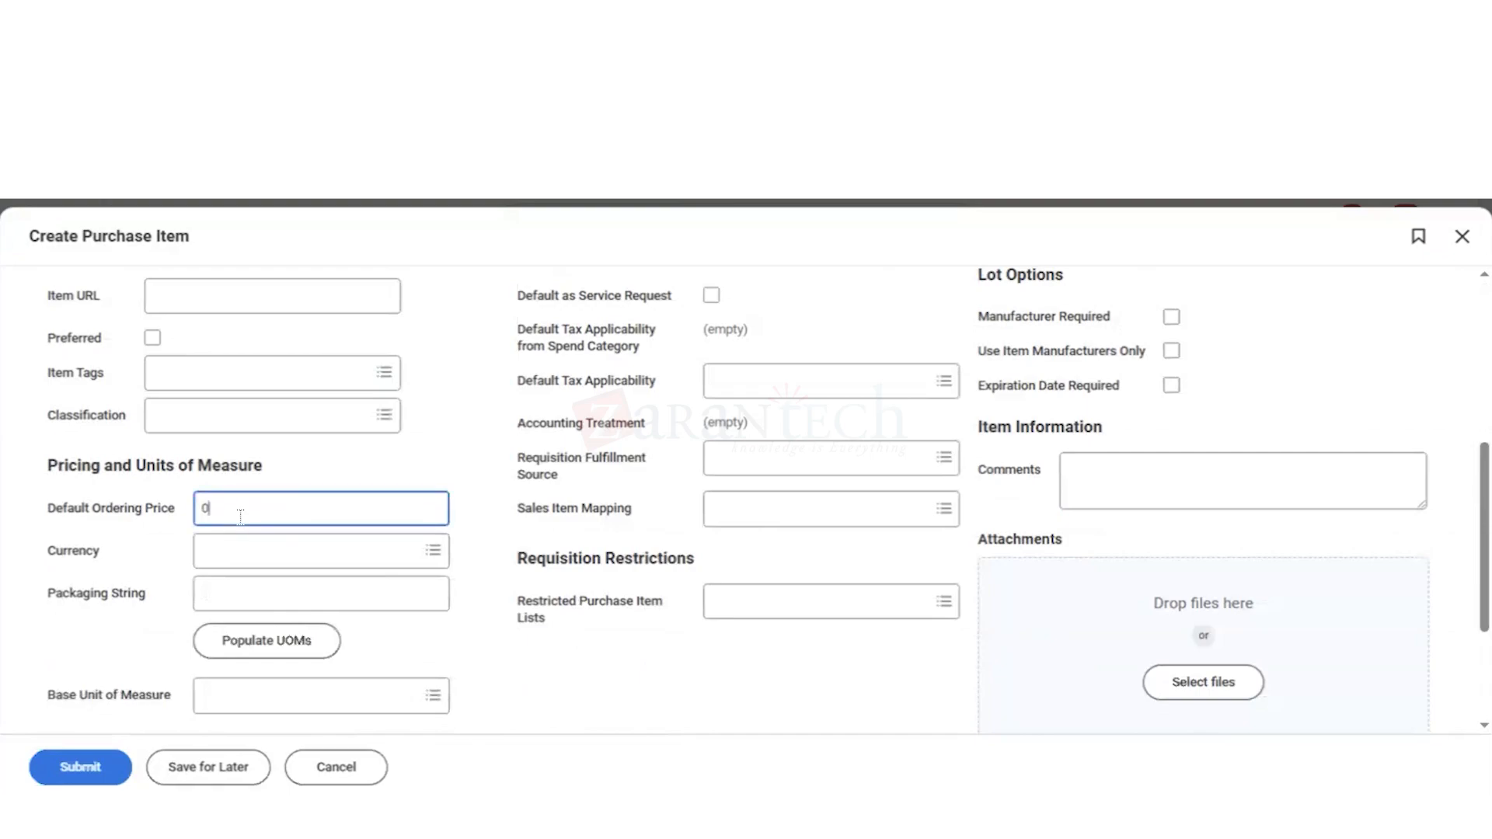
key(BackSpace)
text(1200)
click(234, 565)
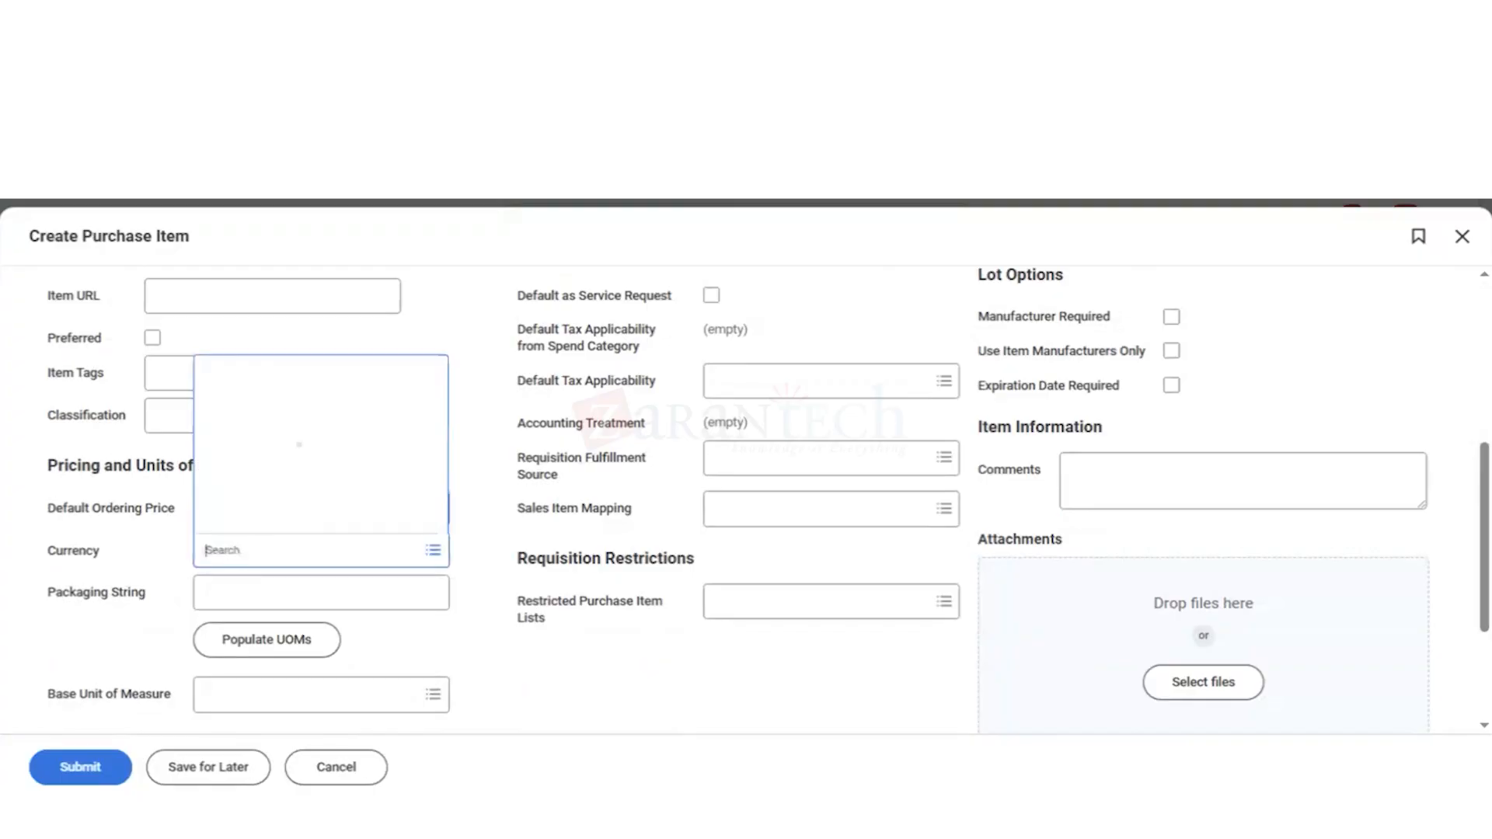
text(usd)
key(Return)
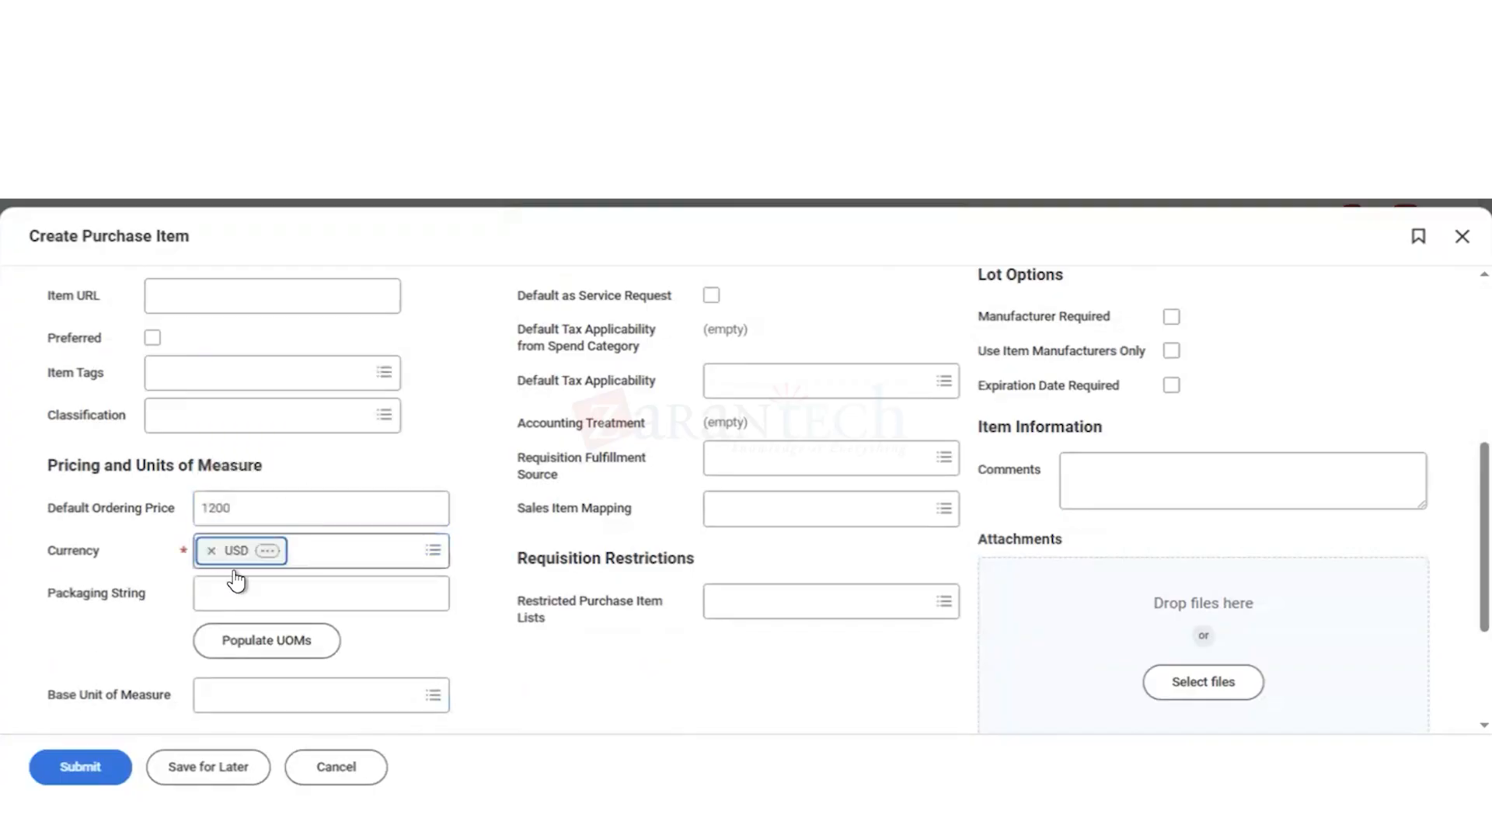
click(250, 594)
text(each)
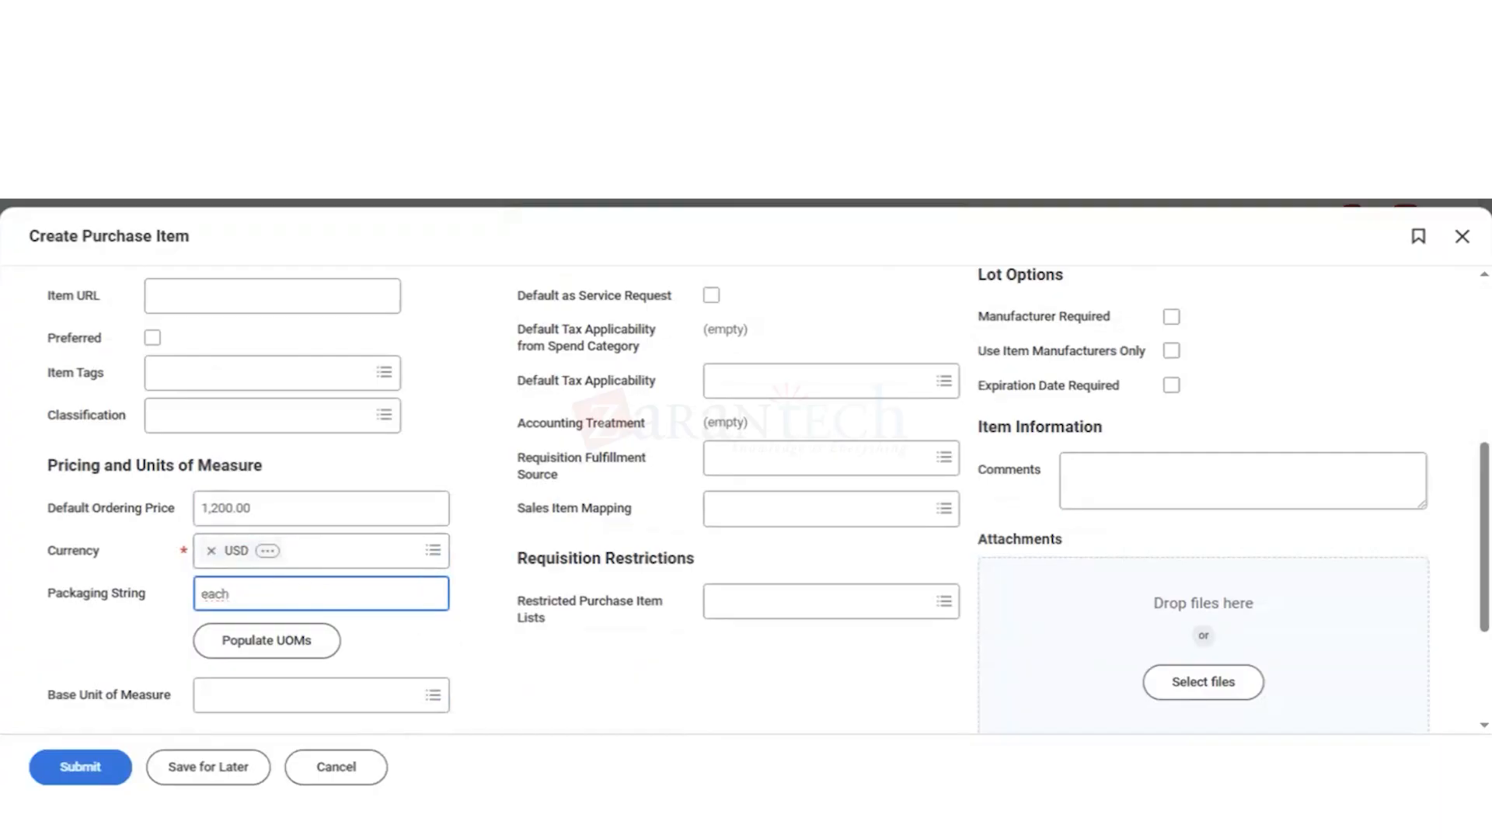
key(BackSpace)
key(BackSpace)
key(BackSpace)
key(BackSpace)
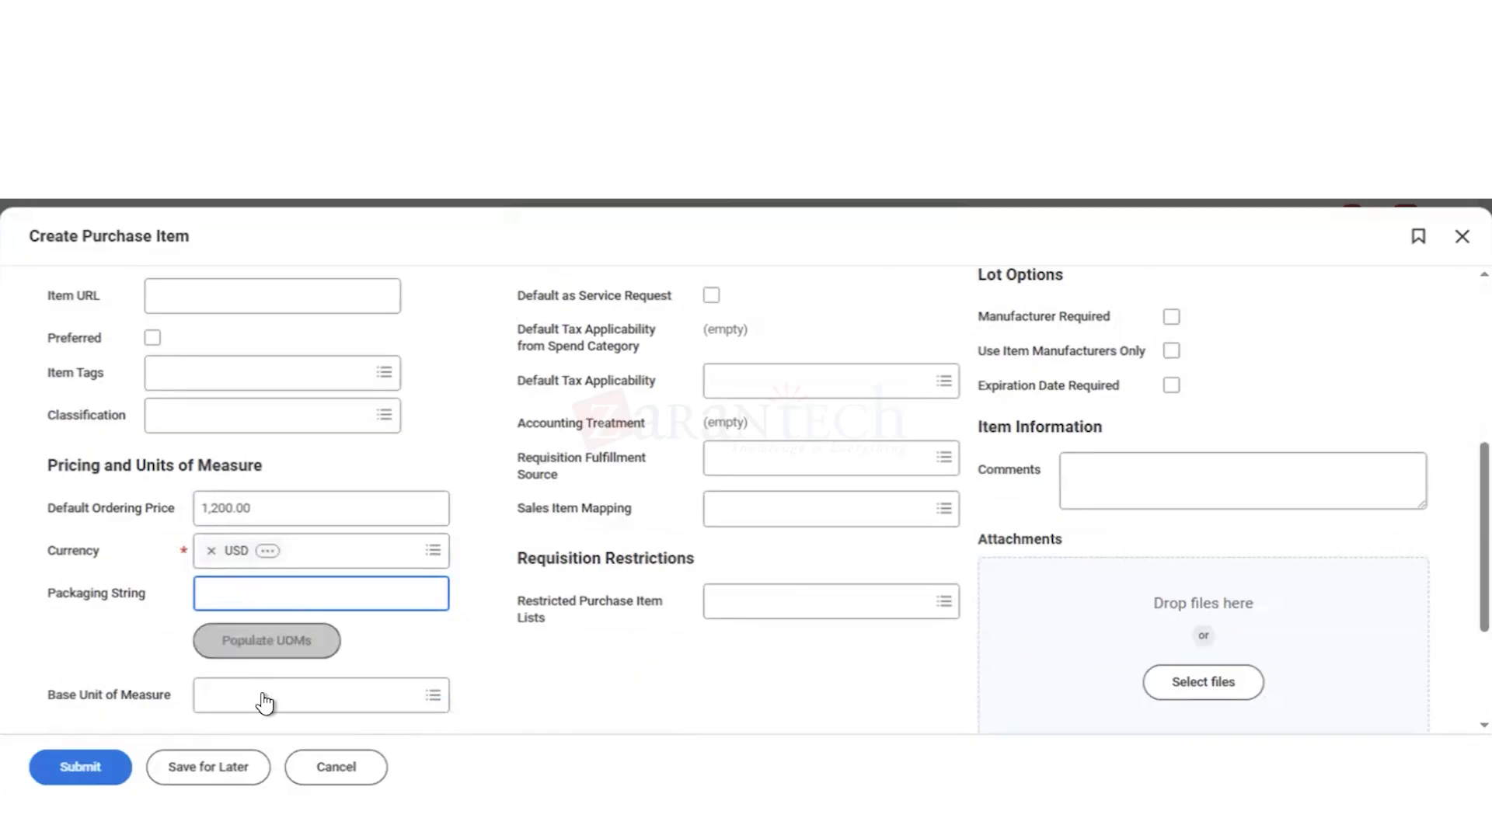
Step: Set the base unit of measure to Each
click(264, 700)
text(ead)
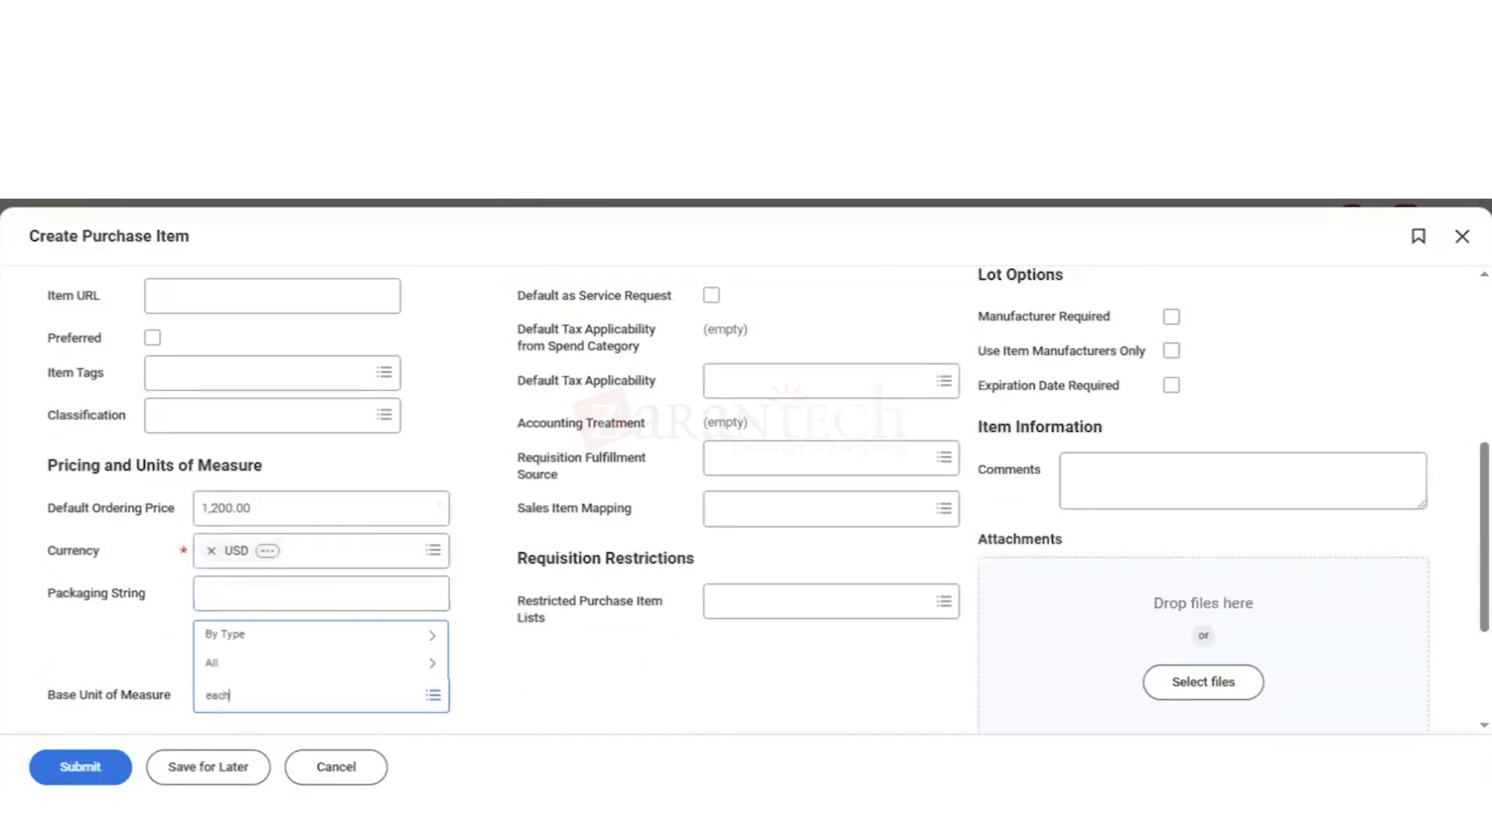
key(Return)
click(592, 664)
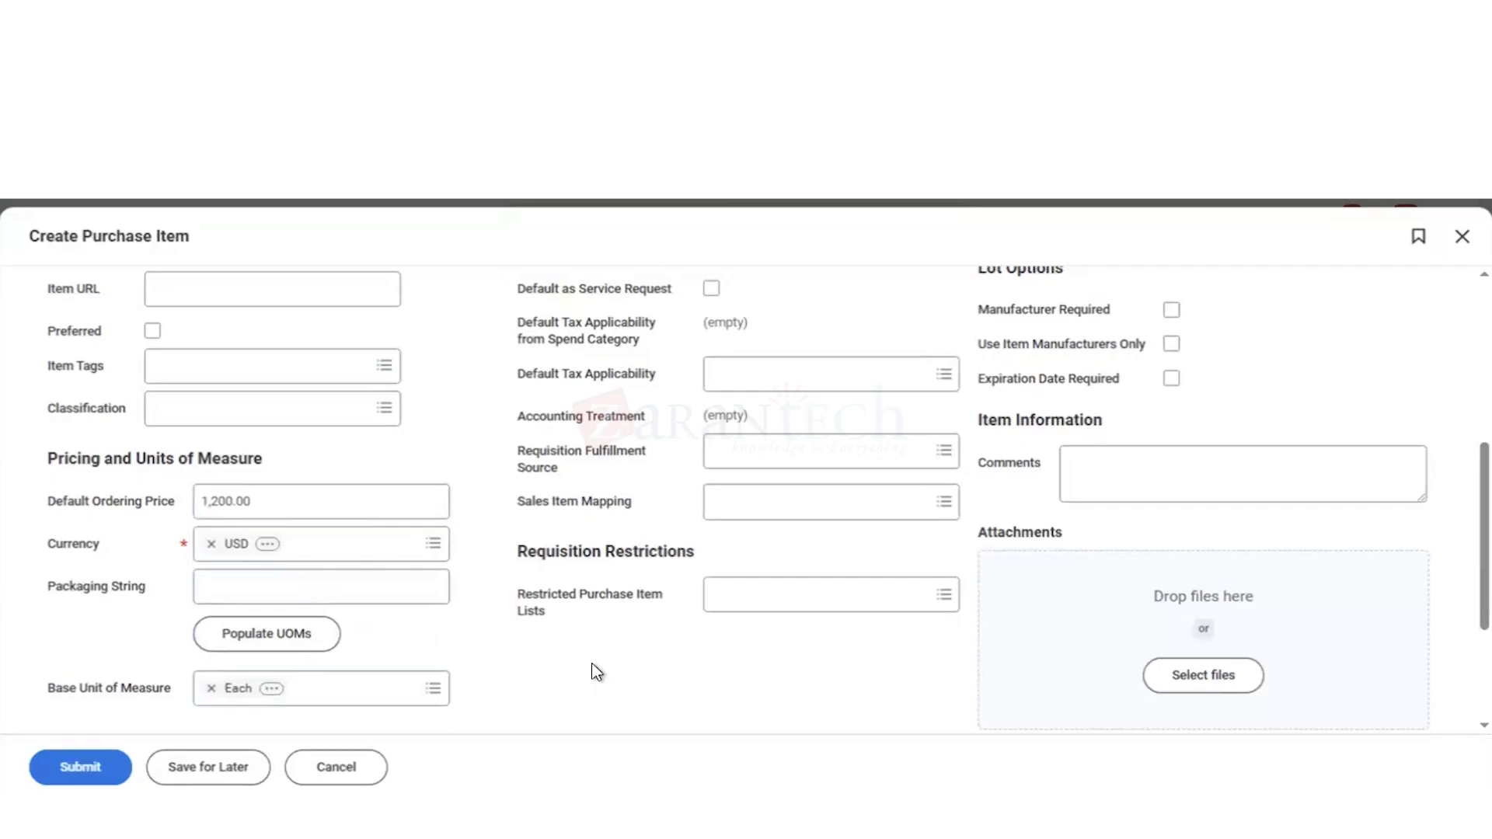
Step: Set the unit price of the Each row to 1200, then submit the item and view its submission details
scroll(499, 654, down, 3)
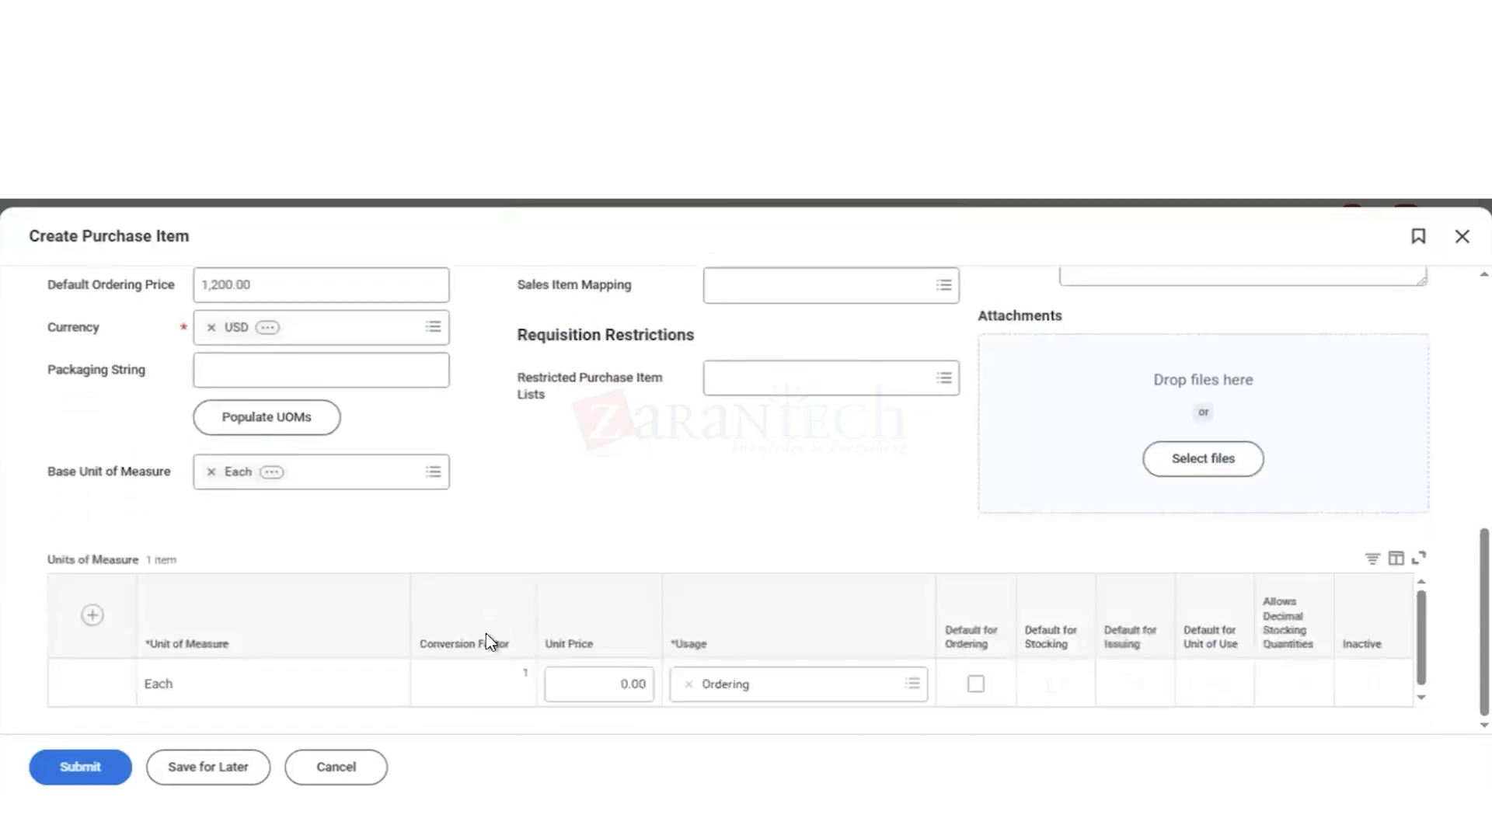
click(626, 687)
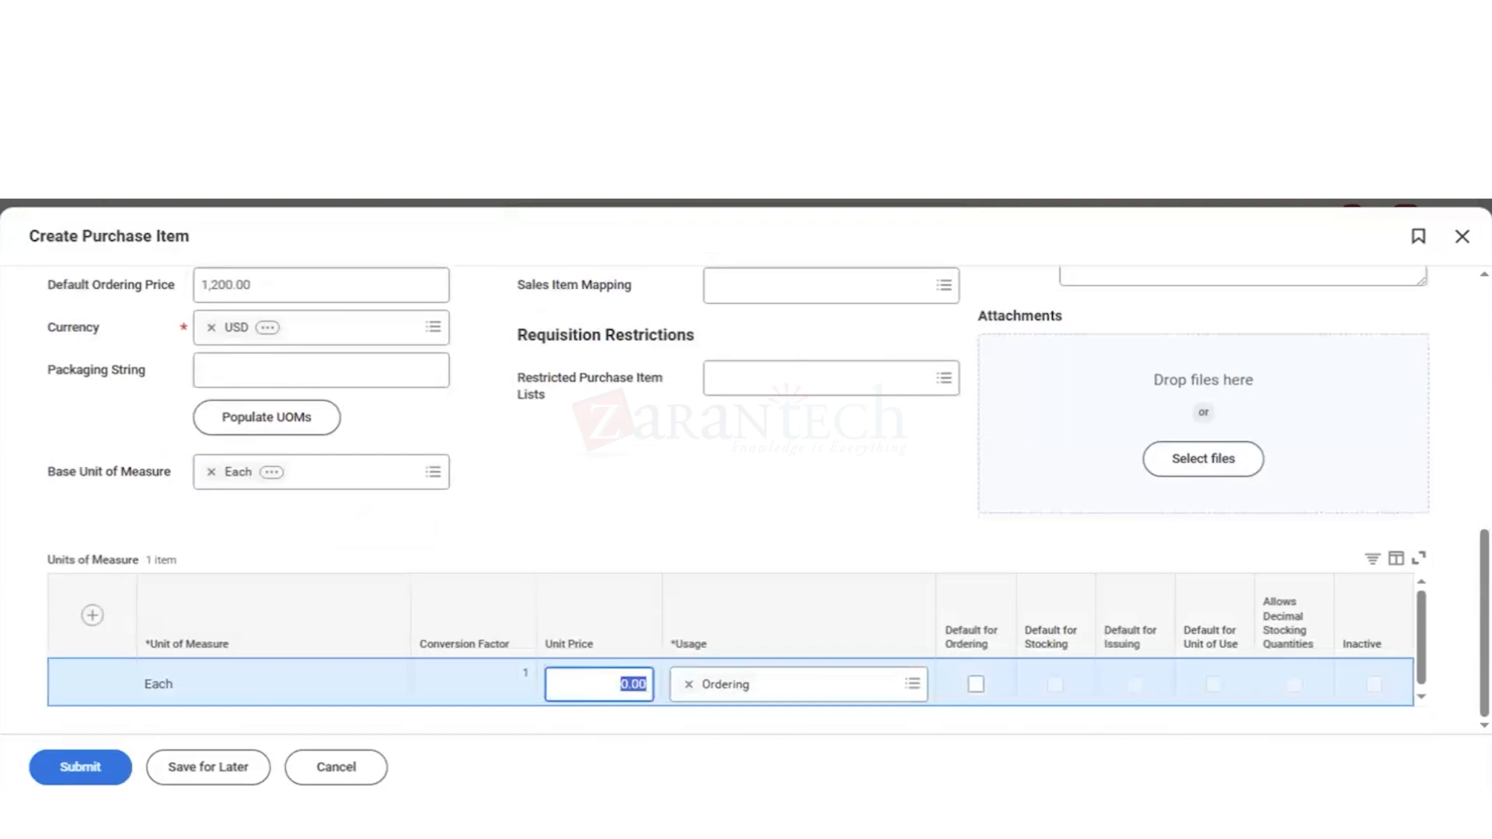
text(1200)
click(724, 499)
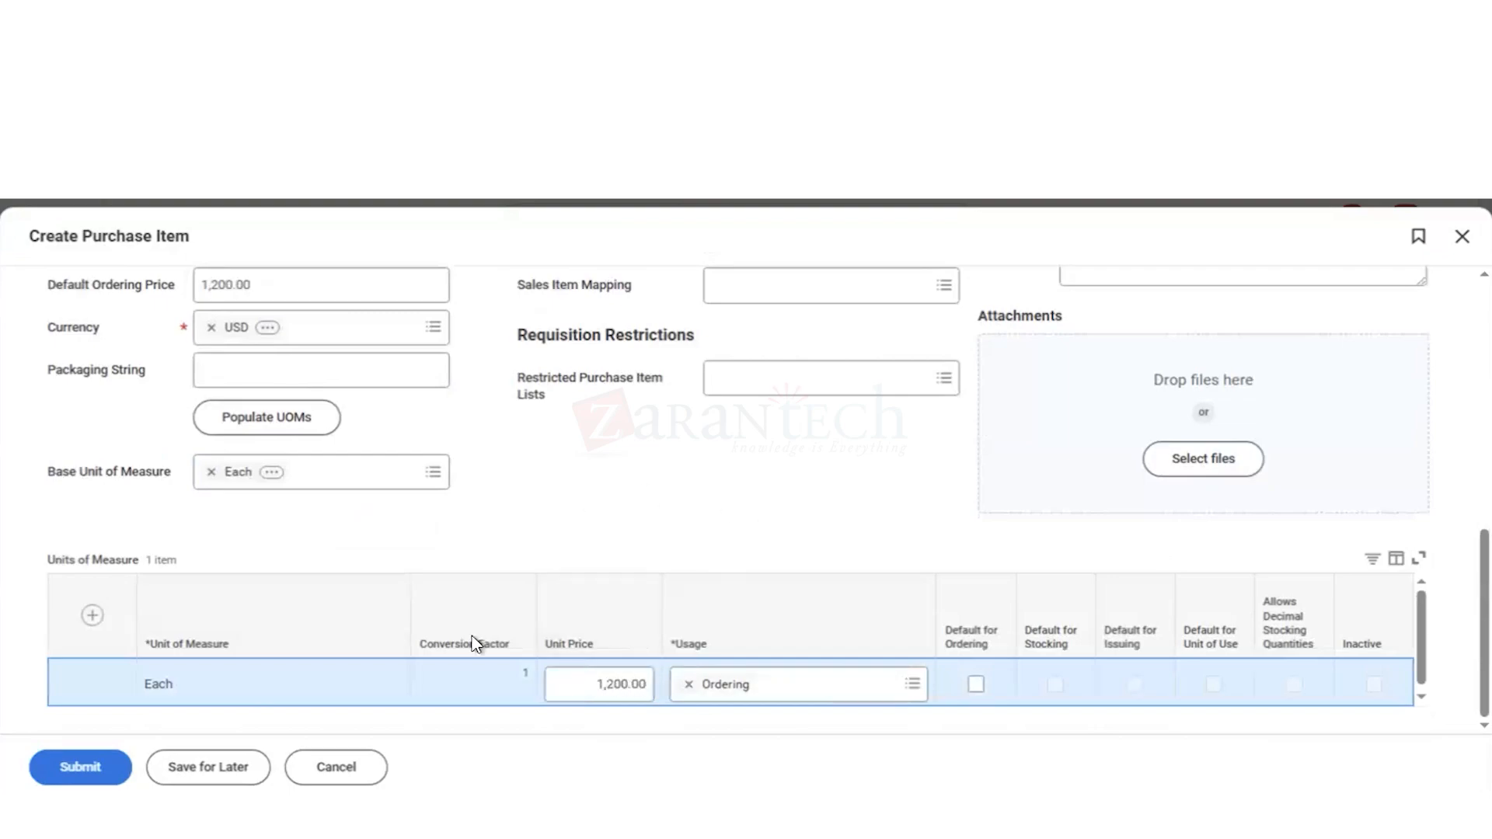
click(86, 767)
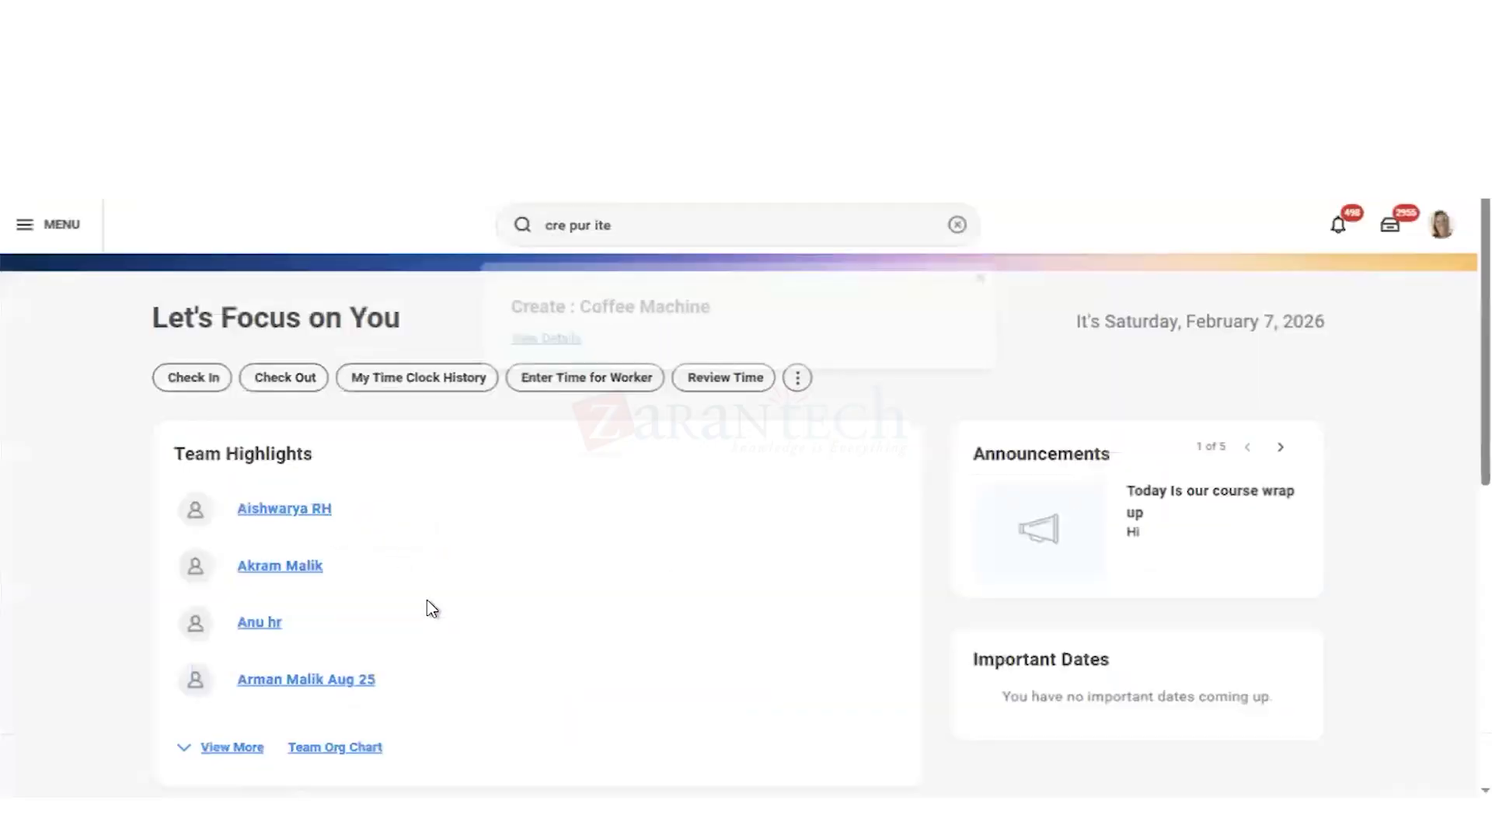
click(549, 340)
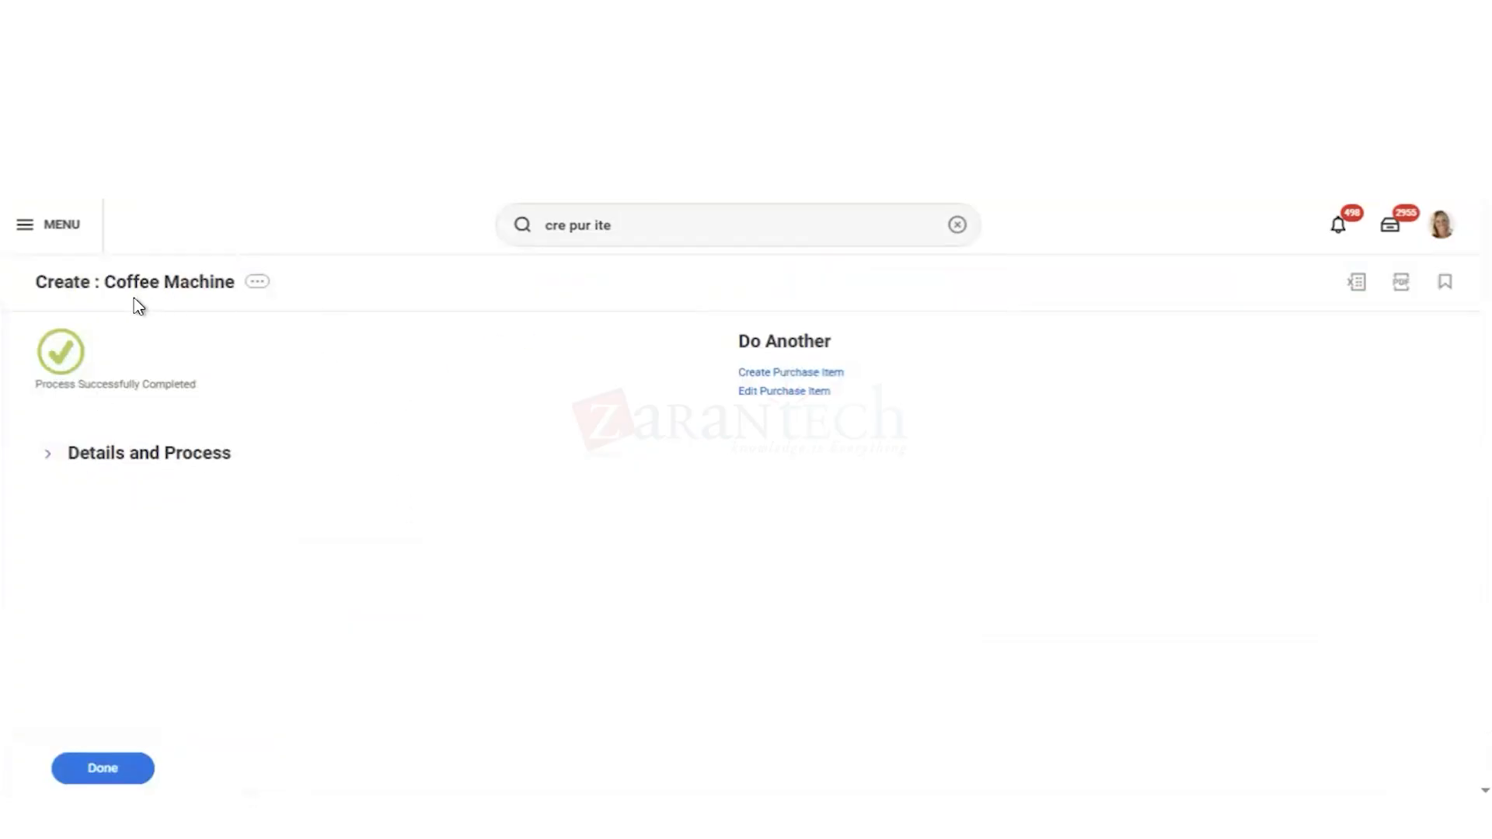
Step: Find and open the Create Purchase Item task again for another item
click(634, 225)
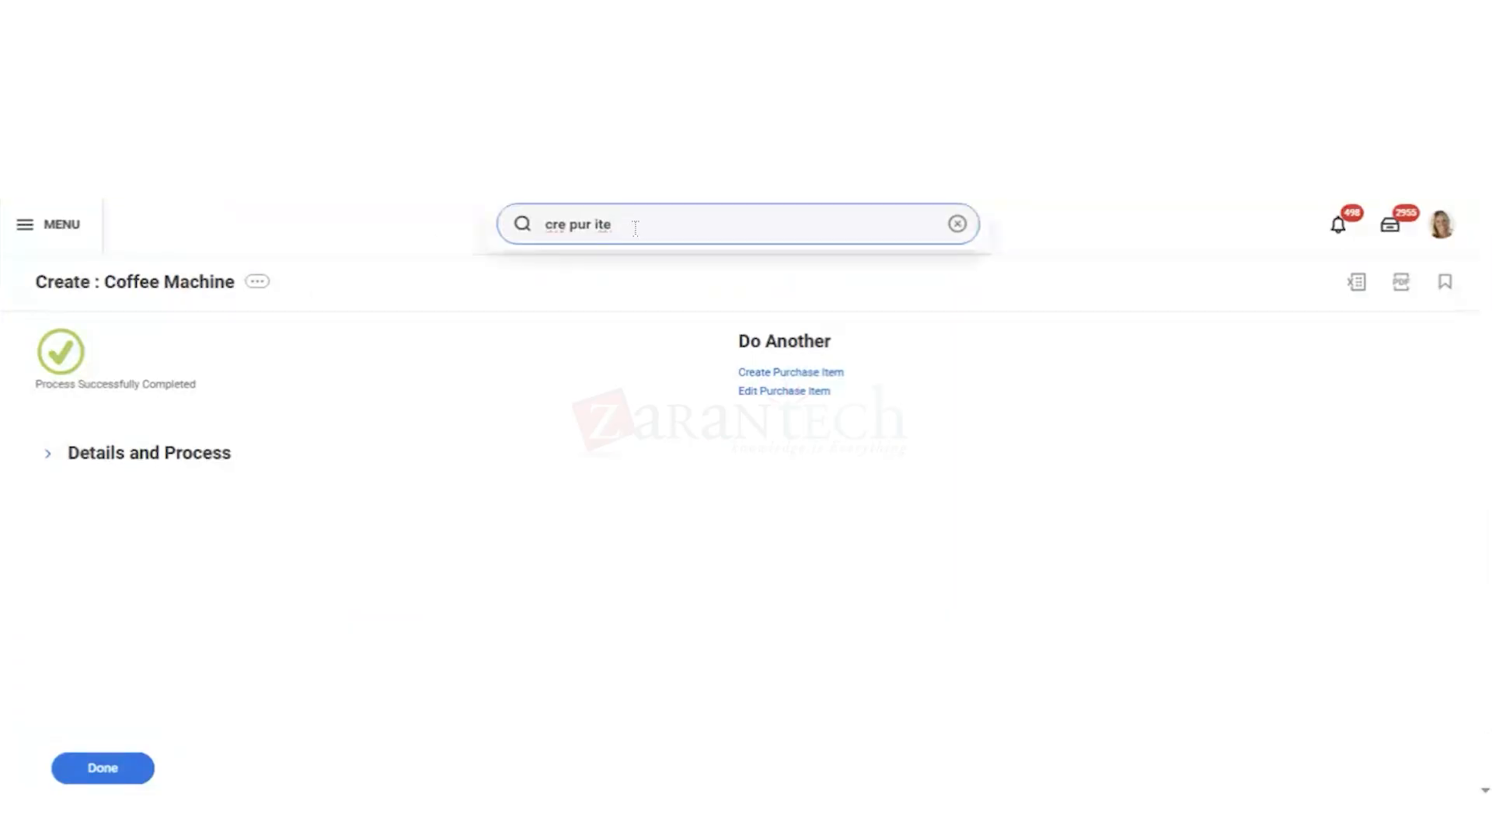
text(m)
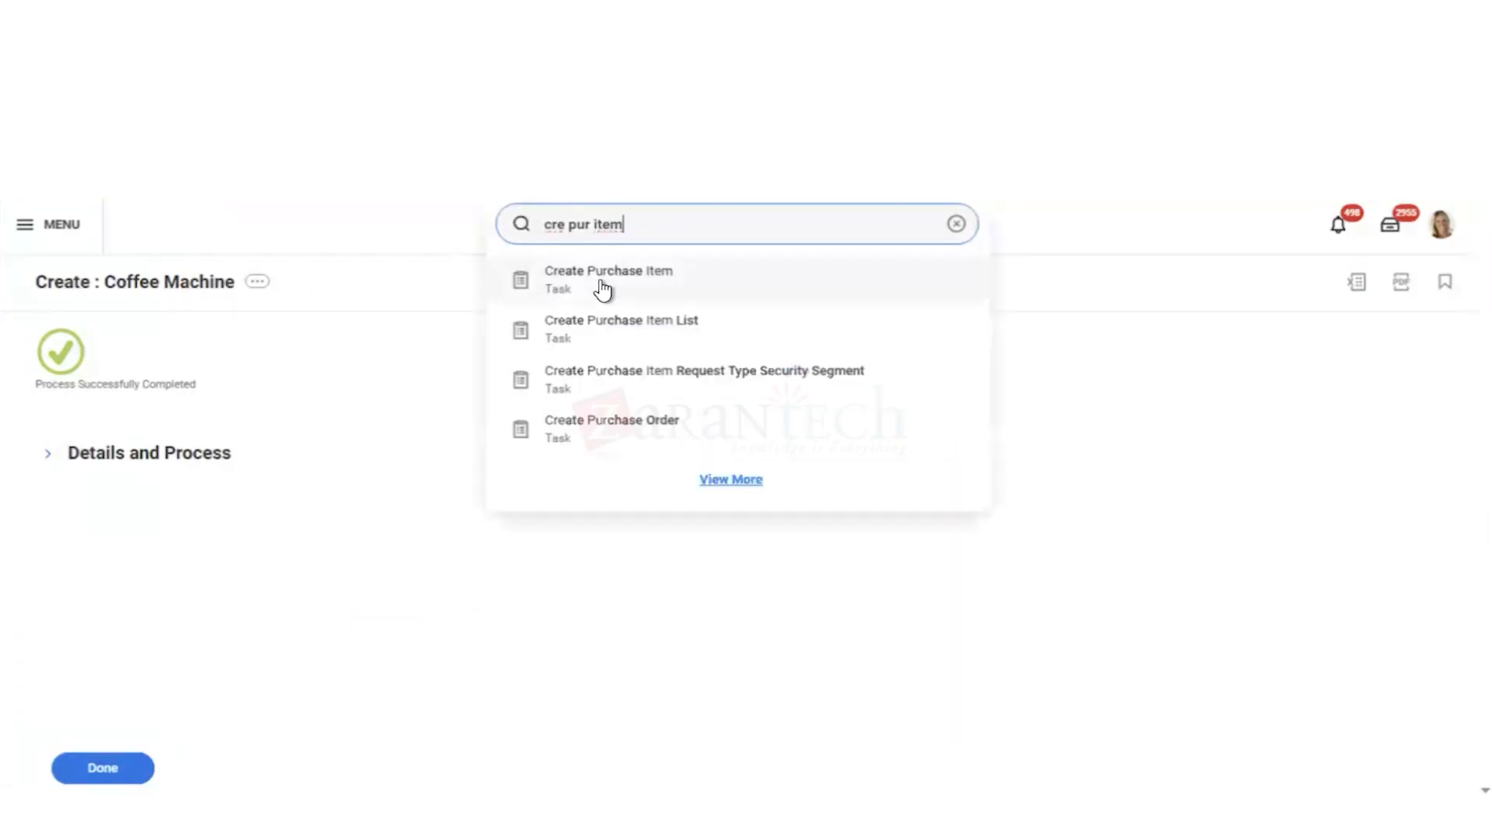
click(603, 287)
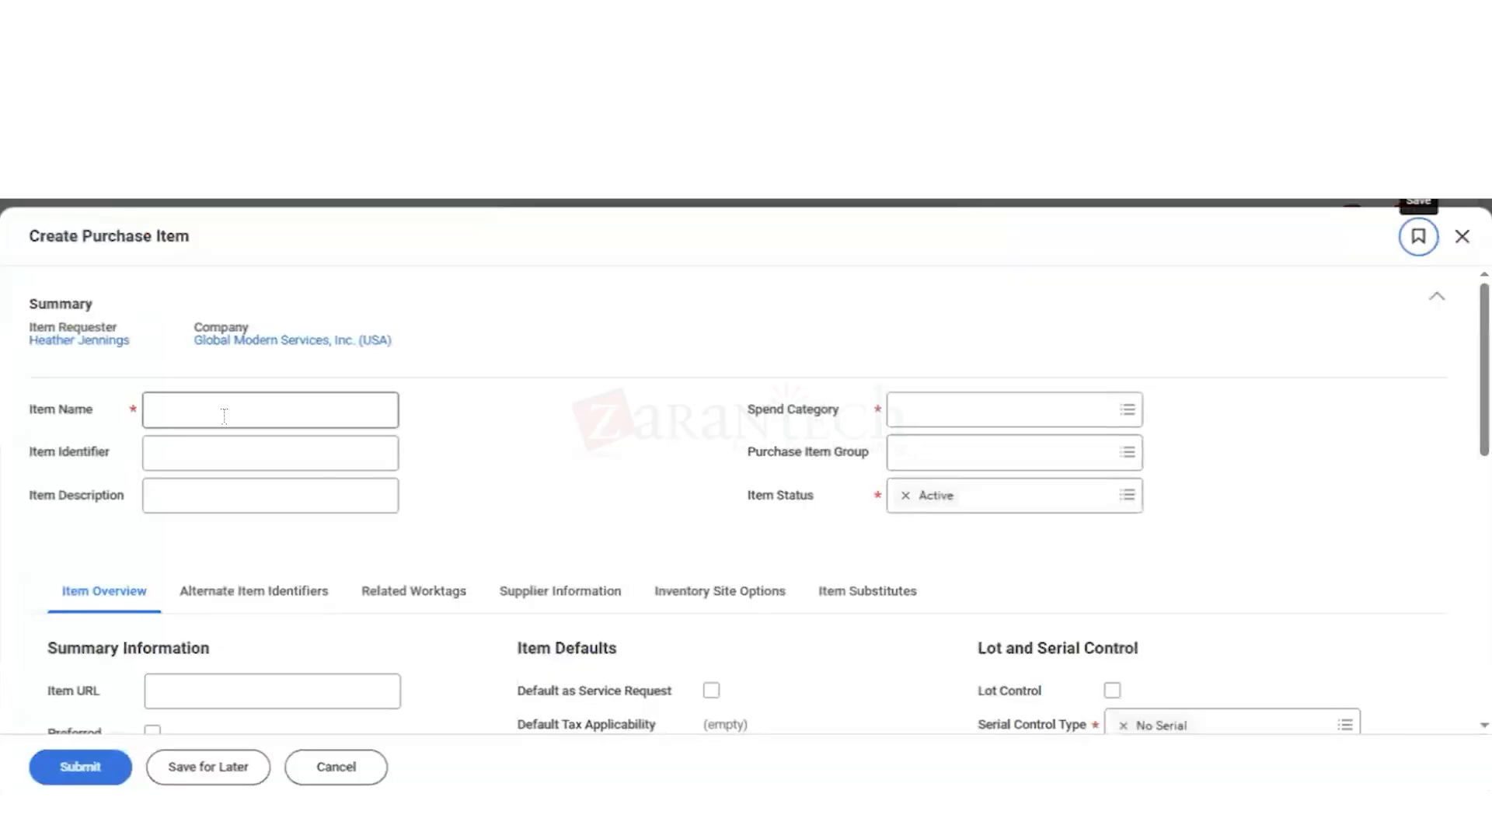
Step: Enter Water Cooler as both the item name and the item description of the new purchase item
click(224, 416)
text(Wa)
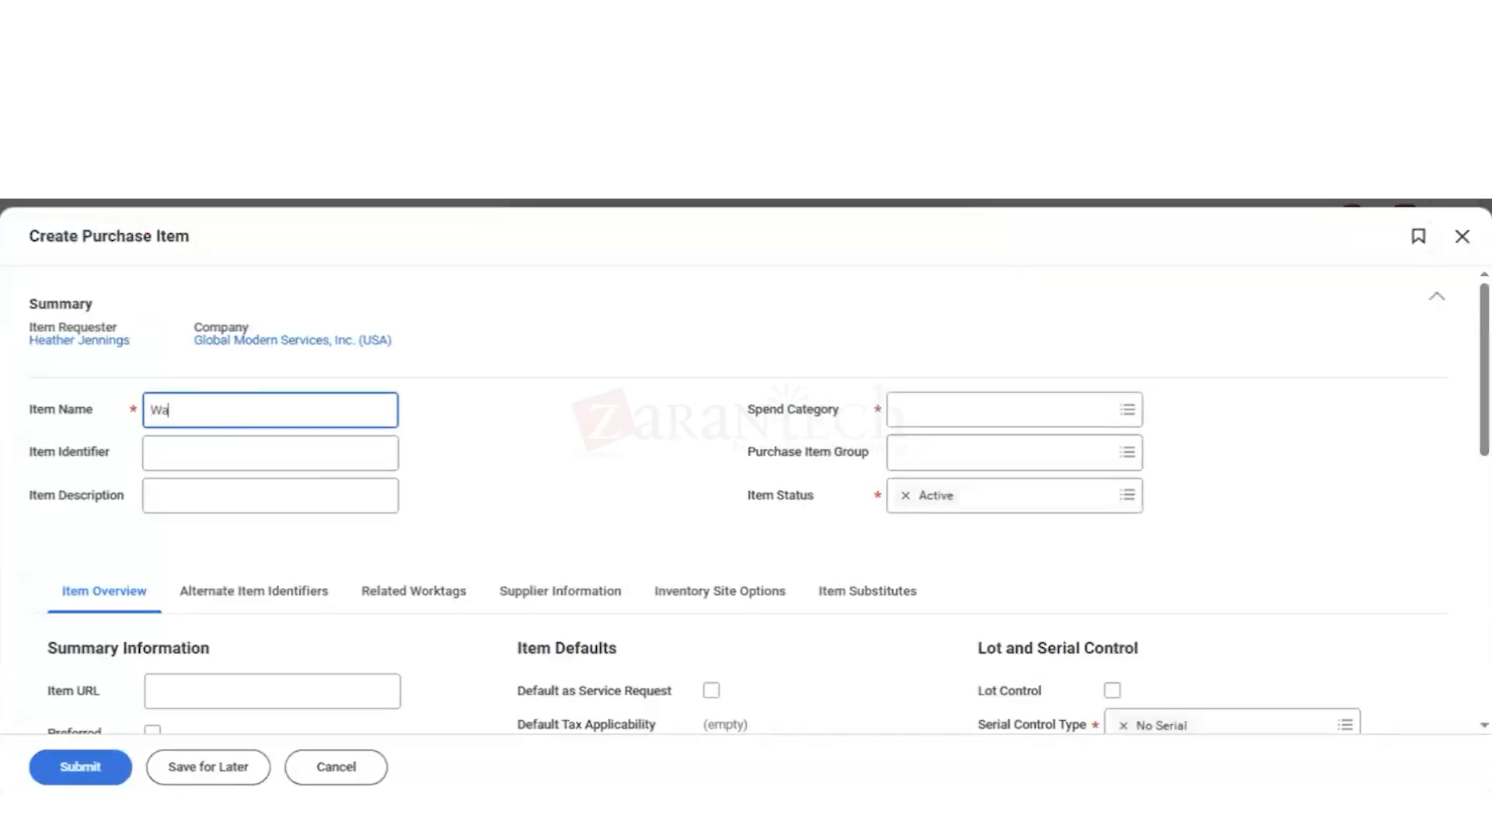
text(ter Cooler)
key(shift+Left)
key(shift+Left)
key(shift+Left)
key(shift+Left)
key(shift+Left)
key(shift+Left)
key(shift+Left)
key(shift+Left)
key(shift+Left)
key(shift+Left)
key(shift+Left)
key(shift+Left)
key(ctrl+c)
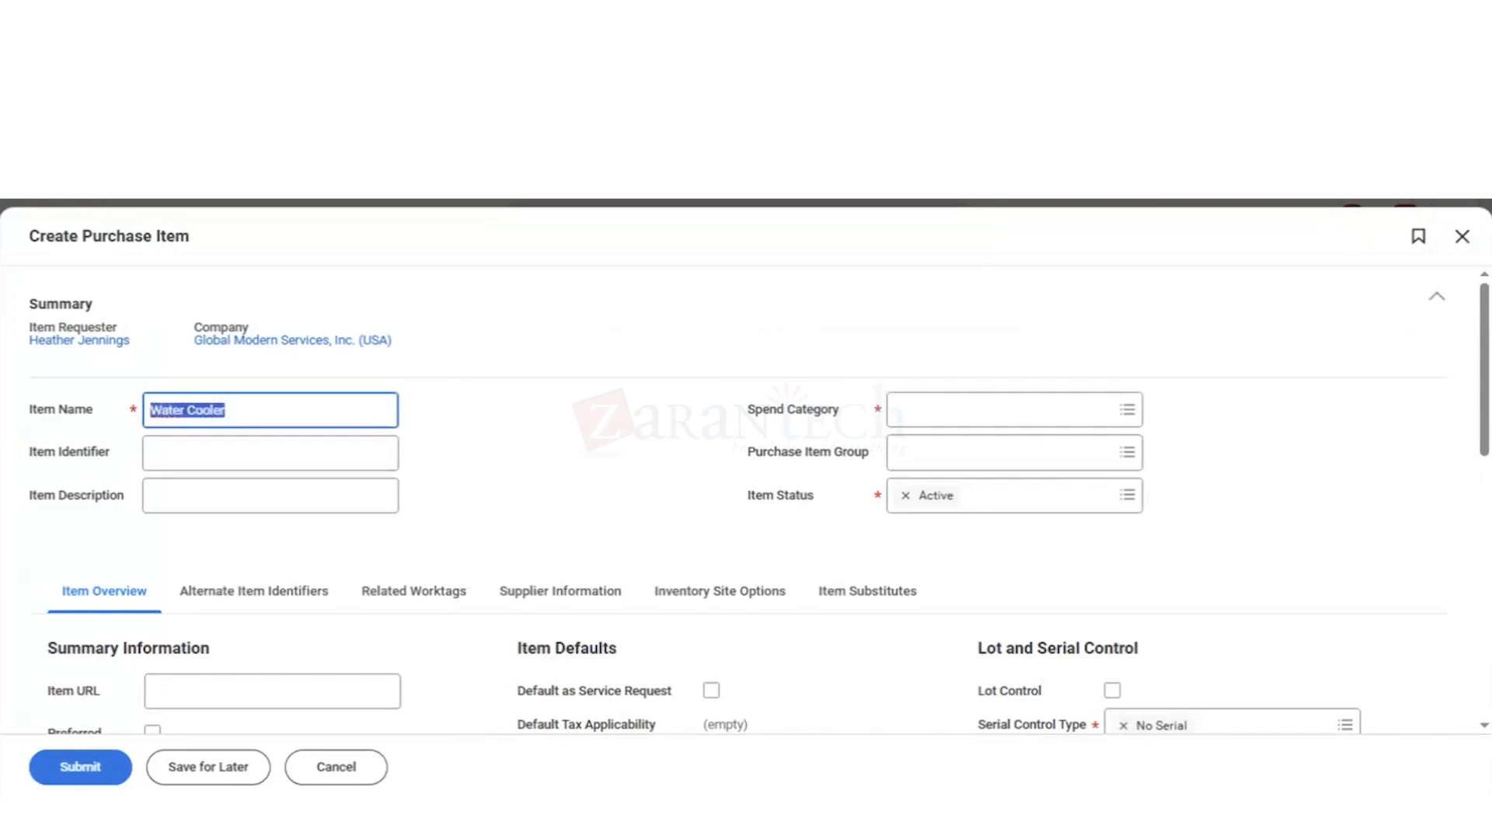
key(BackSpace)
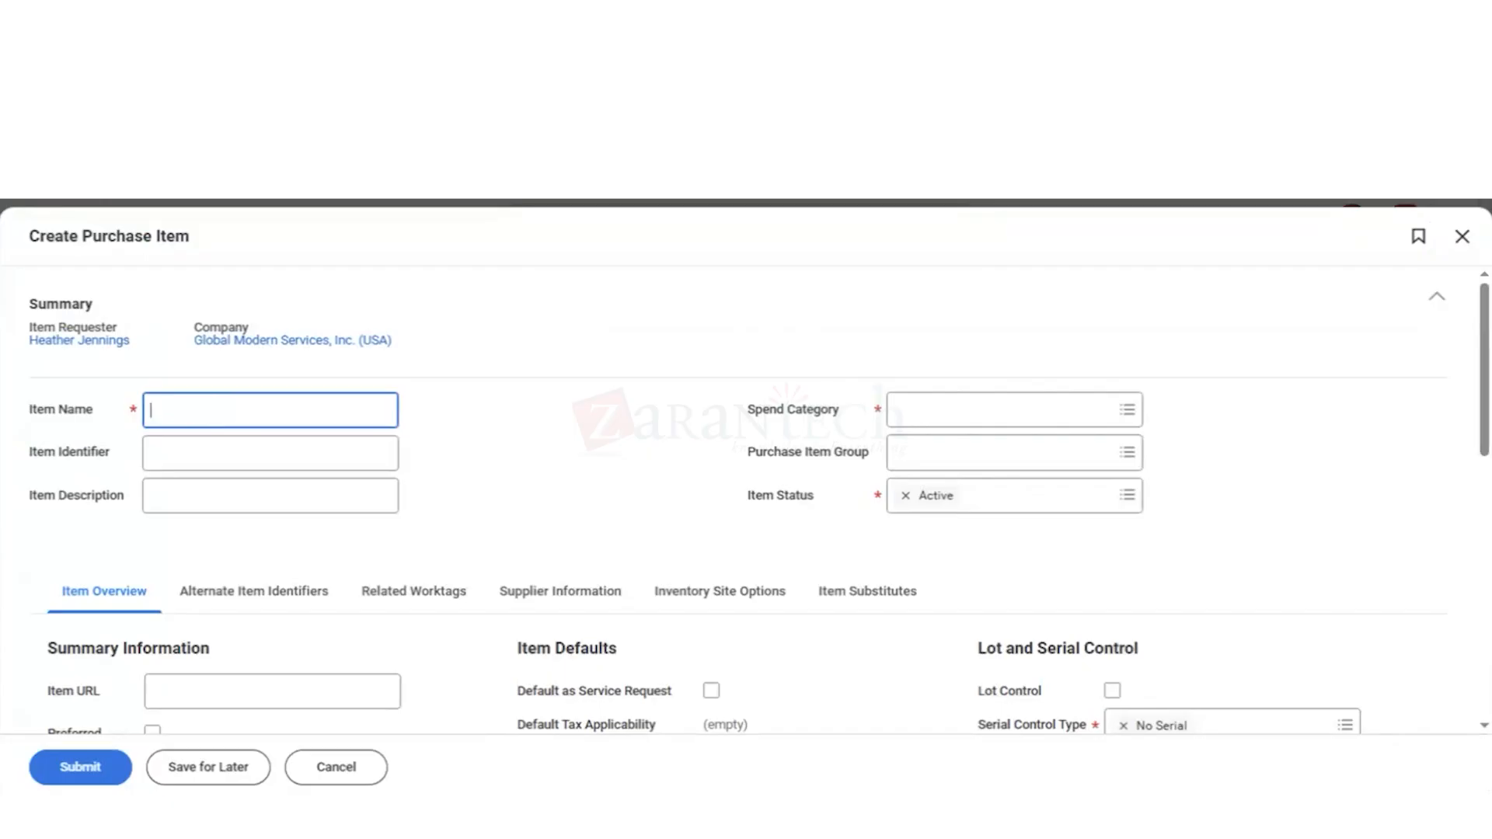
key(ctrl+v)
key(shift+Left)
key(shift+Left)
key(shift+Left)
key(shift+Left)
key(shift+Left)
key(shift+Left)
key(shift+Left)
key(shift+Left)
key(shift+Left)
key(shift+Left)
key(shift+Left)
key(shift+Left)
key(ctrl+c)
click(191, 495)
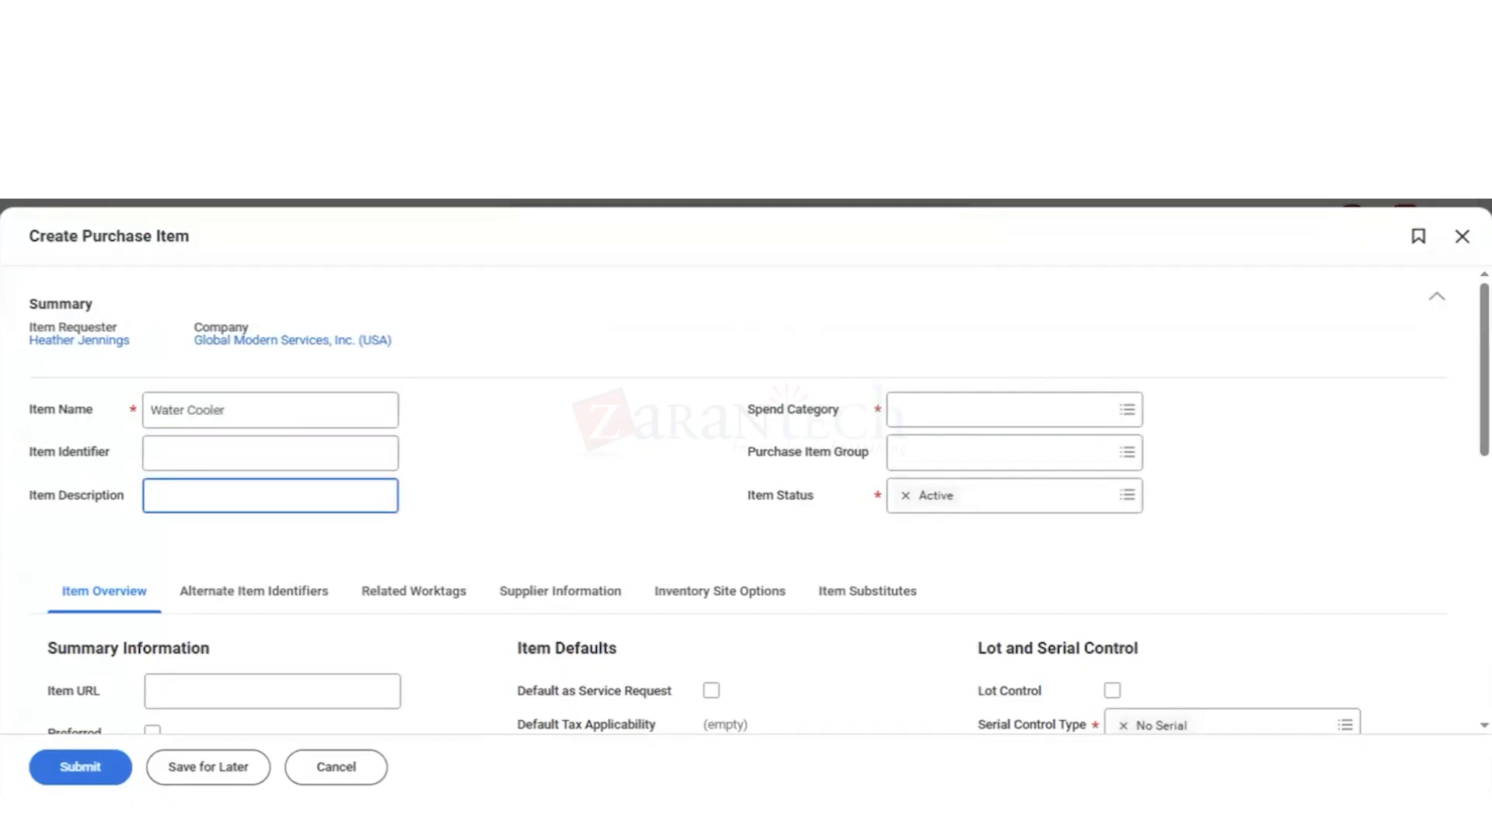
key(ctrl+v)
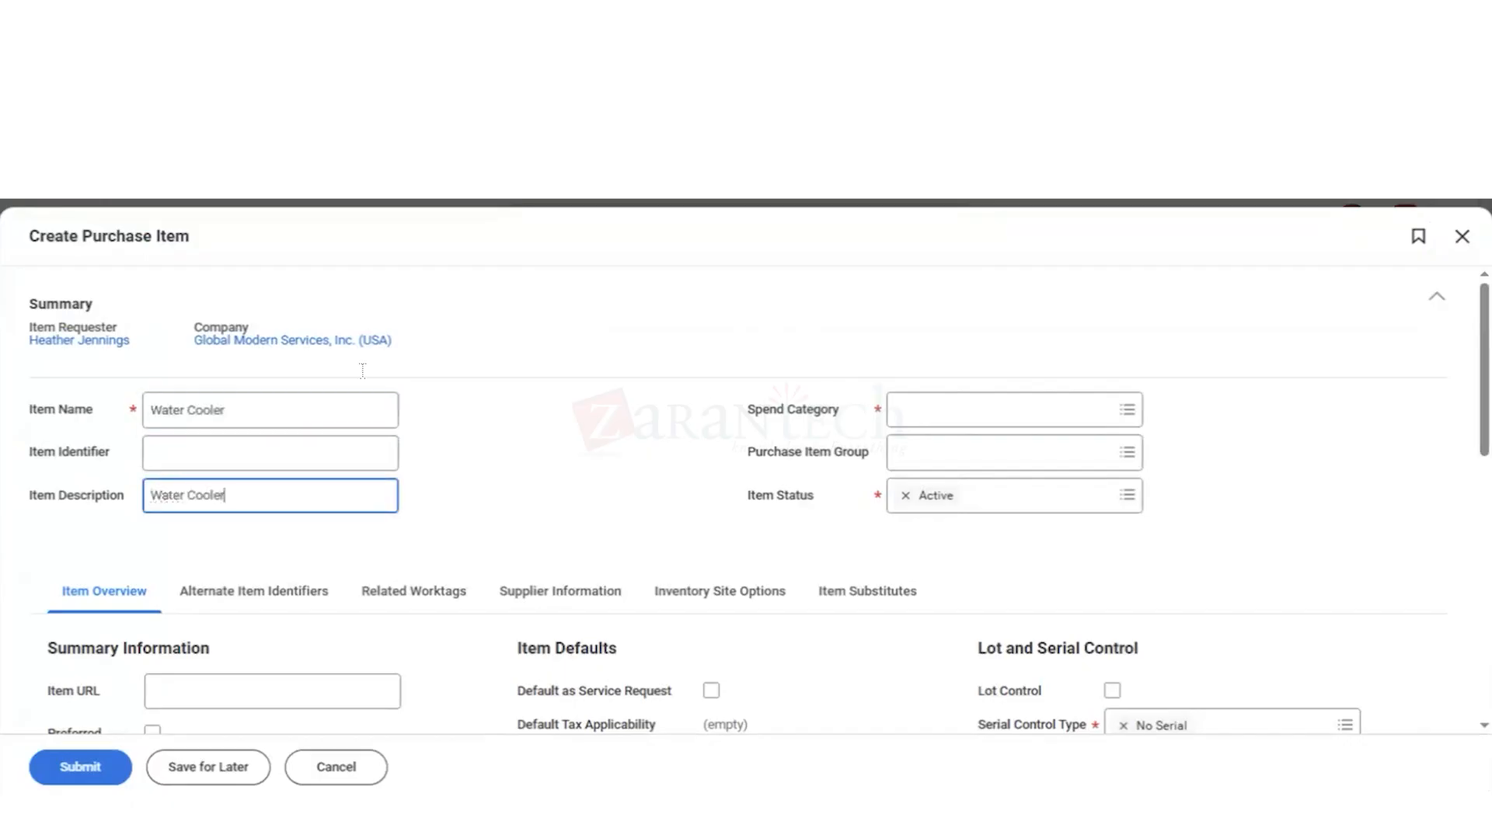
Step: Set the item's spend category to Vending Machines
click(939, 412)
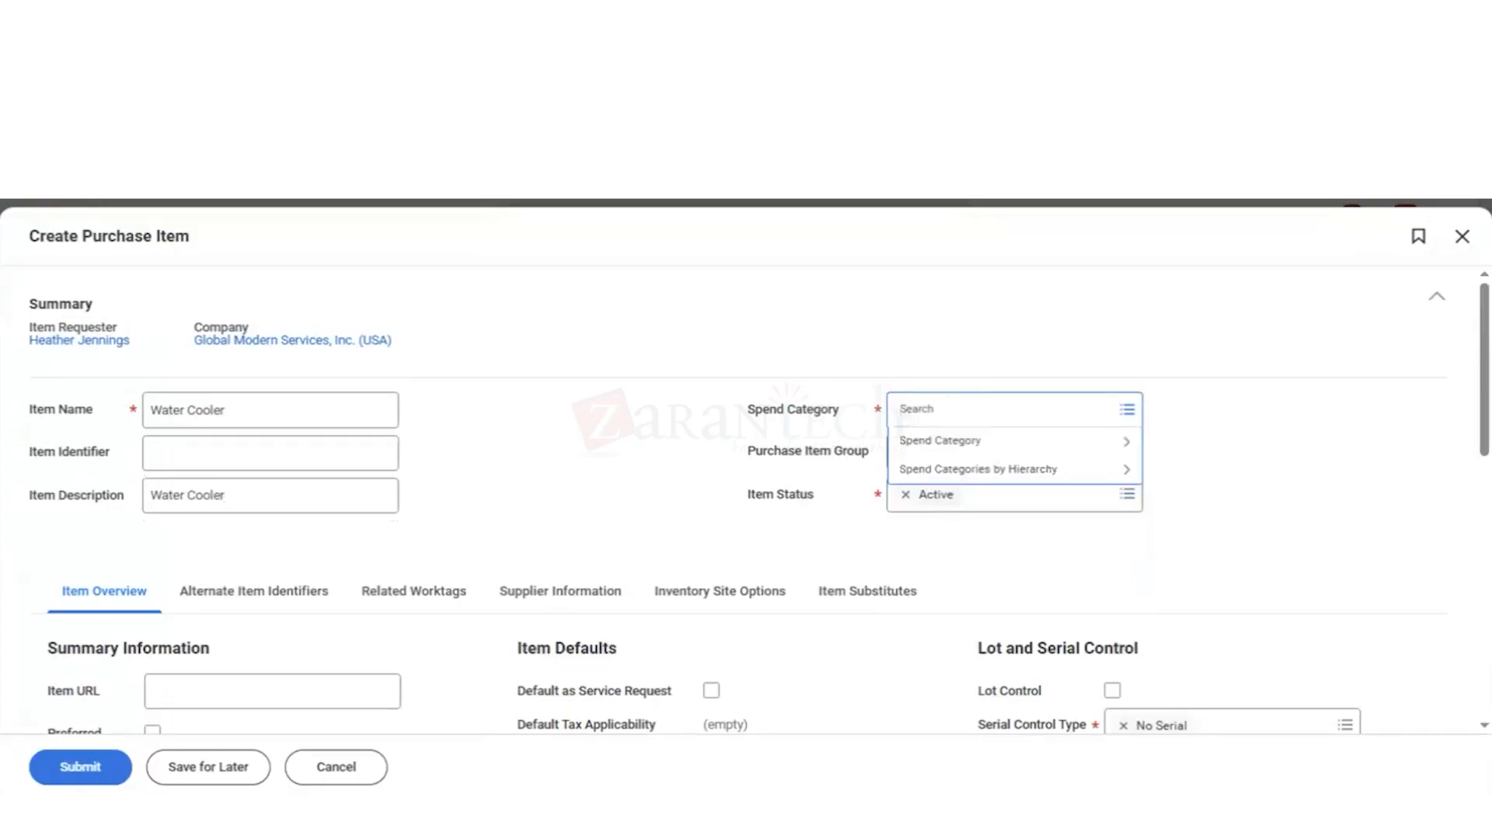
text(vend)
key(Return)
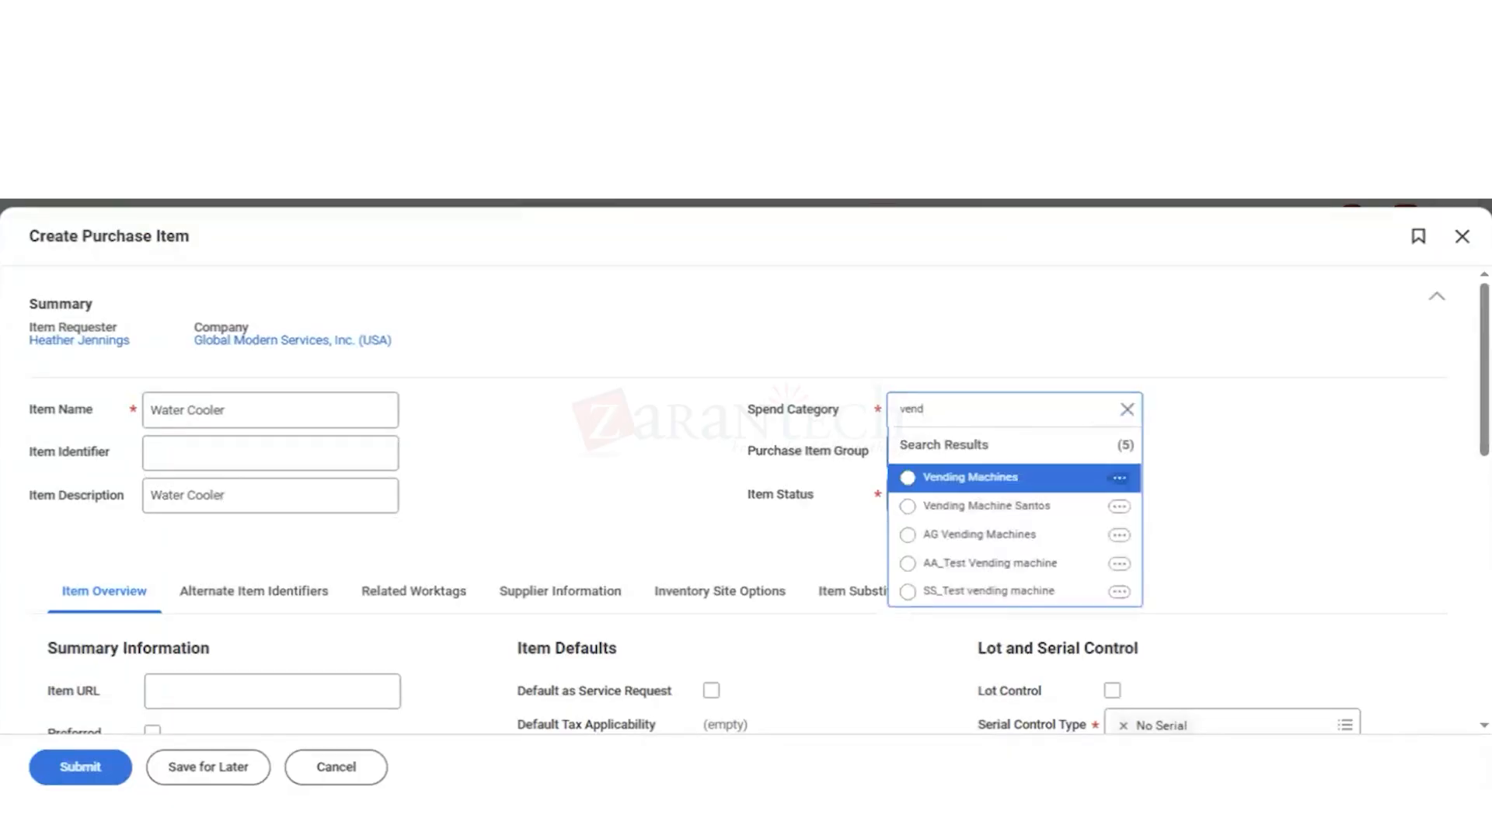
key(Return)
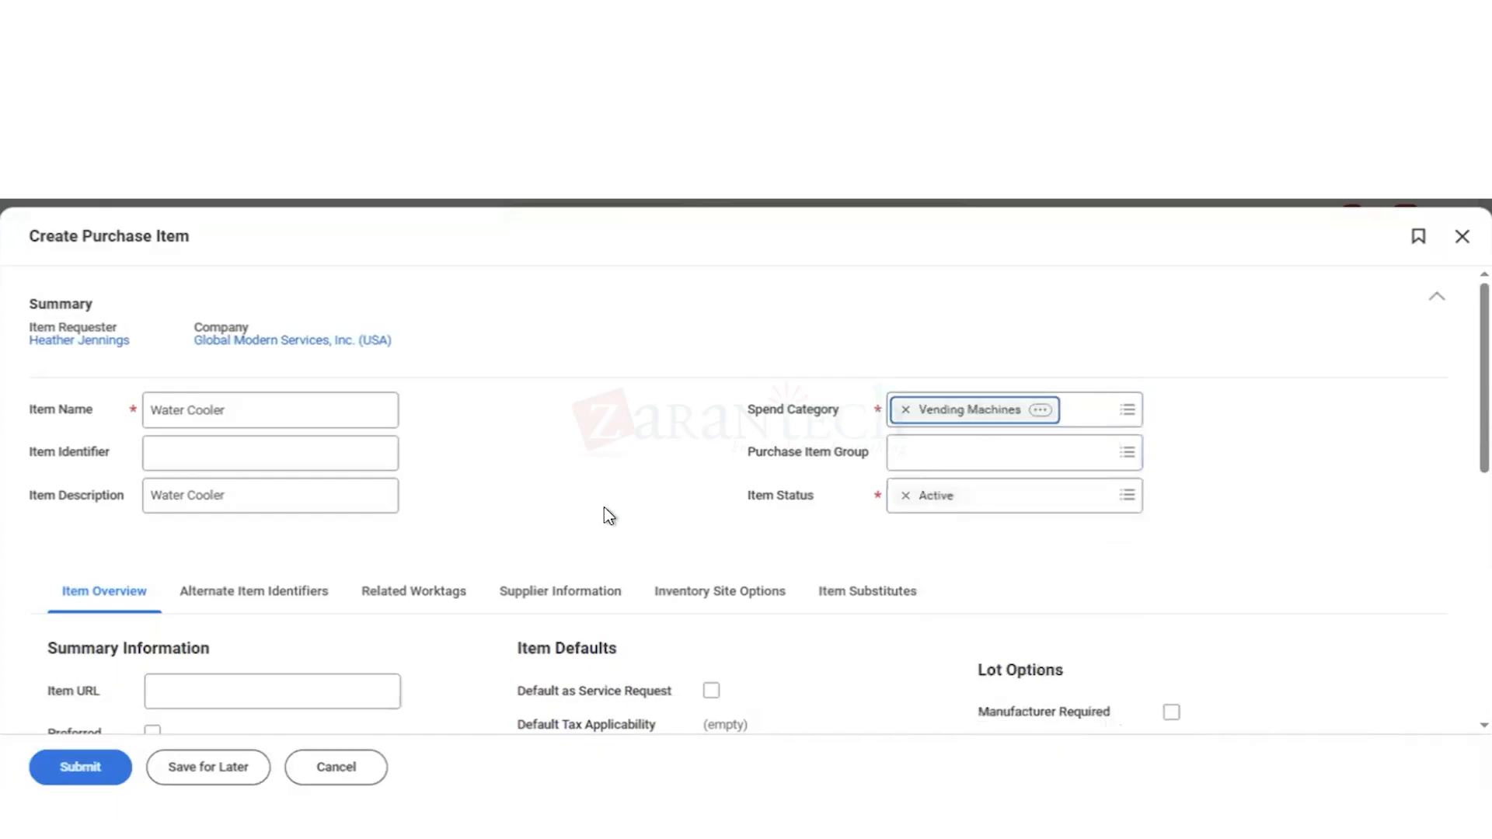
Step: Set the default ordering price to 800 and the currency to USD
scroll(374, 558, down, 1)
scroll(374, 558, down, 6)
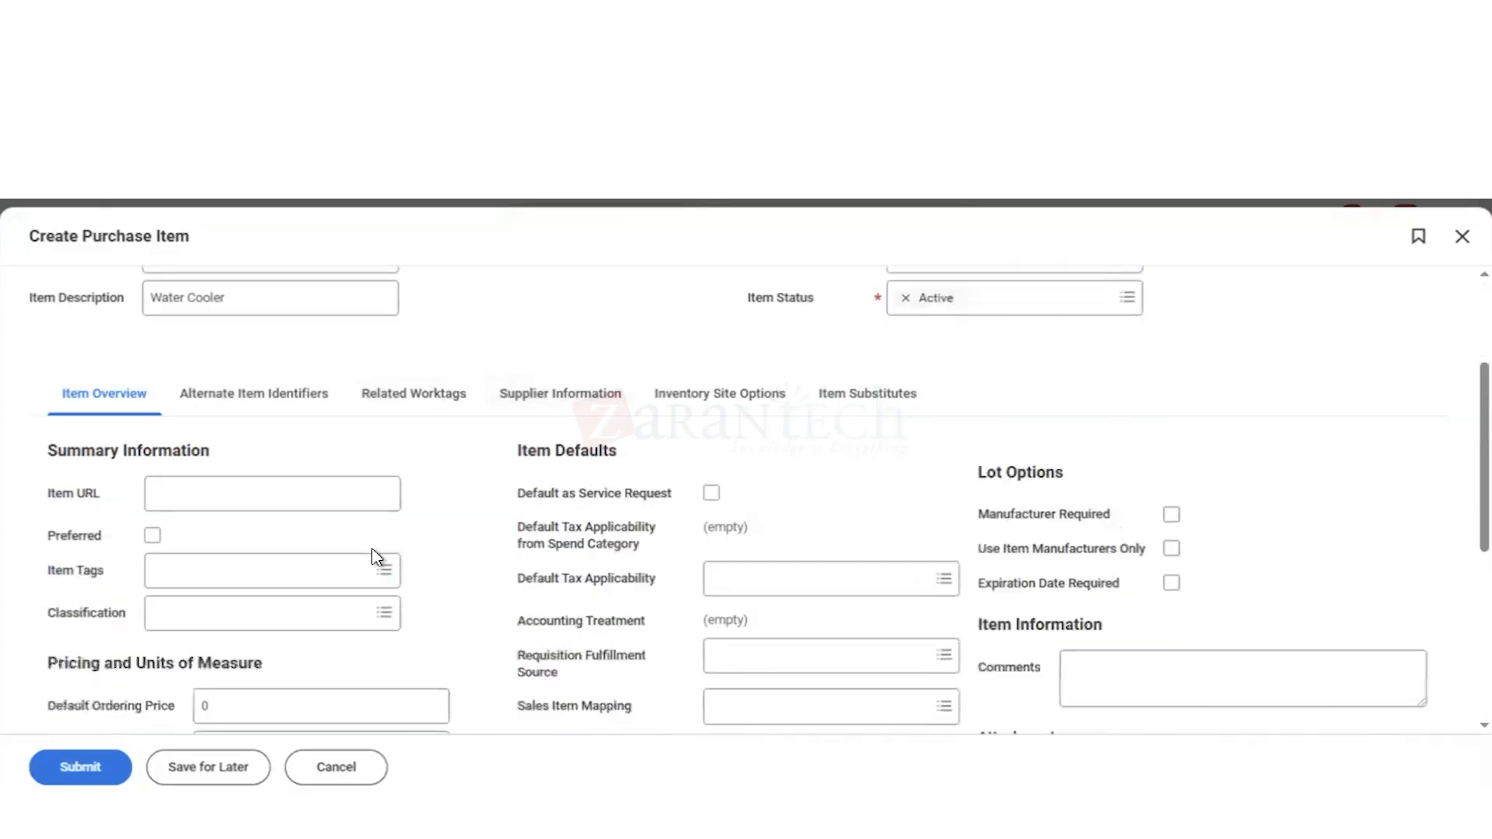
click(229, 313)
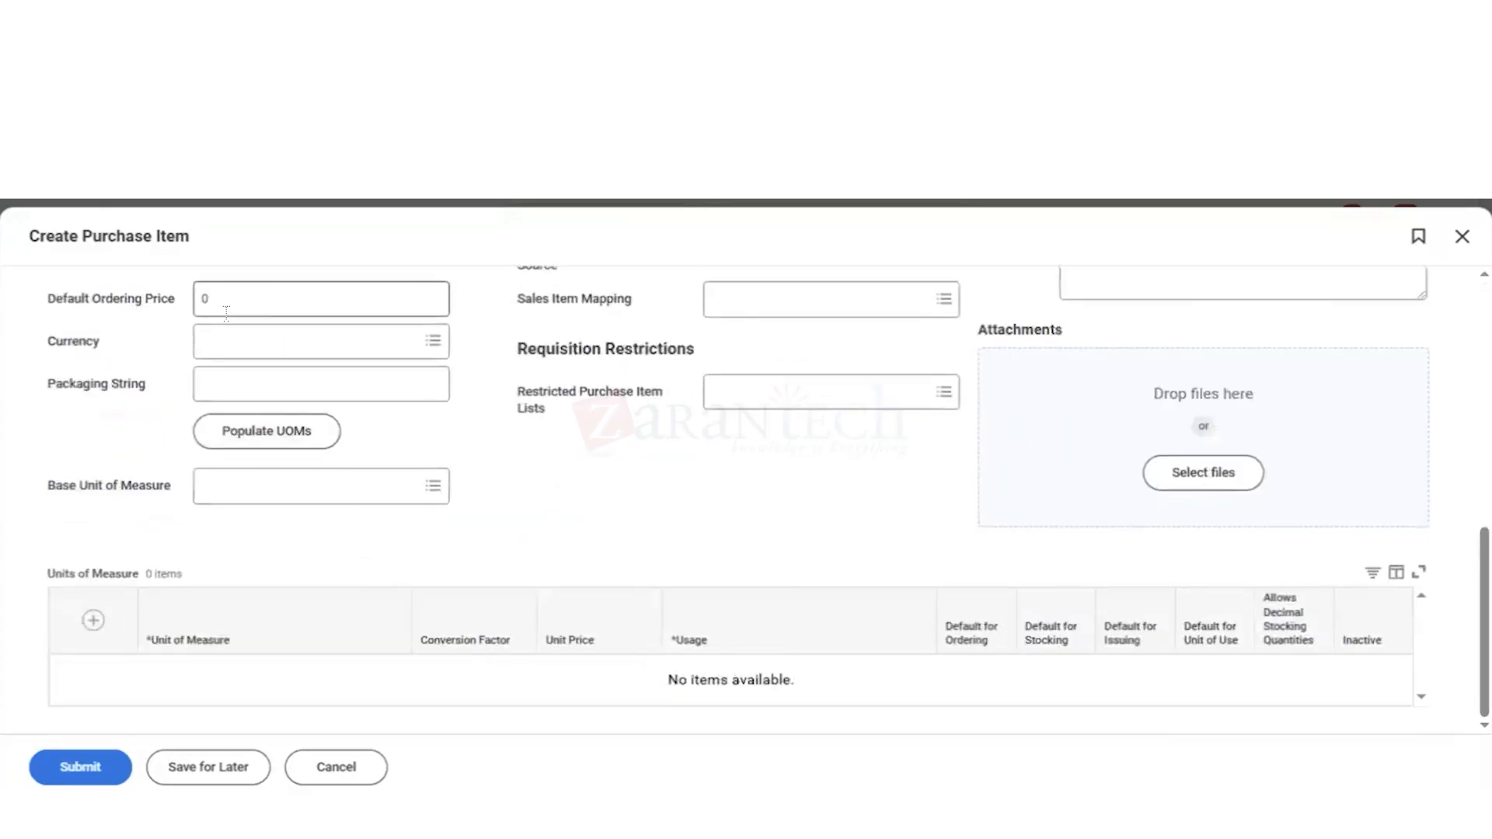
click(231, 303)
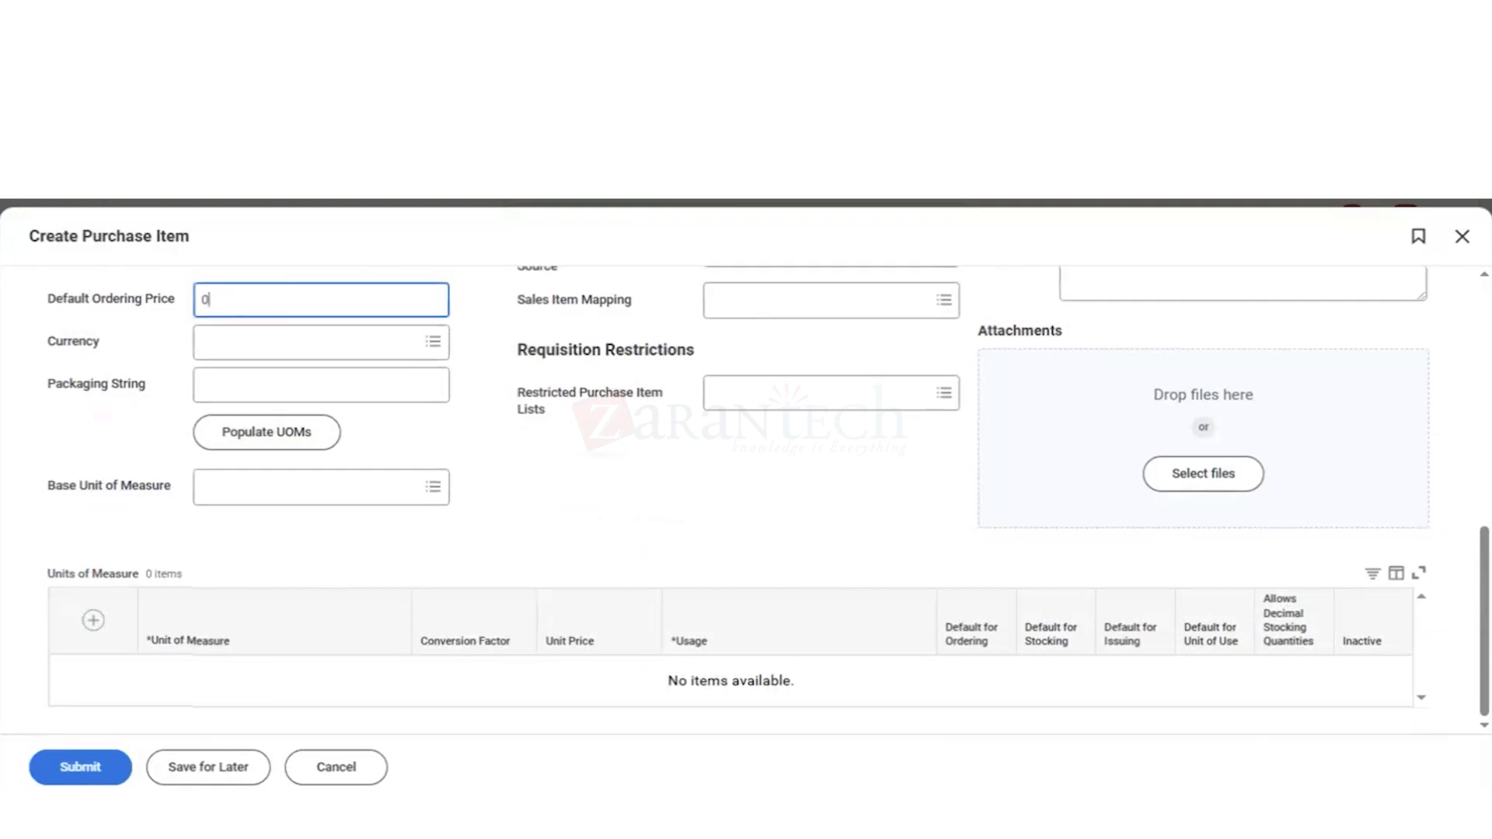
key(BackSpace)
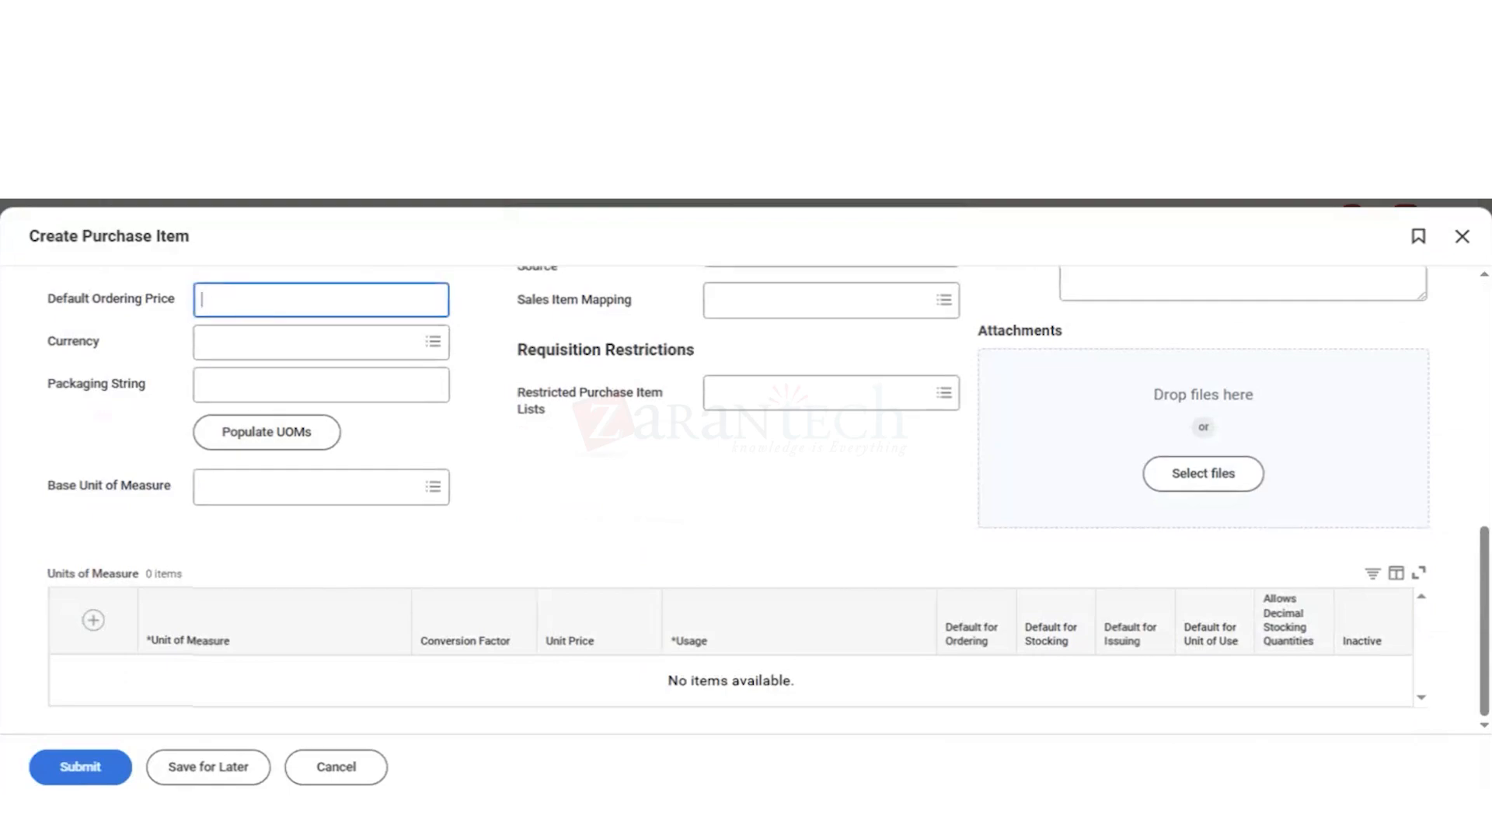
text(800)
click(233, 352)
text(usd)
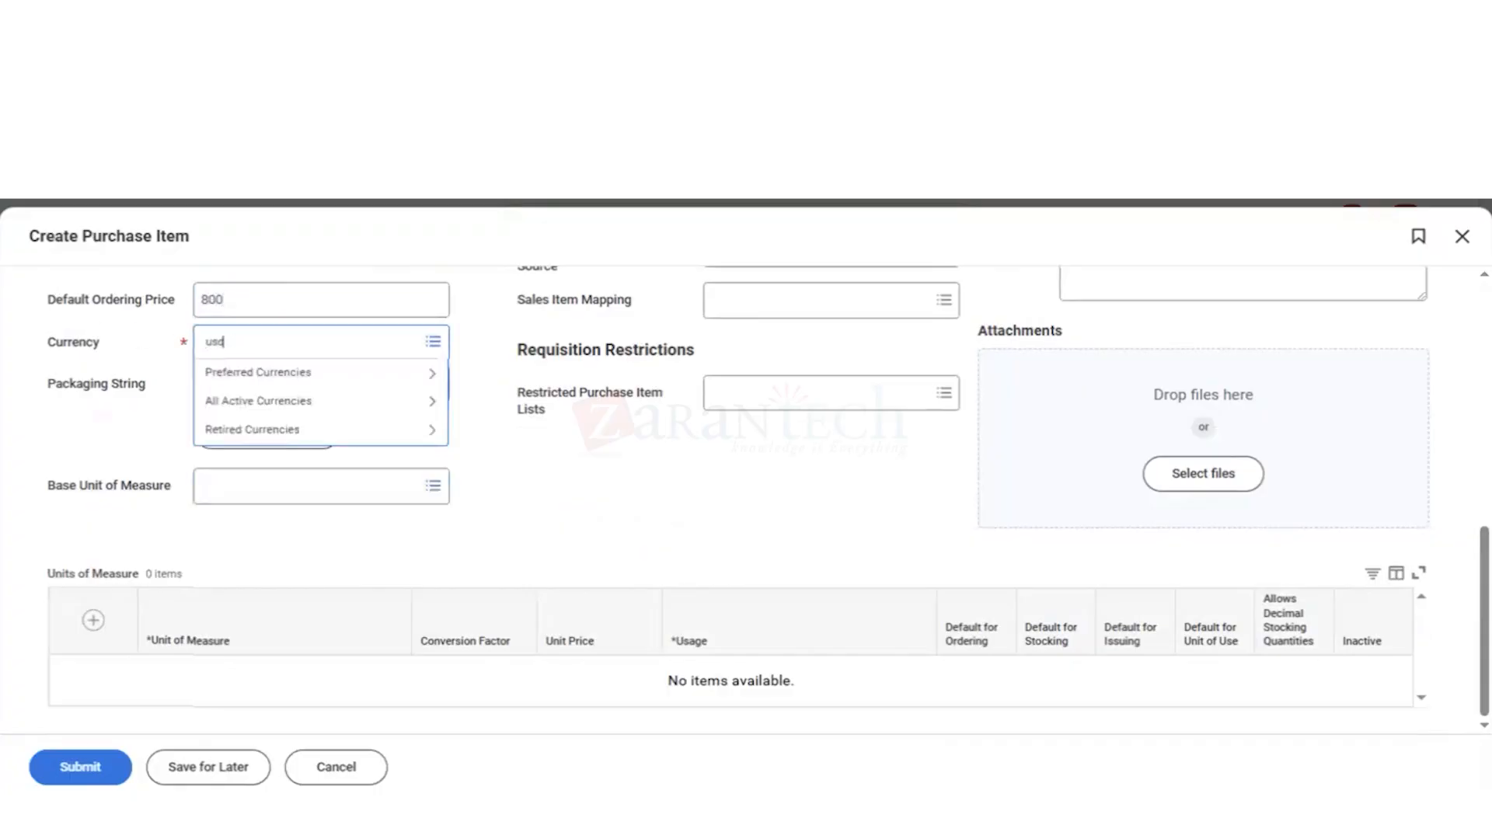
key(Return)
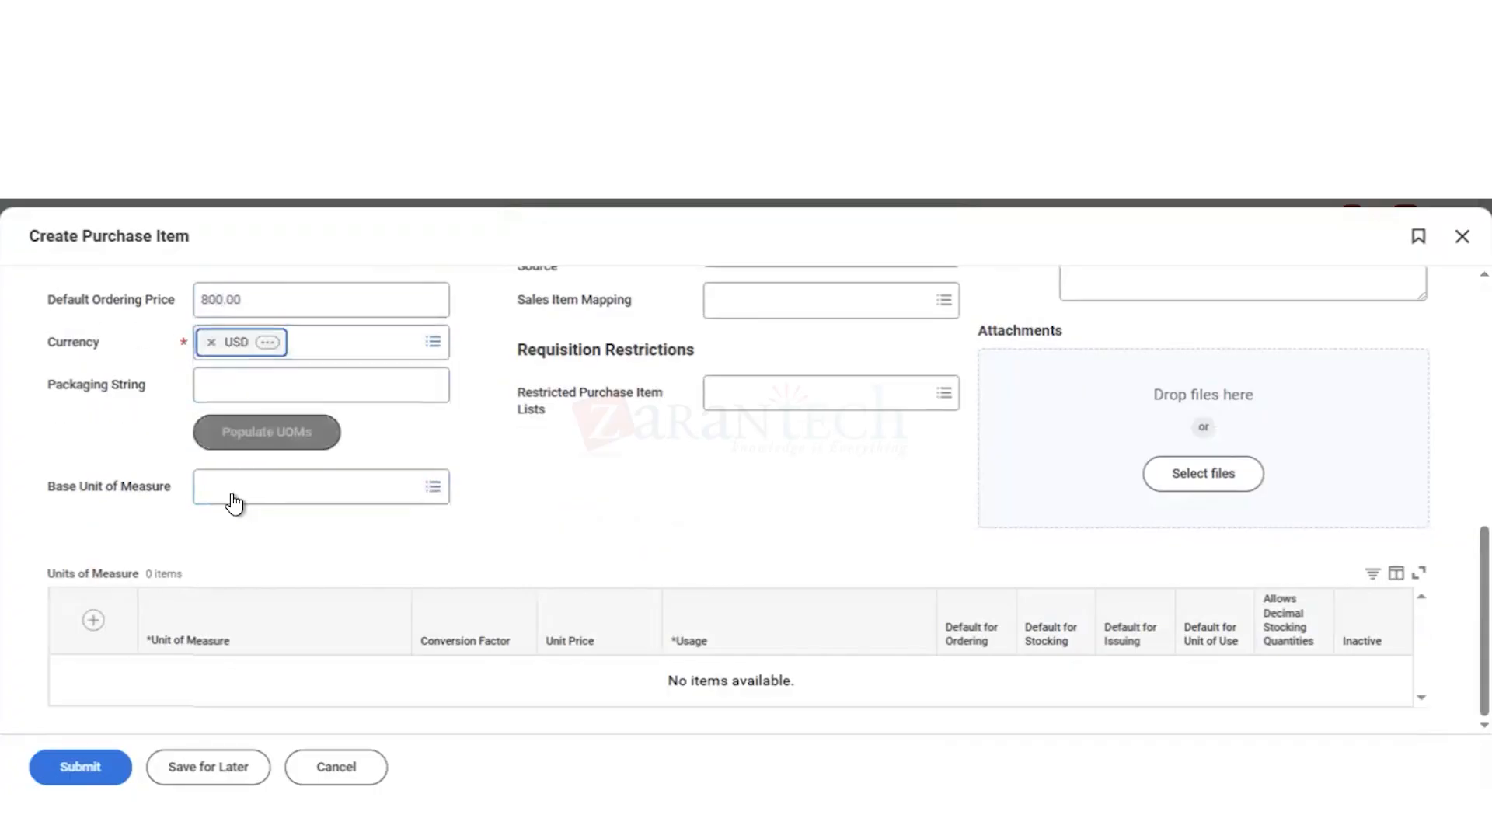
Step: Set the base unit of measure to Each and give the Each row a unit price of 800
click(232, 493)
text(each)
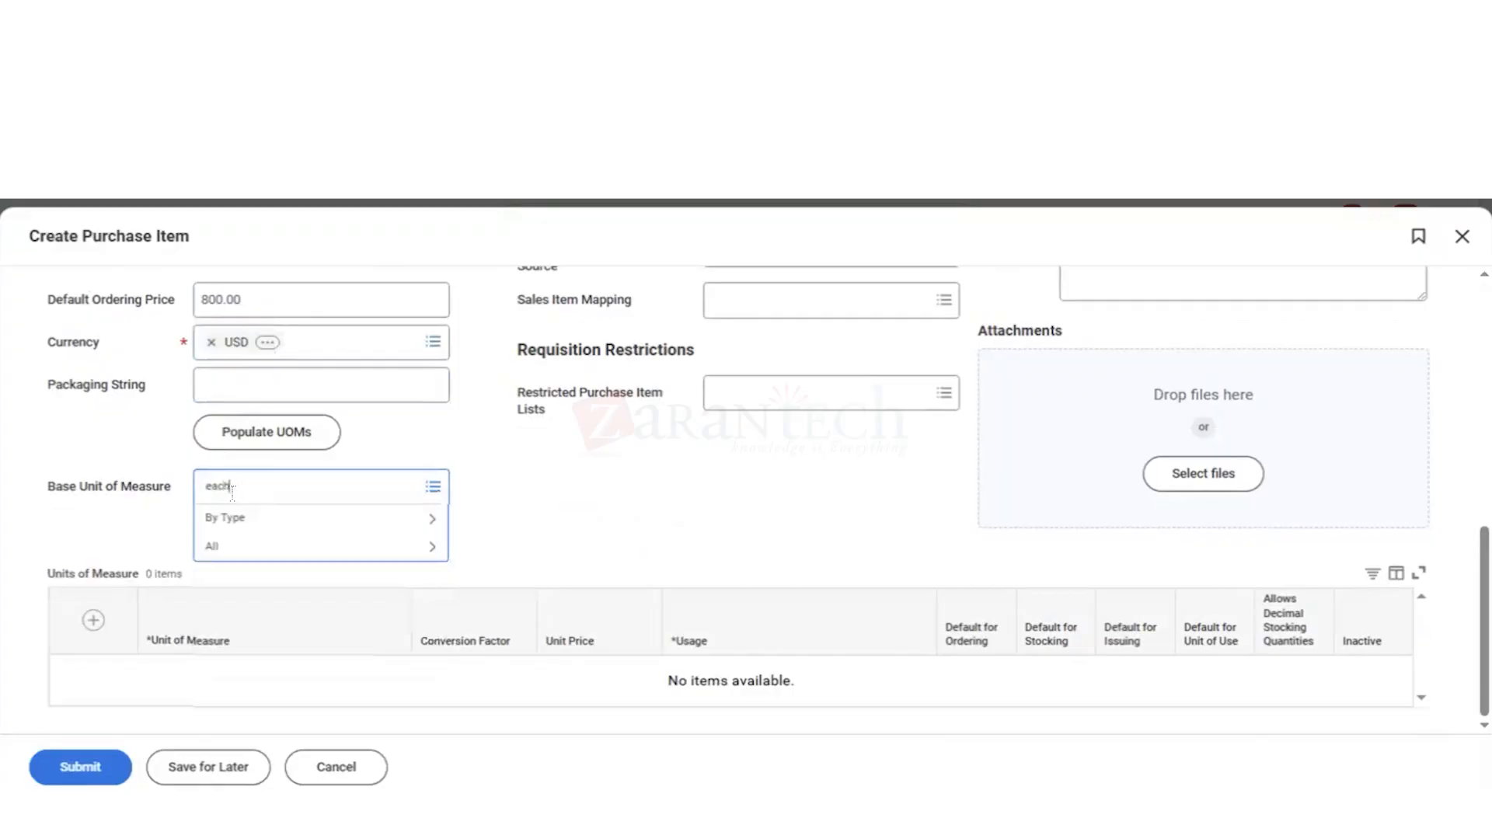
key(Return)
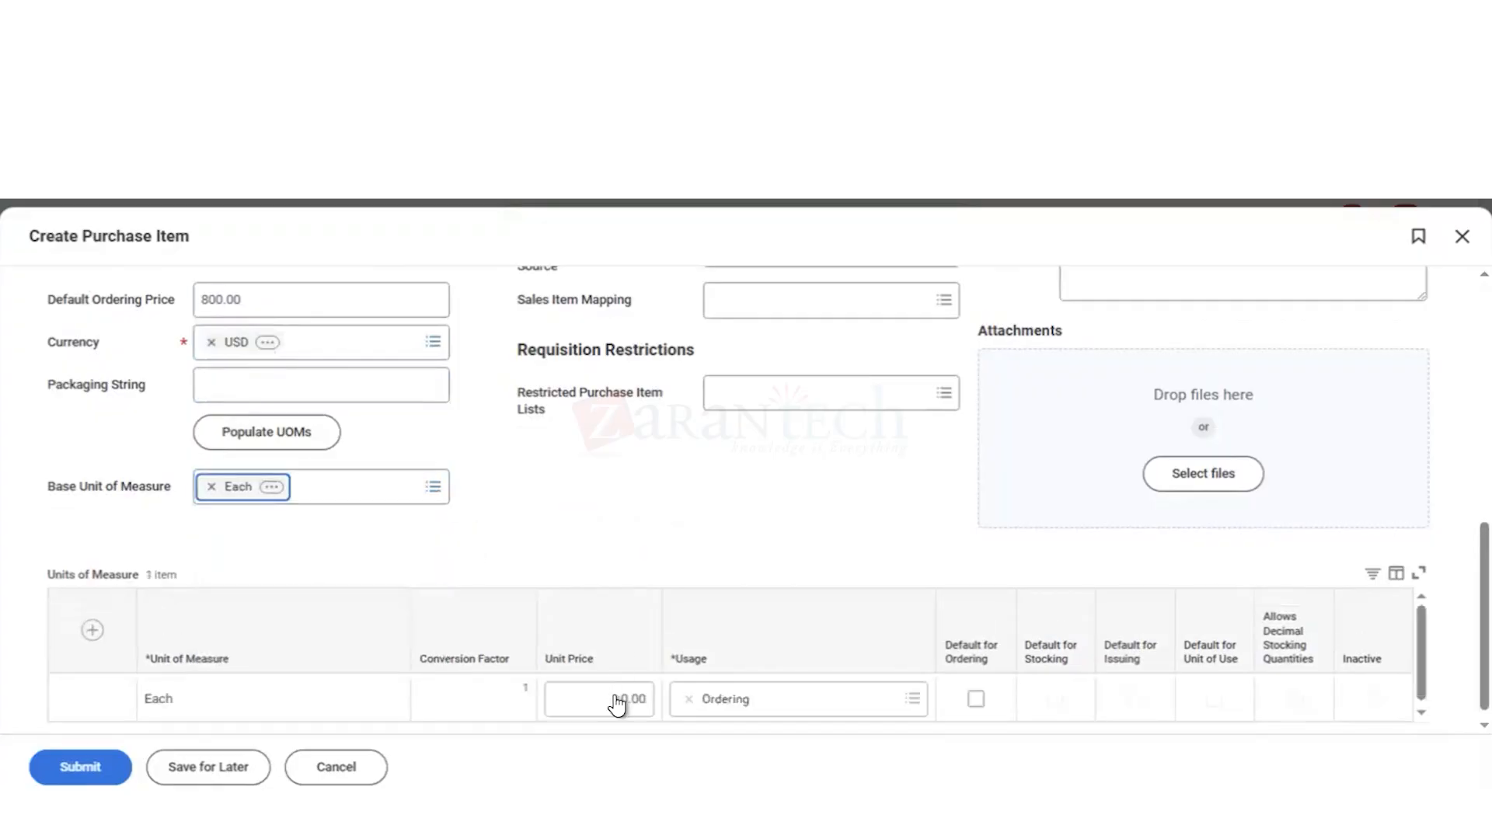
click(618, 702)
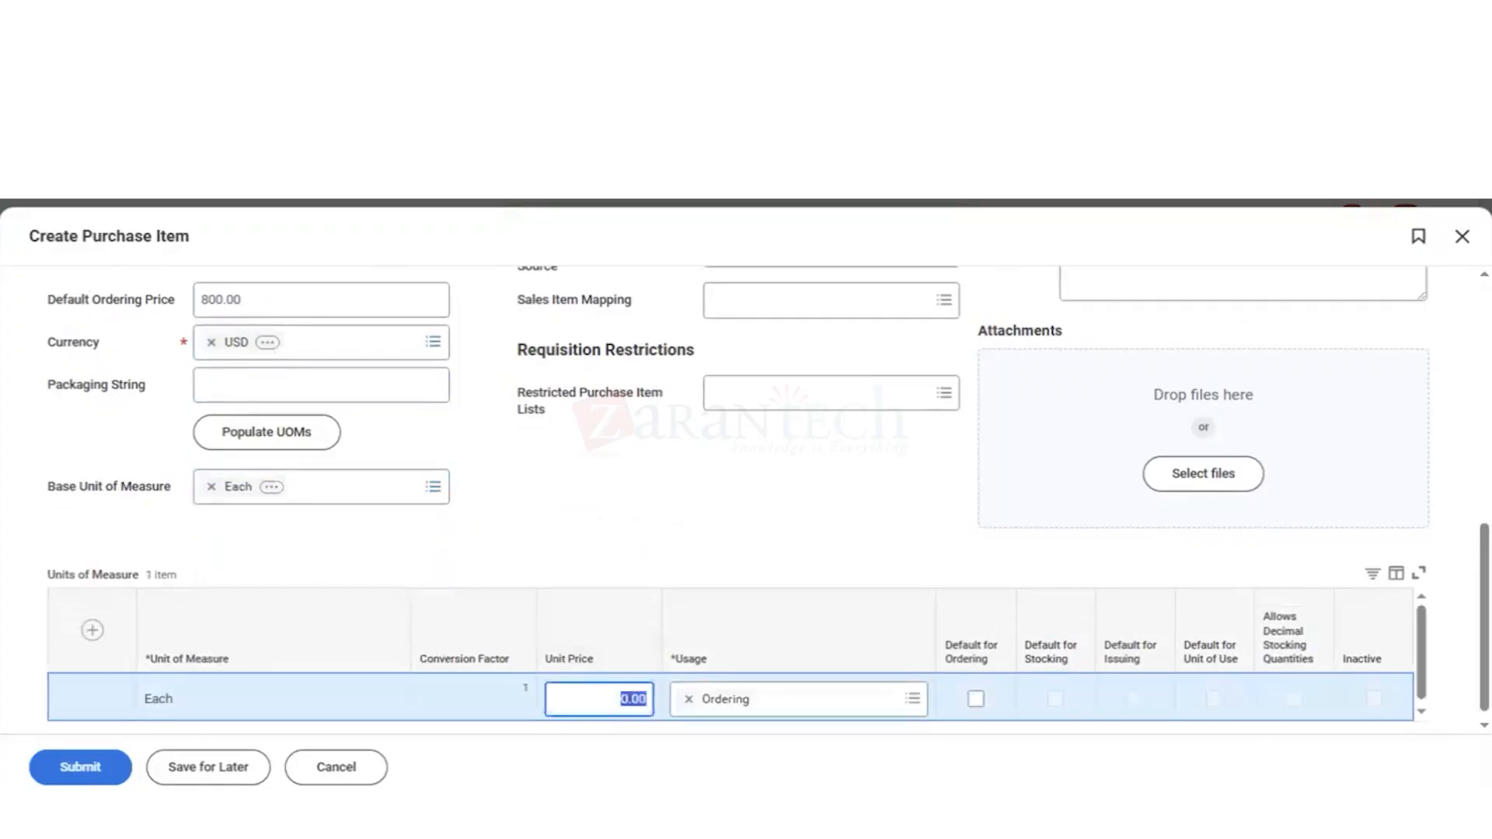
text(800)
click(558, 548)
Step: Submit the Water Cooler purchase item and dismiss its confirmation
scroll(558, 548, up, 10)
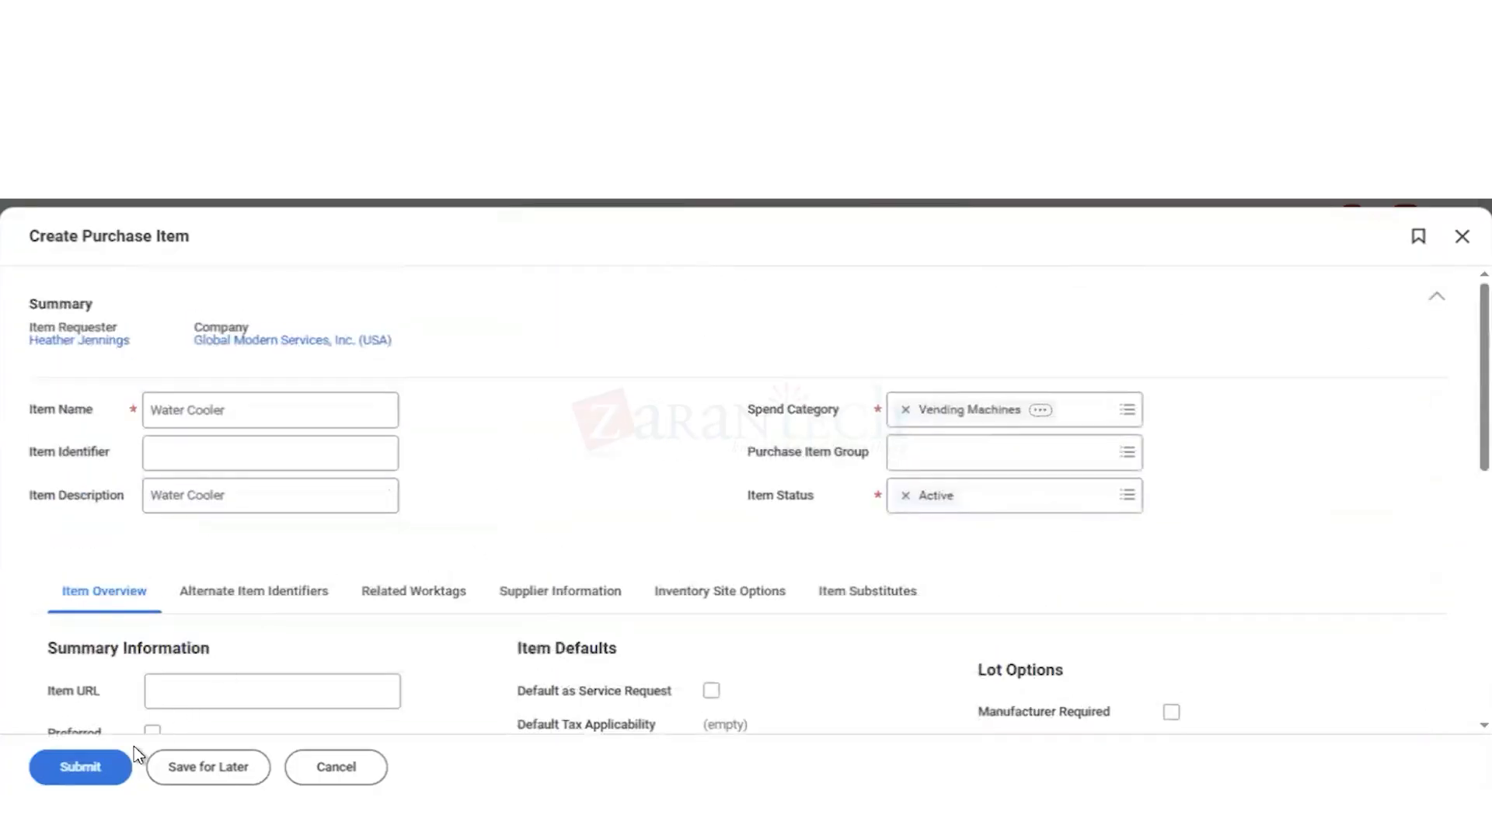
click(87, 768)
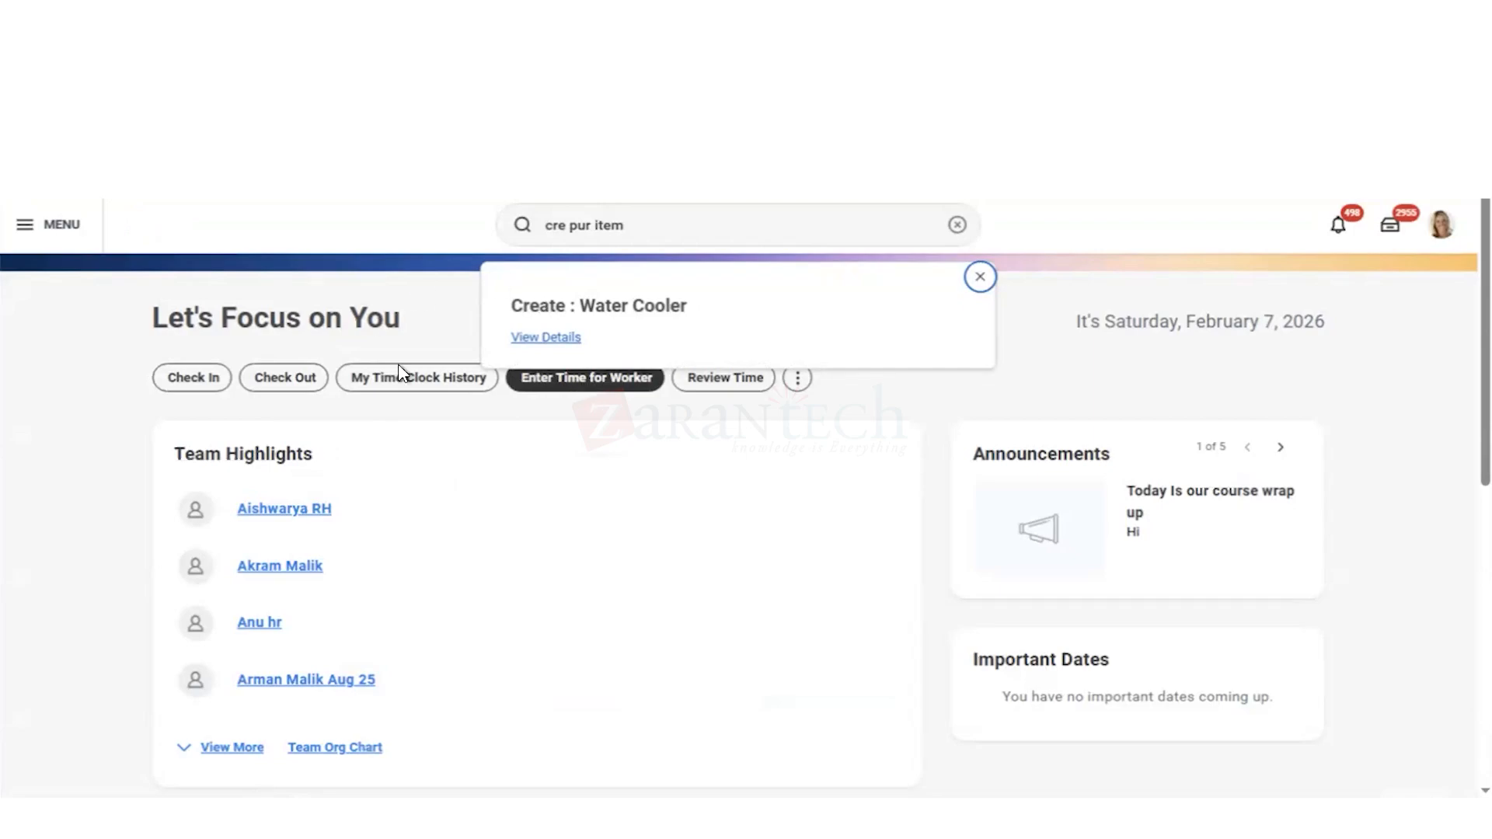
click(980, 280)
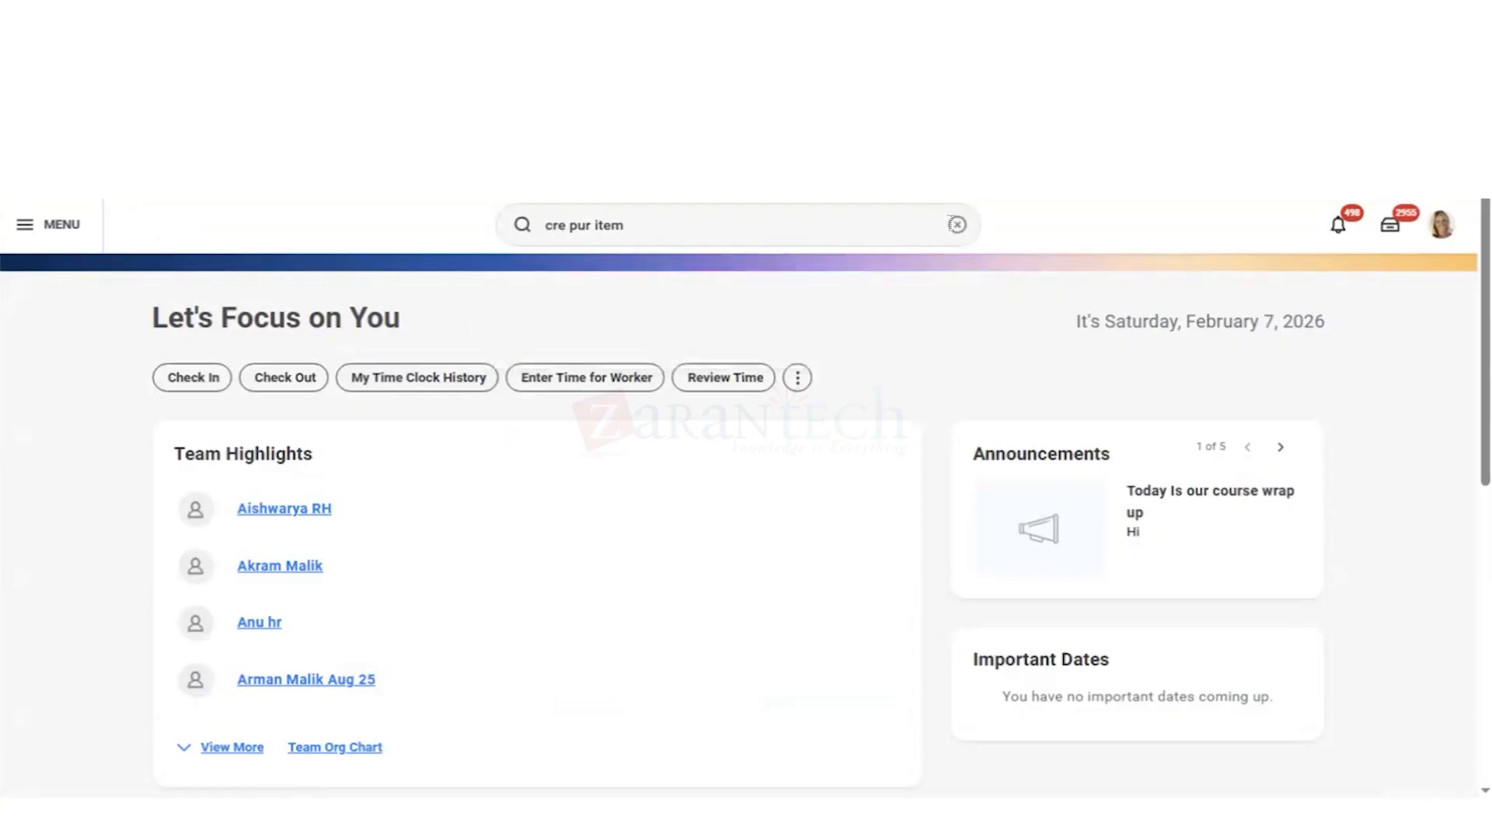
Step: Find and open the Create Supplier Catalog task
click(957, 226)
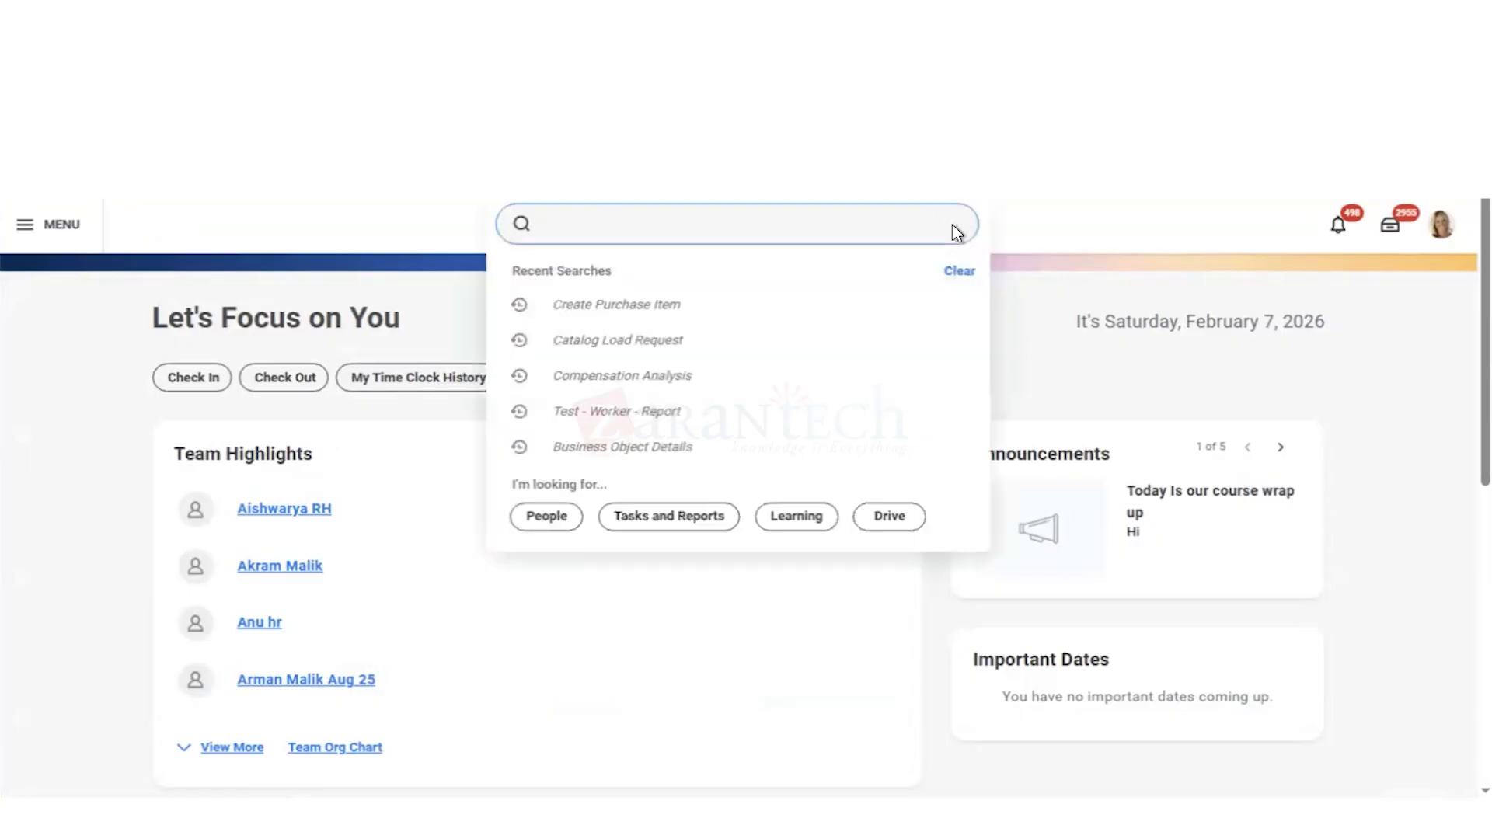
text(cre su)
text(pp cat)
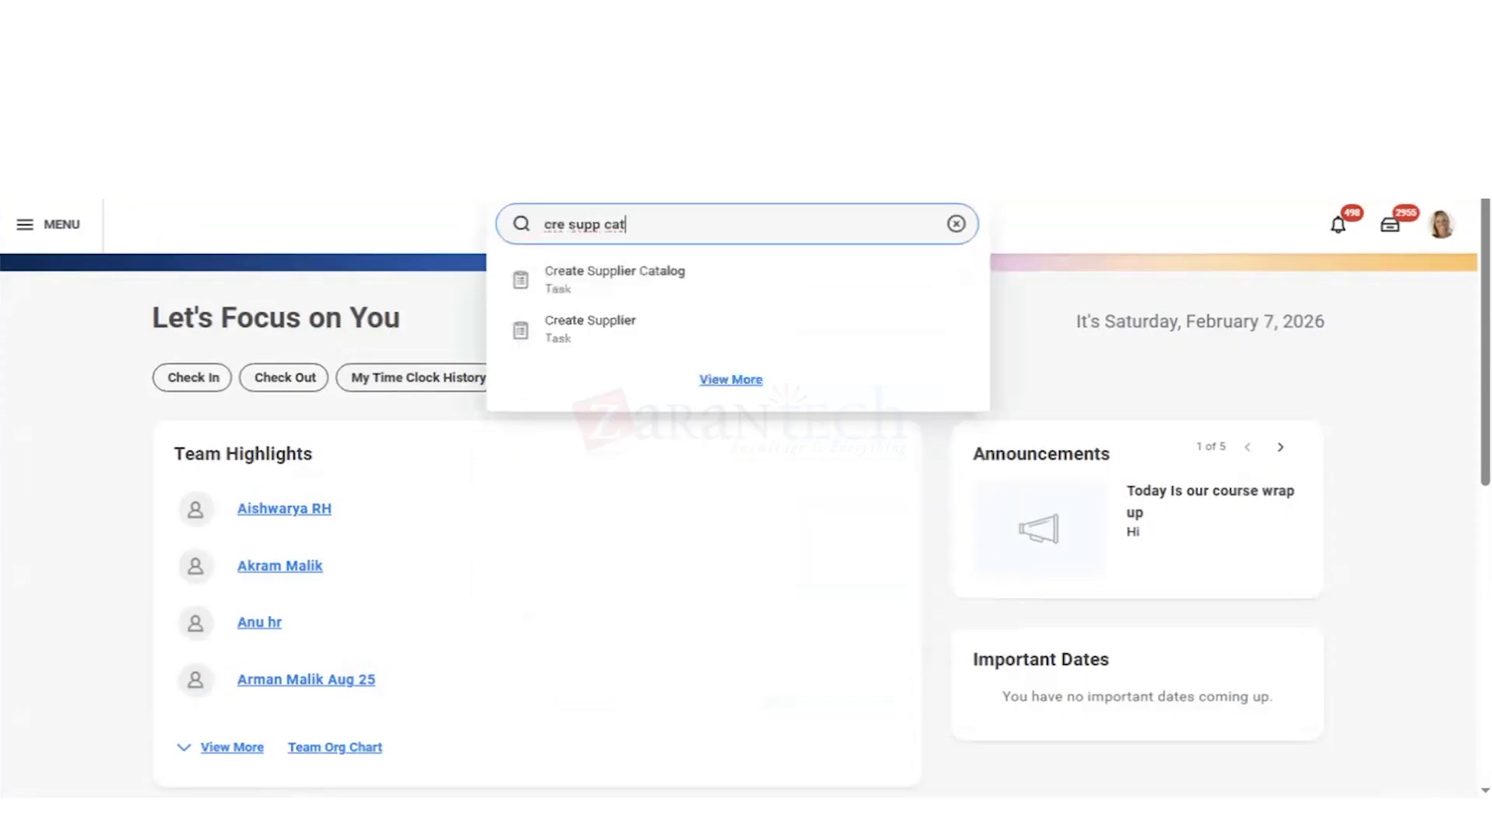
key(Down)
key(Return)
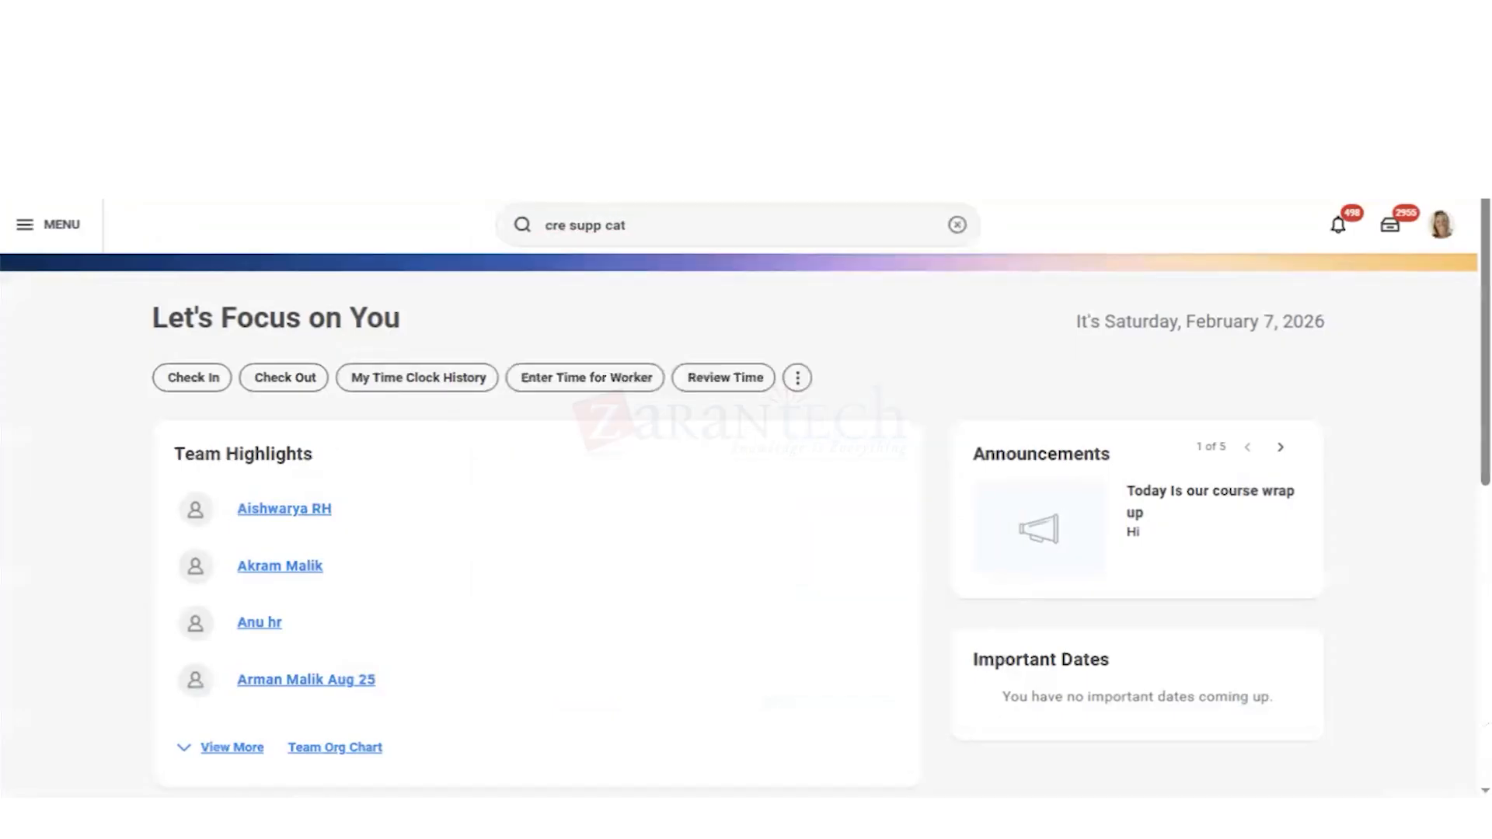
Step: Name the new supplier catalog Corporate Express Vending
click(222, 394)
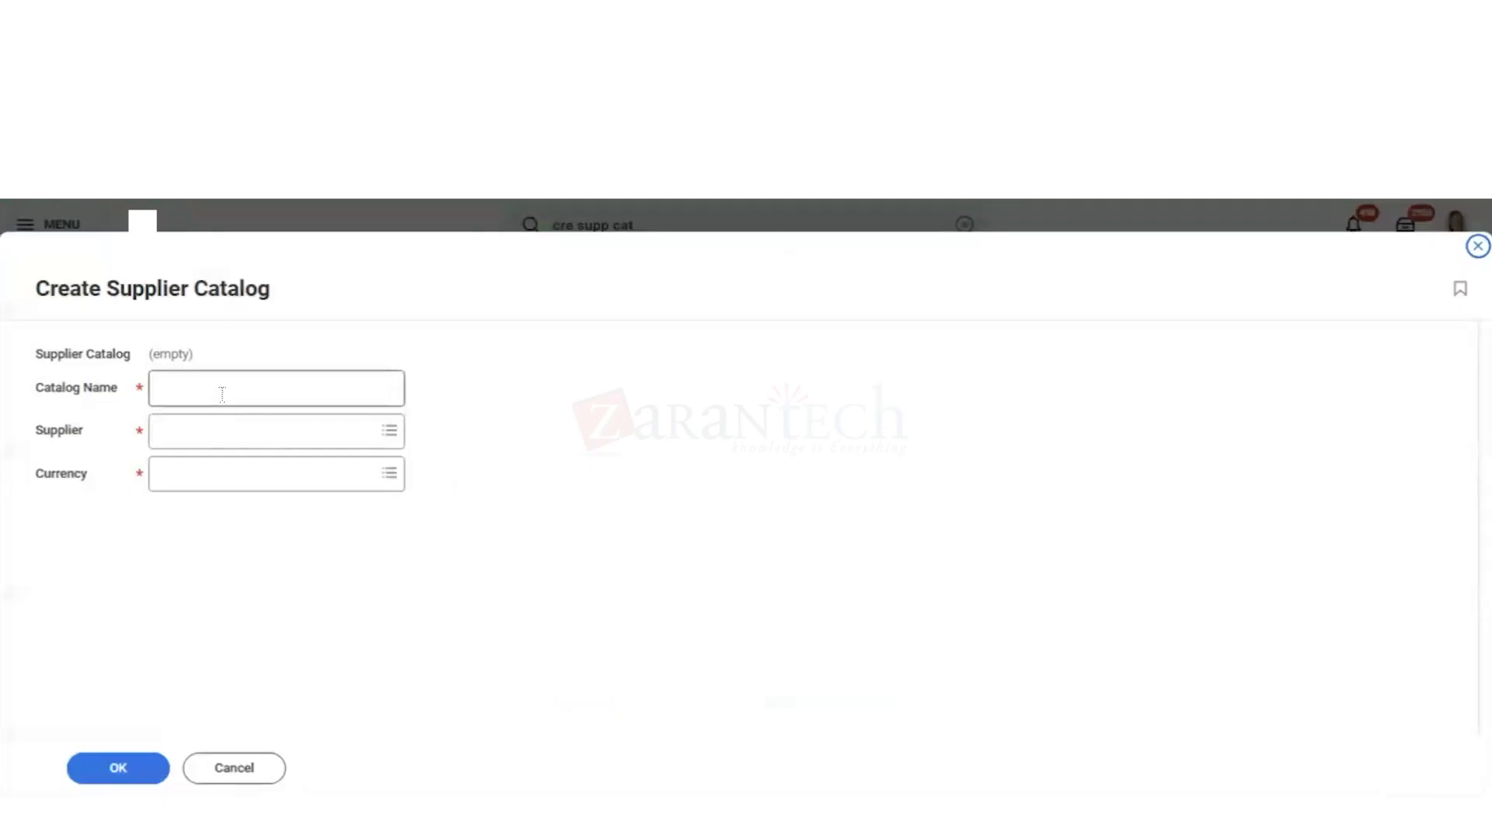
click(221, 394)
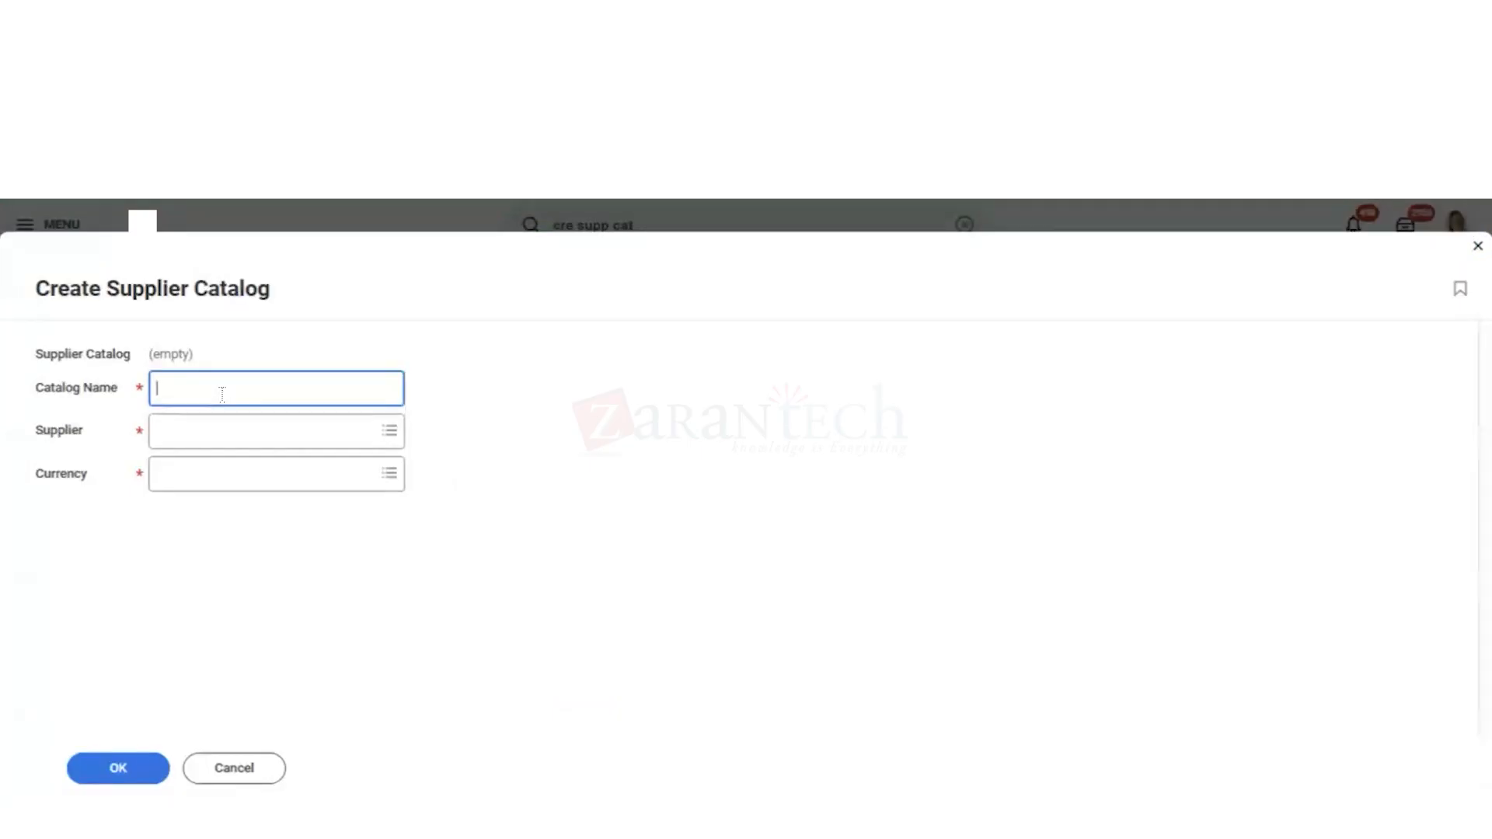
text(Corporate Express vending)
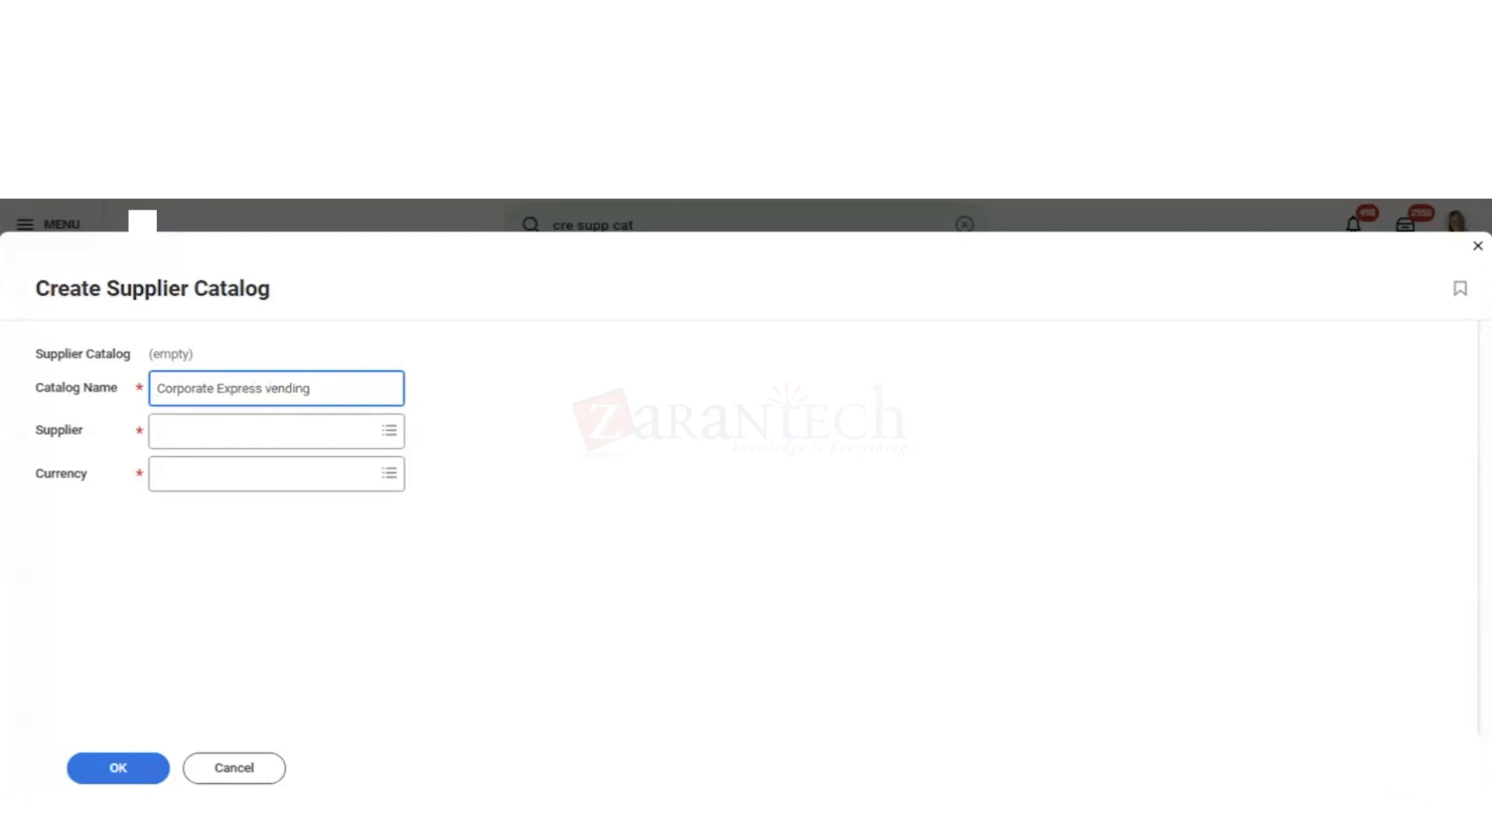
key(BackSpace)
key(BackSpace)
key(BackSpace)
key(BackSpace)
key(BackSpace)
key(BackSpace)
text(Vending)
Step: Set the catalog's supplier to Corporate Express
click(176, 433)
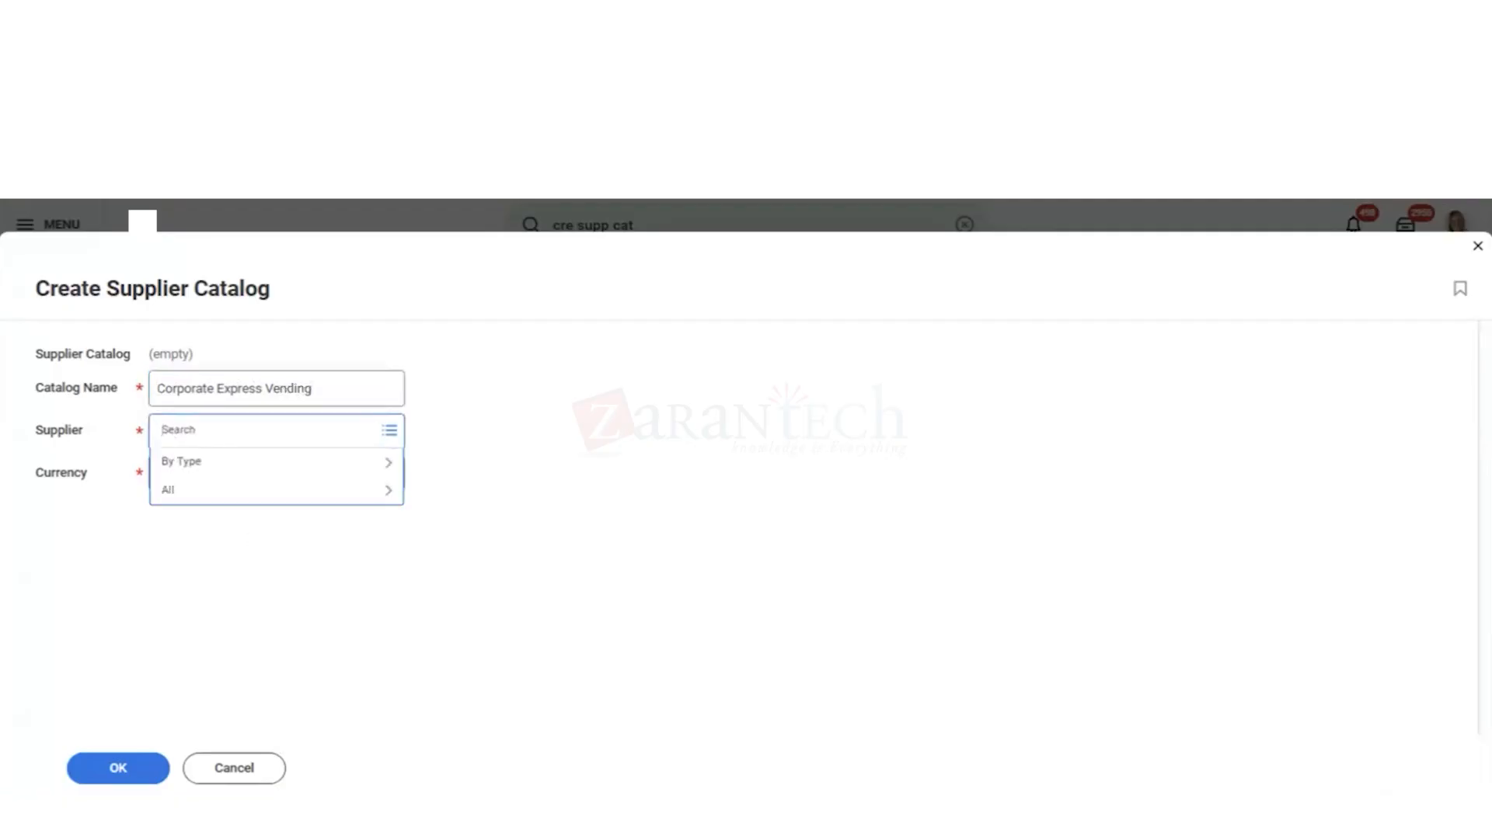
text(cor exp)
key(Return)
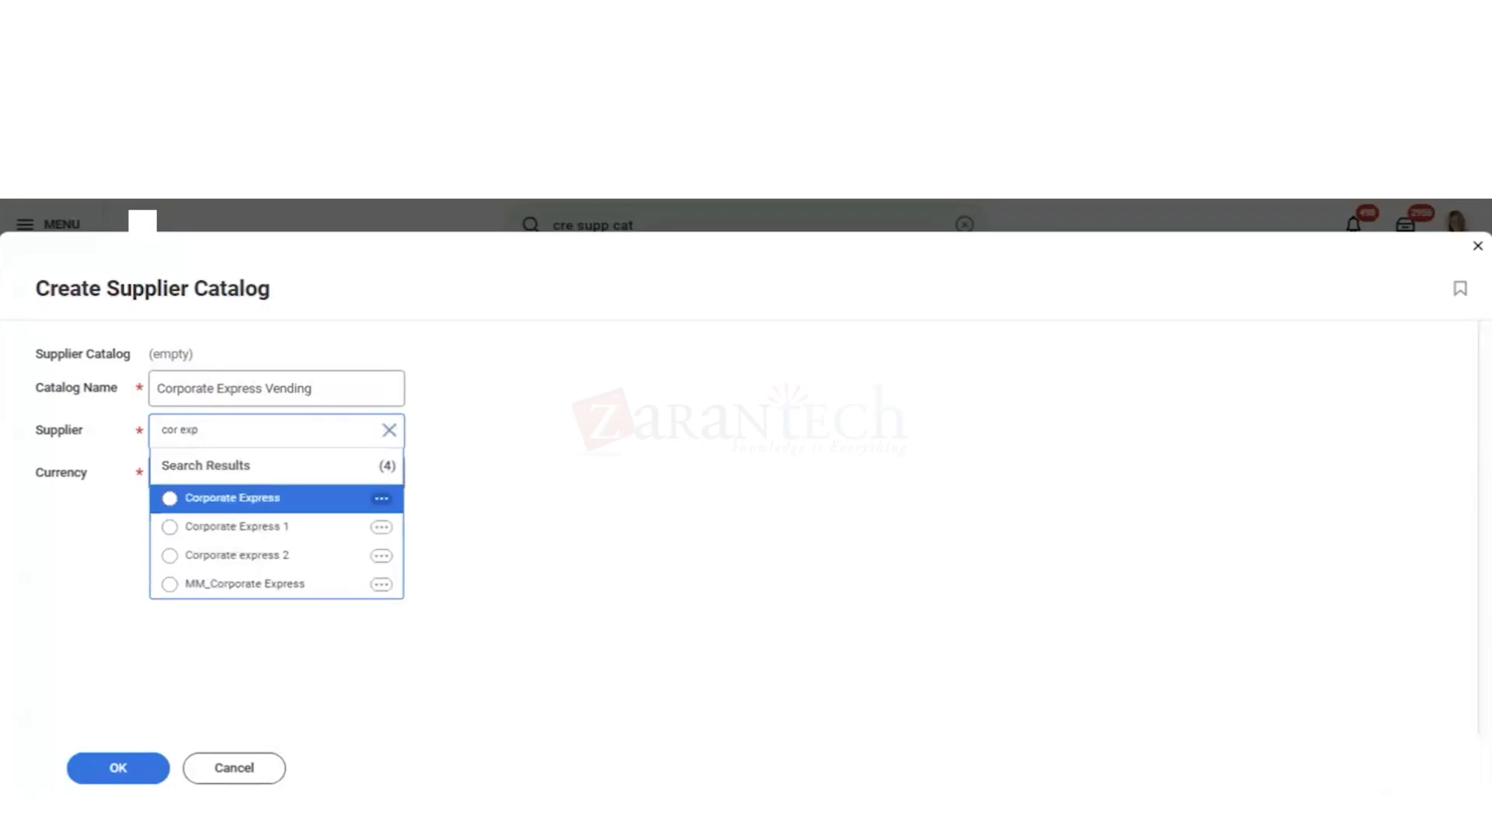
key(Return)
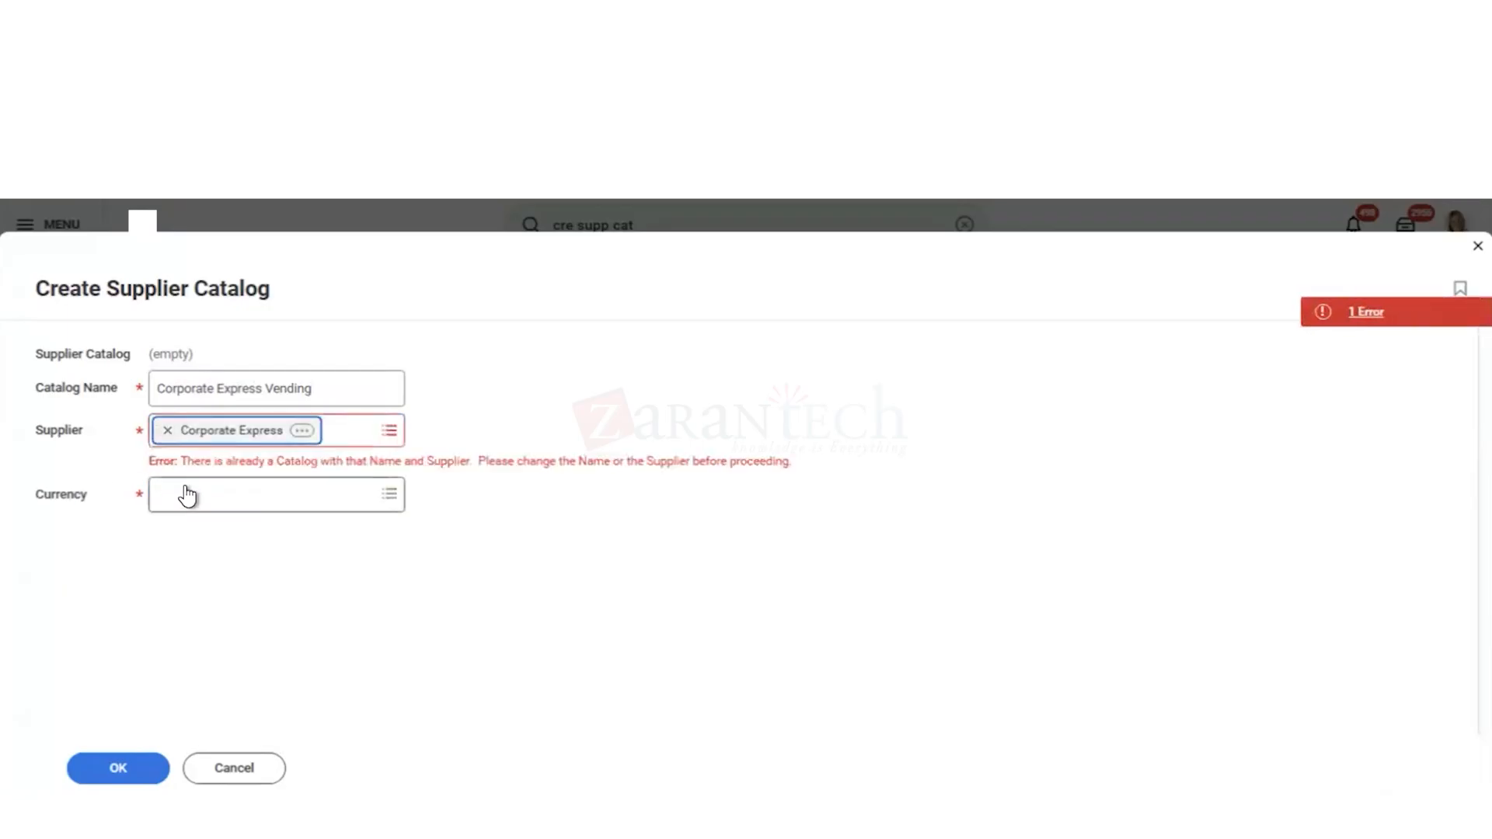
Step: Change the catalog name to Corporate Express Vending_1 and set its currency to USD
click(320, 391)
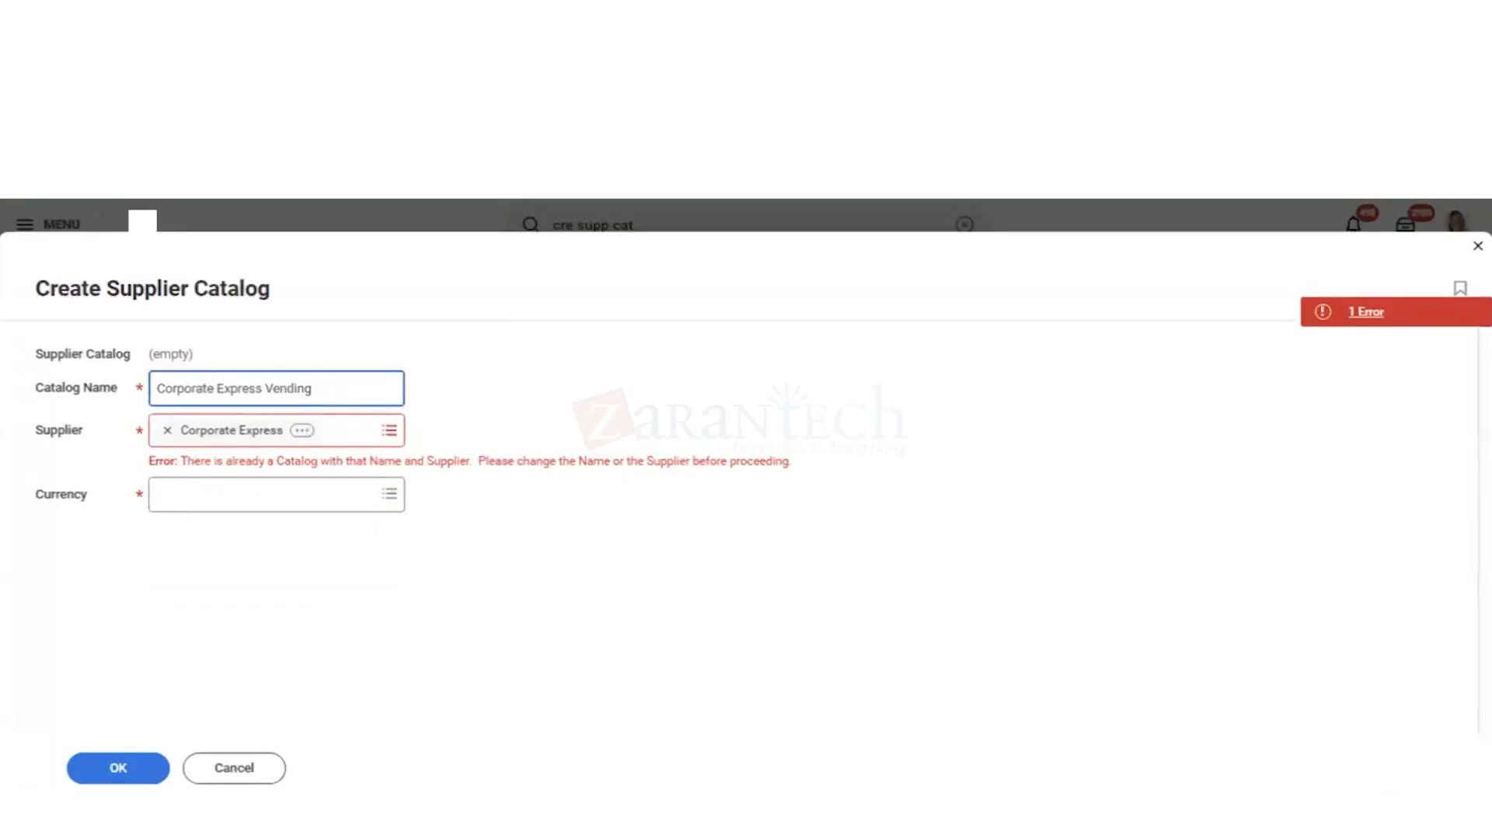
text(_1)
click(185, 515)
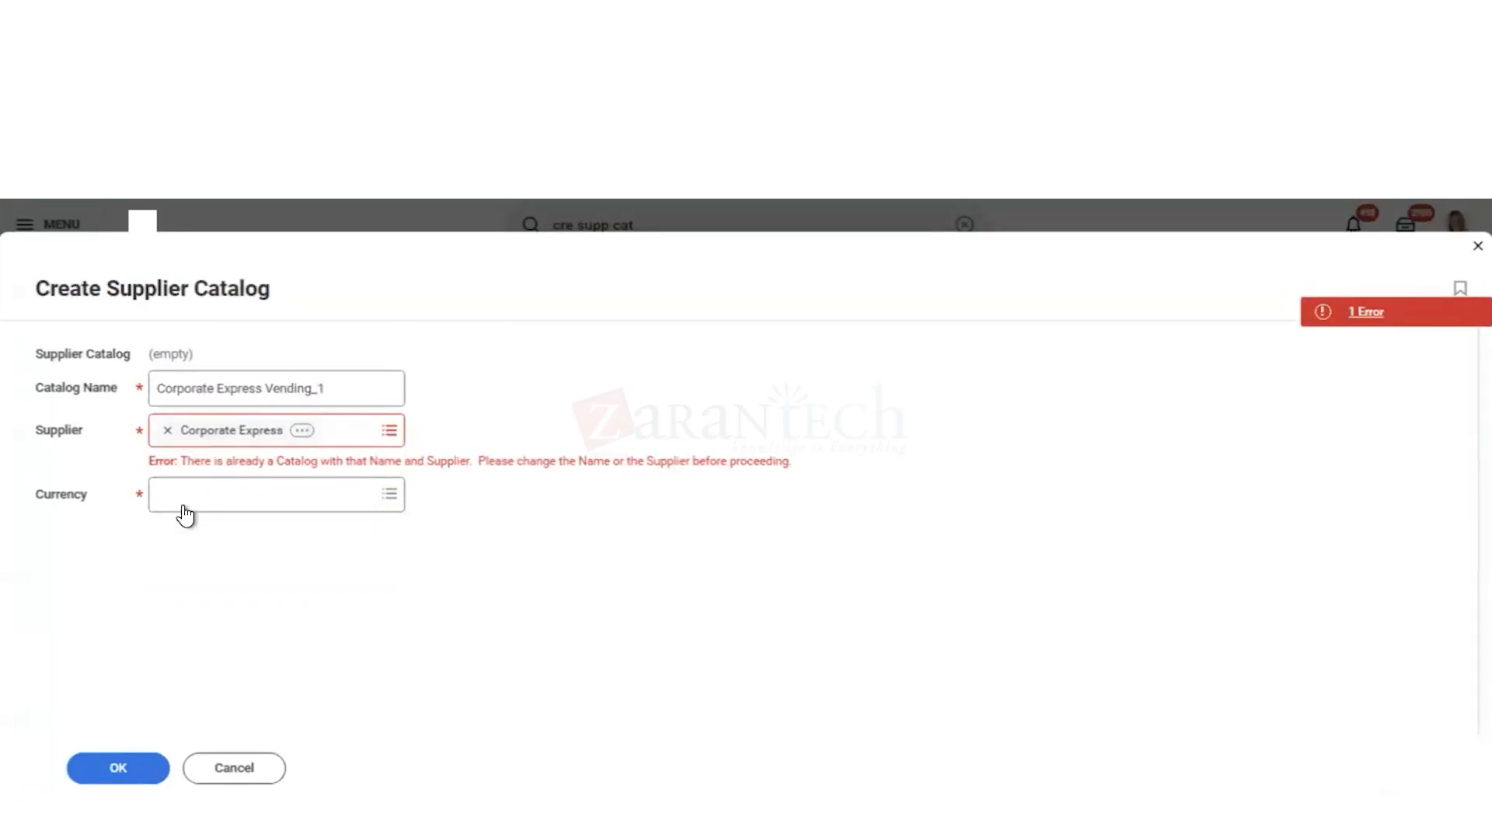
click(193, 484)
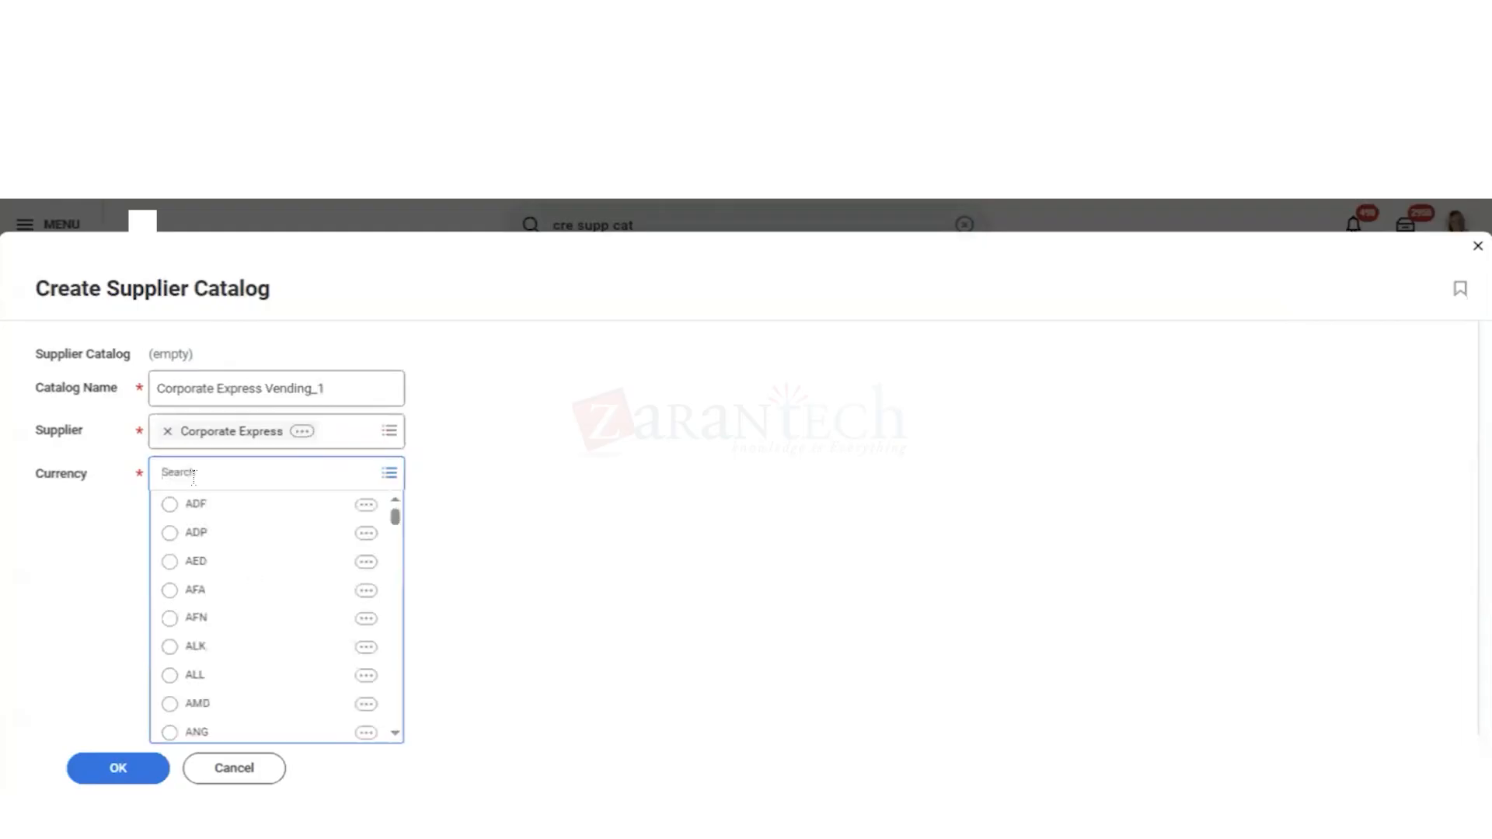
text(usd)
key(Return)
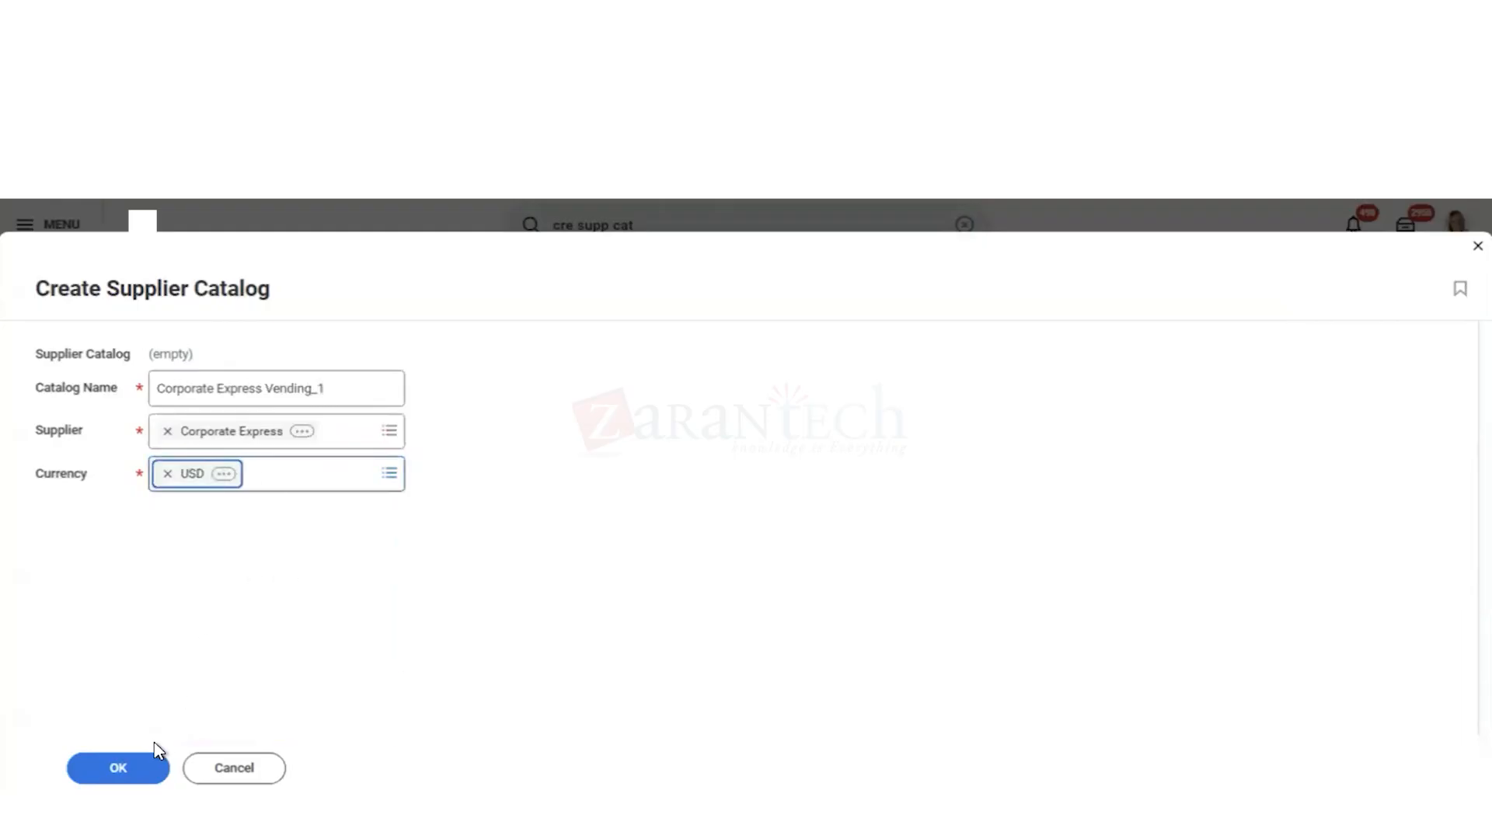
Step: Create the supplier catalog and open a catalog load request to load items into it
click(119, 770)
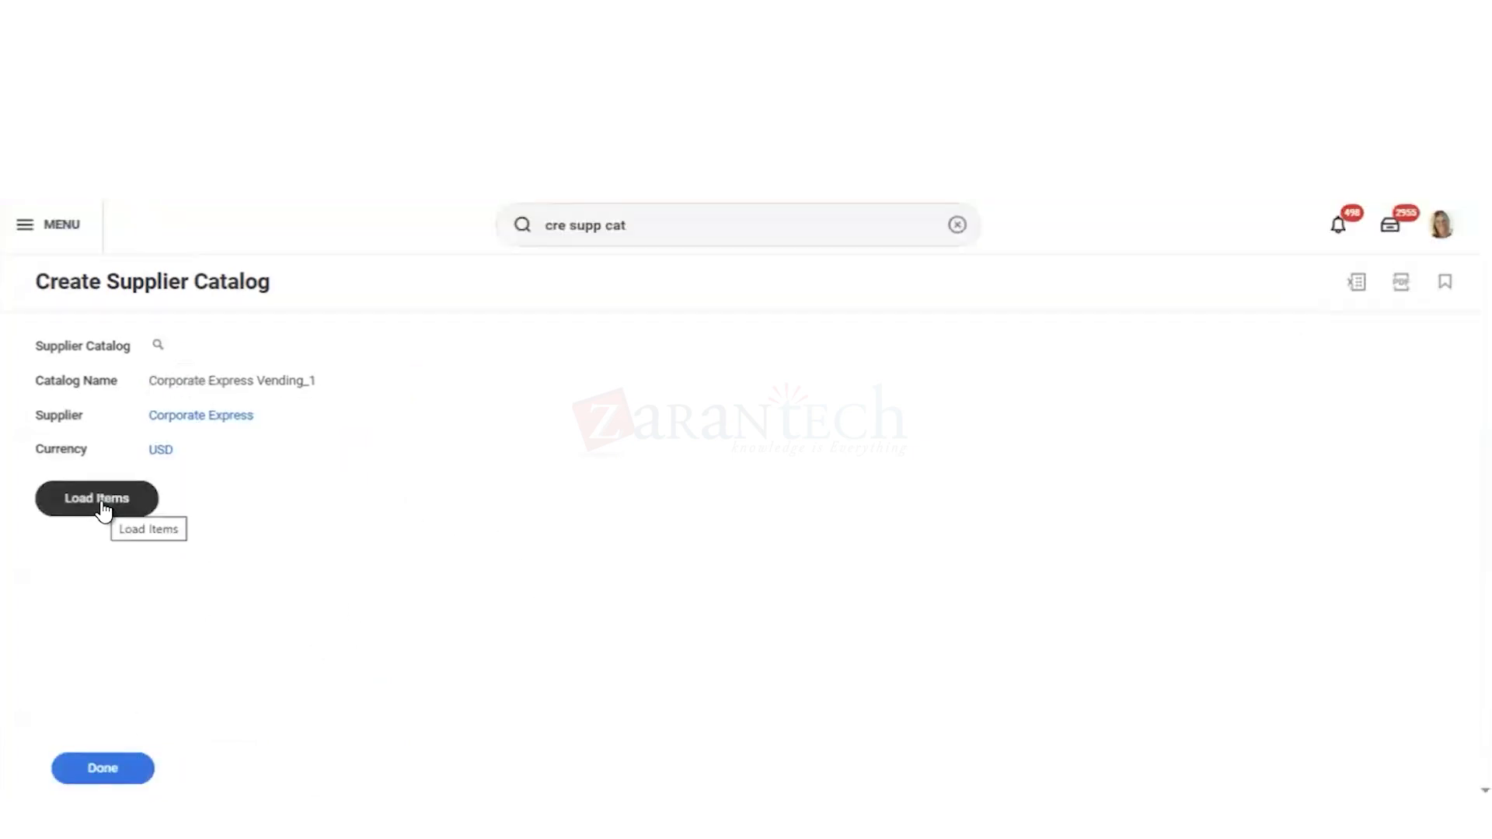
click(101, 503)
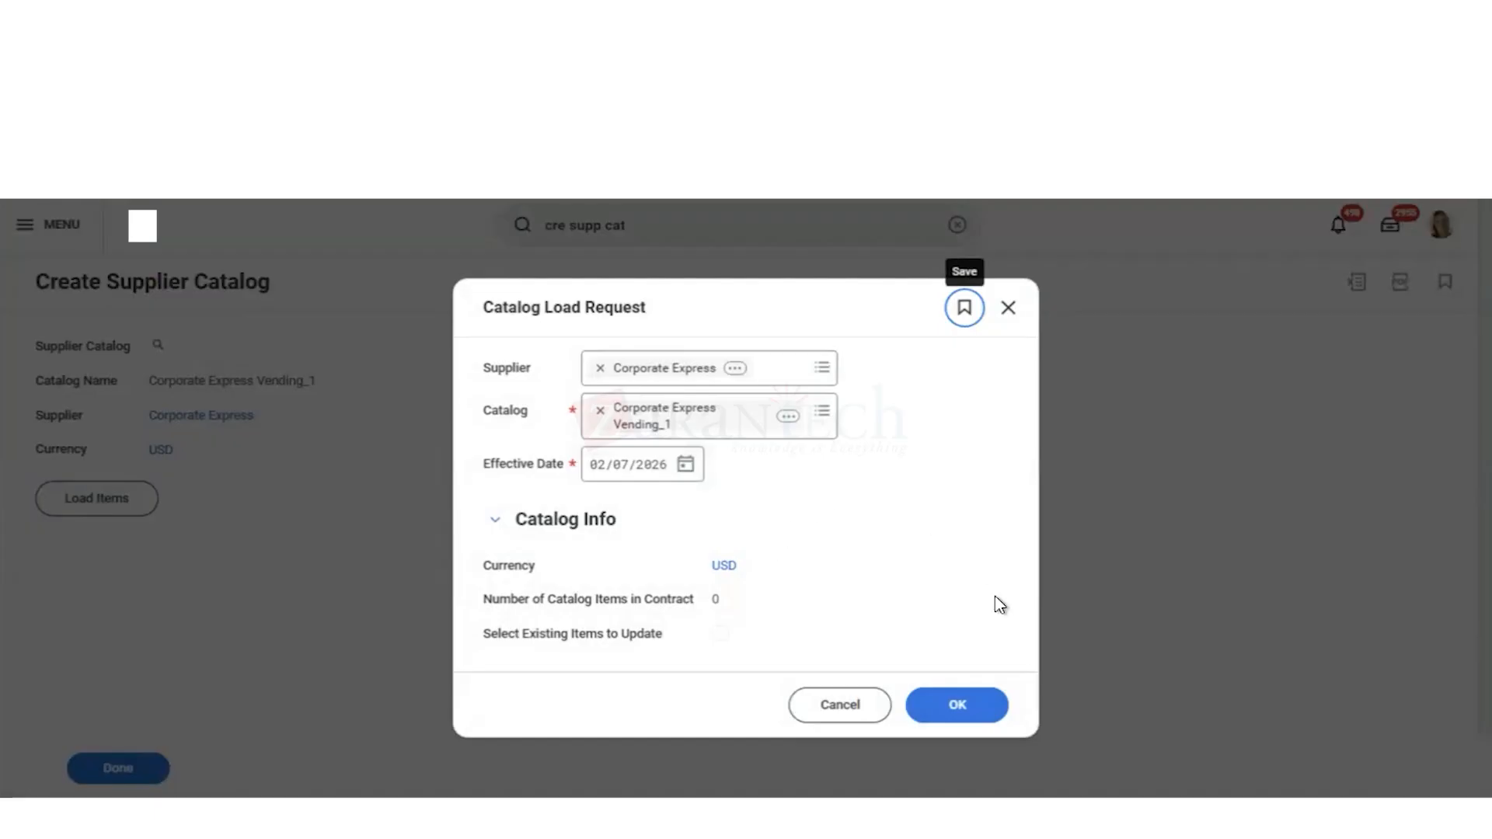
Step: Confirm the catalog load request for Corporate Express Vending_1 and add a first item line to the load
click(961, 708)
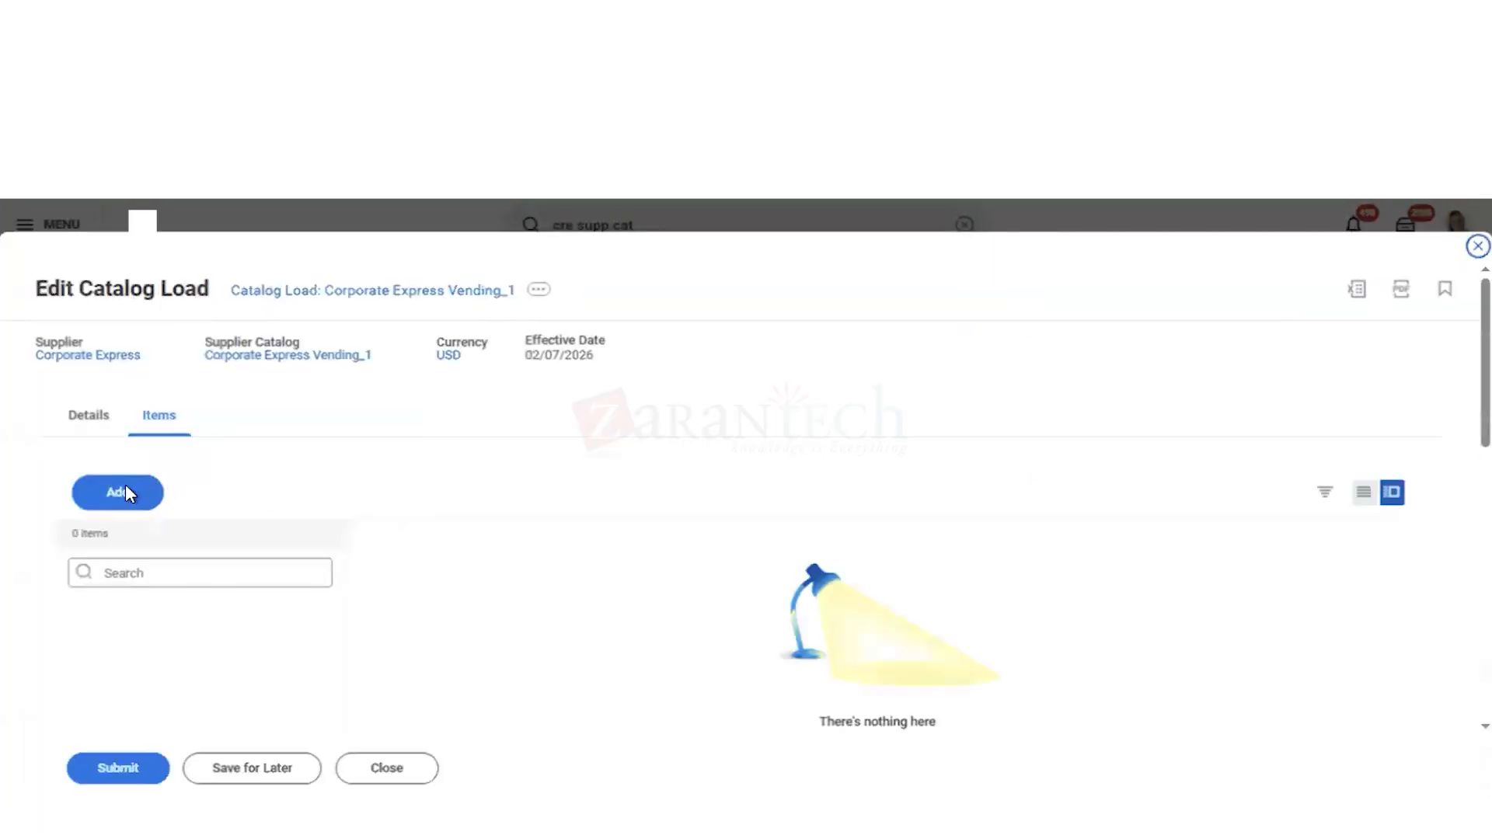
click(123, 496)
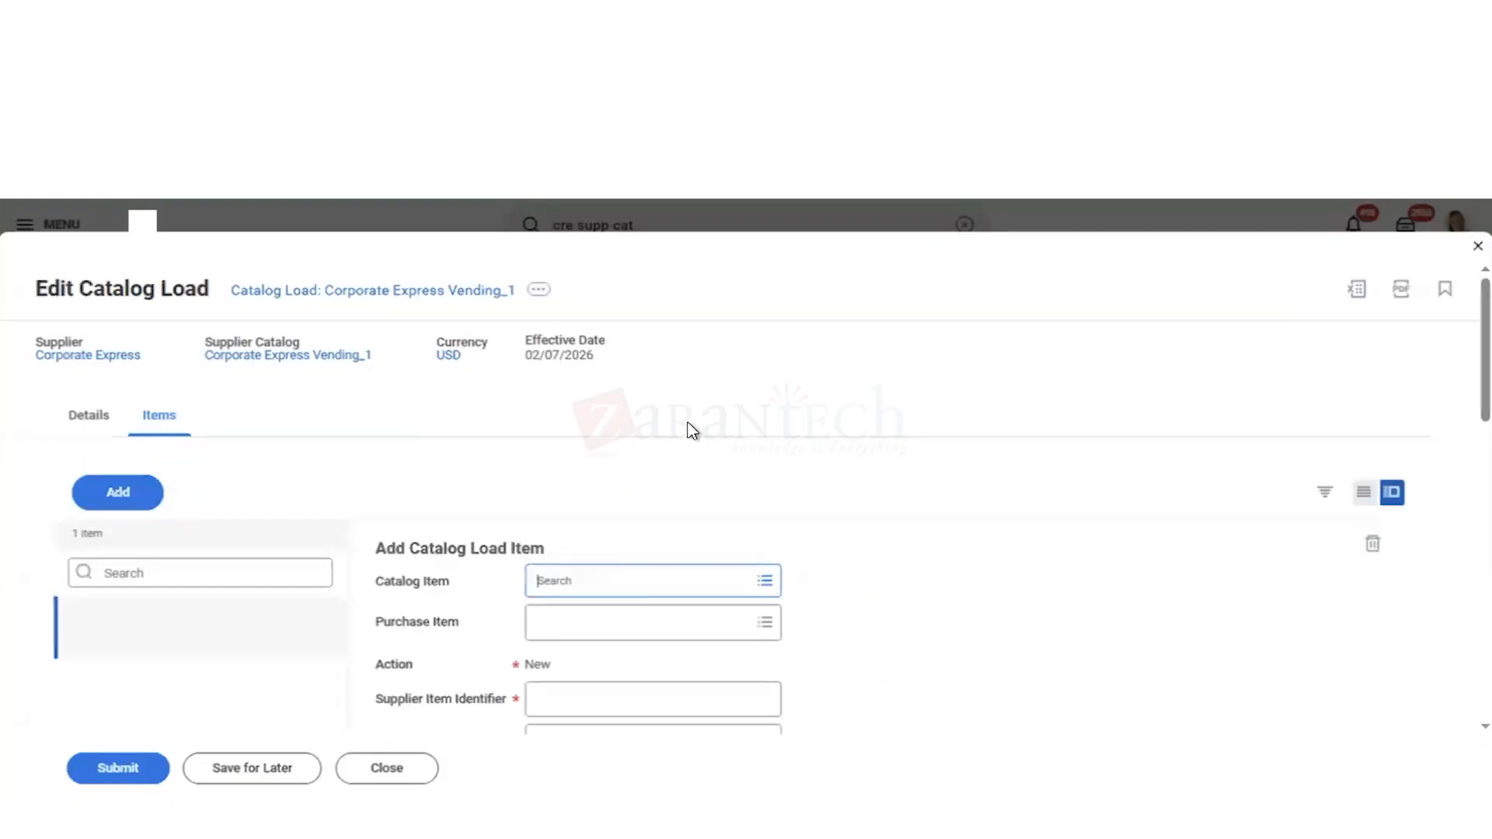
scroll(869, 452, down, 3)
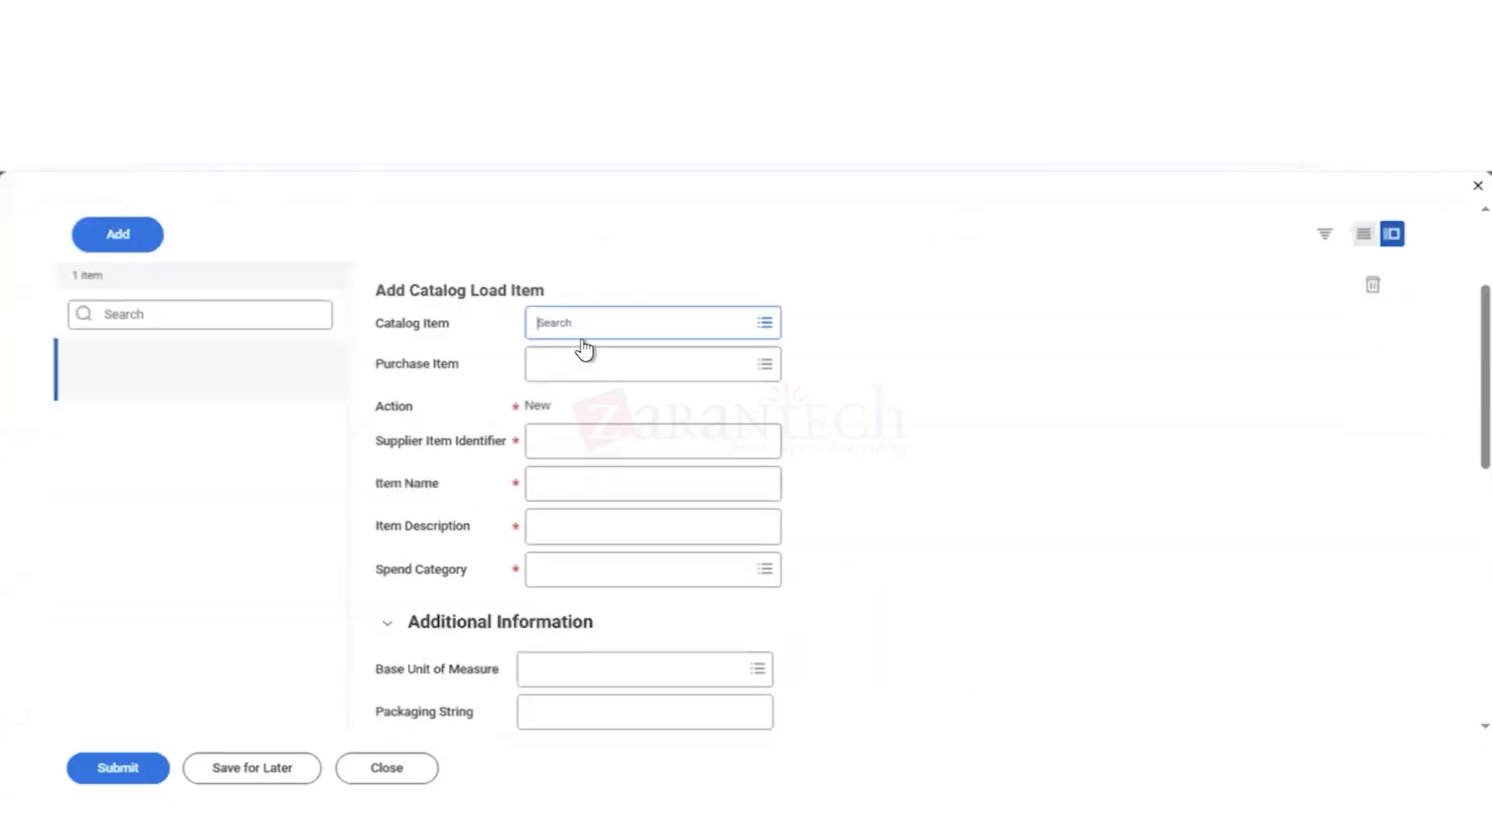
Step: Try to find coffee machine as the line's existing catalog item, then clear the search
text(coffee machine)
key(Return)
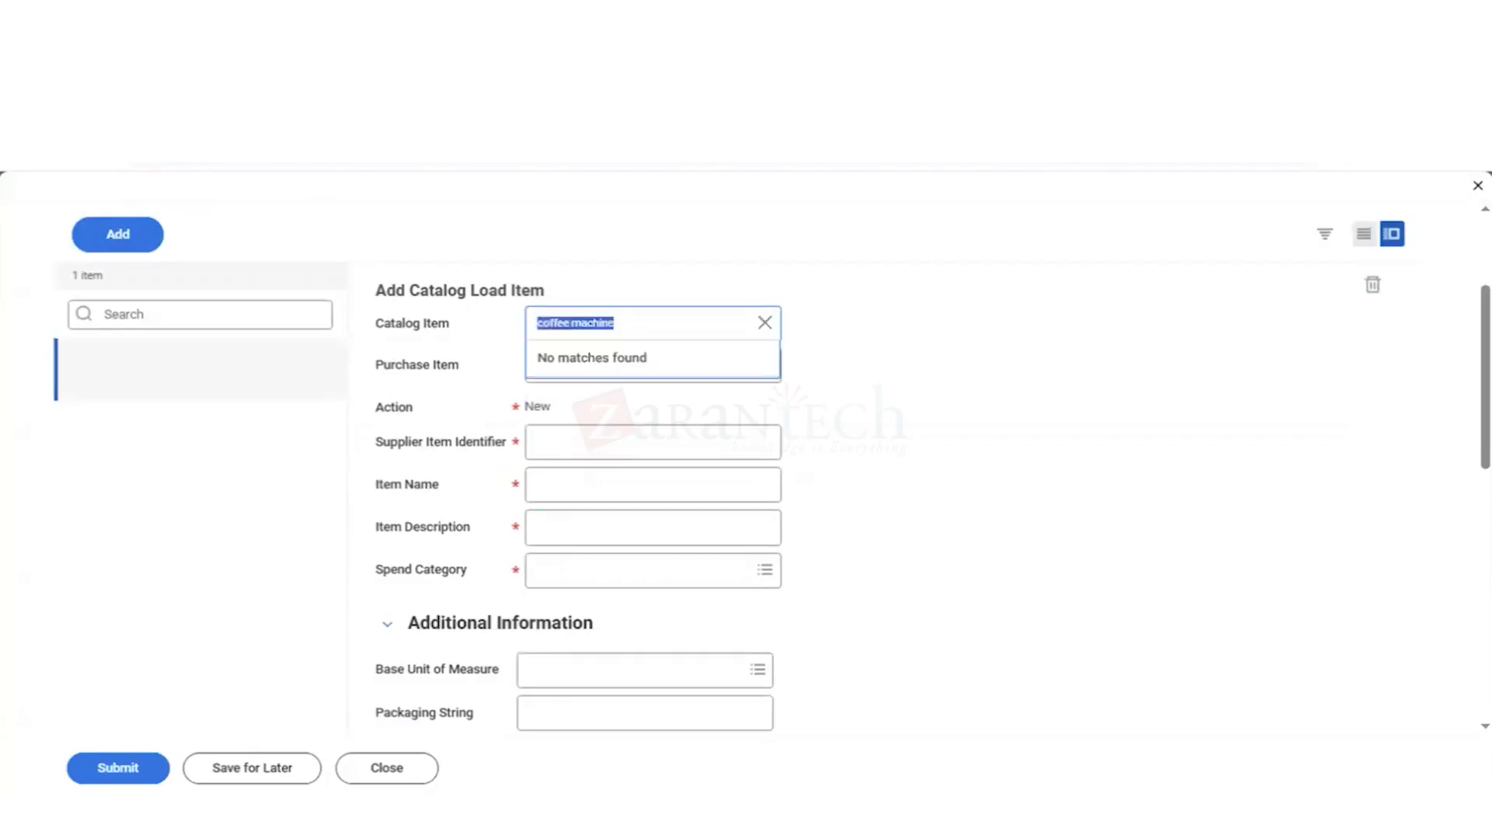
click(638, 322)
key(BackSpace)
key(BackSpace)
key(BackSpace)
key(BackSpace)
key(BackSpace)
key(BackSpace)
key(BackSpace)
key(BackSpace)
key(BackSpace)
key(BackSpace)
key(BackSpace)
key(BackSpace)
key(BackSpace)
key(BackSpace)
text(machin)
key(Return)
key(BackSpace)
click(774, 317)
Step: Set the load item's purchase item to Coffee Machine
click(600, 365)
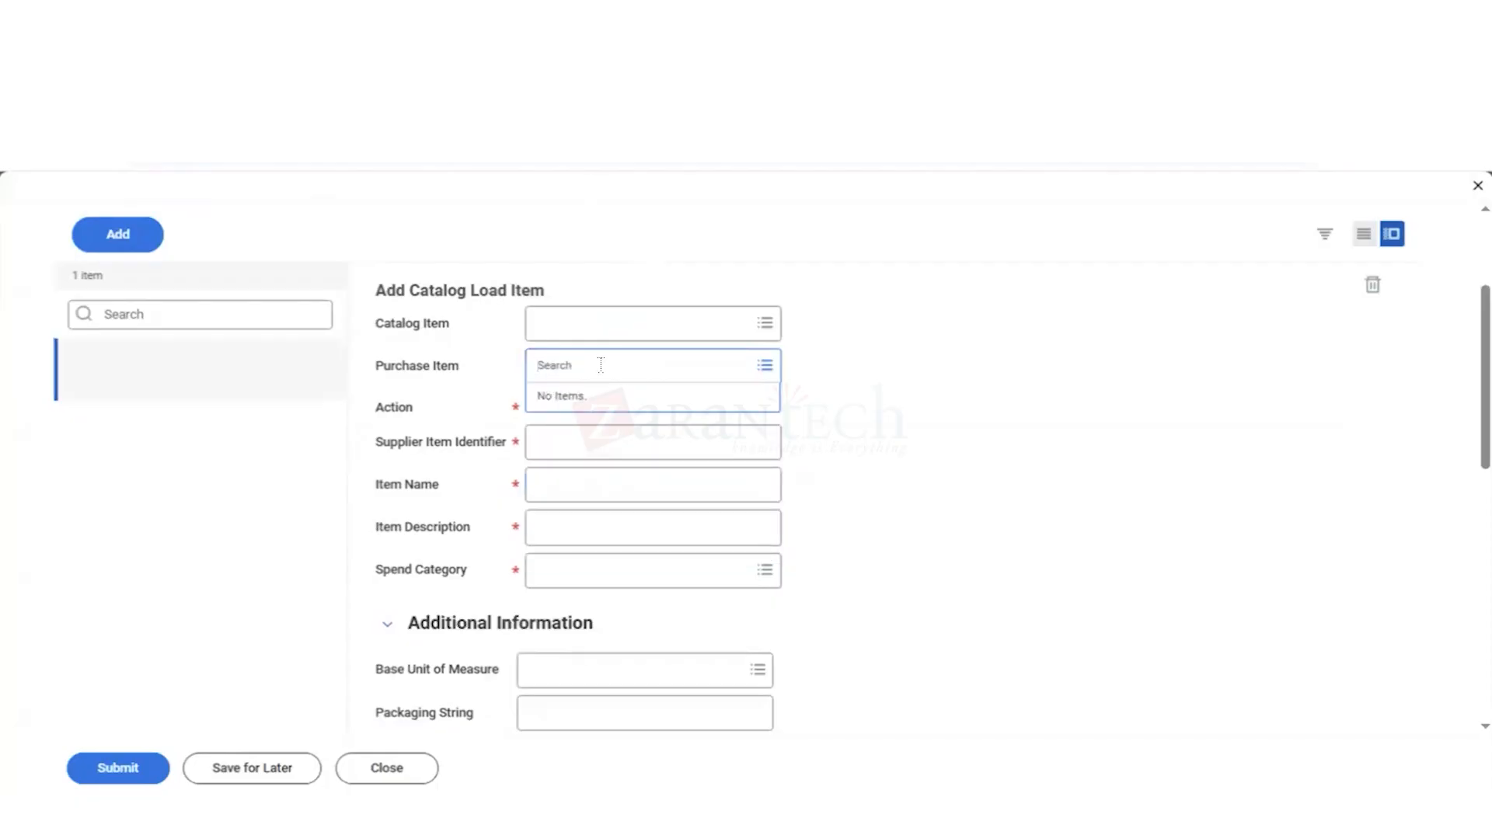
text(coffee)
key(Return)
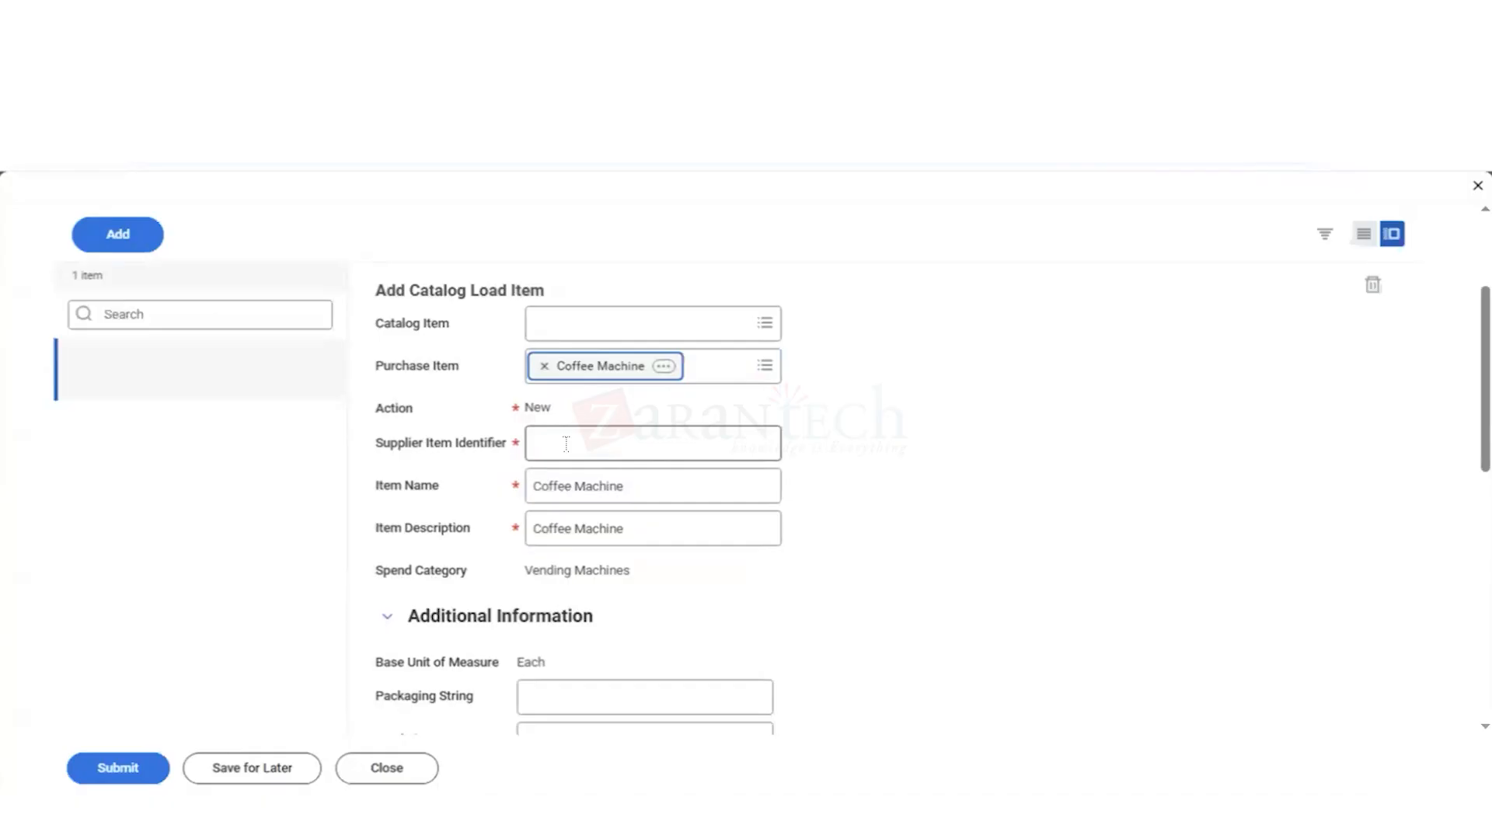
Step: Enter VM001 as the supplier item identifier for the Coffee Machine load item
click(566, 444)
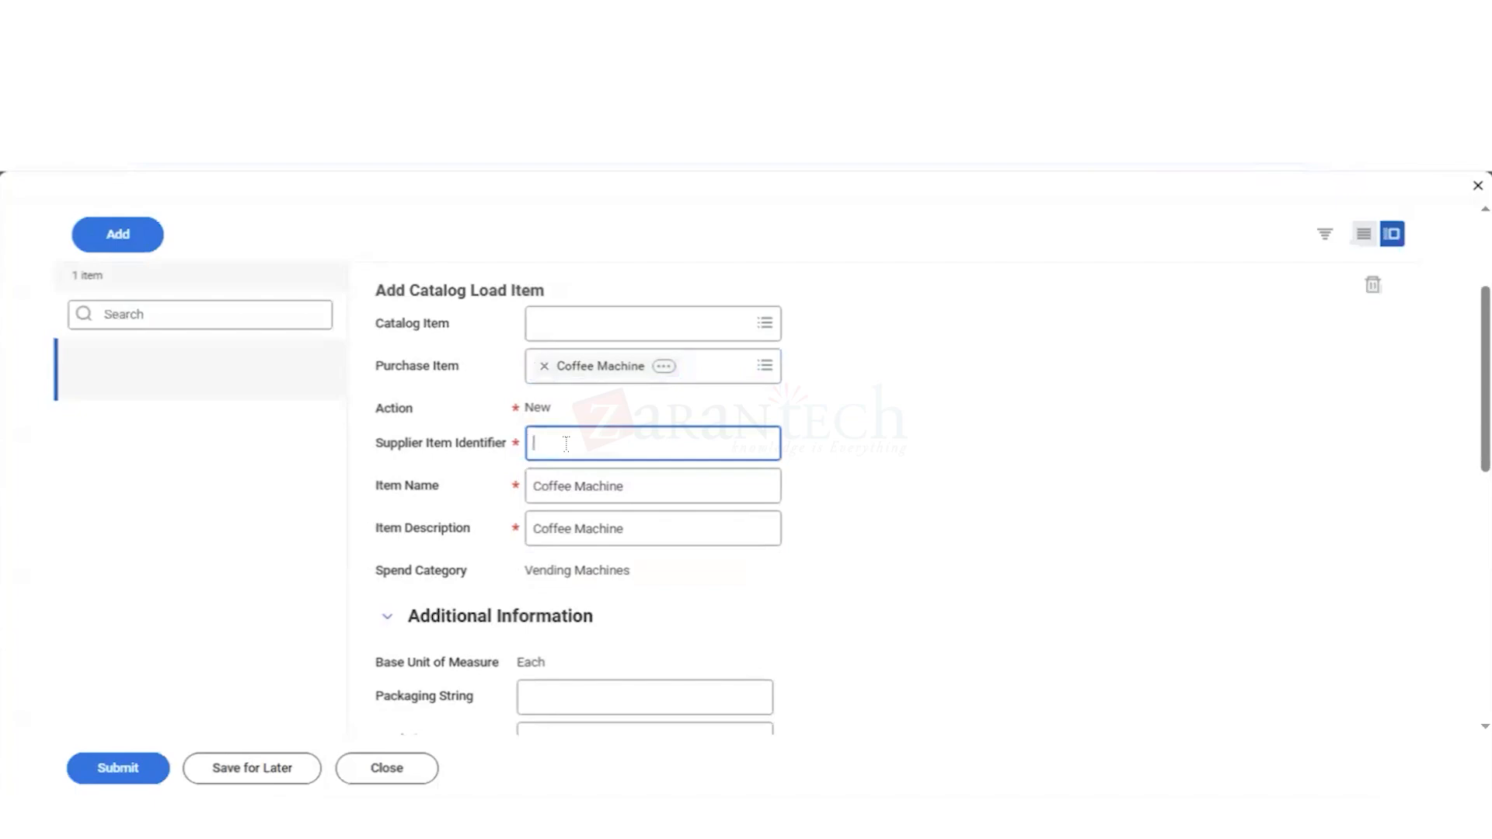
scroll(634, 391, up, 3)
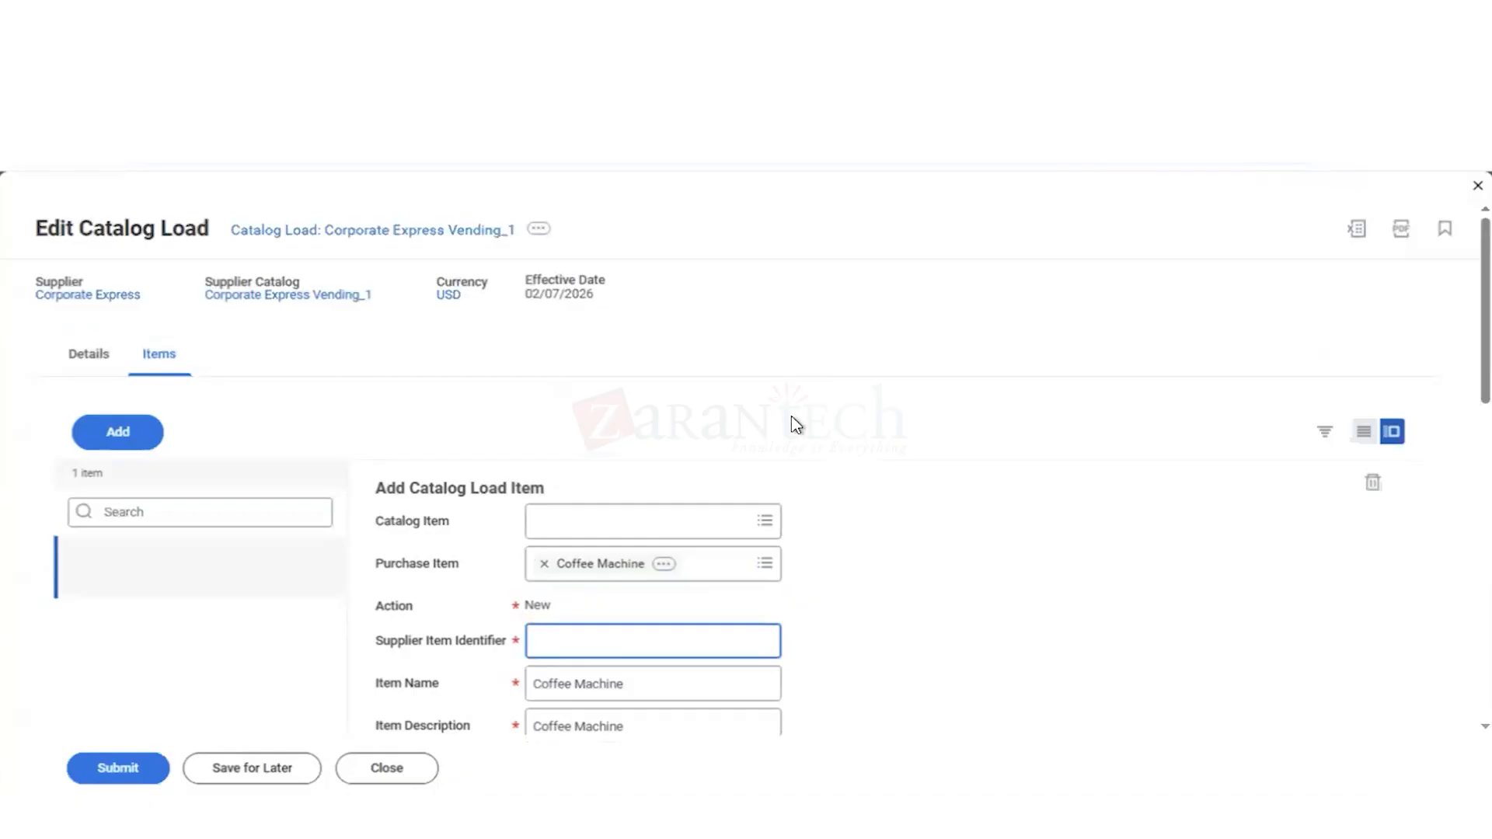
scroll(791, 416, down, 1)
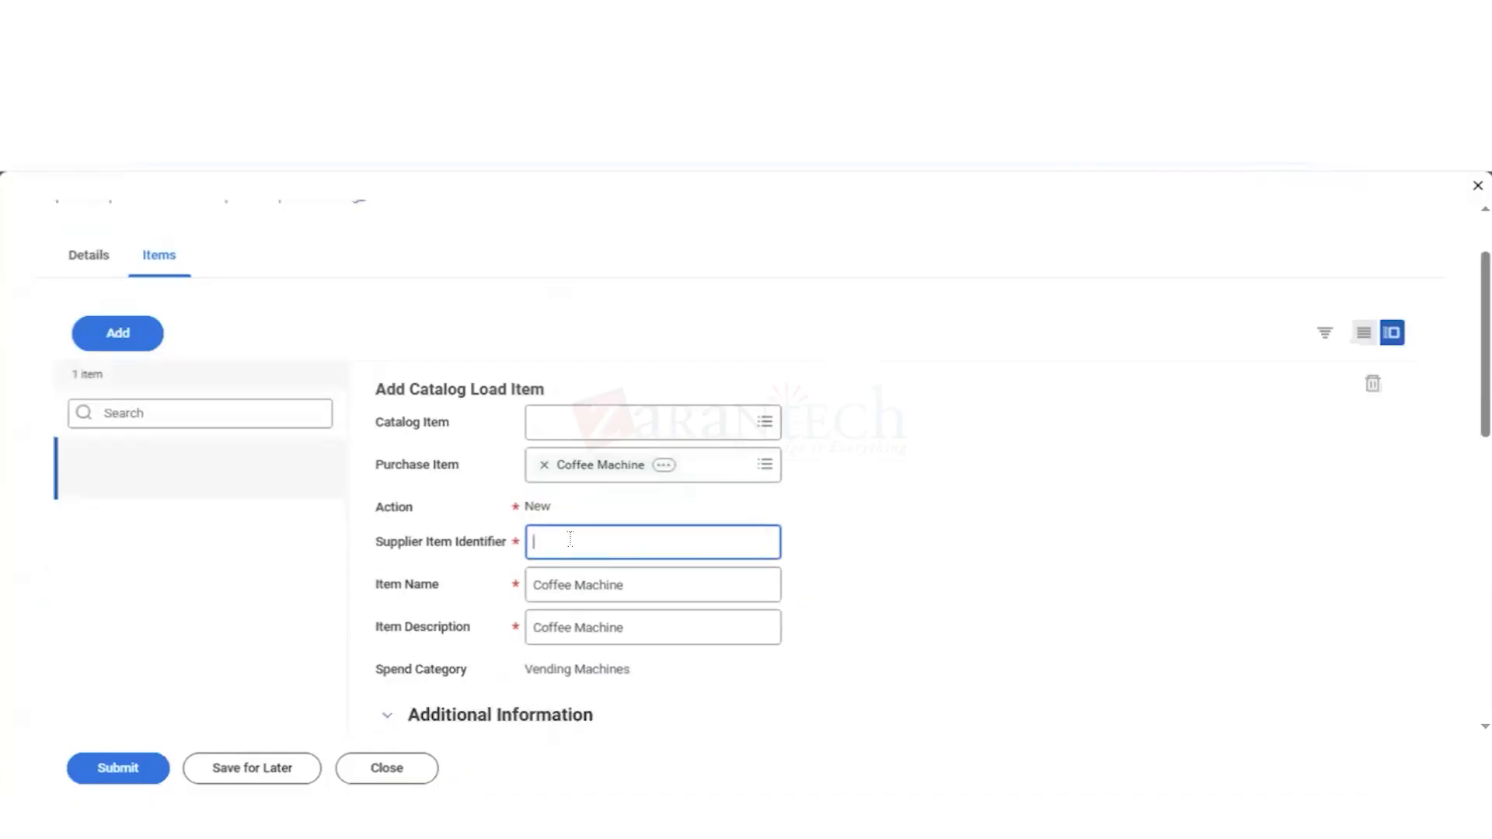
text(VM001)
click(935, 608)
Step: Set the minimum order quantity of the Coffee Machine's Each ordering unit to 1
scroll(938, 614, down, 3)
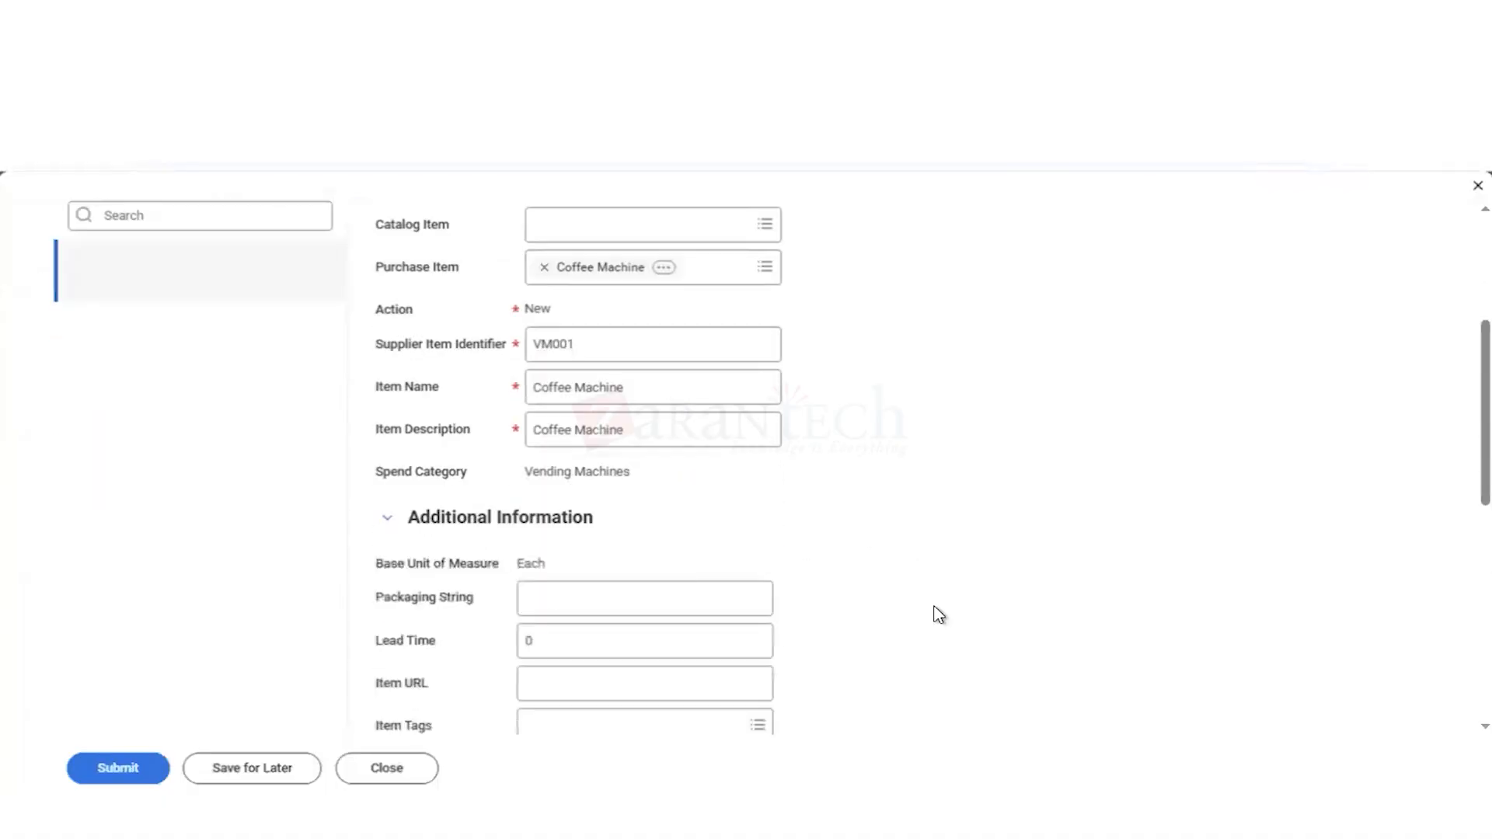
scroll(938, 614, down, 3)
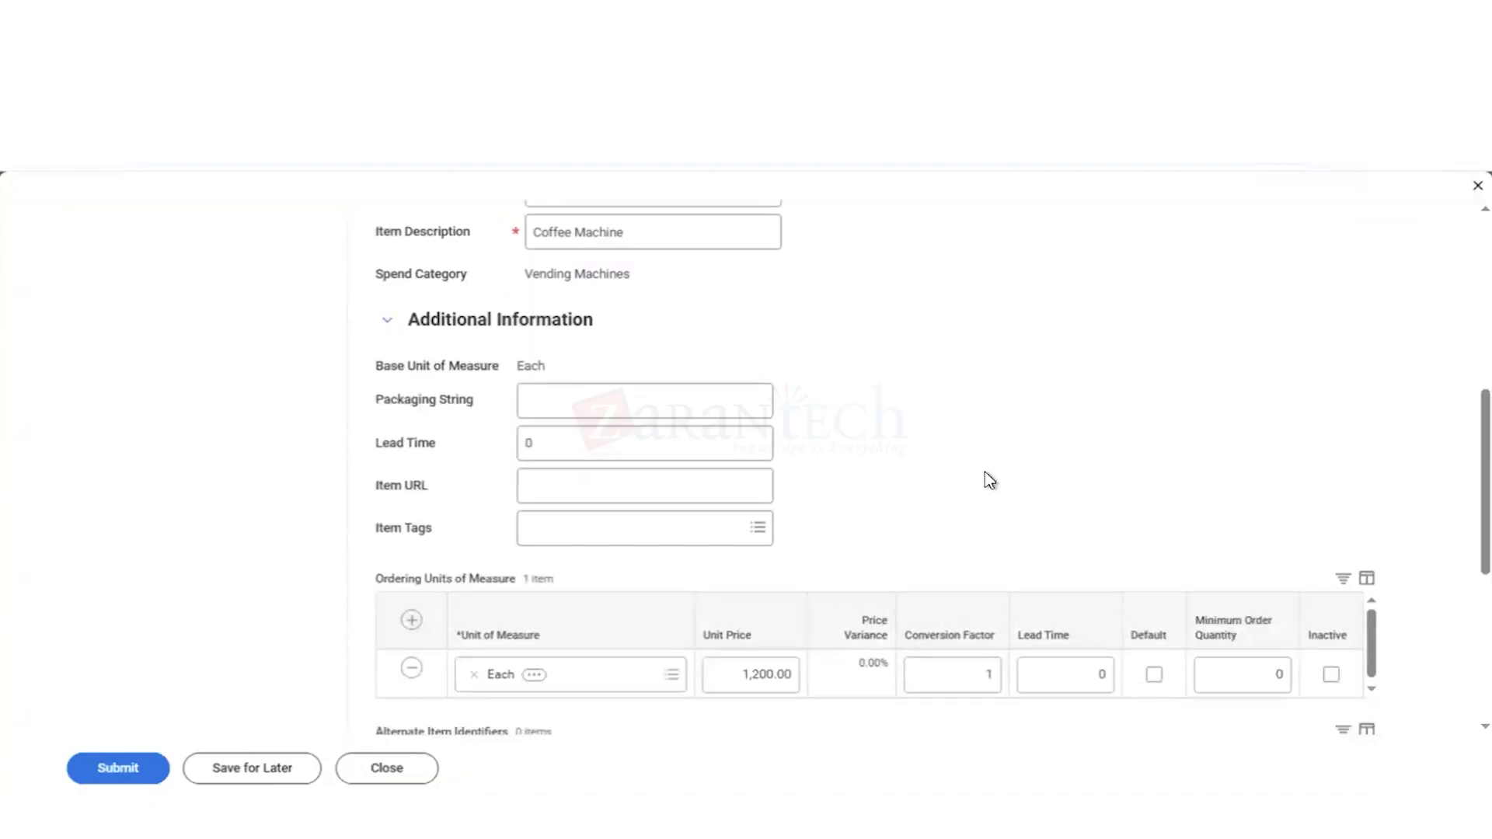
scroll(989, 479, down, 2)
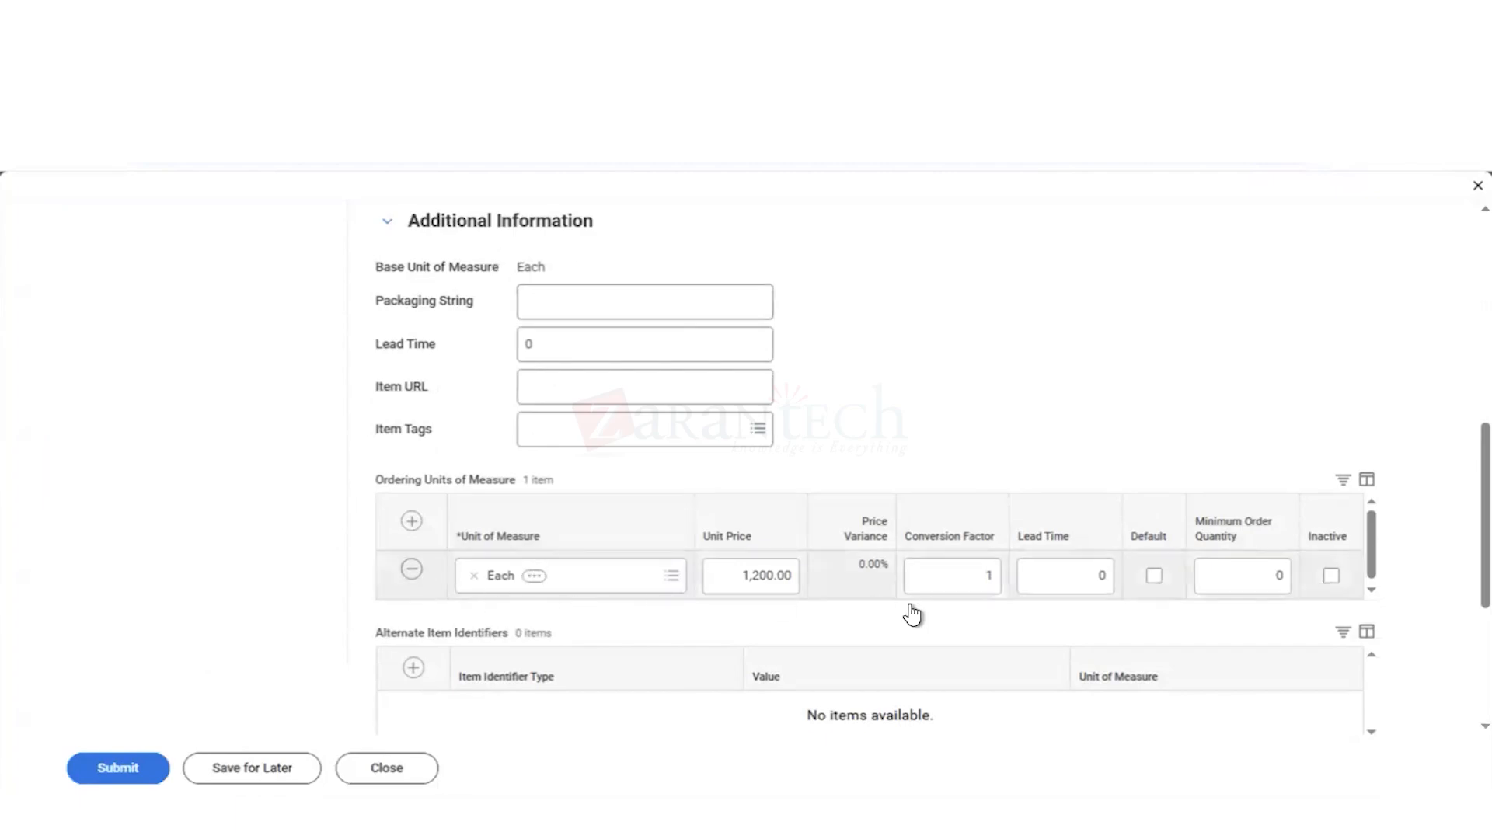
mouse_move(1267, 593)
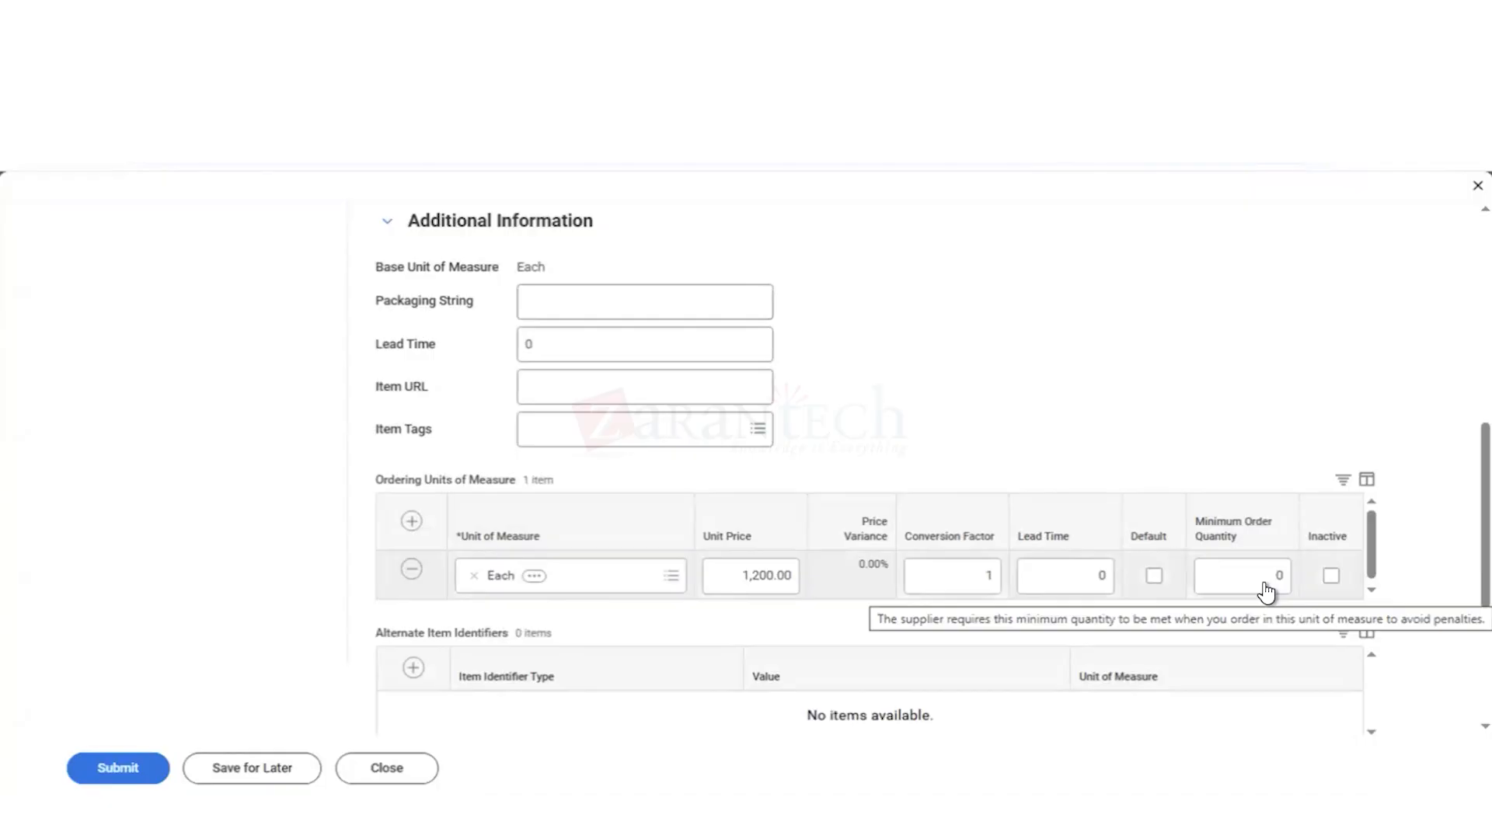
click(1267, 583)
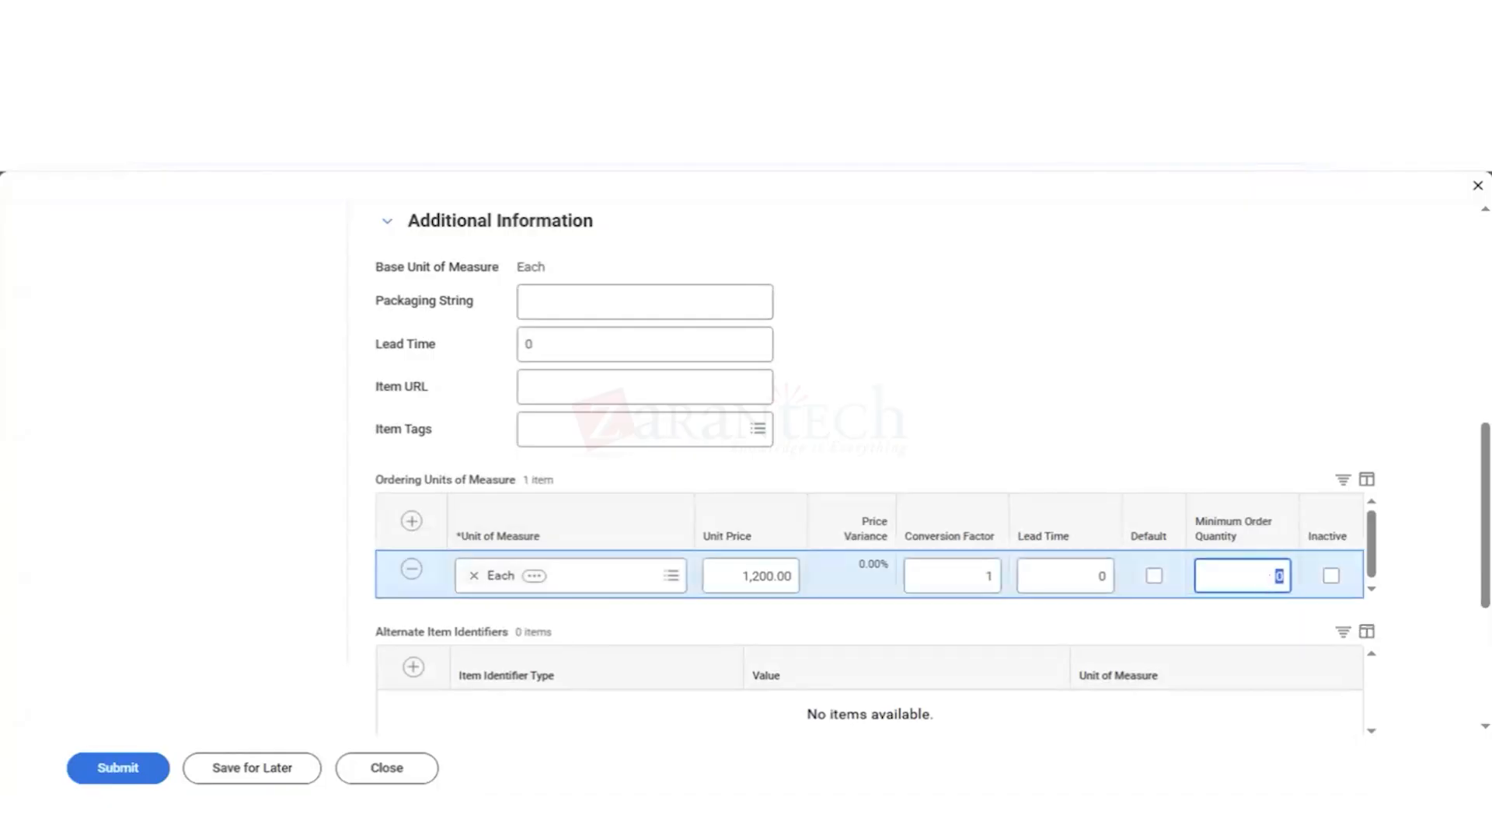
text(1)
click(1235, 386)
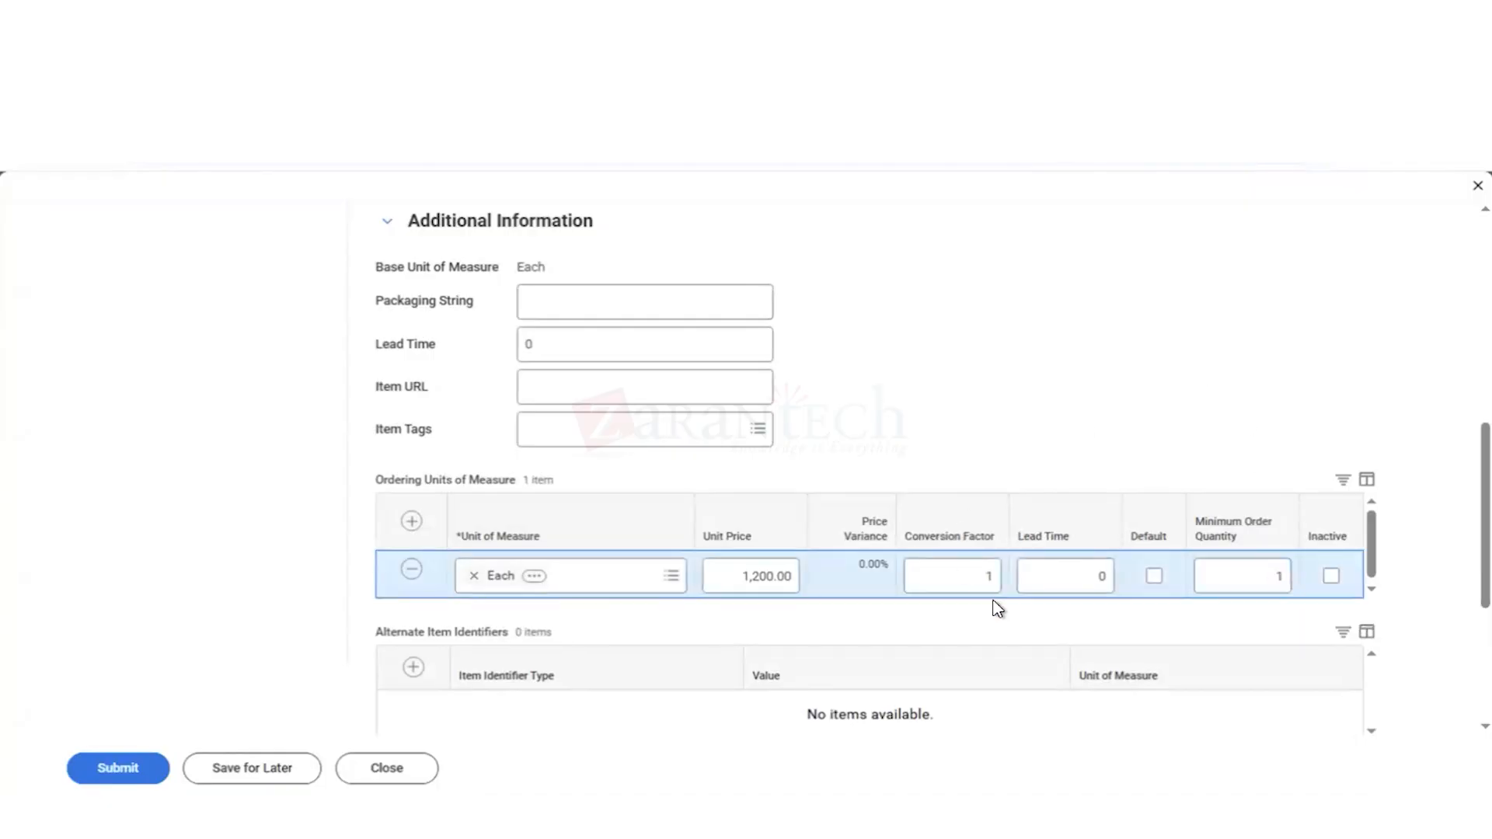
click(1153, 576)
scroll(1022, 391, down, 3)
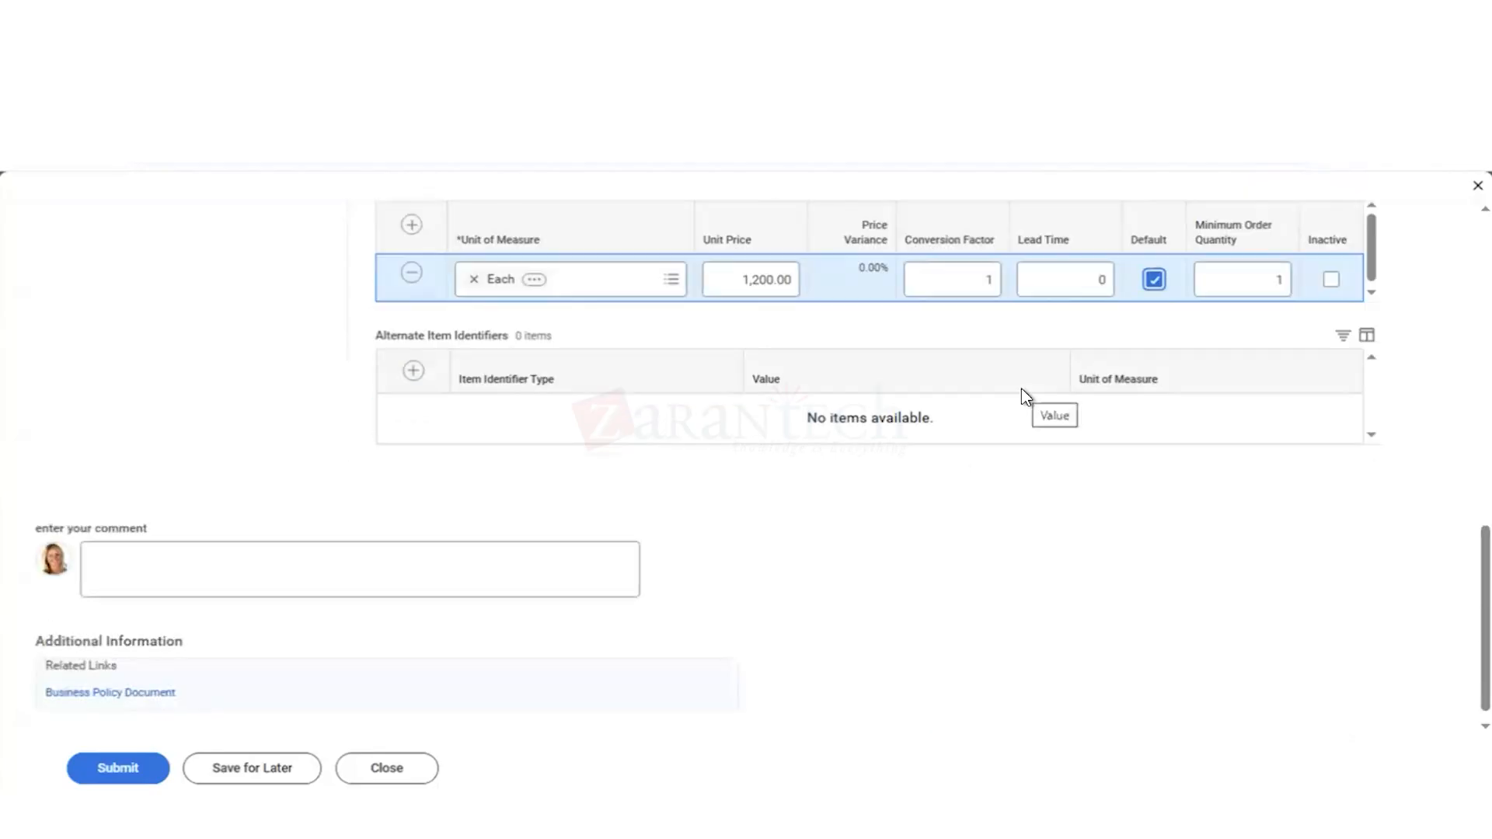
click(1155, 286)
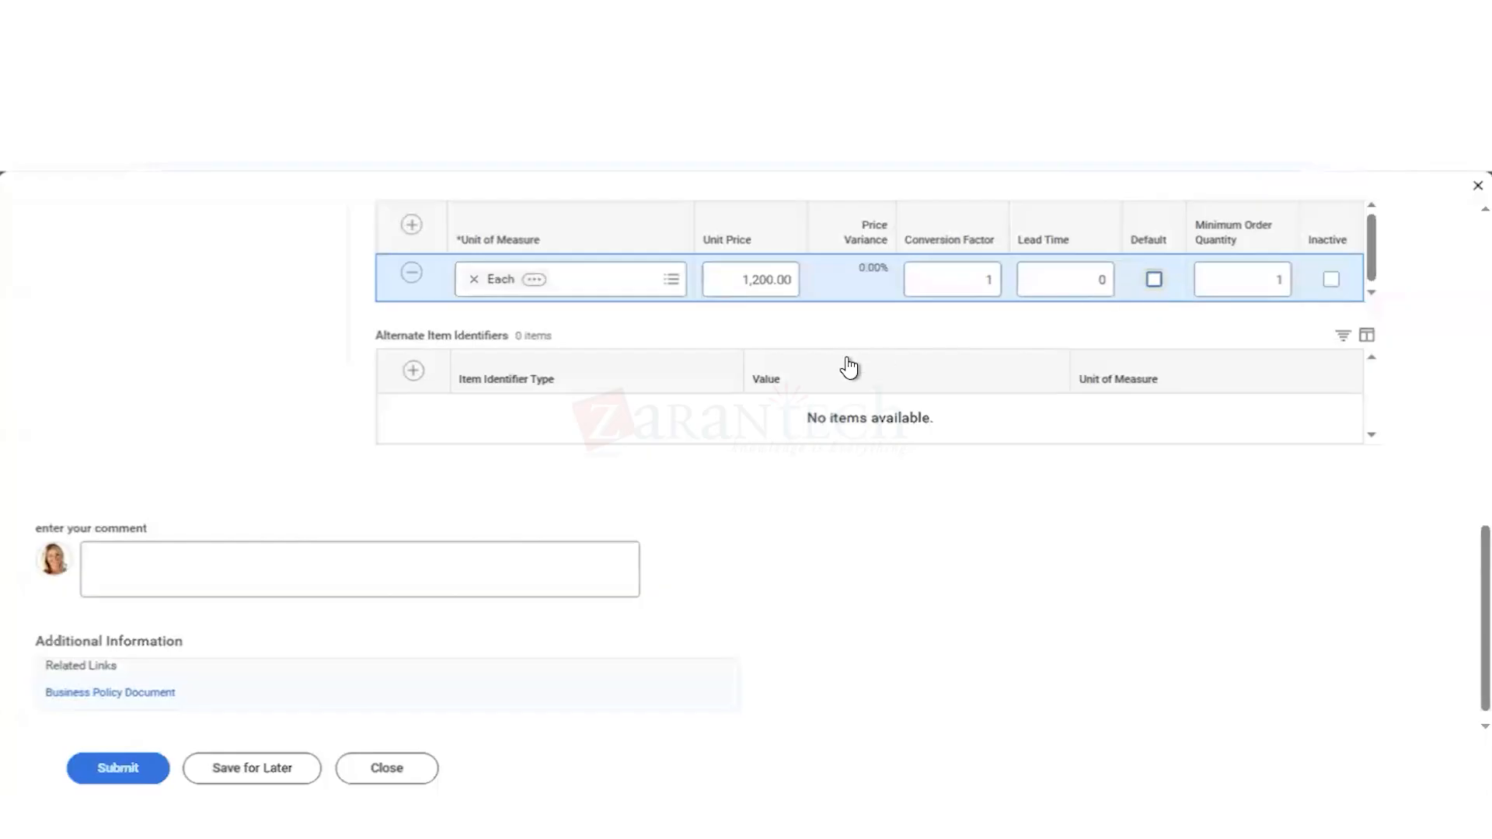
Step: Try to add another item line to the catalog load and read the error details
scroll(809, 342, up, 1)
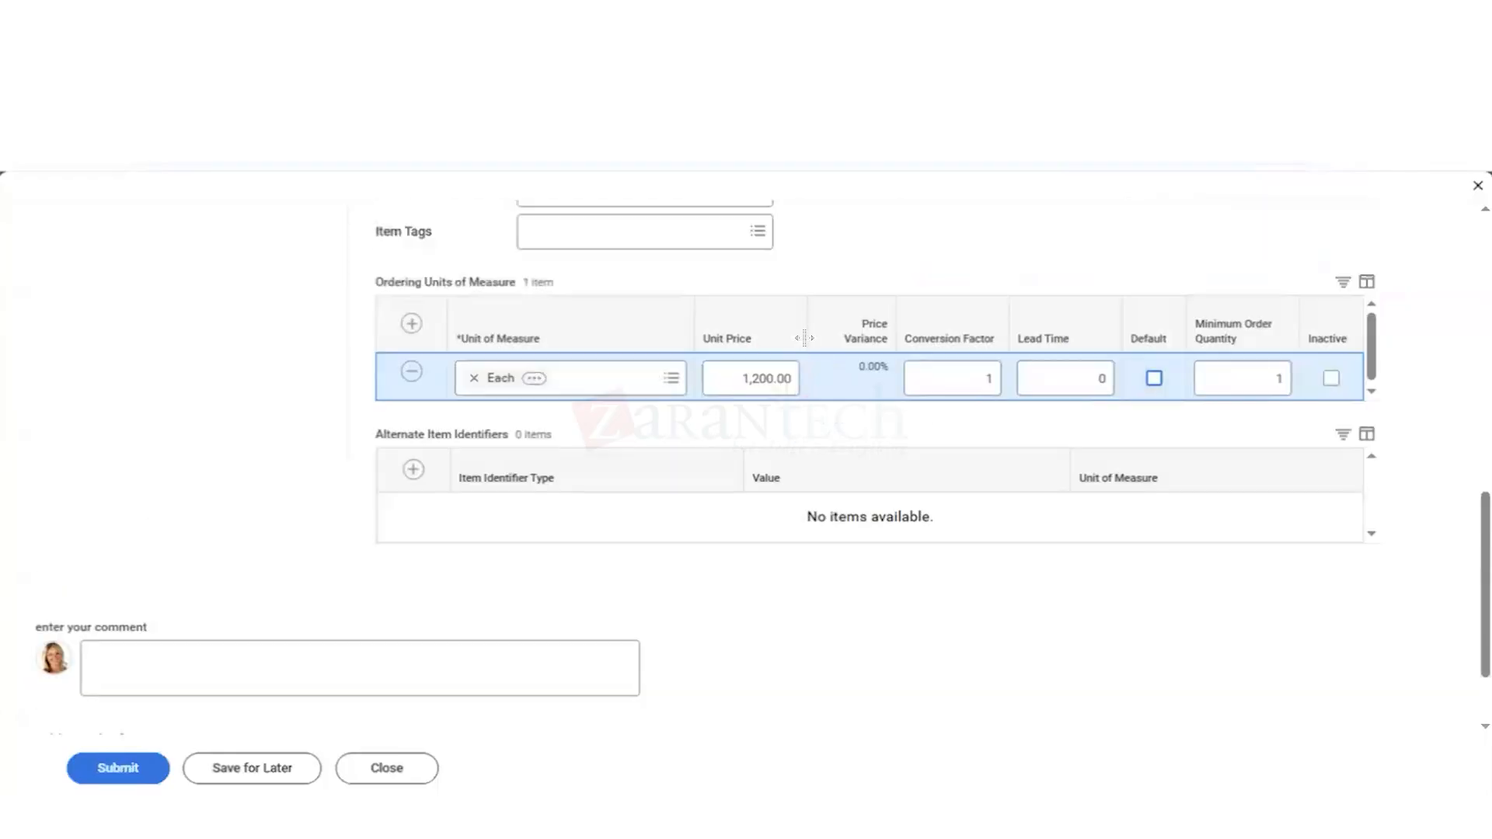
scroll(804, 338, up, 8)
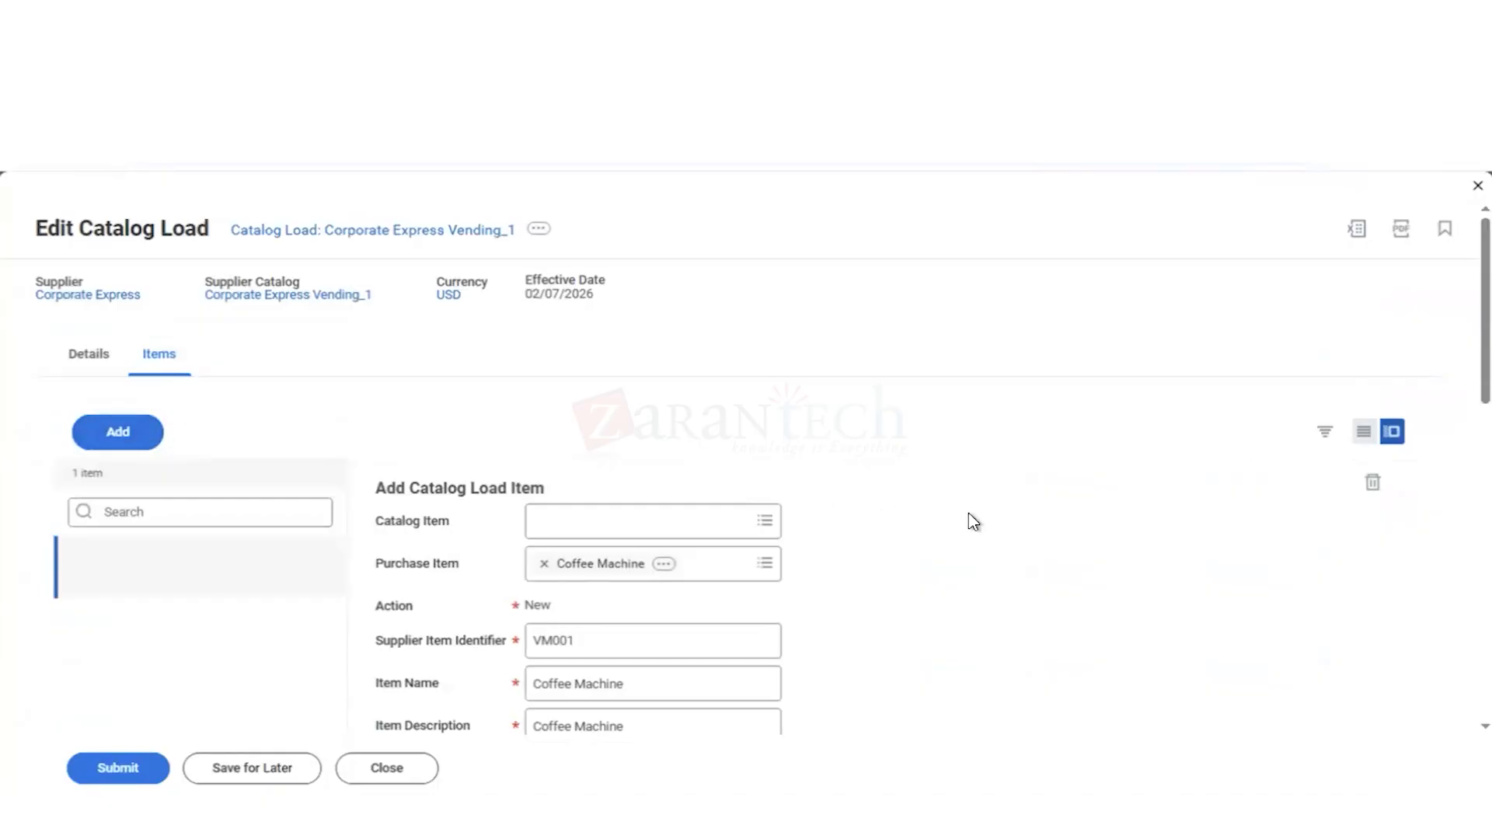
click(109, 440)
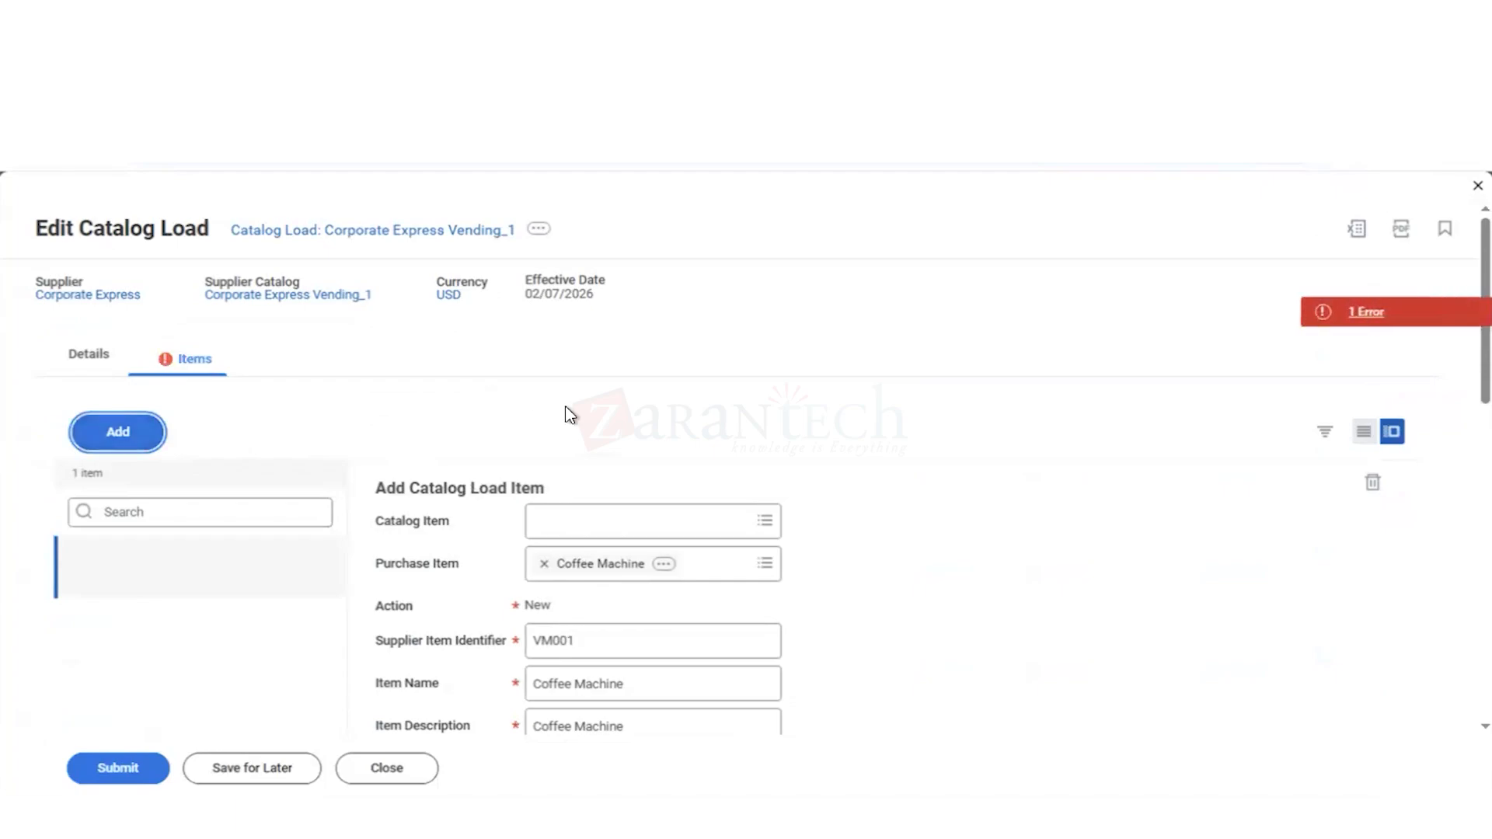
click(1356, 319)
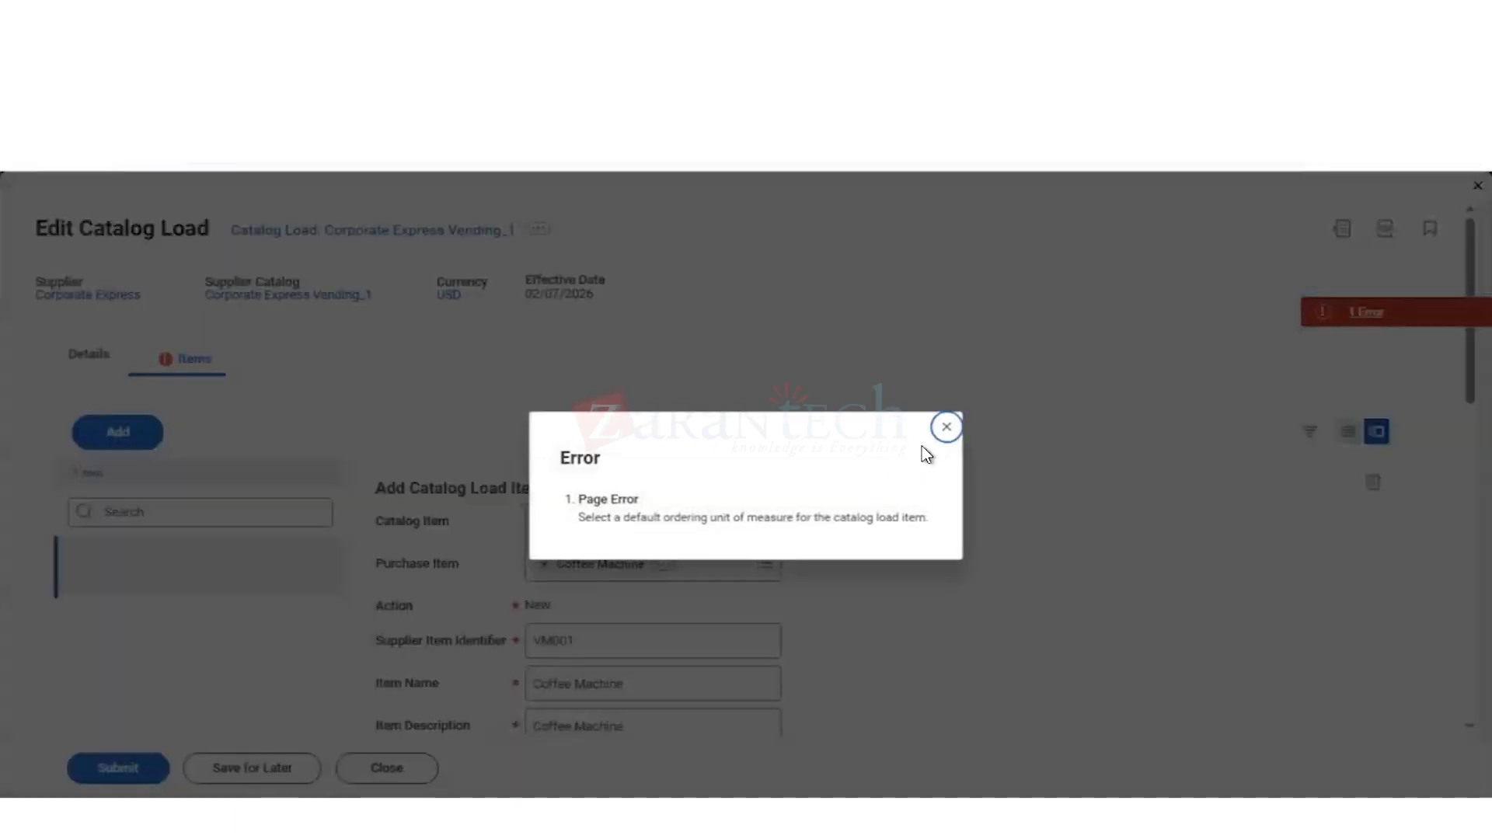
click(948, 429)
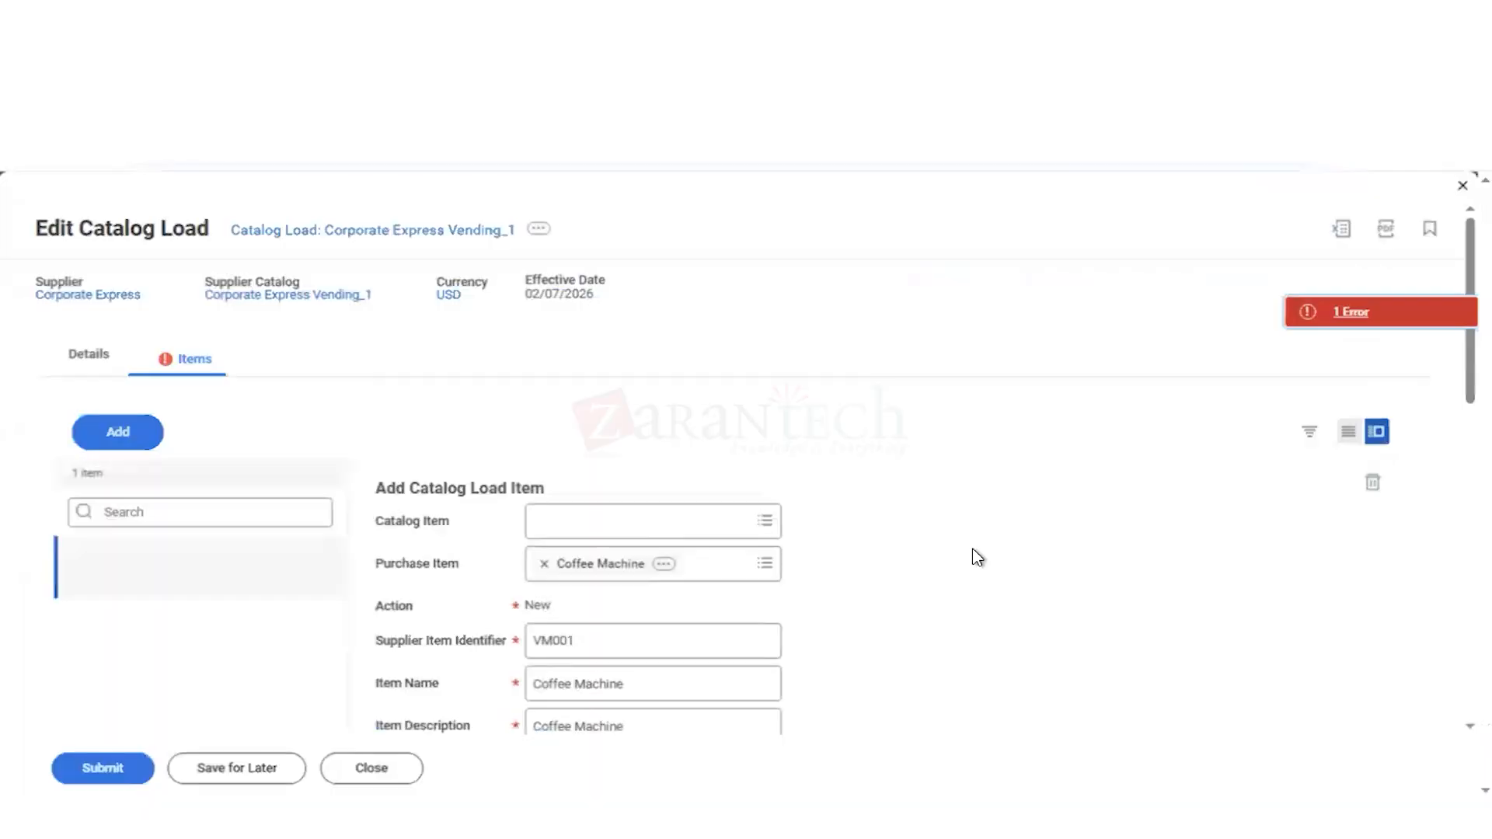
Step: Mark Each as the default ordering unit of measure for the Coffee Machine load item
scroll(1002, 465, down, 5)
scroll(1076, 537, down, 3)
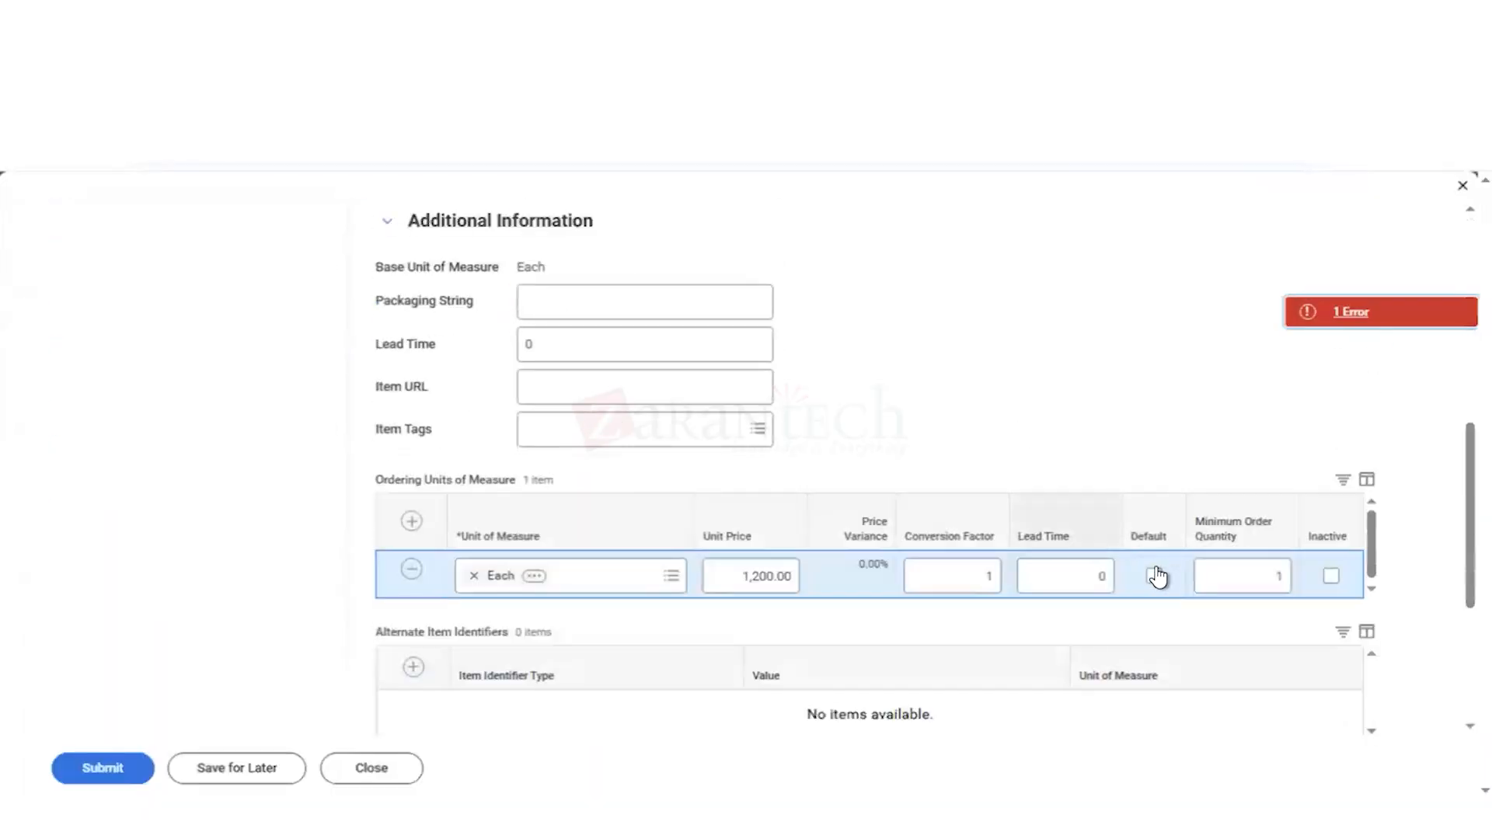
click(1155, 577)
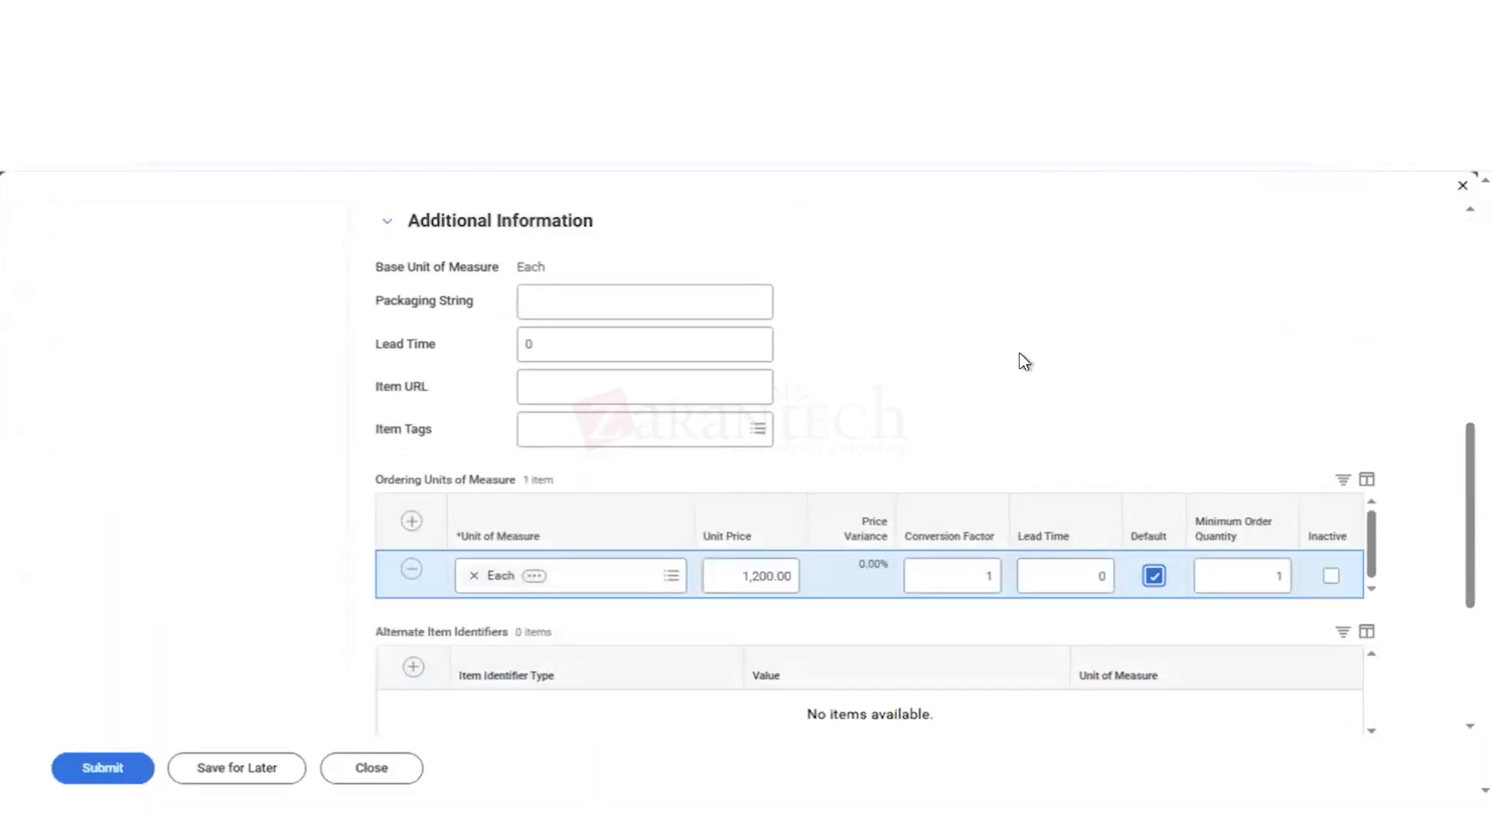
Step: Add a second item line to the catalog load with Water Machine as its purchase item
scroll(1025, 363, up, 8)
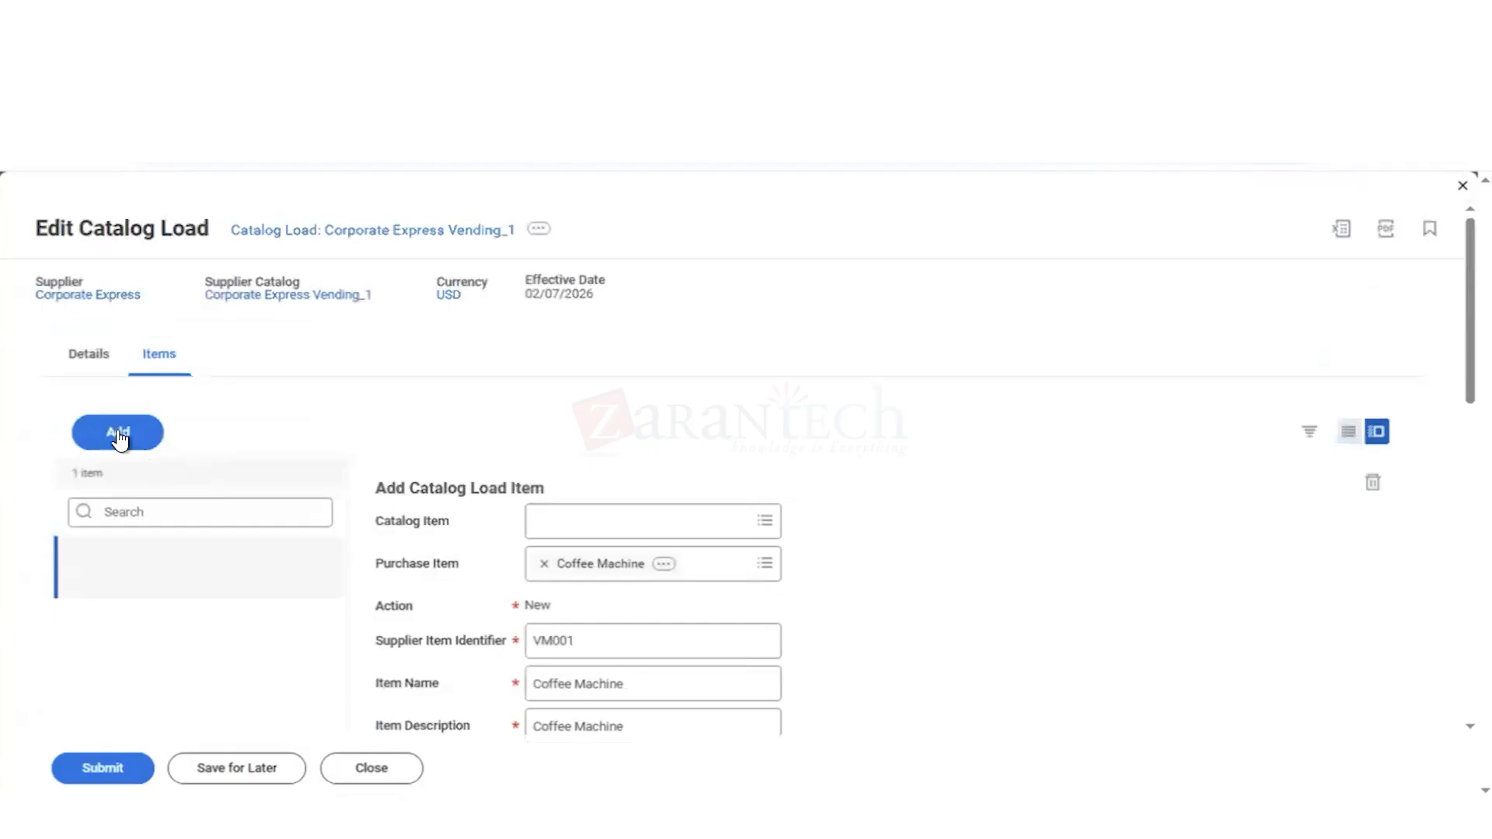
click(119, 440)
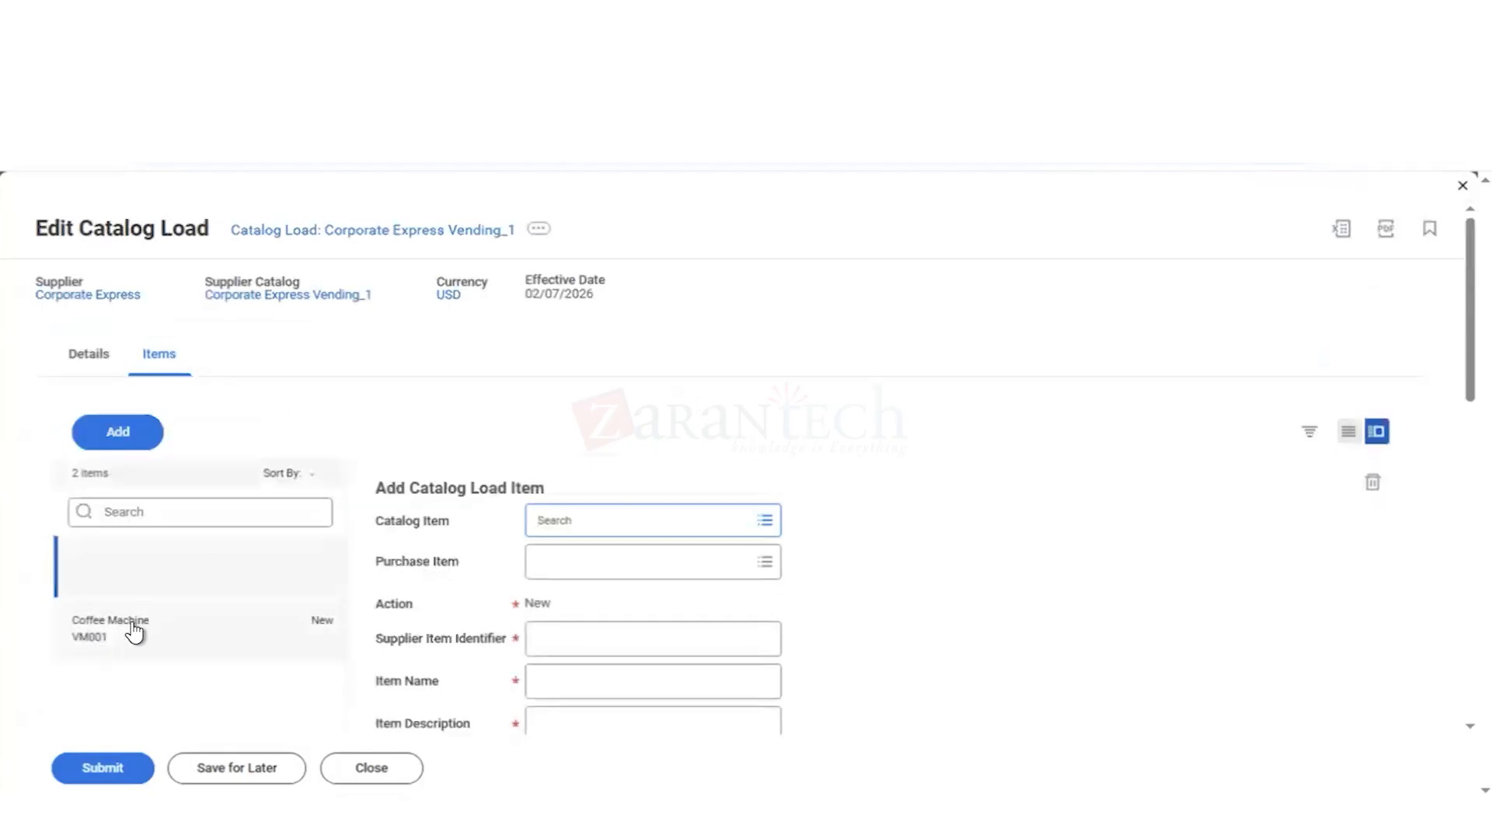
click(585, 575)
text(w)
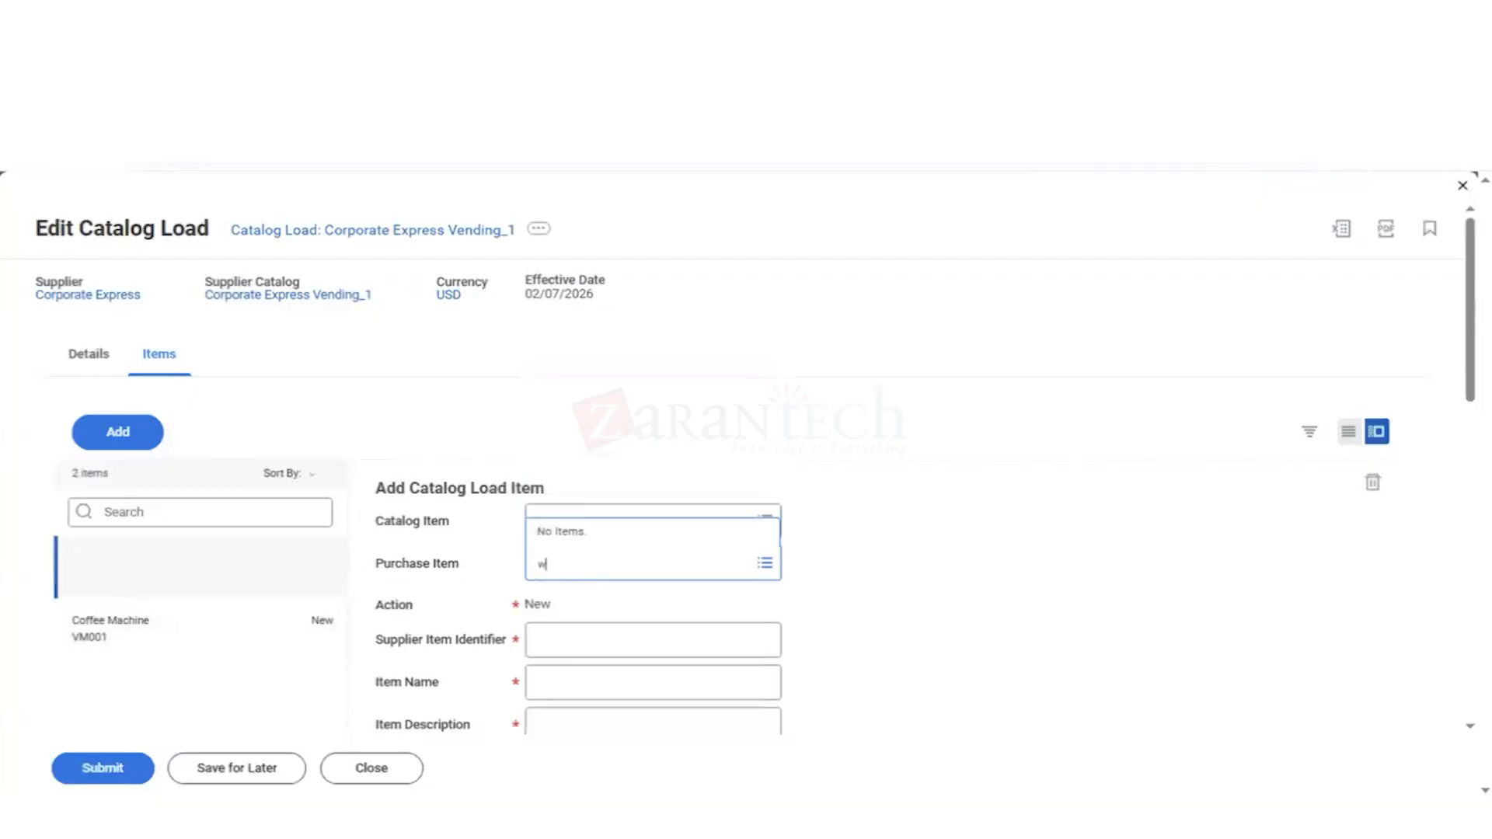
text(ater mach)
key(Return)
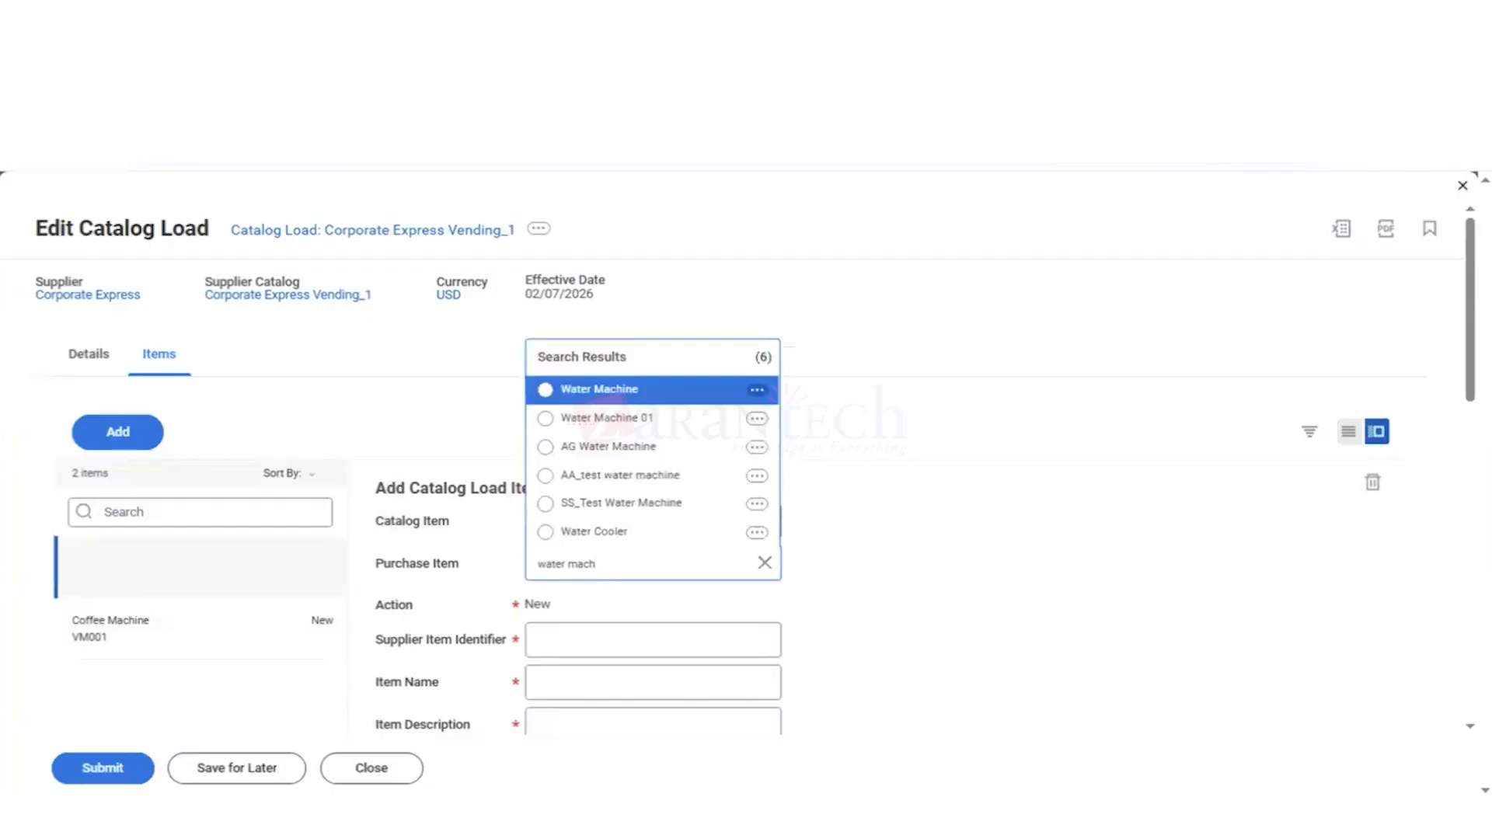
key(Return)
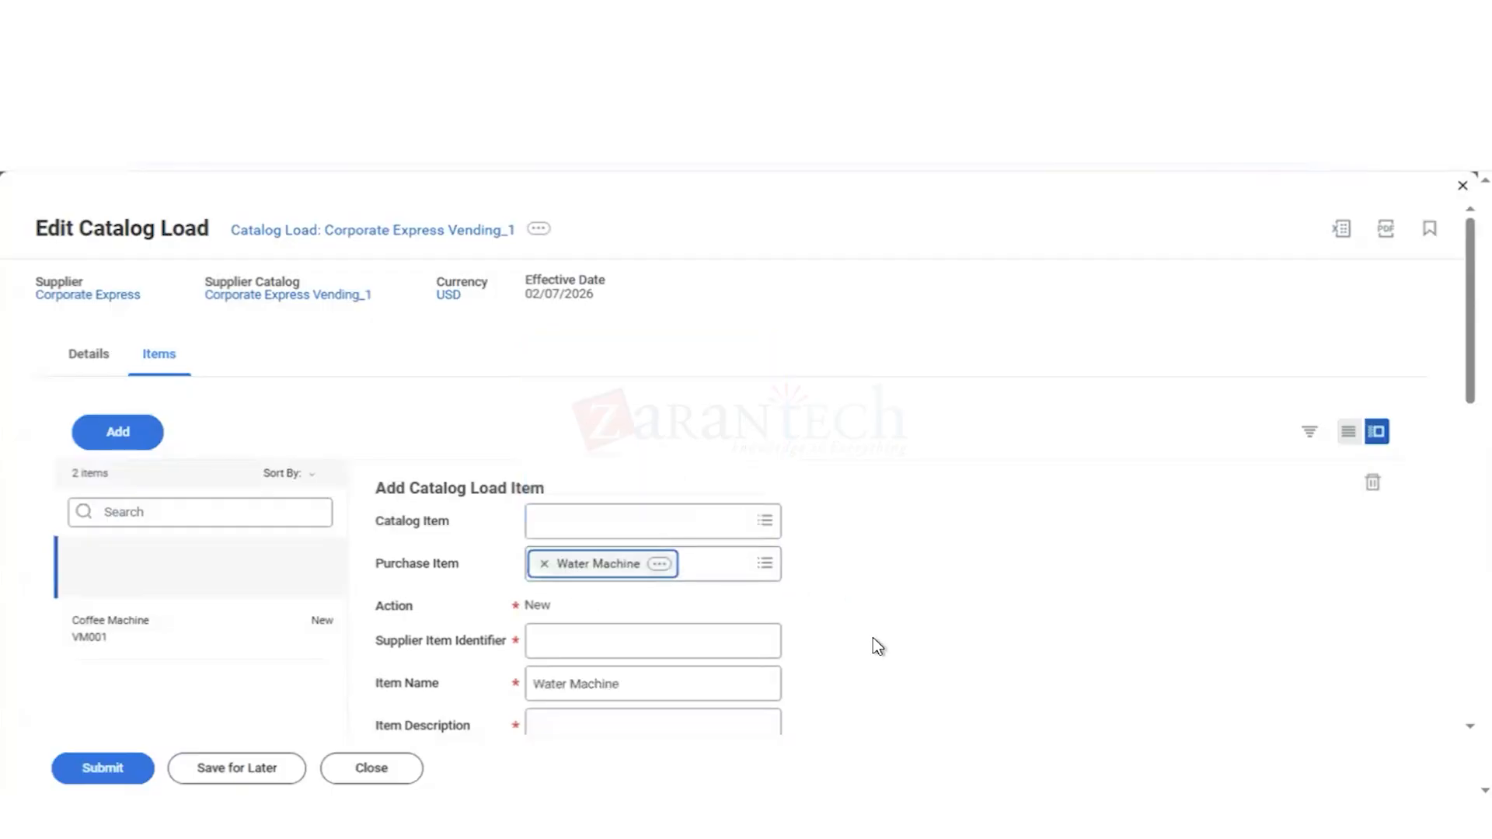
Step: Enter VM002 as the supplier item identifier for the Water Machine load item
scroll(873, 639, down, 1)
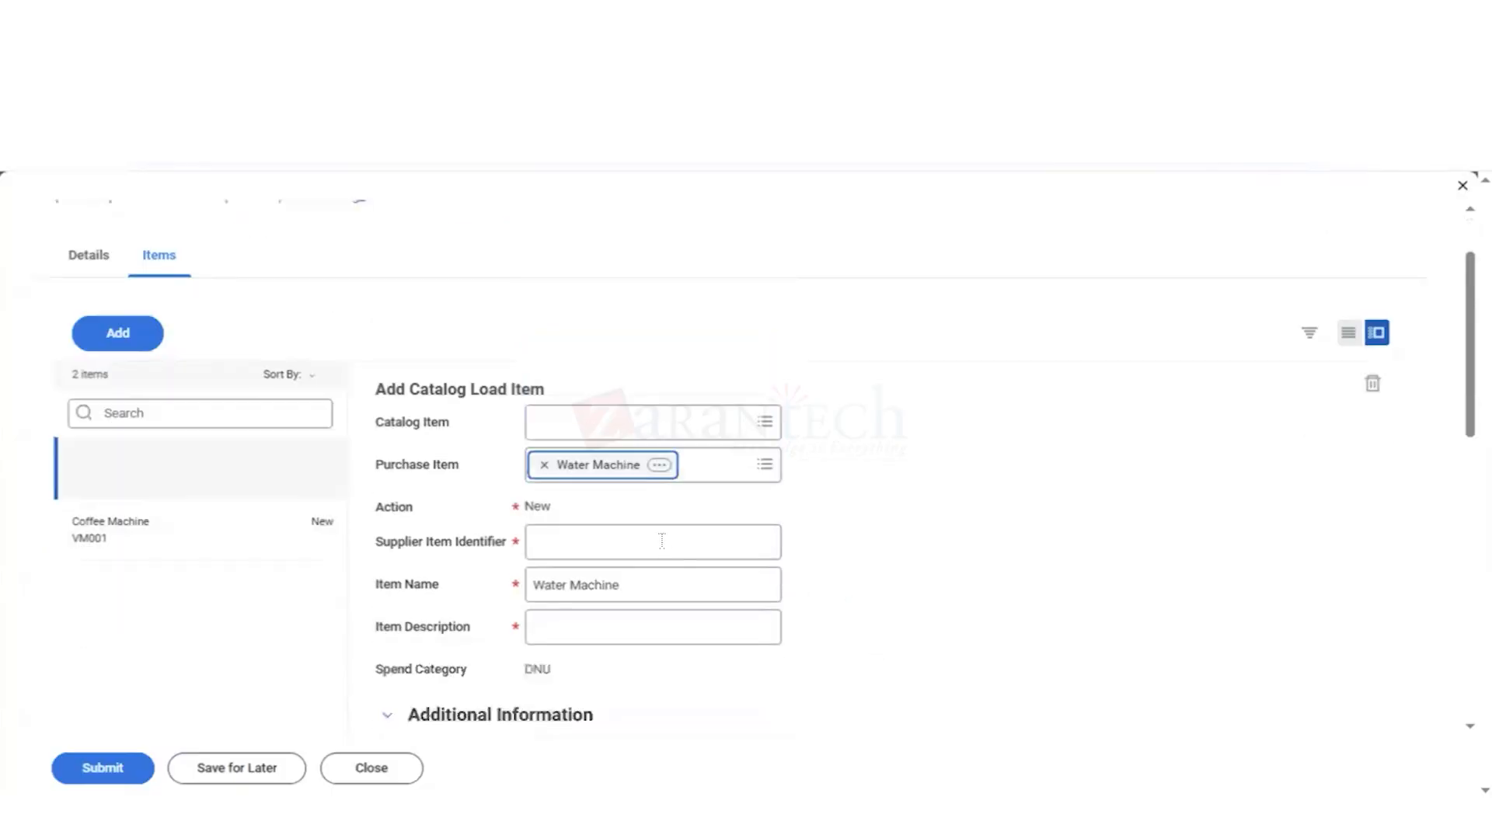
click(607, 547)
text(VM)
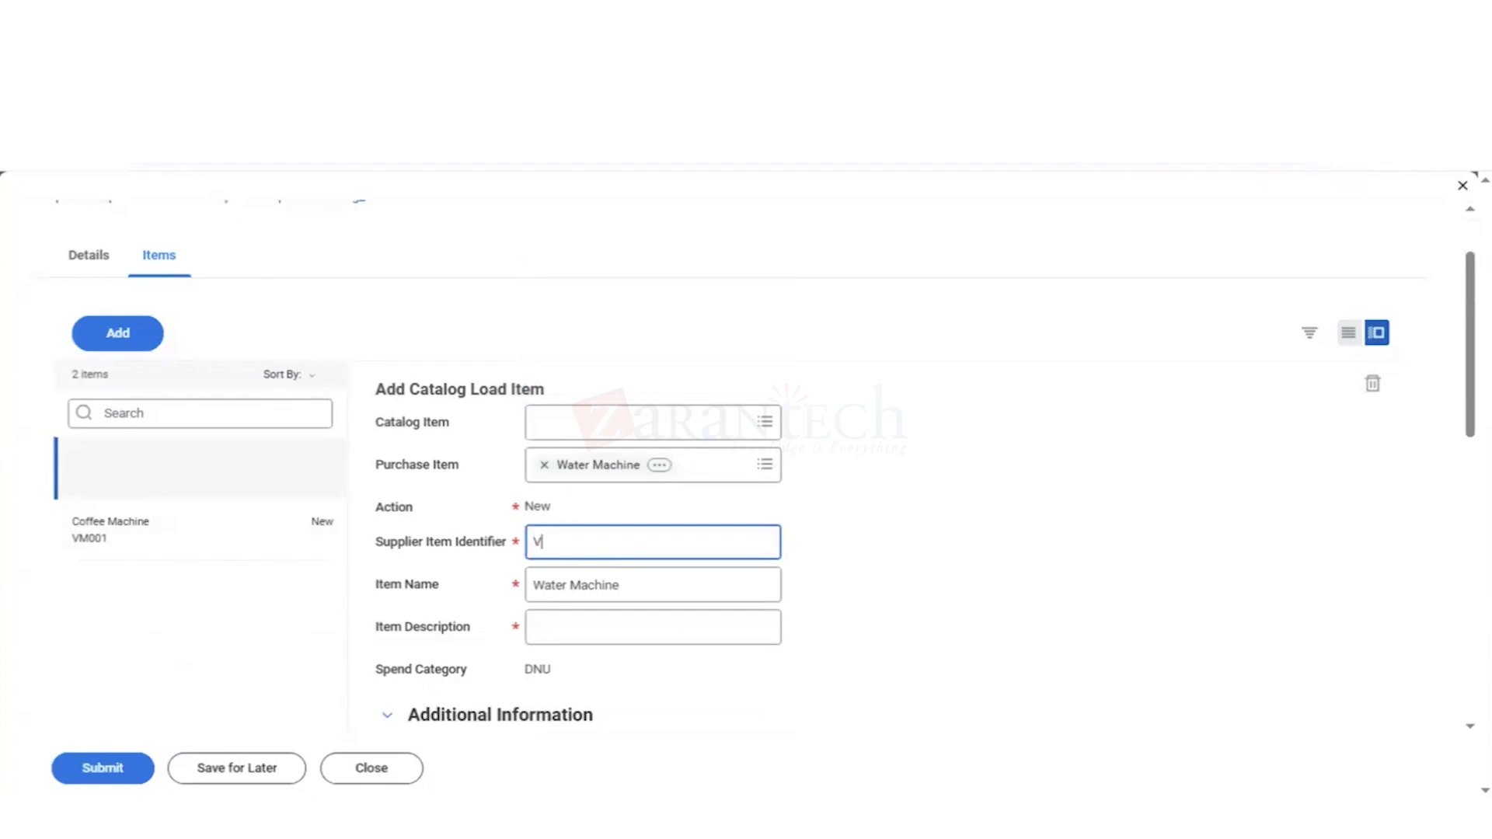
key(BackSpace)
key(BackSpace)
text(002)
Step: Copy the item name Water Machine into the load item's description
click(636, 621)
drag(628, 589, 509, 590)
key(ctrl+c)
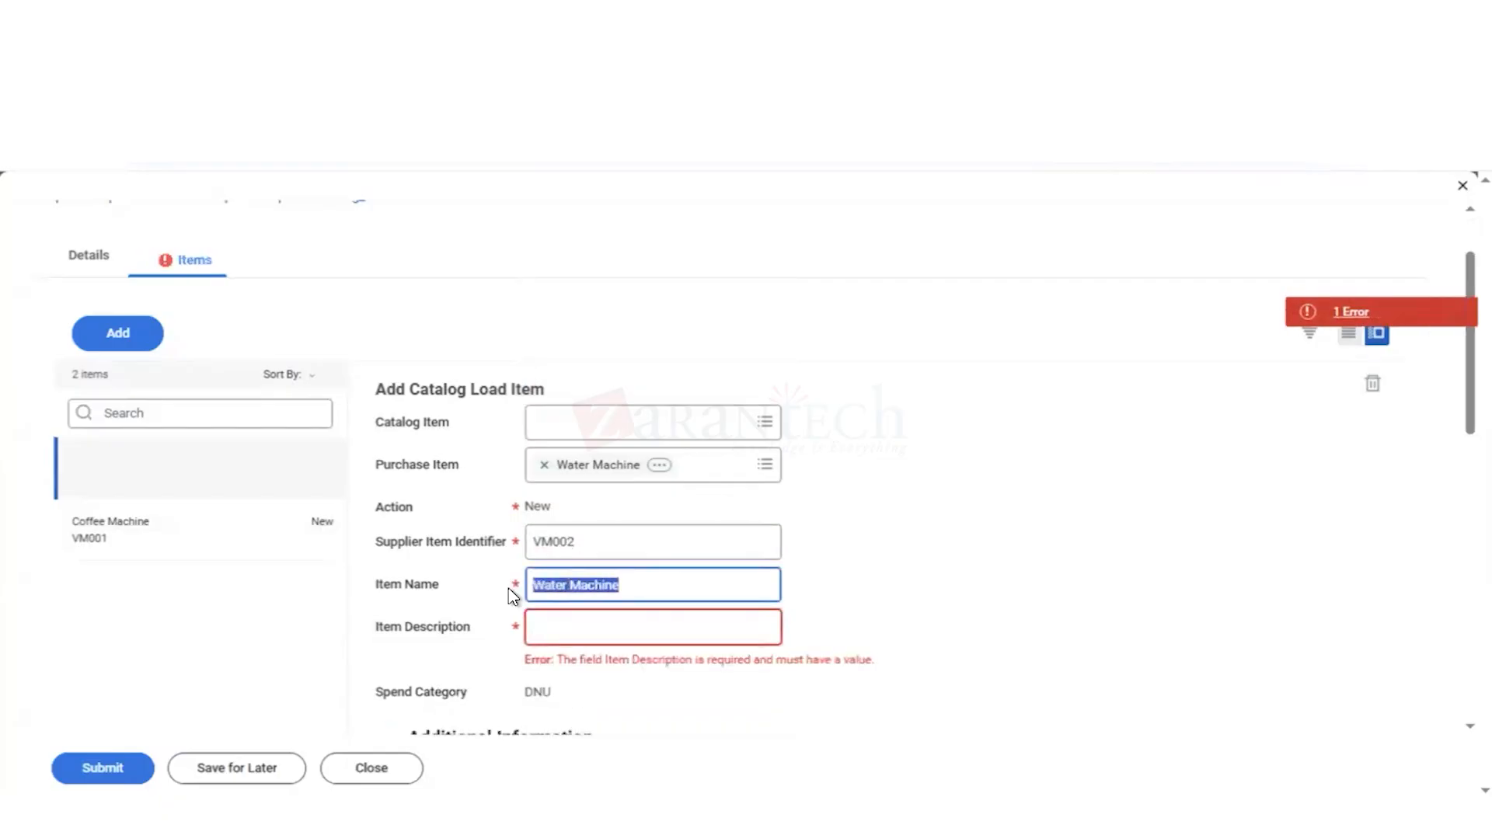
click(550, 632)
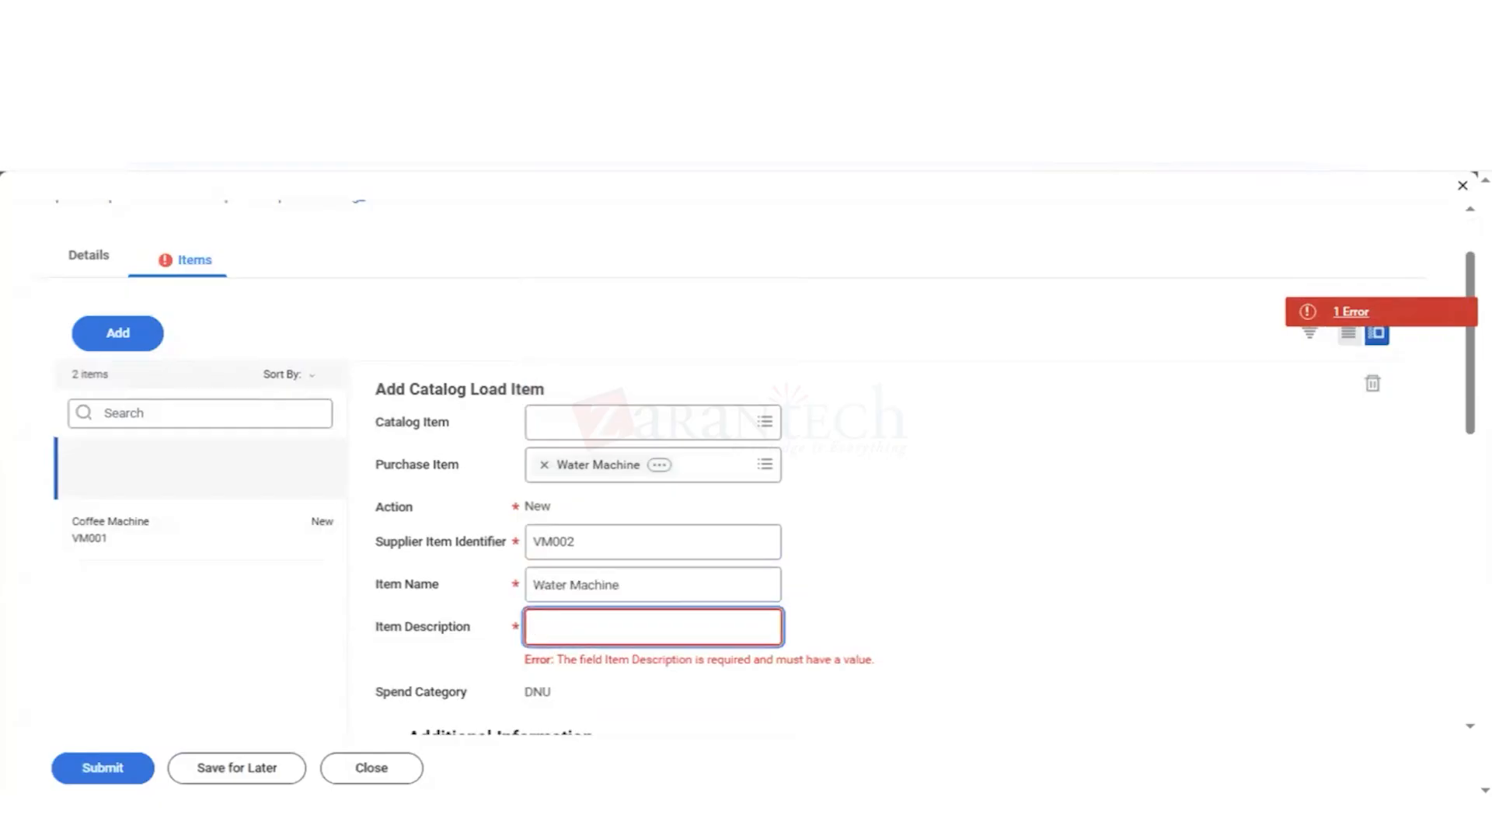
key(ctrl+v)
click(932, 571)
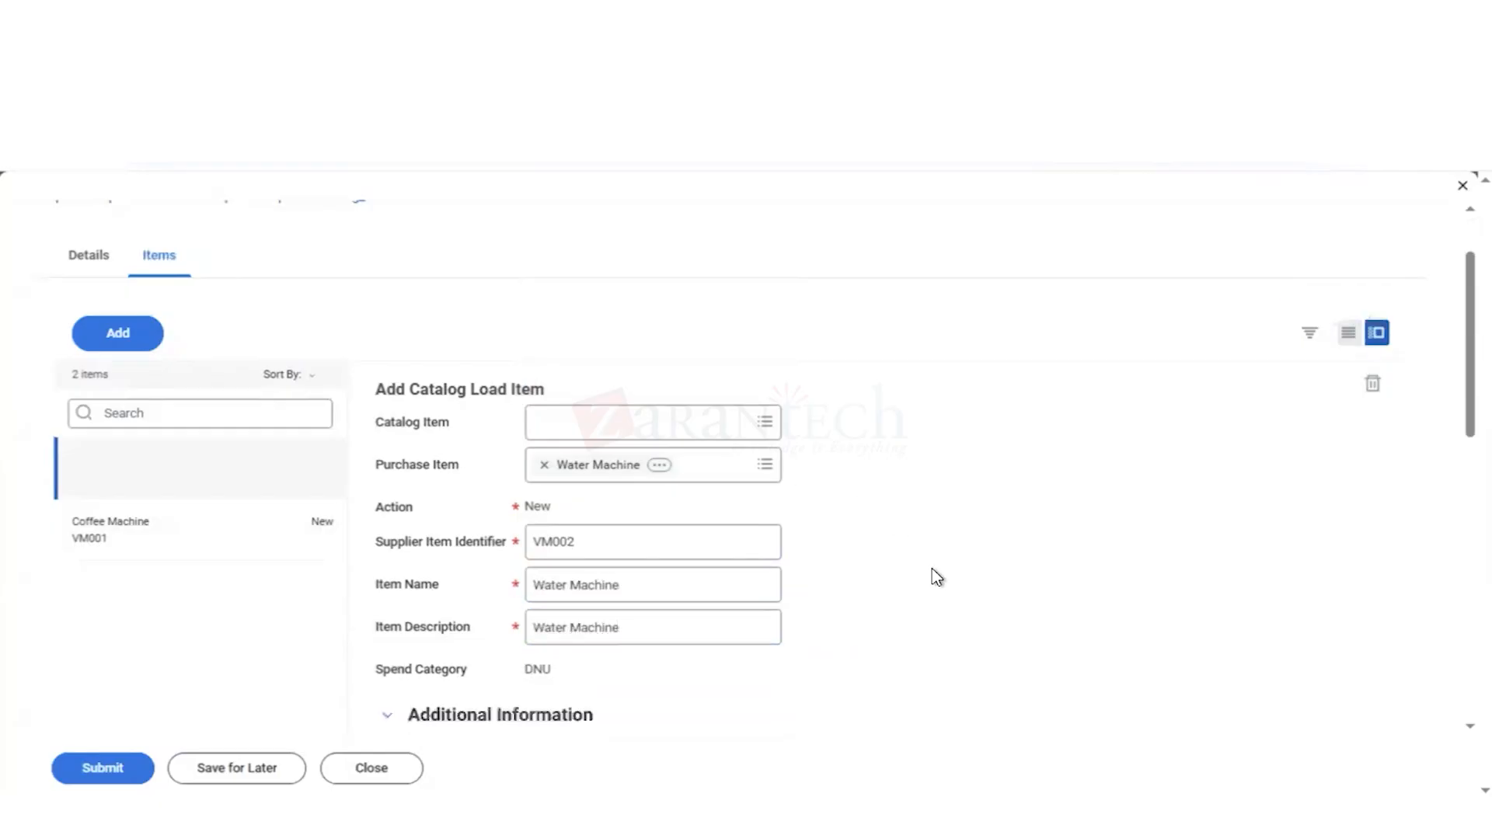
Step: Set the minimum order quantity to 1 for the Each ordering unit of the Water Machine load item
scroll(933, 571, down, 4)
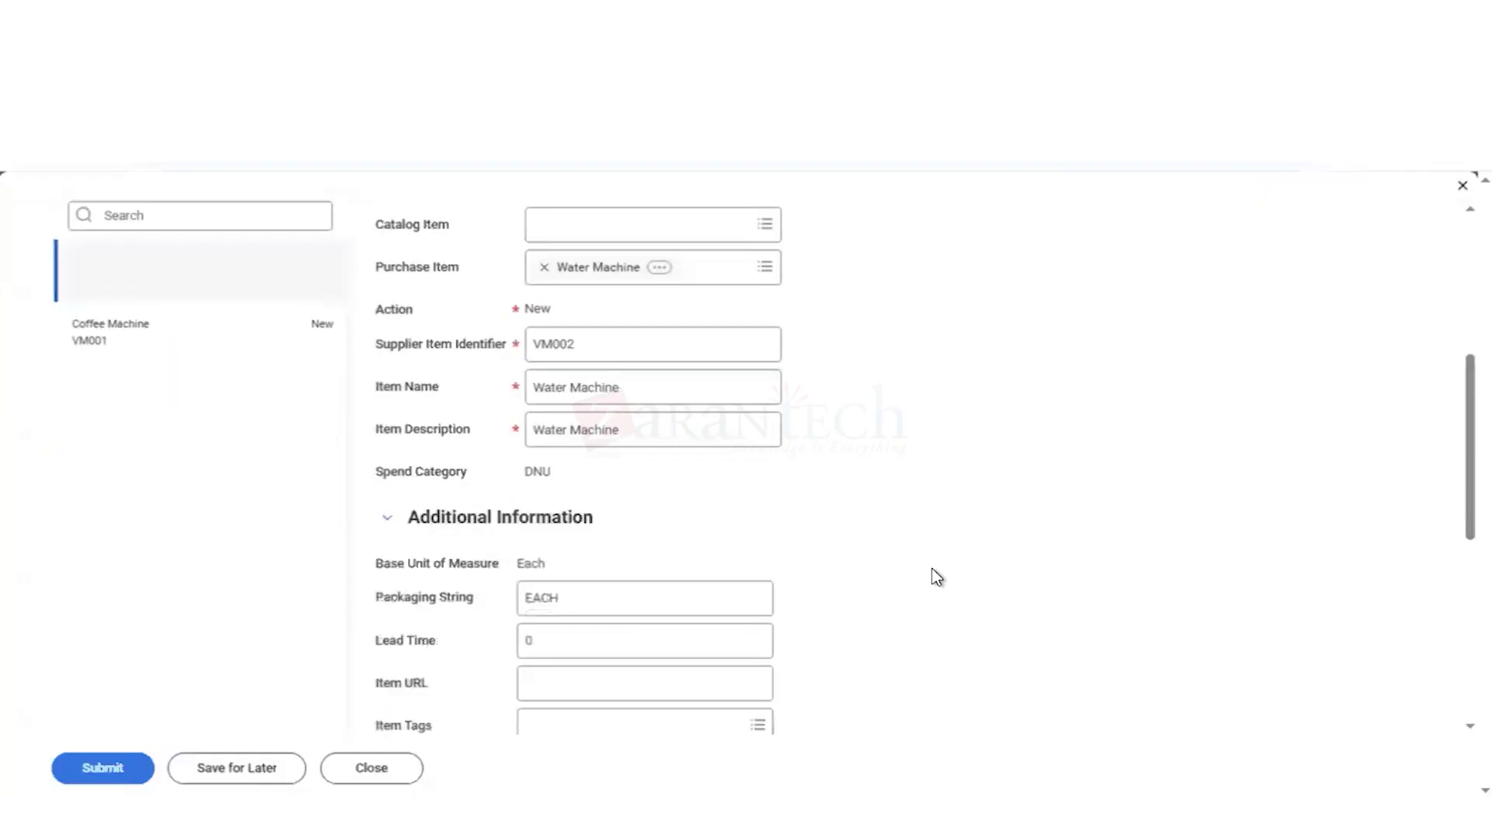
scroll(933, 571, down, 1)
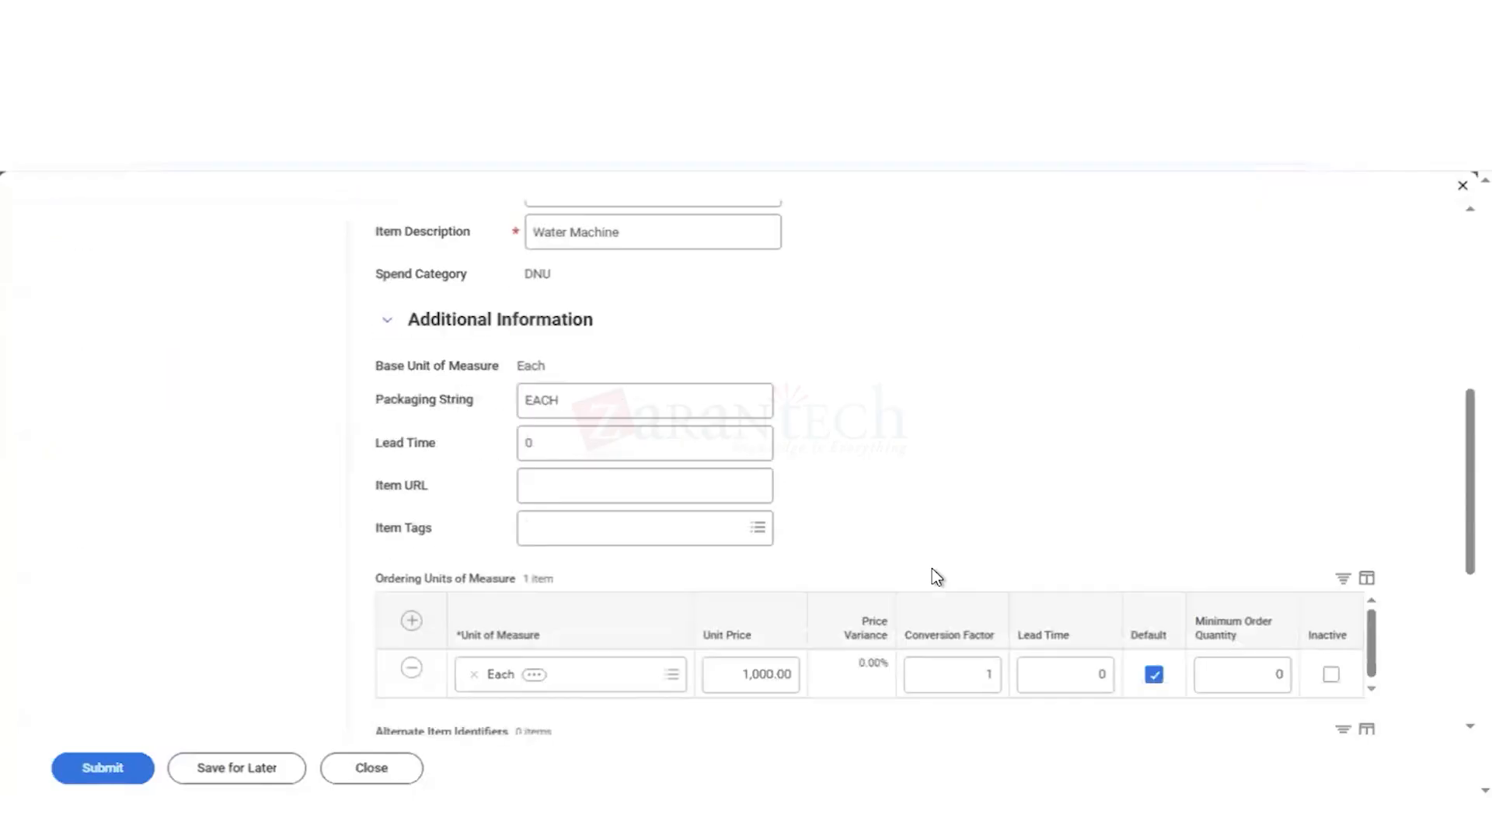
scroll(933, 572, down, 2)
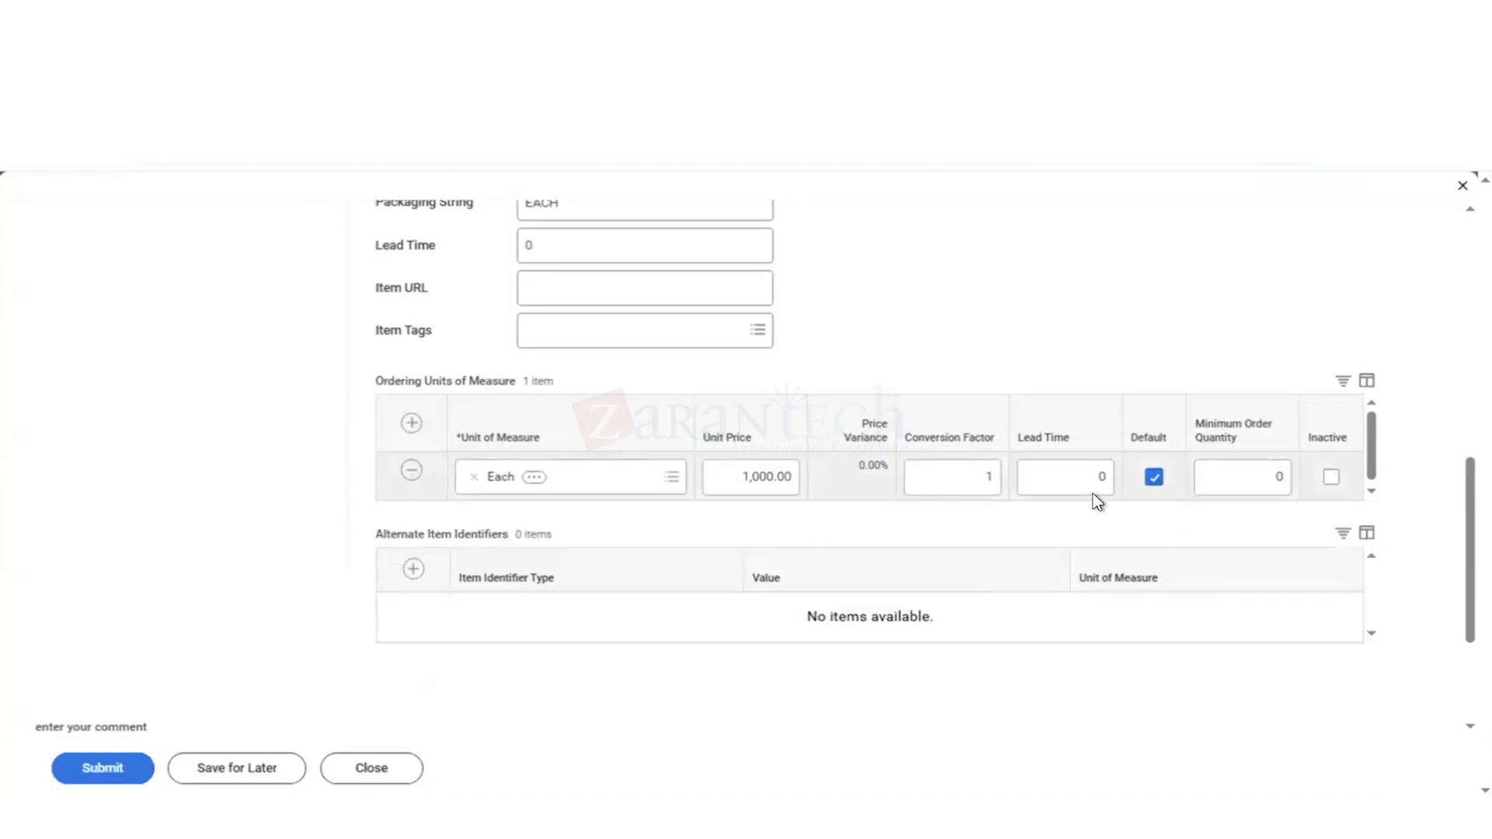
click(1279, 479)
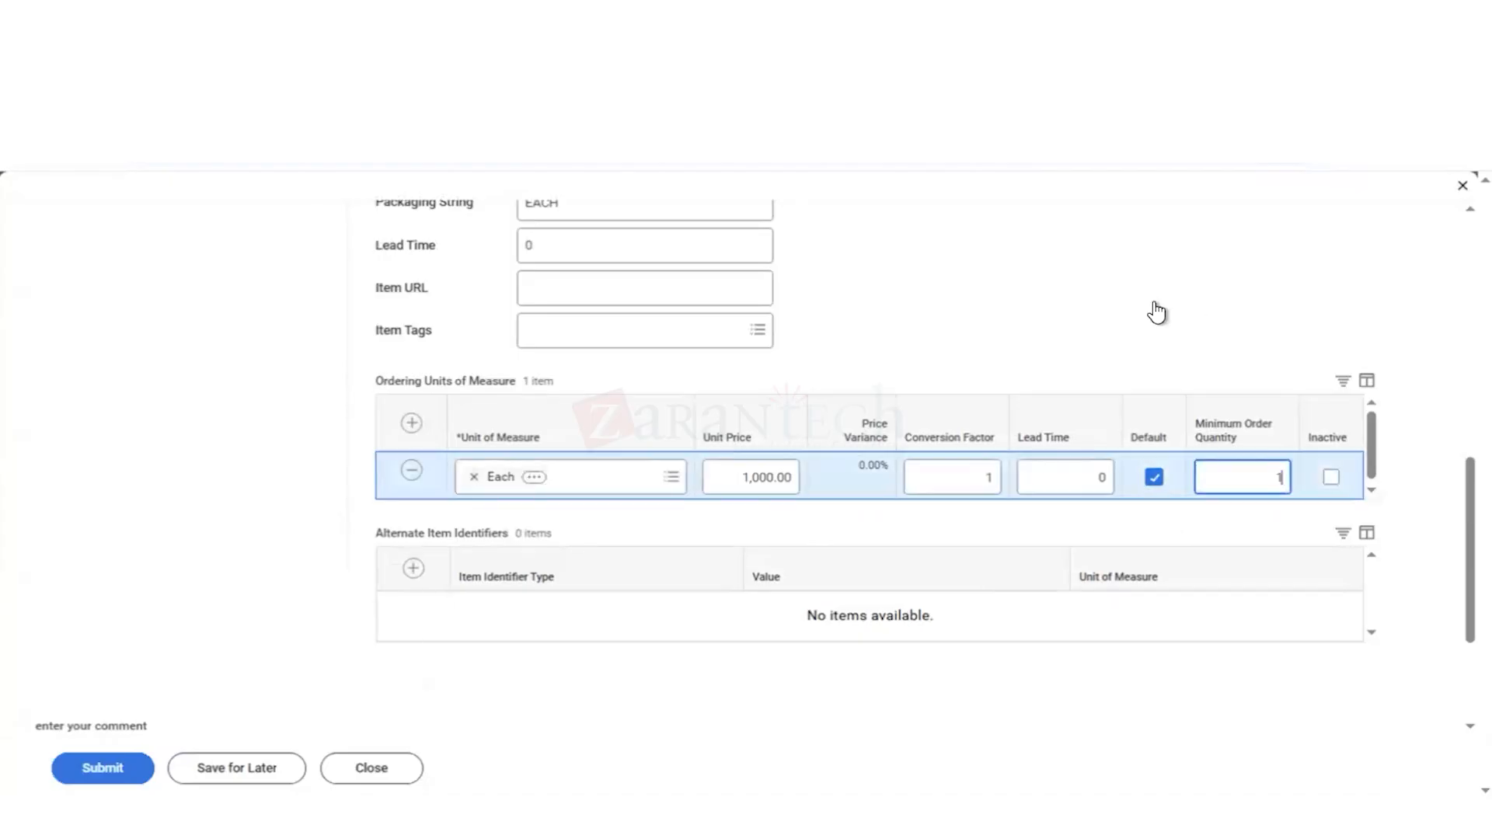
text(1)
click(1120, 303)
Step: Submit the catalog load and open the submitted Corporate Express Vending_1 load from its confirmation details
scroll(261, 478, up, 9)
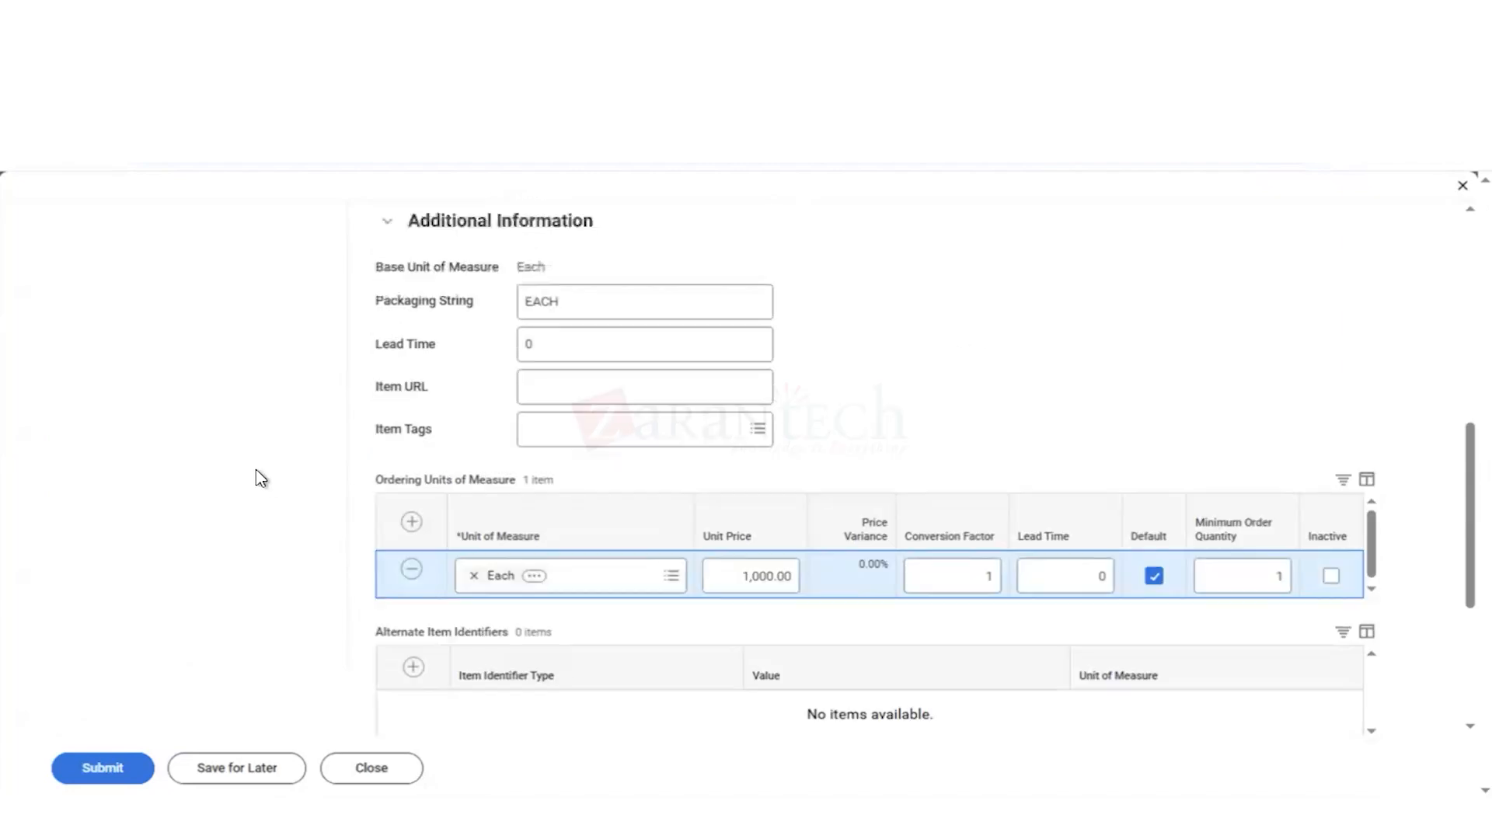
scroll(260, 478, down, 1)
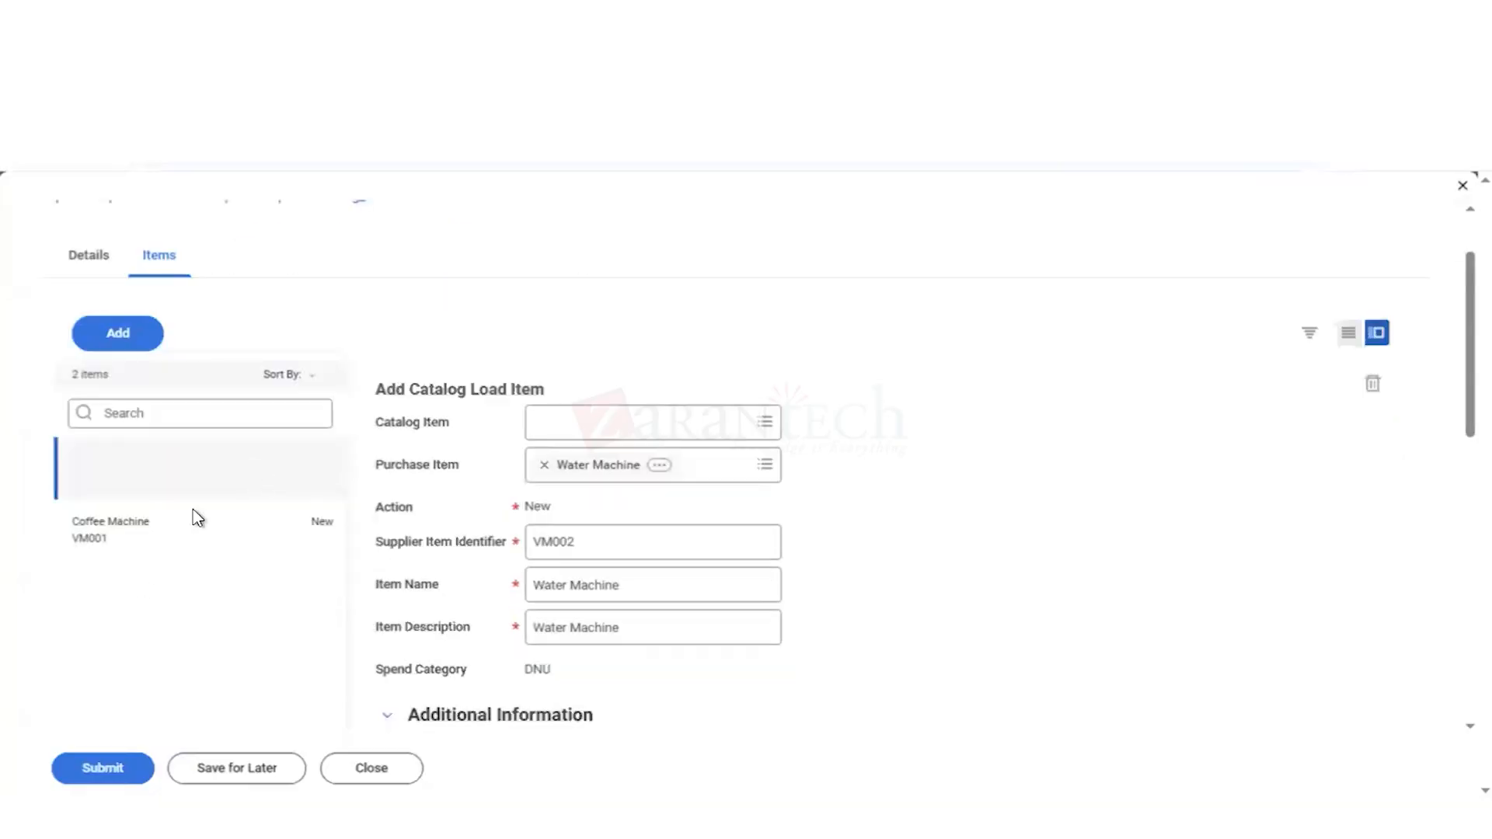
click(117, 771)
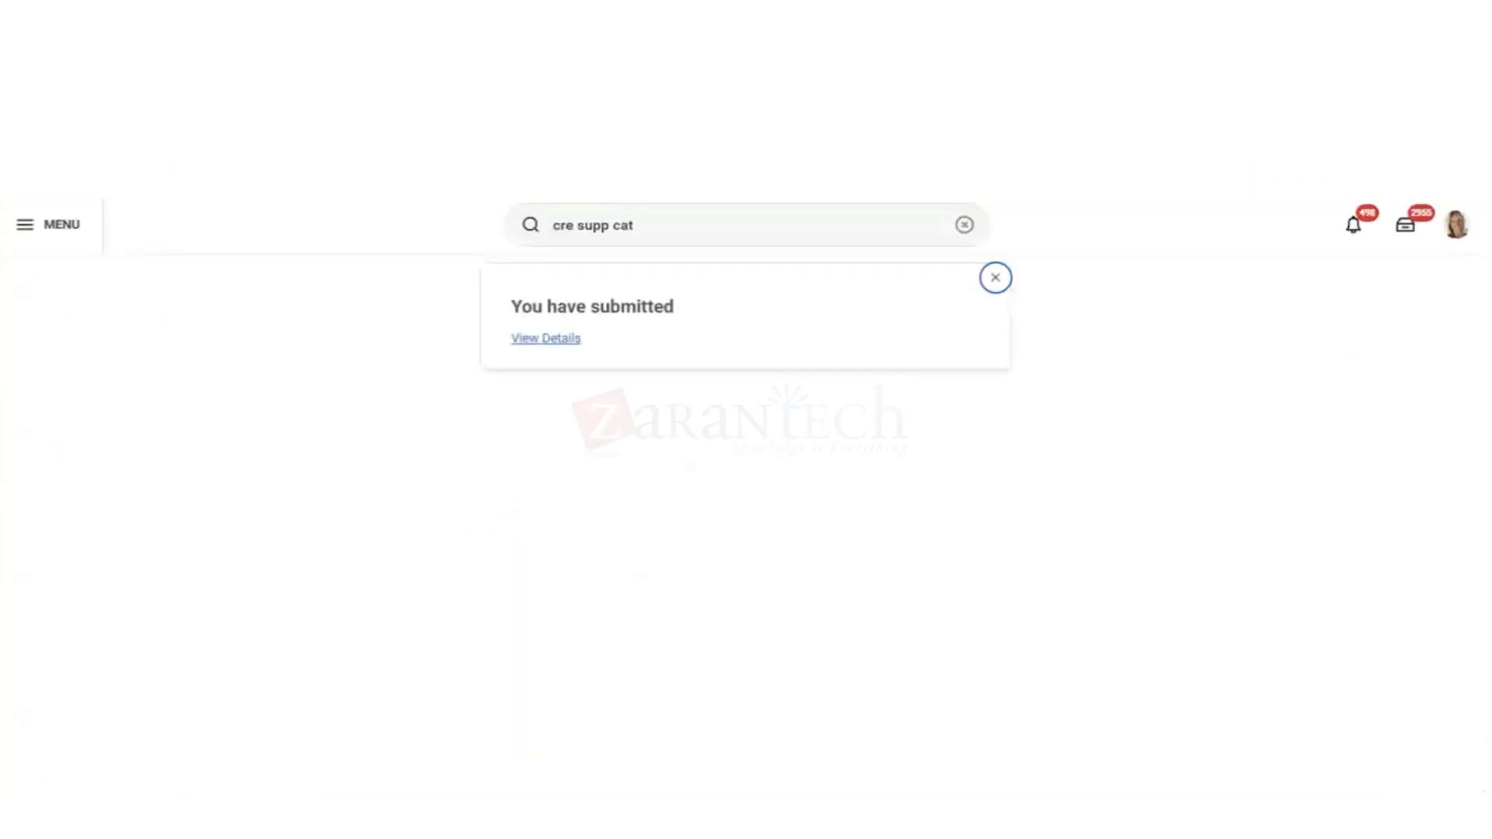
click(547, 340)
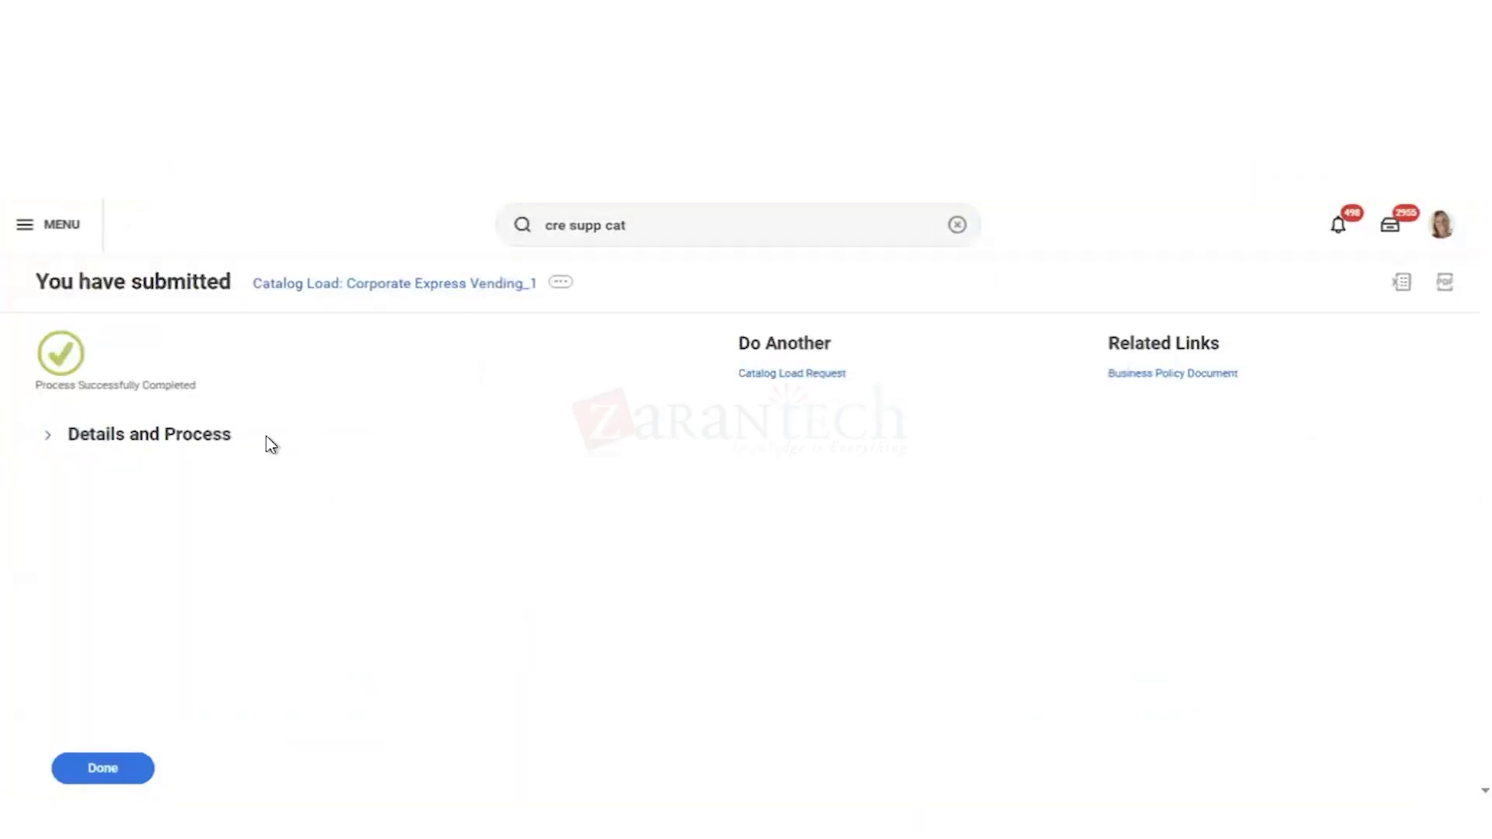
click(365, 288)
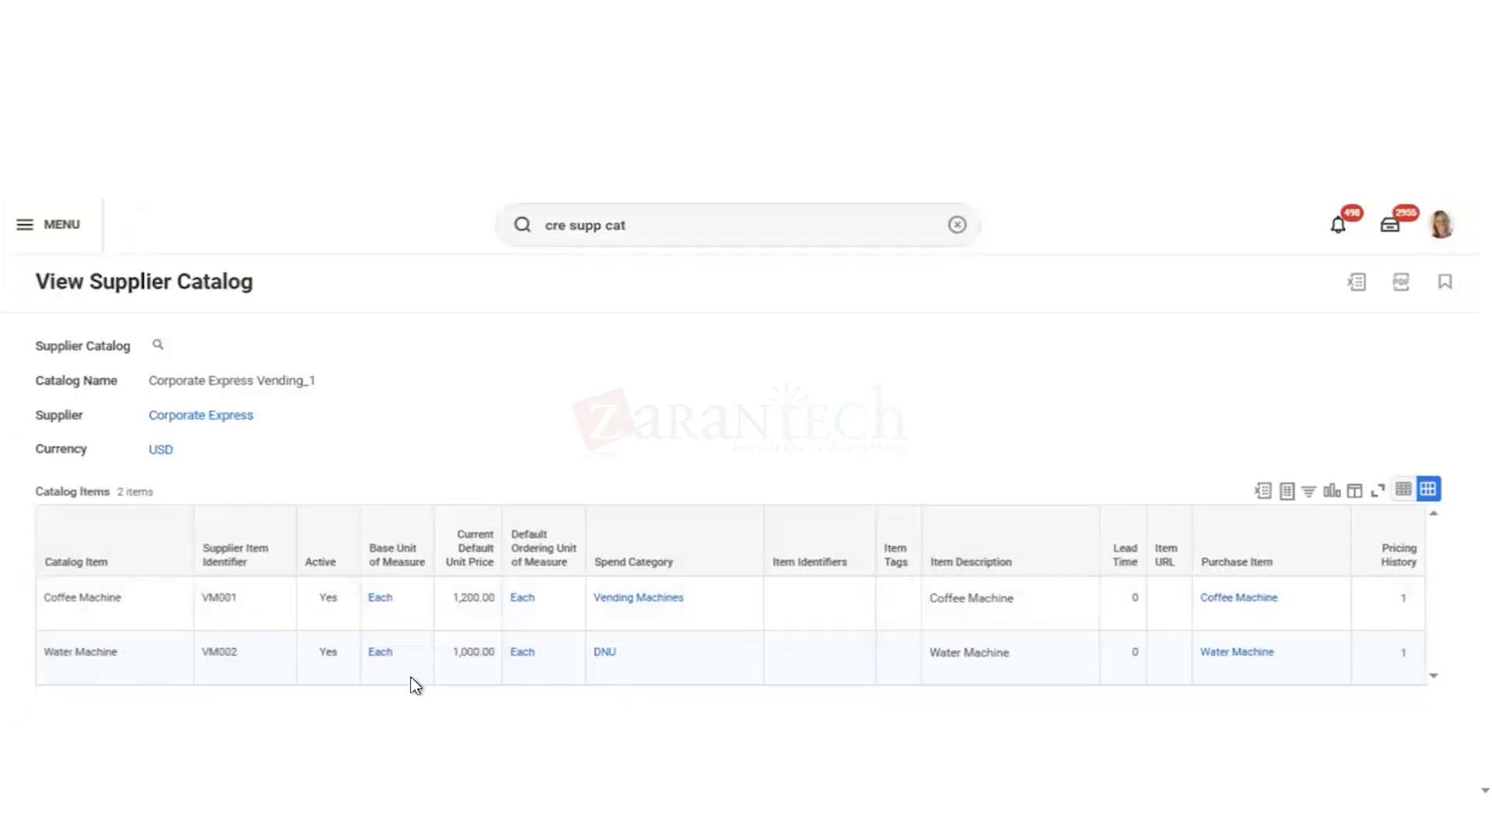
mouse_move(130, 660)
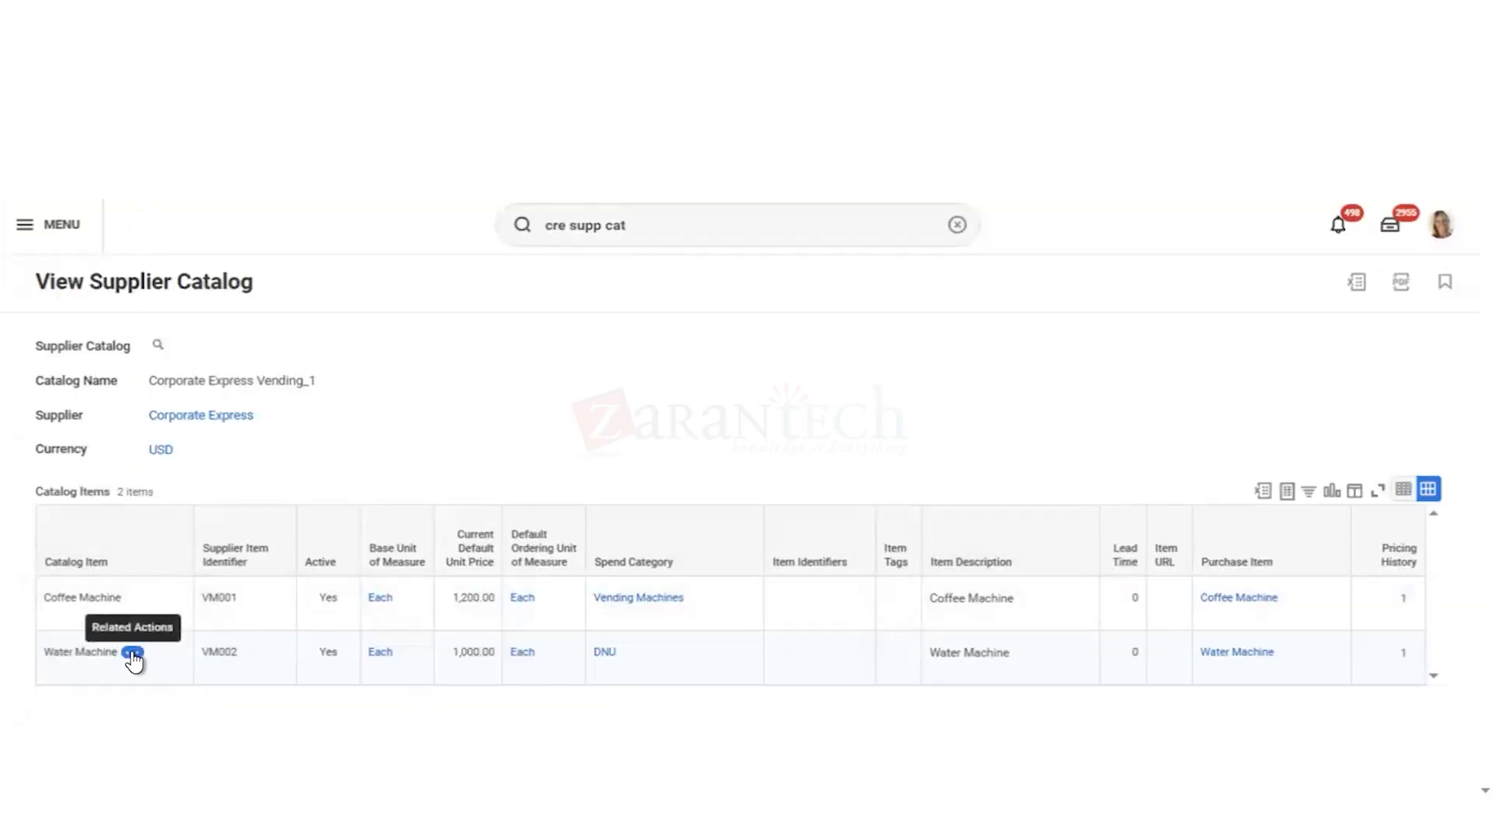
click(133, 655)
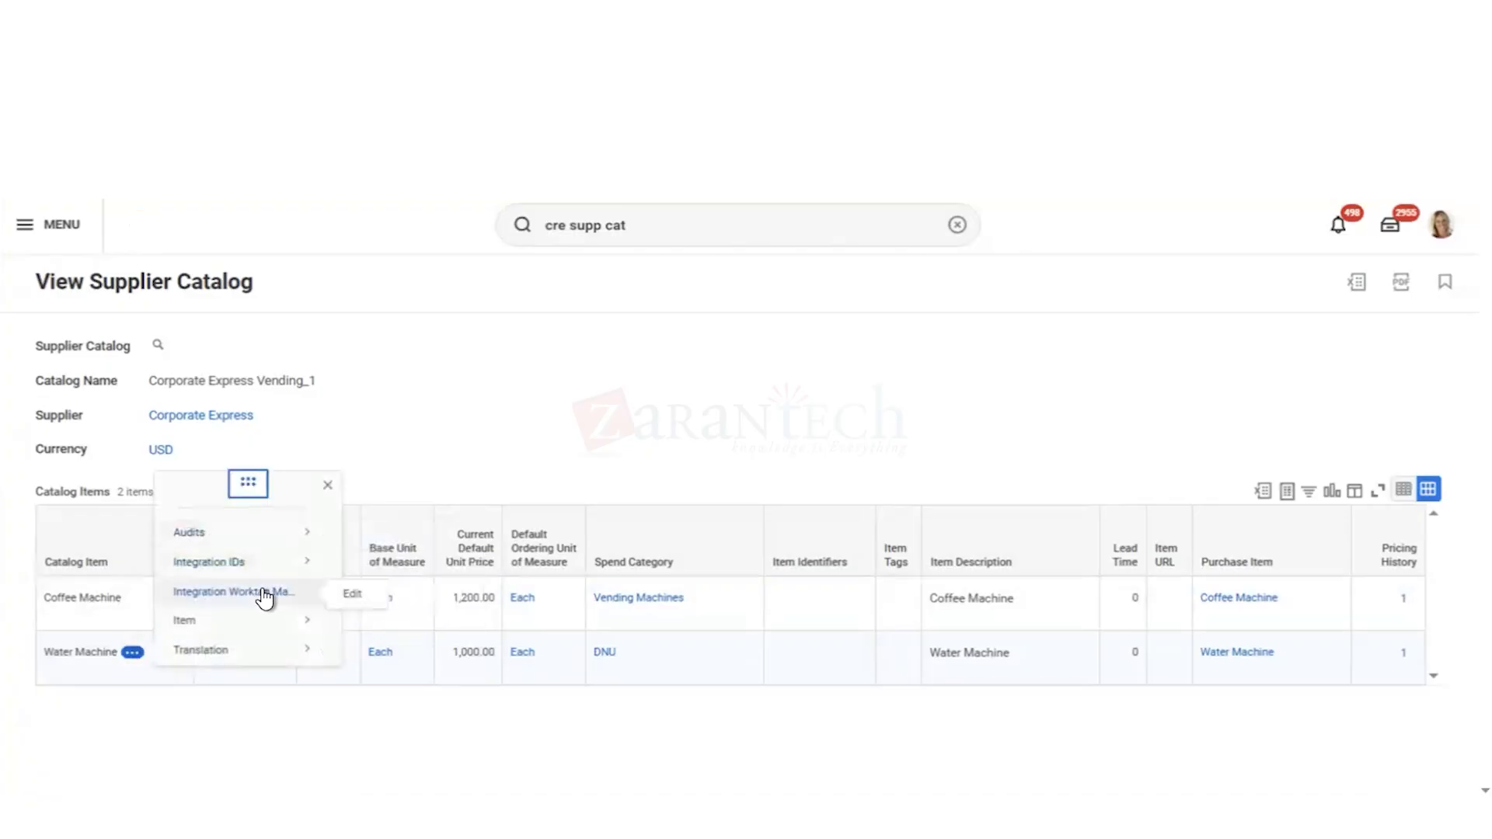
mouse_move(311, 624)
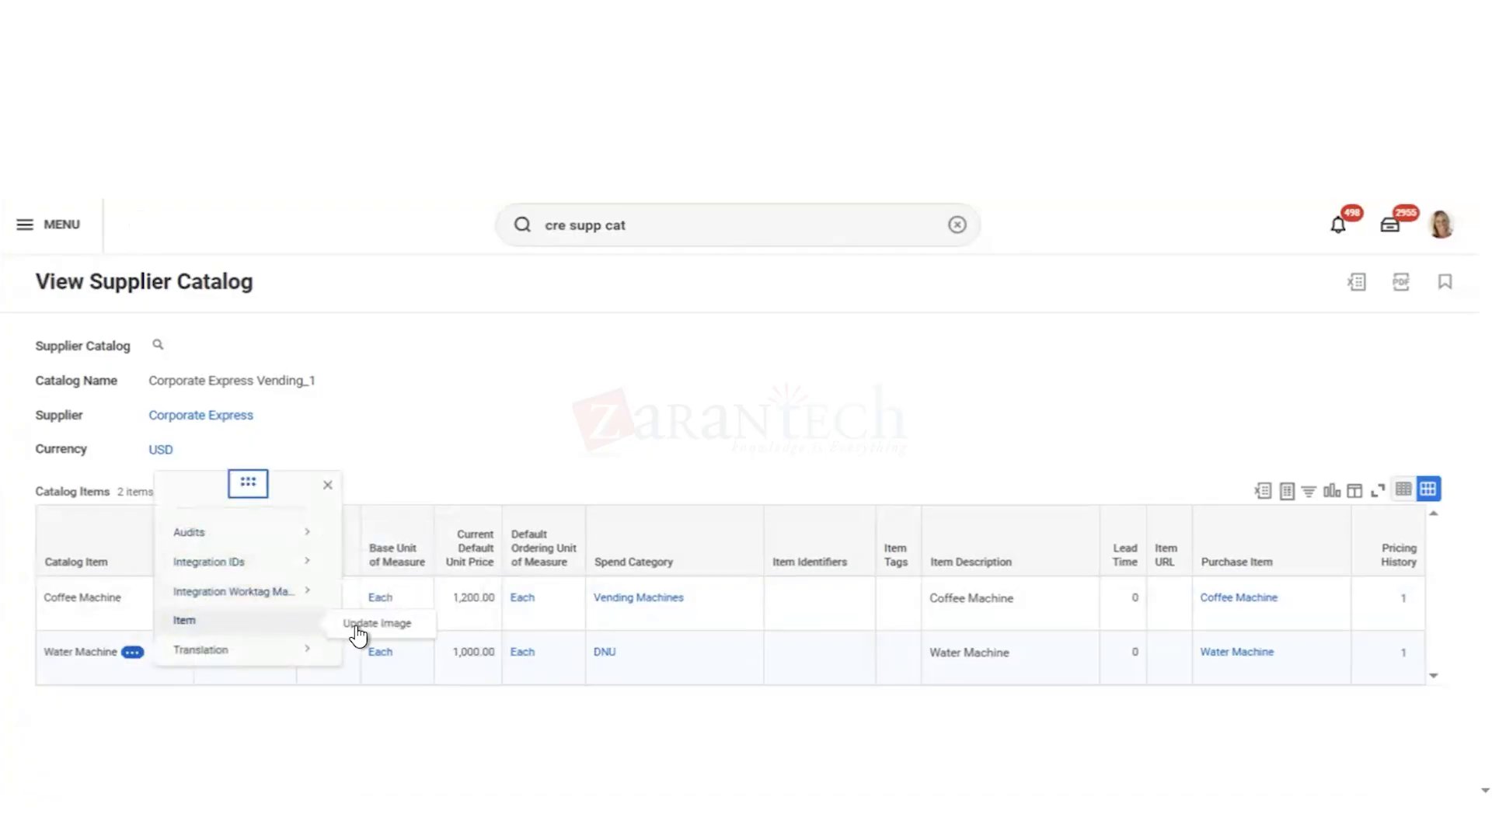
click(462, 437)
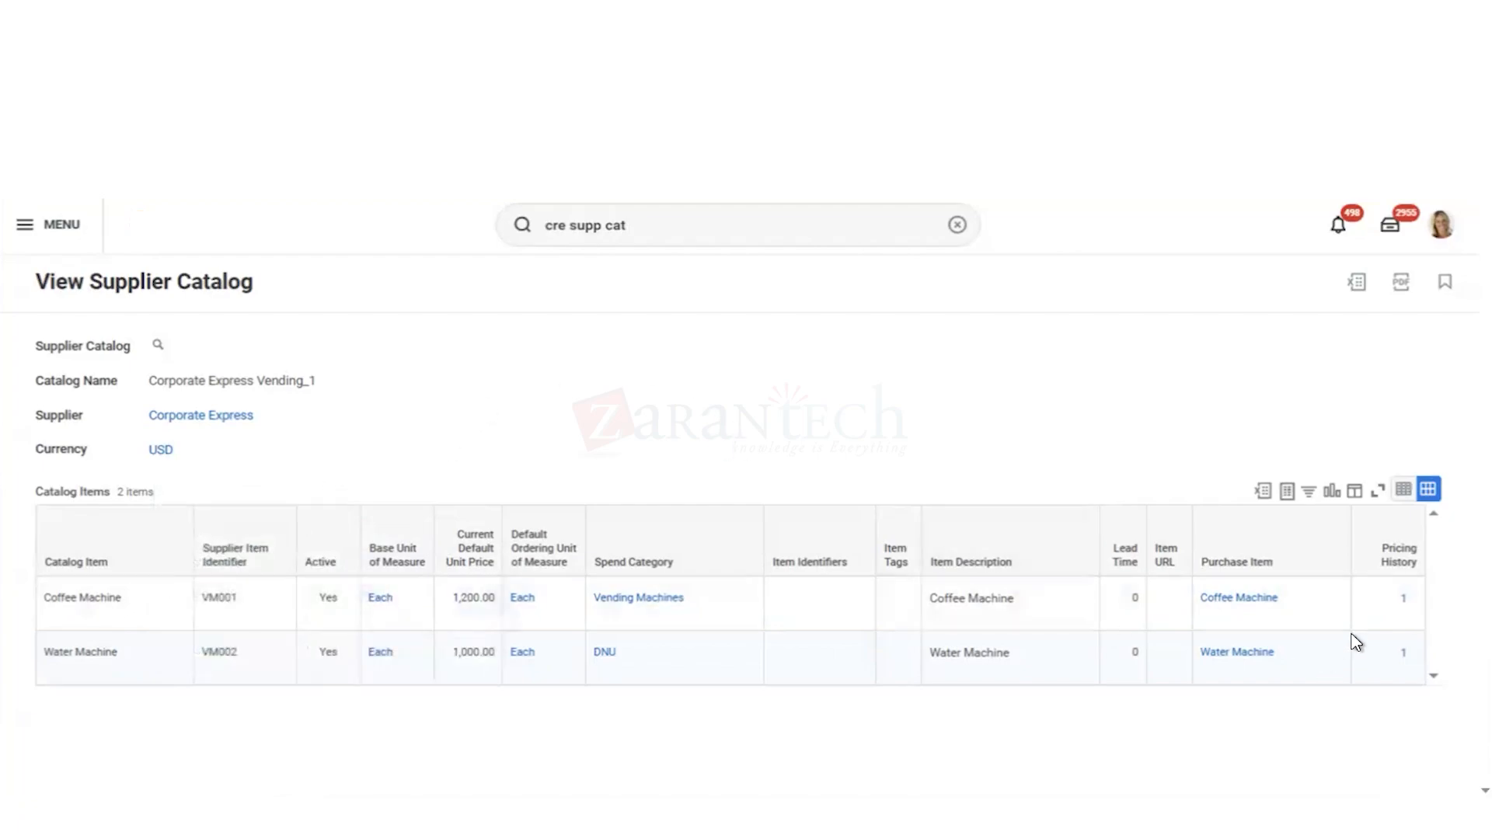
Step: Try to change the spend category of the Water Machine purchase item to Vending Machines
mouse_move(1299, 661)
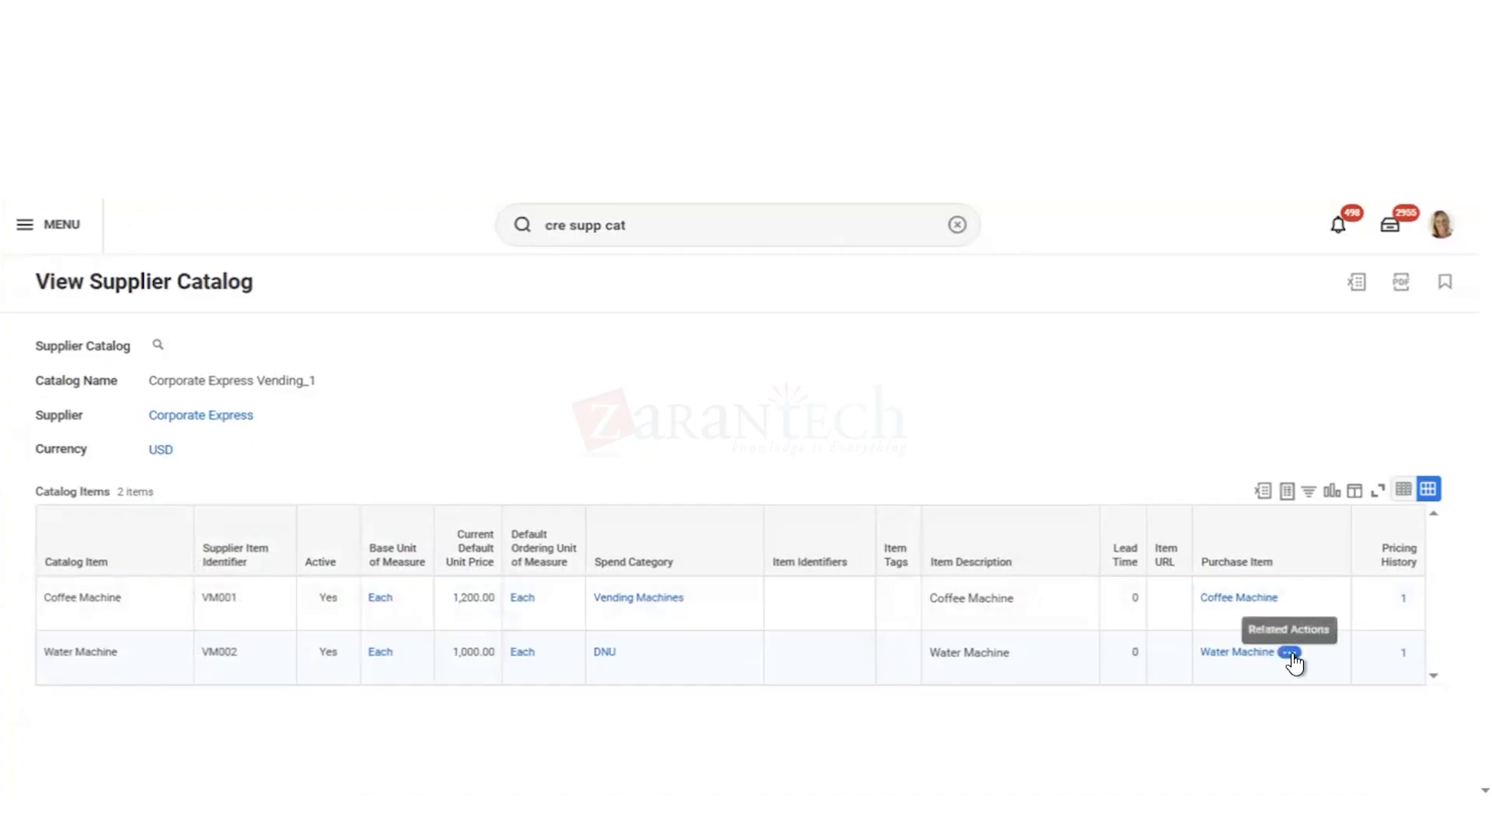
click(1292, 659)
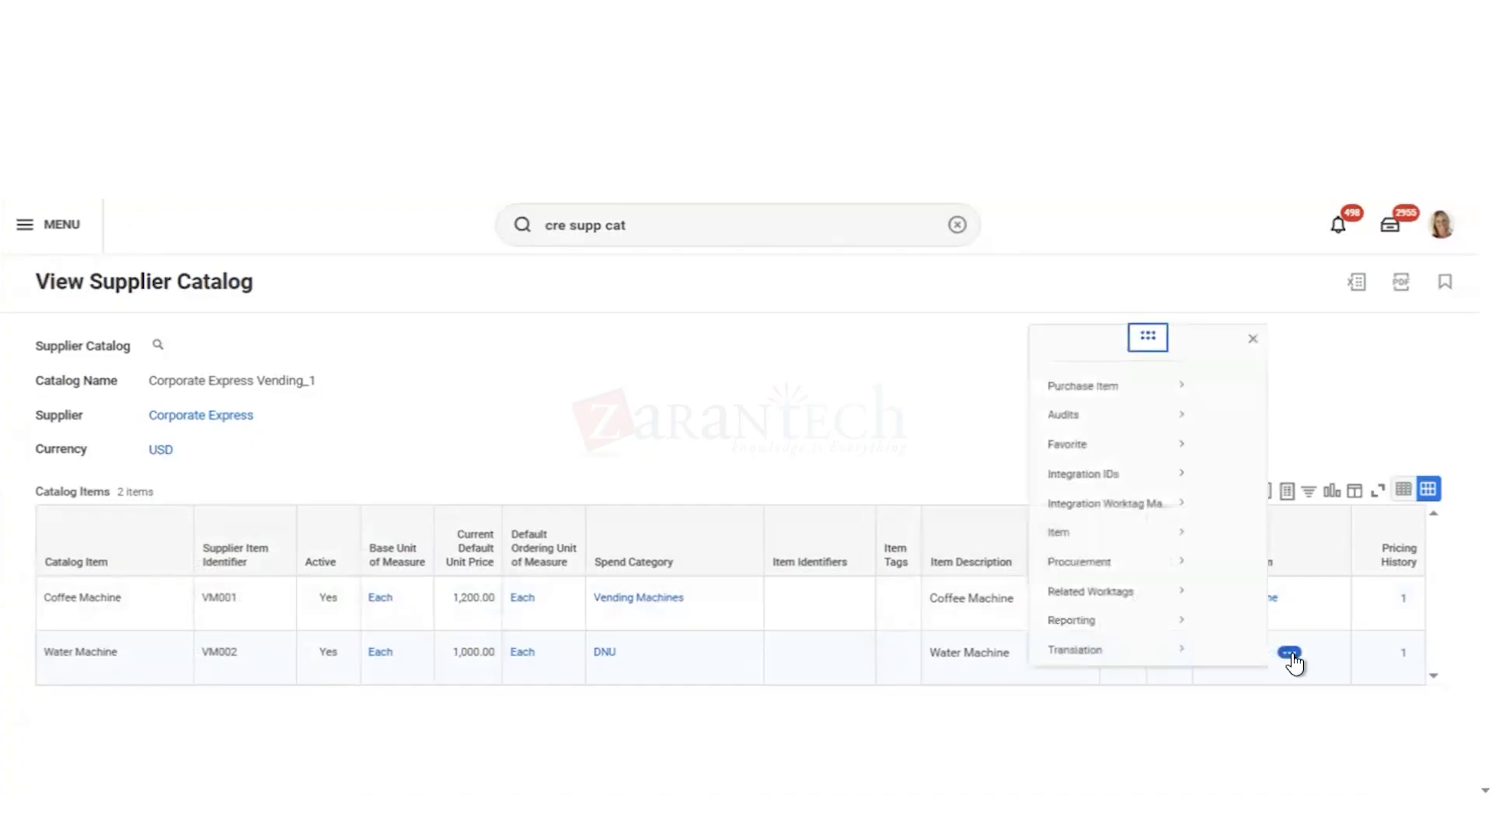
mouse_move(859, 282)
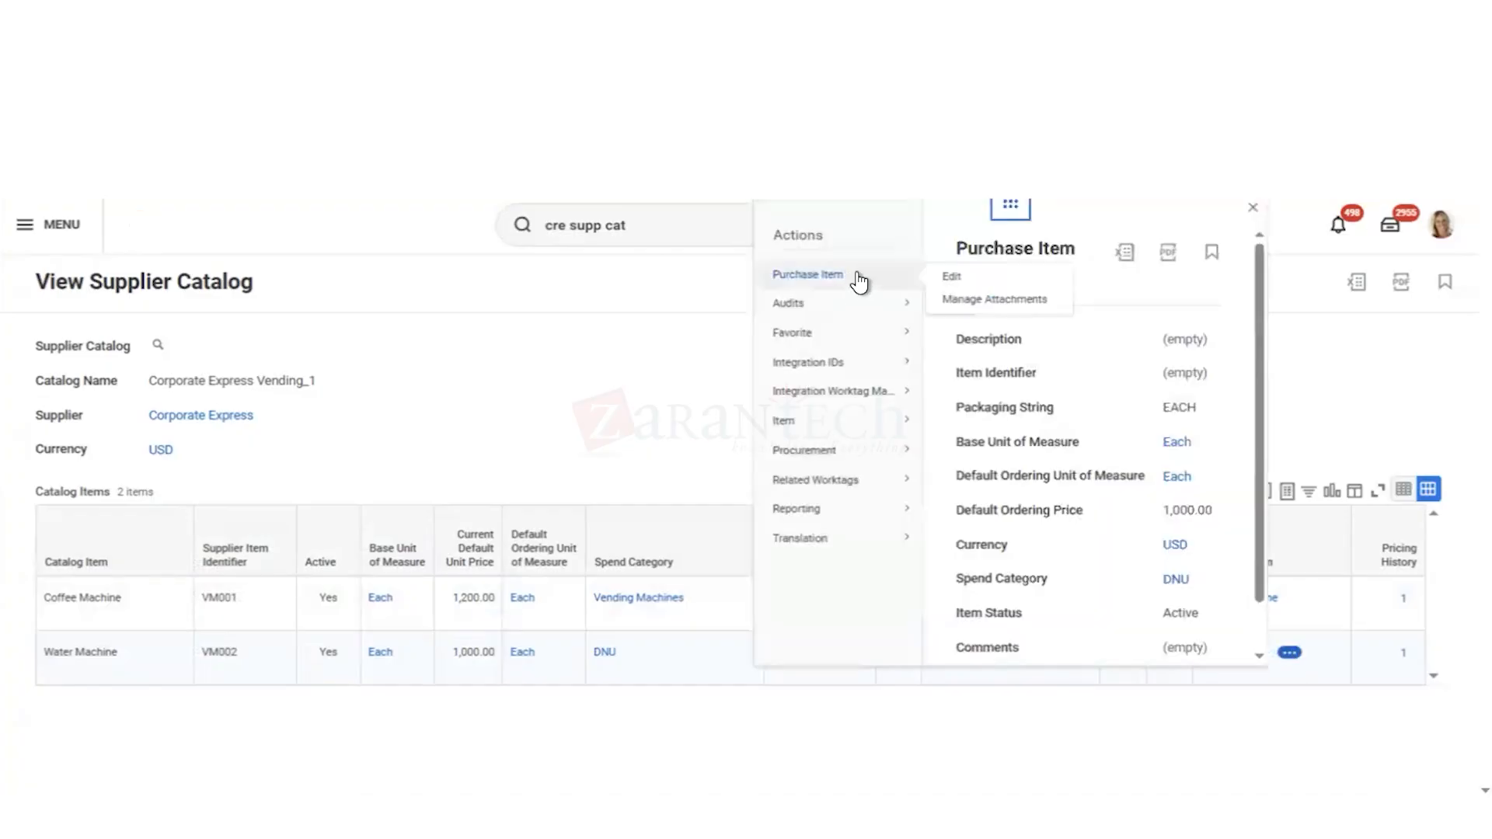
click(953, 281)
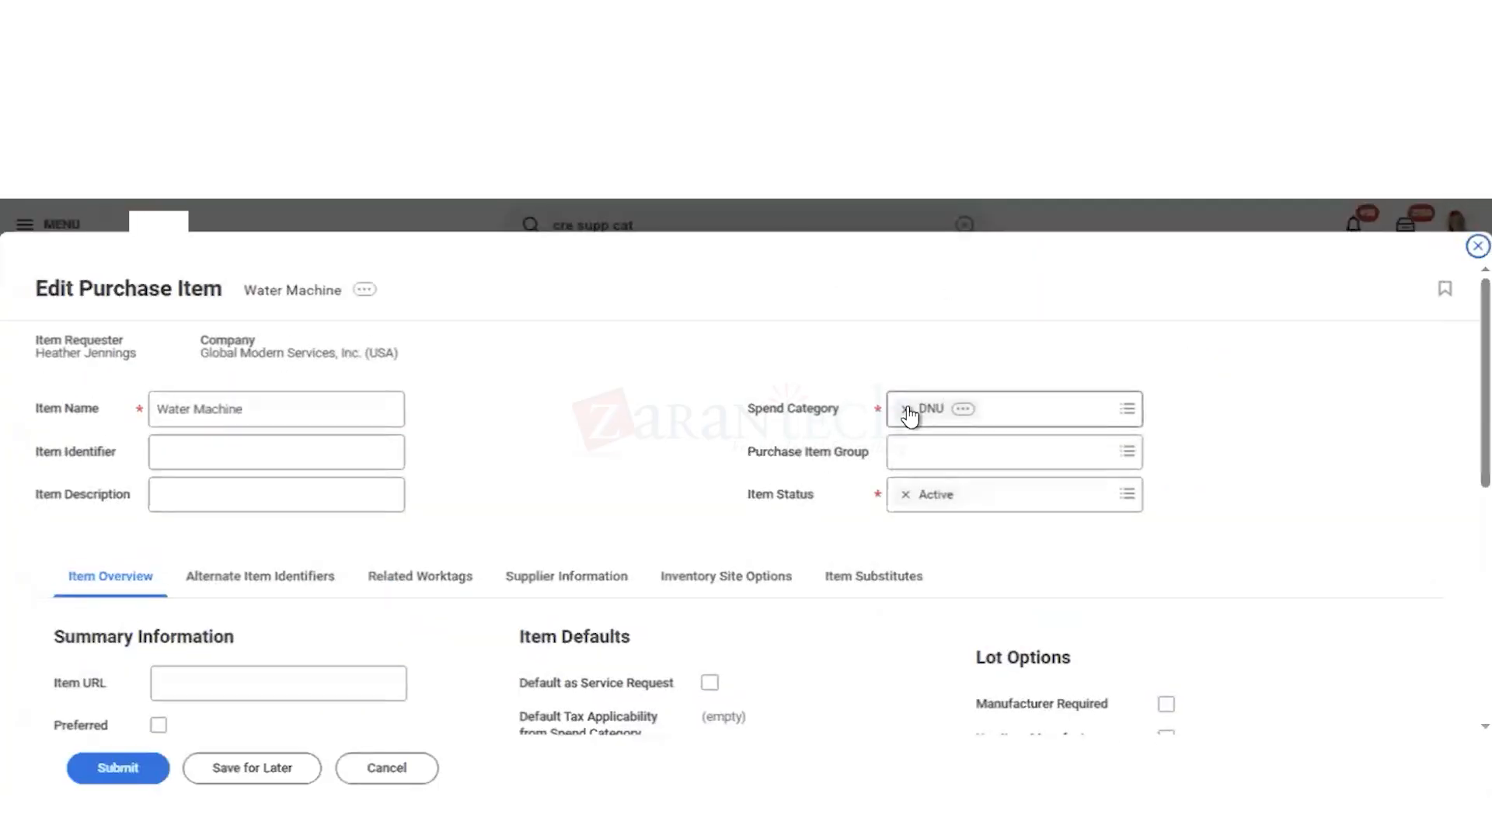
click(905, 409)
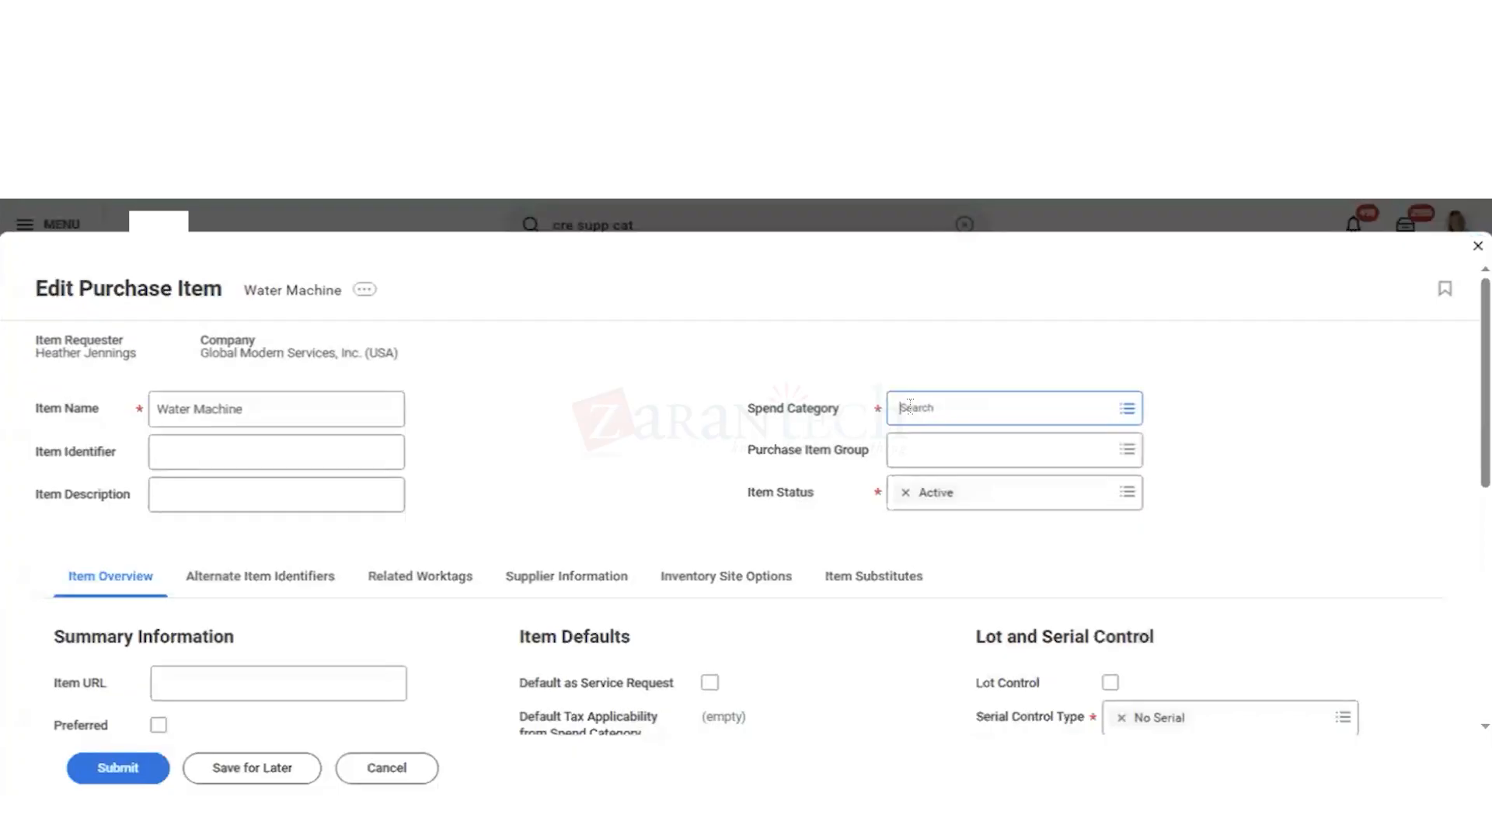
text(ven)
key(Return)
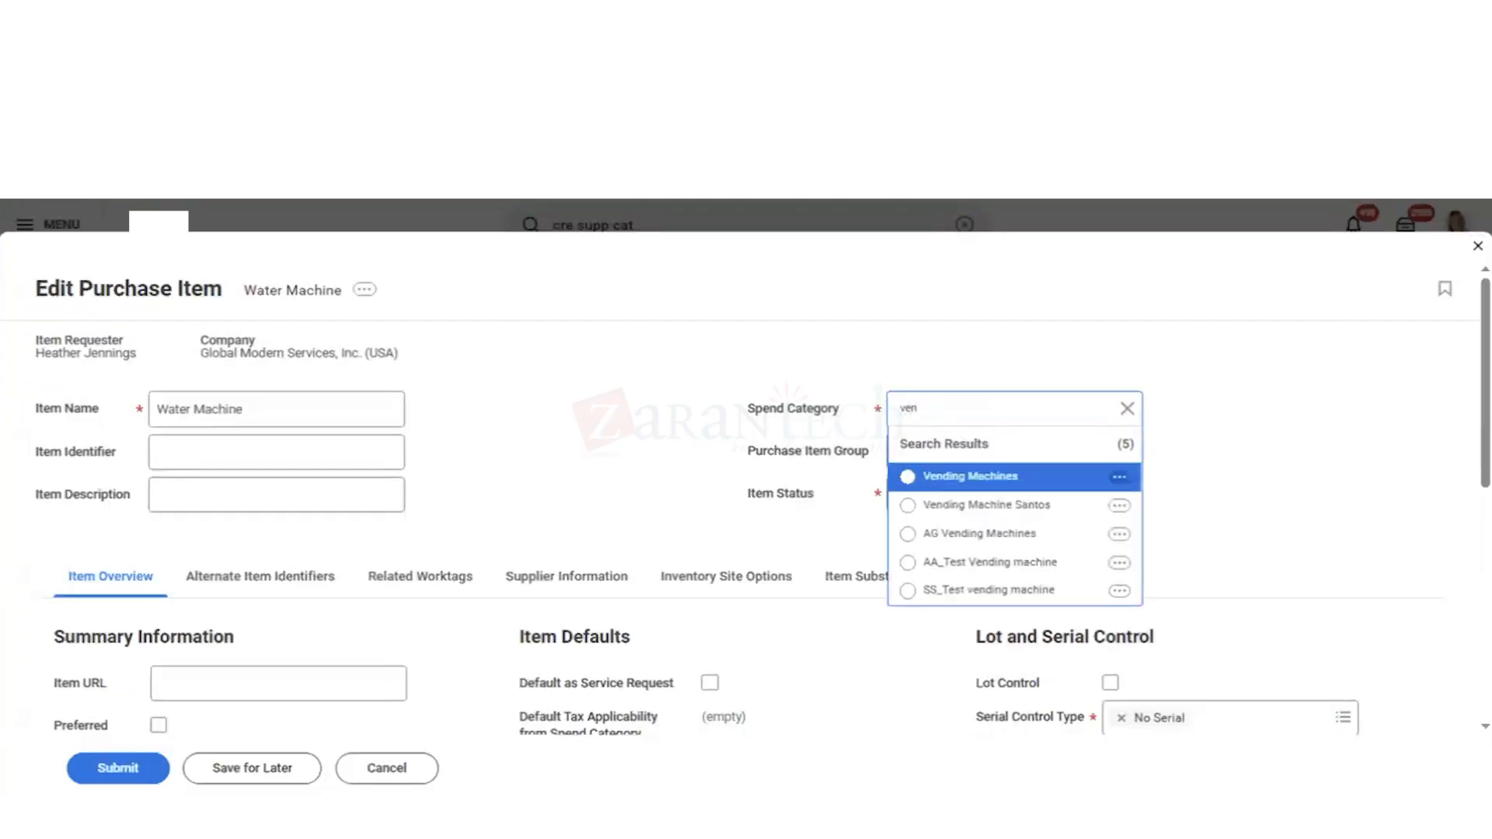
key(Return)
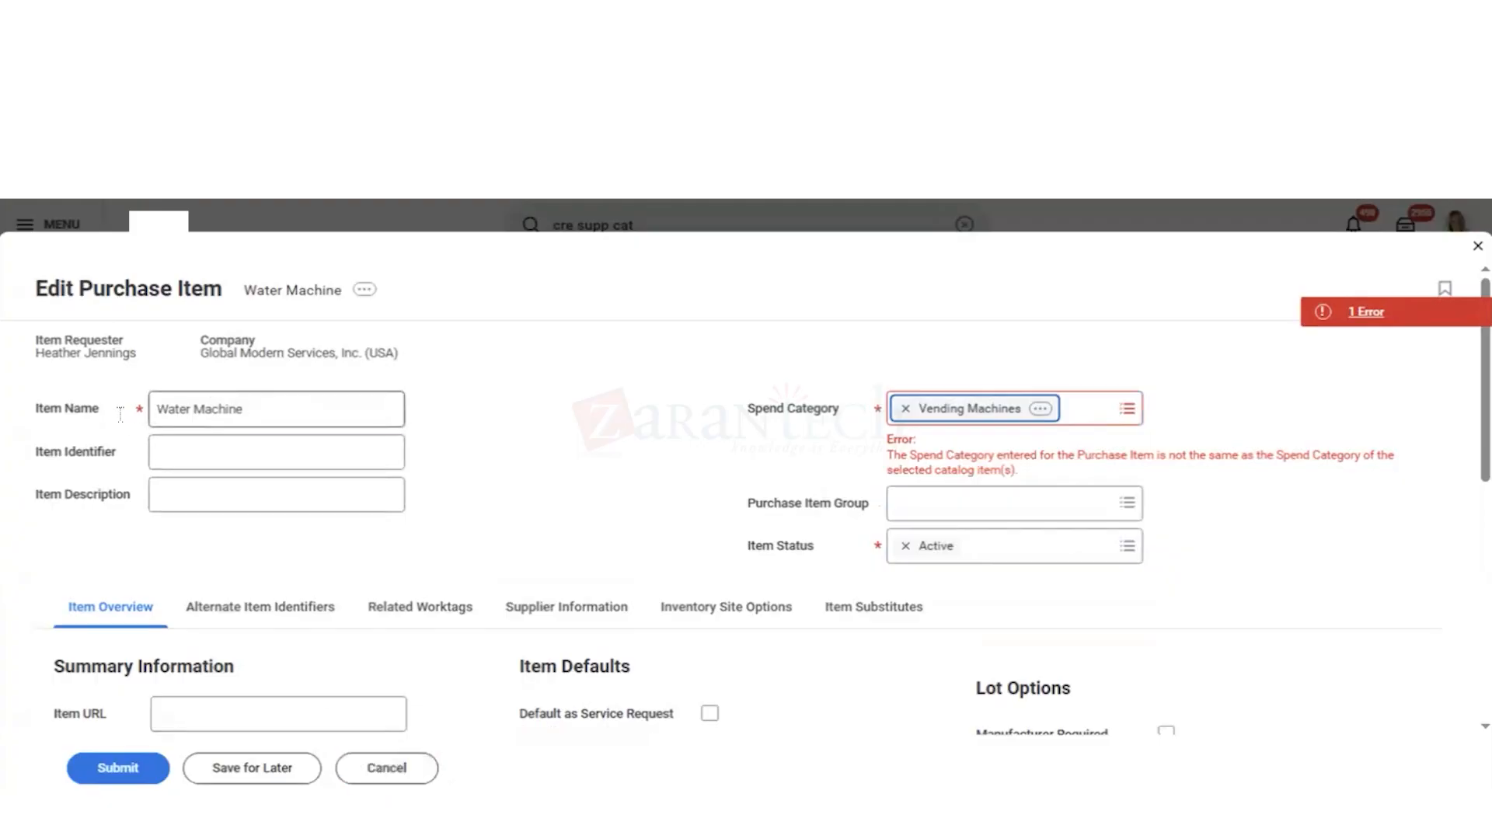
Step: Copy the item name Water Machine into the purchase item's description
drag(253, 411, 119, 416)
key(ctrl+c)
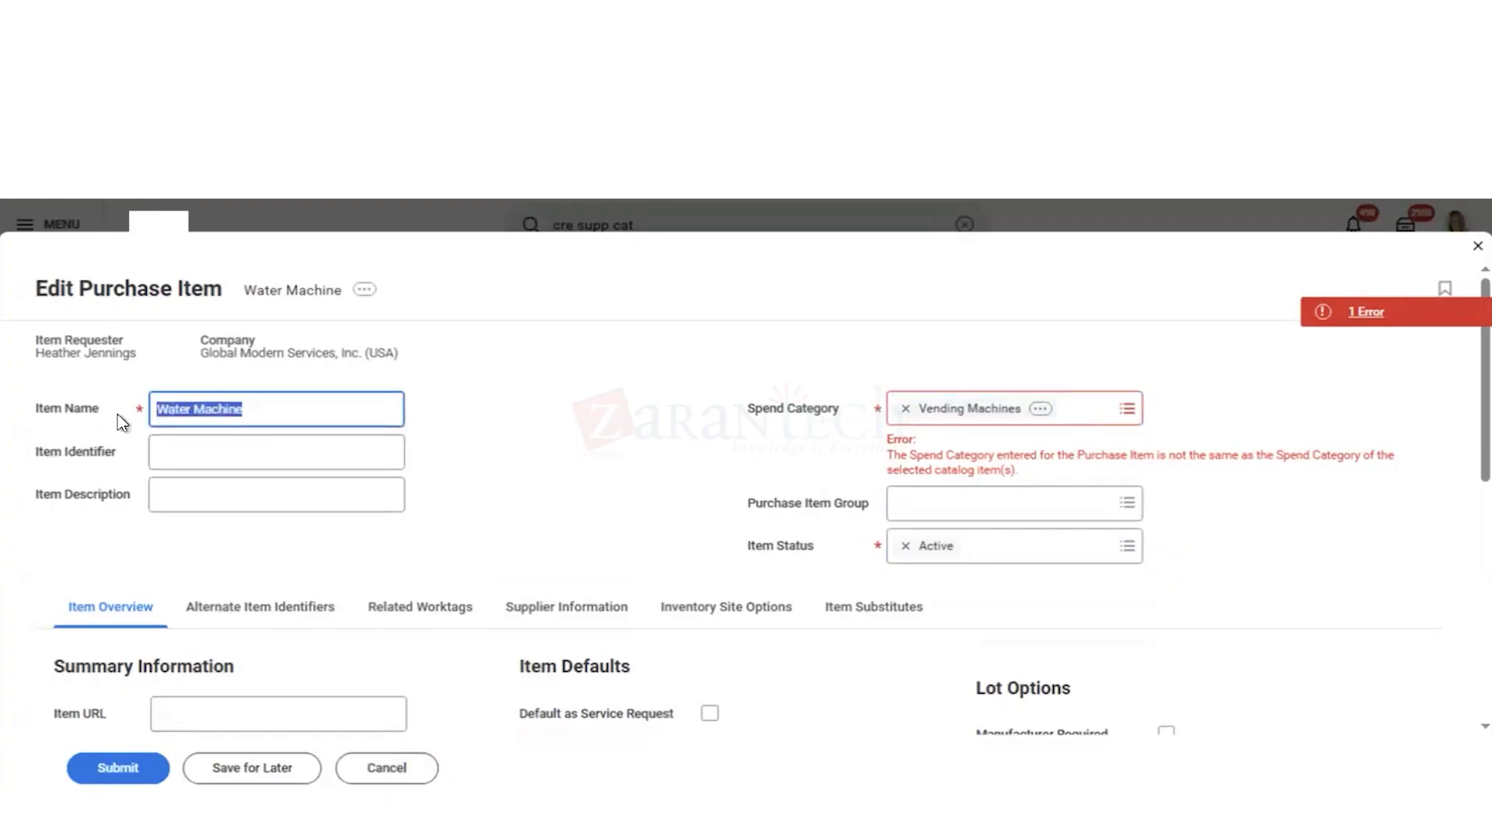
click(180, 491)
key(ctrl+v)
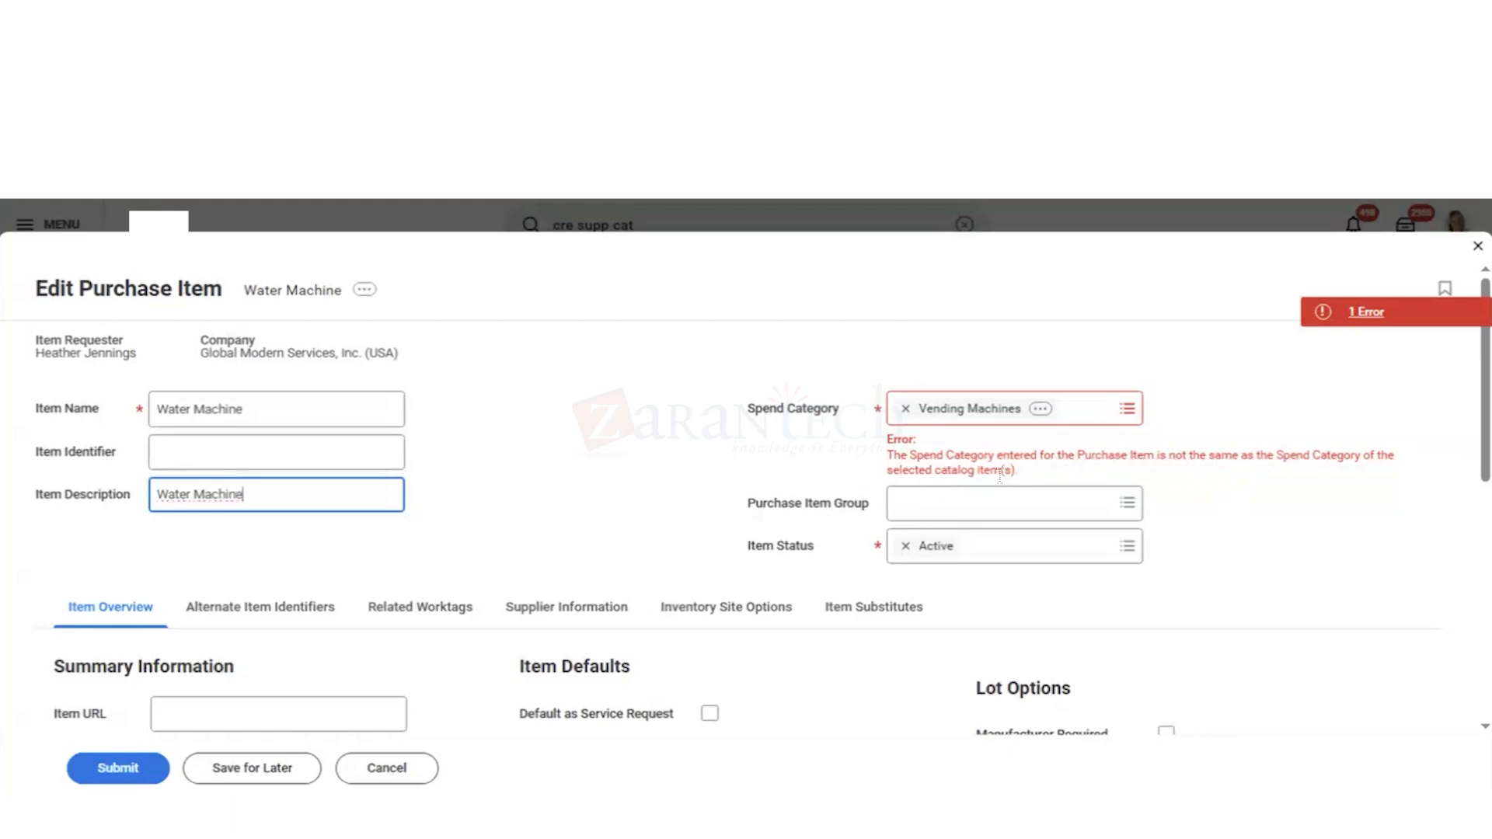
Step: Clear the purchase item's spend category, then cancel the edit and discard all its changes
click(906, 410)
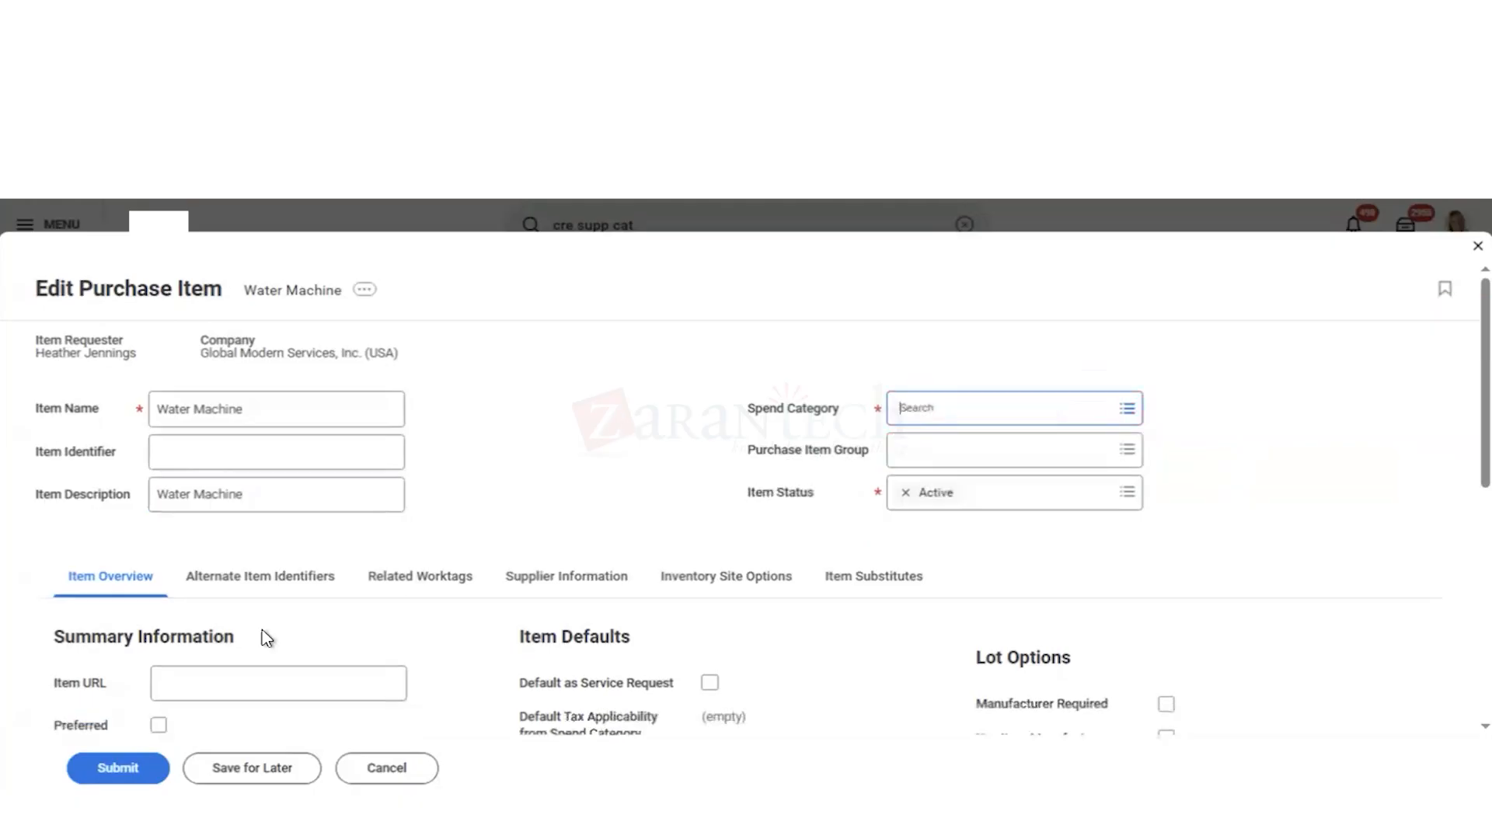
click(945, 407)
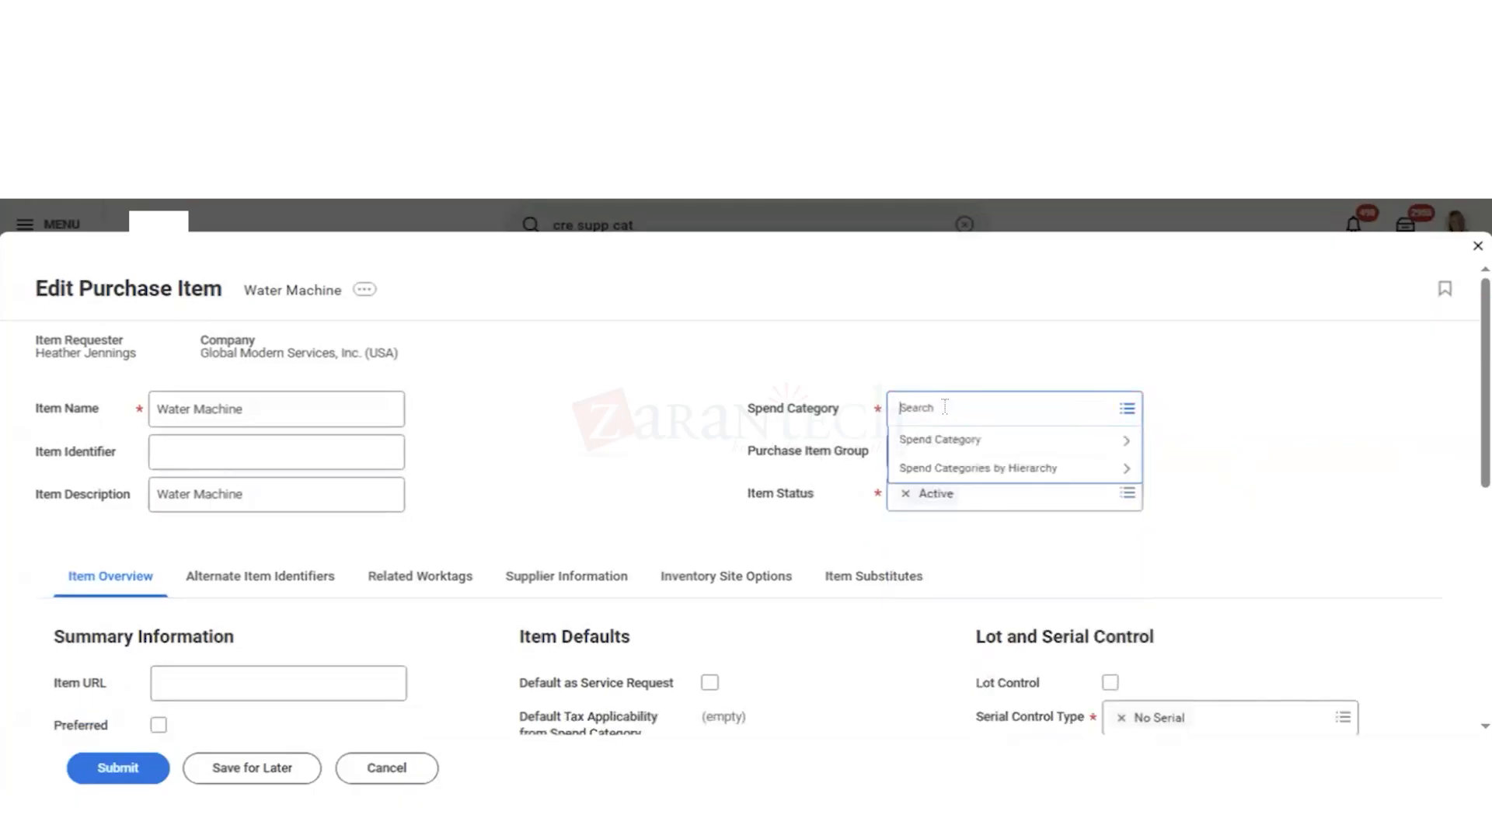
click(383, 772)
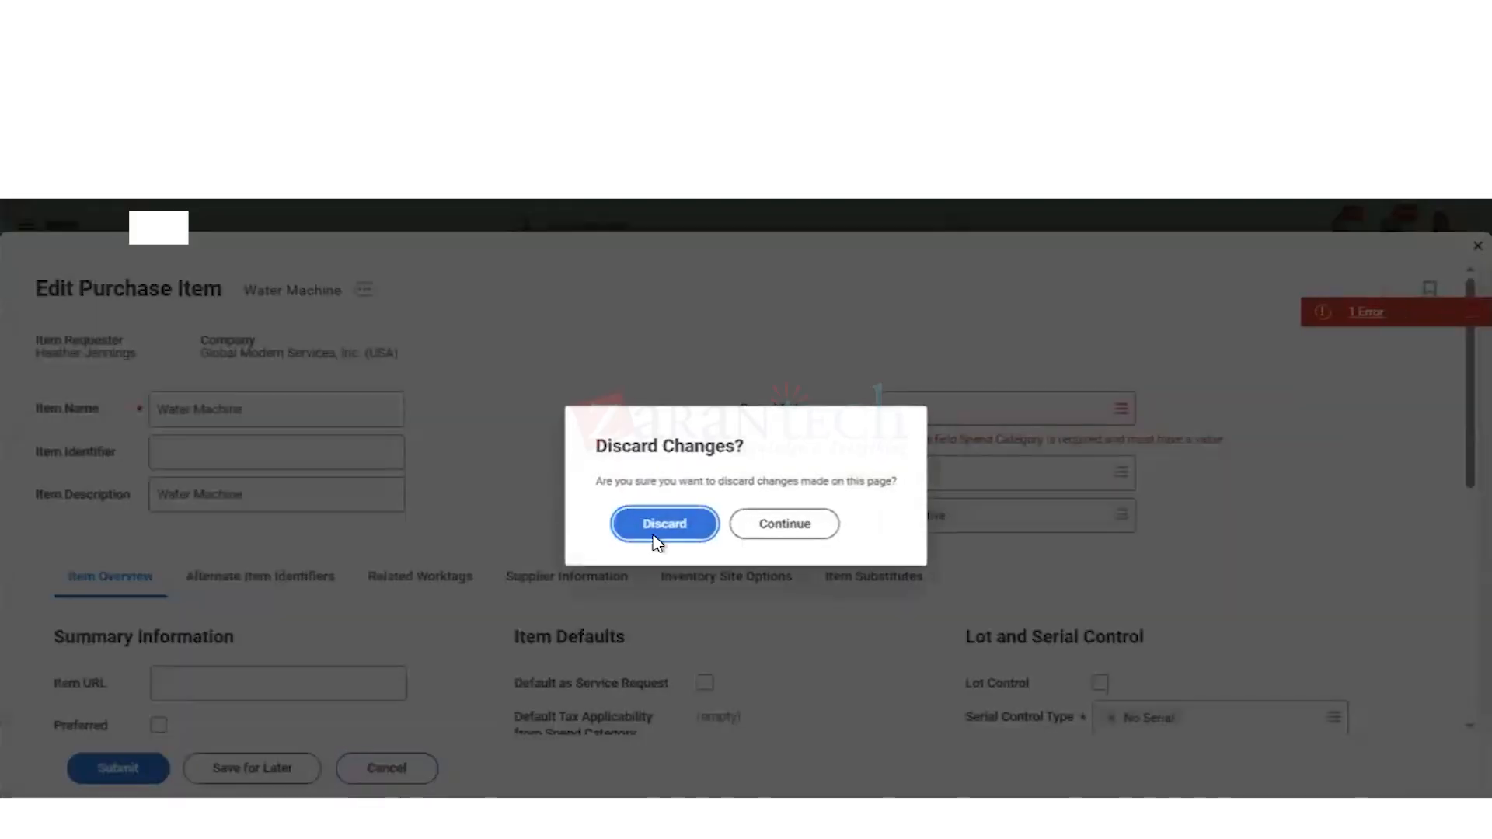
click(684, 537)
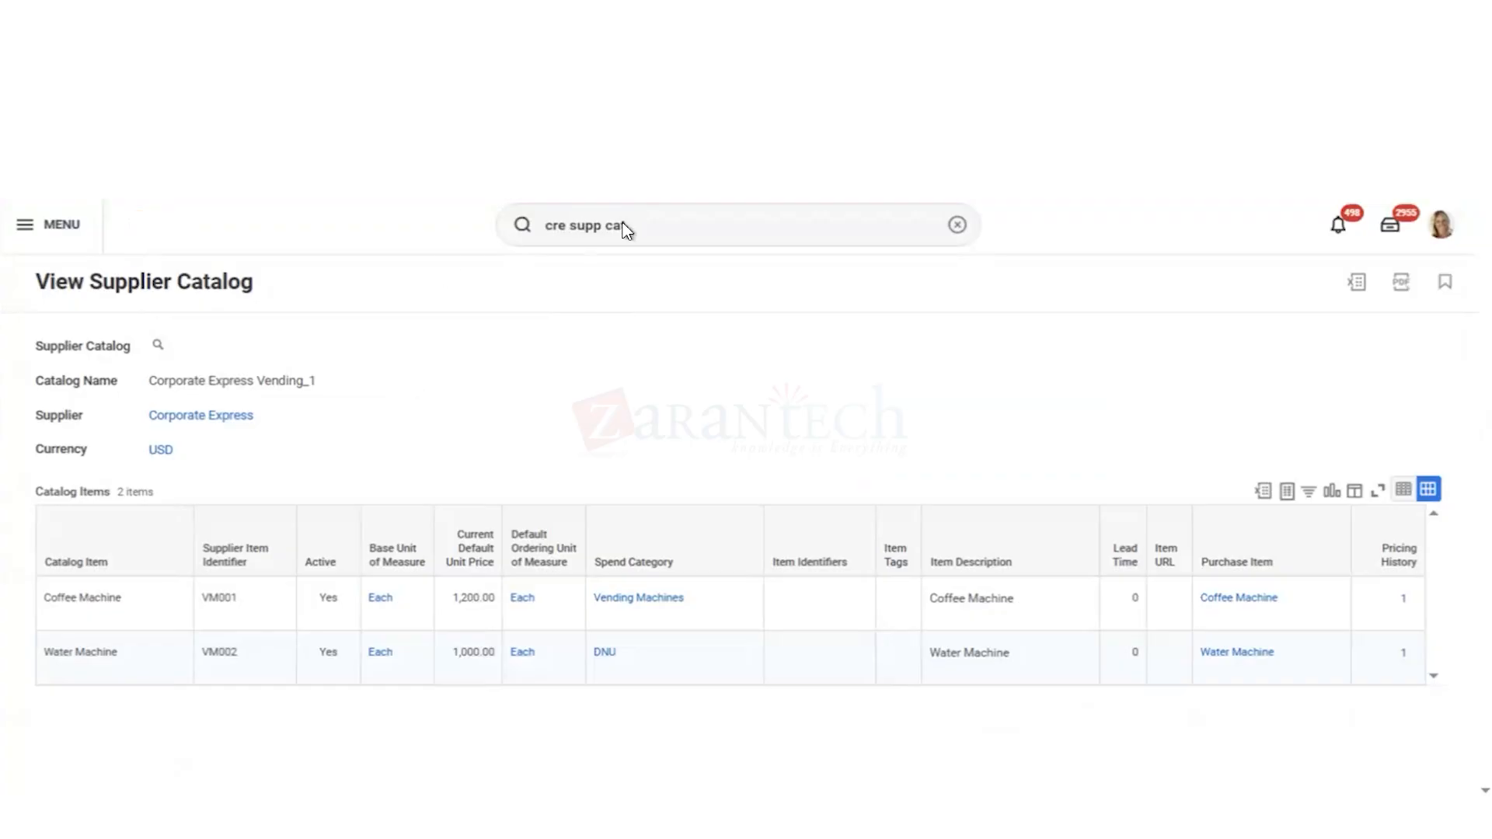
Step: Search for "vie supp cat" and open the View Supplier Catalog report
click(958, 224)
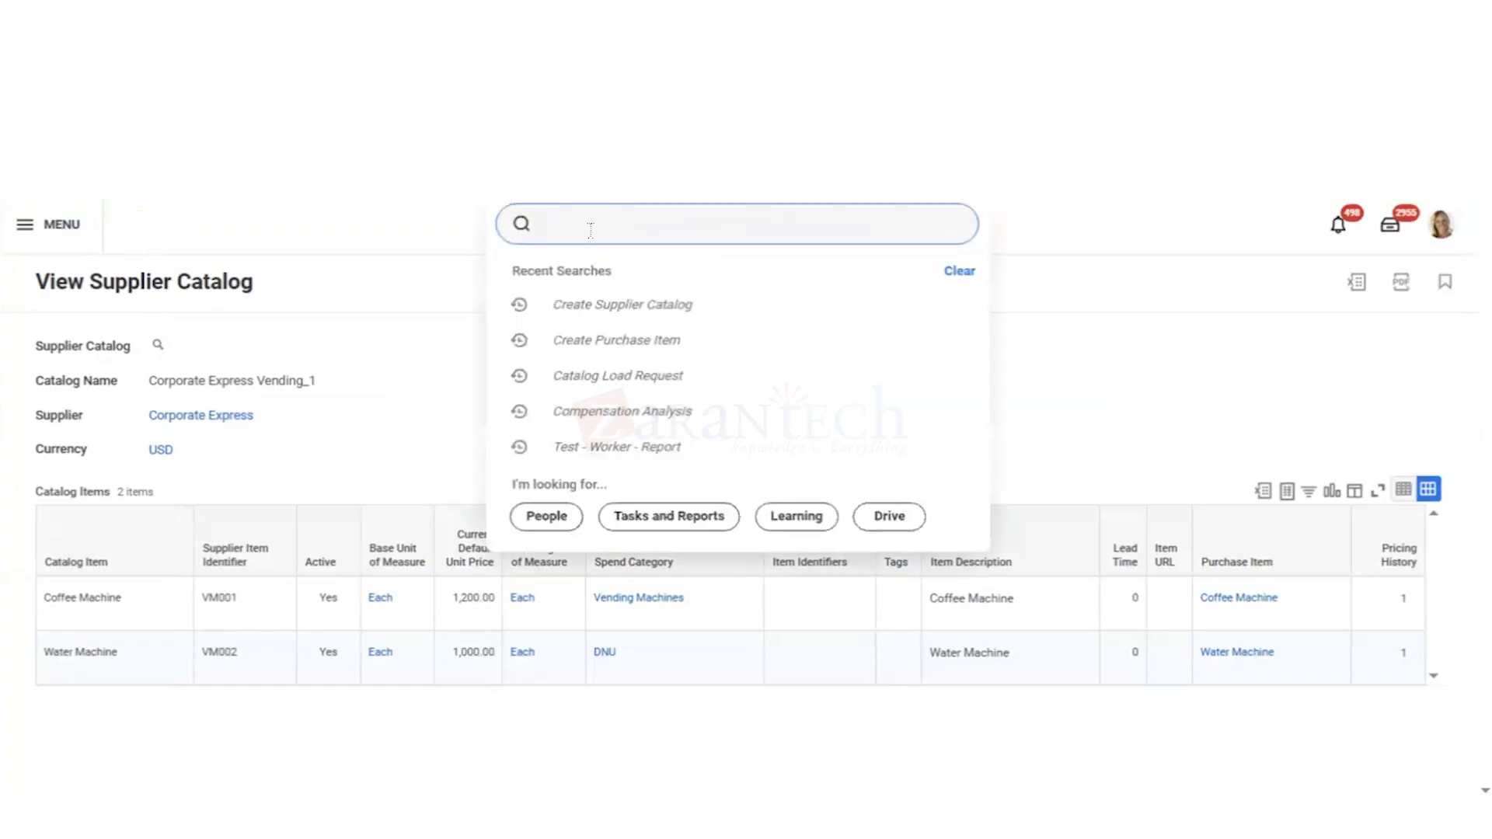
text(vie supp cat)
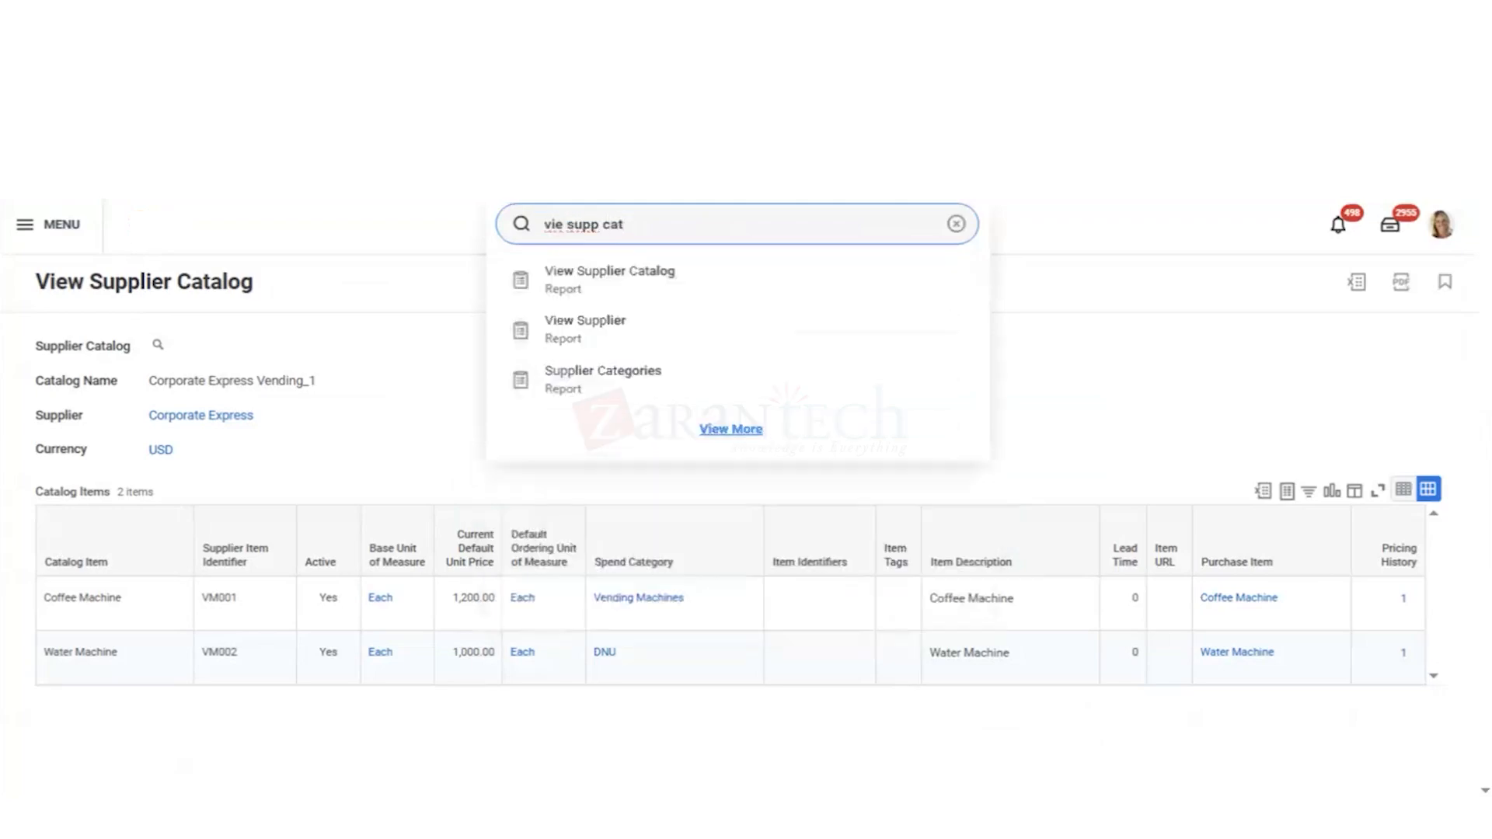
key(Down)
key(Return)
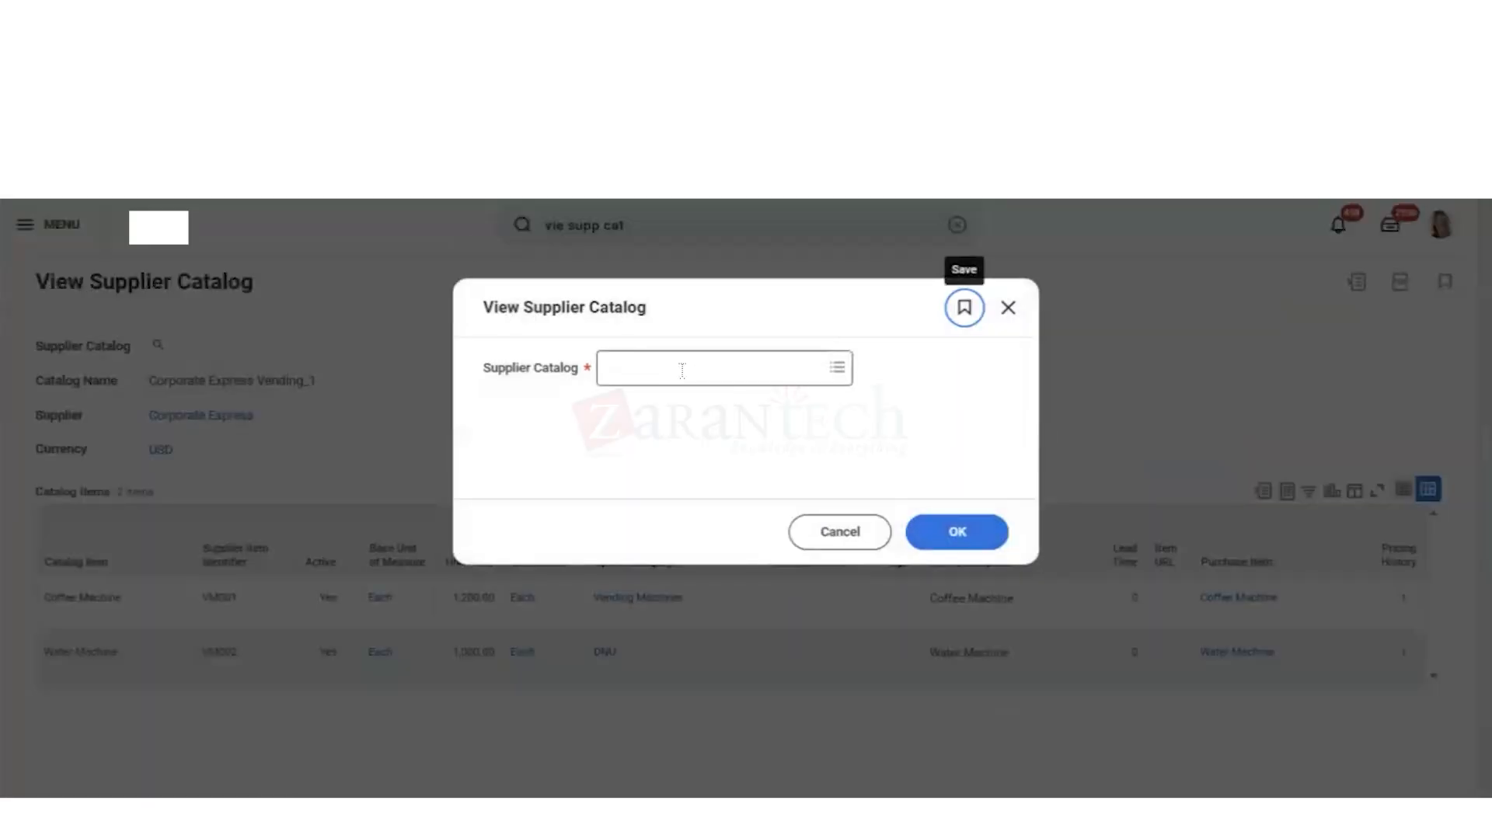
Step: Choose IBM Storage from the list of all supplier catalogs and run the report for it
click(681, 379)
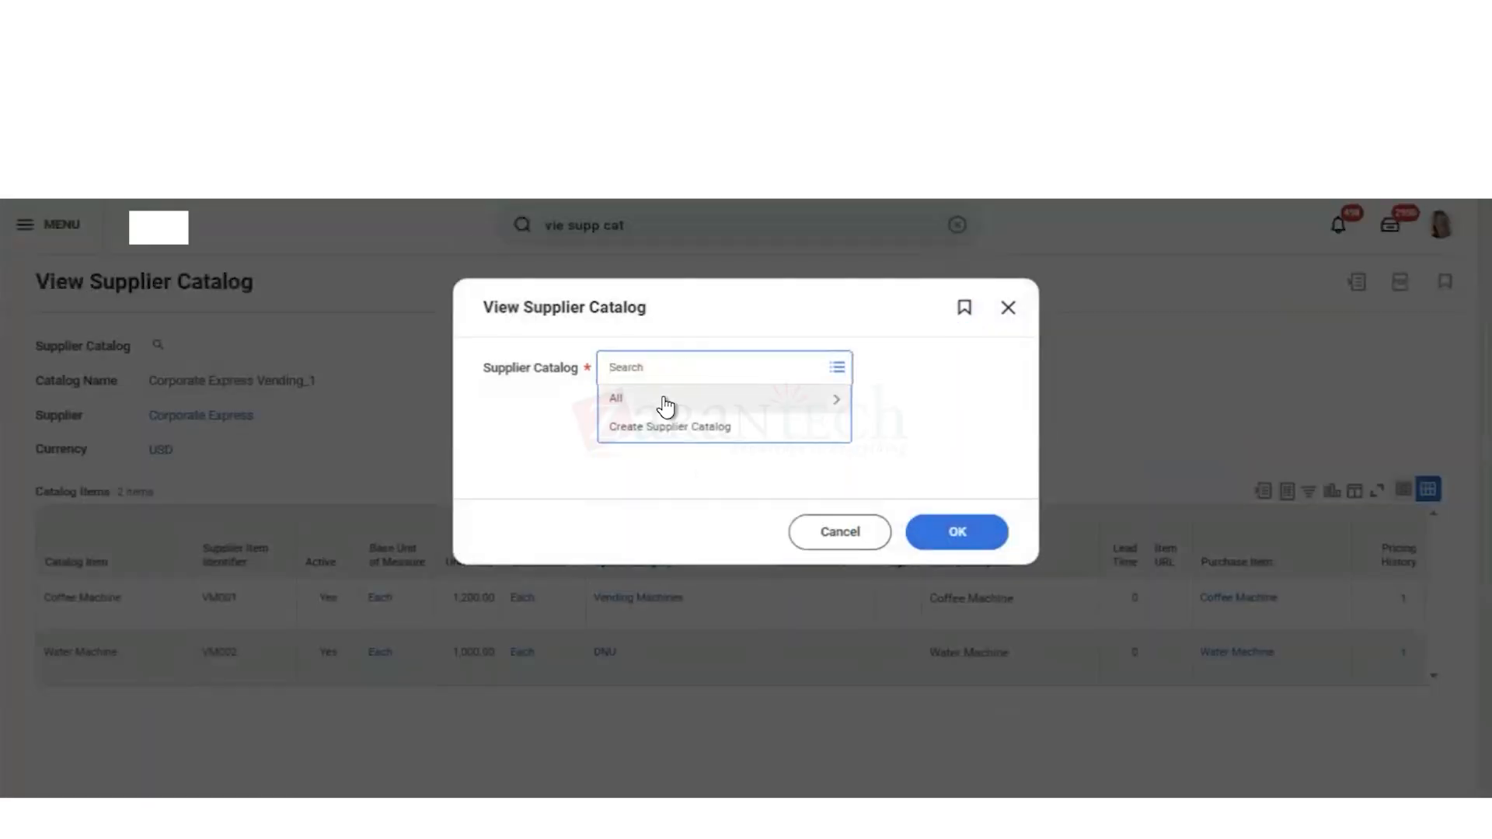
click(663, 405)
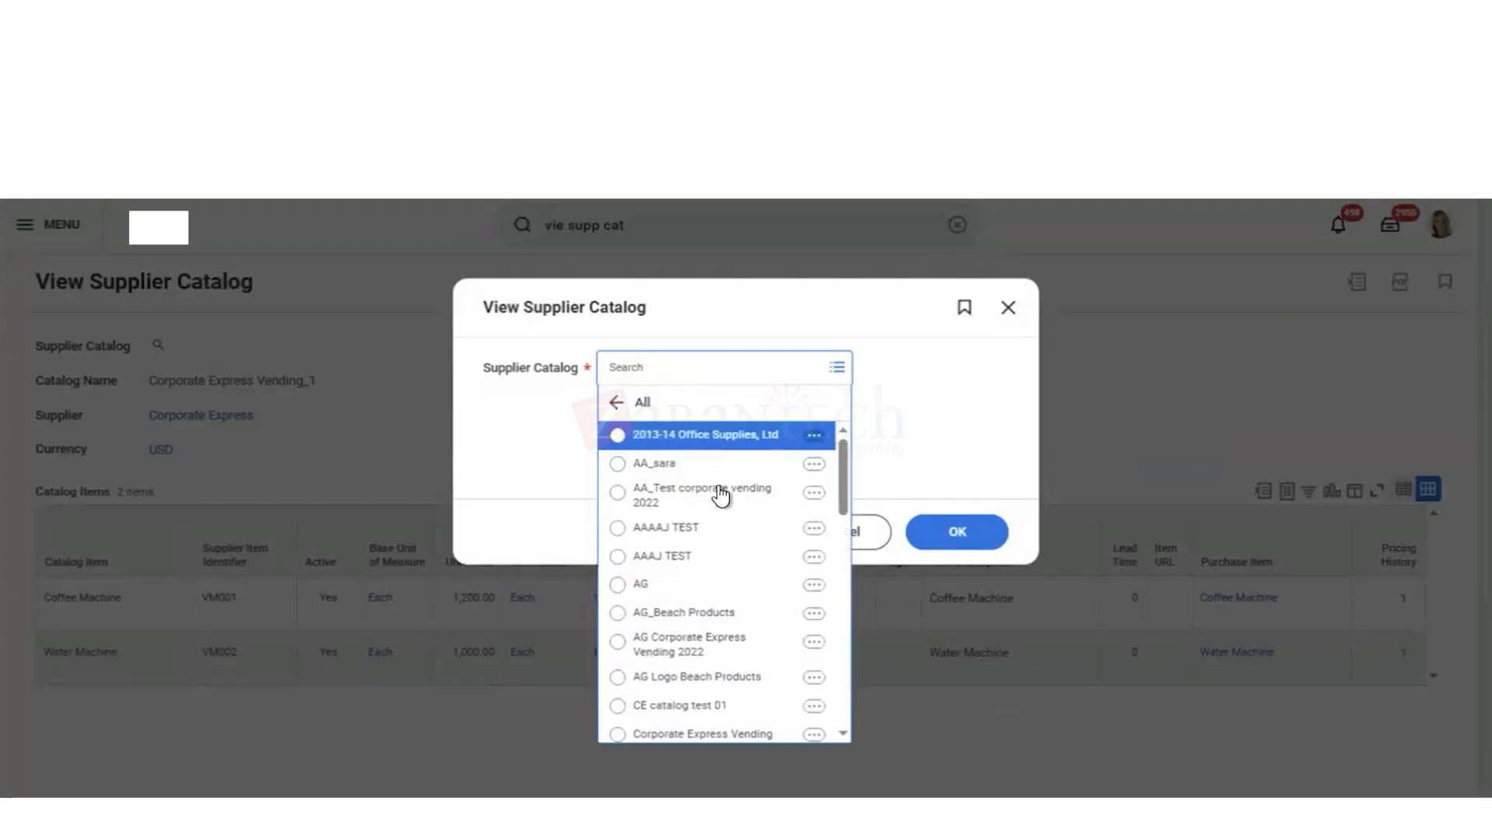
scroll(721, 683, down, 3)
scroll(721, 682, down, 5)
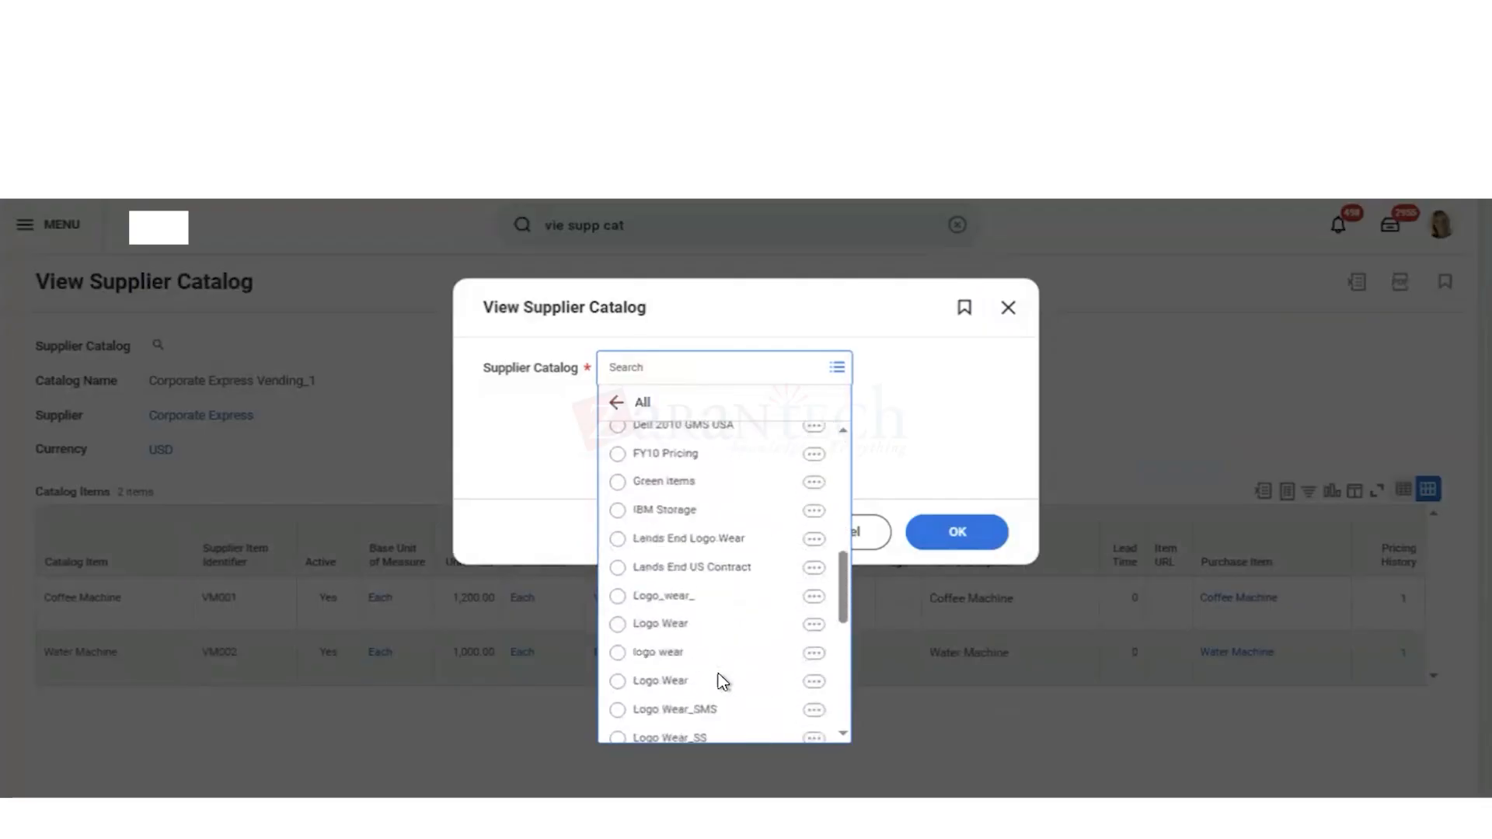
click(711, 511)
click(959, 533)
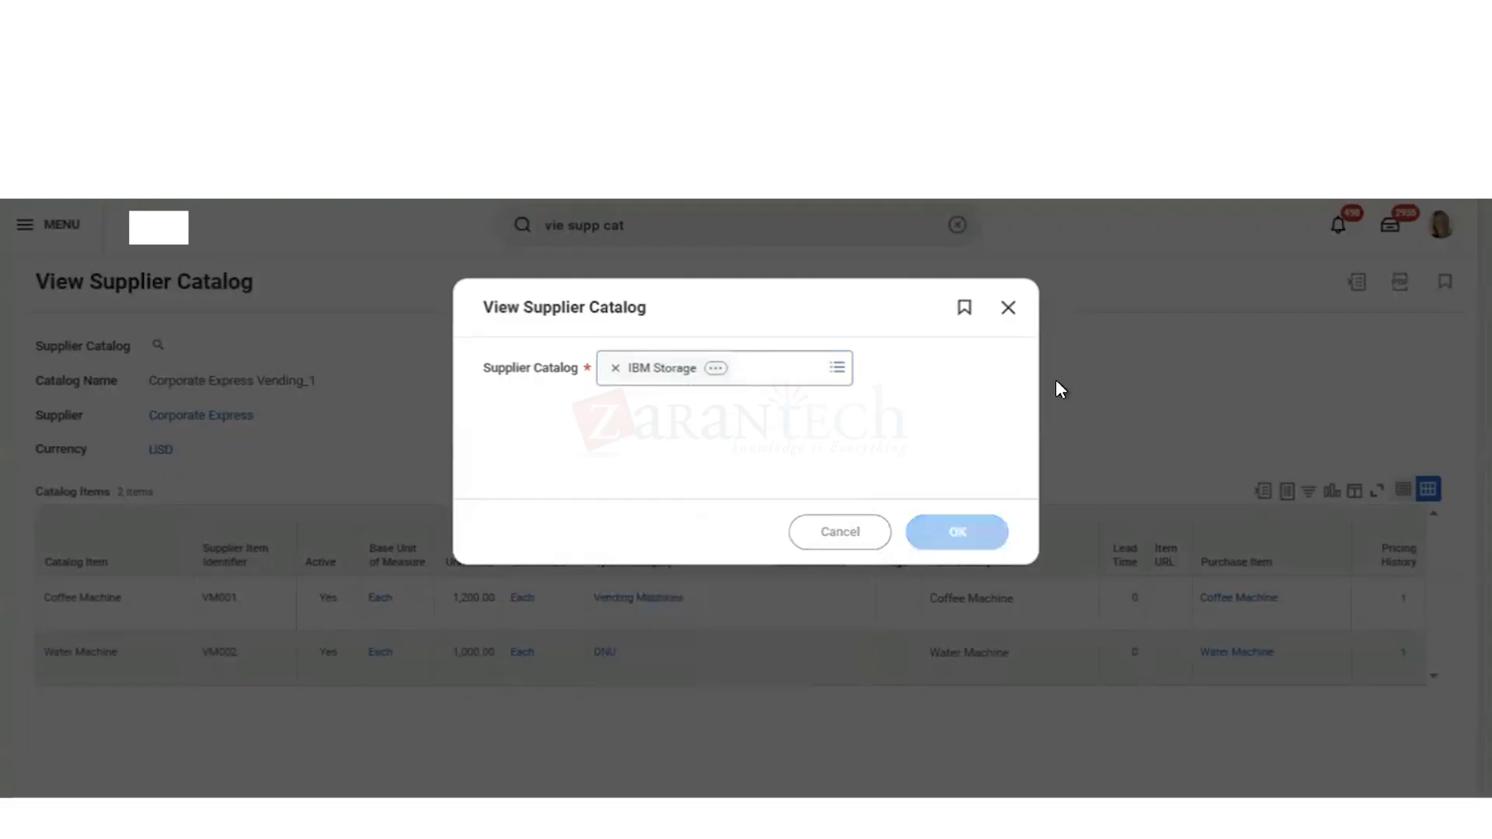
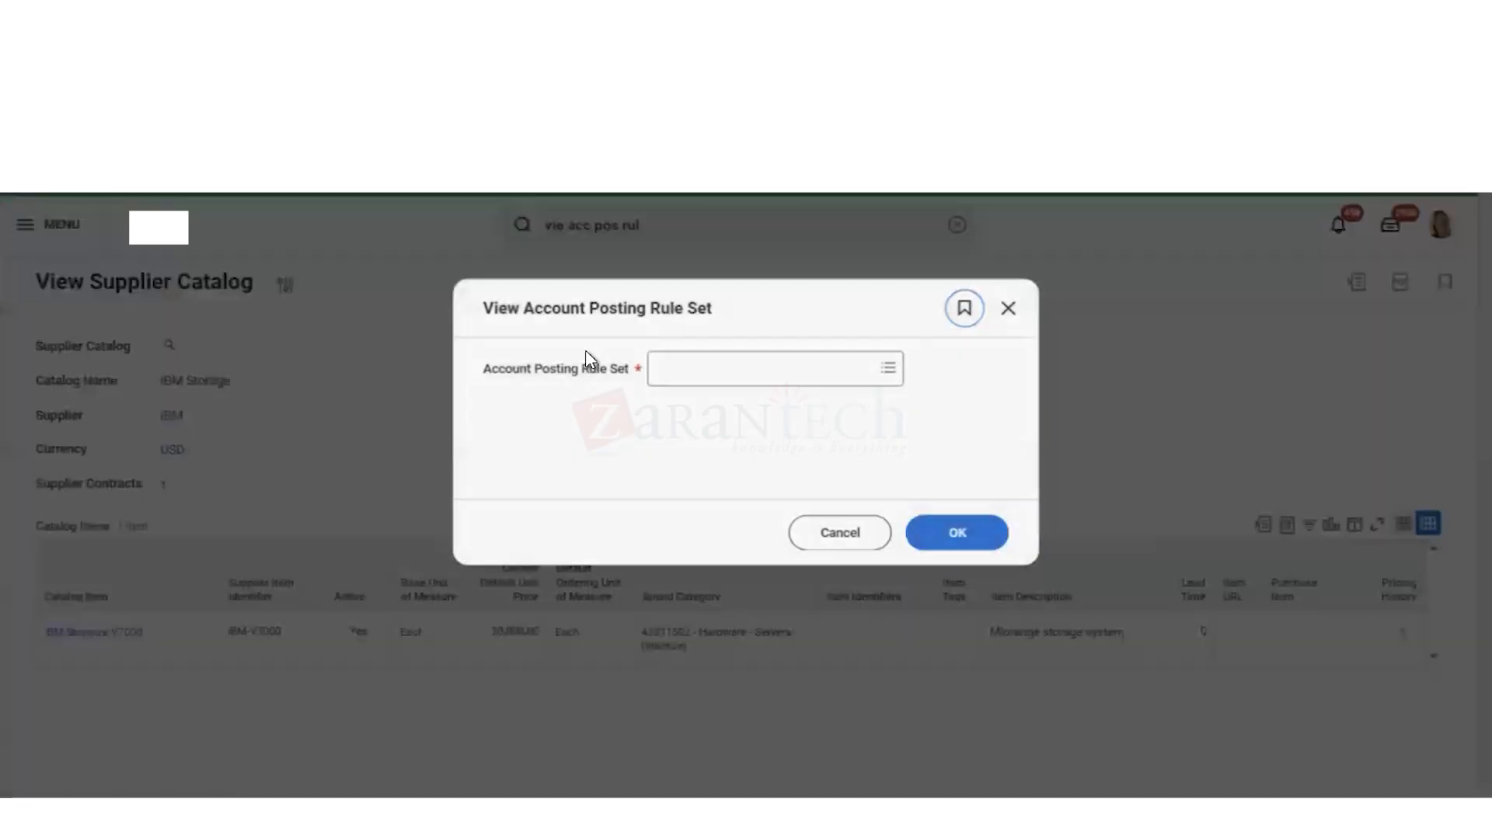
click(690, 369)
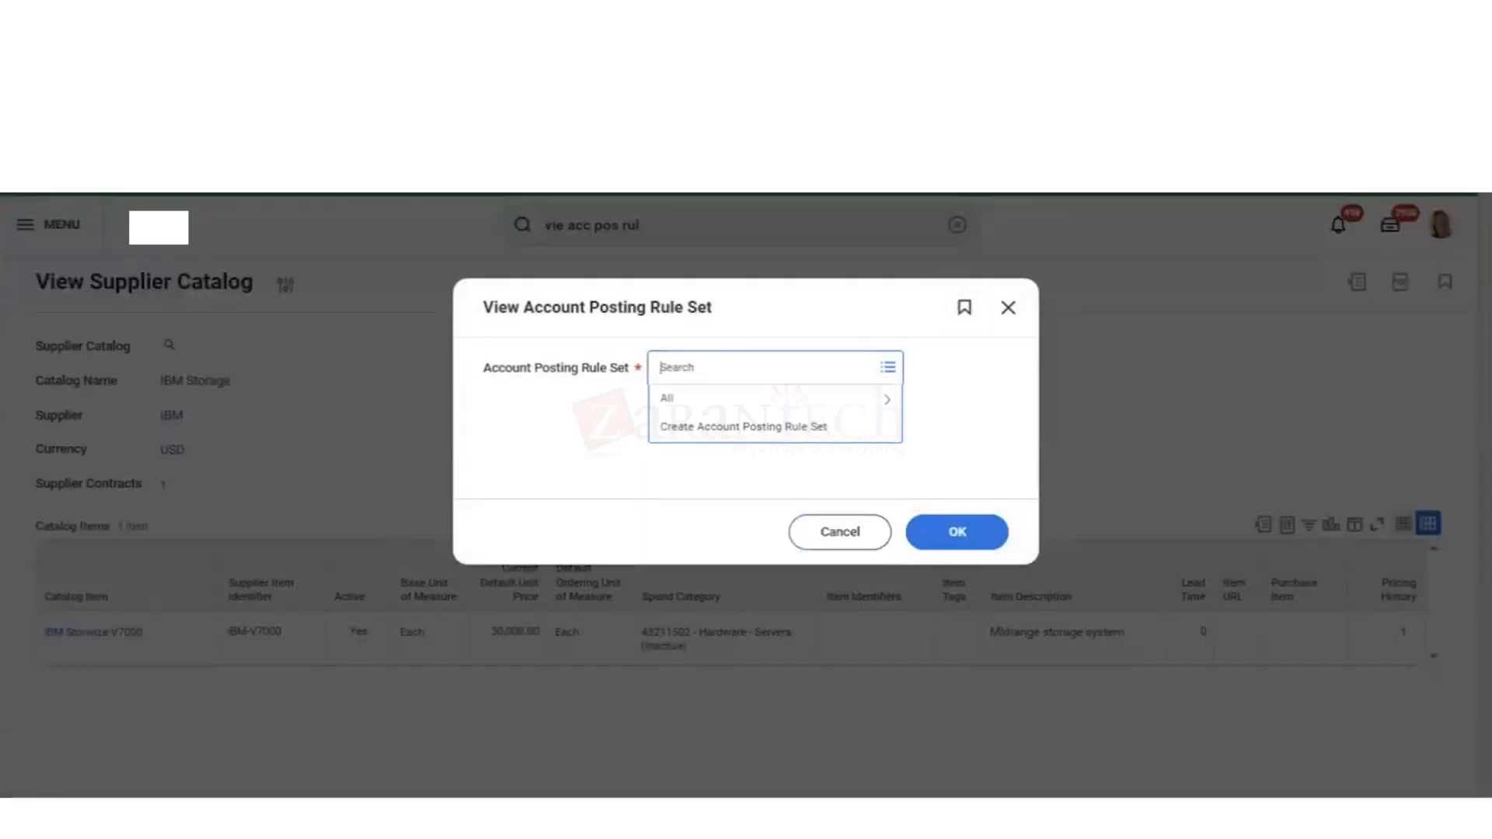
text(gms)
key(Return)
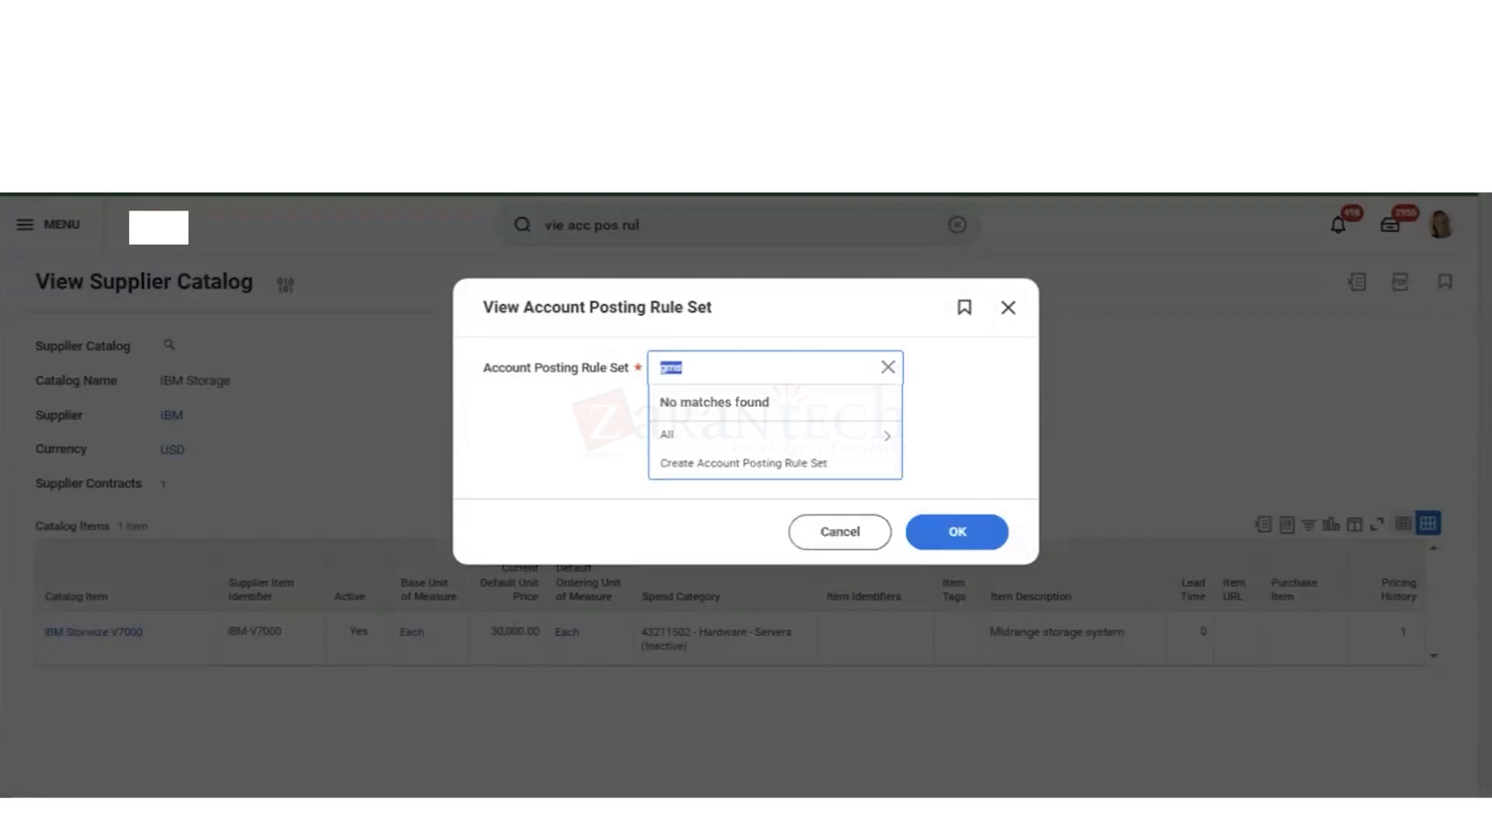
click(780, 442)
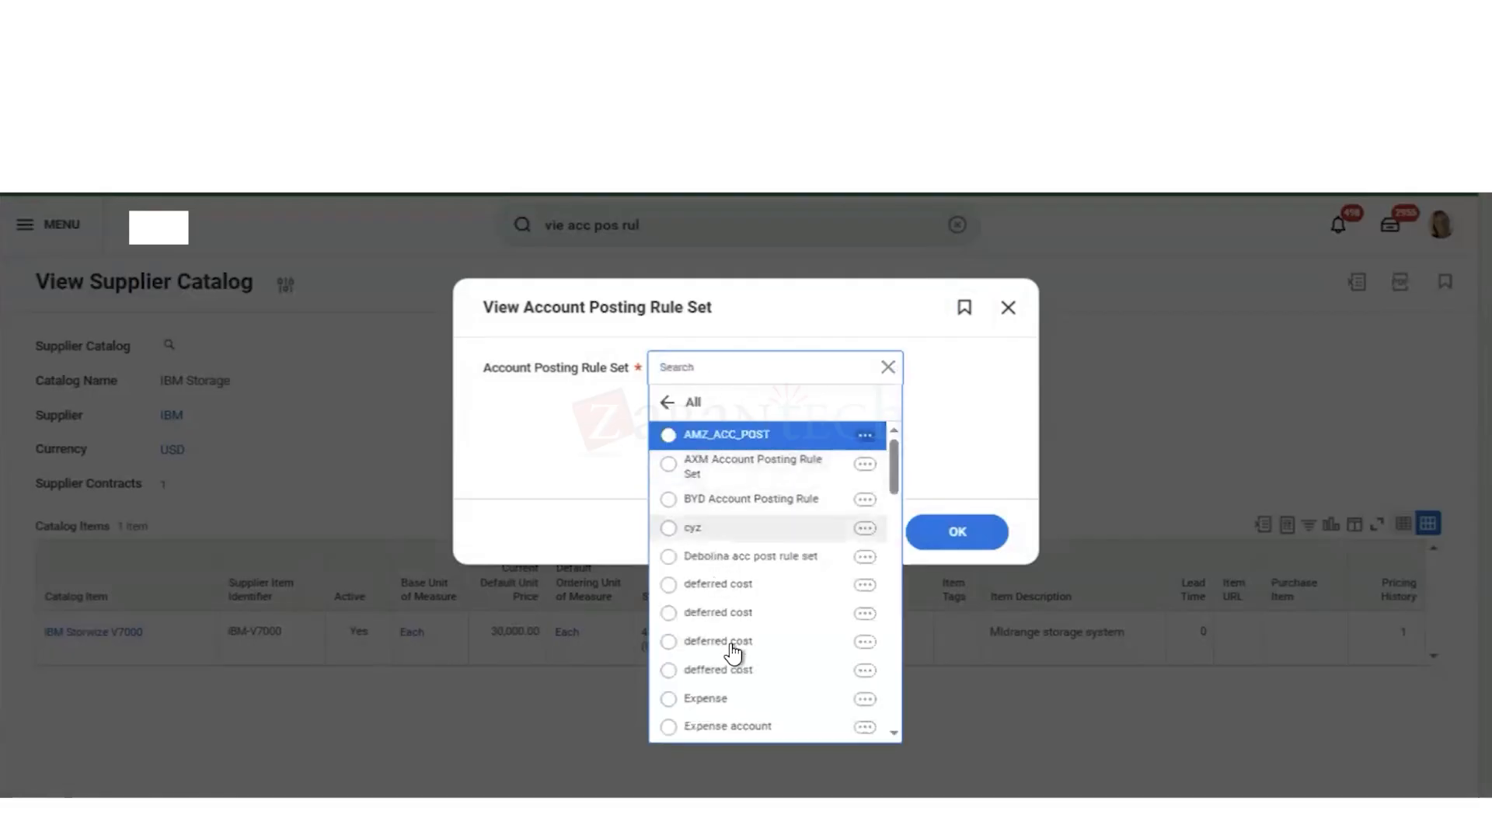
scroll(739, 653, down, 5)
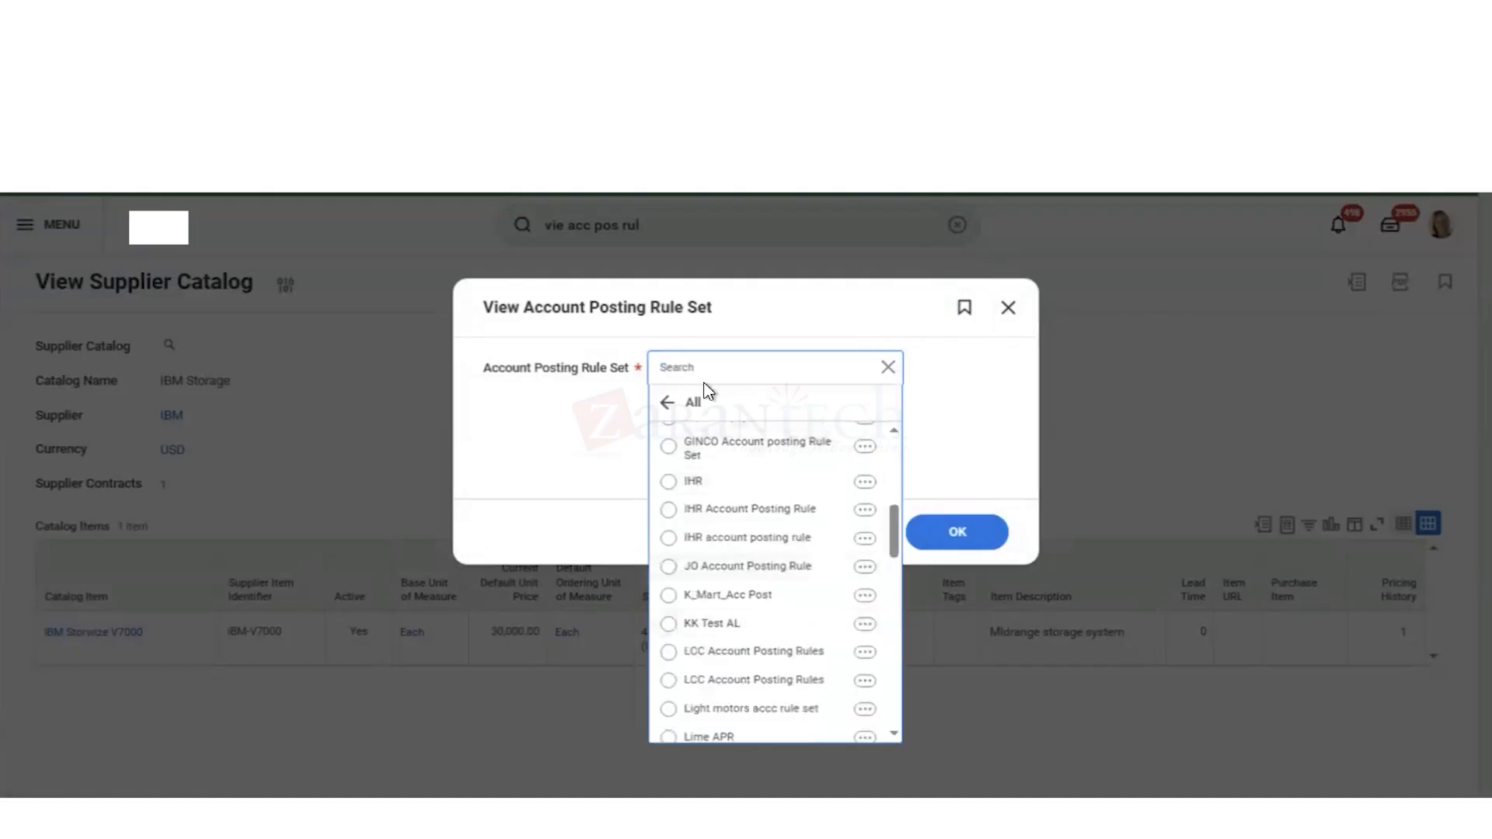
text(stan)
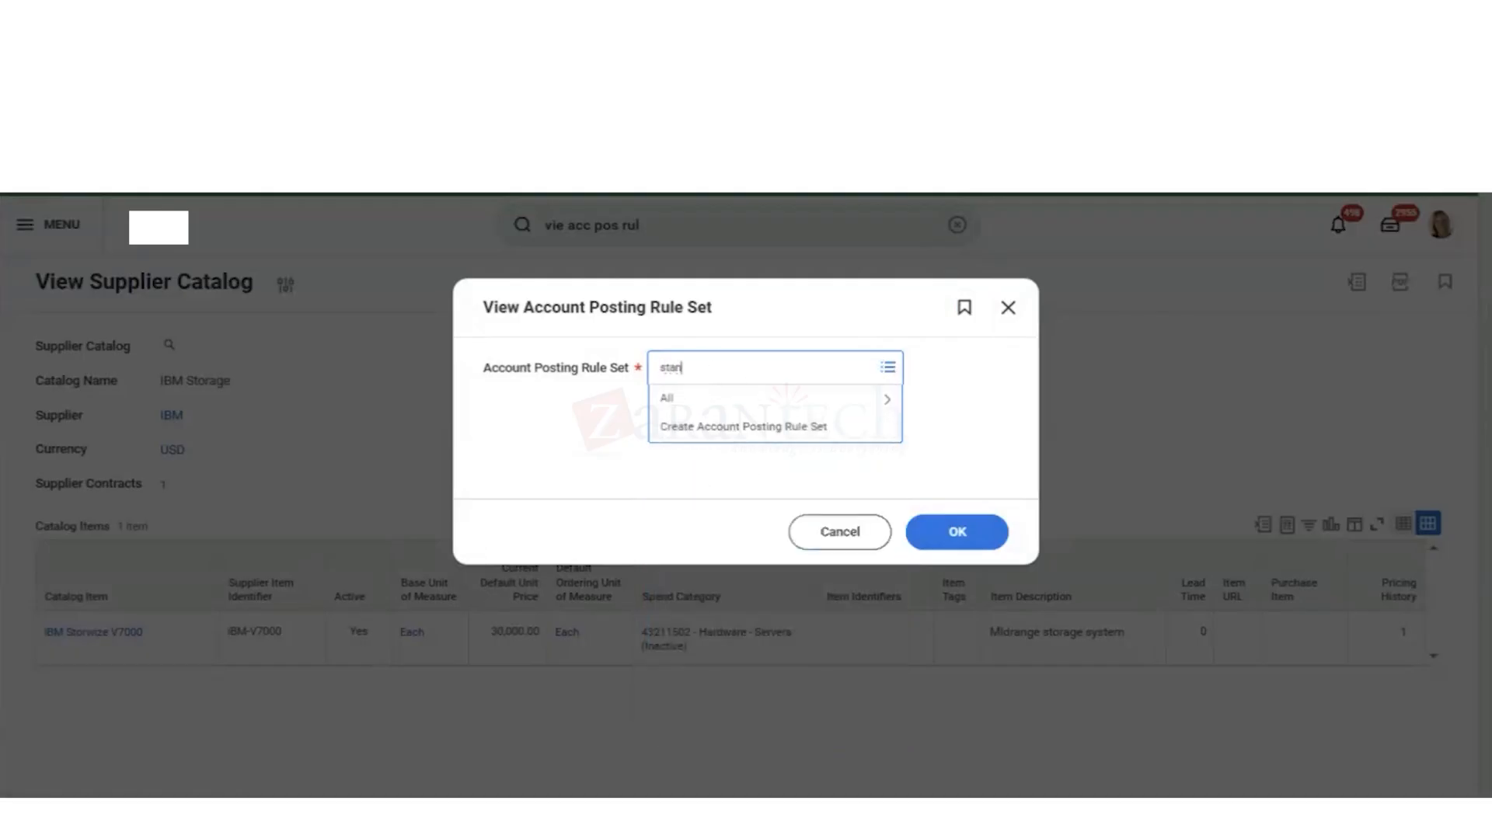
key(Return)
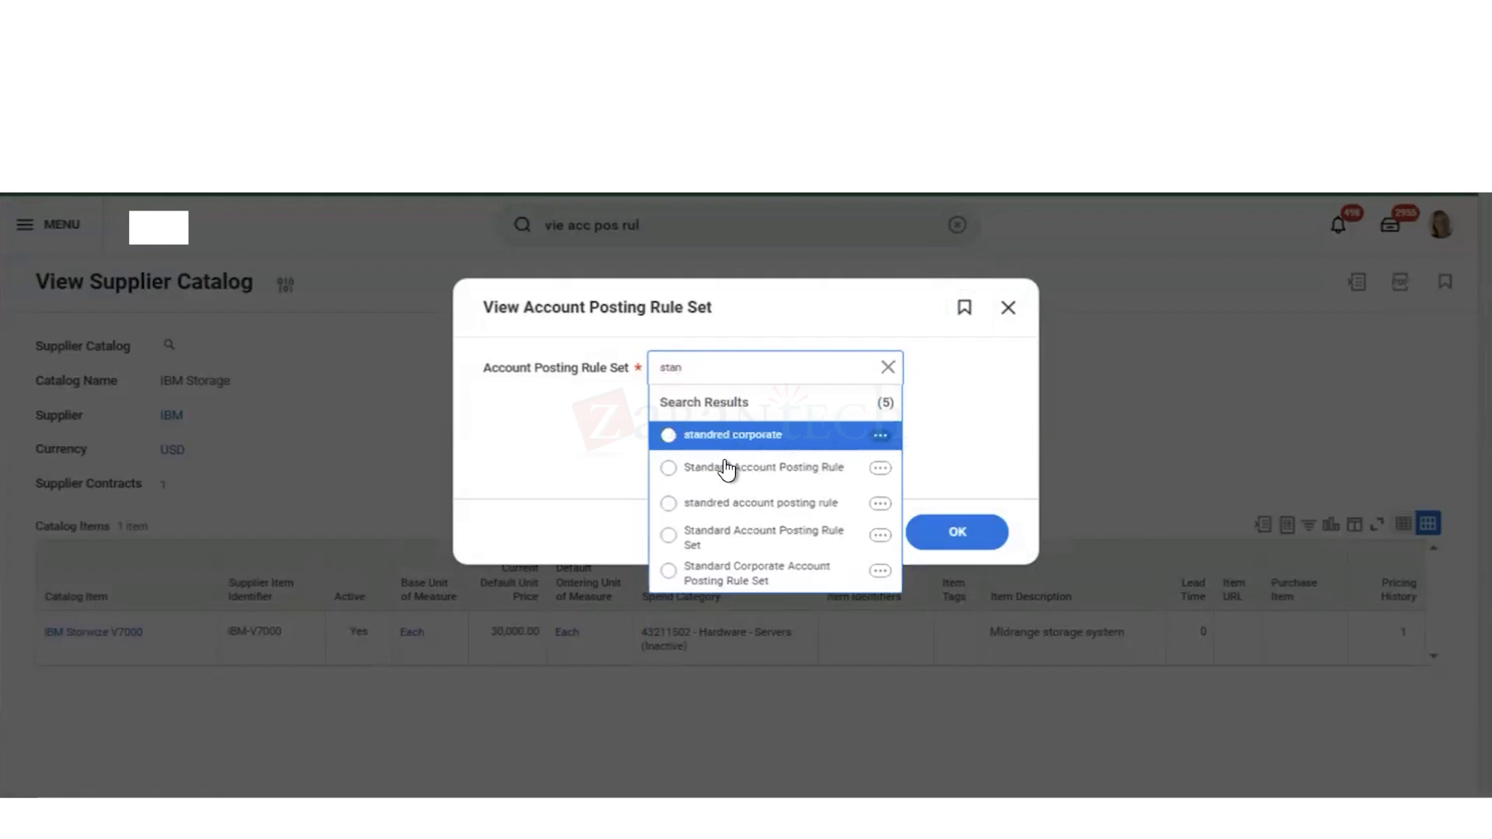
click(723, 469)
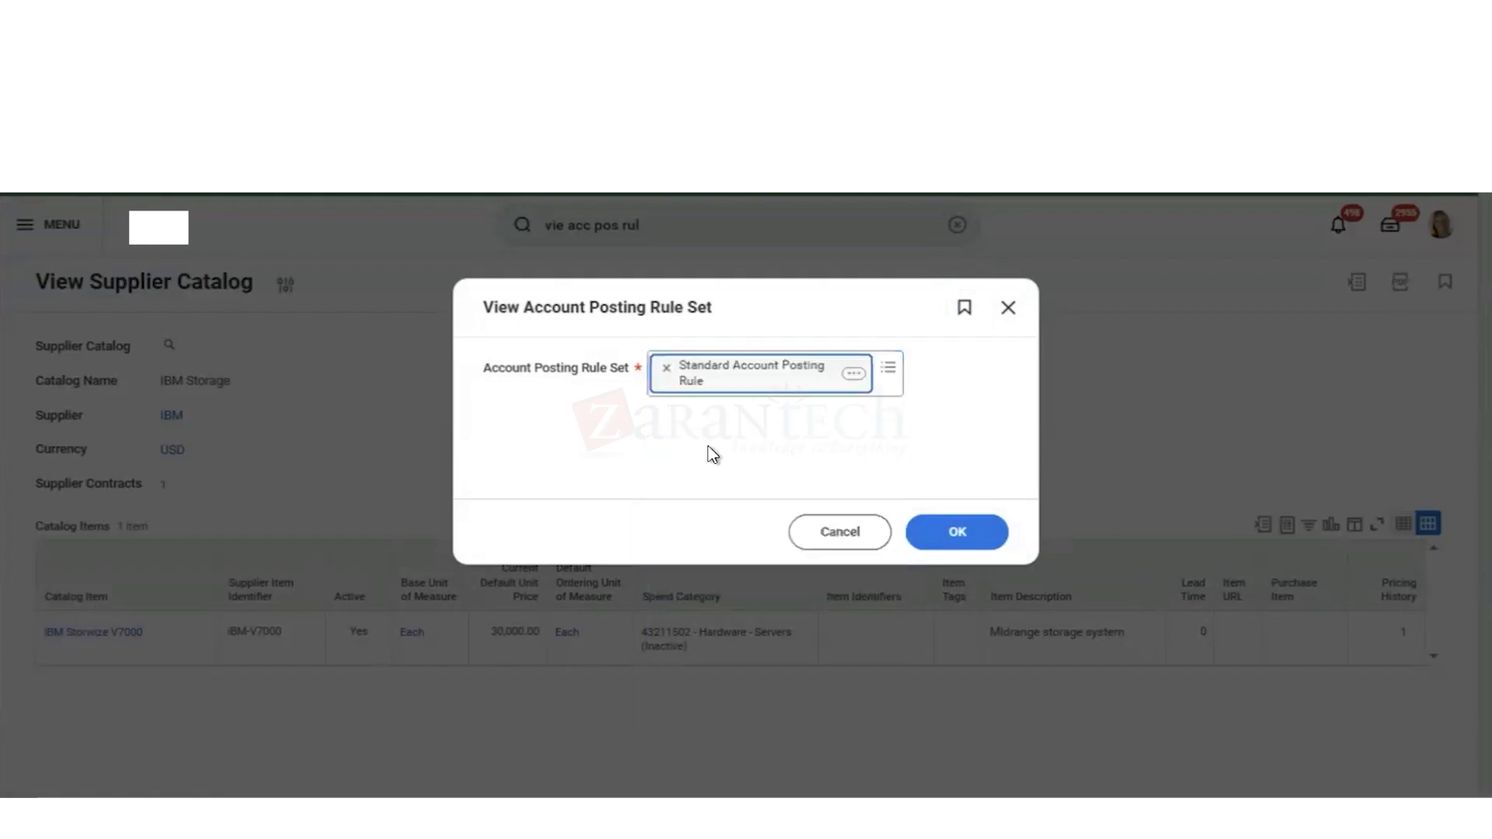
click(667, 368)
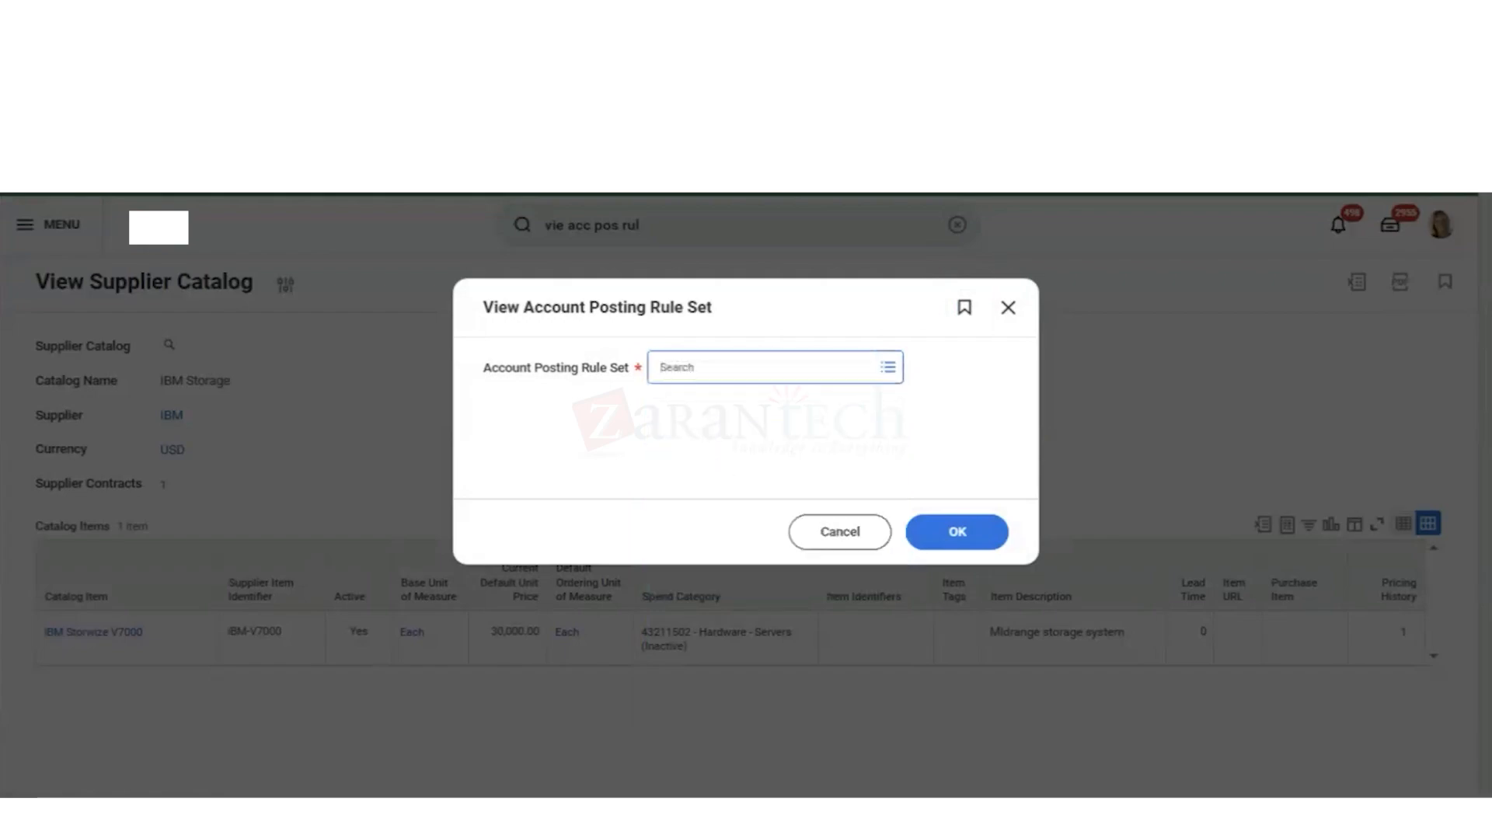
Step: Search the account posting rule sets for "stand acc" and open the Standard Corporate Account Posting Rule Set
text(stand acc)
key(Return)
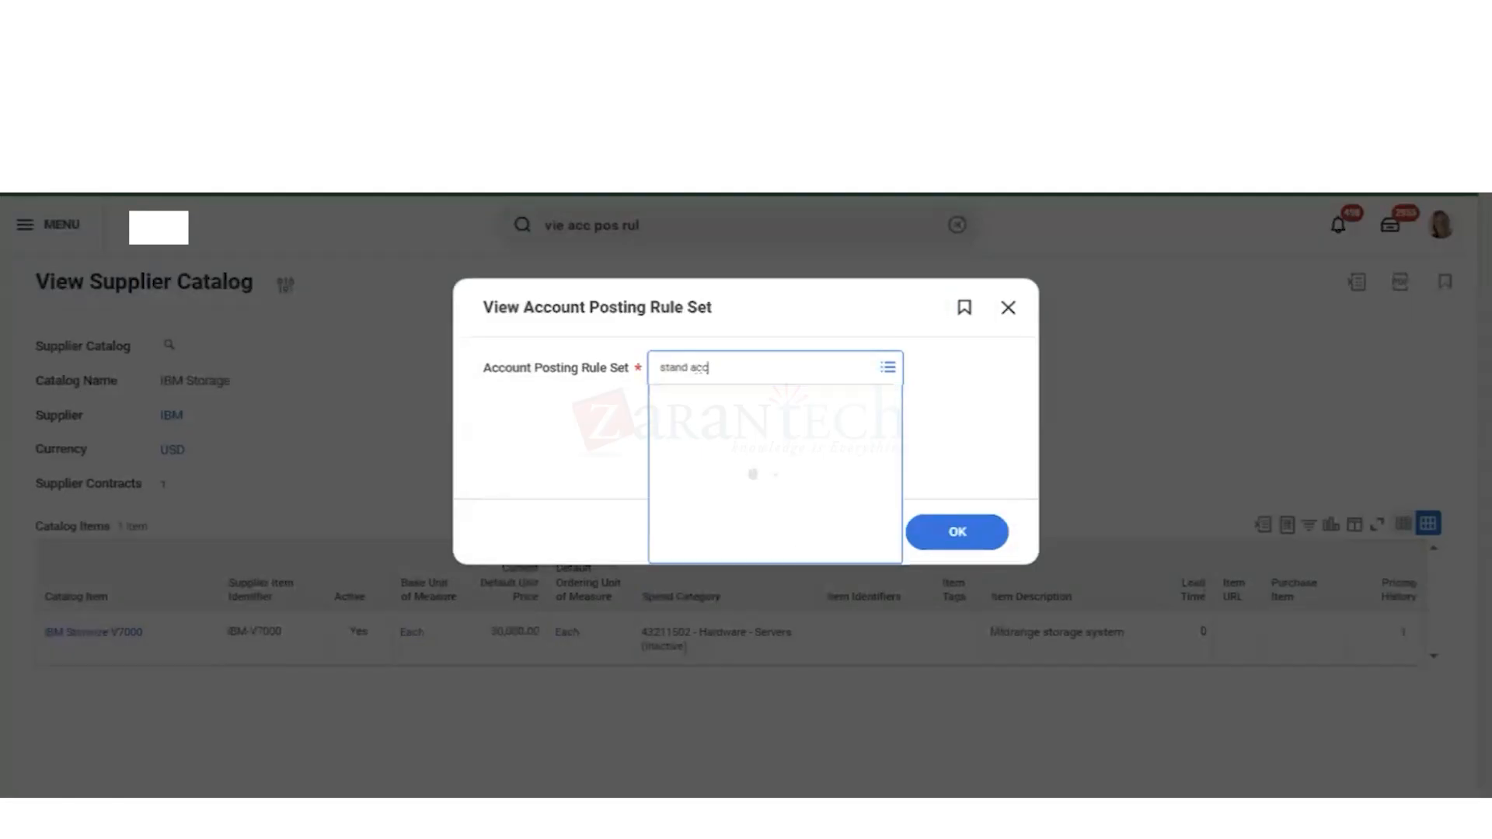
key(Down)
key(Down)
key(Down)
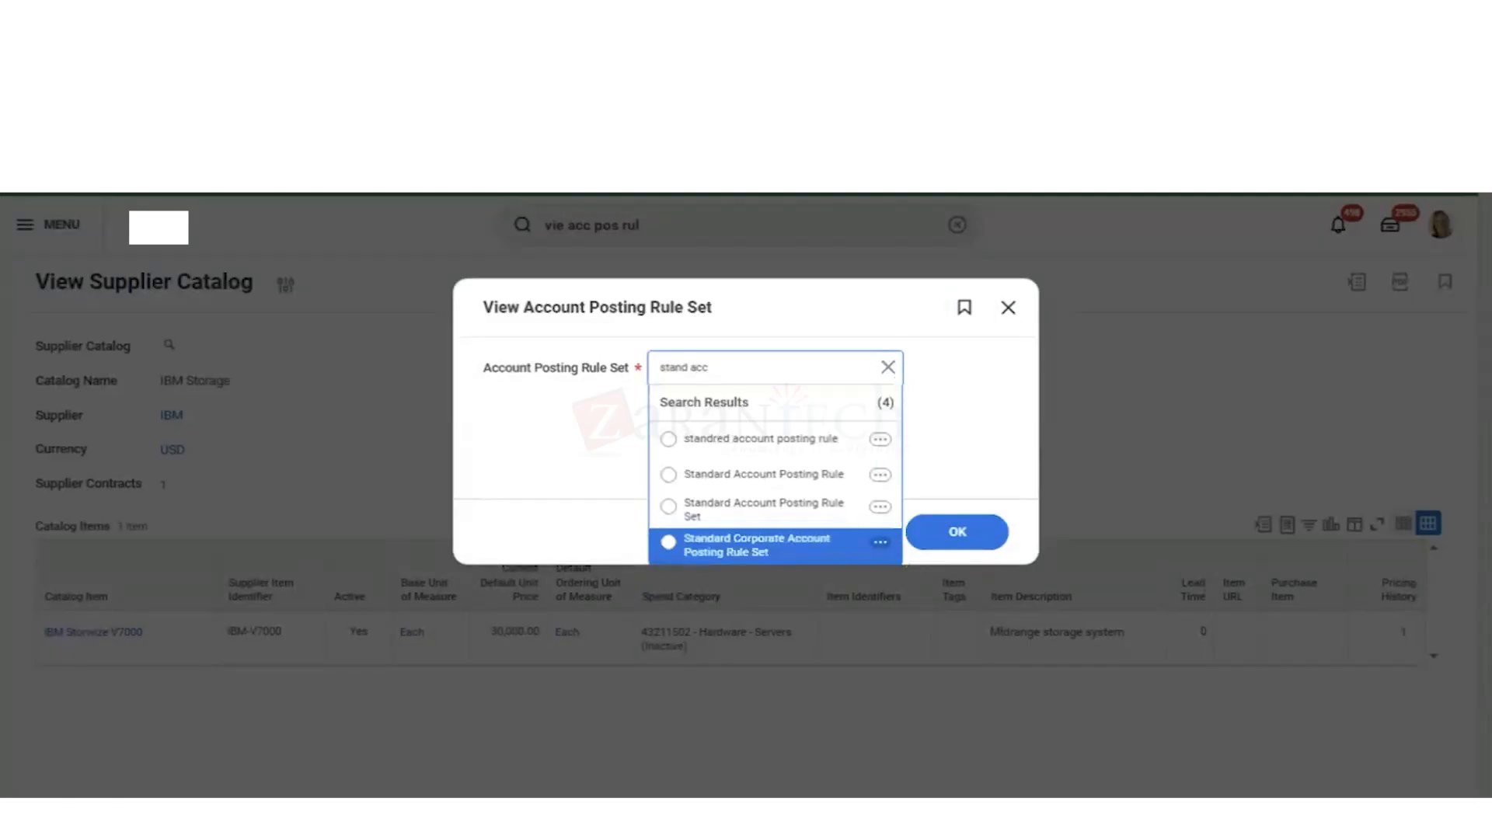
key(Return)
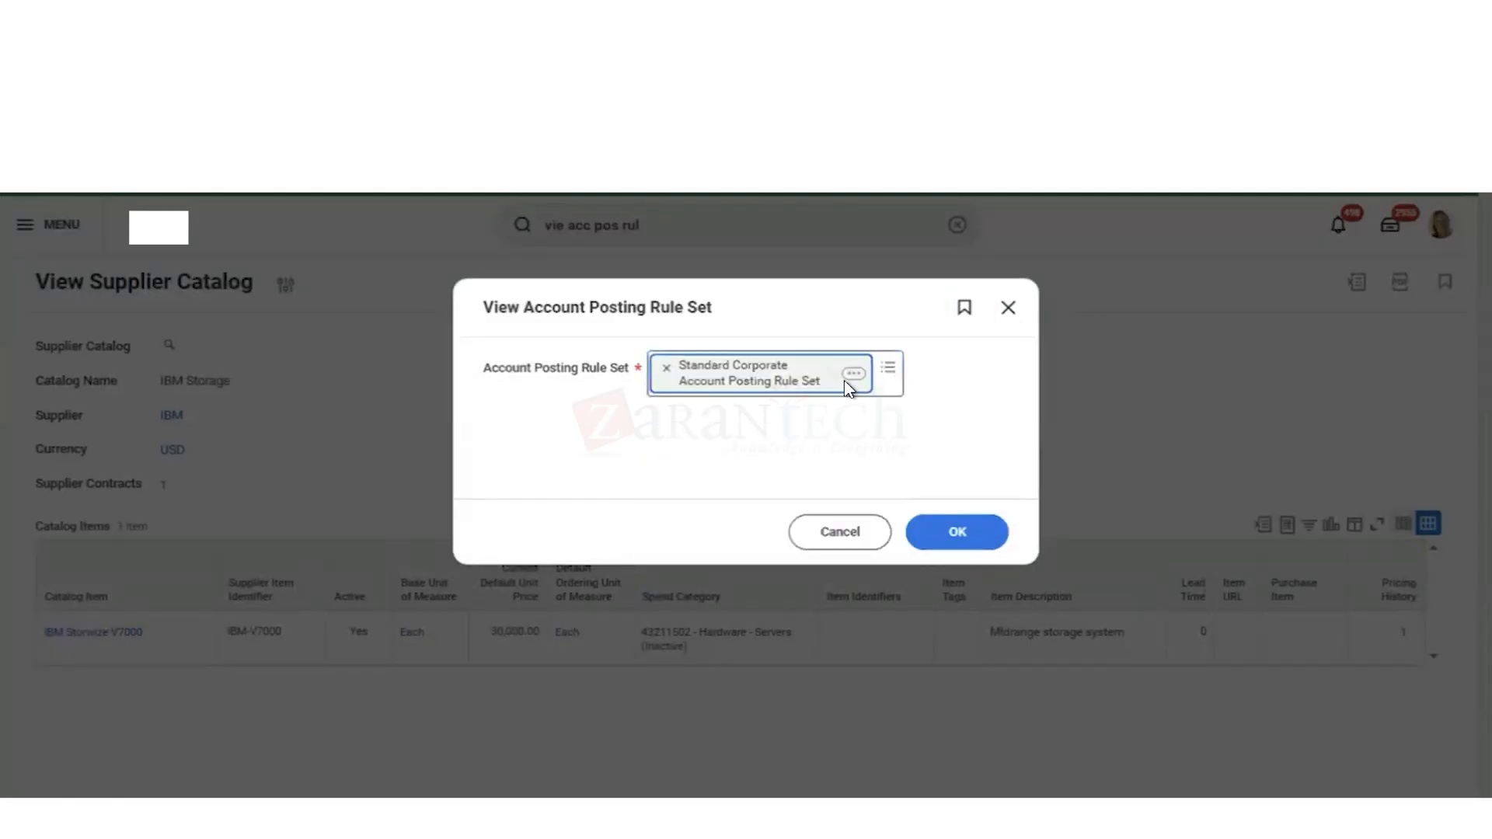
click(939, 529)
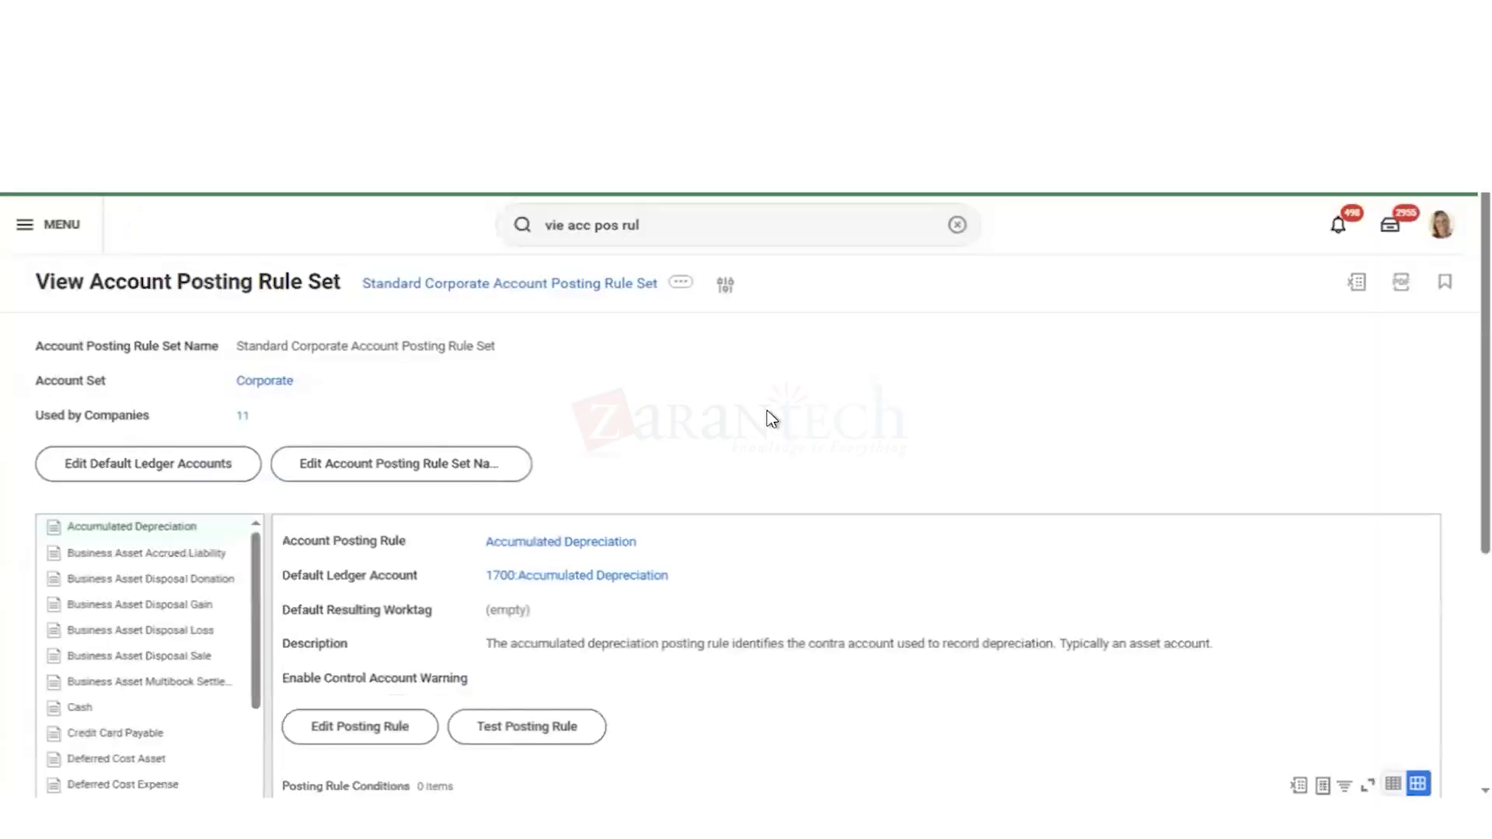
Step: Display the Spend account posting rule in the rule set and examine its posting rule conditions
scroll(772, 419, down, 5)
scroll(136, 645, down, 6)
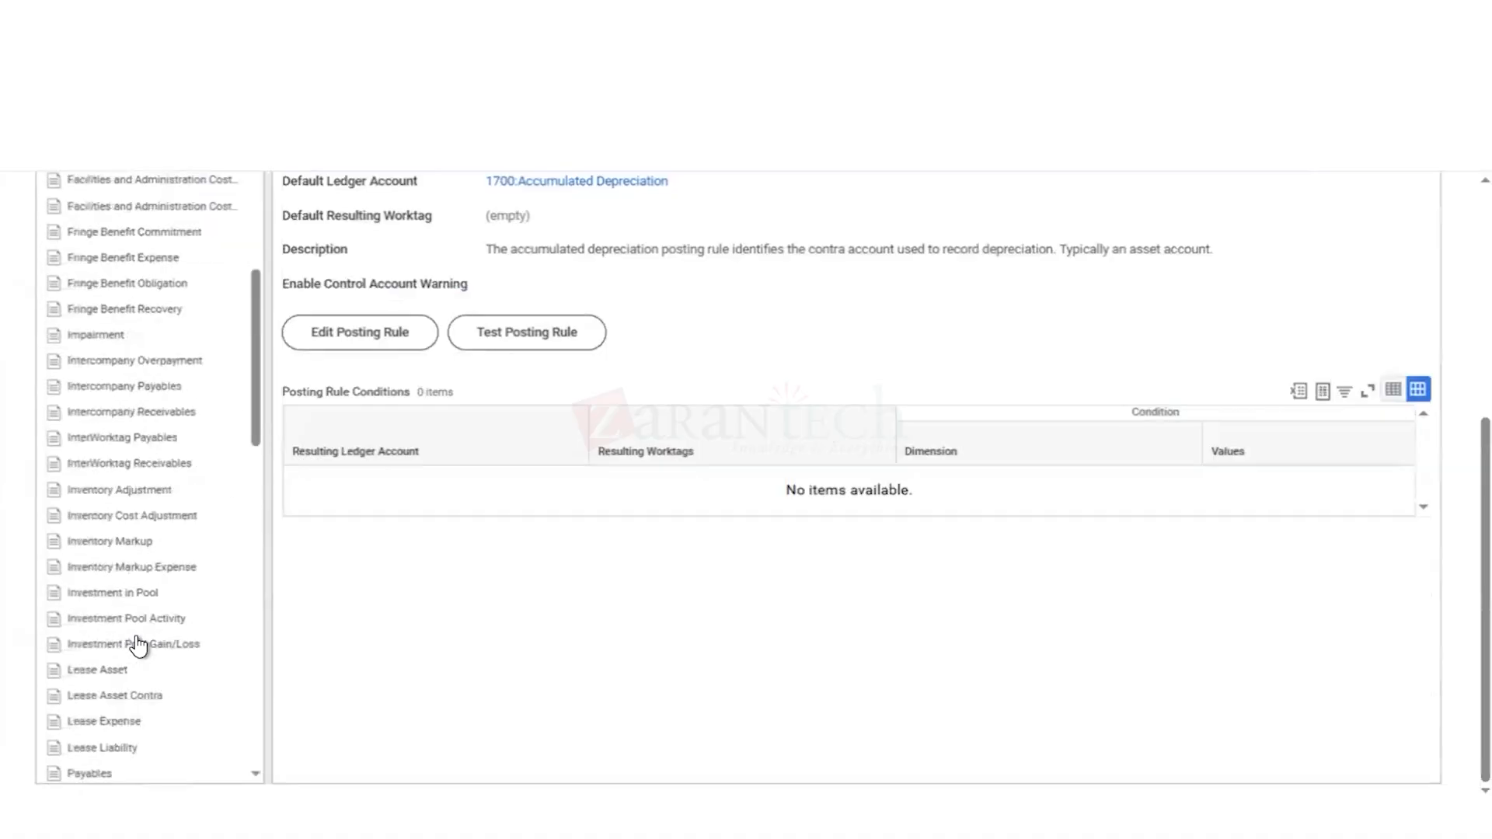
scroll(136, 645, down, 6)
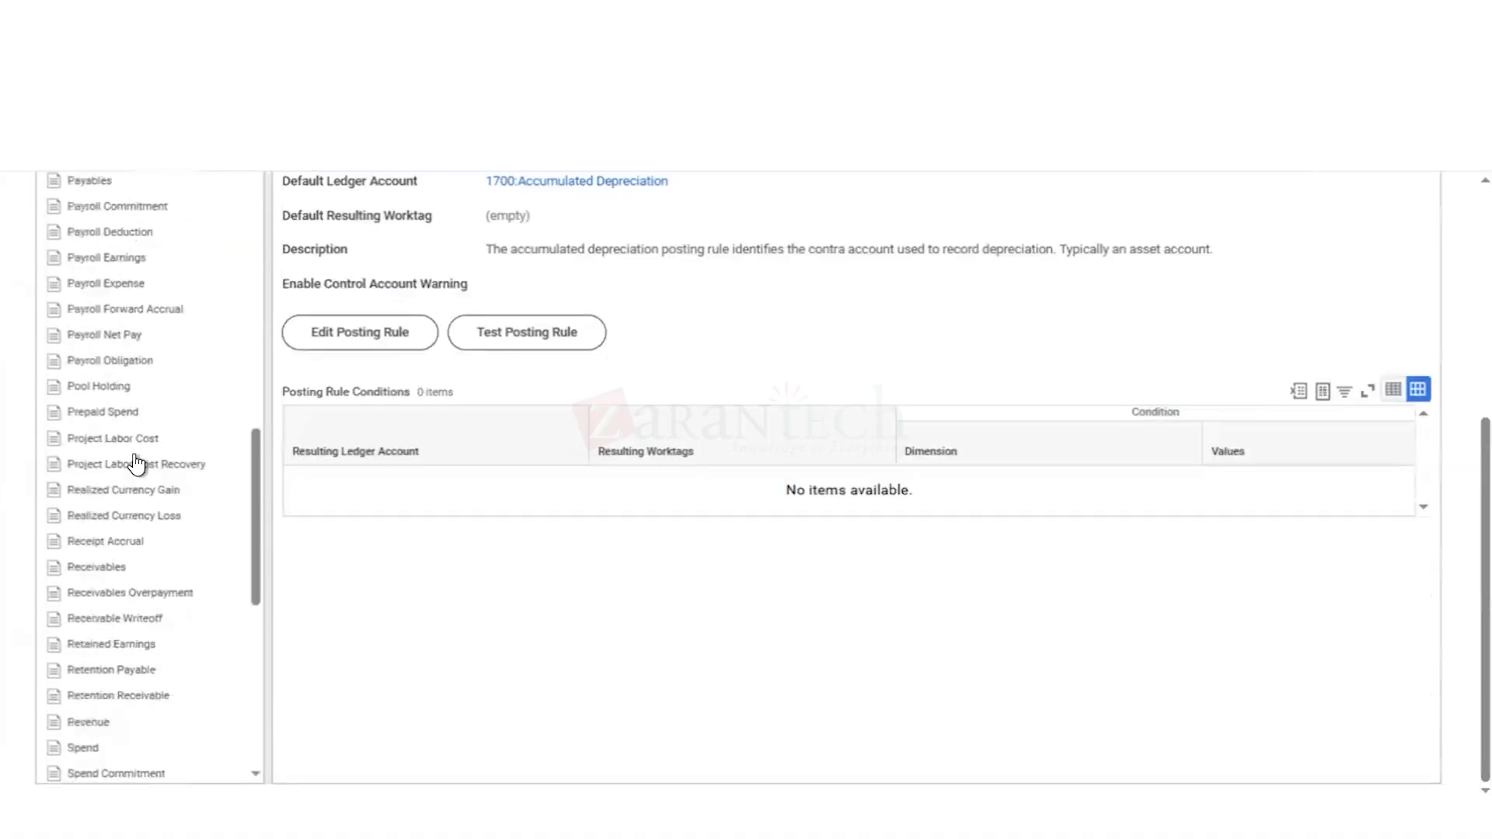
click(81, 748)
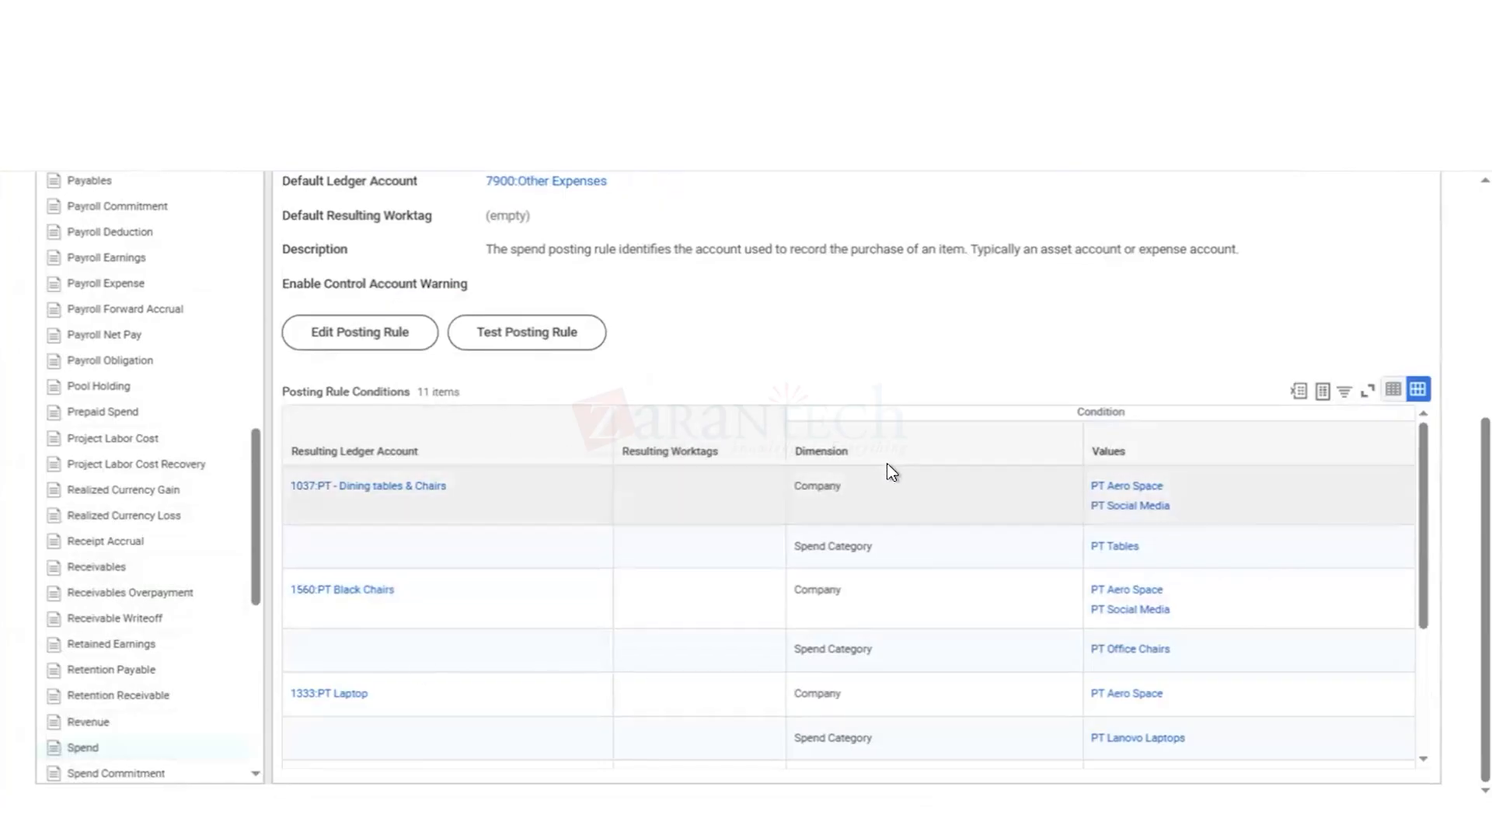
mouse_move(847, 506)
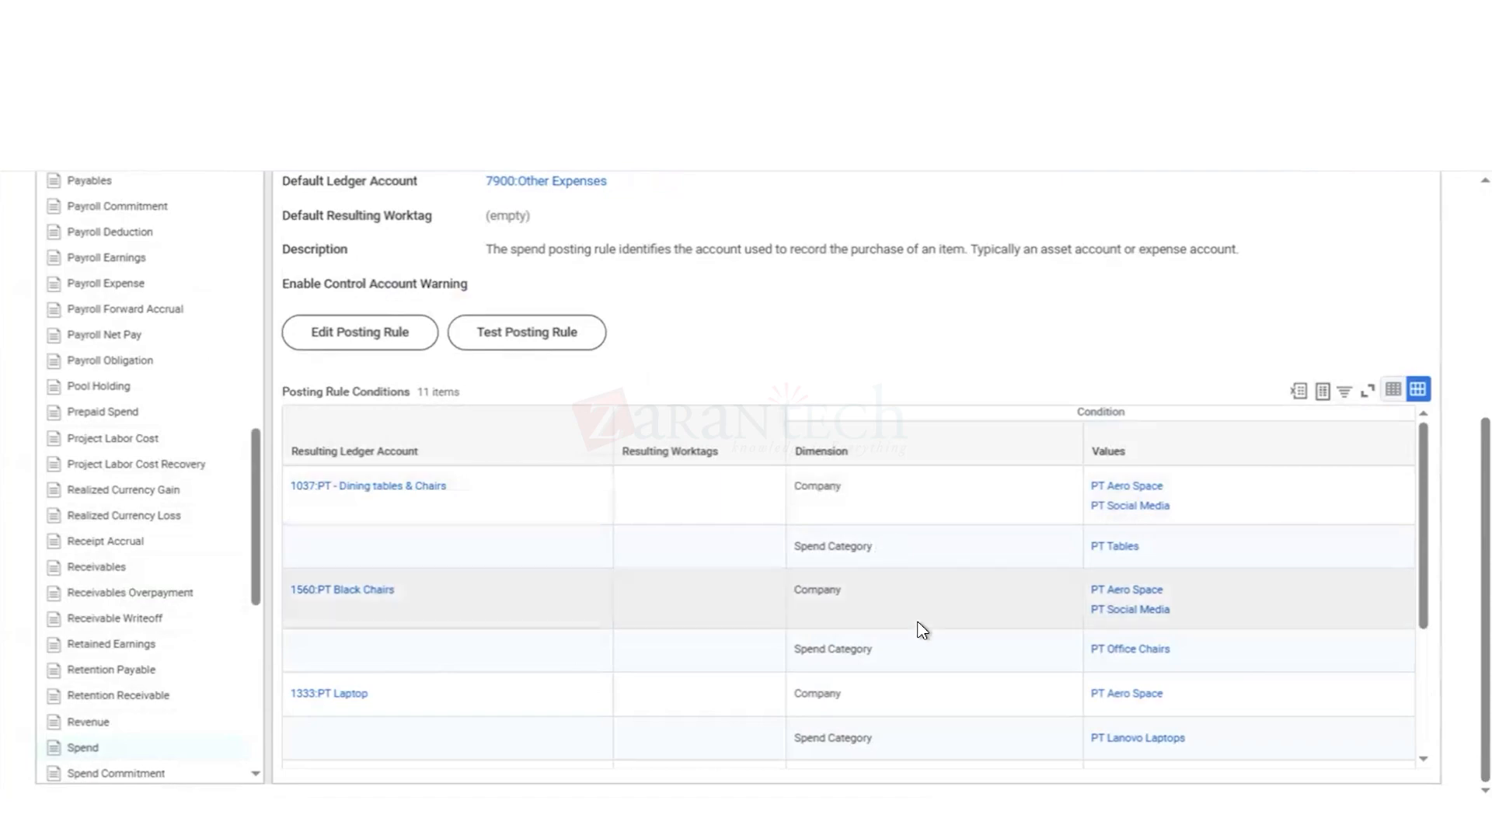
scroll(922, 629, down, 3)
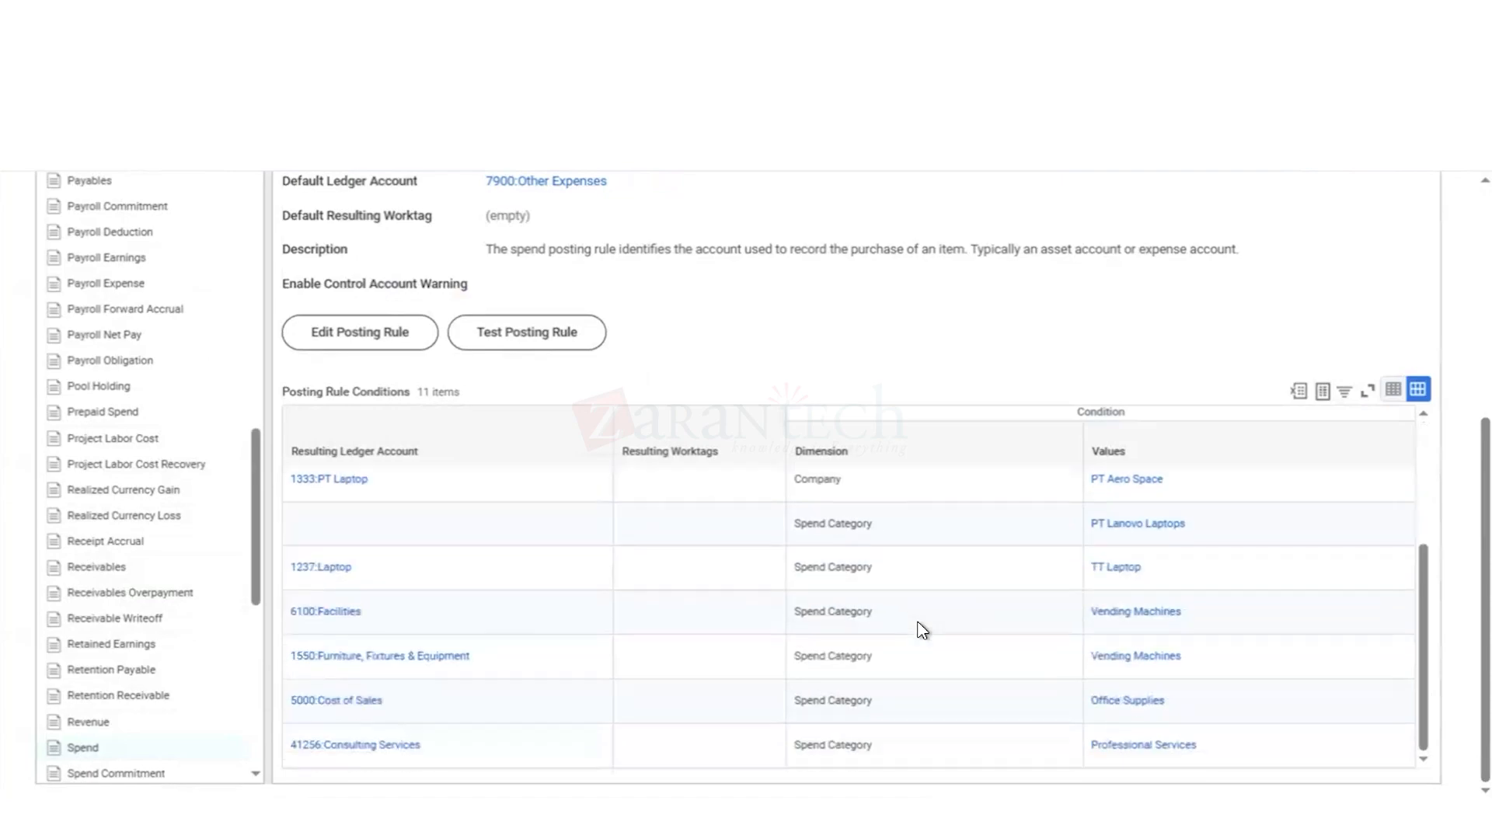
scroll(922, 630, up, 3)
scroll(922, 630, down, 3)
Step: Edit the Spend posting rule and add a final condition row with 41256:Consulting Services as its resulting ledger account
click(382, 350)
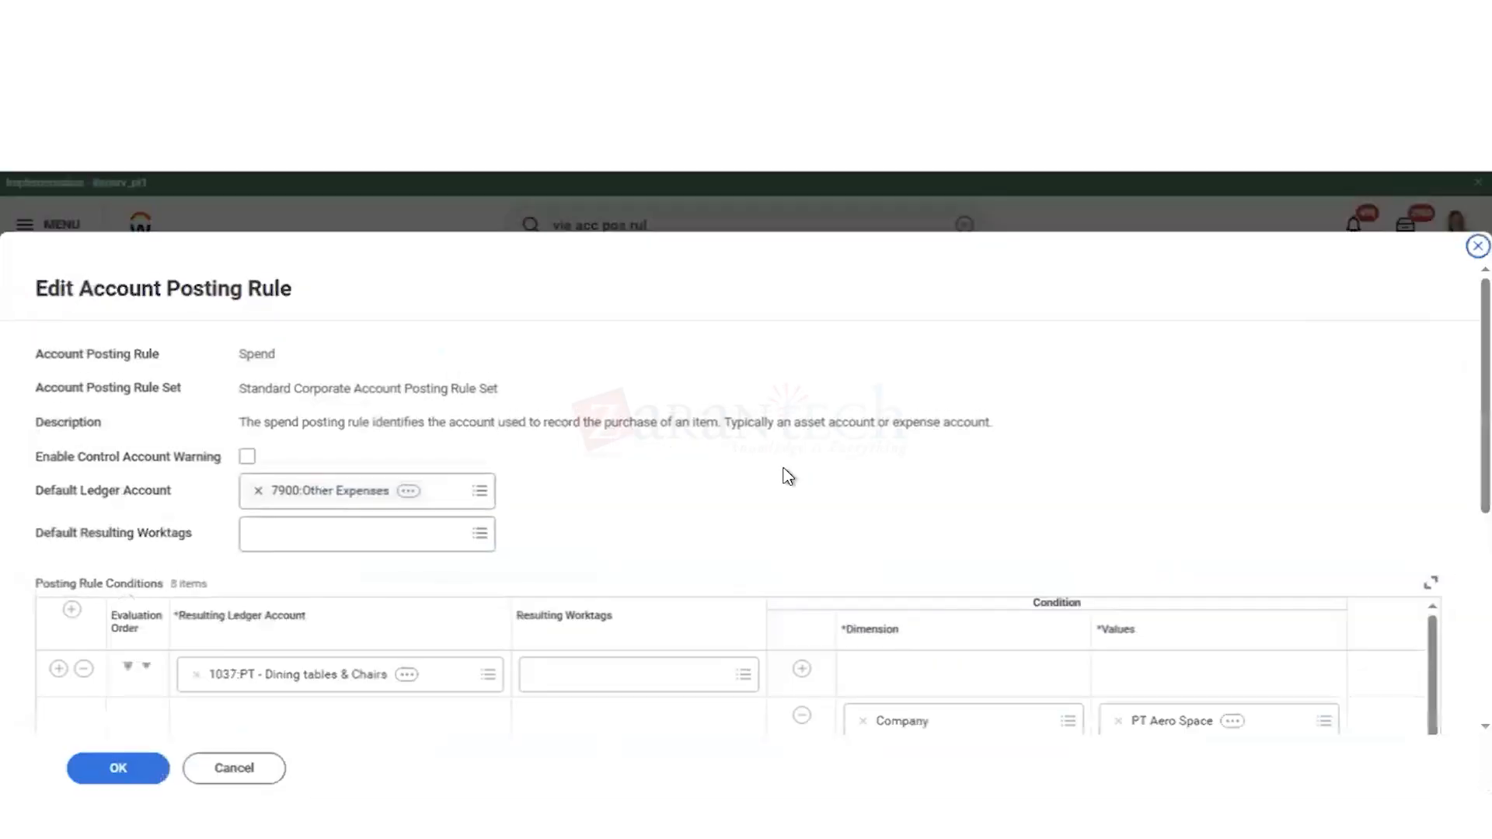
scroll(789, 477, down, 5)
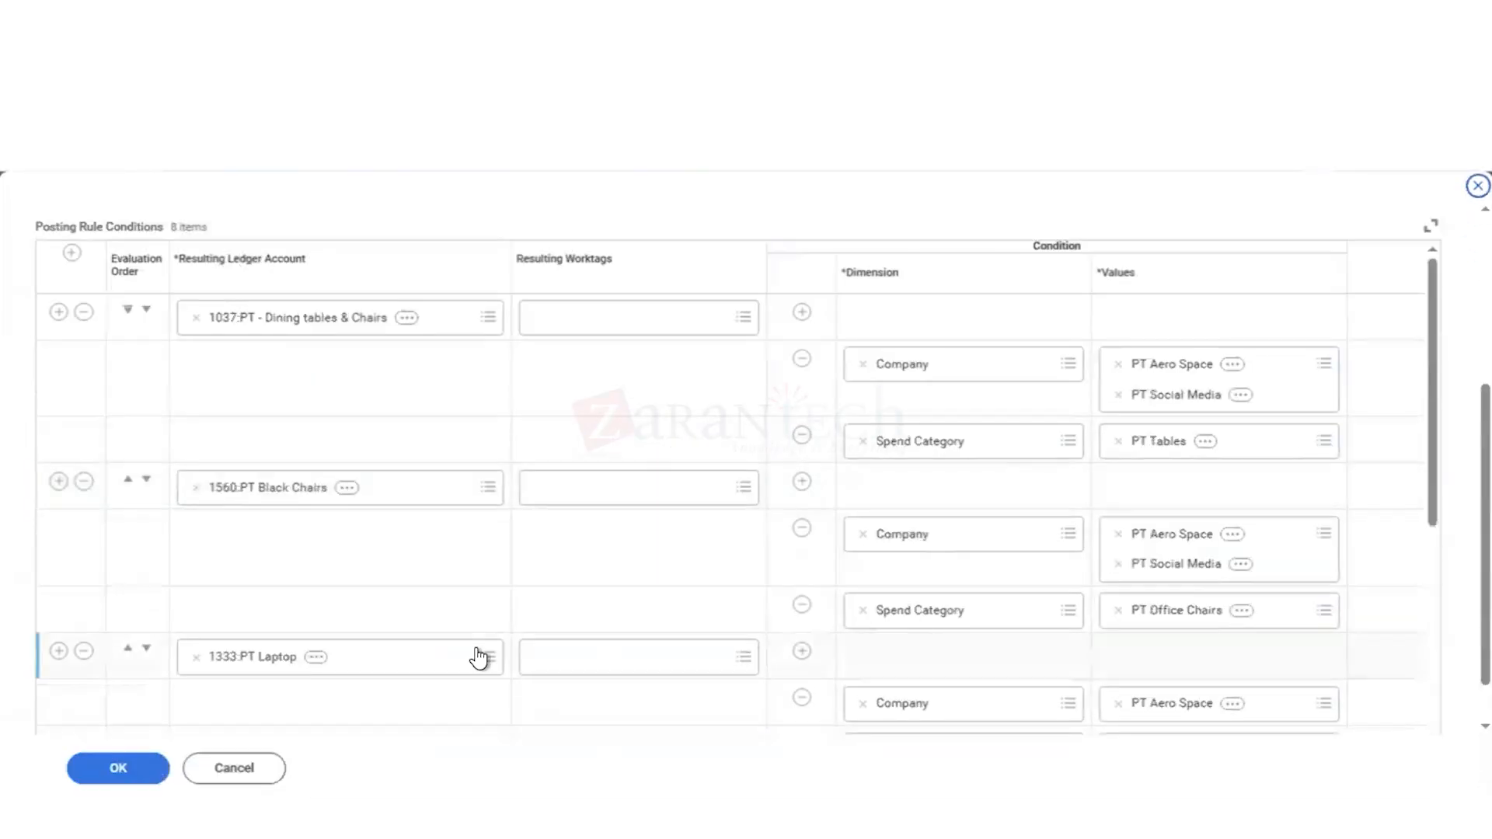
scroll(480, 658, down, 5)
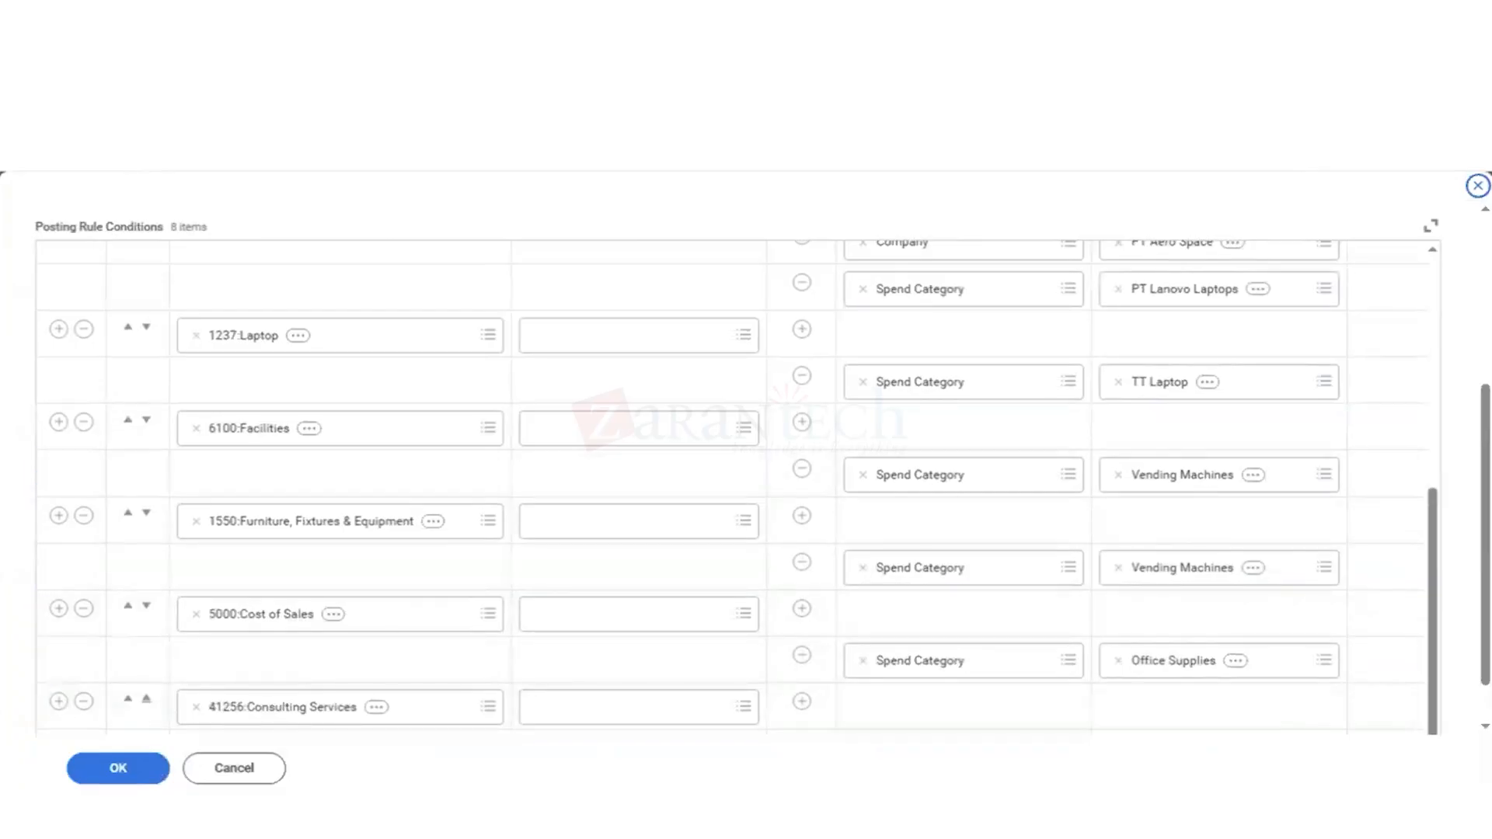
scroll(1242, 417, down, 1)
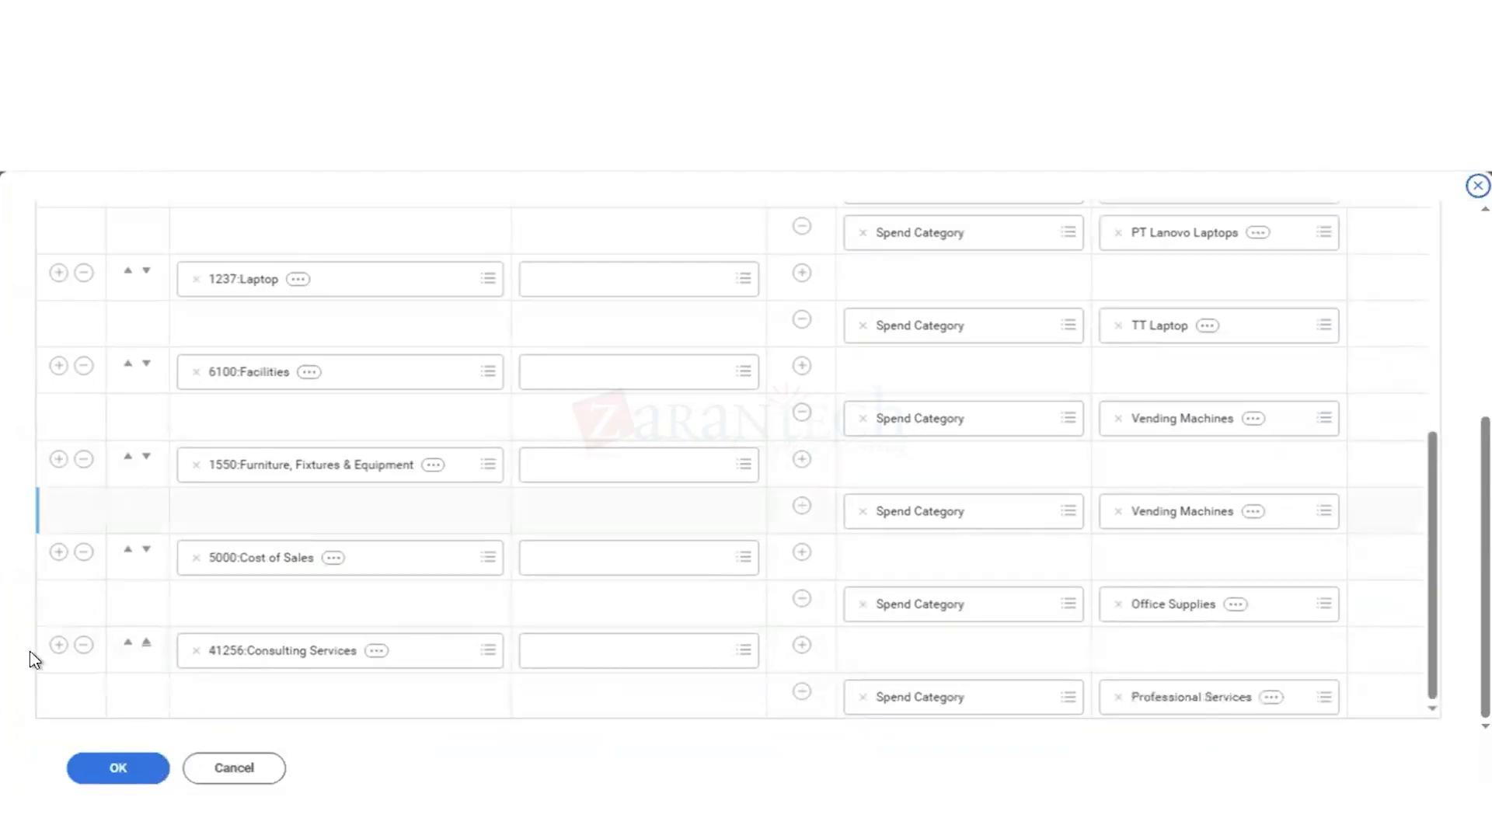
click(59, 646)
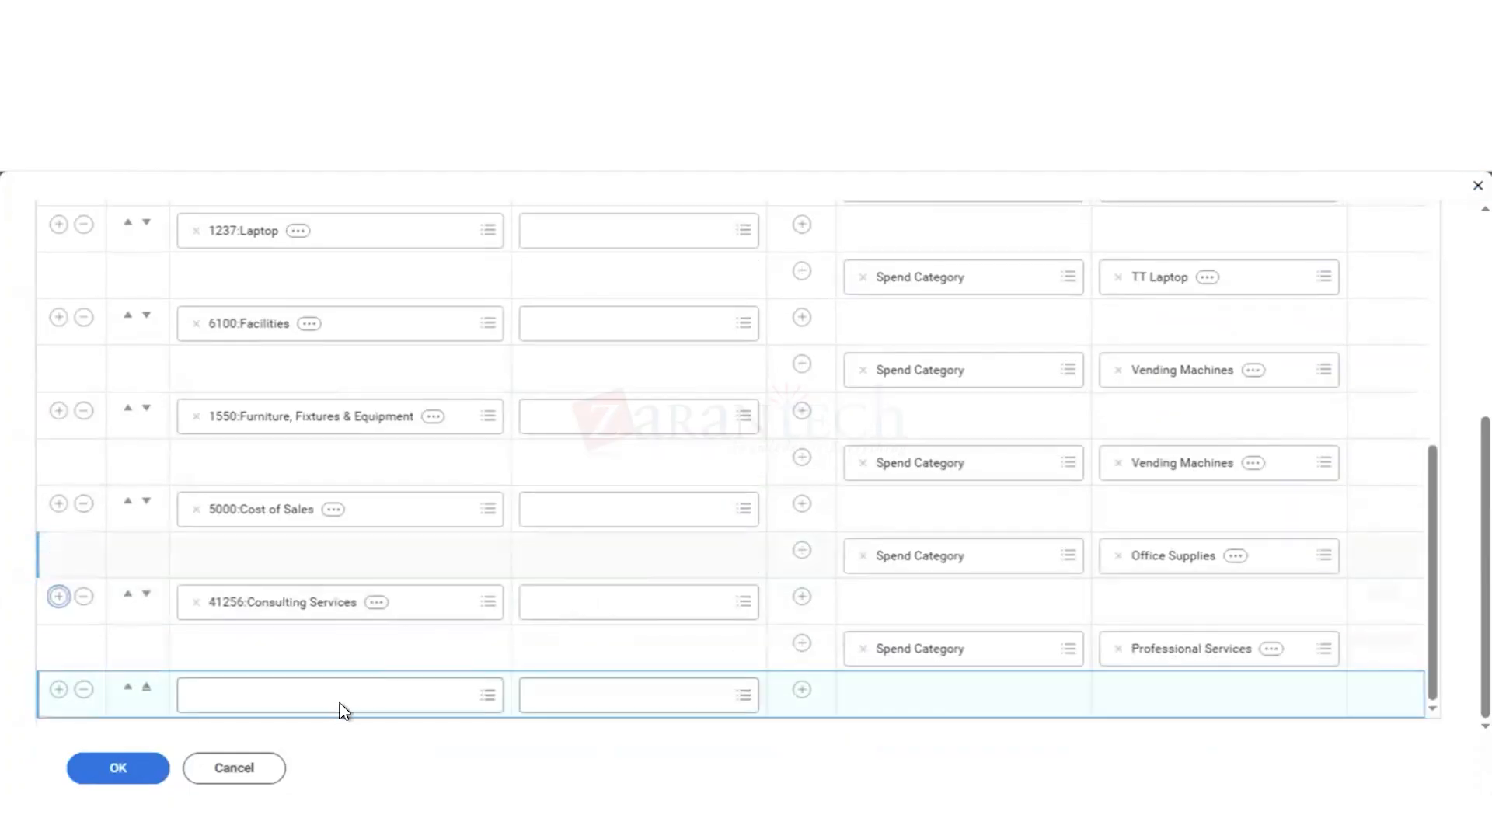
click(249, 700)
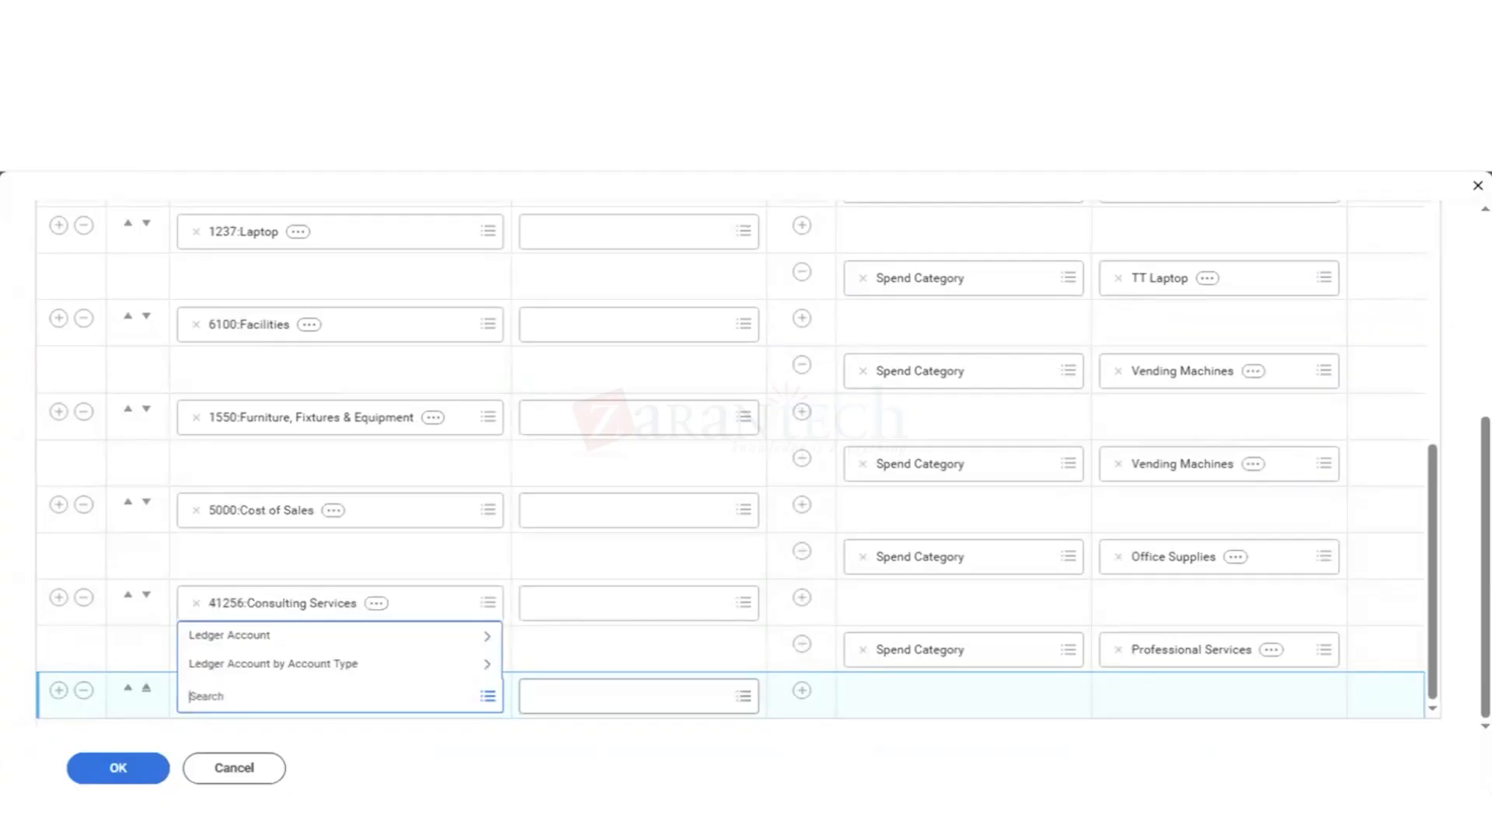
text(41256)
key(Return)
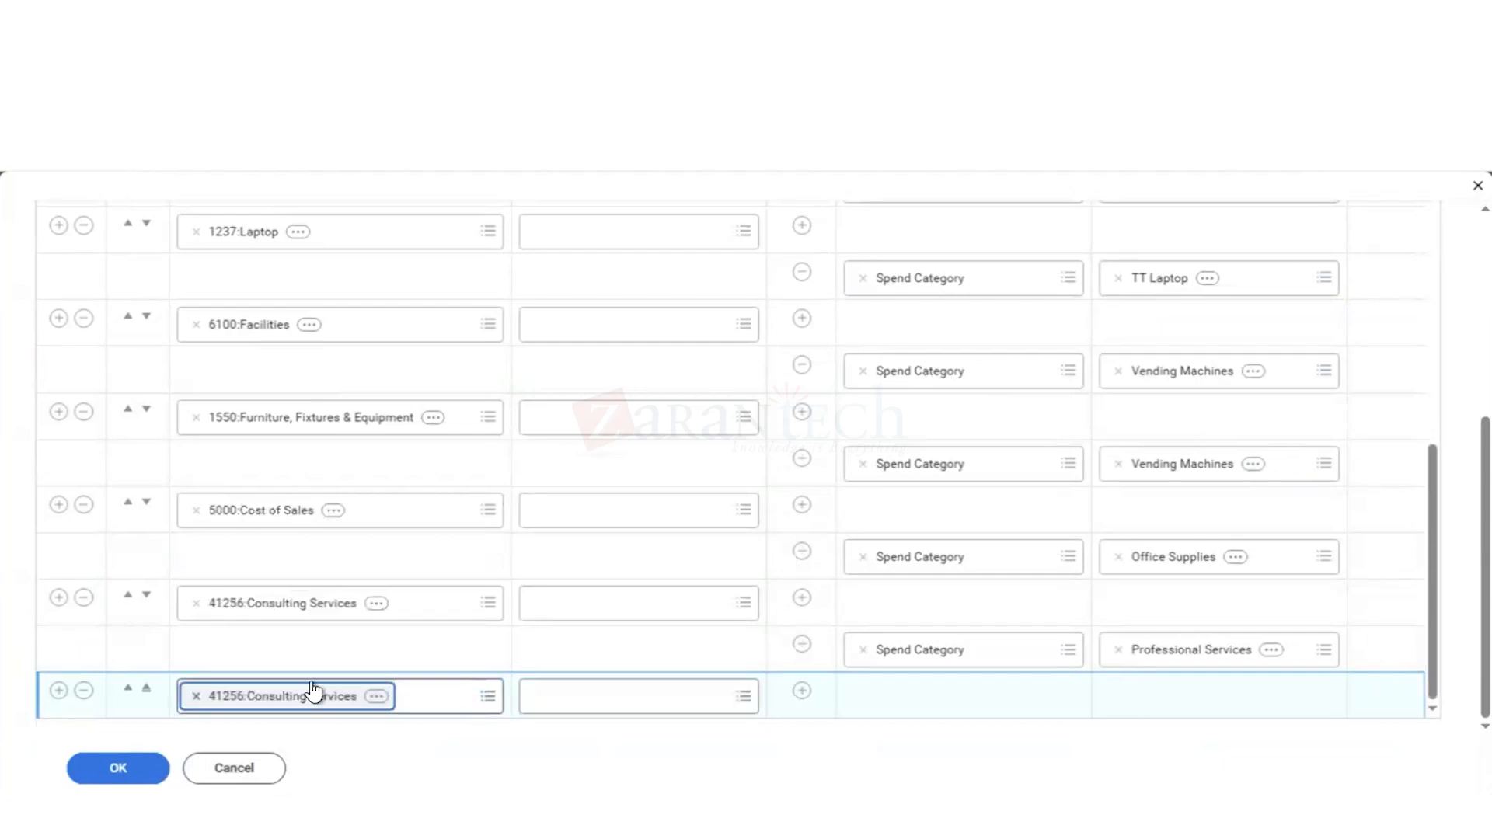
Step: Add a condition to the new Consulting Services row with Spend Category Hierarchy as its dimension
click(801, 690)
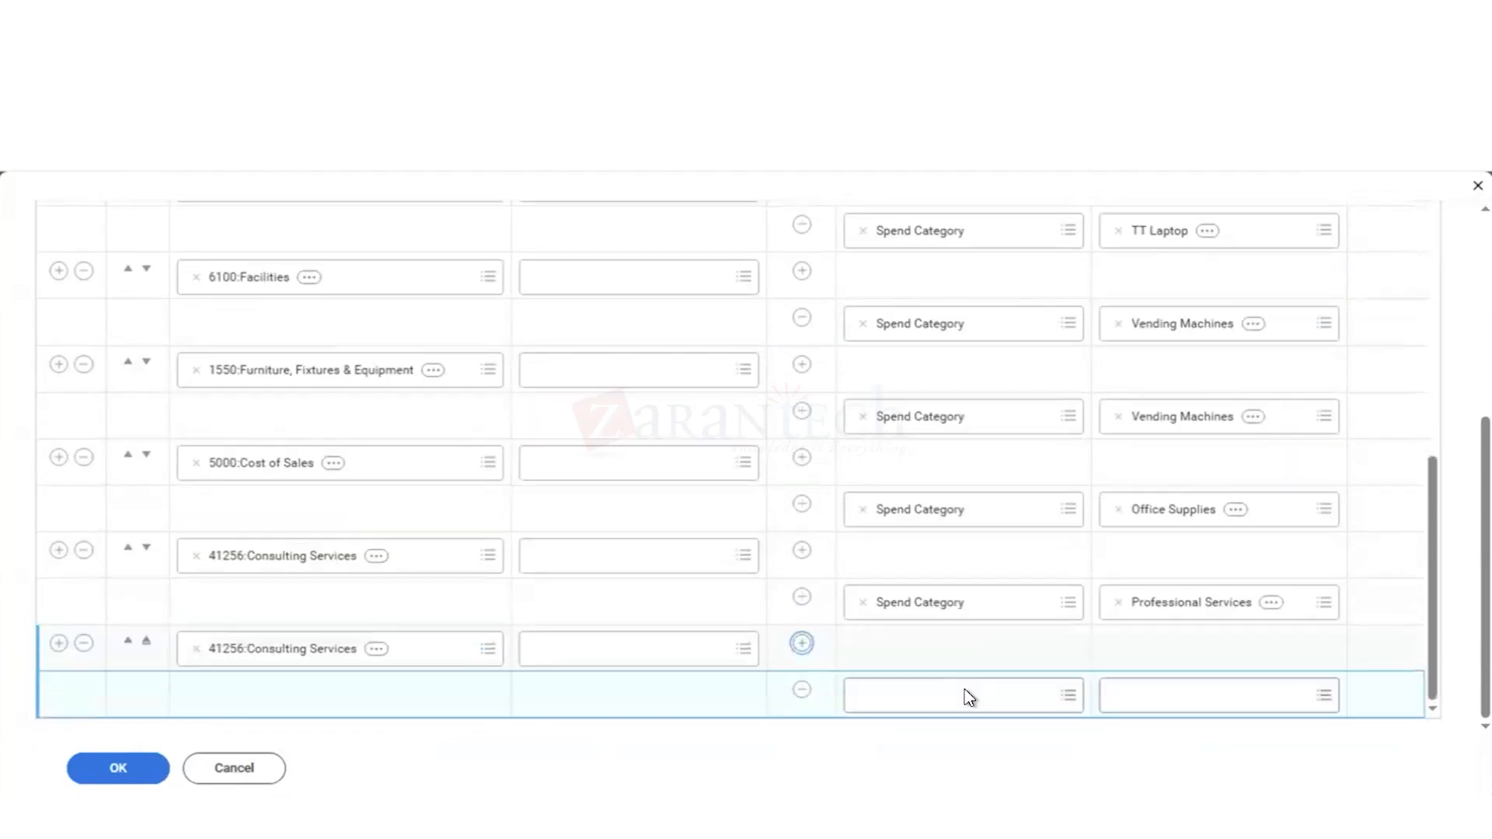
click(936, 705)
text(spen)
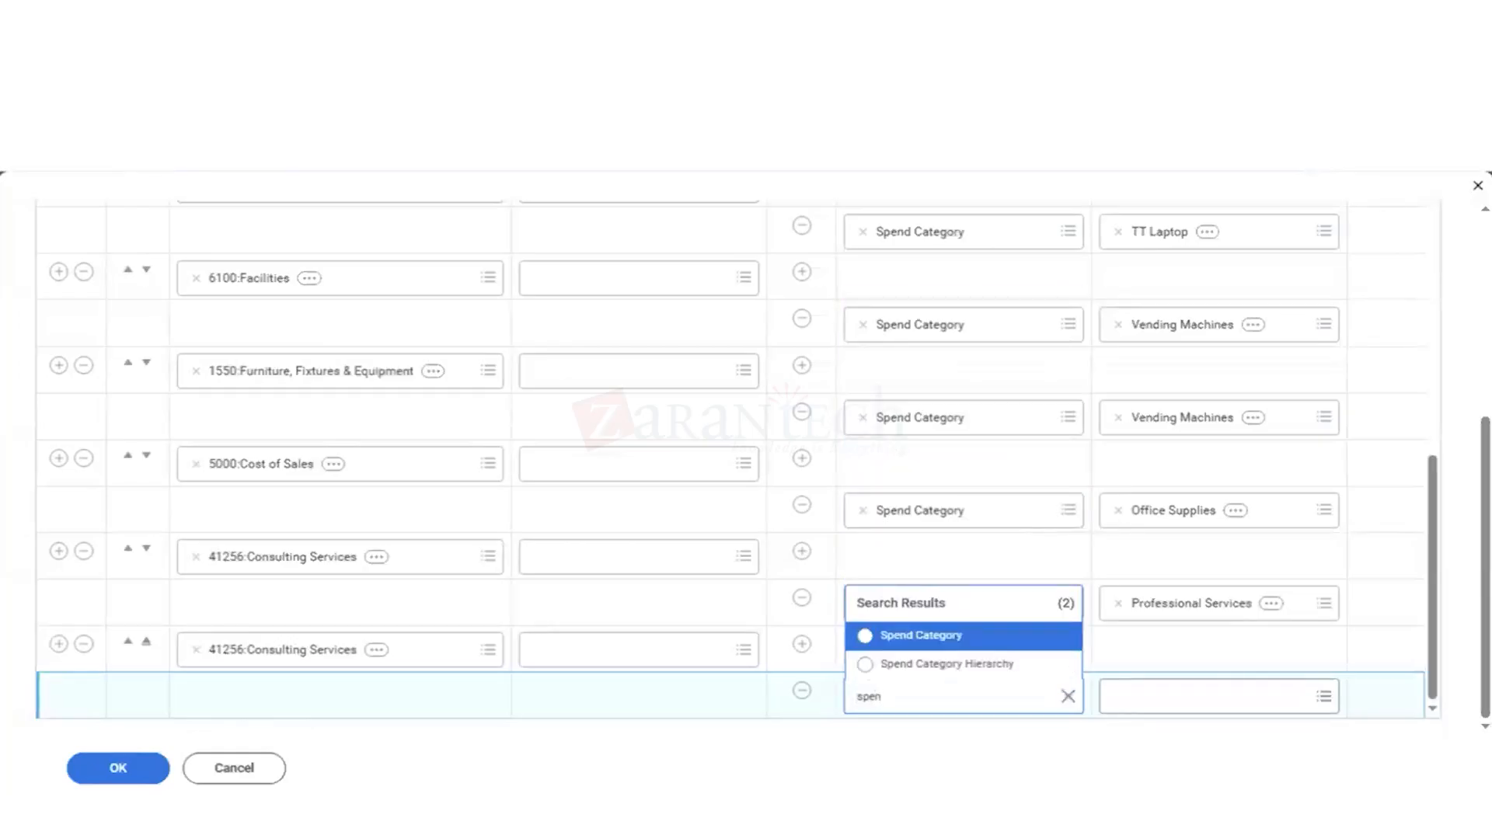
key(Down)
key(Return)
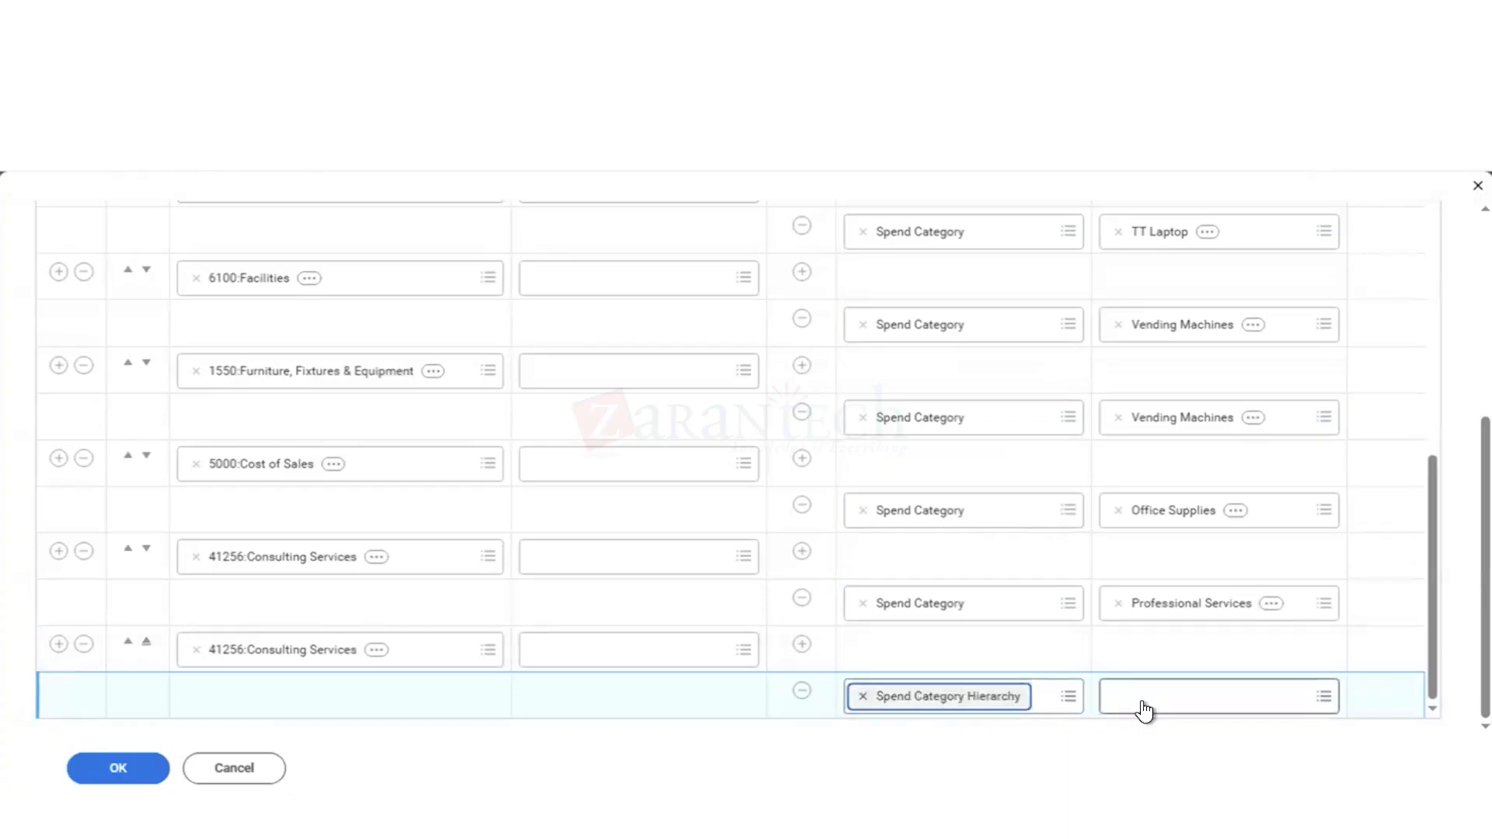
Step: Search the new condition's spend category hierarchy values for "prof", "IT", "manag" and "consu"
click(1142, 709)
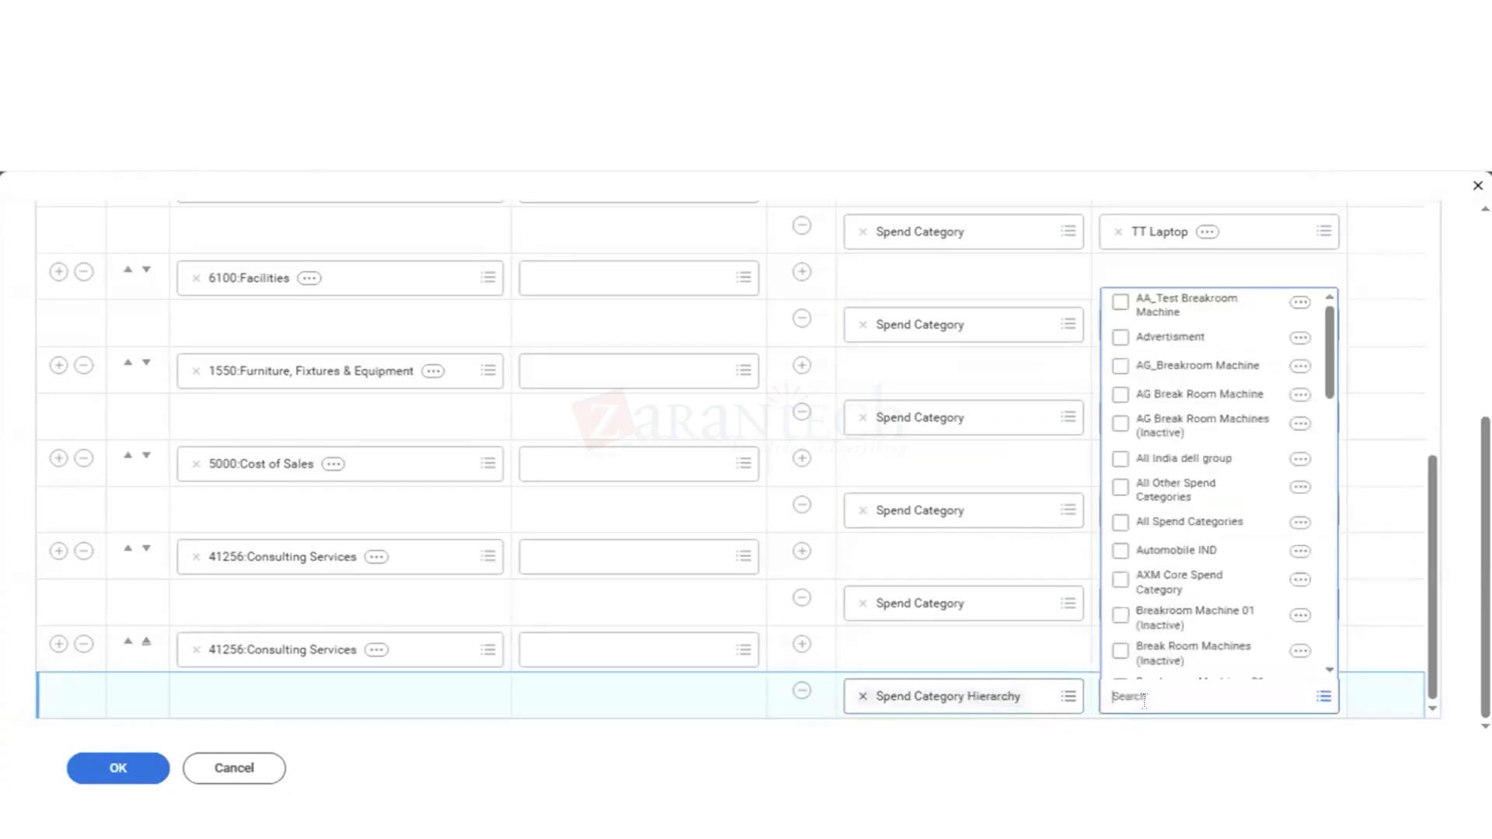
text(of)
key(Return)
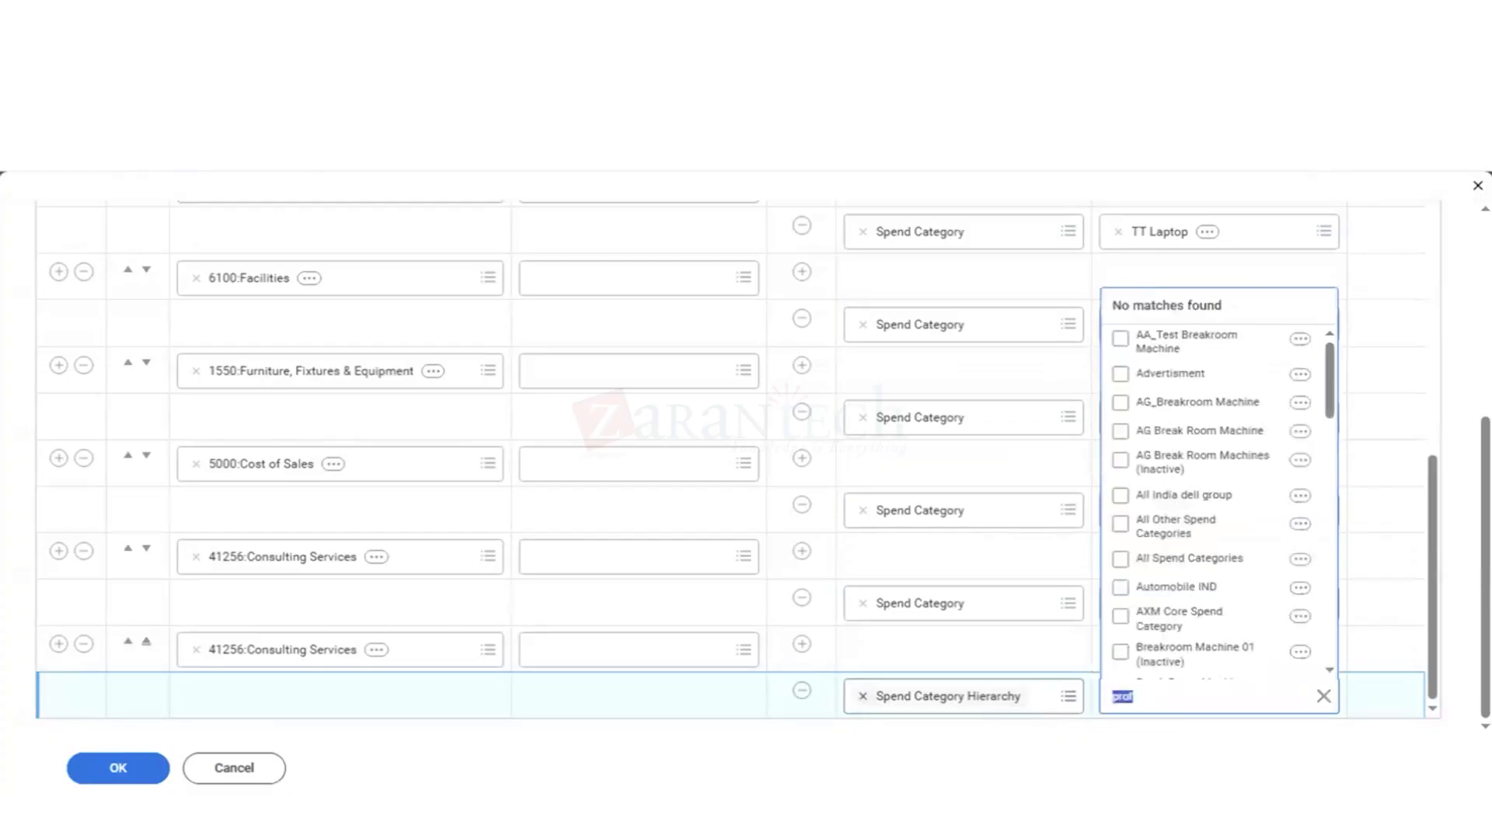
key(BackSpace)
key(Return)
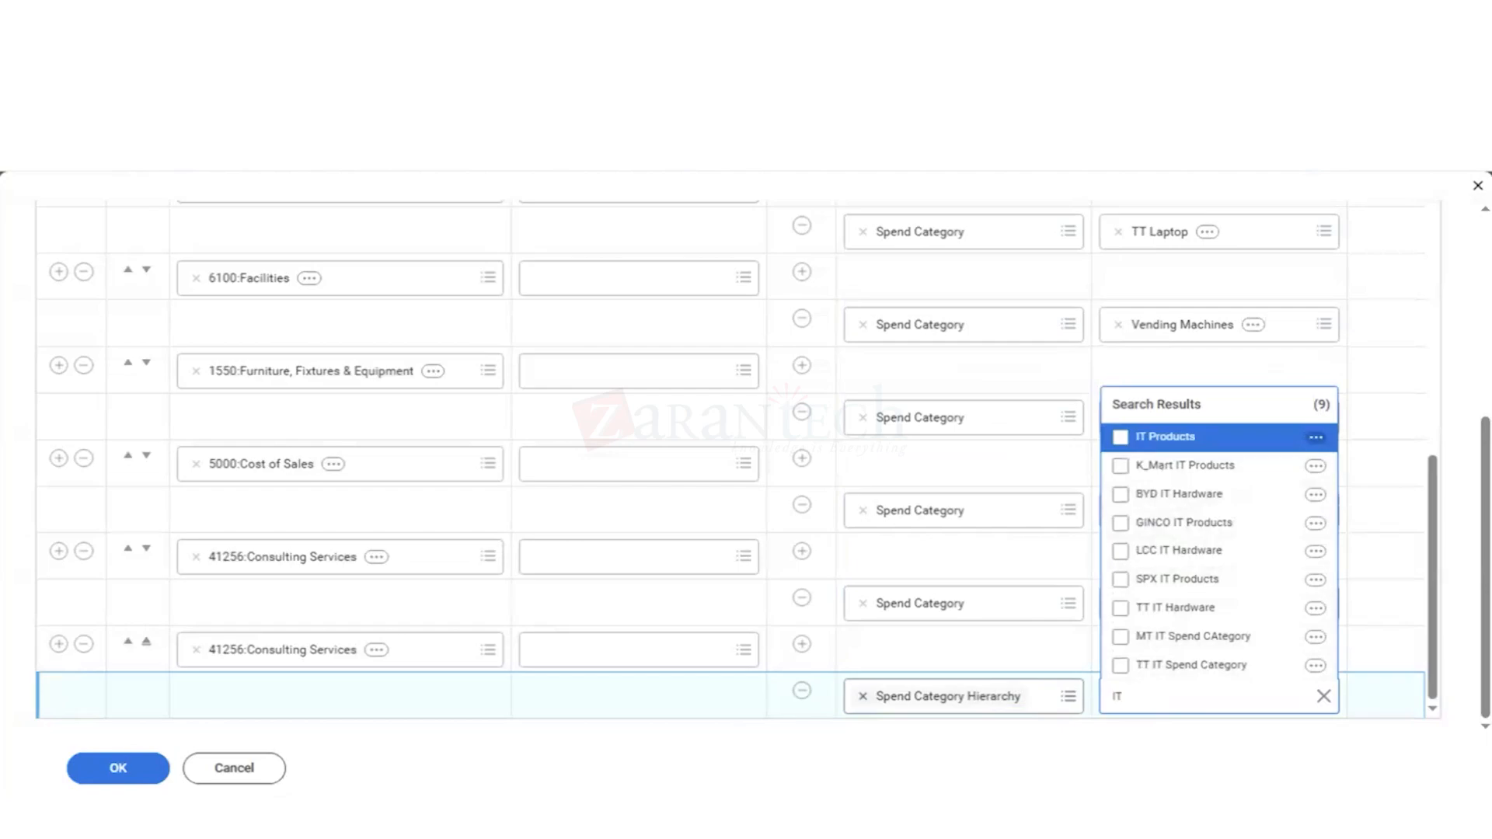
key(BackSpace)
text(manag)
key(Return)
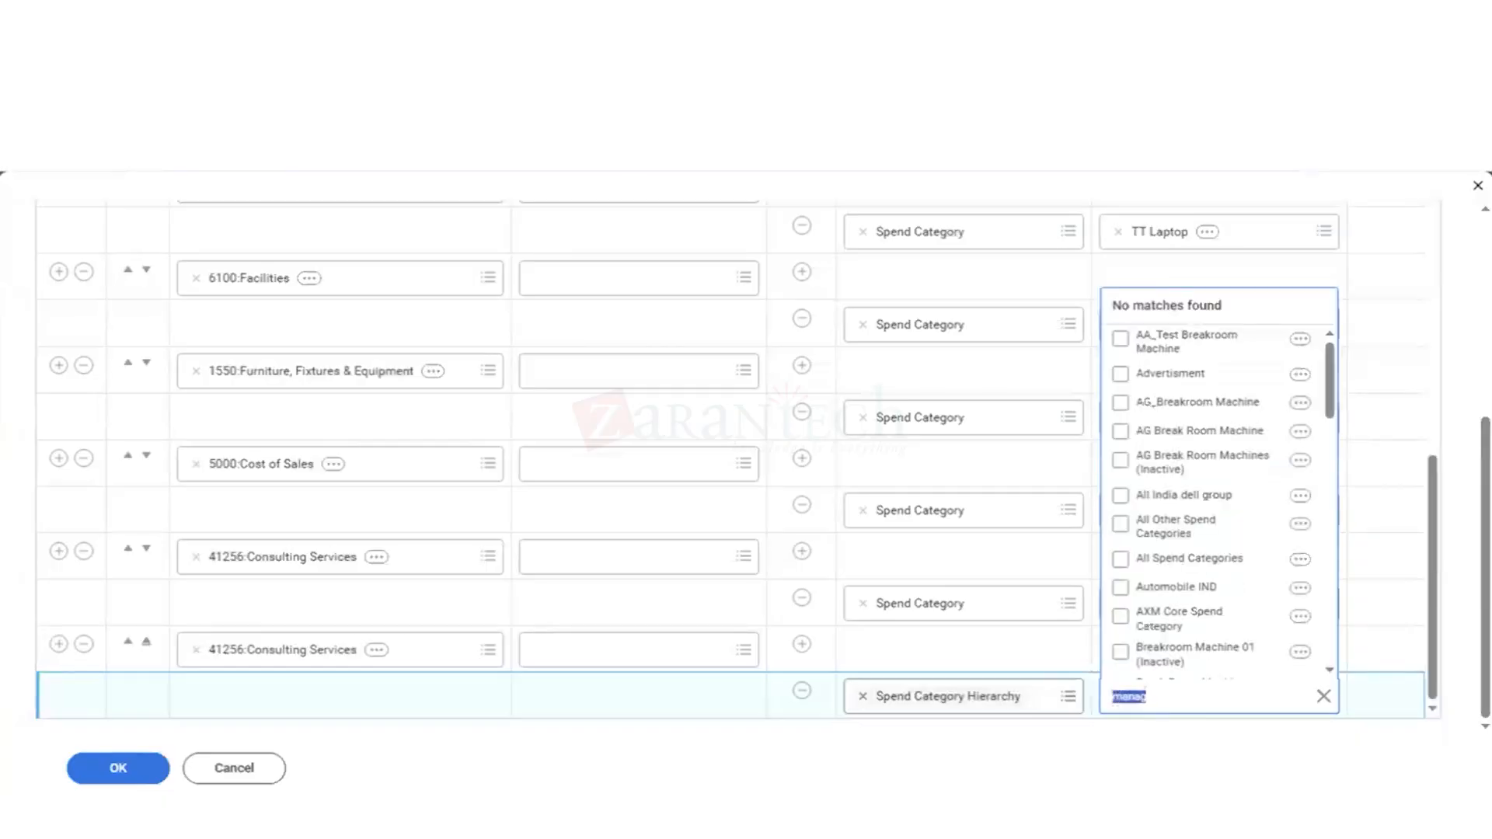
key(BackSpace)
text(consu)
key(Return)
Step: Search the hierarchy values for "IT" and set the new condition's value to IT Products
key(BackSpace)
text(iT)
key(Return)
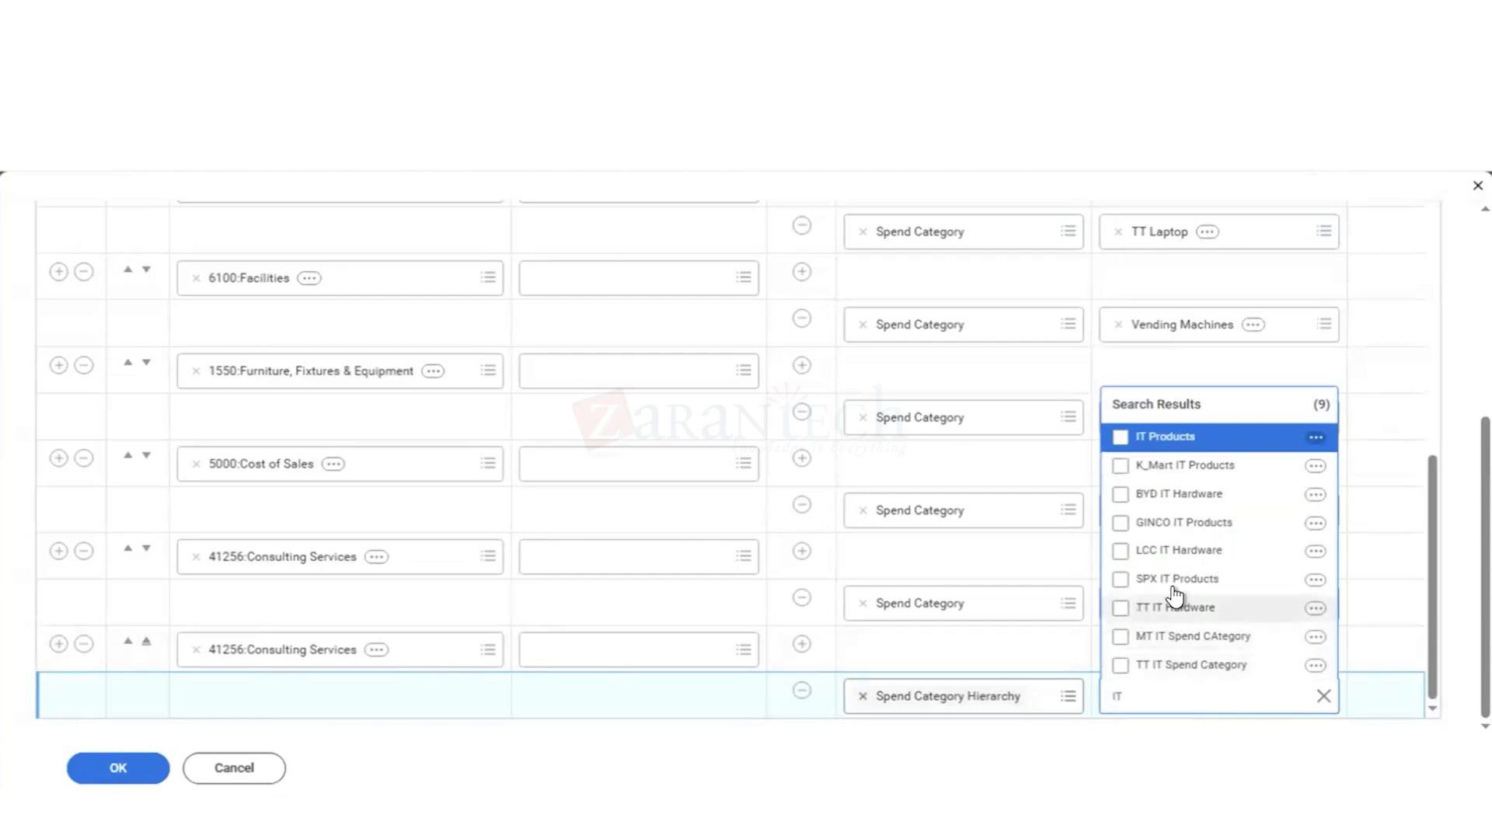
click(1161, 449)
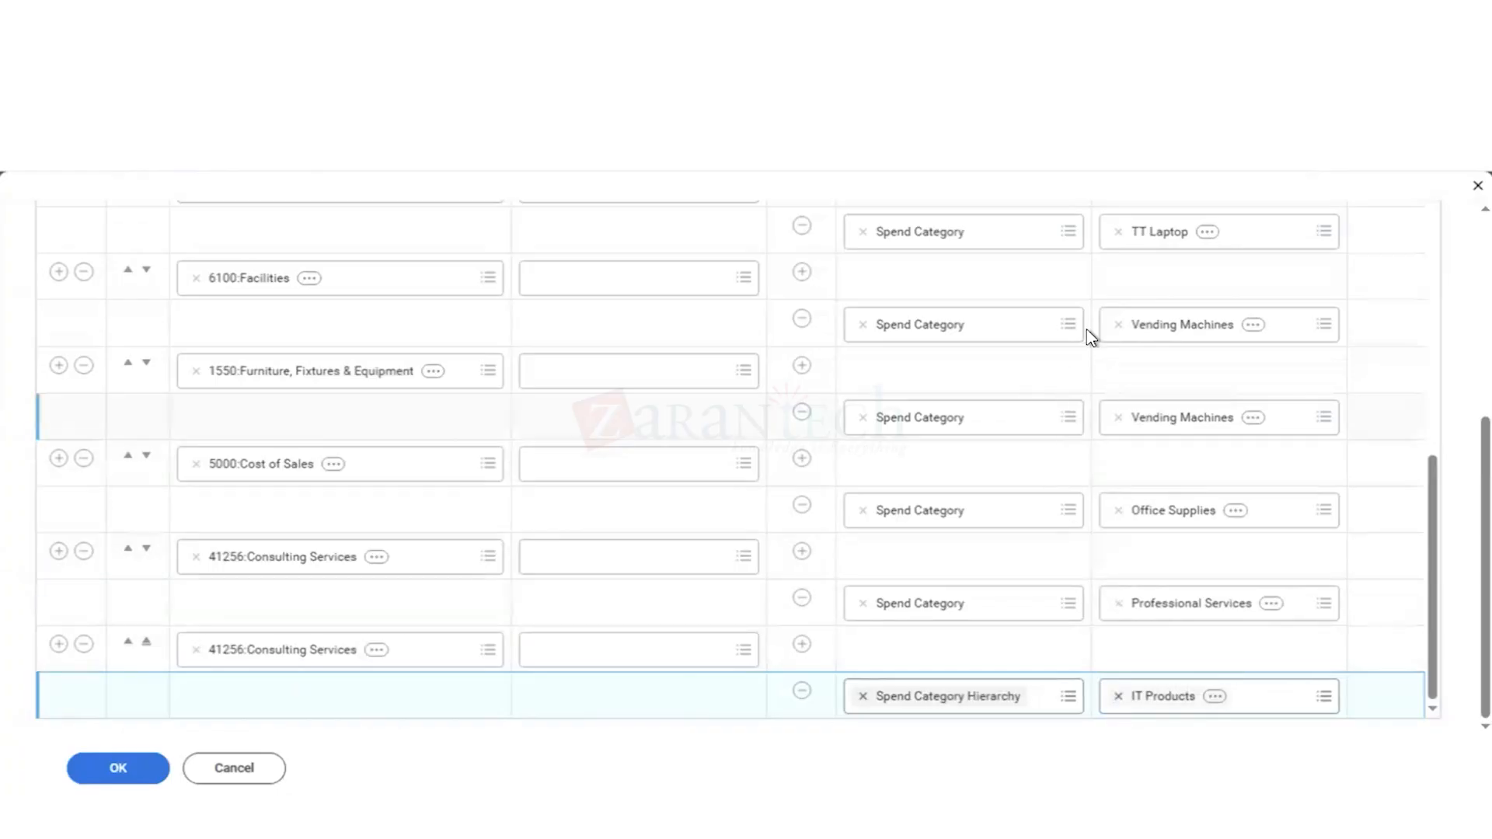
scroll(1087, 329, up, 10)
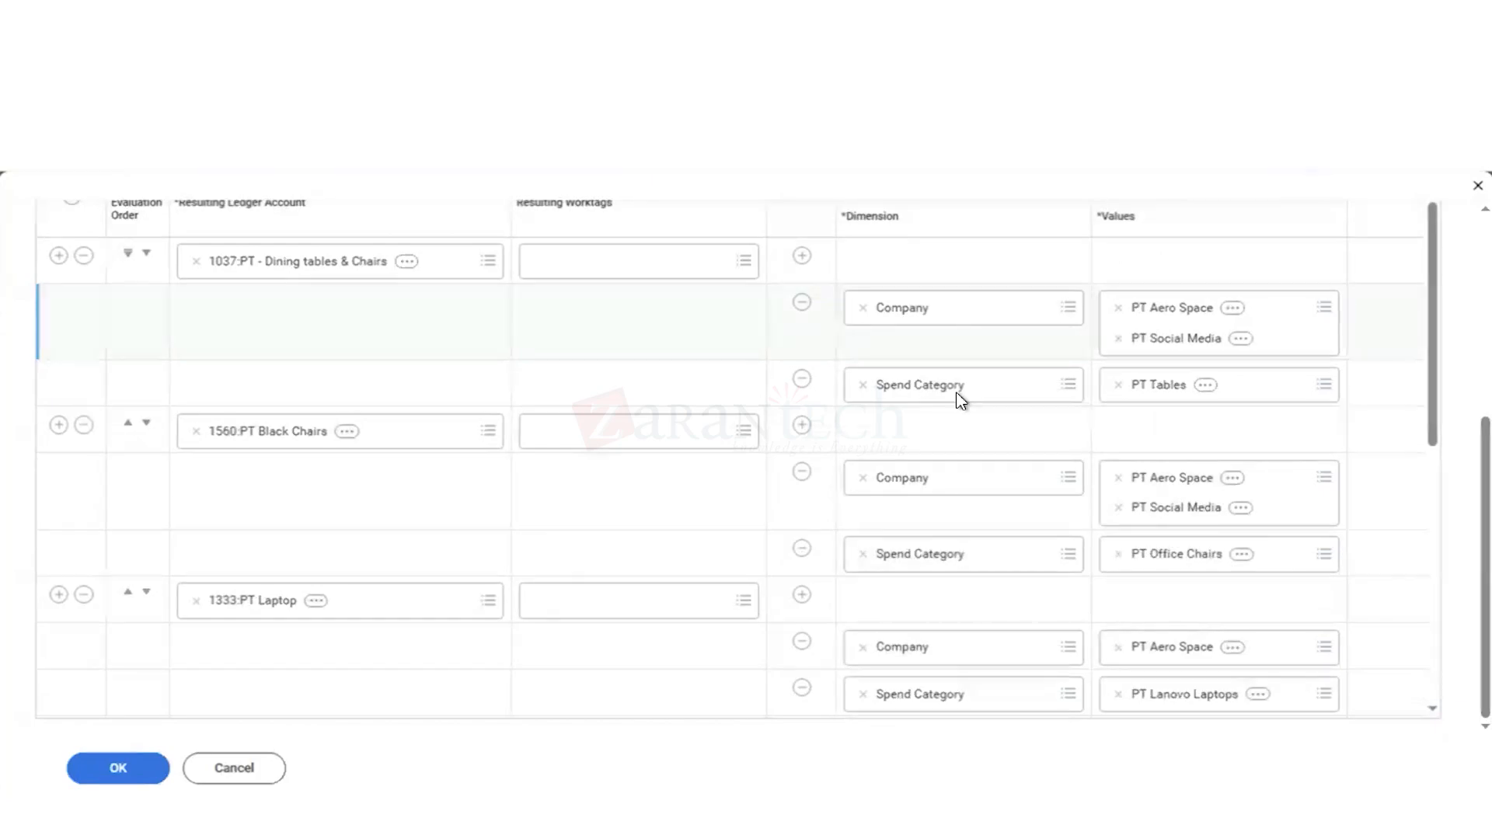
scroll(1096, 535, down, 10)
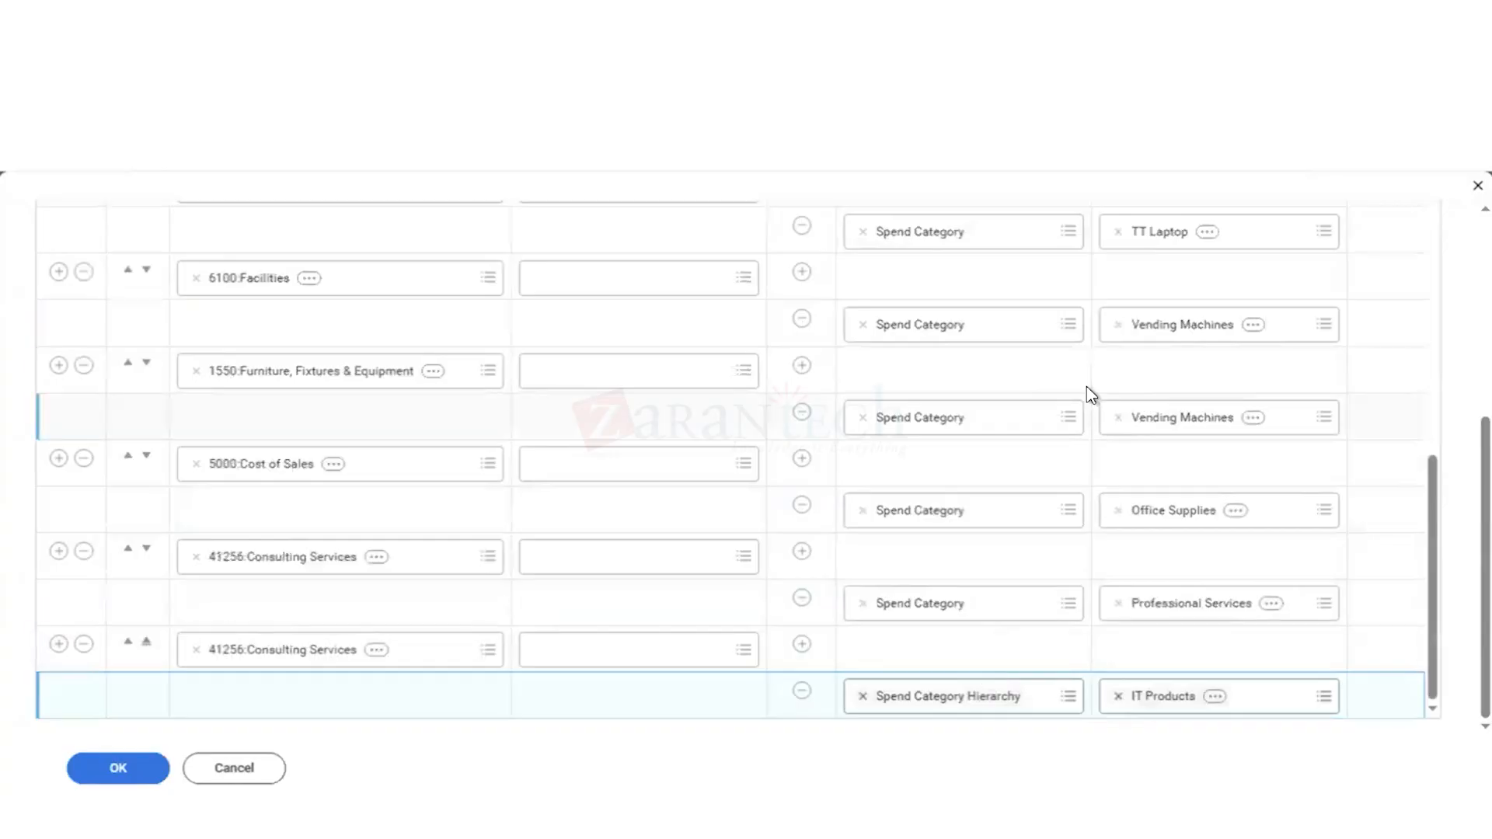
Step: Check the Spend posting rule's condition rows, save the rule, and review its saved conditions through the final IT Products row
scroll(1087, 385, up, 10)
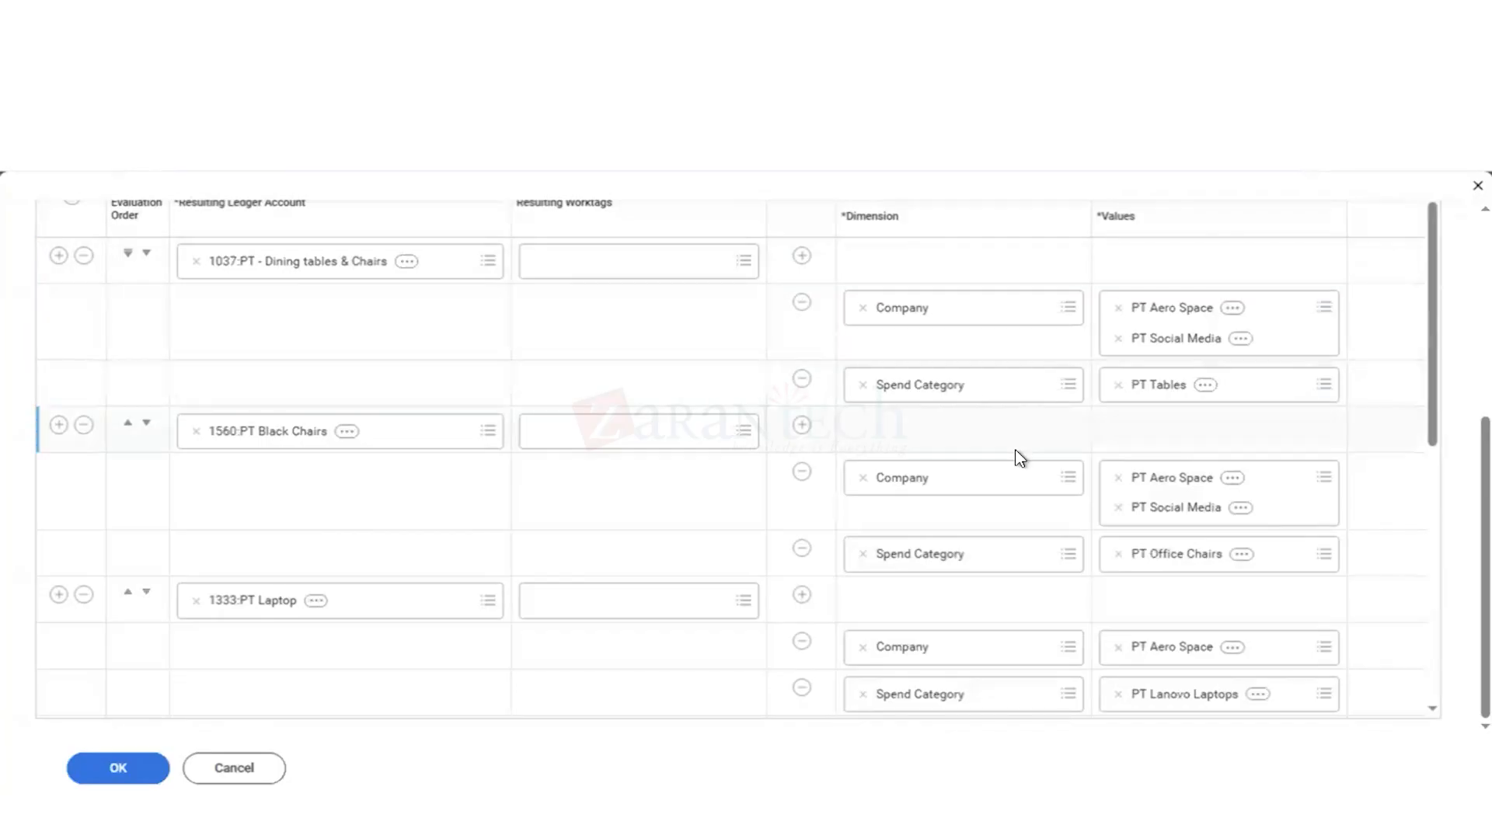
scroll(1010, 455, down, 1)
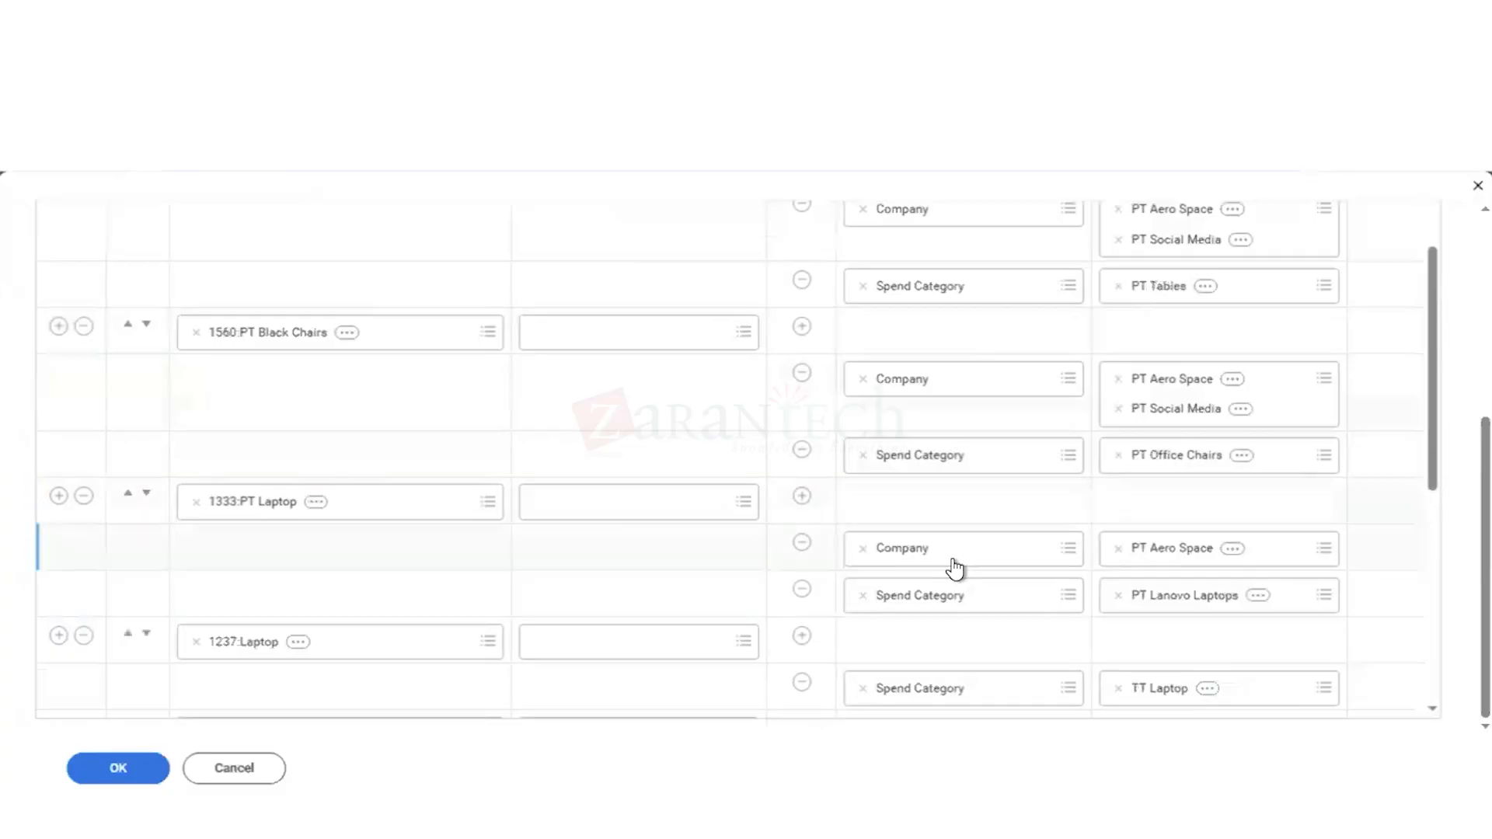
scroll(956, 570, down, 4)
scroll(956, 569, down, 1)
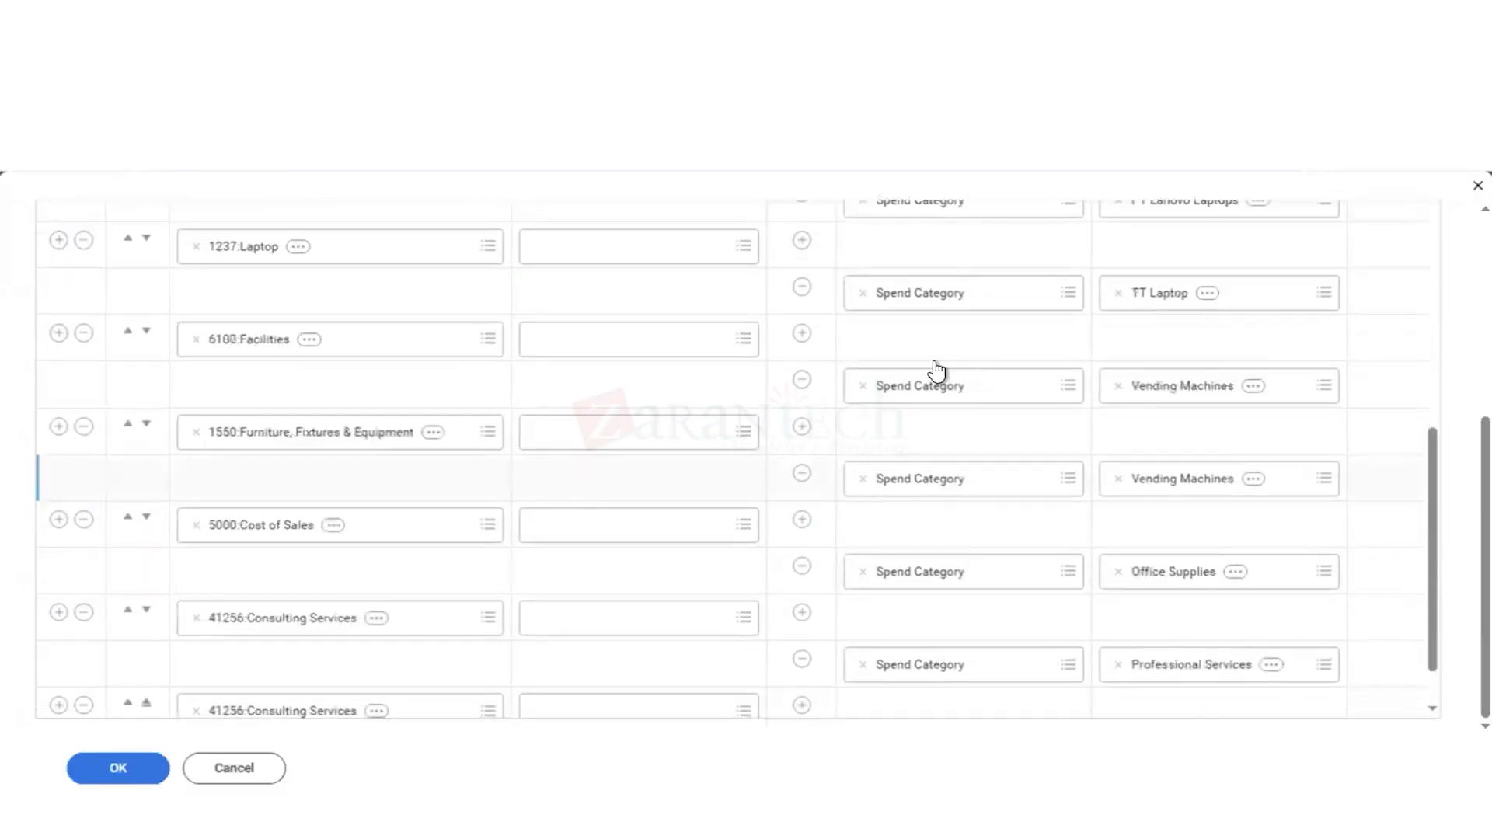
scroll(936, 369, up, 3)
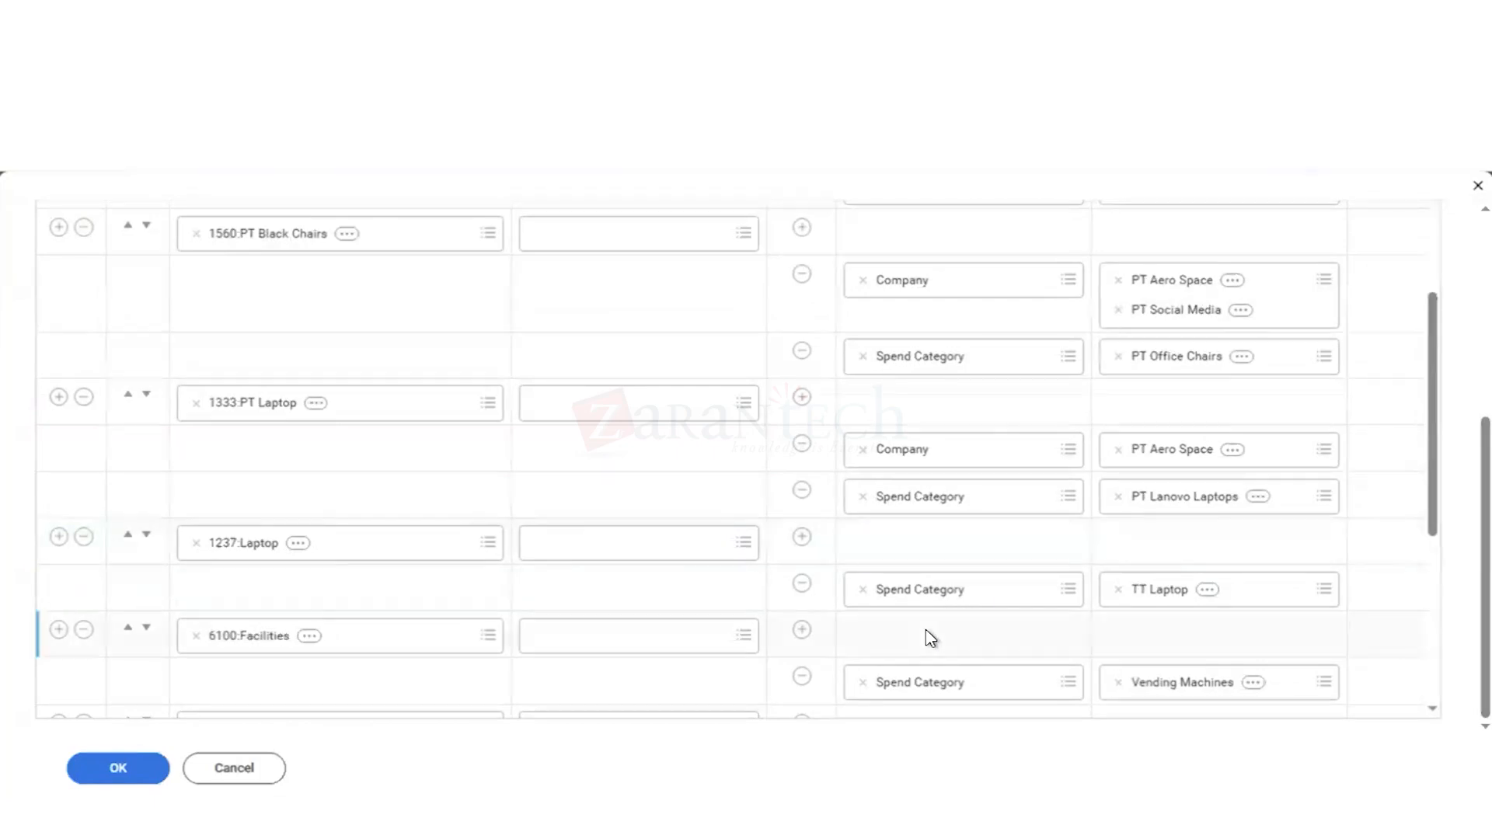
scroll(929, 636, down, 5)
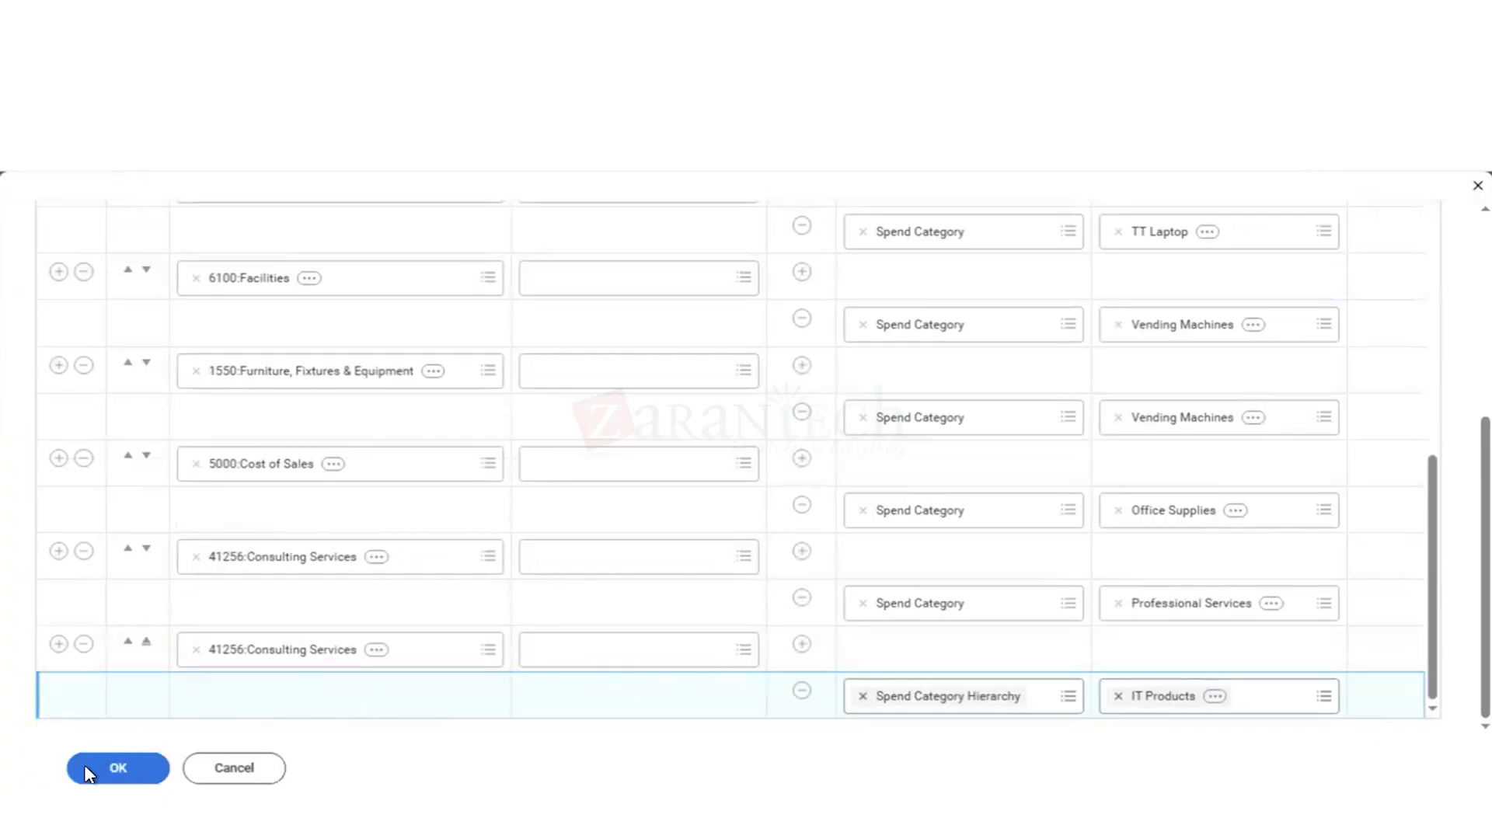
click(117, 771)
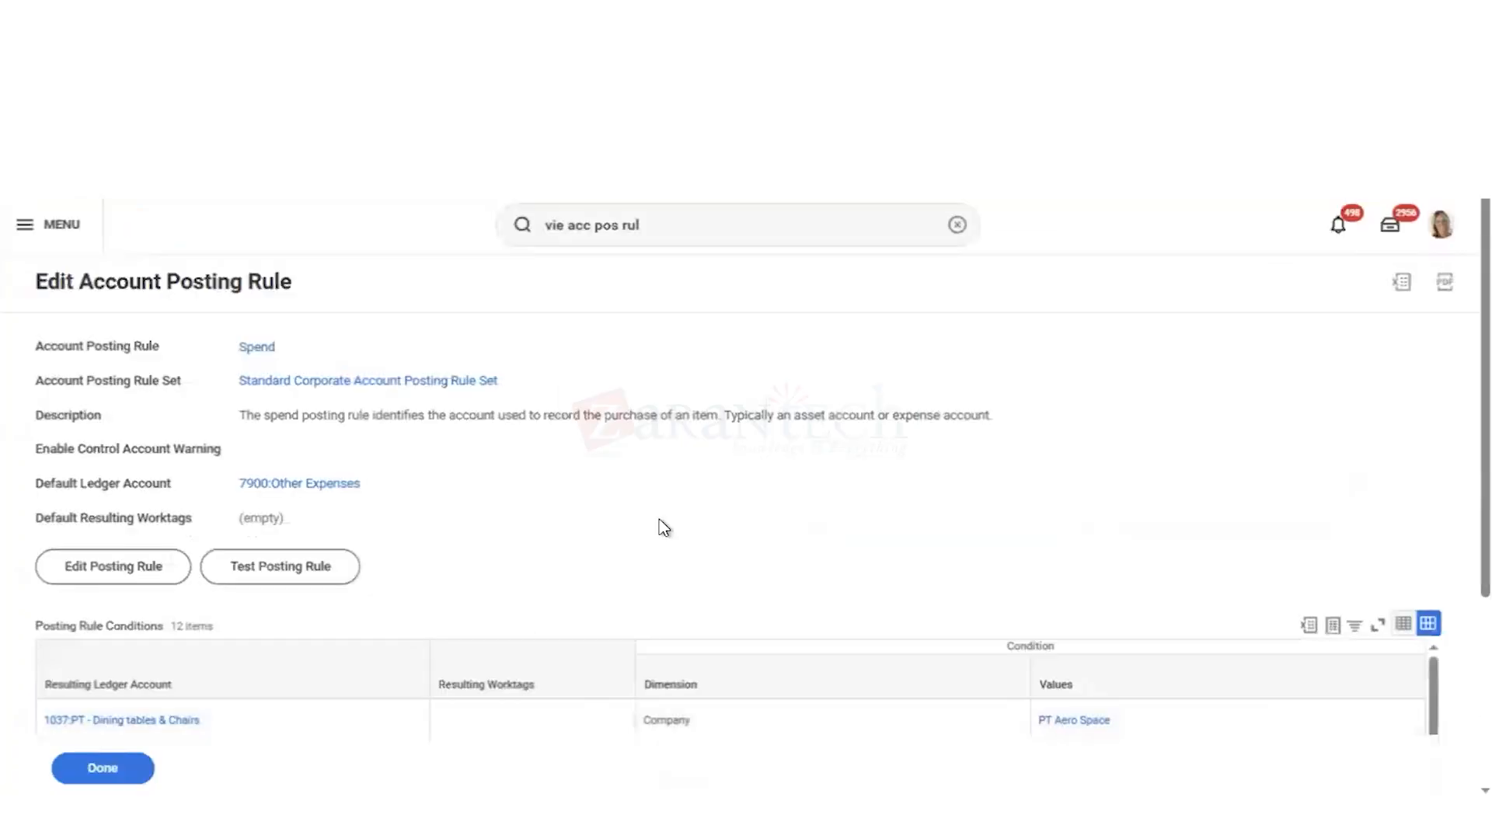
scroll(663, 527, down, 3)
scroll(663, 527, down, 1)
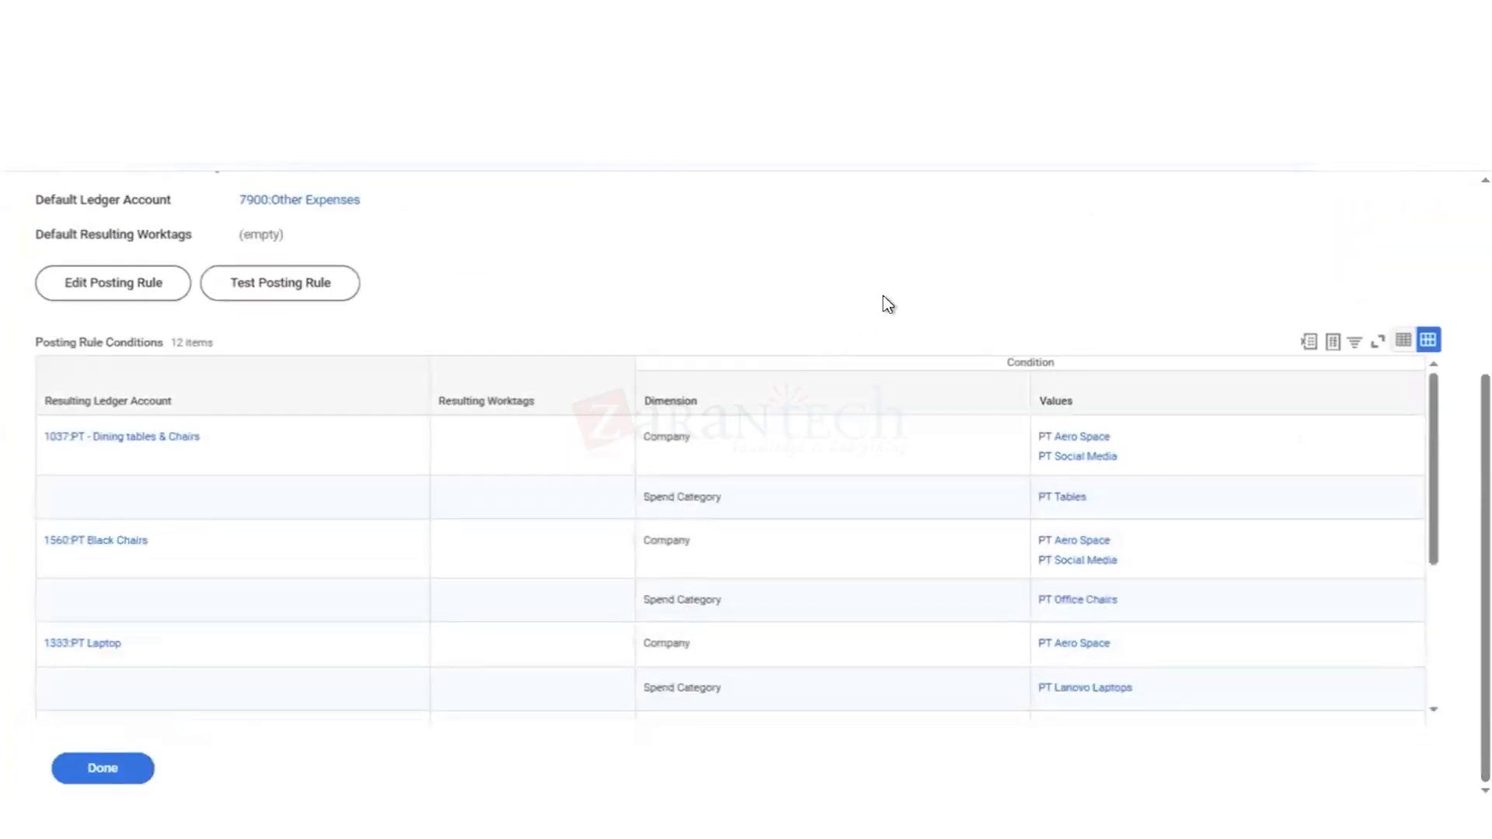
scroll(845, 608, down, 3)
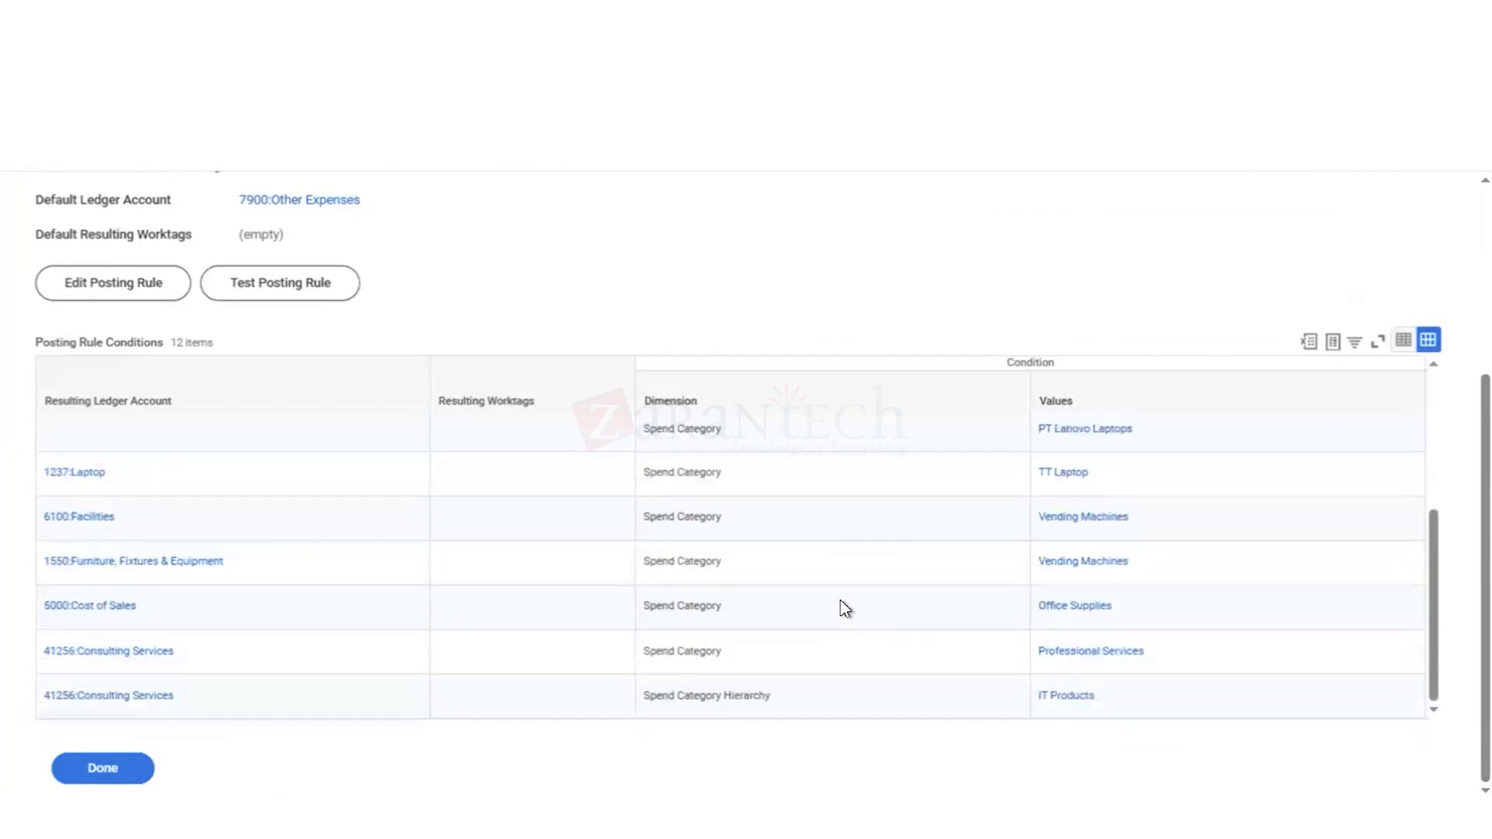
scroll(842, 603, up, 4)
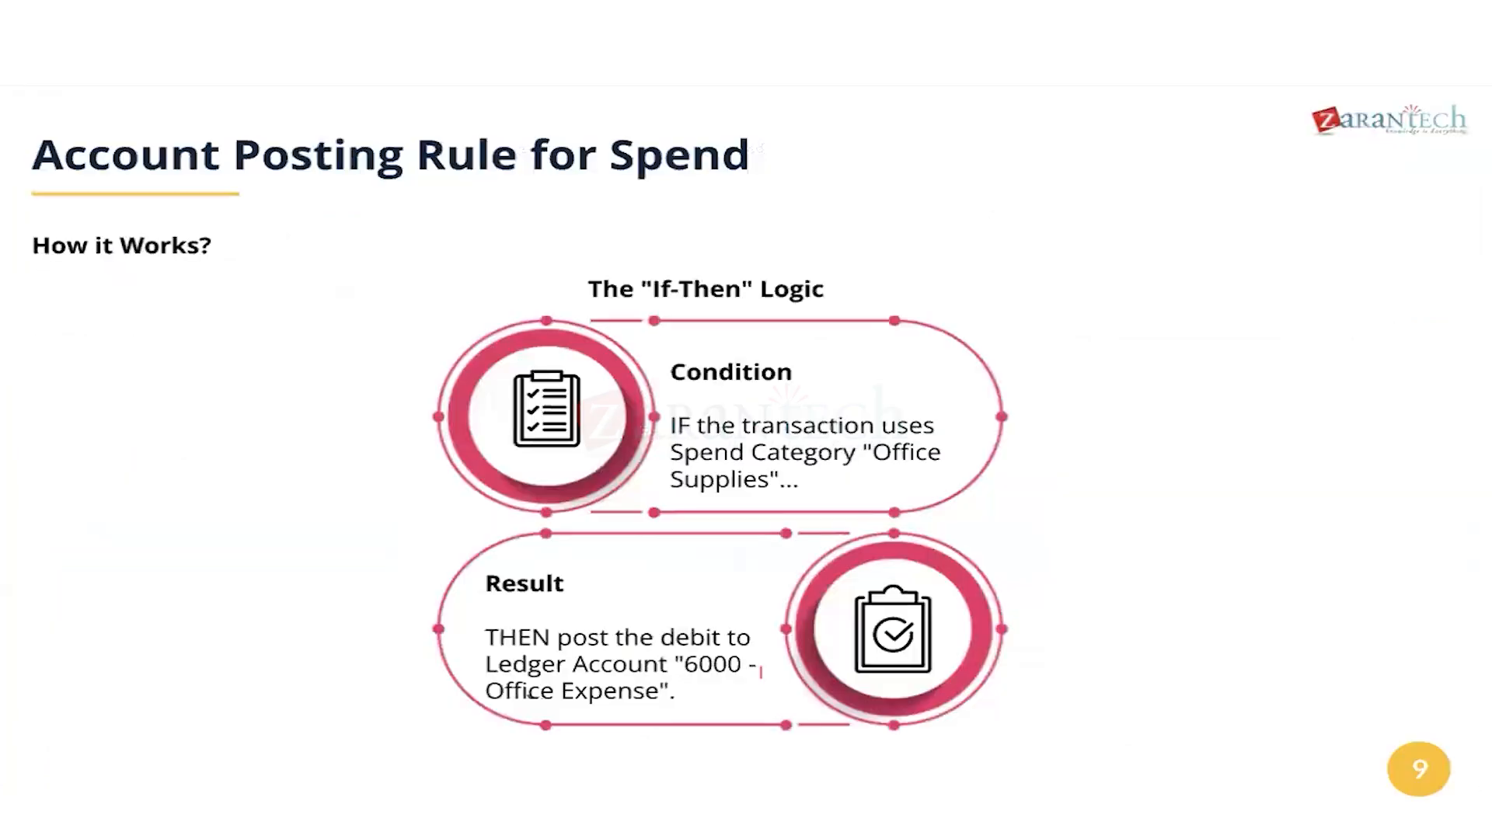
click(670, 439)
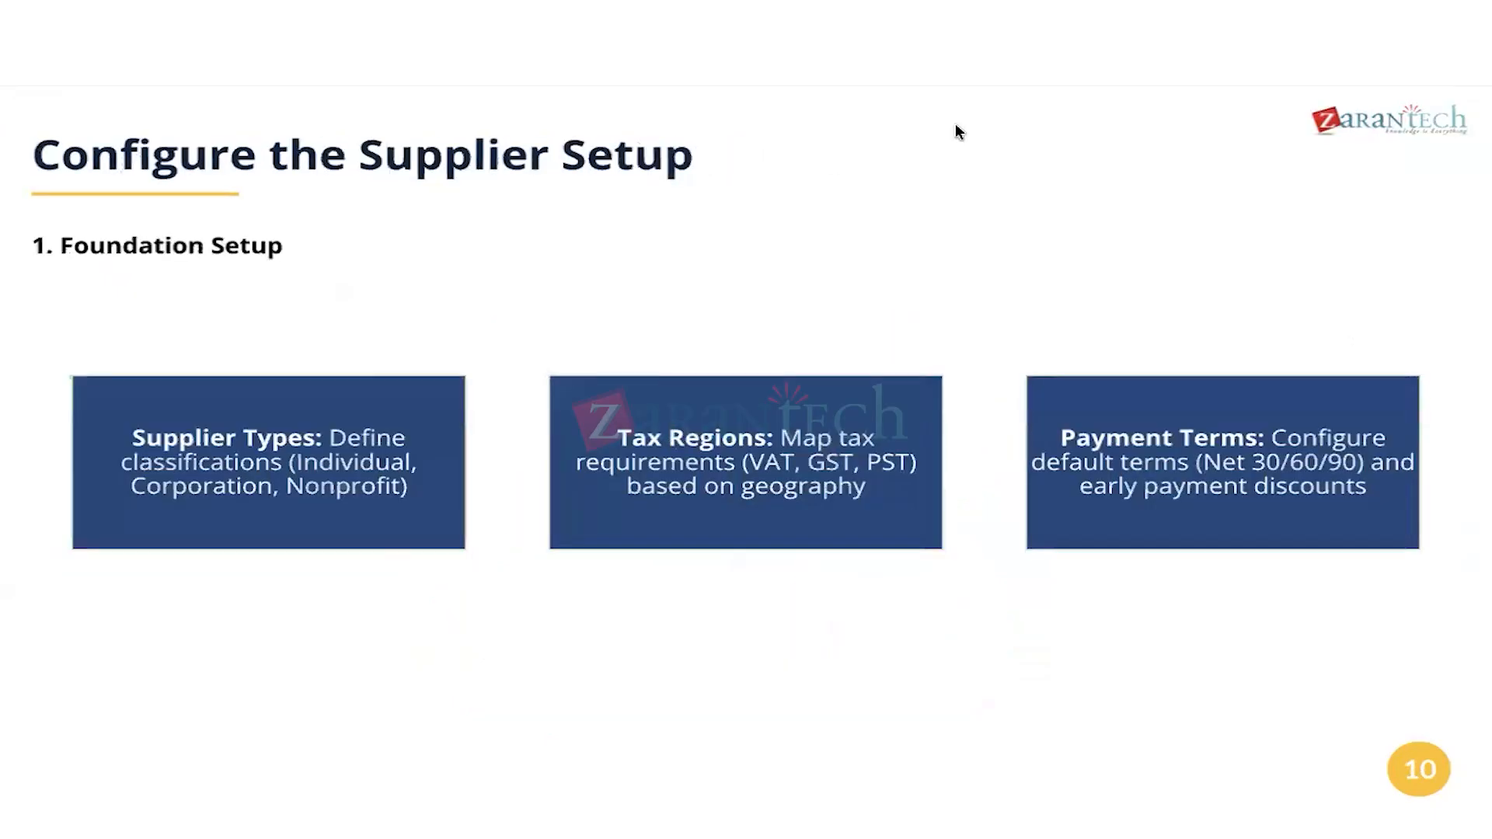
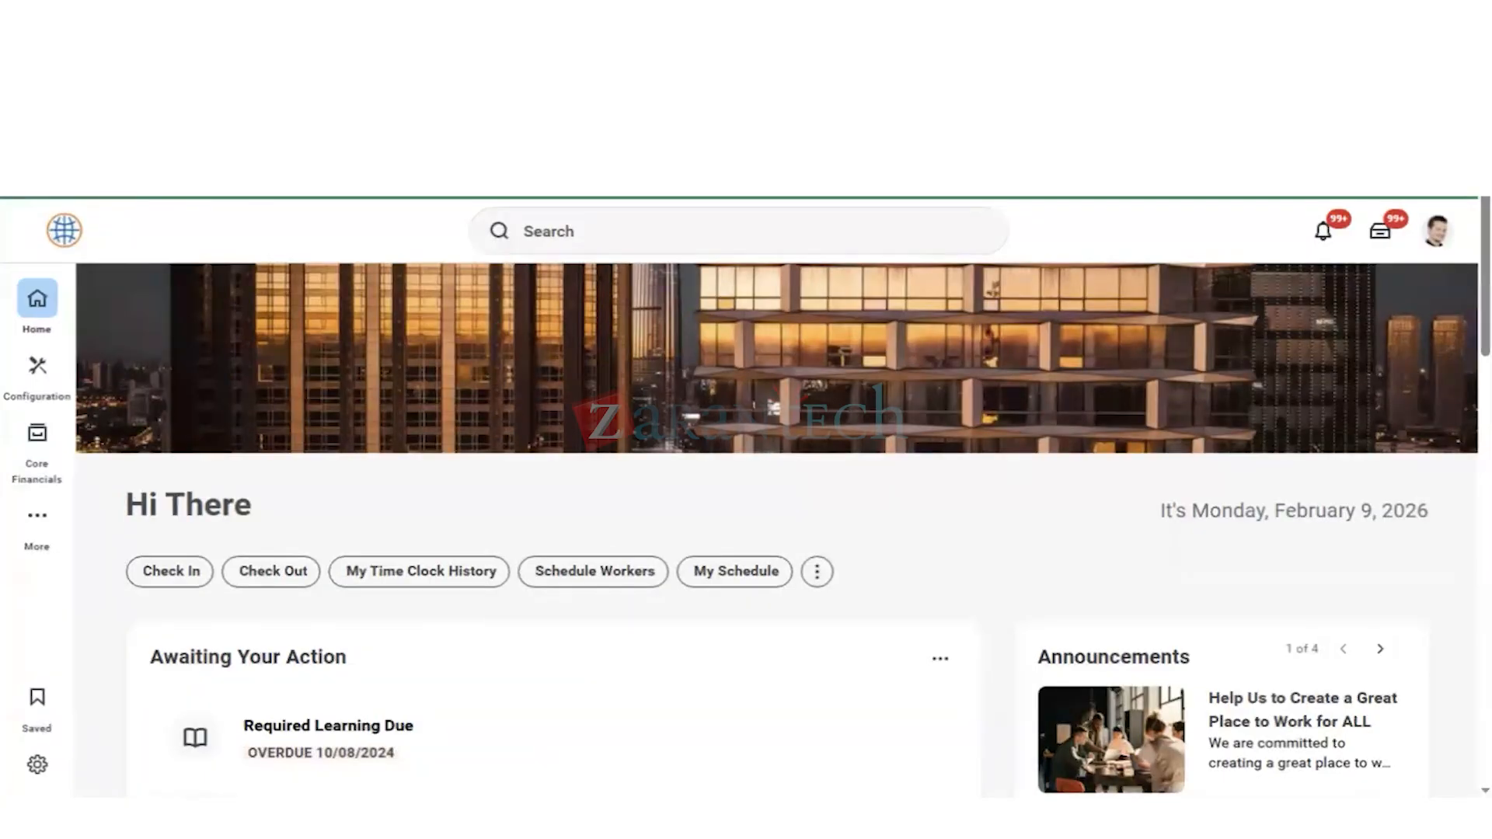
Step: Find the company Global Modern Services, Inc. (USA) by searching "gms usa" and open its procurement options for editing
click(553, 227)
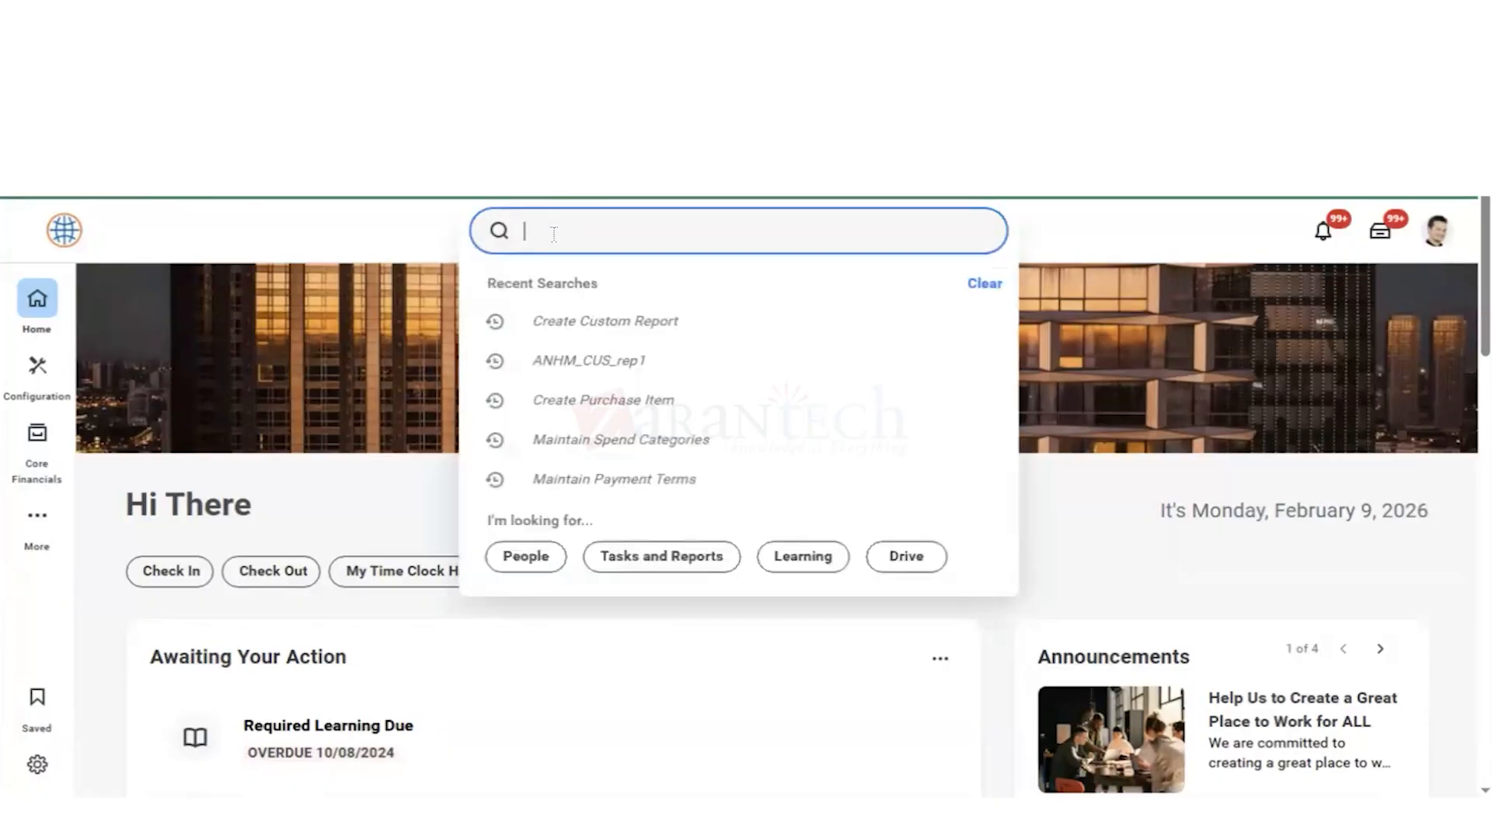
text(gms usa)
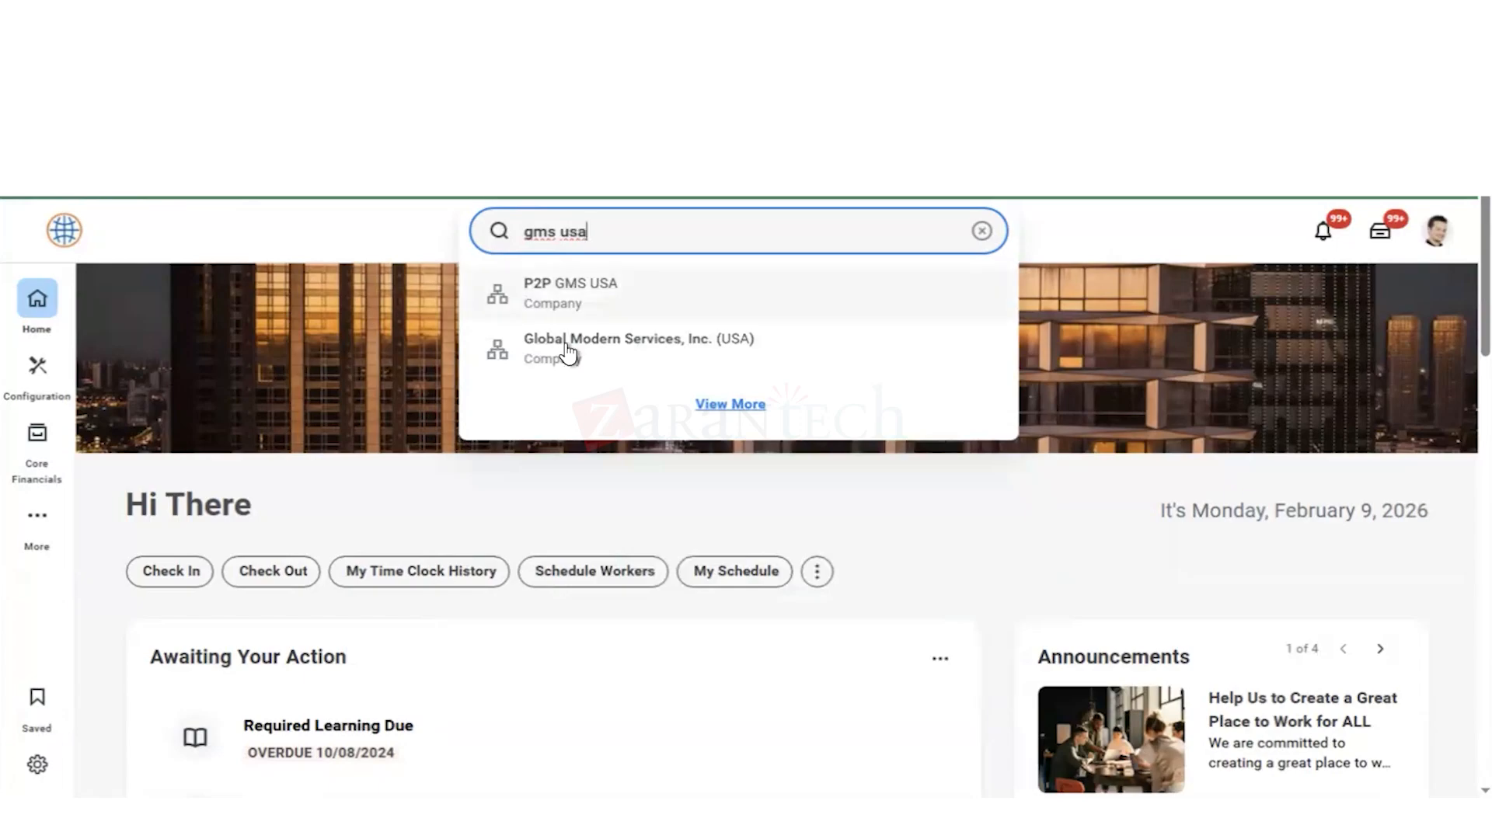
click(576, 349)
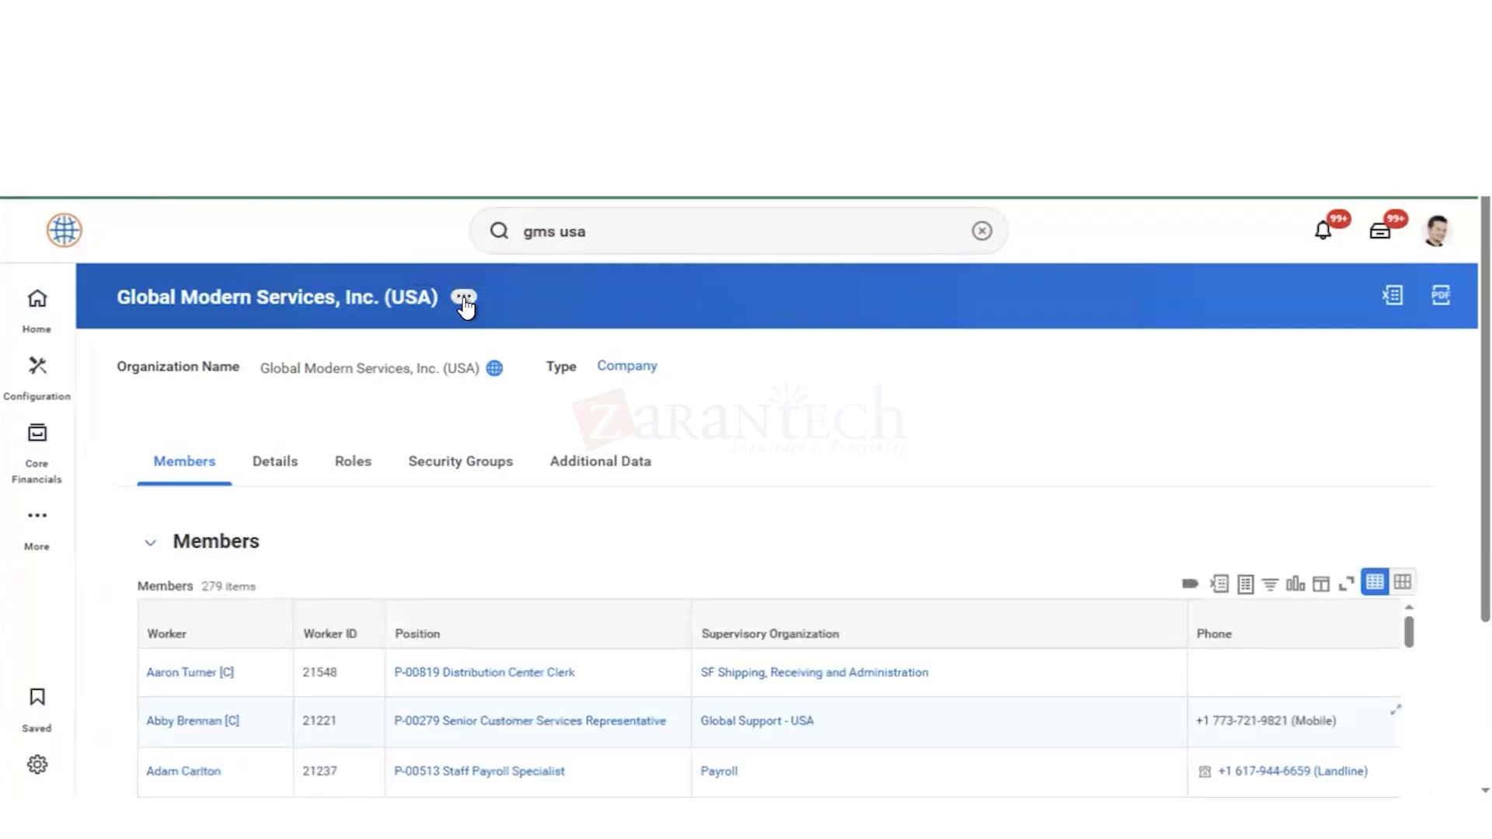
click(465, 299)
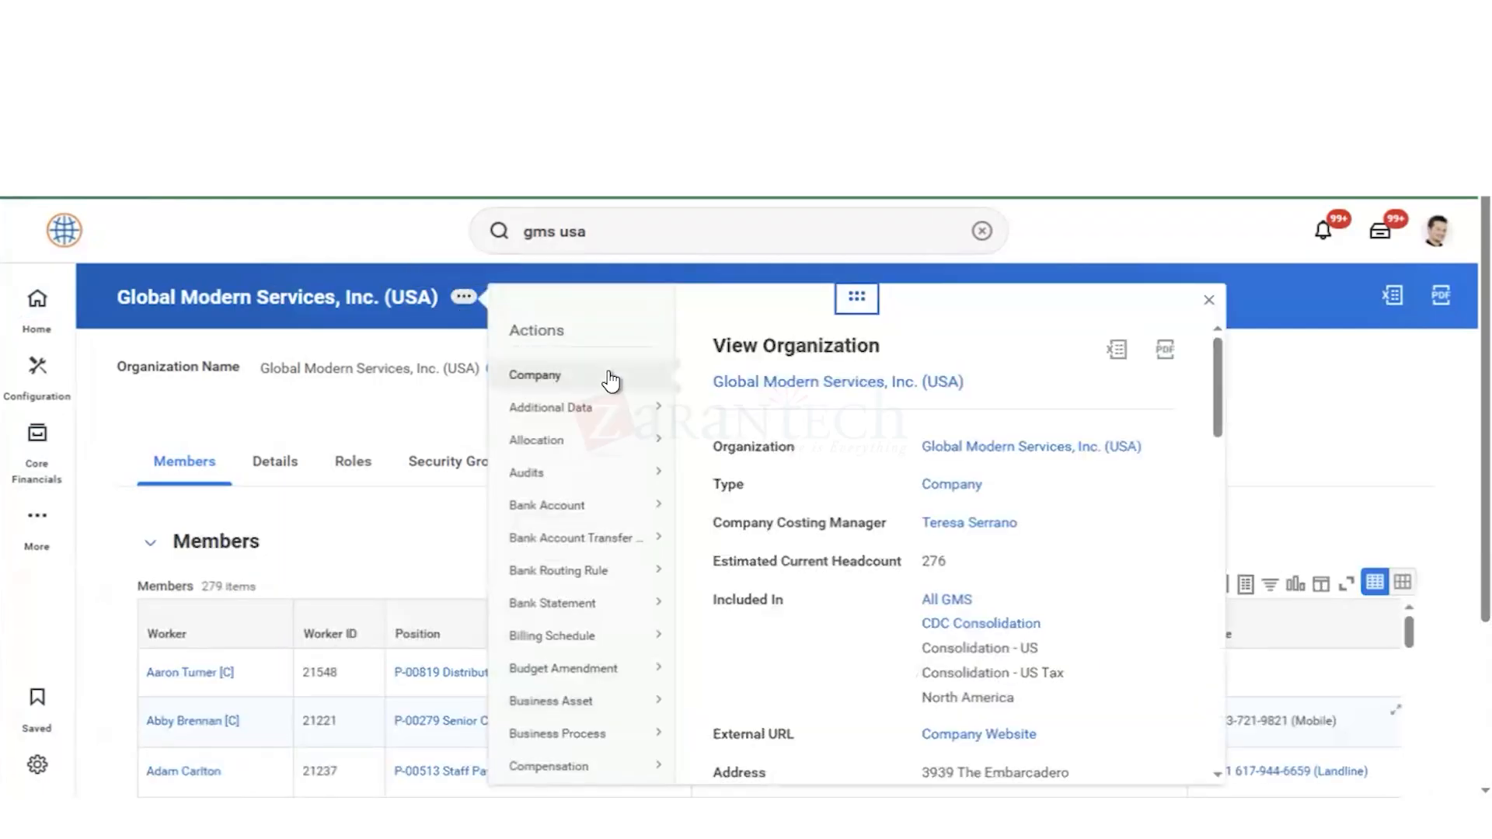
mouse_move(611, 381)
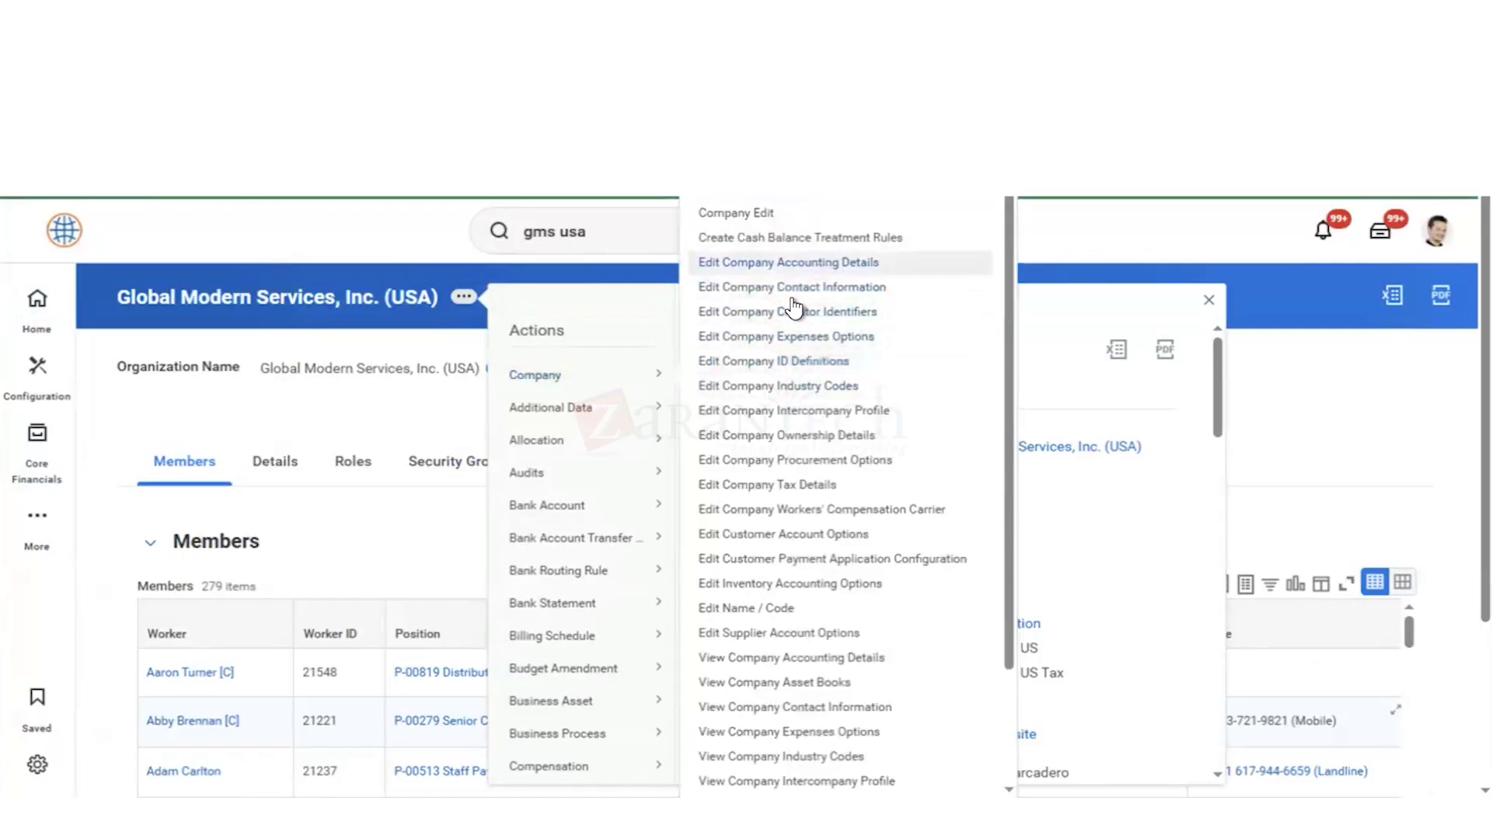
click(758, 460)
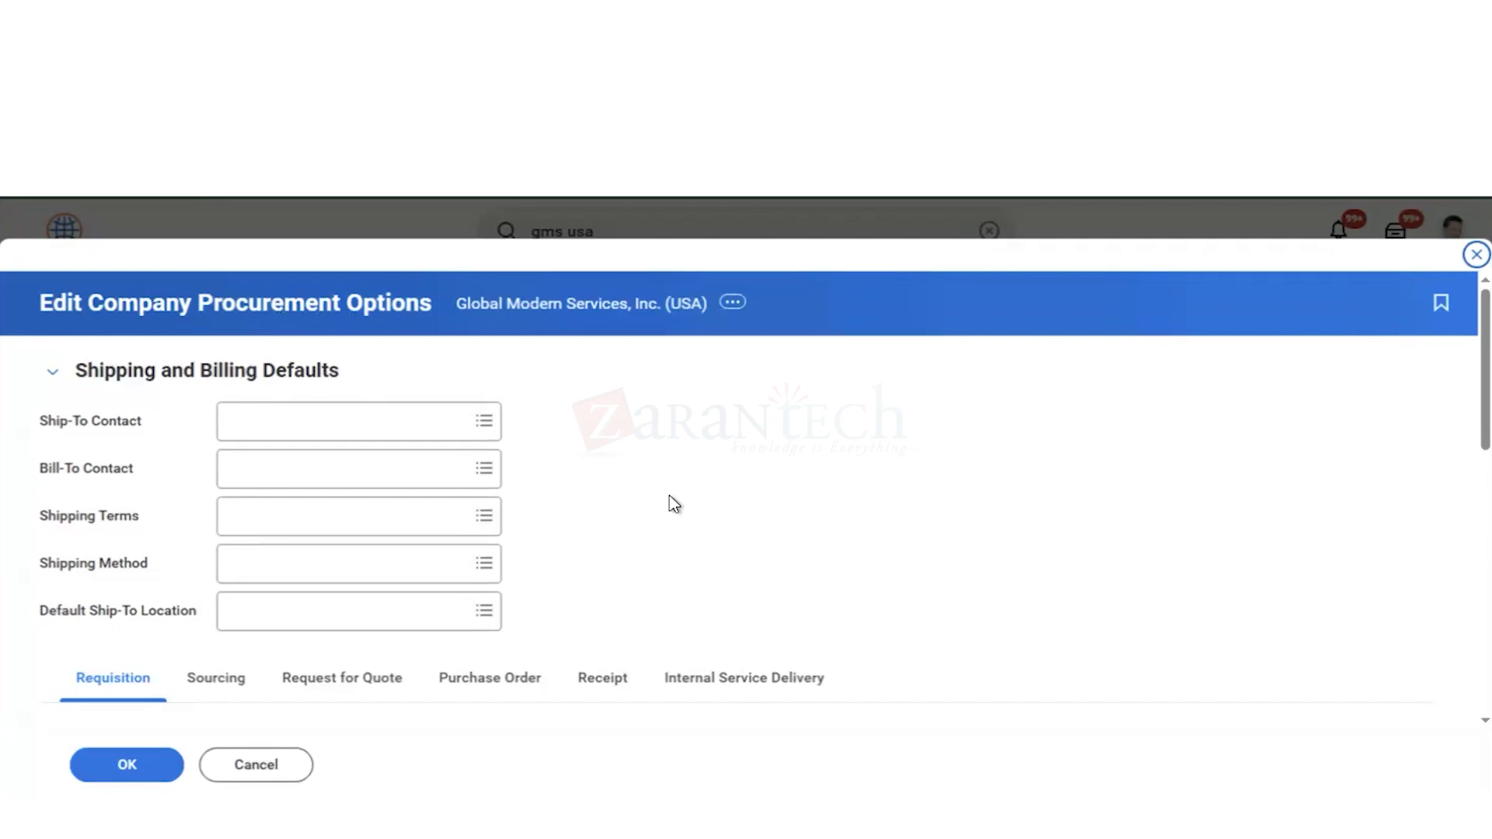
Step: Examine the company's requisition, inventory, purchase item and search catalog options, along with the sourcing consolidation options
scroll(669, 503, down, 6)
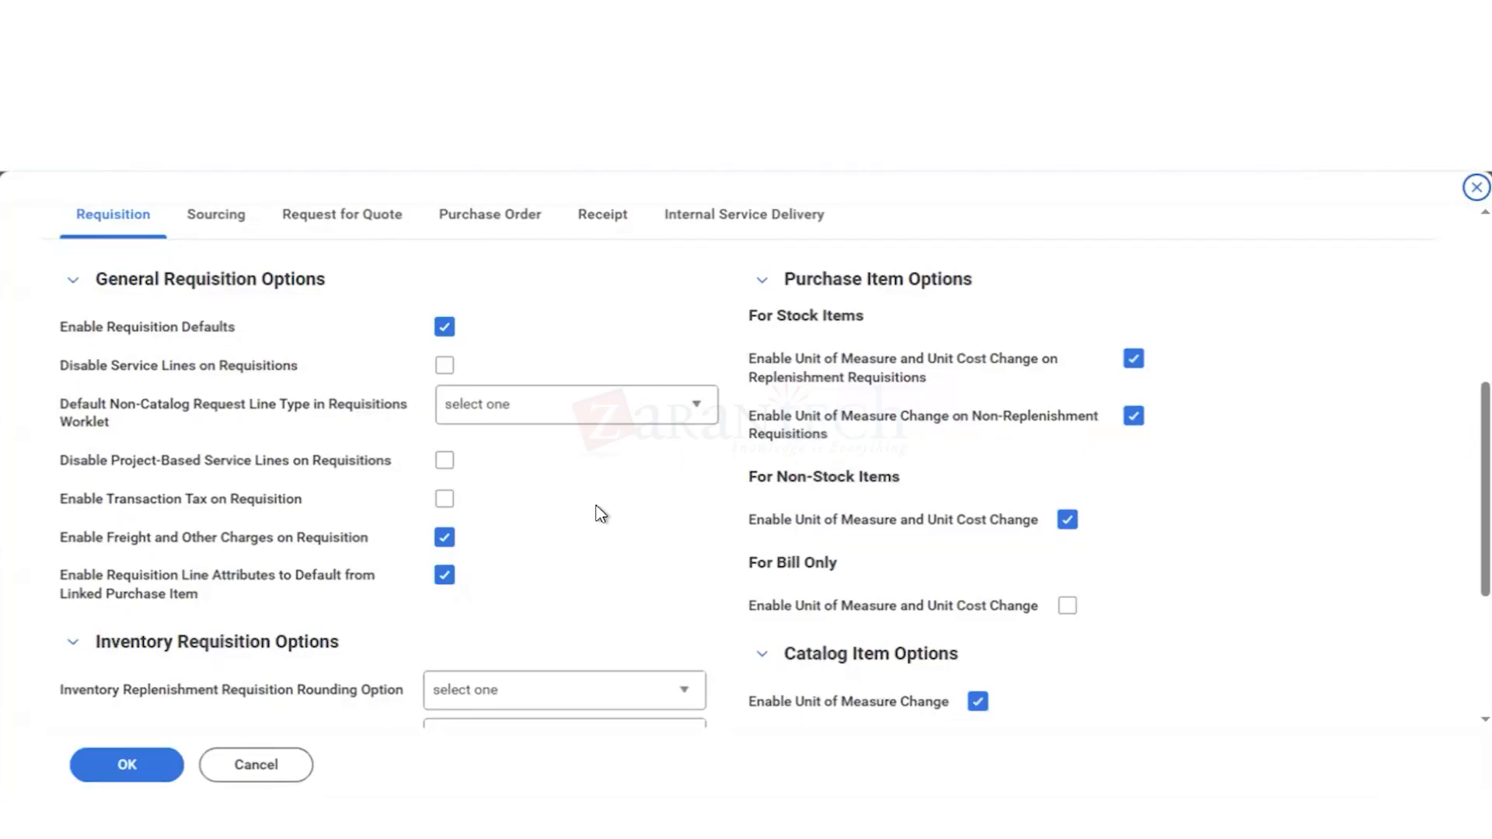
scroll(599, 513, down, 1)
scroll(599, 513, down, 2)
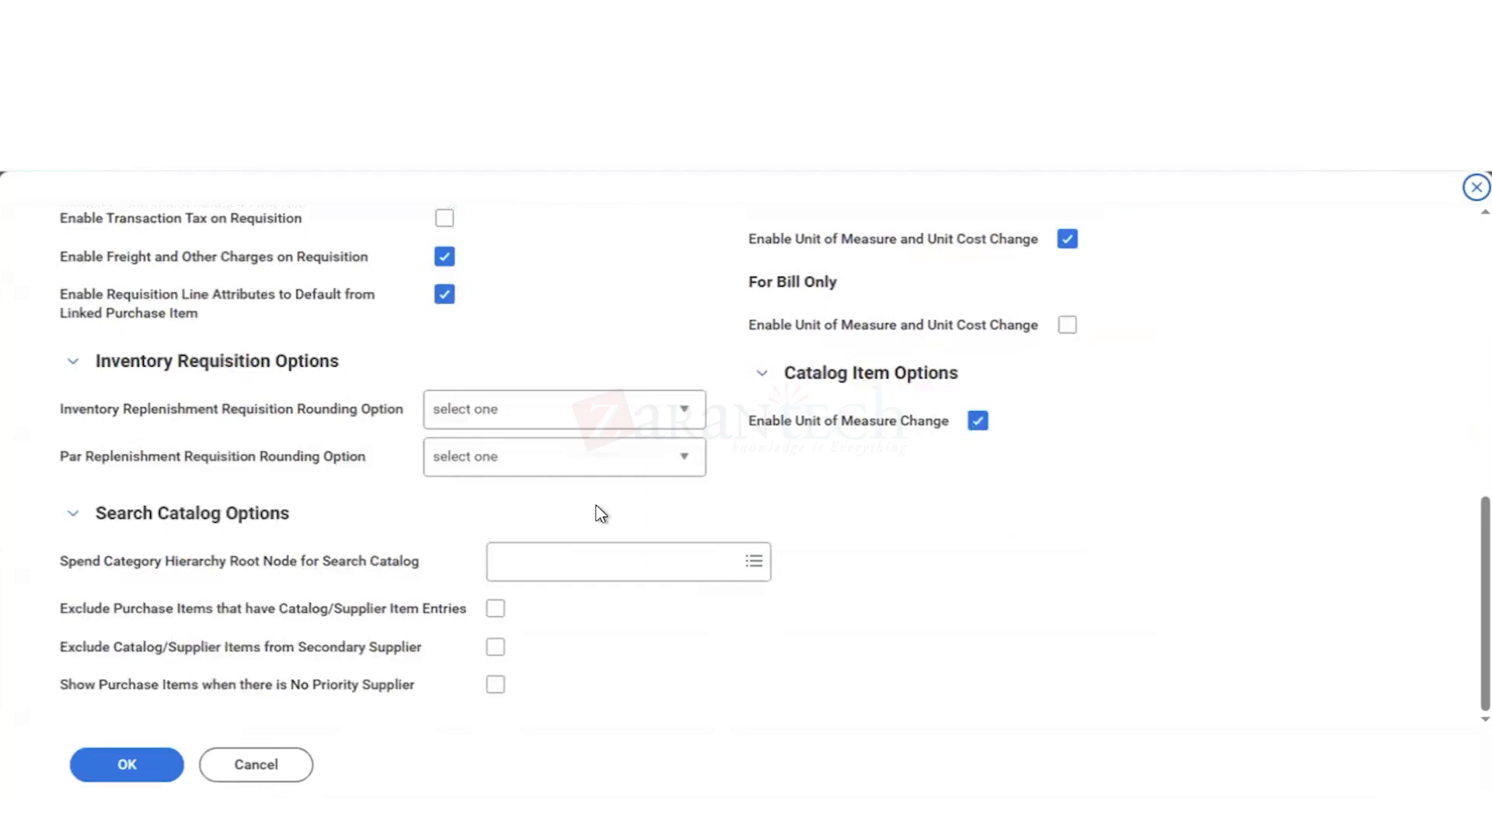
scroll(600, 513, up, 2)
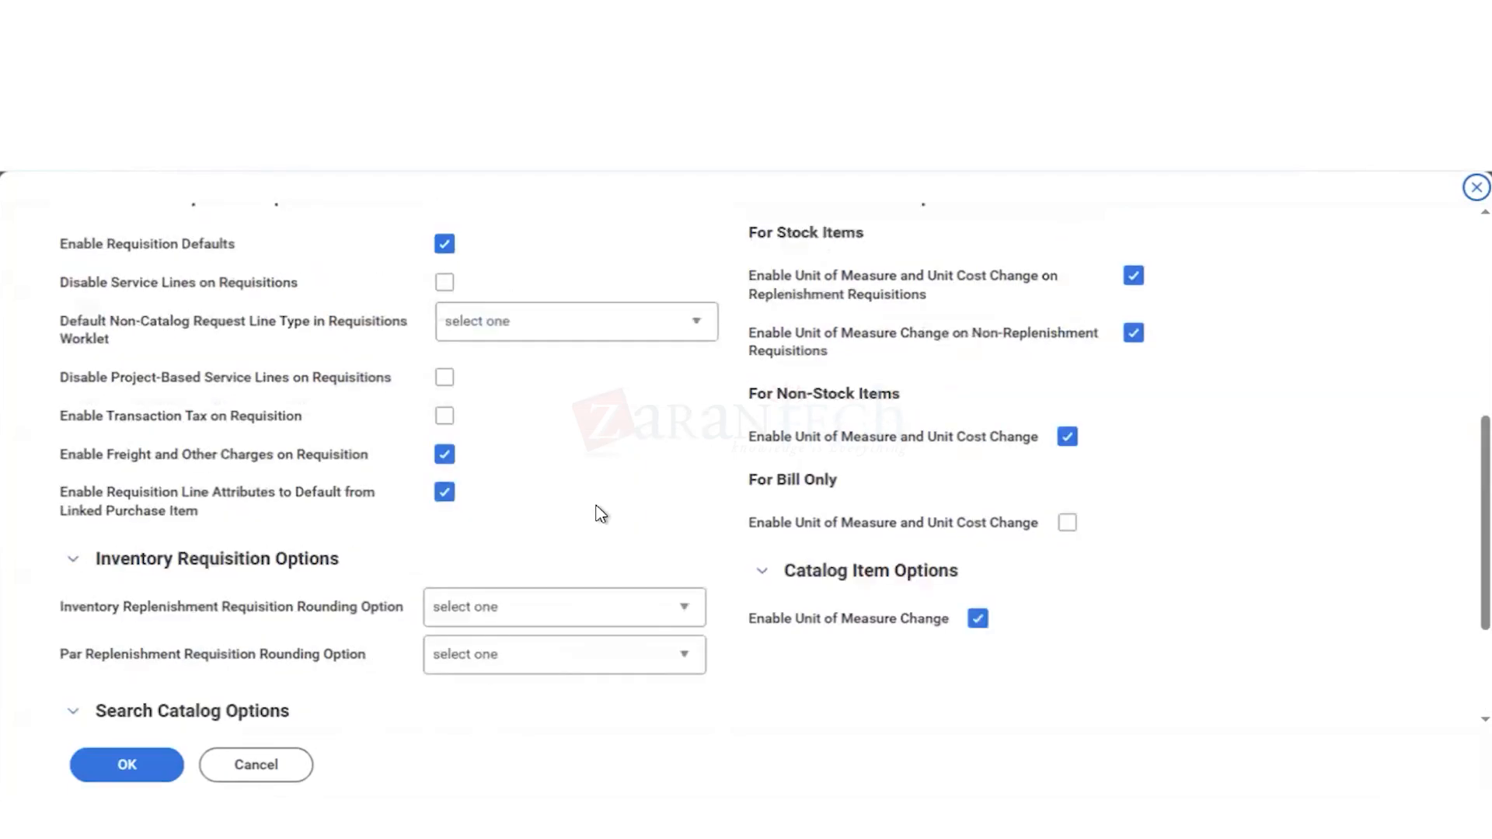
scroll(599, 513, up, 5)
scroll(601, 513, down, 1)
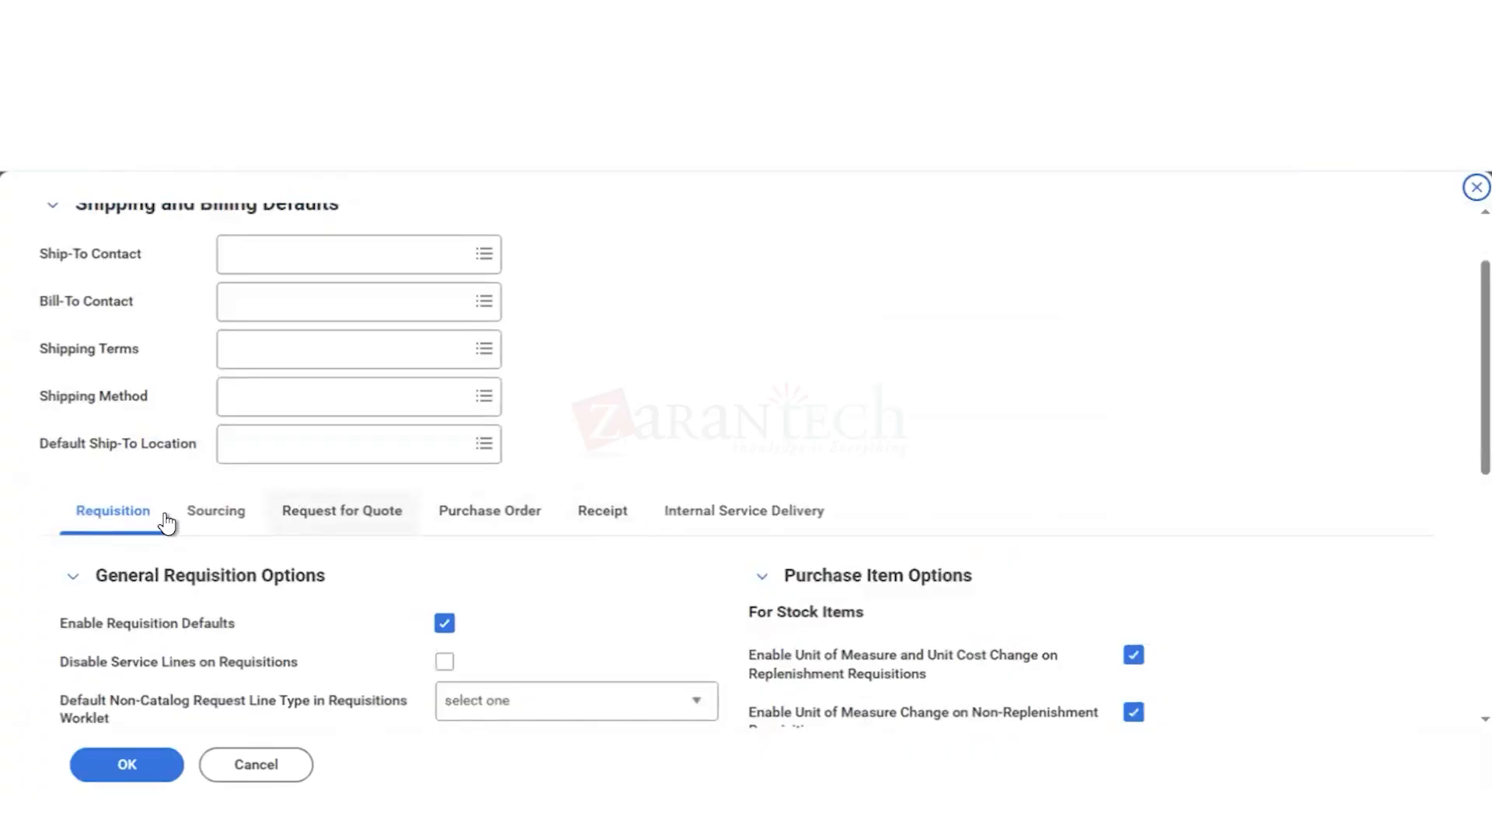
click(200, 525)
scroll(476, 437, down, 2)
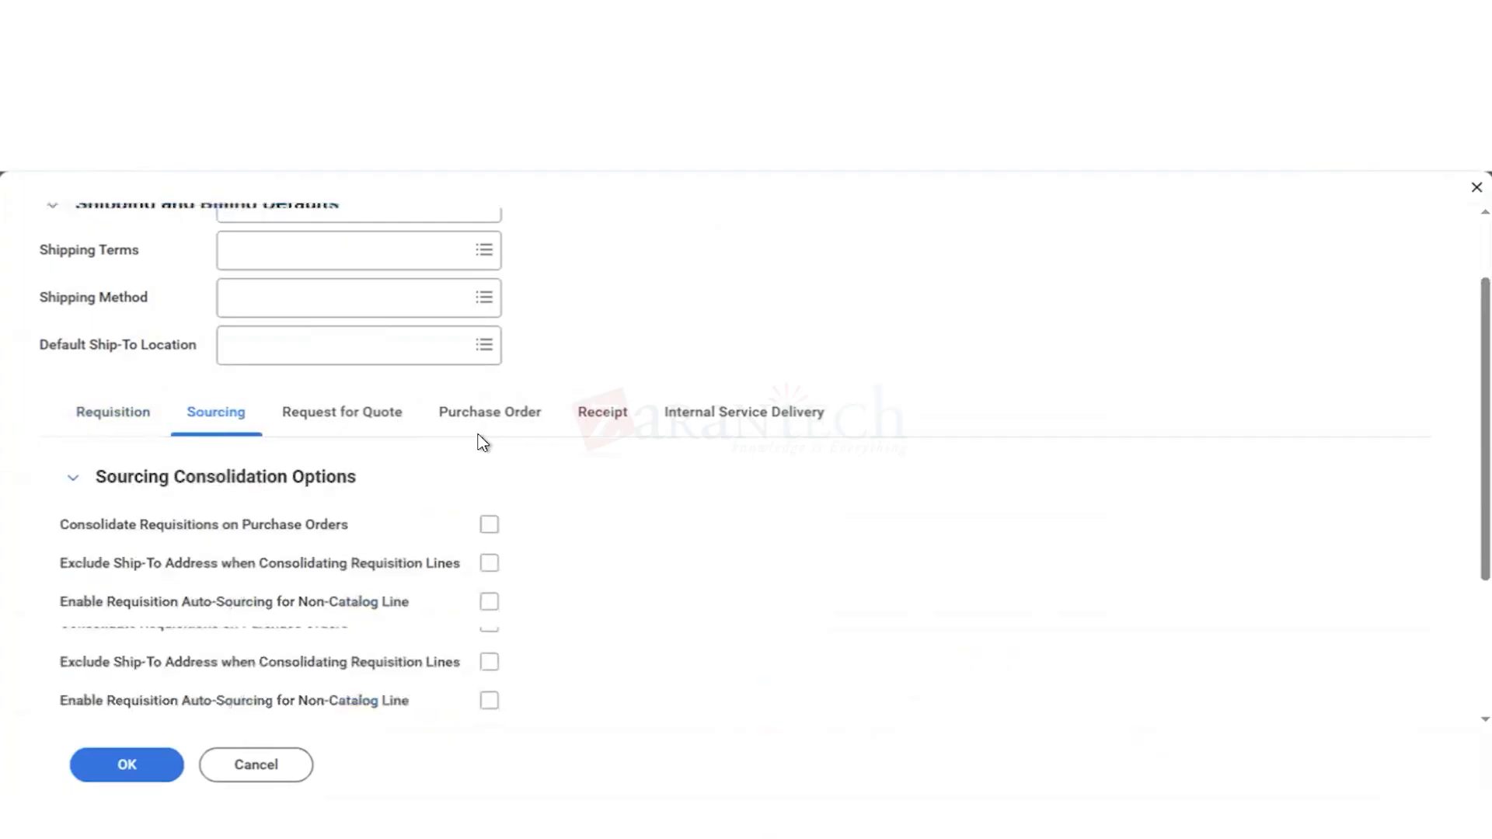
click(115, 419)
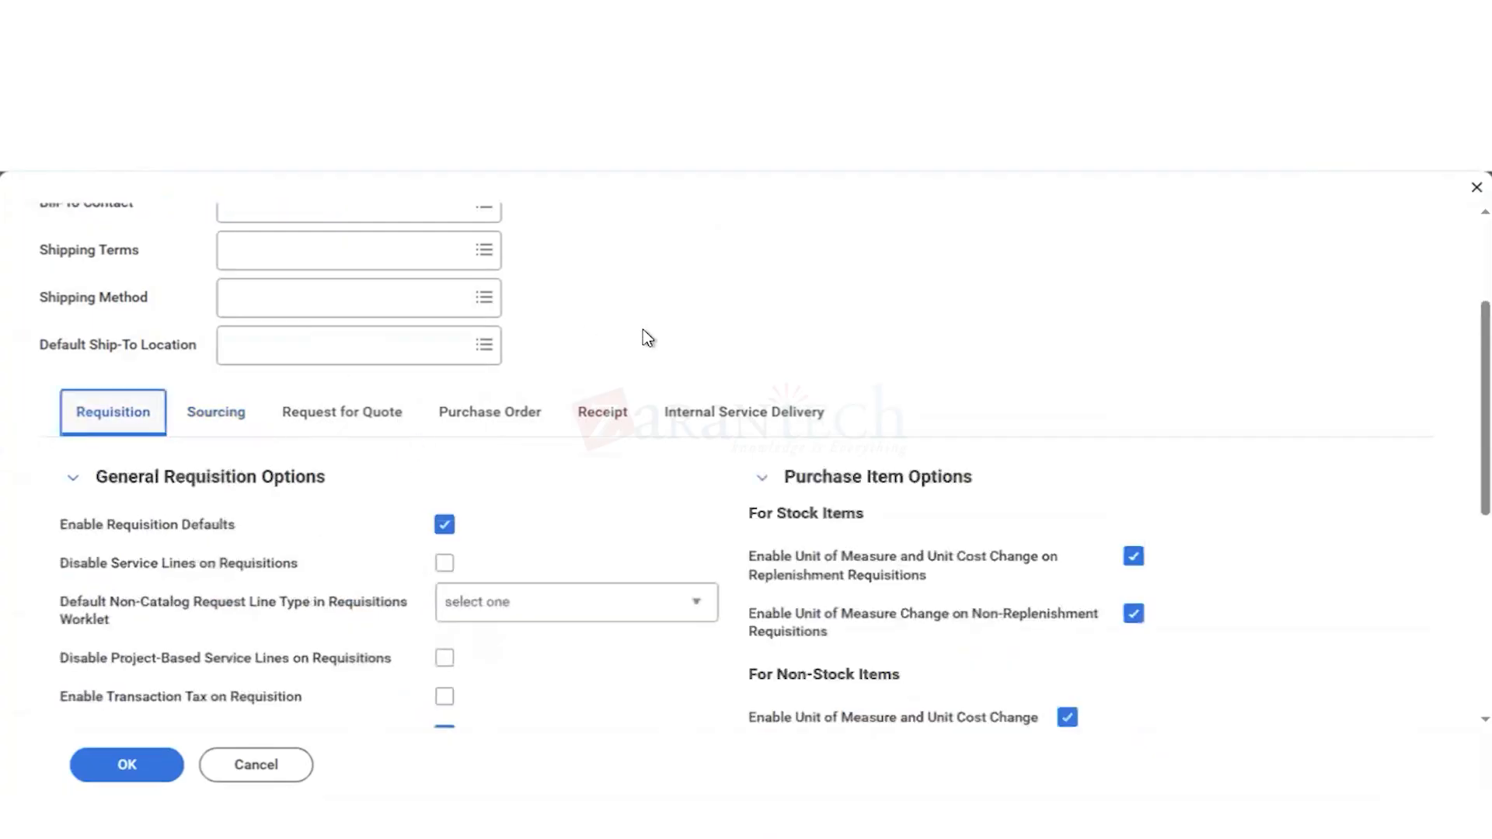
scroll(643, 330, up, 1)
scroll(643, 330, up, 1)
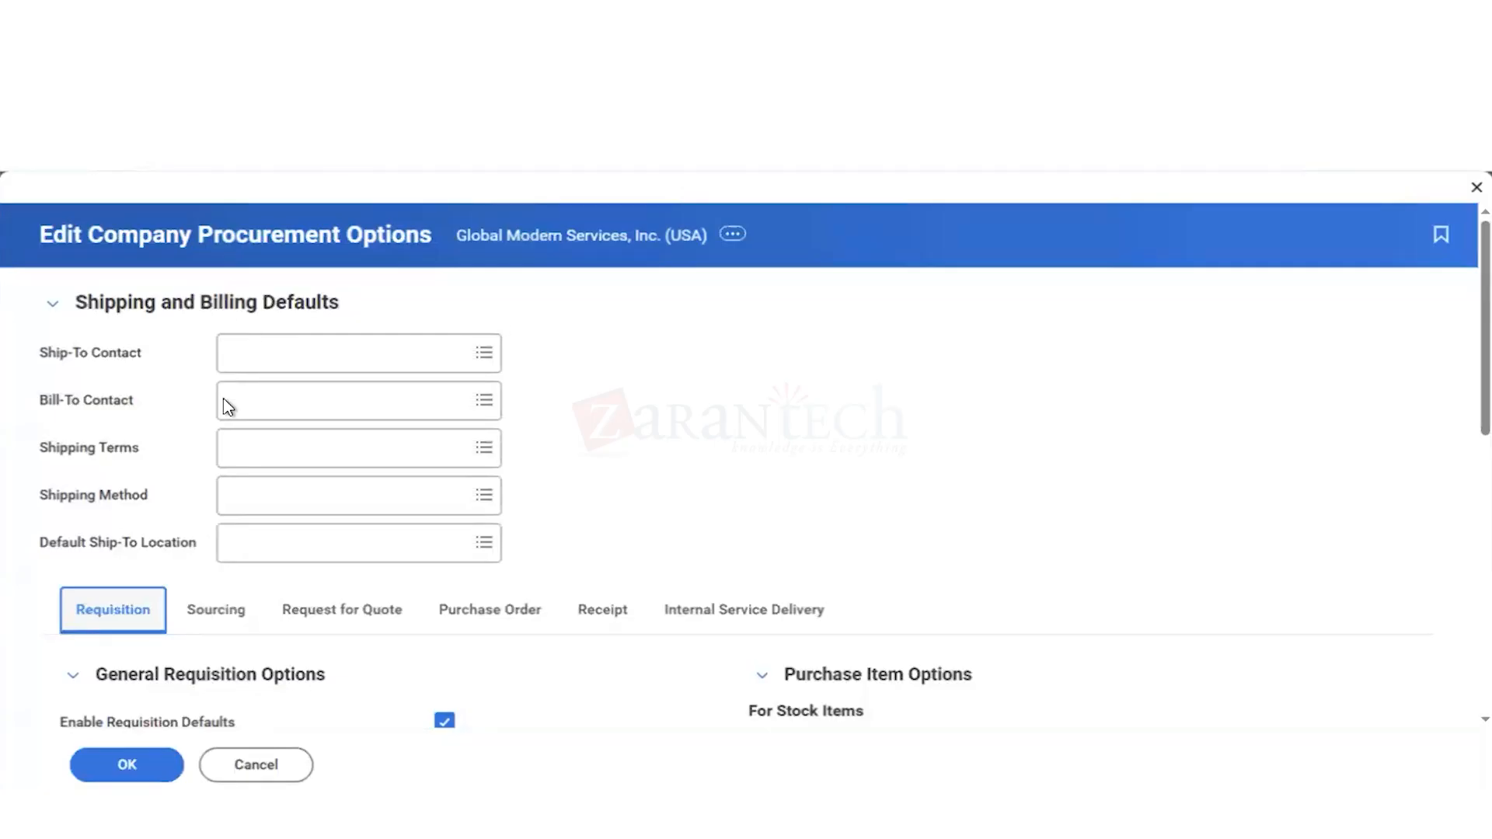
Step: Fill in the same person as the Ship-To Contact and the Bill-To Contact in the shipping and billing defaults
click(255, 361)
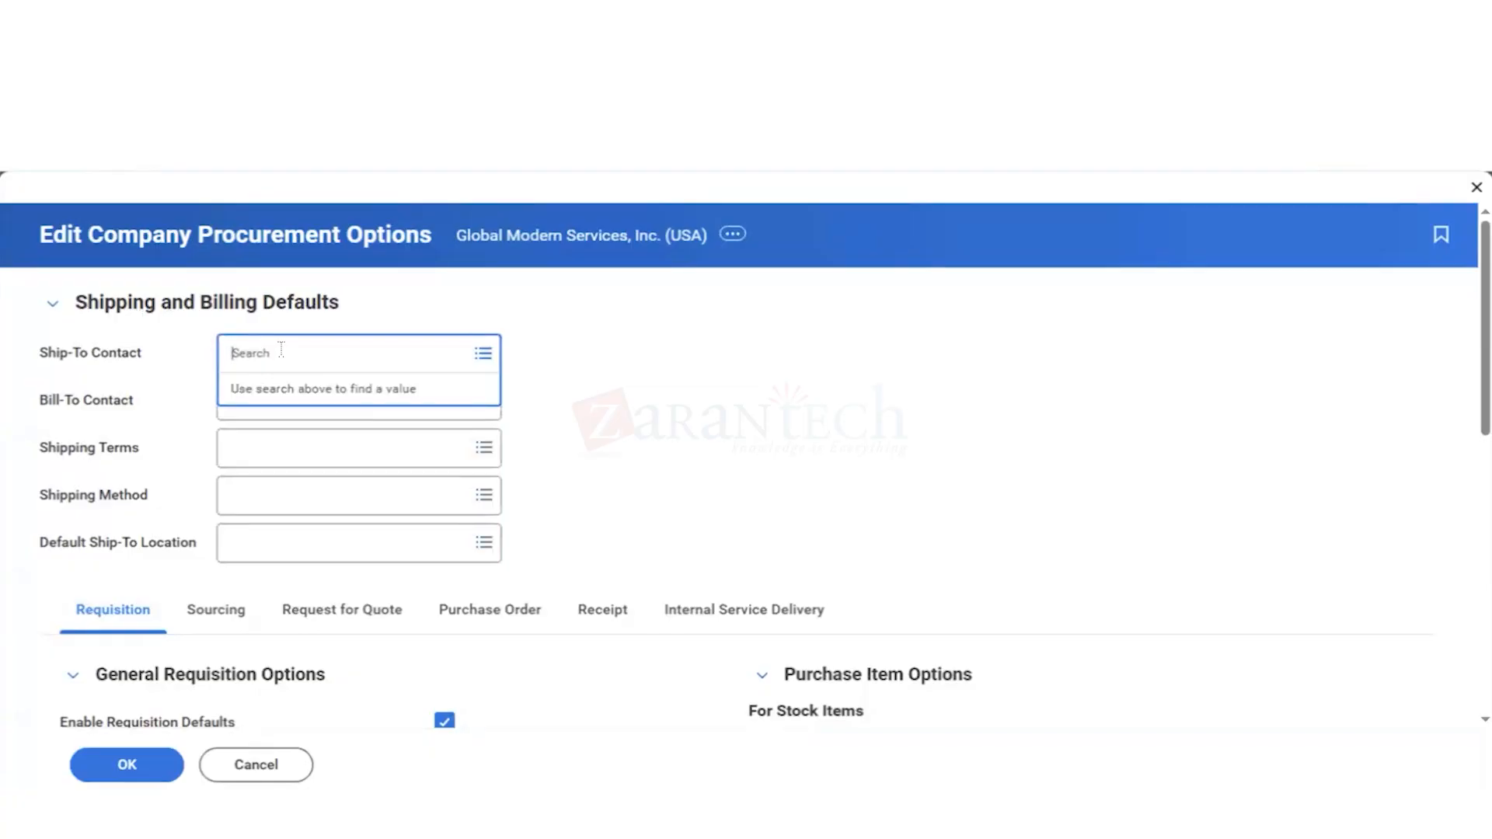
text(sherry)
key(Return)
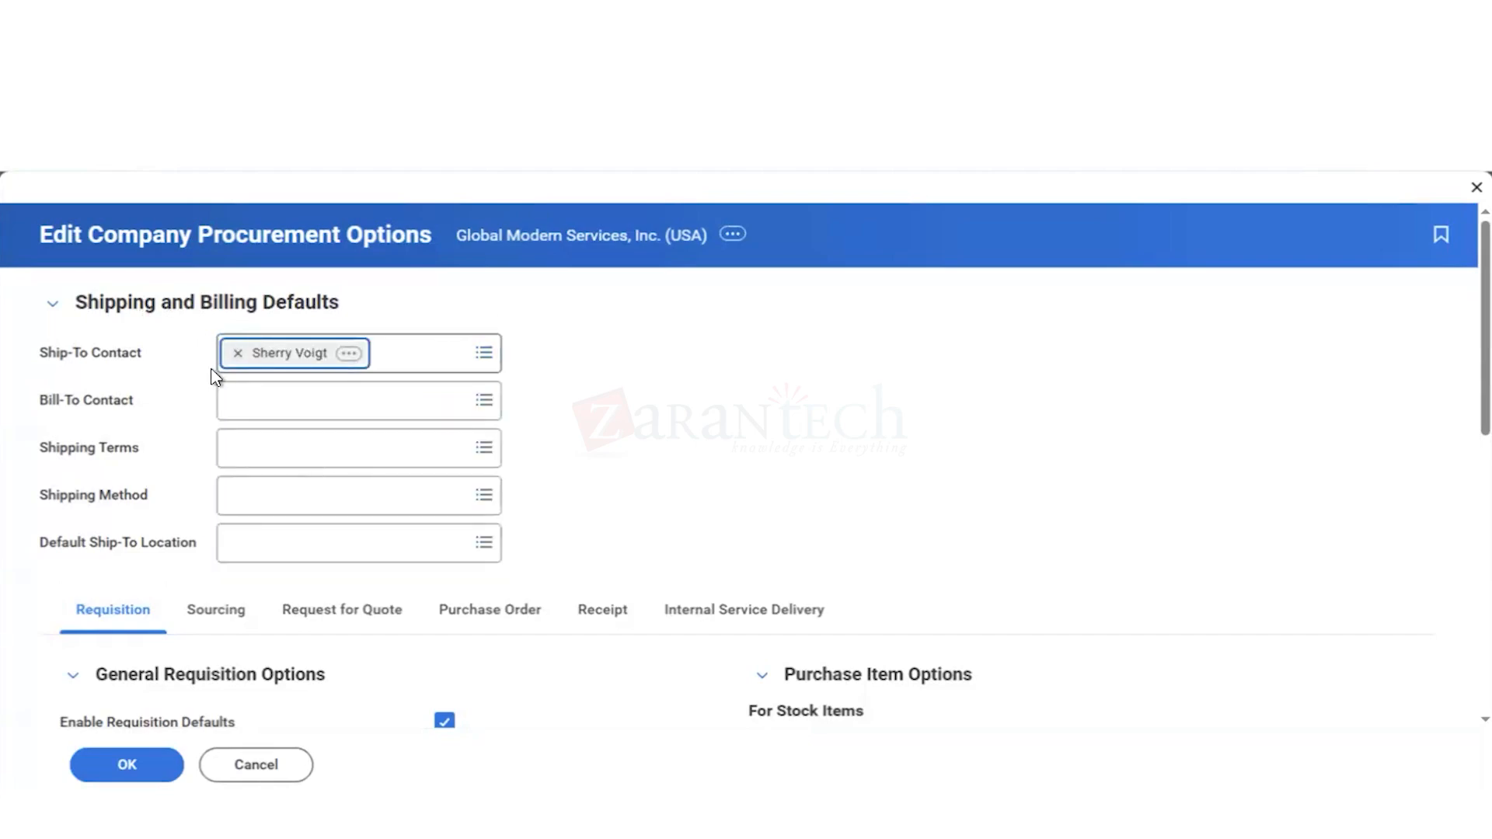
click(250, 395)
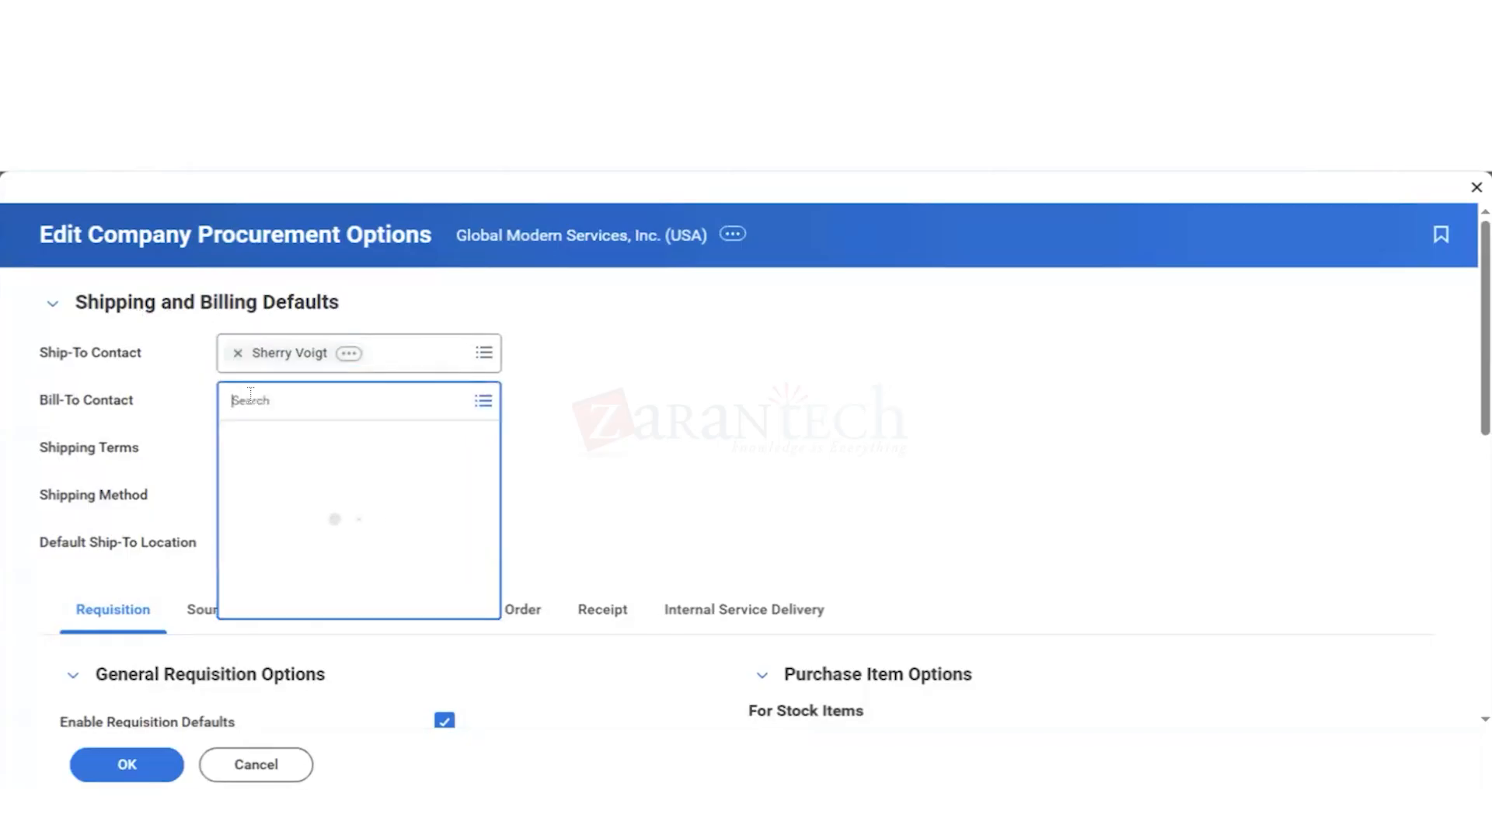
text(sherry)
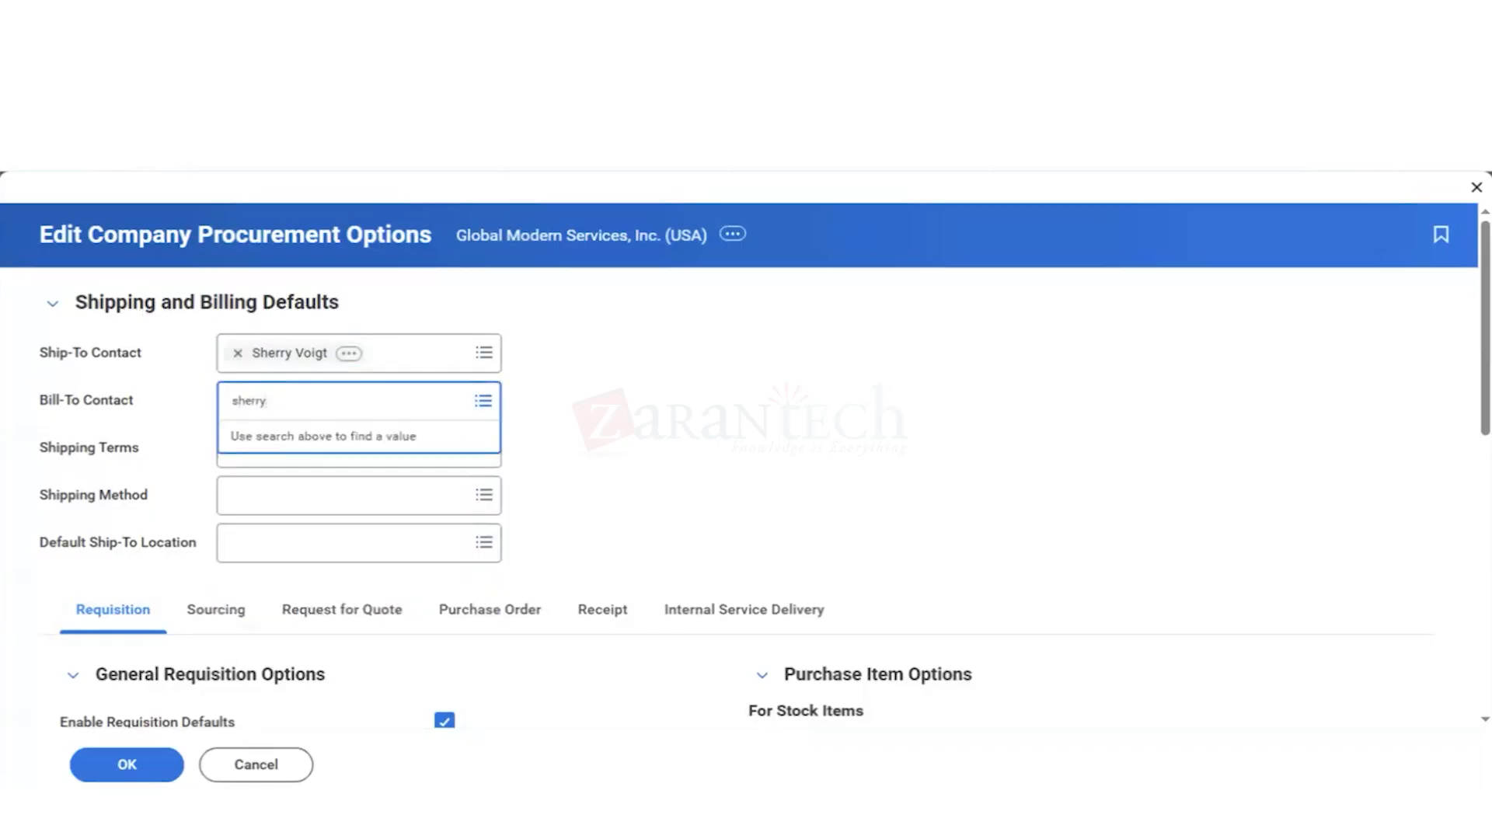
key(Return)
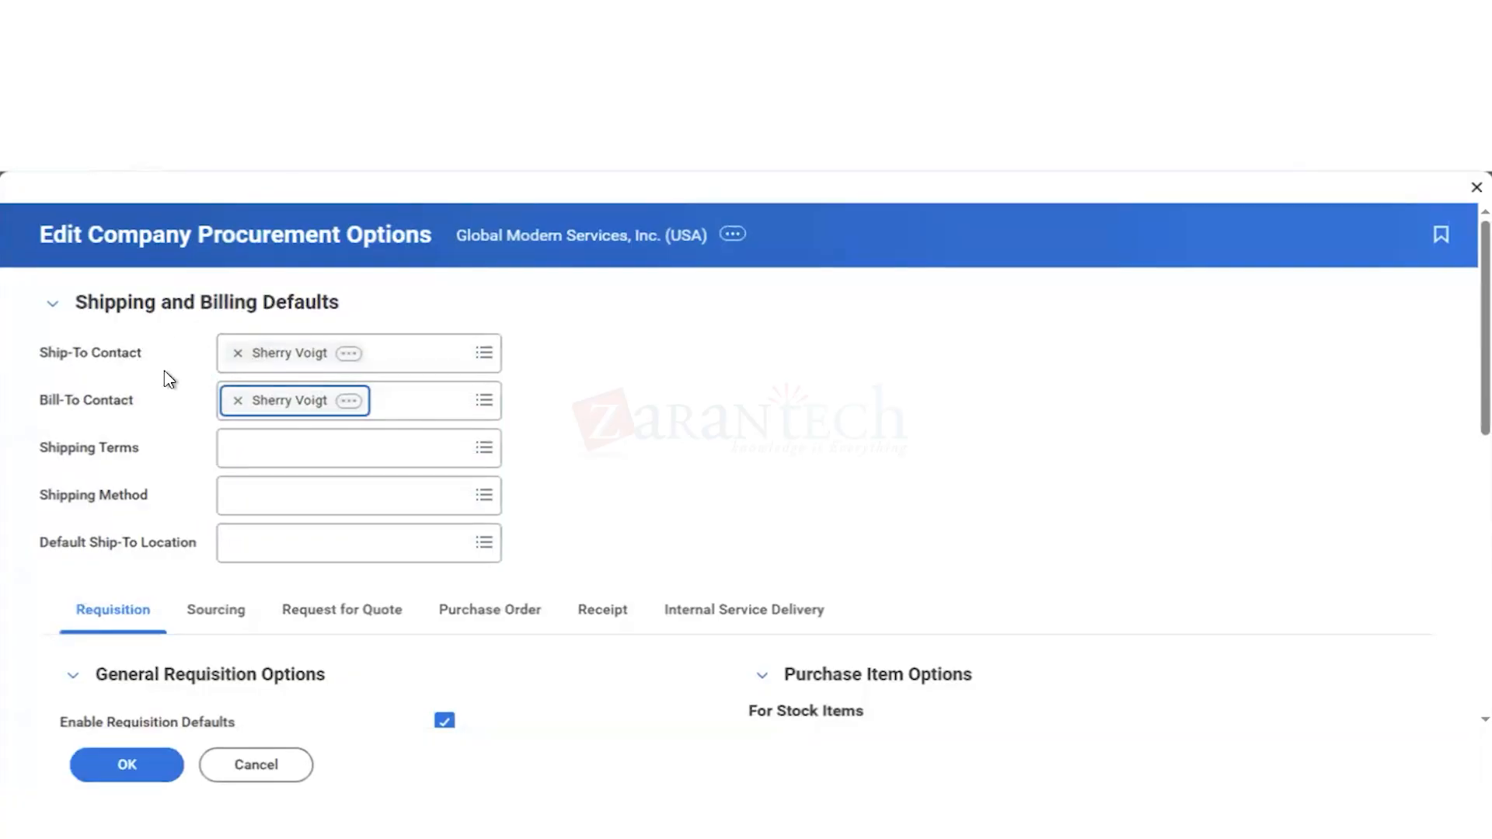
Step: Set the company's default shipping terms to FOB Origin
click(244, 450)
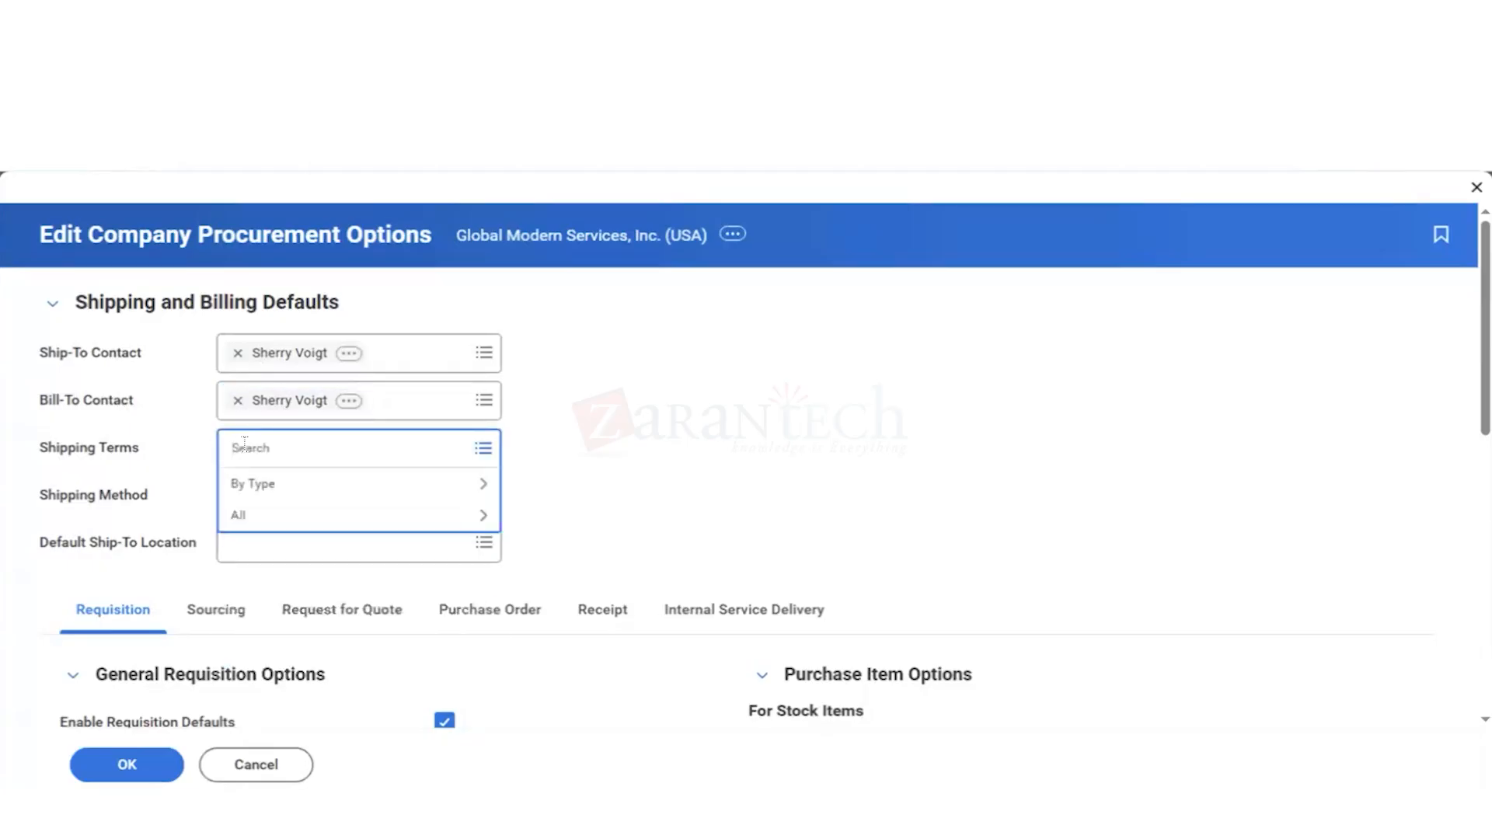
click(262, 492)
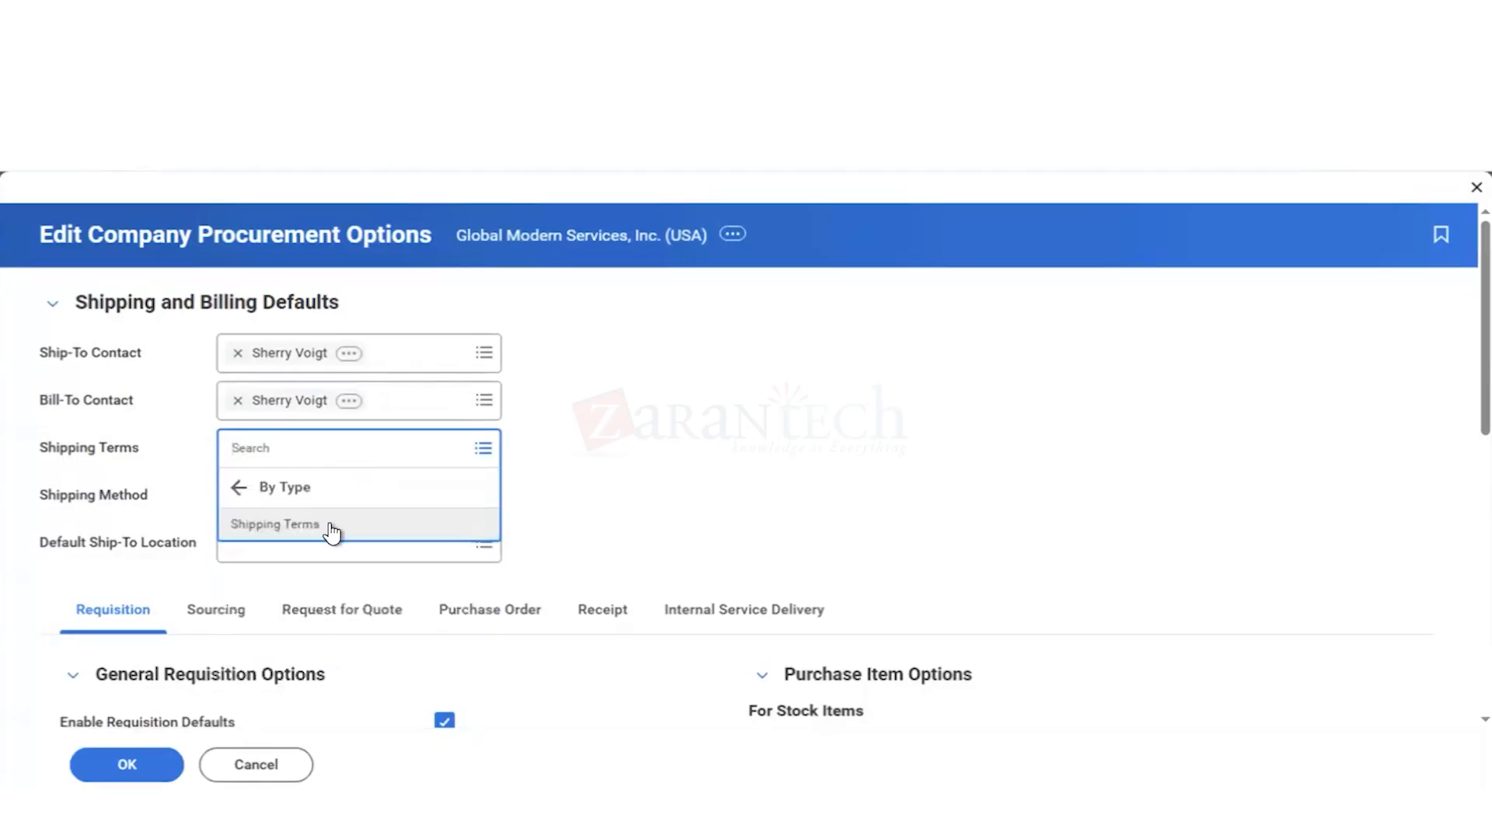
click(333, 531)
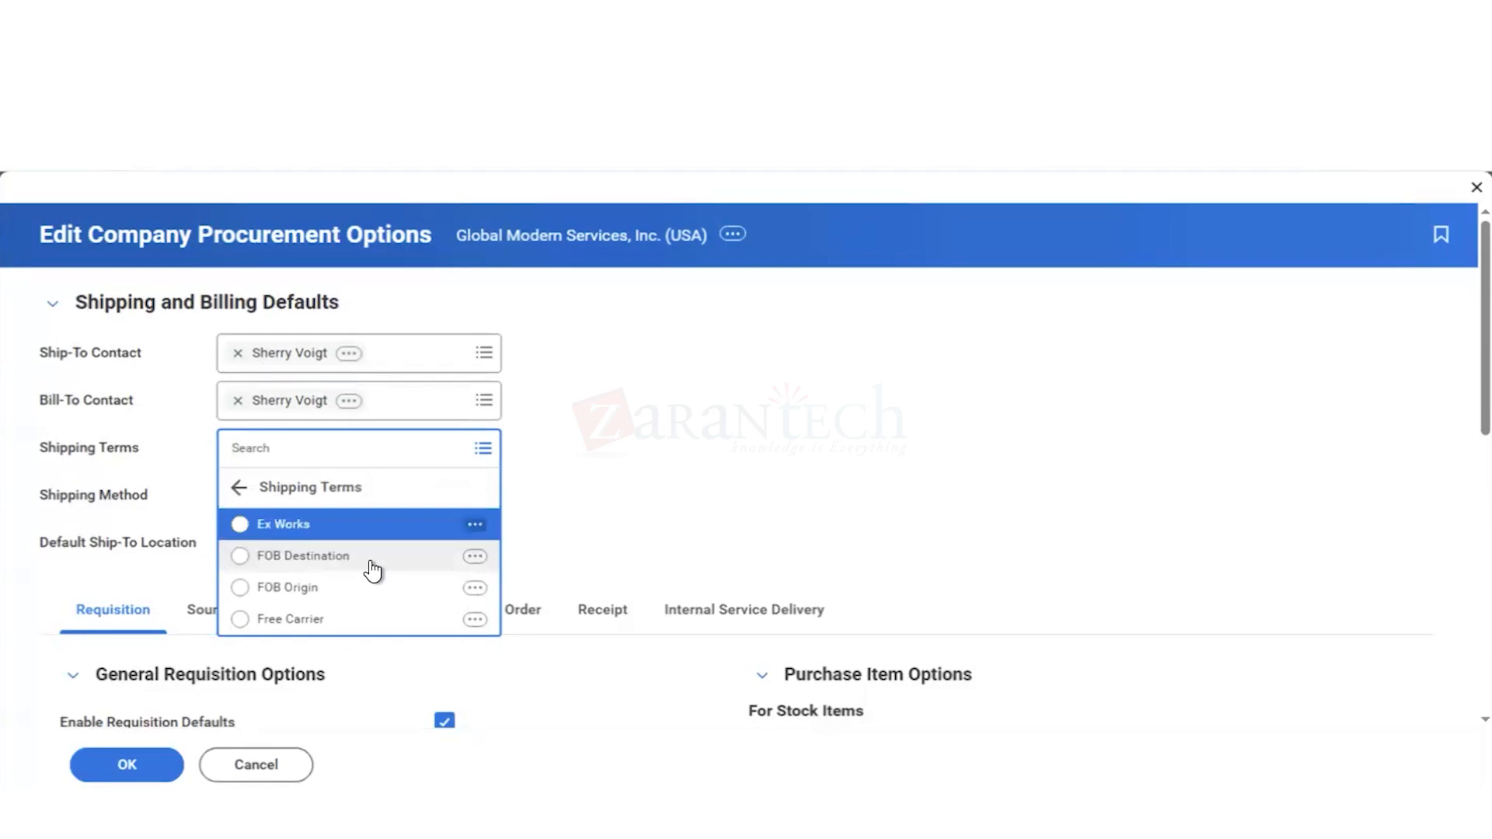
click(337, 599)
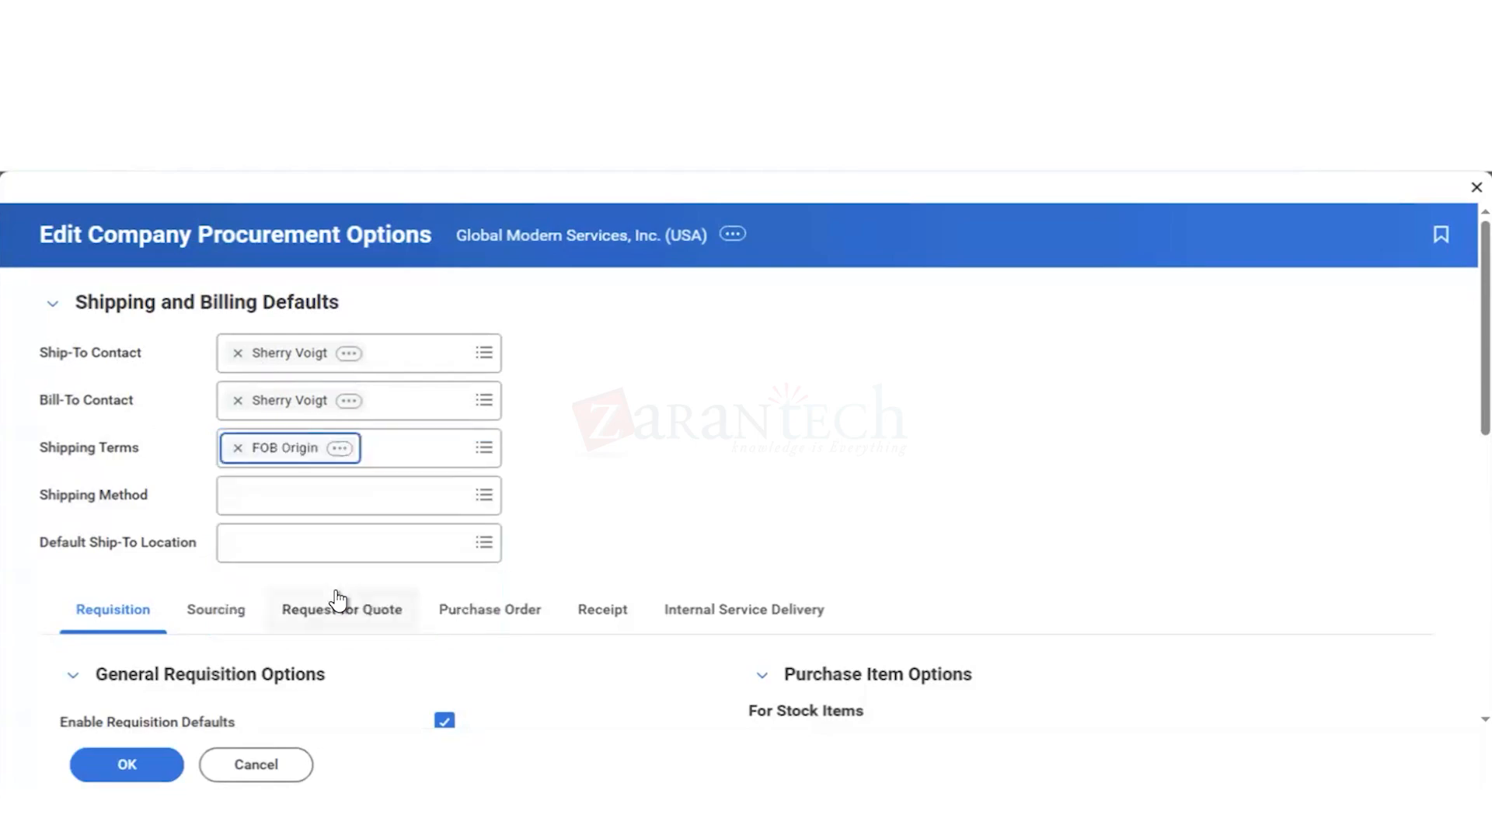
Step: Set the default shipping method to Priority Overnight and check the choices for the default ship-to location
click(278, 499)
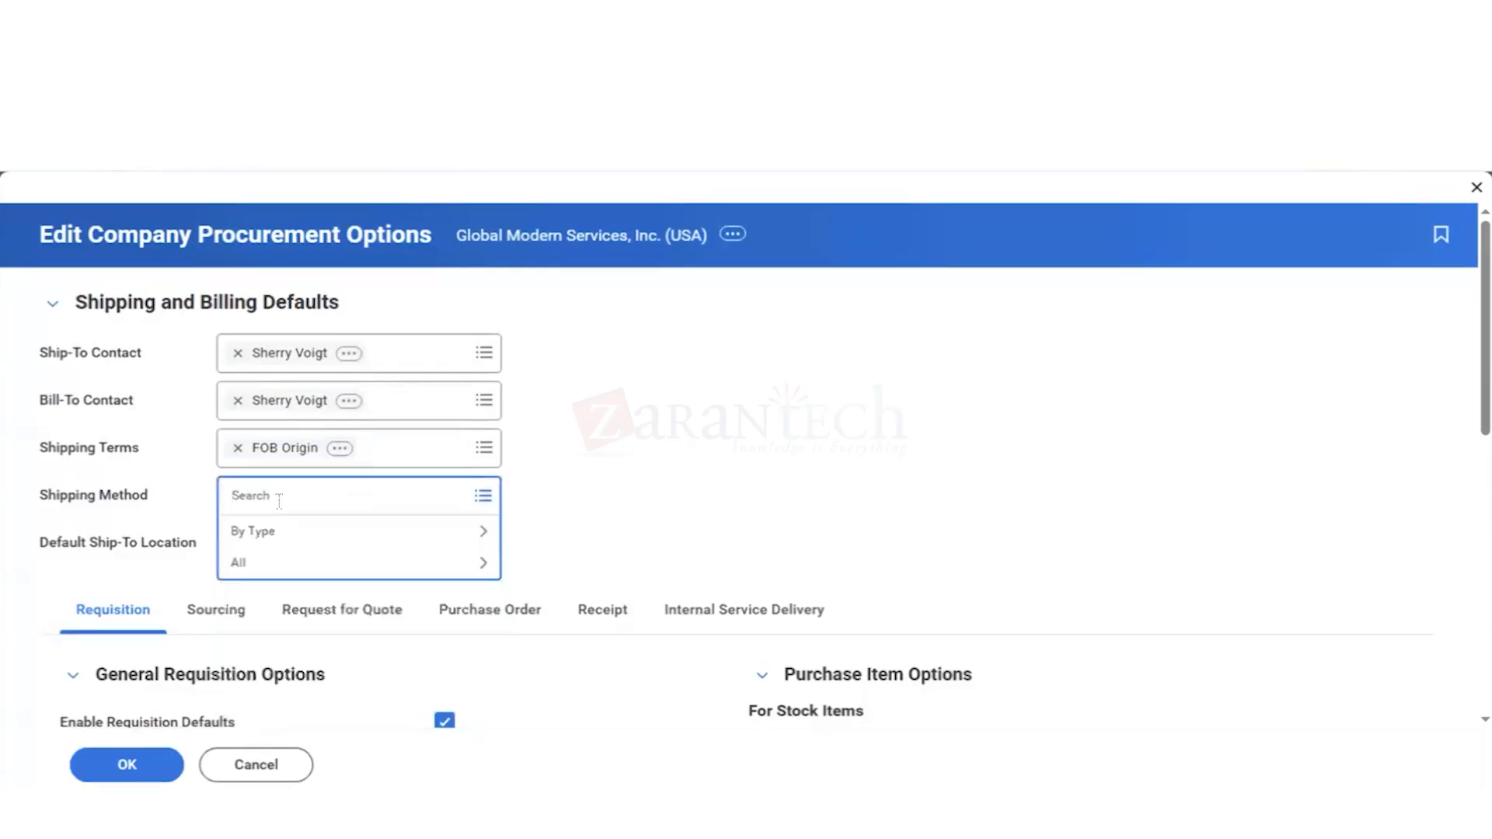
click(272, 541)
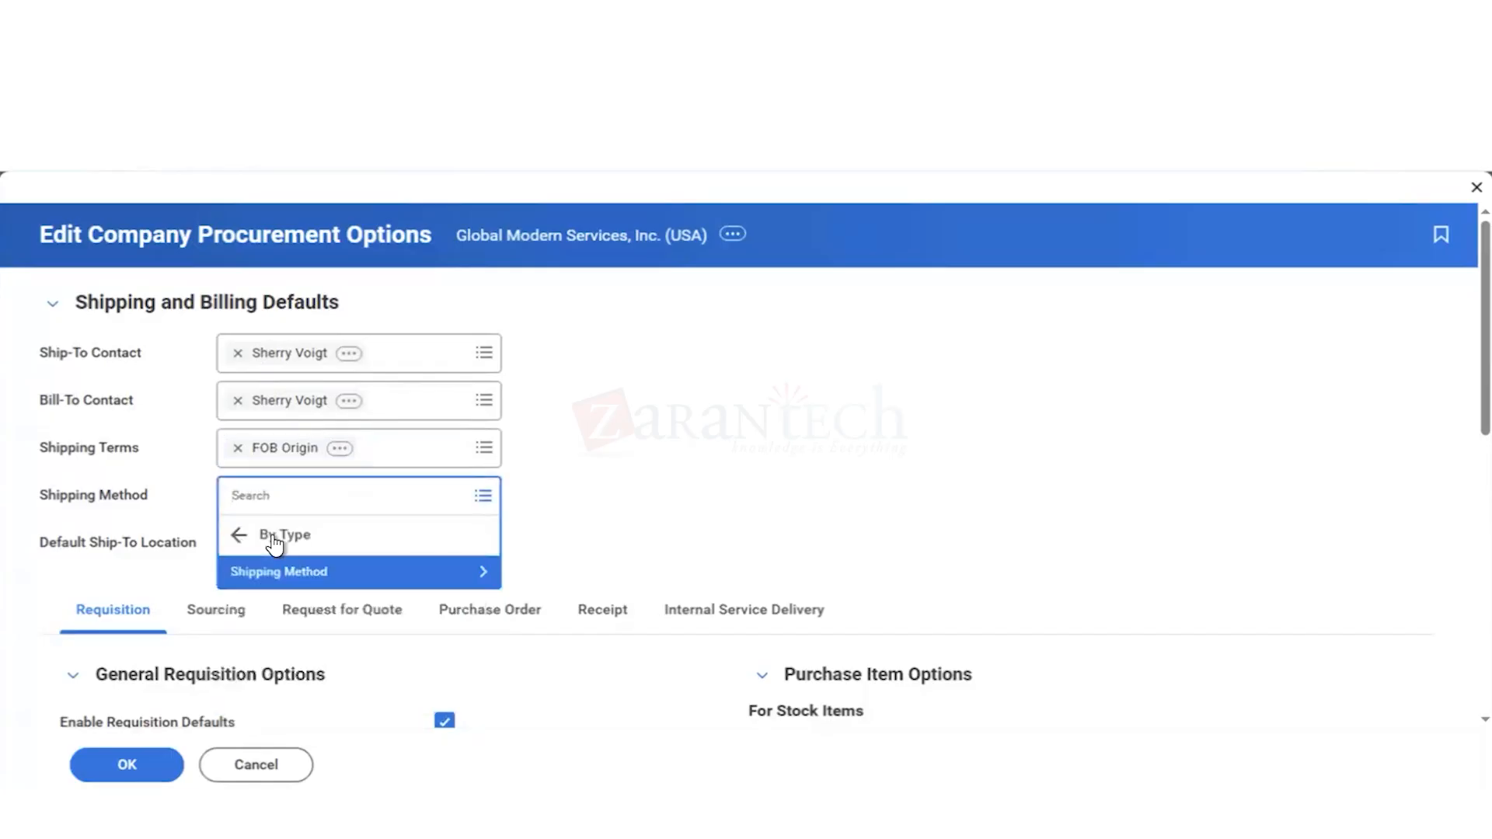
click(283, 575)
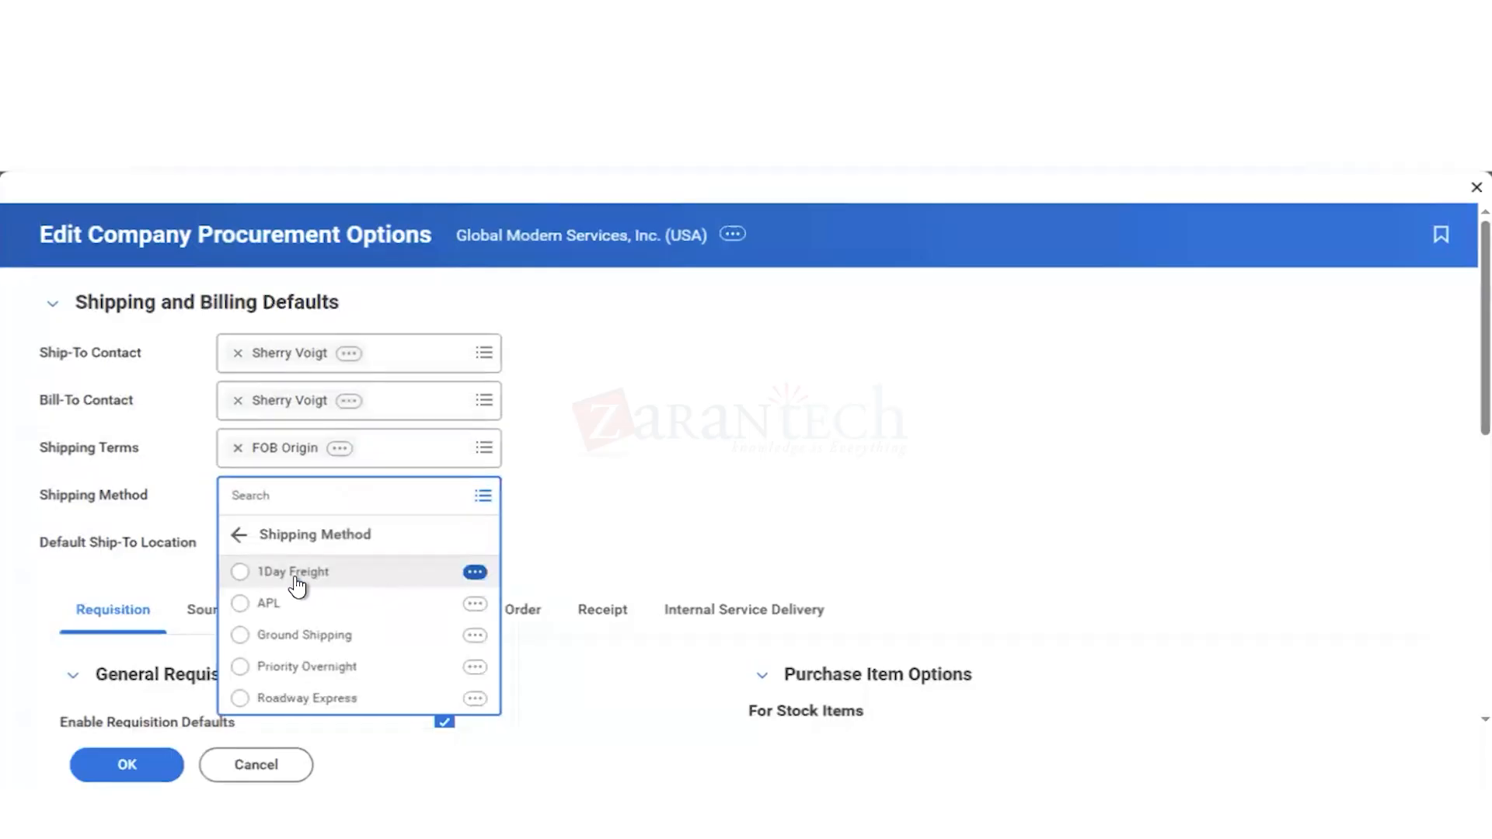
click(360, 671)
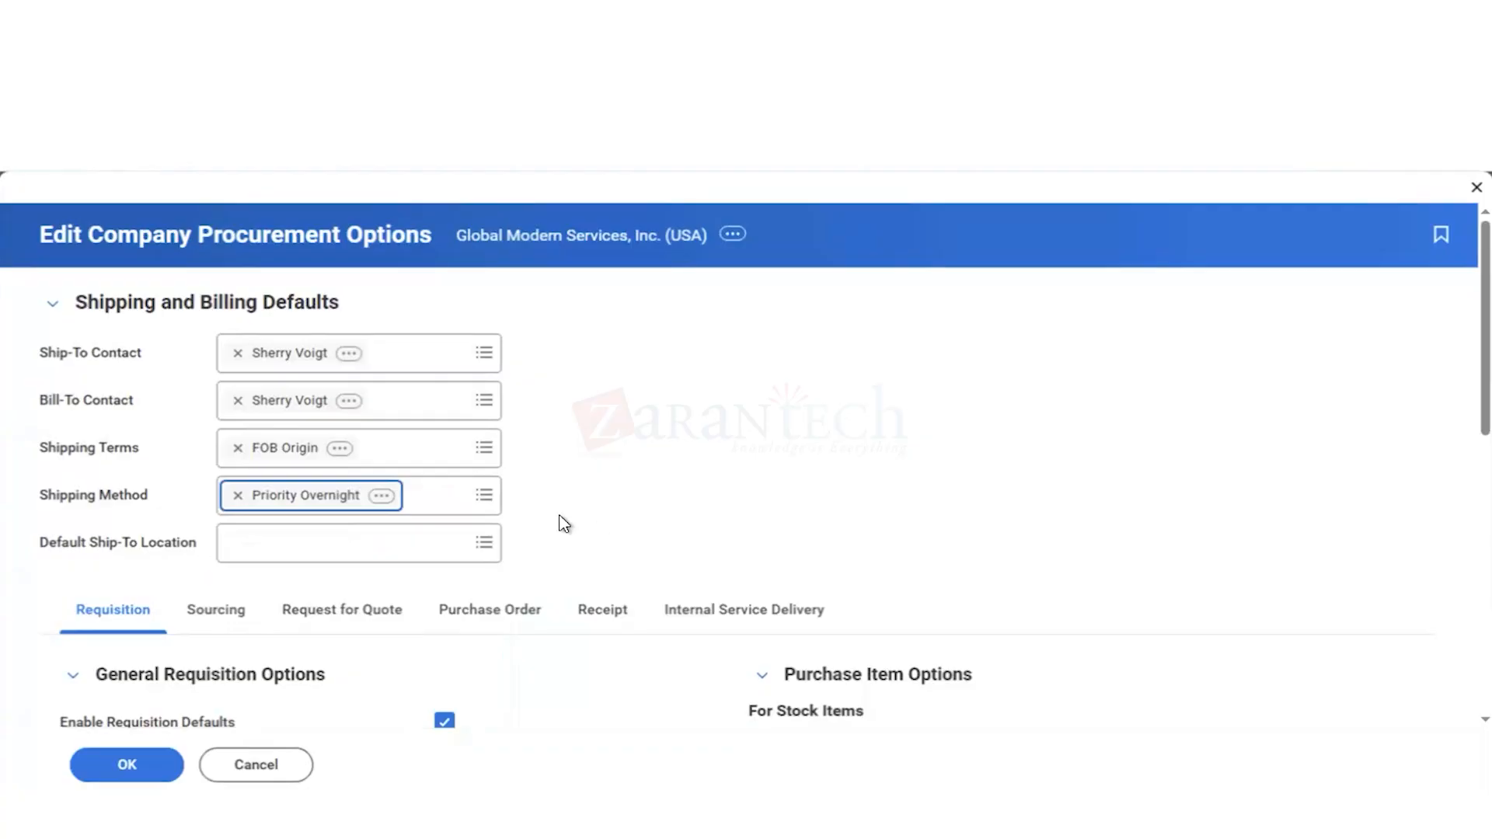
click(263, 550)
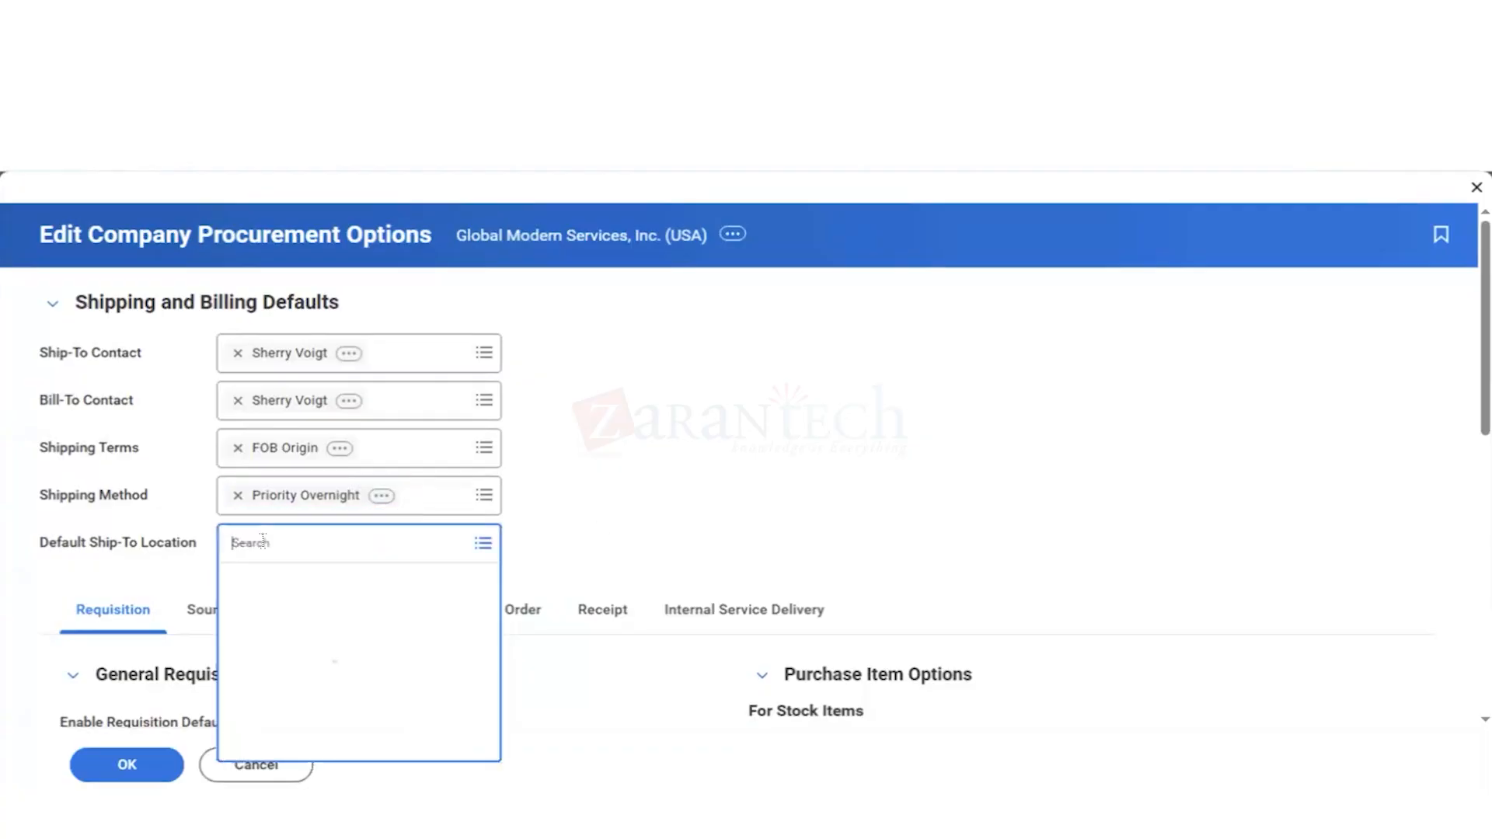
click(667, 540)
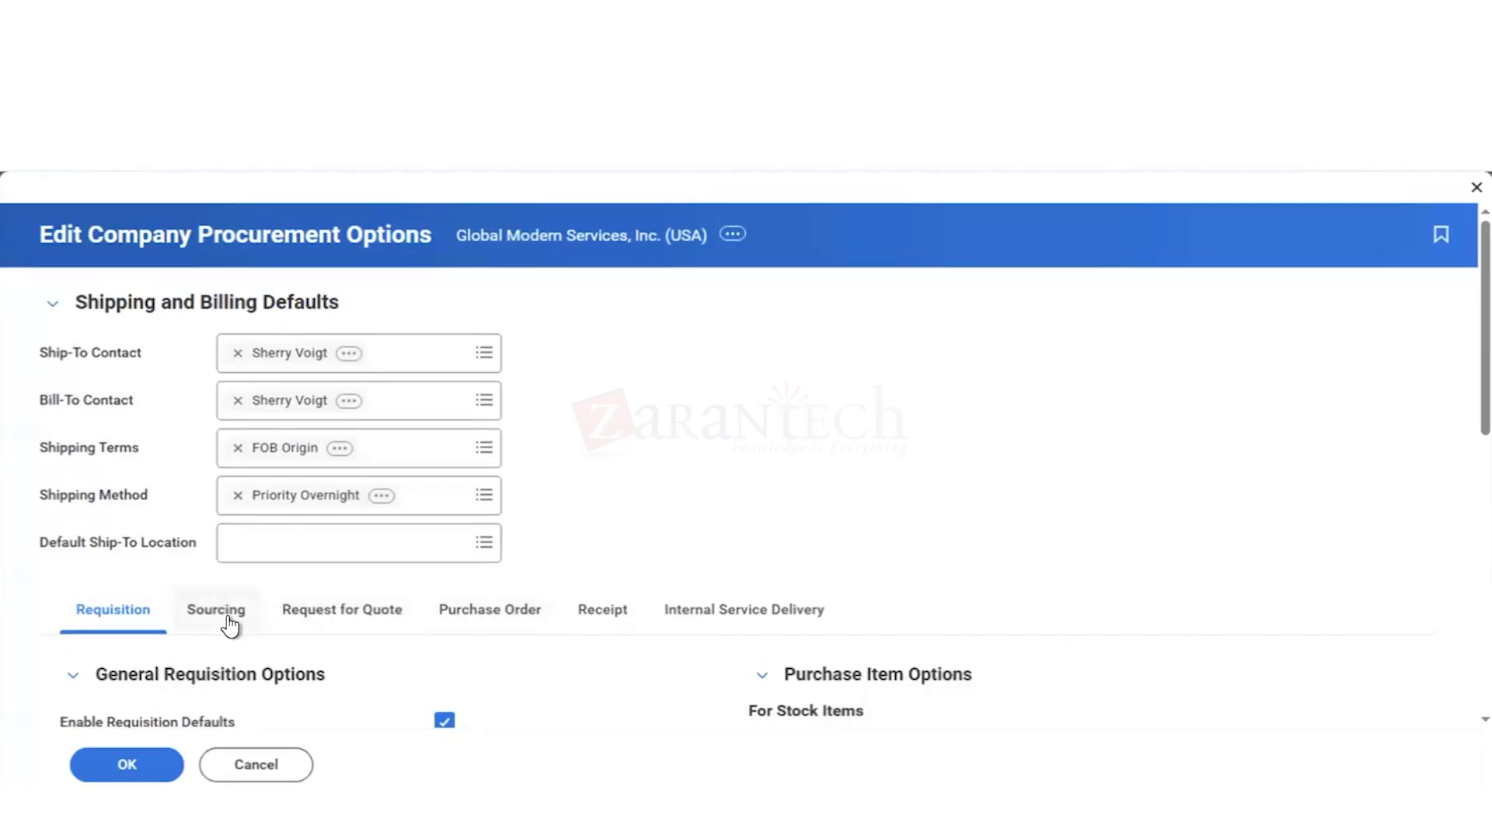
Step: Enable transaction tax on requisitions in the general requisition options and check the remaining inventory and search catalog options
scroll(717, 533, down, 3)
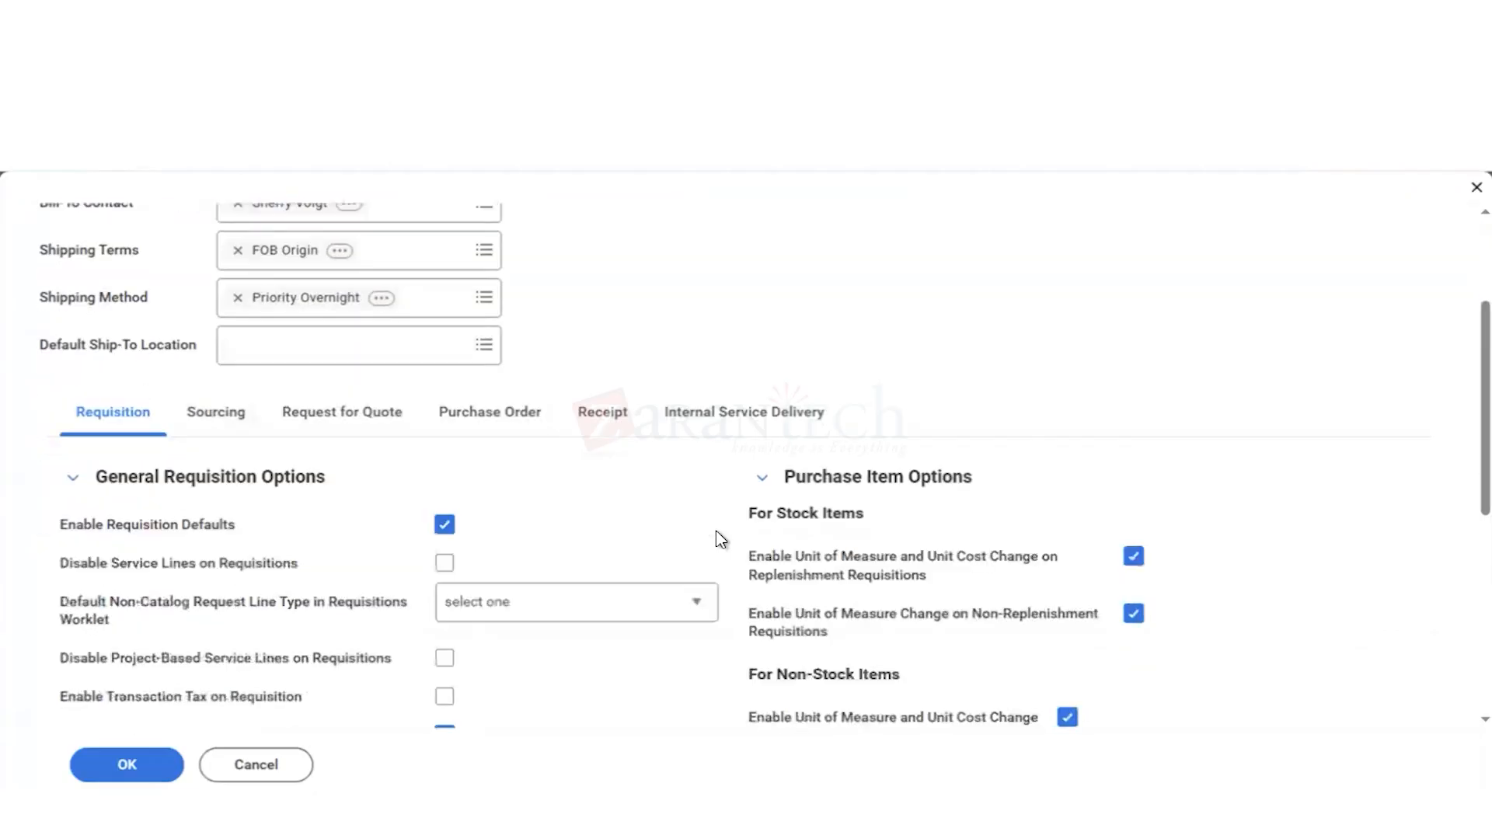
scroll(728, 540, down, 1)
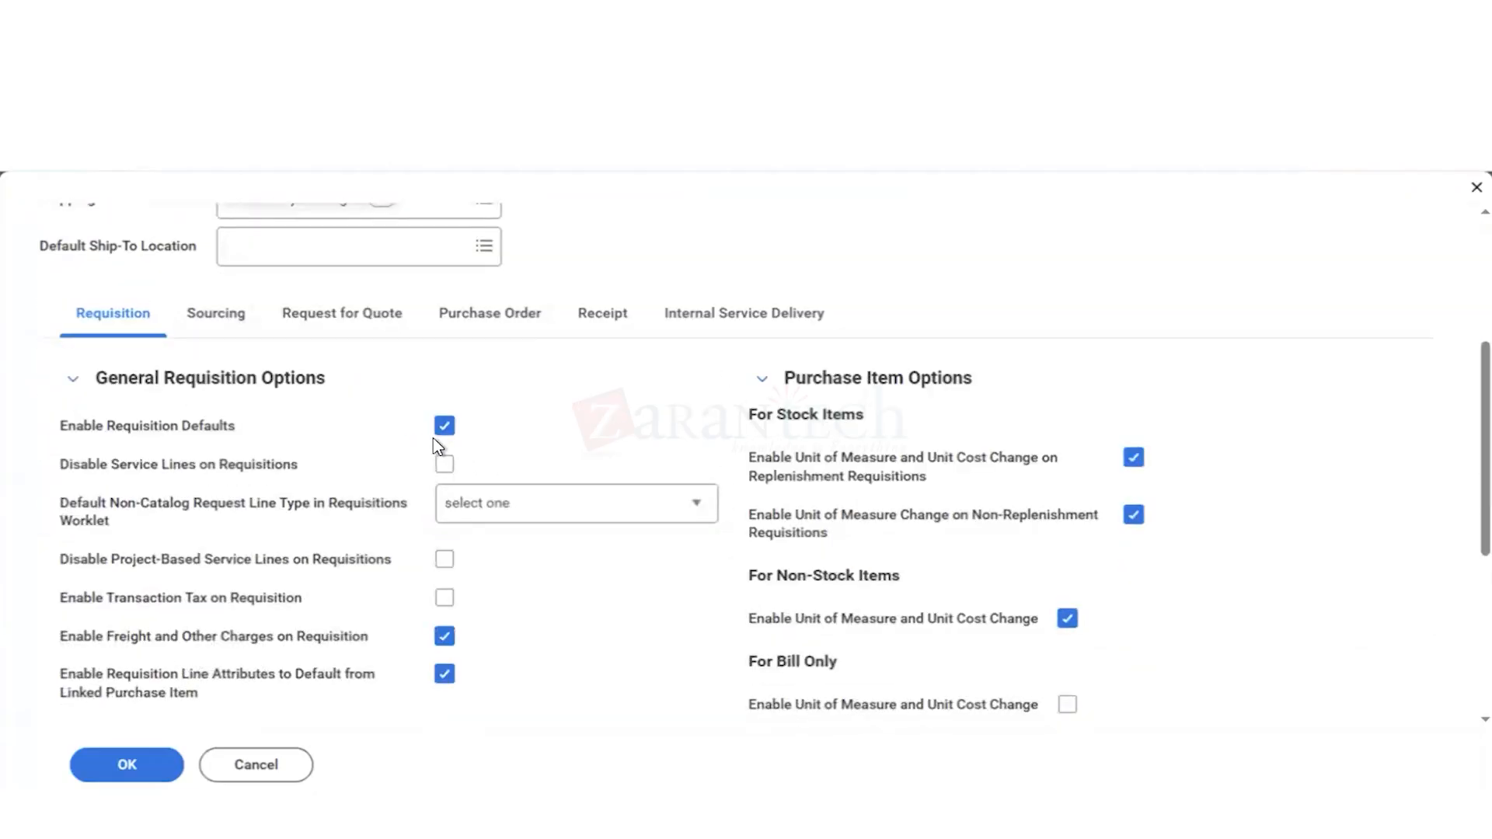
mouse_move(433, 440)
click(445, 599)
mouse_move(322, 698)
scroll(1181, 654, down, 3)
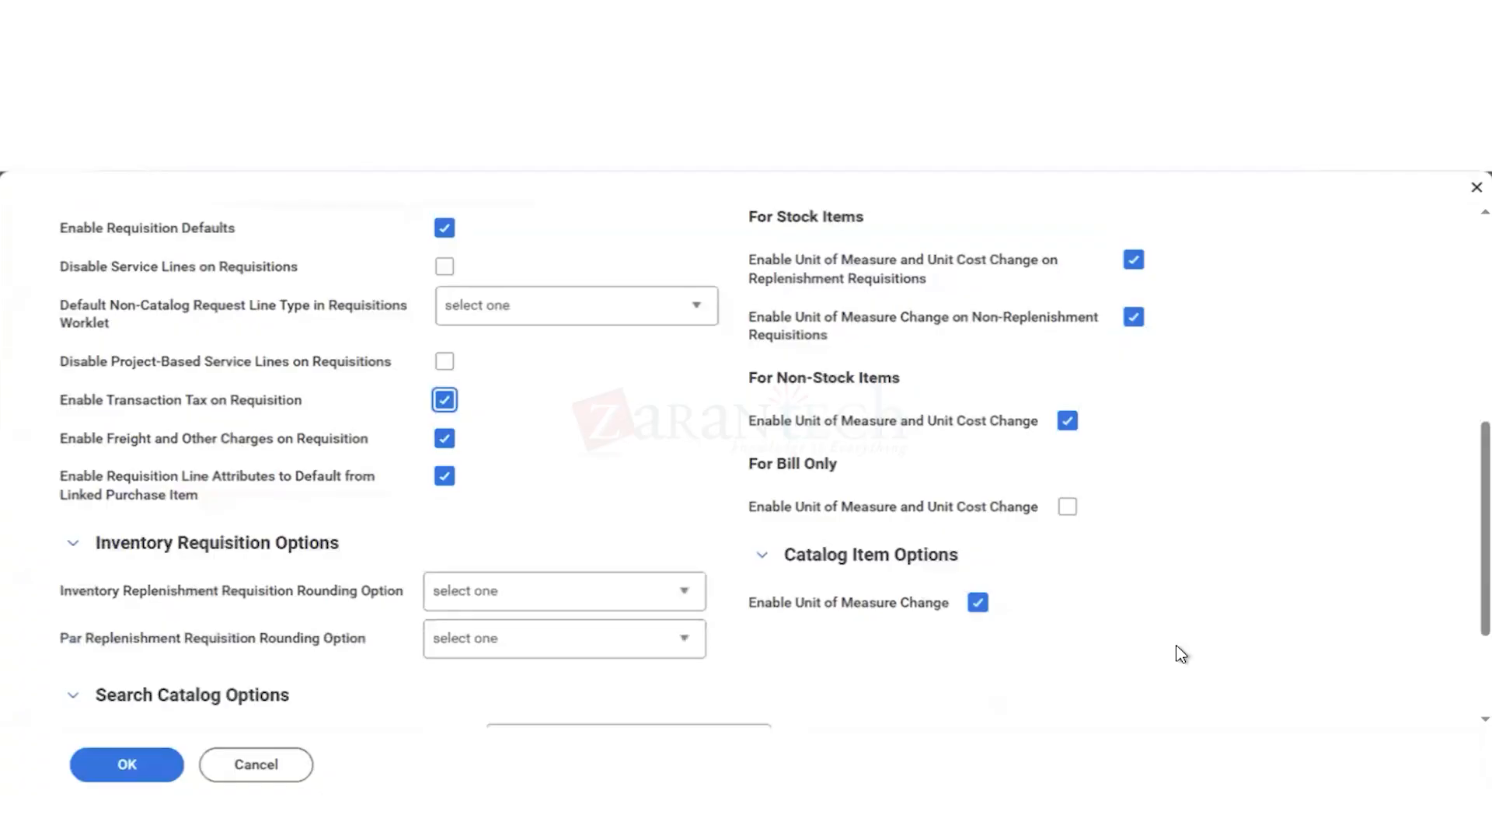
scroll(1088, 622, down, 1)
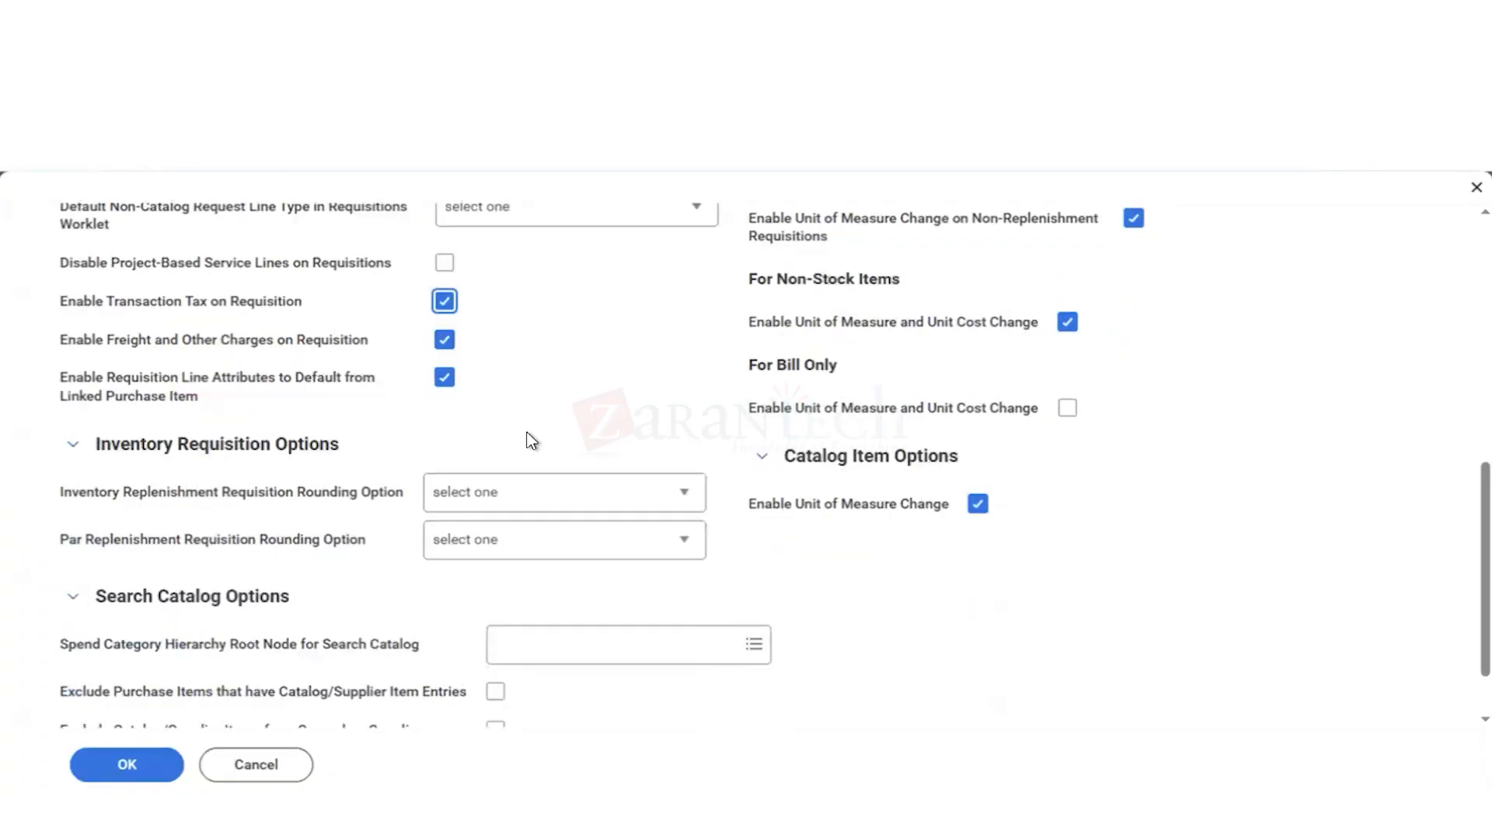
scroll(532, 440, up, 8)
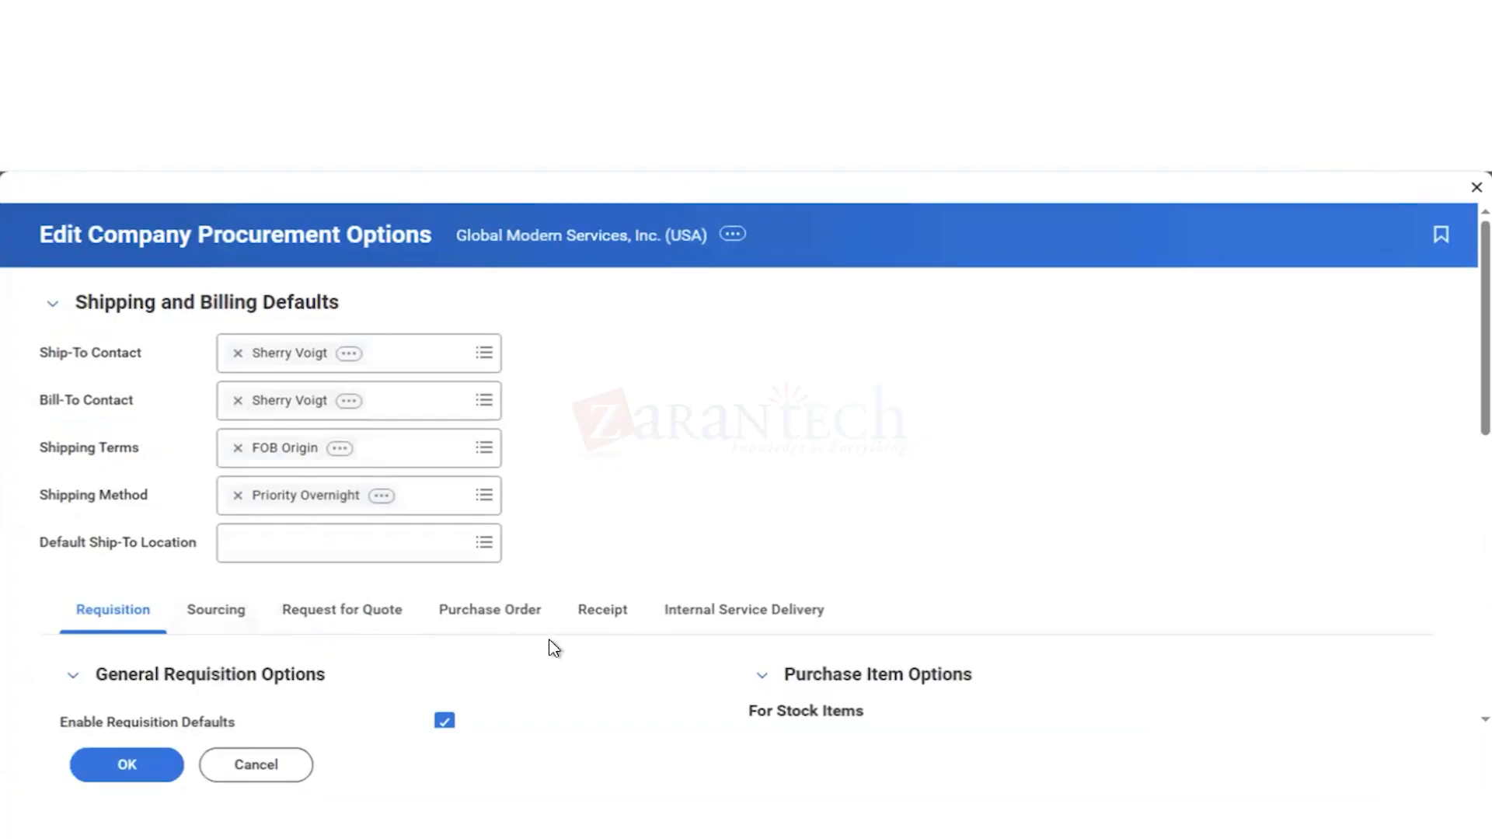
Step: Enable excluding the ship-to address when consolidating requisition lines in the company's sourcing consolidation options
click(194, 621)
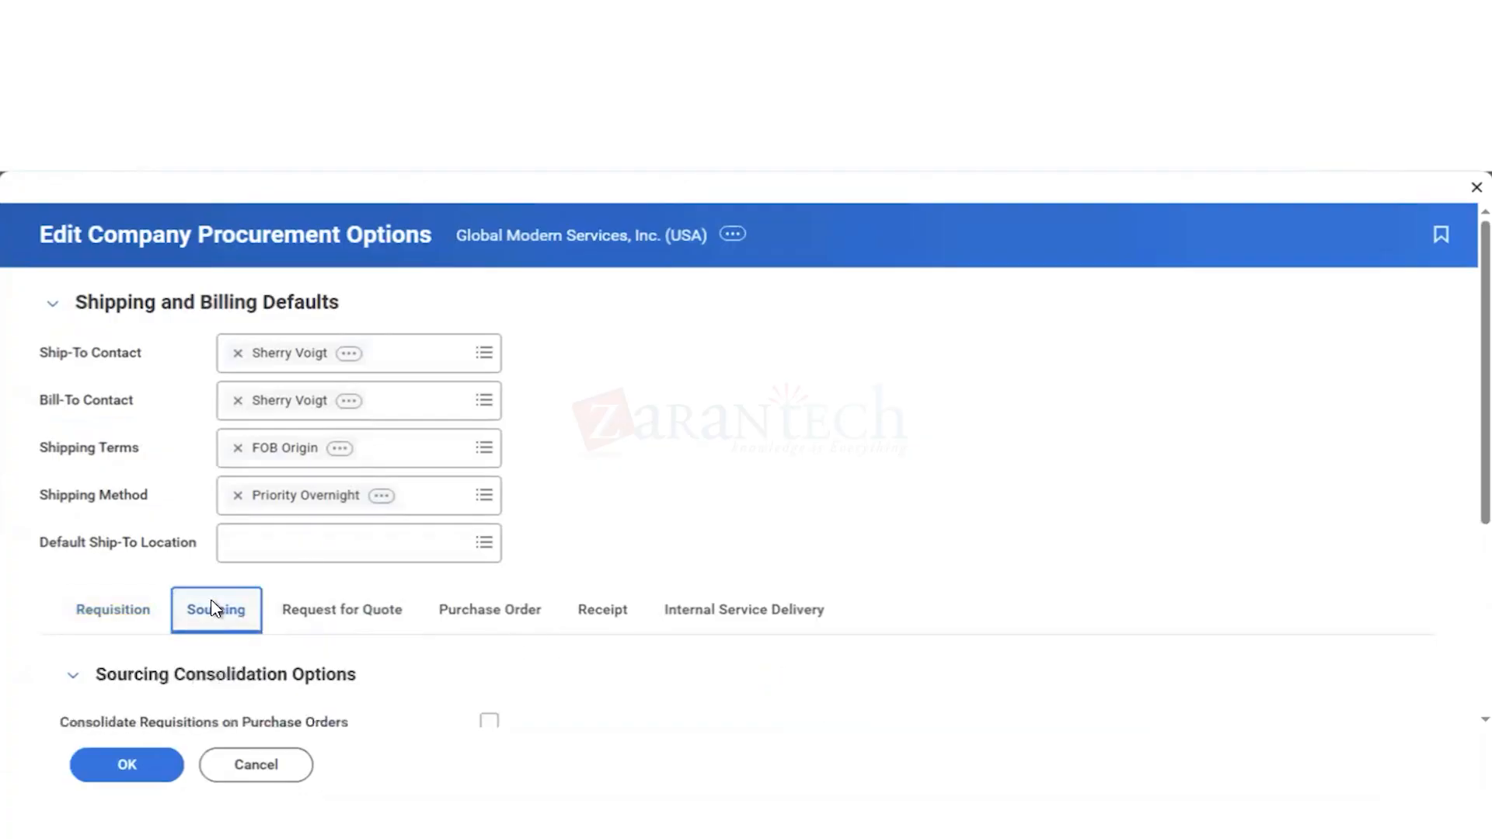
scroll(739, 521, down, 3)
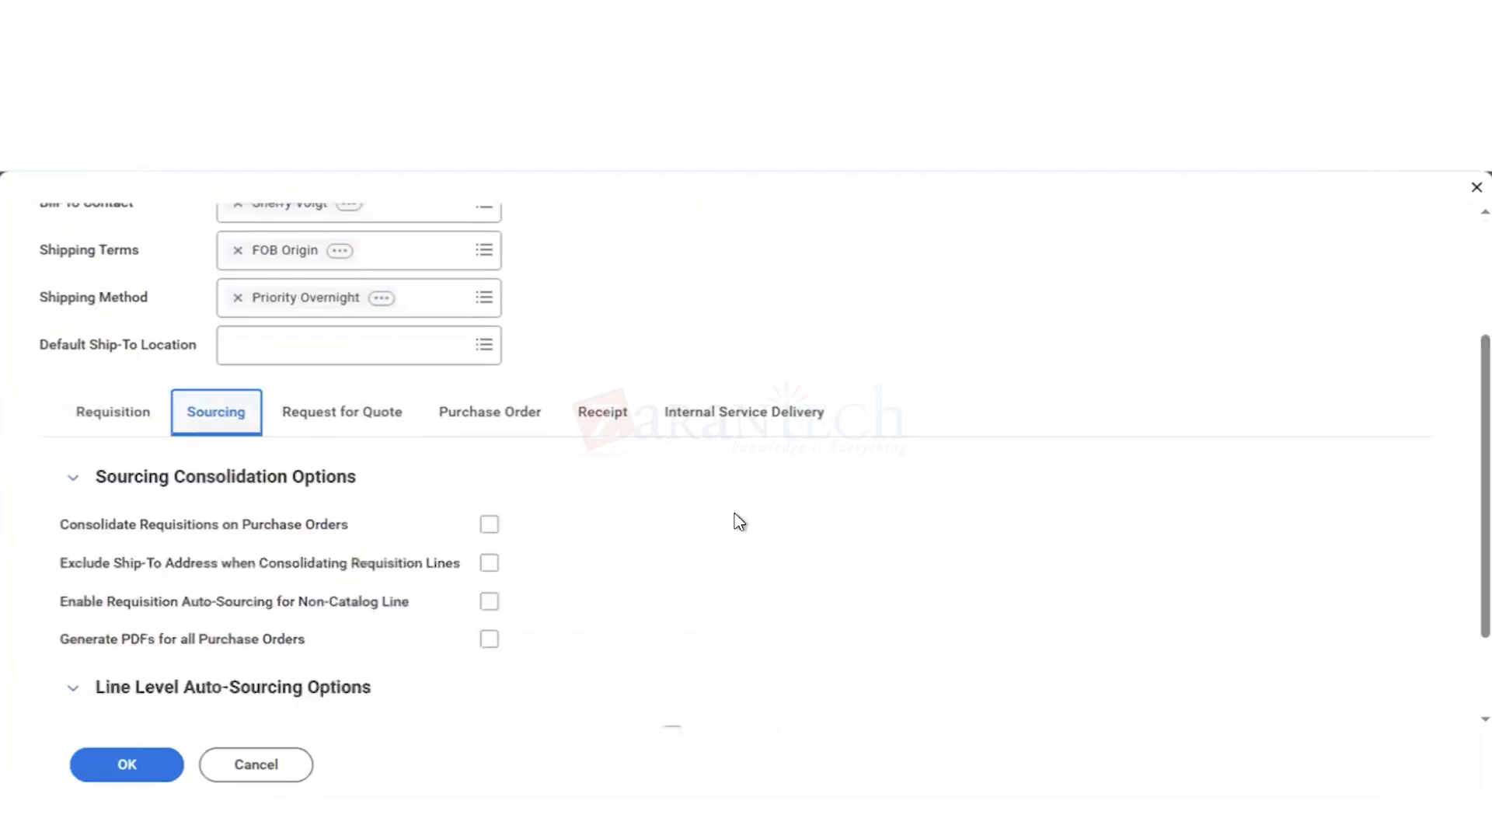
scroll(739, 522, down, 2)
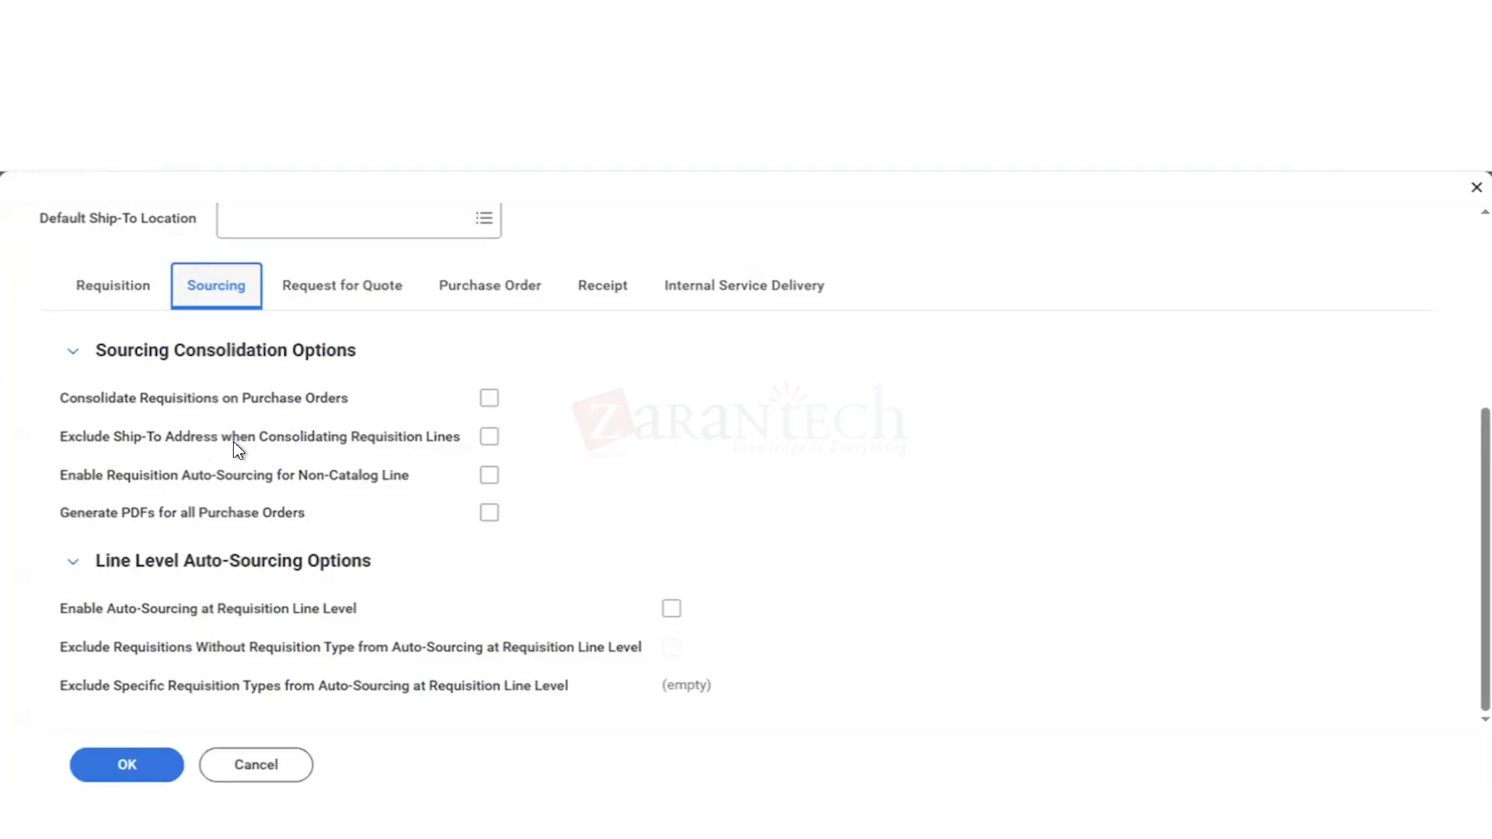
click(489, 438)
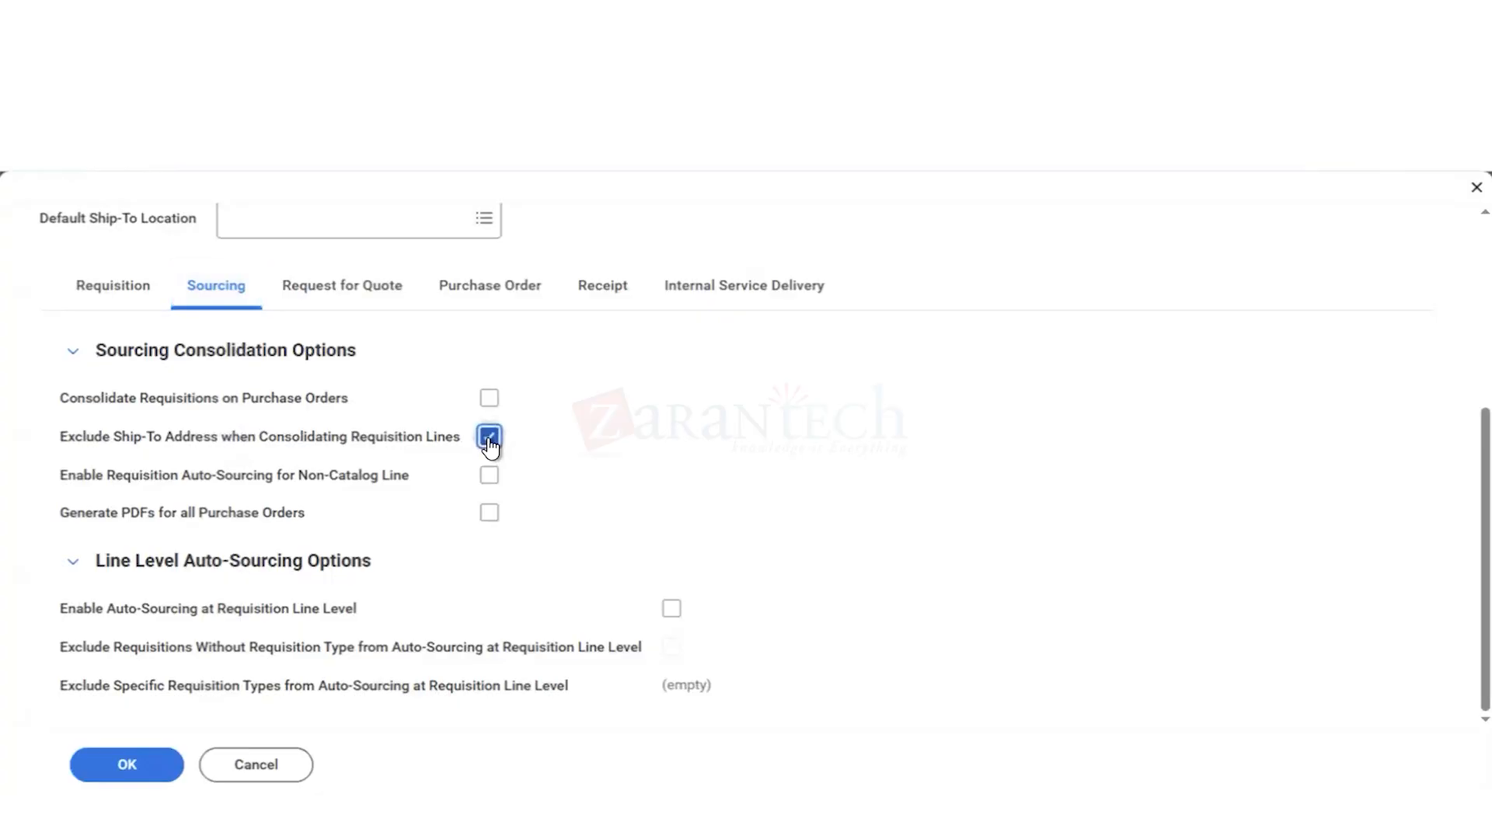
scroll(571, 354, up, 3)
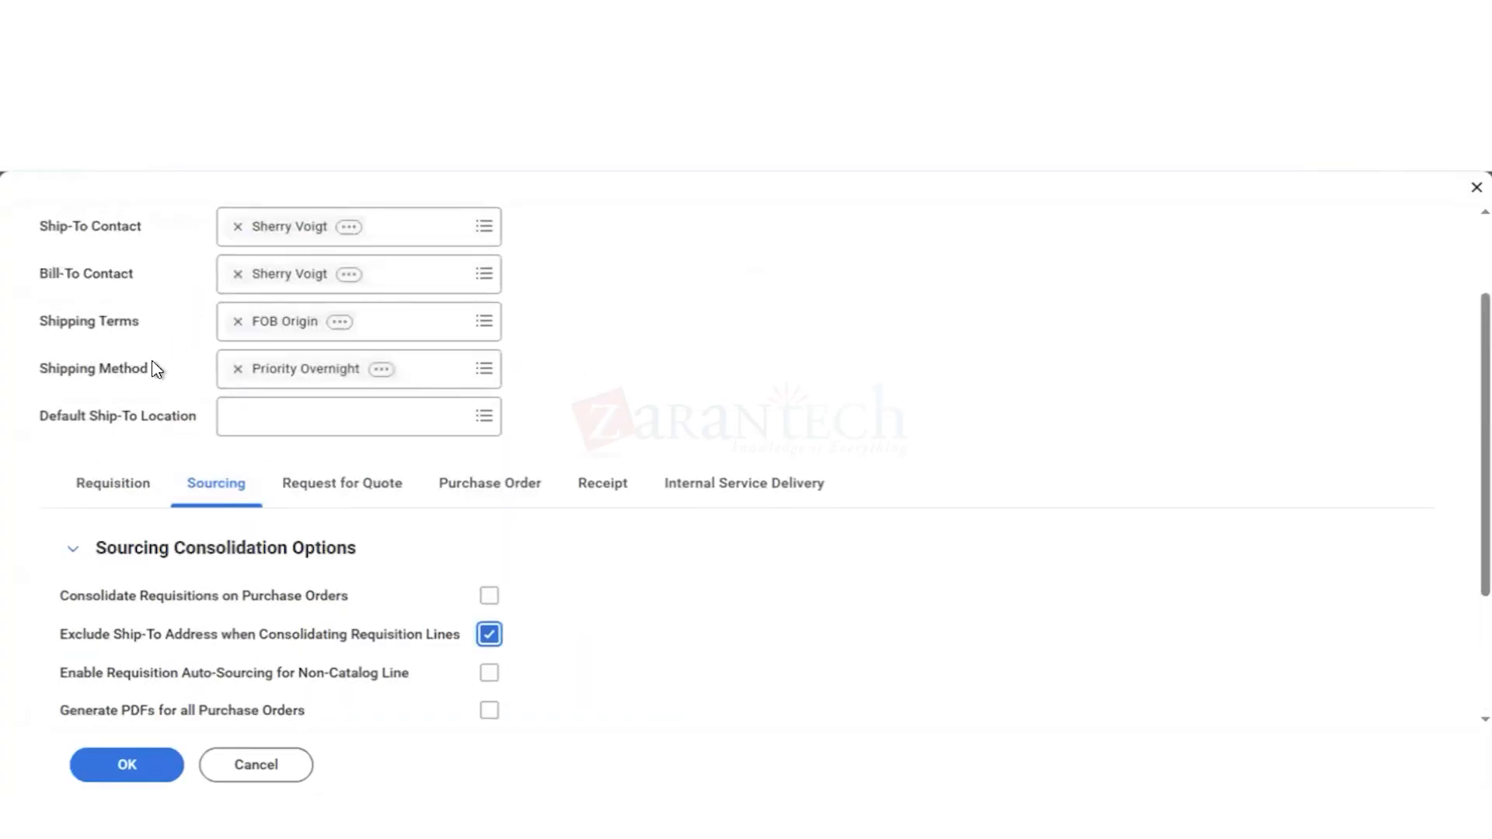
scroll(253, 337, up, 2)
scroll(254, 337, down, 5)
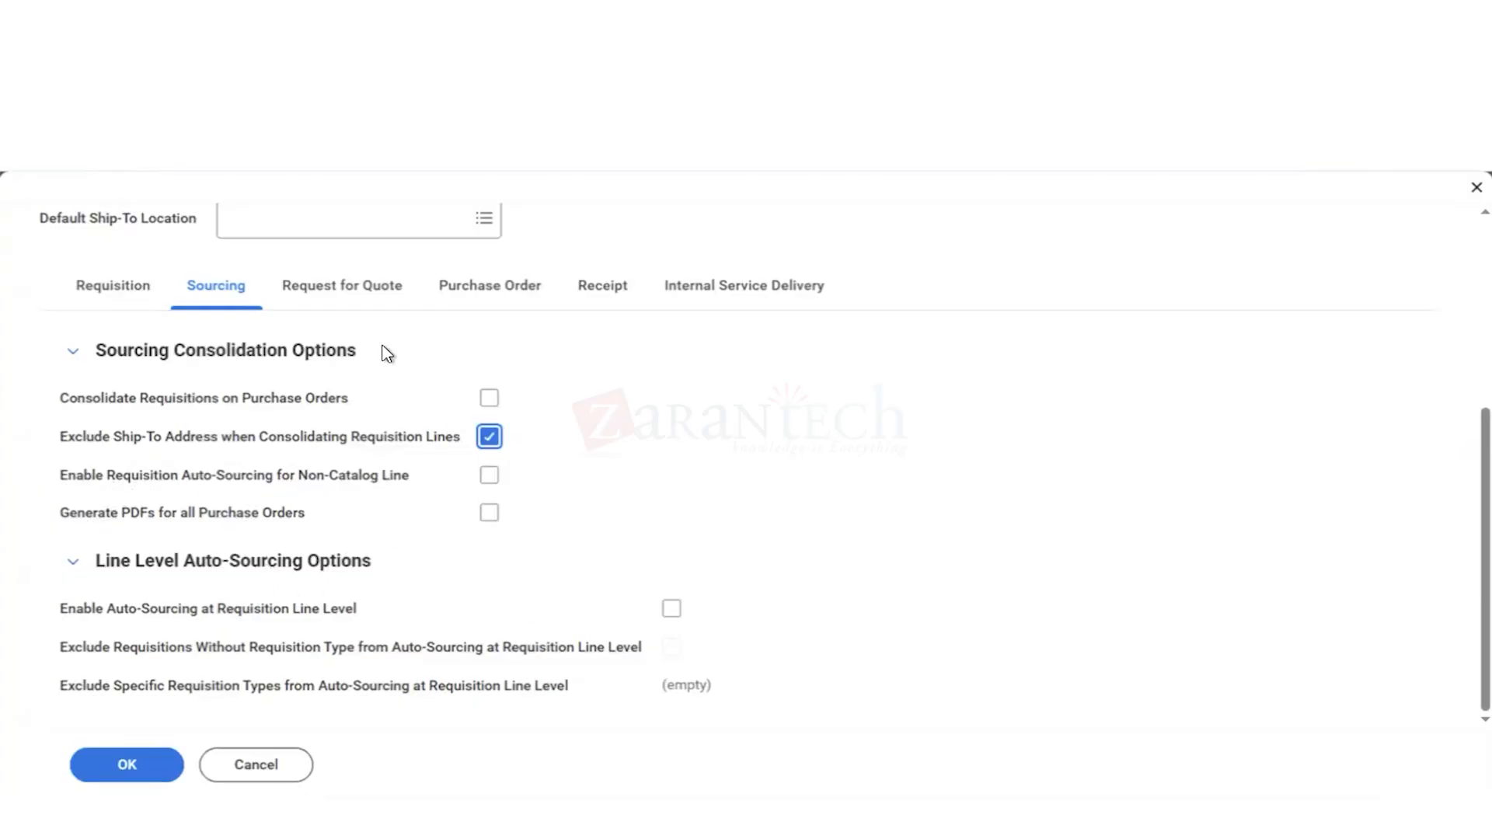
Step: Enable automatic closing of purchase orders in the company's purchase order options
scroll(380, 350, up, 1)
click(488, 393)
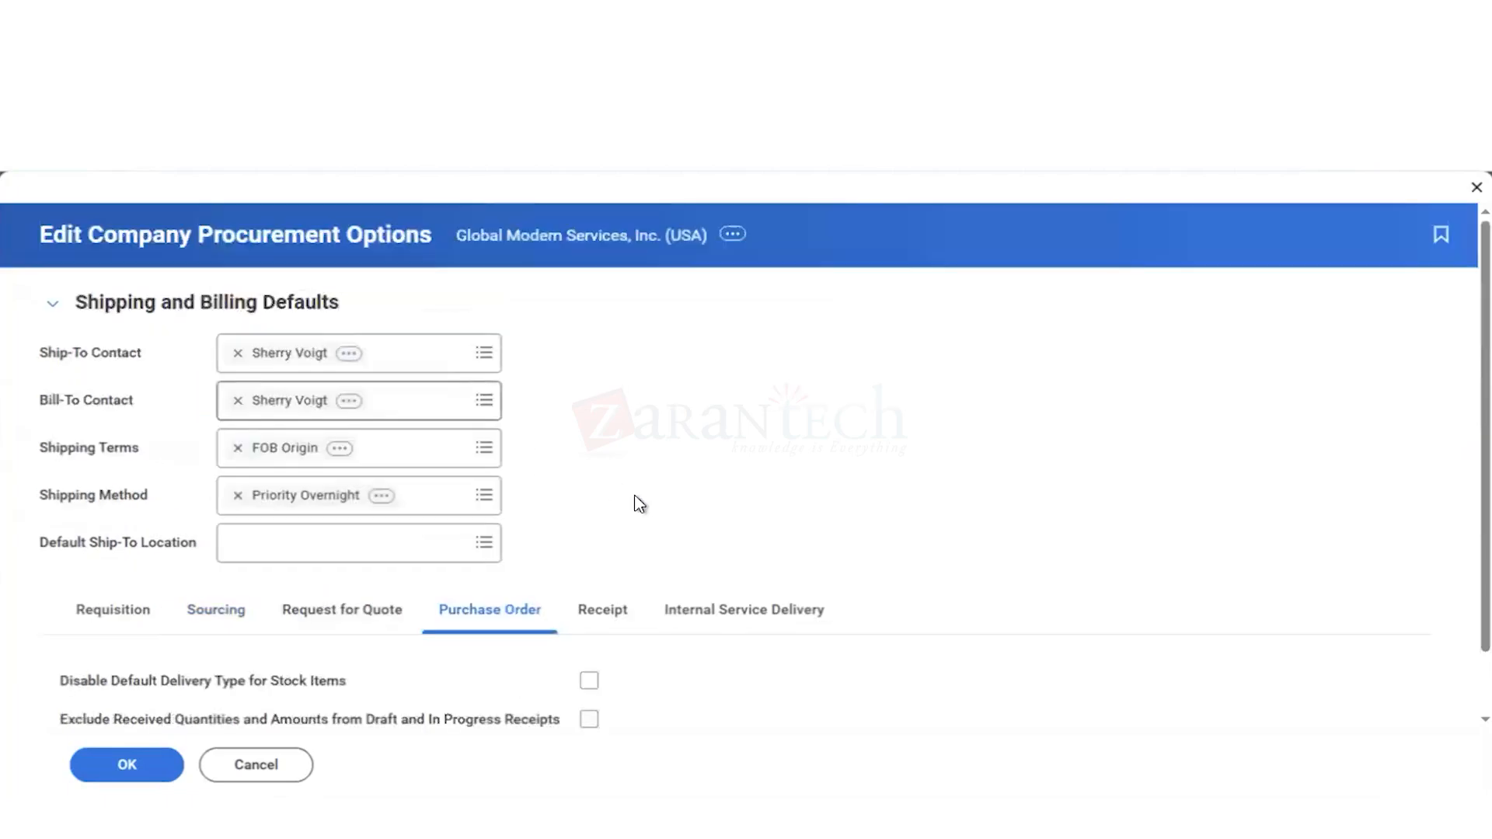
scroll(760, 498, down, 1)
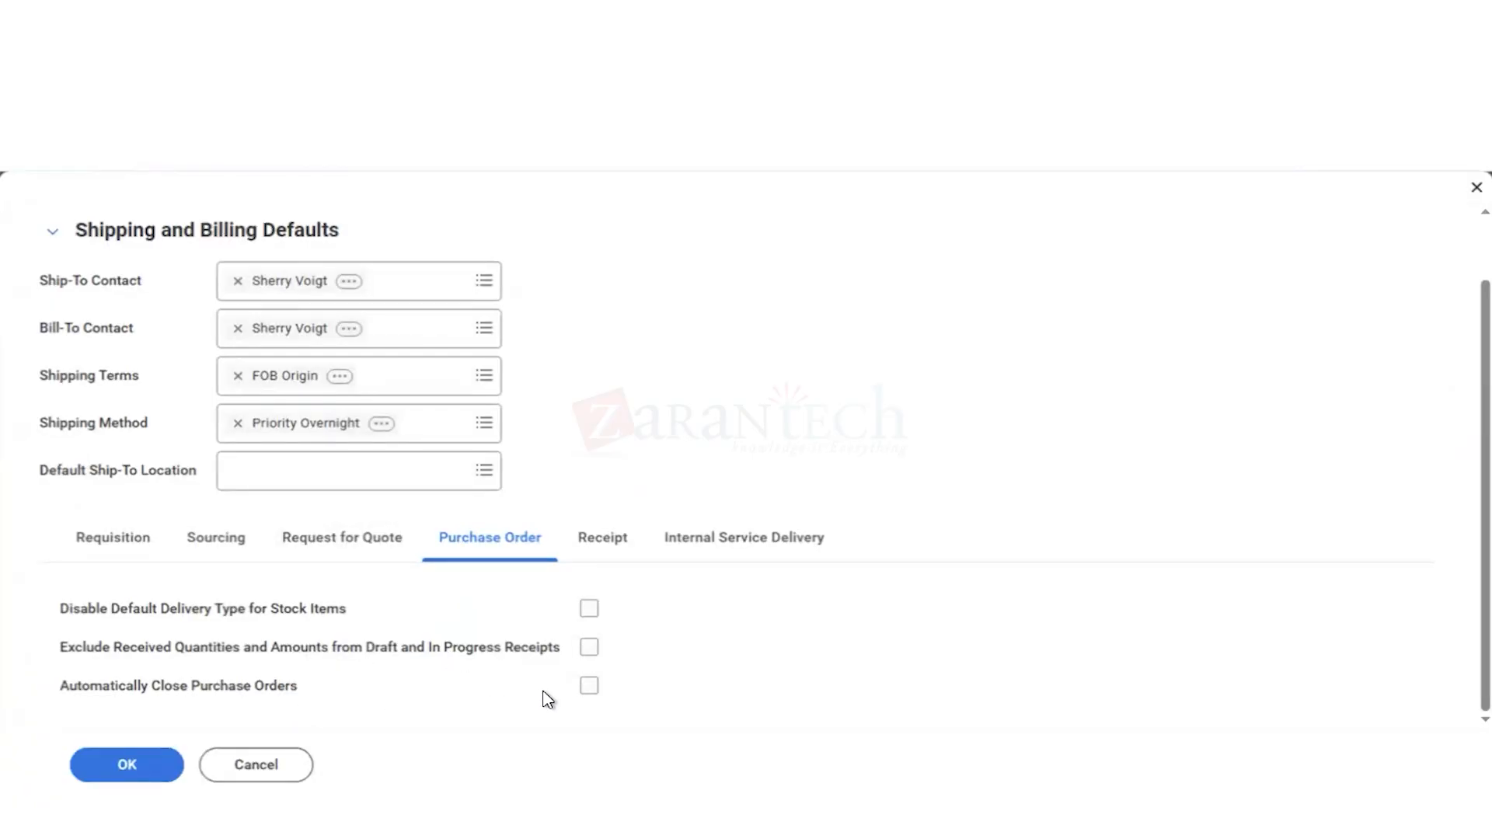
click(591, 689)
mouse_move(304, 704)
Step: Check the receipt options for lot control, lot expiration and goods delivery, and save the company procurement options
click(604, 548)
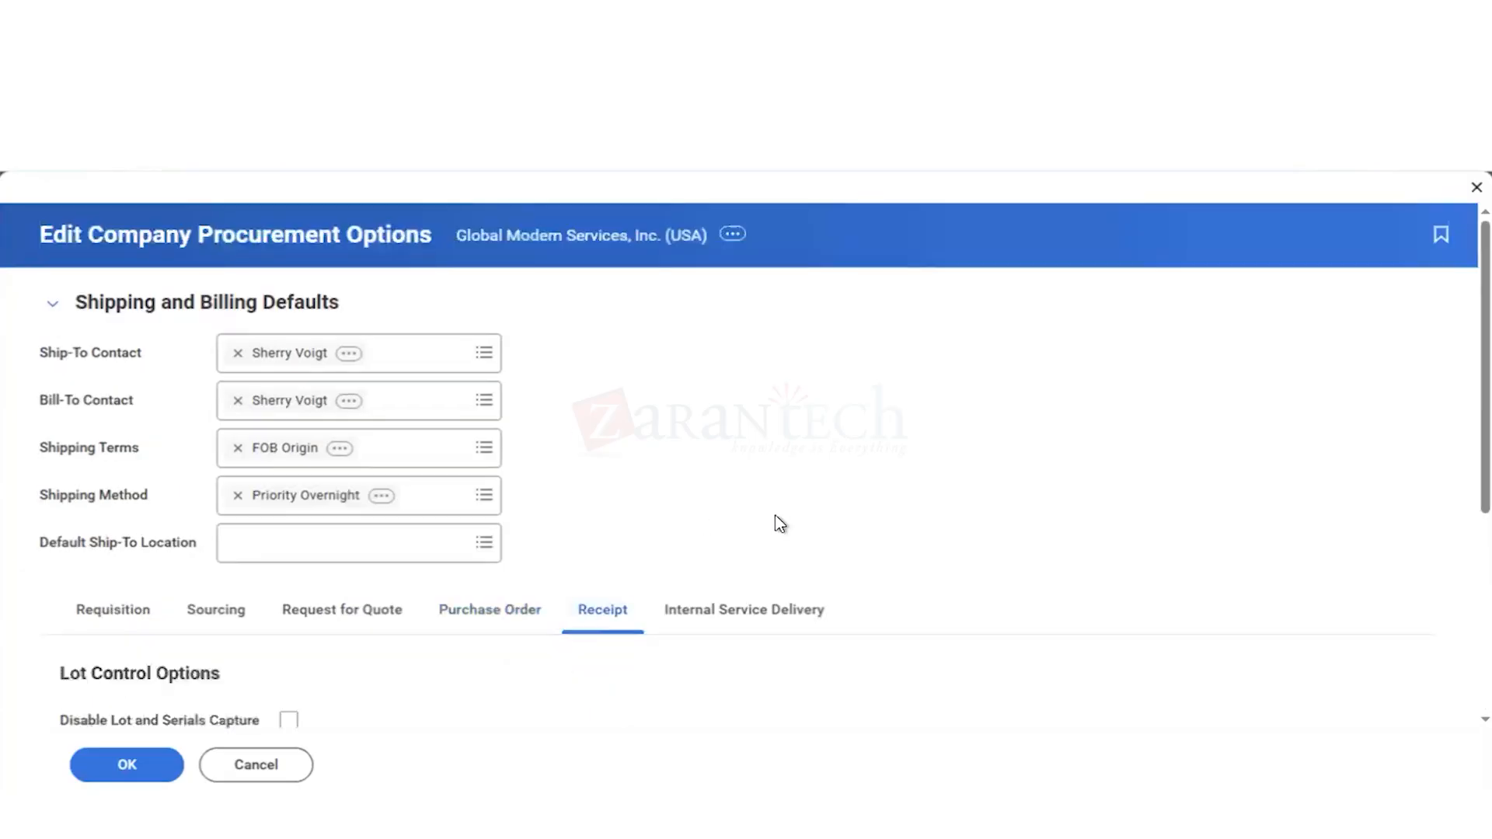
scroll(778, 519, down, 2)
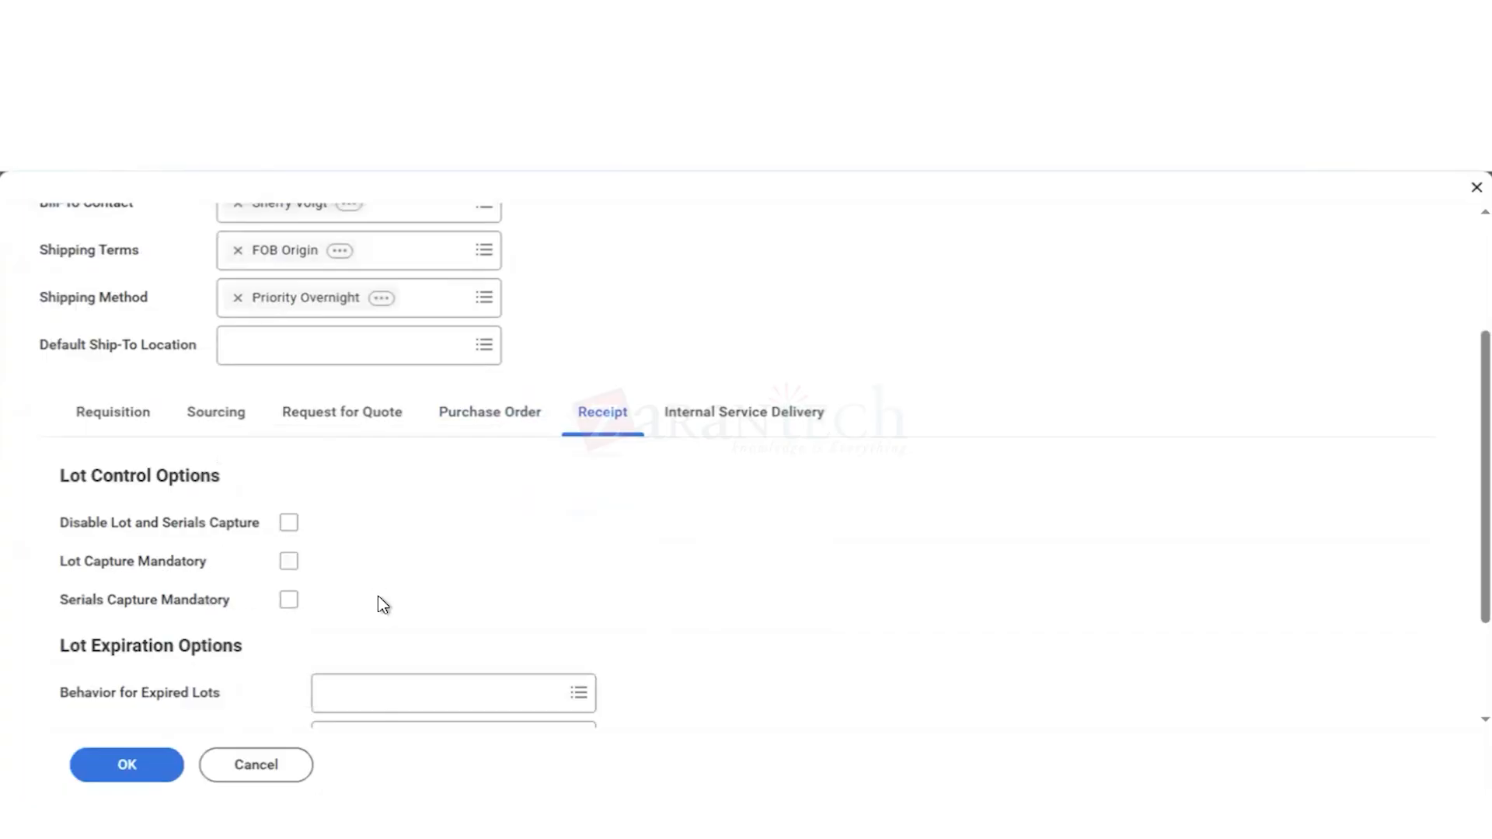
scroll(377, 595, down, 2)
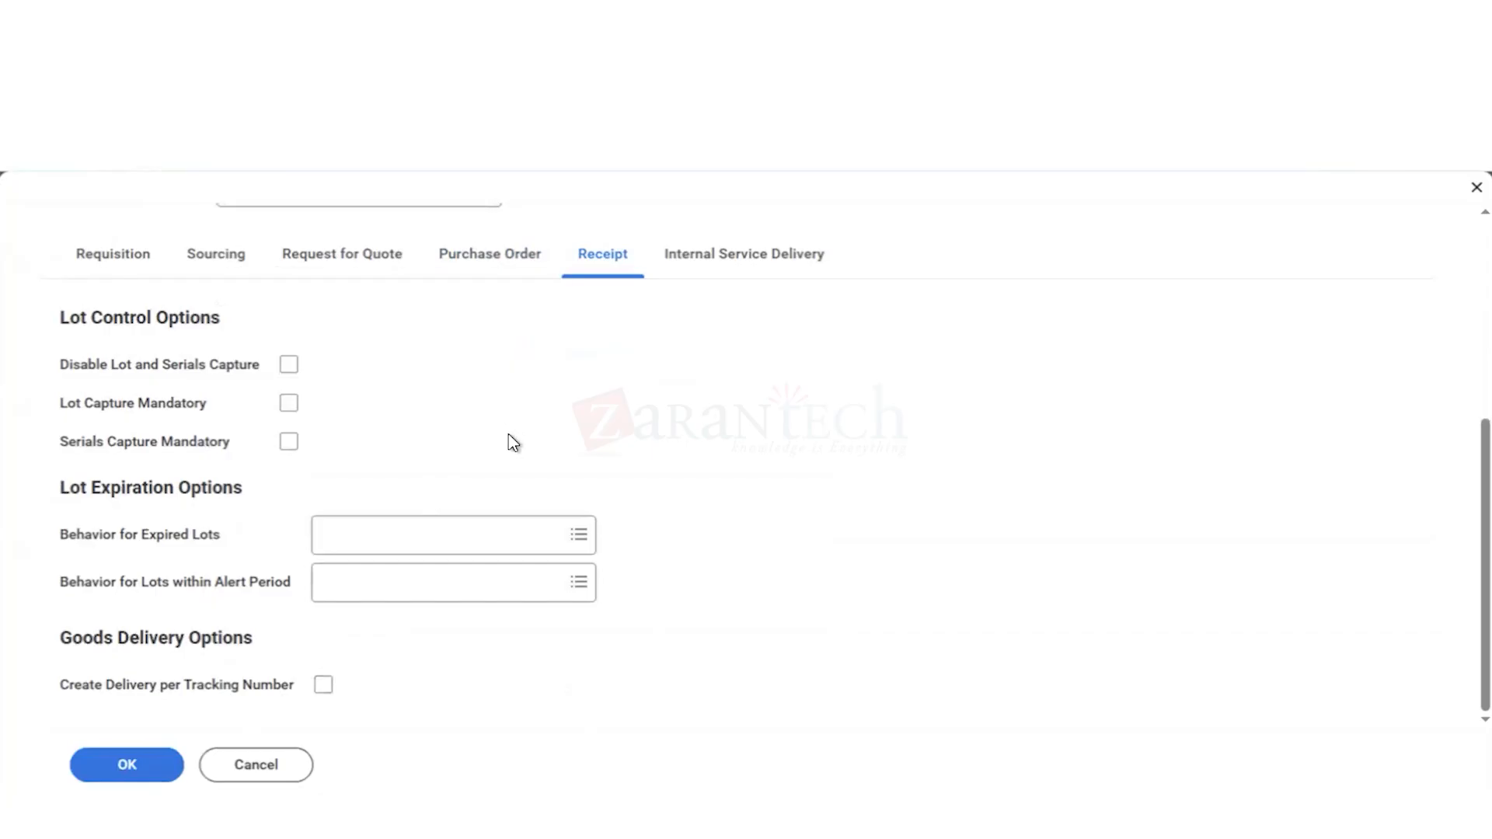
scroll(513, 441, up, 3)
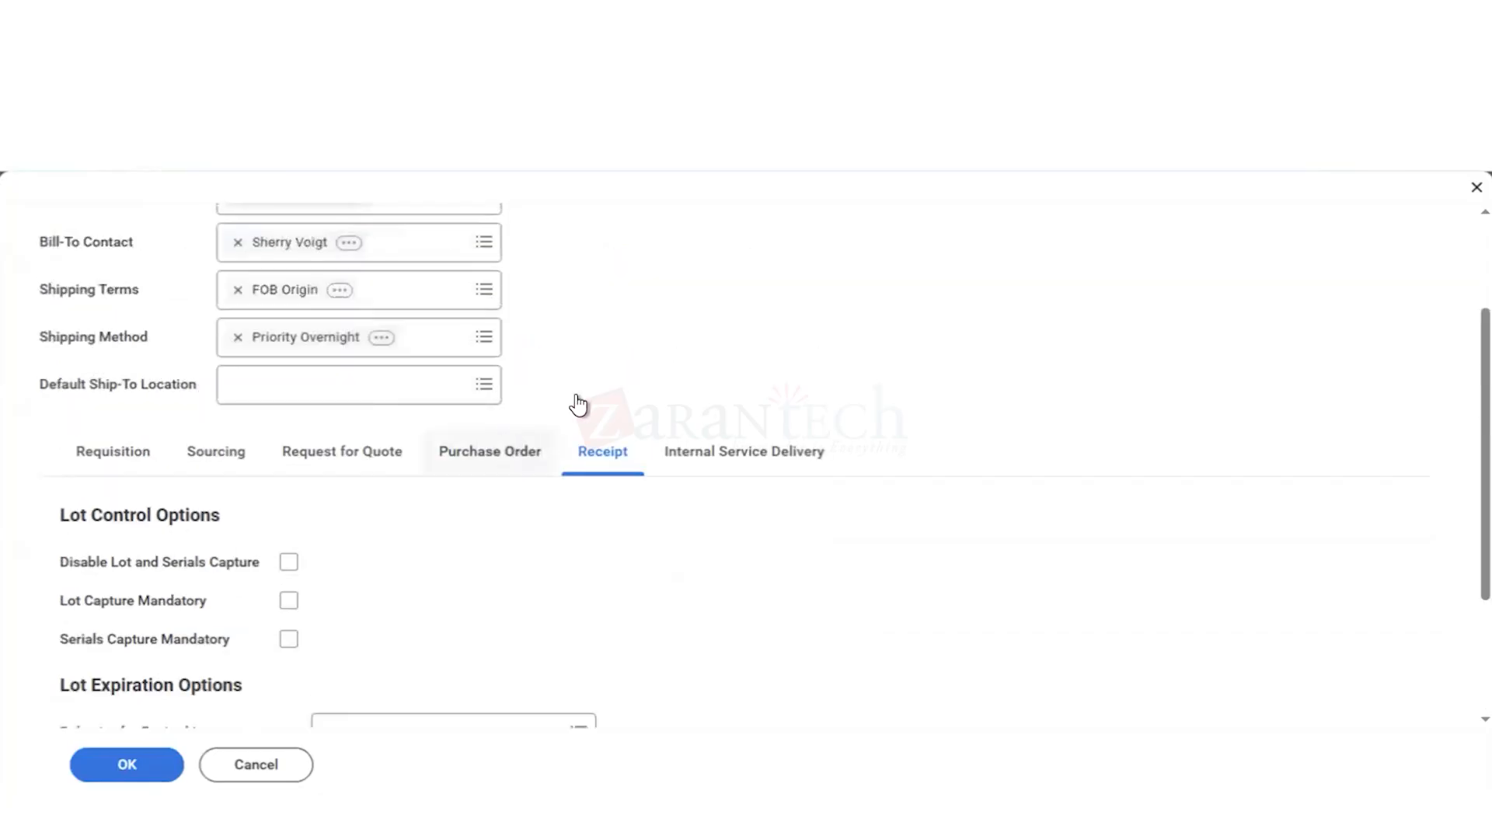
scroll(629, 395, up, 1)
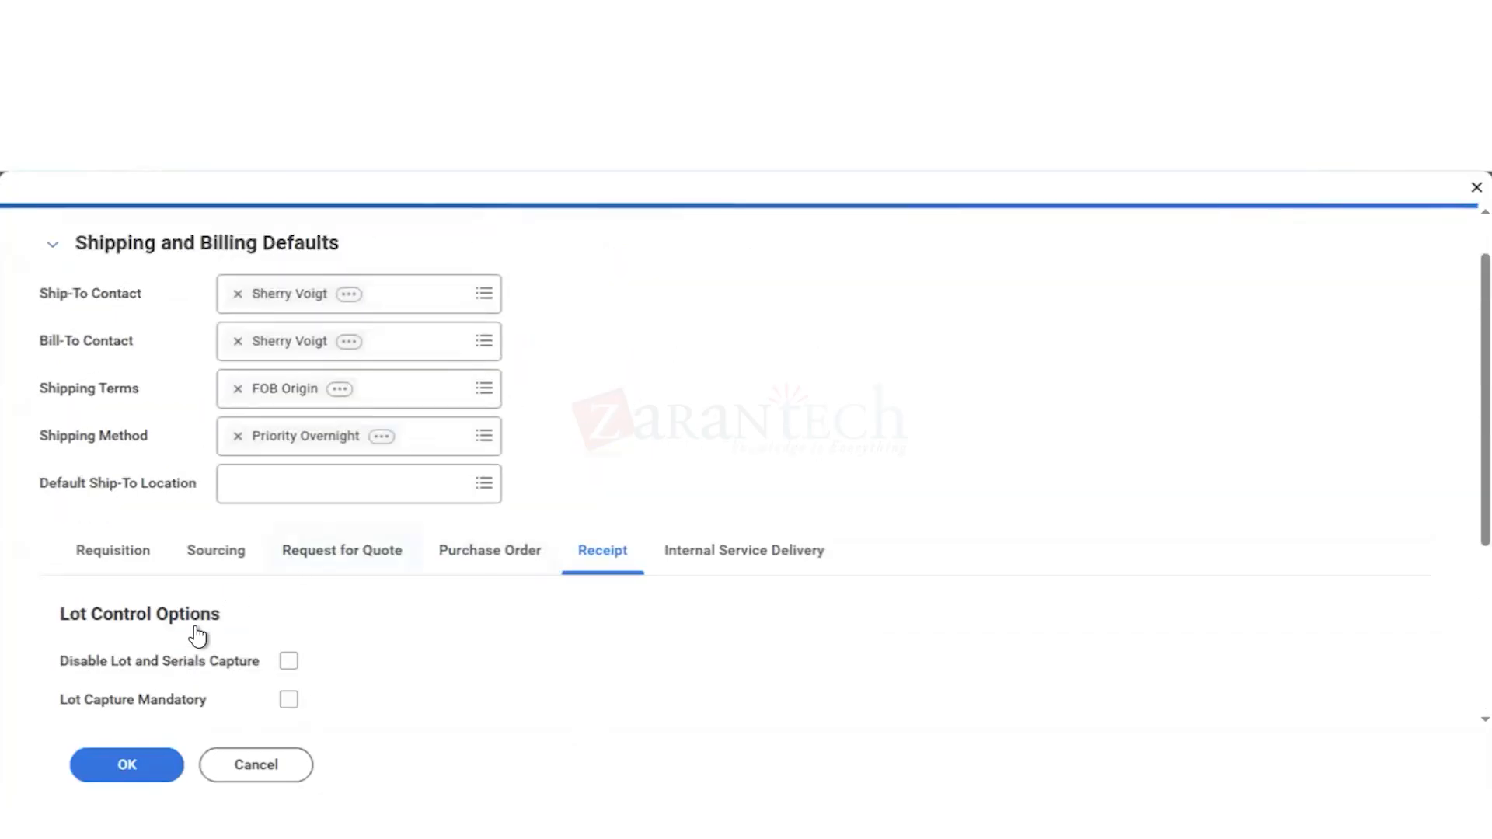
click(131, 766)
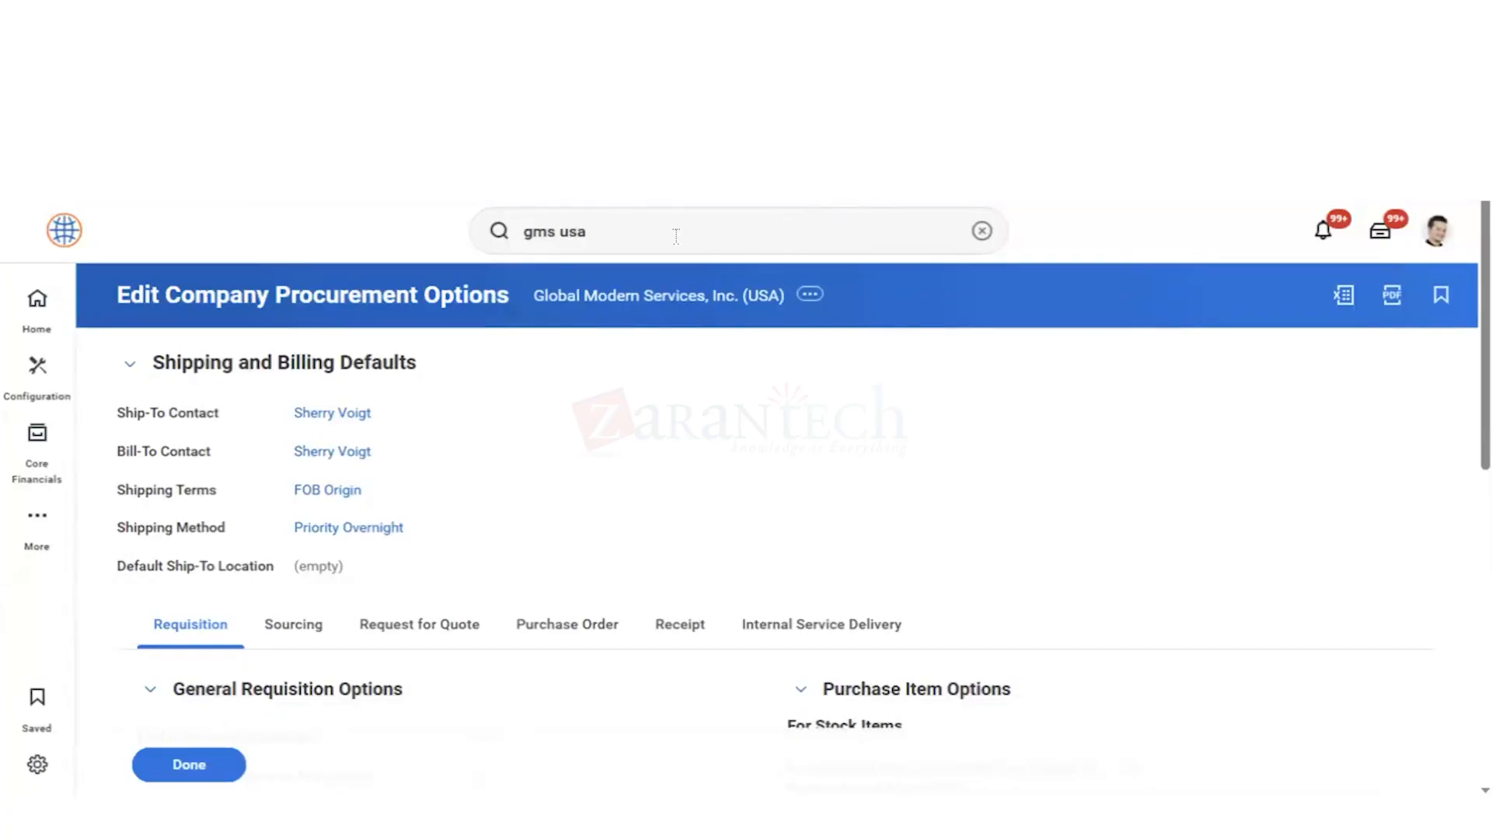
Step: Search for "edi ten set - fin" and open the Edit Tenant Setup - Financials task
click(944, 233)
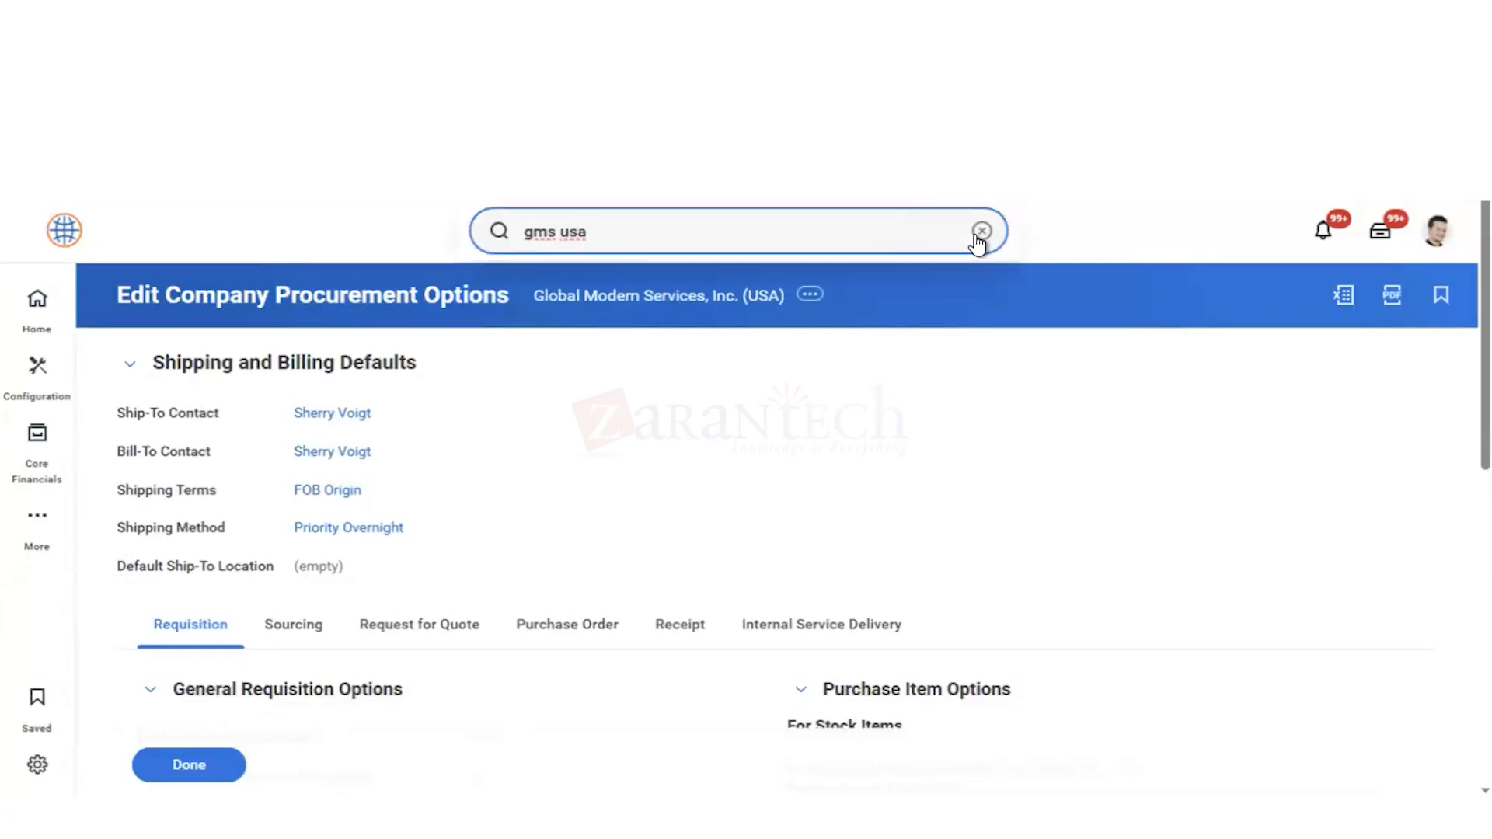
click(981, 232)
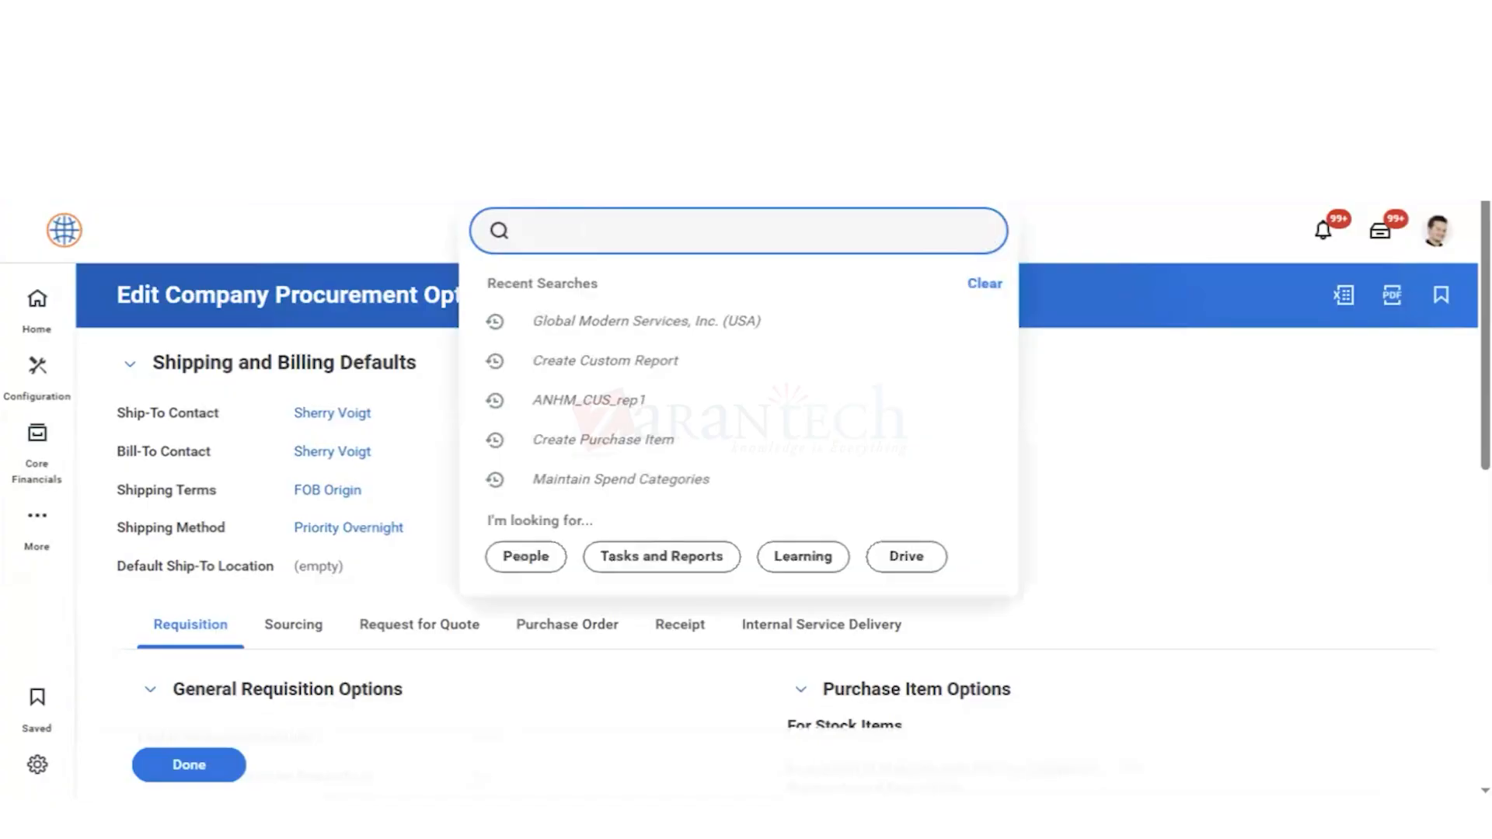
text(edi ten )
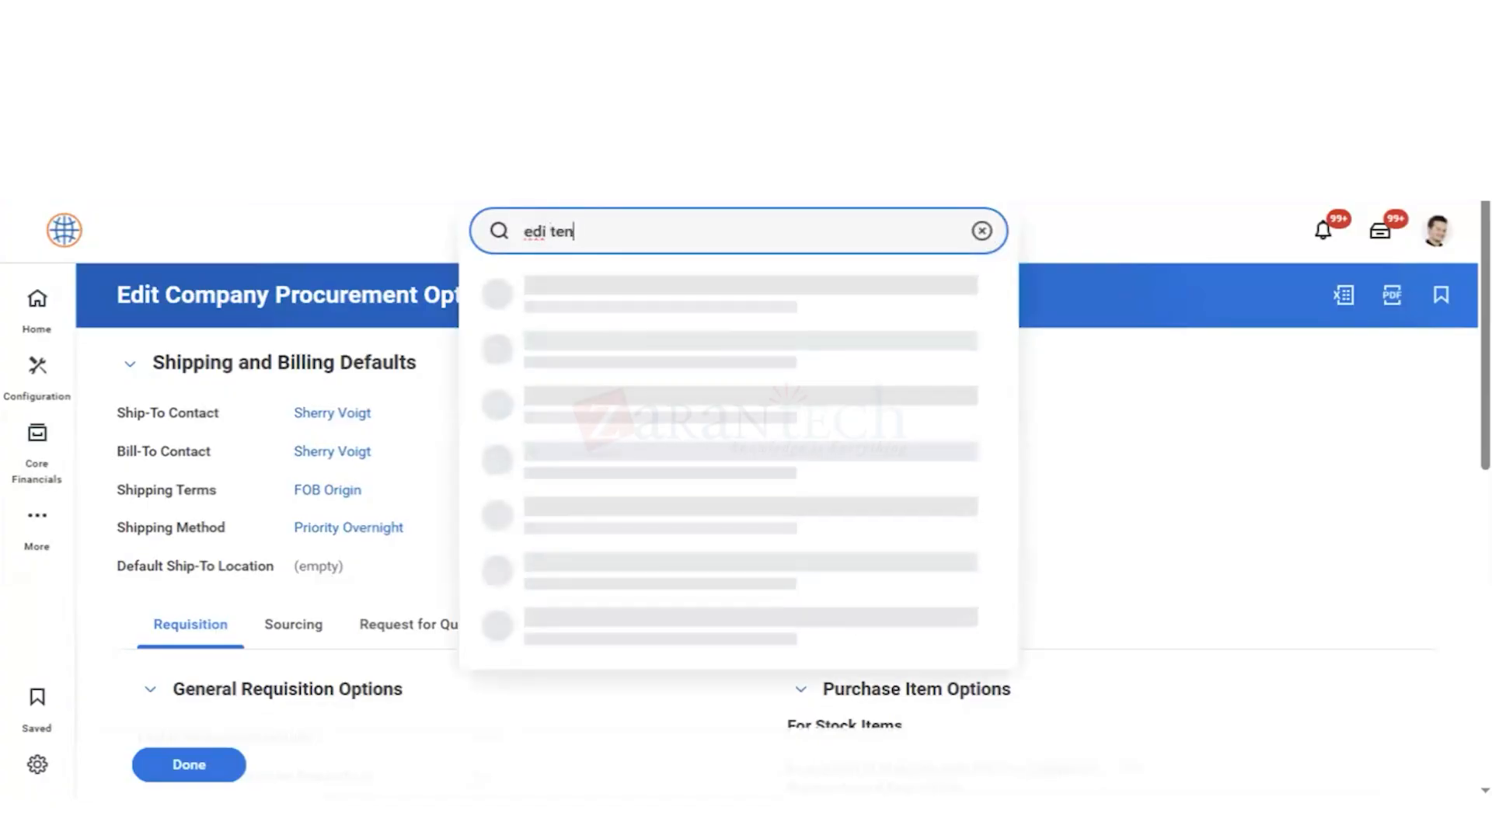
text(set)
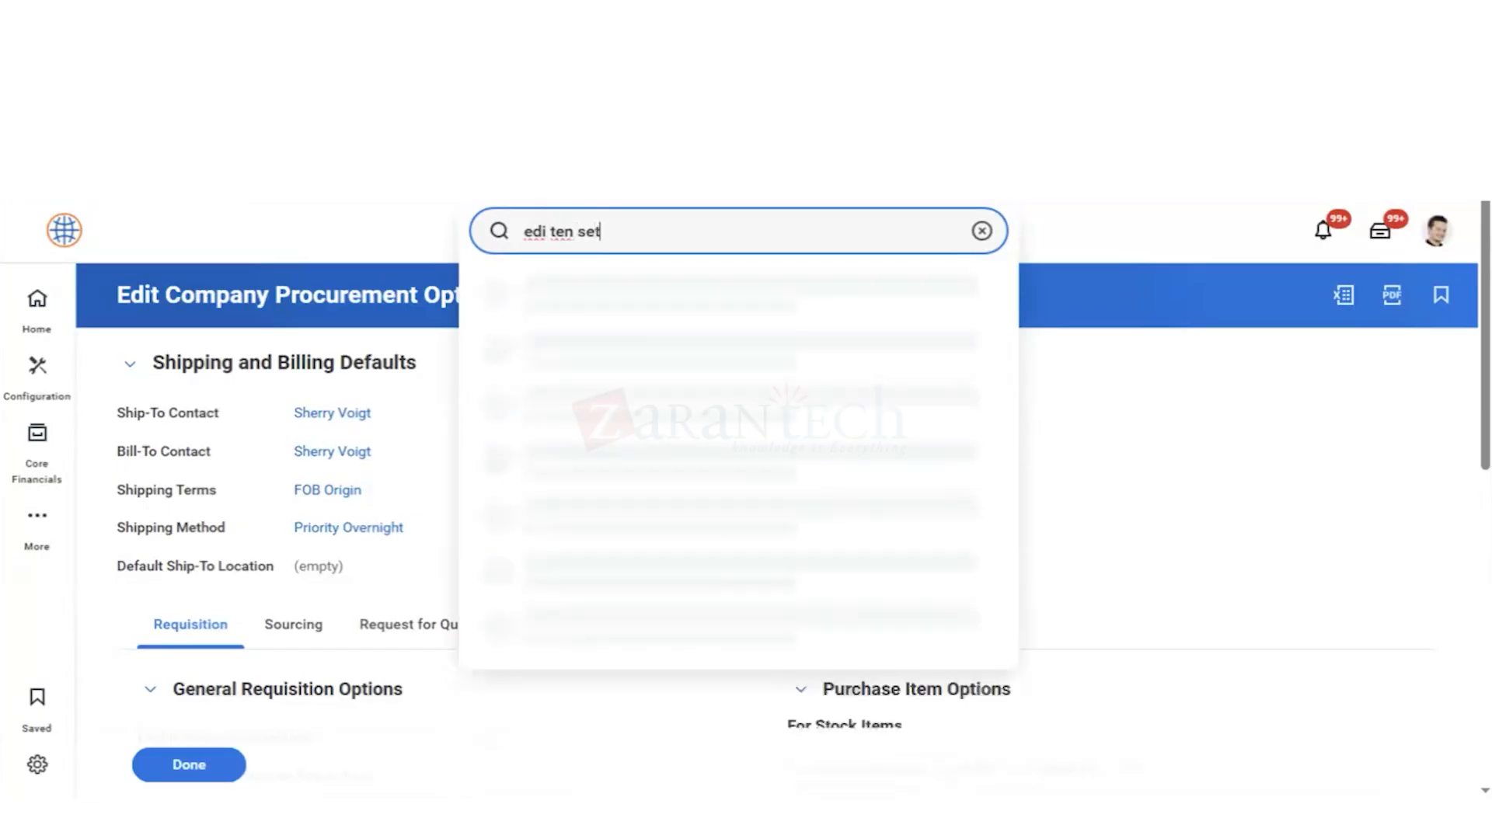
text( - fin)
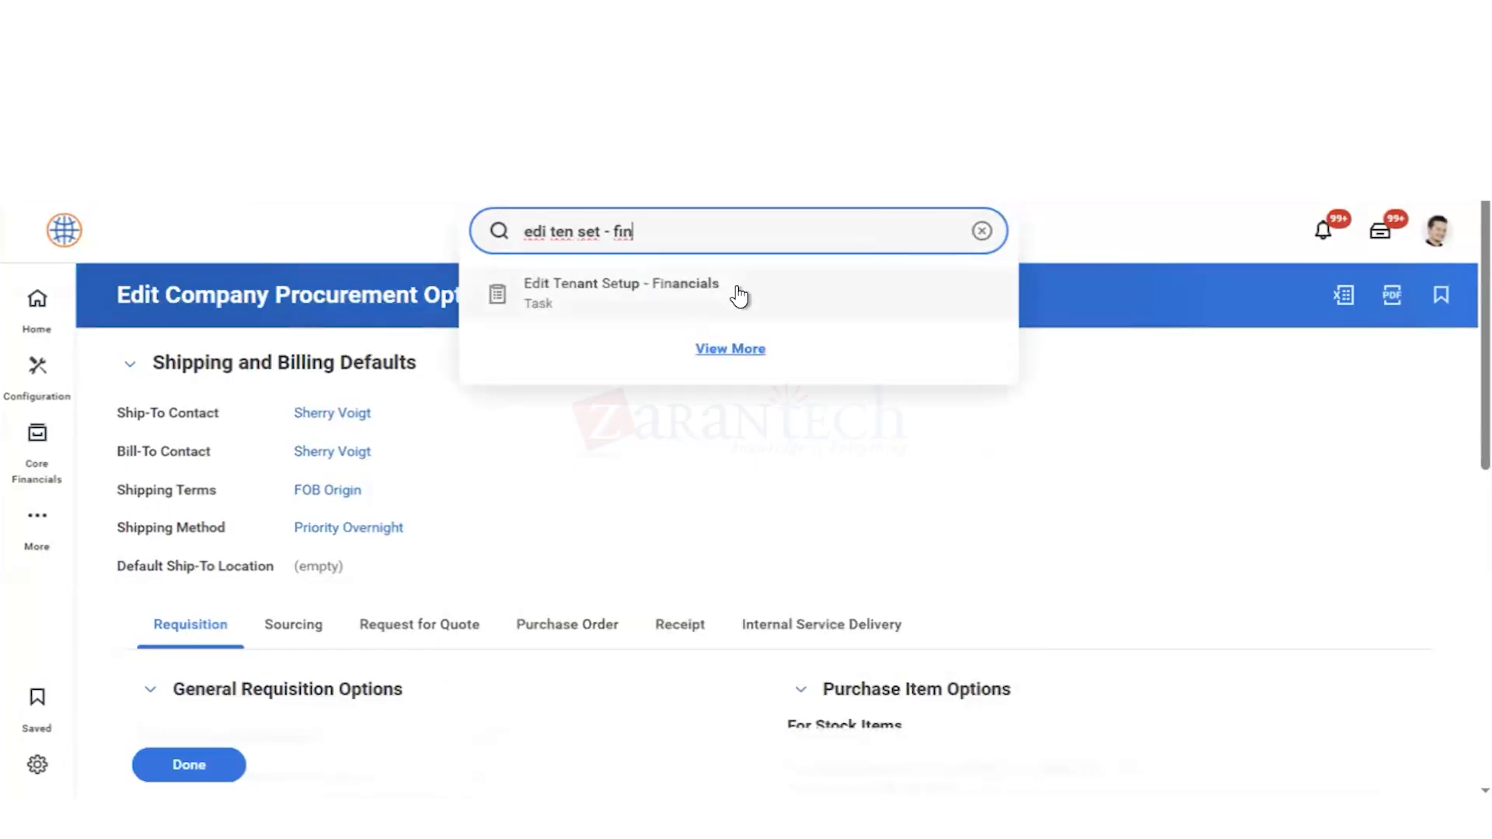
click(739, 296)
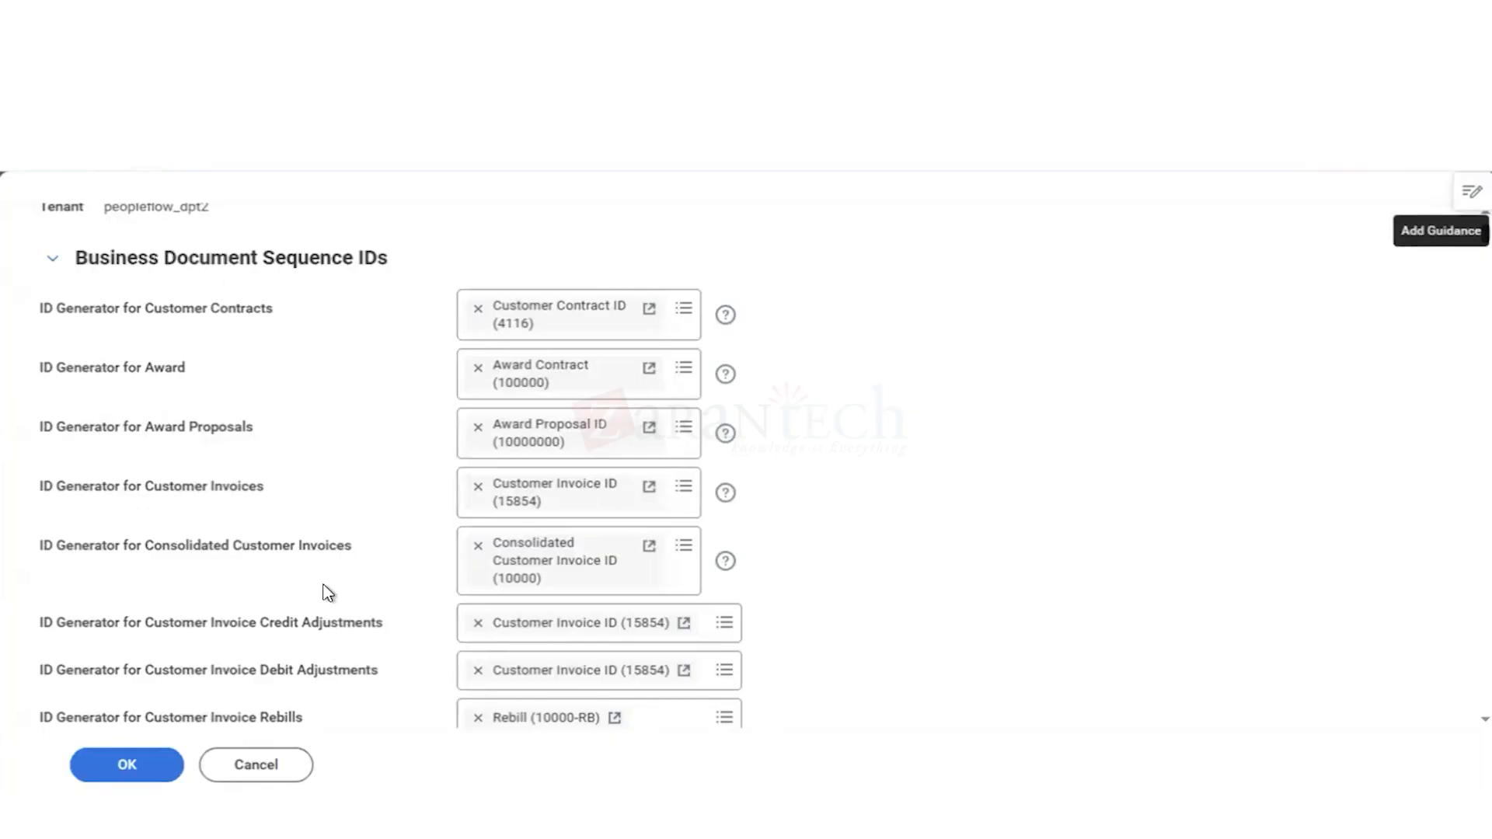
Step: Look through the ID generators for business documents and business entities in the tenant's financials setup
scroll(899, 575, down, 20)
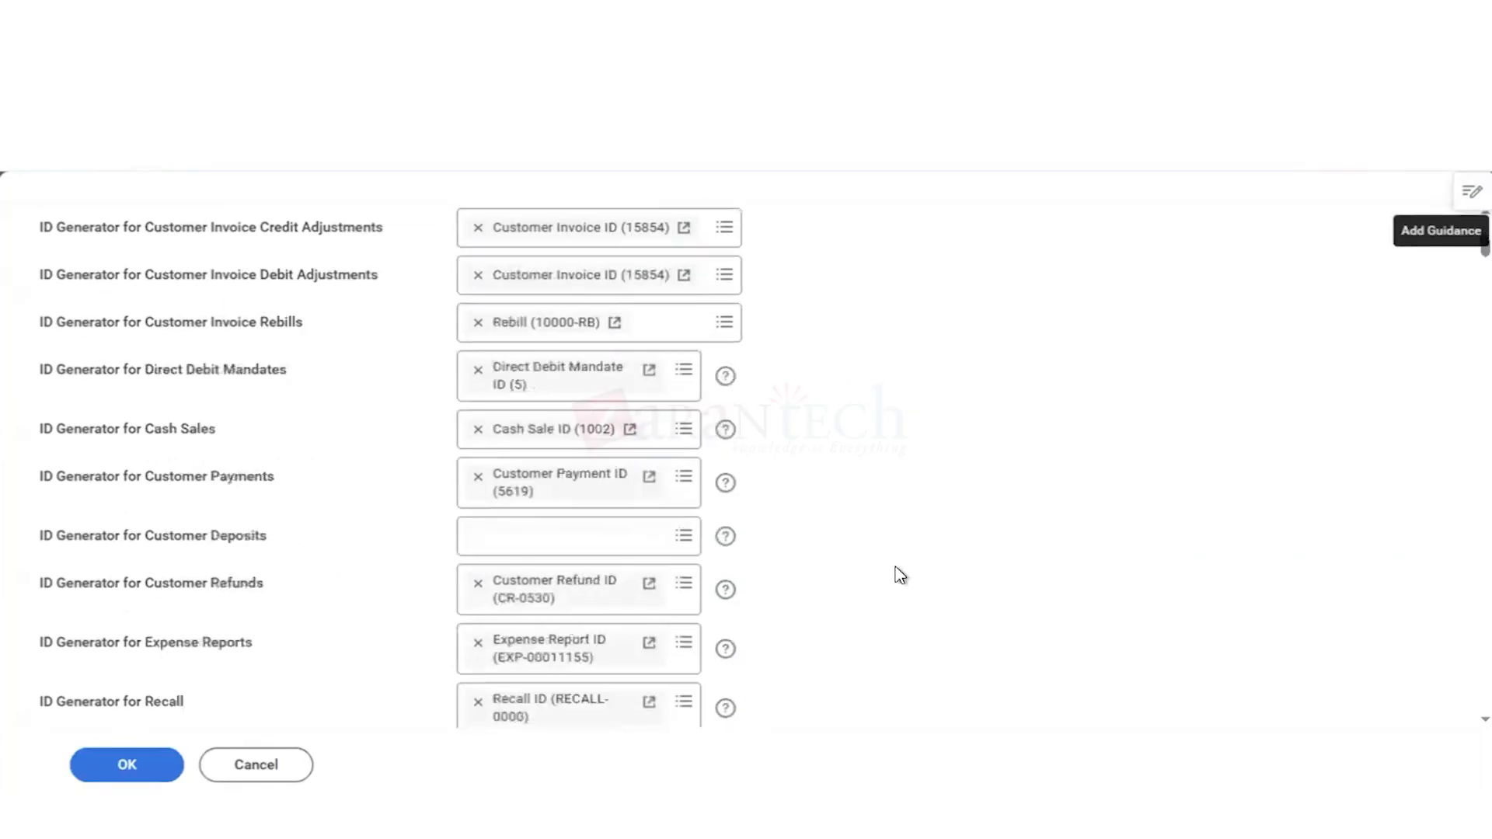
scroll(899, 575, down, 20)
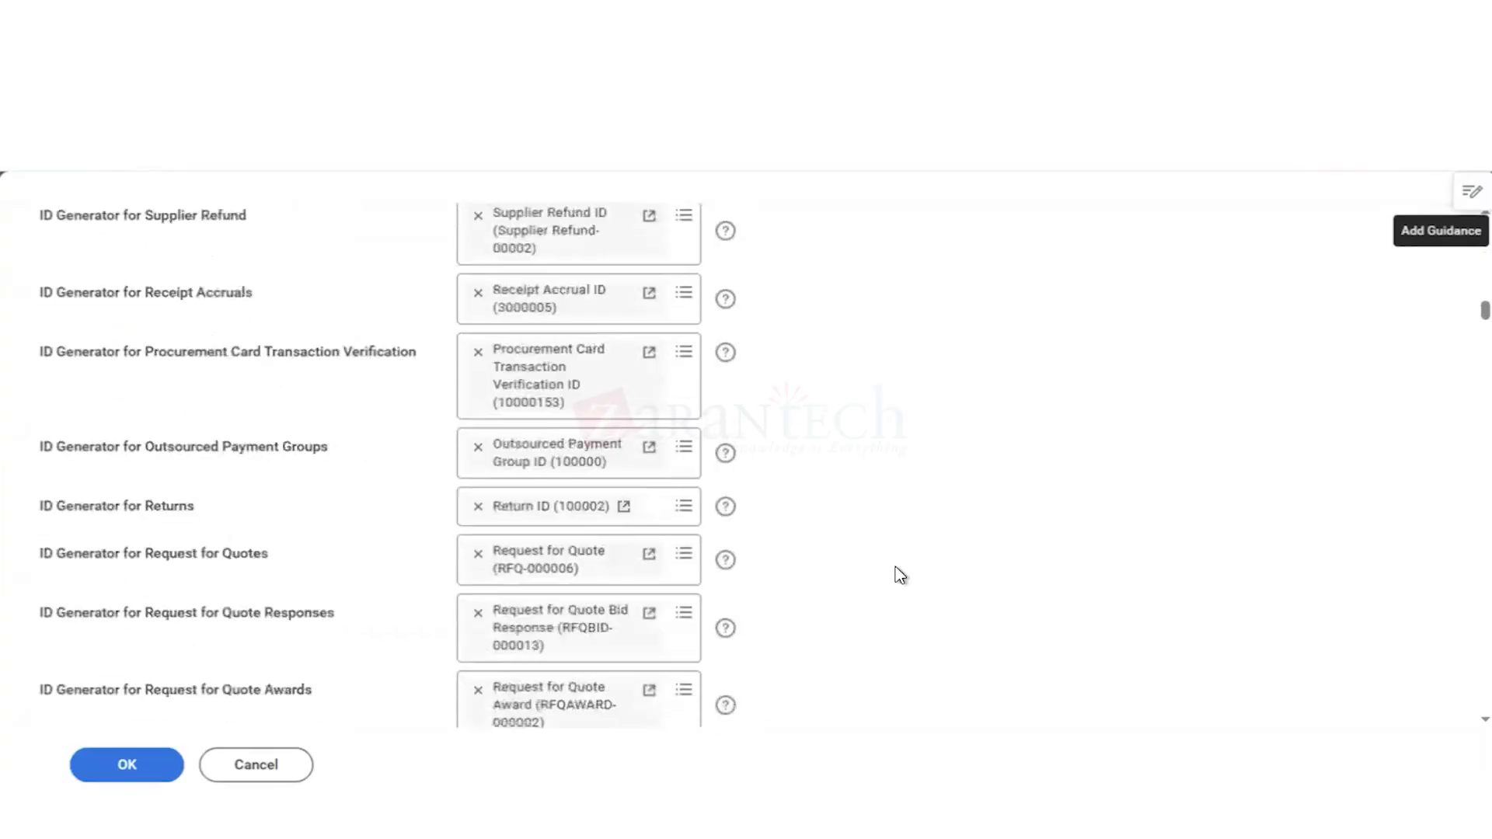
scroll(899, 576, down, 5)
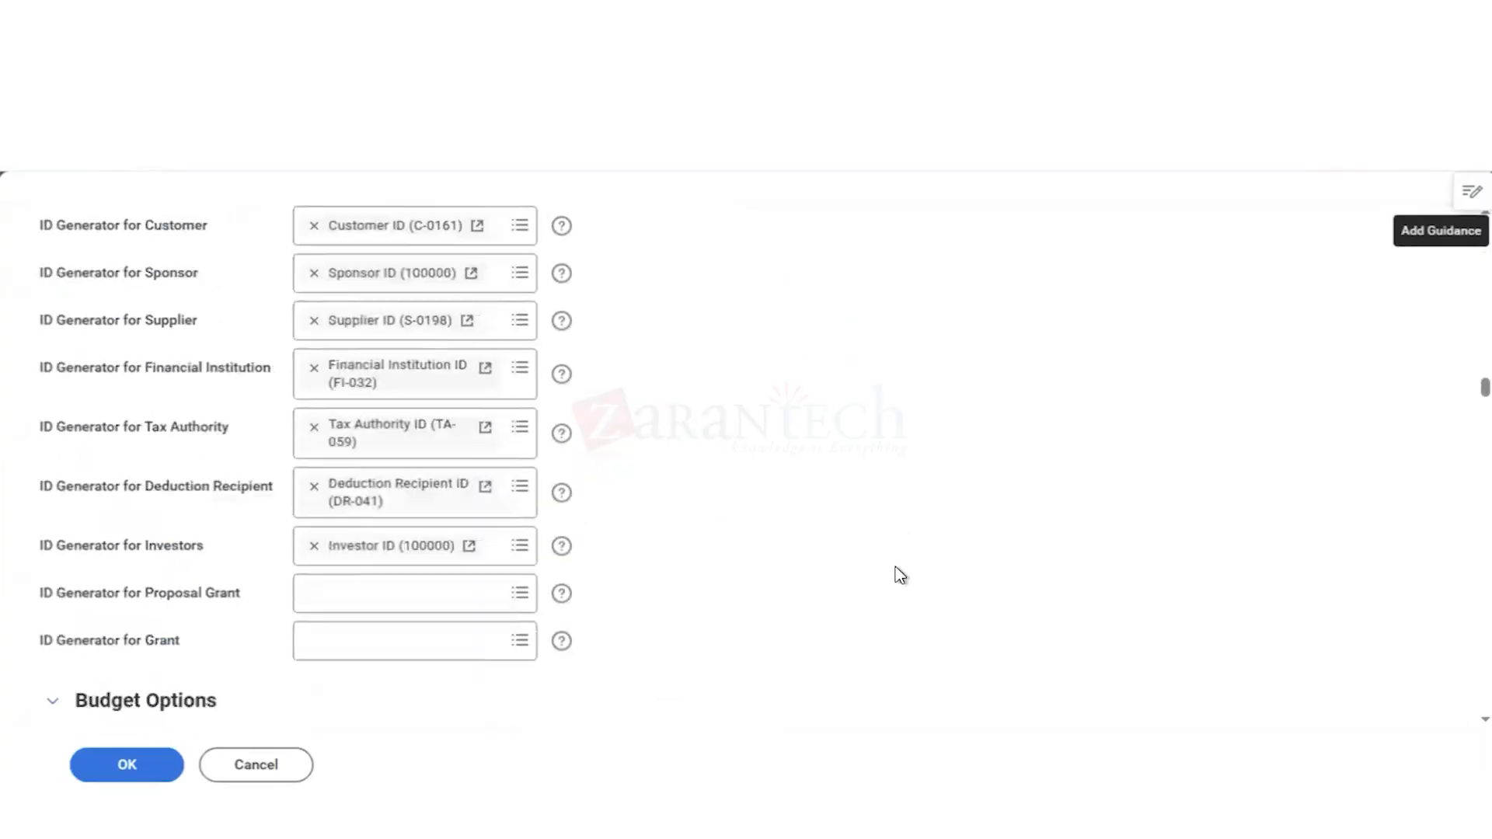
scroll(899, 575, up, 4)
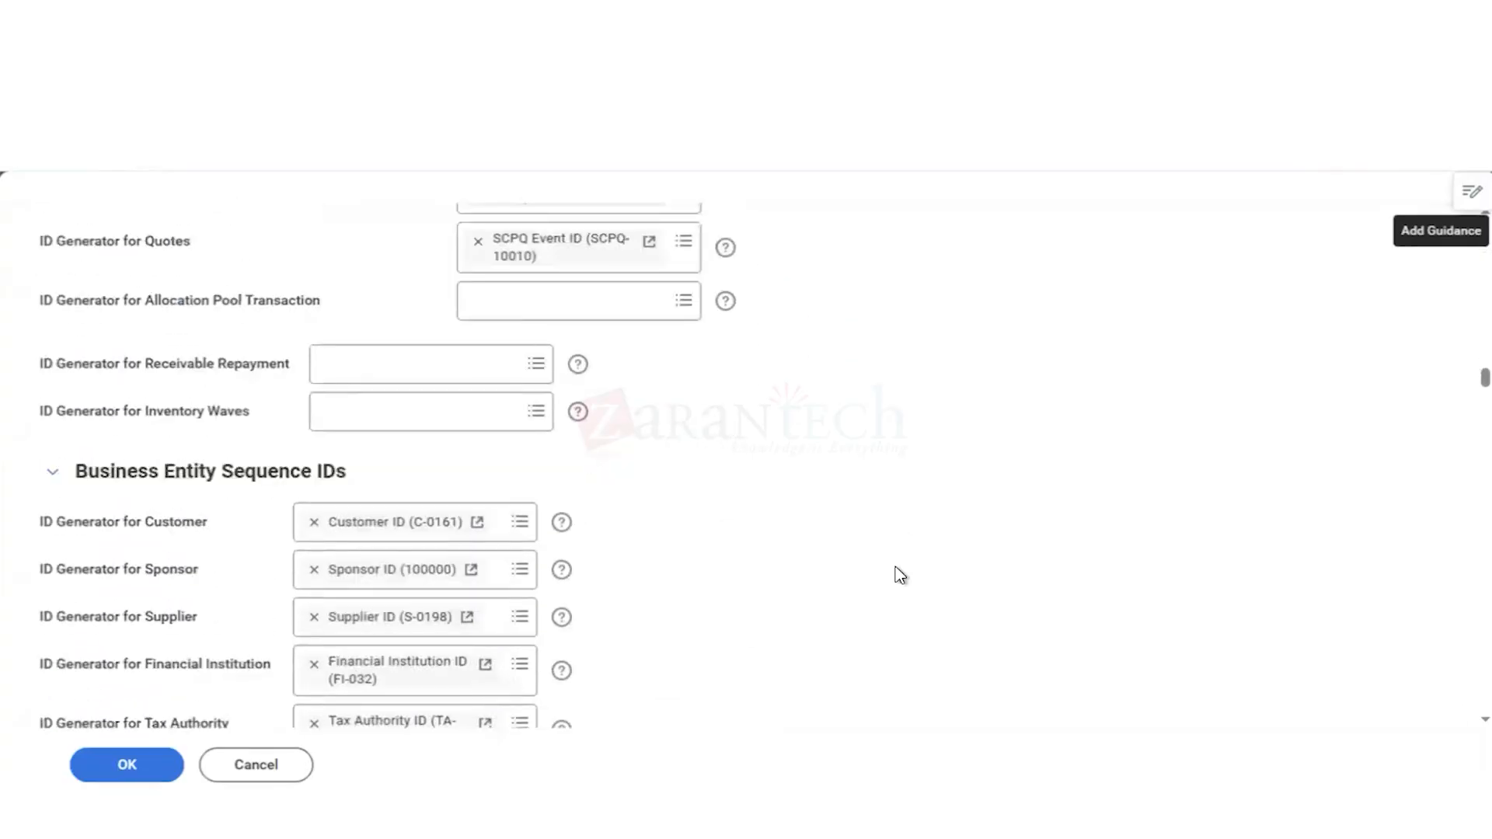
scroll(899, 575, down, 3)
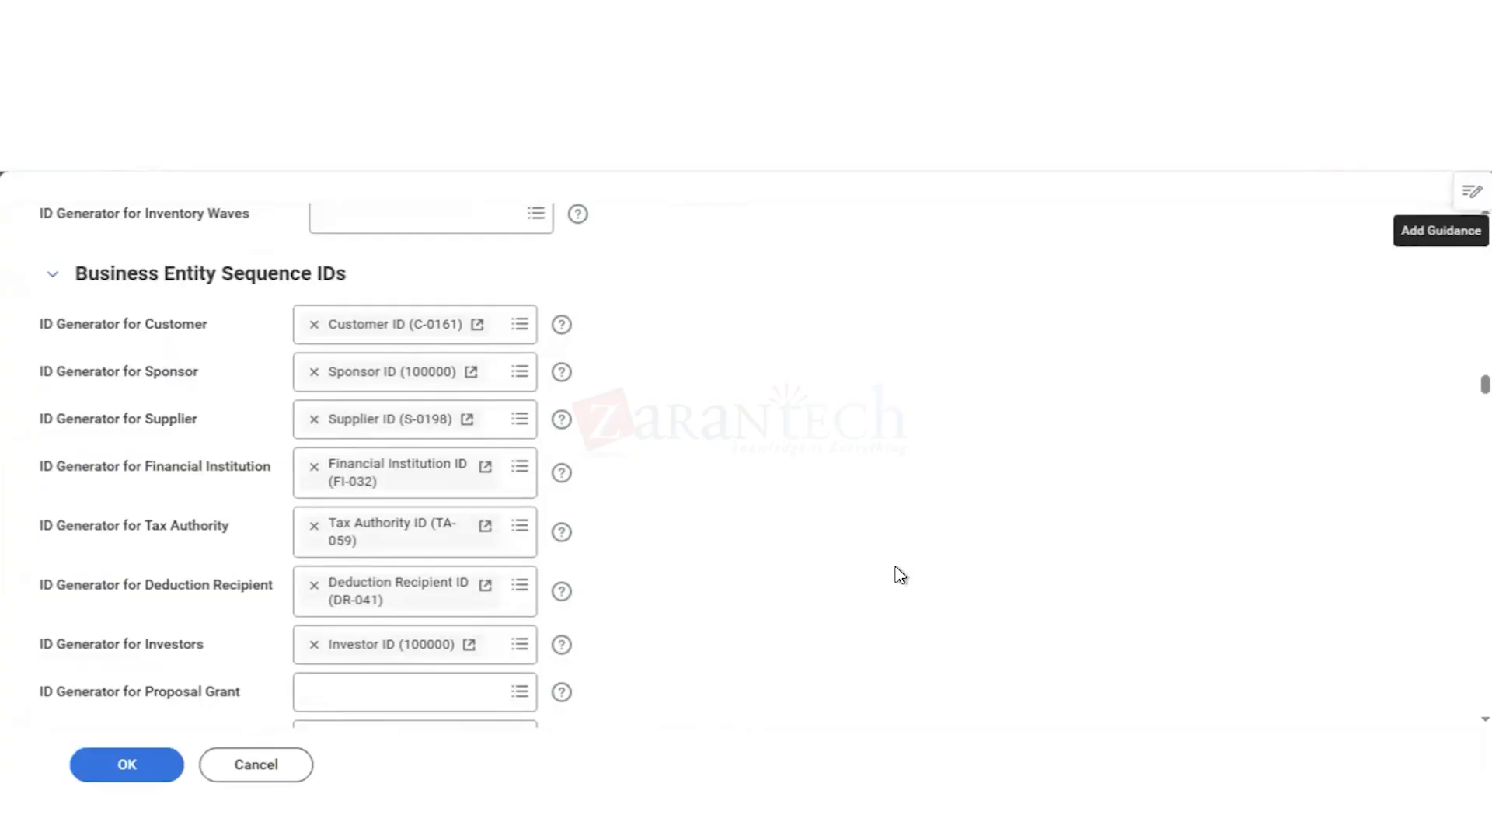
scroll(901, 575, down, 3)
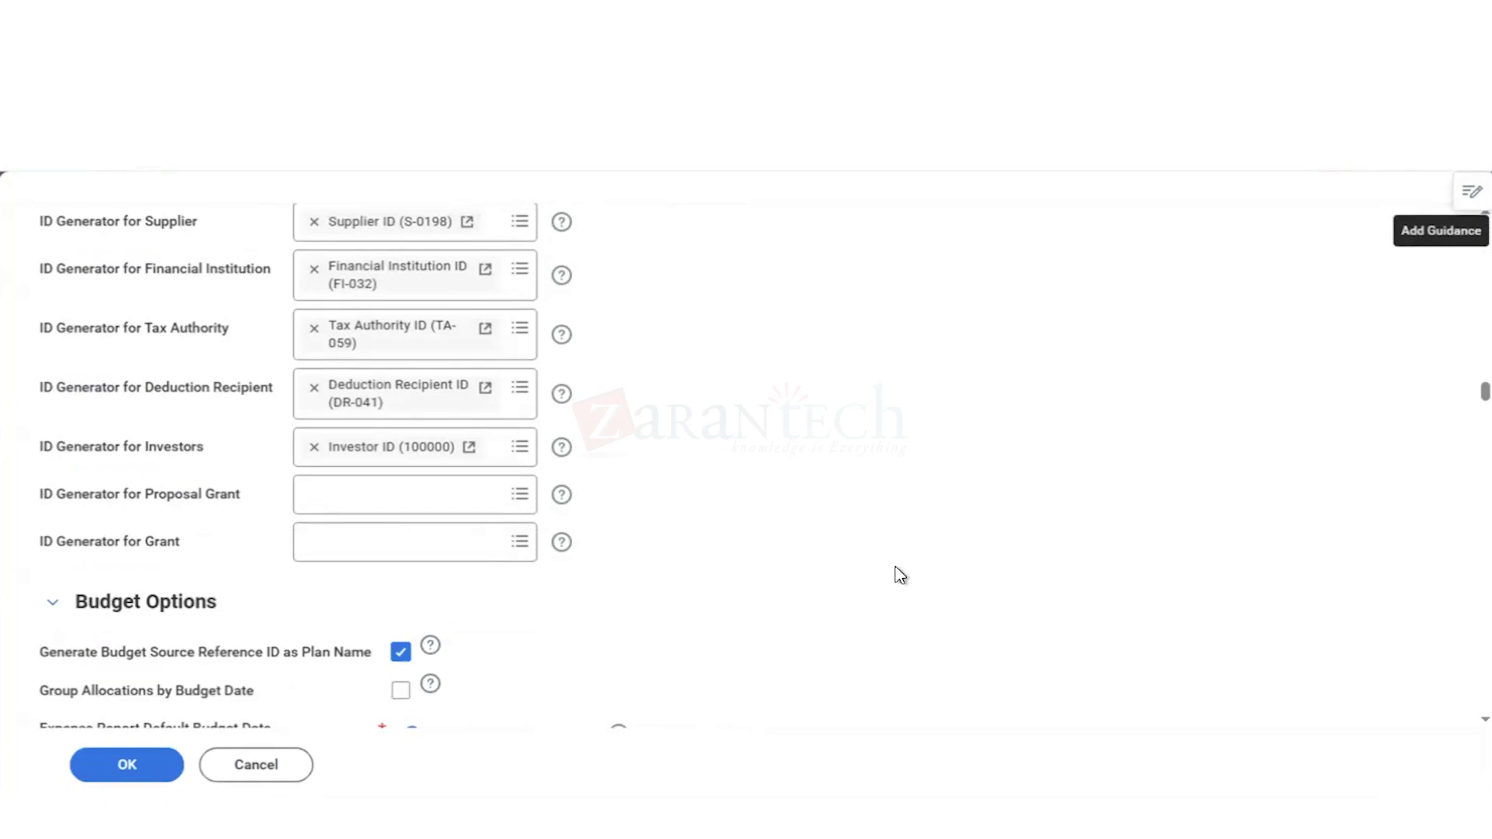
Step: Search the page for "procur" and examine the tenant-wide Procurement Options, including the purchase item ID generators and search catalog settings
key(ctrl+f)
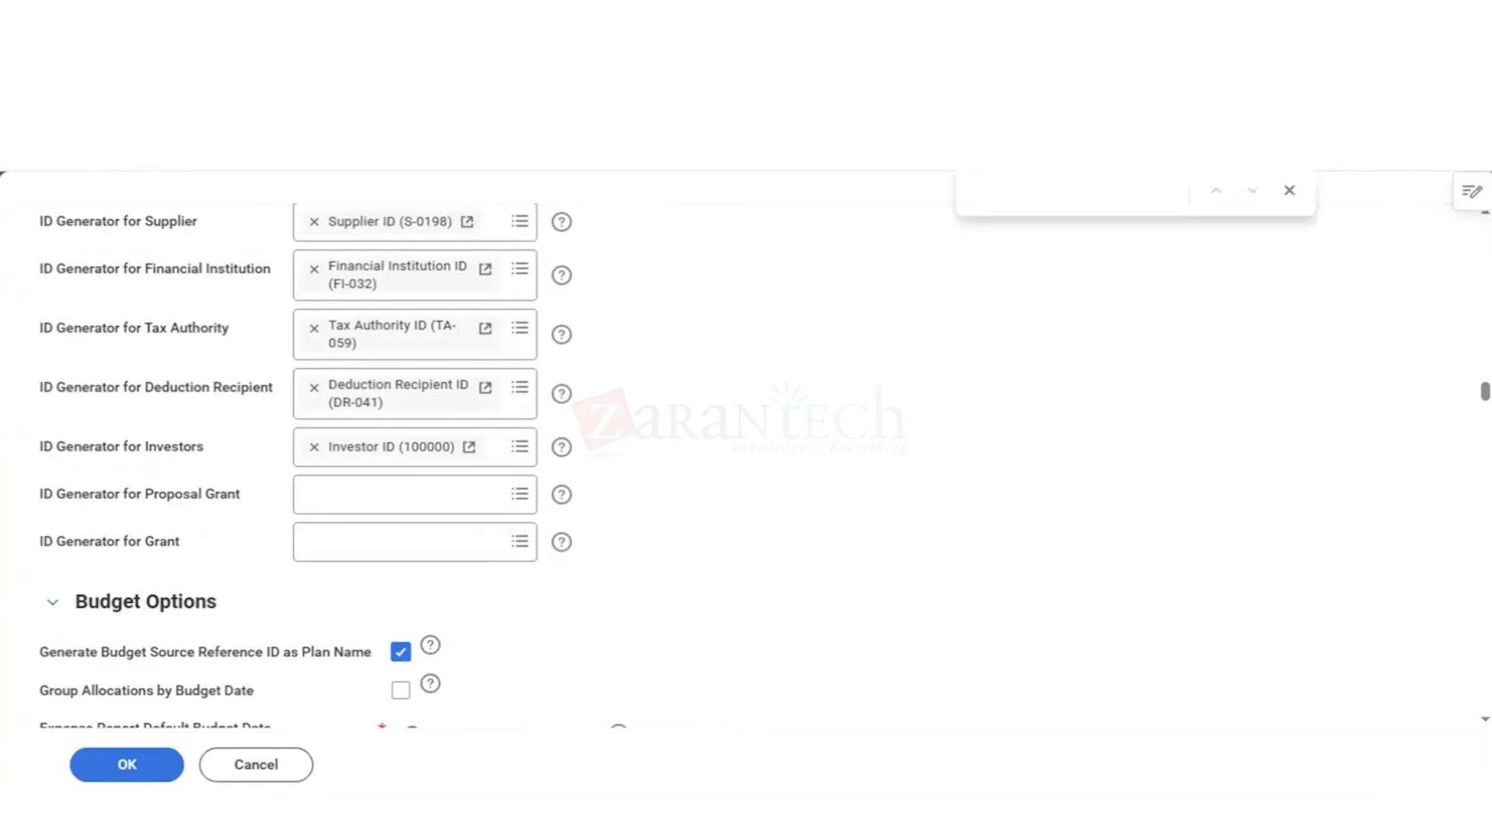
text(procur)
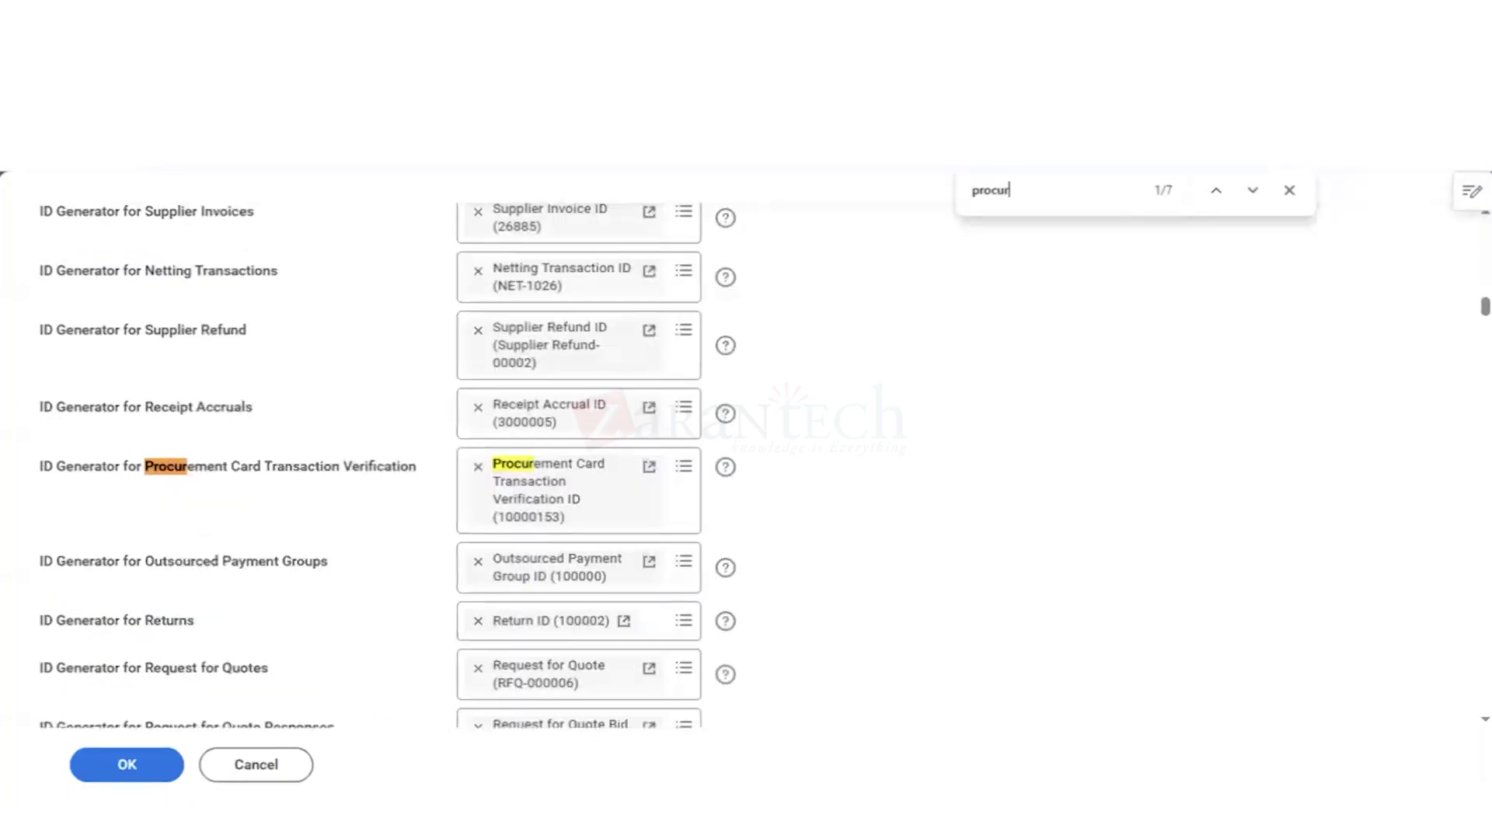
double_click(1253, 191)
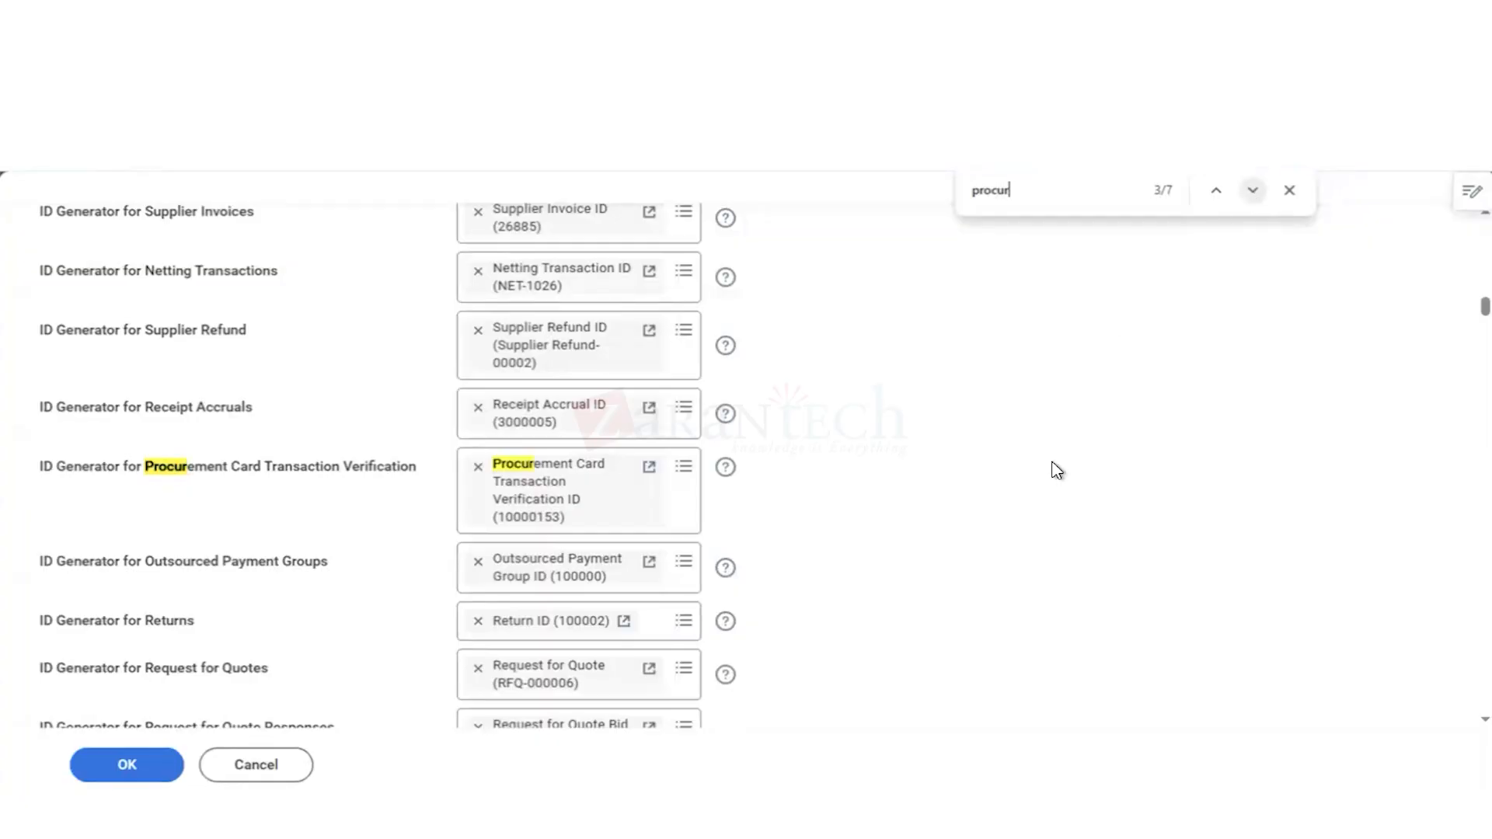
scroll(1057, 470, down, 20)
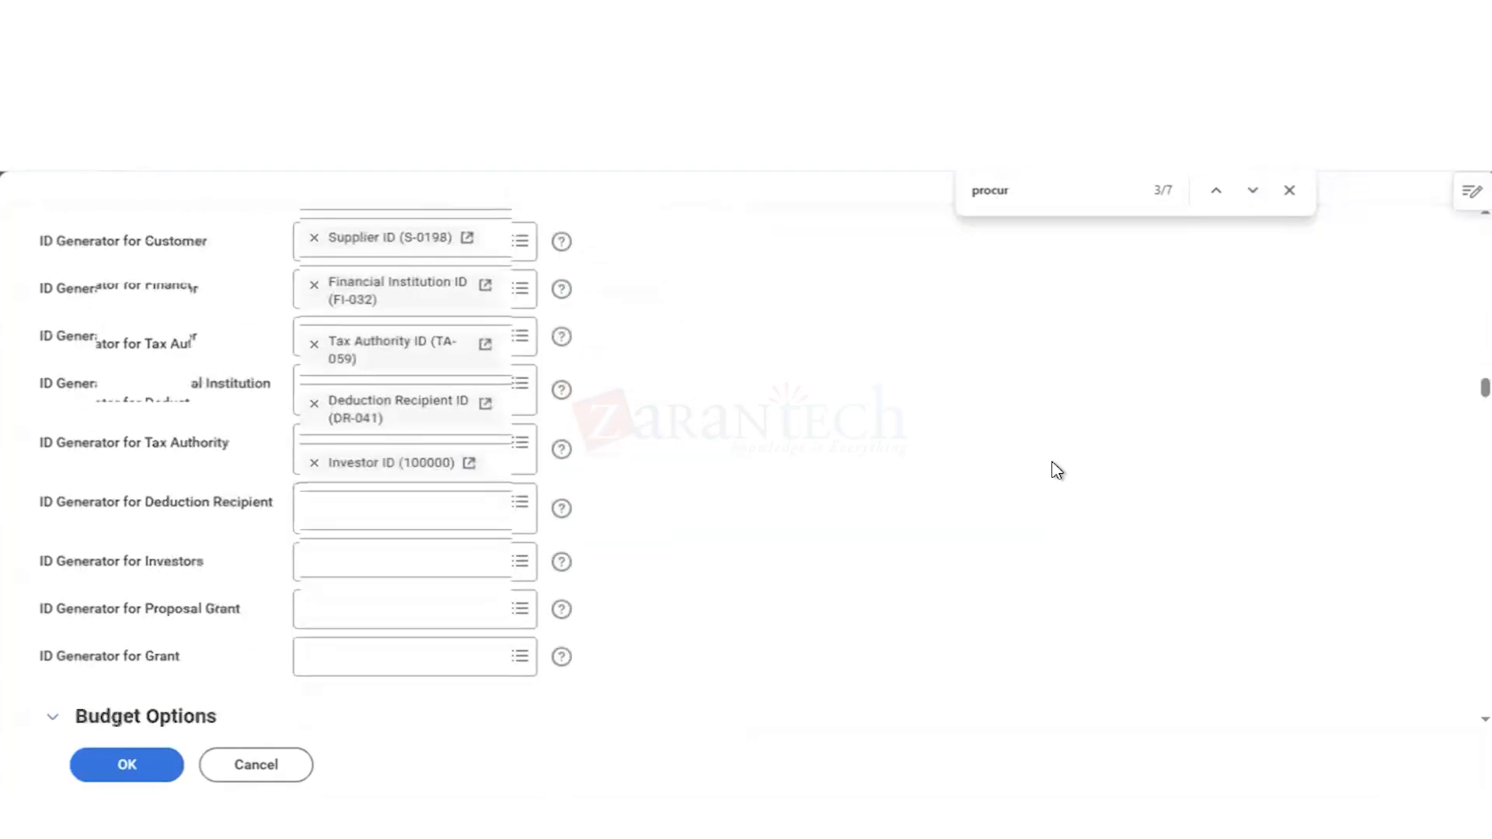
scroll(1058, 470, down, 4)
scroll(1058, 470, up, 5)
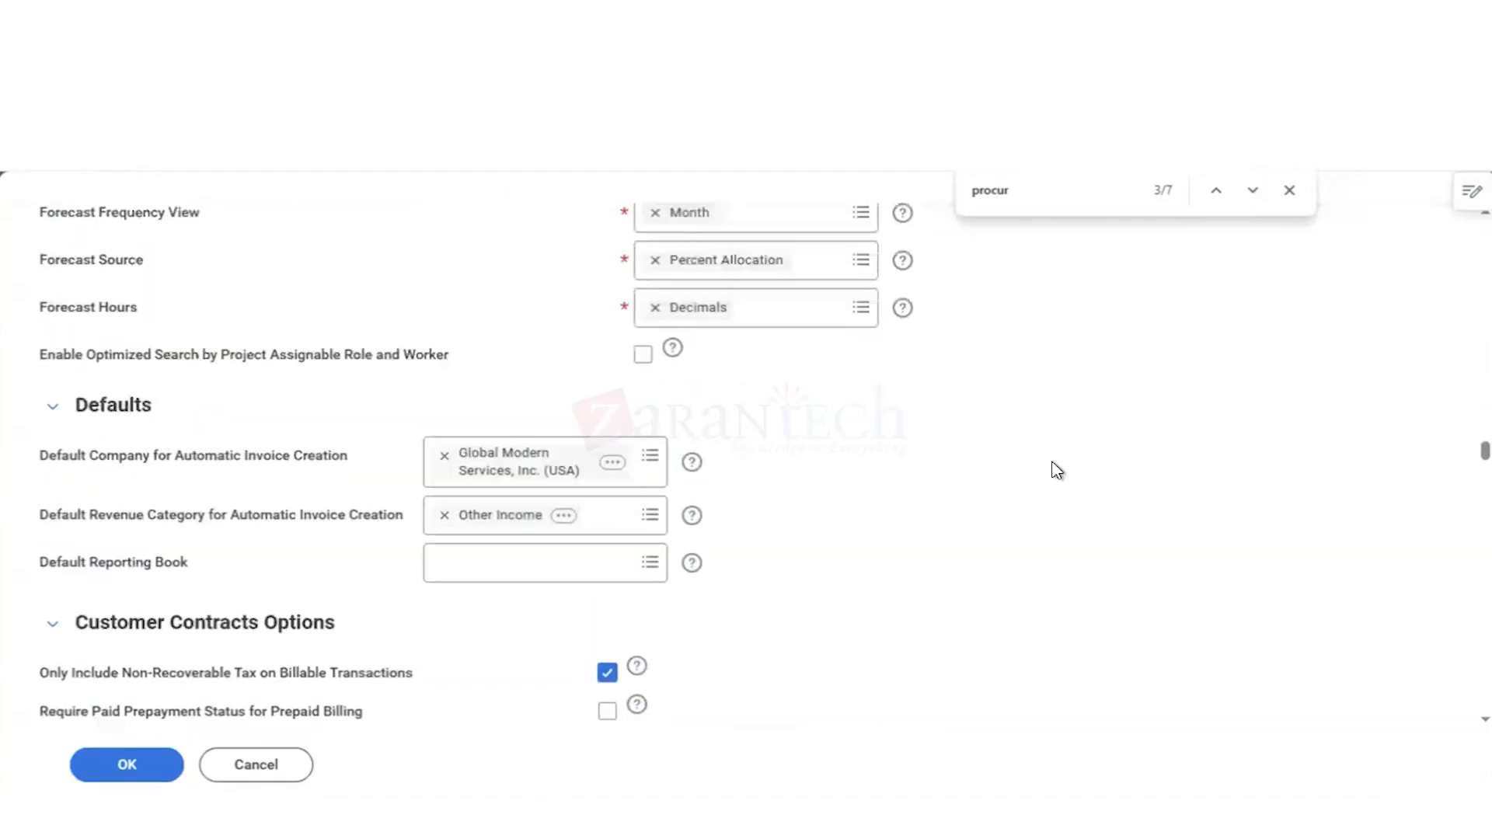
scroll(1057, 470, down, 4)
scroll(1057, 470, down, 1)
scroll(1058, 470, down, 2)
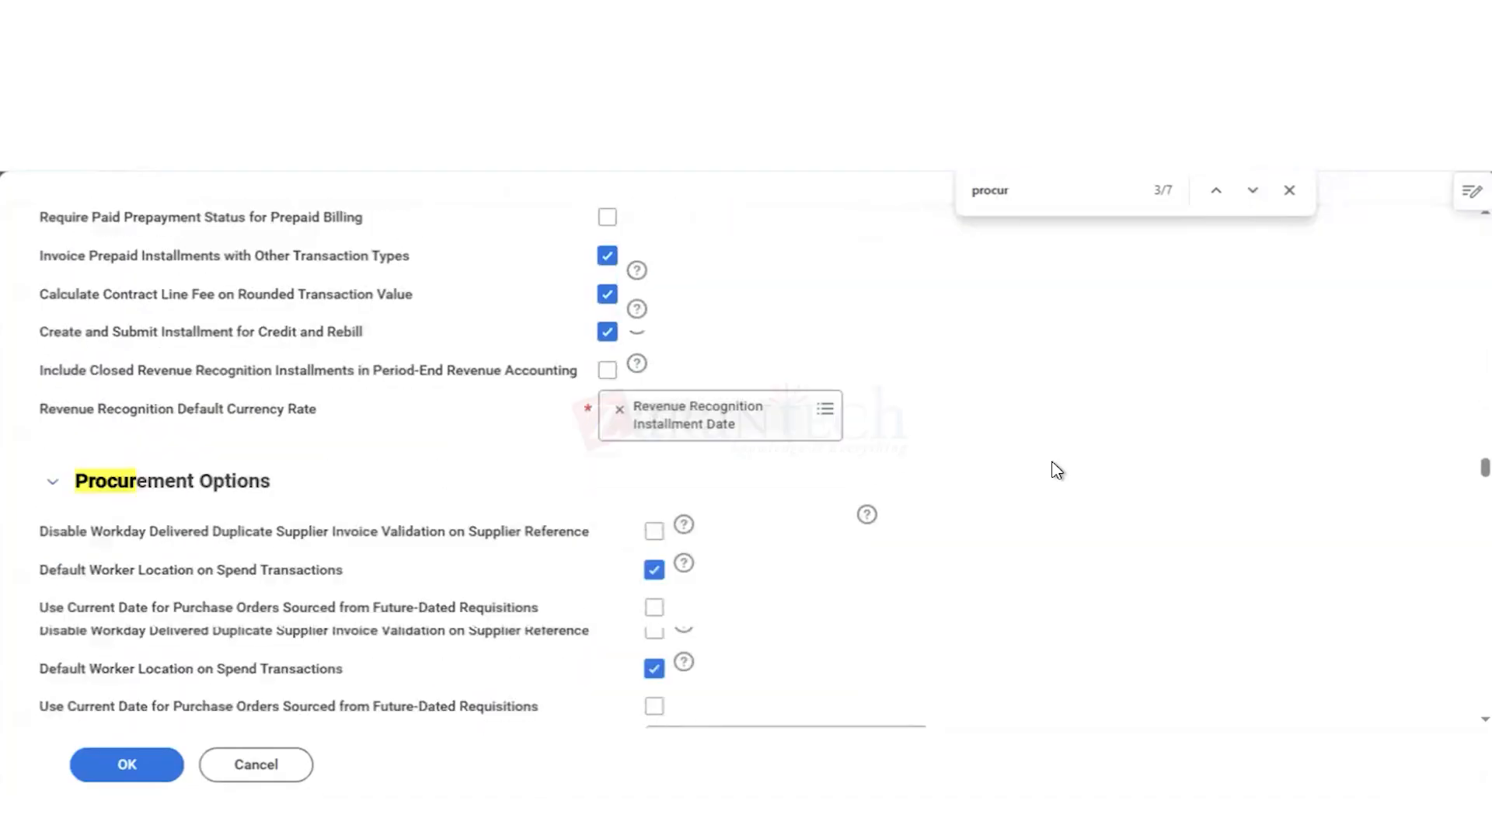
scroll(1057, 470, down, 2)
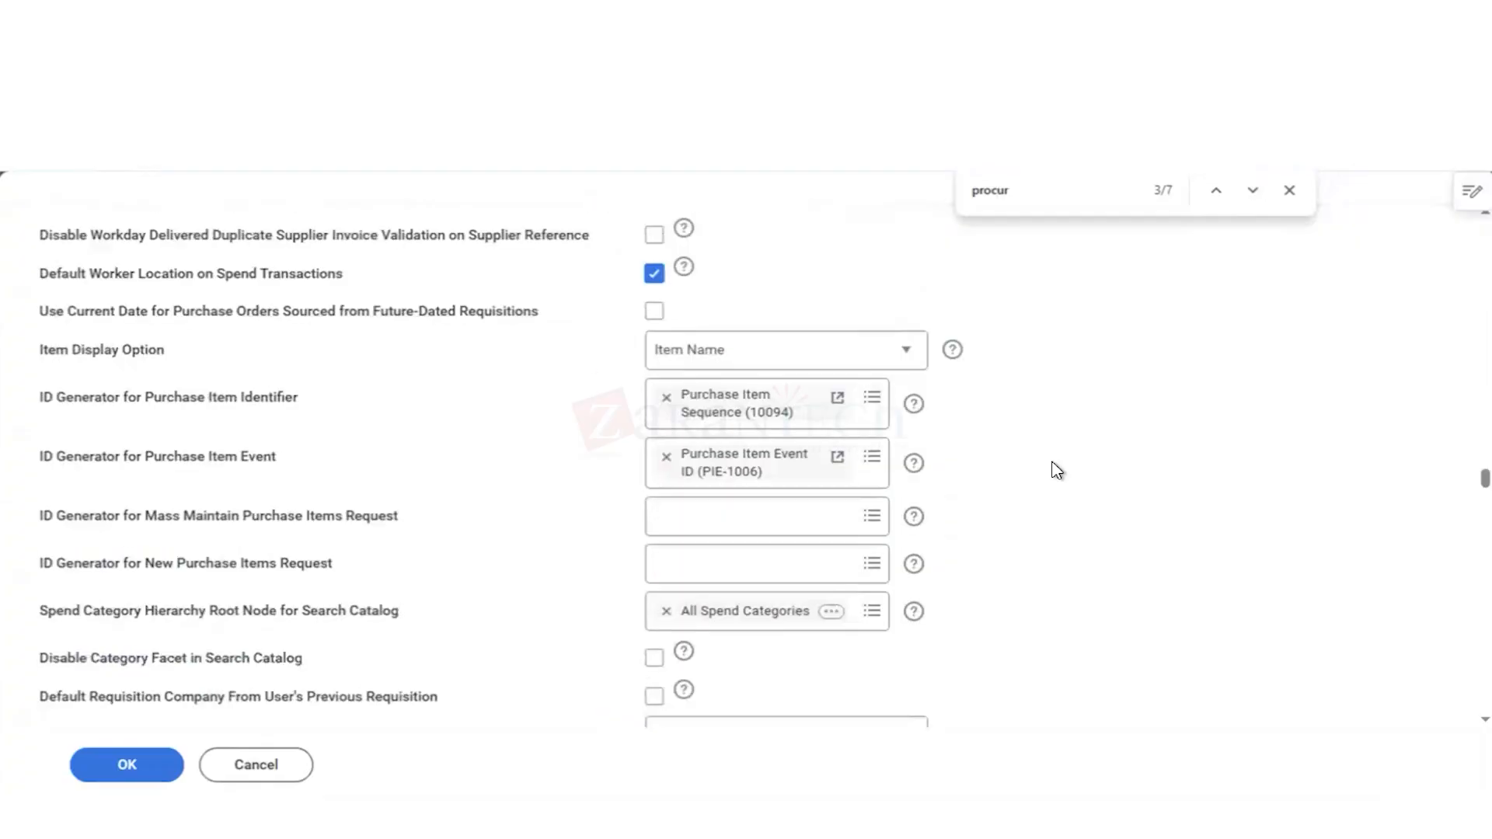
scroll(1057, 470, up, 1)
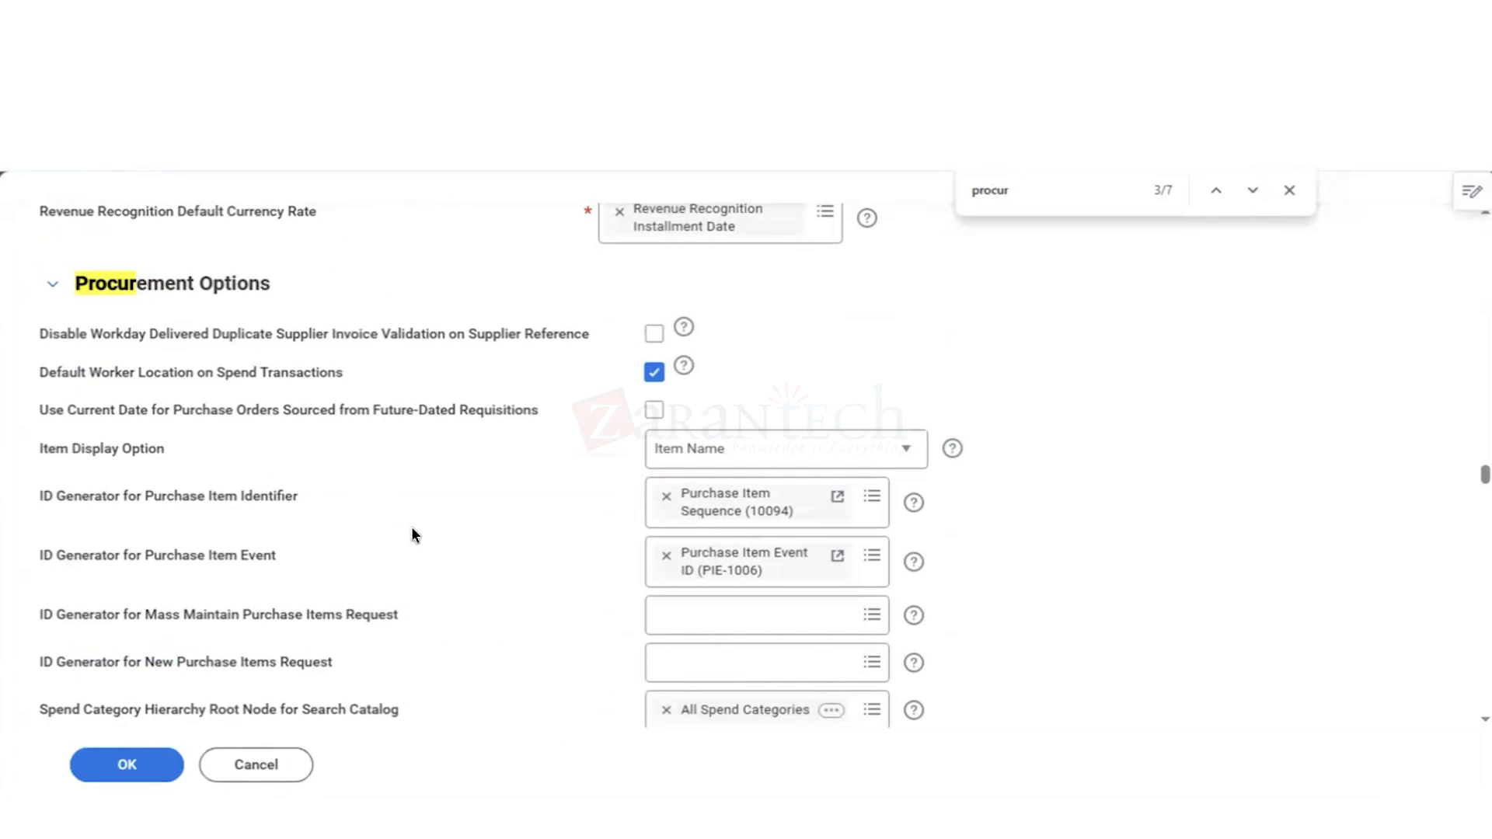
mouse_move(412, 534)
scroll(431, 440, down, 1)
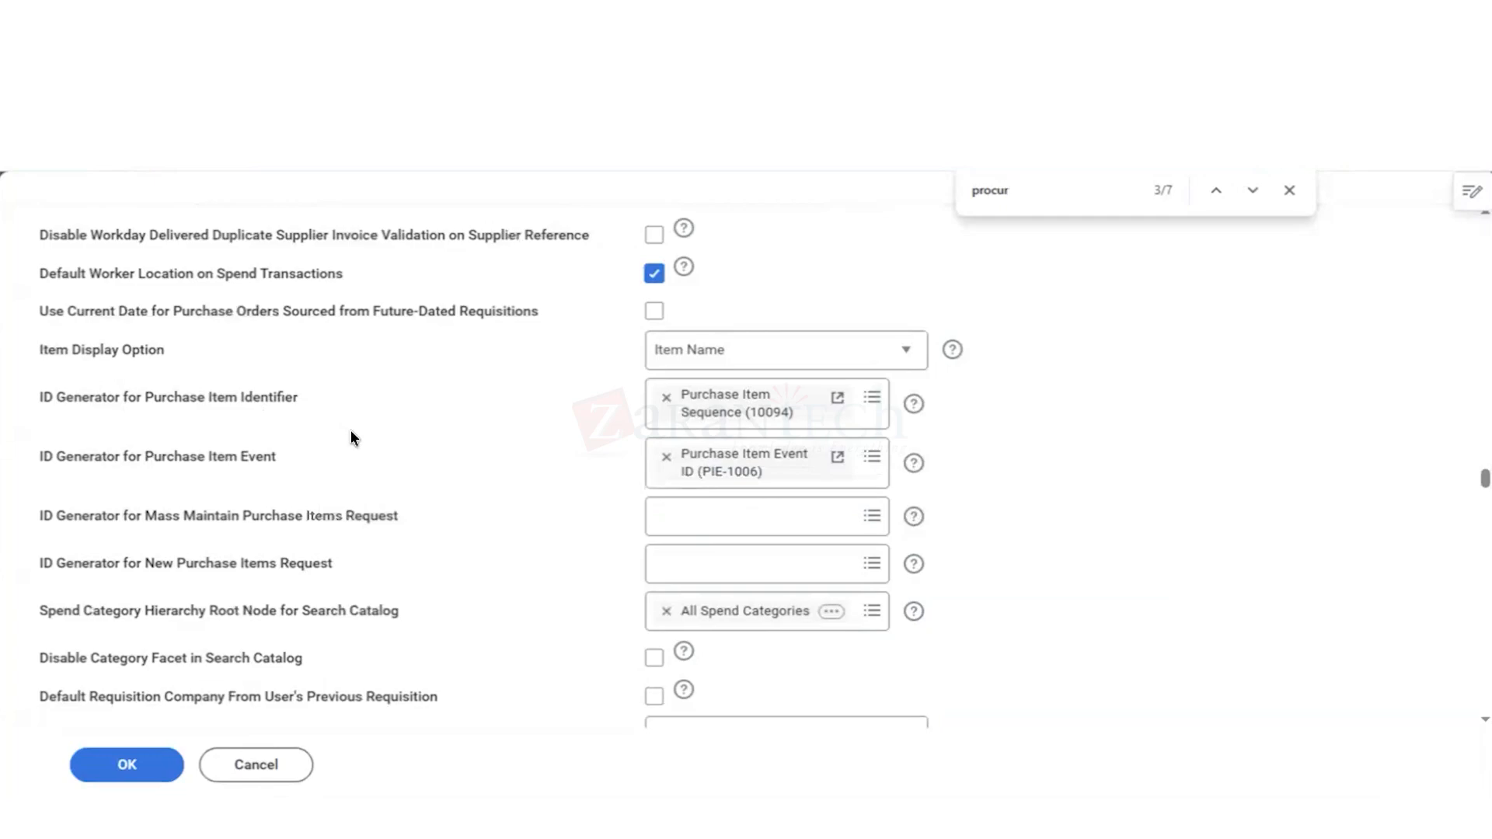
Step: Examine the tenant-wide Procurement Options for requisition defaults, ship notices, order acknowledgements, multi-company, catalog units and pricing, mobile receipts and lead time
mouse_move(352, 437)
scroll(351, 435, down, 1)
scroll(352, 435, down, 1)
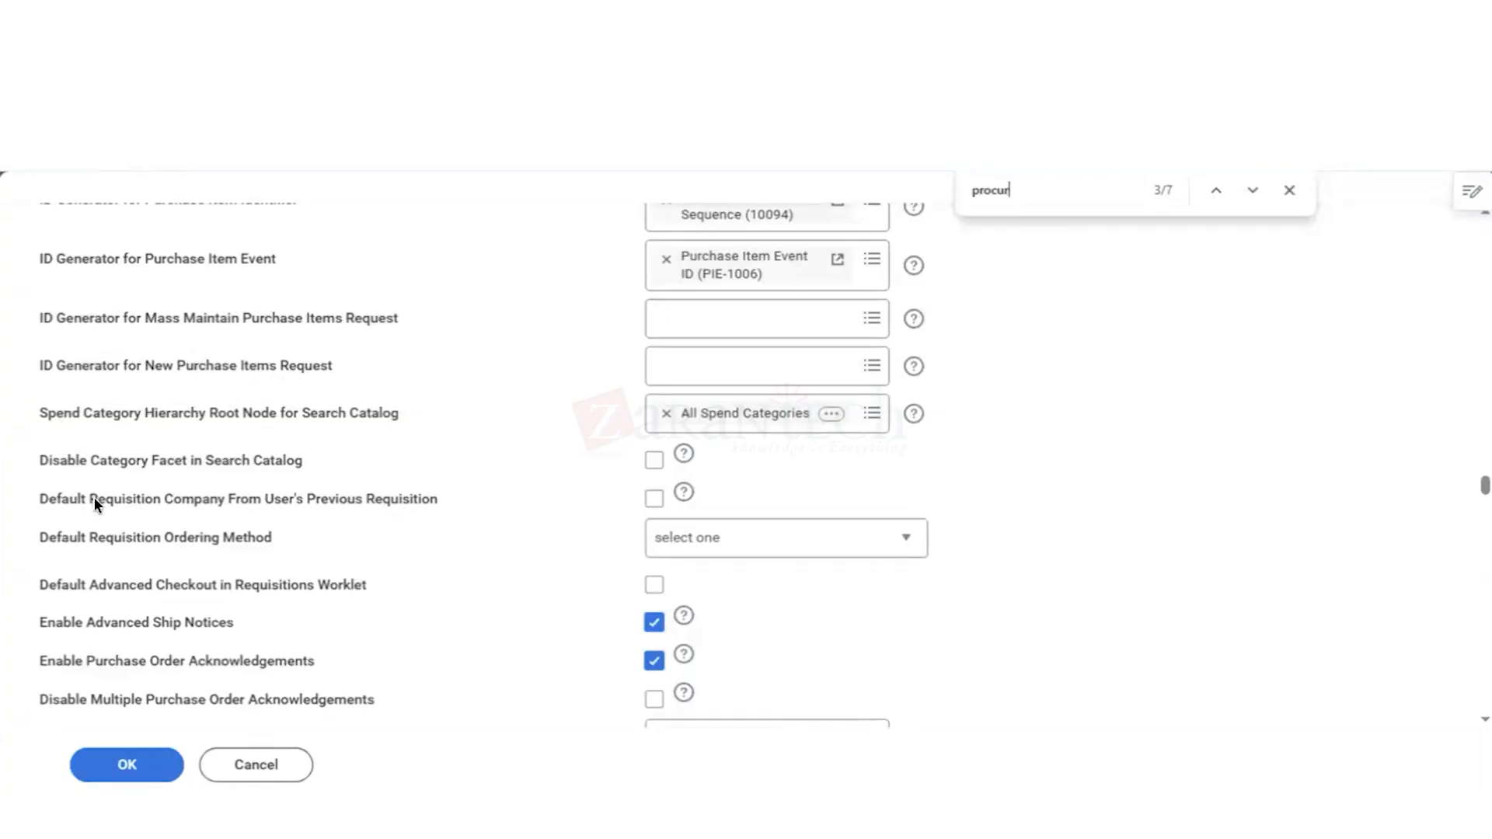
mouse_move(156, 543)
scroll(486, 554, down, 1)
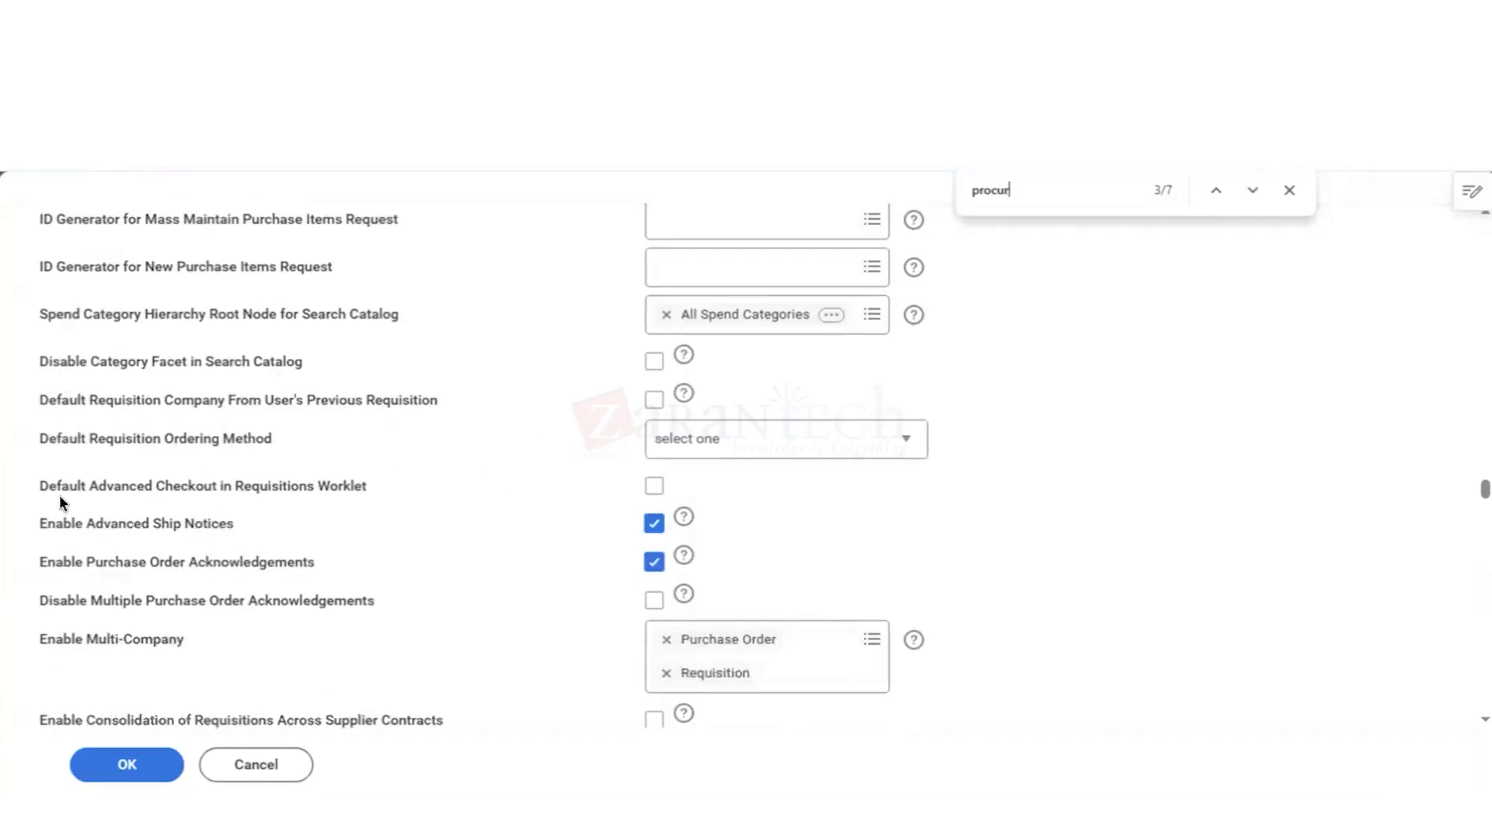
mouse_move(60, 499)
scroll(389, 642, down, 3)
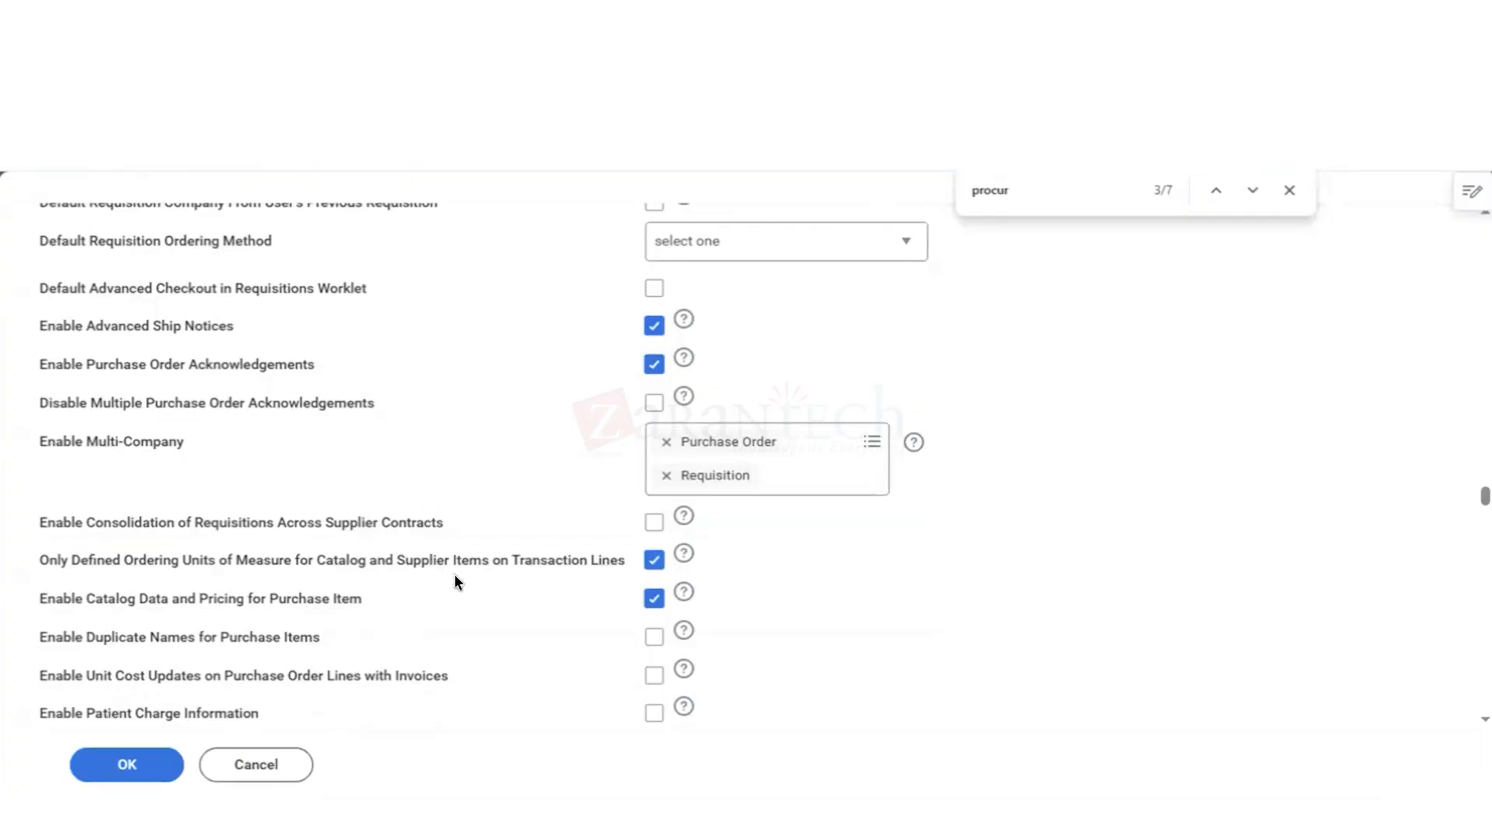
mouse_move(454, 581)
scroll(455, 577, down, 1)
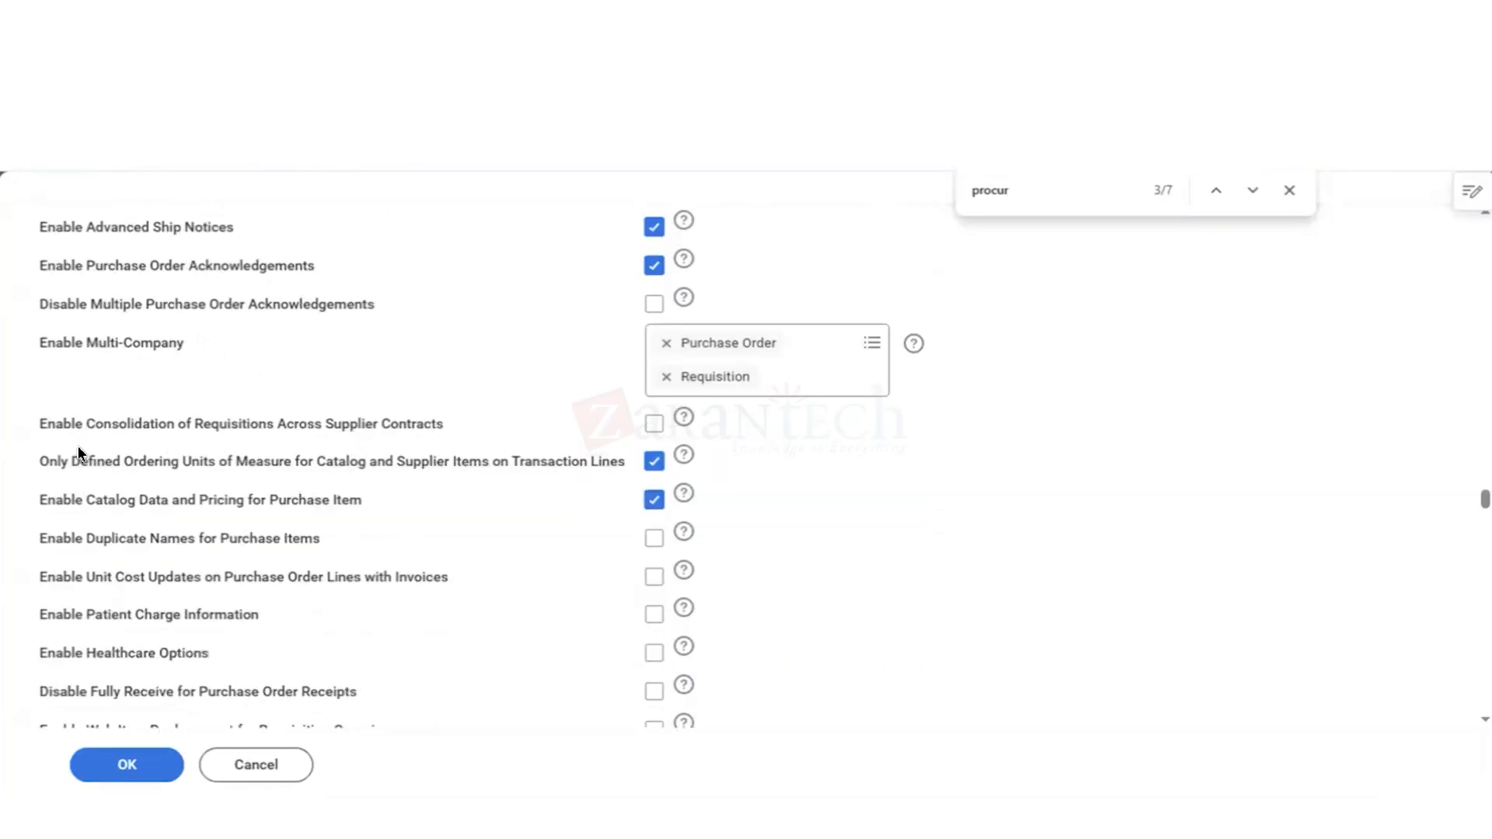
mouse_move(149, 444)
mouse_move(298, 471)
mouse_move(620, 470)
scroll(309, 584, down, 1)
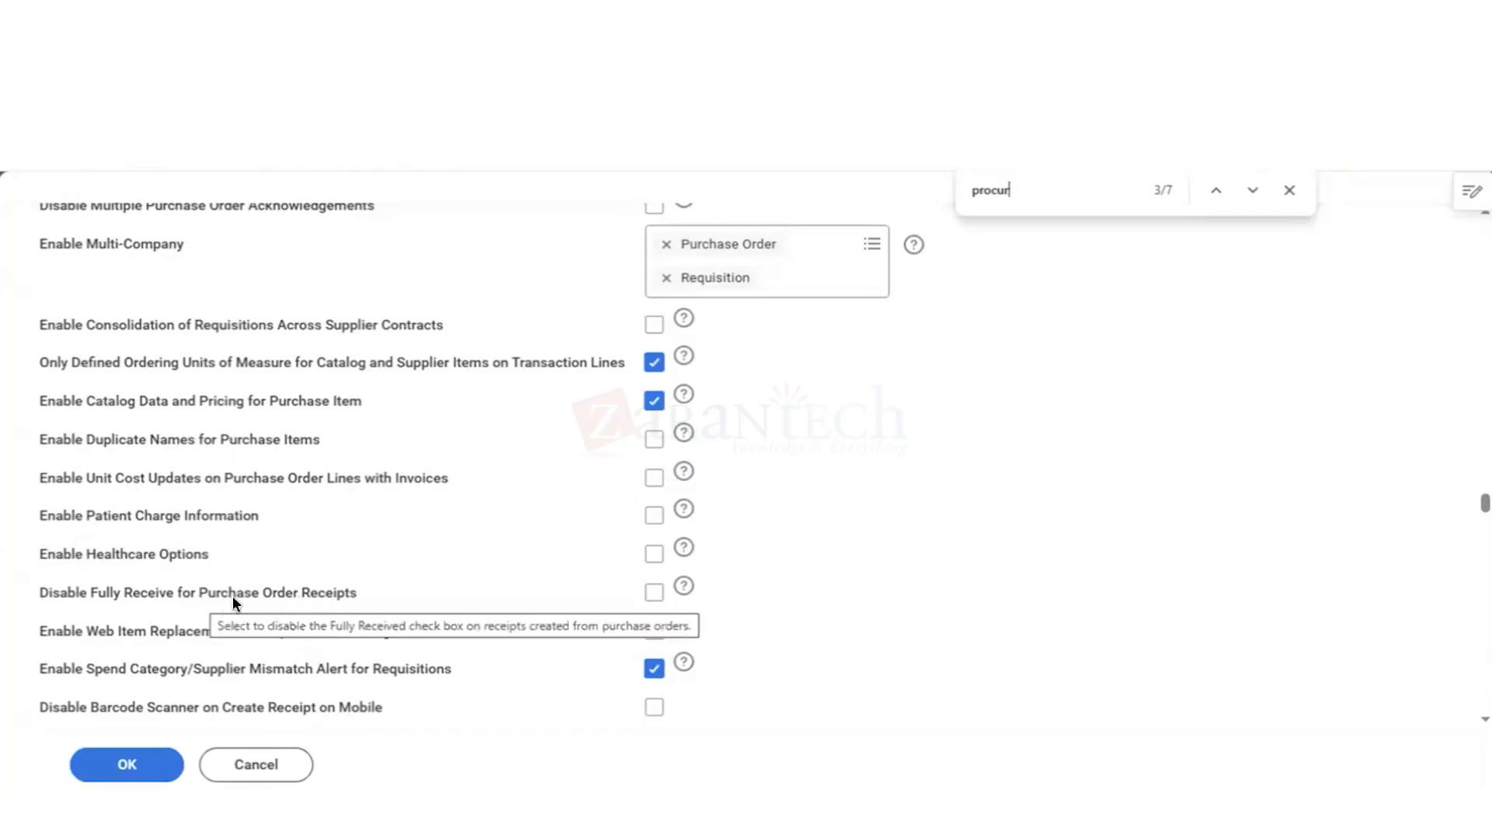
scroll(356, 594, down, 3)
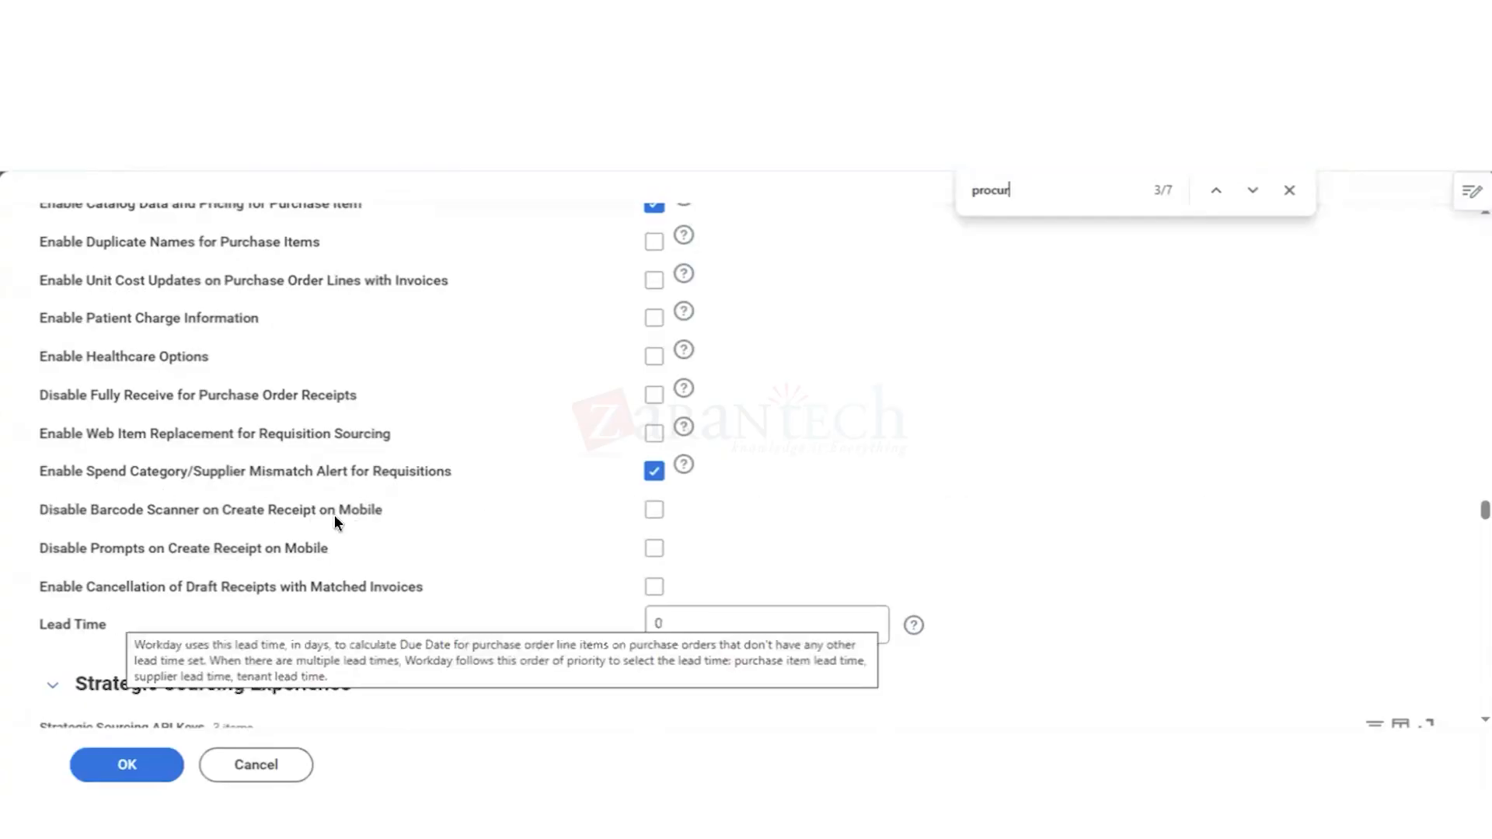
Step: Recheck the Procurement Options from the start, and leave the tenant financials setup and company procurement options without saving
scroll(392, 570, up, 1)
scroll(393, 568, up, 4)
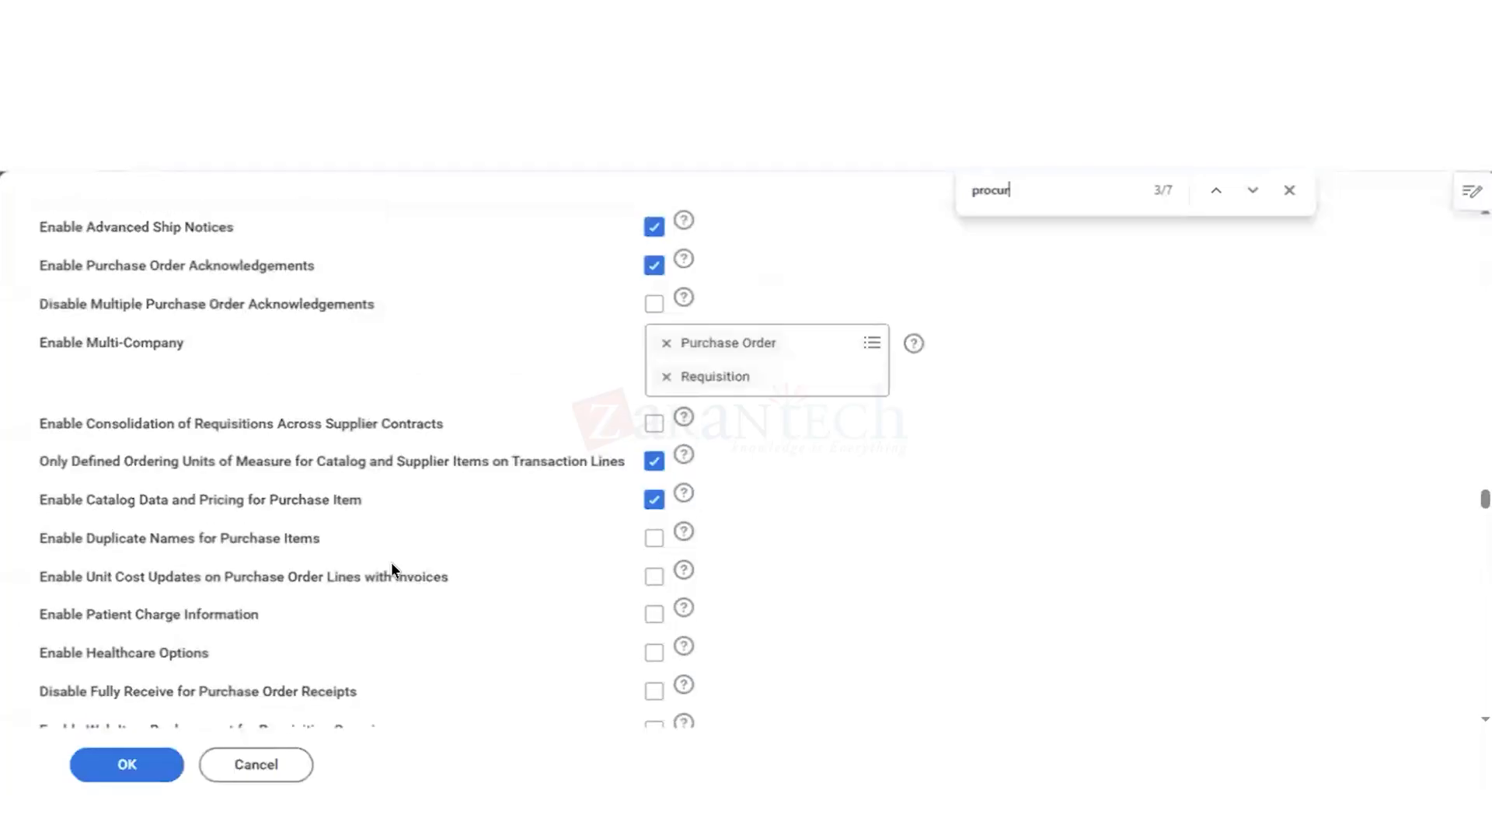
scroll(392, 570, up, 3)
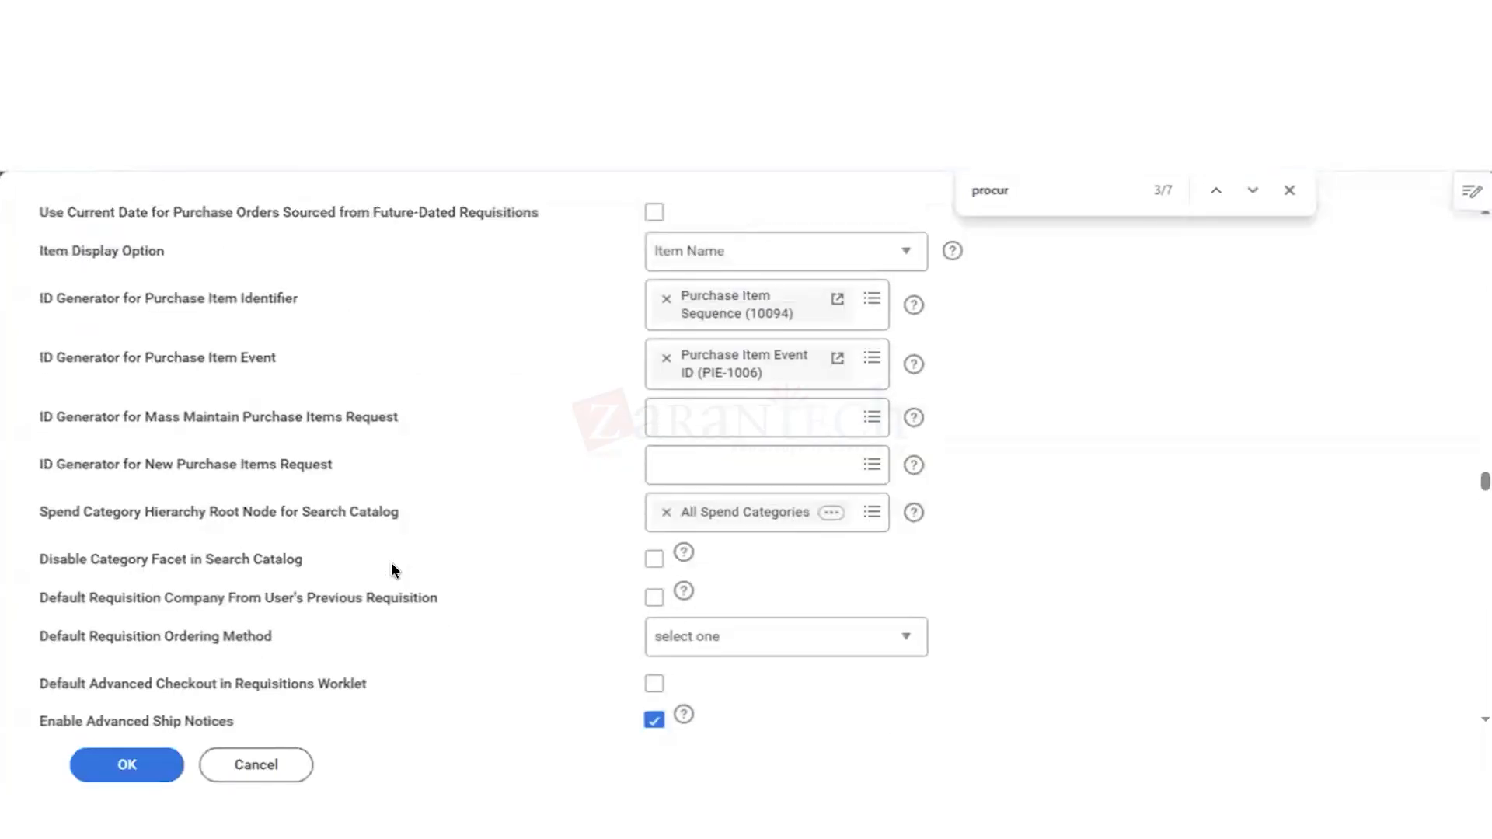
scroll(390, 570, up, 1)
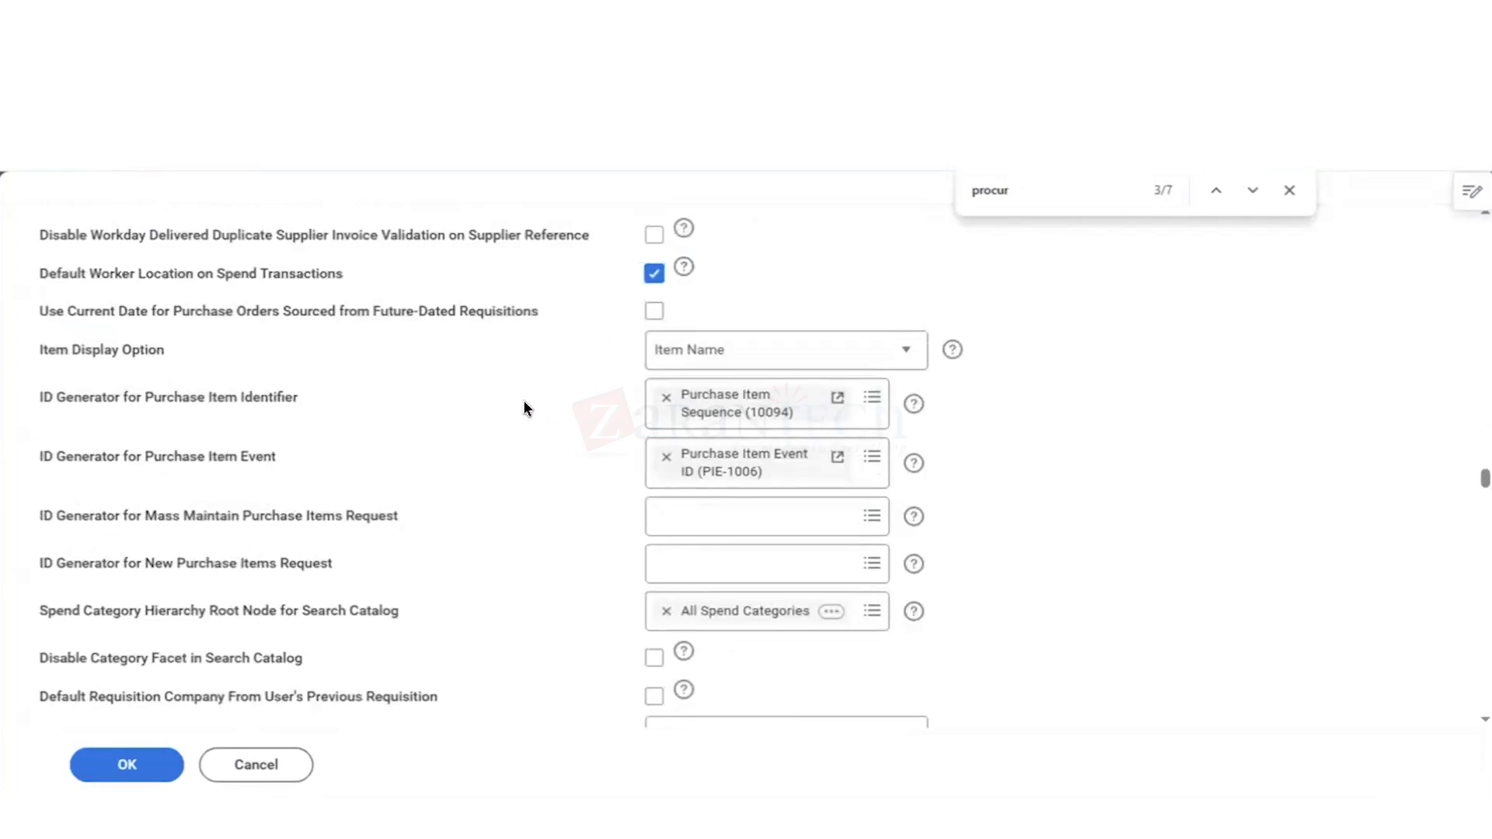
scroll(524, 403, up, 1)
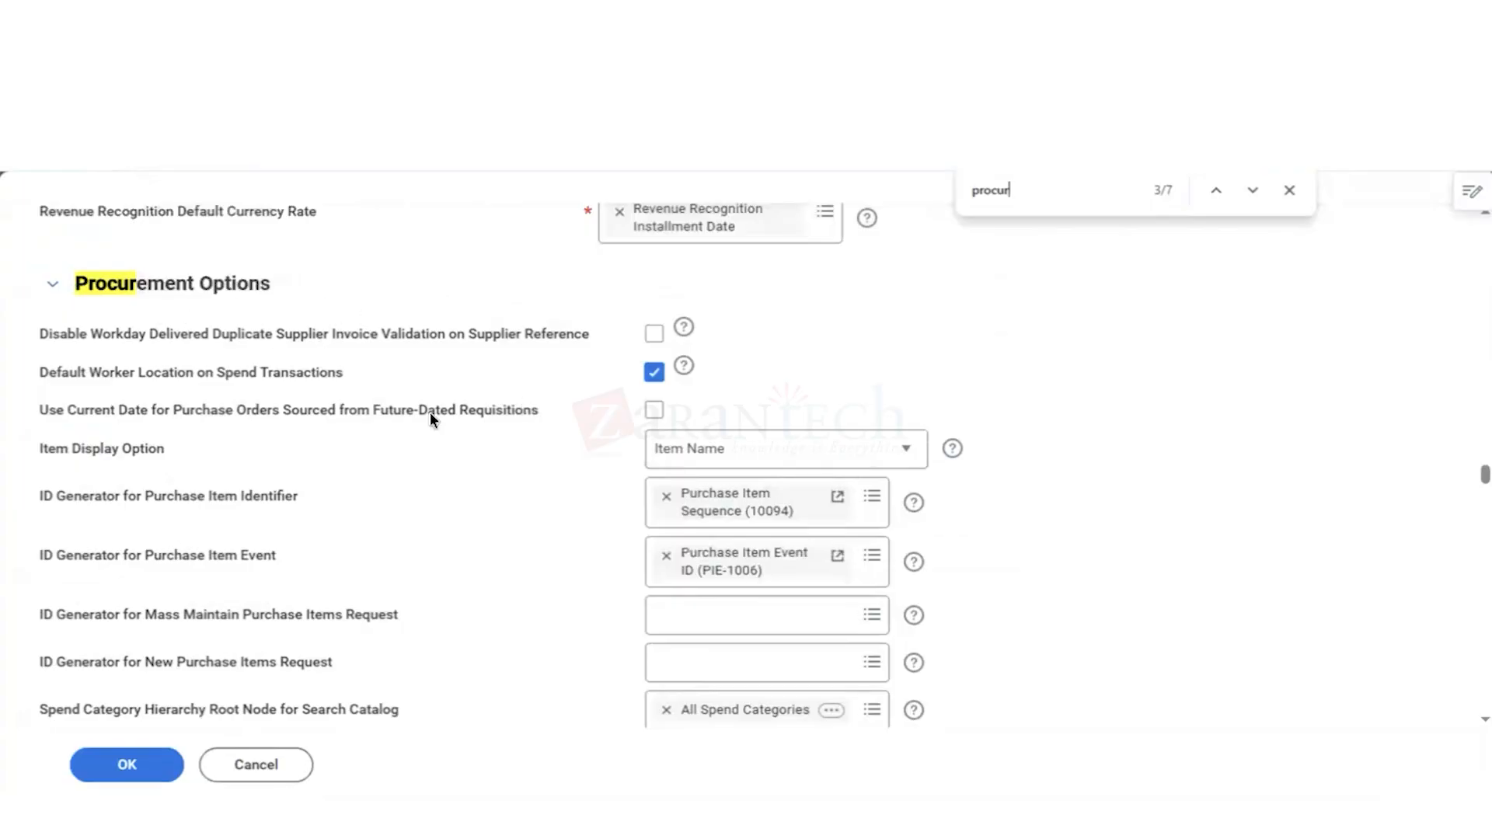
click(256, 769)
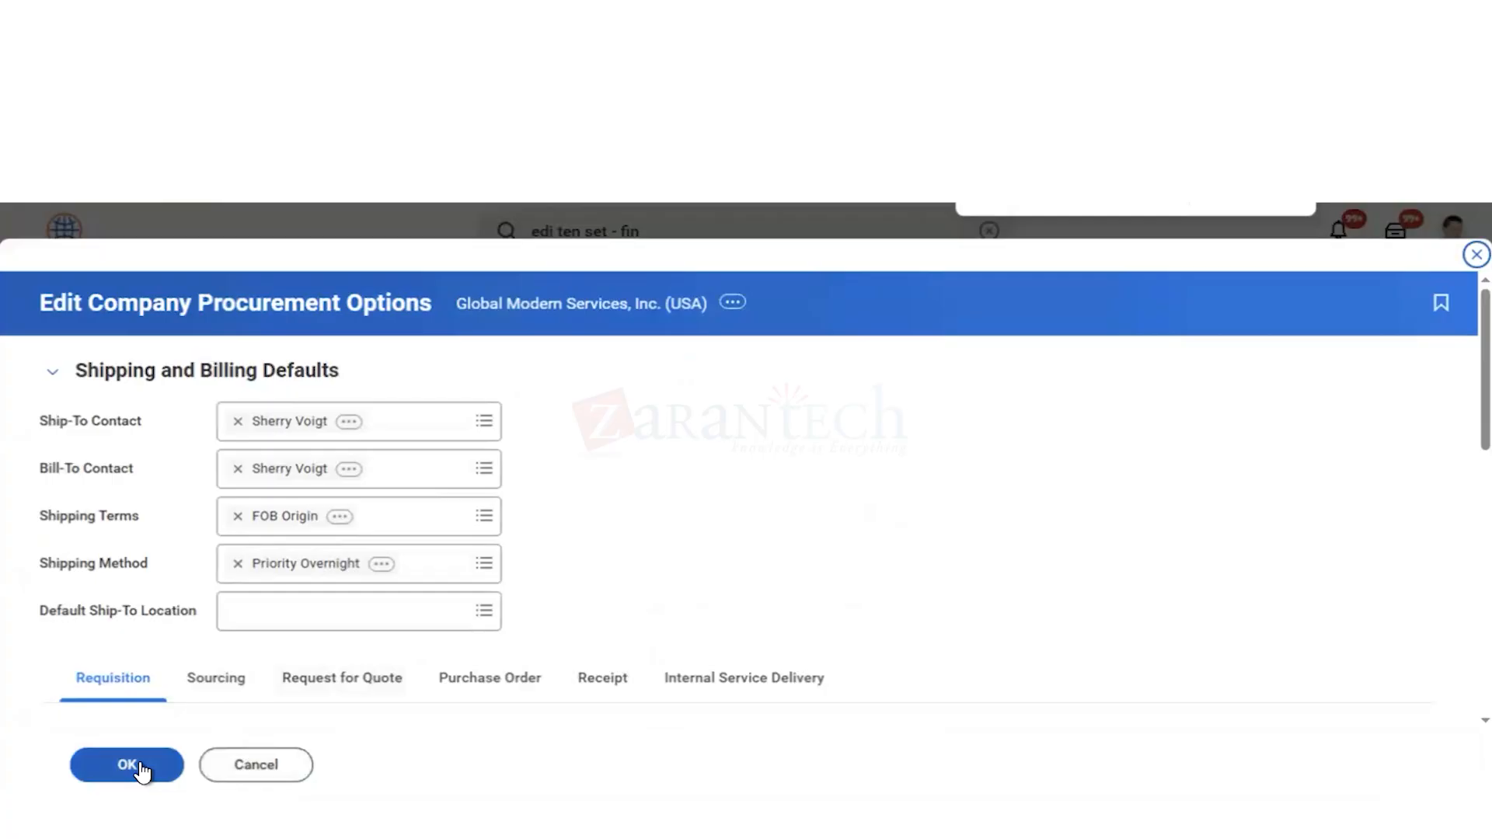
click(280, 769)
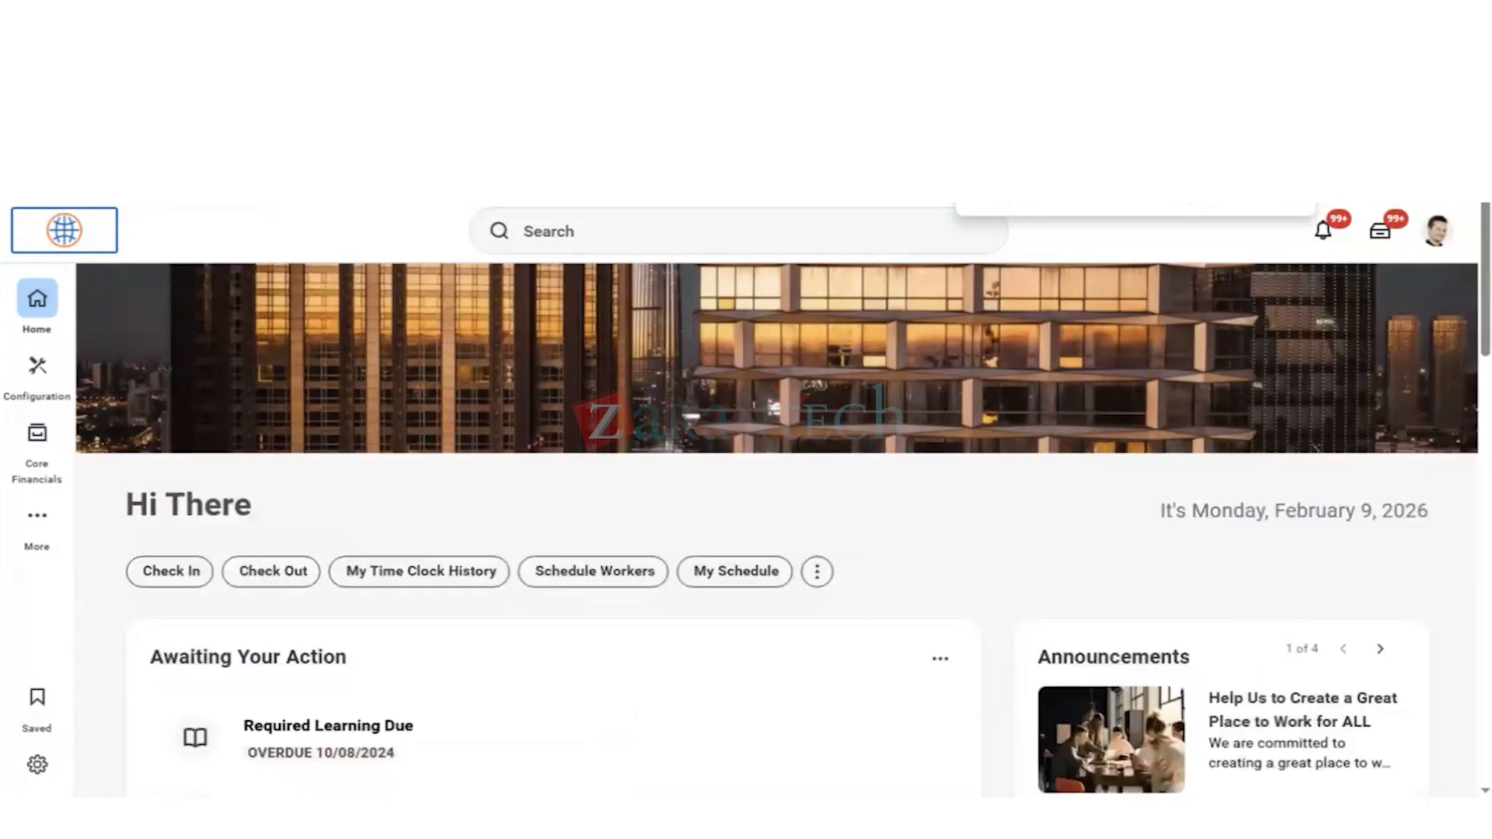
Step: Search for "cre supp" and open the Create Supplier task
click(570, 231)
text(cre)
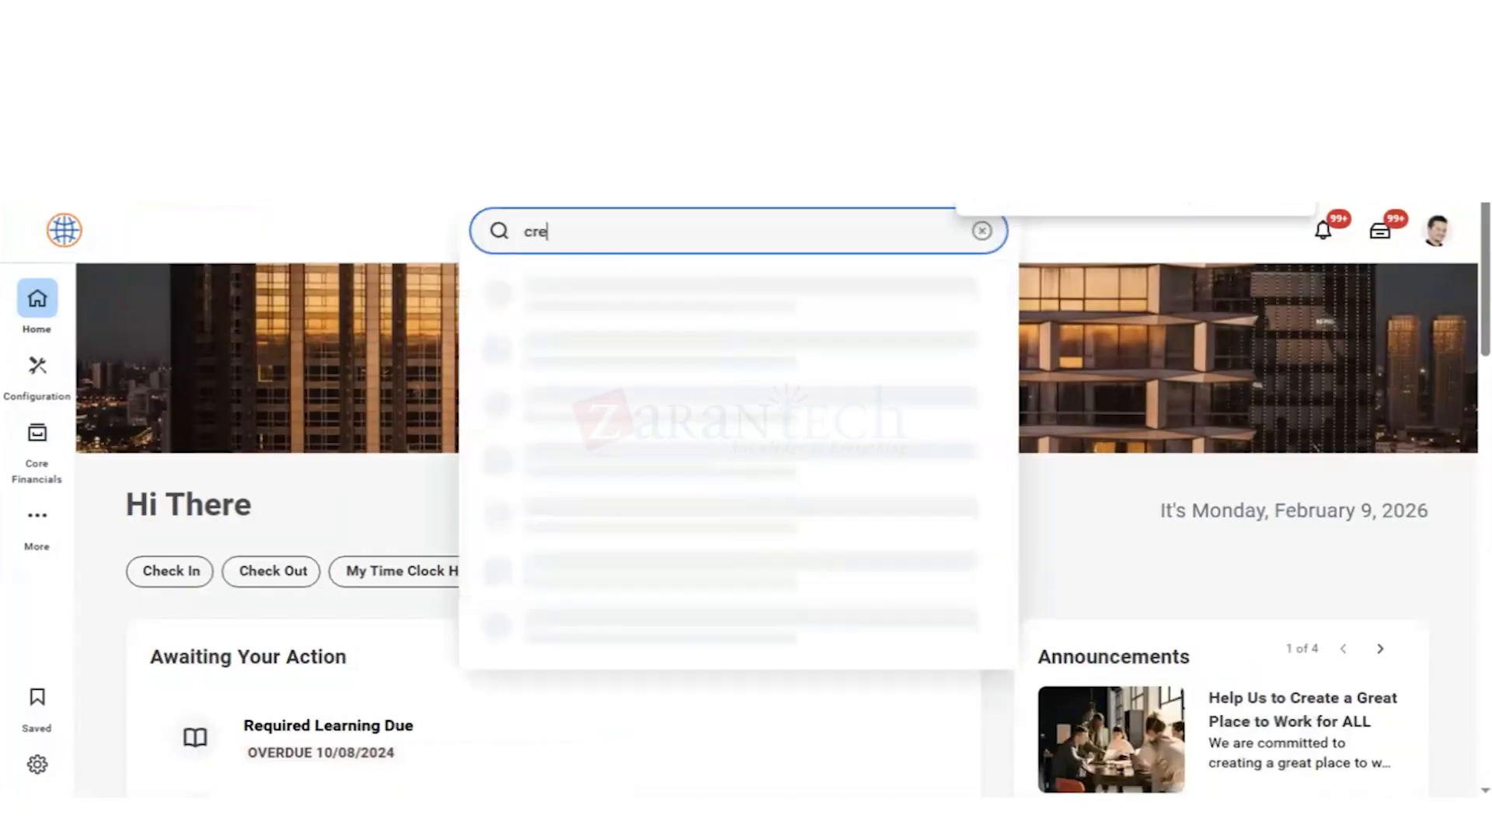
text( supp)
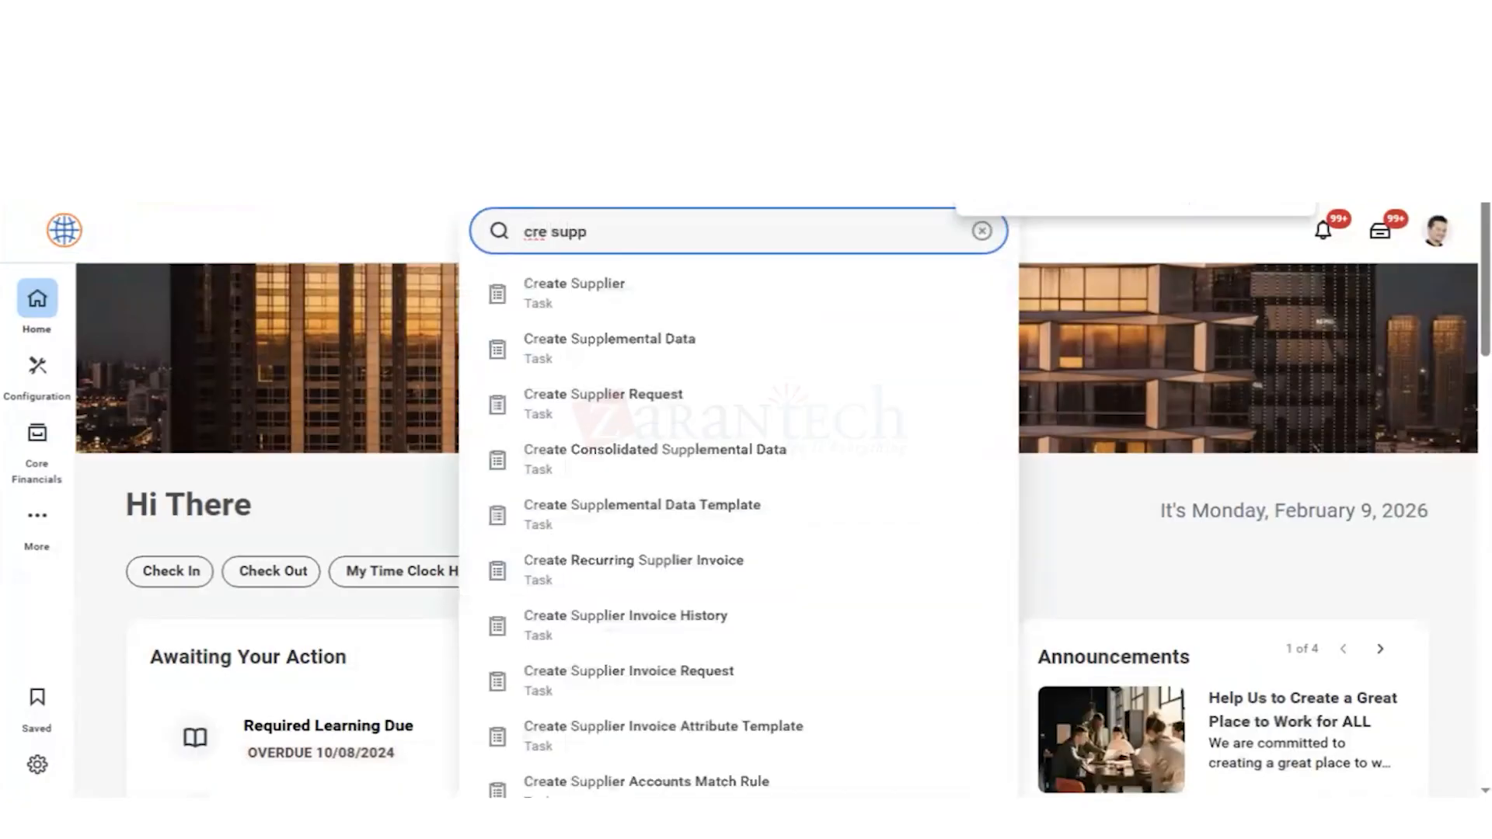
key(Down)
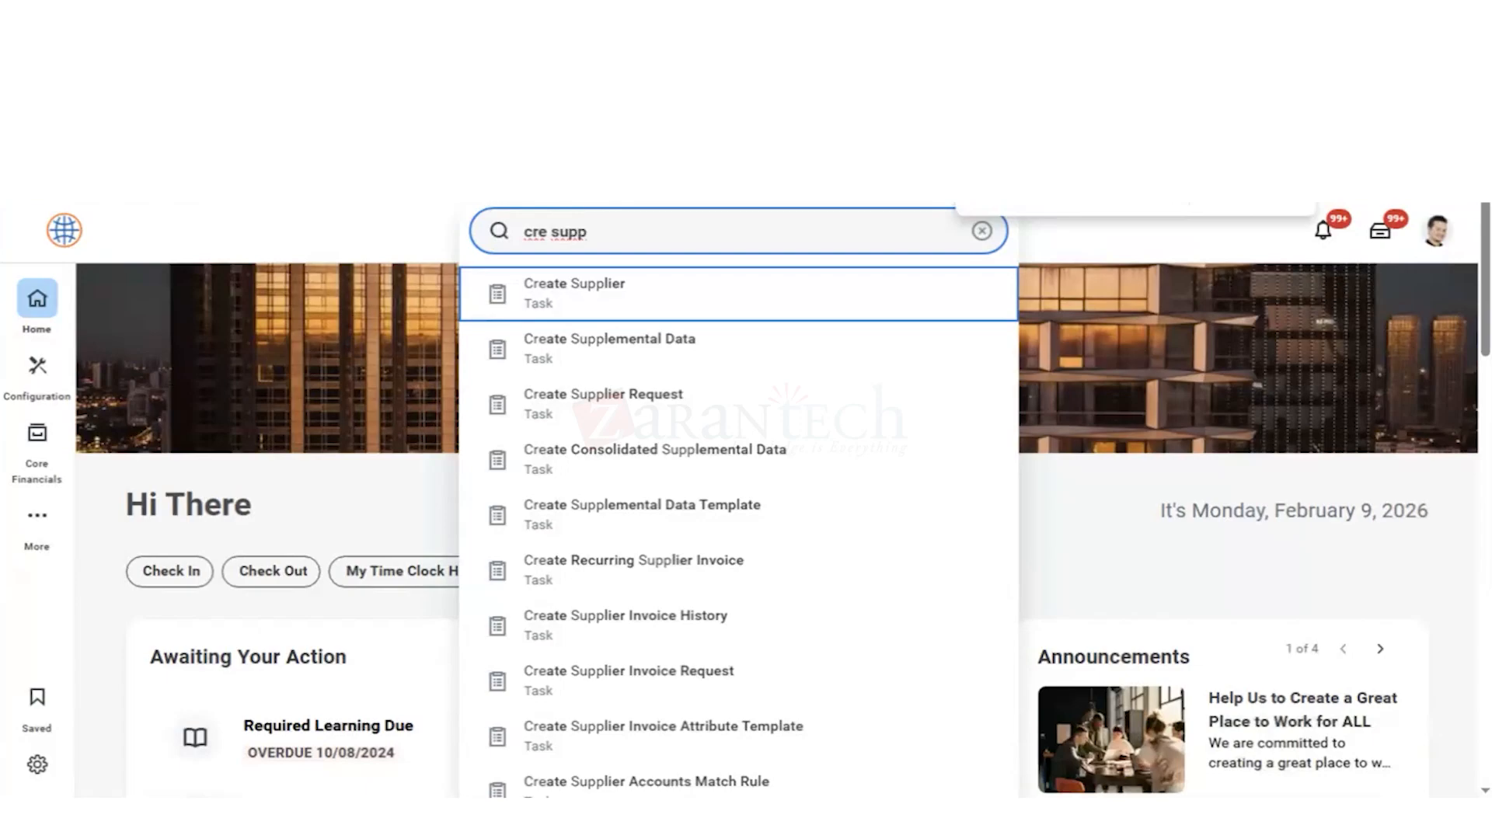
key(Return)
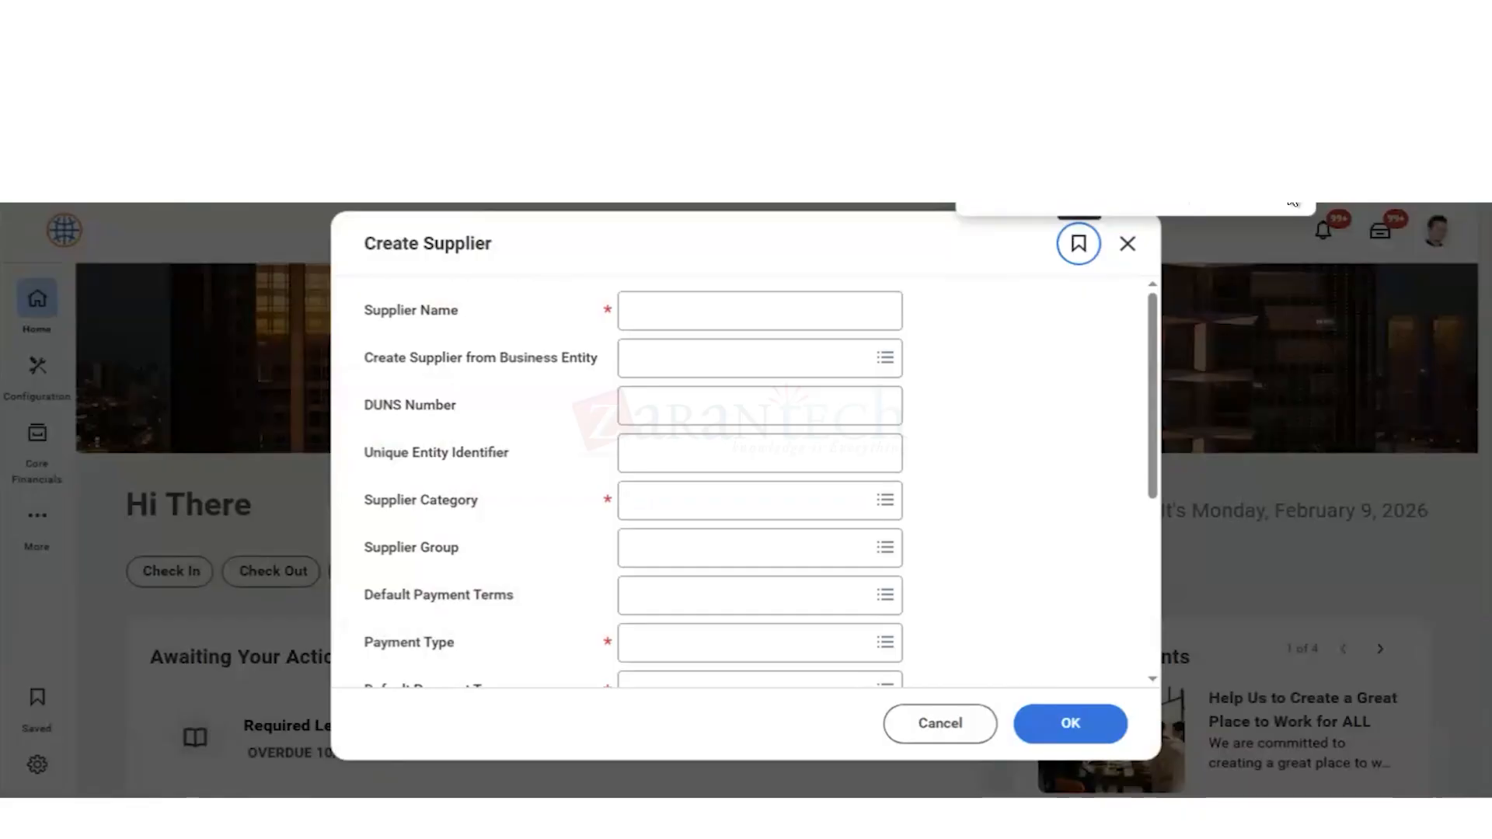
Step: Enter "East Bay Vending" as the name of the new supplier
click(662, 311)
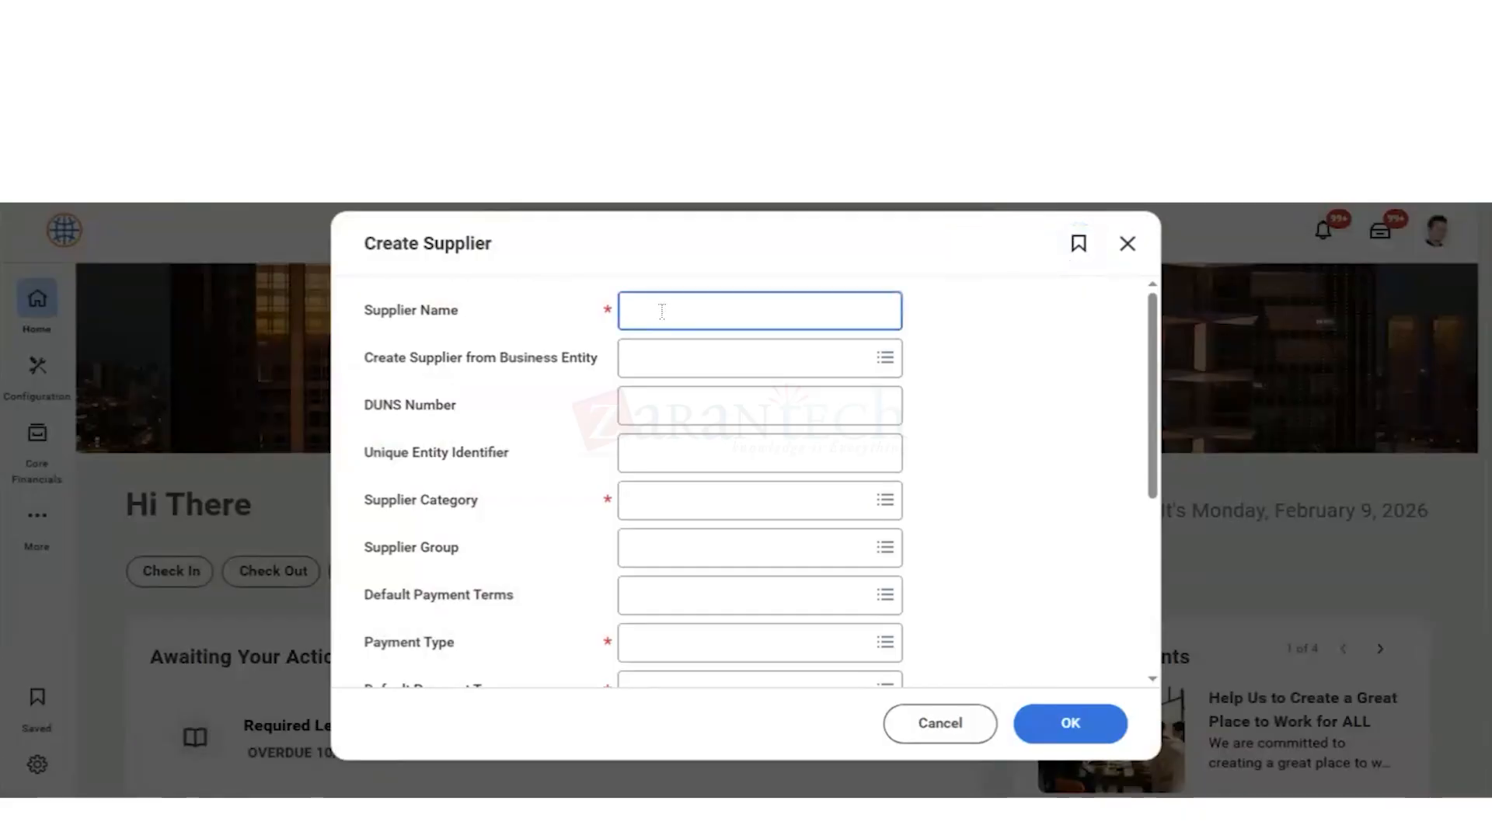
text(East)
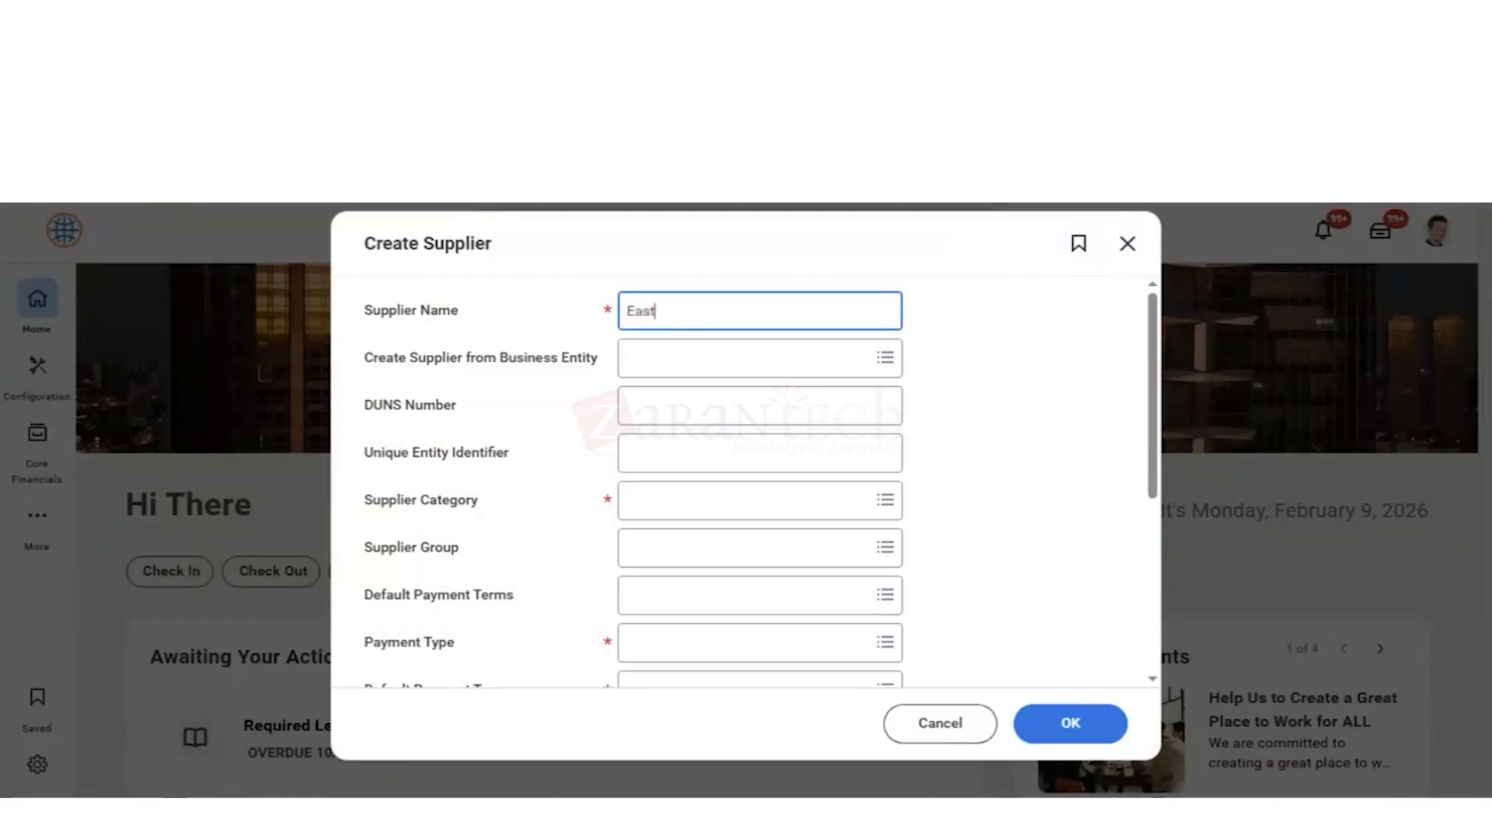
text( bay vending)
click(668, 306)
key(BackSpace)
text(B)
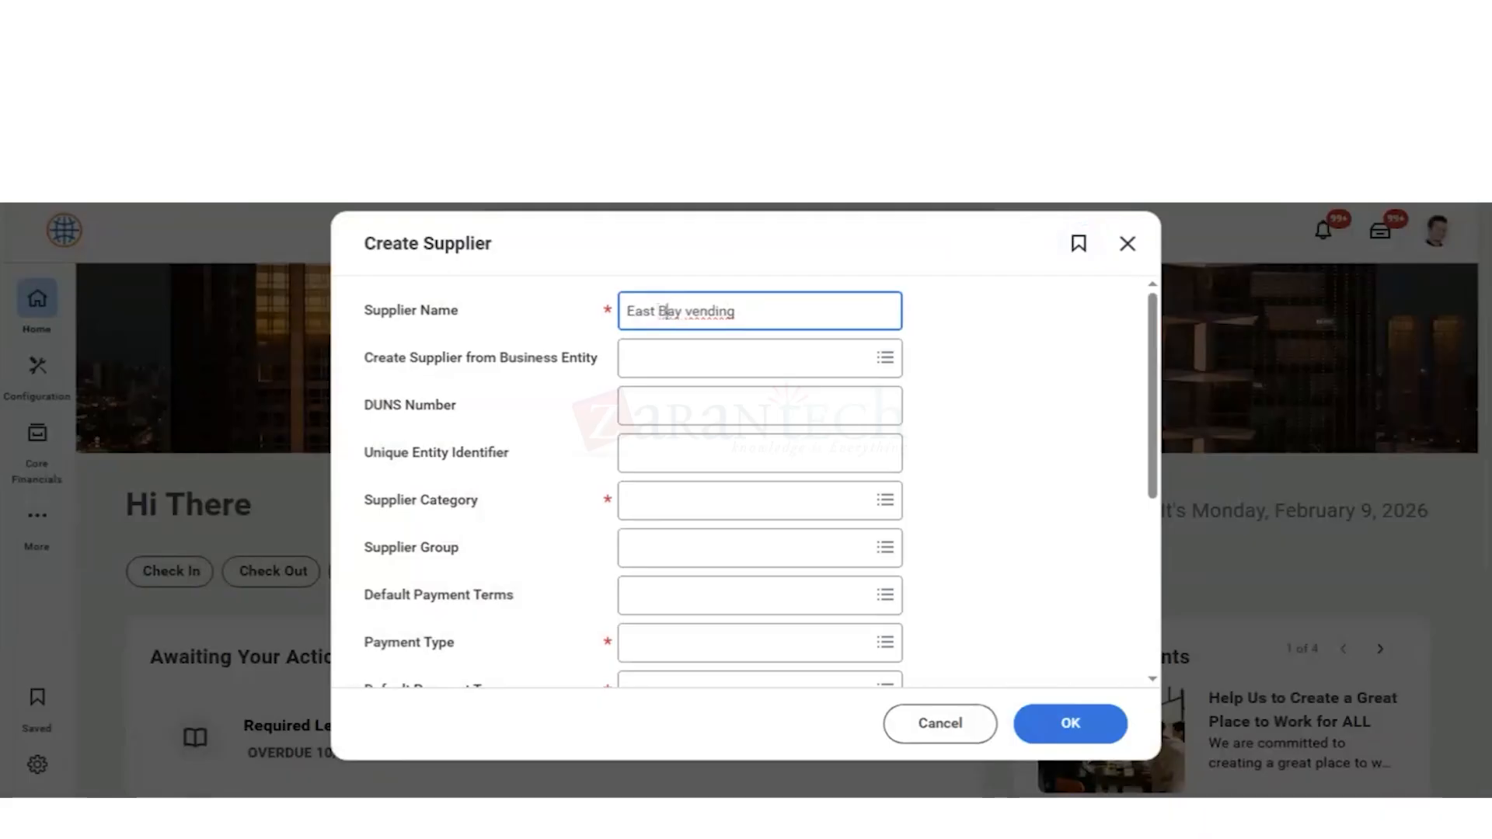
click(694, 307)
key(BackSpace)
text(V)
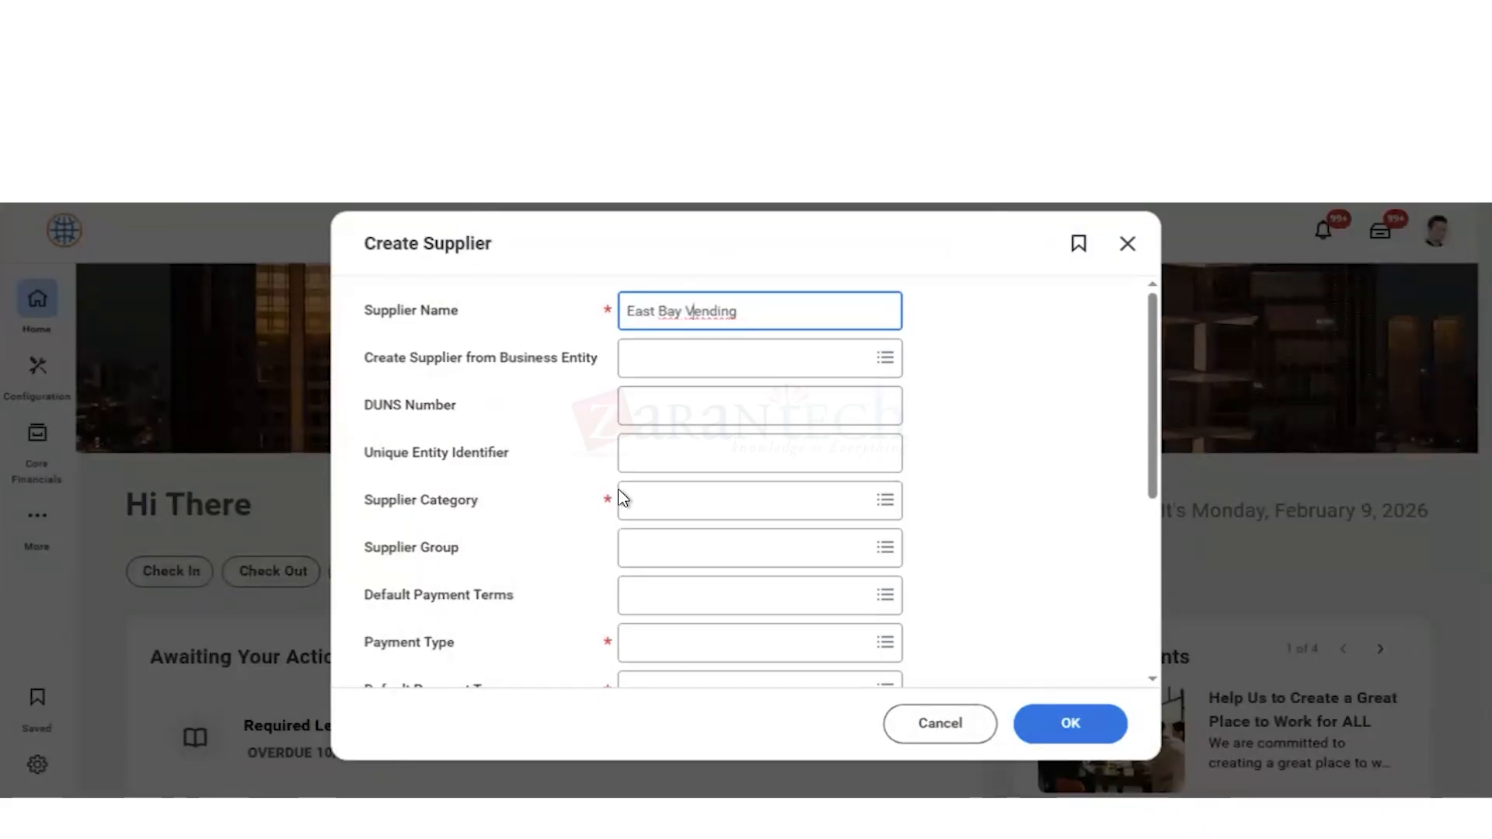
Step: Set the supplier category to Services and assign the supplier to the group Suppliers A - L
click(658, 516)
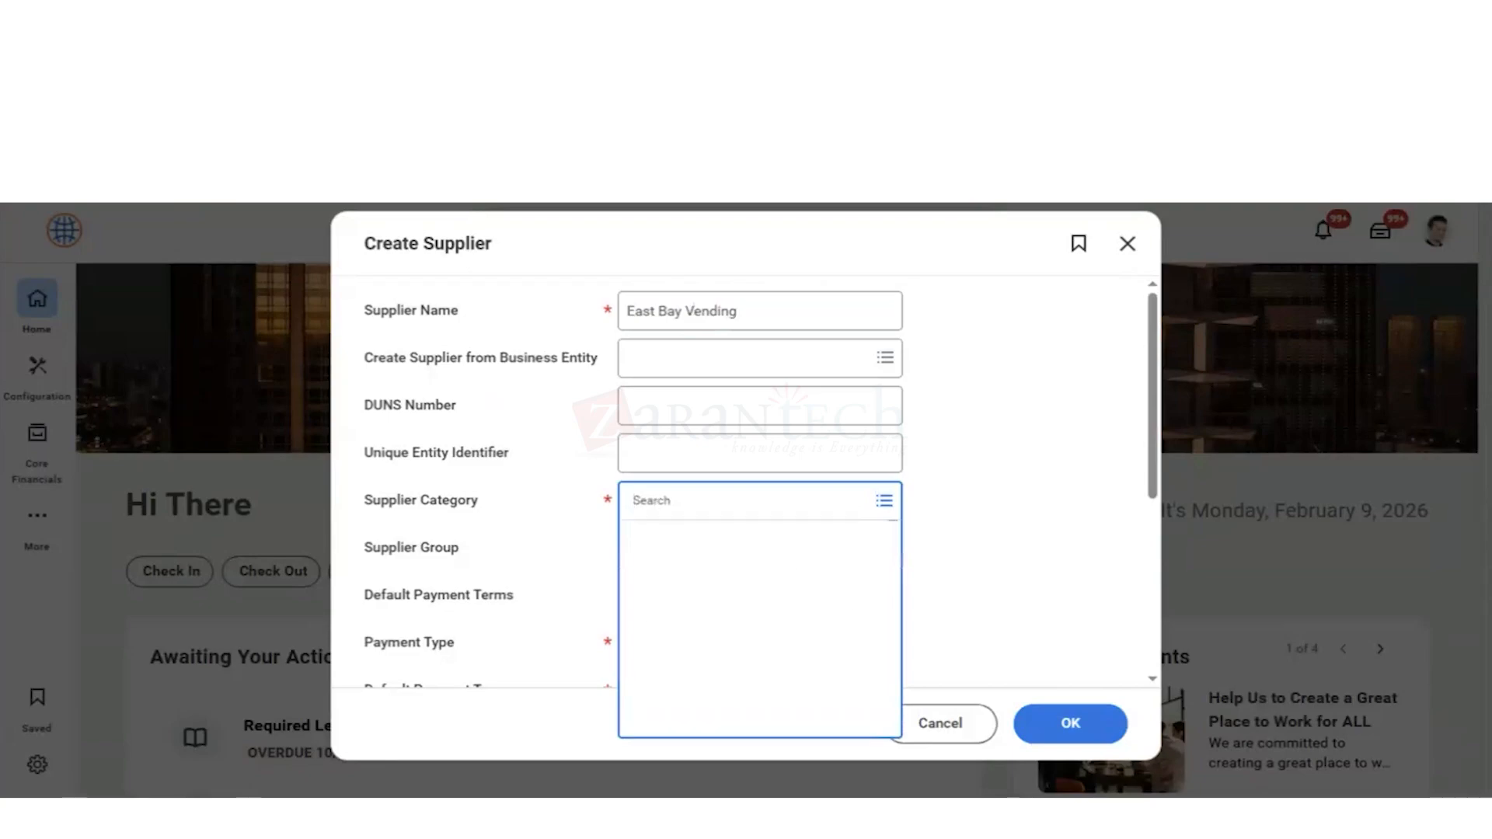
text(serv)
key(Return)
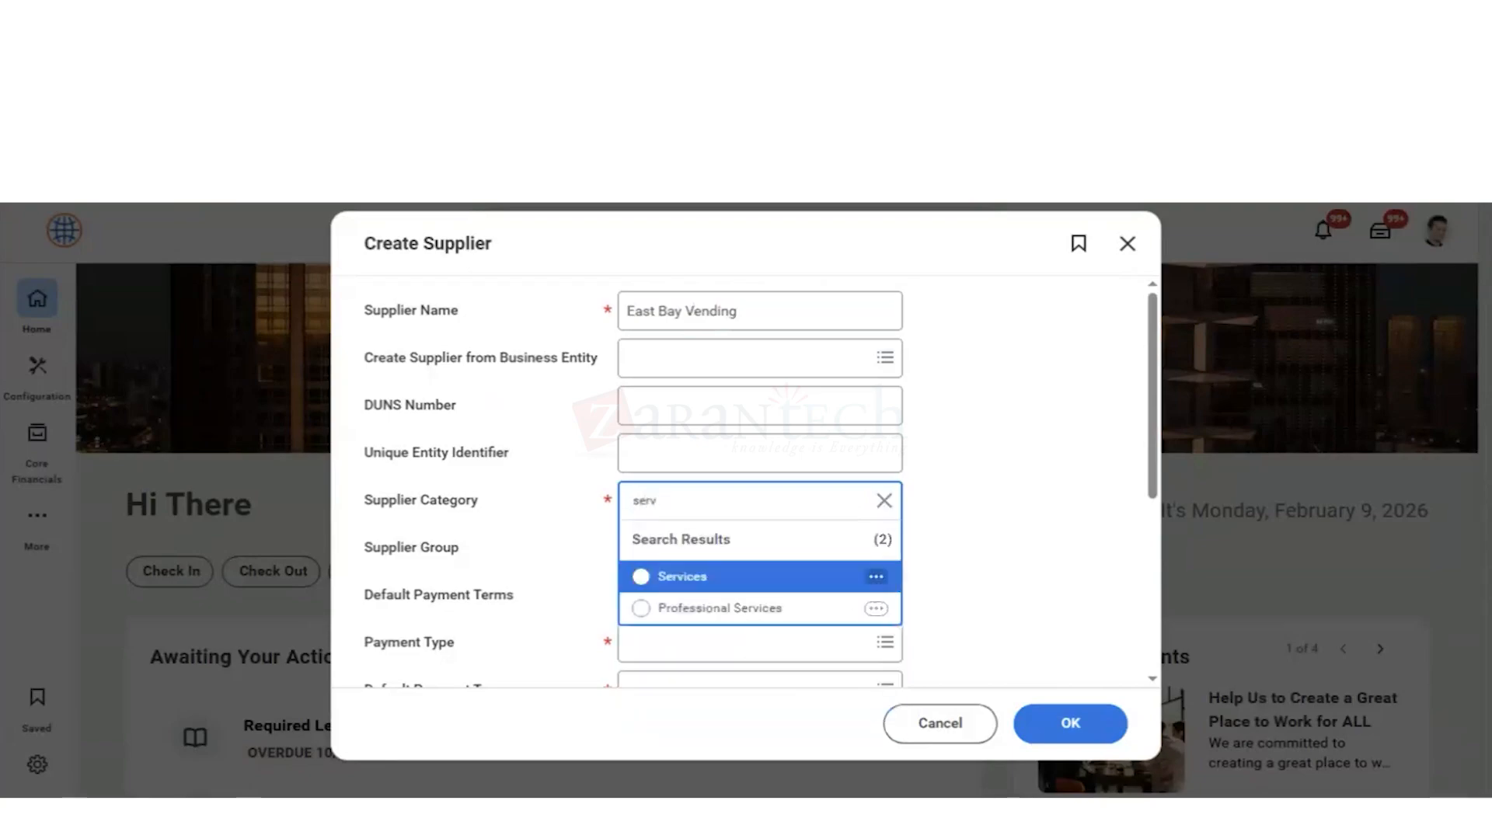
key(Return)
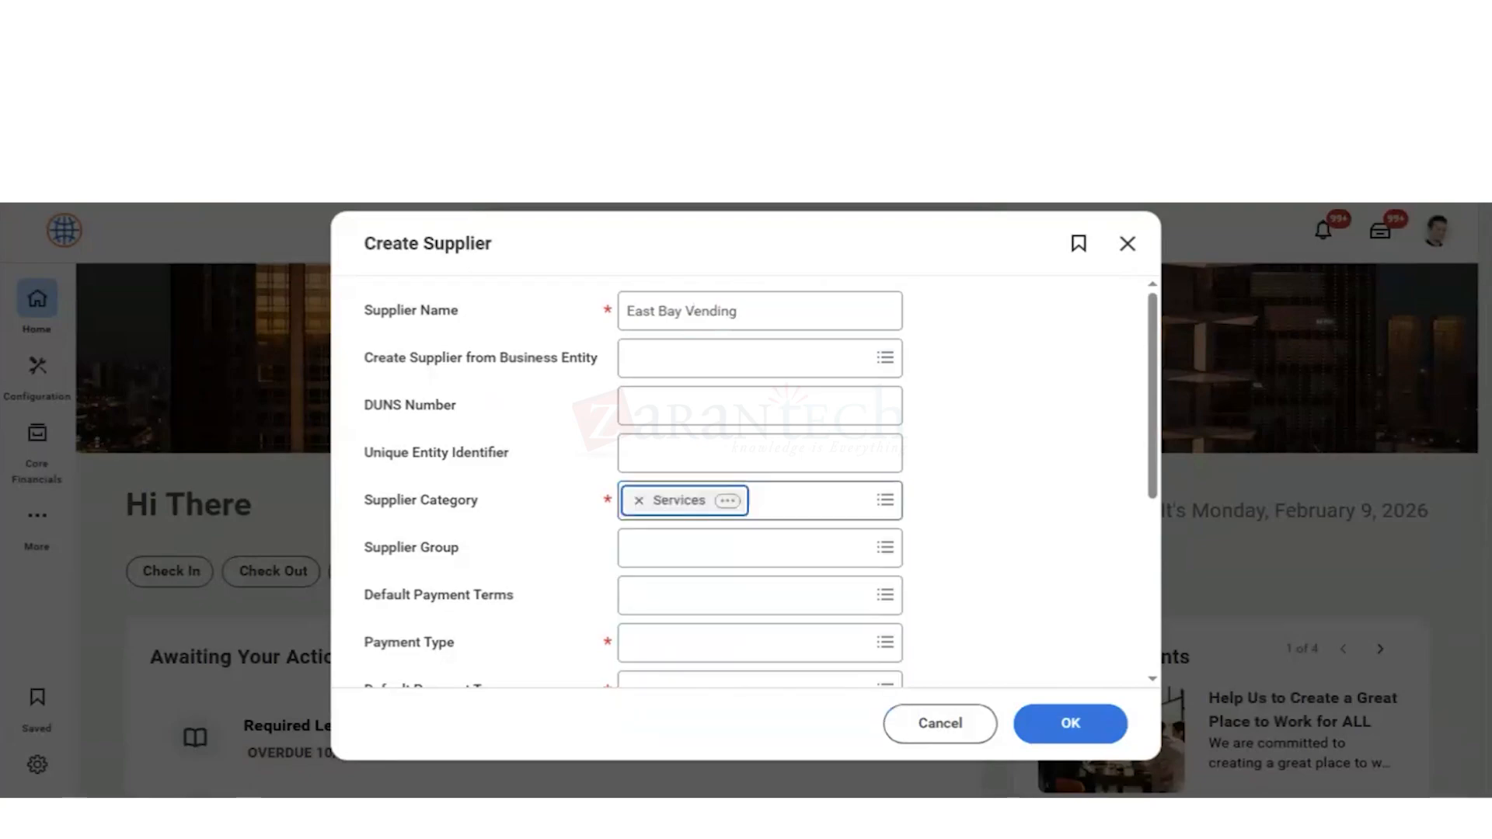
click(653, 548)
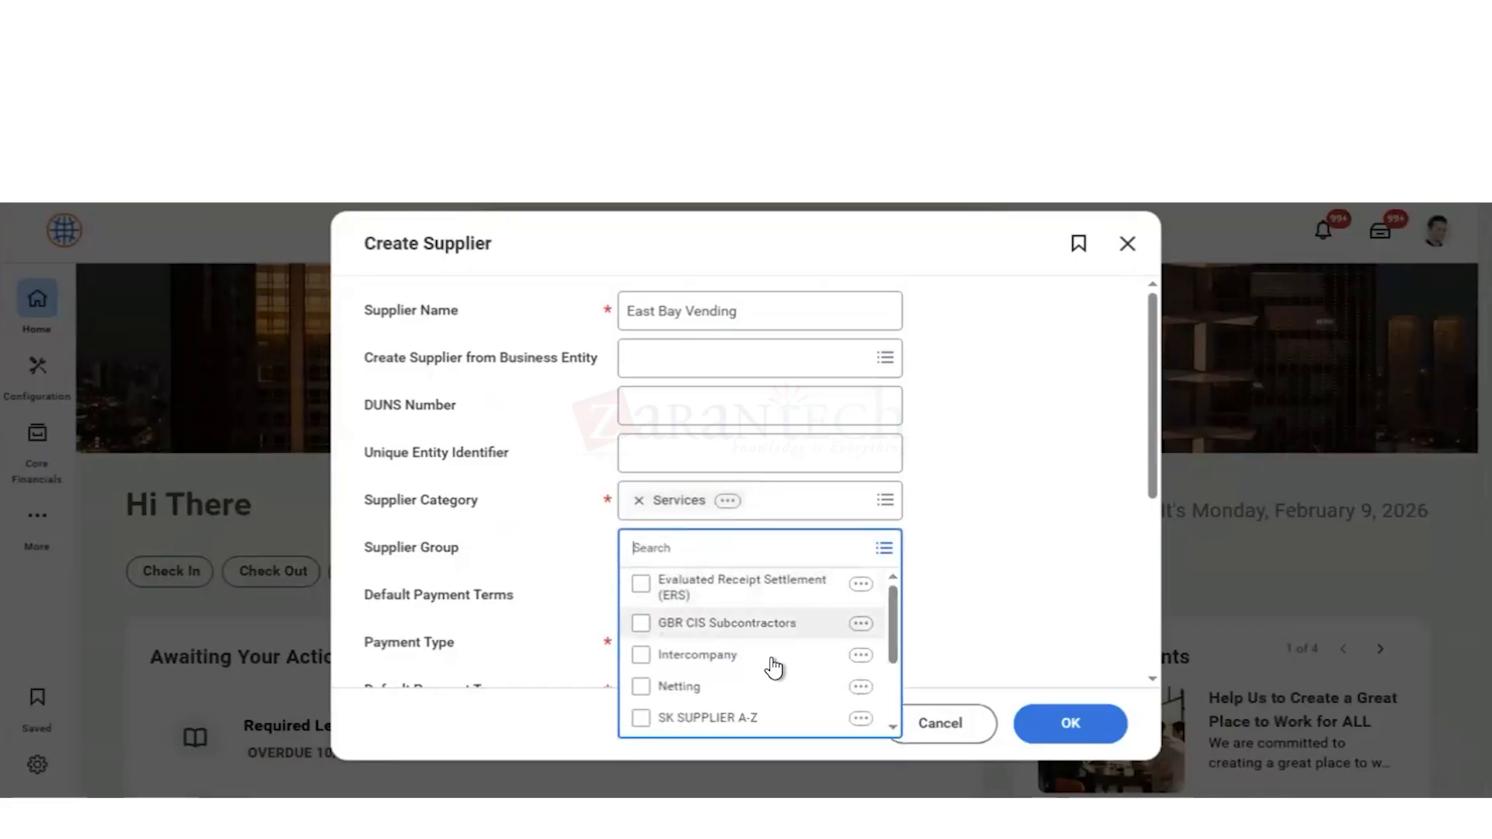
scroll(772, 661, down, 2)
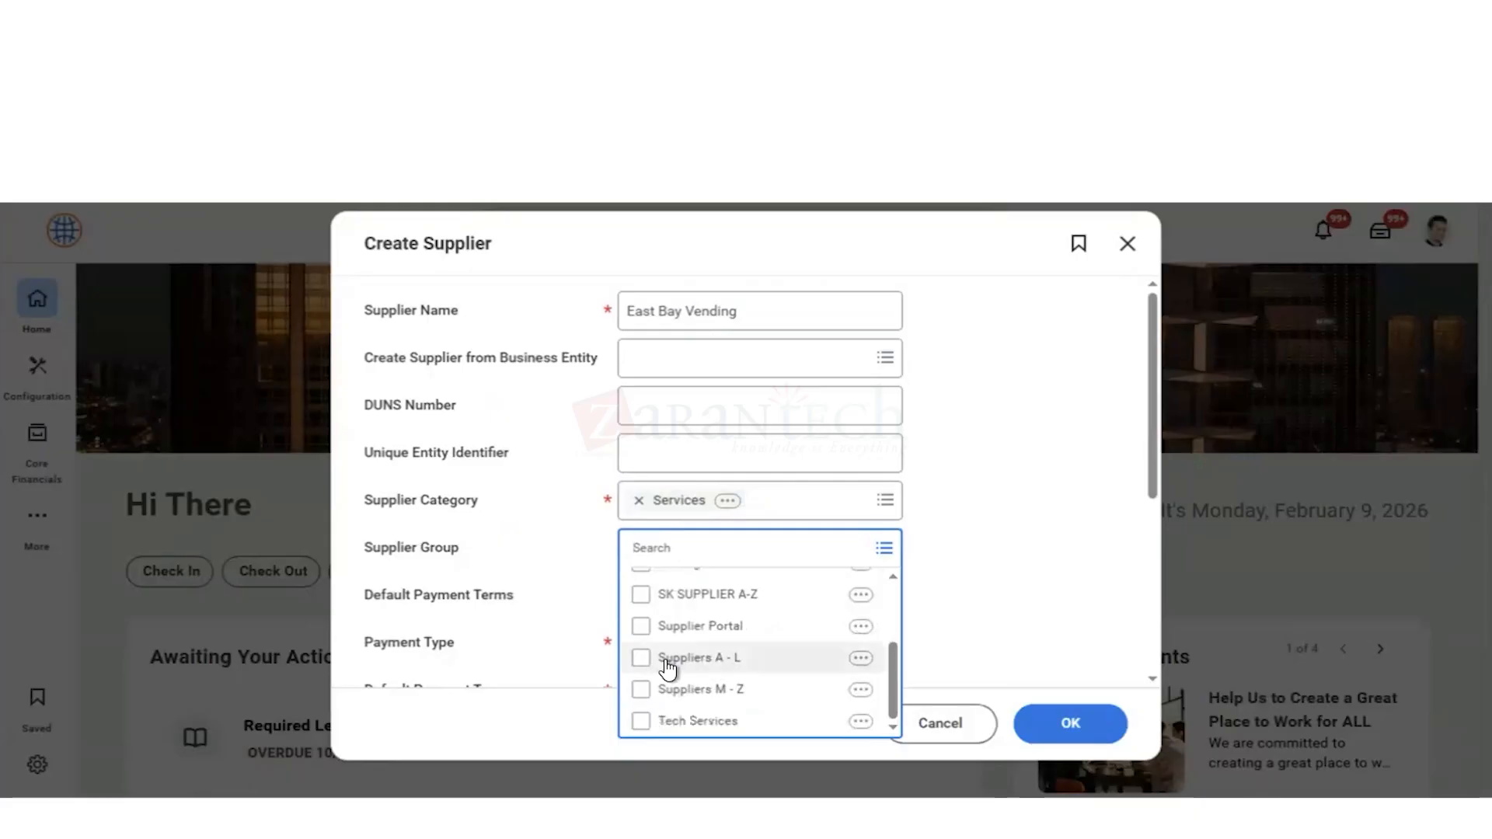
click(639, 661)
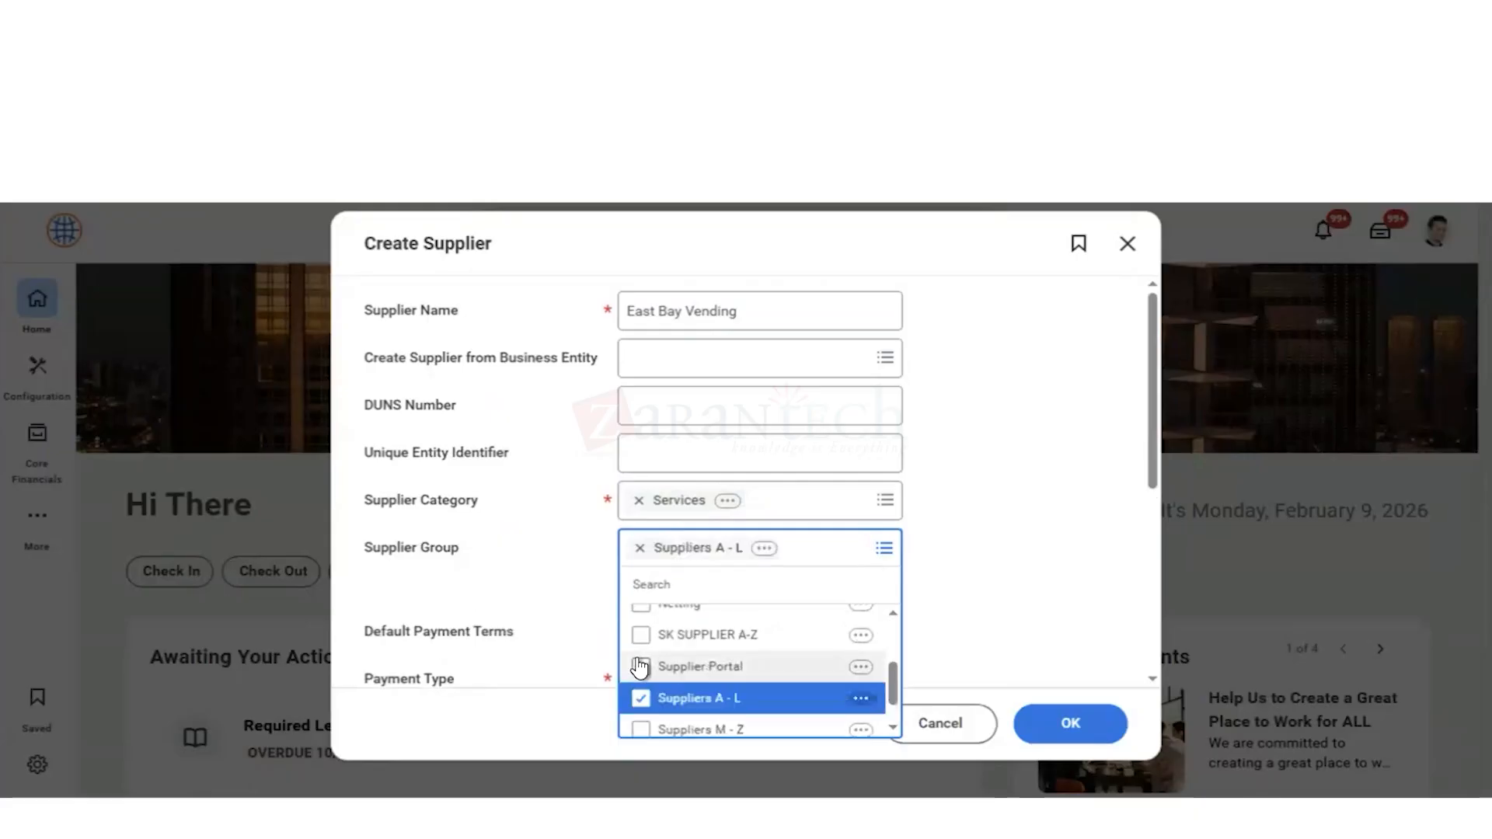
click(959, 570)
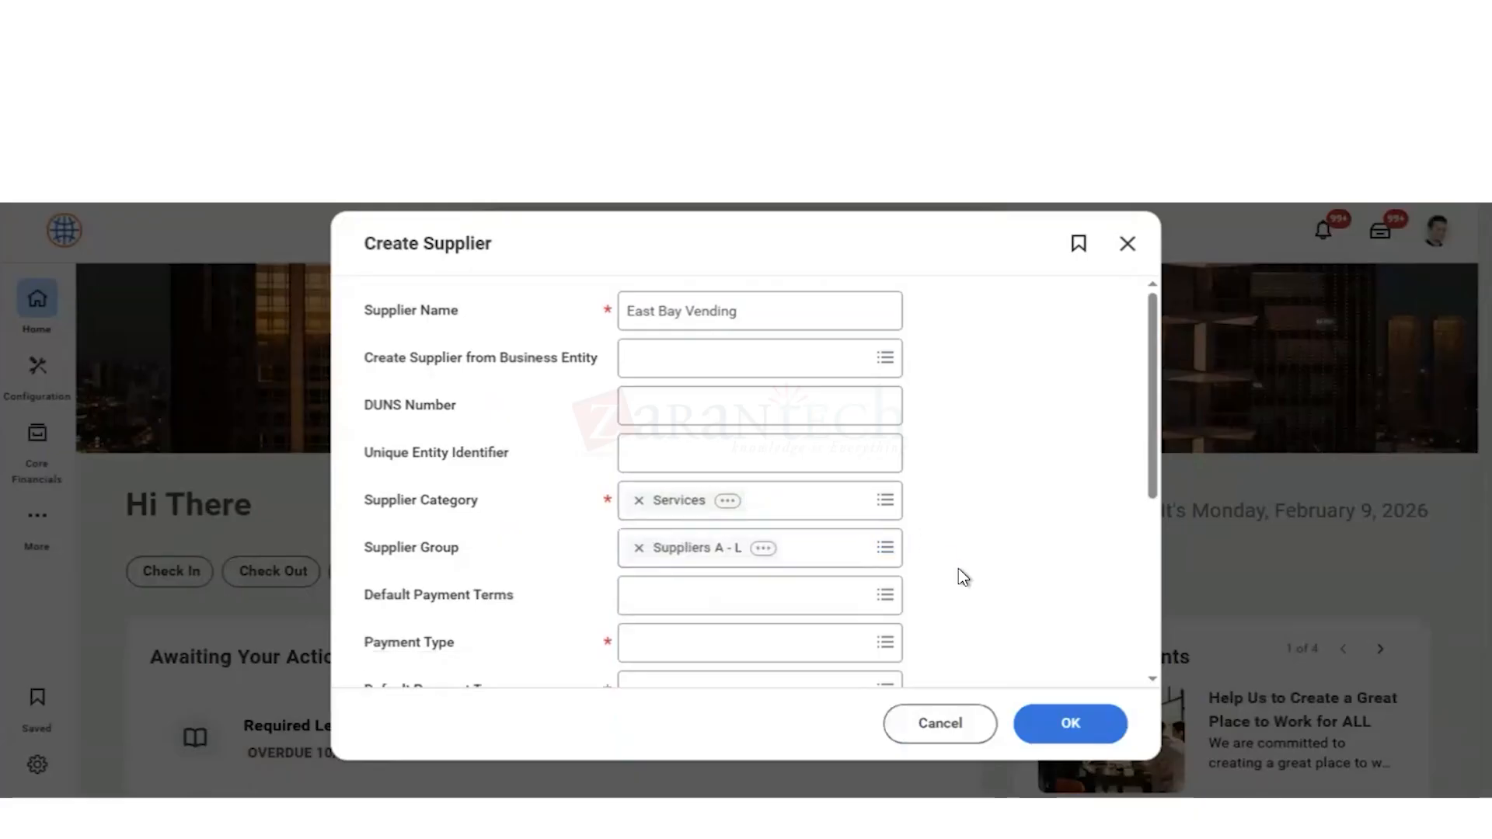
Step: Choose Check as the supplier's payment type and also as its default payment type
scroll(715, 543, down, 2)
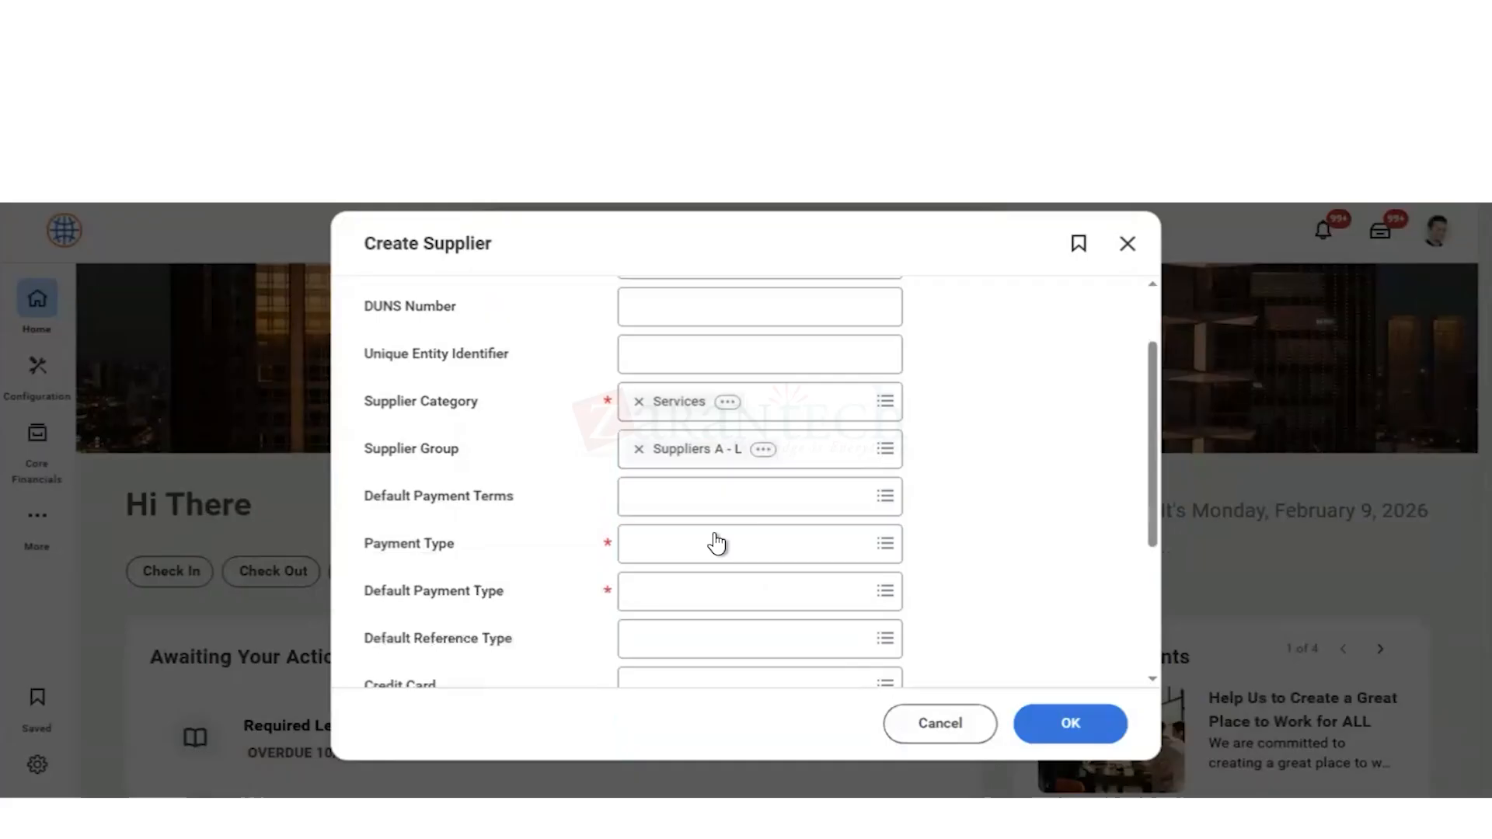
click(667, 557)
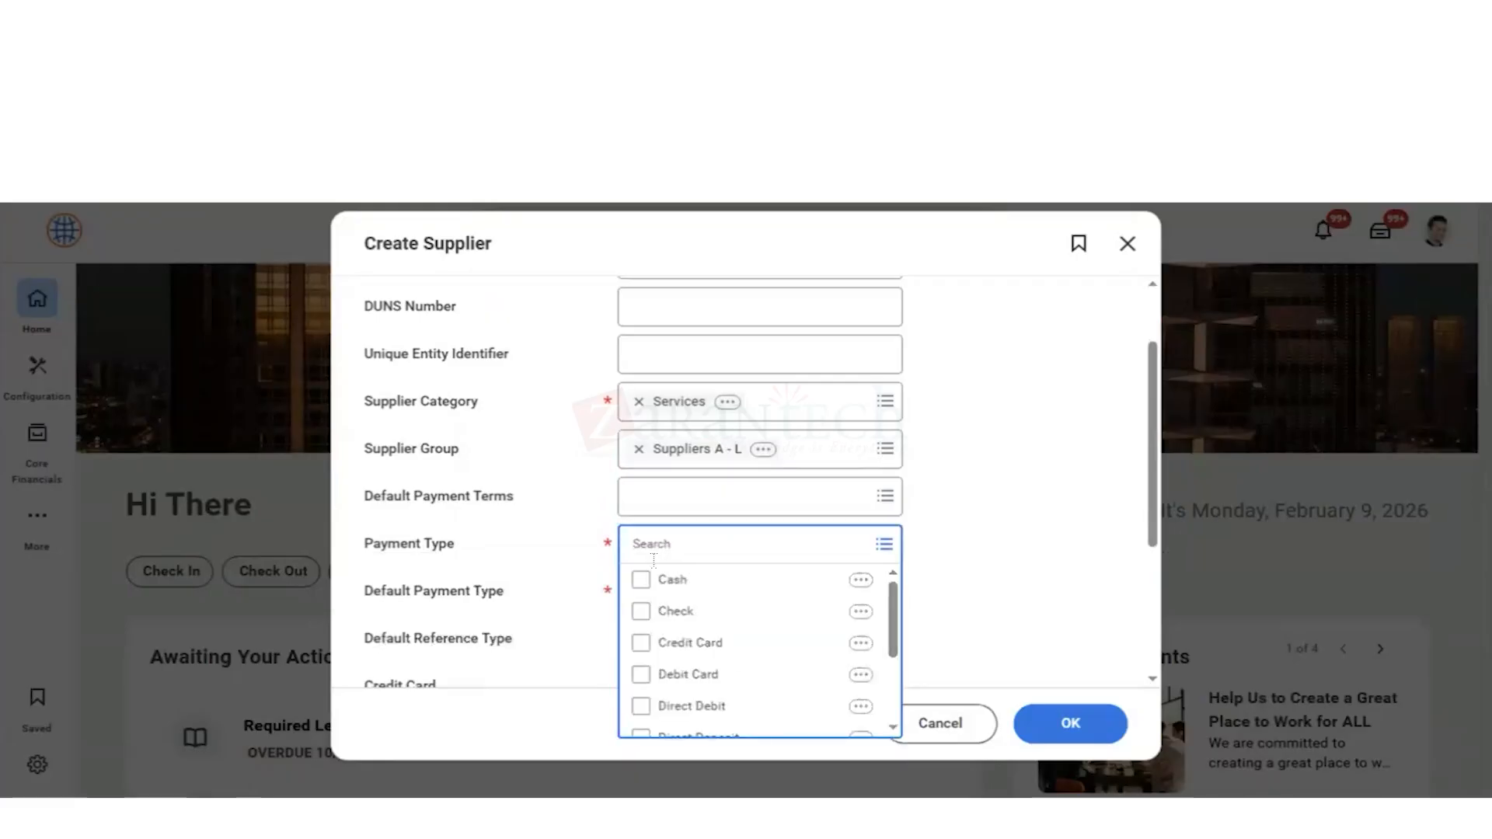
click(642, 614)
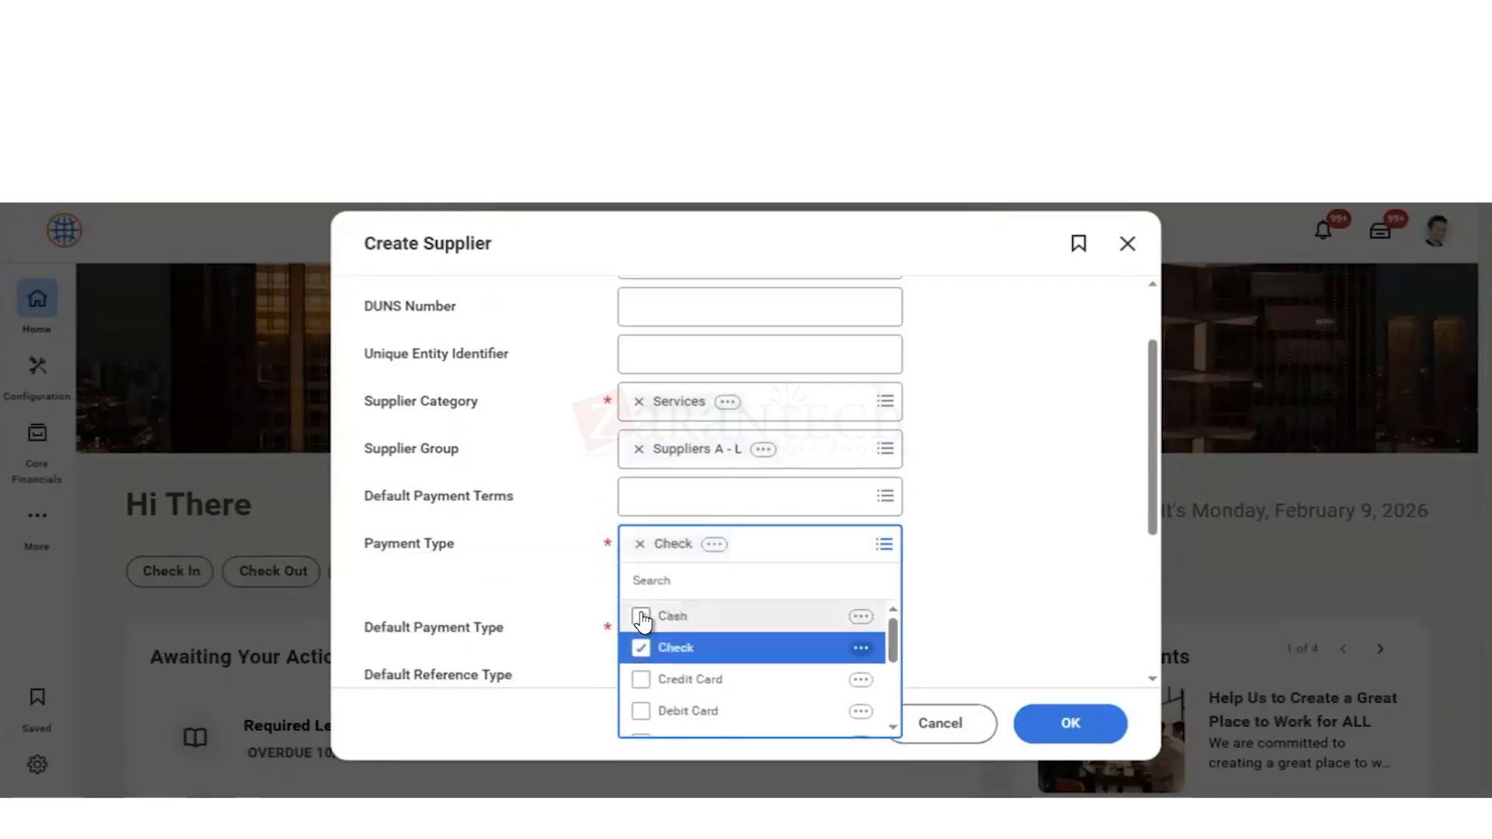
click(967, 587)
scroll(899, 580, down, 2)
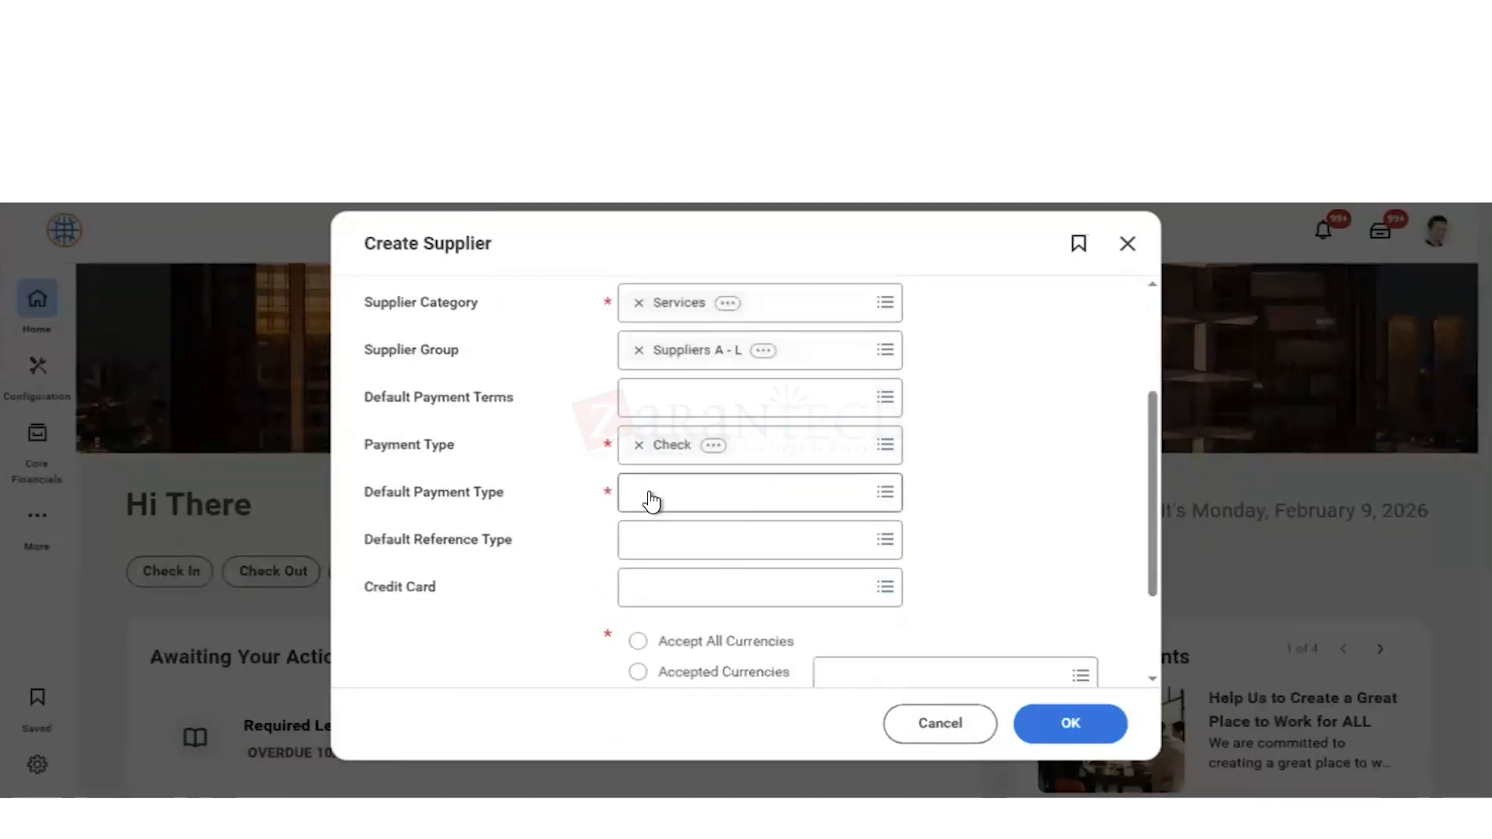
click(645, 496)
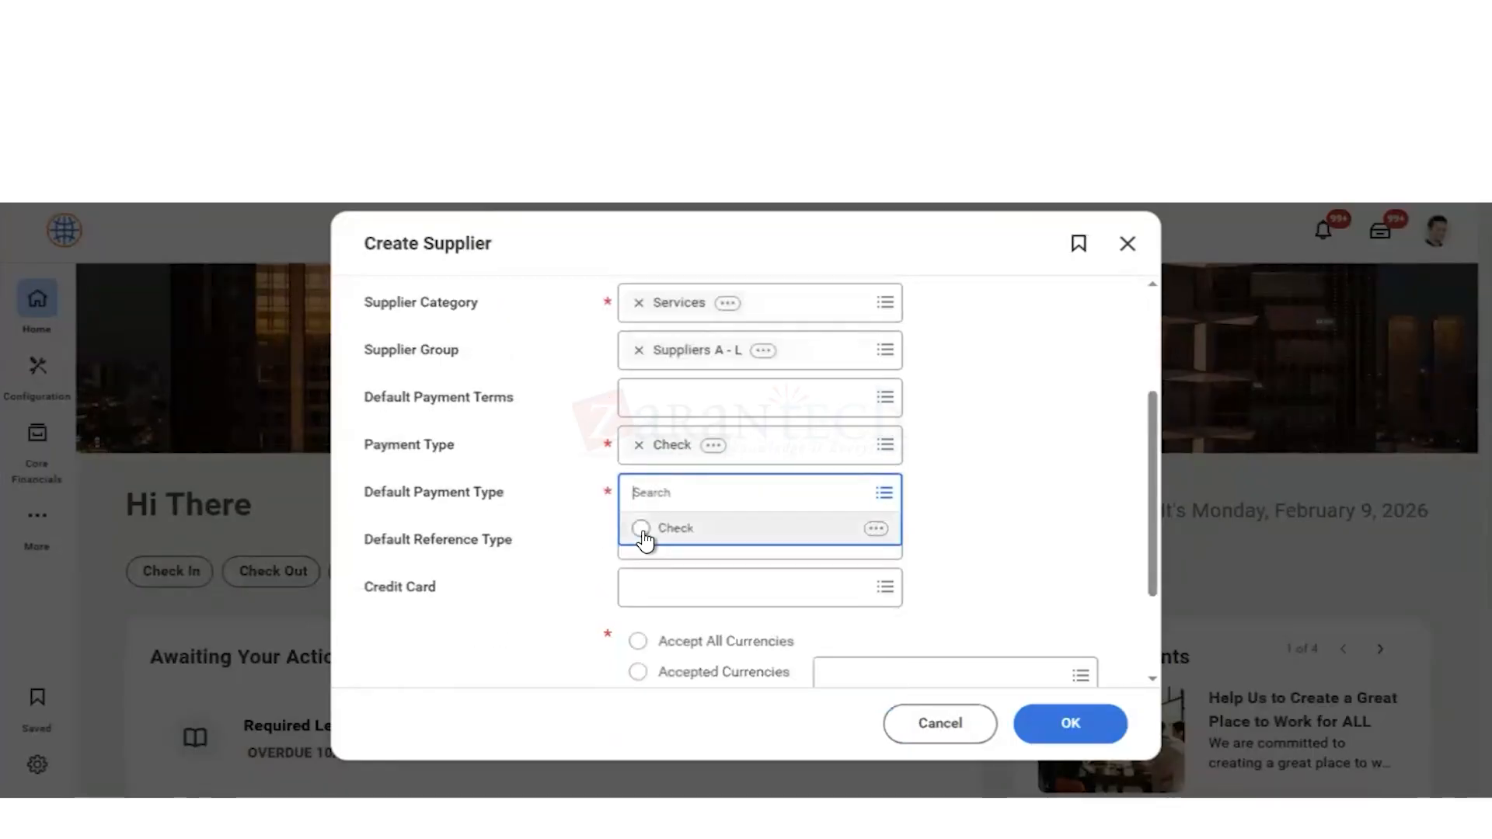
click(642, 530)
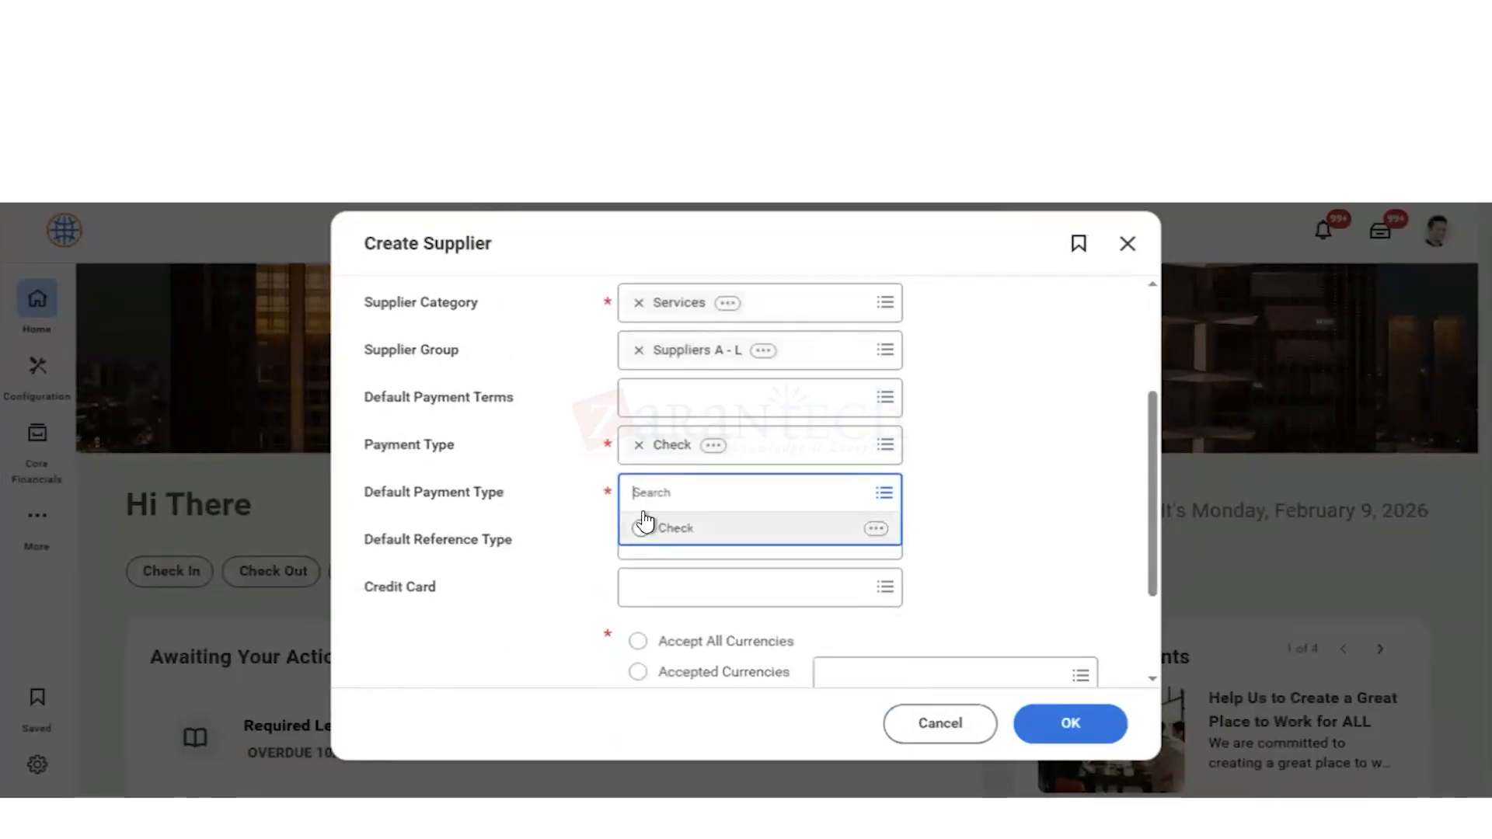
Step: Add Cash and Direct Deposit to the supplier's payment types, keeping Check as the default payment type
click(765, 451)
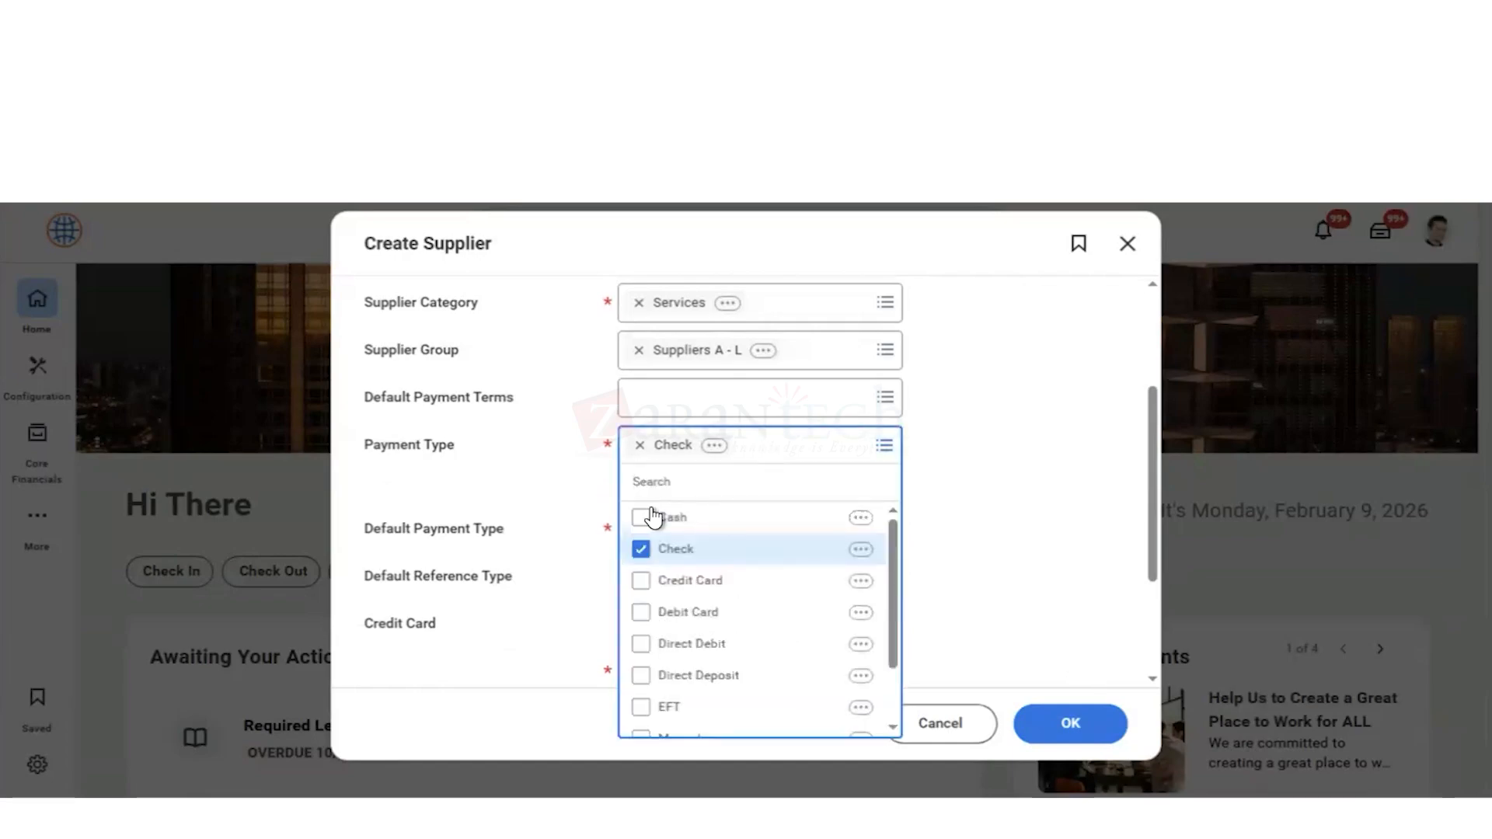
click(641, 521)
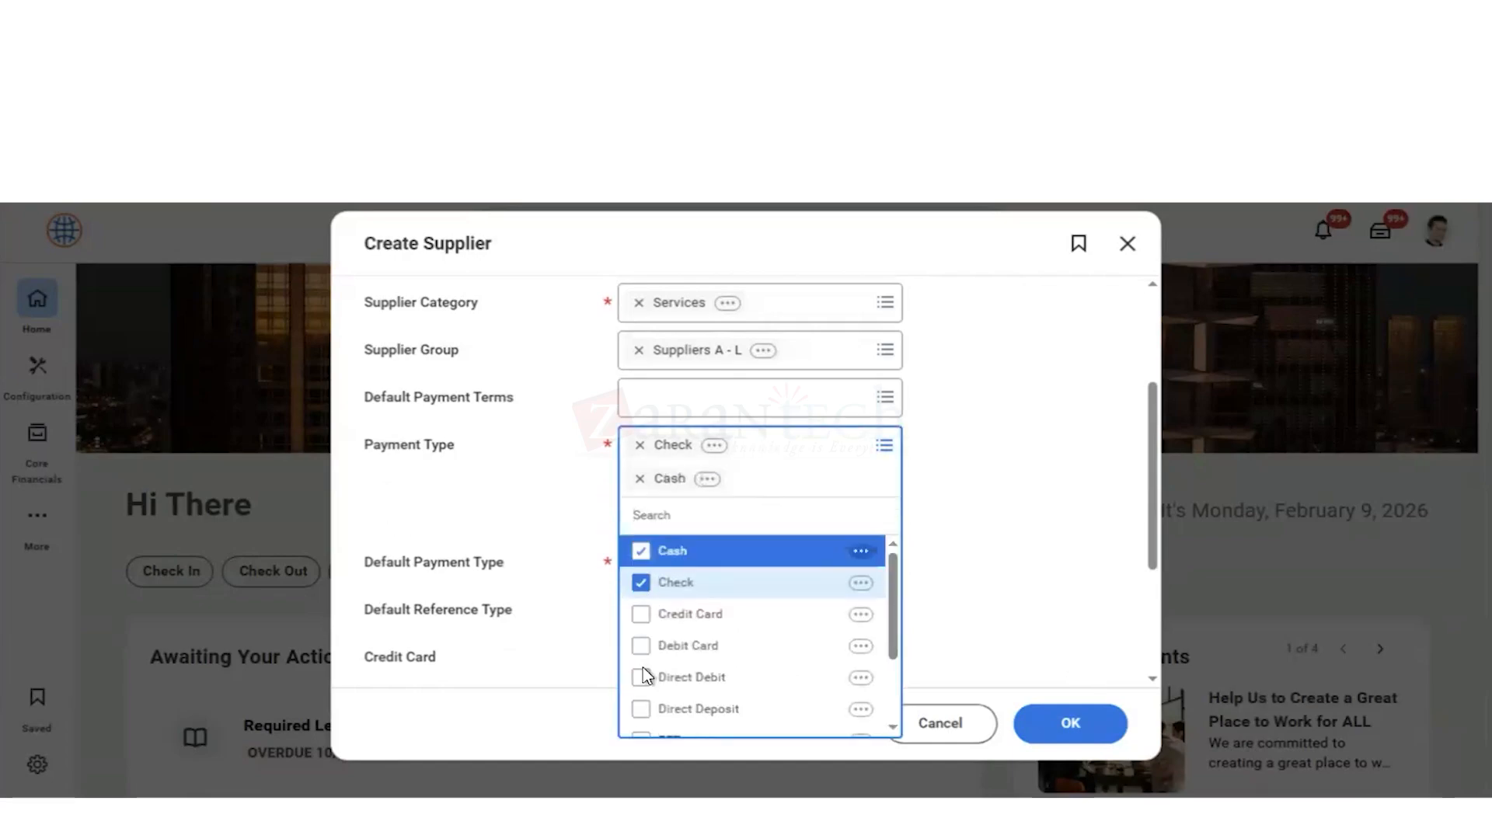
click(642, 710)
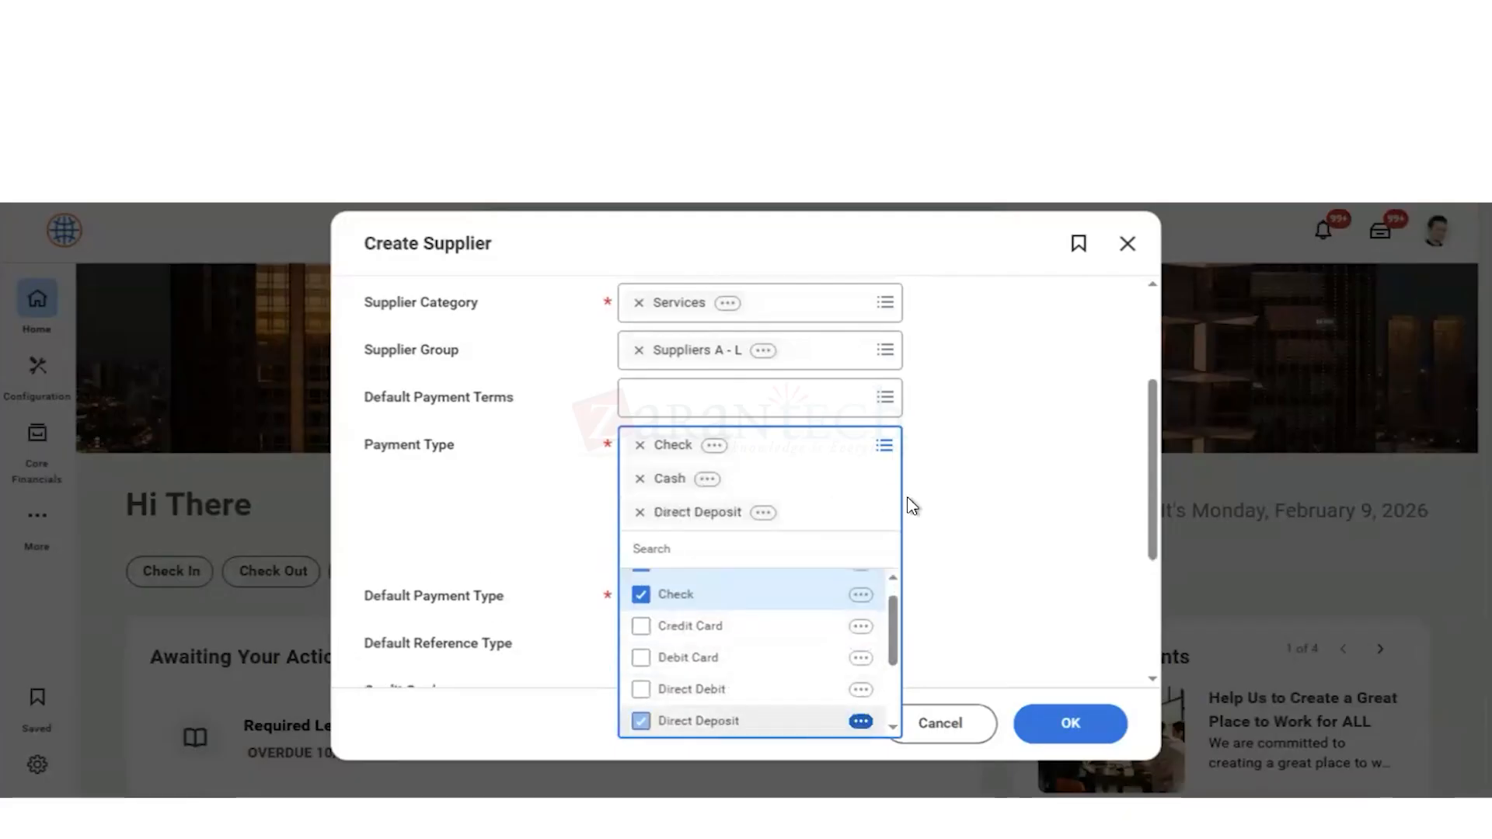
click(959, 542)
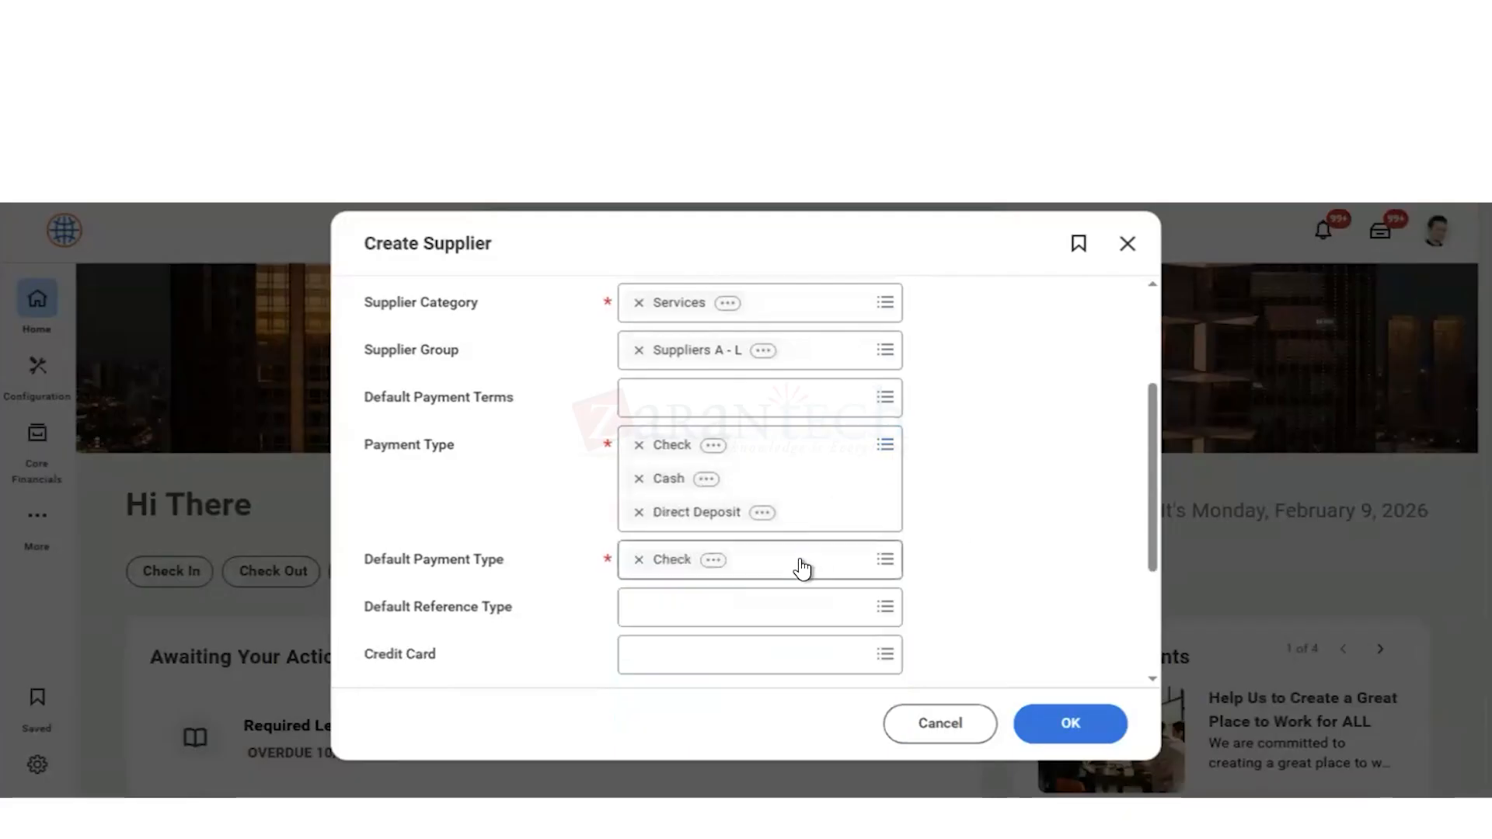
click(756, 561)
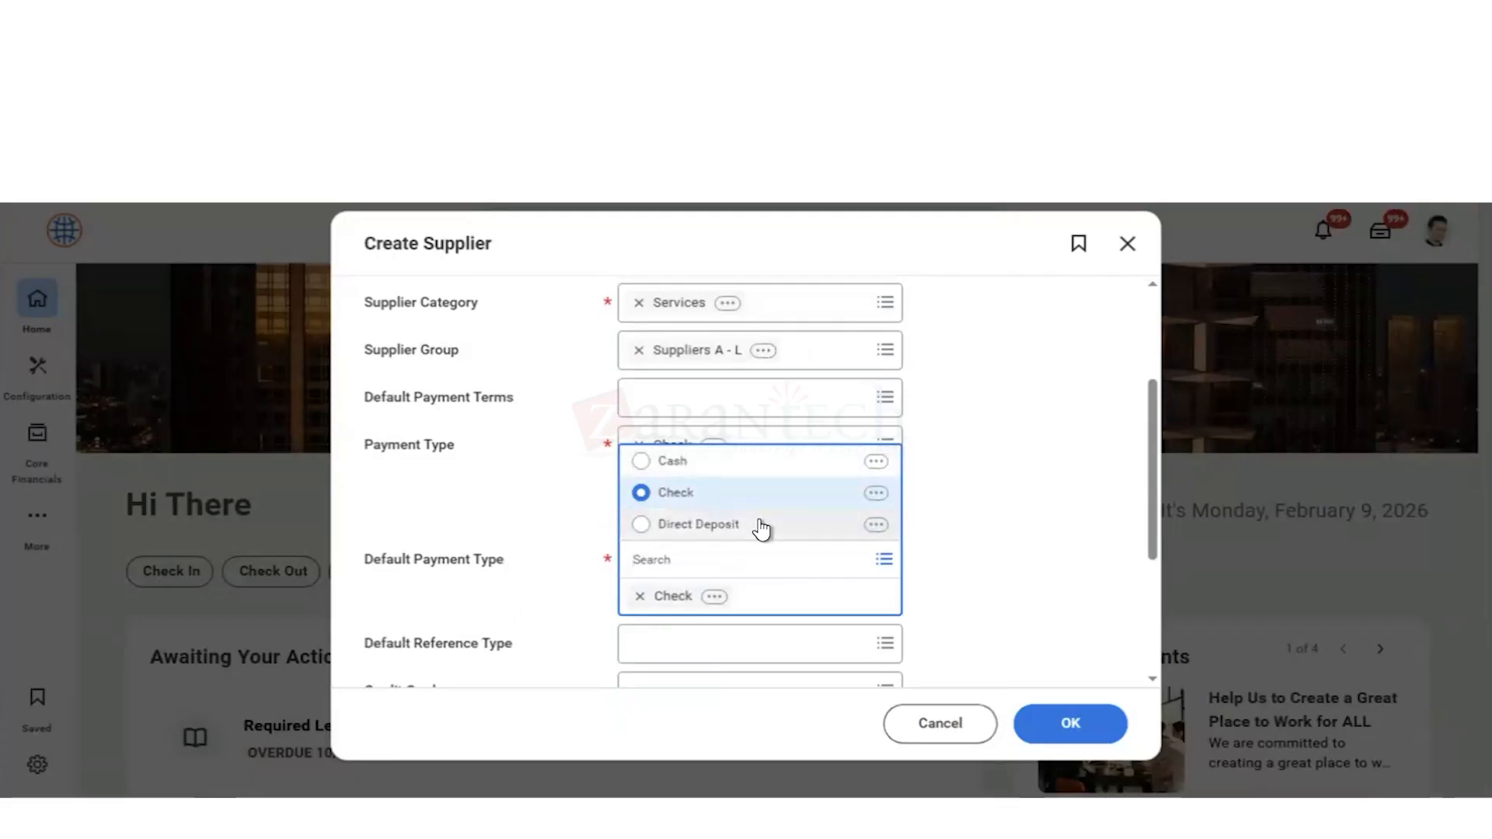
click(995, 582)
Step: Set the supplier to Accept All Currencies and choose USD as its default currency
scroll(996, 581, down, 1)
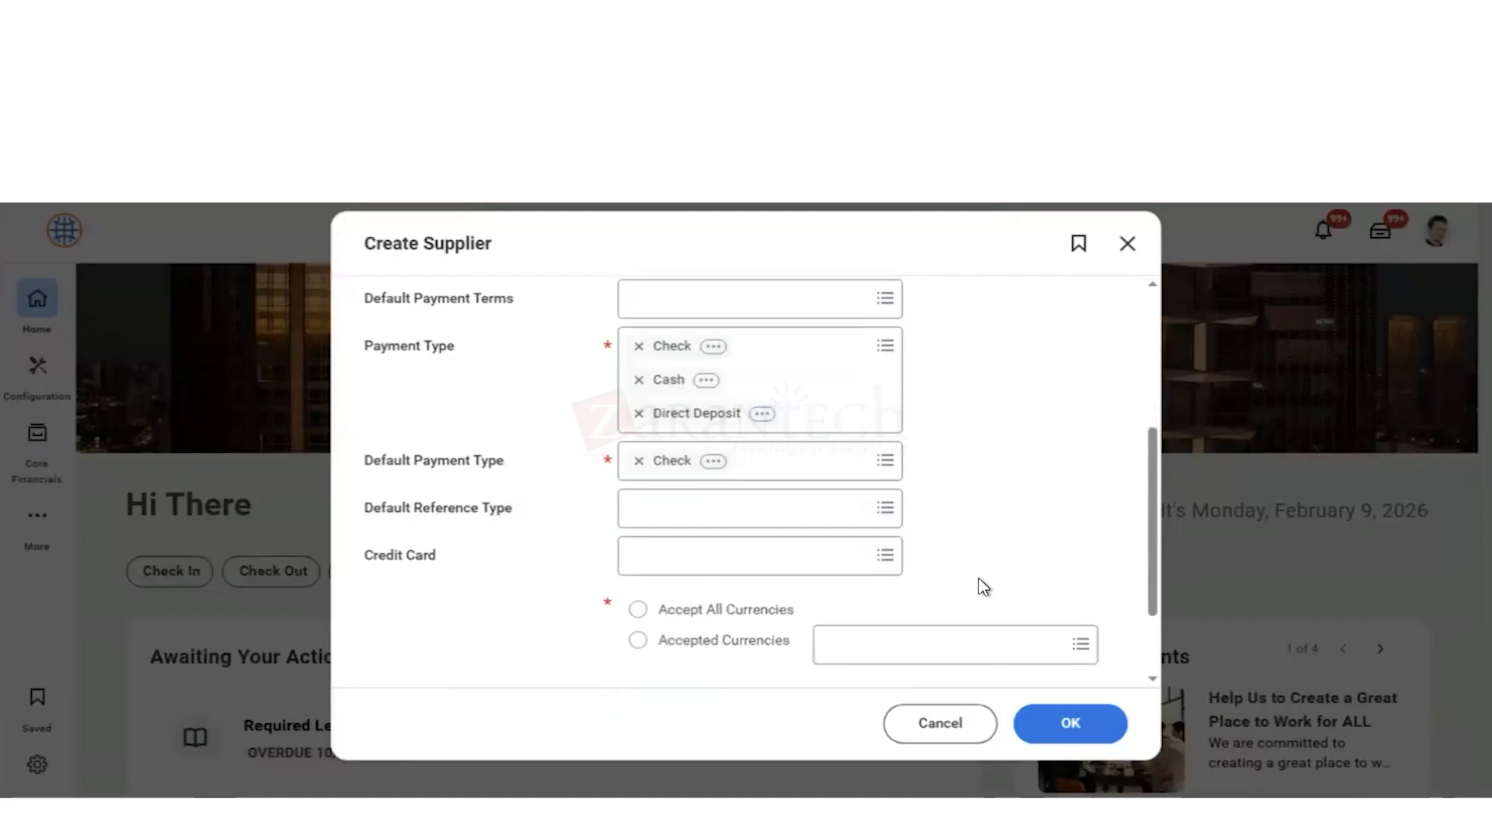
click(638, 611)
scroll(1049, 558, down, 1)
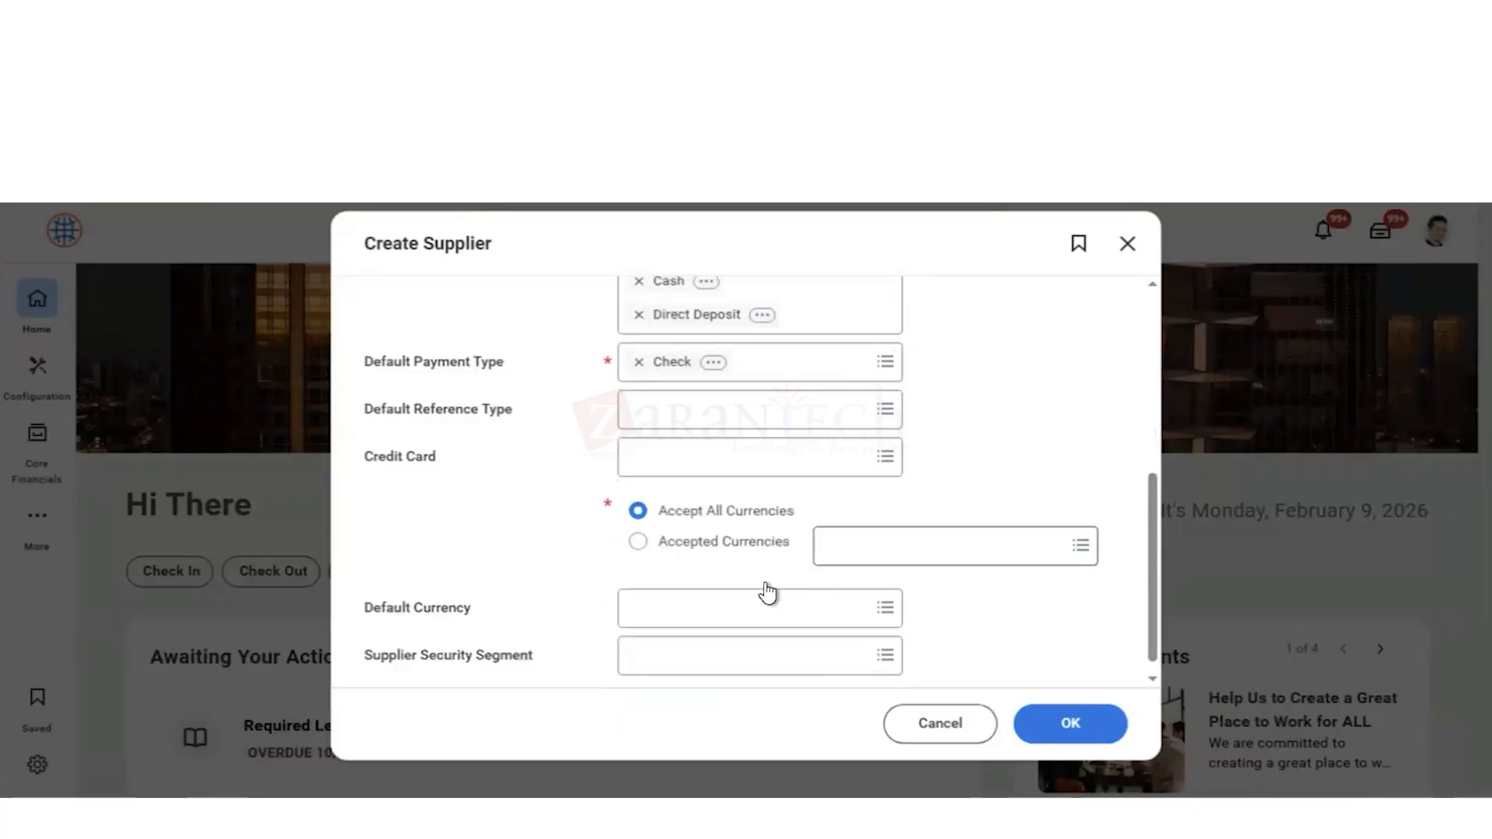
click(701, 624)
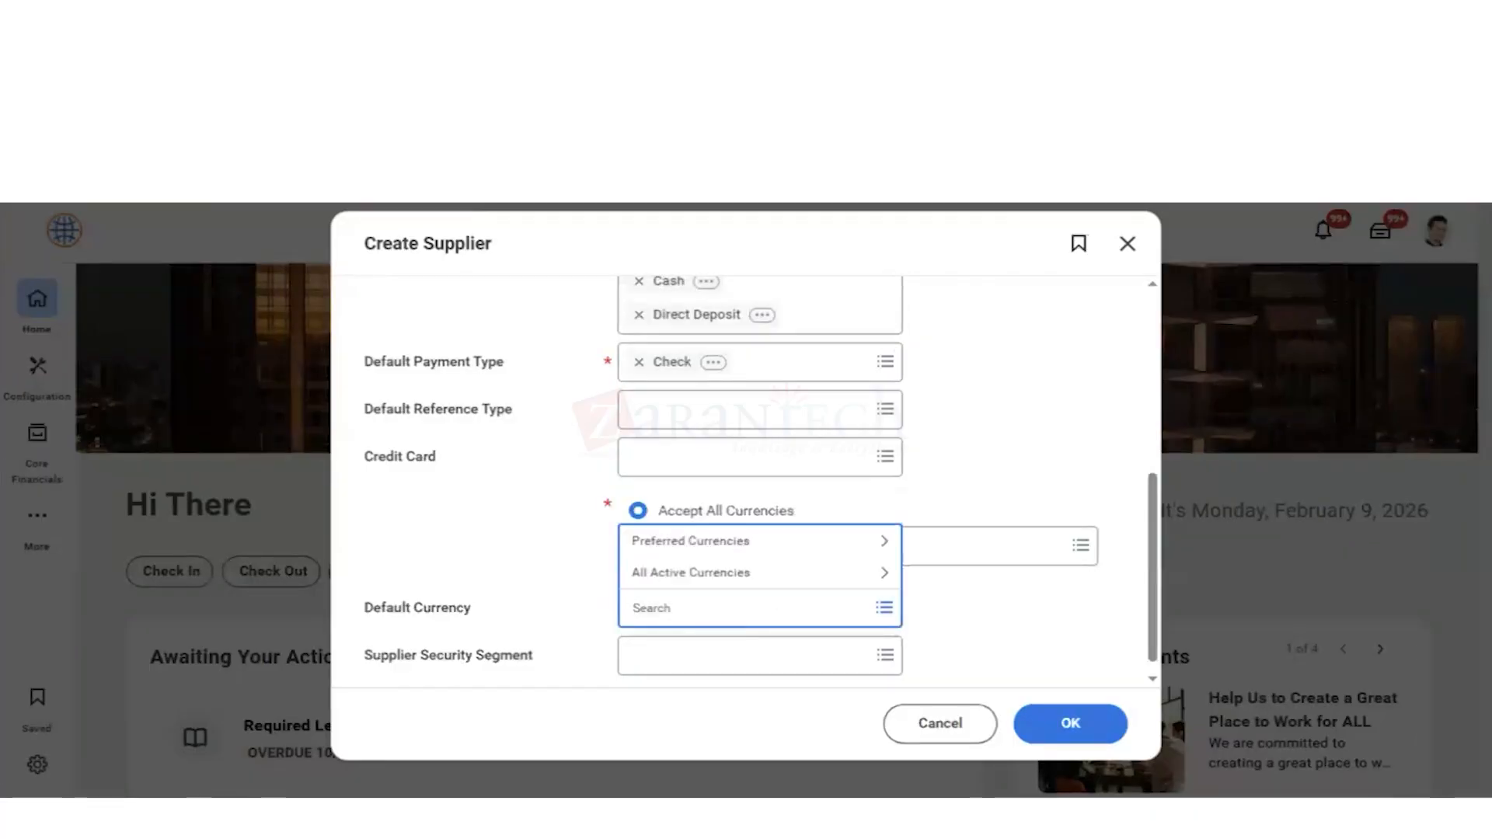
text(usd)
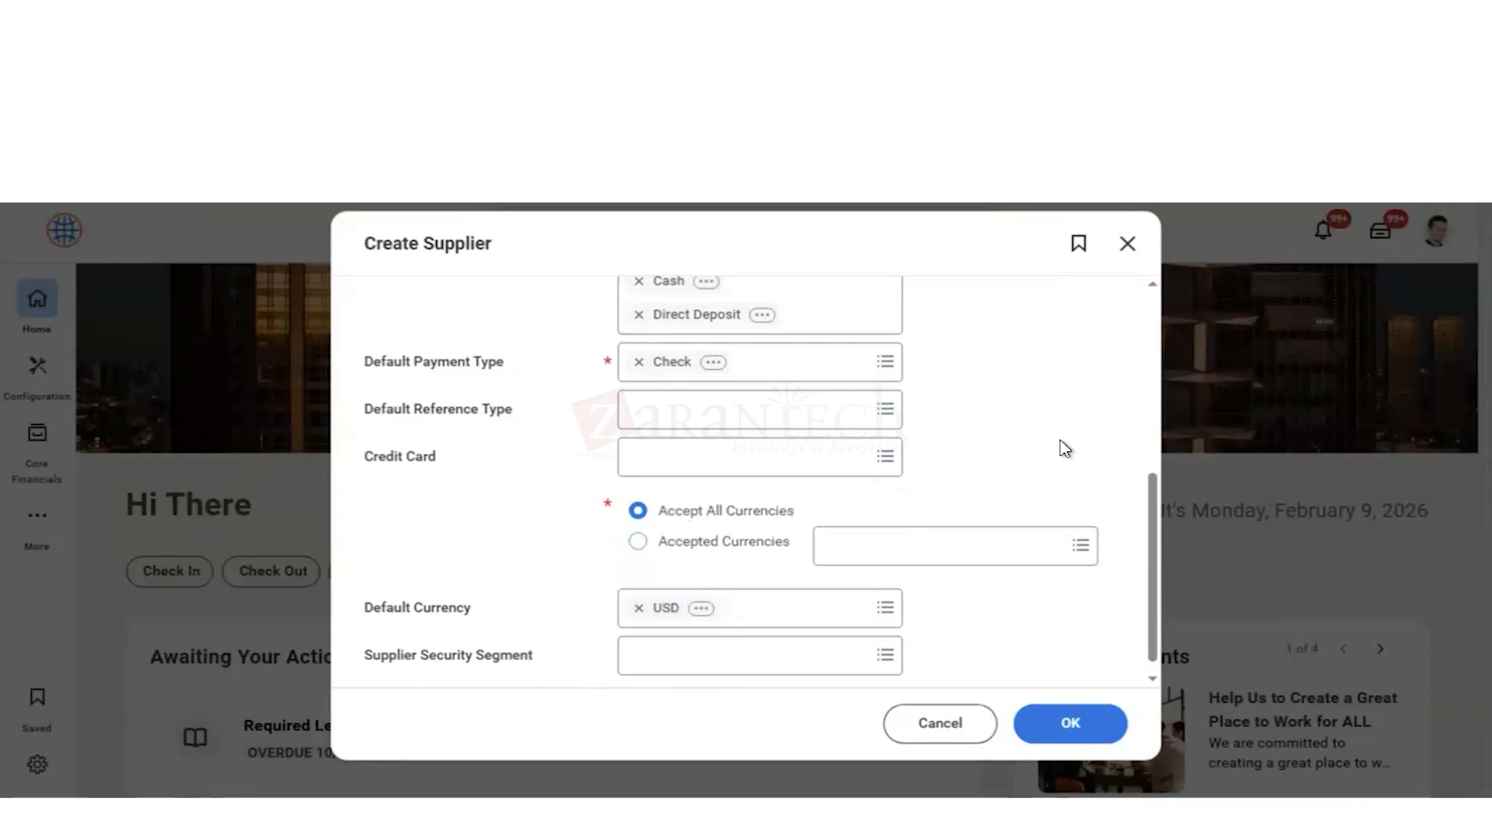
Step: Set the supplier's default payment terms to Net 30 and confirm the initial supplier details
scroll(1065, 450, up, 1)
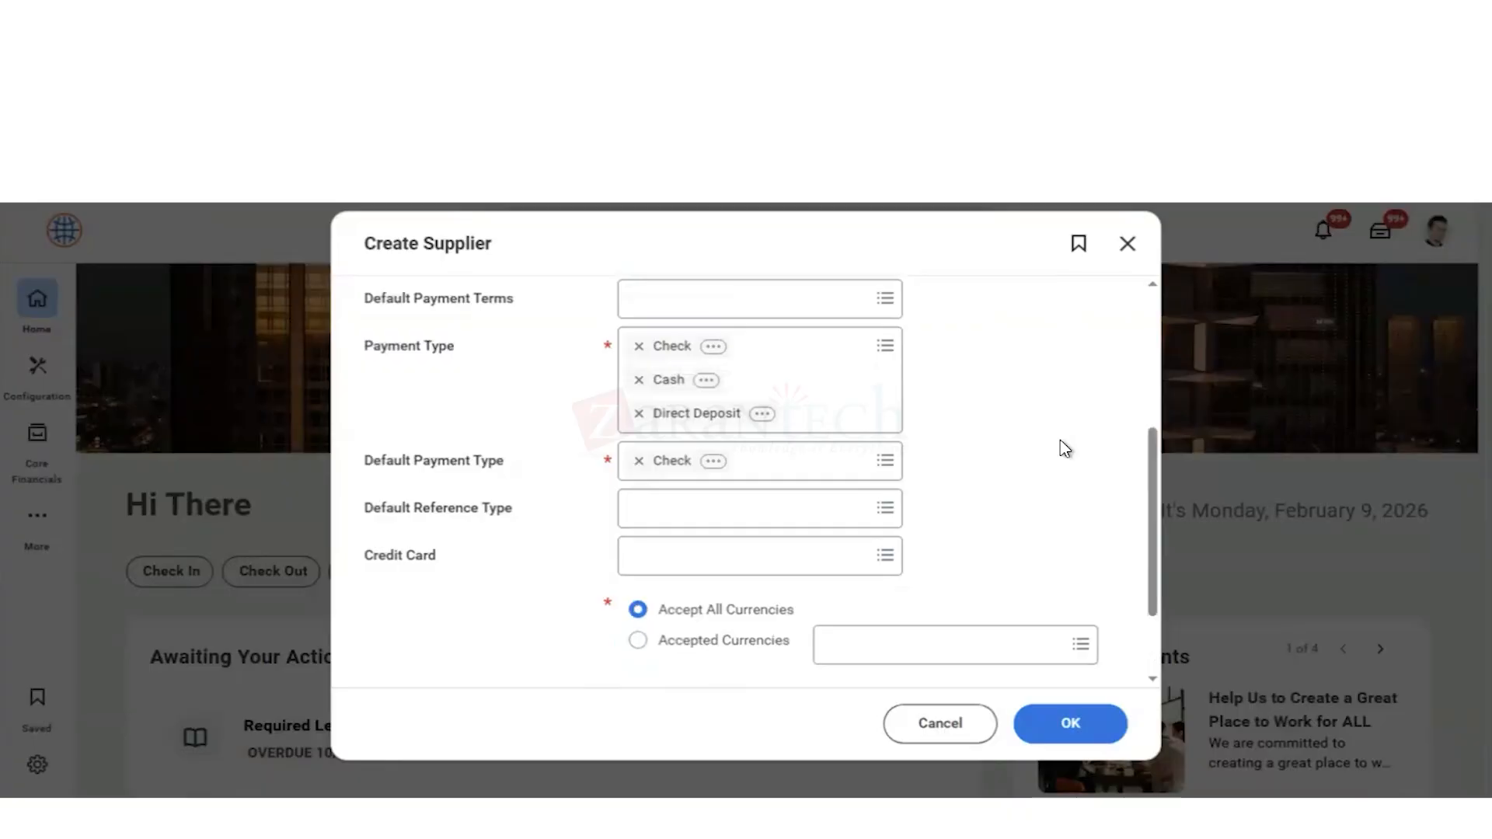
scroll(1065, 450, up, 2)
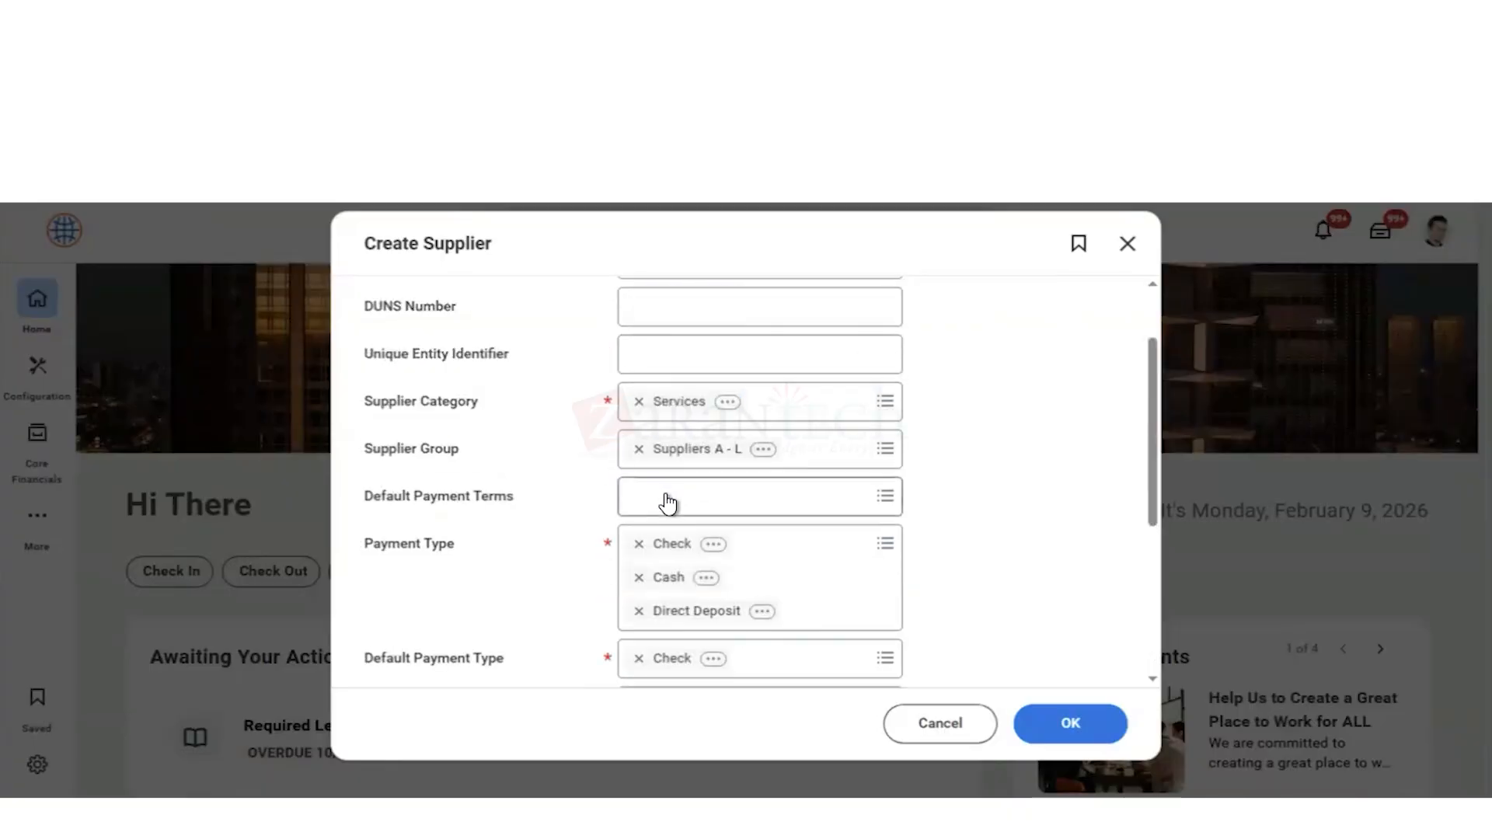
click(667, 502)
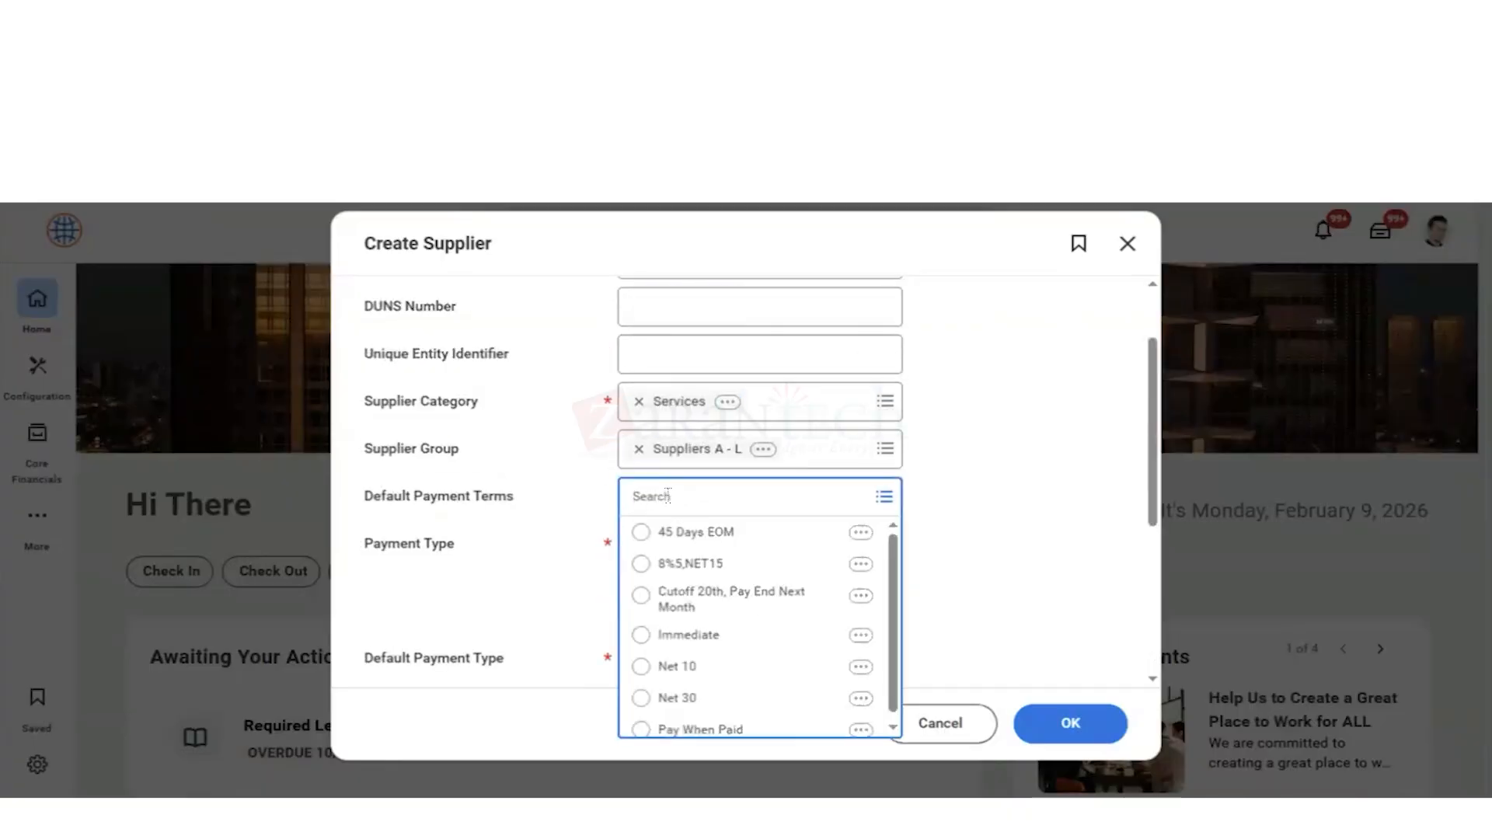
click(641, 698)
click(979, 537)
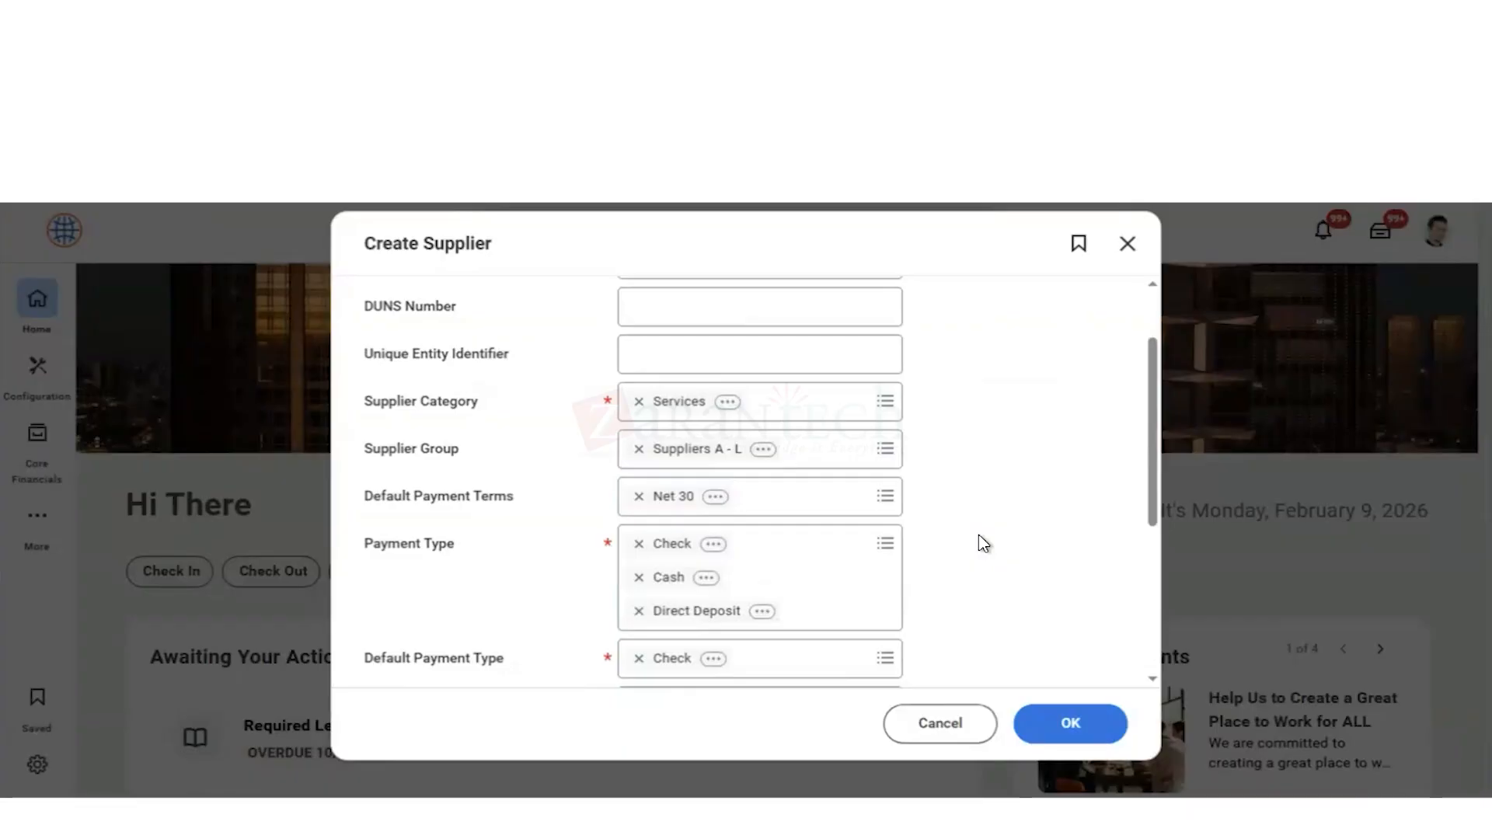
scroll(964, 466, up, 2)
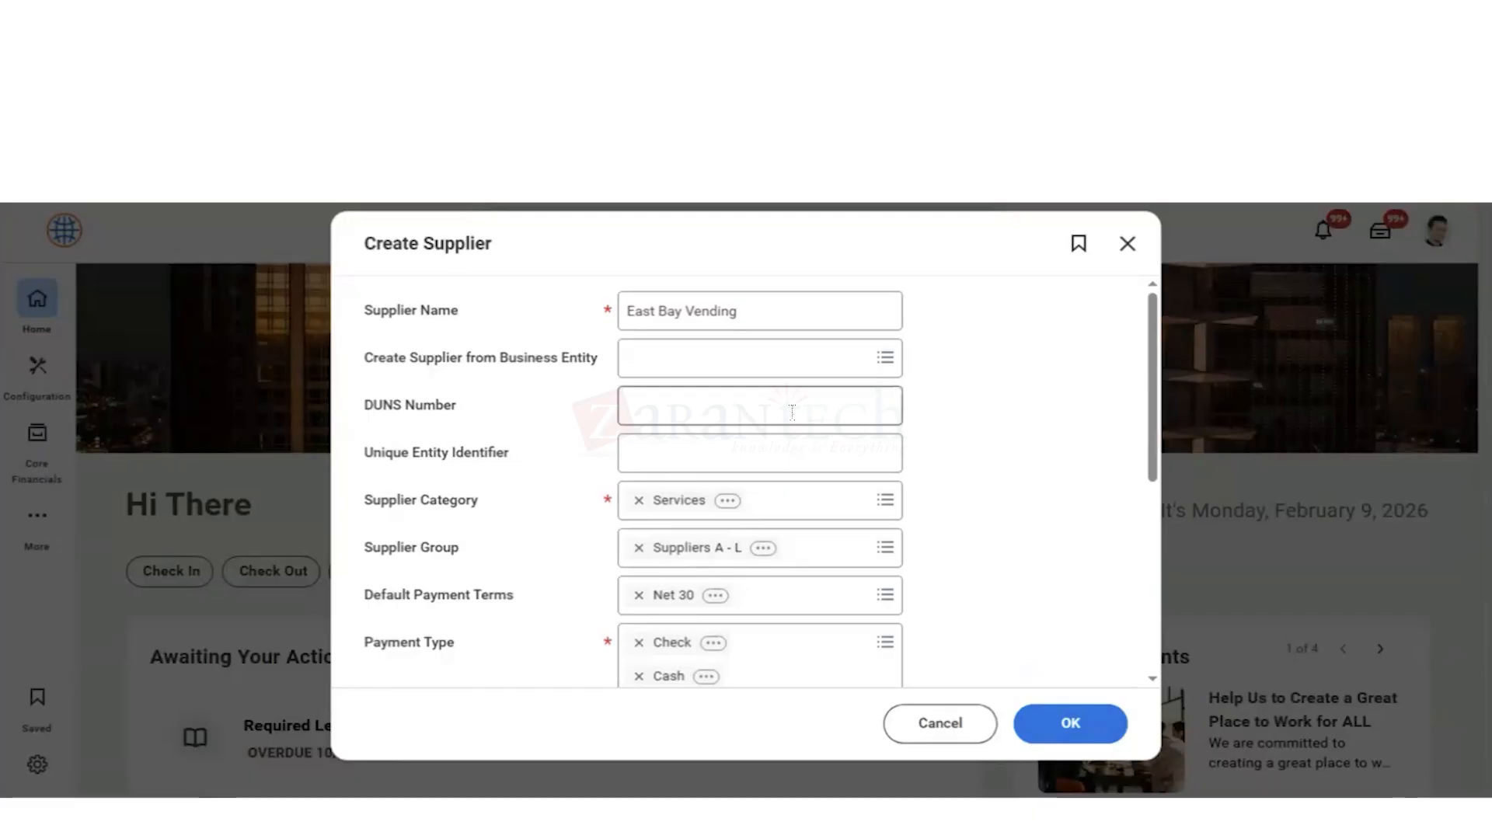
click(1065, 726)
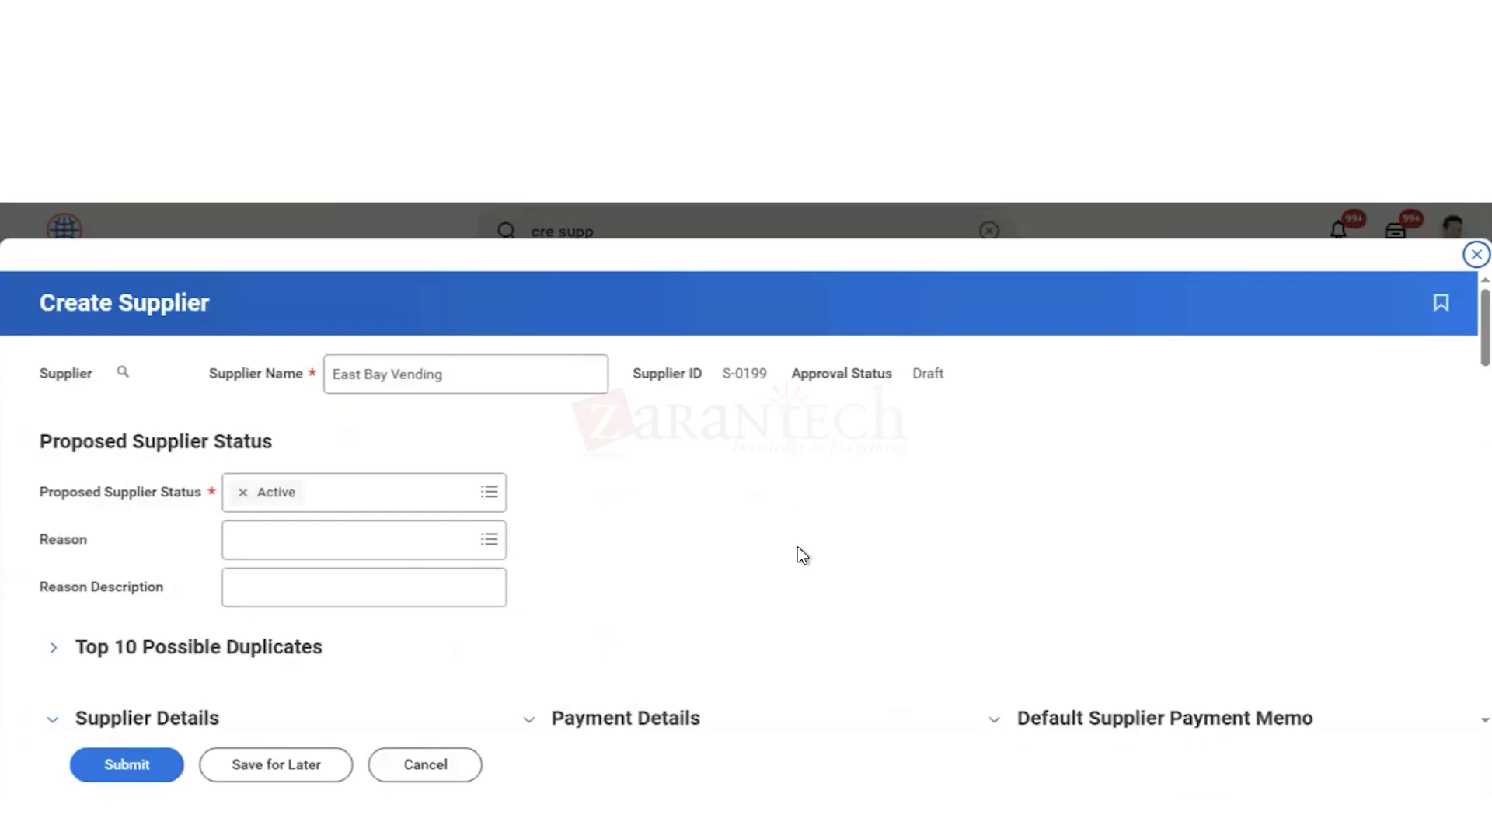
Step: Examine the full supplier form's status and supplier details, and the options offered for default payment terms
scroll(803, 555, down, 2)
scroll(855, 388, up, 1)
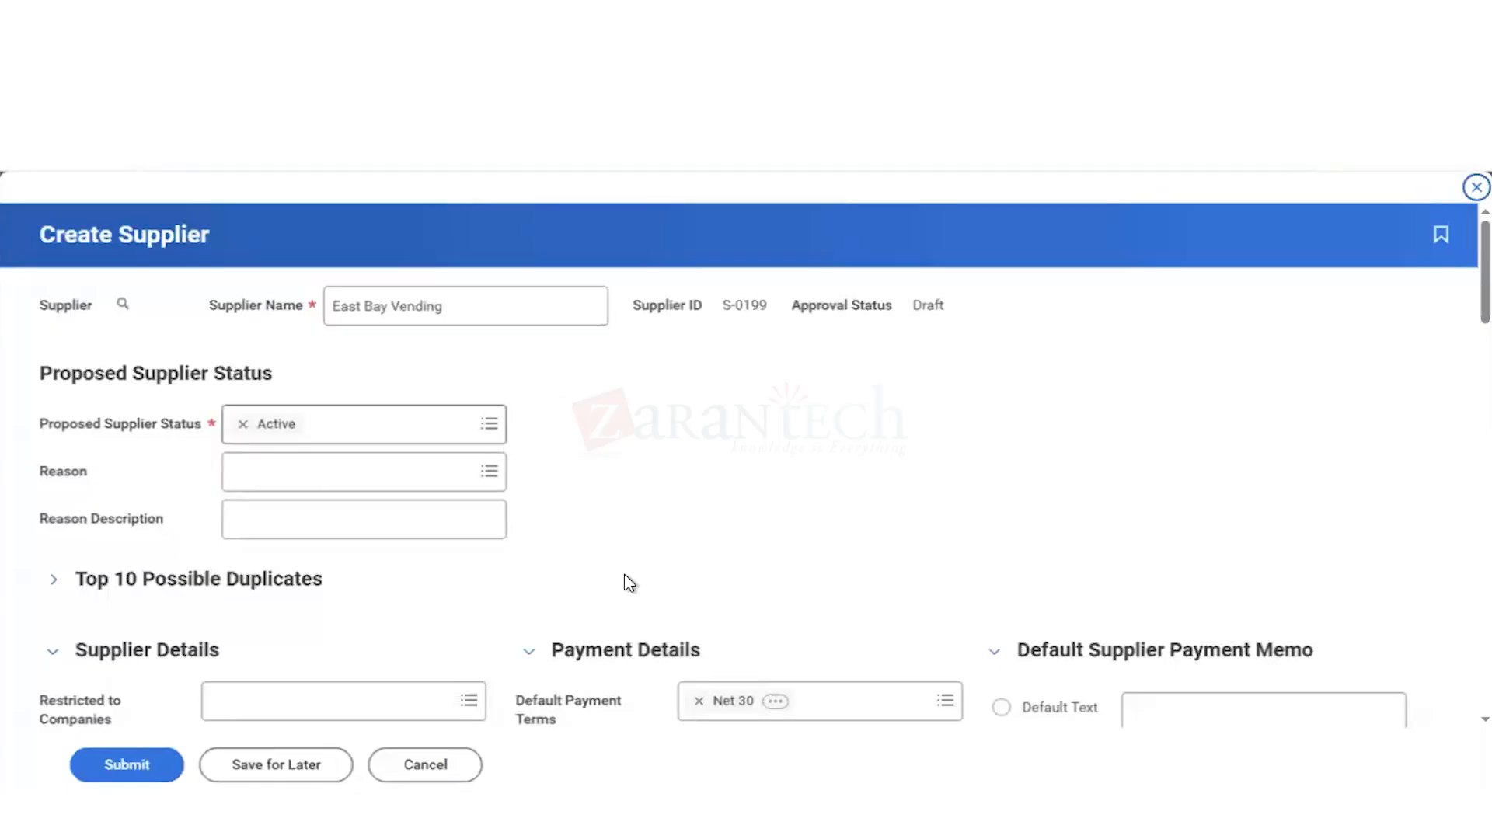
scroll(625, 576, down, 6)
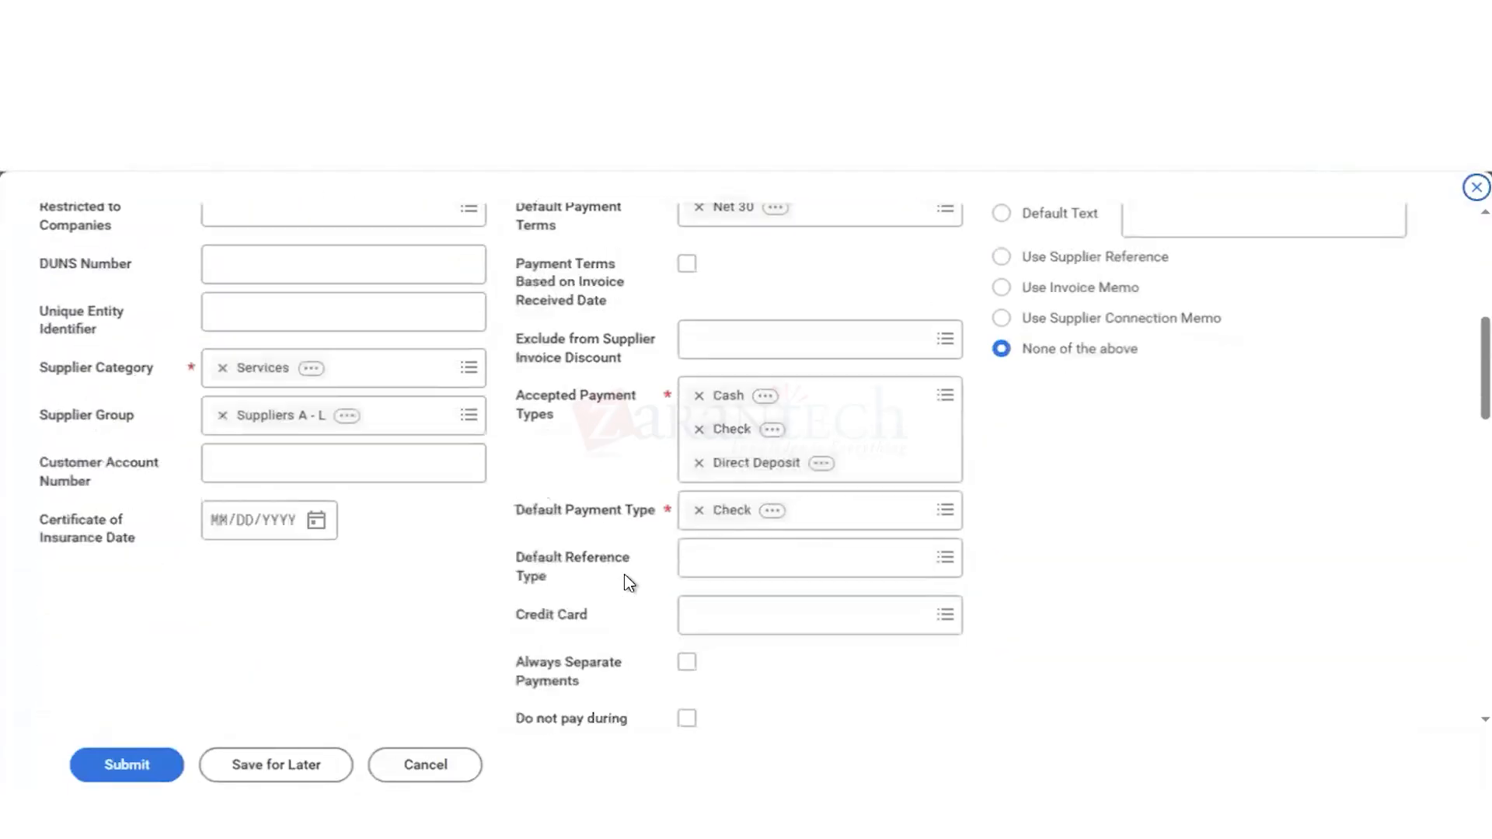
scroll(624, 575, up, 1)
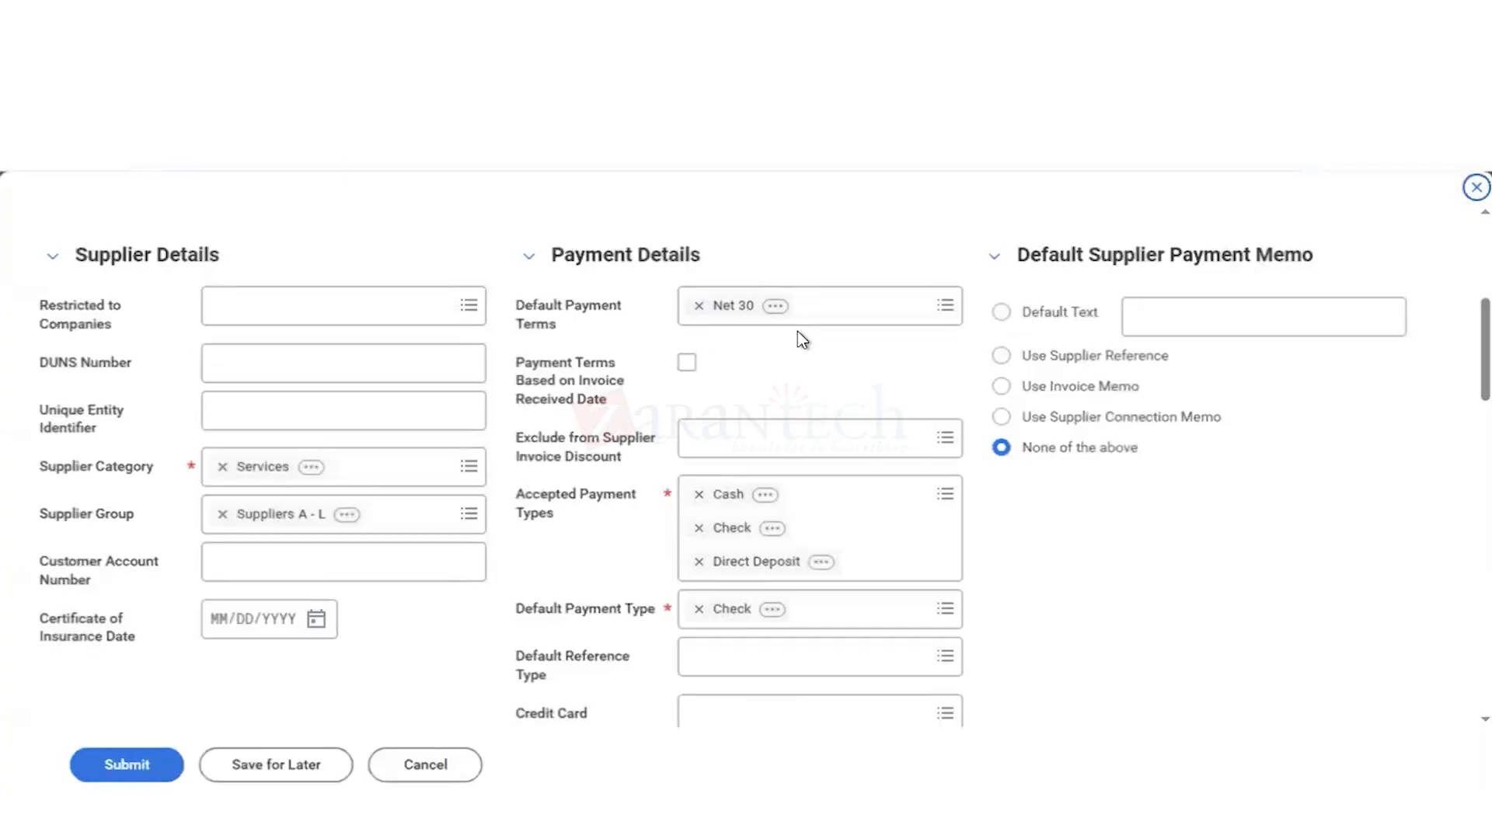
click(852, 307)
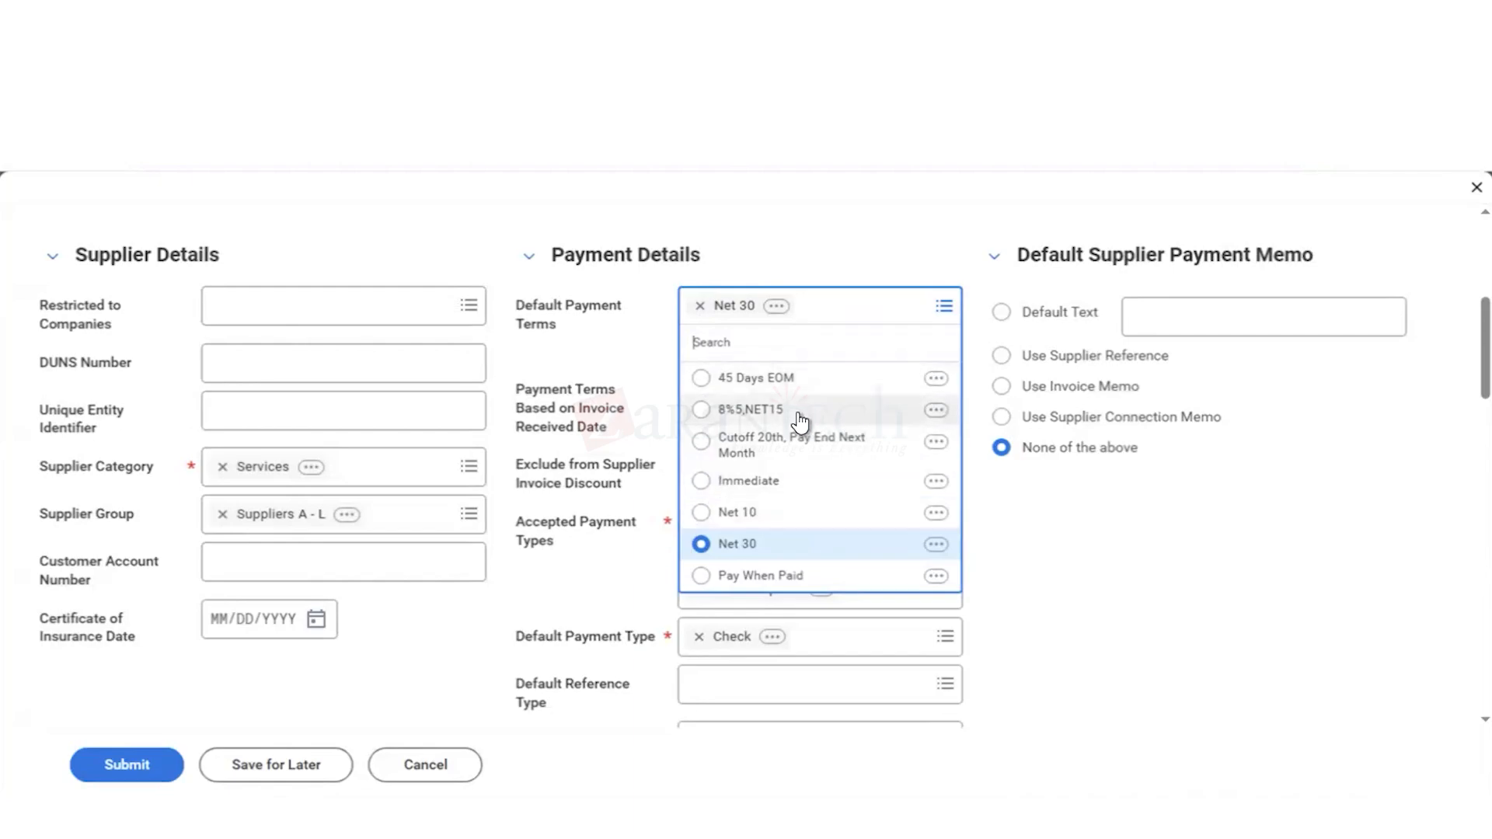
click(1025, 563)
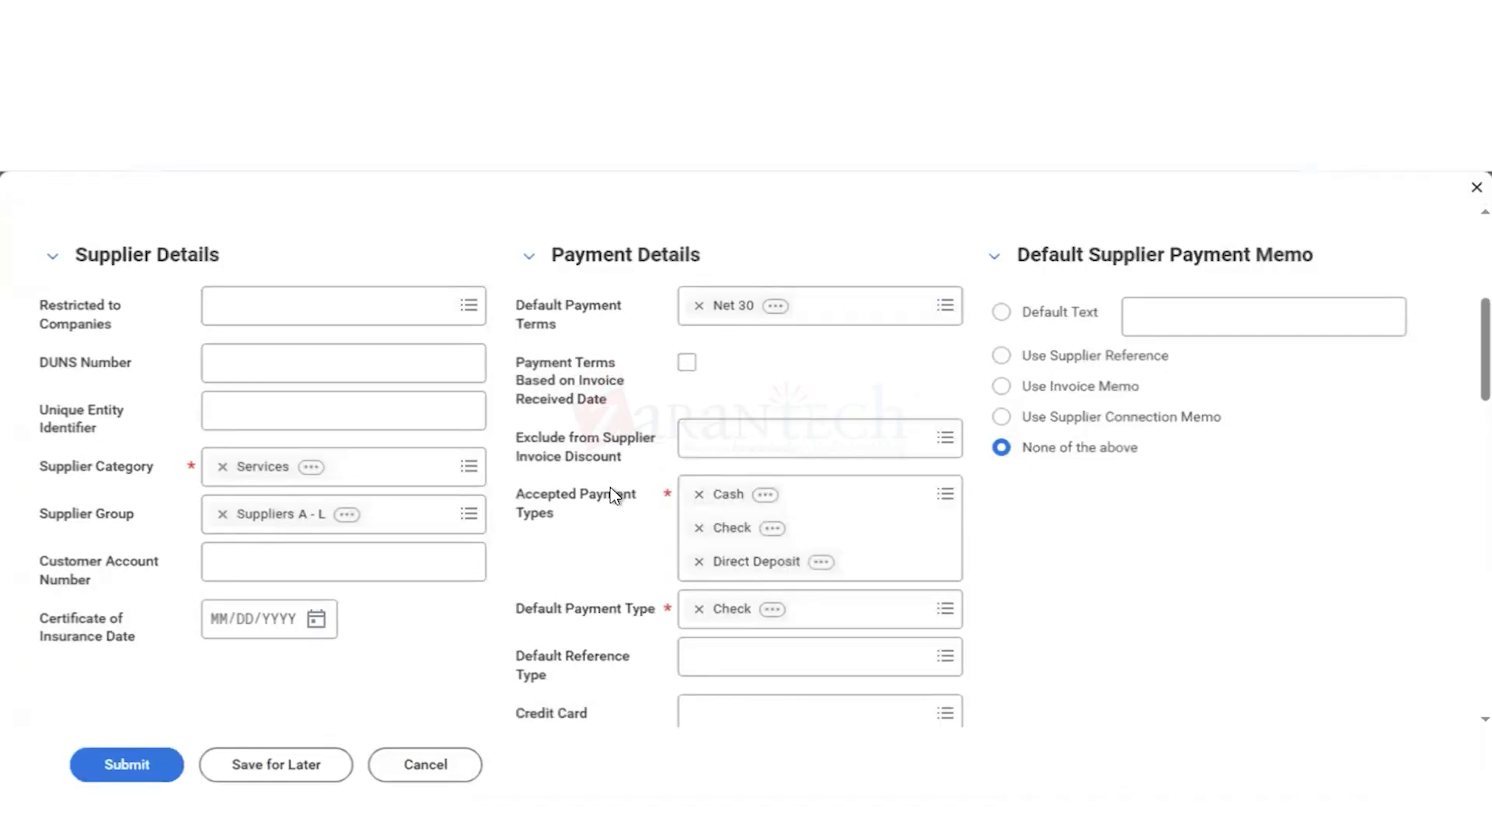
Step: Examine the supplier's remaining payment details, the default payment memo options and the Supplier Hierarchy section
scroll(619, 526, down, 1)
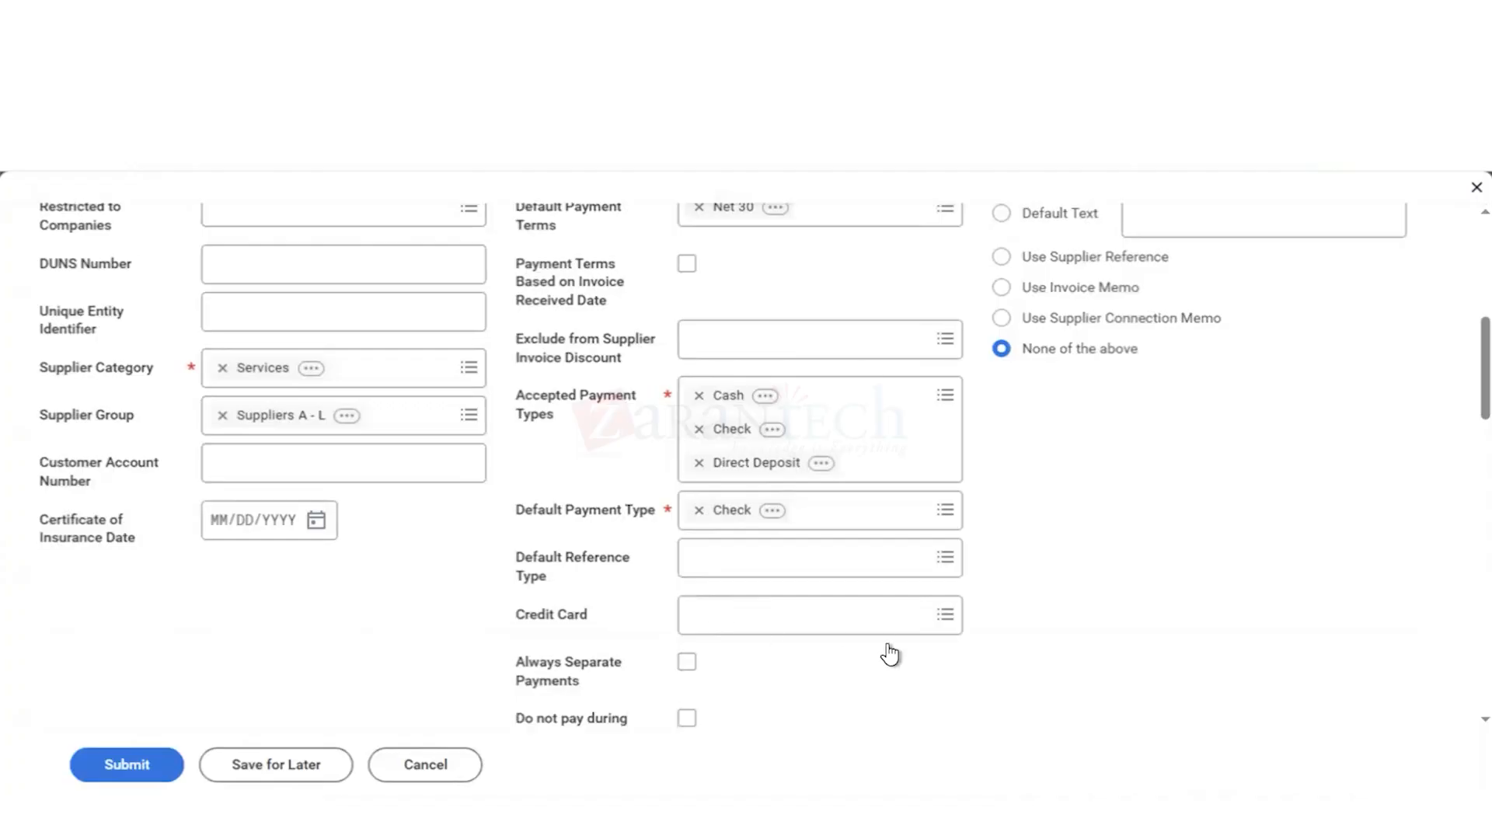
scroll(1019, 657, down, 1)
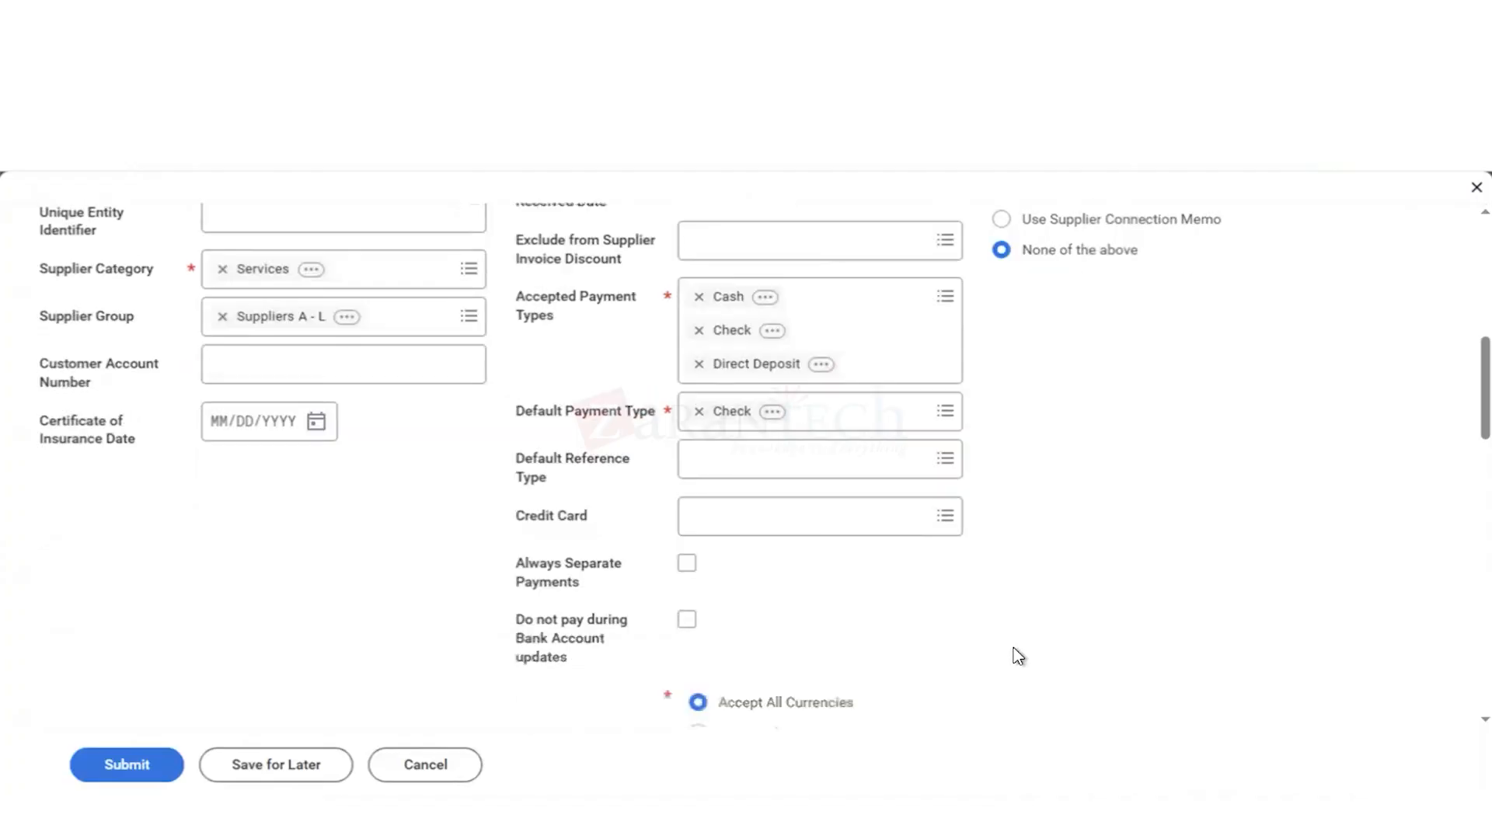
scroll(1018, 656, down, 2)
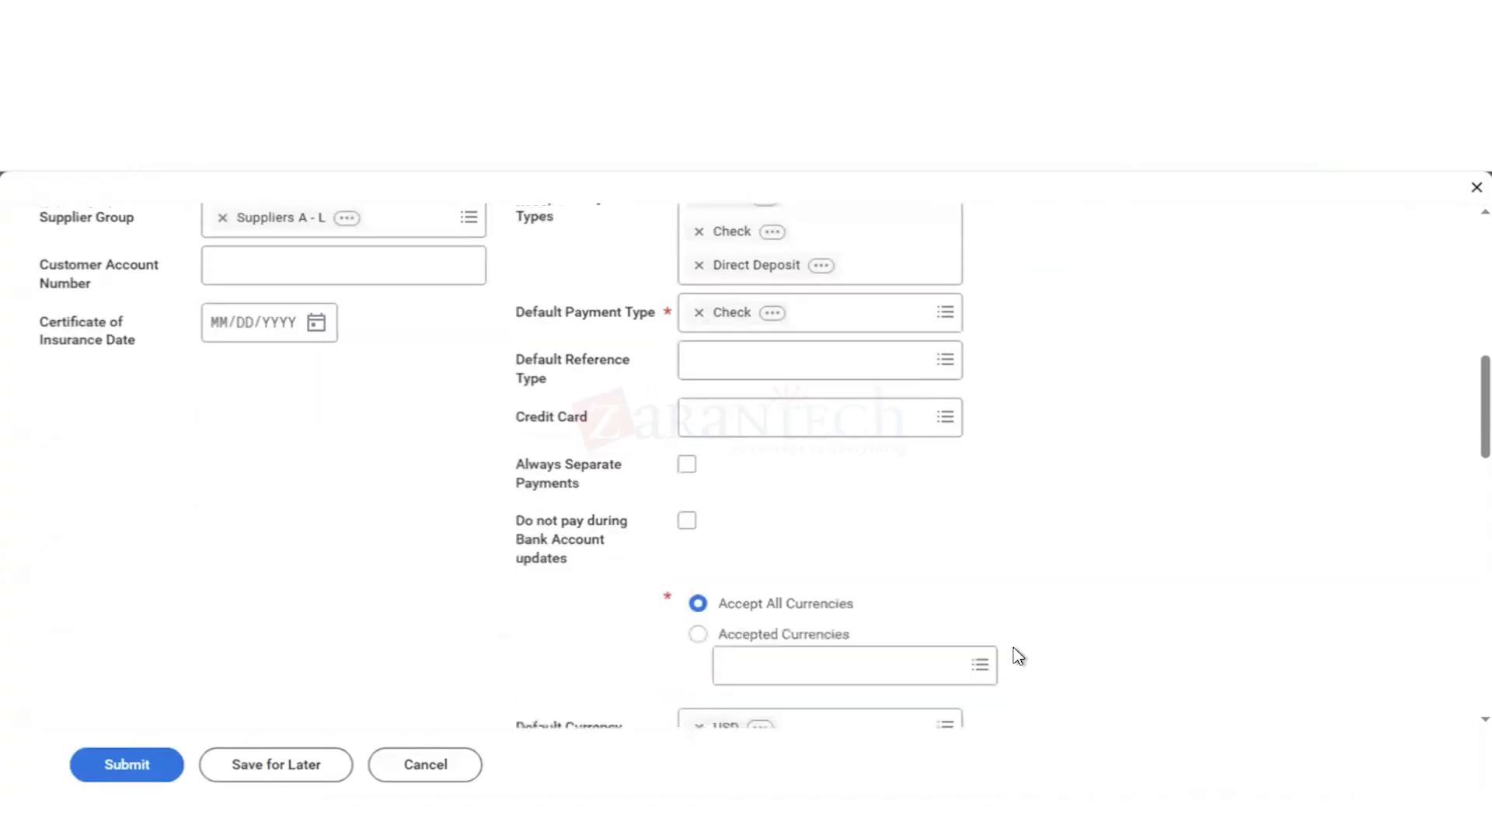
scroll(1018, 657, up, 8)
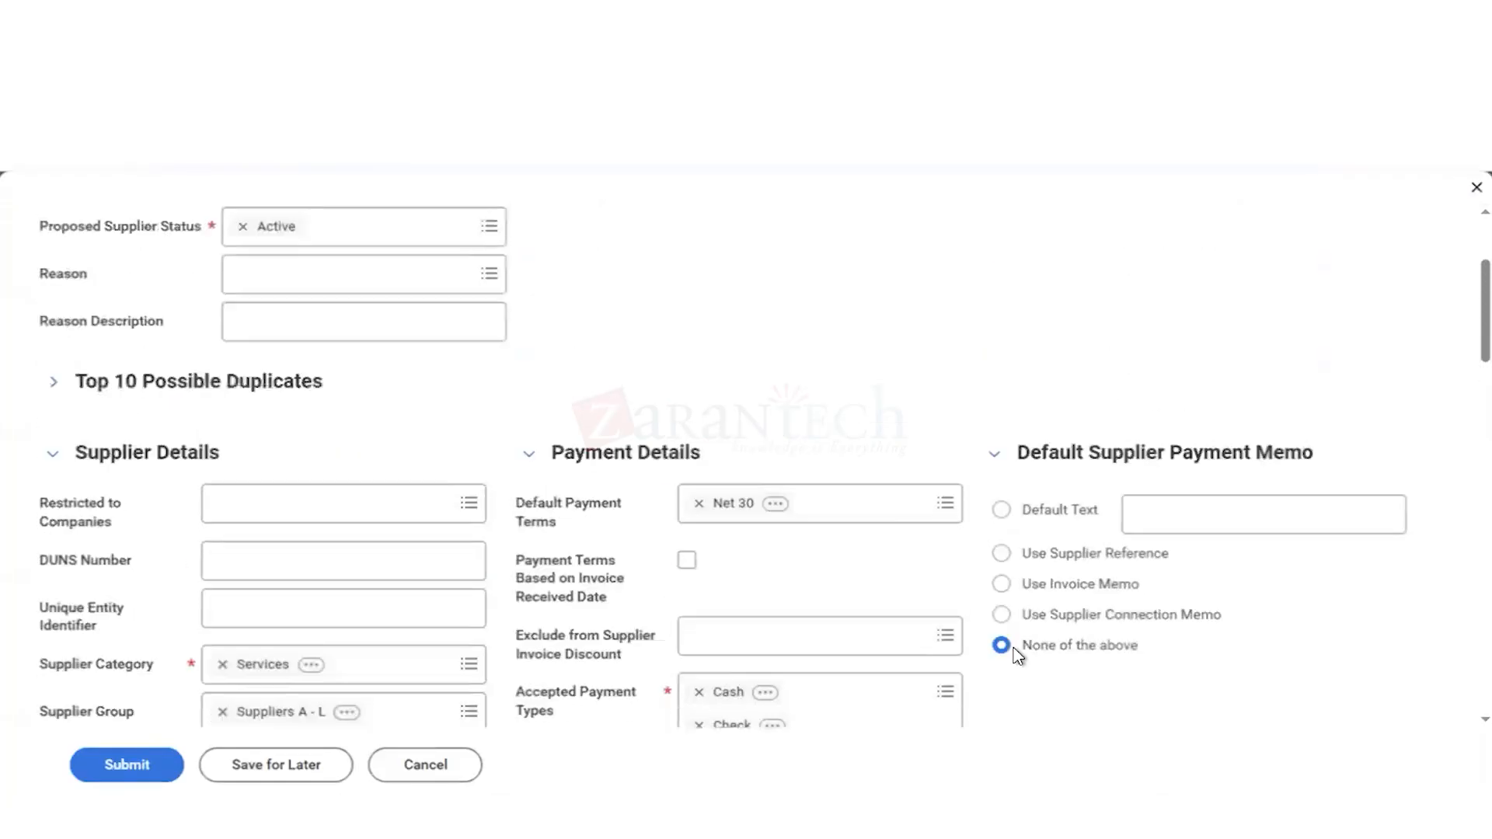
scroll(1019, 657, down, 1)
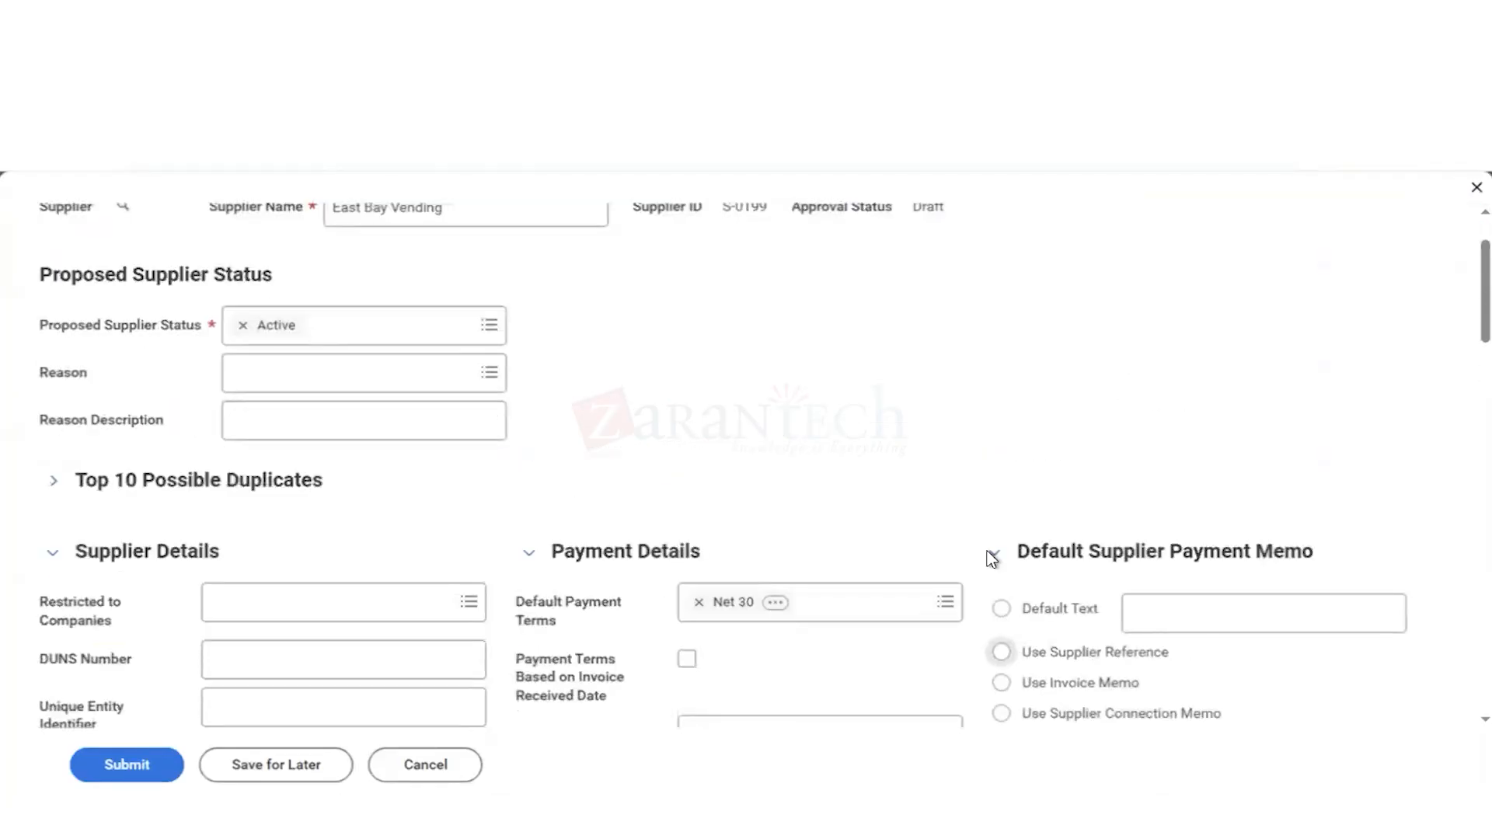
scroll(959, 471, down, 2)
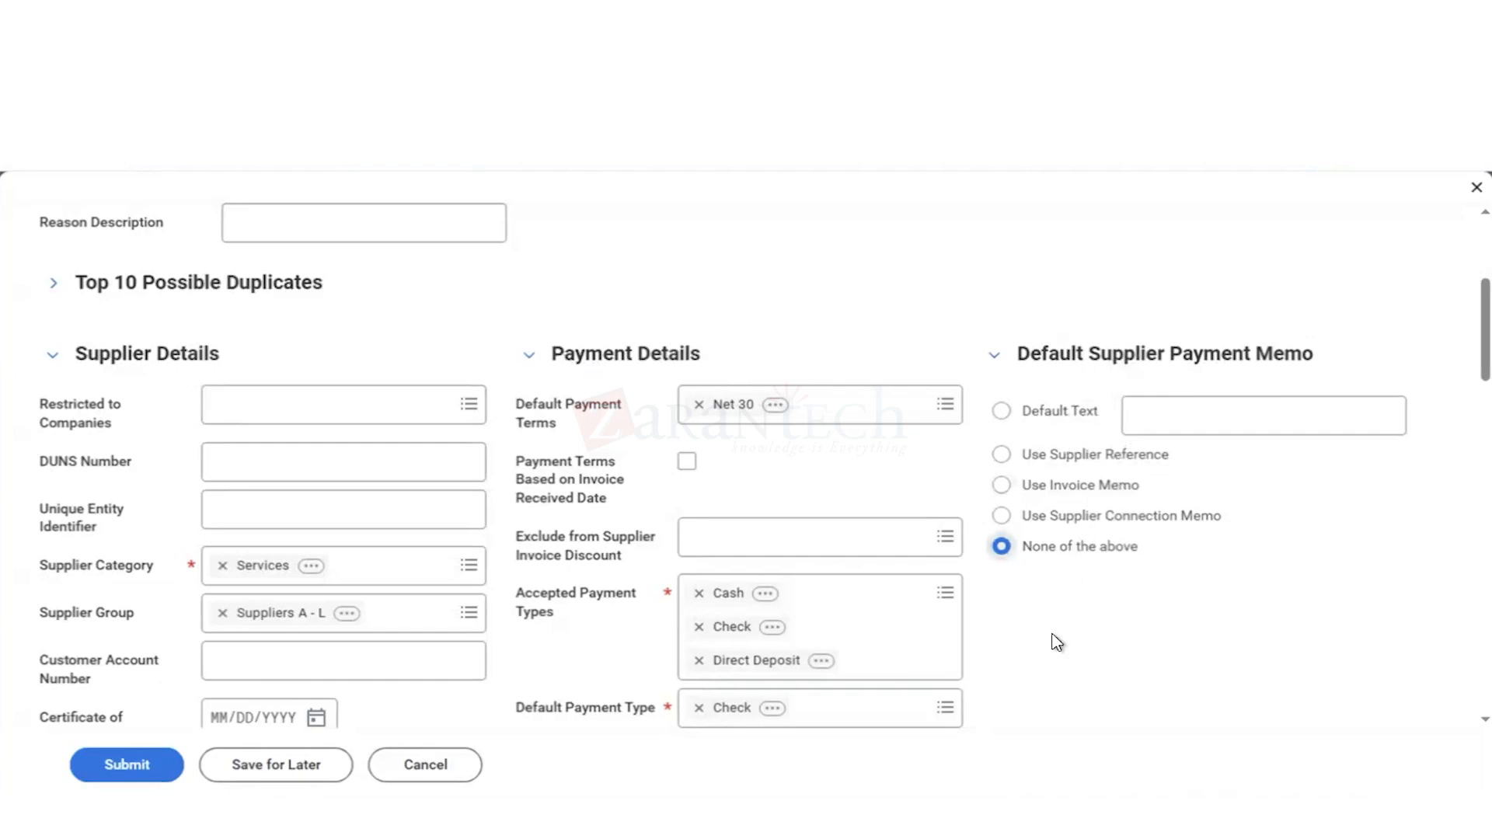
scroll(1061, 686, down, 4)
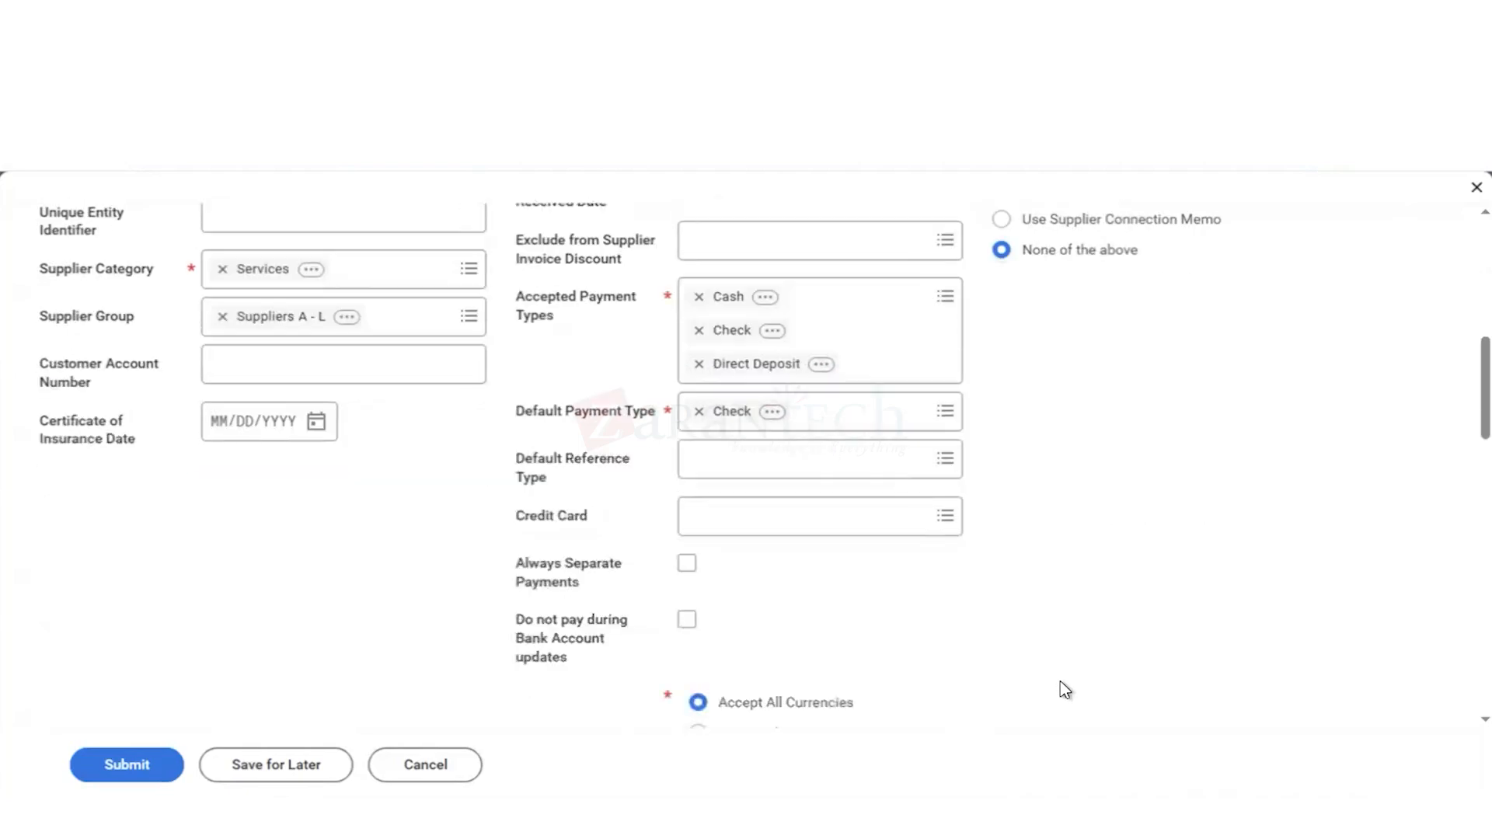
scroll(615, 650, down, 4)
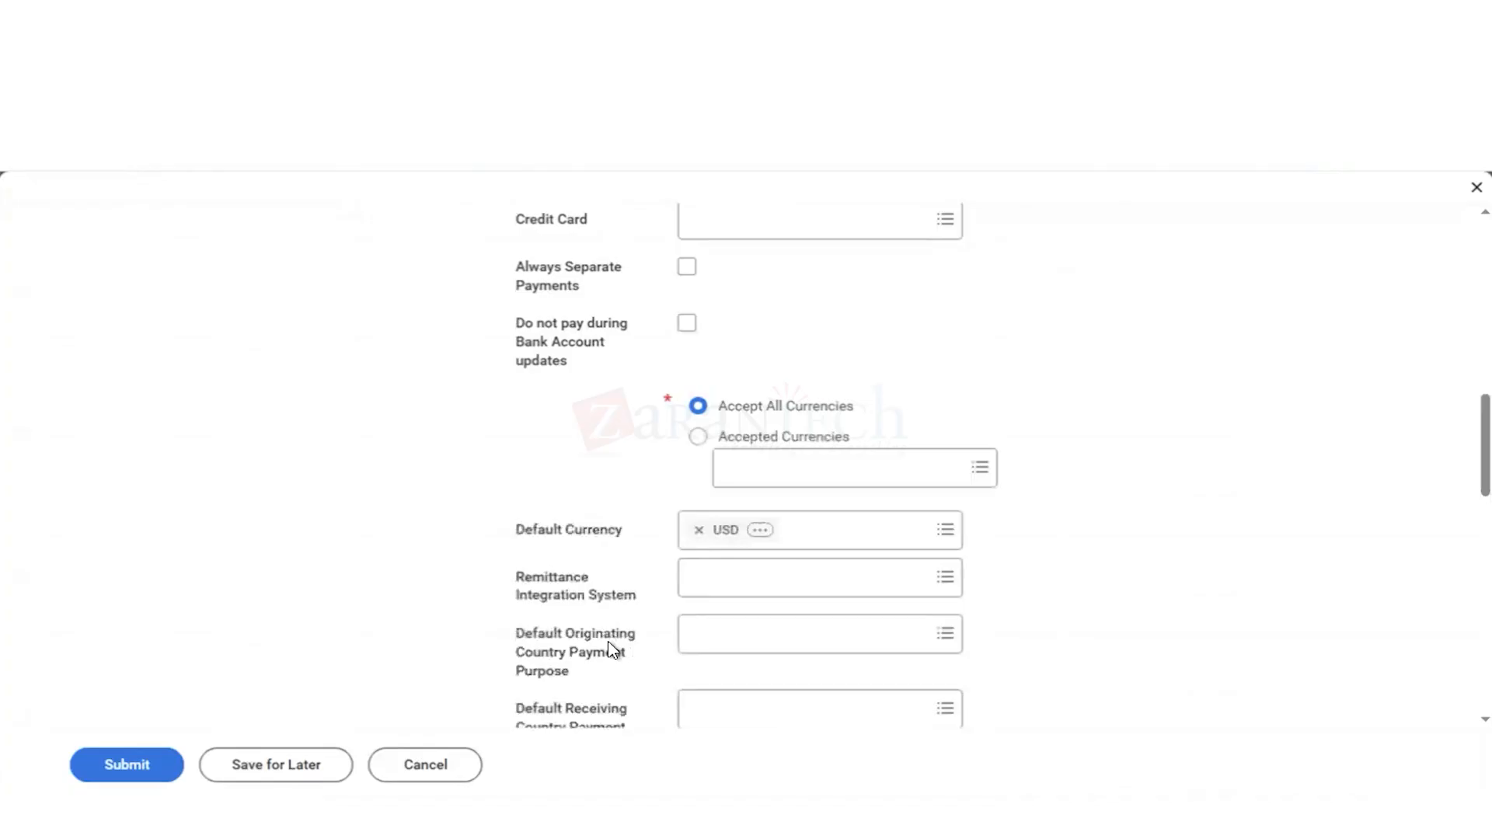
scroll(615, 650, down, 3)
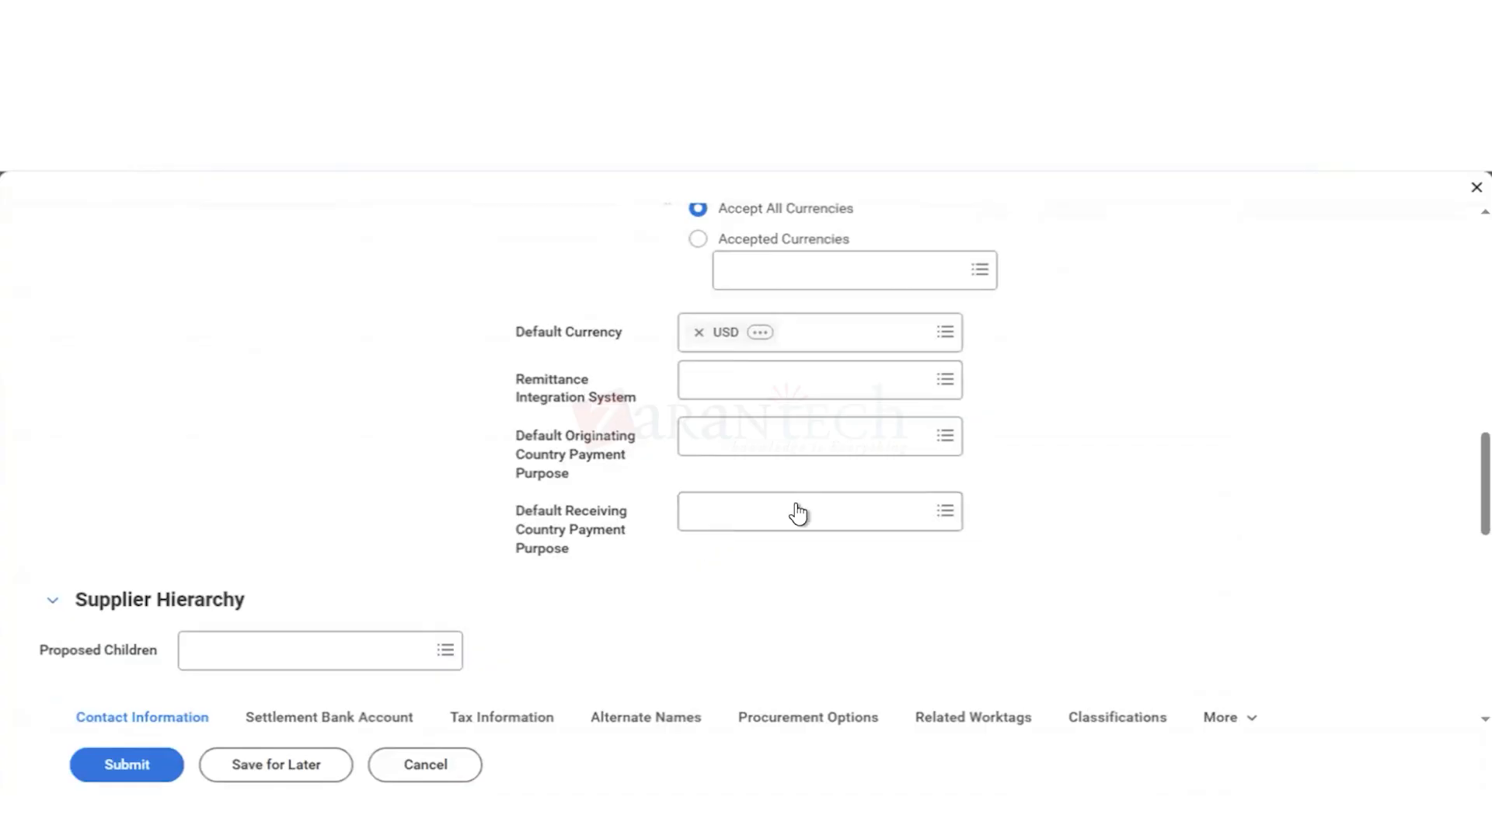
scroll(948, 614, down, 3)
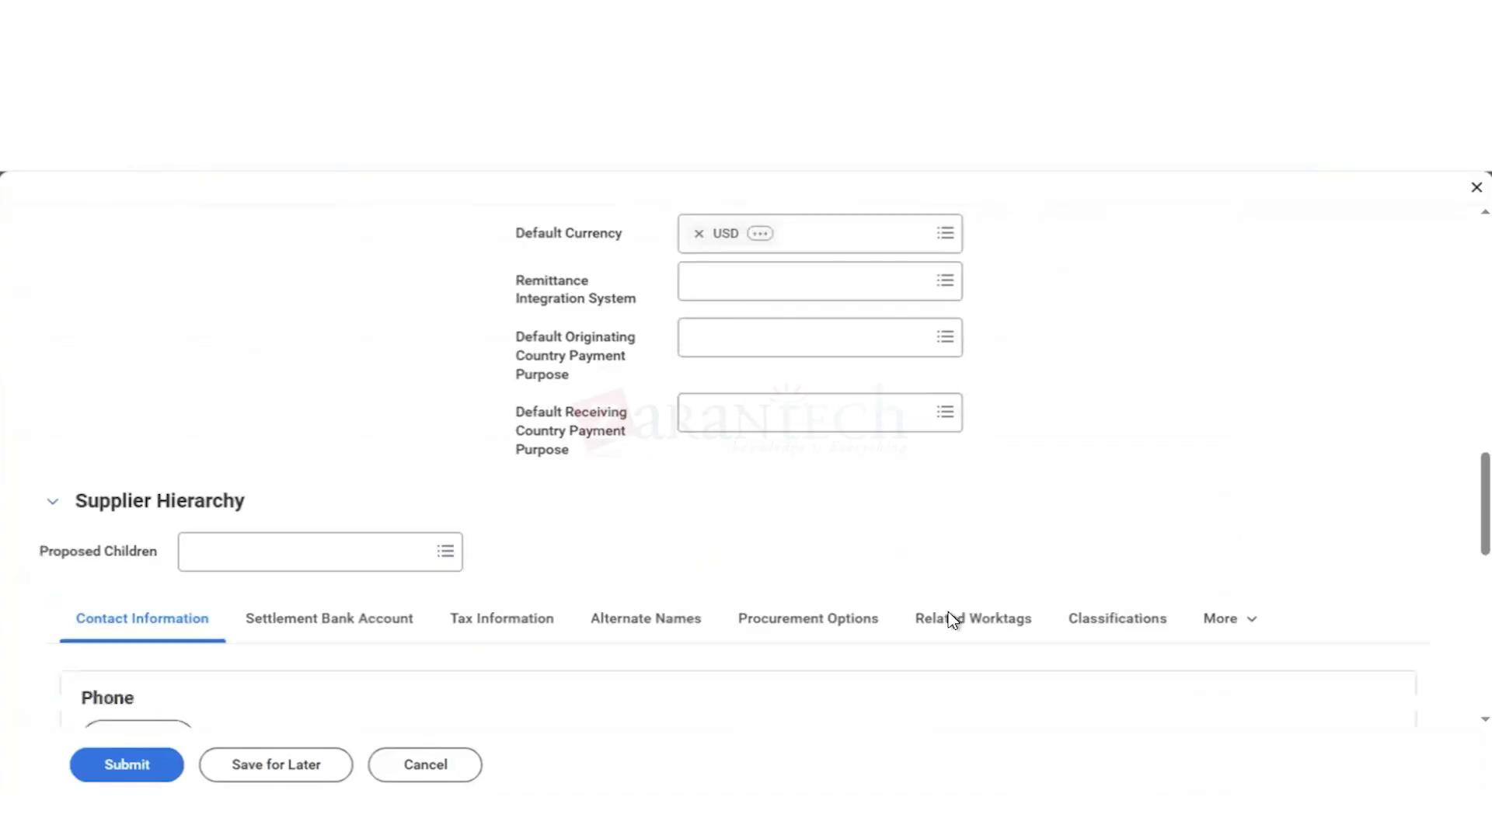
Step: Expand Top 10 Possible Duplicates, refresh the duplicates for the new supplier and collapse the section
scroll(949, 618, up, 10)
scroll(949, 614, up, 1)
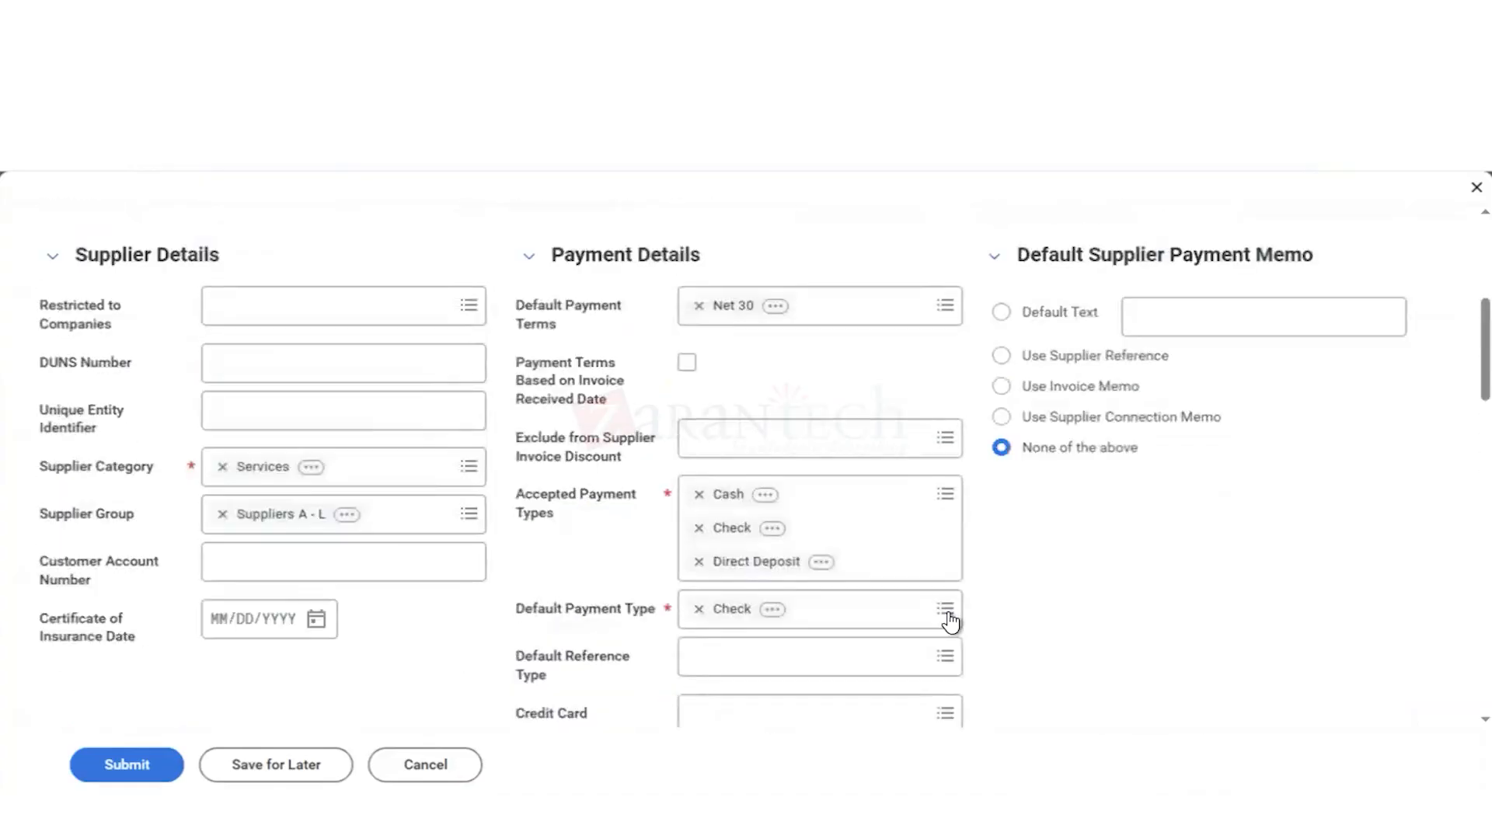
scroll(949, 618, up, 2)
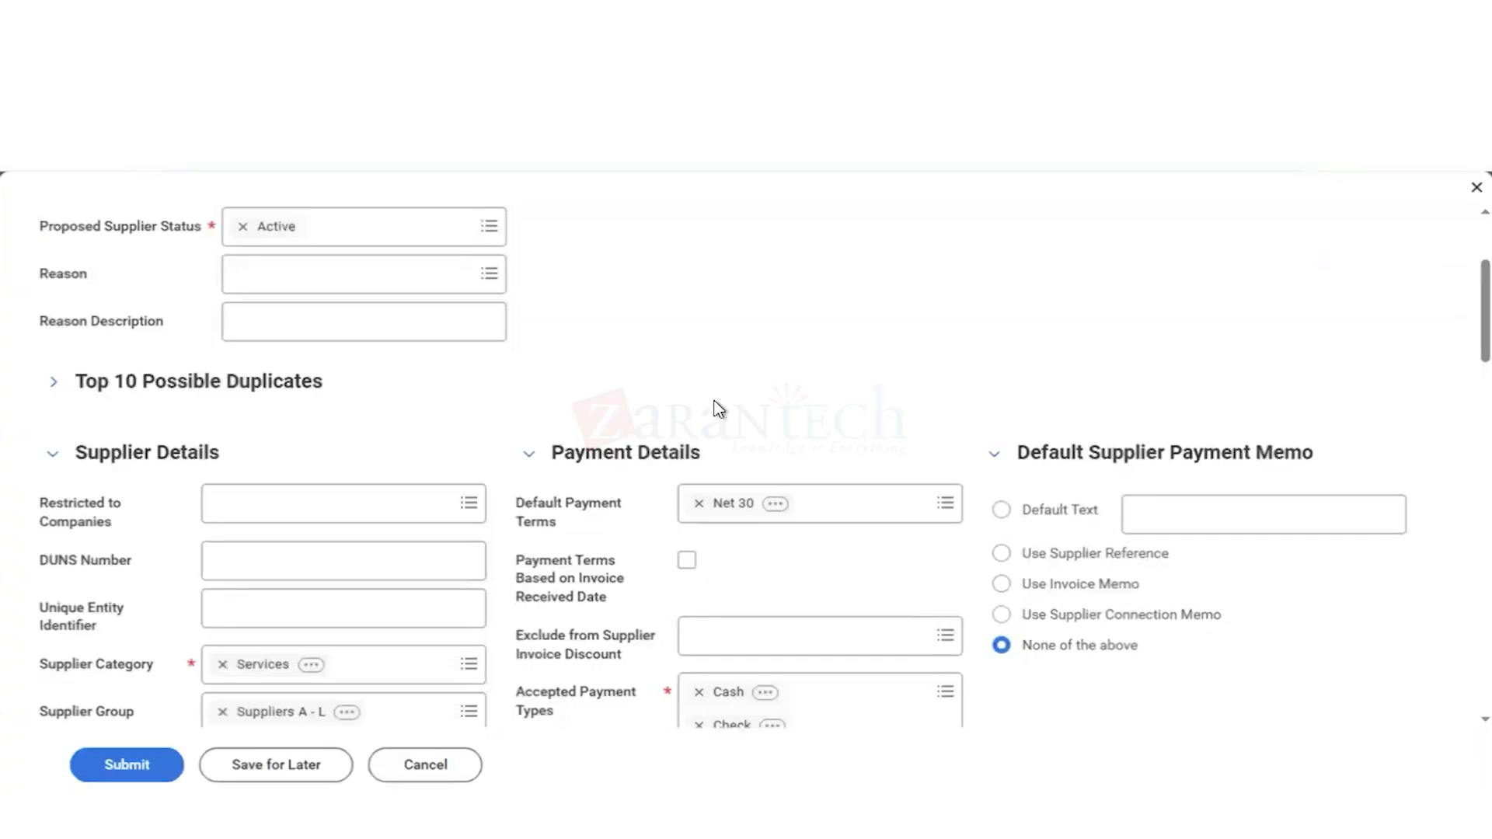
click(51, 391)
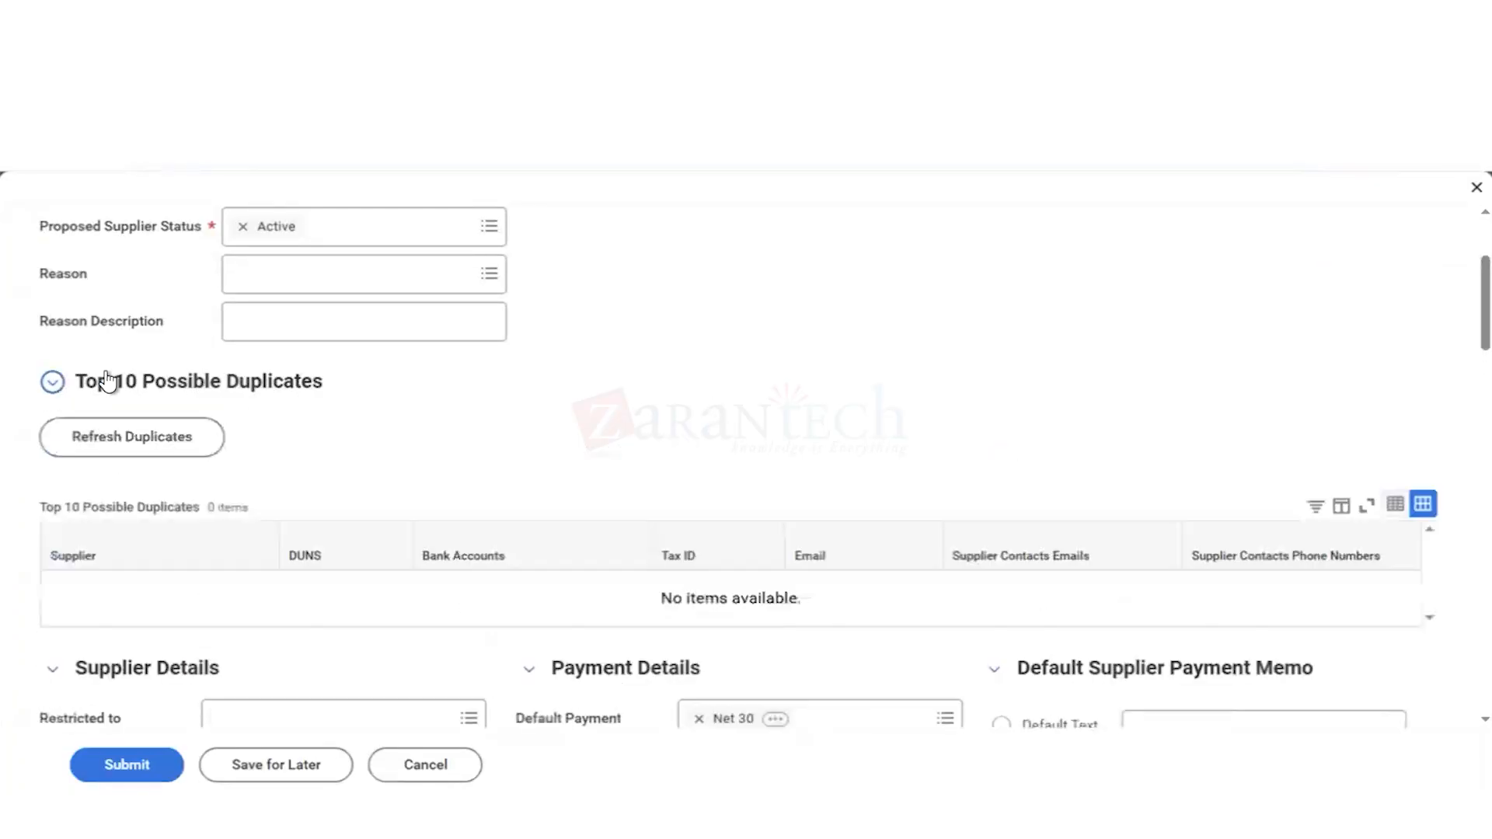
click(132, 440)
click(131, 445)
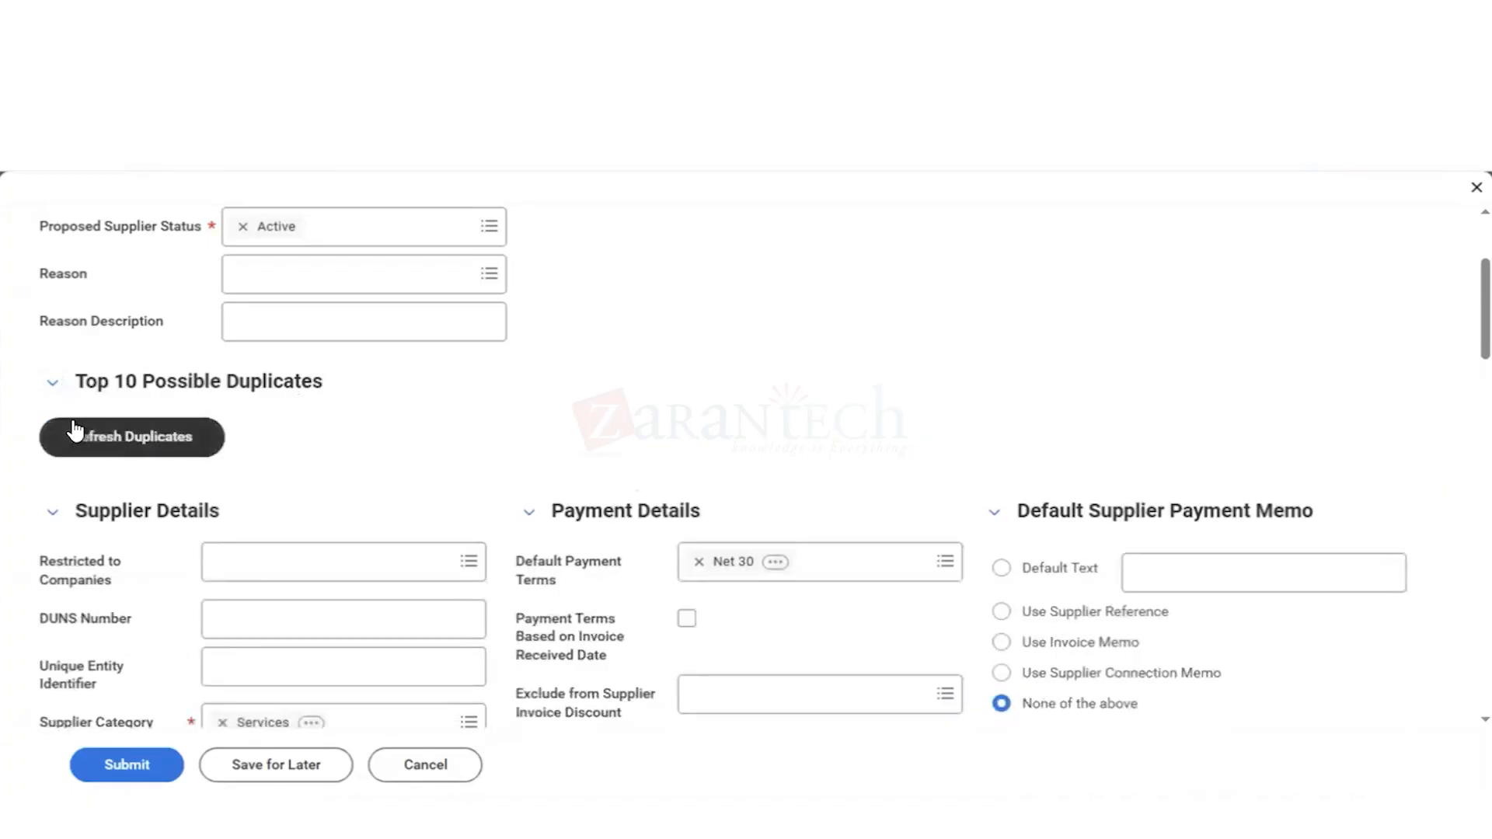
click(100, 457)
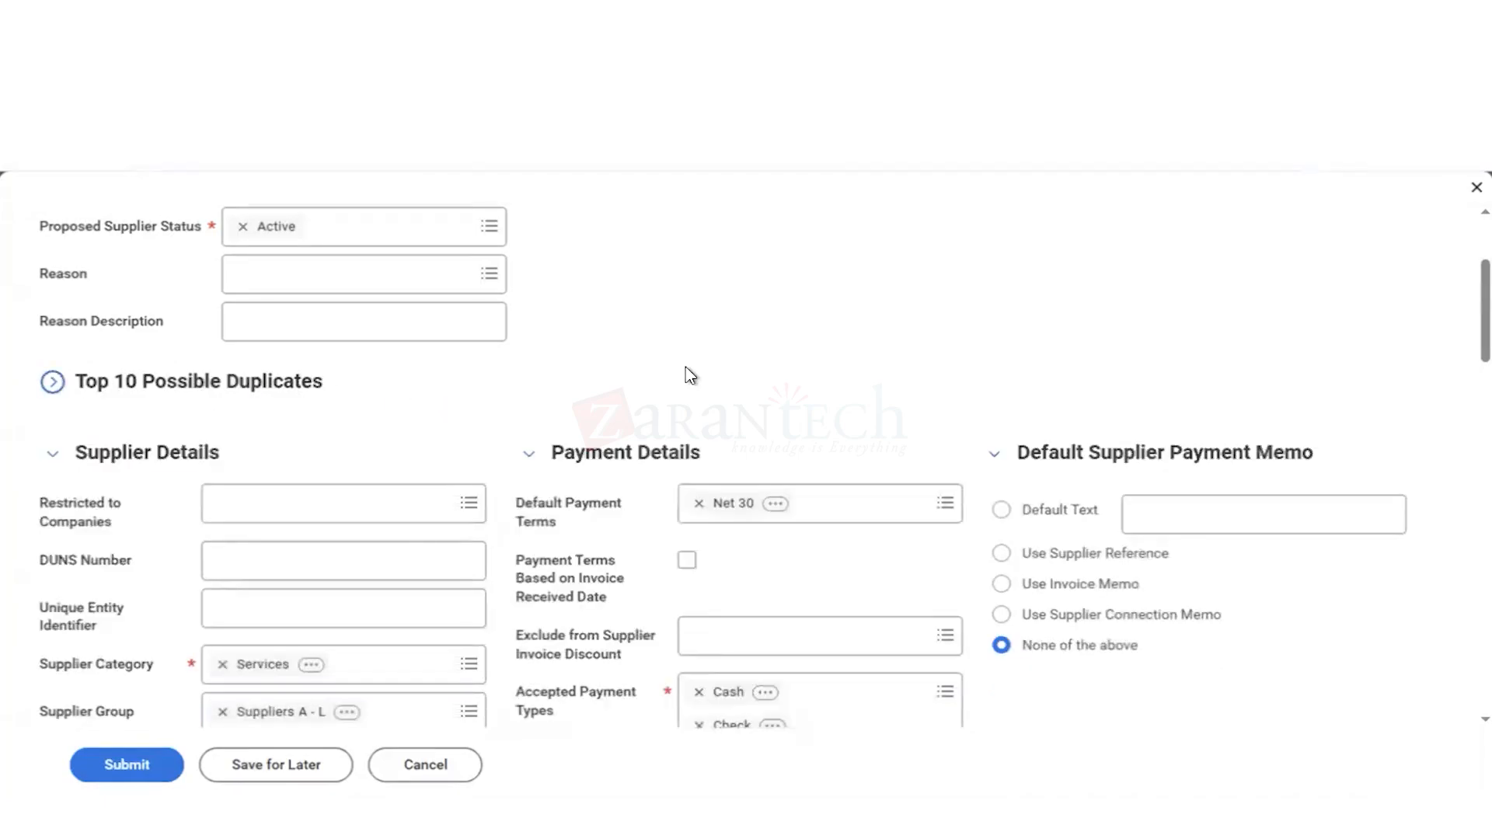
Step: Add the supplier contact's business email address in the contact information and mark it as primary
scroll(690, 376, down, 3)
scroll(386, 340, up, 5)
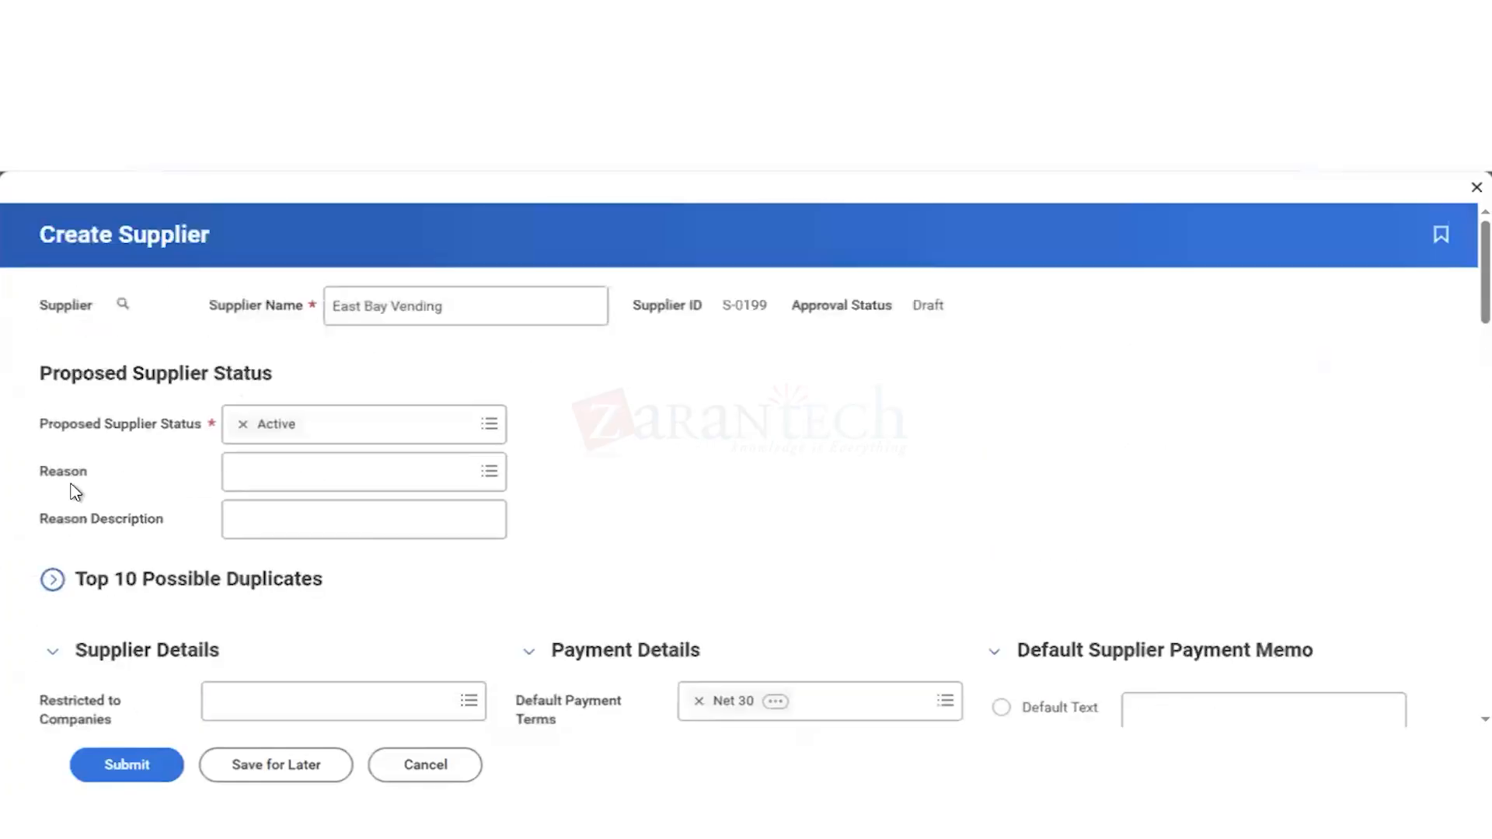
scroll(513, 575, down, 15)
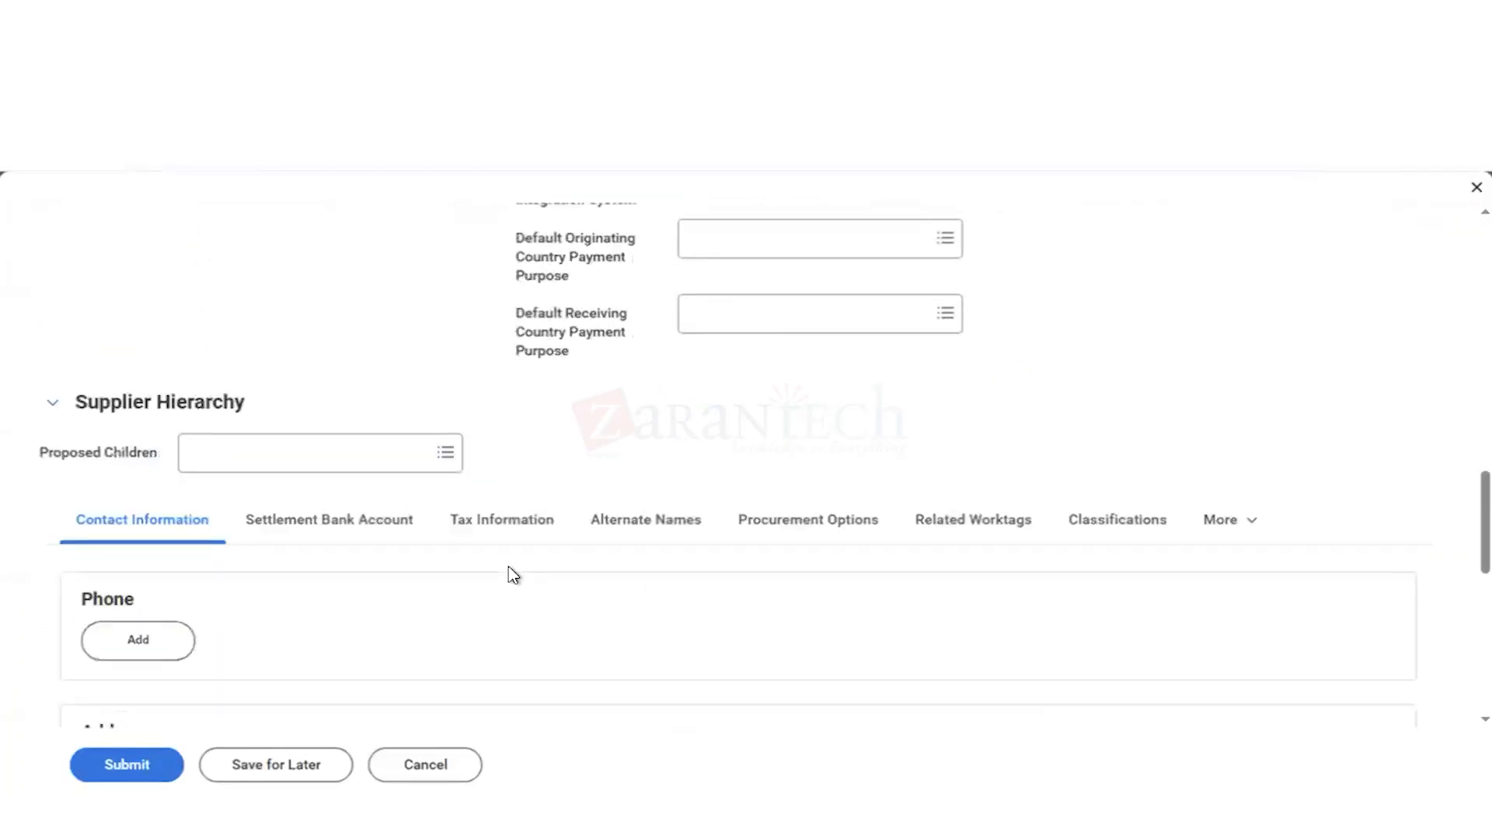
scroll(513, 575, down, 3)
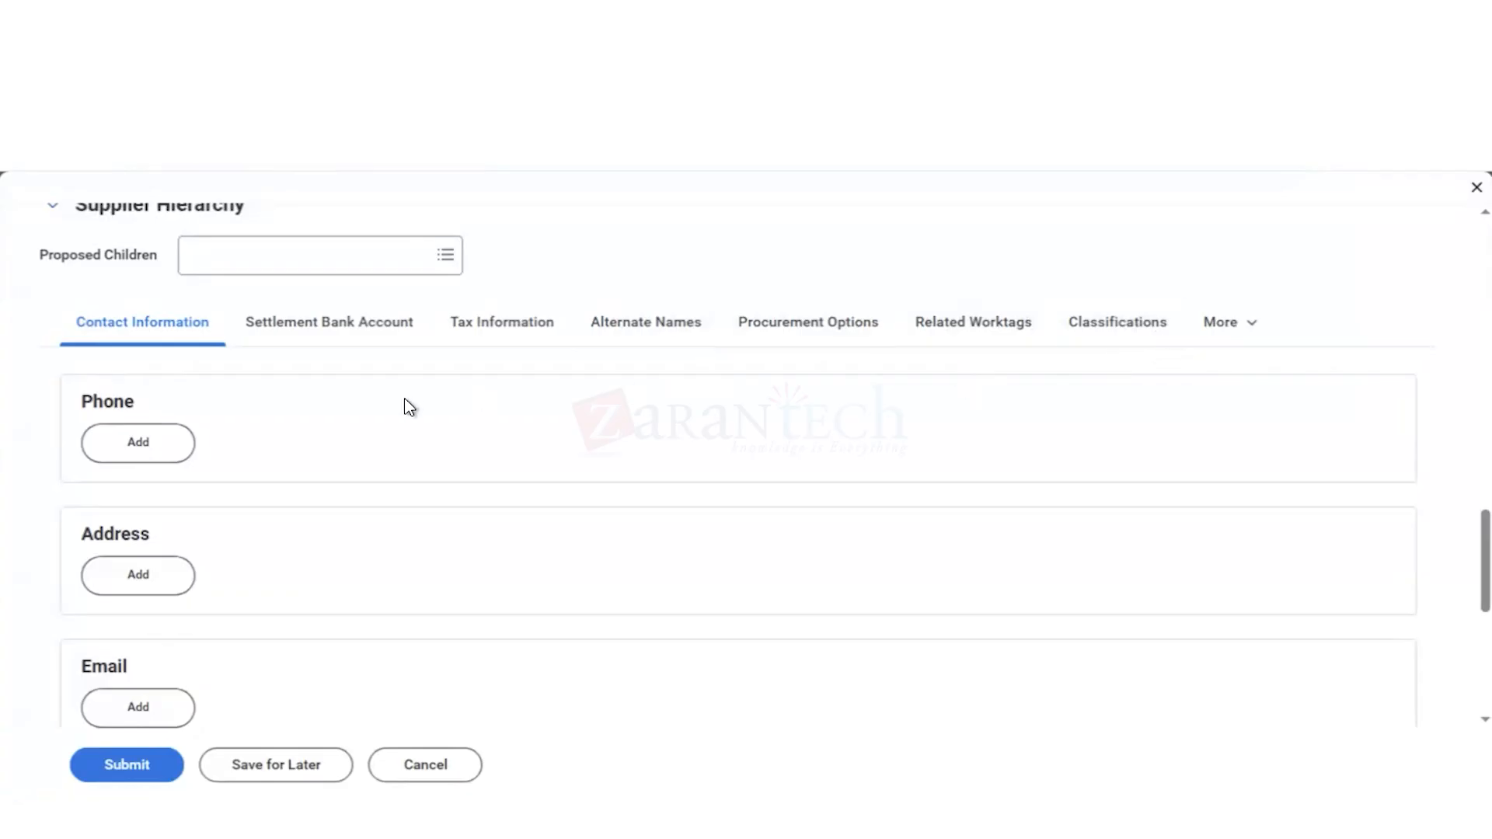
scroll(204, 567, down, 1)
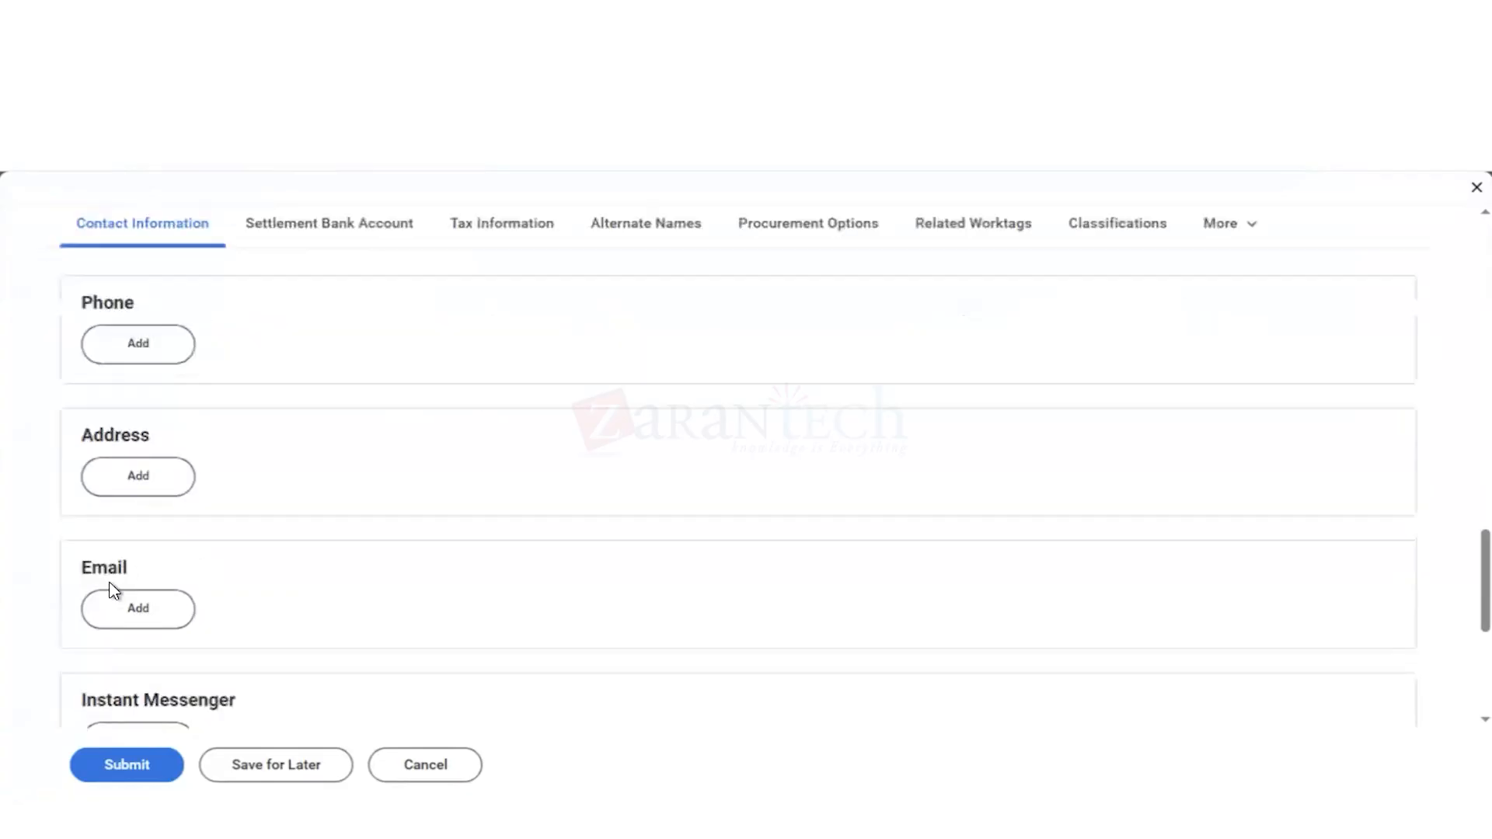
click(139, 612)
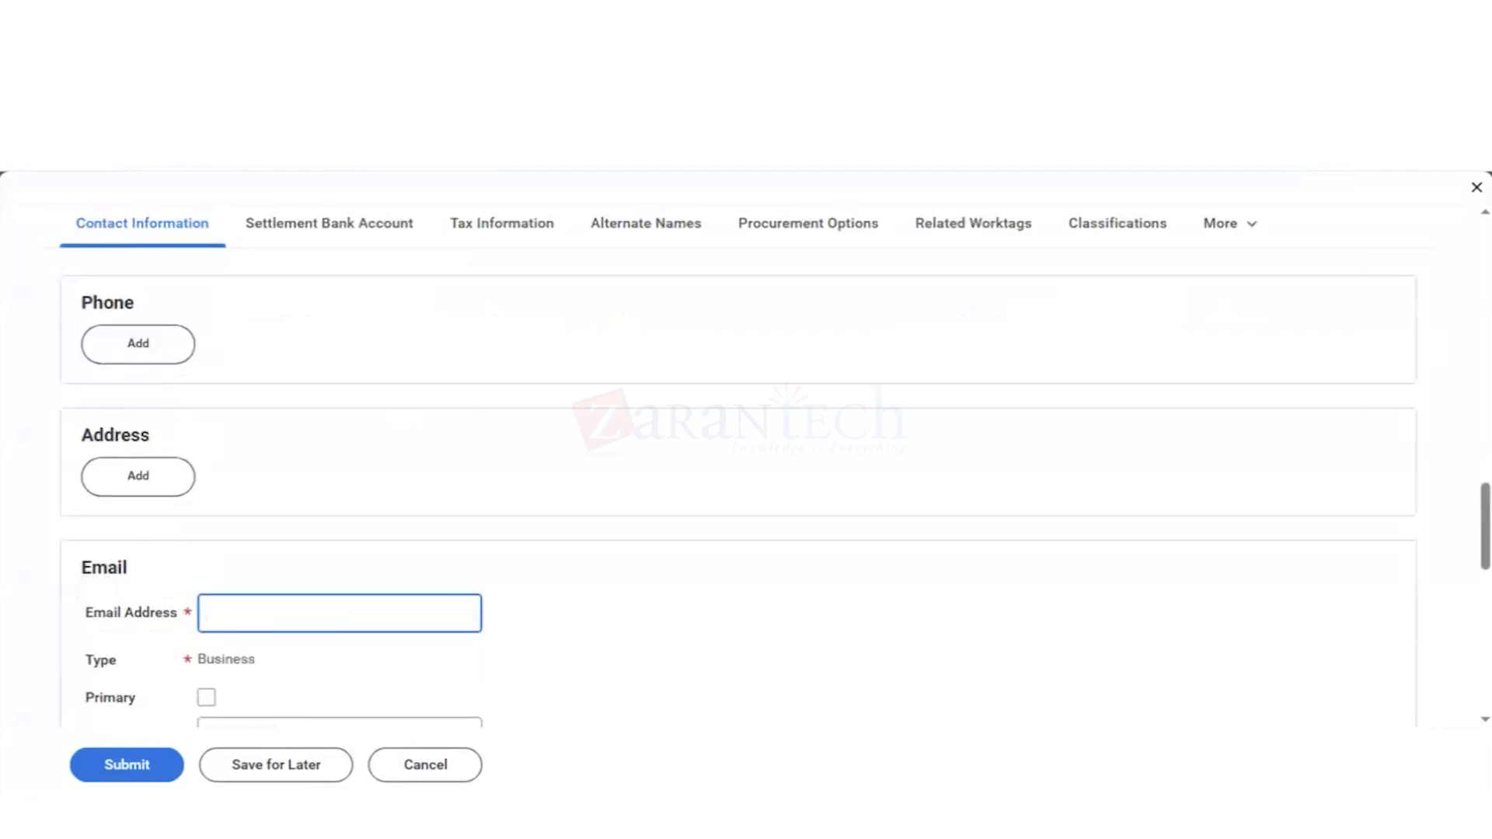
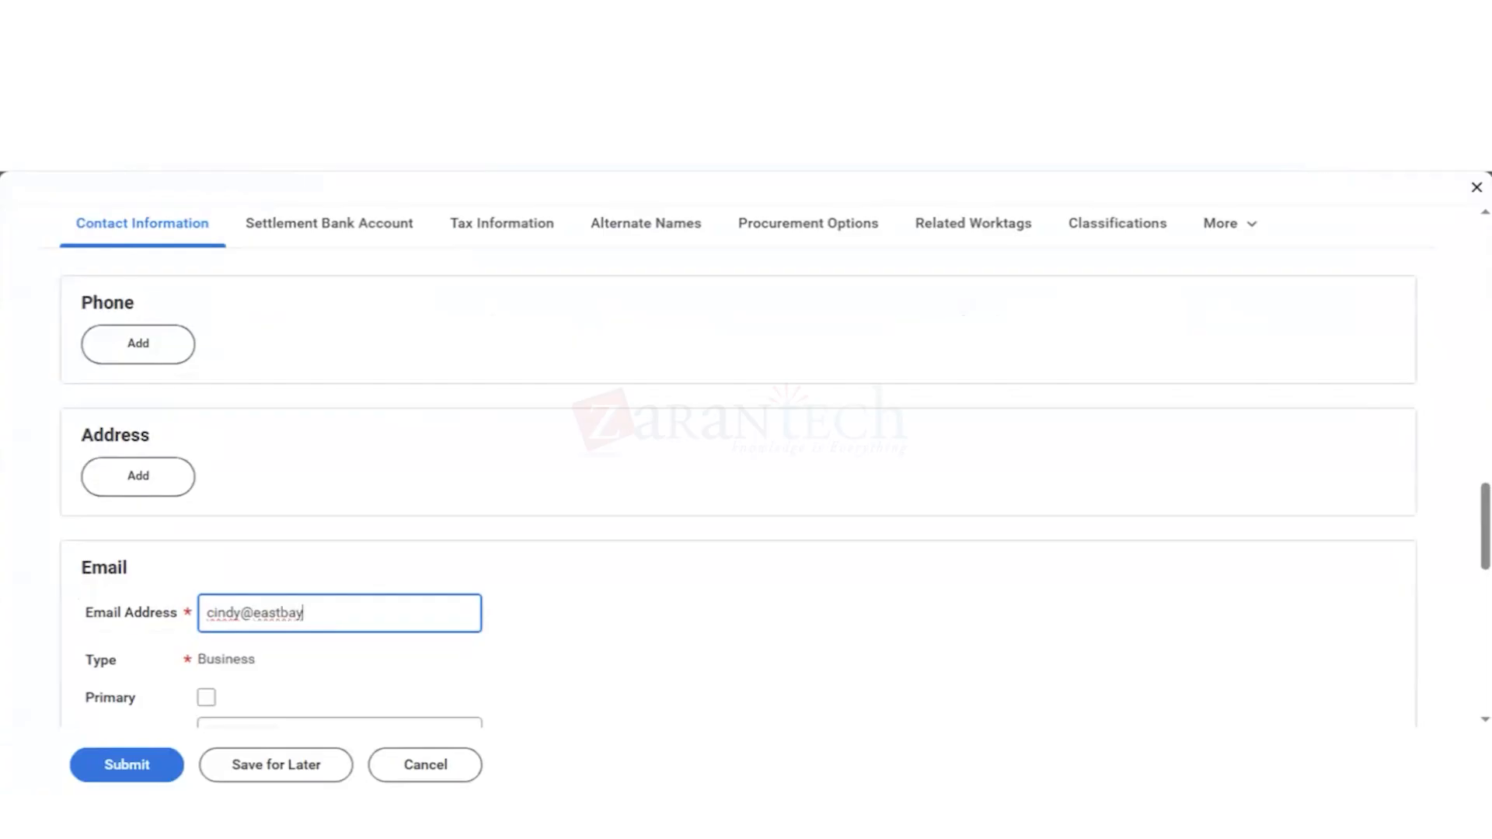
scroll(545, 660, down, 3)
click(207, 500)
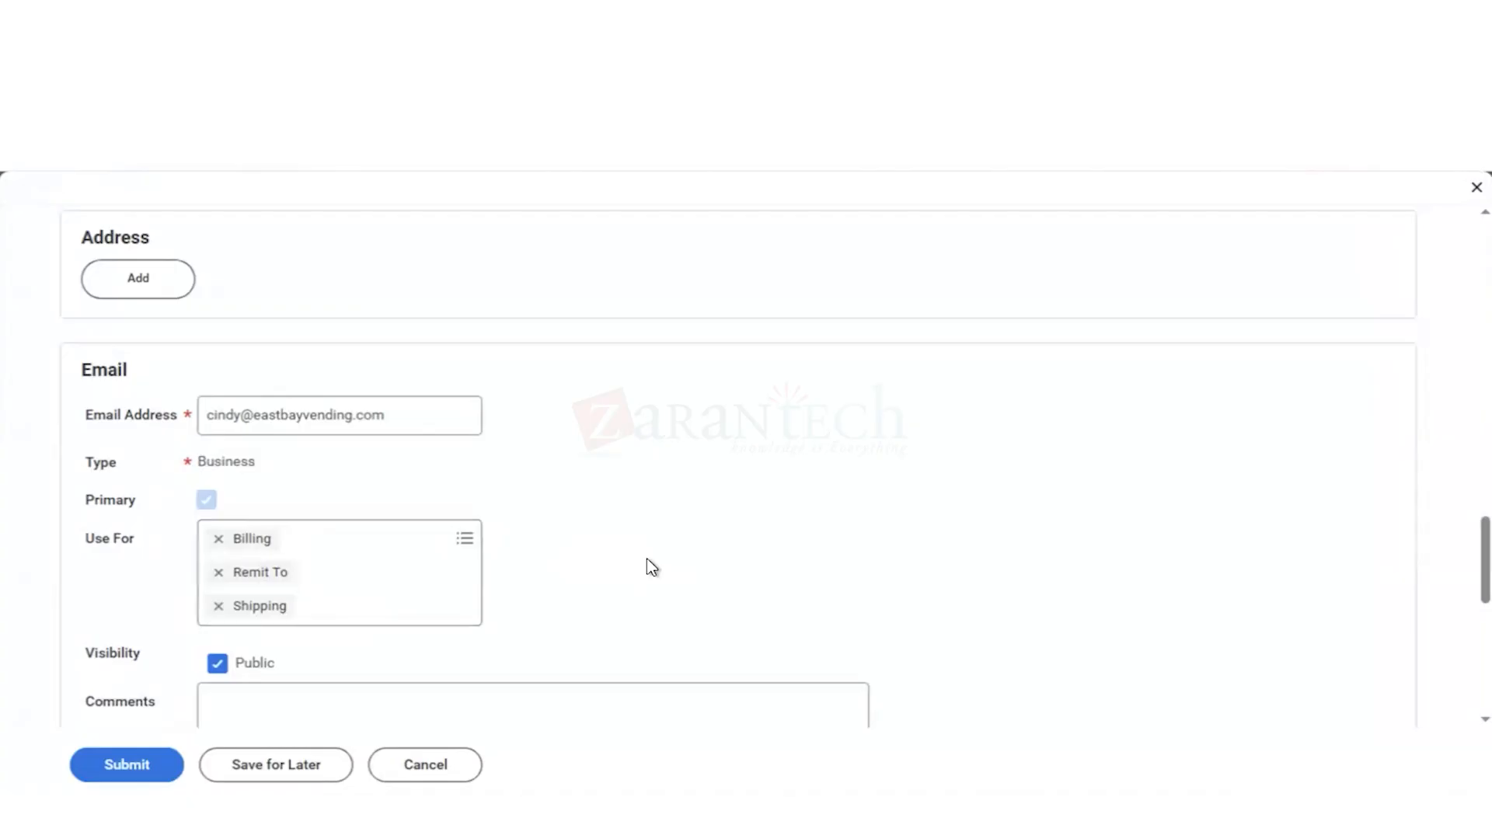
scroll(647, 558, down, 1)
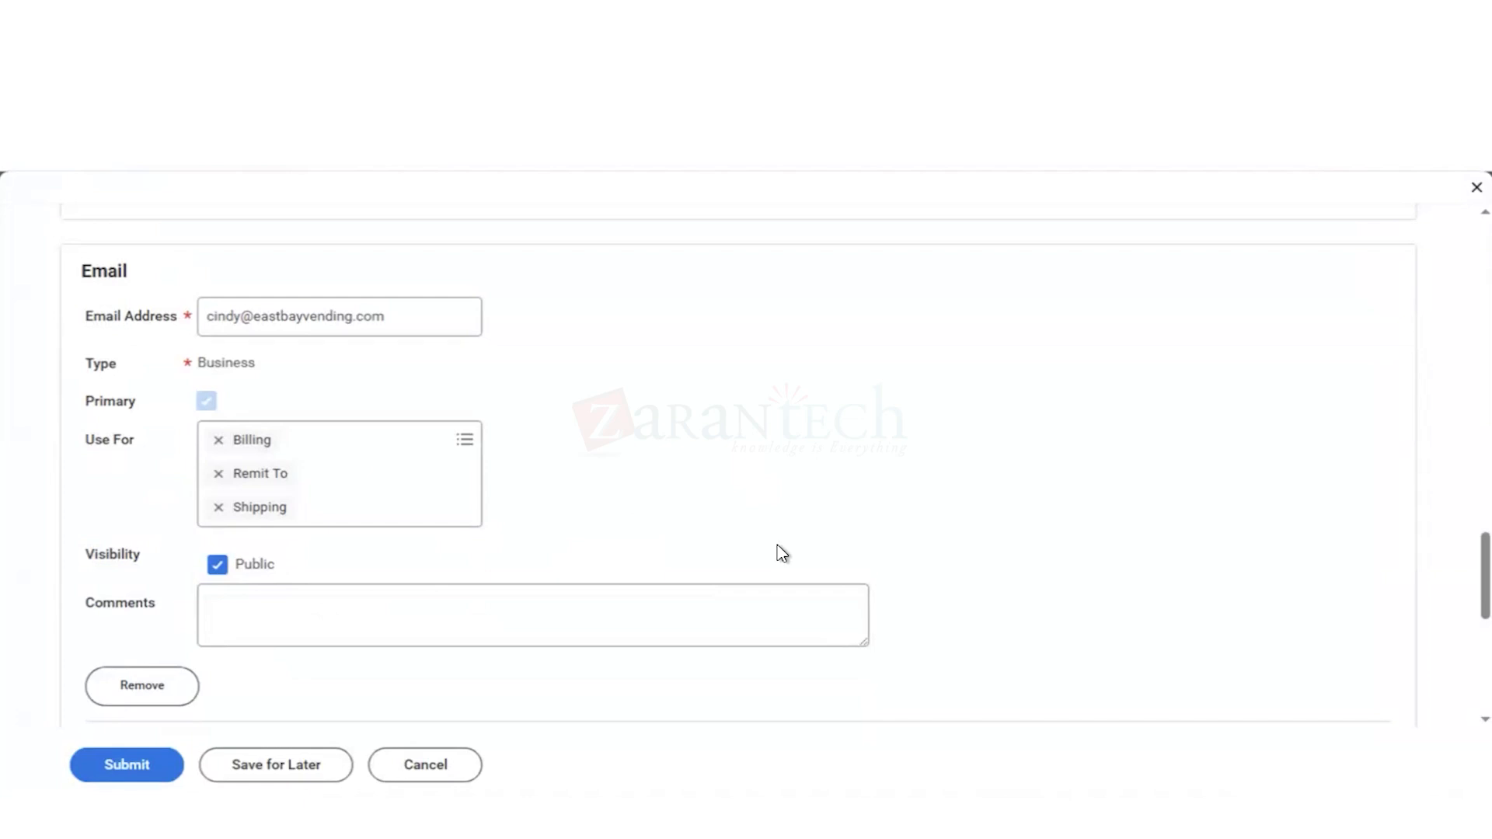
Step: Open the supplier's Procurement Options and examine the invoicing, general and purchase order options
scroll(781, 553, down, 1)
scroll(778, 544, up, 15)
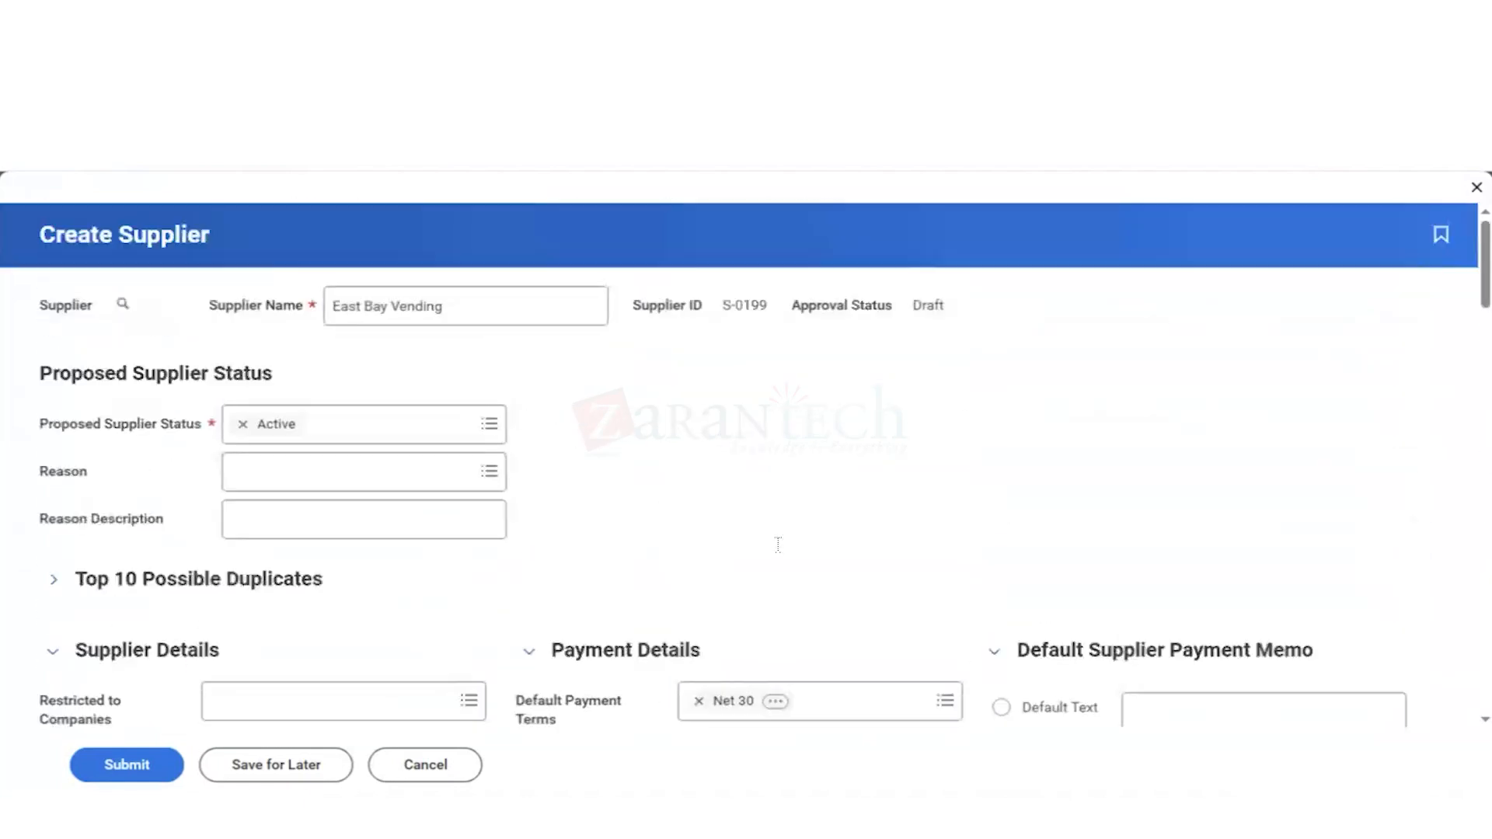
scroll(778, 544, down, 6)
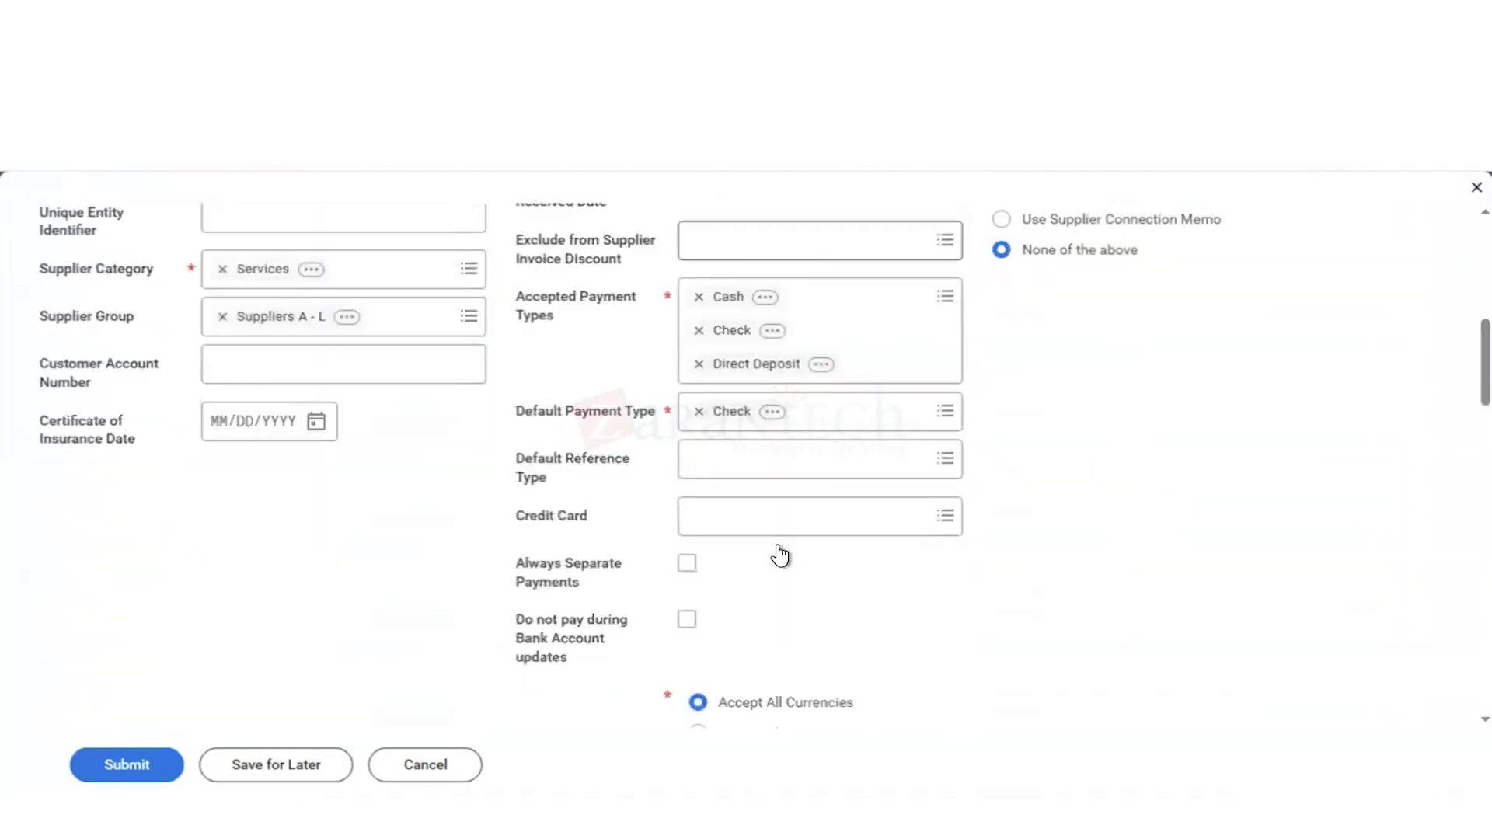
scroll(779, 555, down, 5)
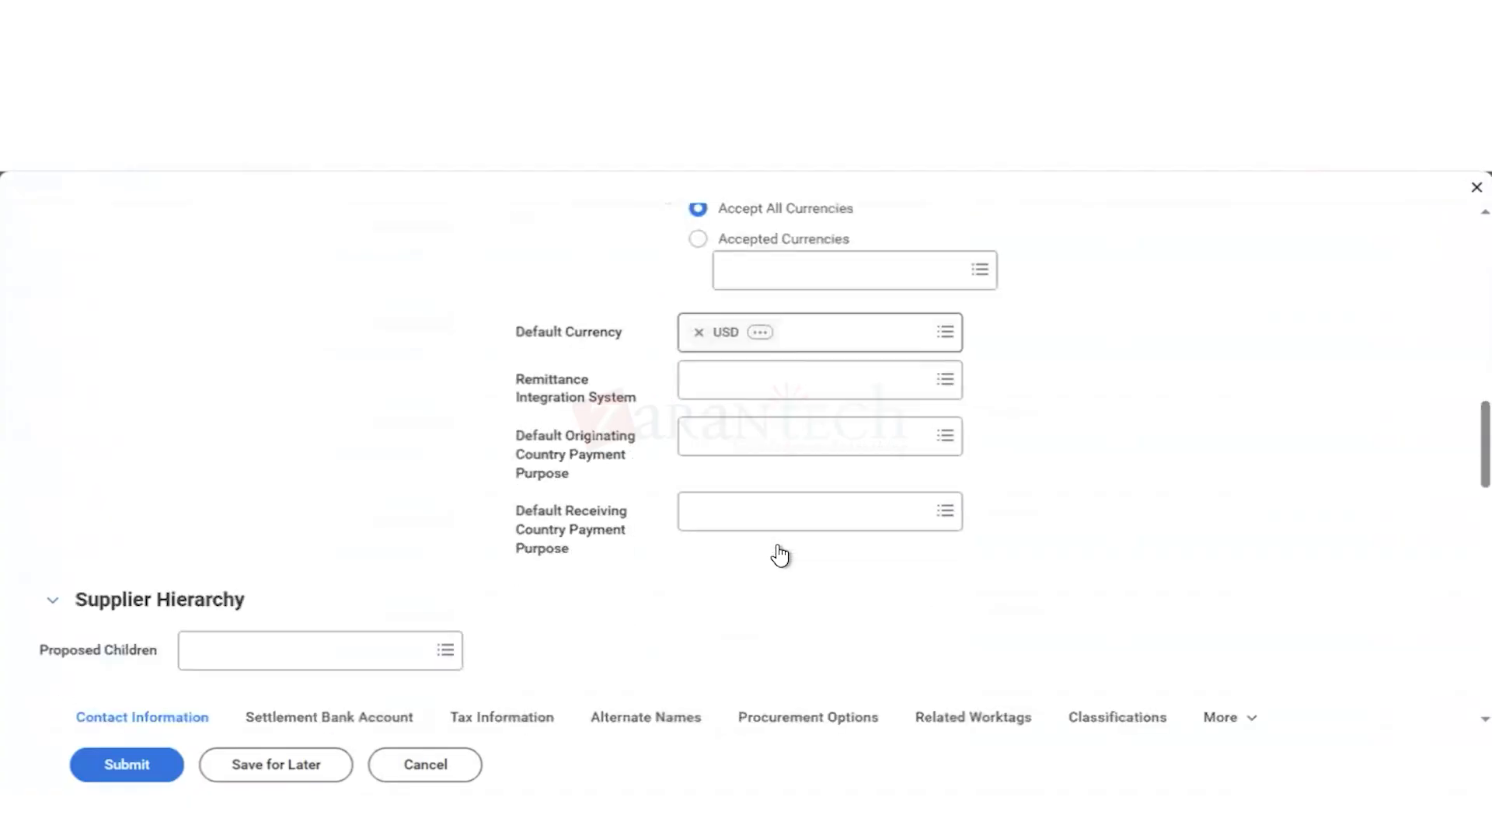
scroll(780, 556, down, 2)
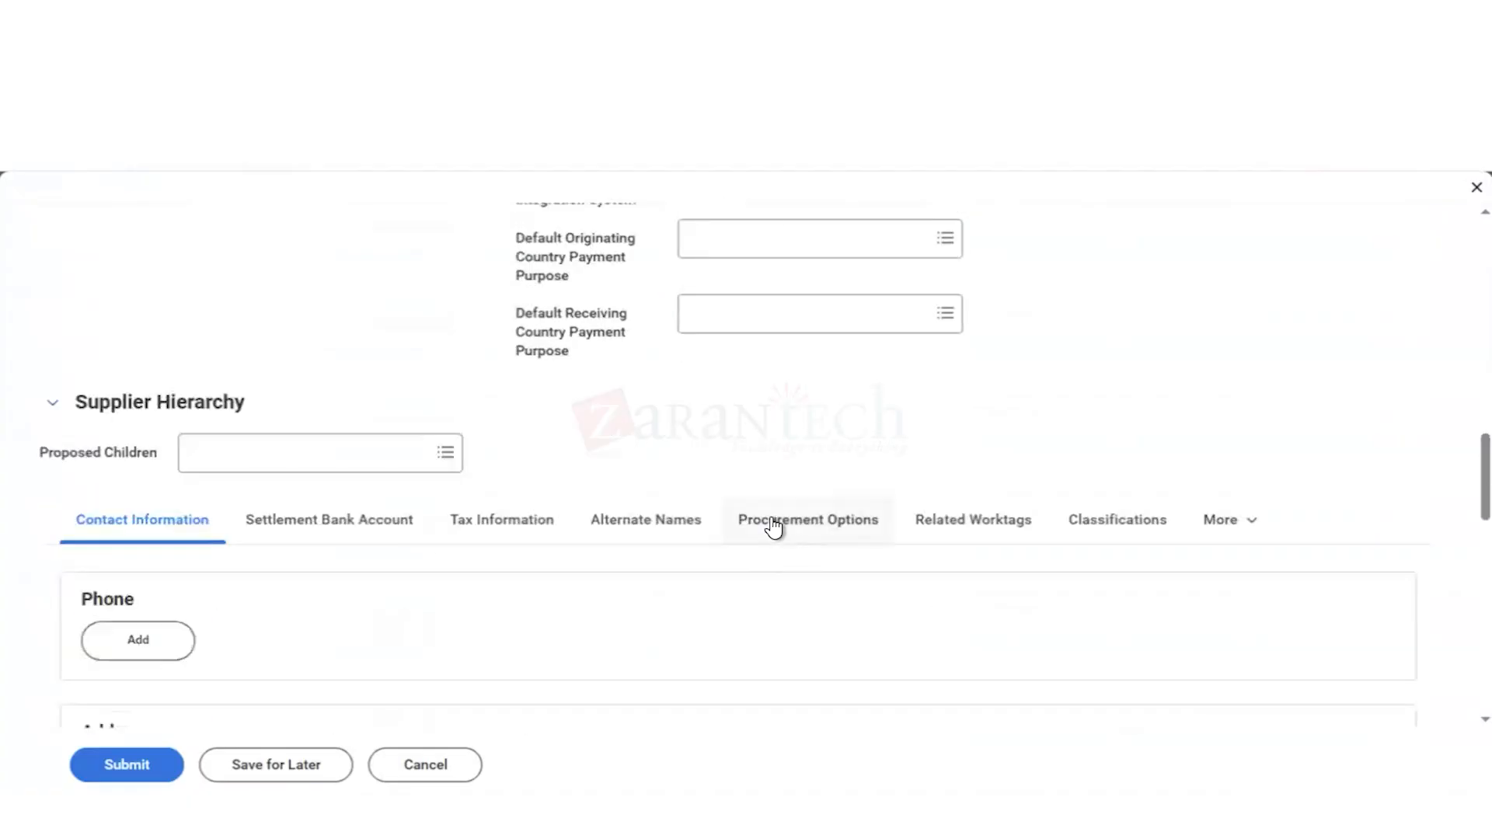
click(774, 528)
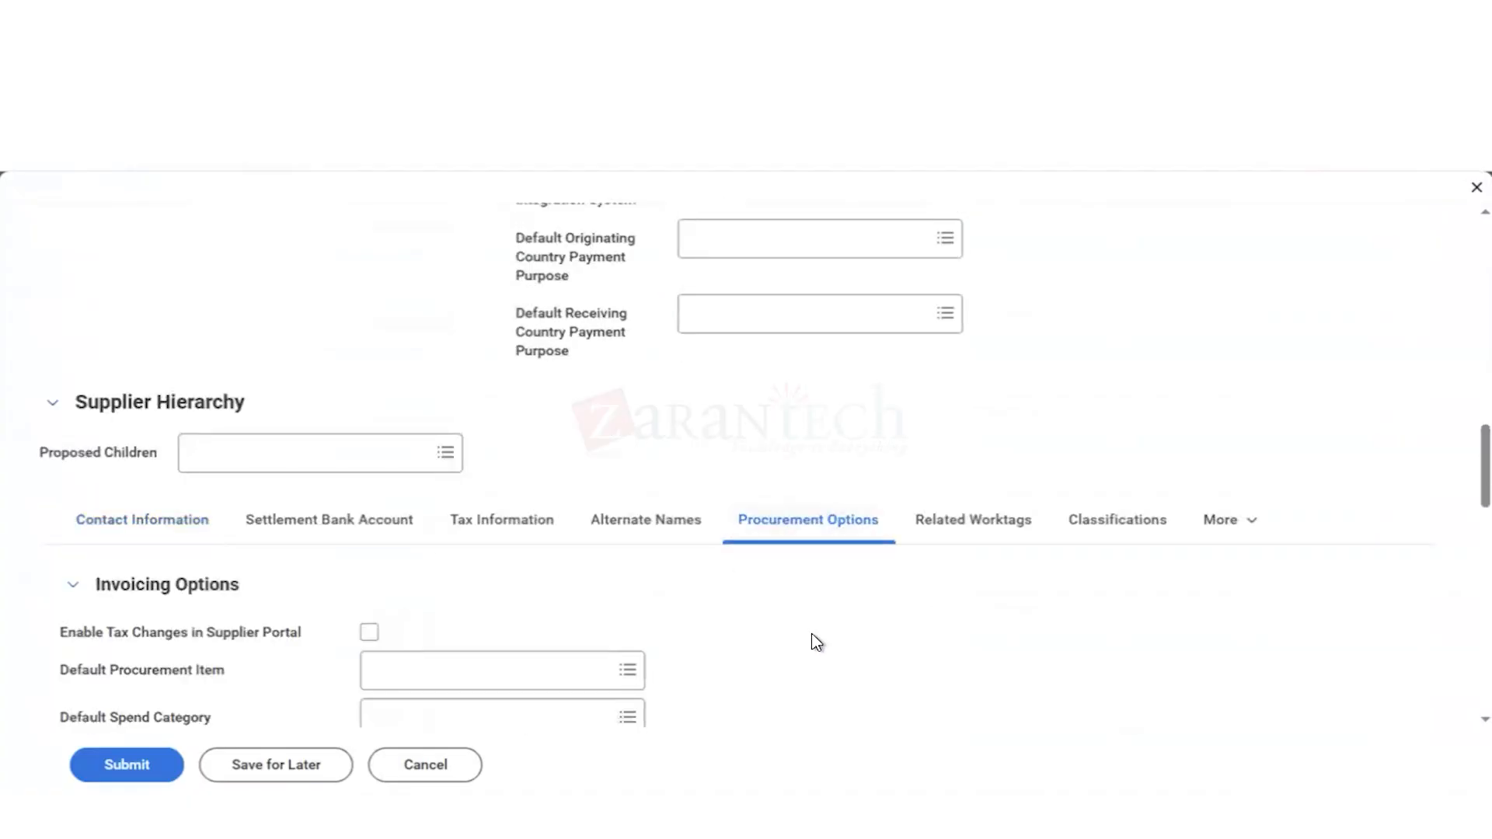
scroll(816, 642, down, 3)
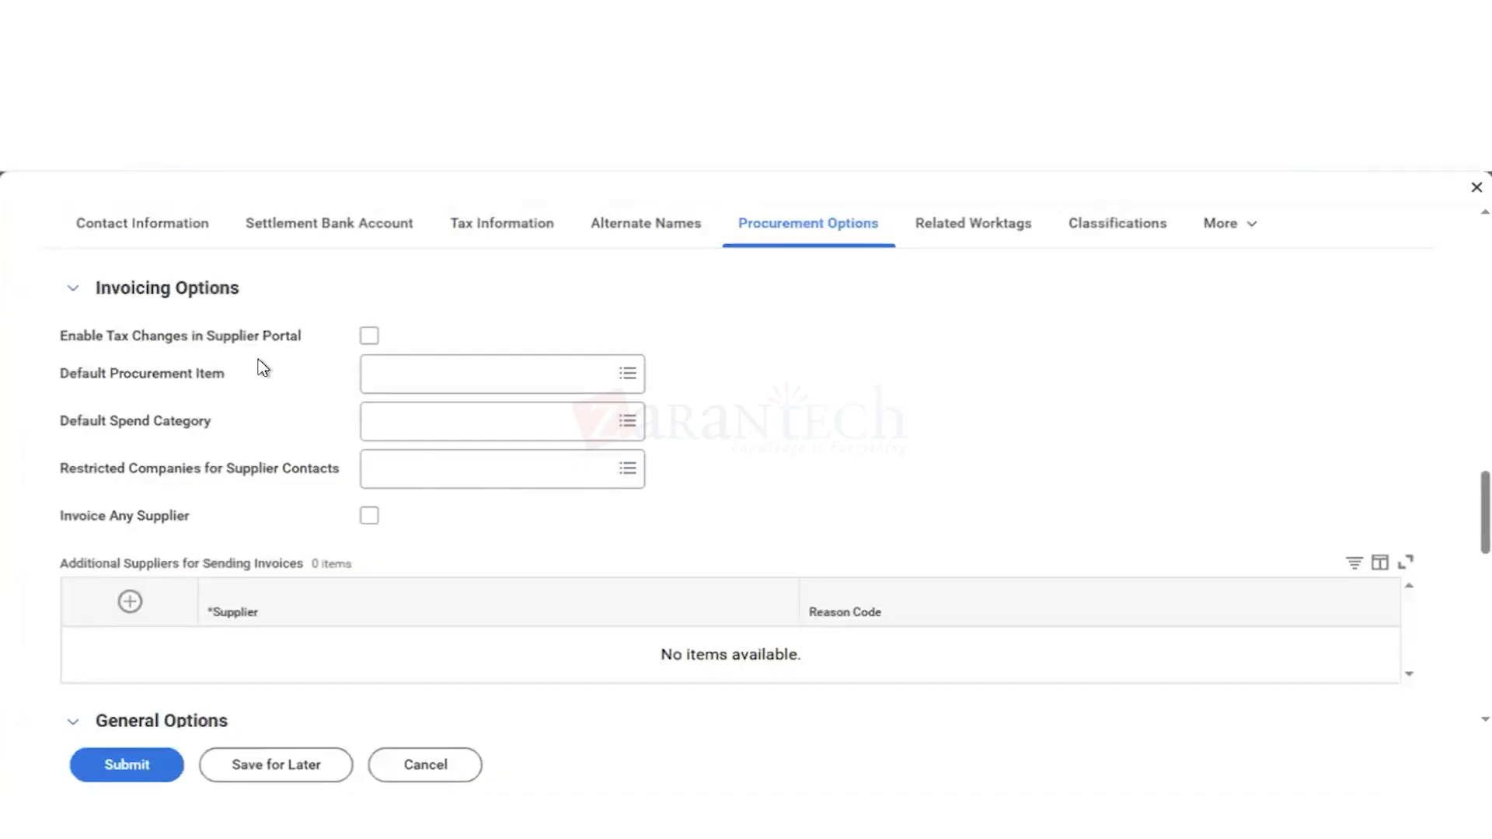
scroll(937, 443, down, 3)
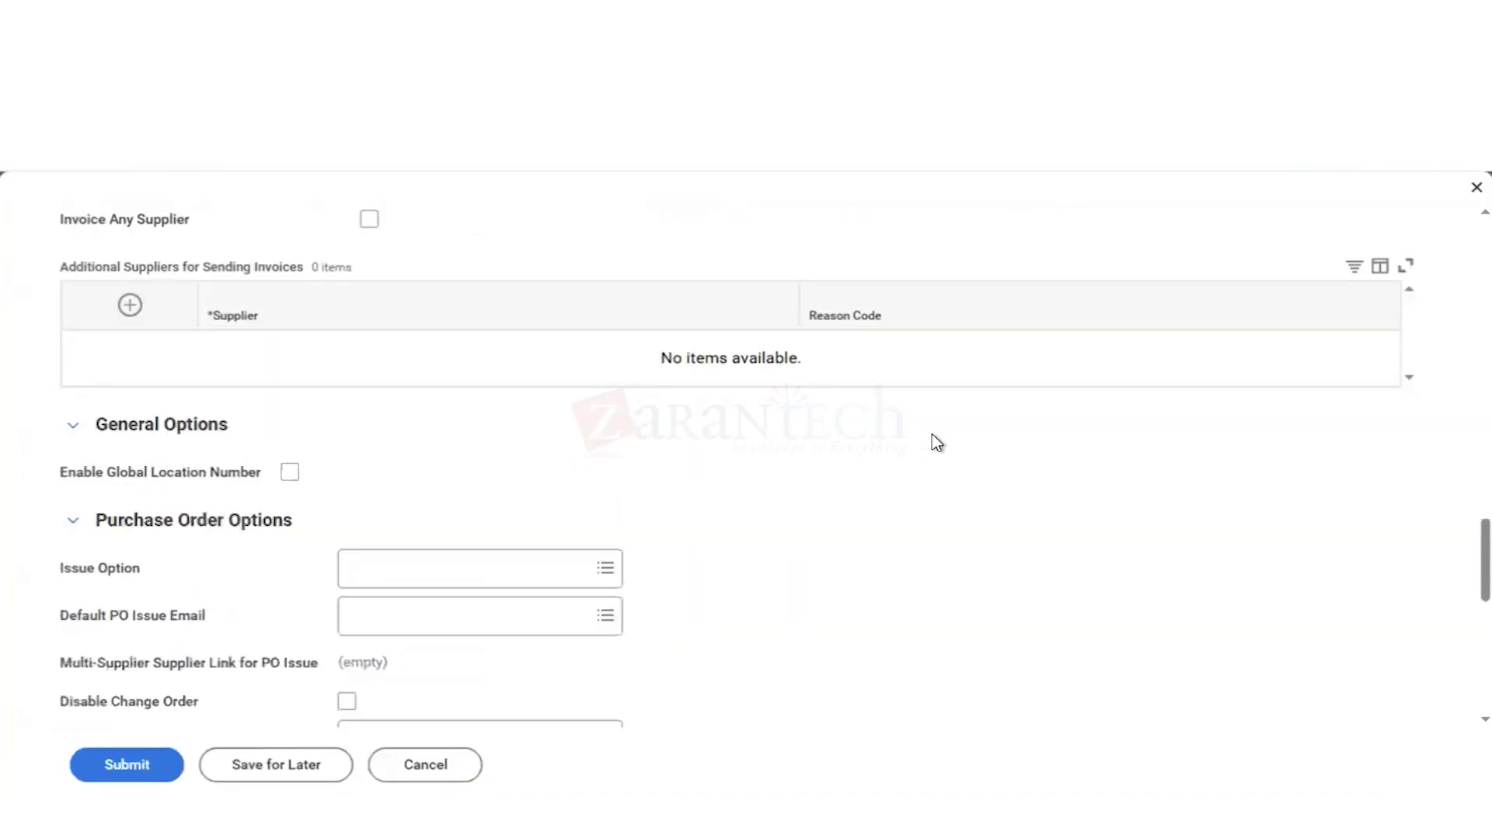
scroll(860, 548, down, 2)
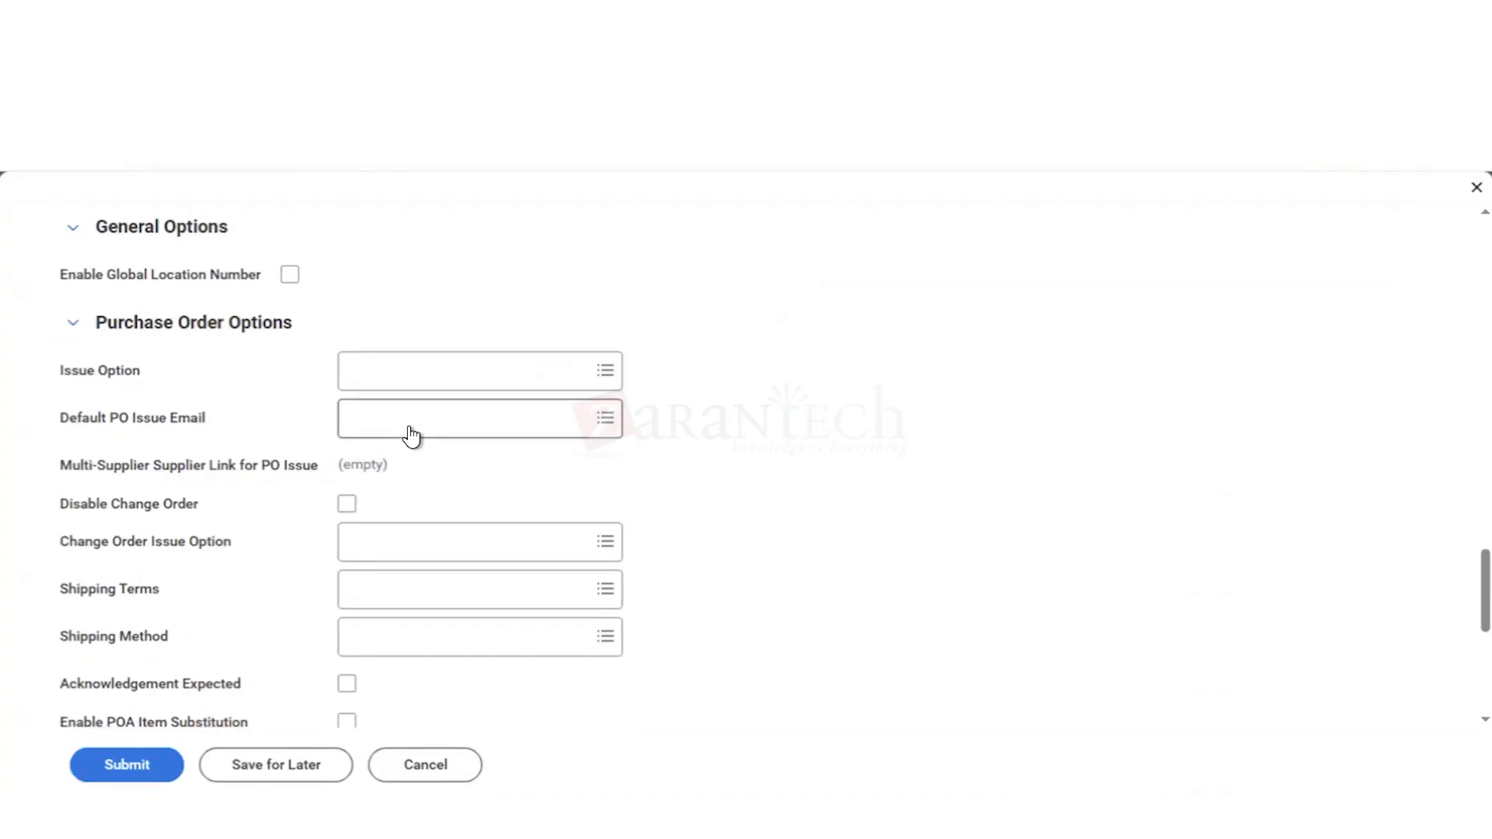
scroll(389, 511, down, 1)
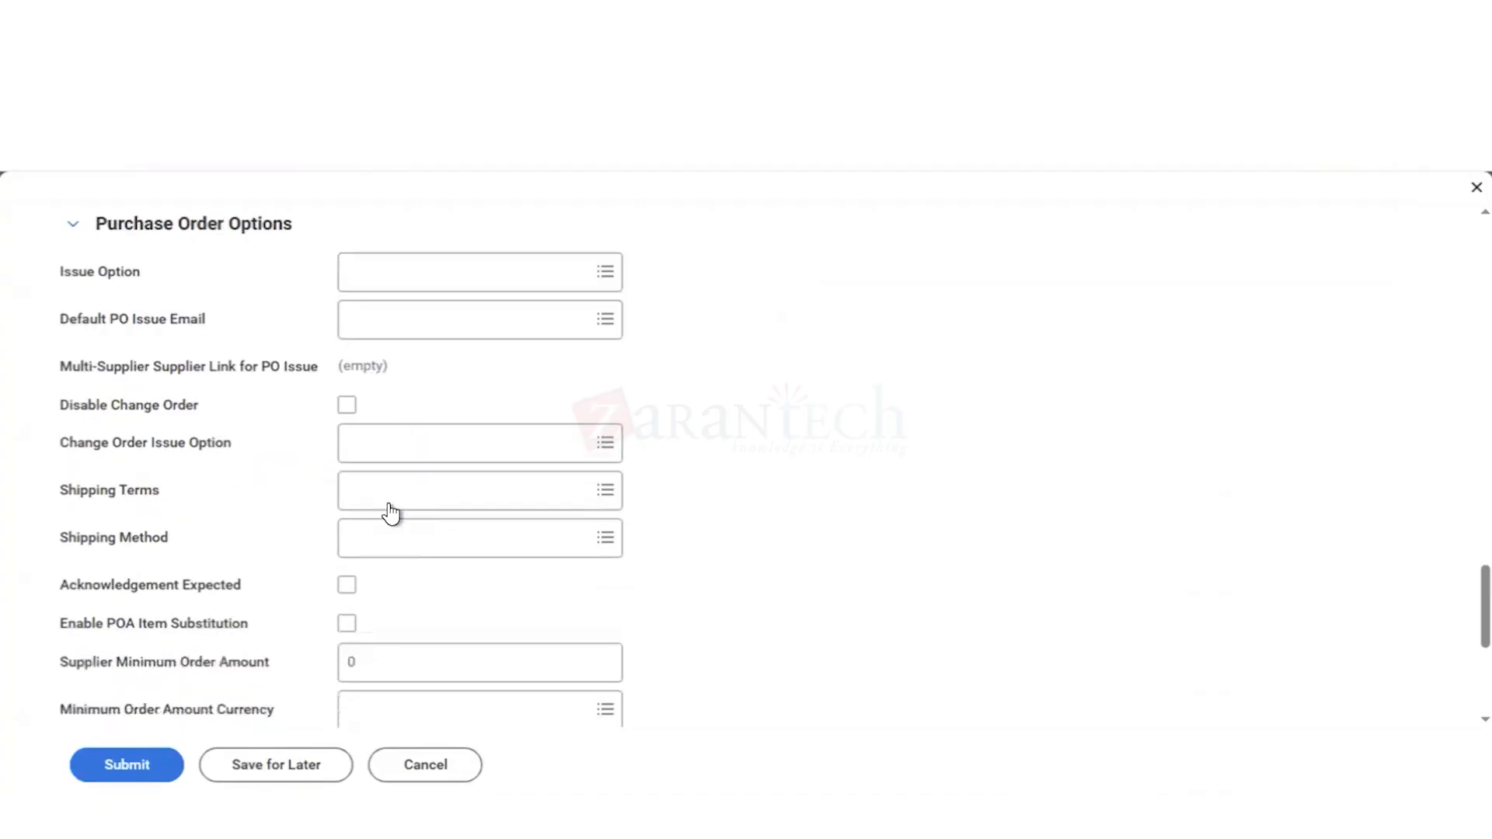
Step: Check both the Primary and All categories for a selectable Default PO Issue Email
click(412, 320)
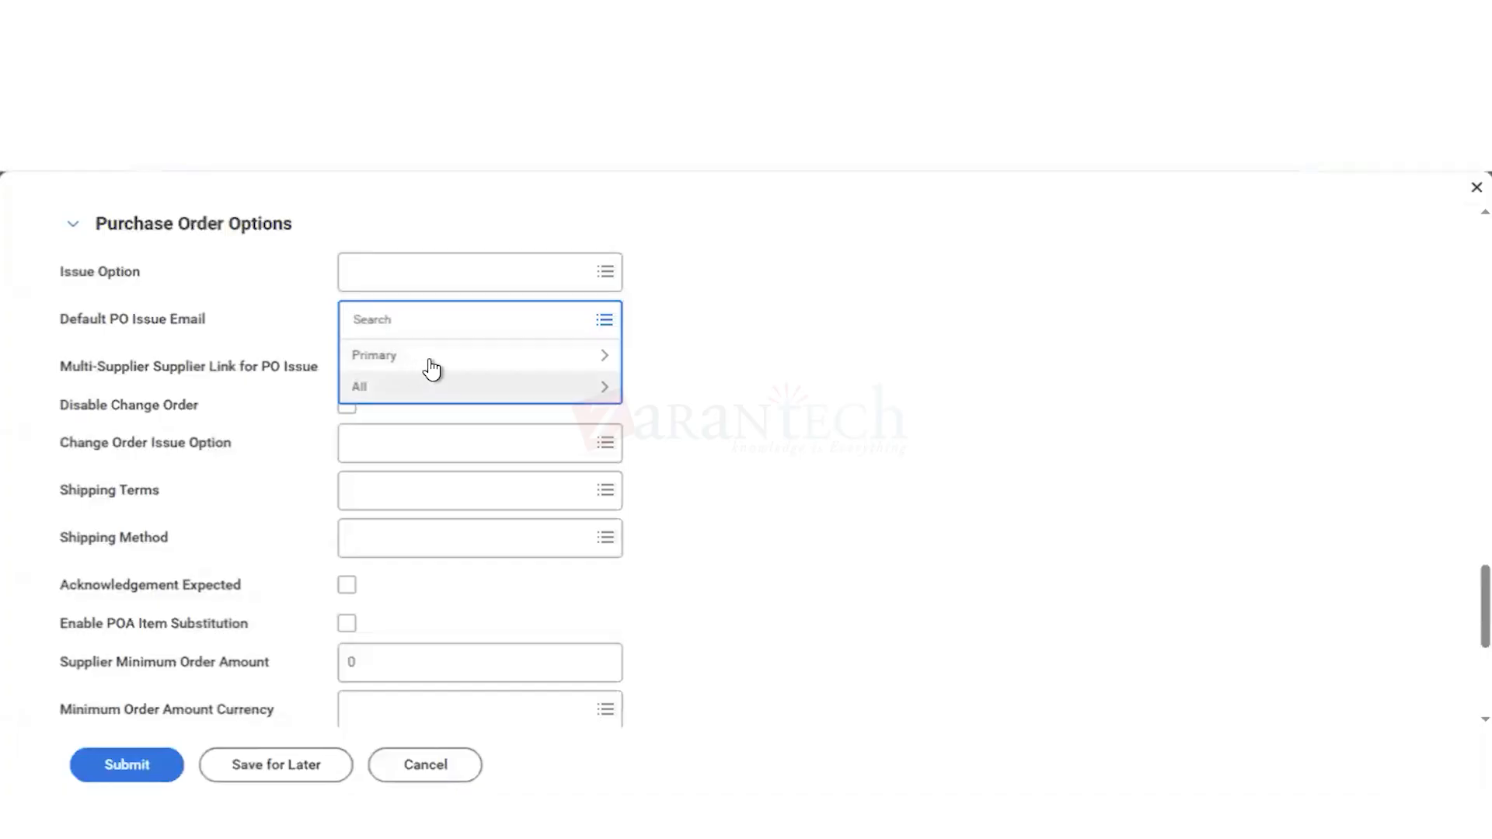
click(434, 365)
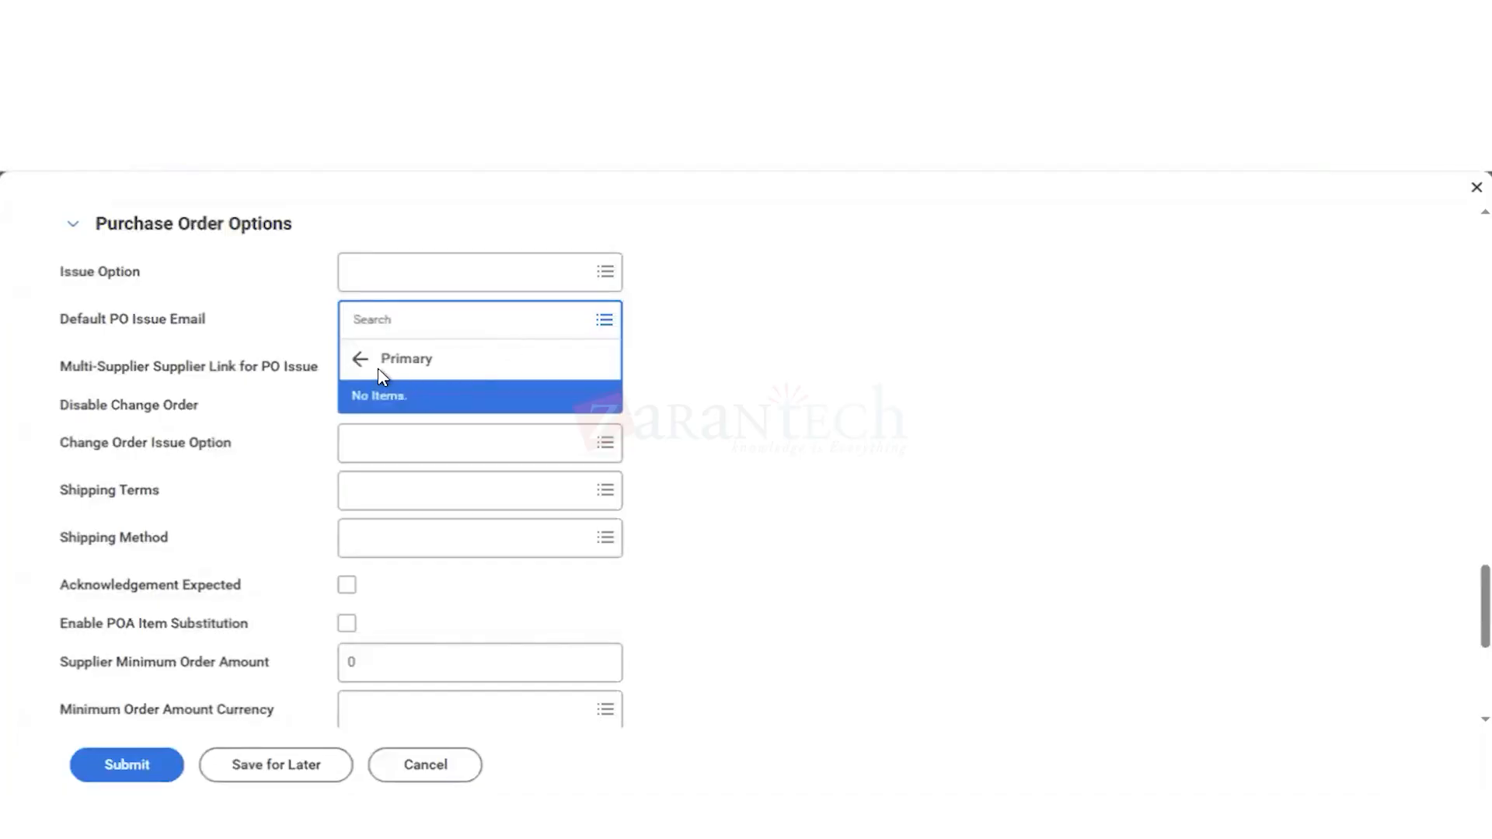
click(360, 359)
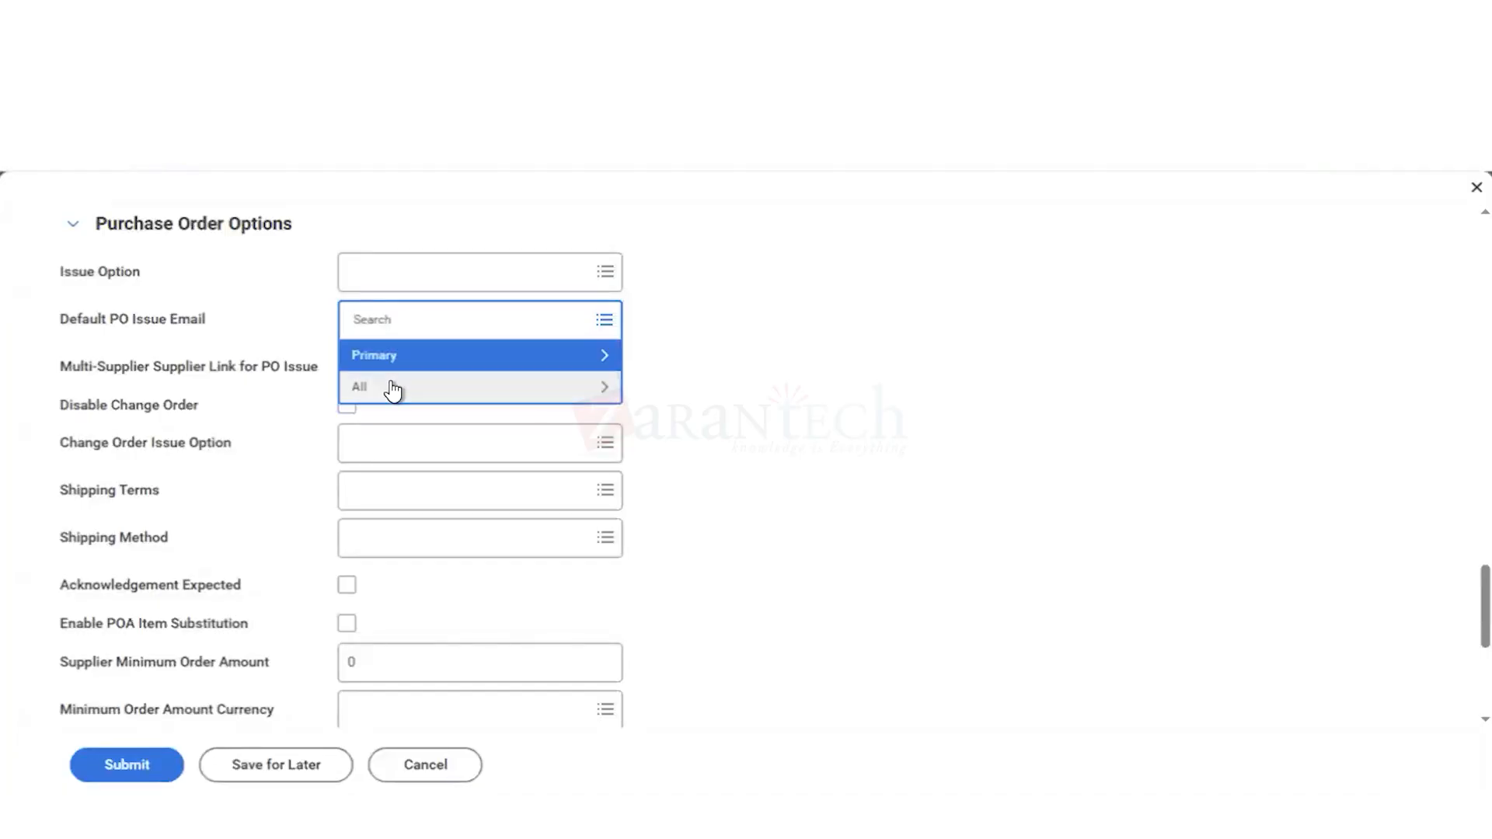
click(391, 387)
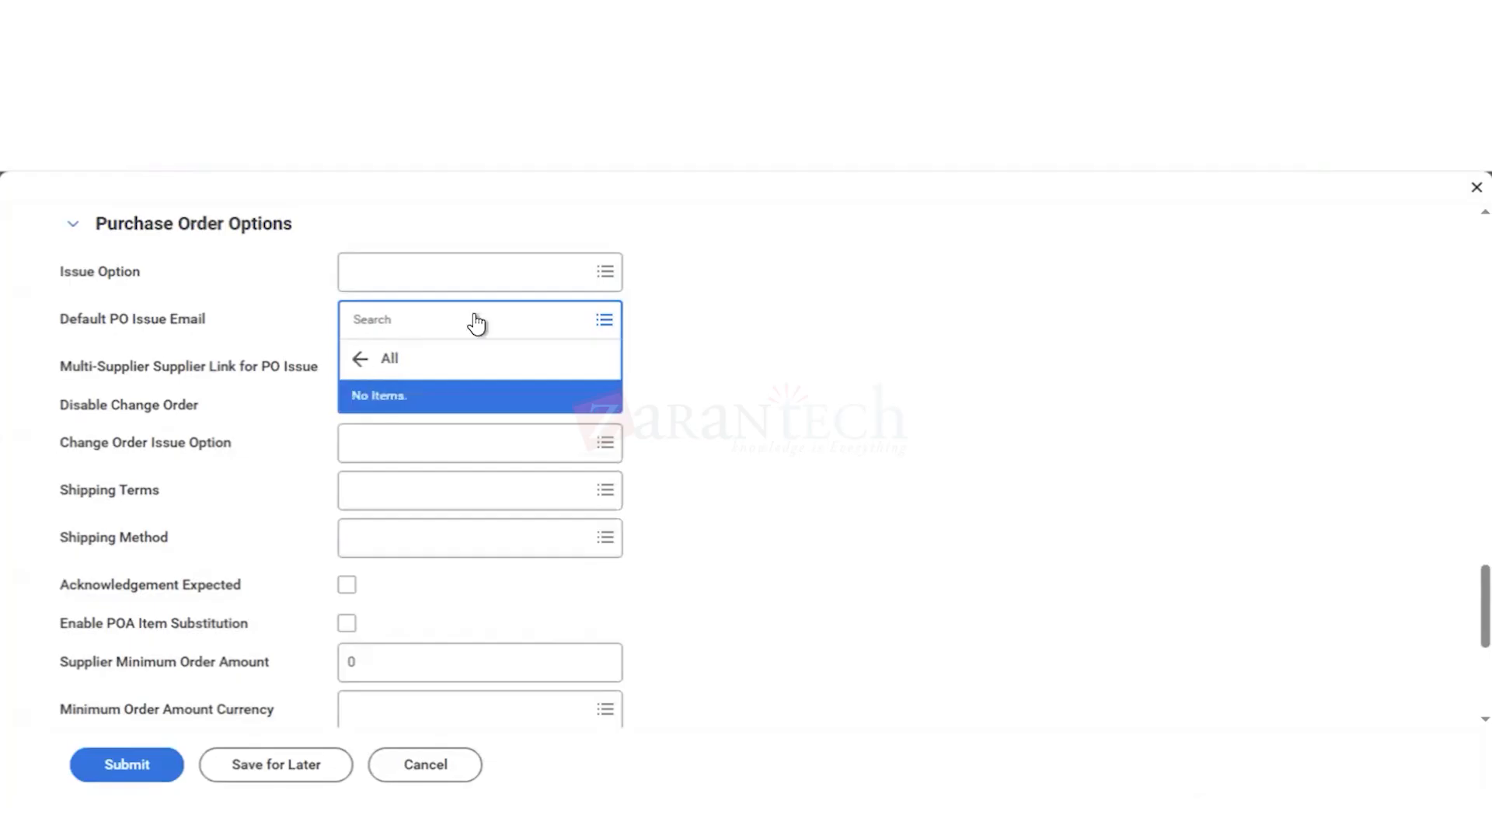
click(360, 359)
click(755, 451)
Step: Set the Change Order Issue Option in the supplier's purchase order options to Email
scroll(756, 450, down, 1)
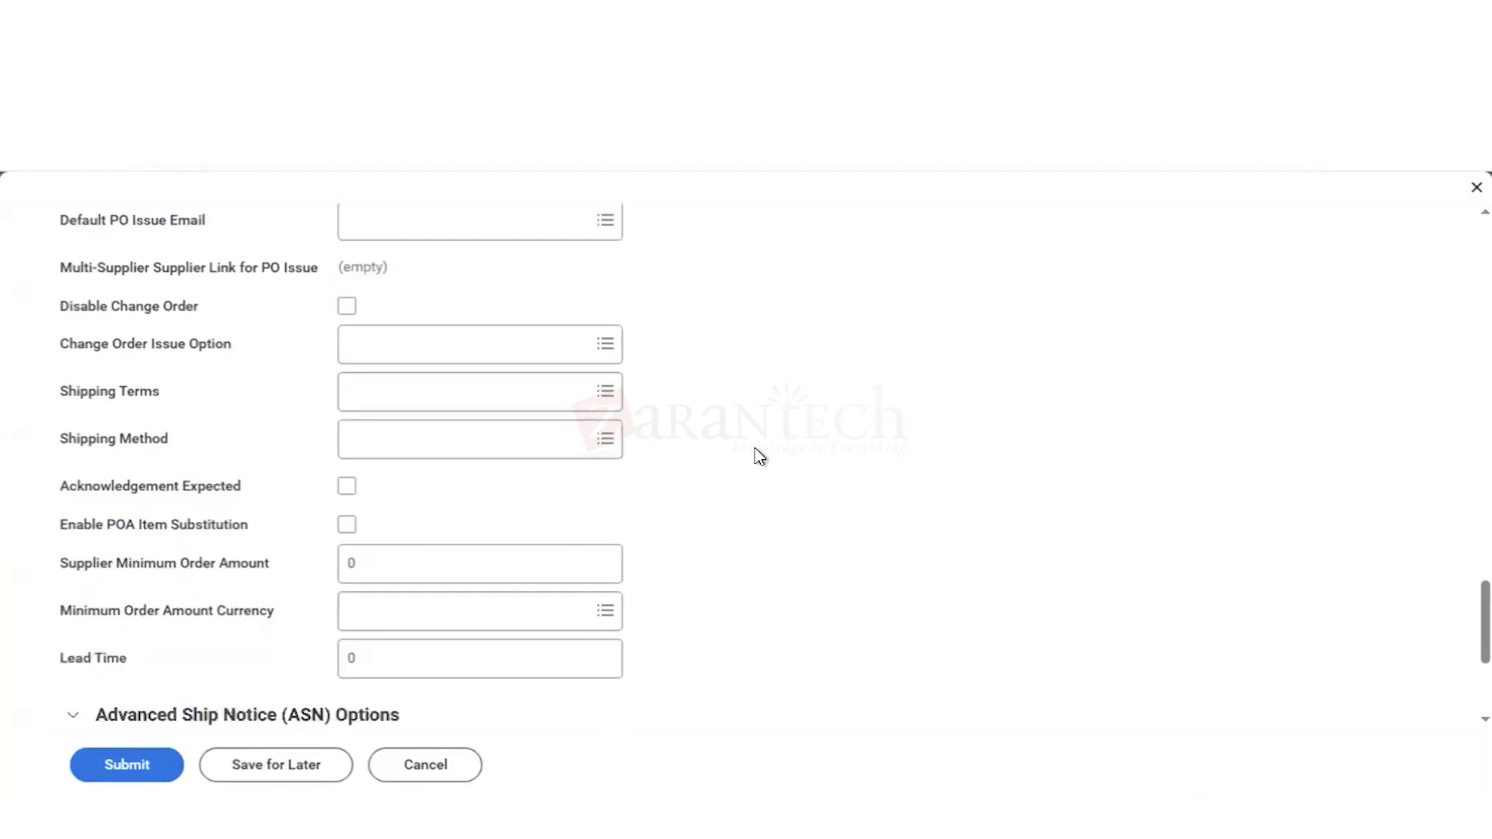
scroll(759, 456, down, 1)
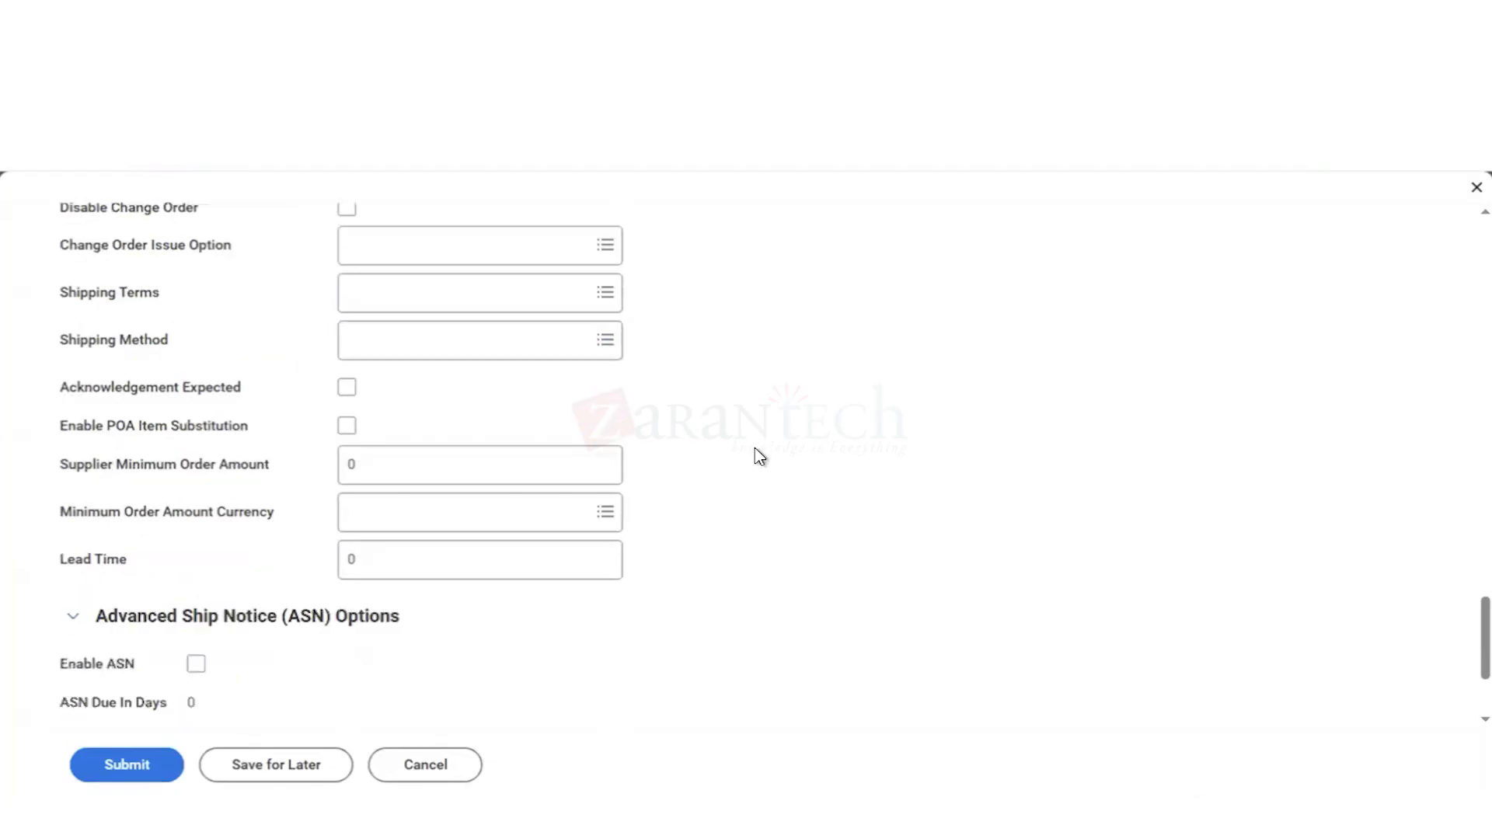
click(372, 248)
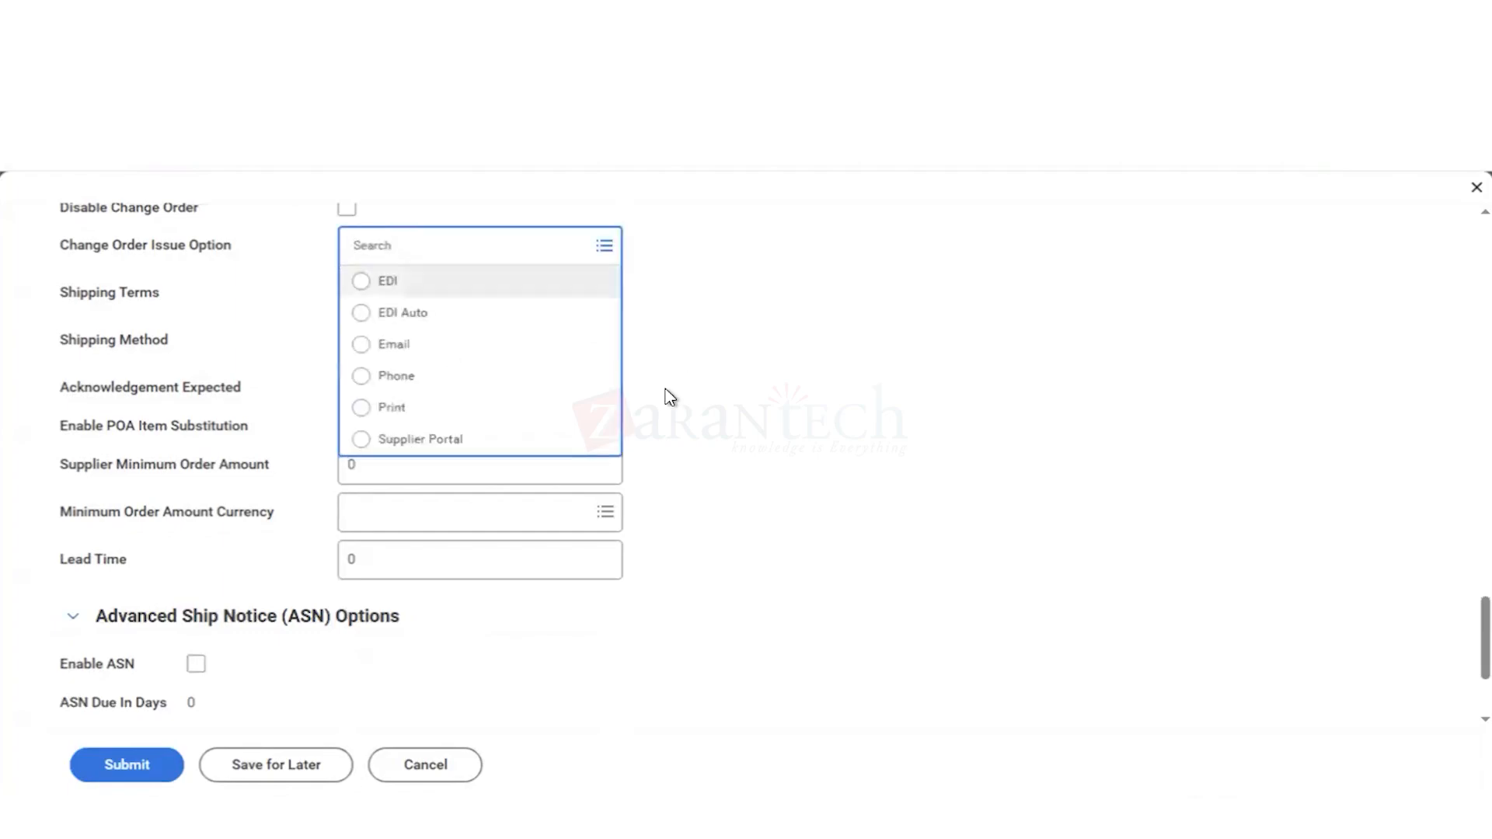
click(367, 350)
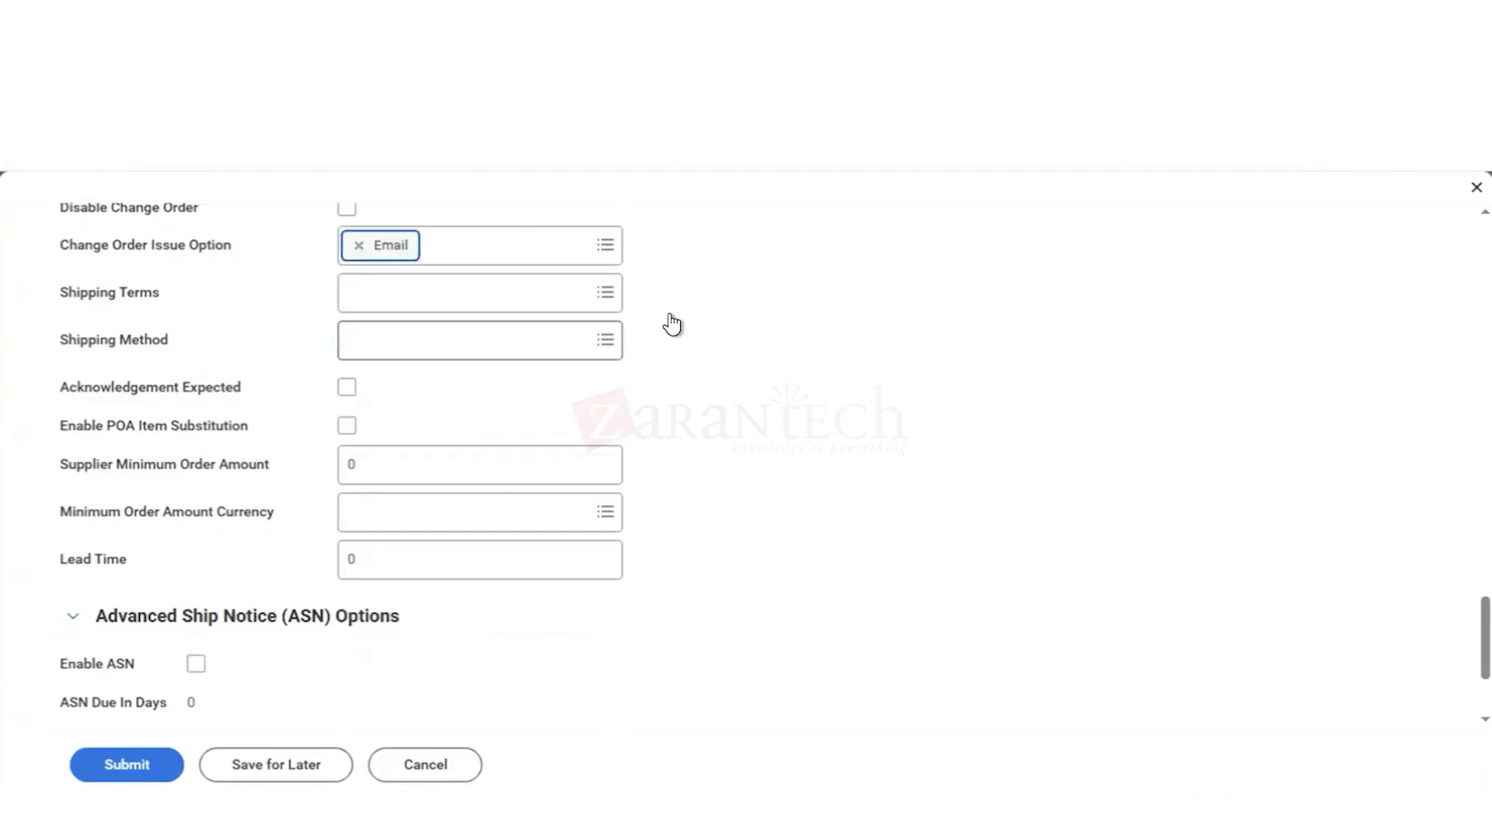
Step: Look again in the Primary category for a Default PO Issue Email
scroll(693, 334, up, 1)
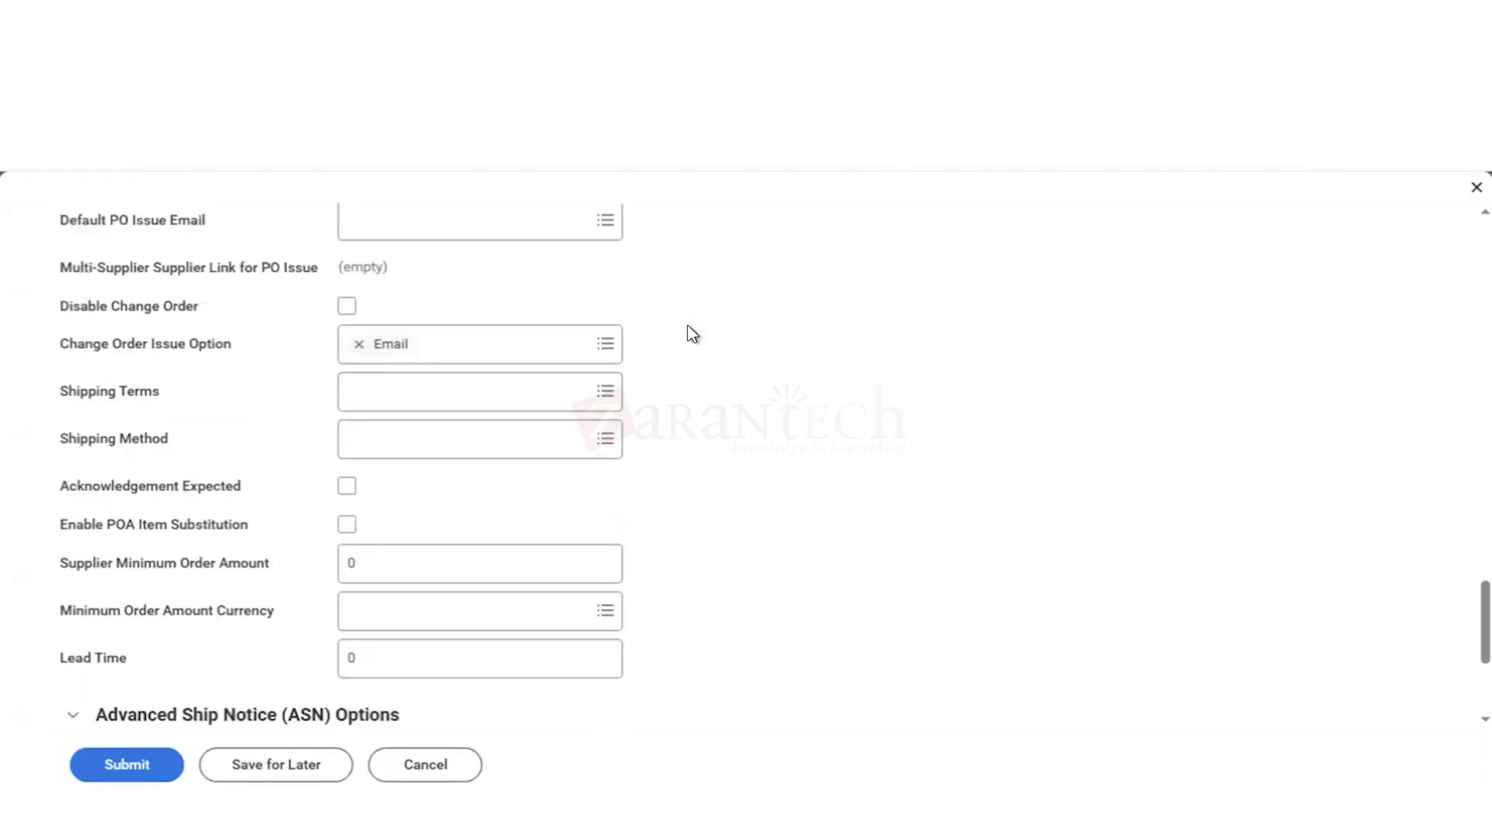
click(464, 224)
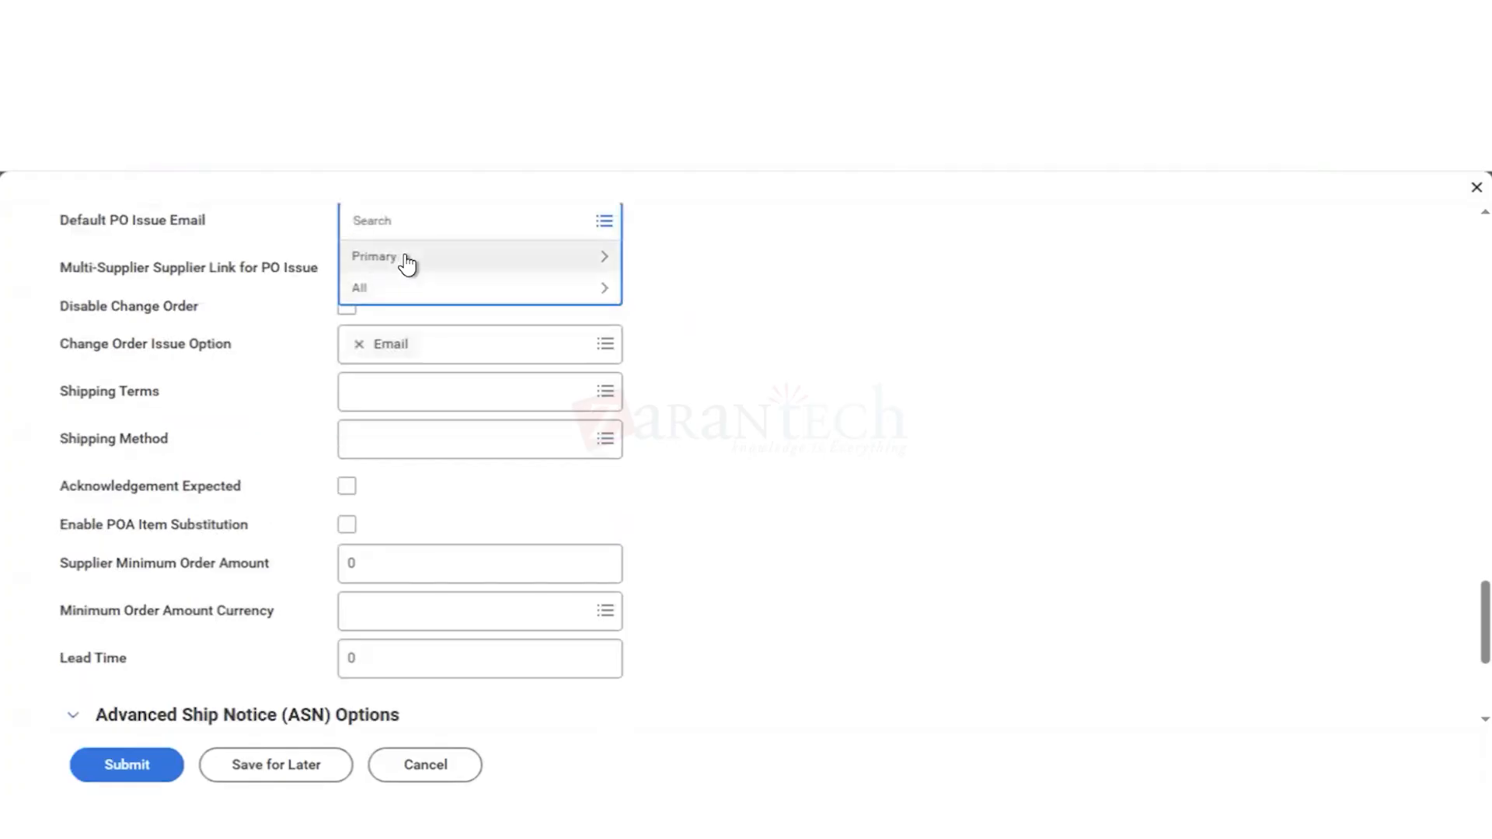
click(404, 258)
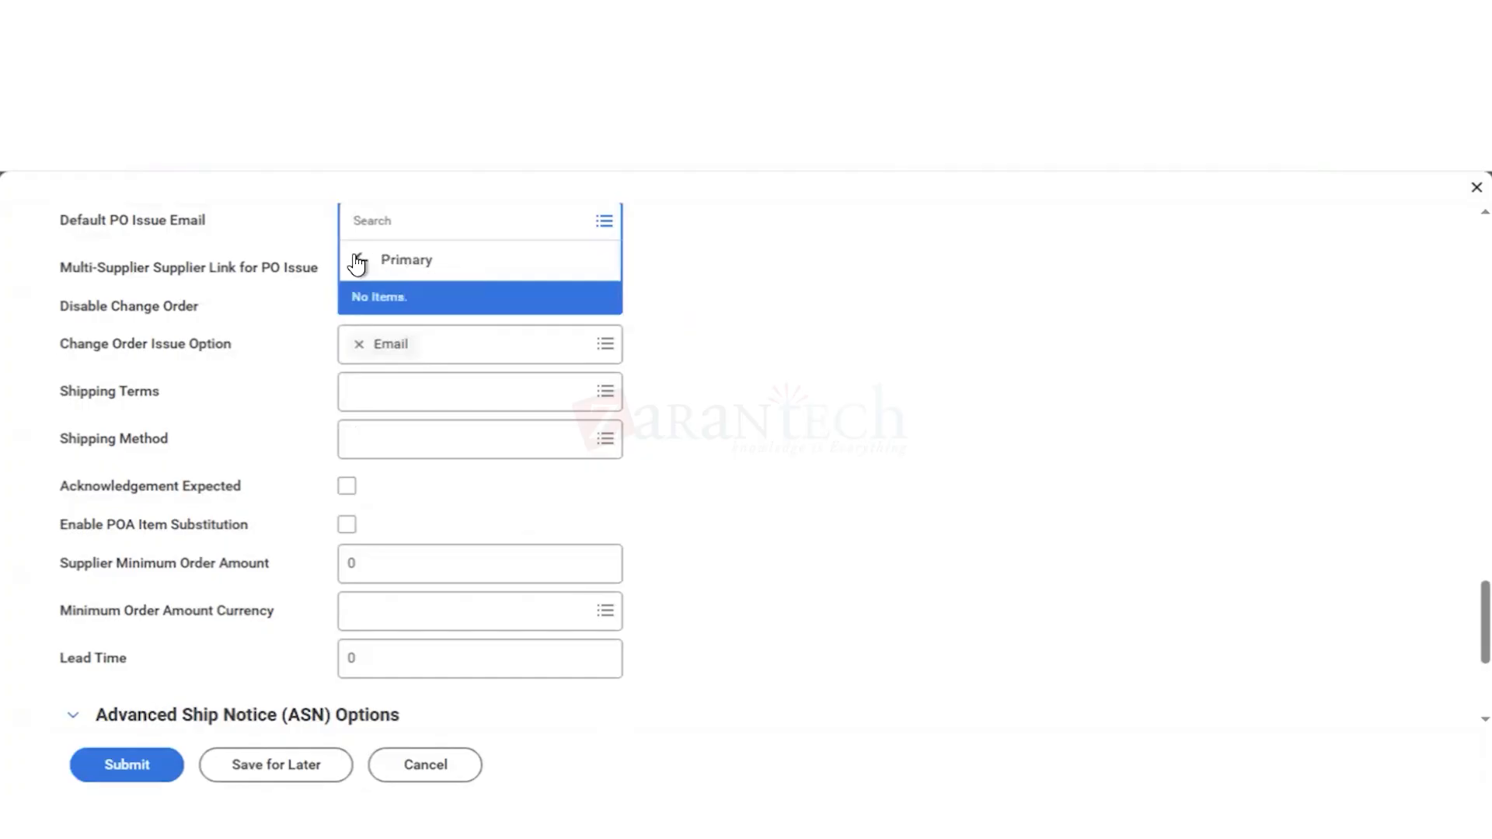
Step: Set the Issue Option in the supplier's purchase order options to Email
scroll(754, 337, up, 3)
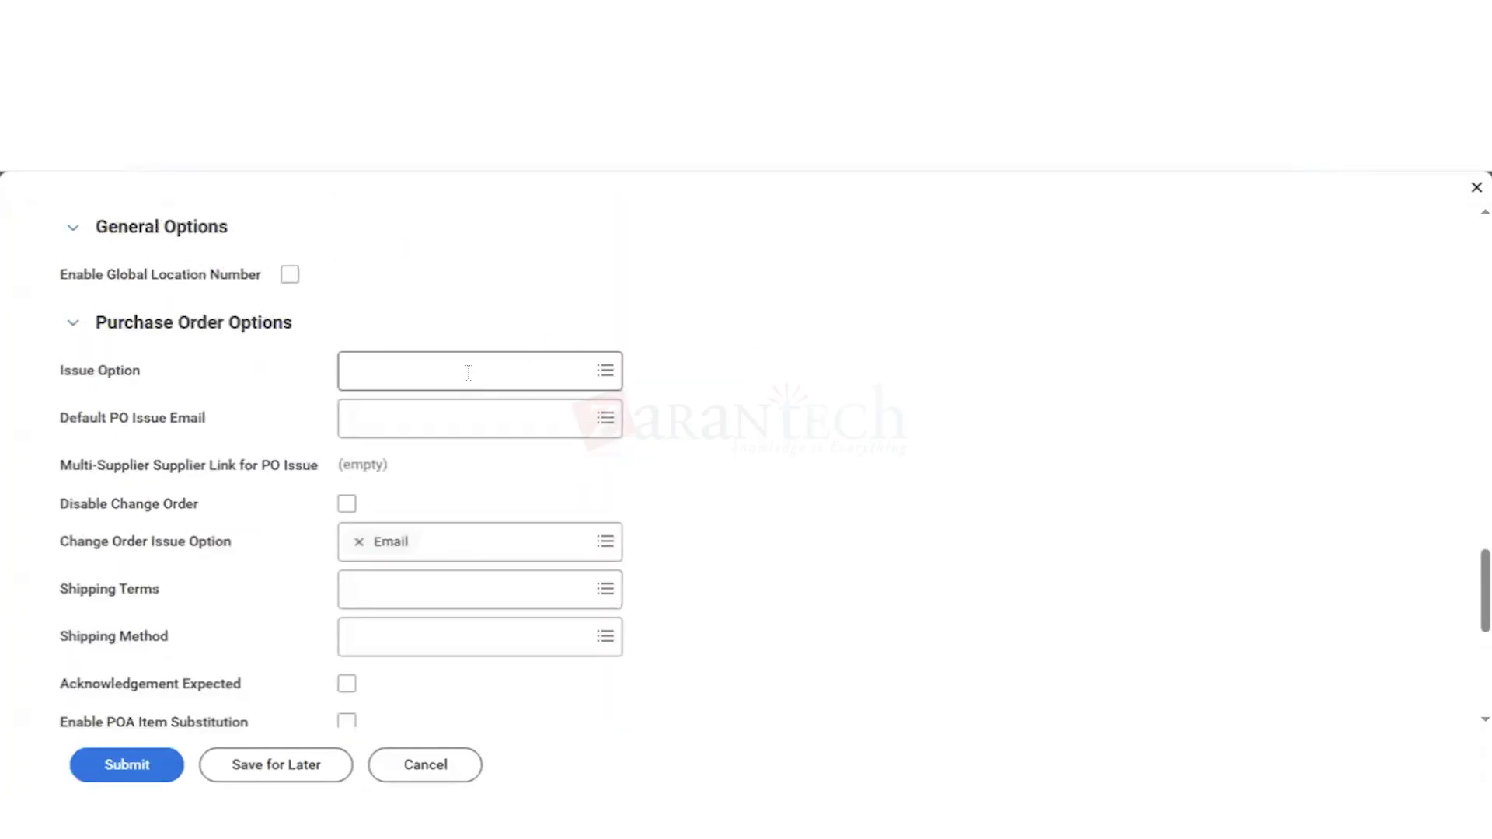
click(466, 371)
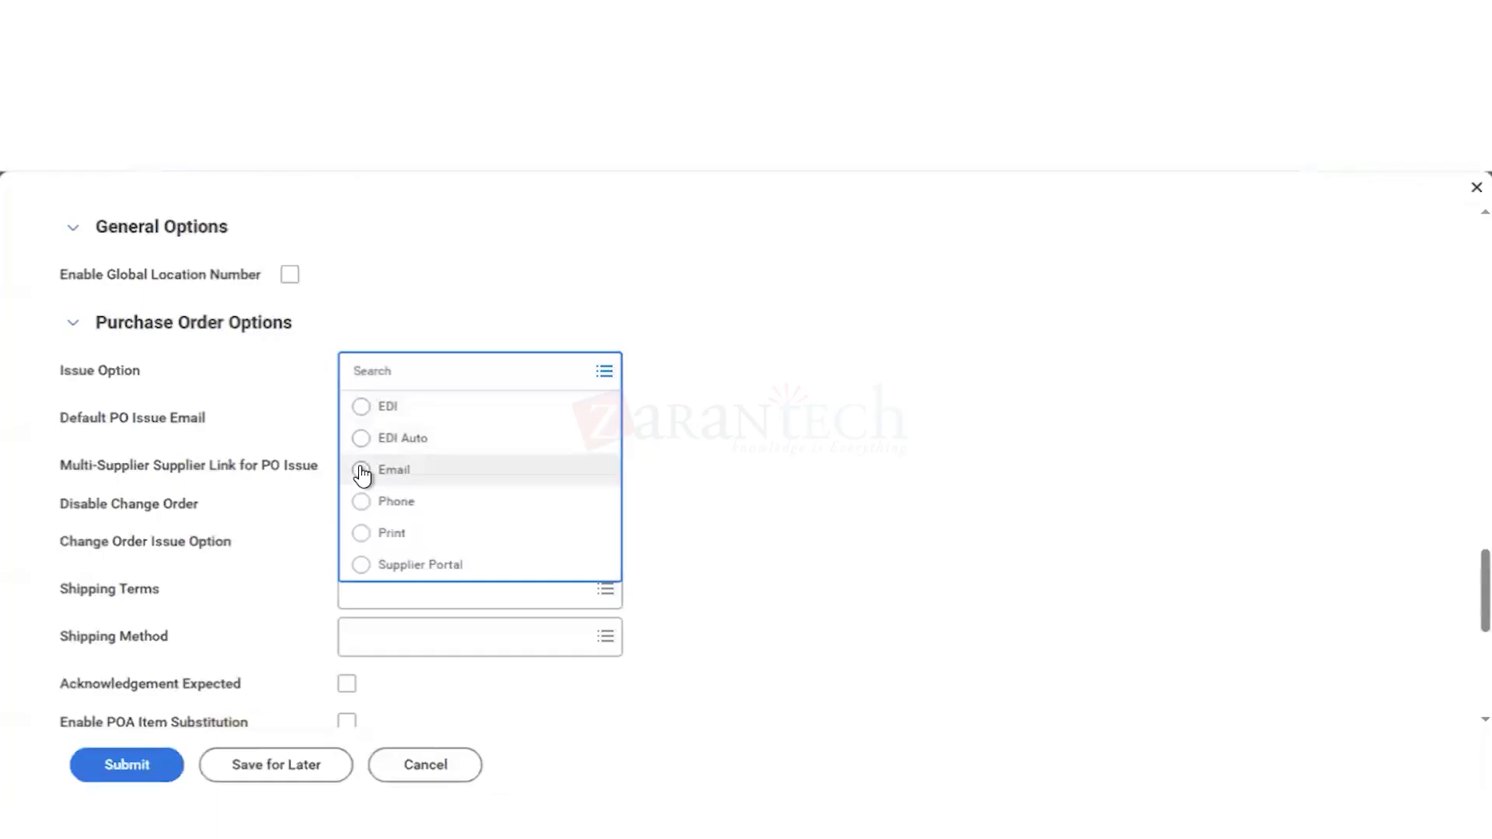
click(363, 471)
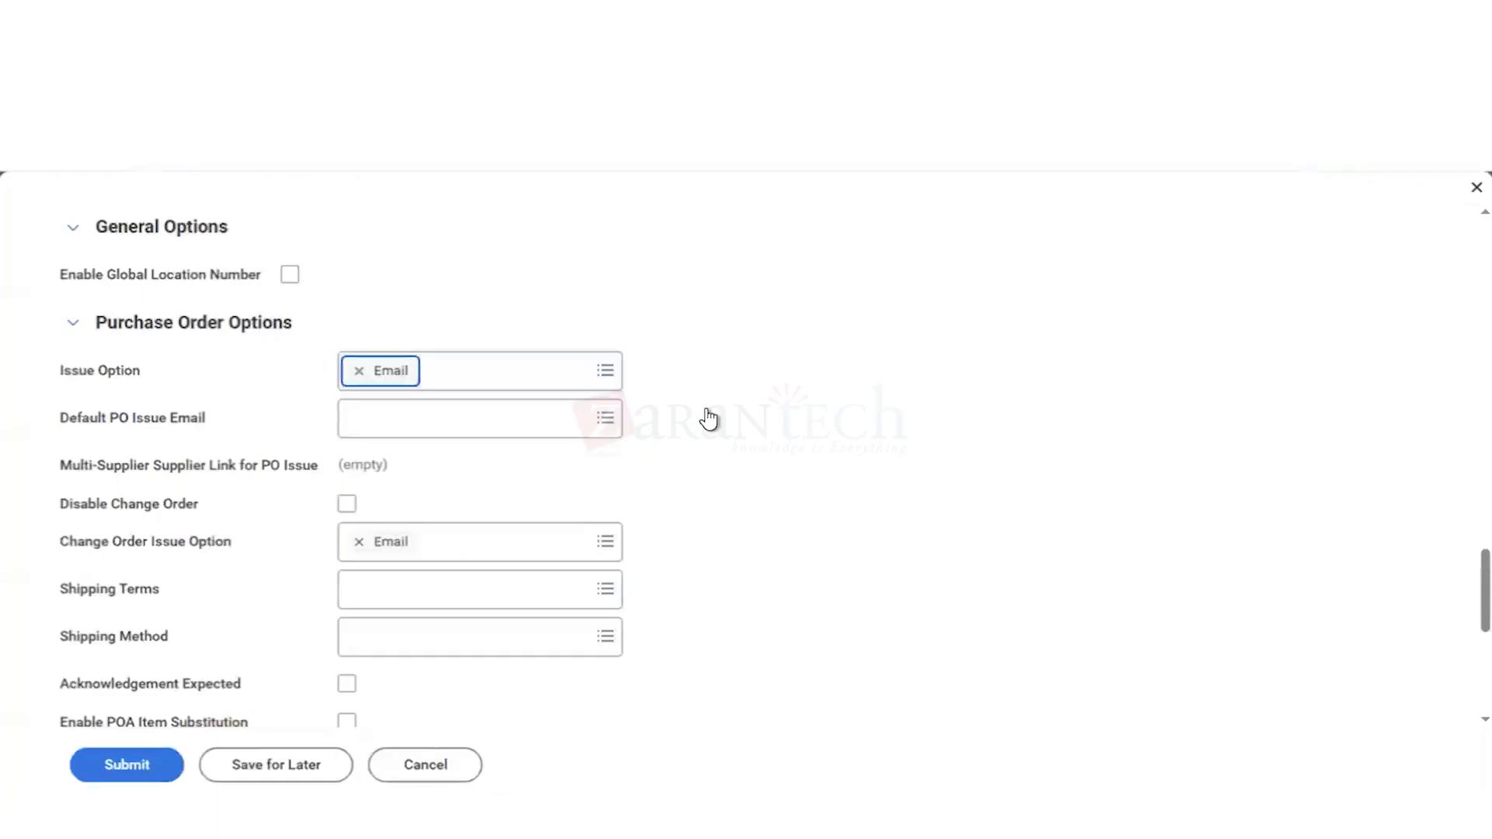
Step: Recheck the Primary emails offered for Default PO Issue Email, close the list and view the remaining purchase order options
click(396, 420)
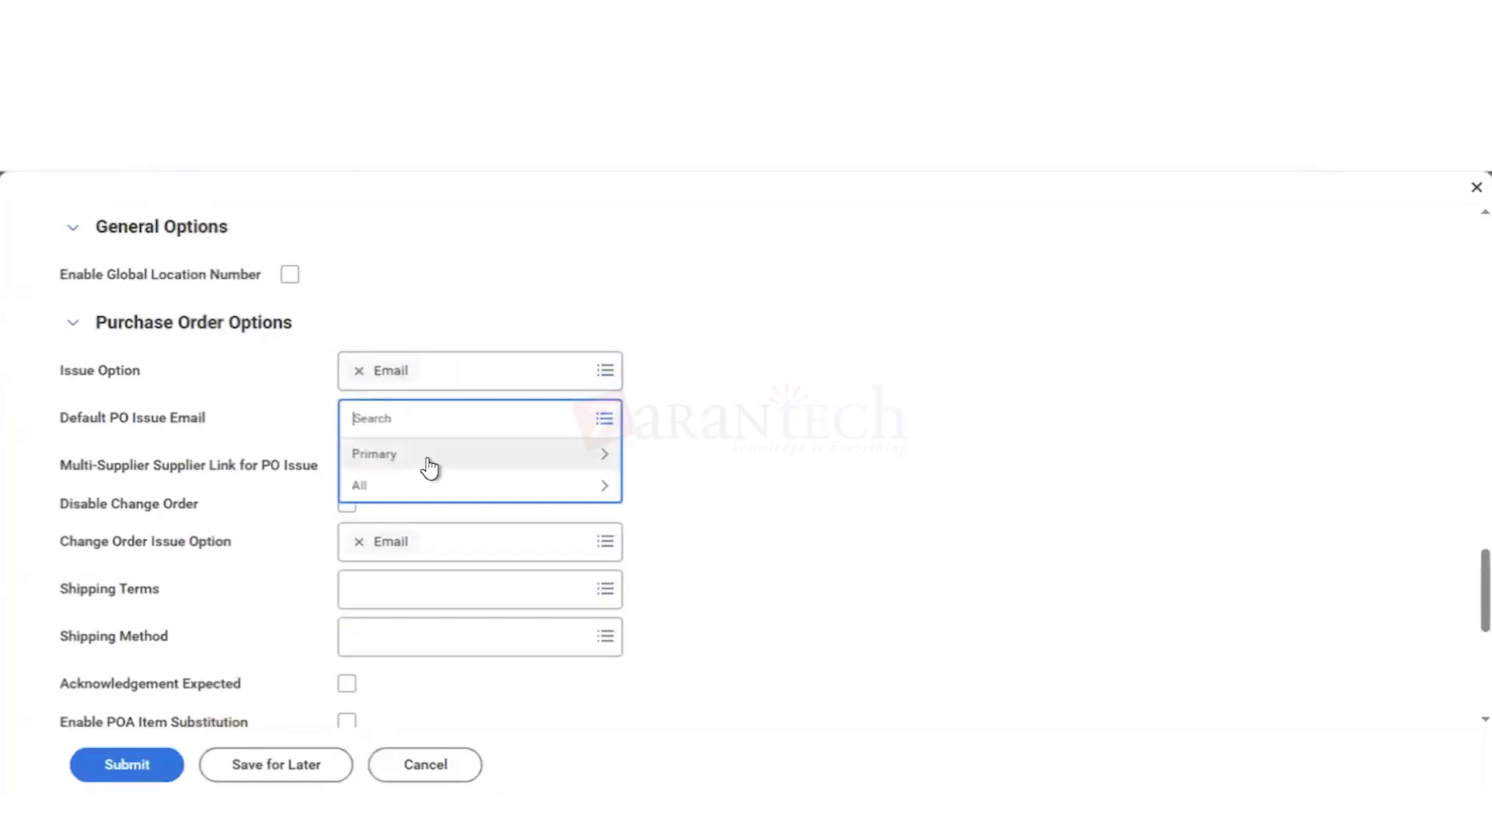
click(429, 464)
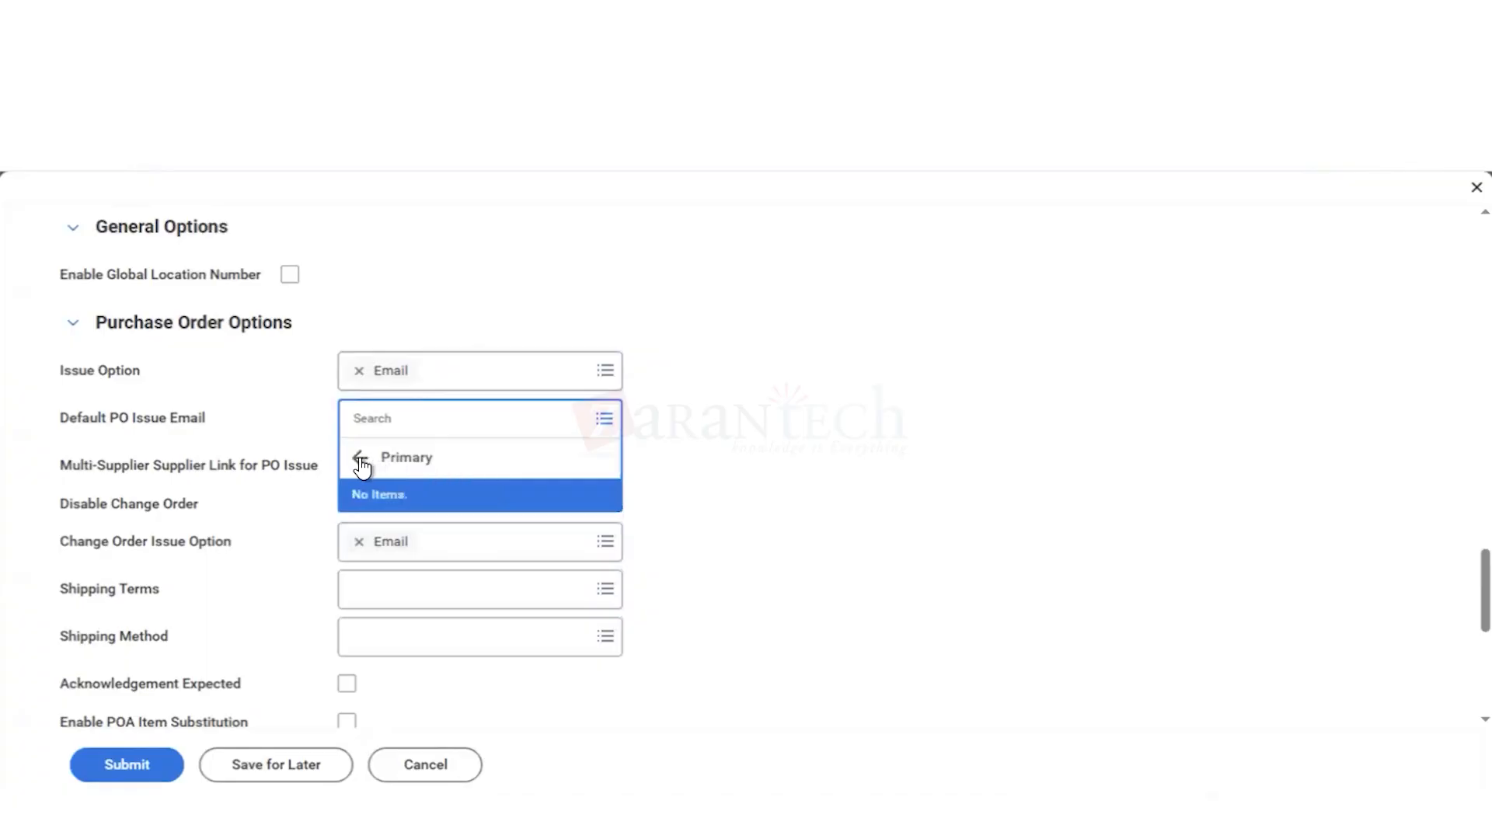
click(365, 460)
click(759, 459)
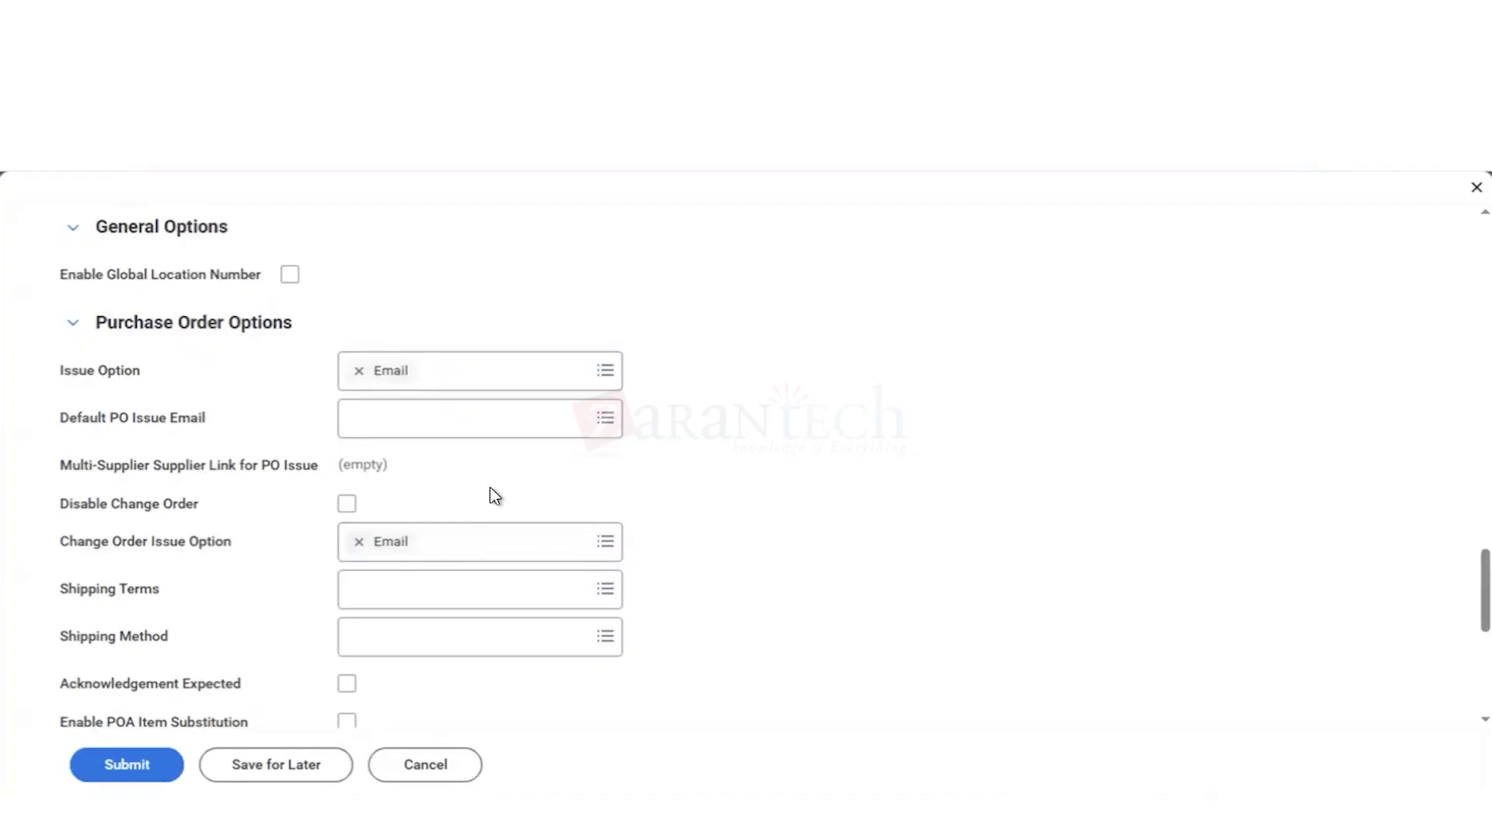
scroll(491, 495, down, 3)
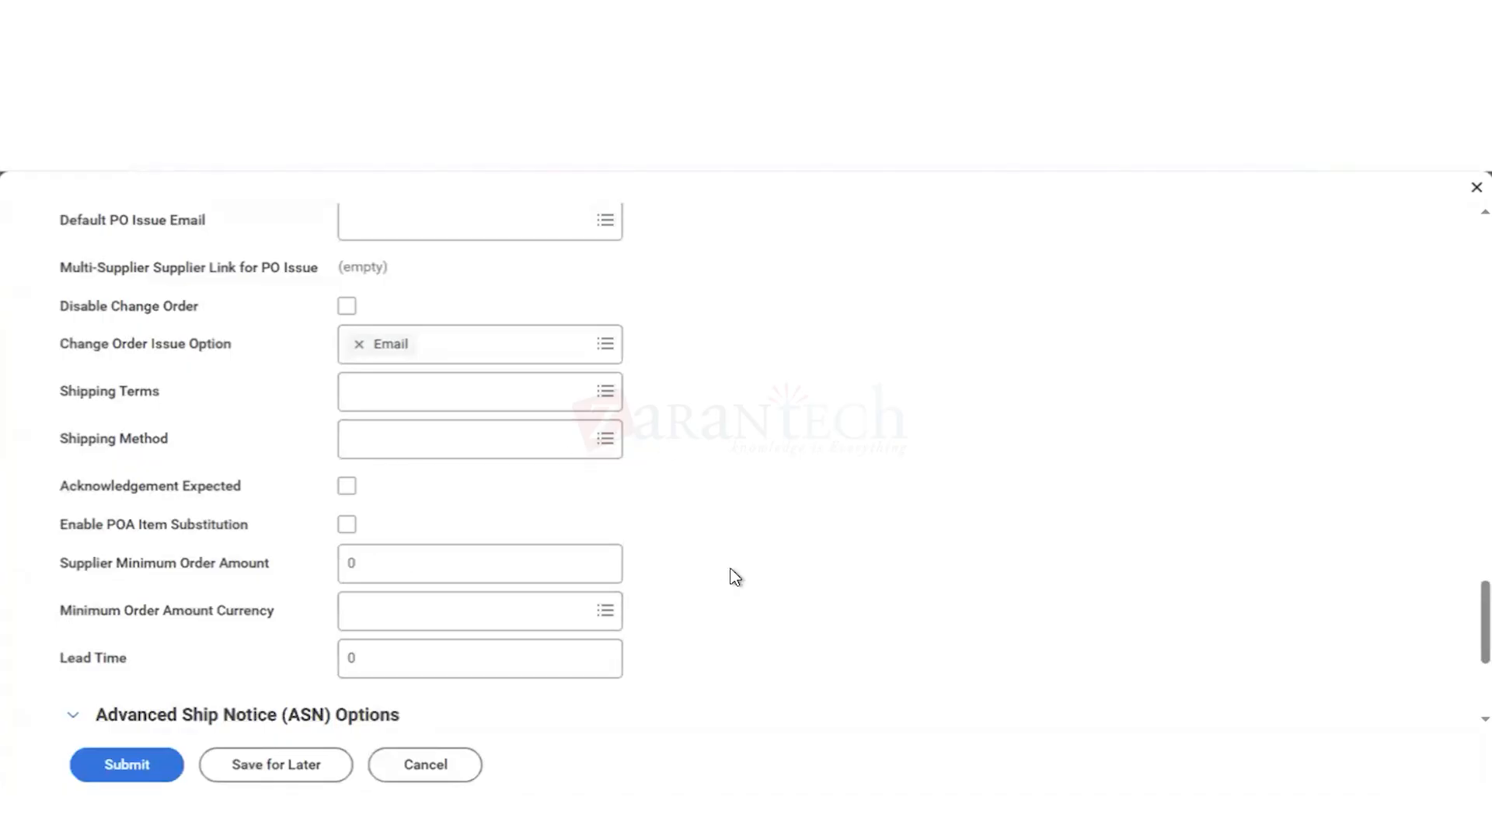
Step: Add a new entry to the supplier's Settlement Bank Account table
scroll(735, 578, down, 5)
scroll(735, 578, up, 15)
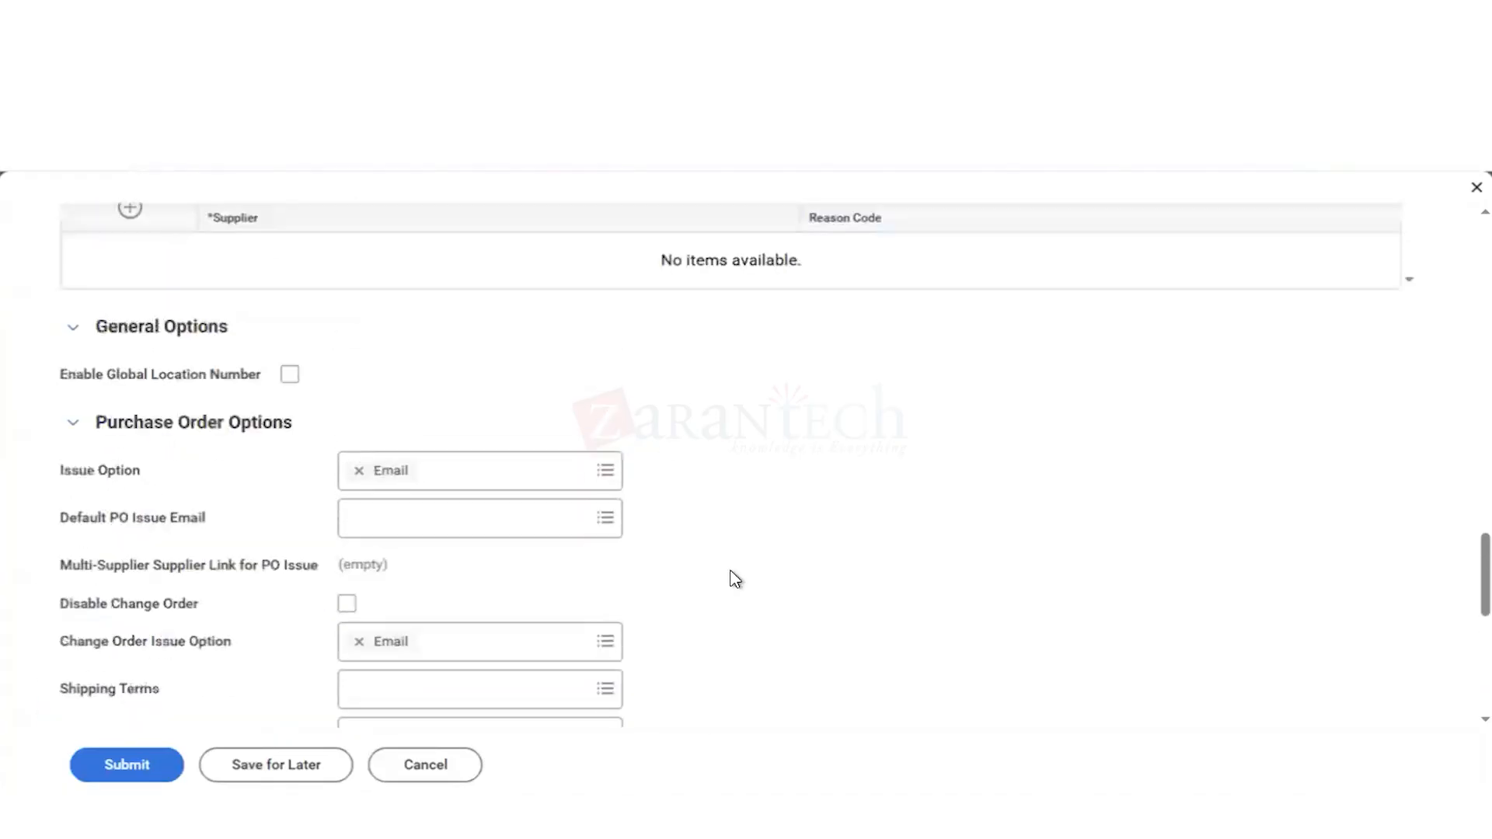
scroll(733, 578, up, 1)
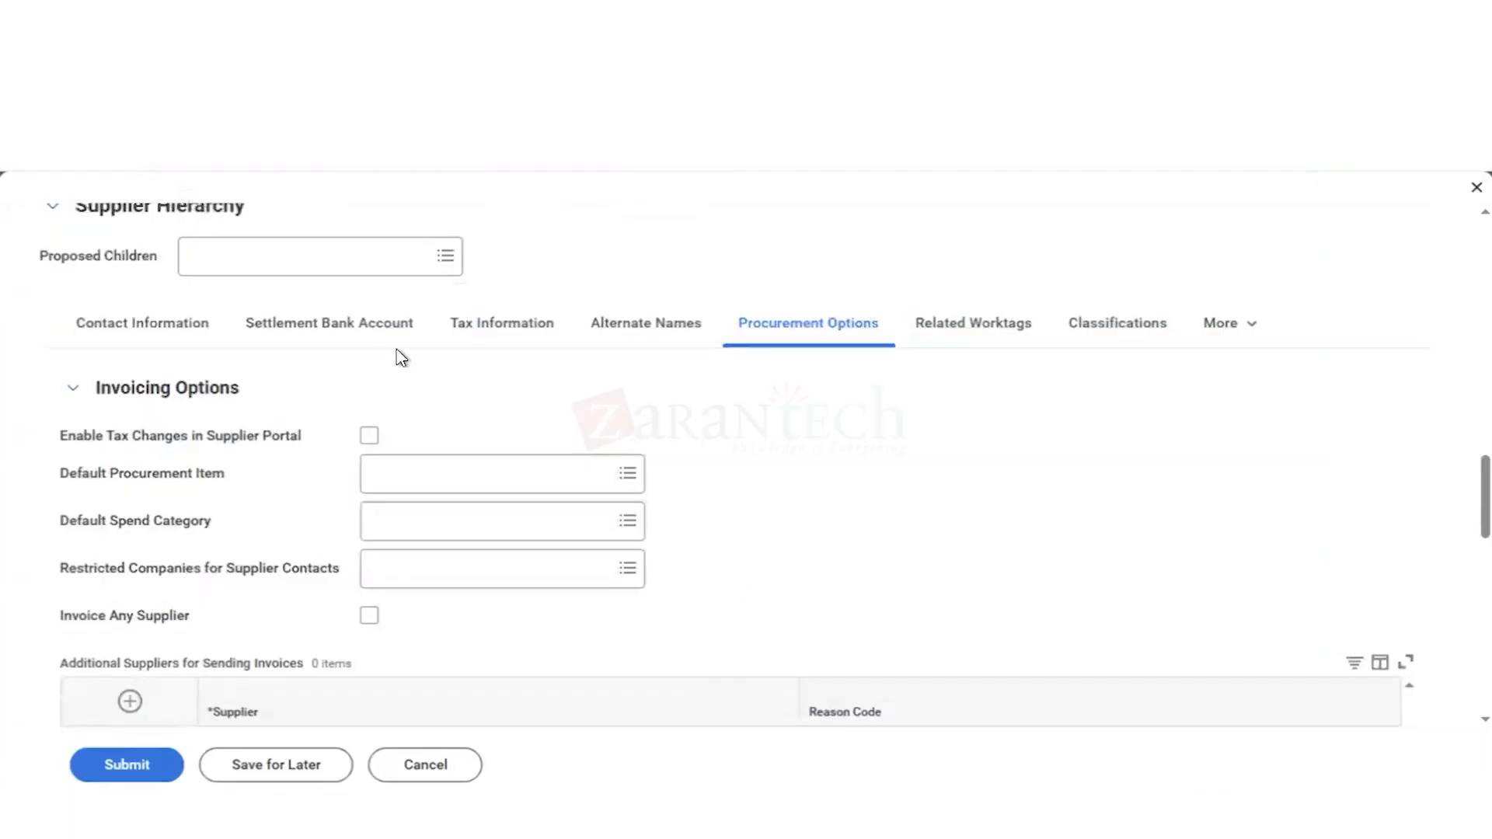
click(328, 325)
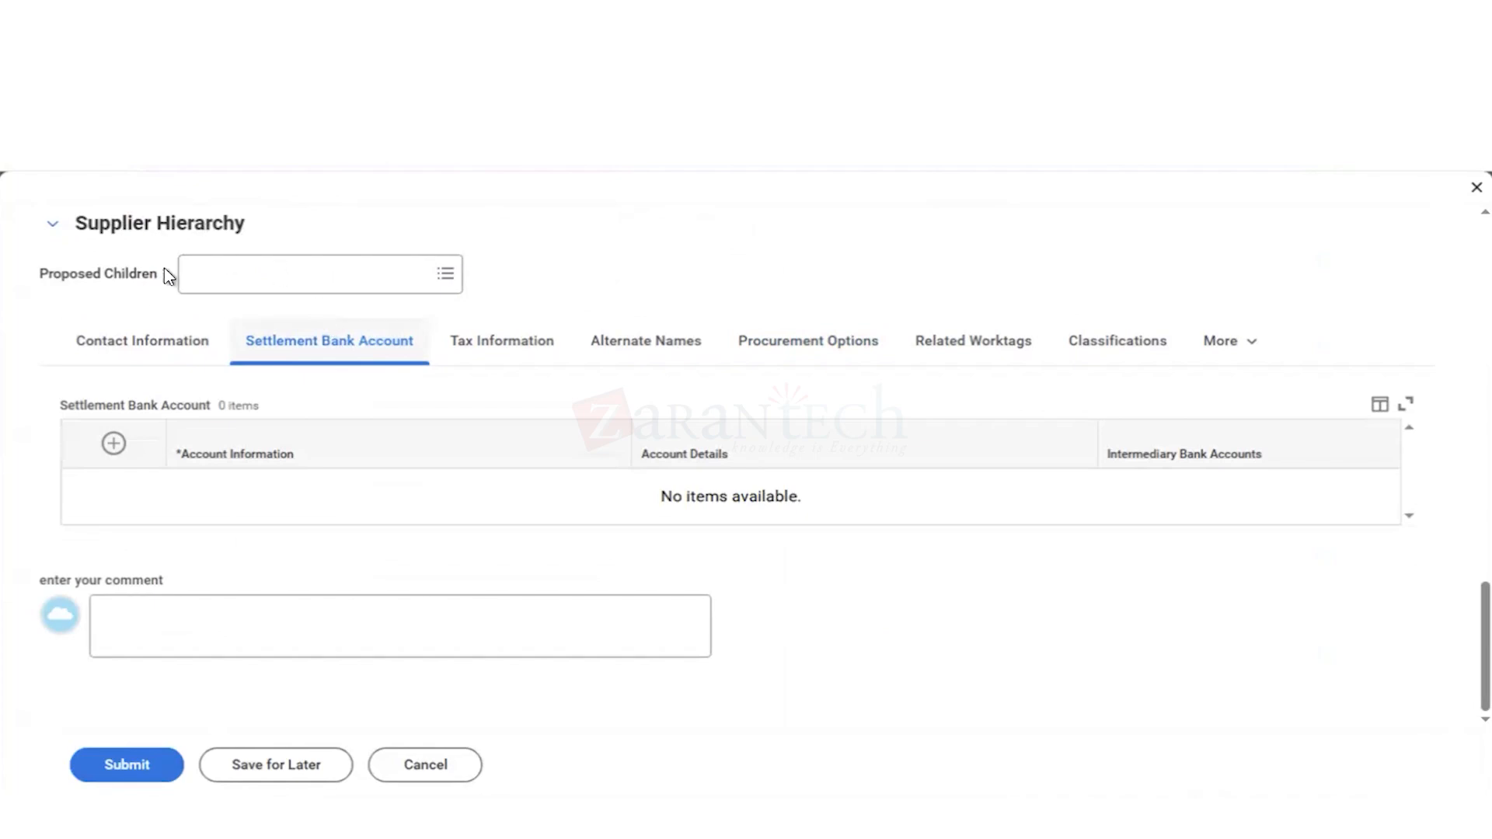
click(114, 445)
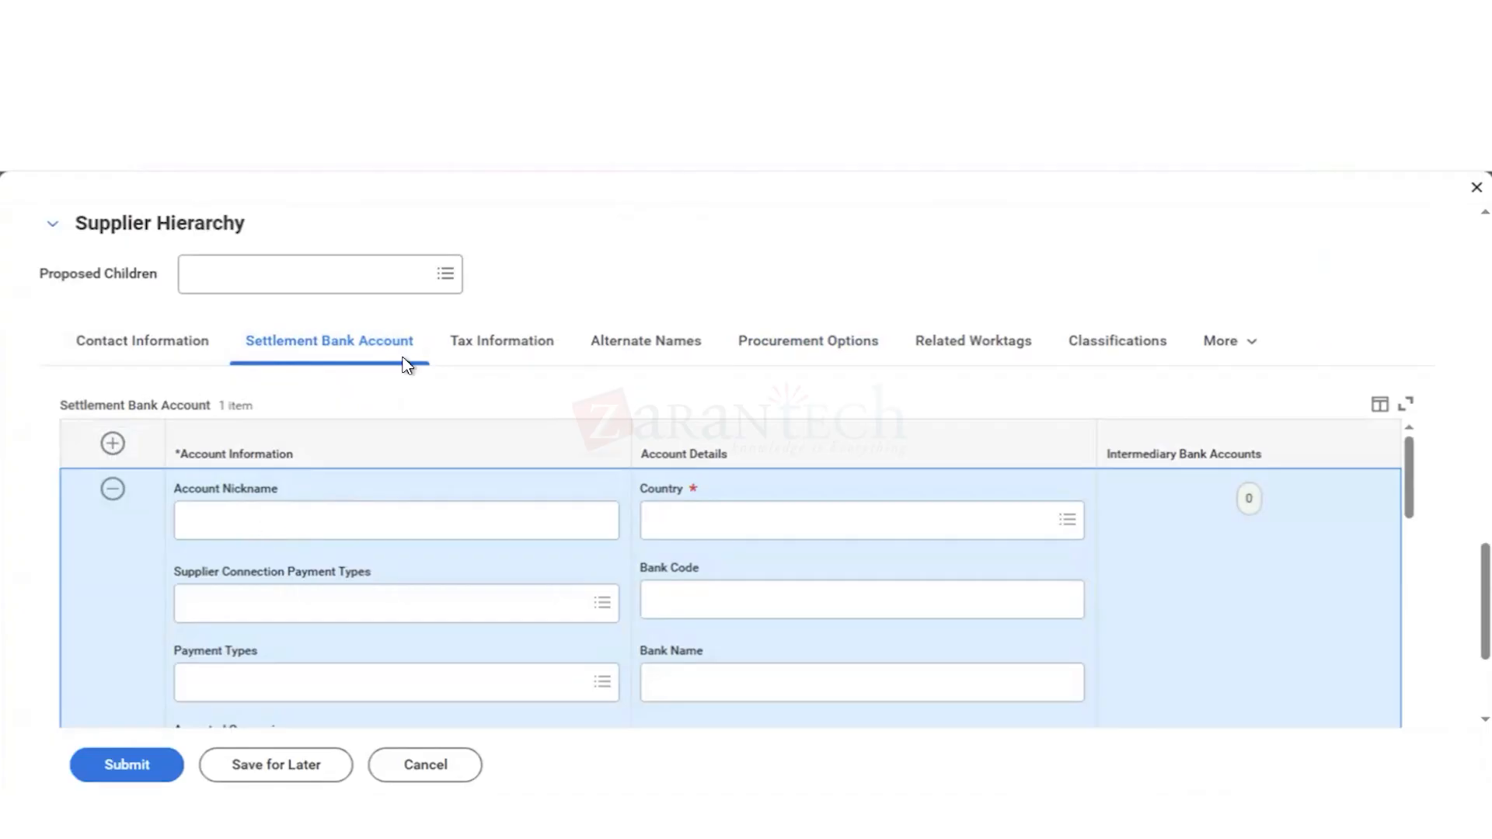
Step: Set the Account Nickname of the new settlement bank account to East Bay Vending Citibank
scroll(546, 375, down, 1)
scroll(549, 380, down, 1)
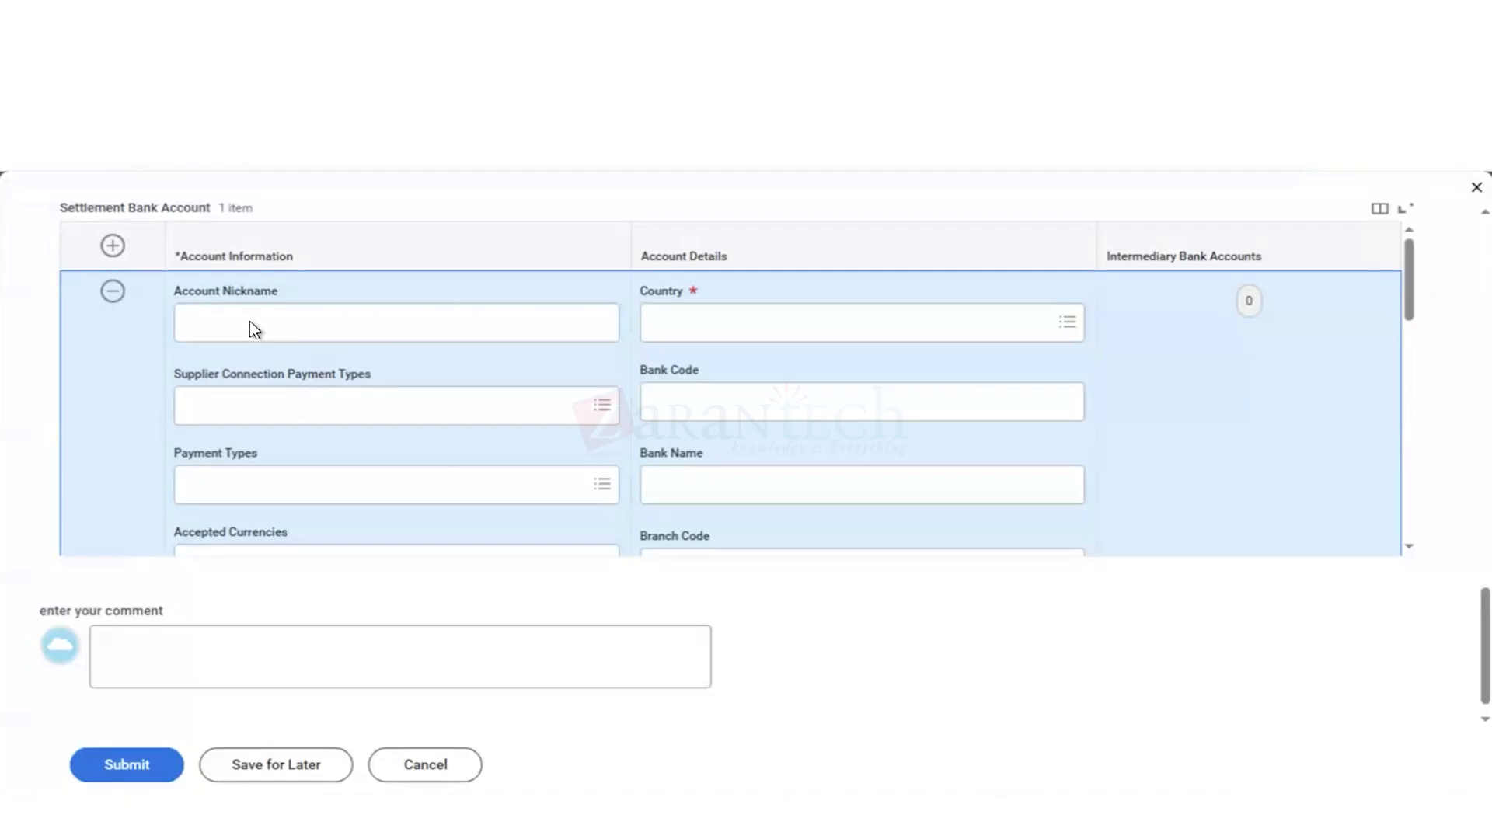
click(206, 315)
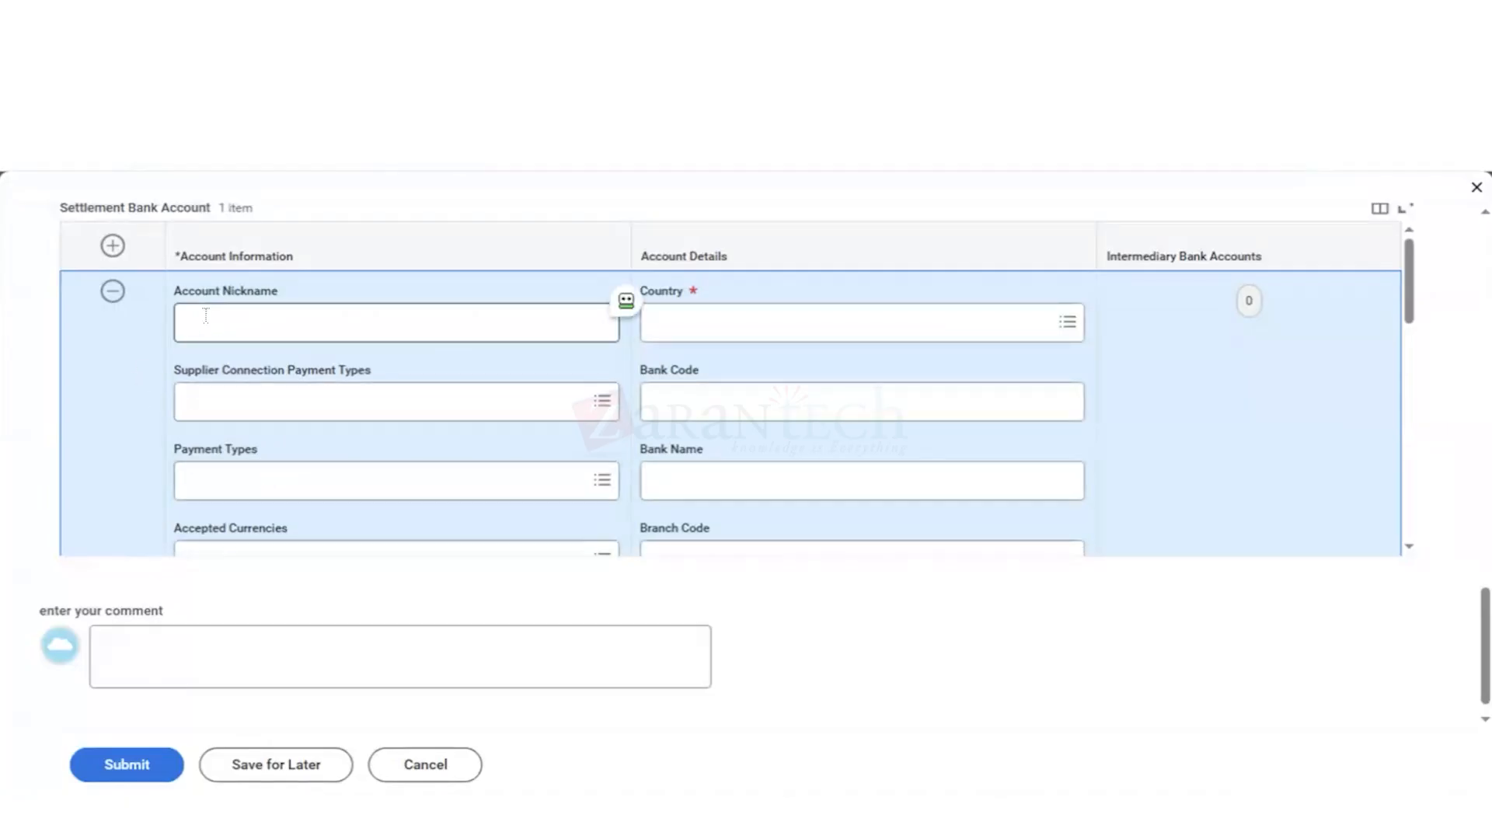
text(Eas)
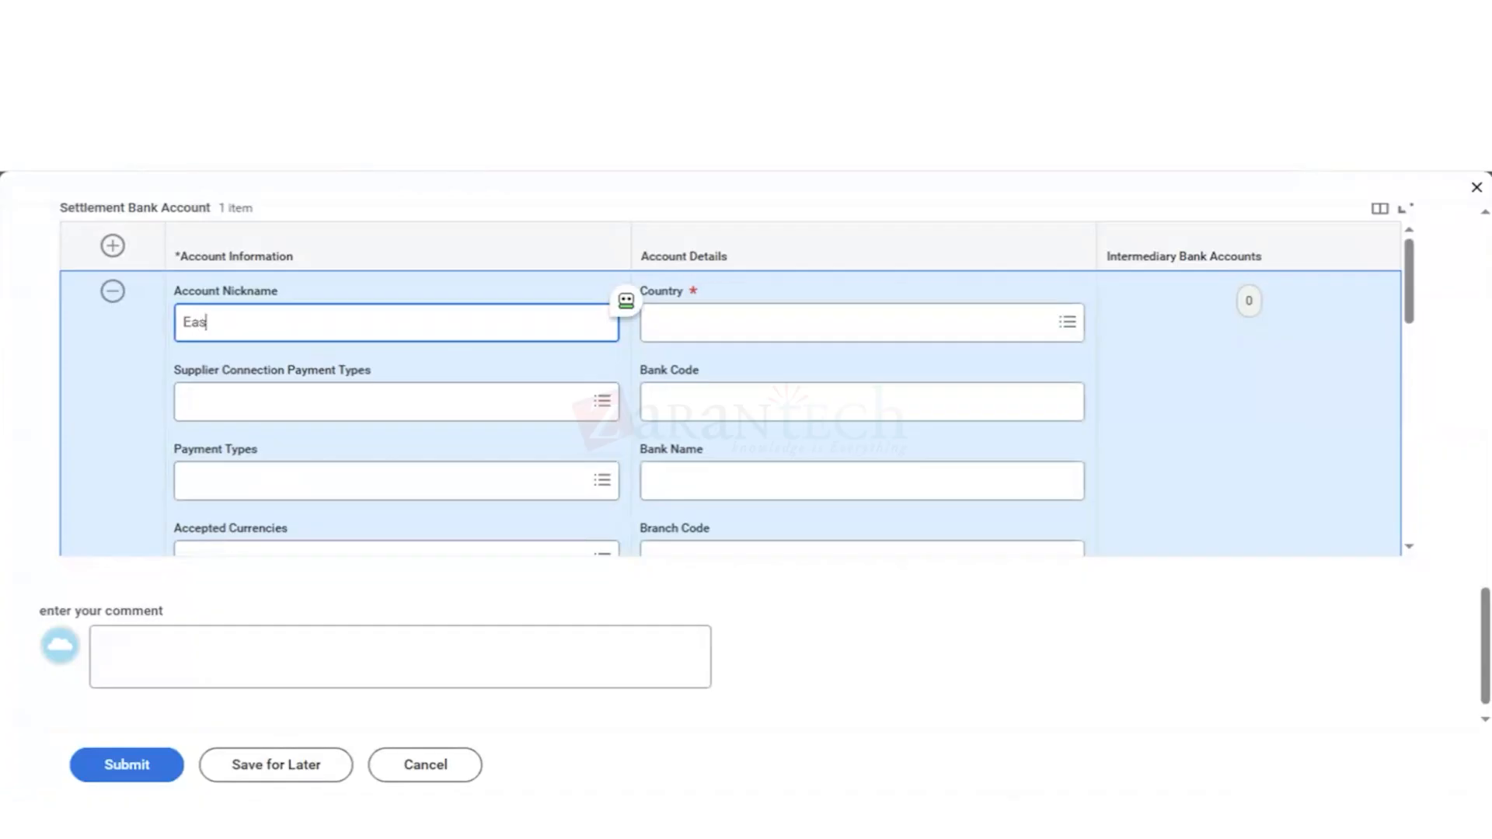
text(t bay Vending Citibank)
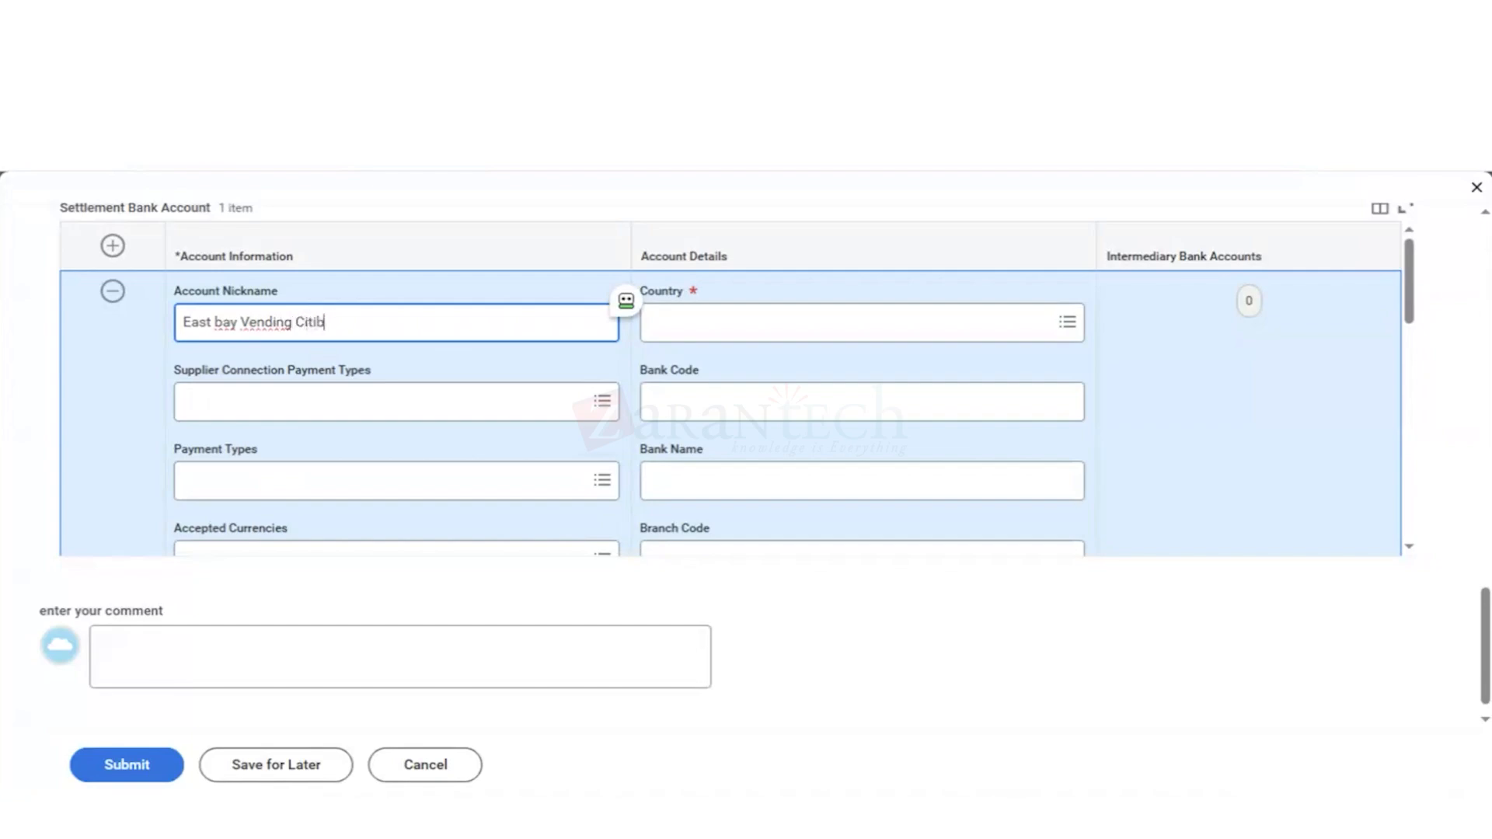
click(223, 320)
key(BackSpace)
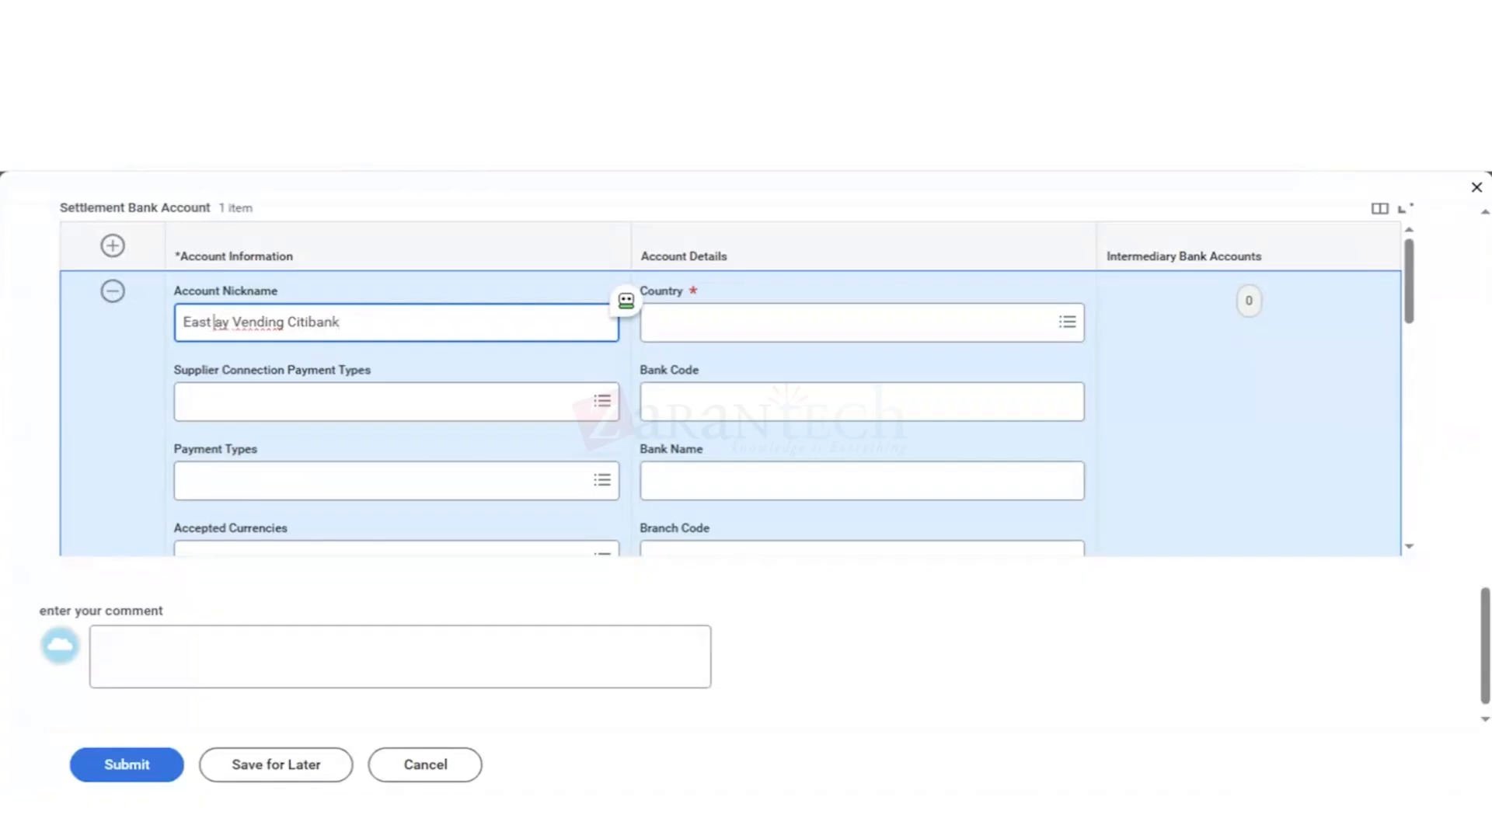
text(B)
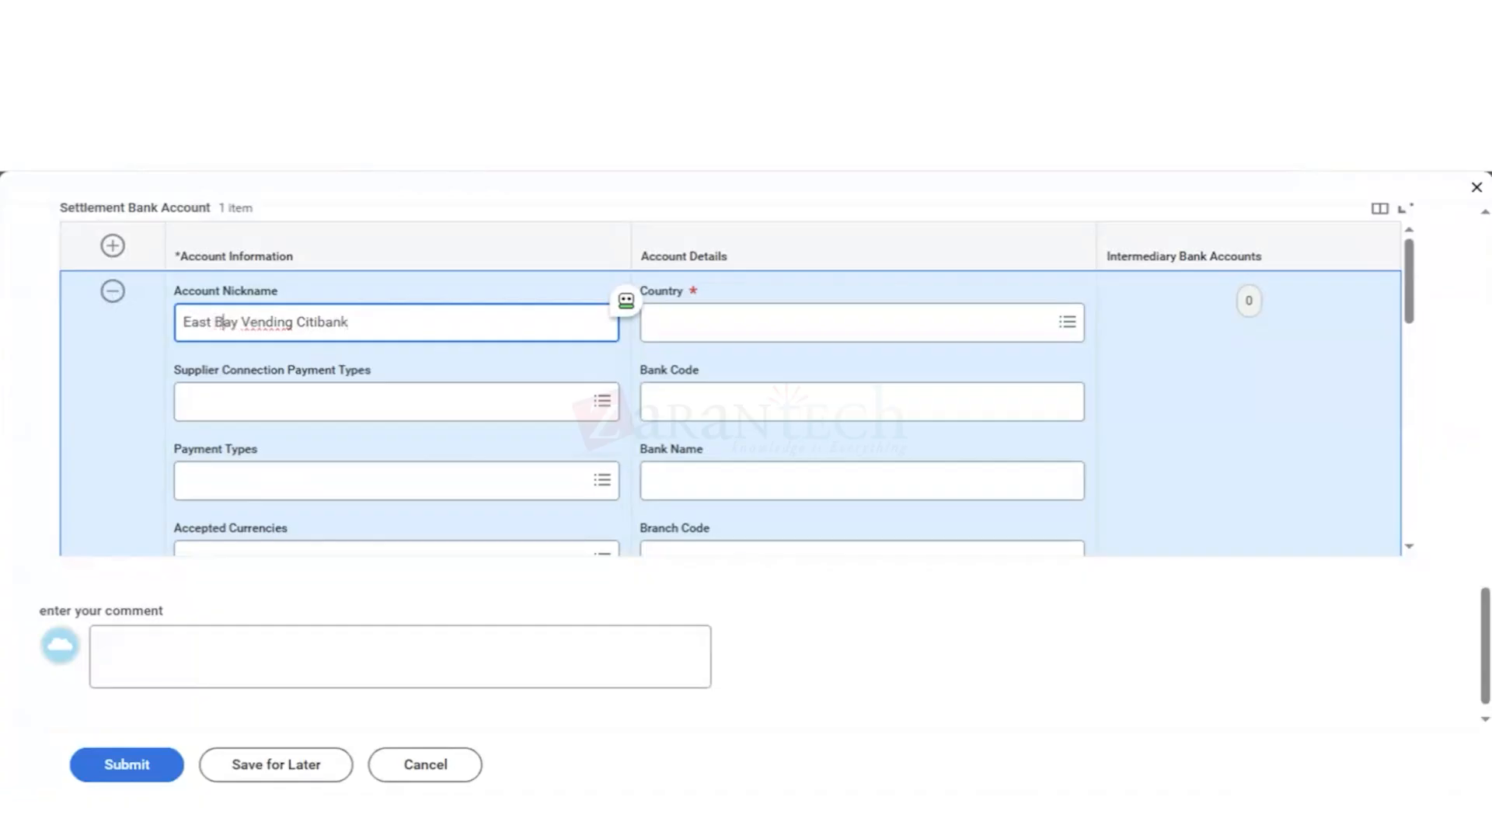
Step: Set the account's Supplier Connection Payment Types to Direct Deposit, Check and Cash from the supplier's accepted payment types
click(224, 395)
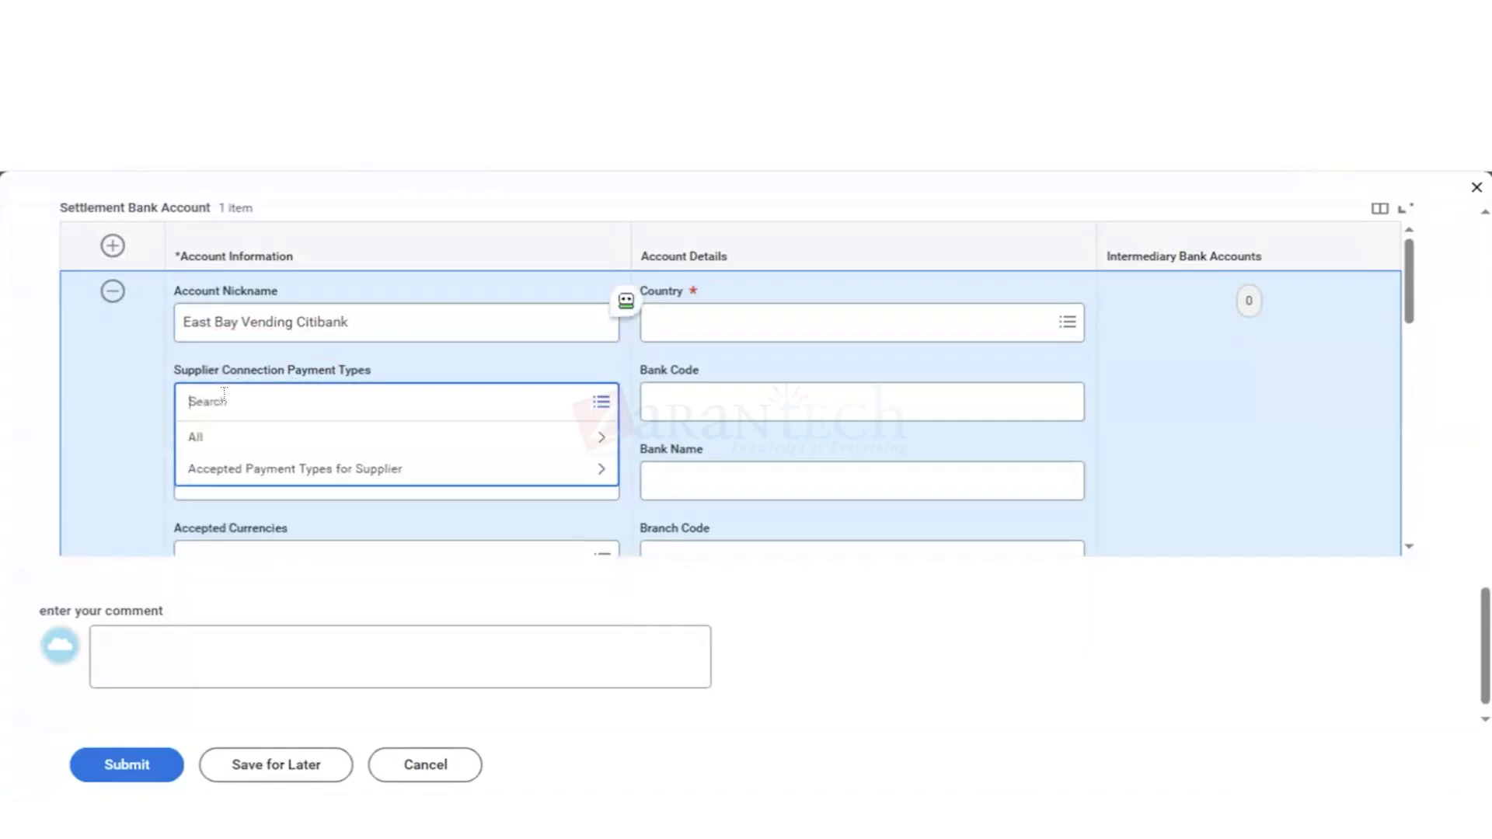
click(302, 441)
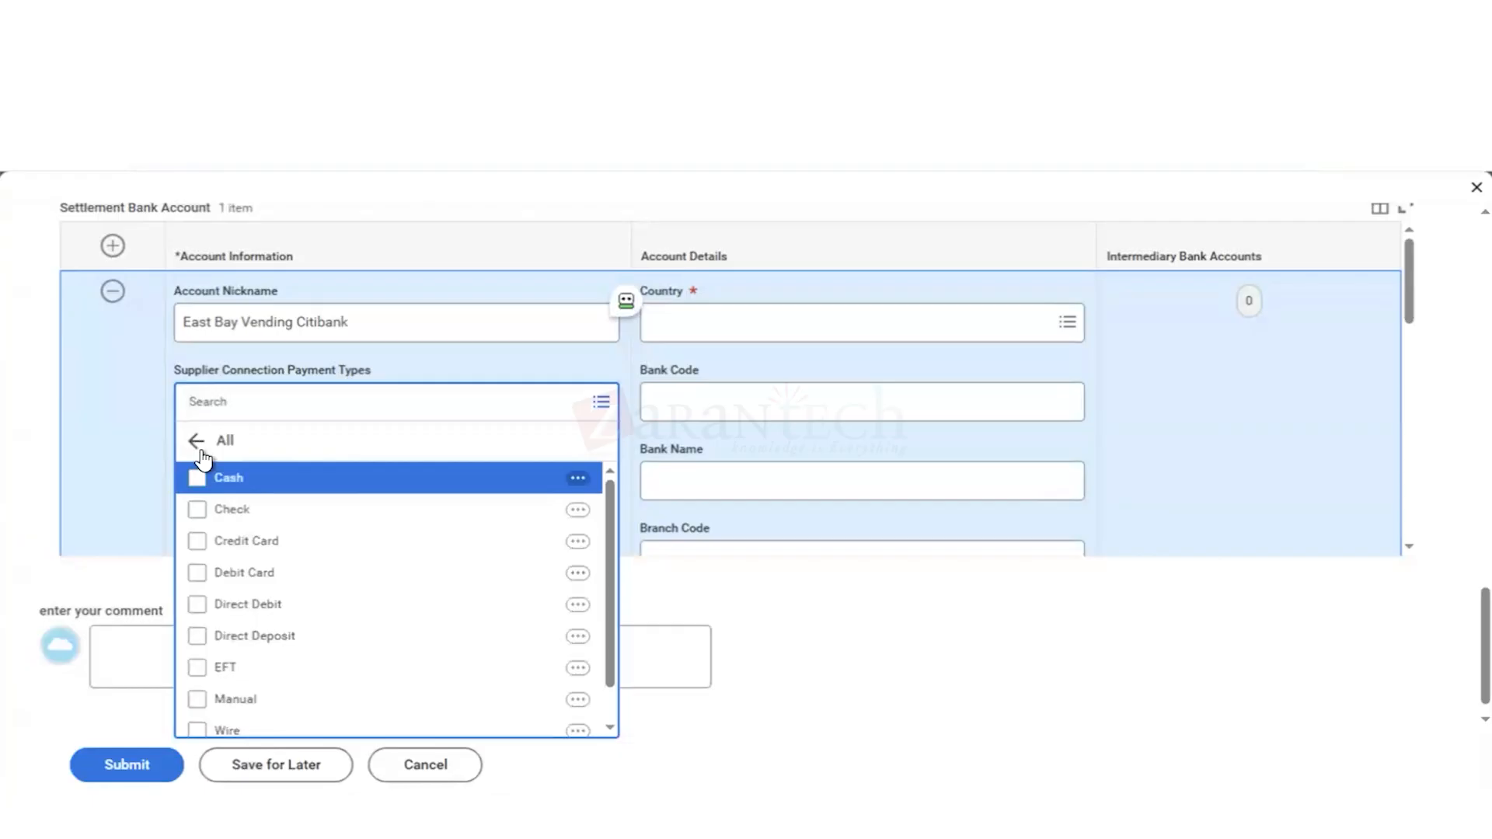
click(199, 443)
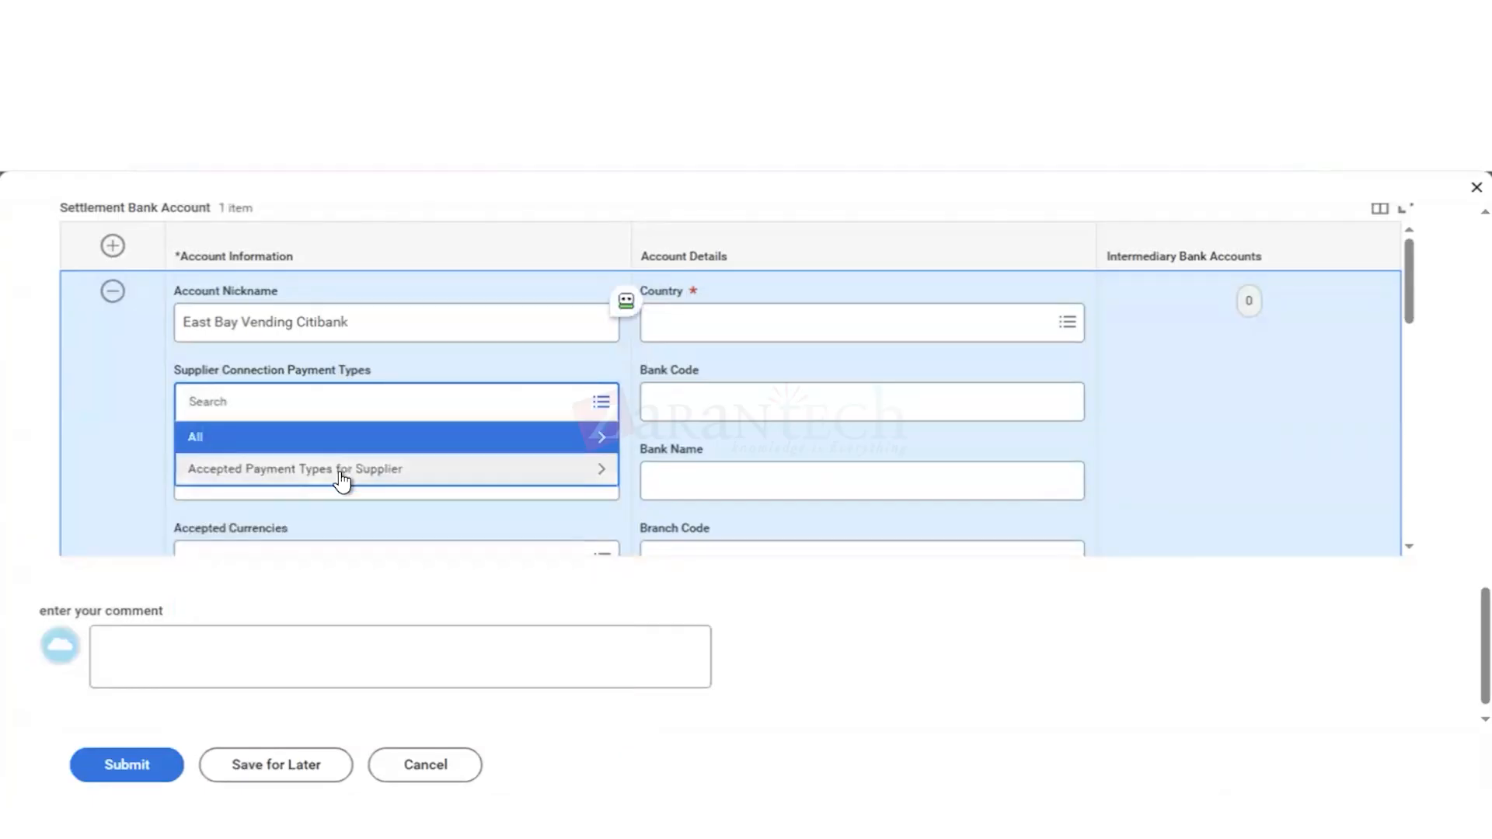
click(342, 478)
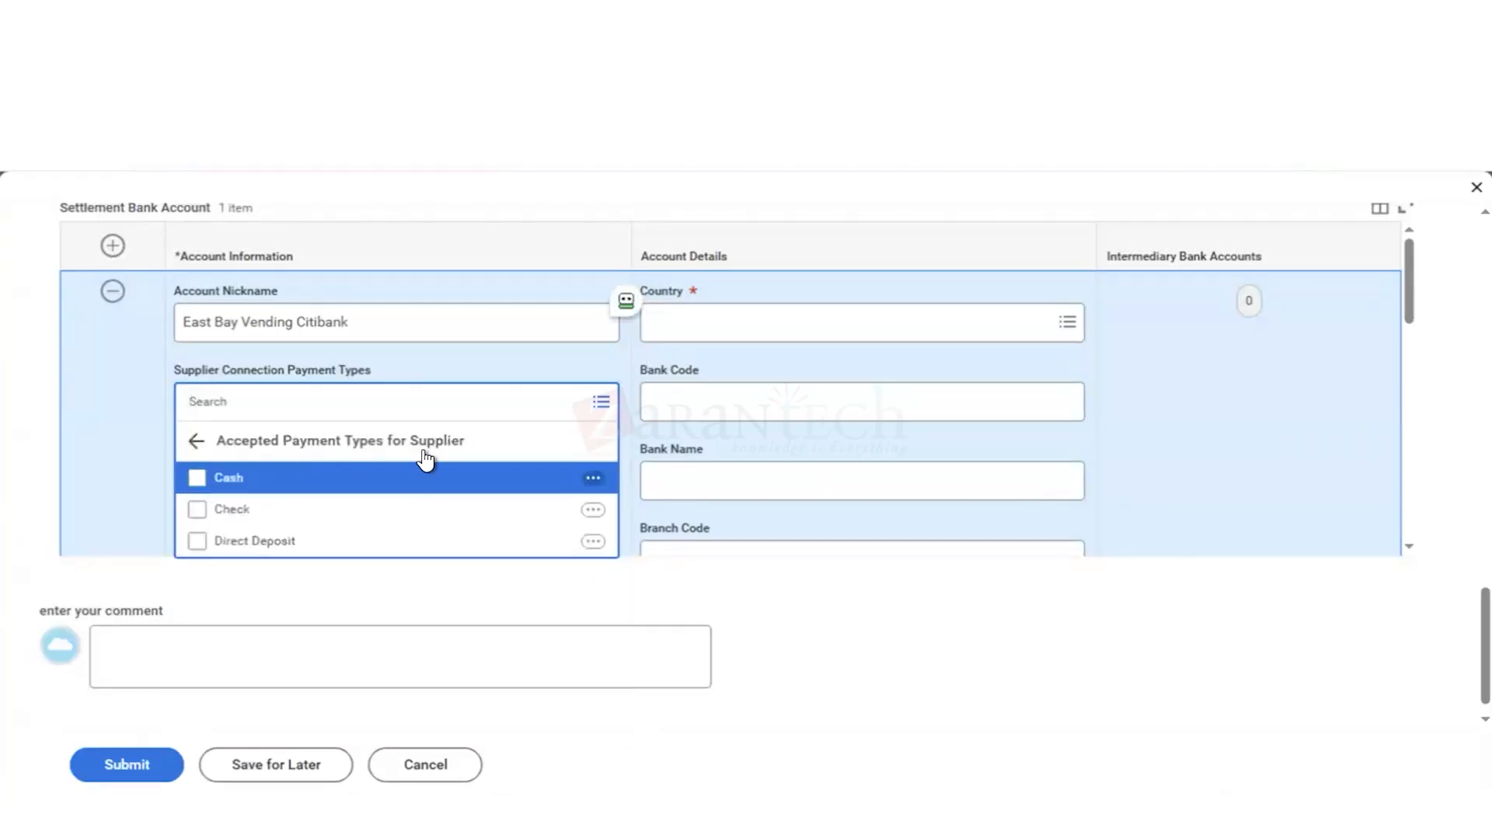
click(197, 544)
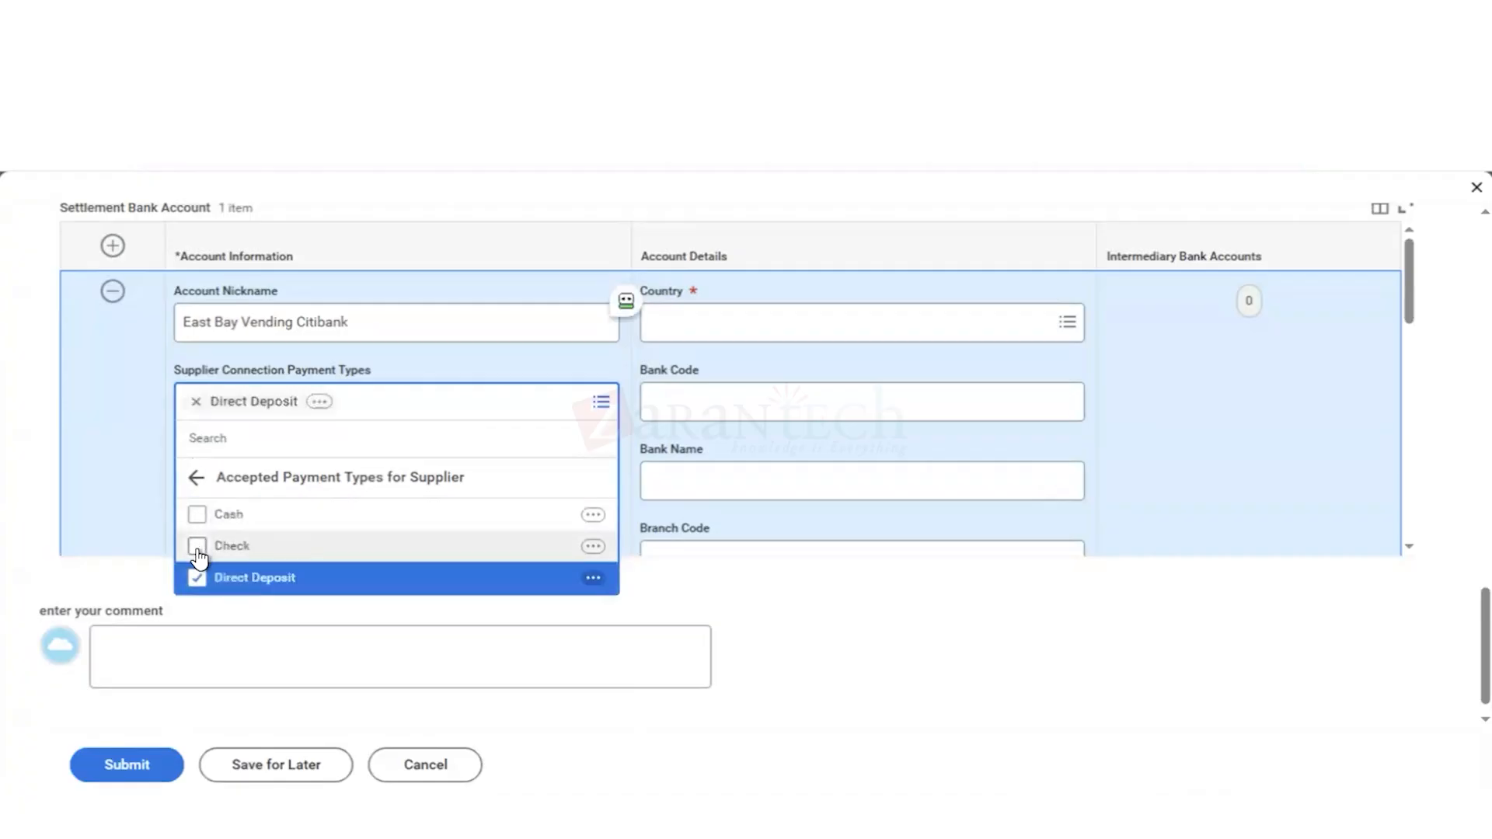
click(198, 556)
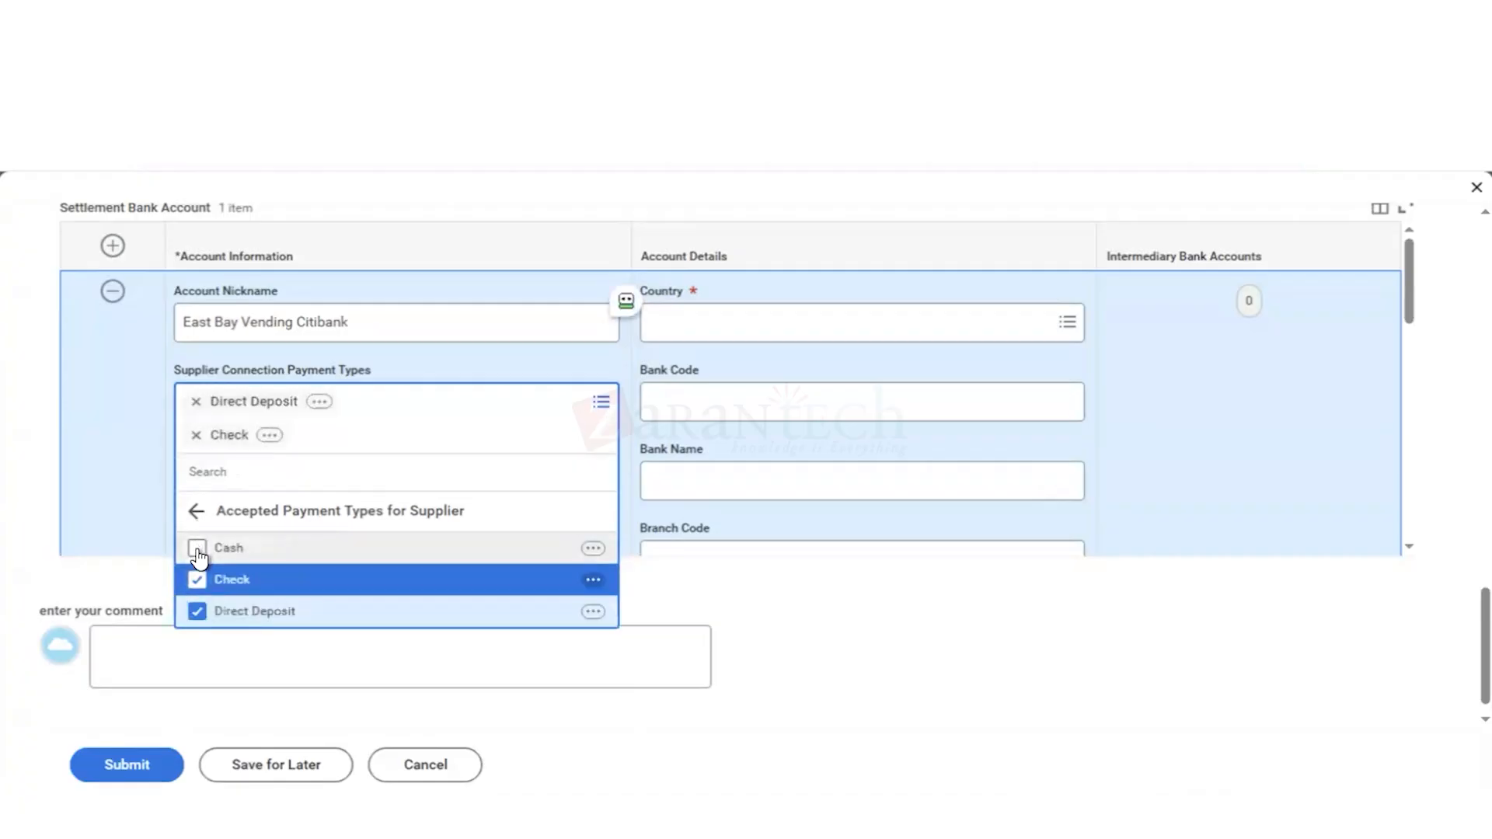
click(198, 554)
click(120, 467)
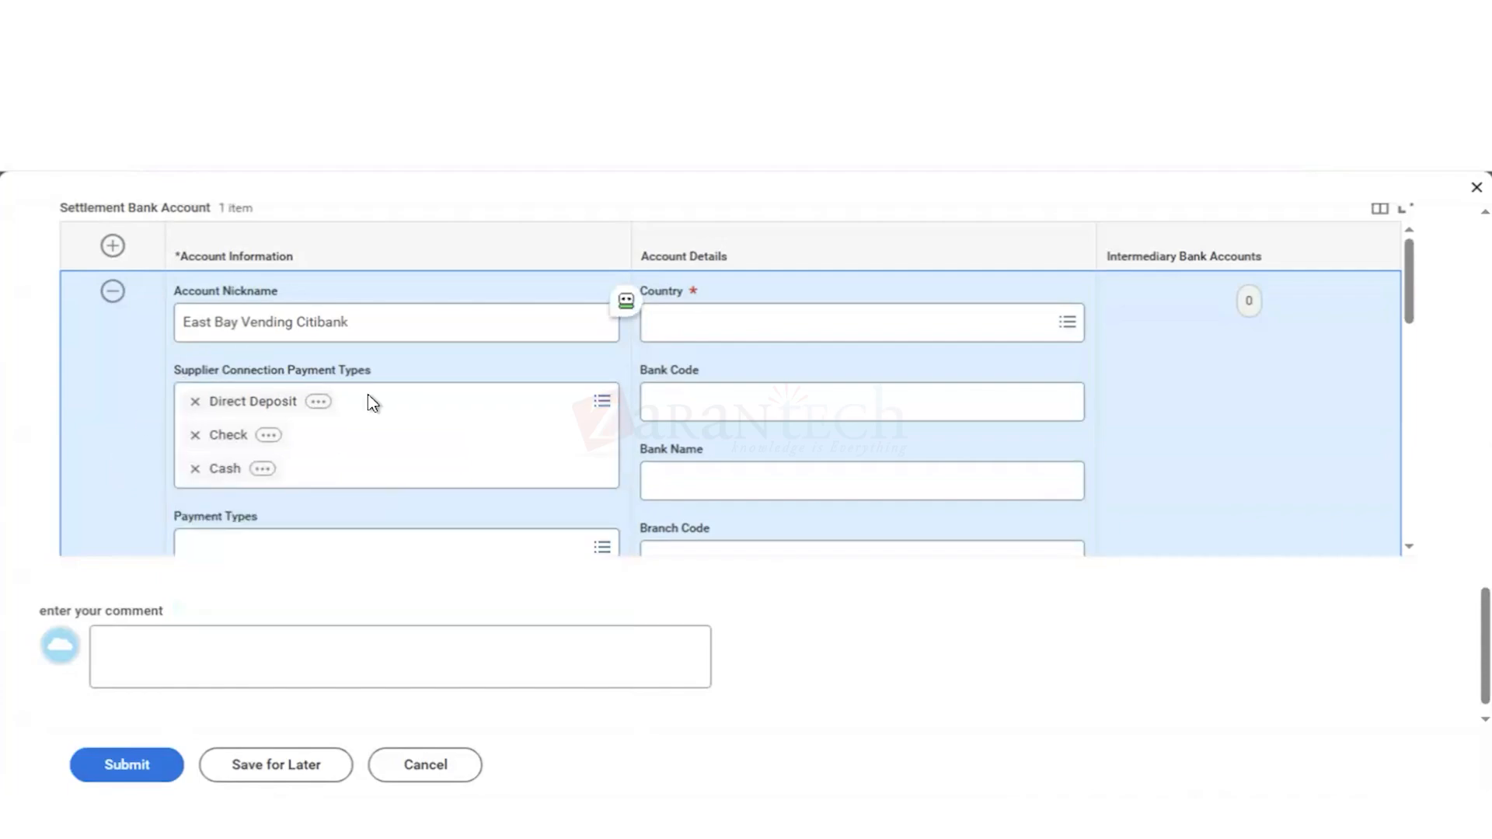
scroll(372, 485, down, 1)
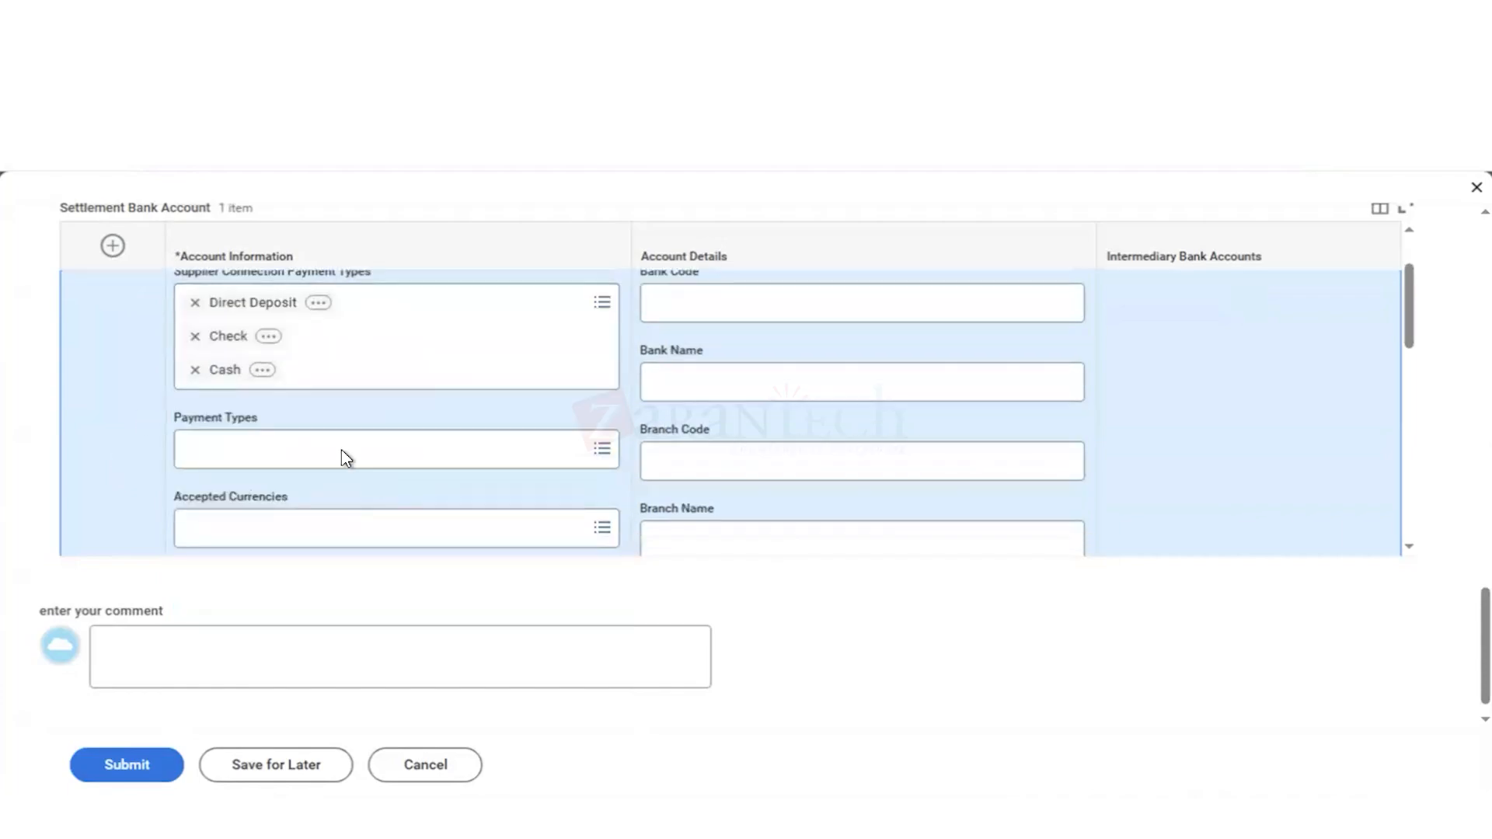
click(268, 459)
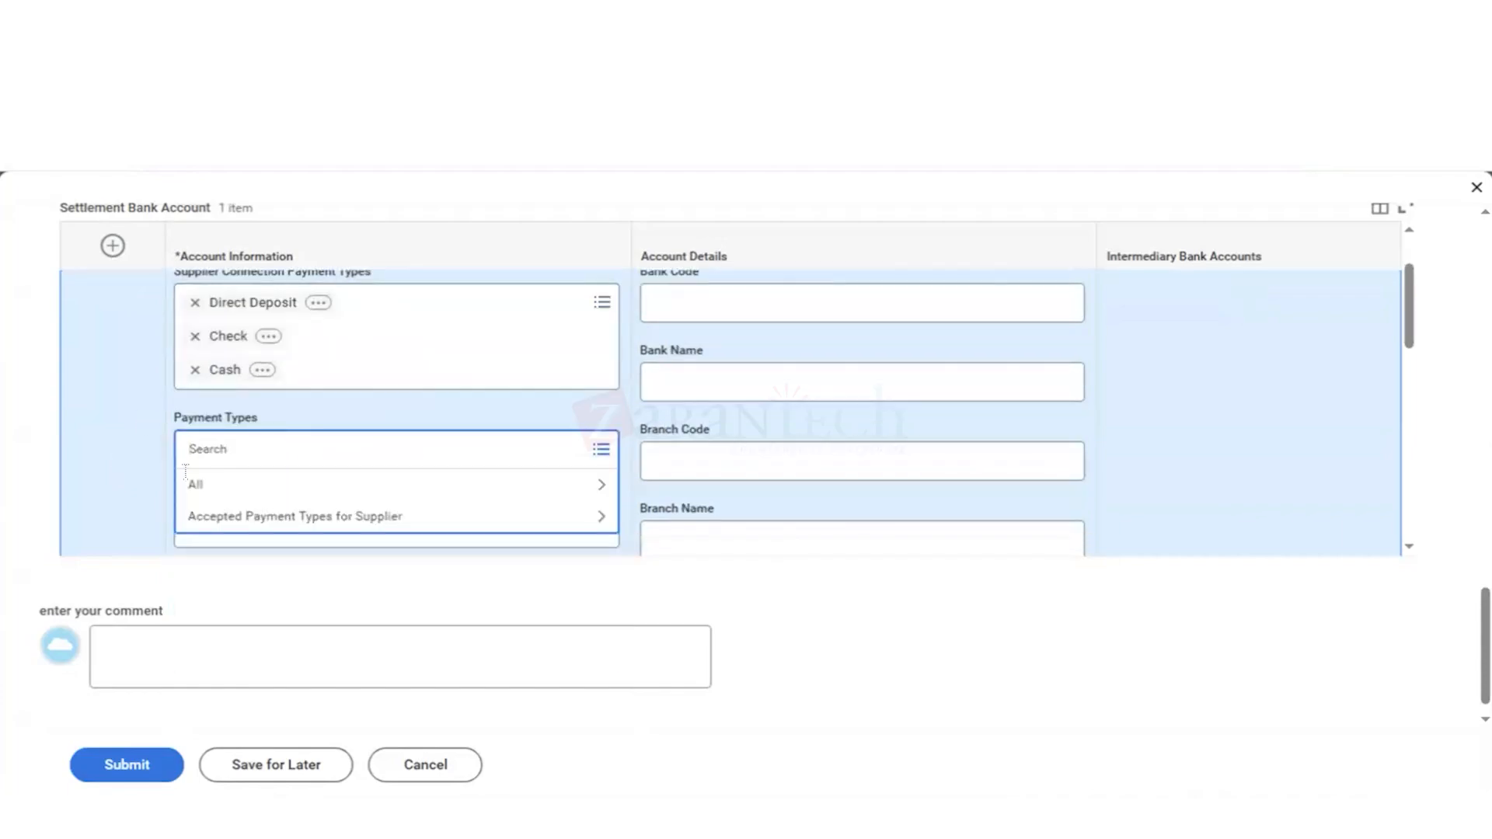
click(233, 527)
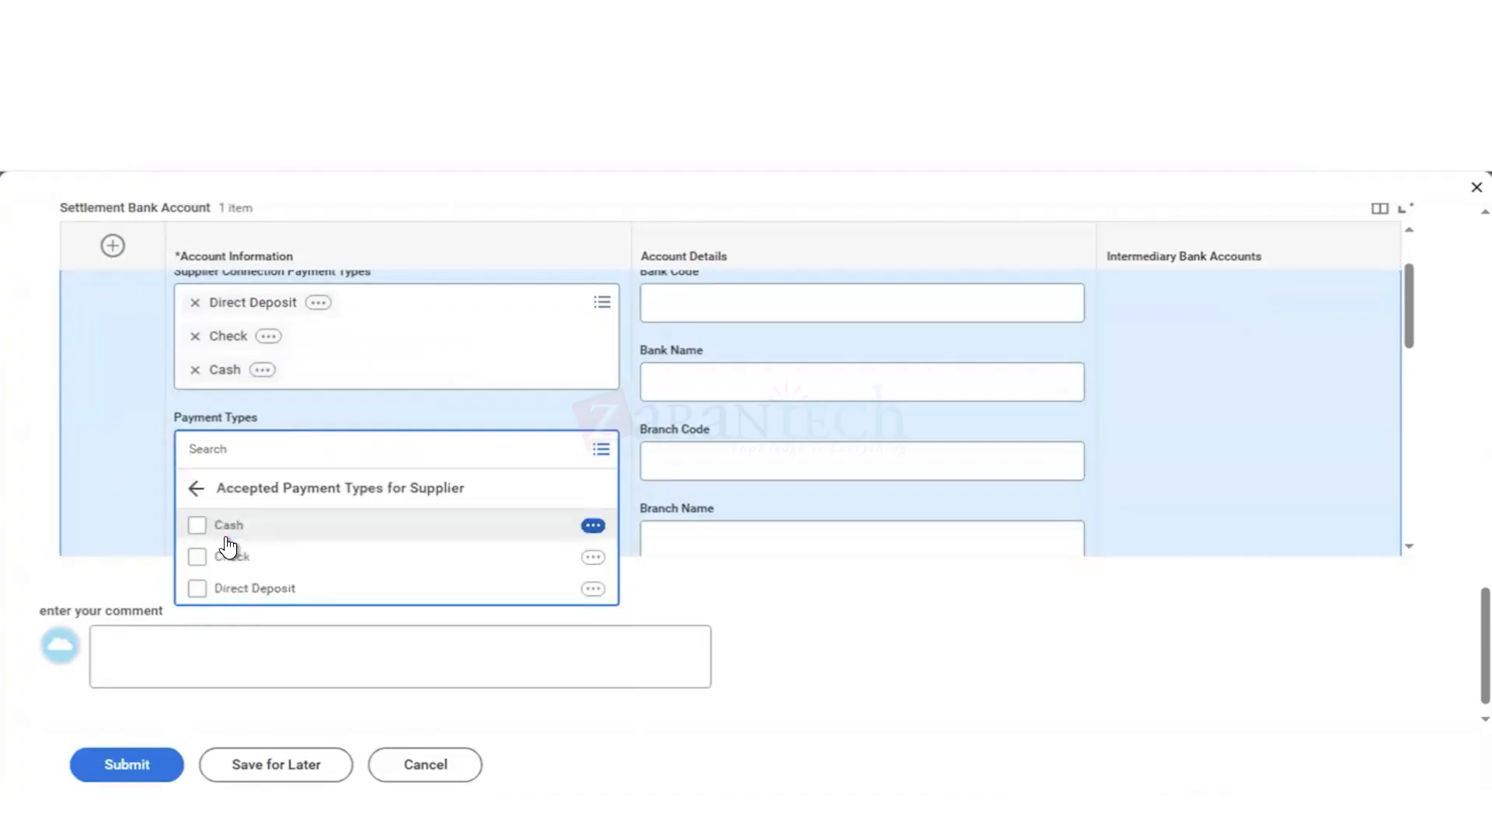
key(super+a)
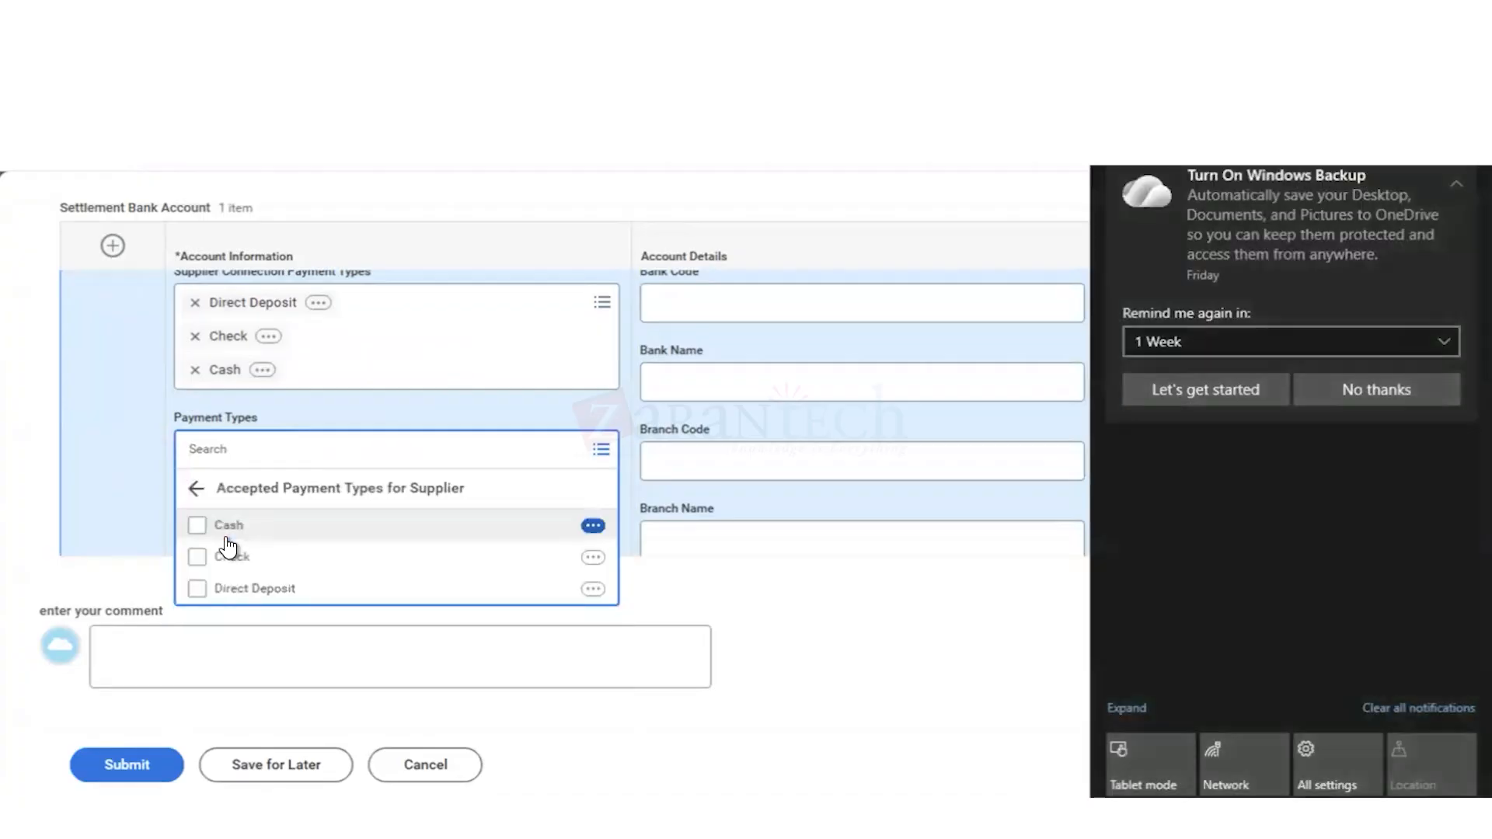
click(862, 543)
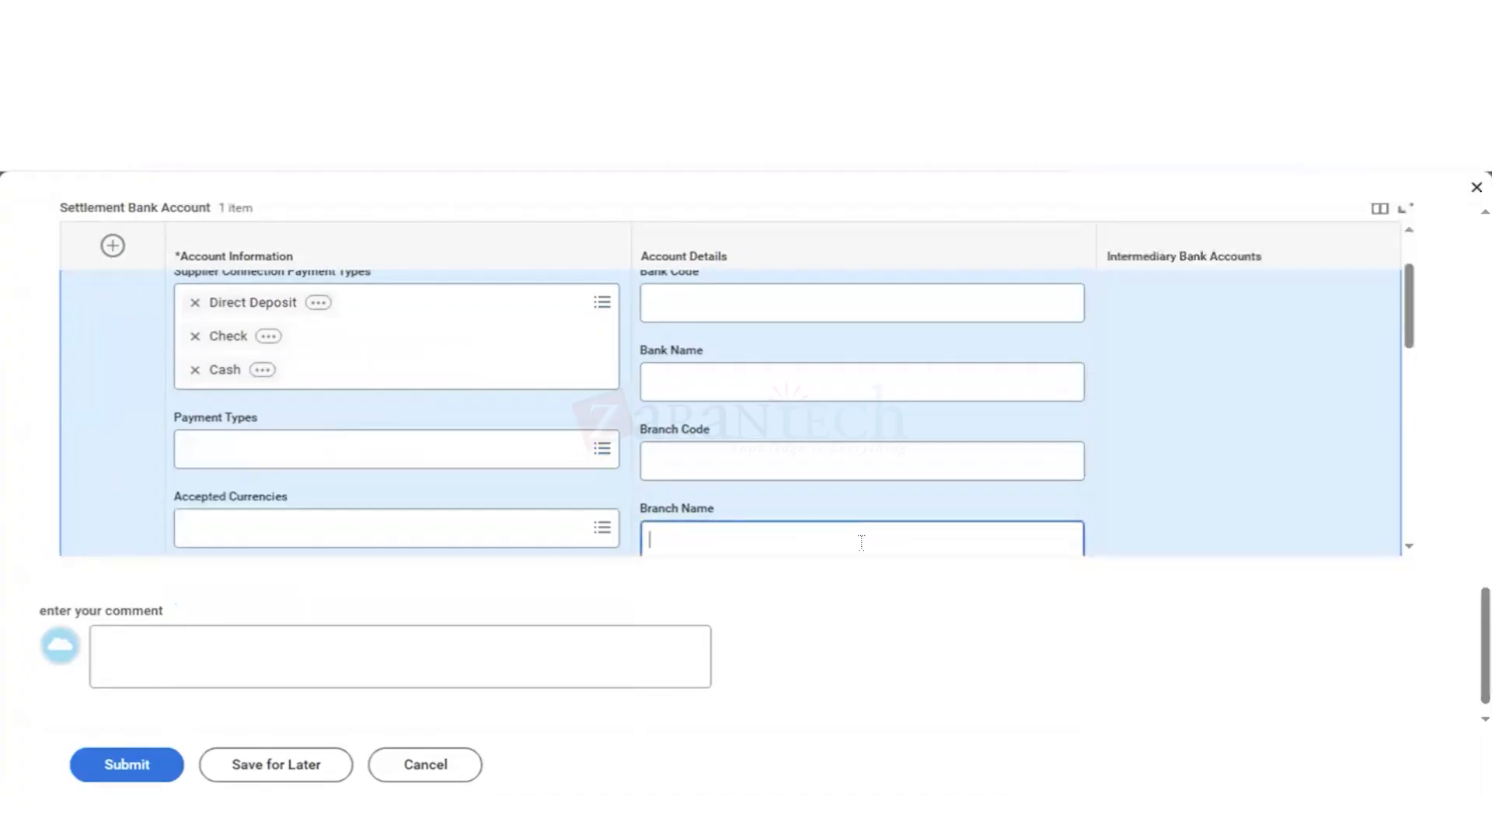
Step: Set the settlement bank account's Payment Types to Cash, Check and Direct Deposit from the supplier's accepted payment types
click(337, 457)
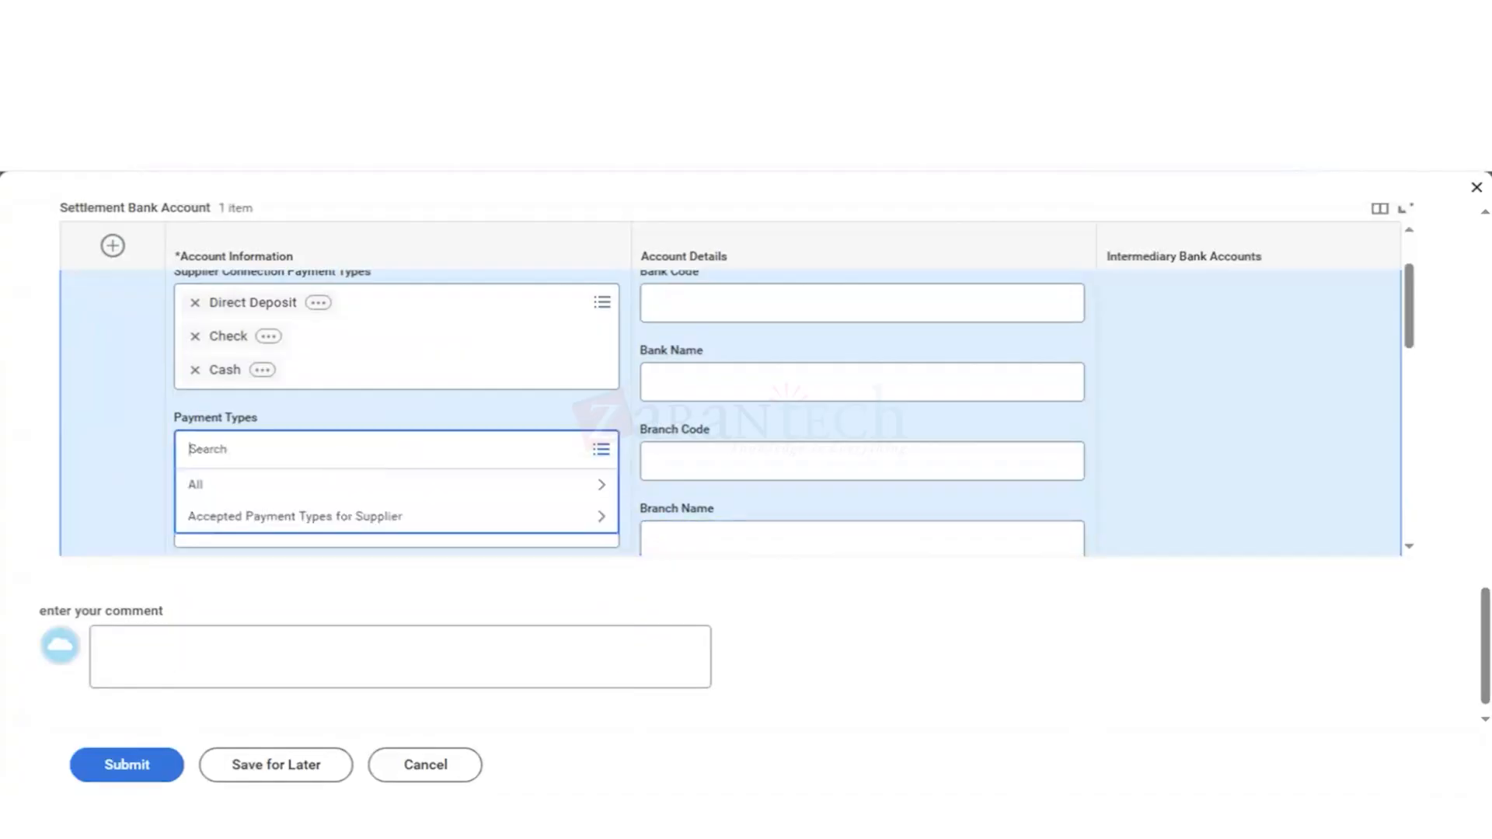
click(287, 526)
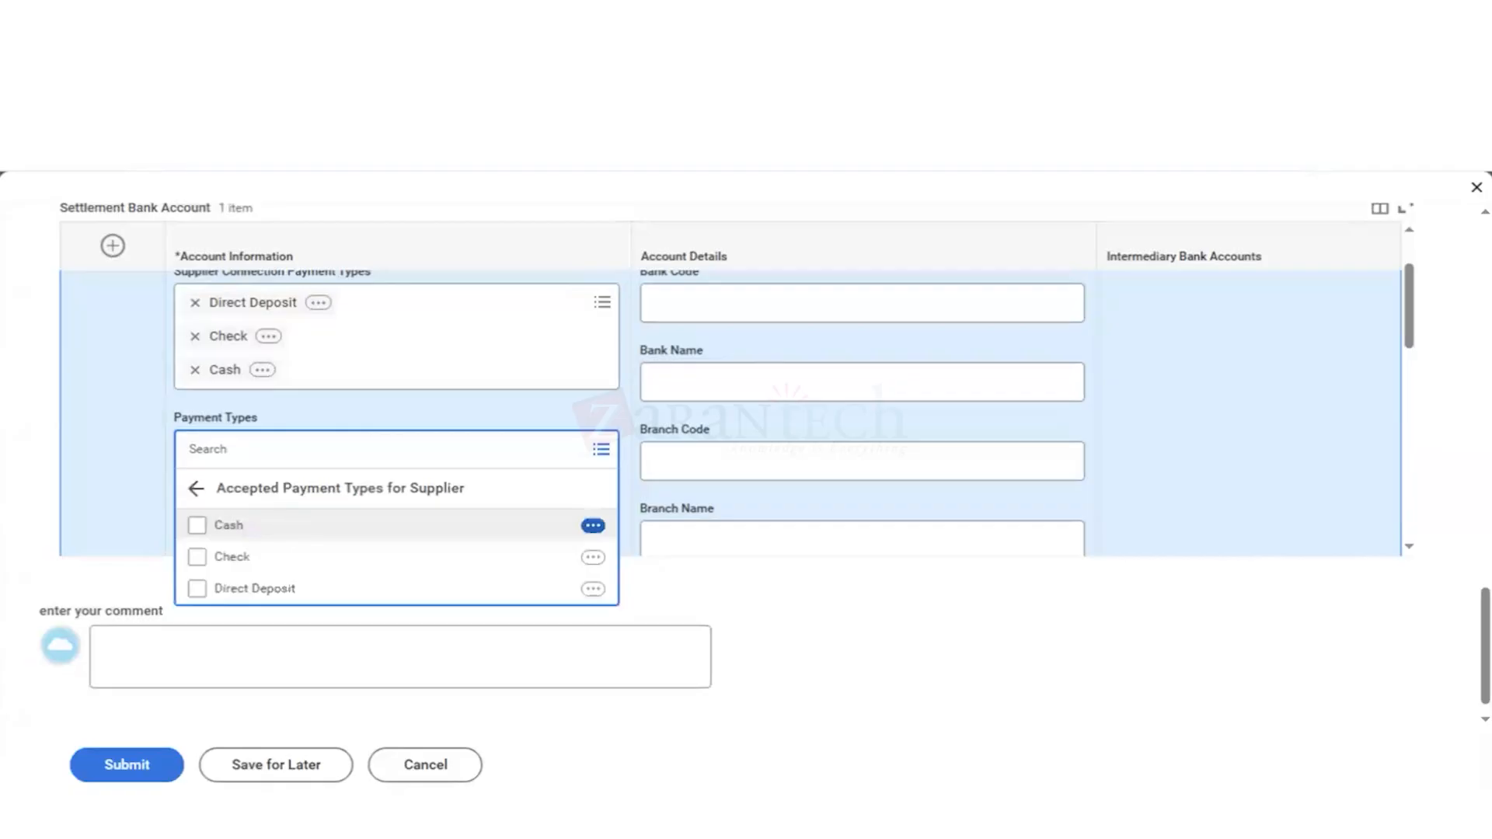
click(217, 517)
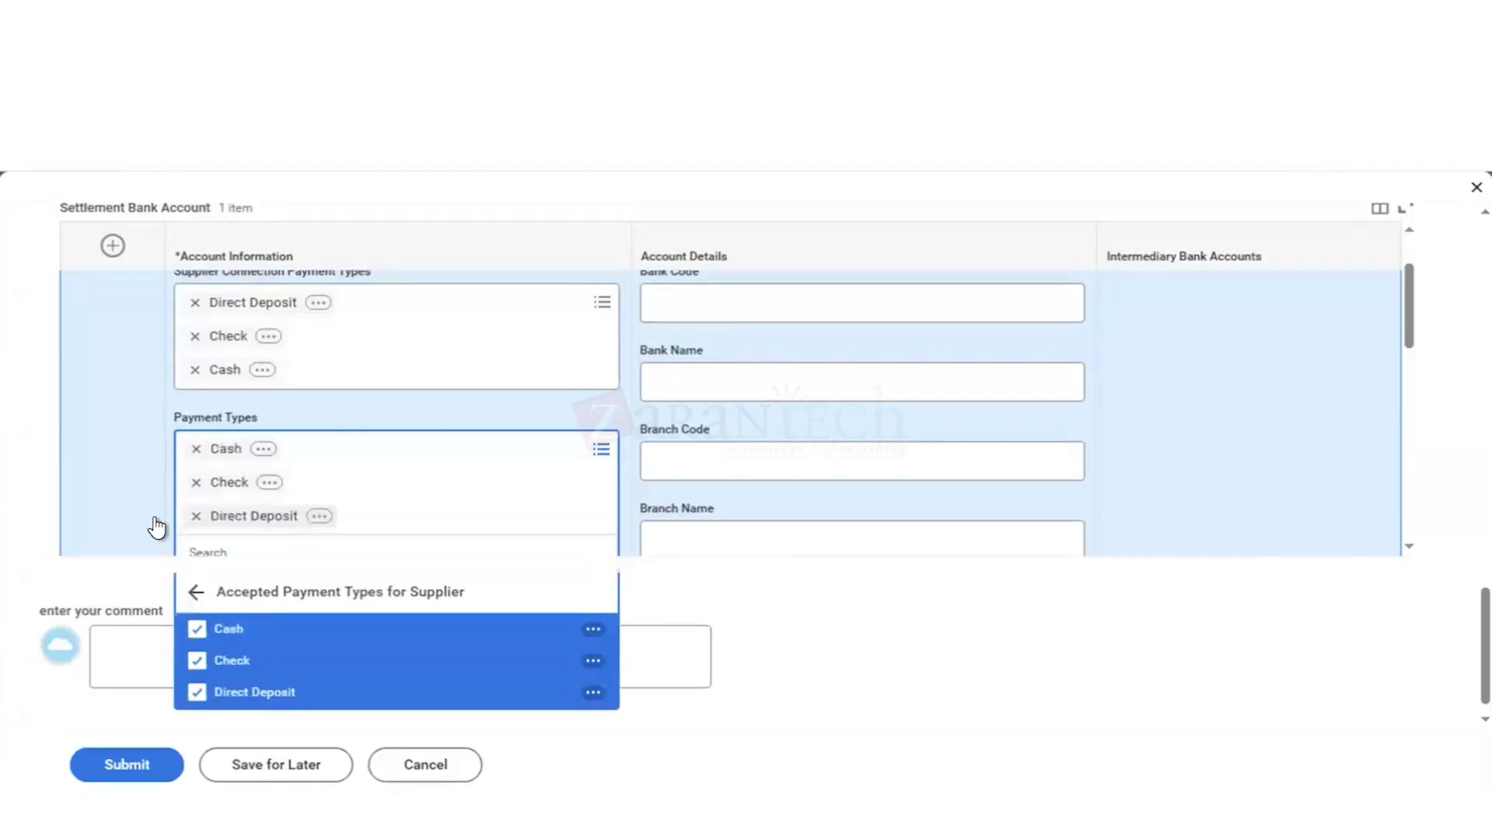
click(303, 405)
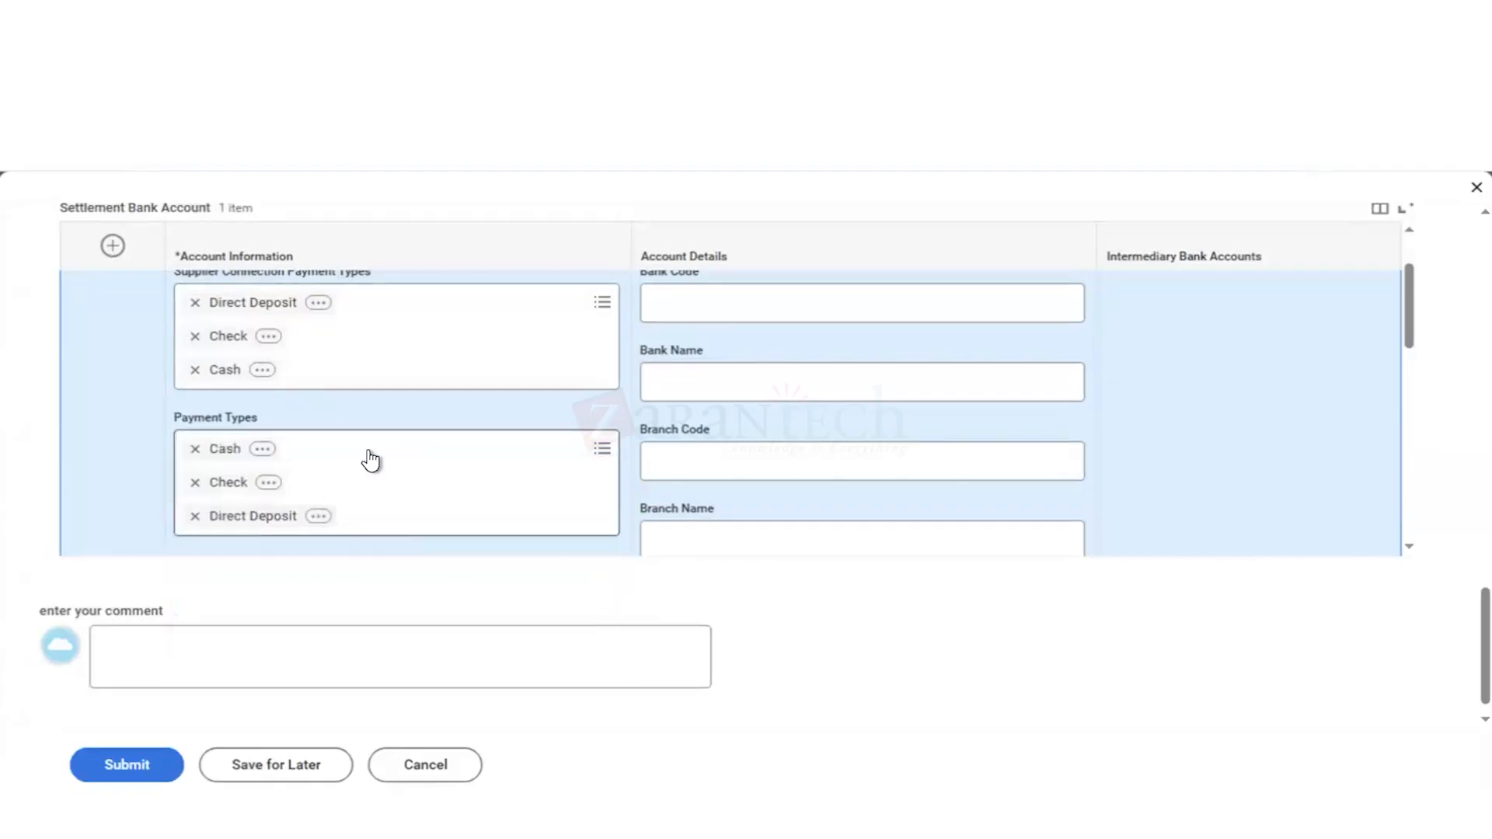
Step: Examine the Accepted Currencies choices and the remaining account information and account detail fields of the settlement bank account
scroll(368, 450, down, 3)
click(269, 399)
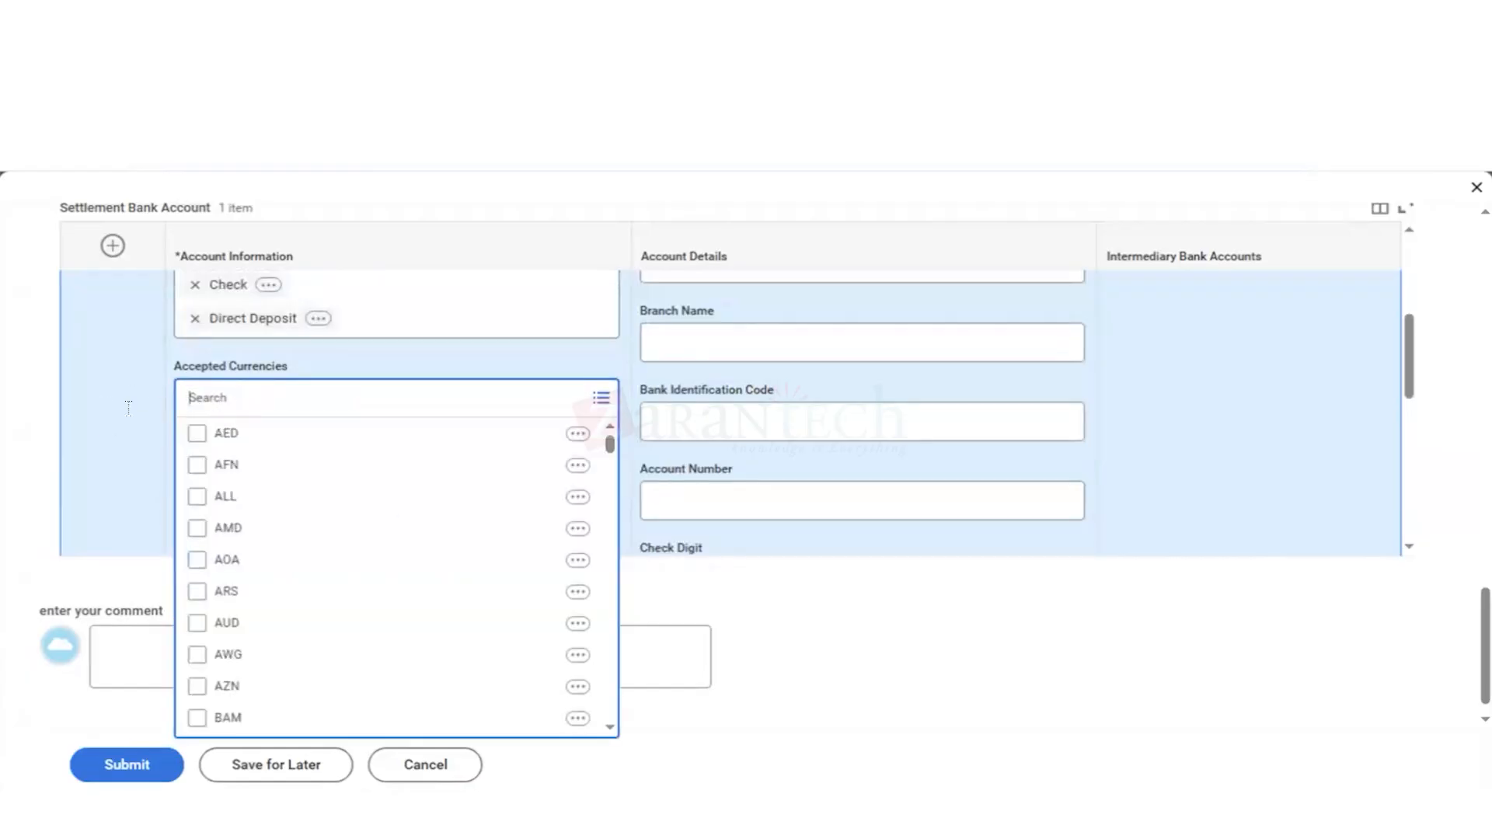
click(148, 286)
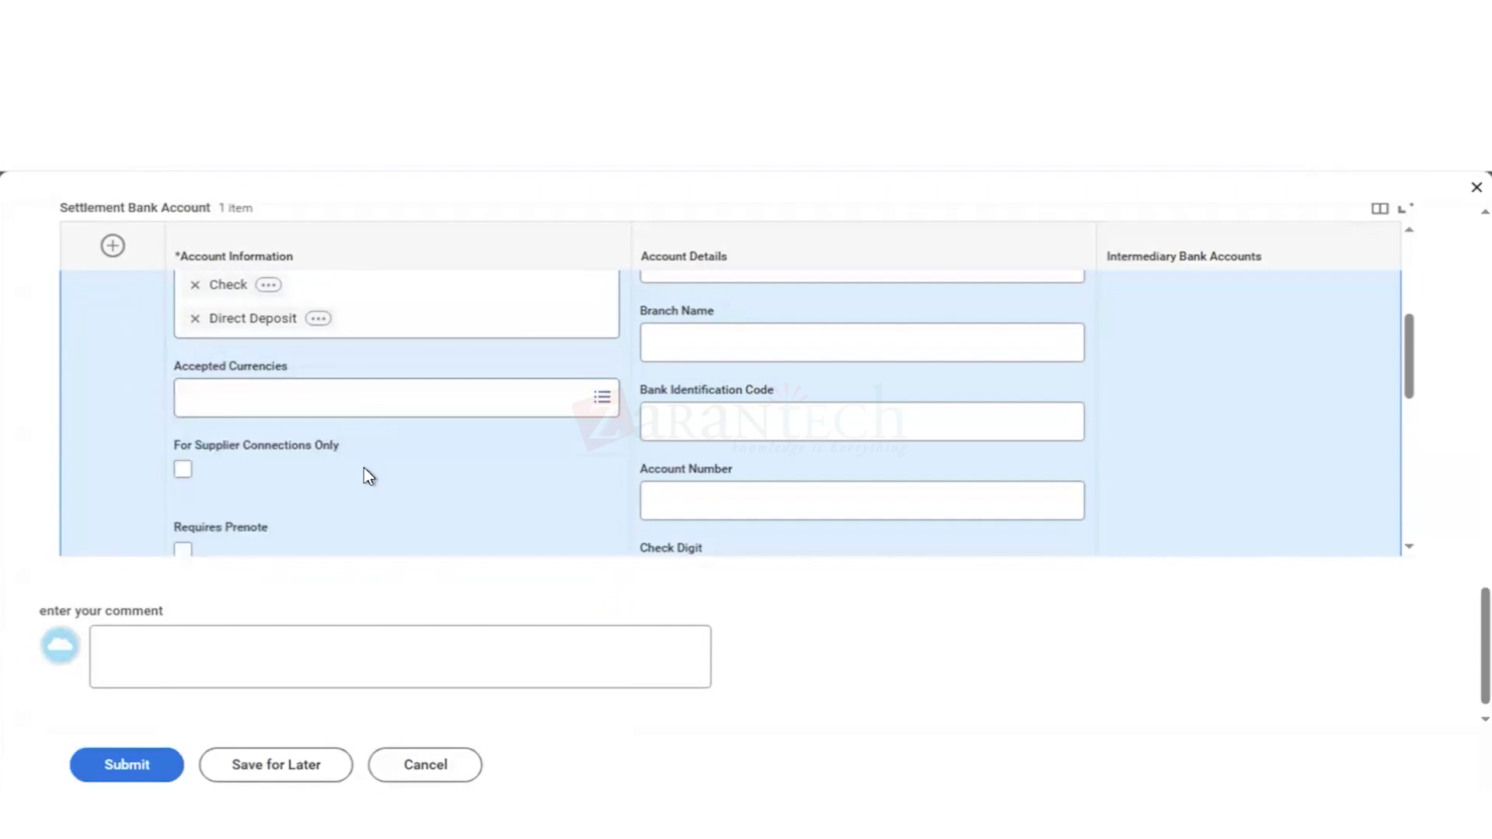
scroll(364, 468, down, 1)
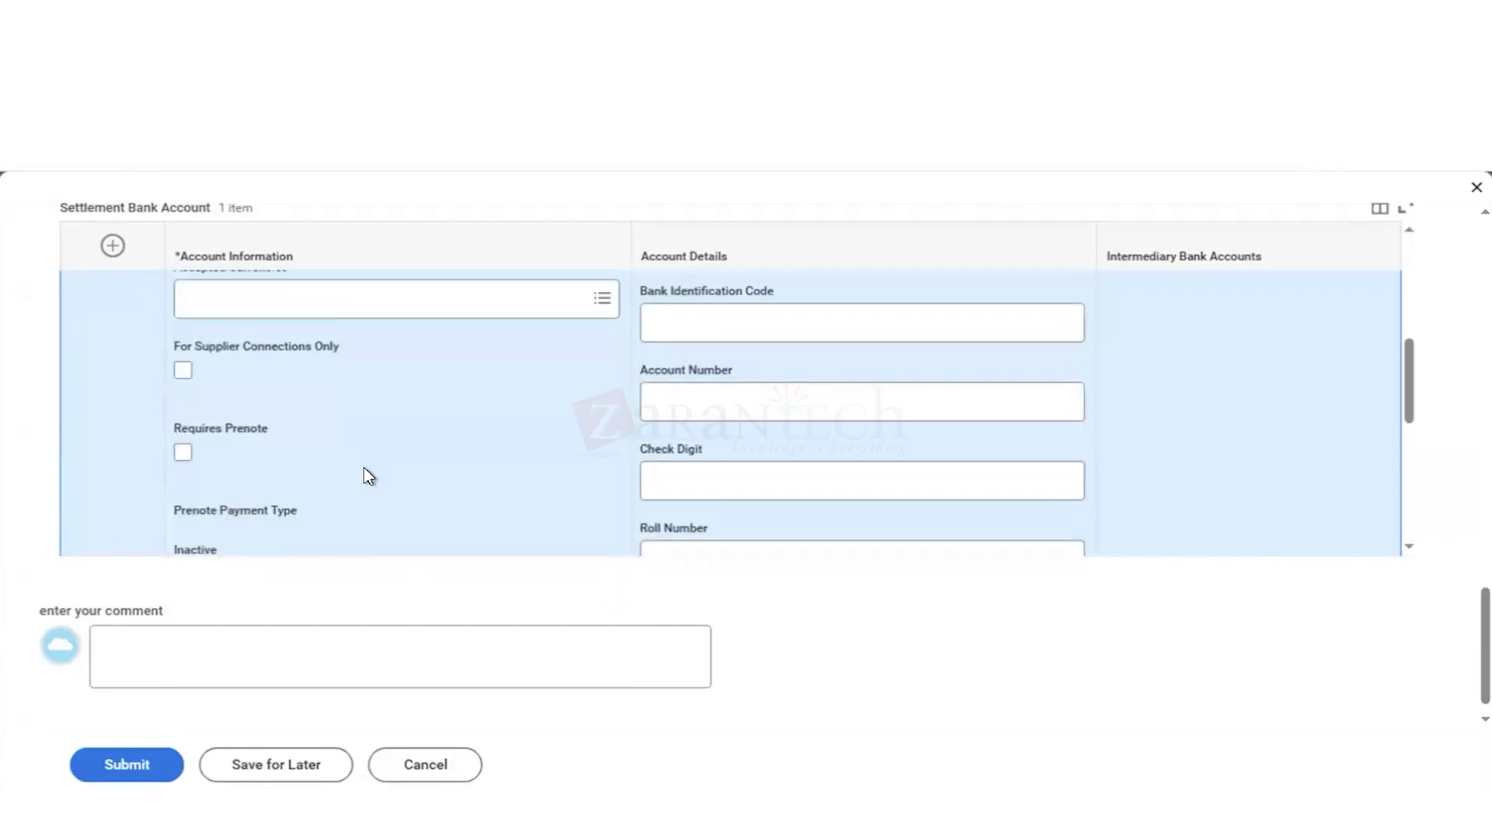
scroll(364, 468, down, 1)
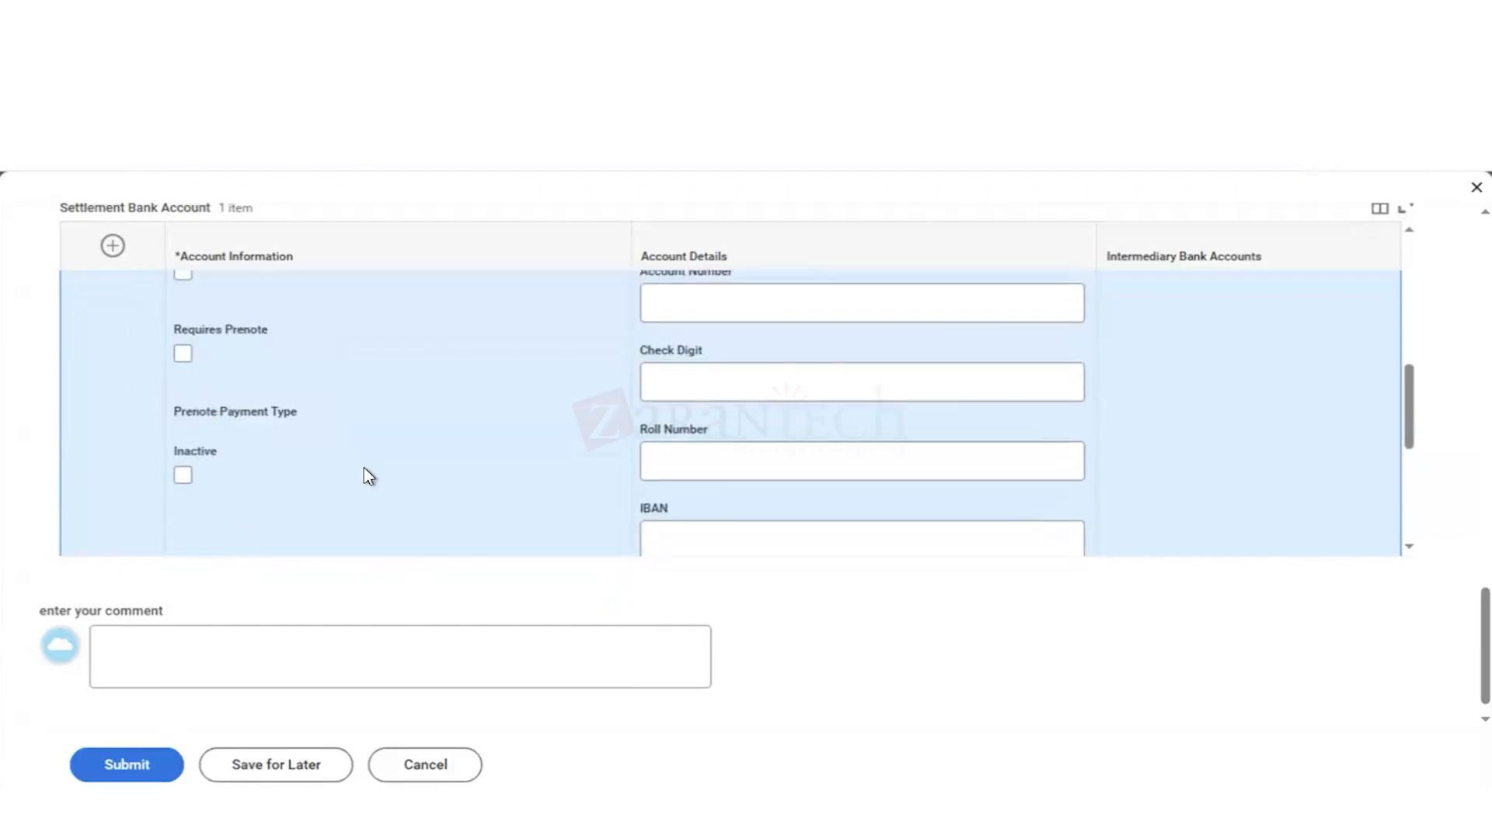
scroll(364, 468, down, 1)
scroll(364, 468, up, 1)
scroll(364, 468, up, 1)
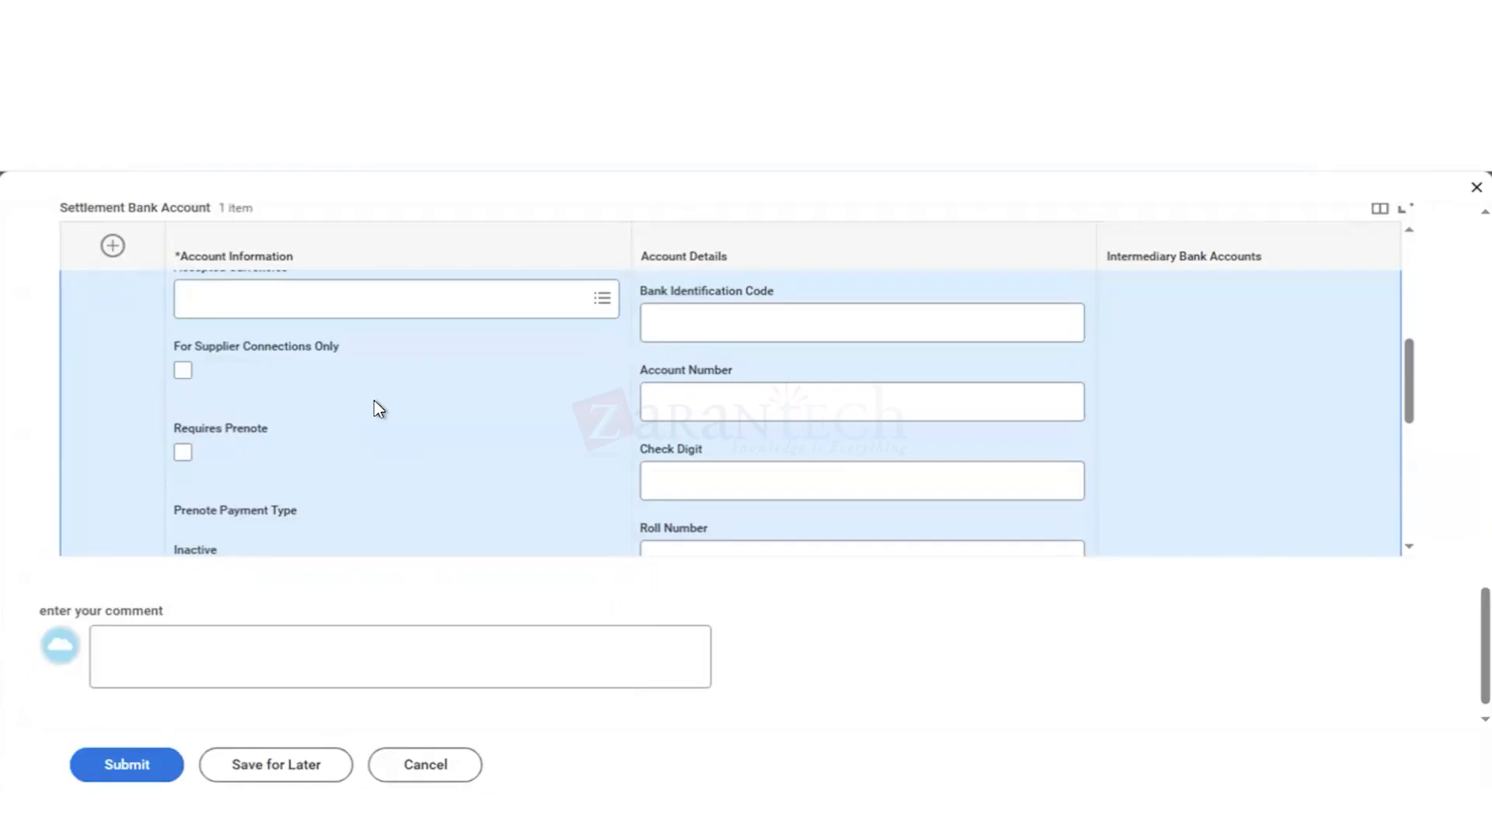
scroll(379, 409, down, 4)
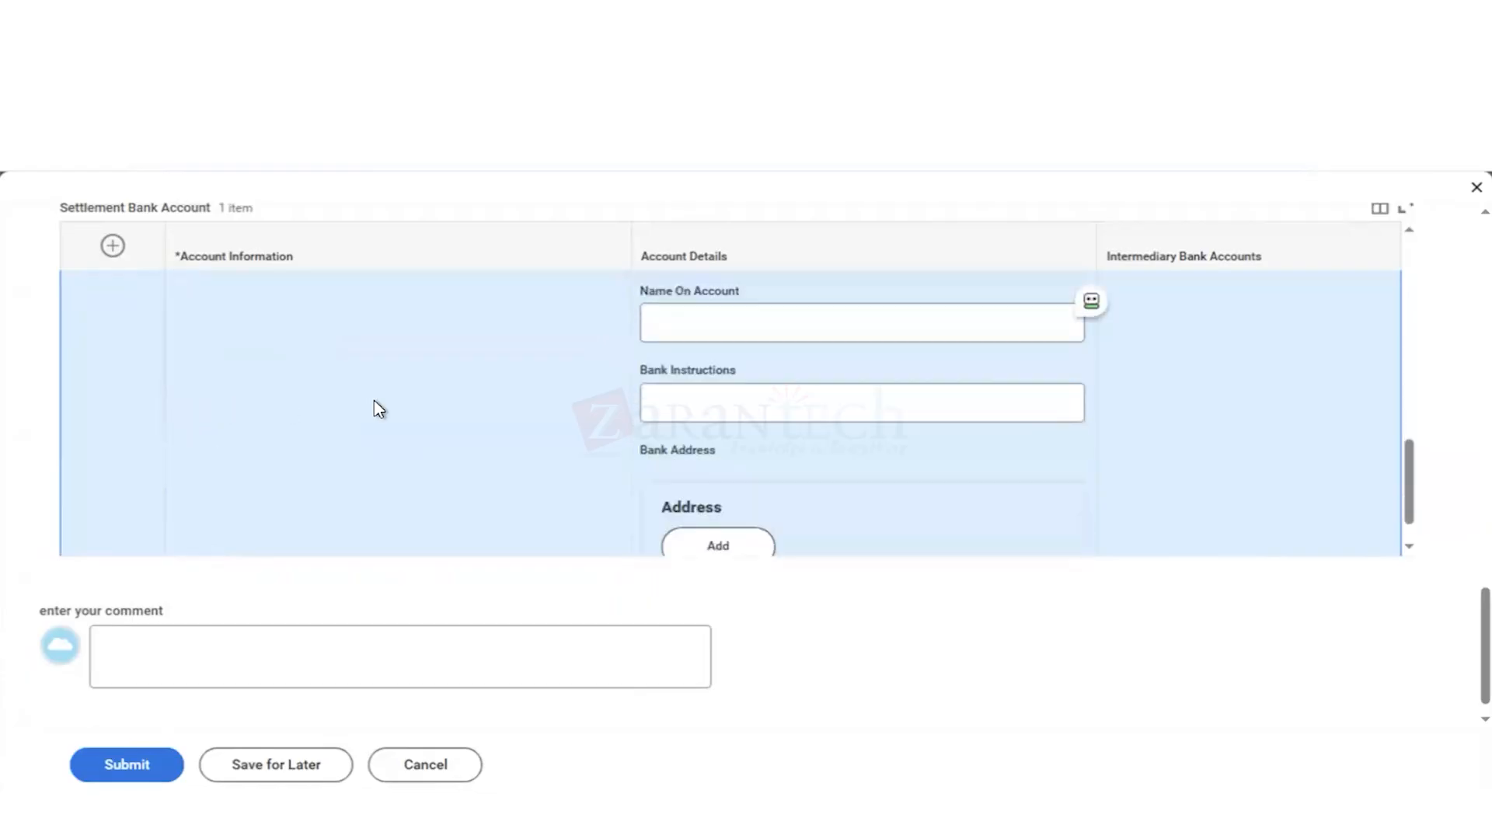
scroll(378, 408, up, 5)
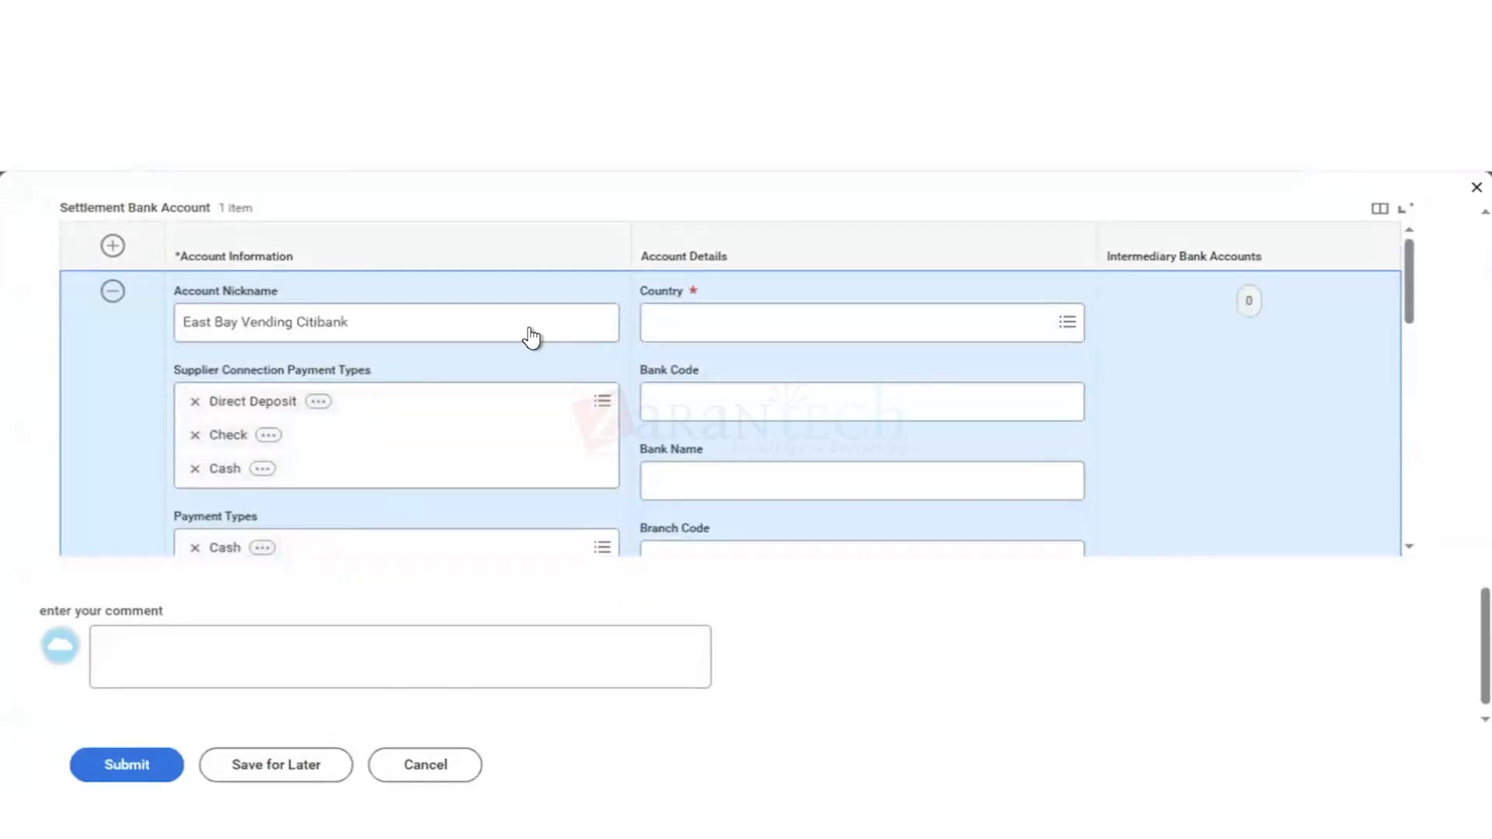
scroll(740, 343, up, 5)
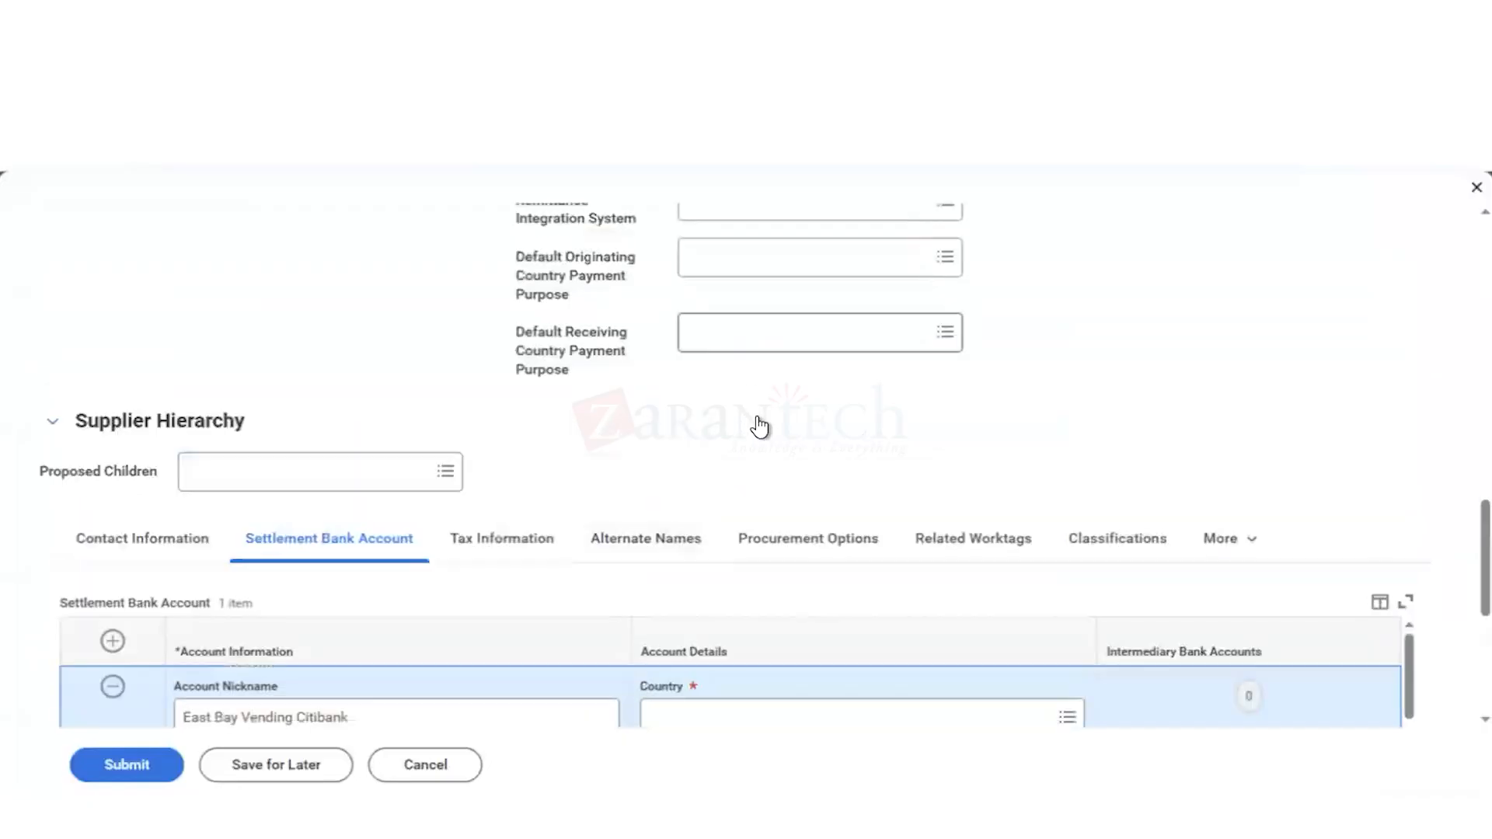
scroll(760, 424, down, 2)
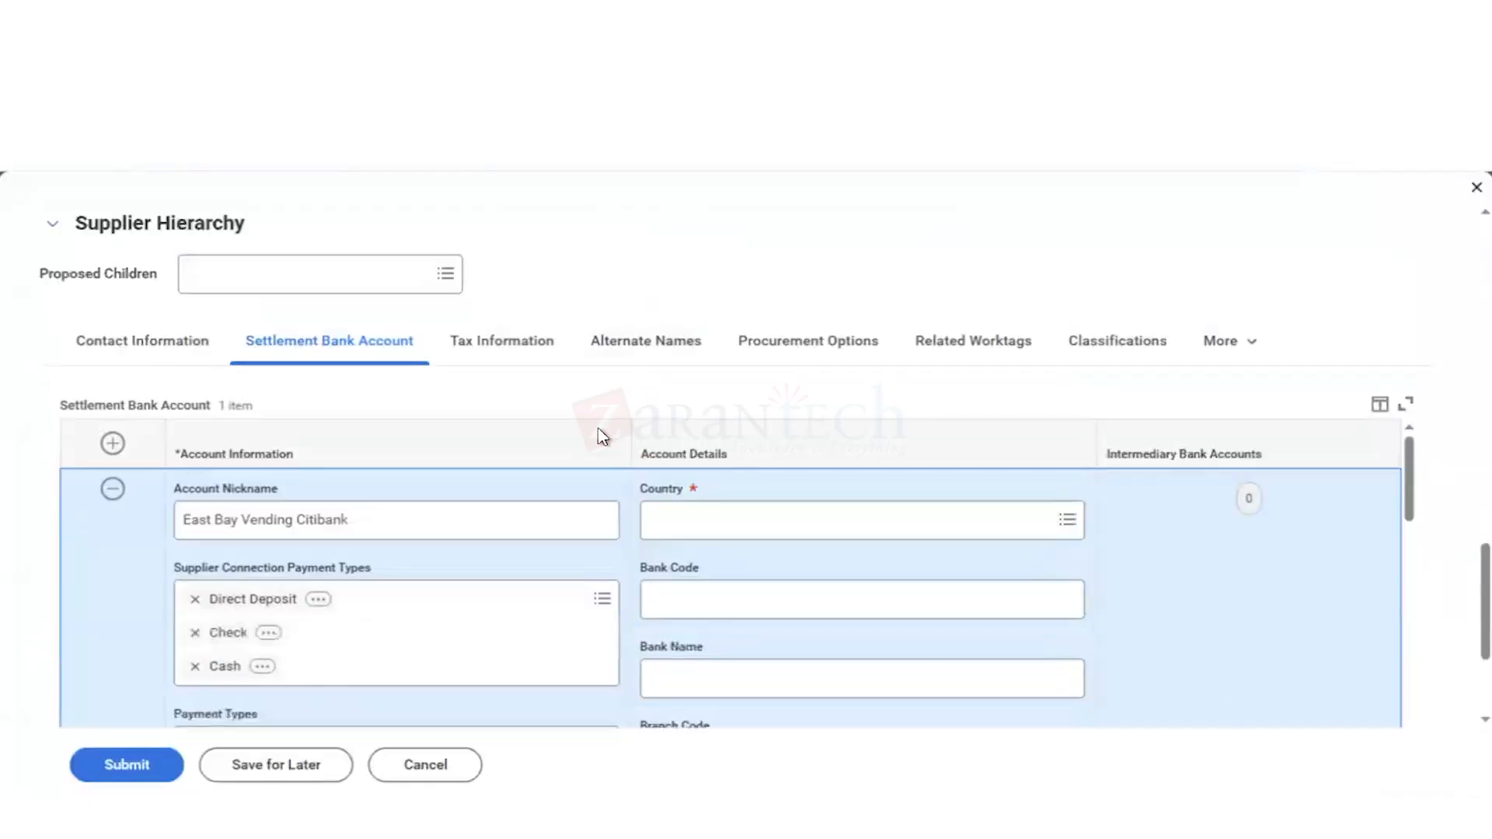
Step: Set the settlement bank account's Country to United States of America
scroll(602, 437, down, 2)
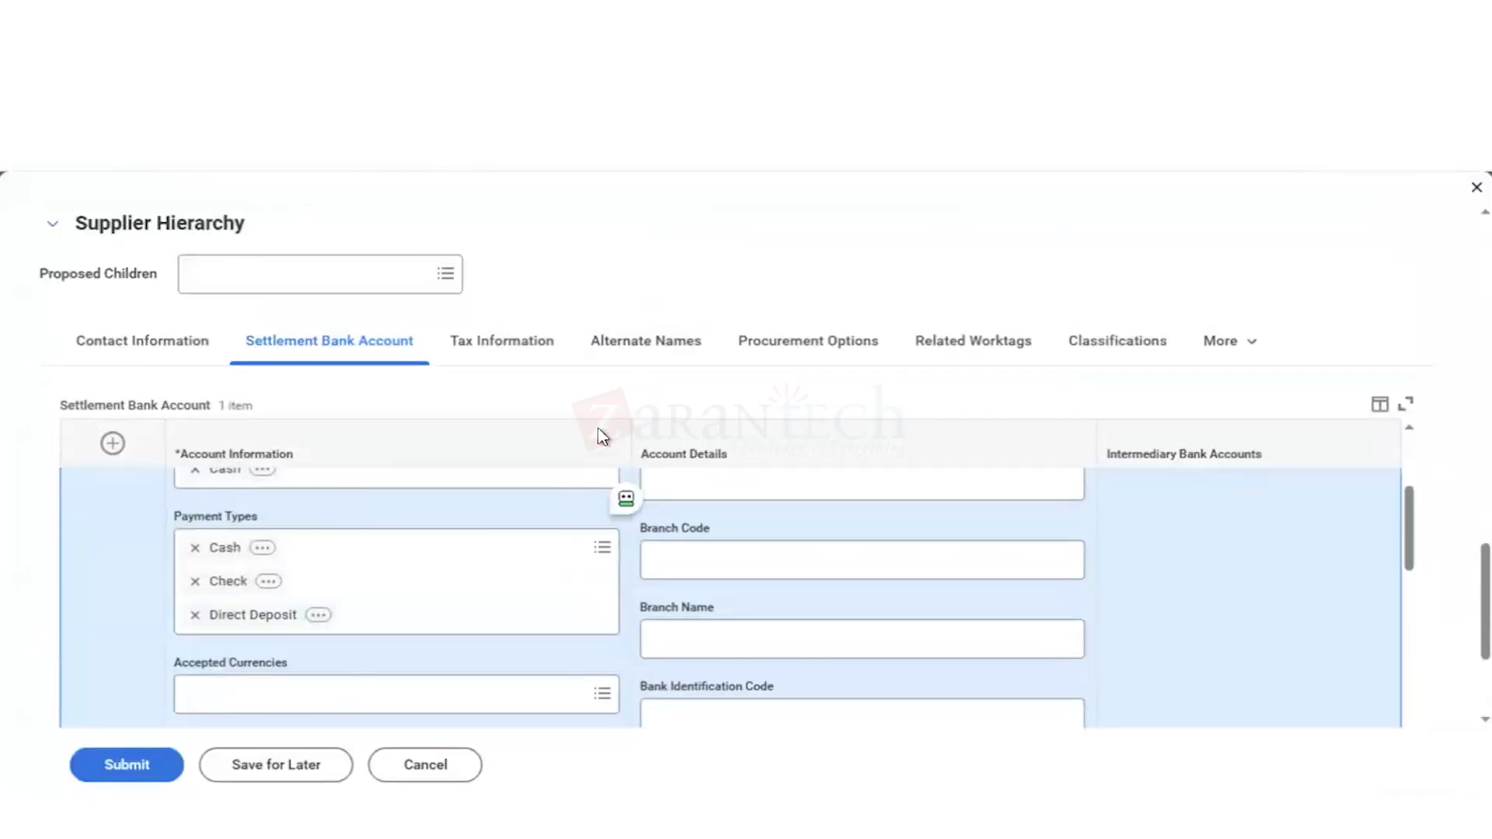
scroll(603, 437, up, 2)
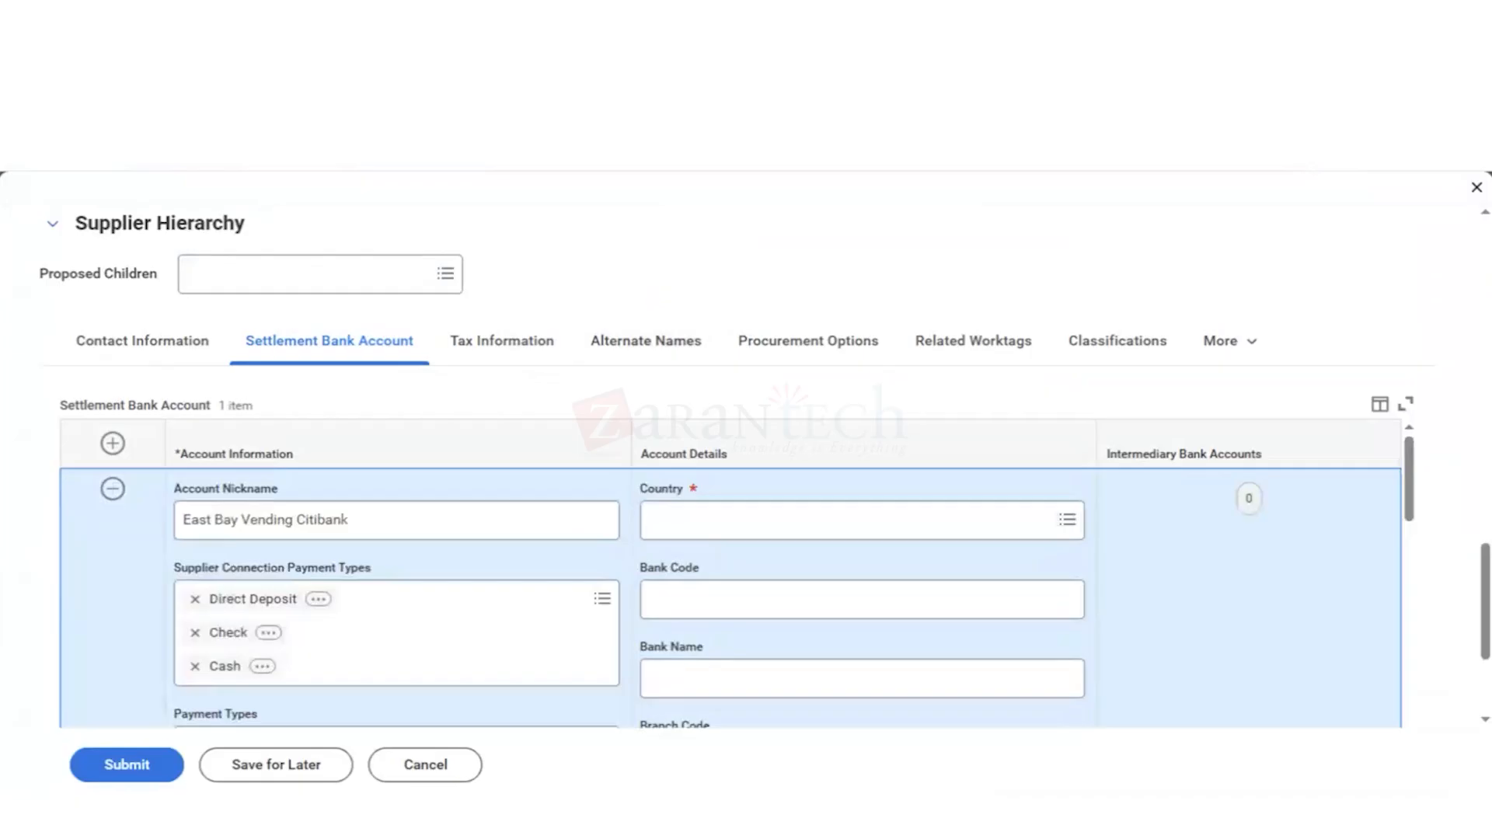
scroll(902, 389, down, 1)
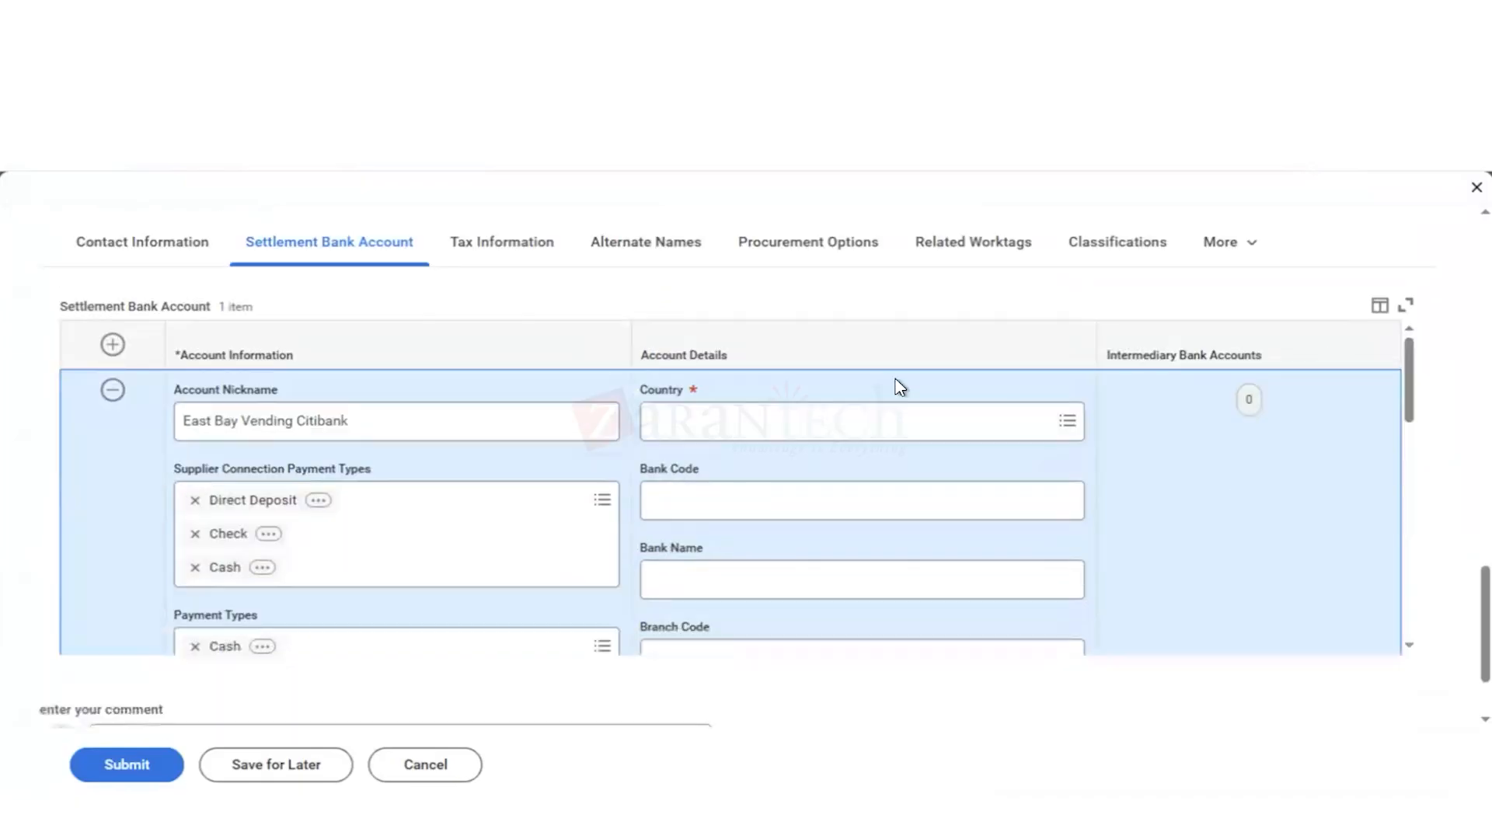
click(684, 438)
text(usa)
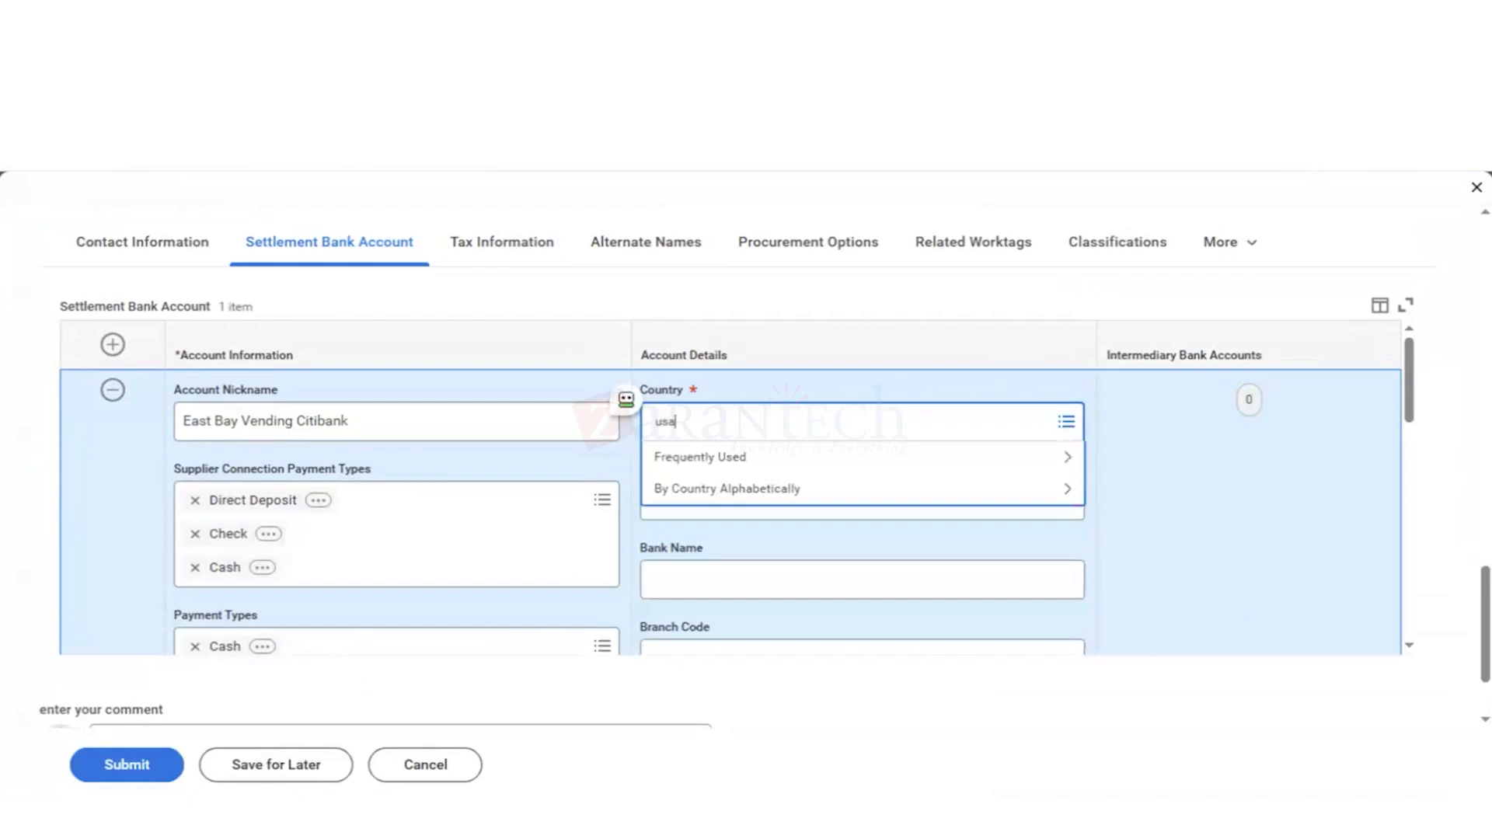
key(Return)
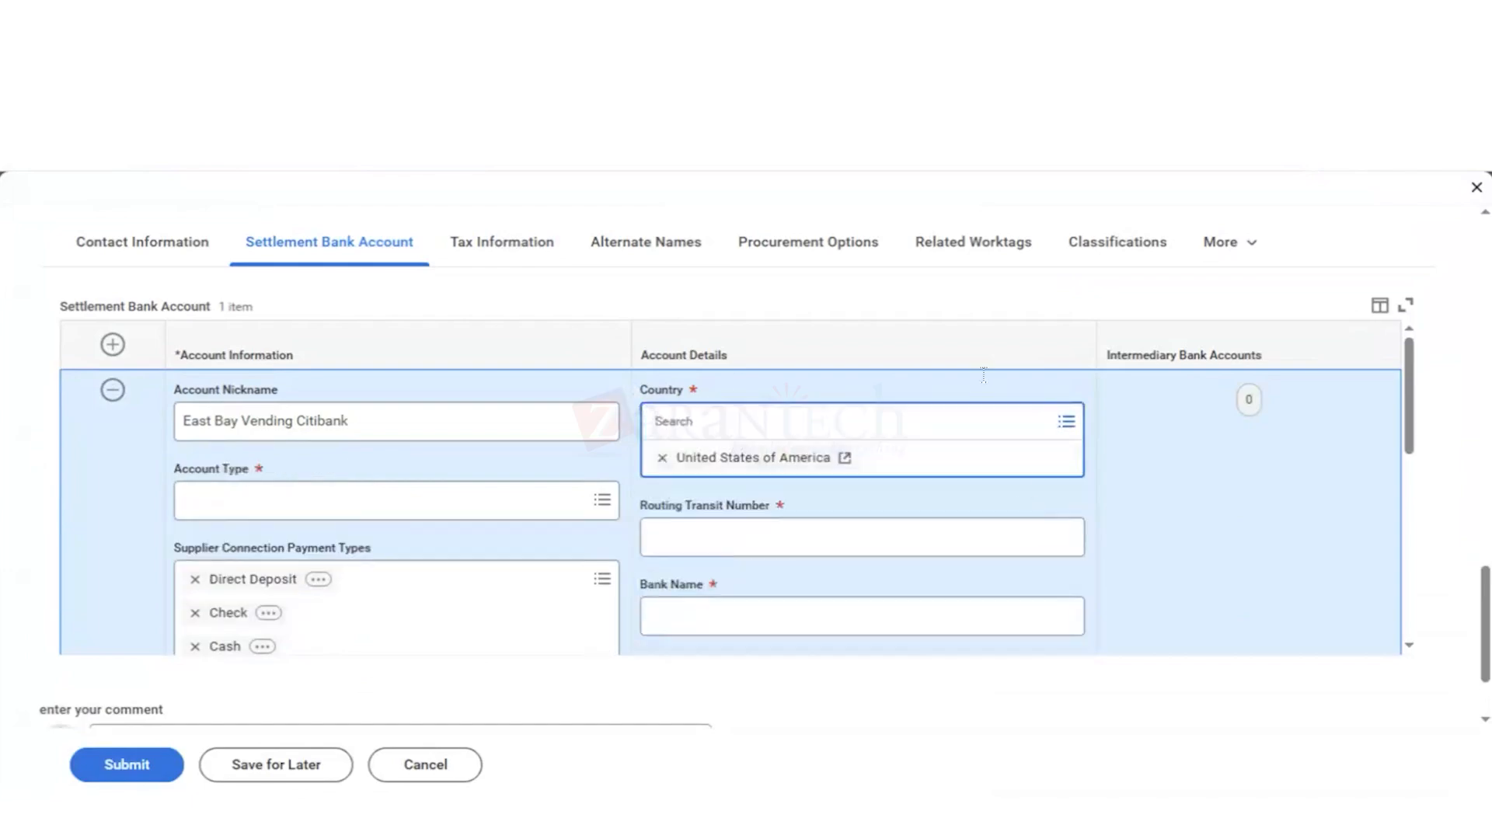
Step: Enter the routing transit number in the settlement bank account's details
click(776, 537)
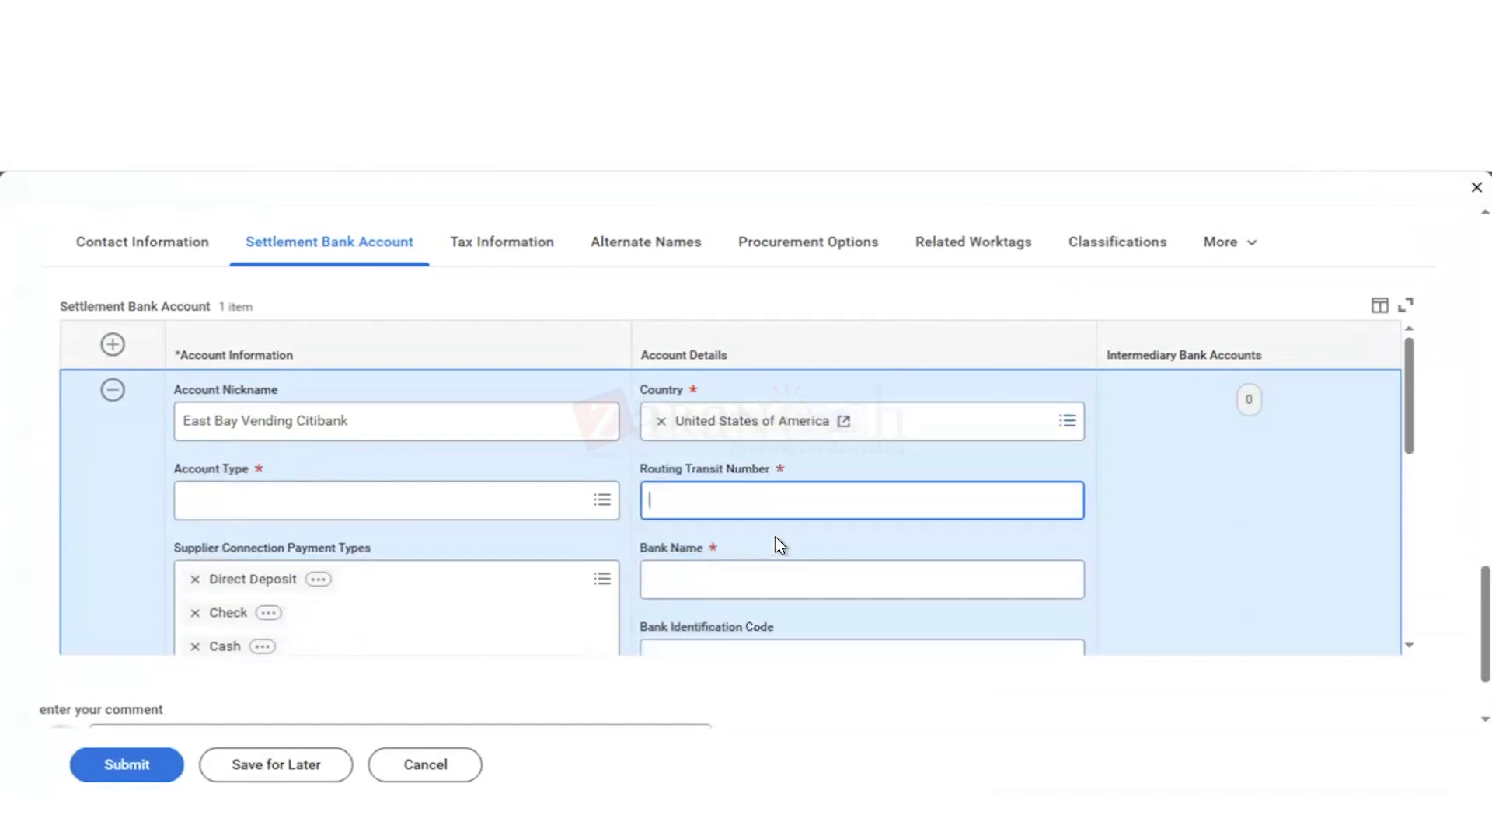
text(12345678)
Step: Set the Bank Name of the settlement bank account to Citibank
click(677, 582)
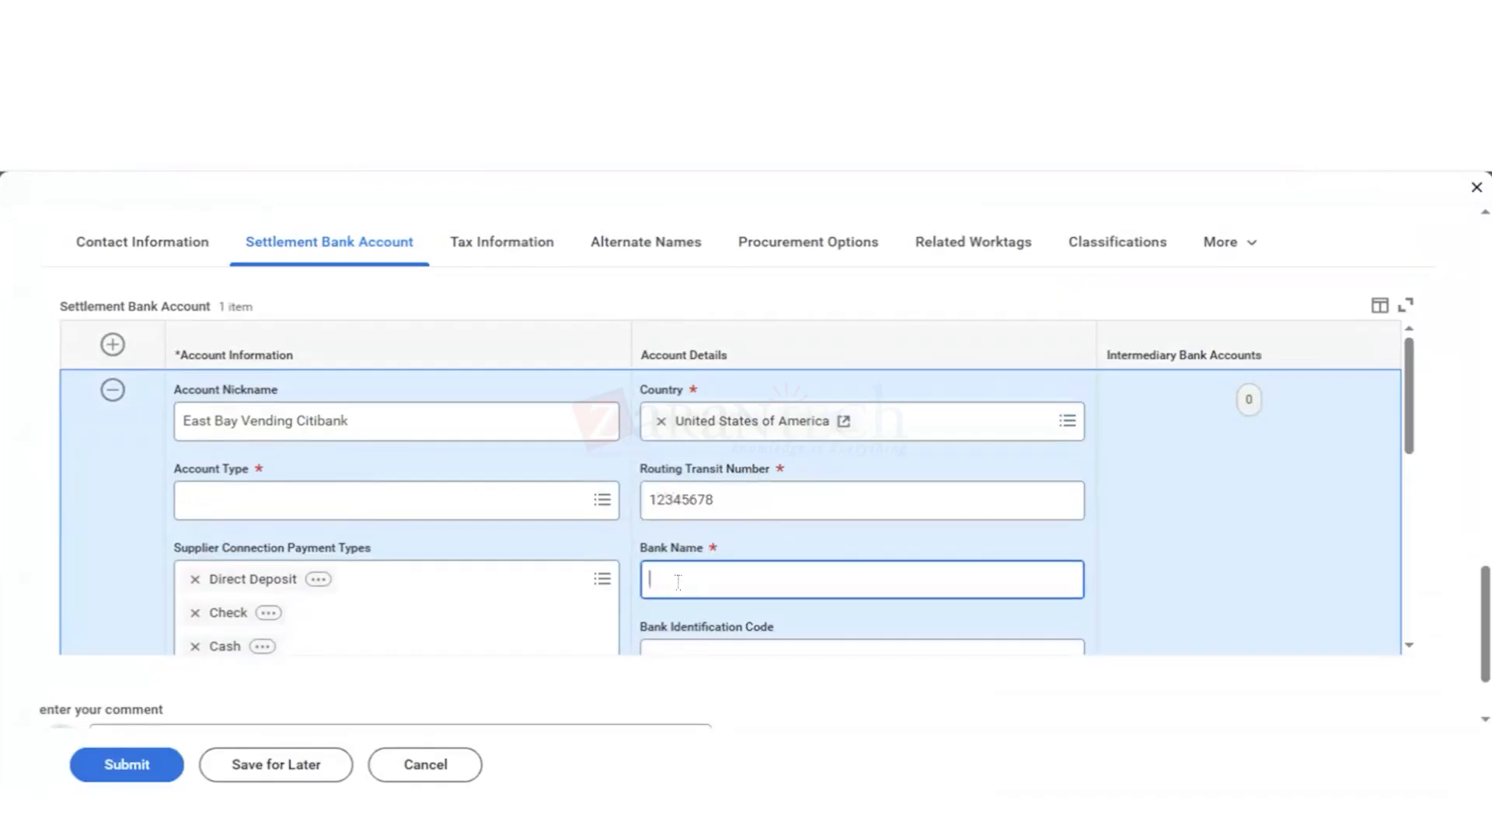
text(Citibank)
Step: Enter the bank account number in the settlement bank account's details
scroll(733, 510, down, 1)
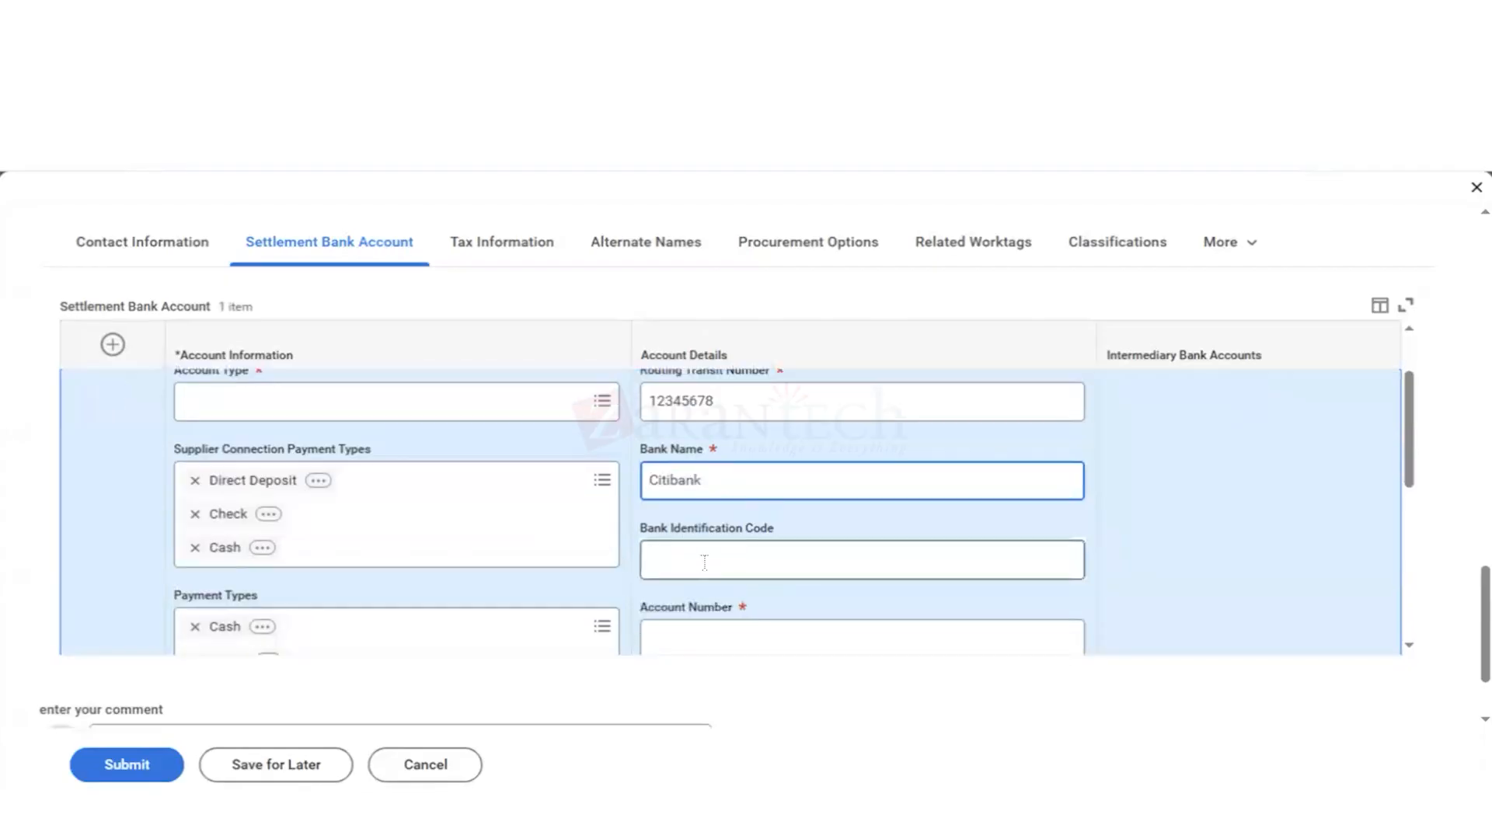
scroll(690, 557, down, 1)
click(668, 537)
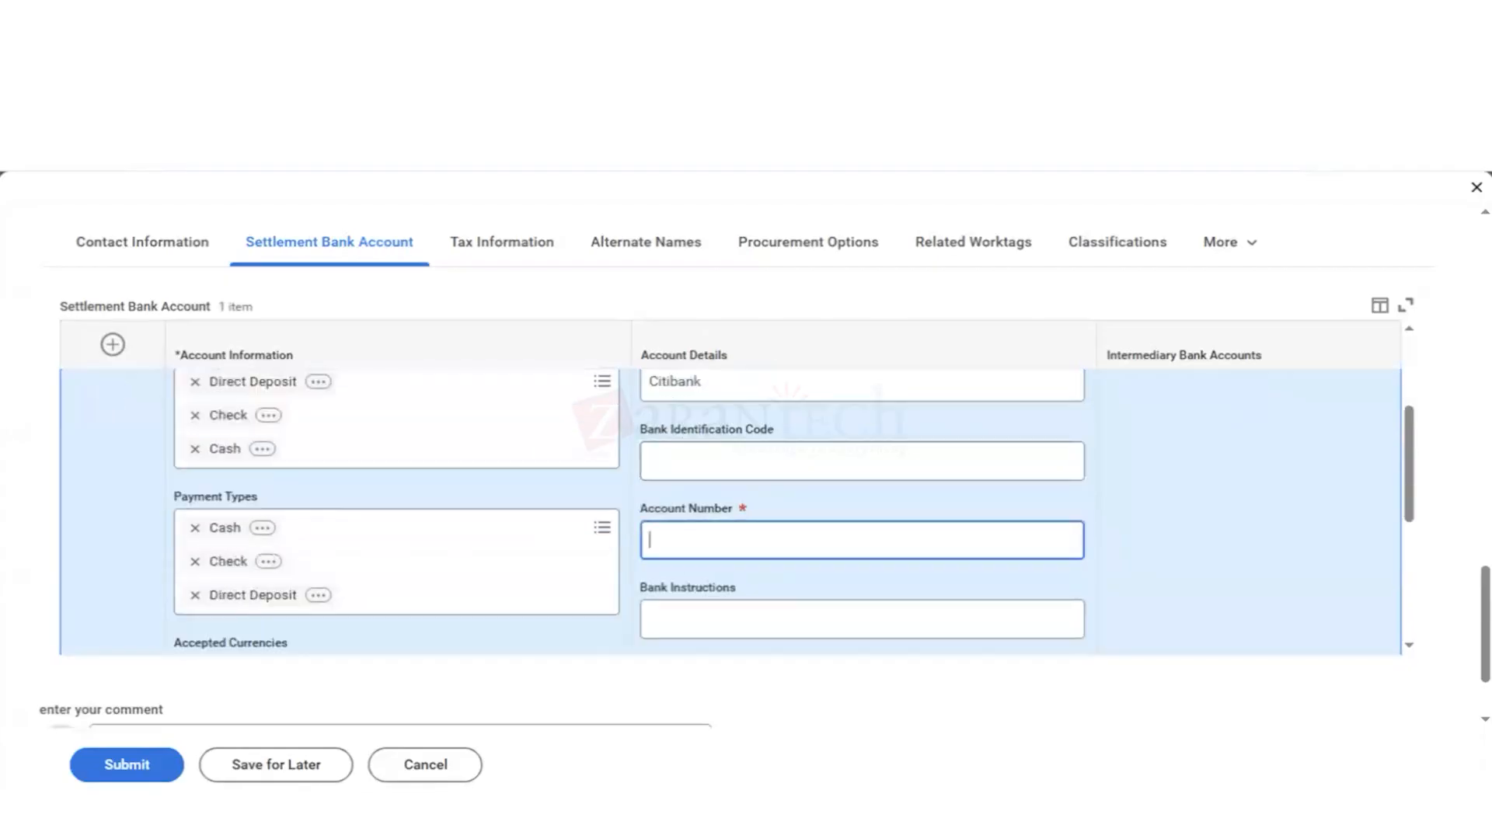
text(1234567890)
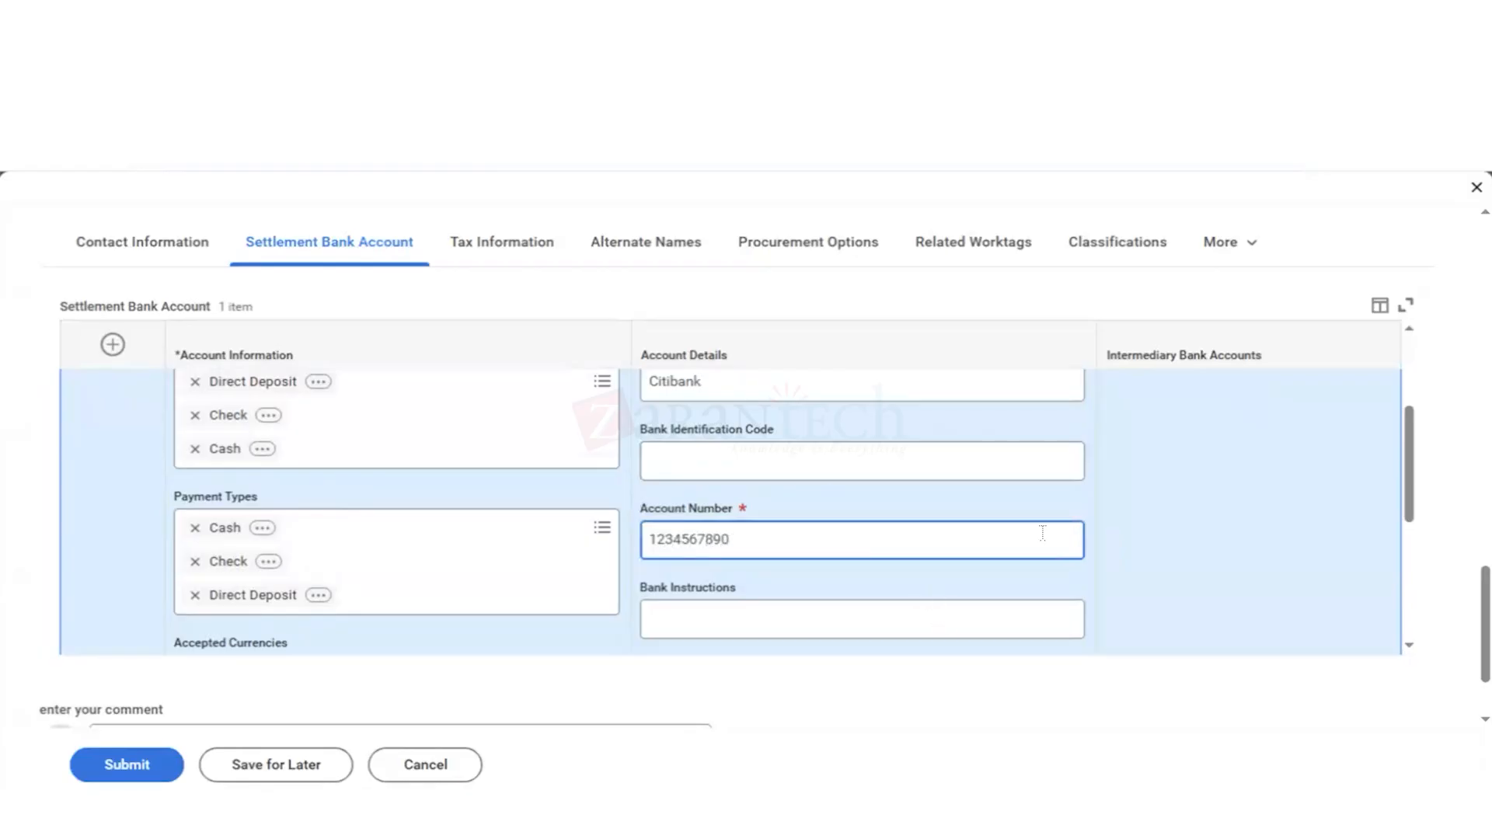
click(1135, 580)
Step: Review the settlement bank account's completed details and its remaining currency, prenote, bank address and intermediary bank account options
scroll(1134, 582, down, 3)
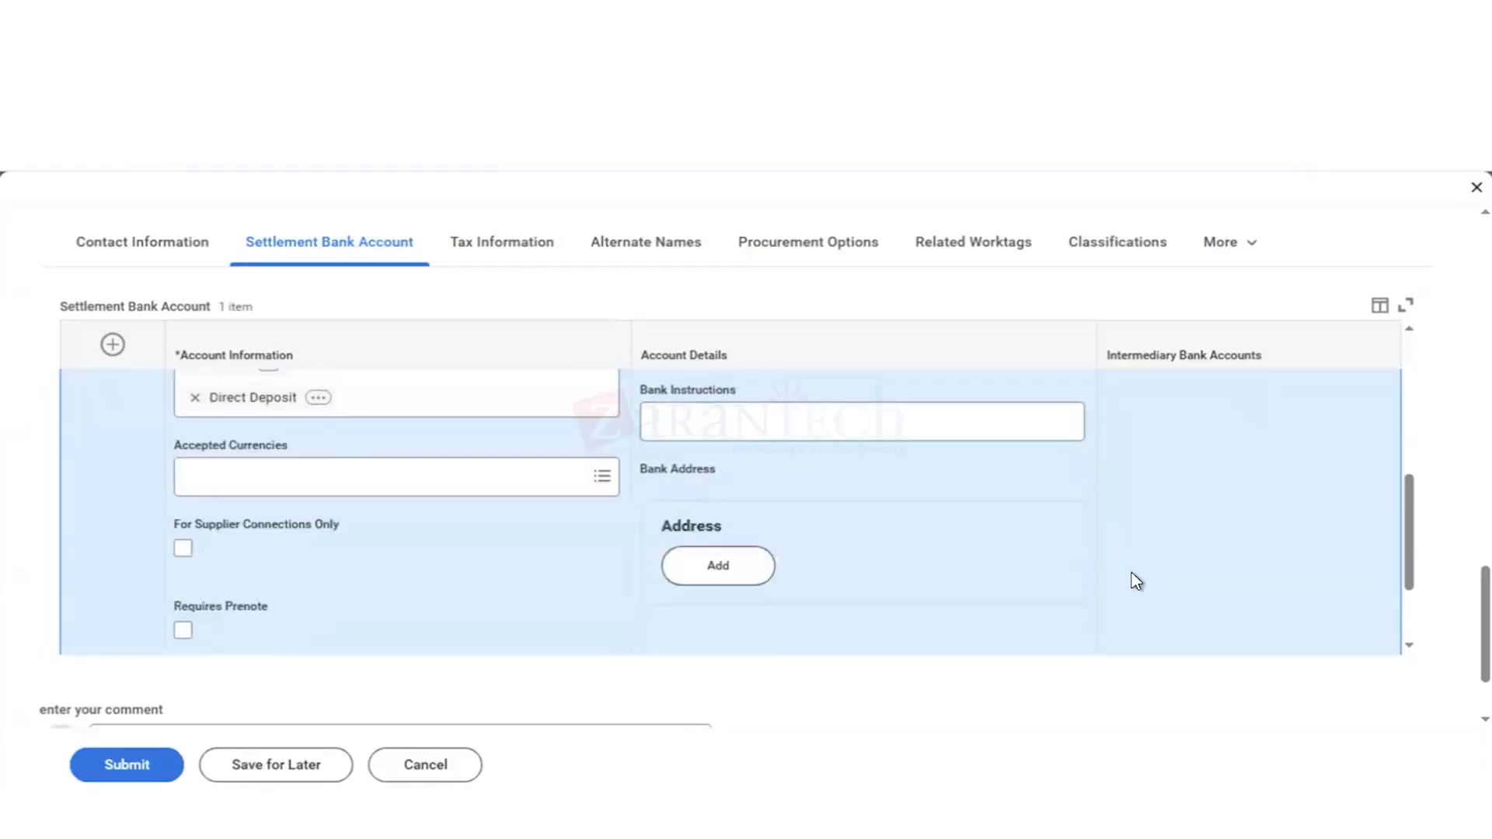
scroll(1133, 581, up, 5)
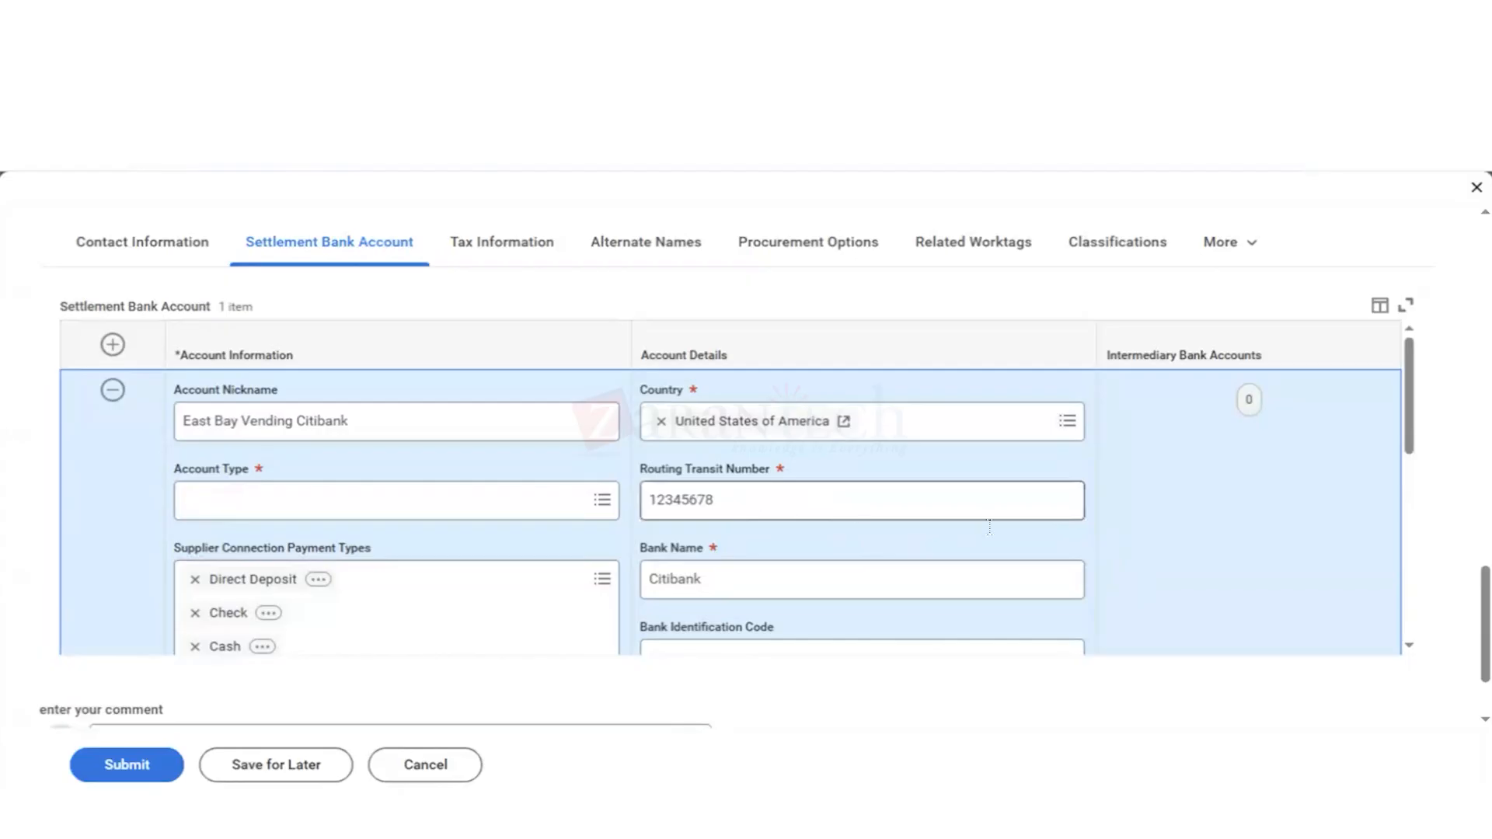
scroll(1154, 531, down, 1)
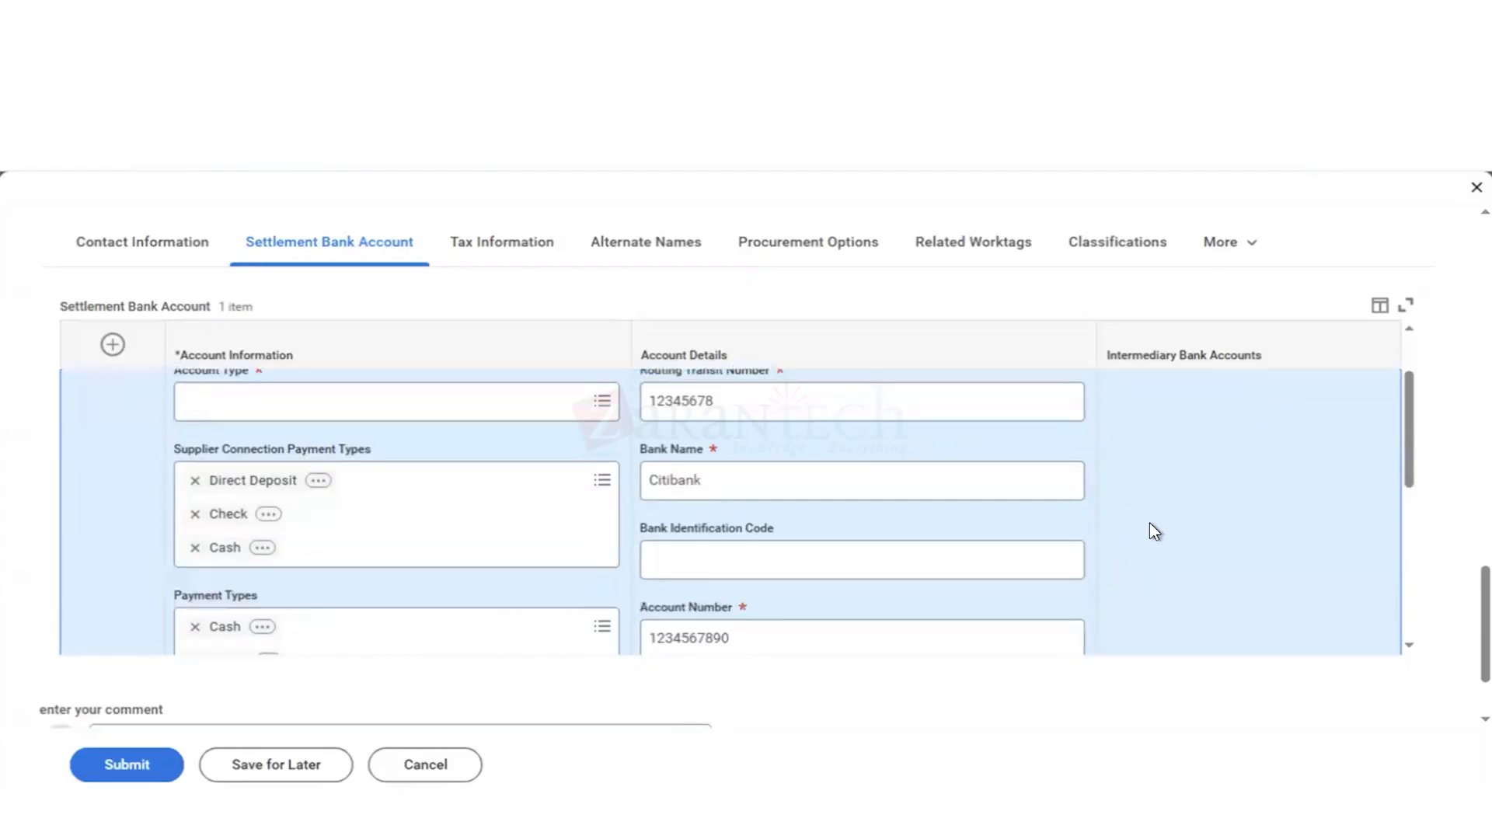
scroll(1155, 531, down, 5)
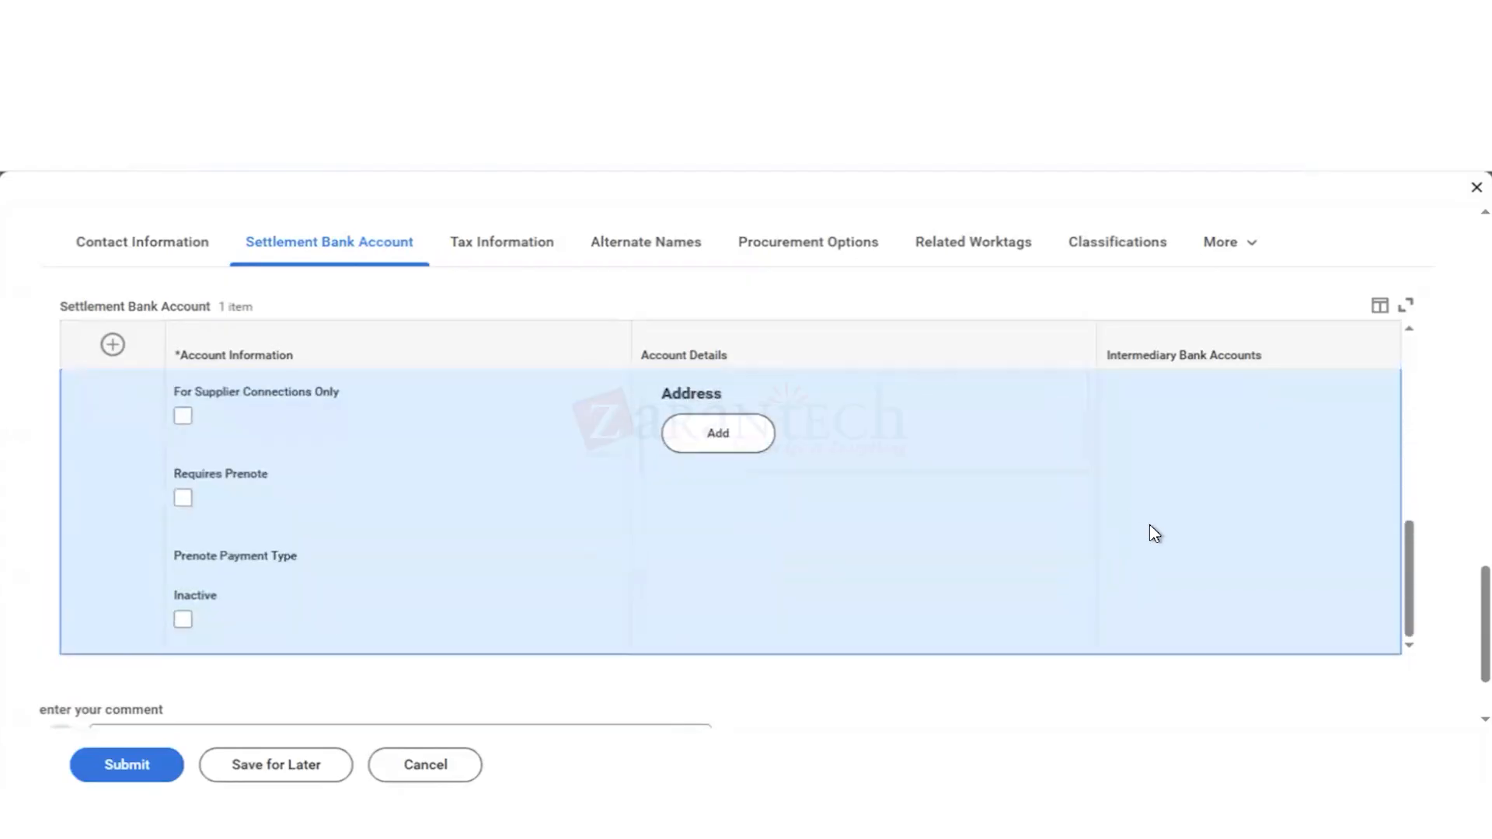
scroll(1154, 532, up, 6)
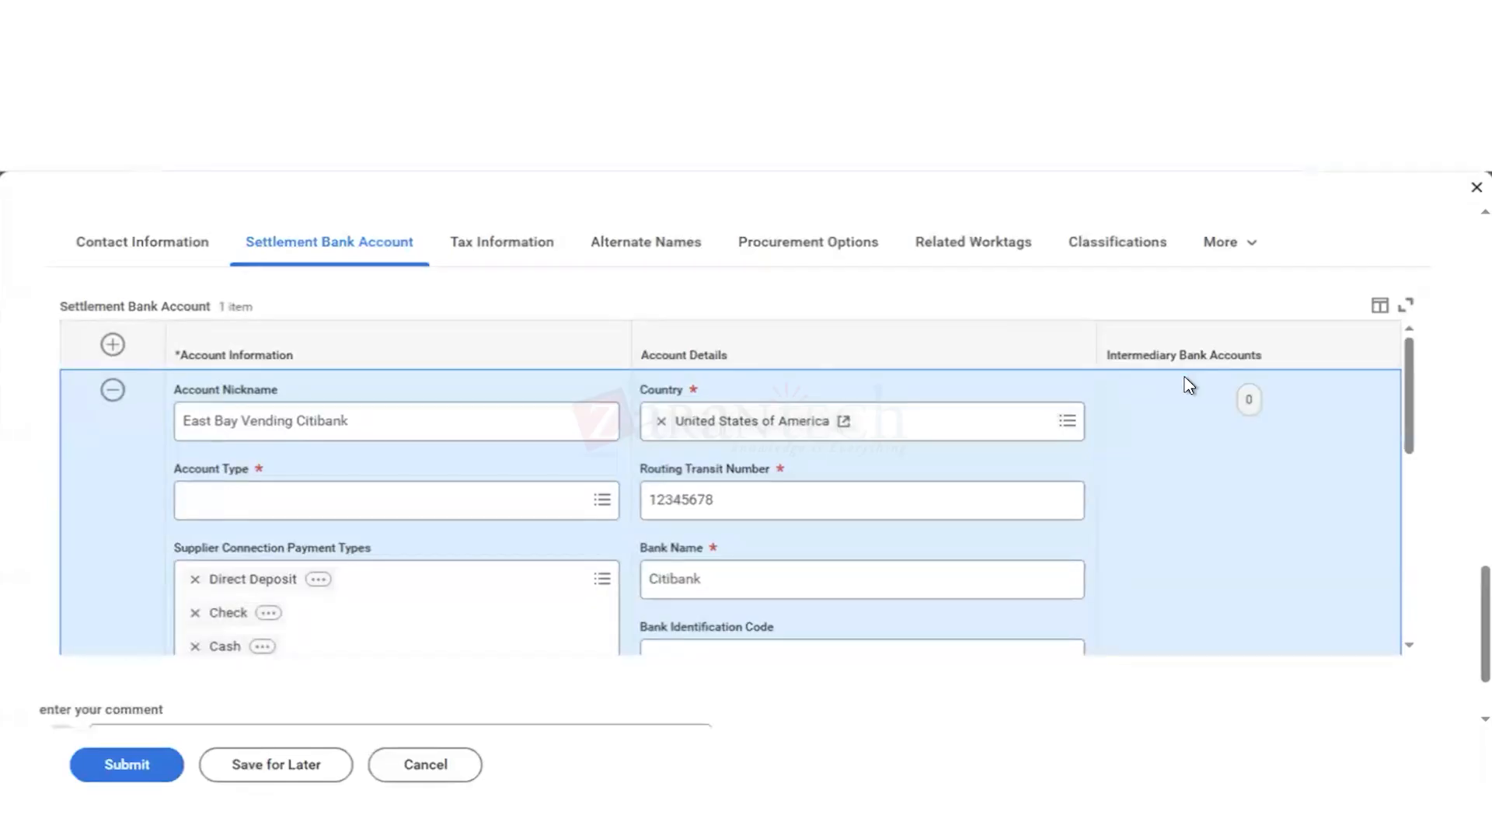
scroll(1187, 384, down, 2)
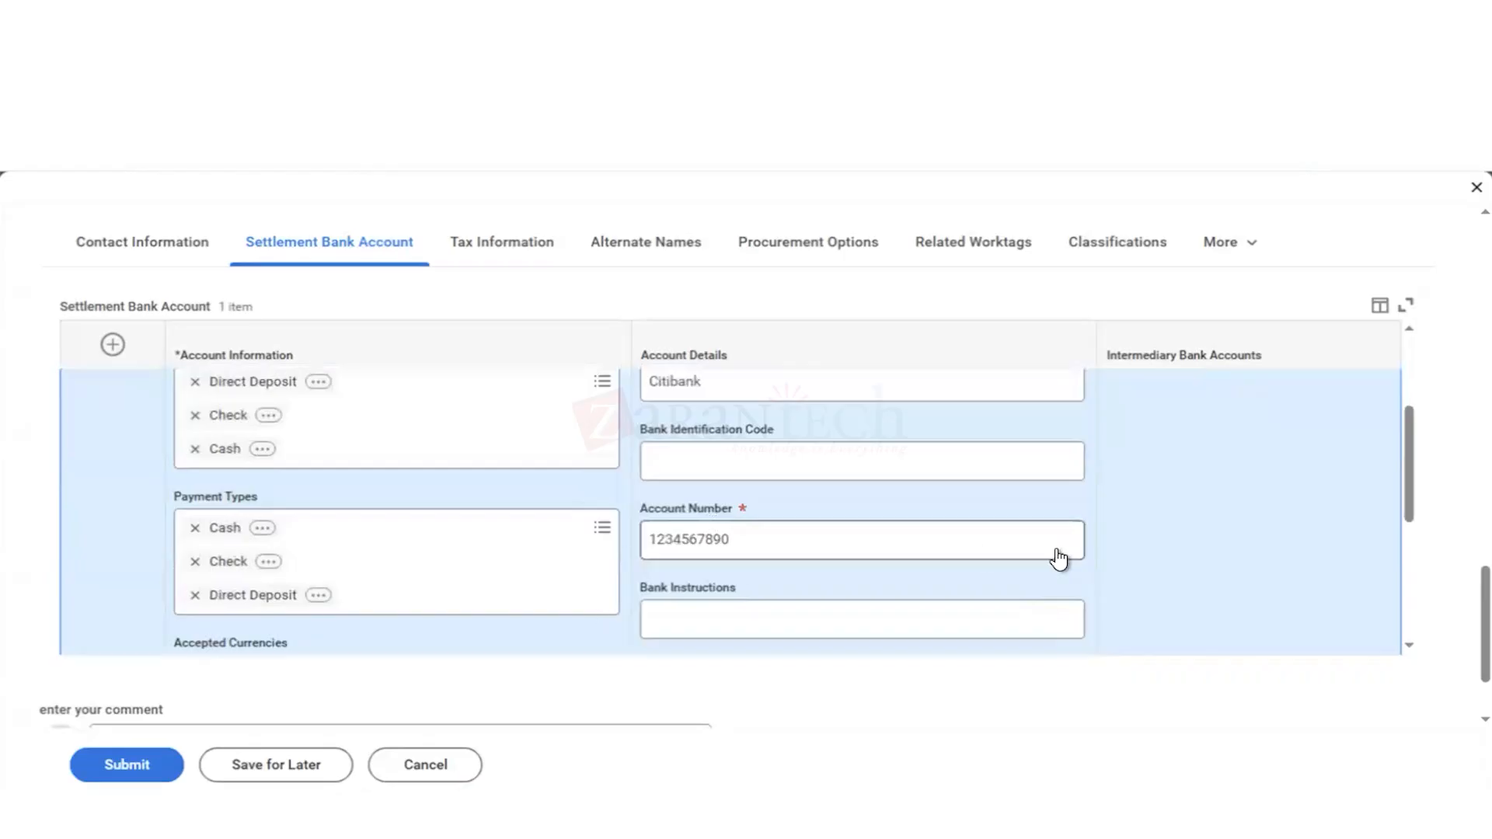
scroll(1293, 597, down, 2)
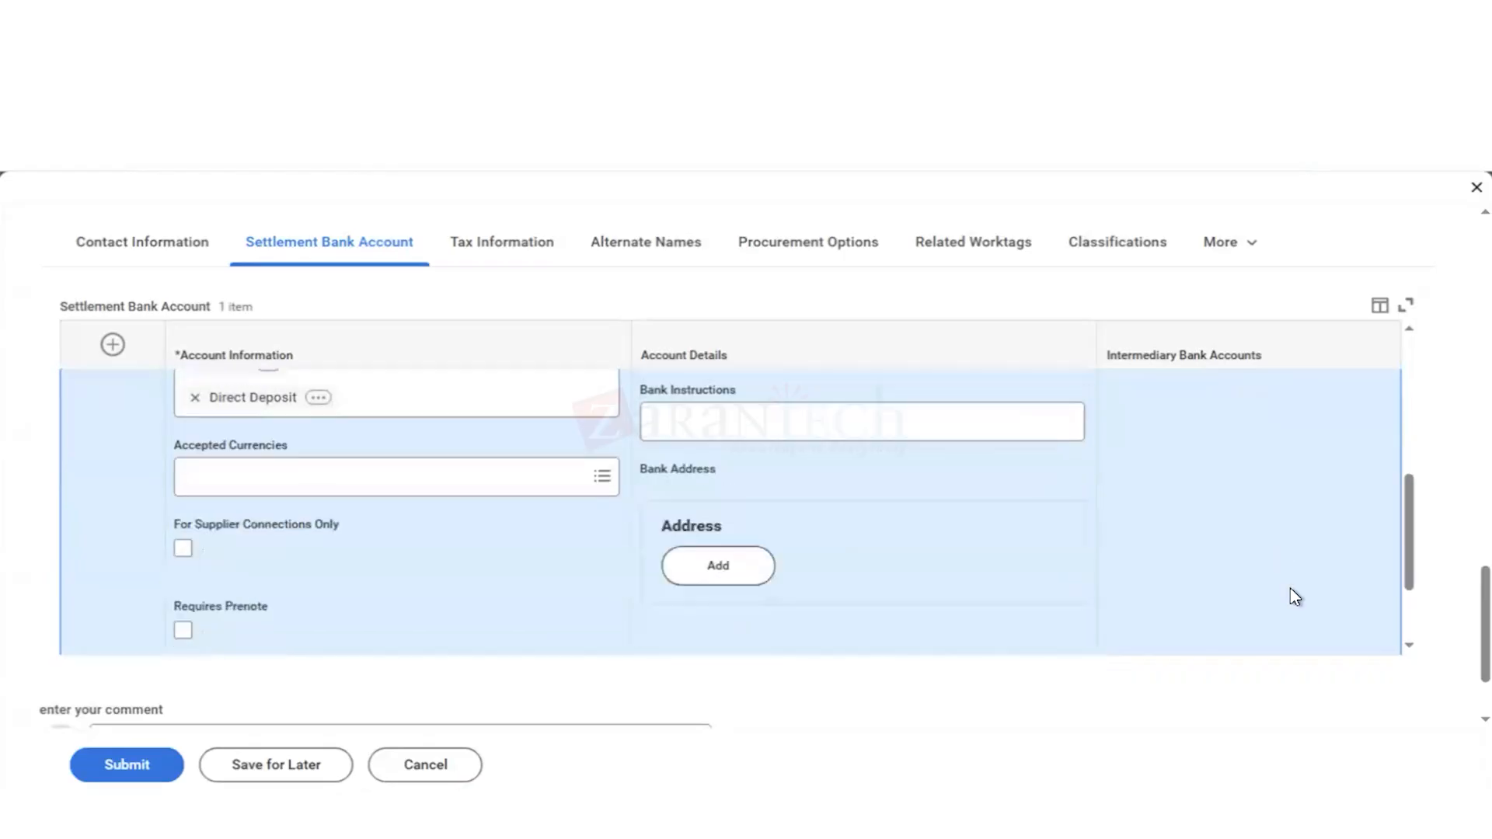
scroll(1294, 597, down, 1)
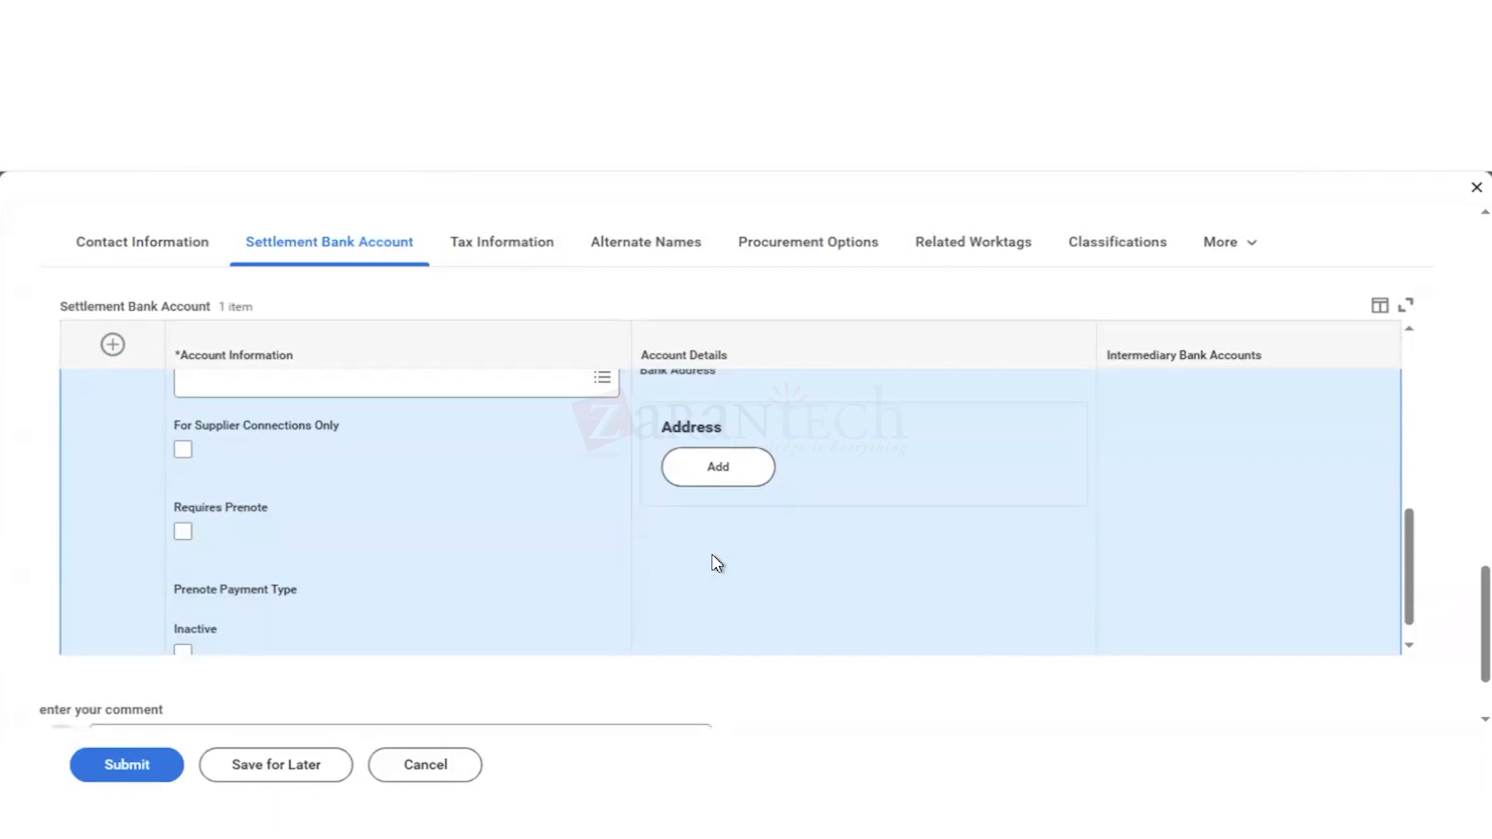
Step: Remove the settlement bank account row from the supplier's Settlement Bank Account table
scroll(715, 563, down, 1)
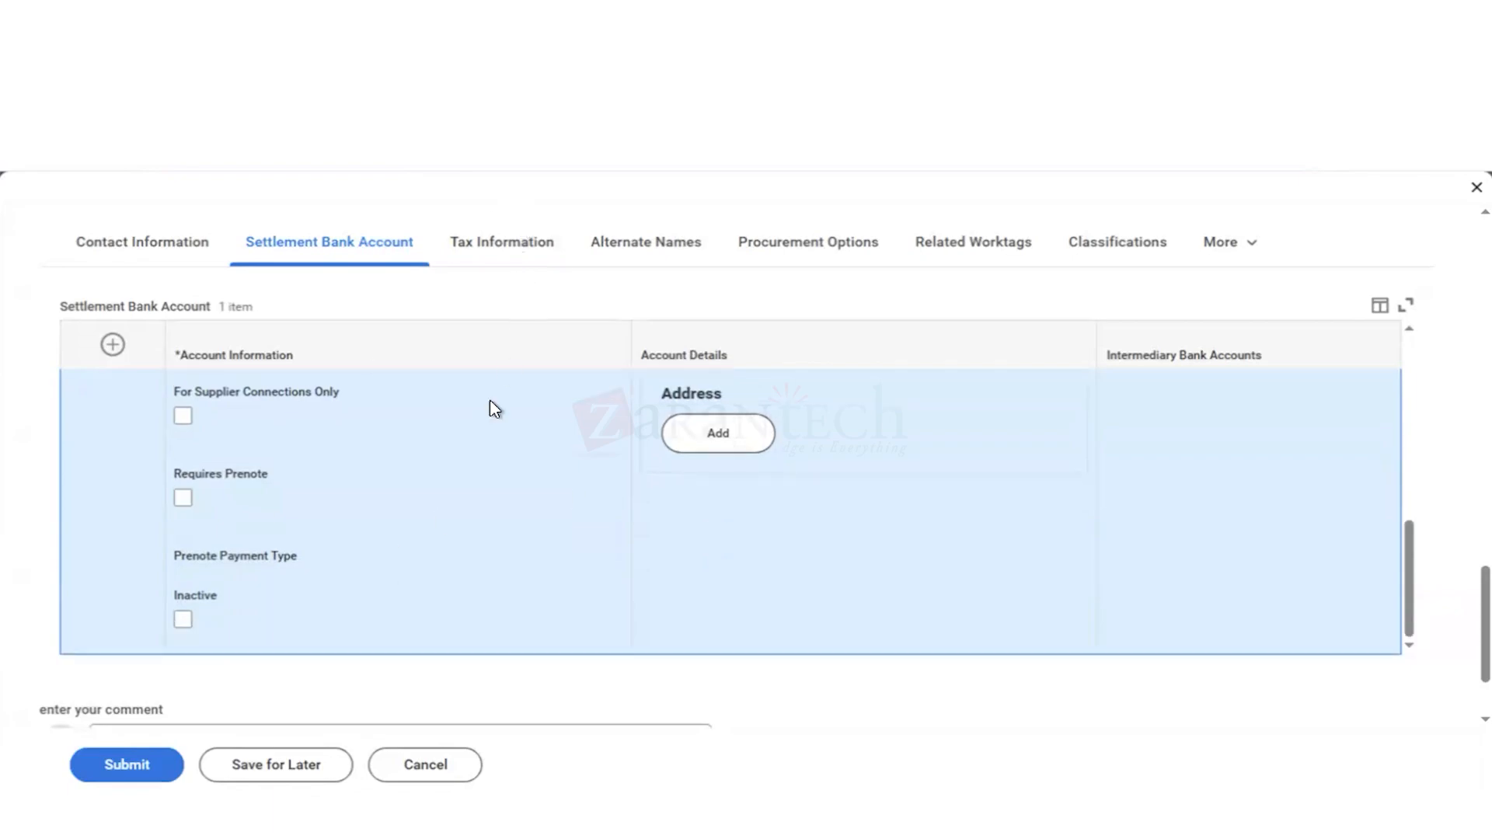
scroll(490, 400, up, 5)
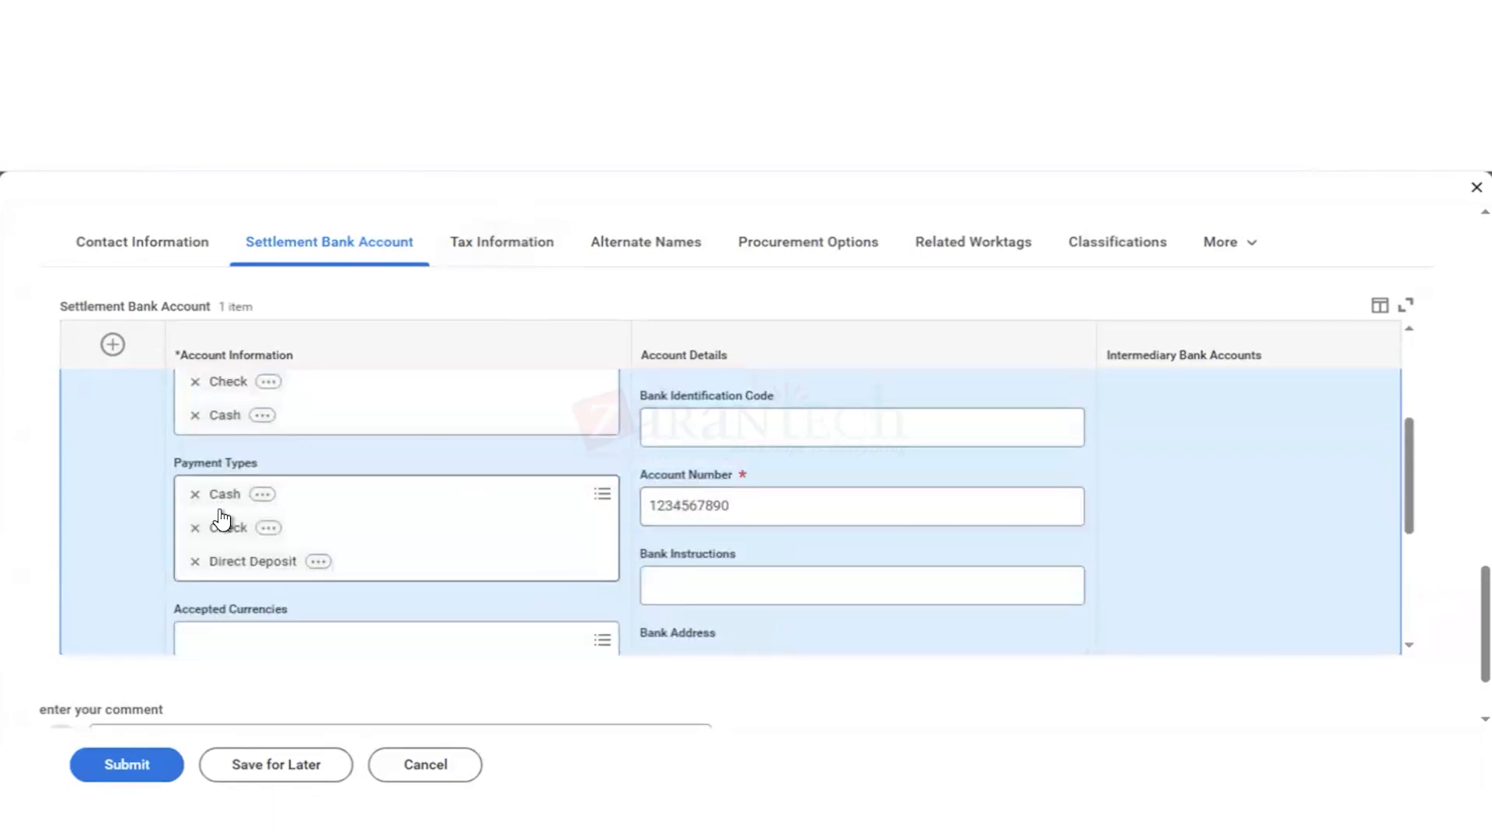
scroll(216, 517, up, 3)
scroll(198, 492, up, 4)
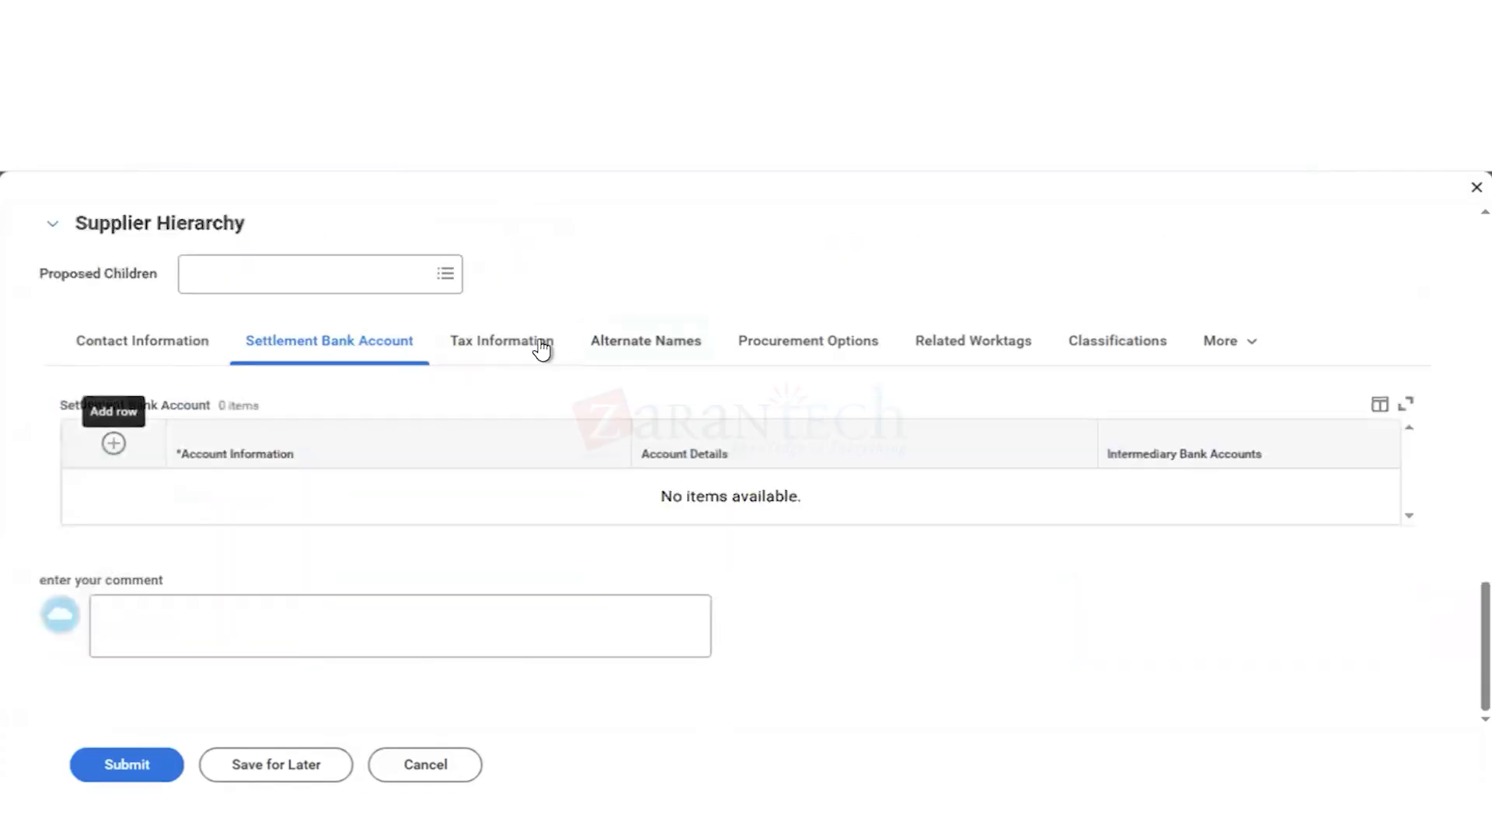
Step: Set the Tax Authority Form Type in the supplier's tax information to 1099 (MISC/NEC)
click(536, 350)
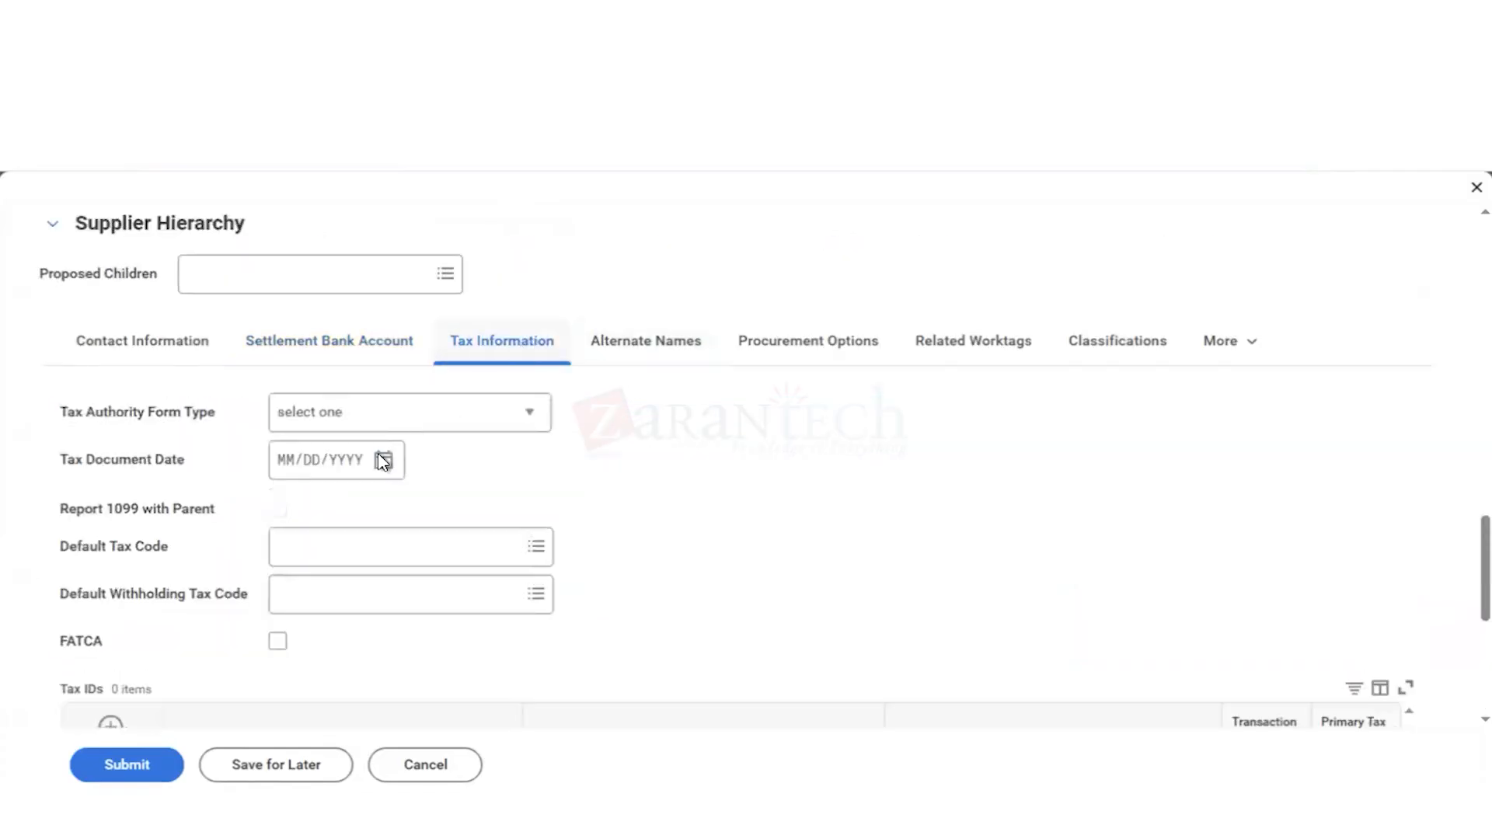
click(503, 416)
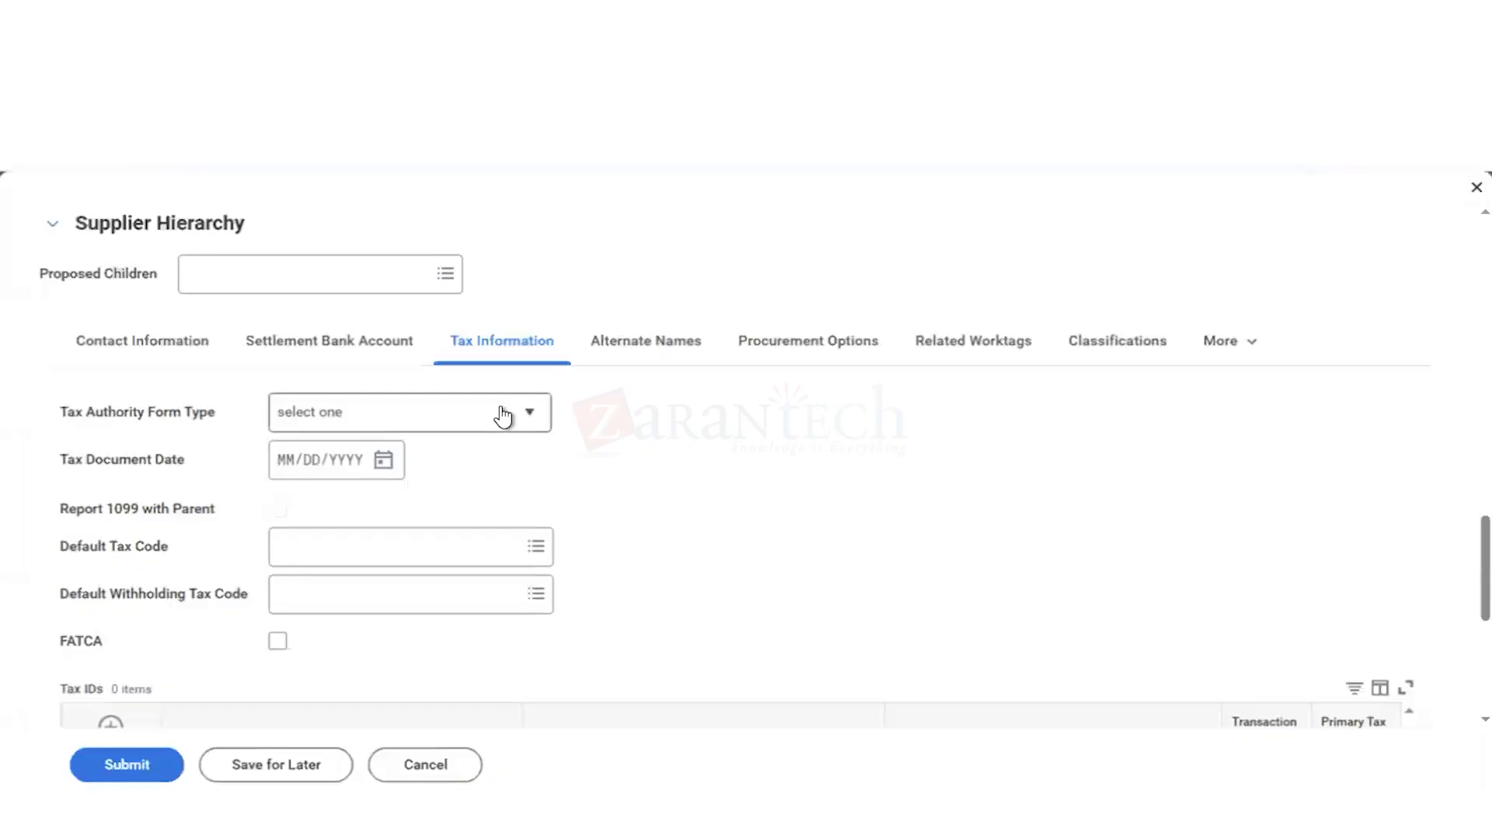
click(357, 511)
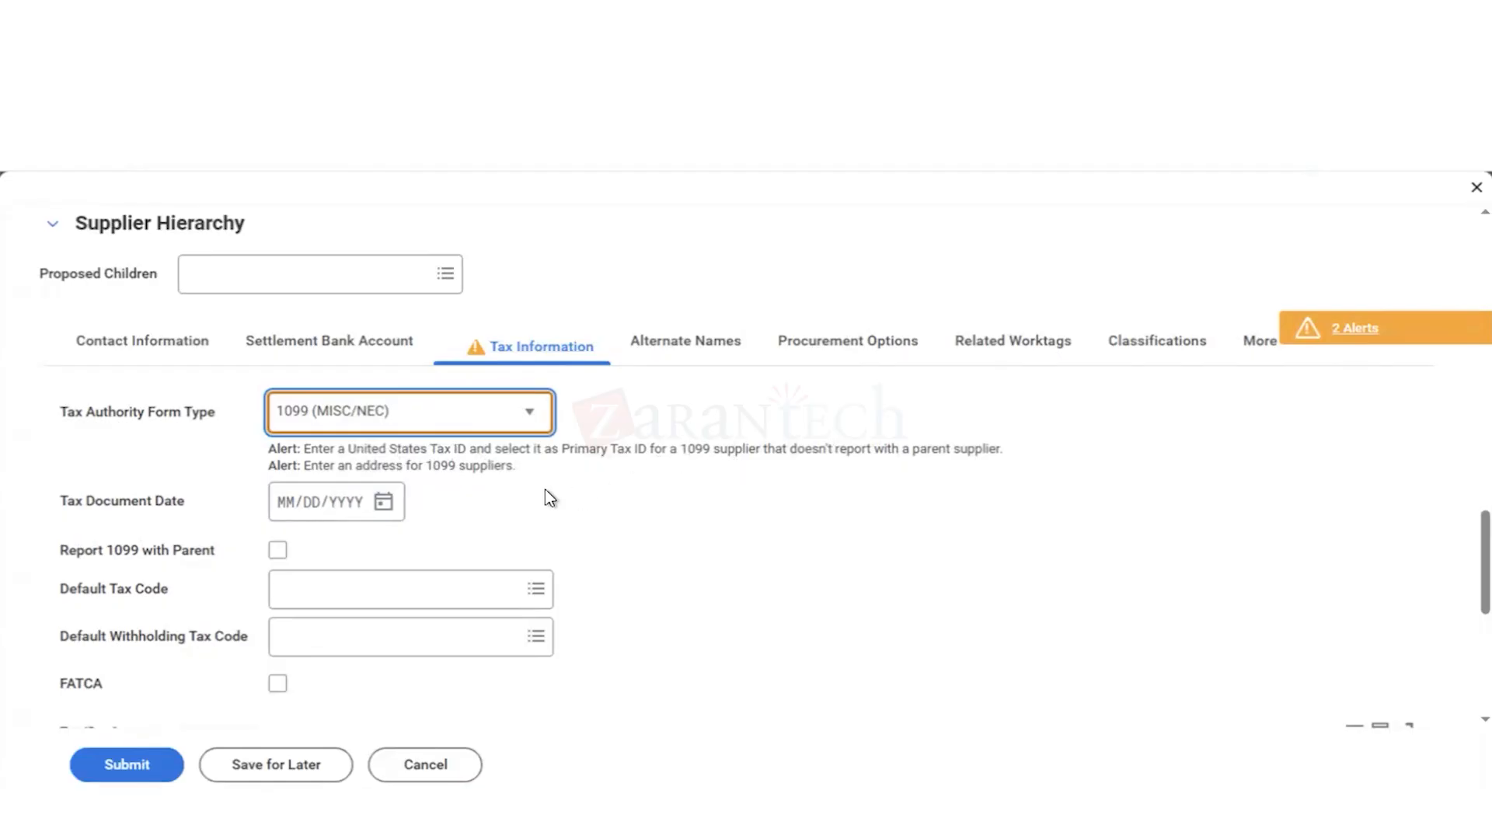
Step: Look through the Default Tax Code choices and the Tax IDs and Tax Statuses tables
scroll(546, 496, down, 1)
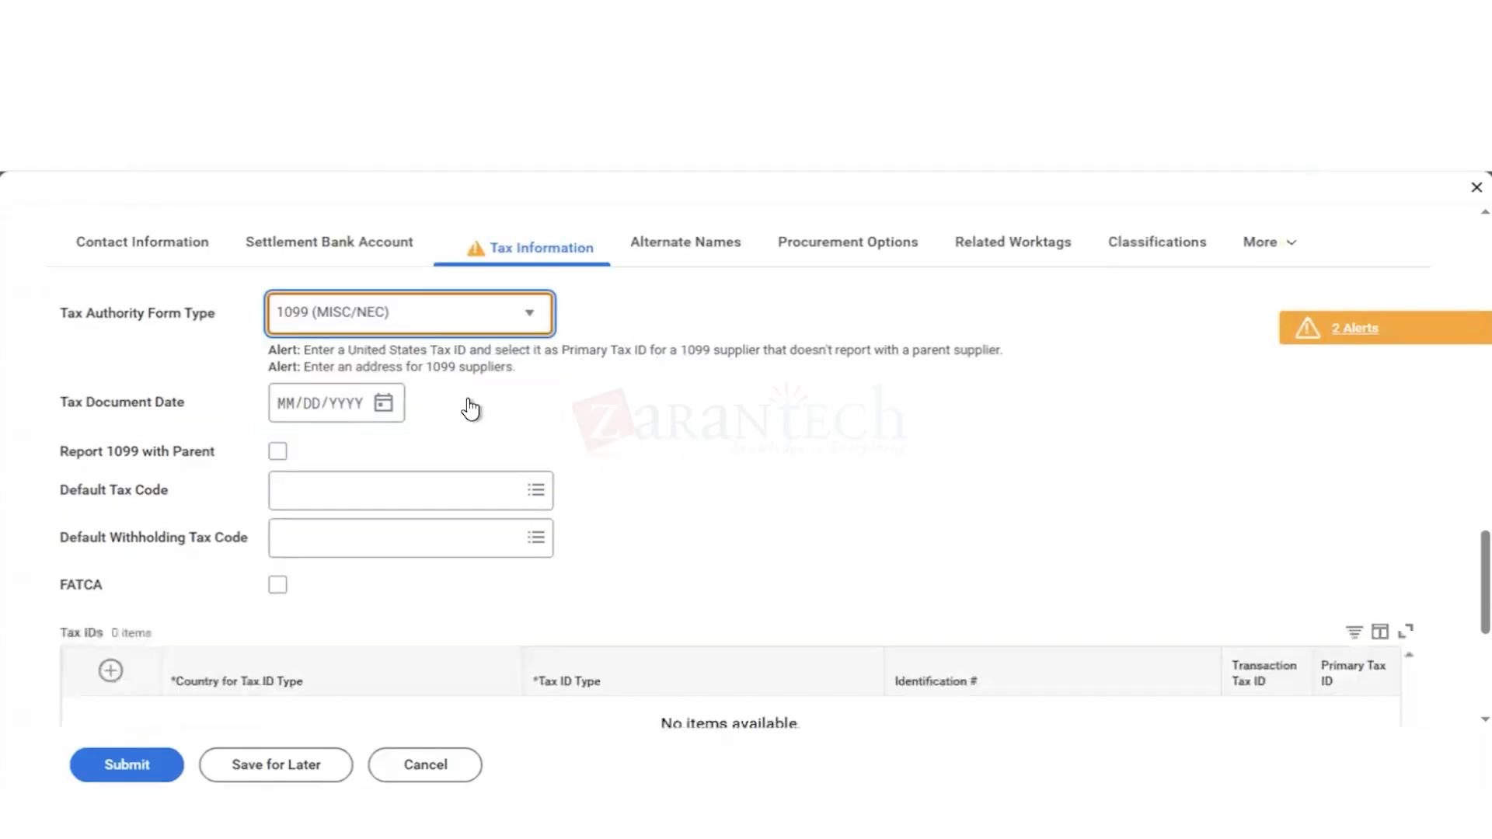
click(319, 498)
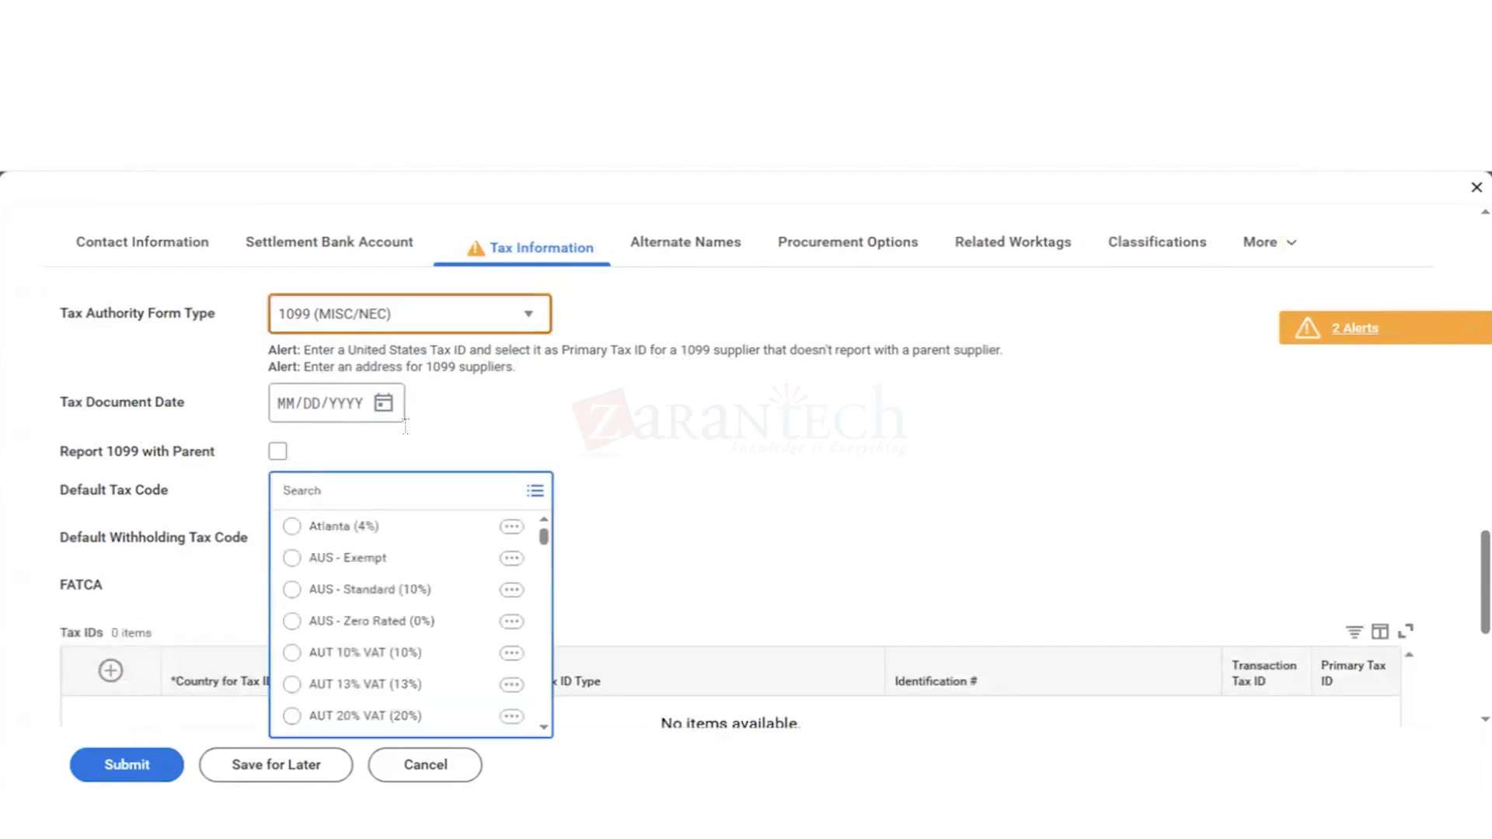
click(675, 490)
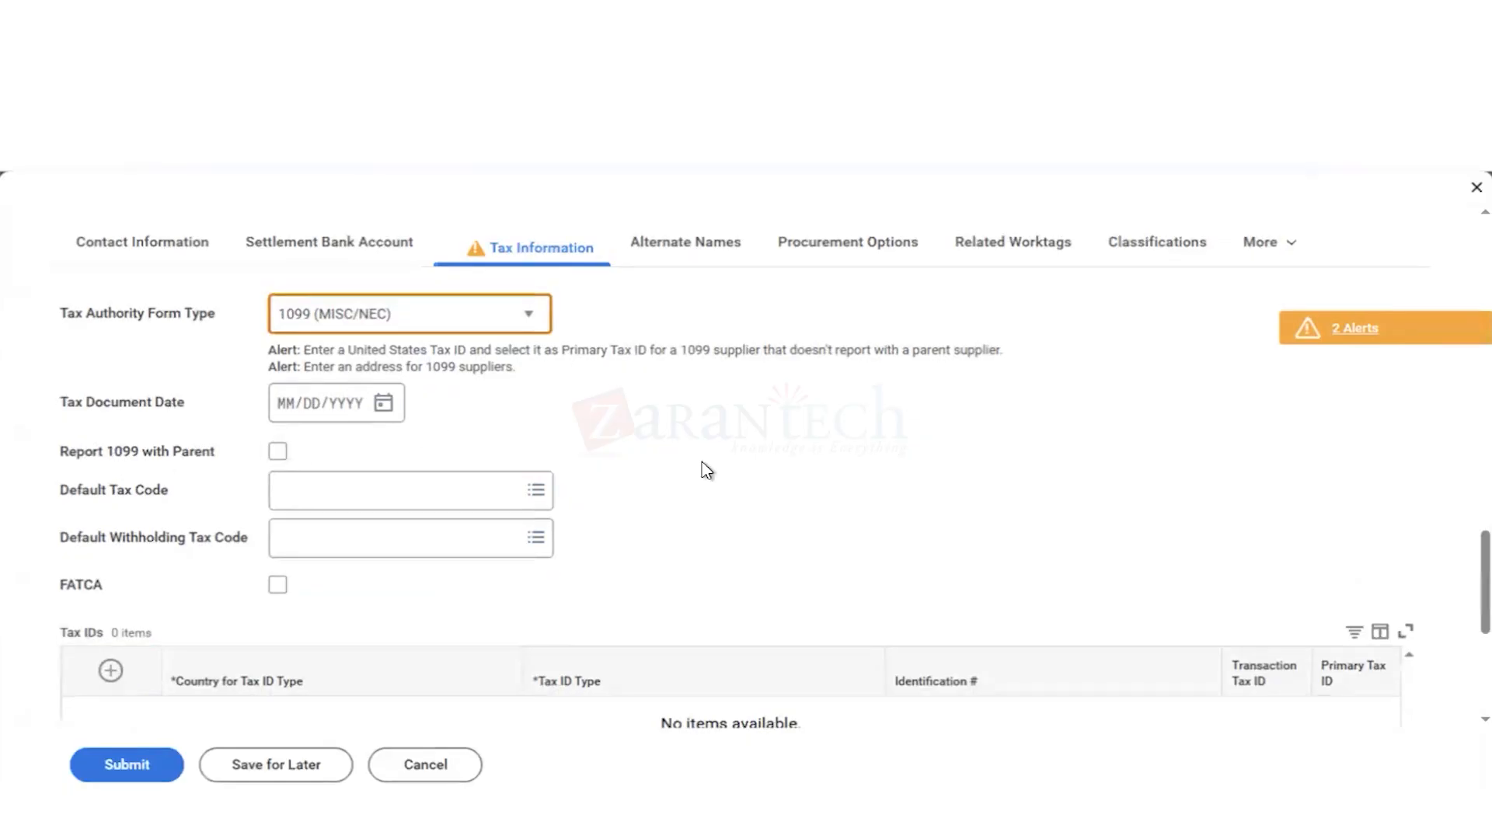
scroll(707, 471, down, 2)
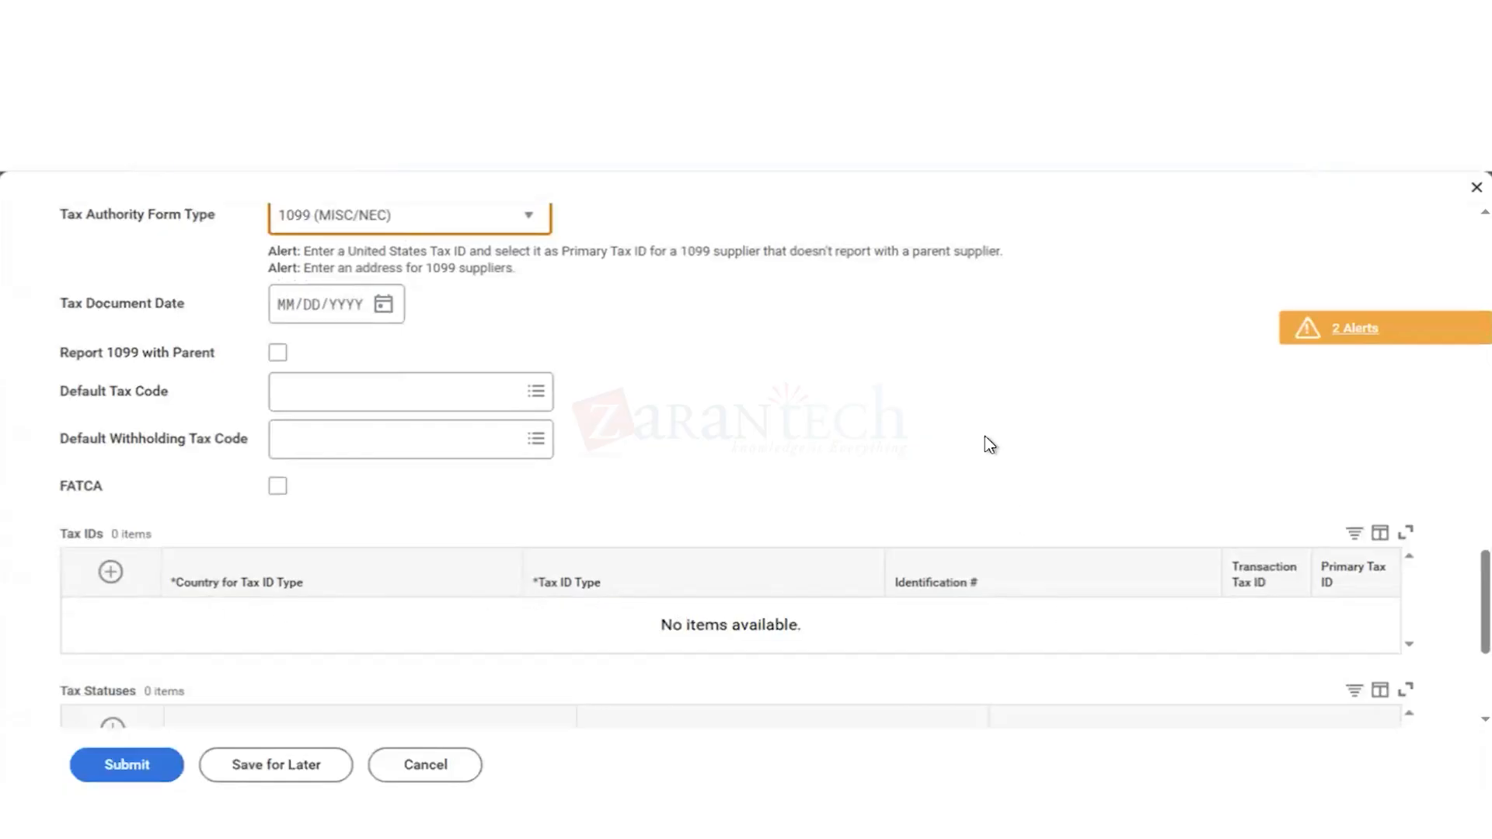
Step: Reset the supplier's Tax Authority Form Type to "select one"
scroll(619, 402, up, 6)
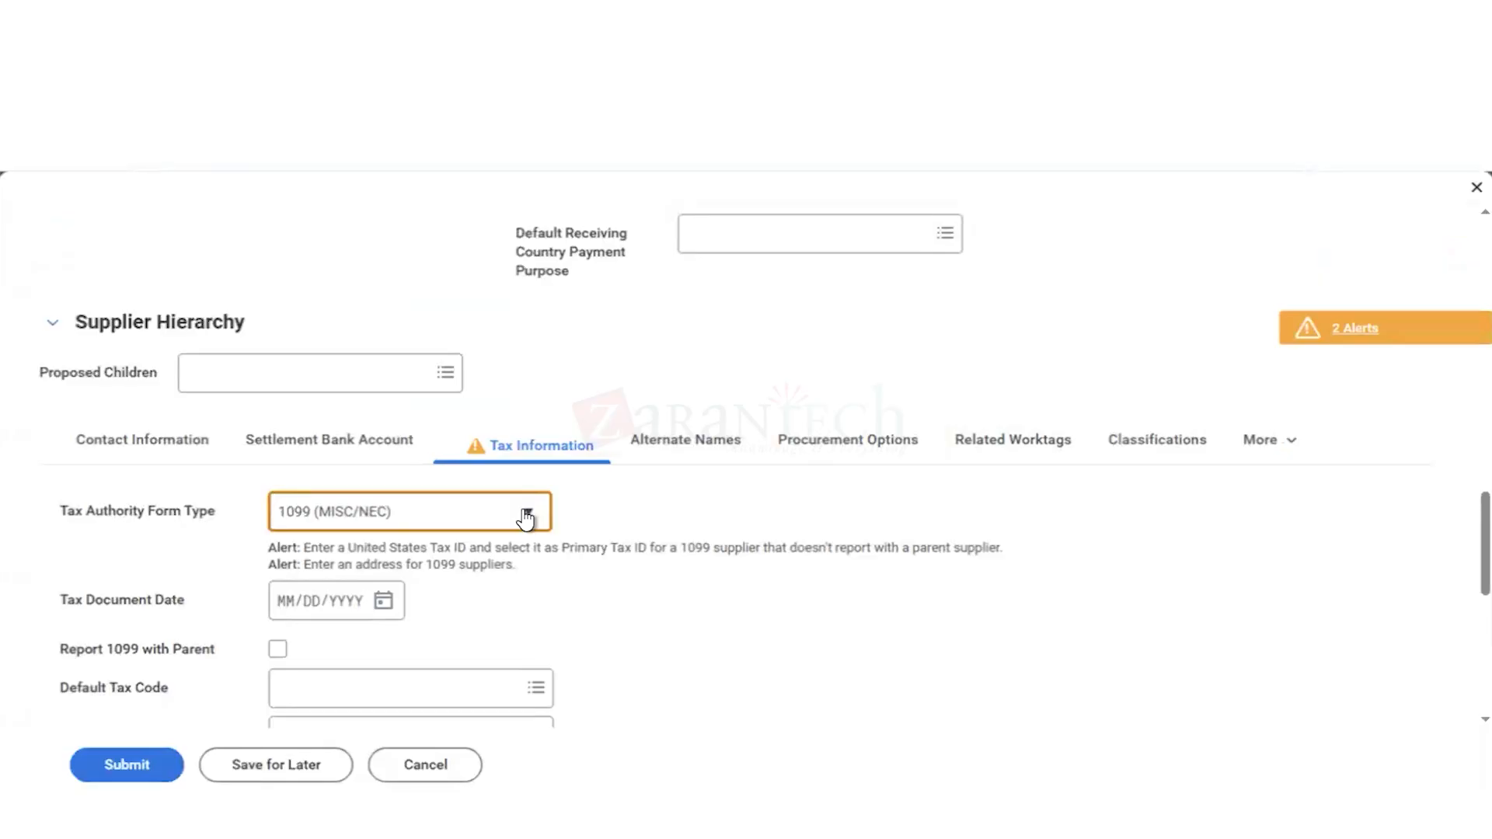
click(527, 518)
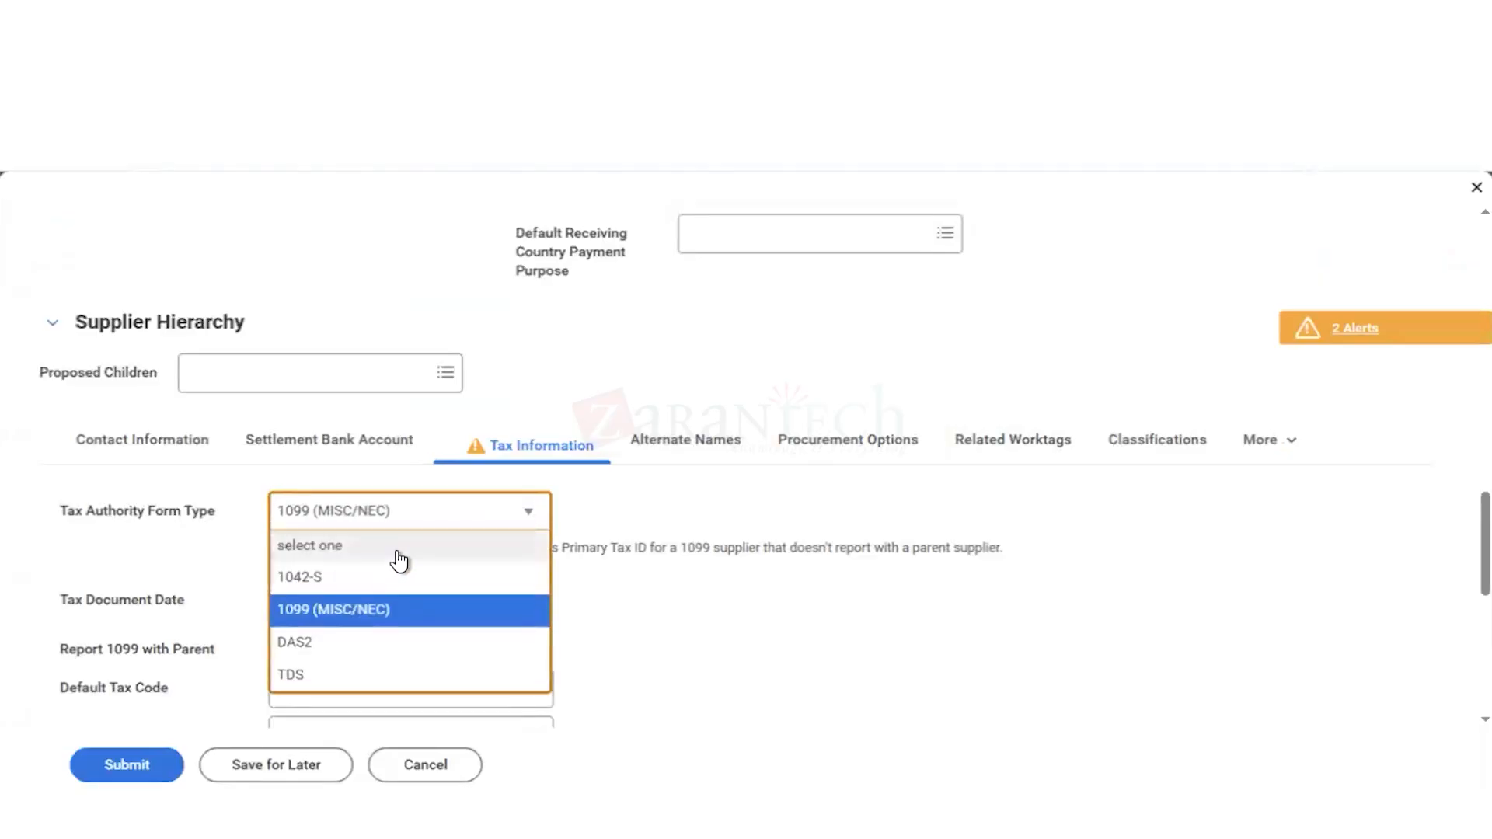
click(399, 560)
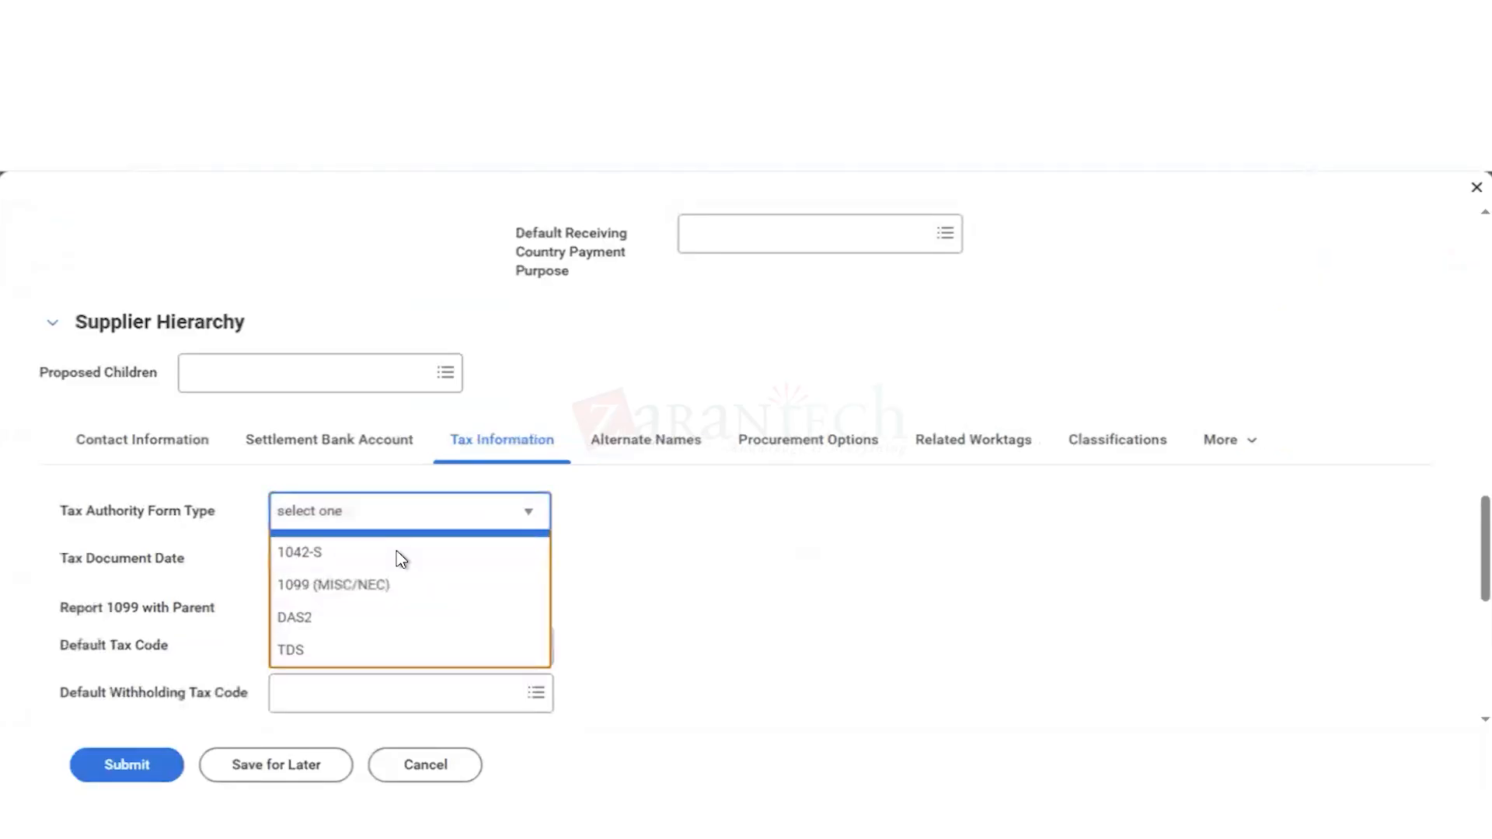
Step: Review the supplier's Alternate Names, Related Worktags, Classifications with its spend category choices, and Attachments sections
click(652, 451)
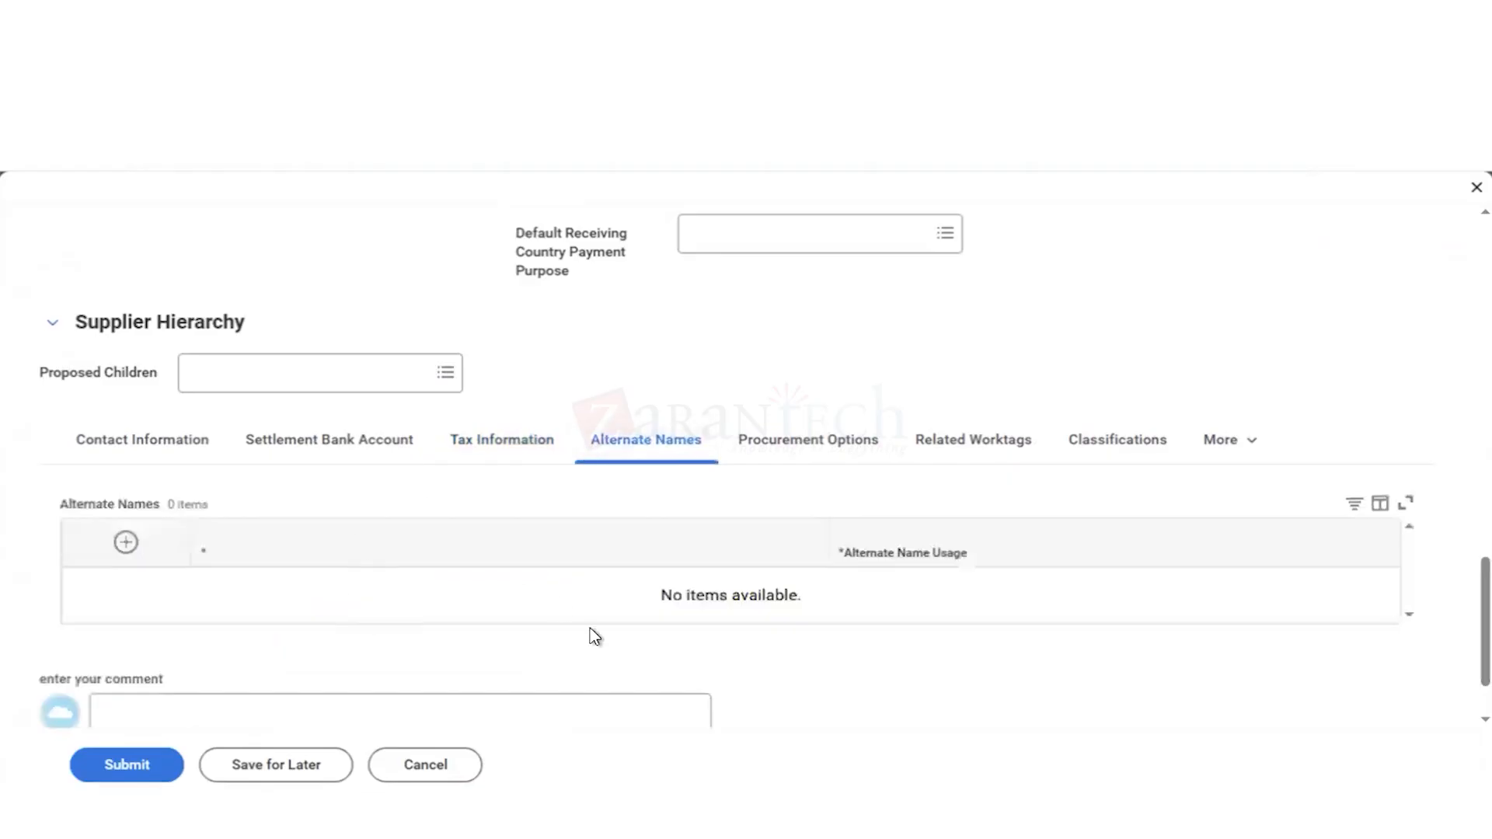
click(972, 449)
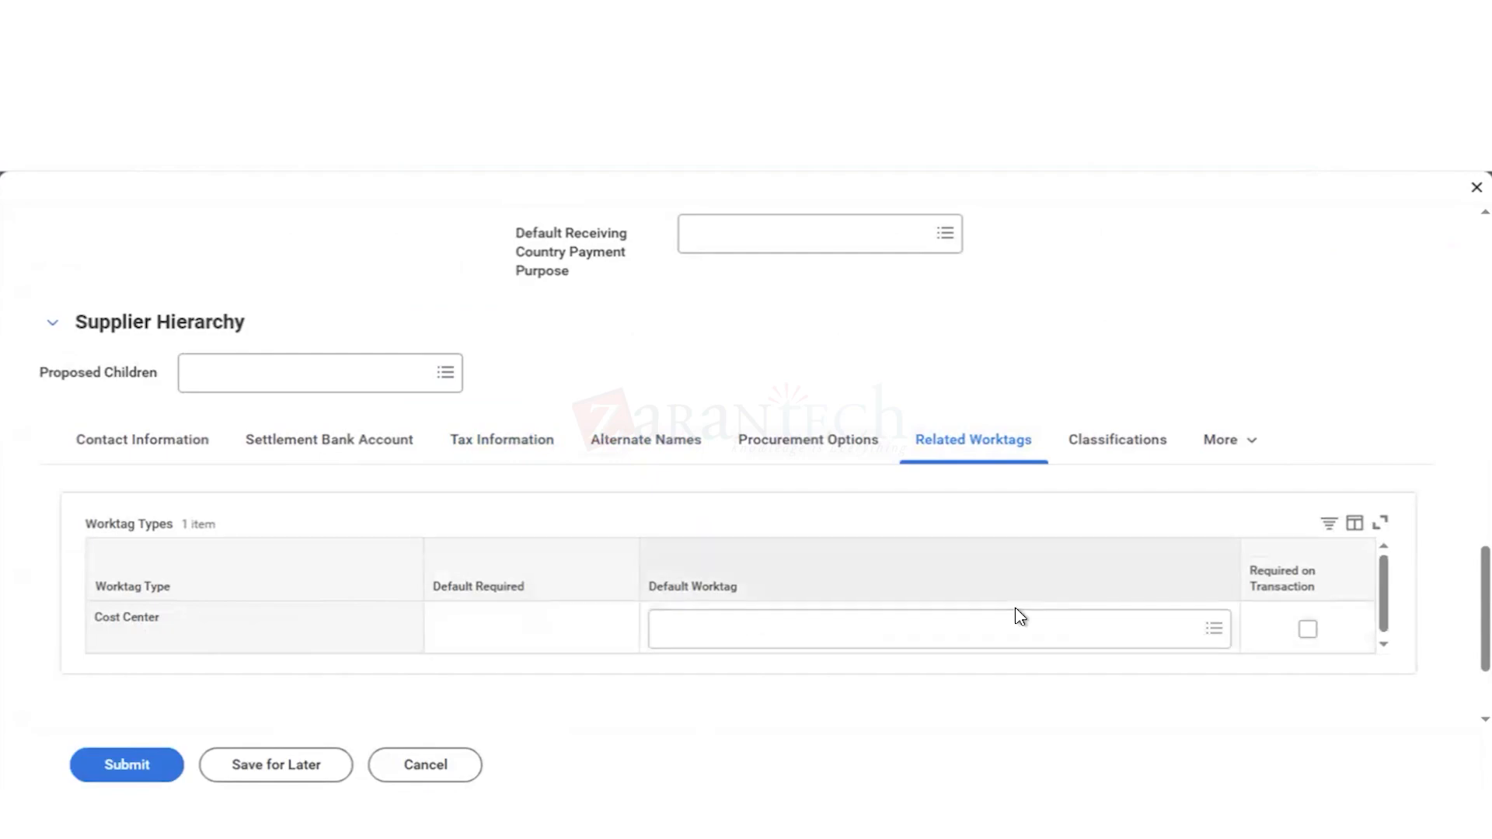
click(1119, 448)
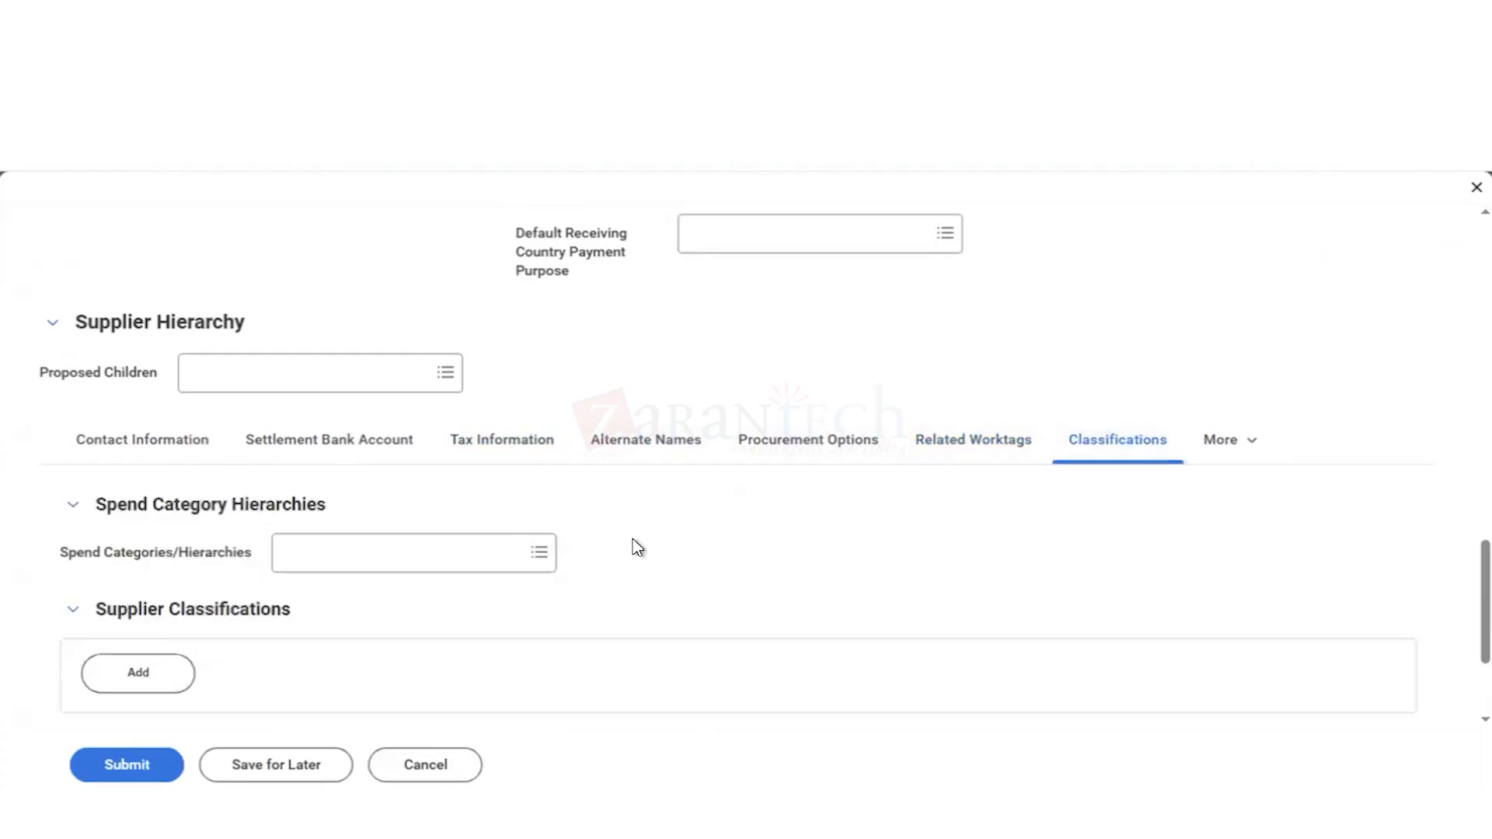
scroll(638, 548, down, 1)
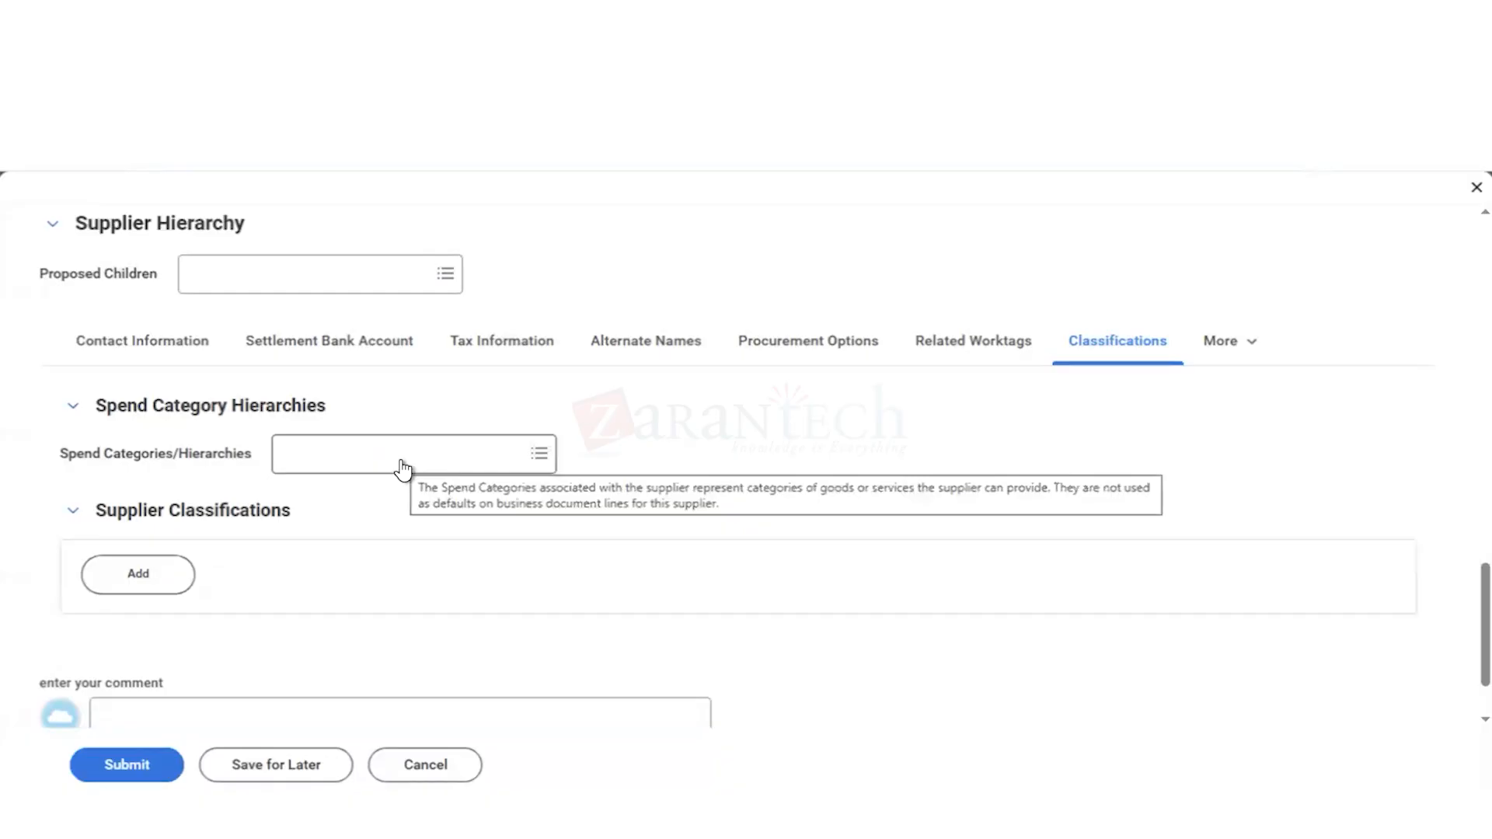
click(400, 456)
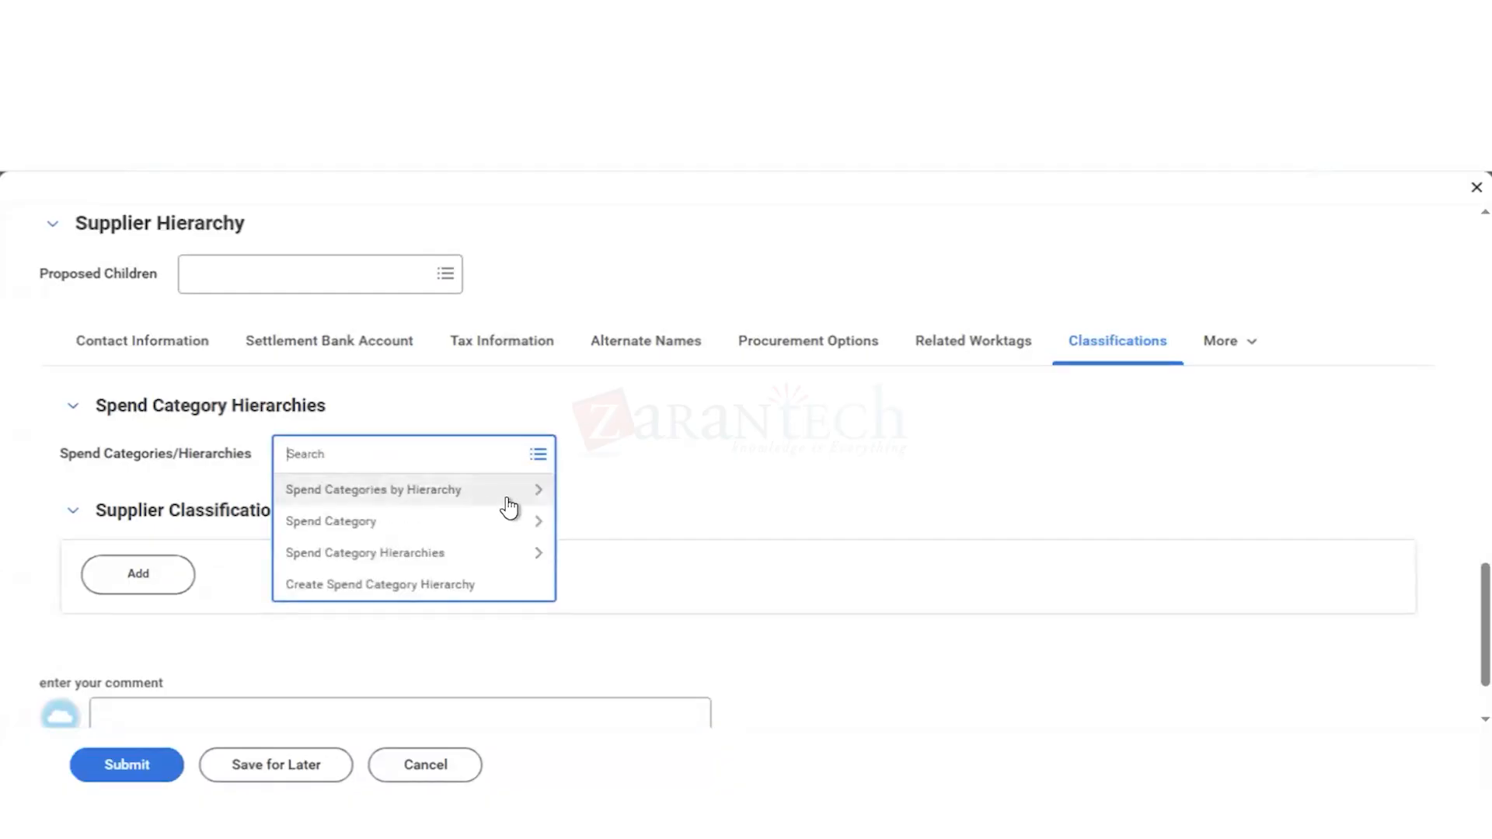
click(763, 385)
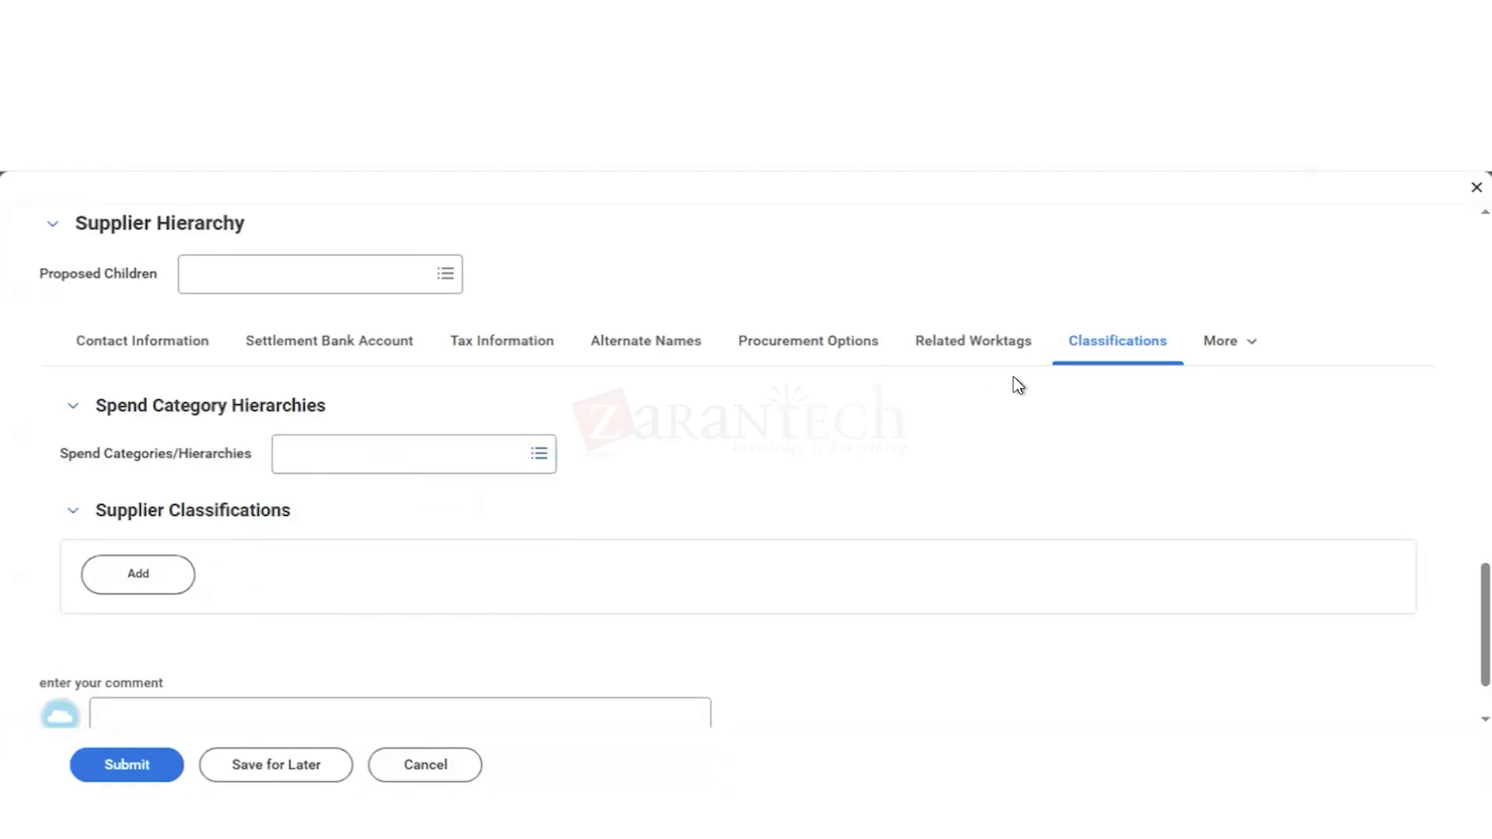
click(1227, 350)
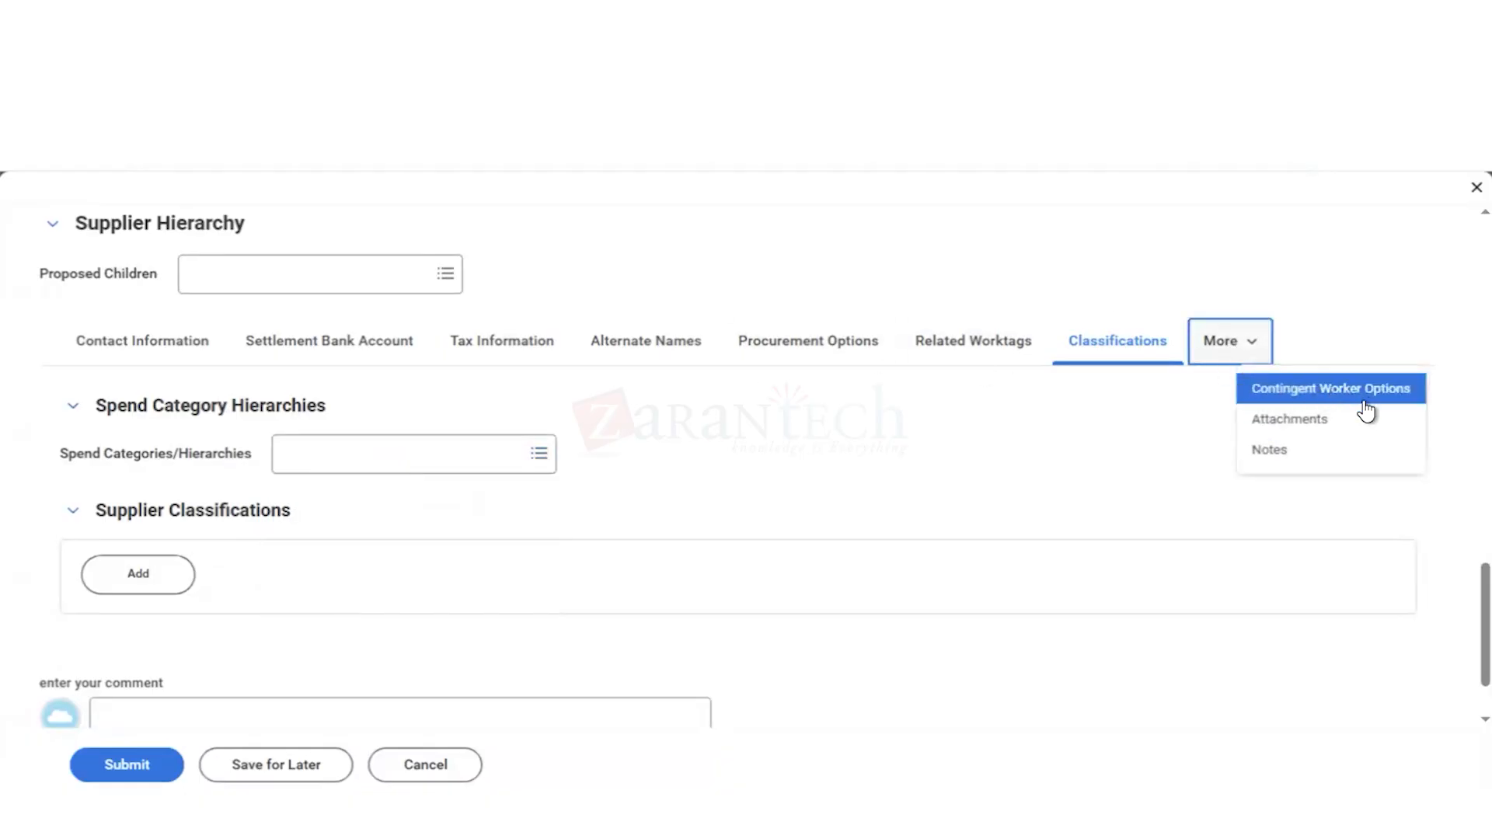
click(1289, 424)
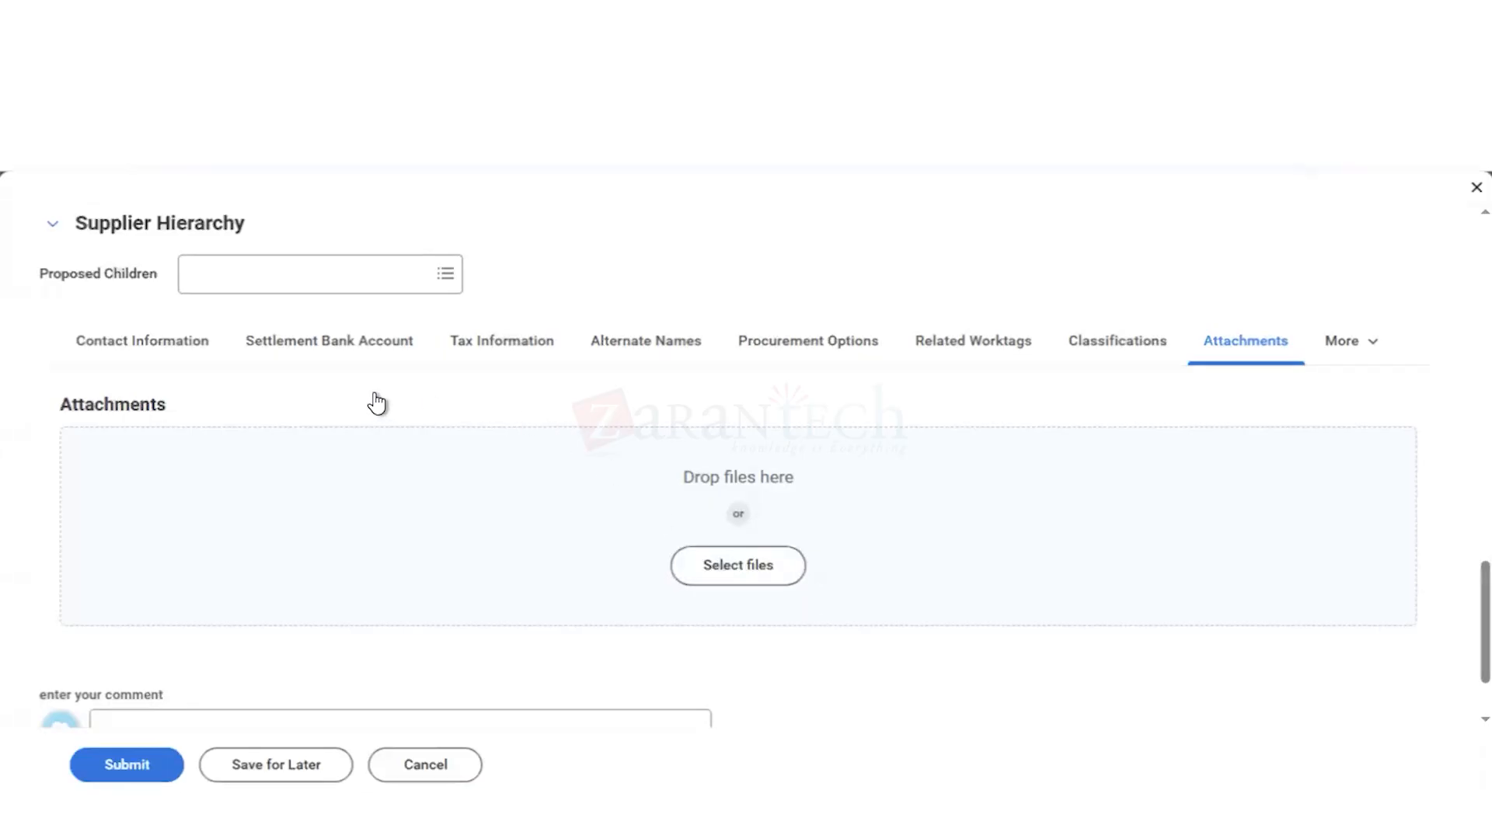
Step: Try to submit the supplier and read the details of the page error
scroll(180, 426, up, 15)
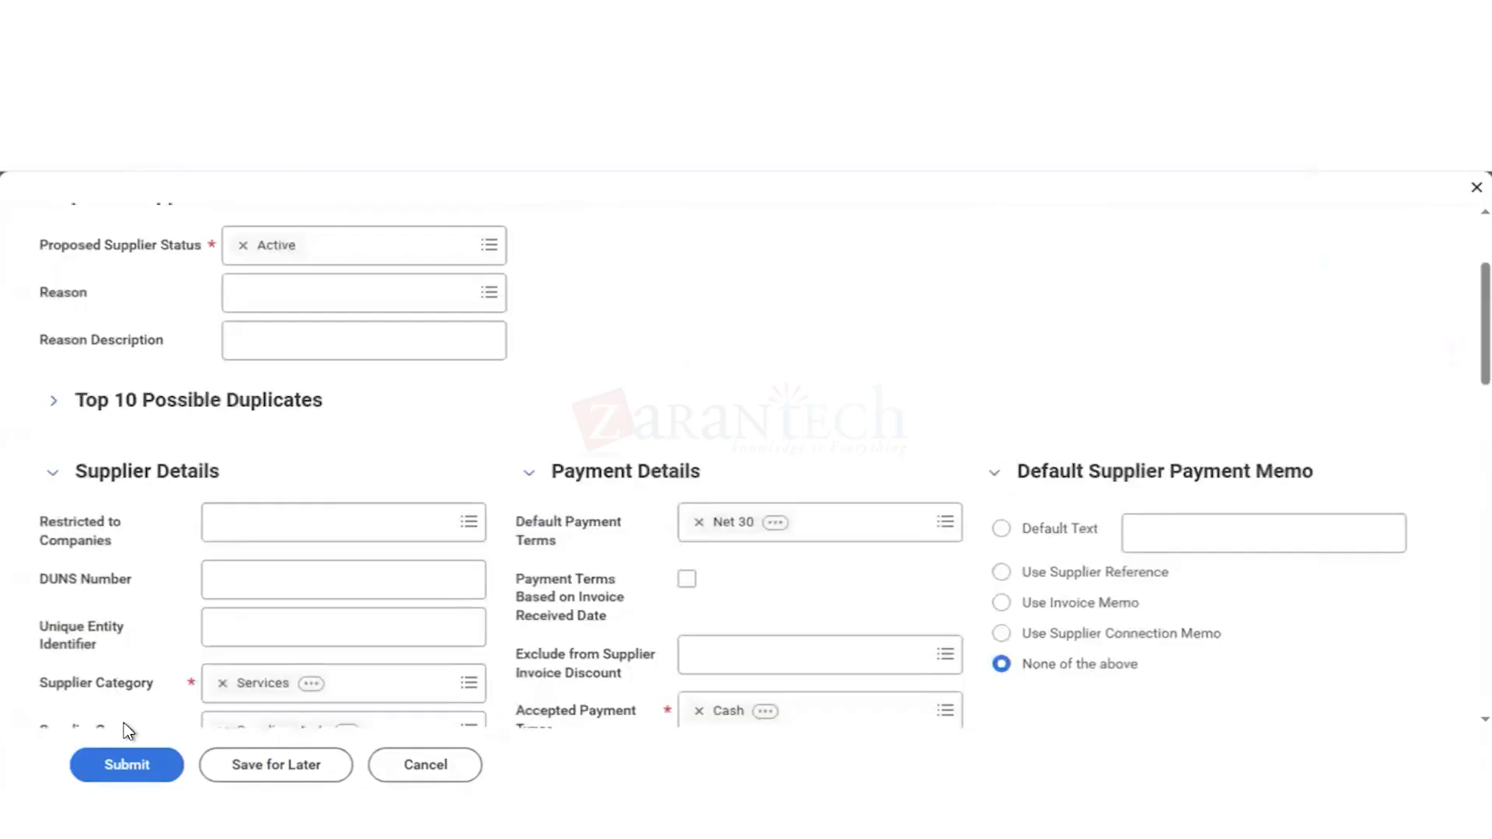
click(141, 774)
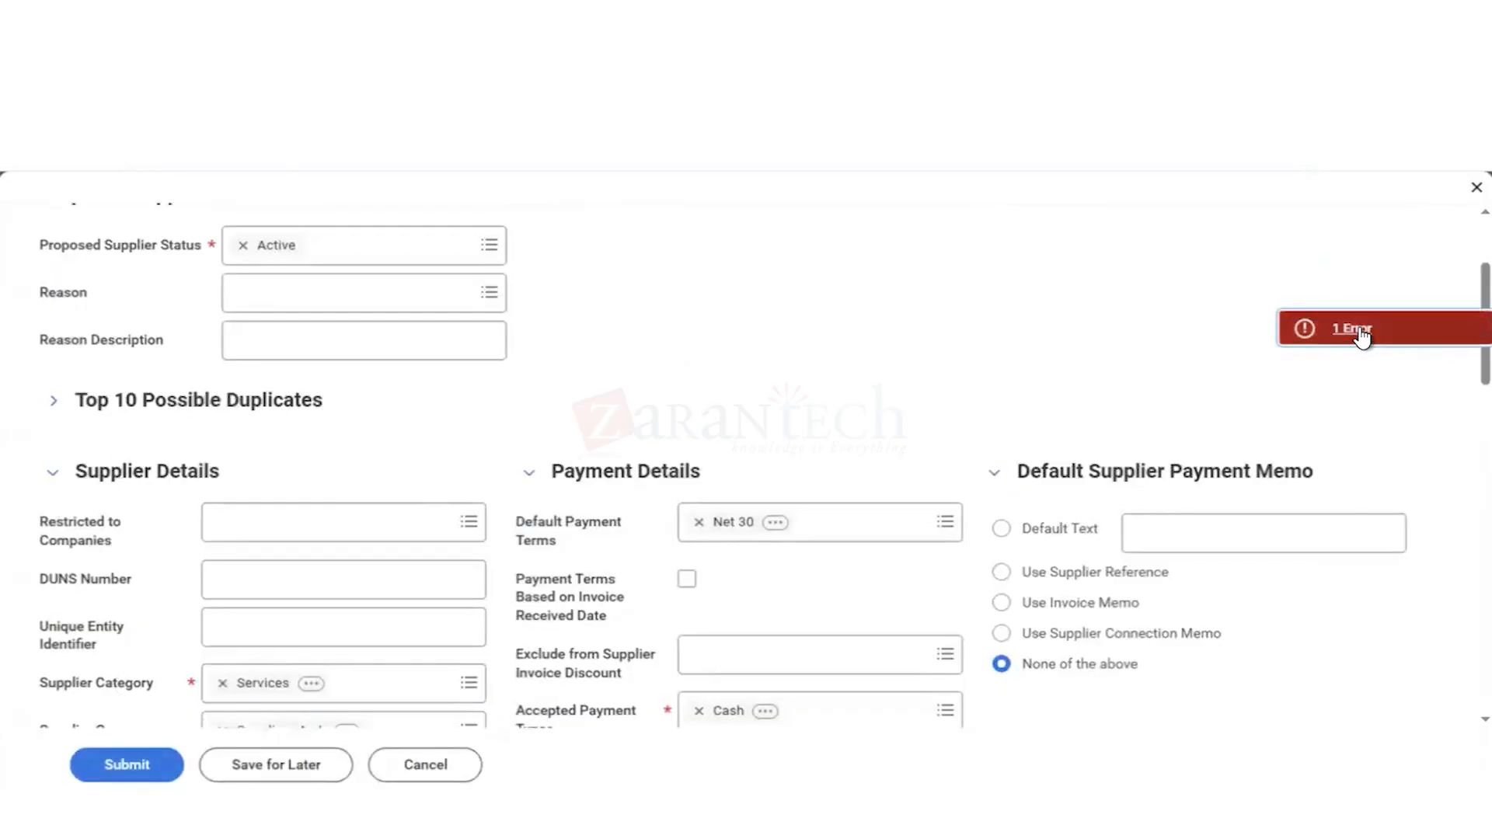
click(1356, 332)
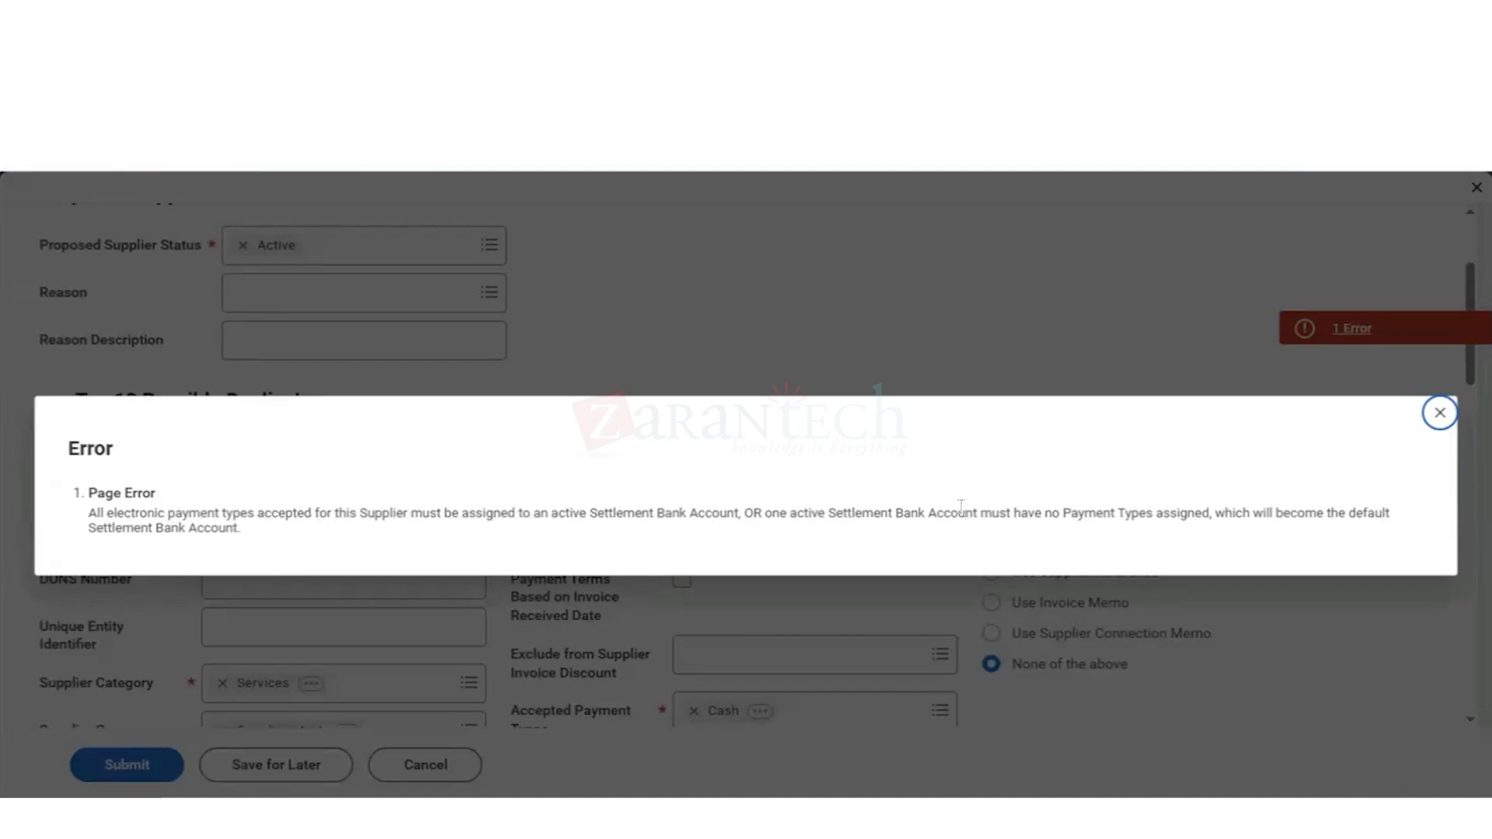
click(1441, 413)
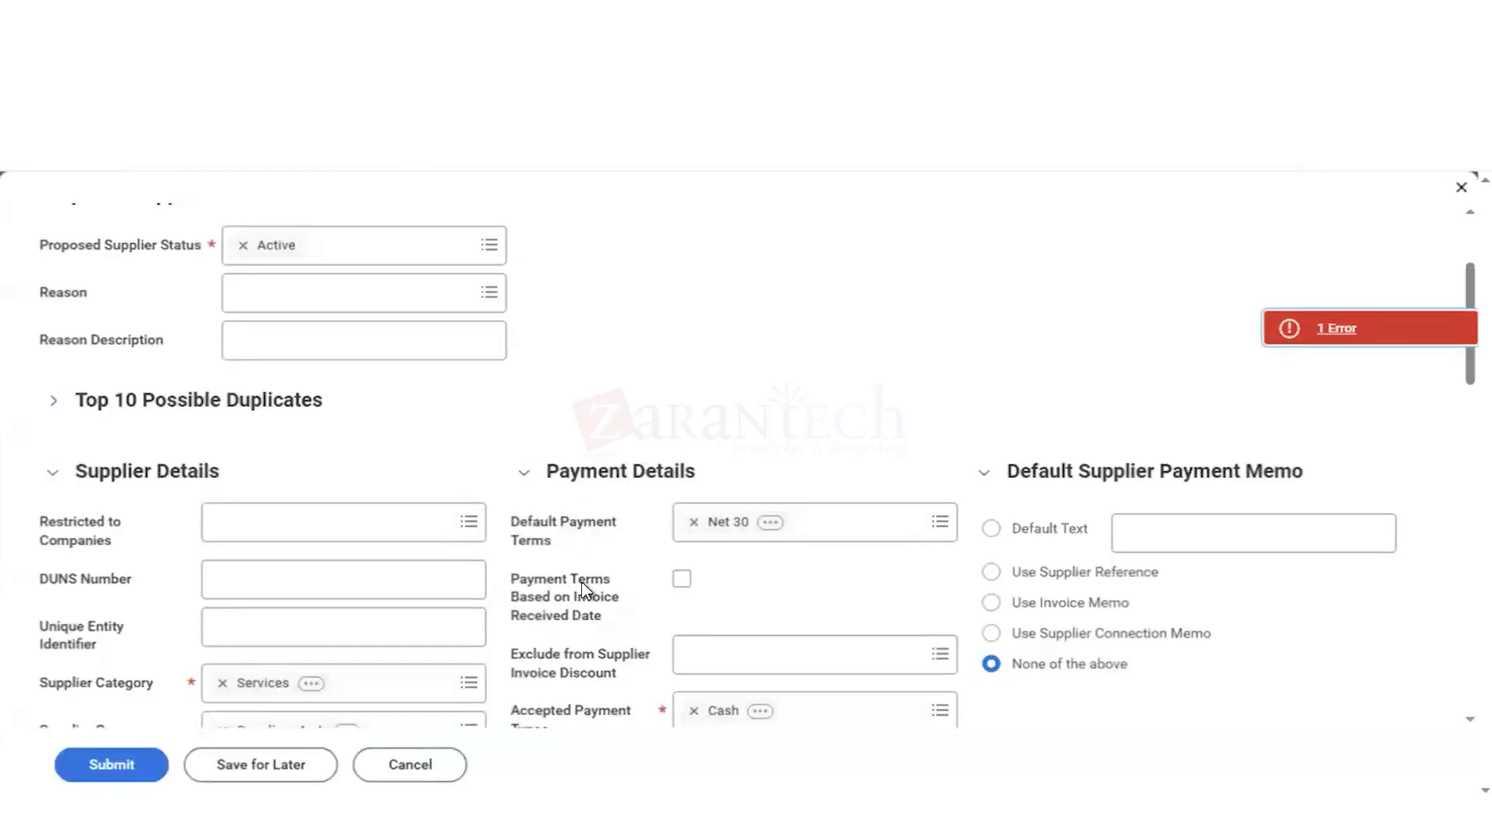
Step: Remove Direct Deposit and Cash from the Accepted Payment Types in the supplier's payment details
scroll(583, 589, down, 1)
scroll(547, 583, down, 2)
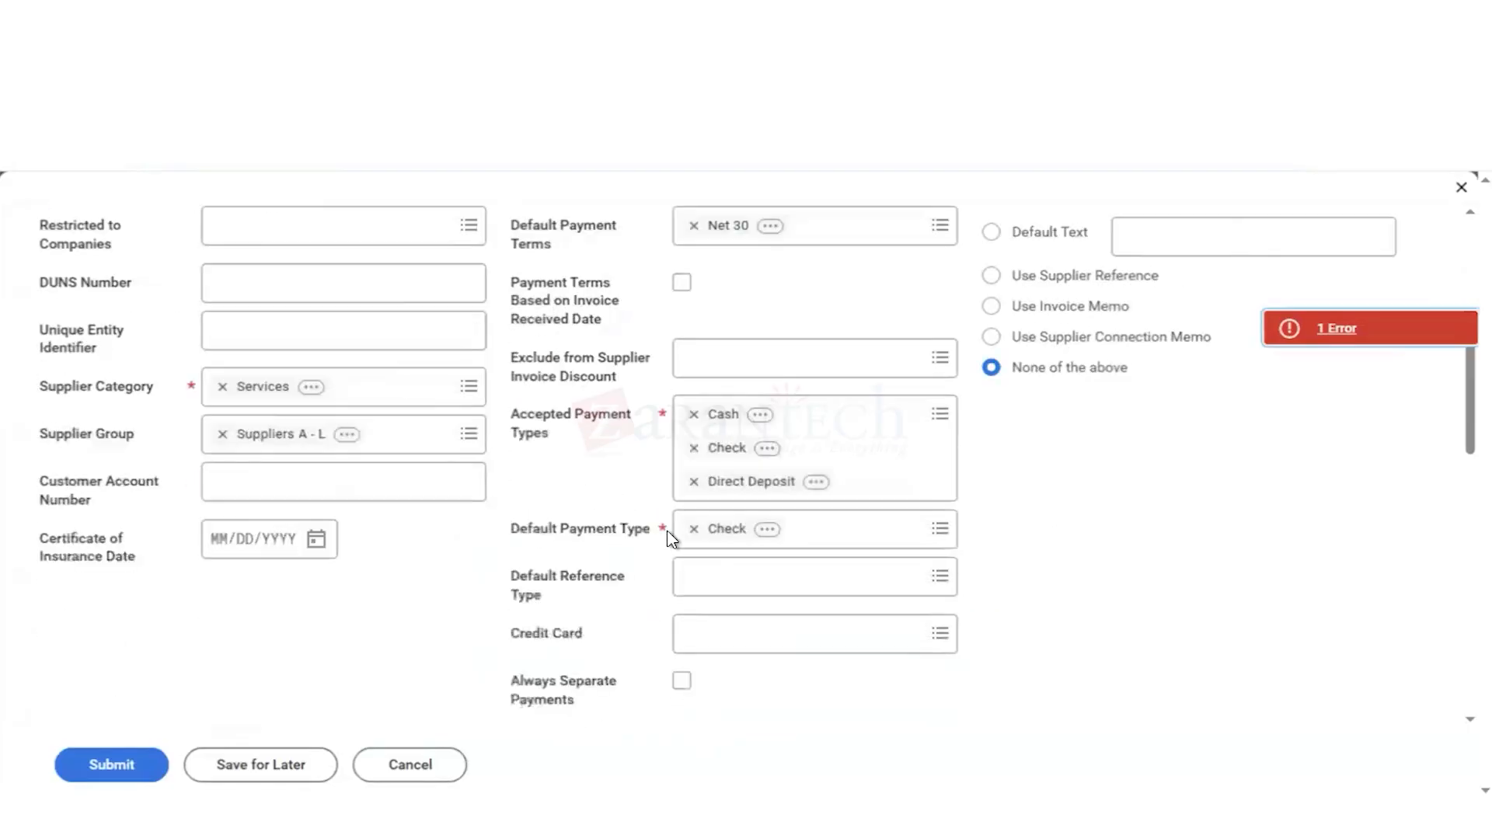
click(695, 482)
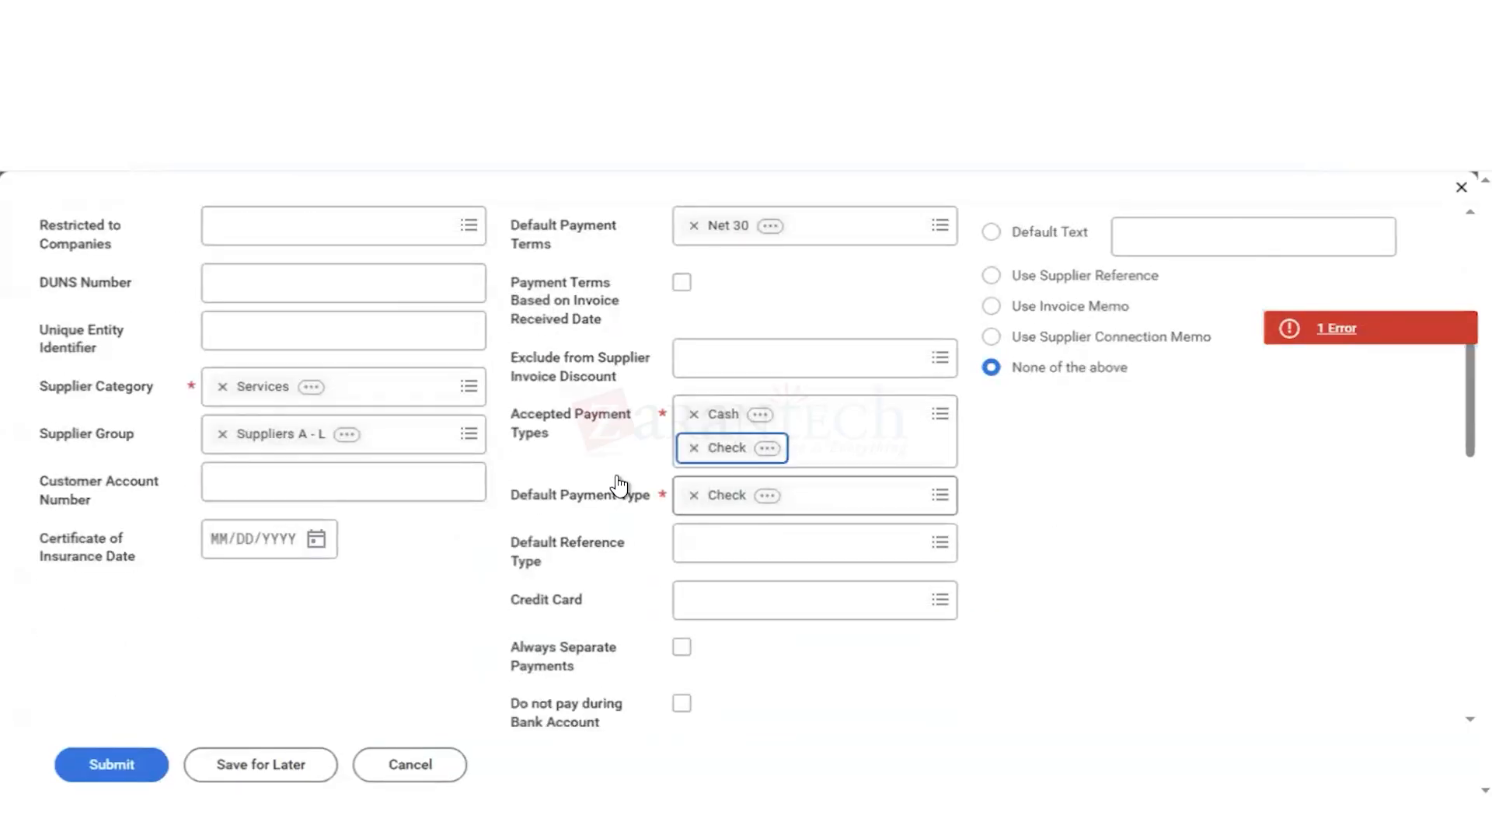
click(423, 642)
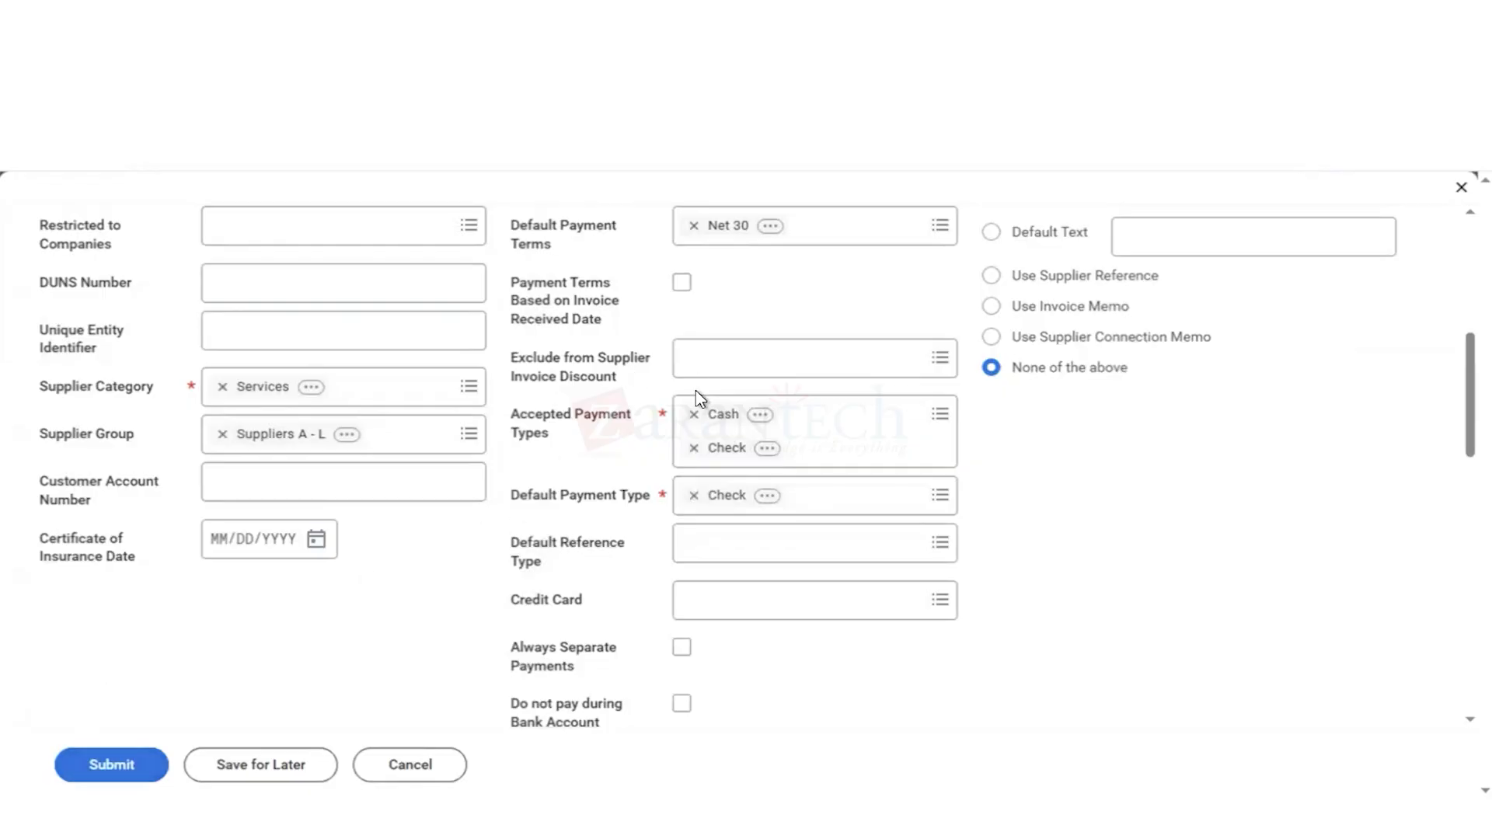
click(693, 415)
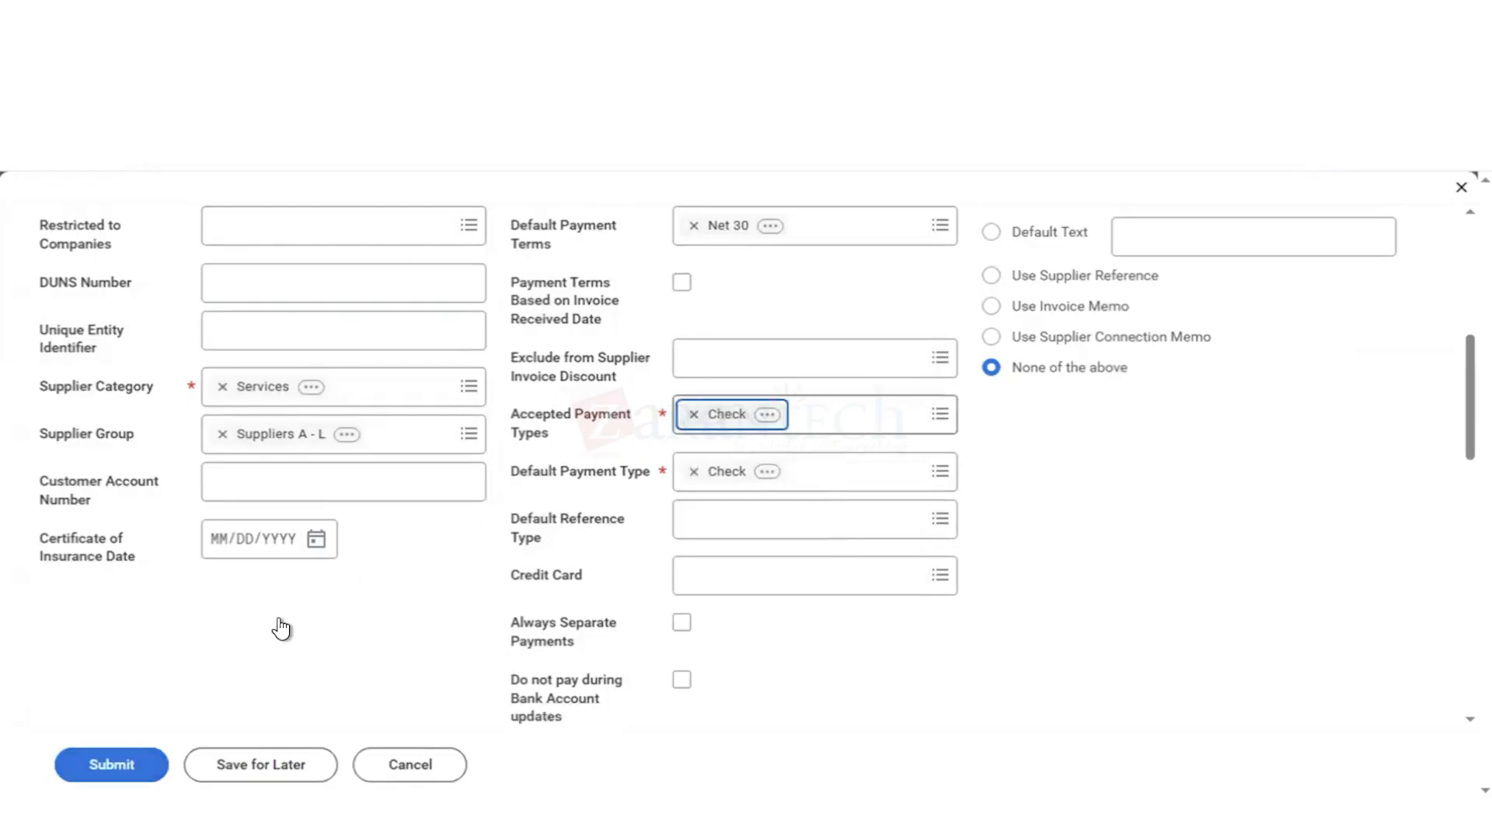
Step: Submit the supplier again and read the page error's details, closing the message
click(107, 769)
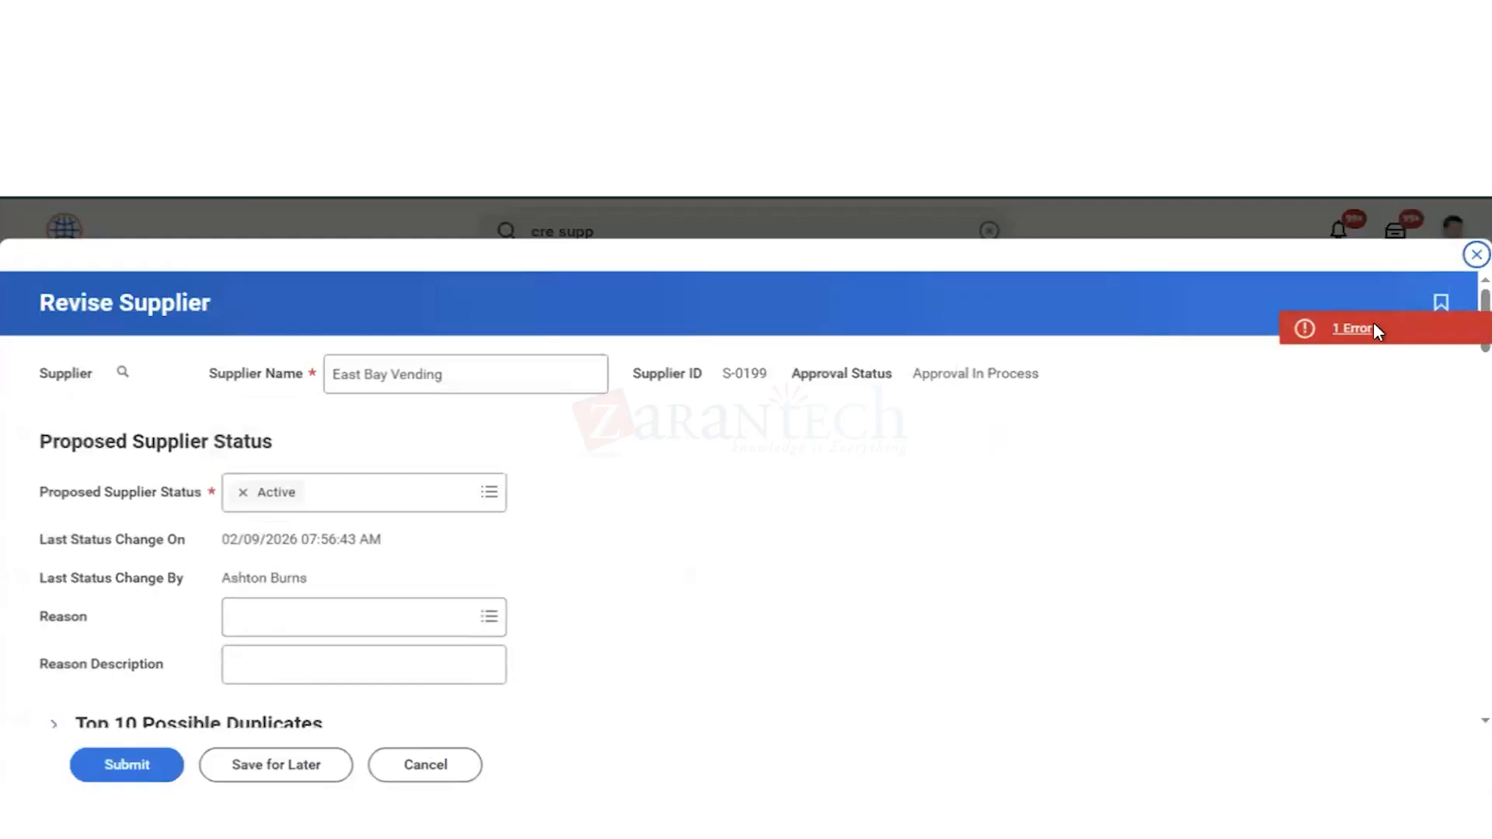
click(1353, 330)
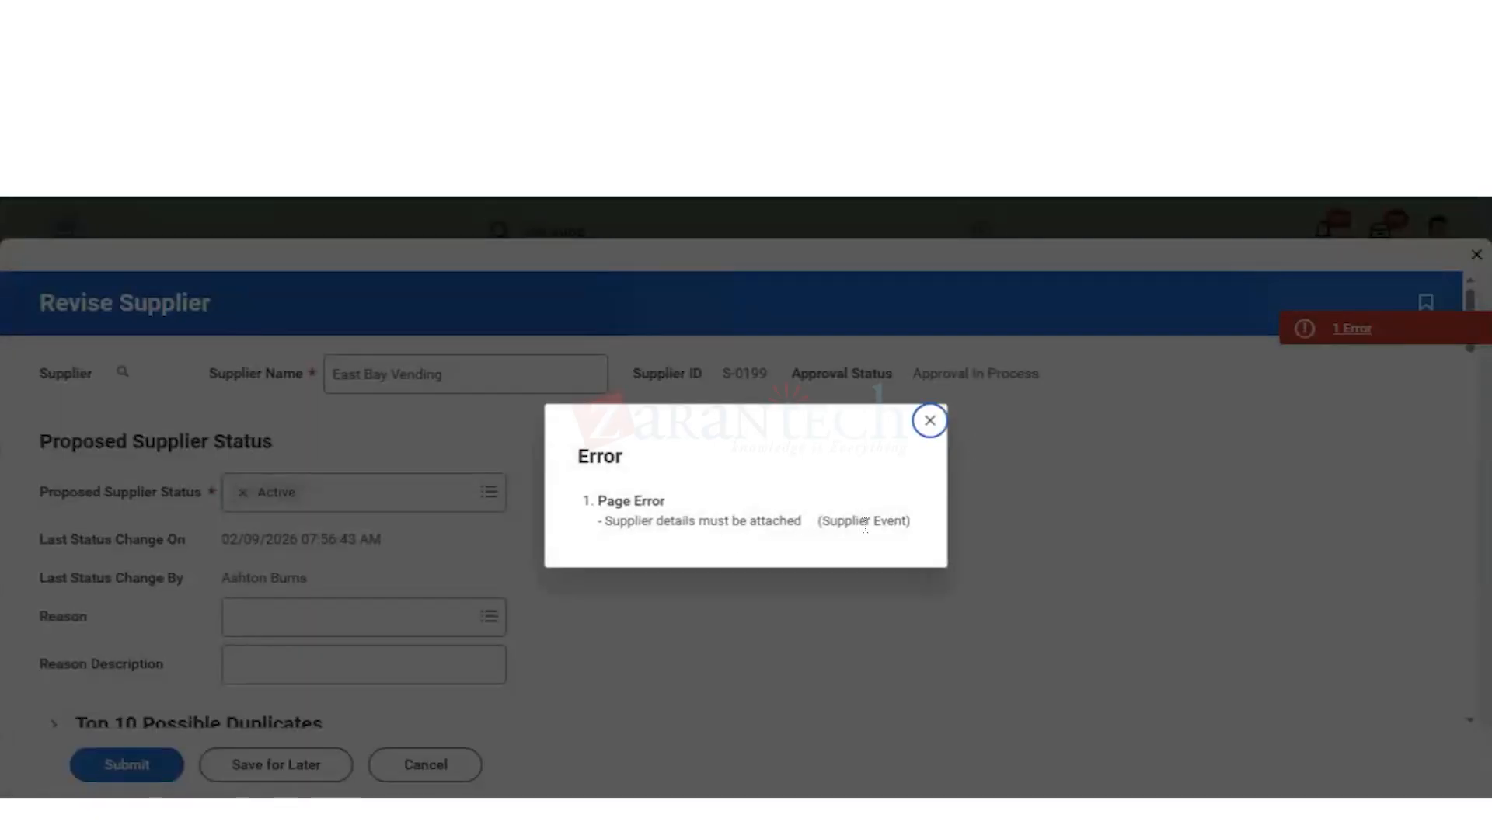
click(932, 425)
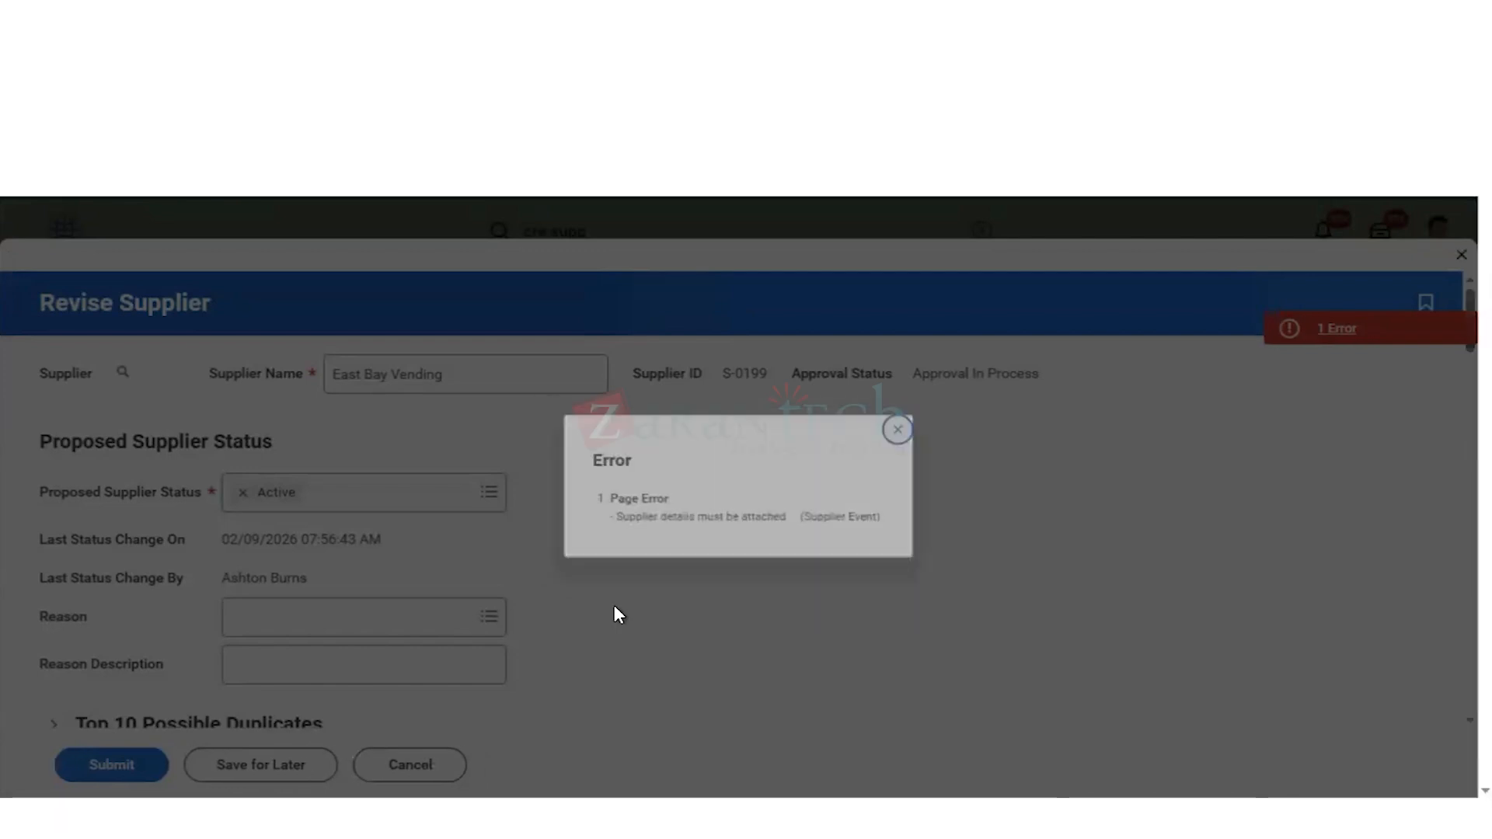
Step: Open the Attachments section of the East Bay Vending supplier revision
scroll(677, 533, down, 2)
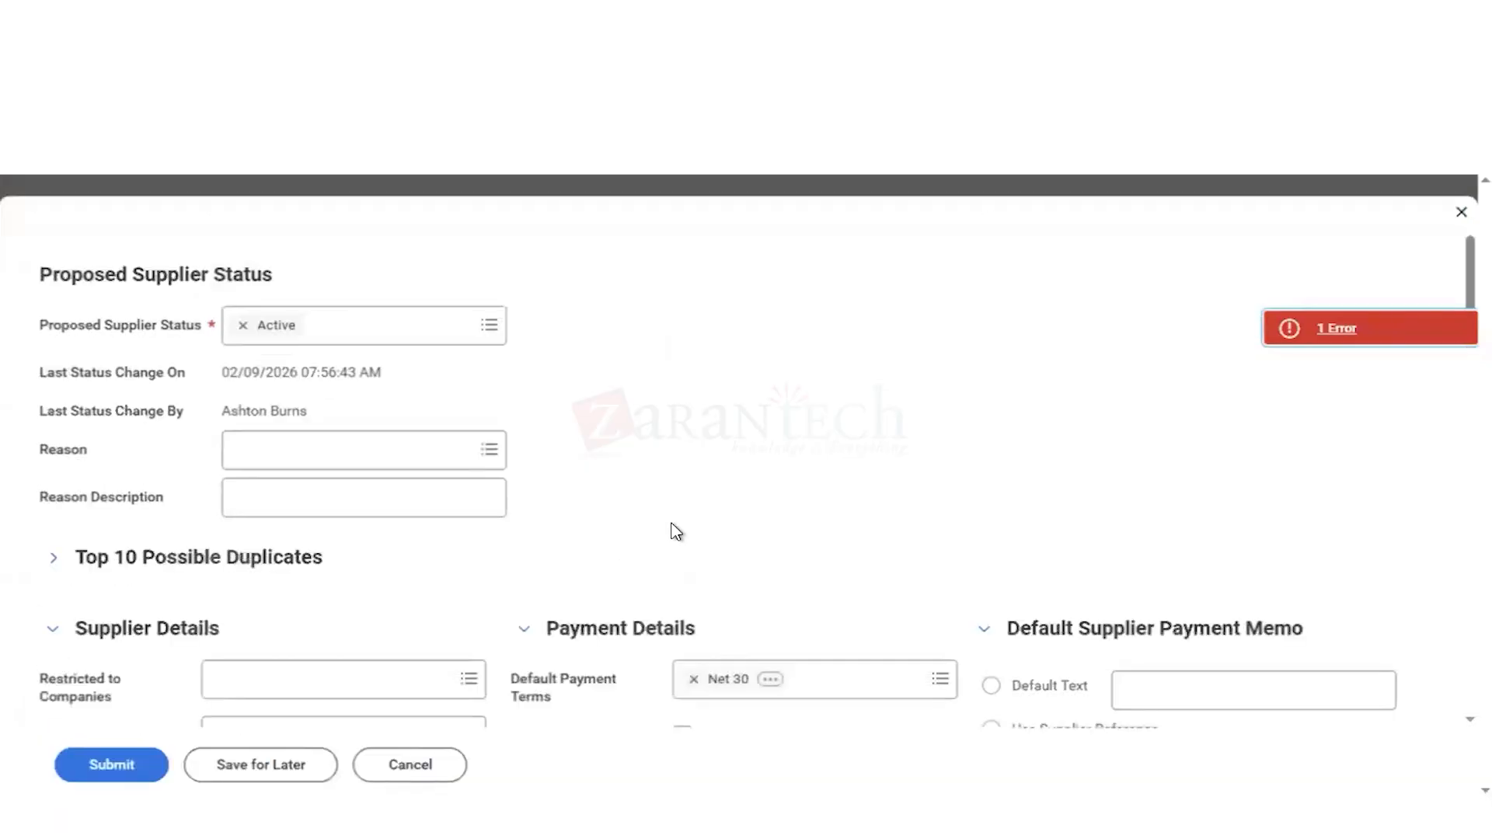
scroll(677, 532, down, 2)
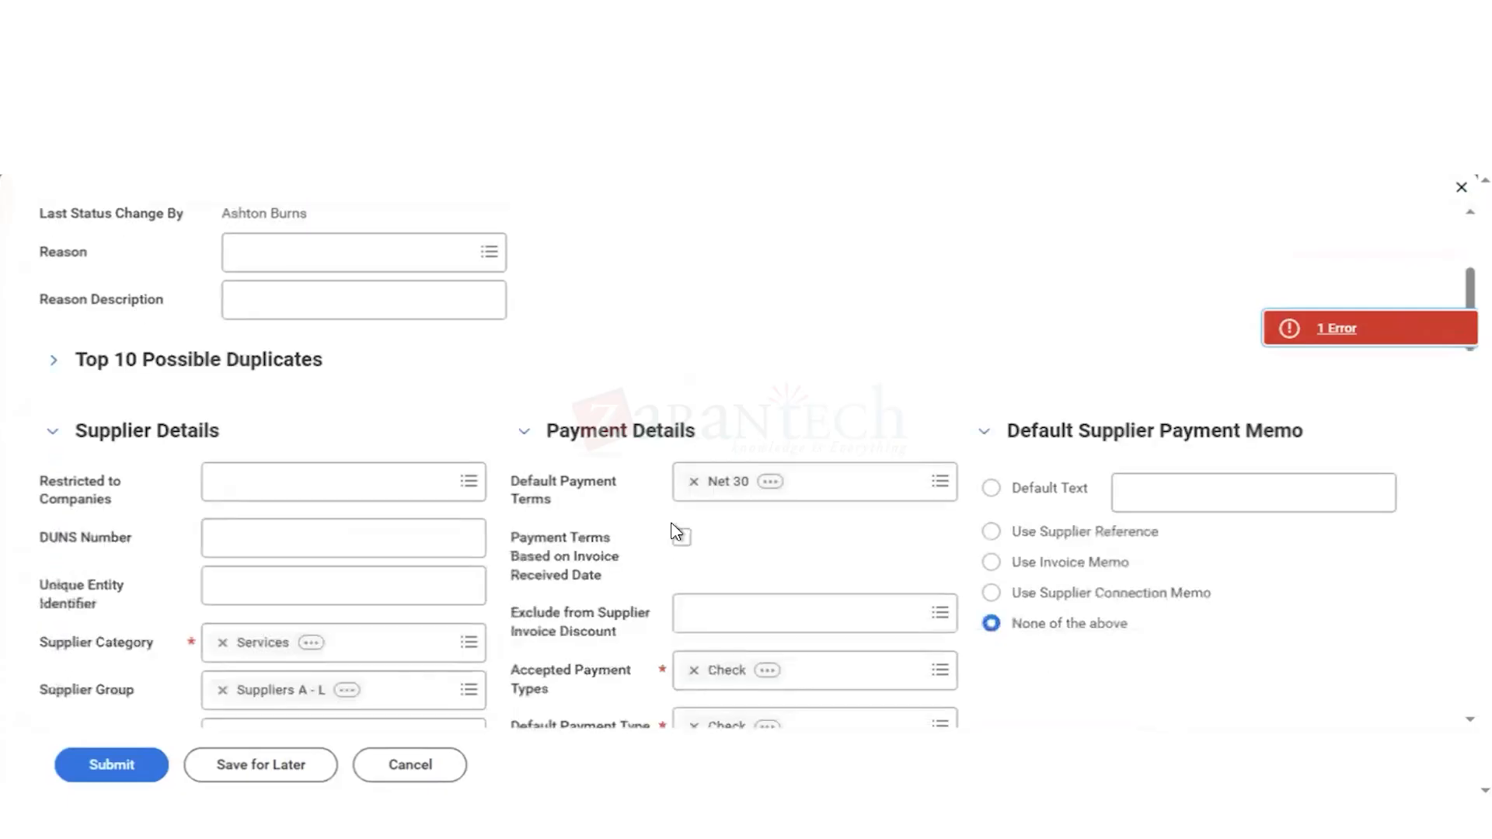
scroll(676, 533, down, 6)
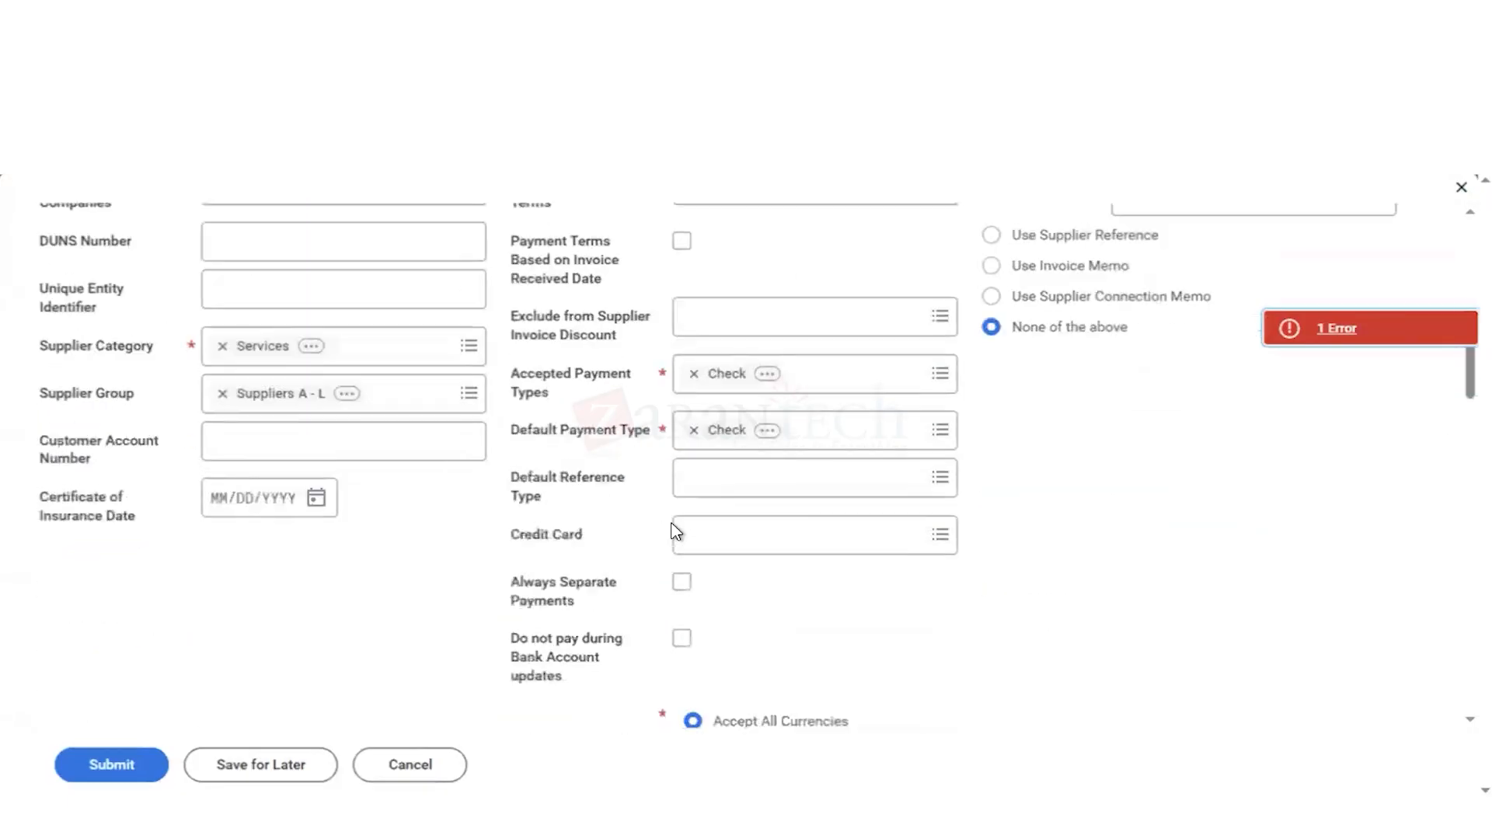
scroll(677, 533, down, 5)
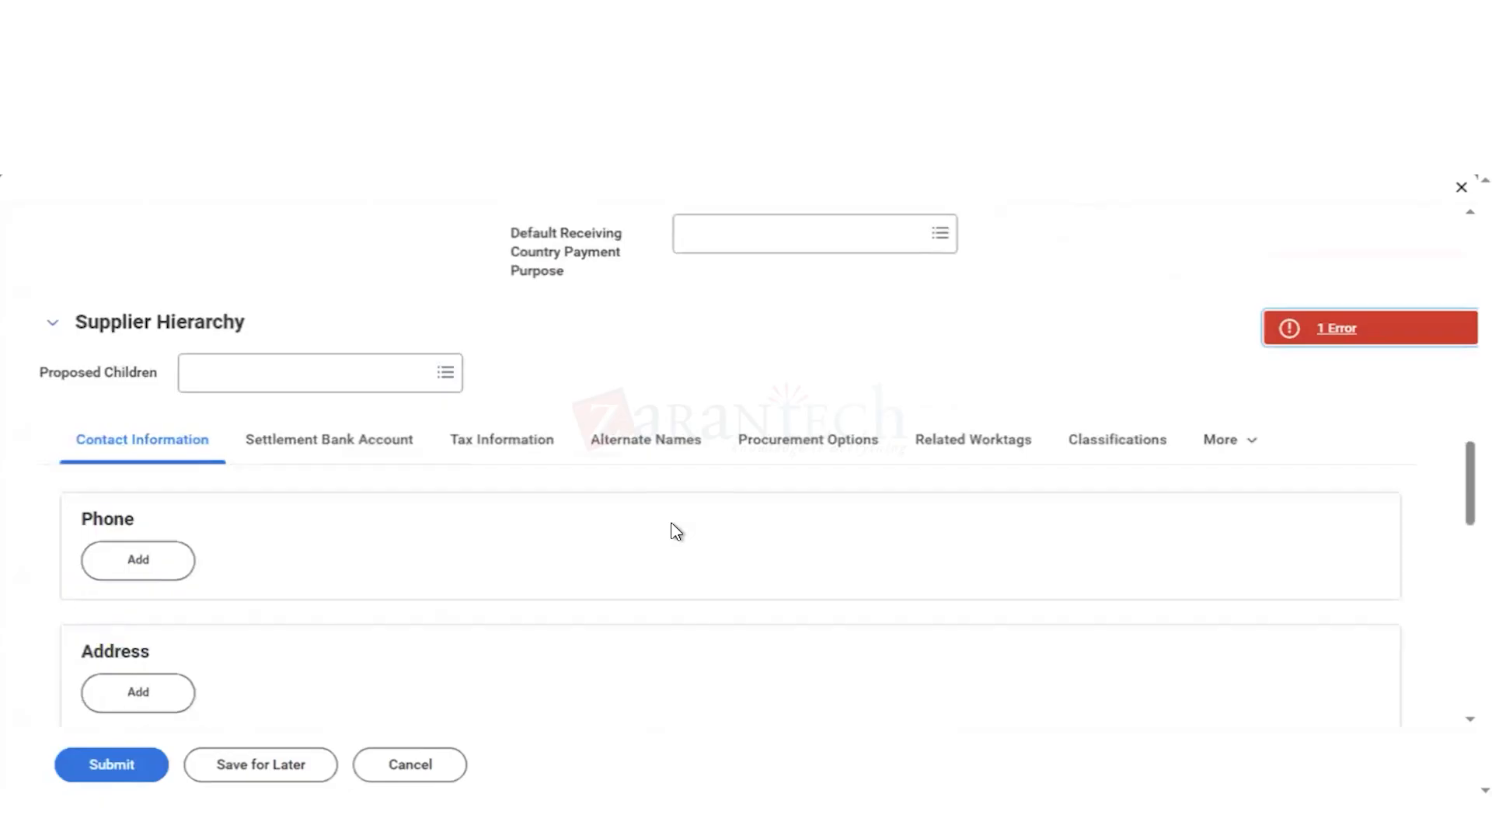
scroll(676, 532, down, 2)
scroll(675, 530, up, 1)
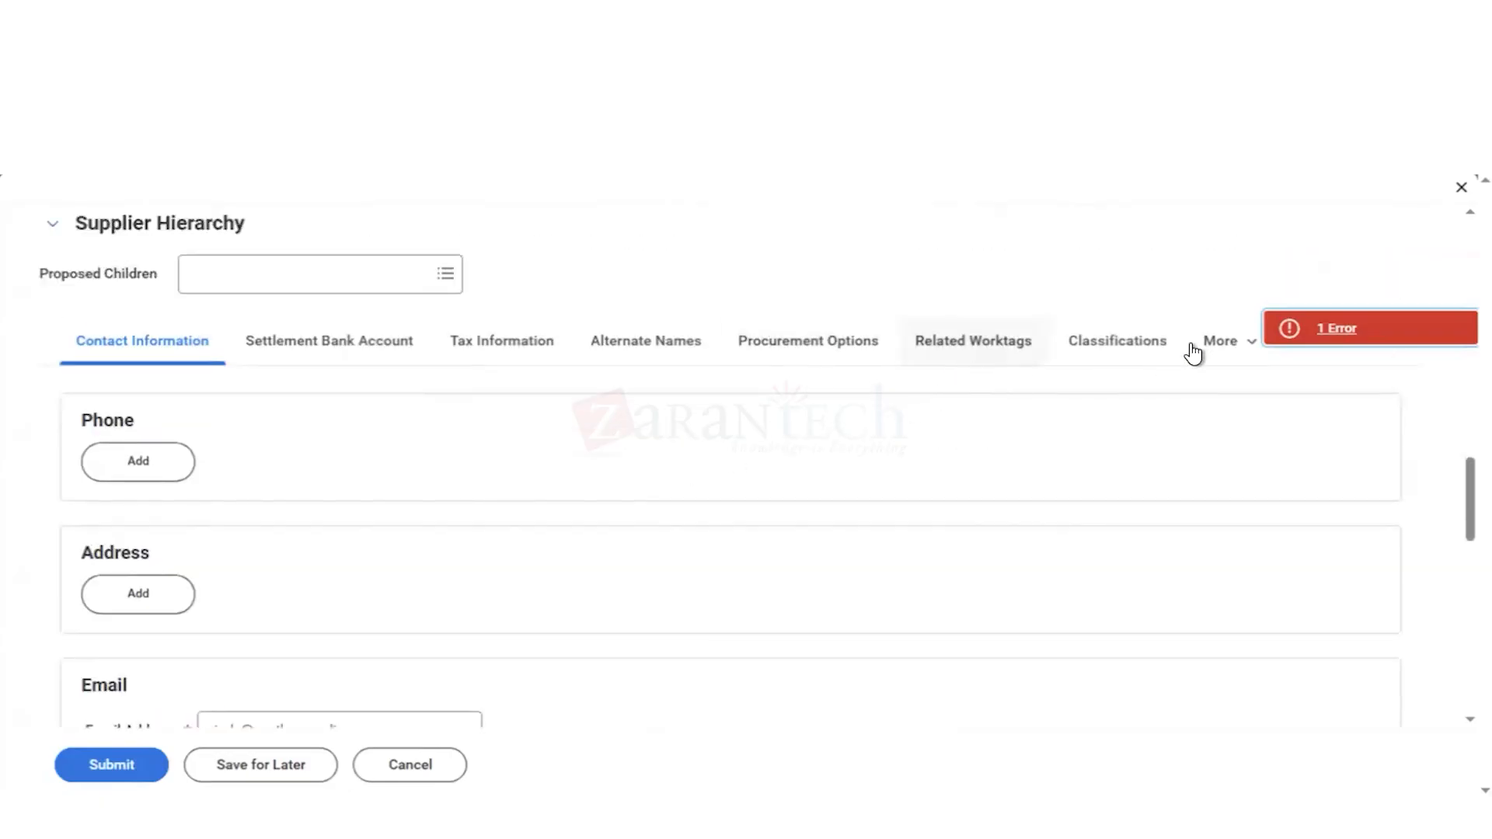
click(1220, 350)
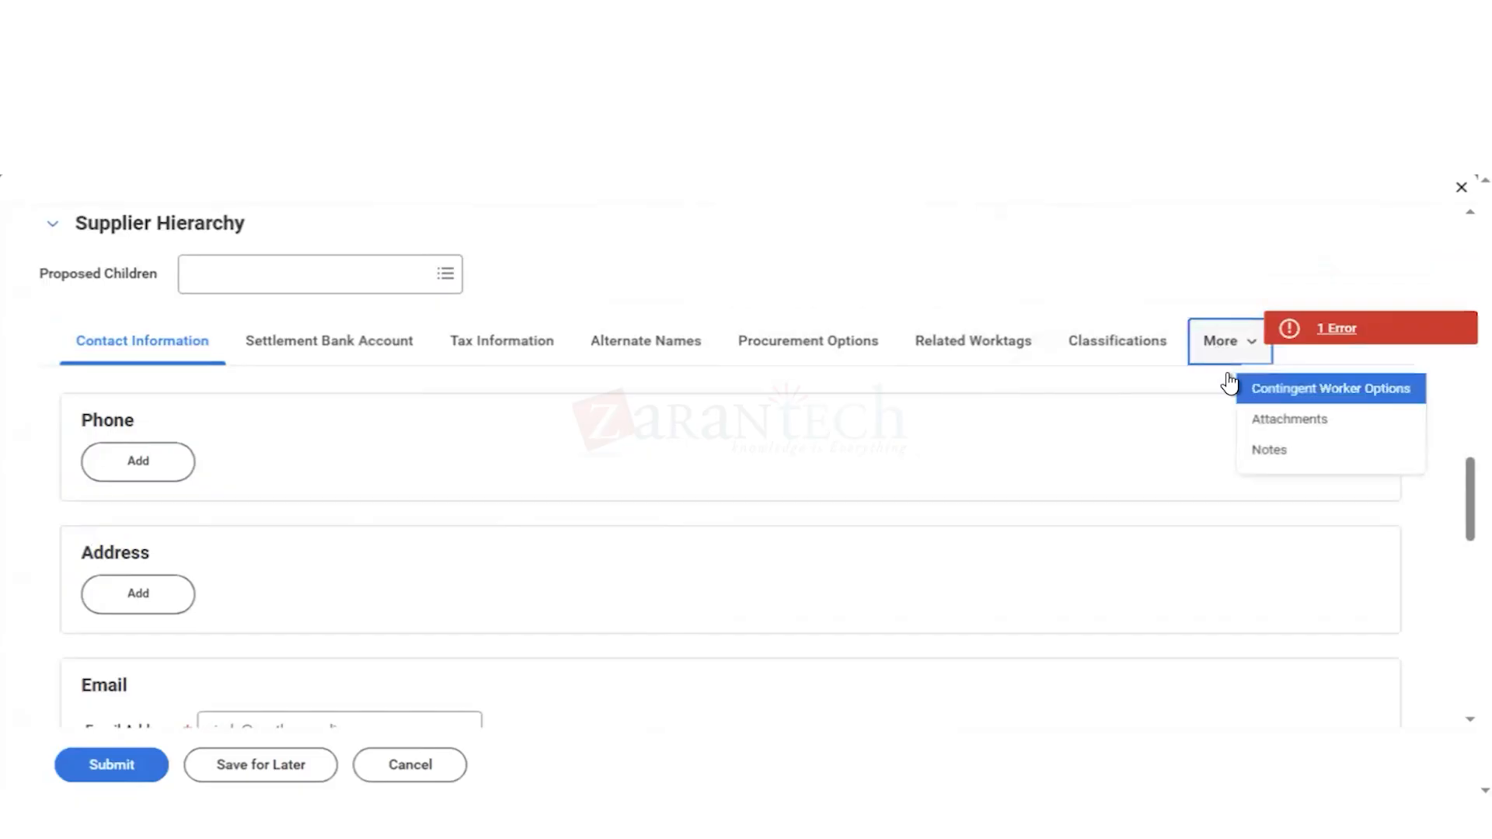
click(1273, 423)
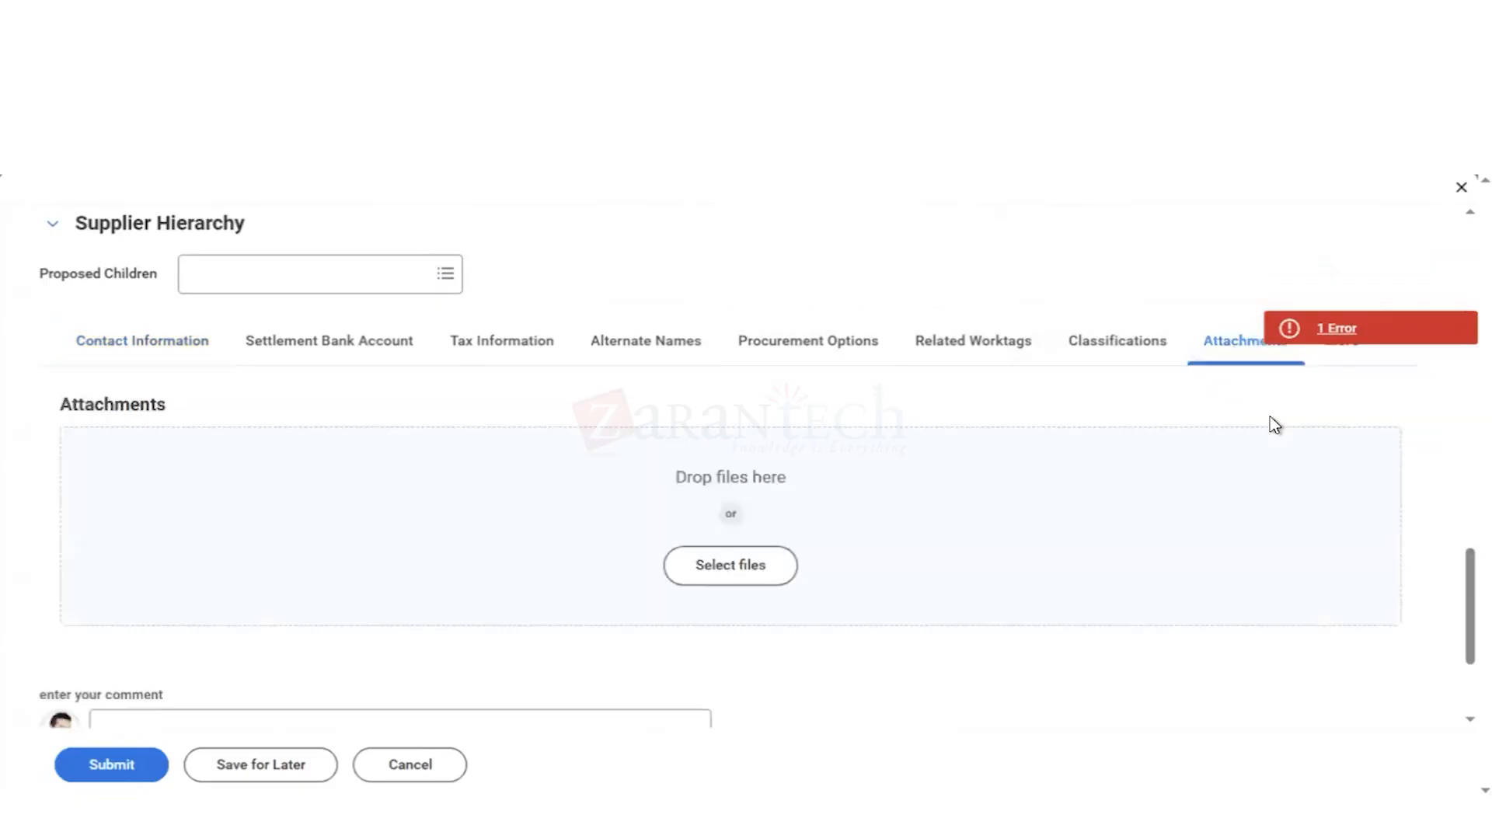
Step: Start selecting a file to attach, browsing the Downloads and Documents folders
click(701, 577)
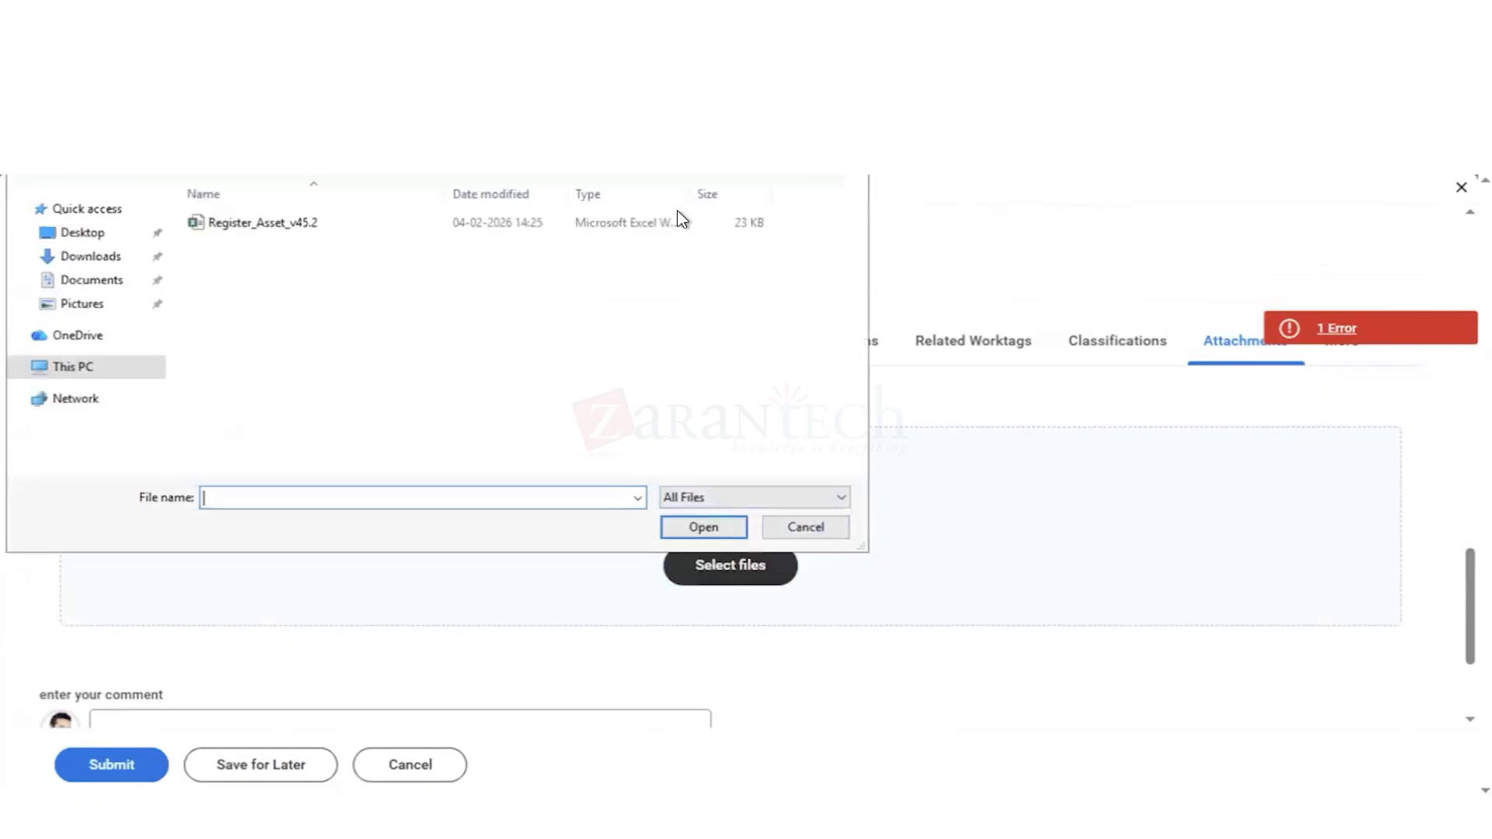
click(80, 264)
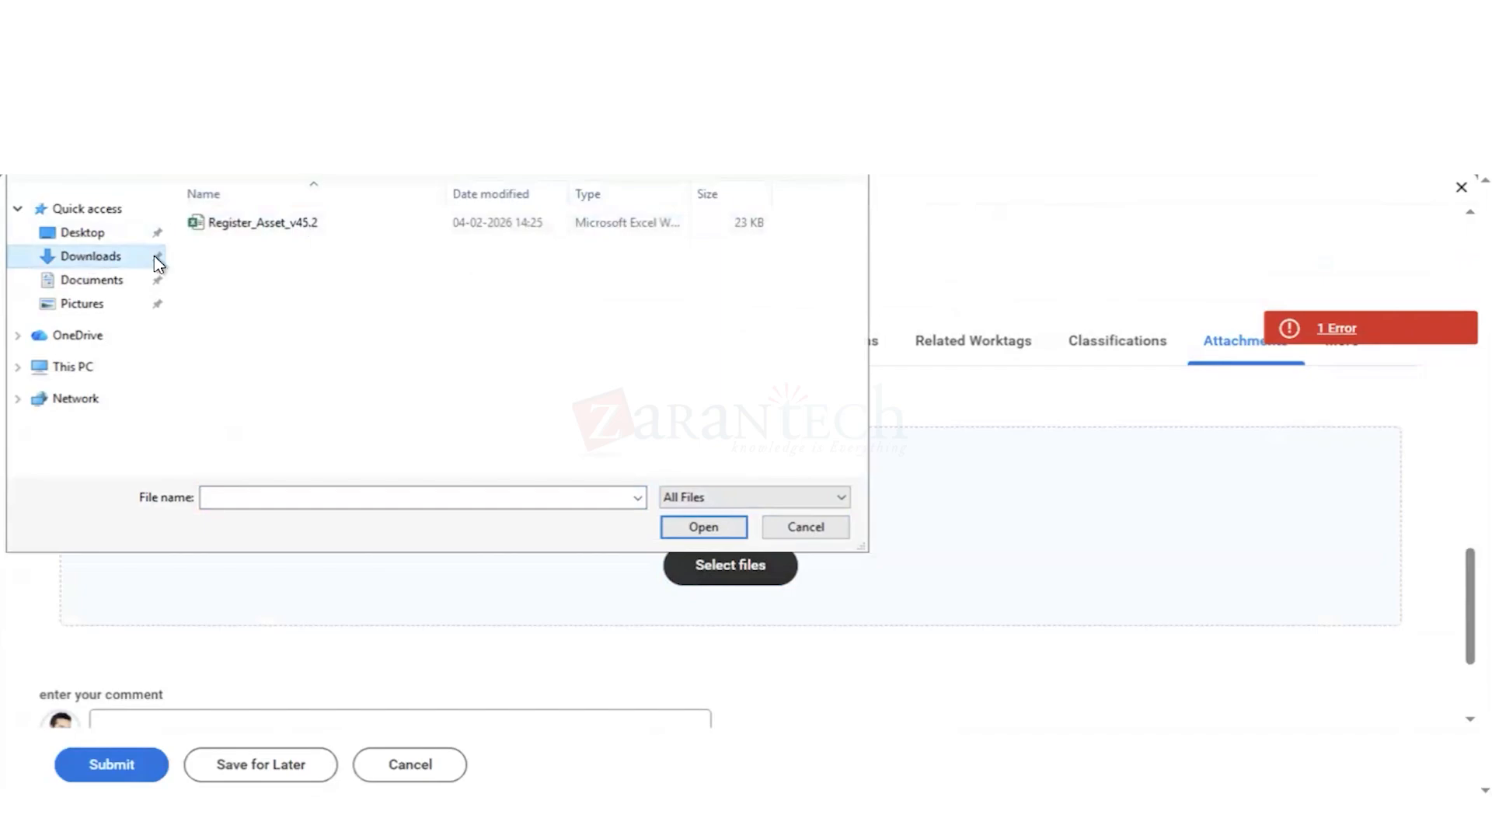
key(Down)
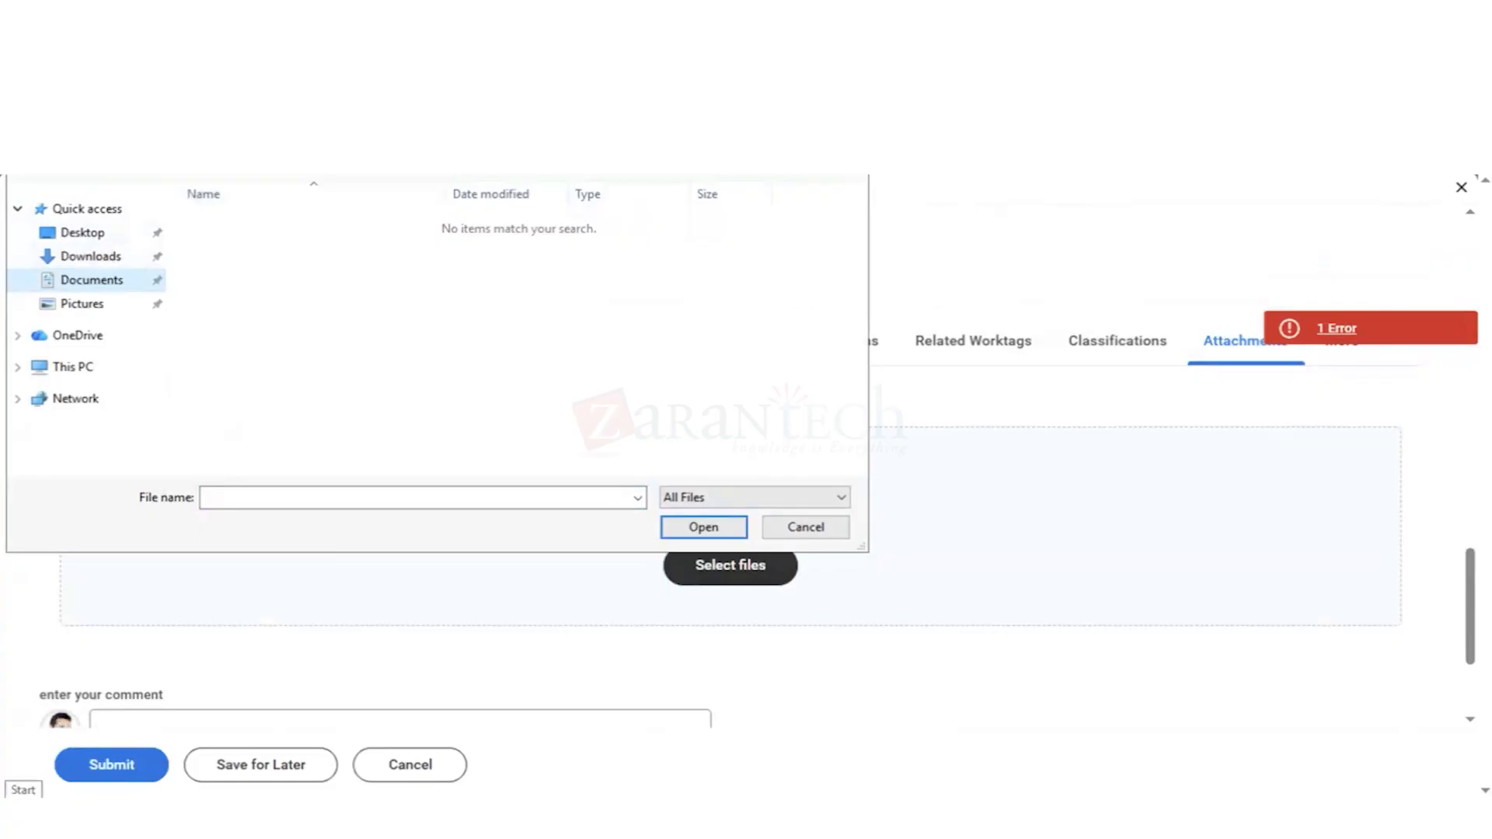
Step: Switch to Word and create a blank document containing the text "Supp Details"
click(18, 820)
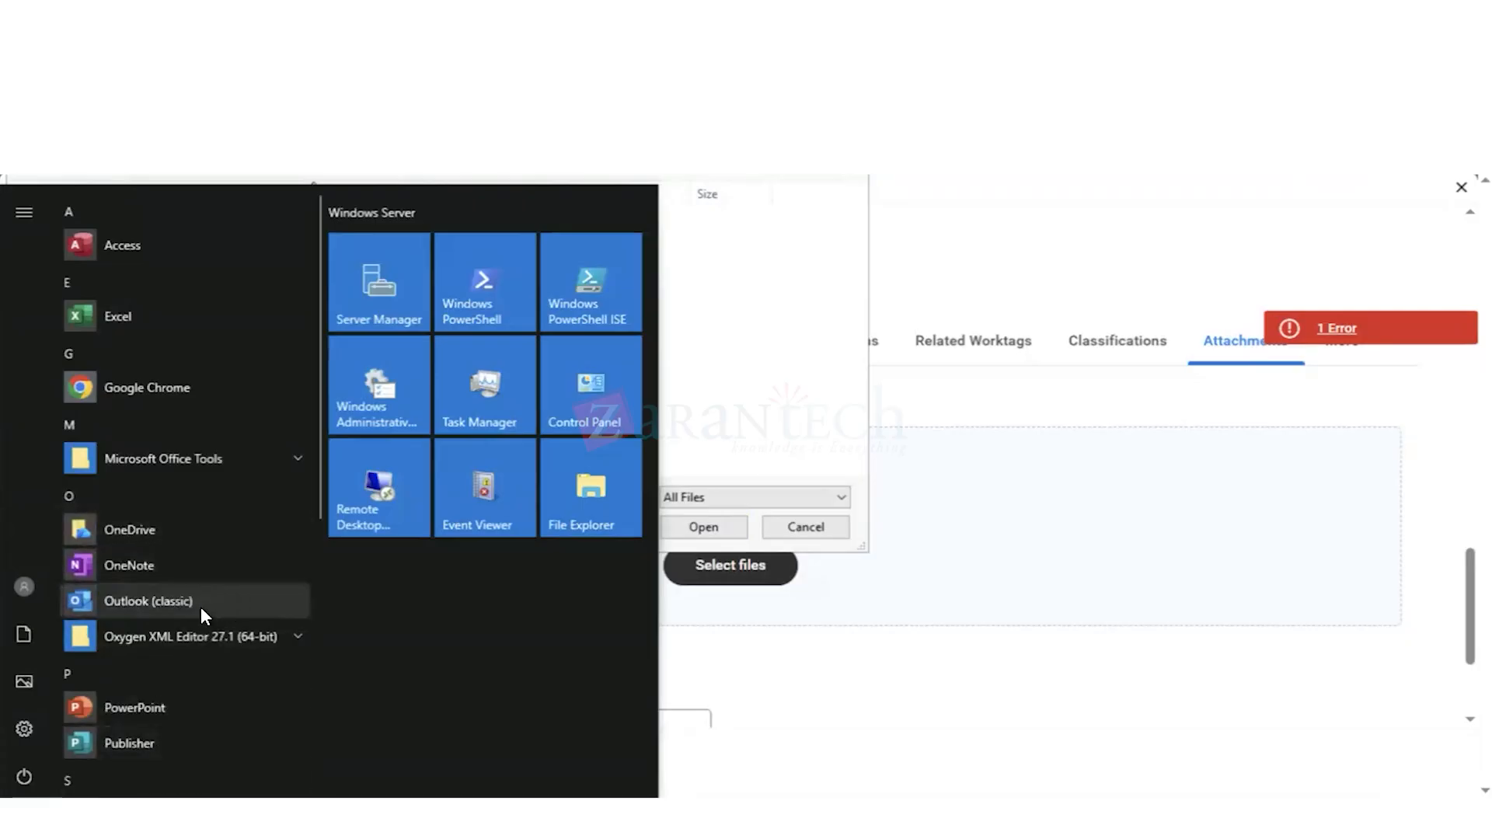
scroll(201, 605, down, 5)
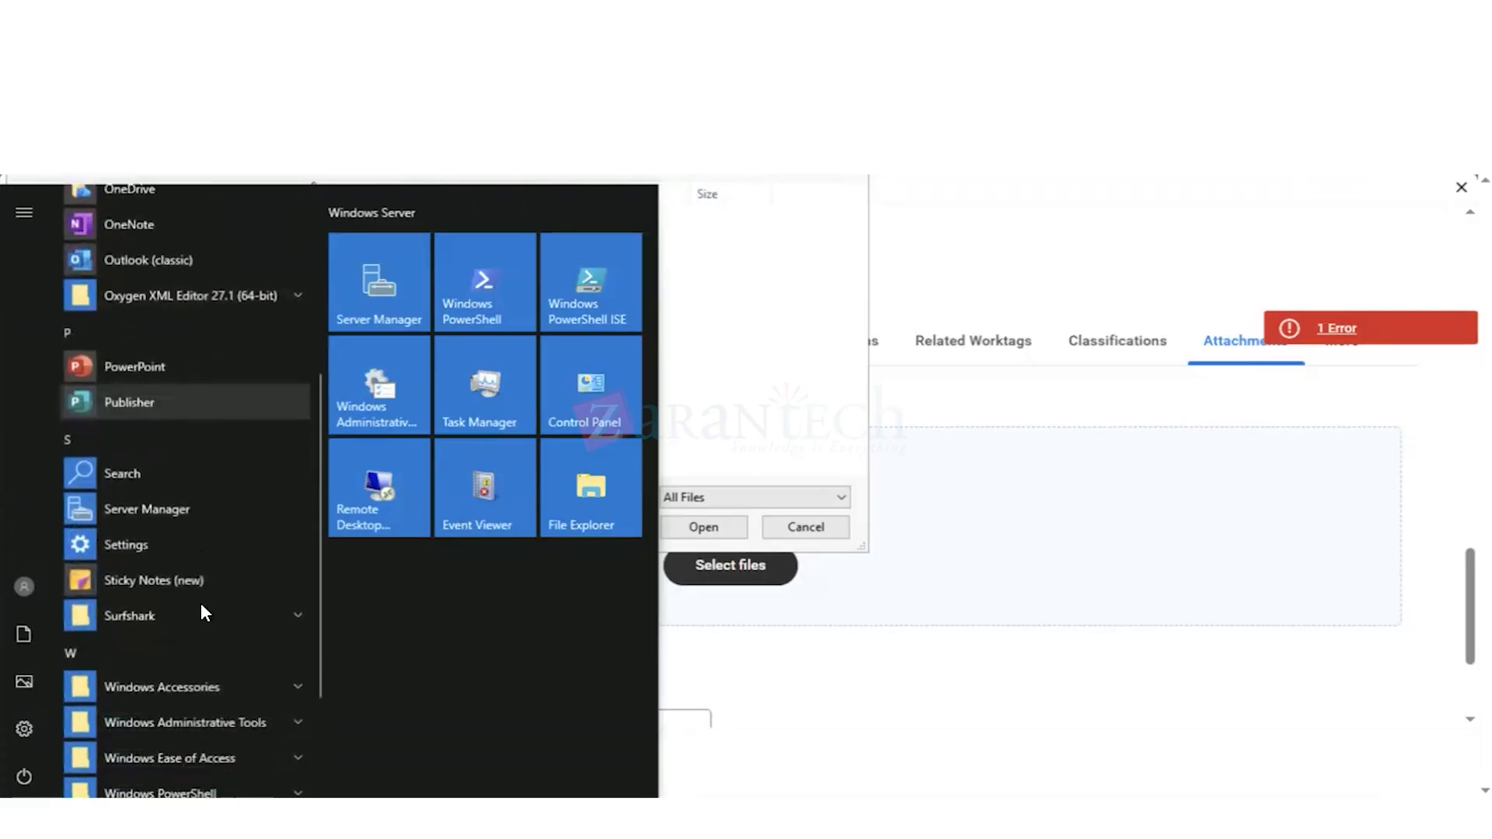
scroll(201, 611, down, 1)
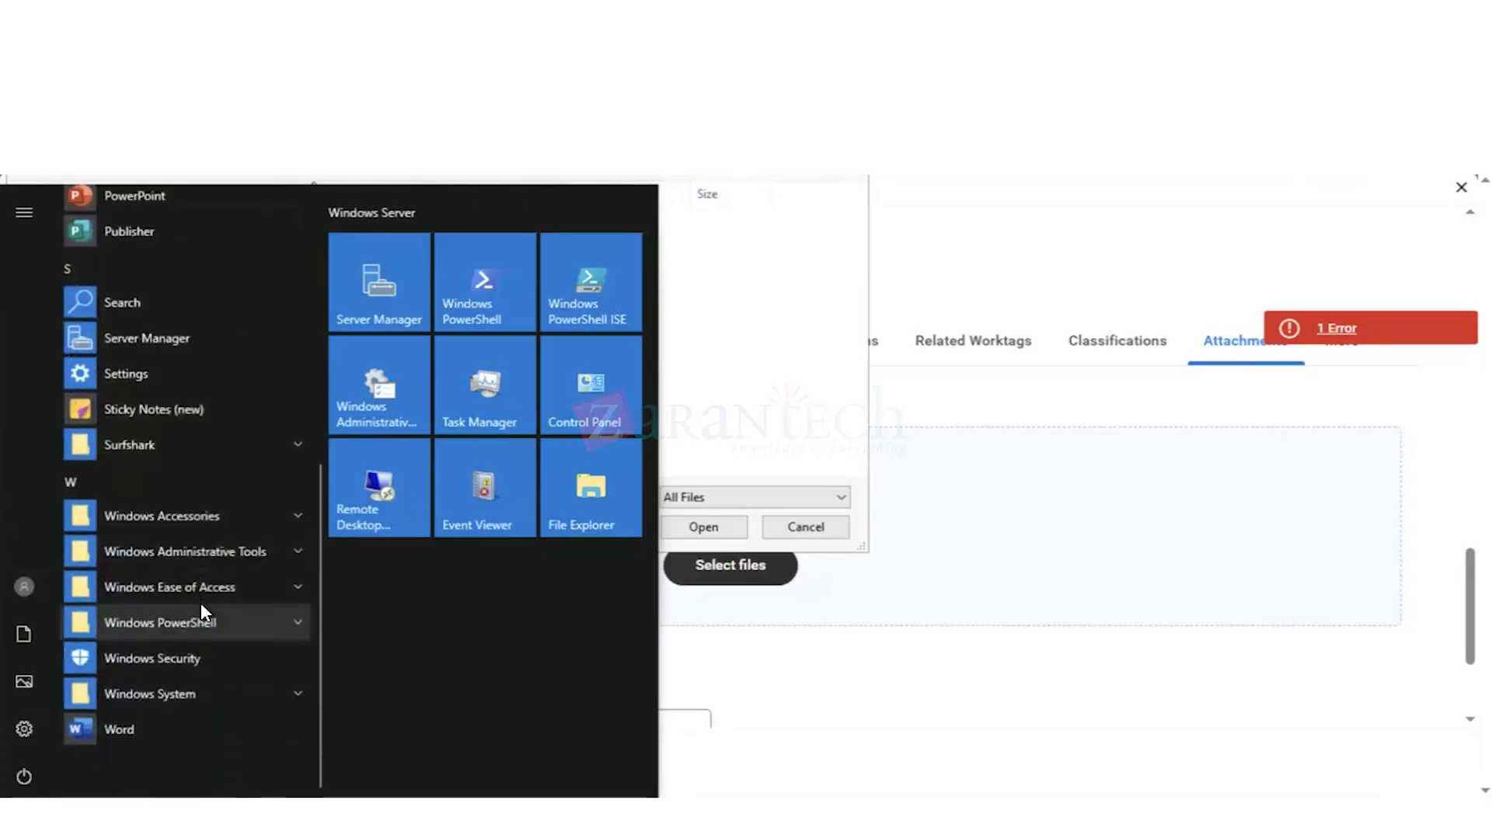
click(97, 729)
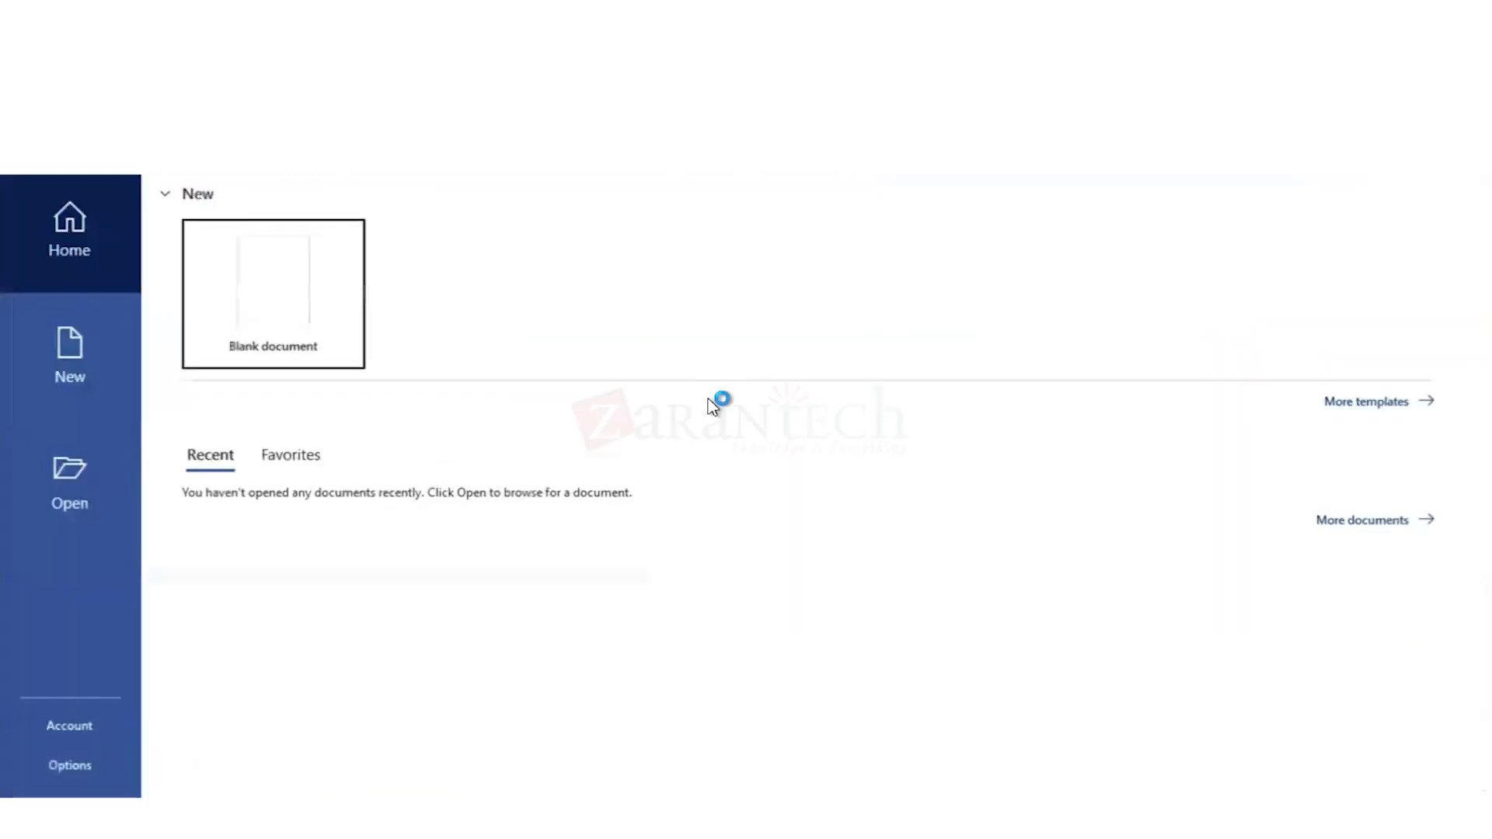
click(279, 286)
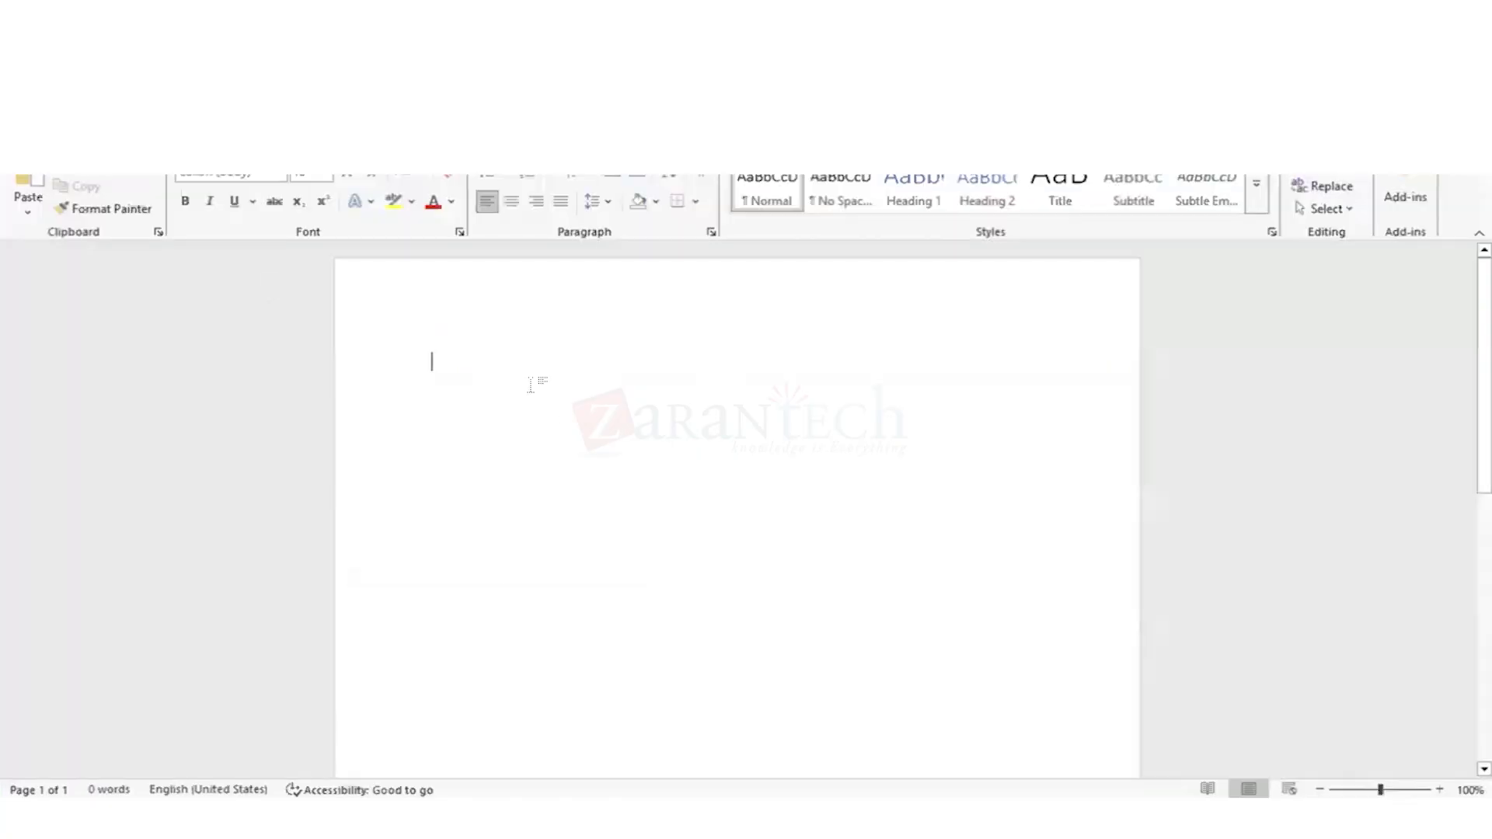
text(Supp )
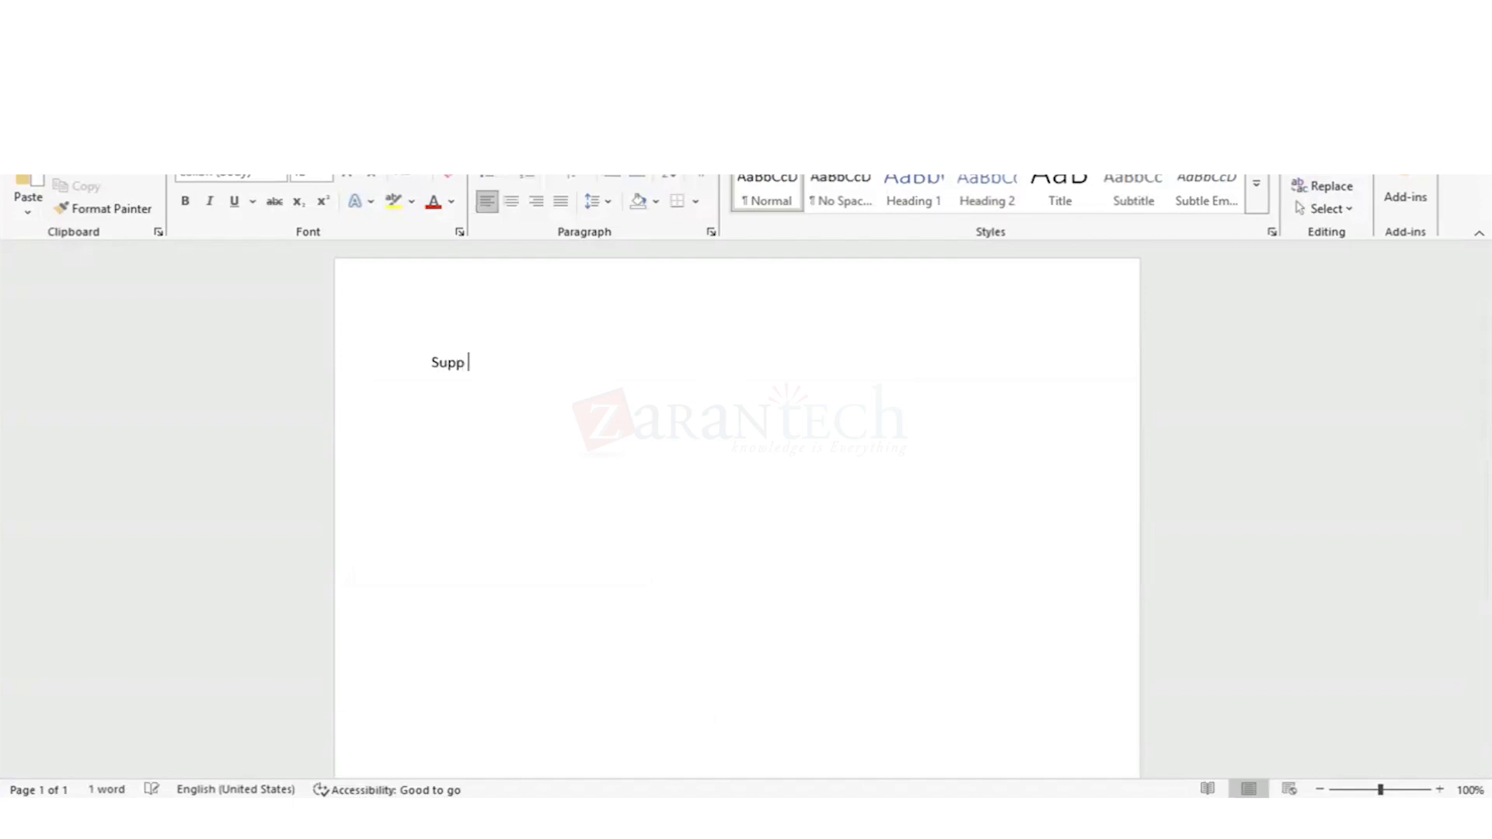
text(Details)
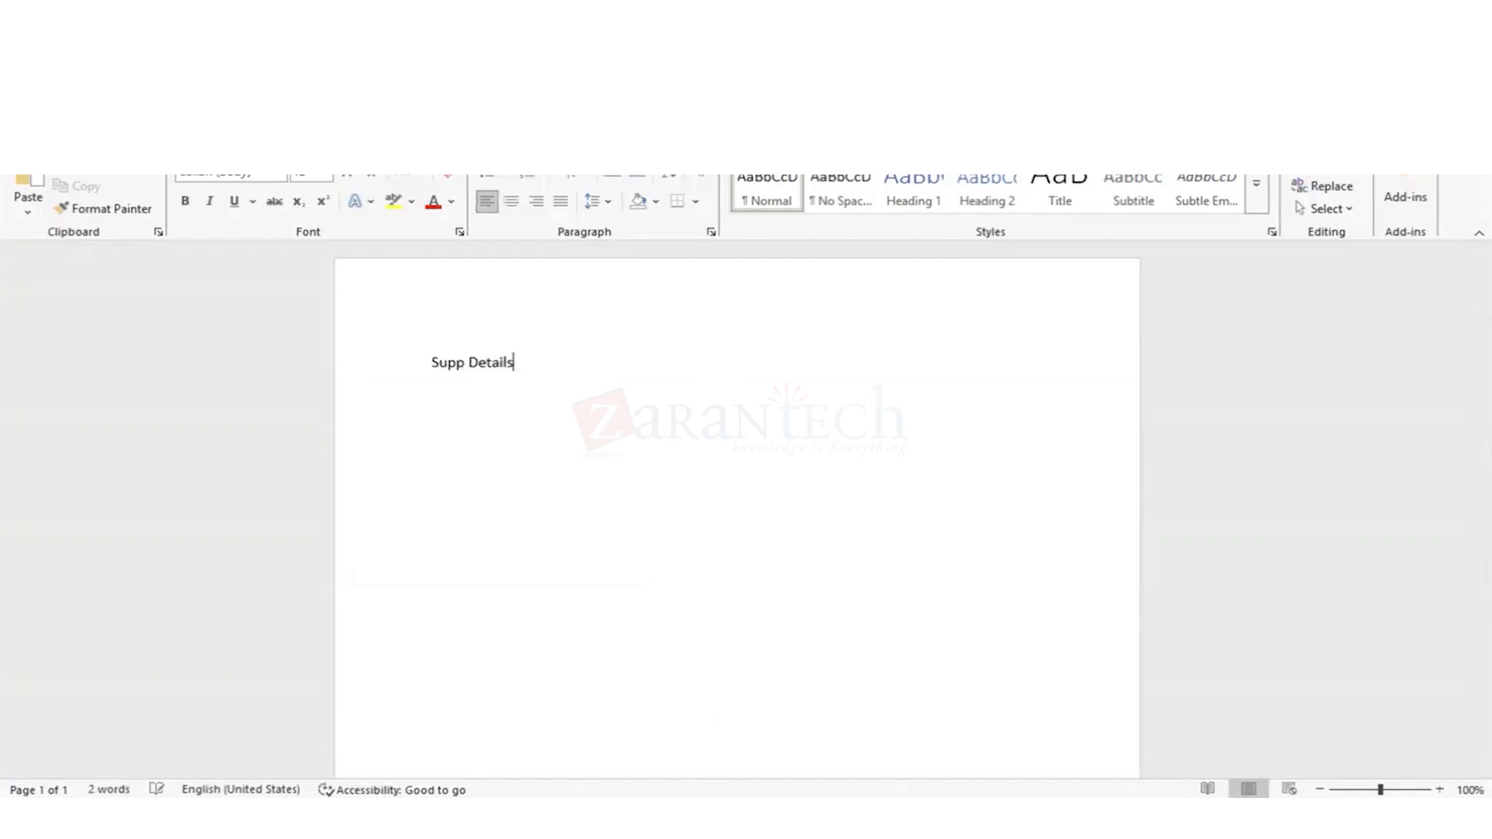
Step: Save the Word document as Supp Details in the Documents folder
key(ctrl+s)
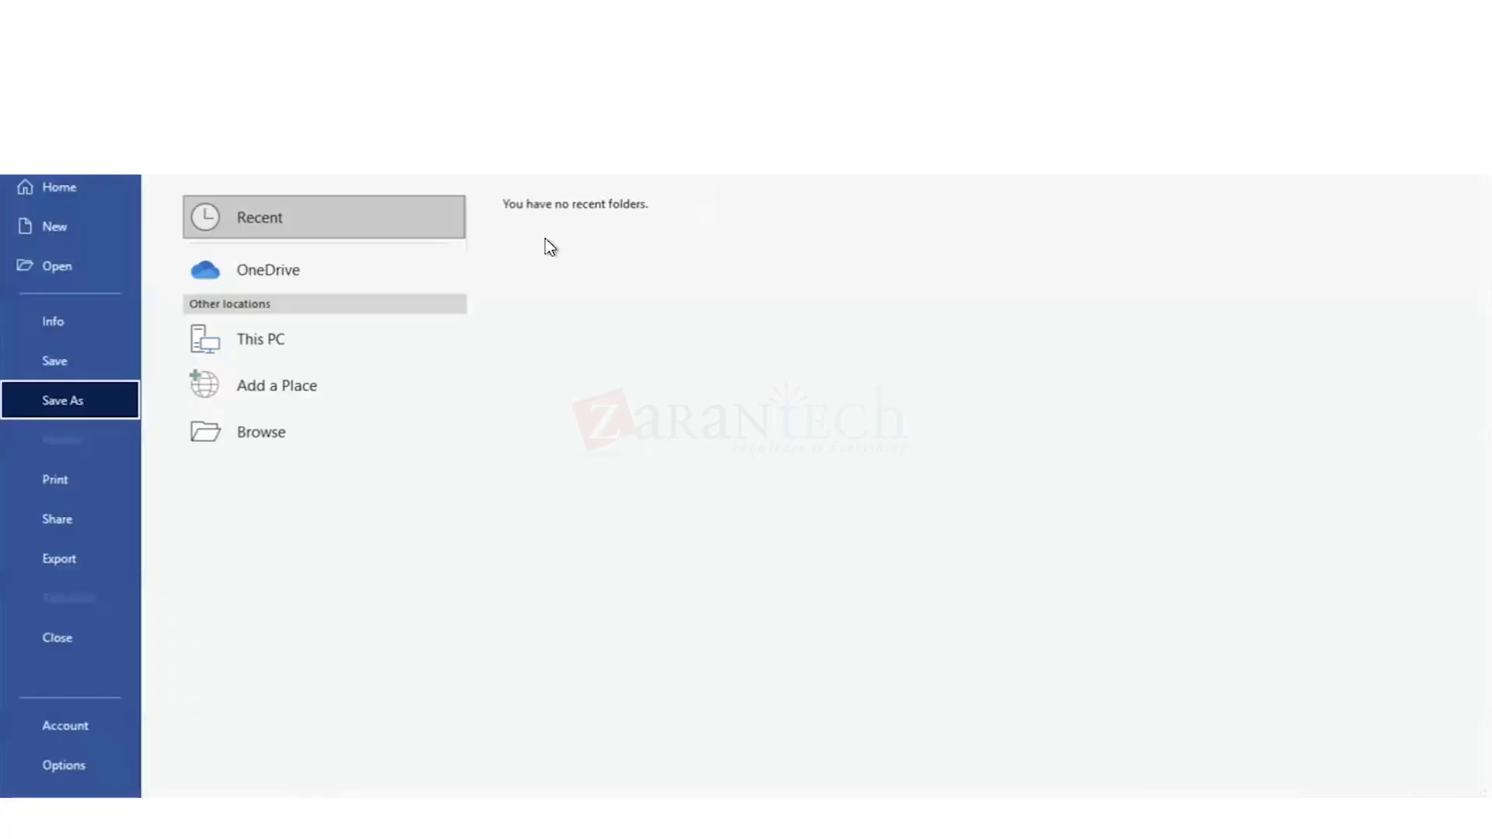
click(278, 346)
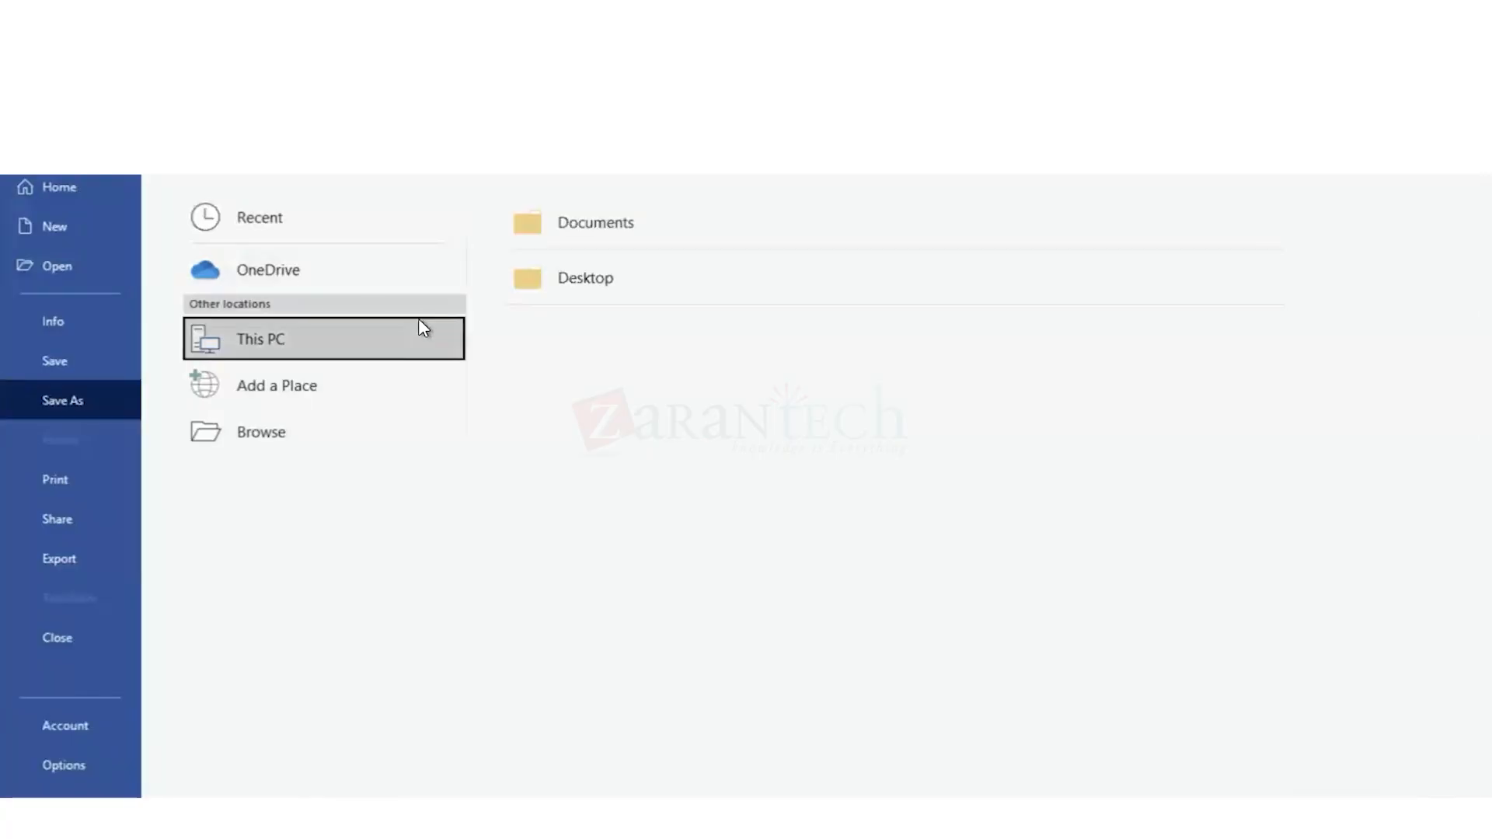
click(591, 225)
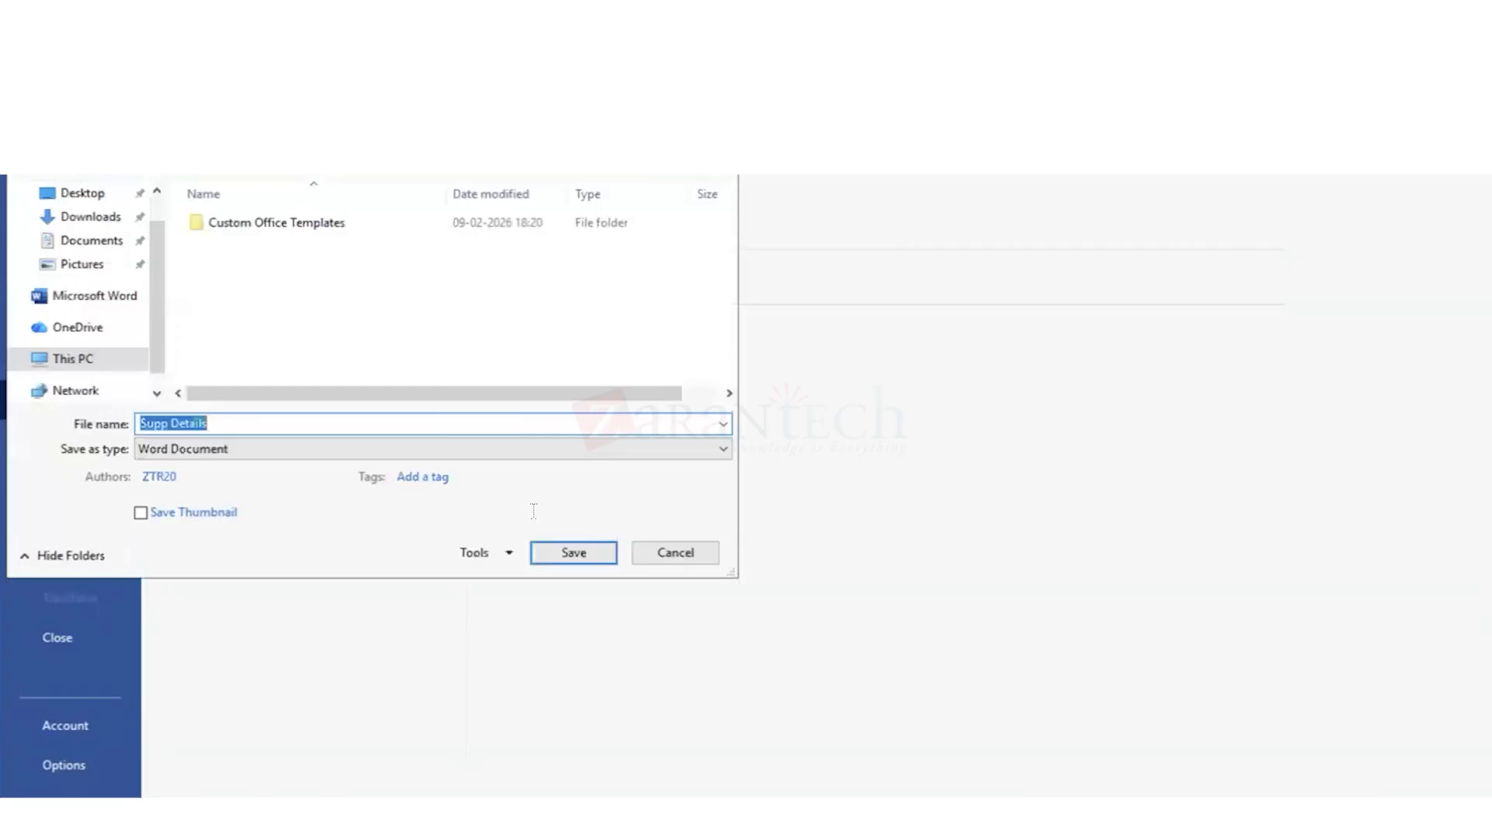
click(570, 553)
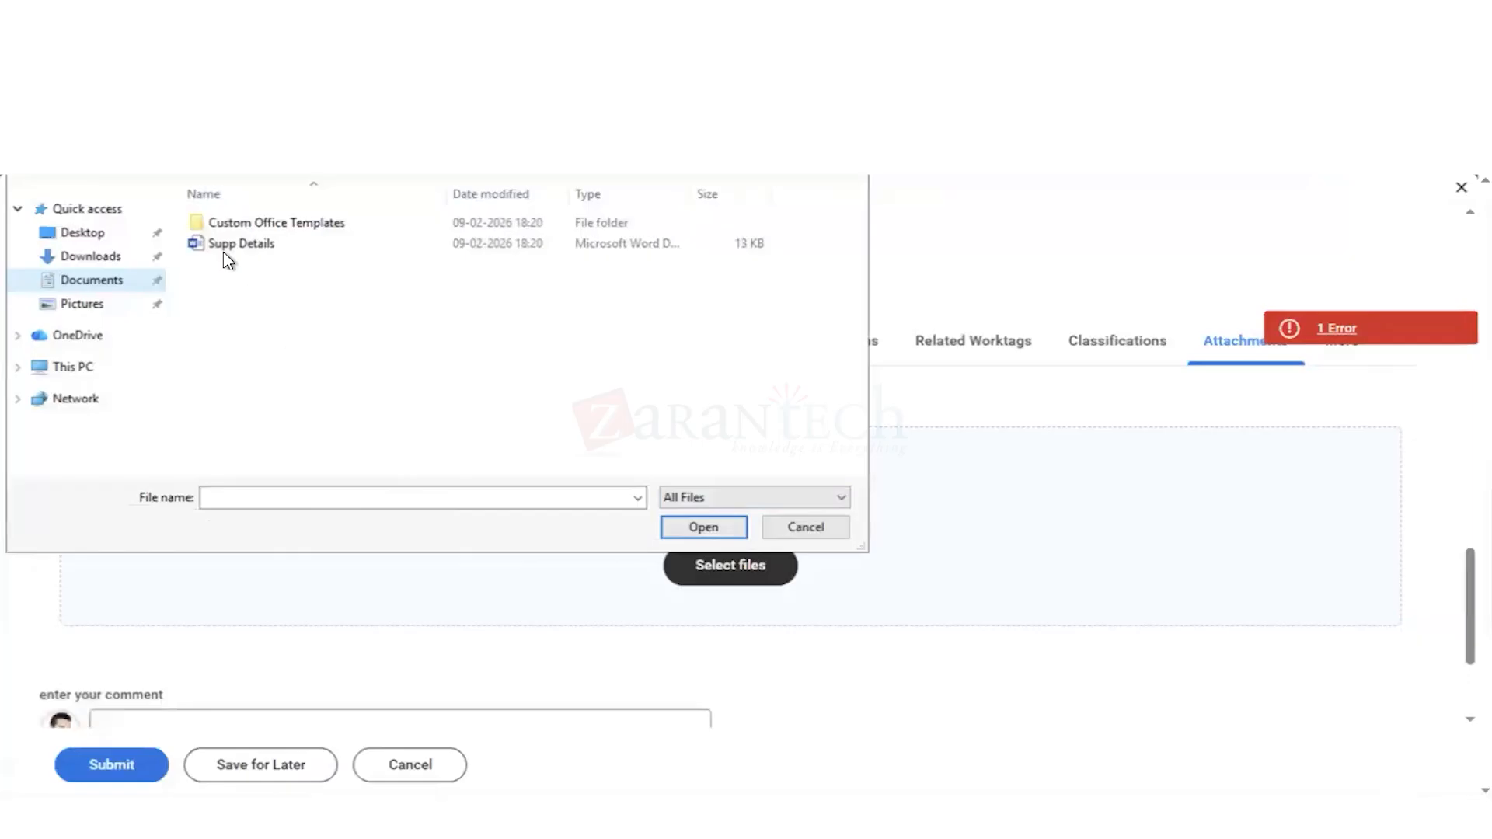
Step: Attach Supp Details.docx to the supplier and check the available attachment categories, leaving the category empty
click(227, 243)
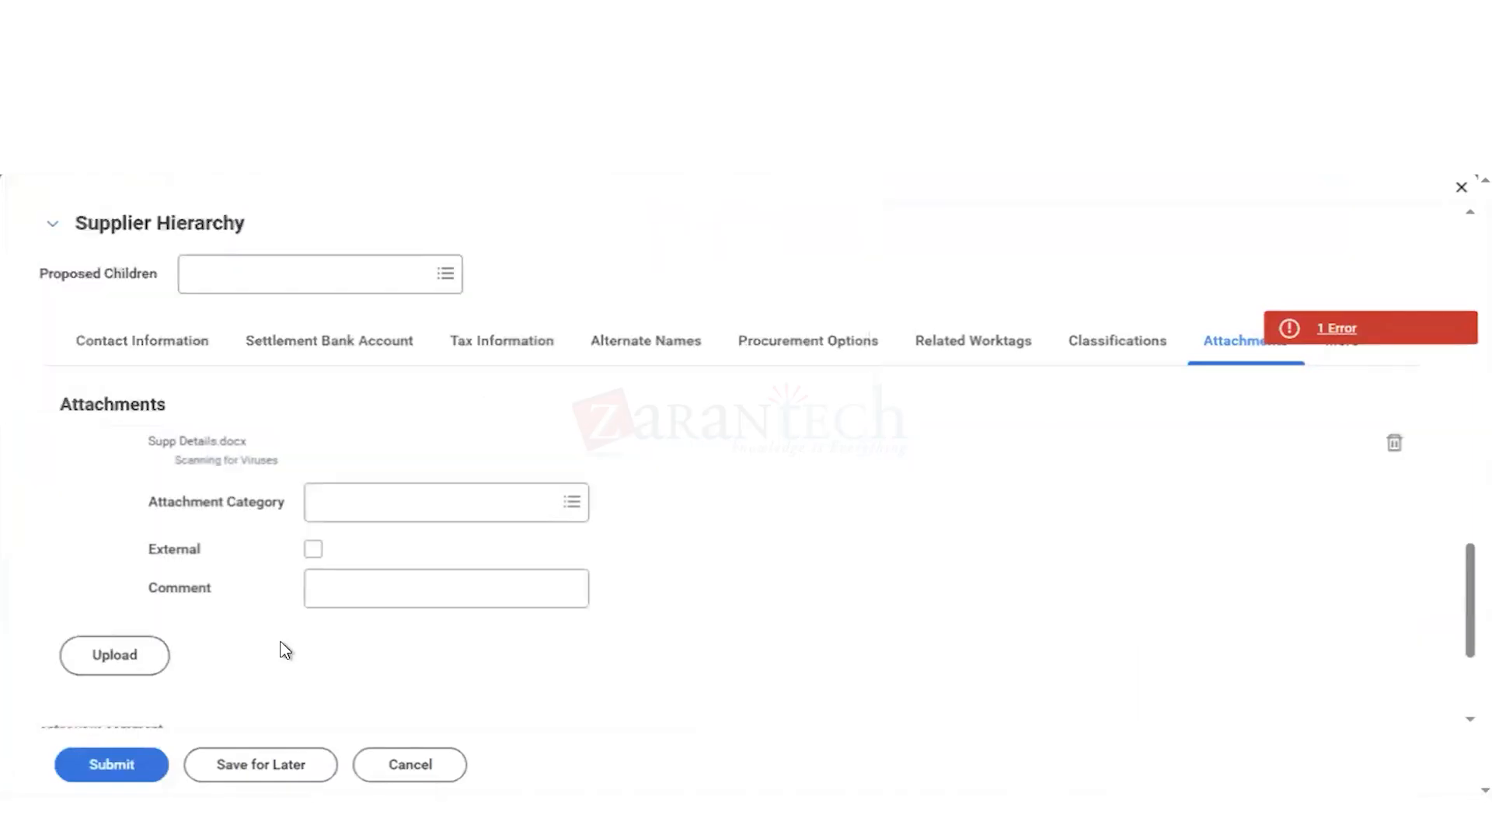
click(480, 481)
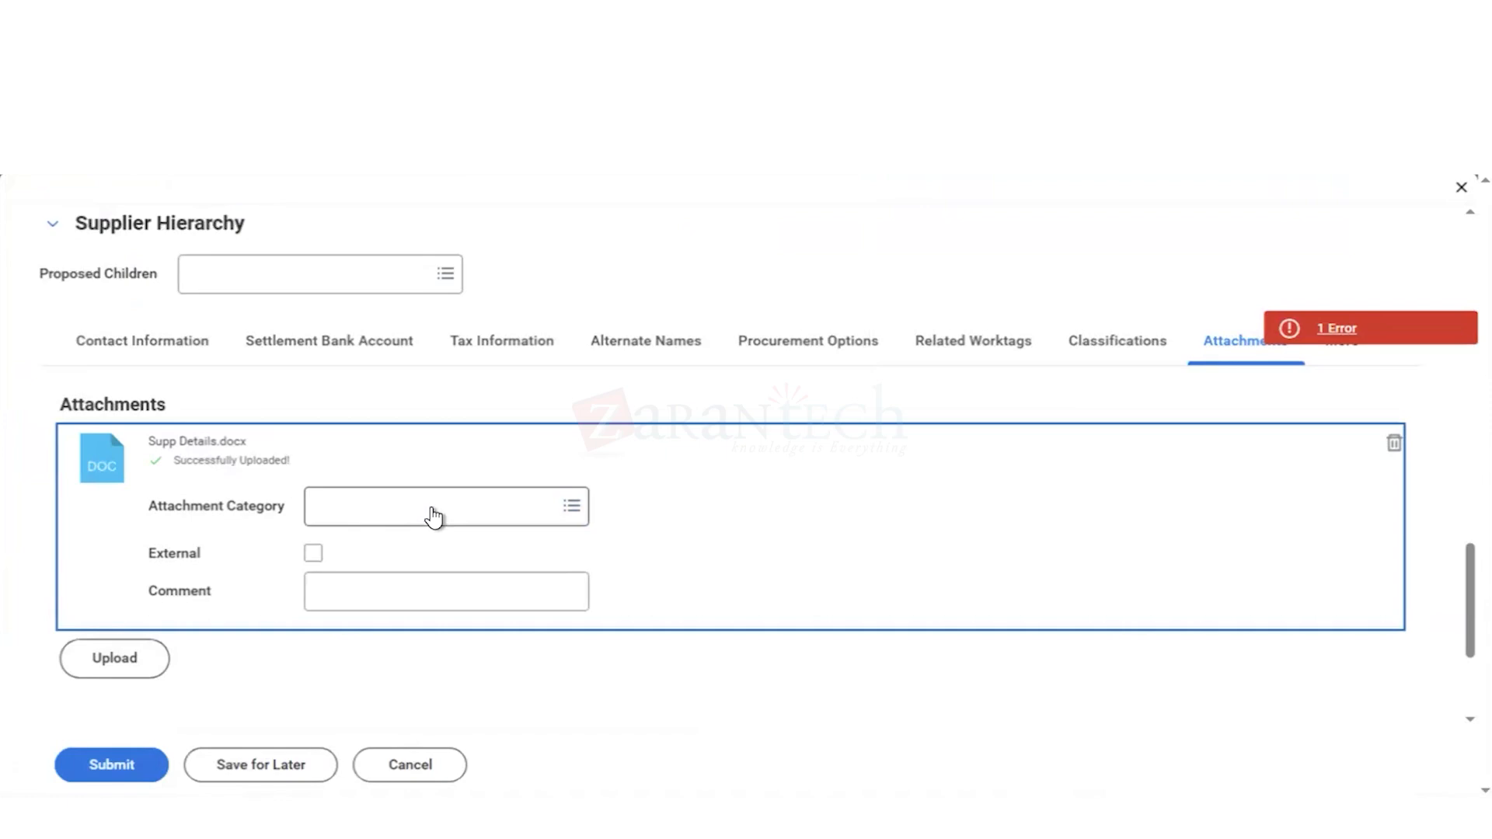
click(433, 513)
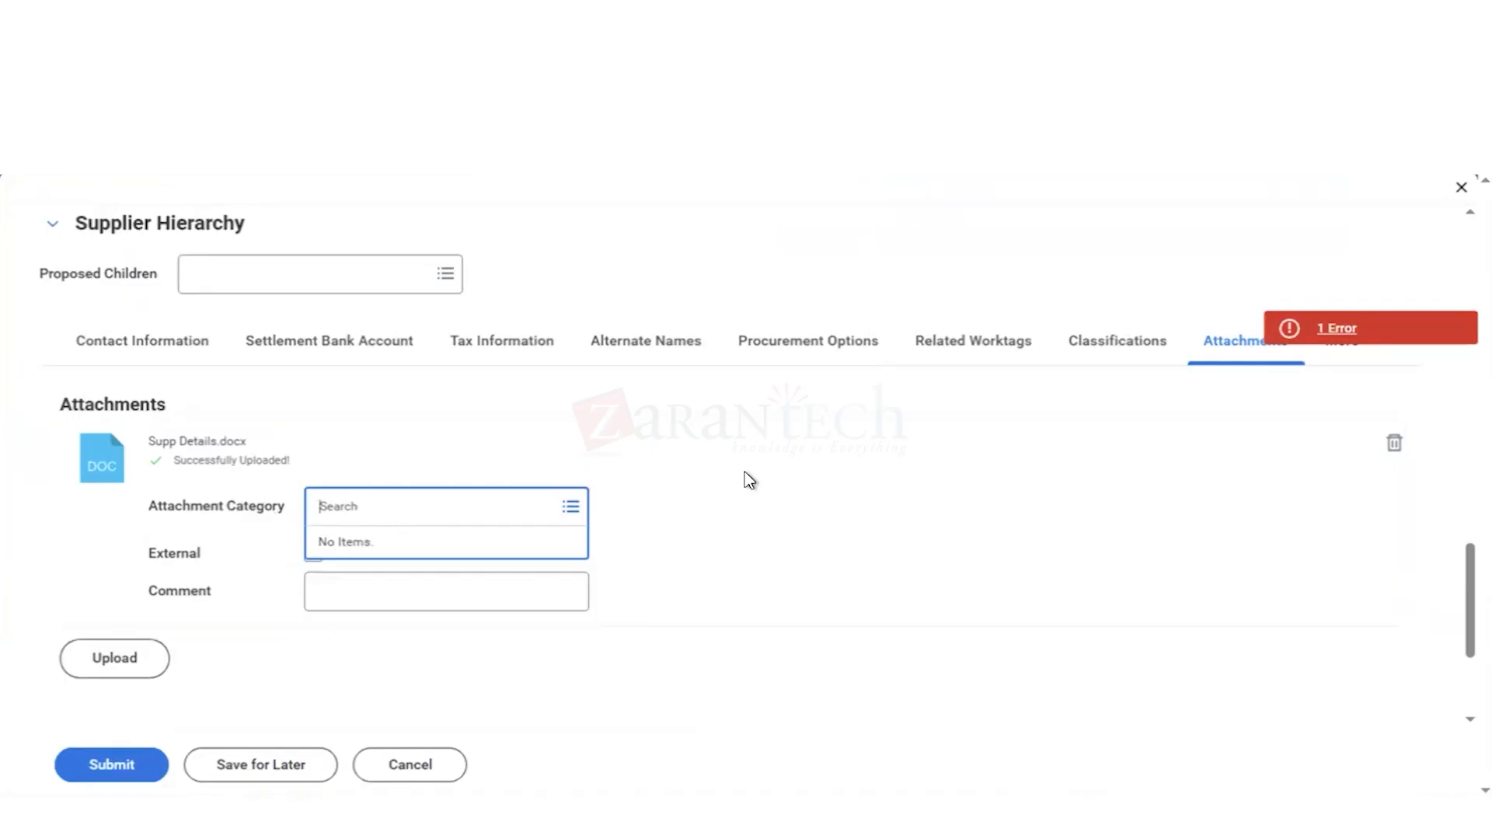
click(735, 516)
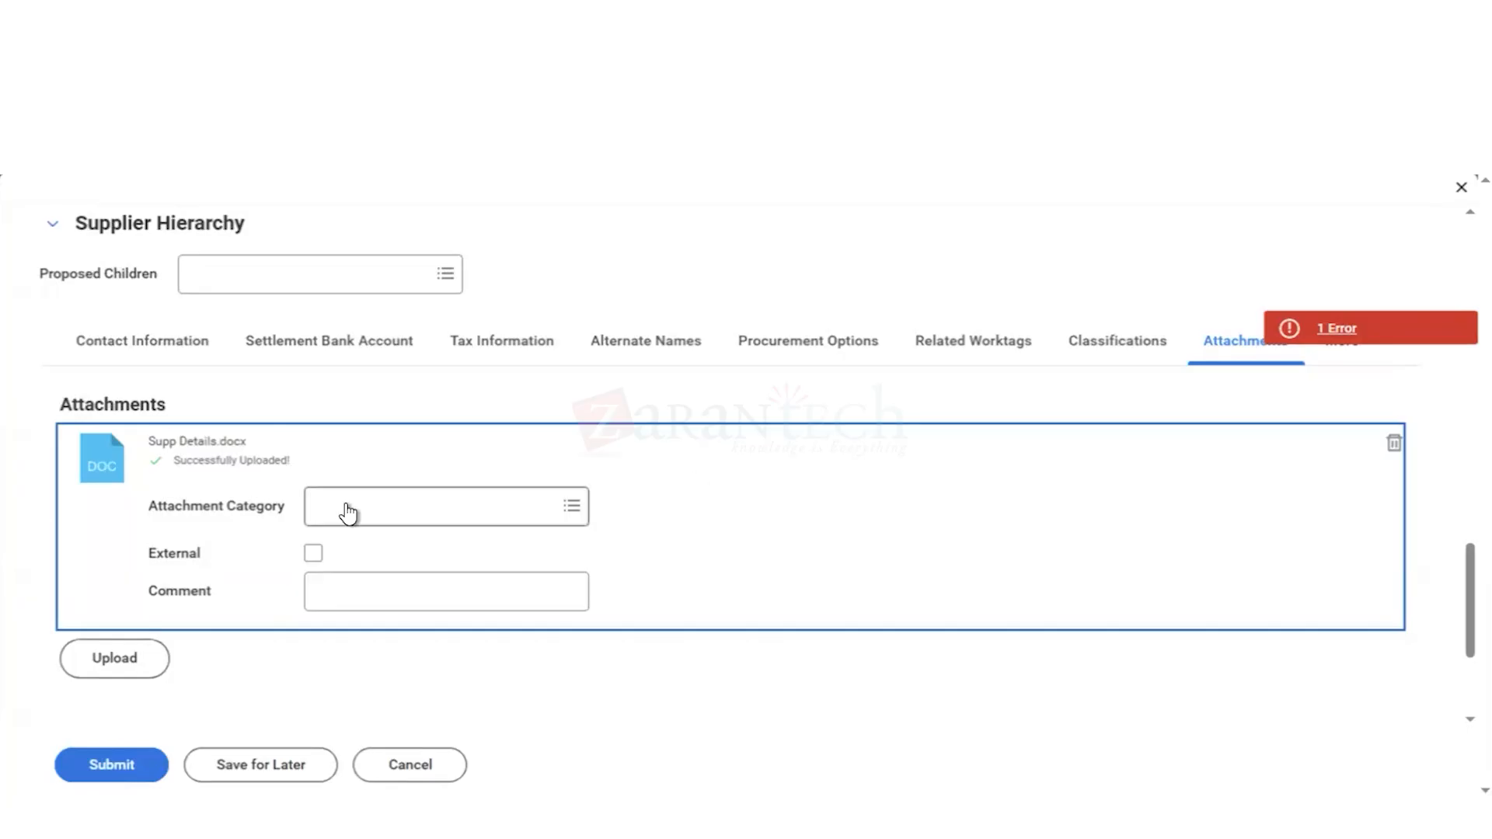
click(647, 683)
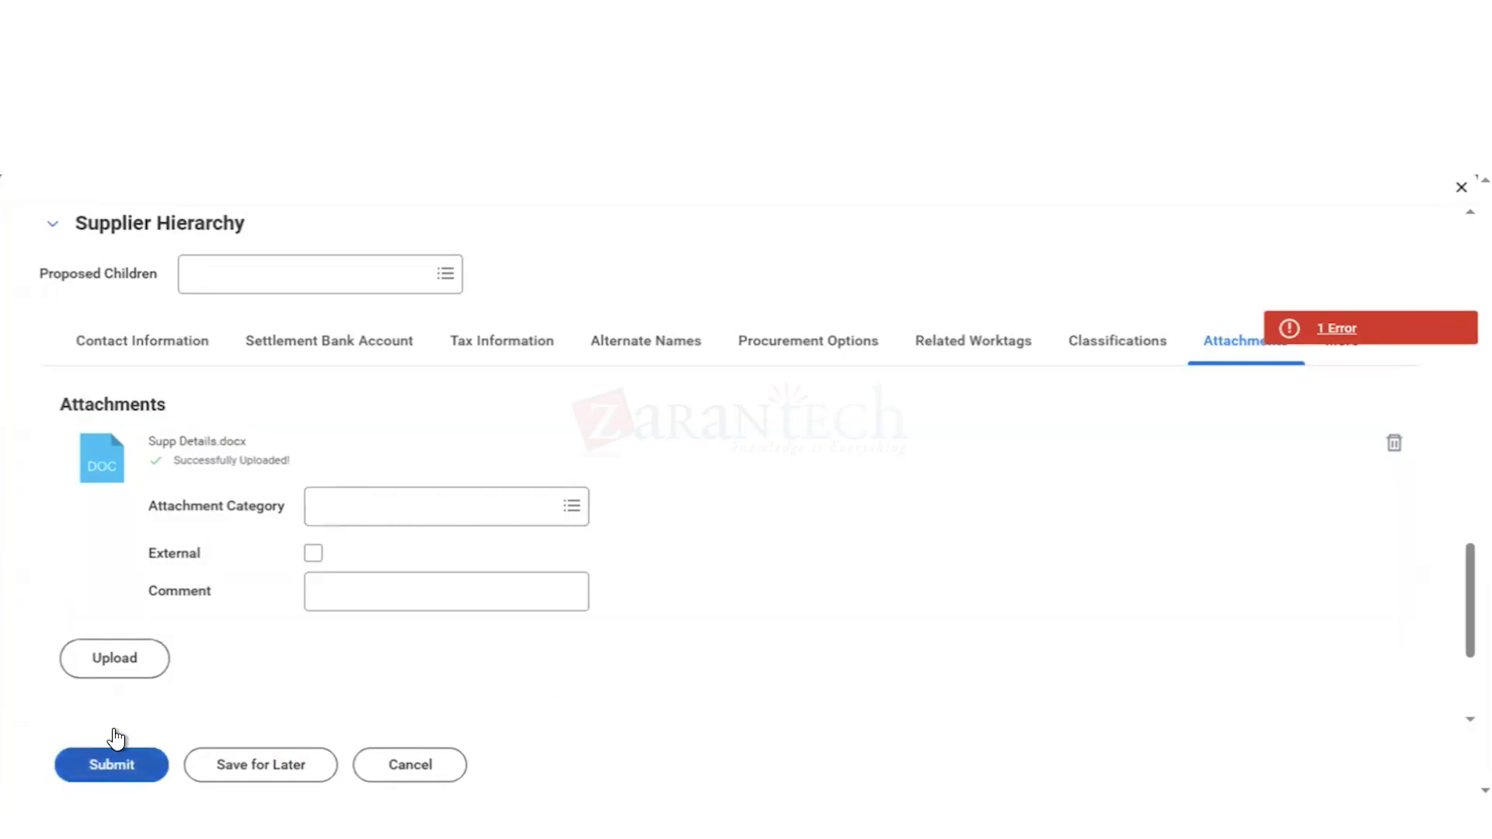
Step: Submit the supplier revision and expand the Details and Process section of the submitted event
click(109, 776)
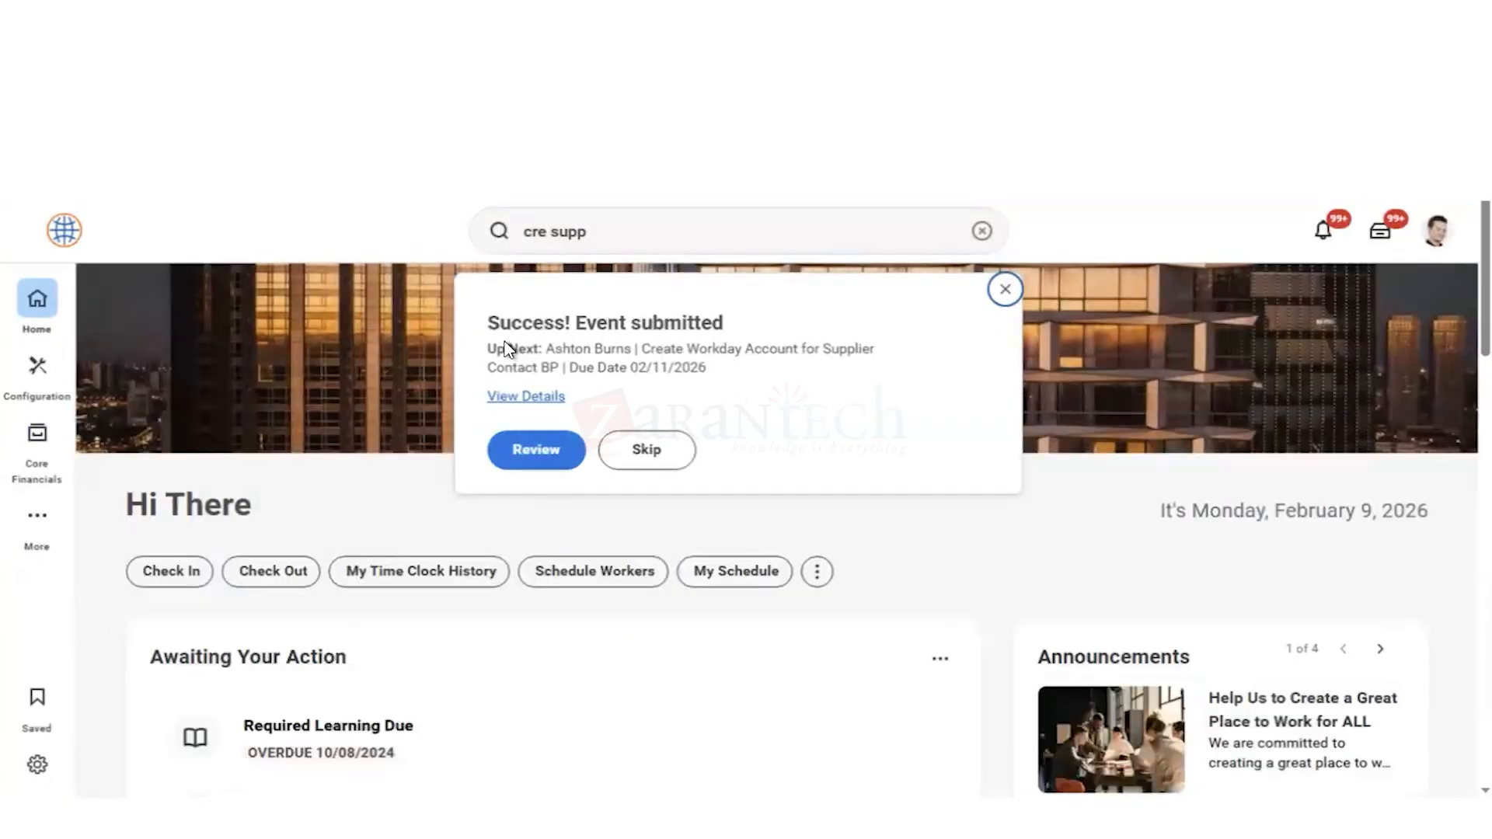
click(528, 398)
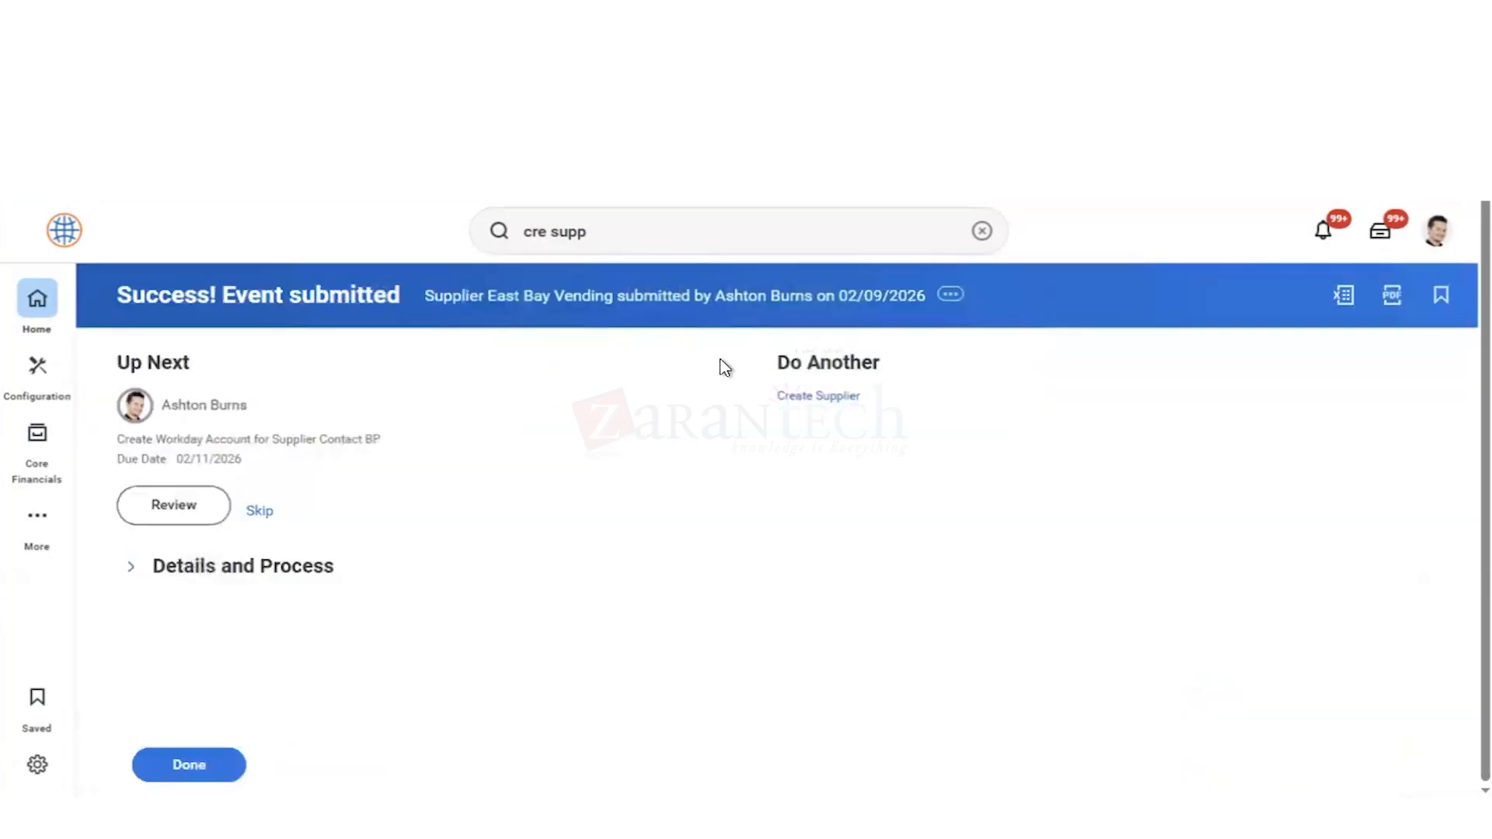
click(130, 568)
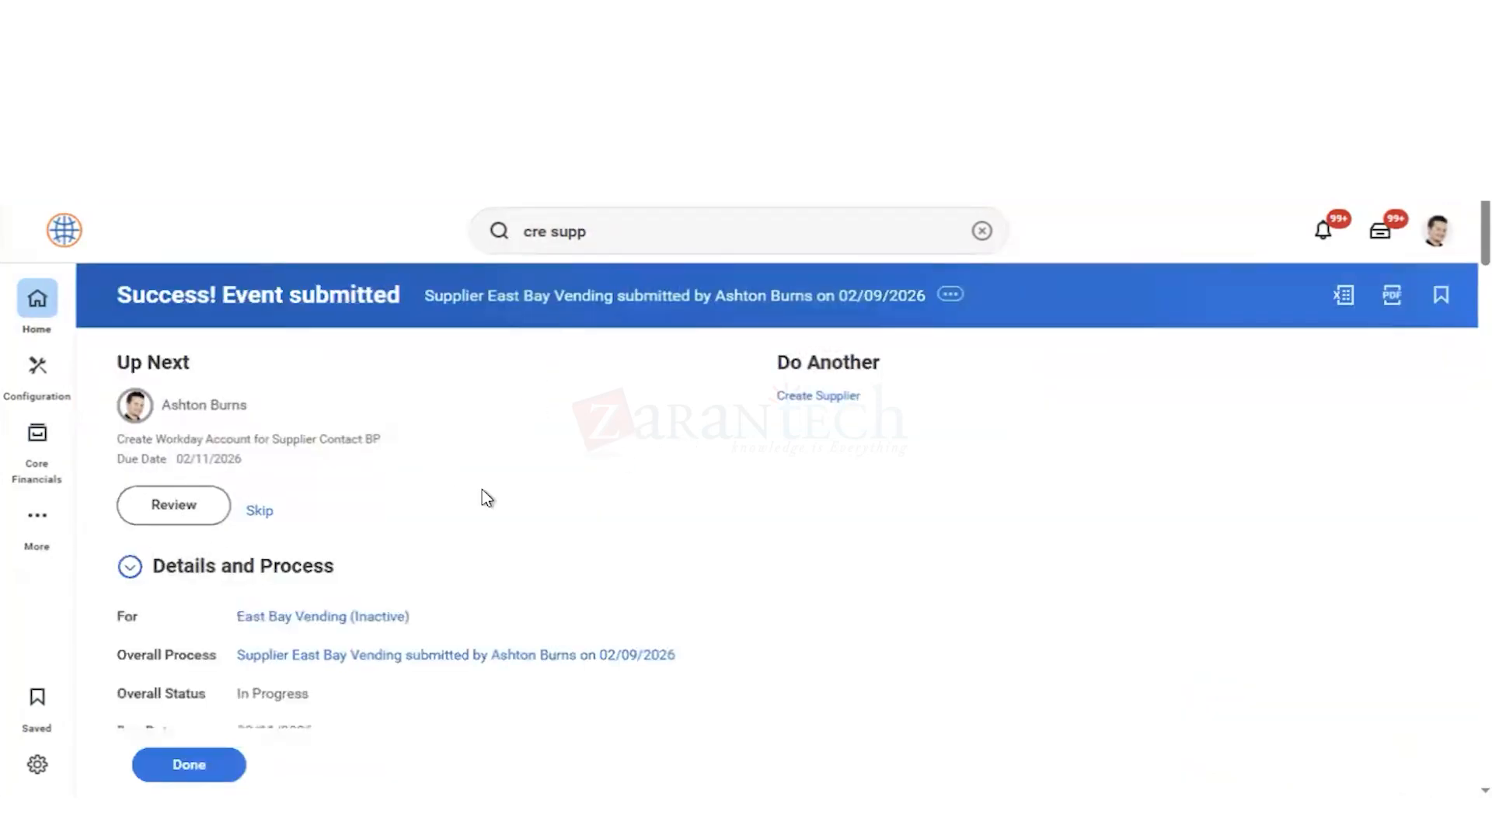
Step: Review the submitted supplier event's details and its process history, including the people assigned to the awaiting step
scroll(487, 499, down, 3)
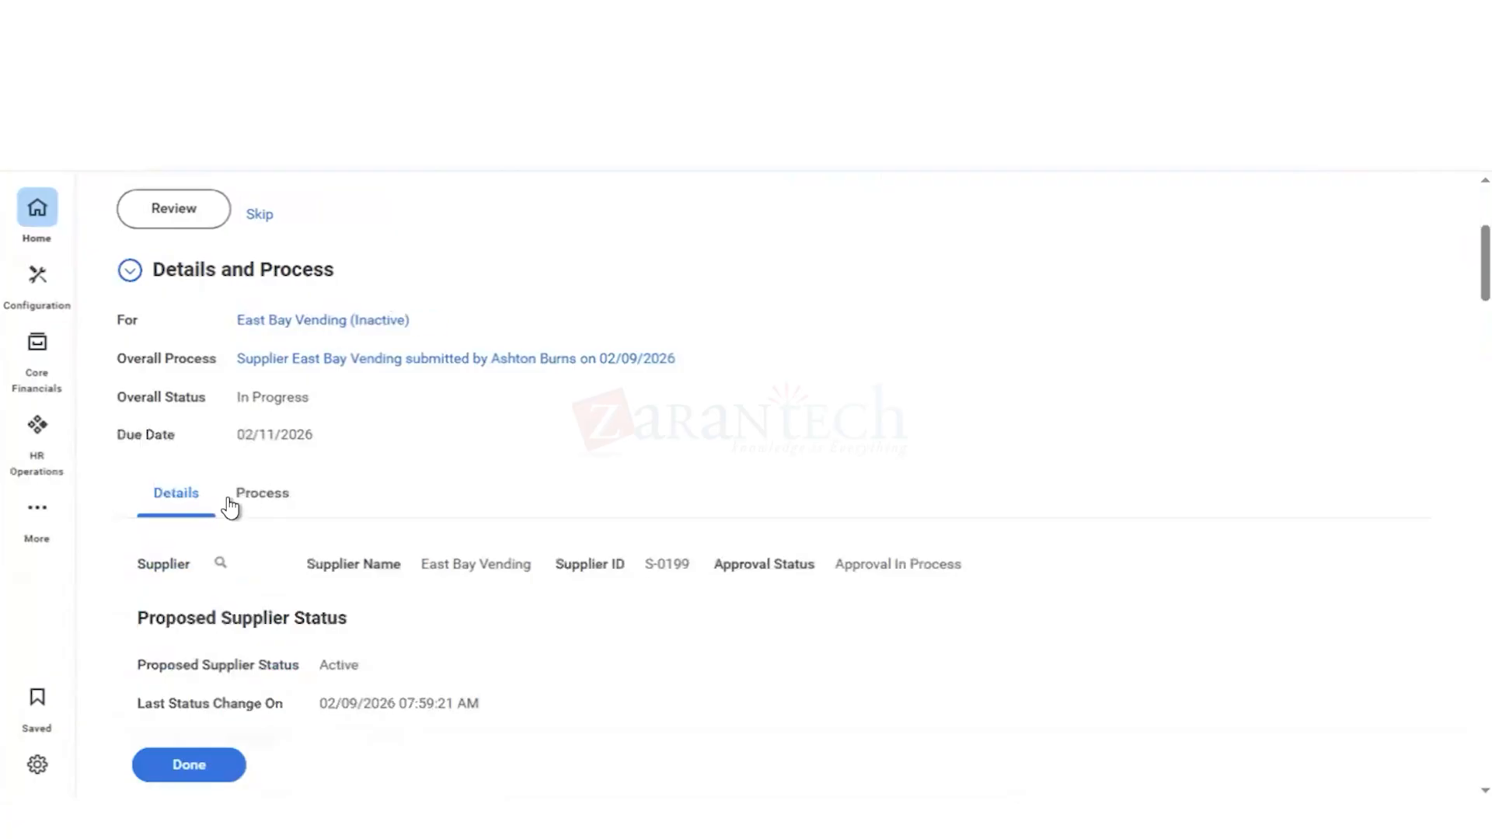
click(260, 501)
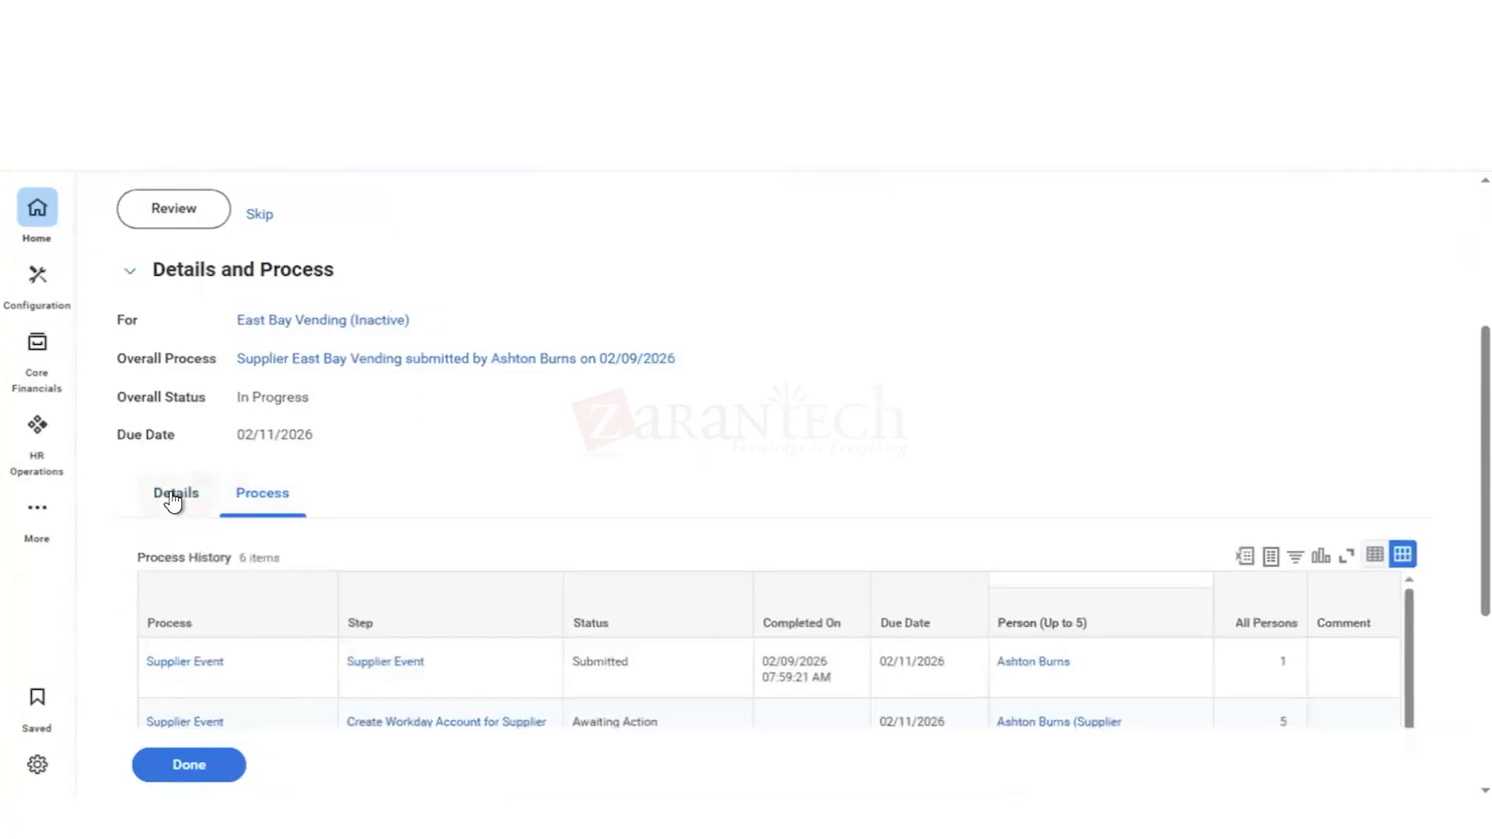
click(213, 507)
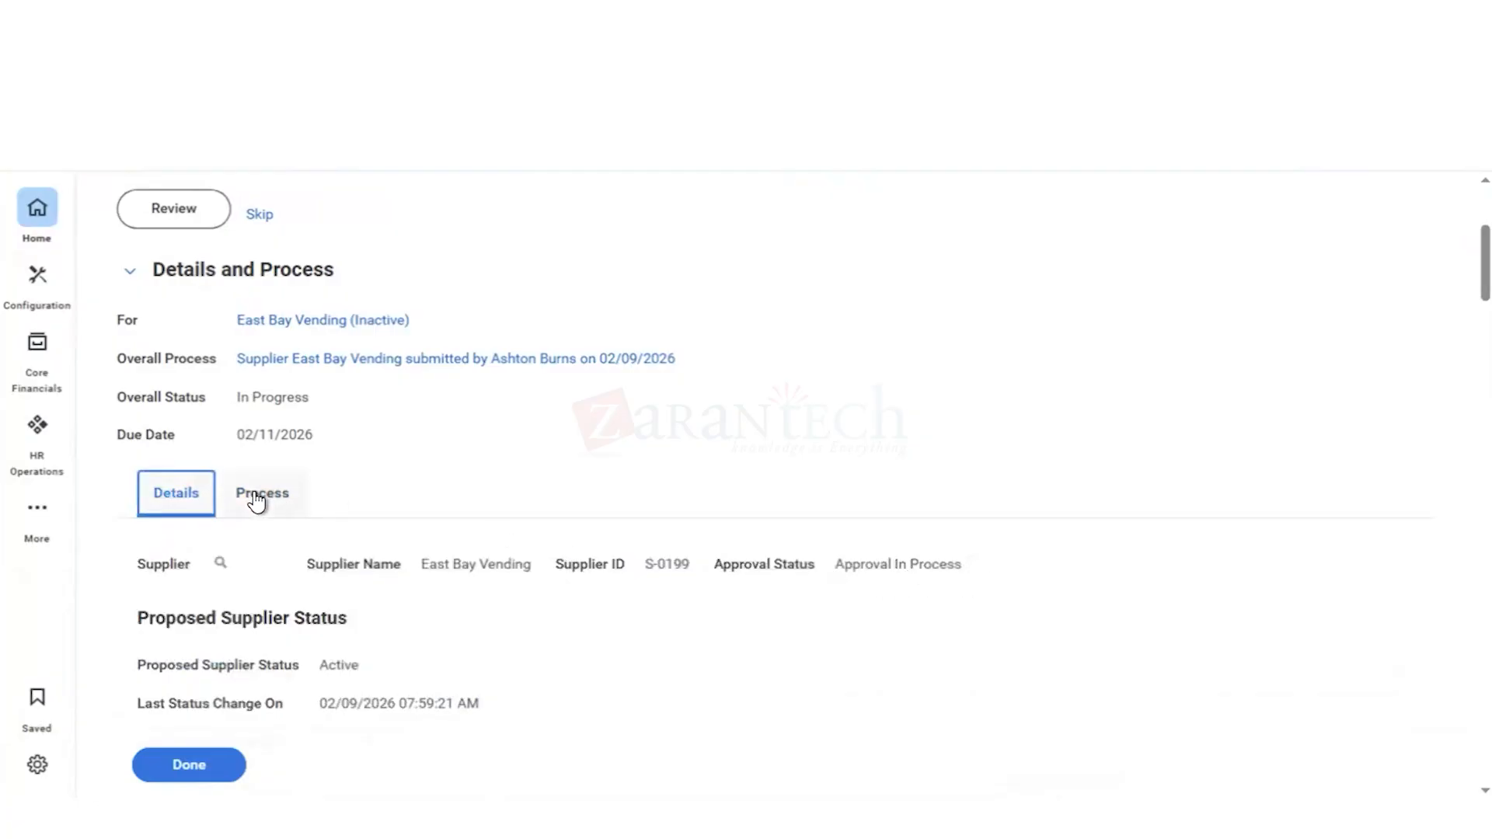
scroll(1084, 389, down, 4)
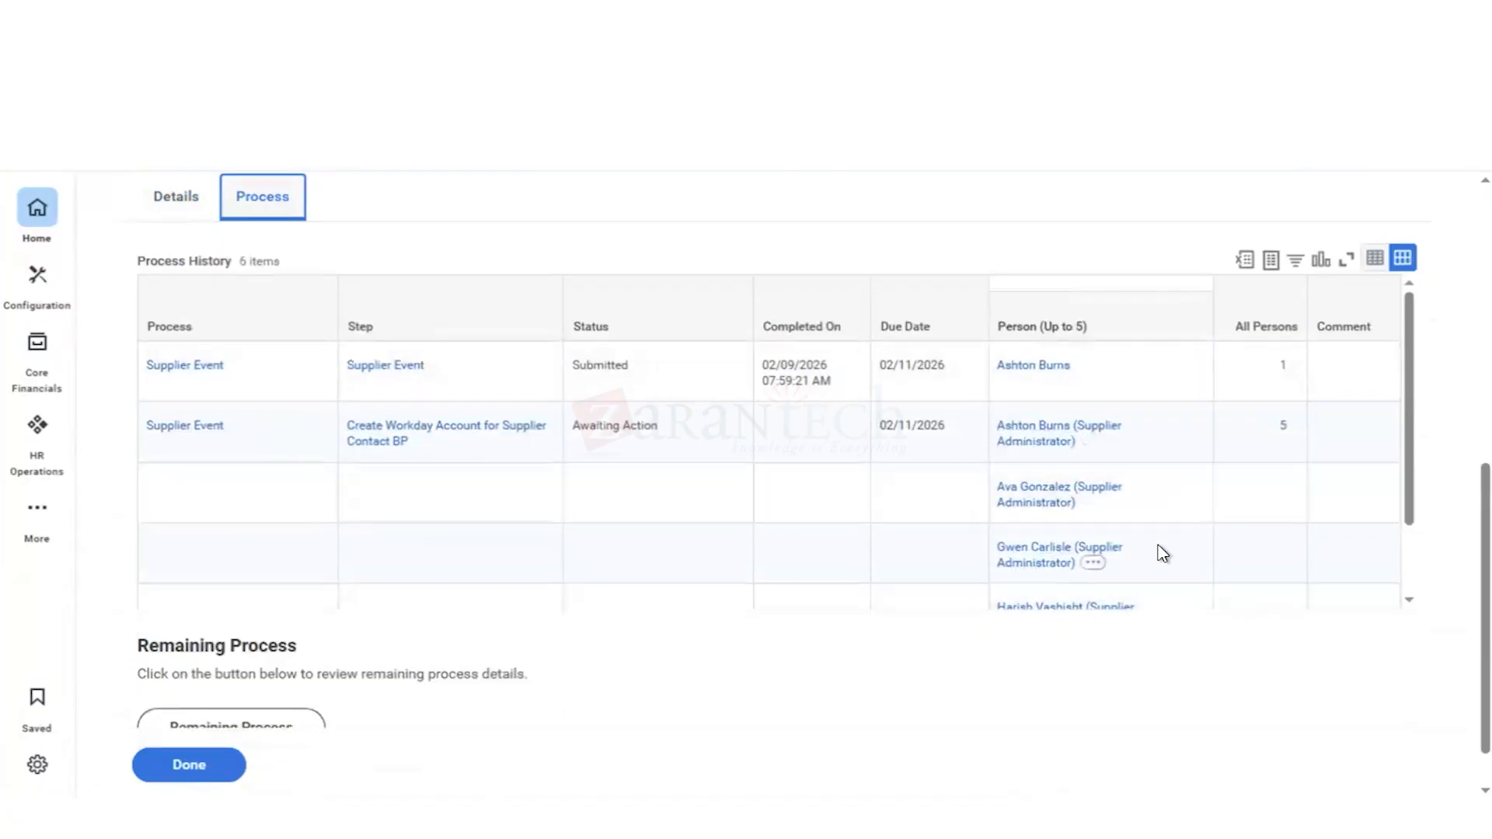
scroll(1162, 554, down, 2)
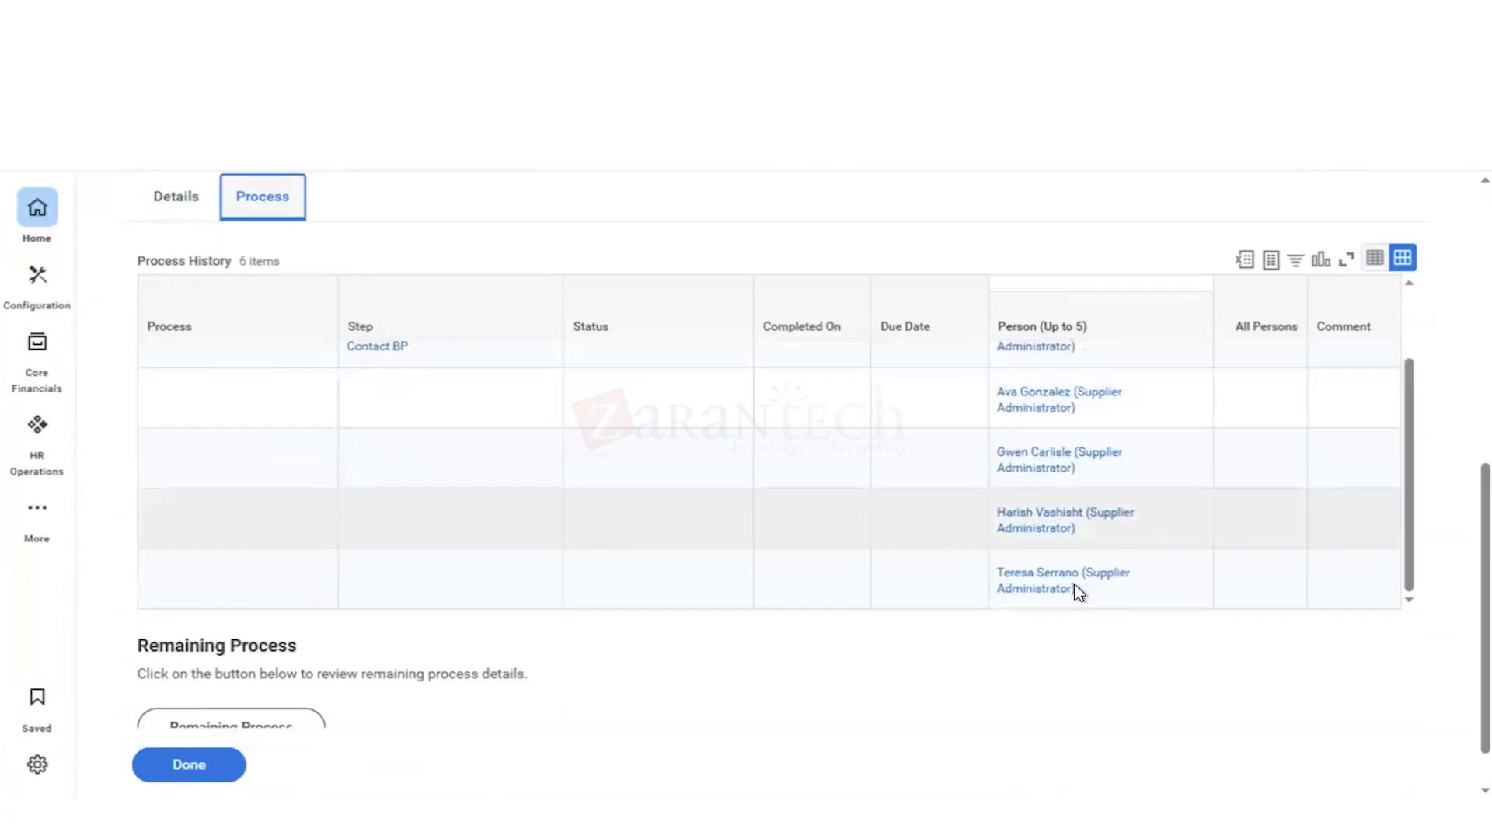
mouse_move(1088, 591)
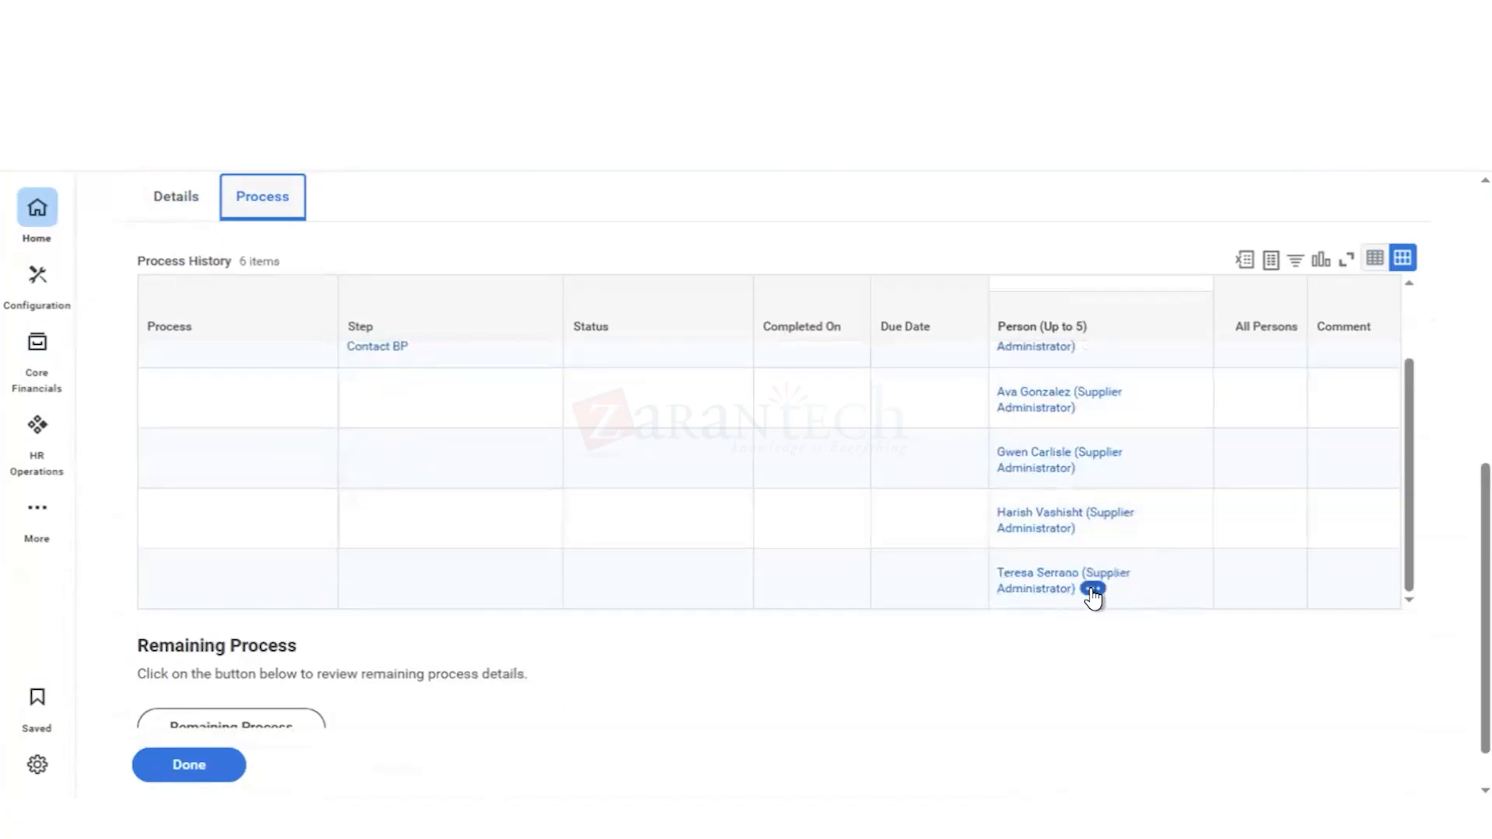
Step: Examine the related actions available for the last Supplier Administrator listed on the awaiting process step, including the security options, and close them
click(1093, 589)
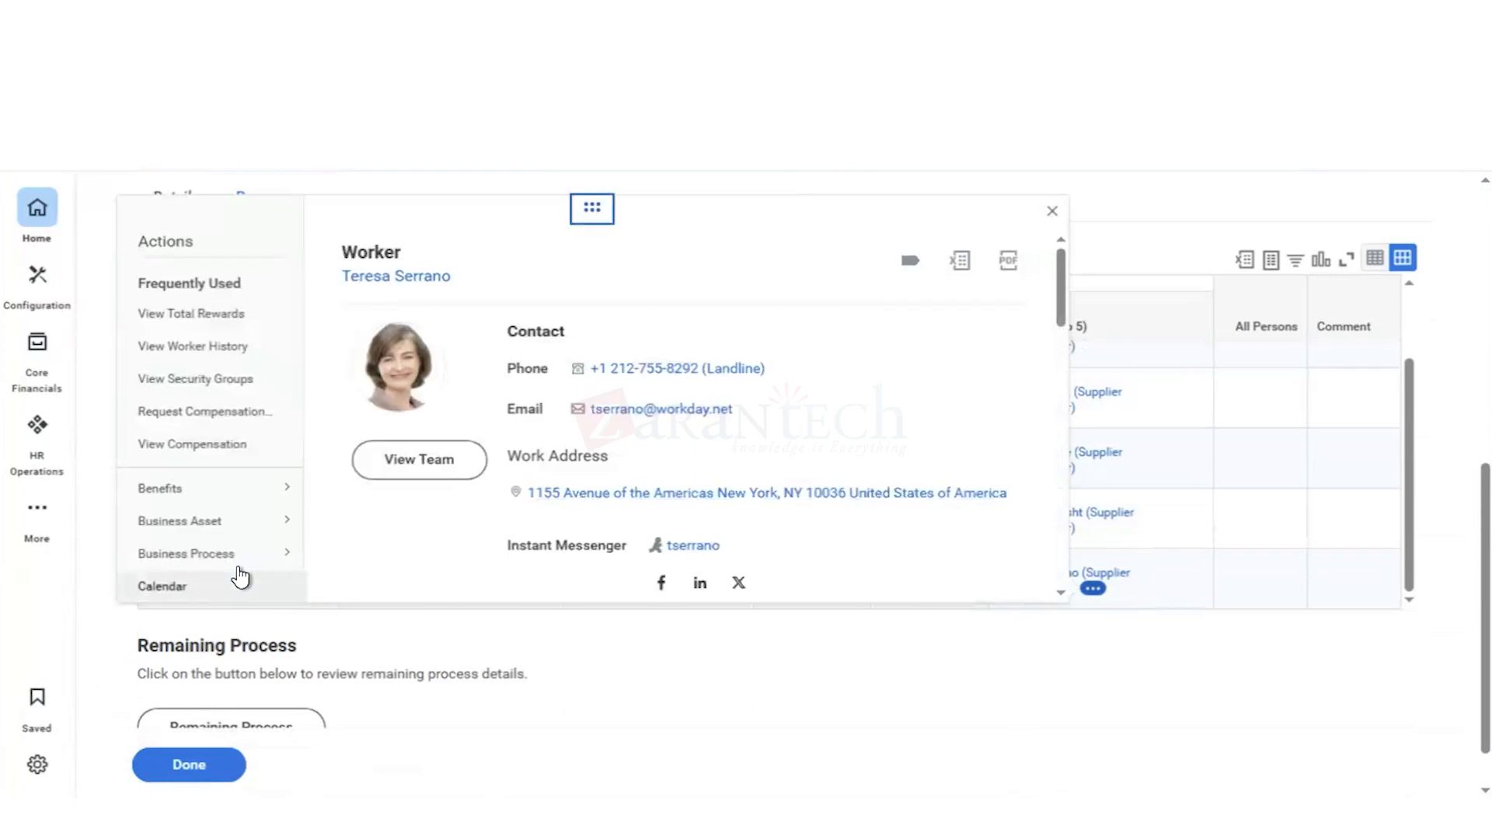
click(235, 566)
scroll(232, 585, down, 5)
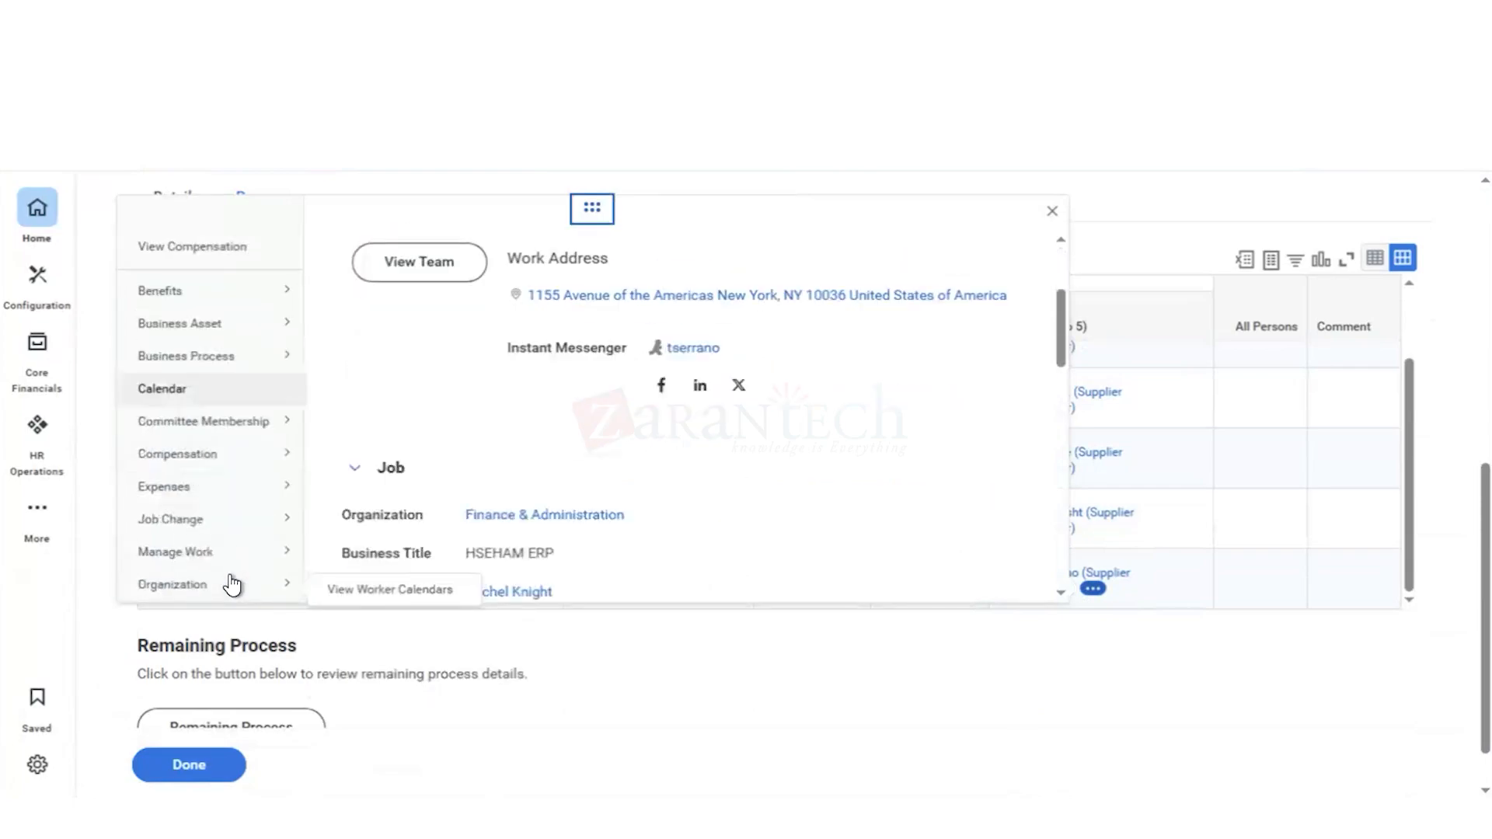
scroll(231, 584, down, 3)
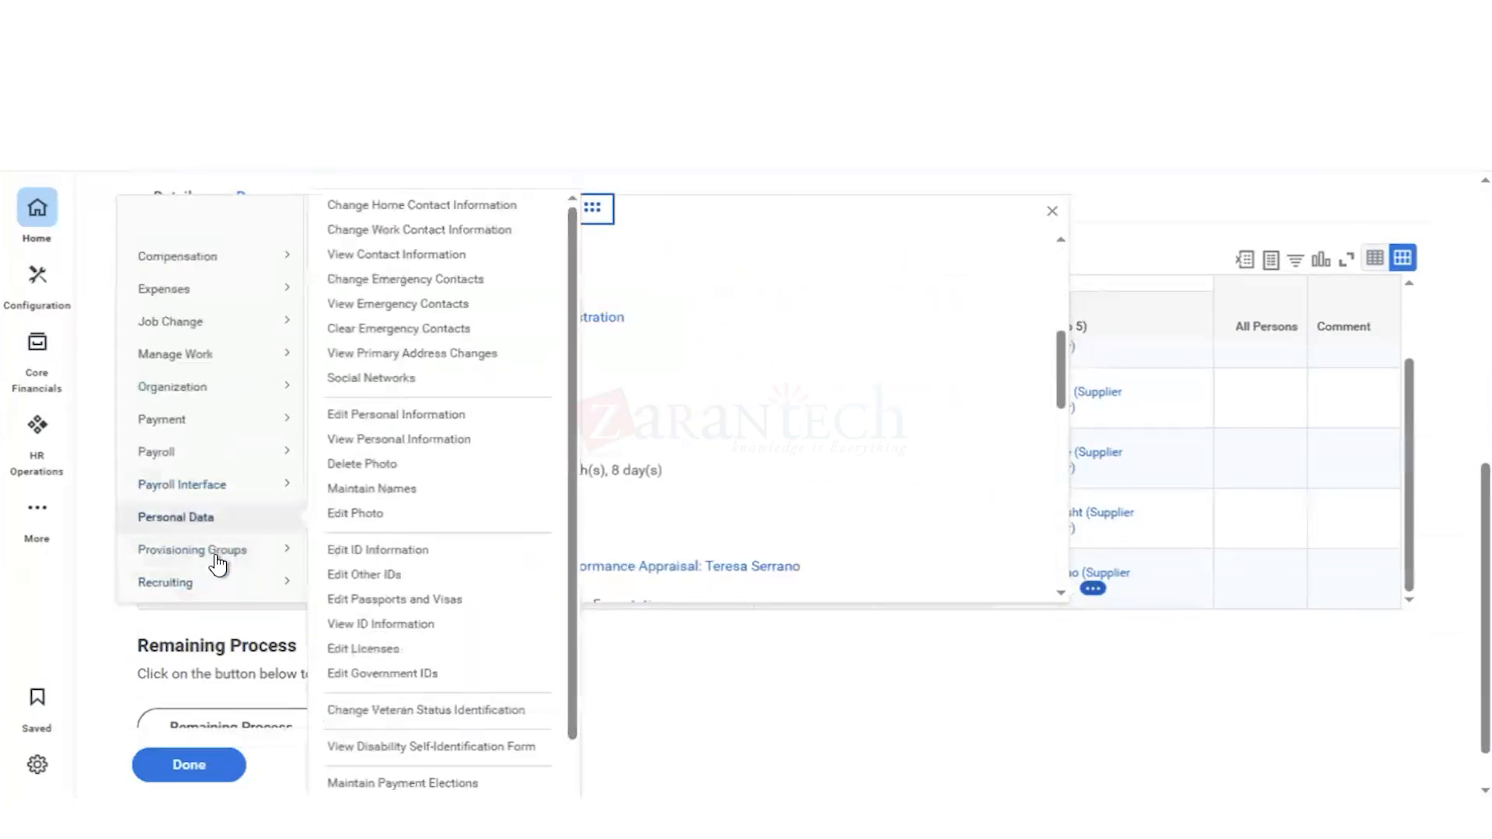
mouse_move(218, 565)
scroll(219, 565, down, 3)
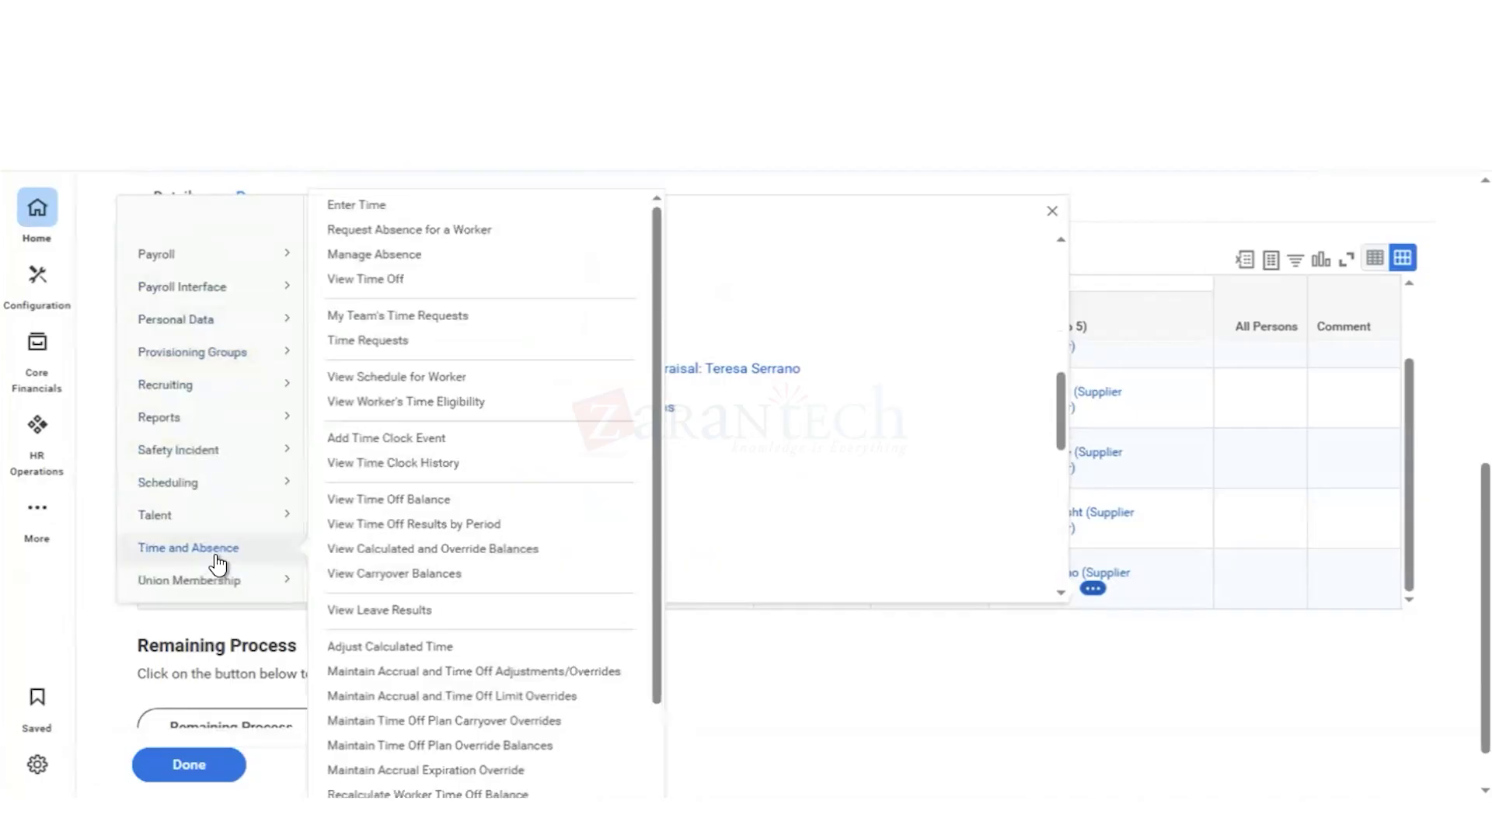
scroll(218, 565, down, 5)
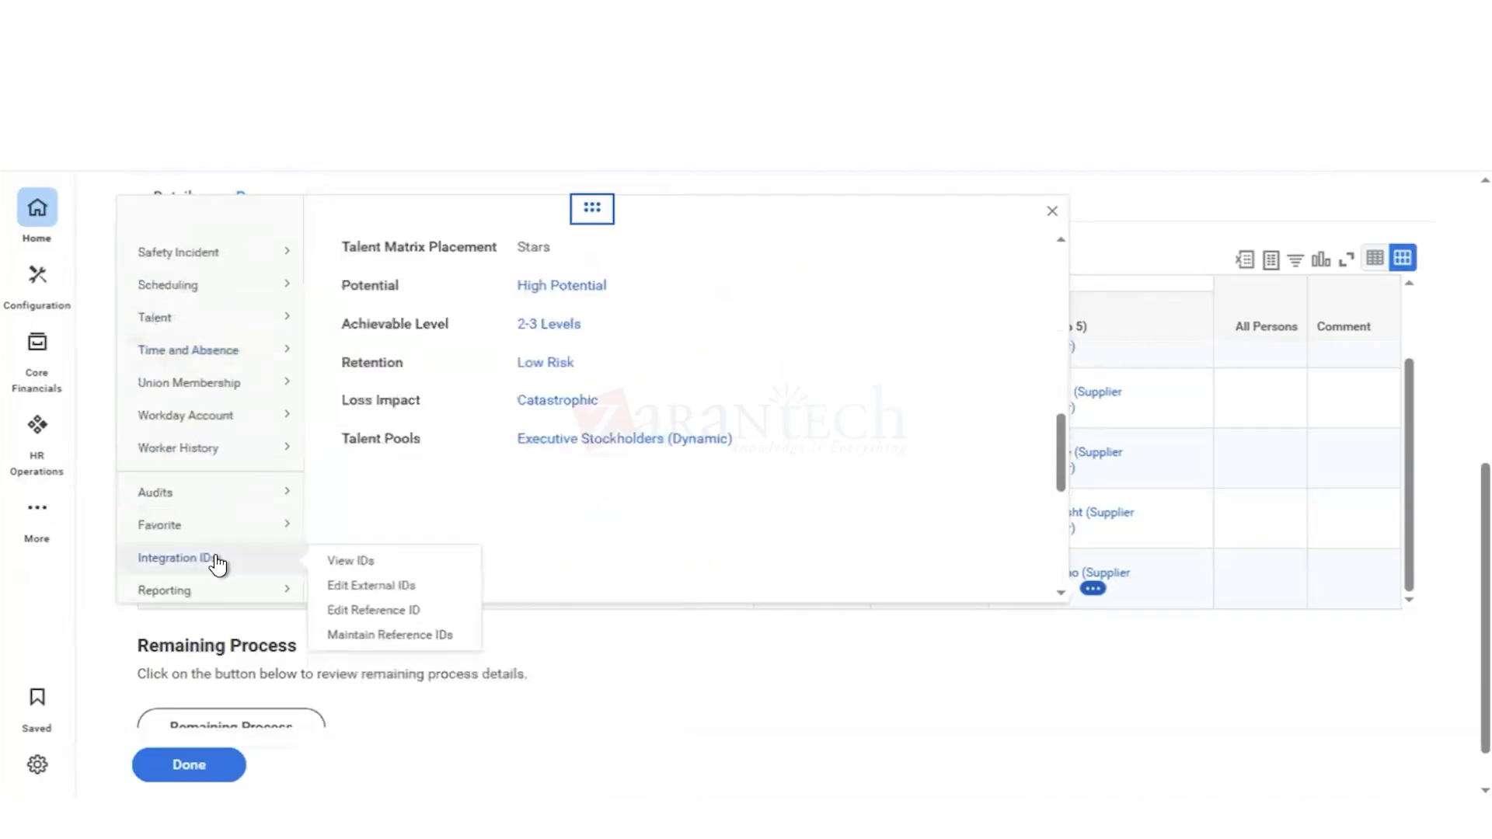
scroll(218, 565, down, 3)
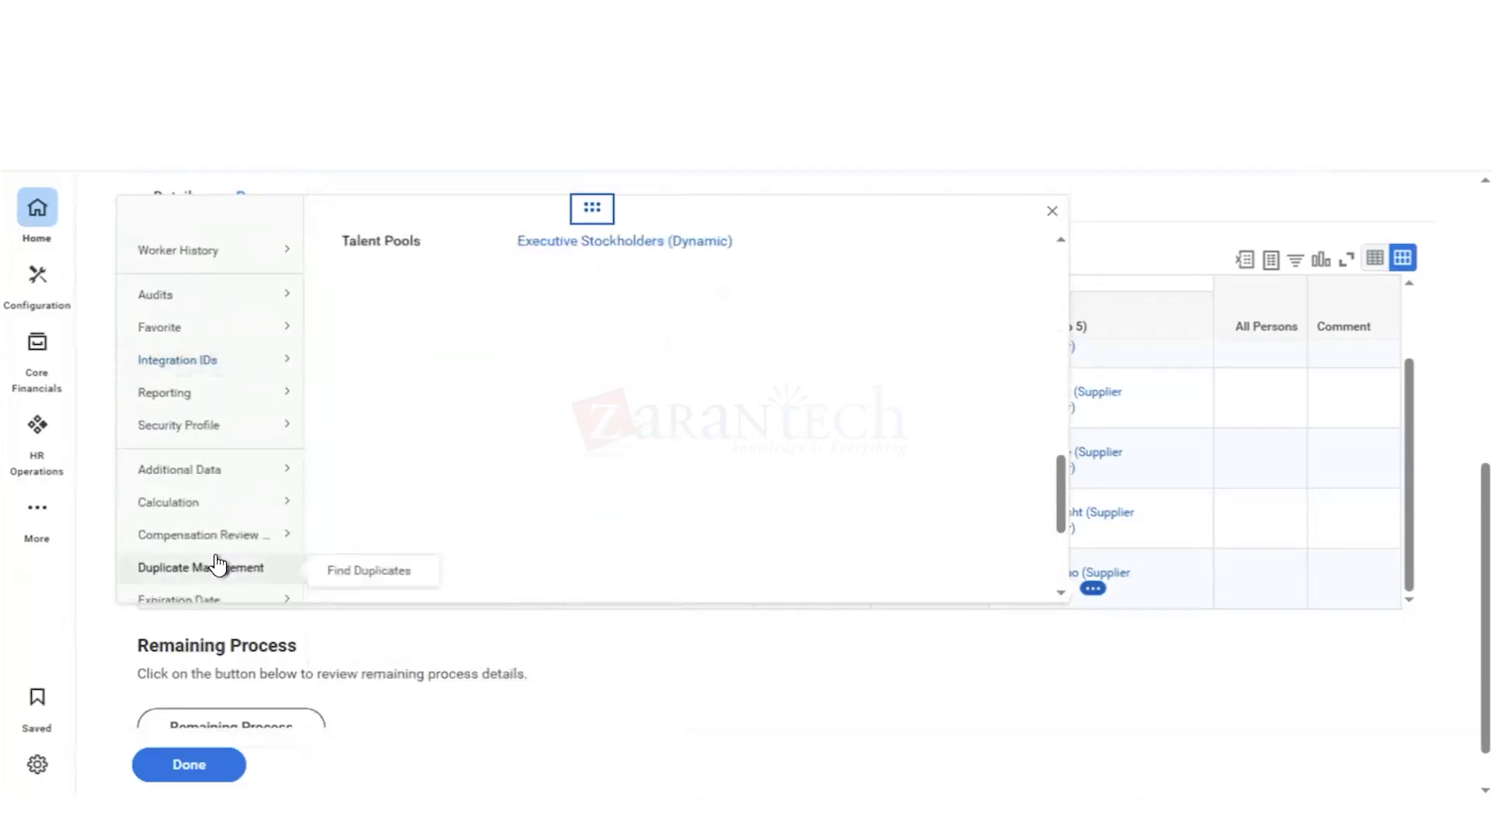
scroll(219, 565, down, 3)
mouse_move(283, 334)
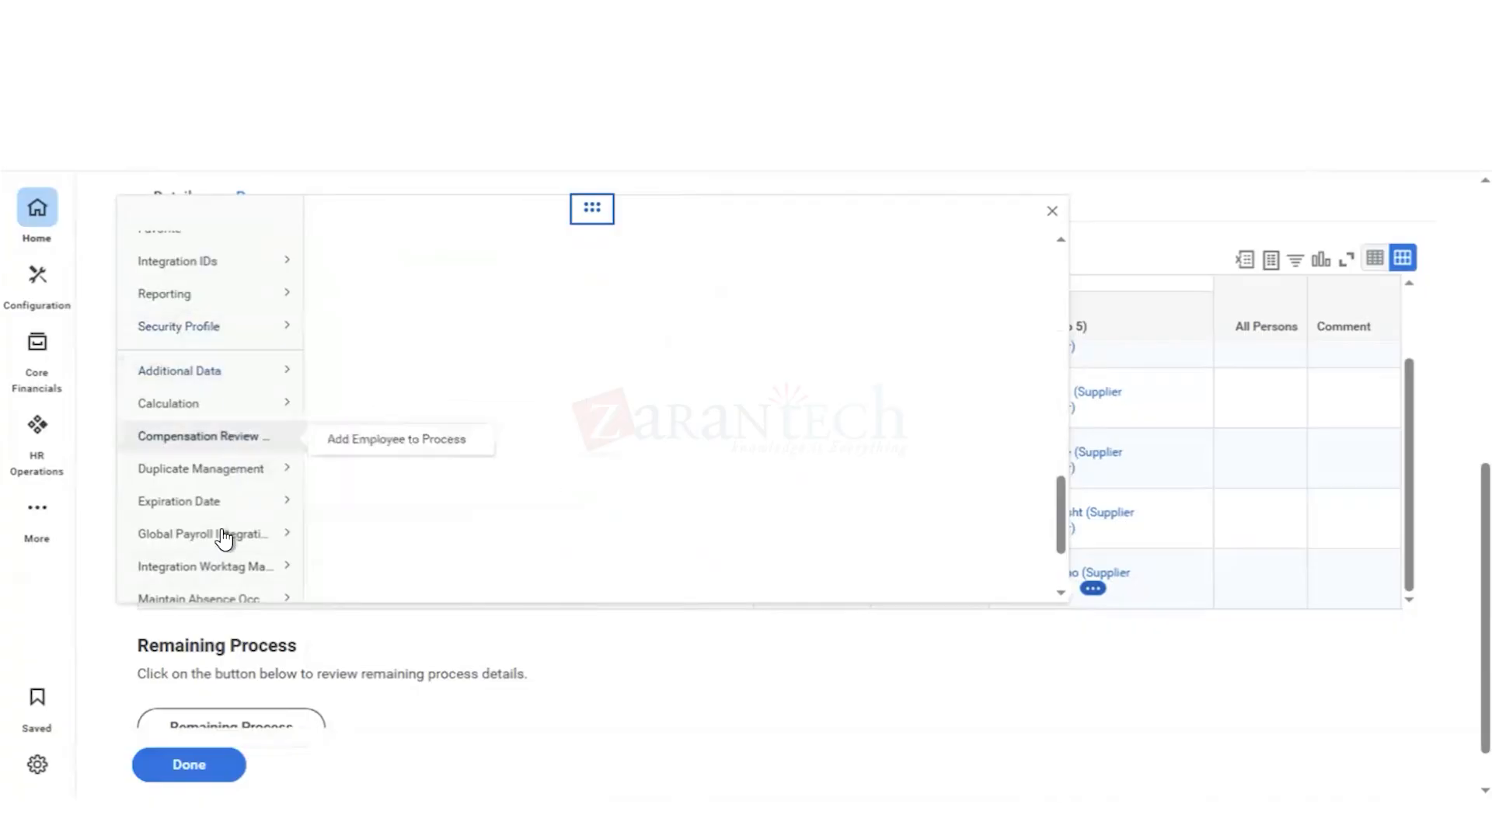
mouse_move(223, 538)
scroll(224, 538, down, 3)
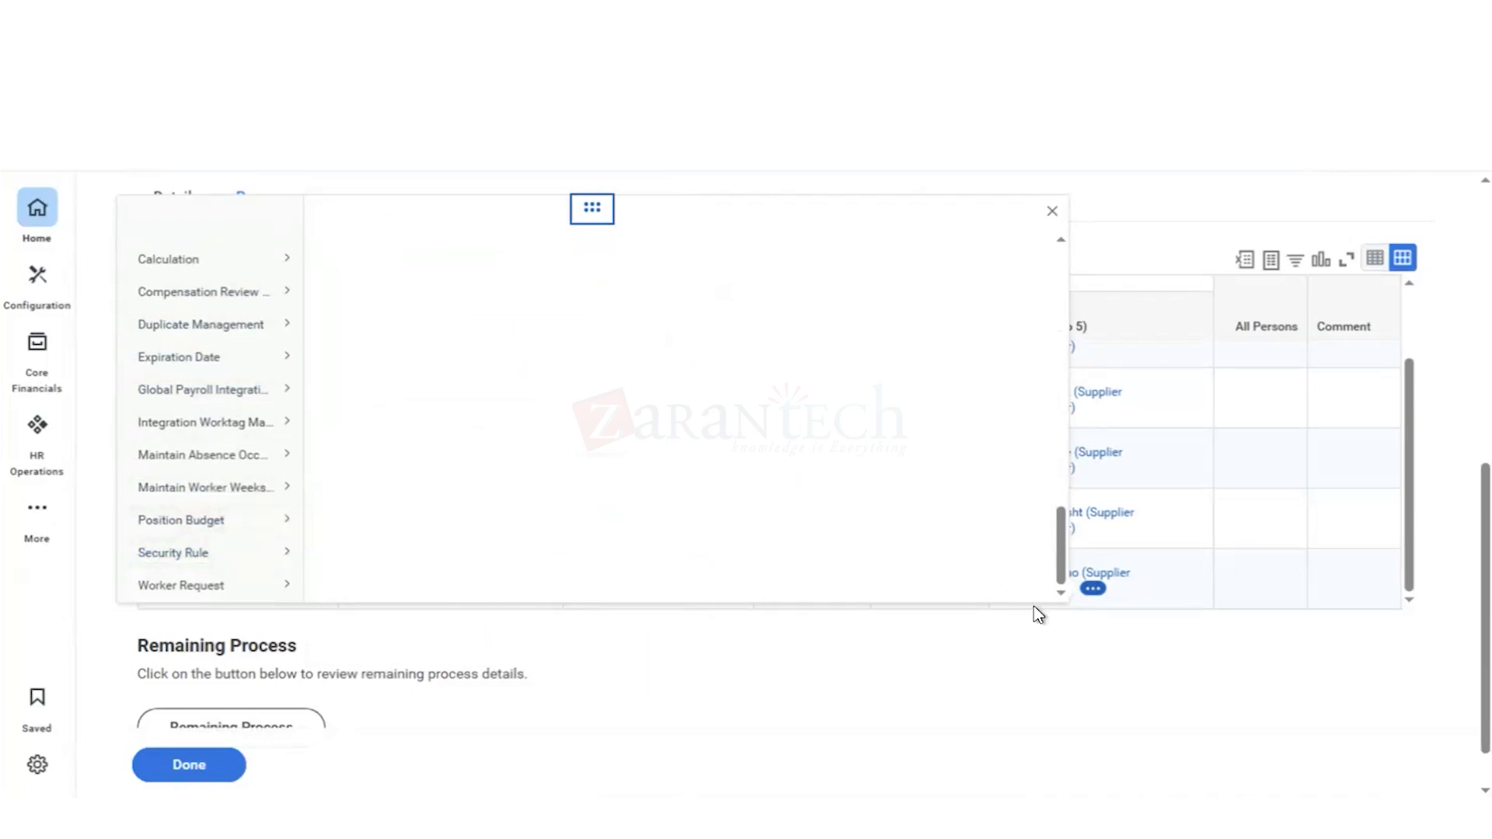
click(1052, 215)
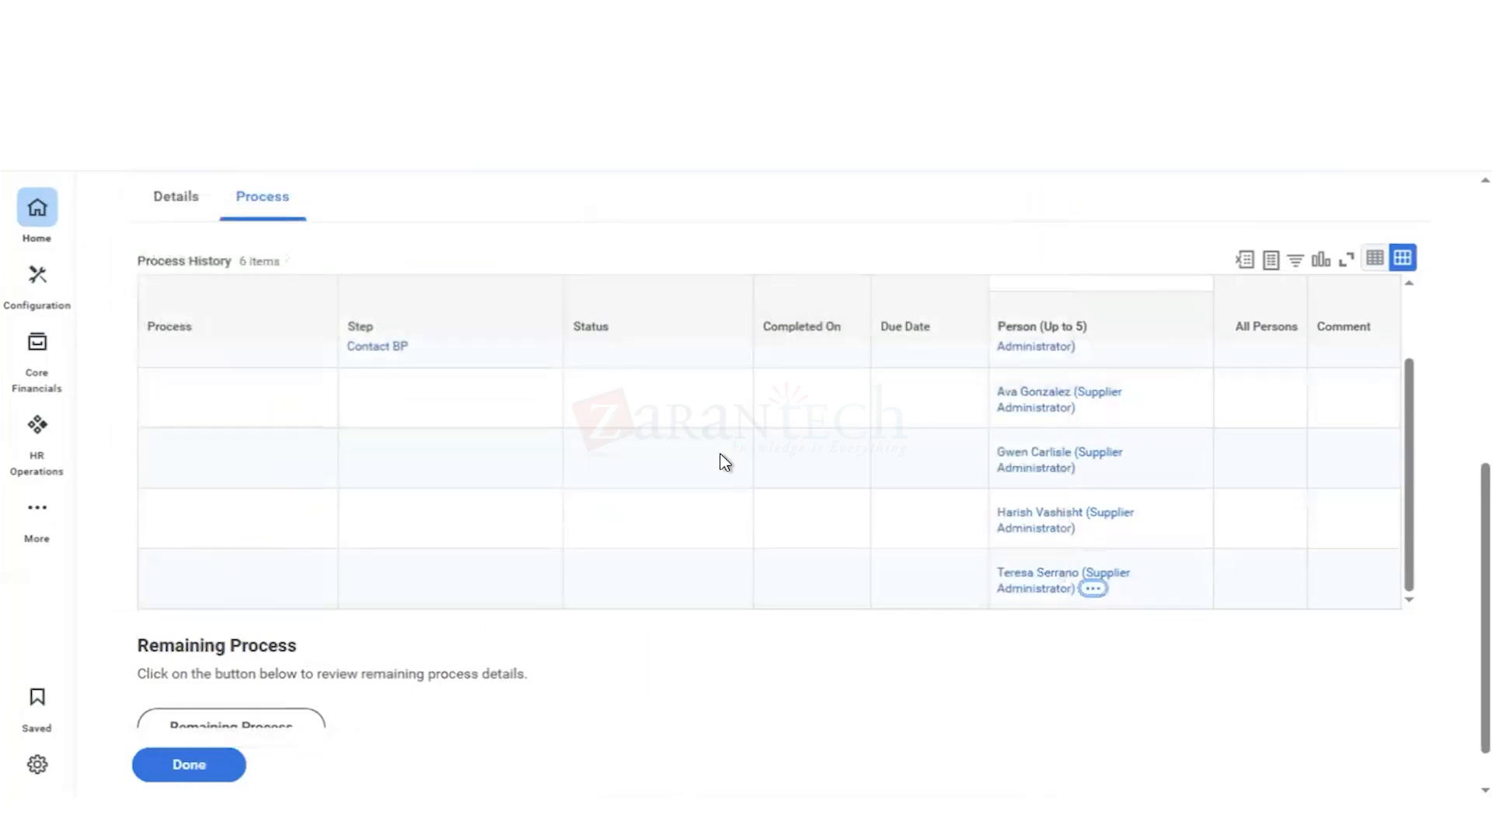
Step: Review the supplier event's process history, overall status and details, including the approval status of East Bay Vending
scroll(725, 462, up, 3)
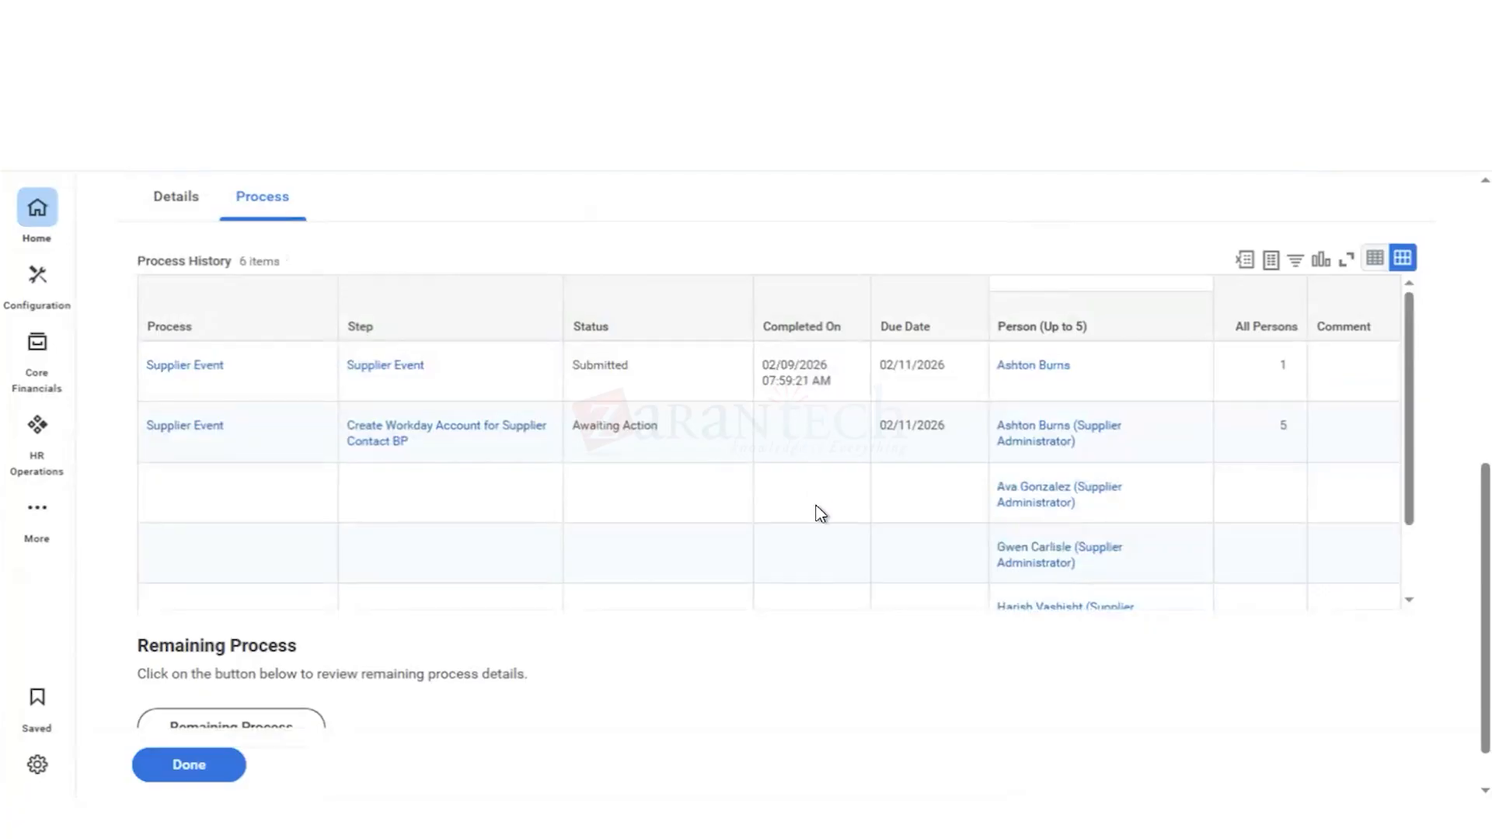
scroll(820, 513, down, 2)
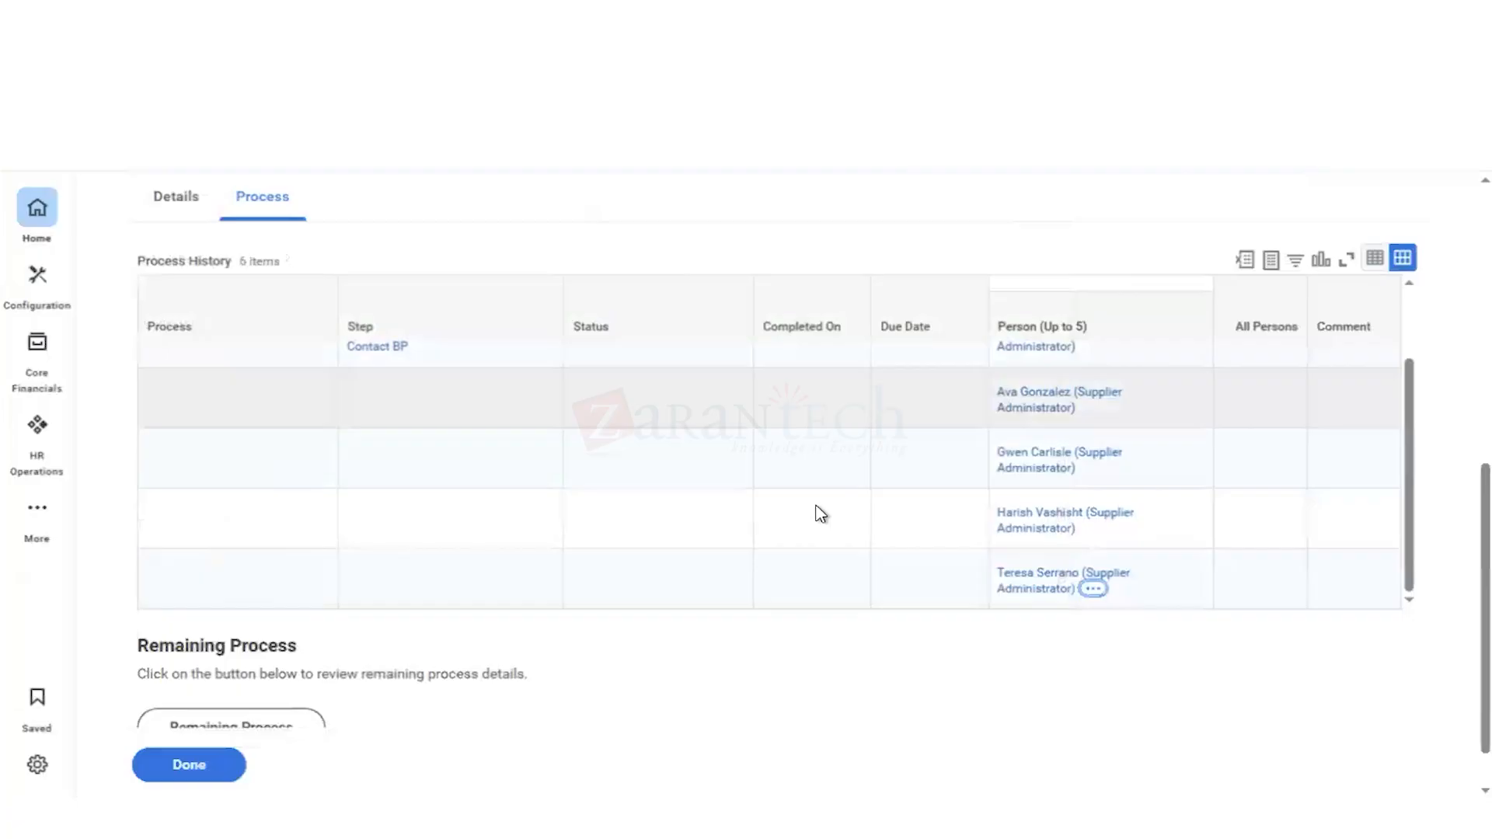
scroll(818, 514, up, 2)
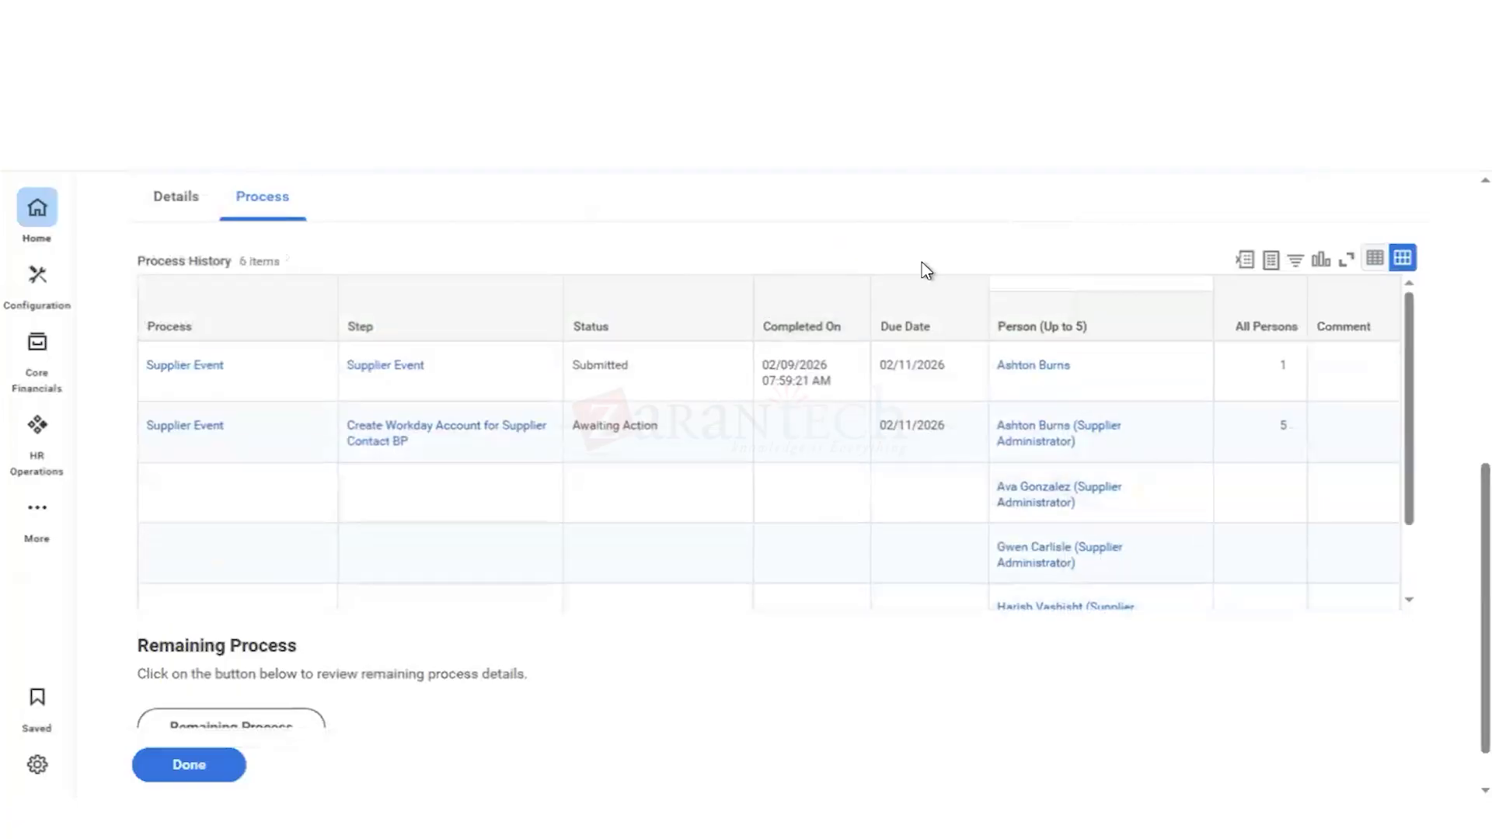
scroll(1065, 234, up, 10)
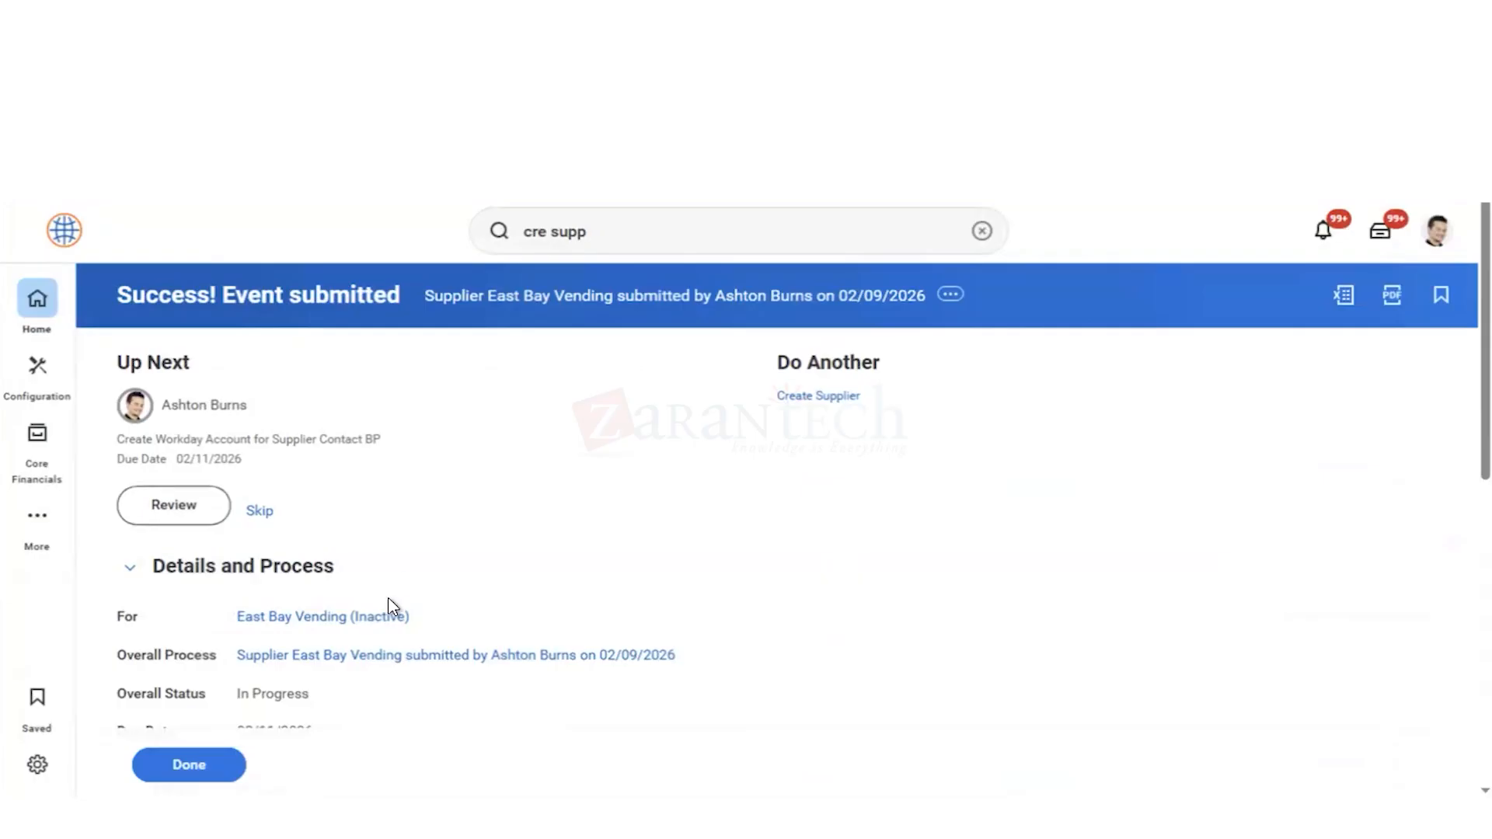
scroll(393, 606, down, 2)
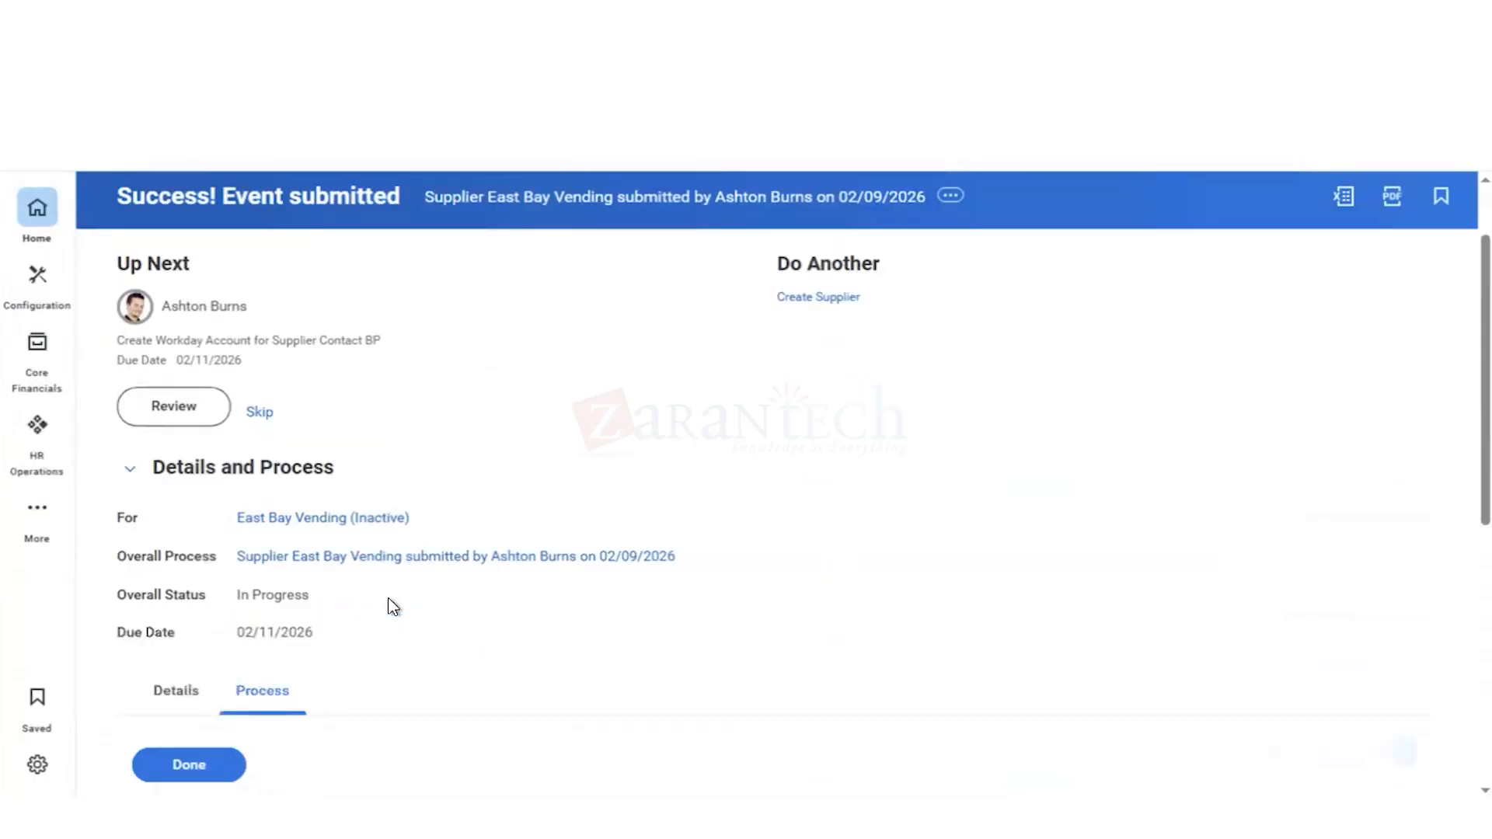
scroll(393, 606, down, 2)
click(174, 593)
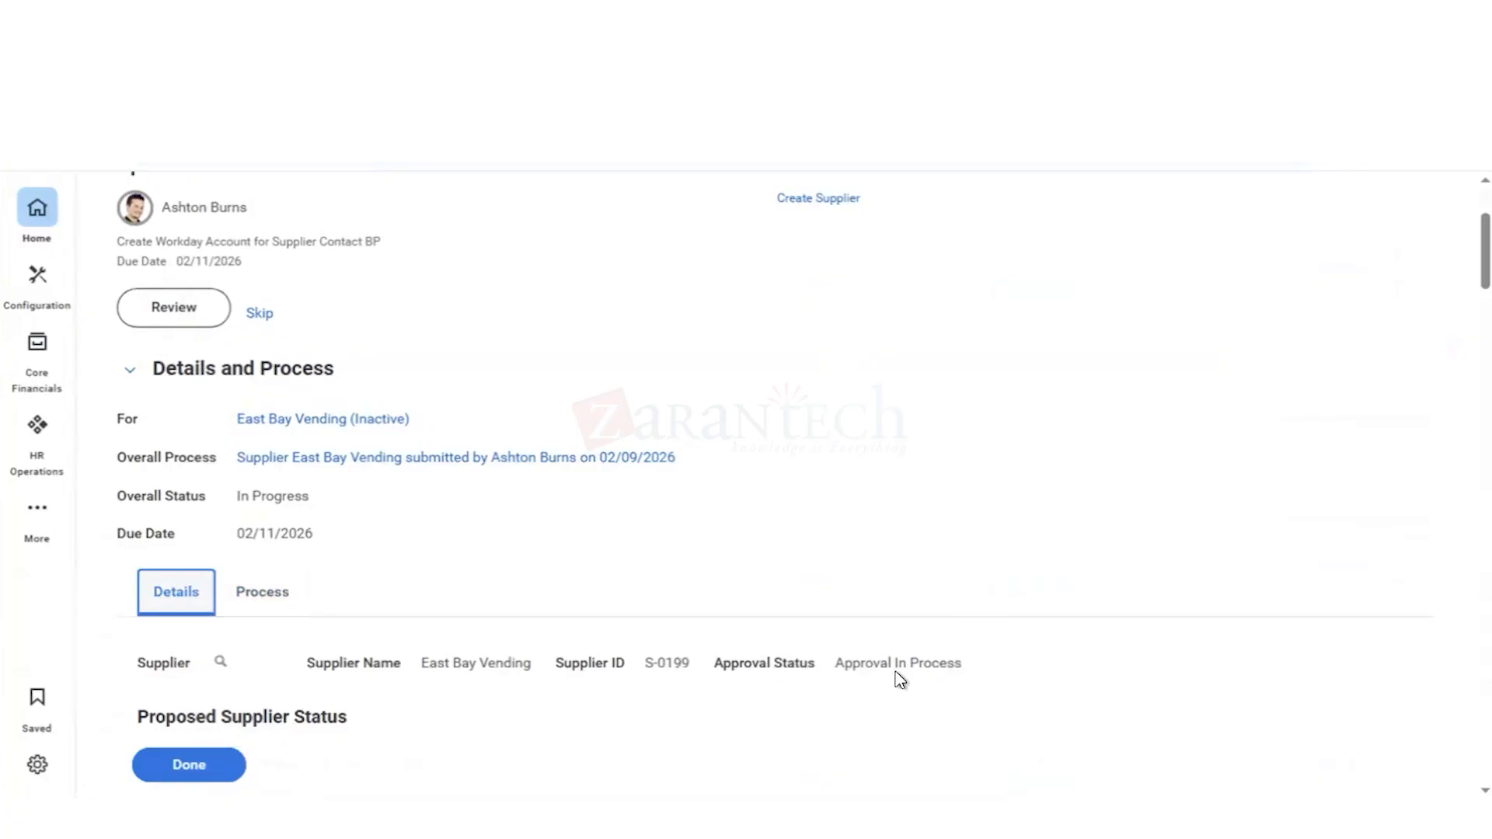
mouse_move(899, 679)
mouse_move(381, 429)
mouse_move(260, 433)
scroll(824, 366, up, 3)
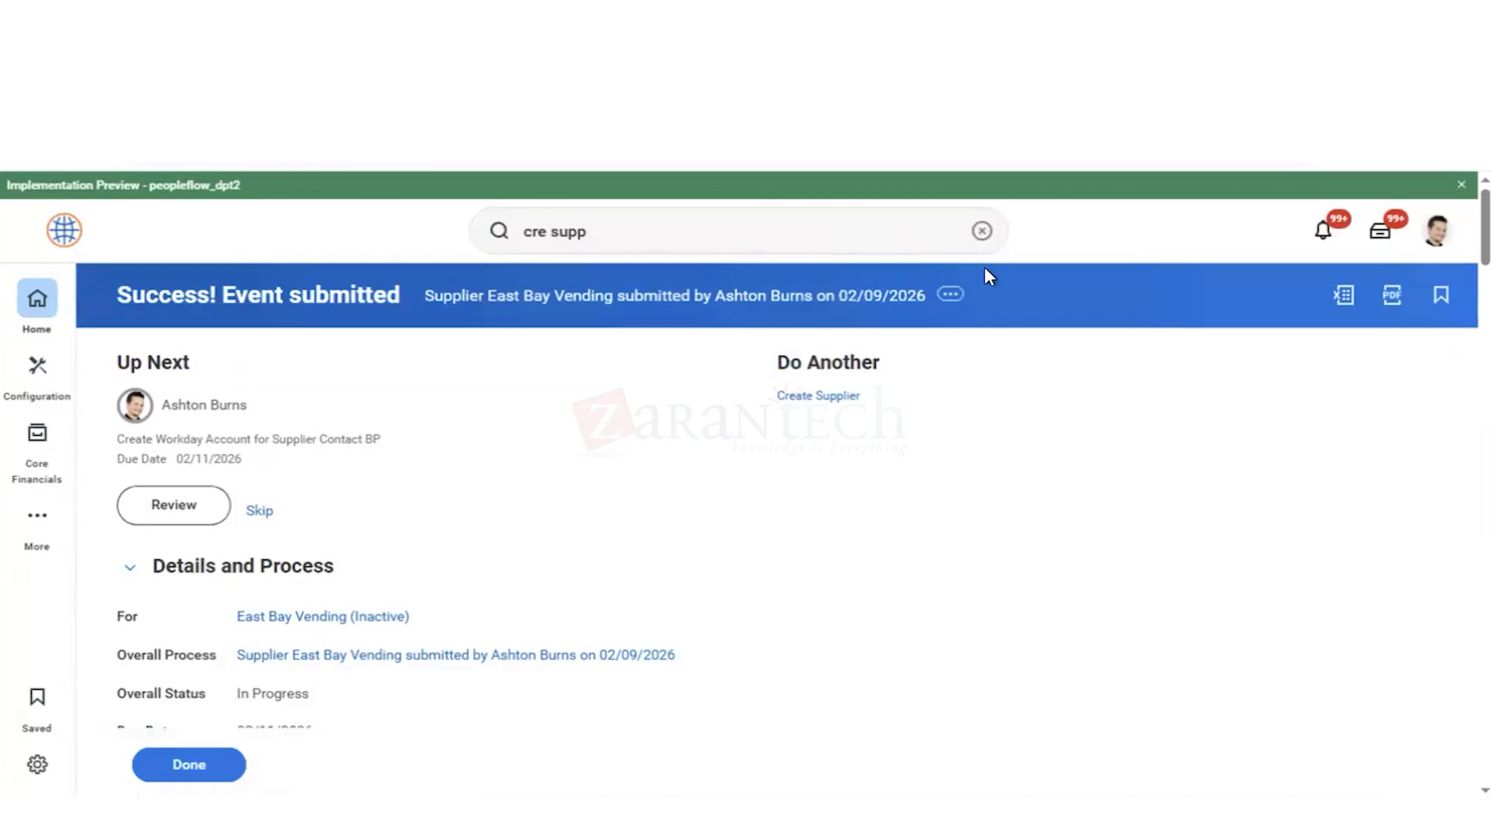
scroll(951, 423, down, 10)
scroll(587, 464, up, 10)
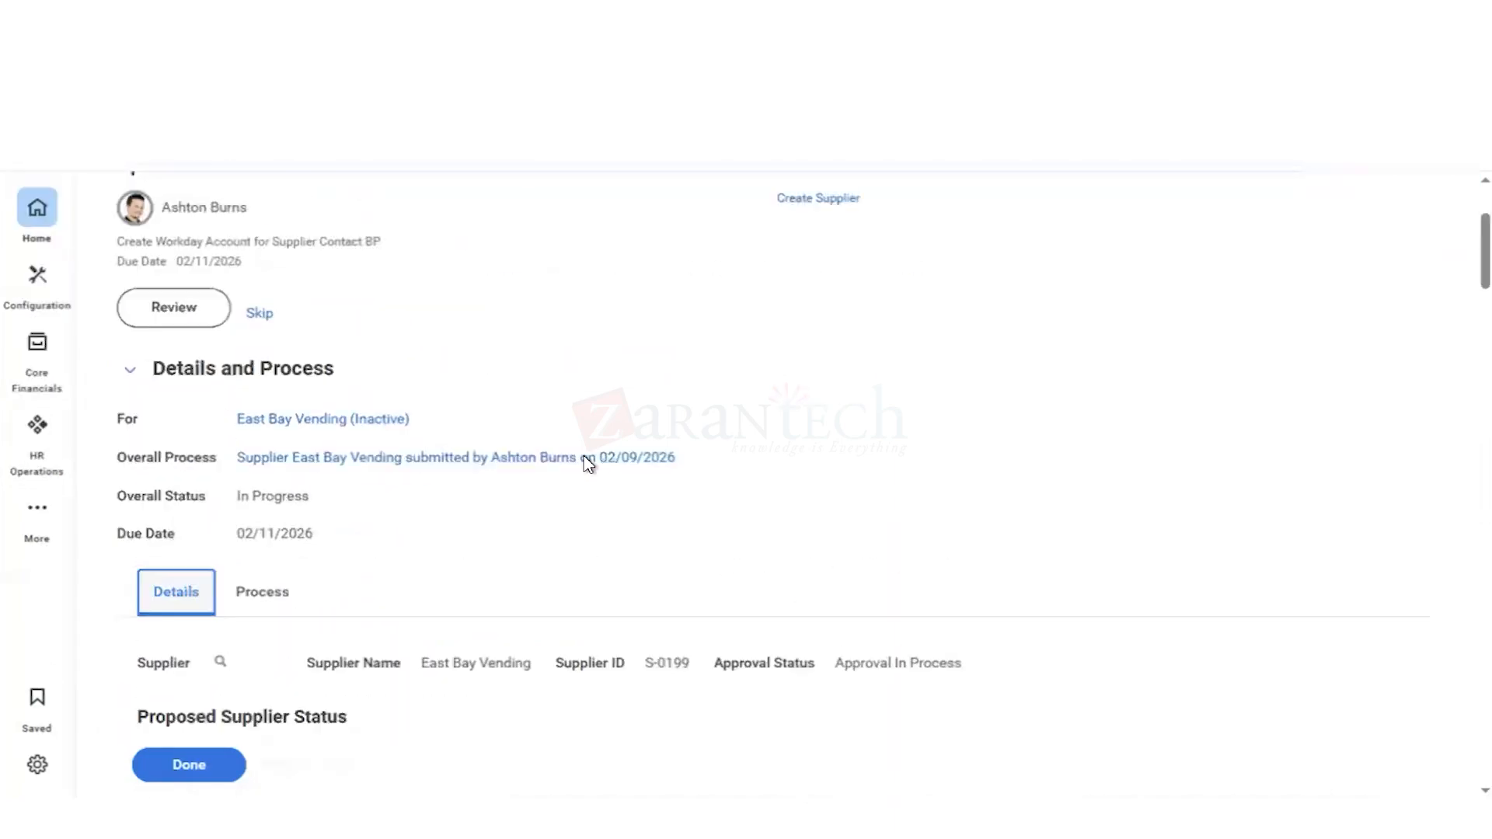
Step: Return to the process history and examine the second listed Supplier Administrator's related actions, including the Security Profile options
click(268, 698)
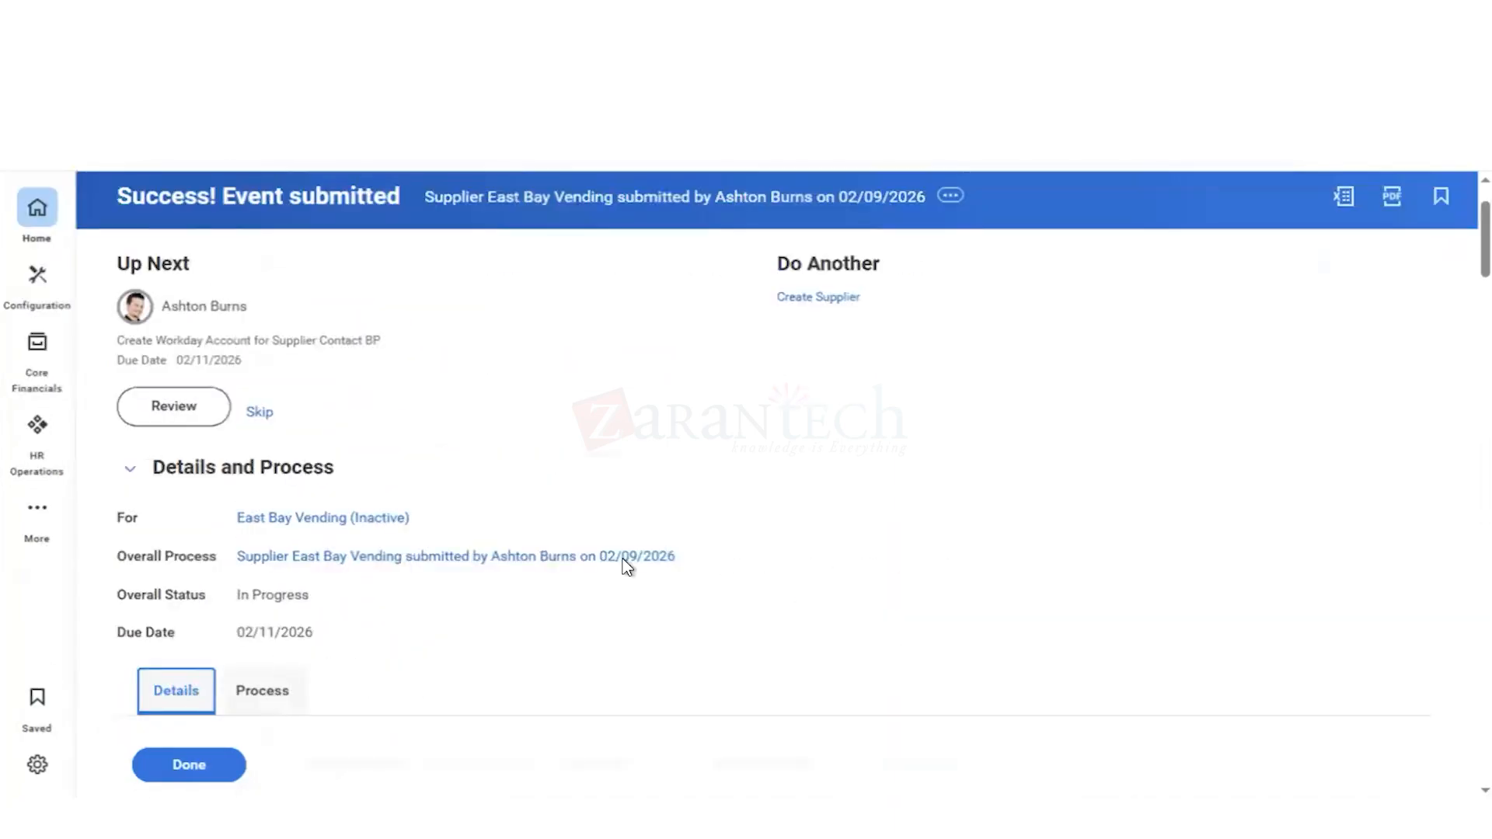
scroll(895, 567, down, 3)
scroll(896, 567, down, 3)
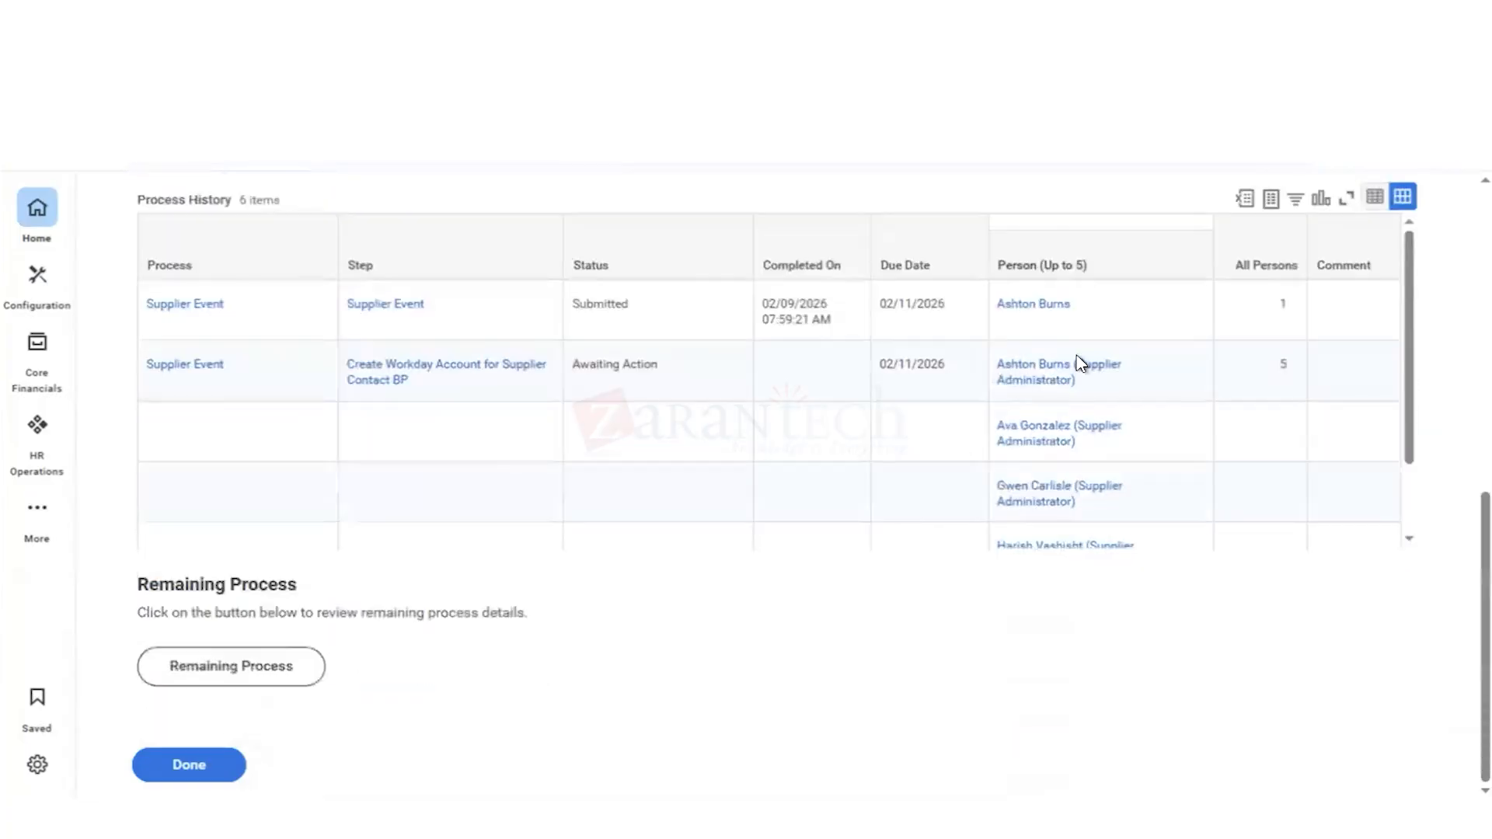
mouse_move(1094, 443)
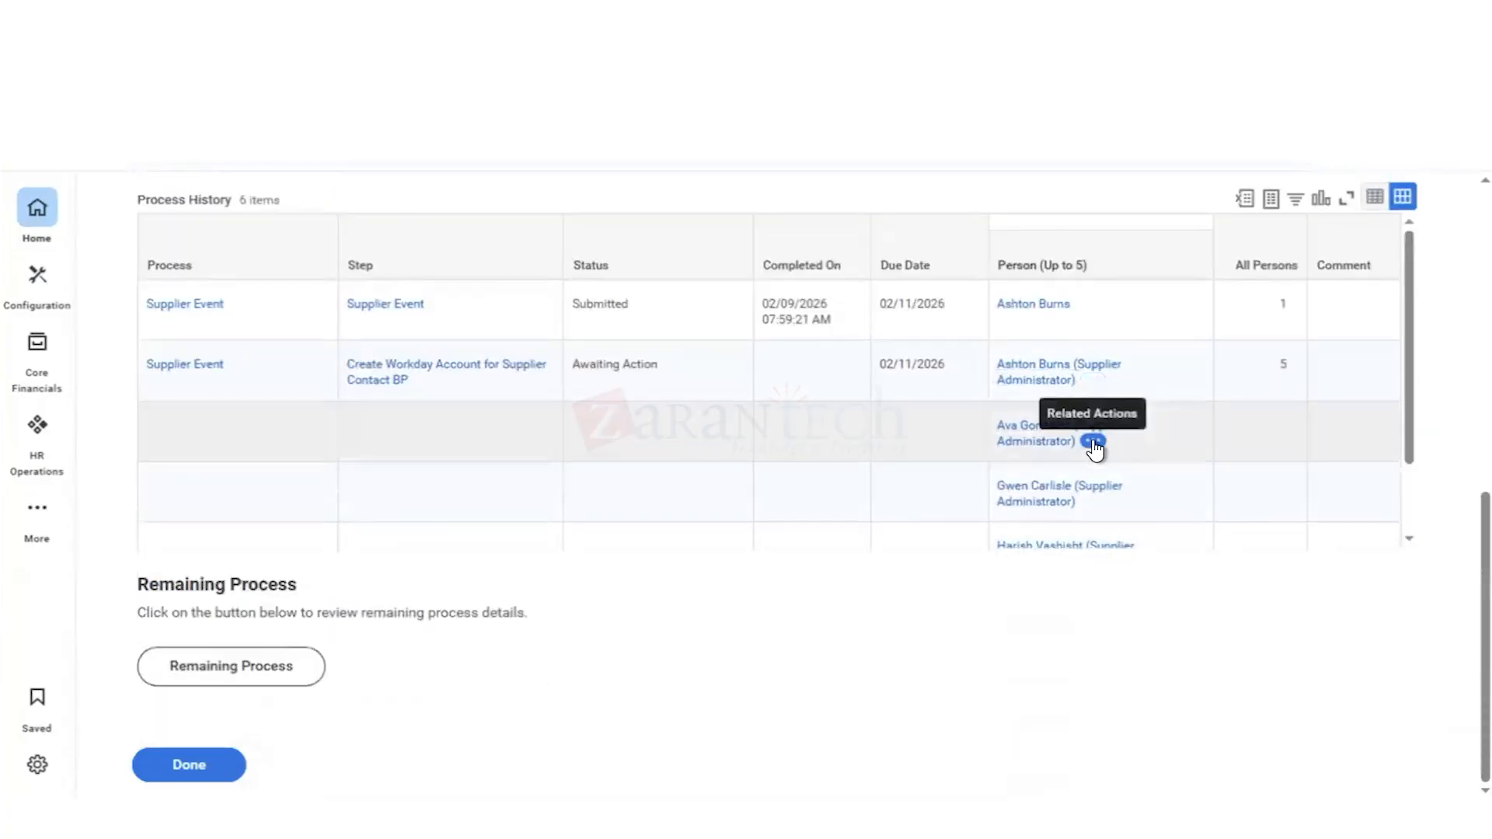
click(1094, 443)
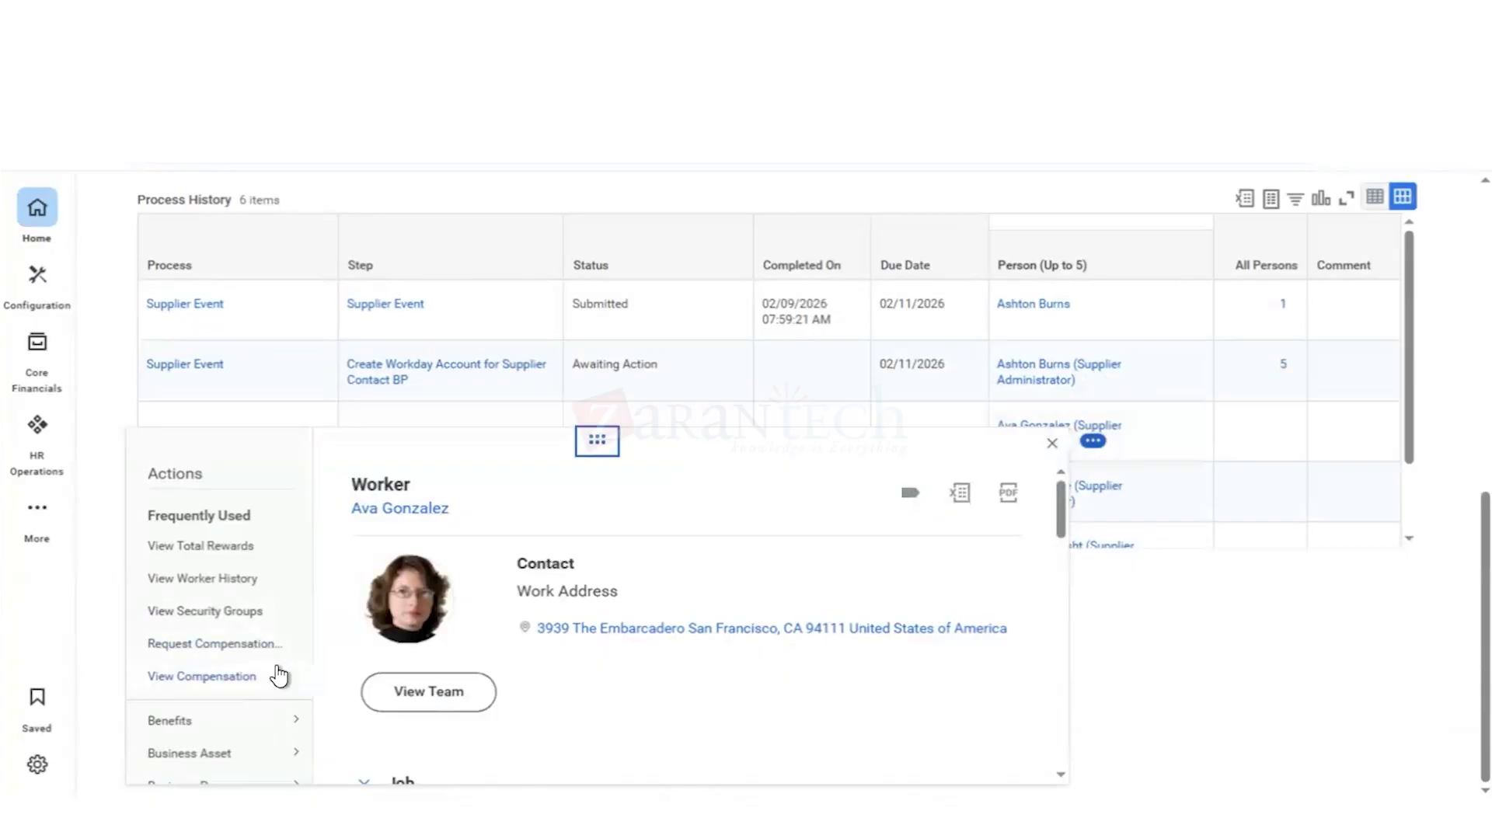
scroll(278, 676, down, 4)
mouse_move(278, 676)
scroll(278, 676, up, 2)
scroll(278, 676, up, 2)
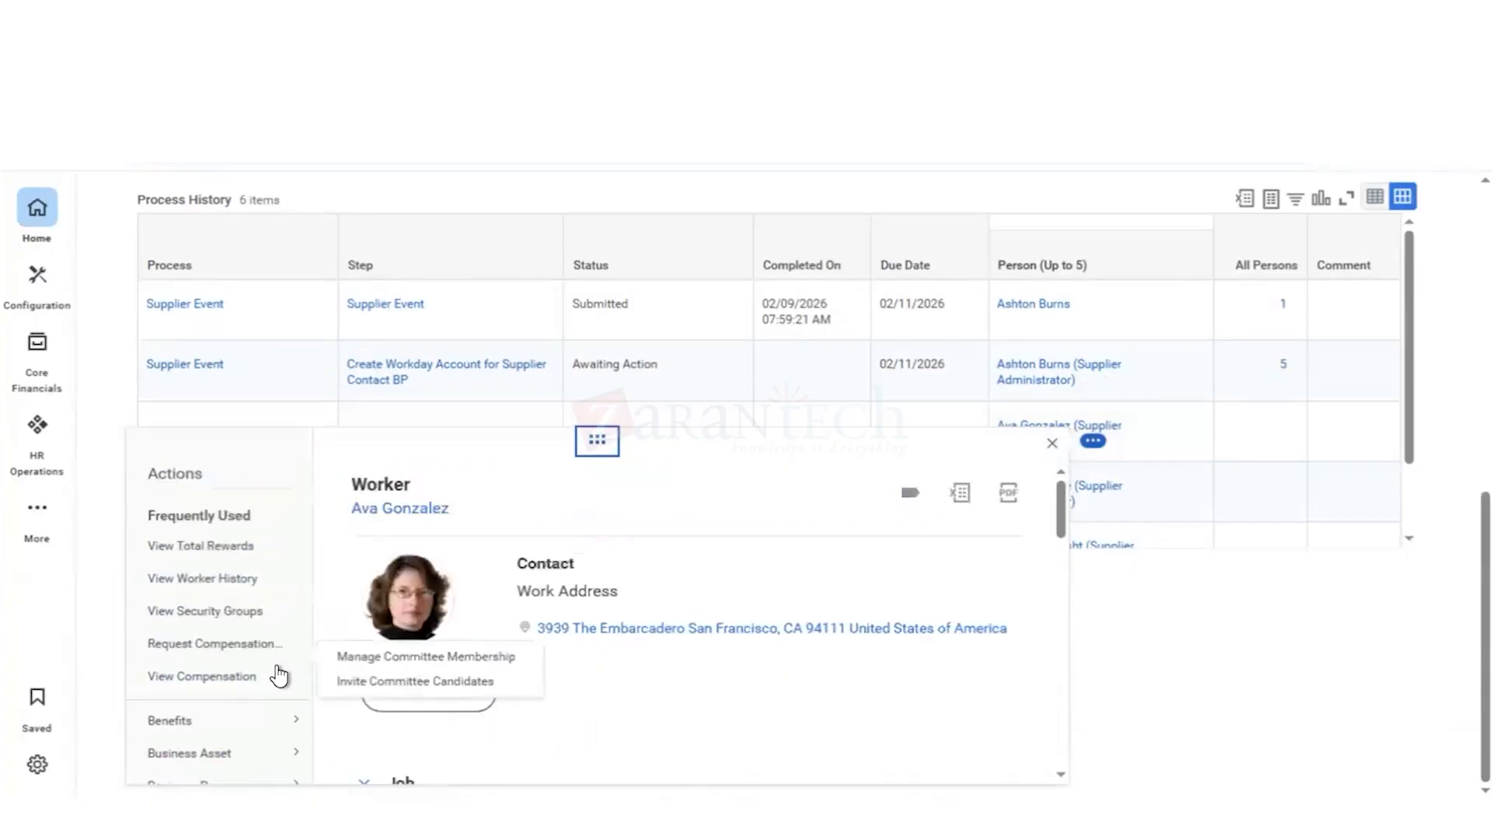
scroll(278, 676, down, 4)
scroll(277, 667, down, 4)
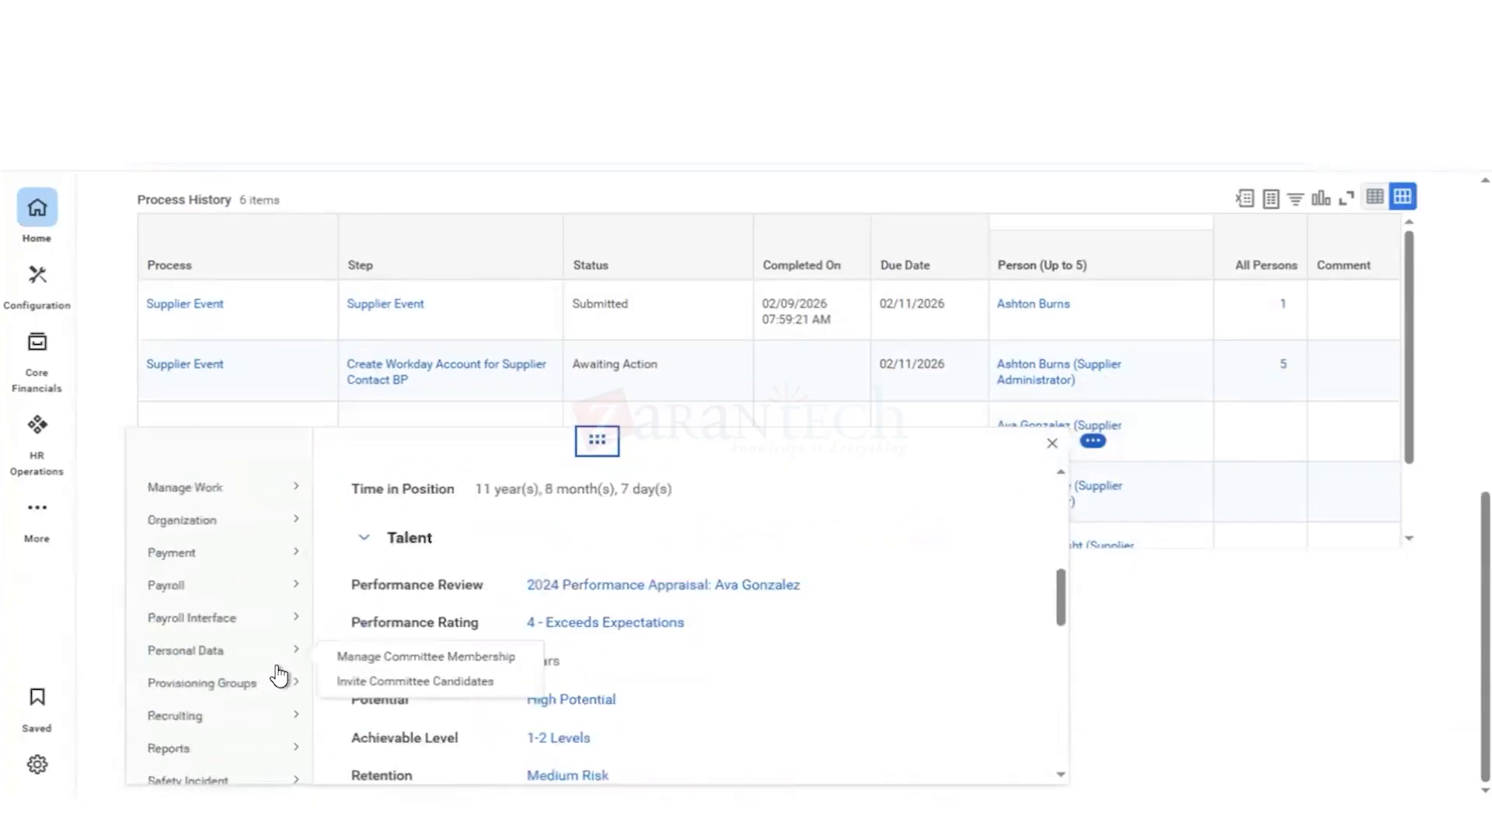
scroll(277, 667, down, 3)
scroll(276, 667, up, 1)
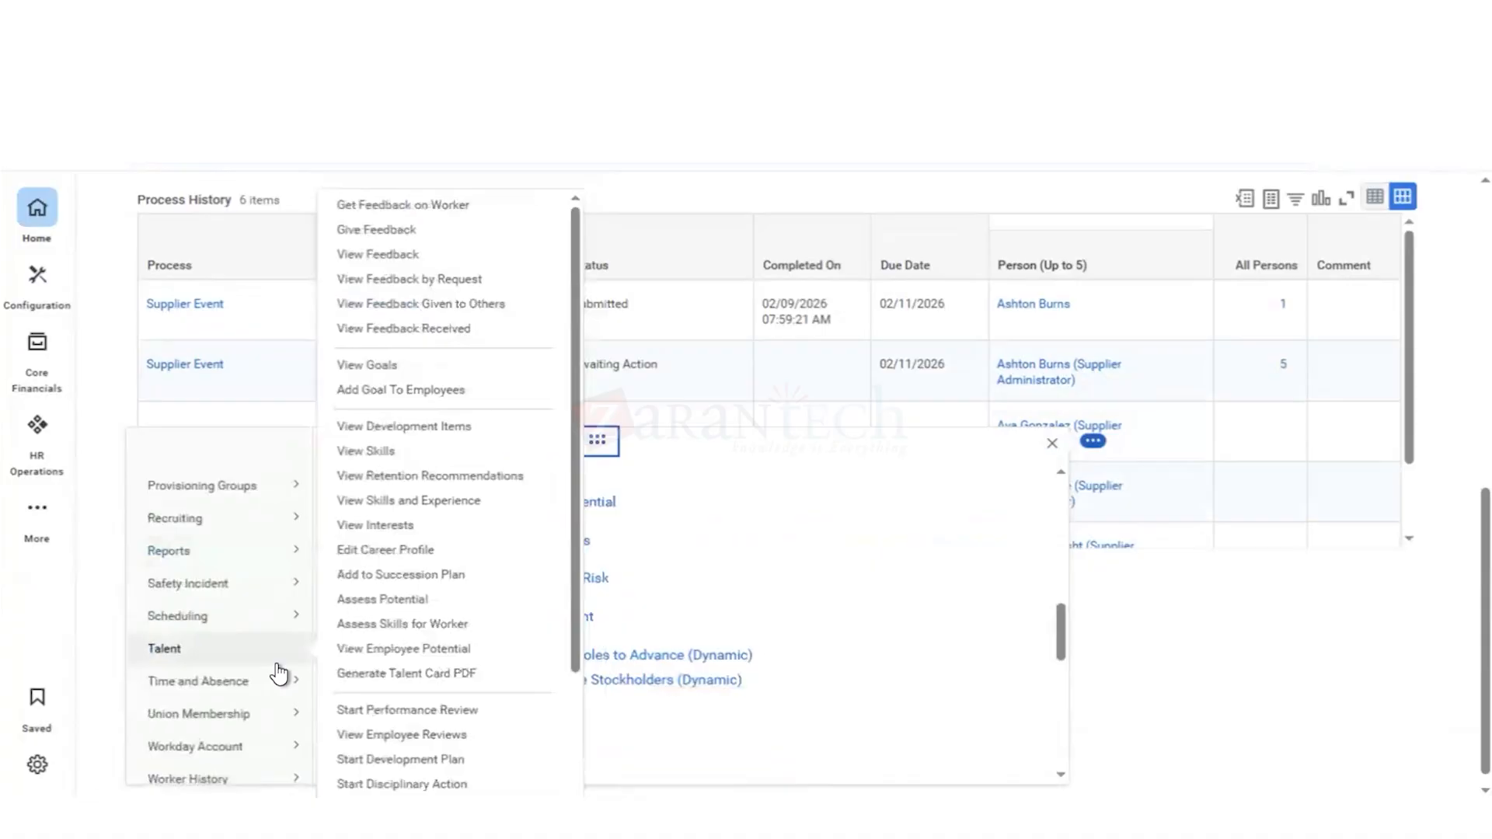
scroll(277, 665, down, 3)
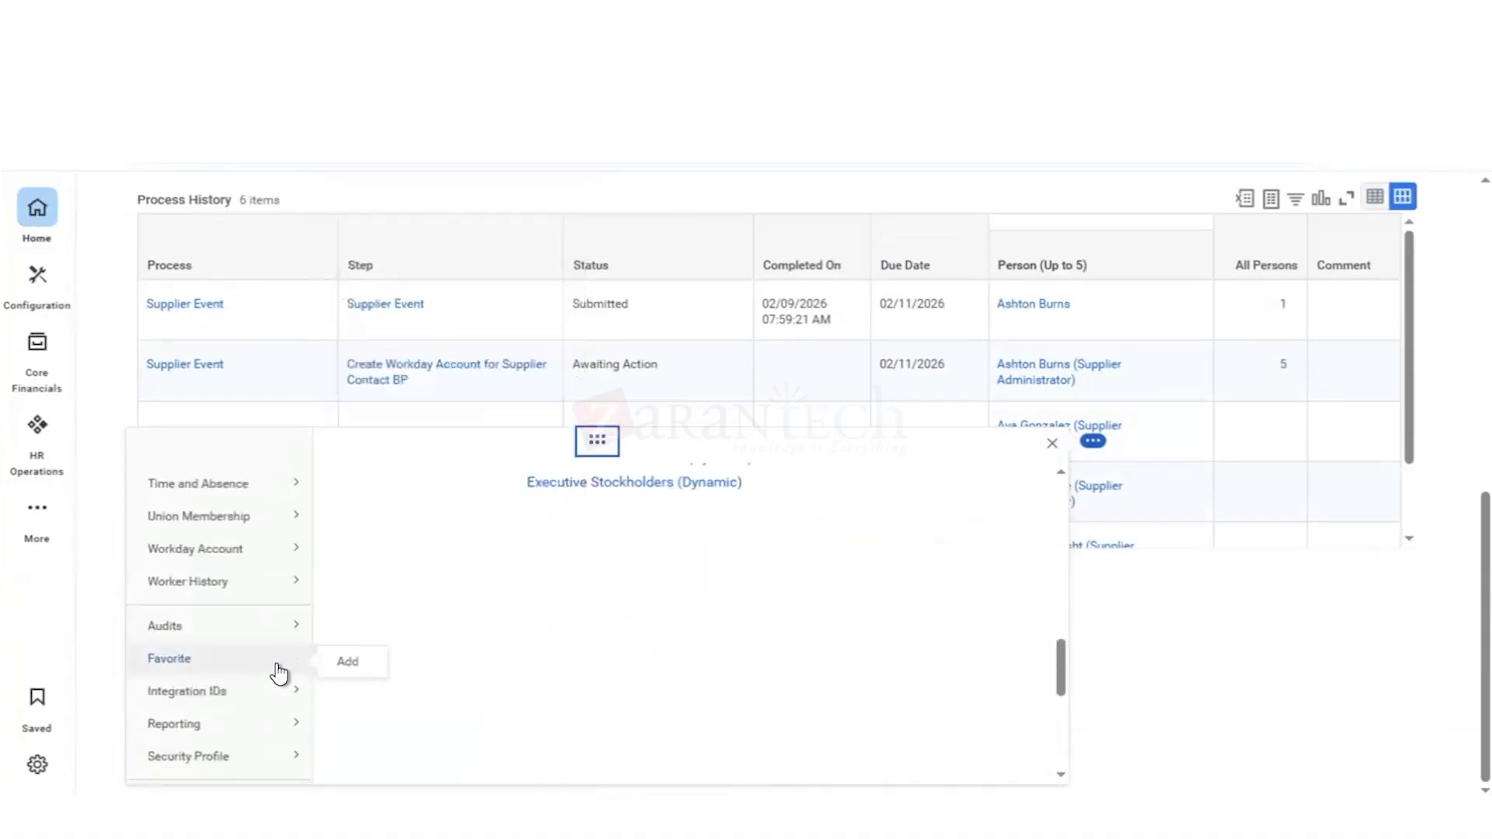
mouse_move(282, 758)
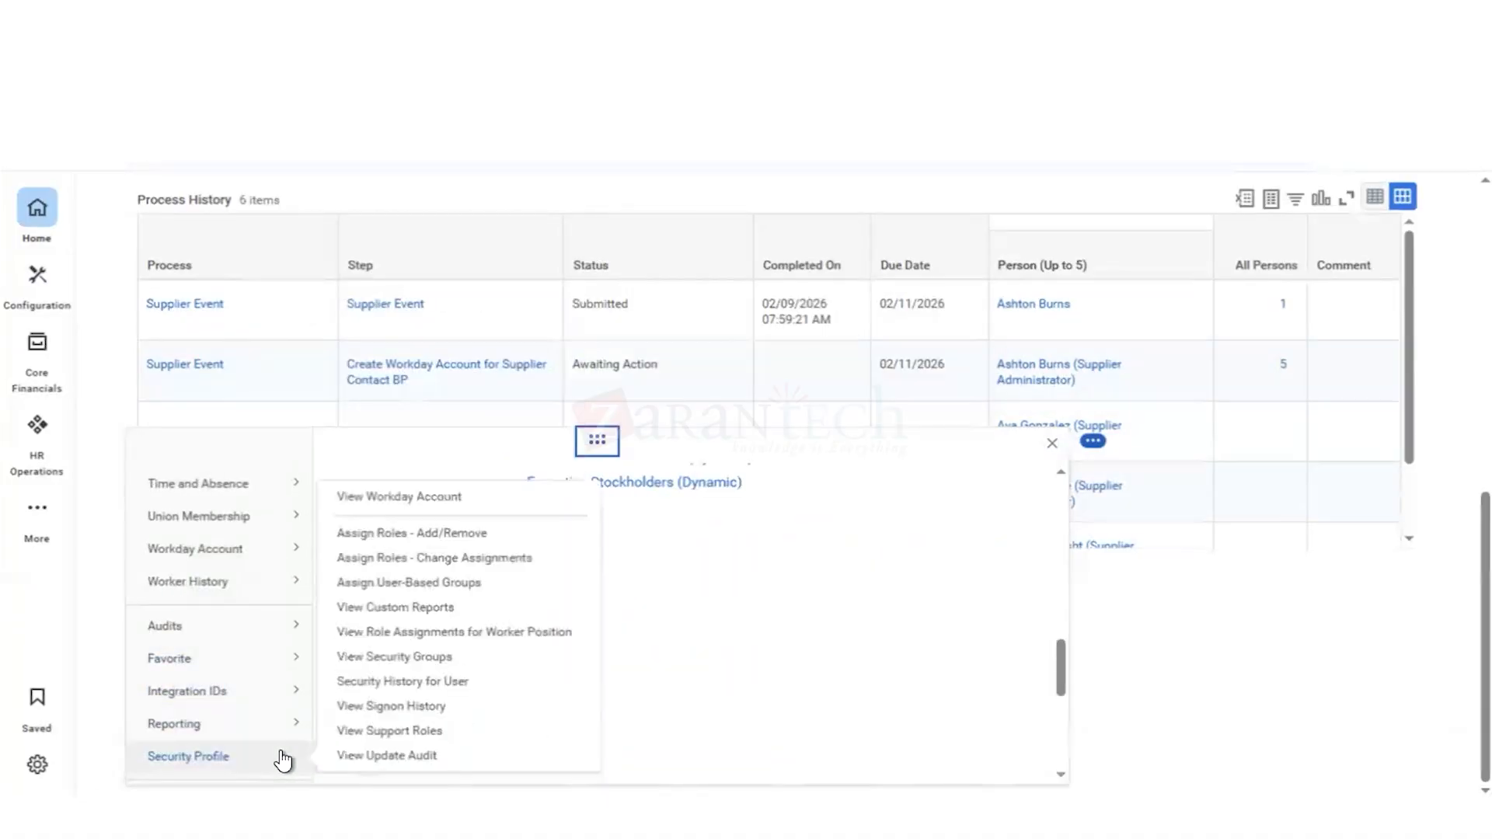
click(1260, 434)
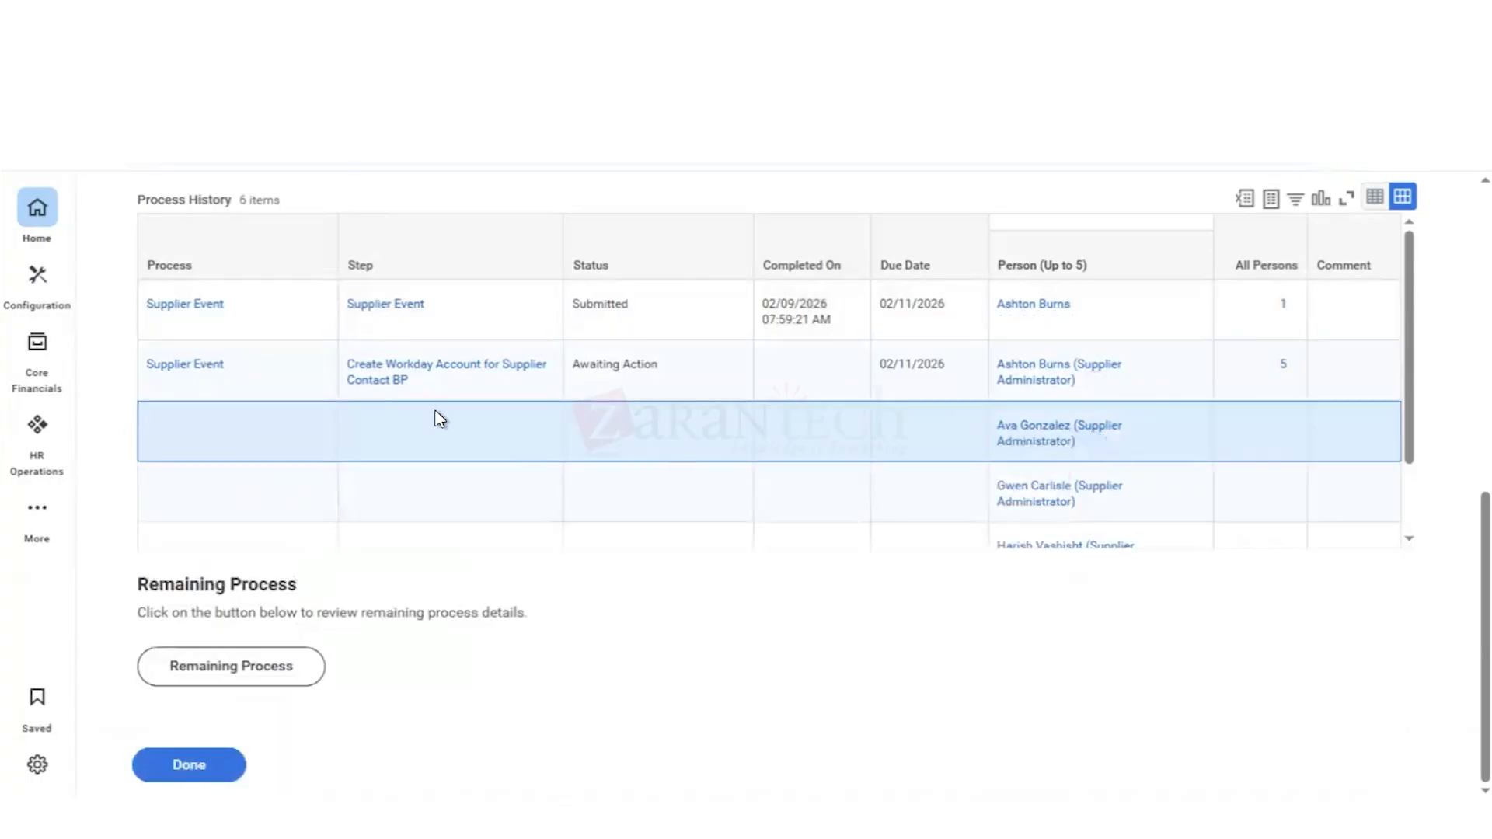
Step: Search for sta pr and open the Start Proxy task
scroll(441, 419, up, 10)
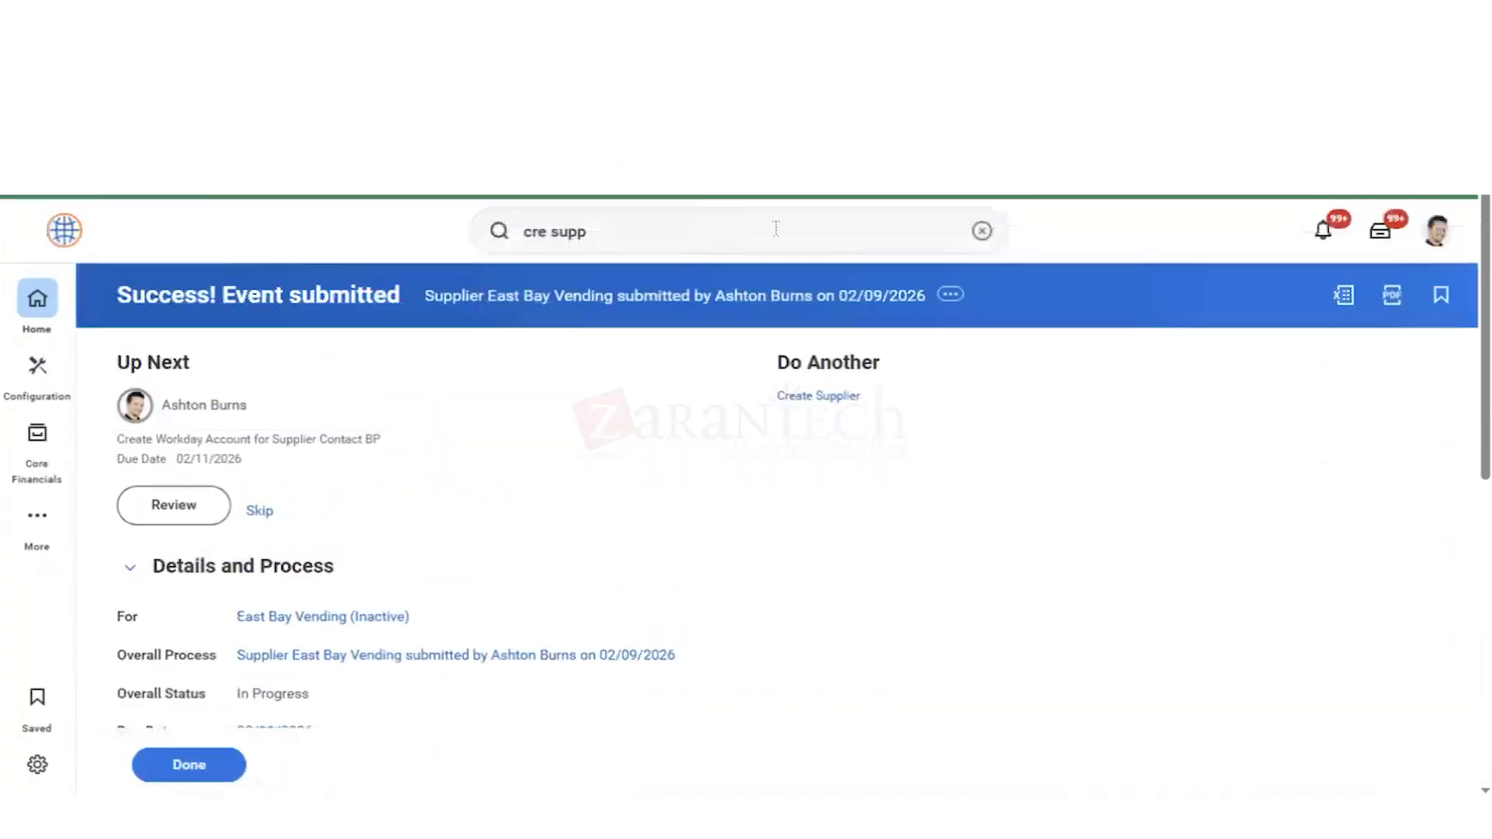
click(983, 233)
text(sta )
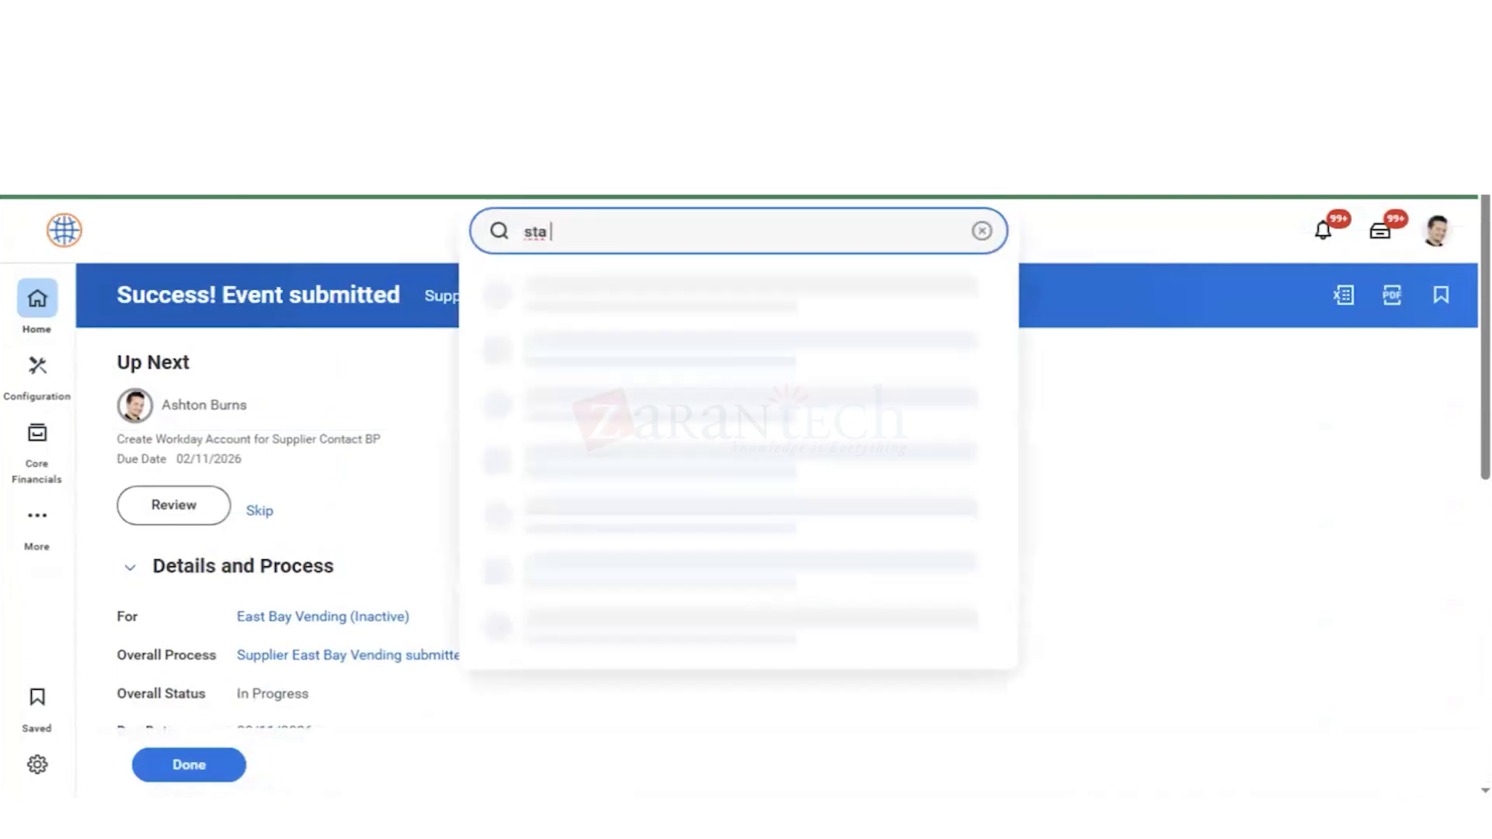
text(pr)
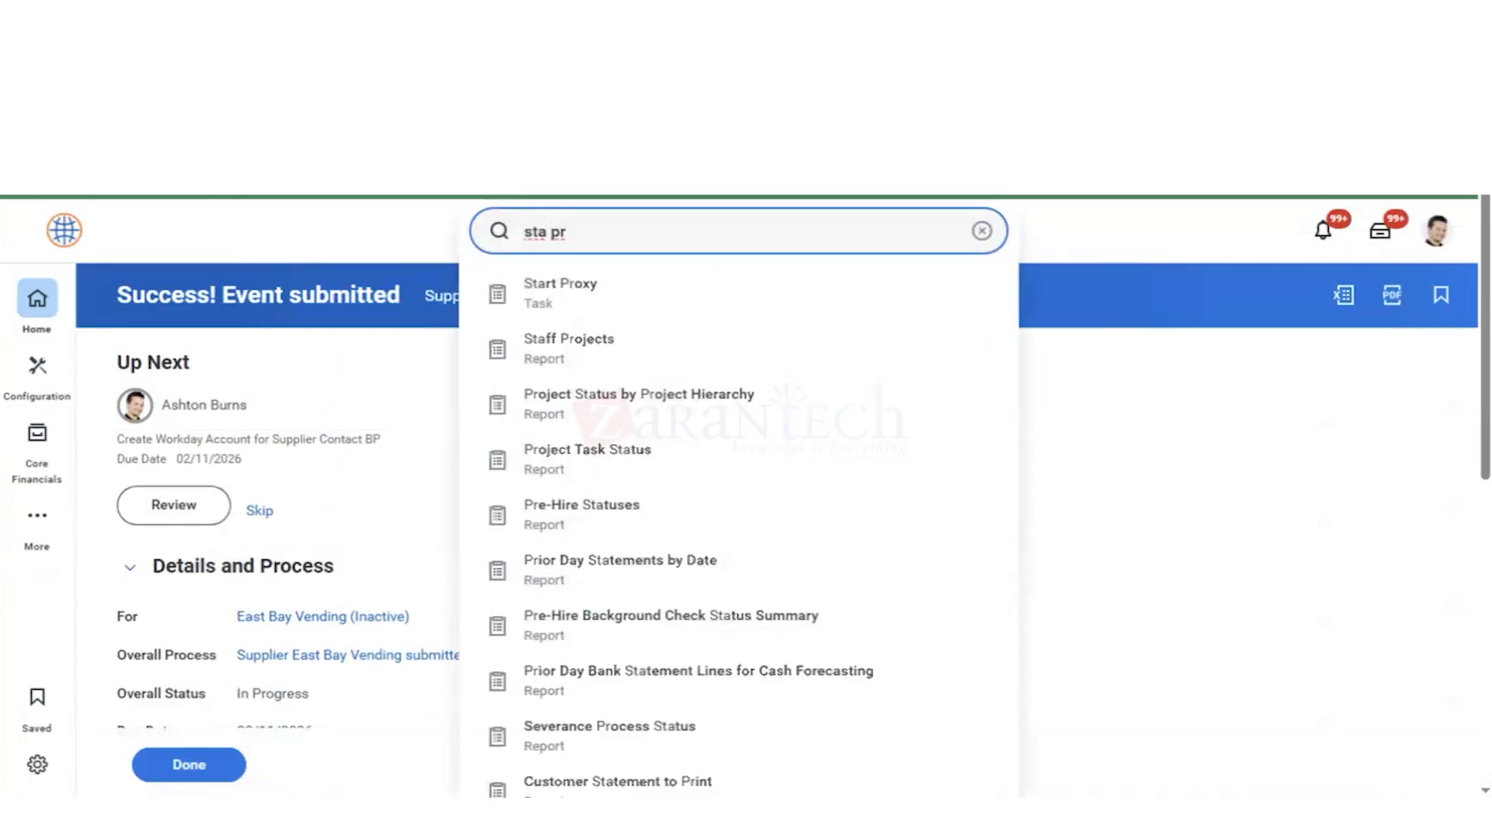
click(575, 293)
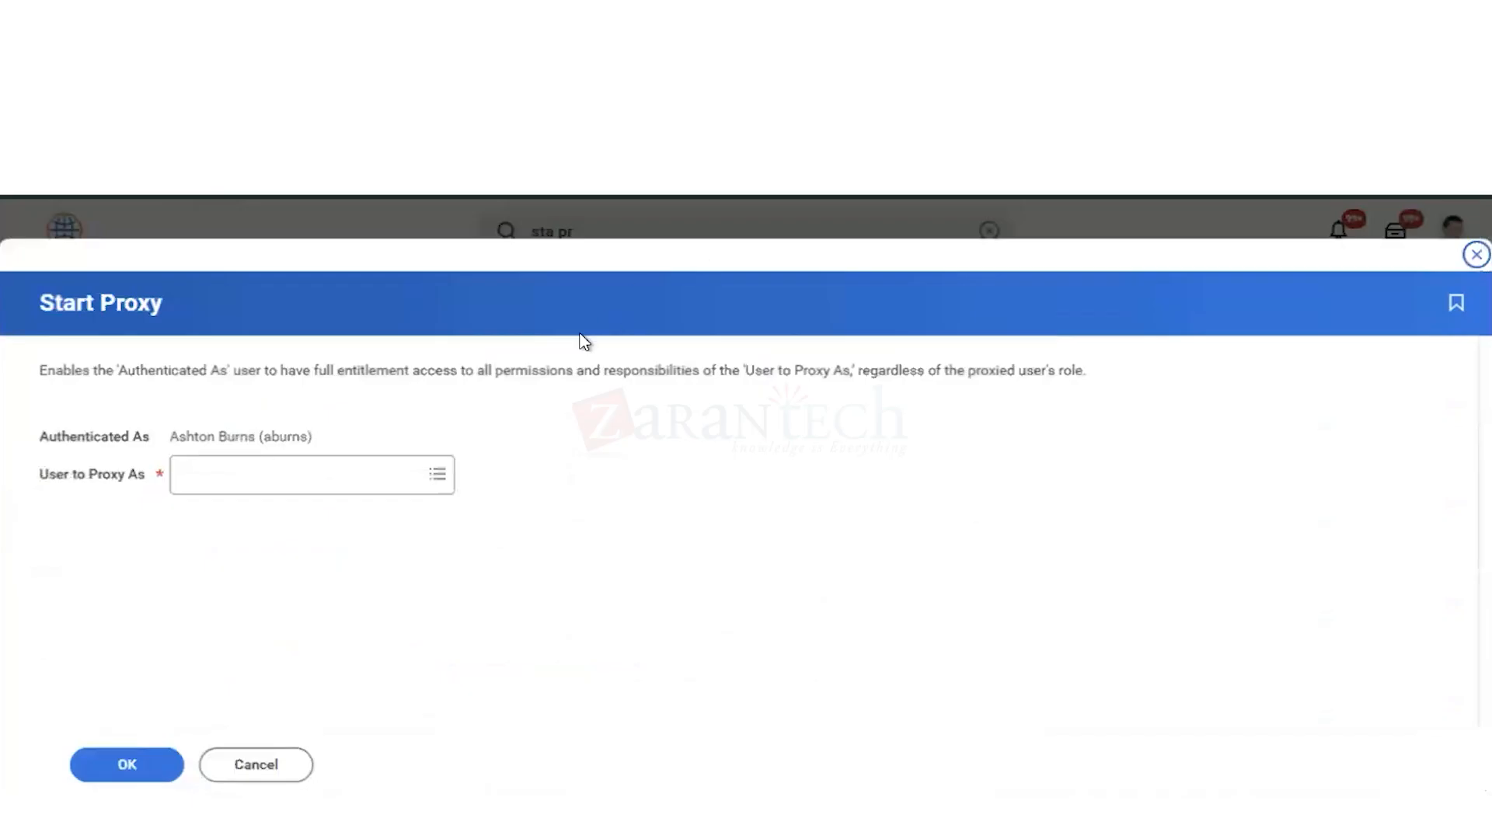
Step: Try to find the second listed Supplier Administrator as the User to Proxy As, and cancel the proxy request
click(243, 489)
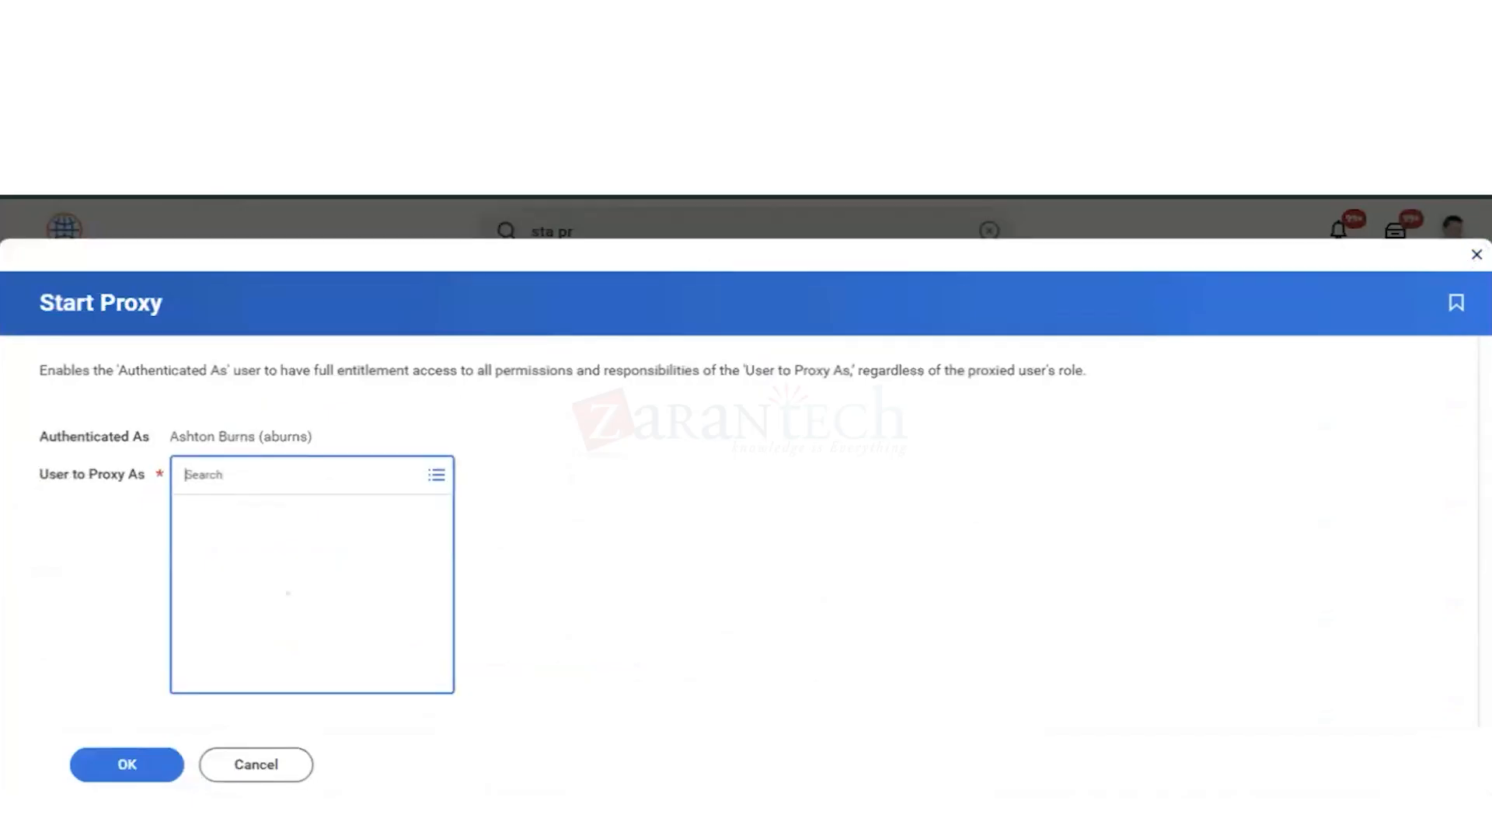
text(ava go)
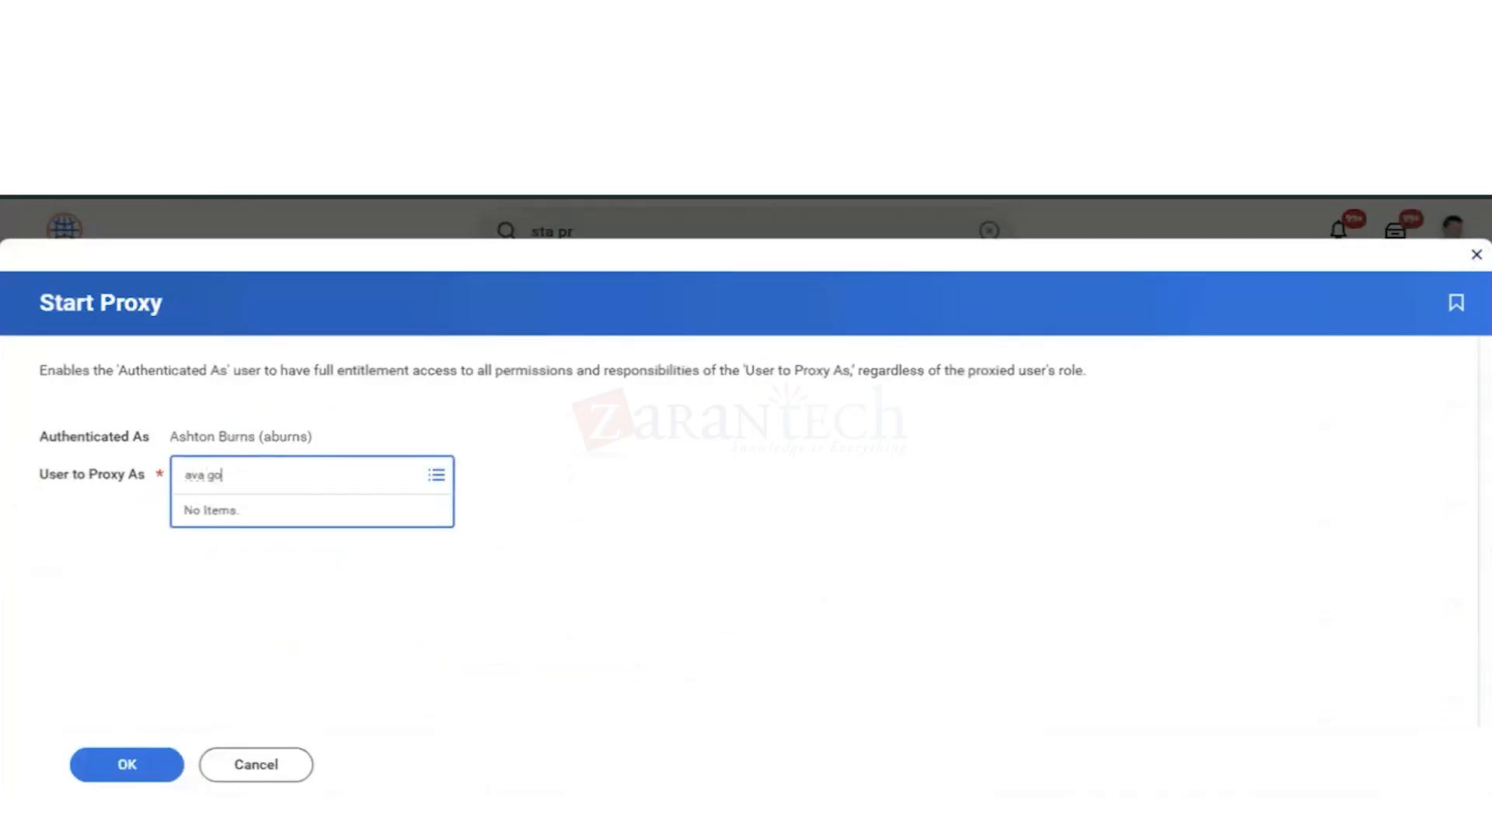
key(Return)
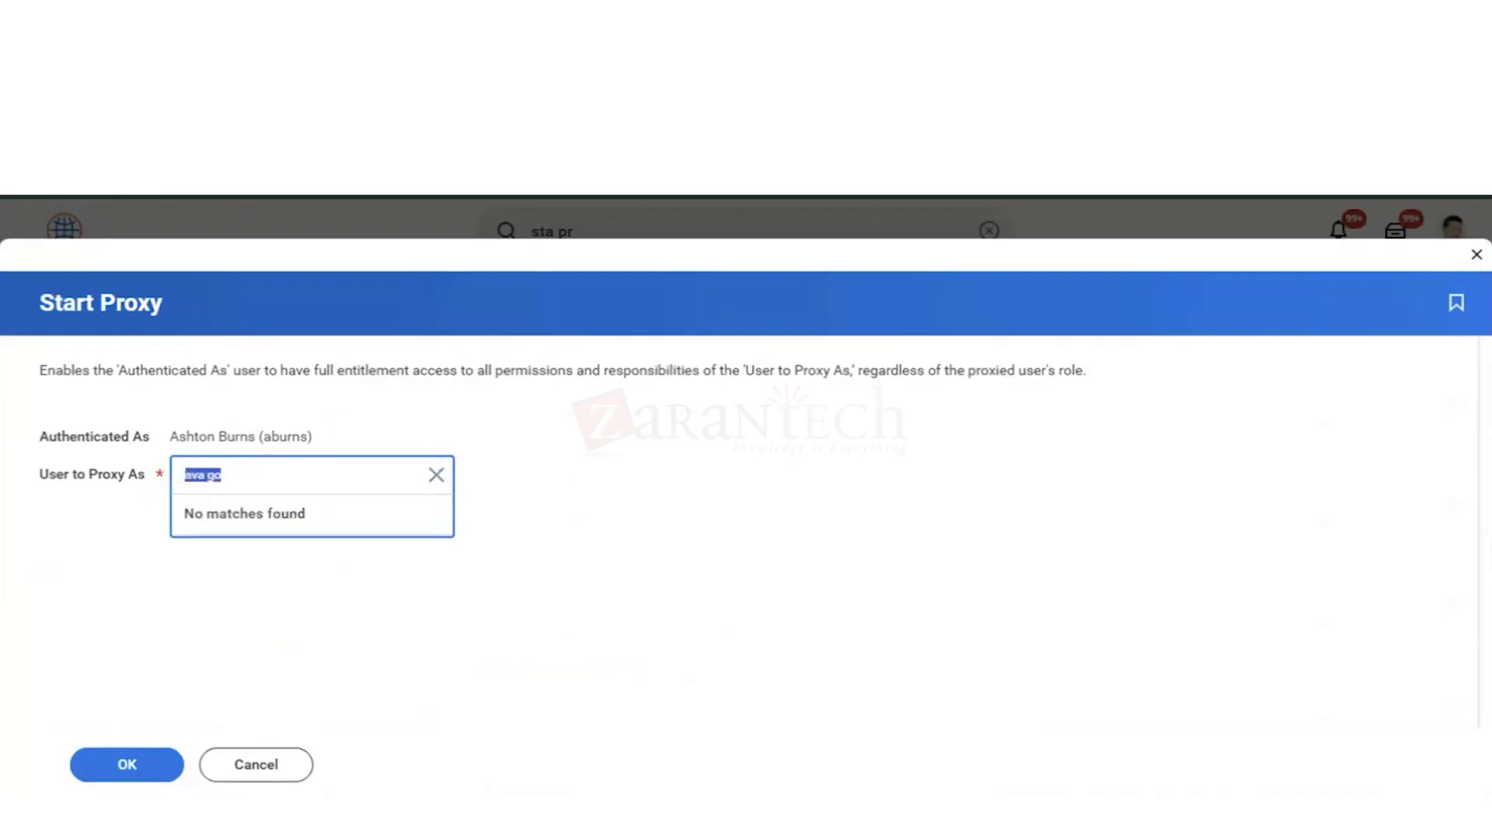
text(ava gon)
key(Return)
click(257, 766)
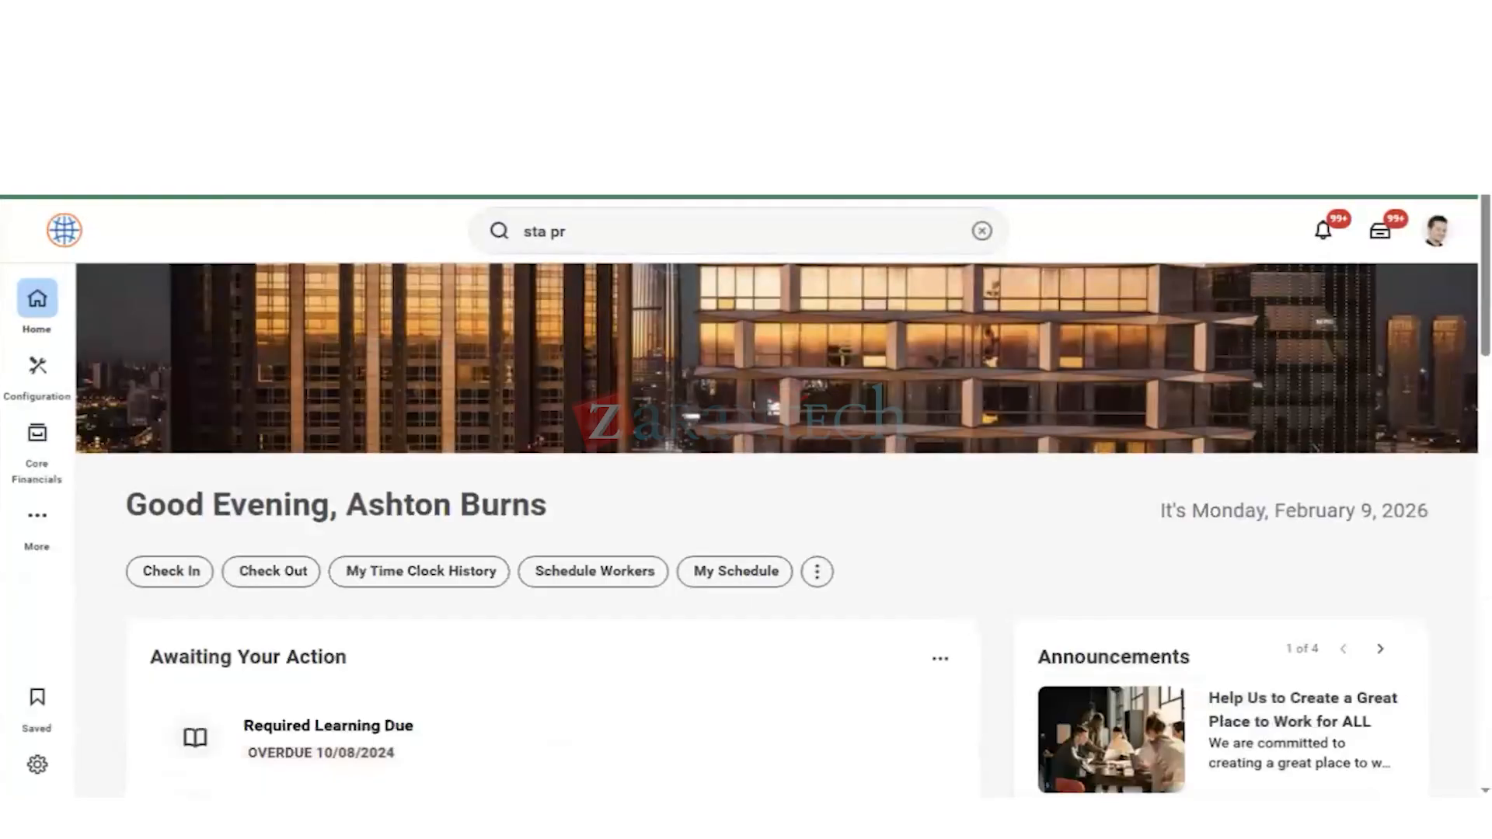
Step: Open the archived East Bay Vending supplier event from My Tasks and review its process history
click(358, 308)
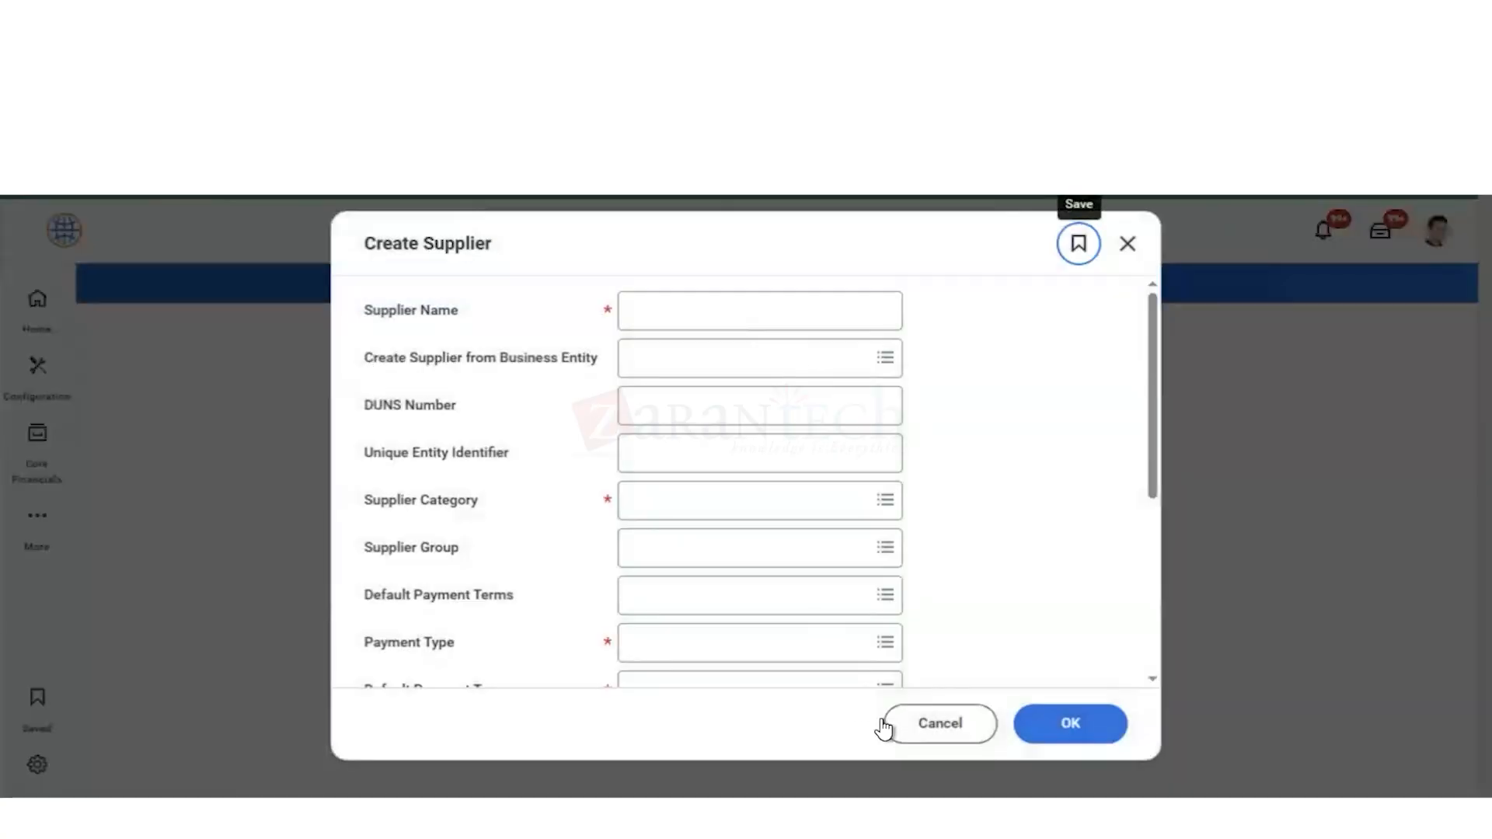
click(933, 728)
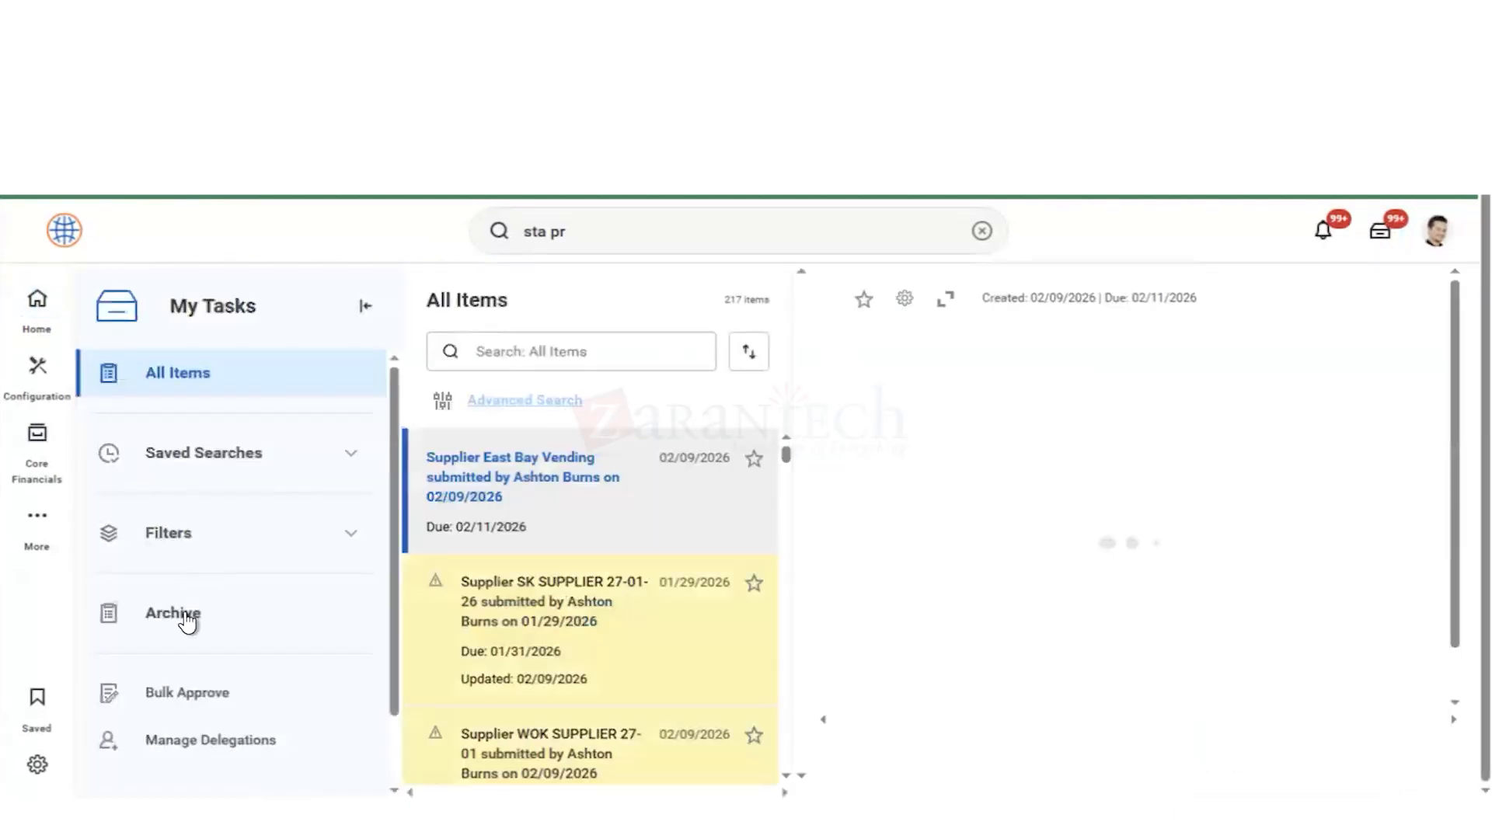
click(186, 618)
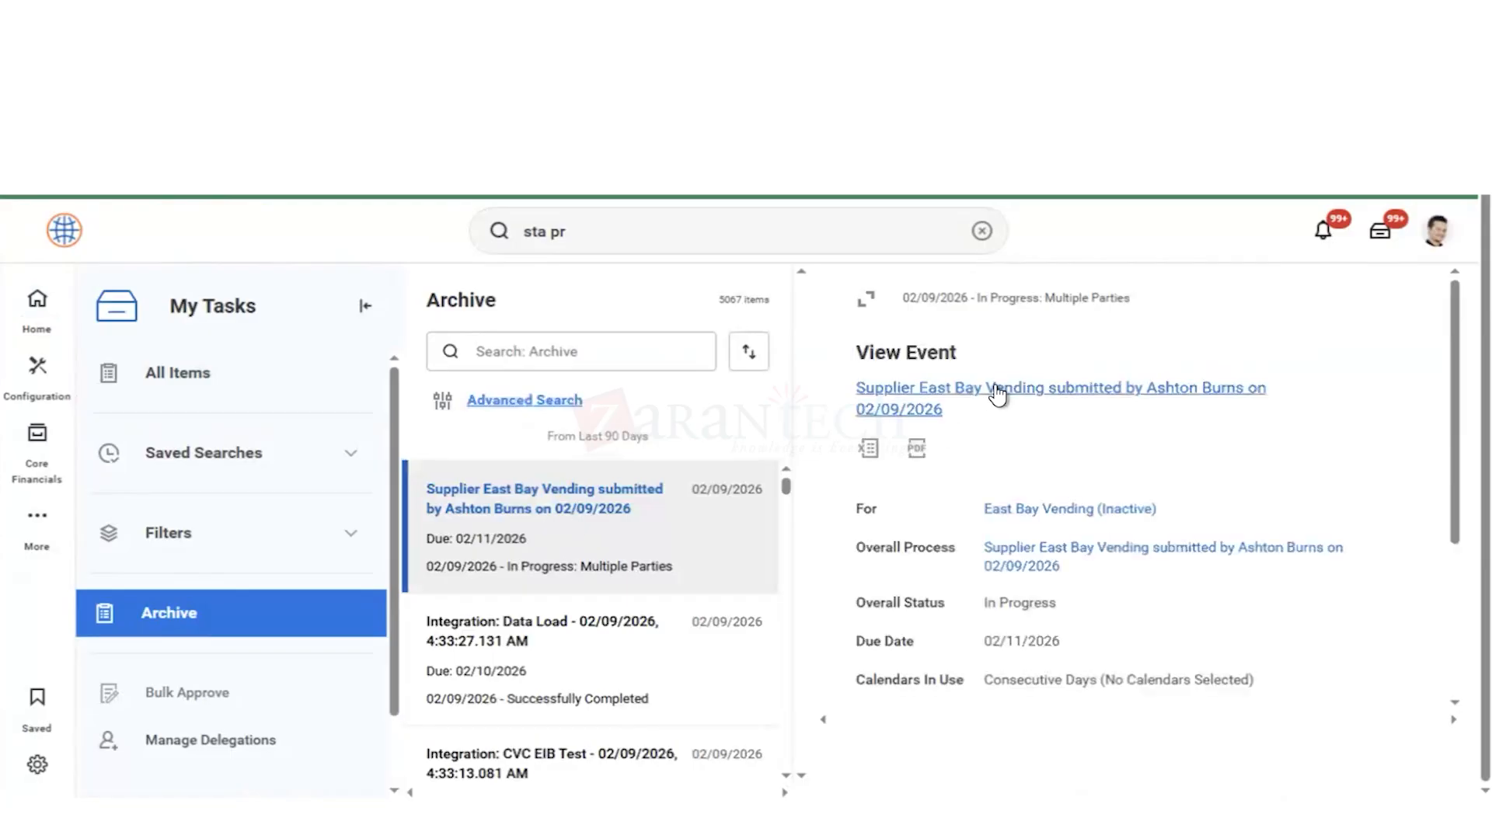
click(998, 397)
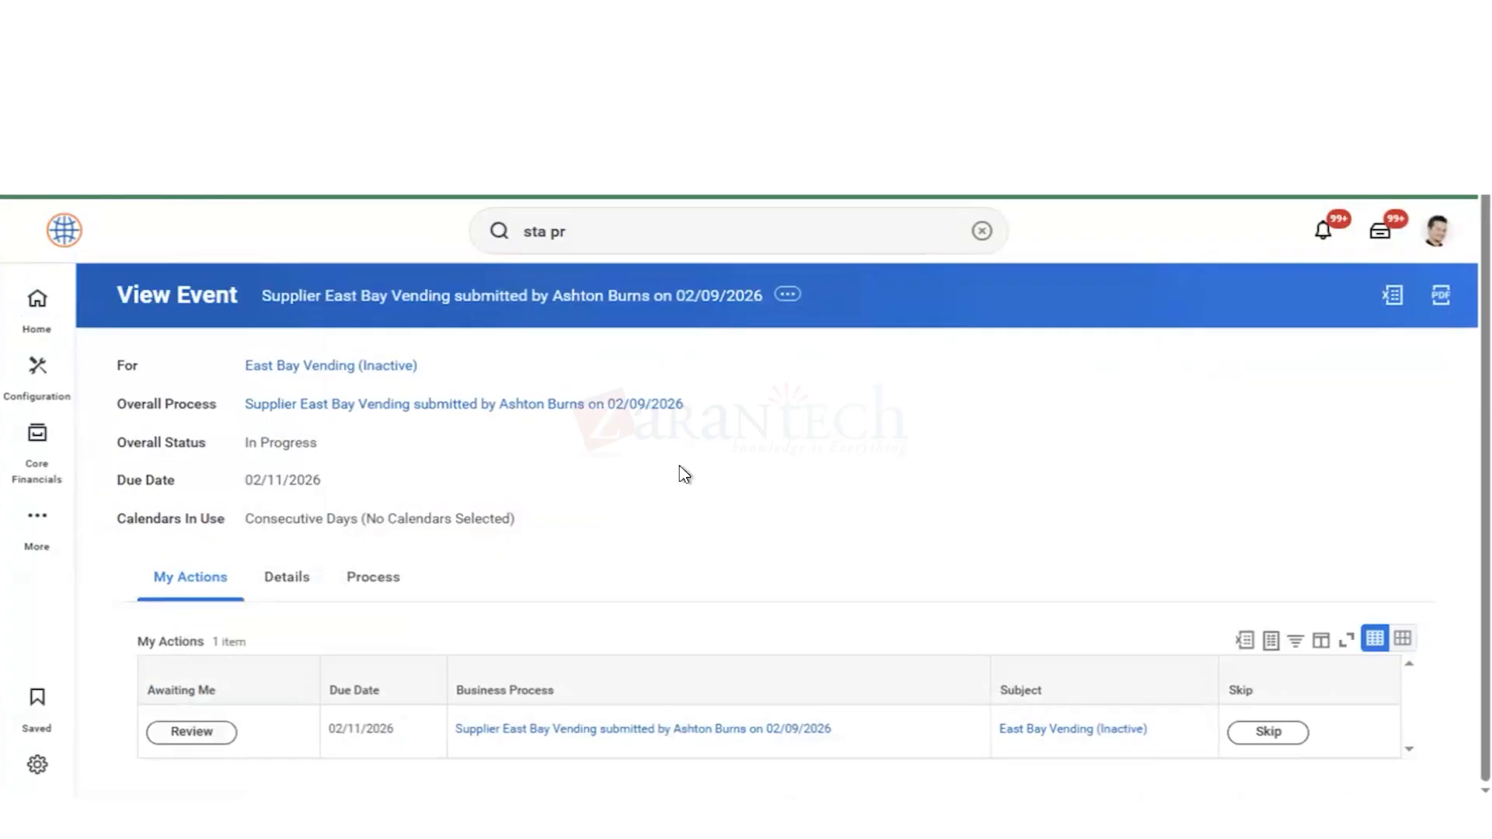
click(367, 581)
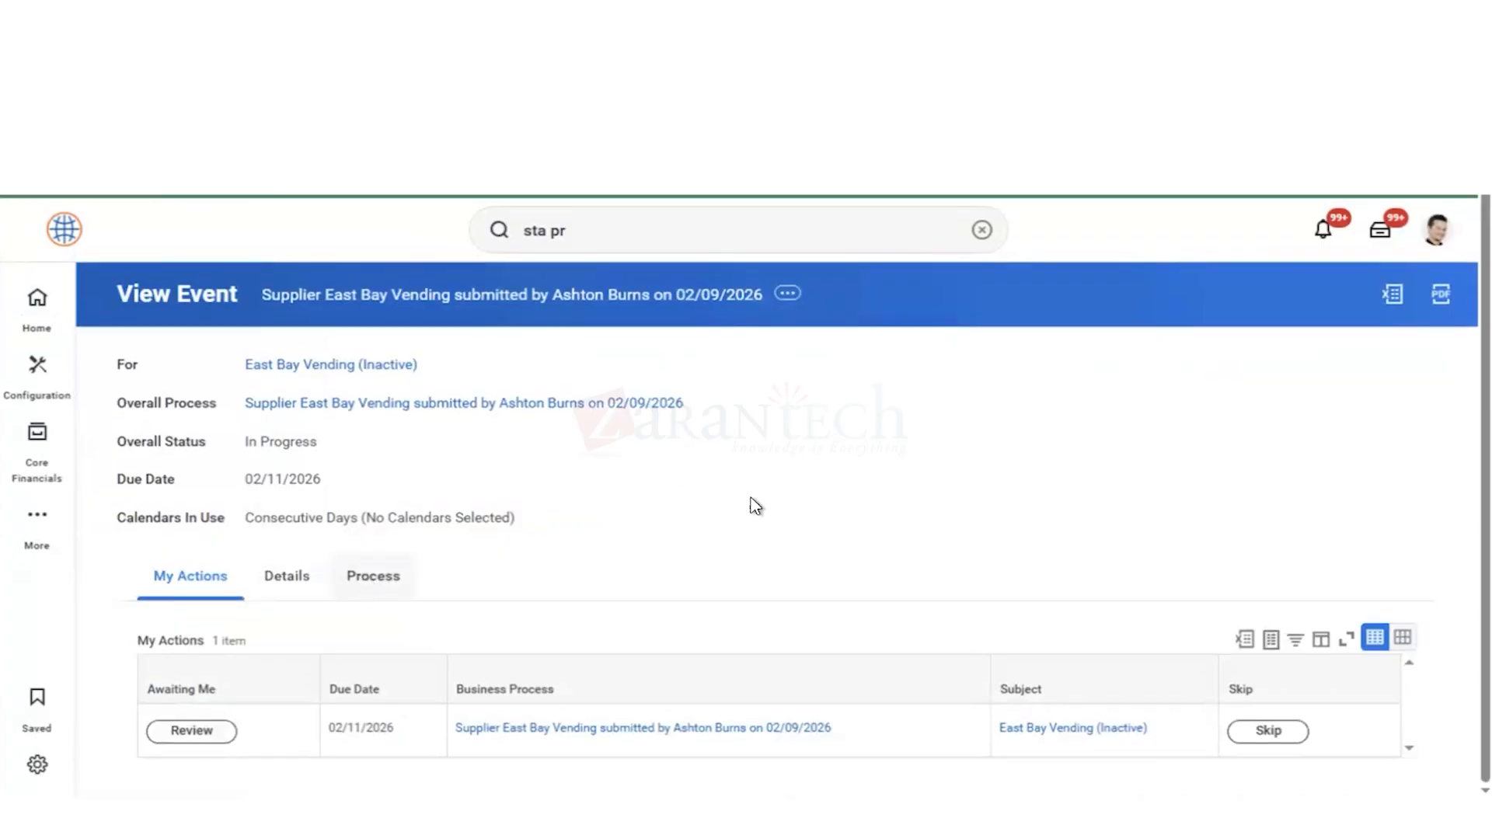
scroll(751, 505, down, 3)
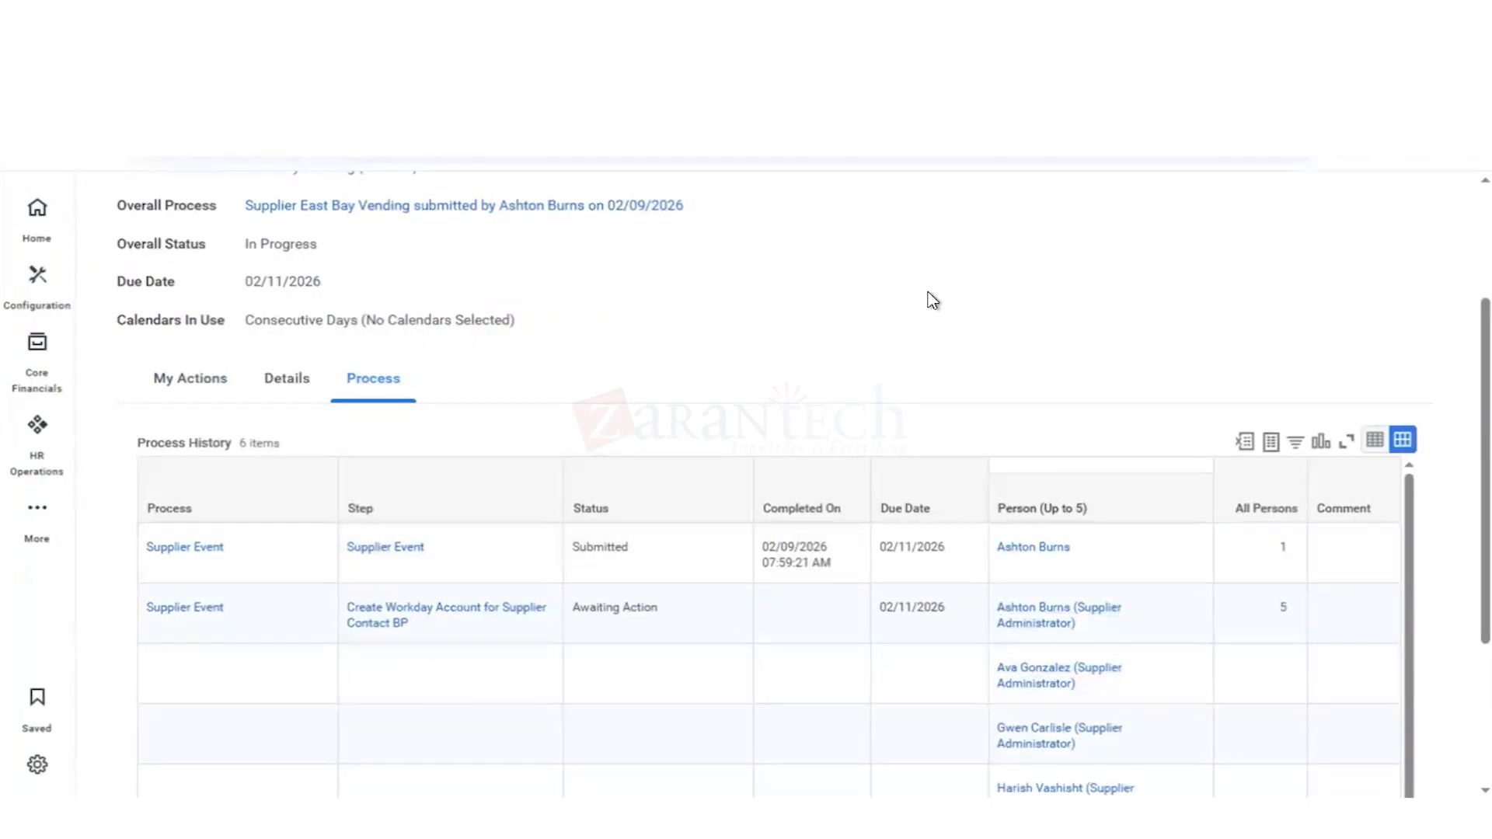
scroll(933, 301, up, 3)
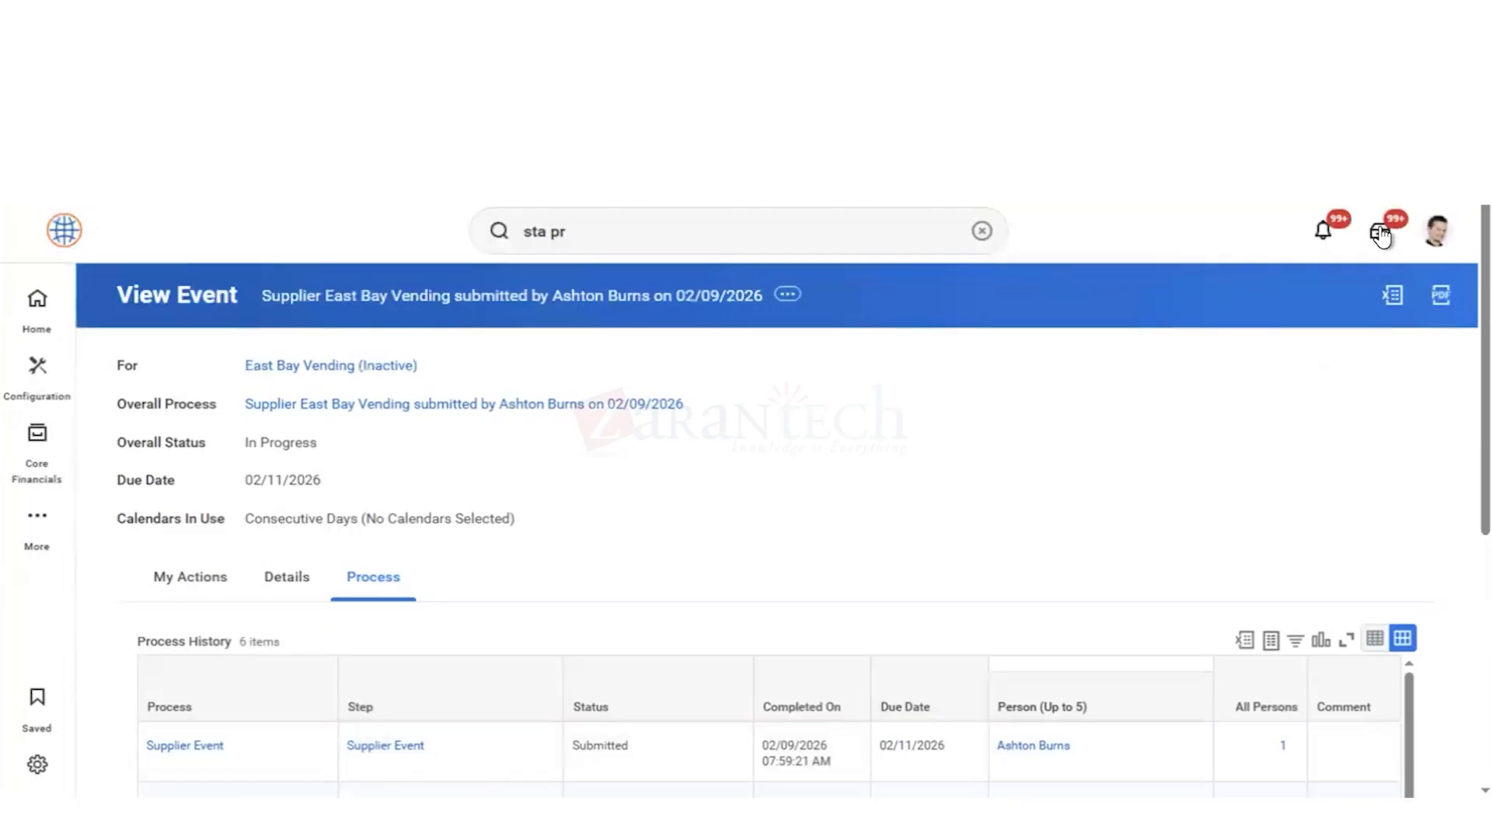
Step: Approve the Create Workday Account for Supplier Contact BP task for East Bay Vending from all task items
click(1381, 233)
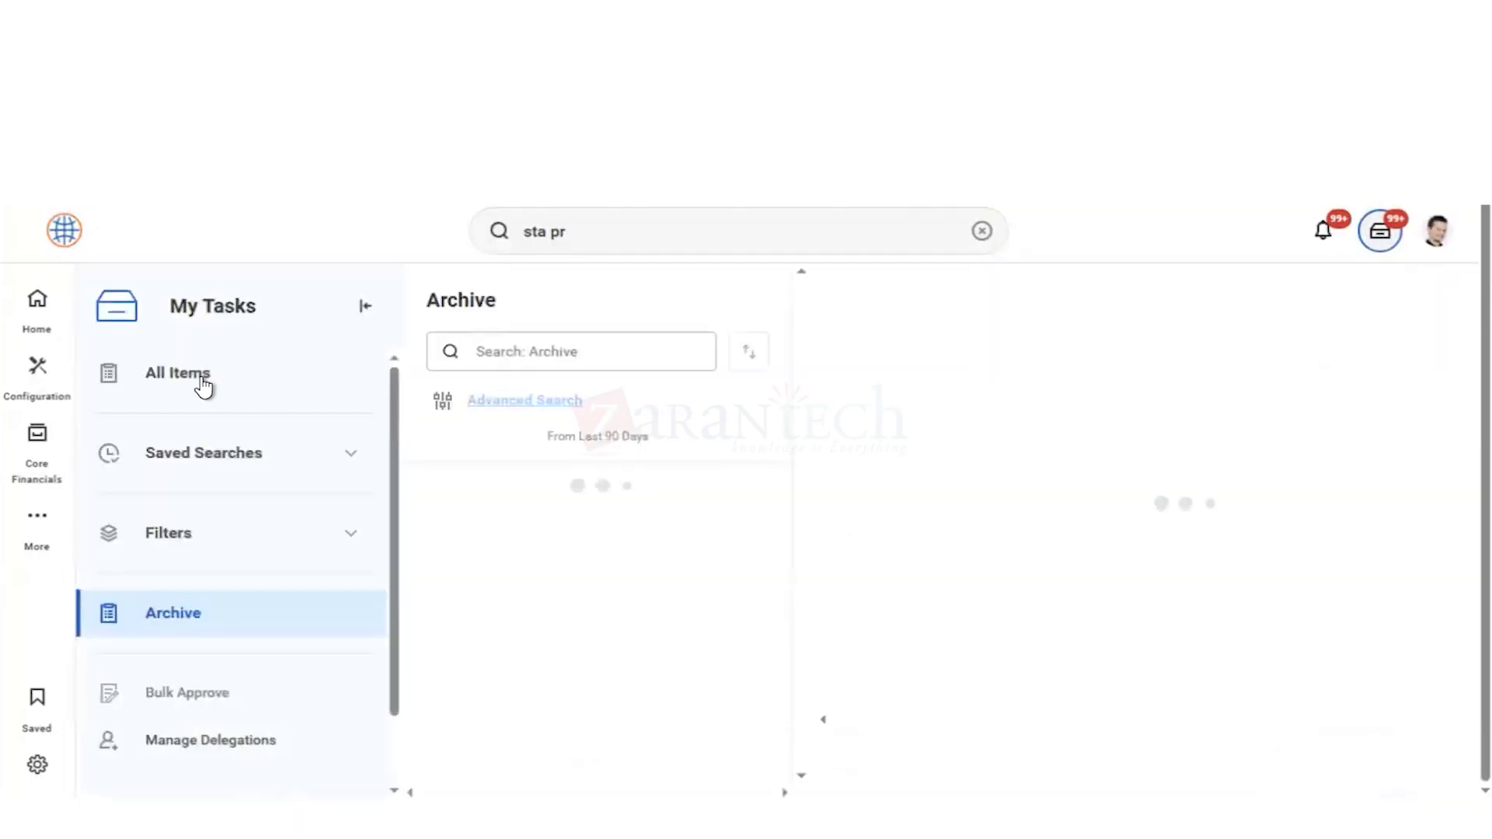
click(204, 384)
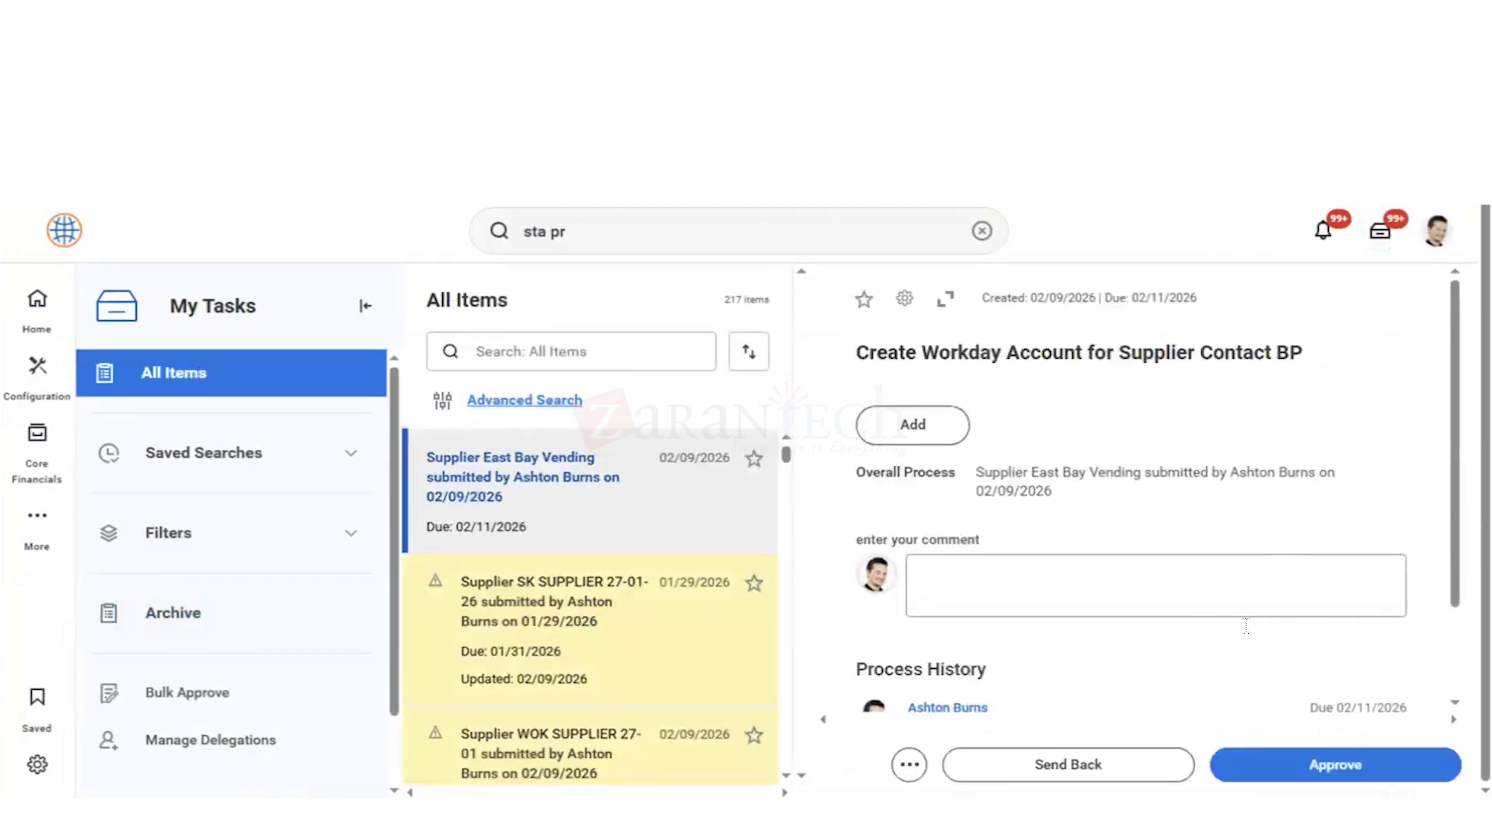
click(946, 300)
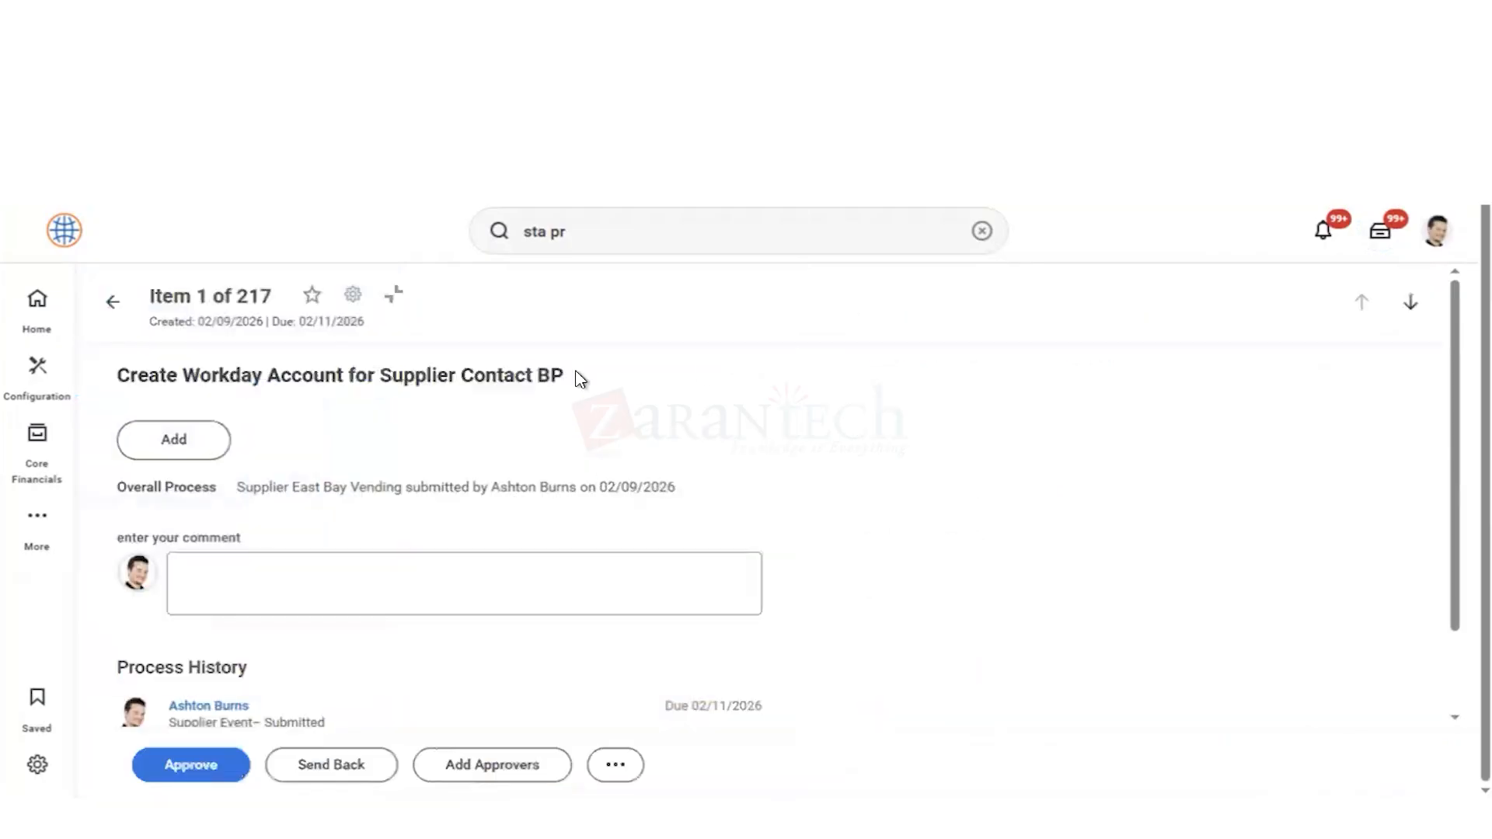
scroll(963, 524, down, 2)
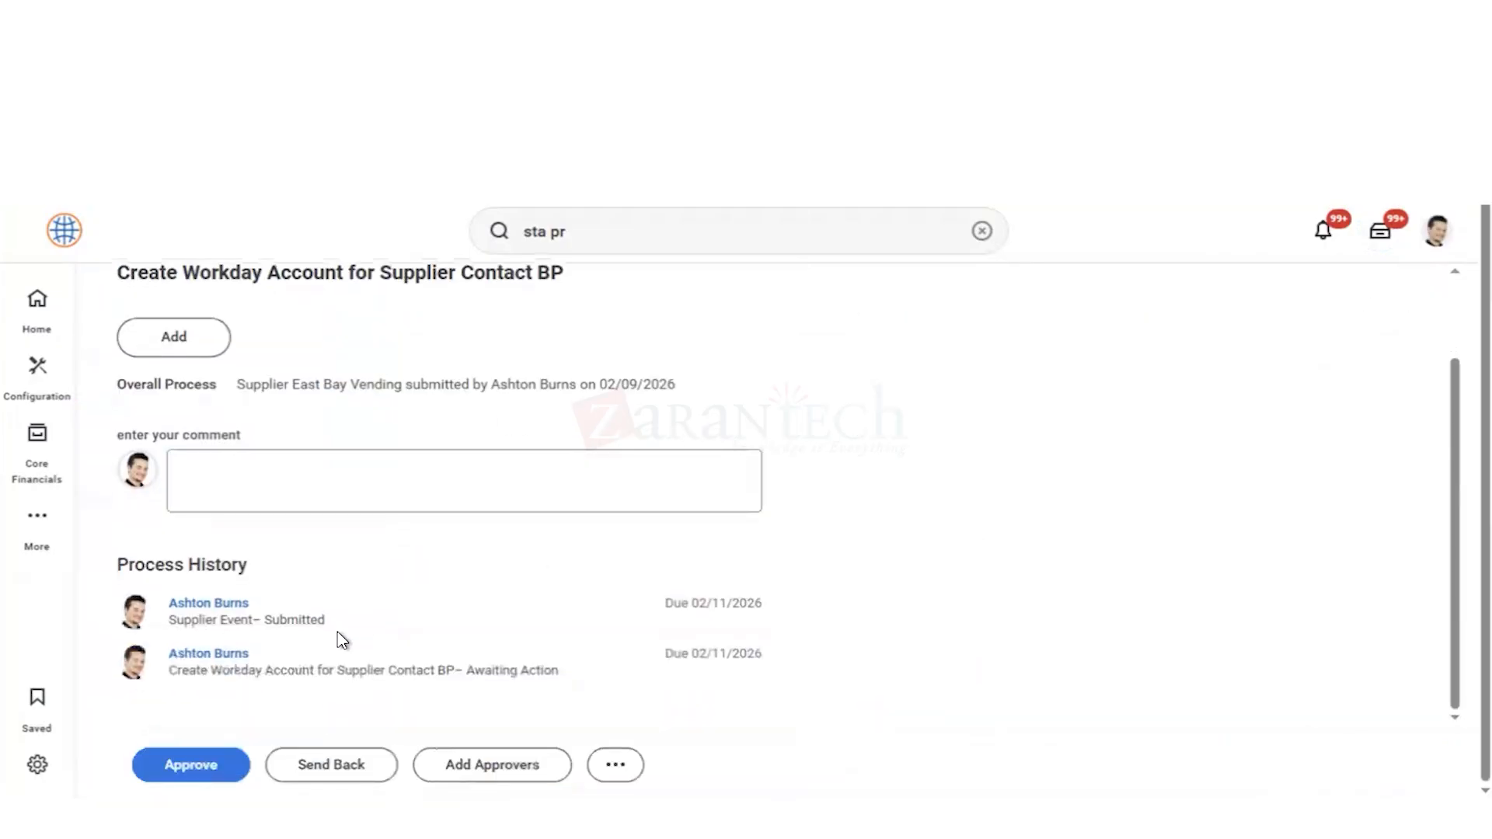
click(155, 765)
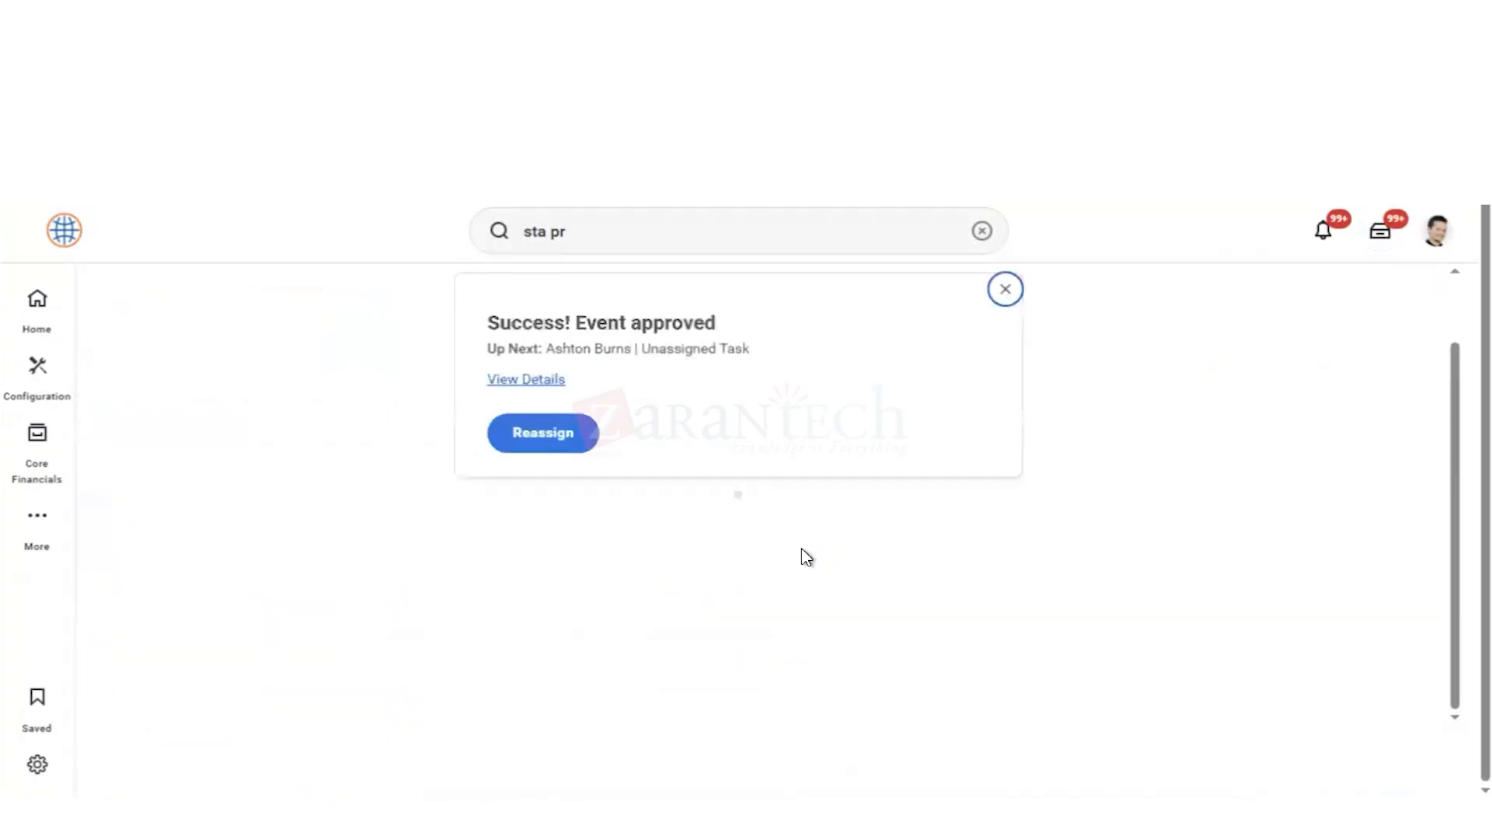
Step: View the approved event's details and process, checking the supplier's approval status and the status of each process step
click(517, 381)
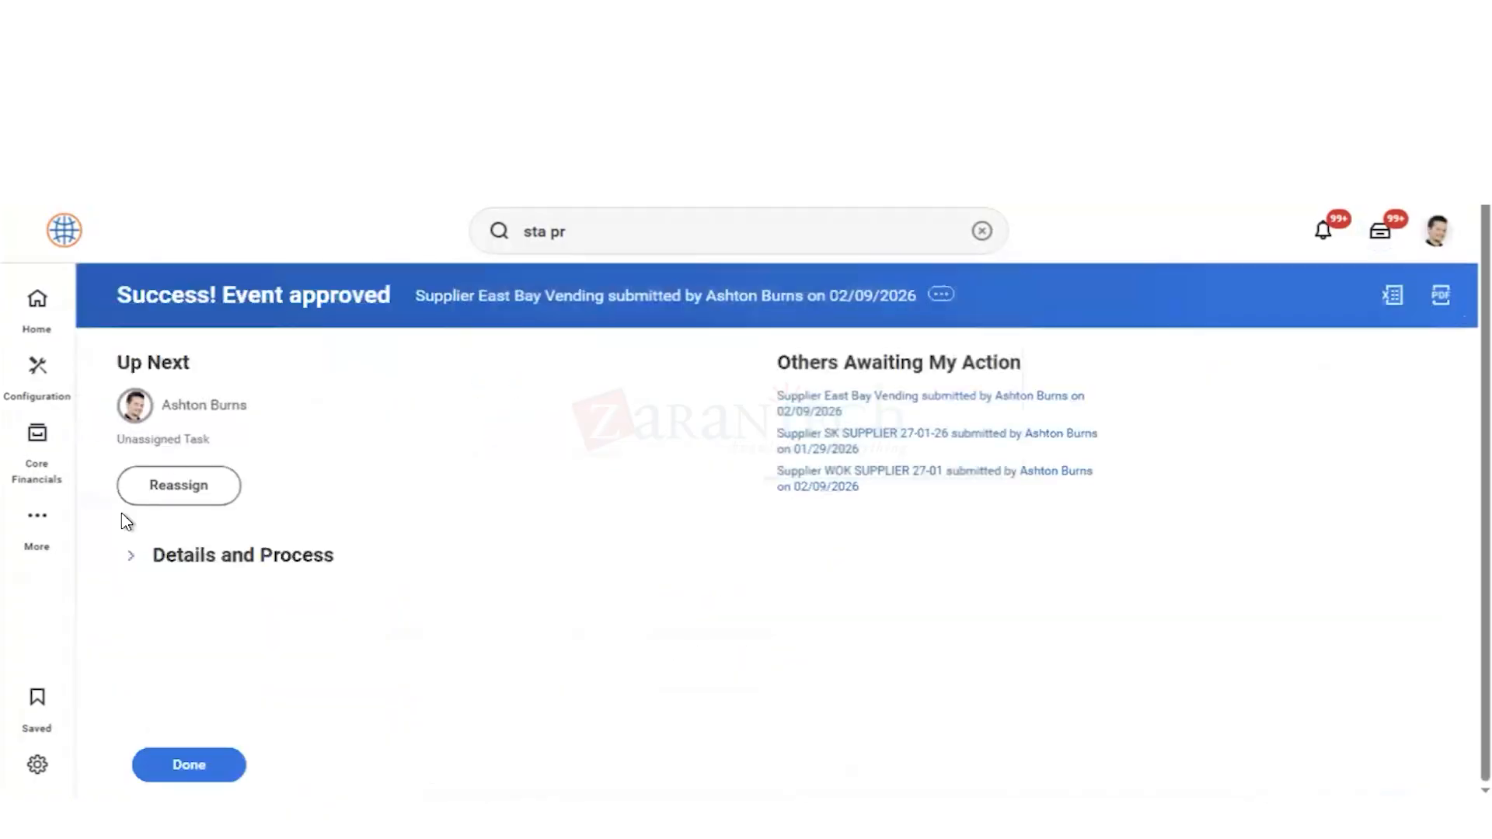
click(131, 558)
scroll(556, 503, down, 5)
scroll(302, 352, down, 1)
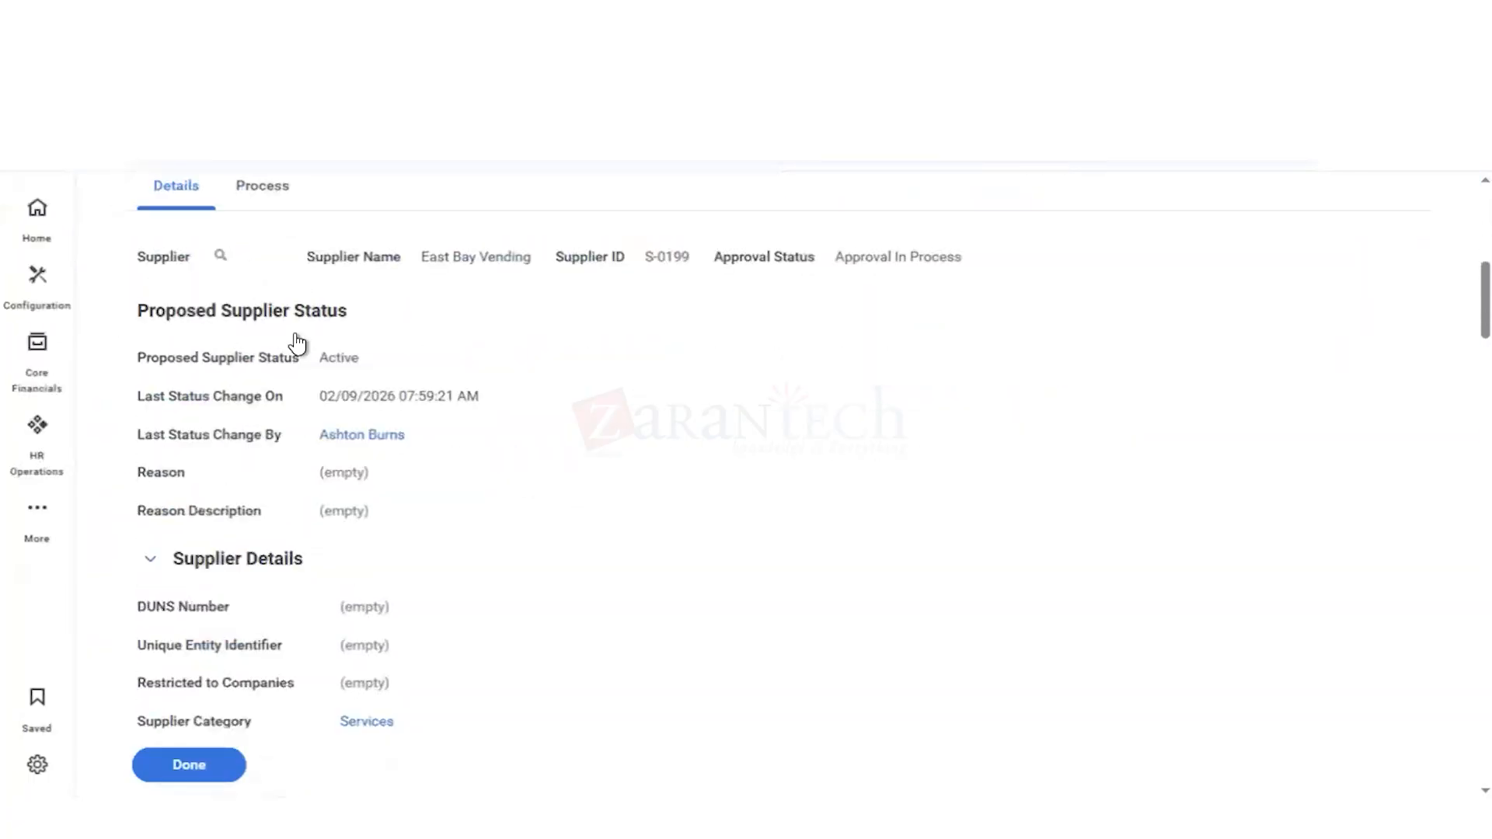
scroll(314, 326, up, 1)
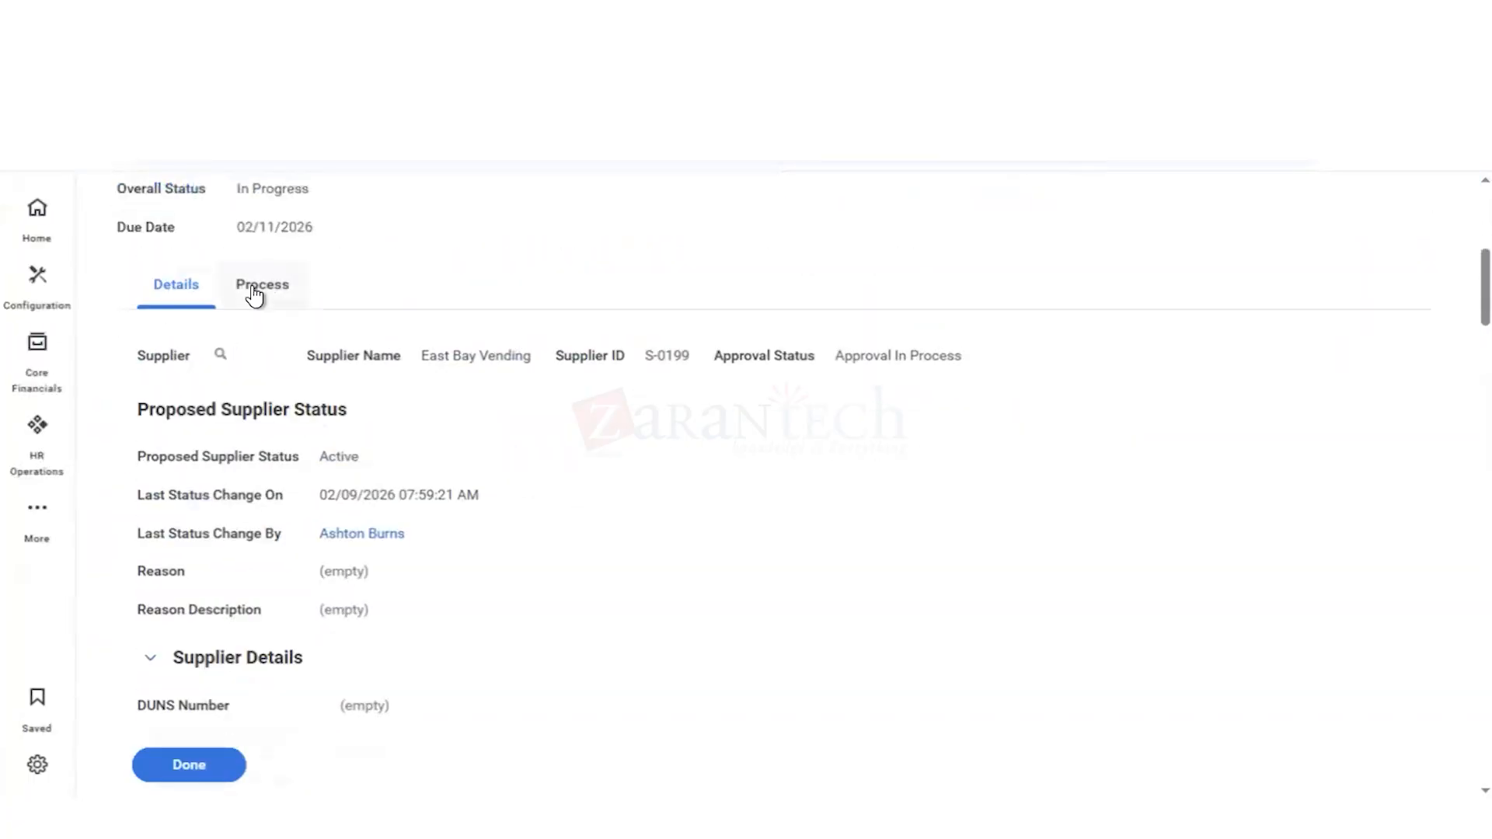
click(256, 288)
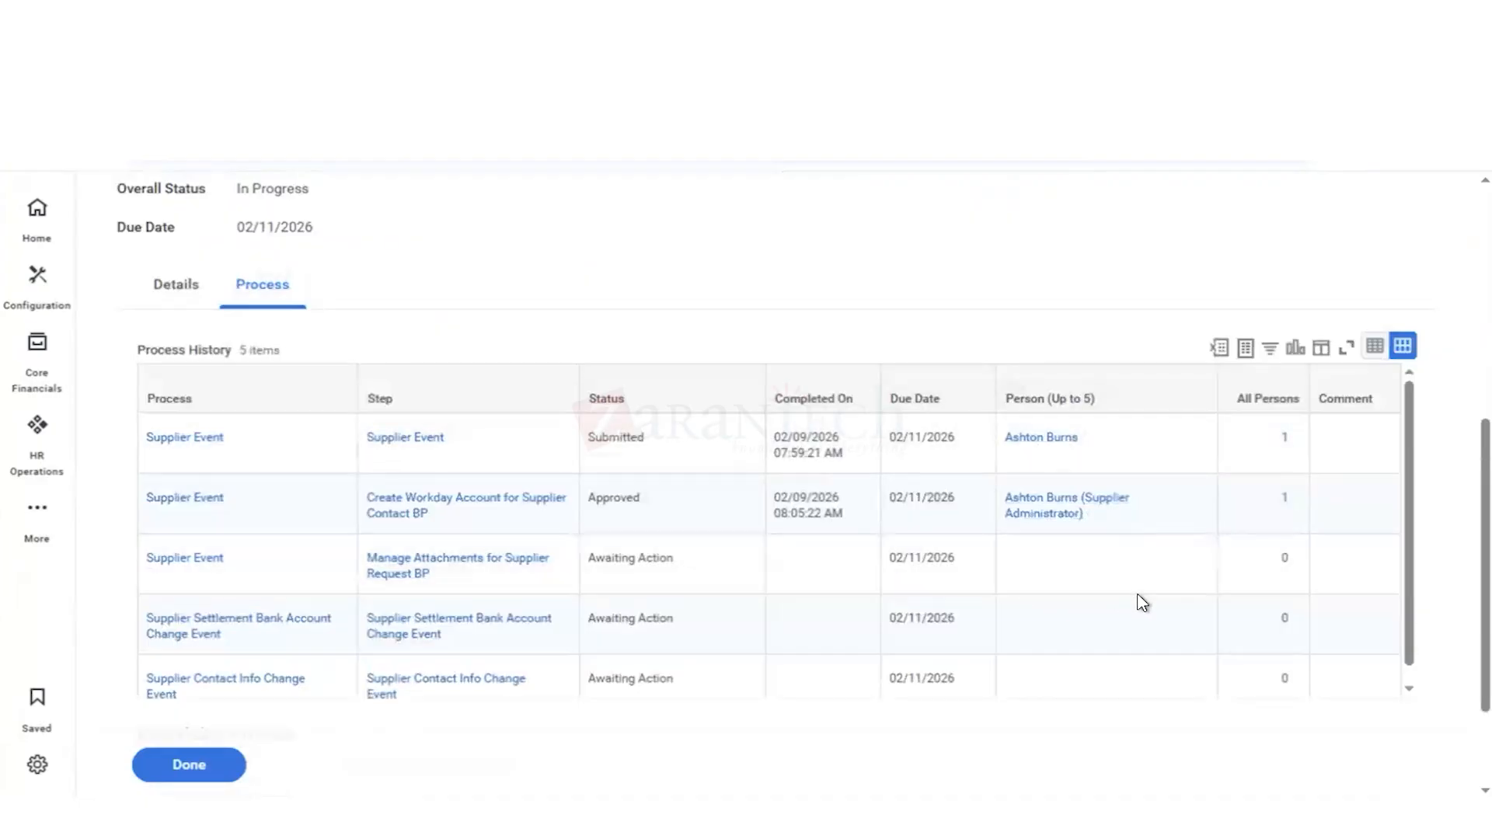
scroll(1141, 604, down, 1)
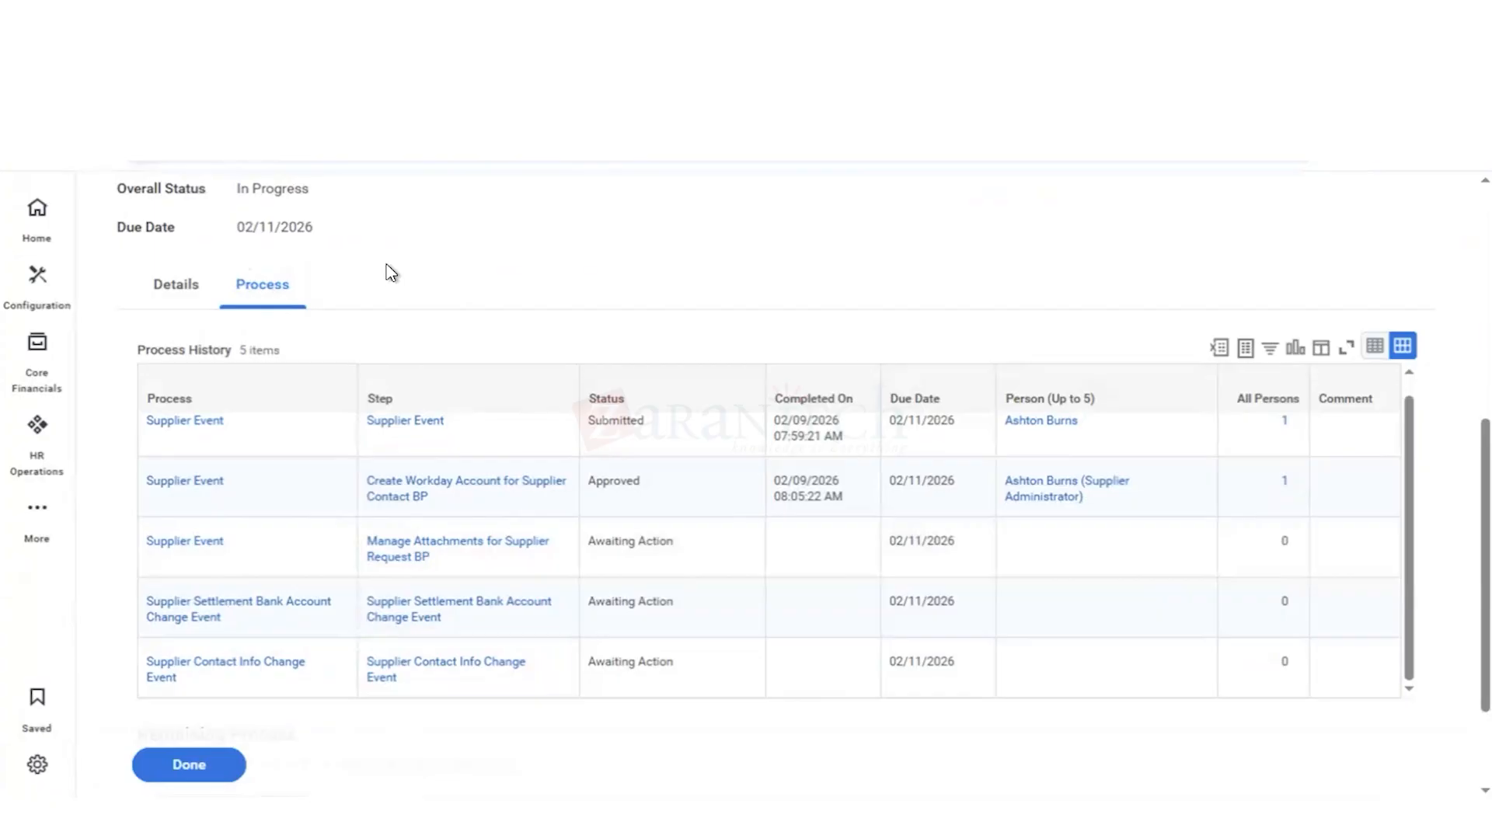
scroll(391, 274, up, 6)
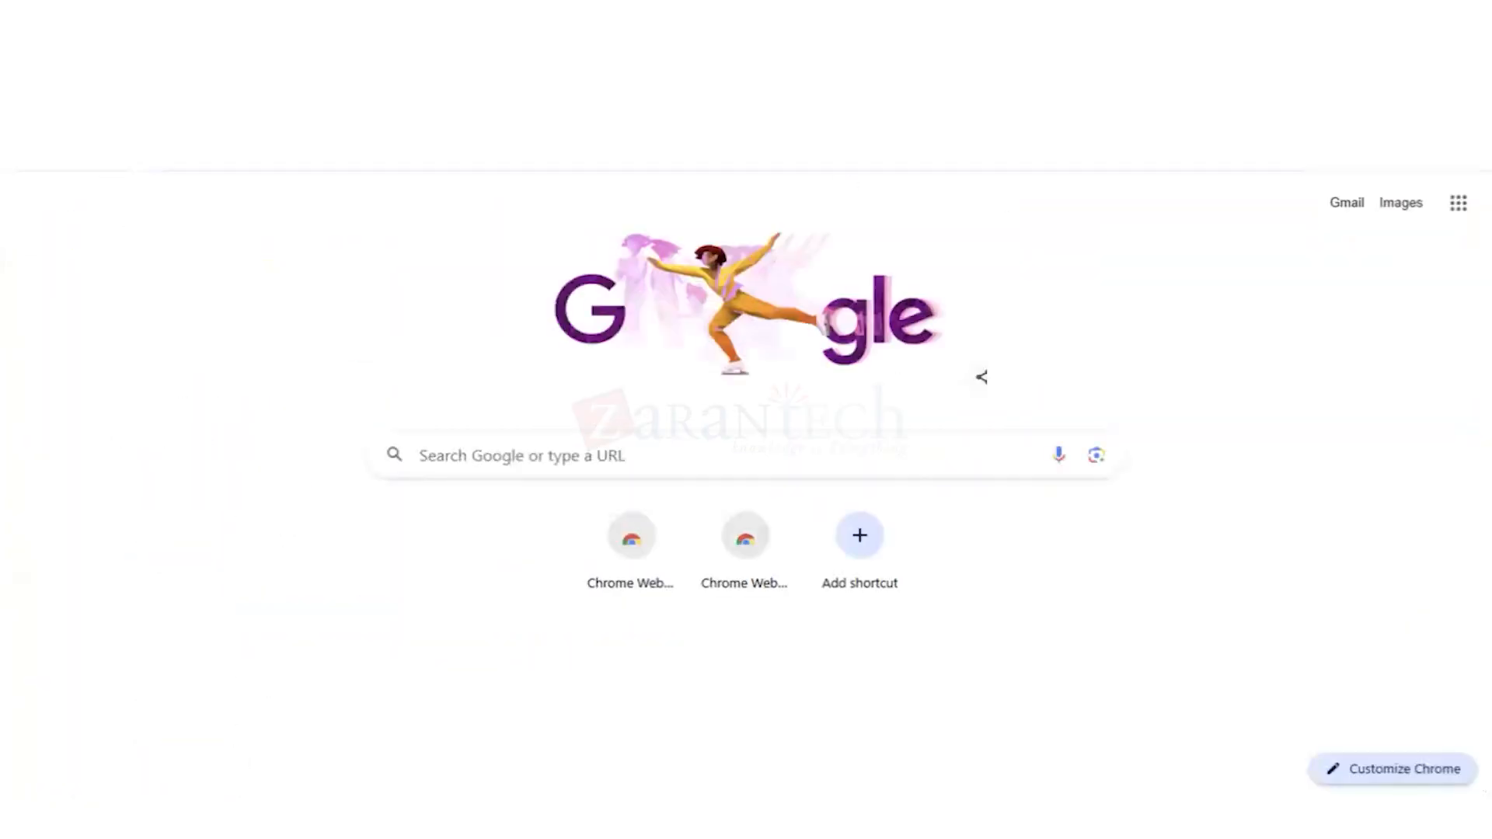
click(1309, 151)
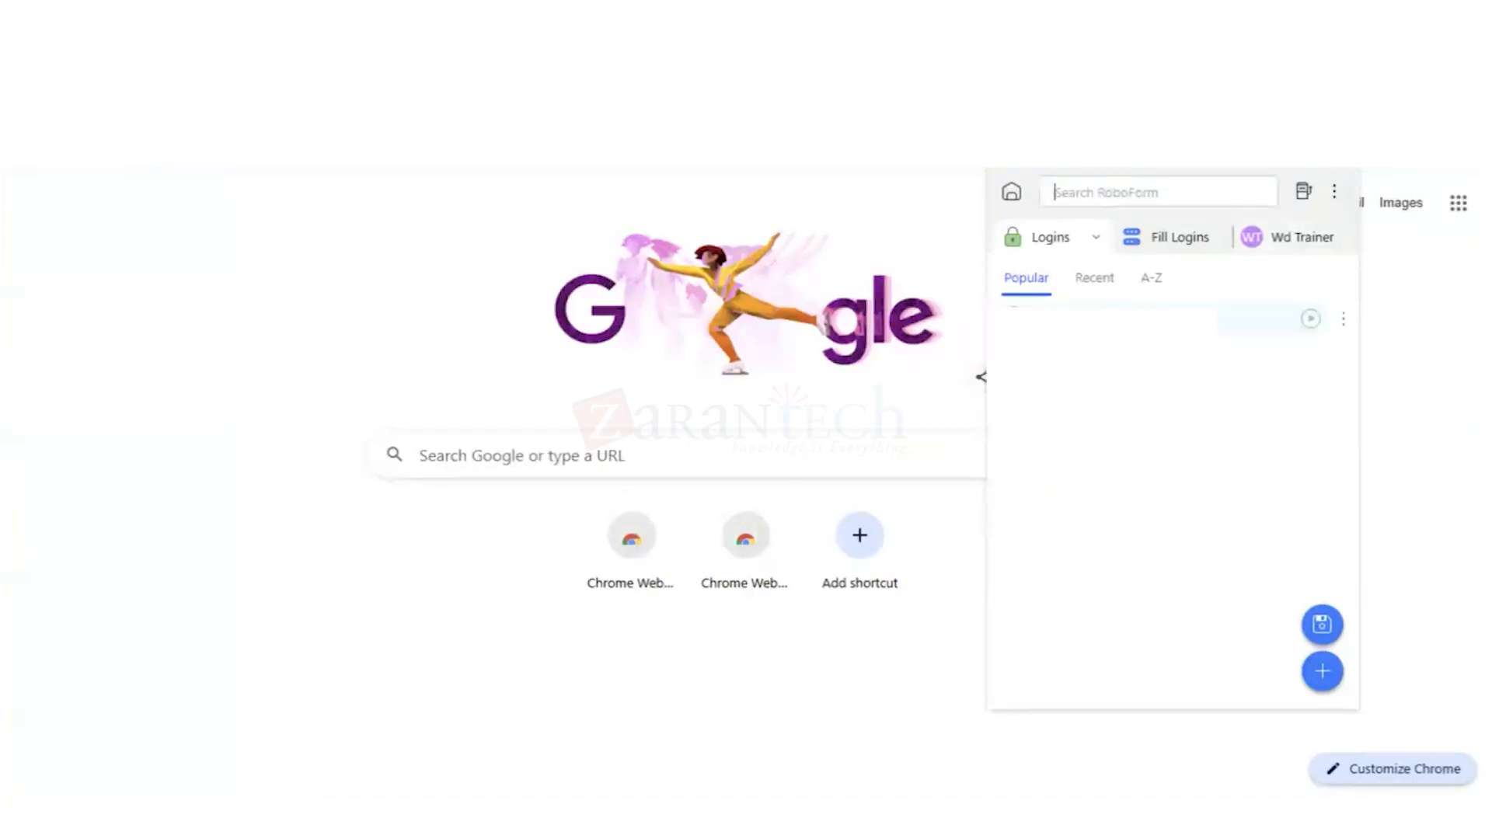
click(982, 377)
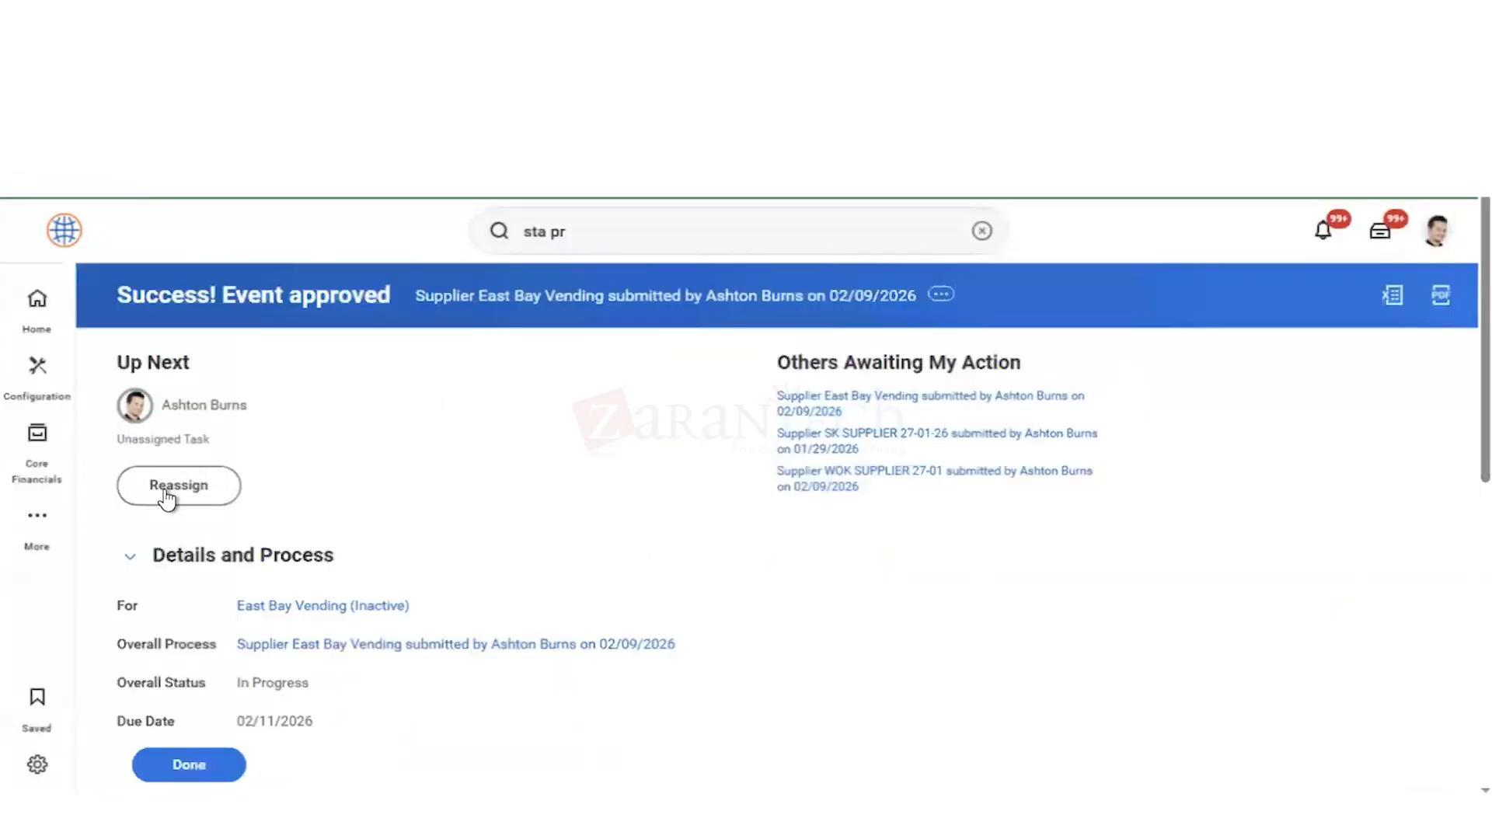
Step: Start reassigning the unassigned task and run the Unassigned Tasks audit for the Supplier Event business process type
click(167, 498)
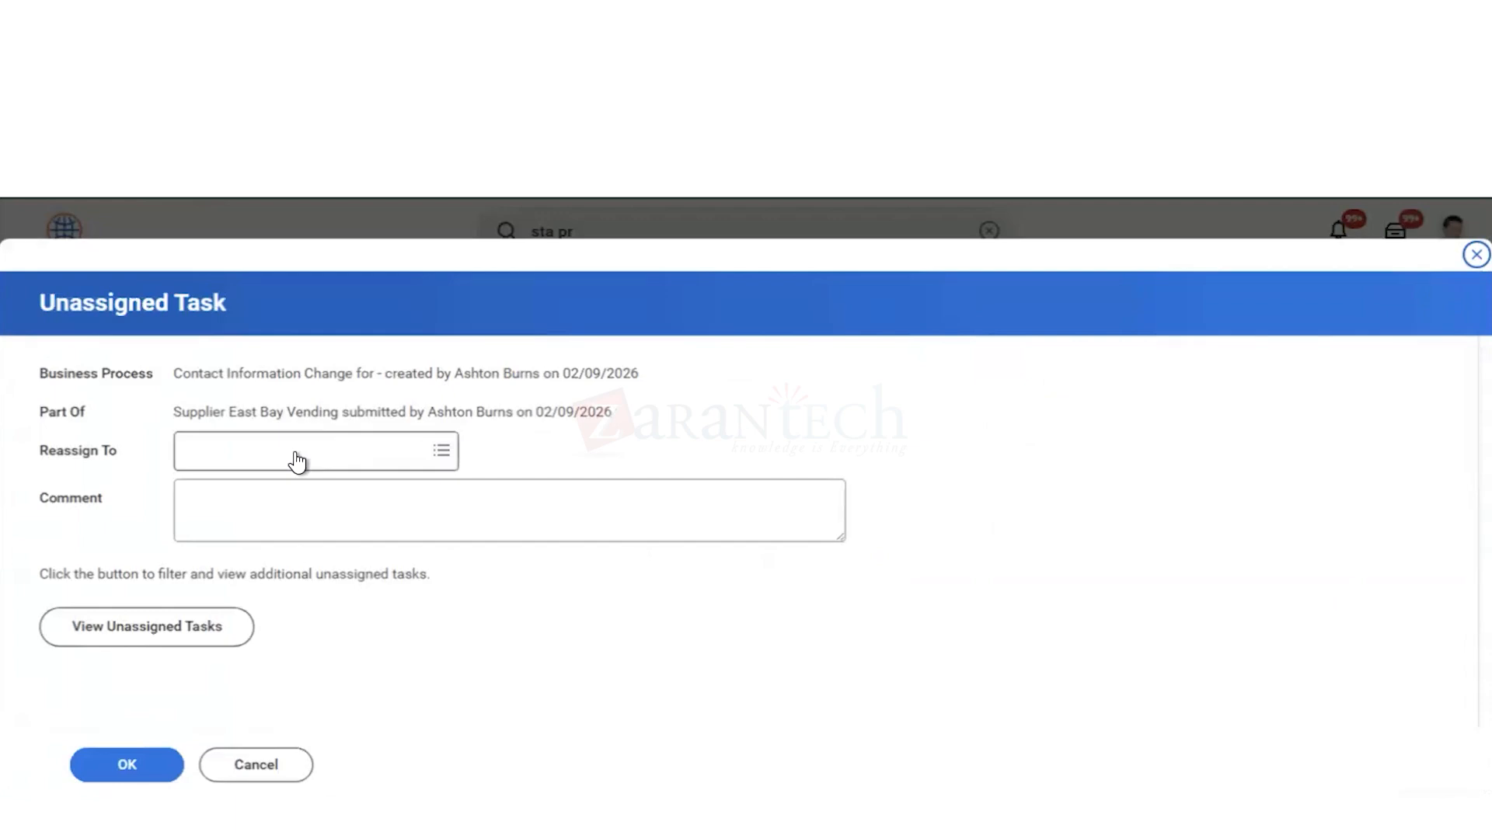
click(131, 638)
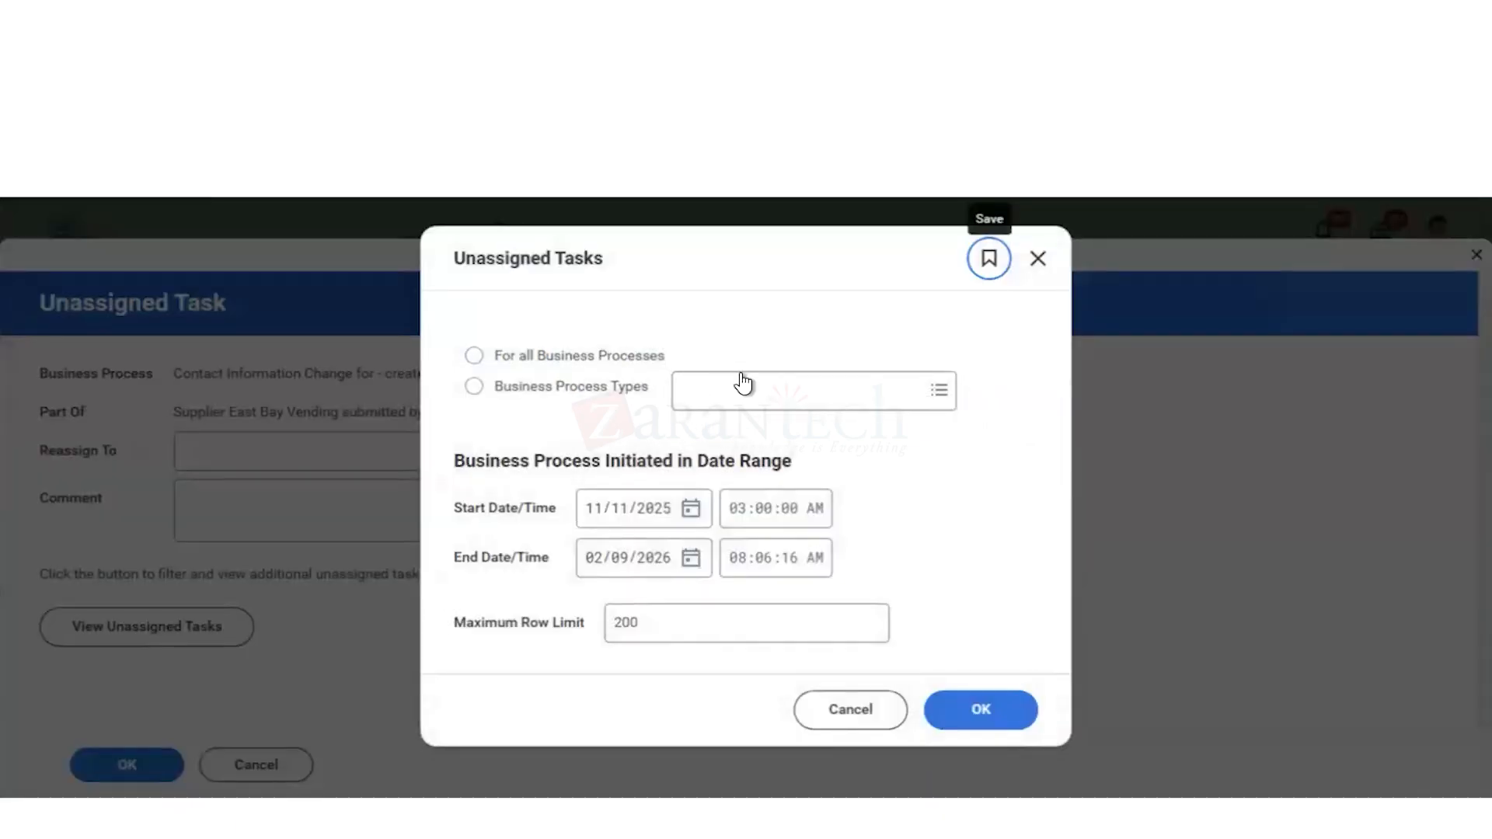
click(746, 392)
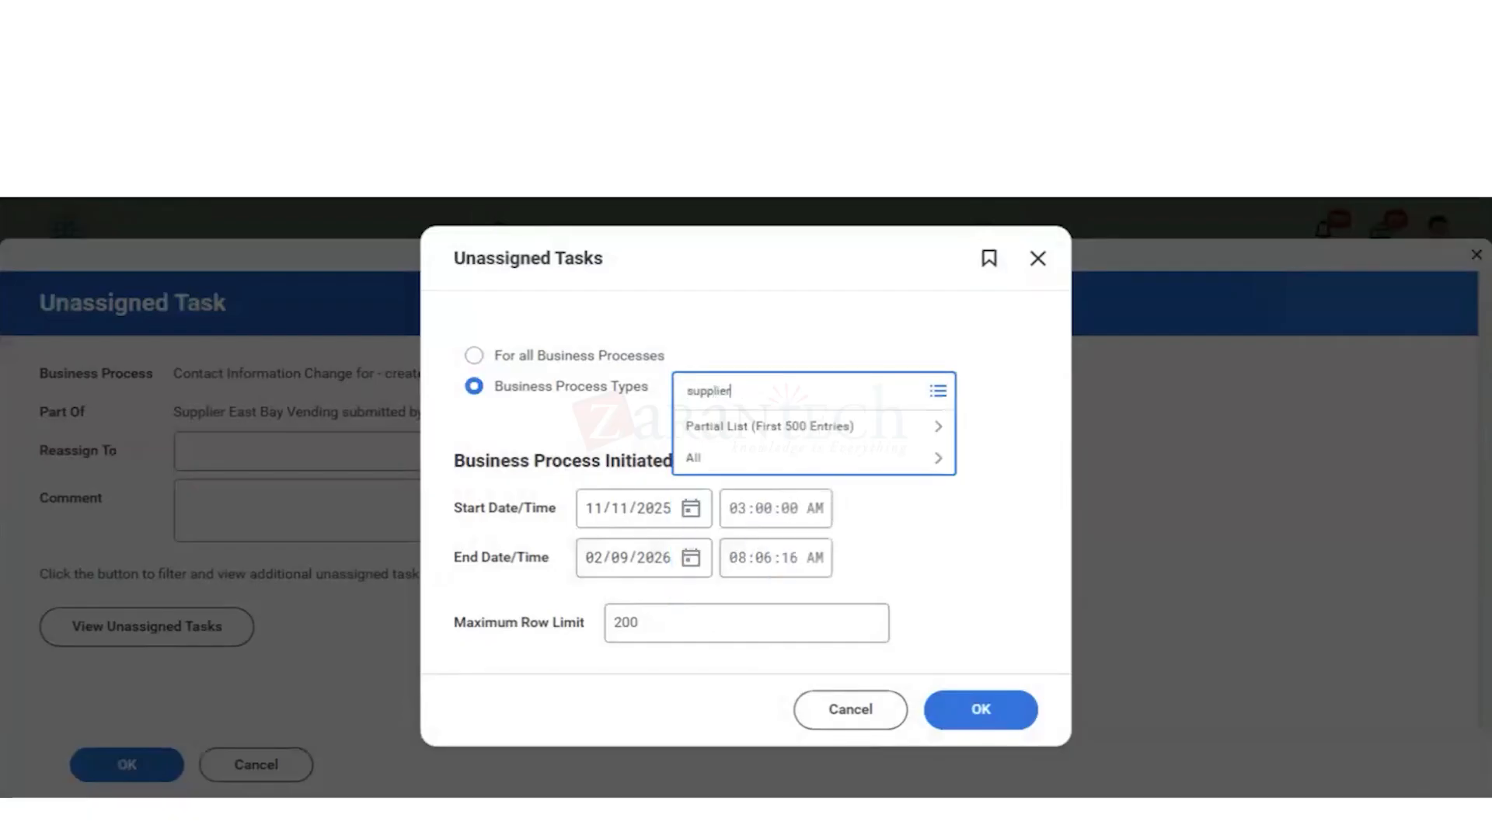
key(Return)
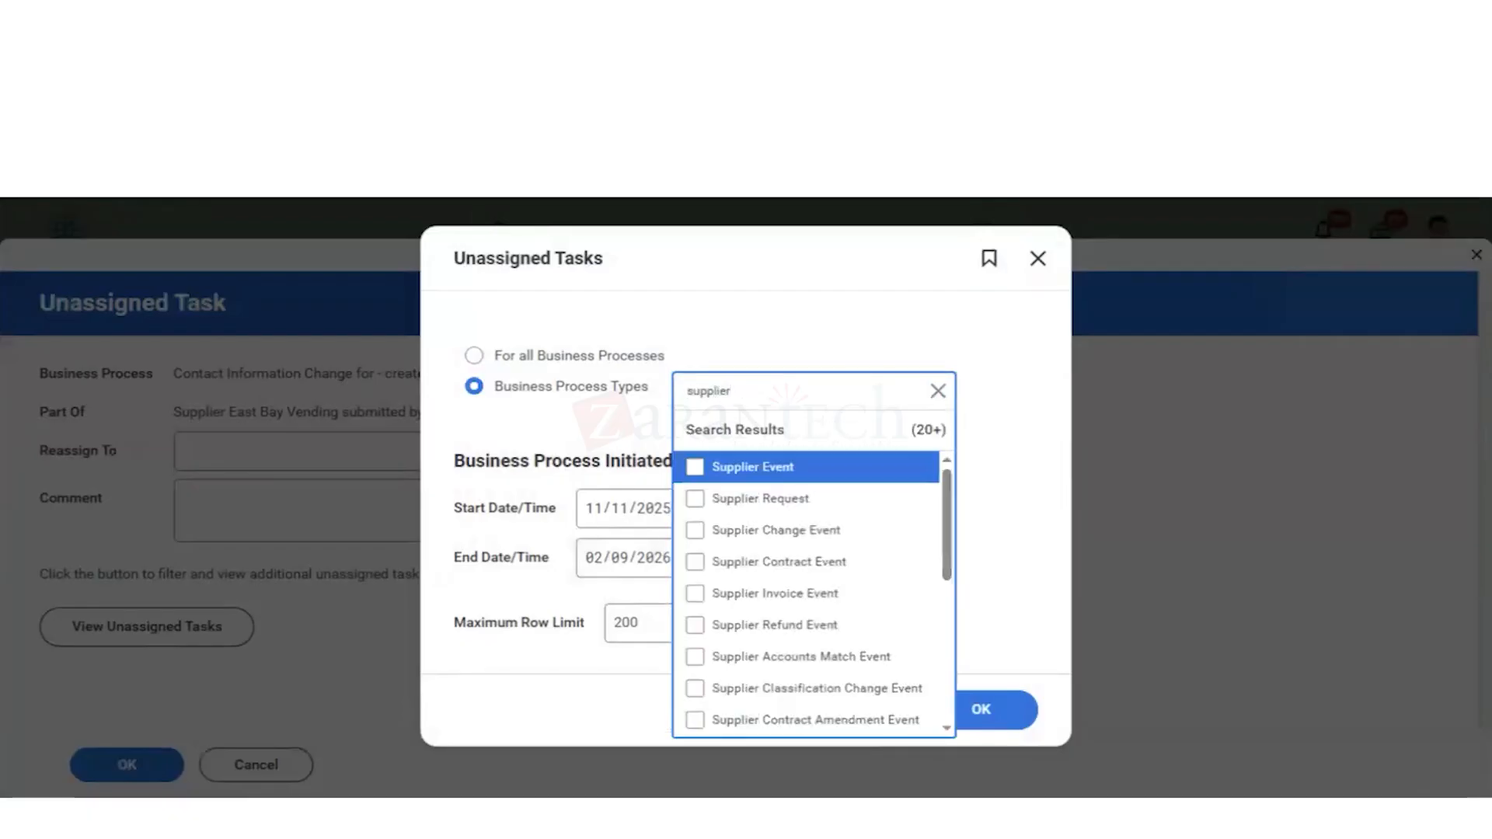
click(696, 469)
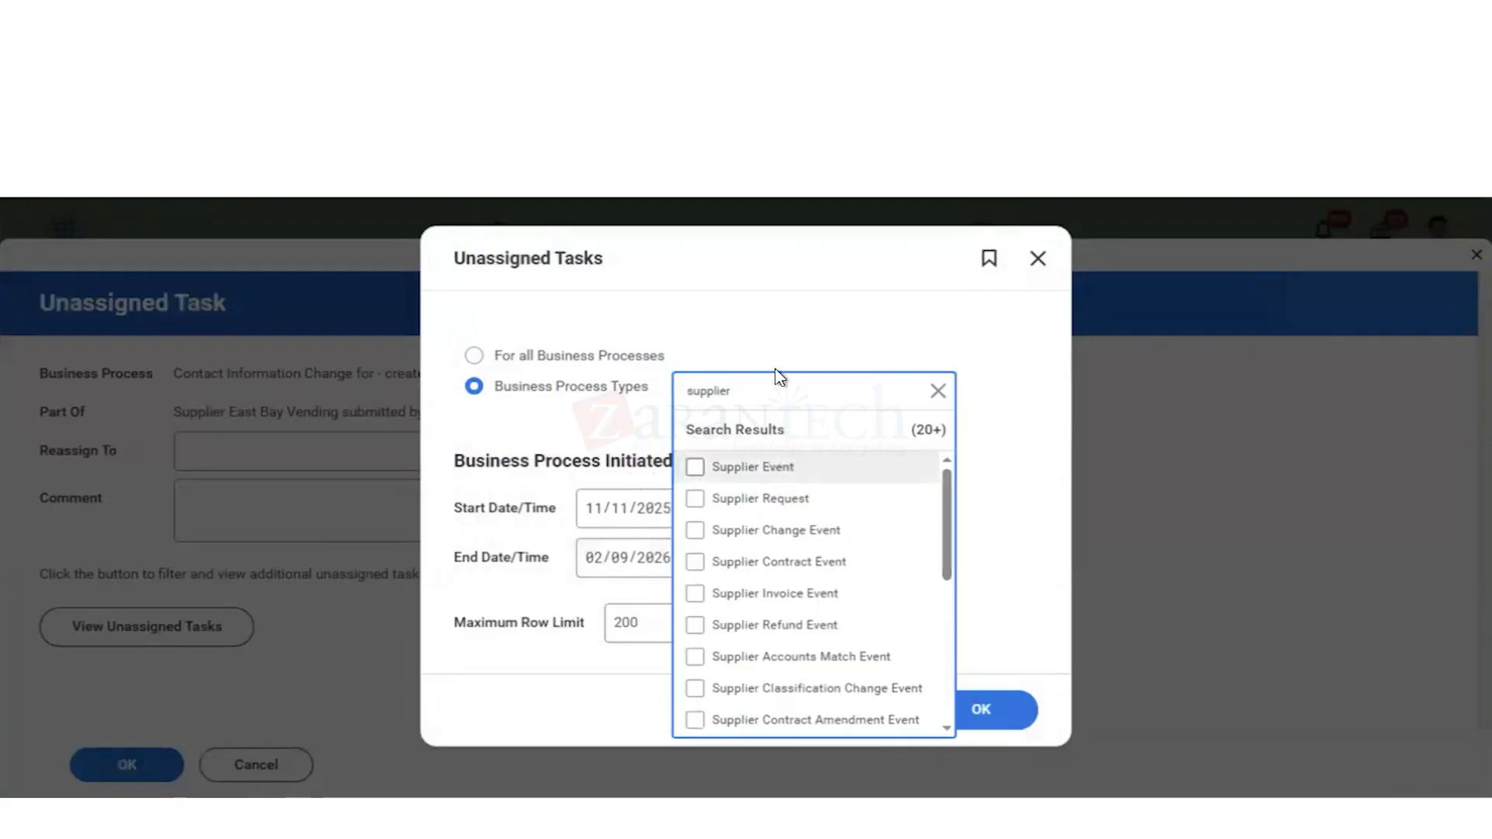
click(974, 528)
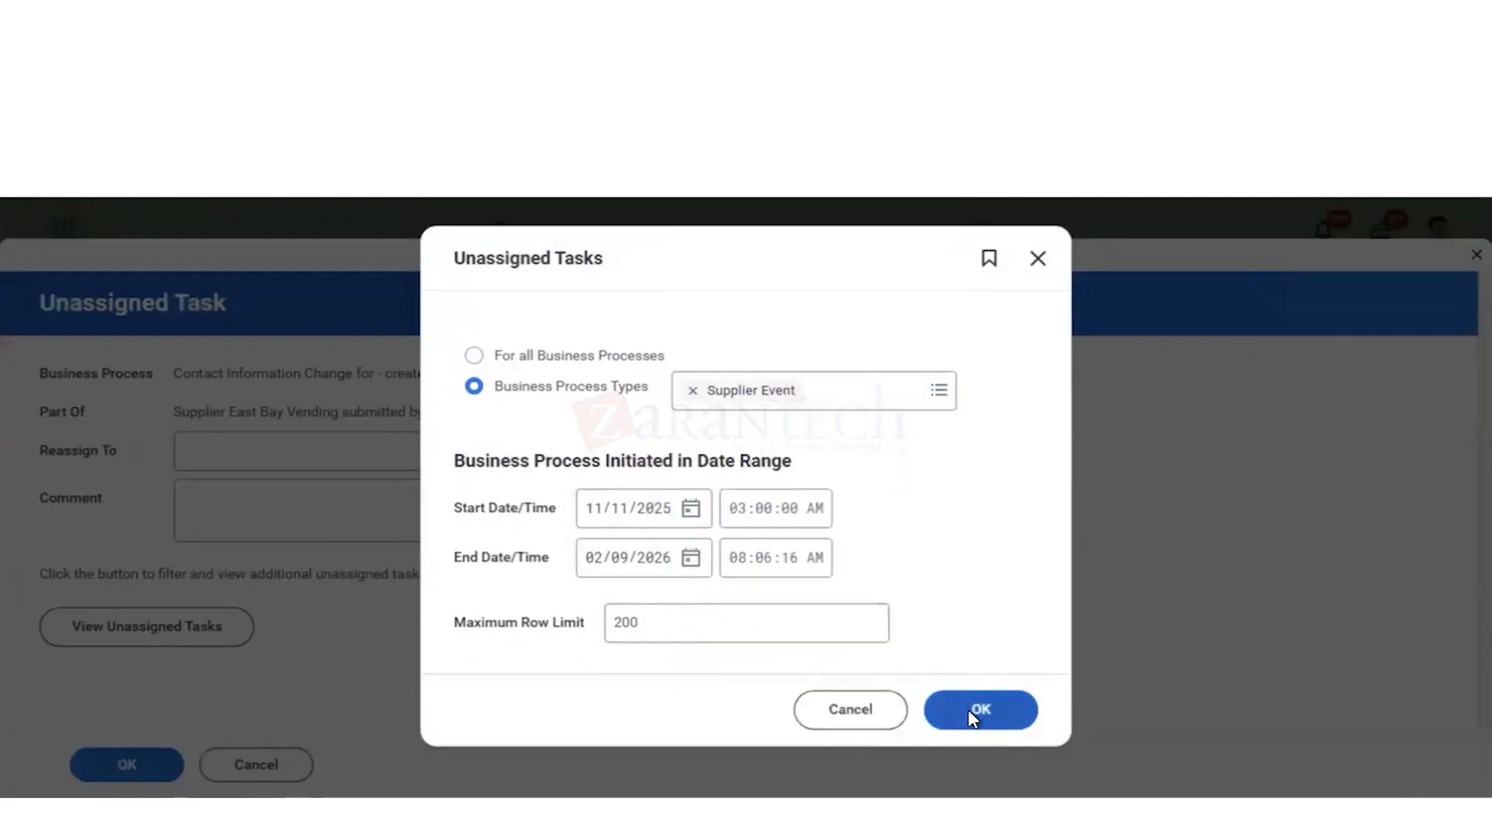
click(973, 711)
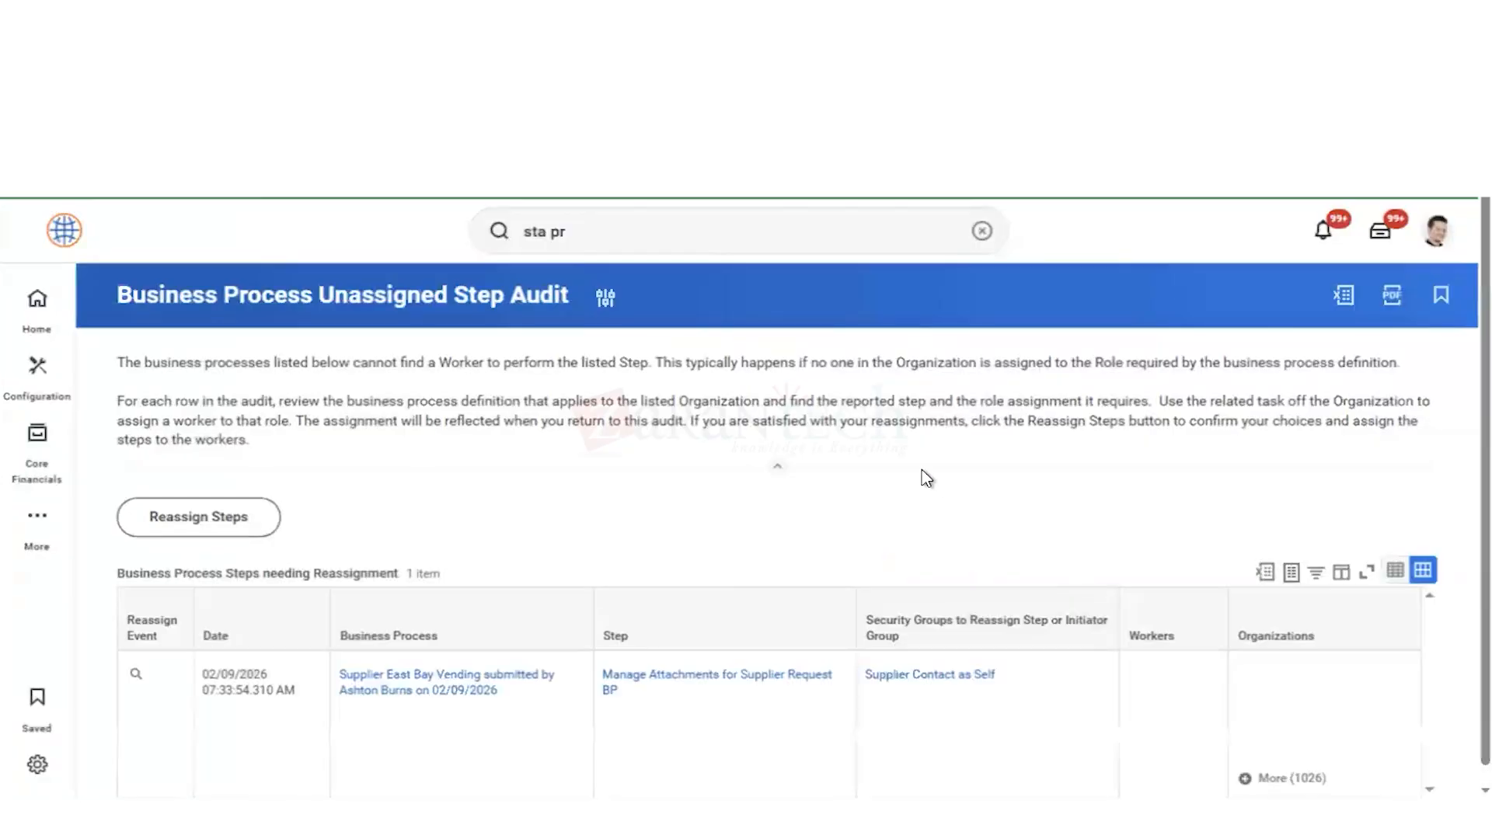
Step: Expand and examine the organizations listed for the unassigned Manage Attachments for Supplier Request BP step
scroll(909, 479, down, 1)
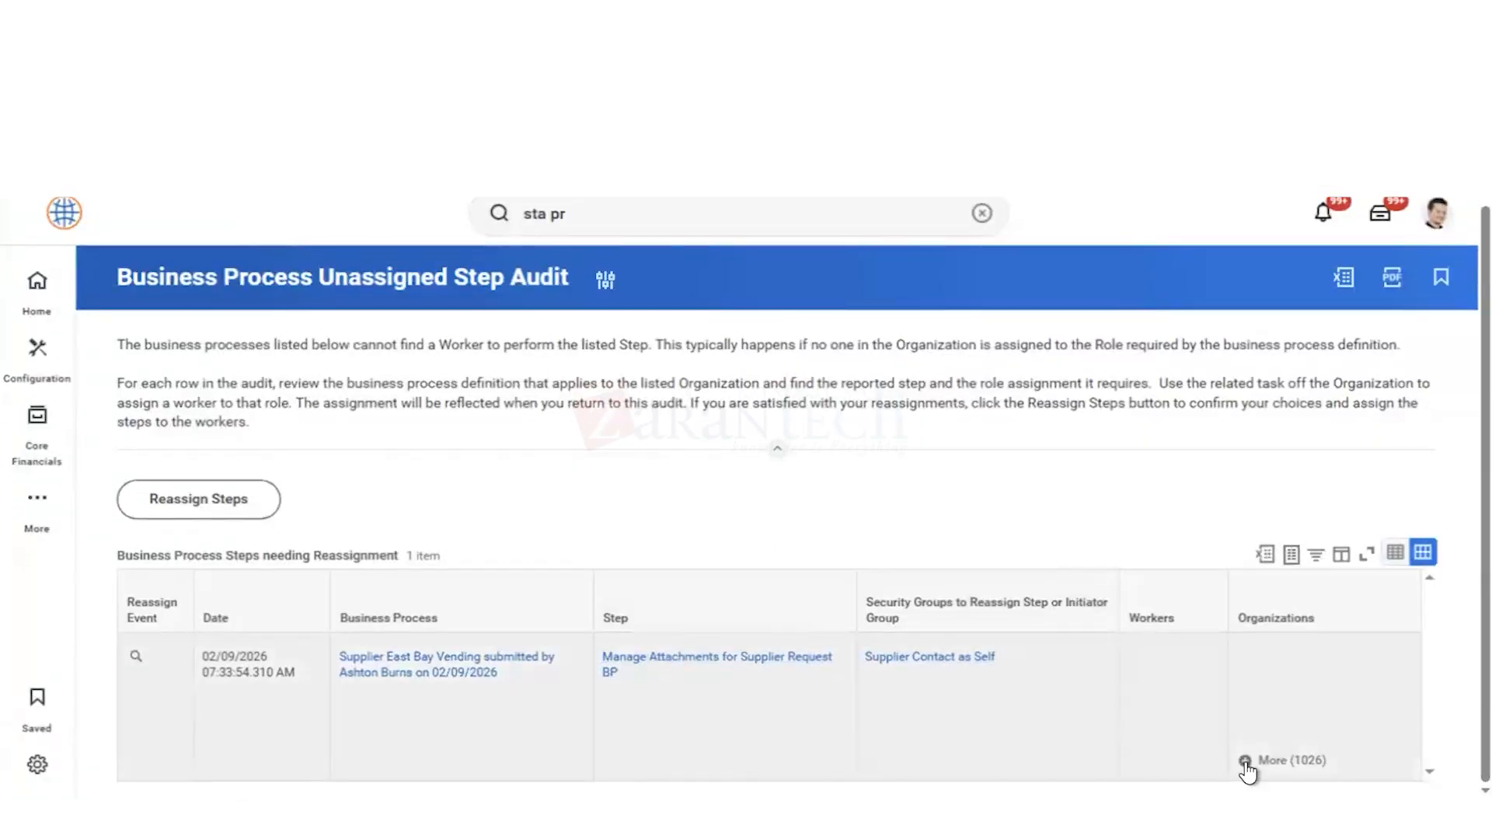
click(1246, 763)
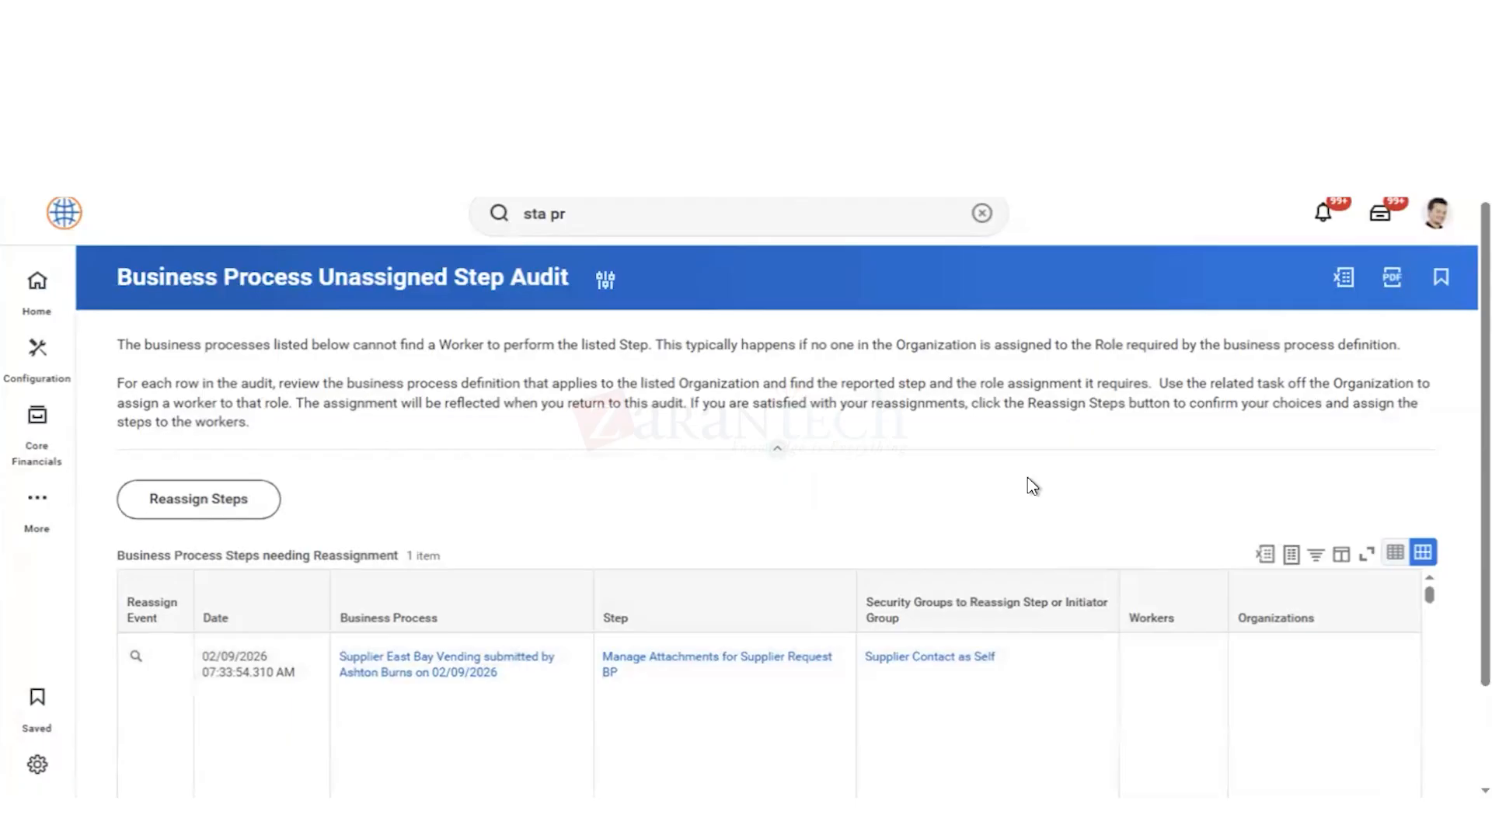
scroll(1027, 486, down, 2)
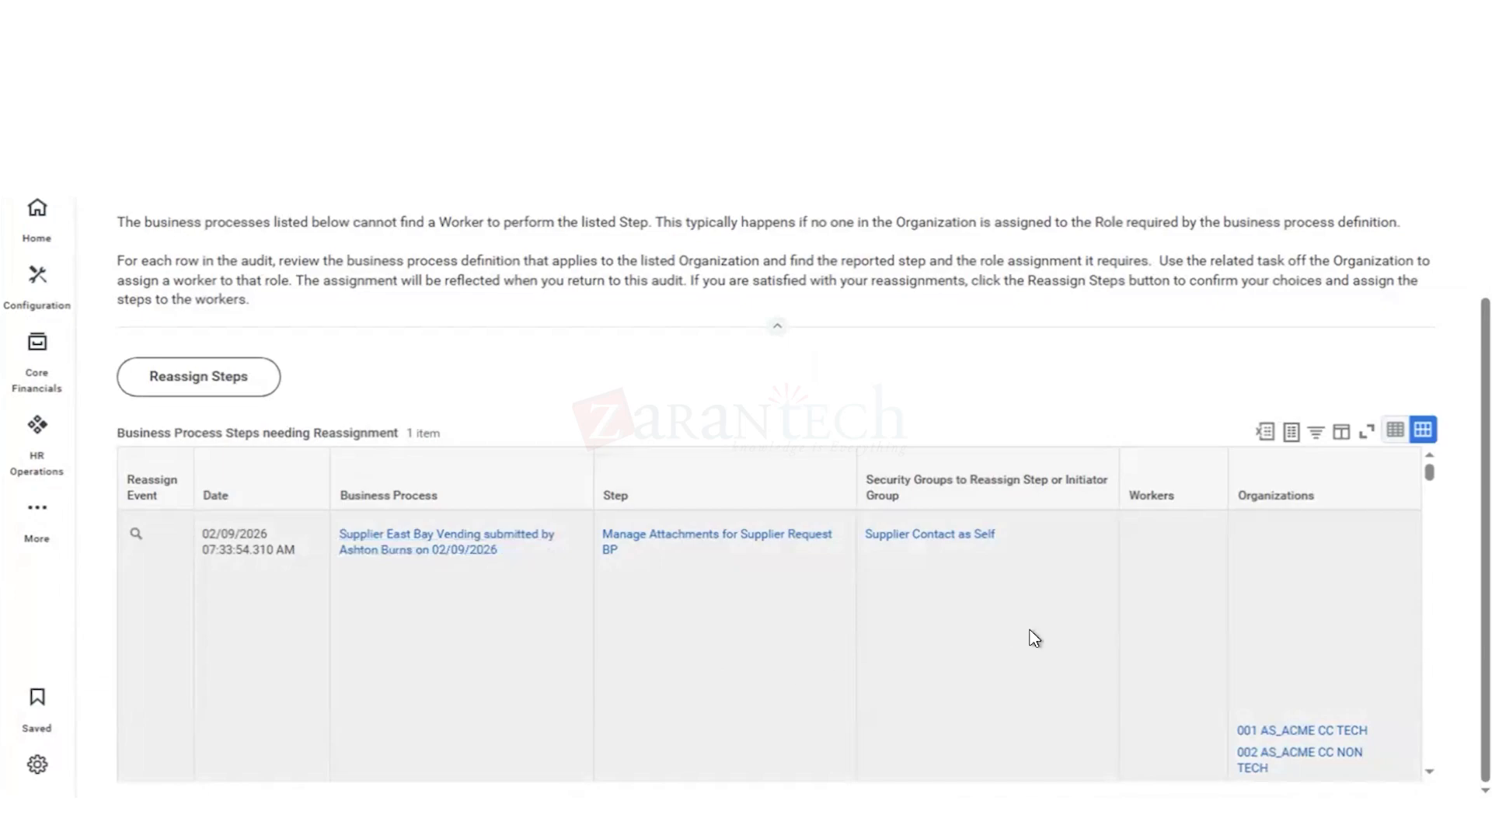
scroll(1095, 639, down, 1)
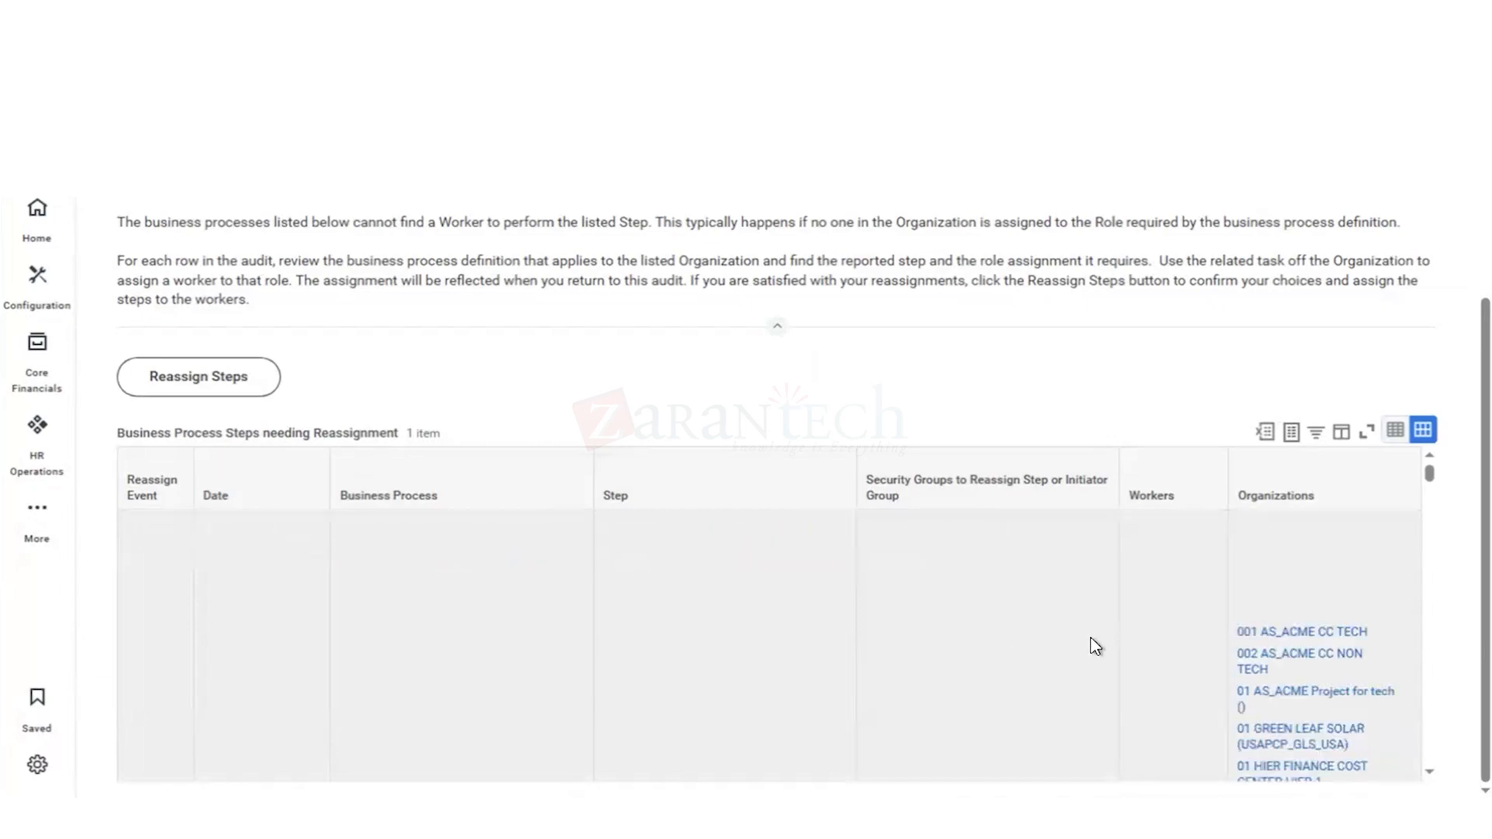
scroll(1097, 649, up, 2)
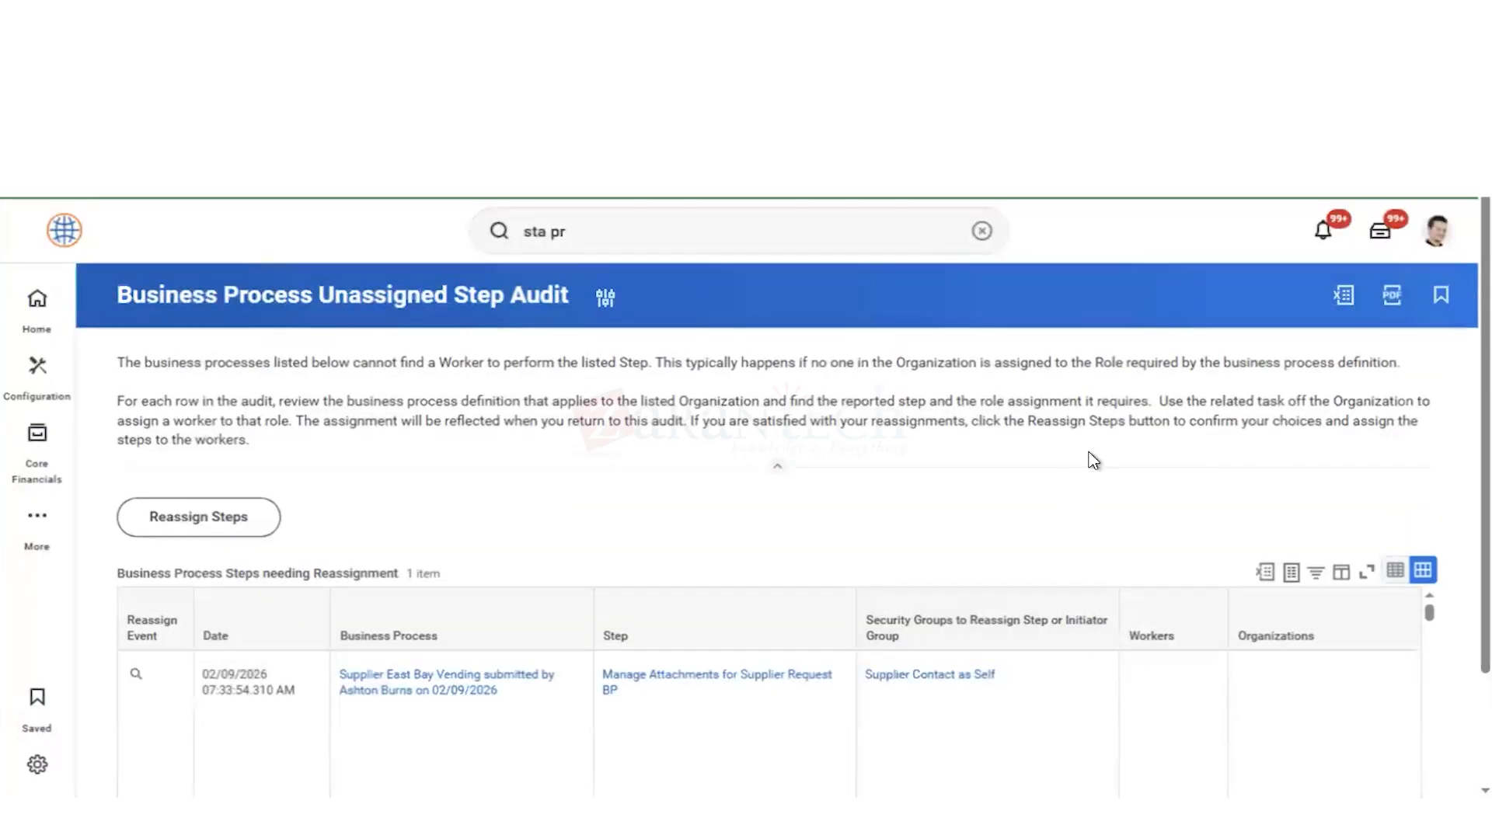
Step: Reassign the unassigned Manage Attachments for Supplier Request BP step of East Bay Vending to the chosen worker
scroll(1095, 461, down, 2)
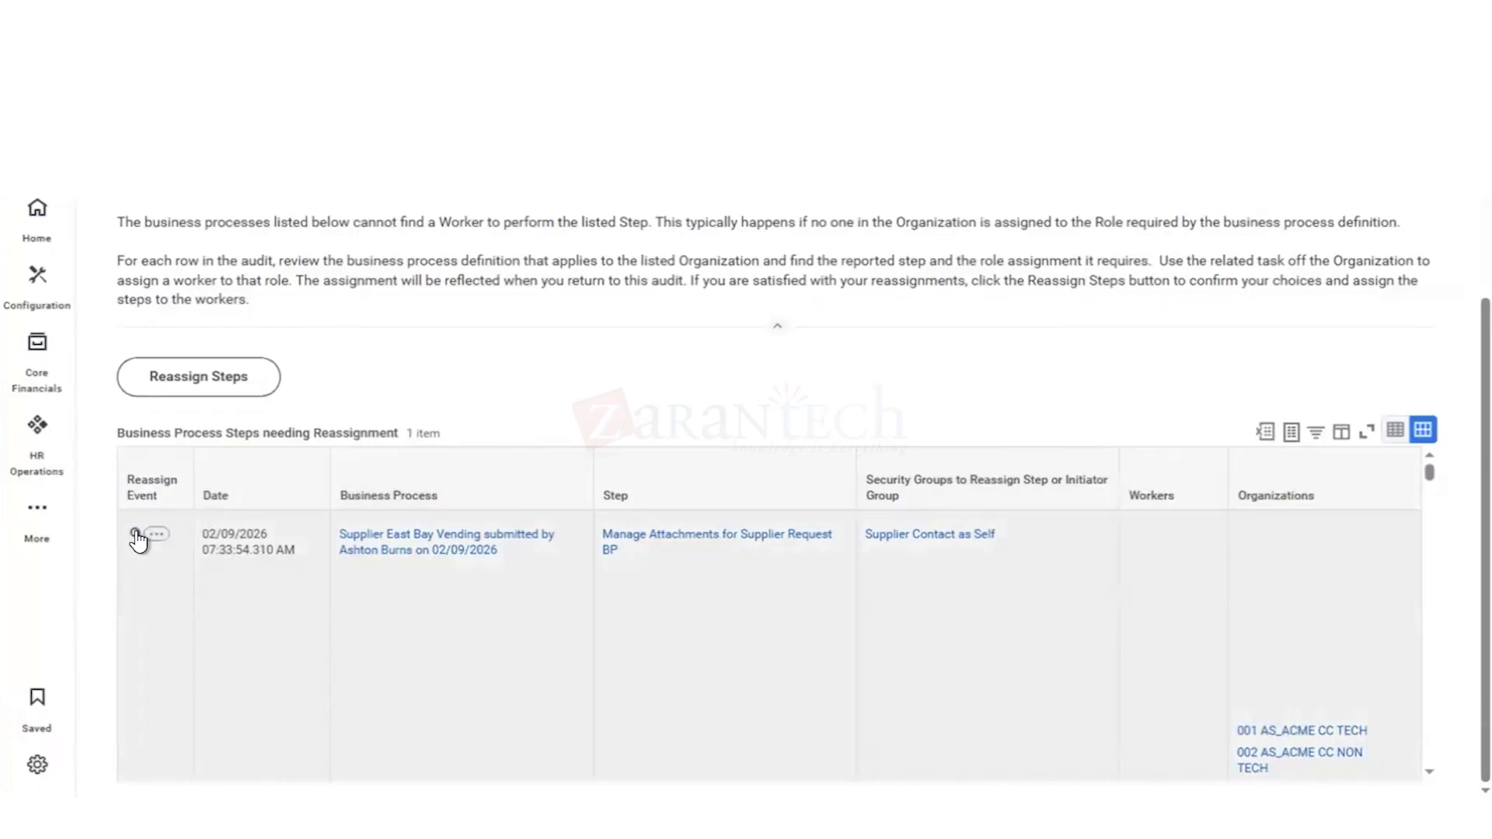
click(136, 536)
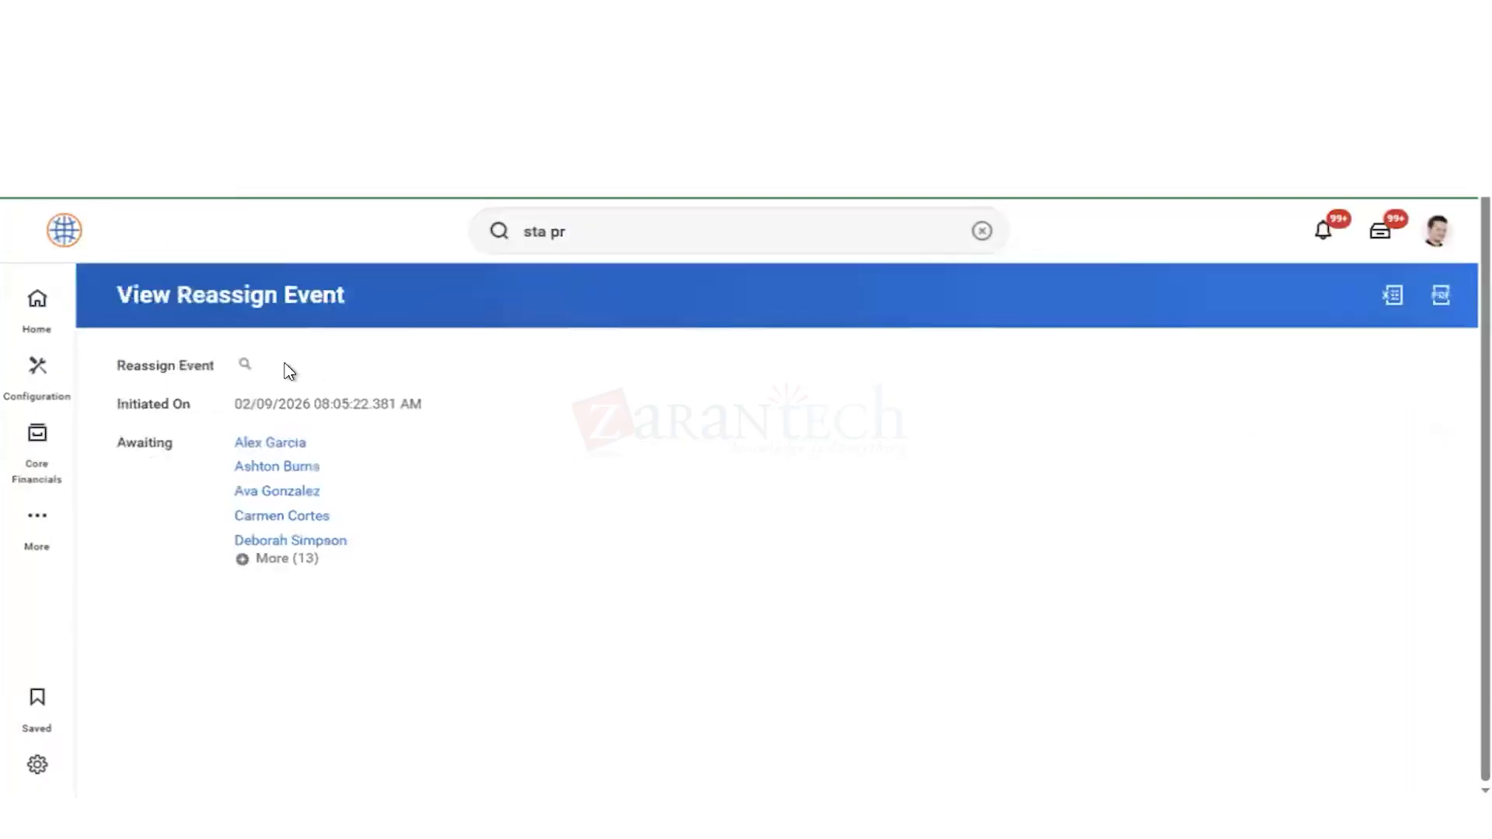
mouse_move(264, 370)
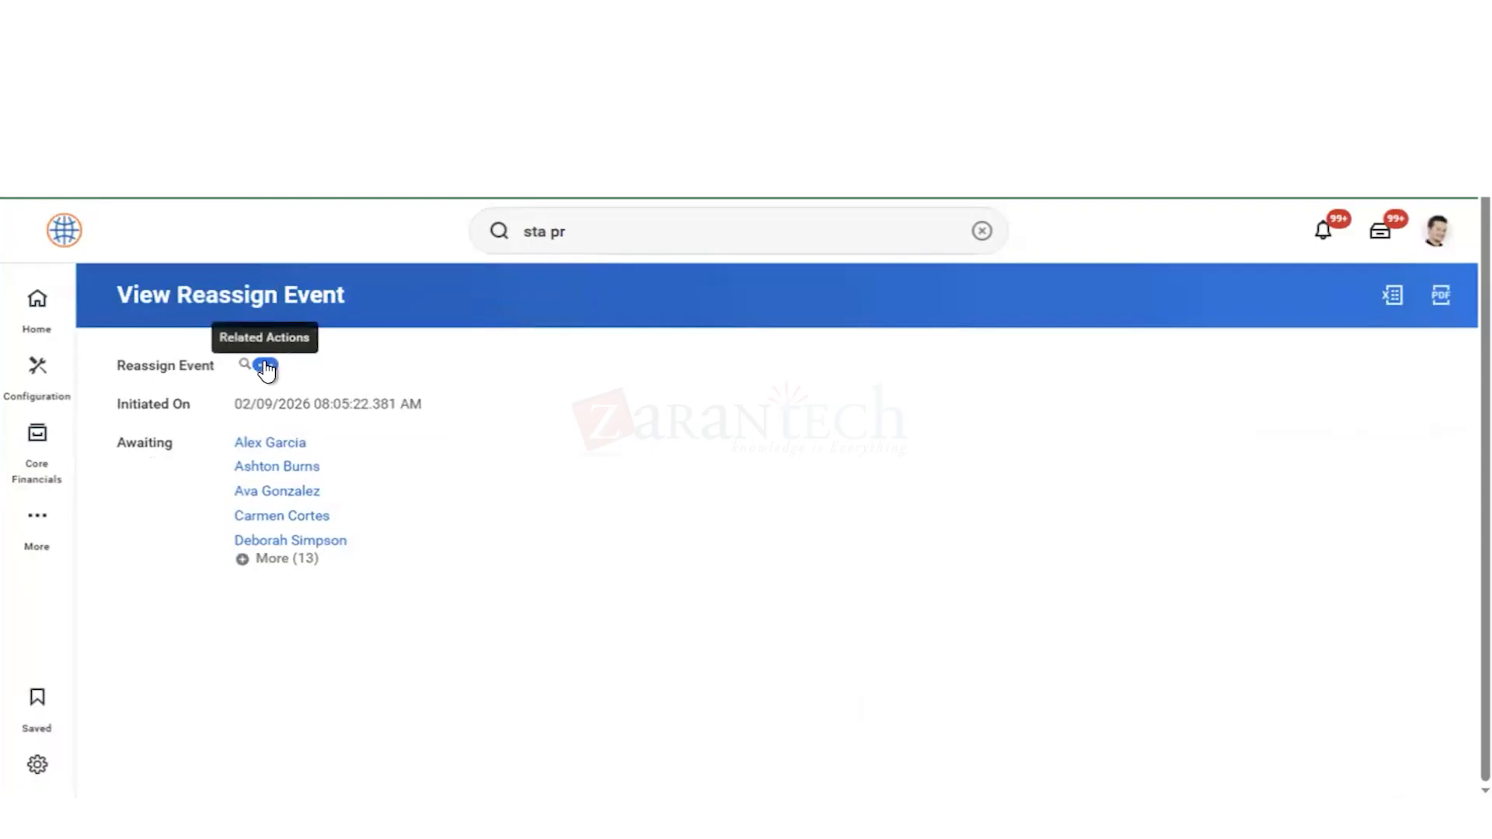
click(265, 366)
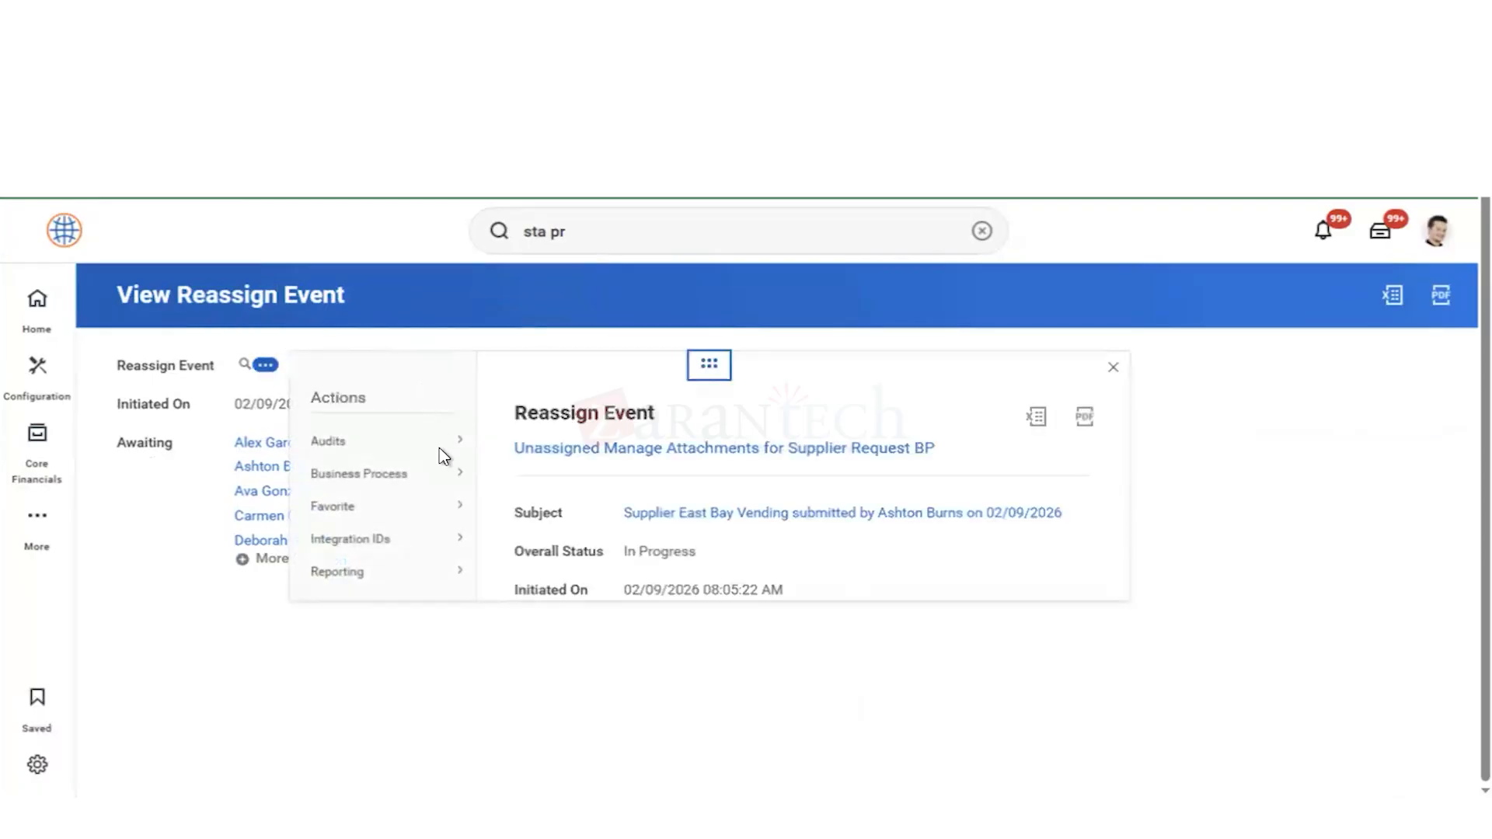
mouse_move(442, 482)
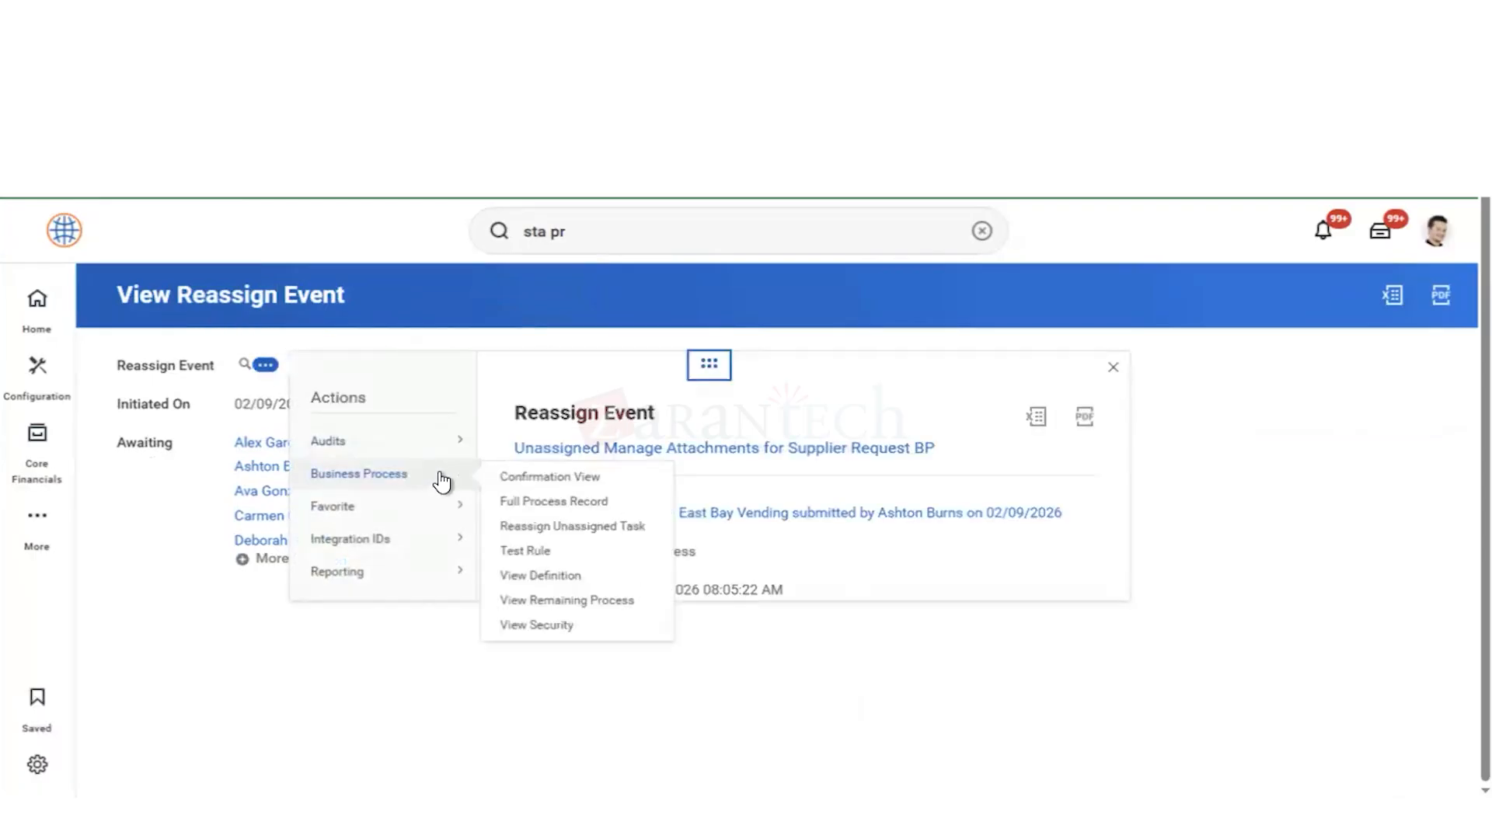
click(535, 526)
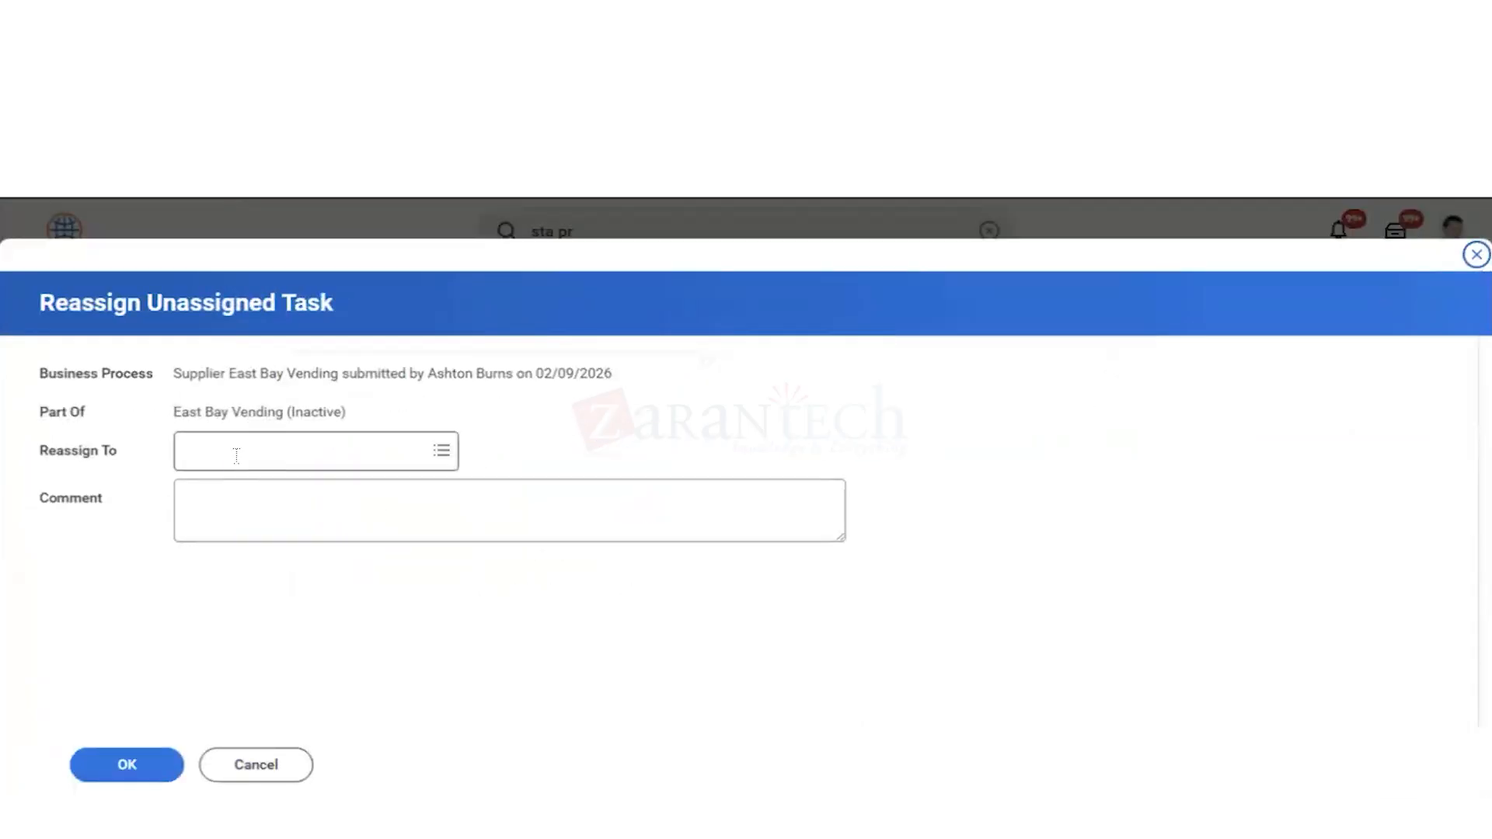
click(235, 460)
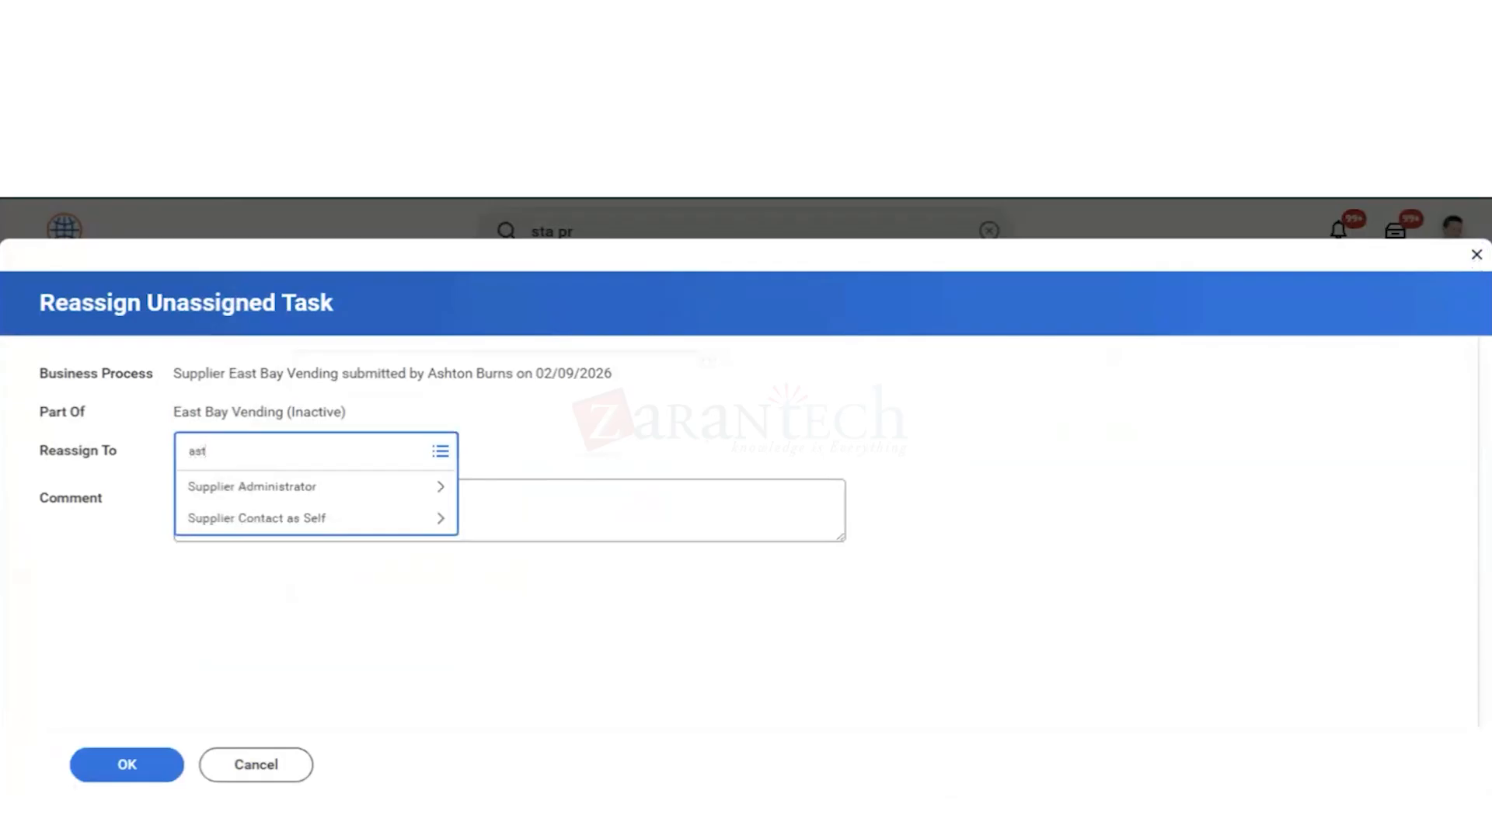
text(ast)
key(Return)
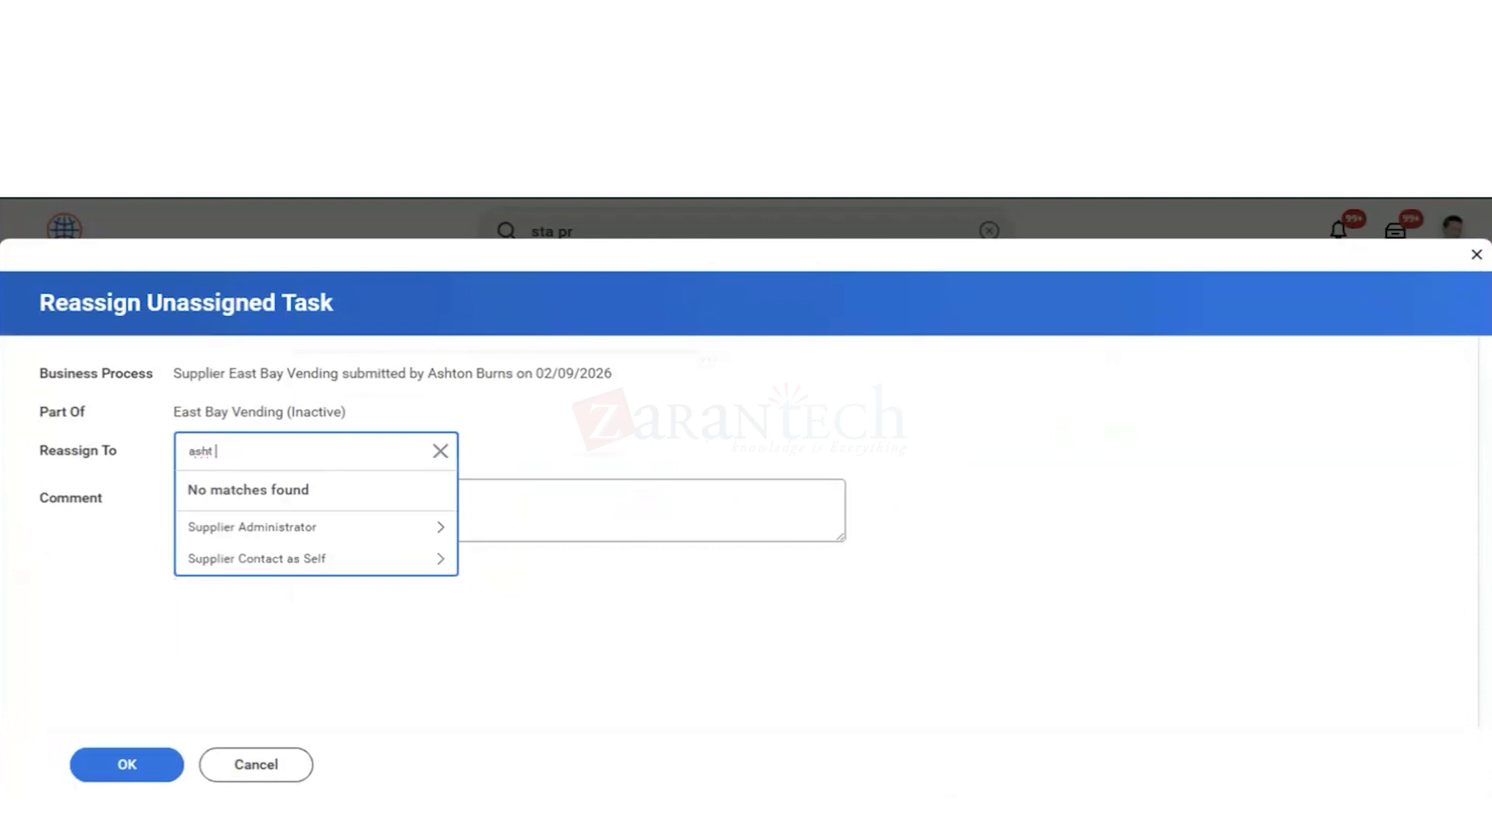
key(Return)
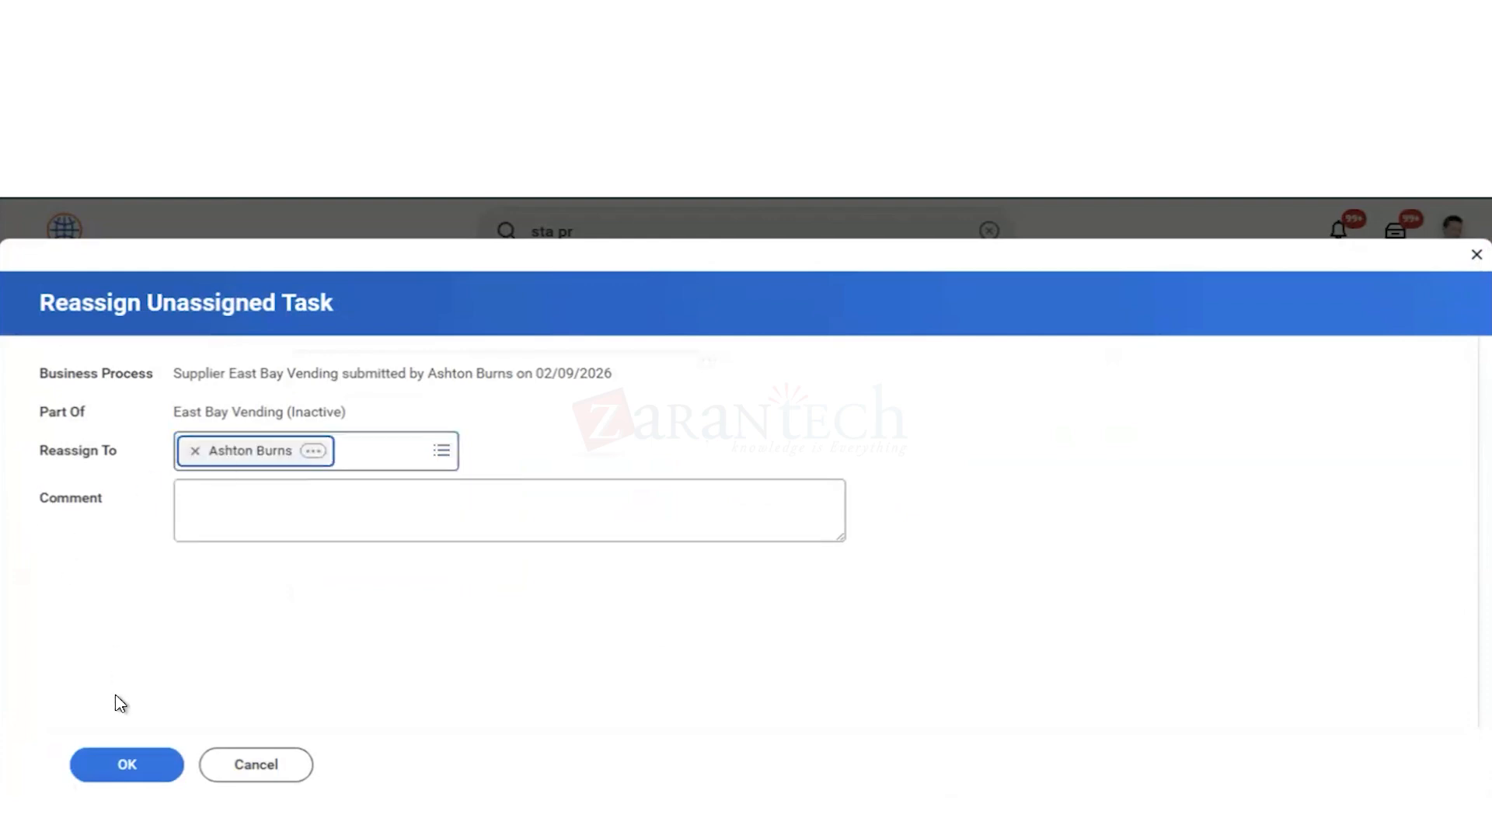
click(148, 767)
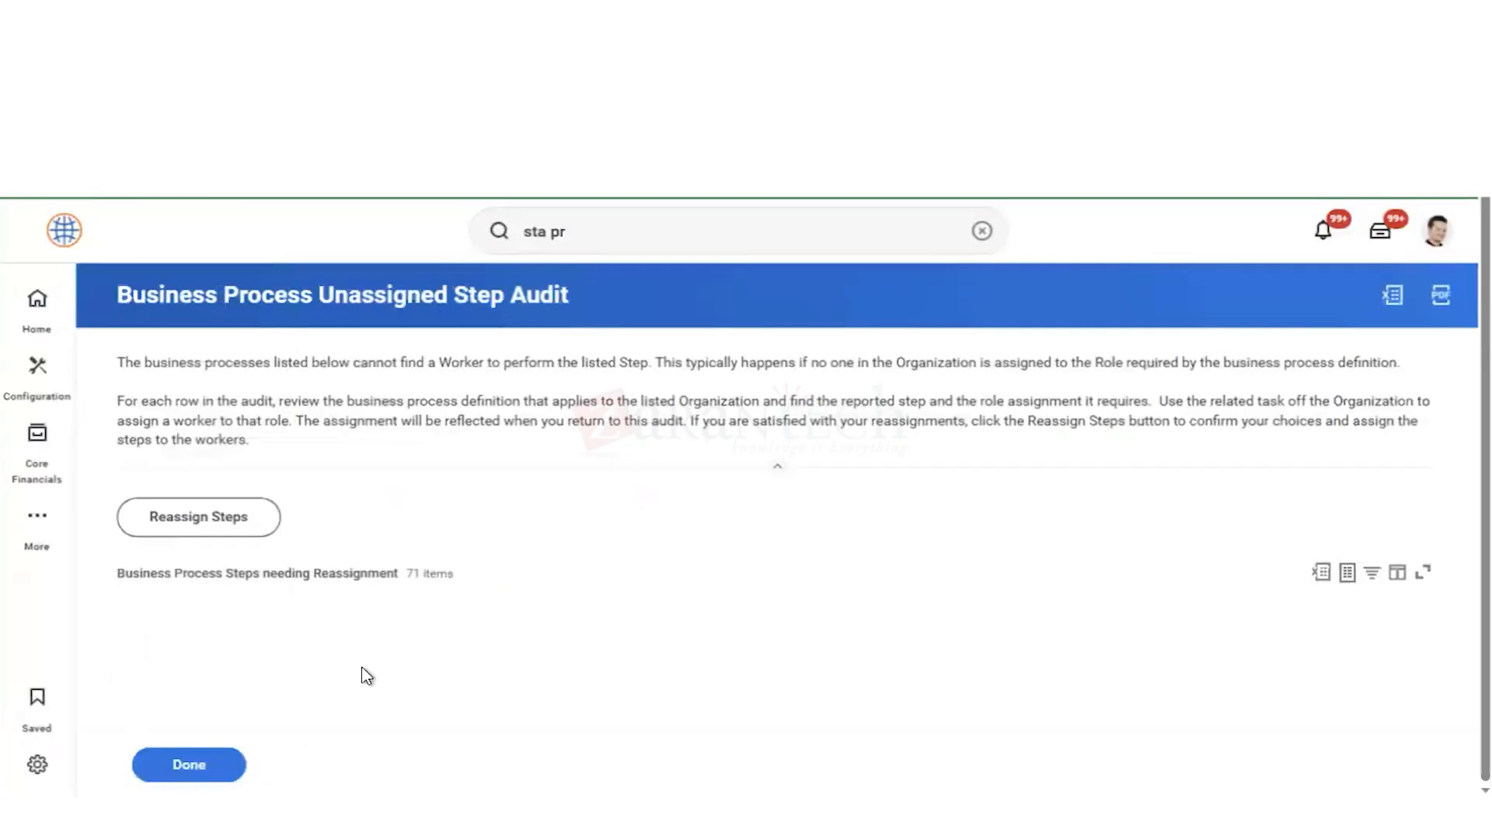
click(189, 768)
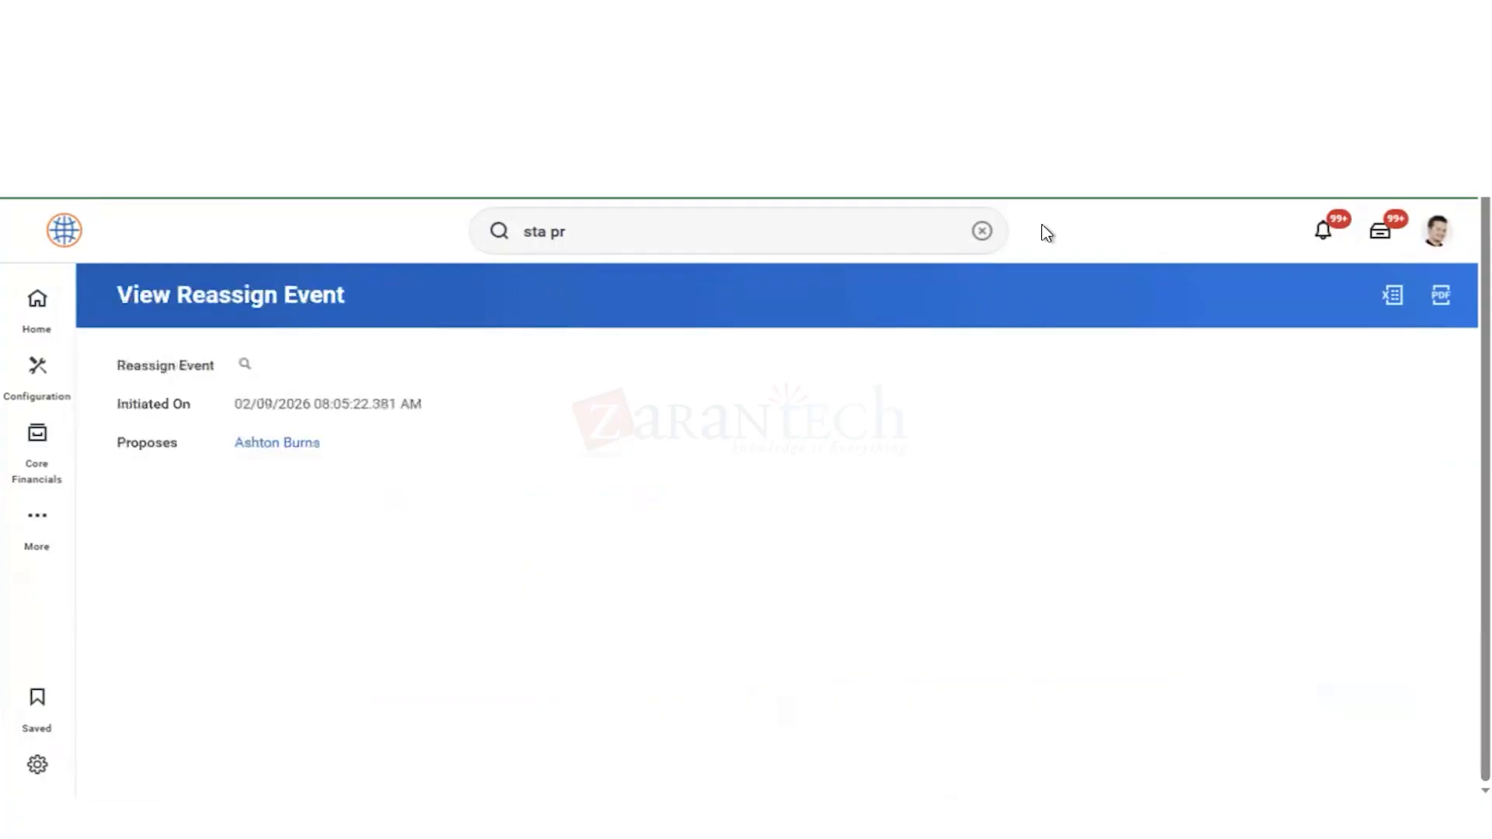
Step: Submit the Manage Attachments task for supplier East Bay Vending from all task items, keeping the attached Supp Details.docx
click(1381, 235)
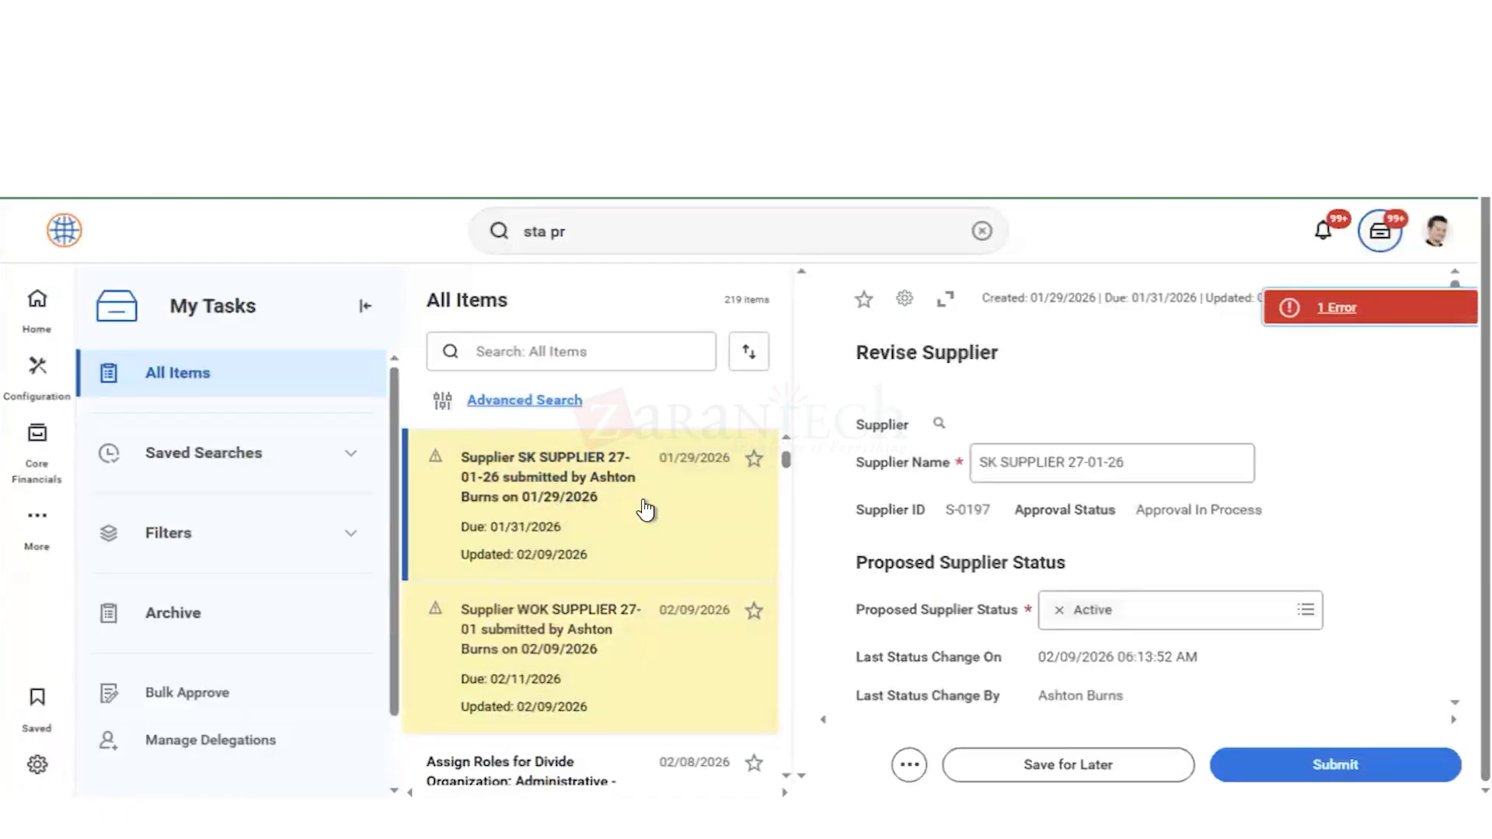
scroll(646, 509, up, 4)
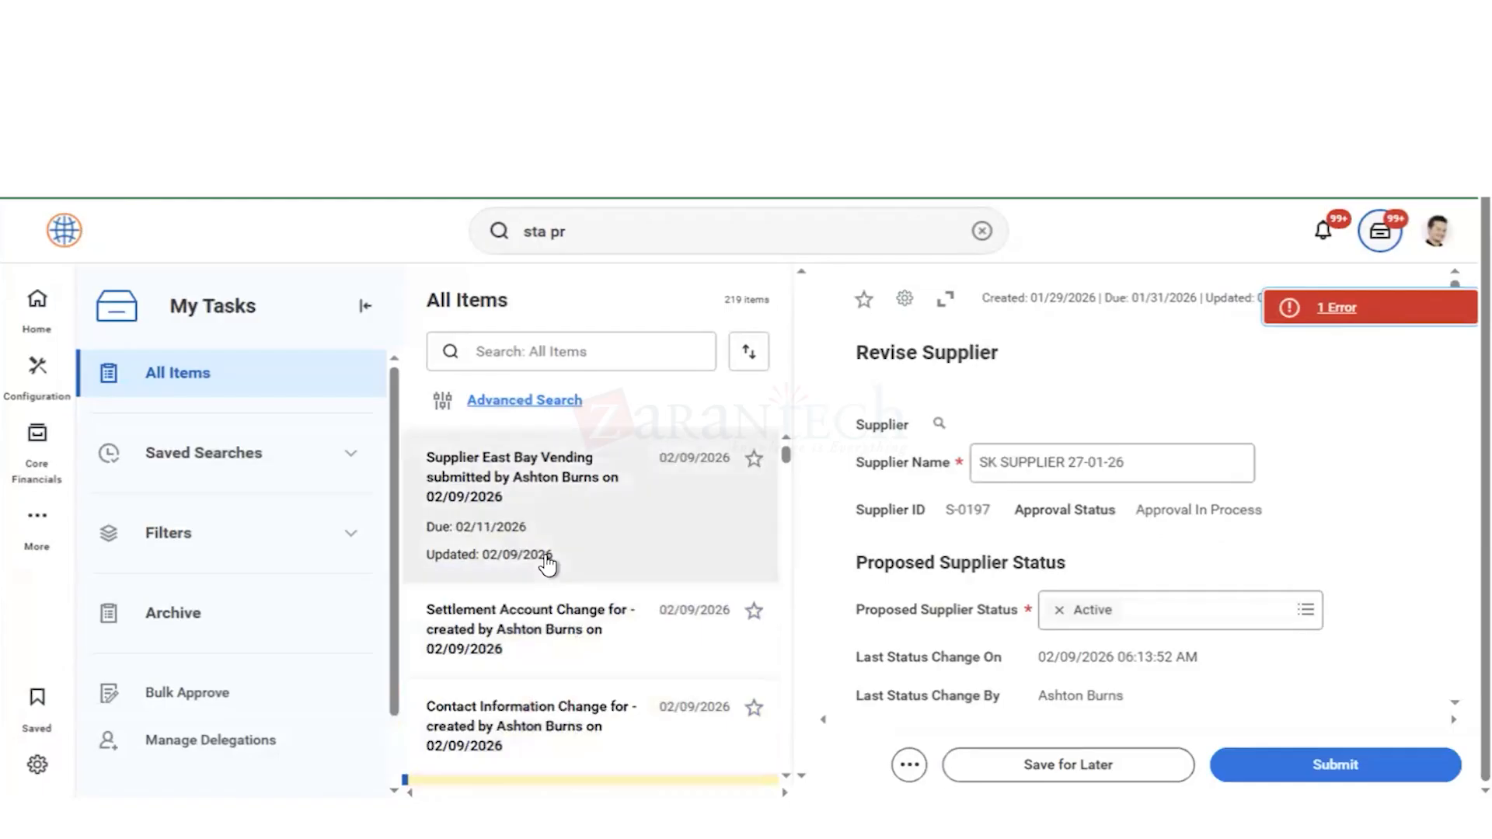
click(601, 530)
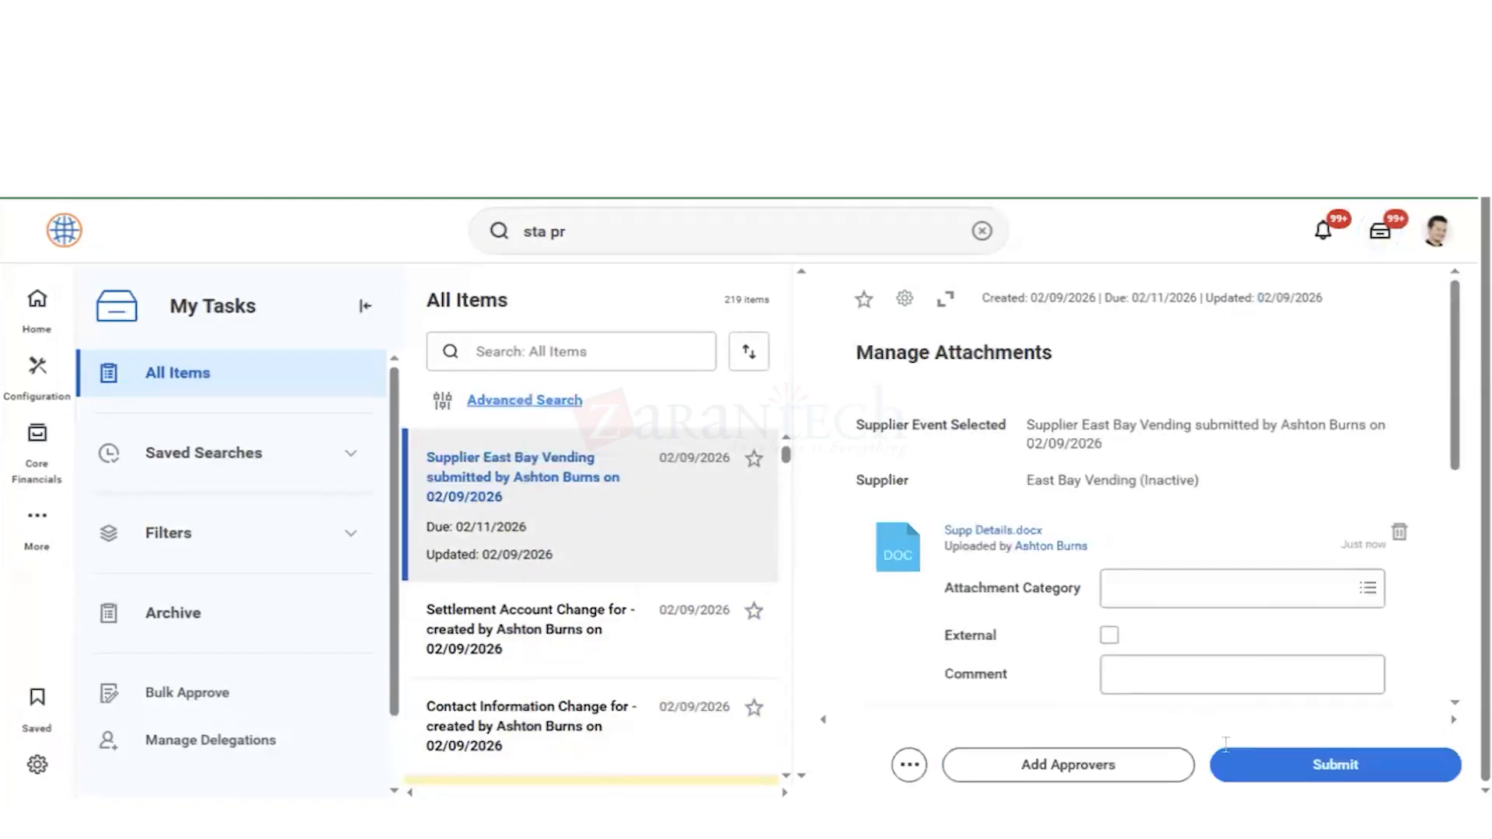
click(1286, 776)
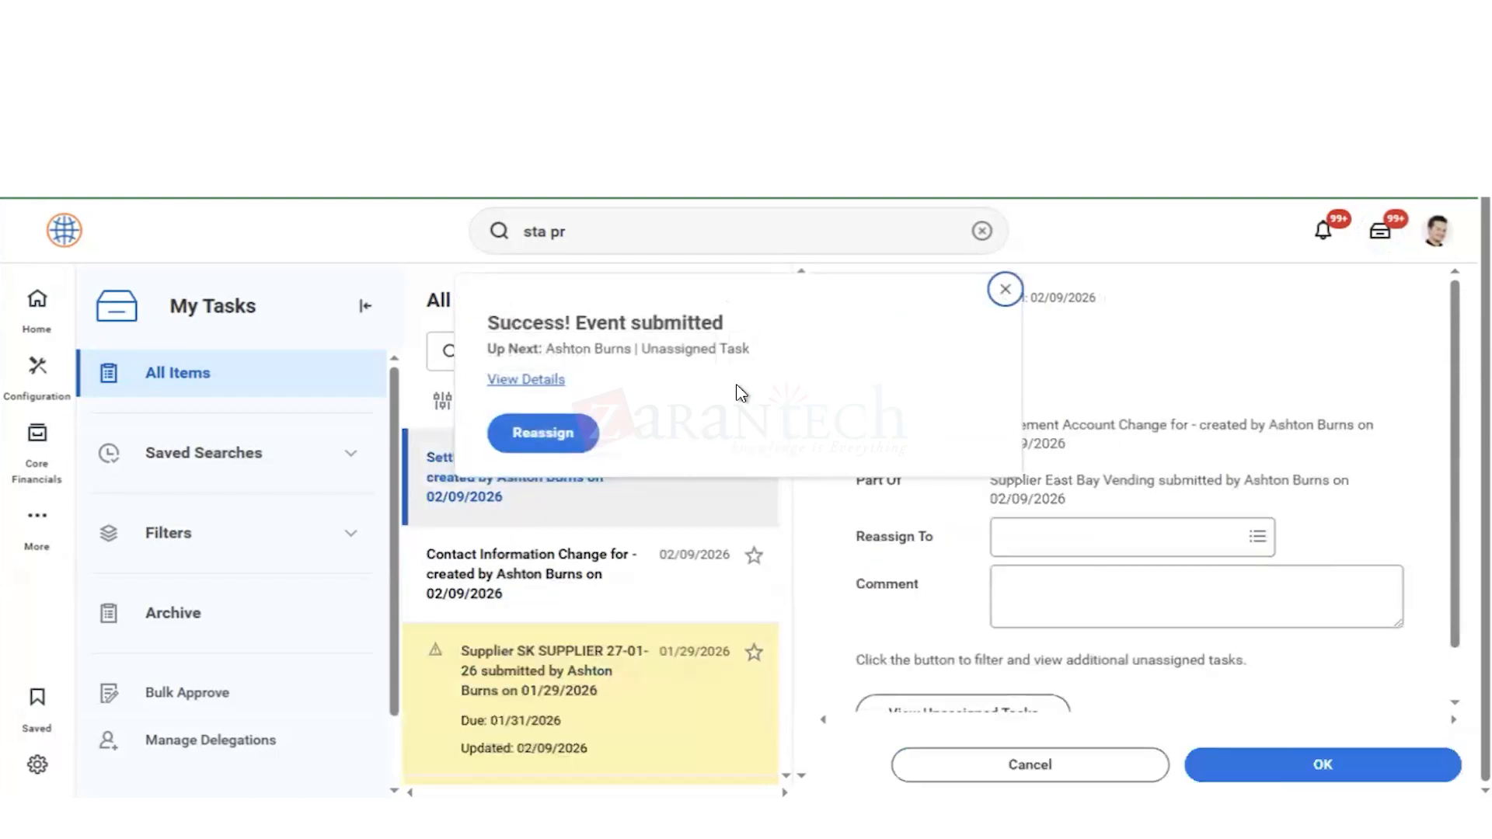
click(1006, 293)
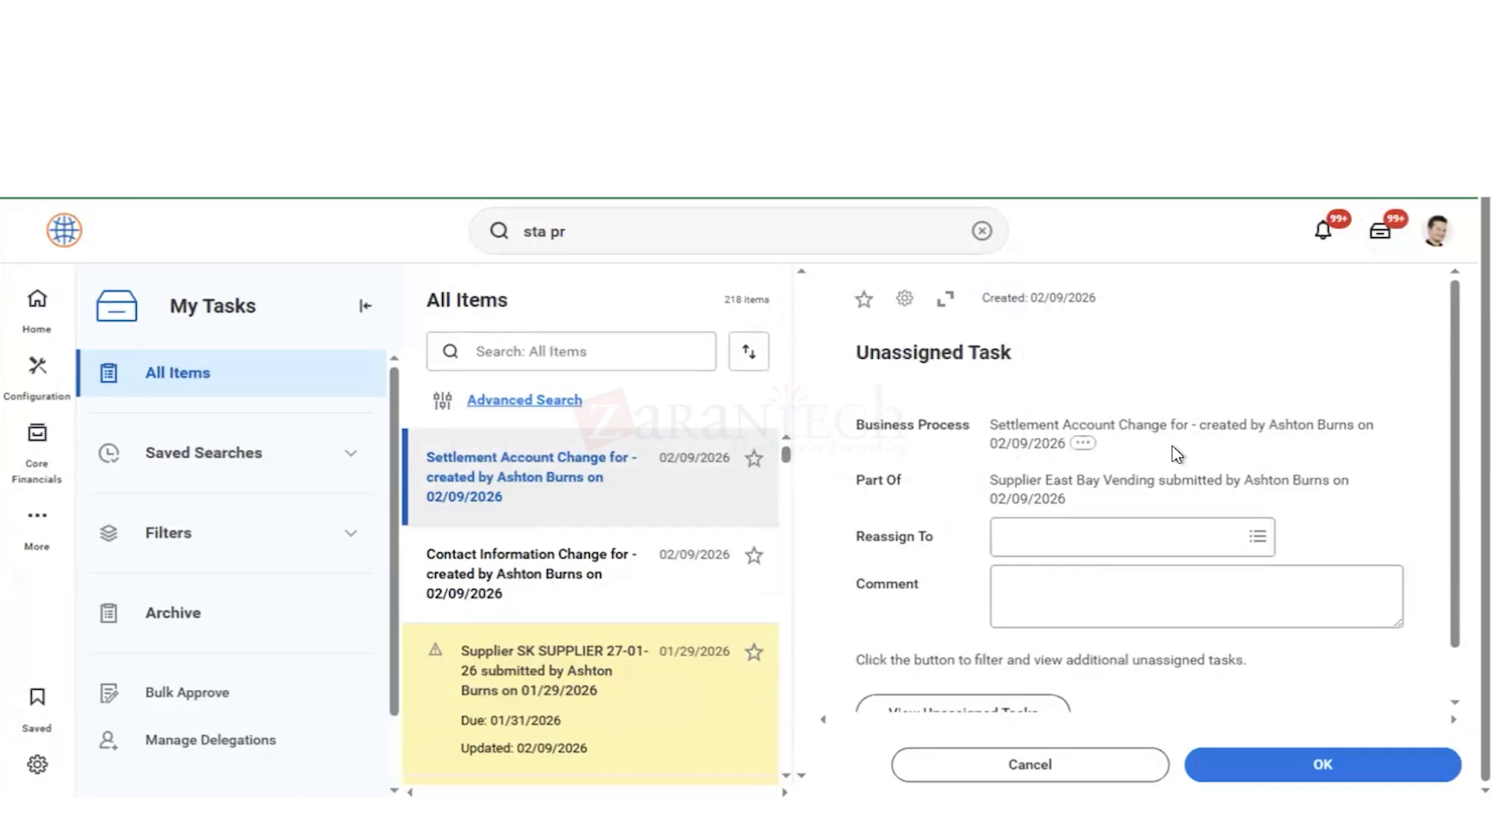
Step: Try to reassign the unassigned Settlement Account Change task for East Bay Vending to a worker
click(1279, 775)
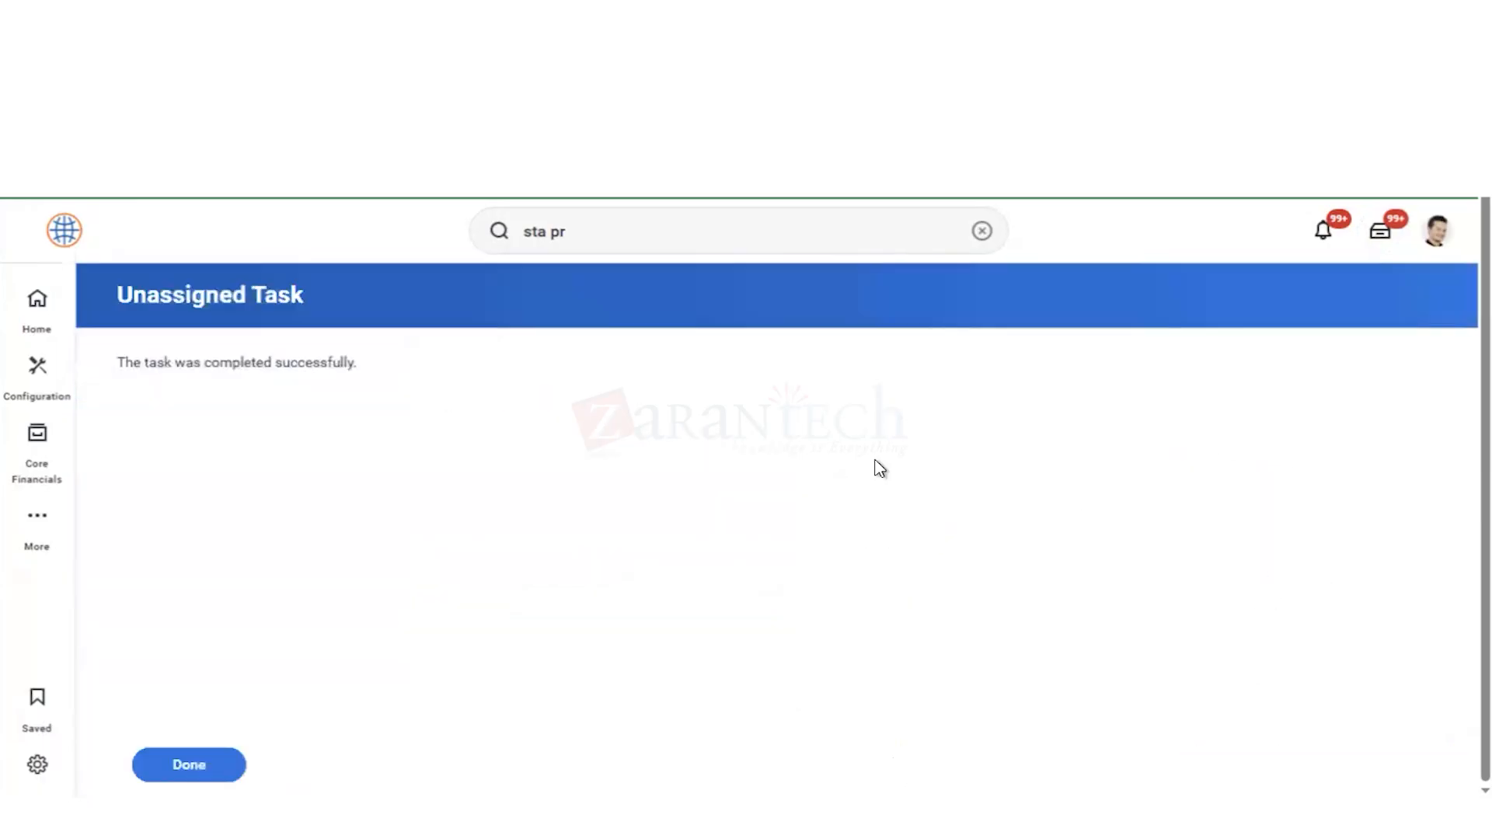
click(174, 768)
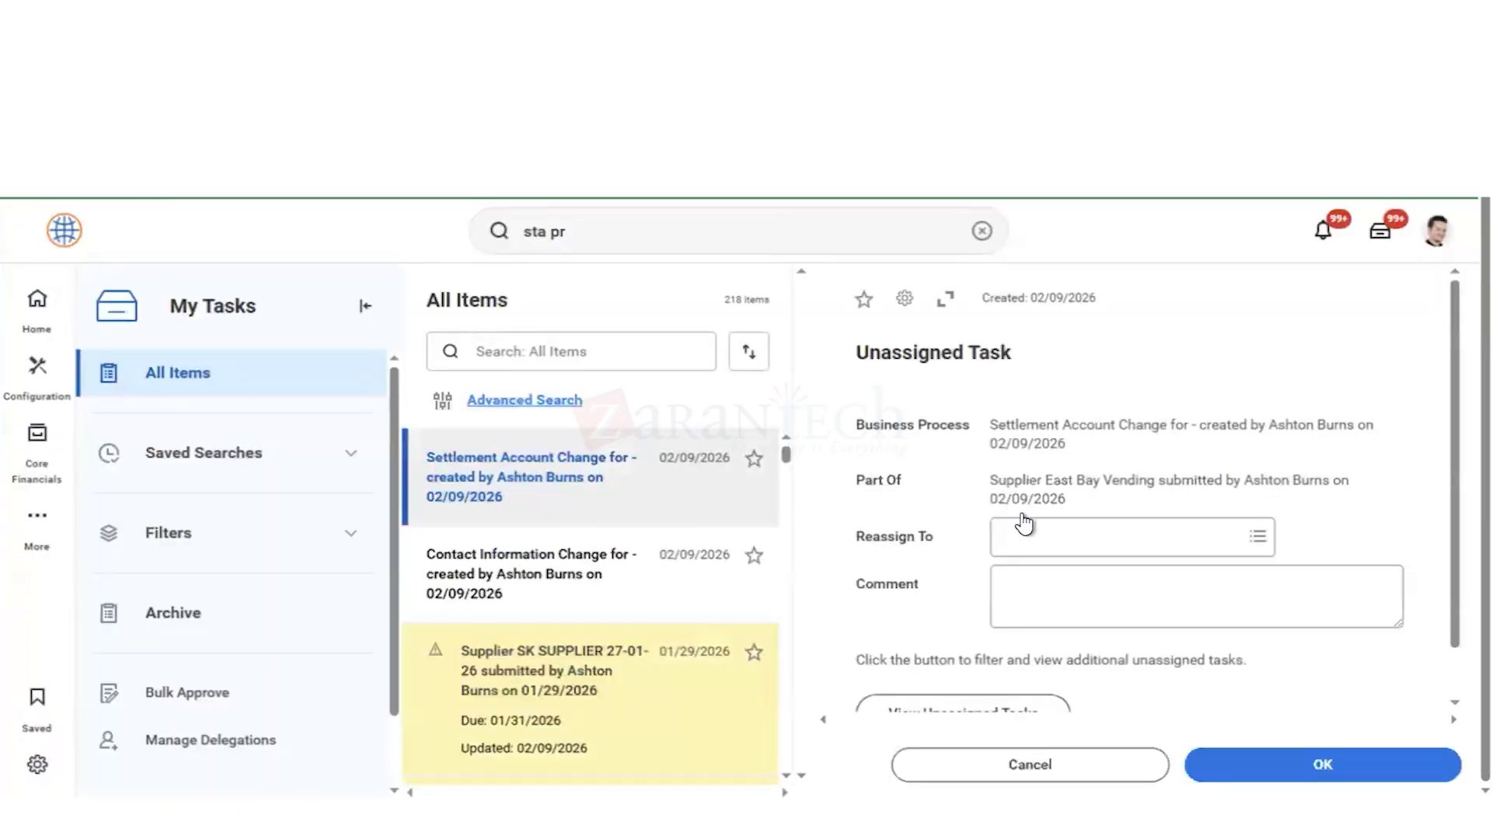
click(1034, 538)
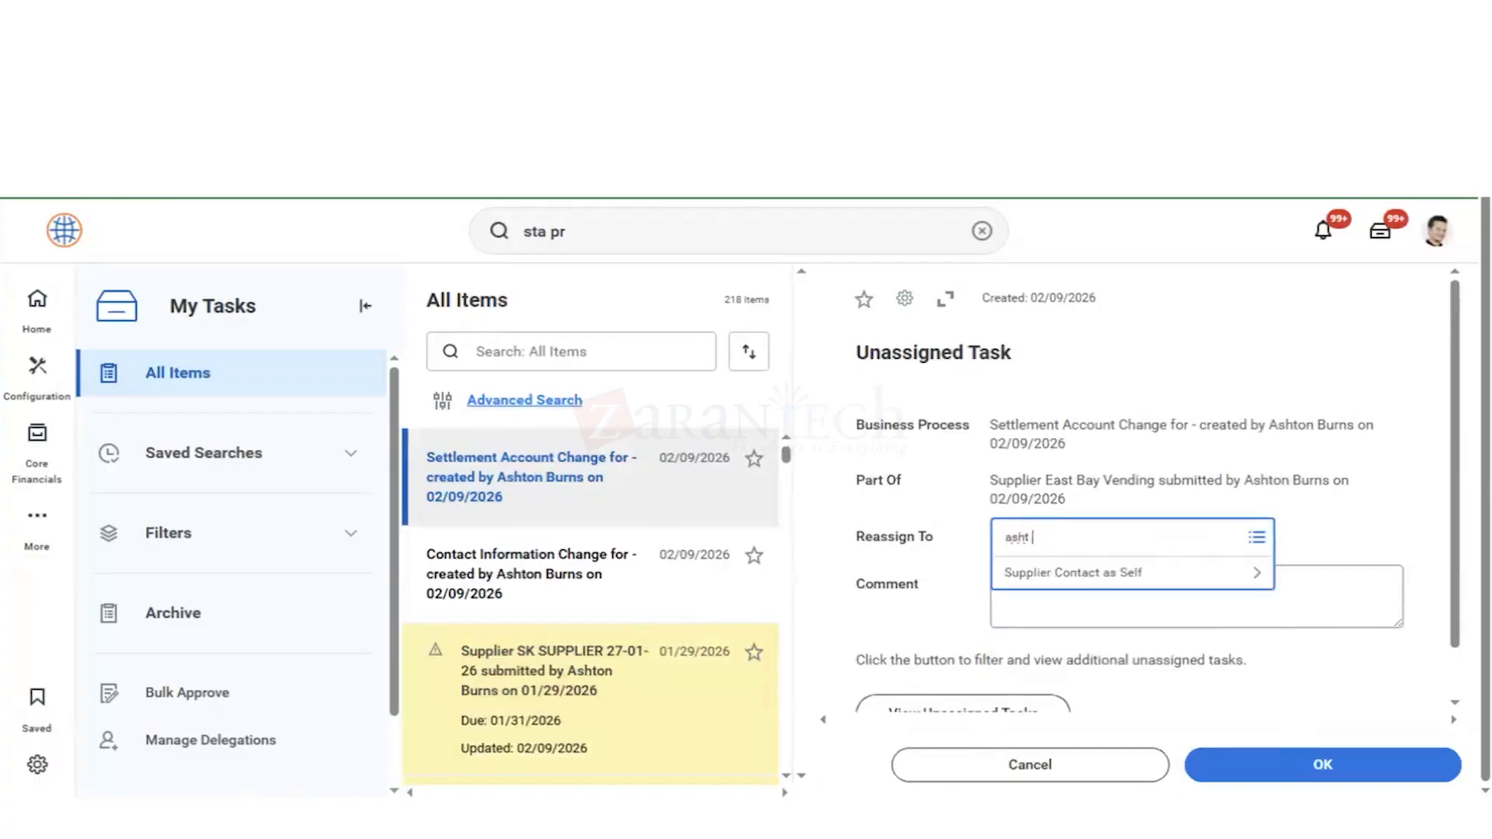
key(Return)
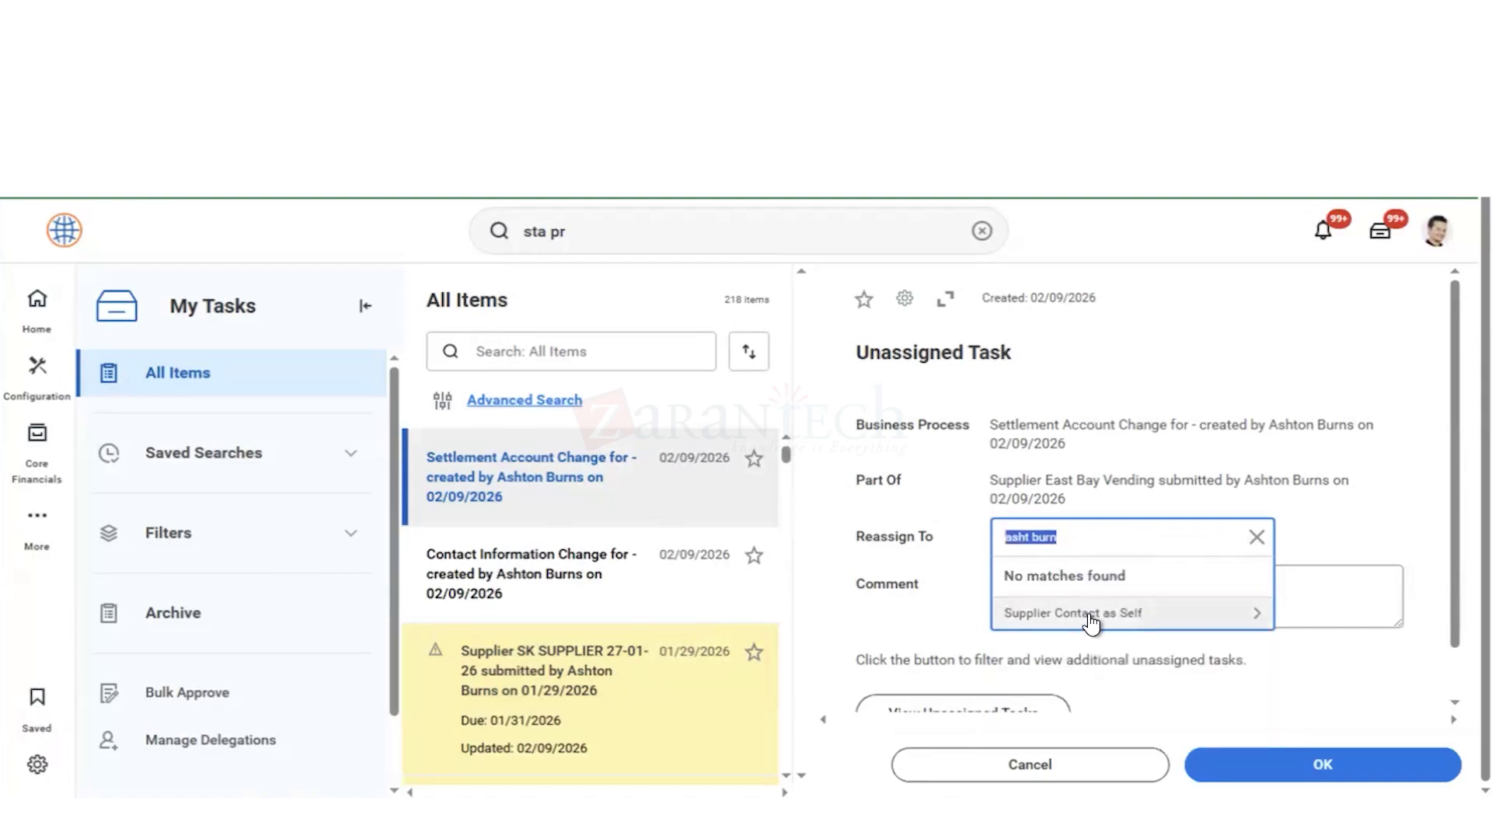
click(1257, 538)
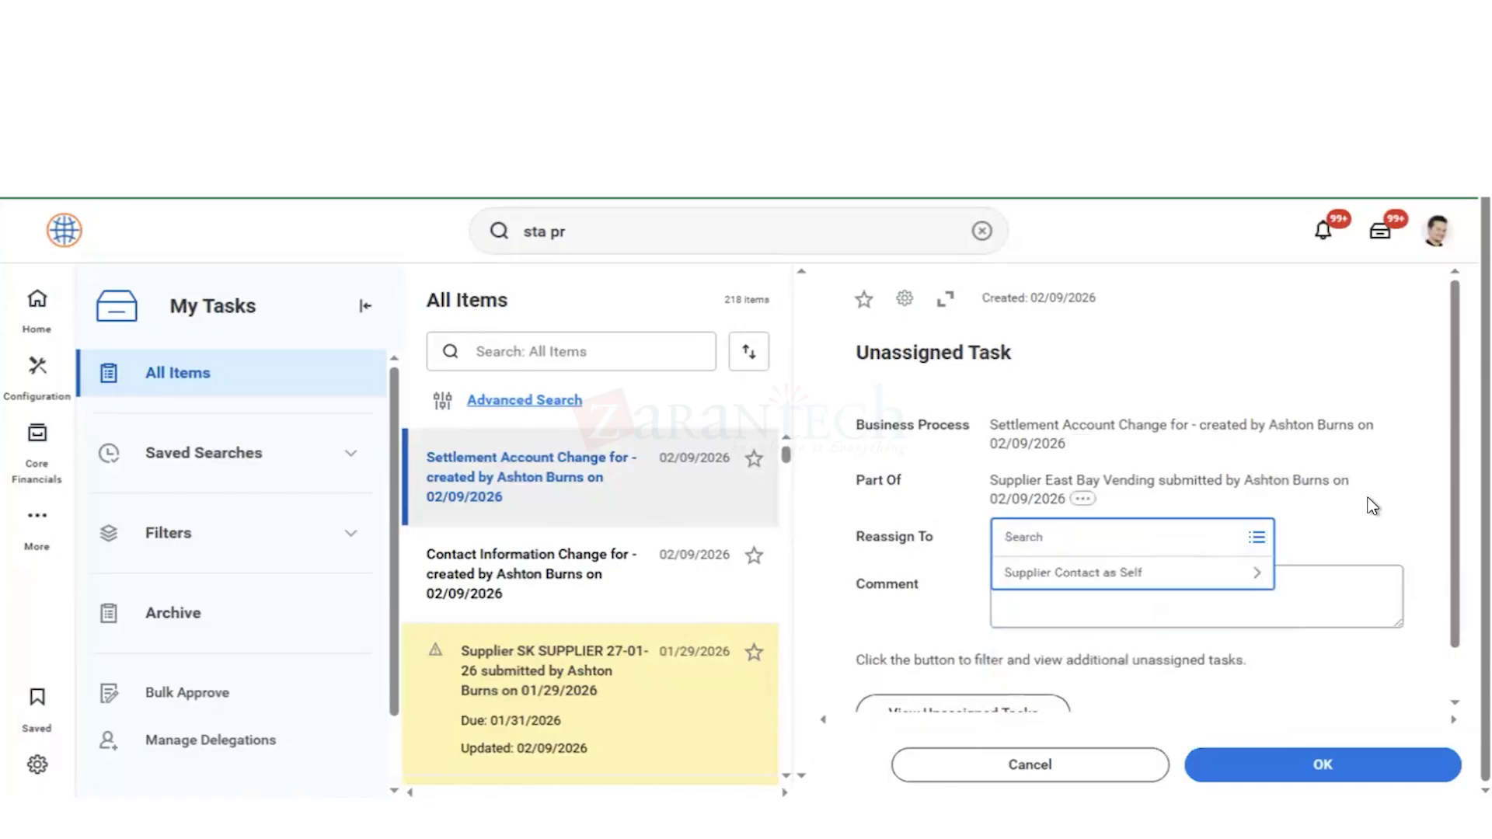
click(1254, 498)
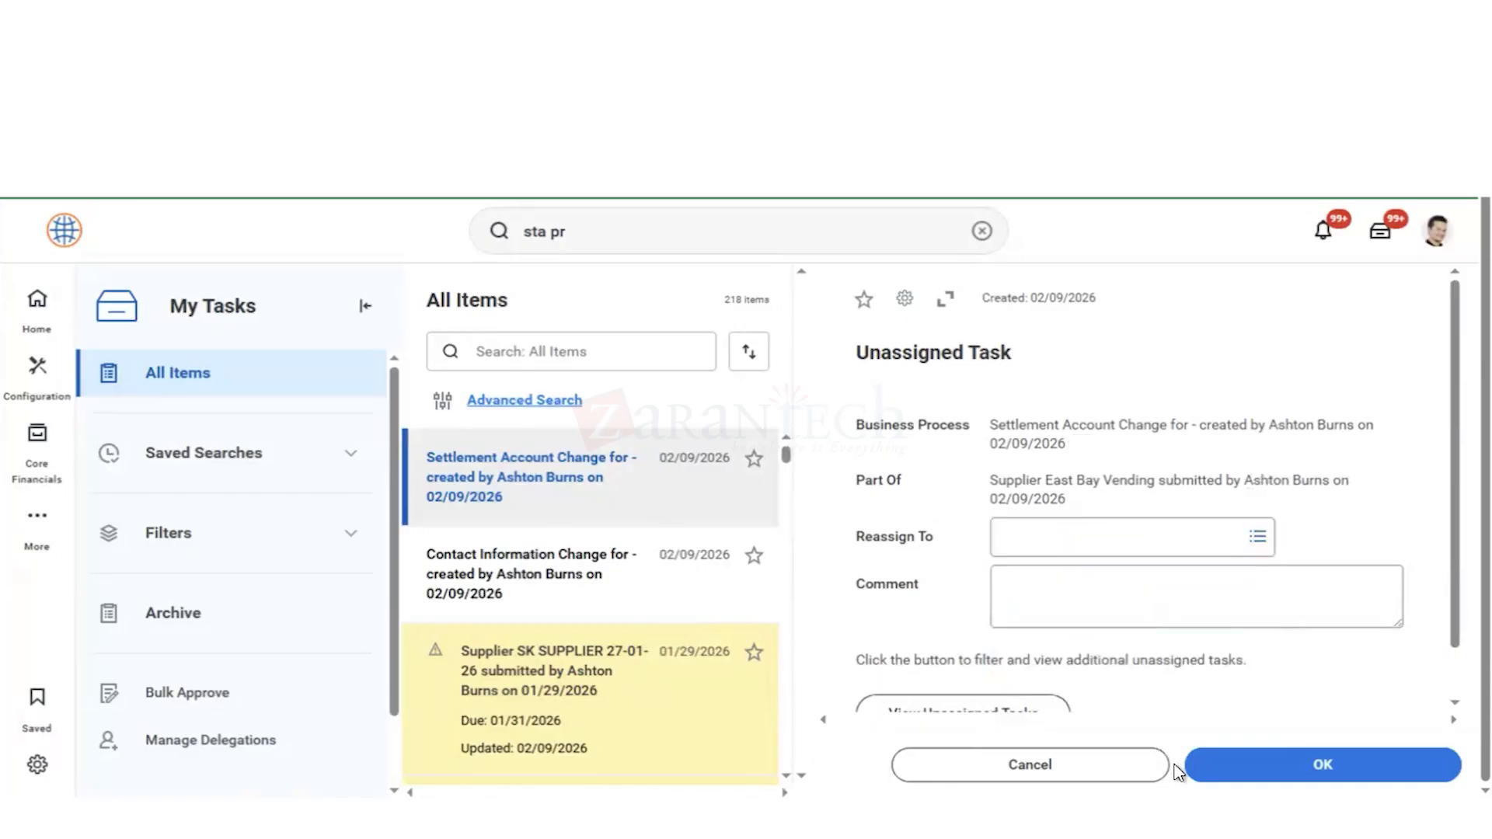
click(1279, 770)
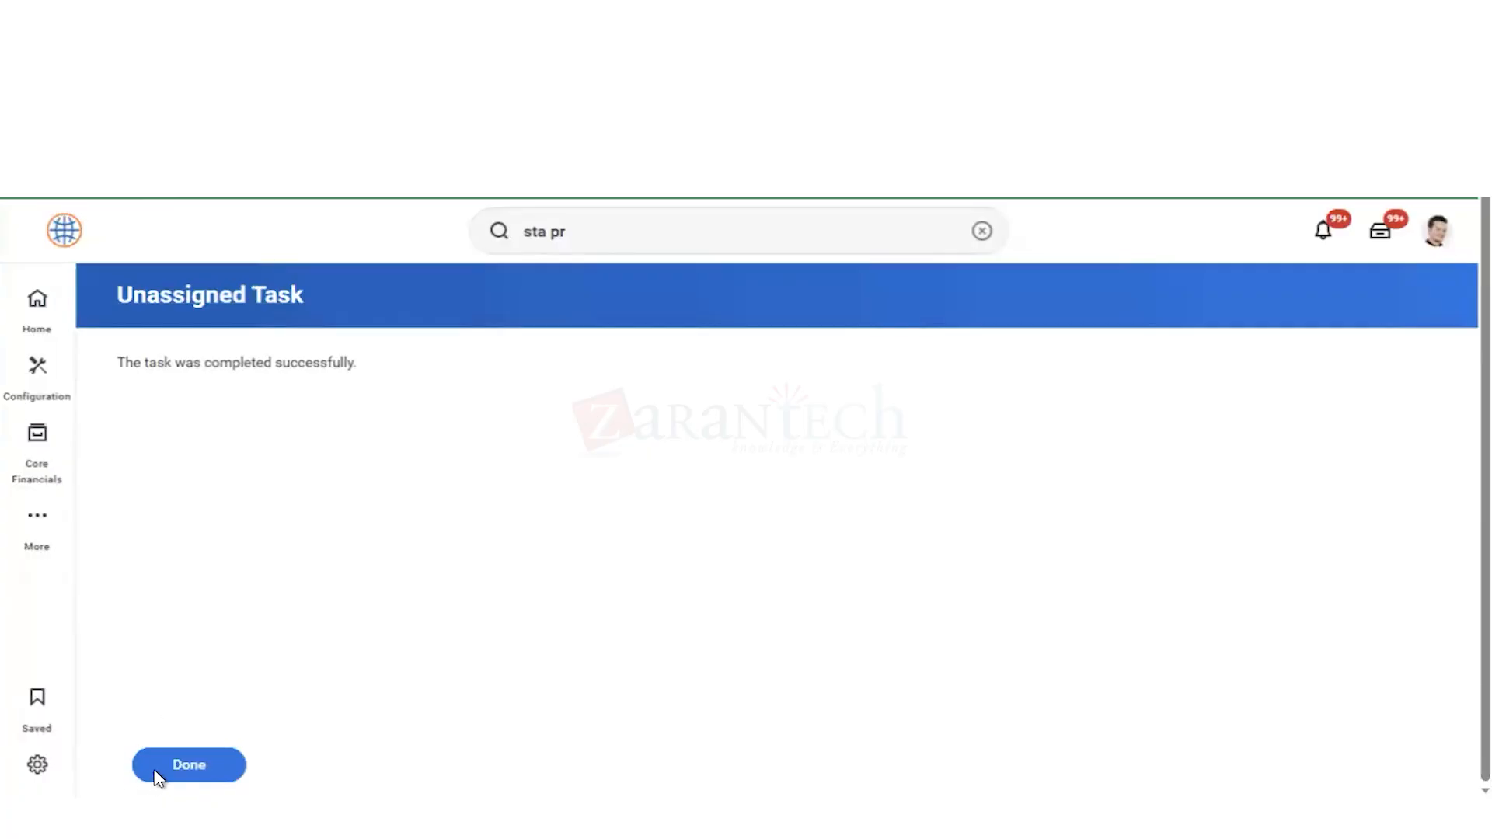
click(177, 768)
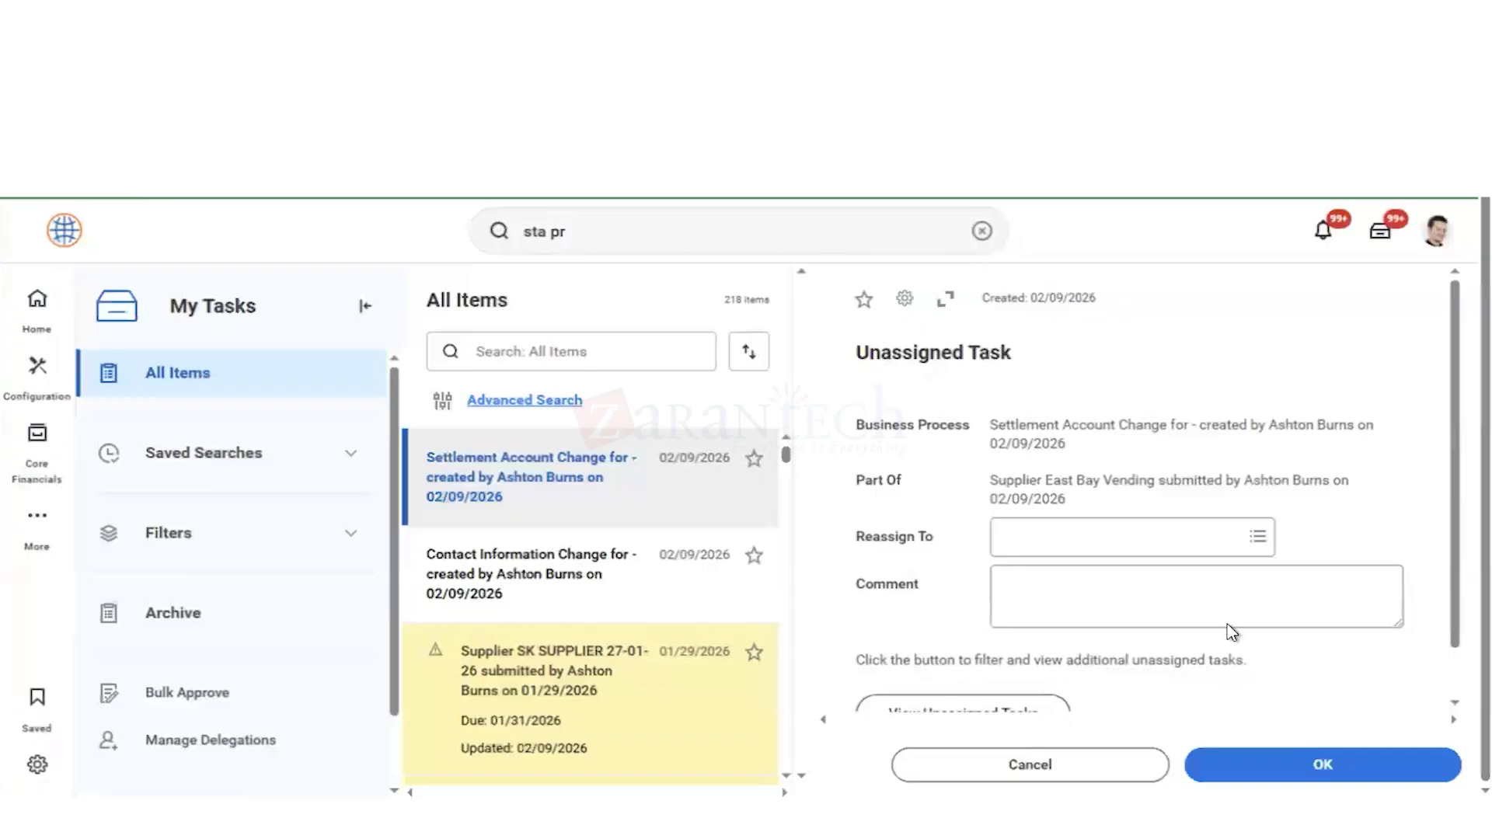
Step: Run the Unassigned Tasks audit from the Settlement Account Change task, limited to the Supplier Event business process type
scroll(1234, 632, down, 1)
click(1003, 667)
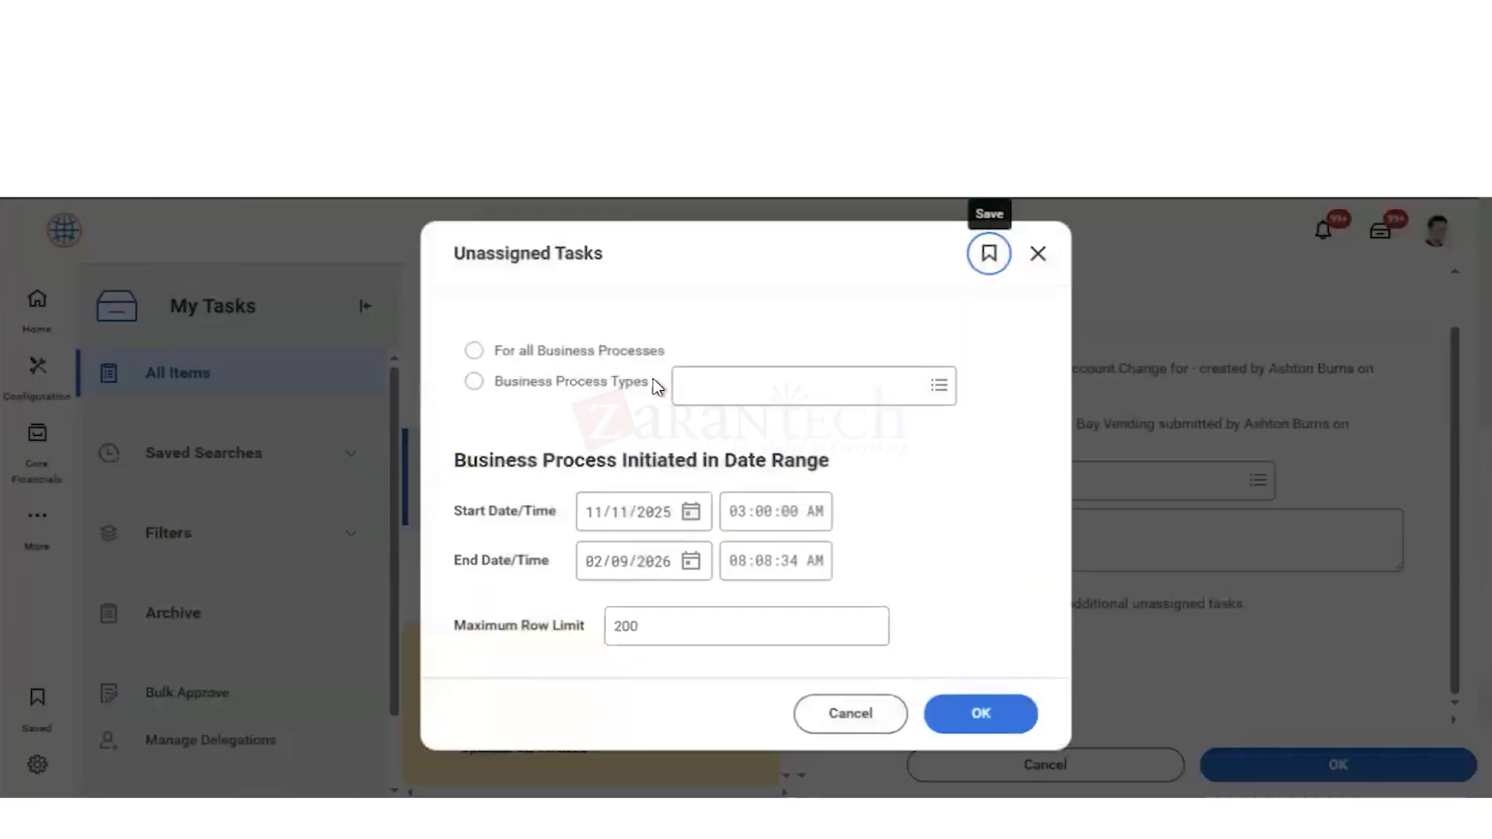
click(729, 396)
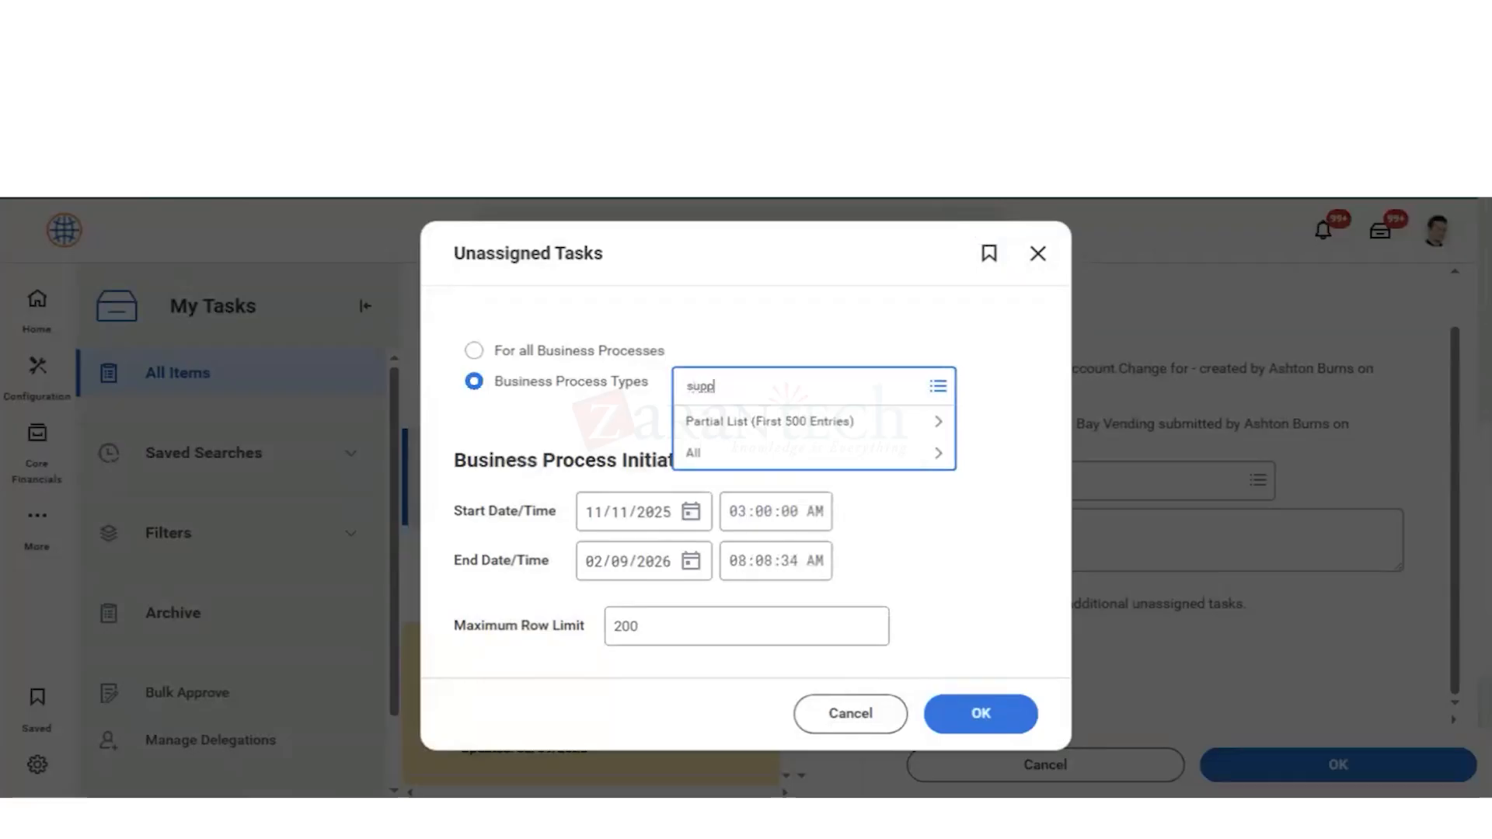
key(Return)
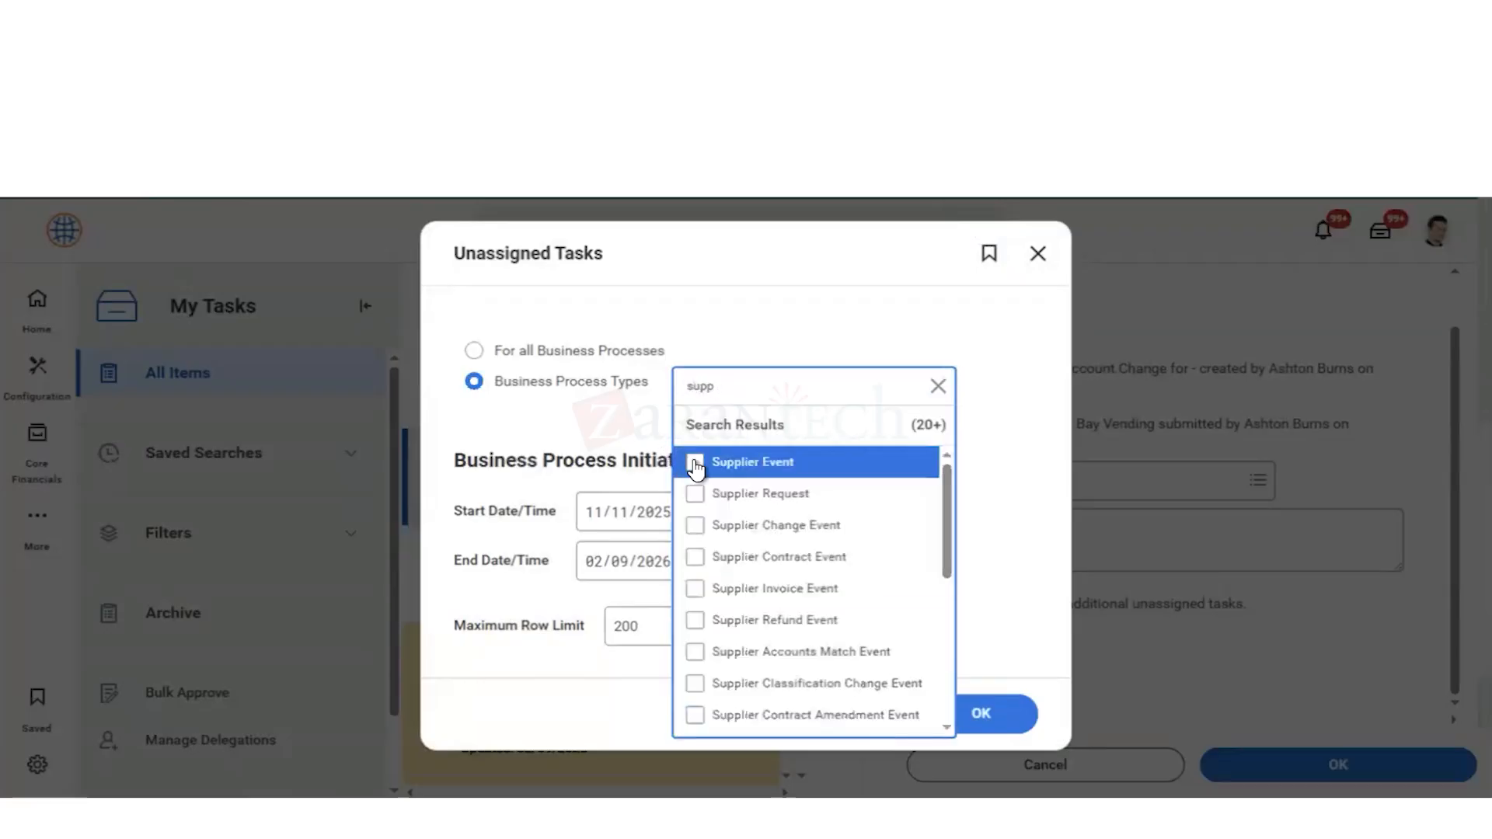
click(695, 462)
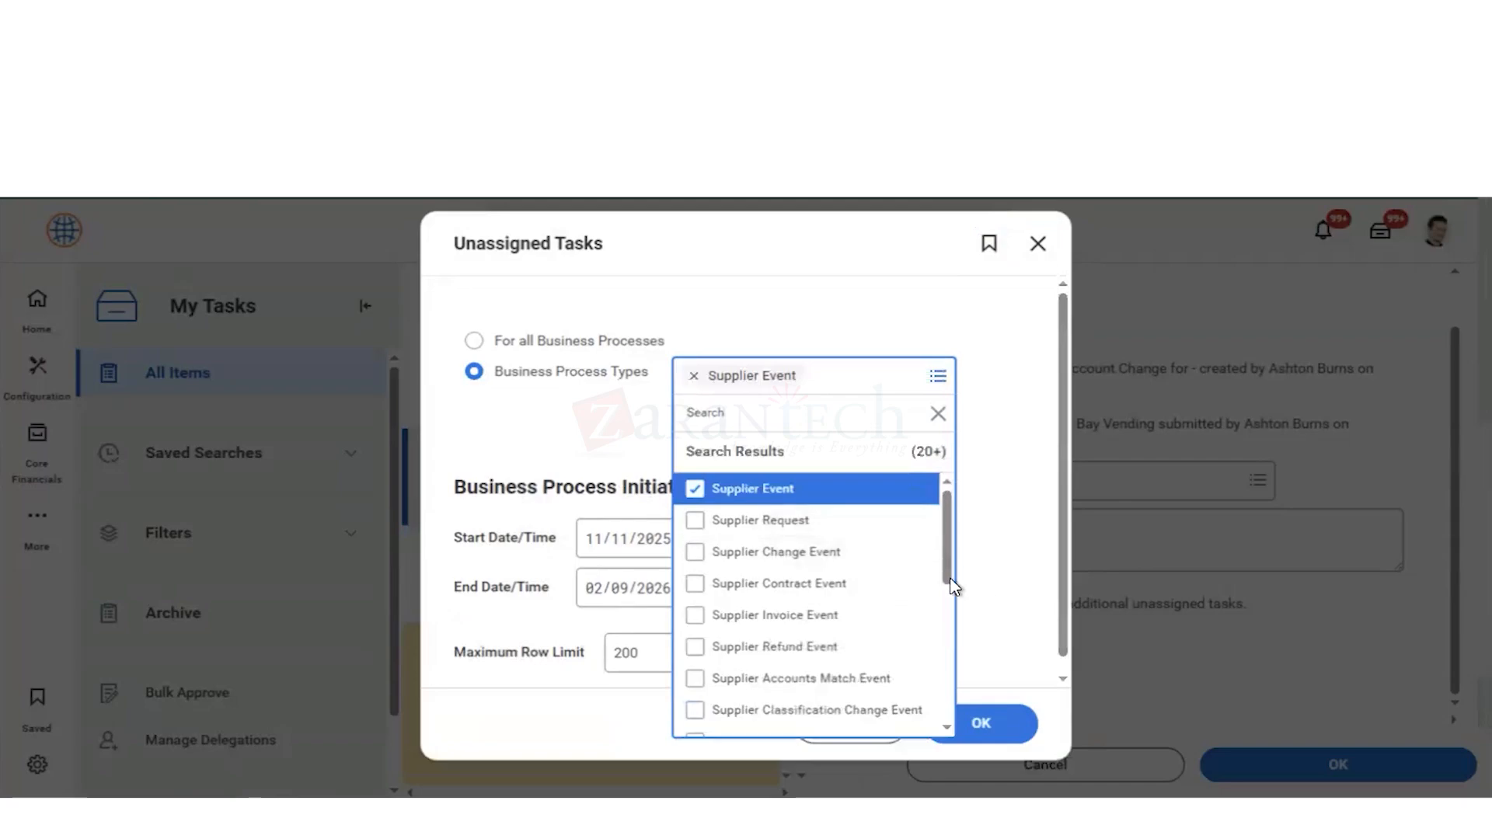
click(976, 593)
click(978, 723)
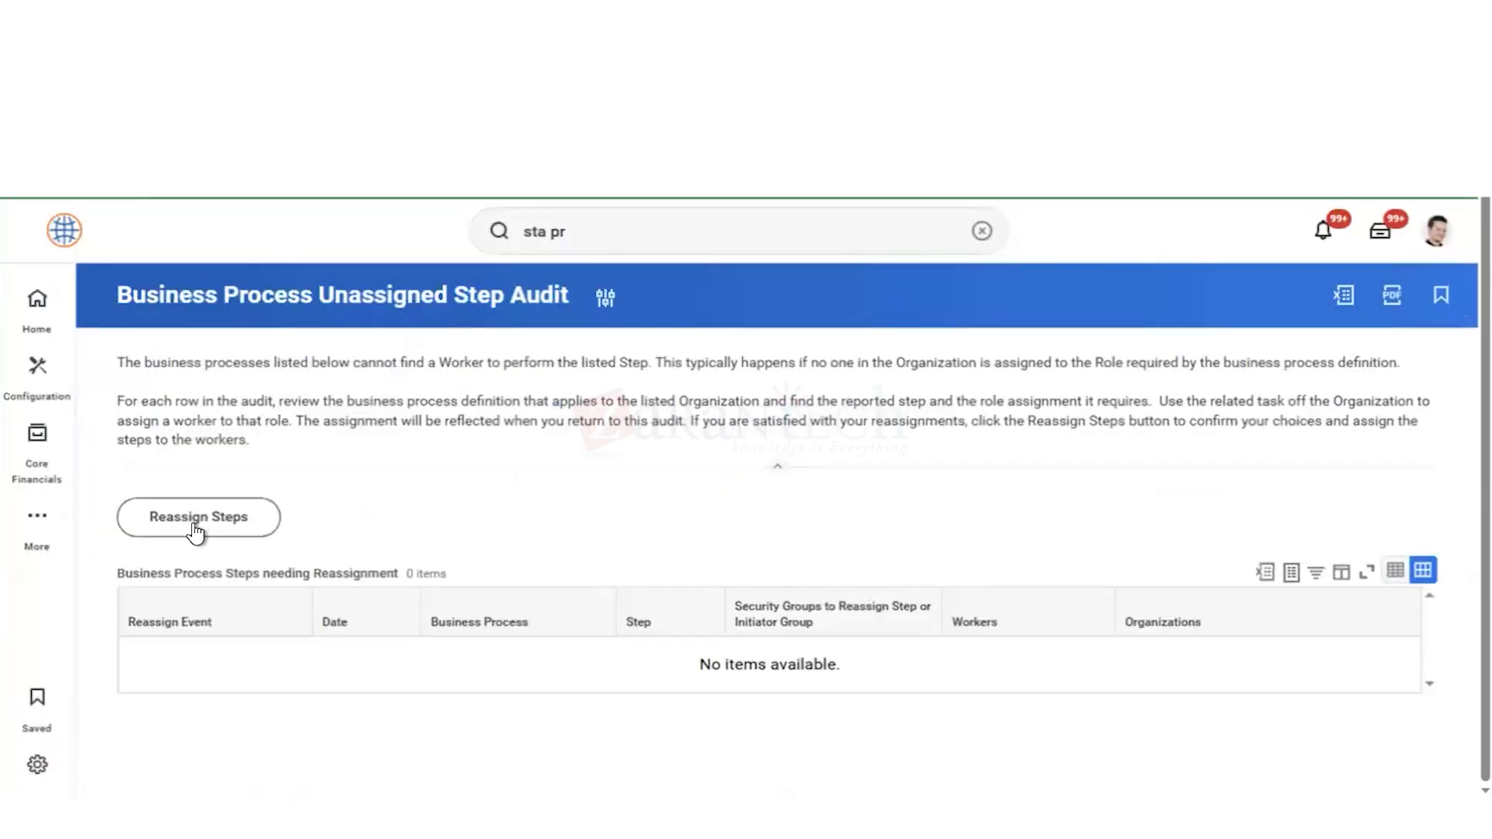
Step: Search the business process steps to reassign for "supplier" and leave the reassignment without submitting it
click(197, 534)
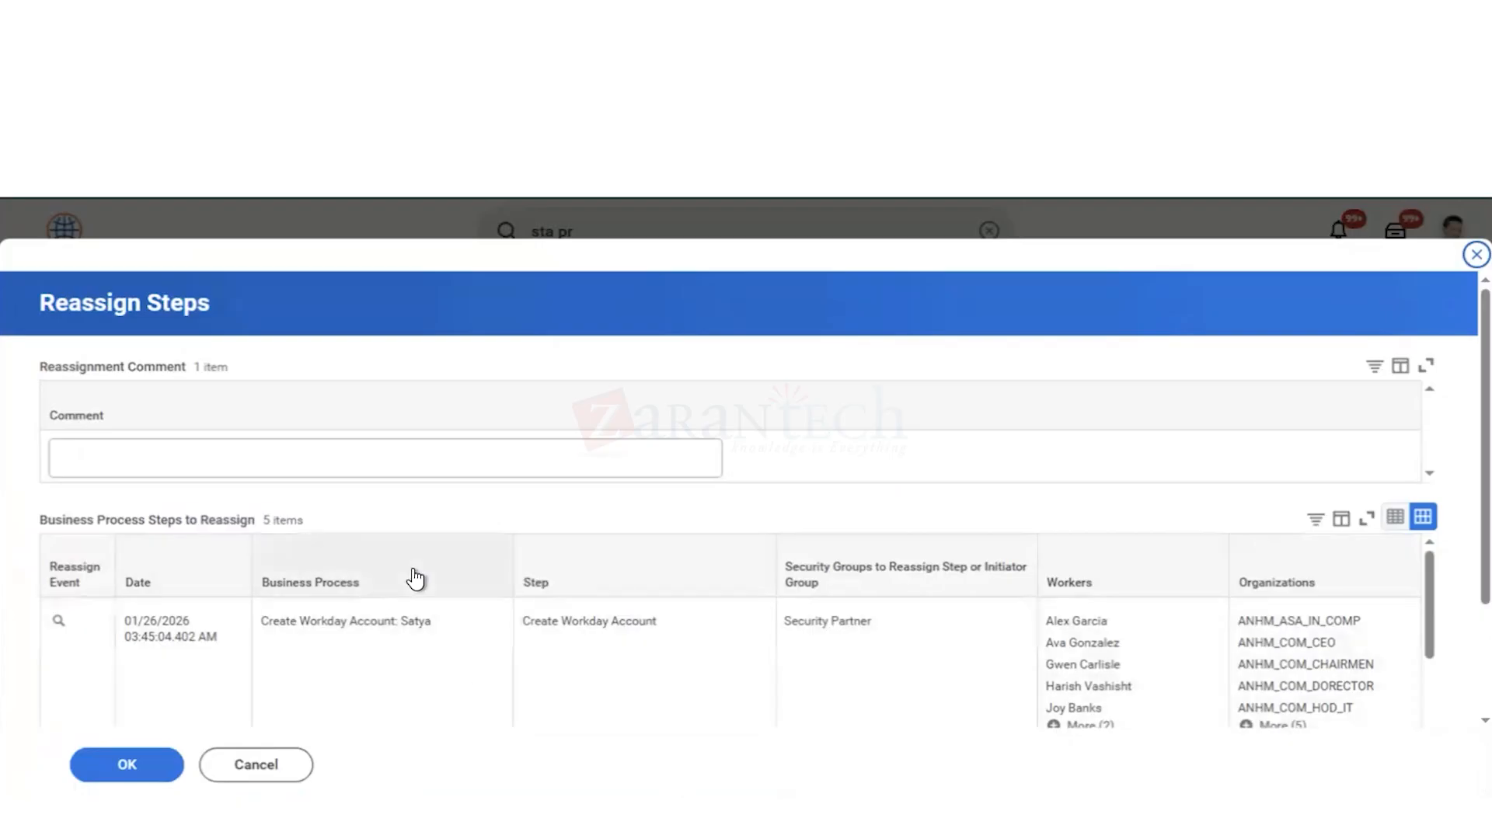
click(414, 578)
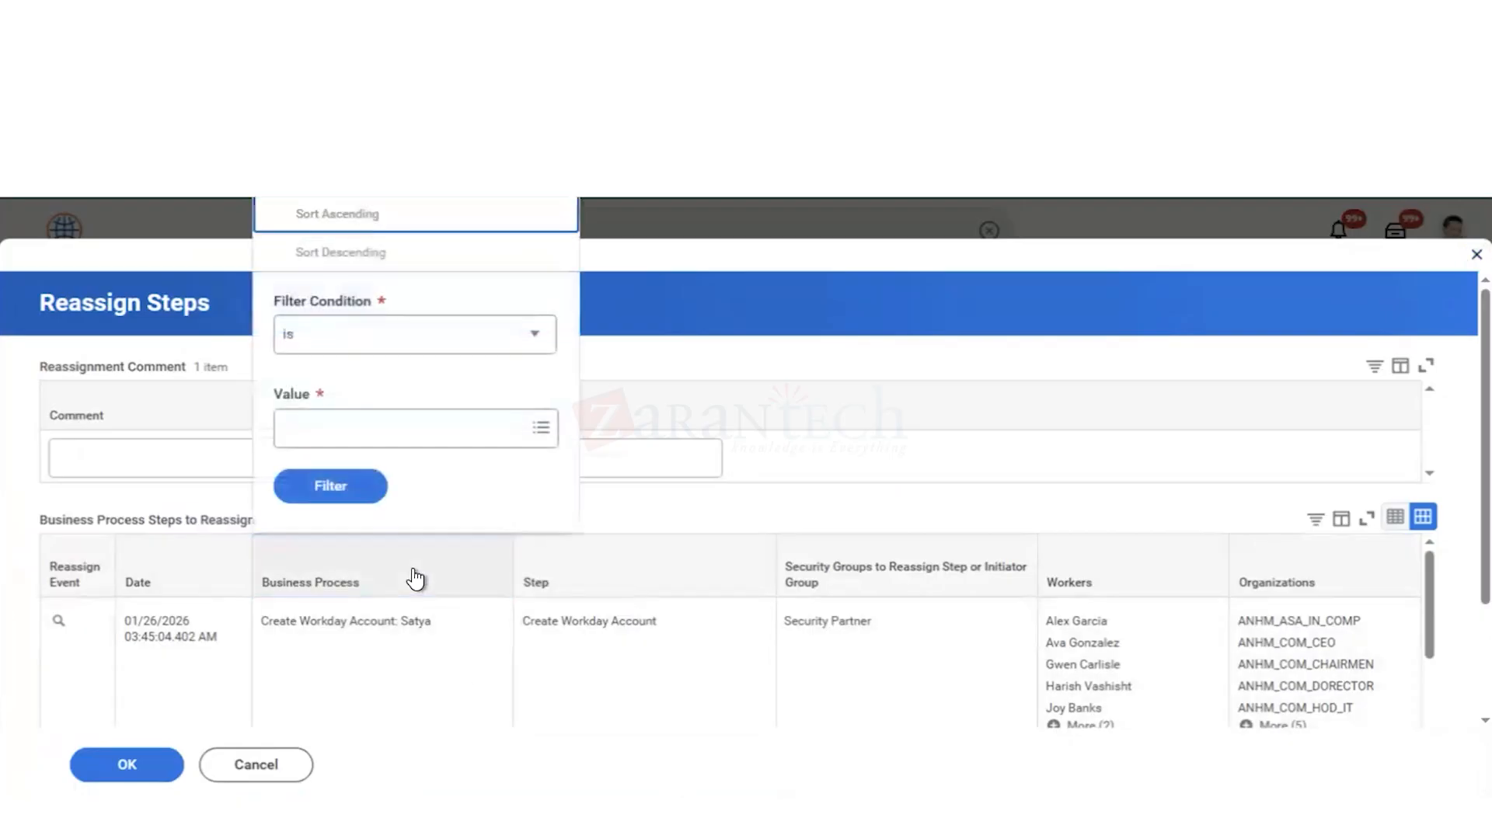
click(399, 430)
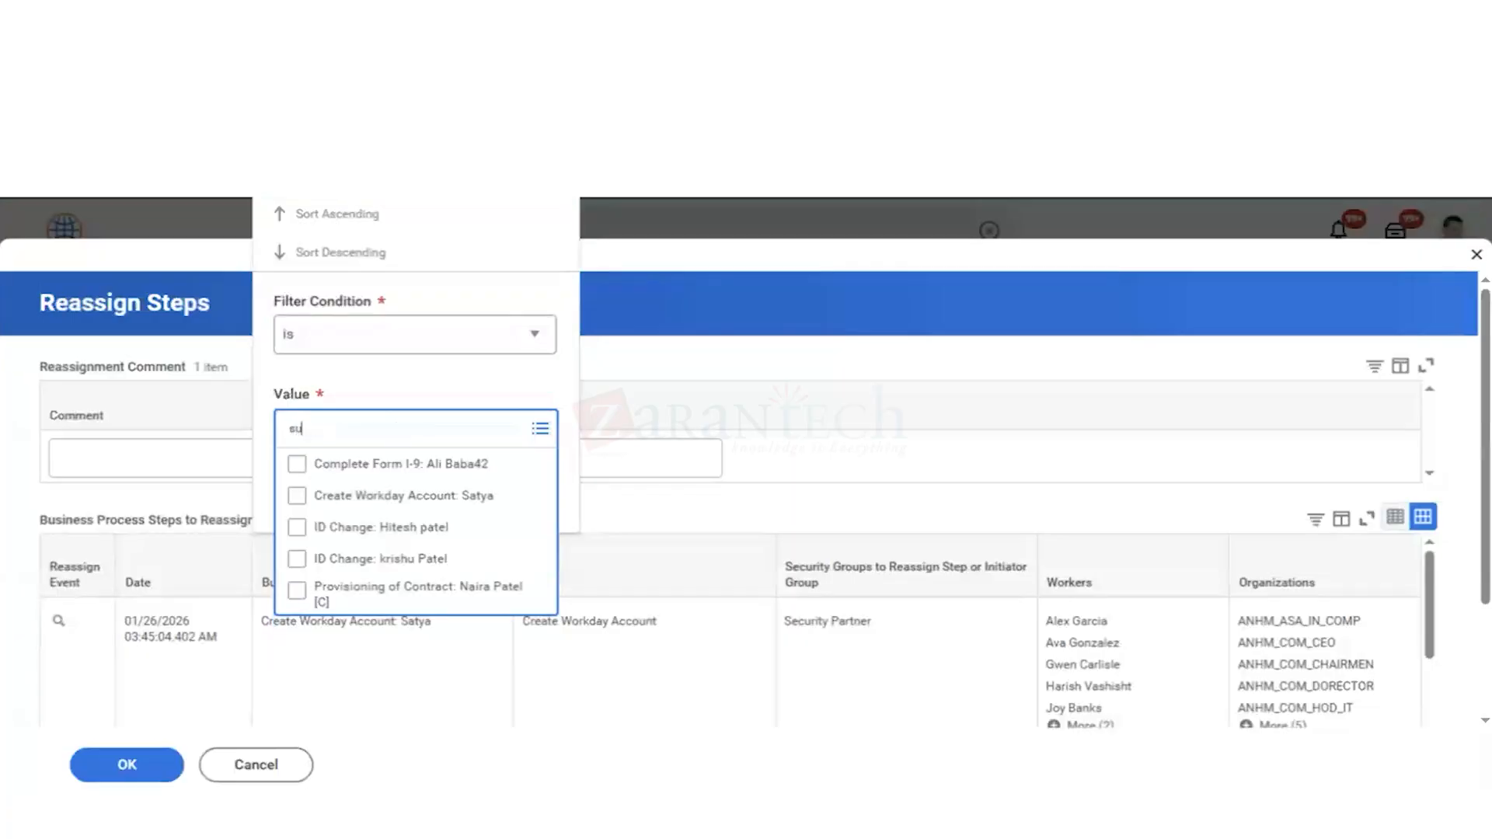
key(Return)
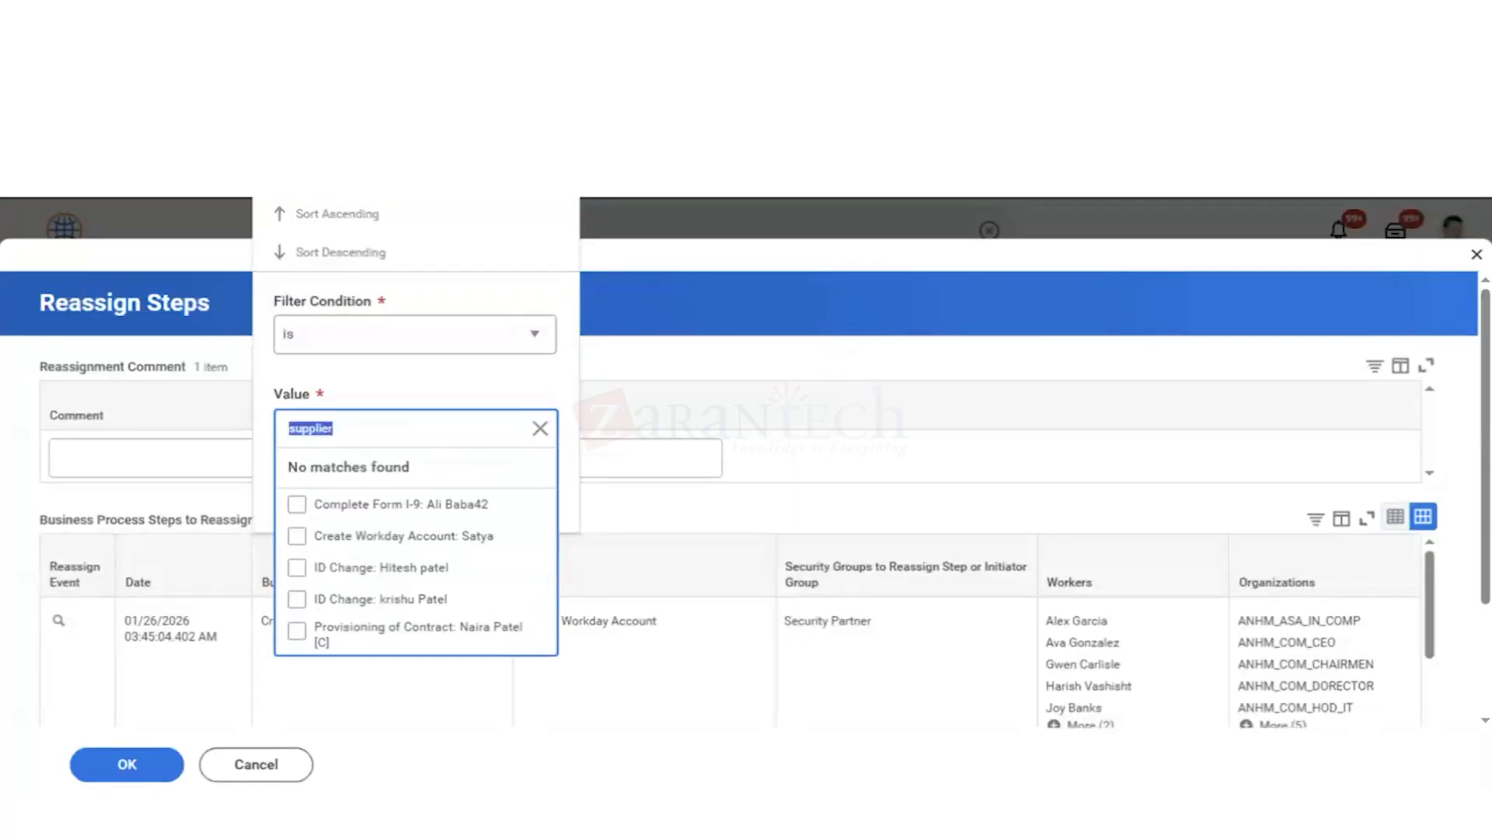
click(244, 767)
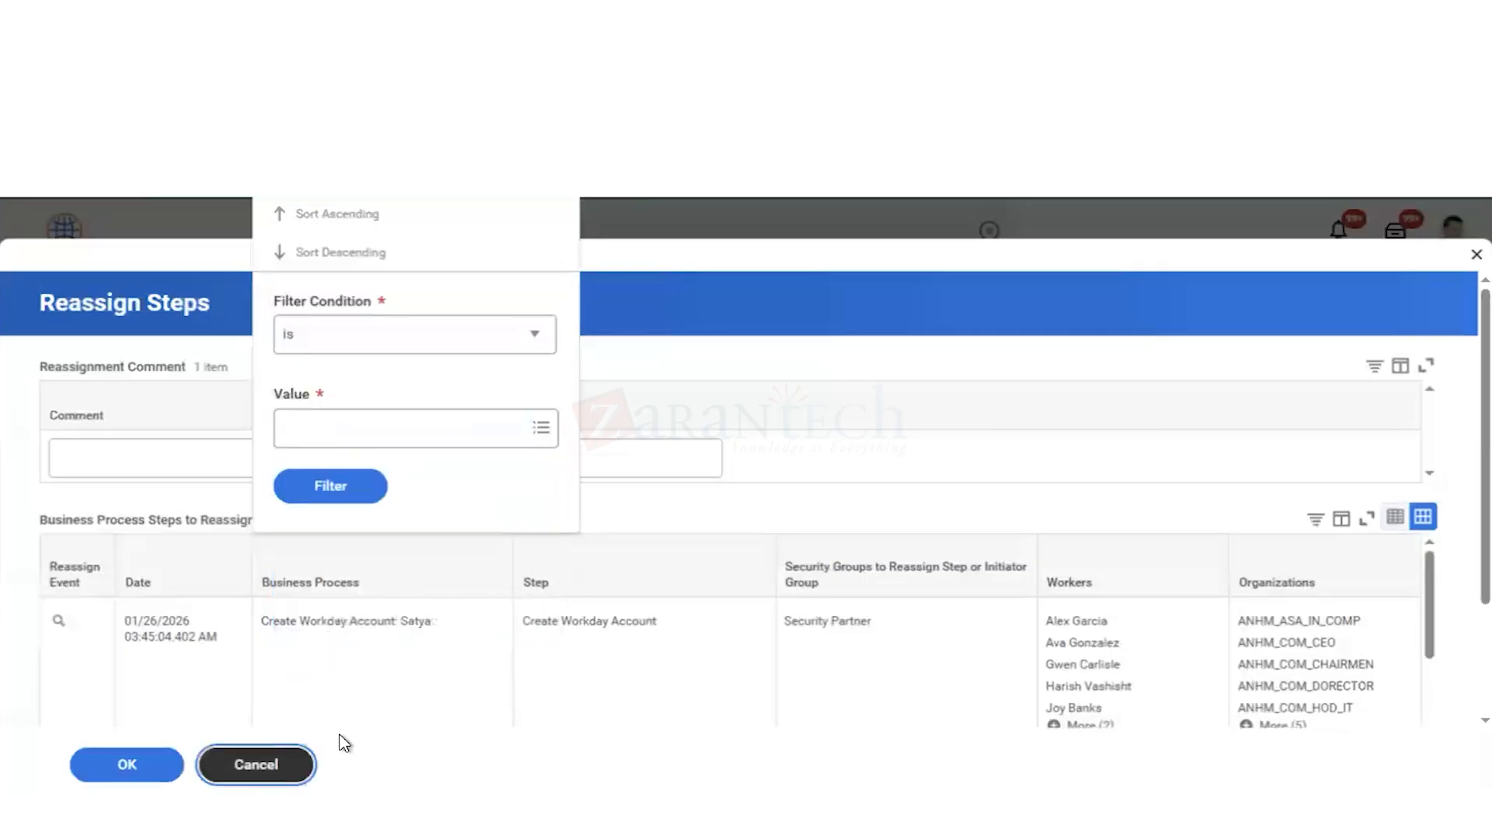
click(263, 768)
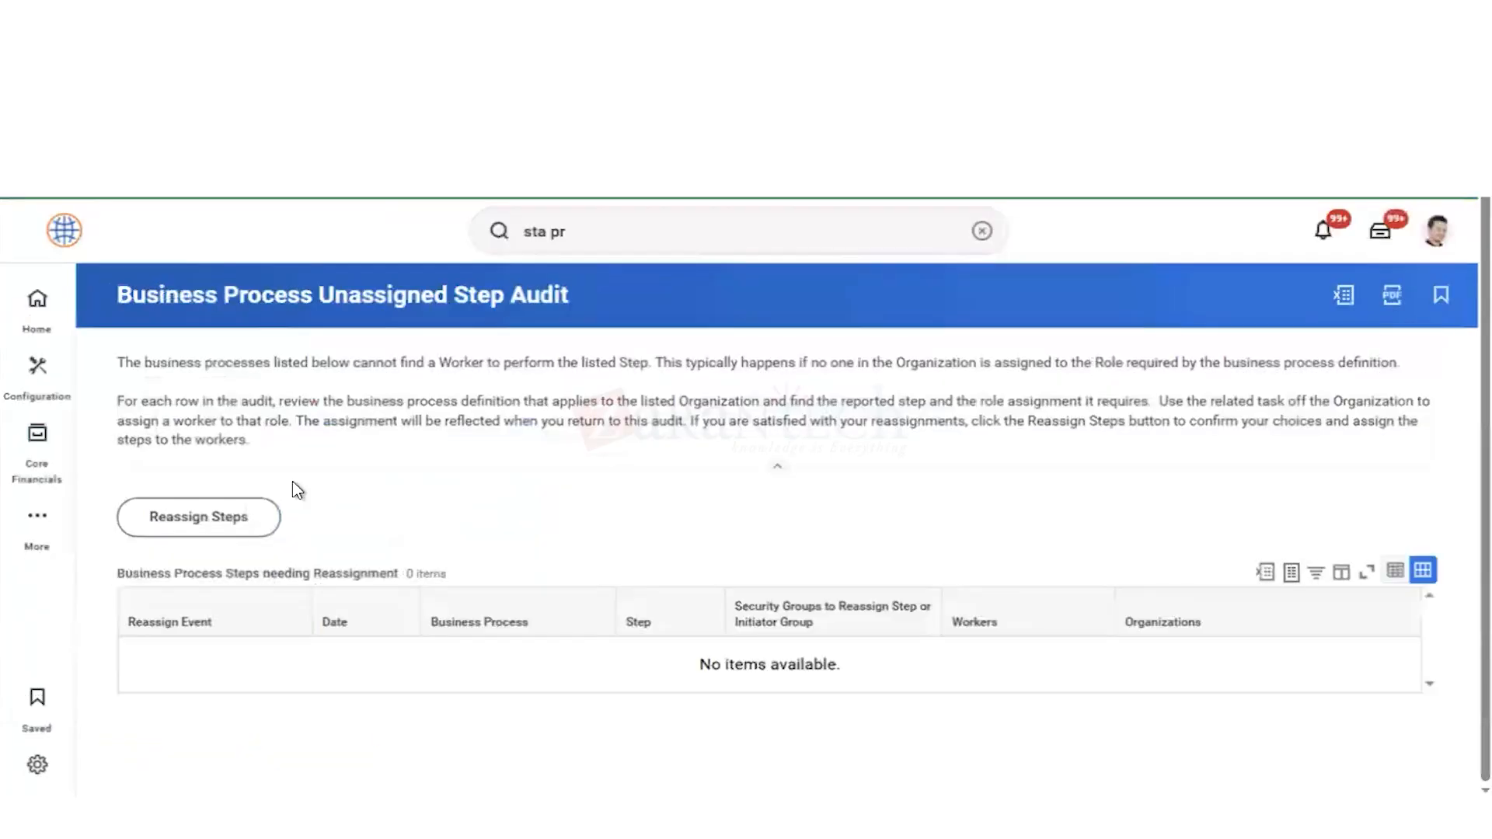
Step: Reopen East Bay Vending's unassigned Settlement Account Change task and try to find a worker or a Supplier Contact as Self to reassign it to
click(1389, 237)
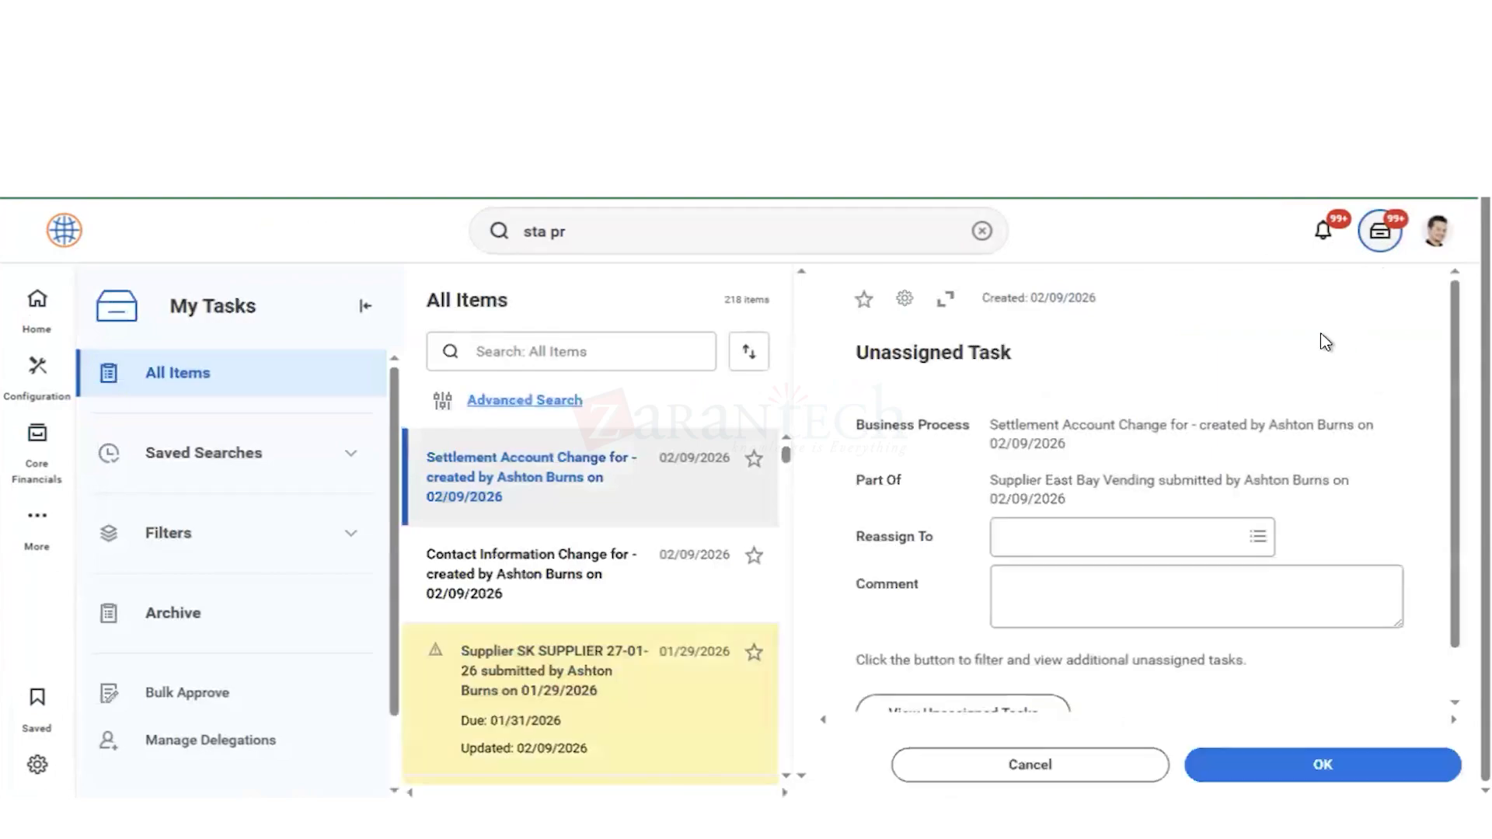
click(1063, 532)
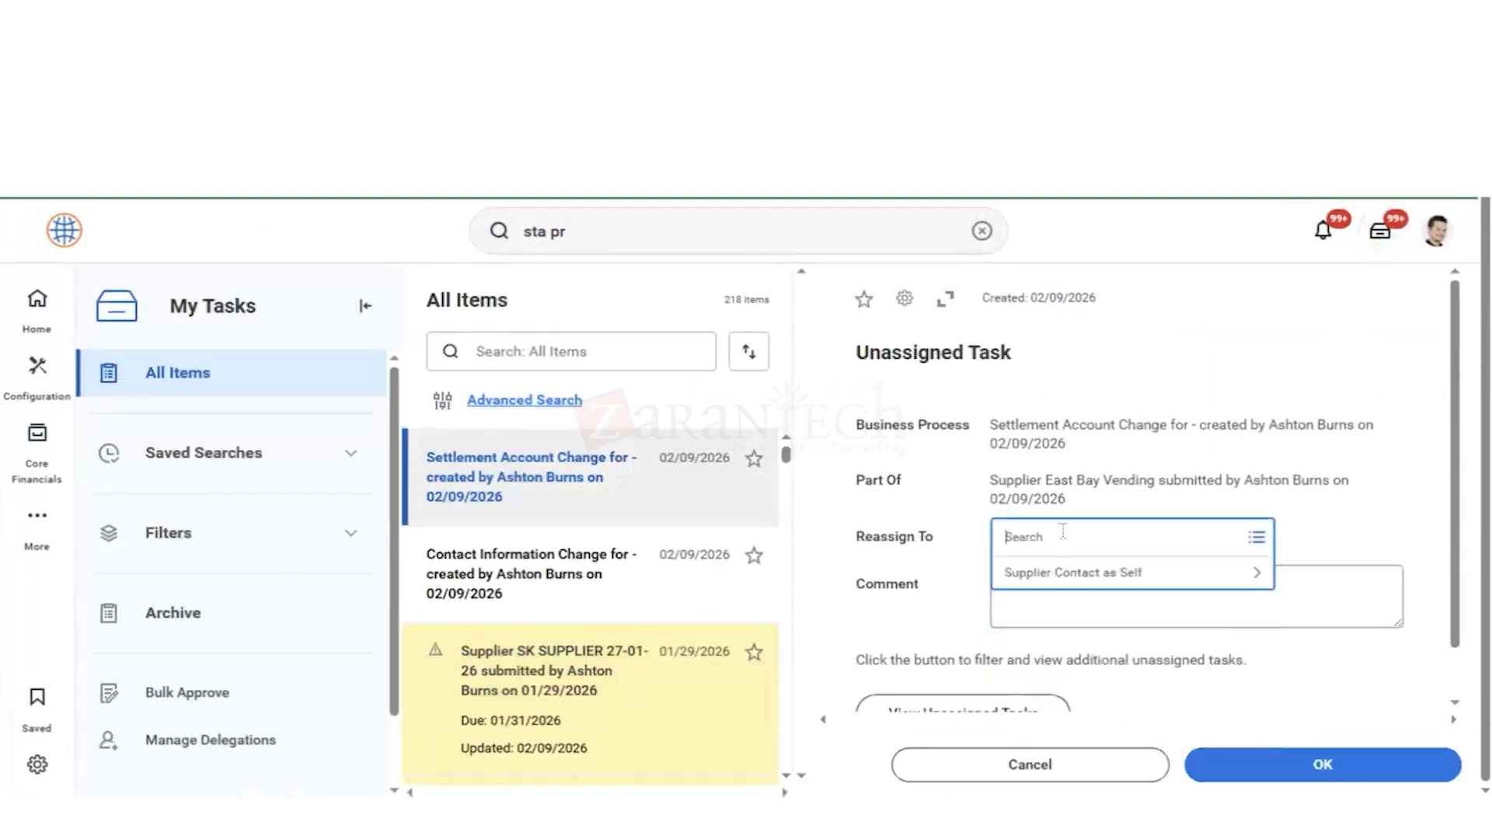
click(943, 306)
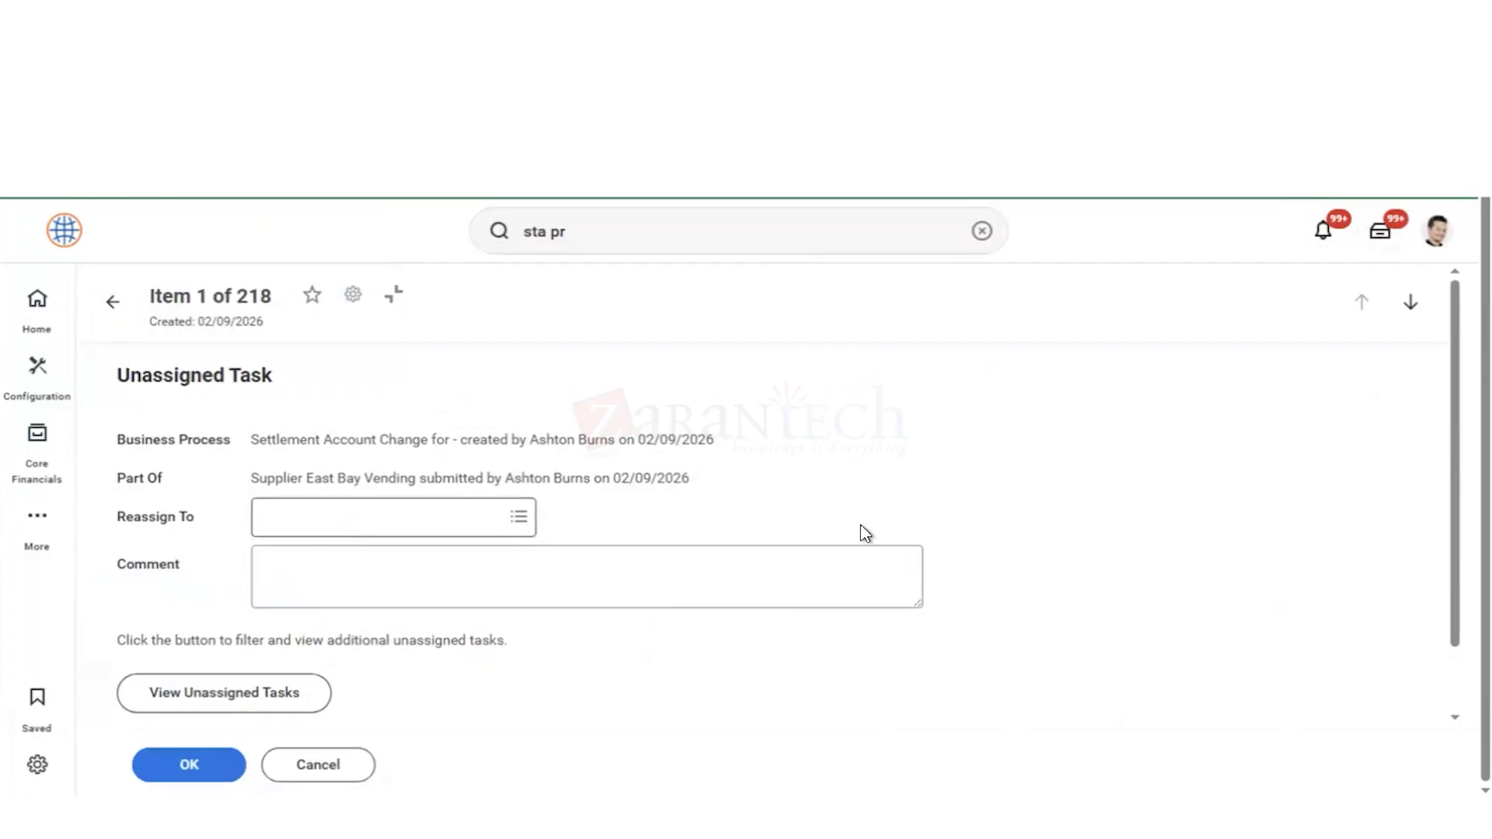
scroll(1089, 545, down, 1)
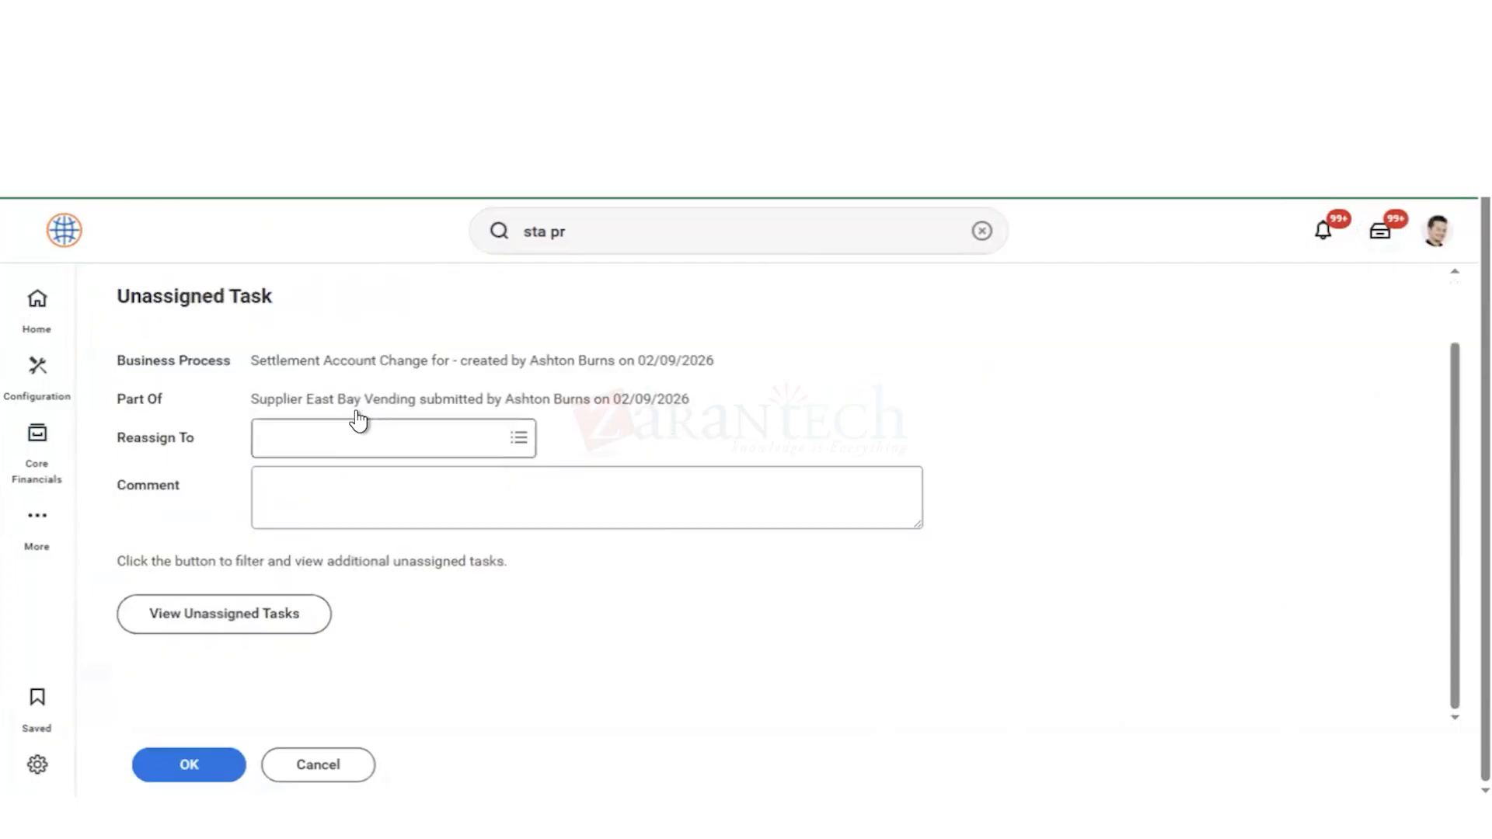
click(311, 448)
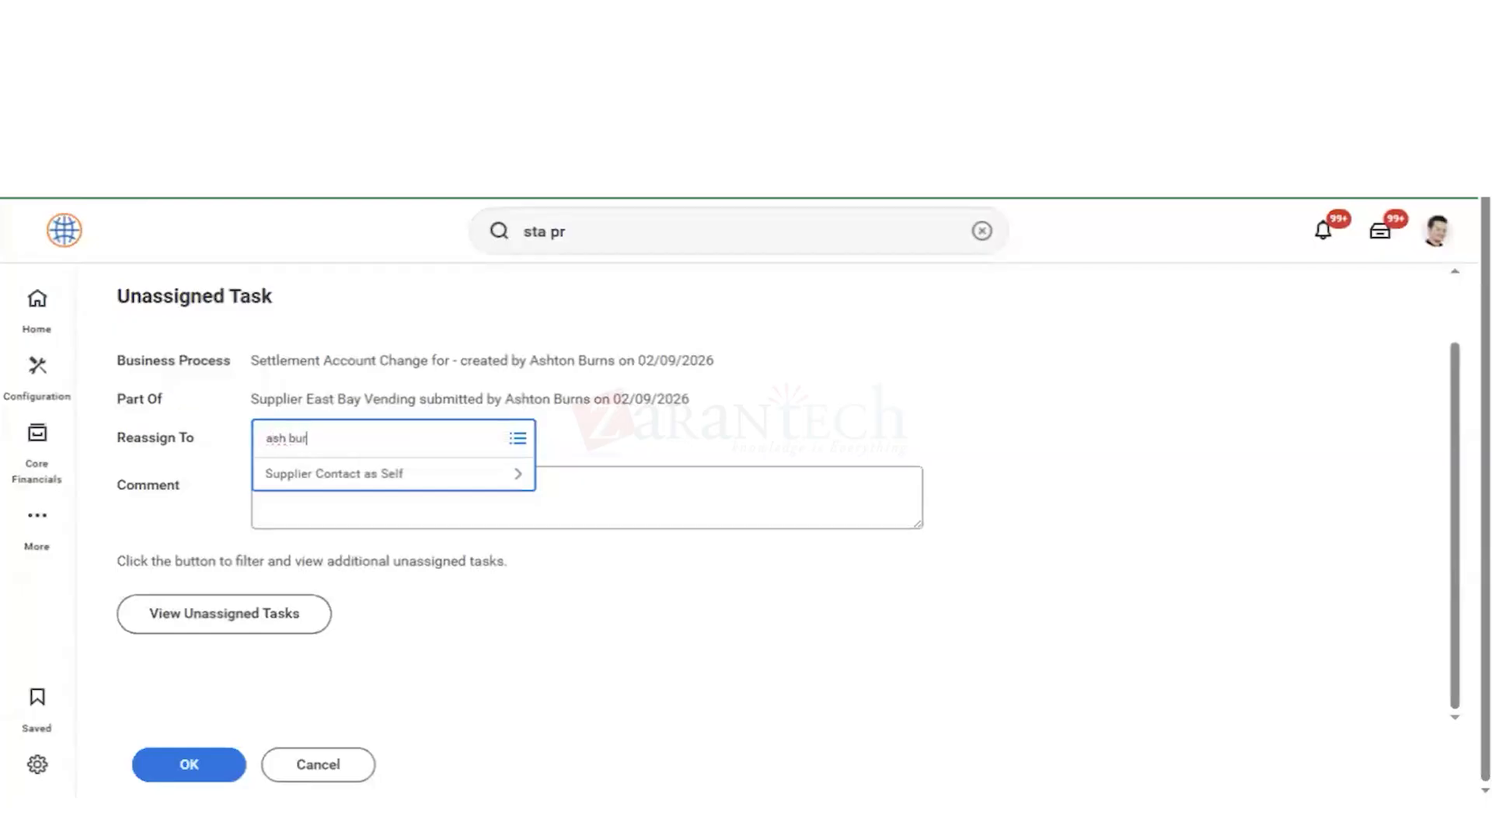
key(Return)
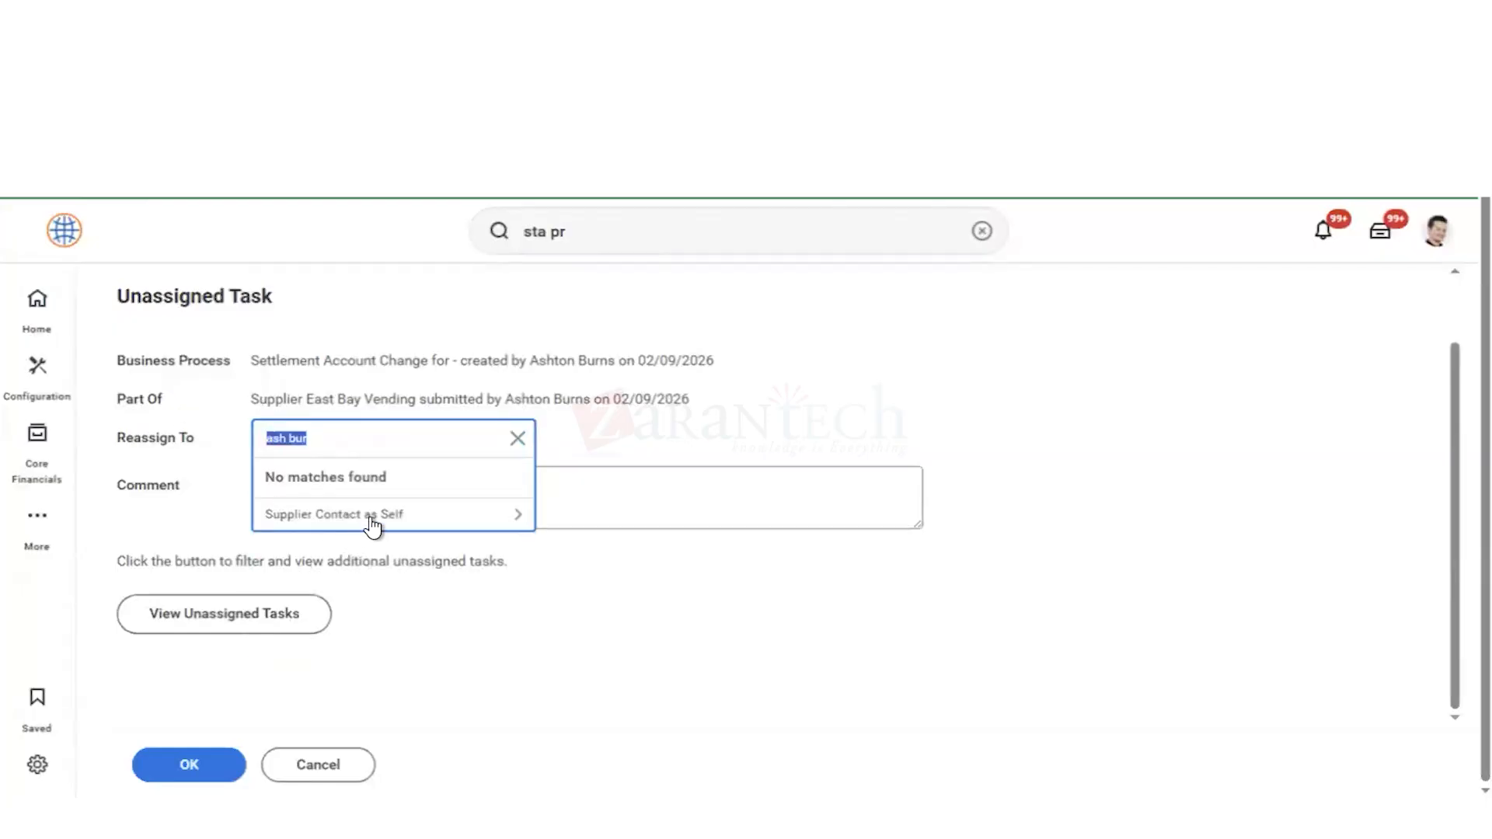
click(376, 521)
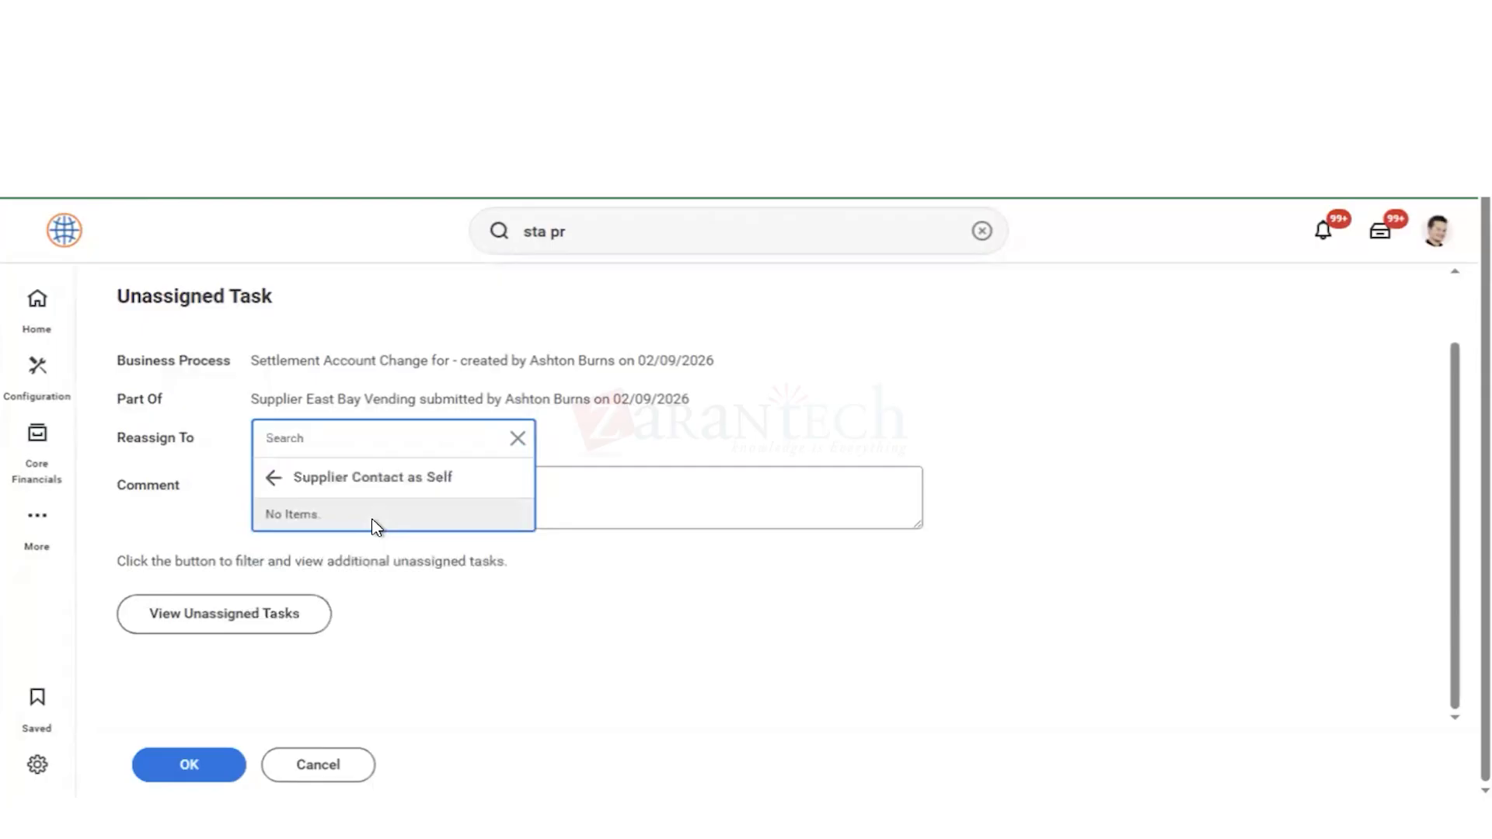
click(277, 477)
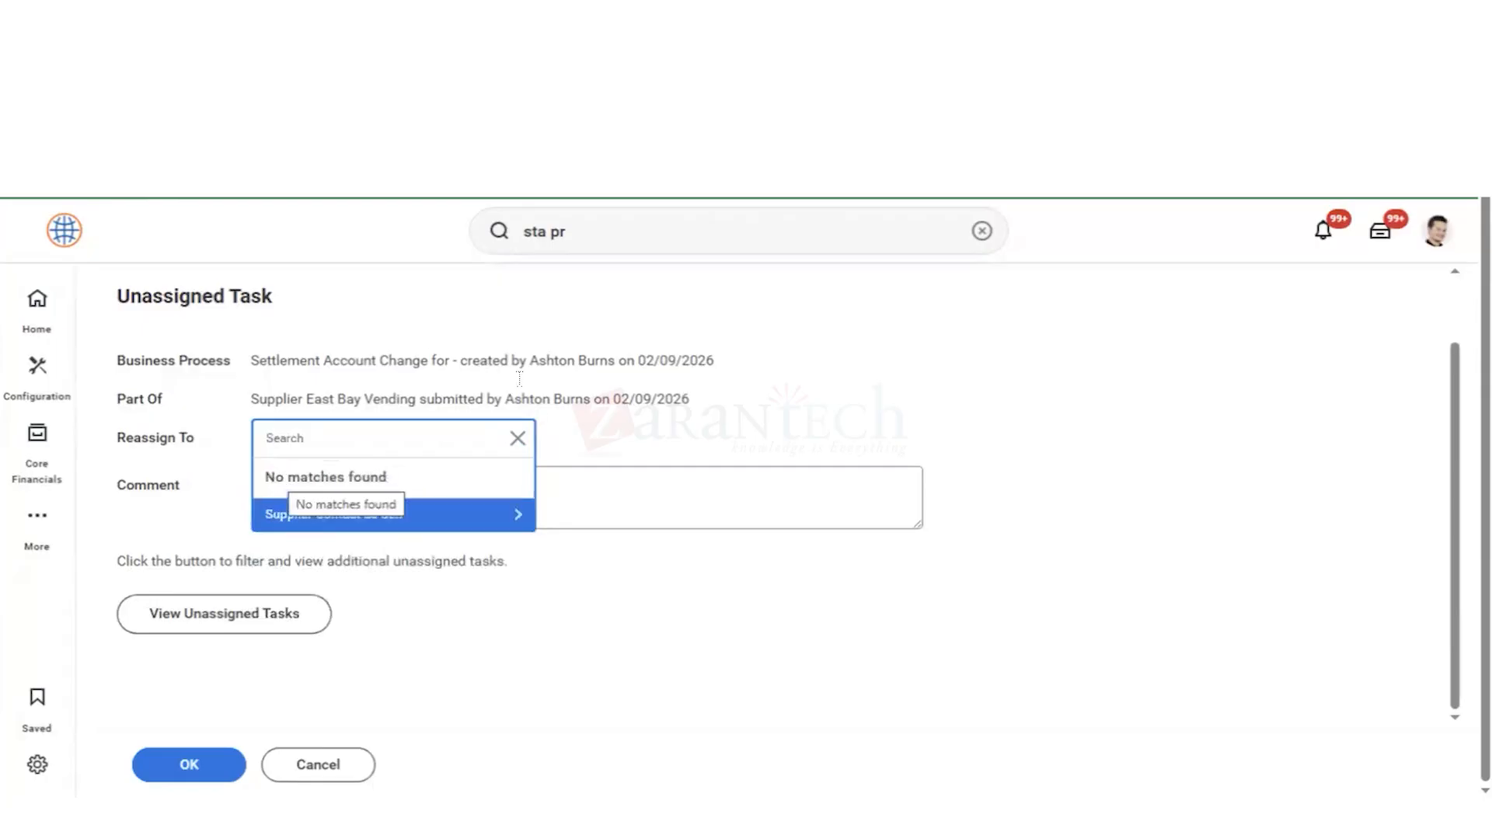
click(517, 440)
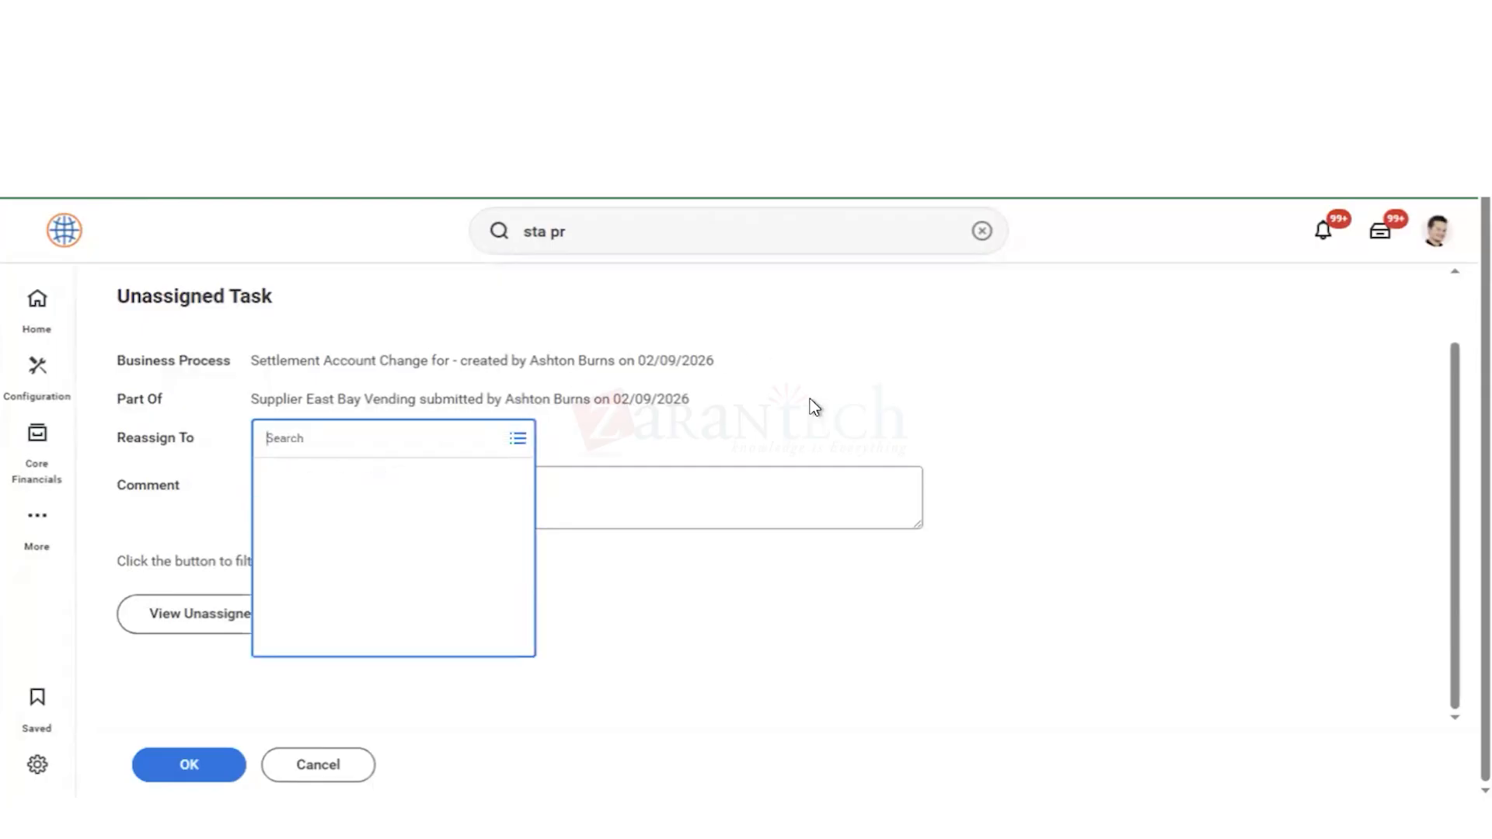
click(1037, 418)
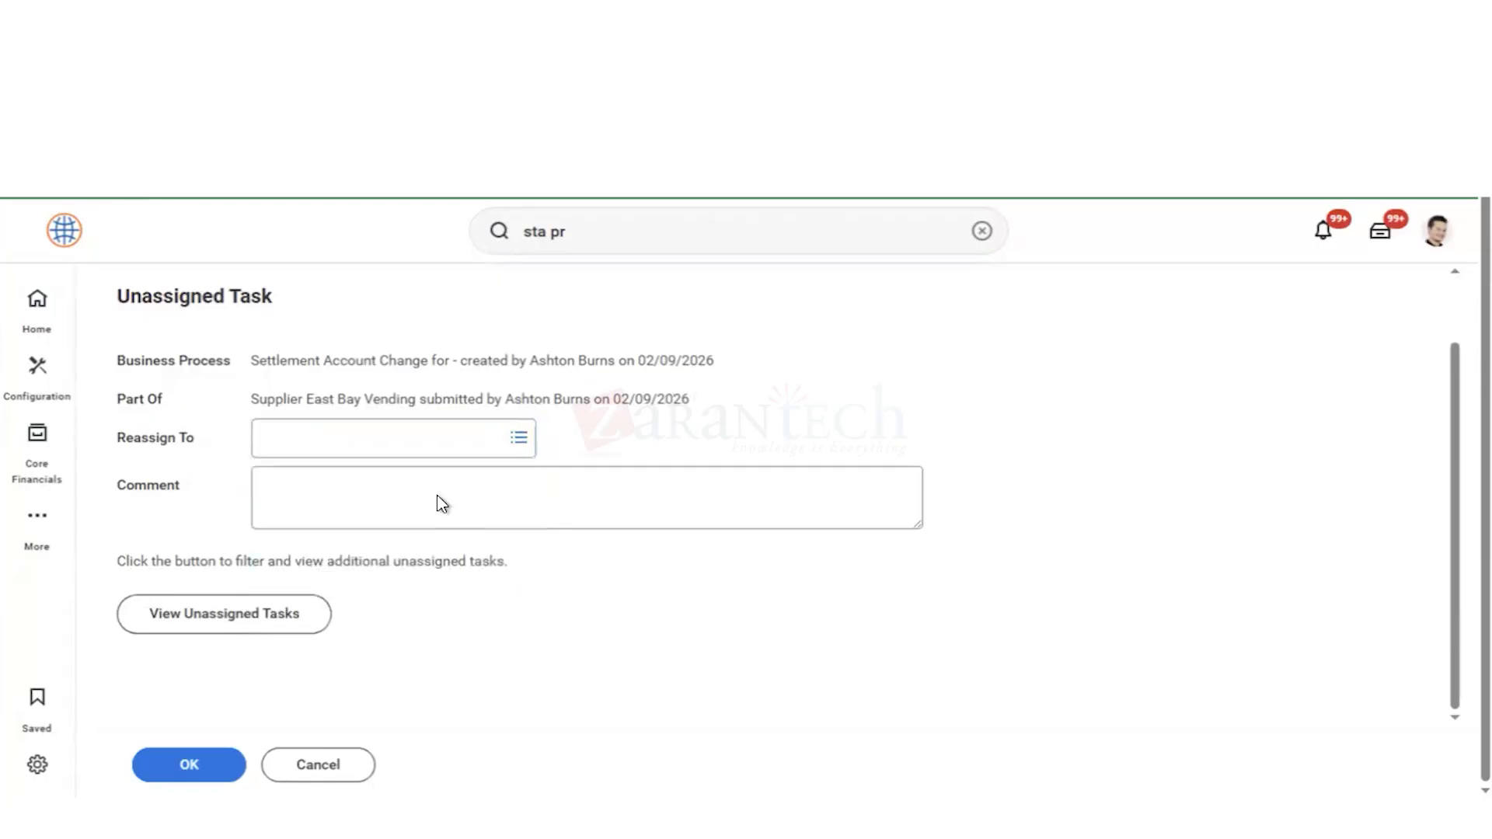
click(194, 630)
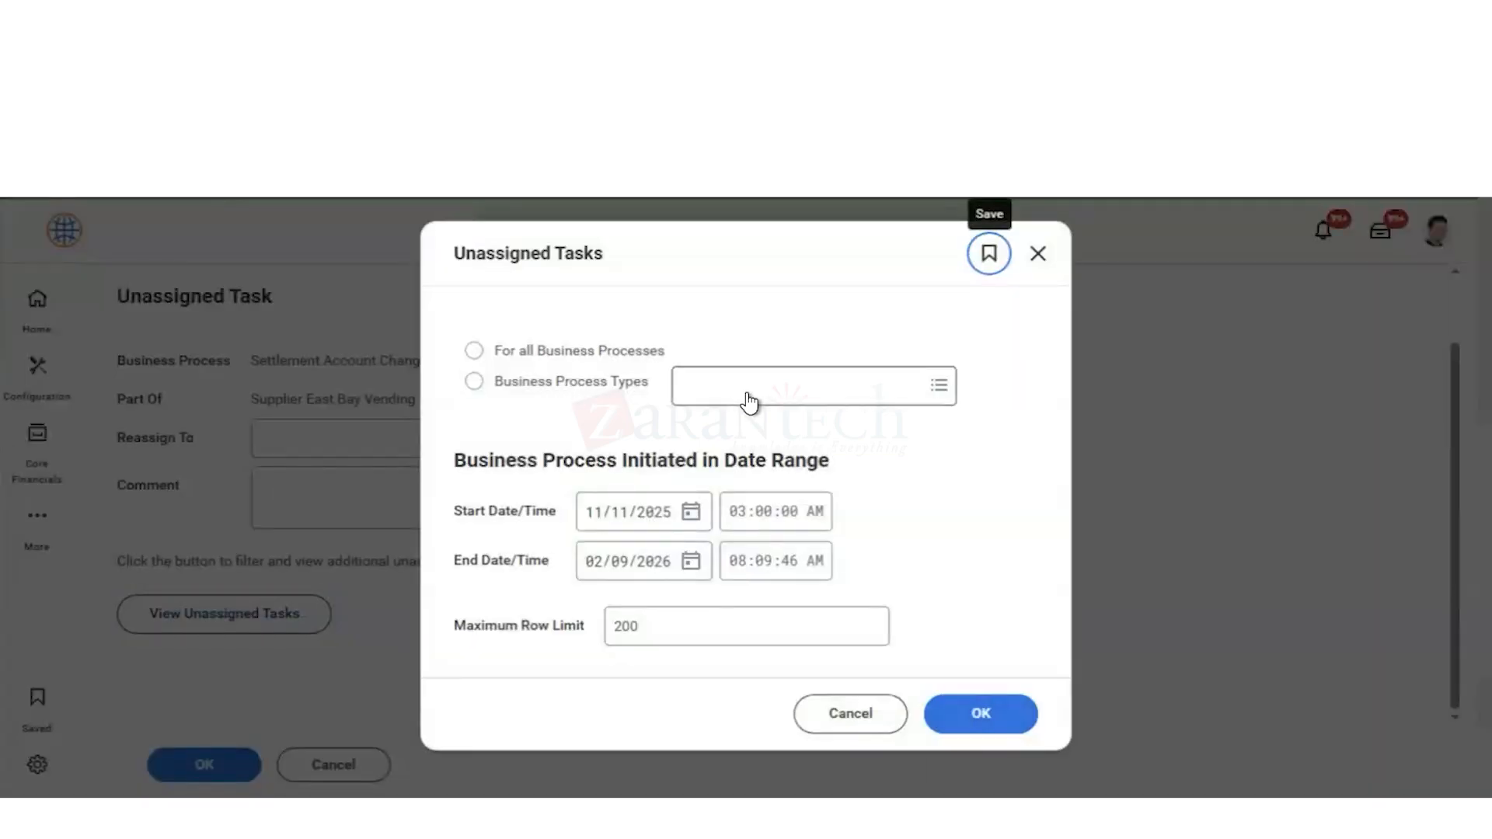
click(855, 721)
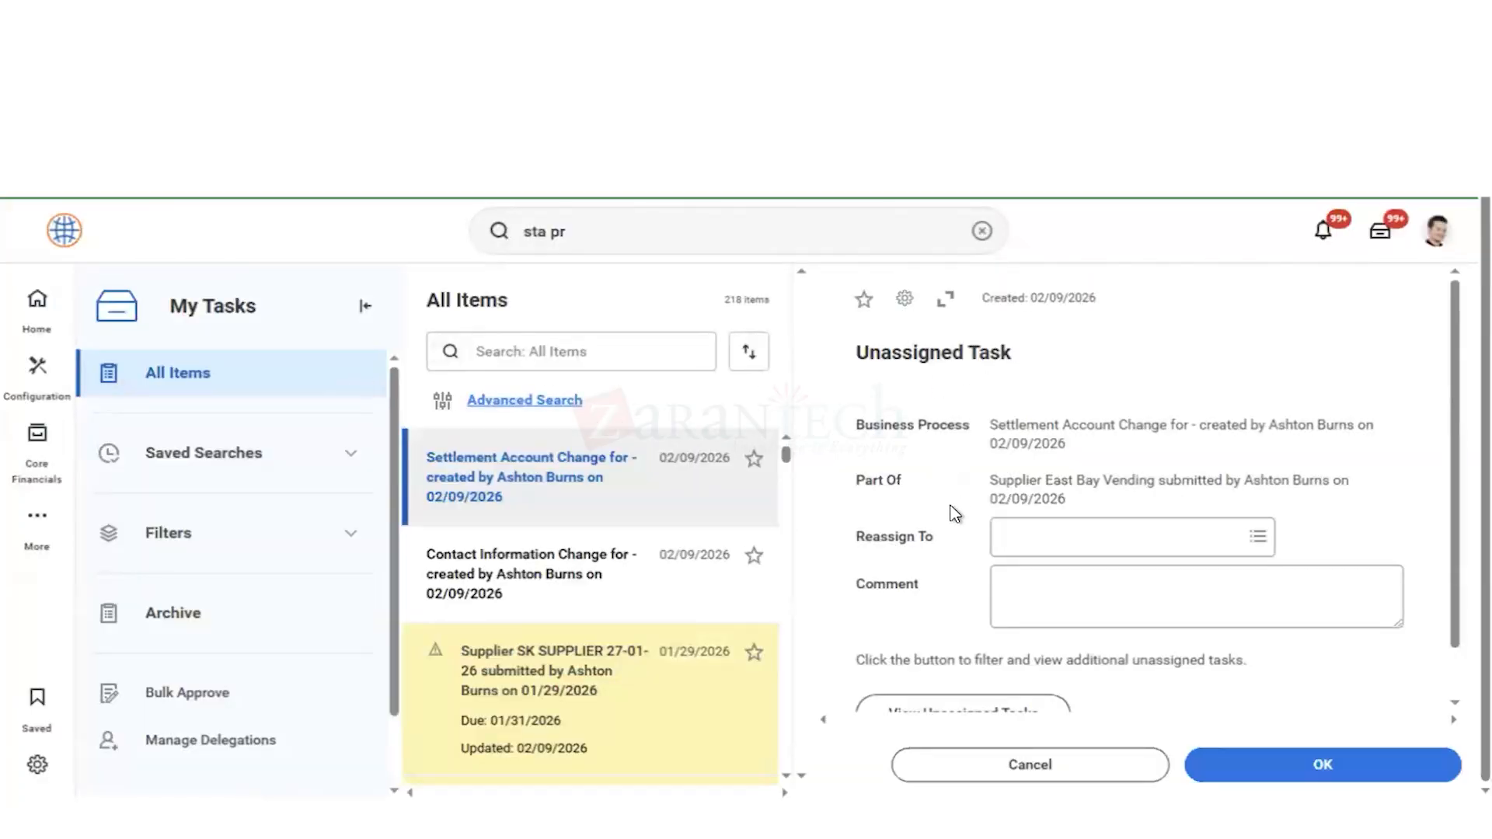
scroll(964, 497, down, 1)
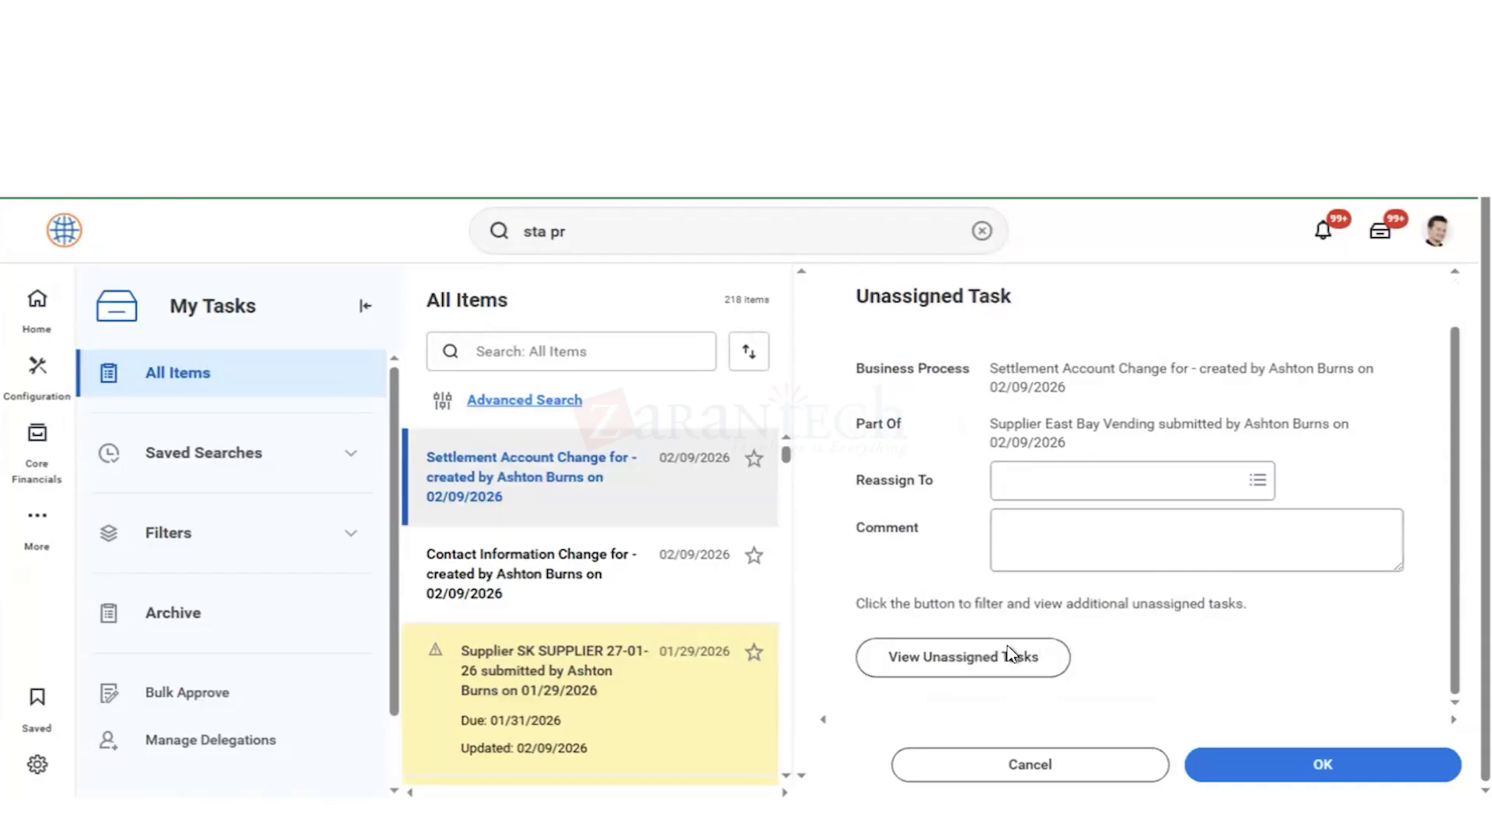
click(968, 670)
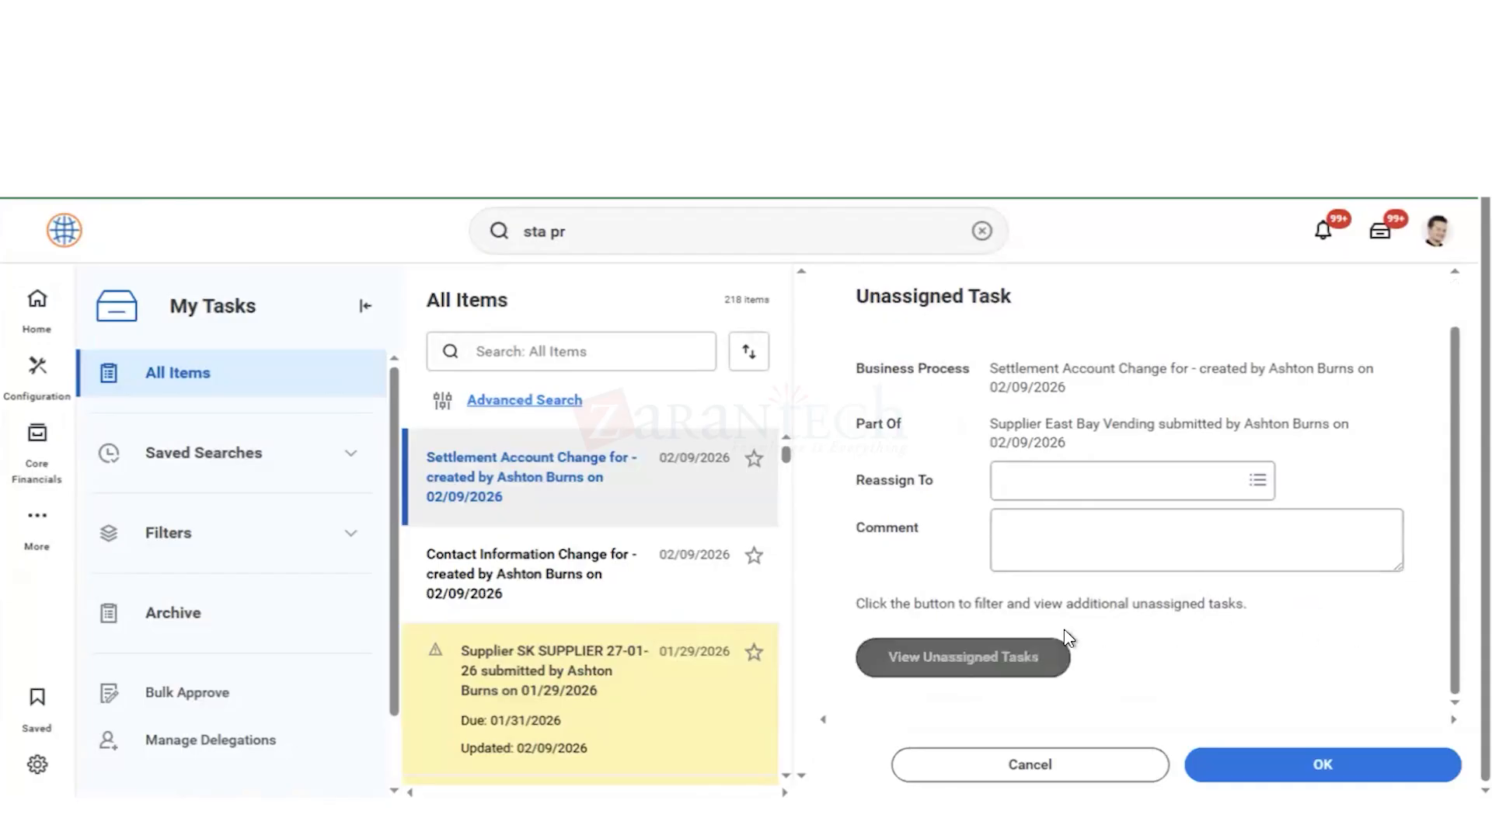
click(987, 673)
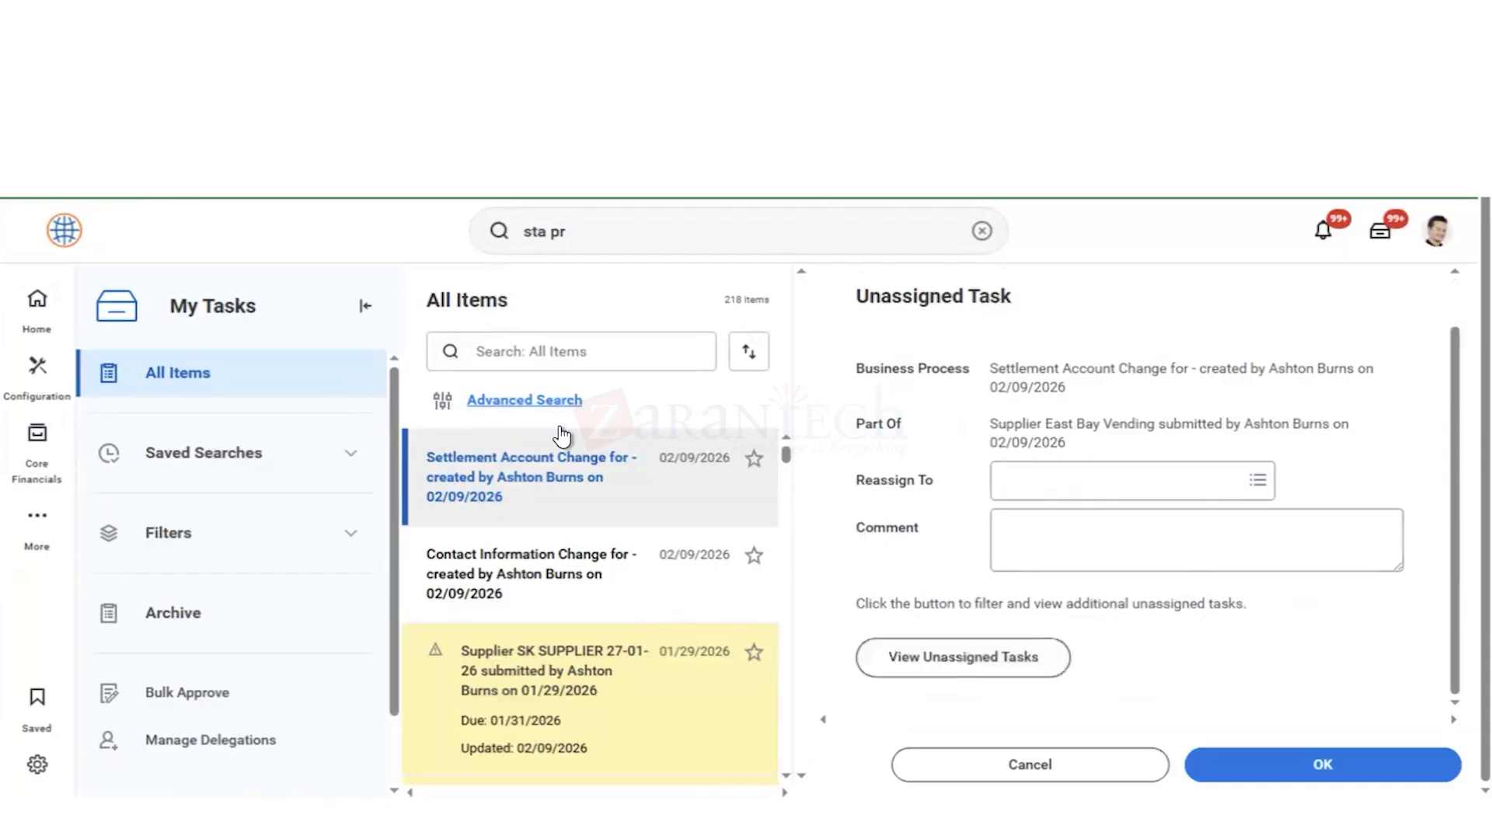
Step: Try to reassign the unassigned Contact Information Change task for East Bay Vending to a worker
click(574, 576)
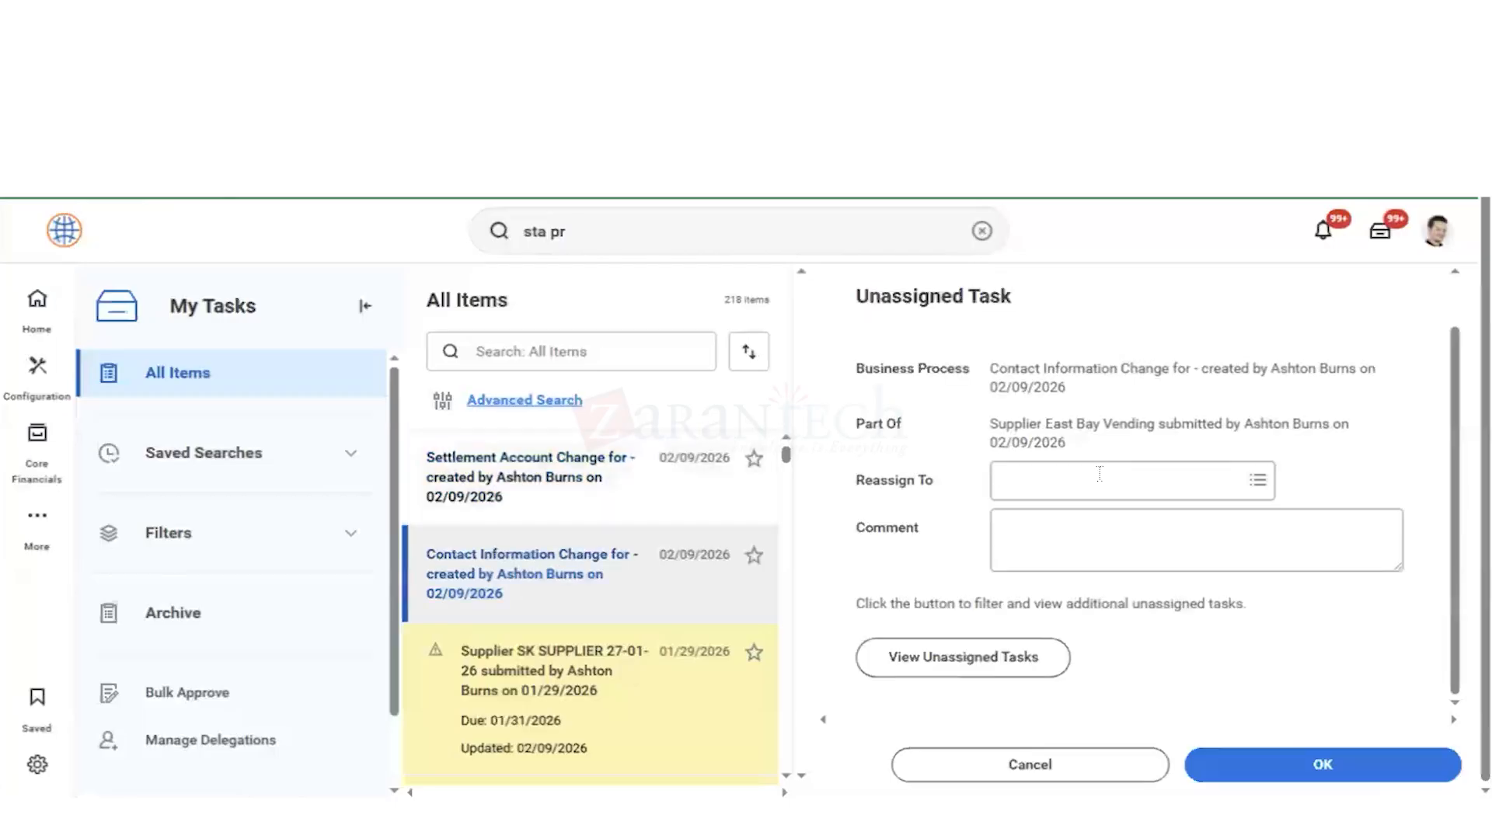
click(1042, 479)
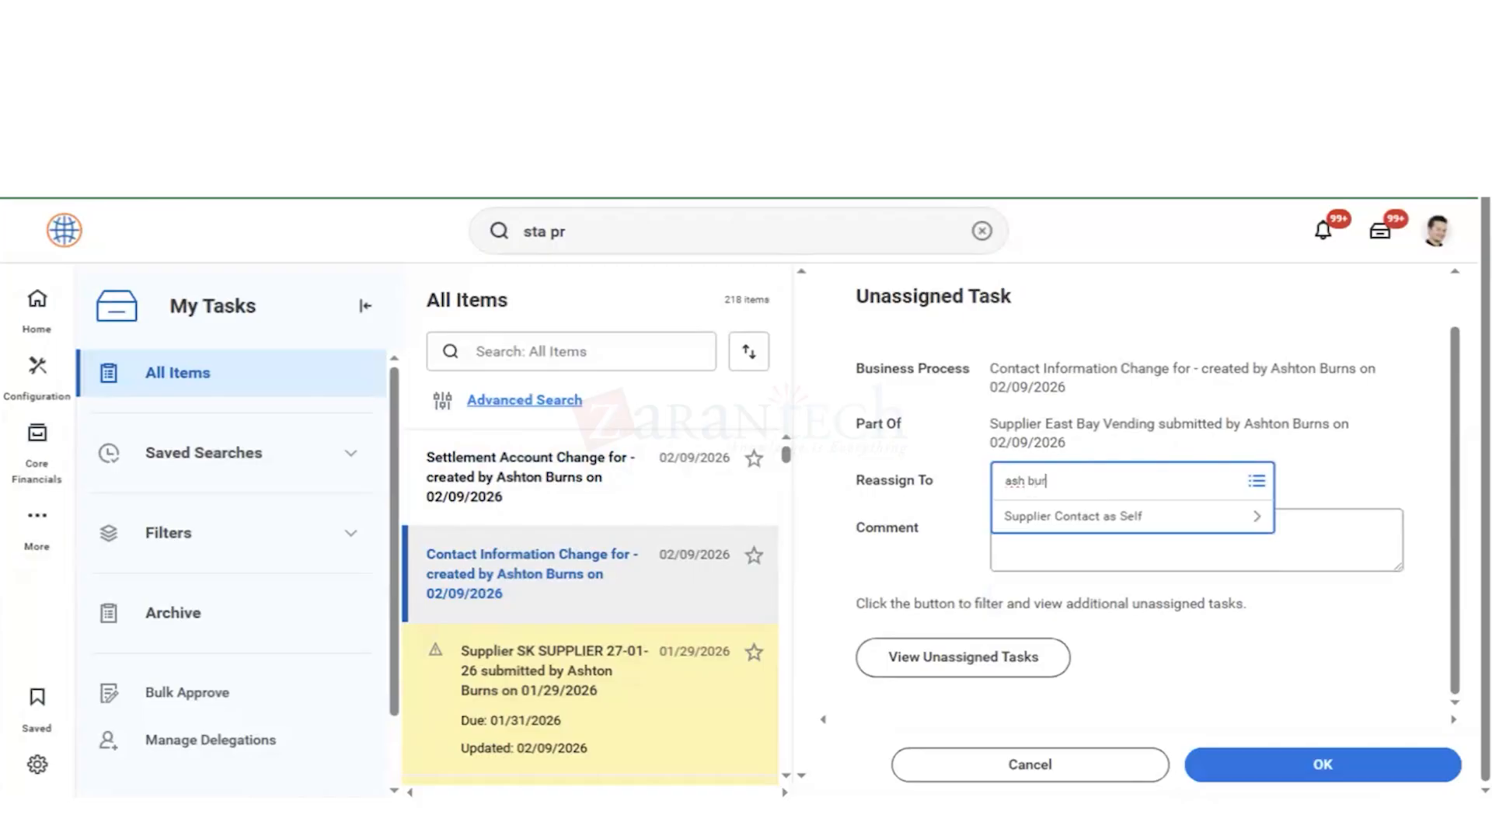
text(ash bur)
key(Return)
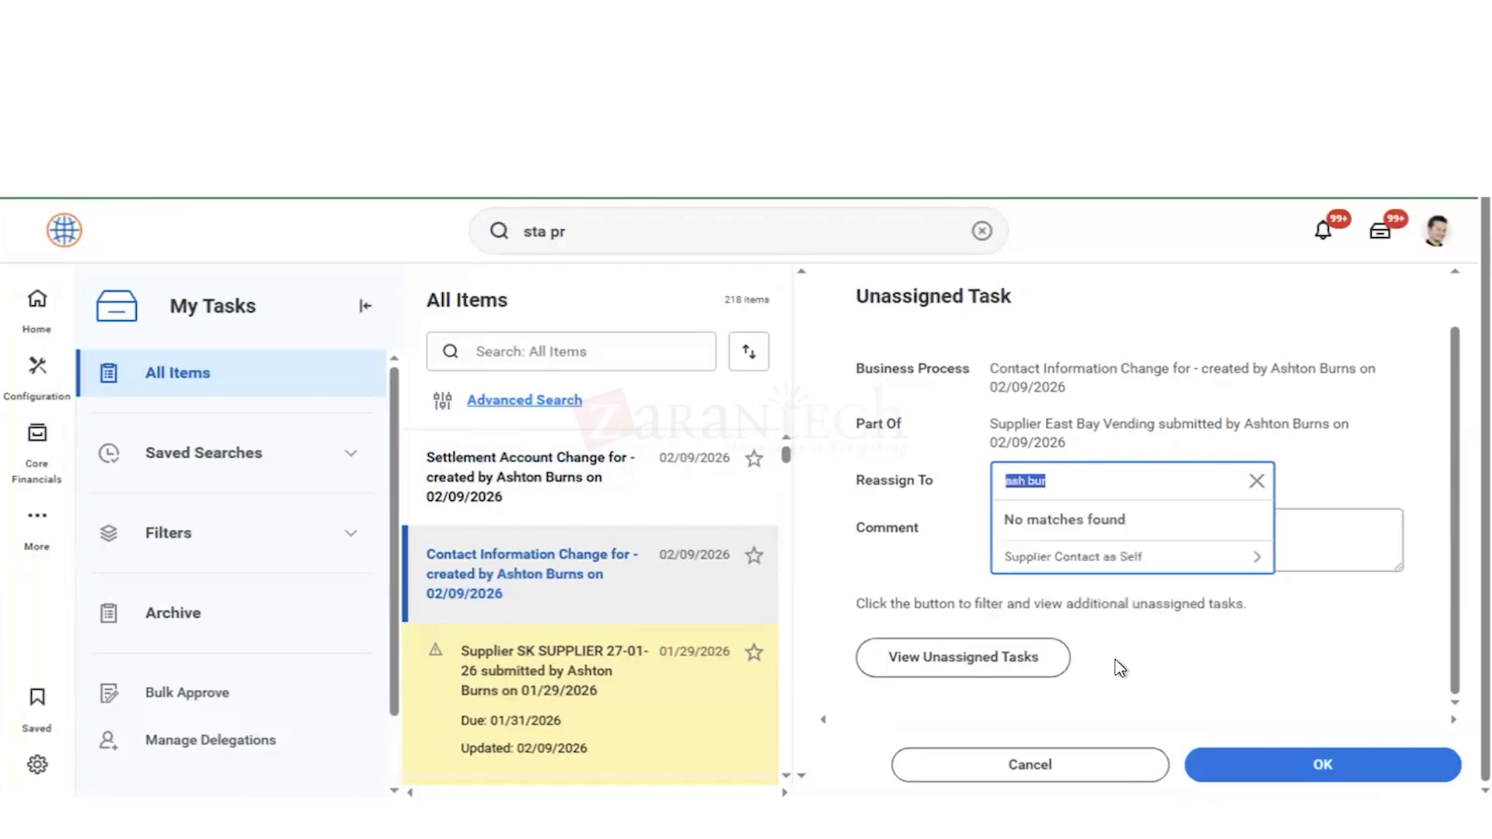
click(1257, 481)
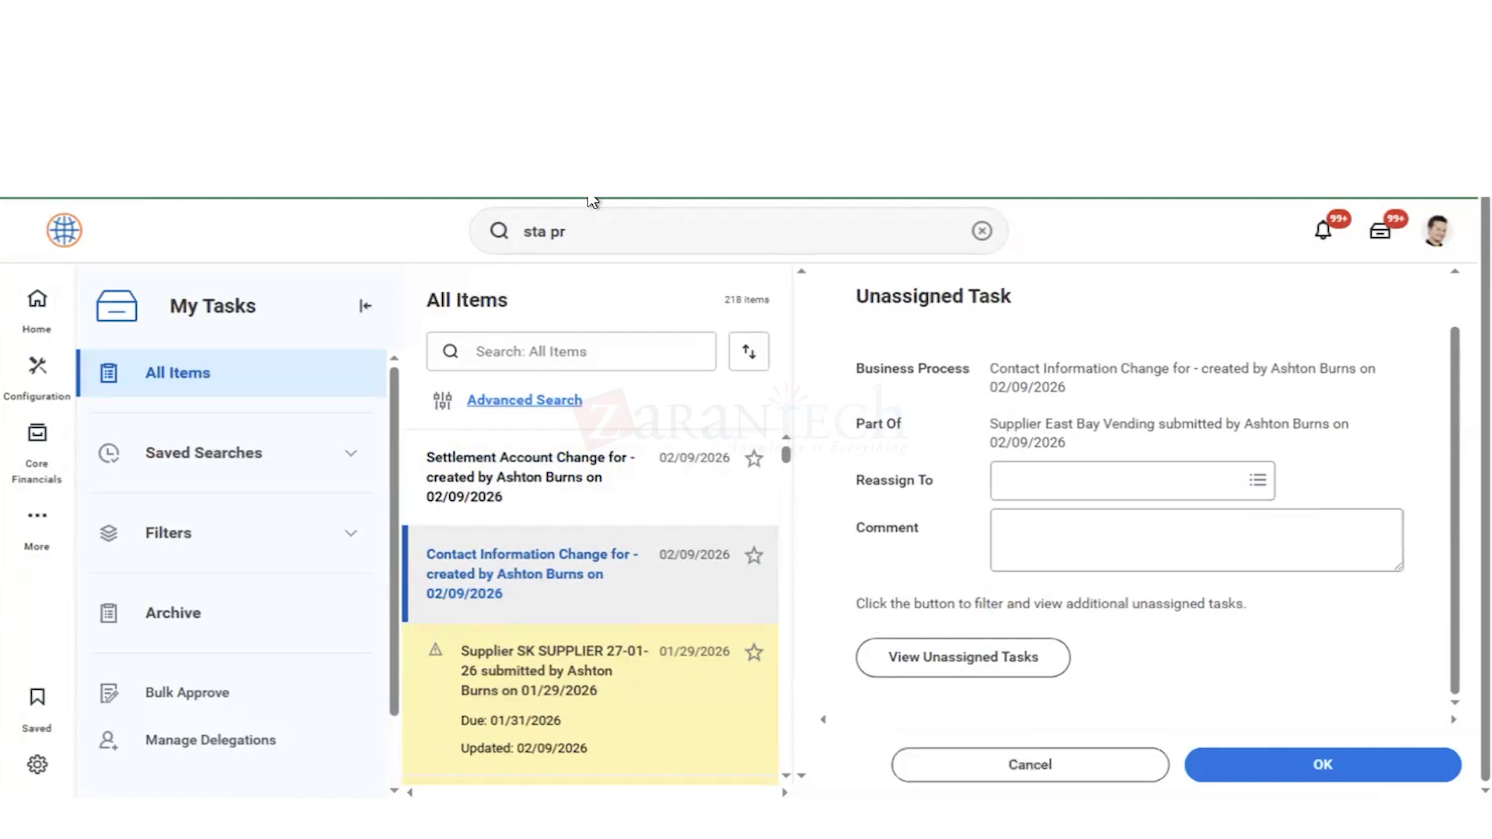
Step: Run the Find Suppliers report for the supplier East Bay Vending
click(981, 232)
text(f)
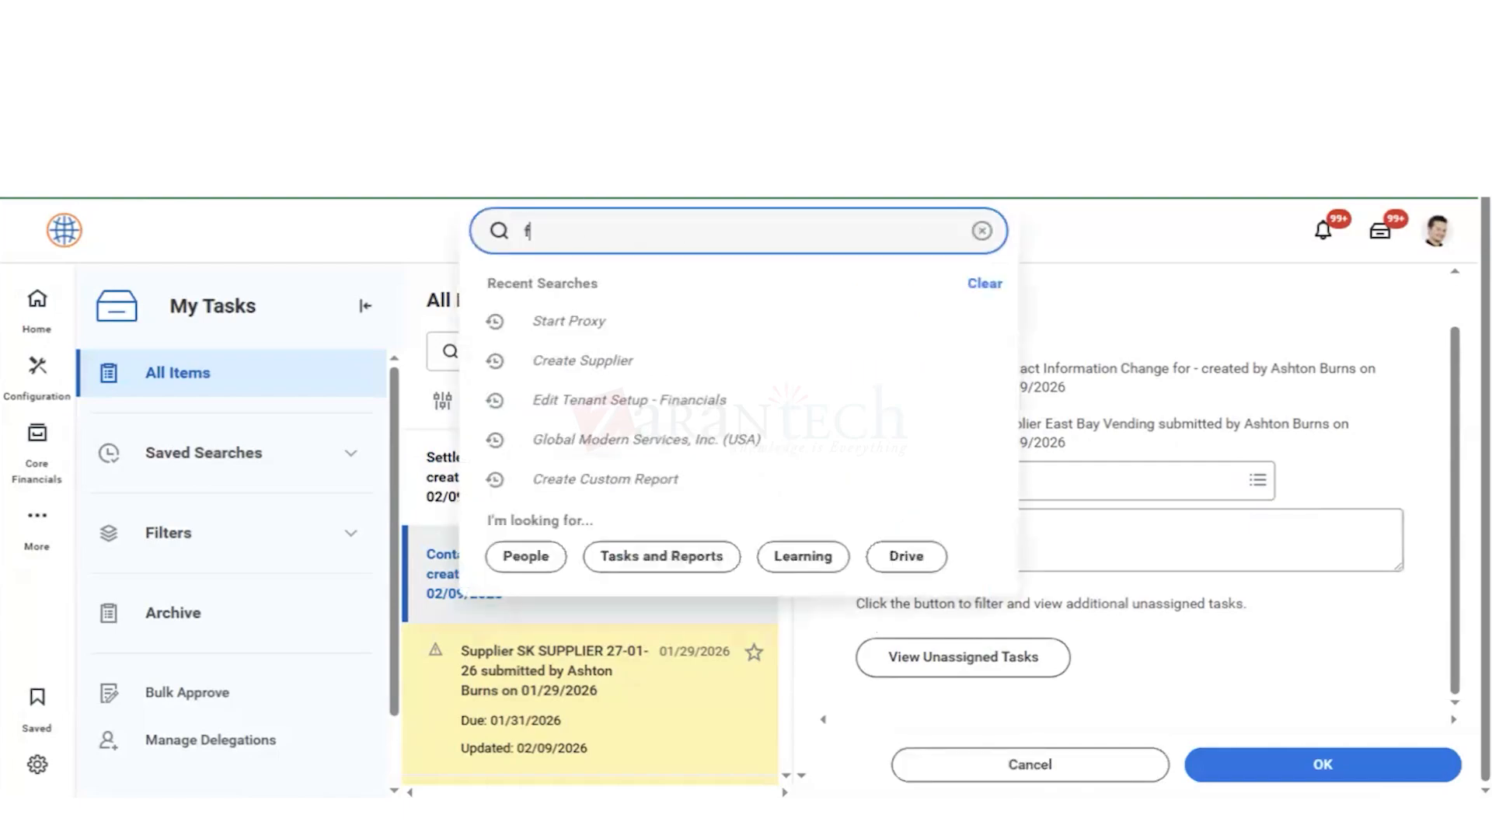
text(in supp)
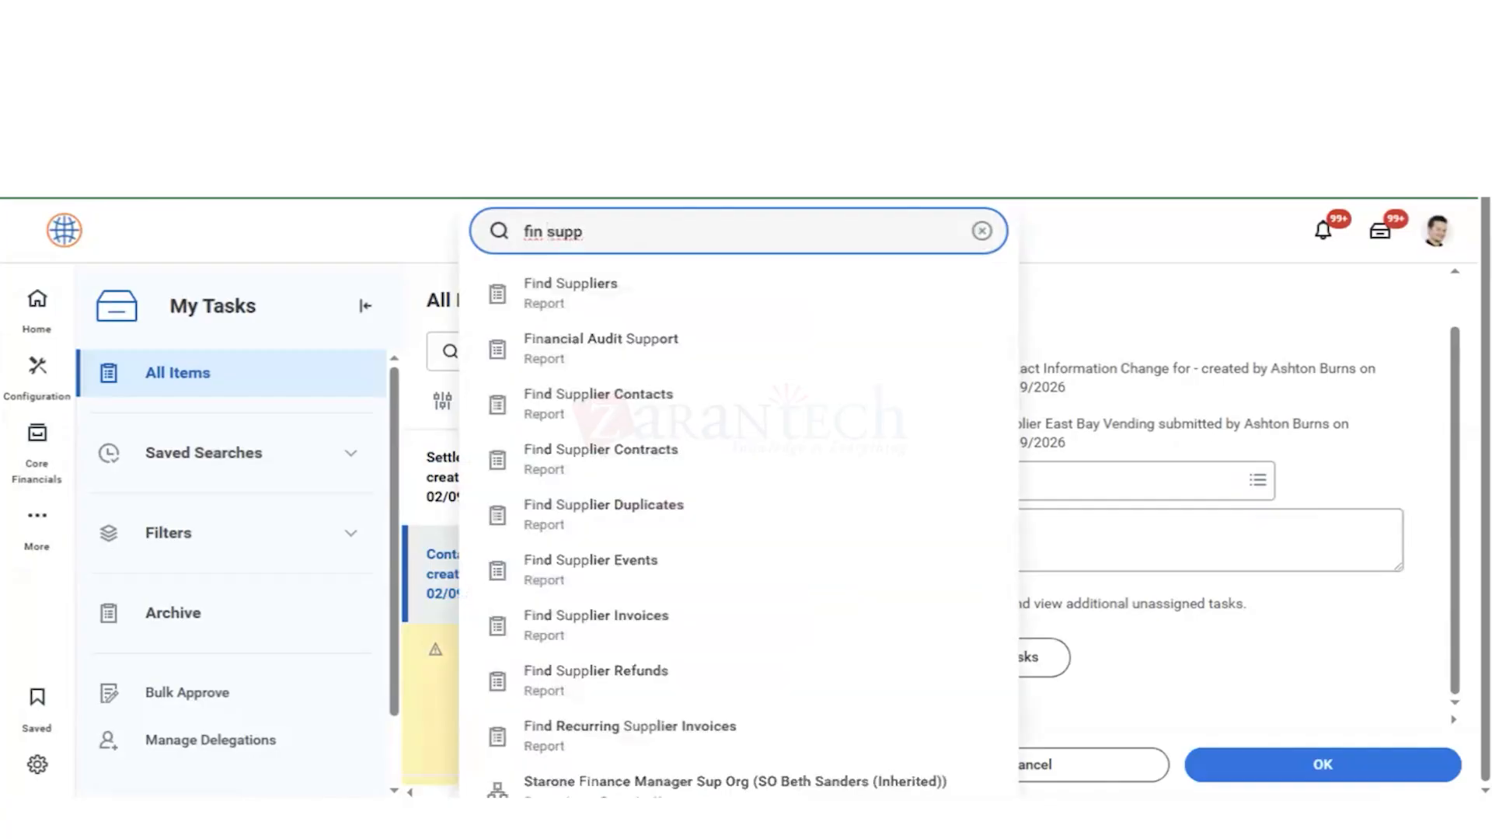
key(Down)
key(Return)
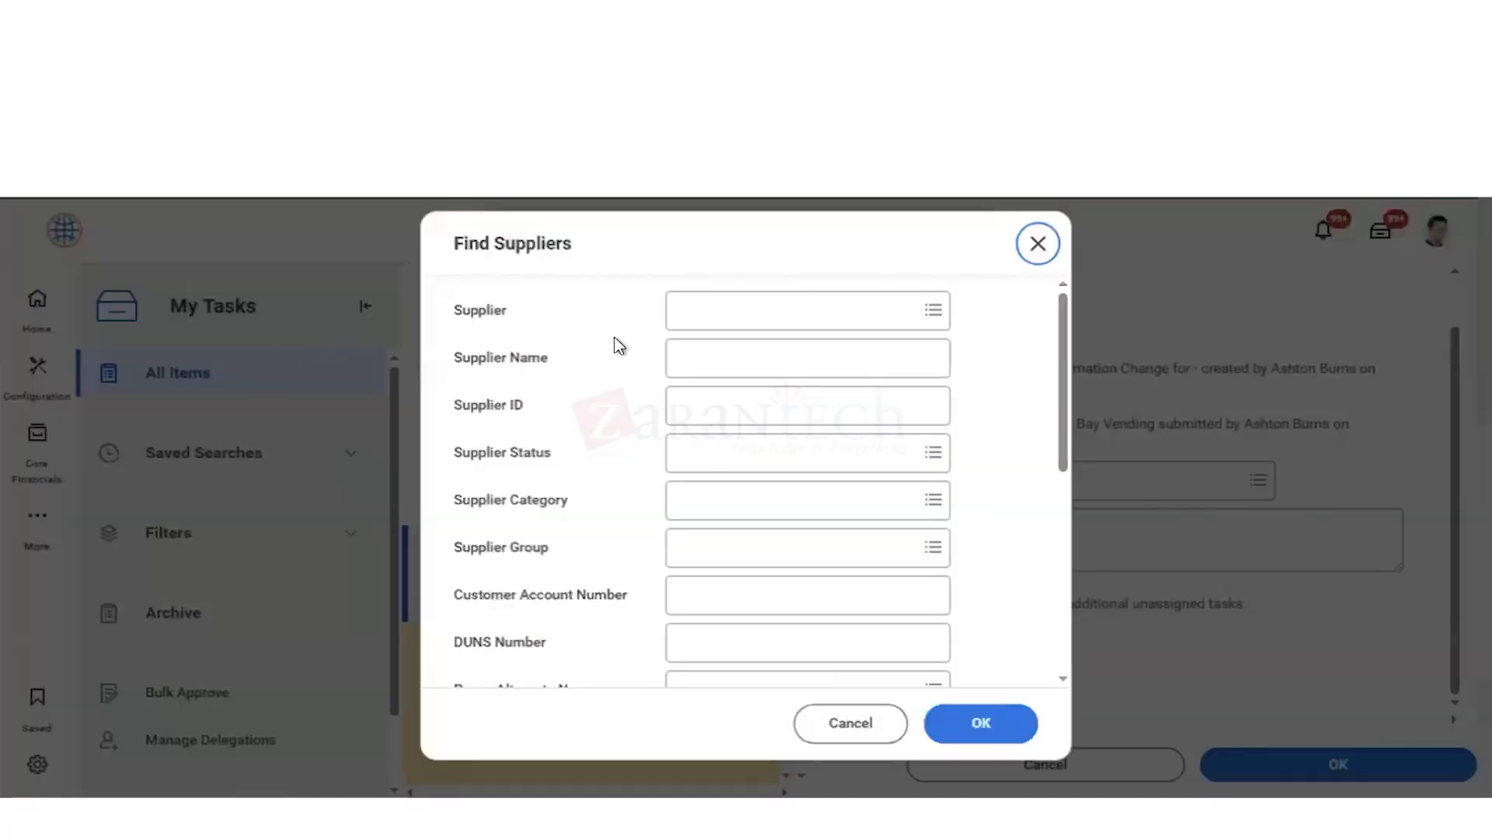
click(703, 321)
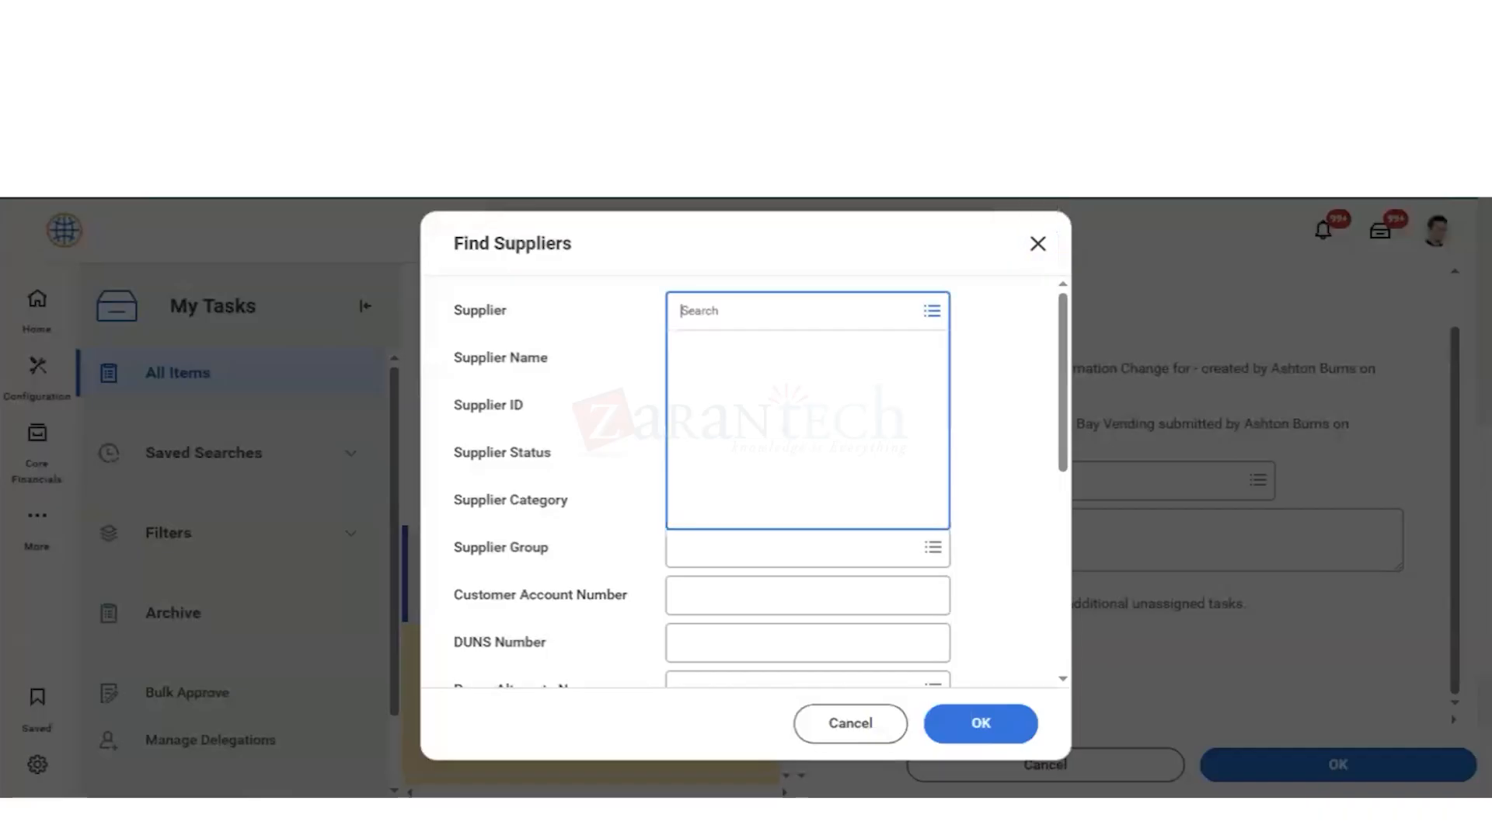
text(east bay ven)
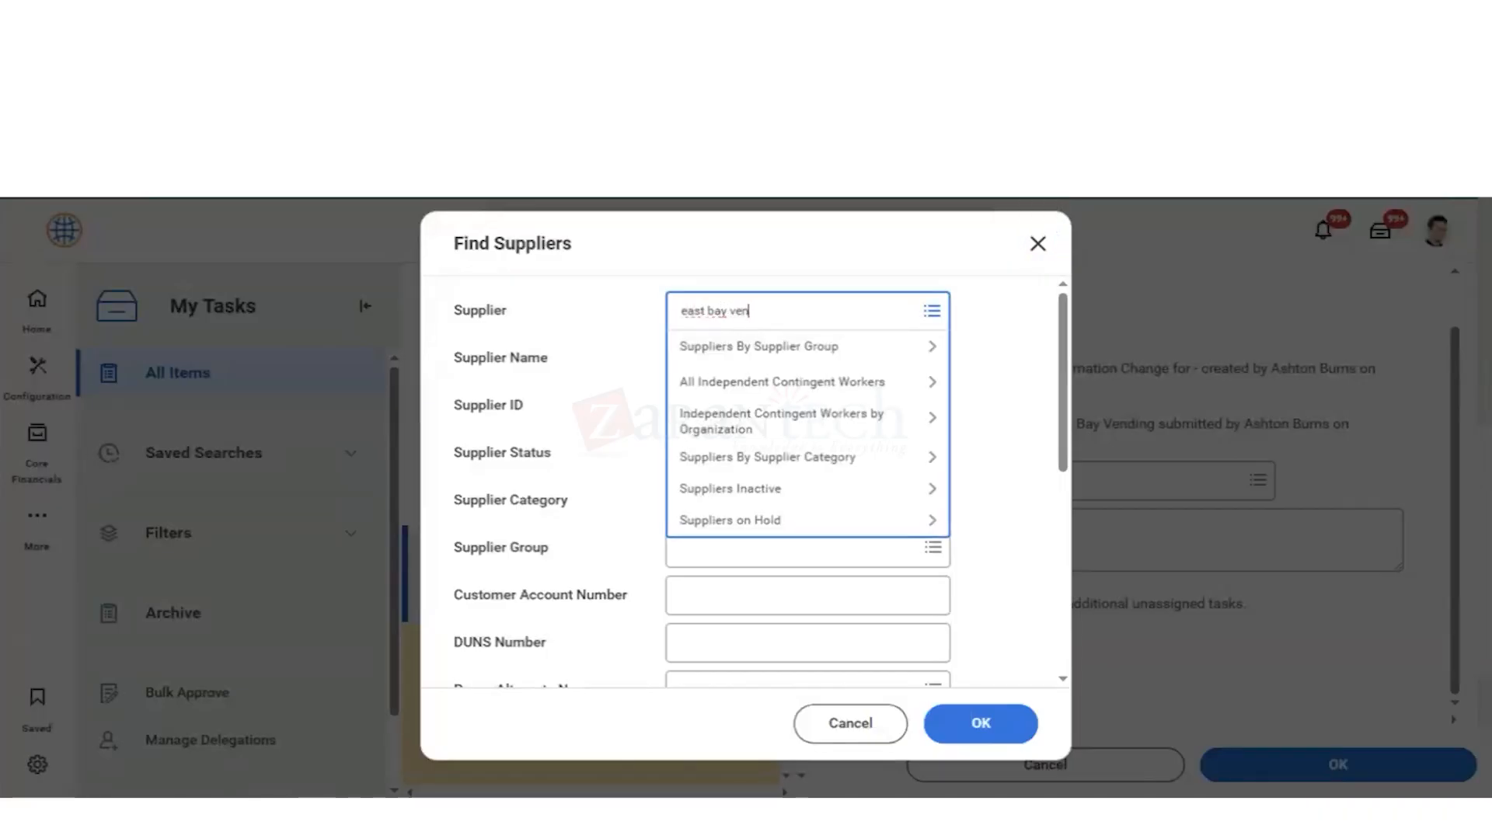
key(Return)
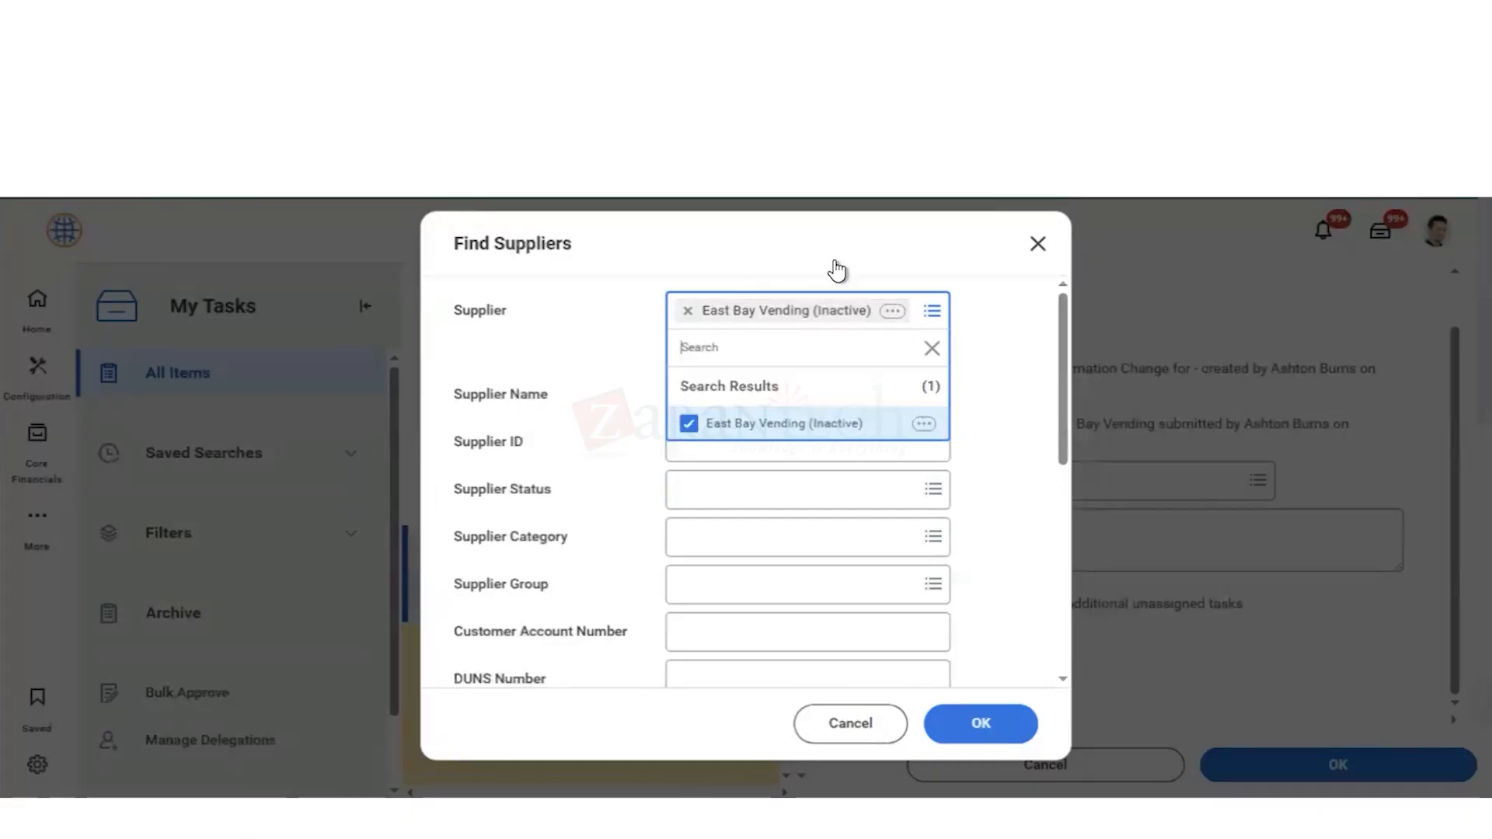
click(755, 536)
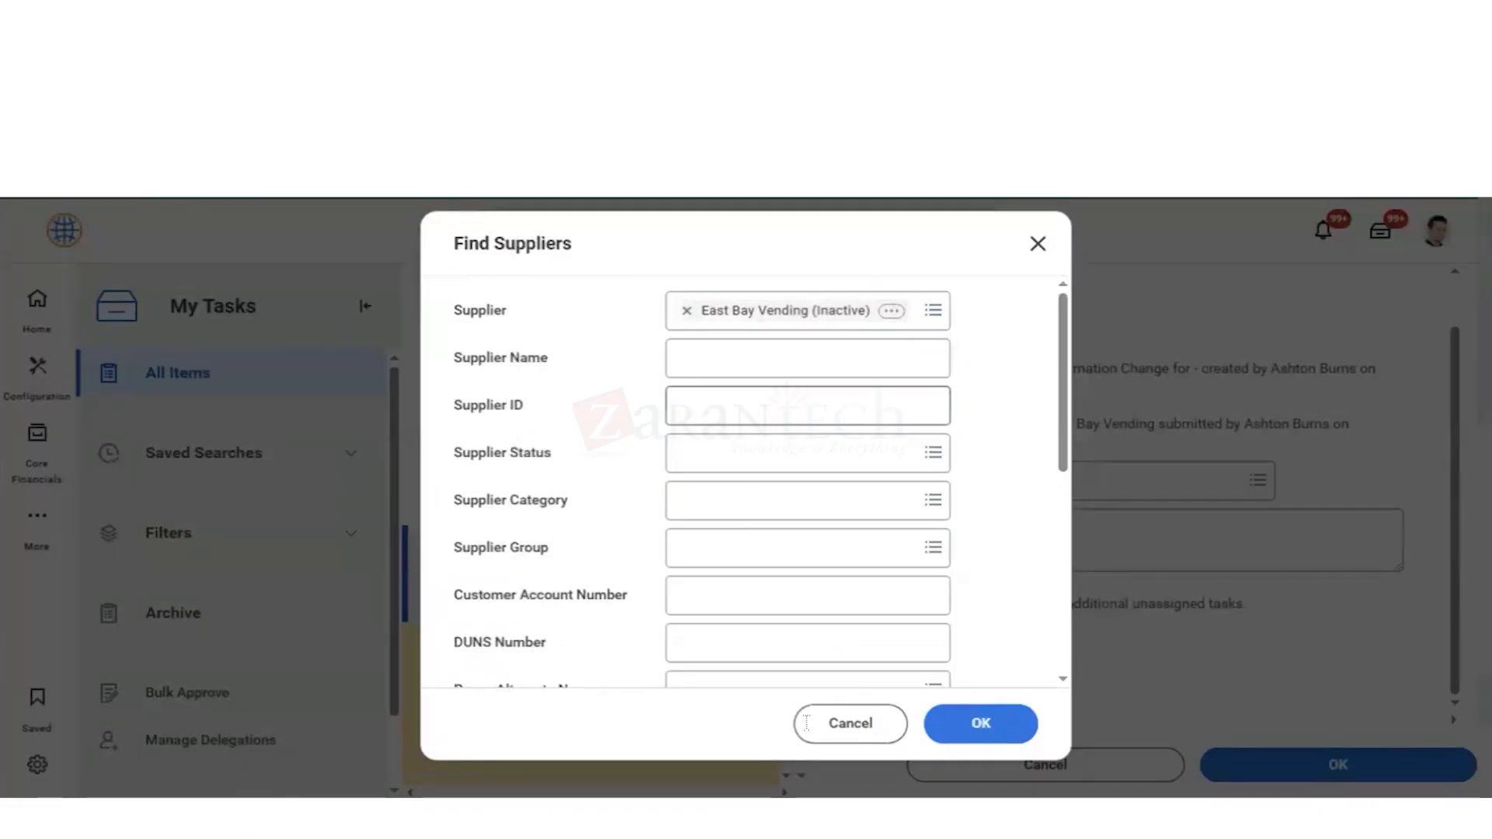
click(964, 734)
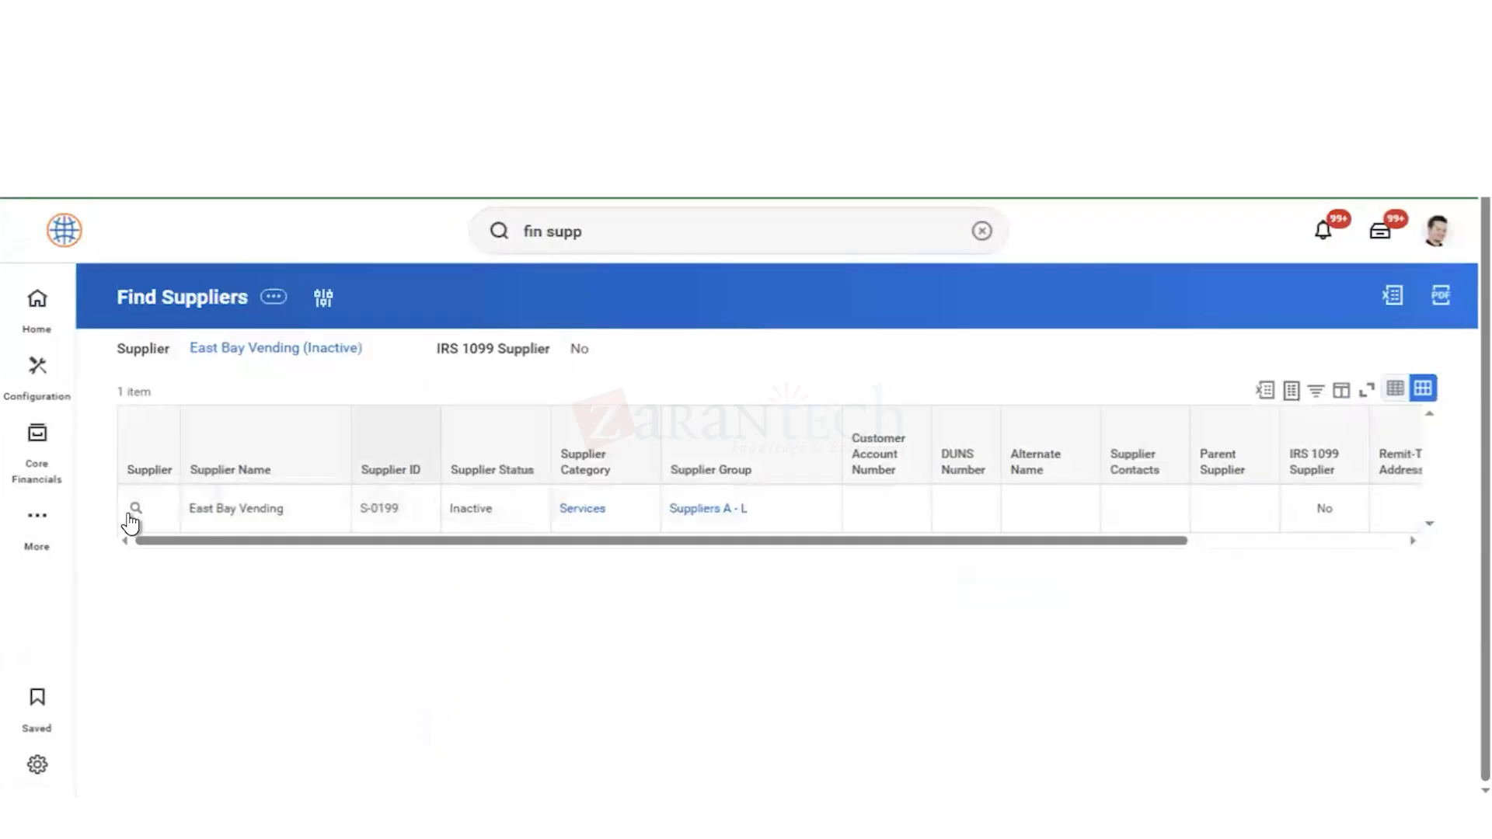
Step: Open East Bay Vending's supplier record from the report and review the steps in its process history
click(133, 515)
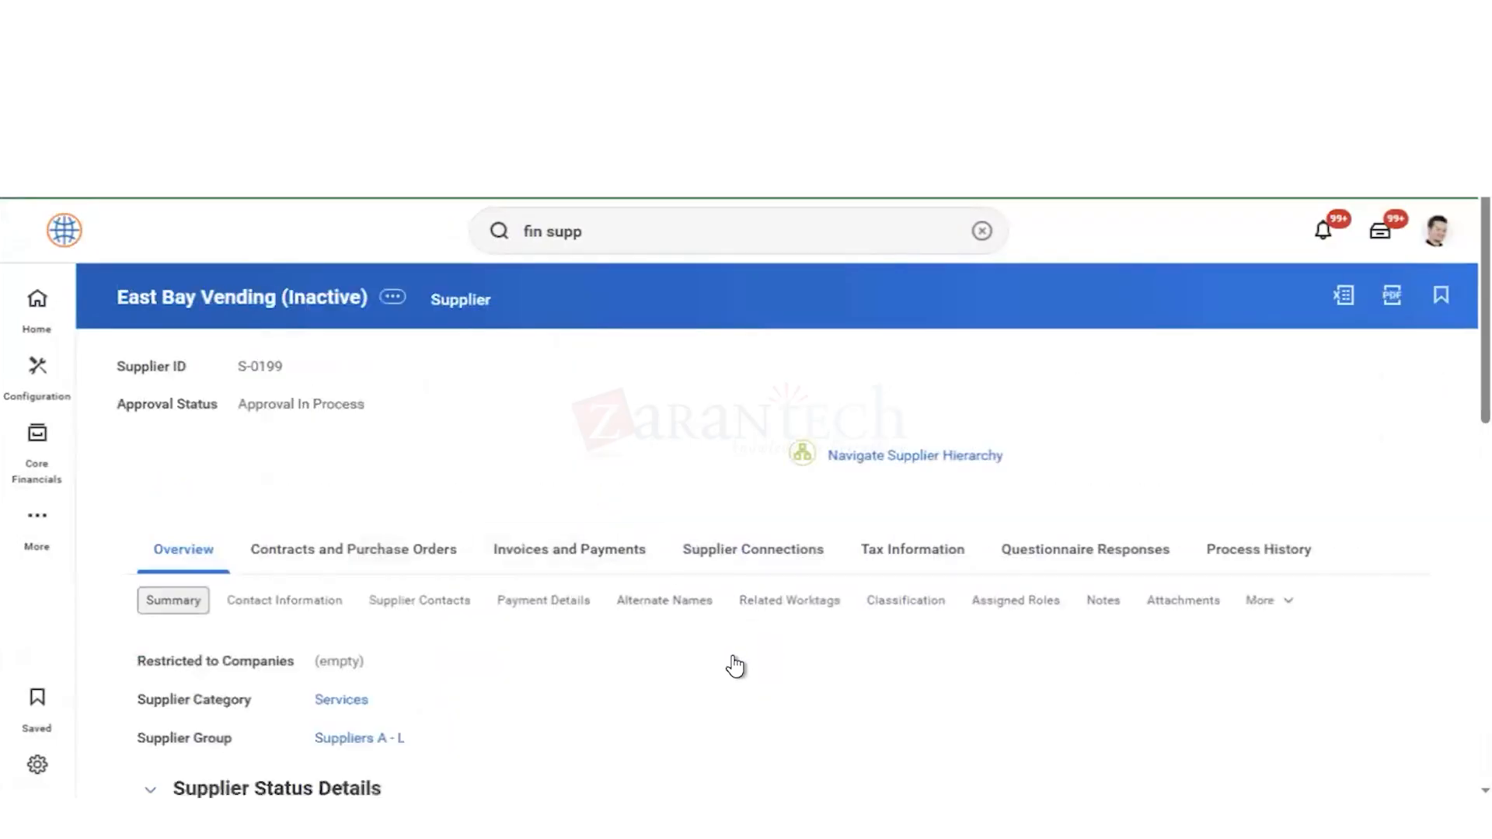
click(1241, 559)
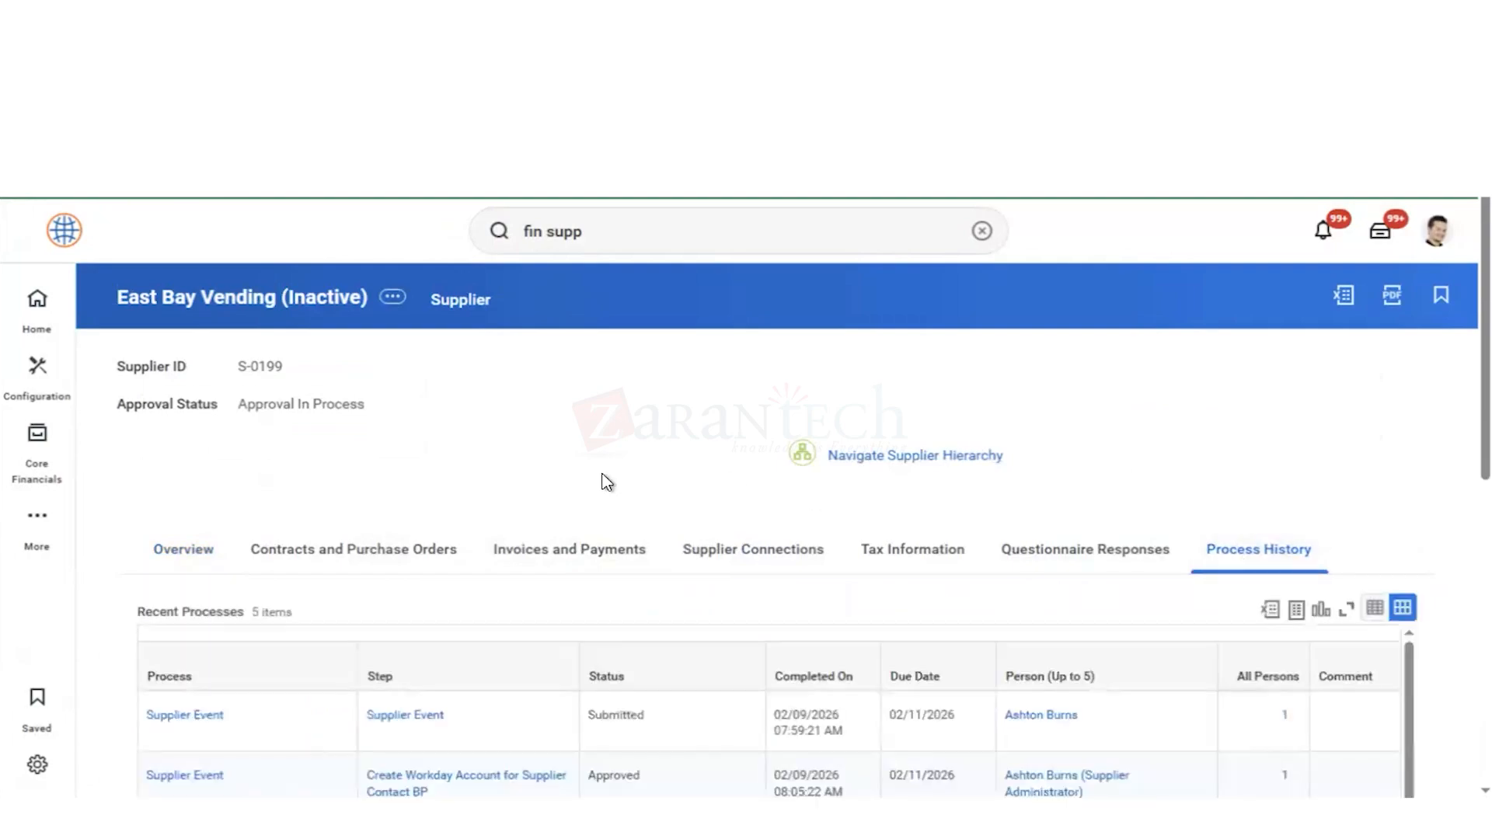
scroll(607, 482, down, 4)
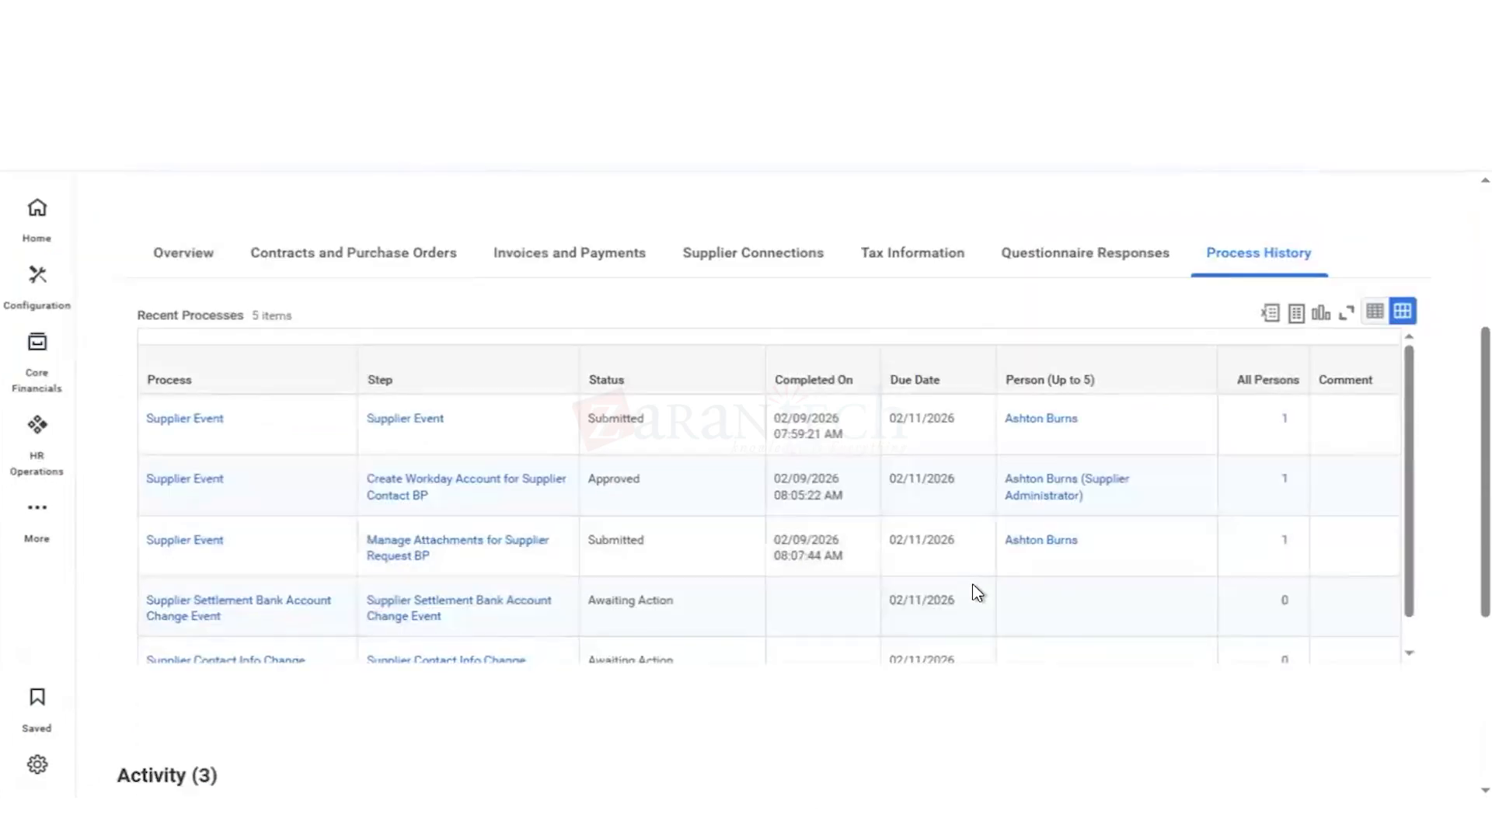
scroll(973, 593, down, 1)
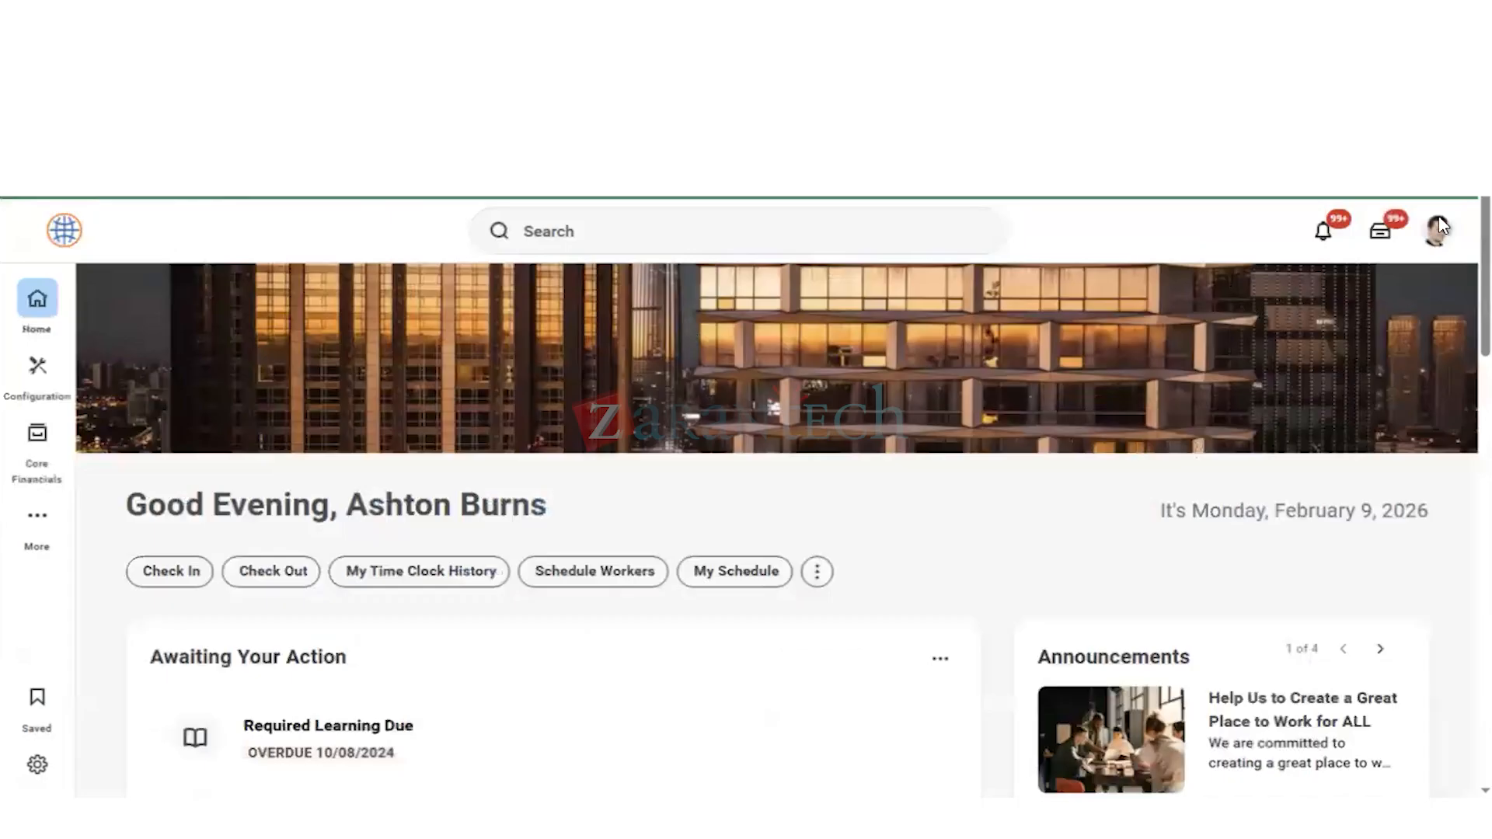
Step: Find and open the Reassign Tasks task
click(1381, 235)
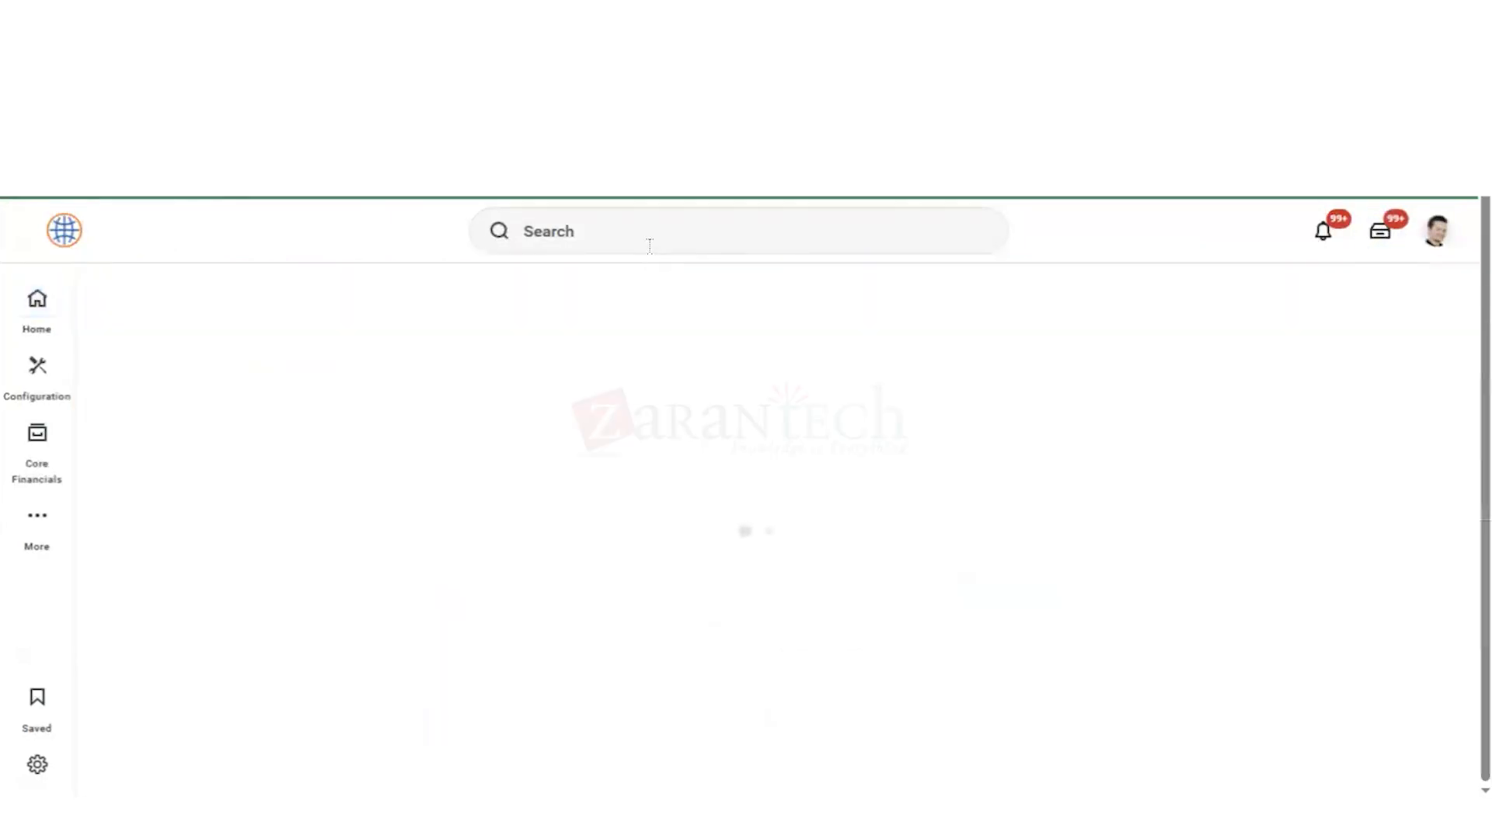
click(645, 238)
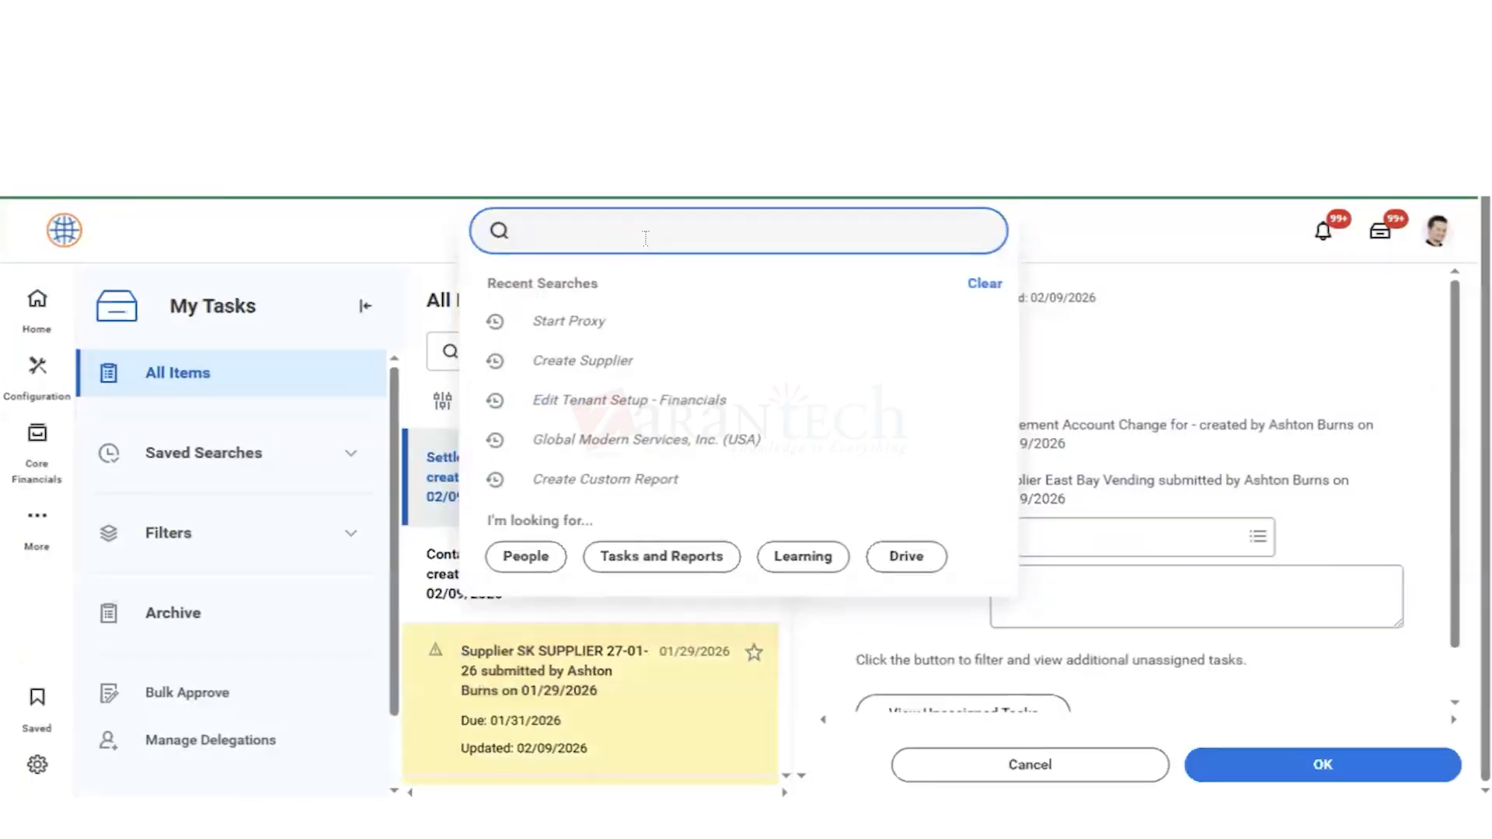
text(reas)
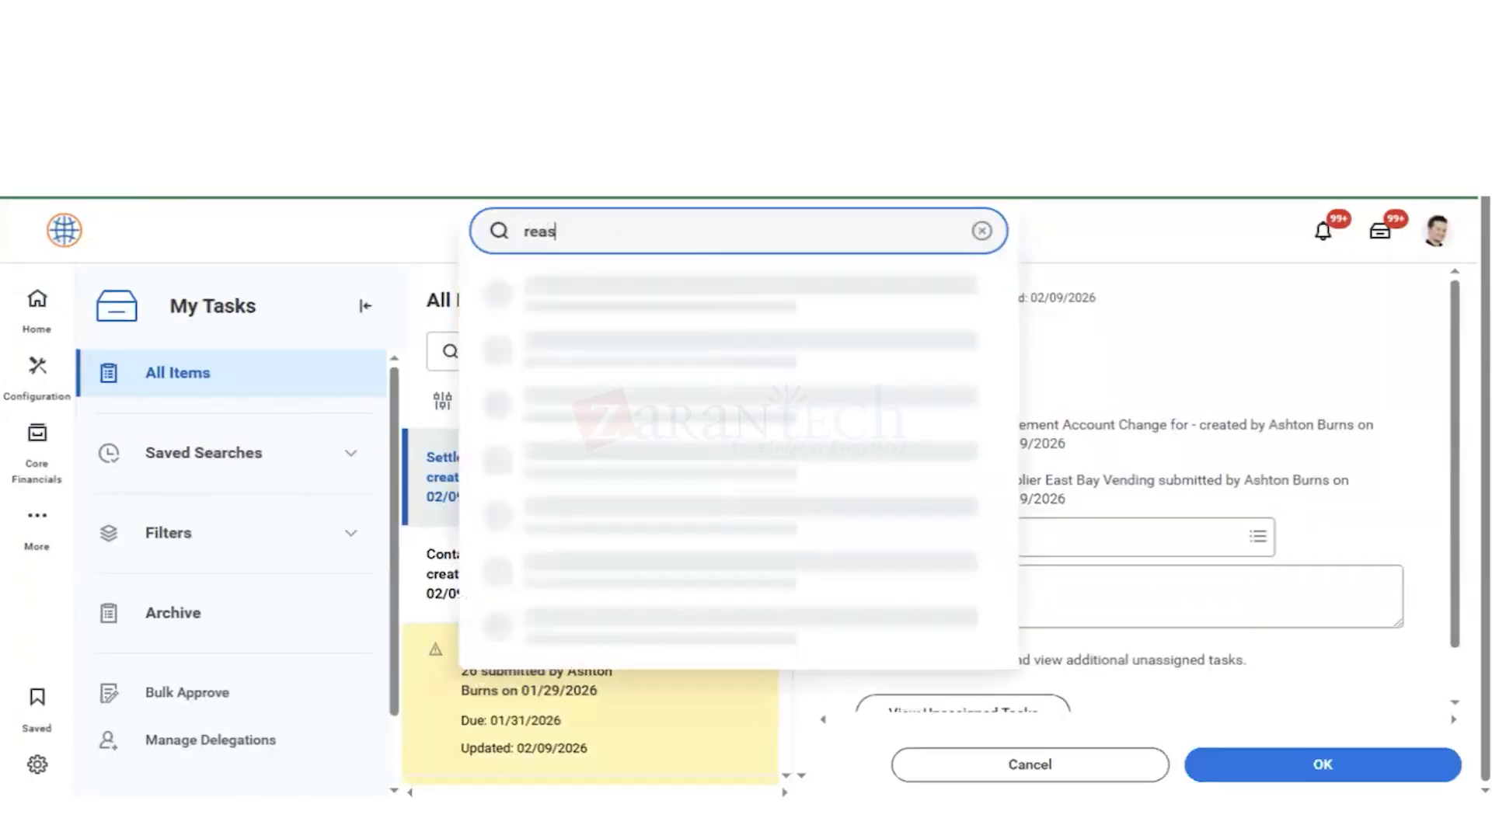
text(s tas)
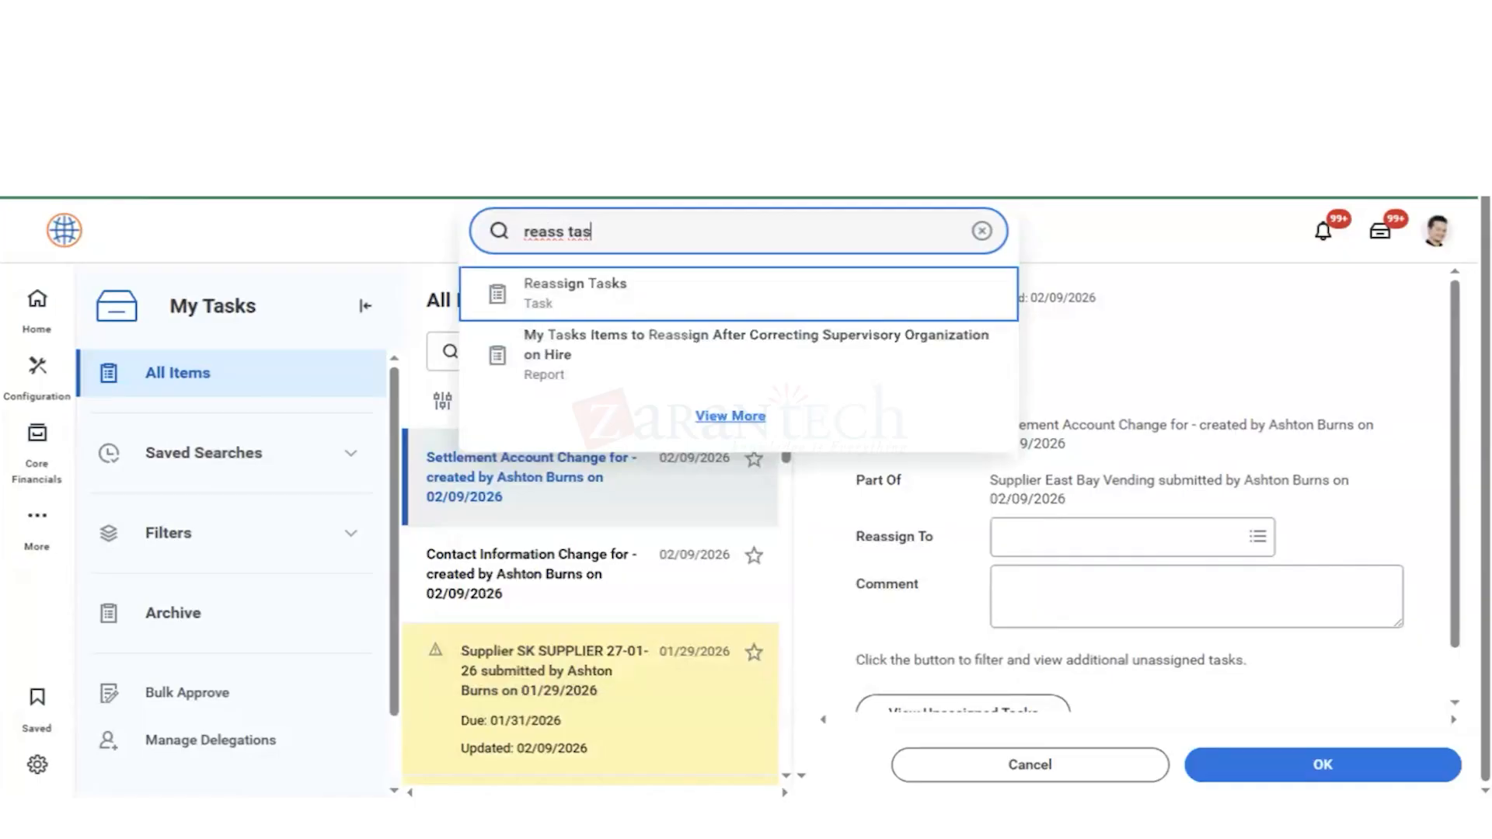
key(Return)
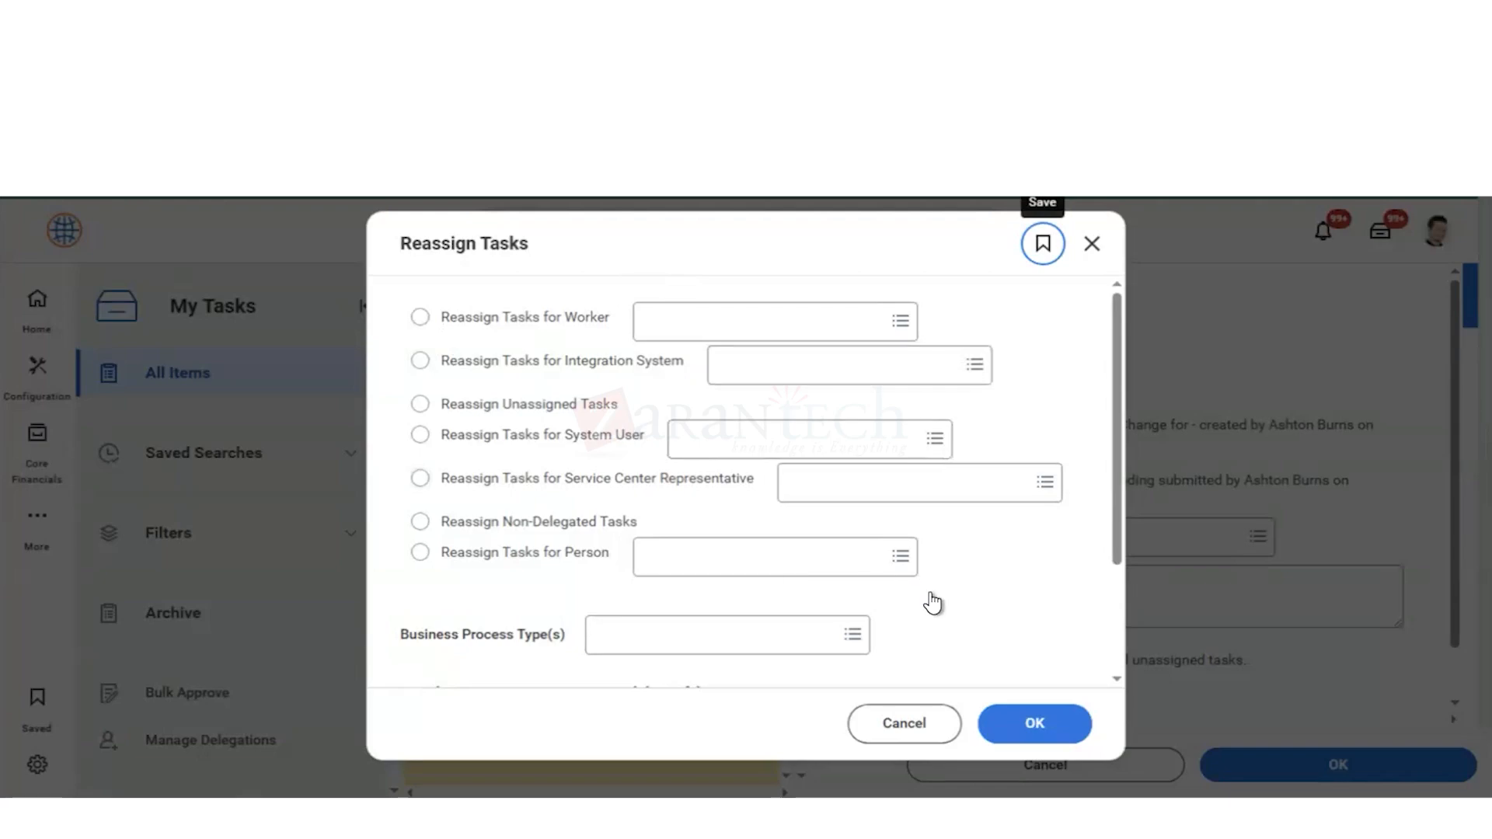
Step: Limit the reassignment to the business process types Supplier Event, Supplier Settlement Bank Account Change Event and Supplier Contact Info Change Event
click(664, 638)
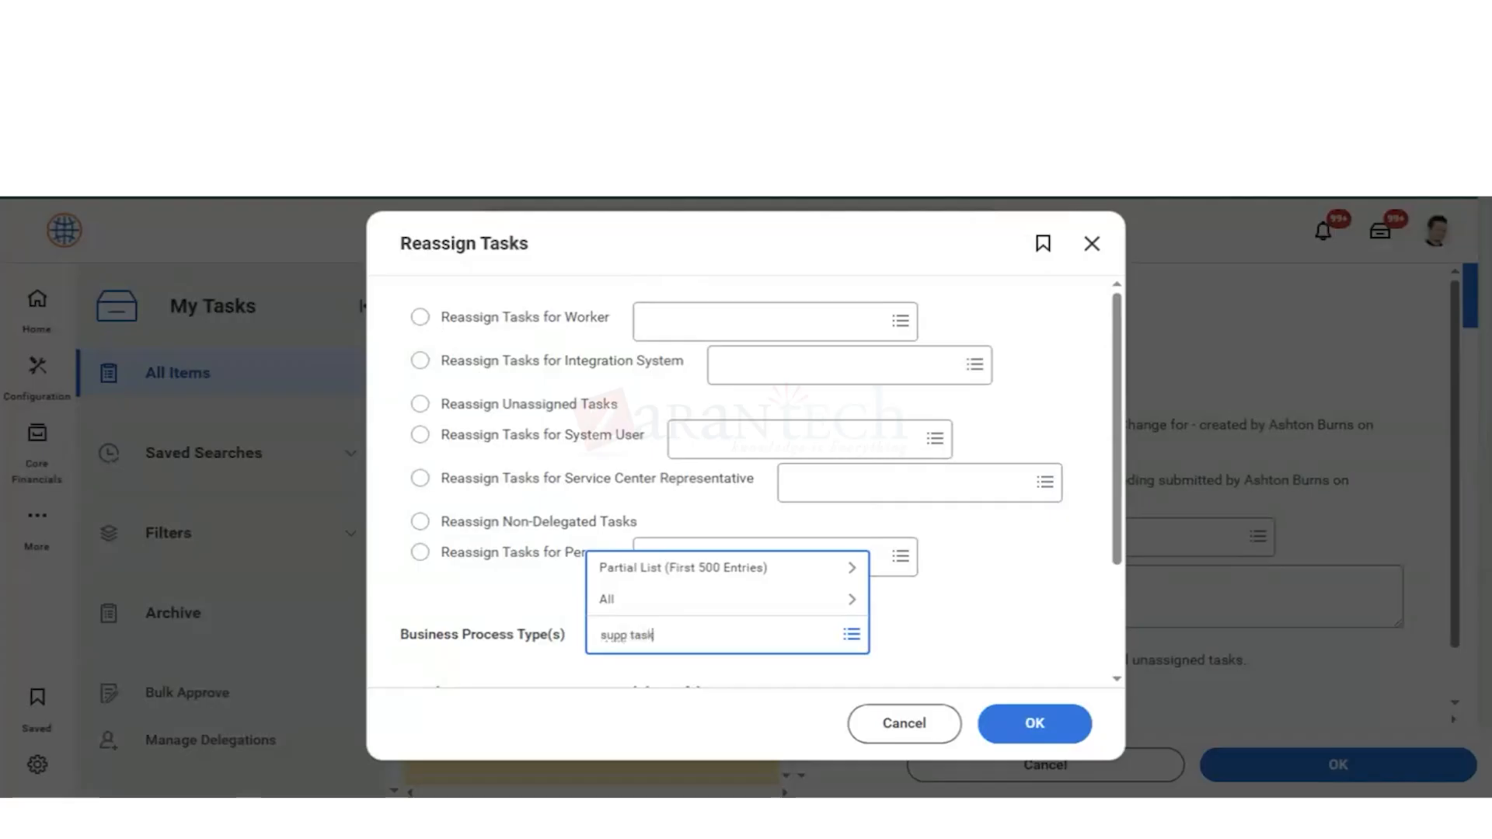
key(Return)
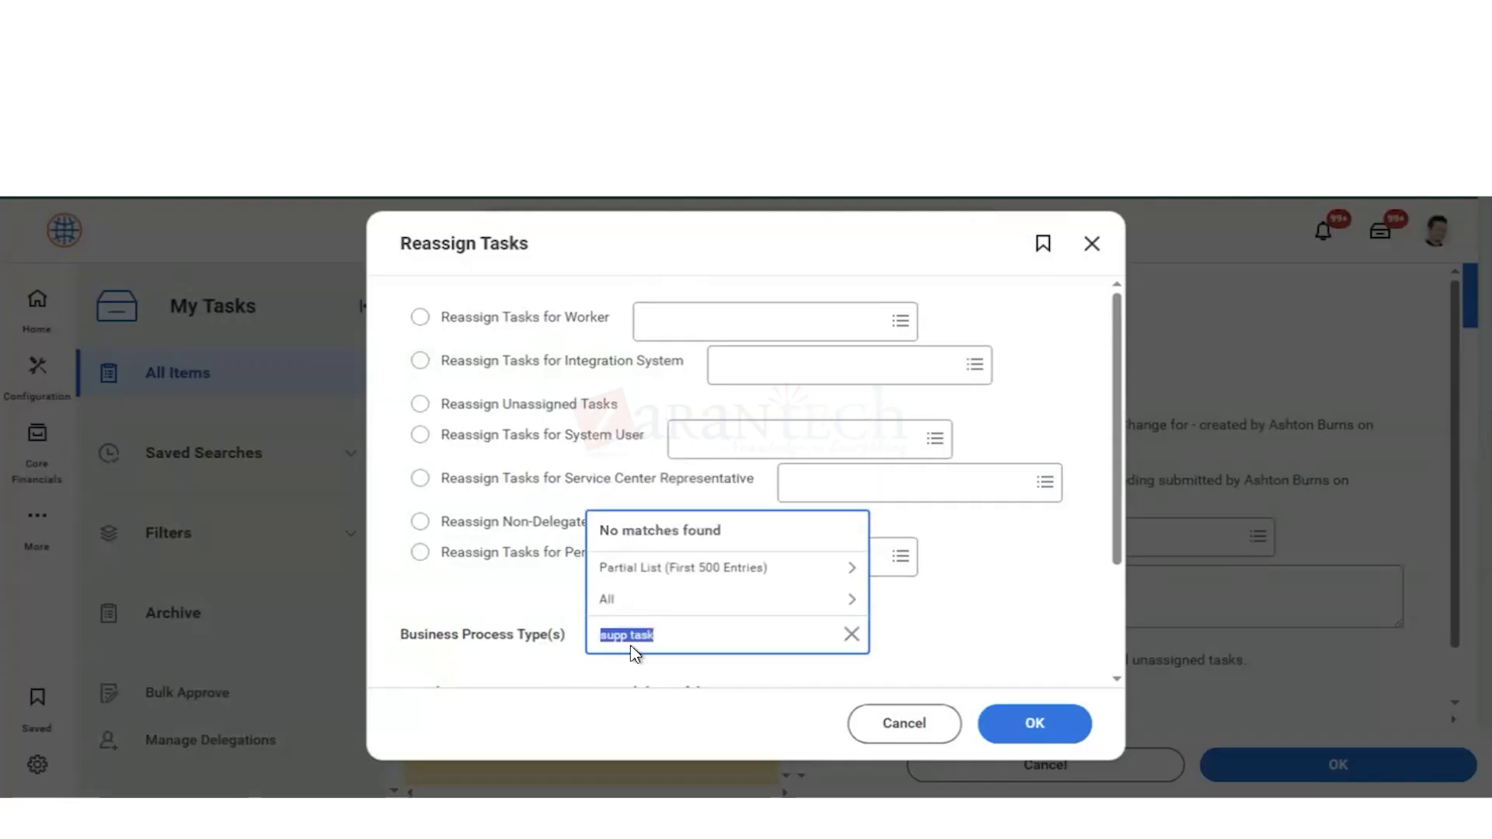
click(639, 637)
key(Return)
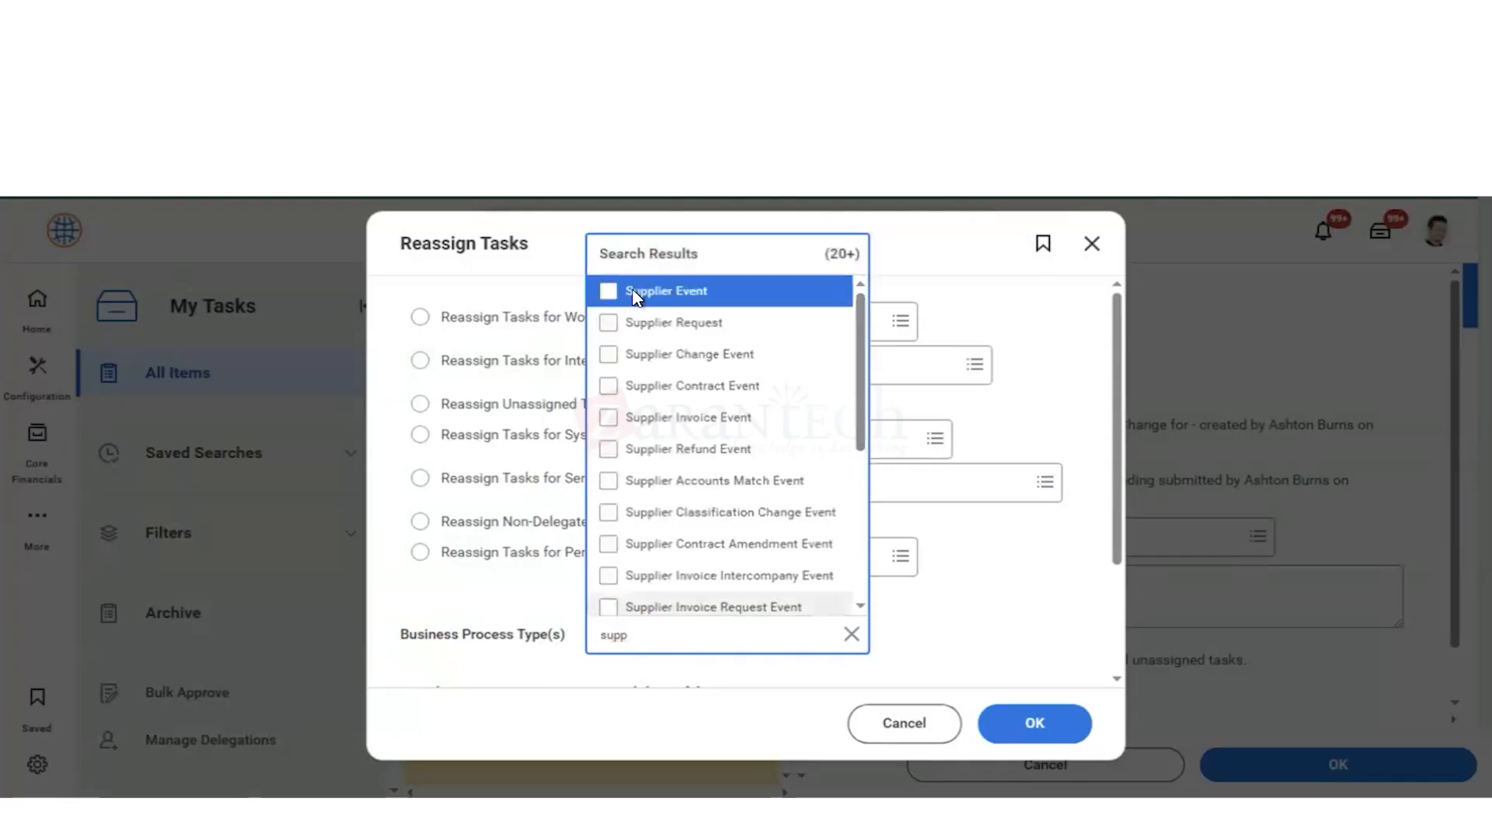
click(635, 293)
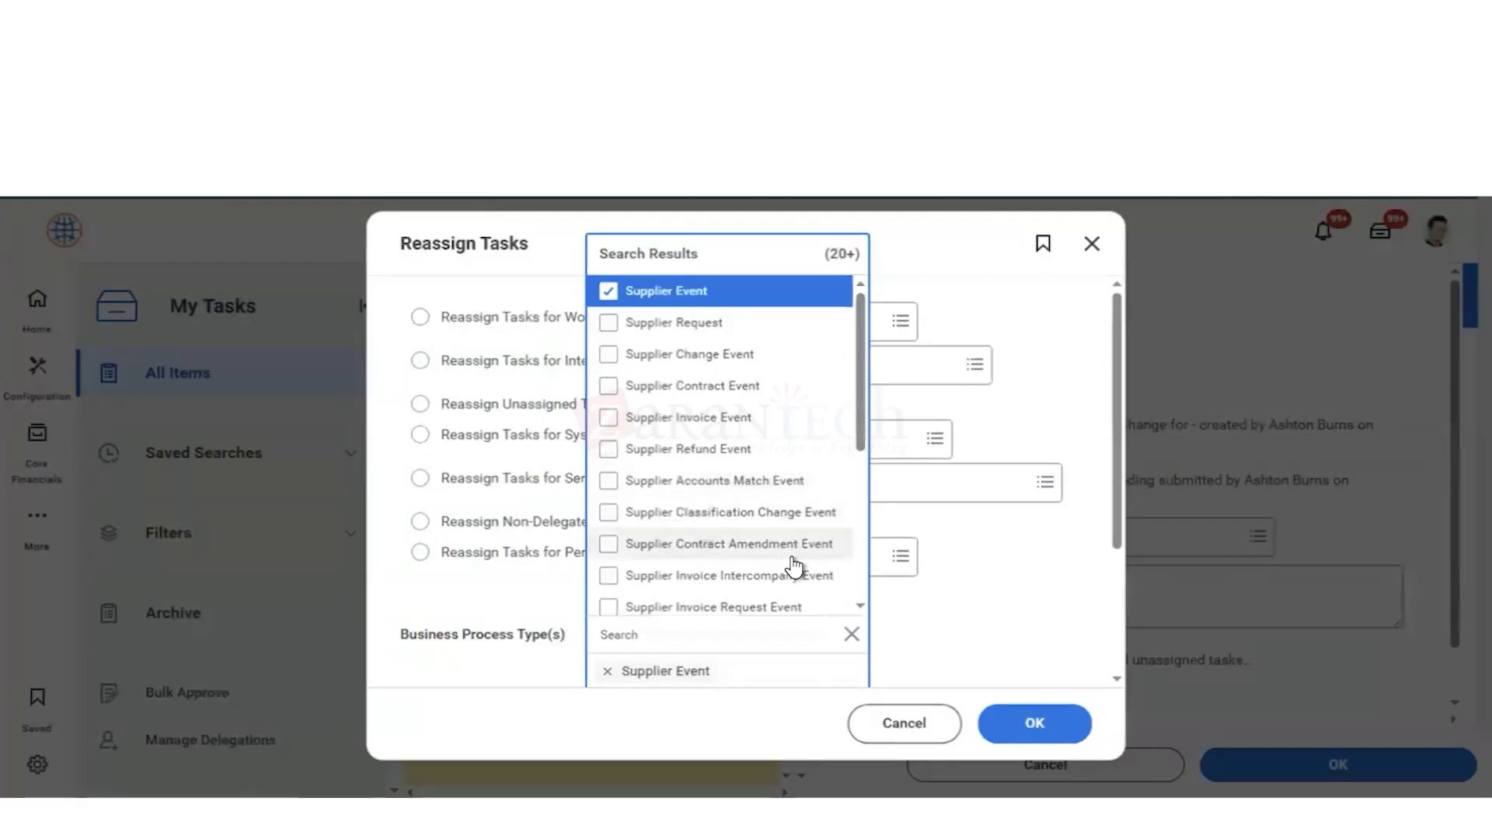
scroll(792, 568, down, 5)
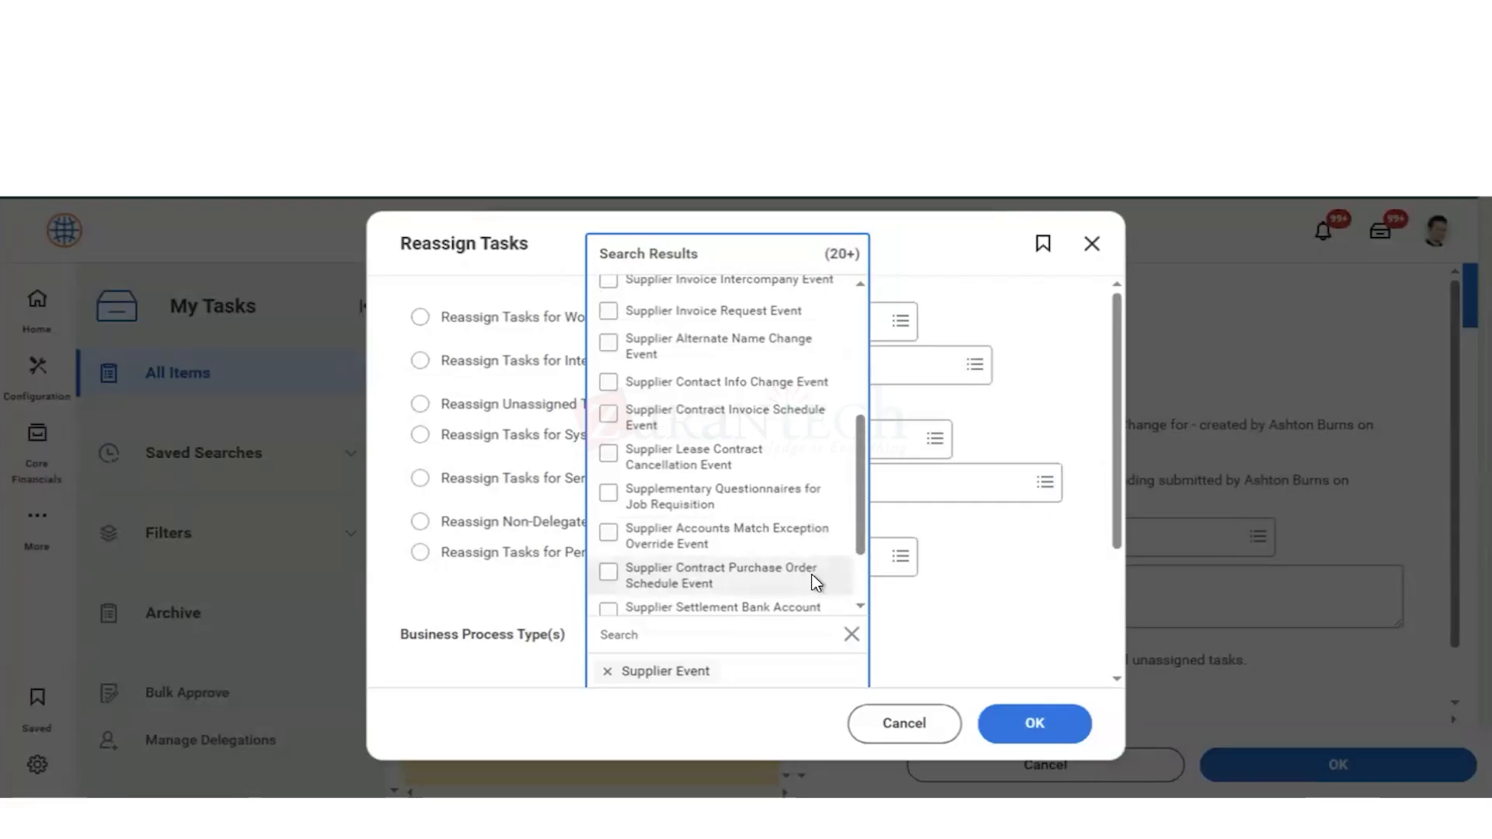
scroll(812, 575, down, 2)
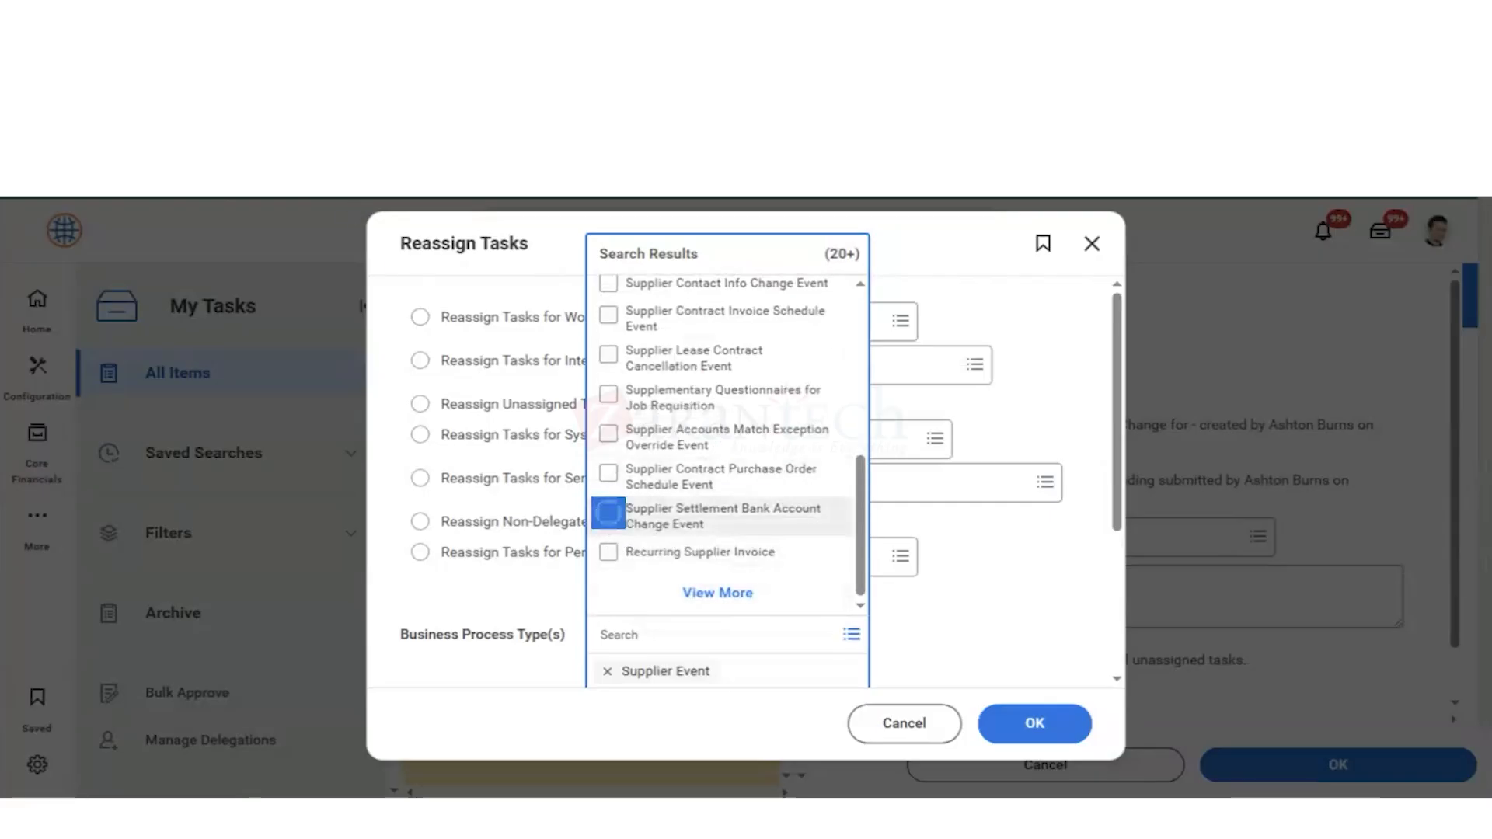
click(609, 515)
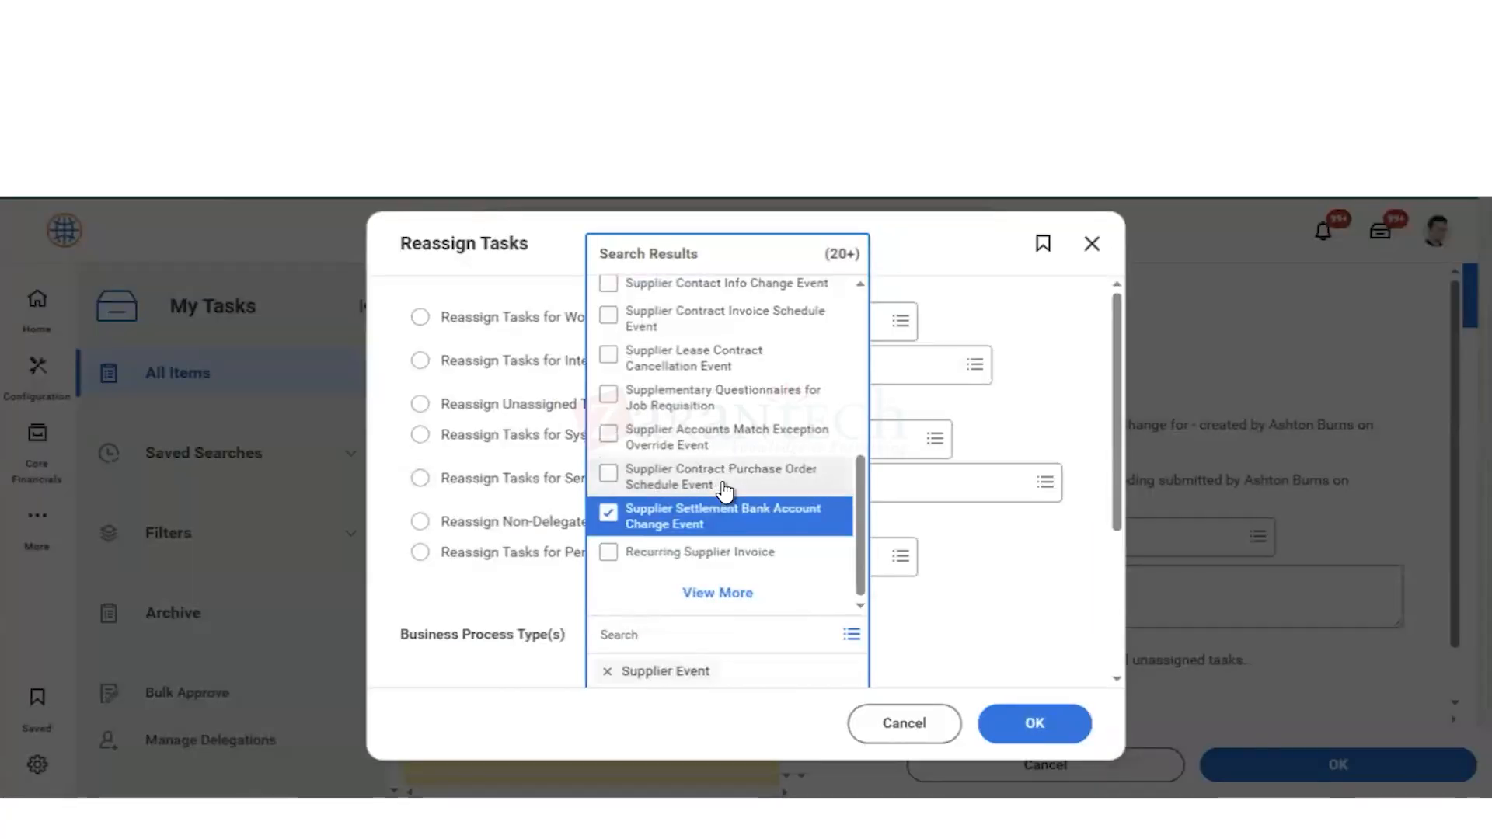
click(611, 286)
scroll(689, 344, up, 3)
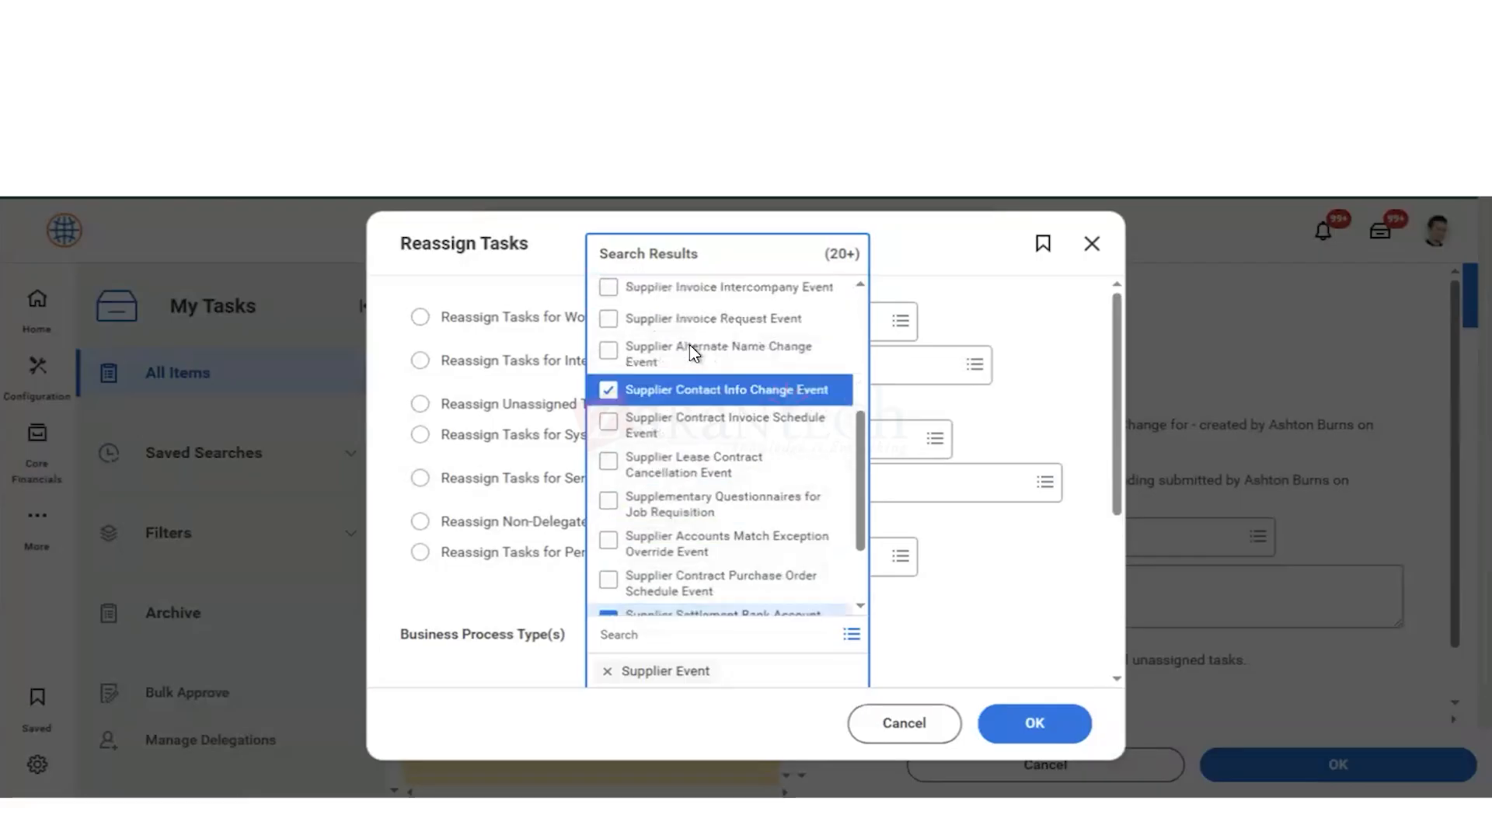
scroll(691, 356, up, 3)
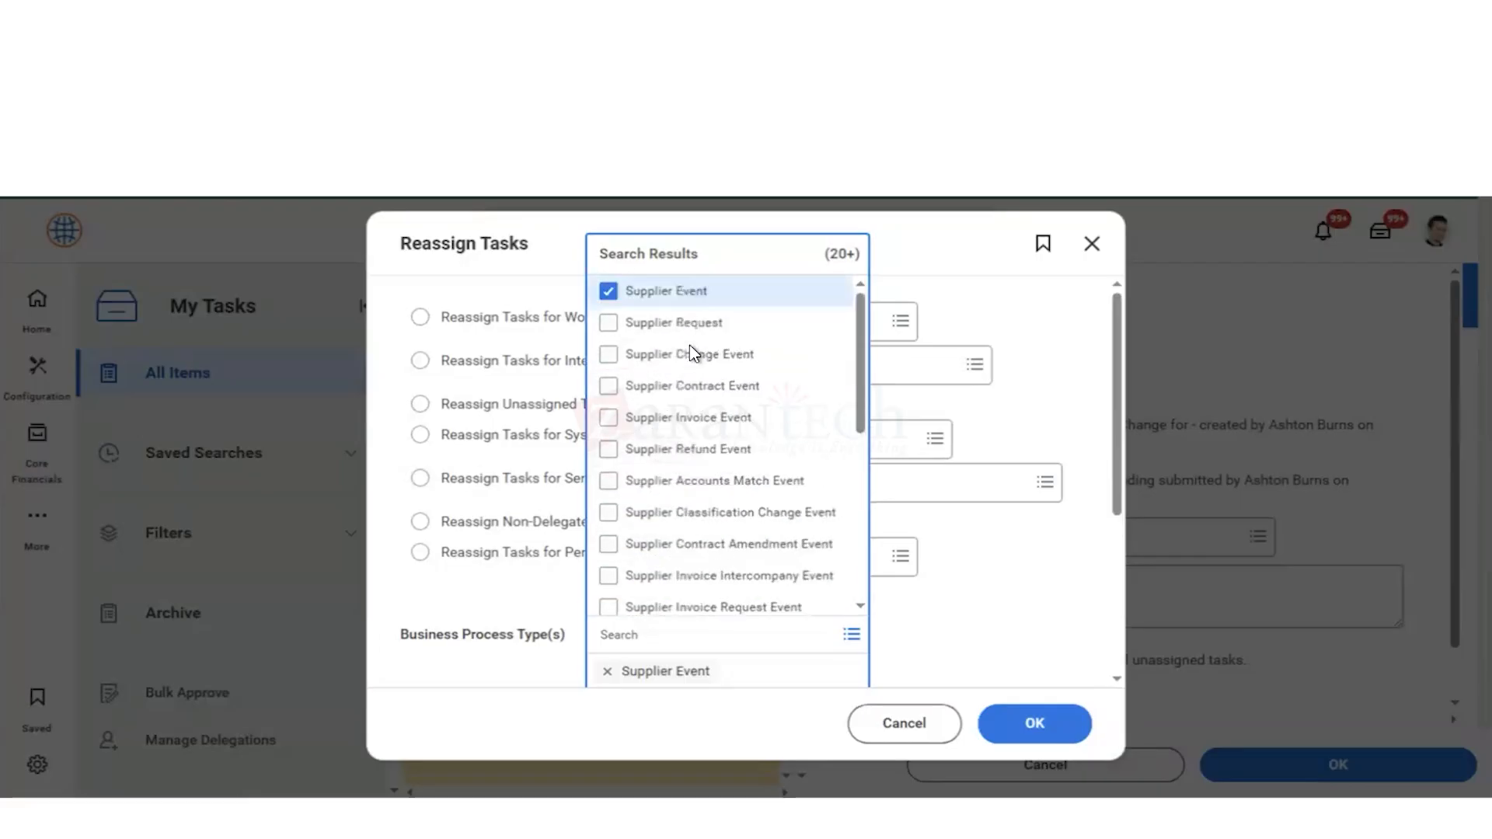
Step: Choose Reassign Unassigned Tasks as the reassignment option and submit the selection to list the matching tasks
click(1023, 733)
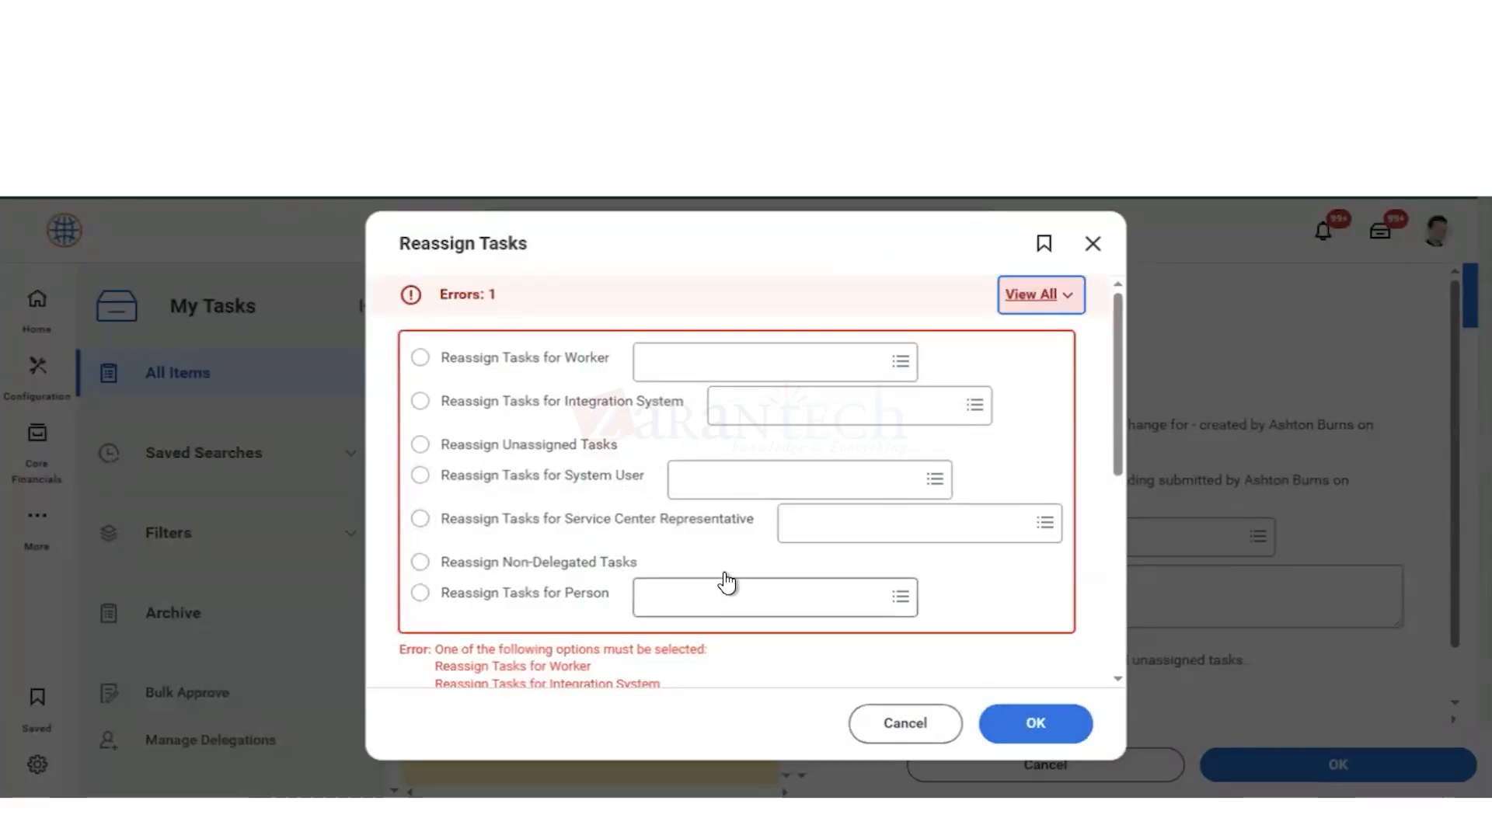
click(422, 447)
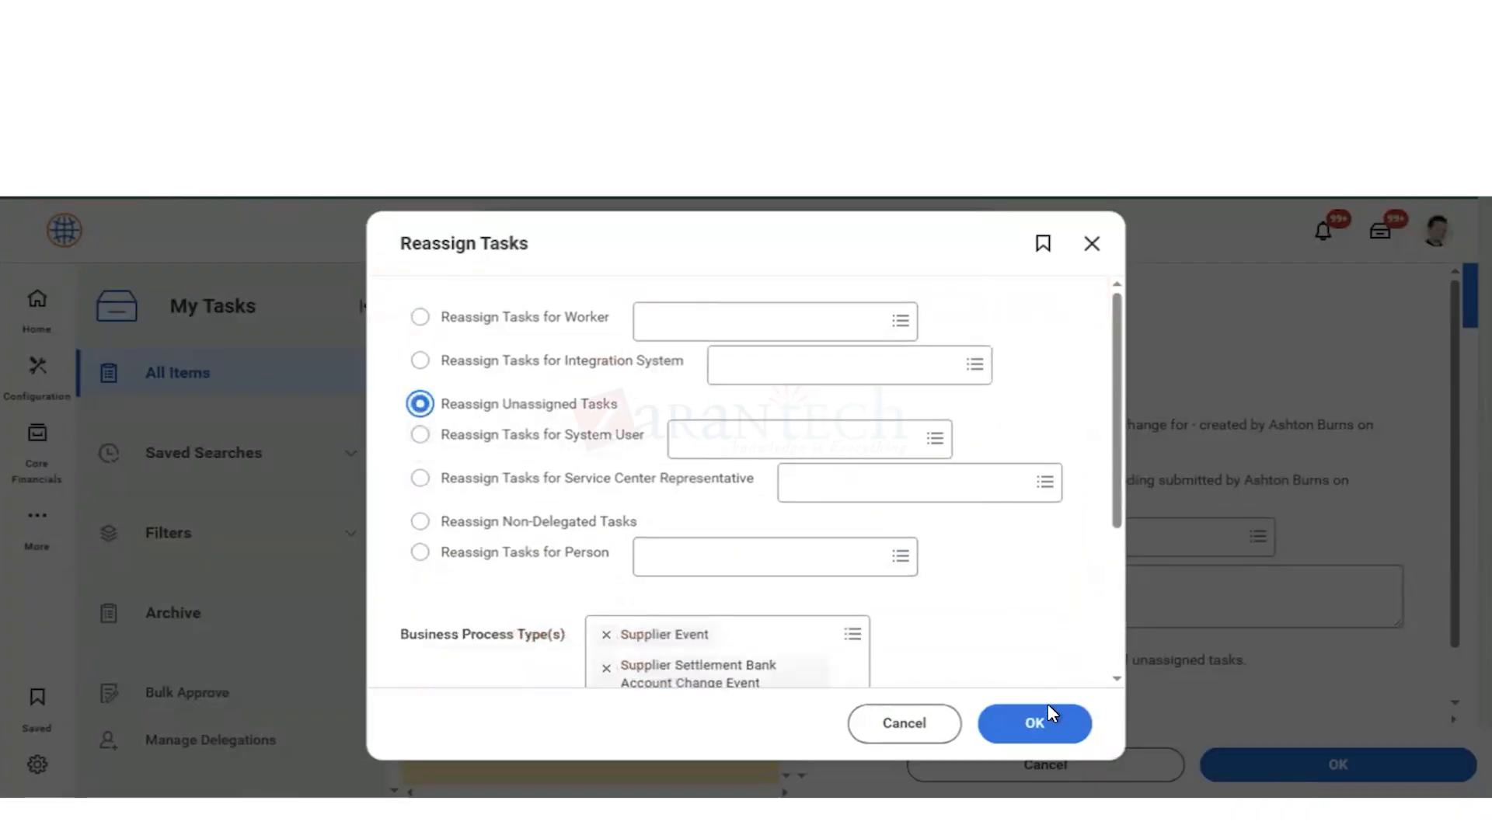
click(1037, 729)
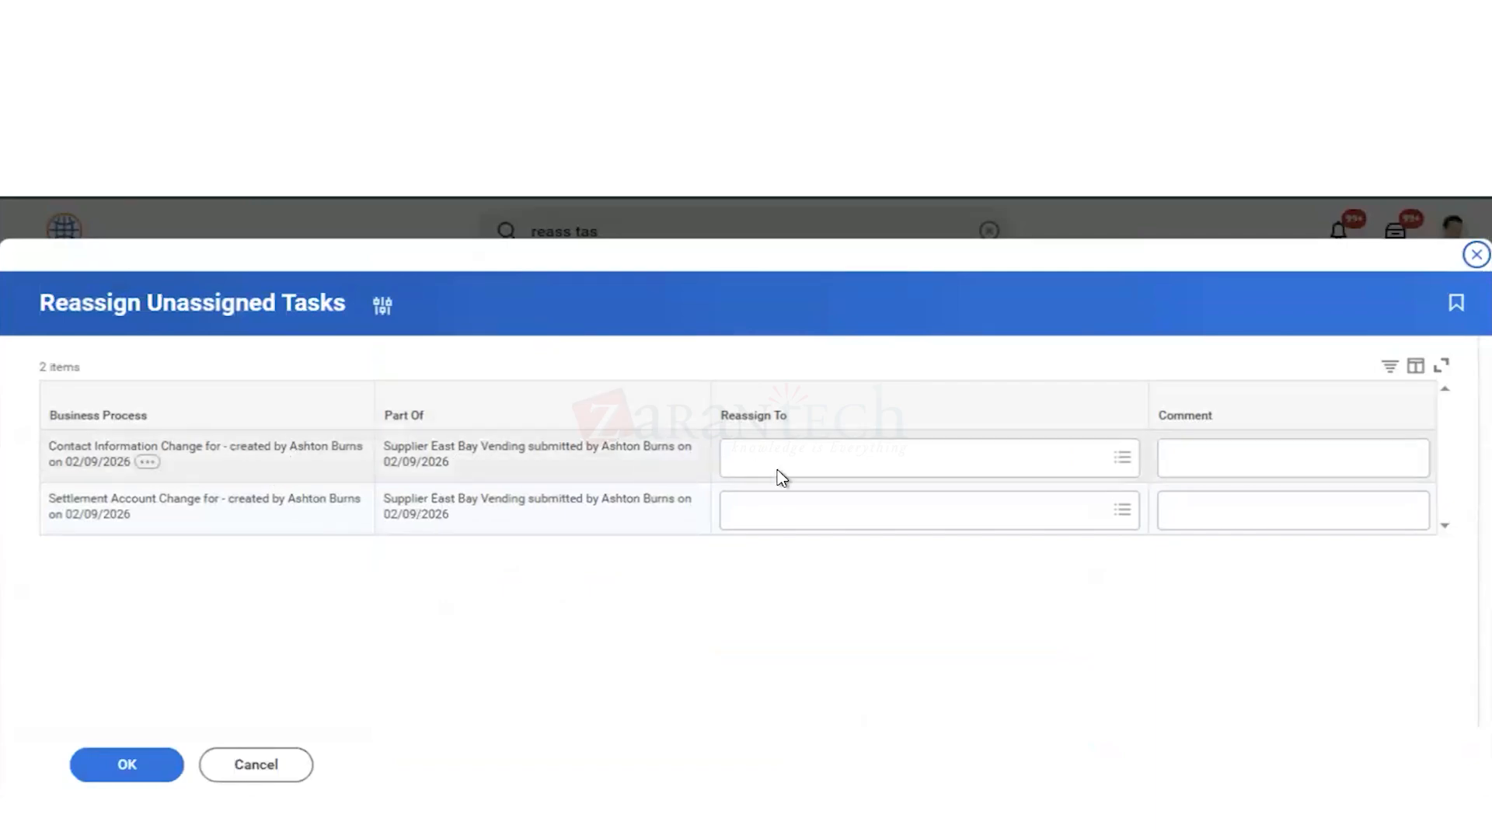
Step: Try to reassign East Bay Vending's Contact Information Change task to a worker or a Supplier Contact as Self, and cancel the reassignment
click(779, 466)
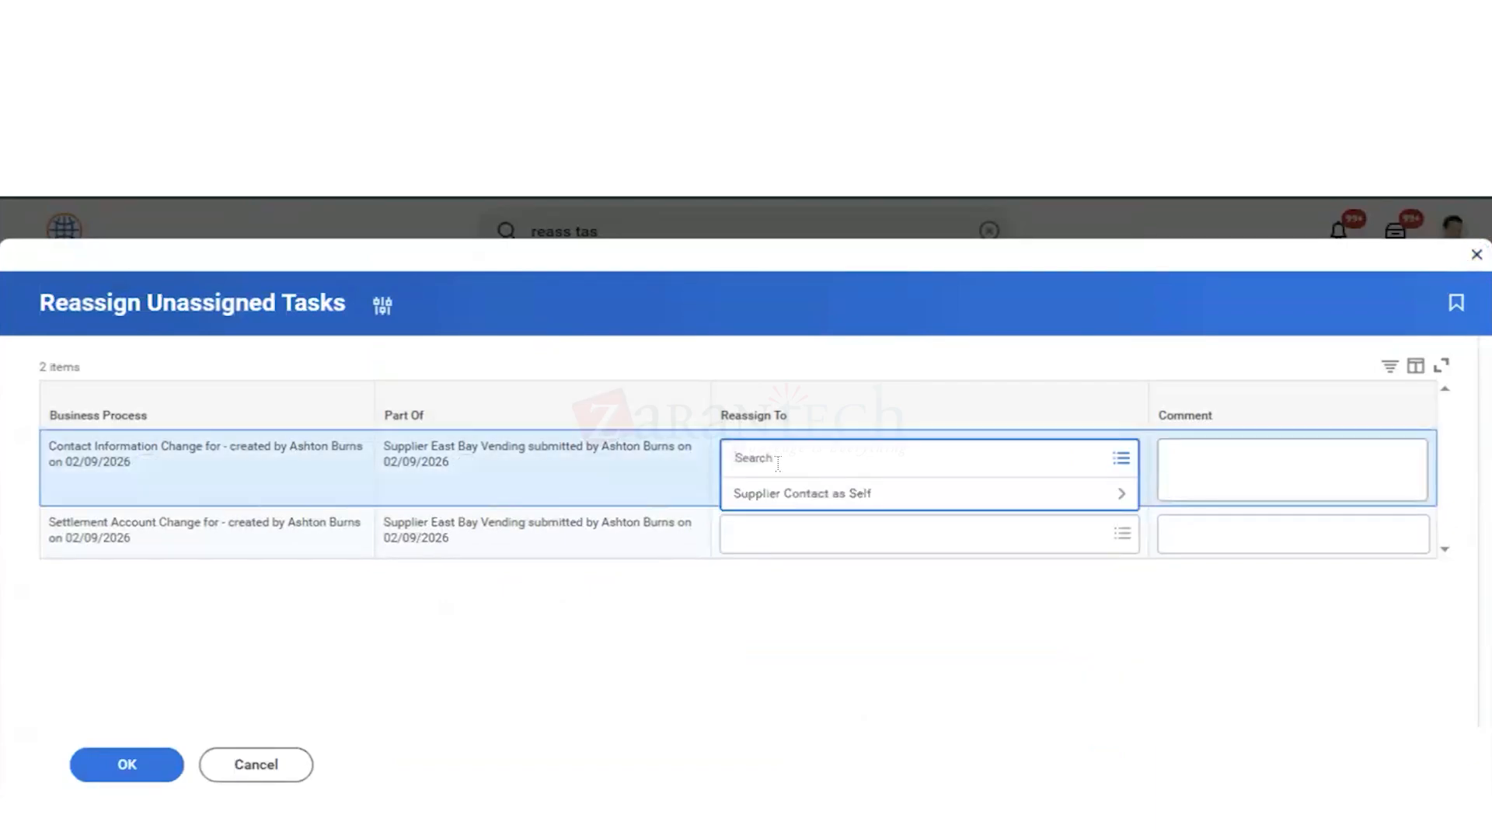
text(ash burn)
key(Return)
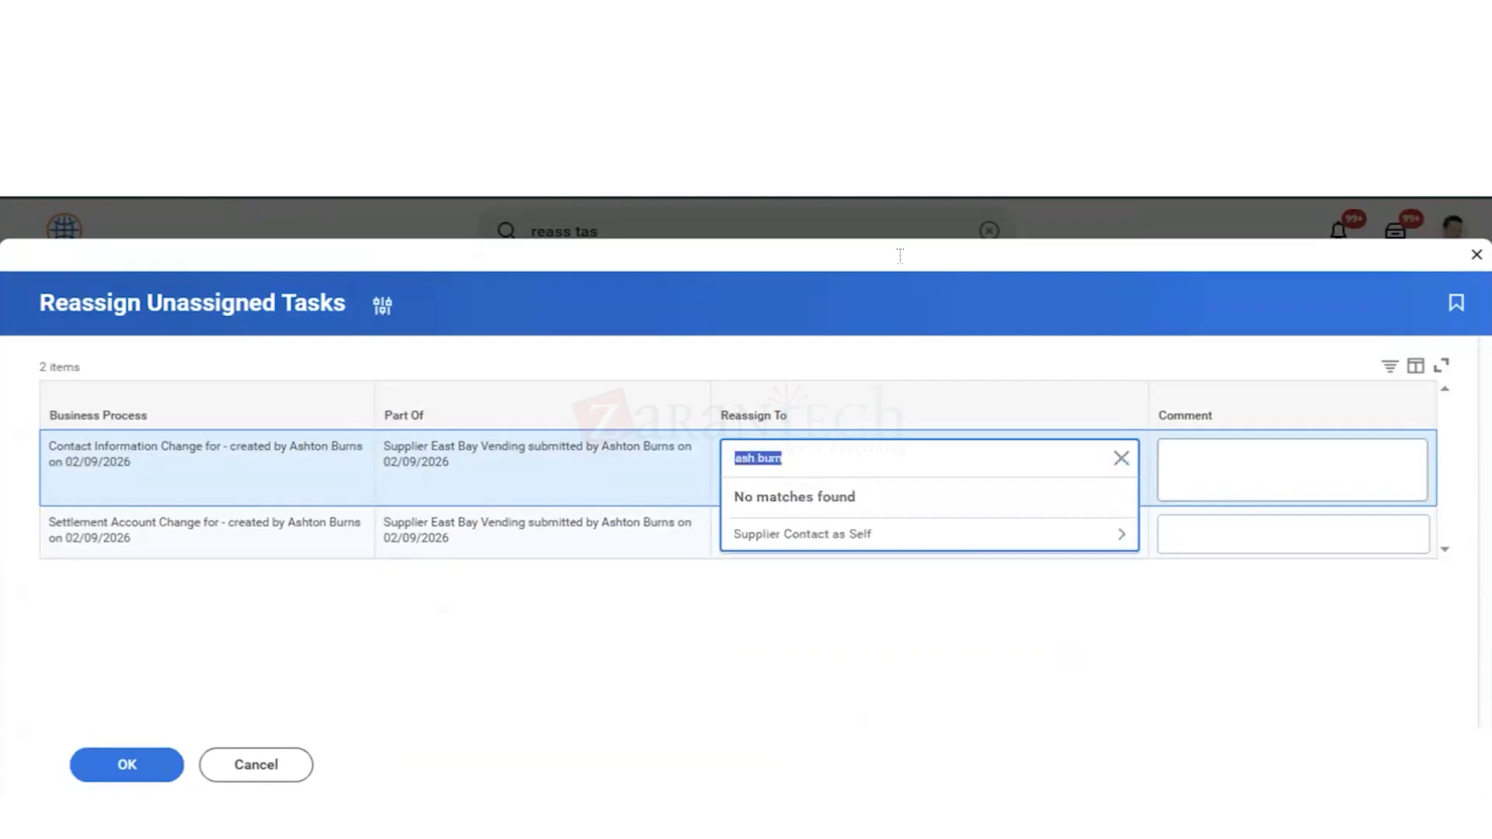
click(884, 544)
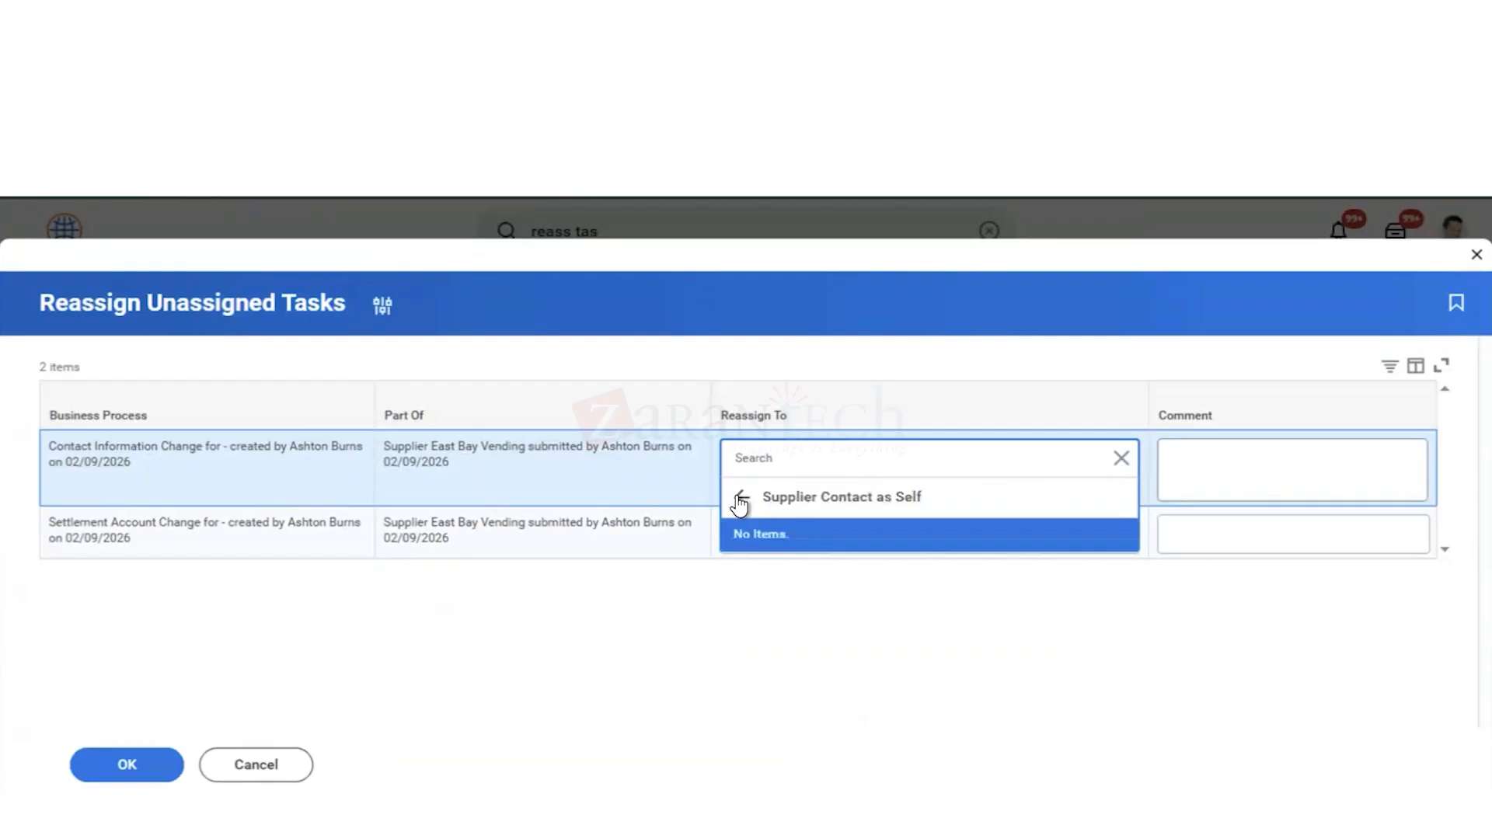
click(742, 499)
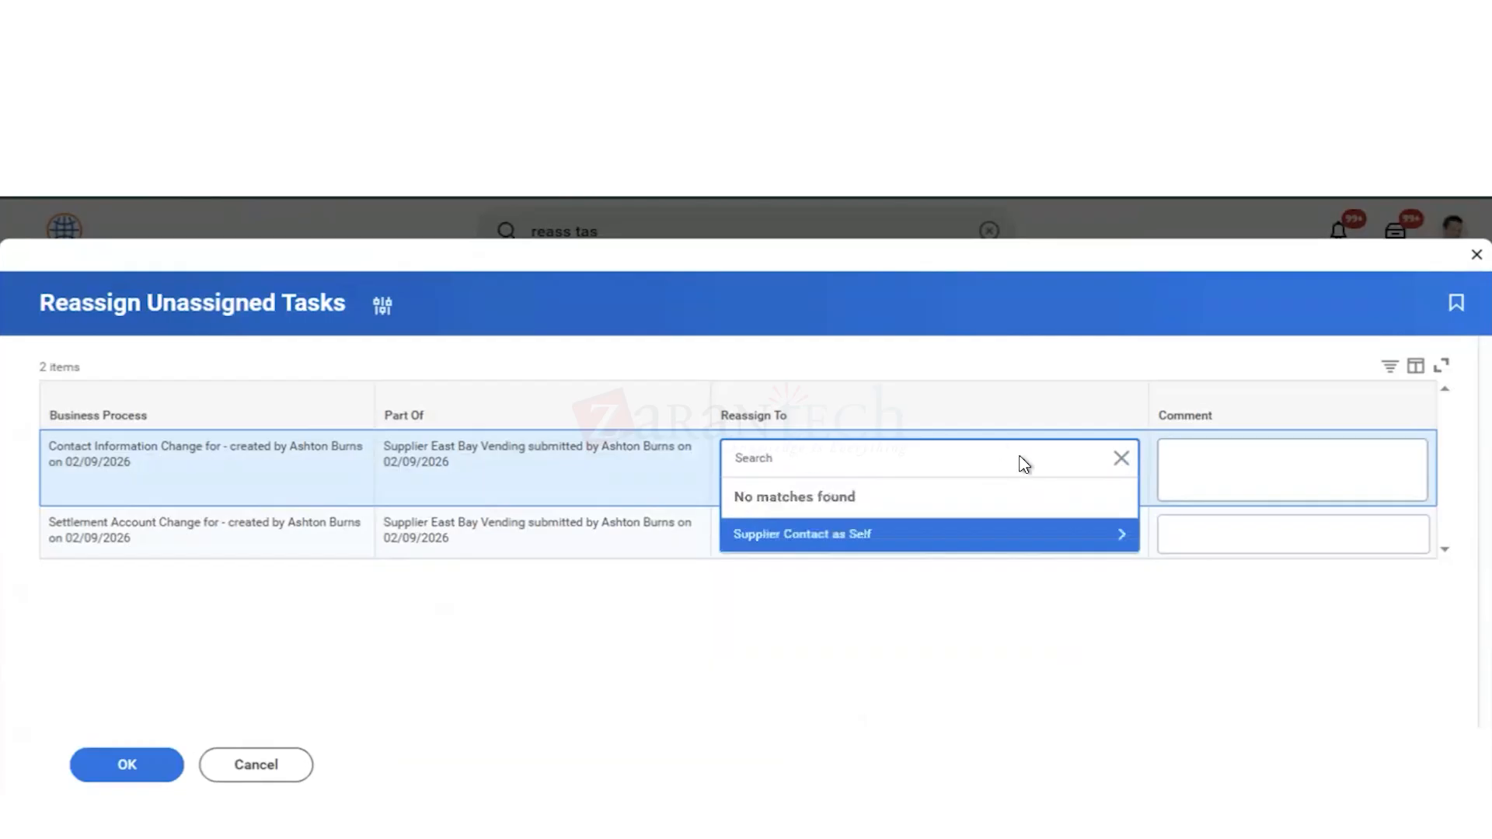
click(1122, 460)
click(522, 620)
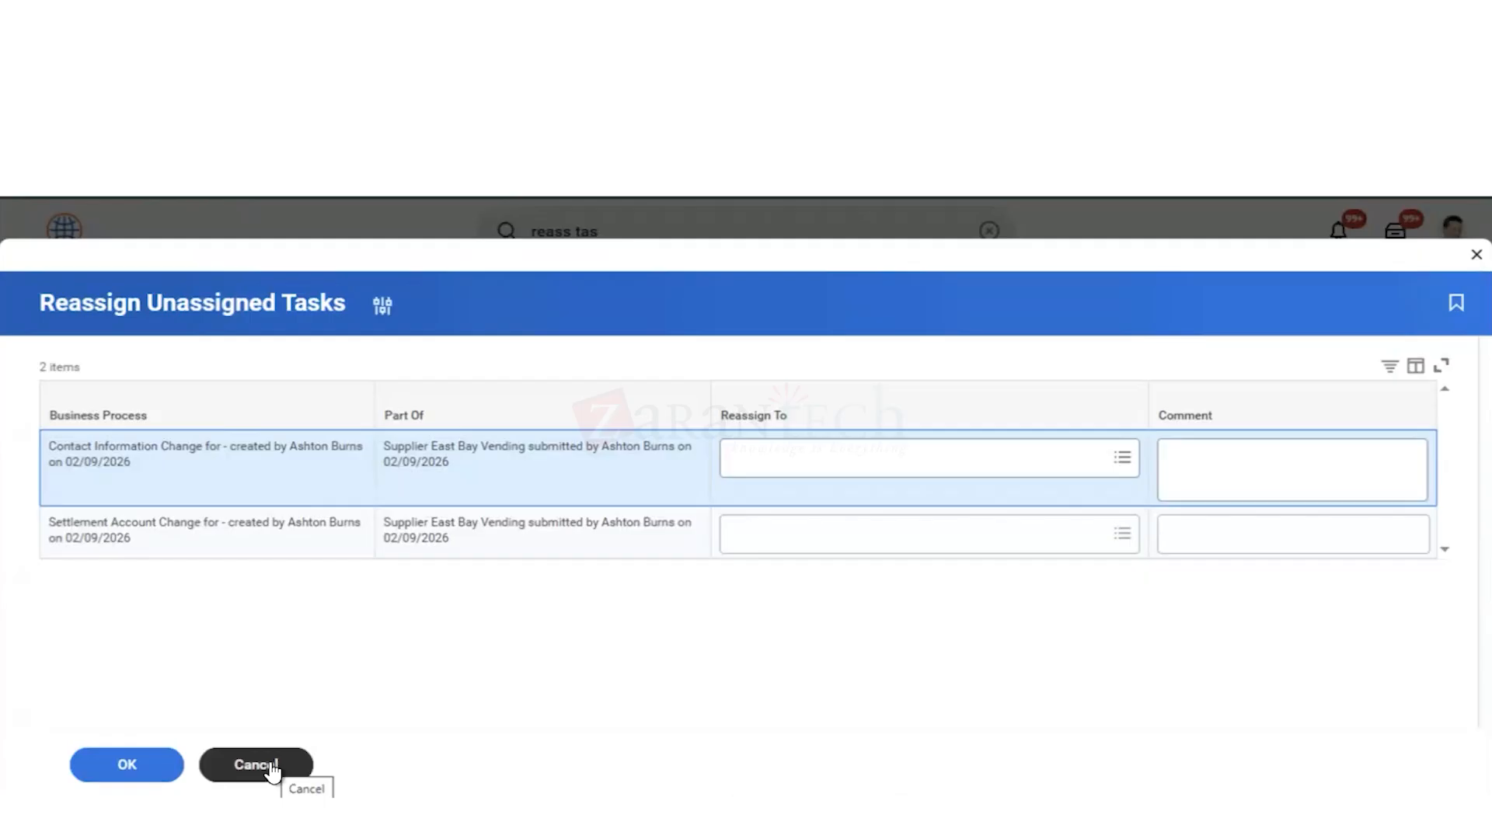
click(261, 769)
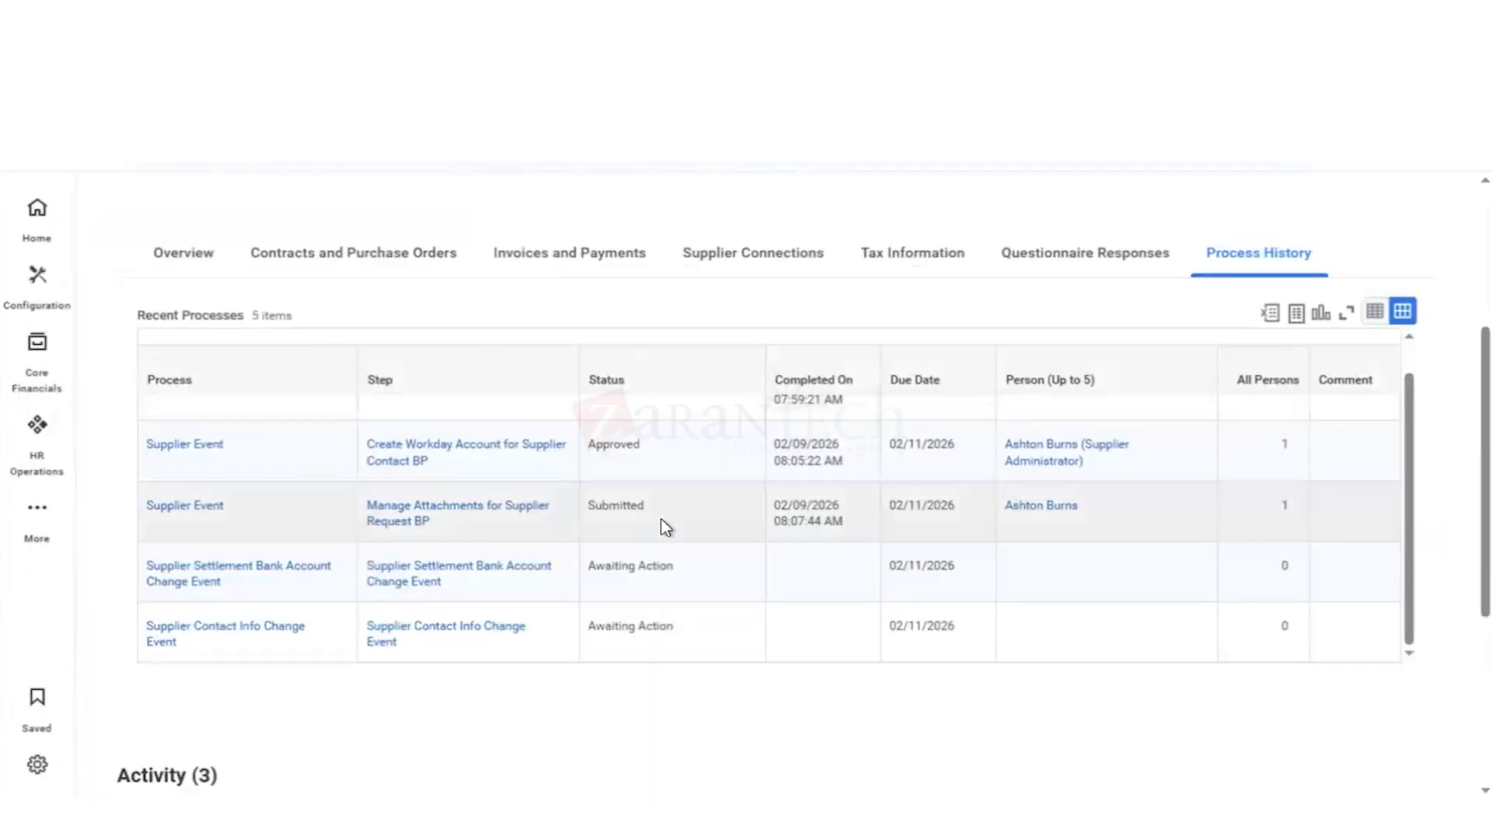
Step: Review the process steps, statuses and assigned persons in East Bay Vending's process history
scroll(665, 527, up, 1)
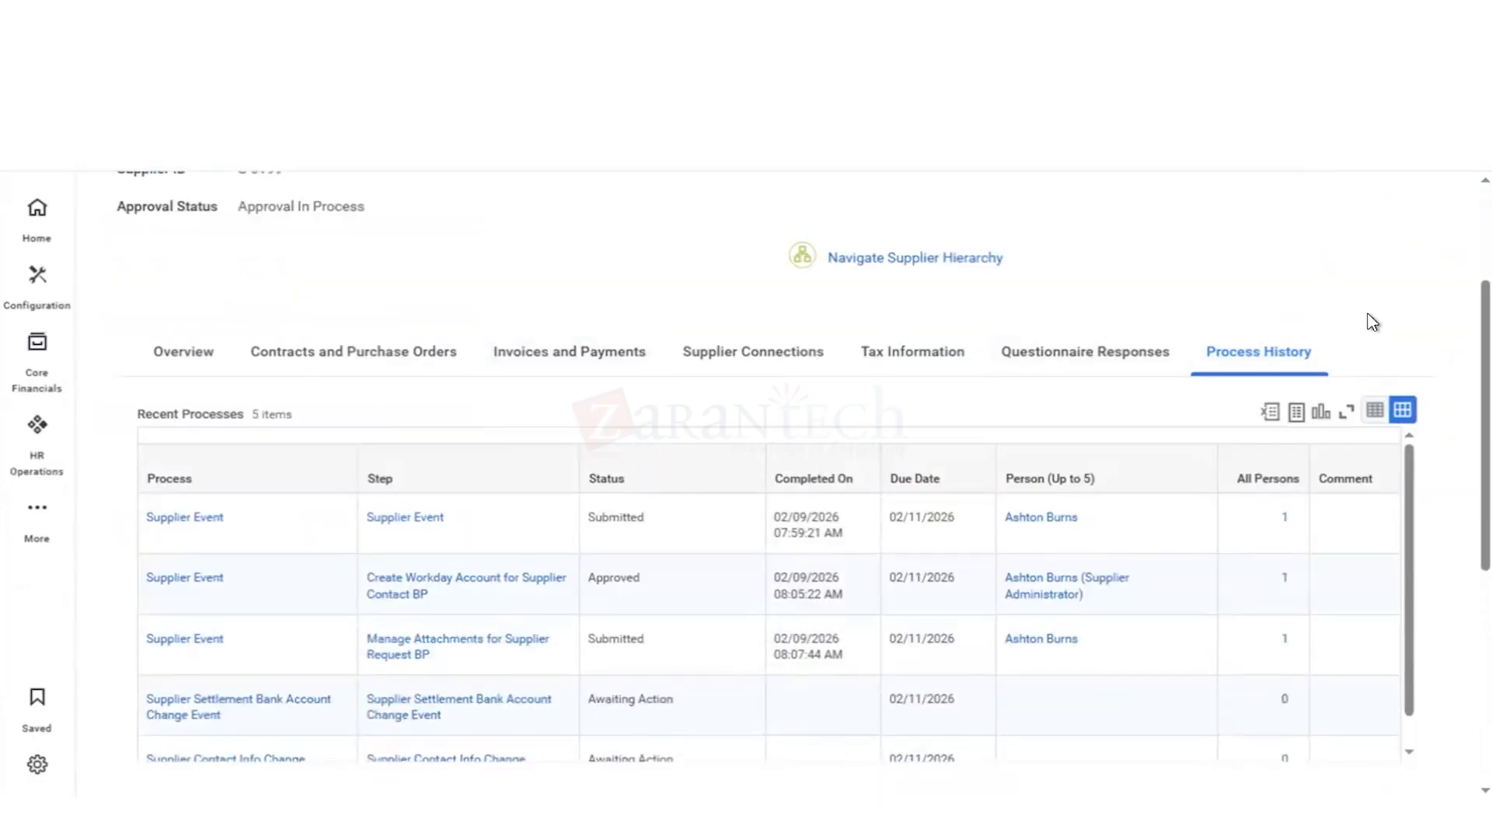
scroll(1373, 323, down, 1)
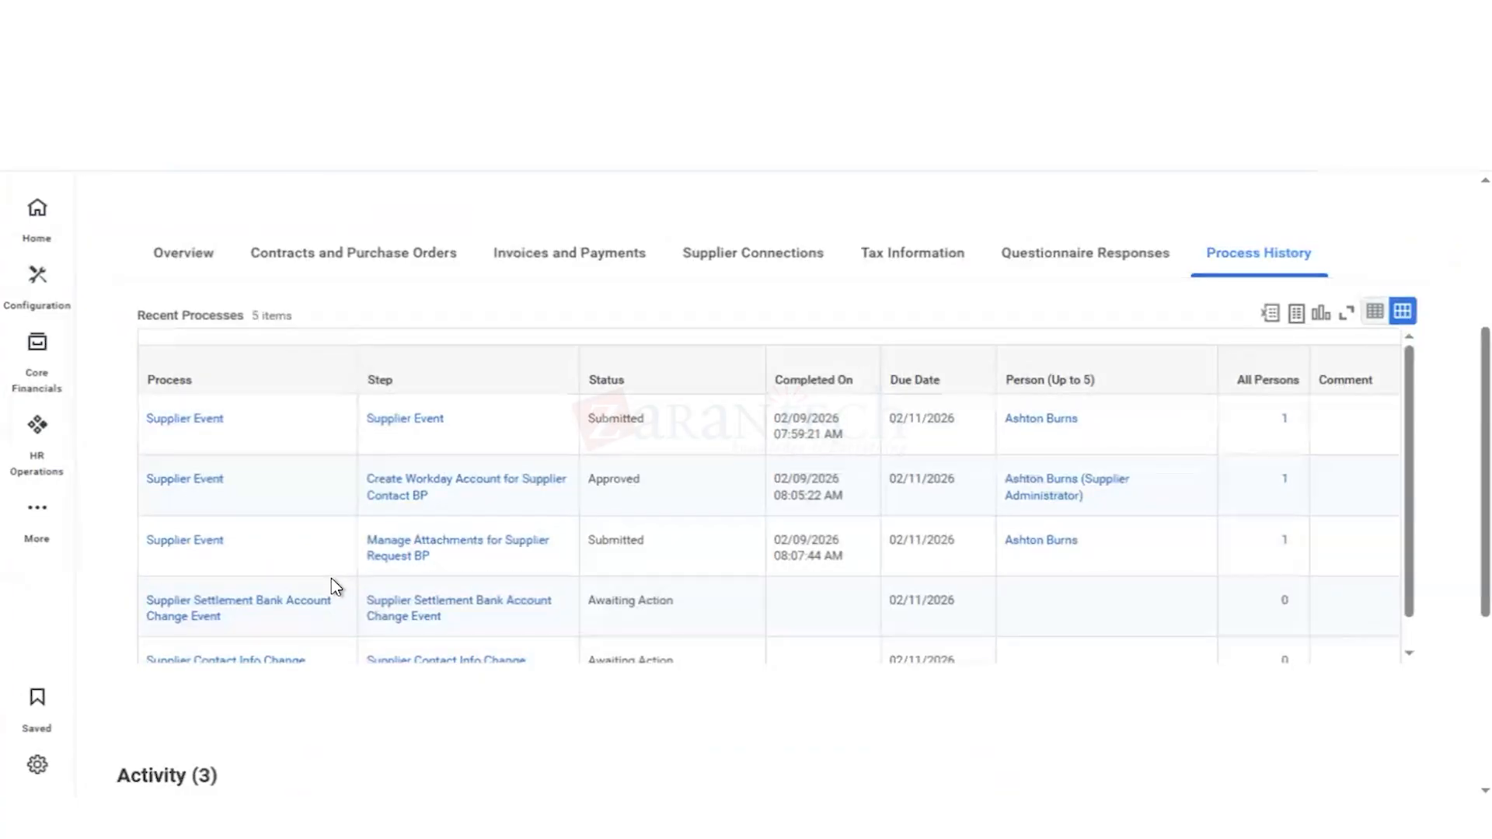
scroll(334, 589, down, 1)
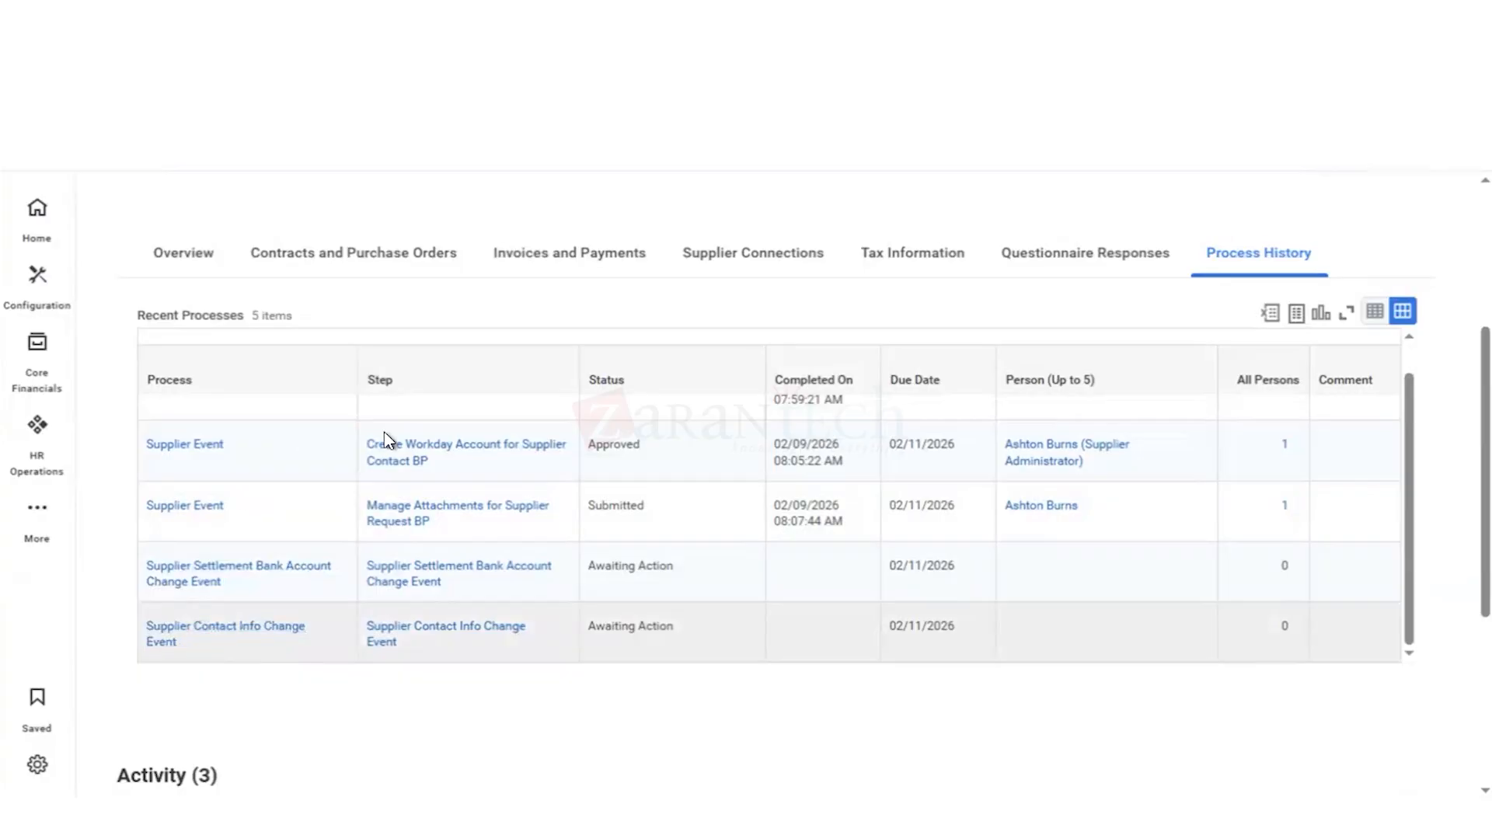
scroll(522, 423, up, 1)
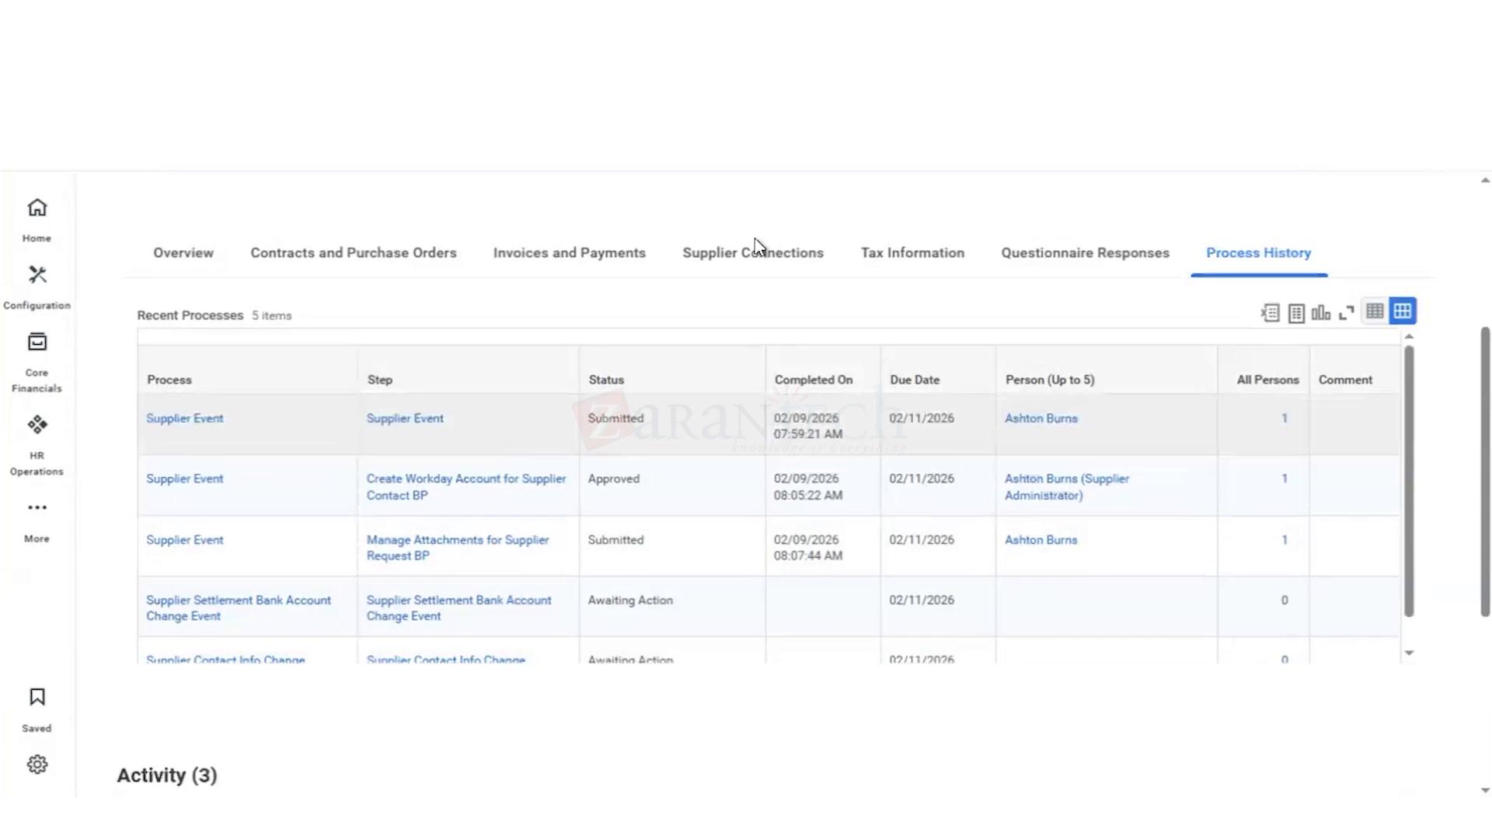
scroll(1076, 203, up, 4)
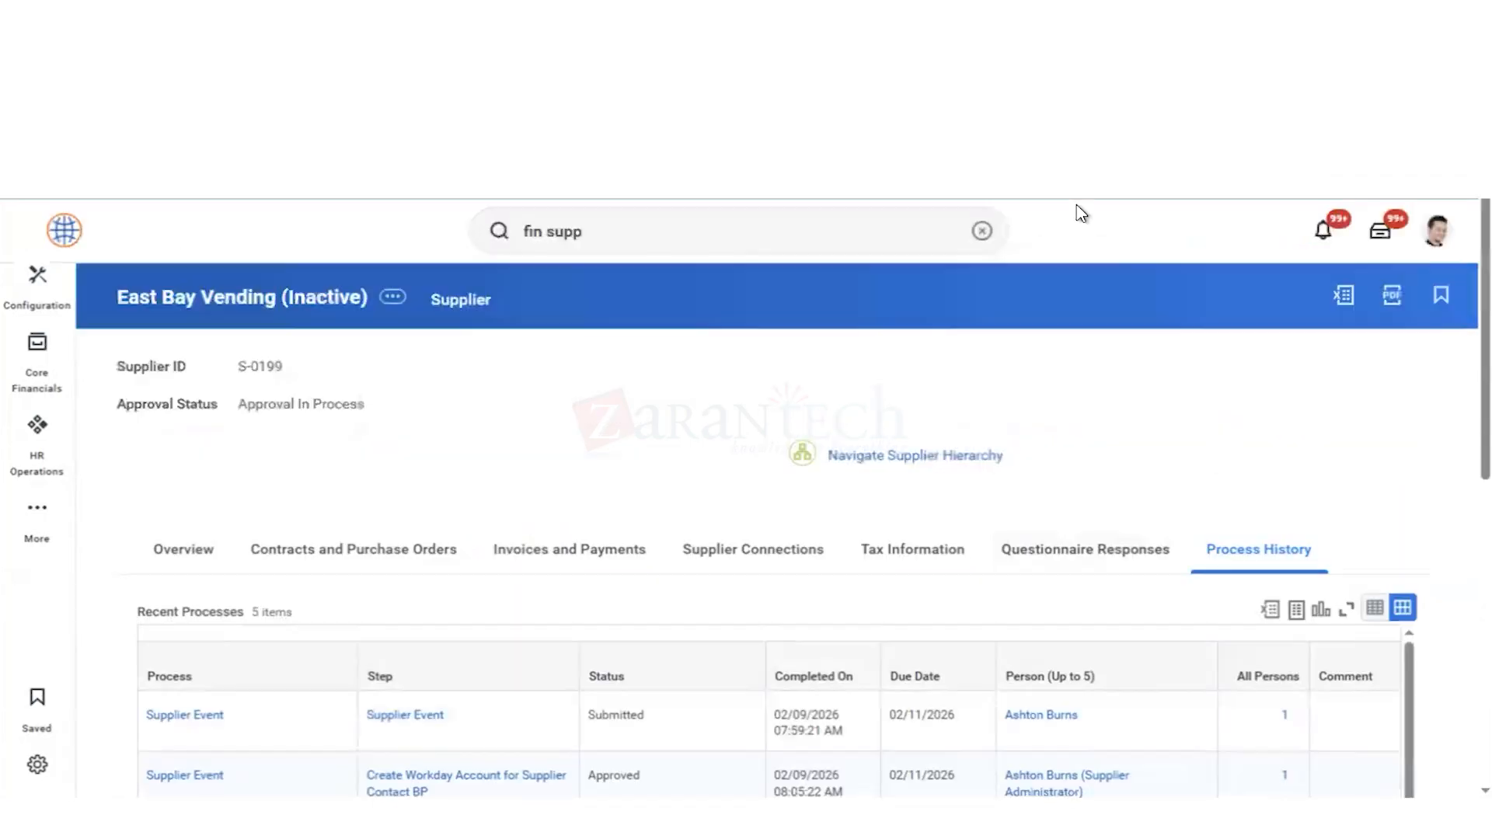
Step: Search for "bp: supp eve", open the Supplier Event (Default Definition) business process and examine its steps, conditions and assigned groups
click(983, 232)
text(bp)
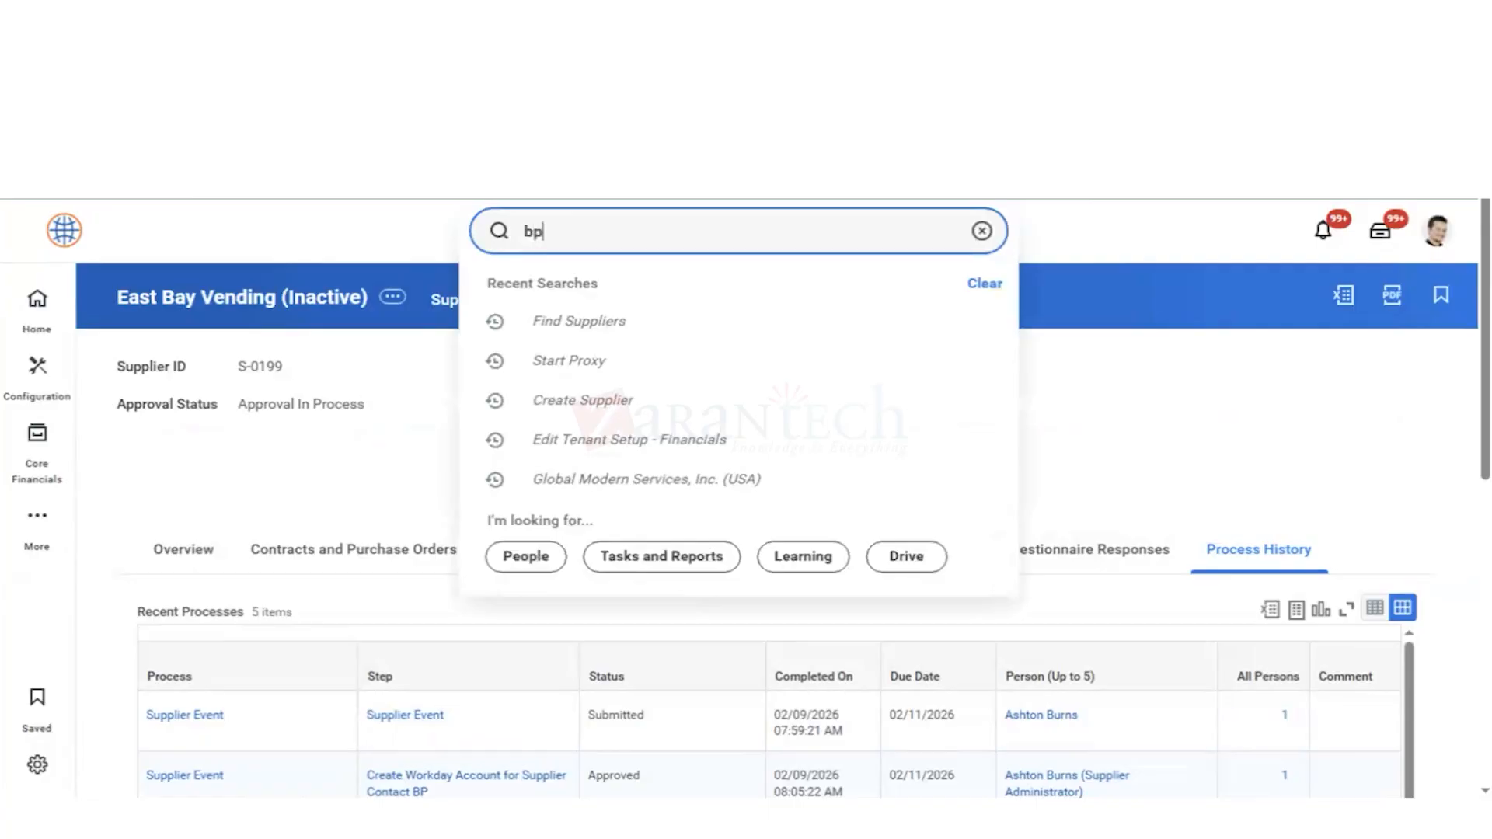
text(: supp eve)
key(Return)
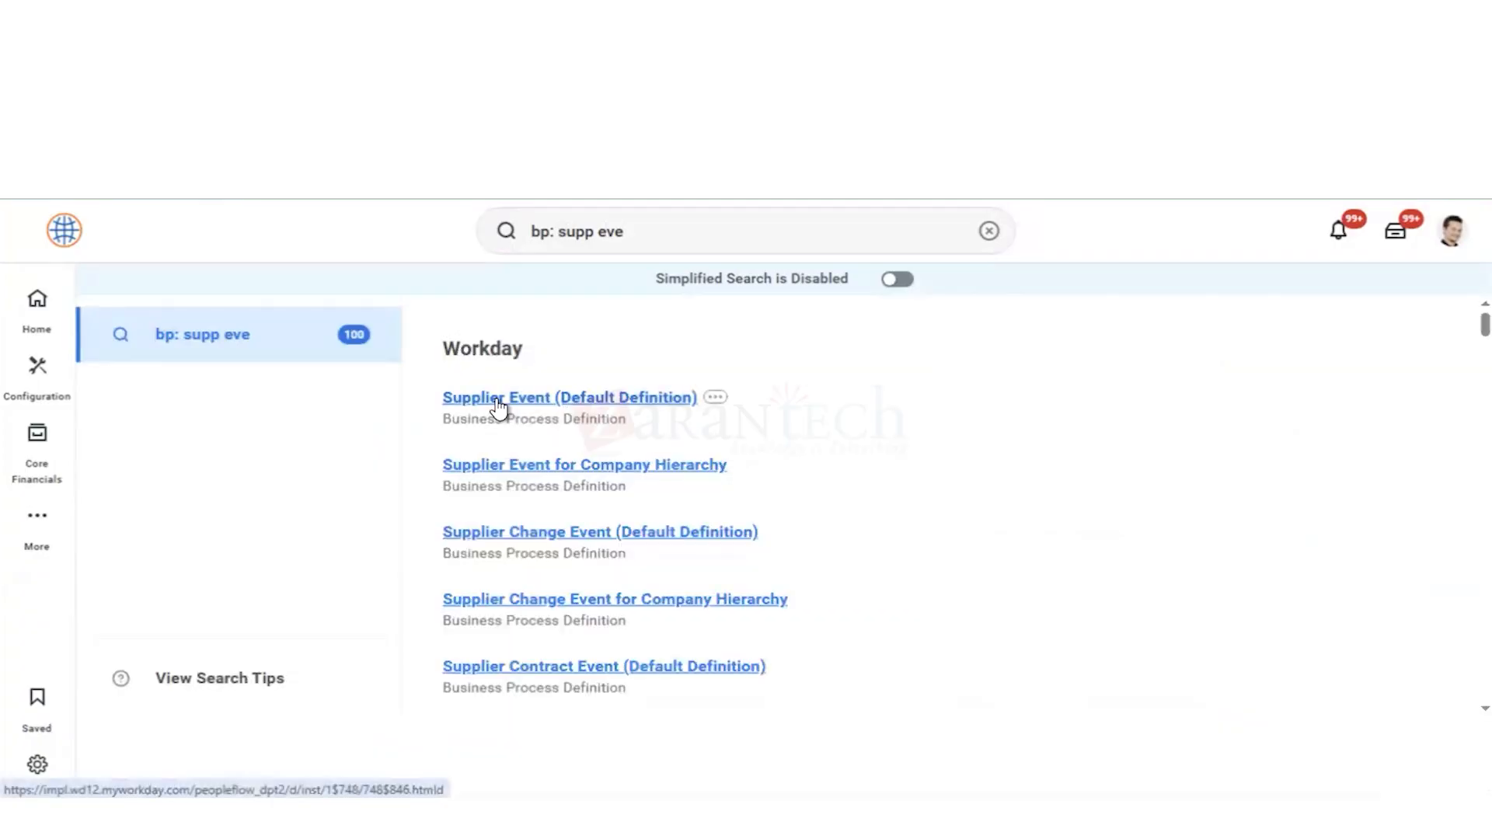
click(498, 400)
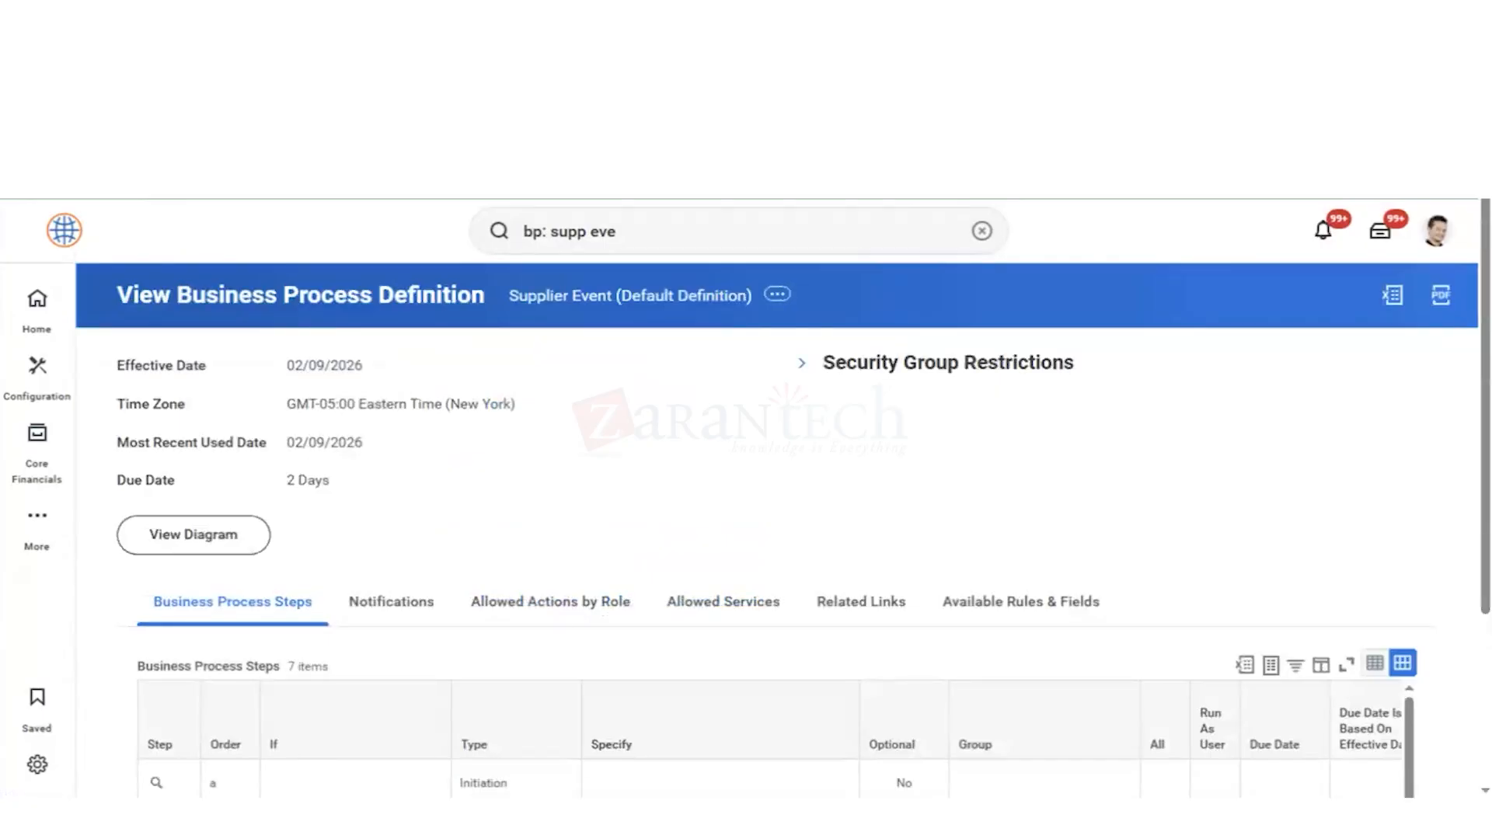
scroll(727, 466, down, 3)
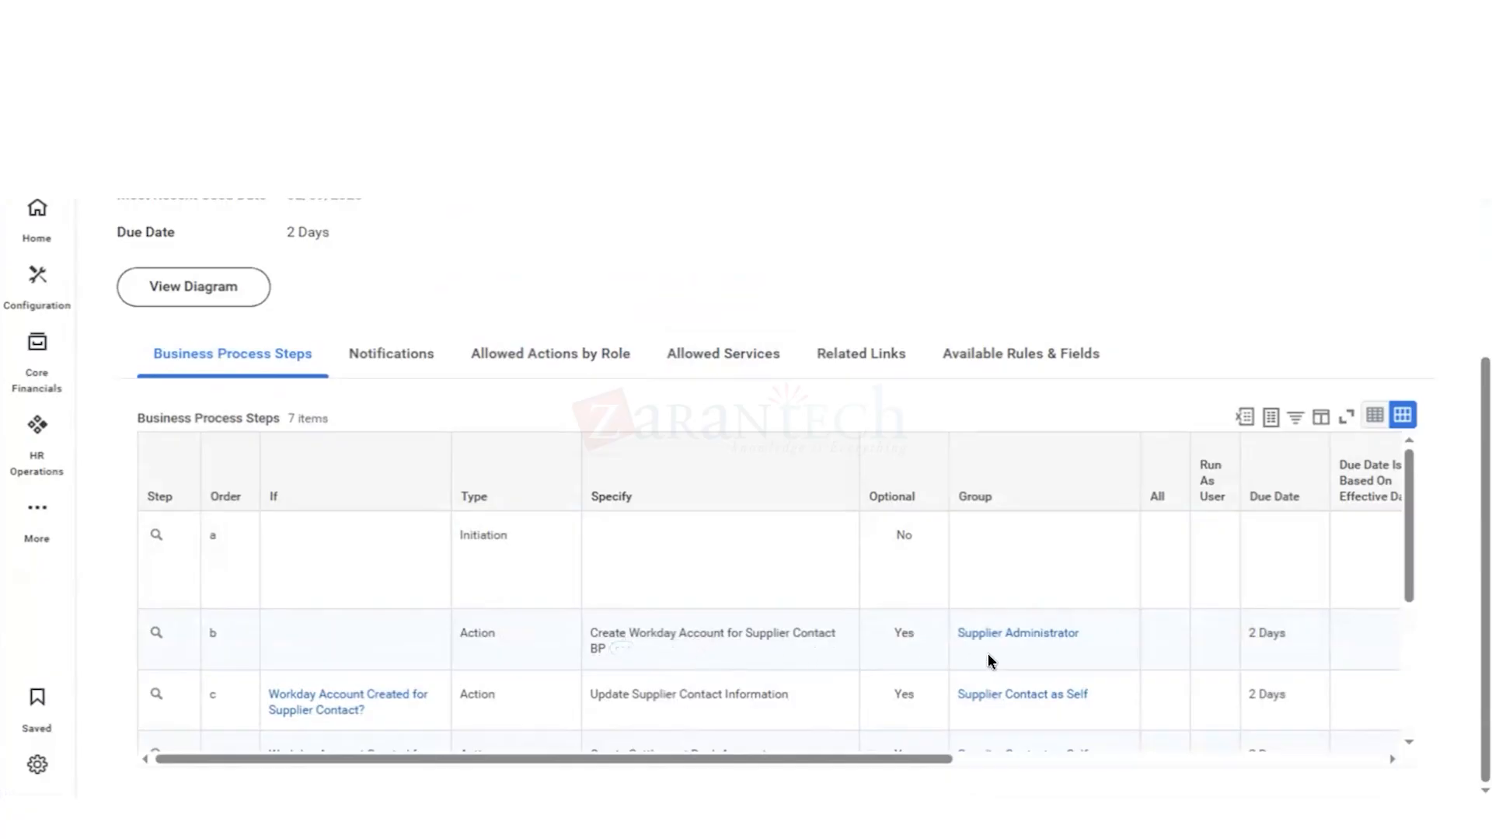
scroll(987, 654, down, 1)
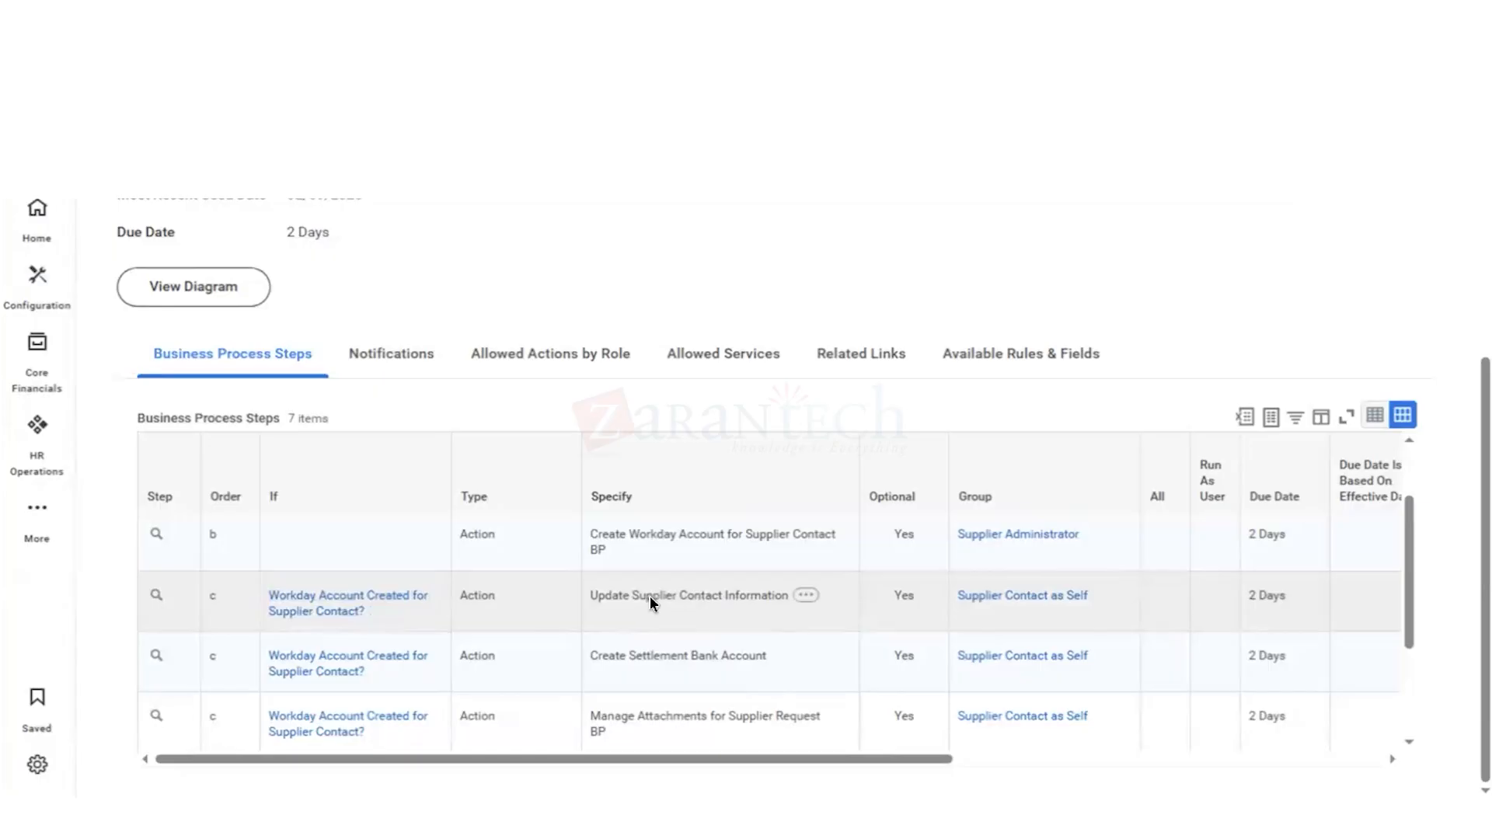
scroll(914, 572, down, 2)
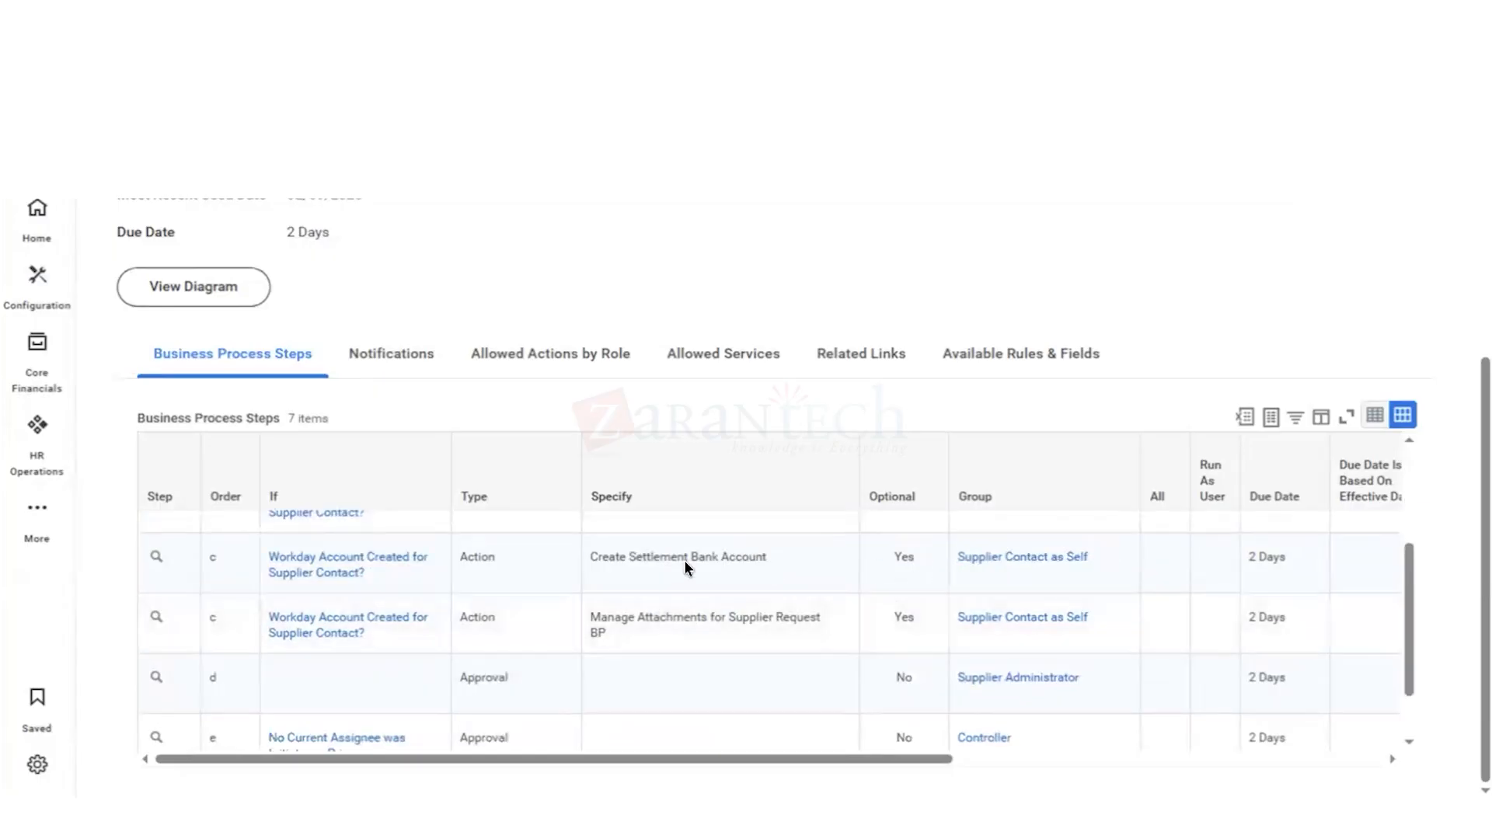
scroll(684, 561, up, 2)
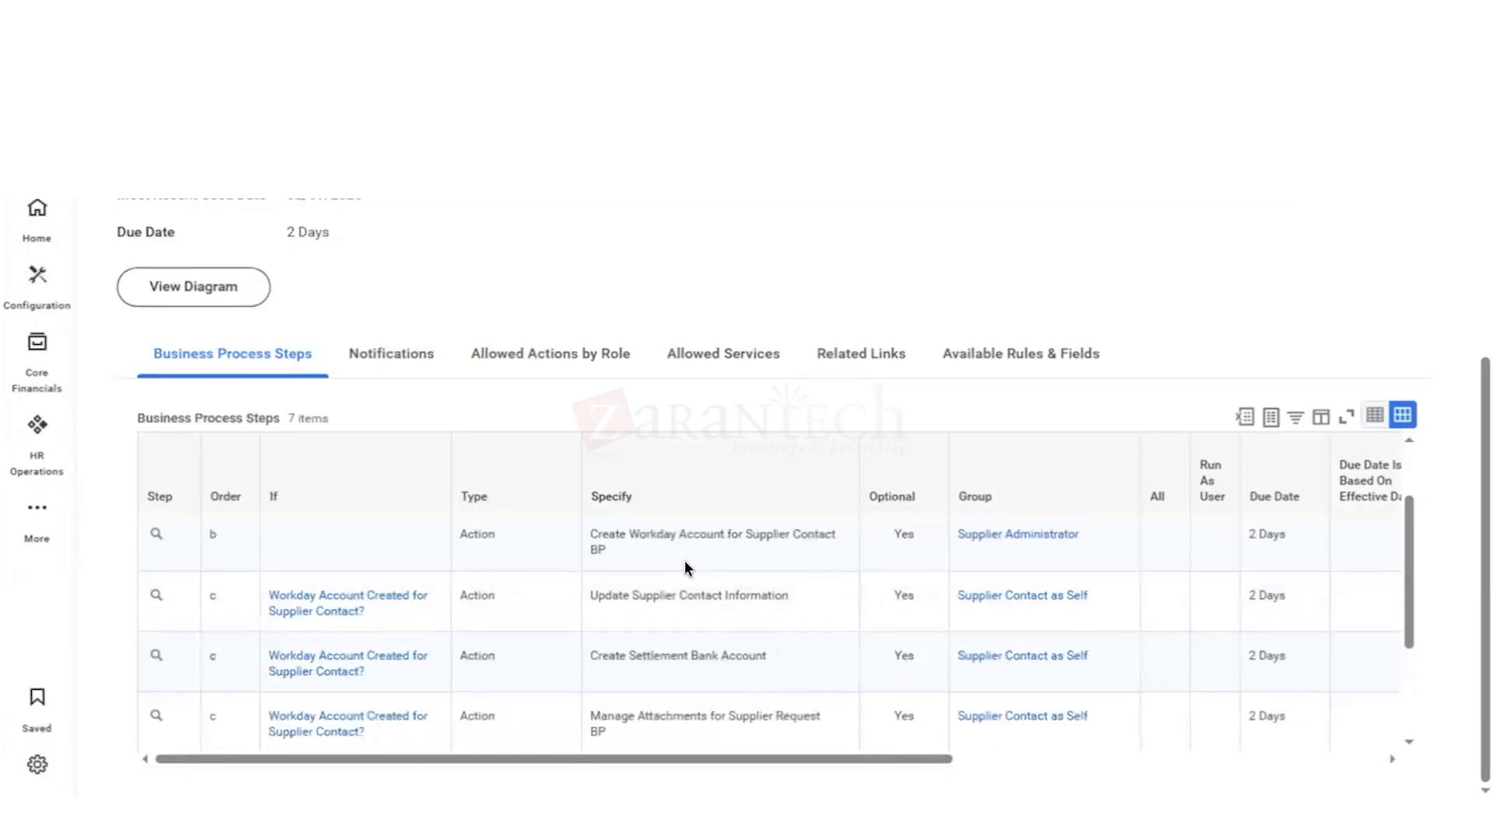
Step: Open the Supplier Contact as Self security group from the Update Supplier Contact Information step and examine its domain security policy permissions
click(989, 595)
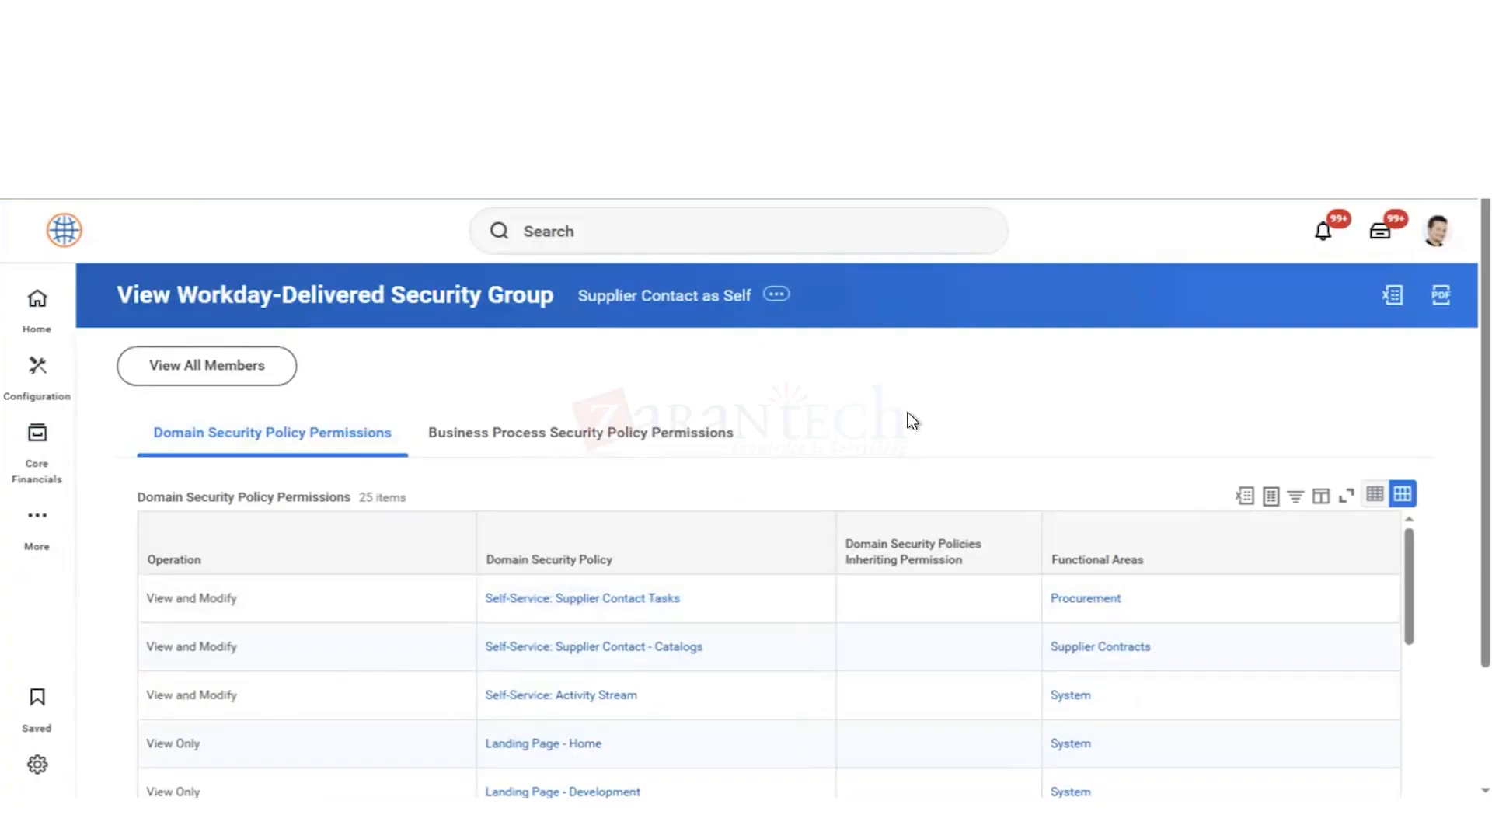
scroll(911, 421, down, 2)
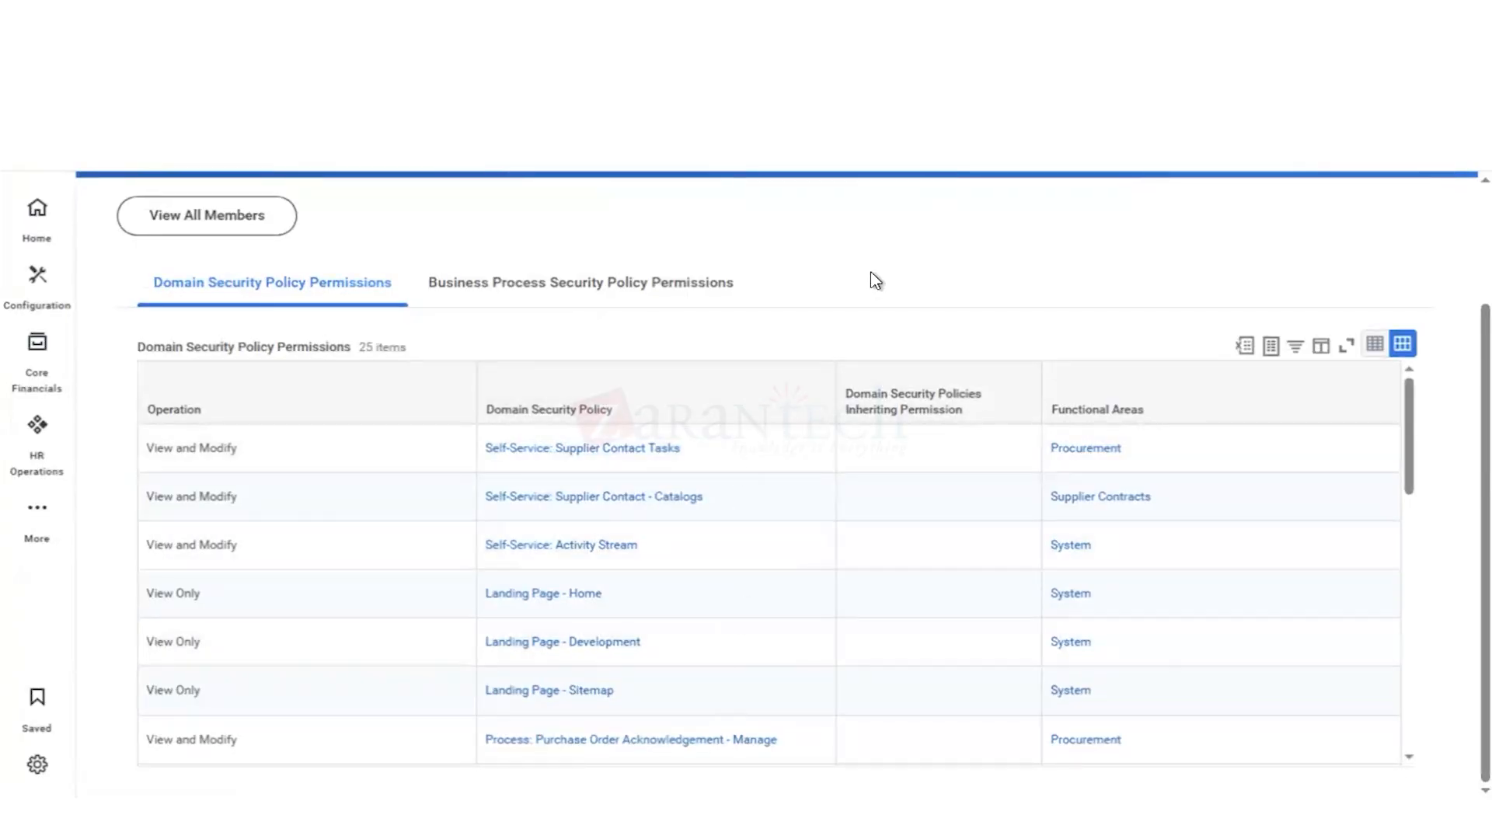
scroll(874, 281, up, 2)
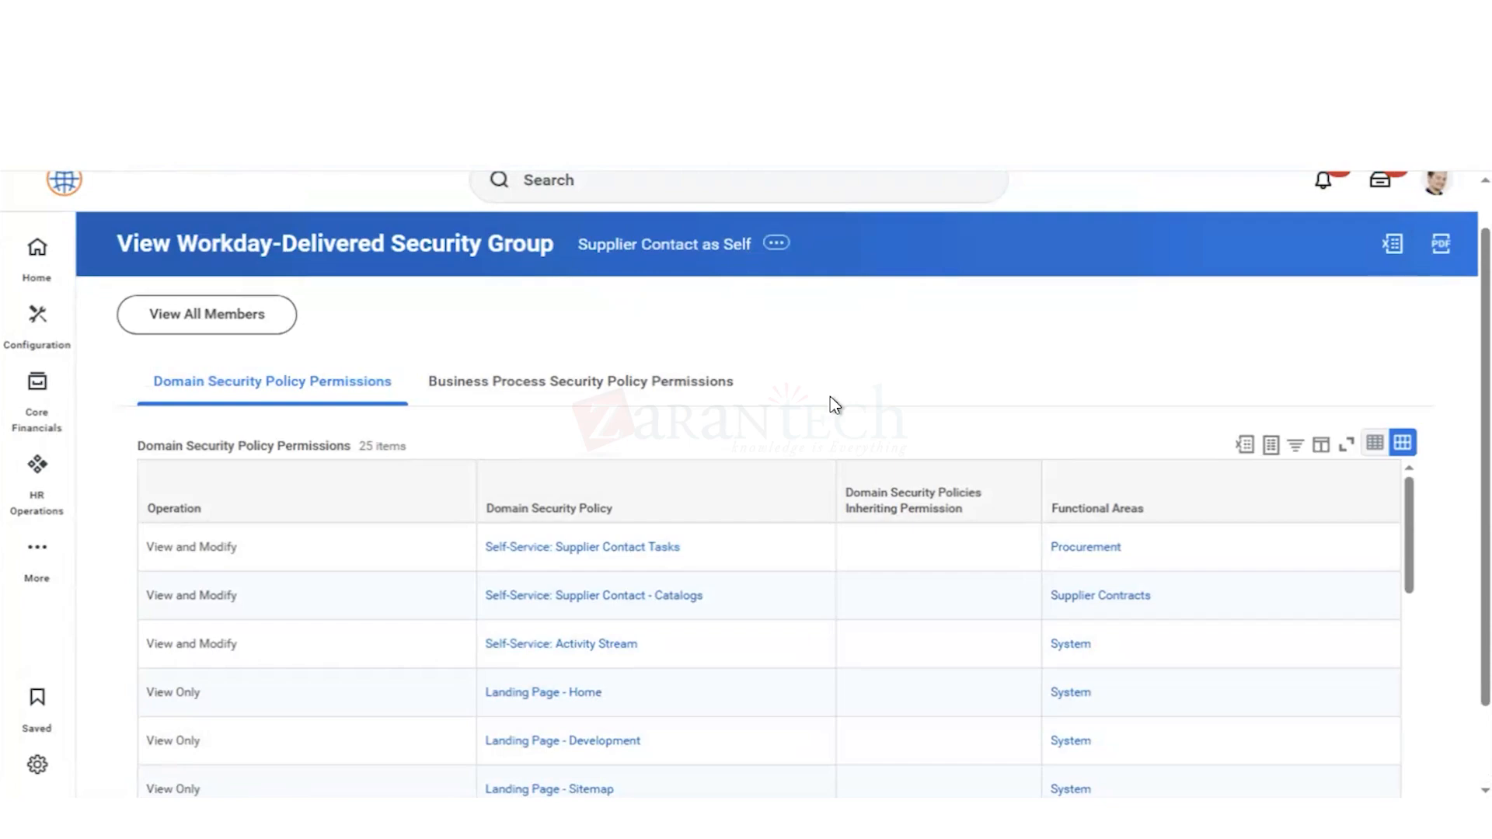
scroll(835, 404, down, 1)
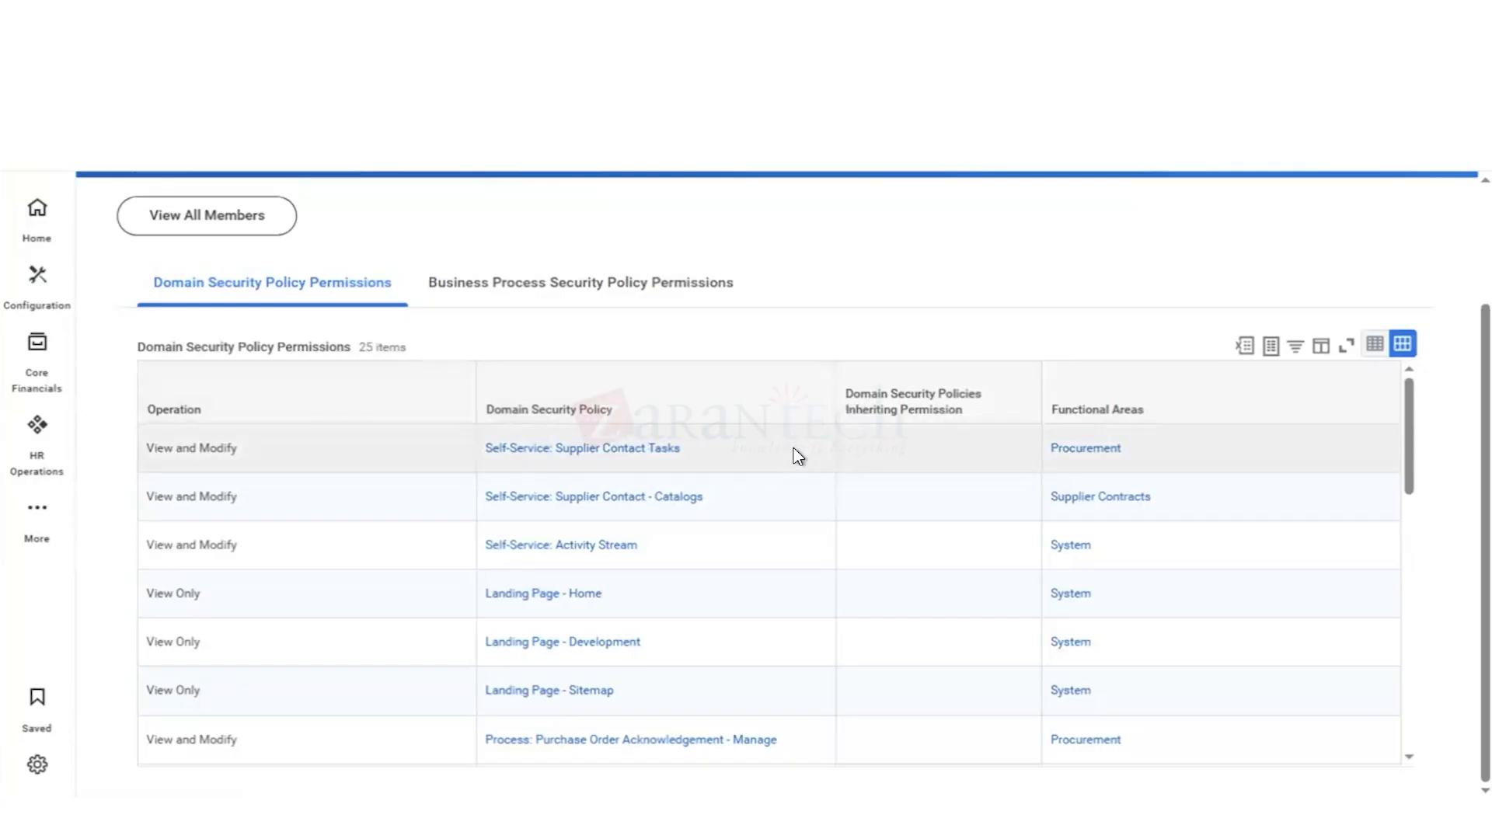
scroll(798, 456, up, 2)
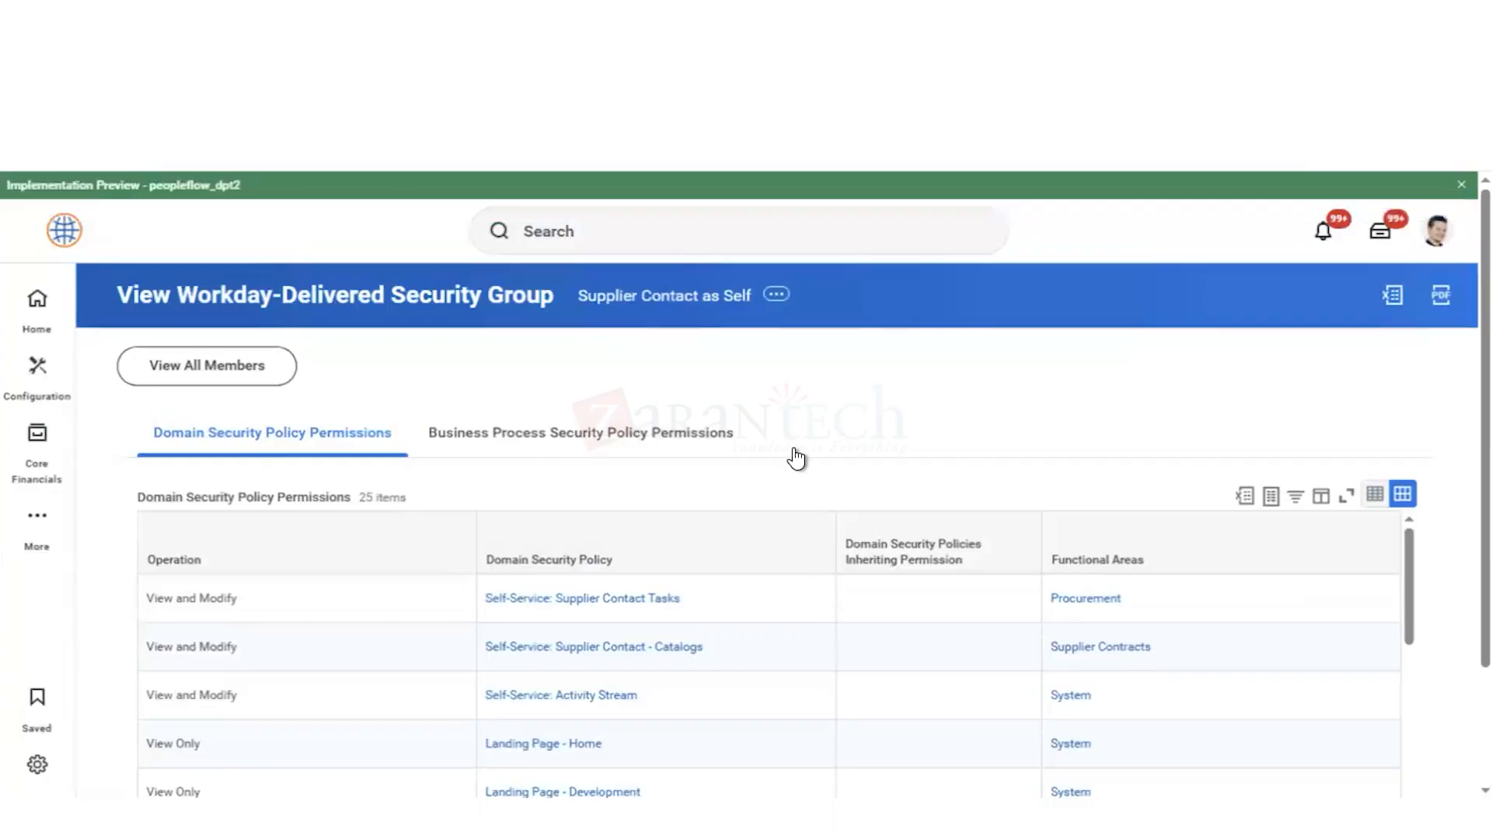
scroll(796, 458, down, 2)
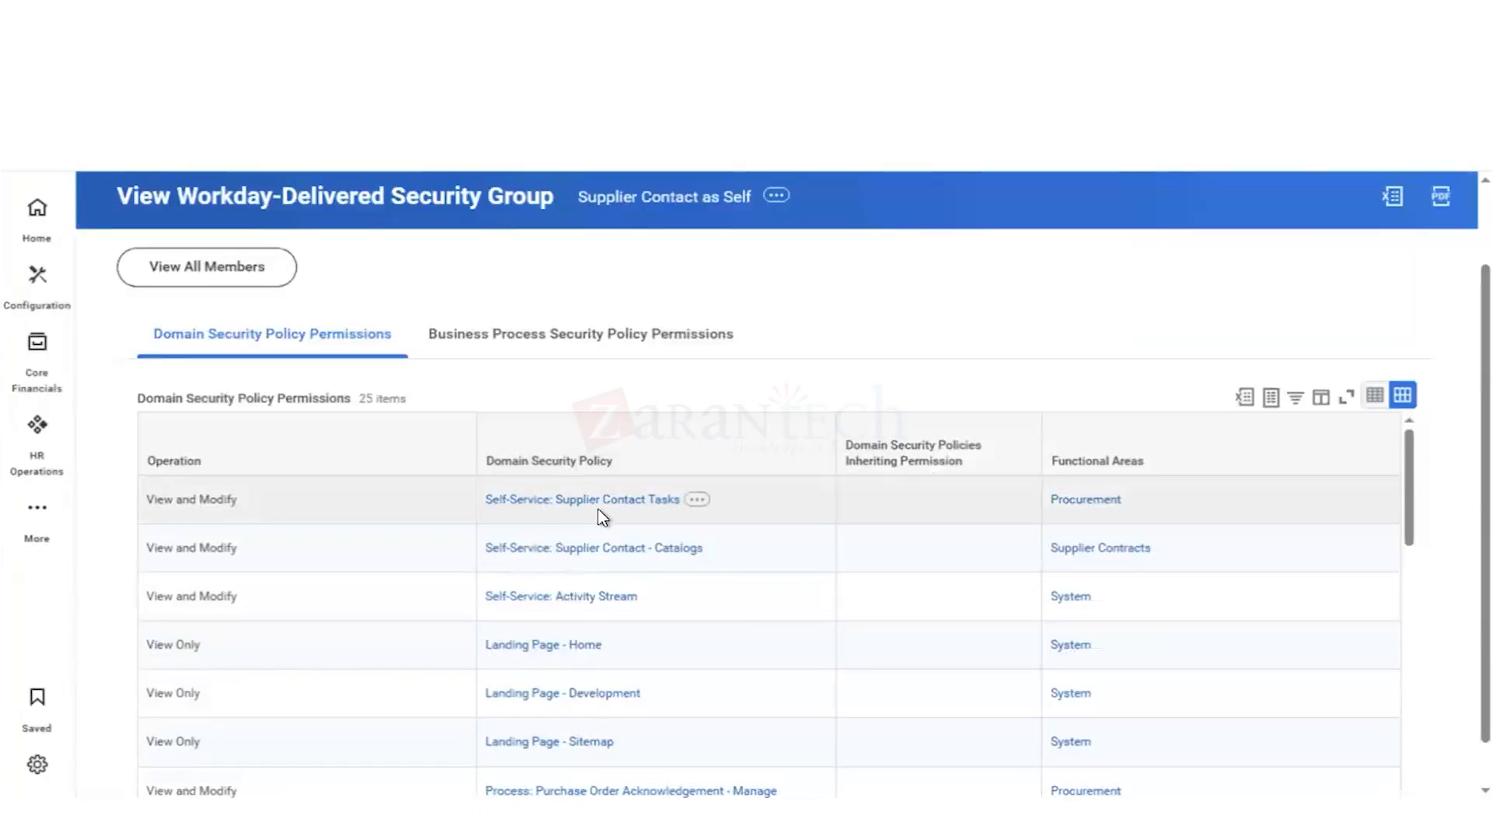
mouse_move(600, 516)
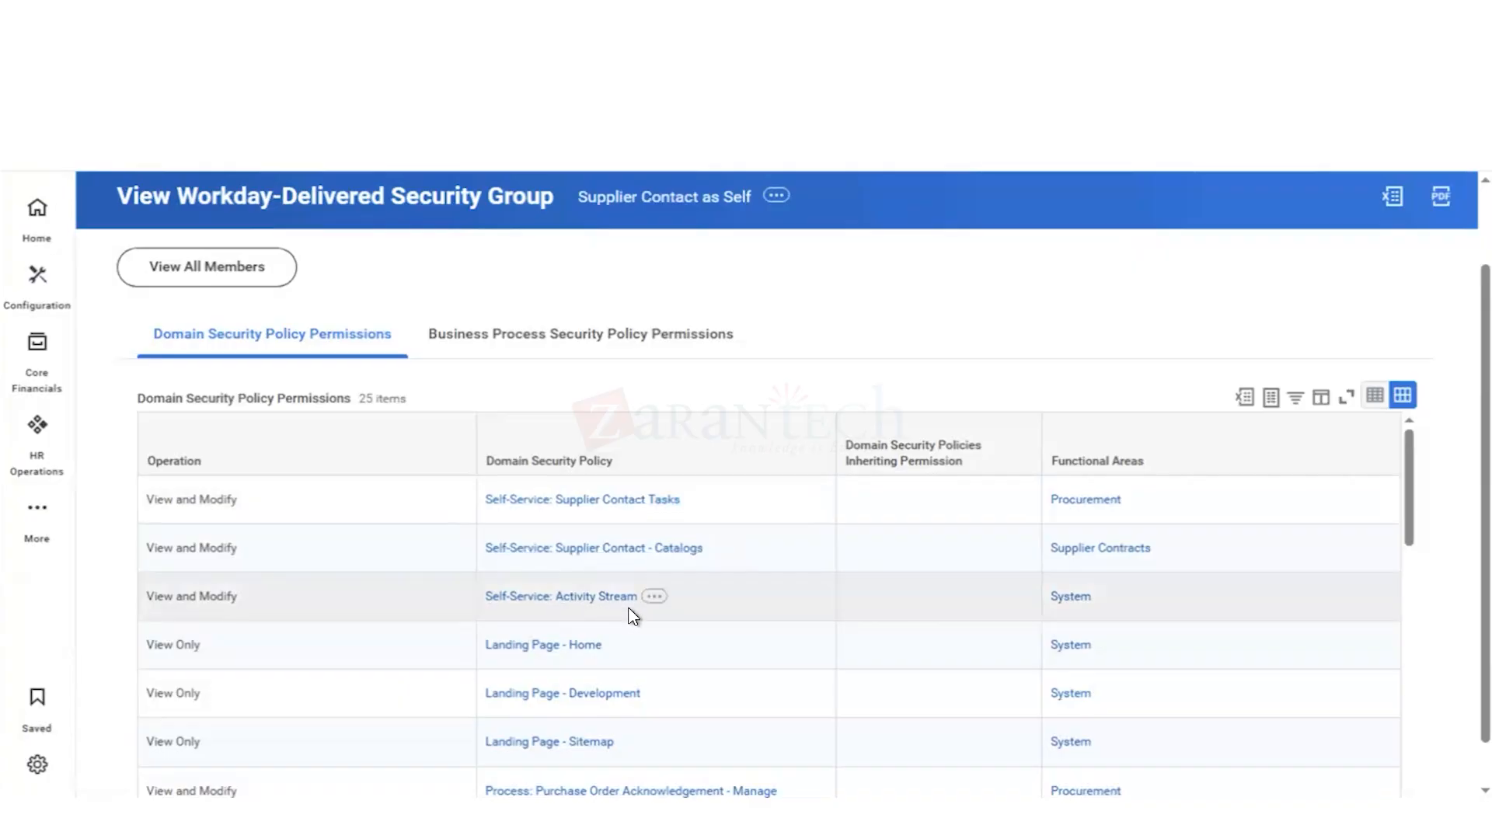
scroll(713, 643, down, 3)
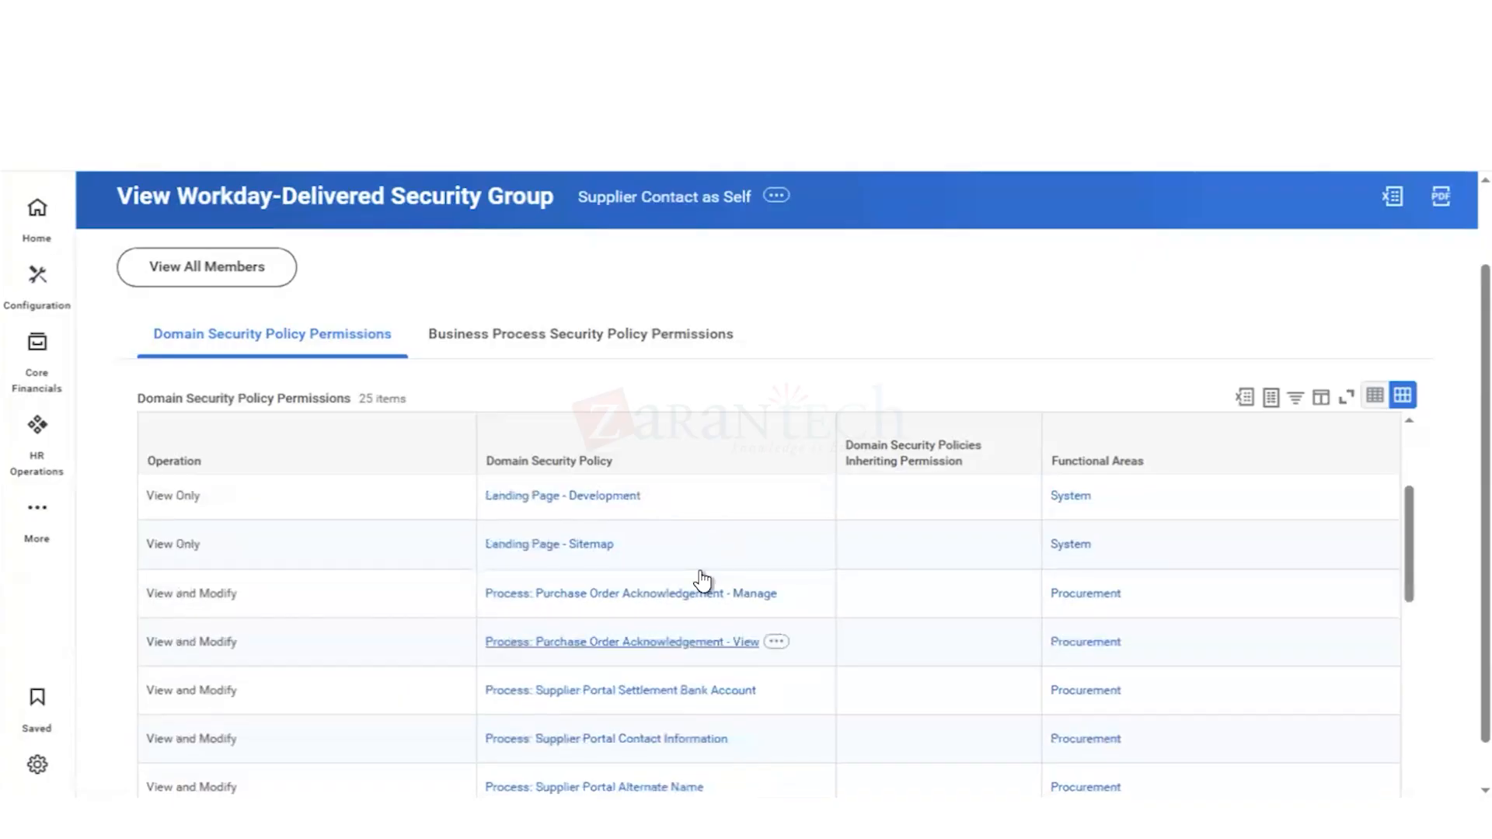
scroll(559, 527, down, 2)
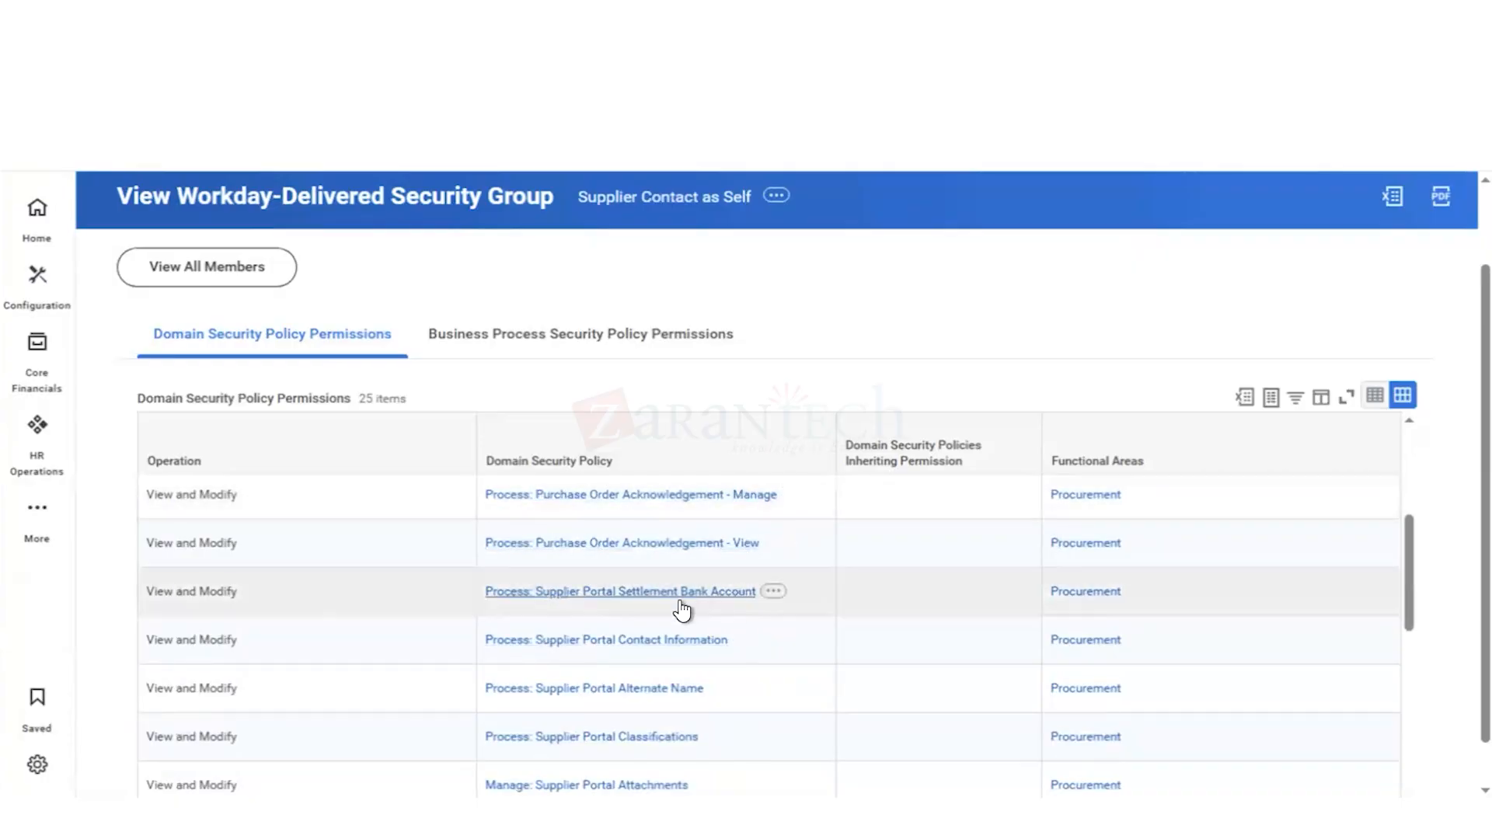
mouse_move(600, 594)
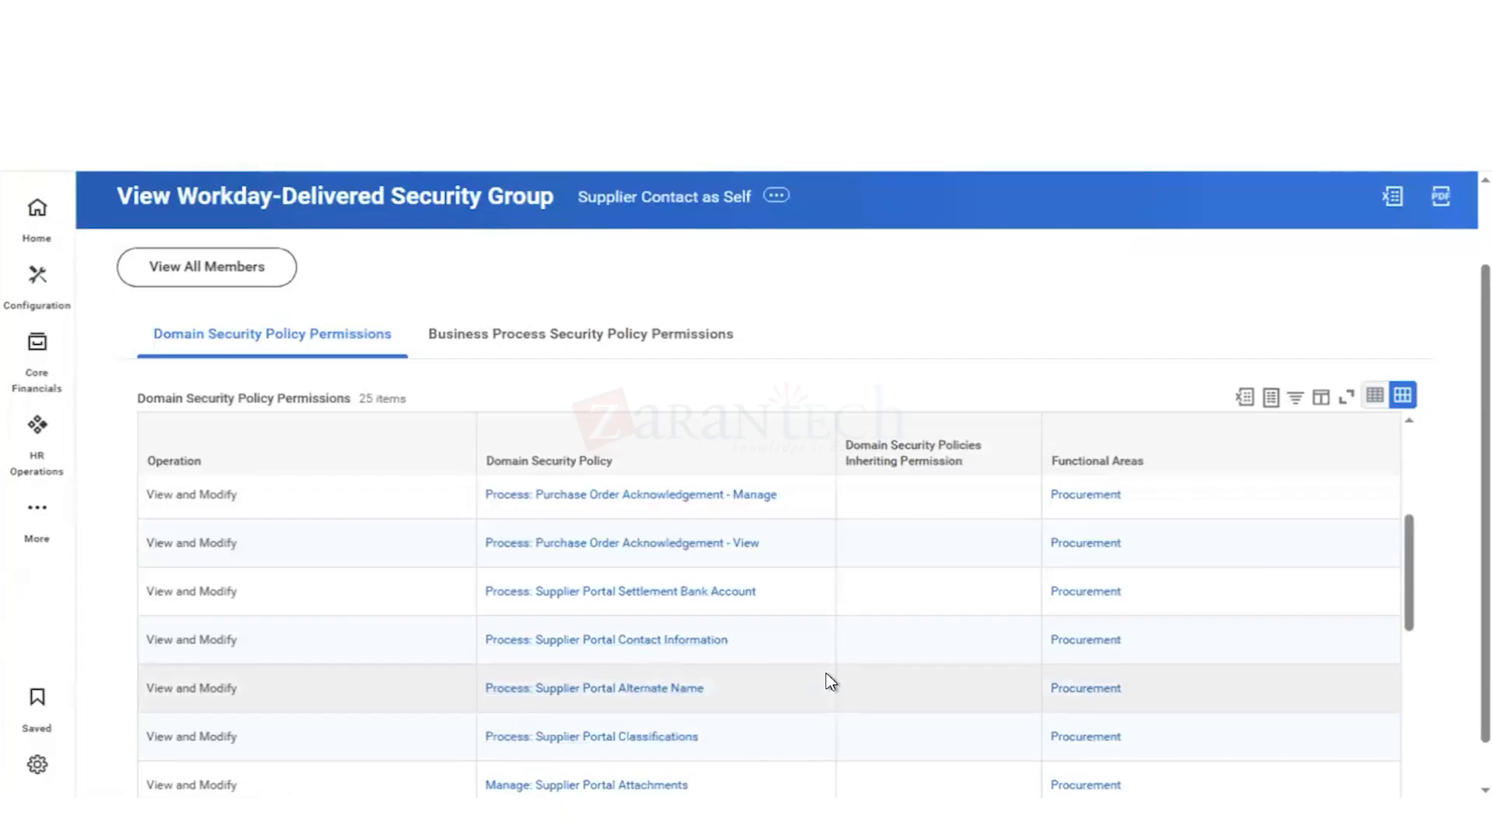
scroll(830, 682, down, 2)
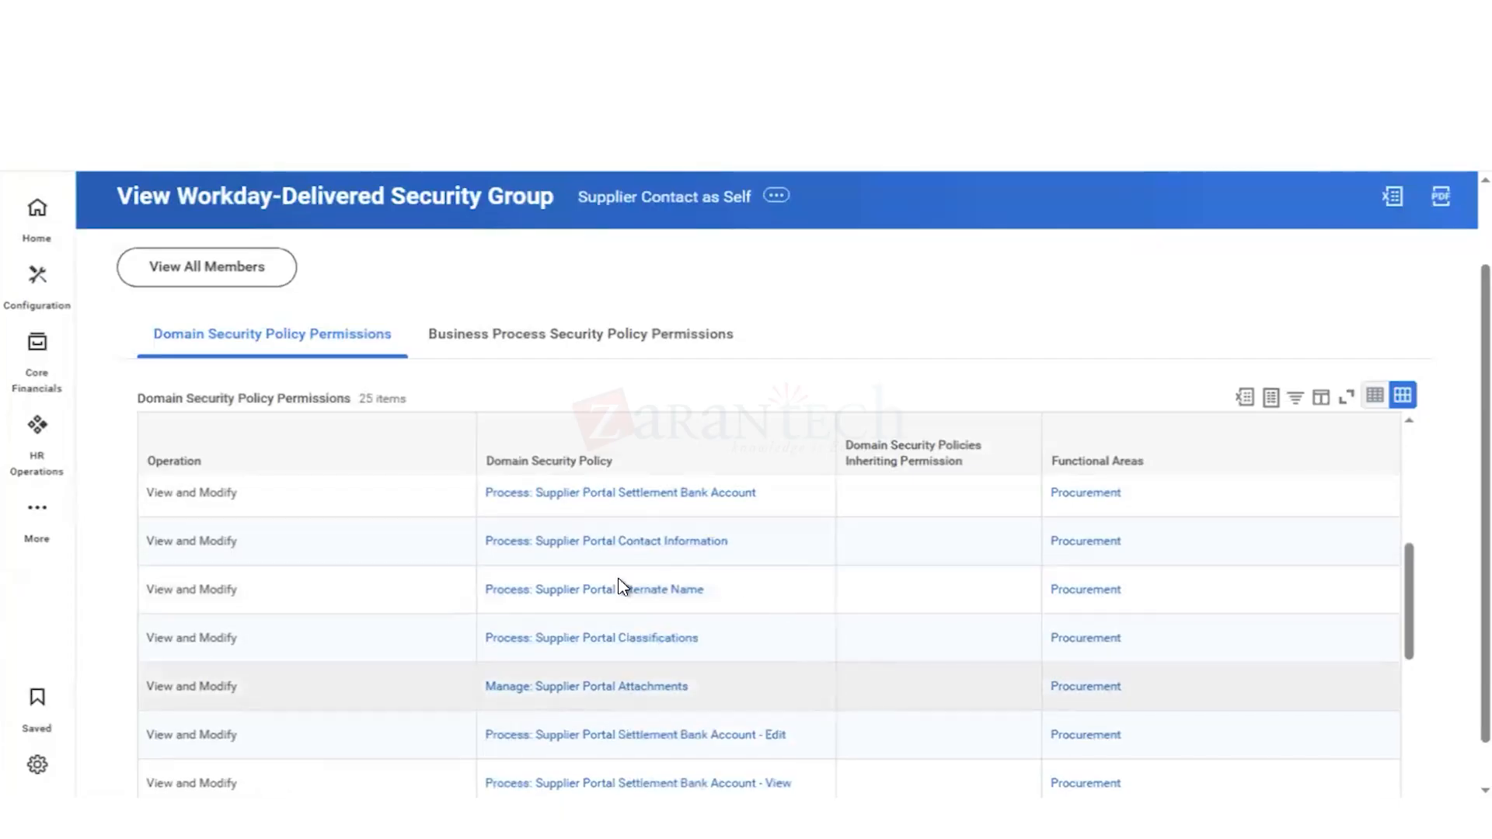
scroll(582, 700, down, 4)
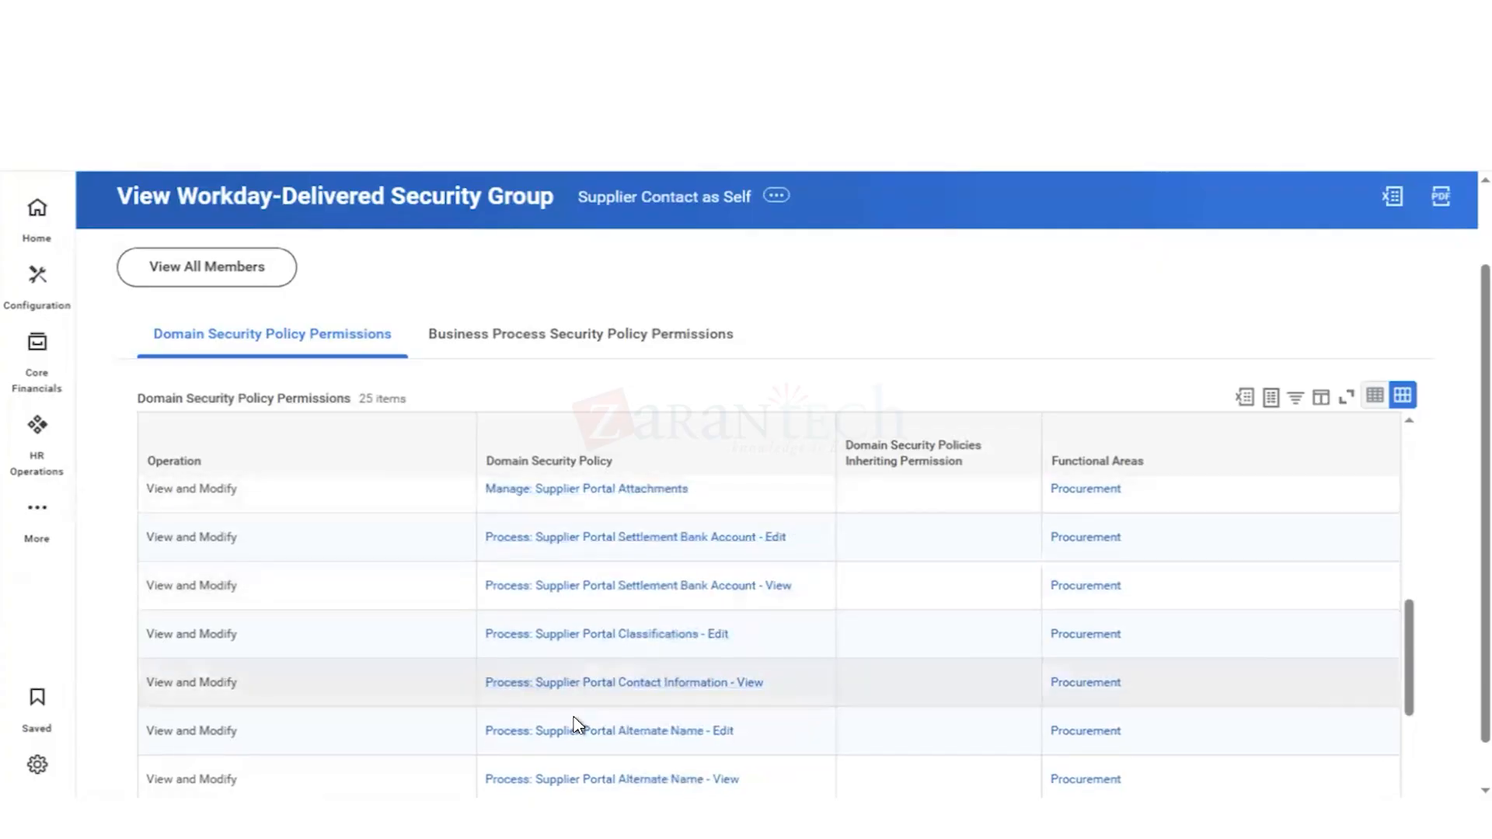
scroll(457, 503, down, 2)
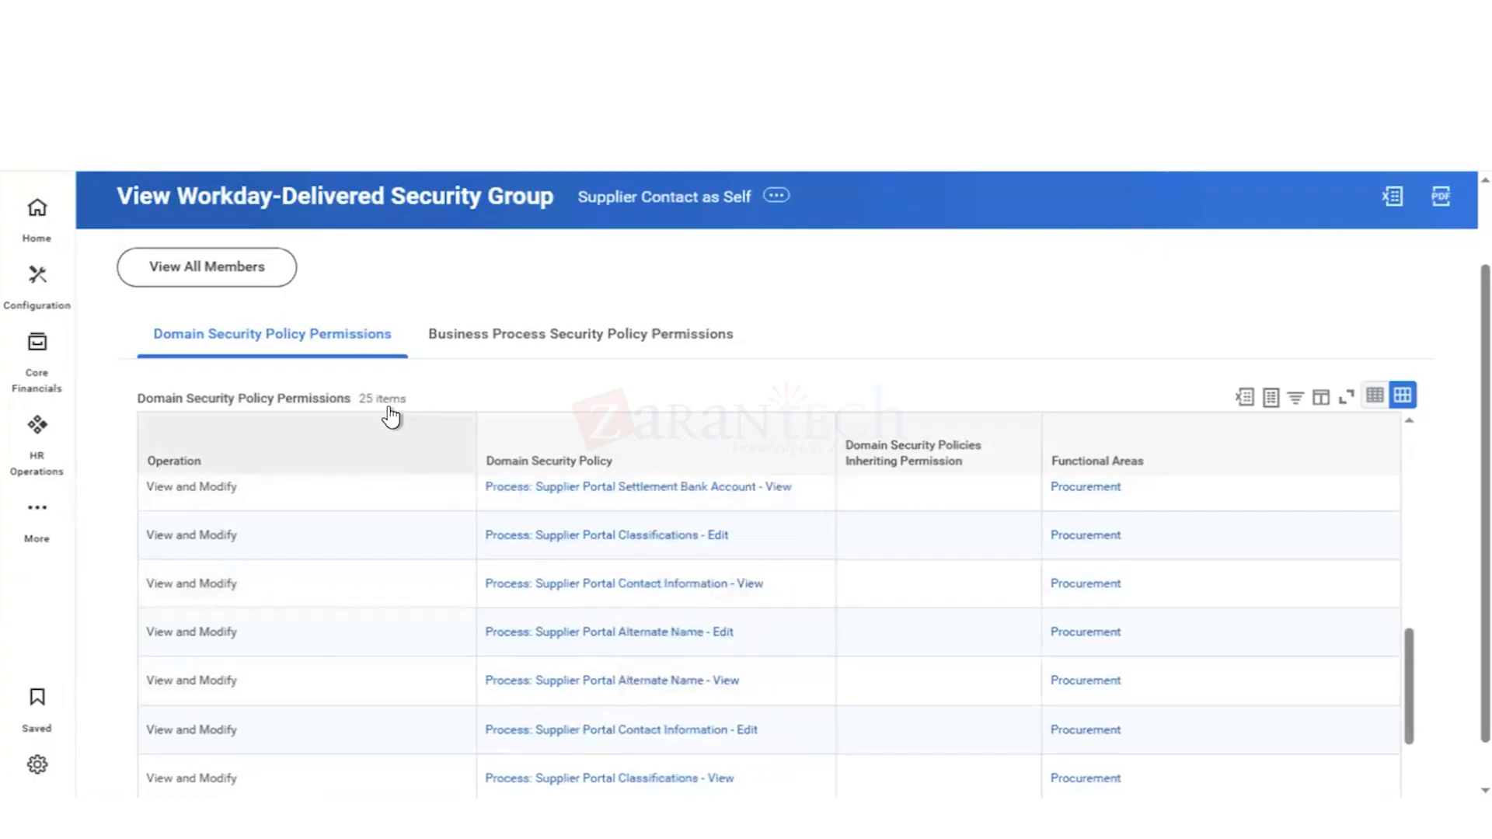
scroll(603, 674, down, 4)
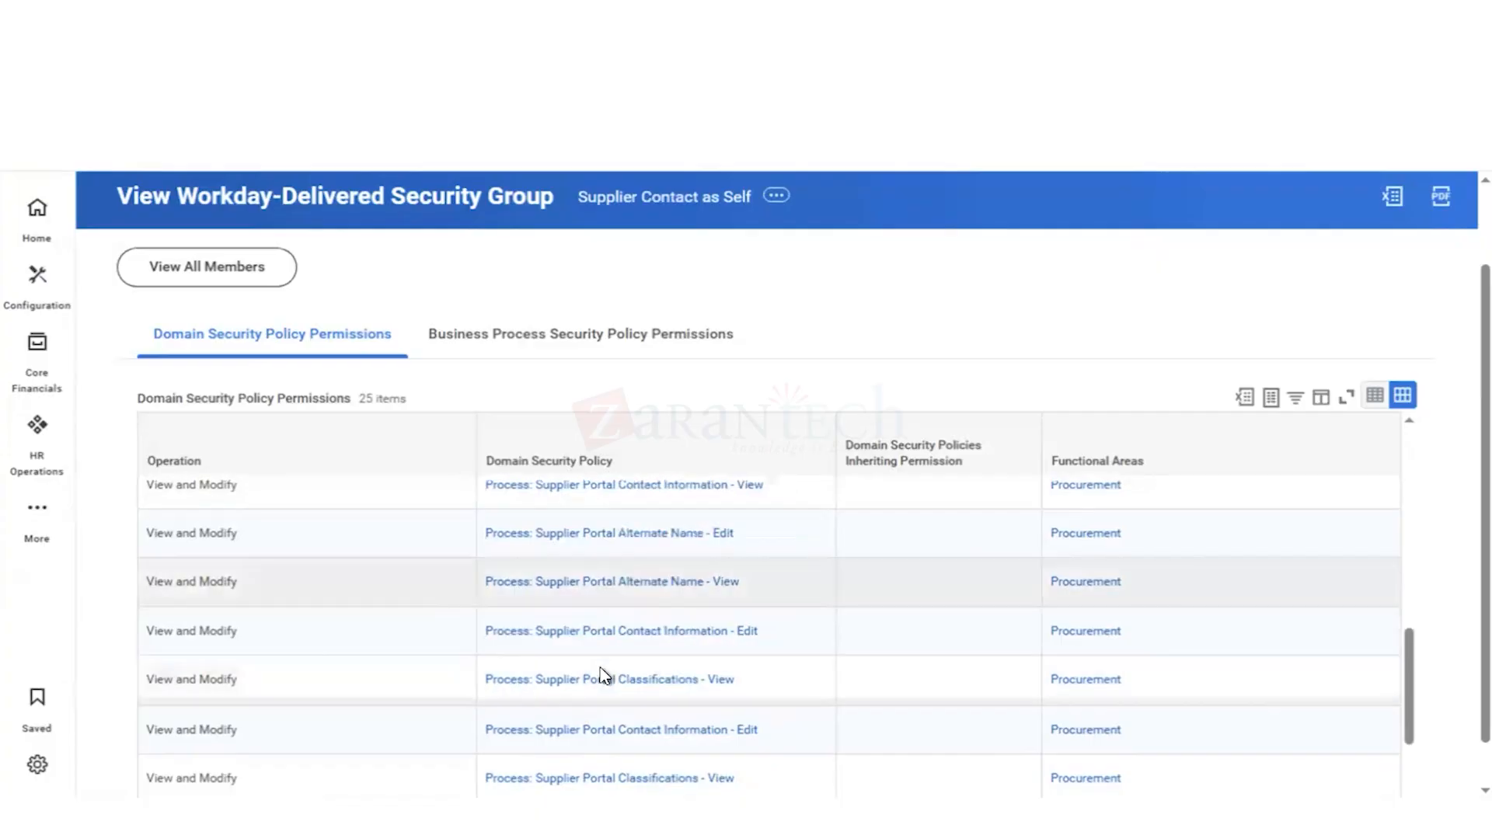
scroll(629, 646, down, 1)
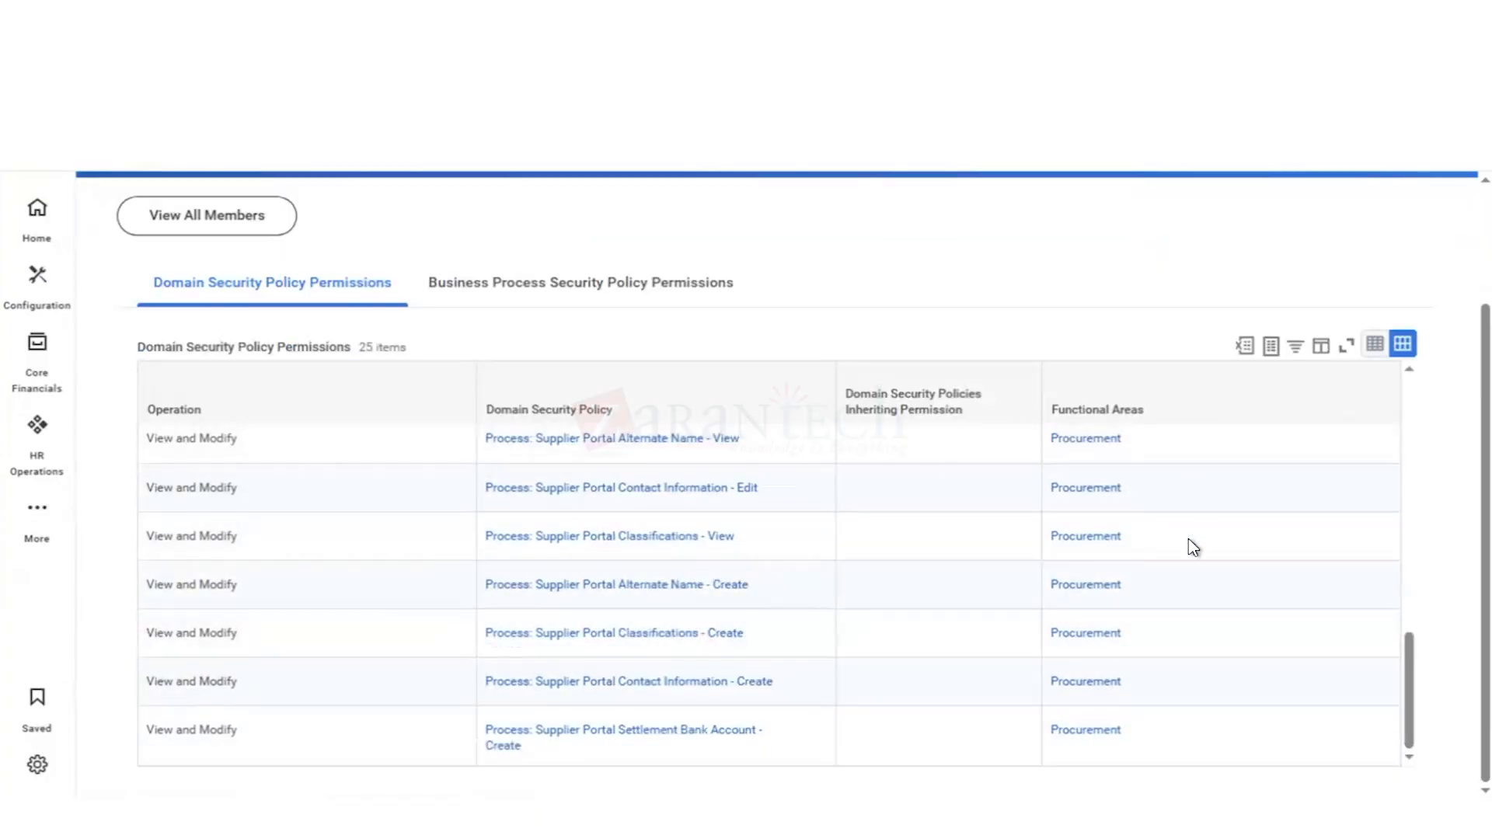
scroll(1199, 537, up, 5)
scroll(1194, 548, up, 5)
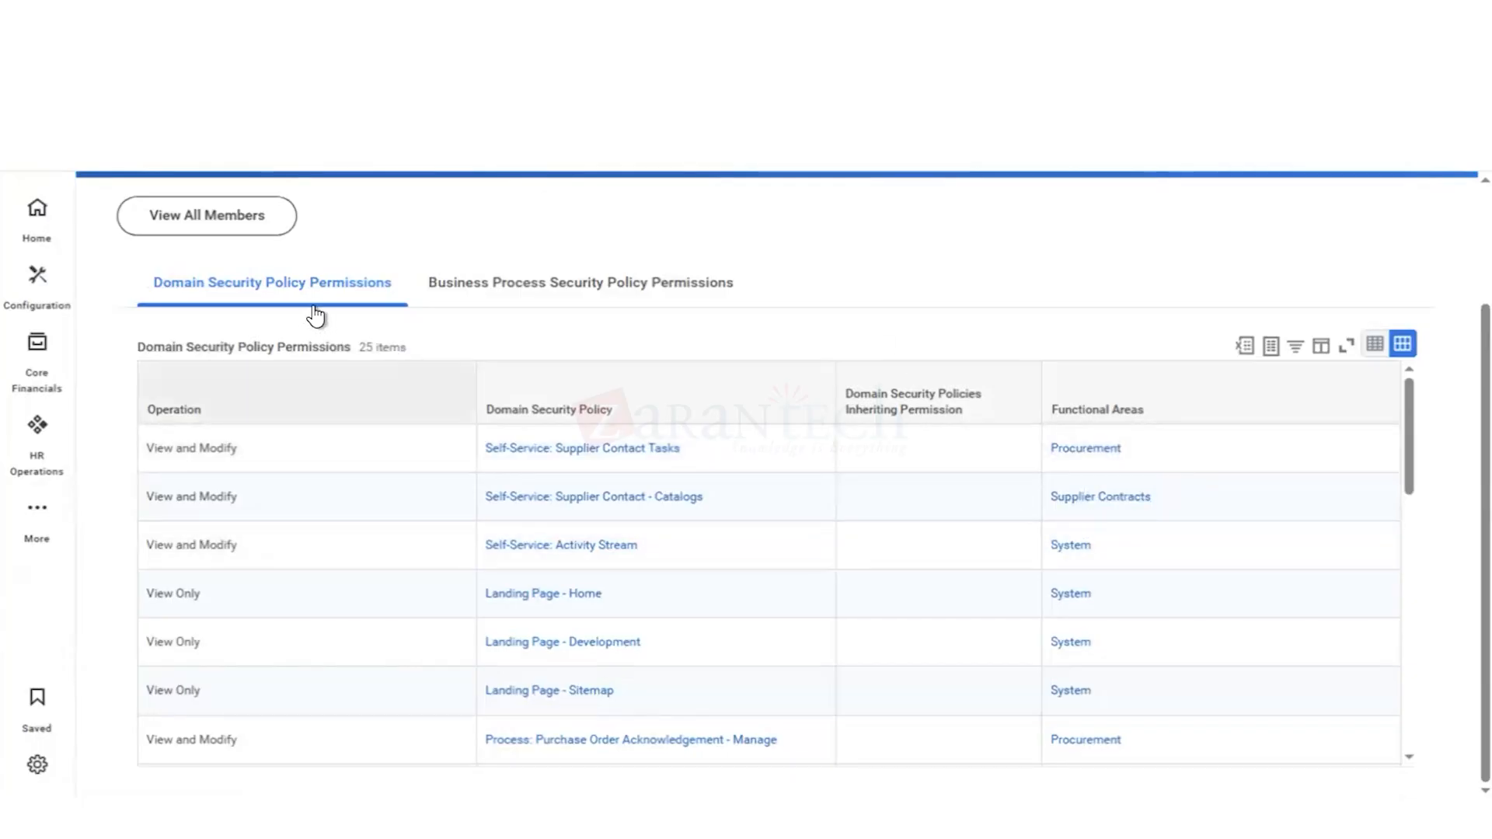
Step: Review the business process security policy permissions of the Supplier Contact as Self group, including operations, process types and functional areas
click(499, 290)
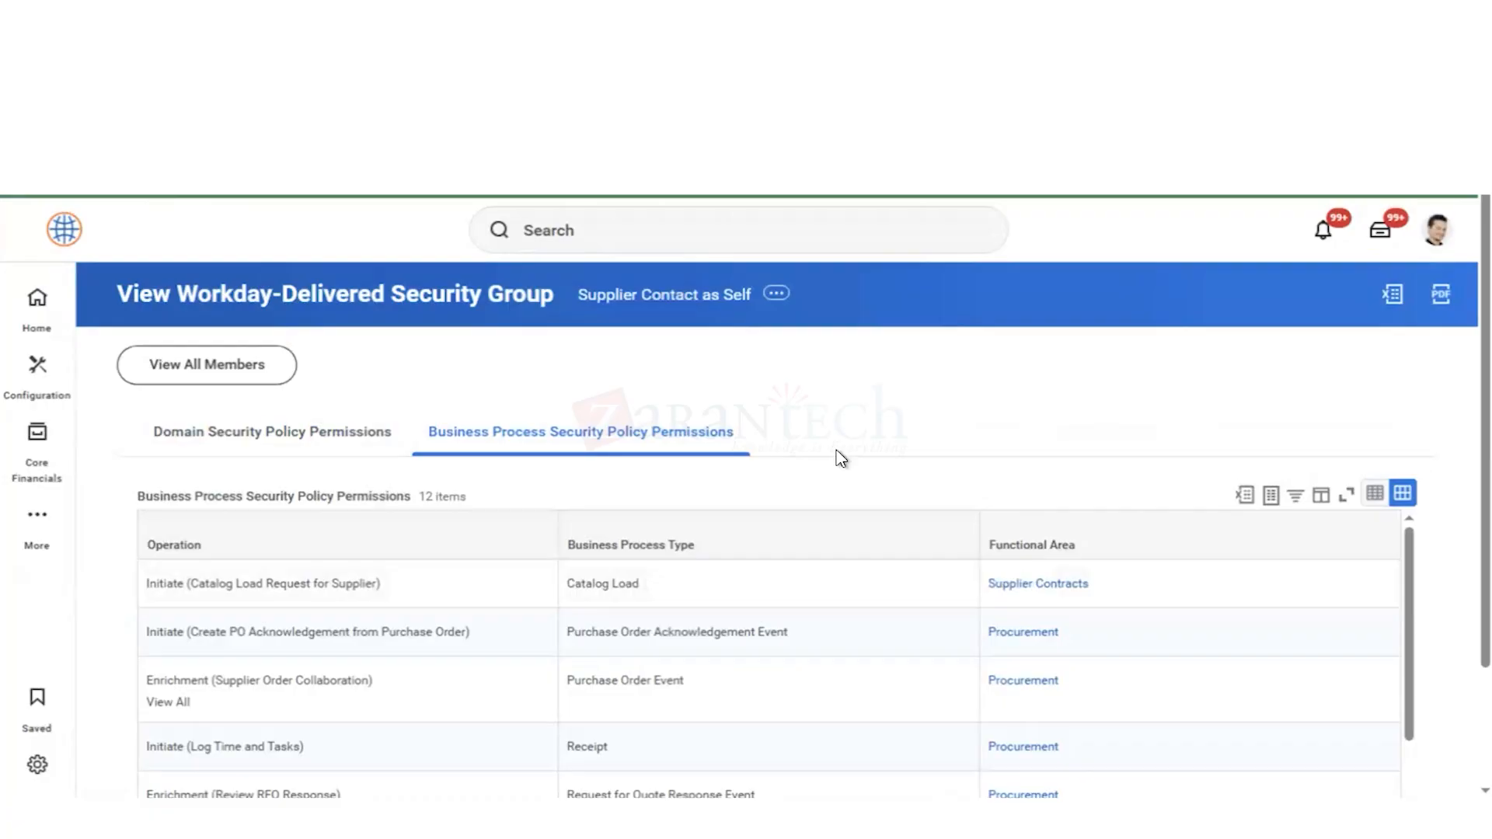
scroll(840, 460, down, 1)
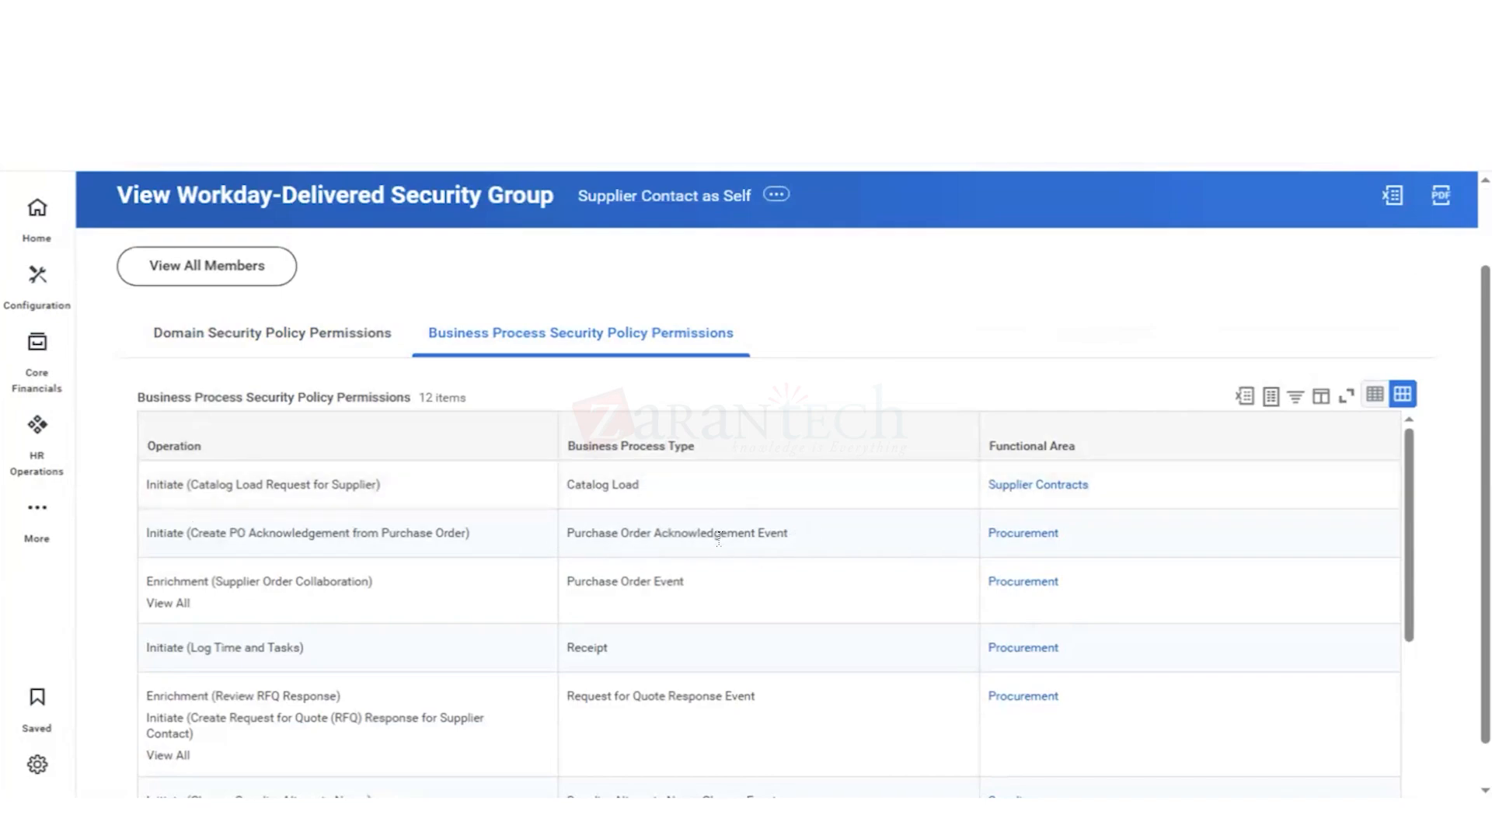
mouse_move(653, 536)
scroll(619, 663, down, 1)
scroll(619, 663, down, 1)
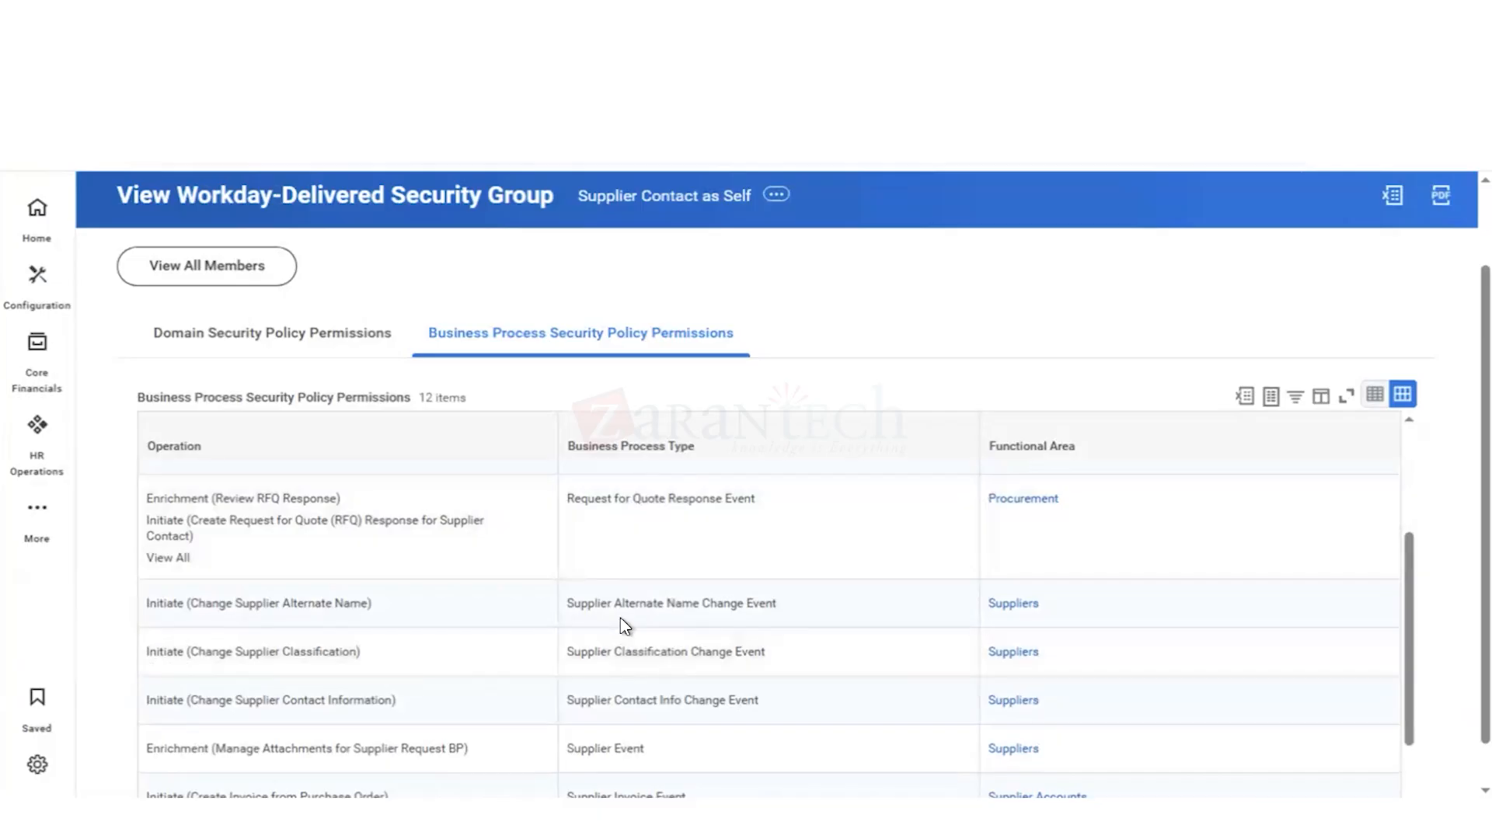
mouse_move(660, 610)
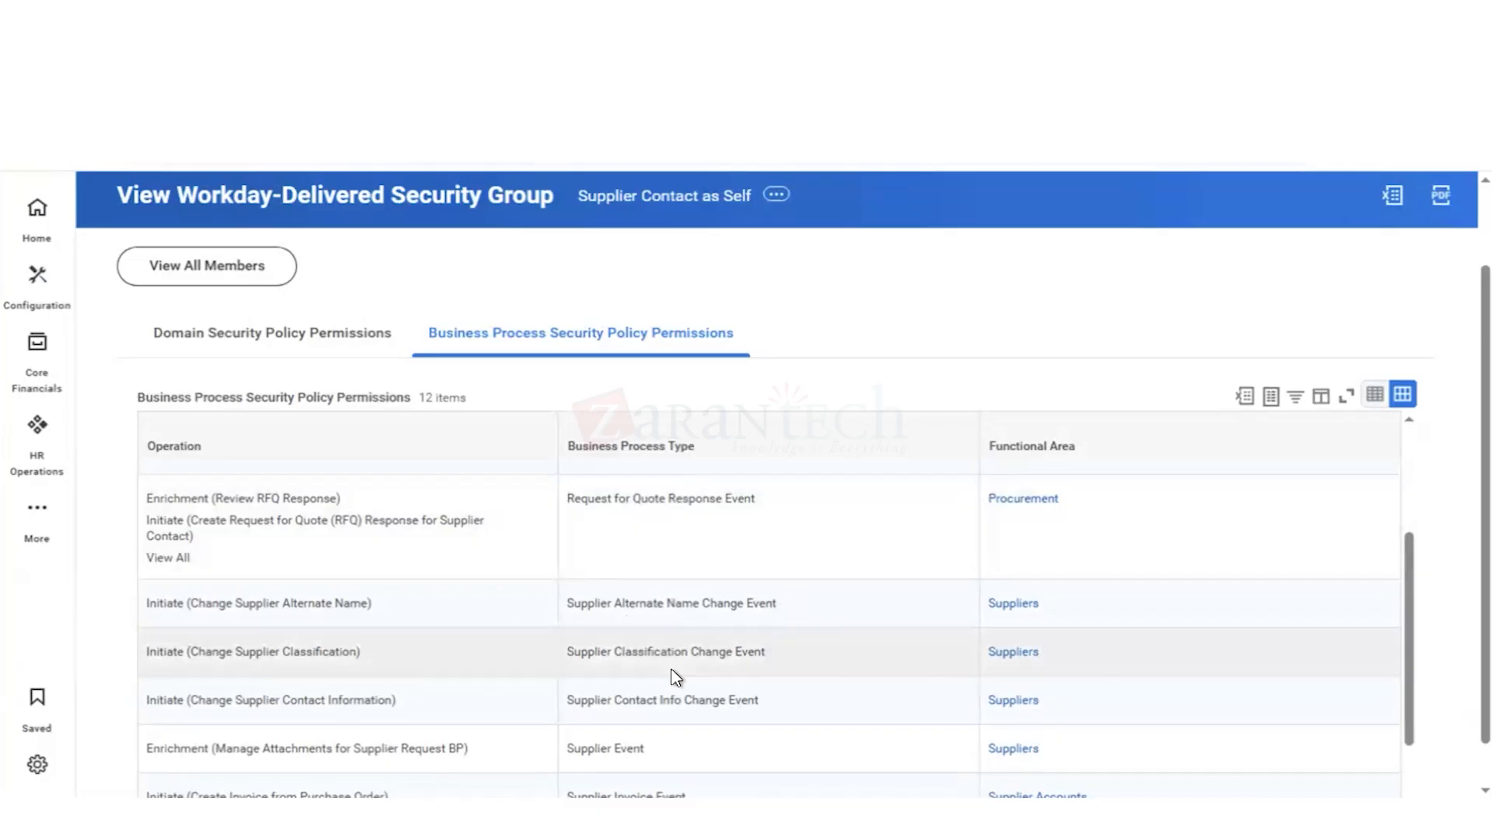
scroll(686, 715, down, 1)
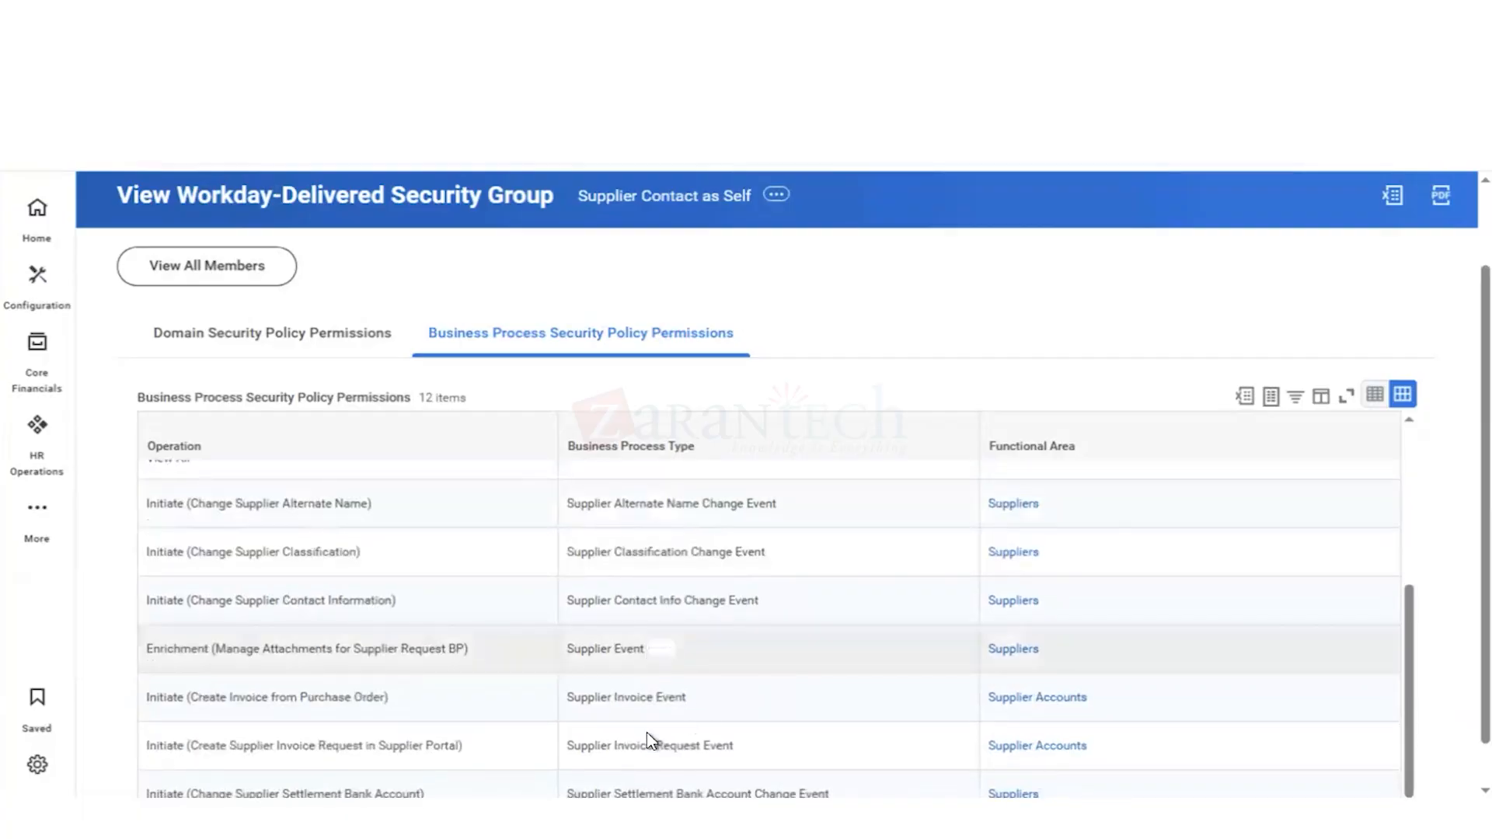
mouse_move(649, 751)
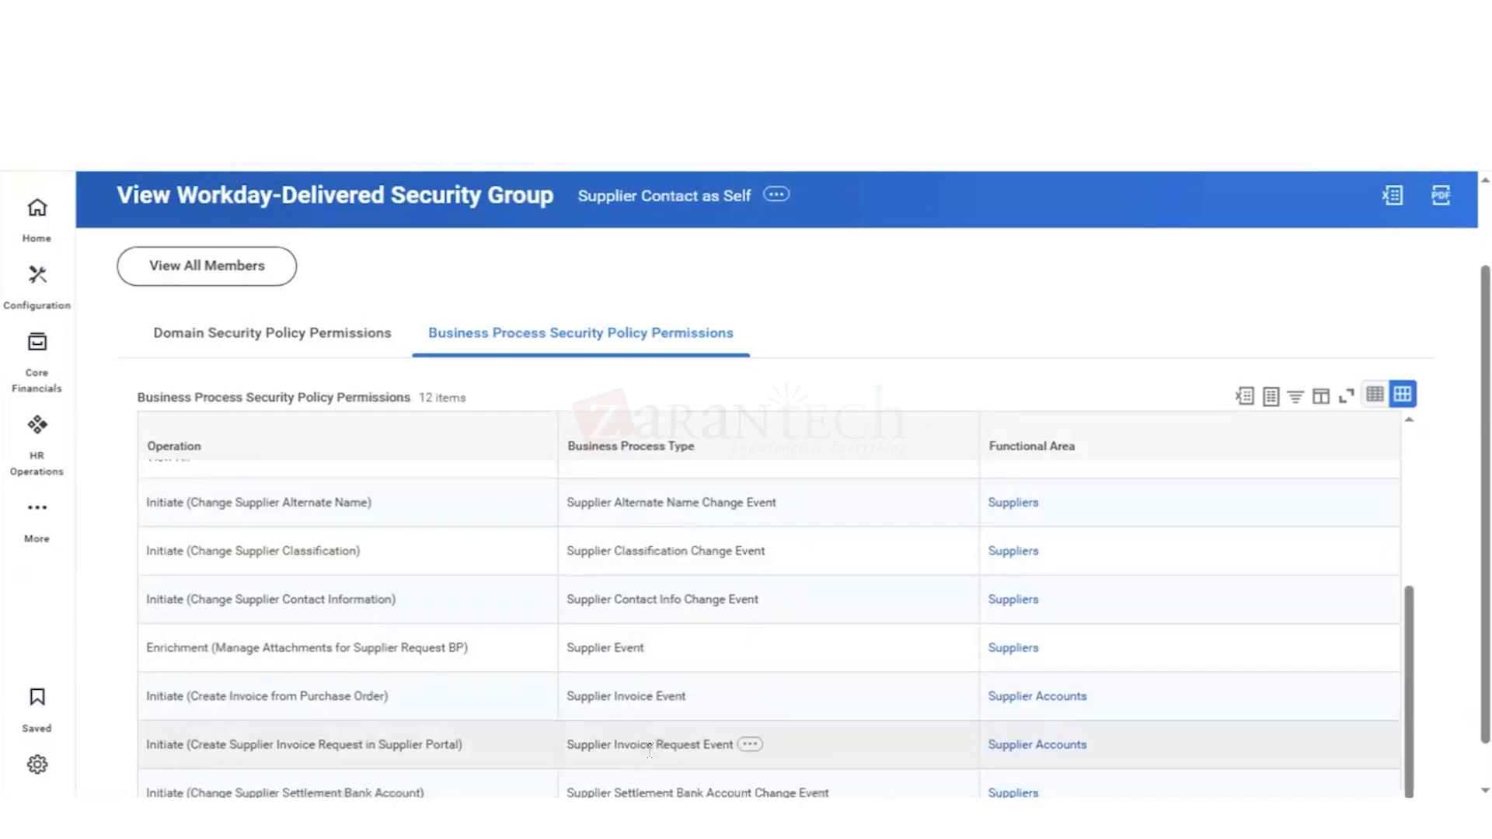
scroll(650, 751, down, 1)
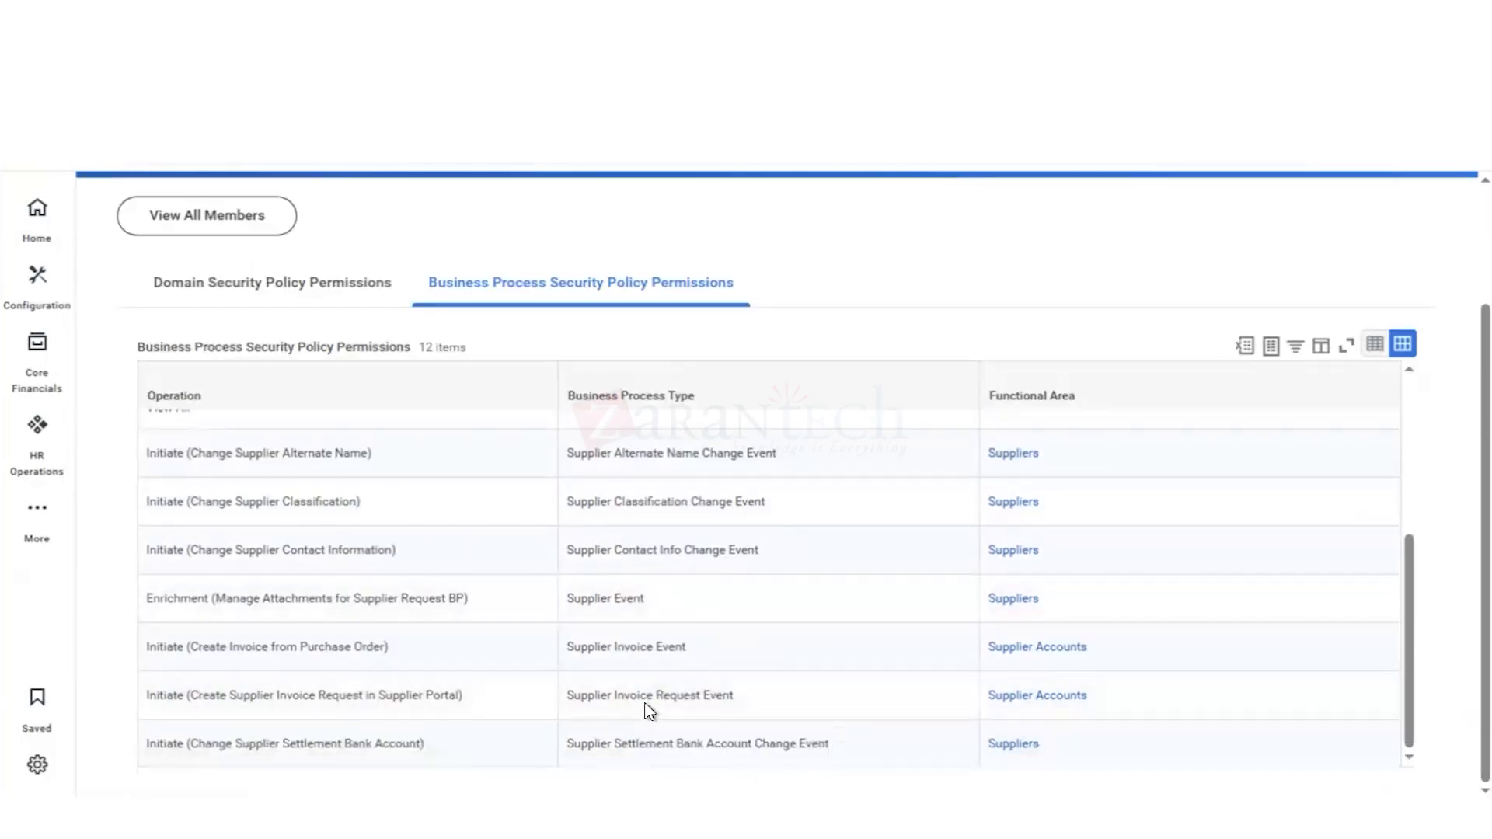
Step: List all members of the Supplier Contact as Self security group and look through their Workday accounts
scroll(649, 711, up, 4)
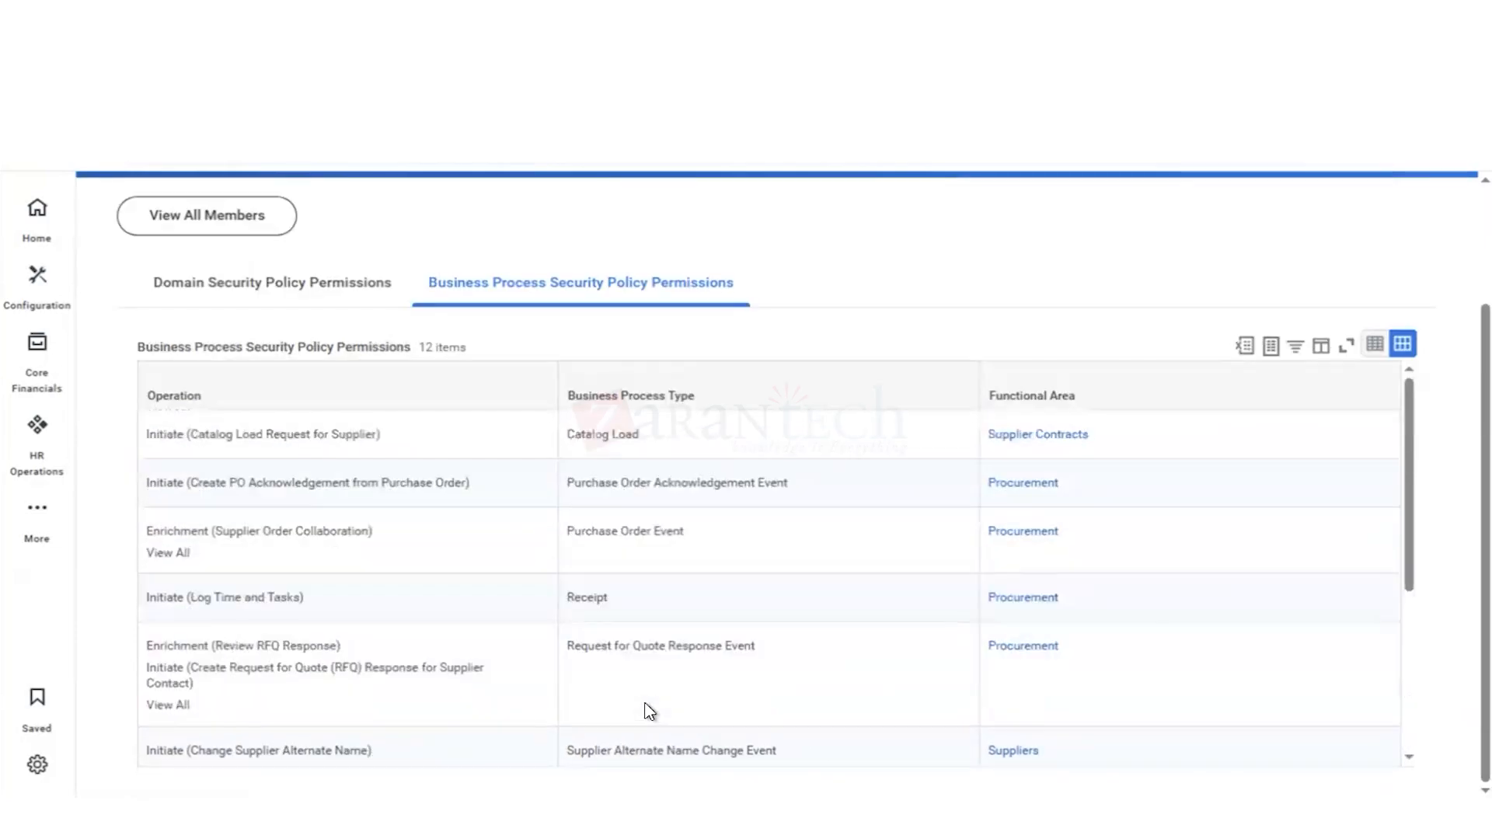
scroll(821, 267, up, 3)
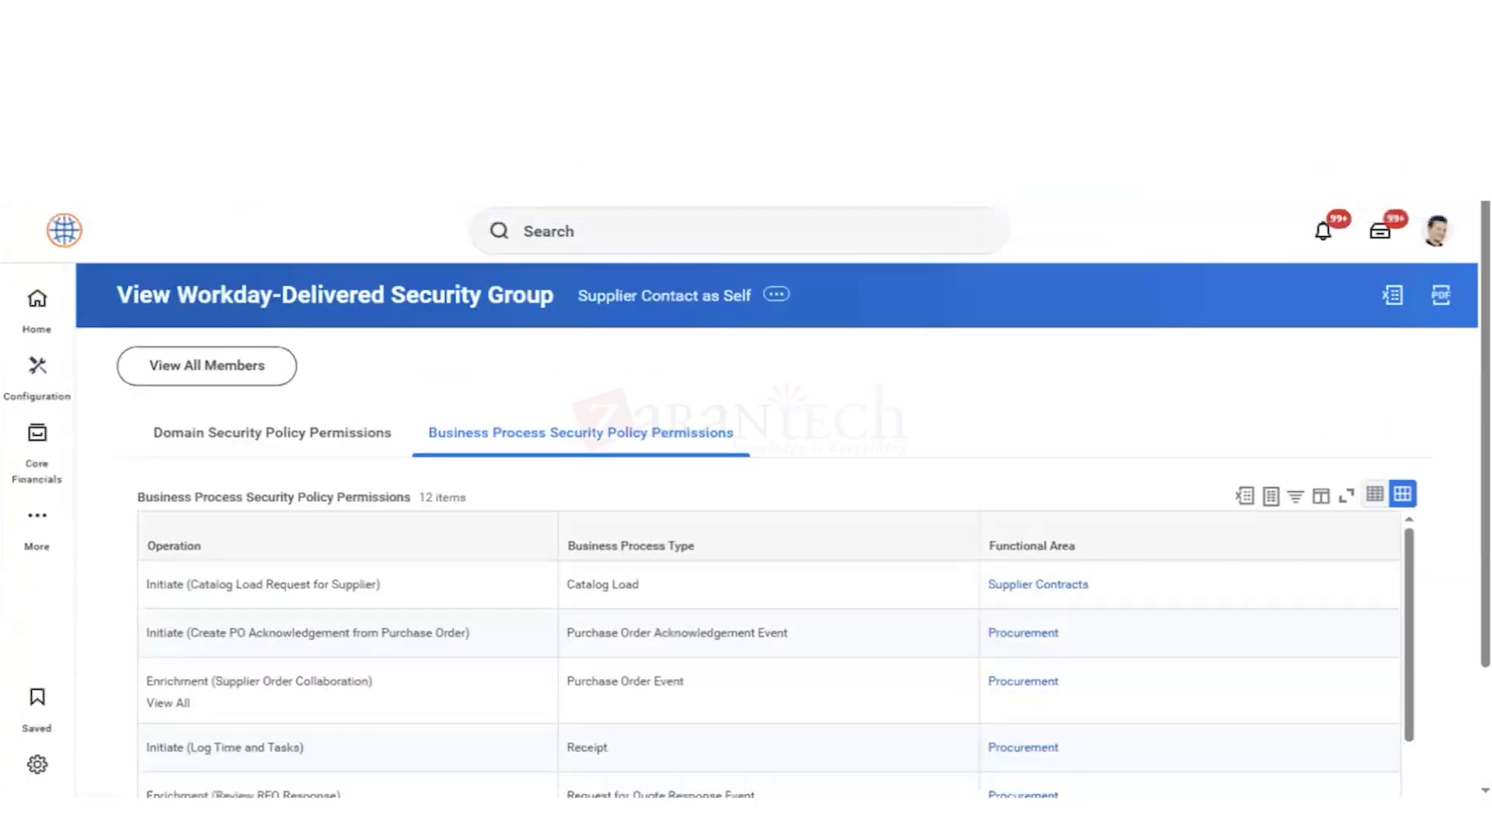
click(217, 367)
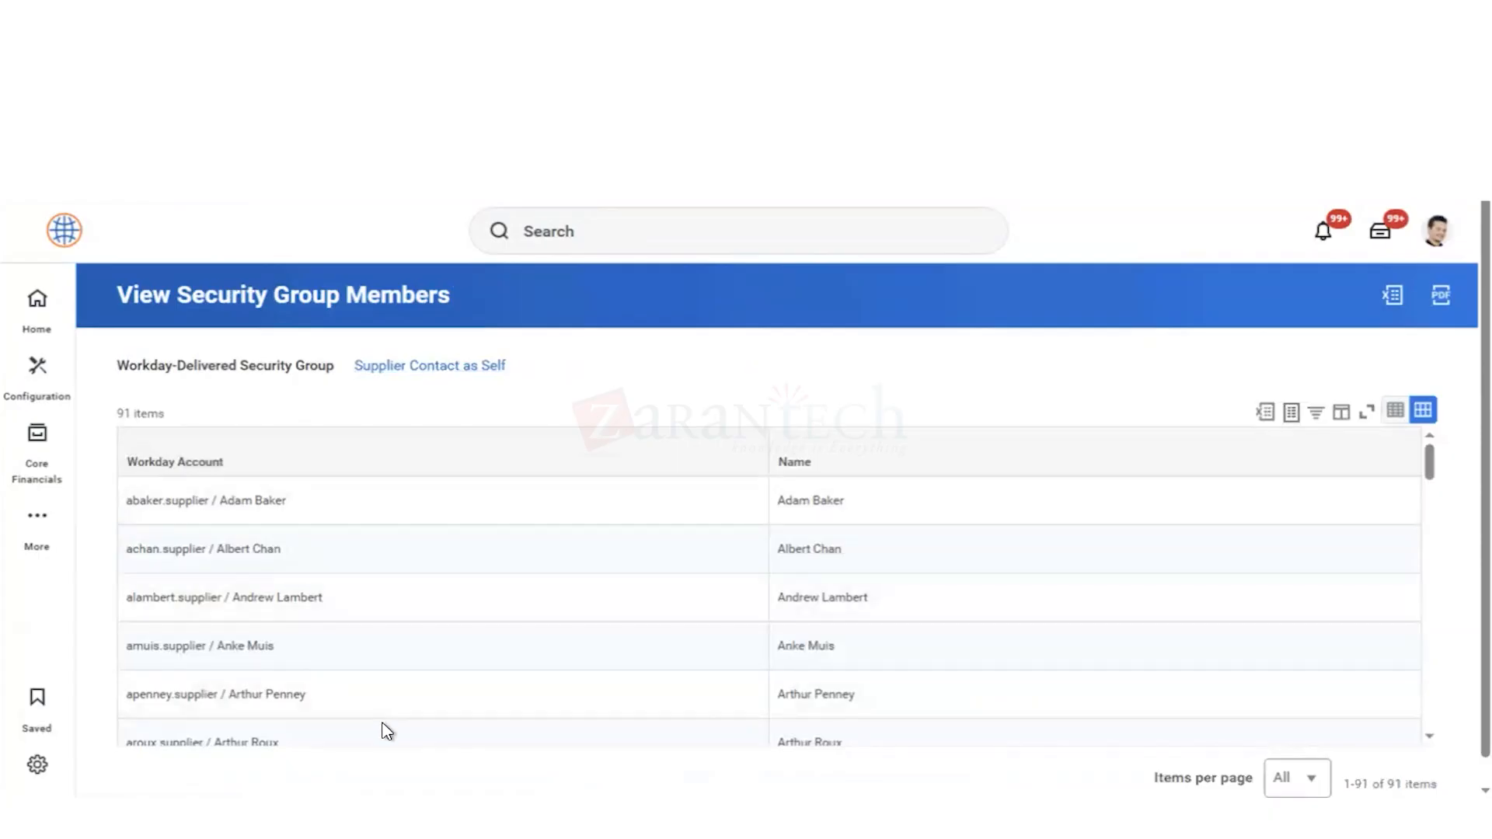
scroll(386, 730, down, 20)
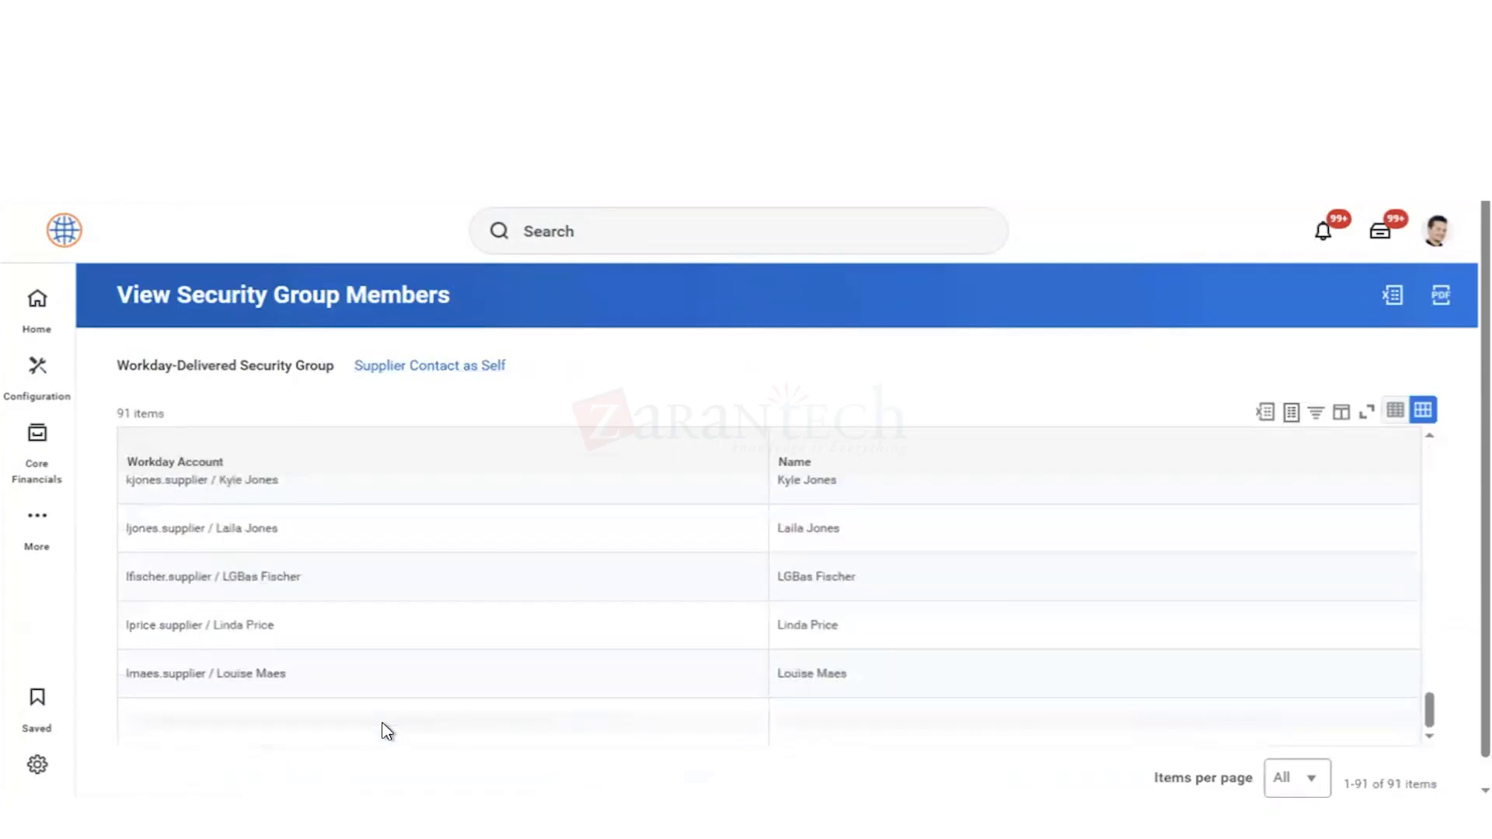
scroll(381, 700, down, 3)
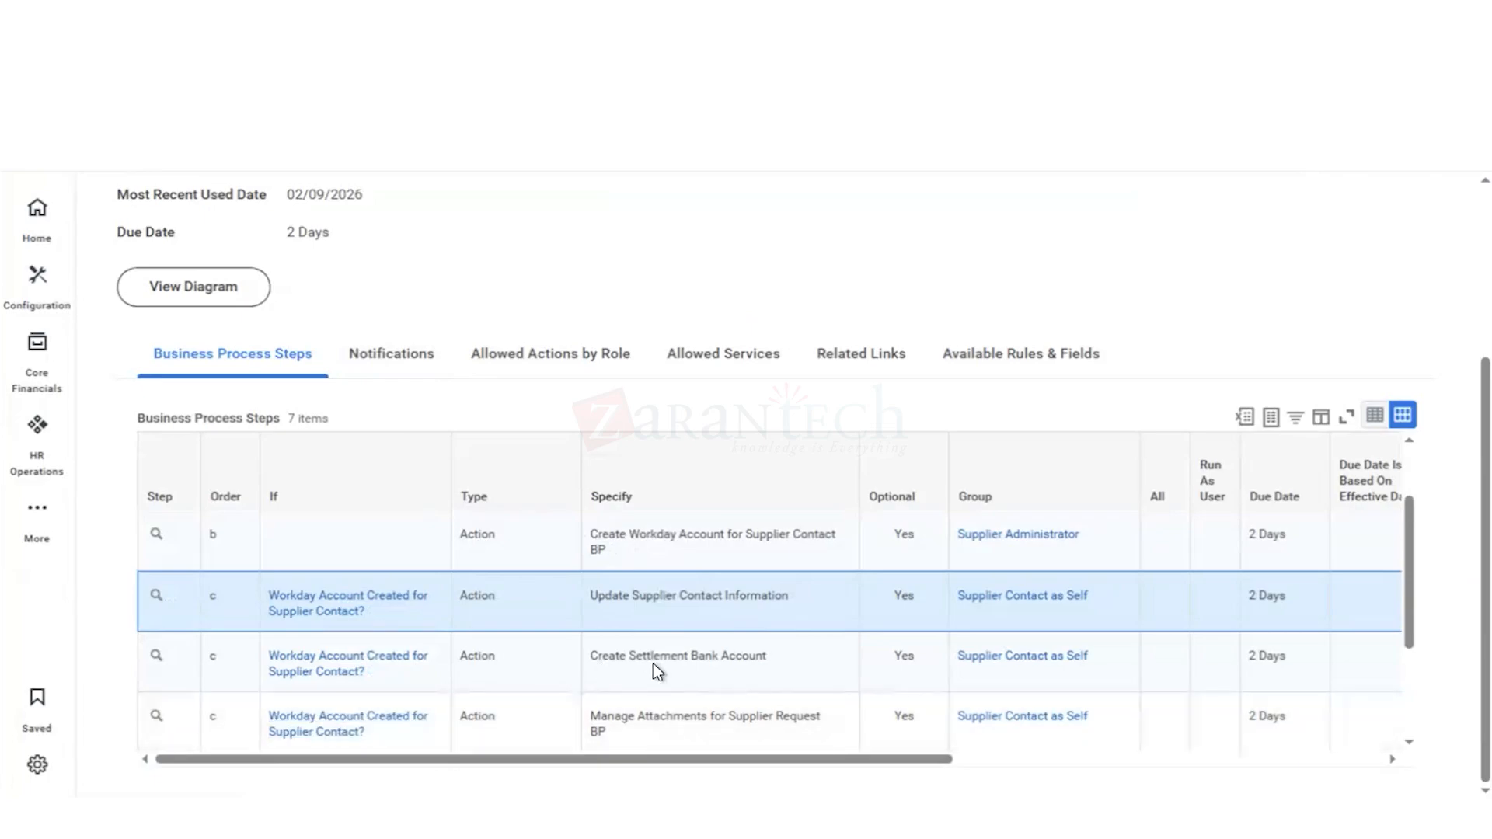
Step: Re-examine the order, conditions and assigned groups of the action and approval steps in the Supplier Event business process definition
mouse_move(653, 664)
scroll(685, 634, up, 1)
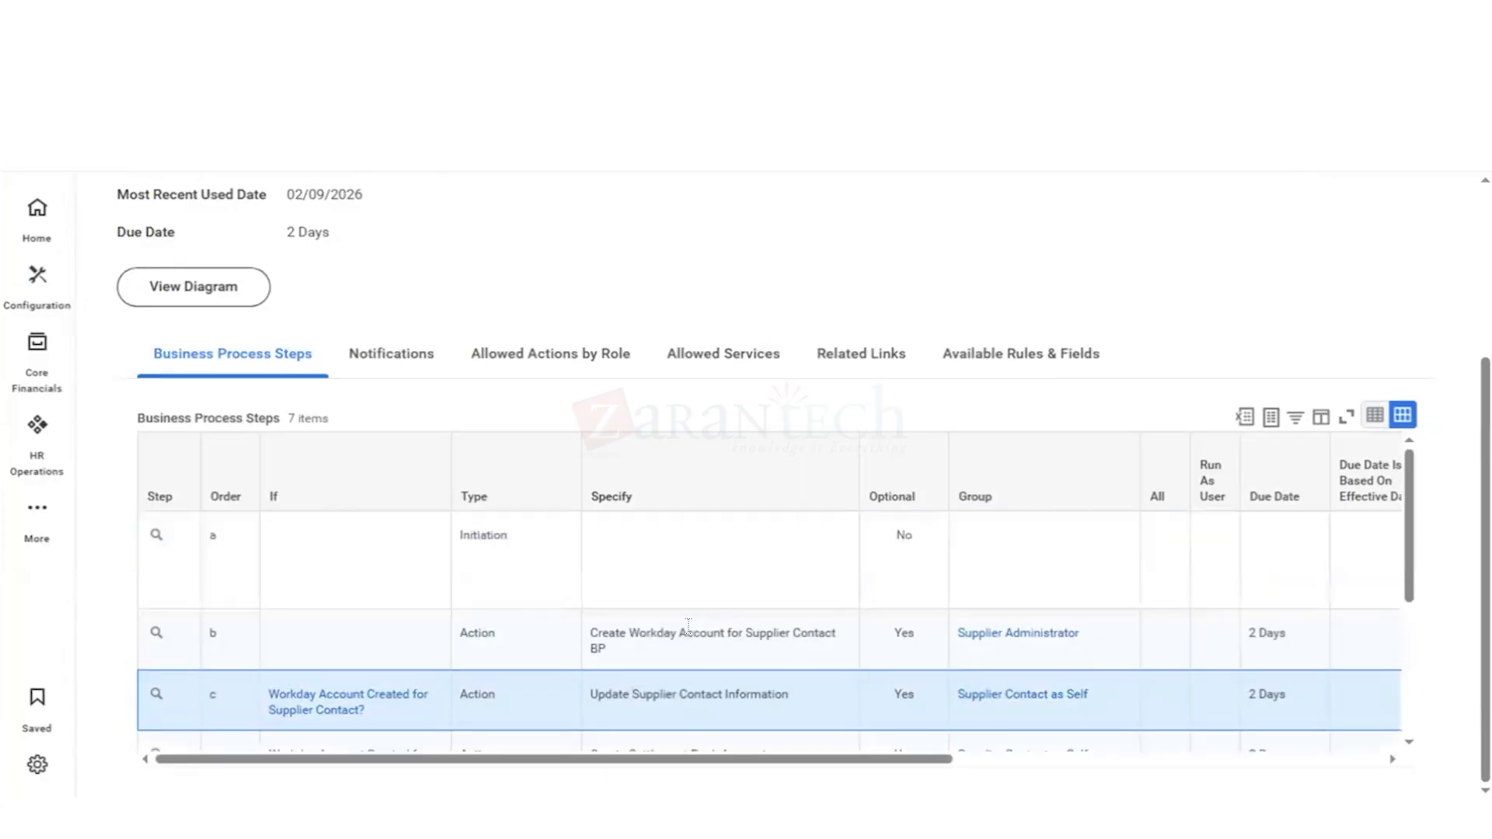
scroll(686, 631, up, 3)
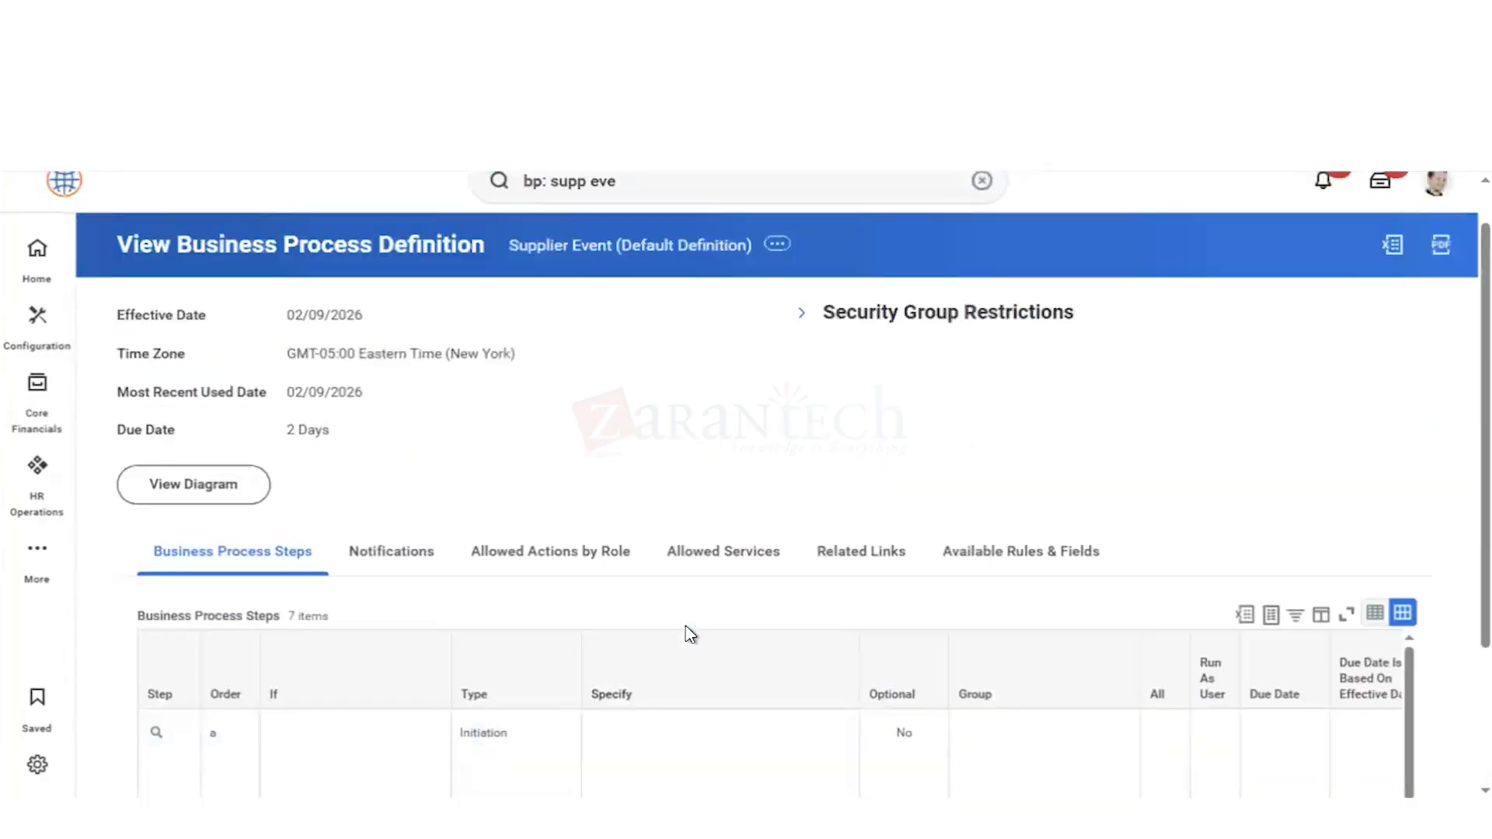
scroll(685, 634, down, 2)
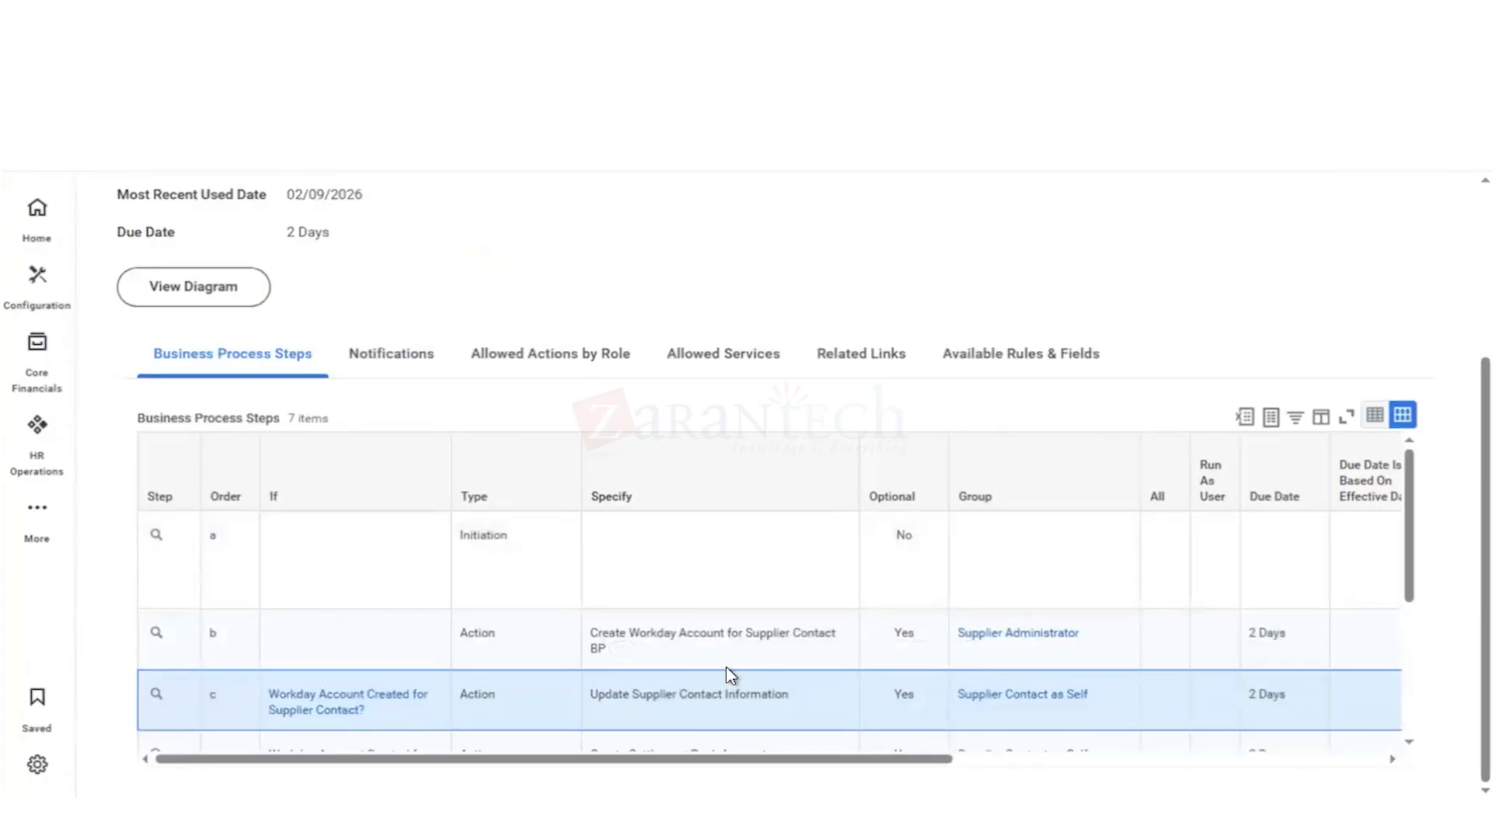
scroll(729, 673, down, 1)
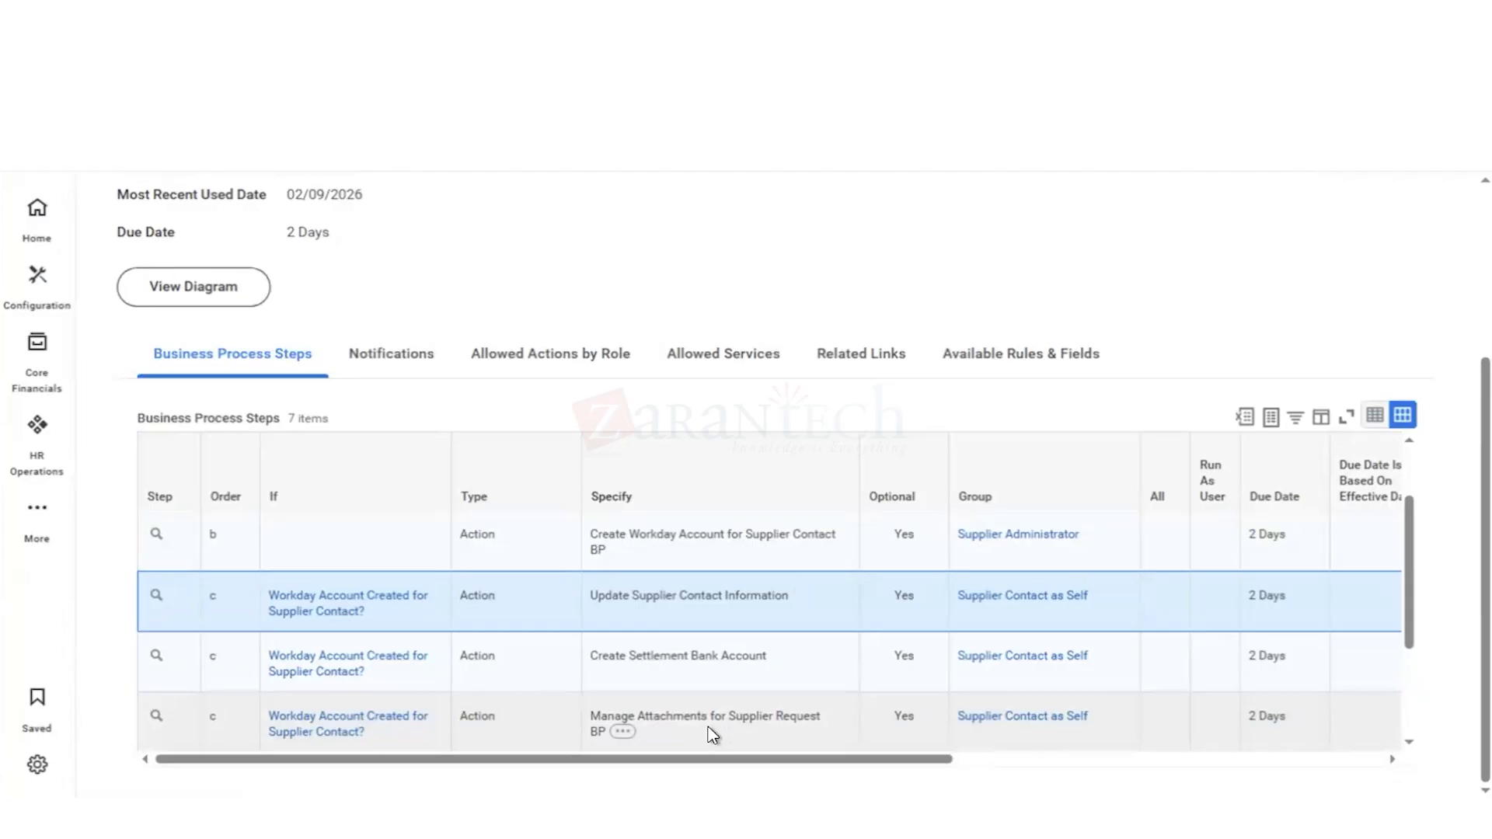
scroll(710, 736, down, 3)
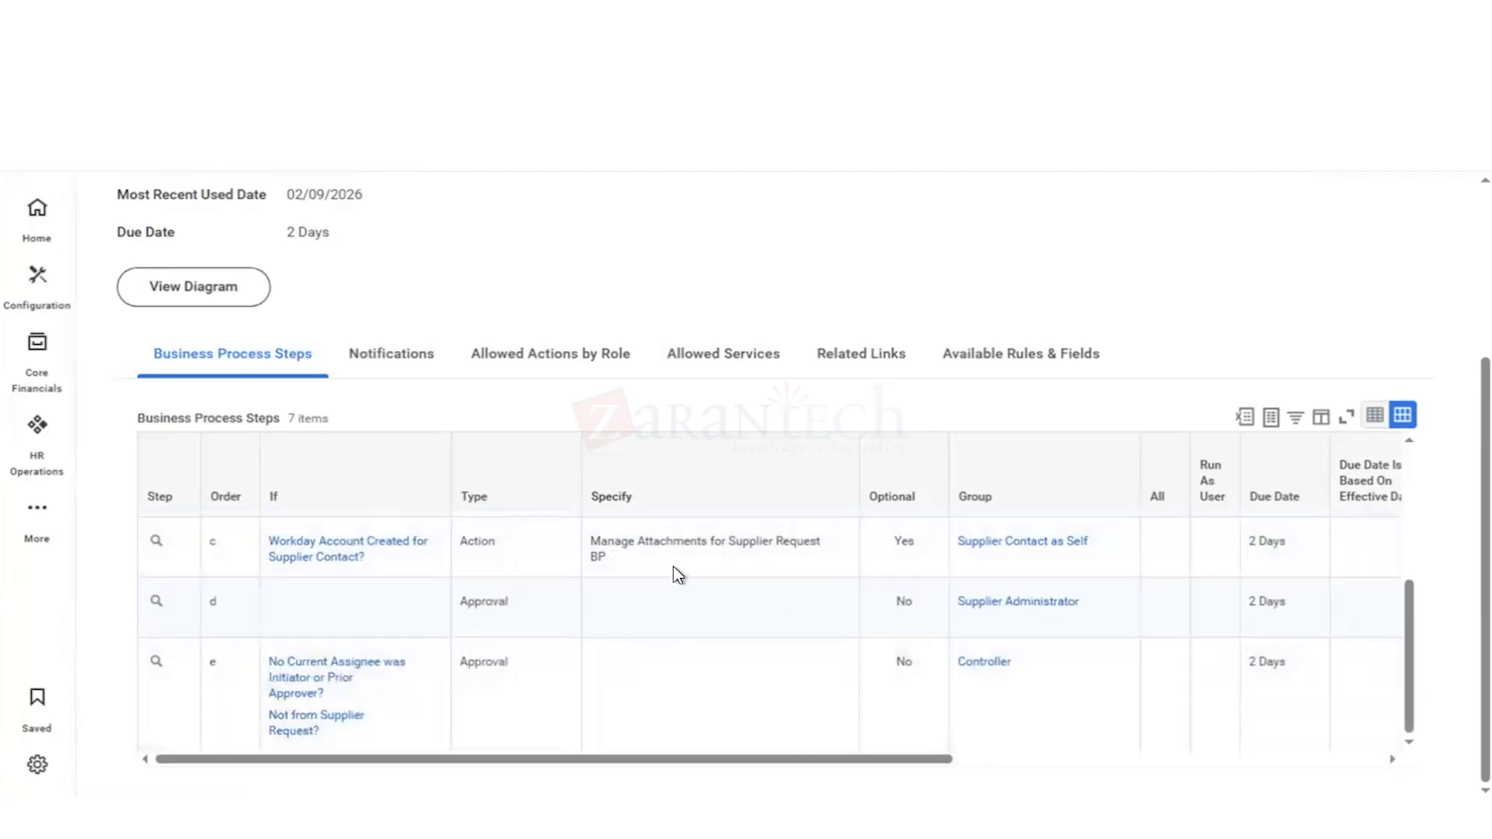
mouse_move(649, 566)
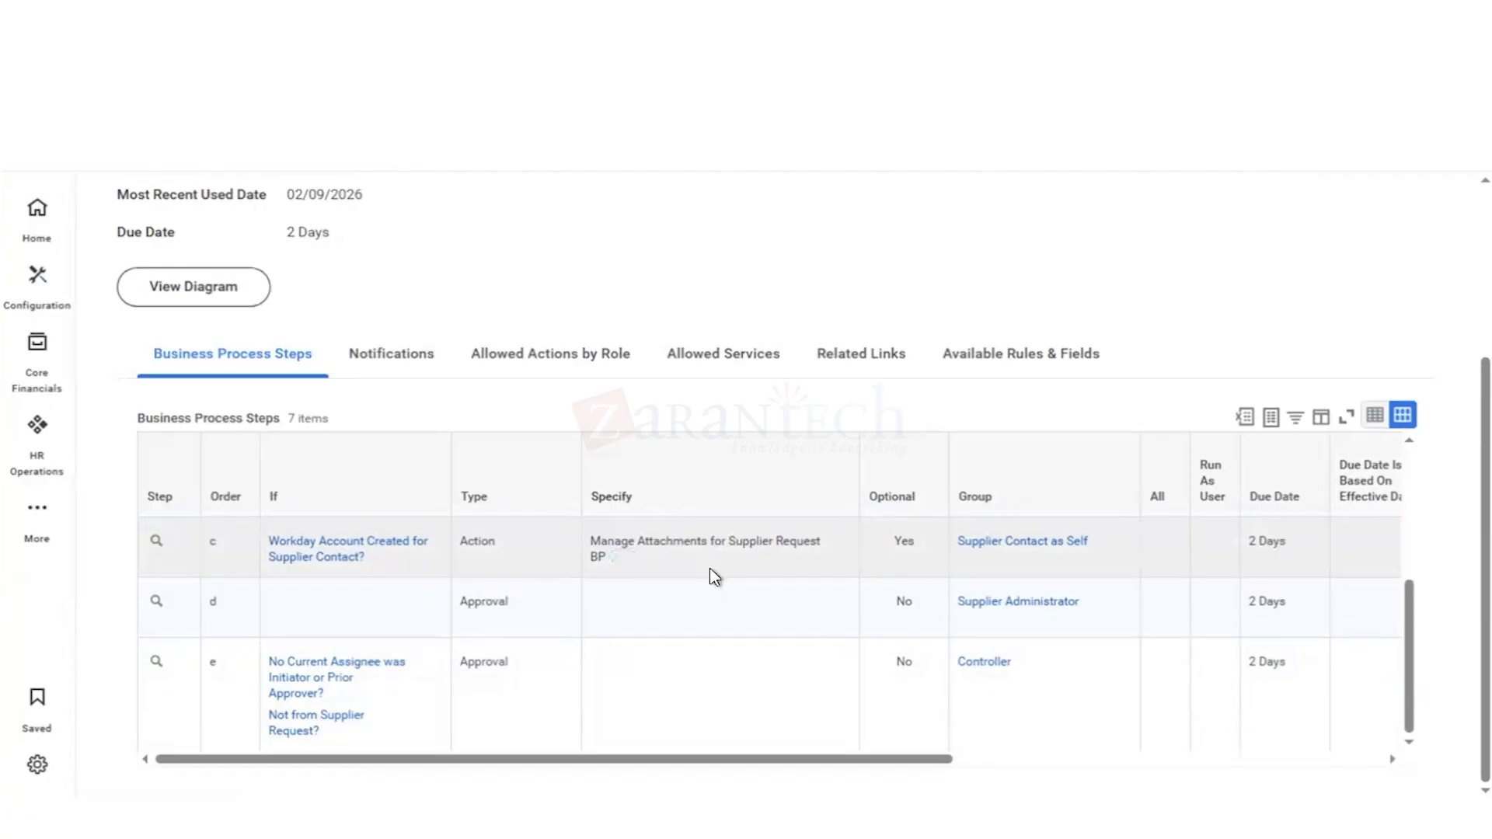
scroll(715, 576, up, 2)
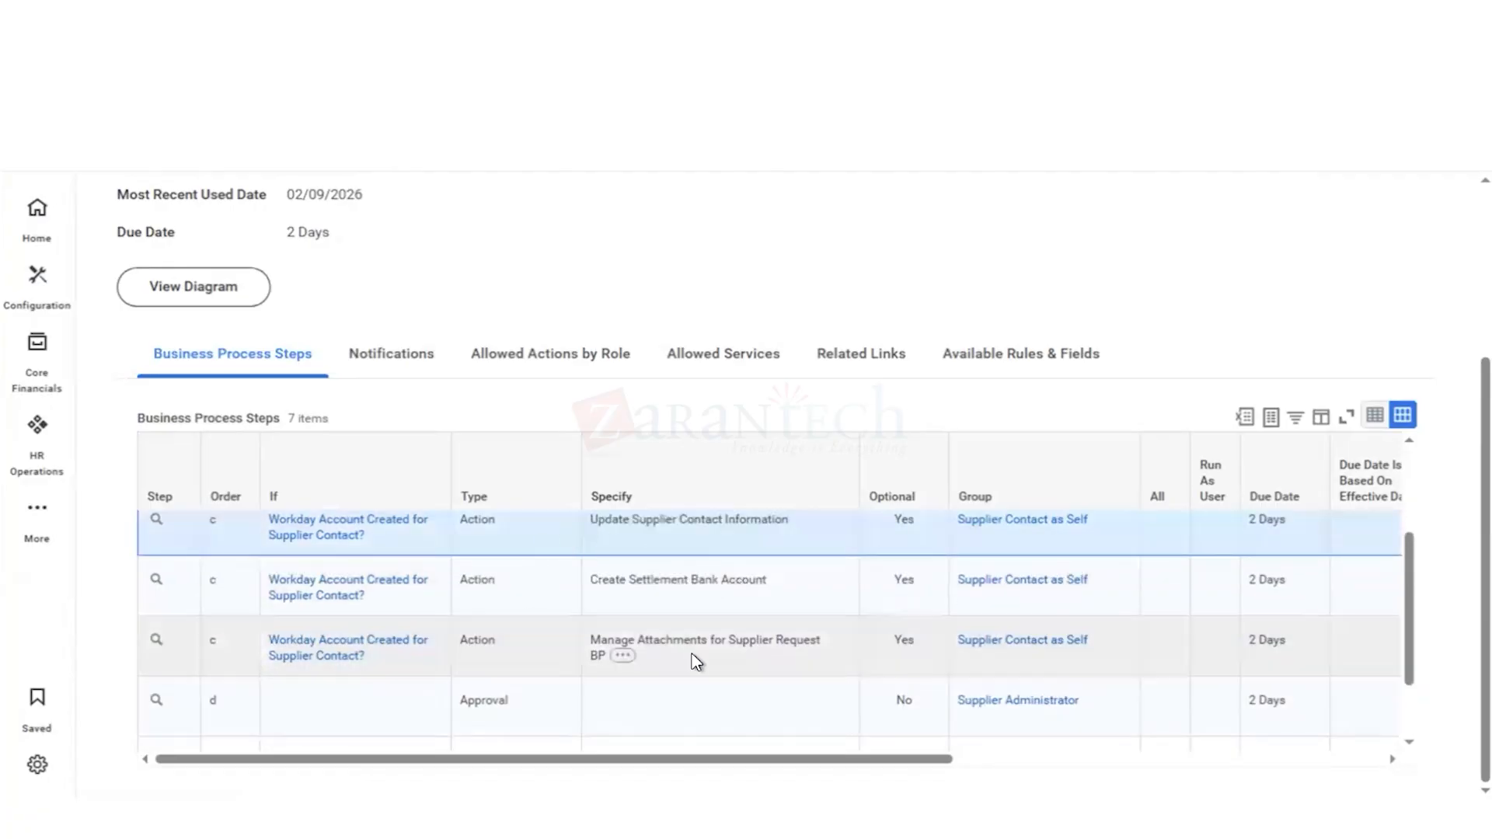
Step: Check the Manage Attachments, Supplier Administrator approval and Controller approval steps against the earlier Supplier Event steps
scroll(695, 662, down, 2)
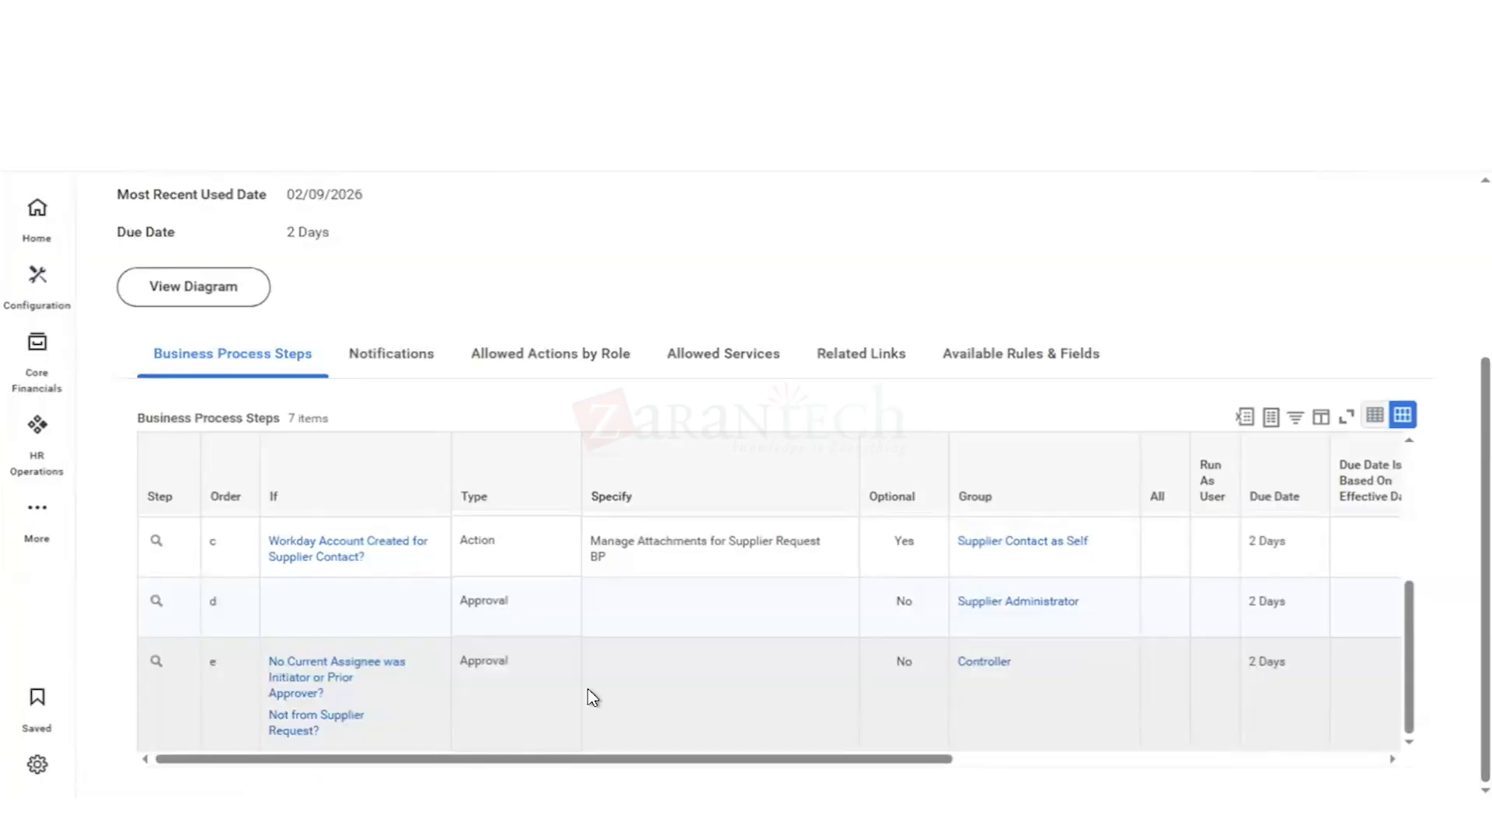
scroll(587, 688, up, 3)
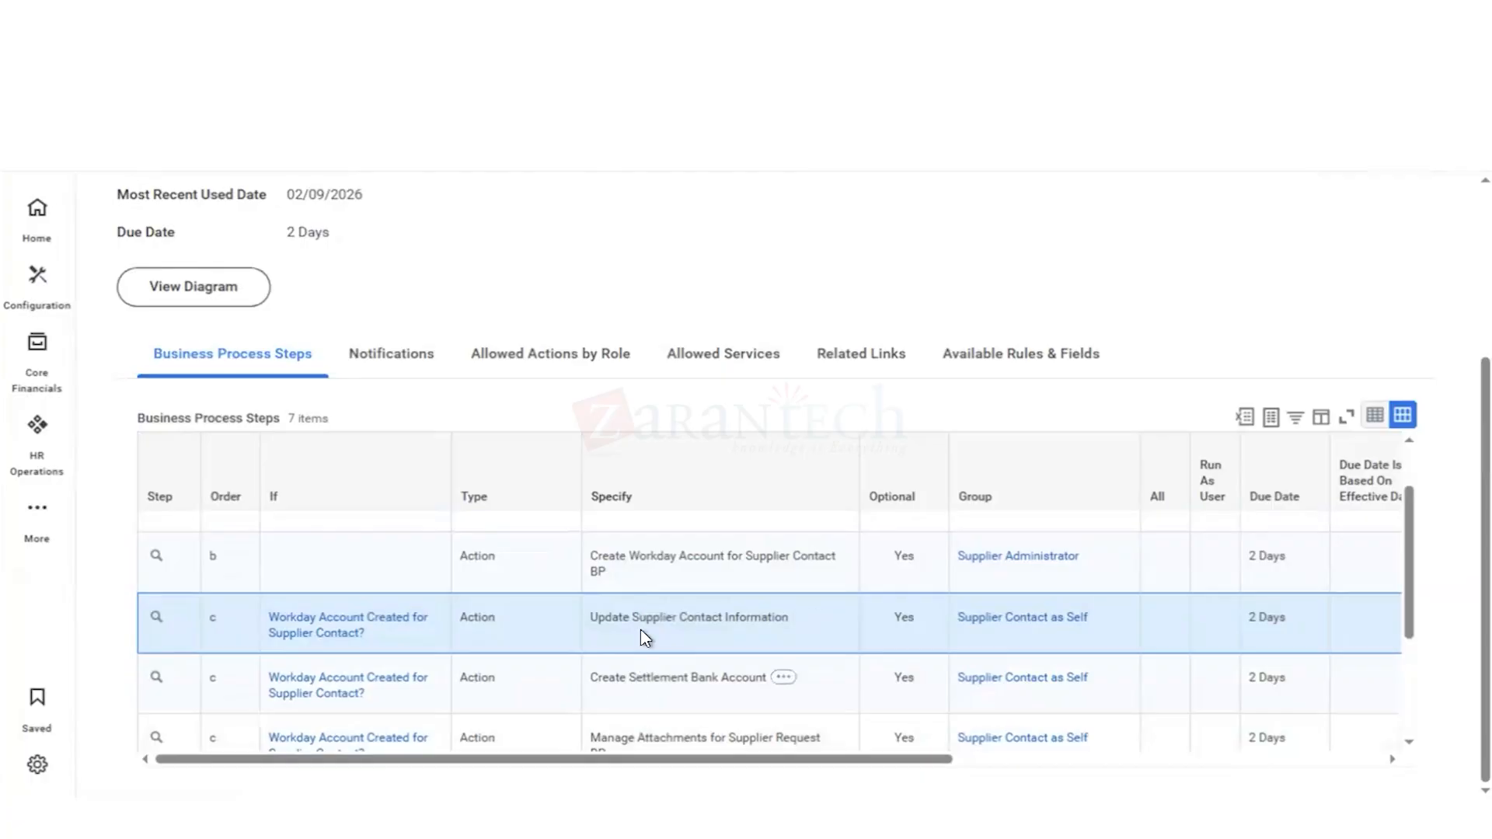
scroll(642, 681, up, 1)
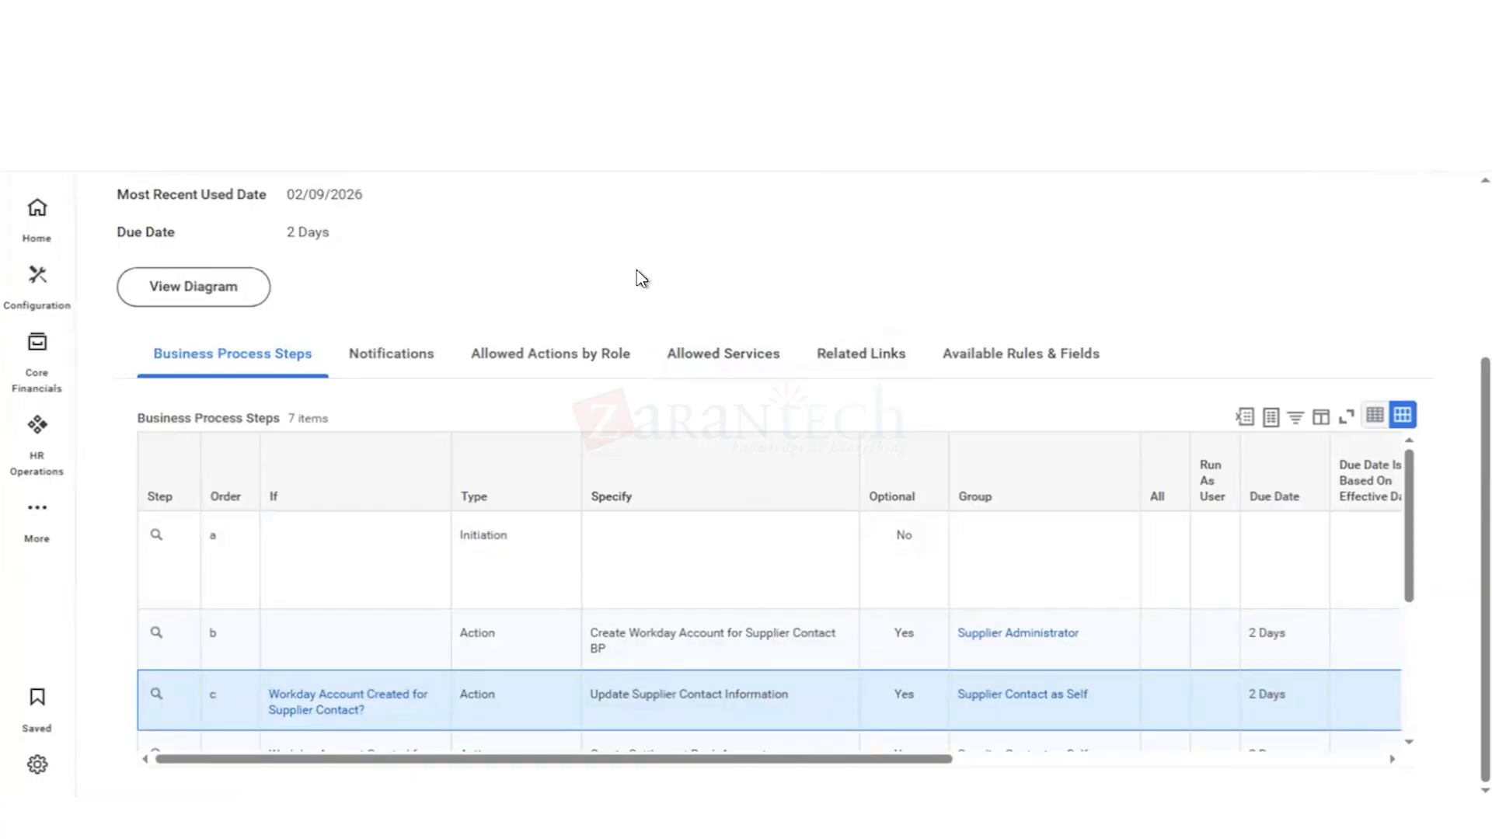
Step: Search for business process definitions with "bp: supp chan eve" and select Supplier Change Event (Default Definition)
scroll(637, 261, up, 1)
scroll(637, 265, up, 2)
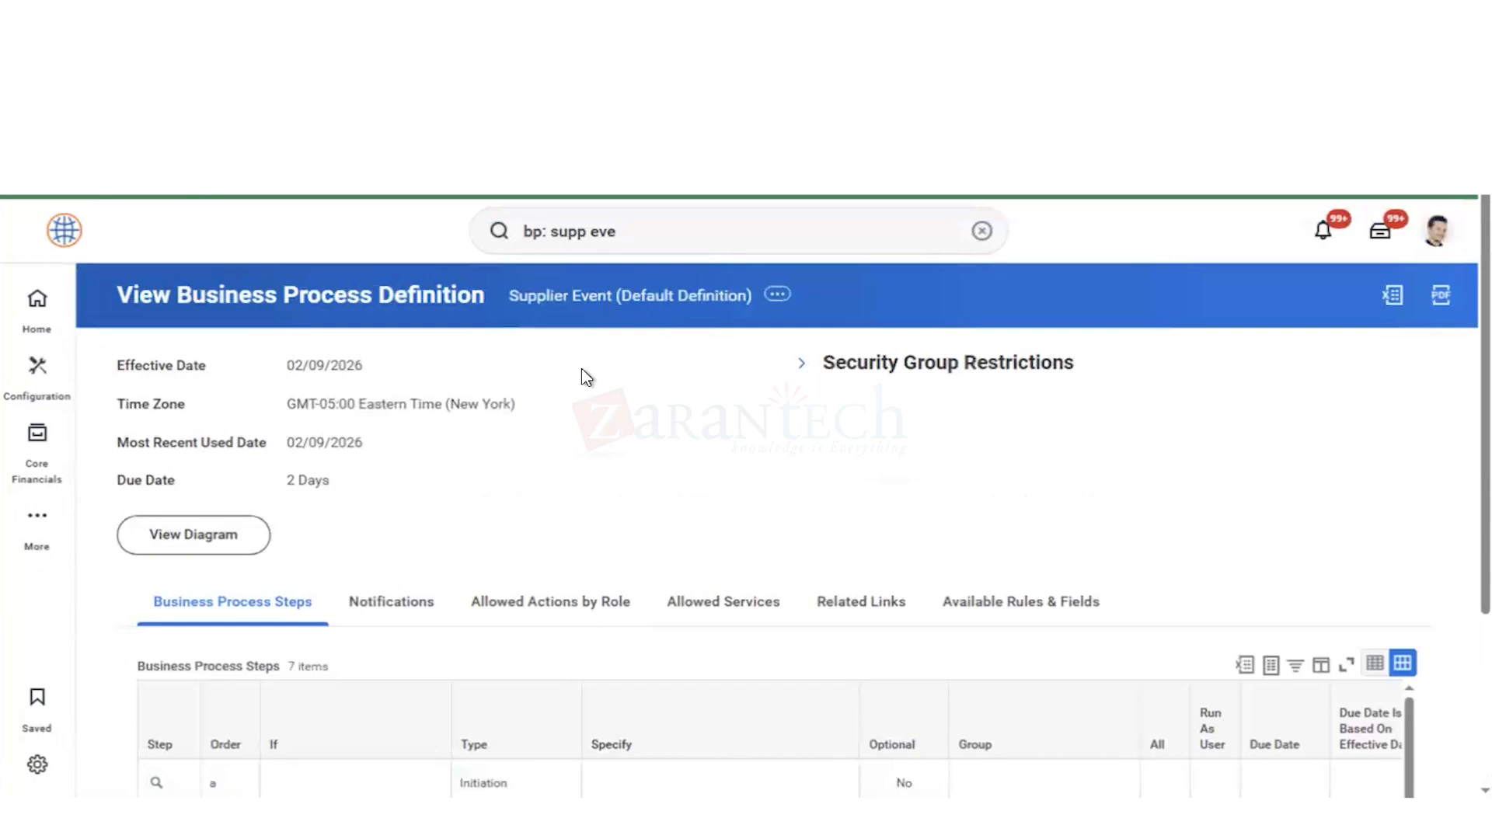
click(662, 234)
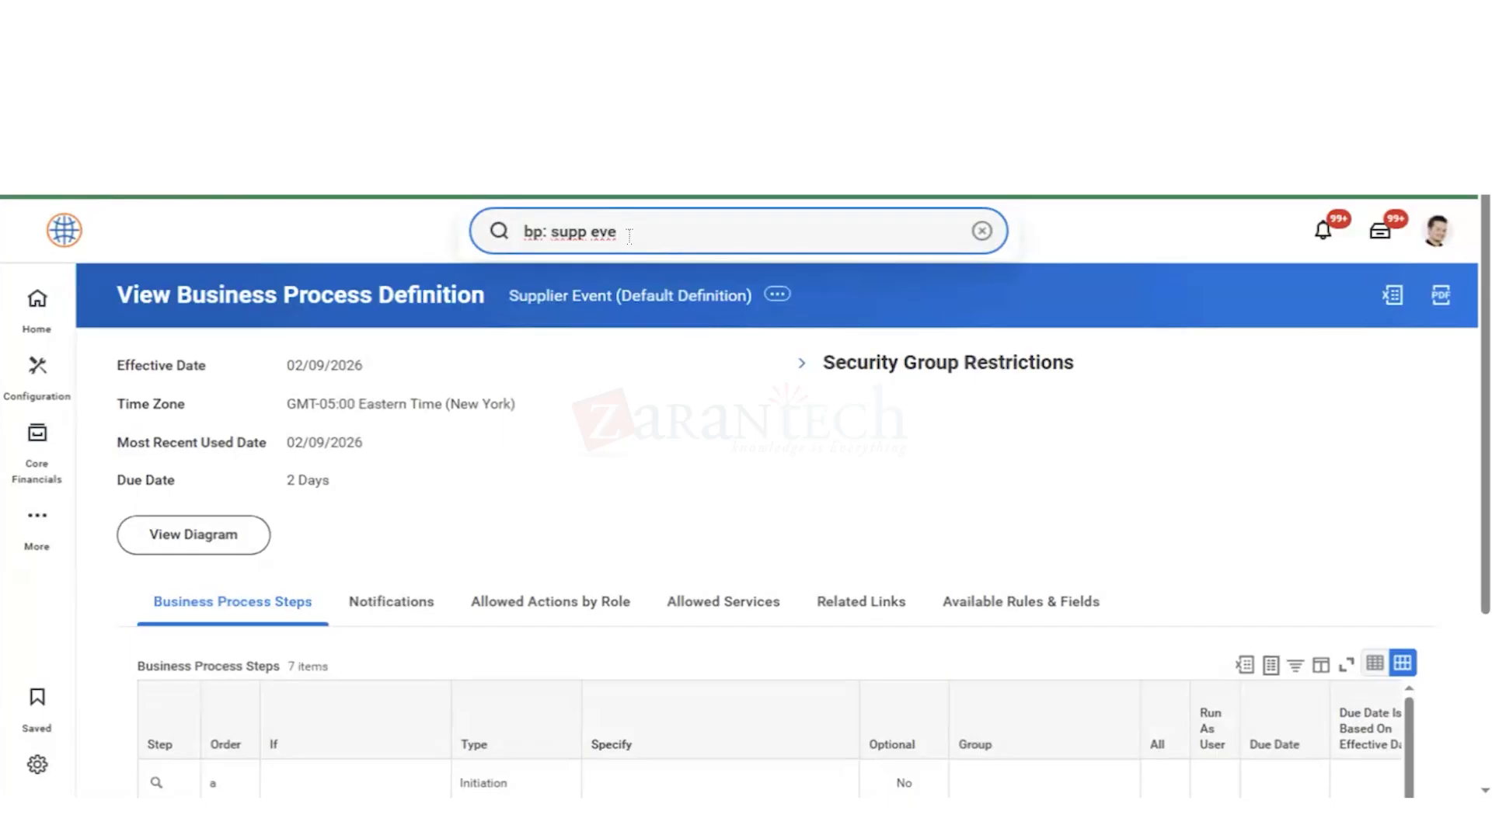
key(Left)
key(Left)
text(chan)
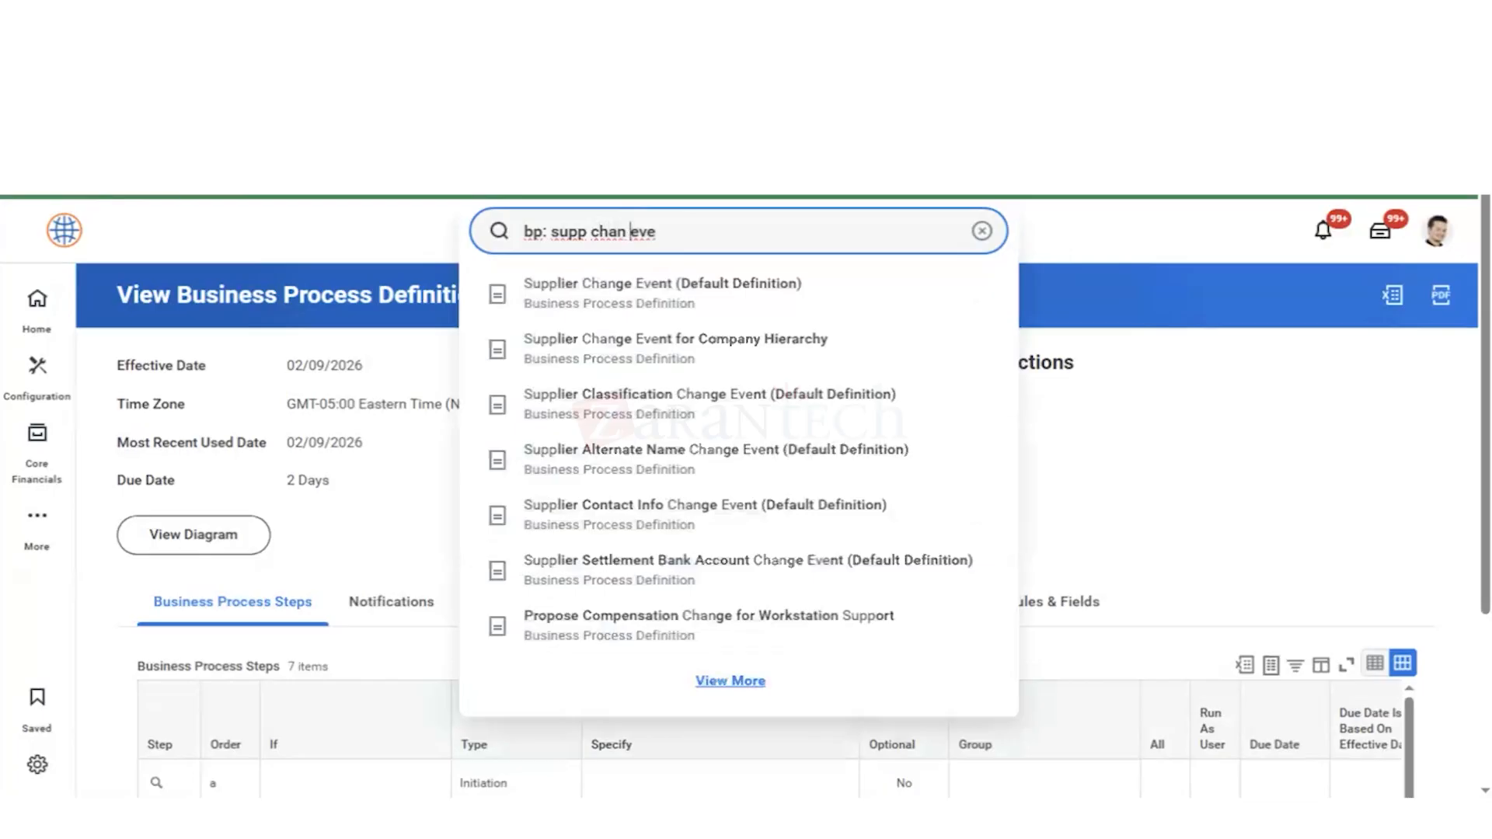
key(Down)
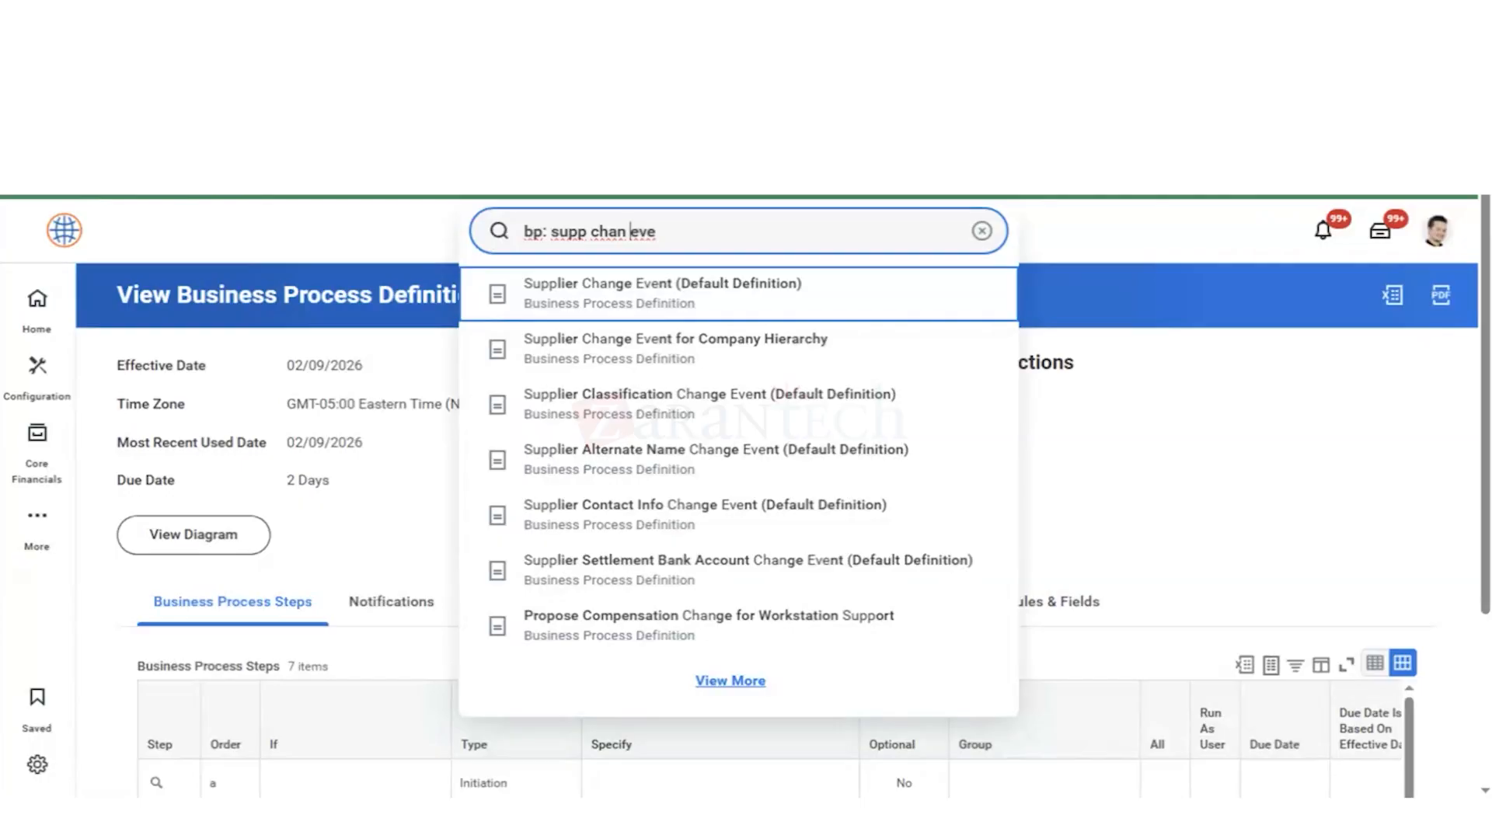
Step: Open the Supplier Change Event (Default Definition) business process and review its steps, conditions and approval groups
click(589, 311)
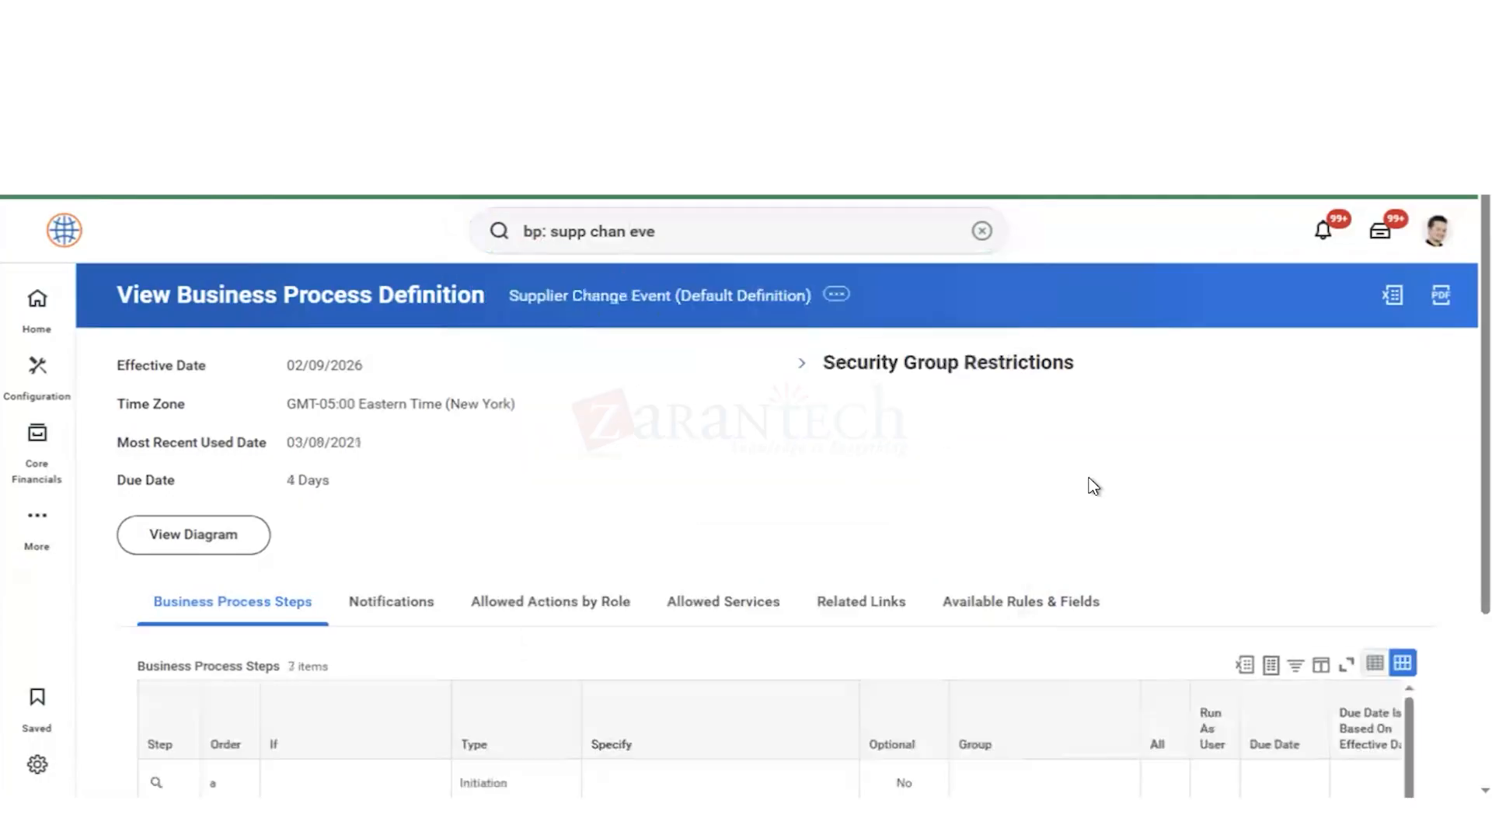
scroll(1117, 488, down, 3)
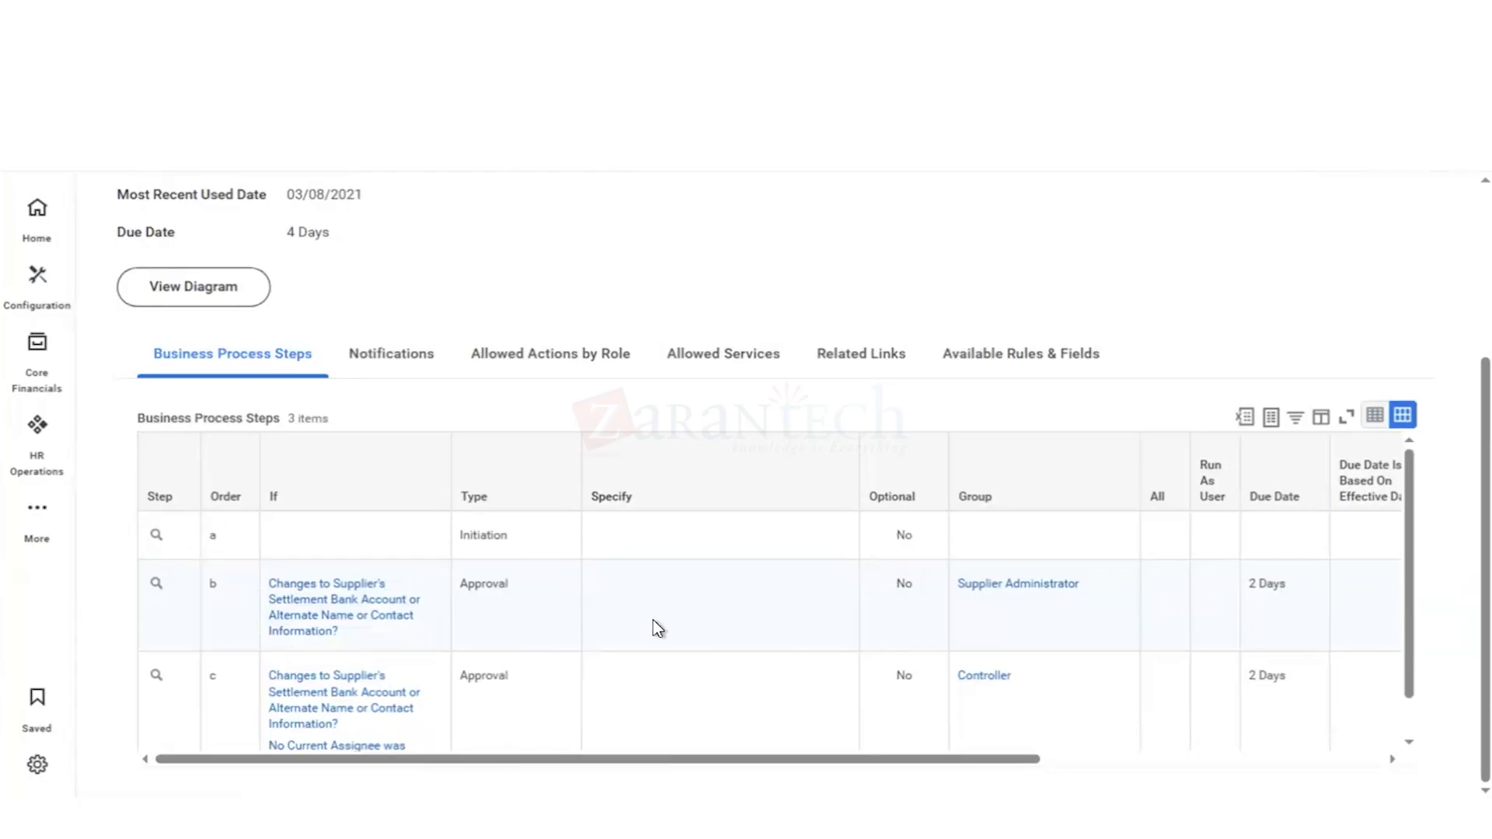
mouse_move(433, 604)
scroll(450, 613, down, 1)
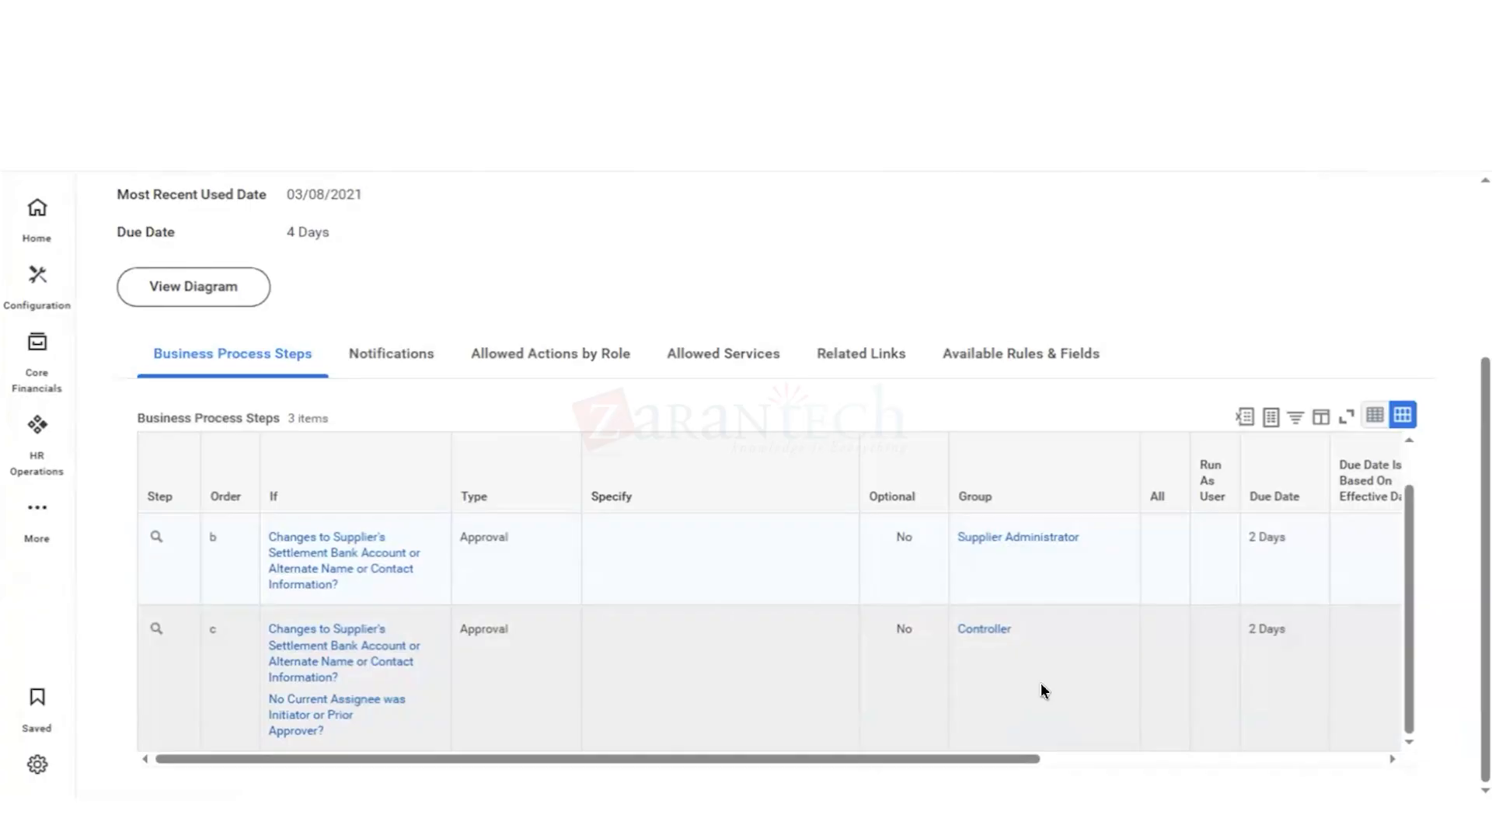
scroll(1041, 683, up, 1)
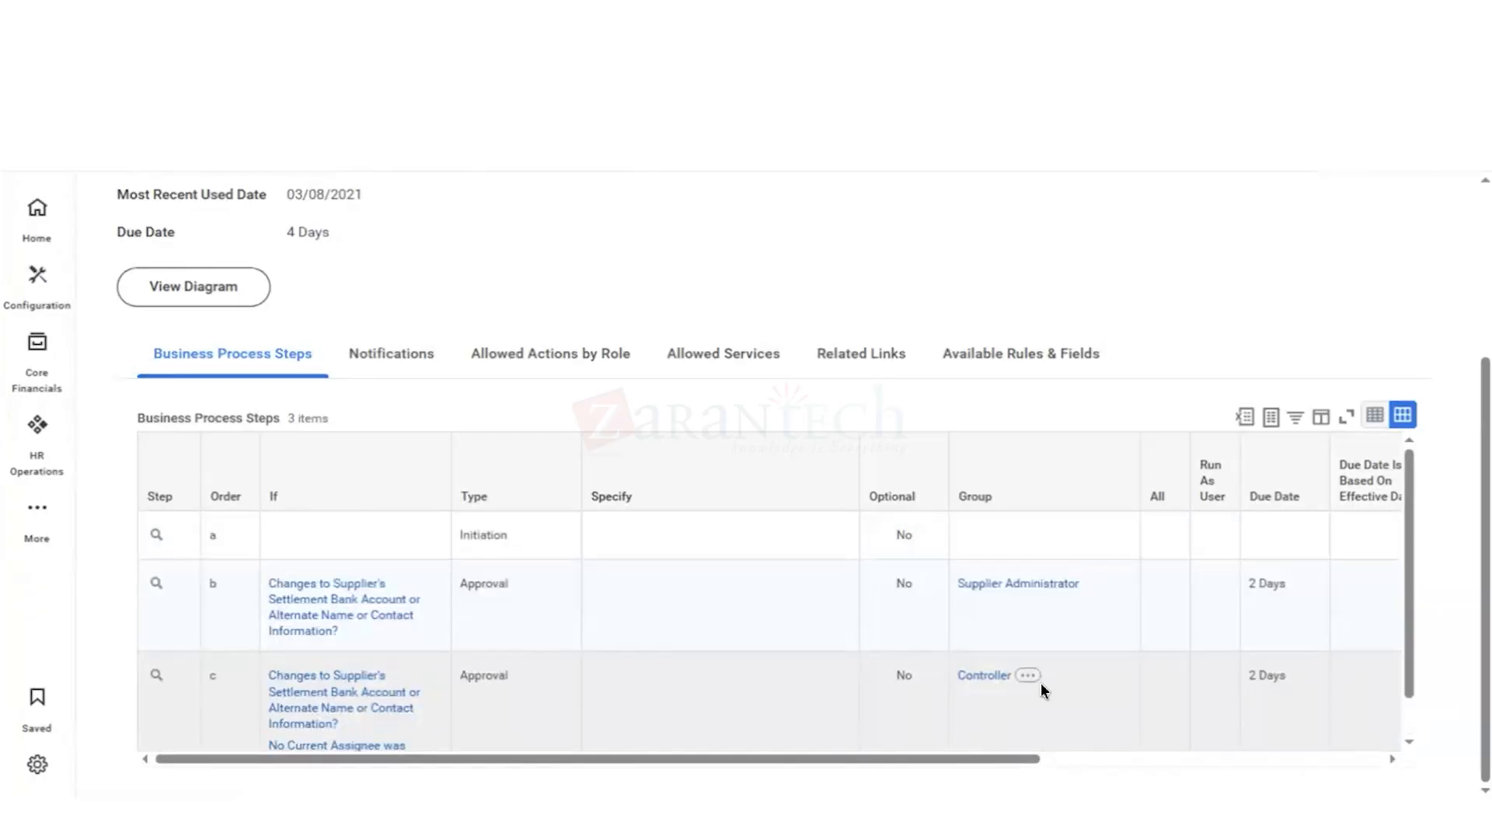
scroll(1042, 685, up, 3)
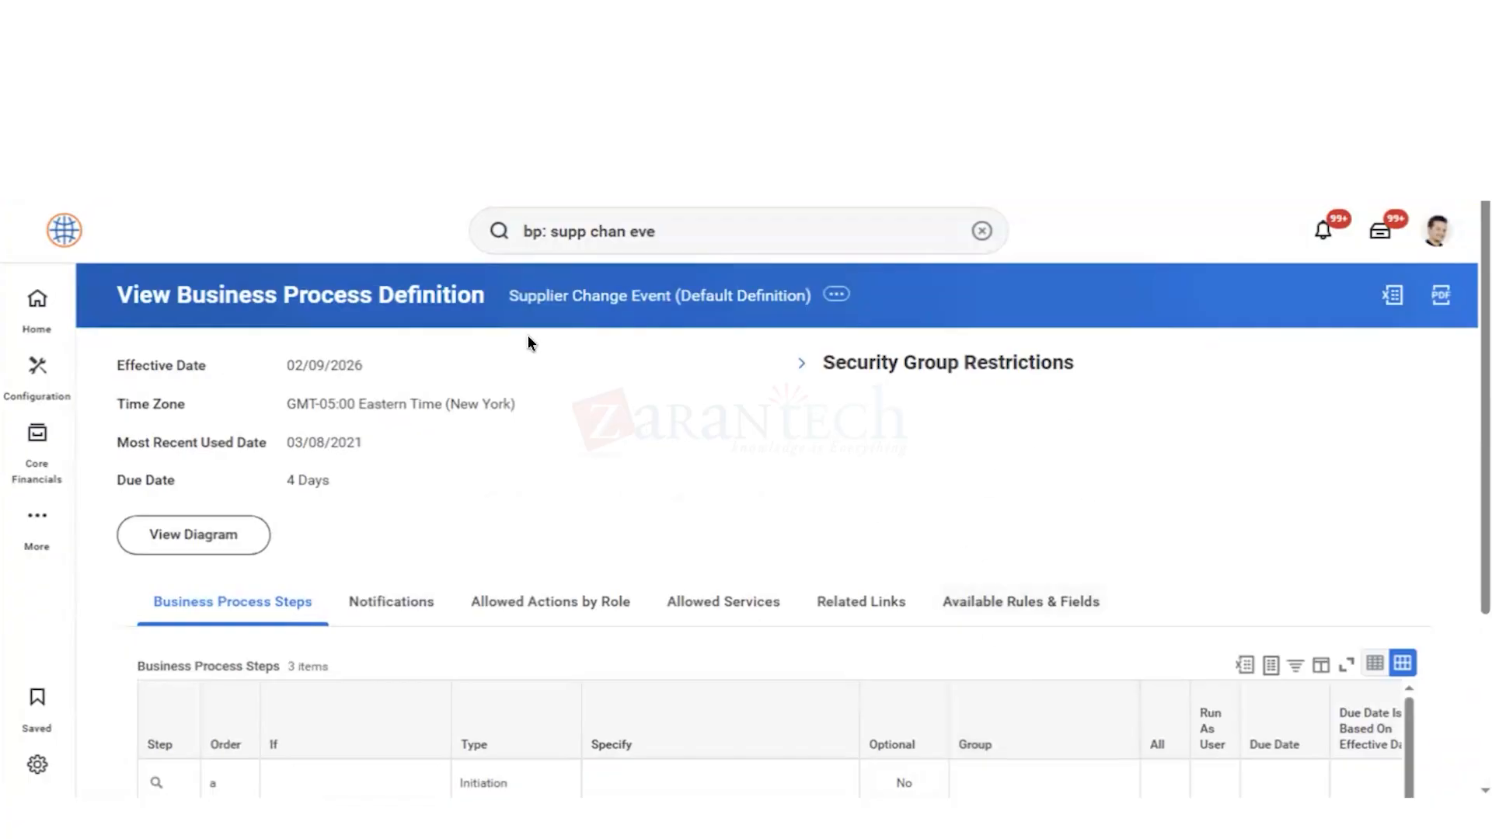
click(982, 232)
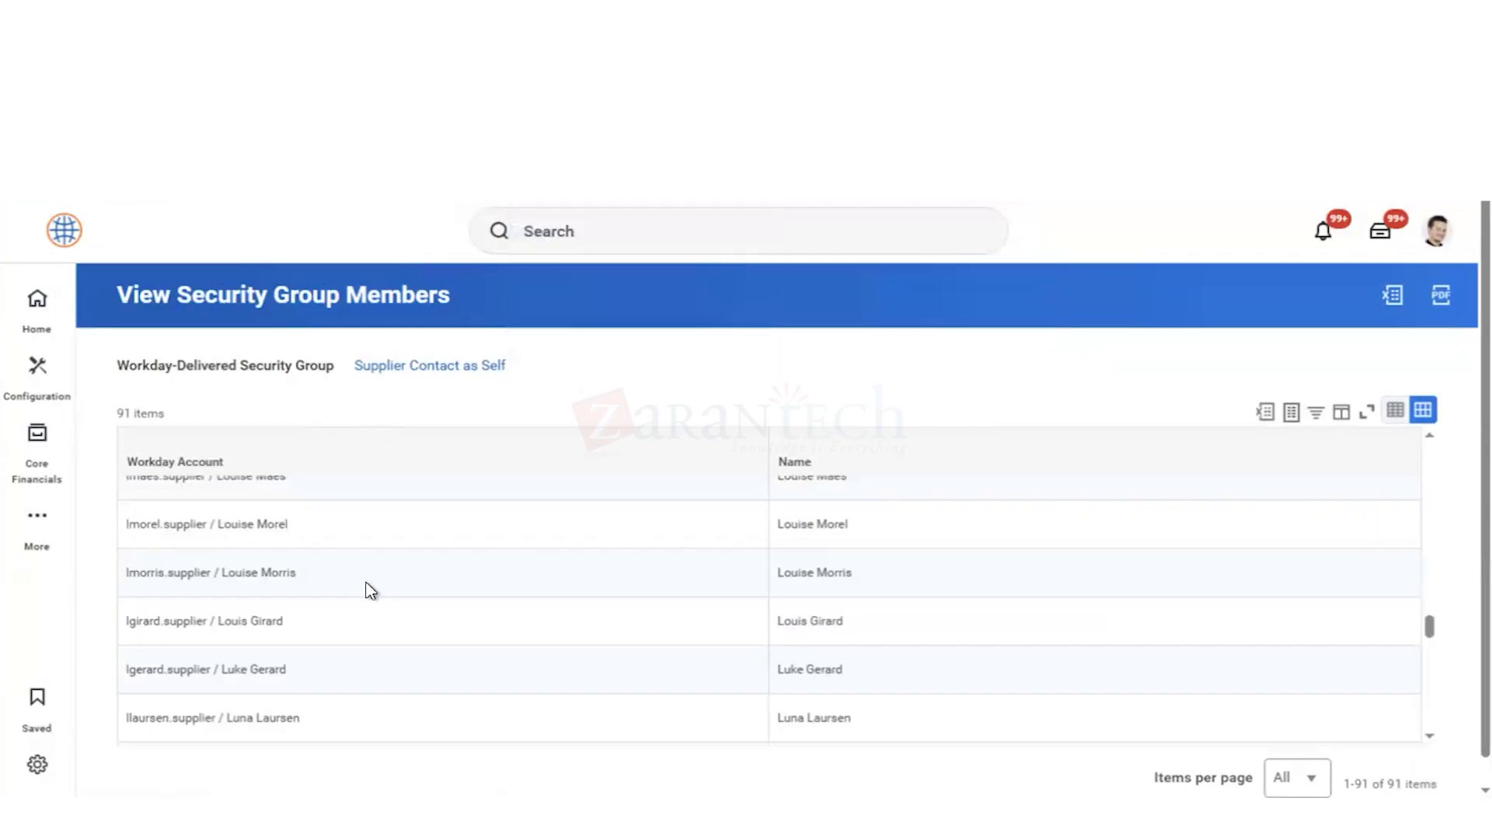
Step: Try to reassign the unassigned settlement account change task to the first listed member of the Supplier Contact as Self security group
scroll(371, 591, up, 12)
scroll(371, 591, up, 15)
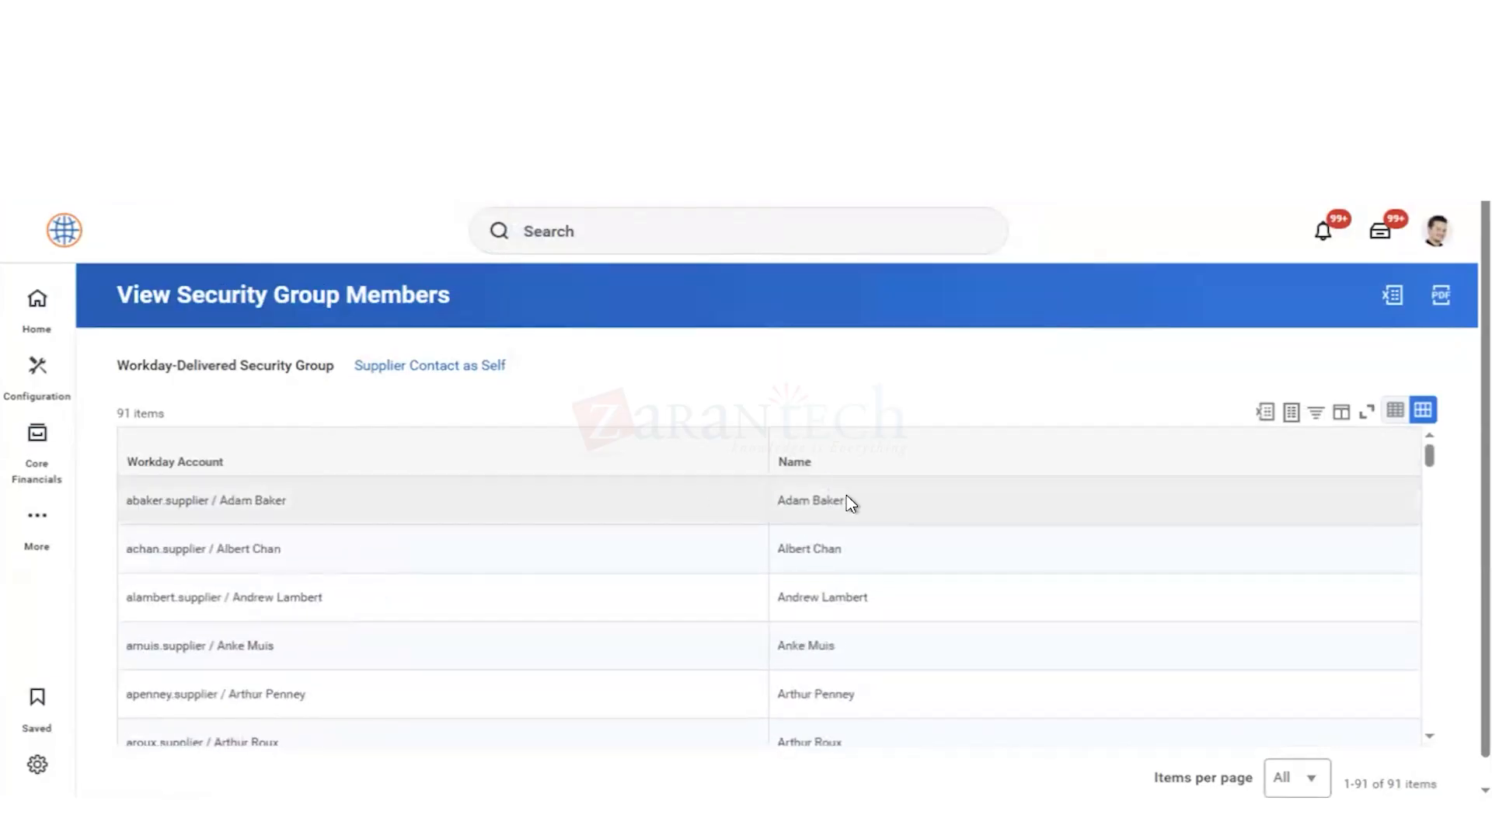
drag(846, 501, 778, 500)
key(ctrl+c)
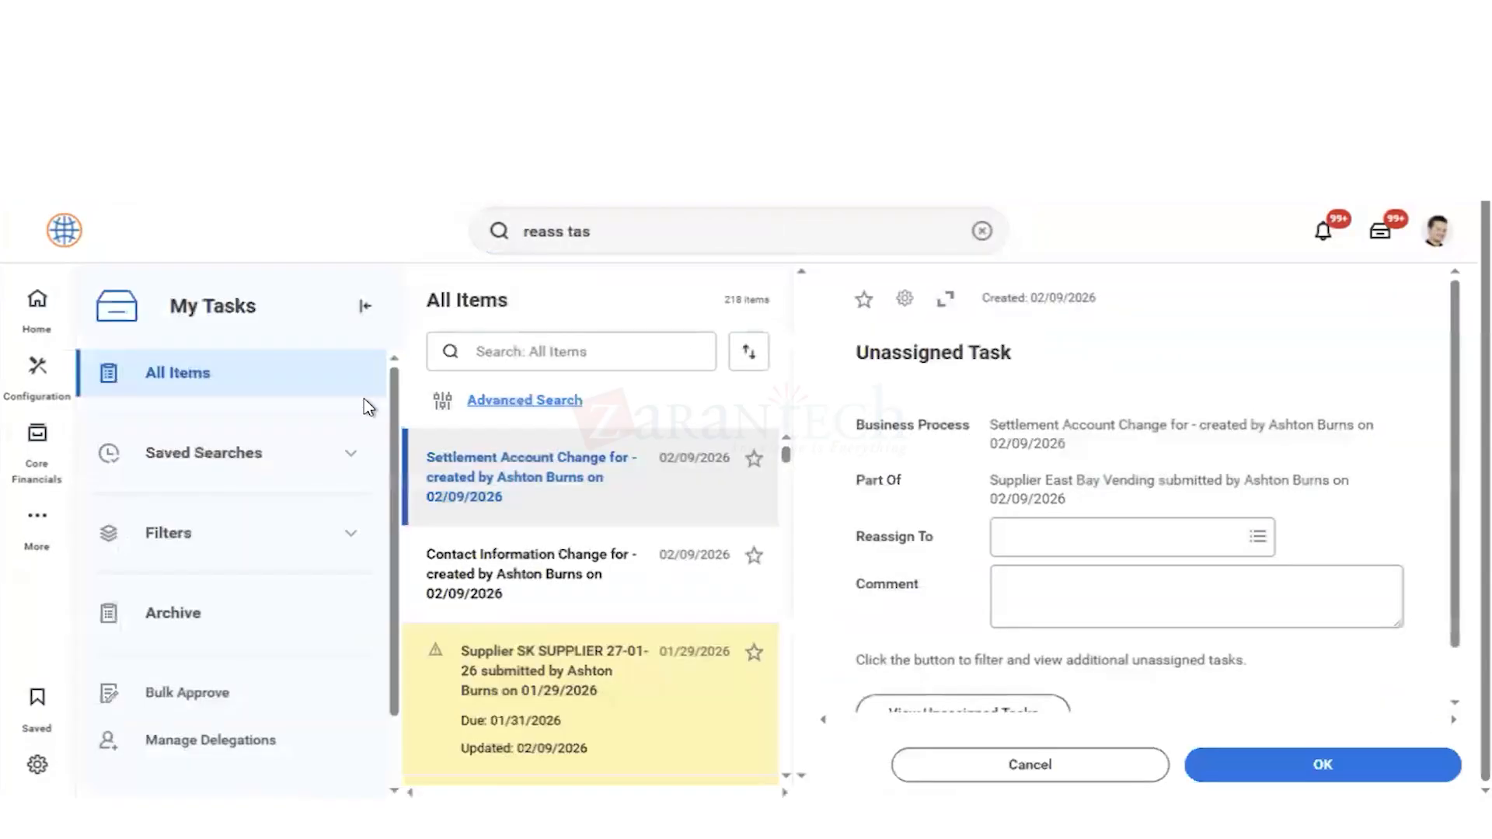
click(1023, 538)
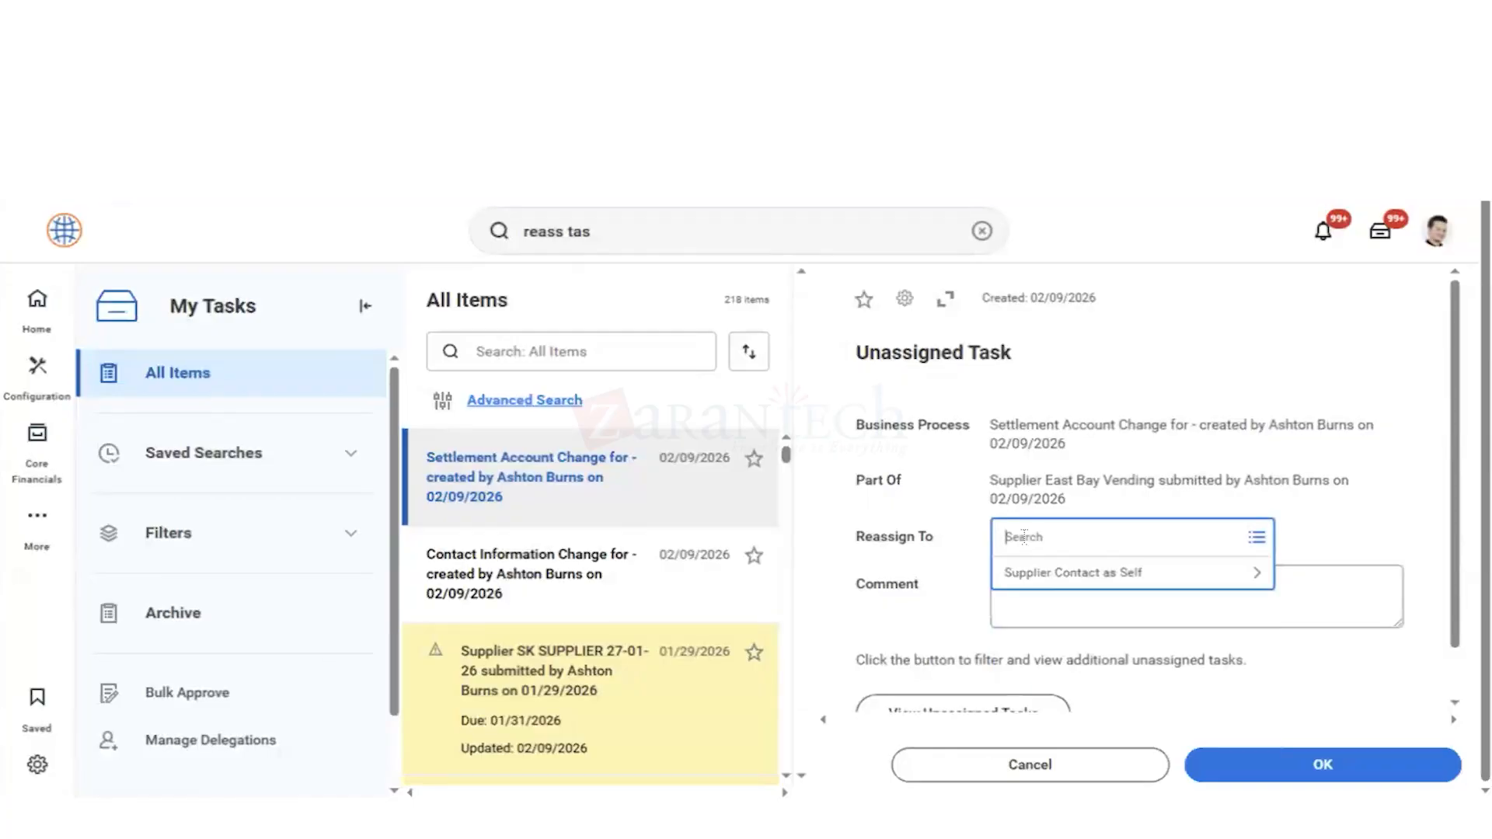
key(ctrl+v)
key(Return)
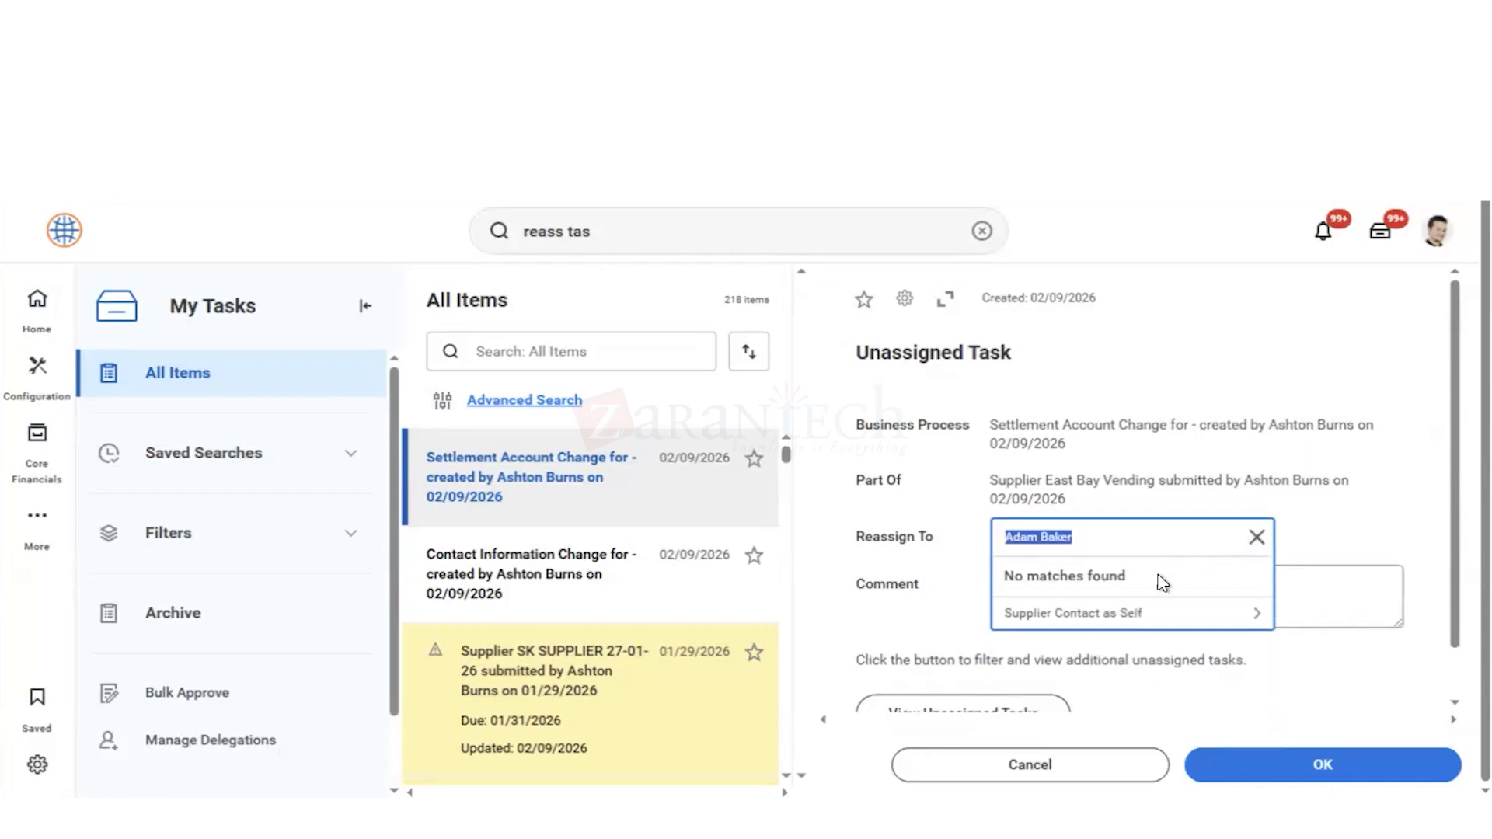
click(1257, 538)
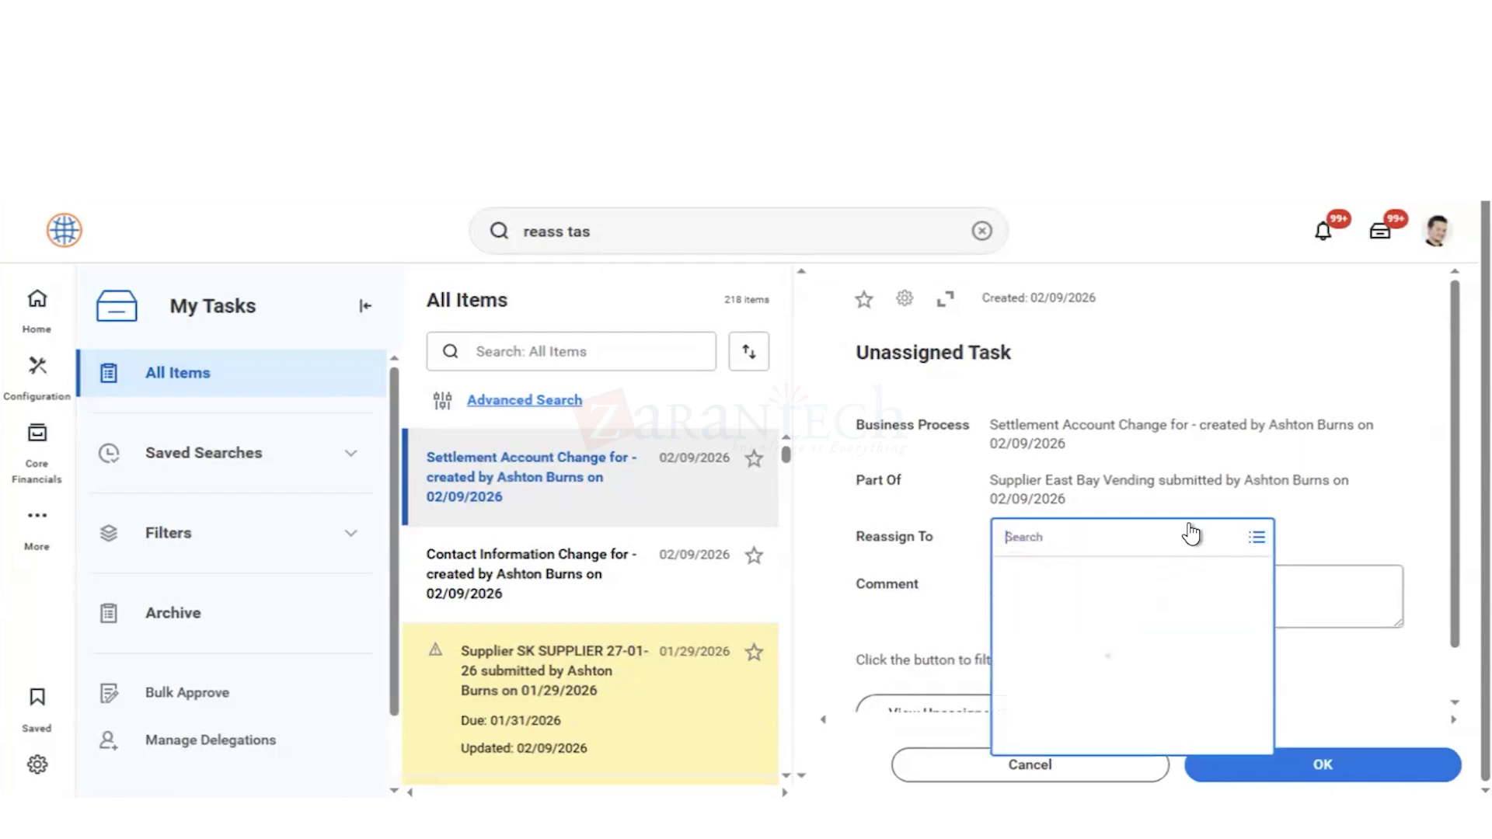
Step: Search for "supplier: staples" and open the Staples supplier record
click(833, 504)
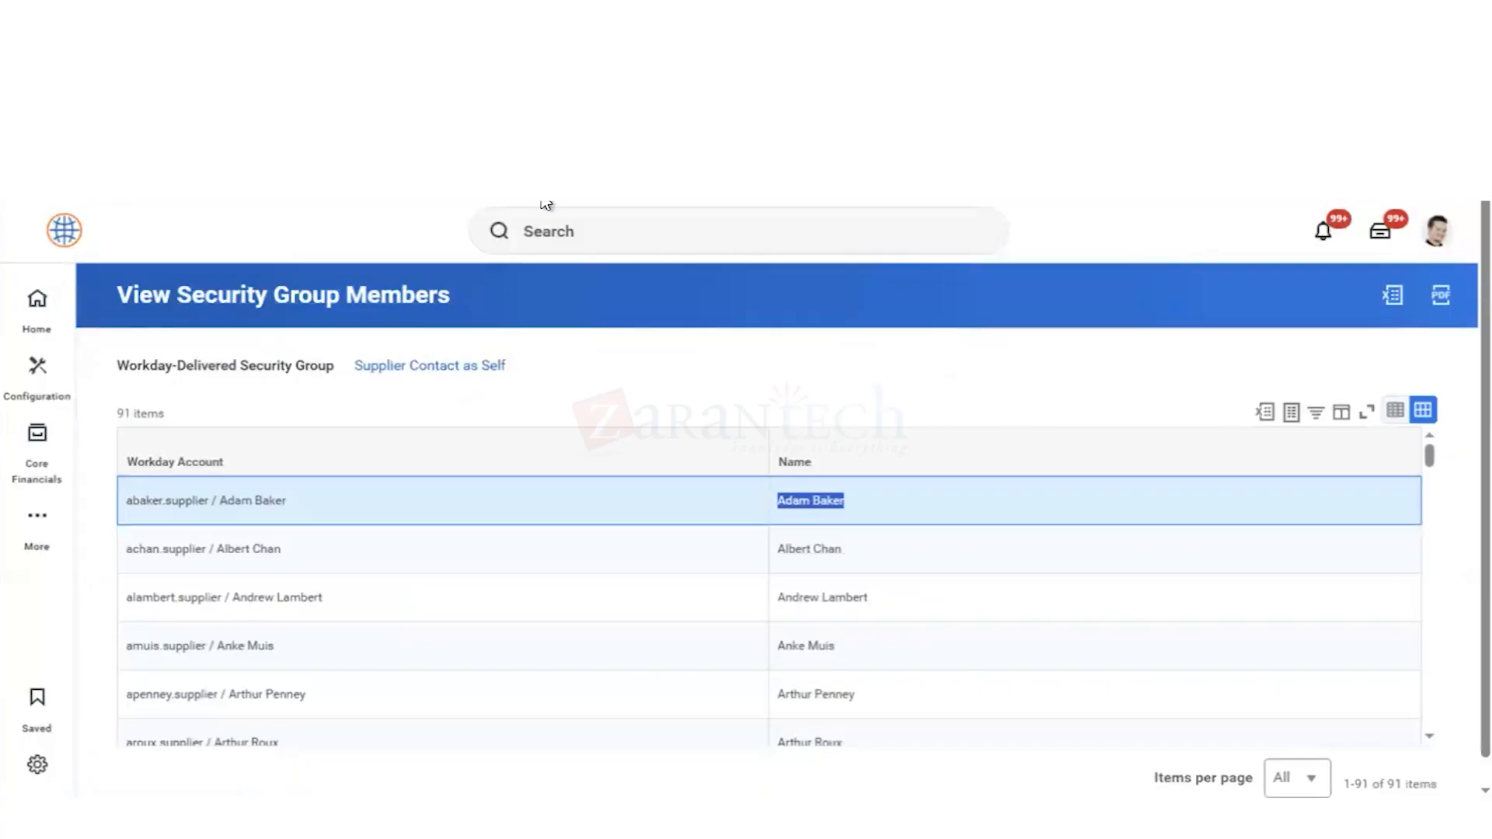
click(562, 224)
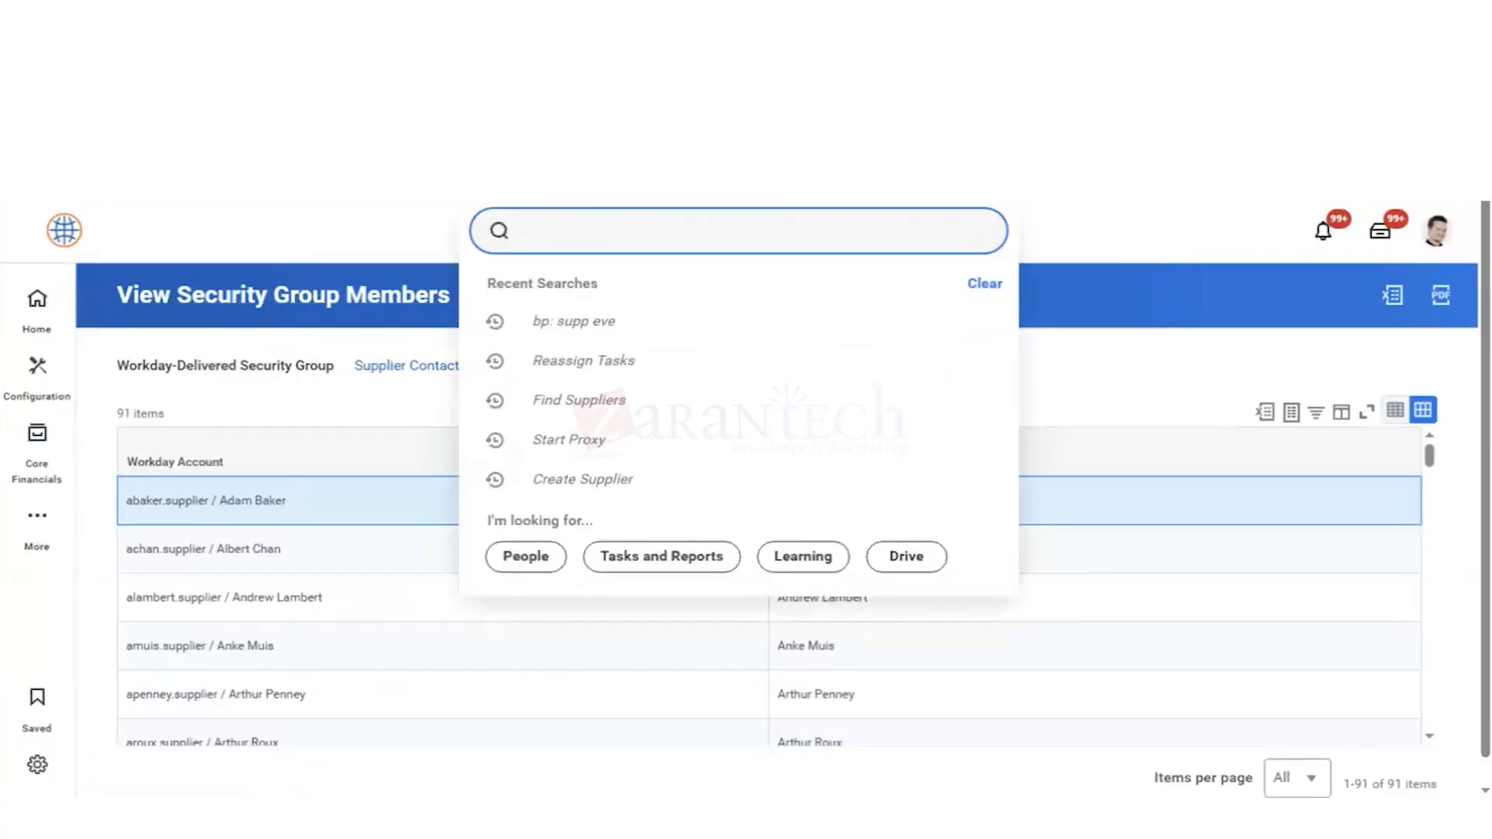
text(supp)
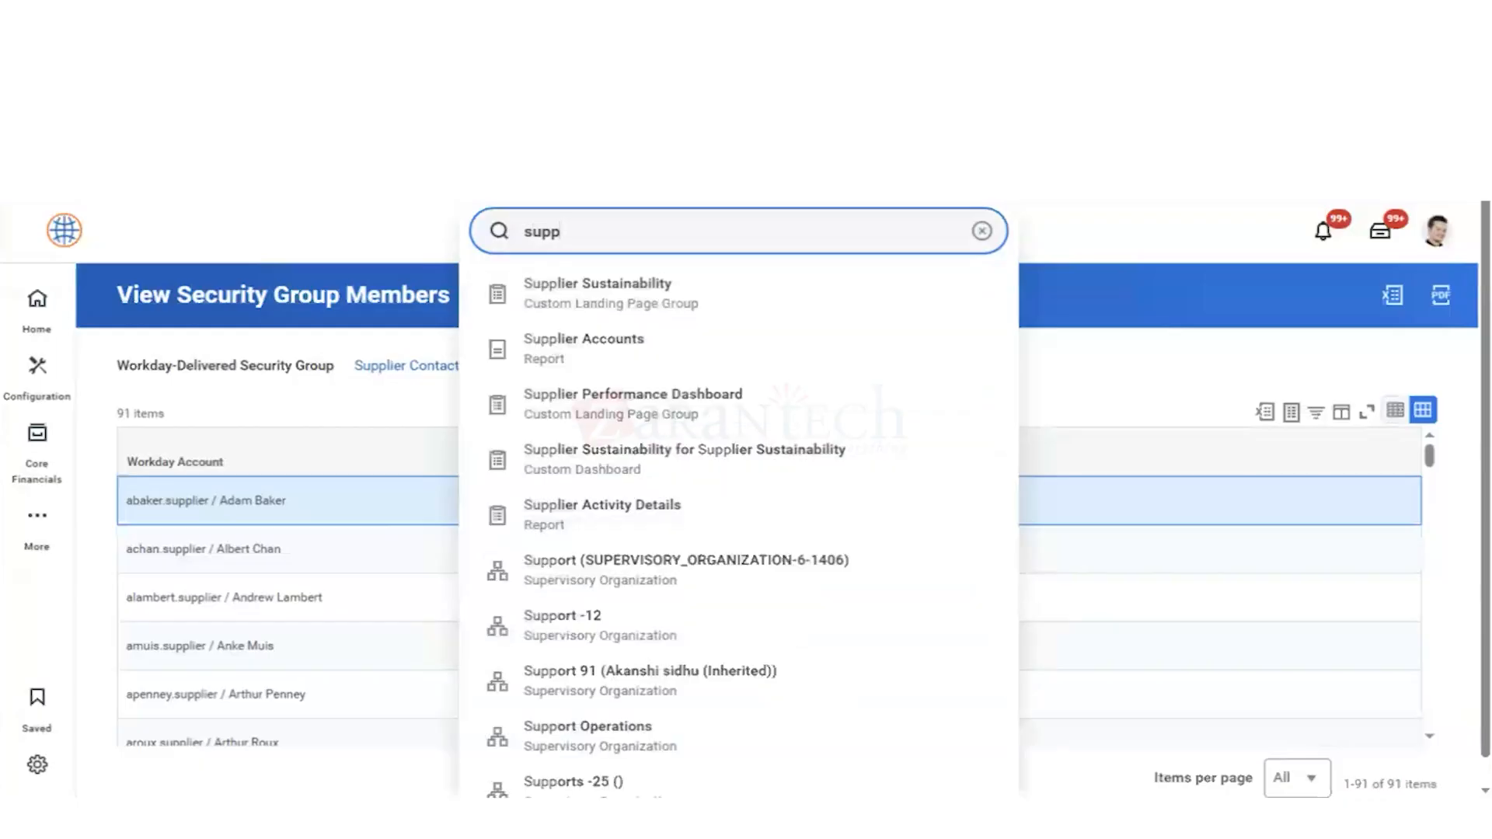
text(: sta)
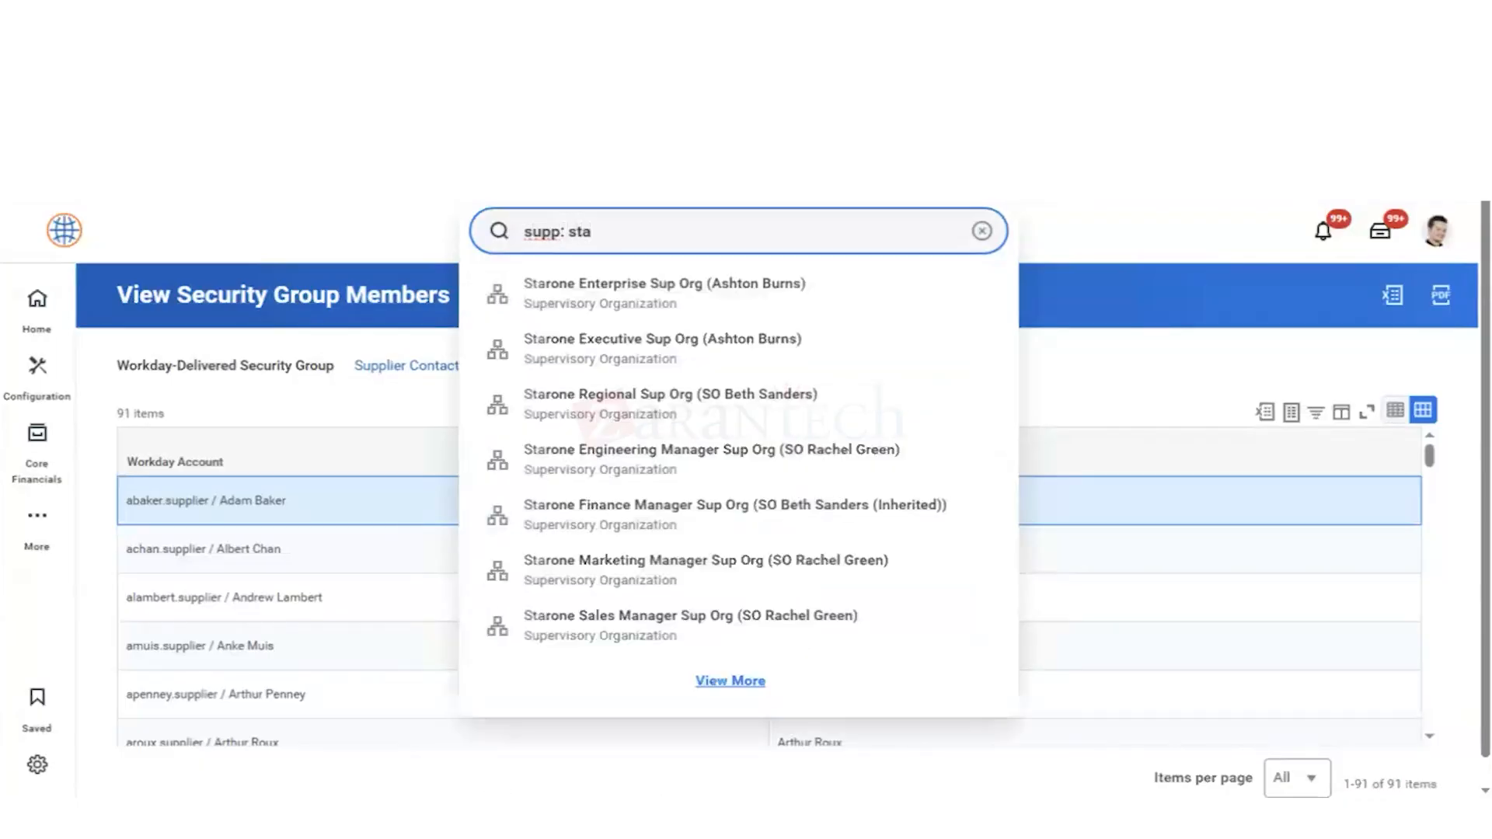
text(ples)
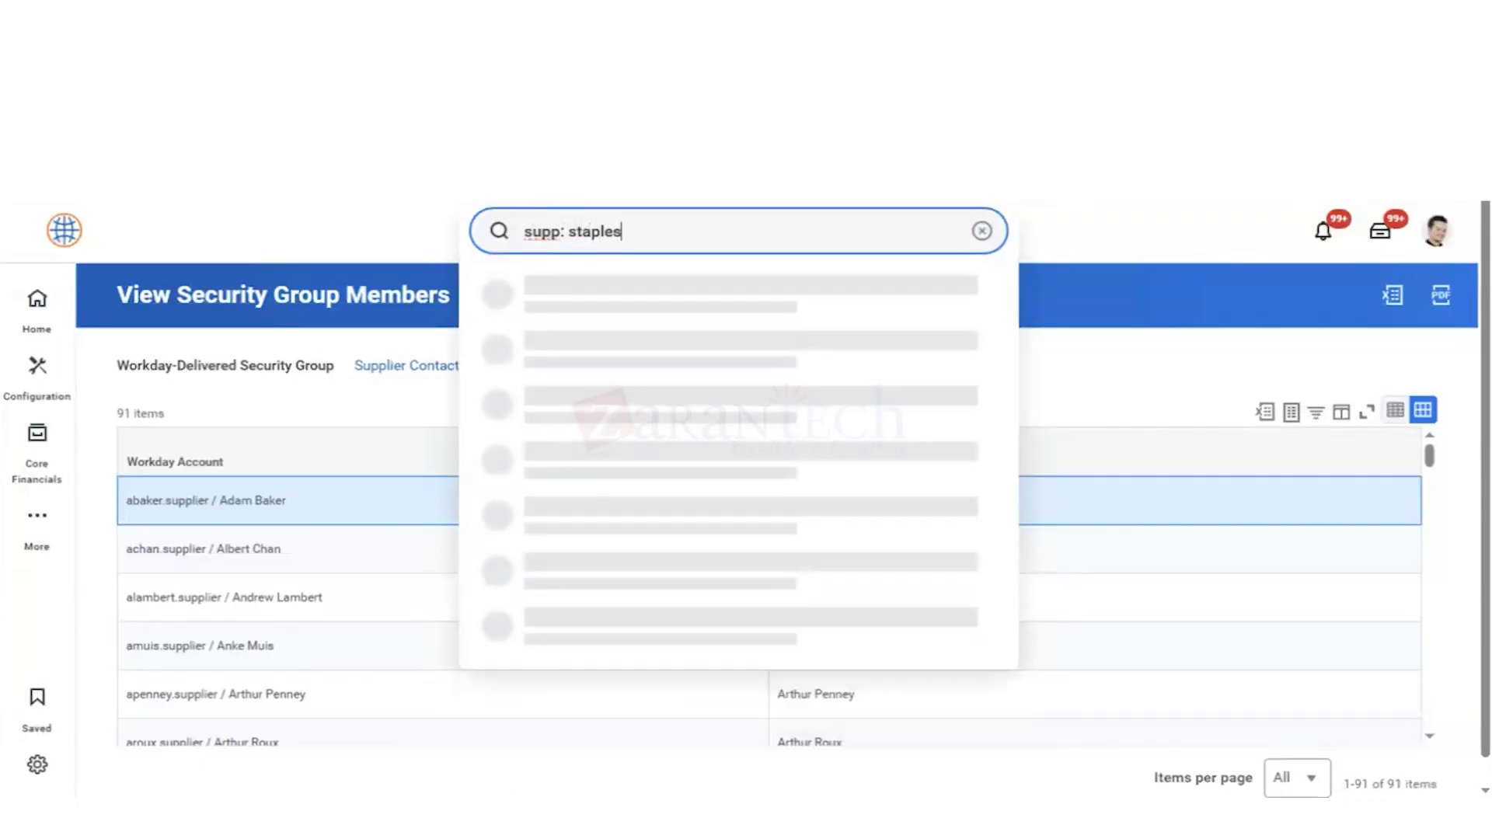
key(Return)
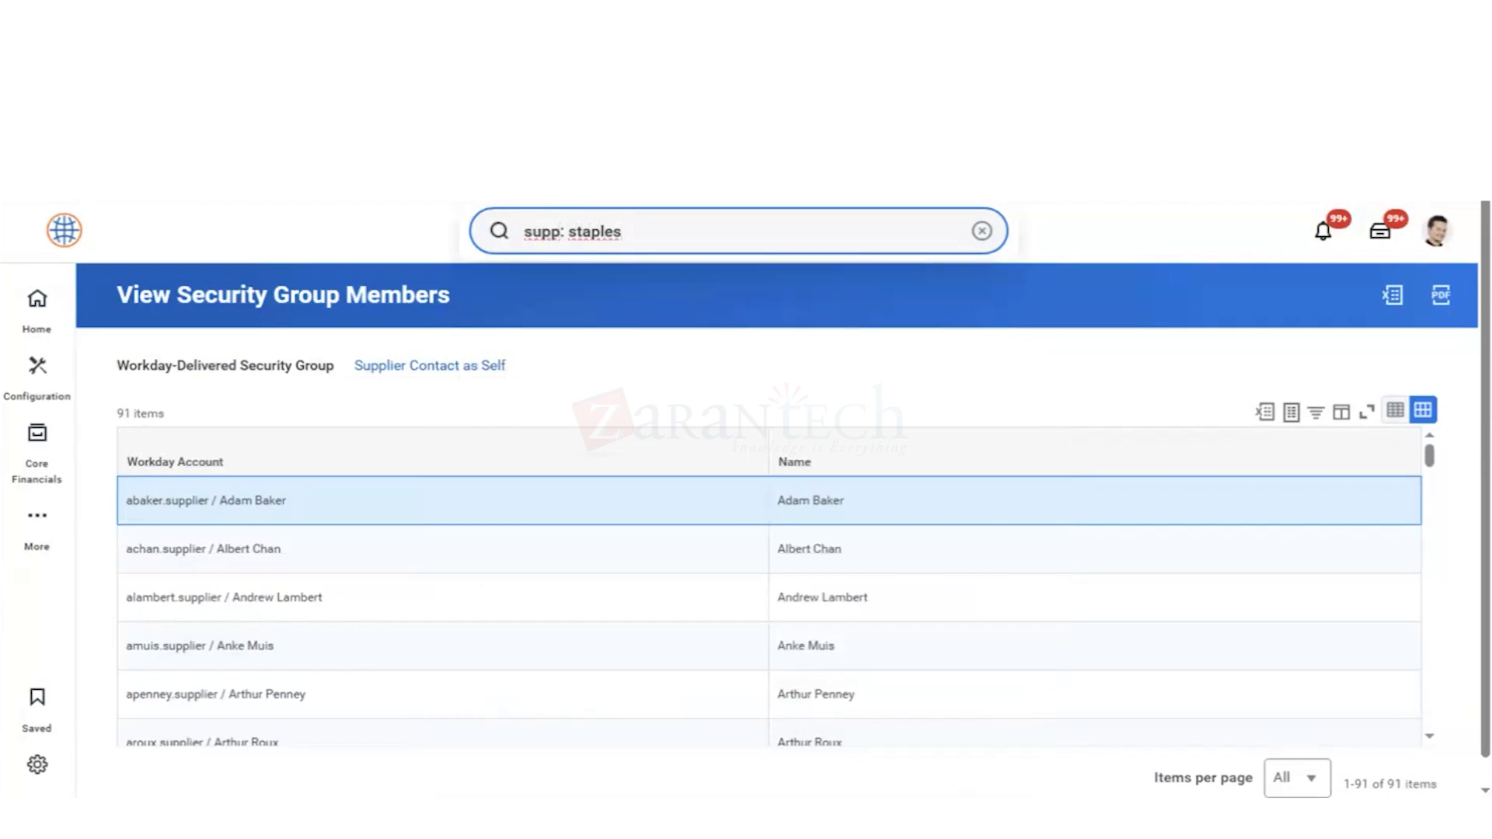
click(560, 232)
text(lier)
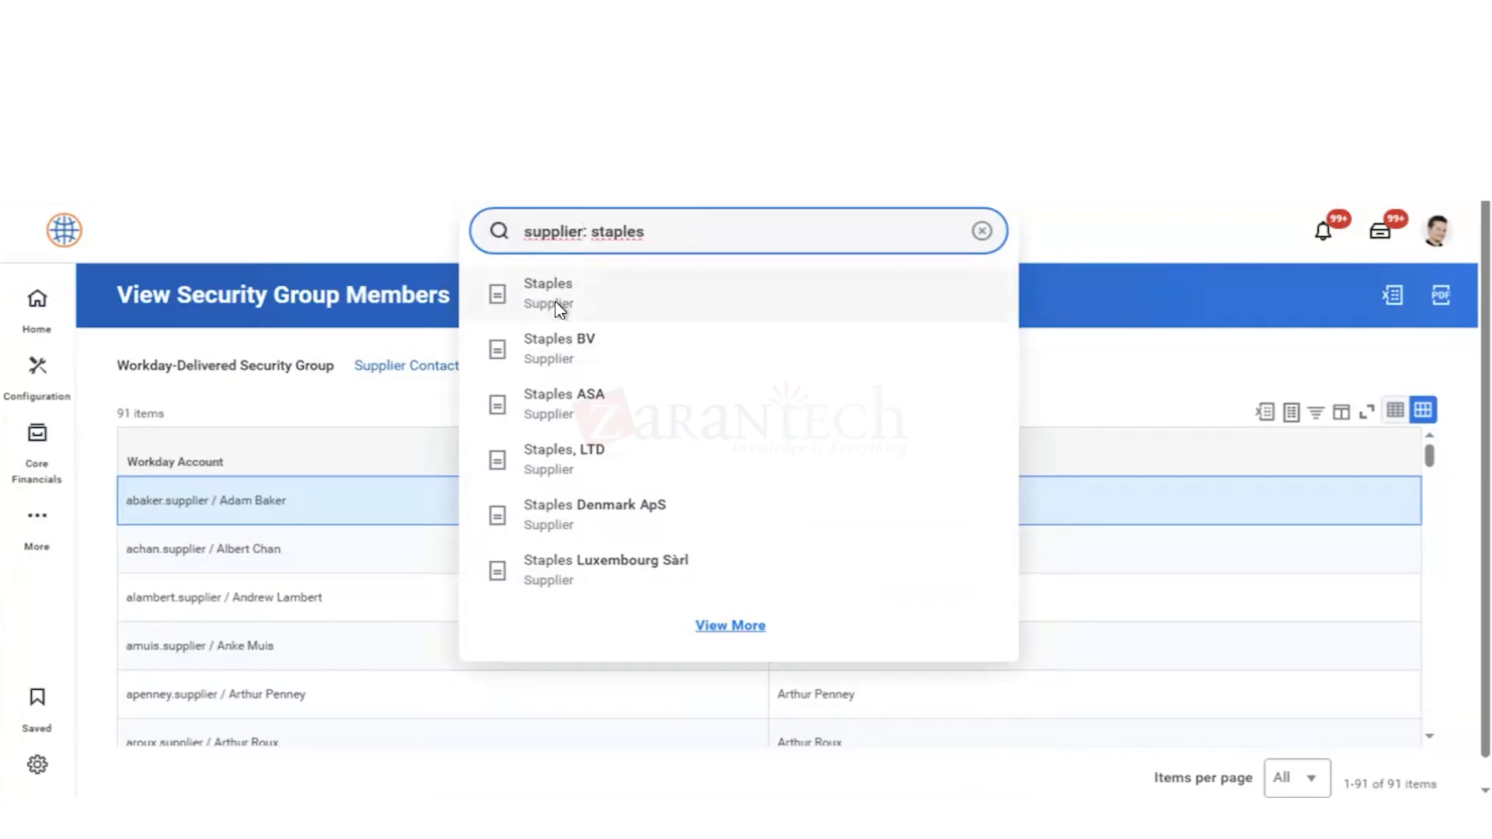
click(750, 368)
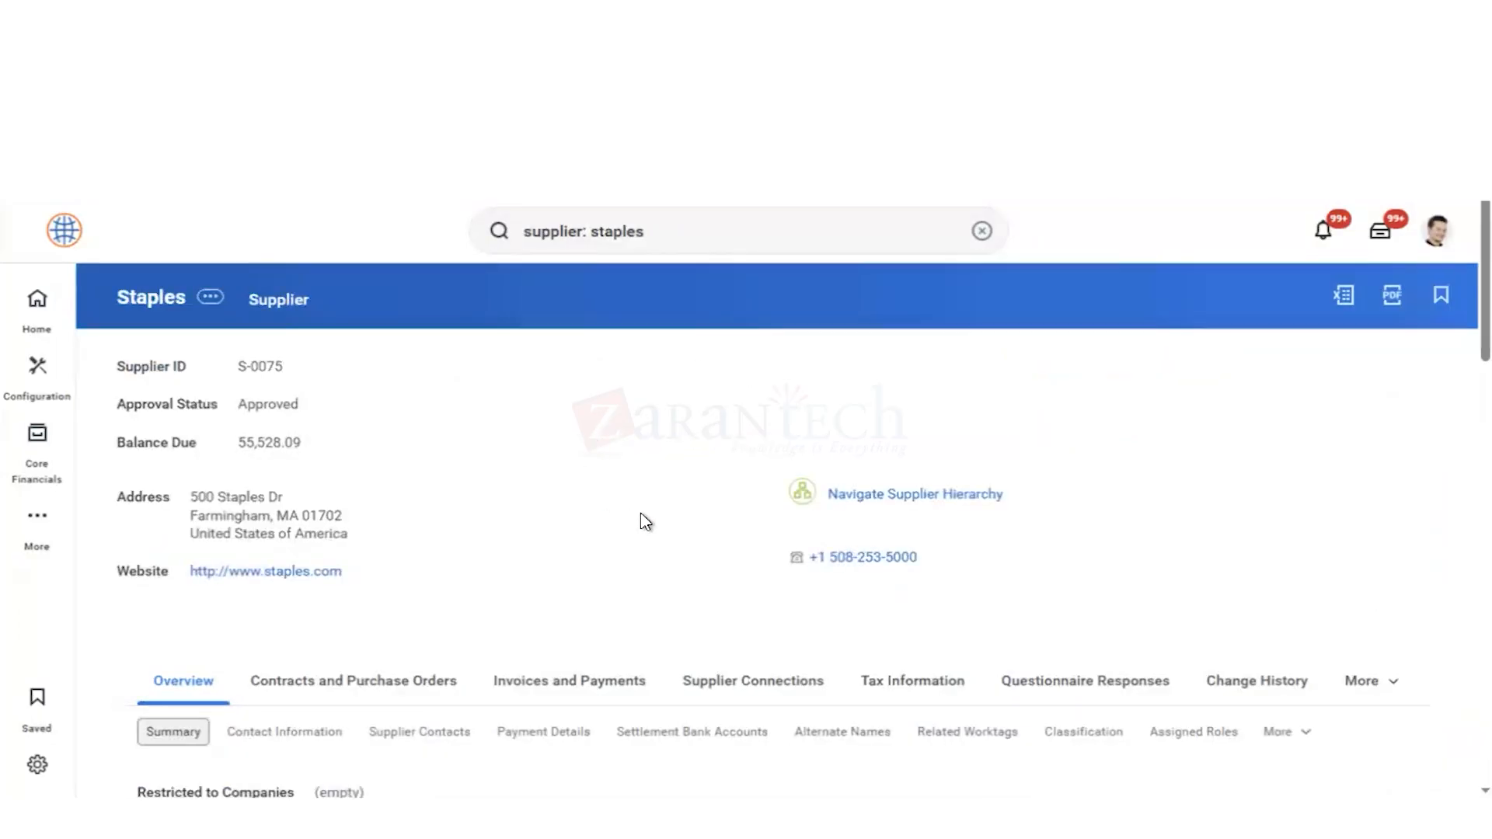
Step: Start the Change Supplier Contact Information action for the Staples supplier
click(212, 298)
mouse_move(371, 378)
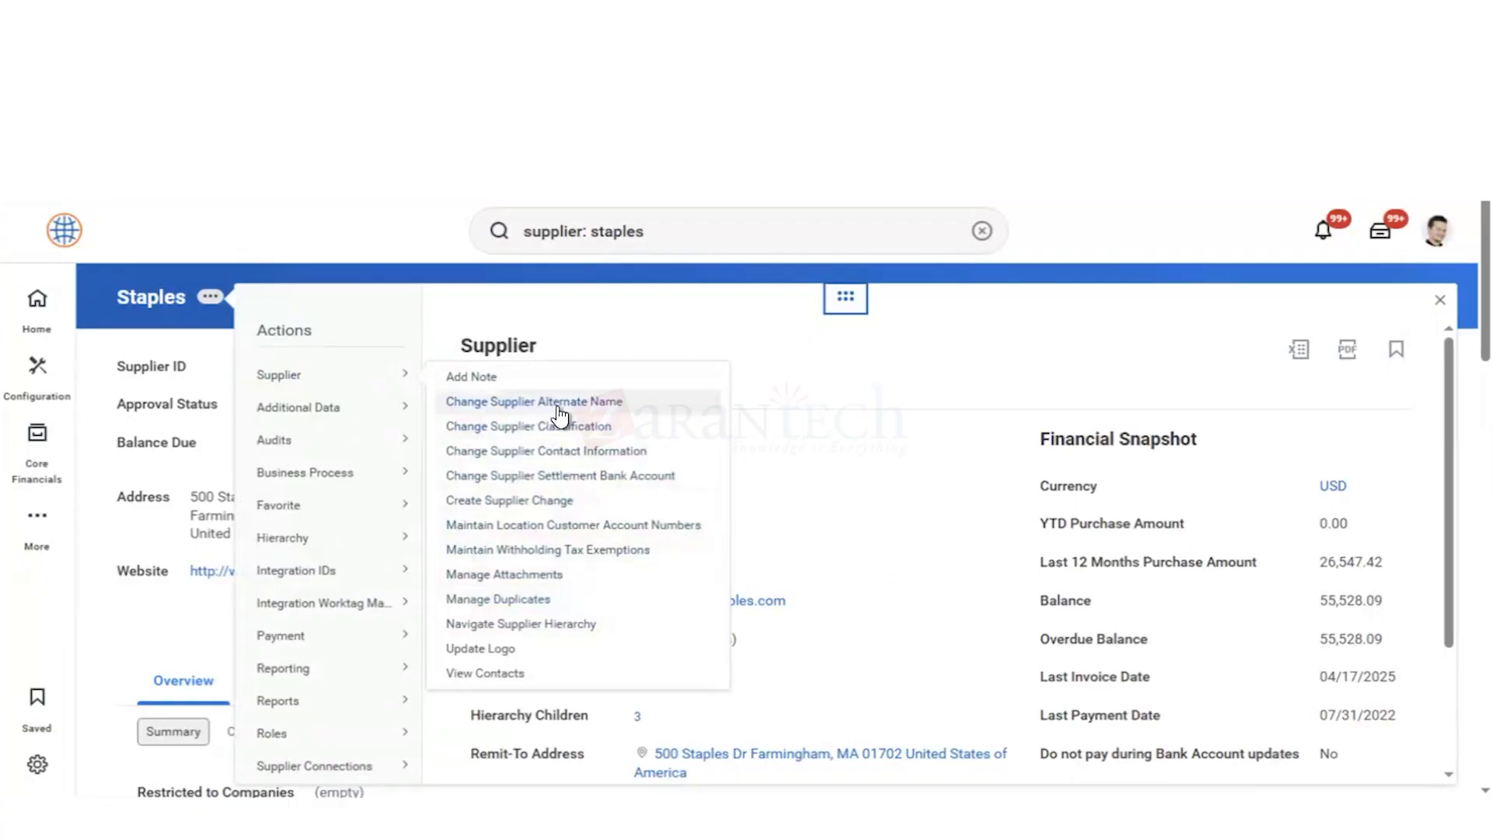
click(571, 458)
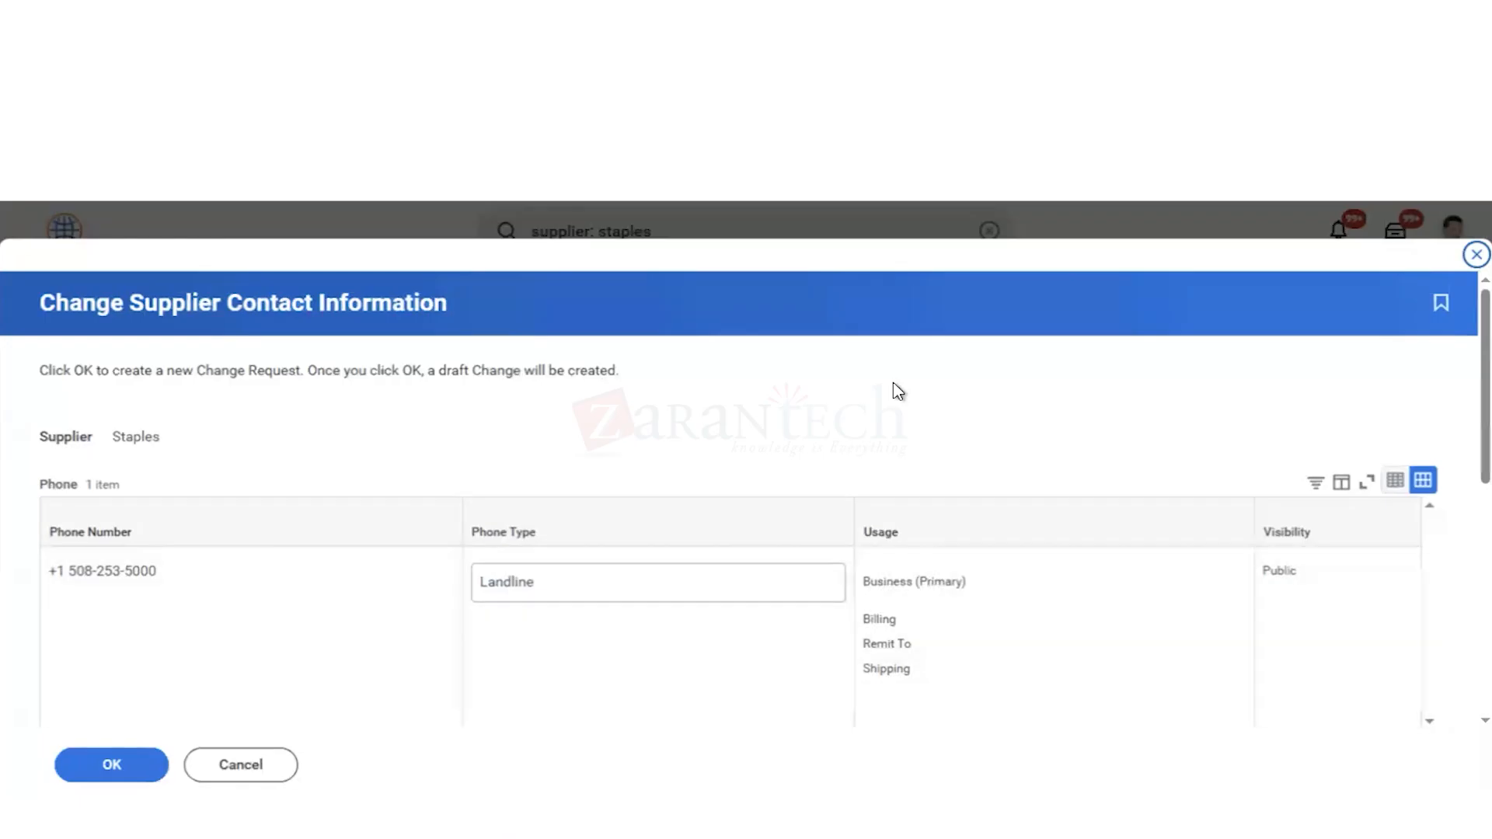
Step: Review the supplier's existing phone and address details, and create the draft contact information change request
scroll(894, 383, down, 5)
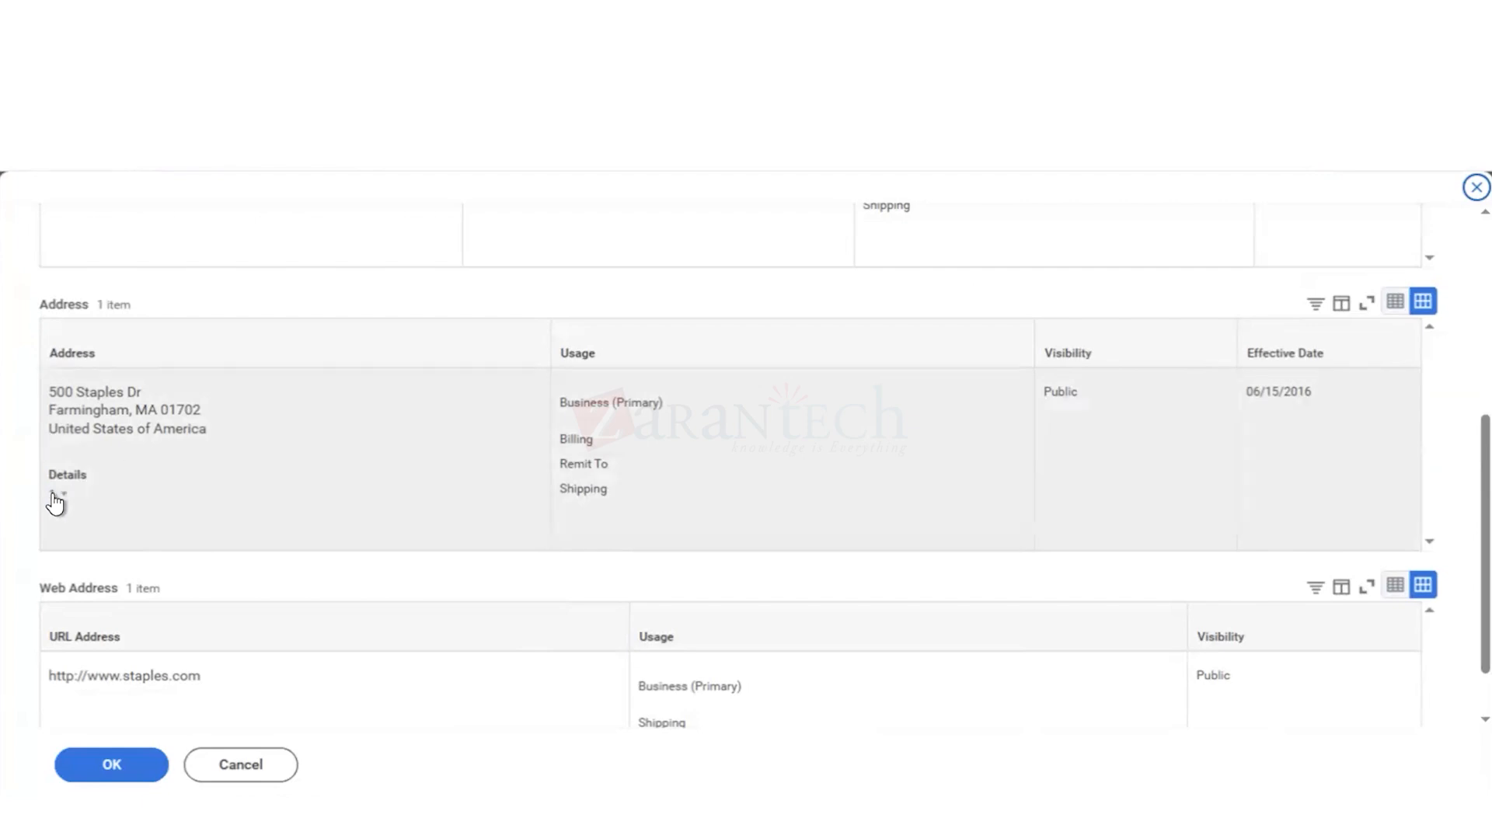
click(54, 497)
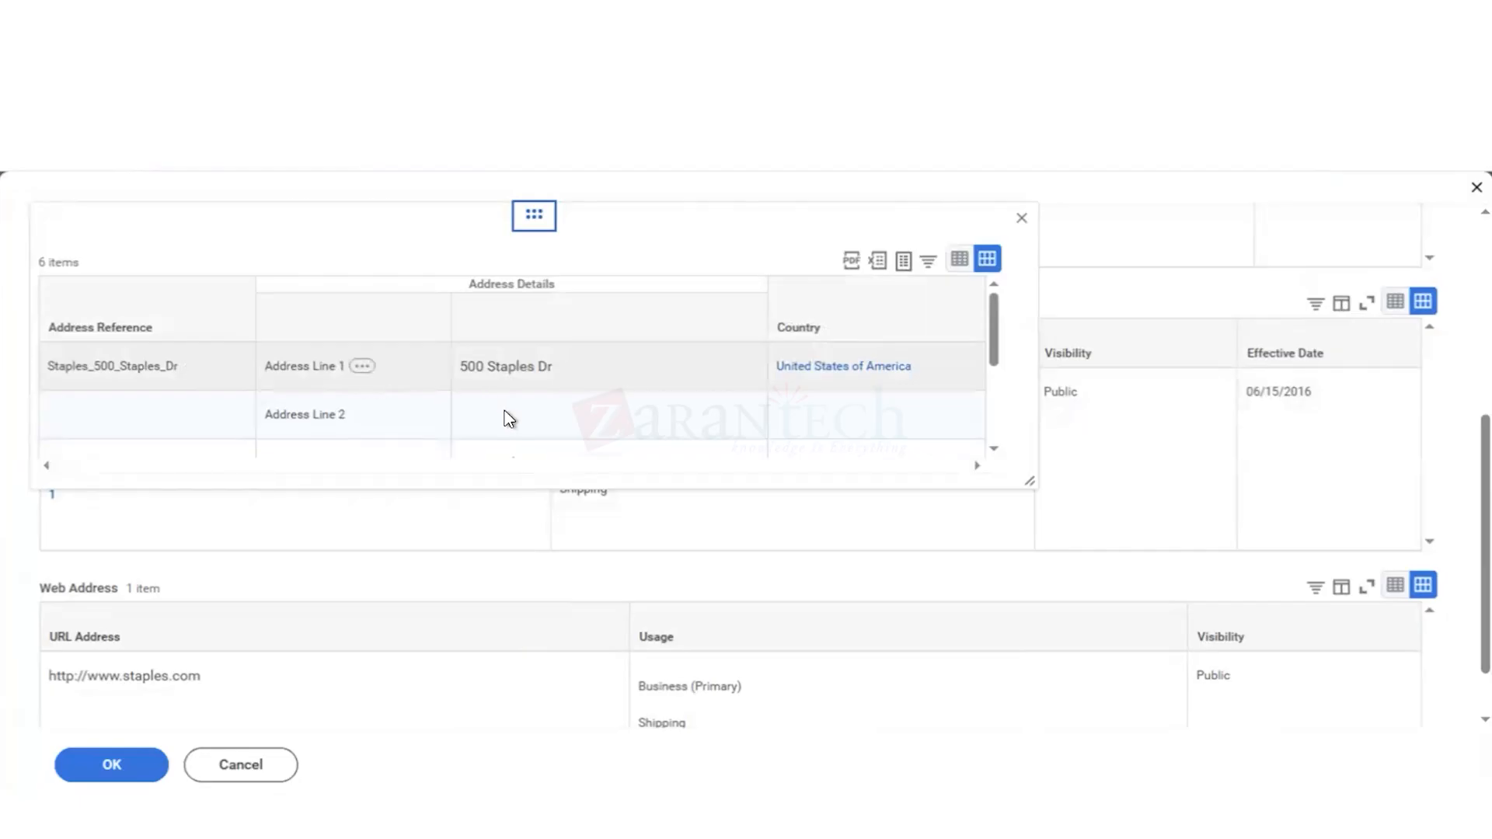
scroll(517, 435, down, 4)
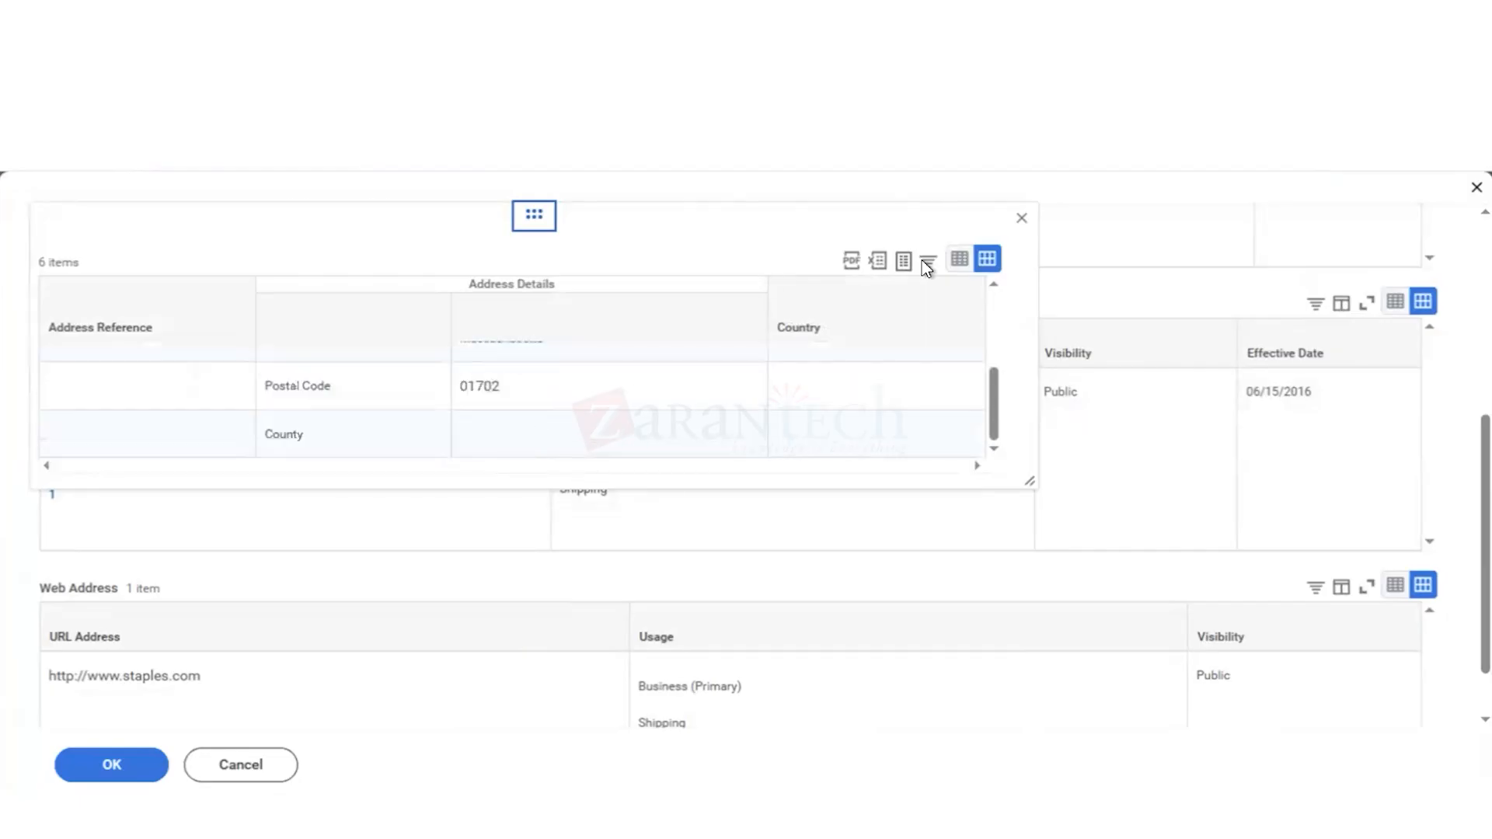
click(1020, 221)
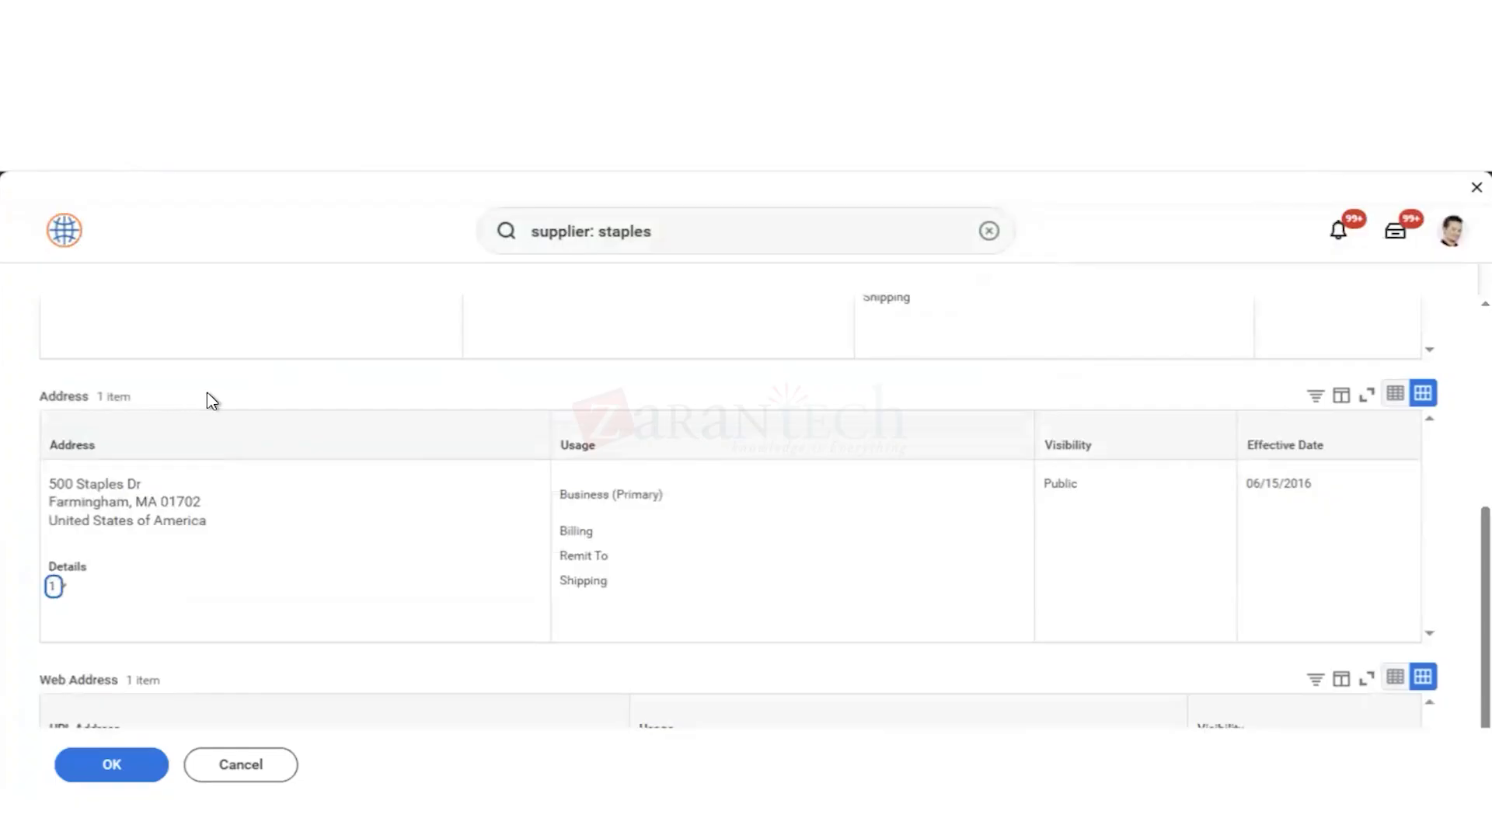
scroll(206, 401, down, 1)
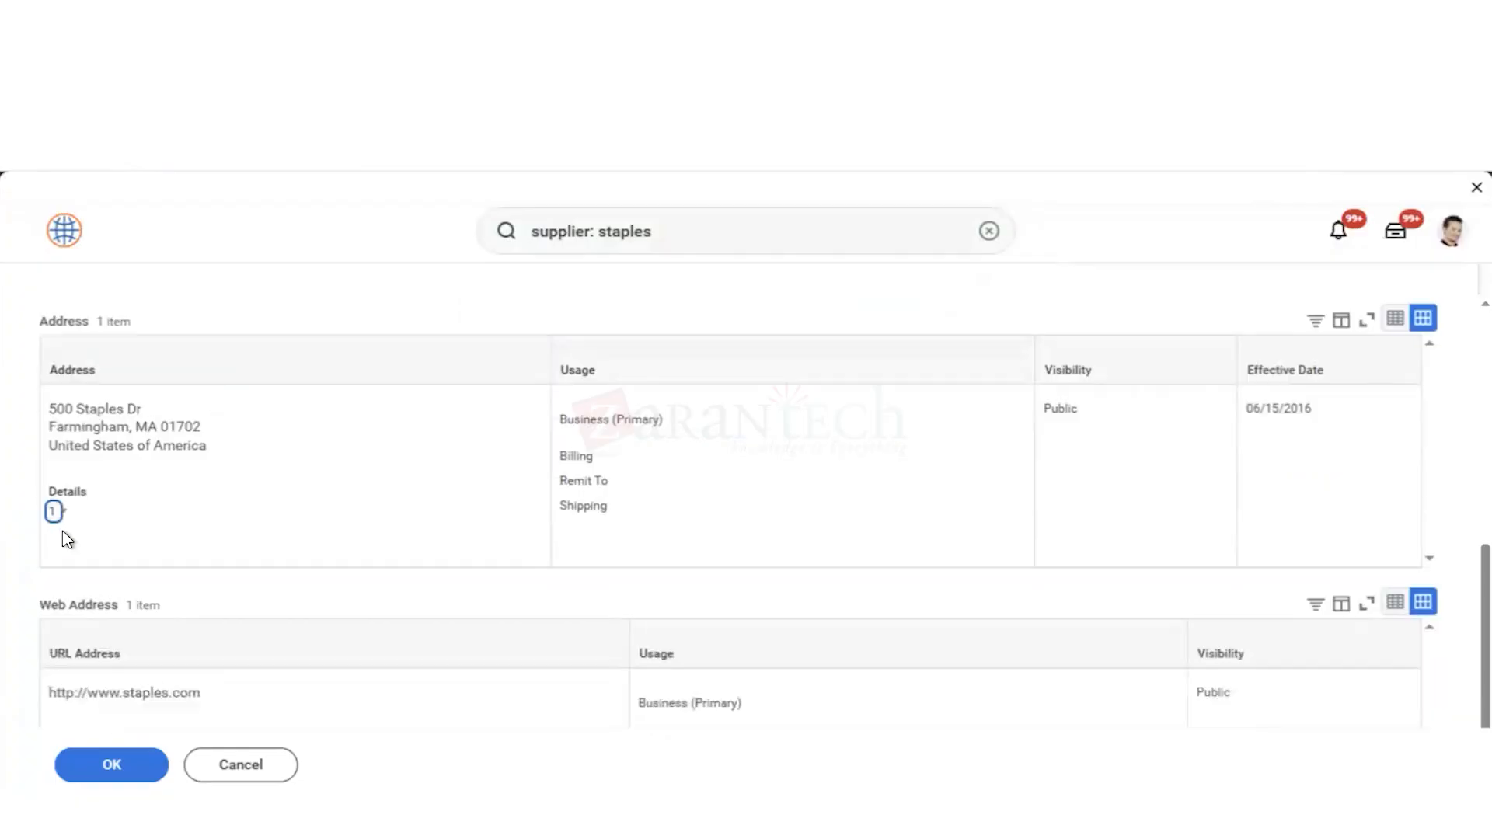
scroll(226, 567, up, 5)
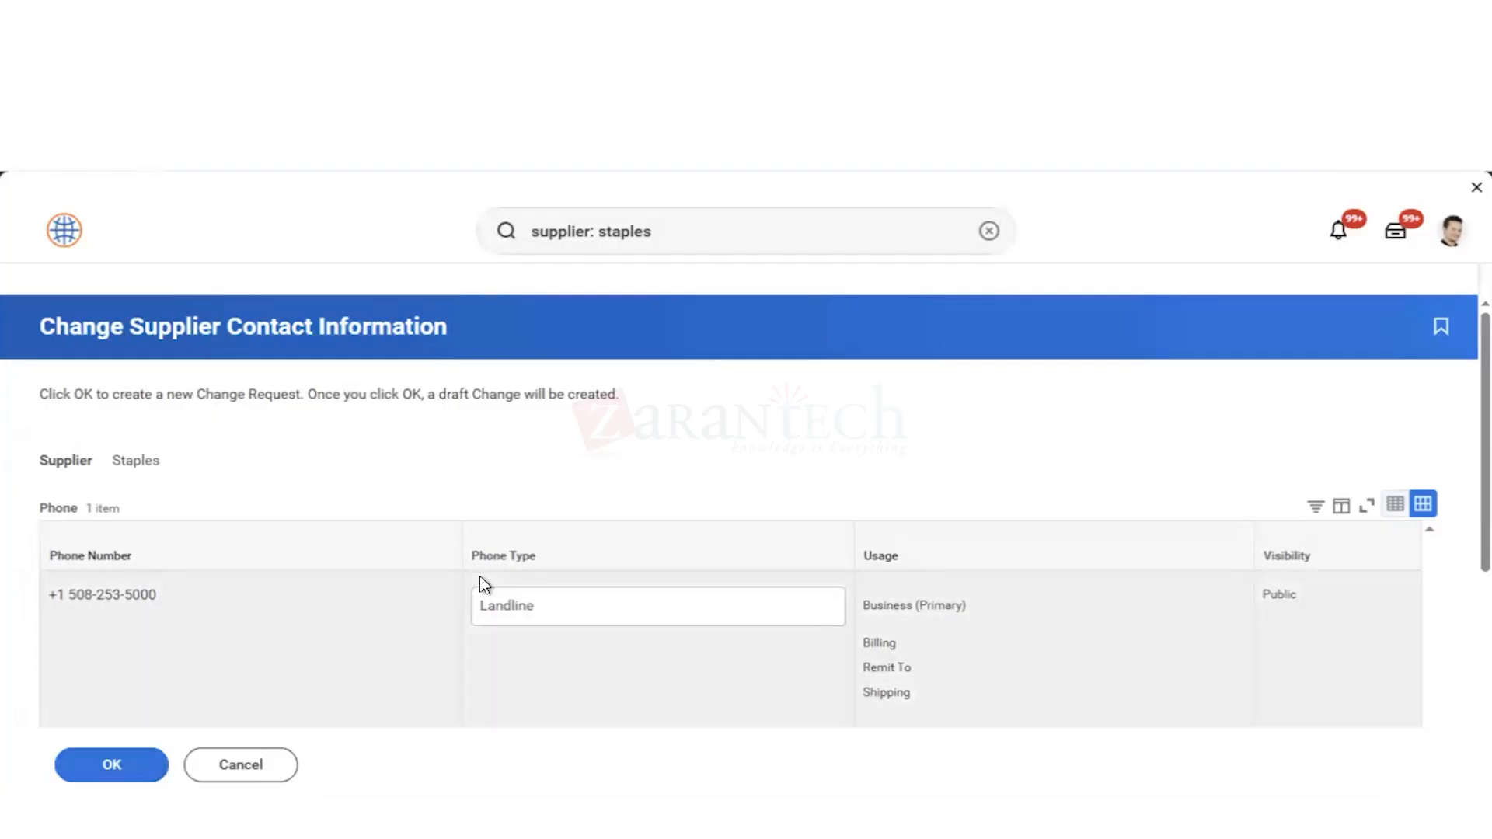
scroll(529, 560, down, 4)
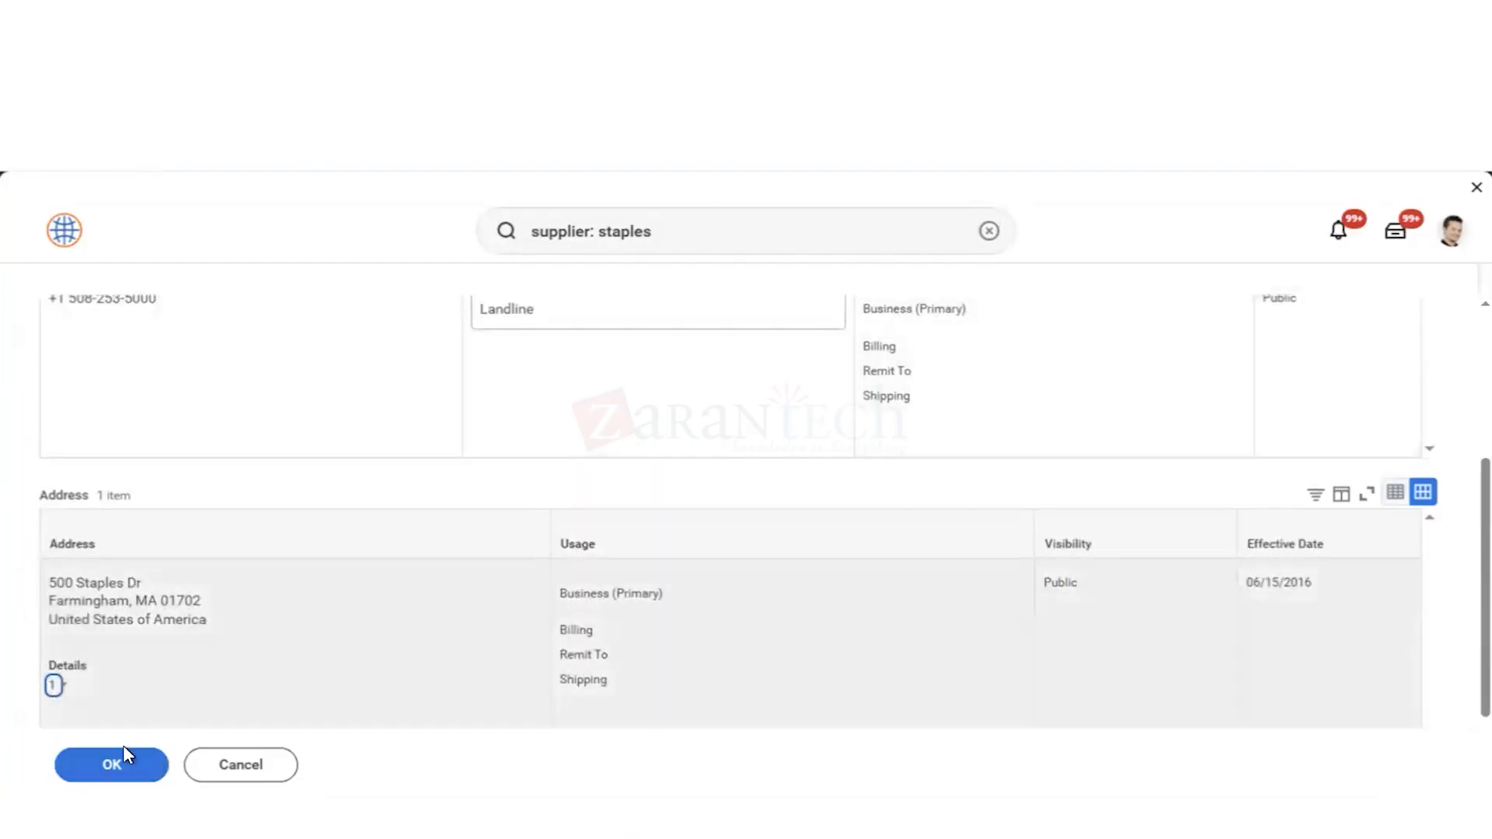
click(112, 768)
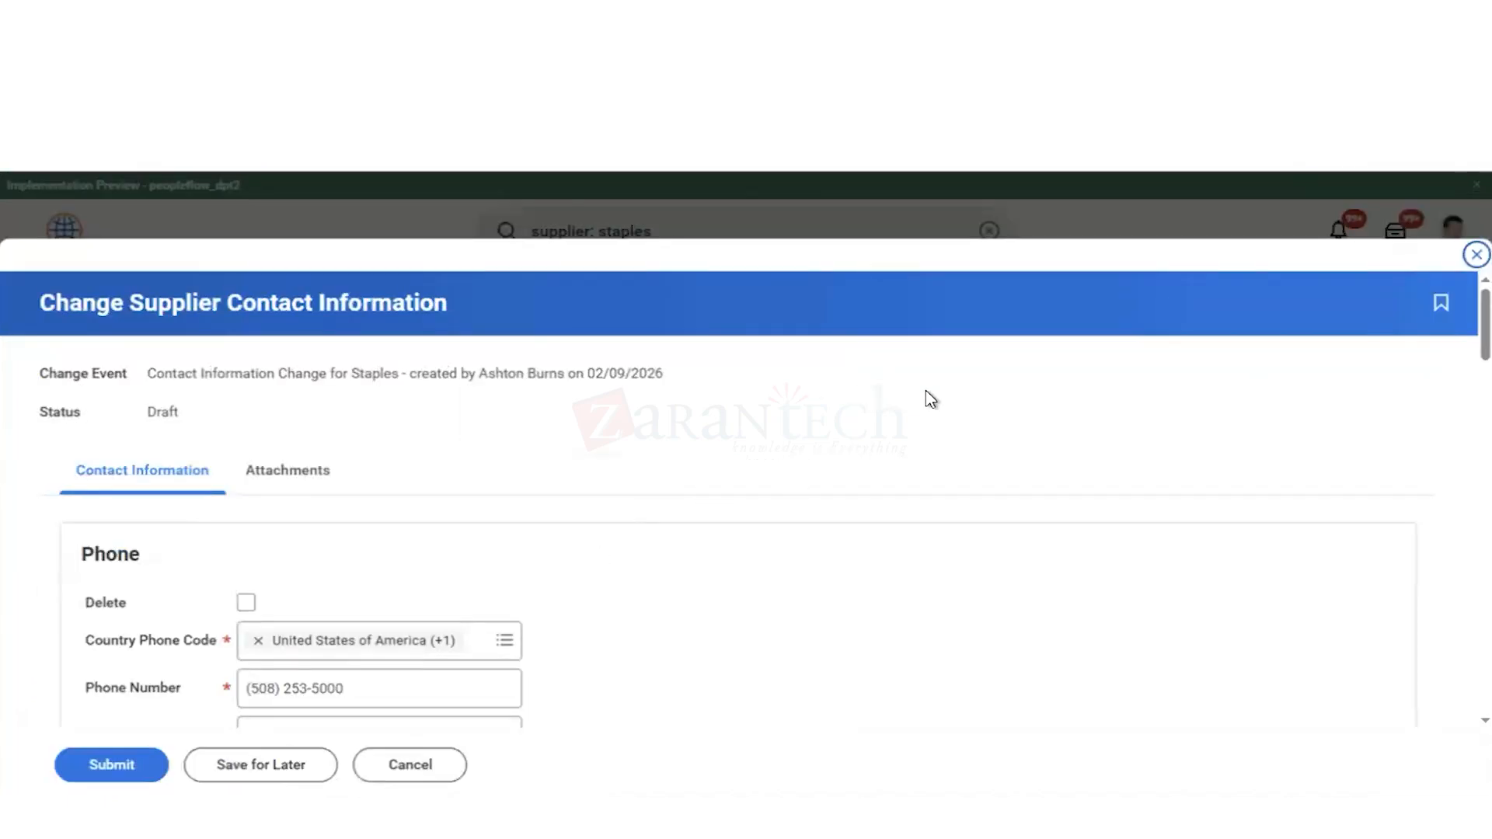
Step: Examine the editable phone and address fields in the draft contact information change for Staples
scroll(930, 400, down, 3)
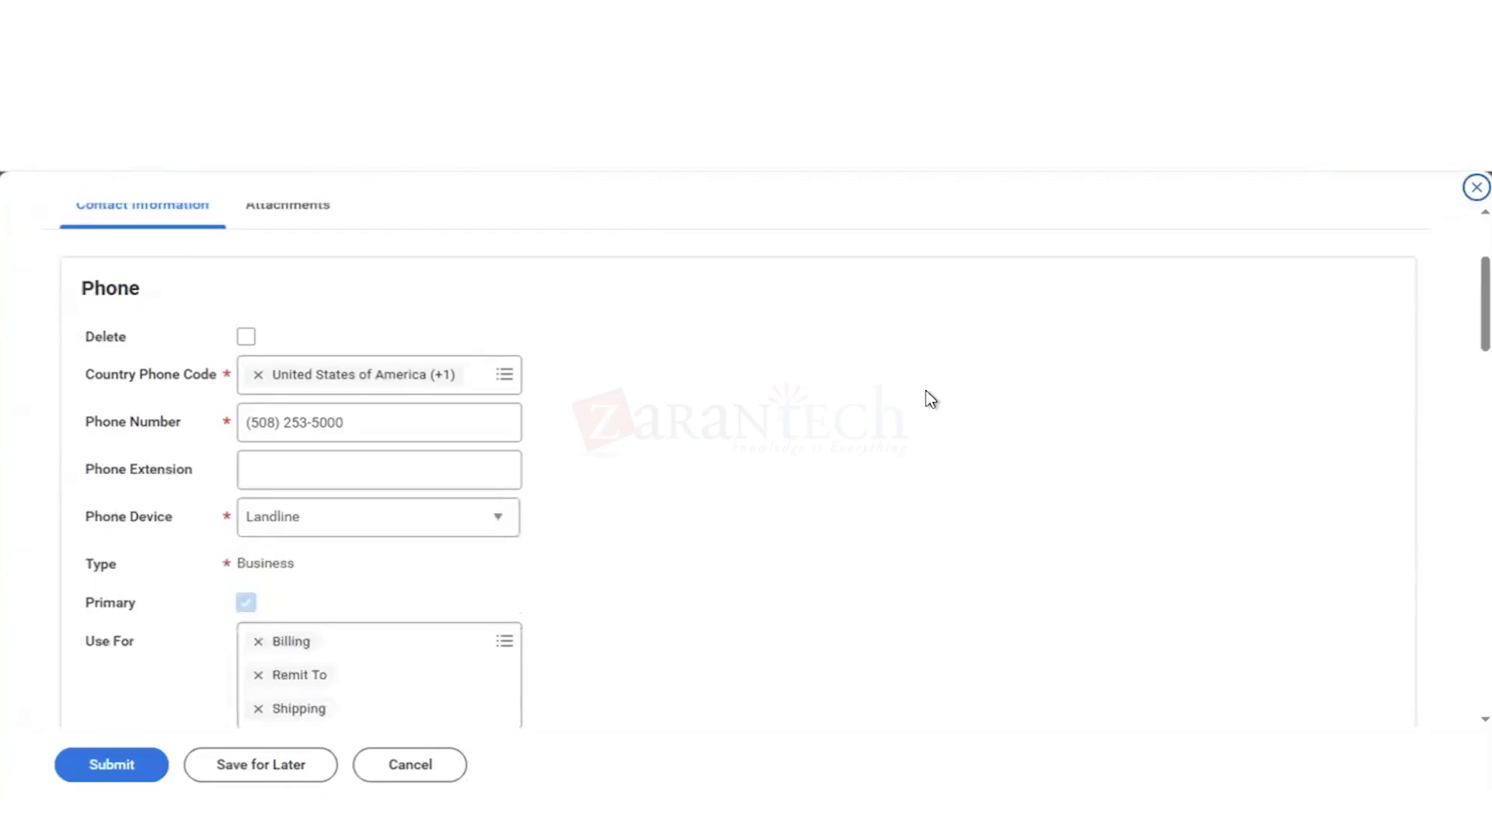
scroll(926, 390, down, 1)
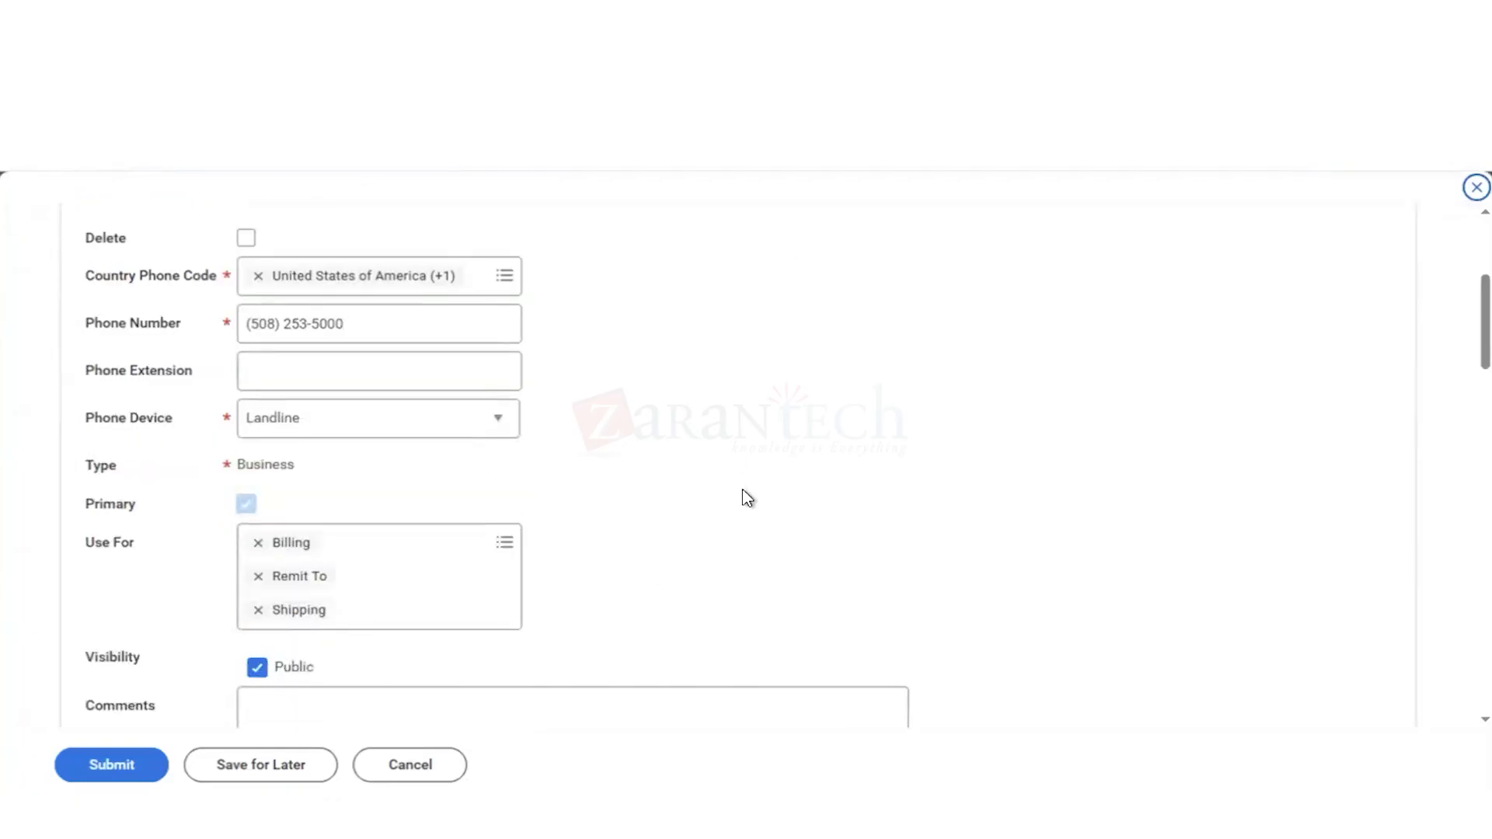
scroll(748, 499, down, 1)
scroll(748, 498, up, 1)
scroll(699, 549, up, 3)
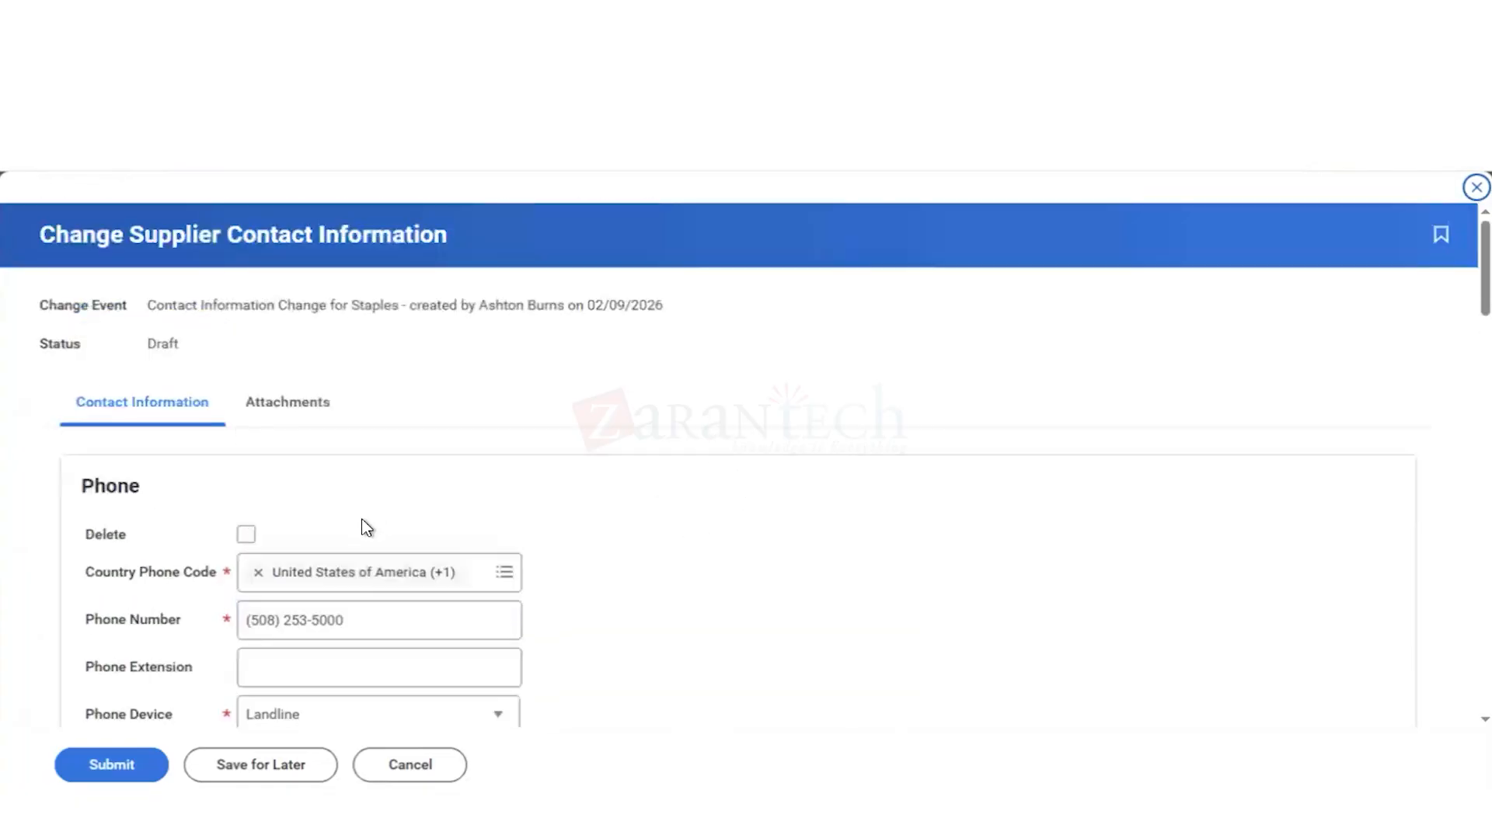
scroll(806, 575, down, 18)
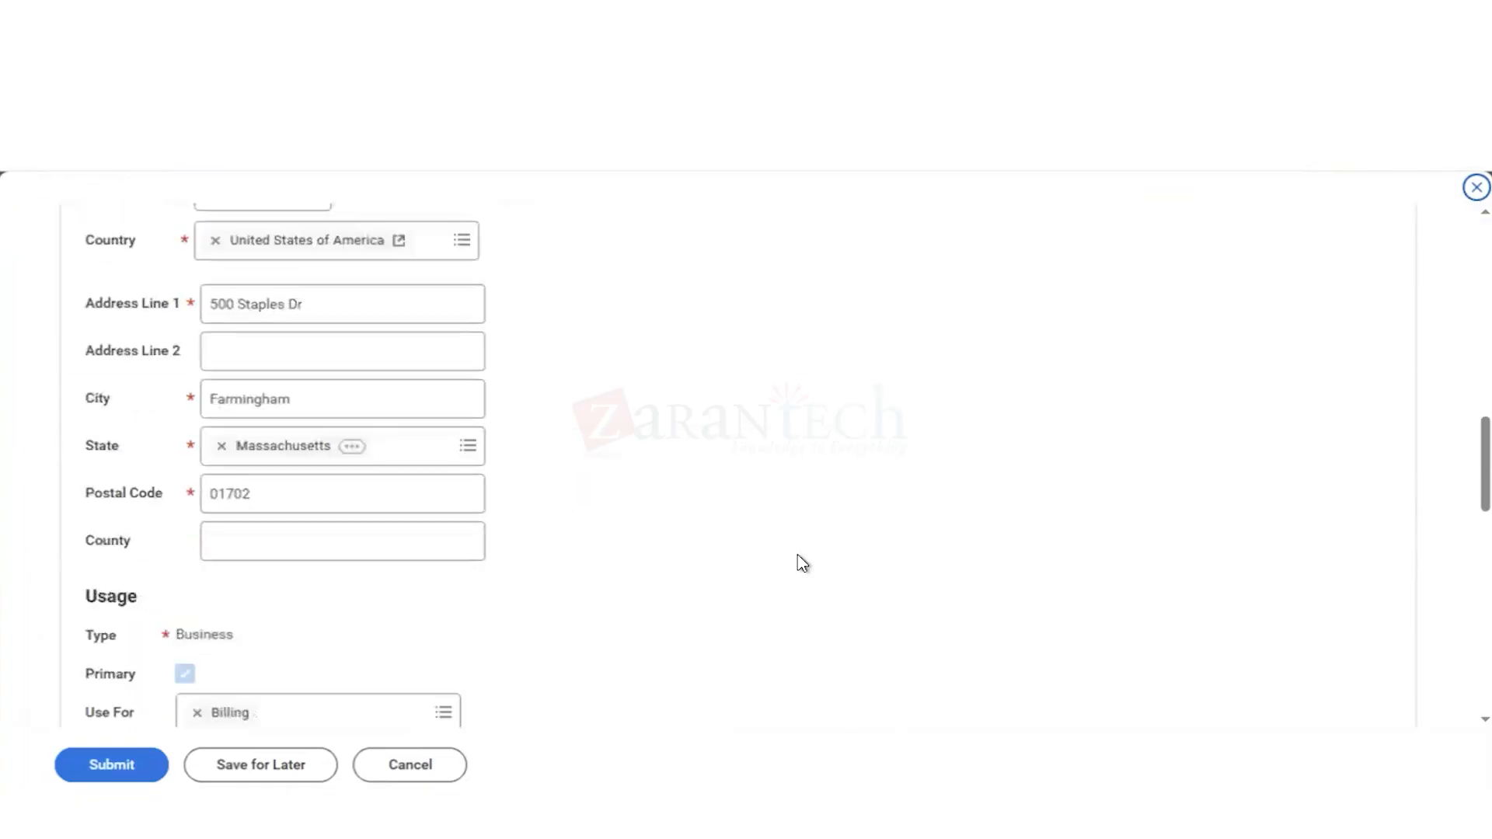
scroll(637, 347, up, 1)
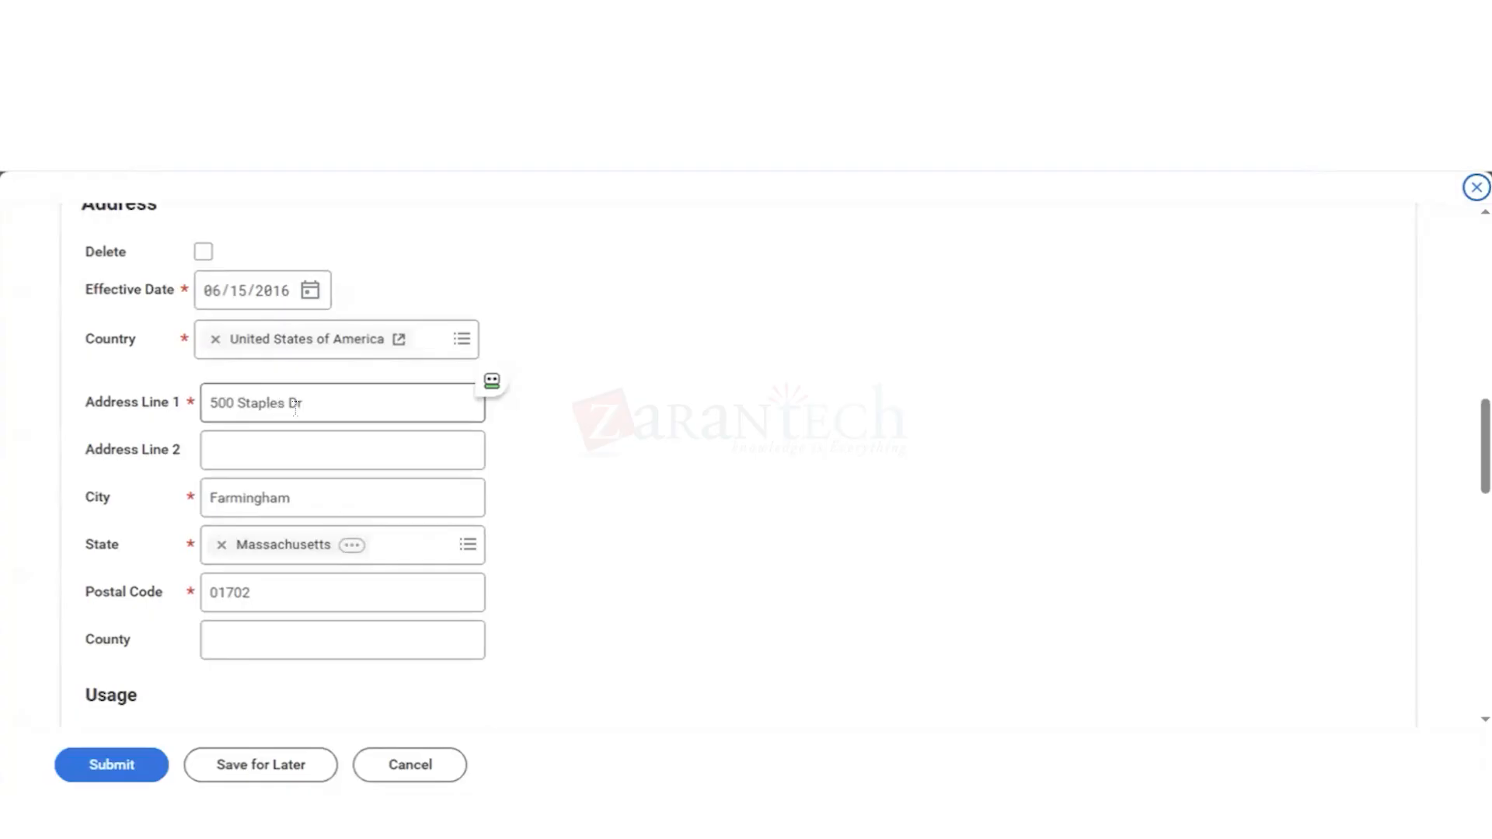
click(267, 460)
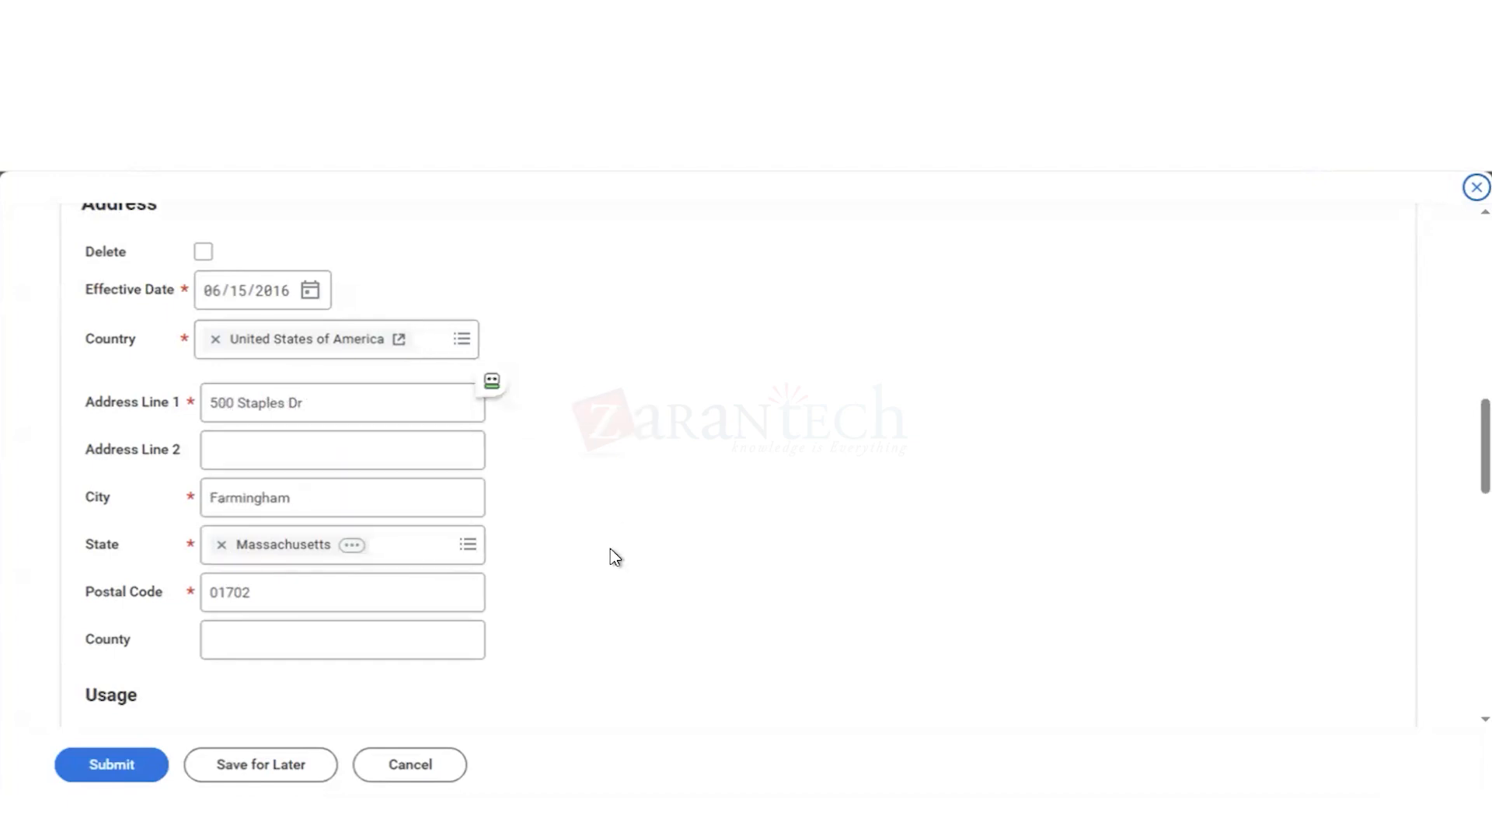
Step: Review the address usage, email, instant messenger and web address sections of the contact information draft, and exit it without submitting
scroll(616, 557, down, 2)
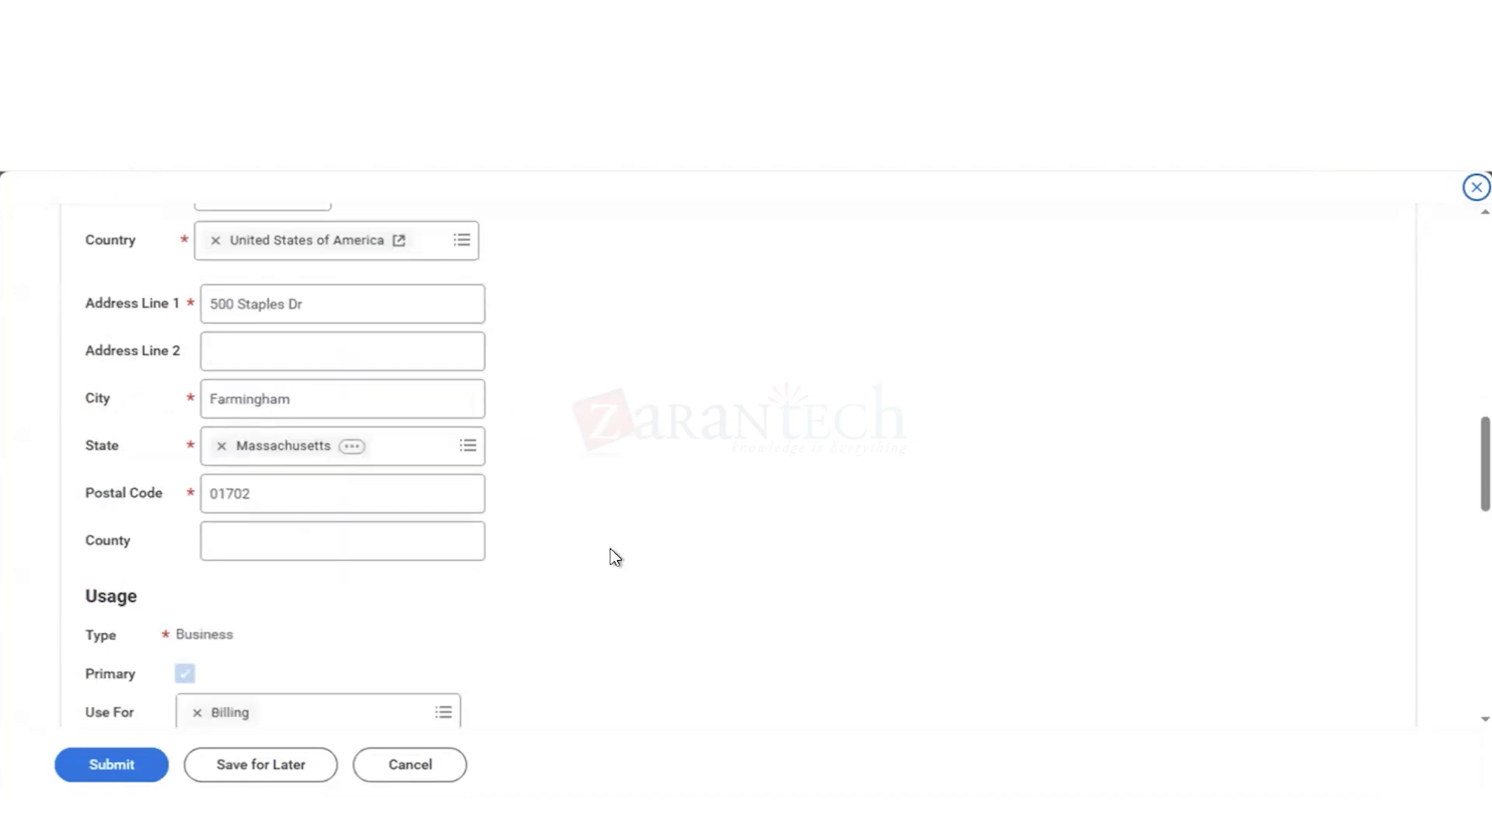
scroll(615, 557, down, 5)
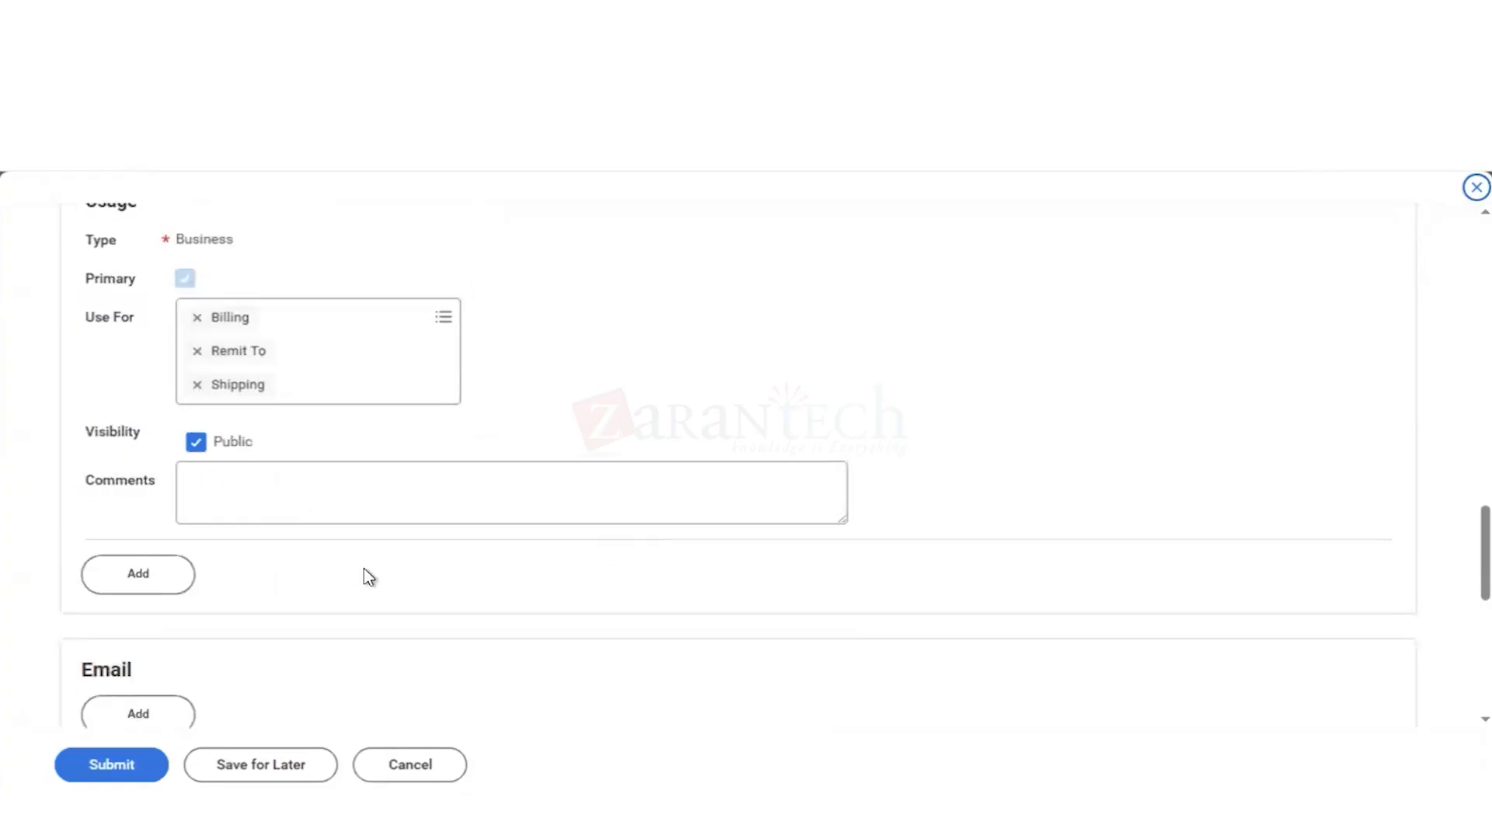
scroll(365, 572, down, 3)
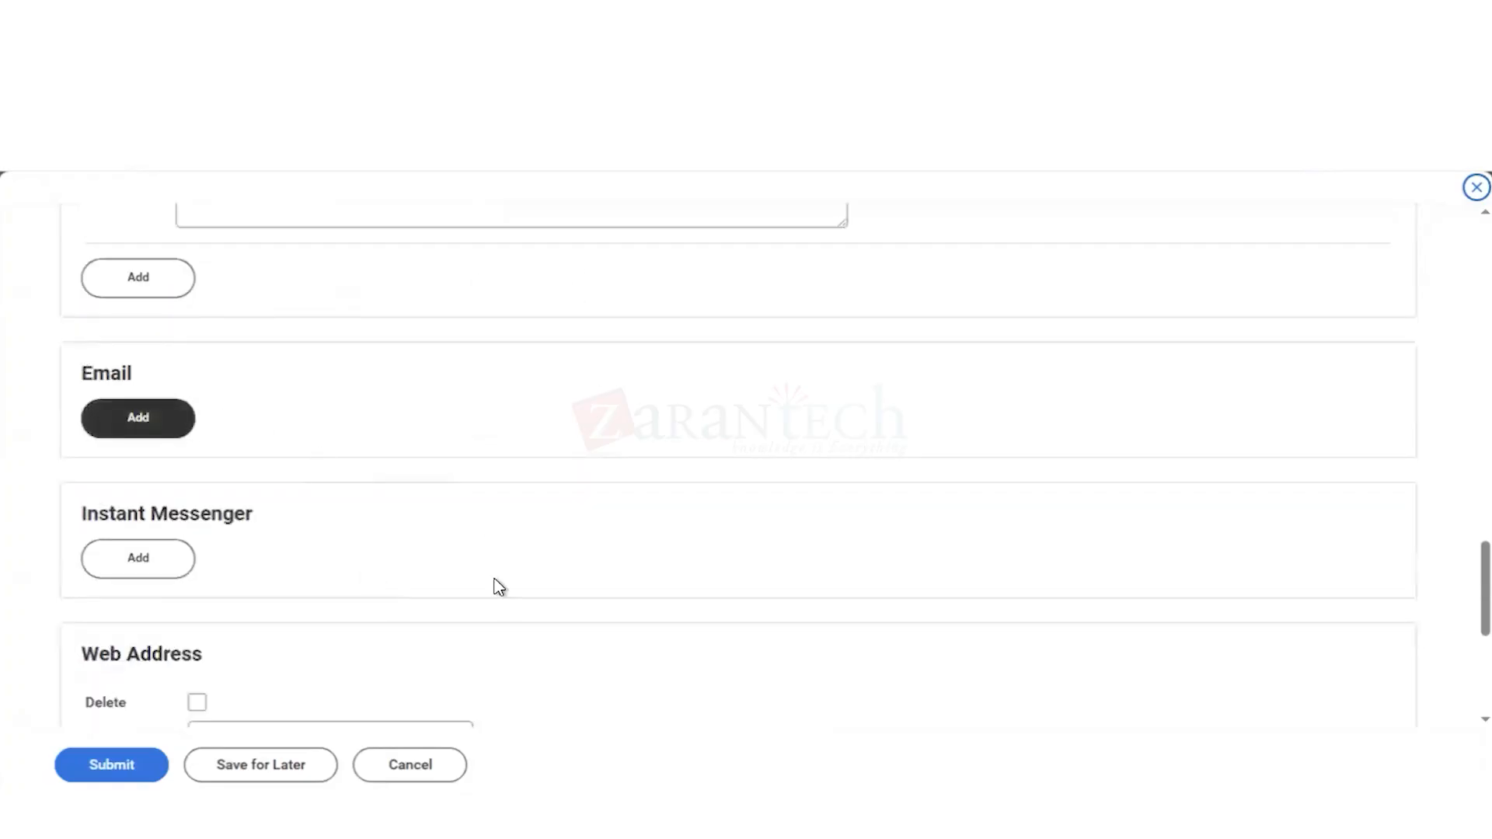
scroll(493, 586, down, 5)
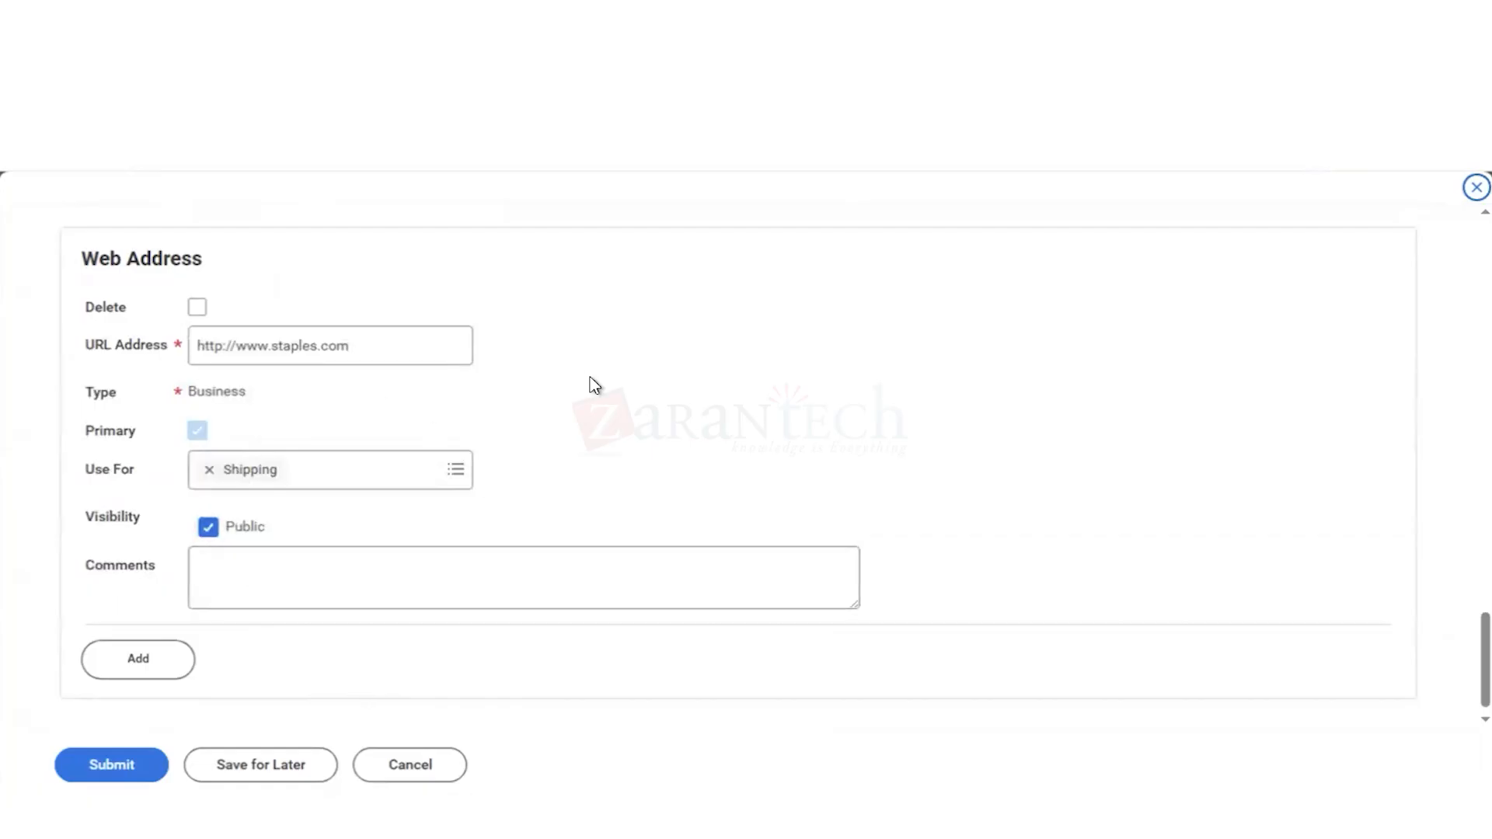
click(410, 772)
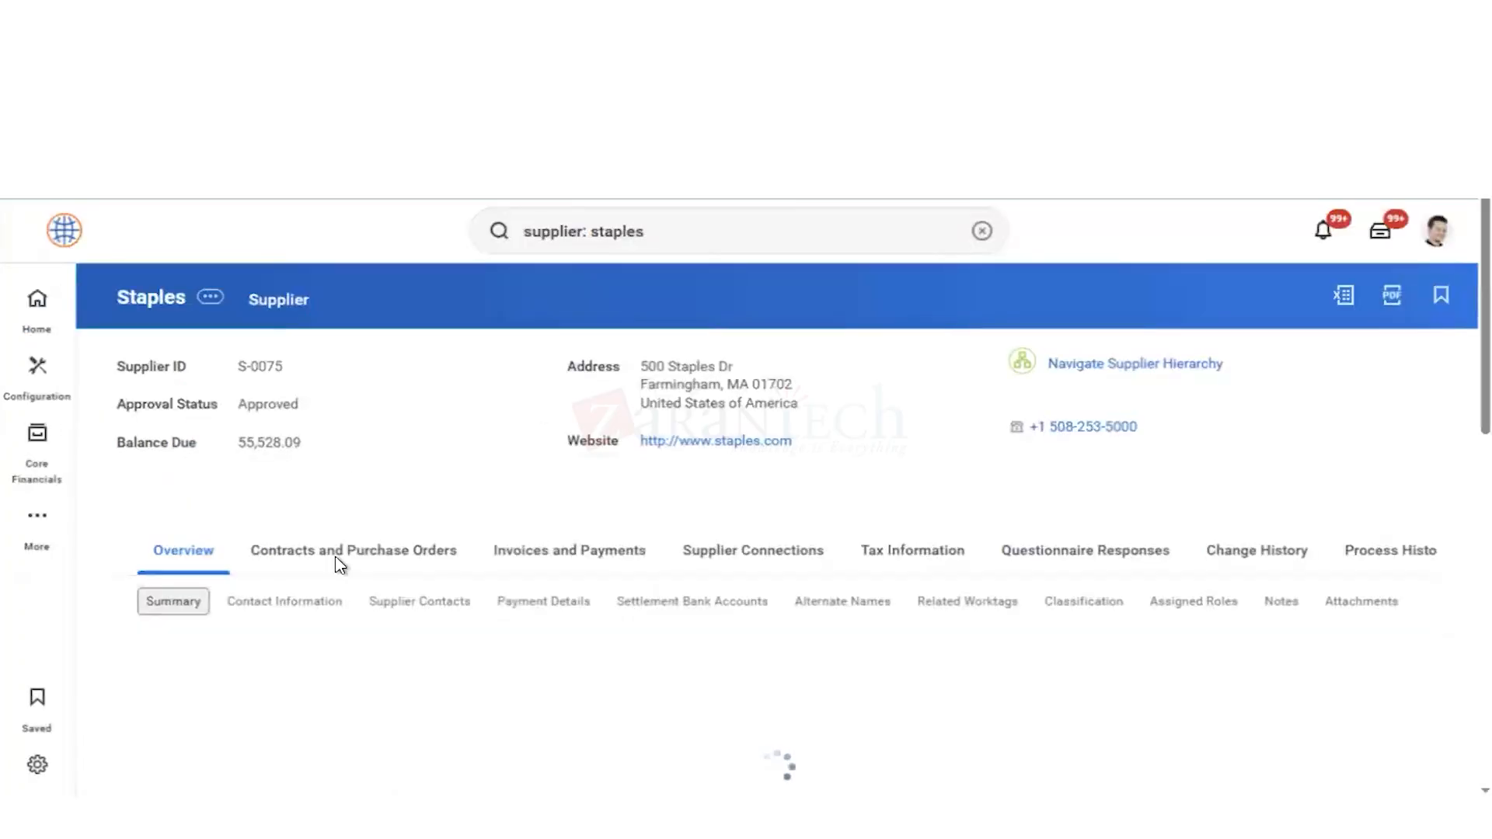
Step: Start the Change Supplier Alternate Name action for Staples and create the draft change request
click(212, 299)
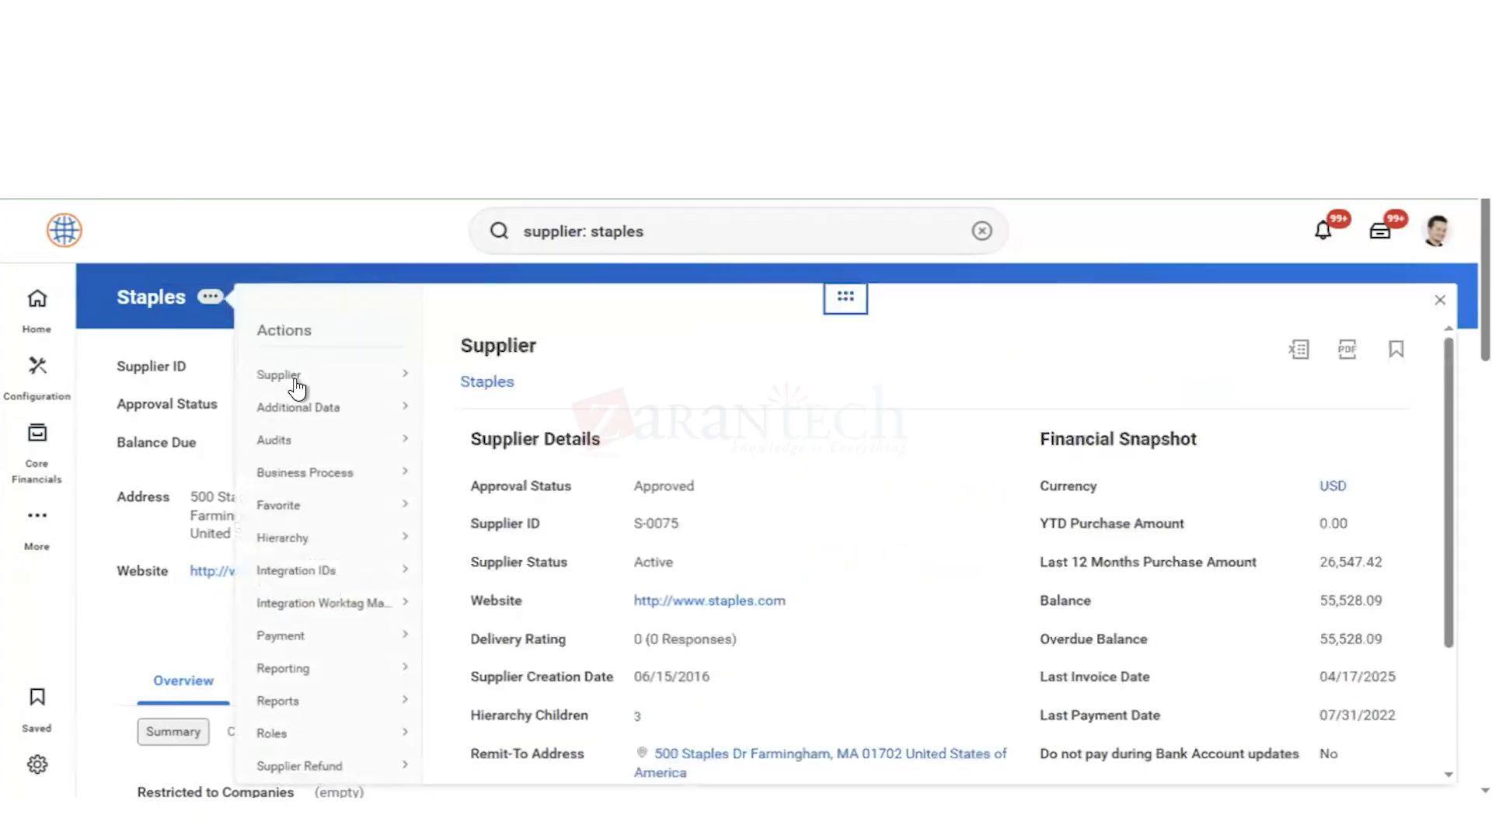
mouse_move(320, 380)
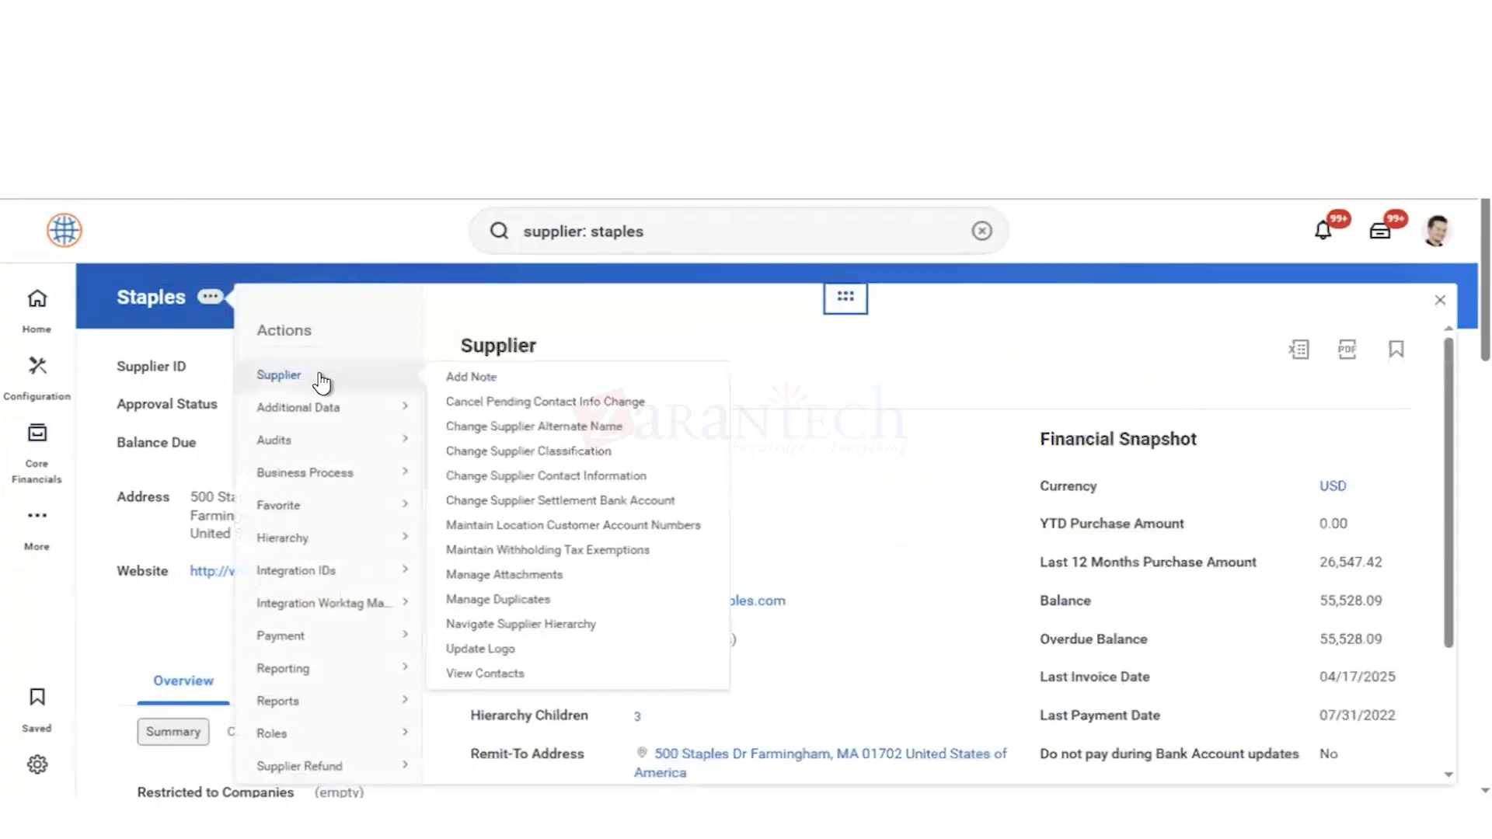
click(529, 428)
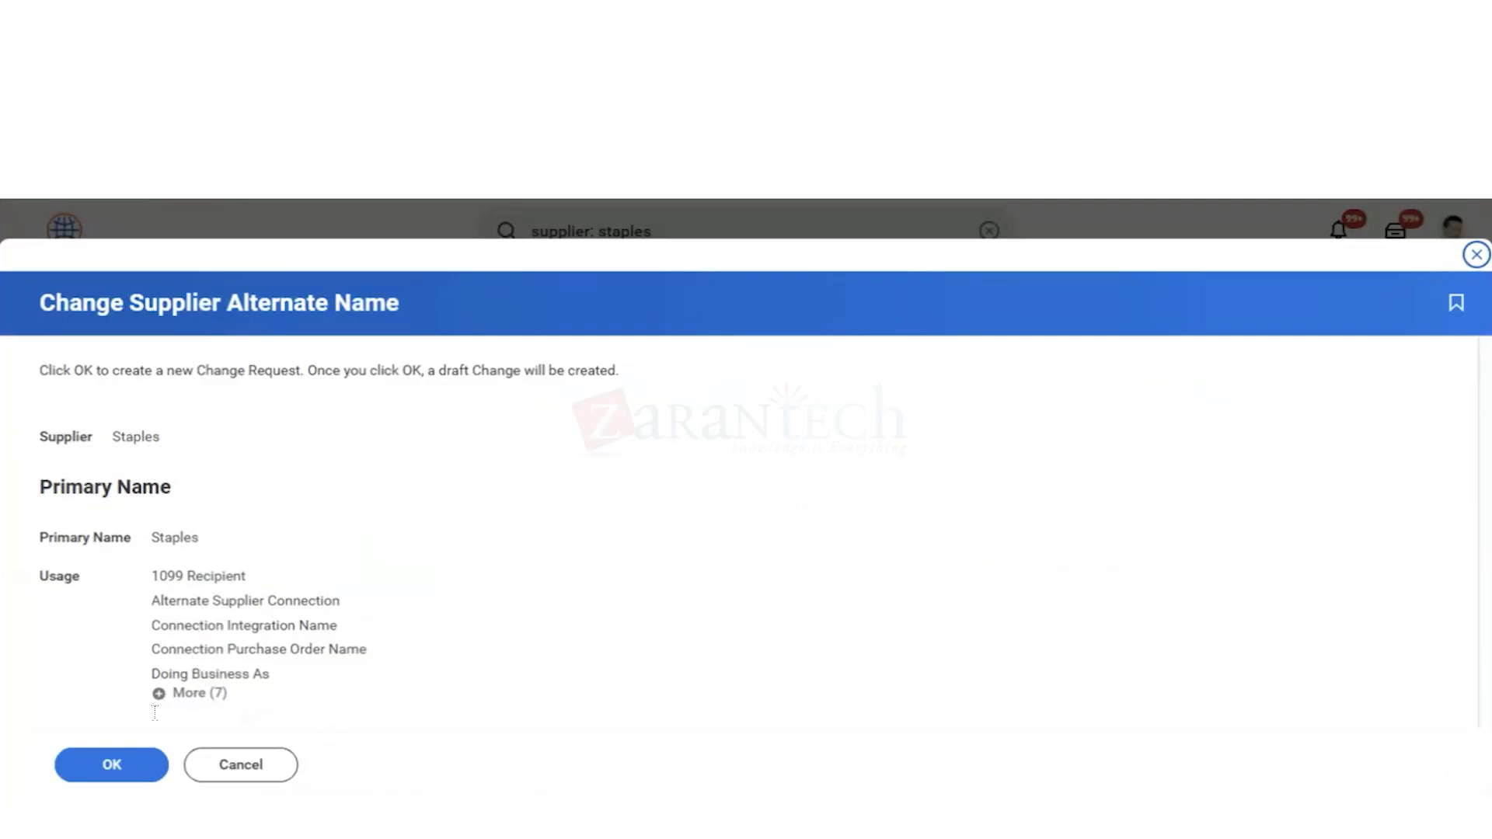
click(111, 769)
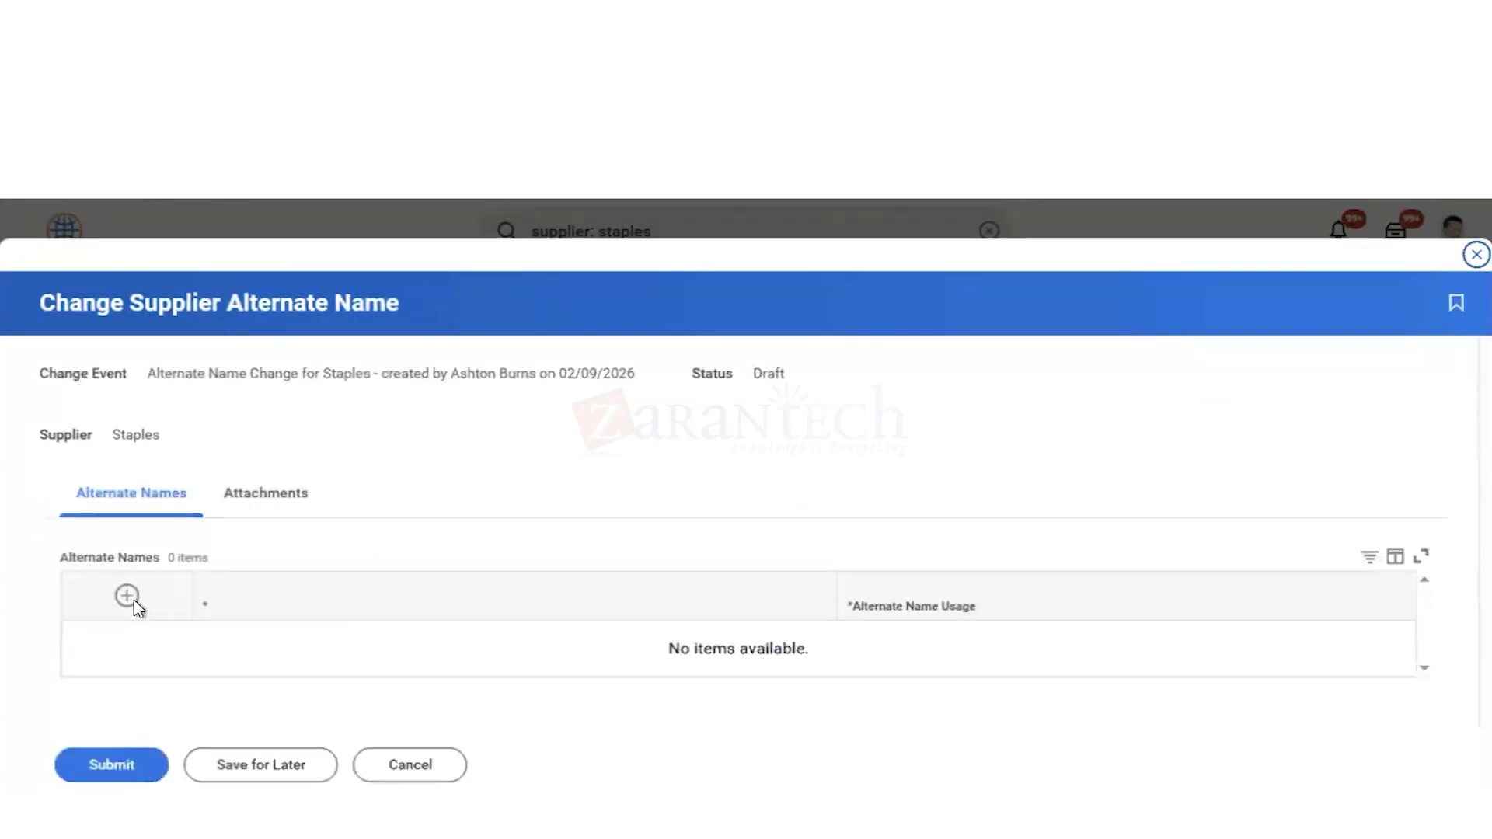
Step: Add a blank alternate name row, examine the available Alternate Name Usage options, and exit the draft without submitting
click(127, 596)
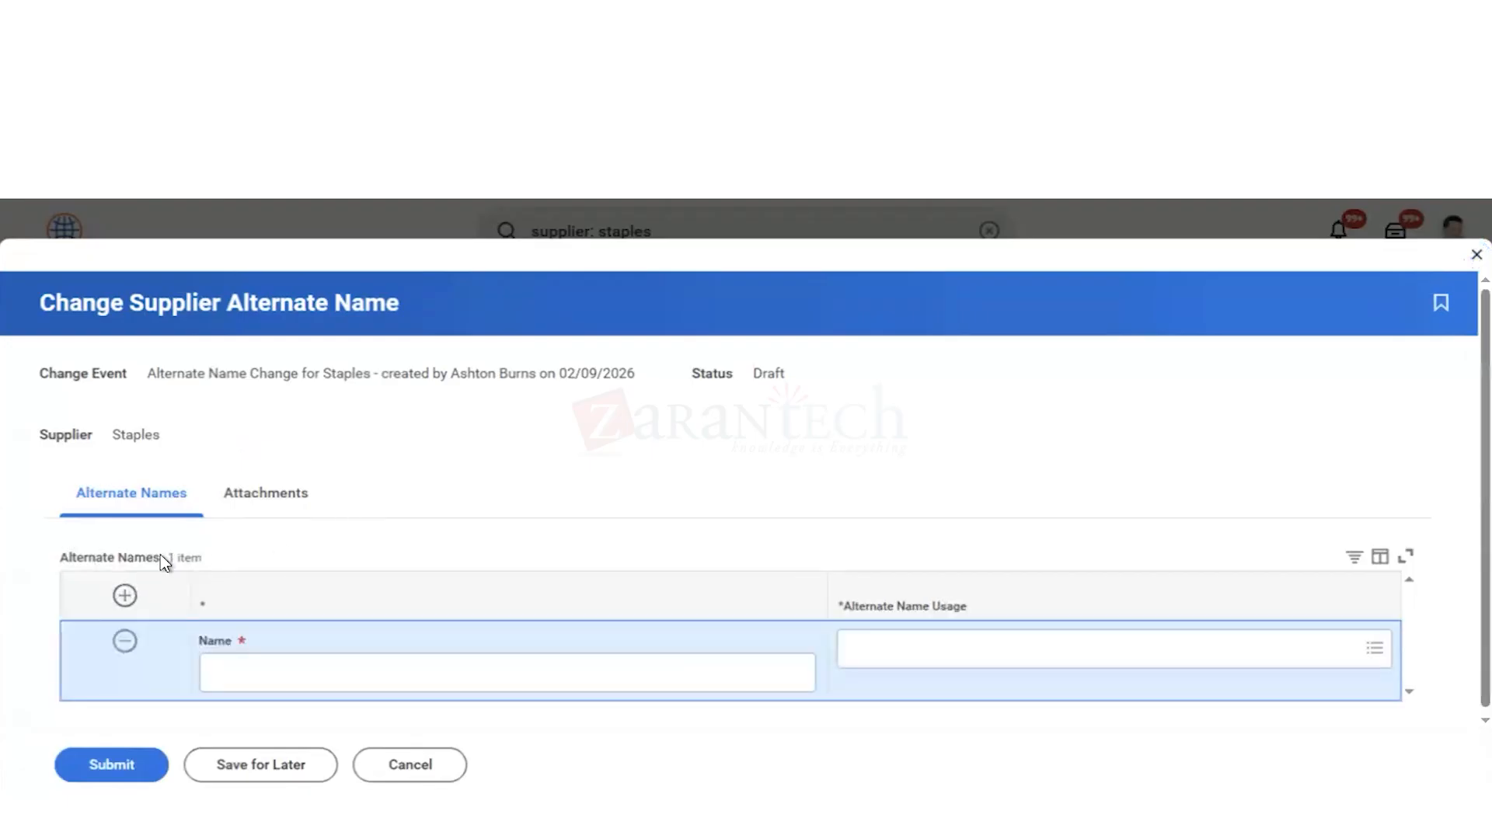
click(273, 681)
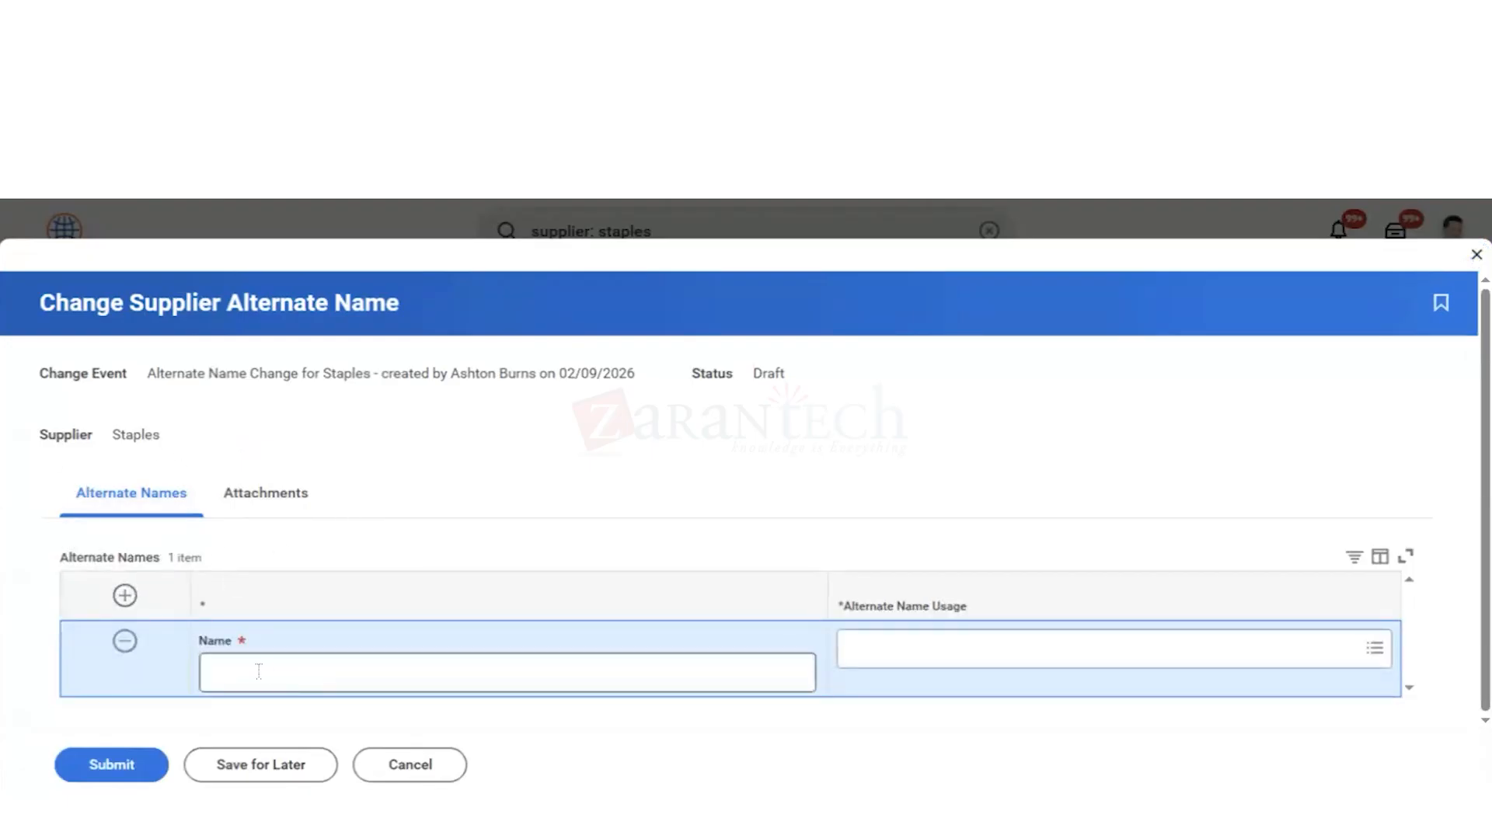
click(893, 650)
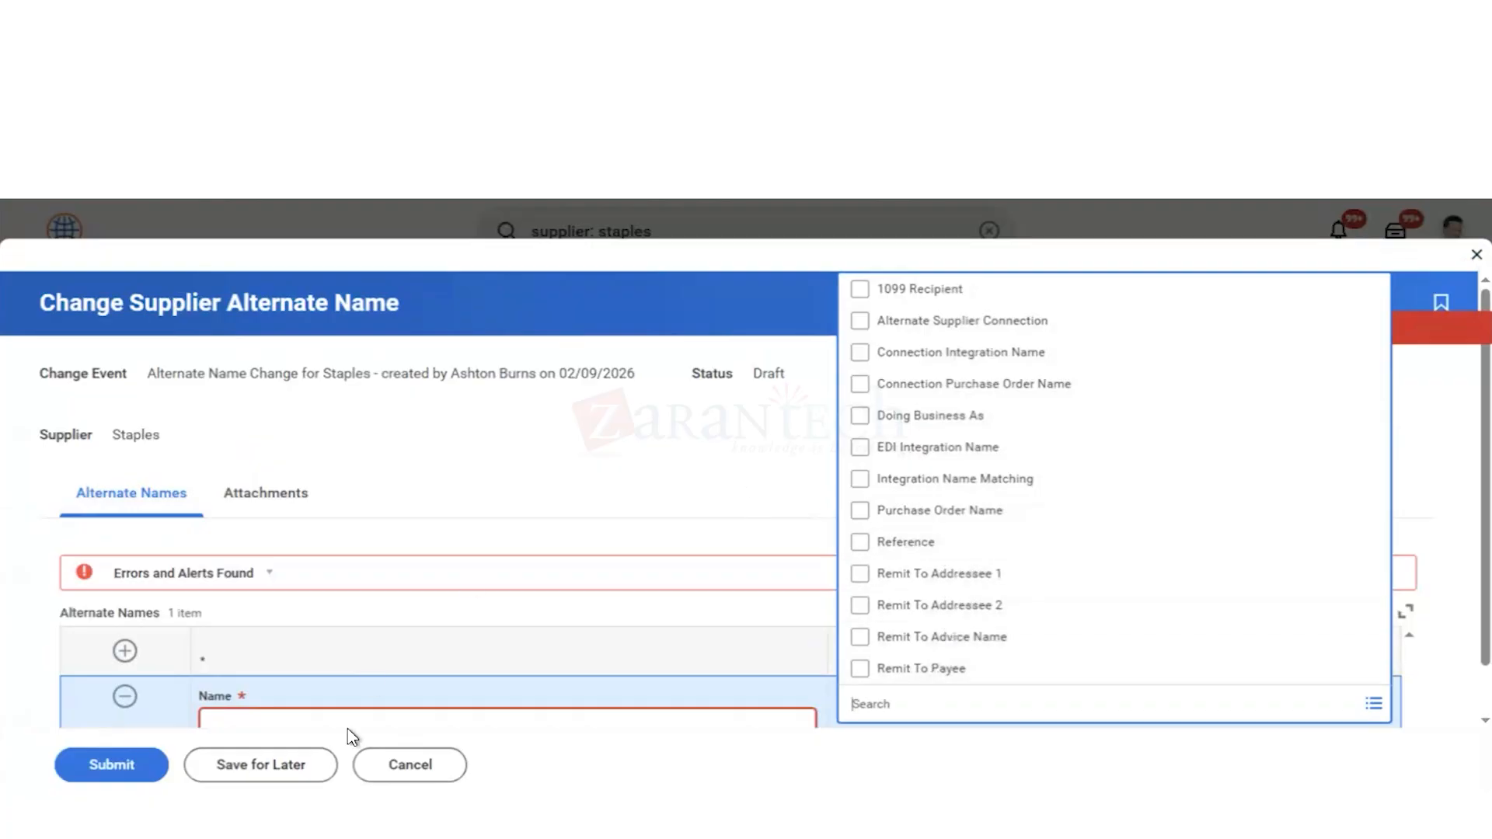
click(411, 765)
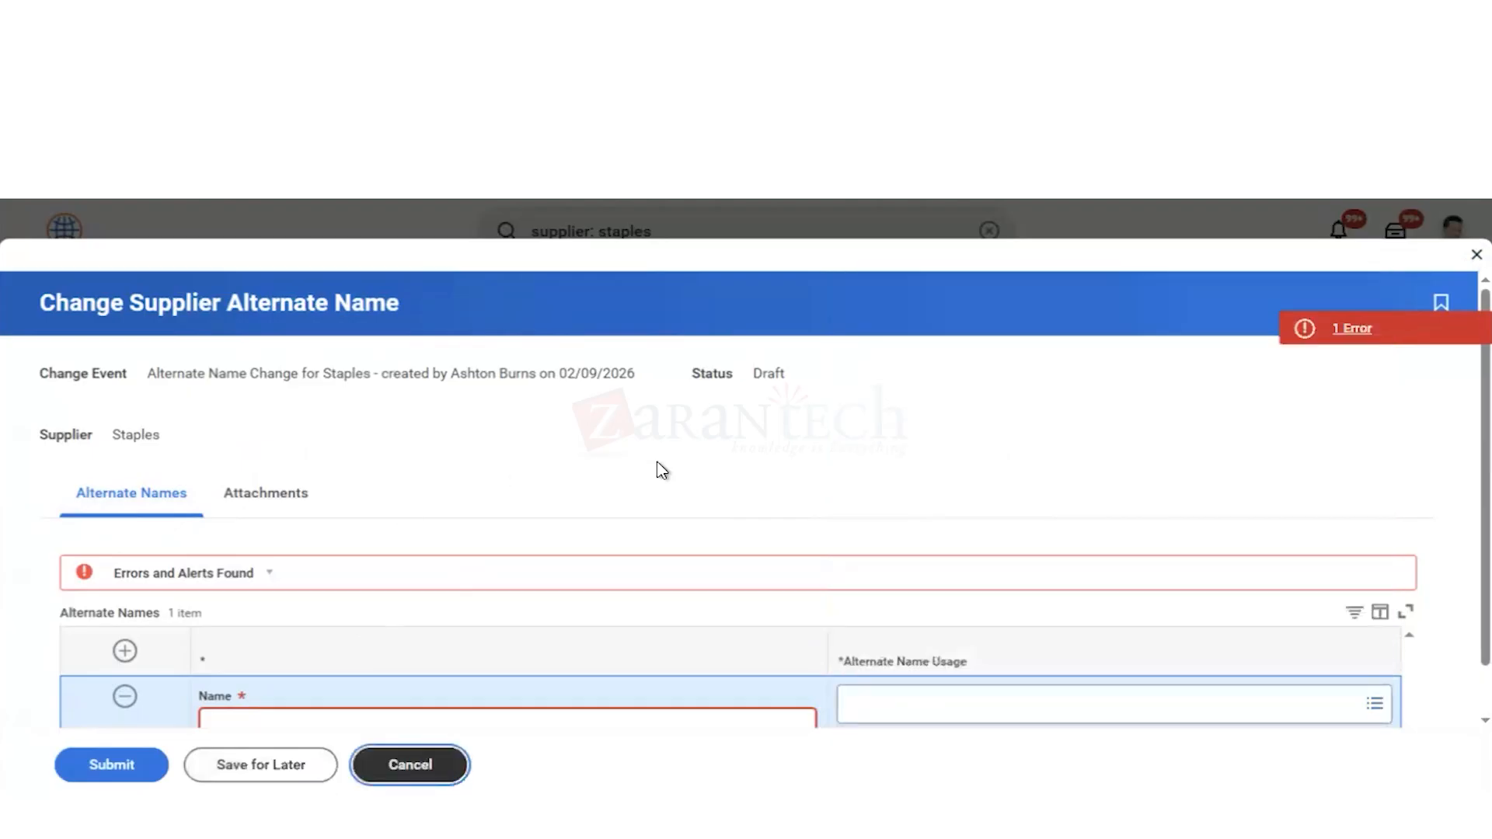
click(657, 535)
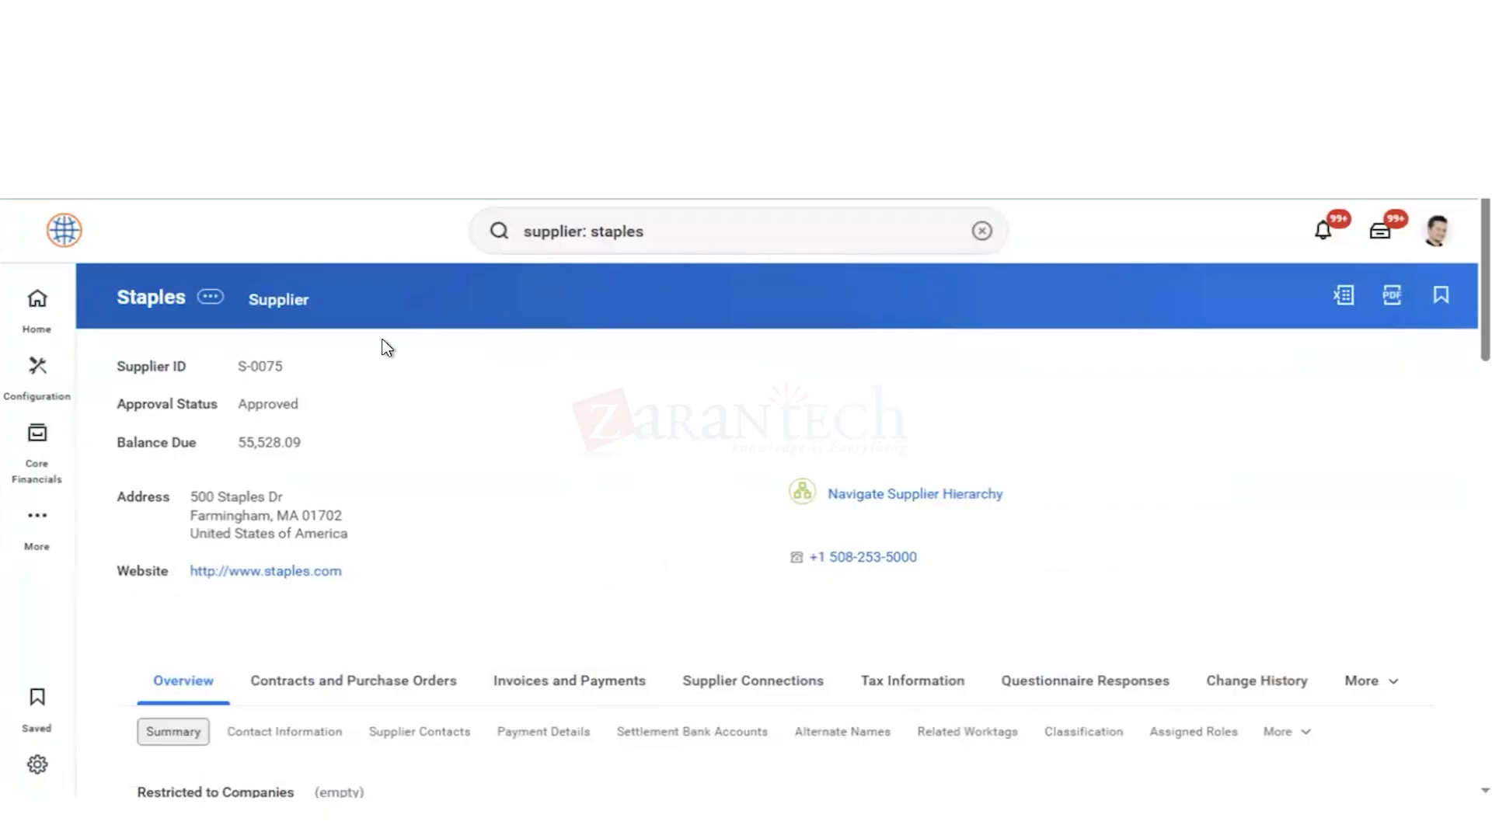
Step: Review the supplier change actions offered for Staples and view all of its additional data
click(210, 298)
mouse_move(332, 383)
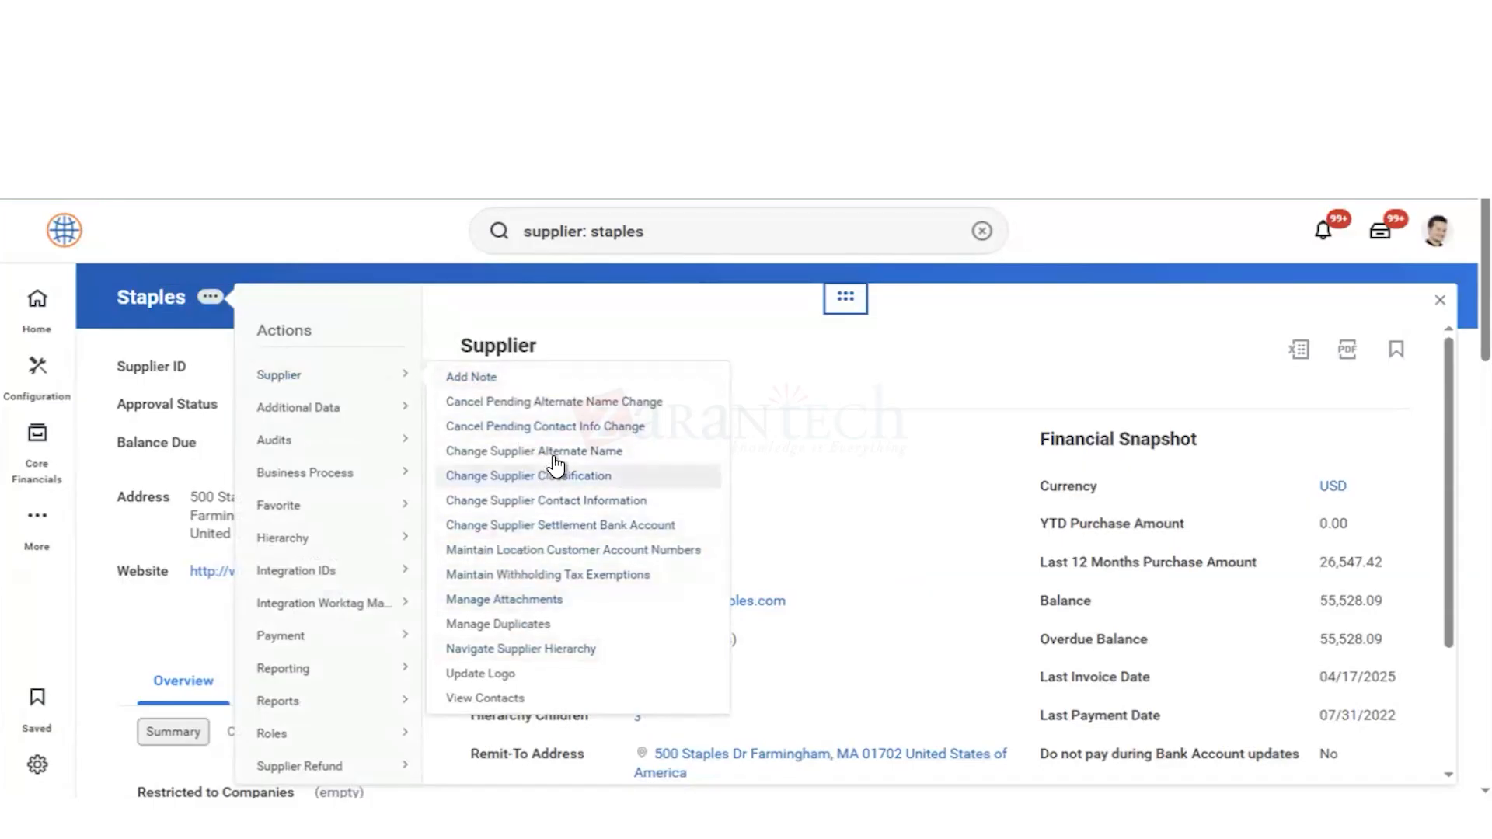
mouse_move(363, 413)
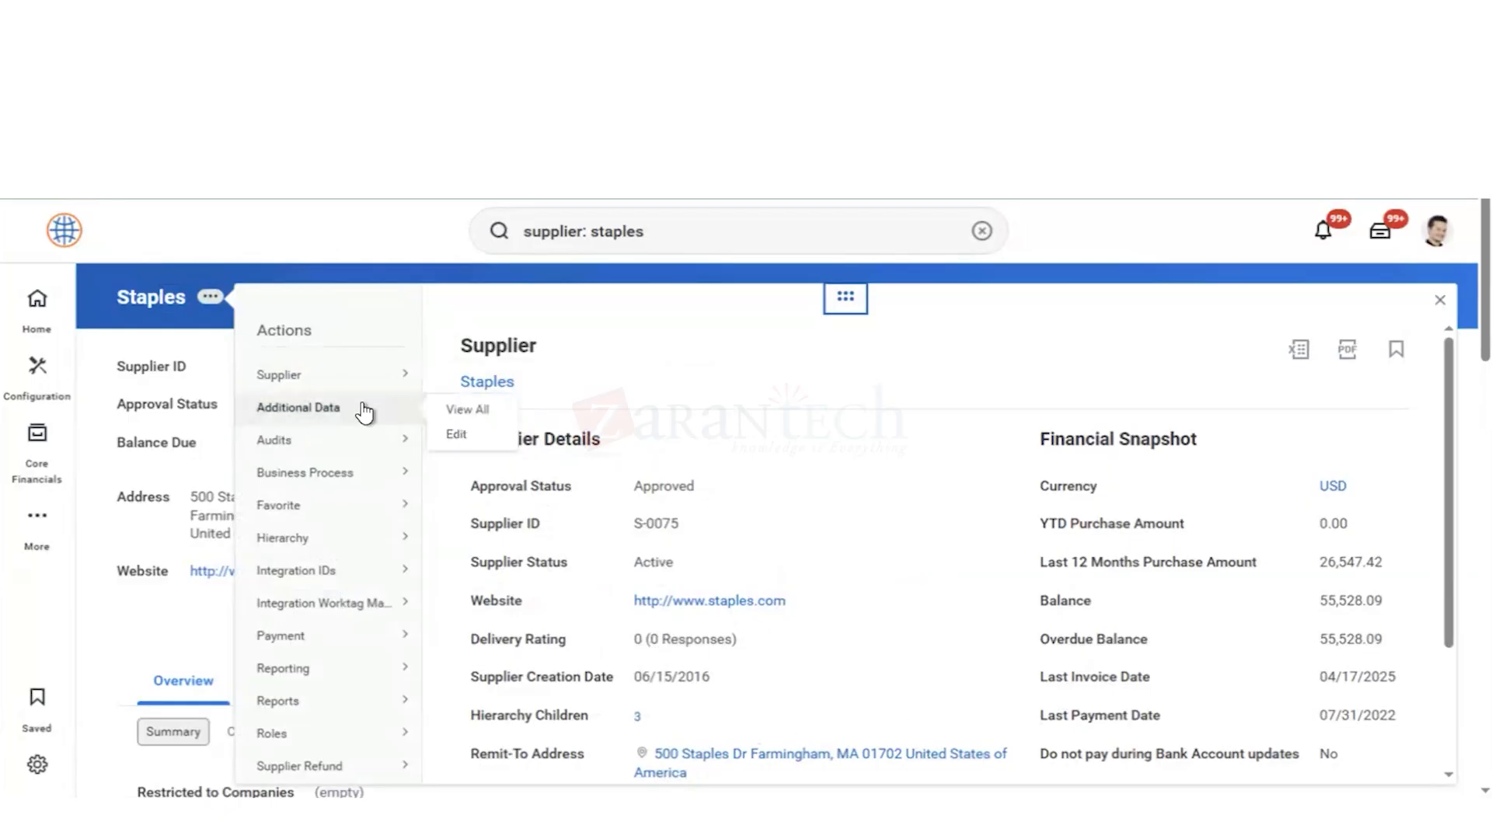
click(469, 409)
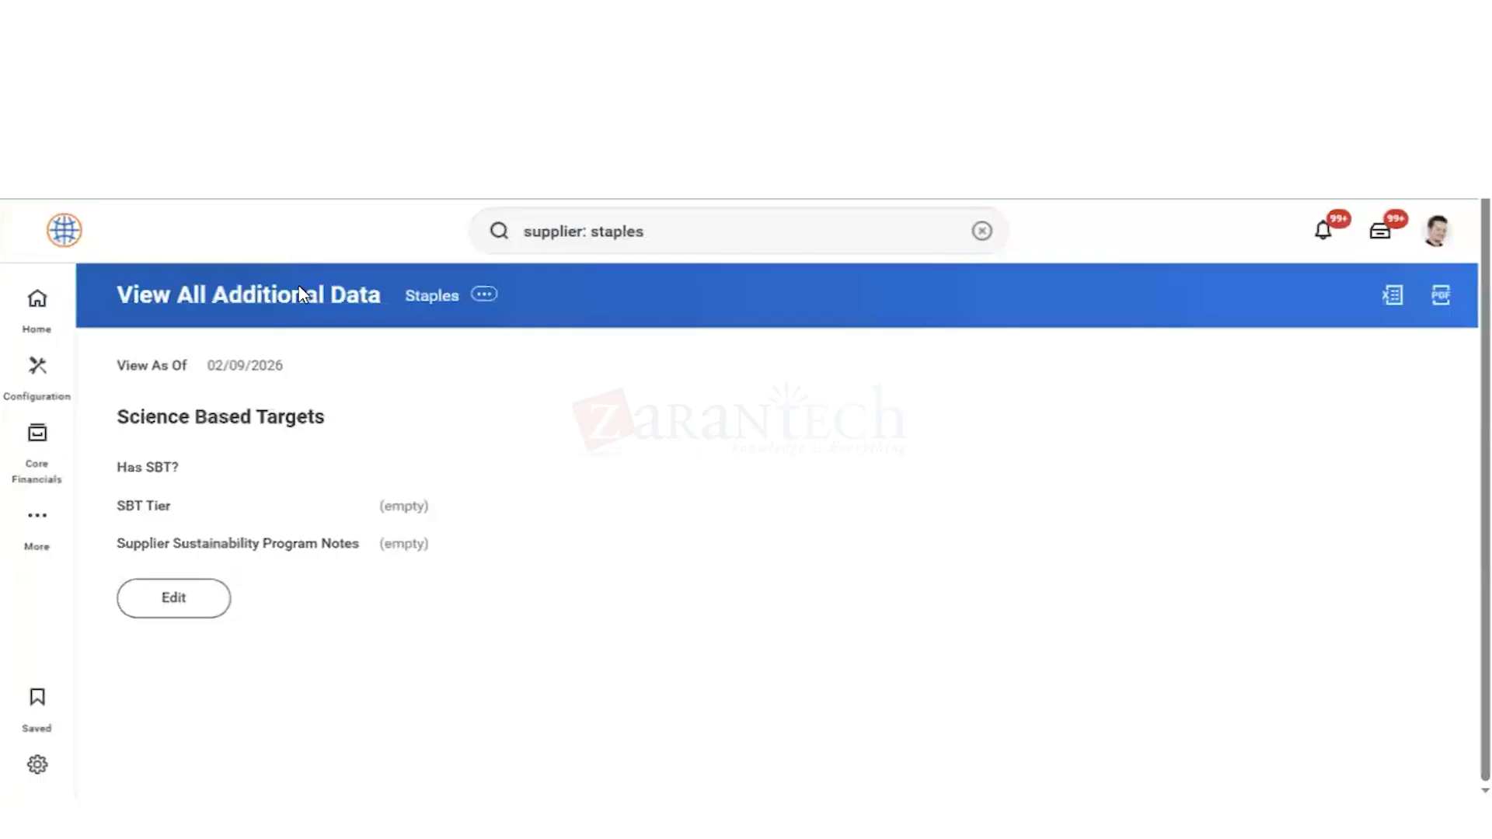
Step: Look through the related actions of Staples and start Find Payments for this supplier
click(482, 295)
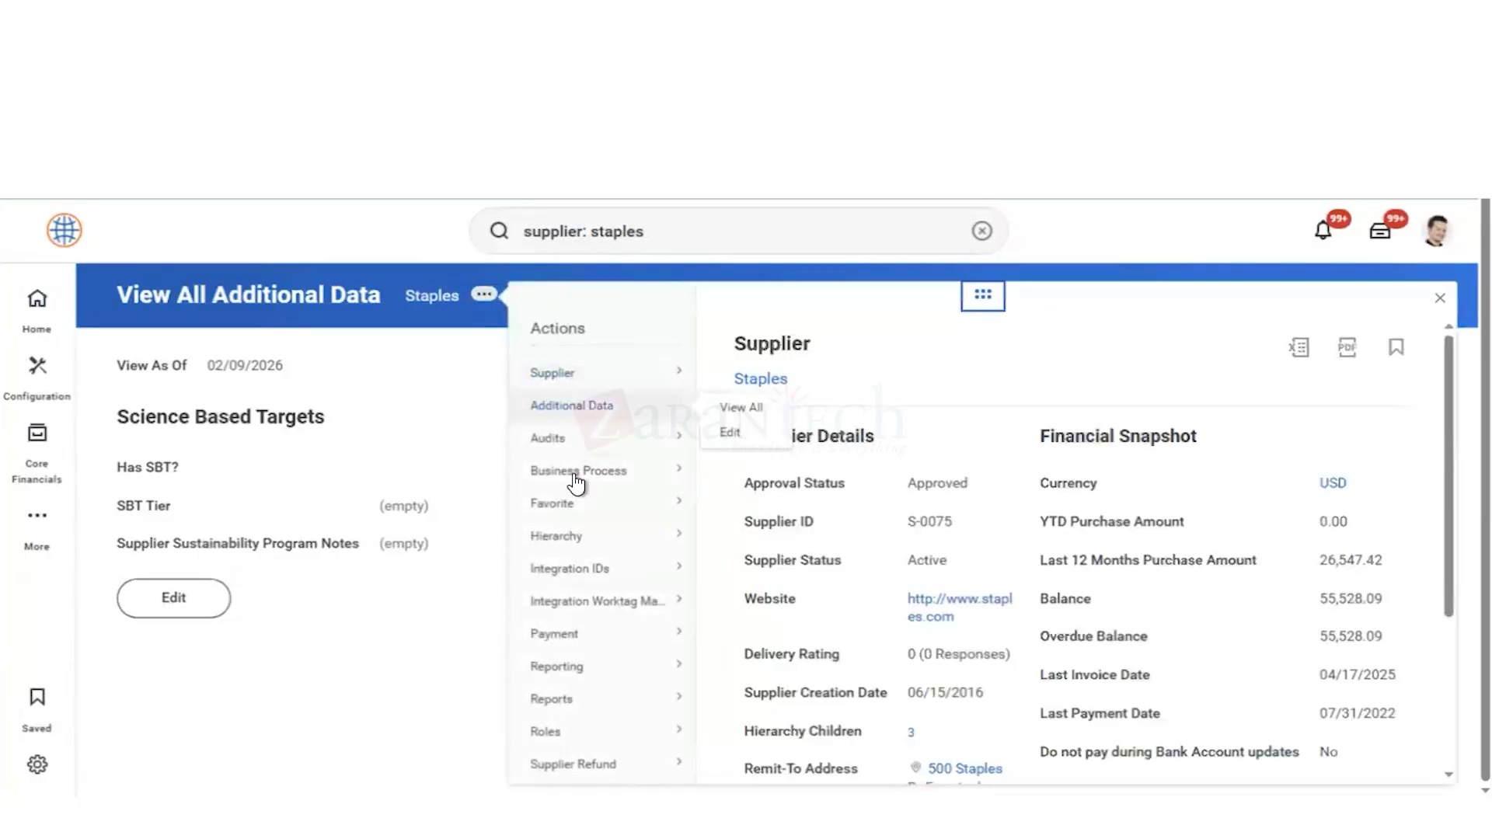
mouse_move(575, 478)
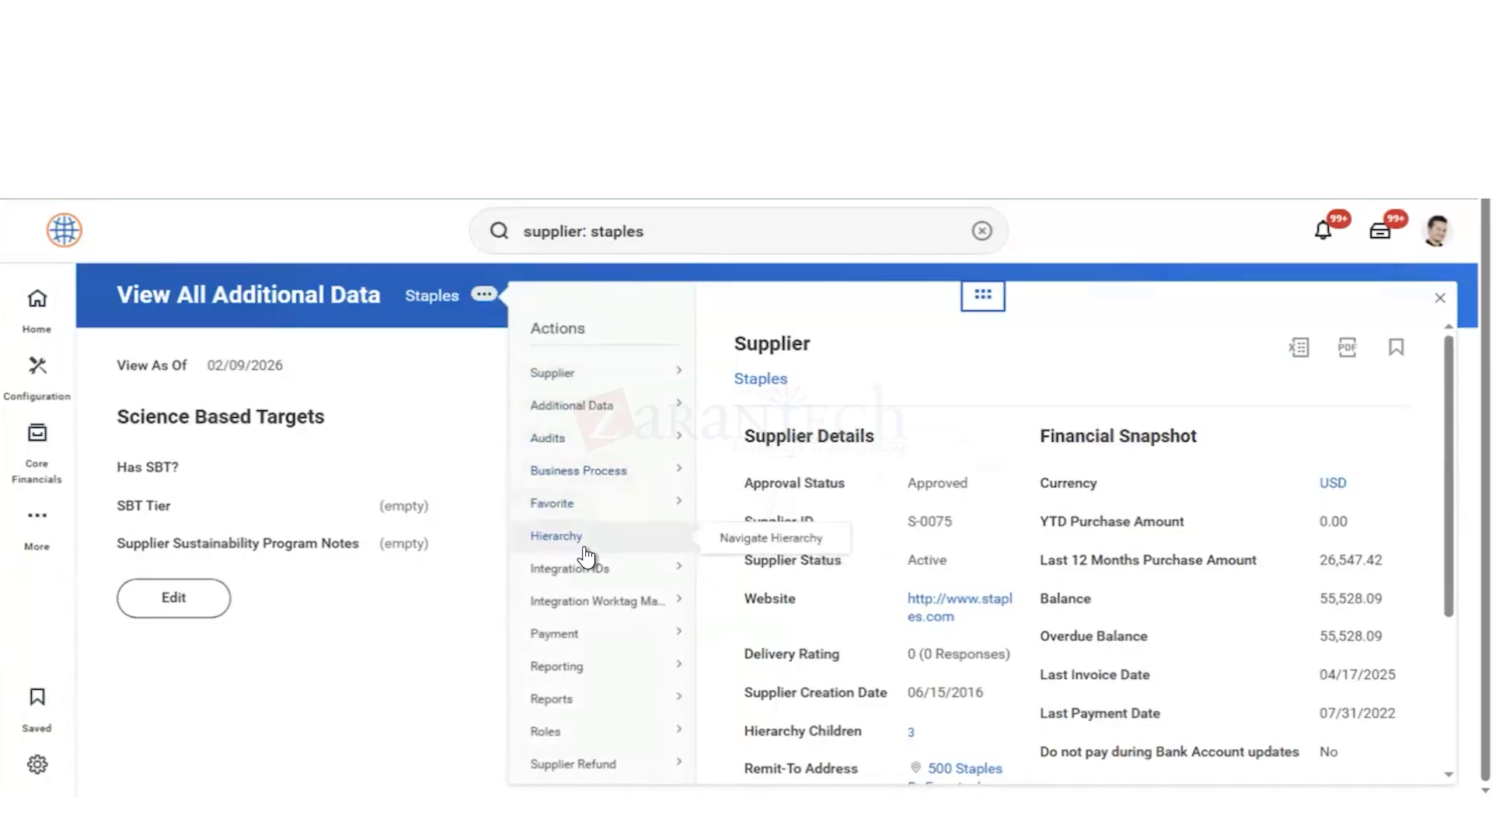
mouse_move(628, 579)
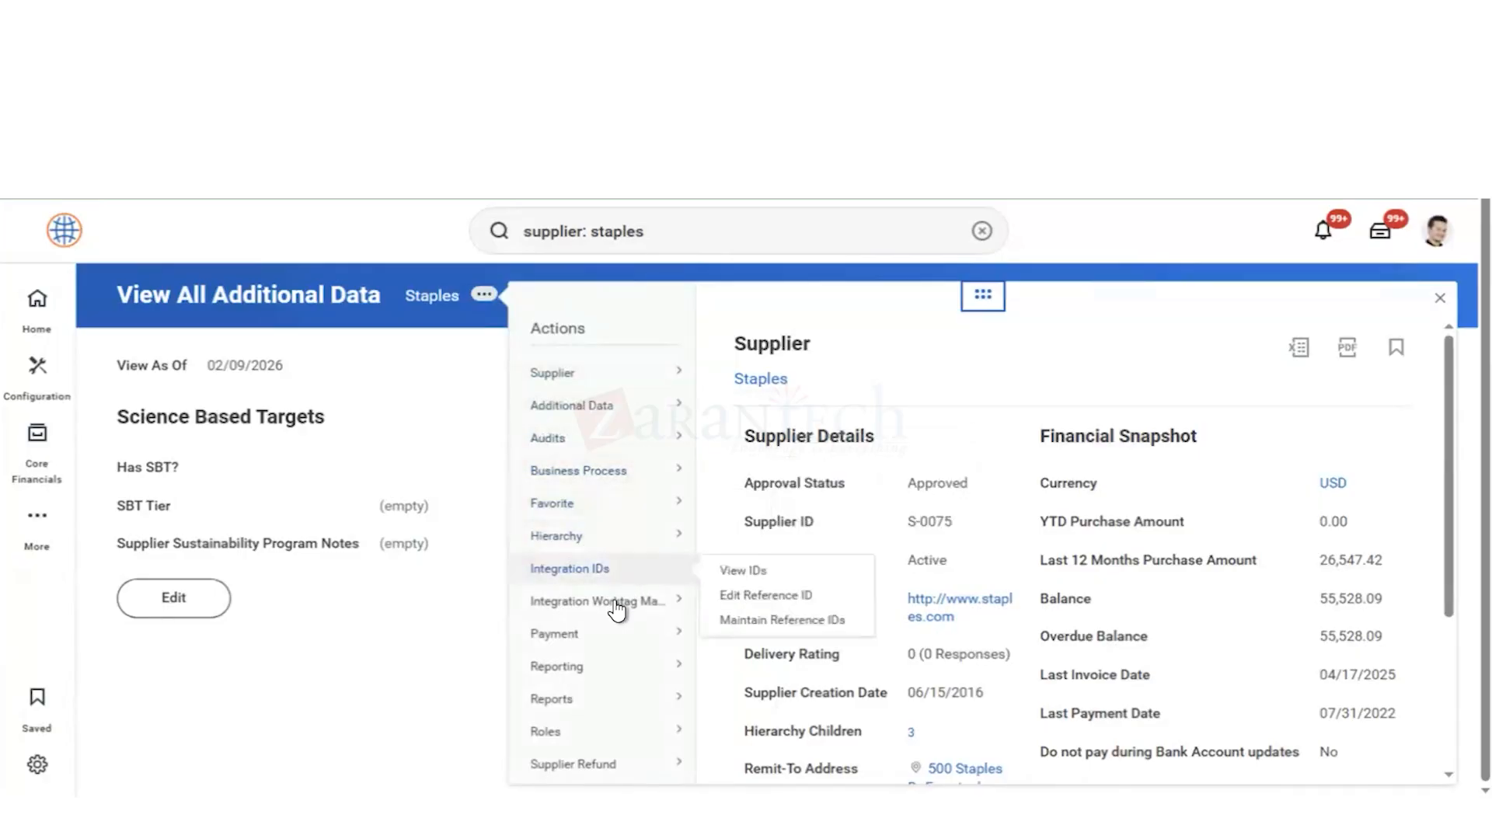
mouse_move(619, 644)
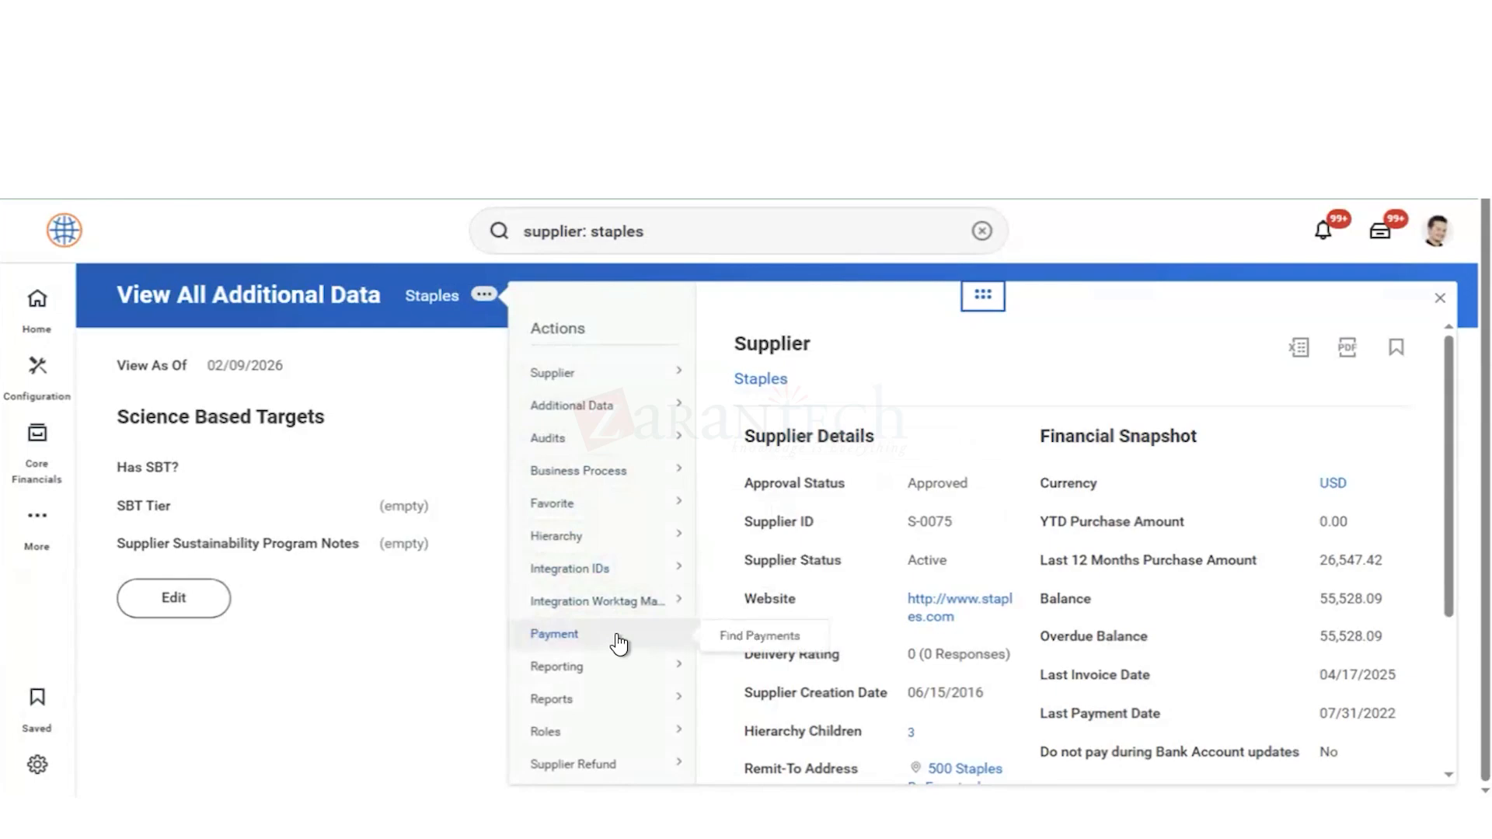
click(742, 639)
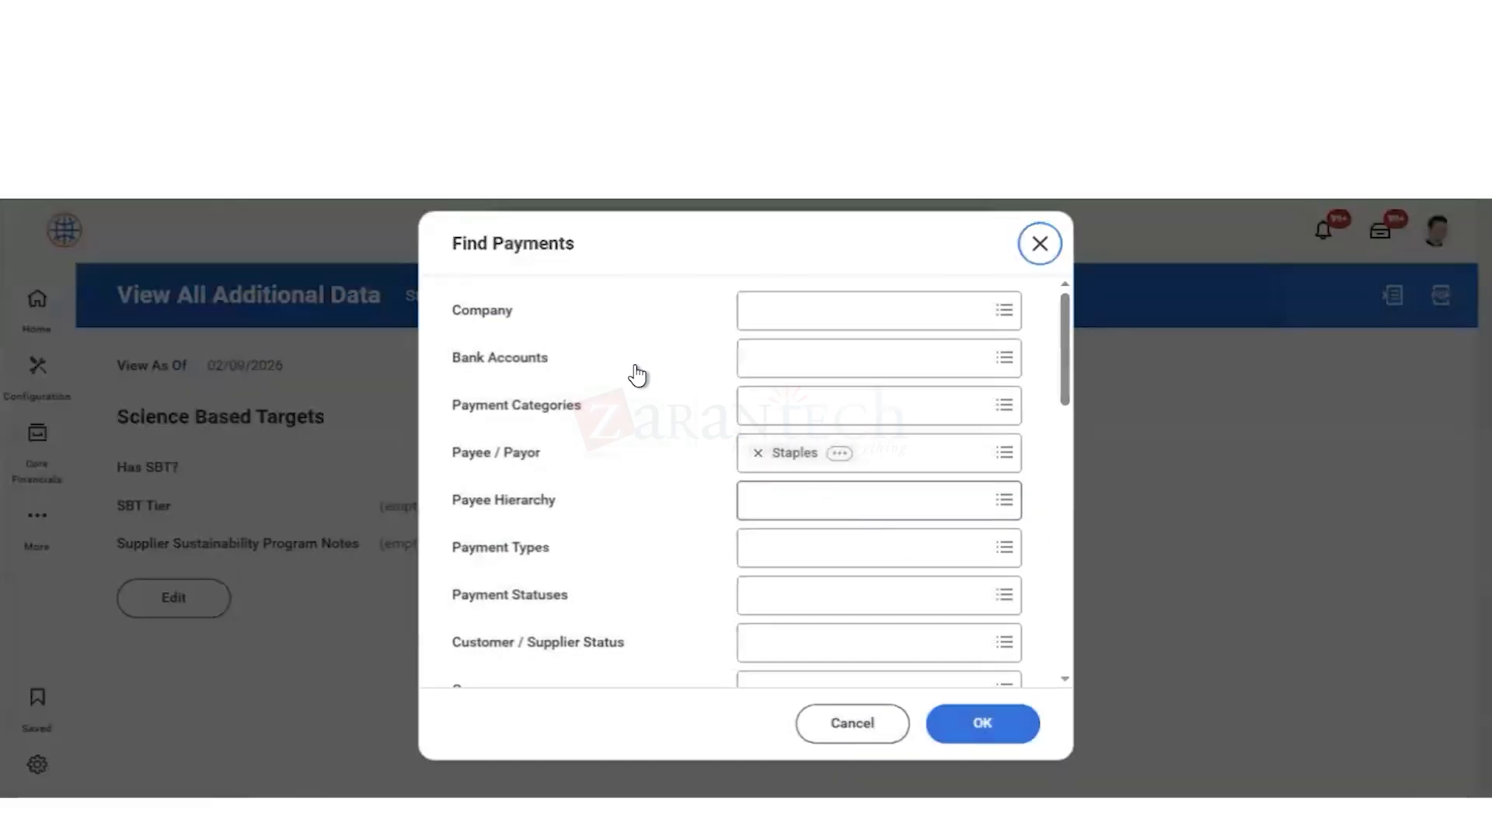
Step: Run the payment search for Staples with company Global Modern Services, Inc. (USA), and review the listed payments
click(795, 317)
text(gms usa)
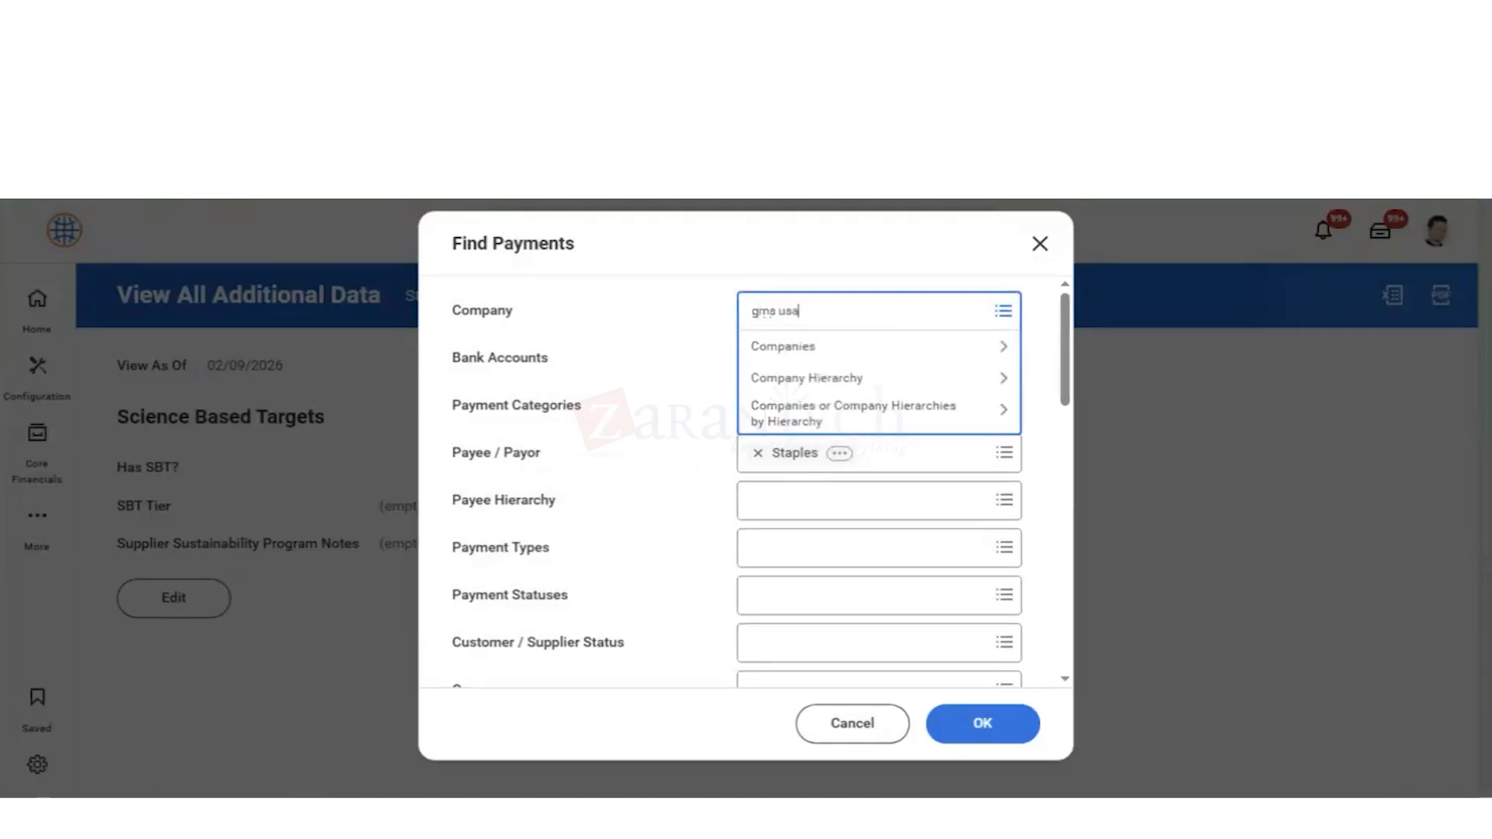
key(Return)
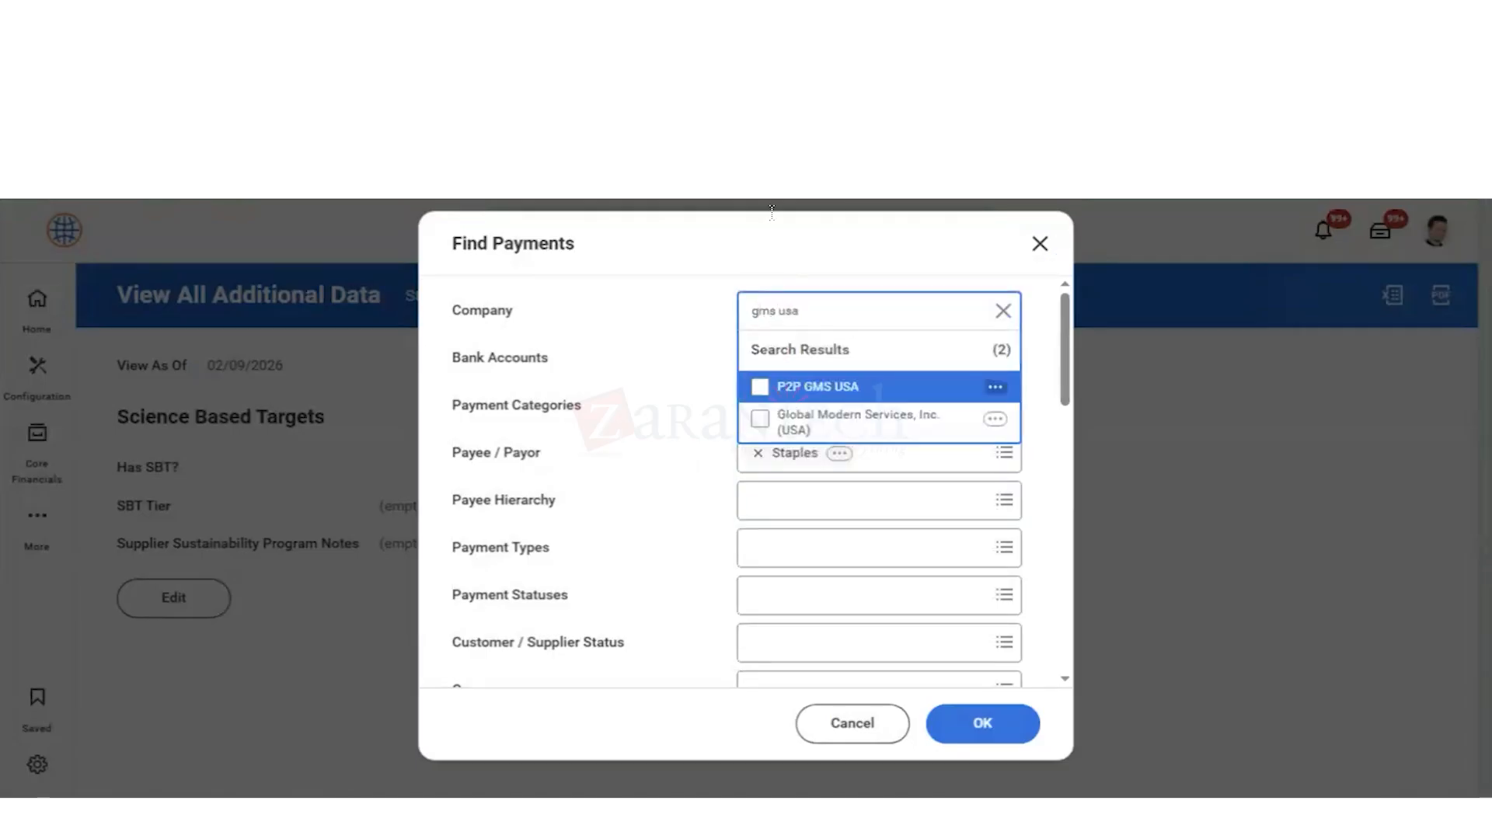
click(793, 433)
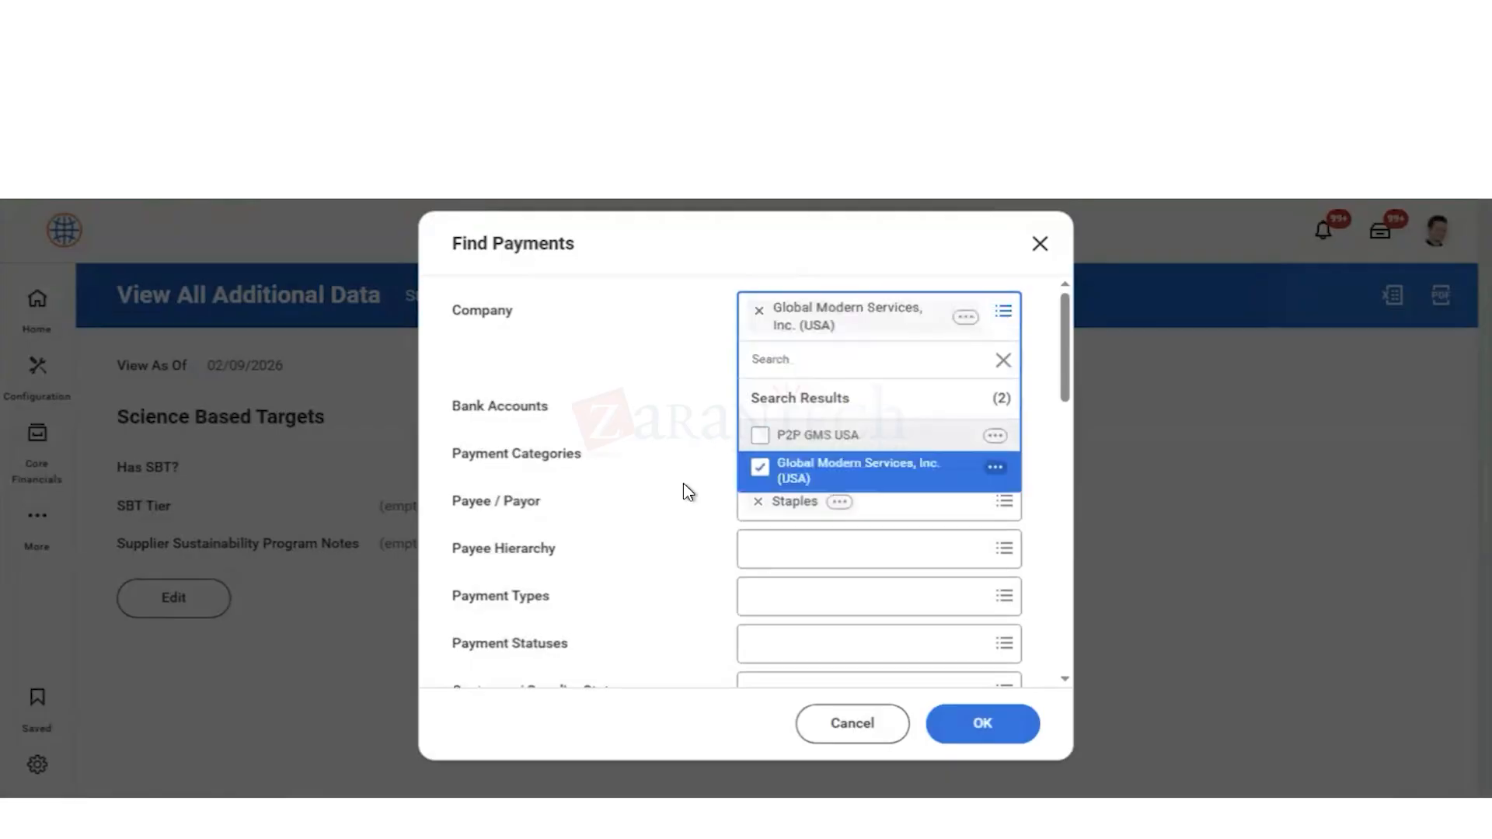
click(729, 353)
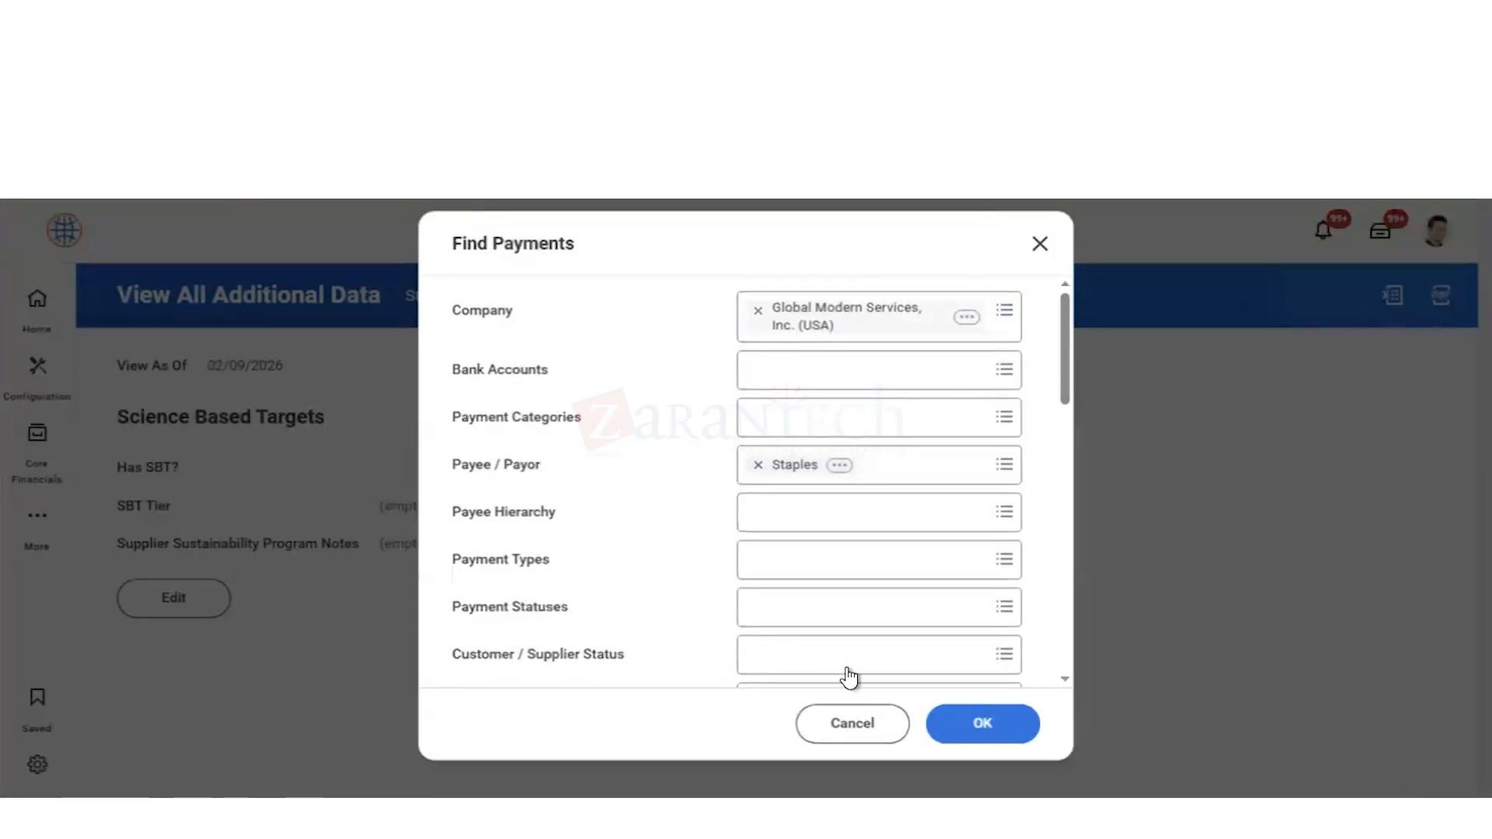
click(973, 732)
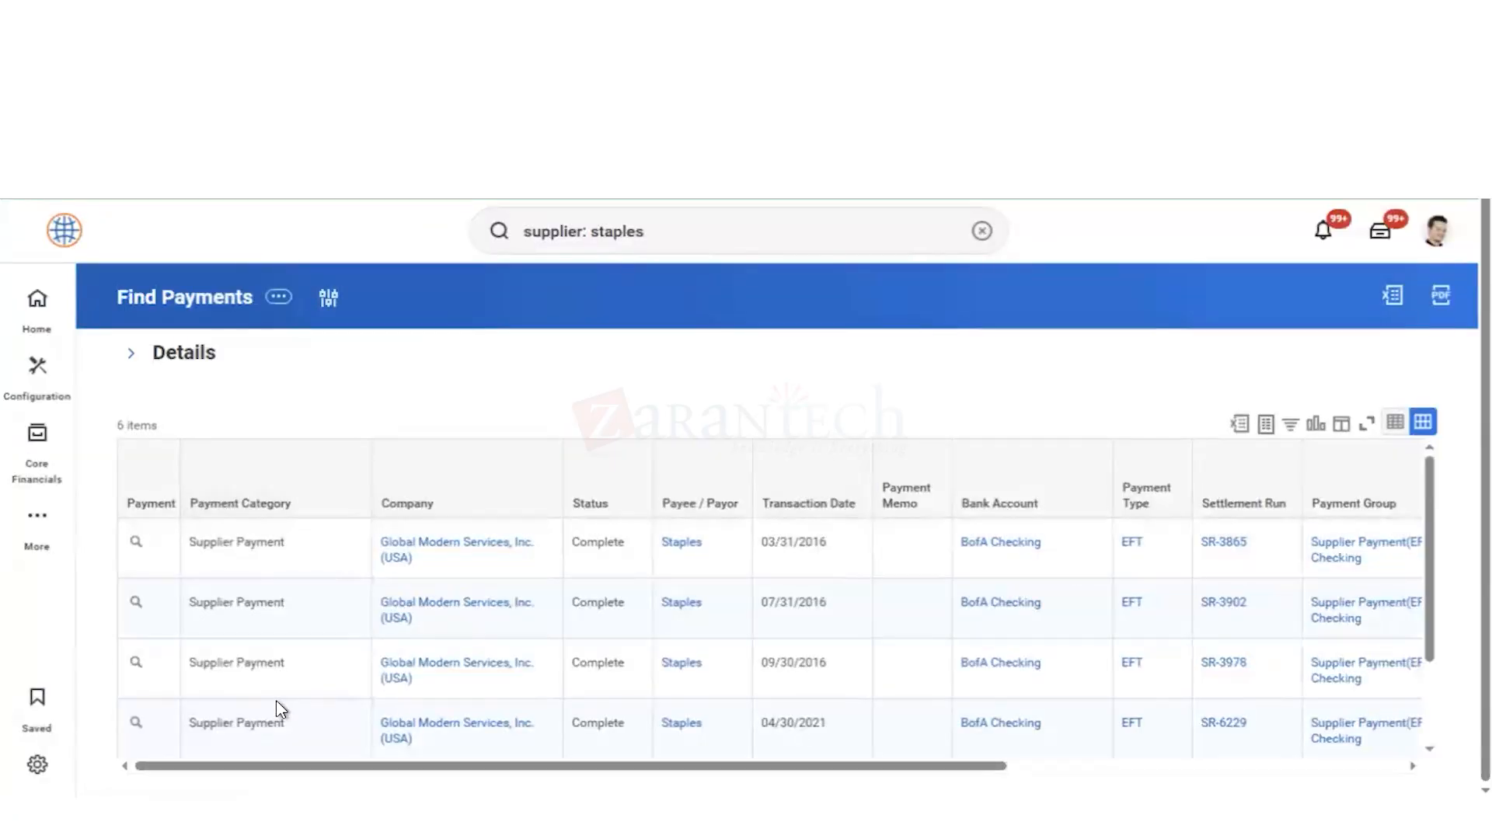
scroll(276, 701, down, 2)
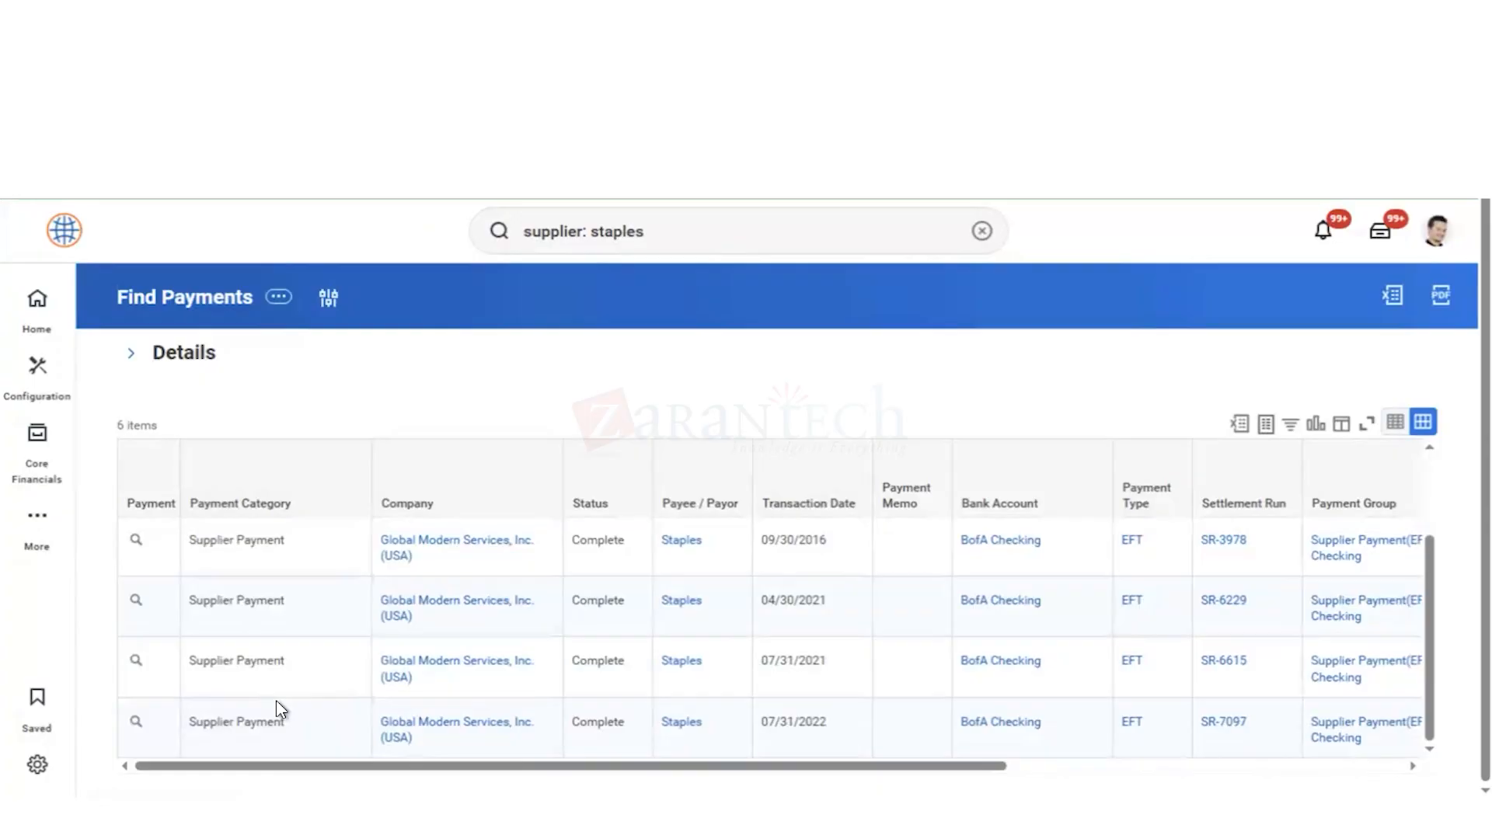
scroll(277, 701, up, 2)
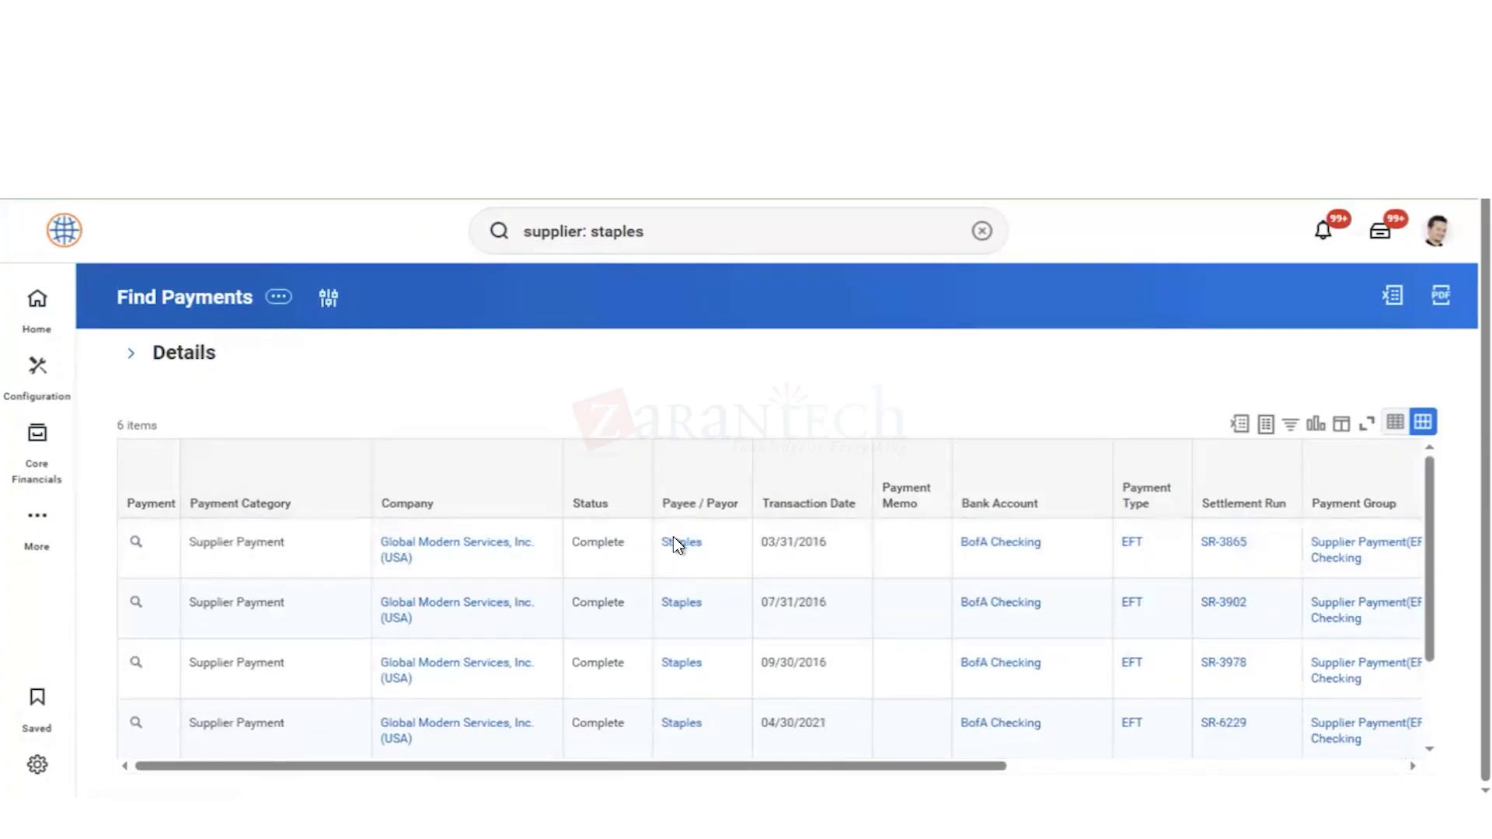
Step: Examine the related actions available for the Staples payee in the first payment row, including the Reporting and Supplier Refund options
mouse_move(682, 547)
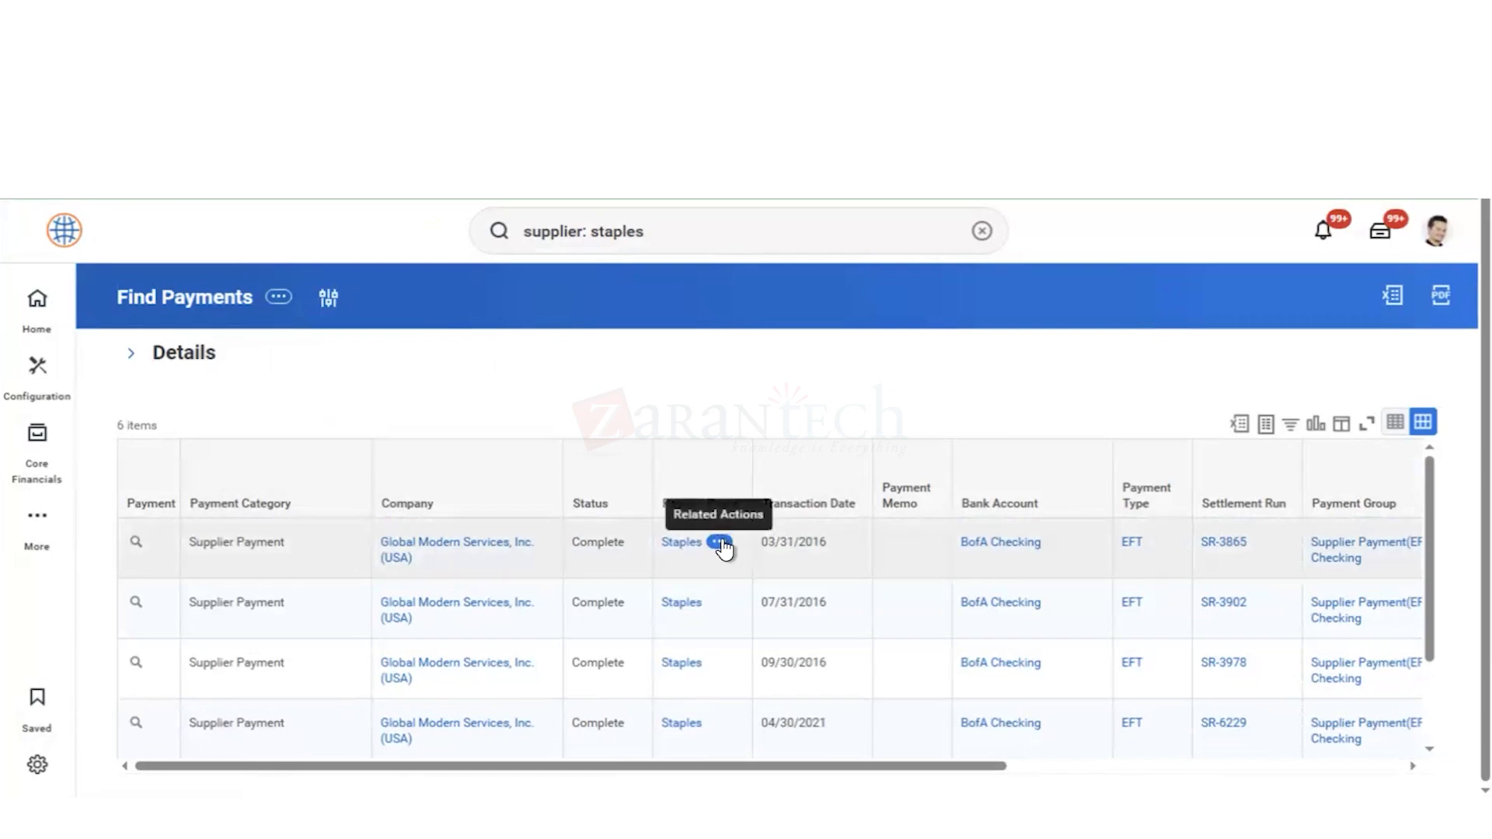
click(721, 543)
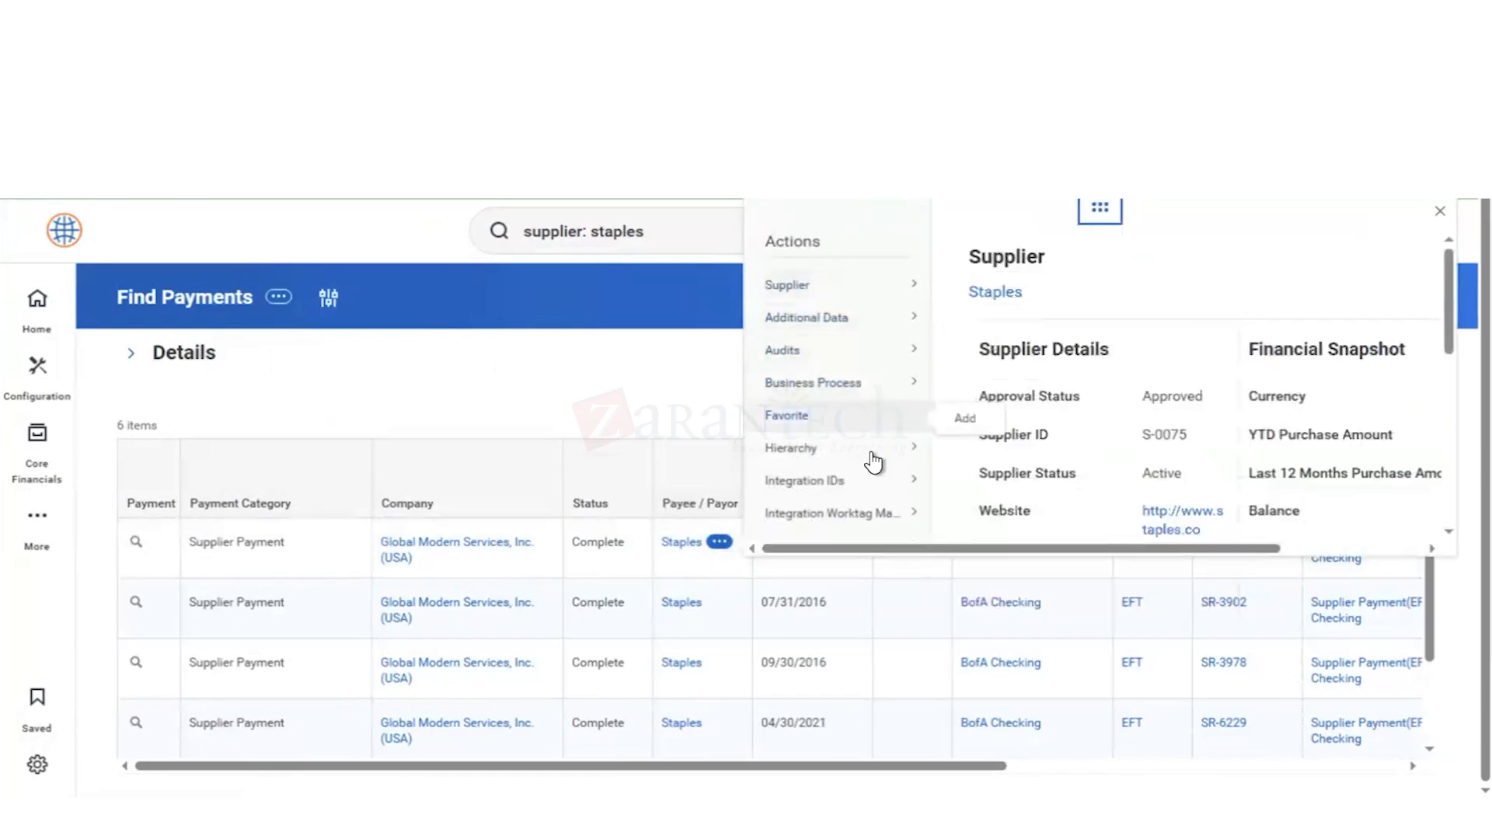
mouse_move(874, 462)
scroll(874, 462, down, 5)
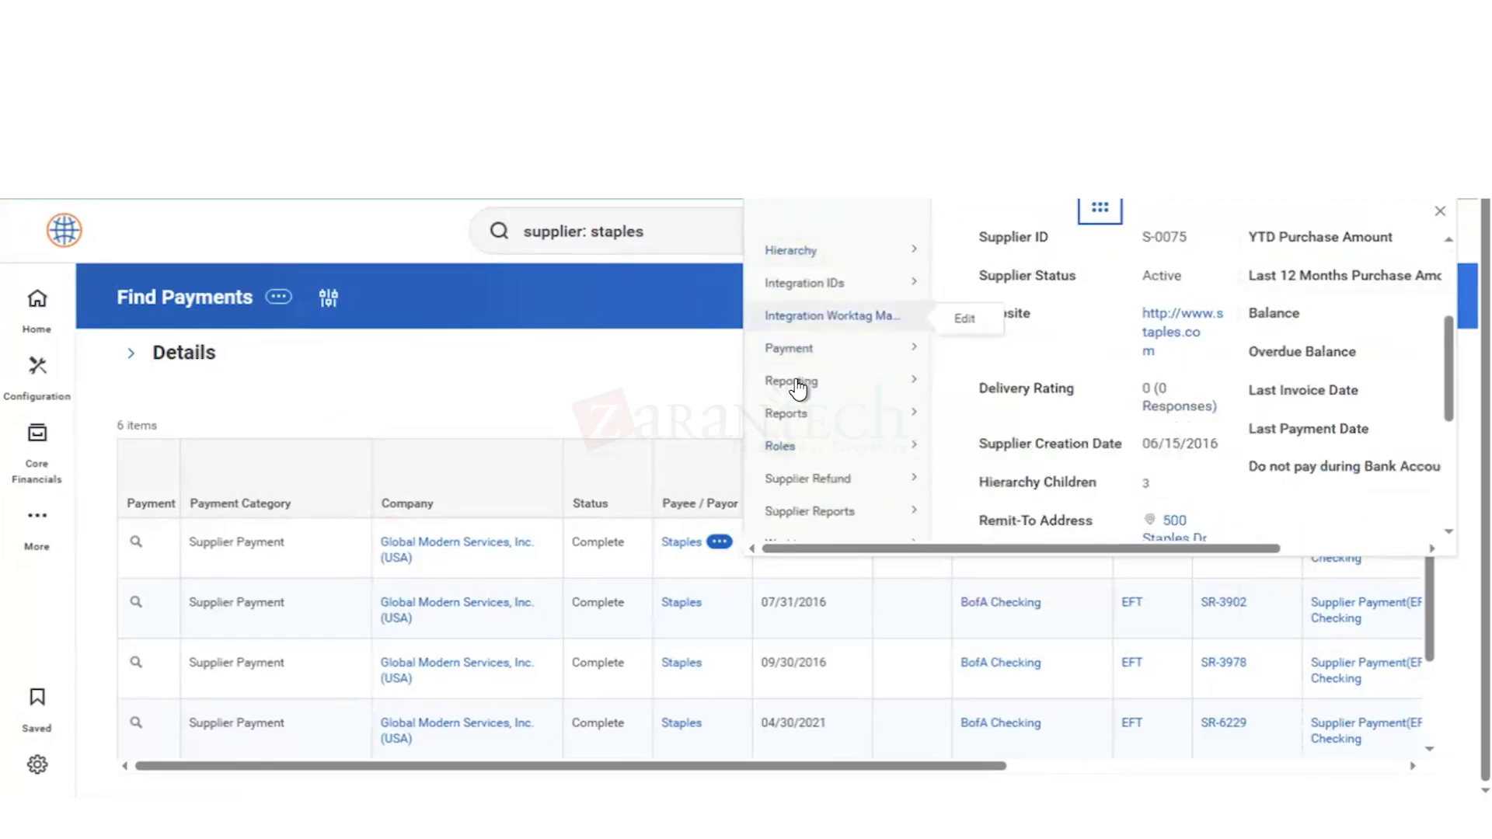
mouse_move(805, 393)
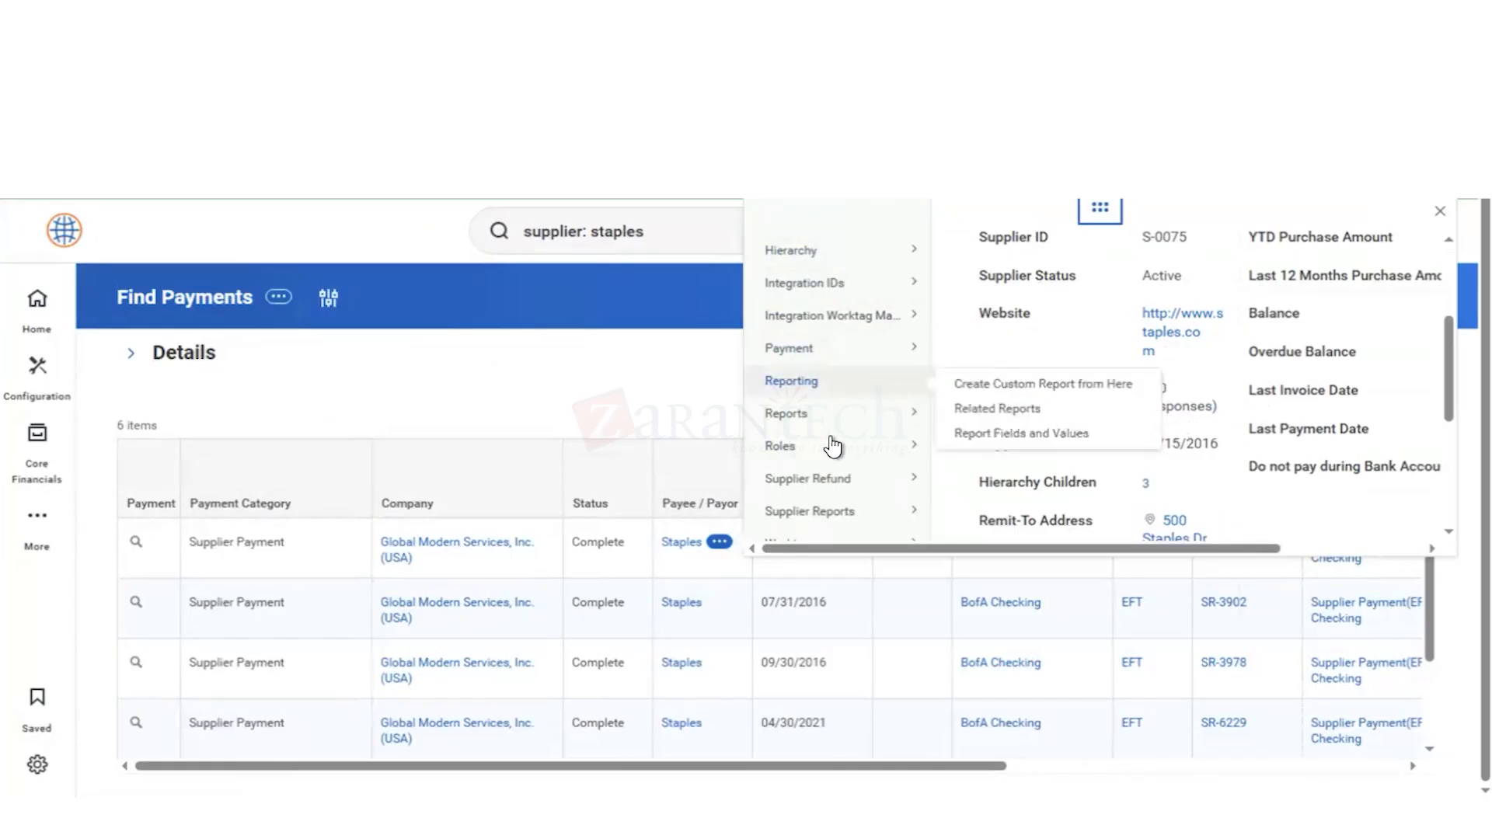
mouse_move(867, 492)
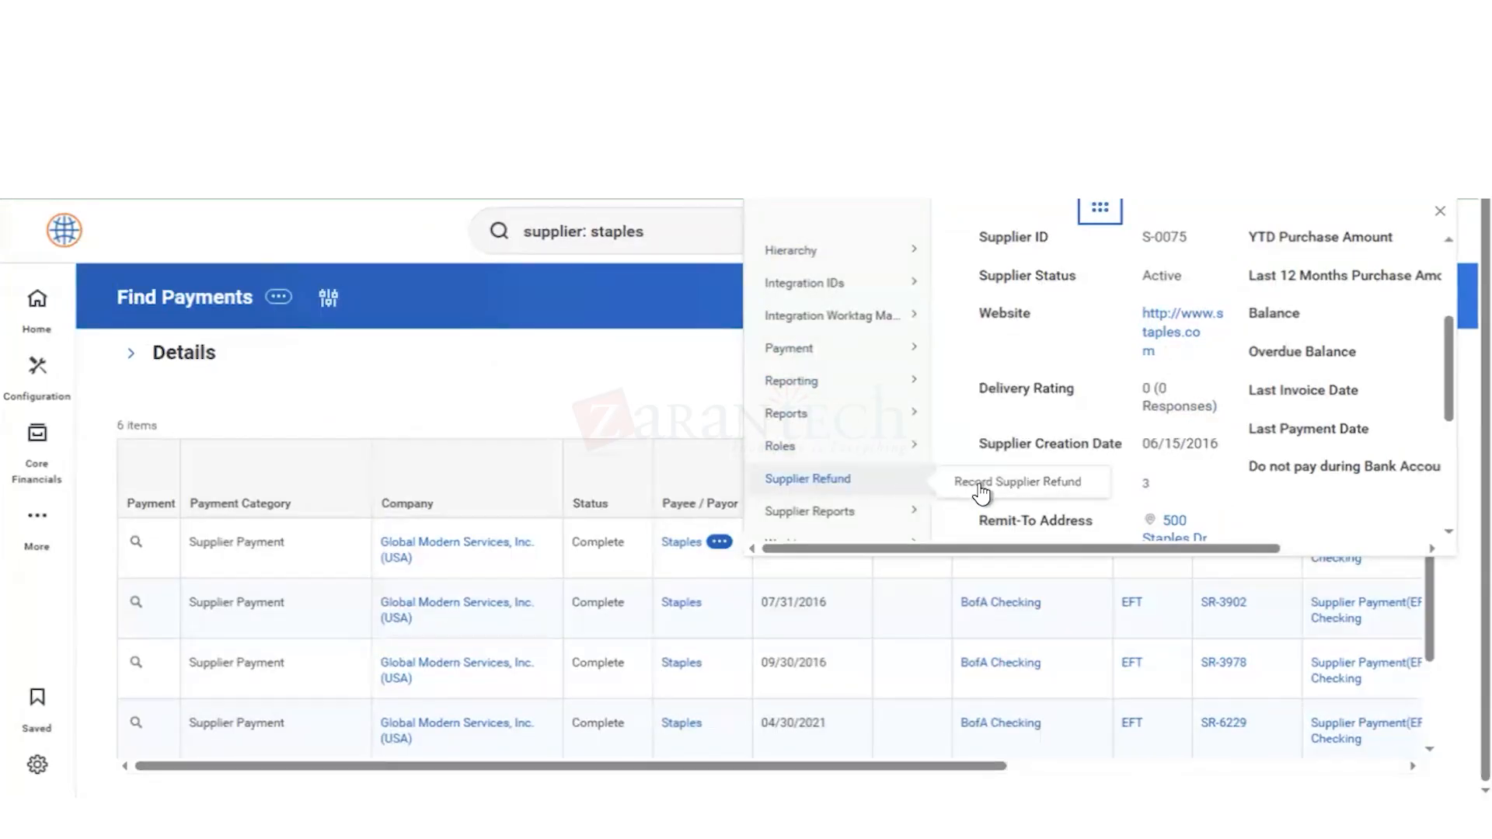
scroll(832, 486, down, 3)
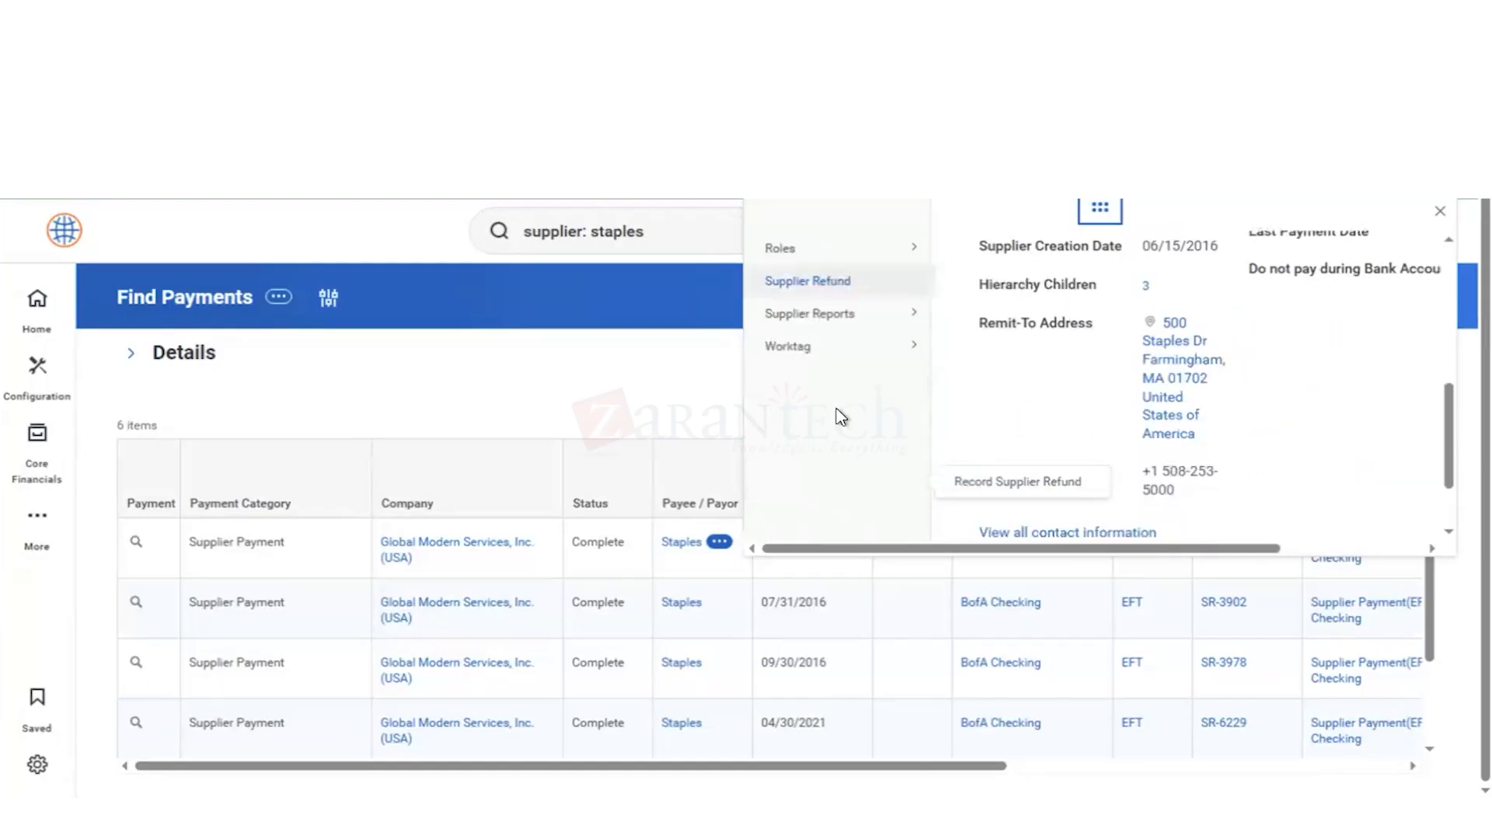
Step: Look up the Maintain Supplier Categories task with the search "main supp", review the listed categories, and leave without saving
mouse_move(859, 342)
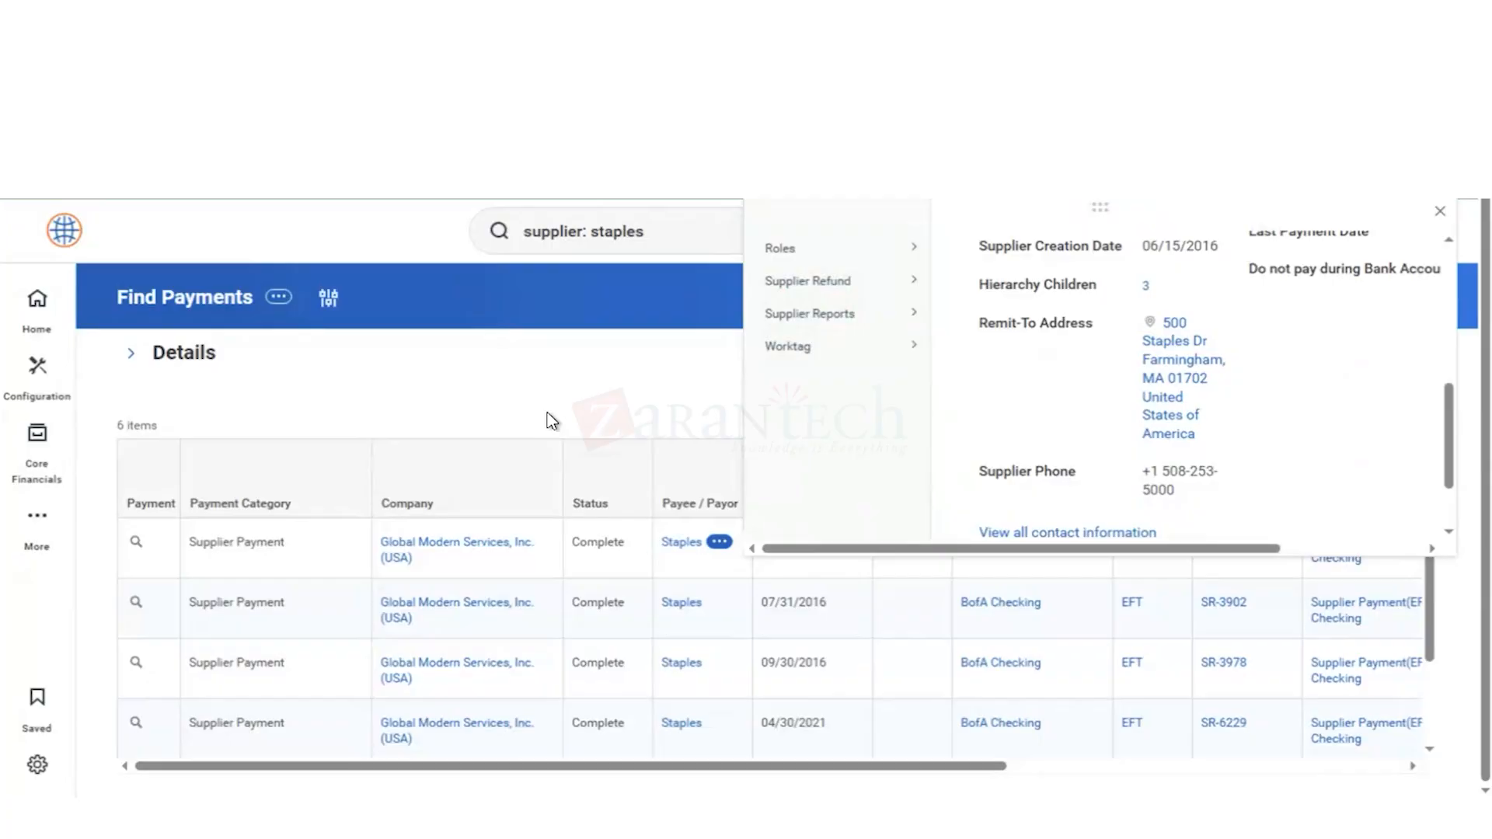
click(430, 379)
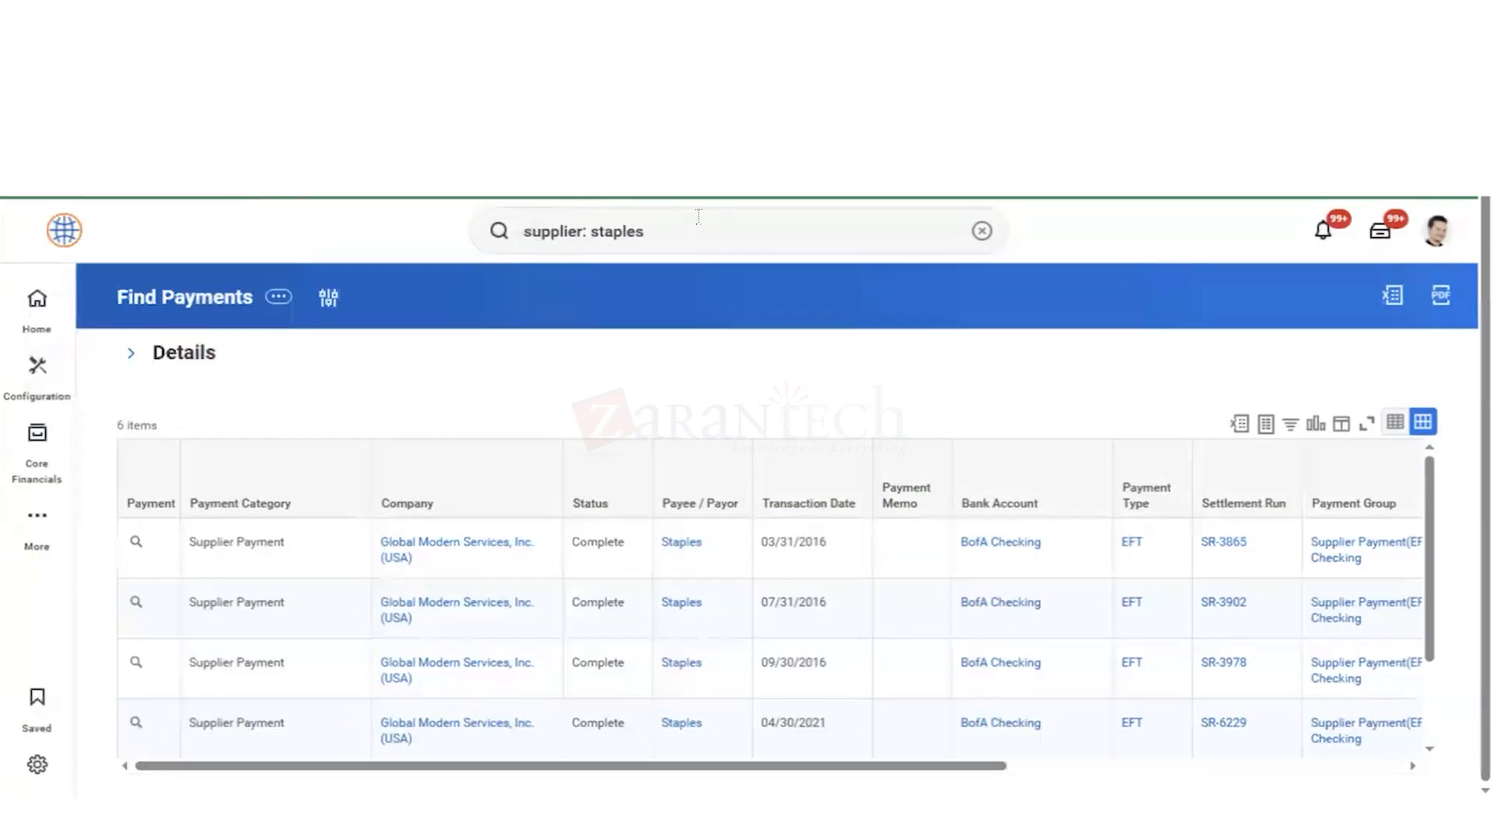
click(983, 232)
text(main)
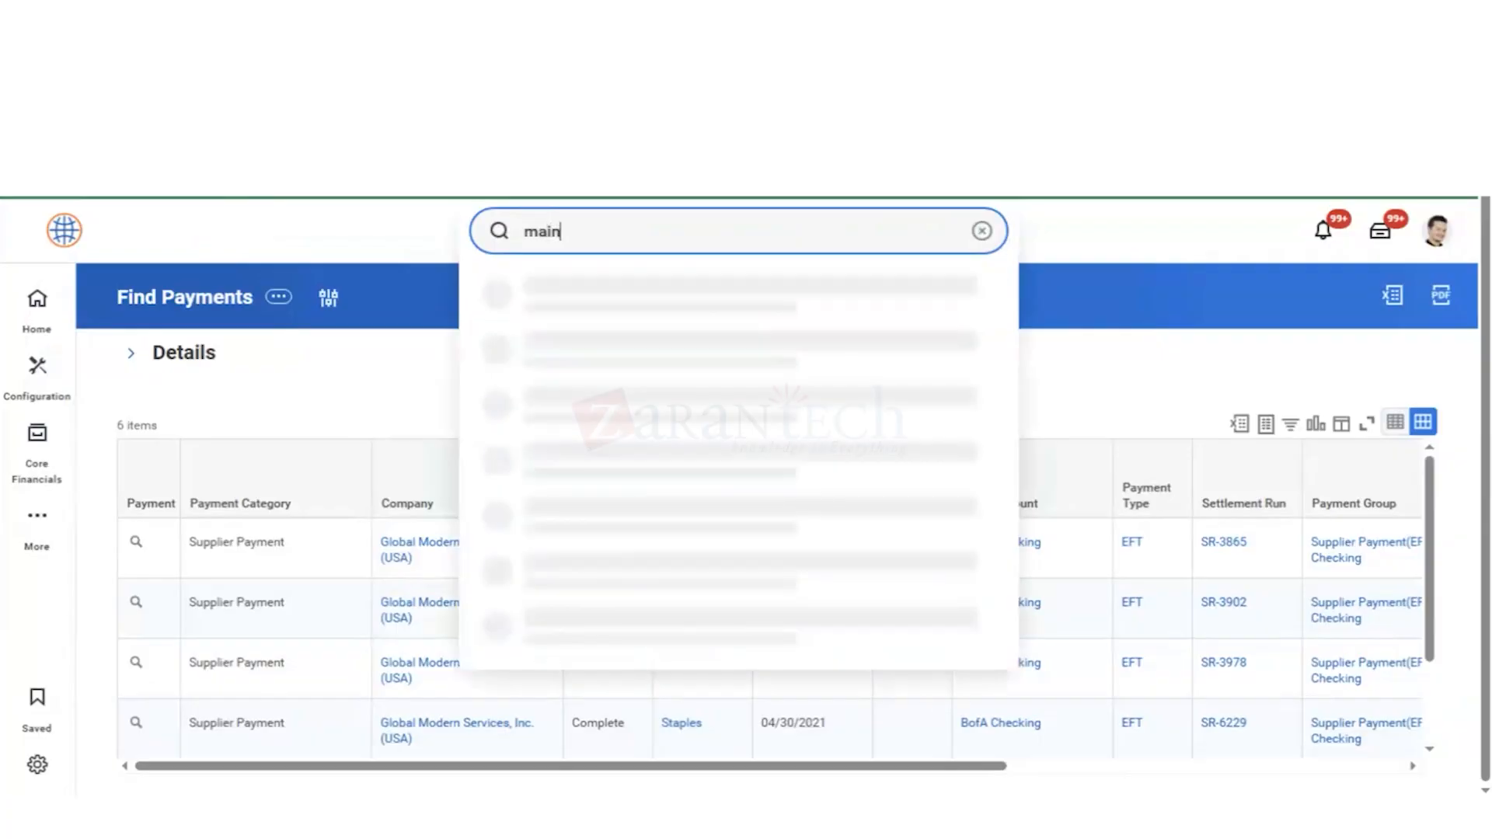
text( supp)
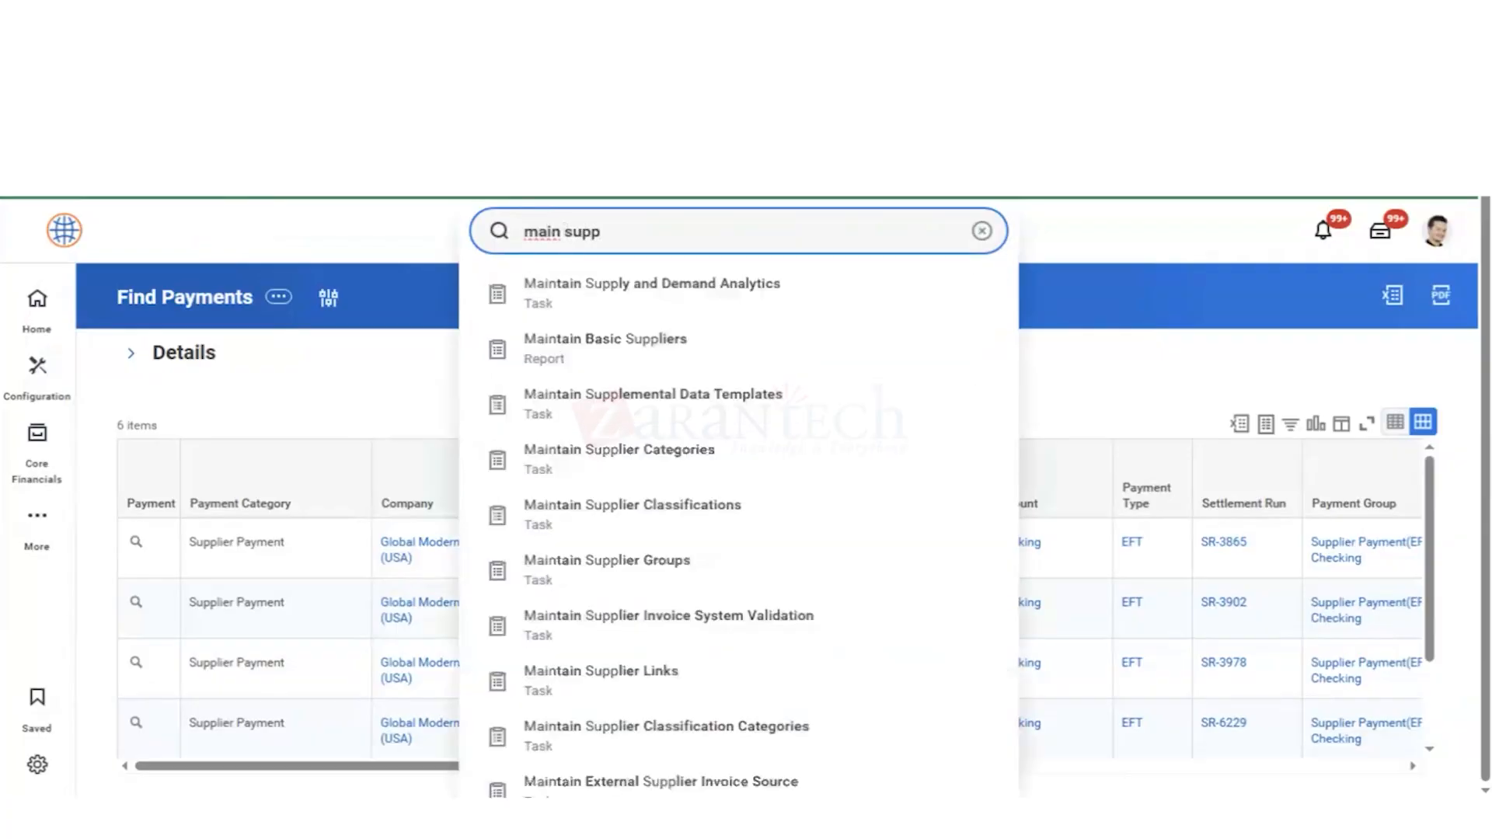
click(579, 461)
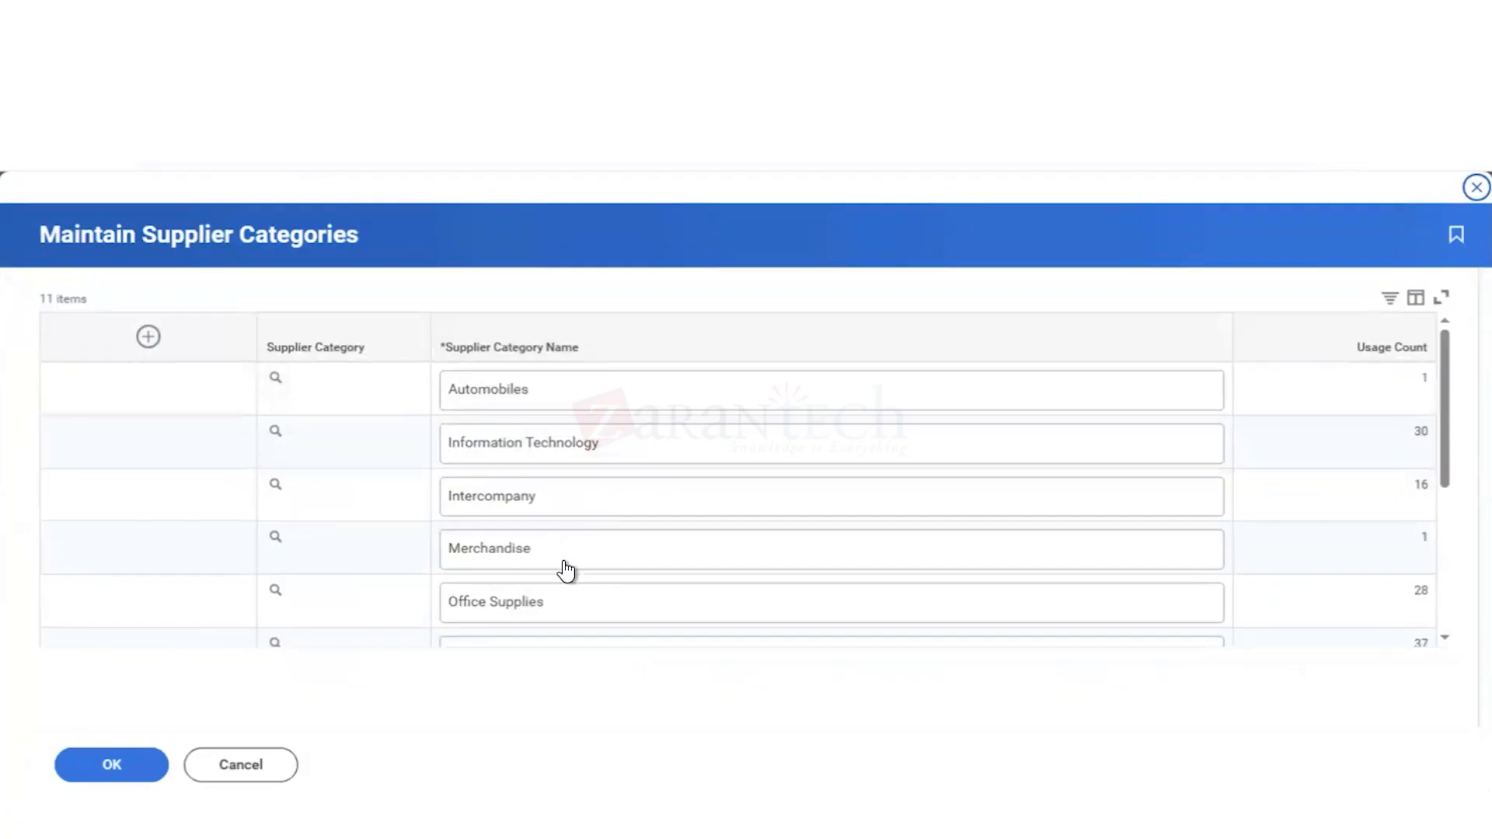
scroll(566, 571, down, 5)
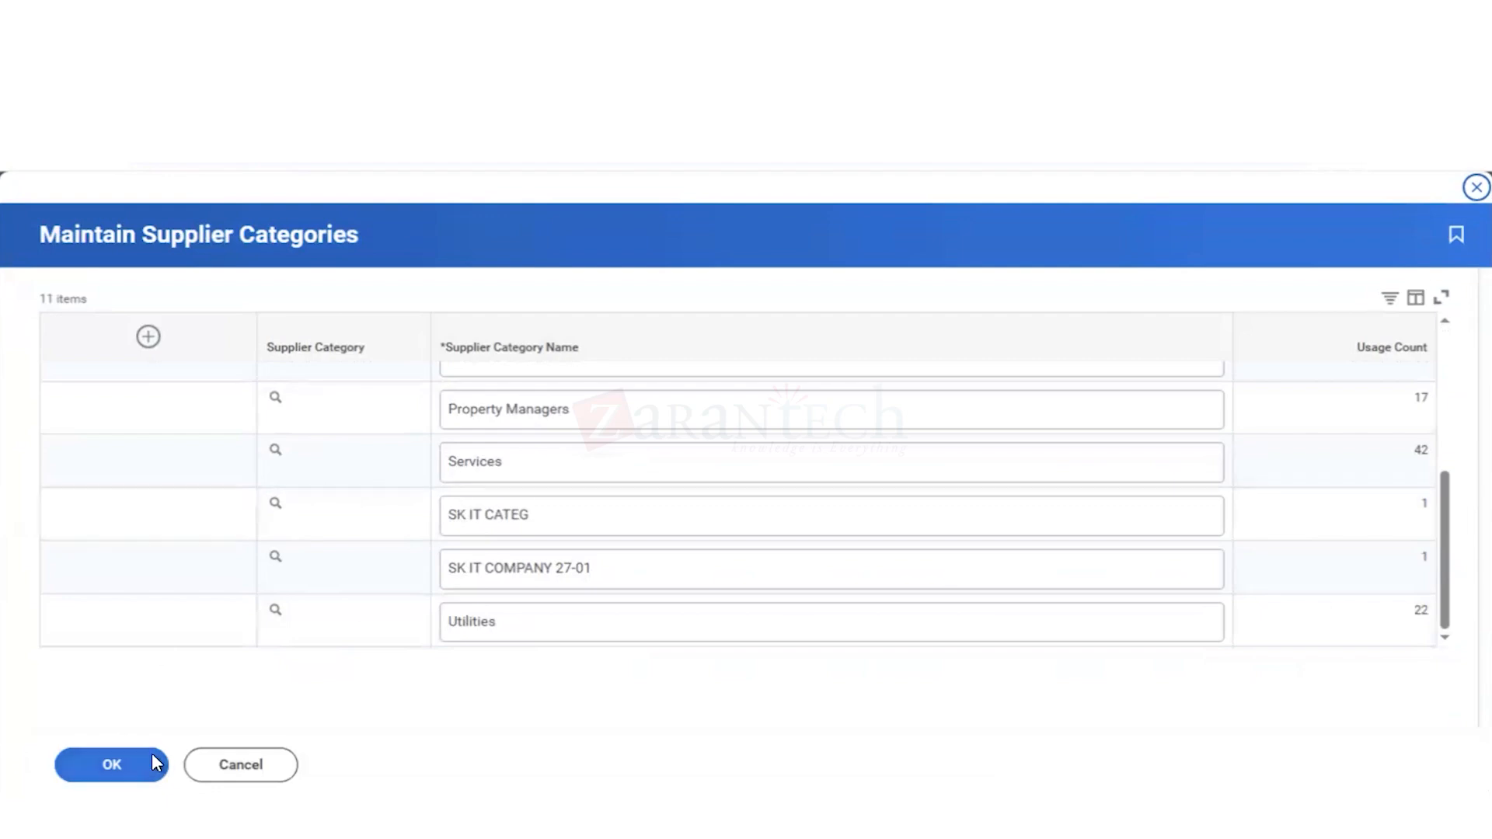
click(237, 766)
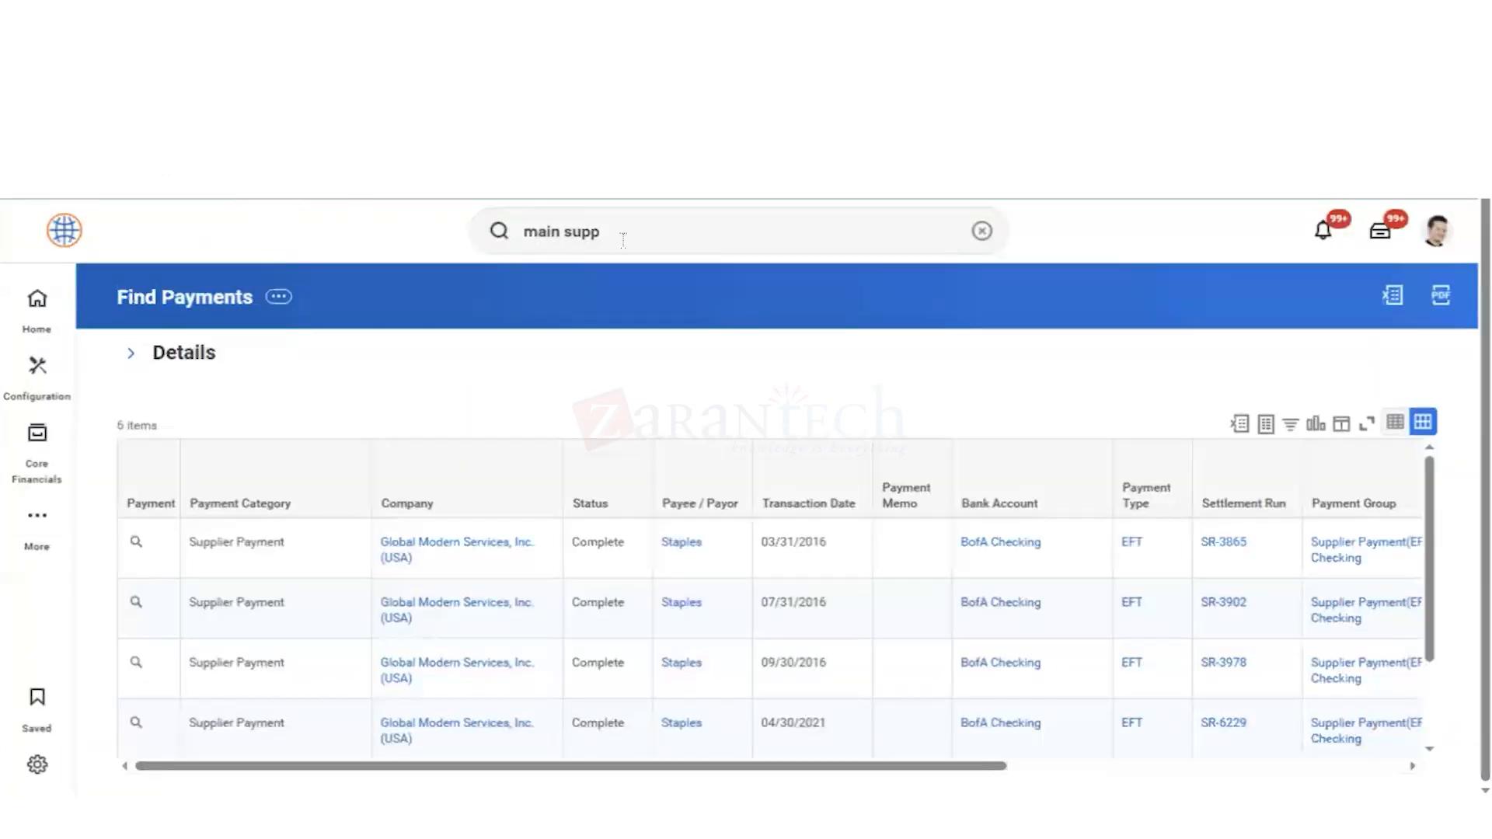
Step: Find Maintain Supplier Categories with the search "main supp cate", try adding a blank category row, and discard the change
click(623, 240)
text(cate)
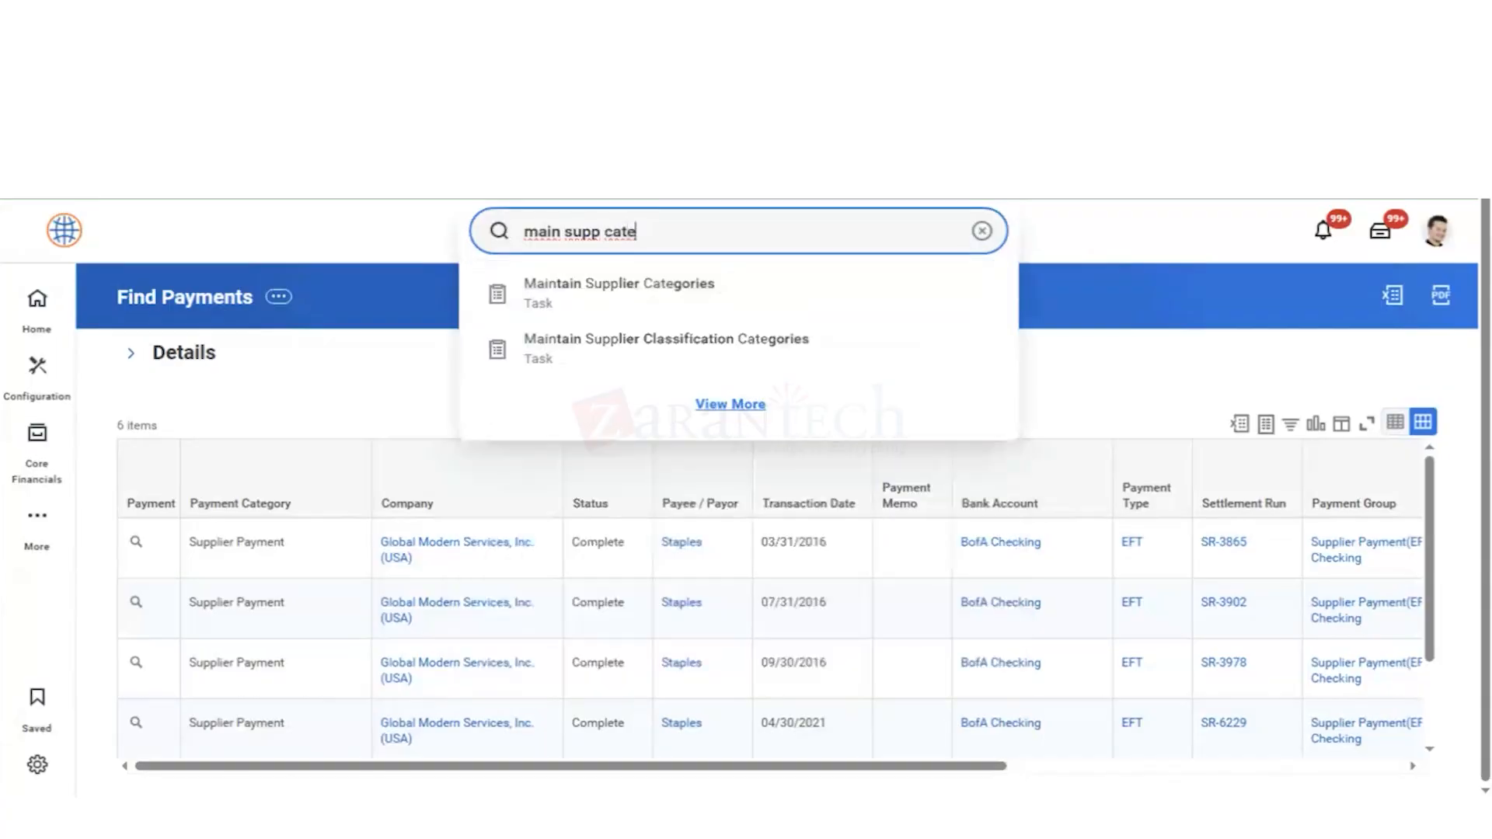
key(Down)
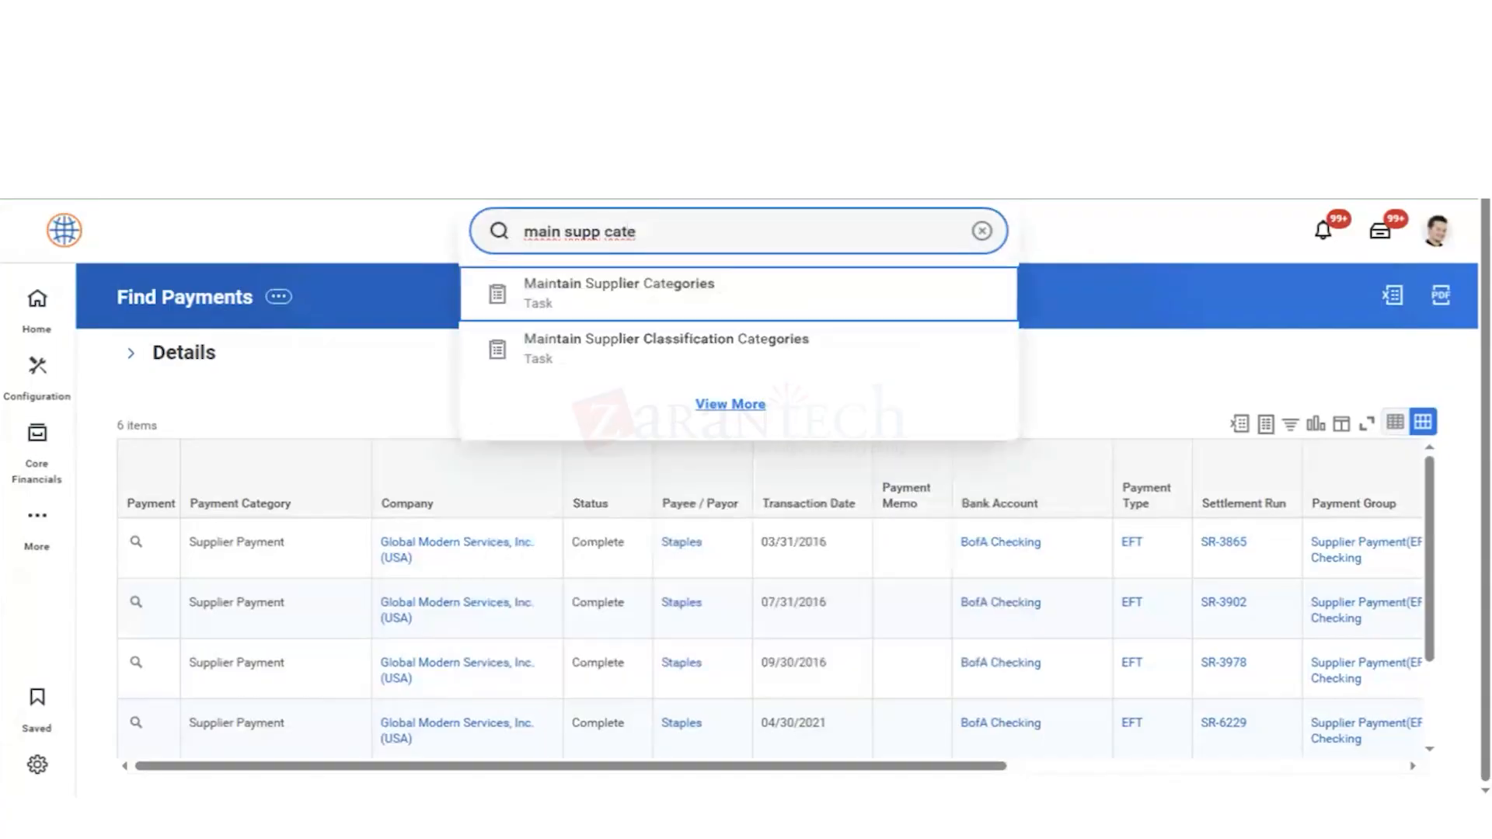
key(Return)
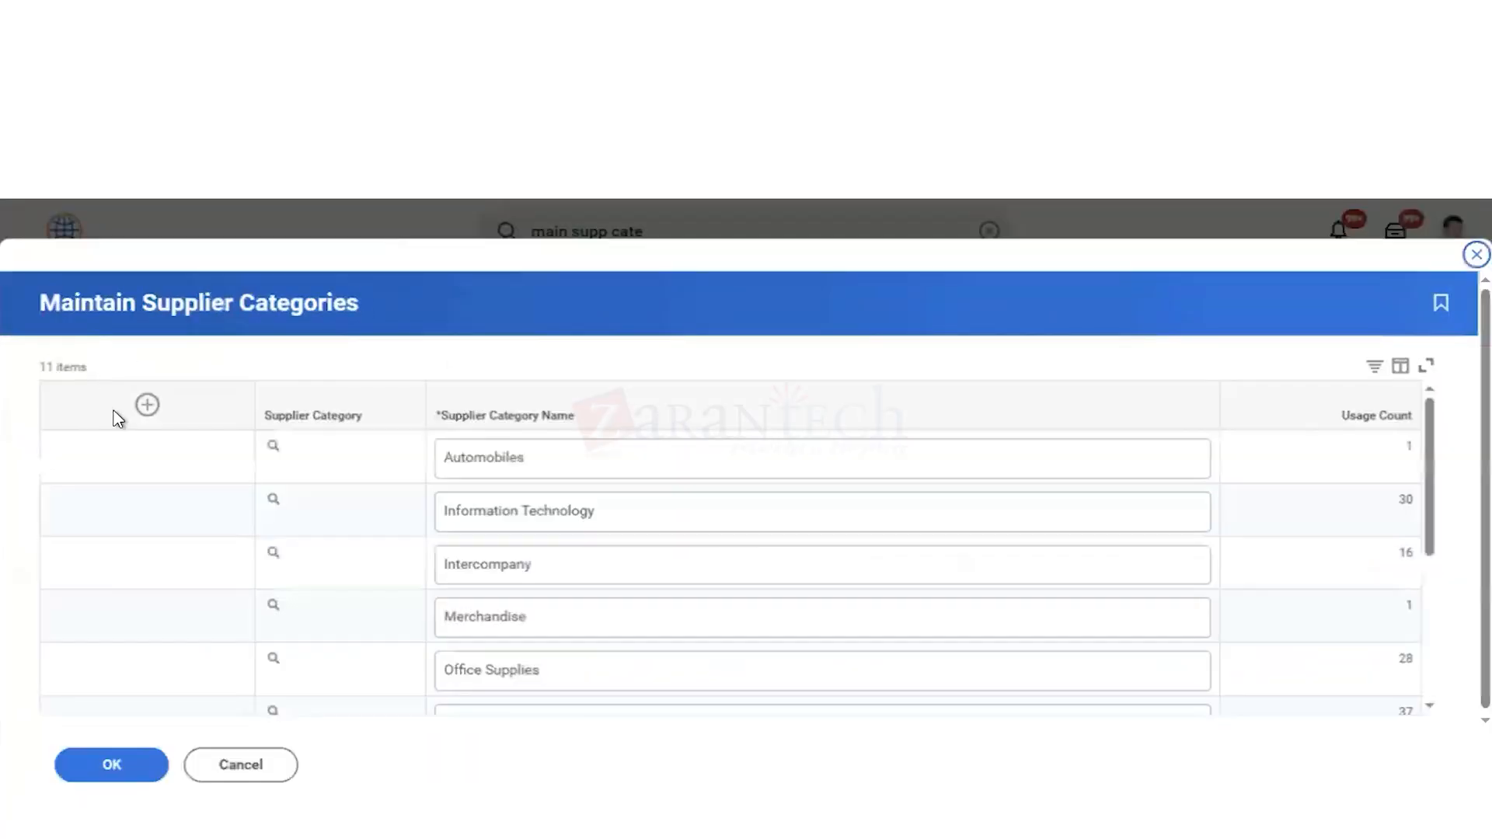
click(152, 416)
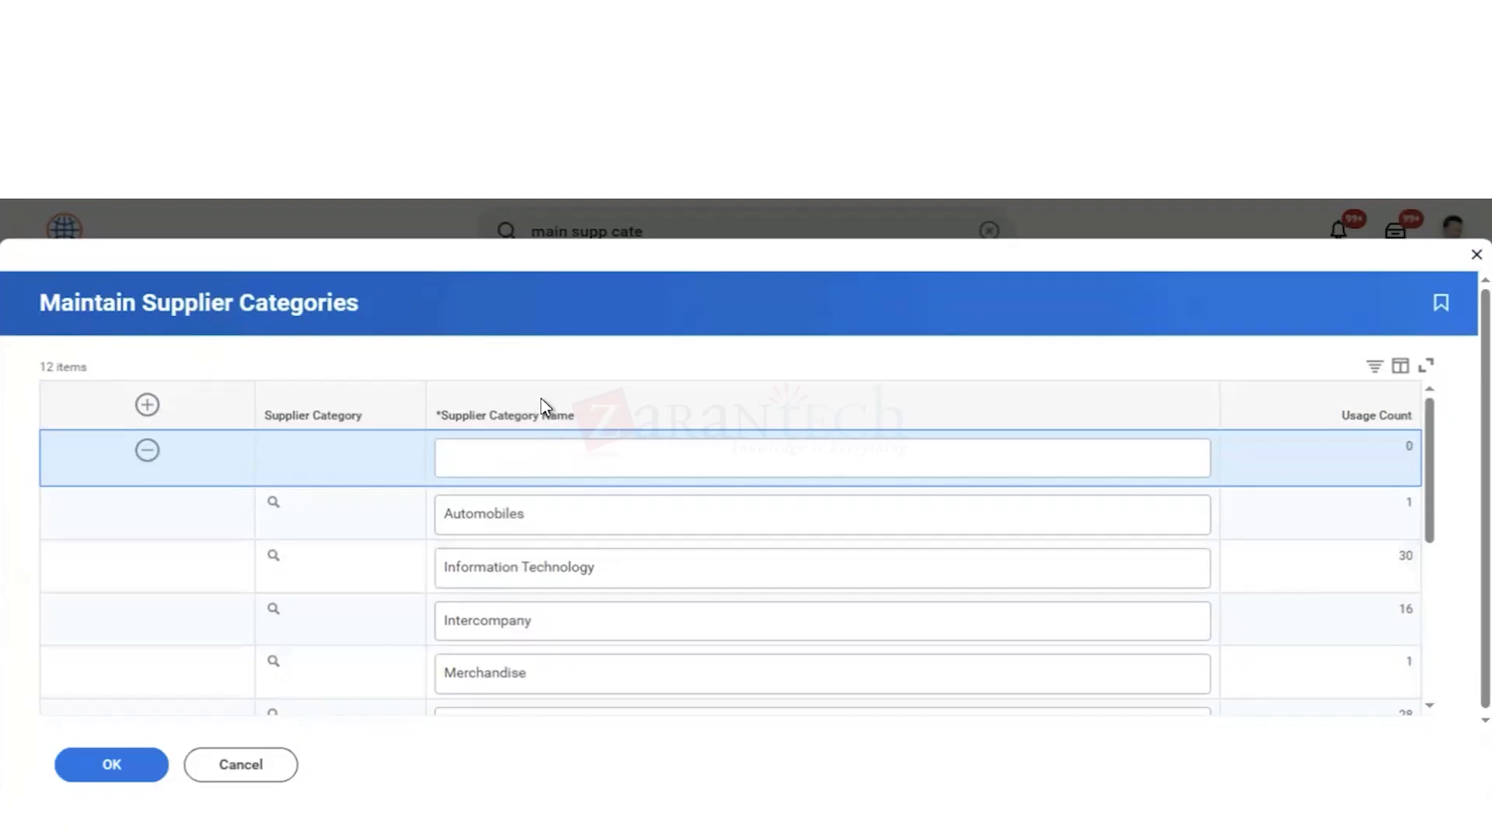
scroll(519, 676, down, 4)
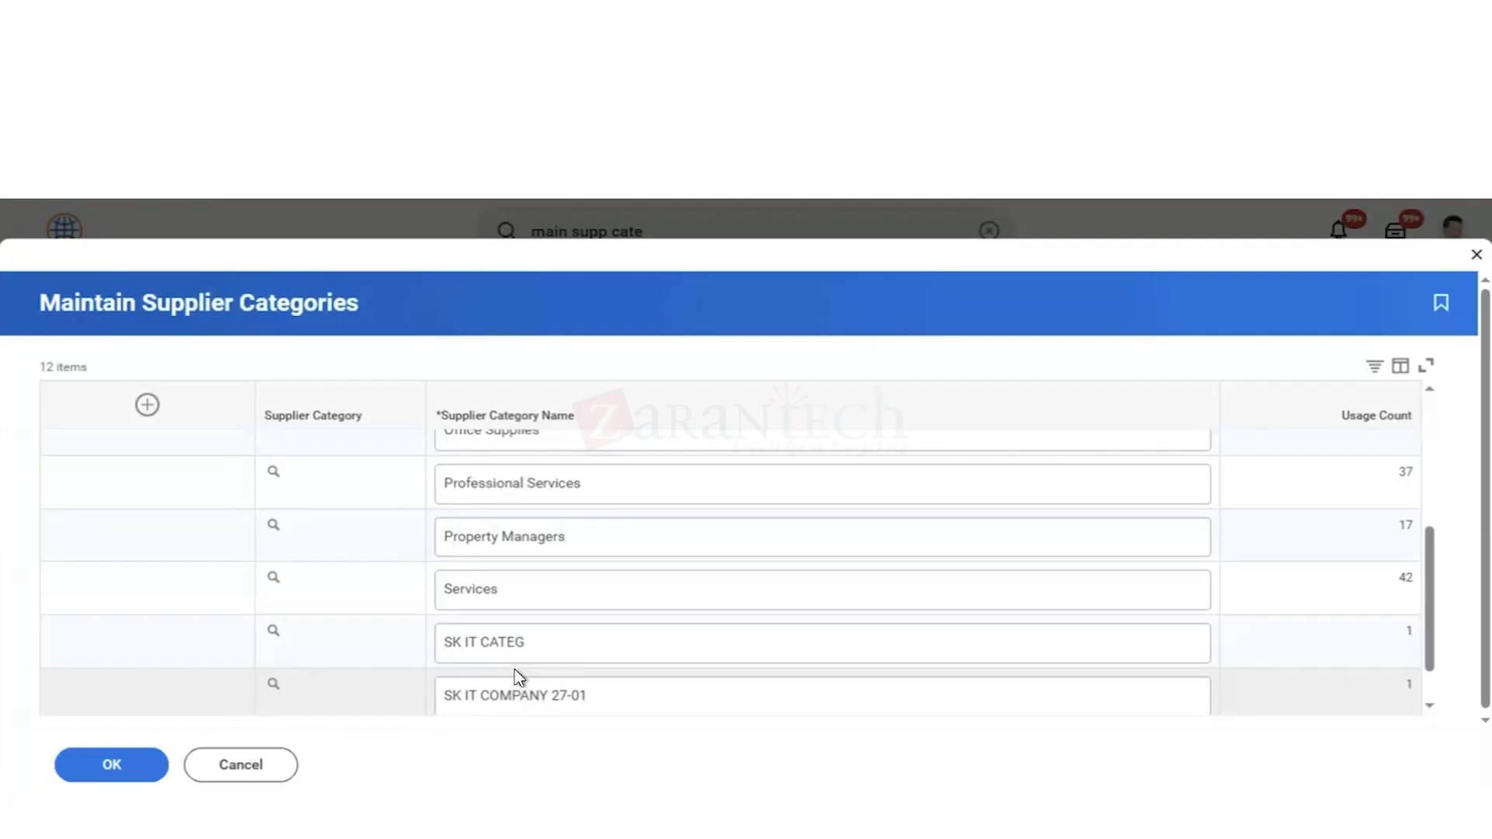
click(237, 769)
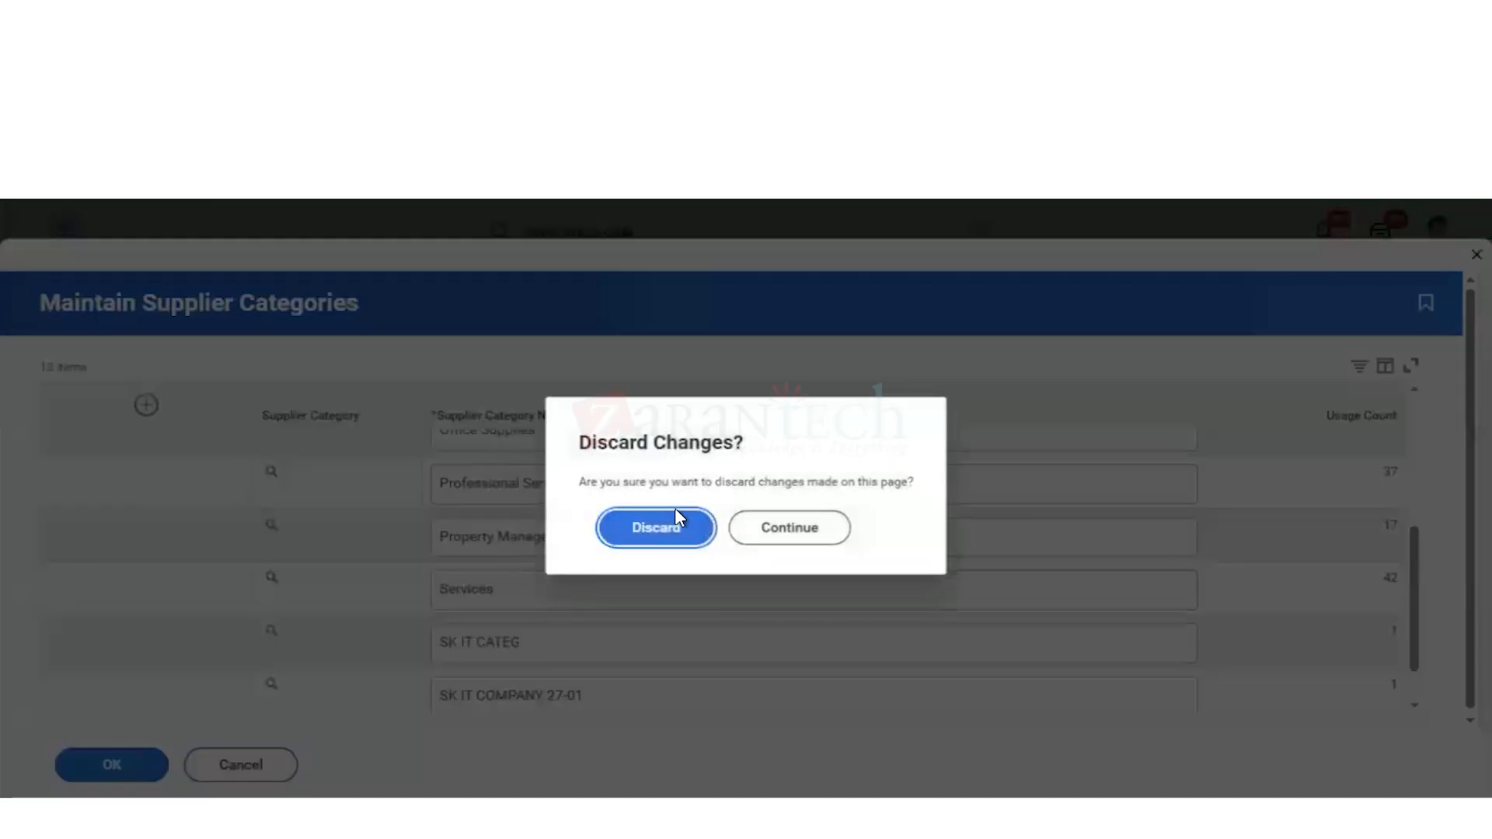
click(691, 537)
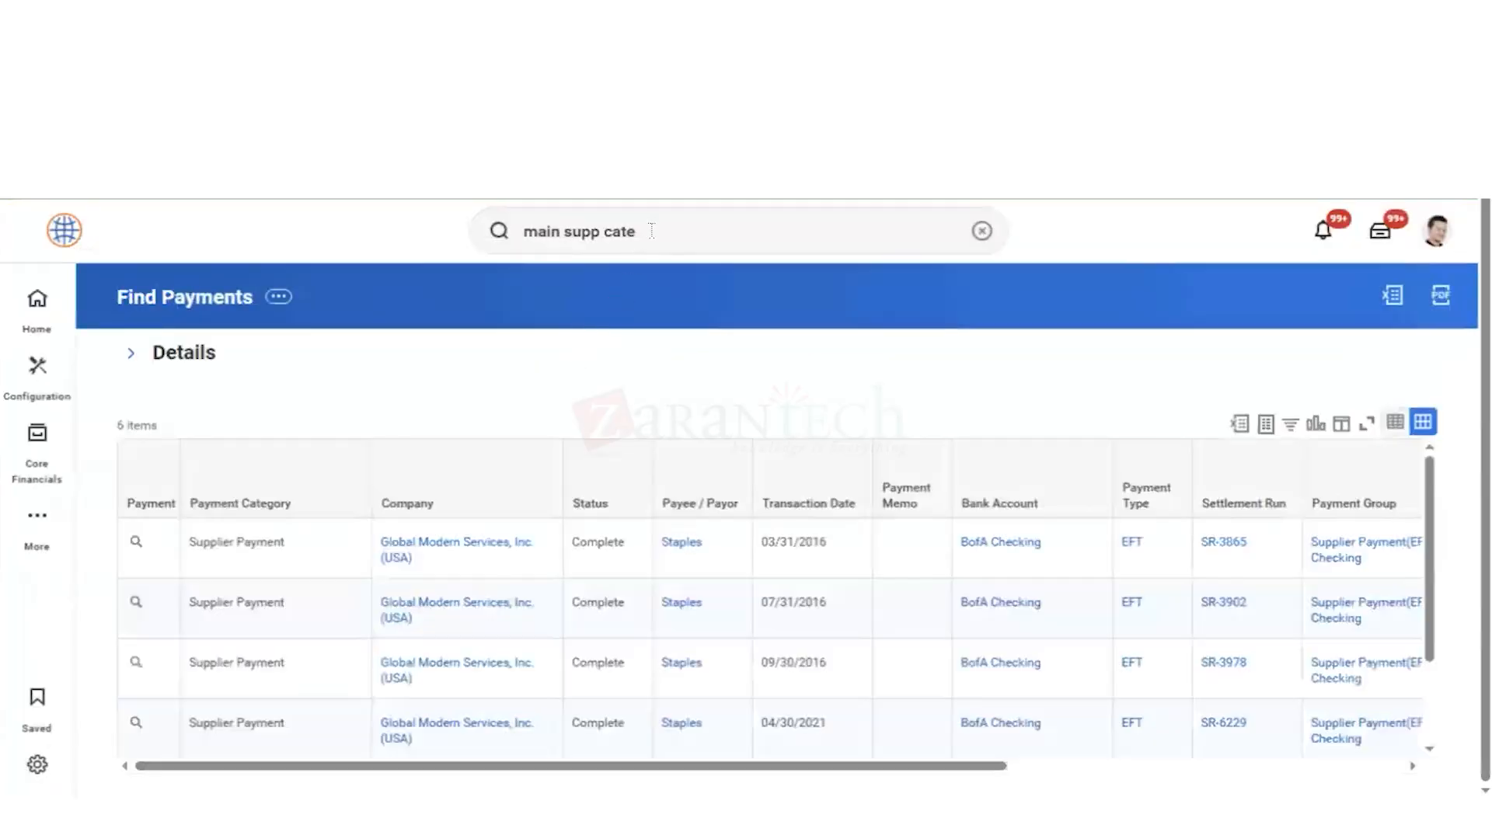
Step: Find the Maintain Supplier Groups task with the search "main supp", review the supplier group names, and leave without saving
click(651, 231)
key(BackSpace)
key(BackSpace)
key(BackSpace)
key(BackSpace)
key(BackSpace)
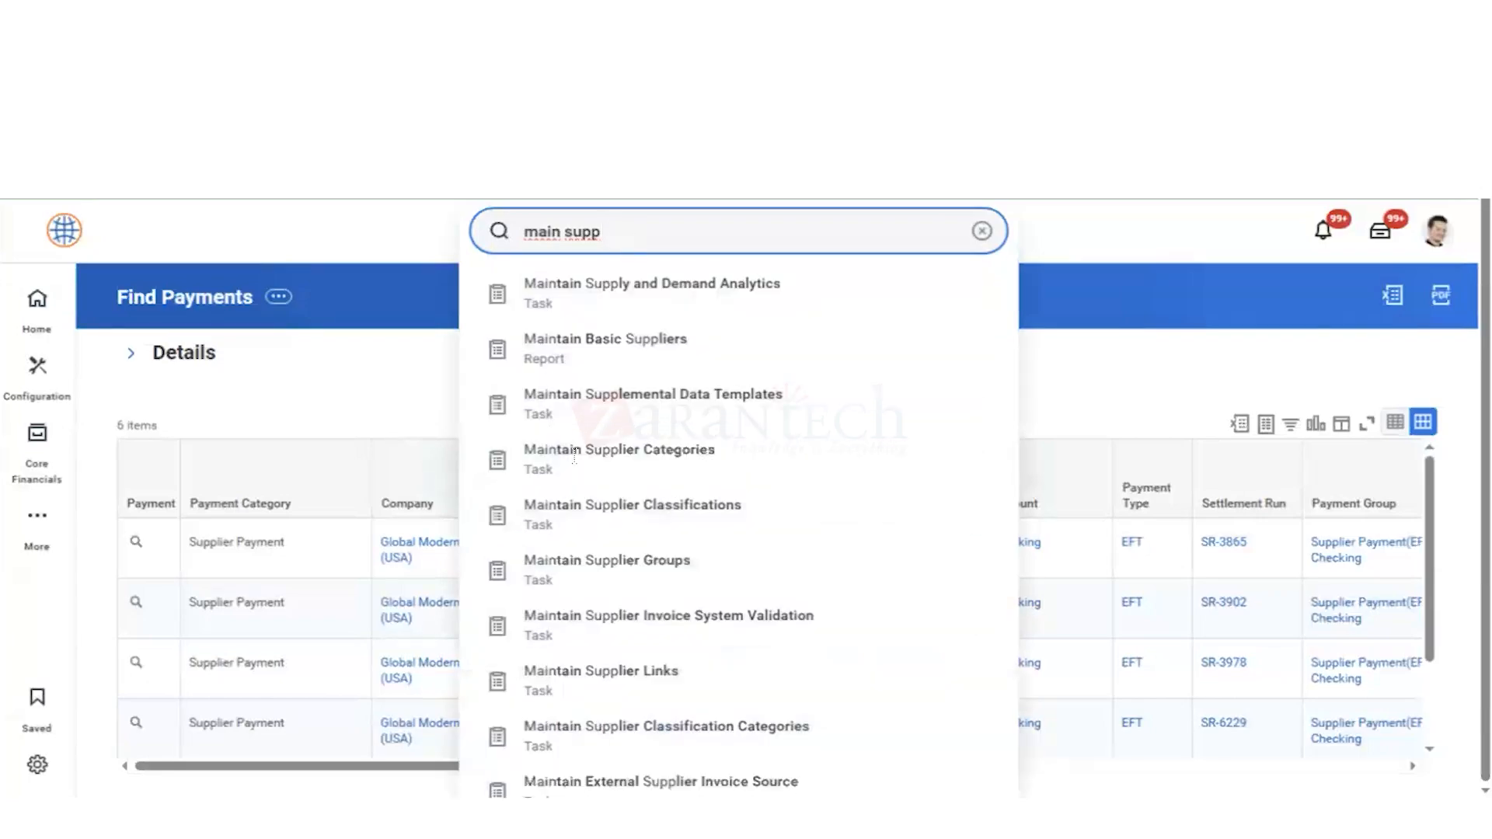
click(603, 567)
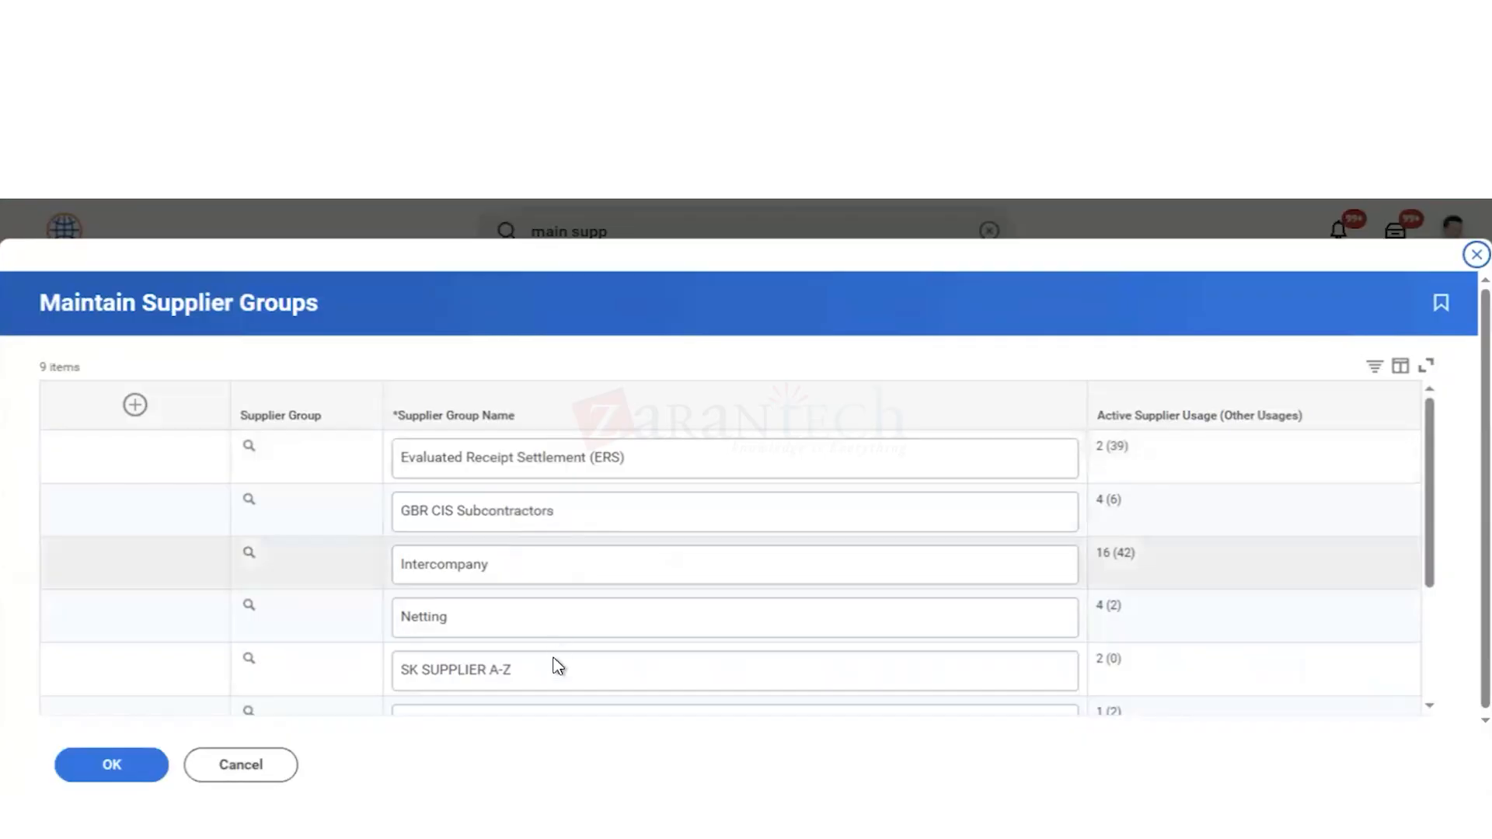
scroll(574, 605, down, 3)
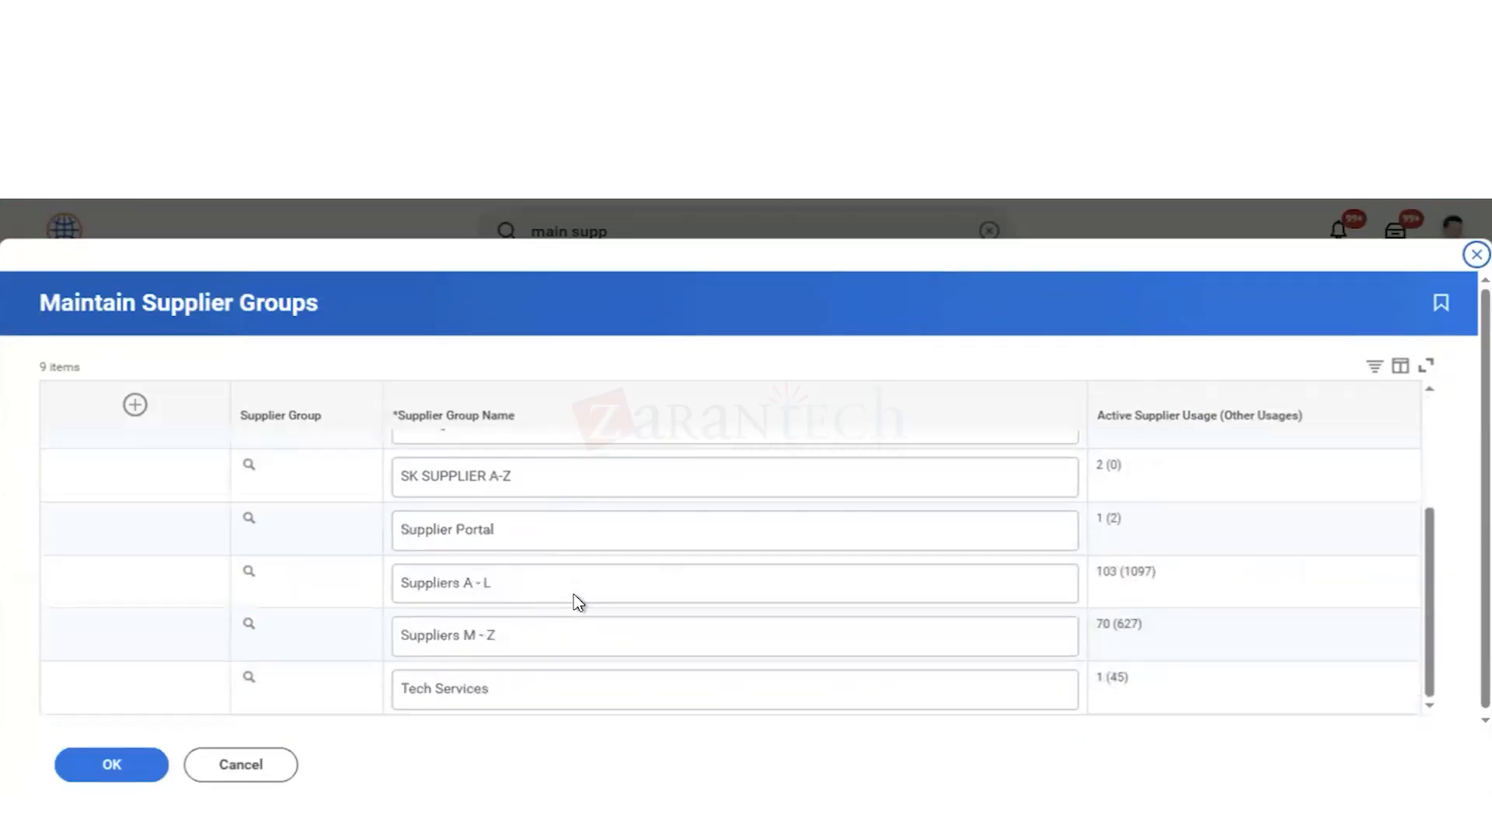
scroll(560, 606, up, 3)
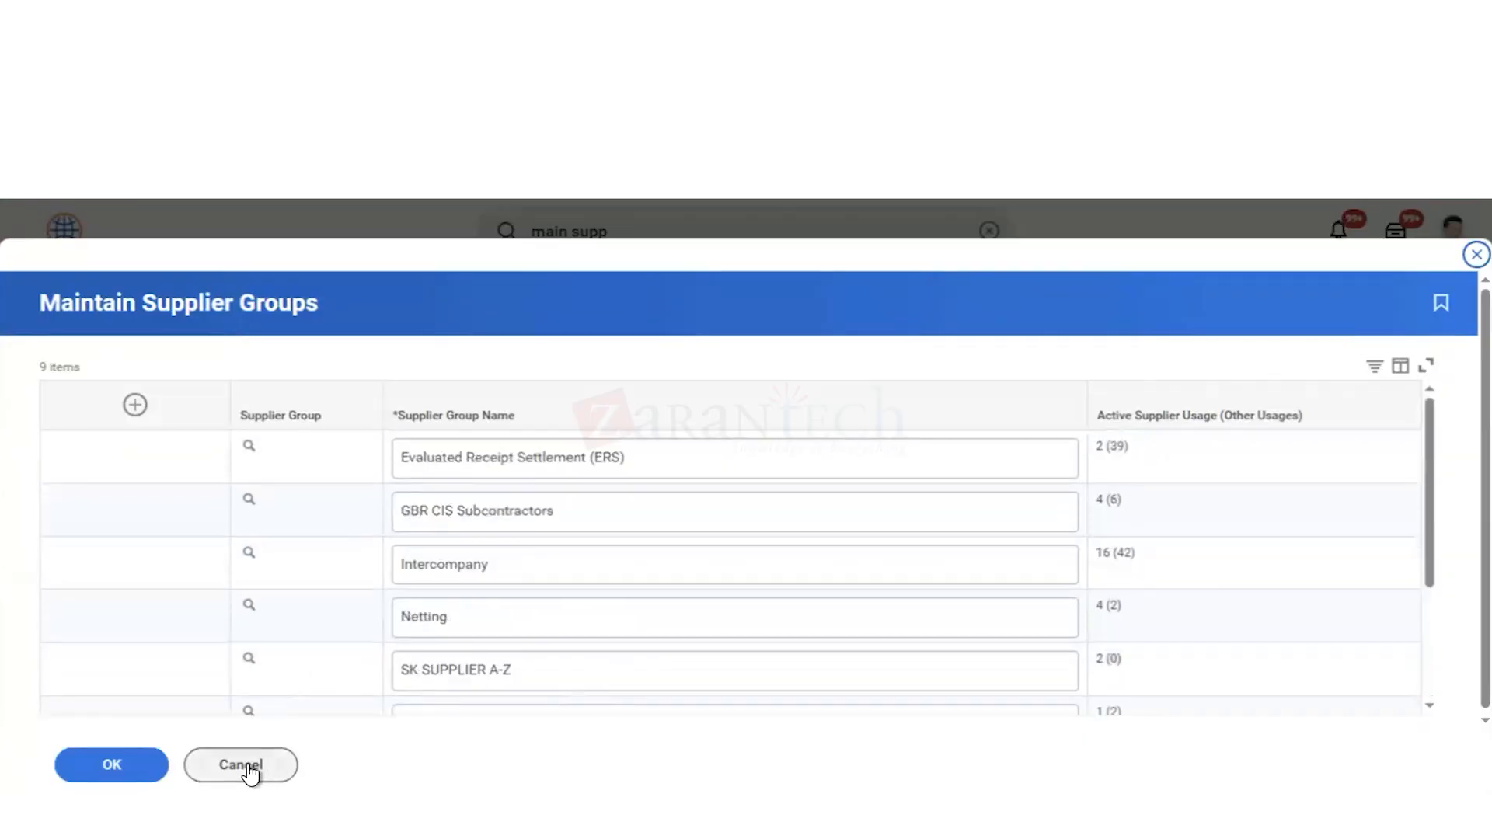
click(246, 769)
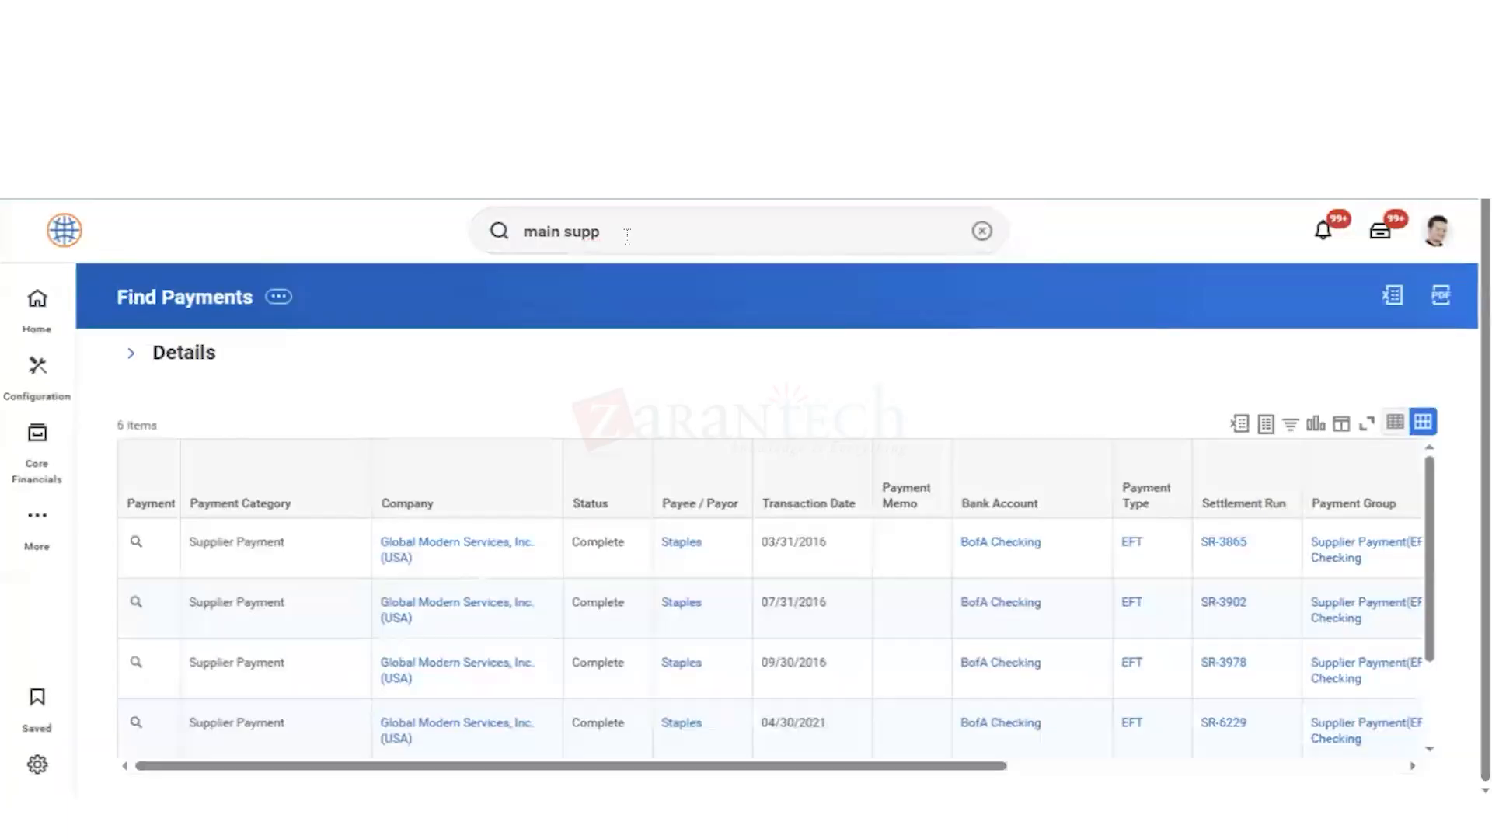
Step: View the Maintain Supplier Classifications task, examine its classification names, categories and field titles, and leave without saving
click(627, 236)
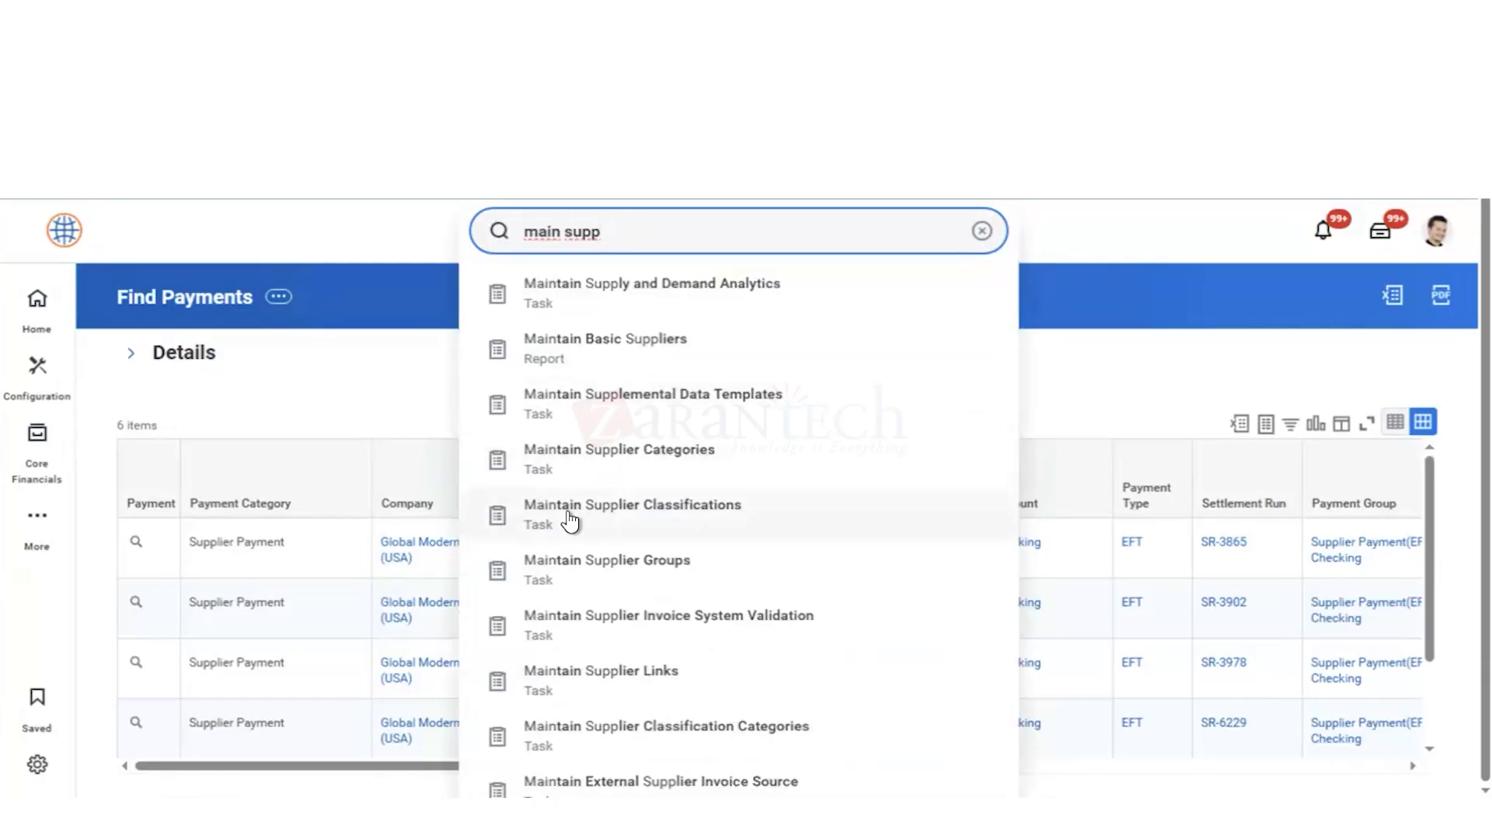
click(572, 522)
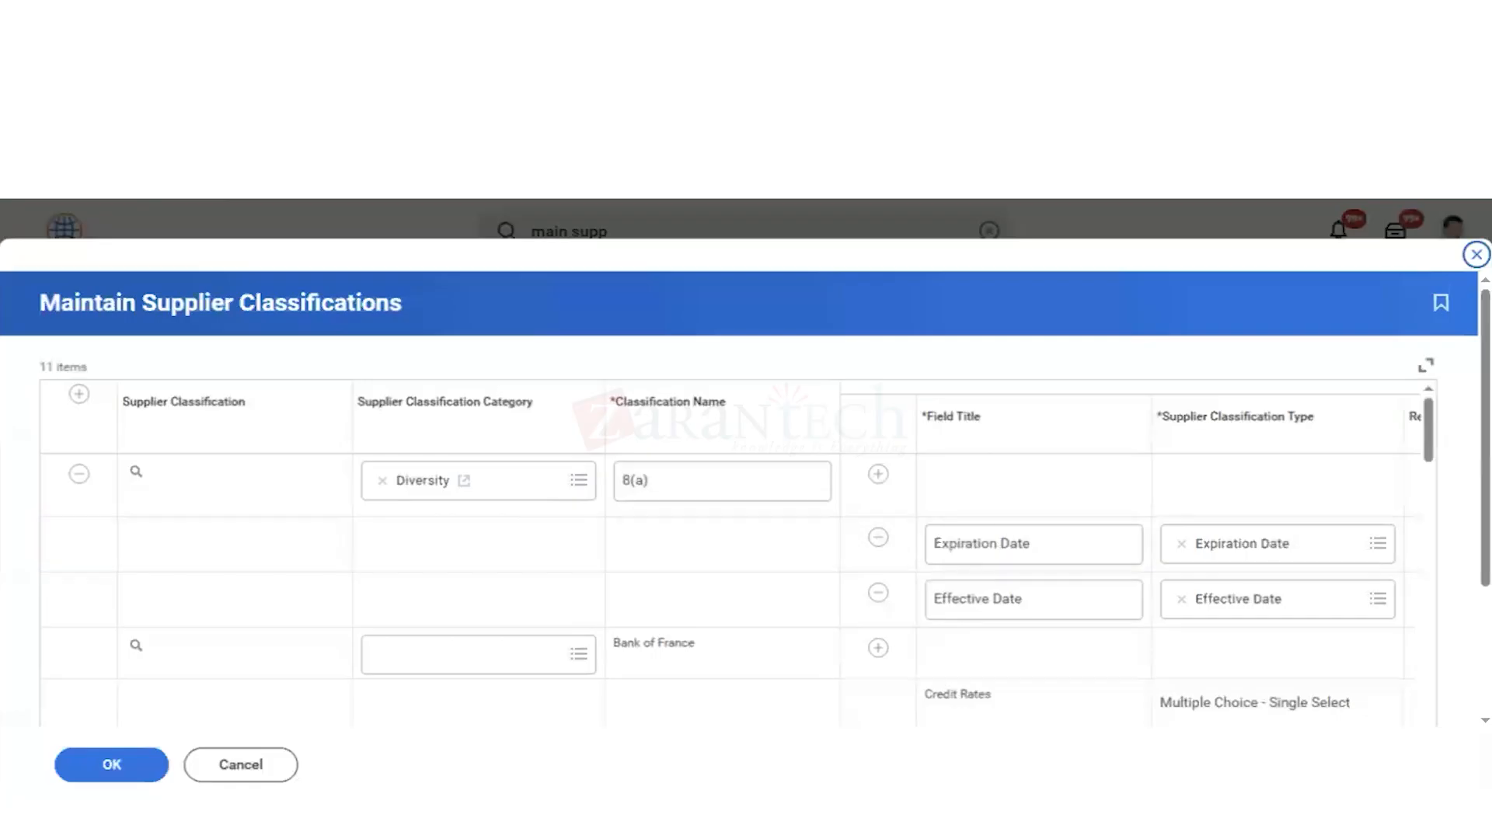
scroll(1052, 580, down, 3)
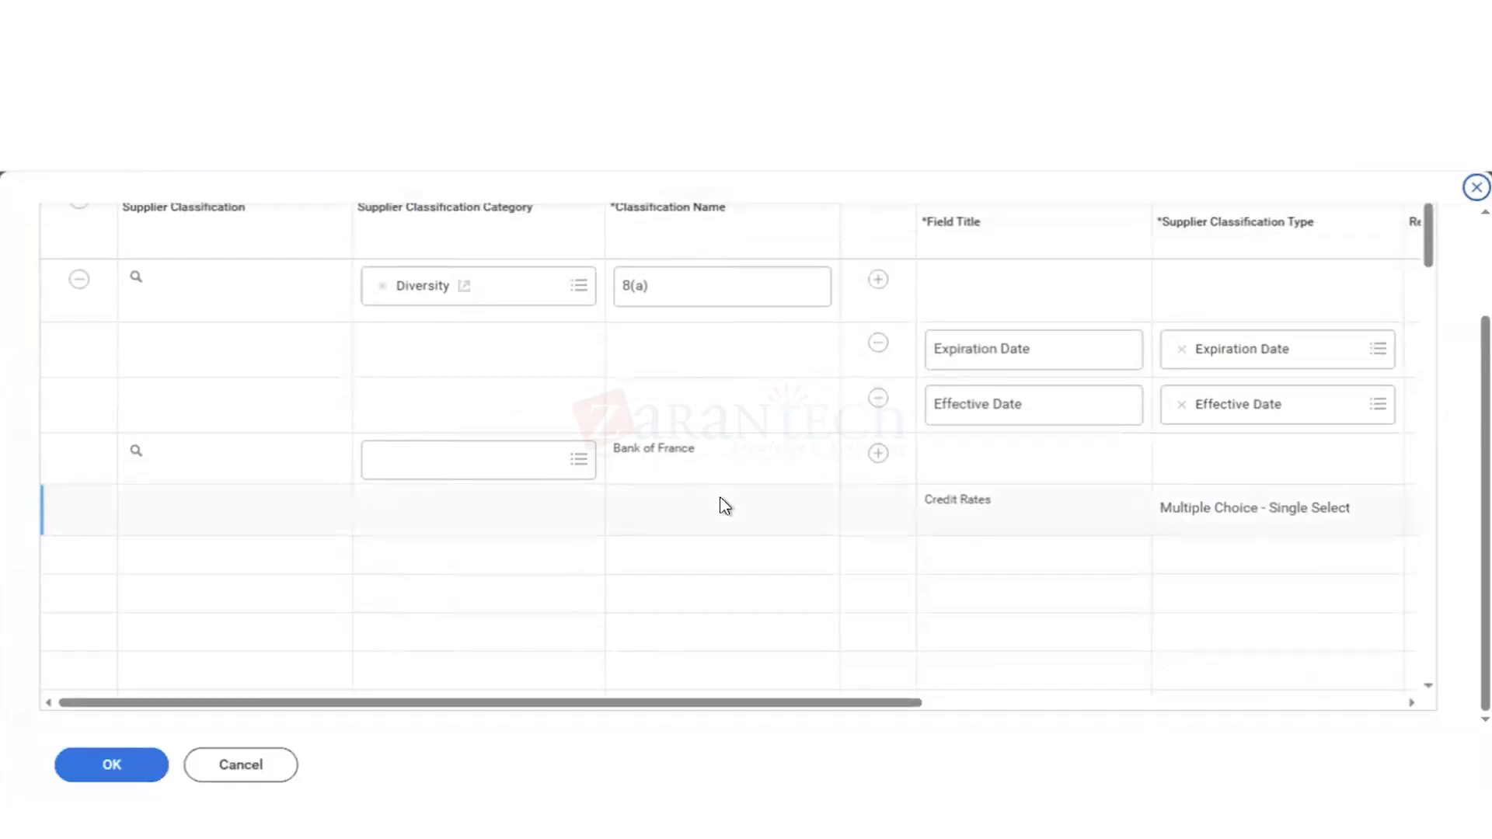
scroll(725, 506, down, 5)
scroll(723, 506, down, 2)
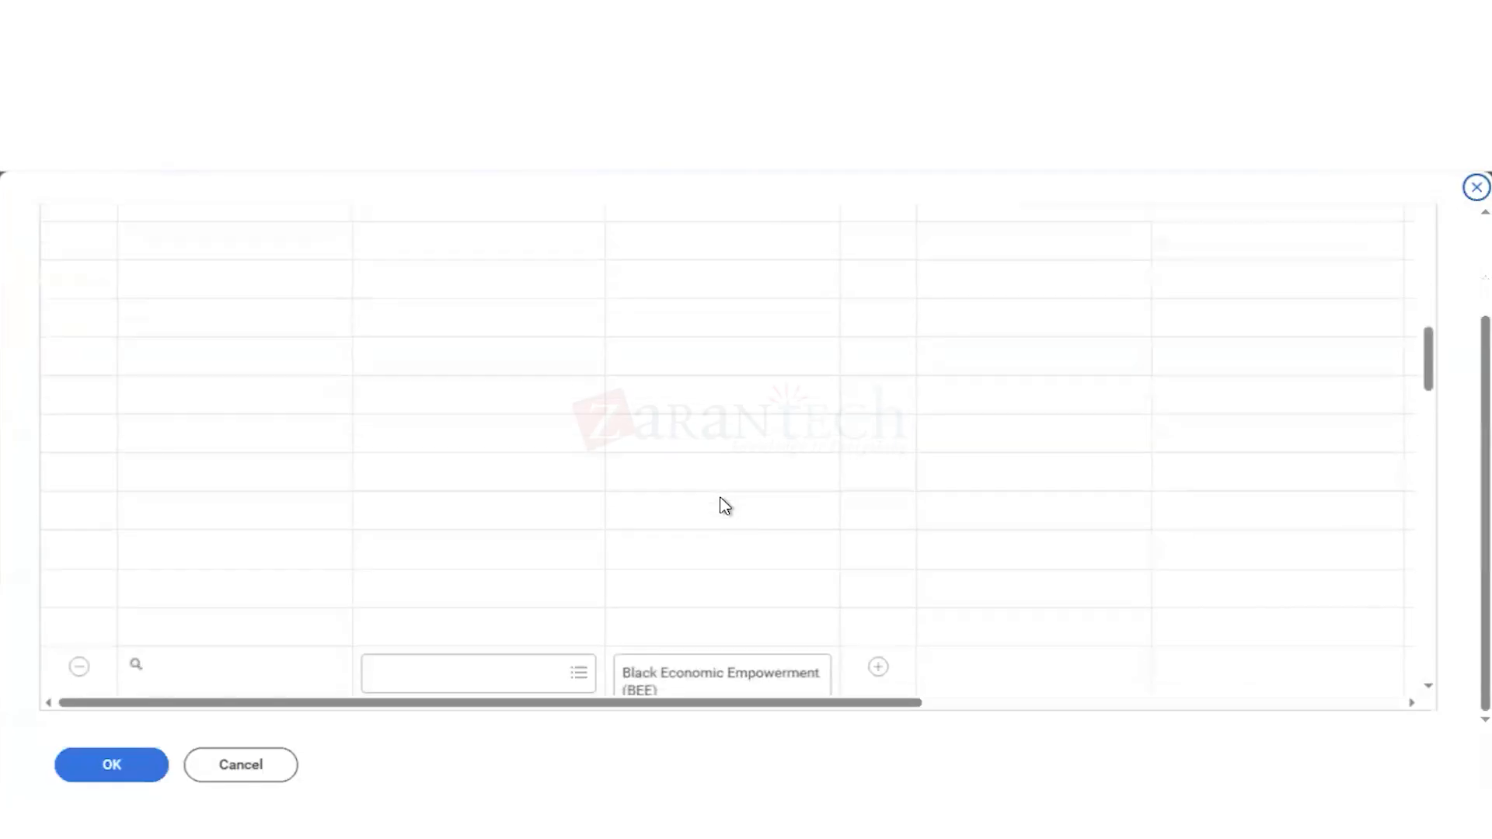
scroll(723, 506, up, 8)
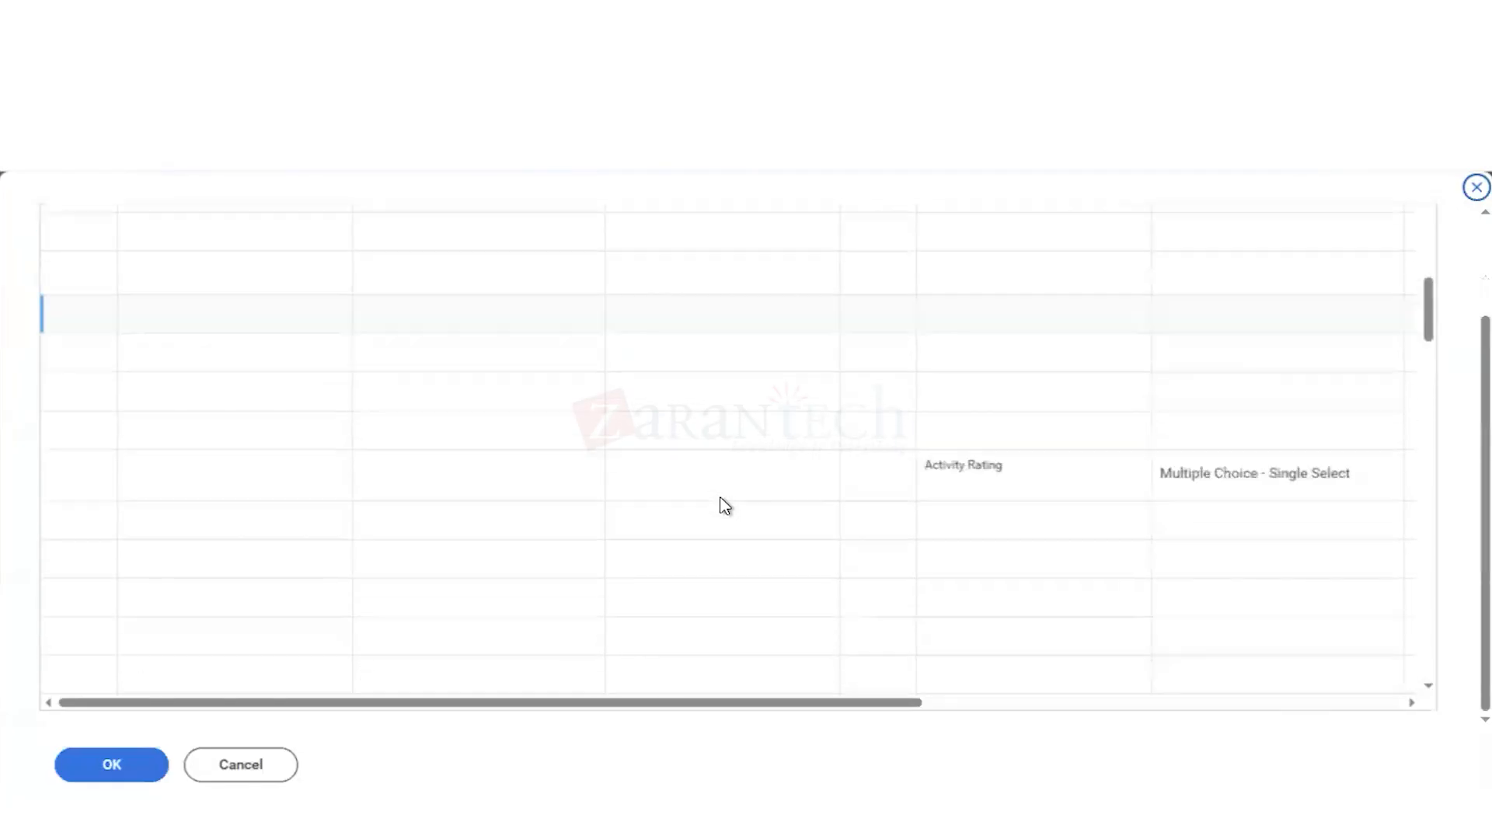
click(249, 766)
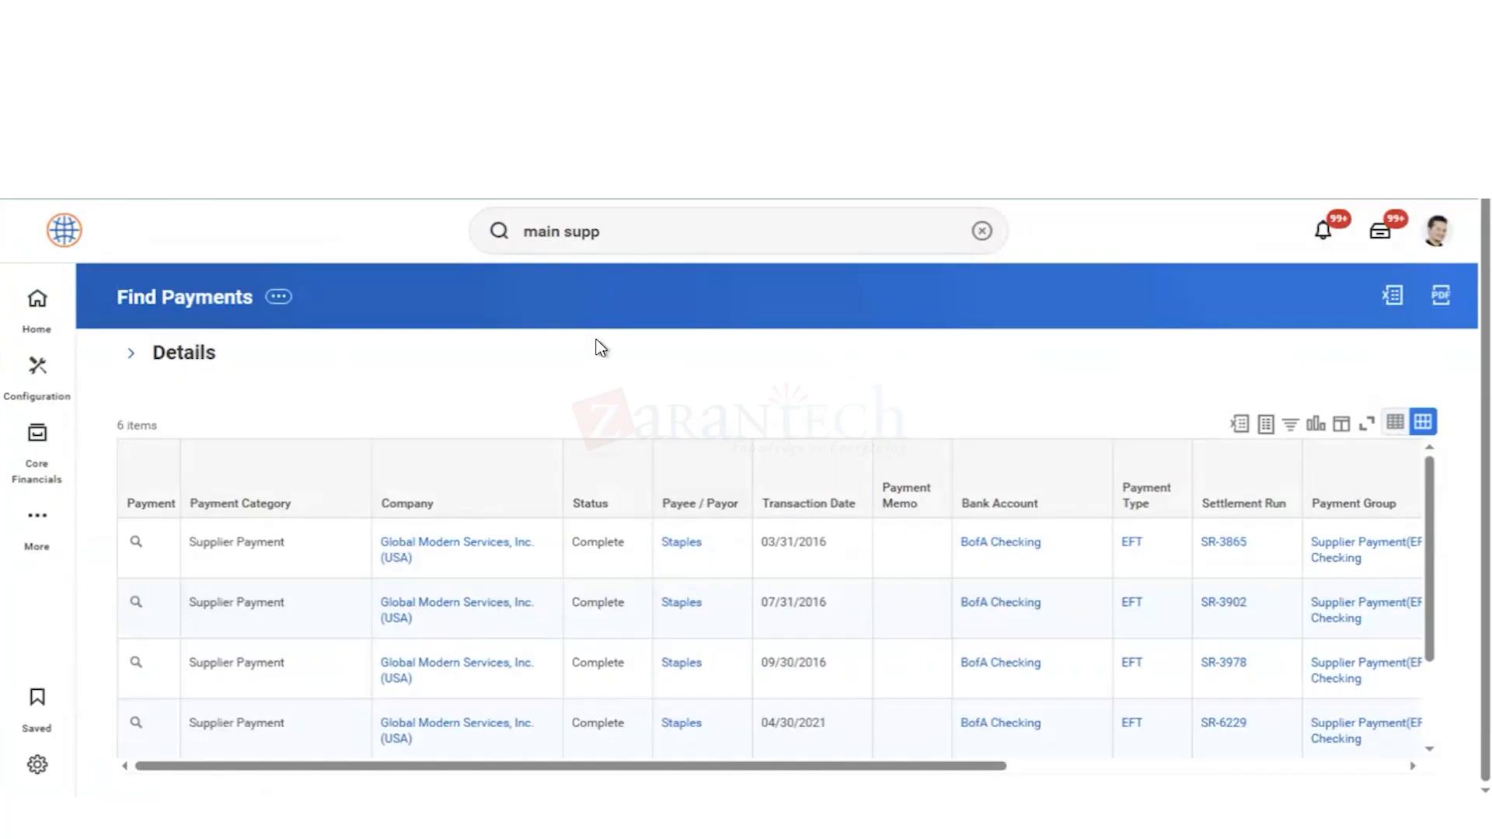
Step: View the Staples supplier record from the first payment row and review its summary, including category, group, status and hierarchy
click(683, 549)
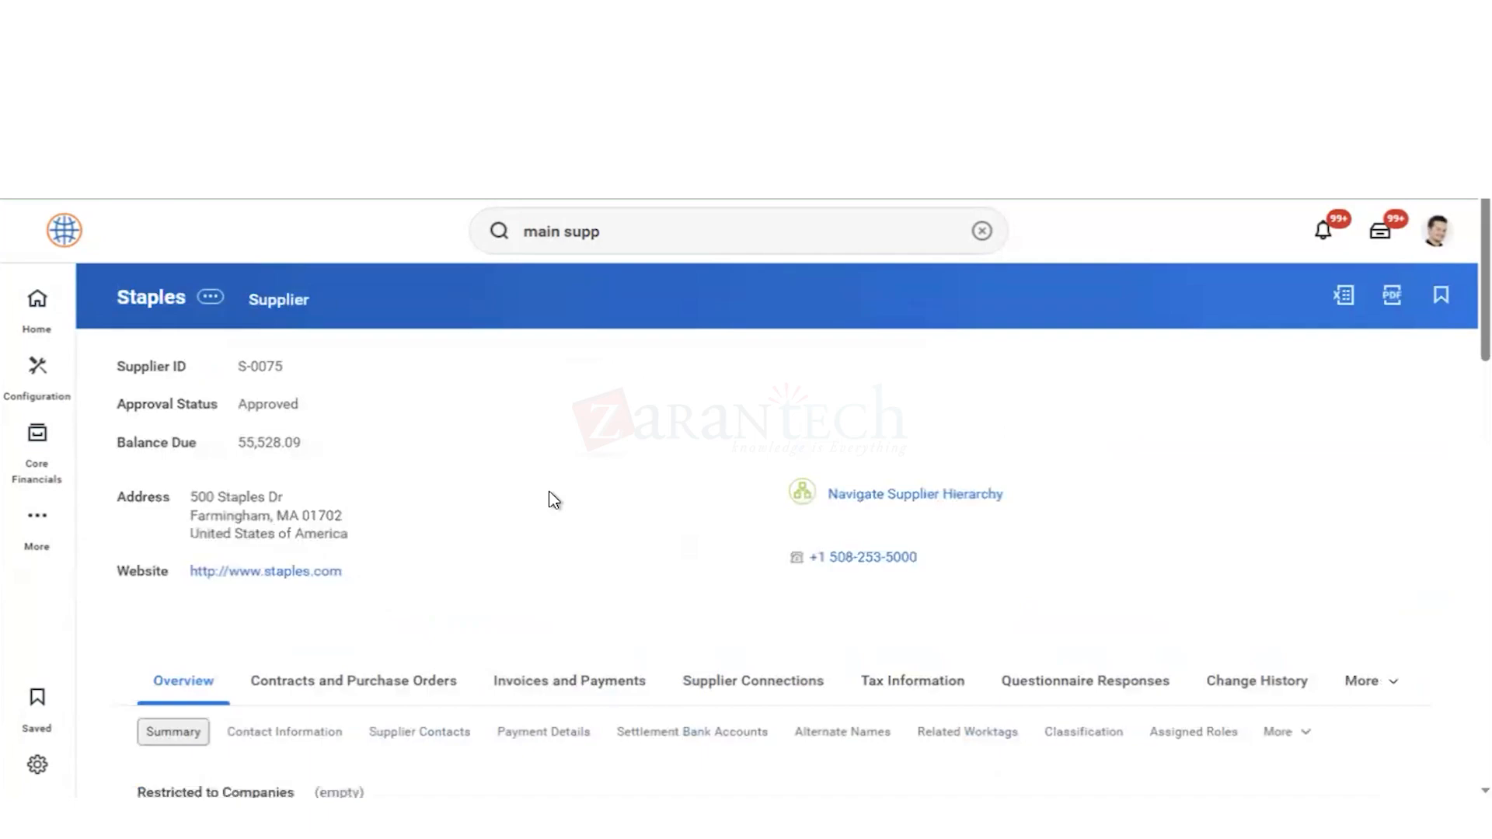
scroll(553, 500, down, 4)
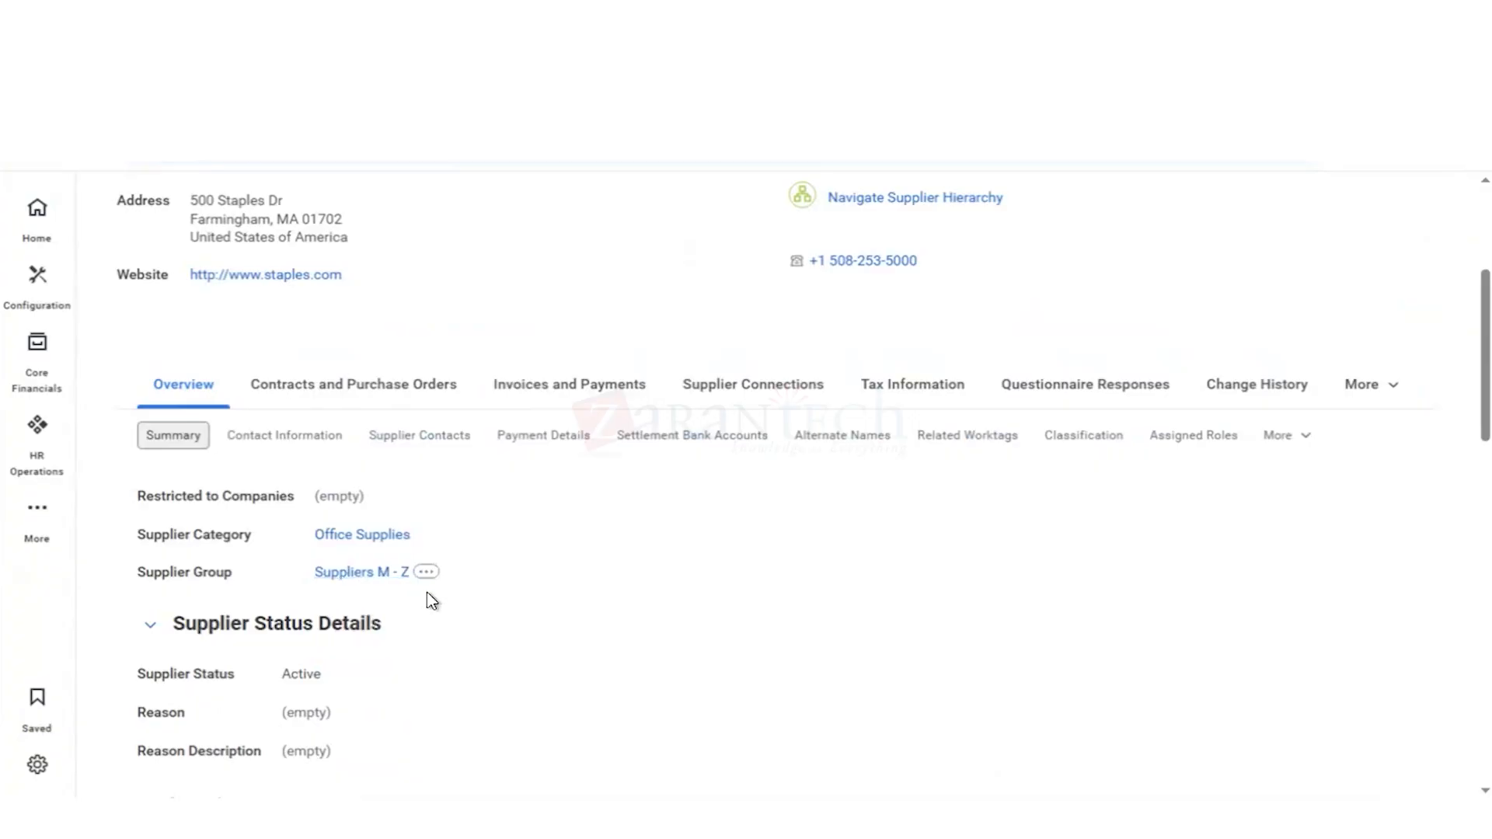
scroll(613, 516, down, 9)
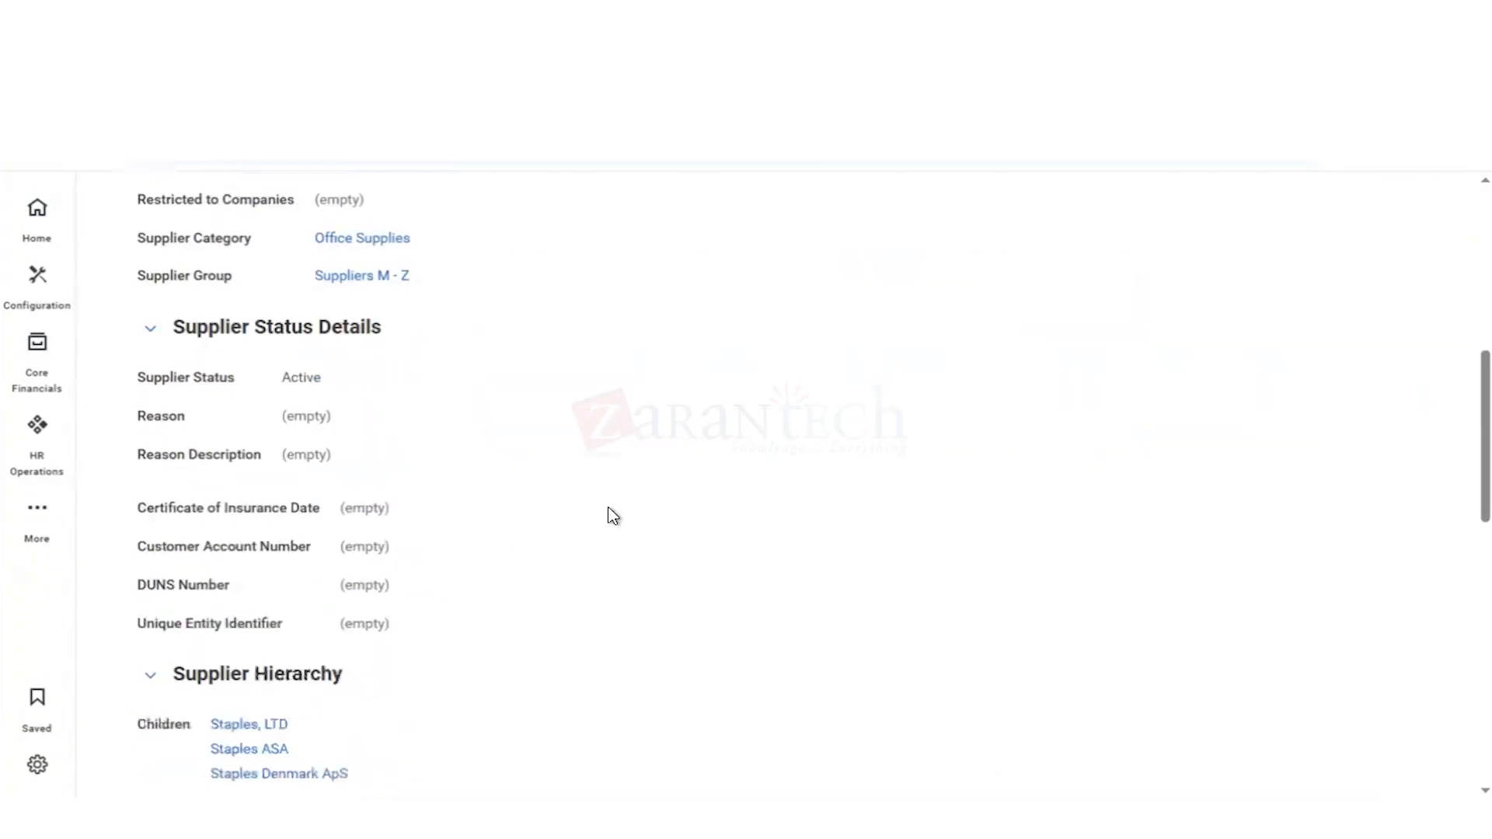
scroll(613, 516, up, 10)
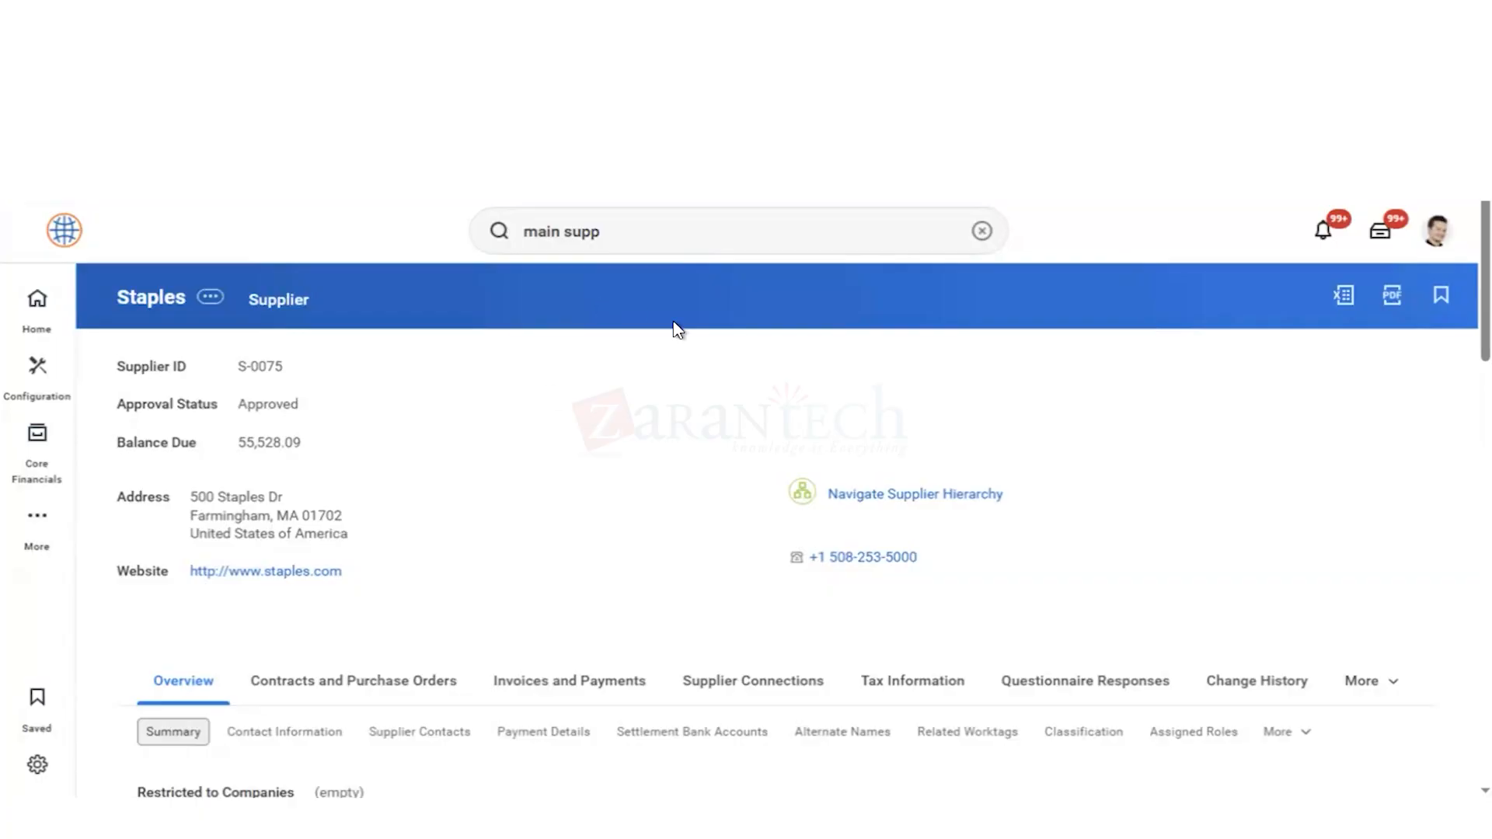
Step: Search for "cre supp contr" and look through the full results for a task to create a supplier contract
click(983, 233)
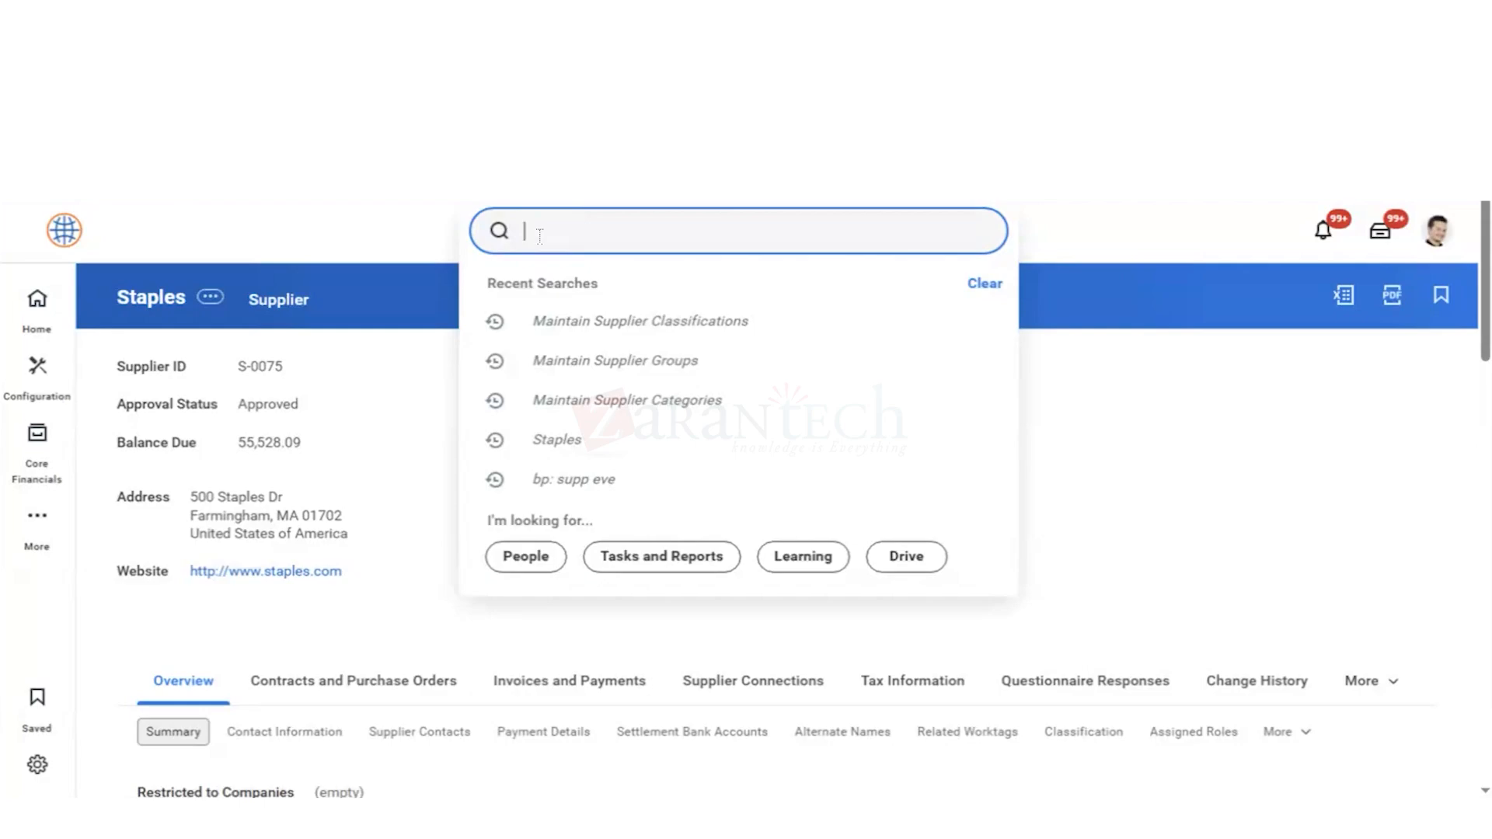
text(cre)
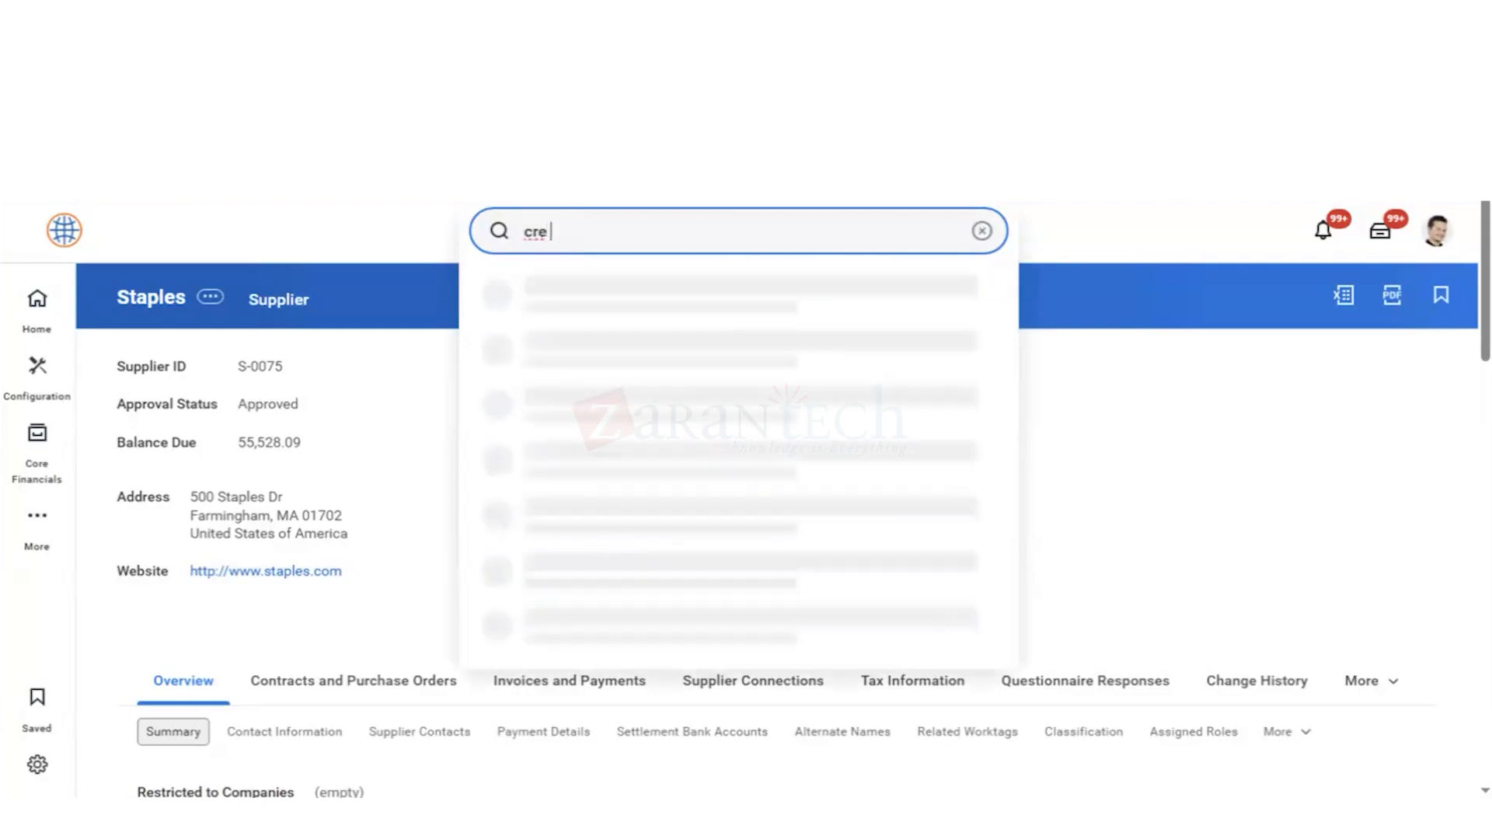
text( supp contr)
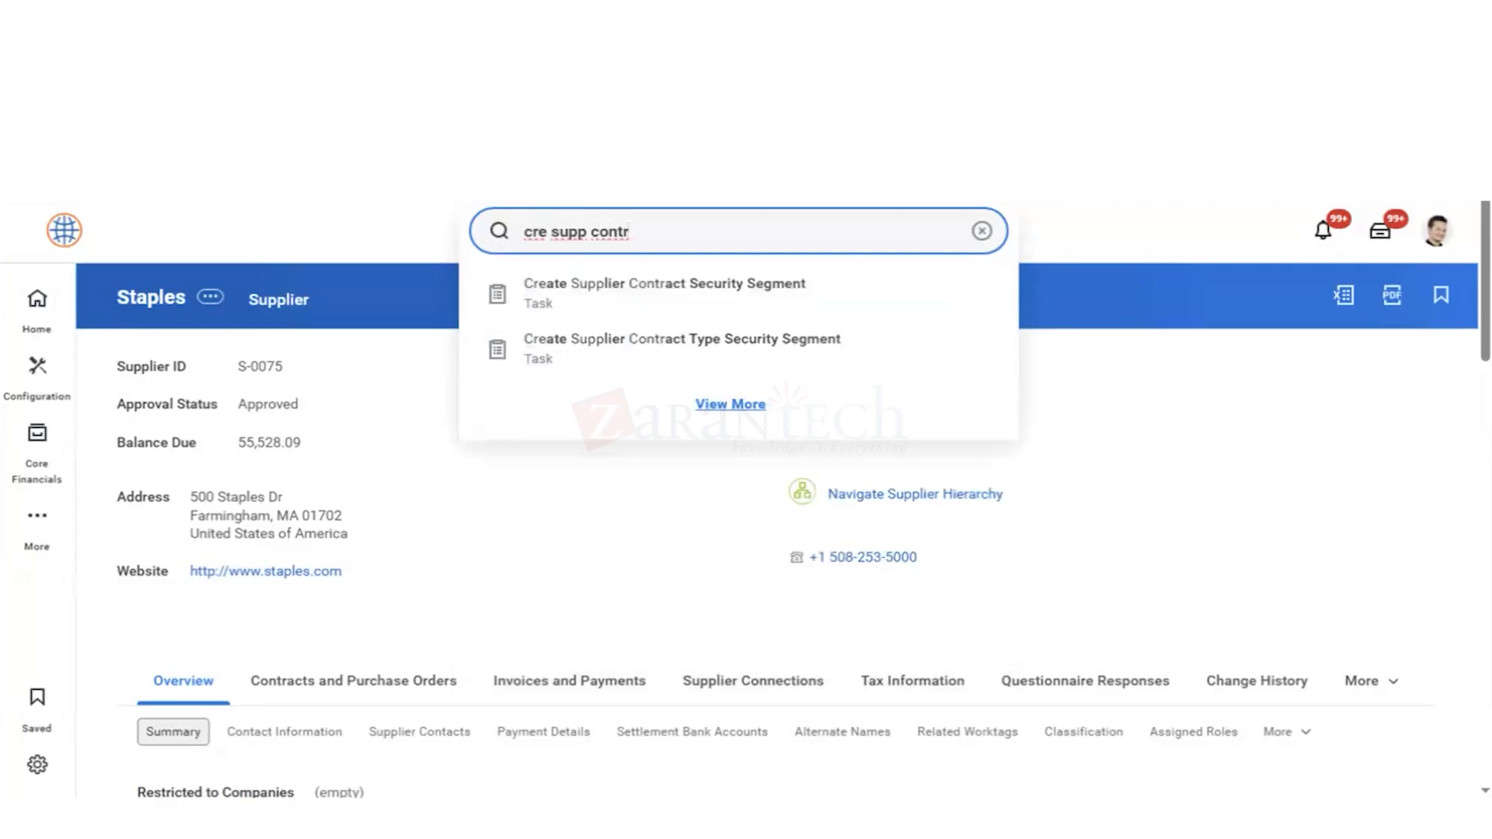
click(709, 398)
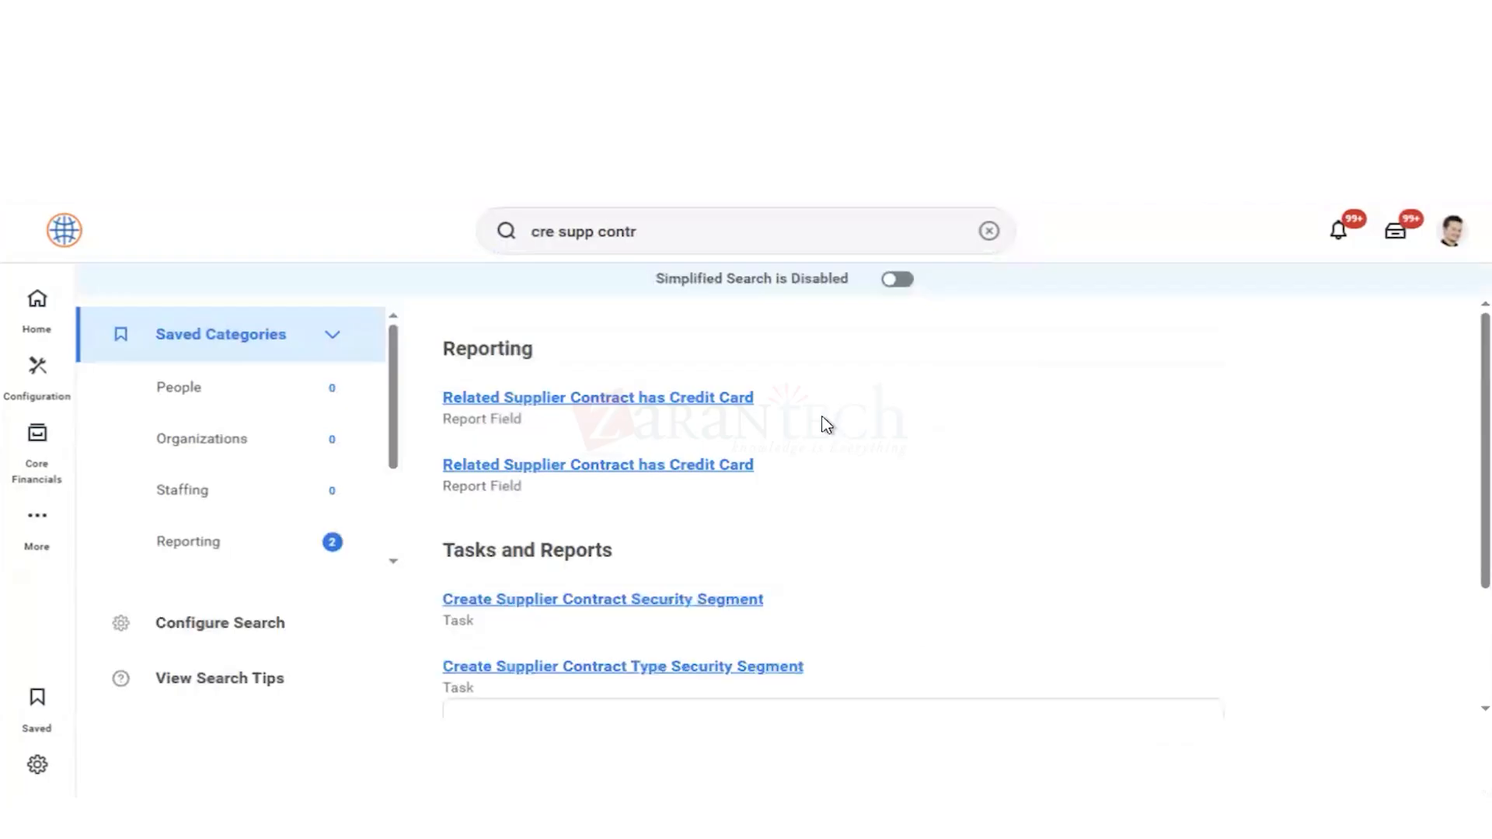
scroll(837, 542, down, 2)
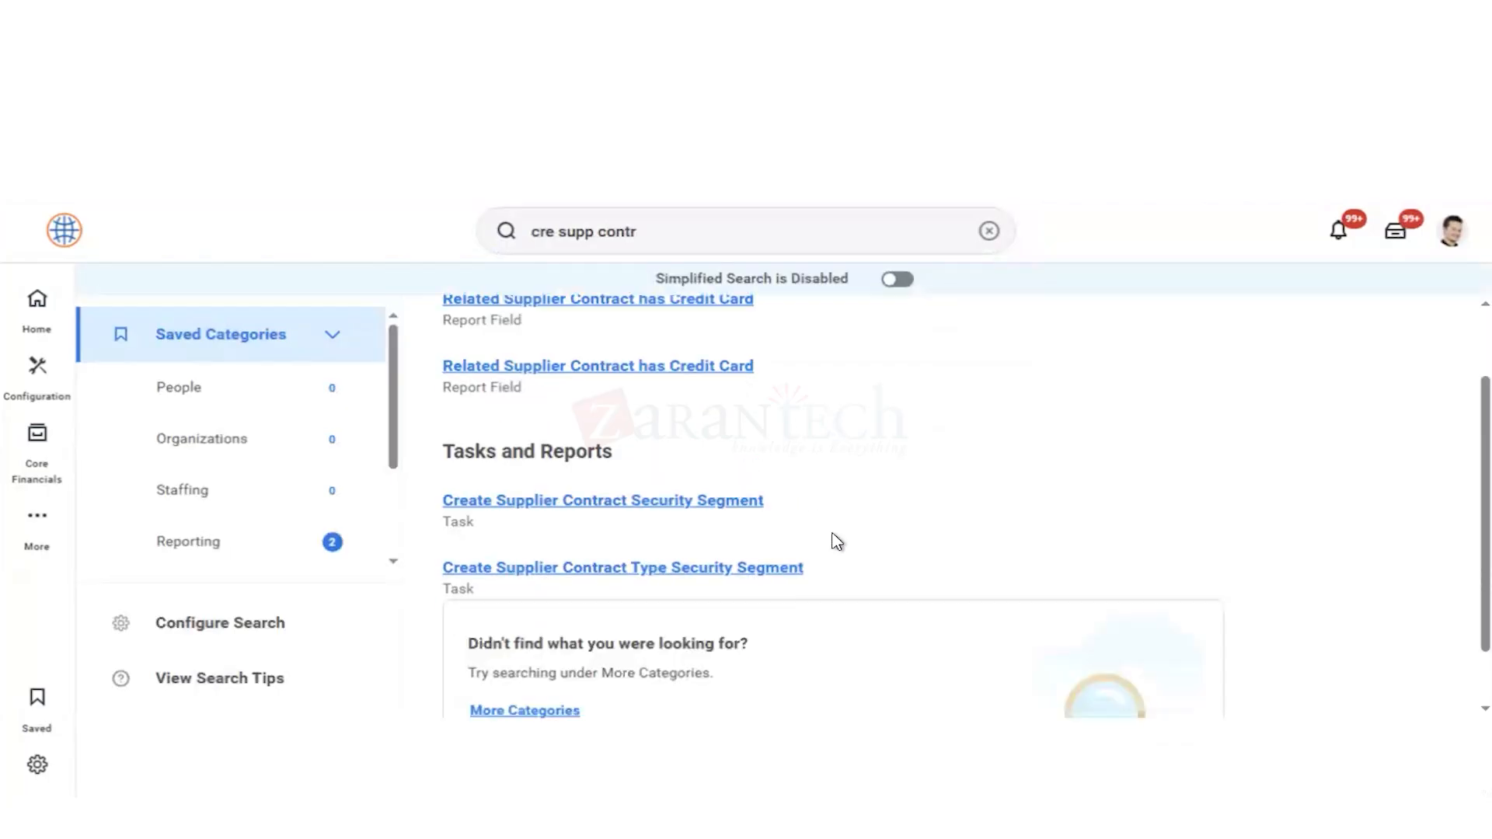
scroll(837, 542, down, 1)
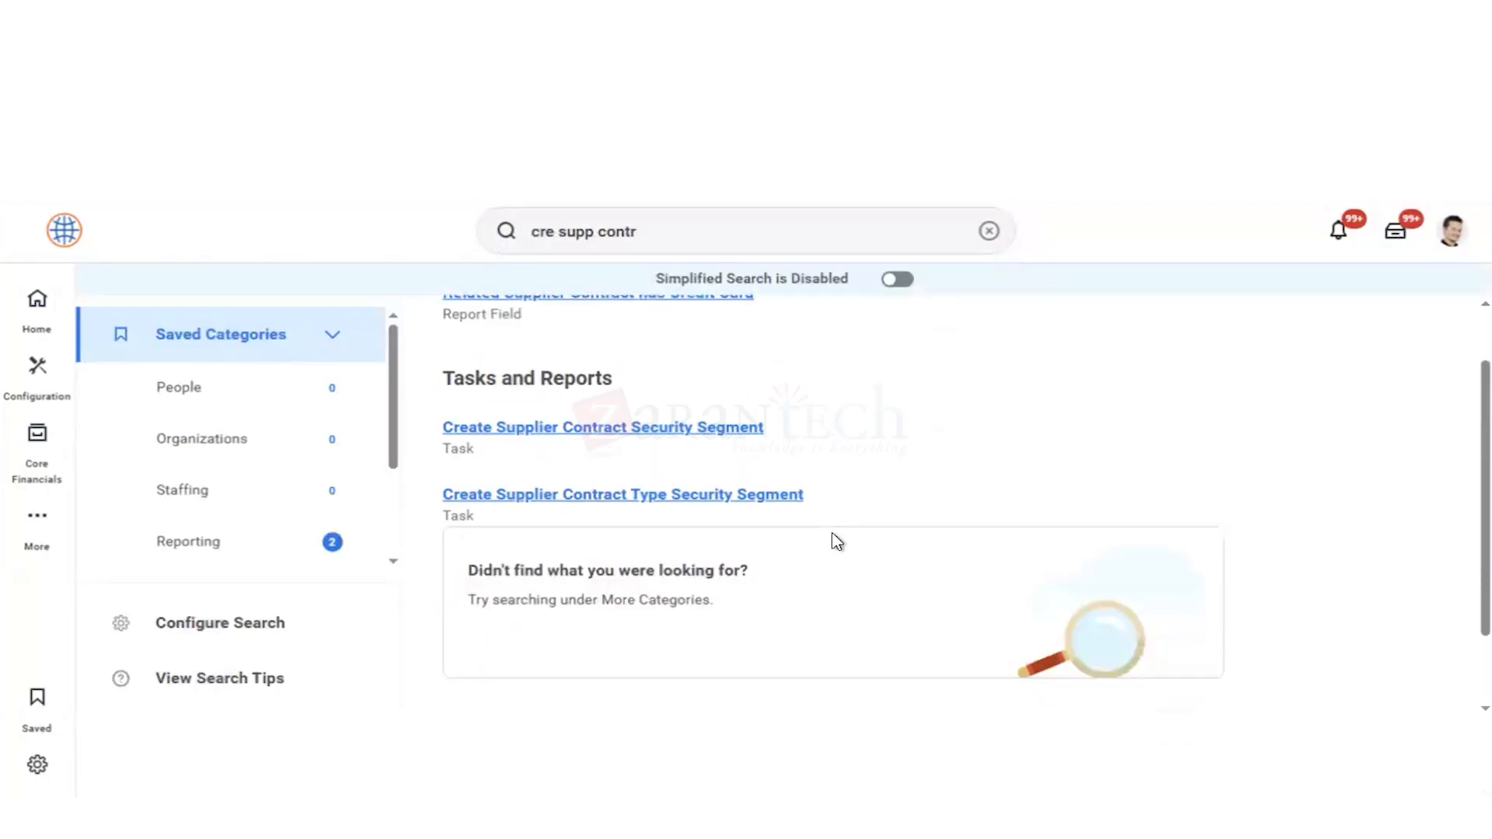
Step: Start the Create Supplier Contract task and set the company to Global Modern Services, Inc. (USA)
scroll(832, 540, up, 2)
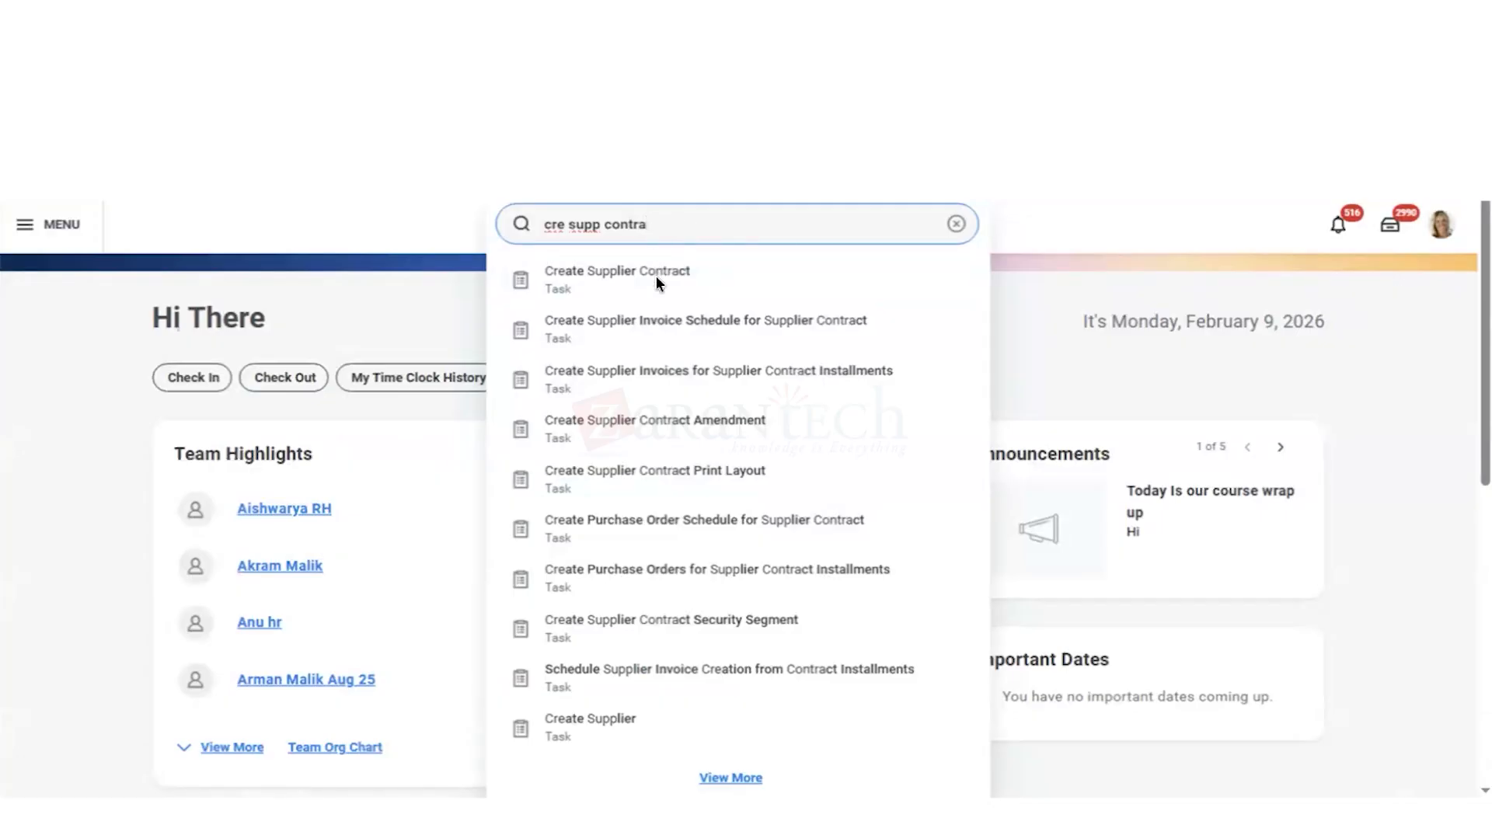
click(800, 291)
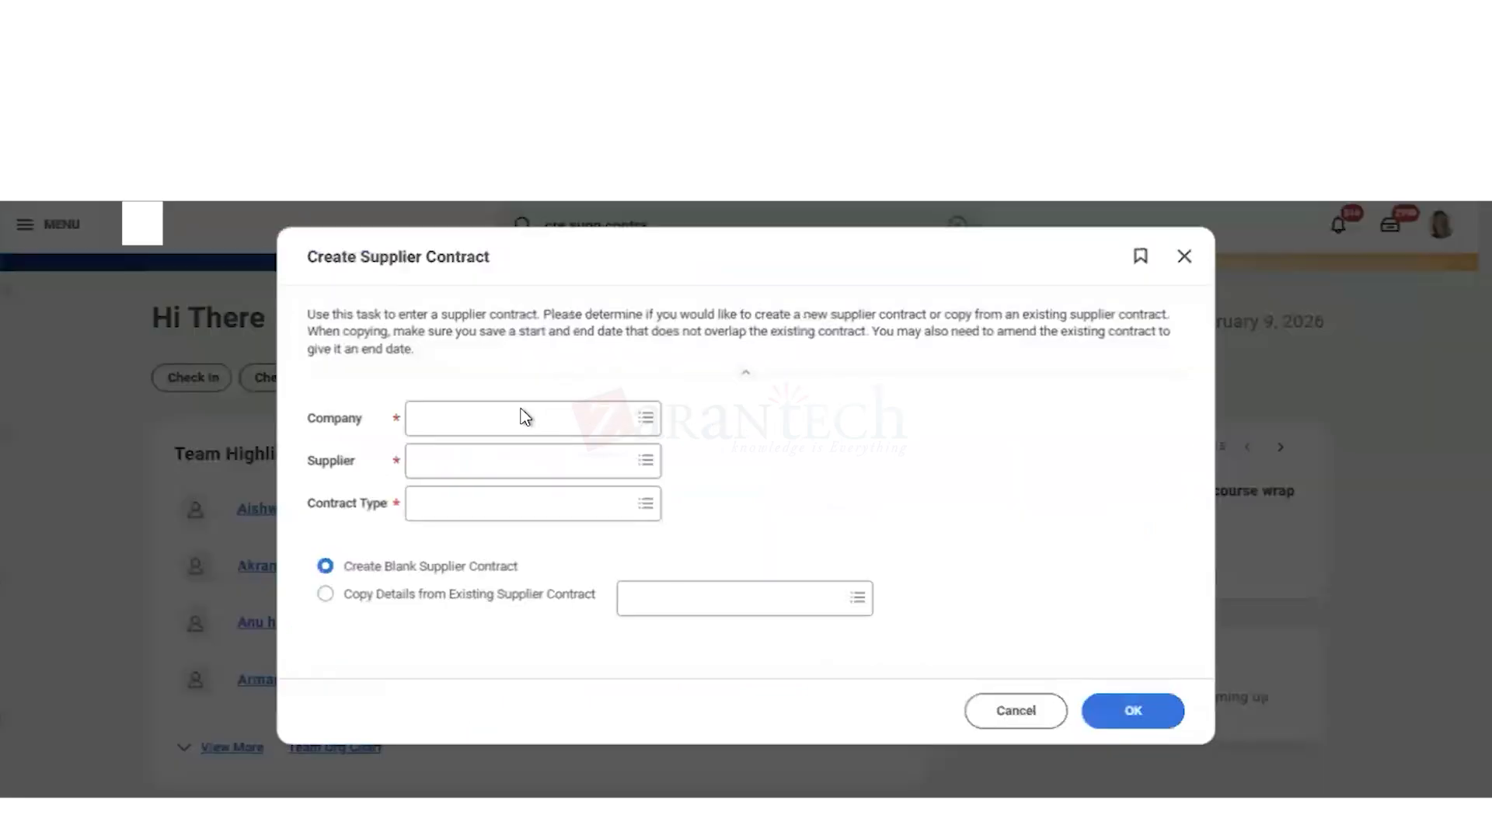
click(501, 418)
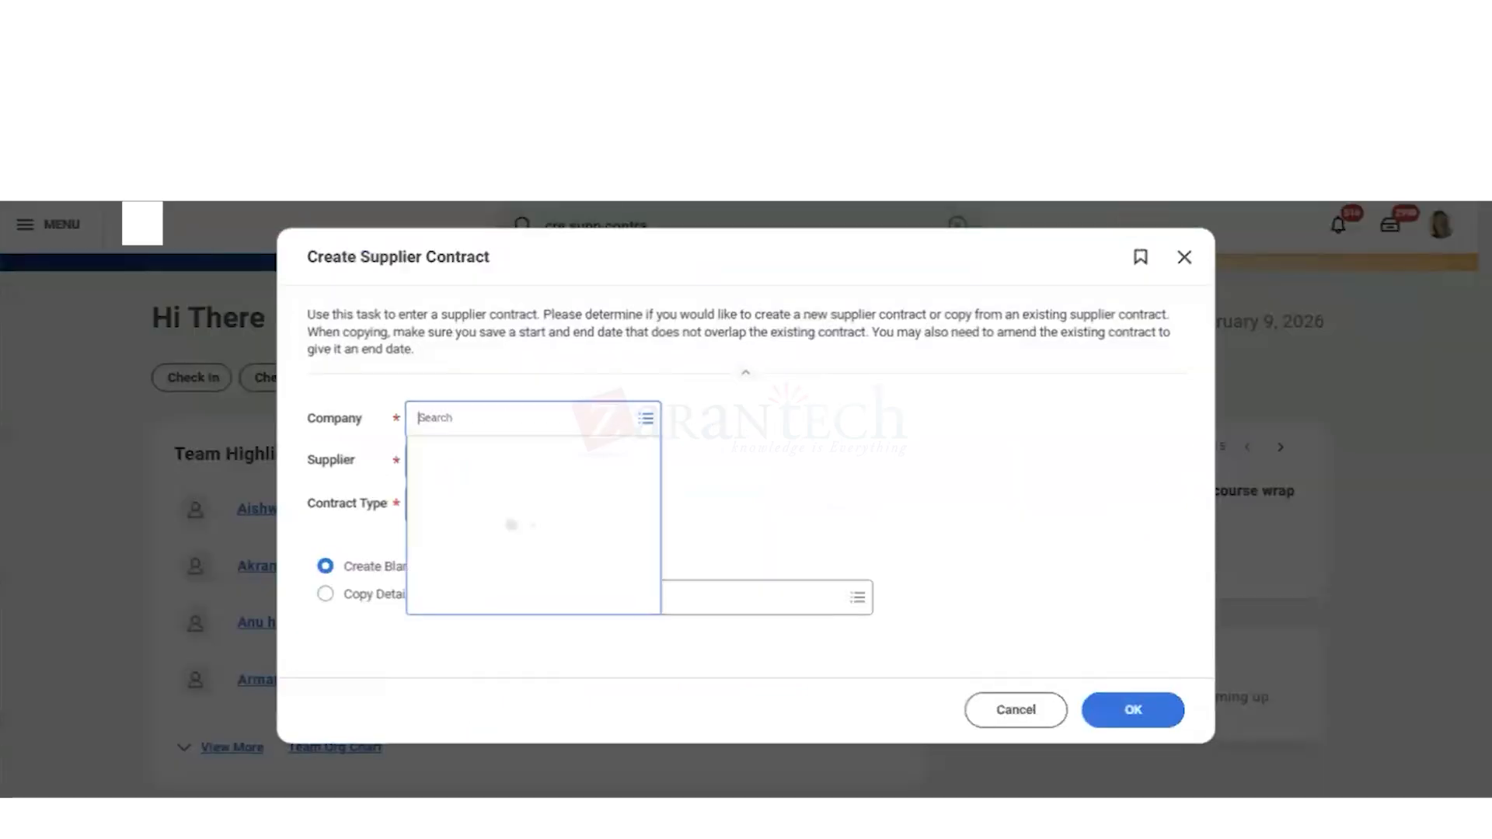
text(gms)
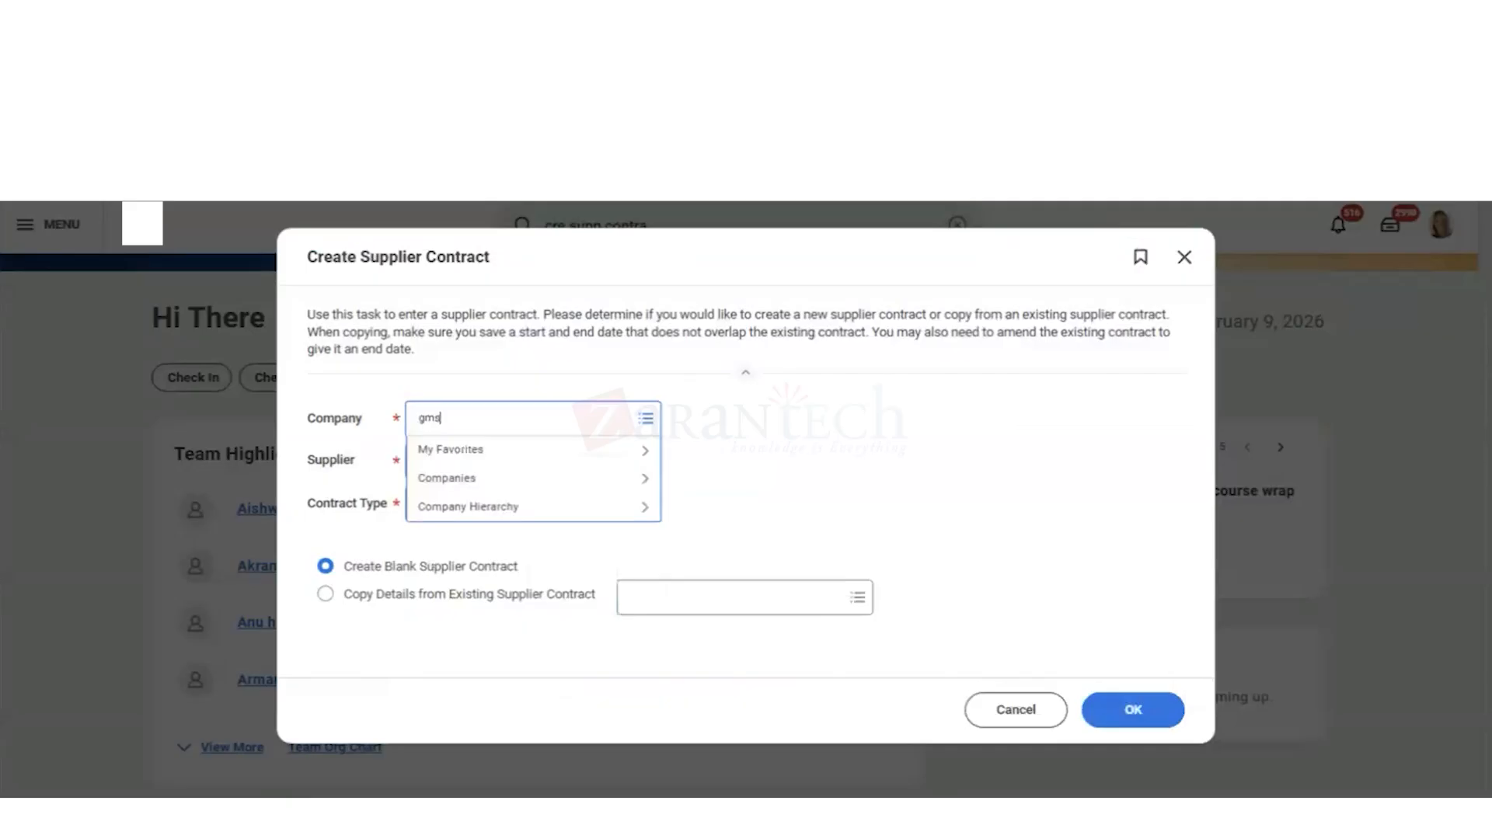
text( usa)
key(Return)
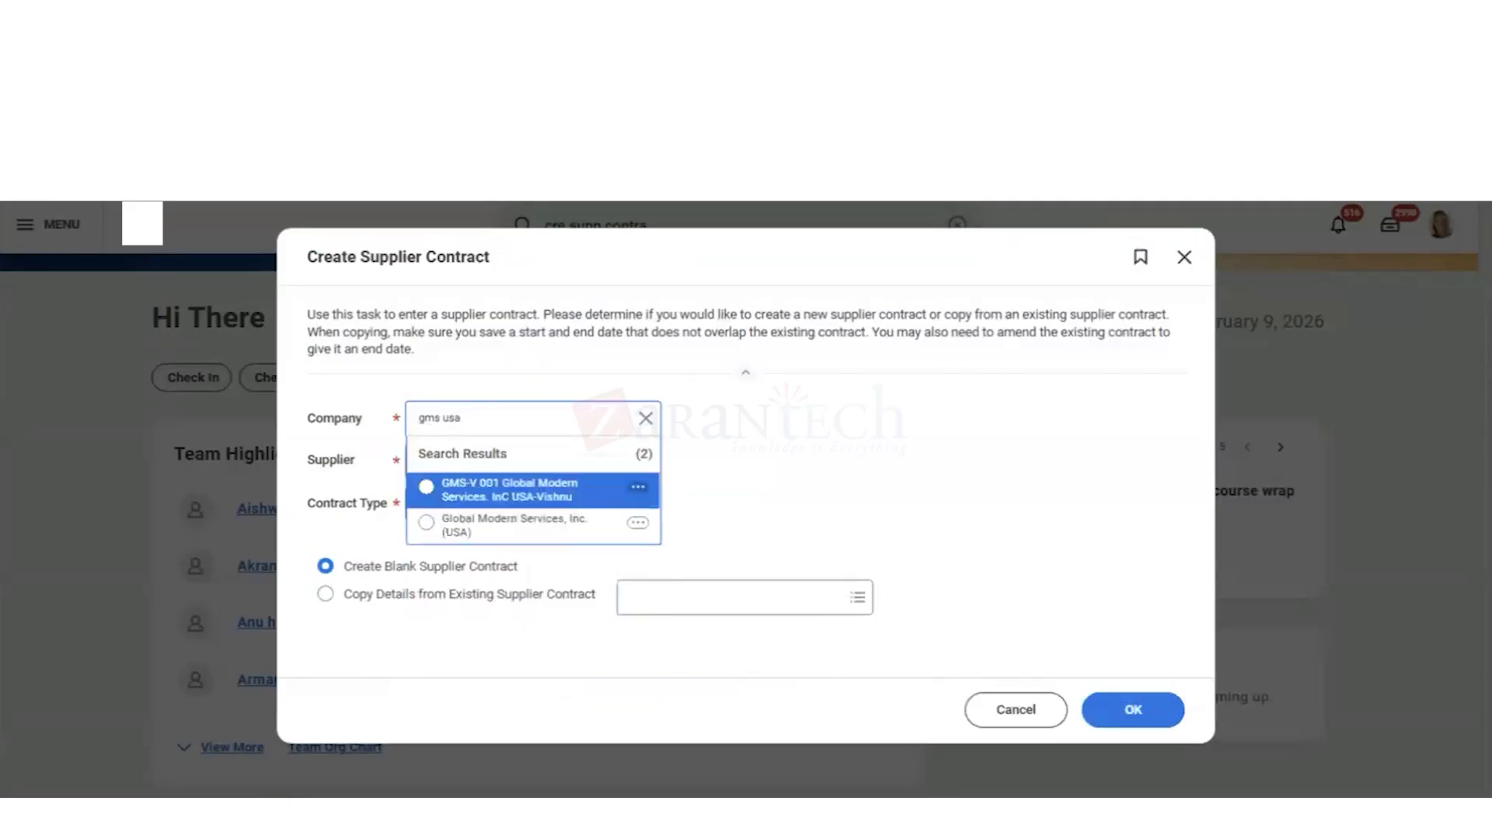
key(Down)
key(Return)
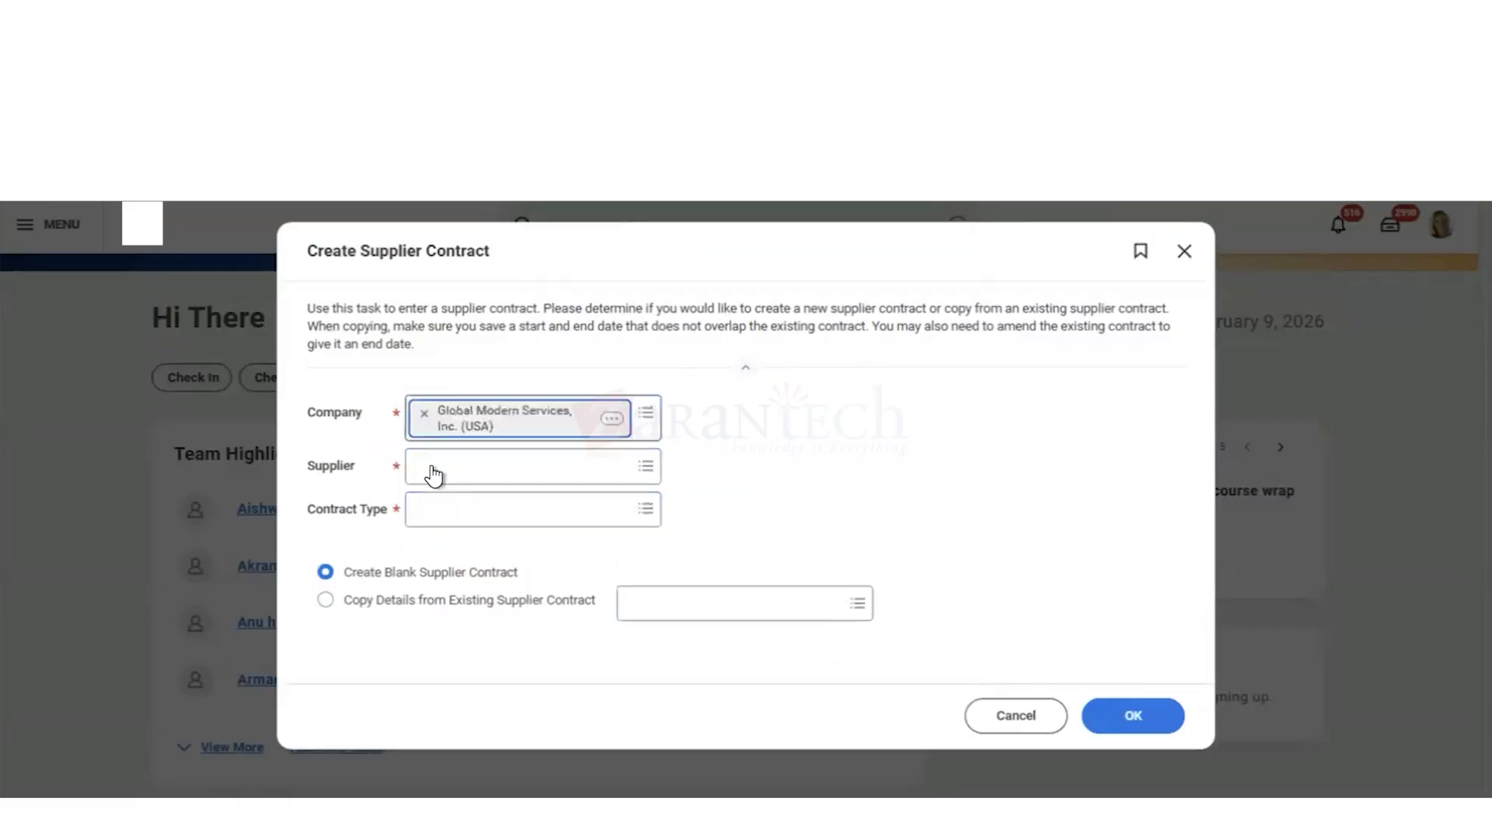
Step: Choose Corporate Express as the supplier and Catalog Contract as the contract type
click(434, 471)
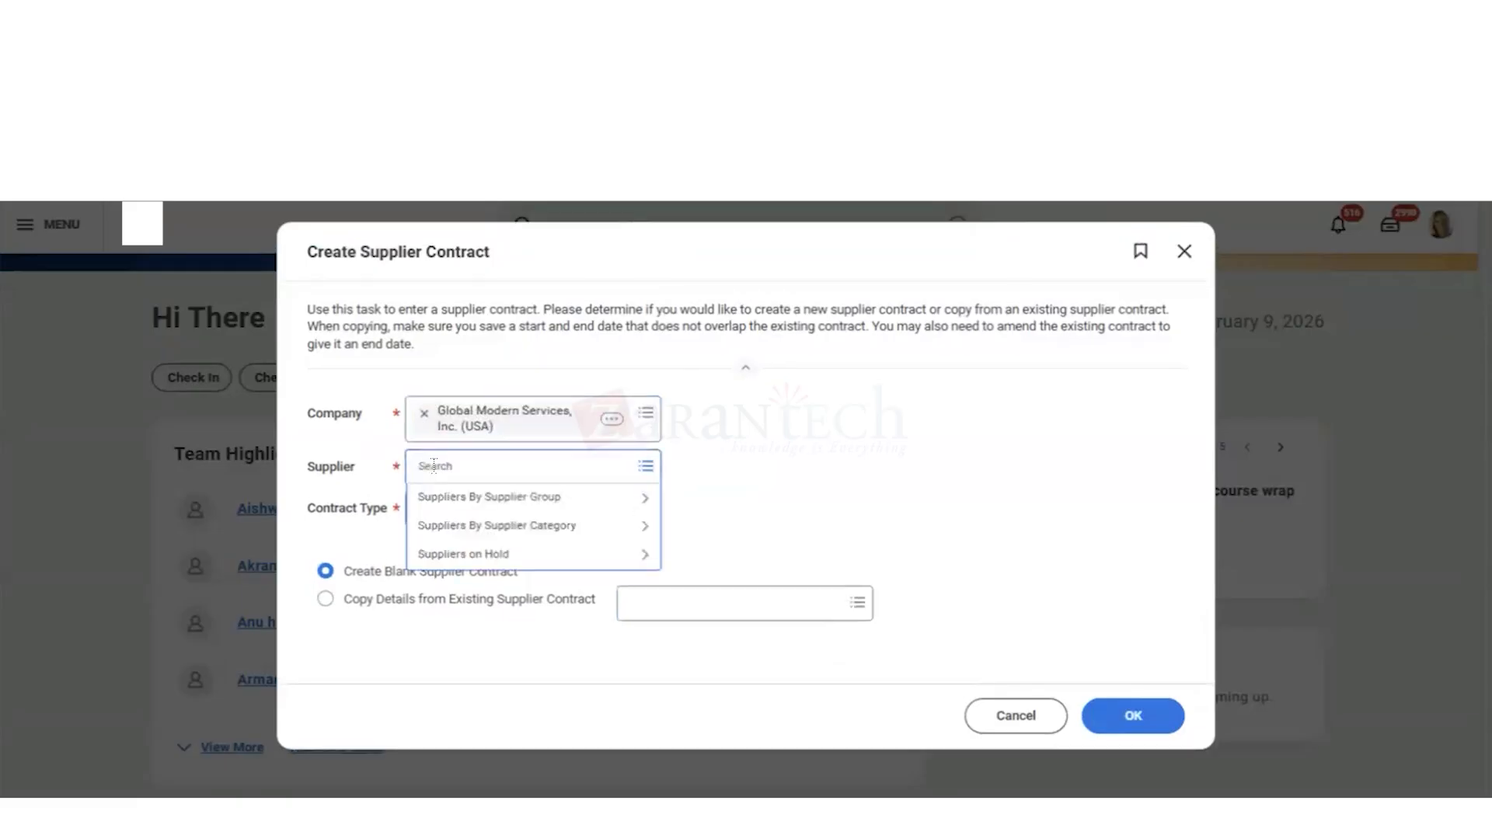
text(cor exp)
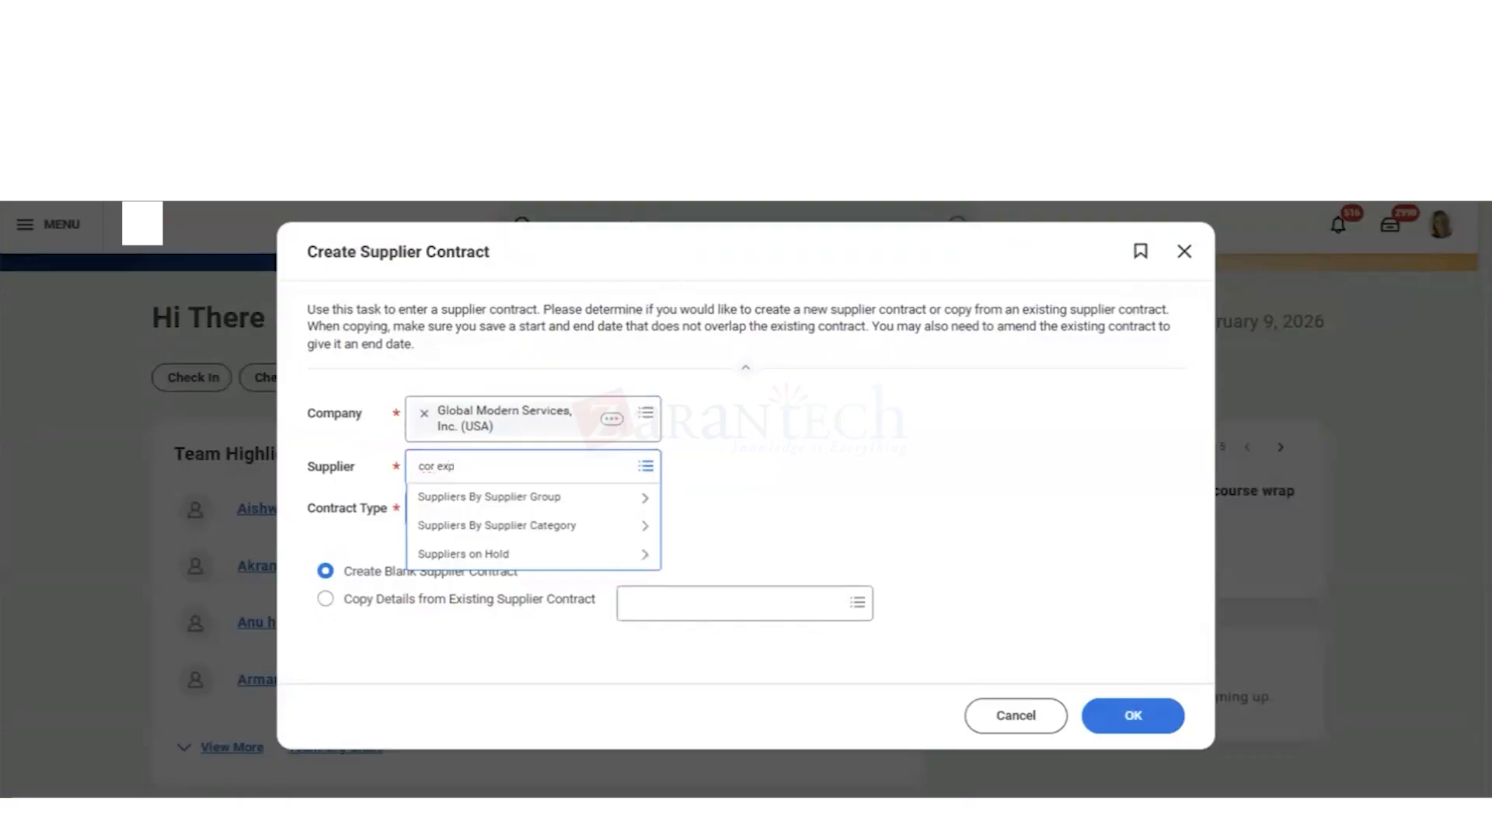
key(Return)
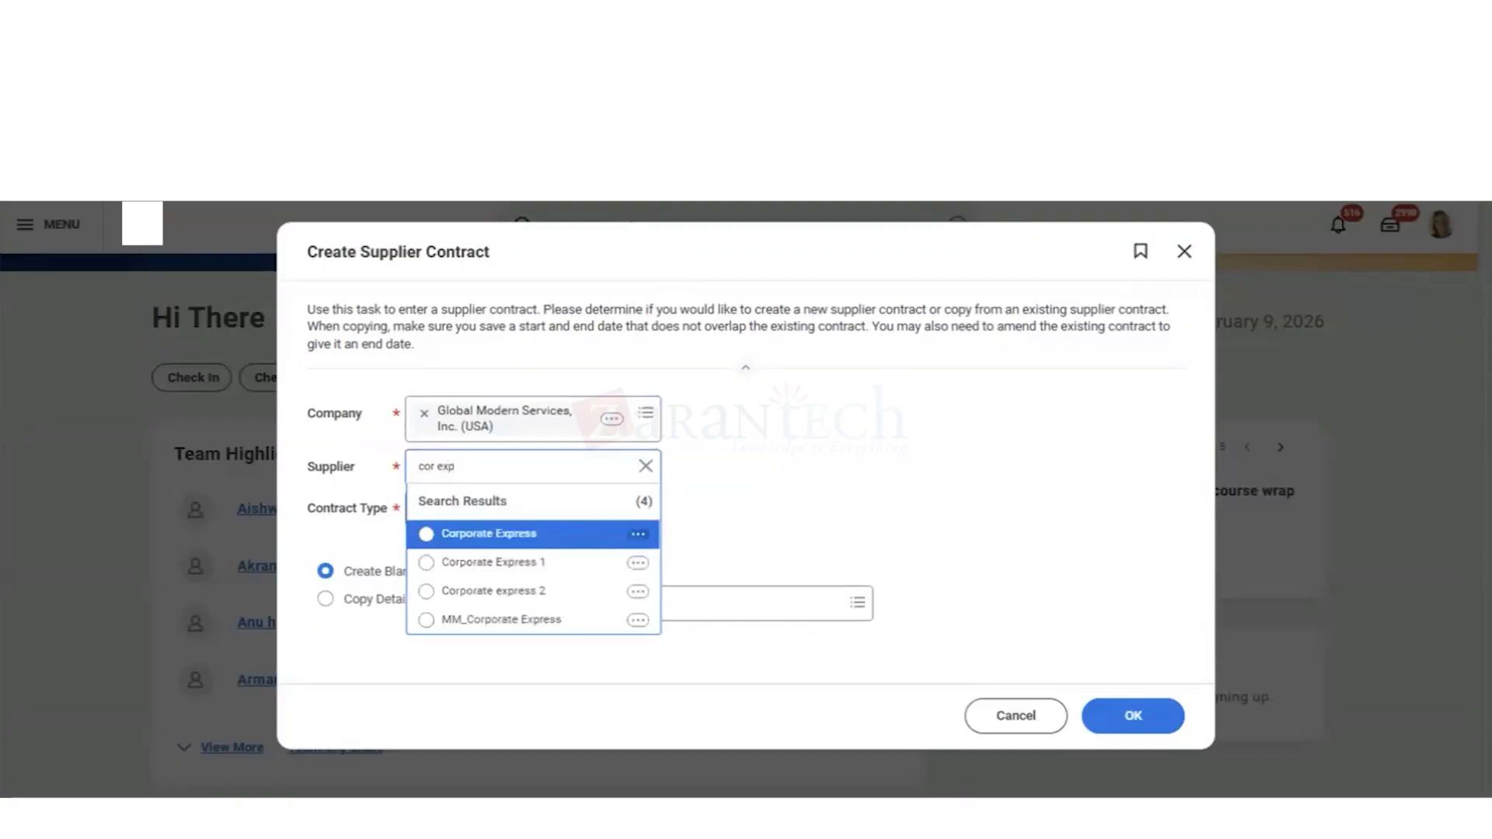
key(Return)
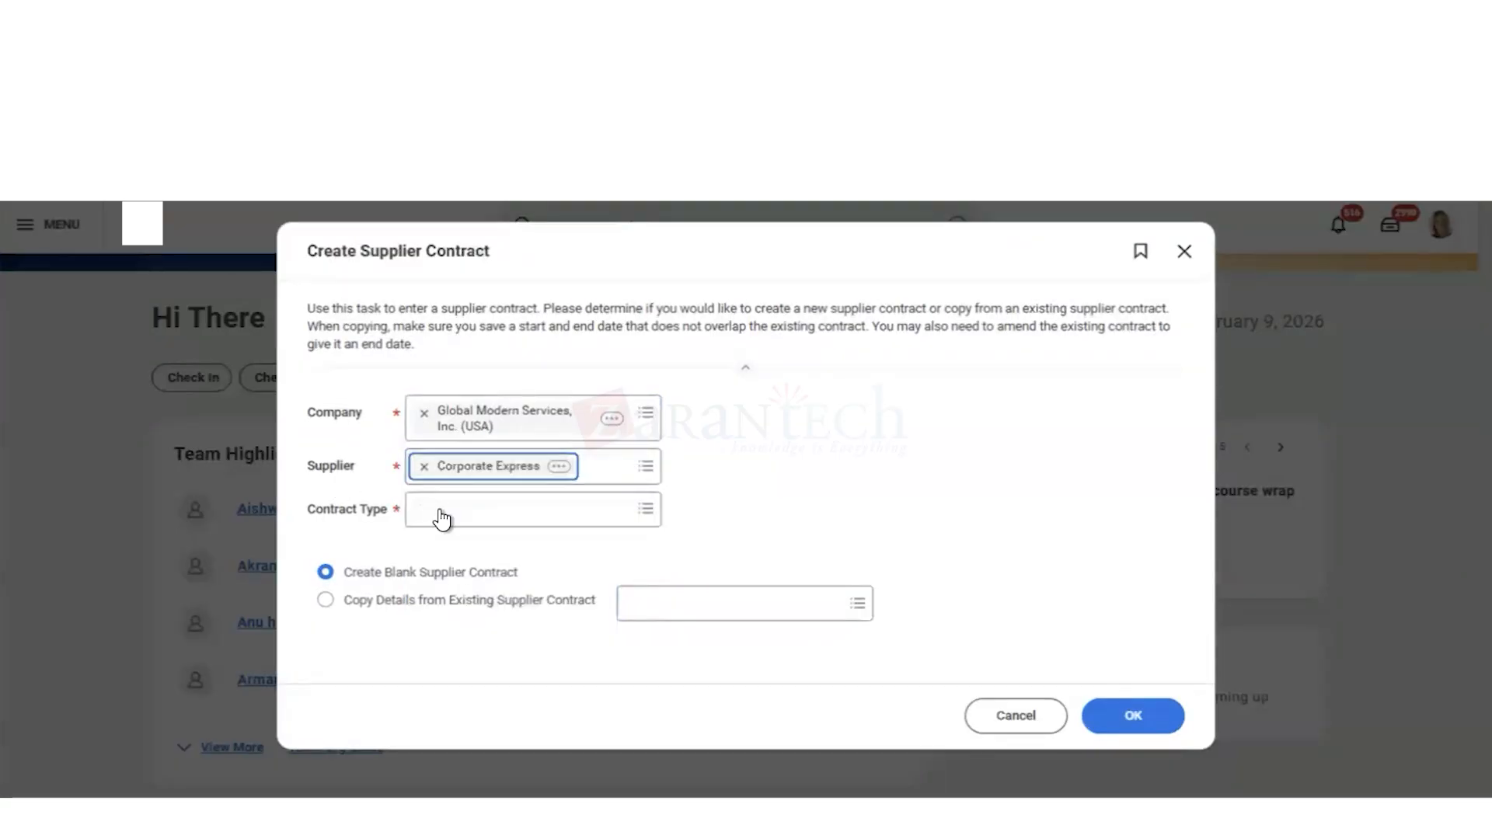
click(442, 519)
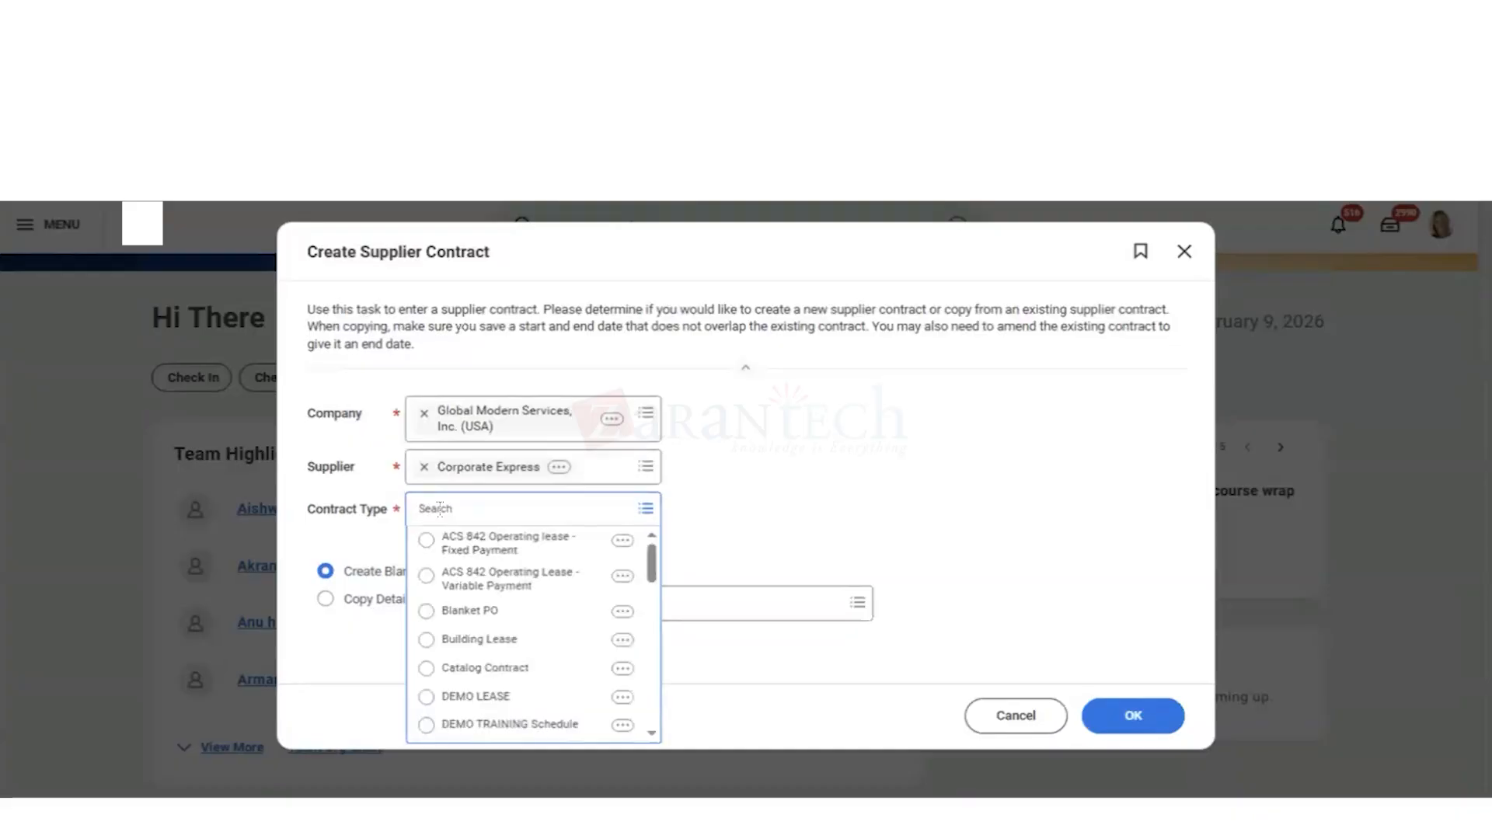
text(catalog)
key(Return)
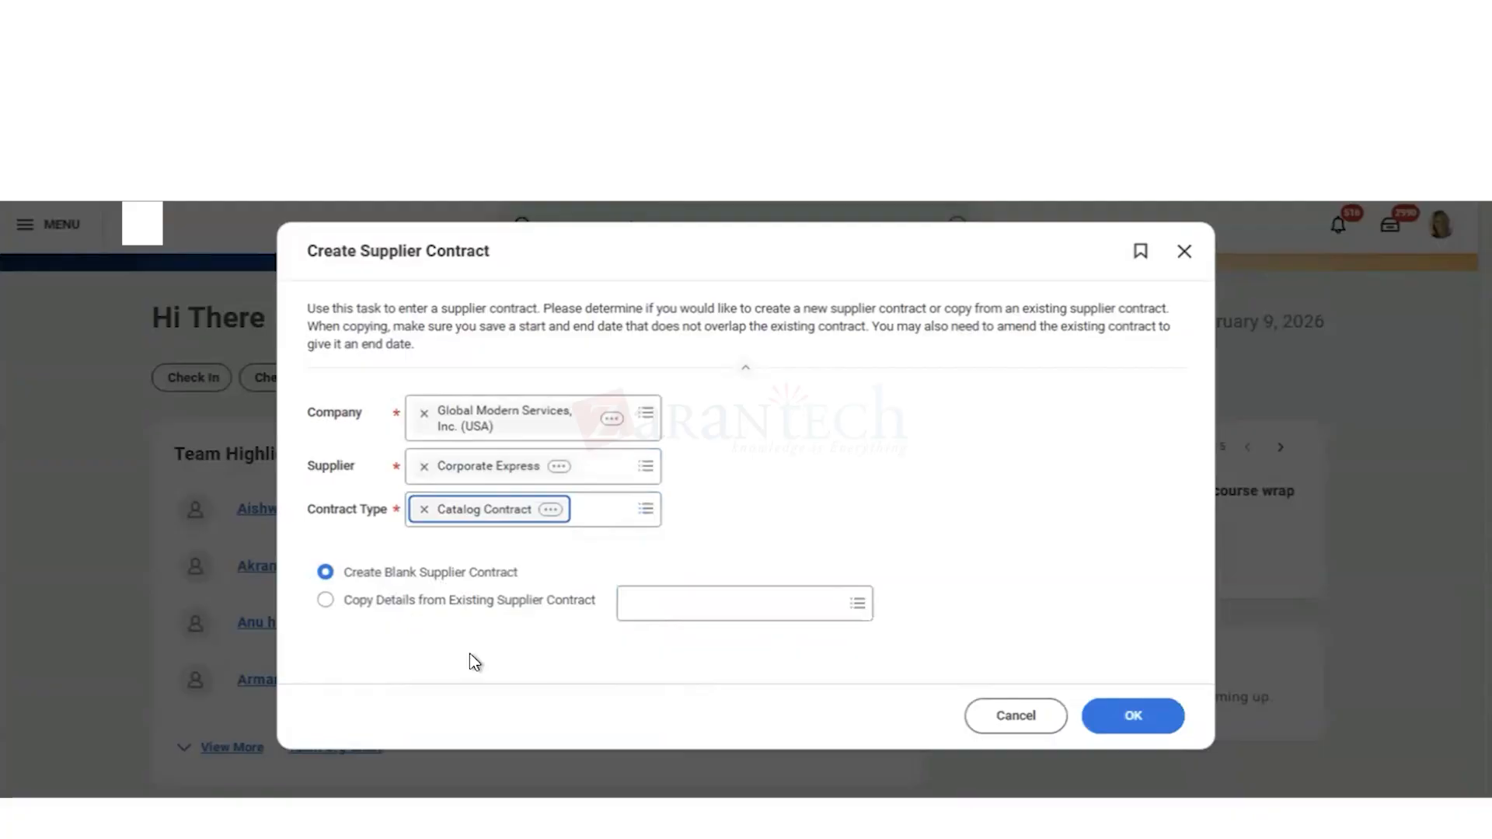
Step: Check the existing contracts offered for copying, choose to create a blank supplier contract instead, and continue to the contract form
click(652, 620)
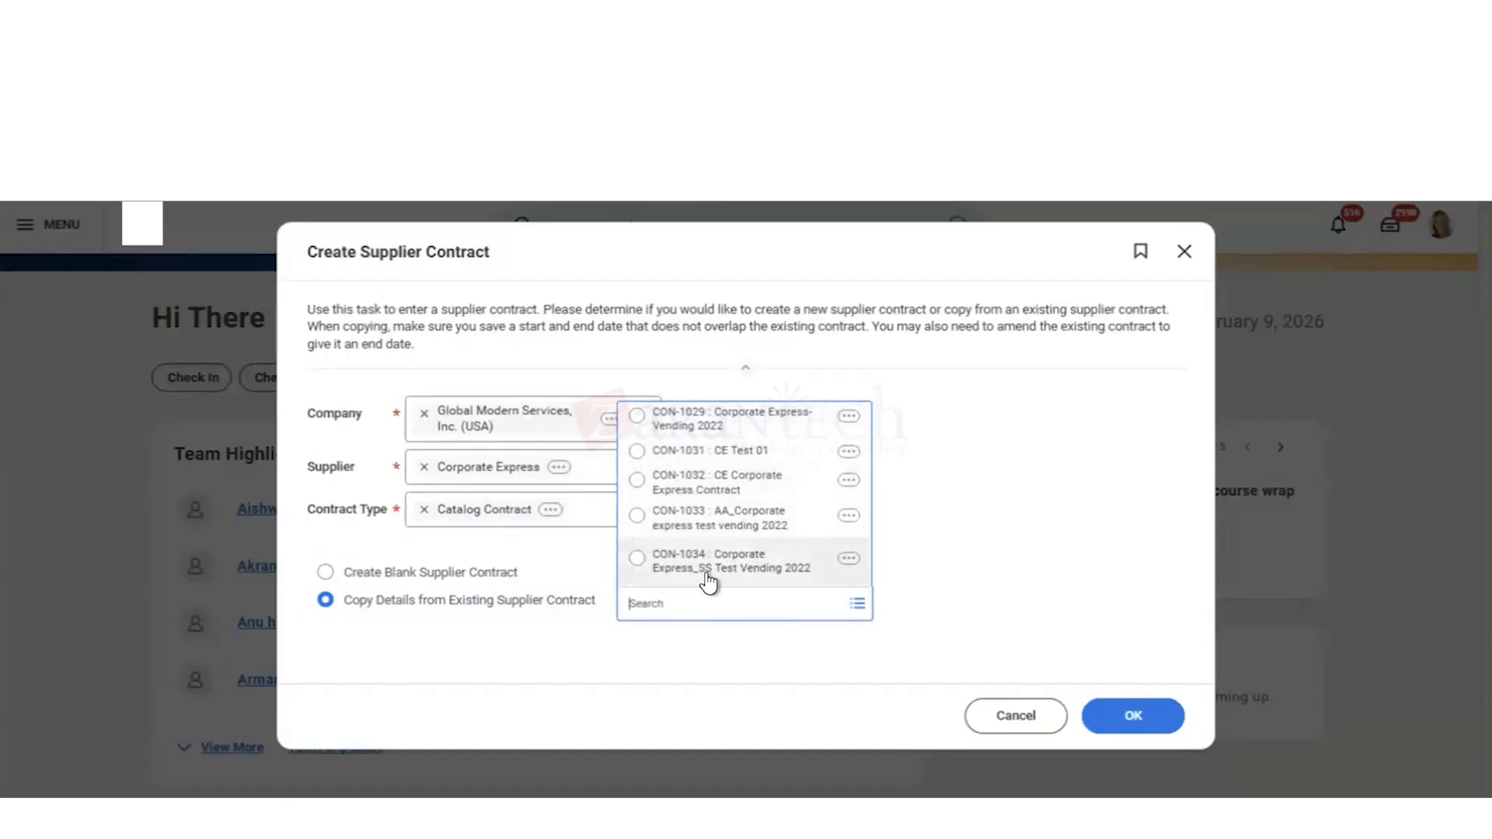
click(426, 581)
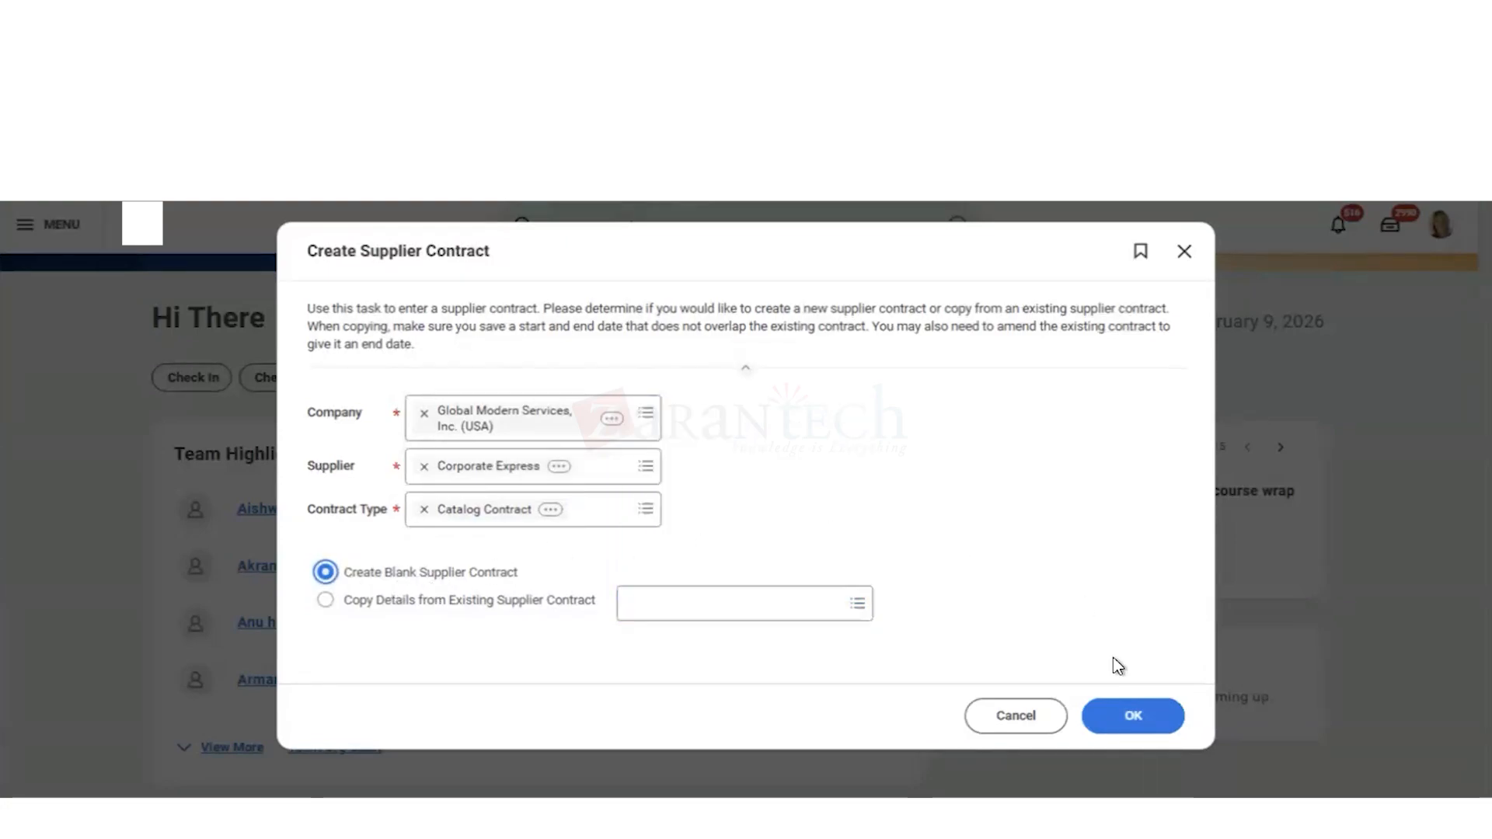
click(1129, 720)
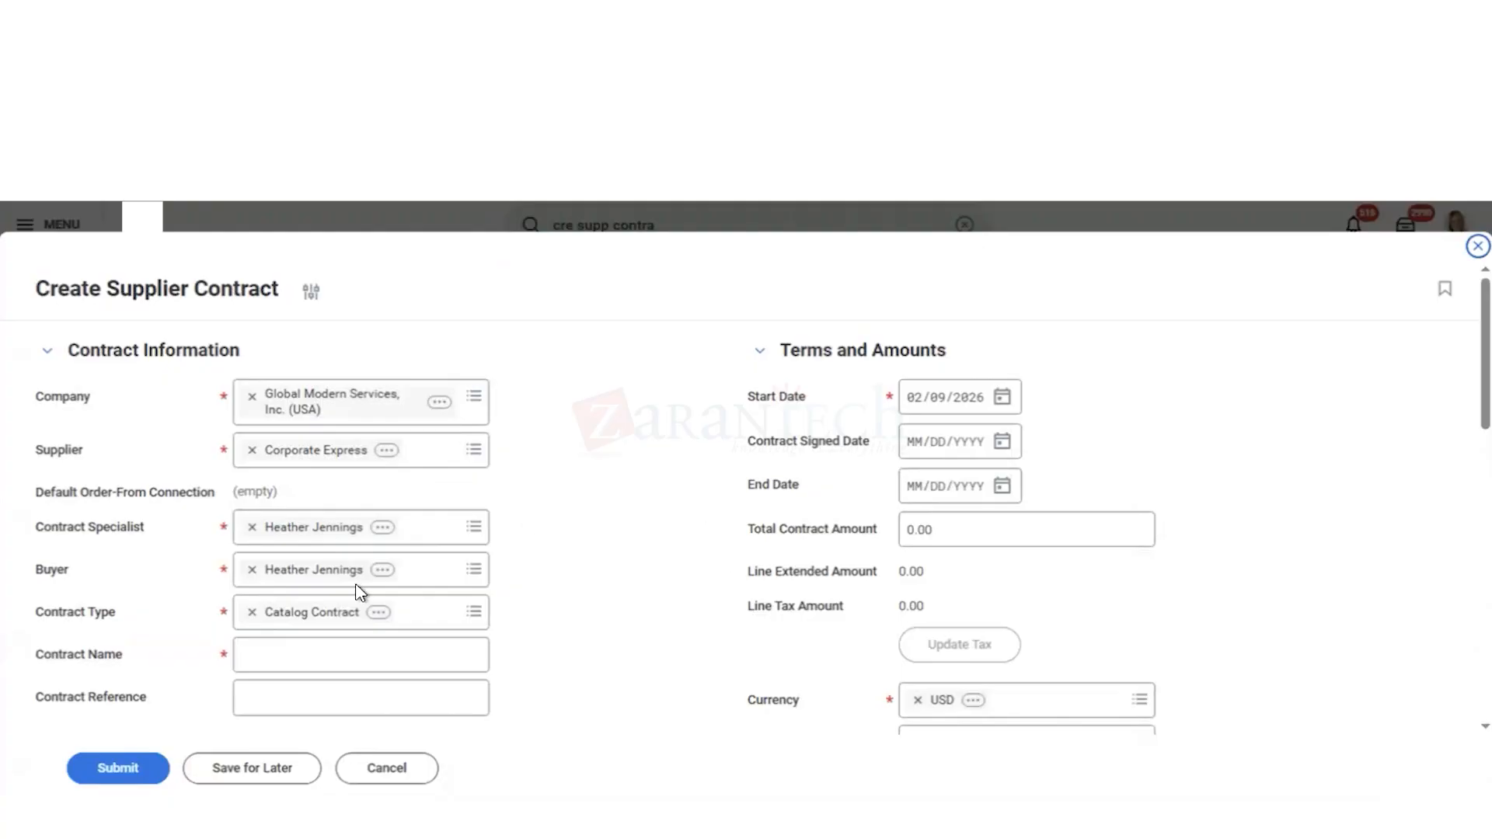
Step: Name the contract Corporate Express Vending 2026
click(269, 654)
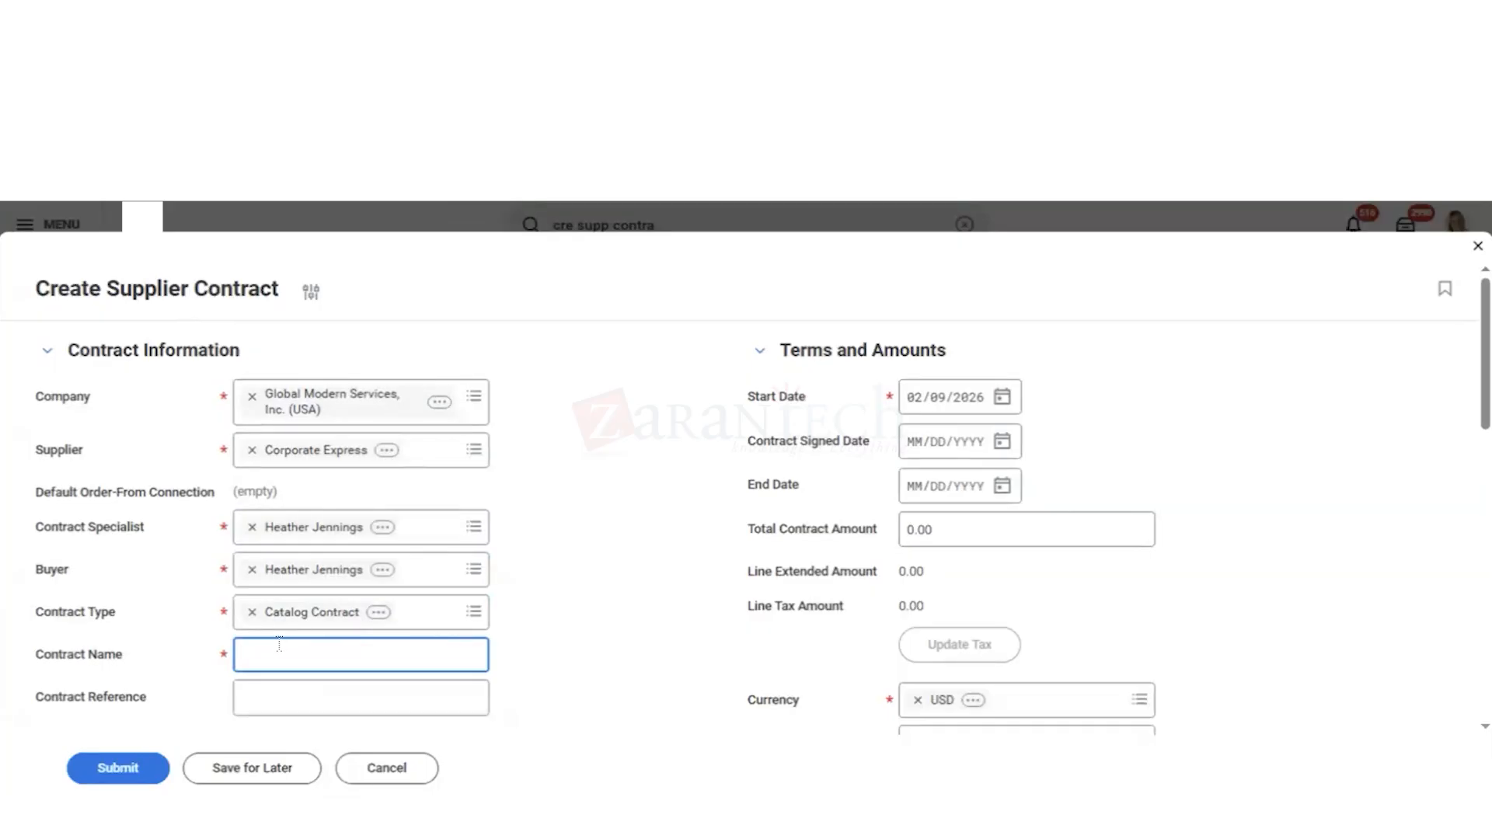
text(Corporate Express Vending 2026)
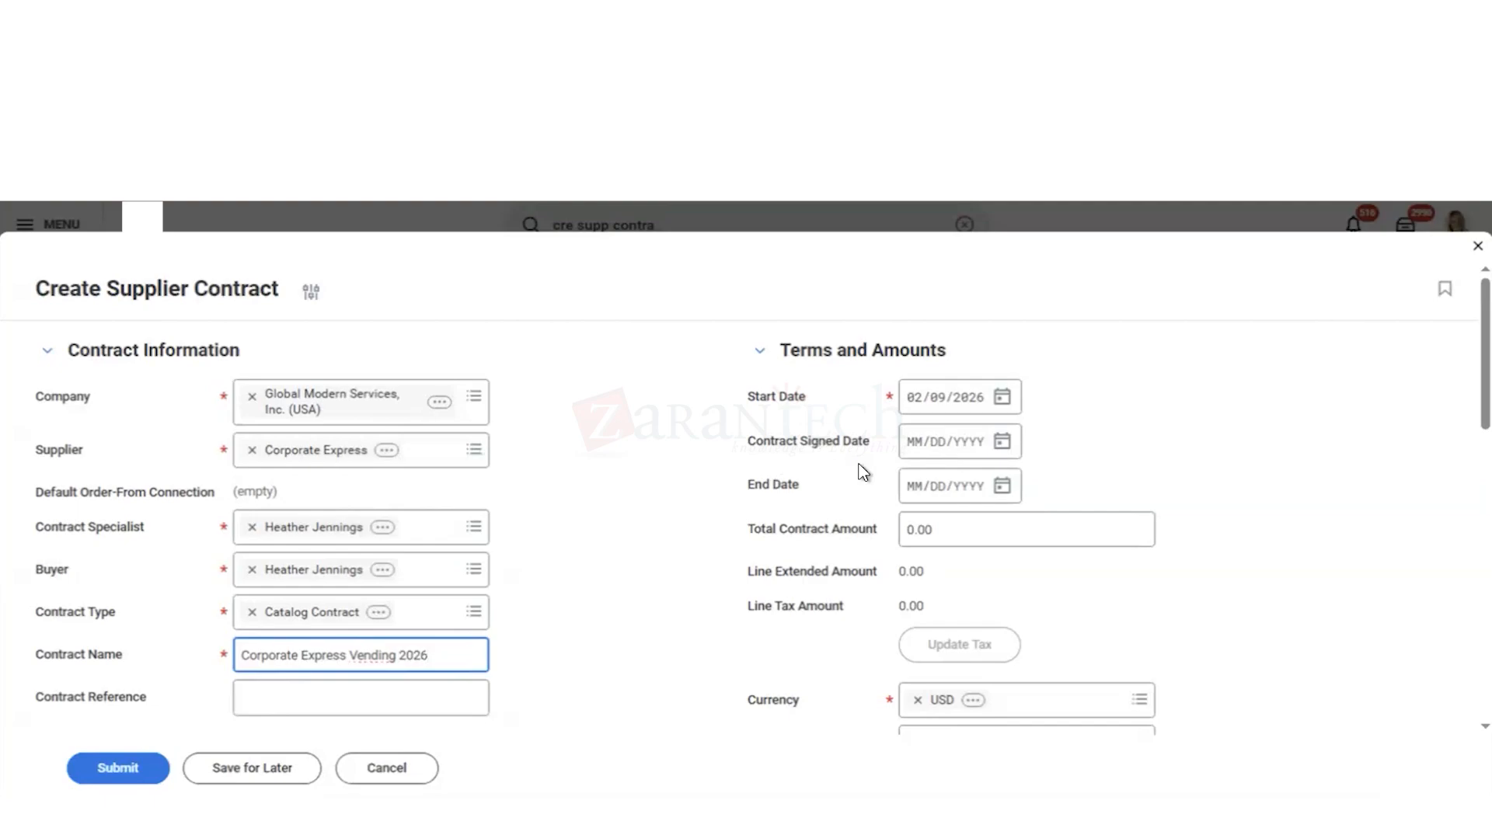
Step: Set the contract signed date to 02/09/2026 and the contract end date to 02/08/2027
click(1001, 449)
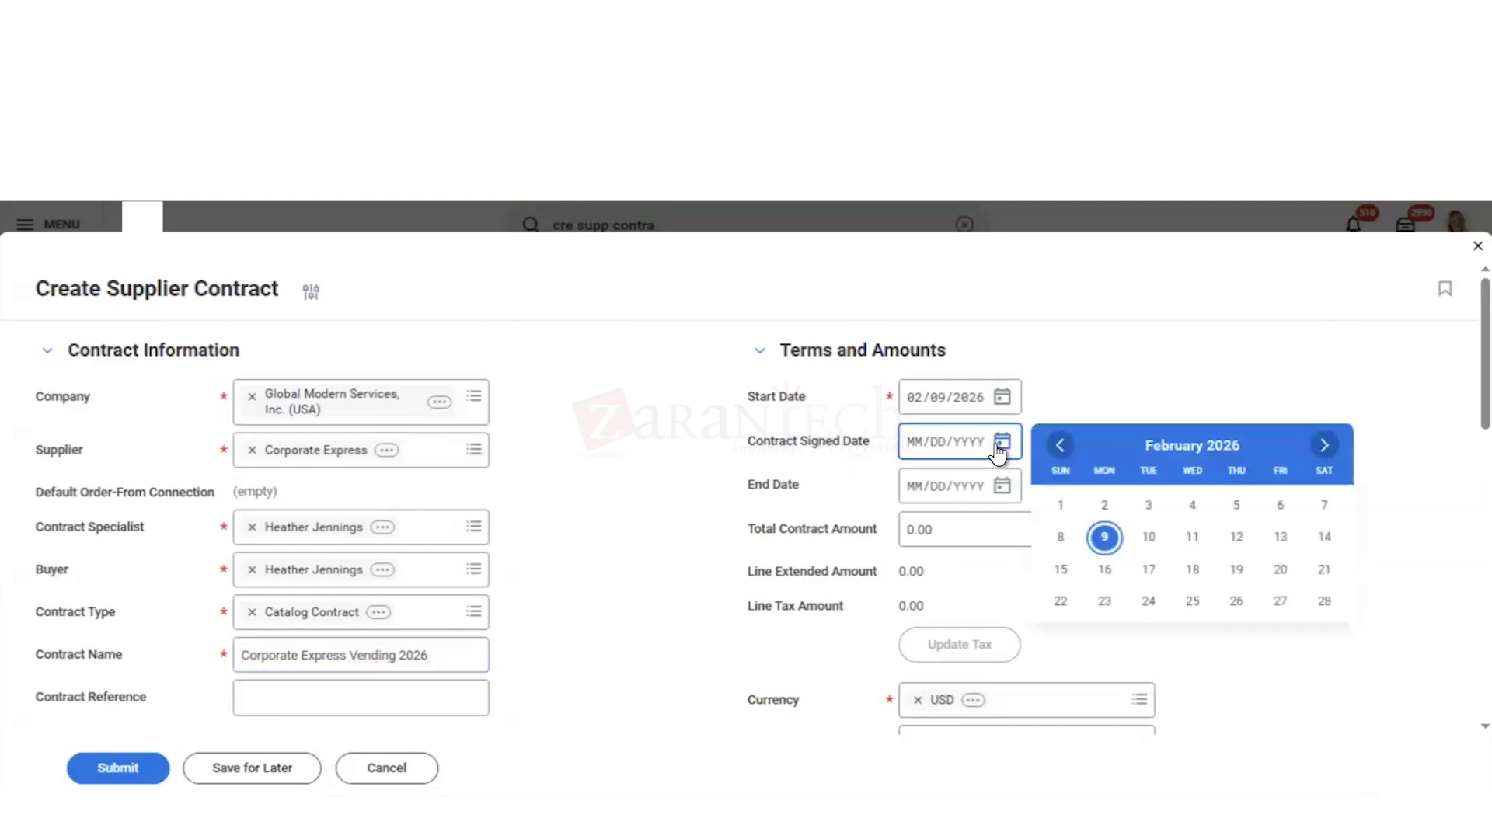
click(1103, 539)
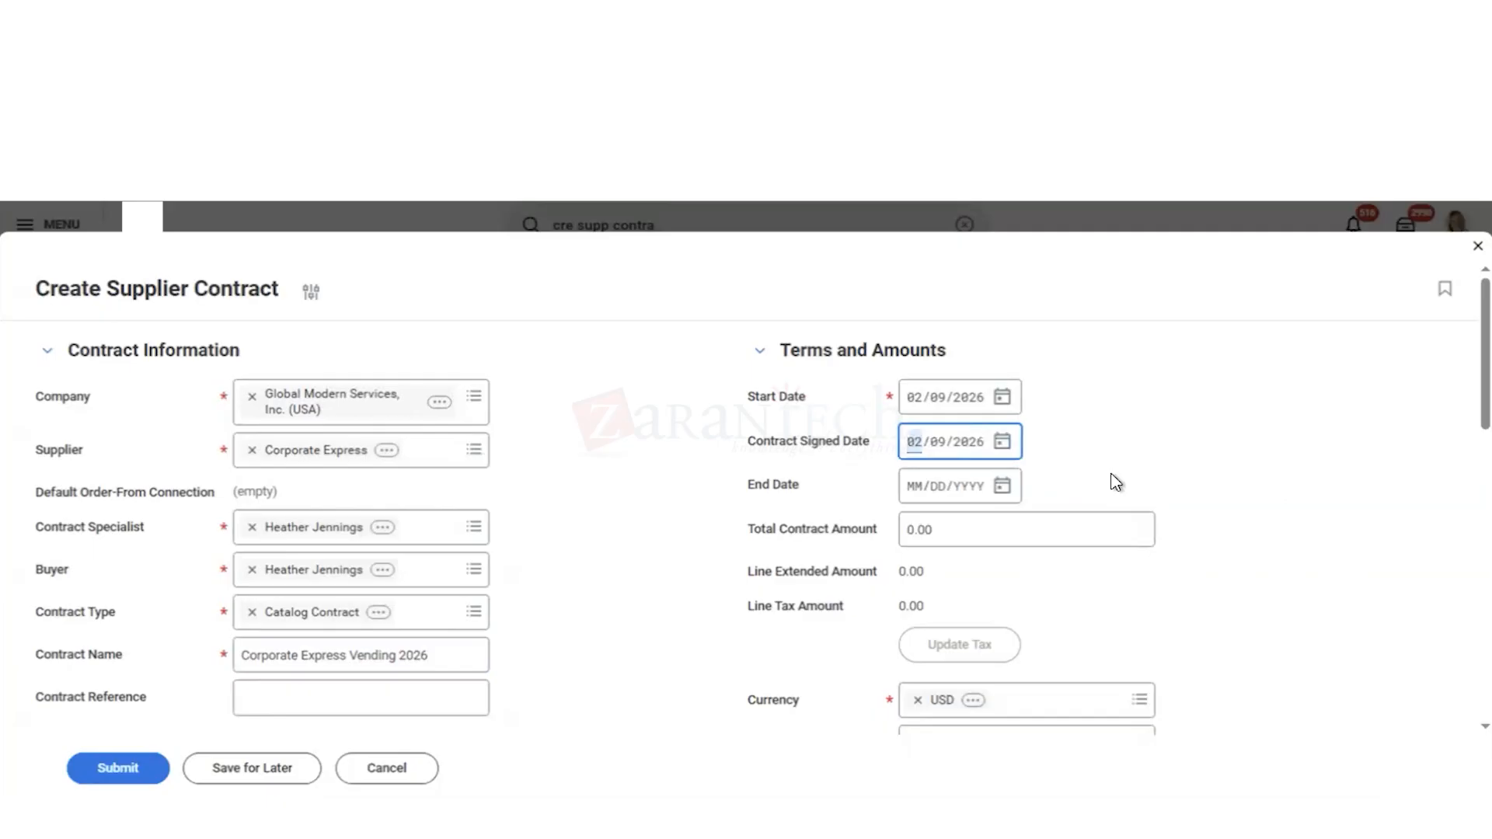
click(1002, 488)
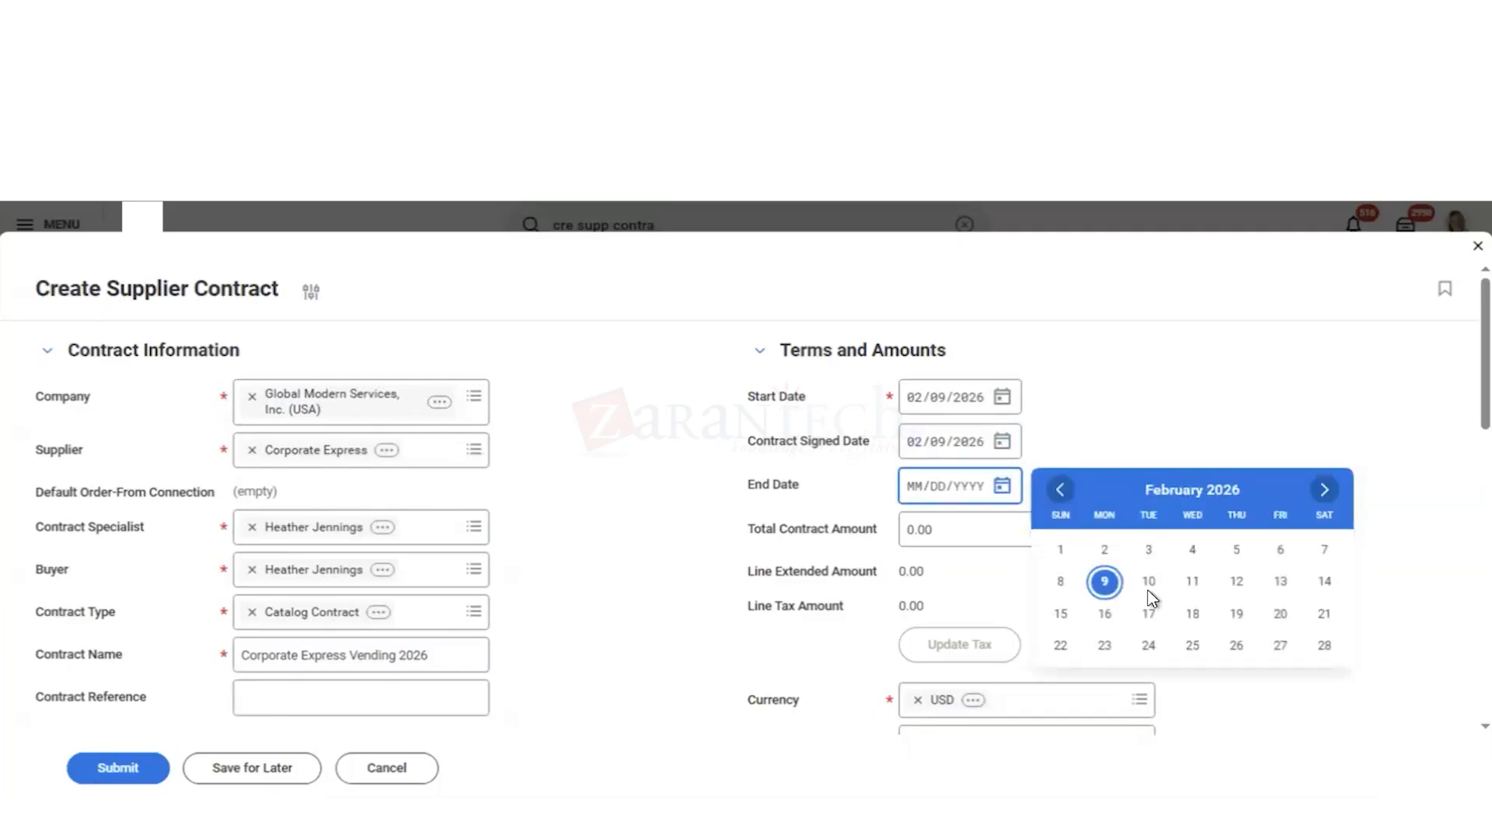
click(1105, 583)
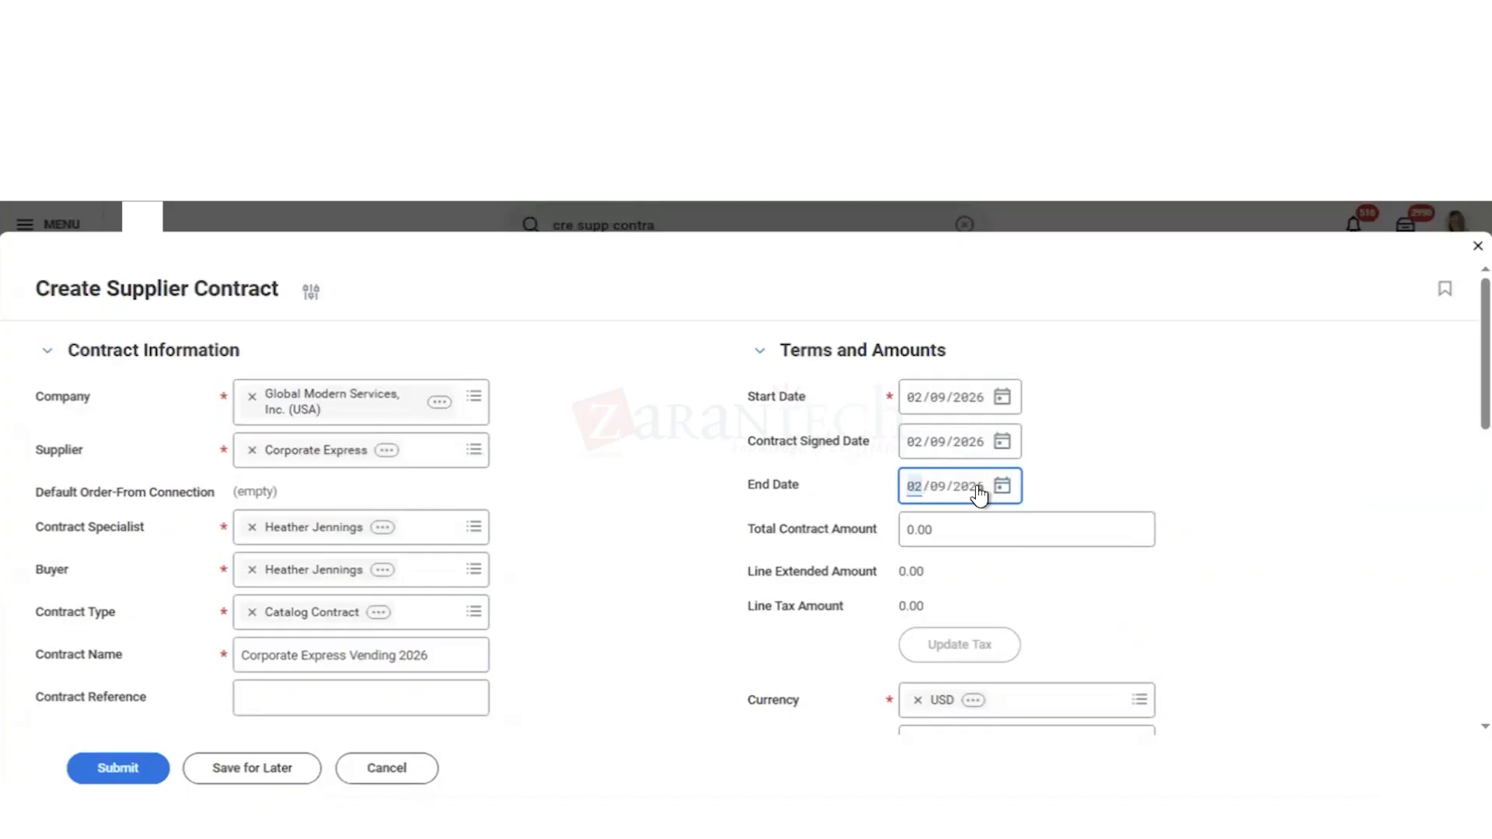
click(979, 492)
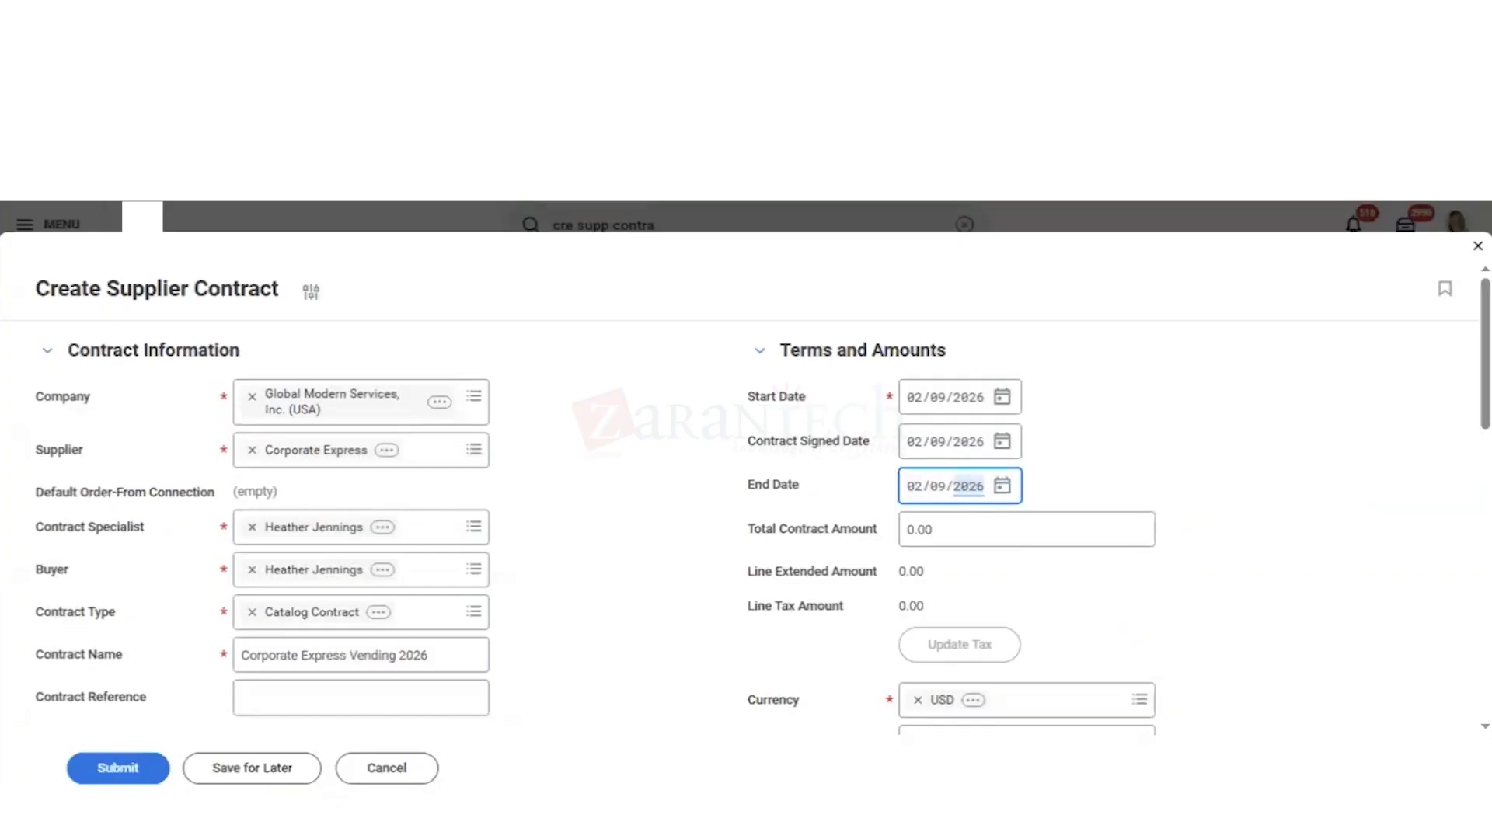
text(2027)
click(938, 487)
text(08)
click(1200, 544)
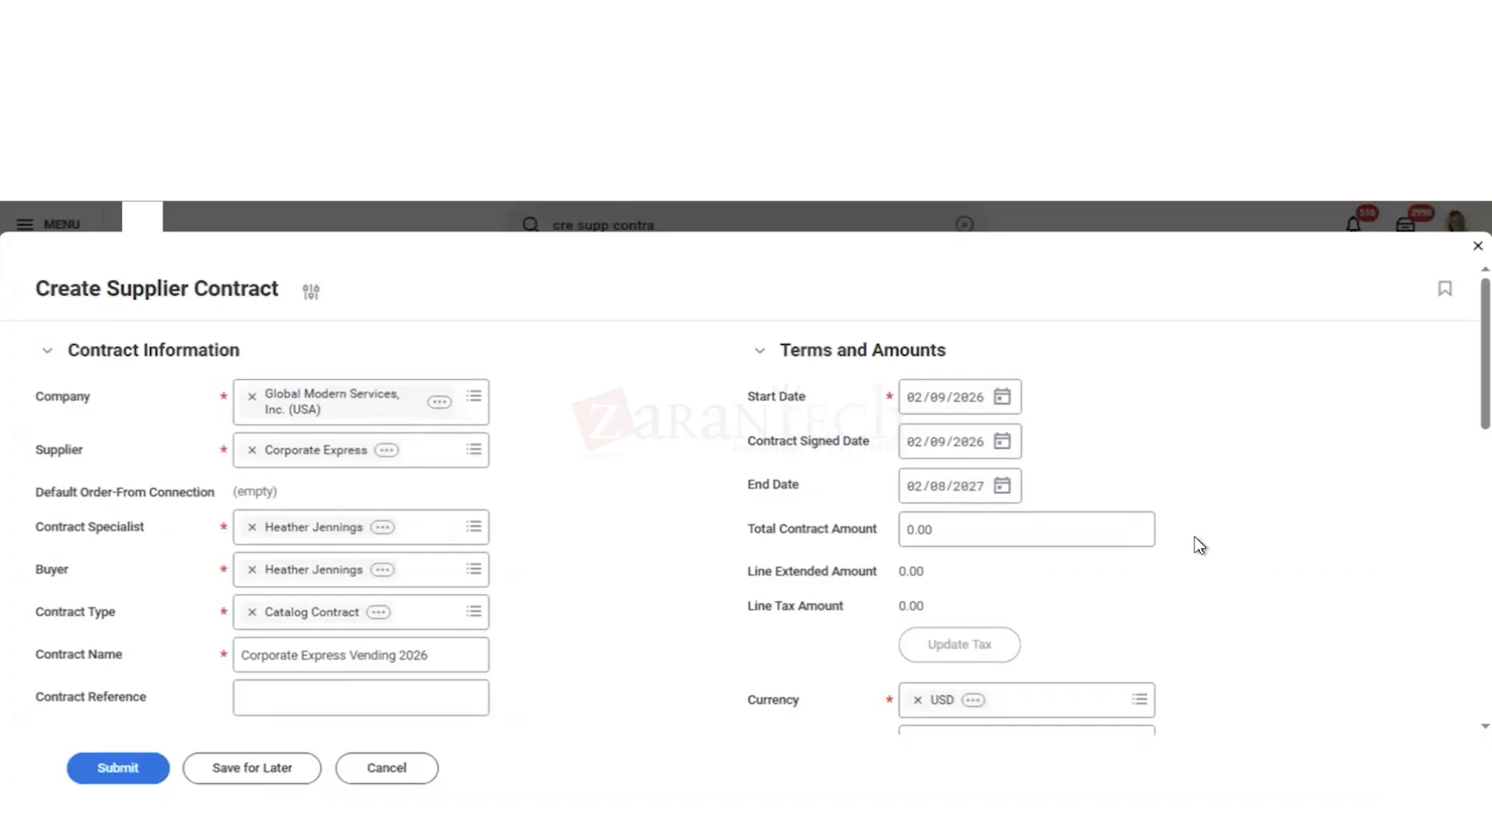
Step: Set the total contract amount to 7,000.00
click(913, 529)
click(913, 528)
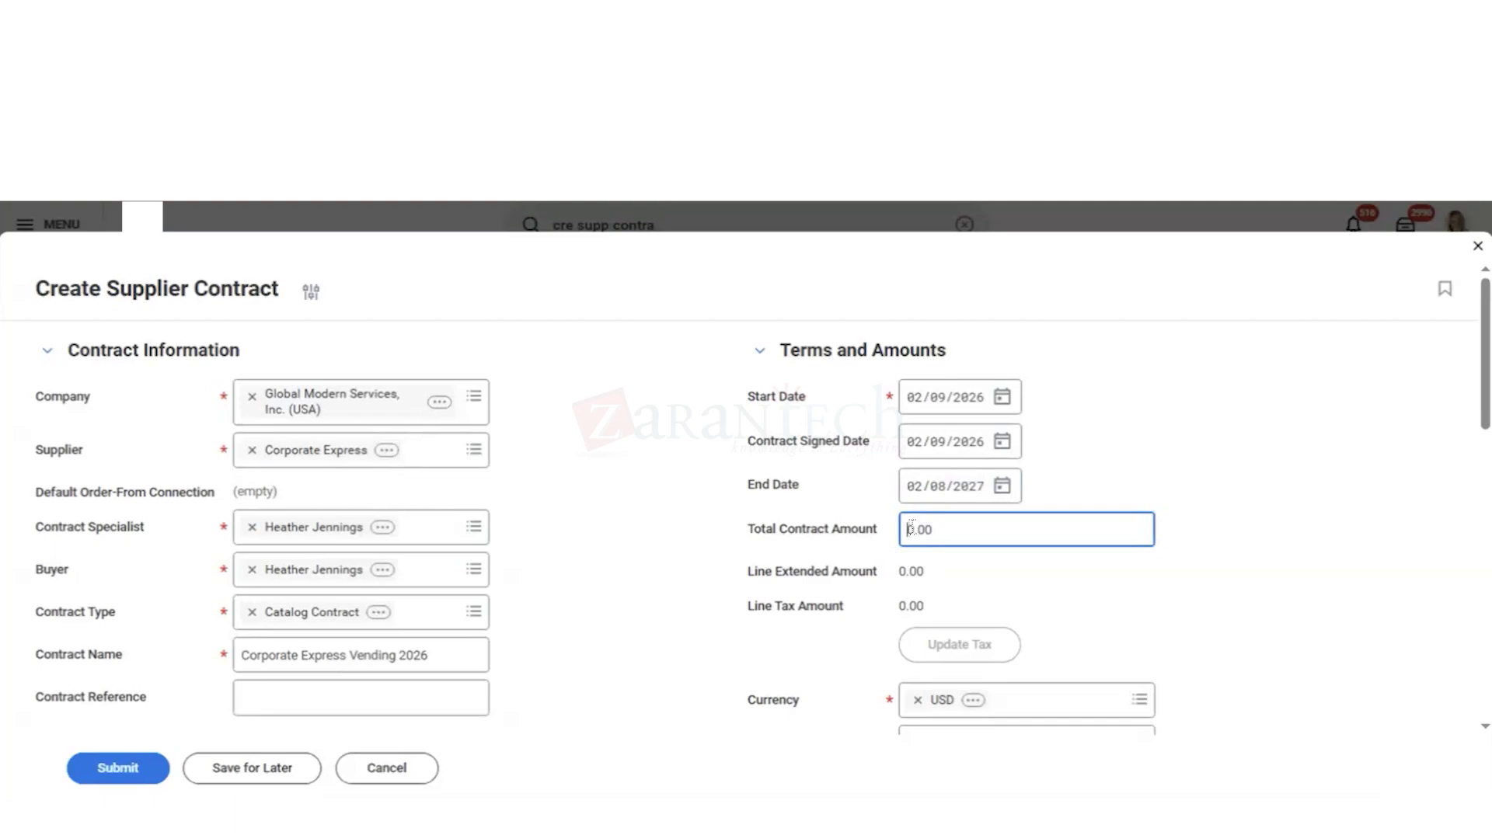
text(700)
click(1220, 626)
Step: Review the available payment terms by type for the contract and leave the field without choosing any
scroll(1220, 626, down, 3)
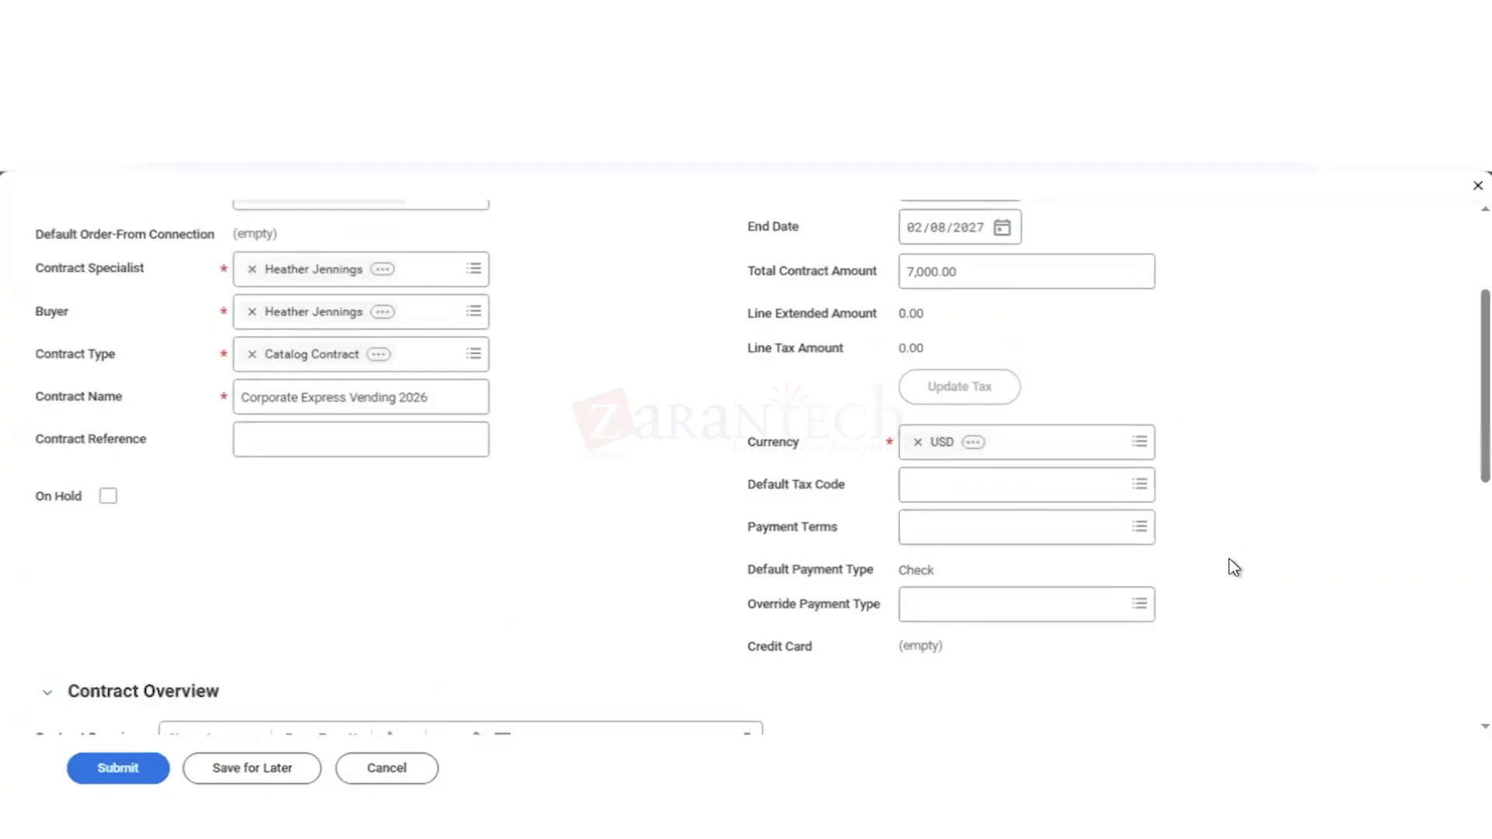
scroll(1234, 568, down, 1)
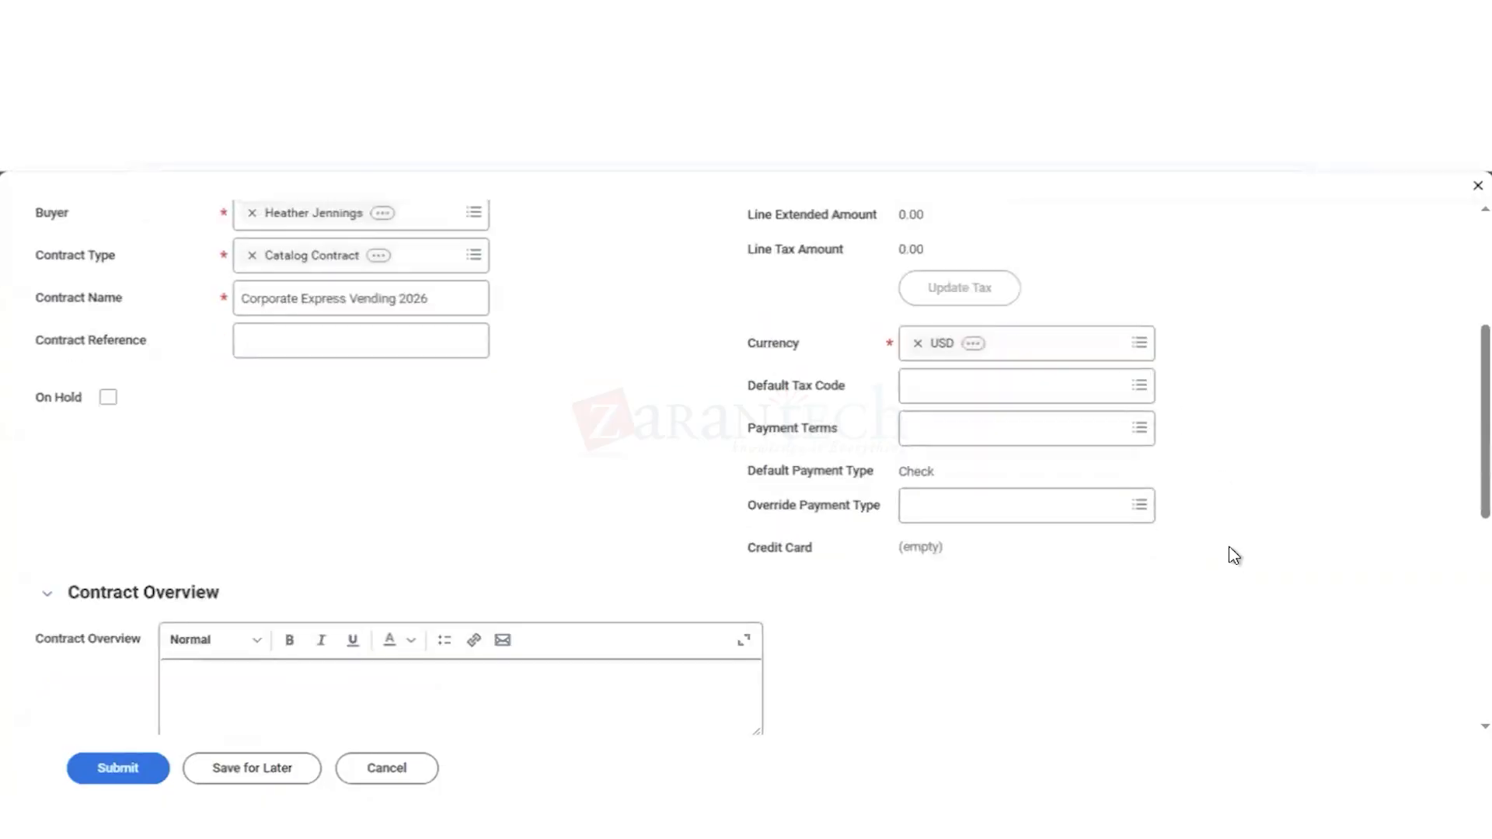
scroll(1234, 556, down, 1)
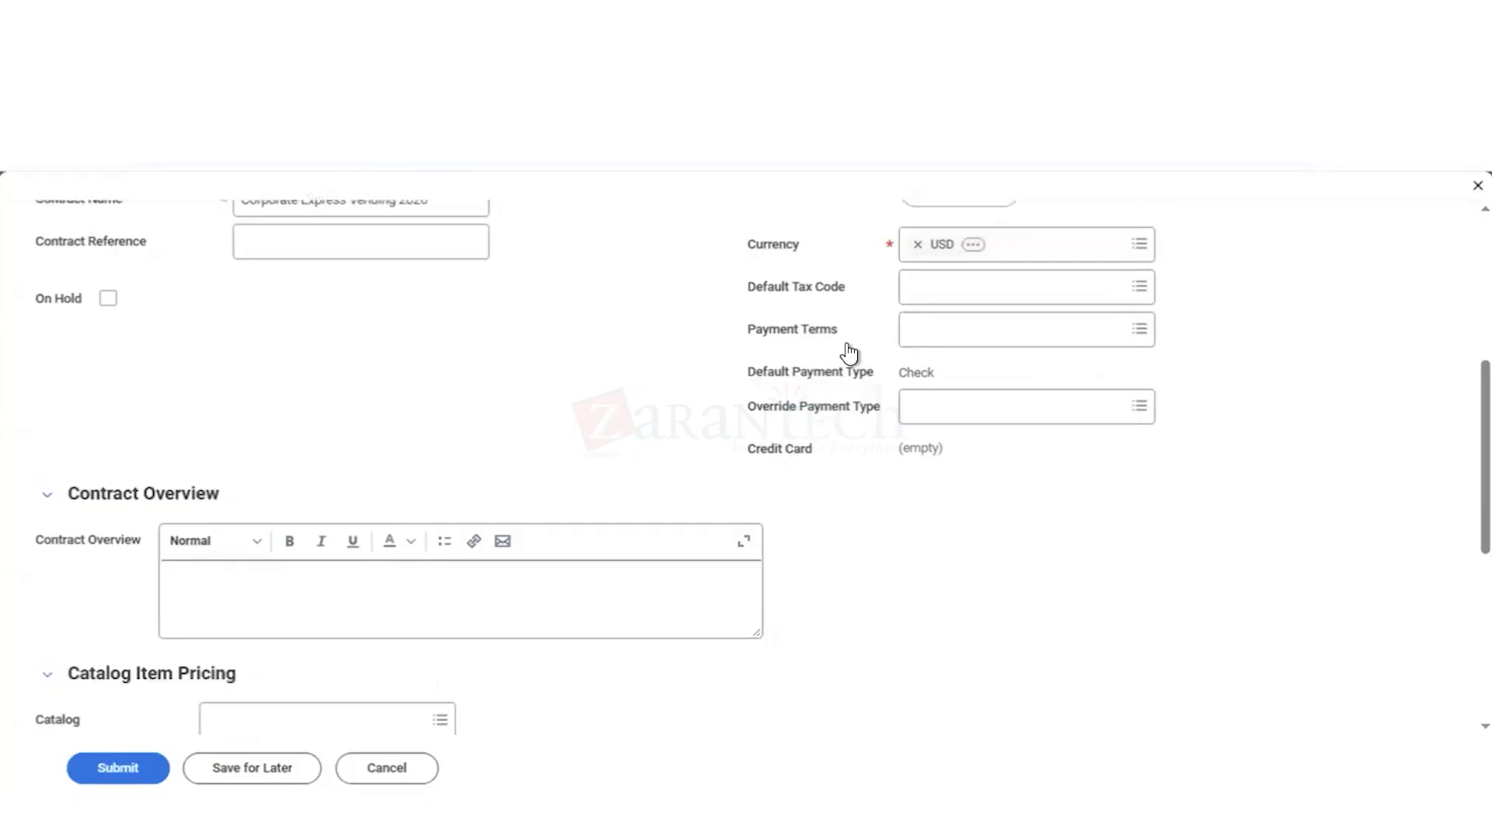
click(936, 339)
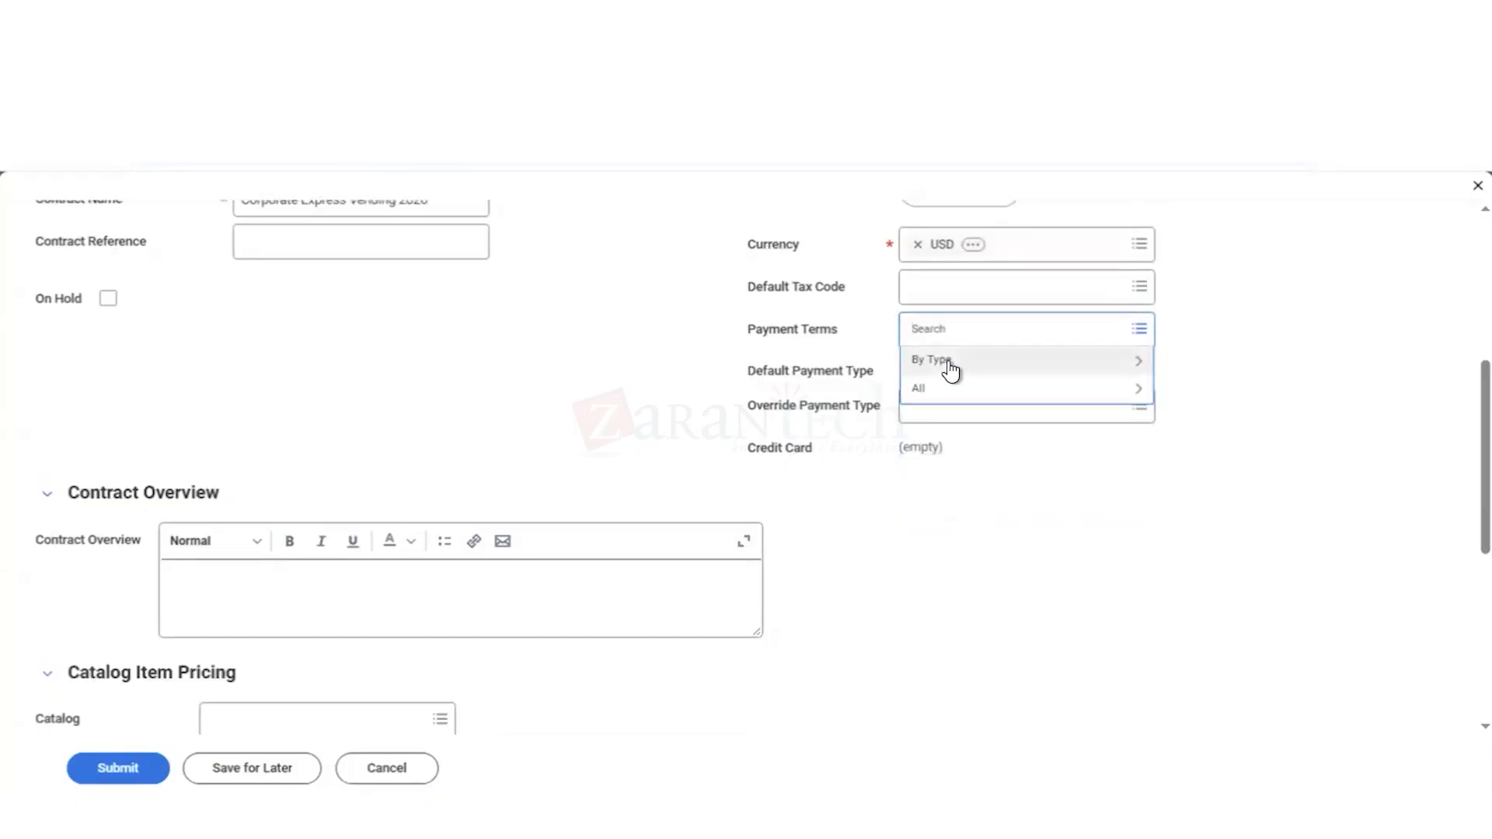
click(948, 361)
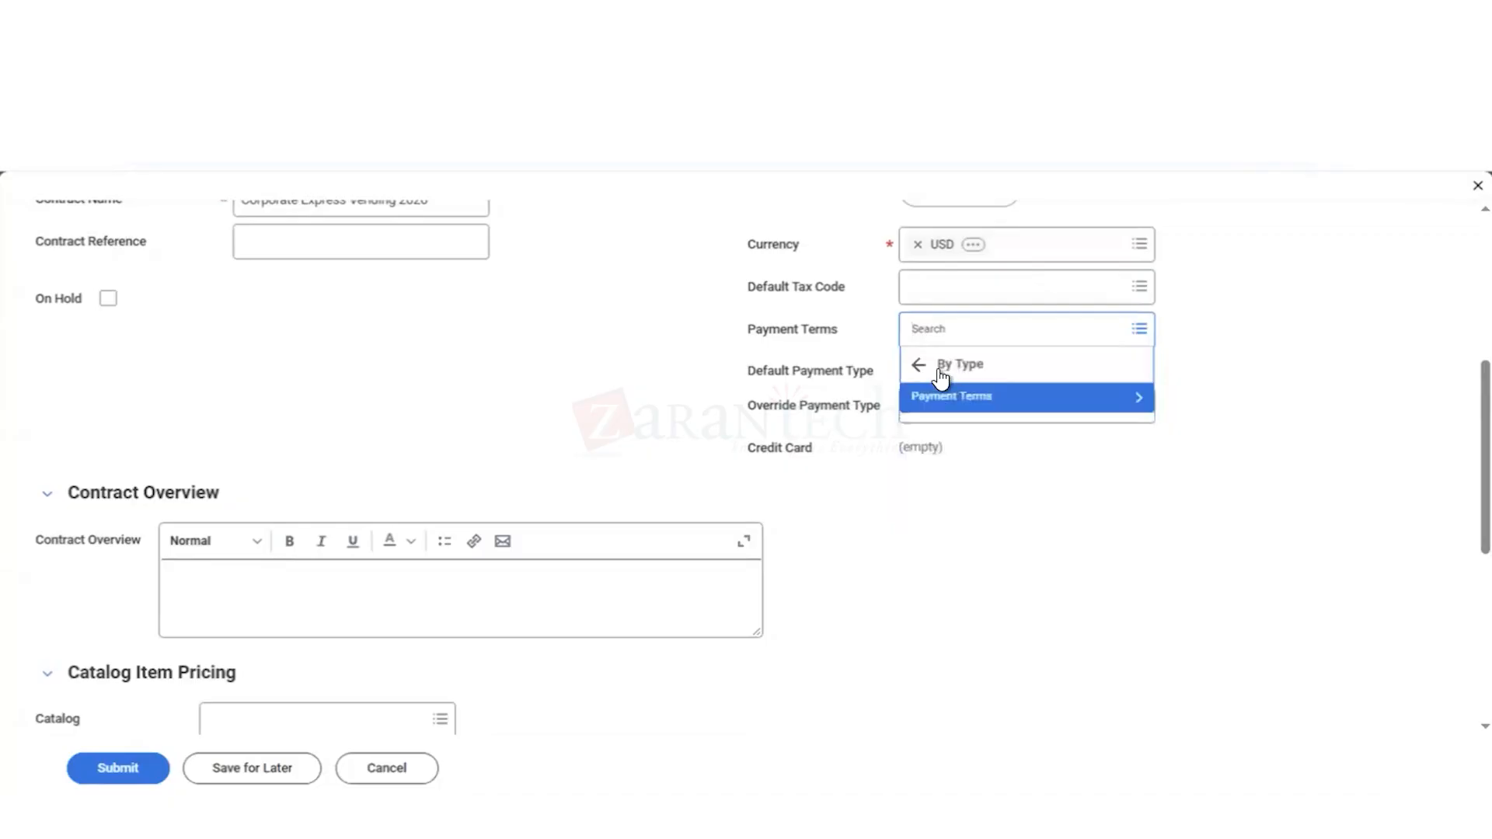
click(943, 403)
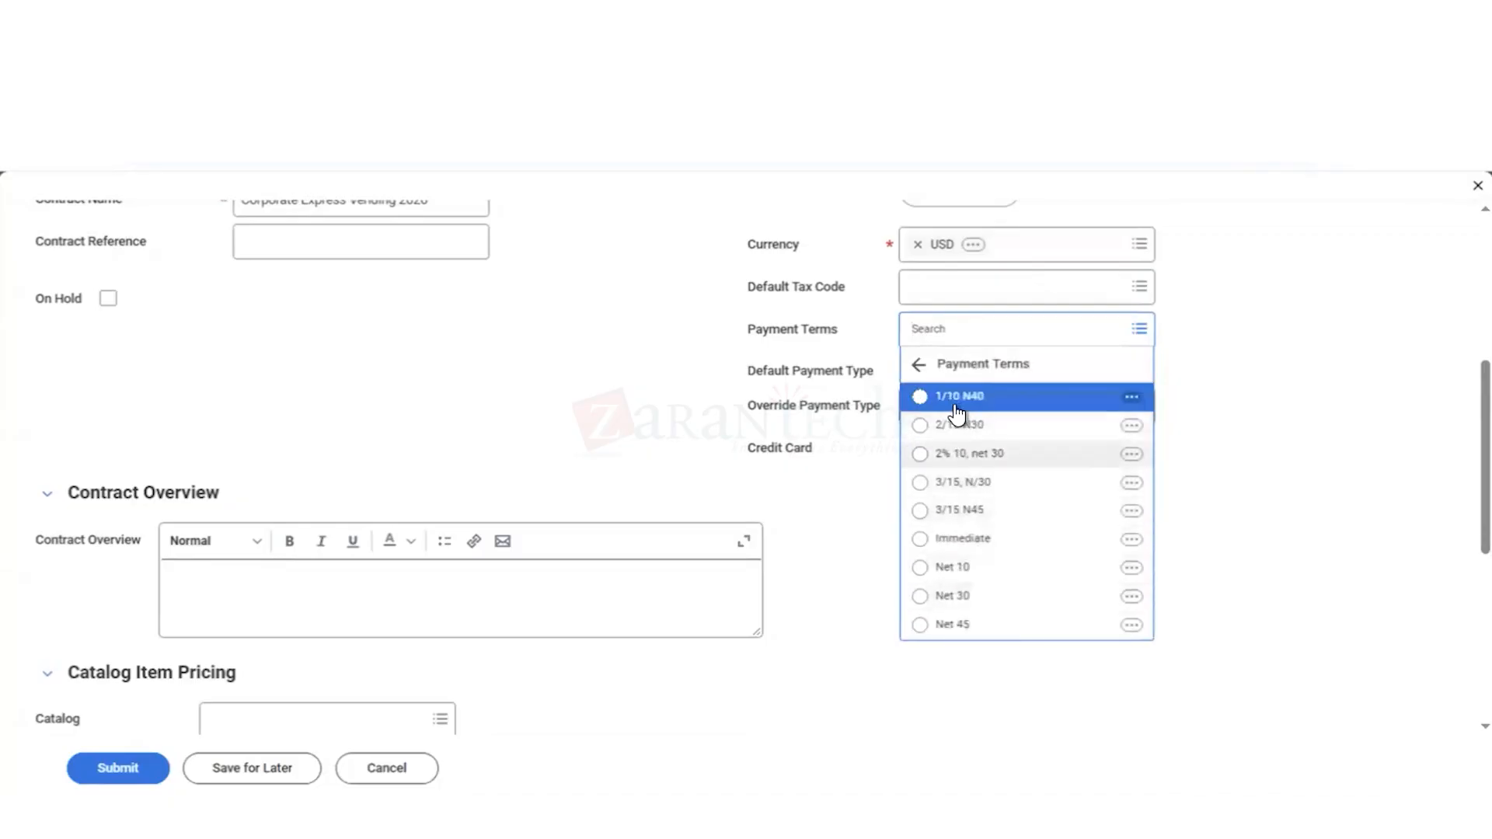
click(762, 330)
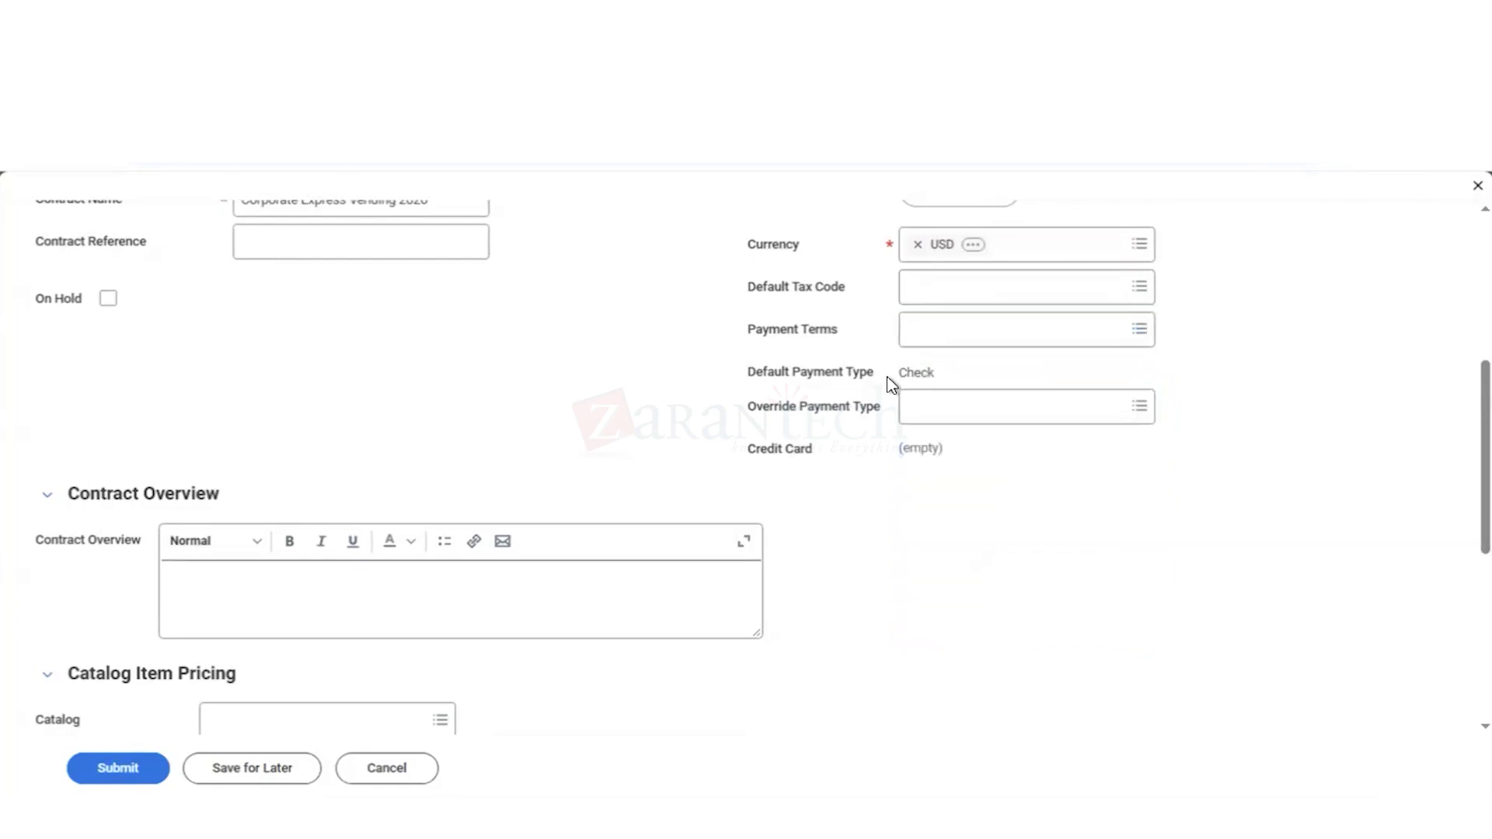
Step: Select Corporate Express Vending from the supplier's catalogs for the contract's catalog item pricing
scroll(871, 498, down, 4)
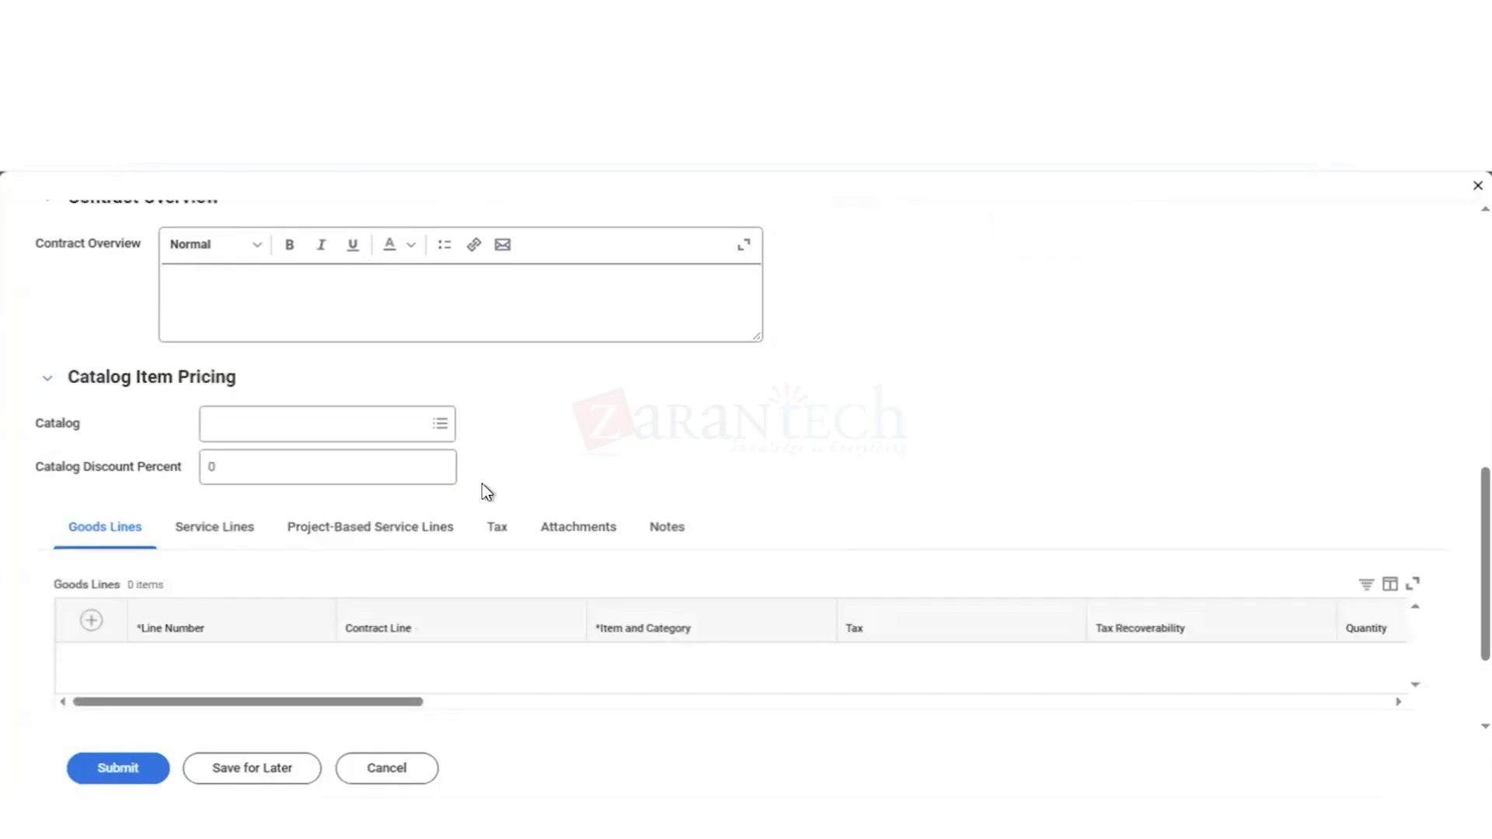
click(319, 432)
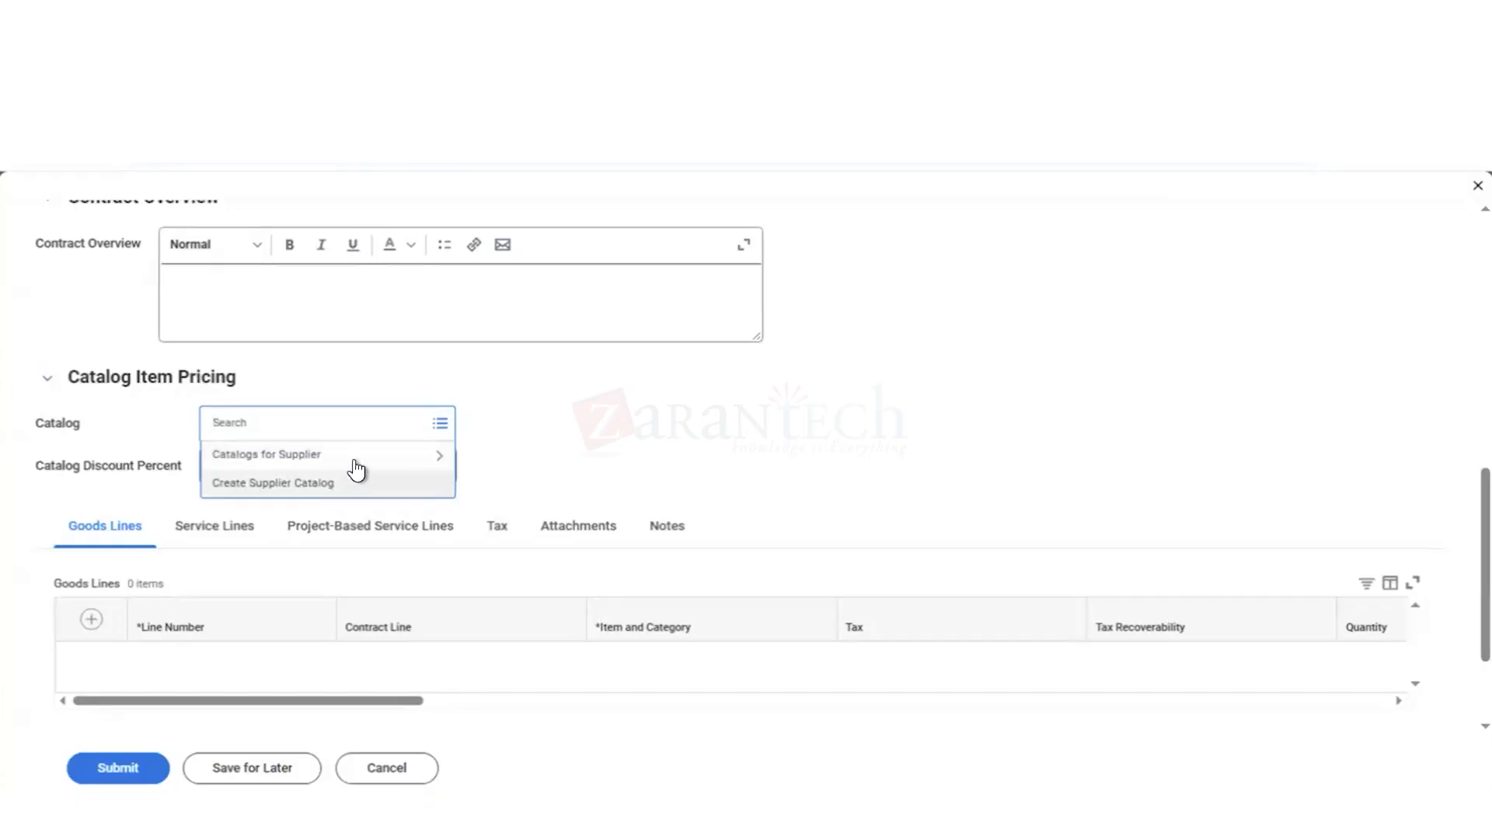
click(395, 464)
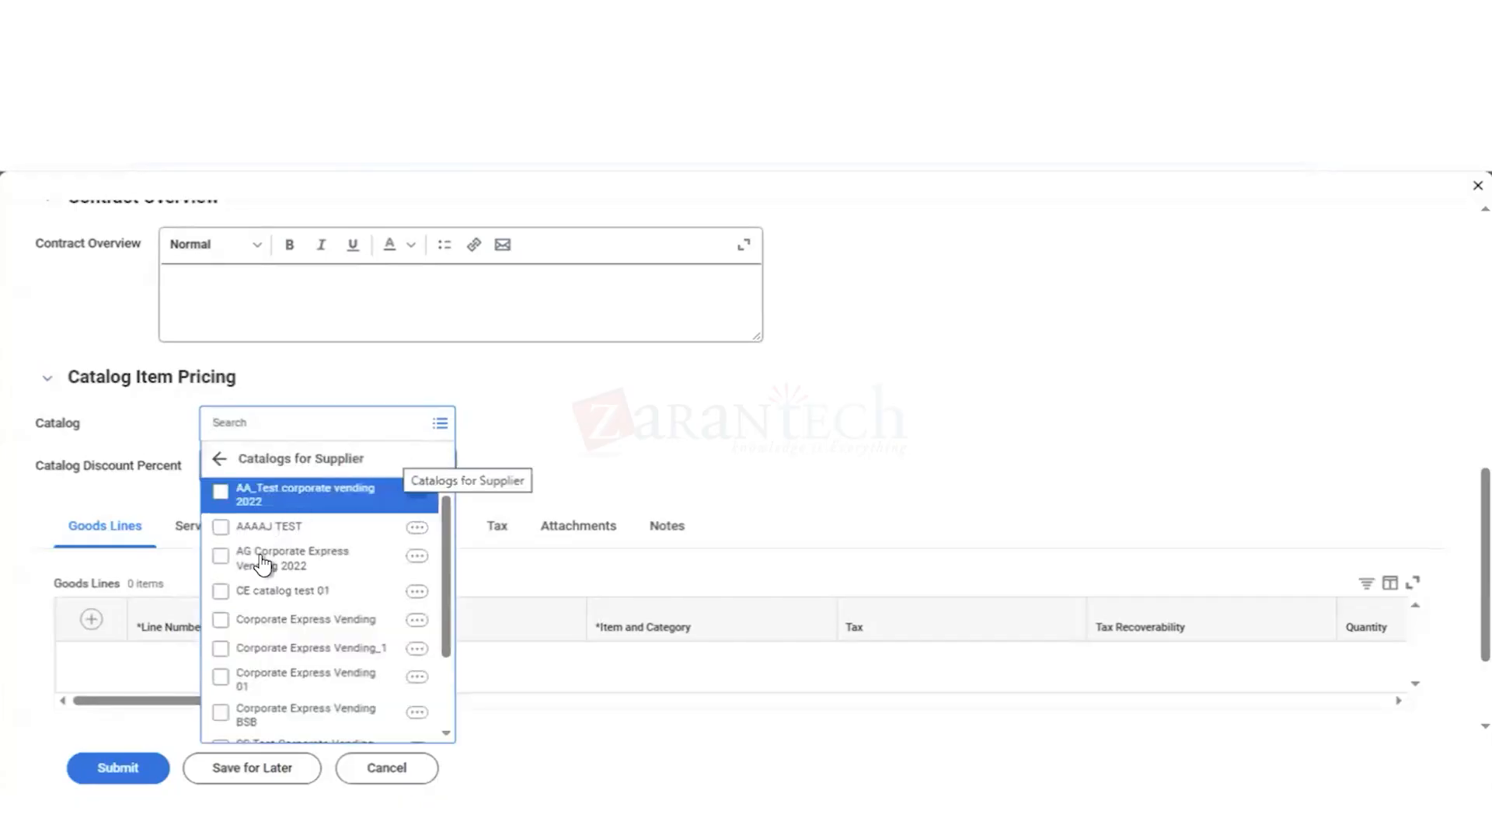
click(250, 621)
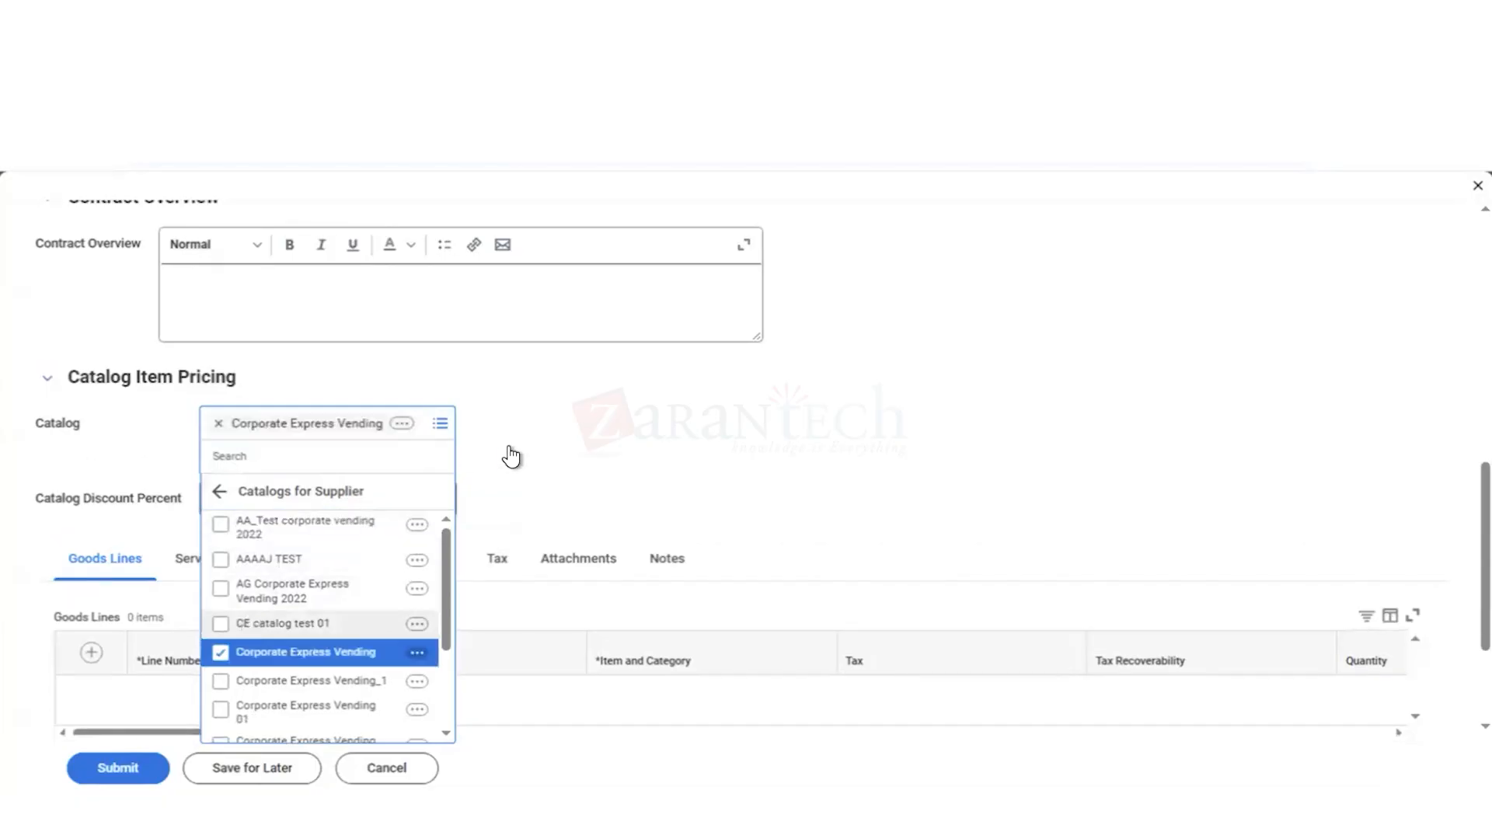
Step: Set the catalog discount percent to 5 for the Corporate Express Vending catalog
click(564, 477)
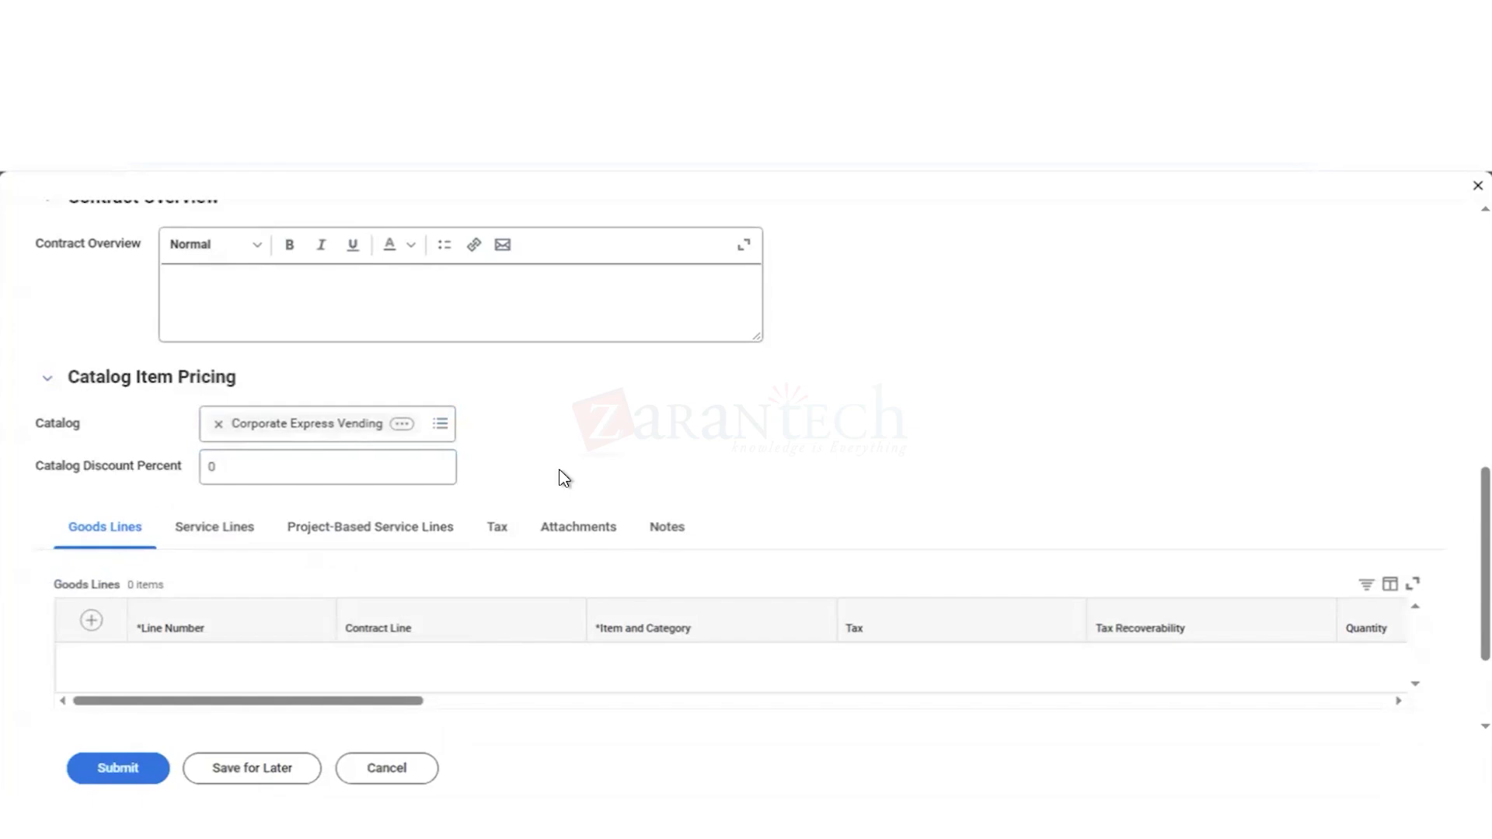
click(224, 468)
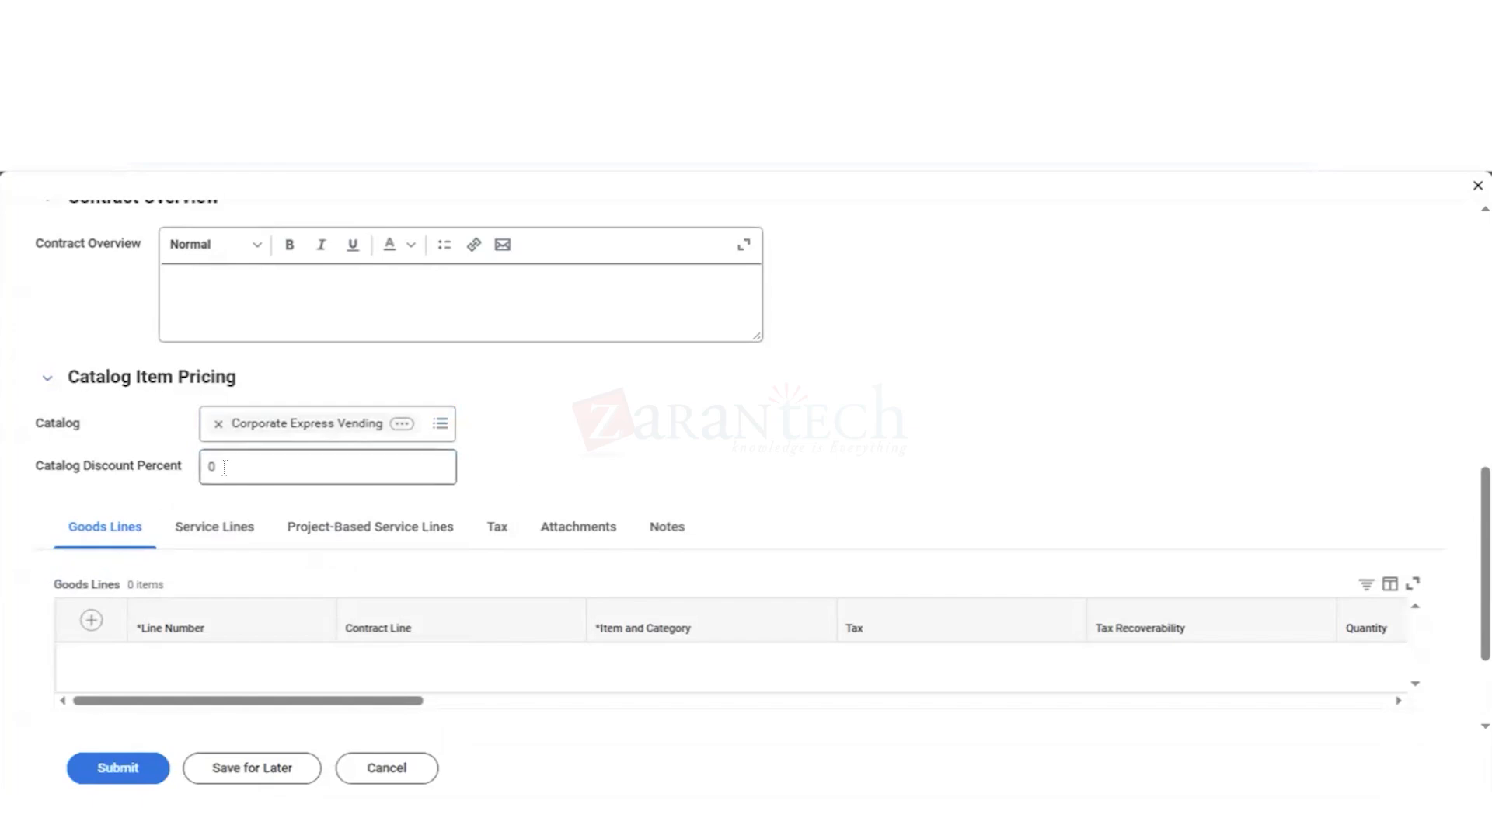
click(224, 467)
key(BackSpace)
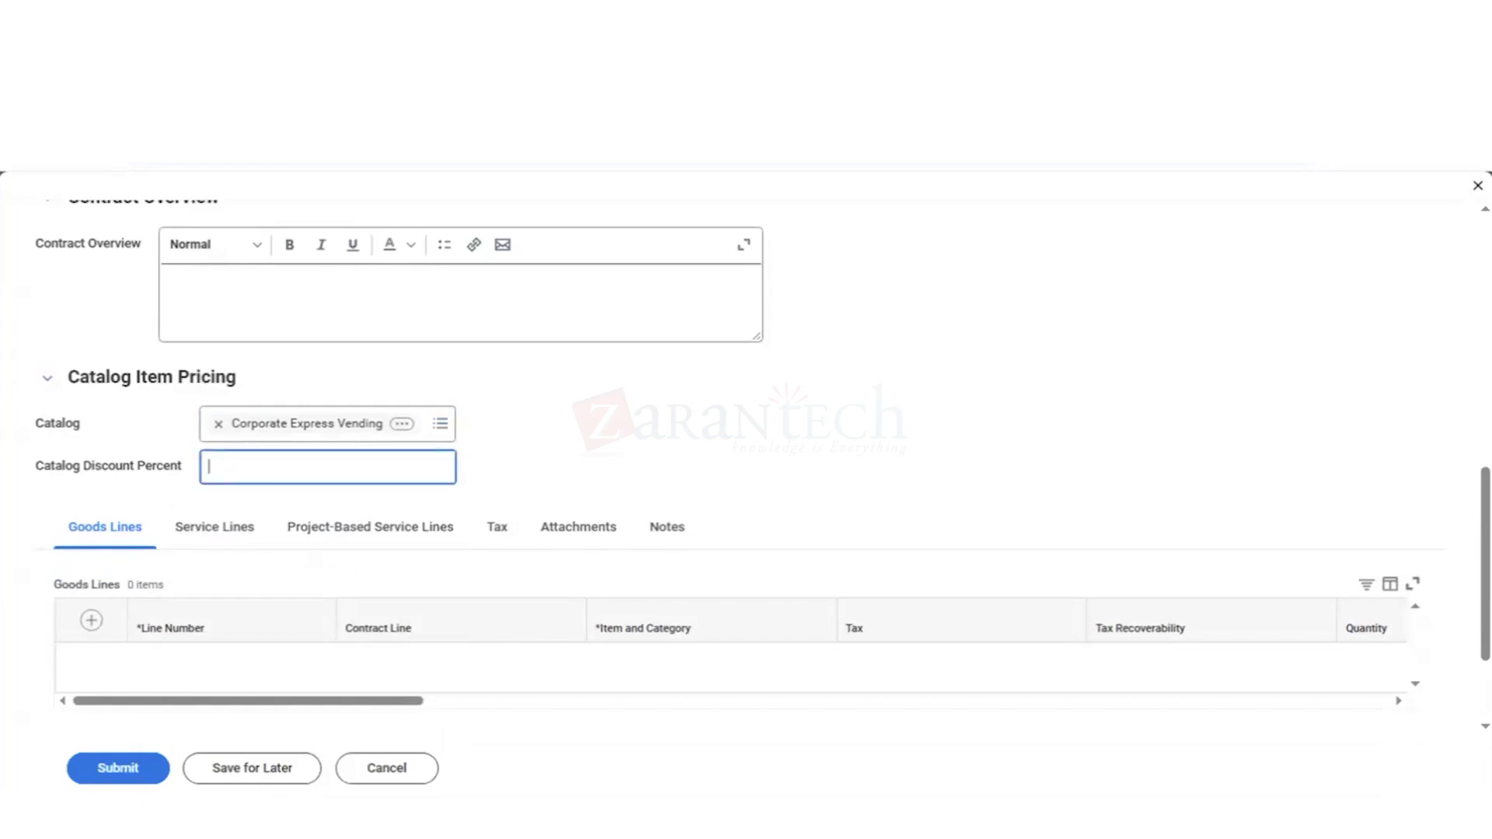
text(5)
click(659, 457)
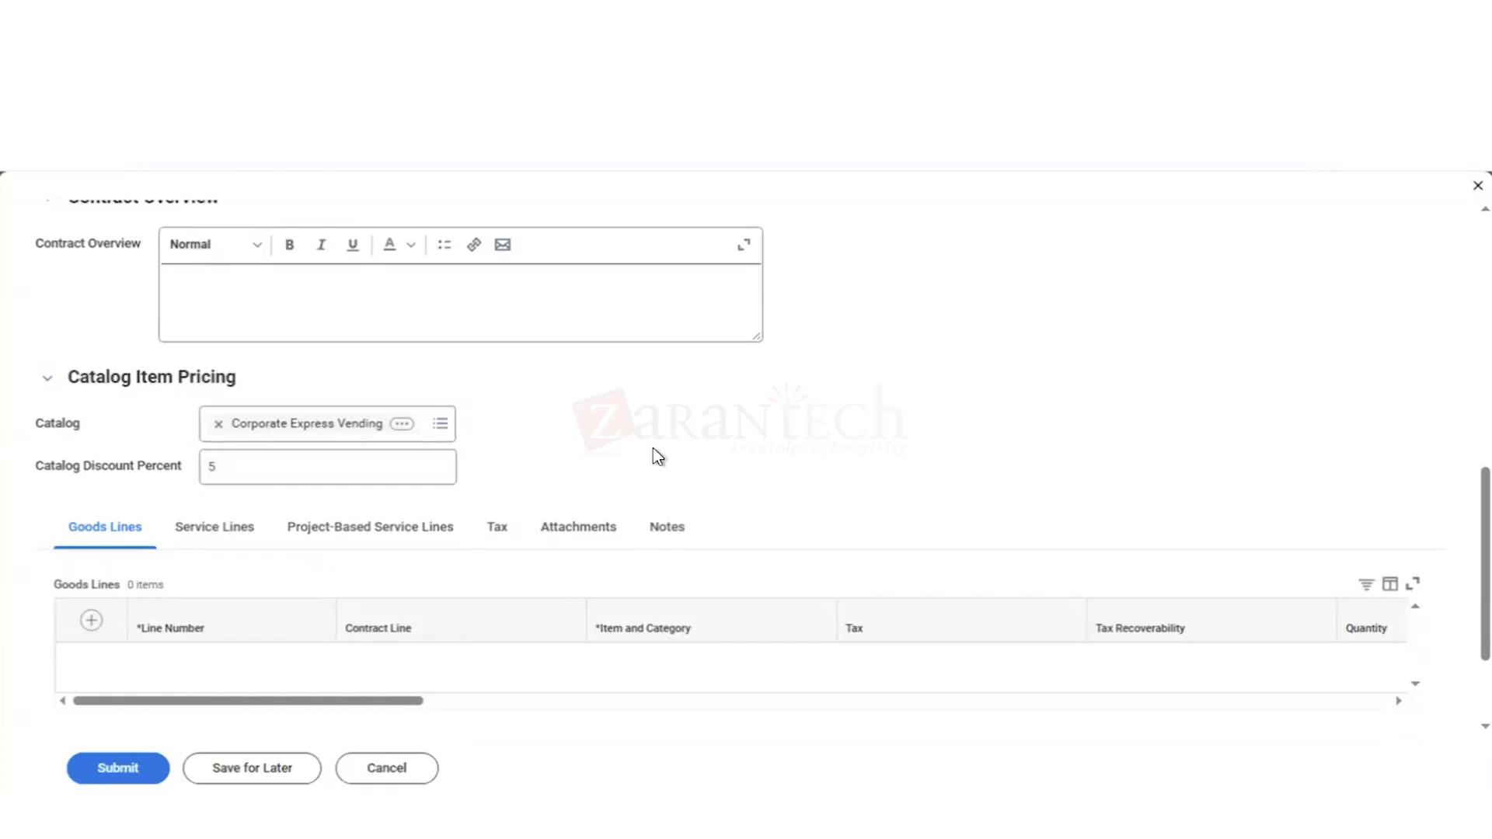
Step: Add a goods line numbered 1 to the contract and select the first SODA MACHINE match as its item
scroll(658, 457, down, 1)
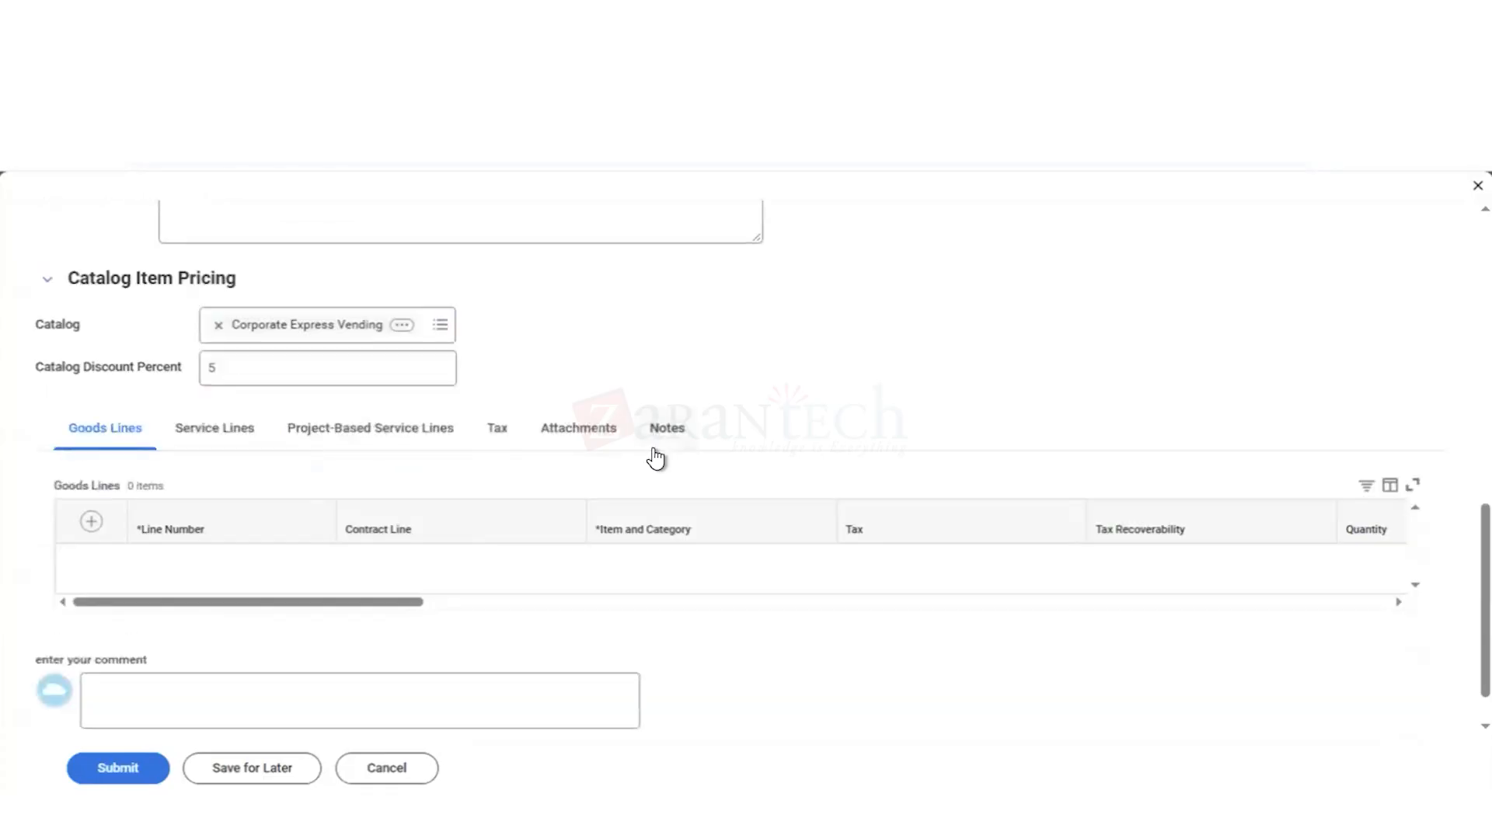
click(92, 522)
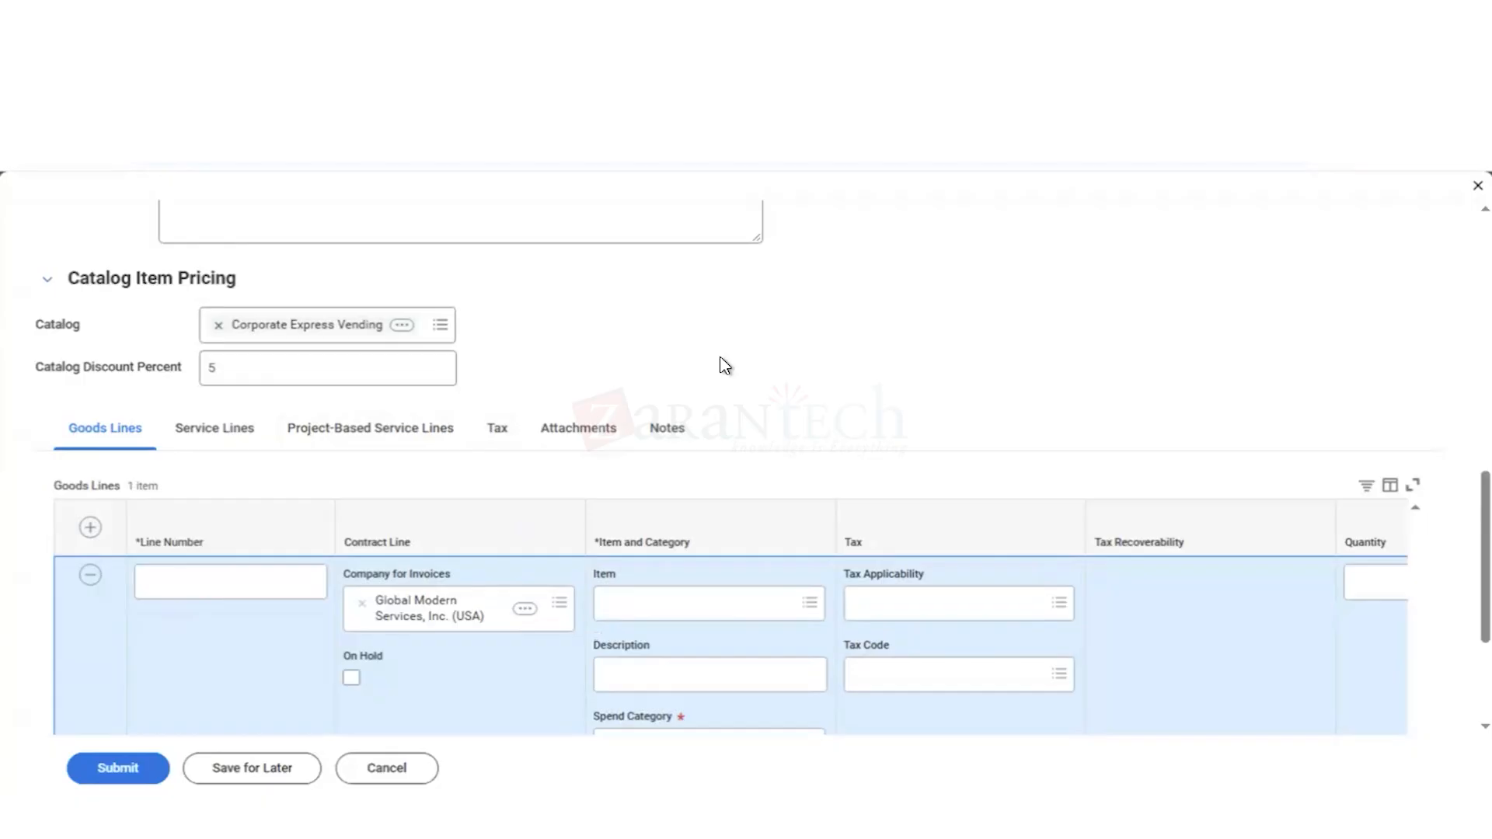
scroll(724, 365, down, 1)
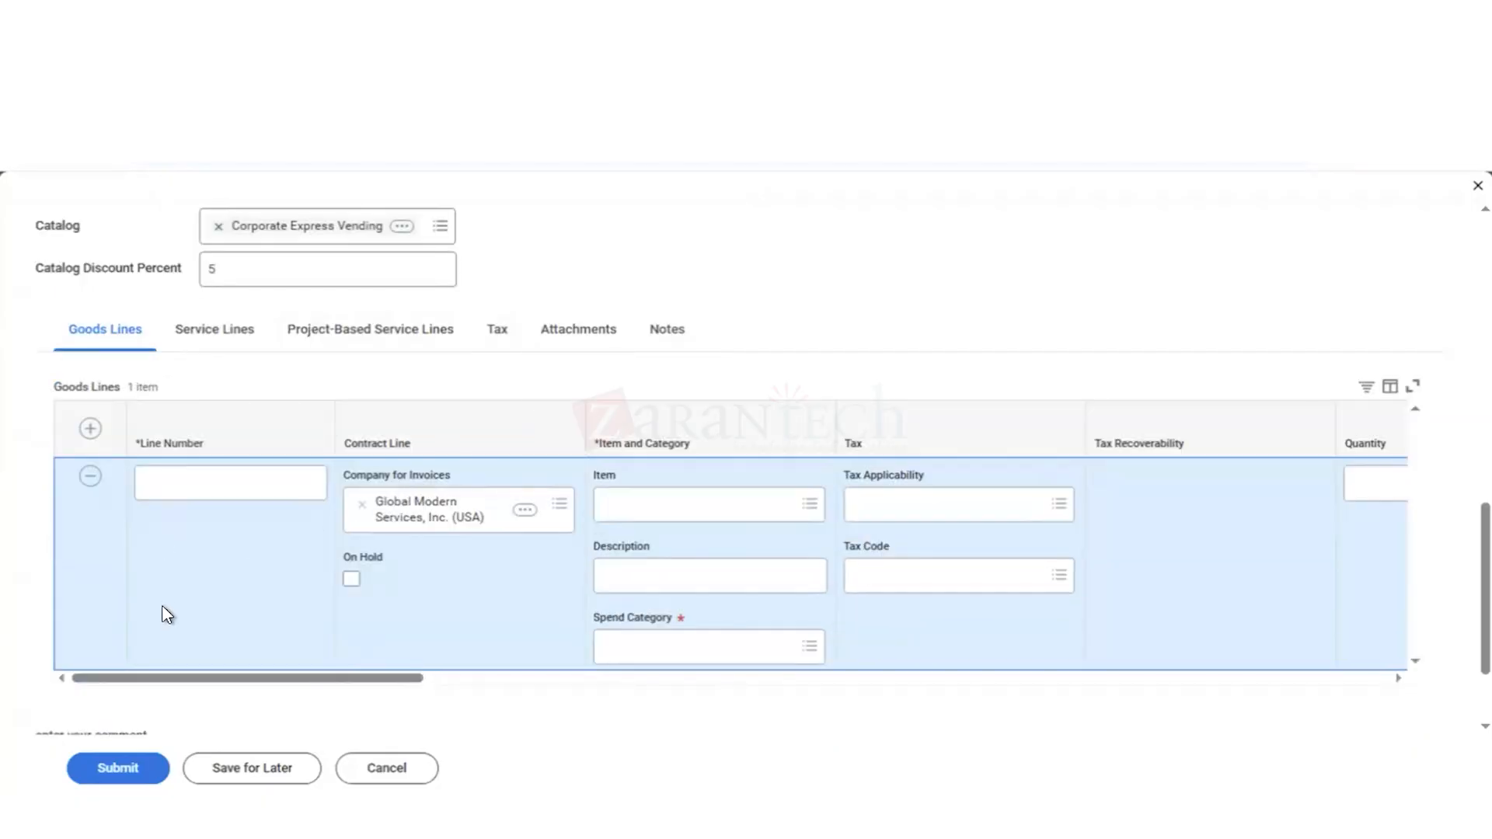
click(196, 490)
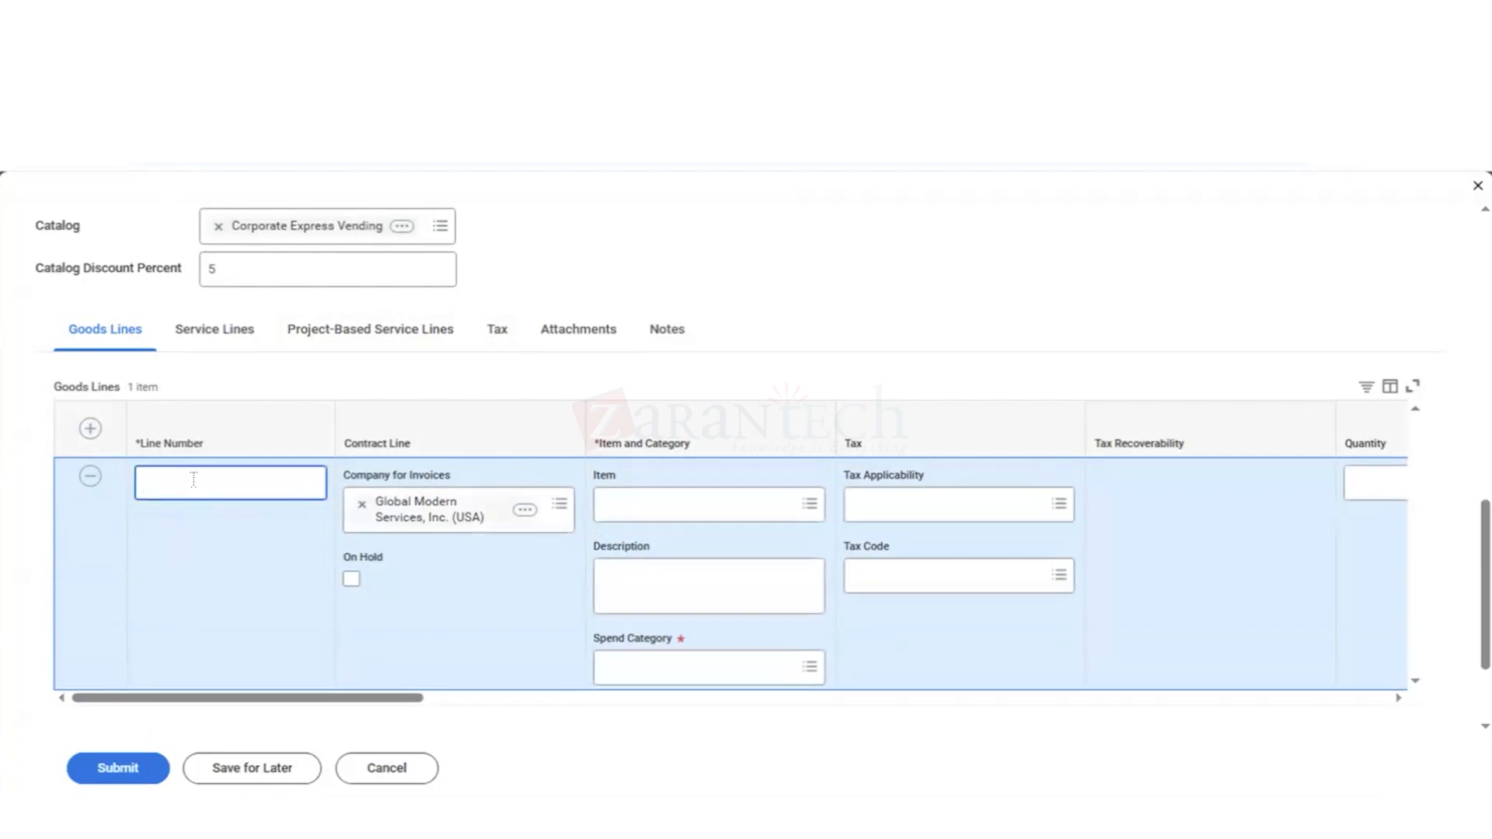
text(1)
click(484, 577)
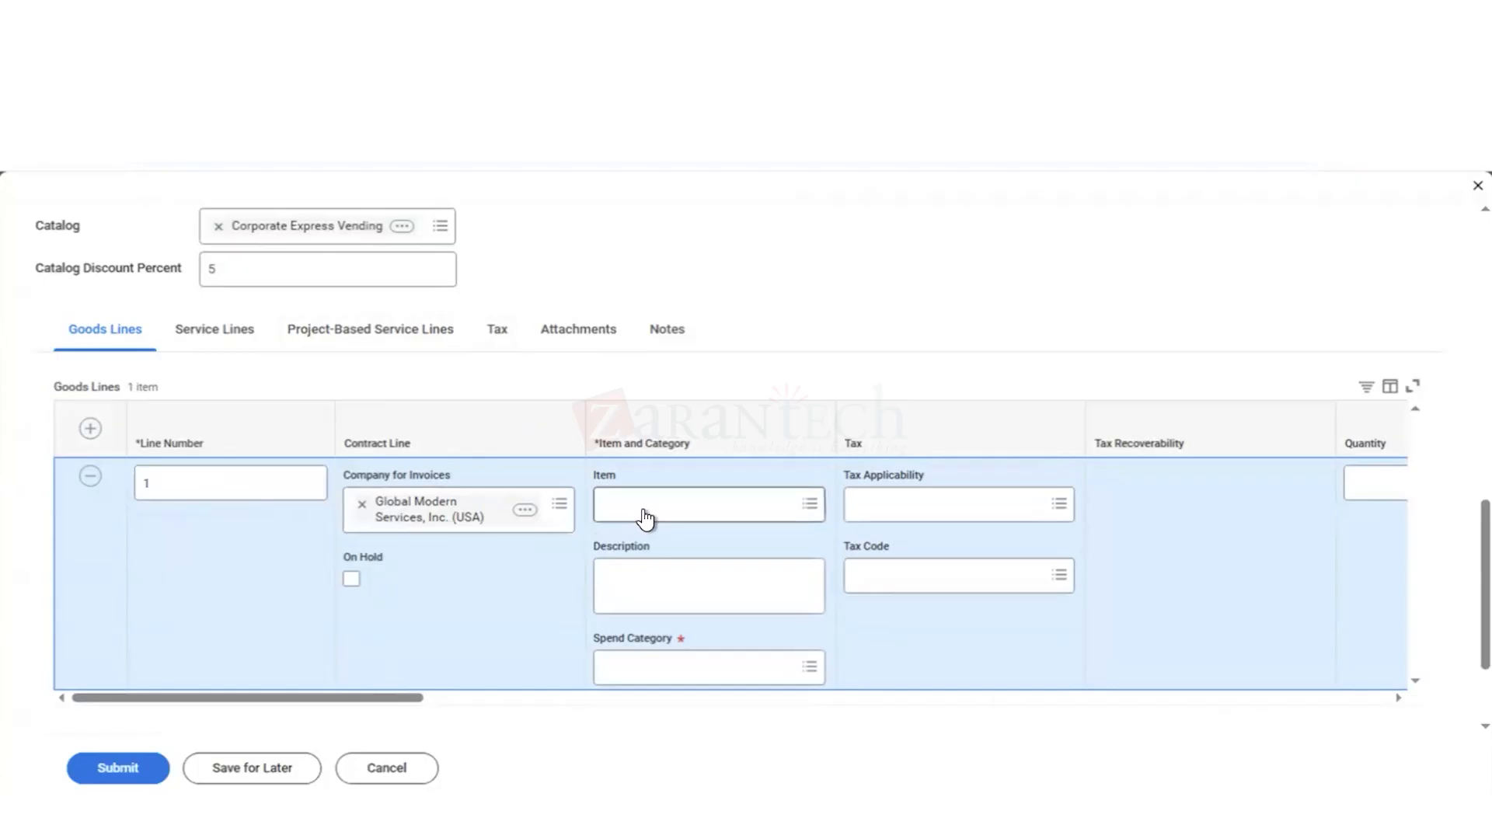
click(644, 519)
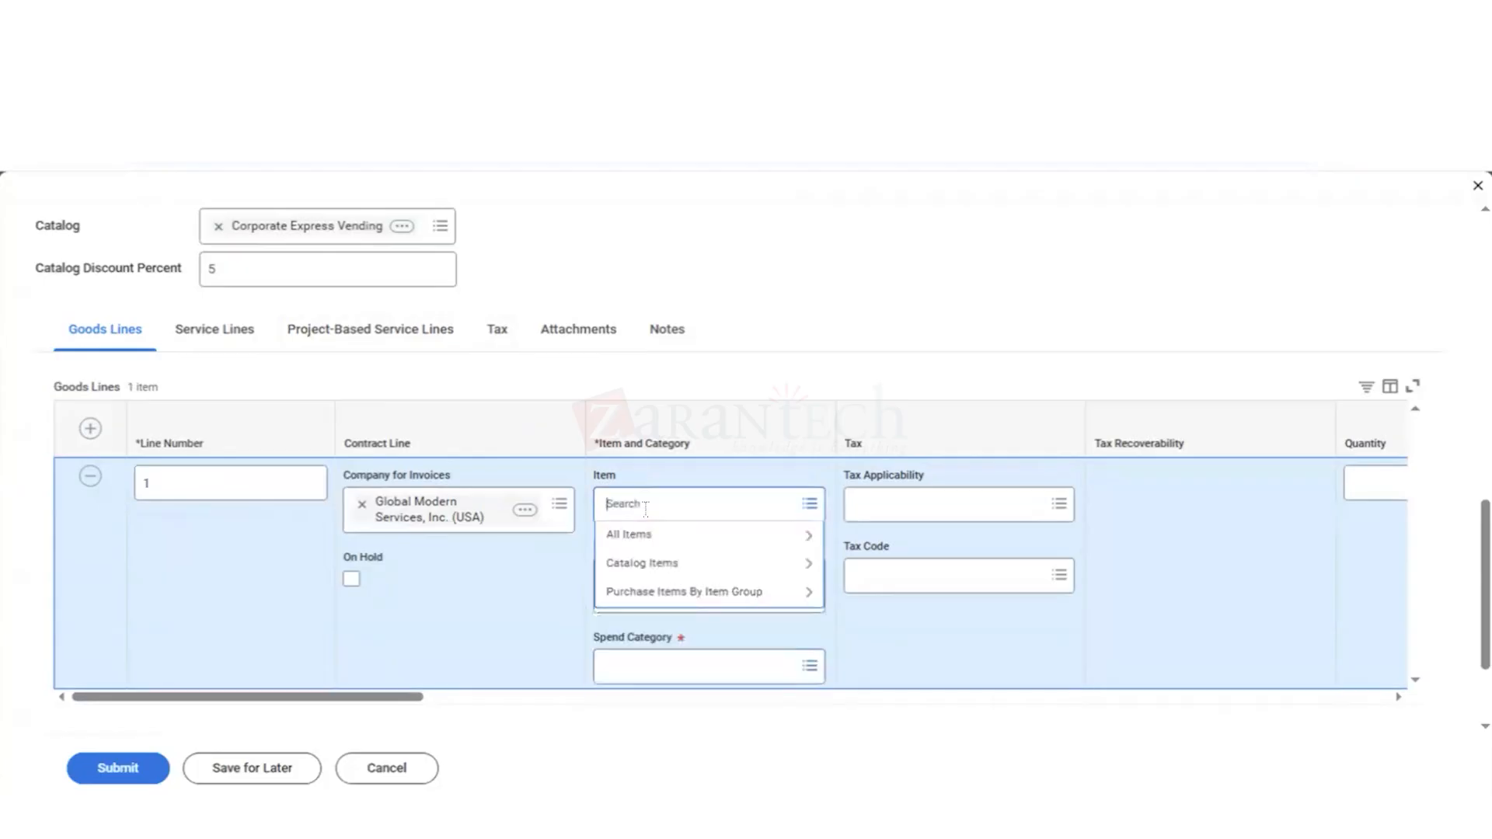
text(soda)
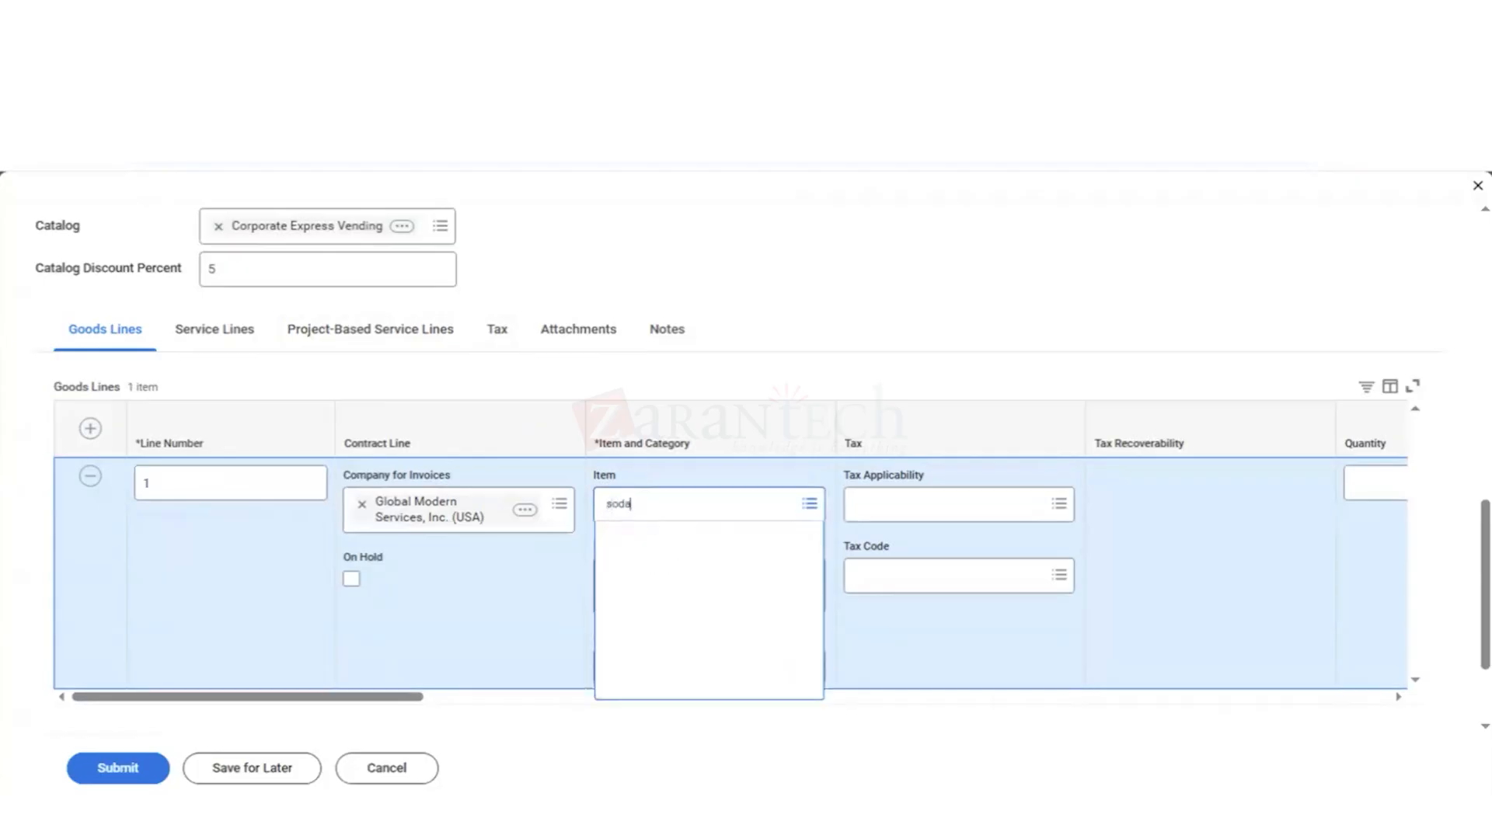
key(Return)
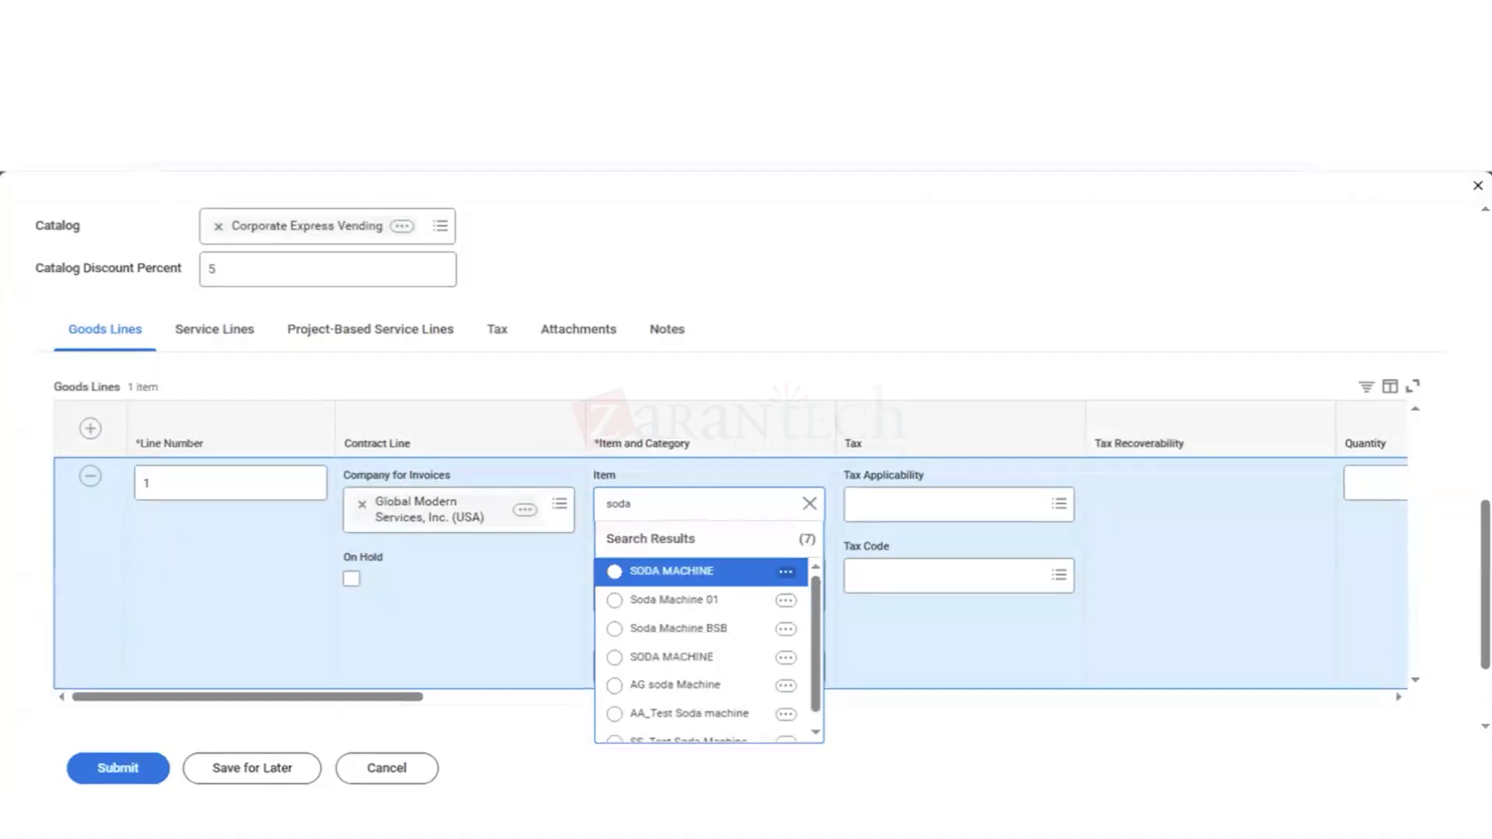
click(672, 571)
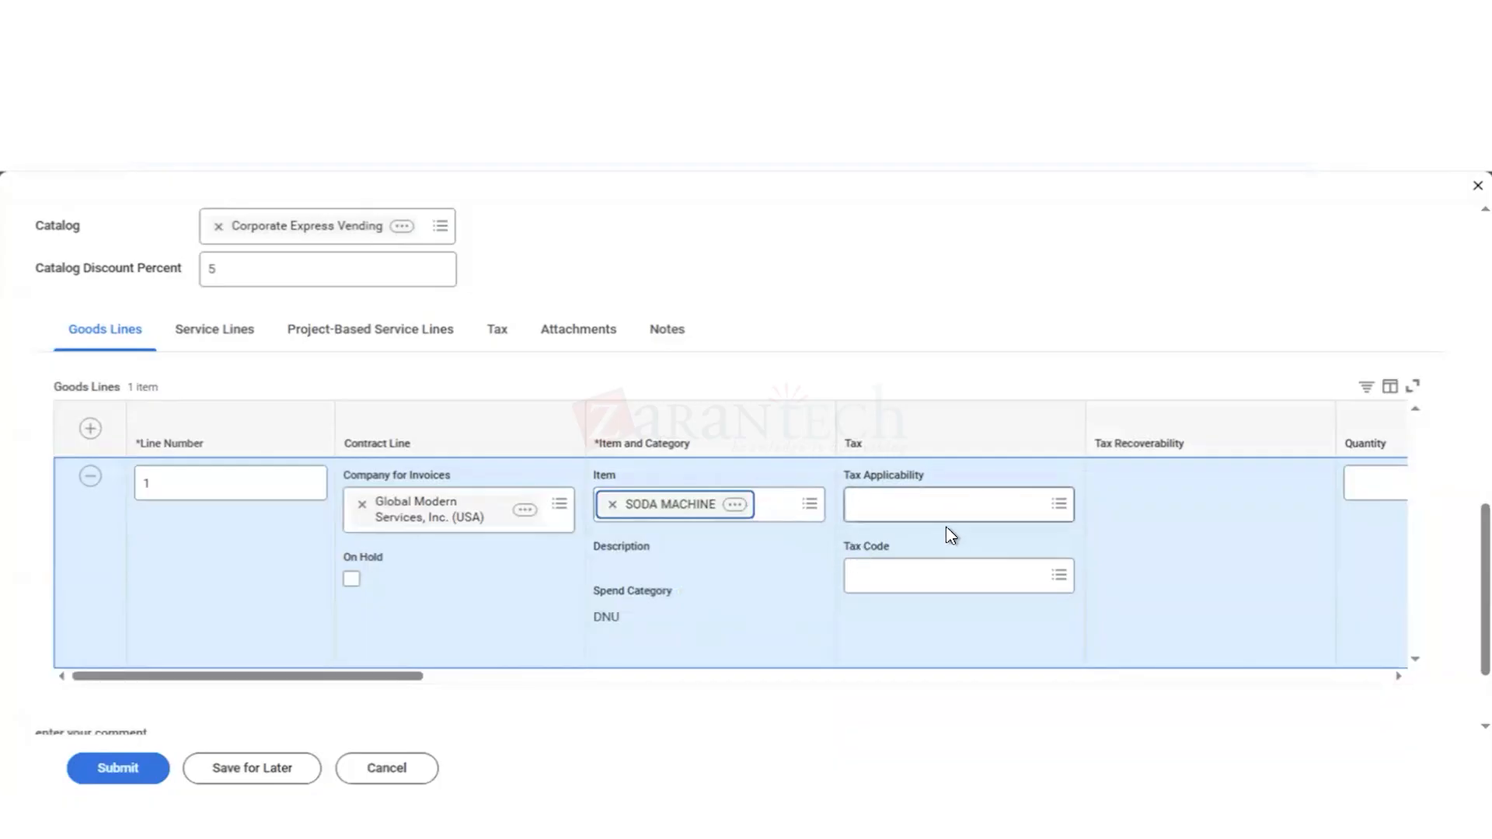
Step: Set the tax applicability of the soda machine line to Non-taxable Sales
click(911, 504)
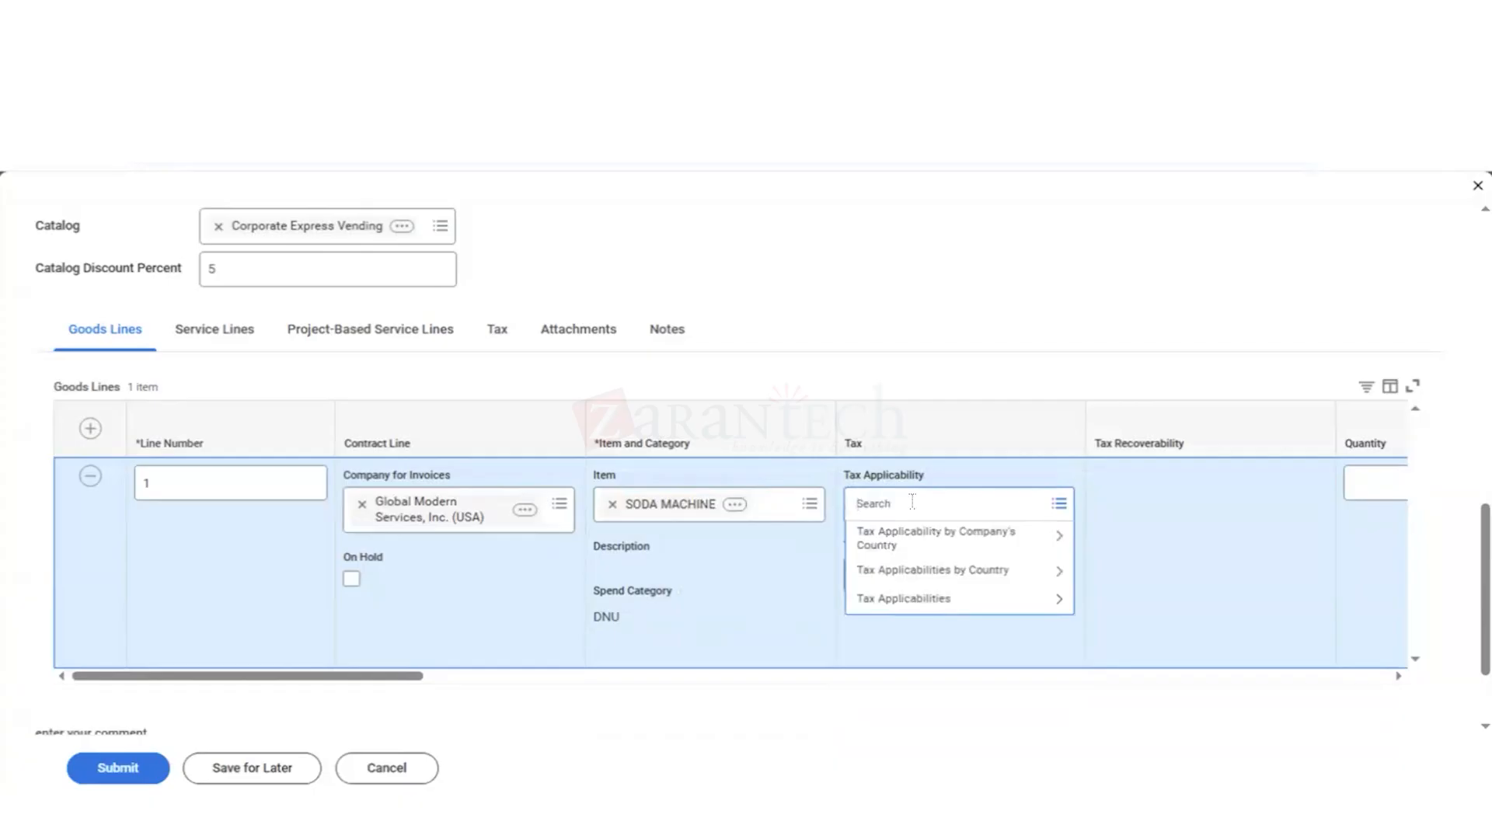
text(non tax)
key(Return)
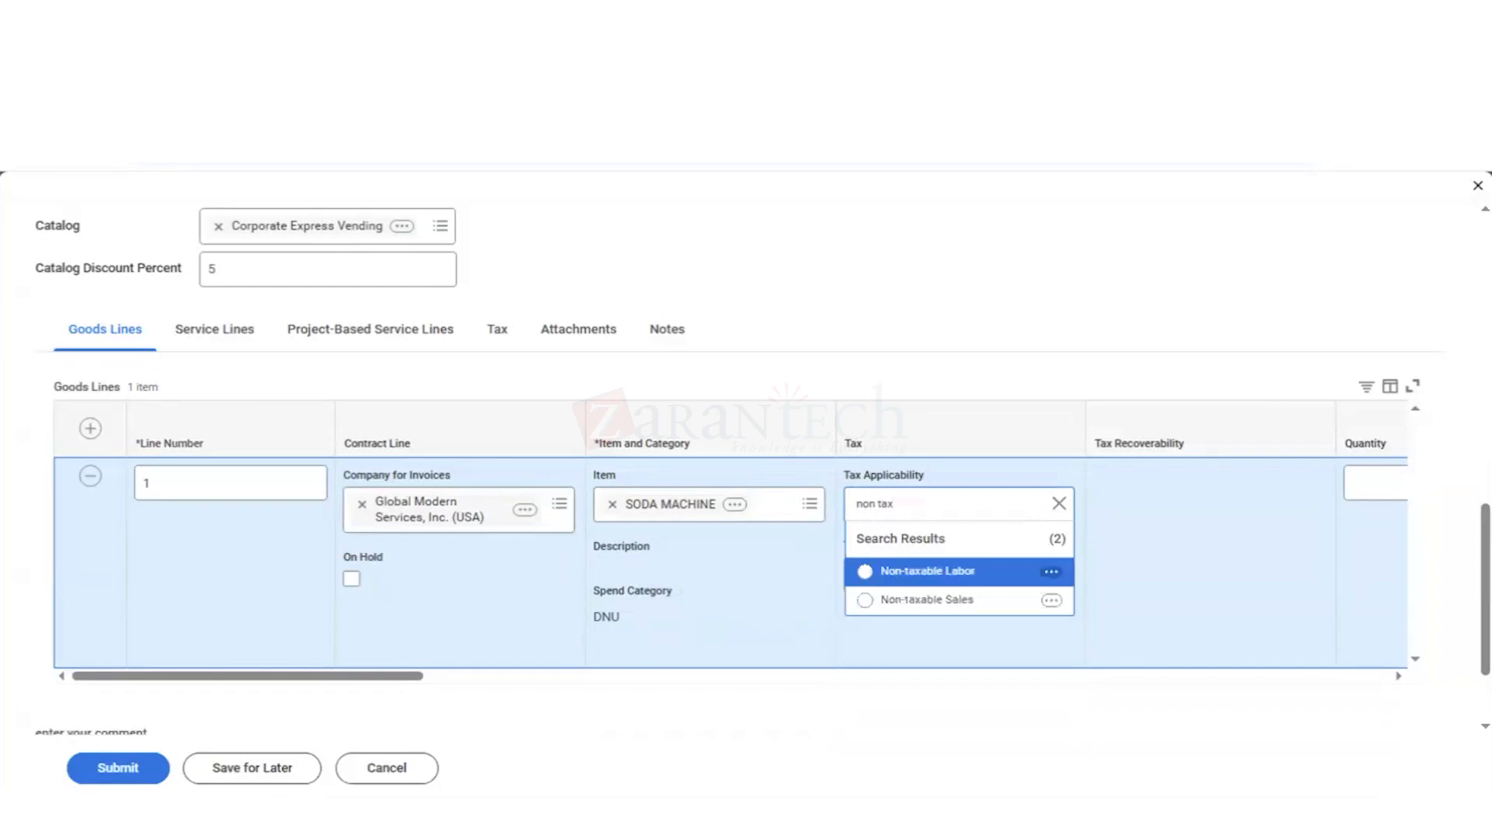
key(Down)
key(Return)
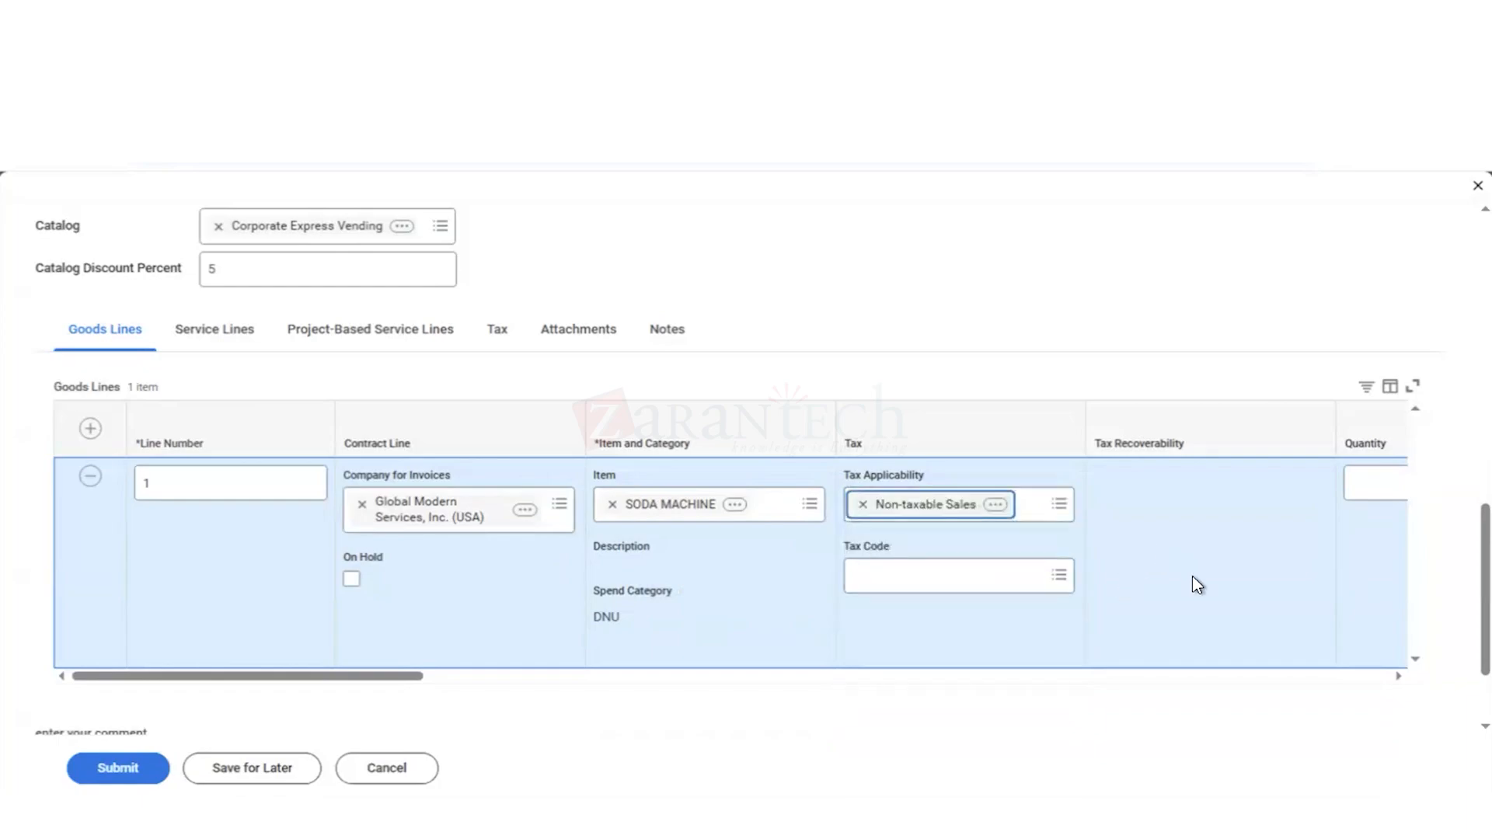
Step: Assign cost center 61100 IT Services Mgmt to the soda machine goods line
scroll(1194, 579, down, 2)
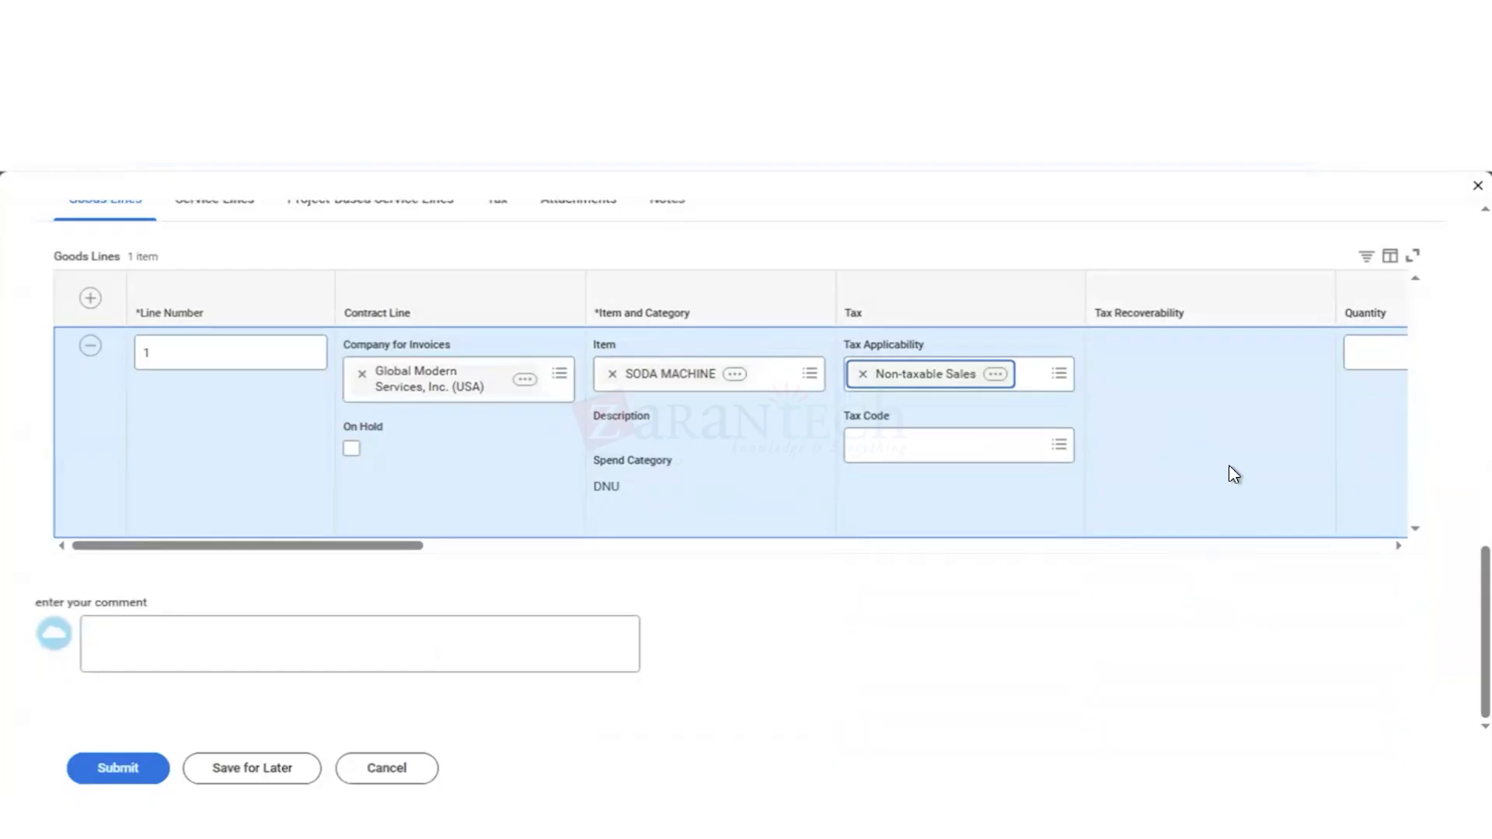
click(1274, 545)
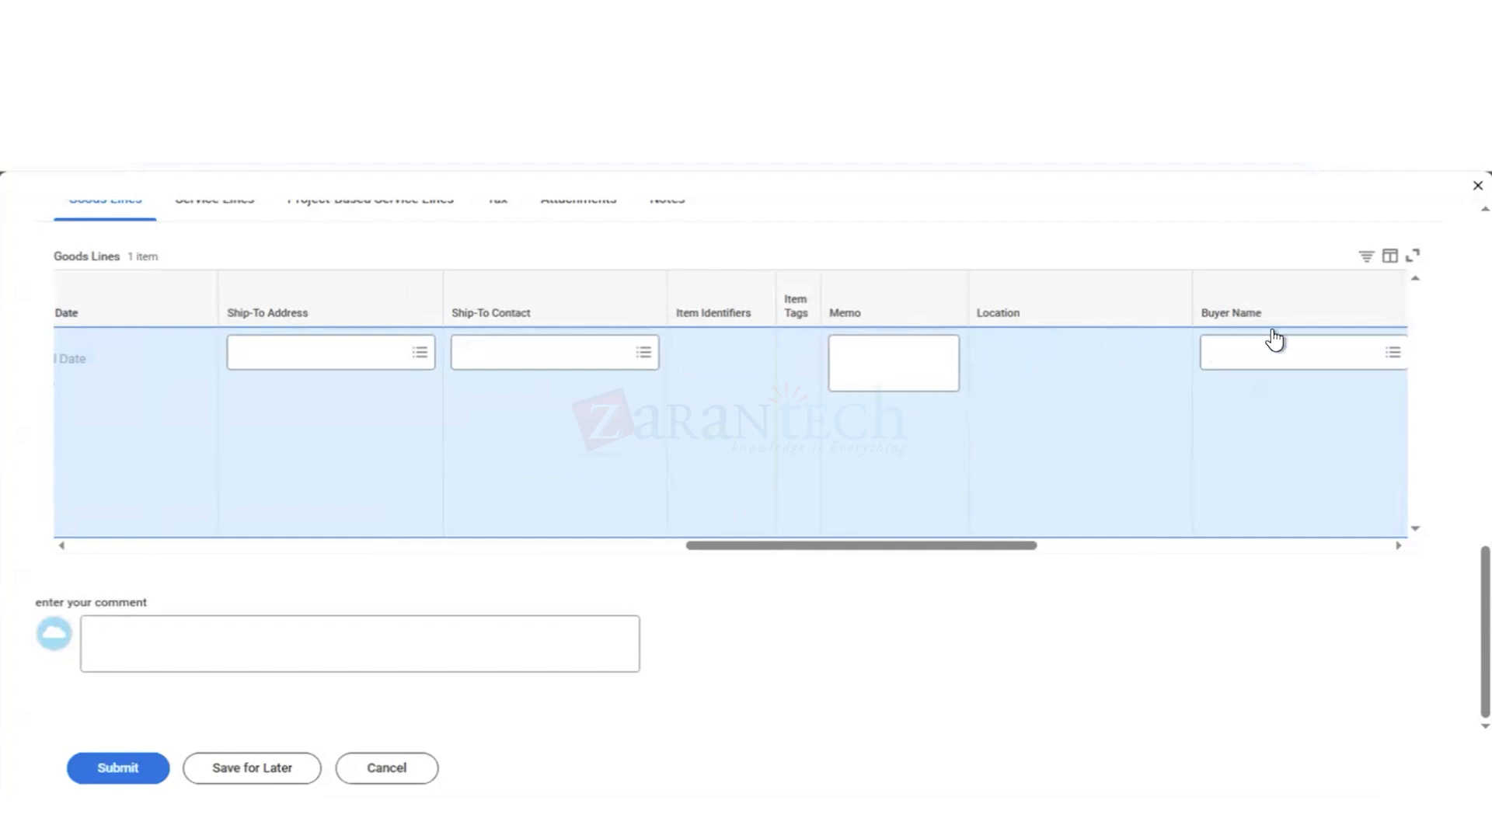
click(1099, 548)
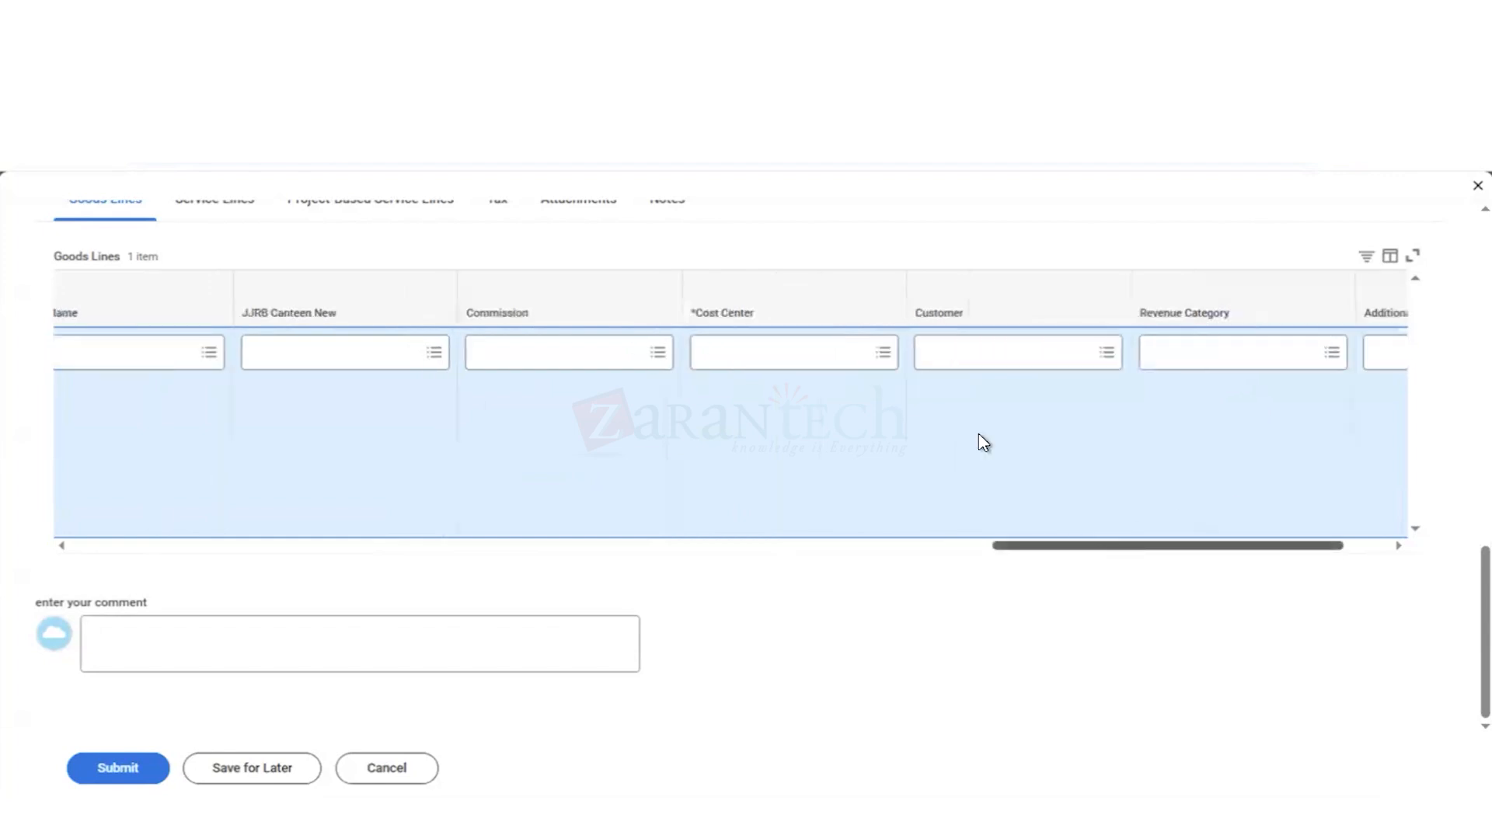
click(746, 362)
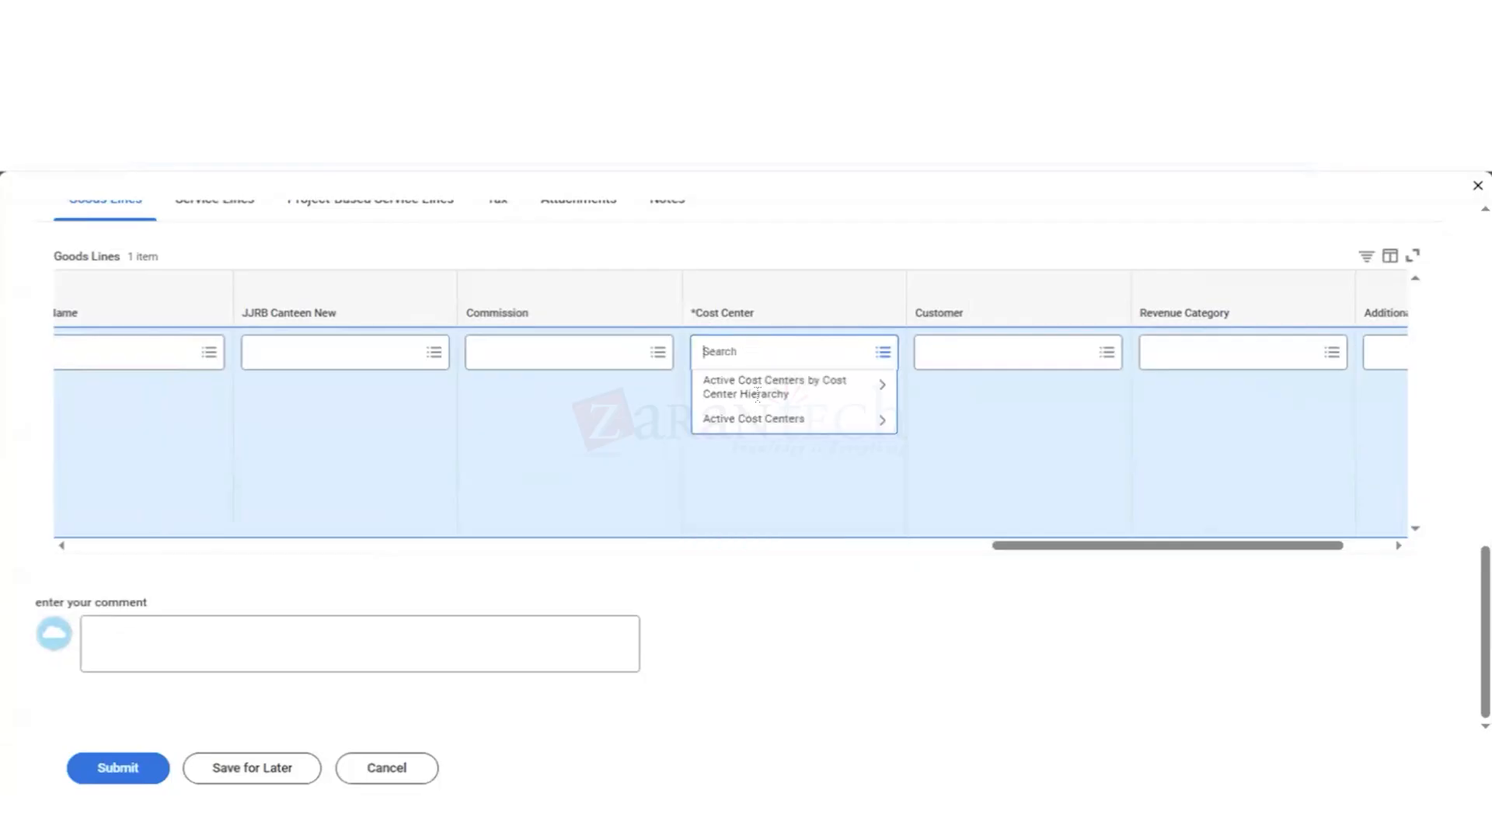
click(787, 424)
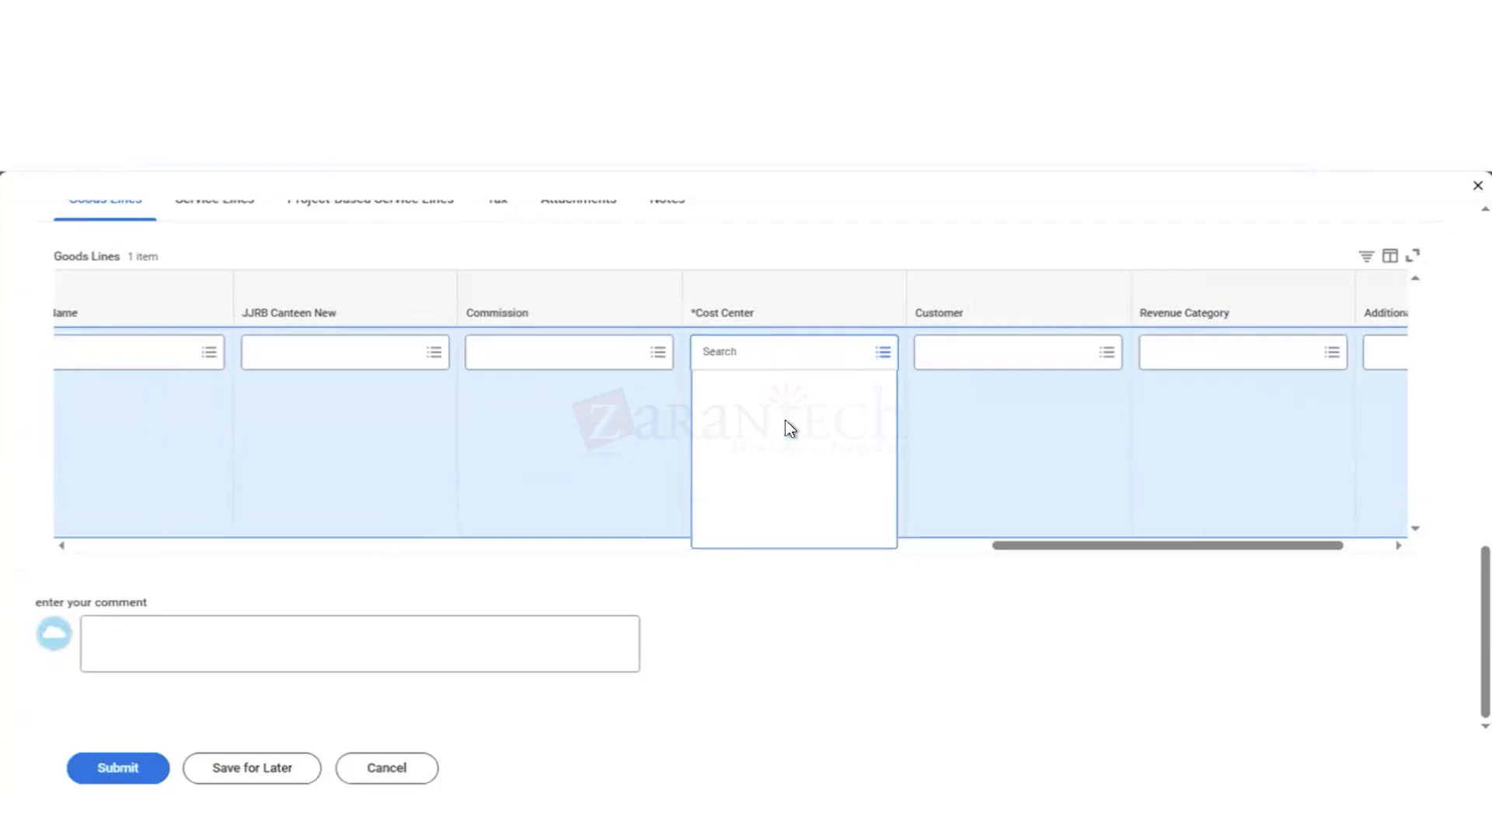
click(721, 353)
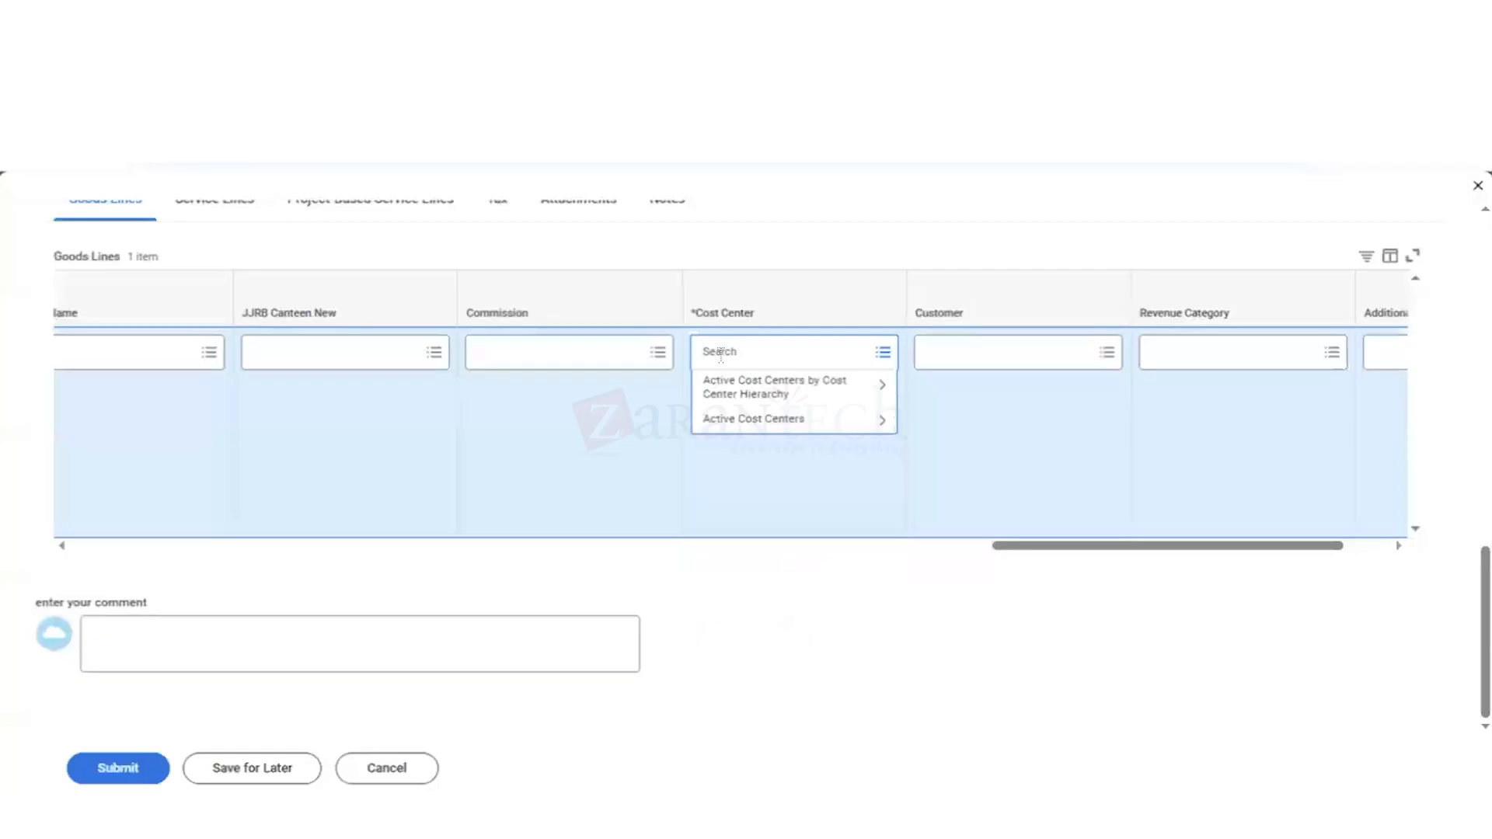
text(61100)
key(Return)
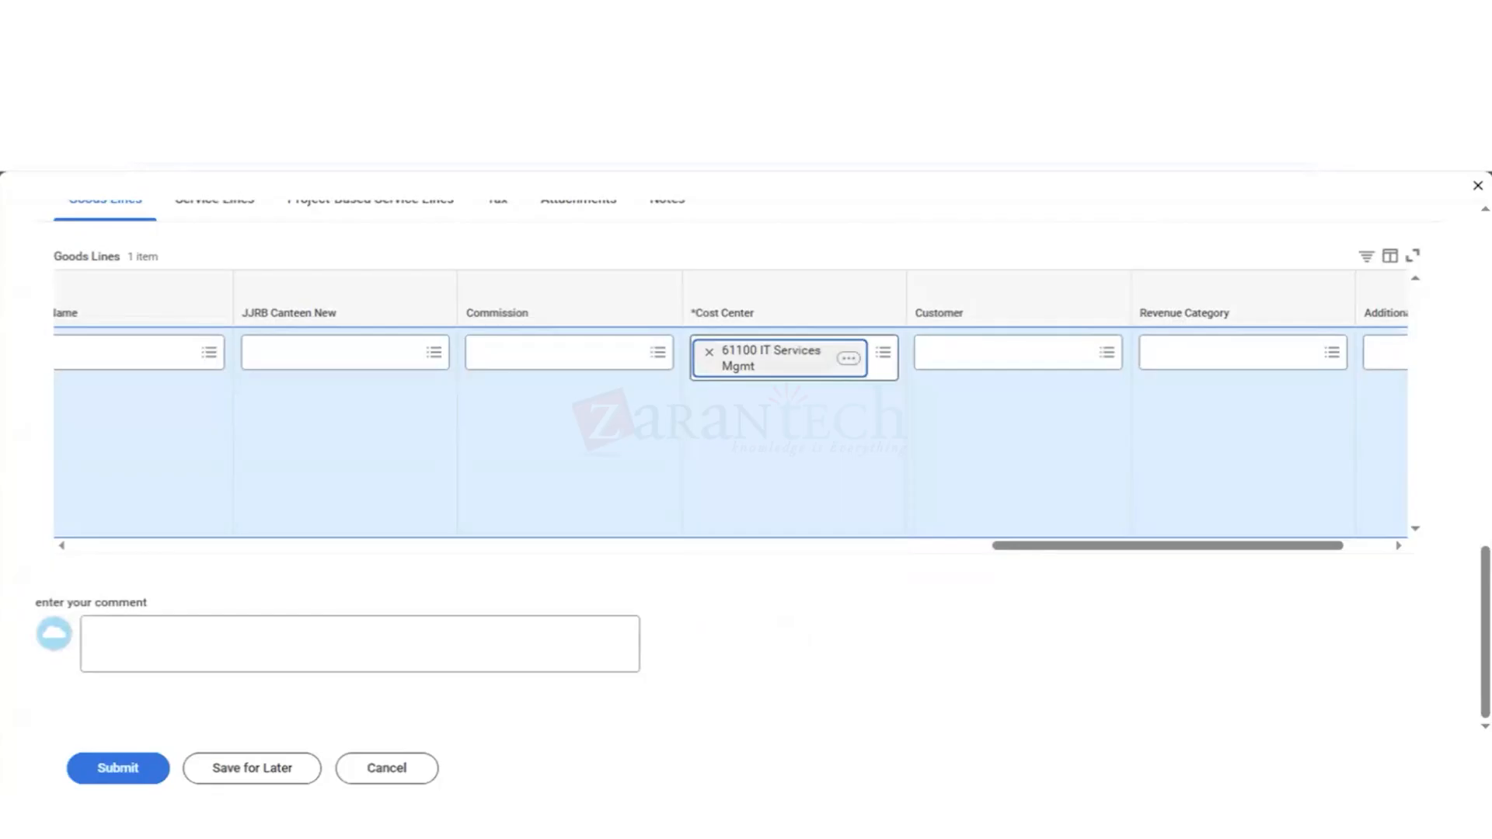
Step: Add a second goods line to the contract and give it line number 2
click(1380, 546)
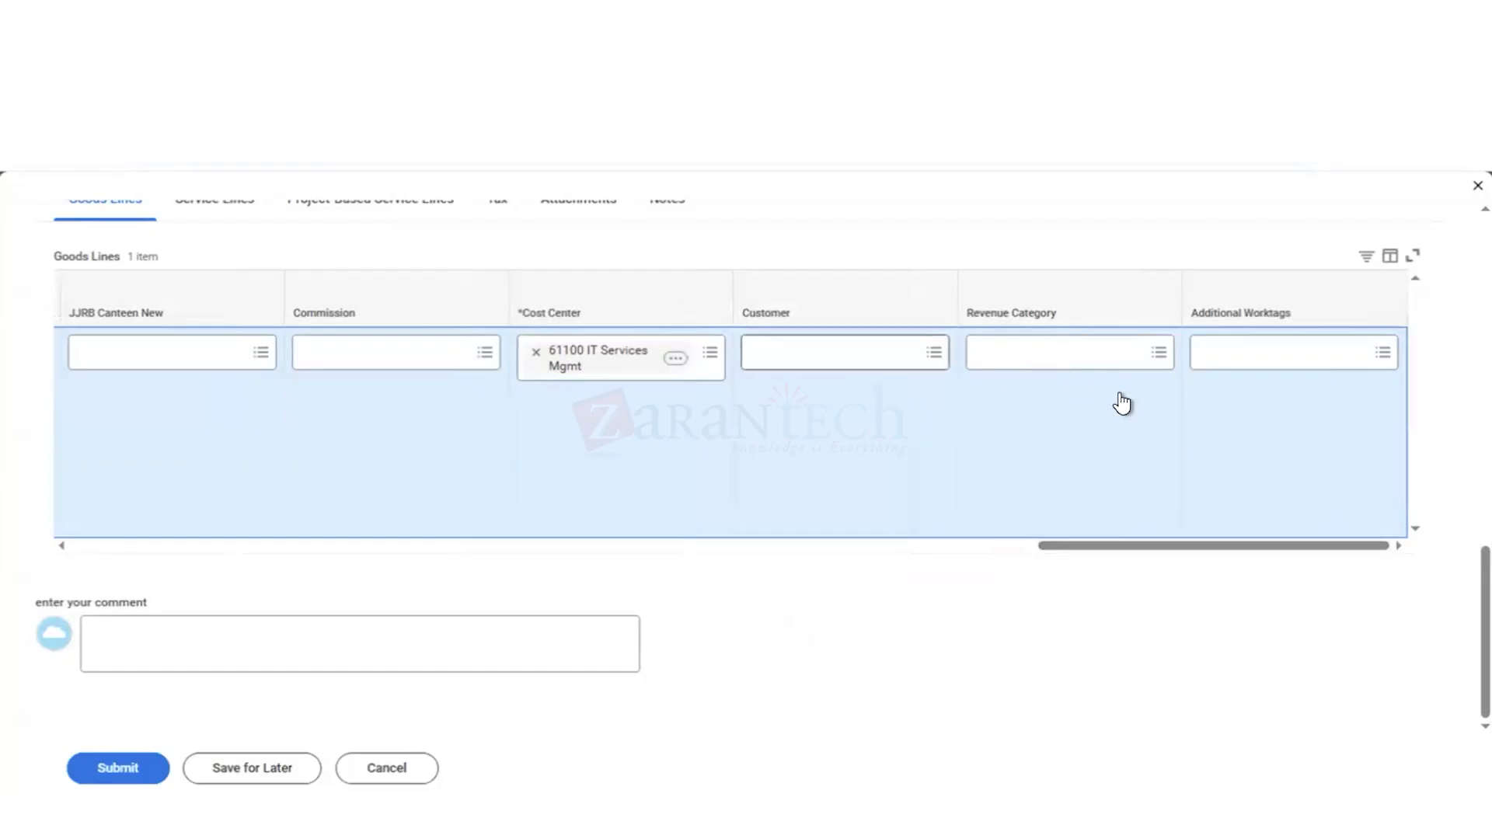
click(869, 545)
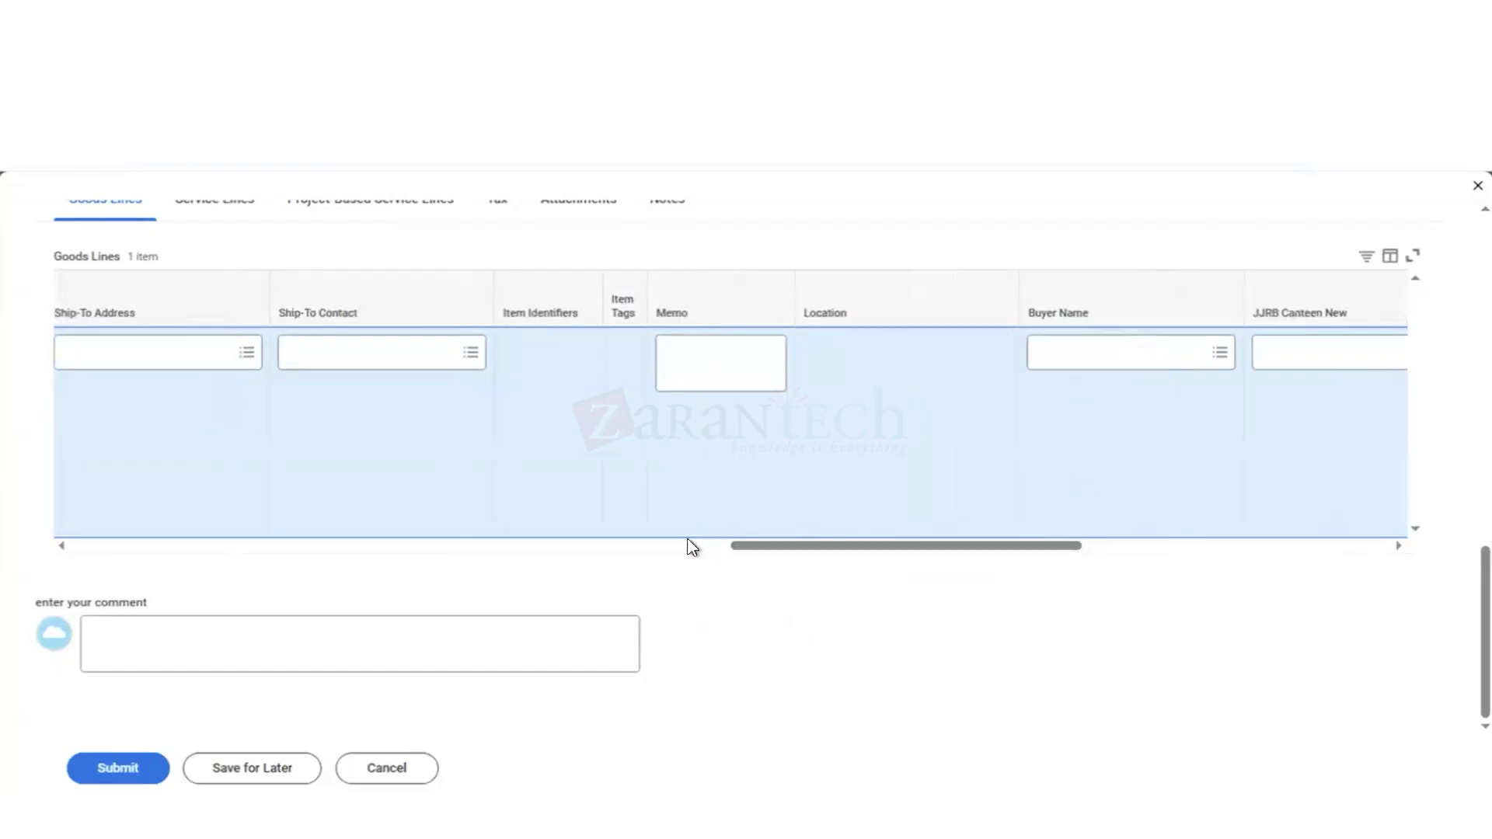
click(636, 547)
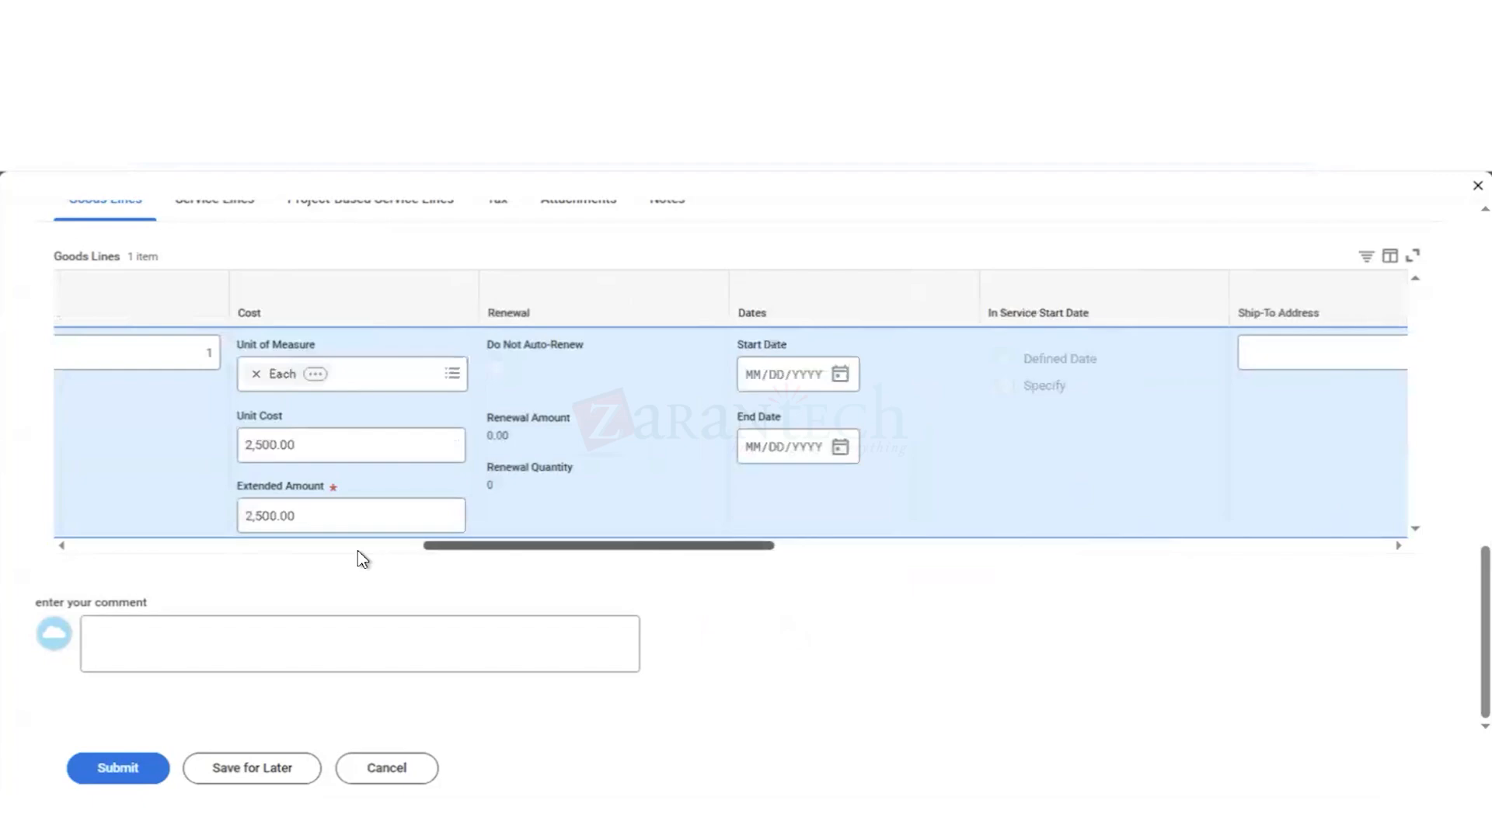
click(269, 555)
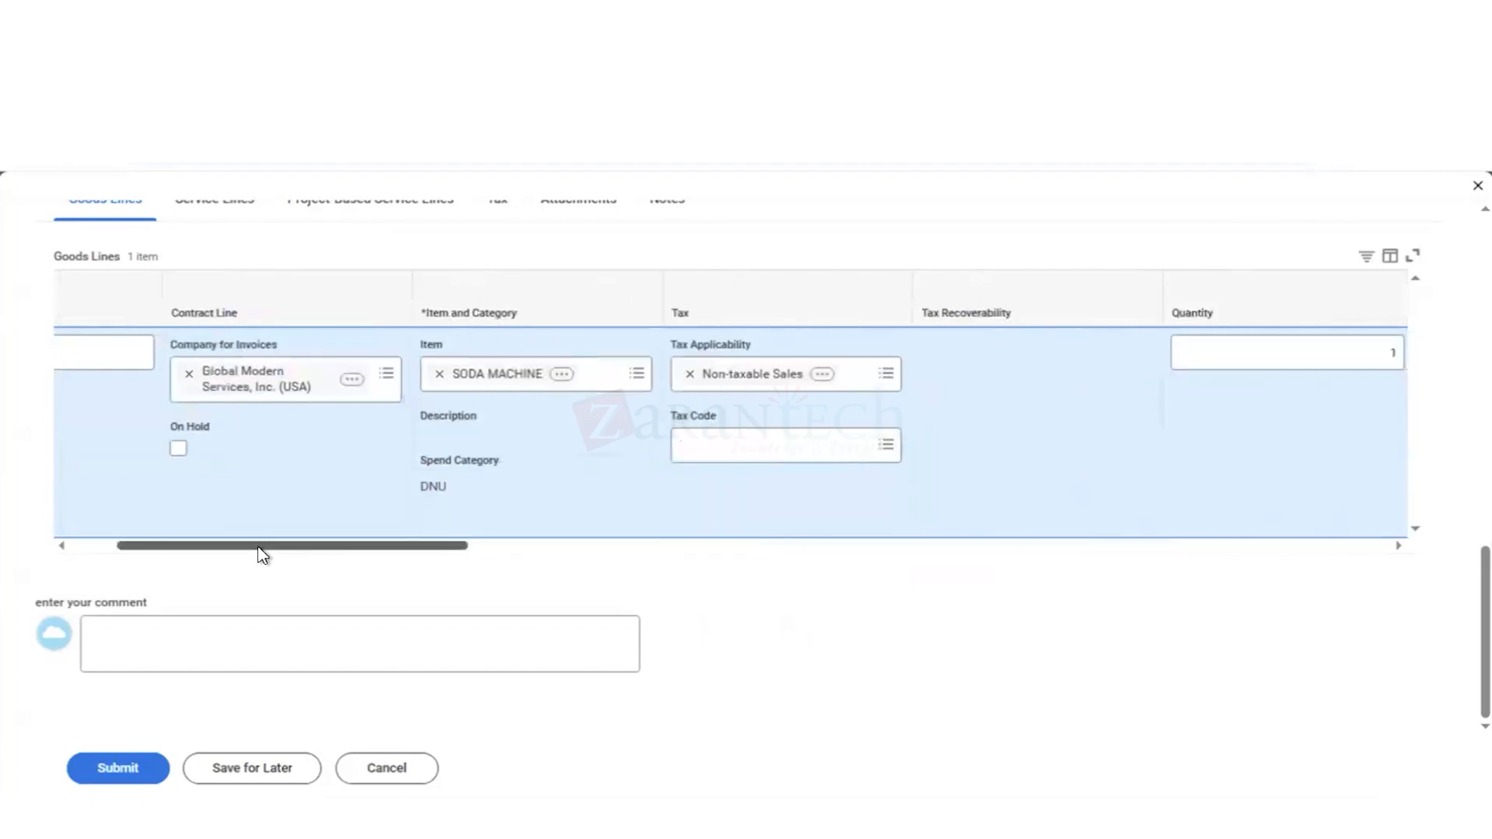
click(78, 547)
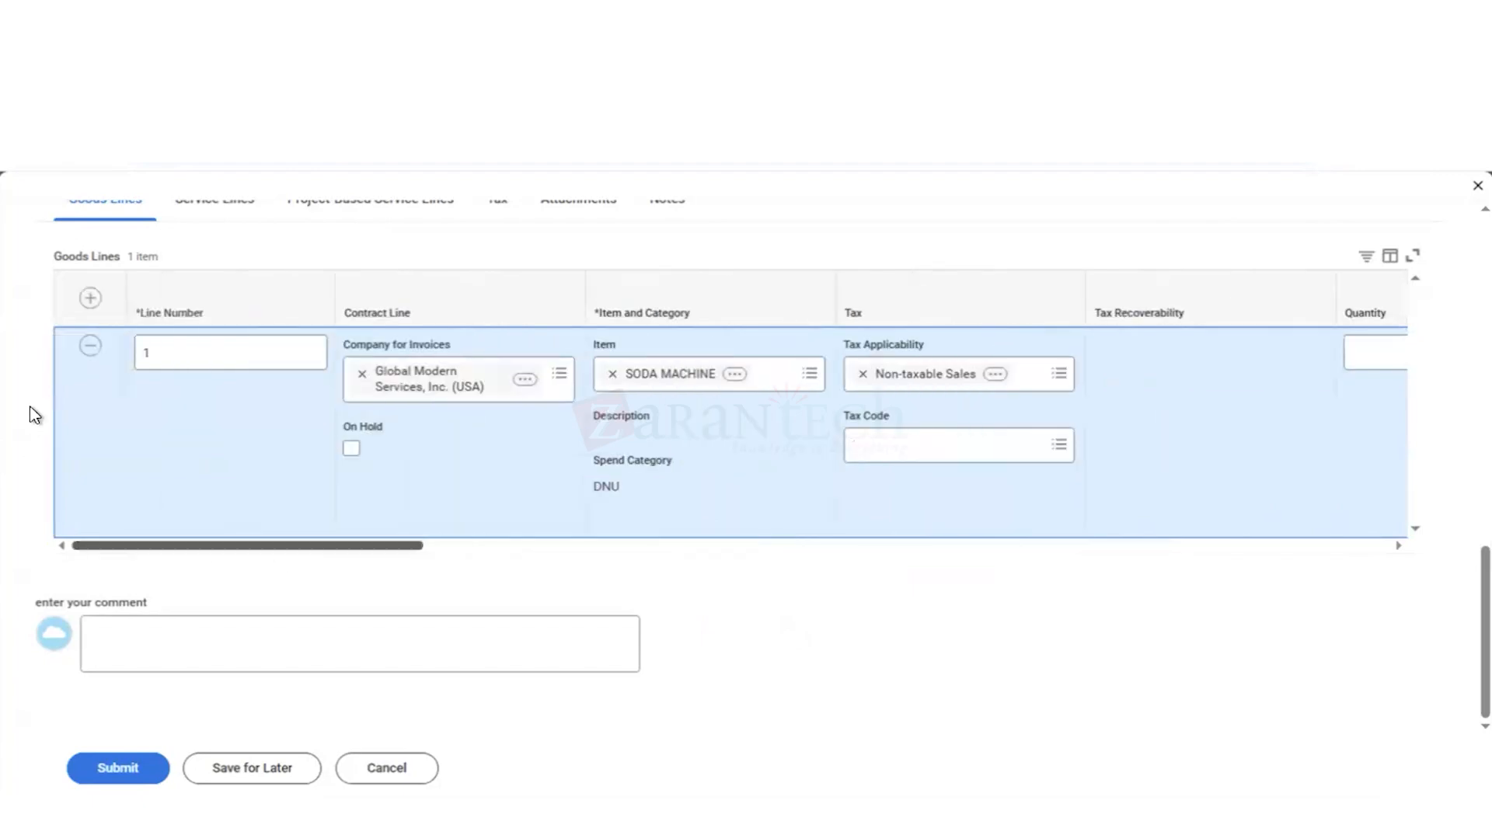
click(90, 300)
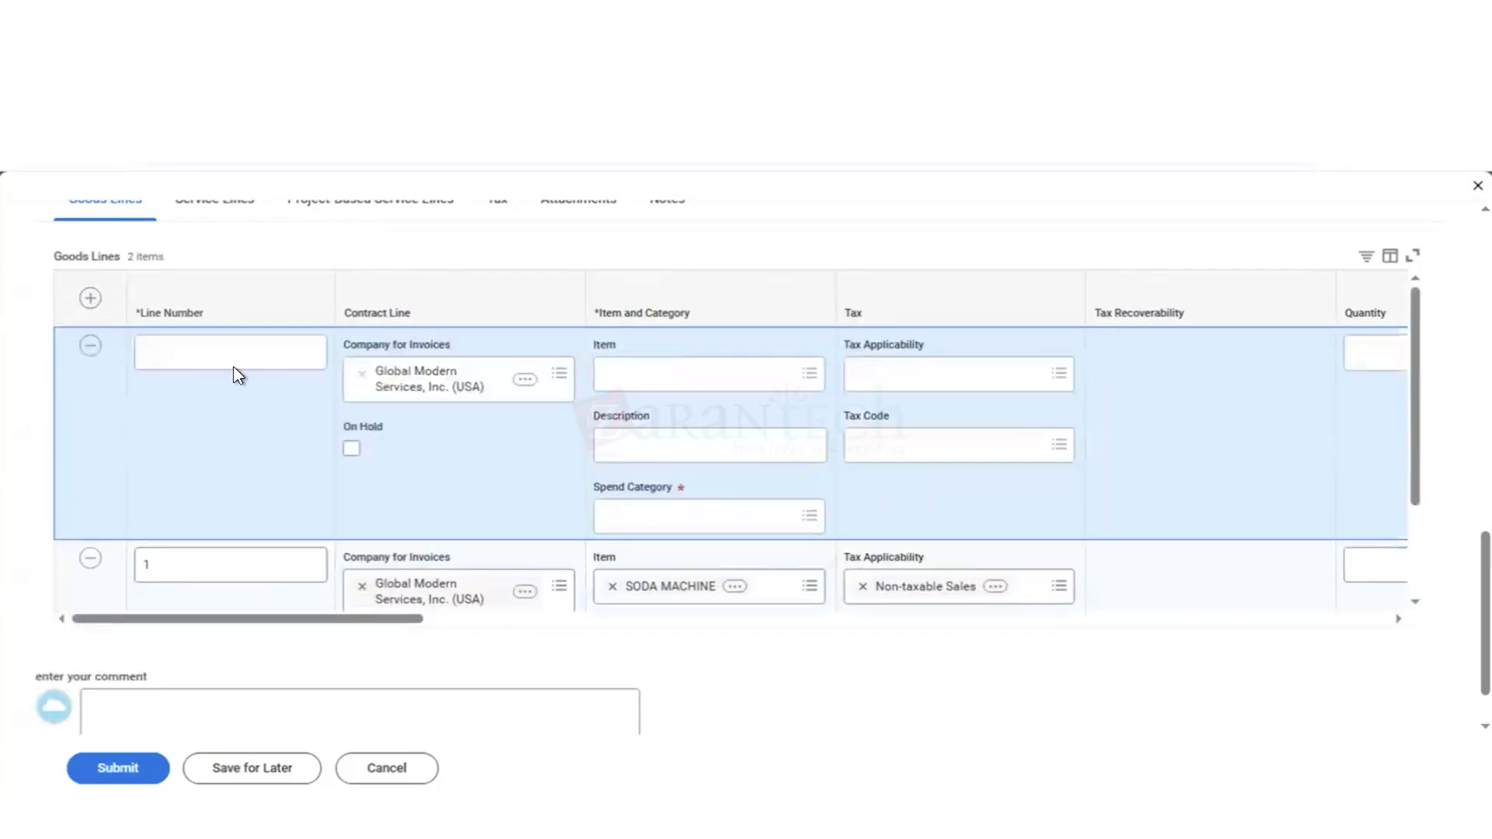
click(263, 359)
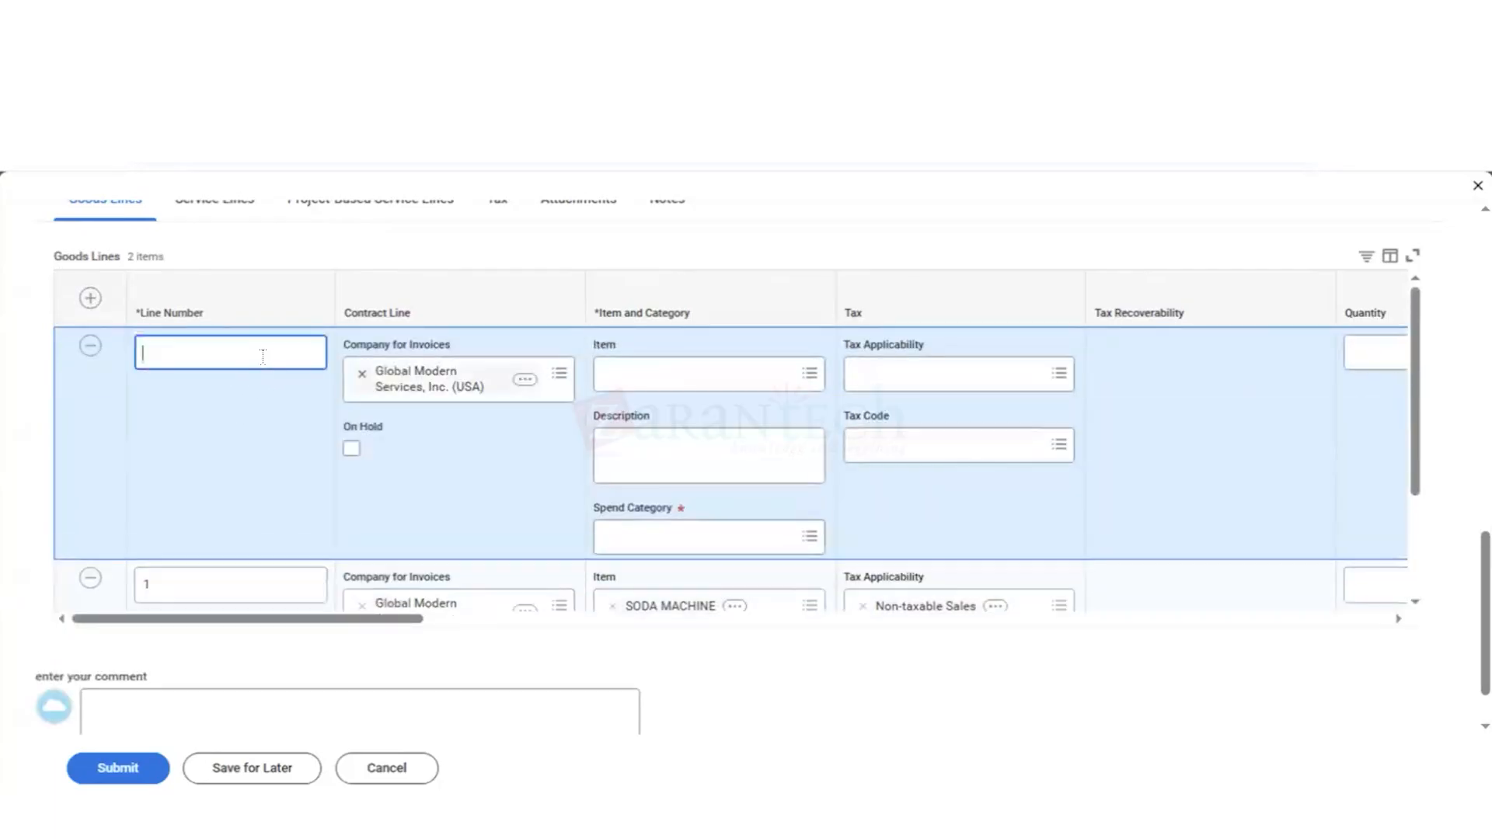
text(2)
click(455, 519)
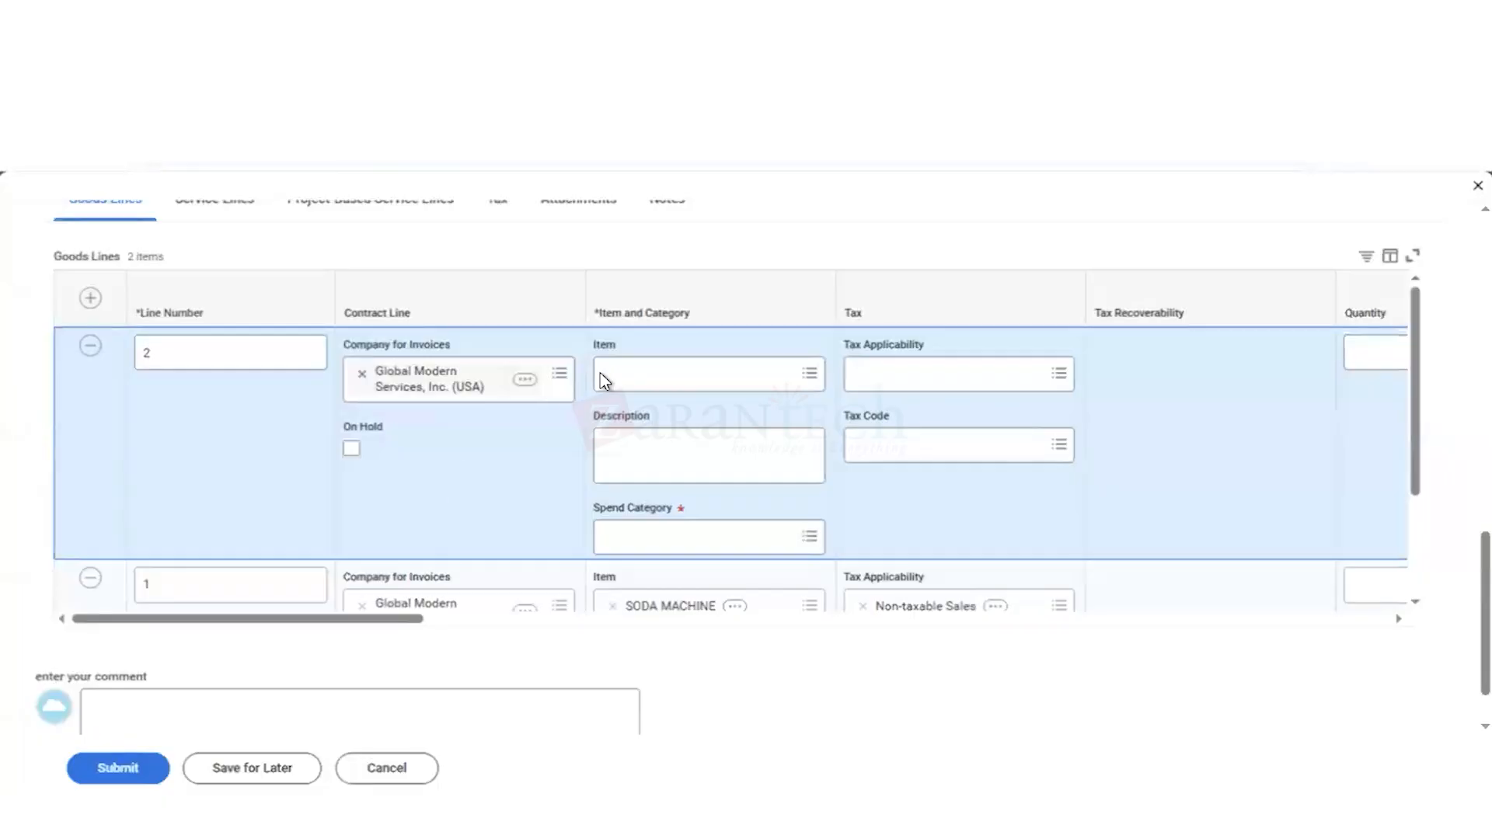
Step: Select Water Machine as the item for goods line 2 and open the error details
click(641, 381)
text(water)
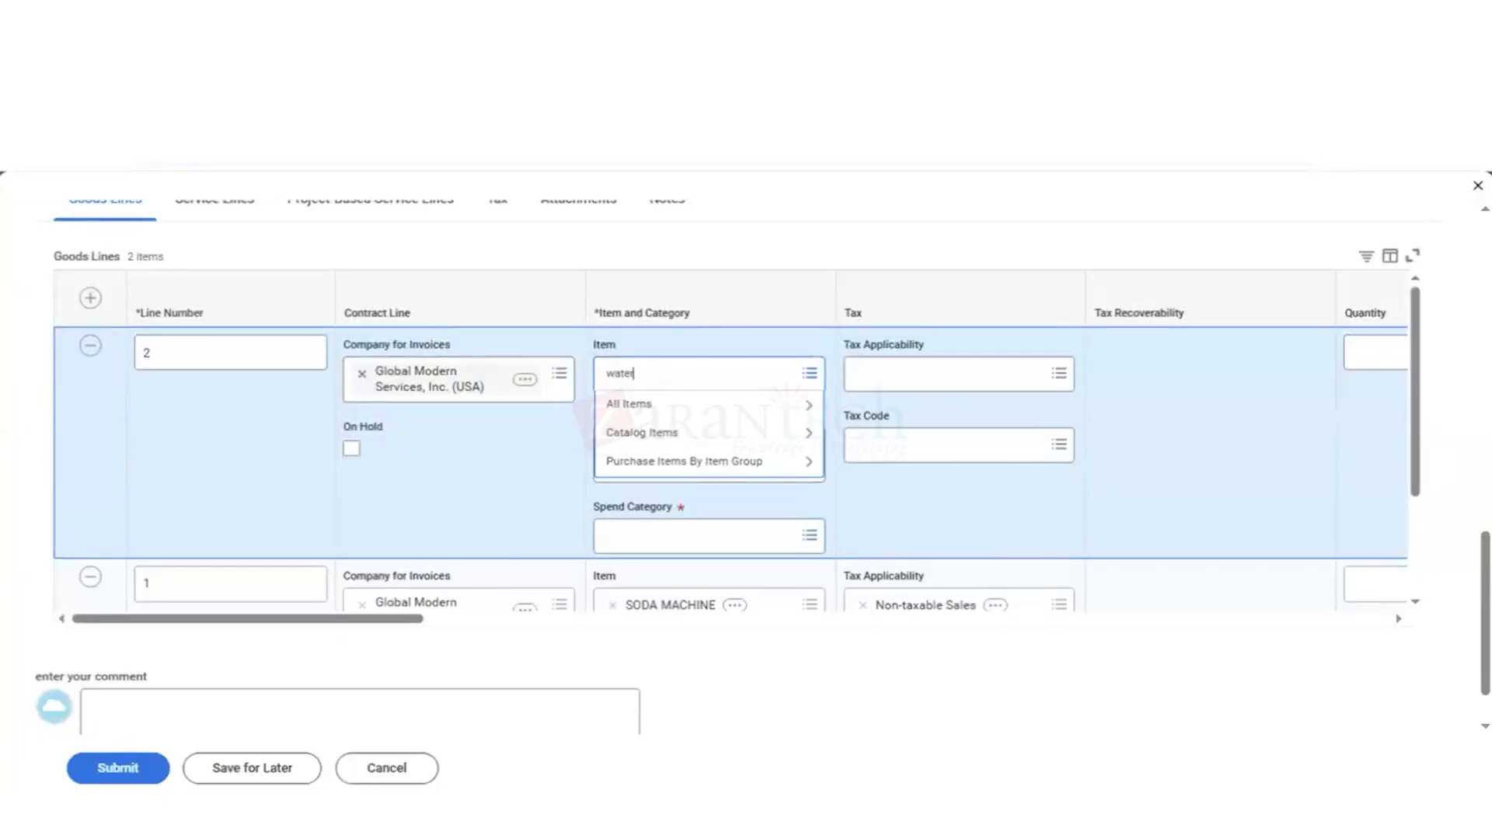
key(Return)
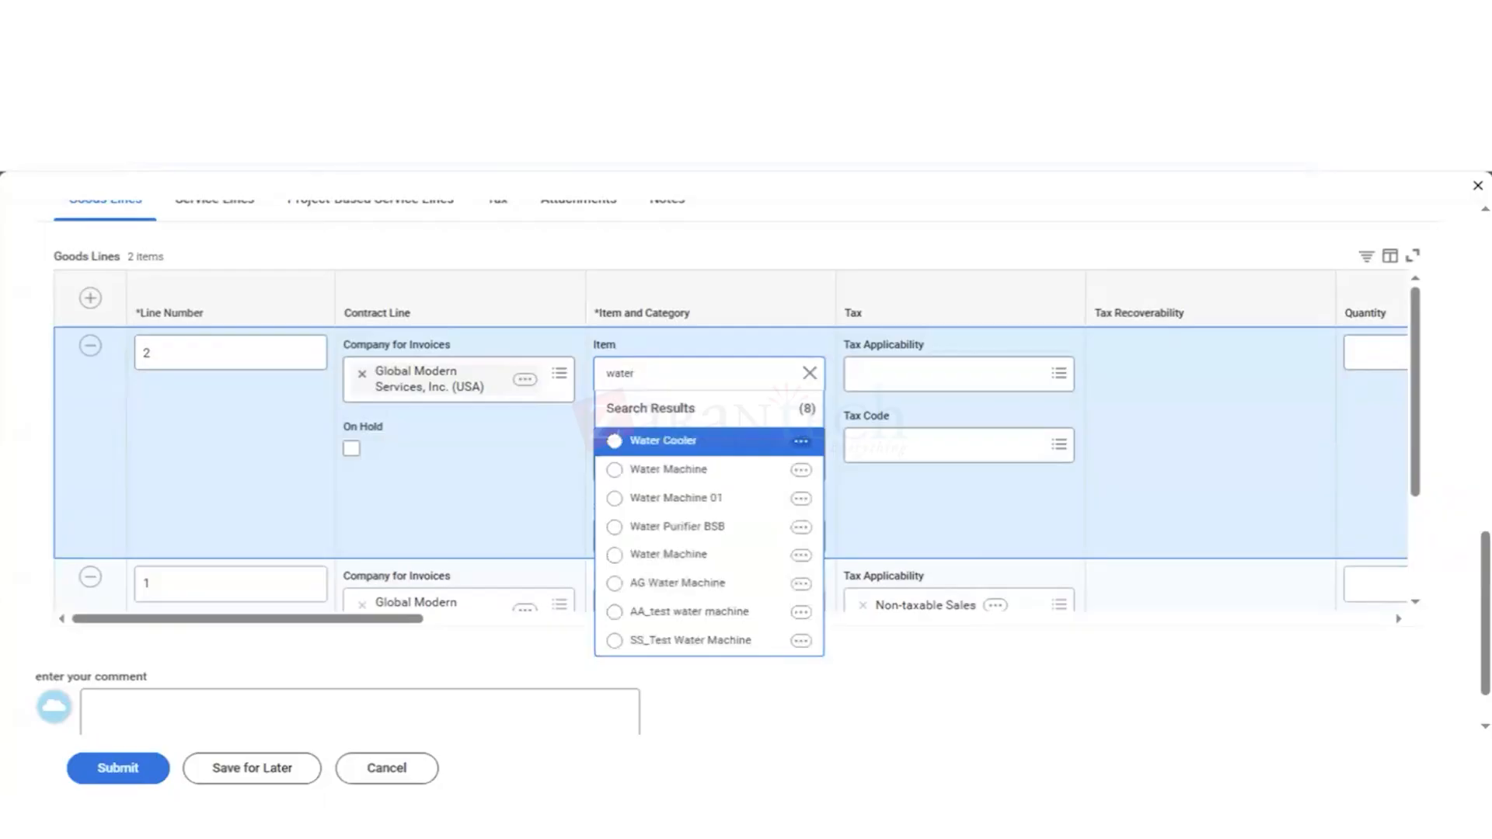
click(669, 470)
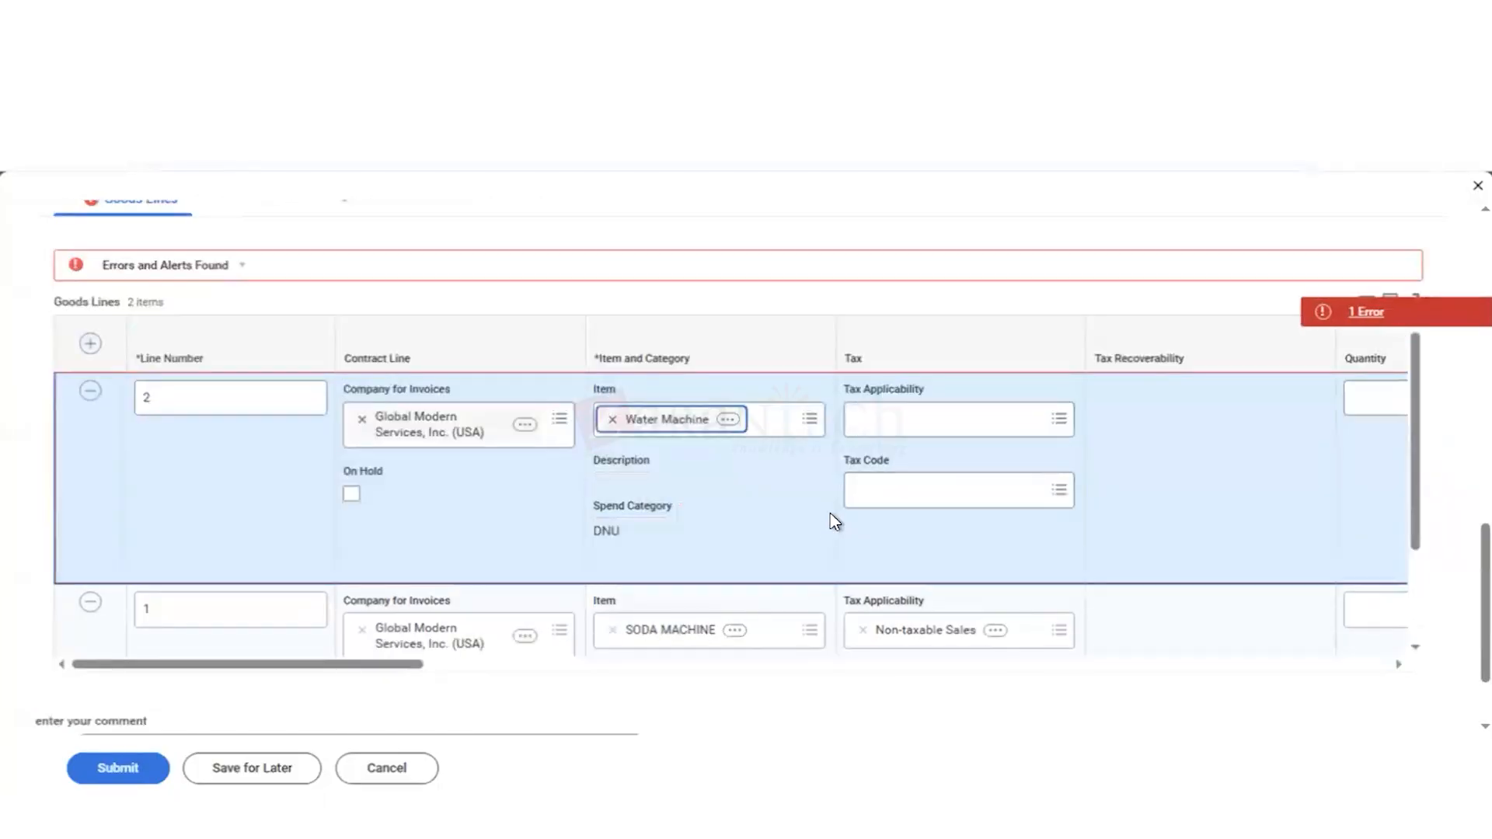
click(1365, 320)
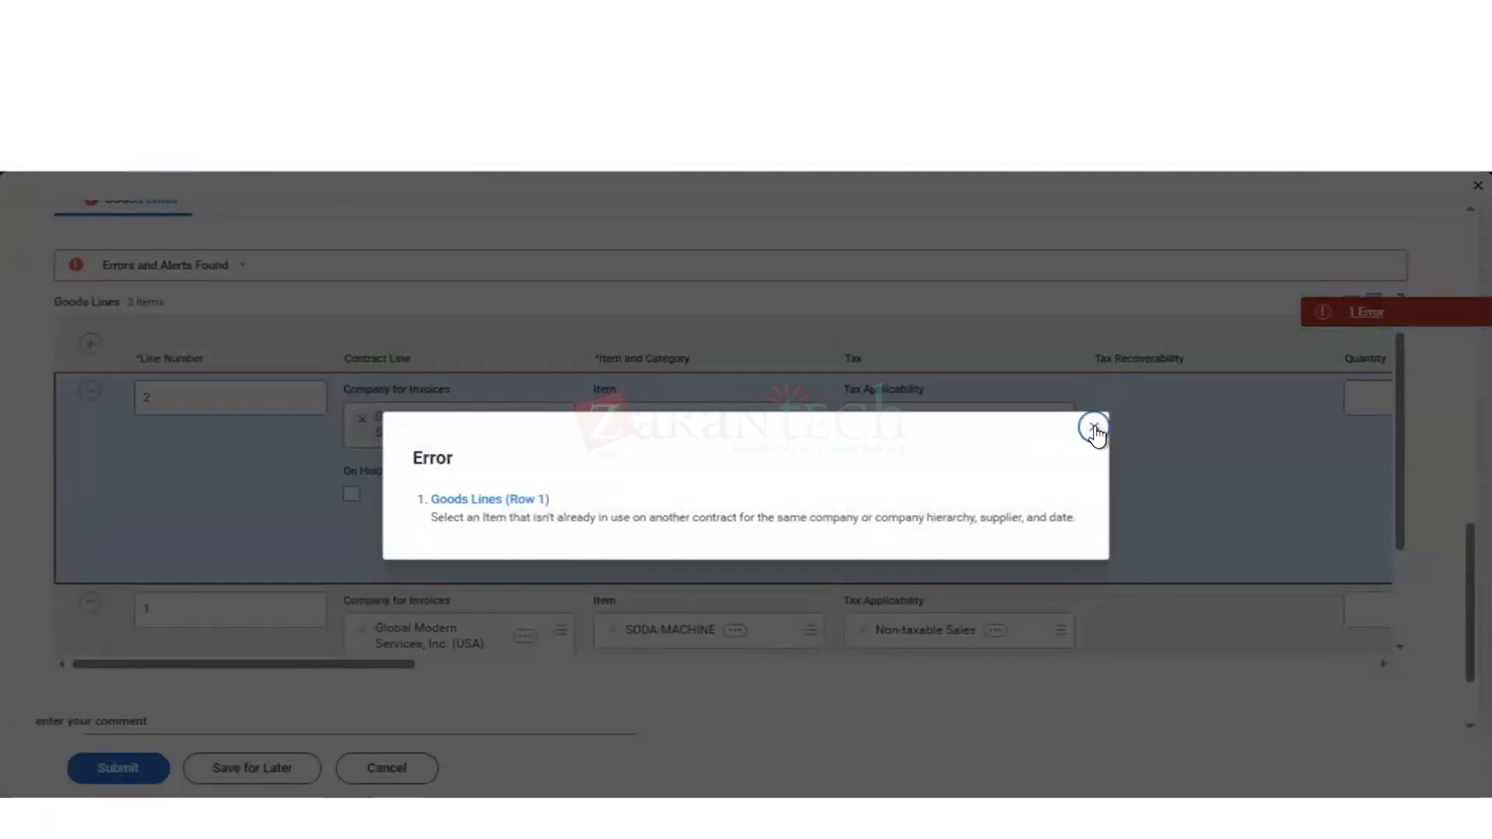
Step: Dismiss the error details and replace the item on goods line 2 with Water Cooler
click(1095, 429)
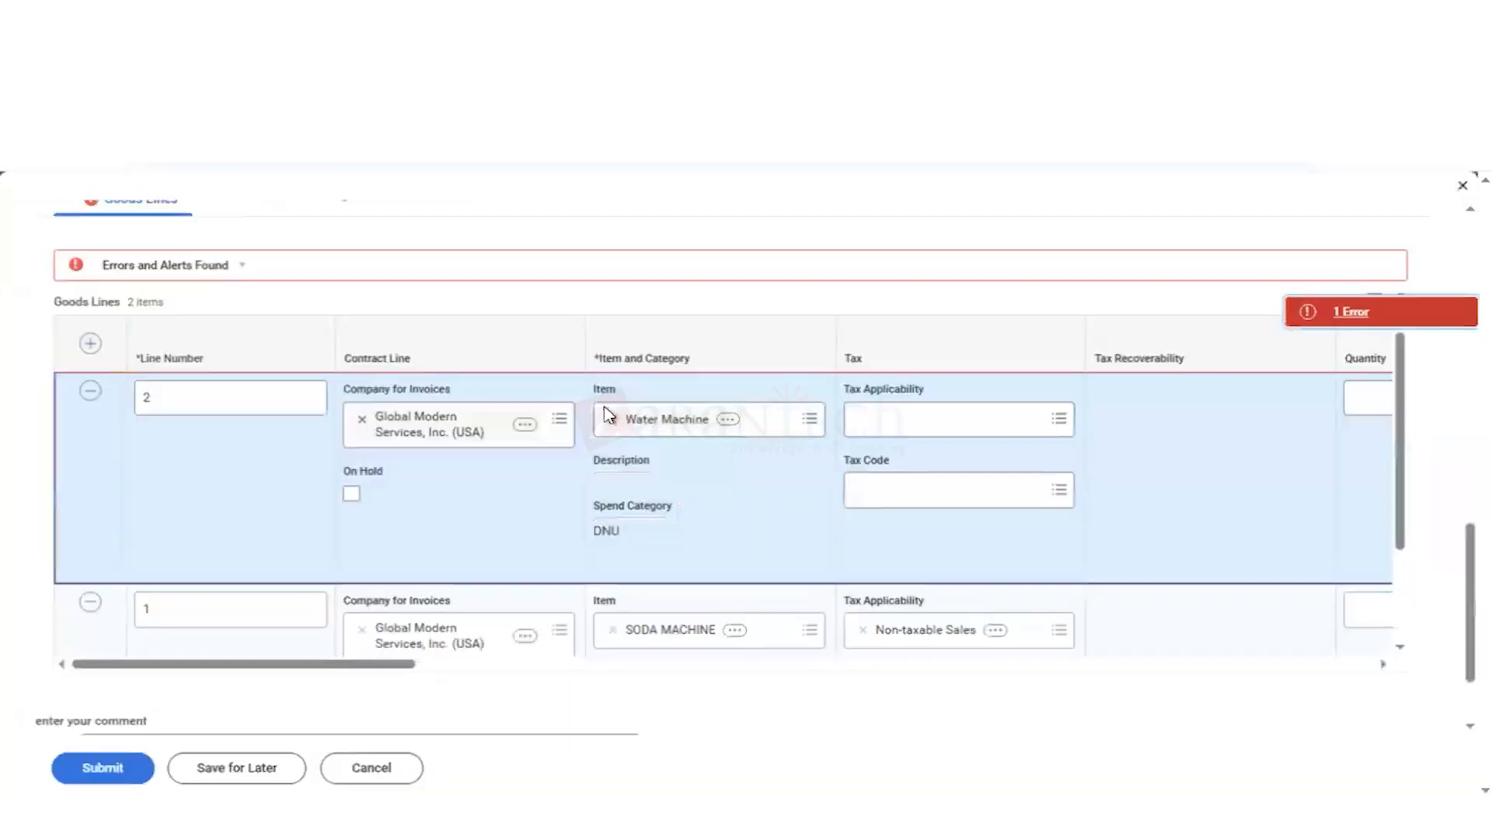
click(612, 419)
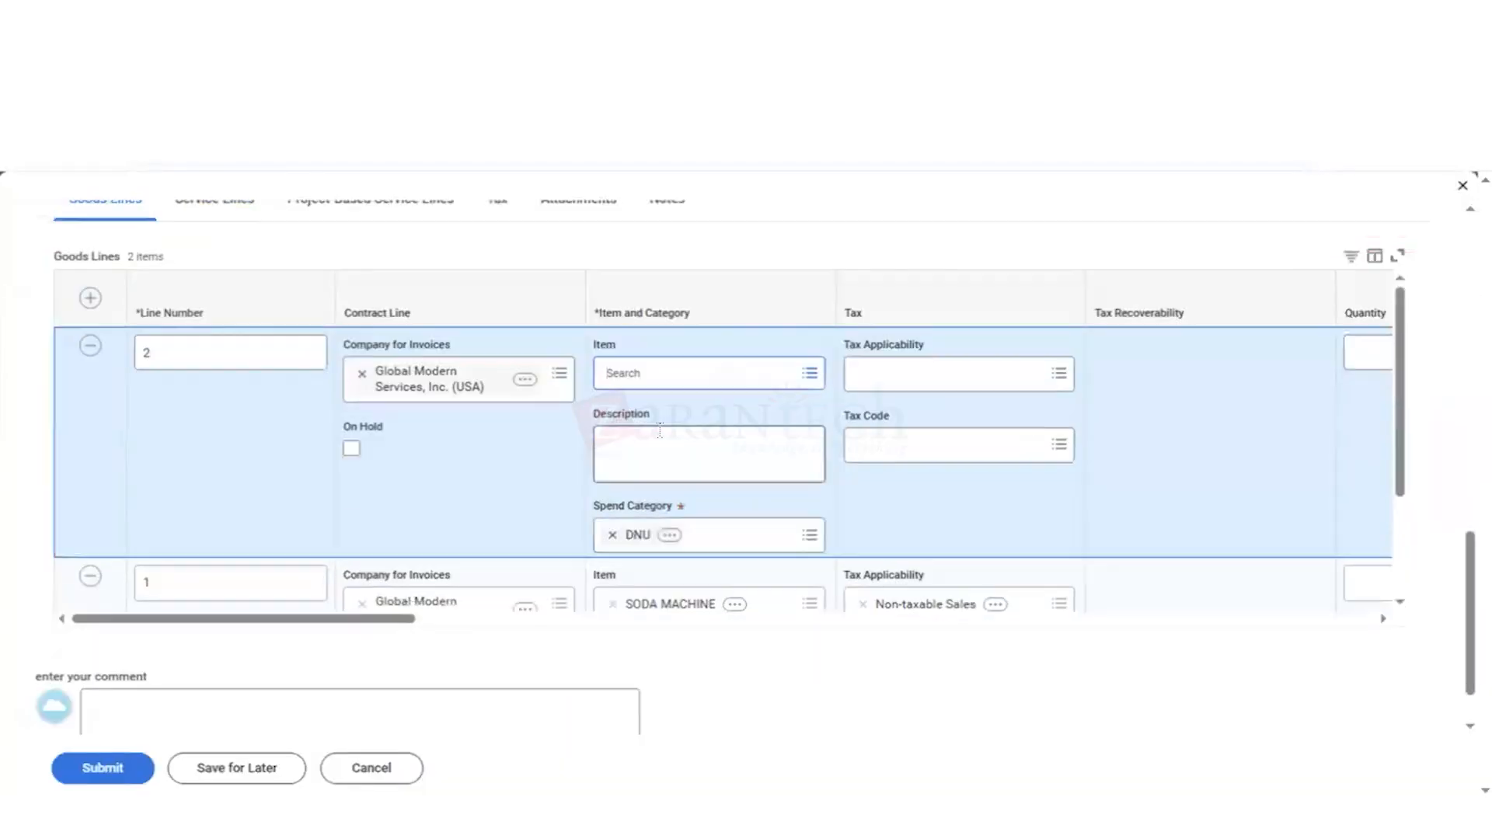
click(650, 377)
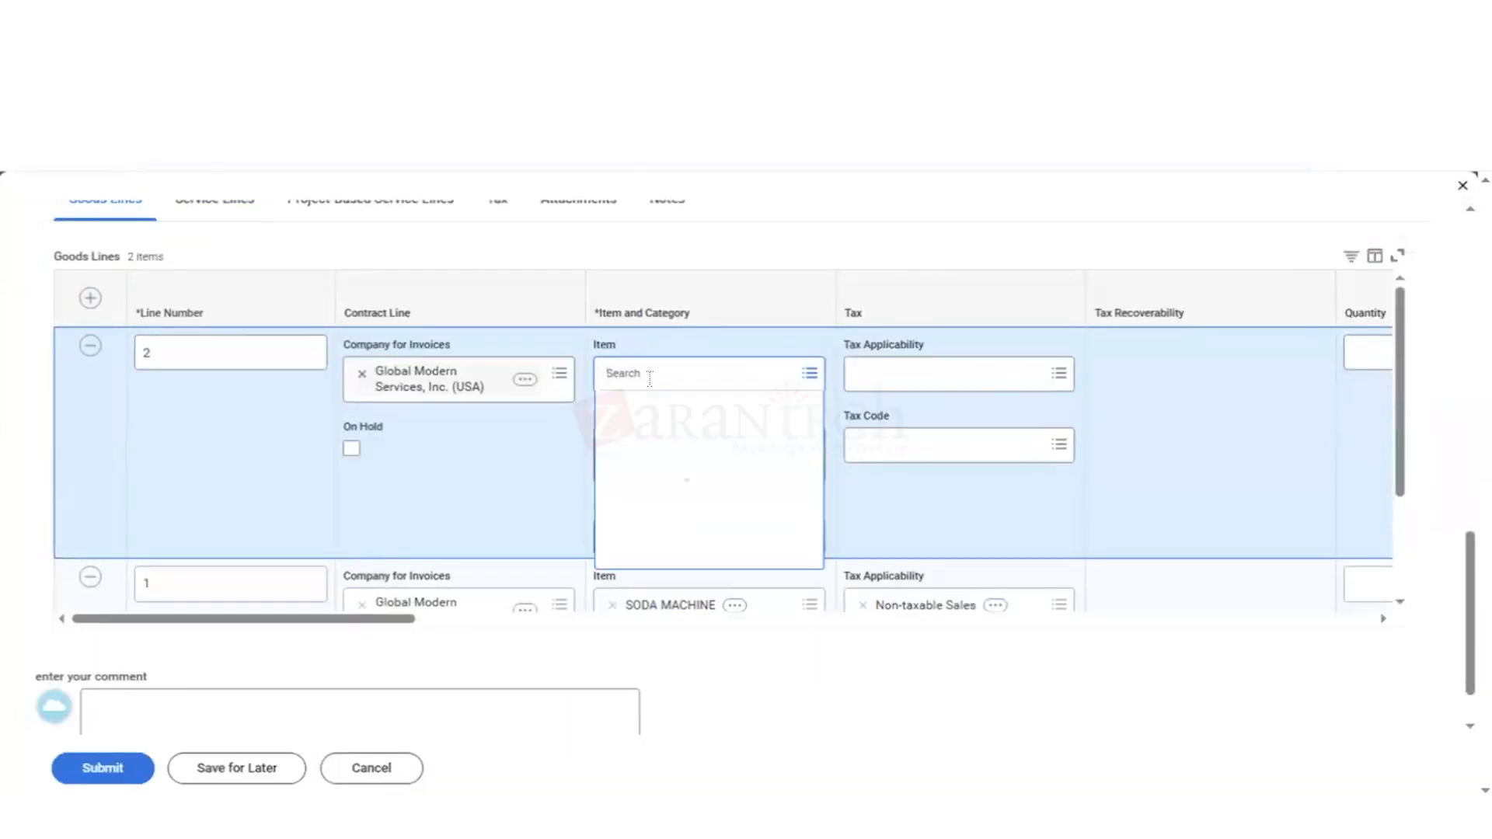
text(water)
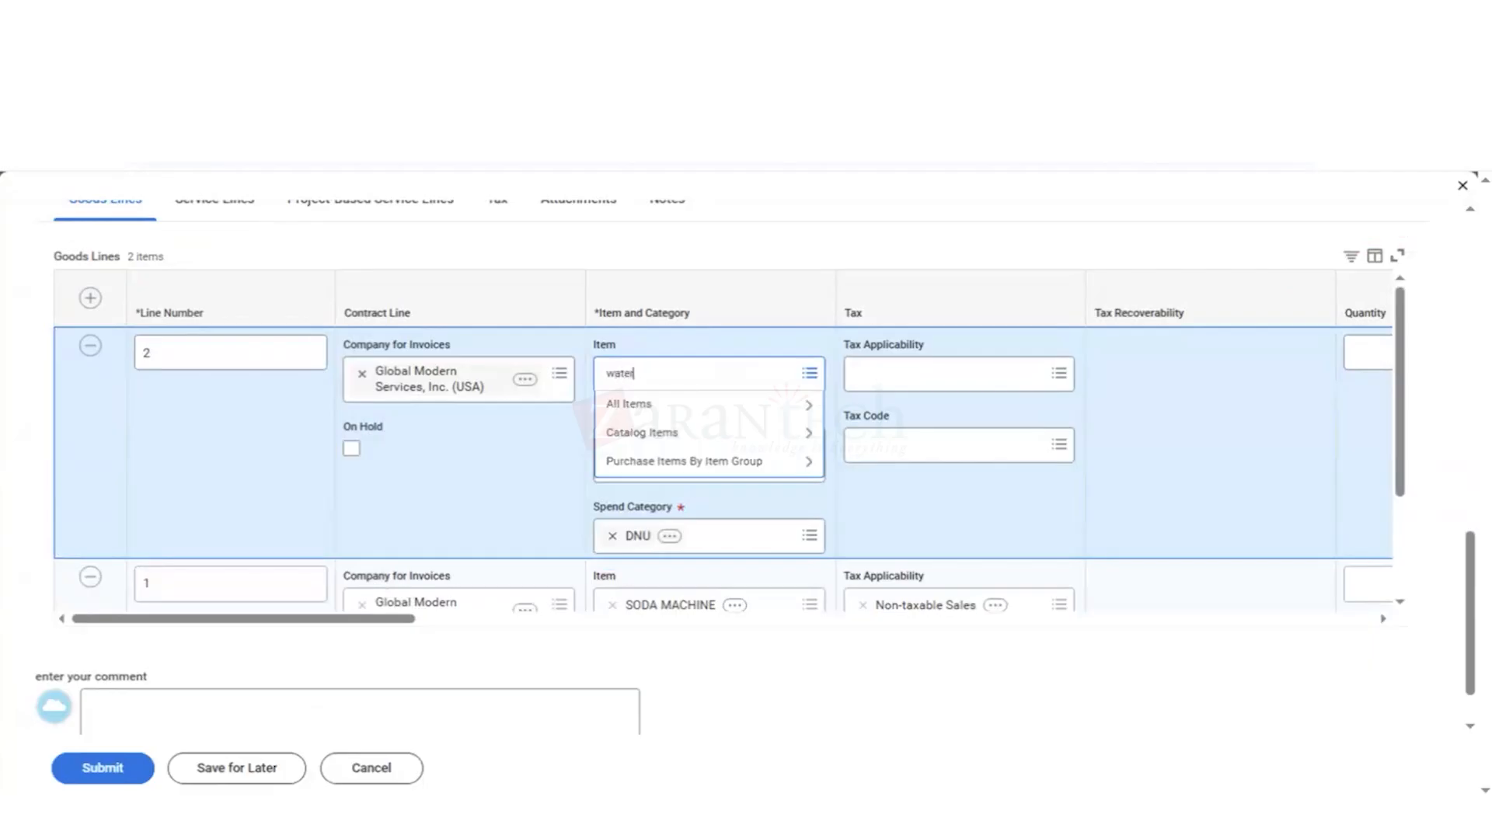
key(Return)
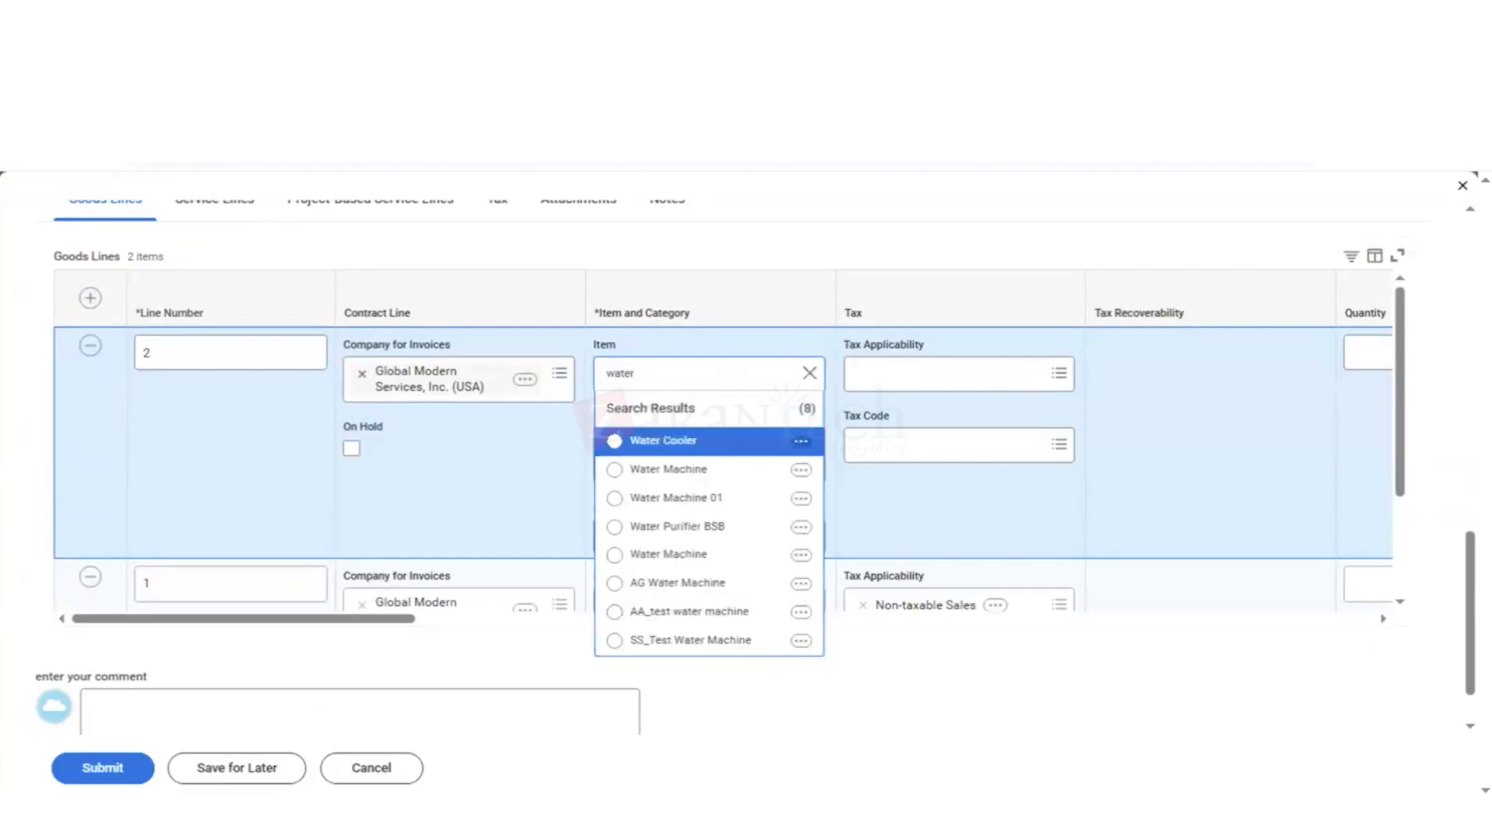
click(616, 440)
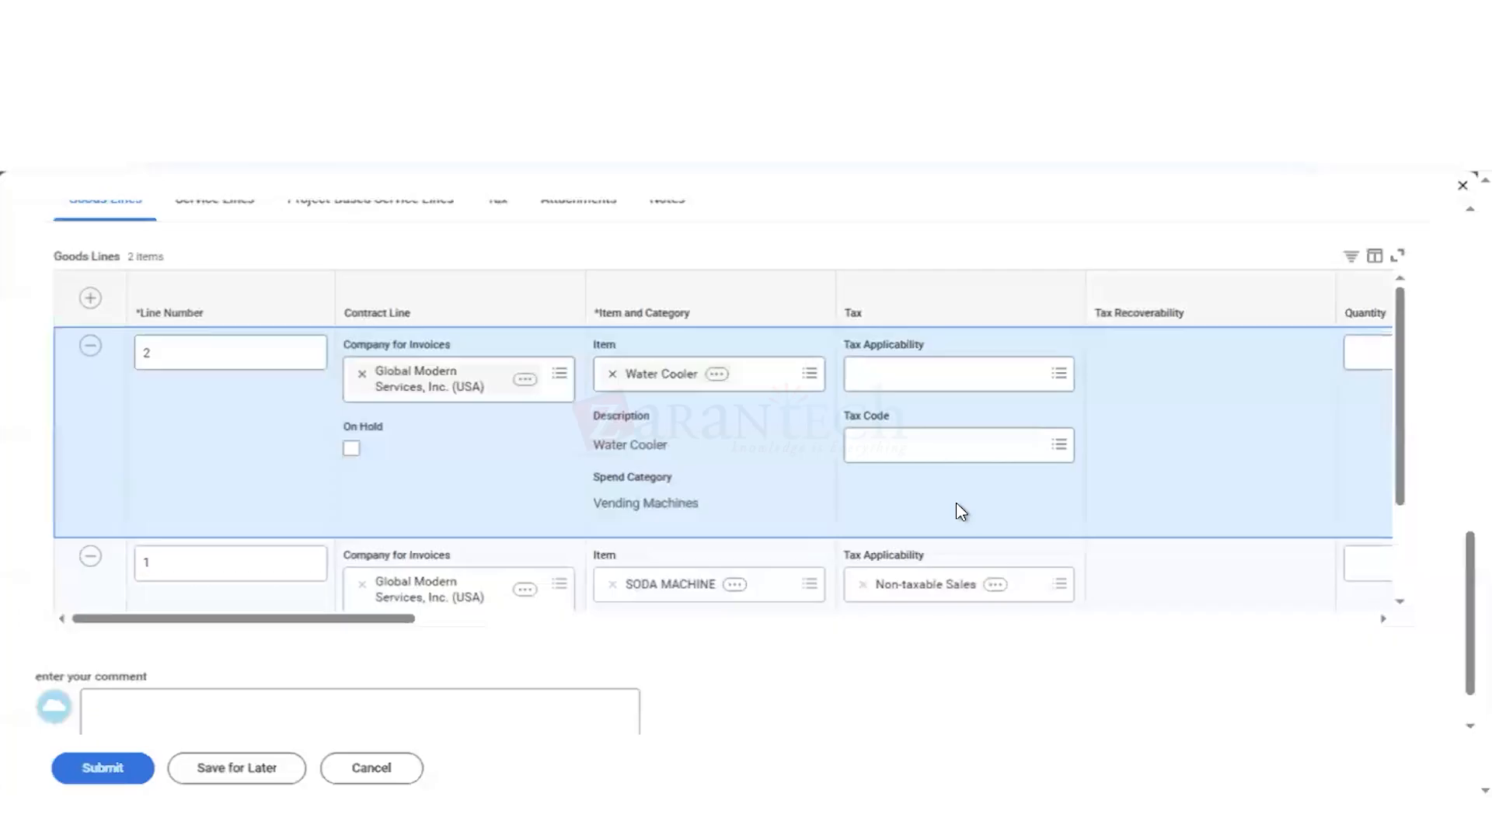
Step: Set the tax applicability of the water cooler line to Non-taxable Sales
click(876, 375)
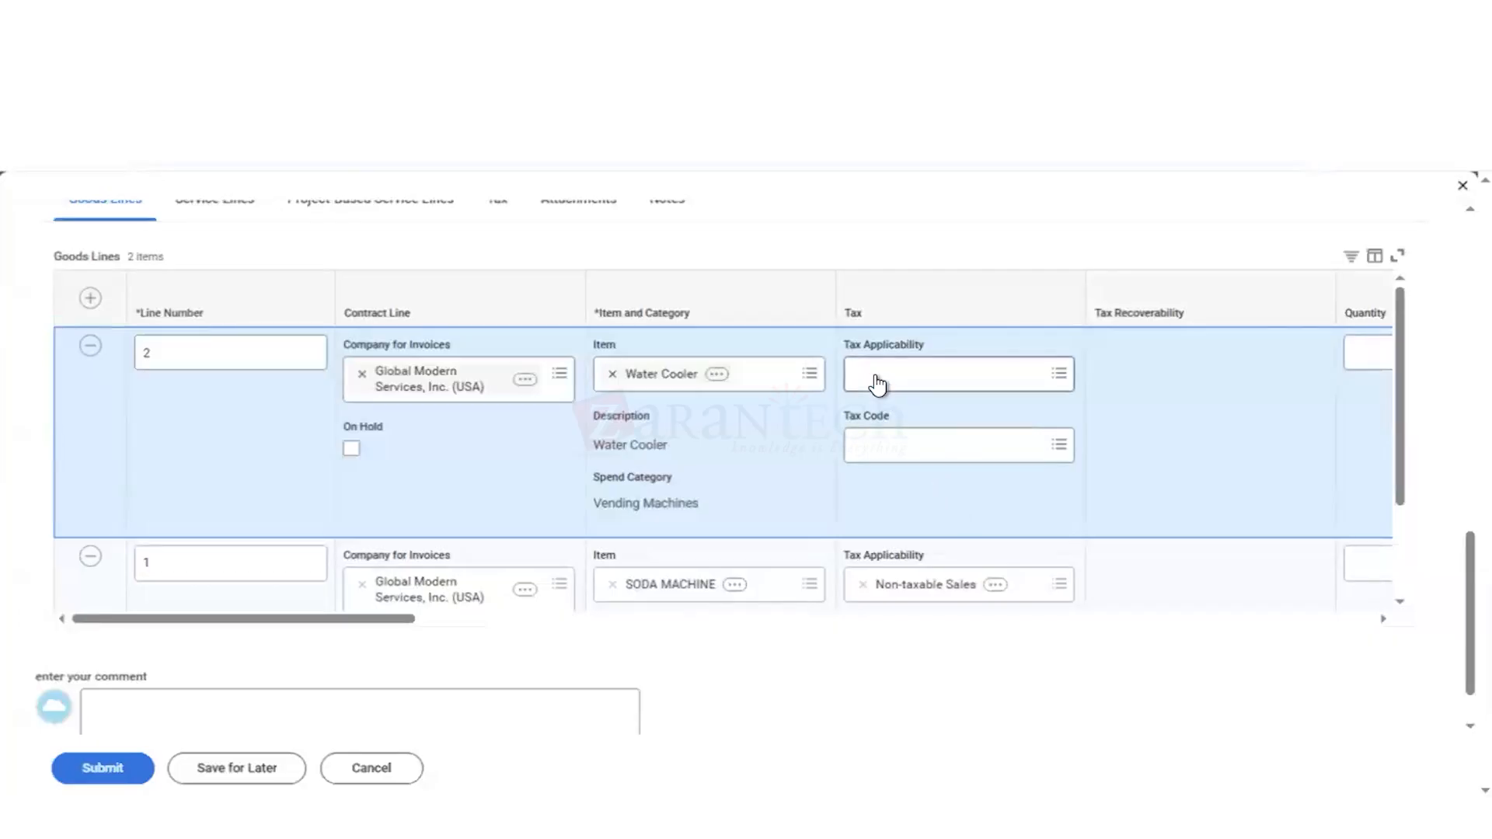
text(non tax)
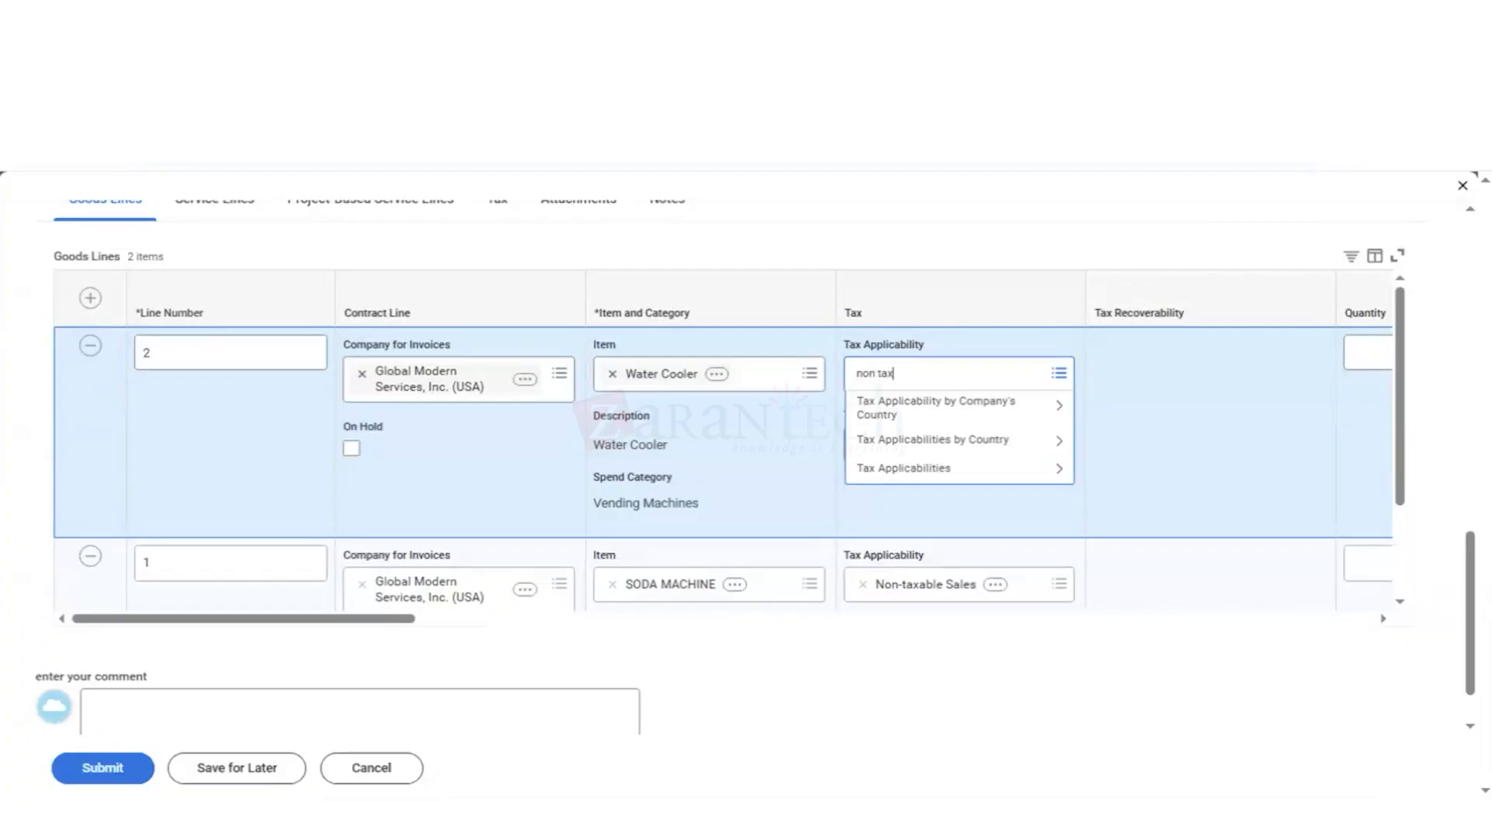
key(Return)
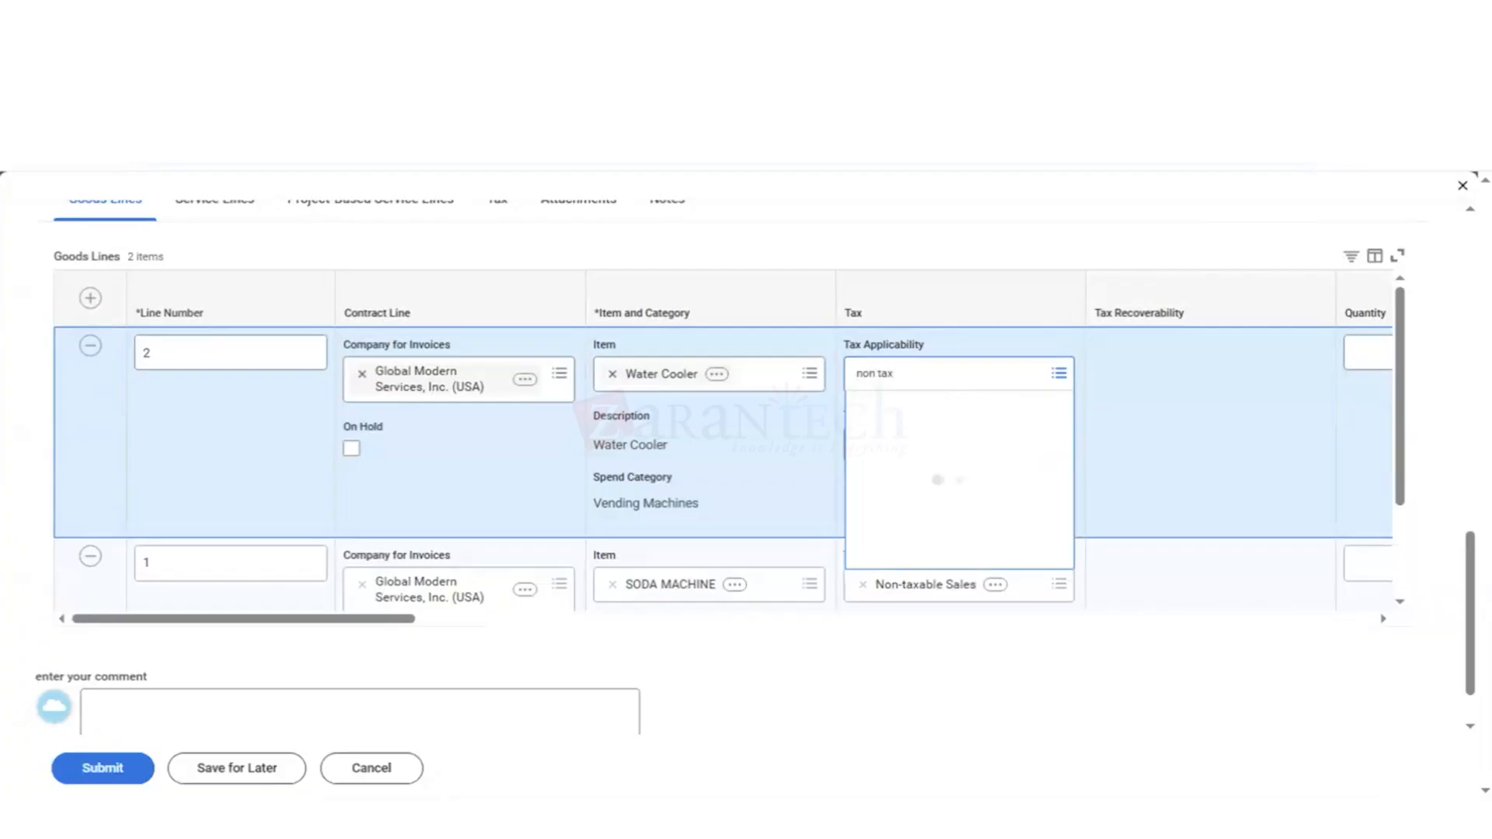
key(Down)
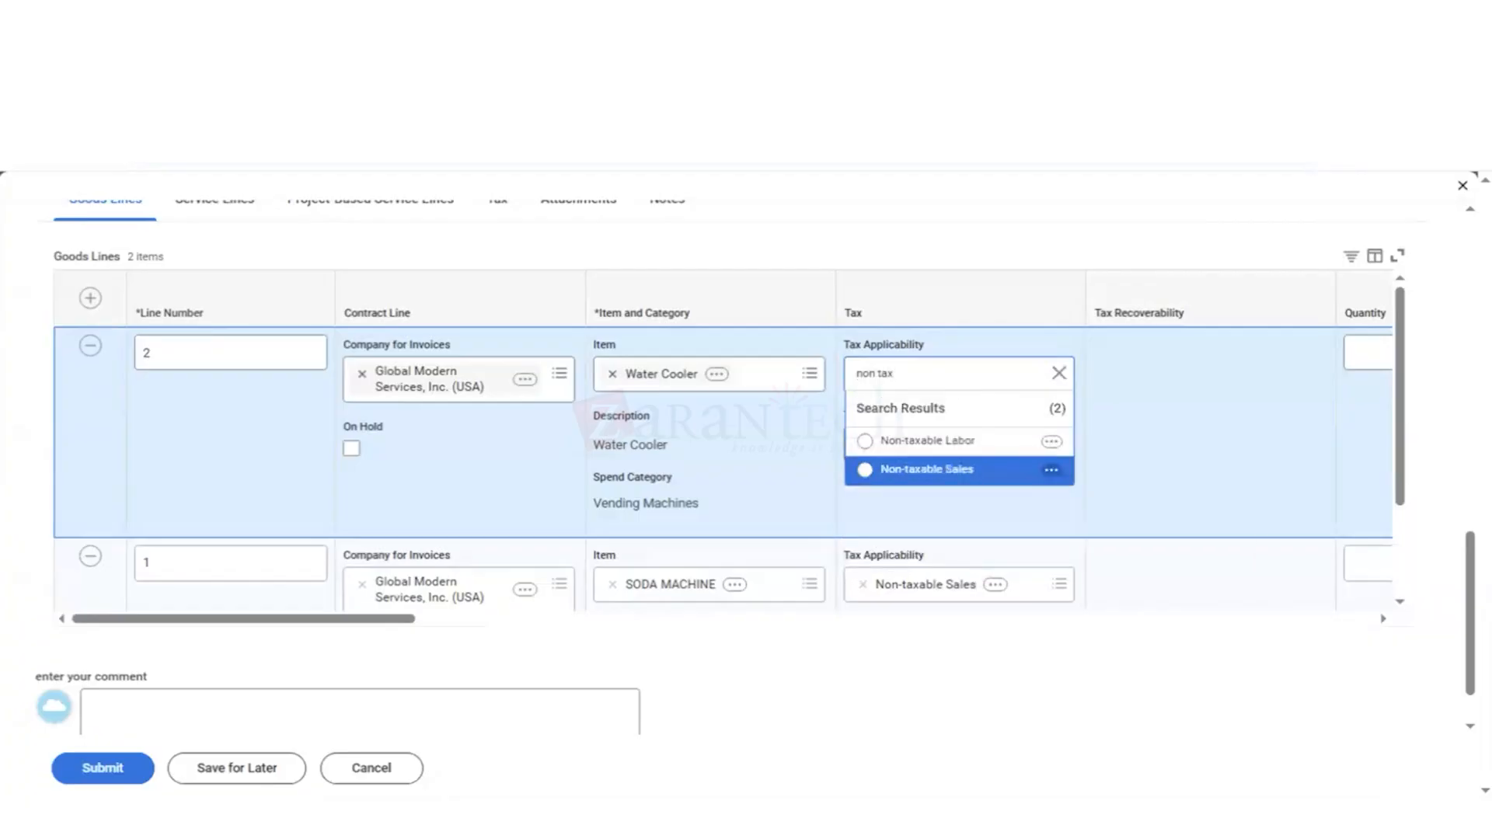
key(Return)
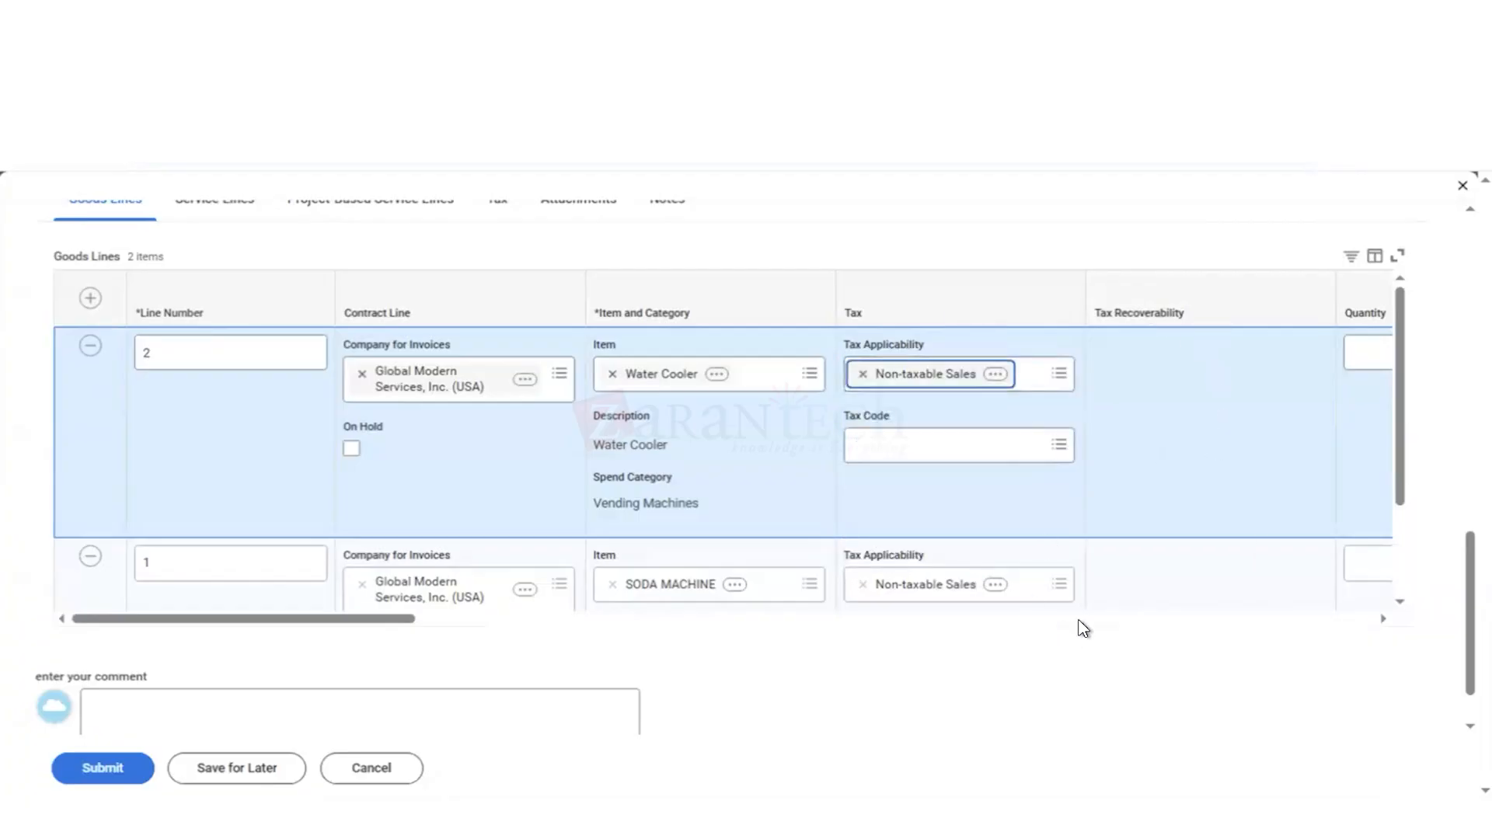
Step: Set the quantity of the water cooler goods line to 3
scroll(1081, 627, right, 10)
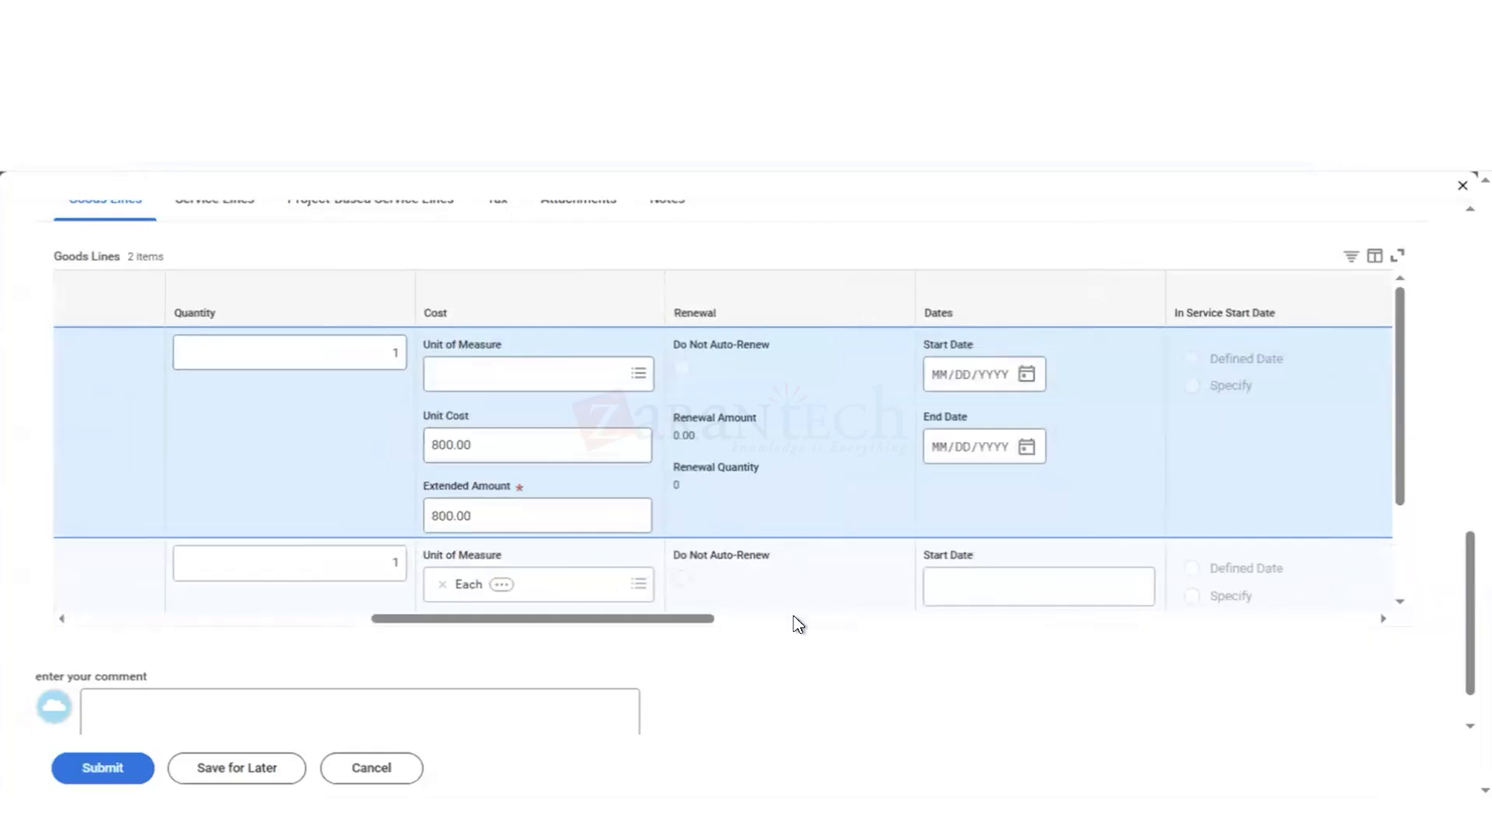
click(401, 354)
key(BackSpace)
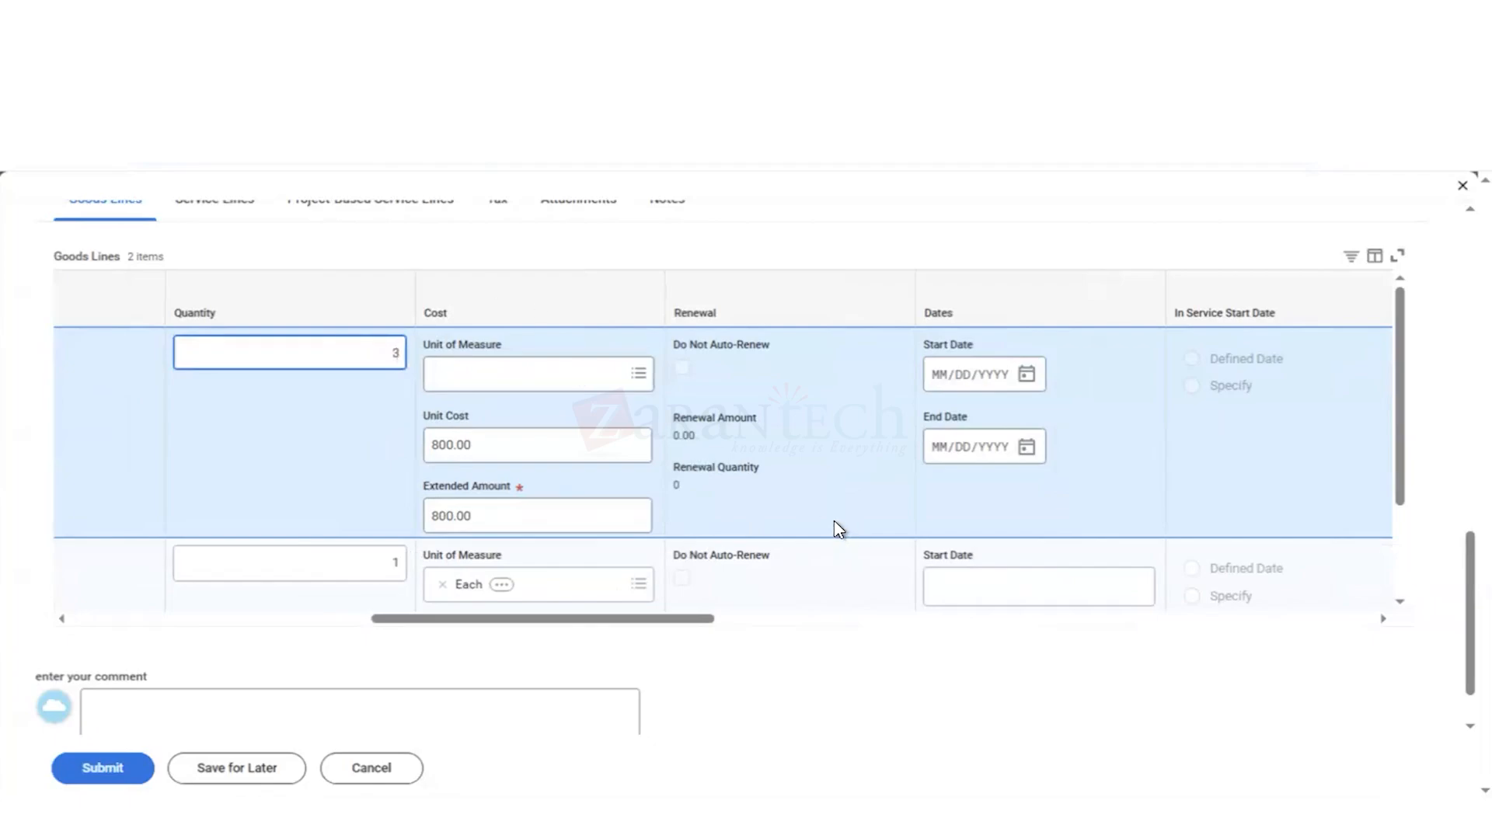
click(774, 625)
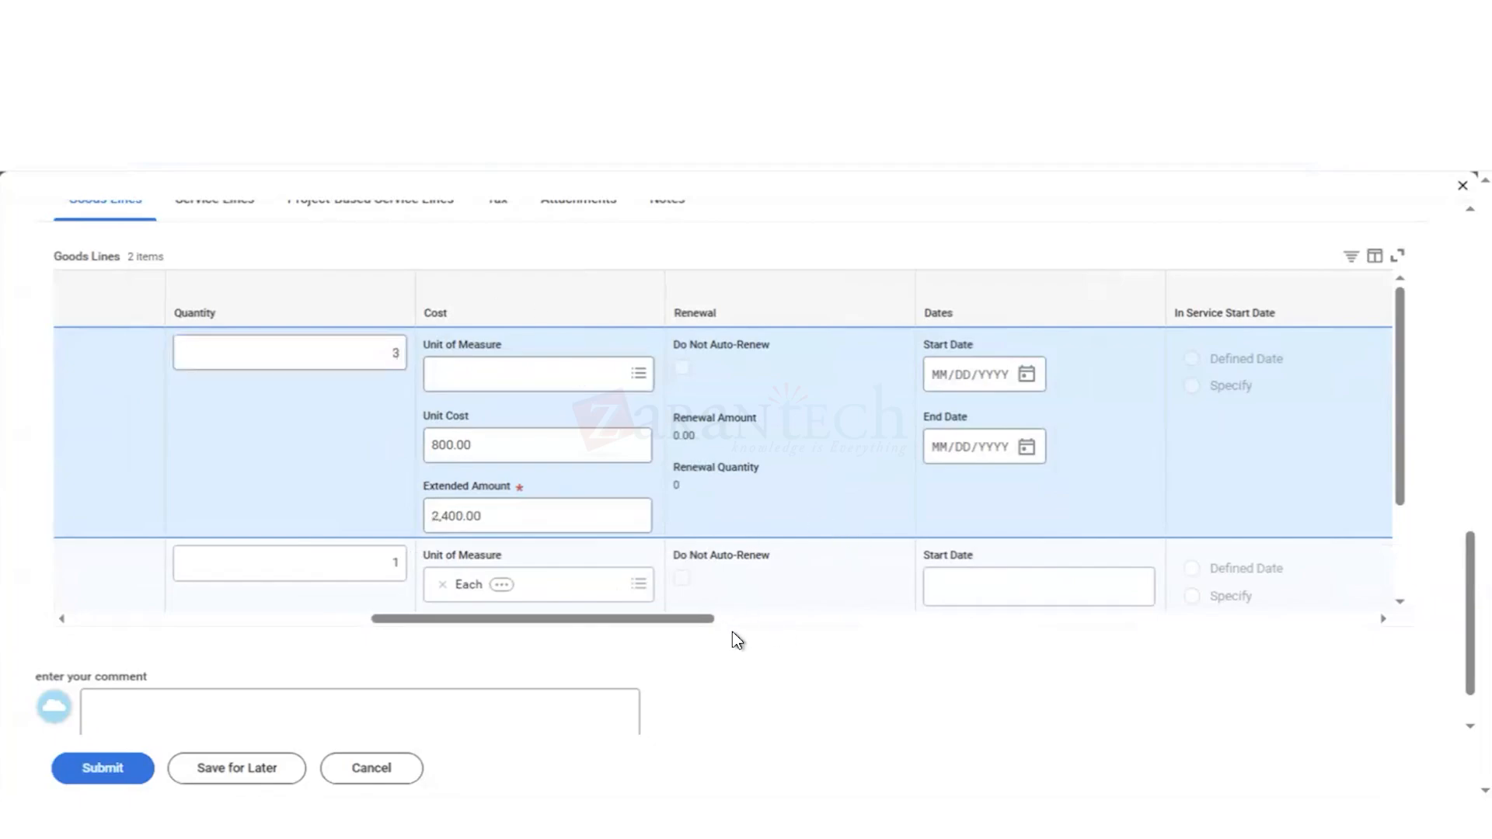
Step: Assign cost center 34000 Facilities to the water cooler goods line
click(749, 621)
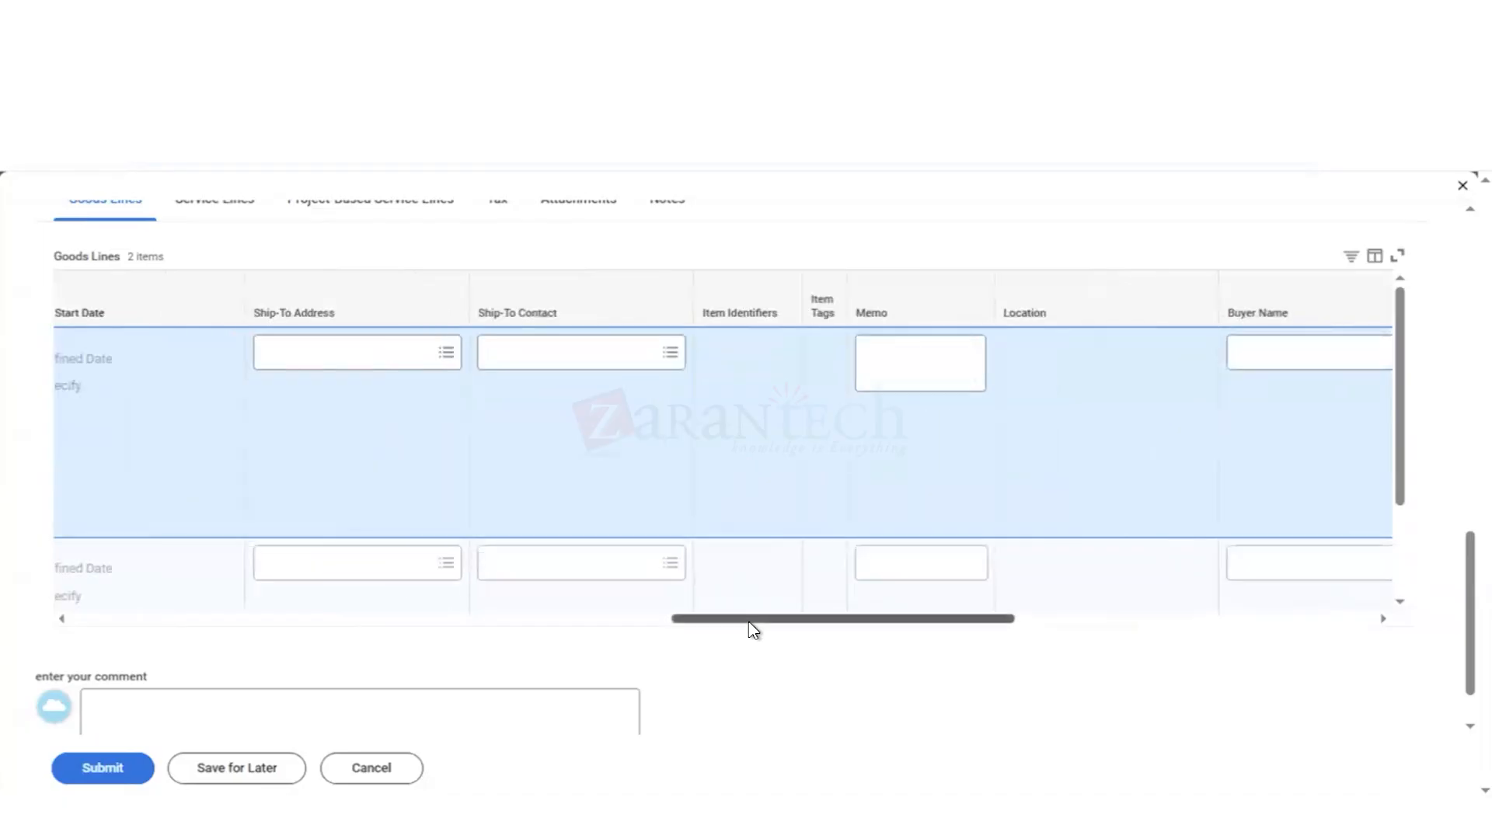
click(1047, 622)
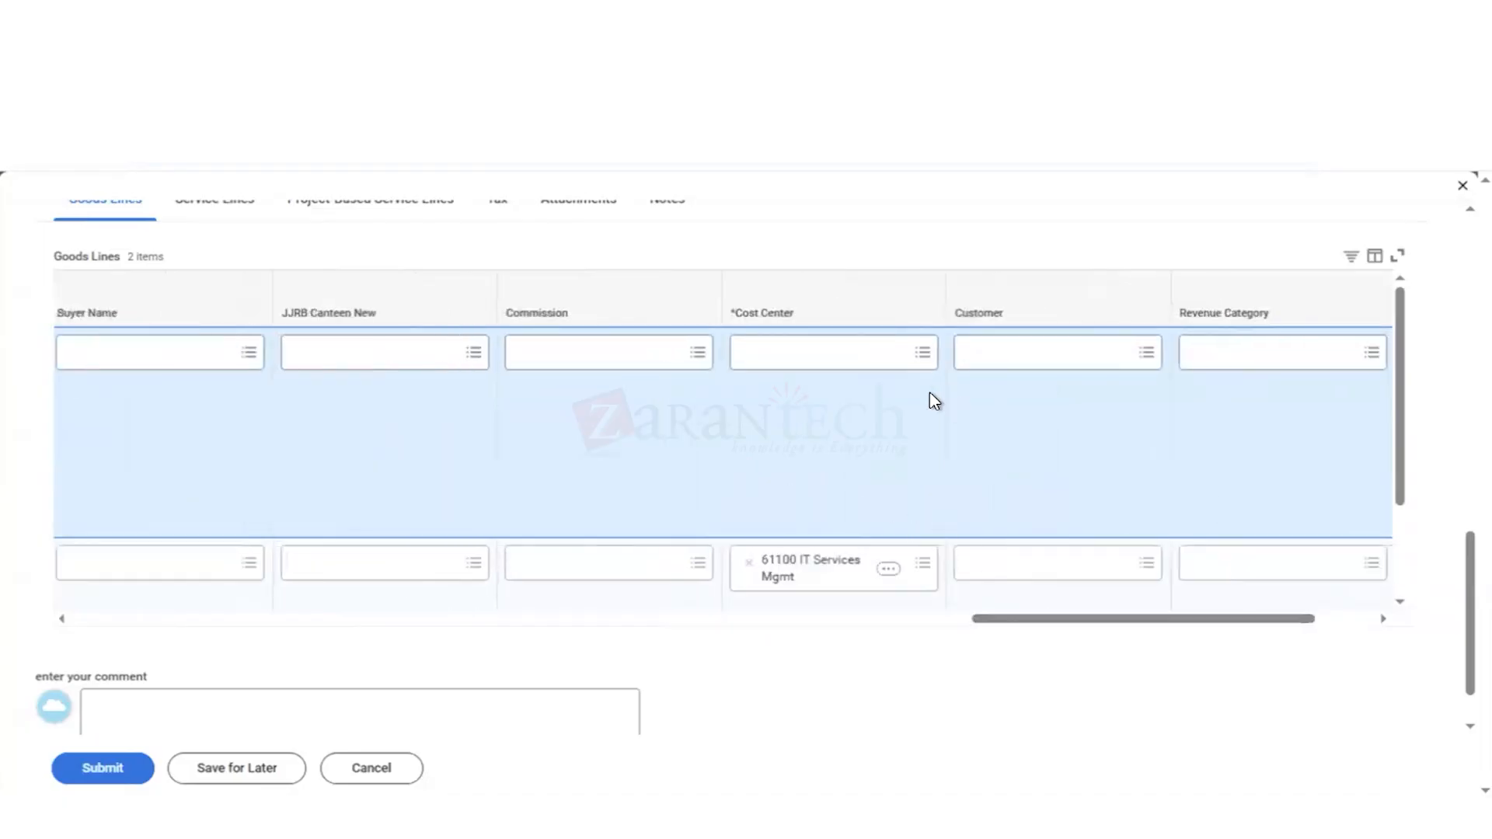
click(782, 351)
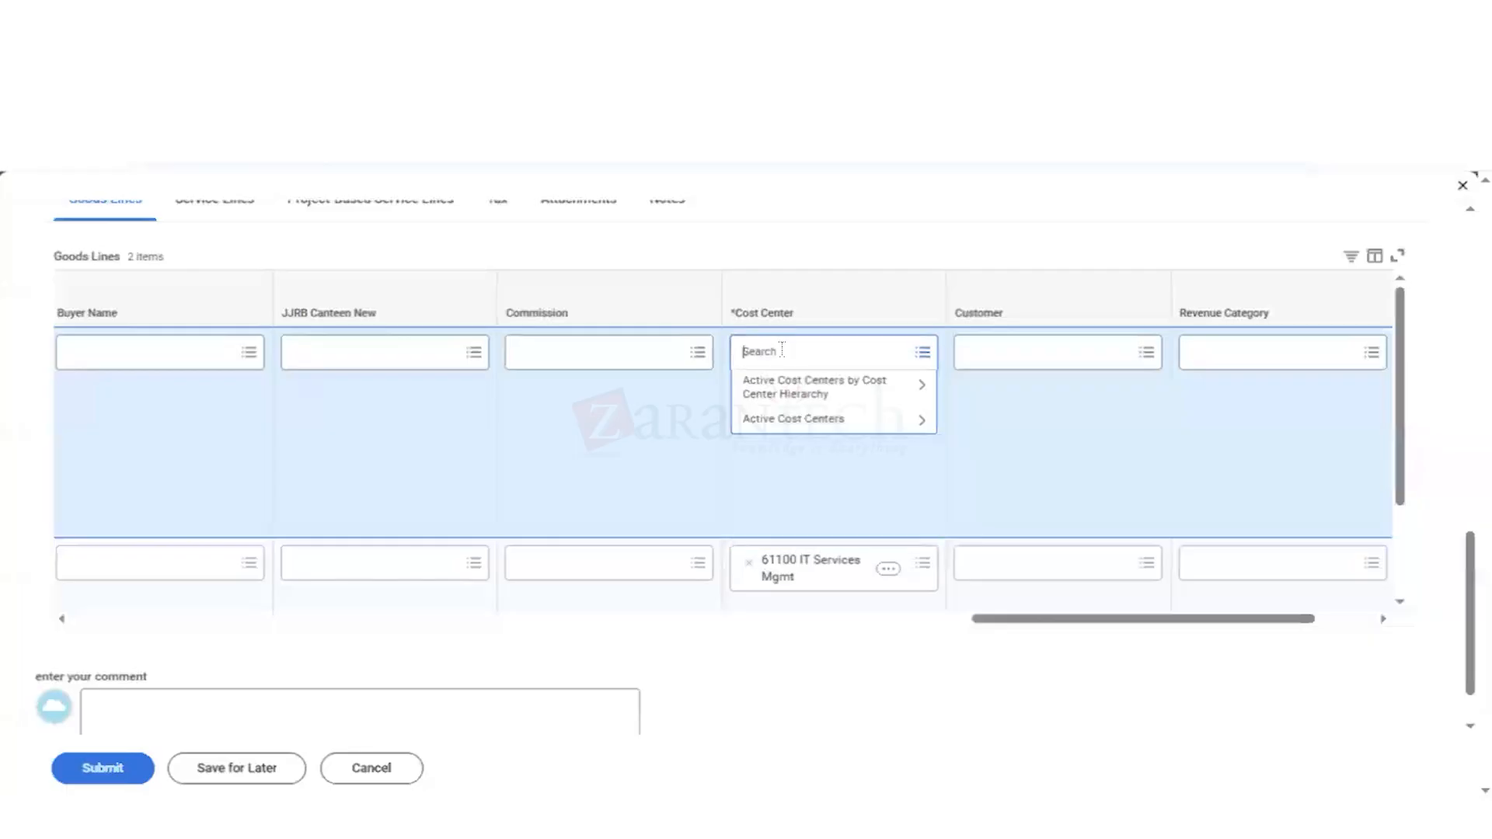
text(34000)
key(Return)
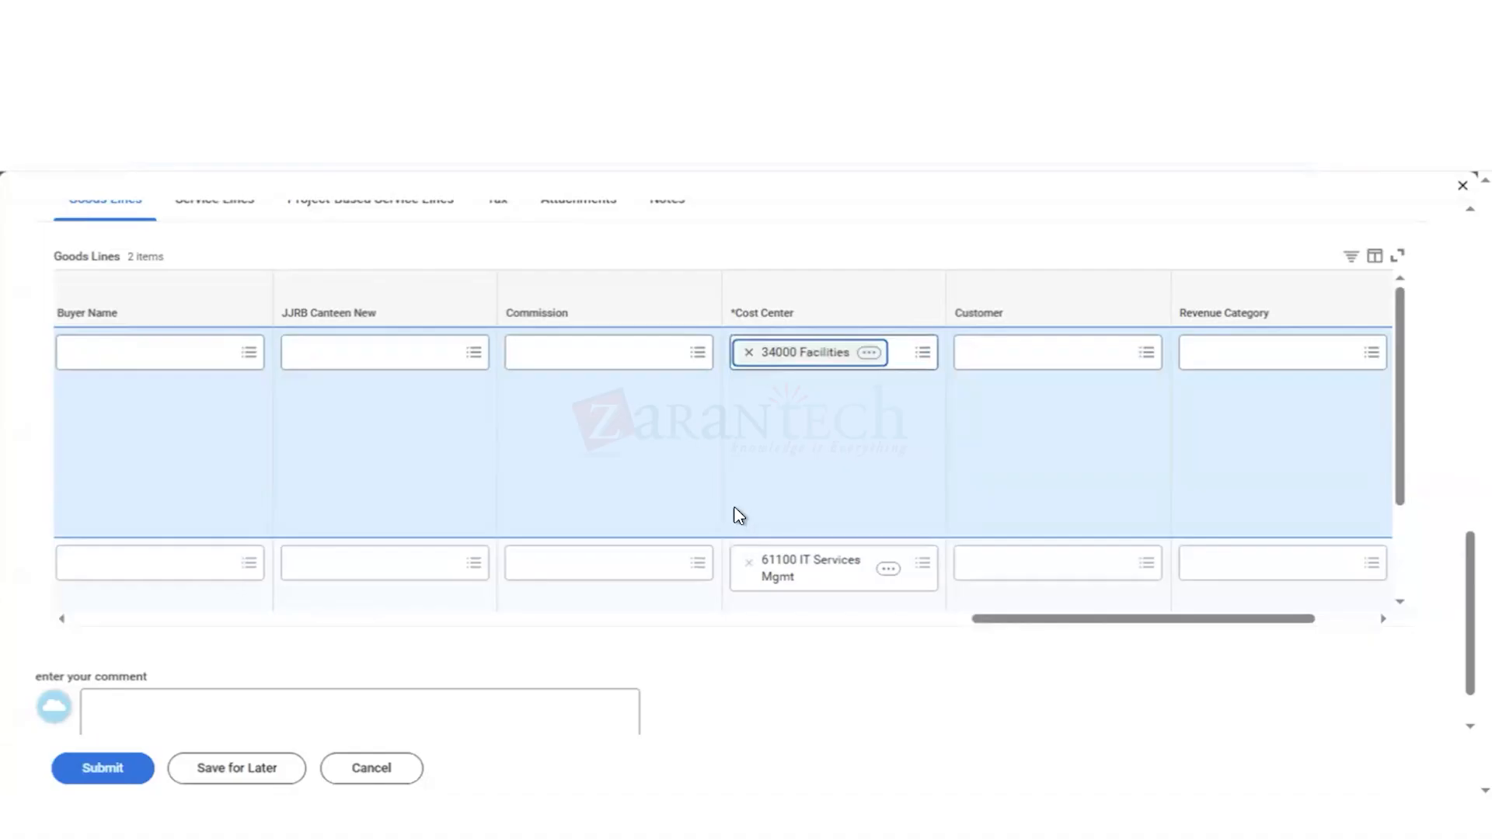
Step: Replace the cost center of the soda machine goods line with 34000 Facilities
click(750, 563)
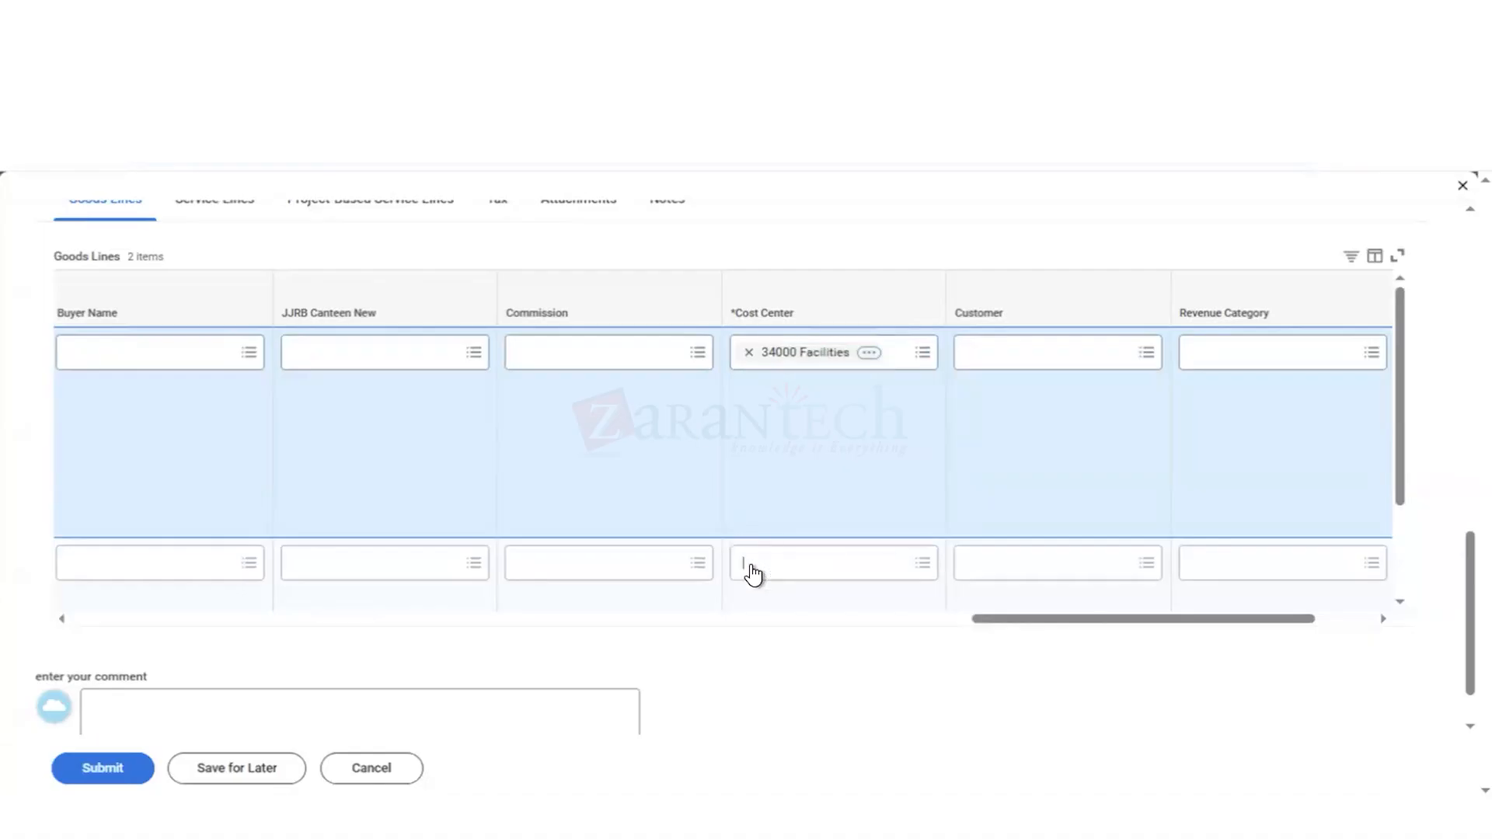
text(3)
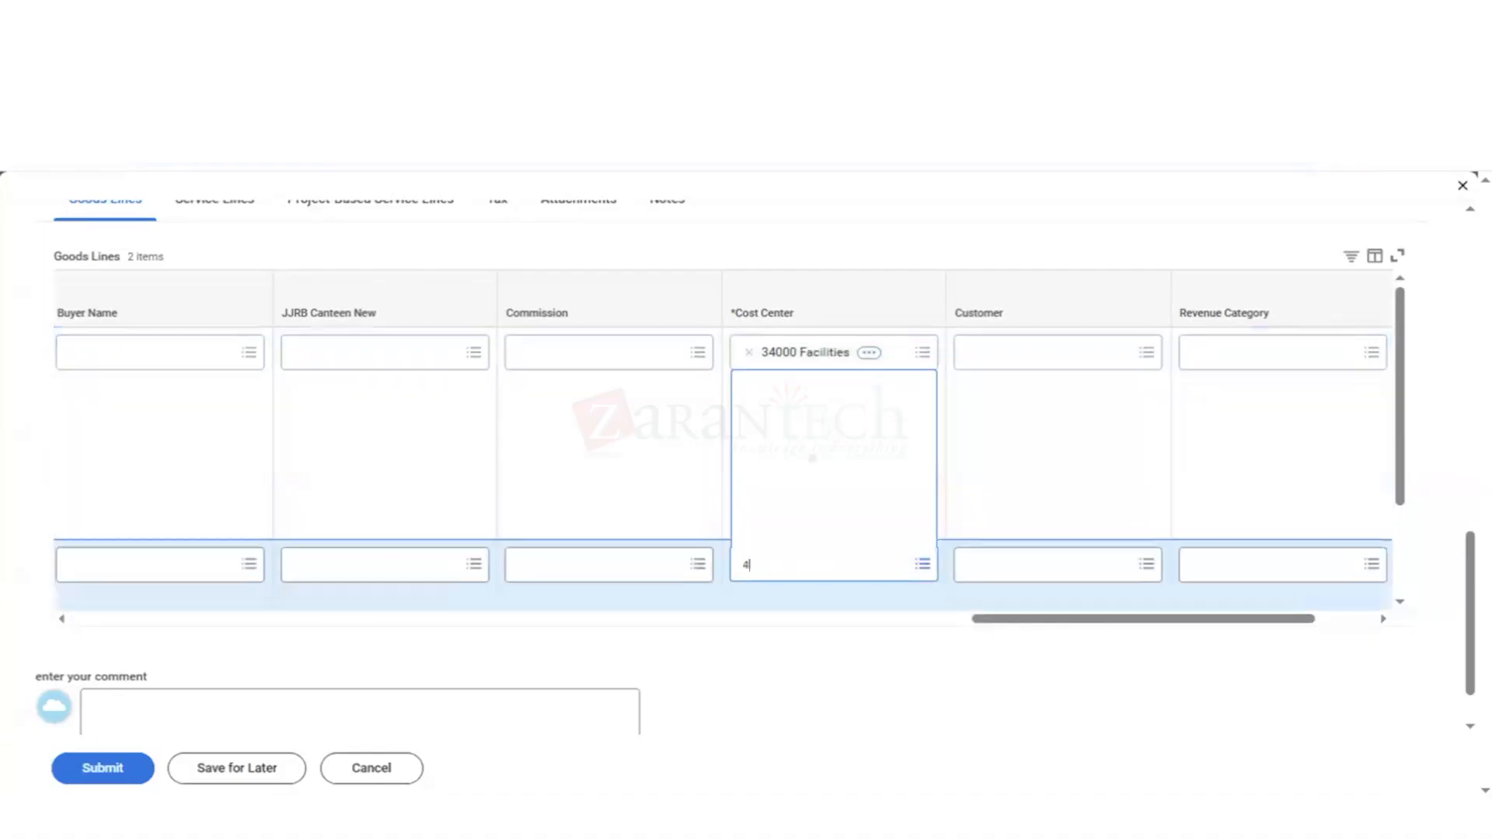
text(40)
key(BackSpace)
key(BackSpace)
key(BackSpace)
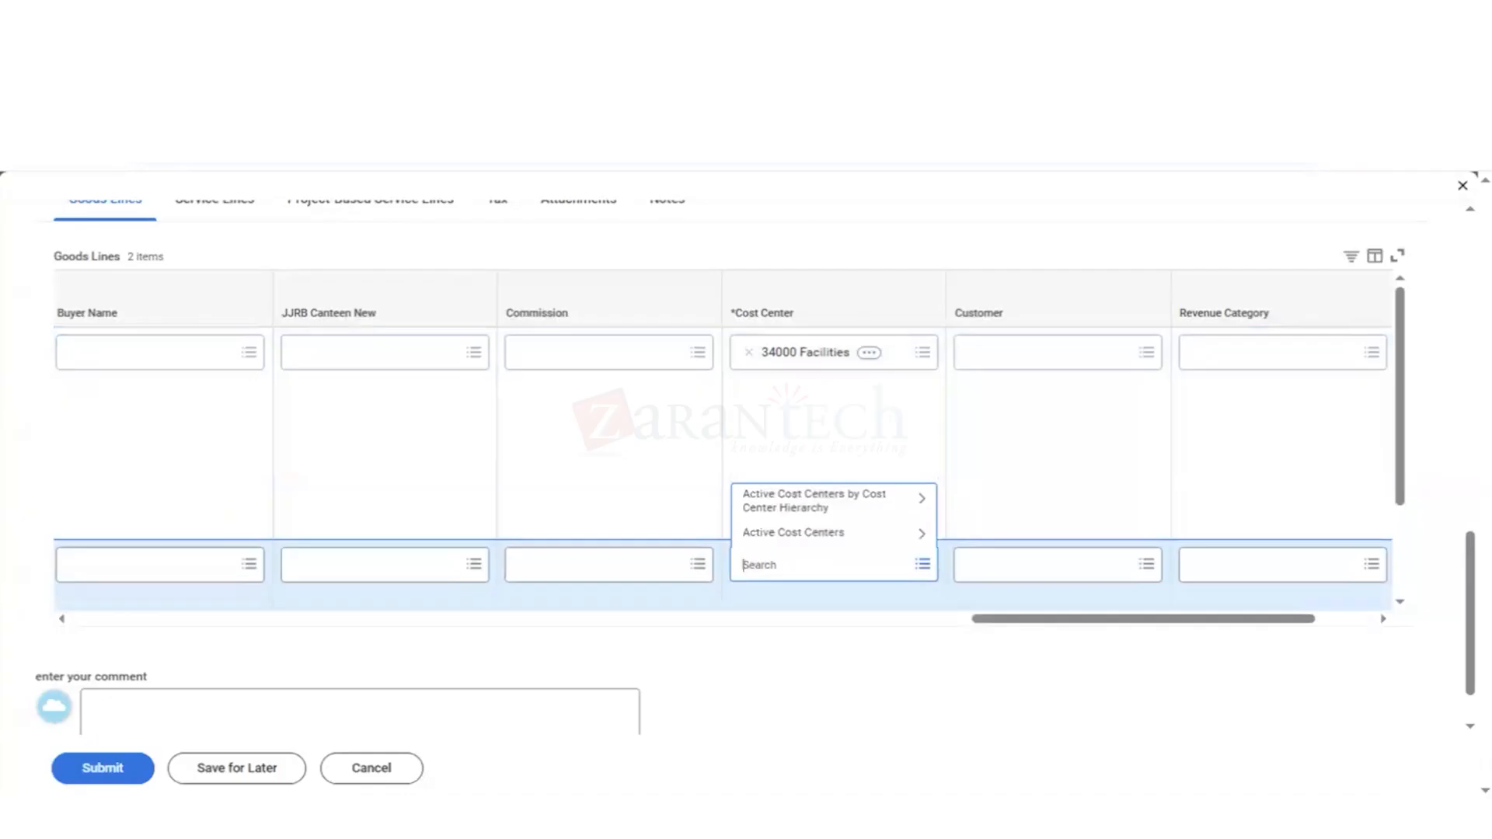
text(34000)
key(Return)
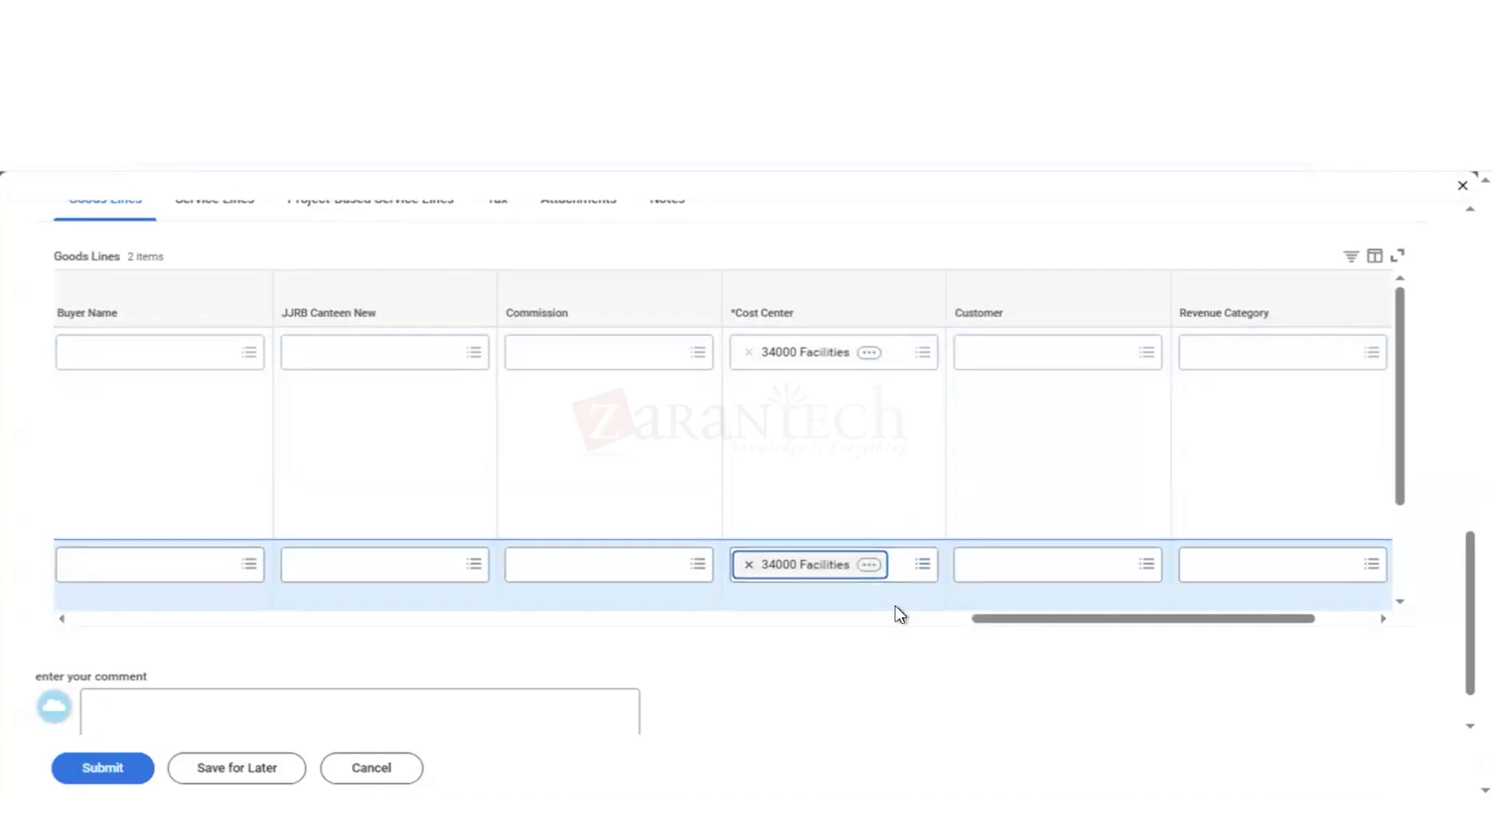
Step: Review both goods lines, the catalog item pricing, and the contract's service lines, project-based service lines and tax sections
click(853, 619)
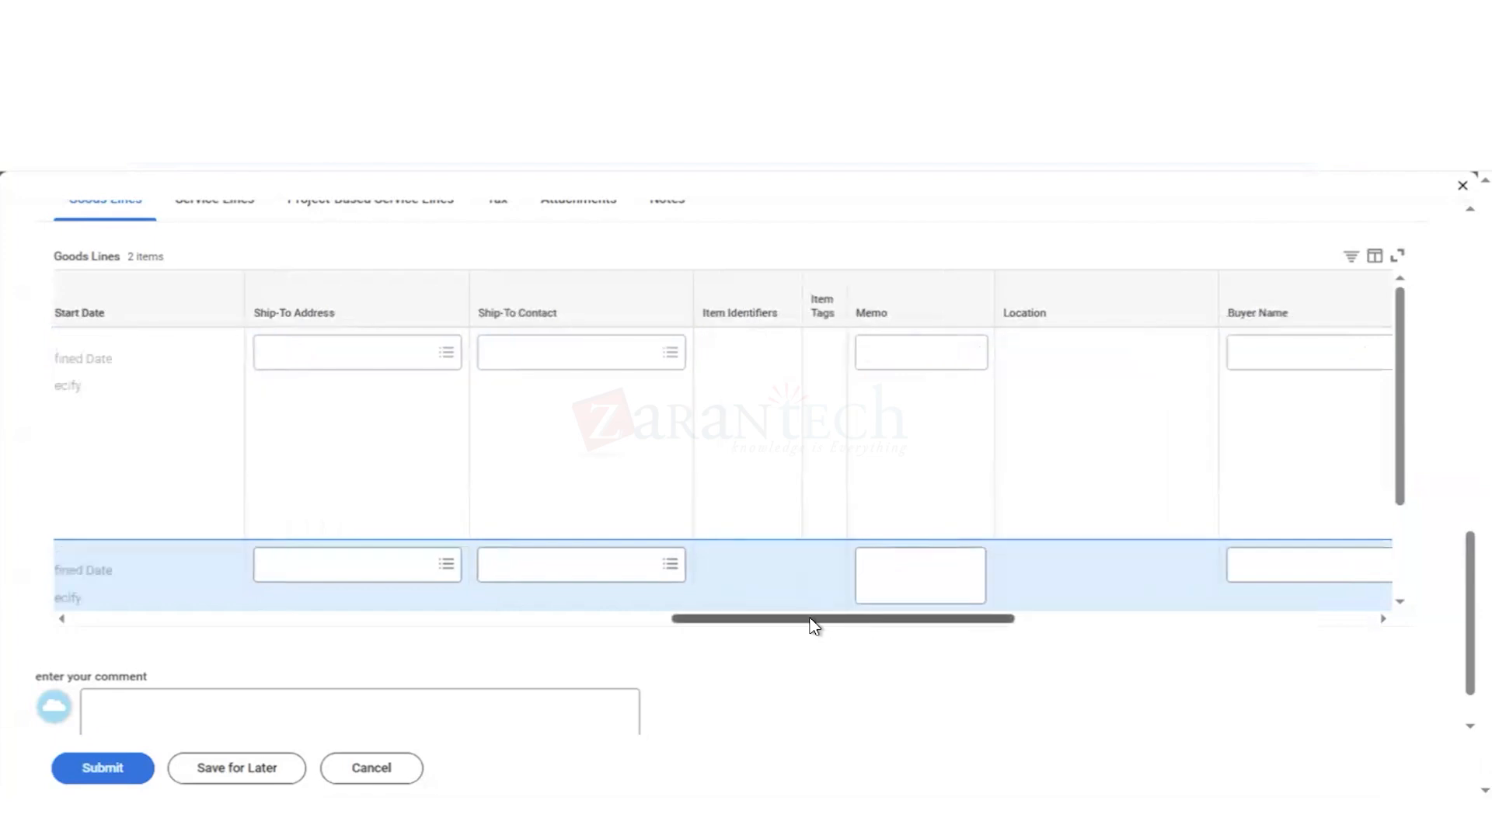
click(556, 620)
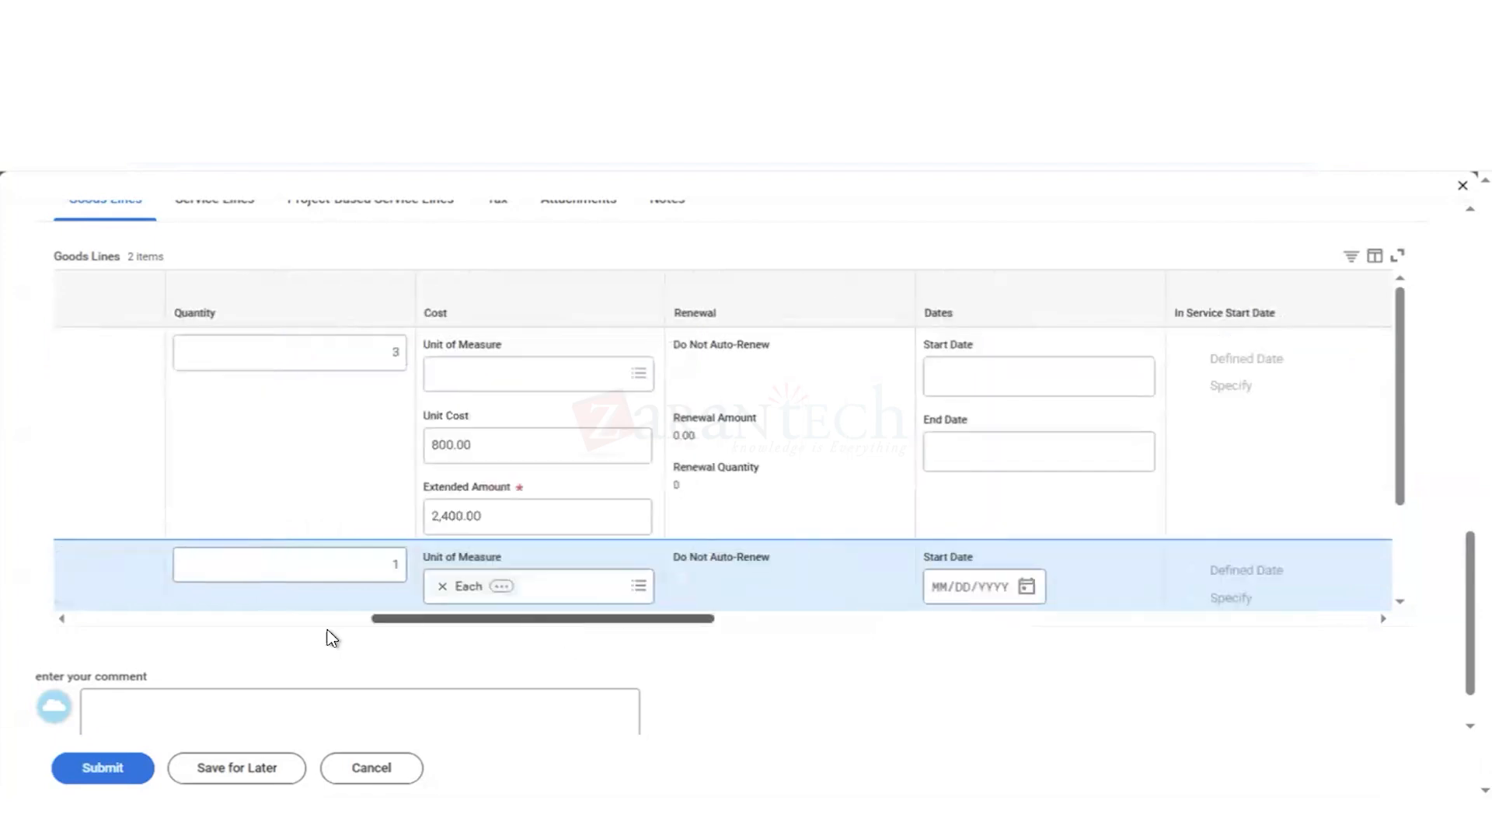
click(309, 620)
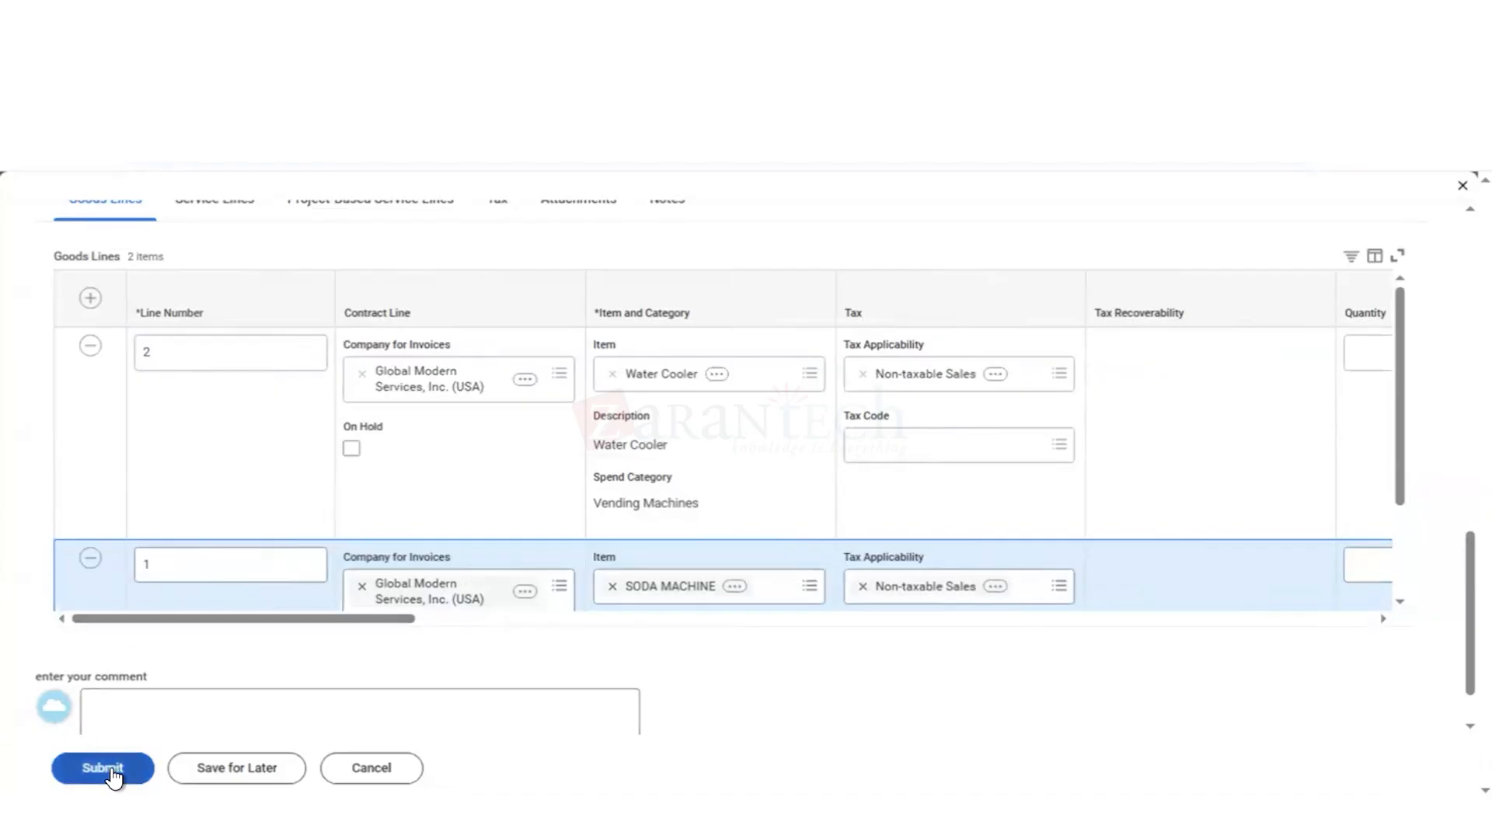
scroll(332, 408, up, 1)
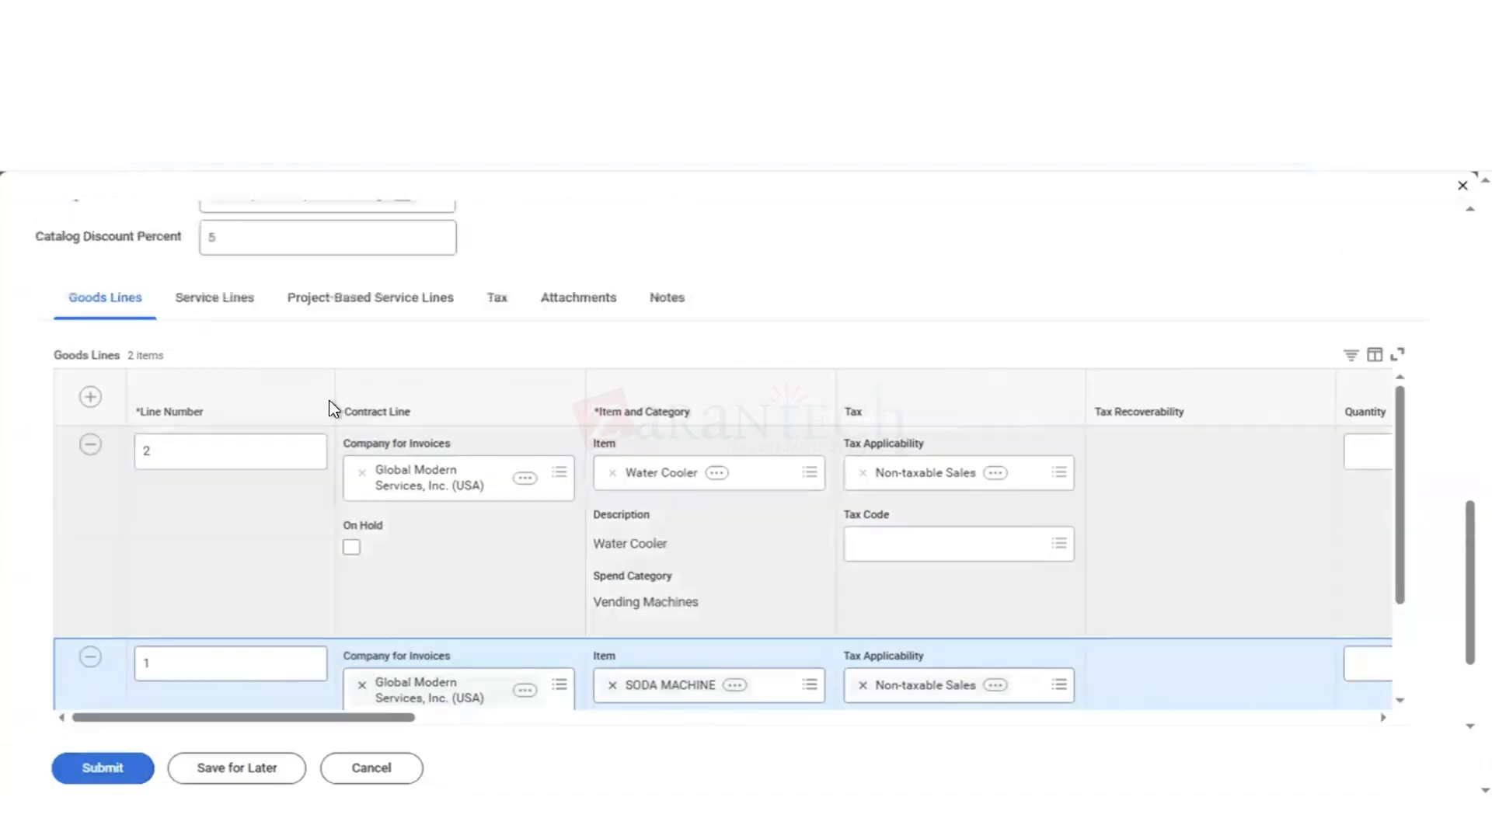
scroll(225, 463, up, 1)
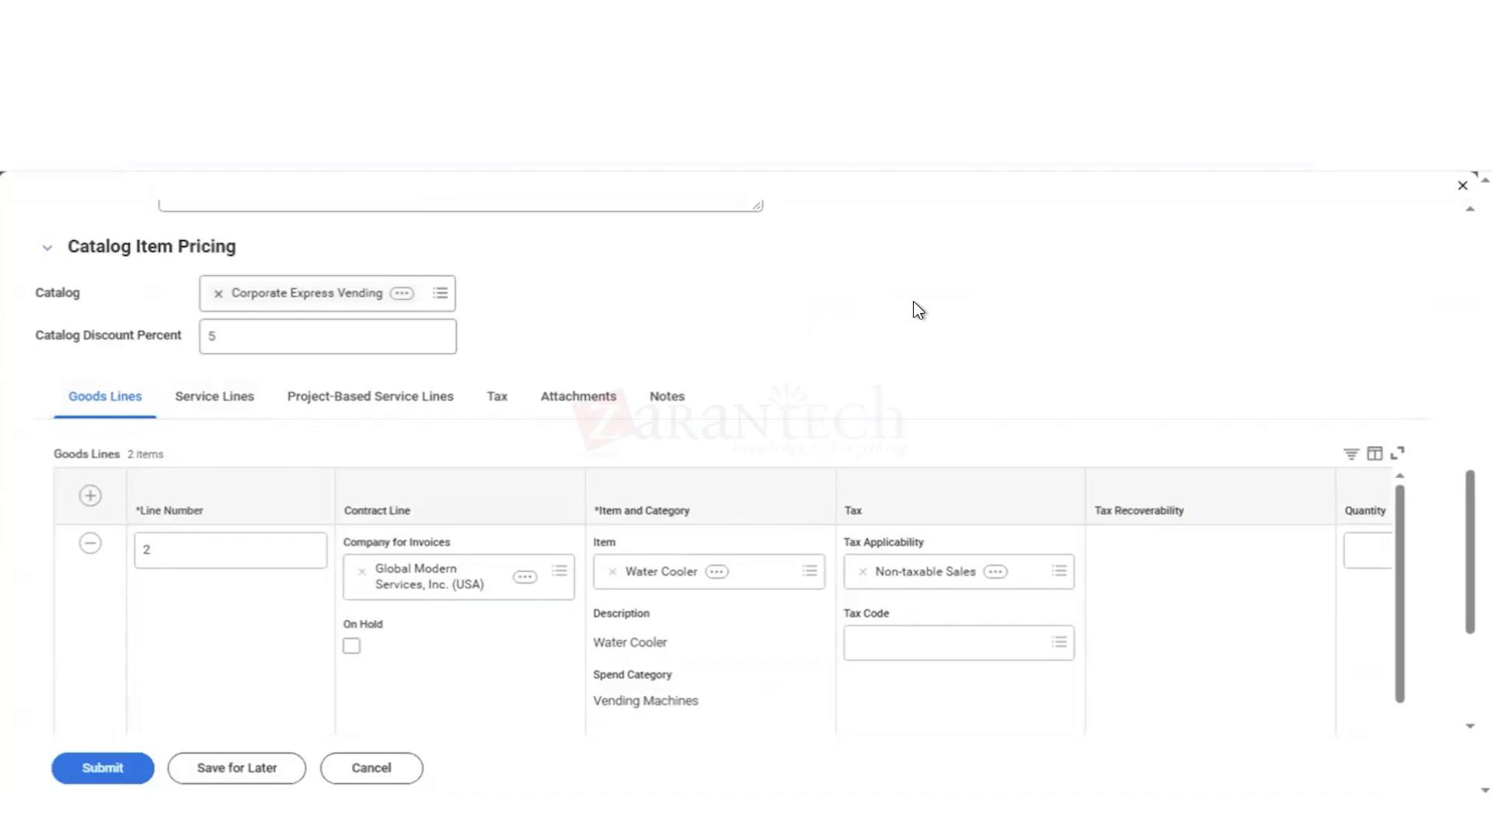
scroll(914, 303, up, 1)
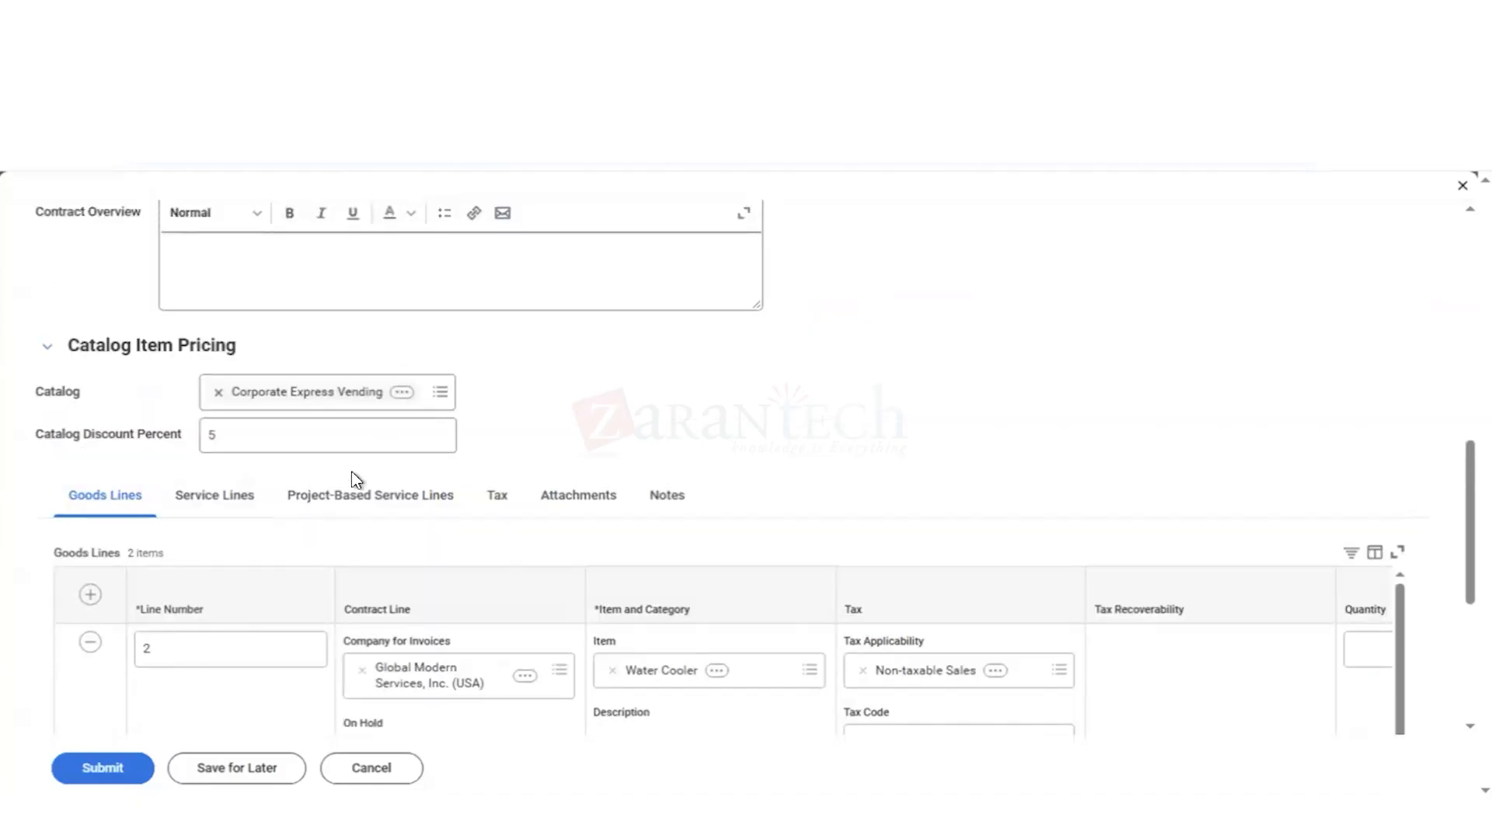
click(239, 508)
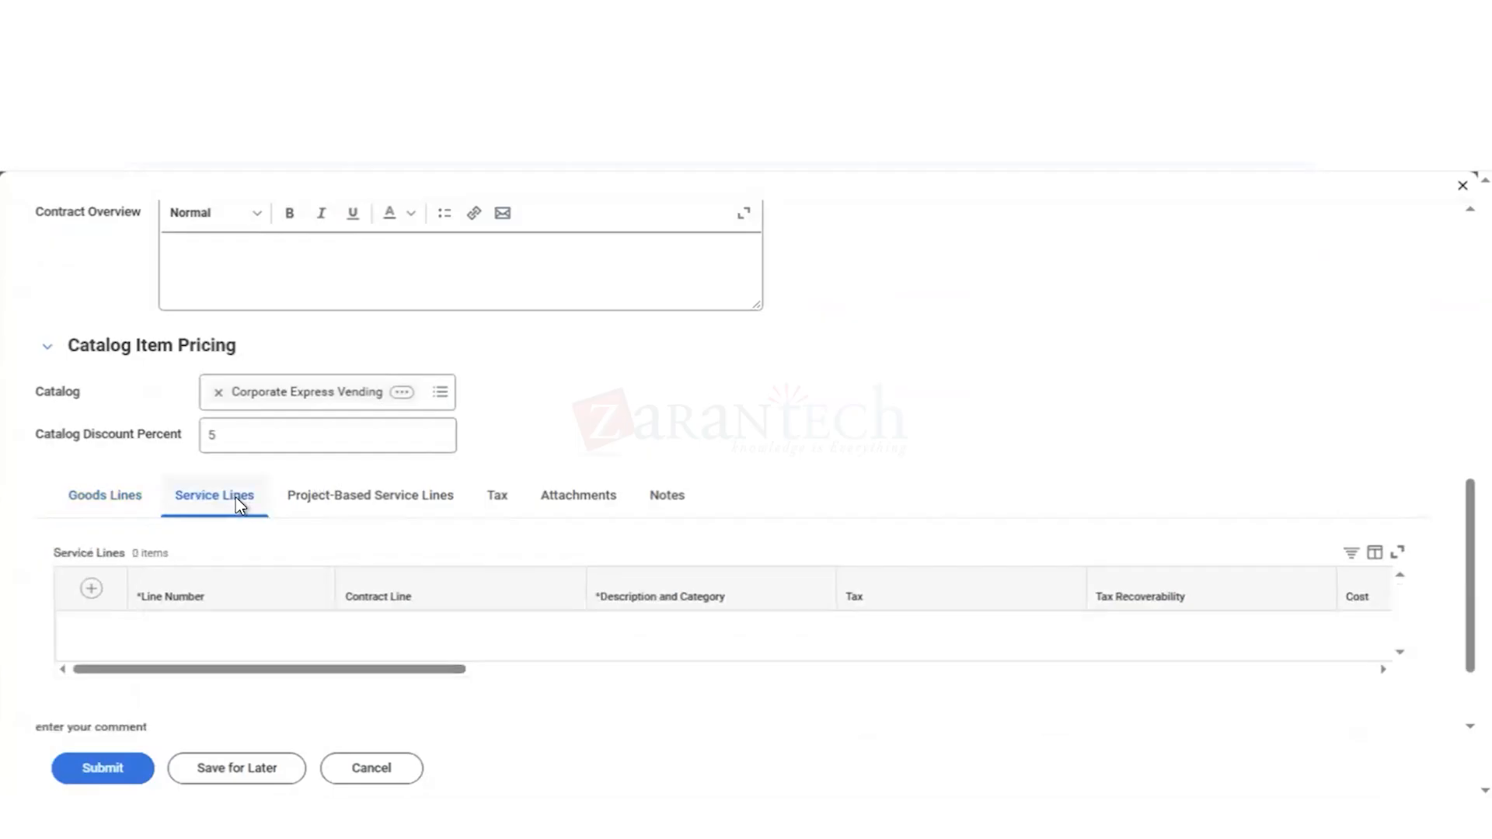
click(369, 508)
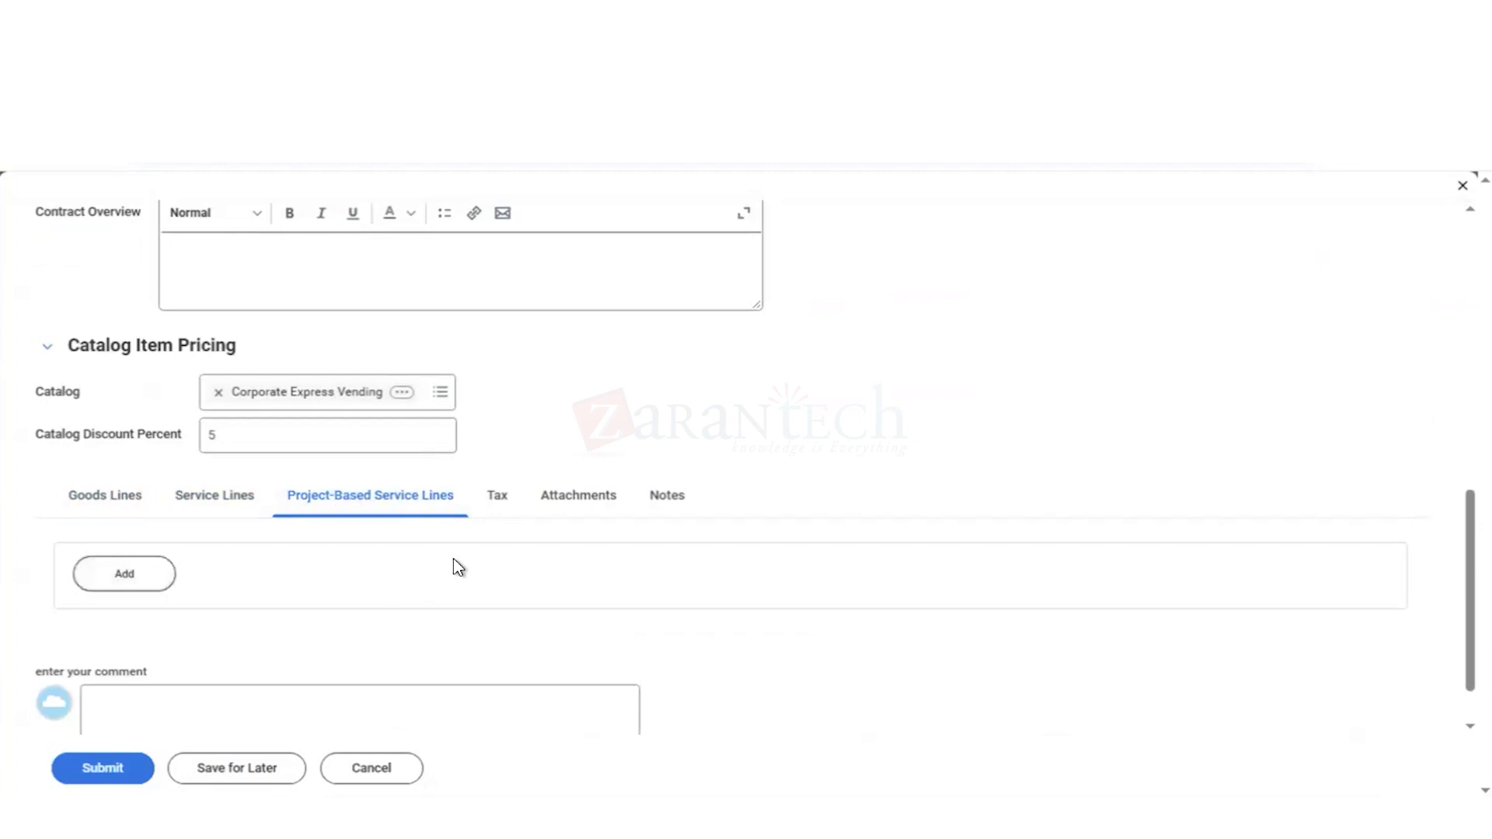
click(510, 499)
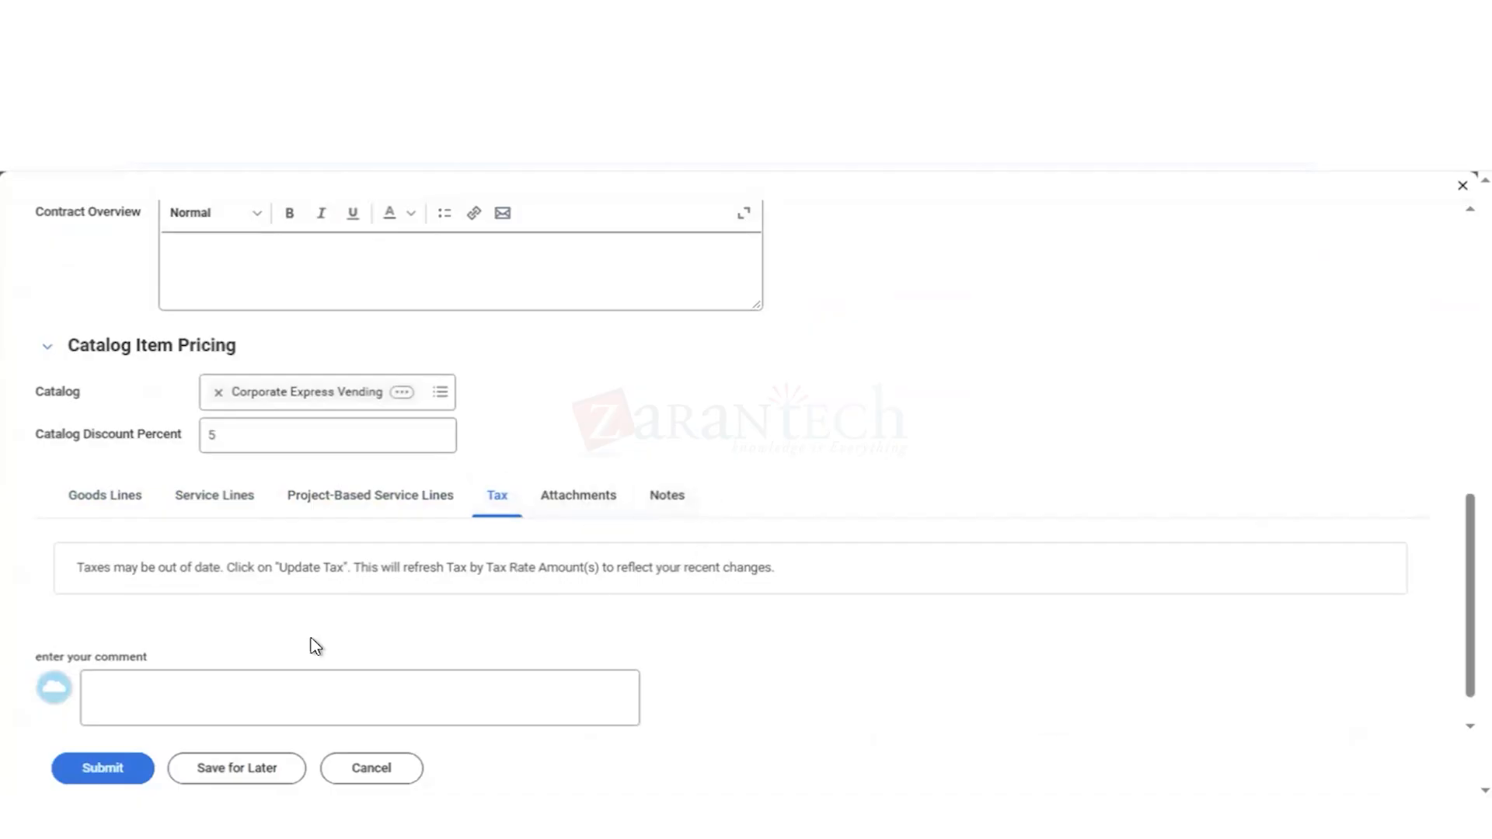
click(105, 504)
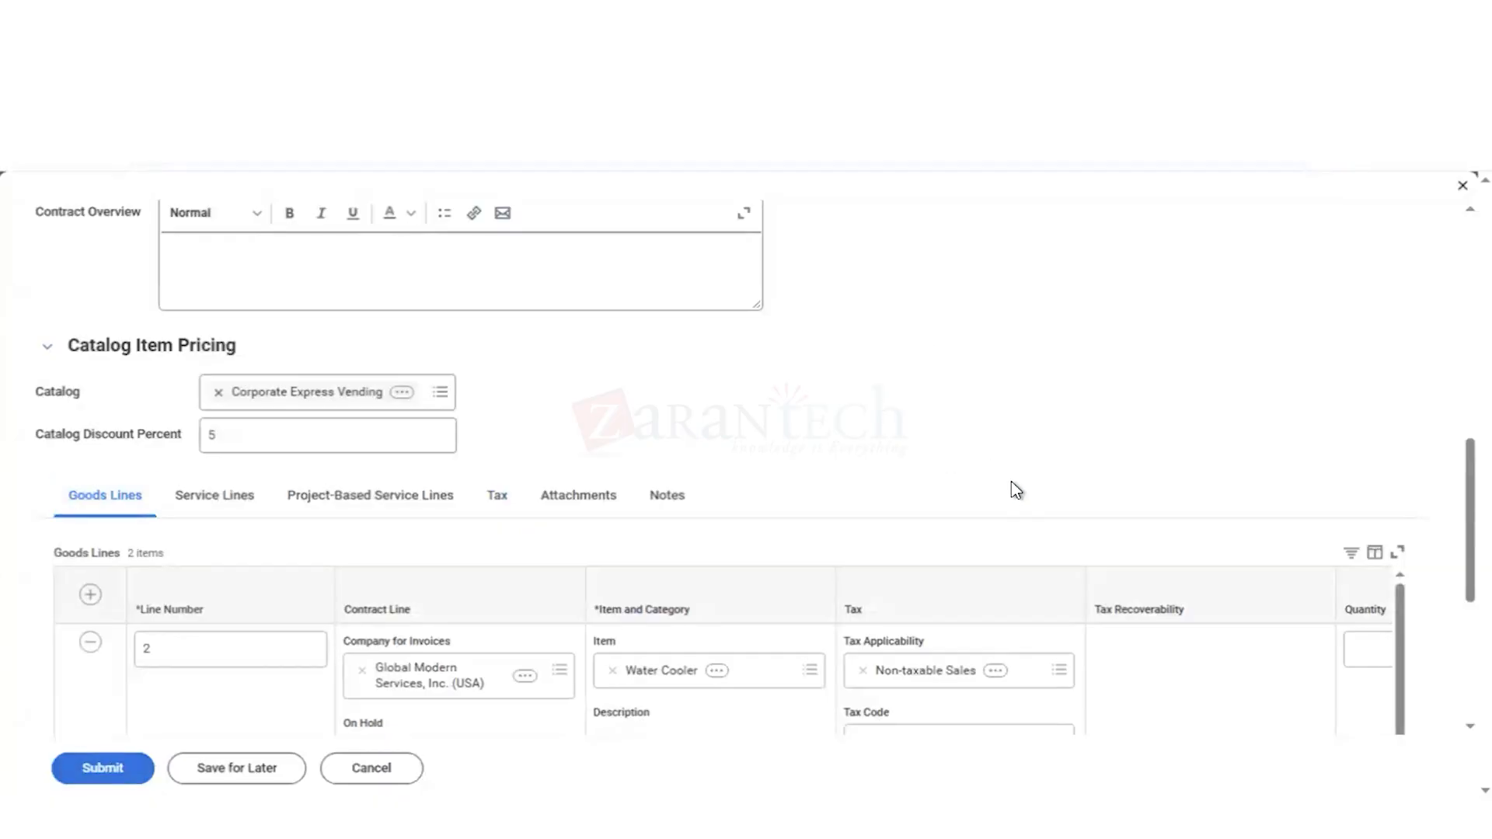
scroll(1013, 490, down, 3)
scroll(1013, 489, down, 1)
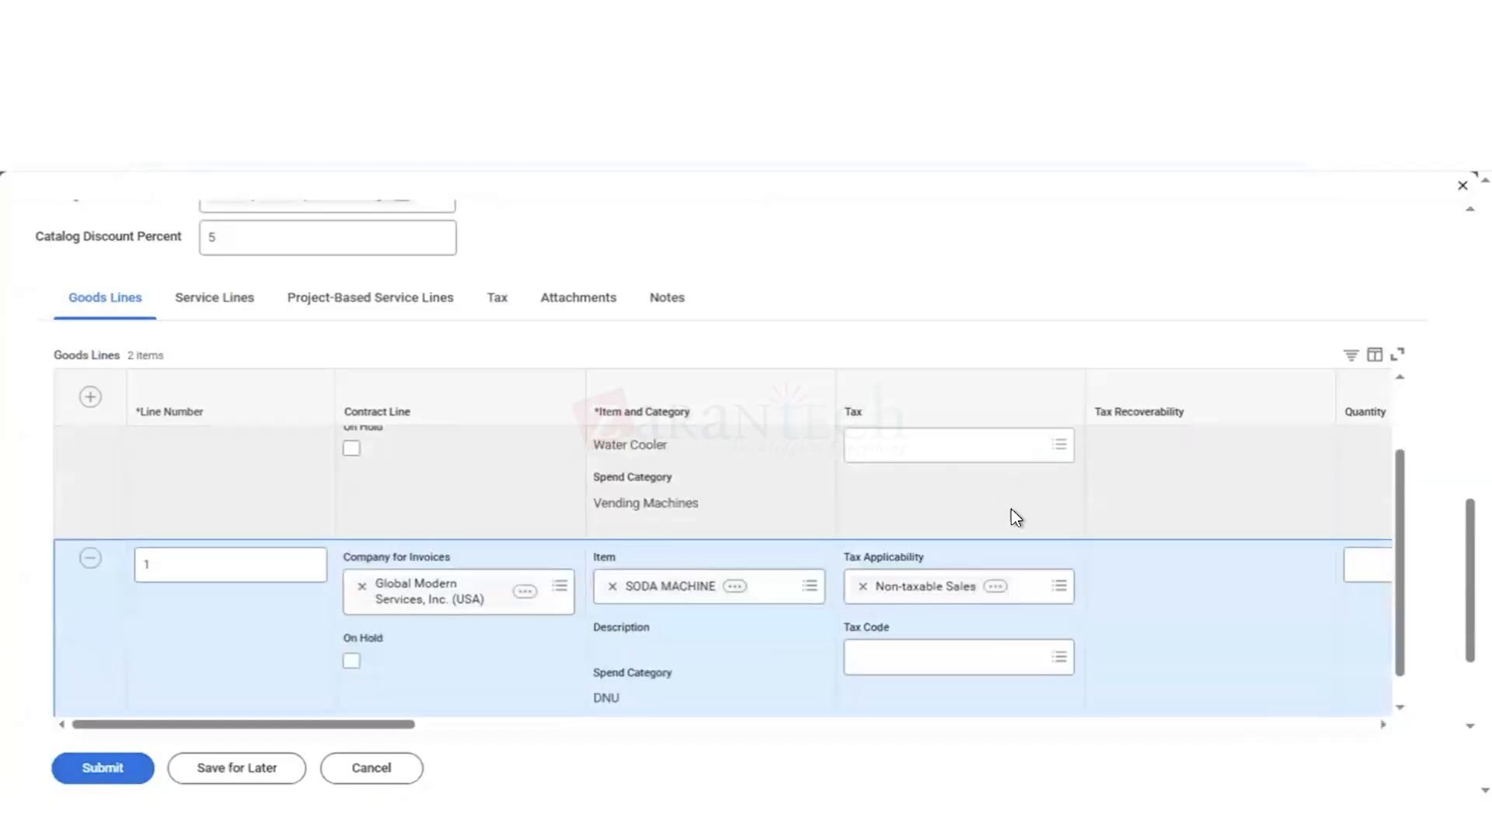
scroll(1132, 537, up, 1)
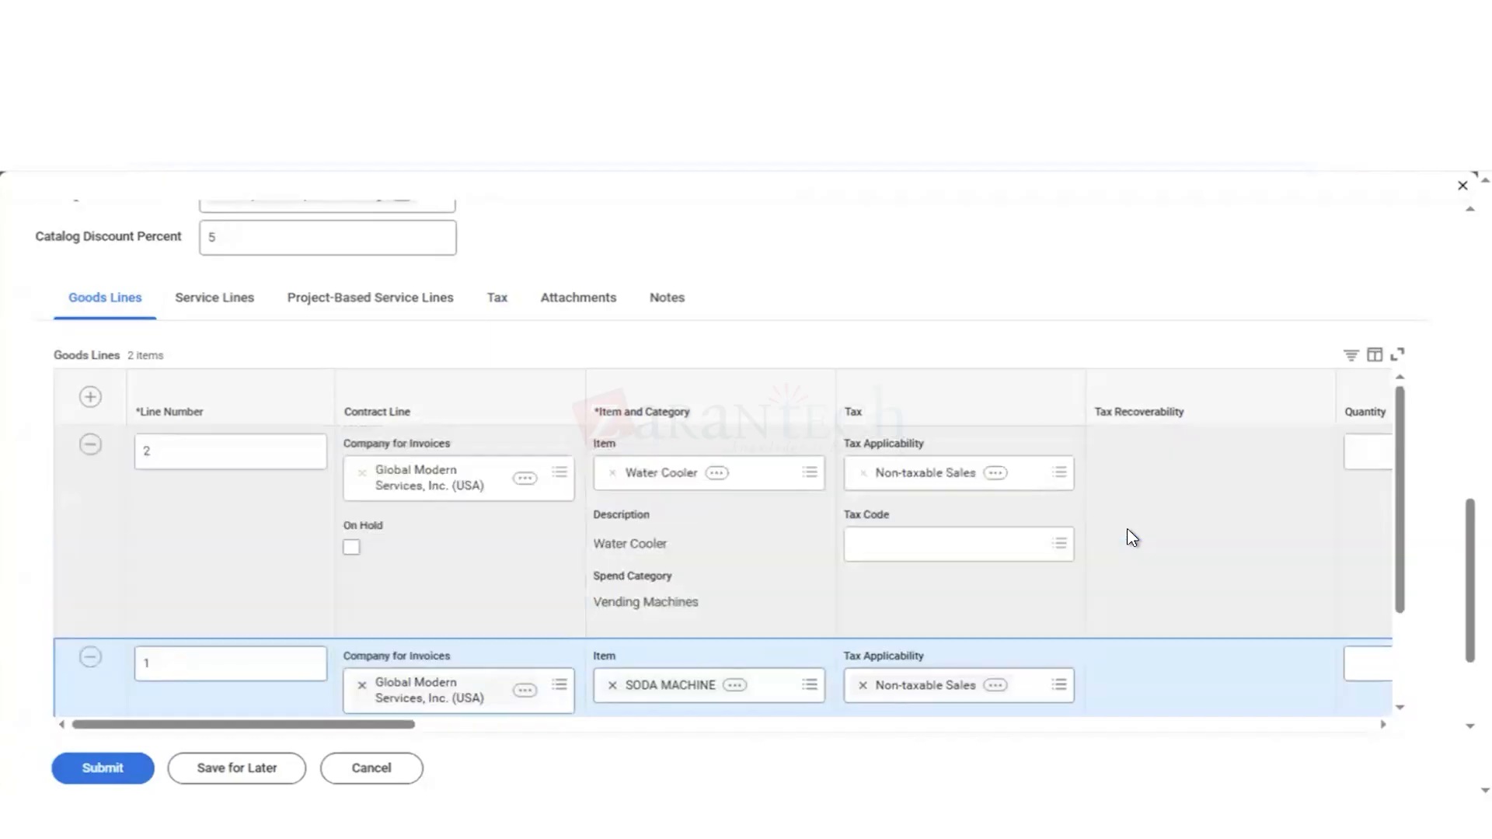
scroll(1127, 535, up, 1)
scroll(1182, 544, down, 3)
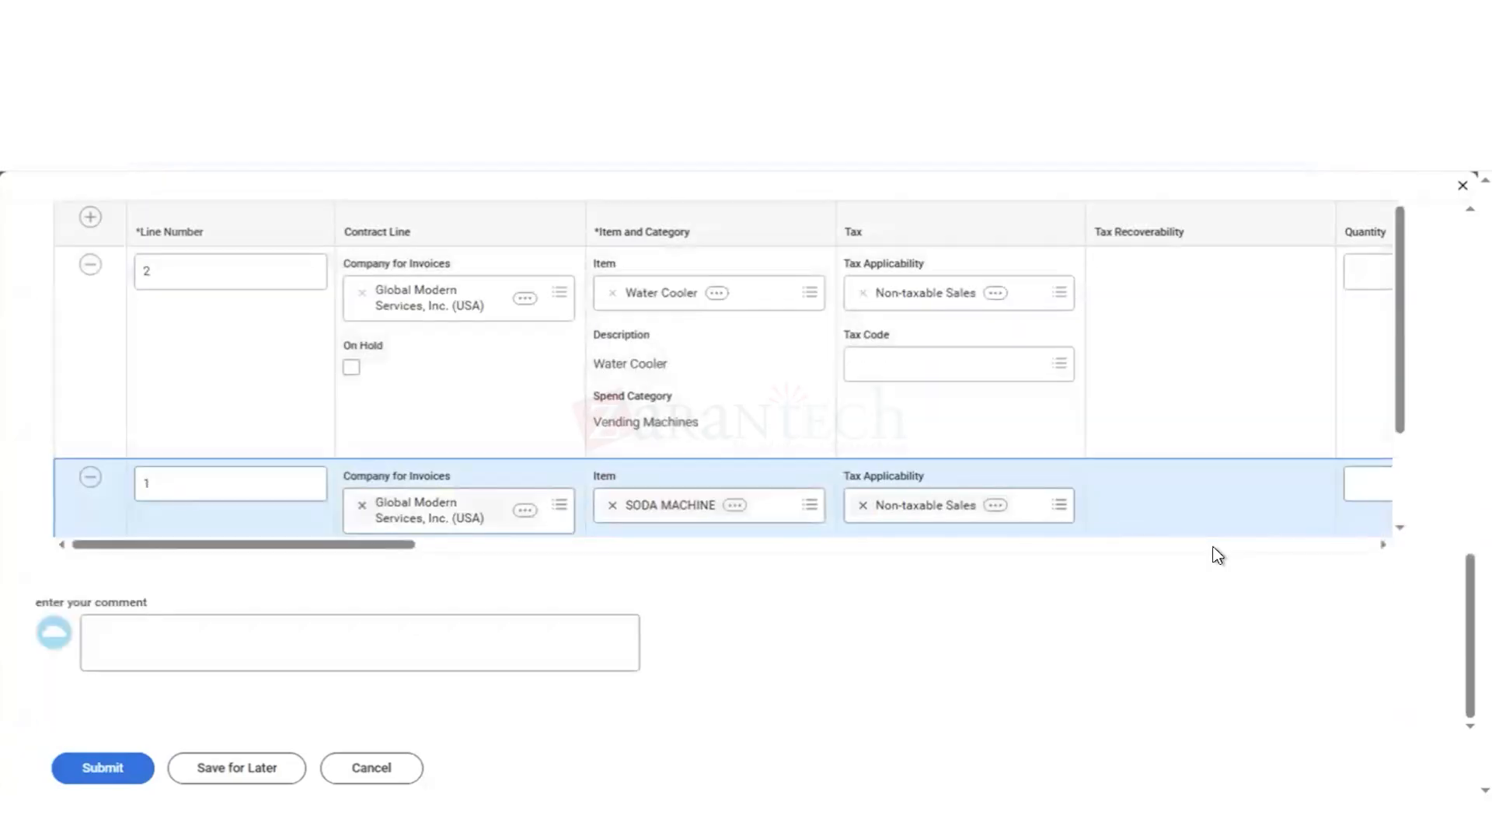
Step: Check the goods lines' quantities, costs and the contract amounts, try to submit the contract, and read the reported page error
scroll(1218, 556, right, 5)
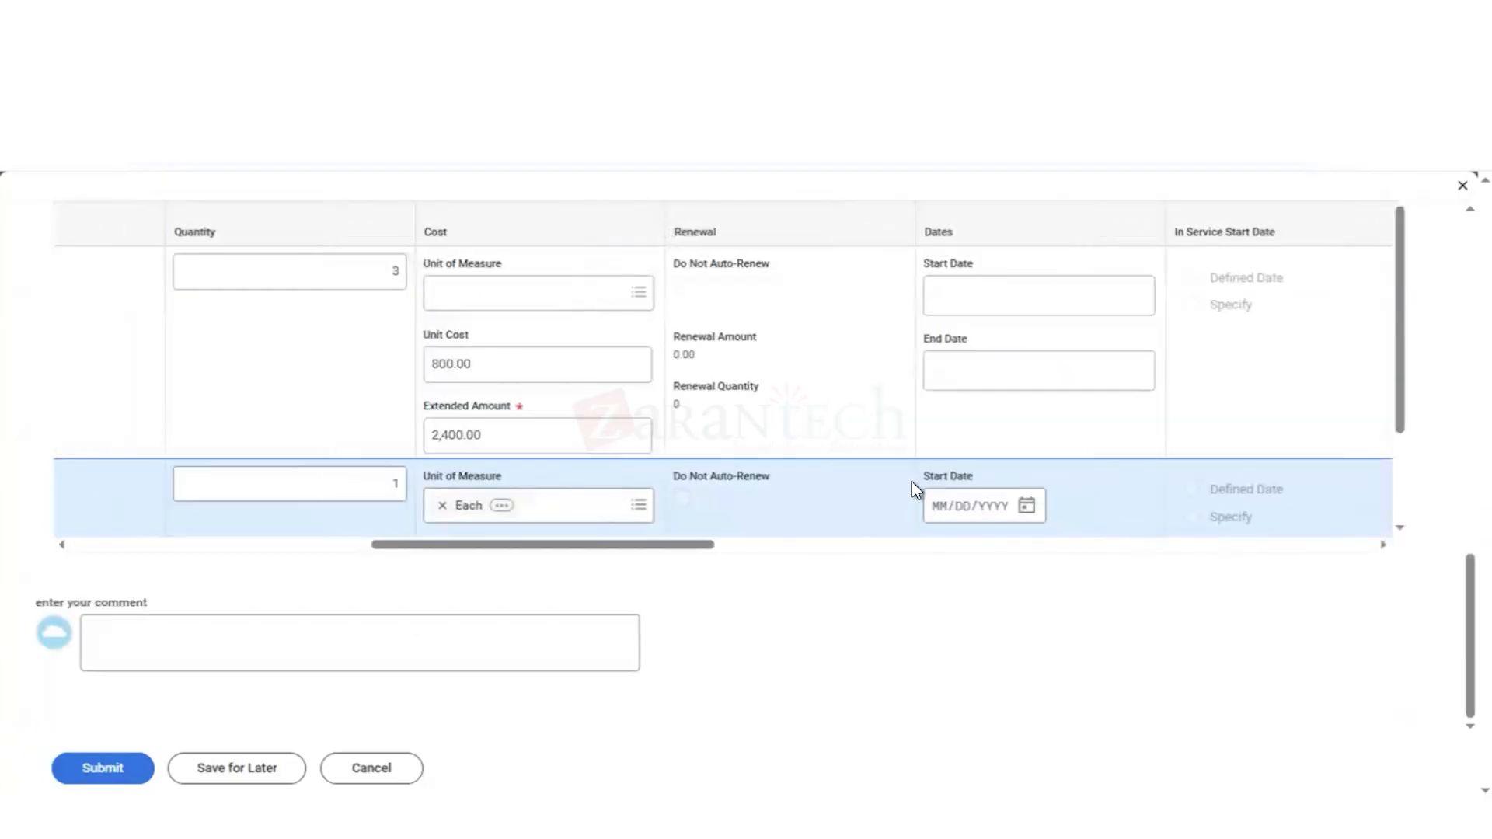
scroll(914, 489, down, 2)
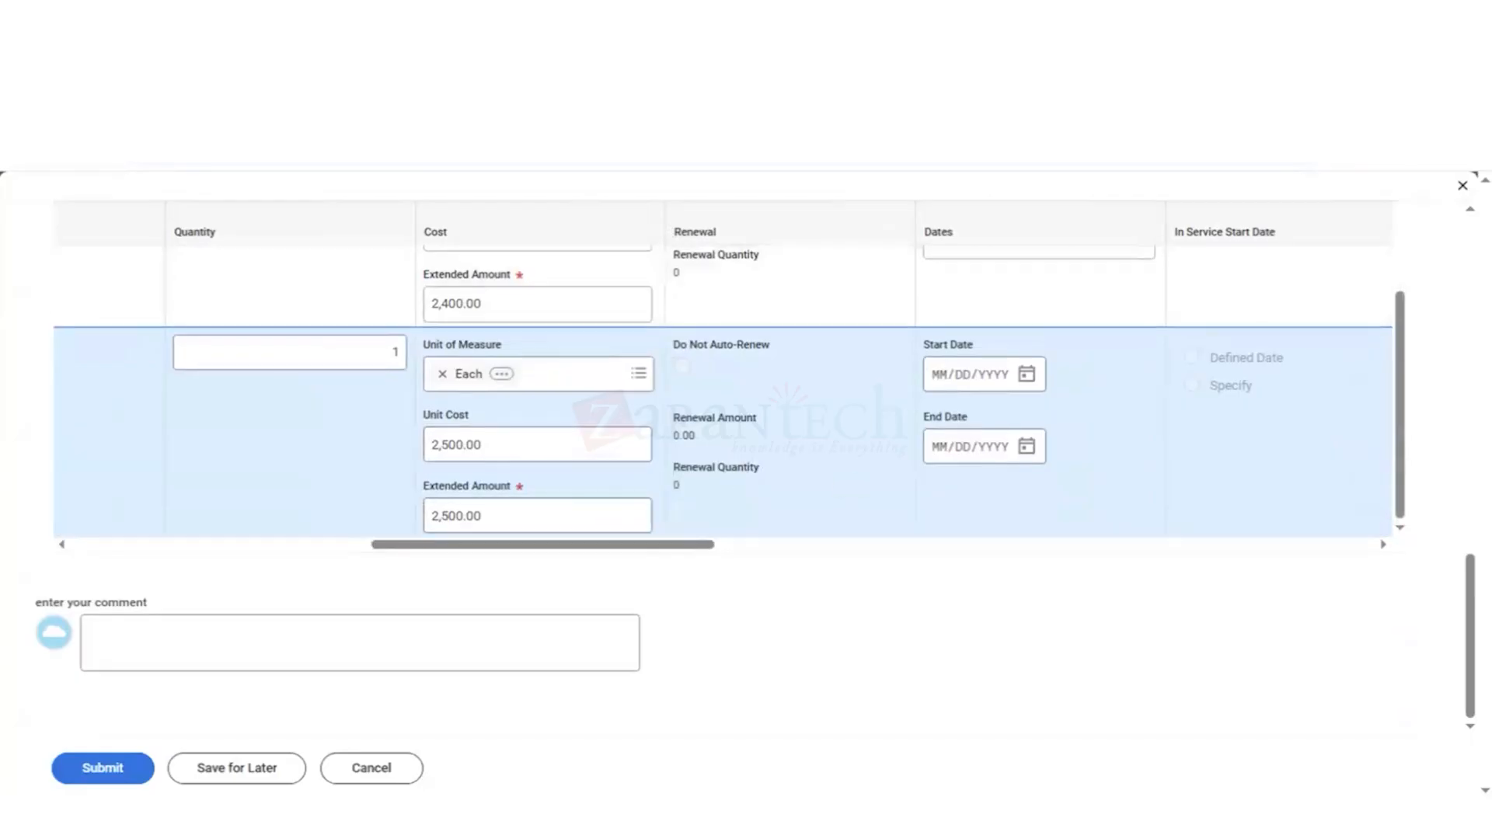
scroll(746, 466, up, 6)
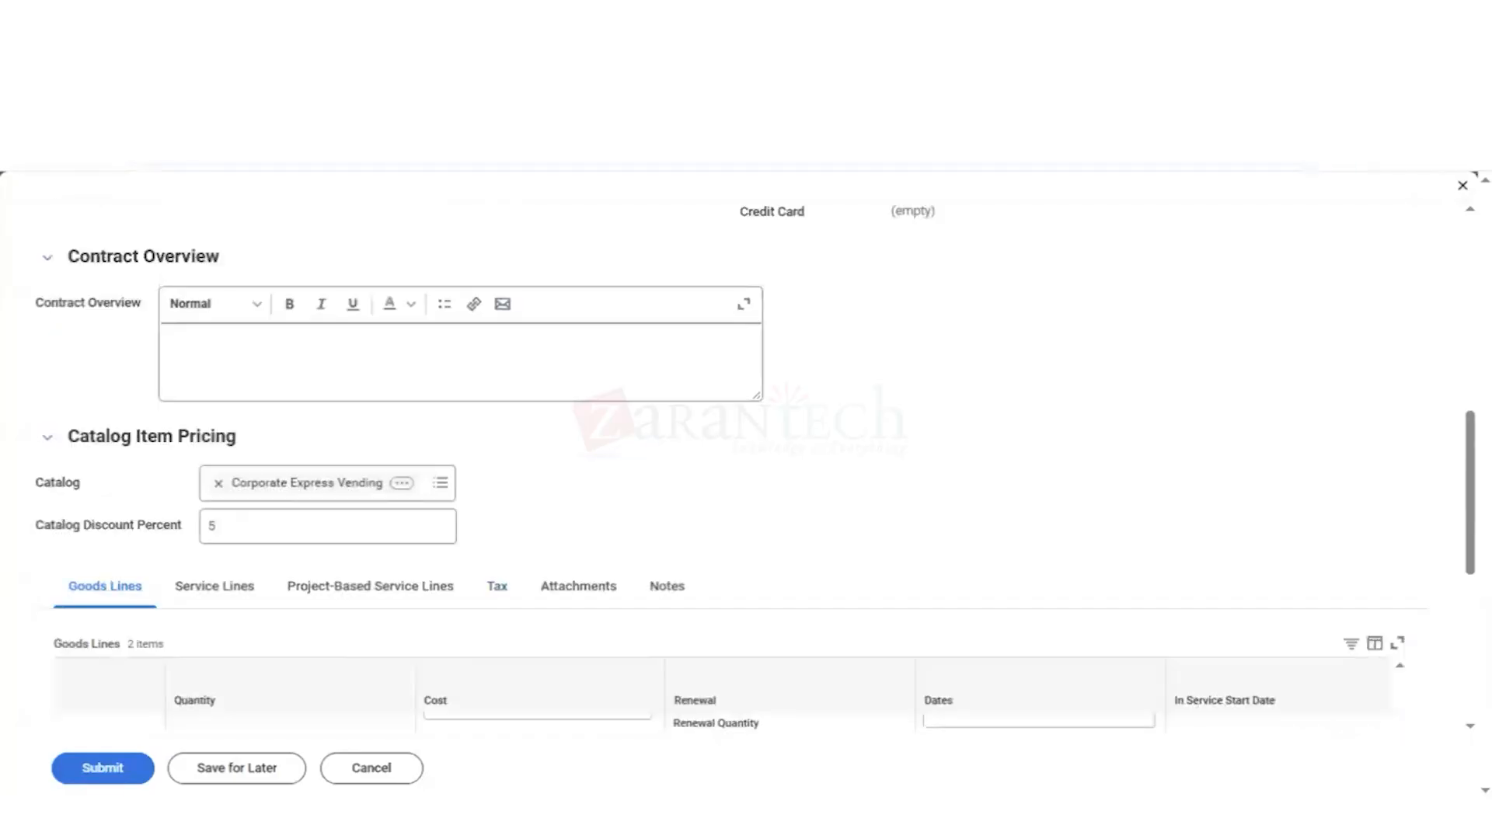
scroll(746, 466, up, 6)
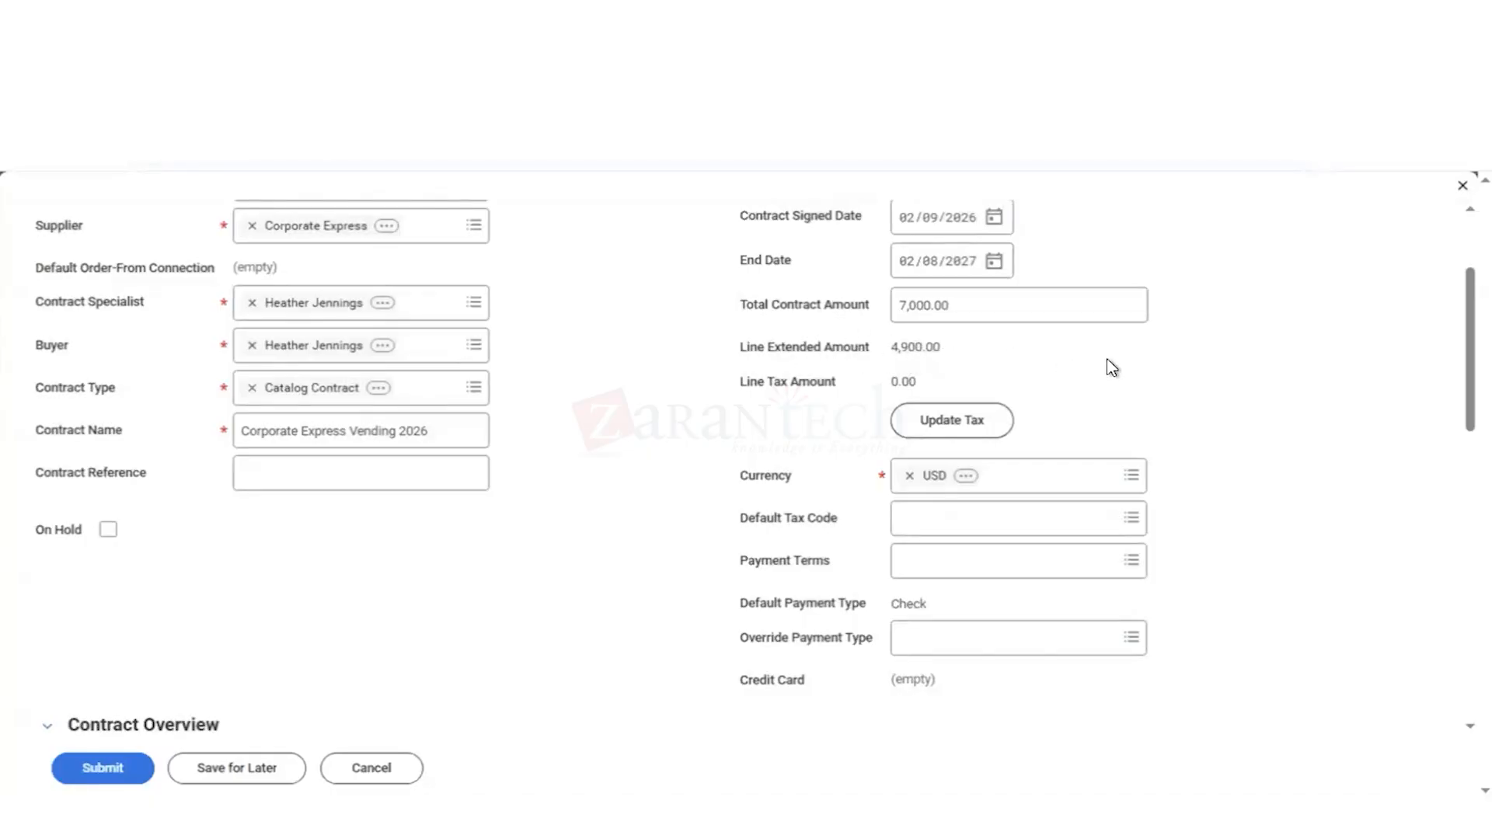
click(100, 762)
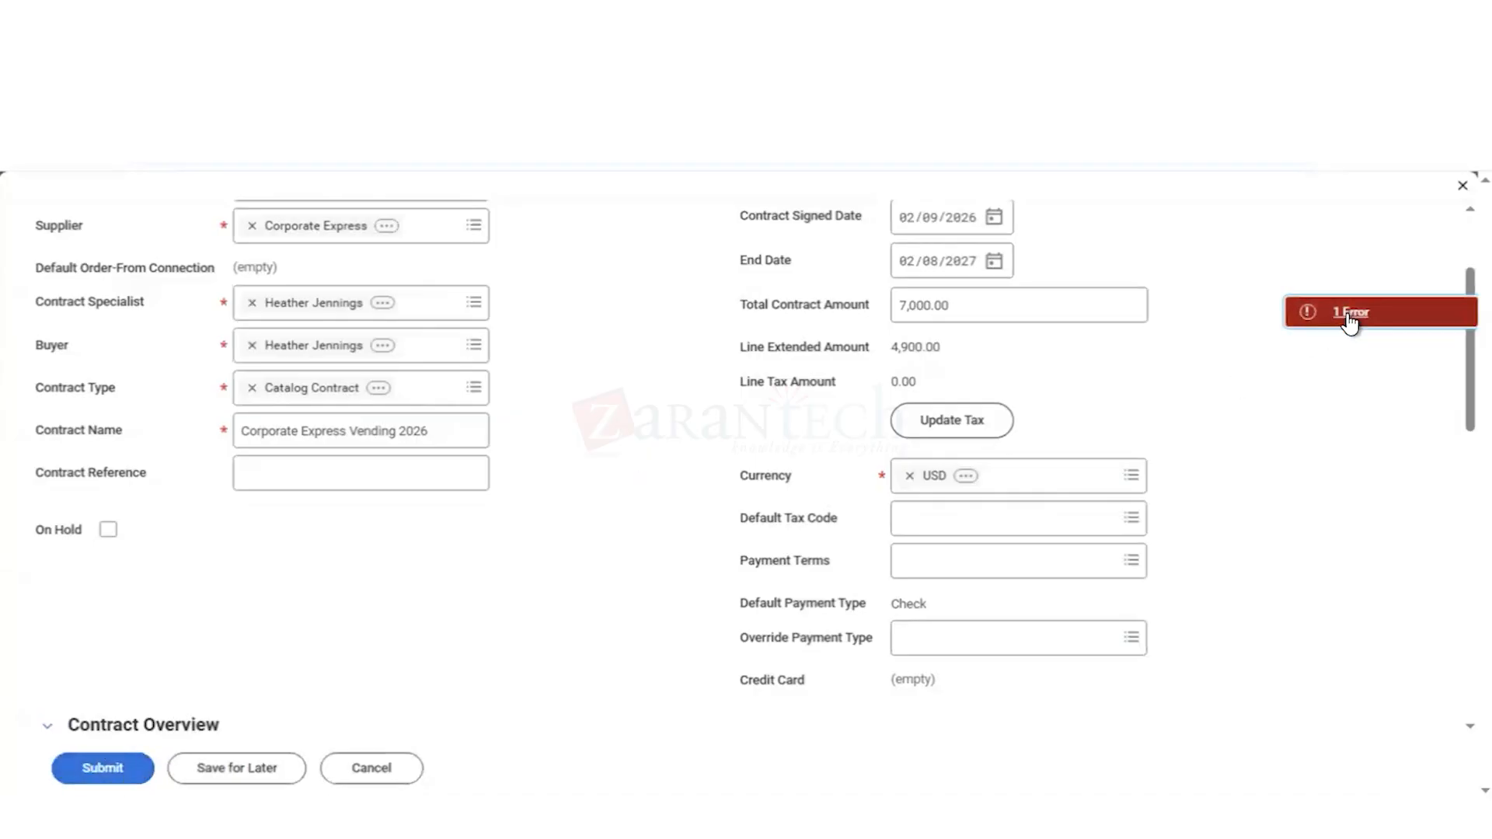
click(1350, 315)
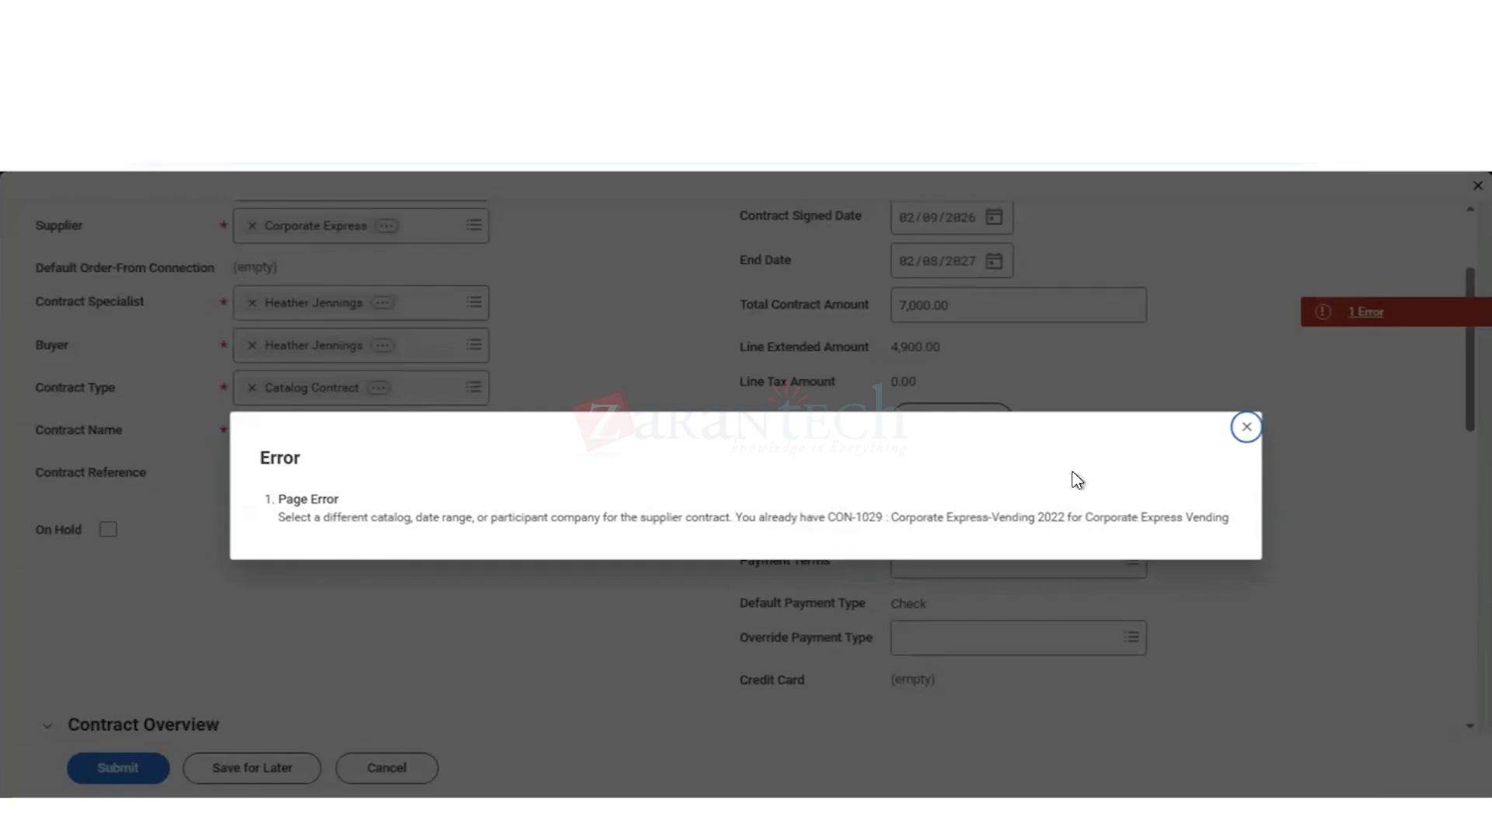
click(1246, 427)
Step: Set the contract's end date to 02/08/2028
scroll(700, 428, up, 1)
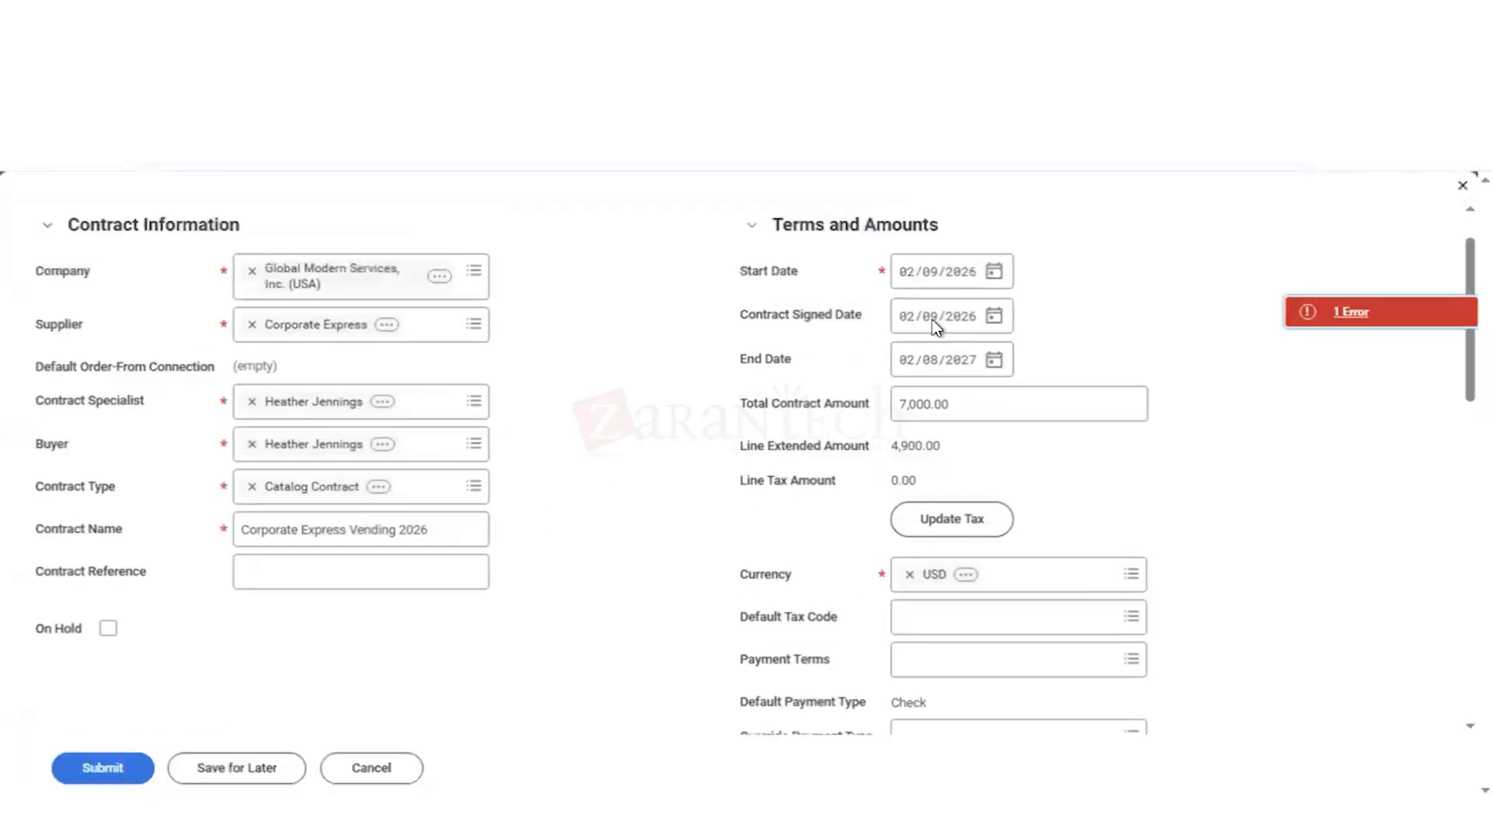
click(995, 361)
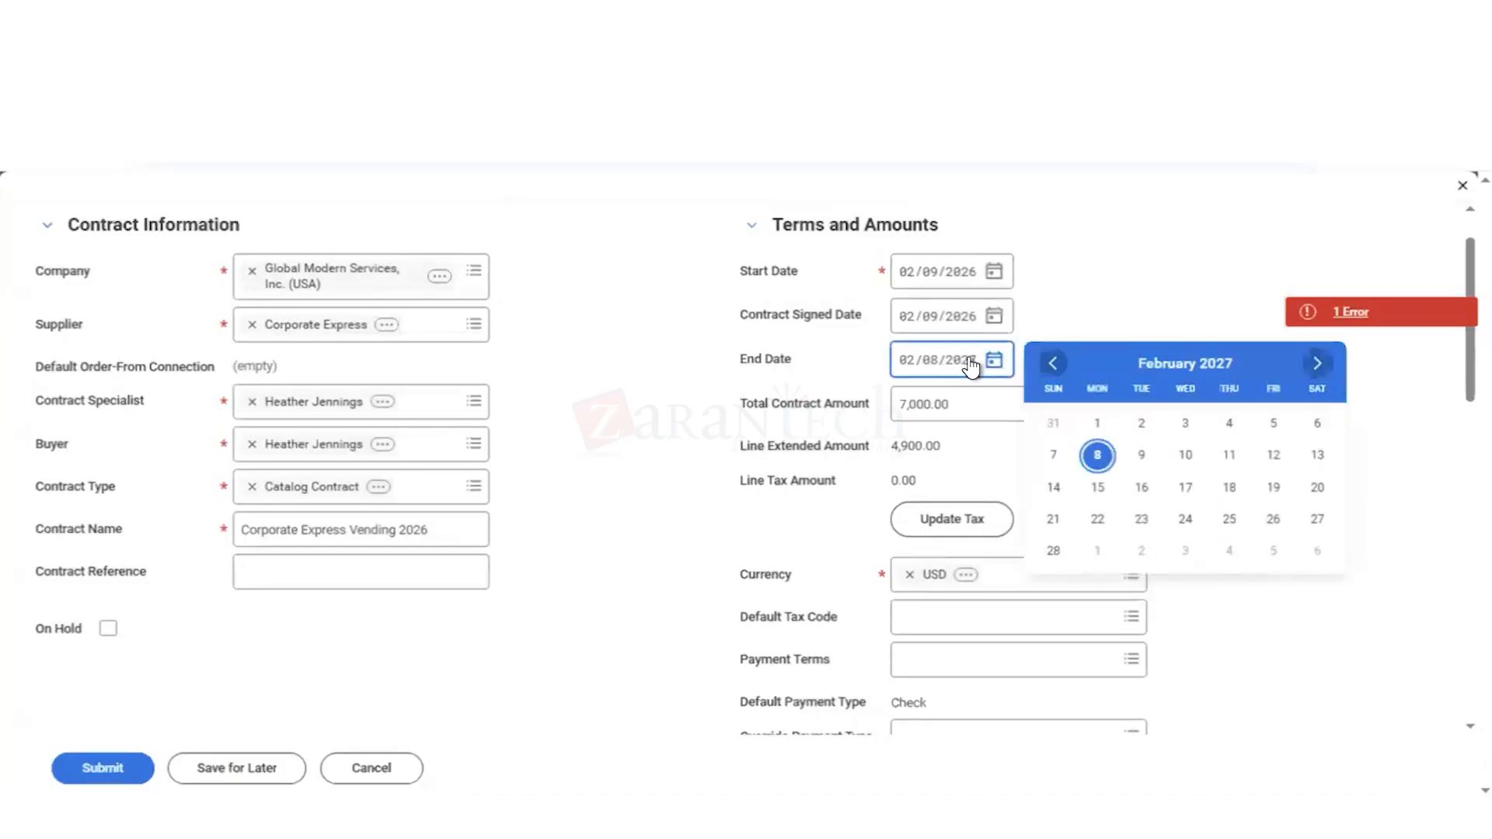
click(972, 366)
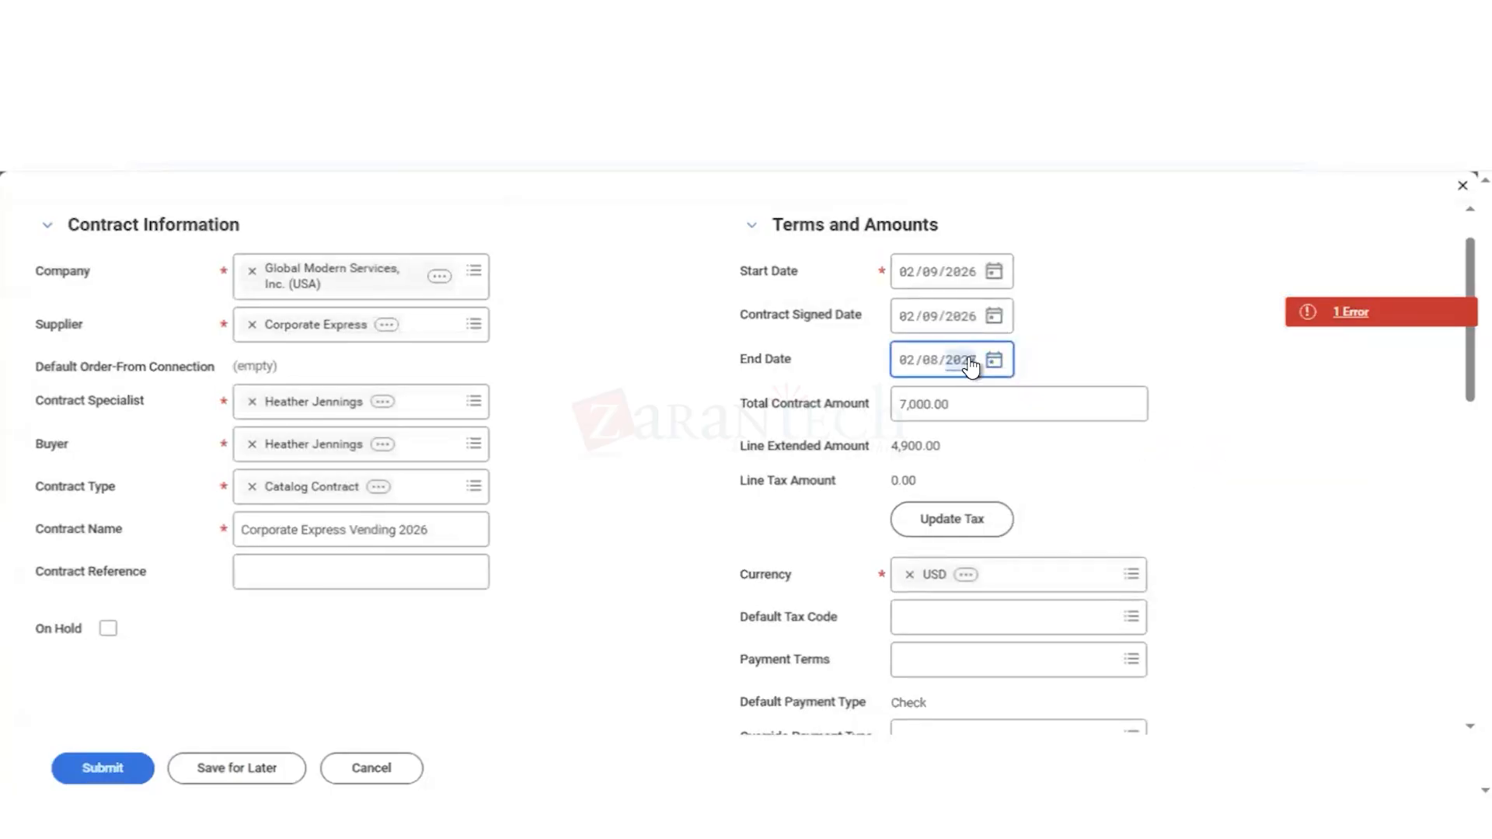
text(2028)
click(1225, 437)
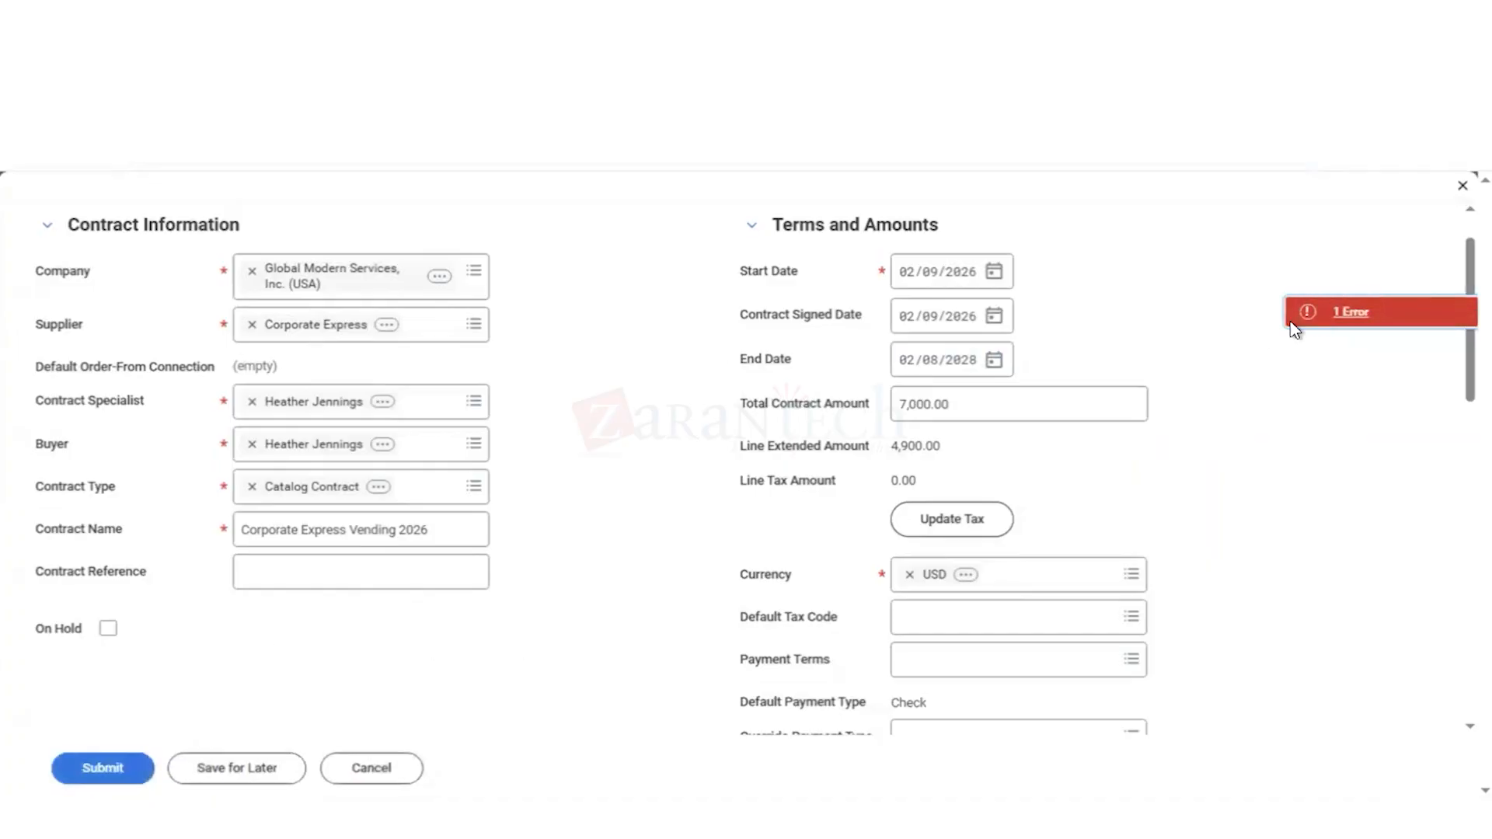
Step: Reread the page error and replace the contract's company with Global Modern Services GmbH (Germany)
click(1344, 317)
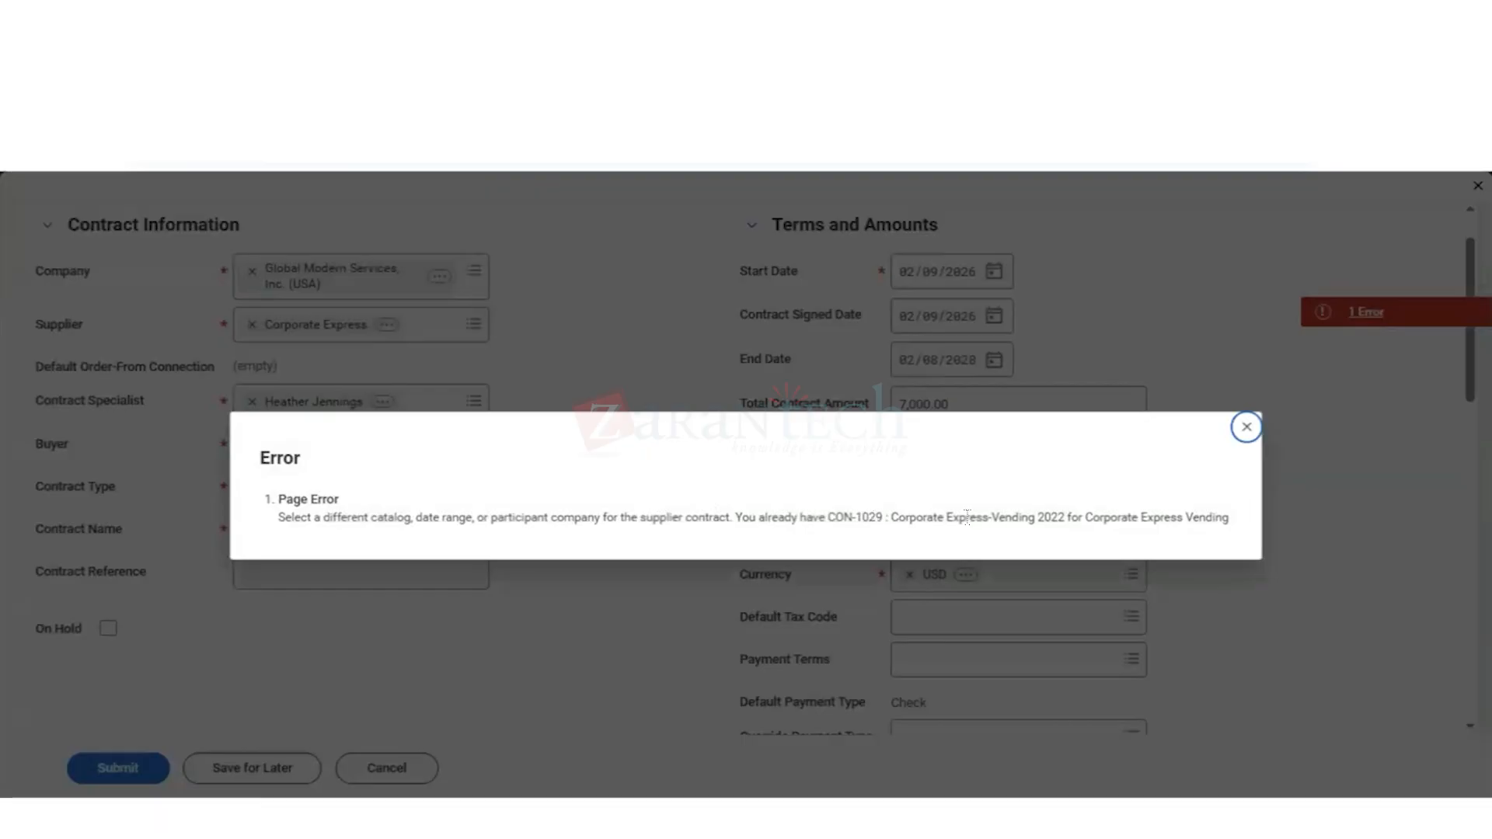
click(1248, 429)
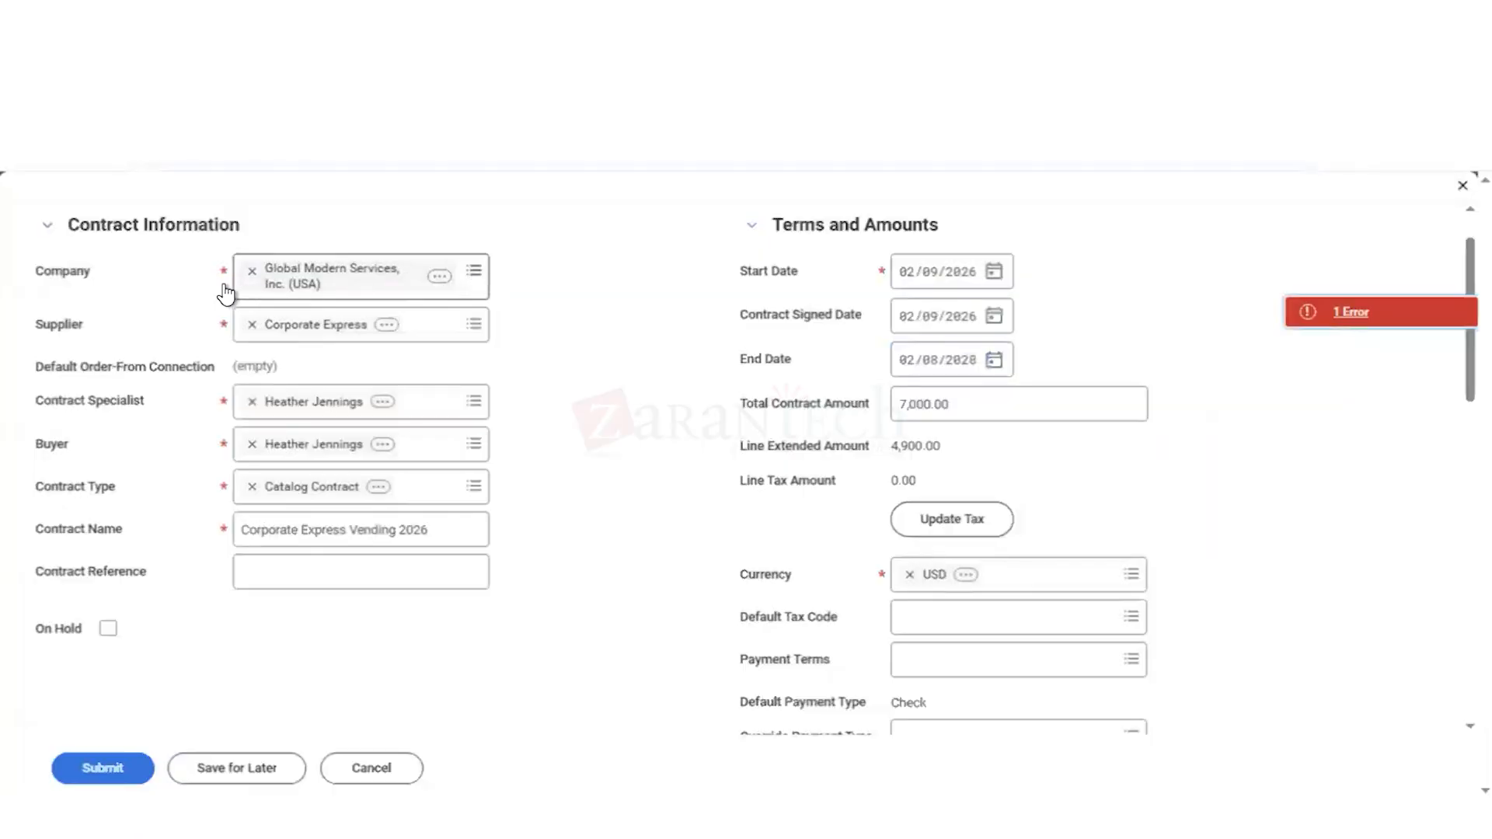
click(251, 270)
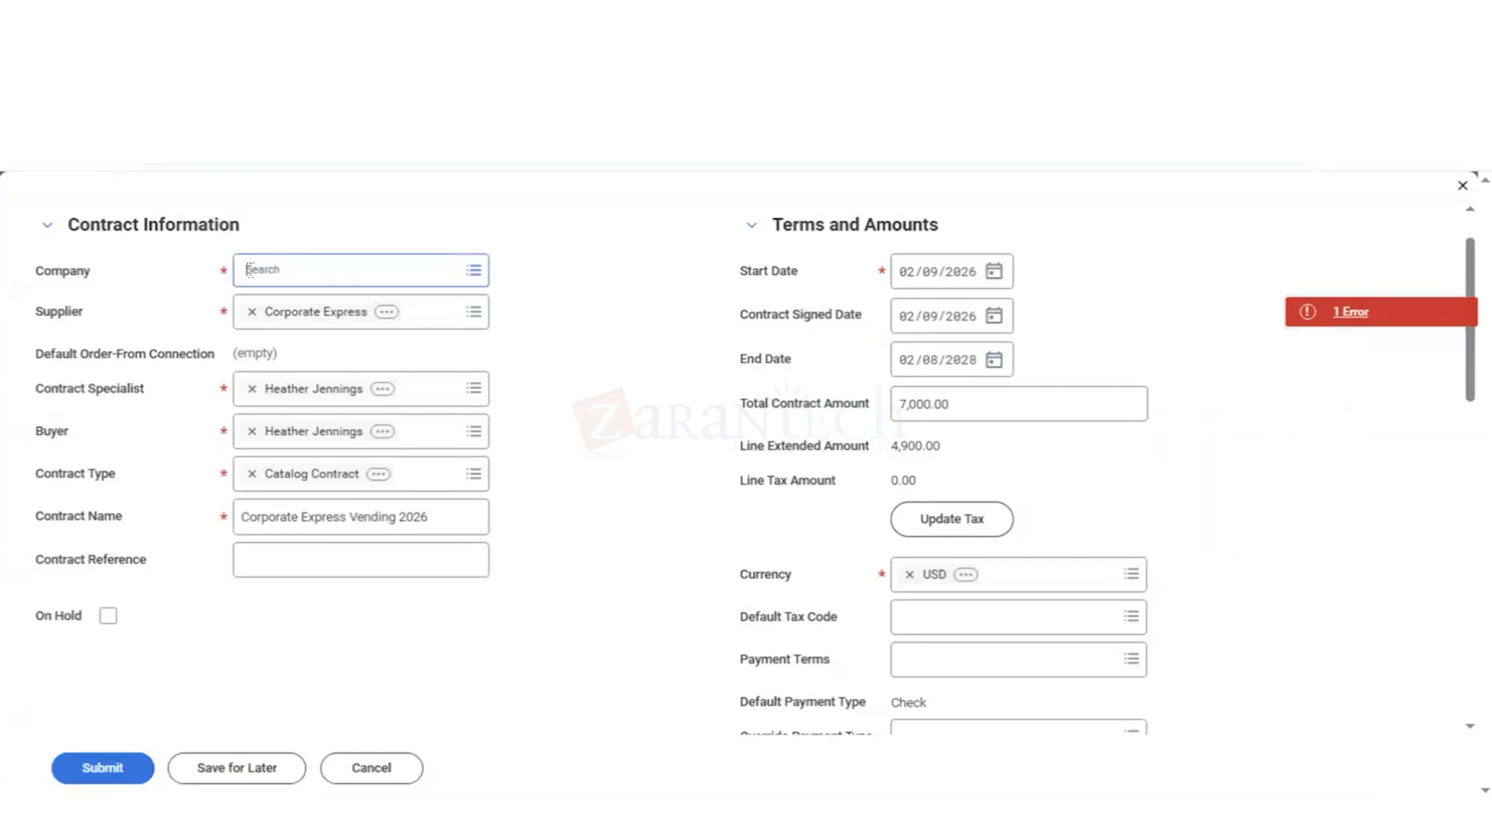
text(gms gmbh)
key(Return)
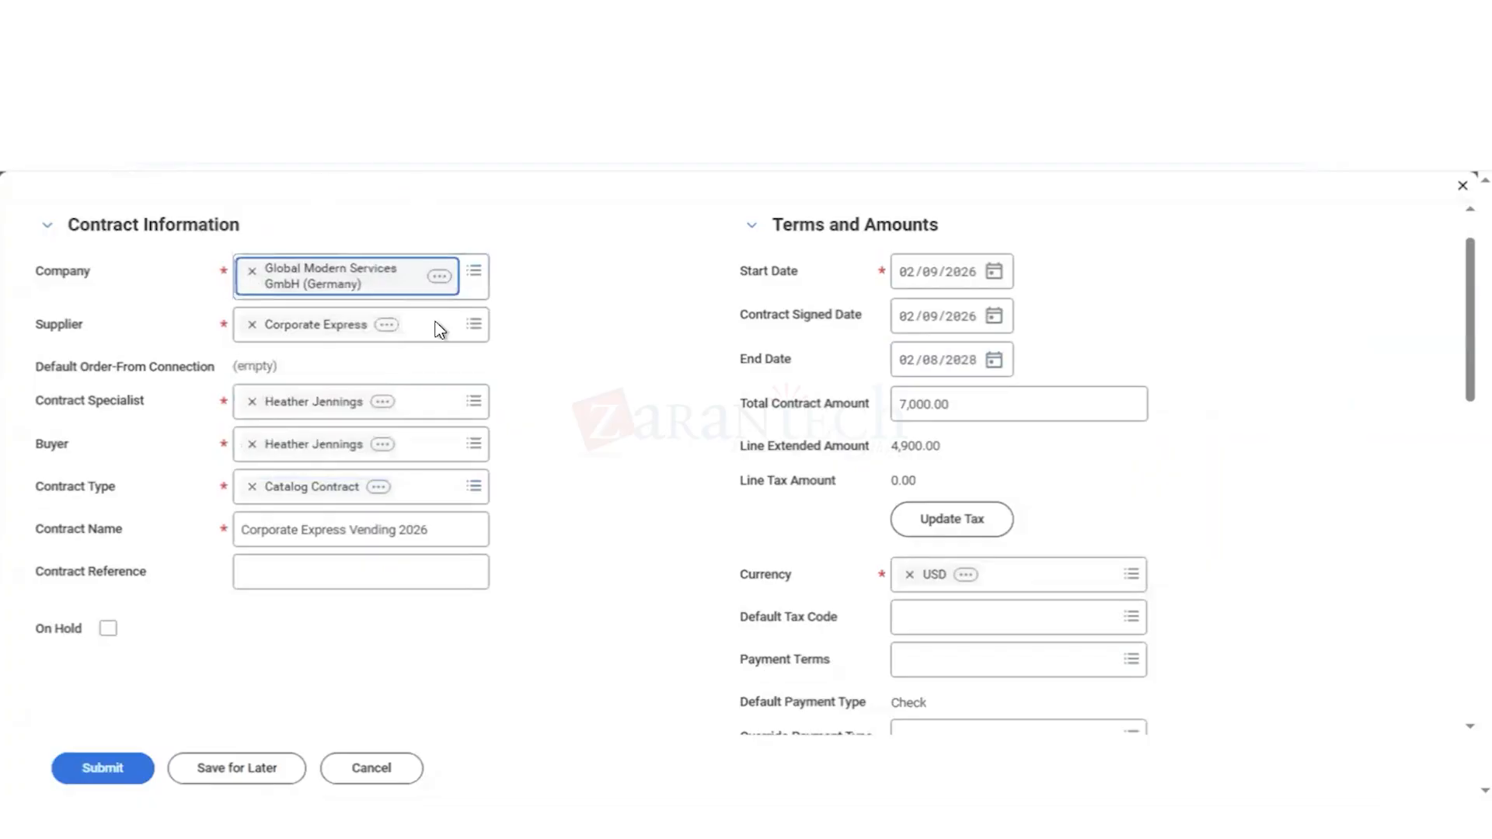
click(573, 459)
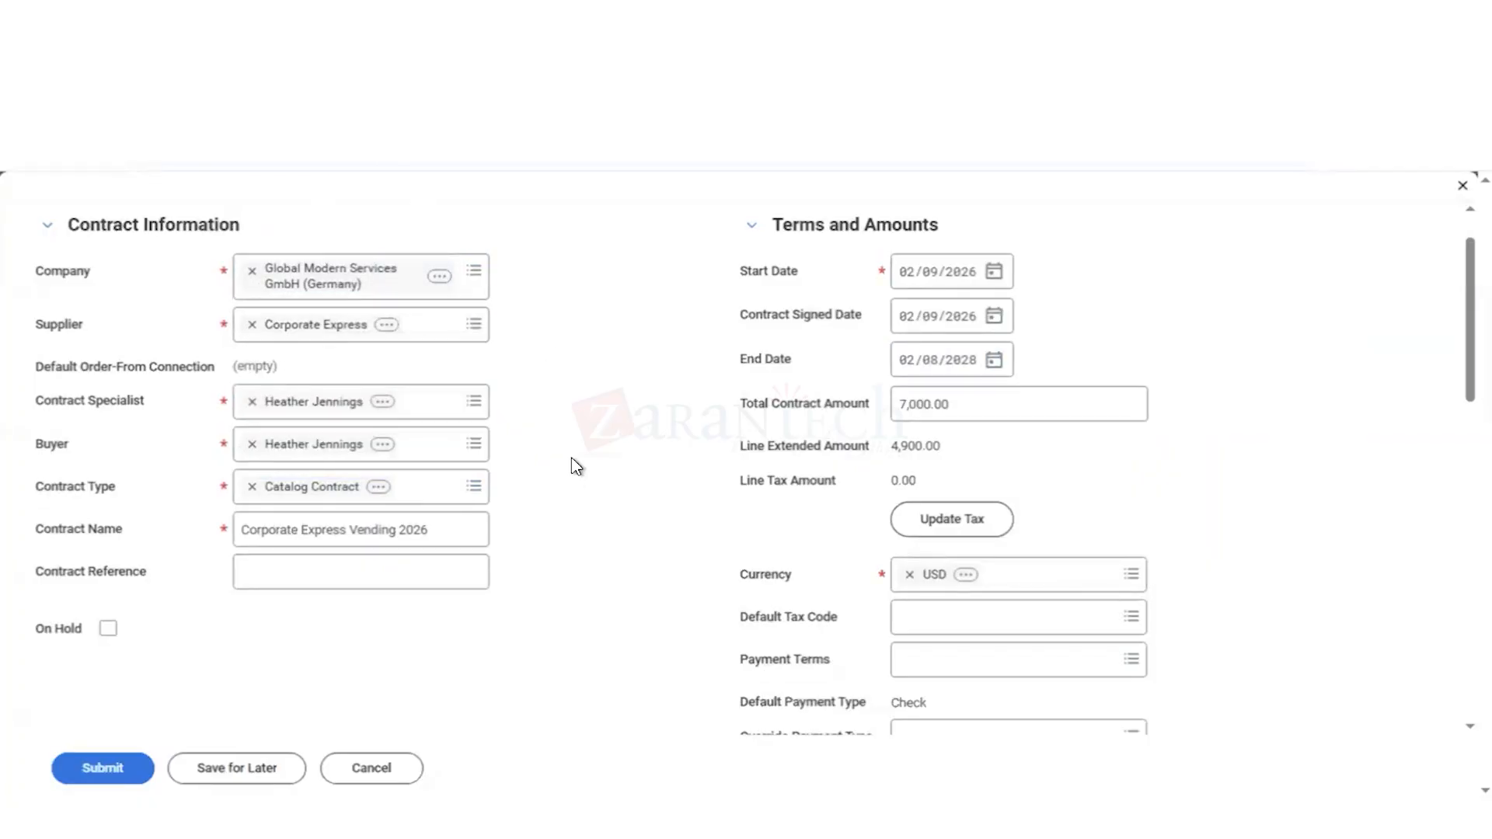
Step: Rename the contract as Corporate Express Vending 2026-28 and submit it
click(442, 532)
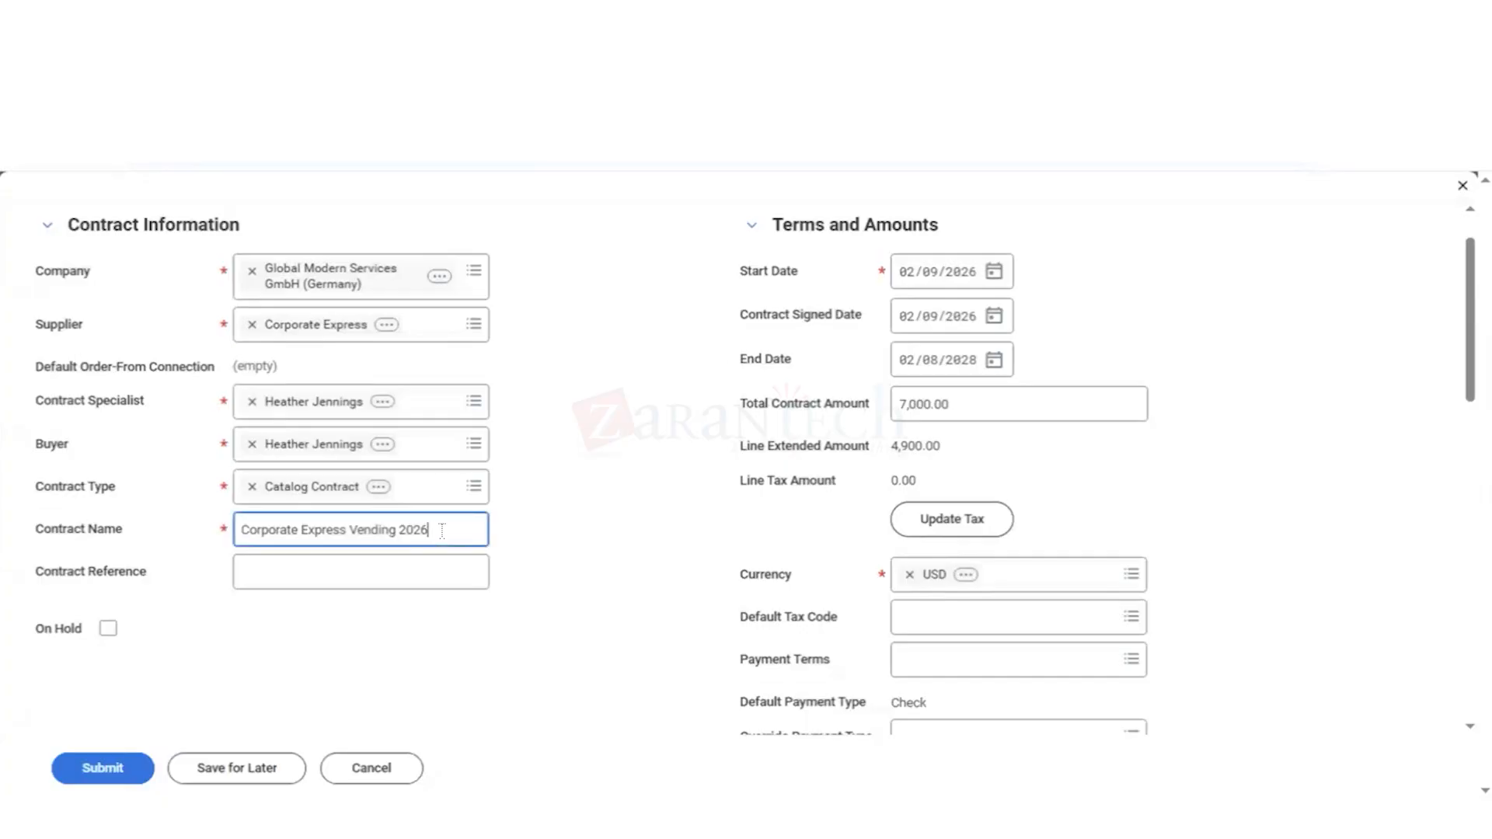
text(-28)
click(282, 644)
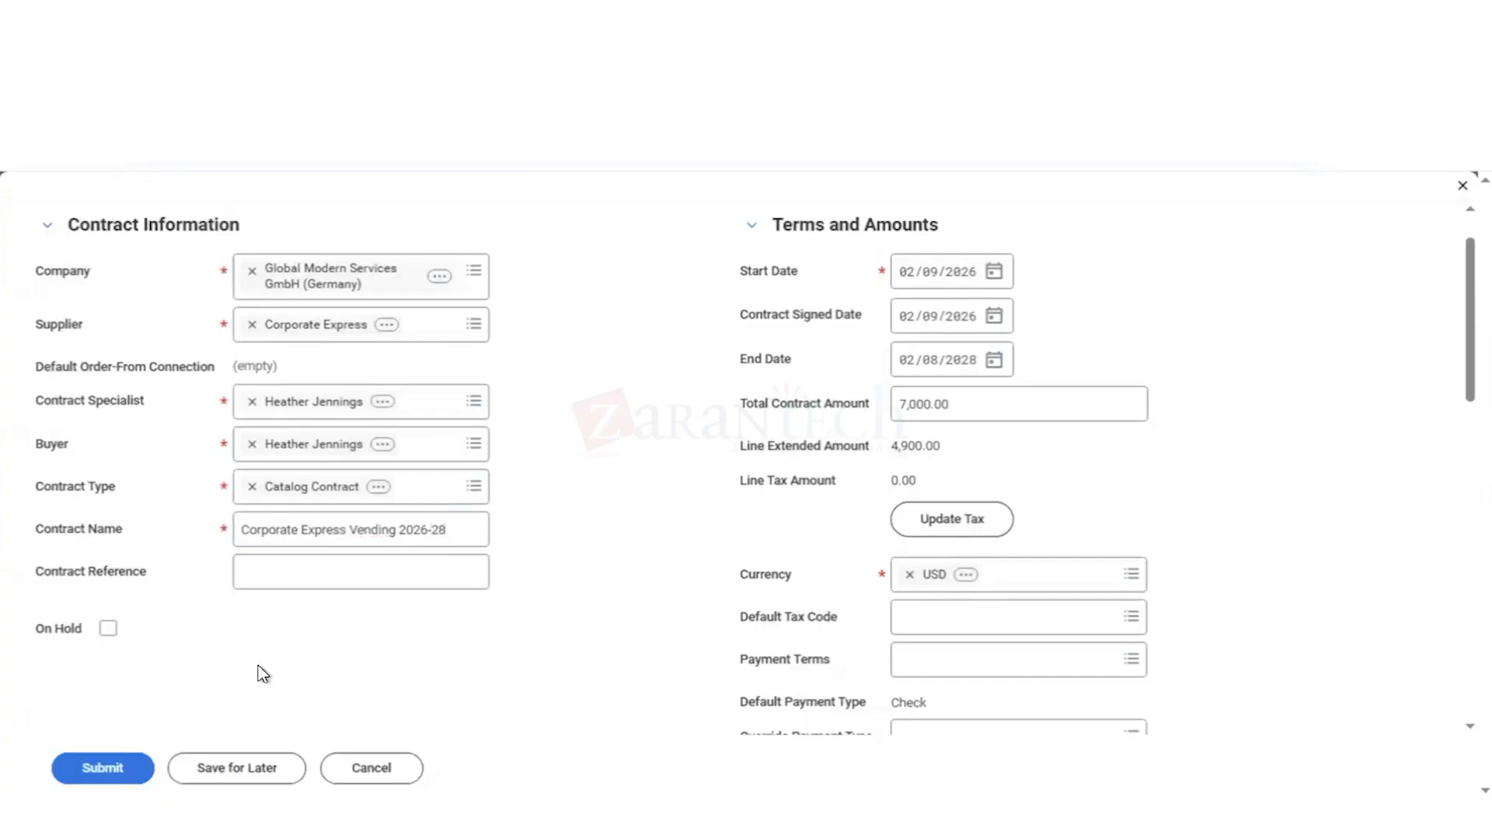
click(105, 770)
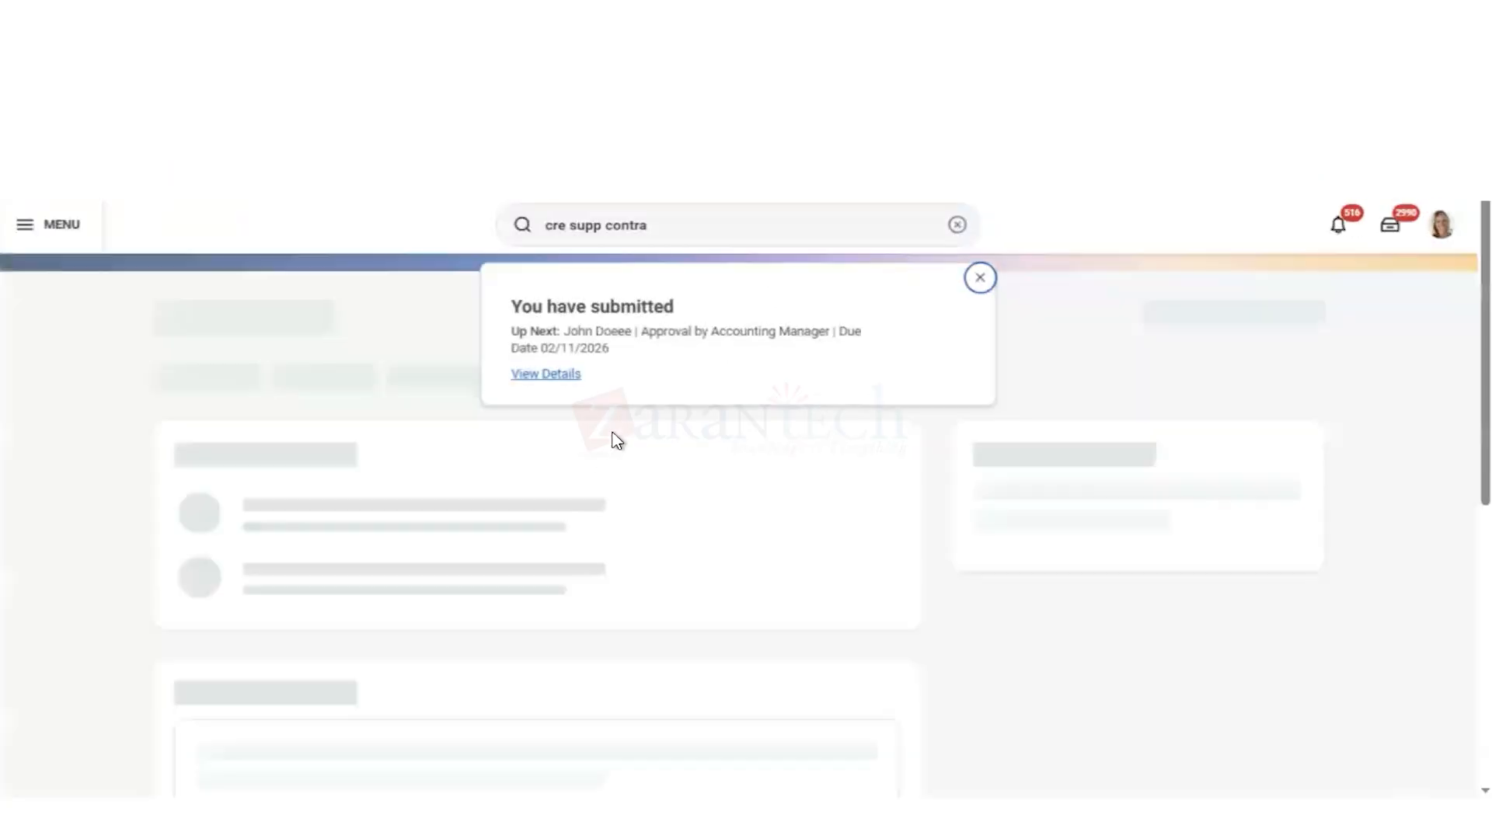
Step: Open the submission's details and process, and examine the contract information, terms and amounts, and spend transactions
click(549, 376)
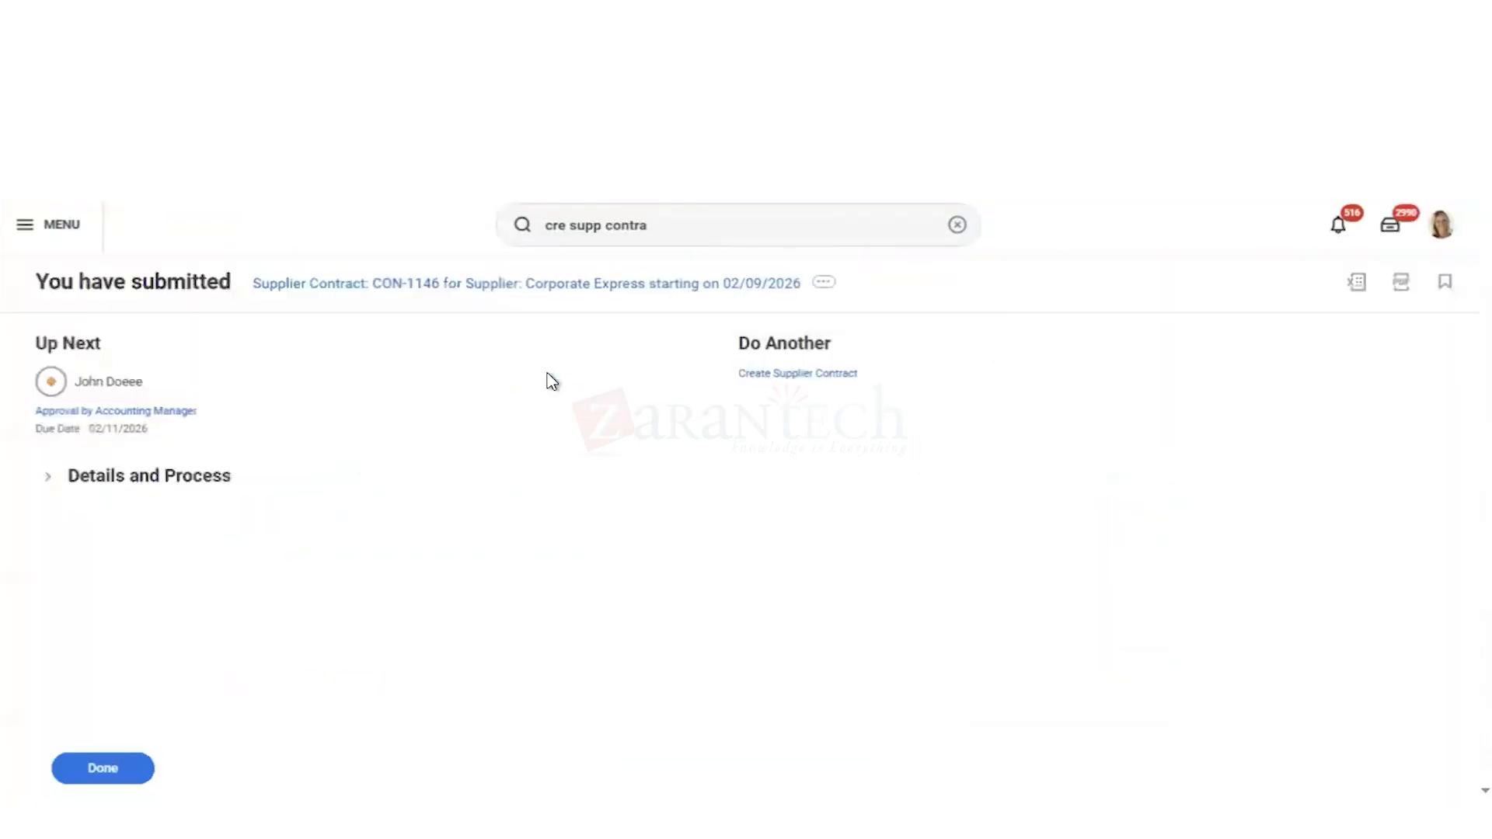
click(49, 476)
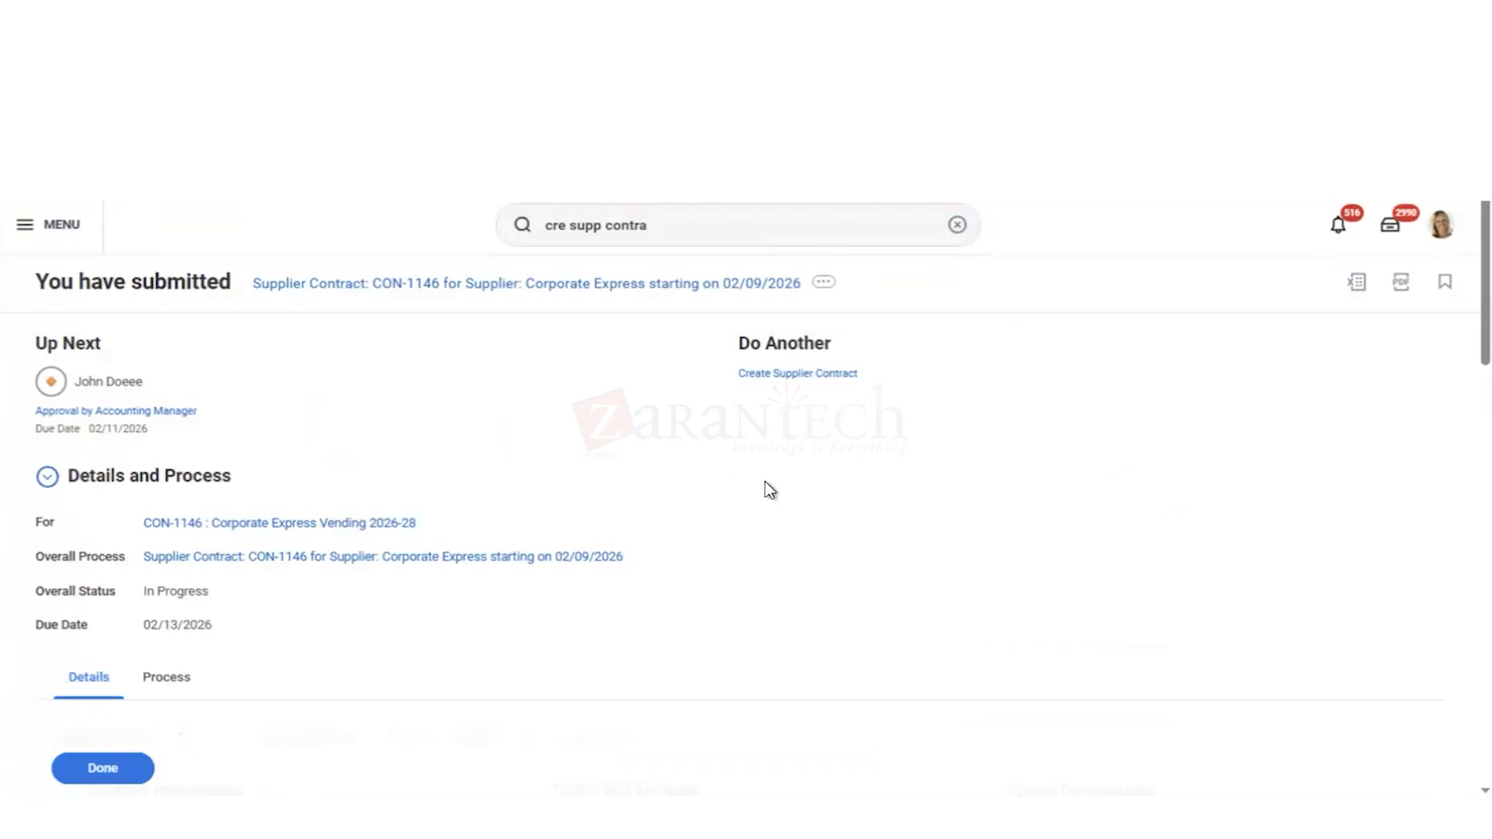
scroll(782, 515, down, 5)
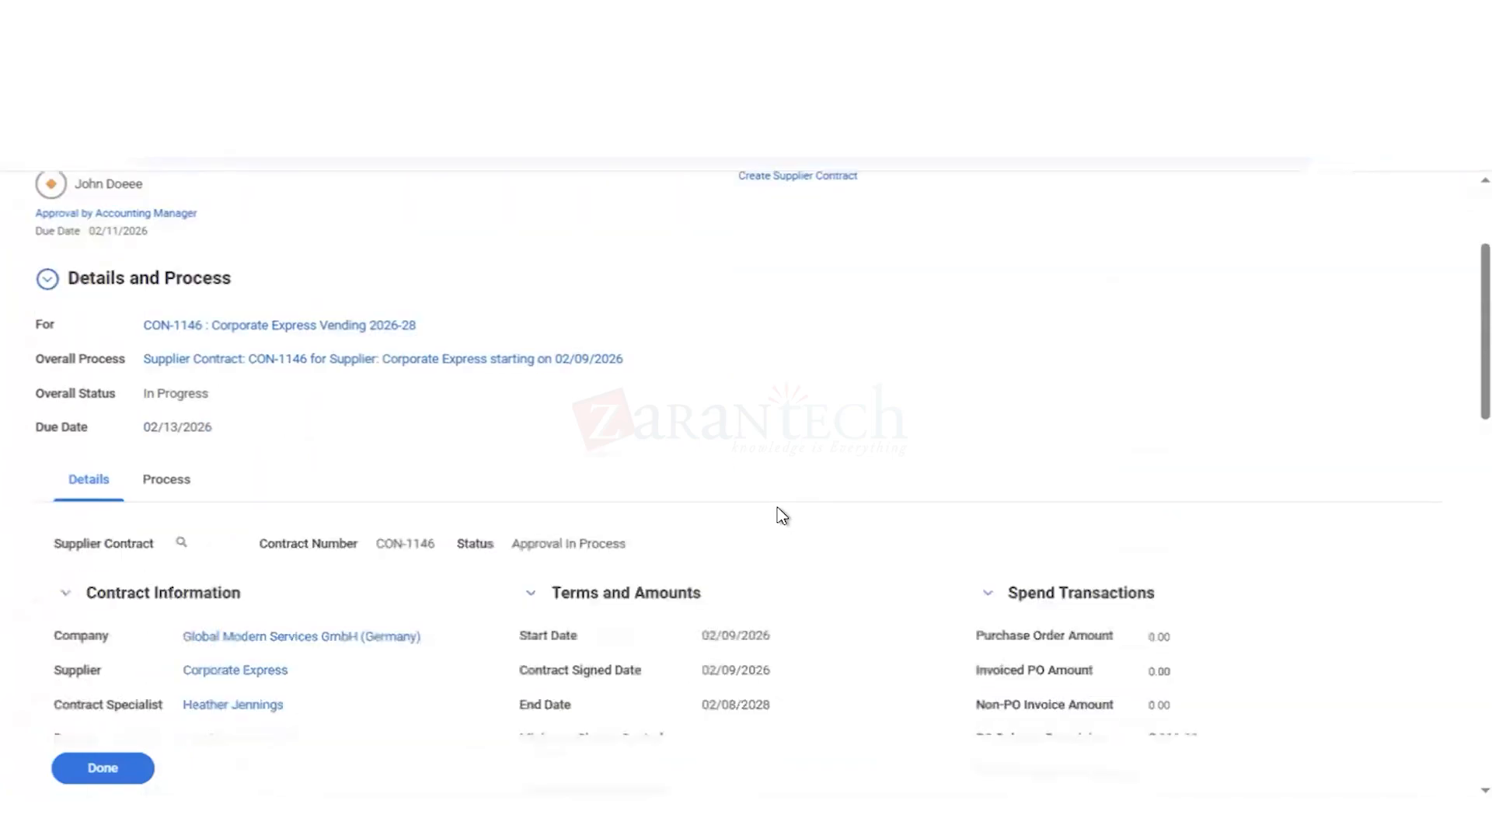
scroll(890, 614, down, 1)
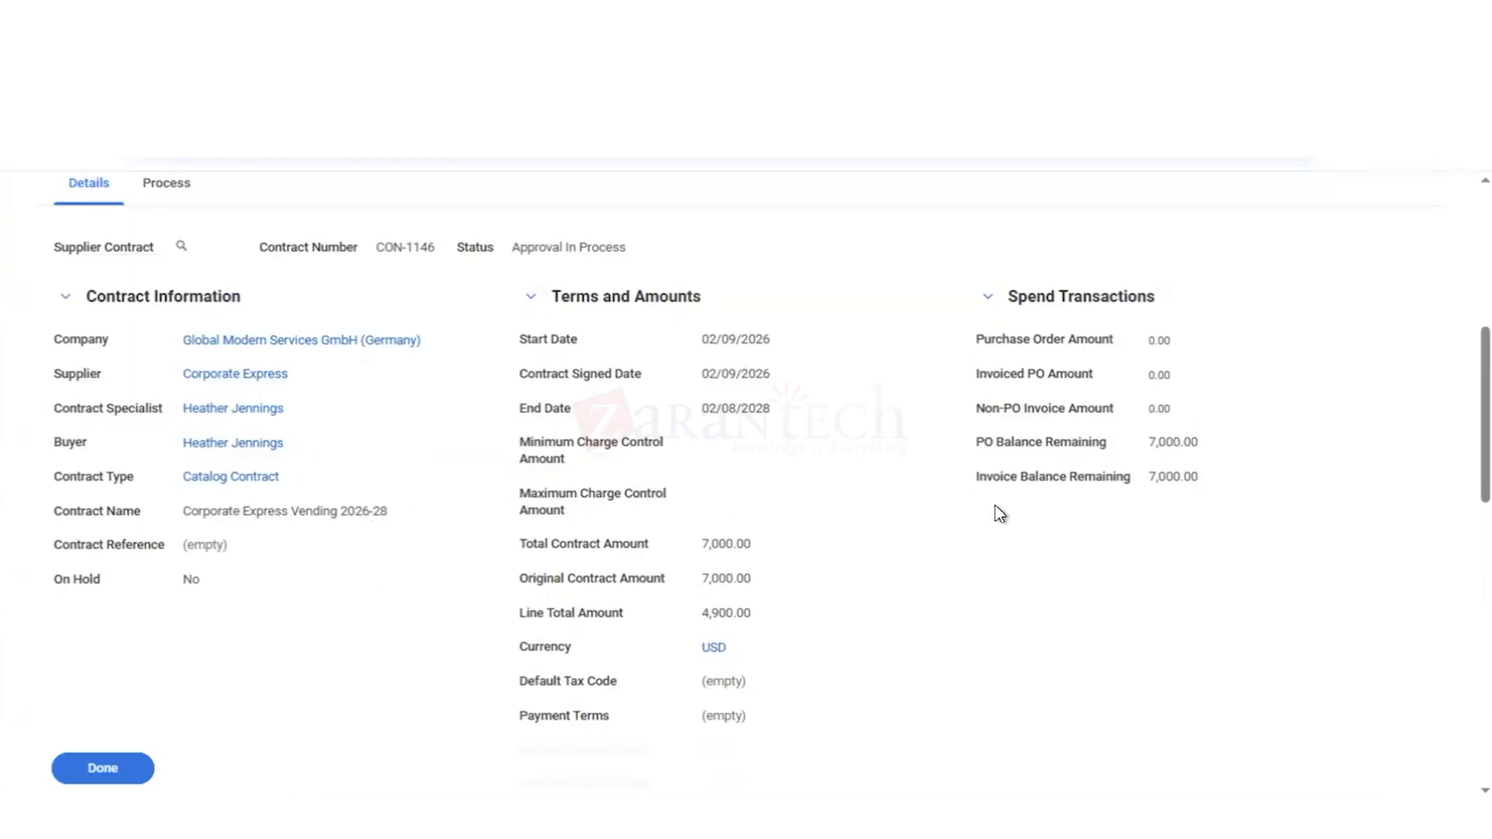
scroll(1000, 515, down, 4)
scroll(1000, 515, up, 5)
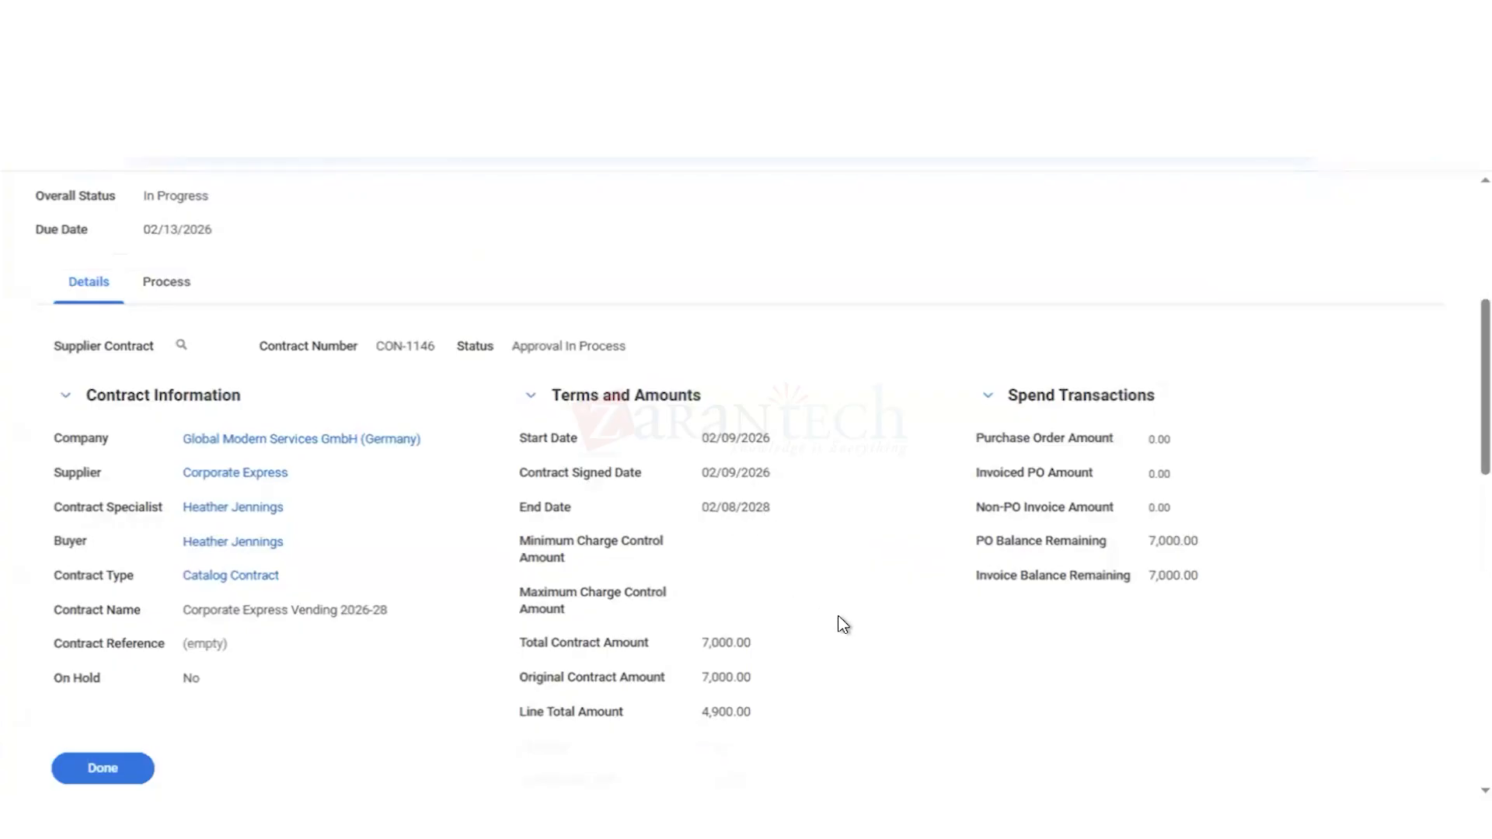
Step: Review the submitted contract's catalog item pricing, both goods lines and the discounted catalog items
scroll(844, 624, down, 10)
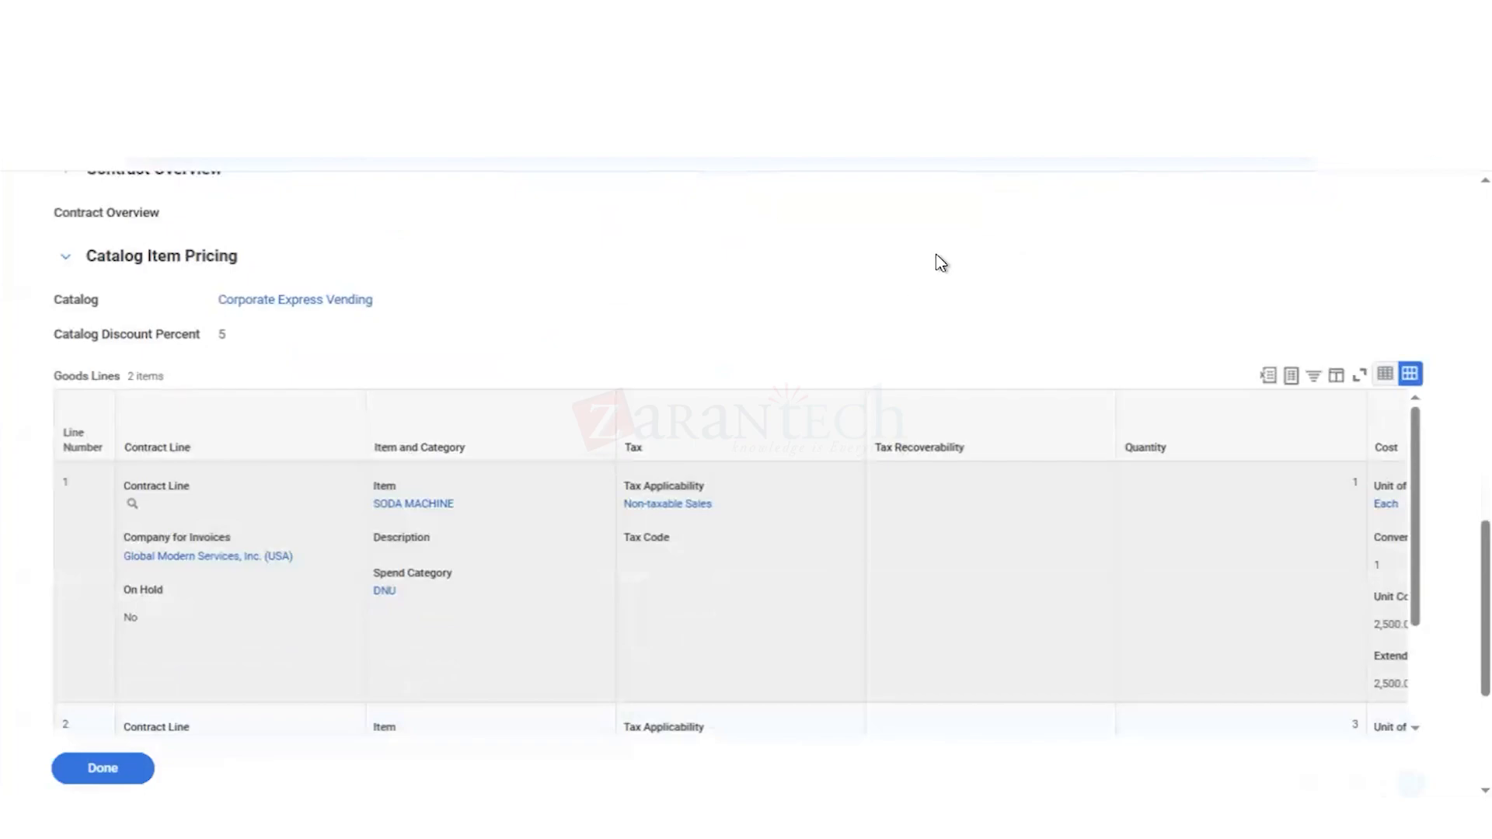
scroll(936, 262, down, 3)
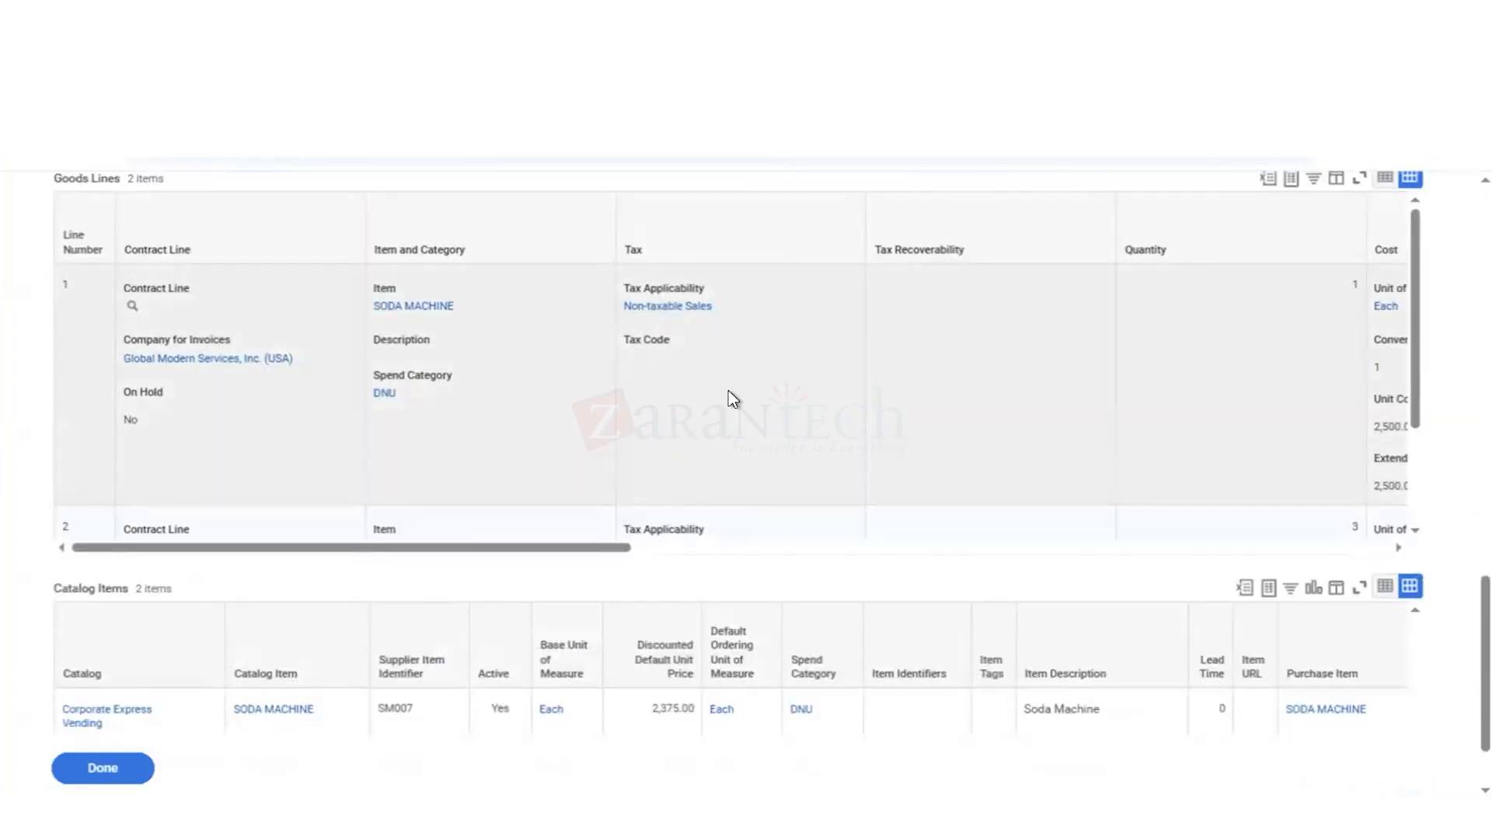
scroll(729, 390, down, 2)
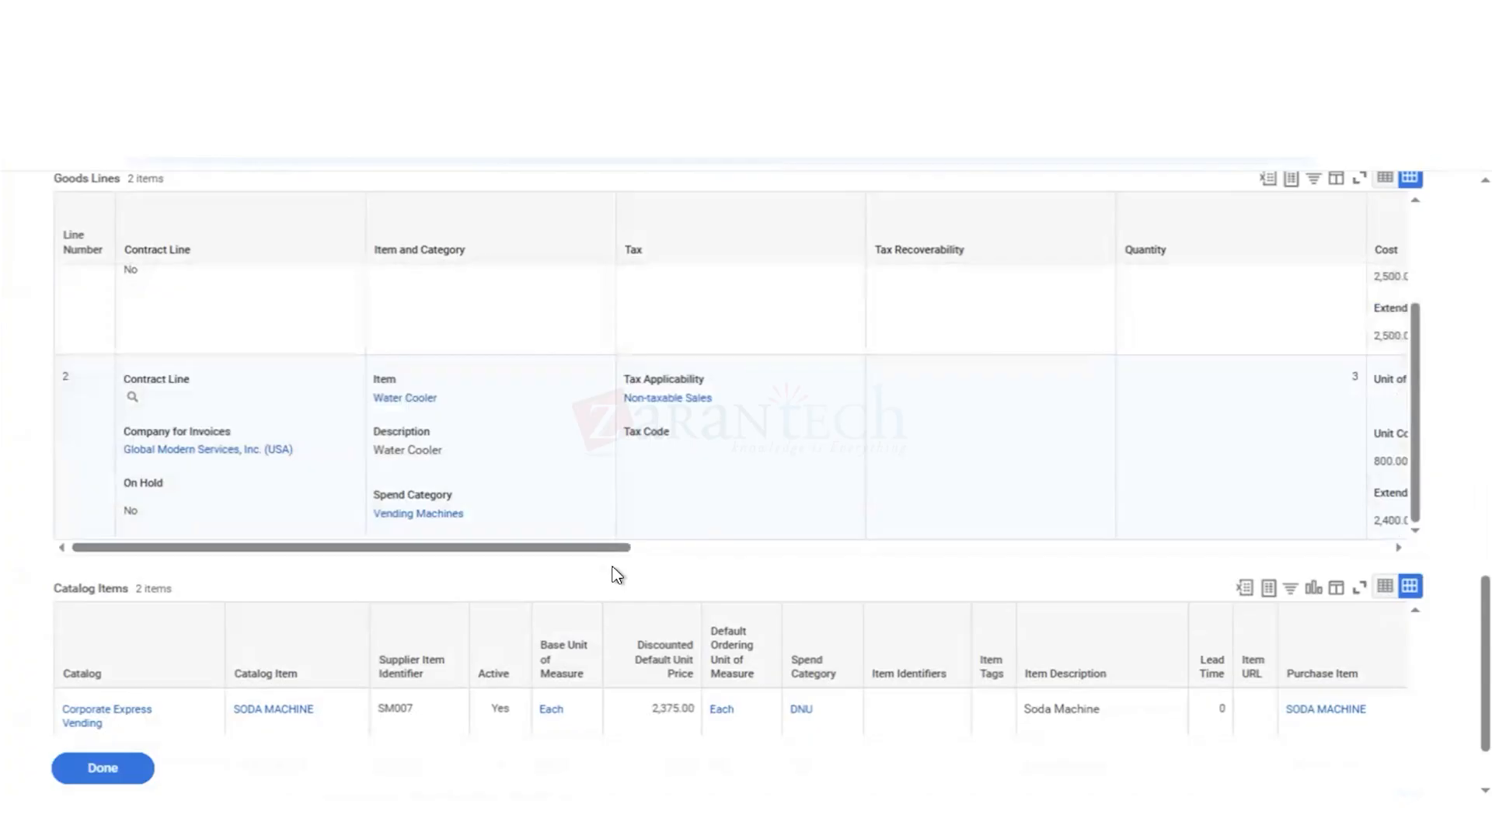
scroll(616, 575, up, 6)
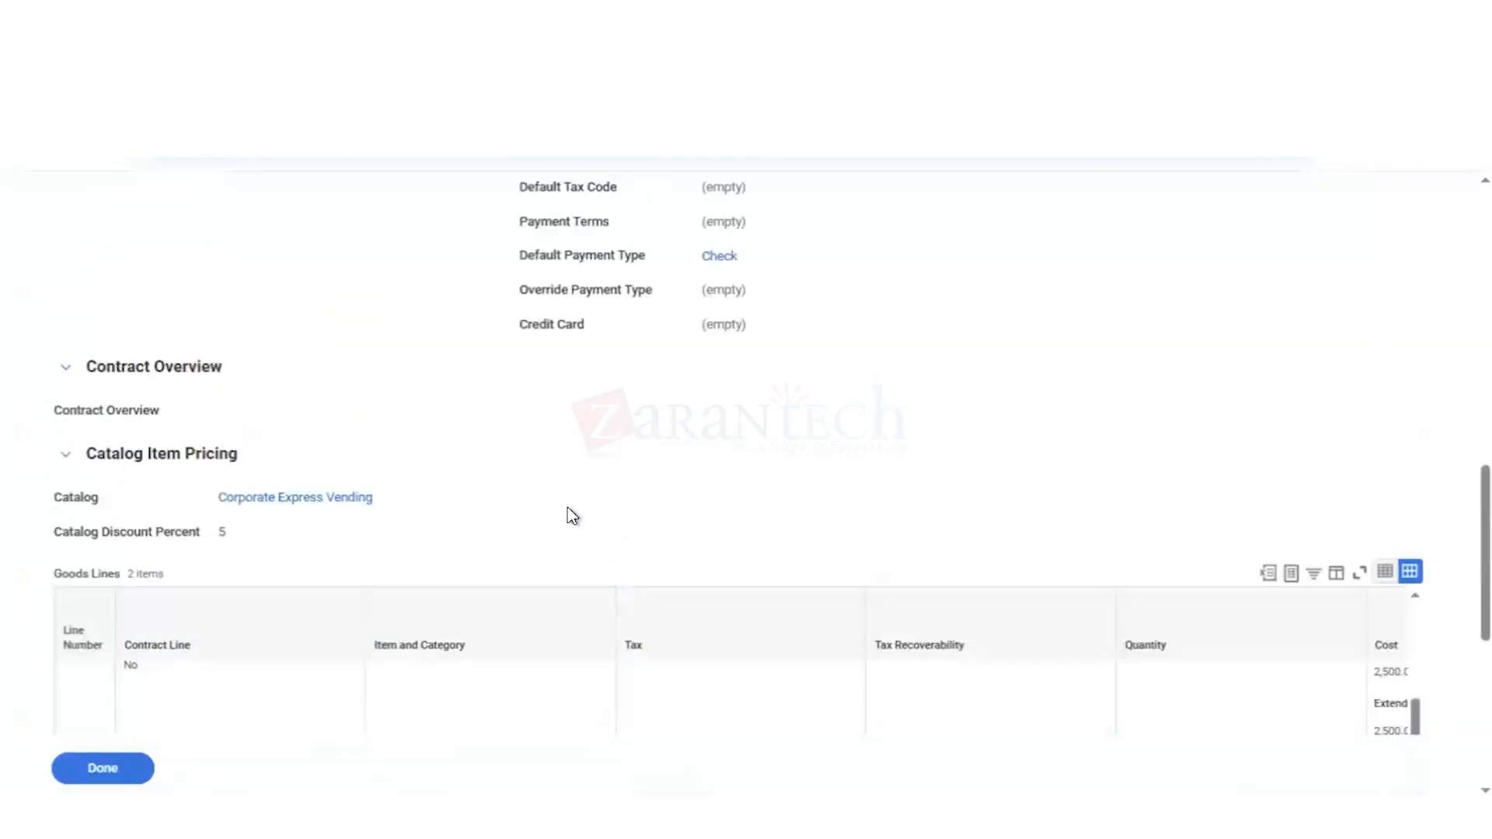
scroll(572, 516, up, 3)
scroll(571, 515, down, 9)
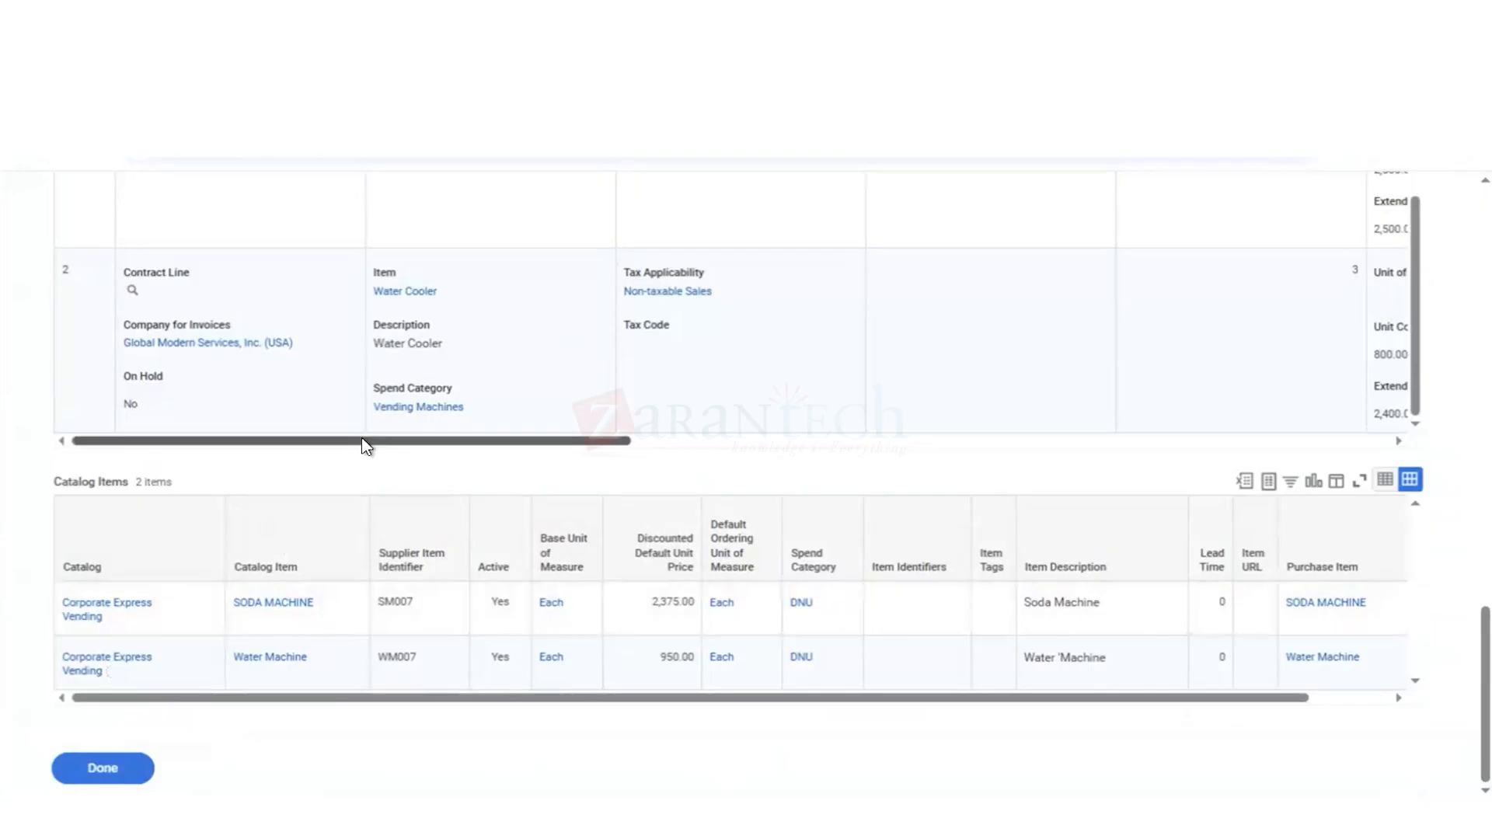
scroll(366, 446, up, 1)
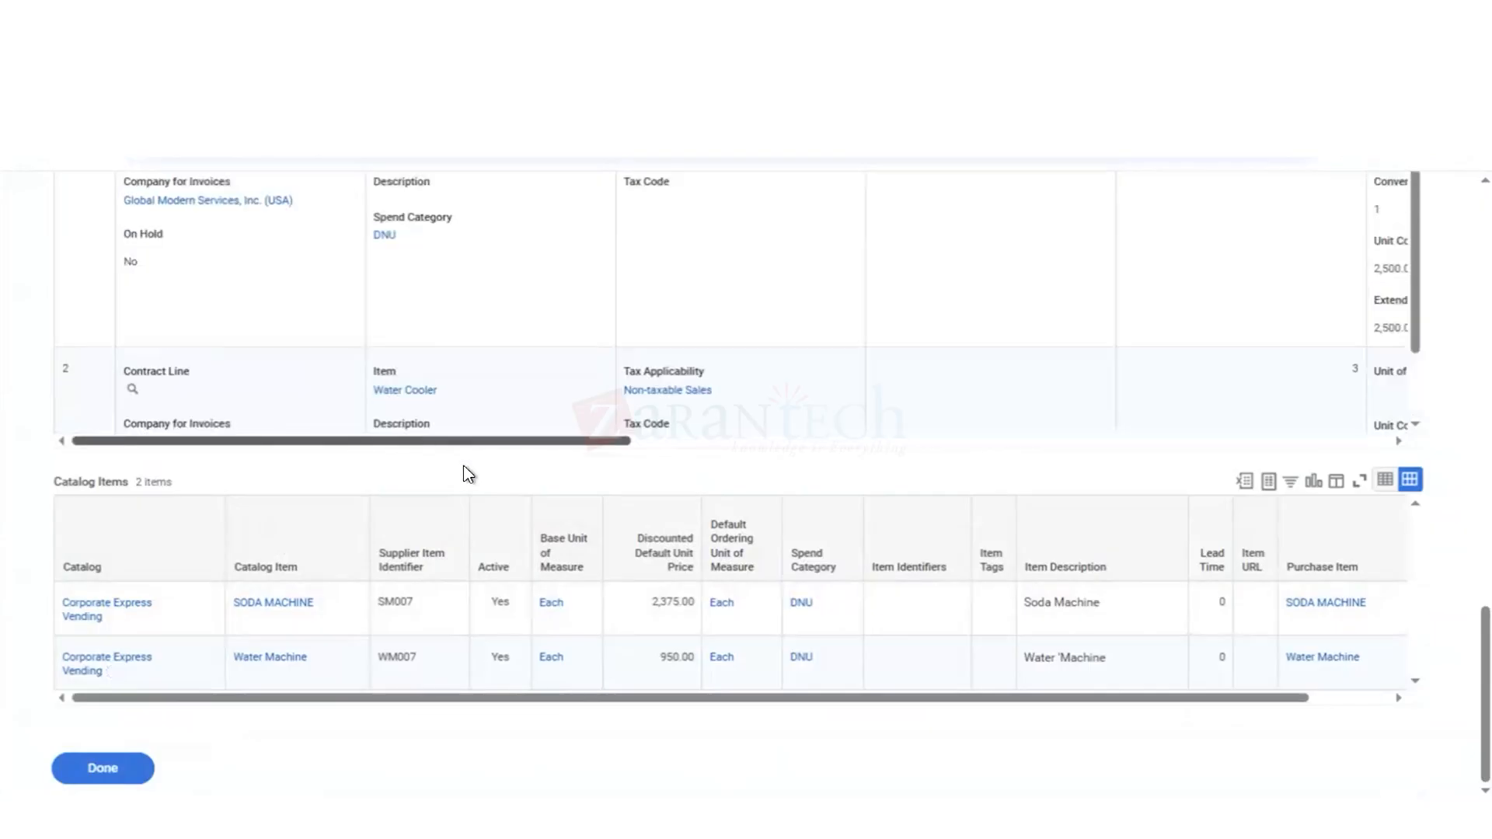
scroll(467, 473, up, 1)
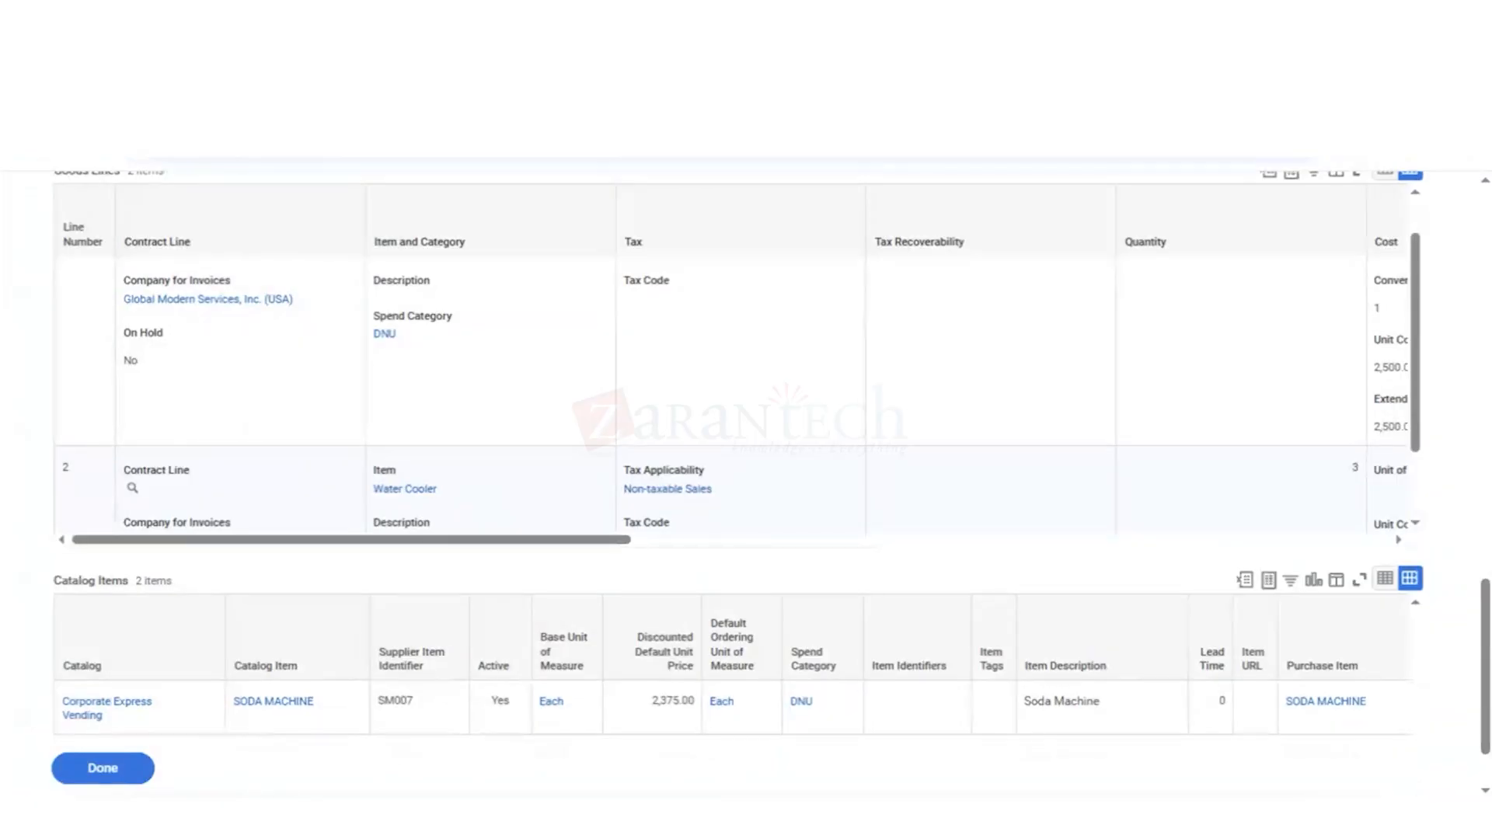
scroll(1084, 506, up, 20)
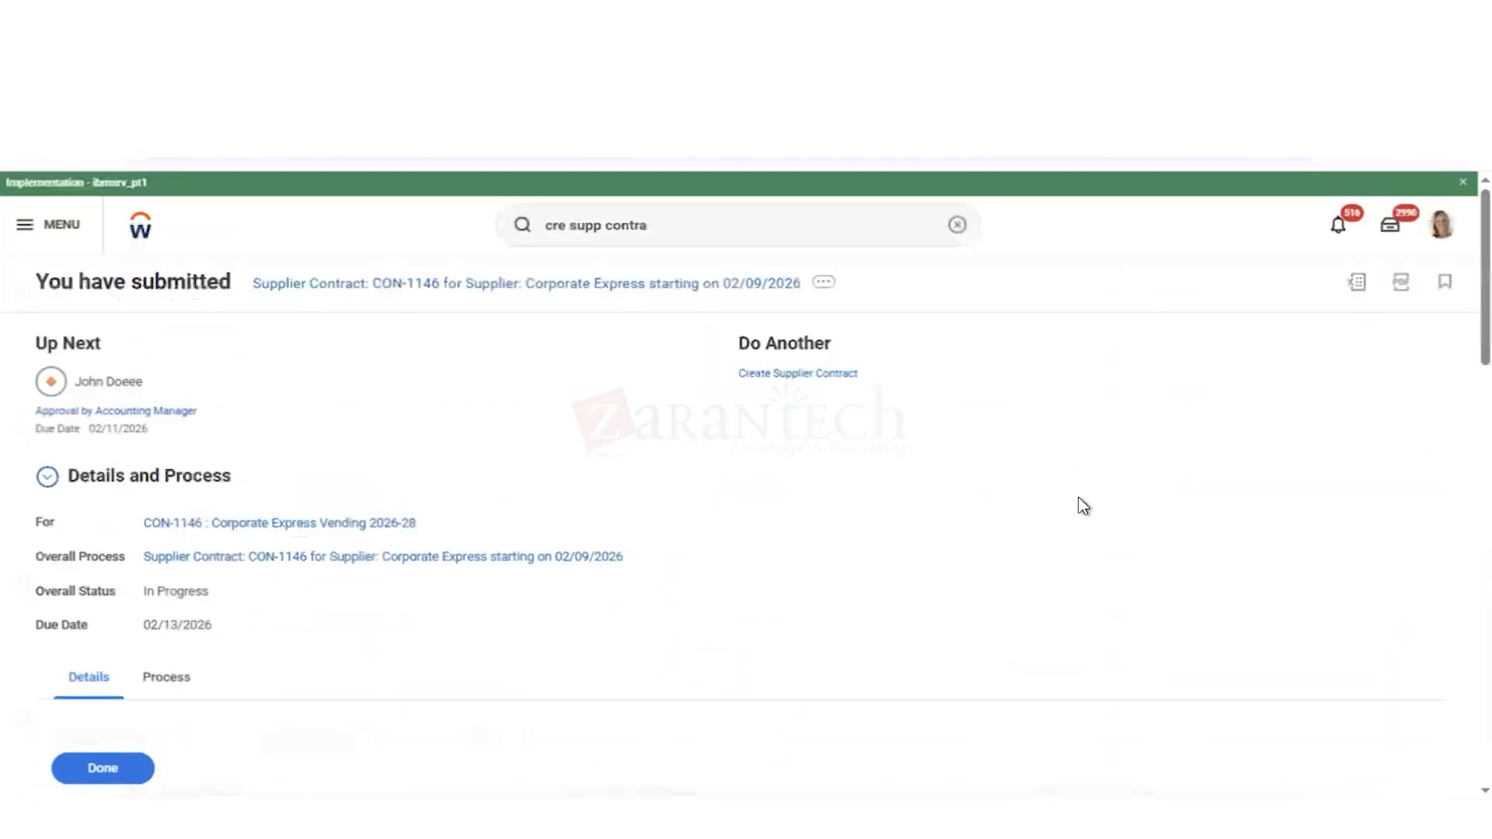
Step: Examine the submitted goods lines' cost, dates and cost center details, and close the submission page
scroll(891, 672, down, 4)
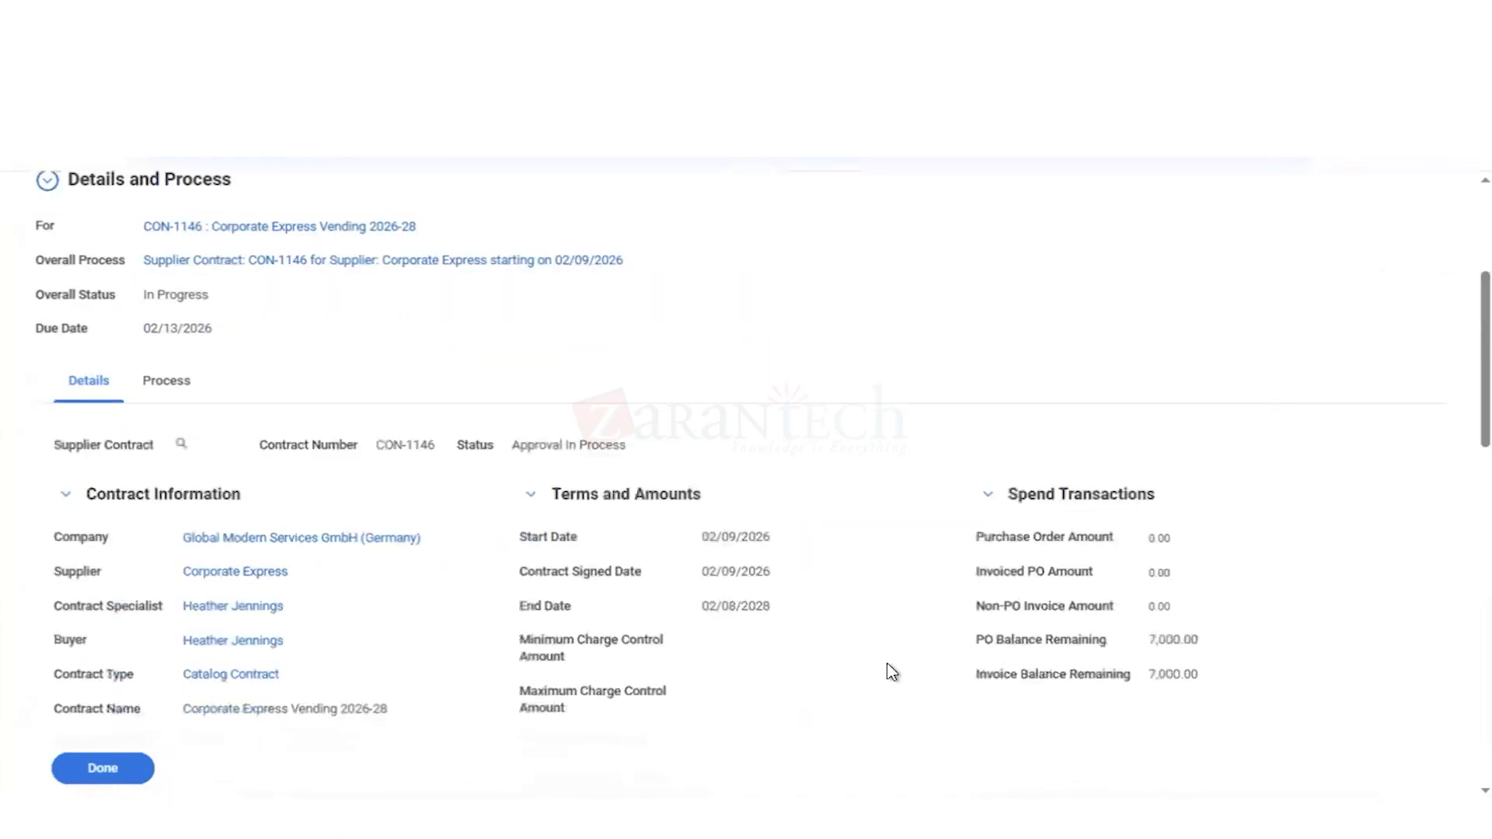
scroll(892, 672, down, 7)
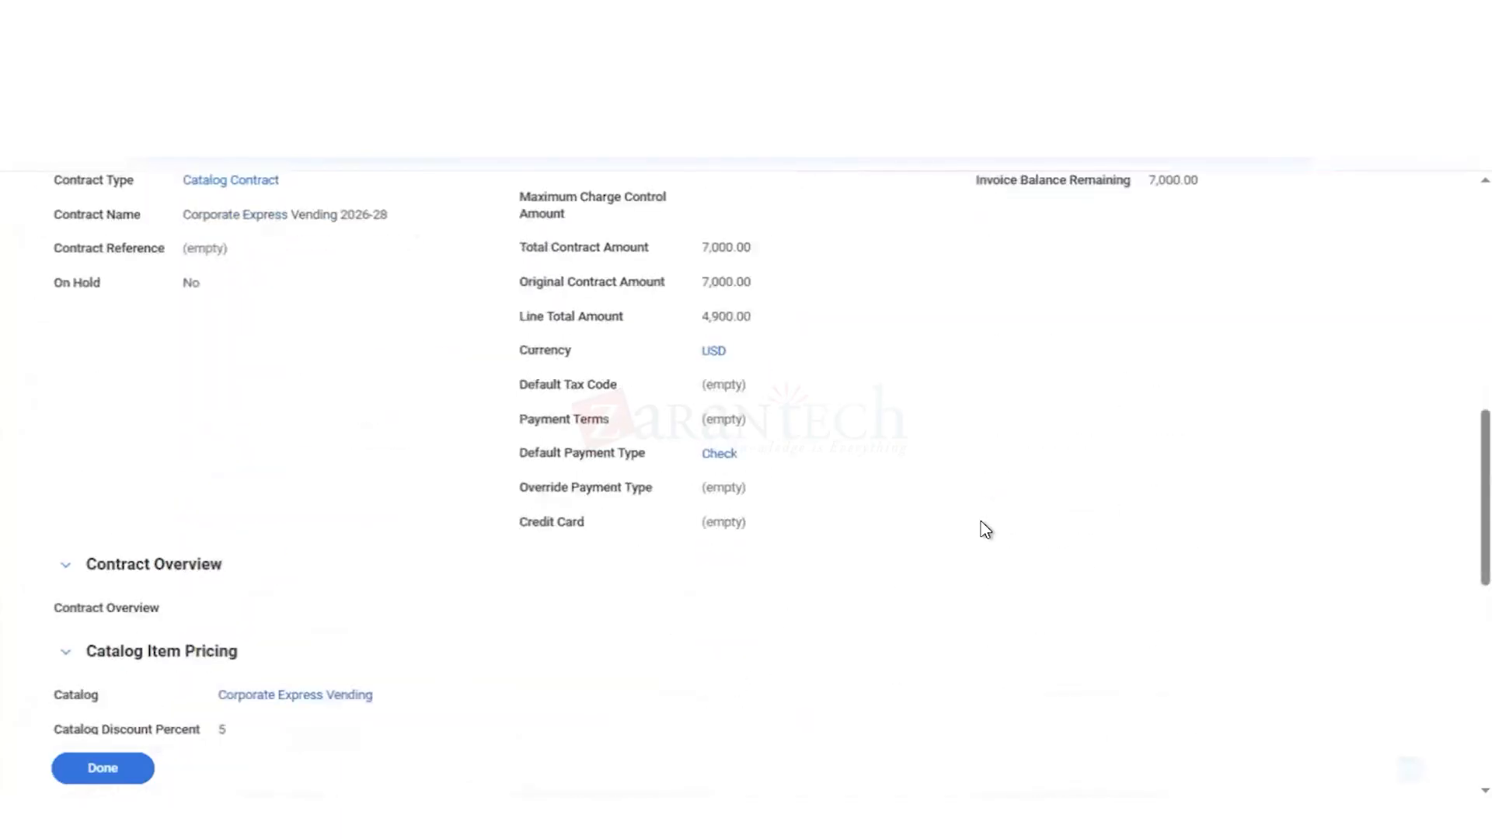
scroll(1002, 566, down, 5)
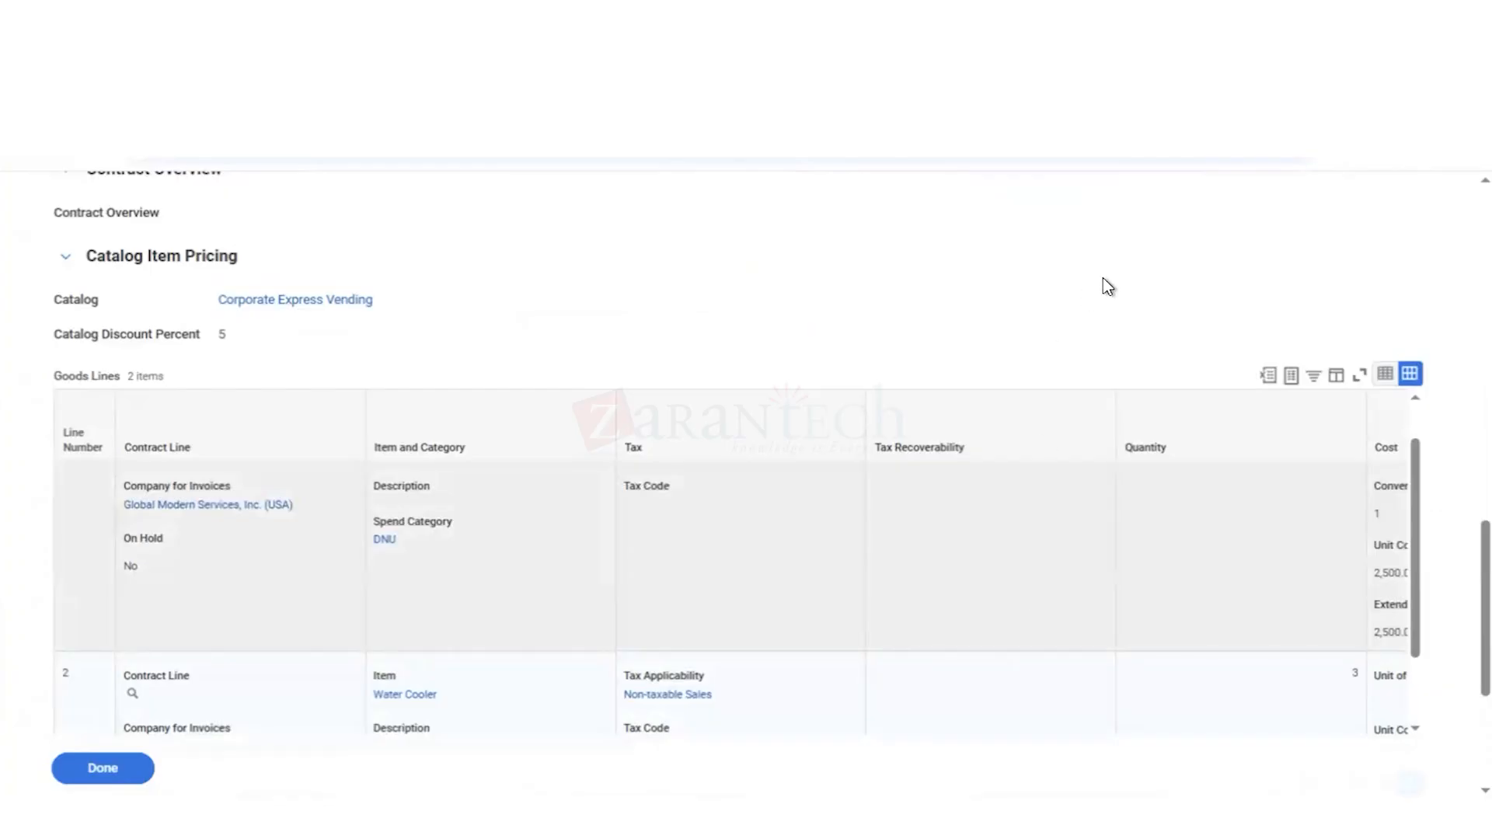
scroll(1103, 278, down, 1)
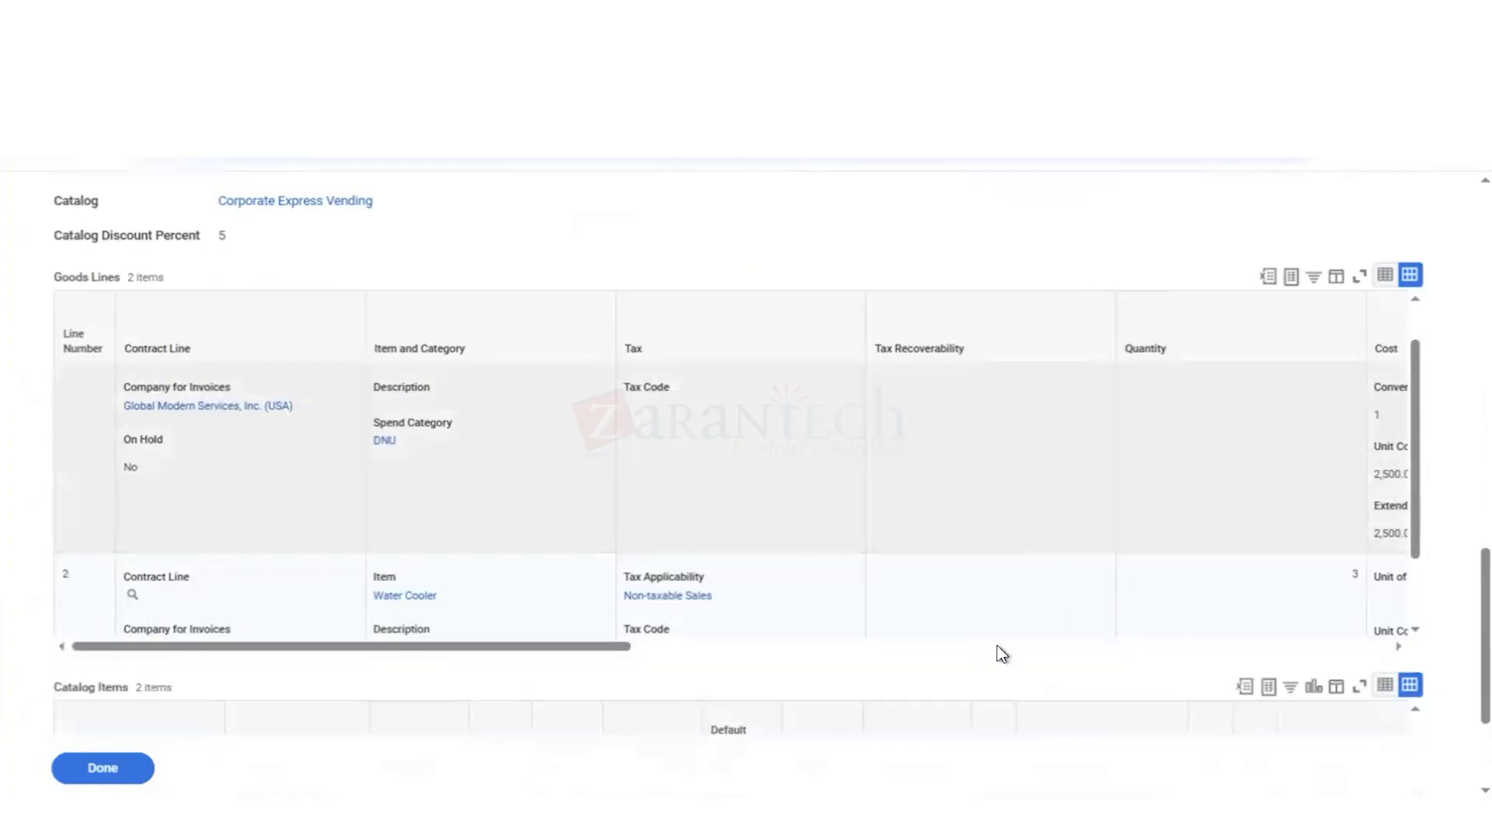
click(985, 648)
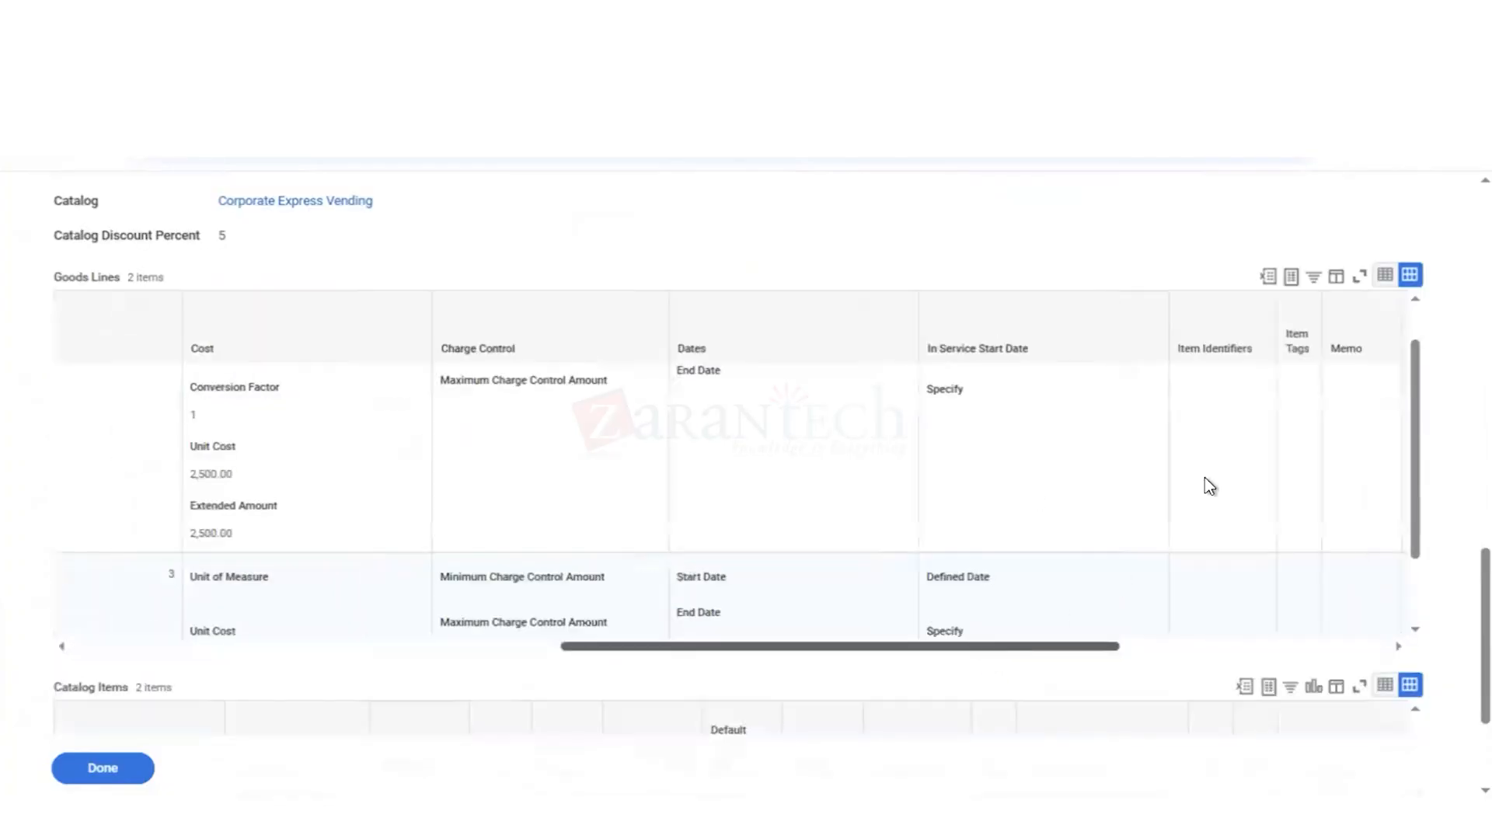
click(1226, 657)
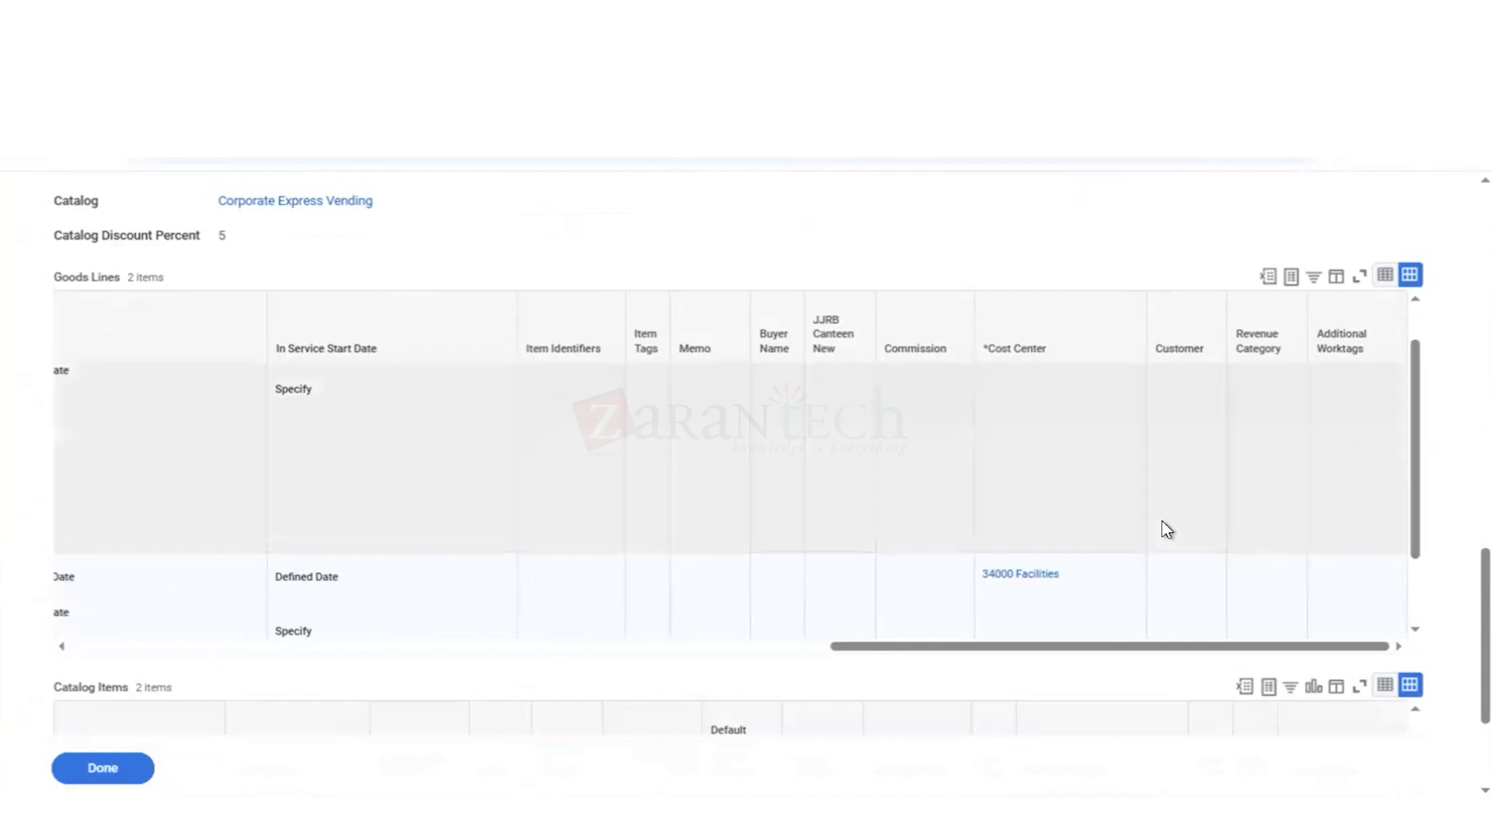
scroll(1163, 522, up, 5)
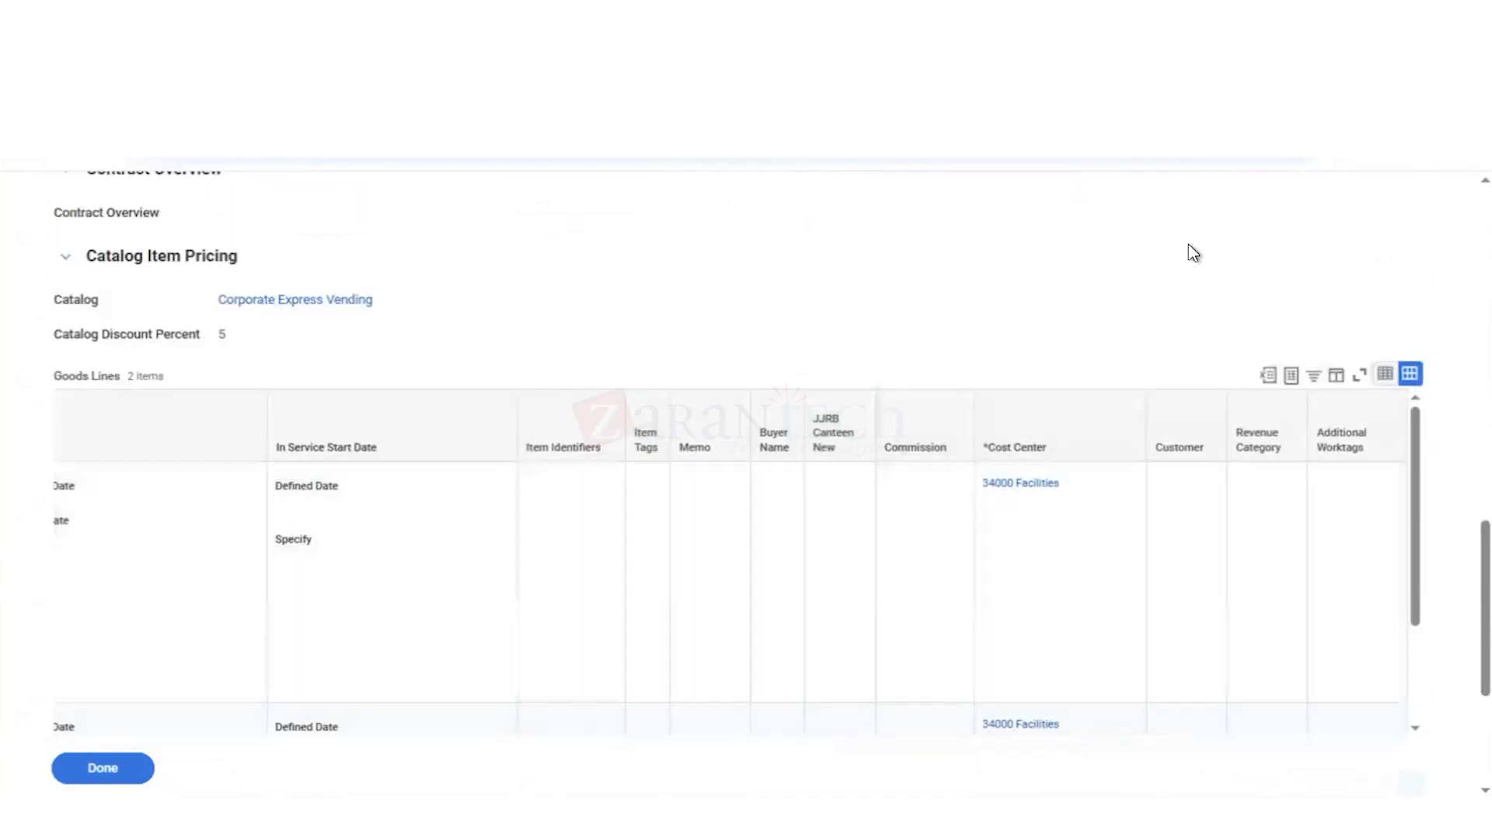
scroll(1194, 253, up, 10)
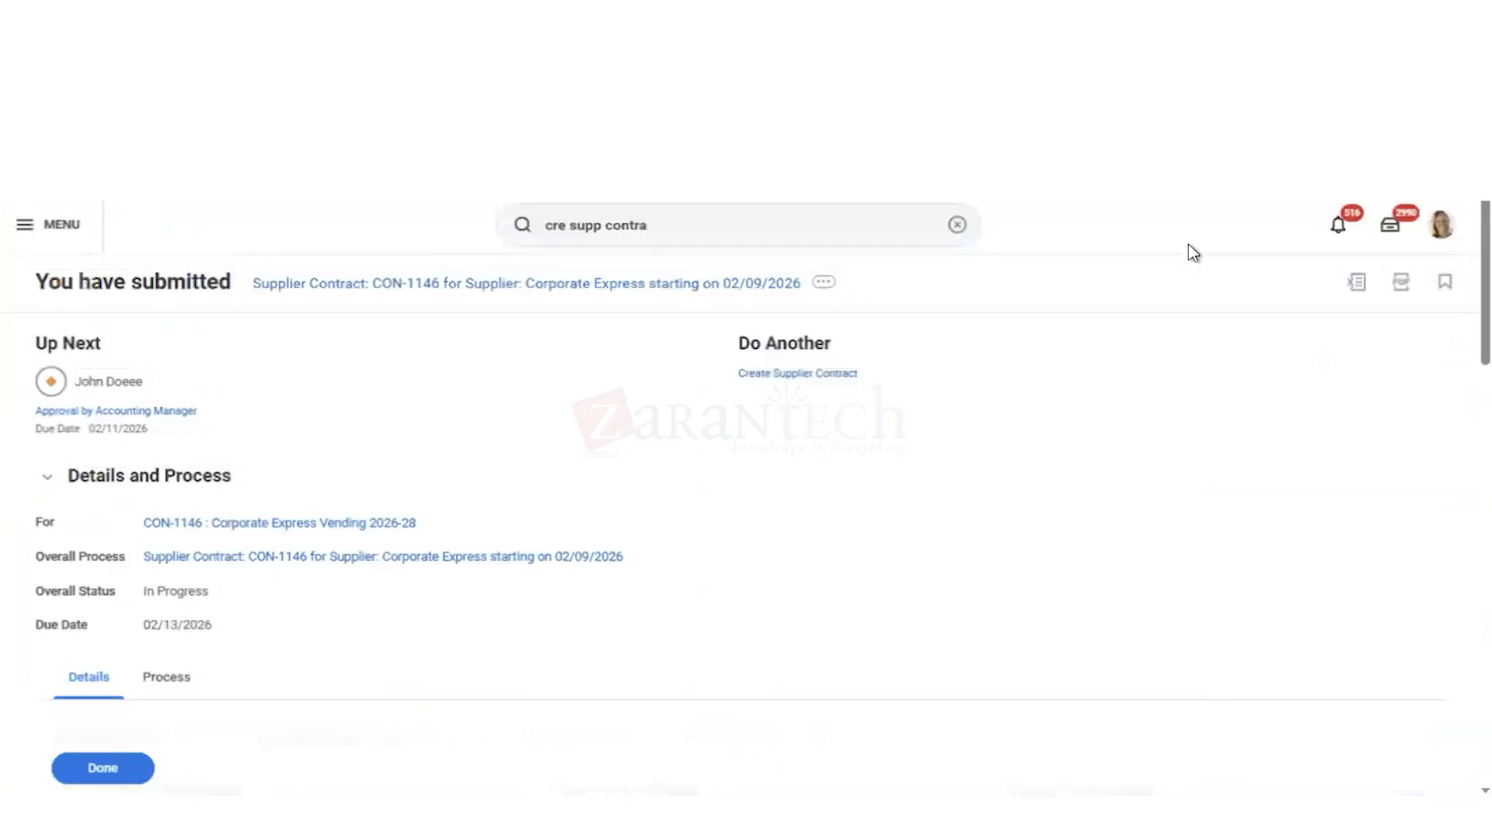
click(100, 769)
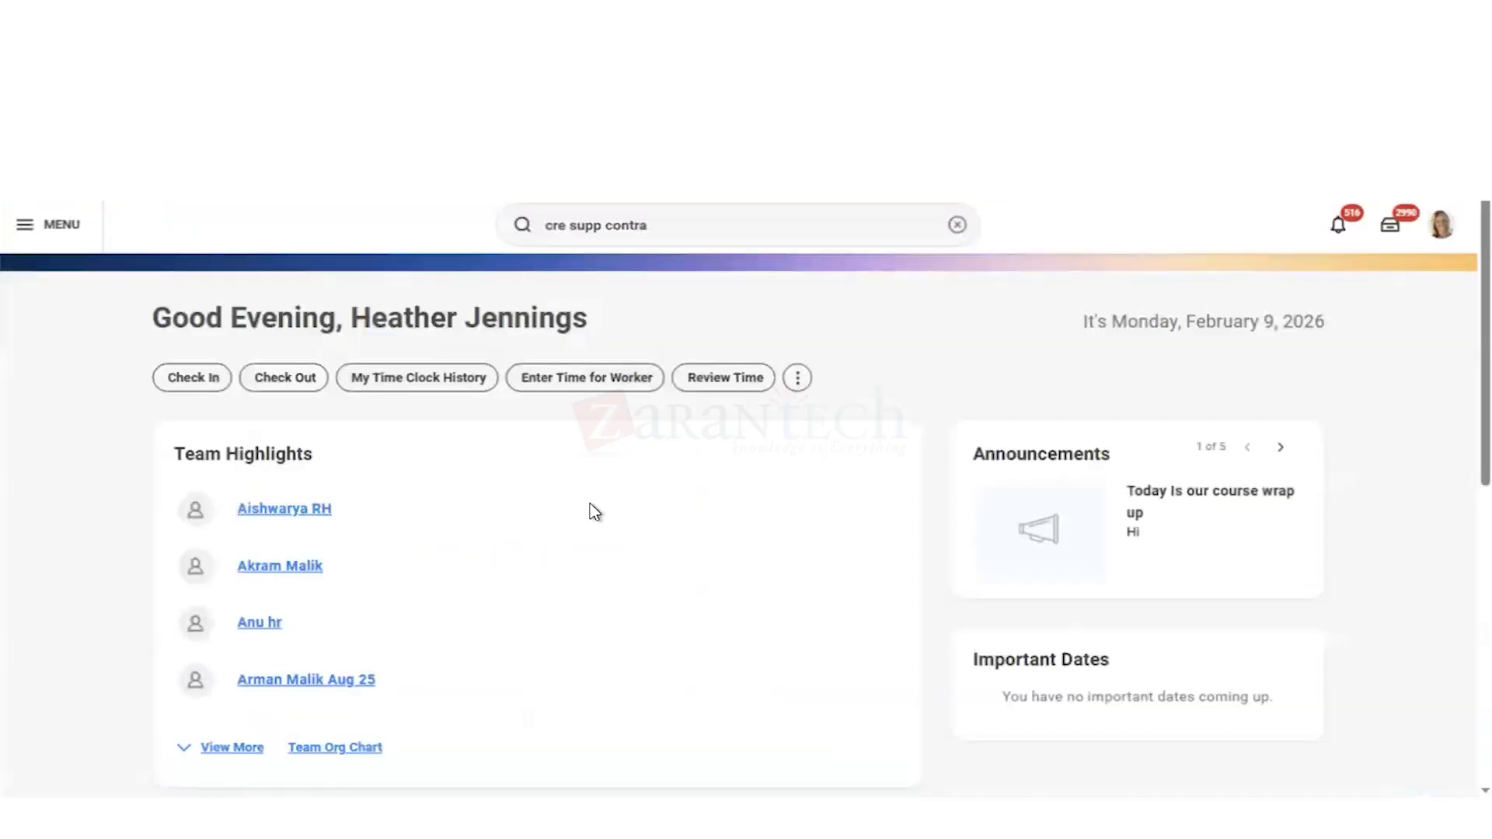
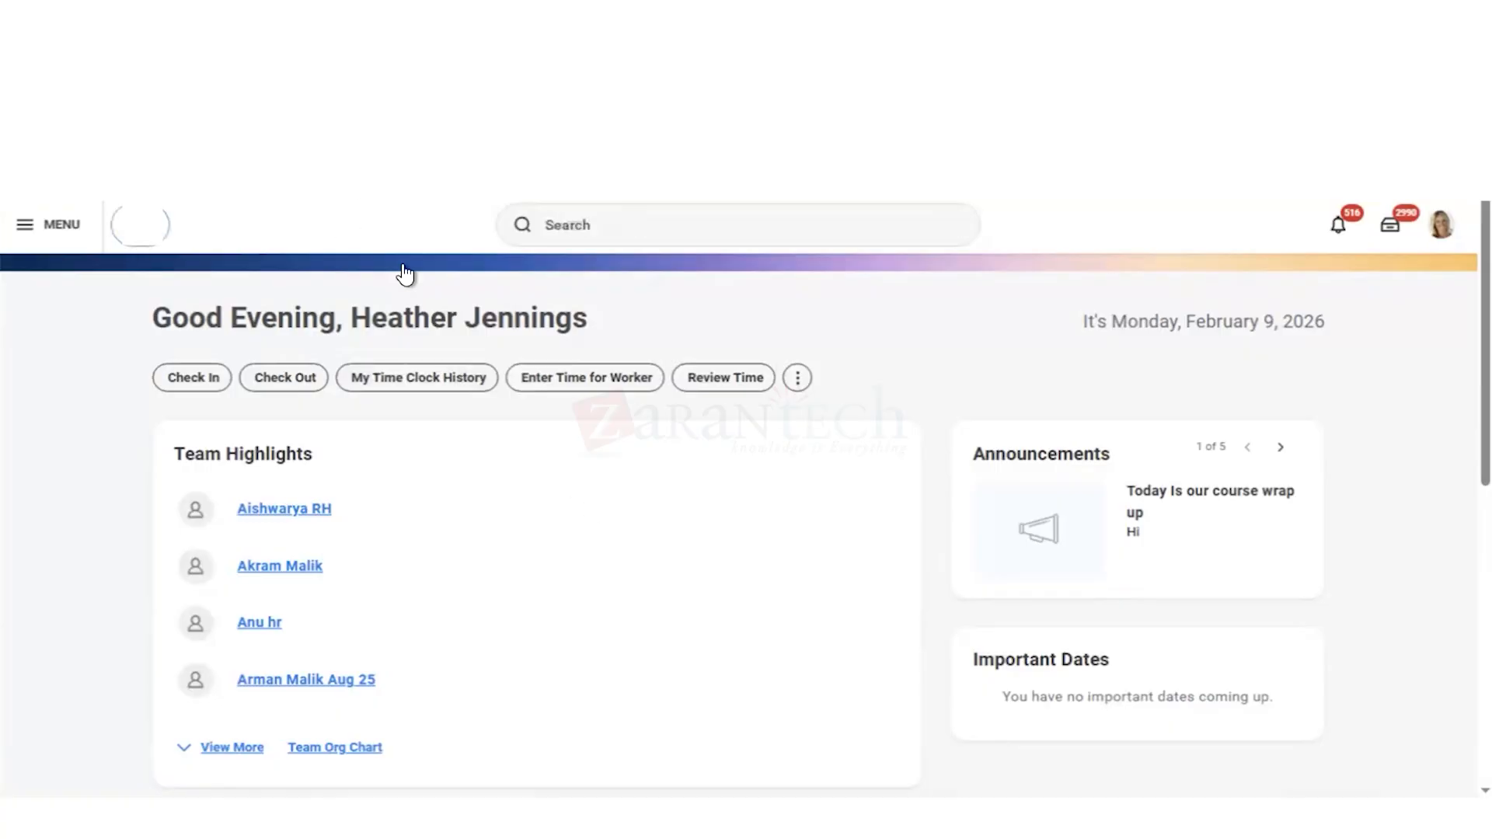
Step: Find and open the Maintain Requisition Sourcing Rules task
click(613, 226)
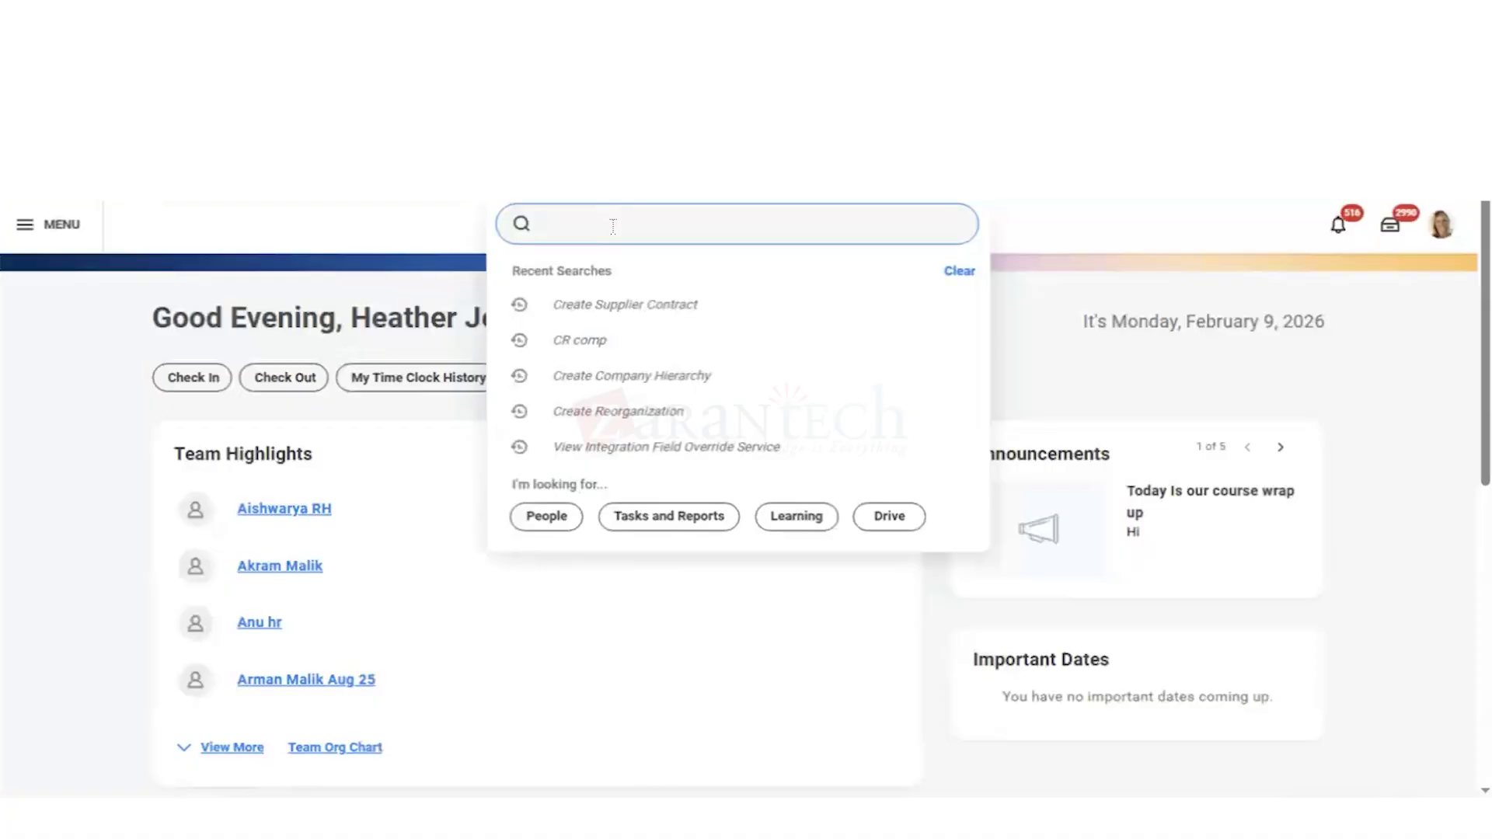
text(mai )
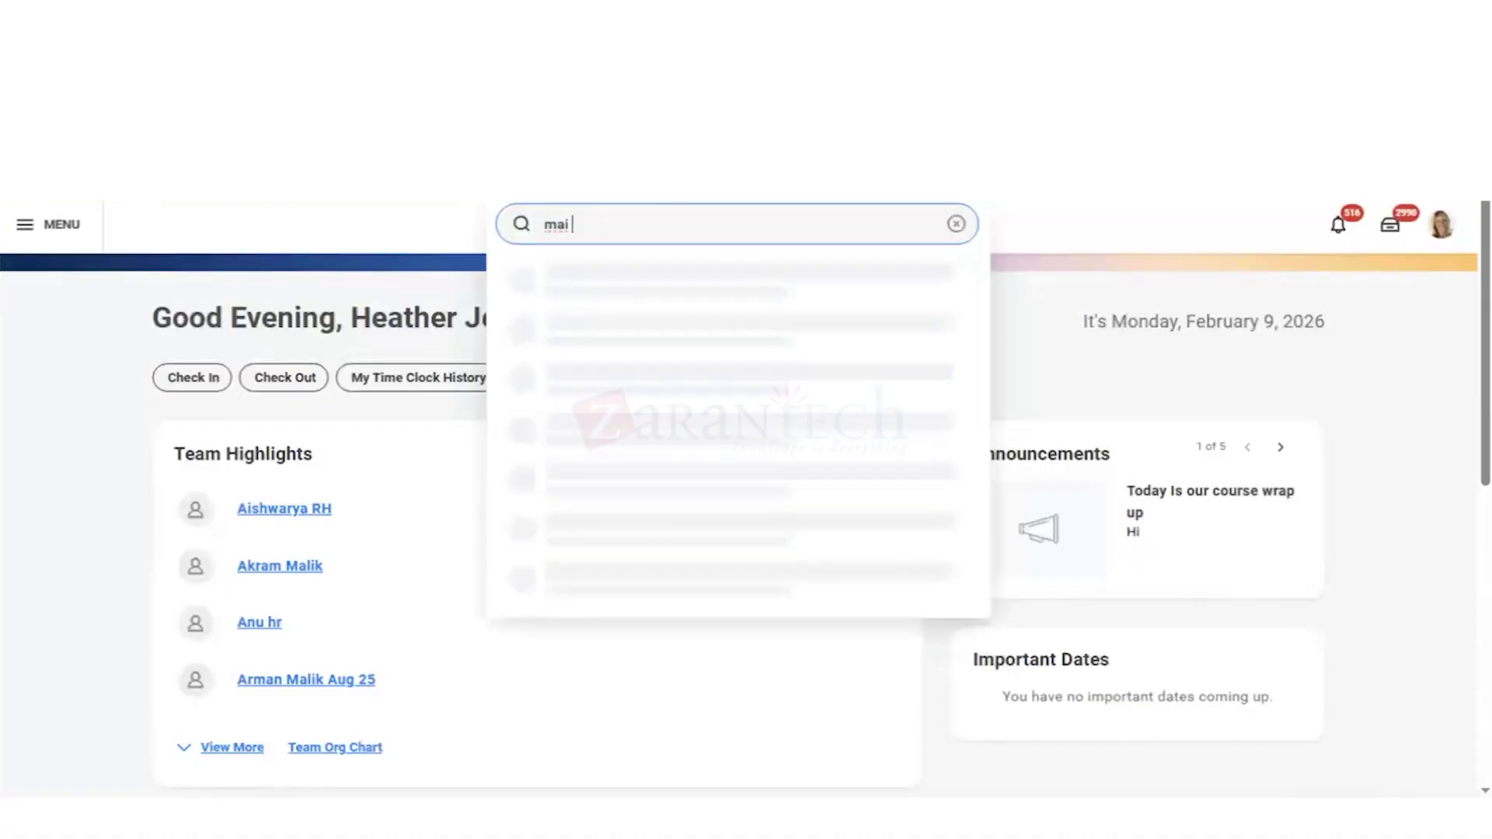
text(req sou rul)
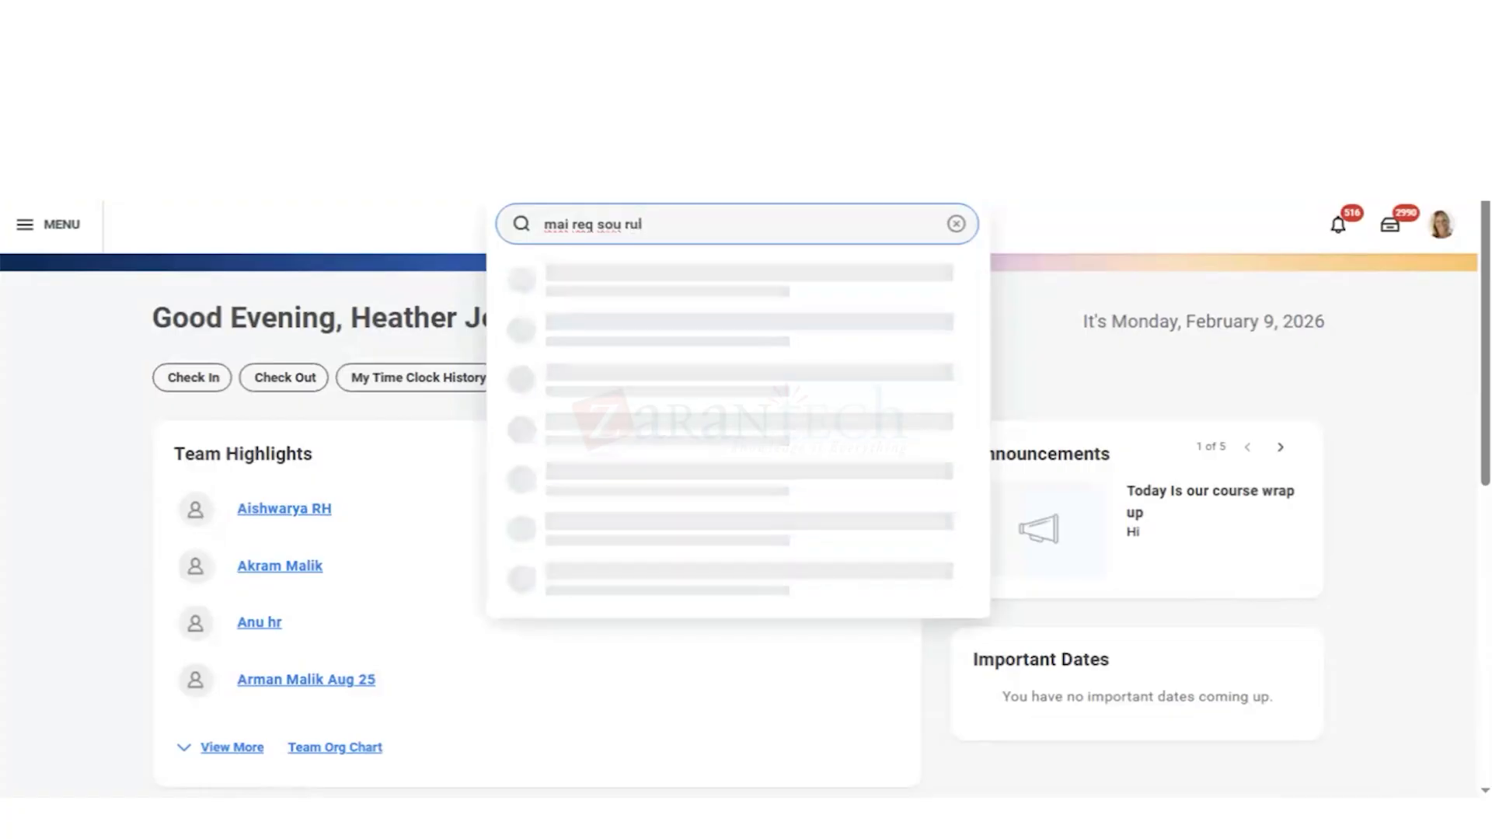
key(Down)
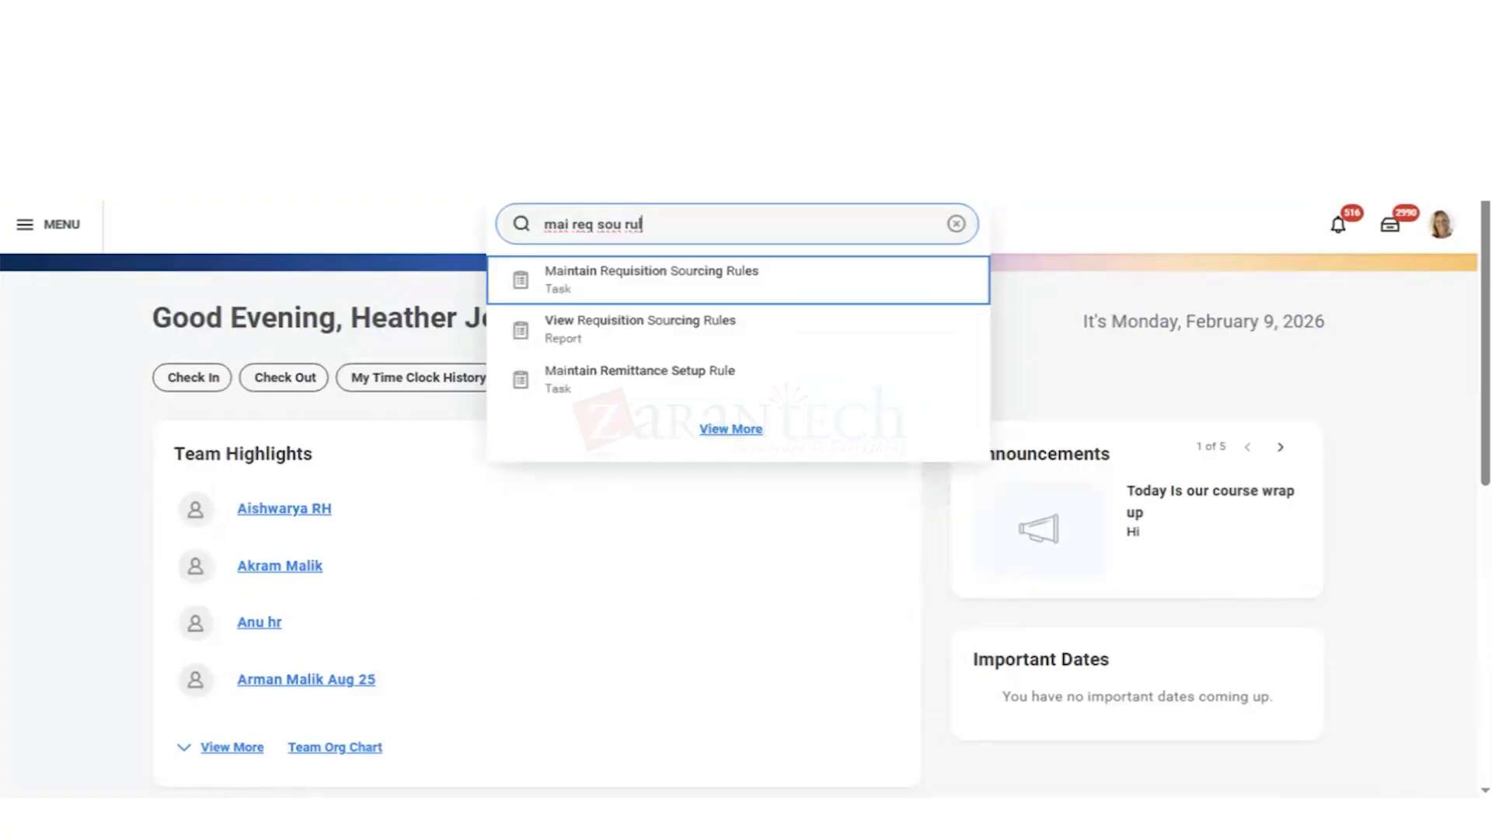
key(Return)
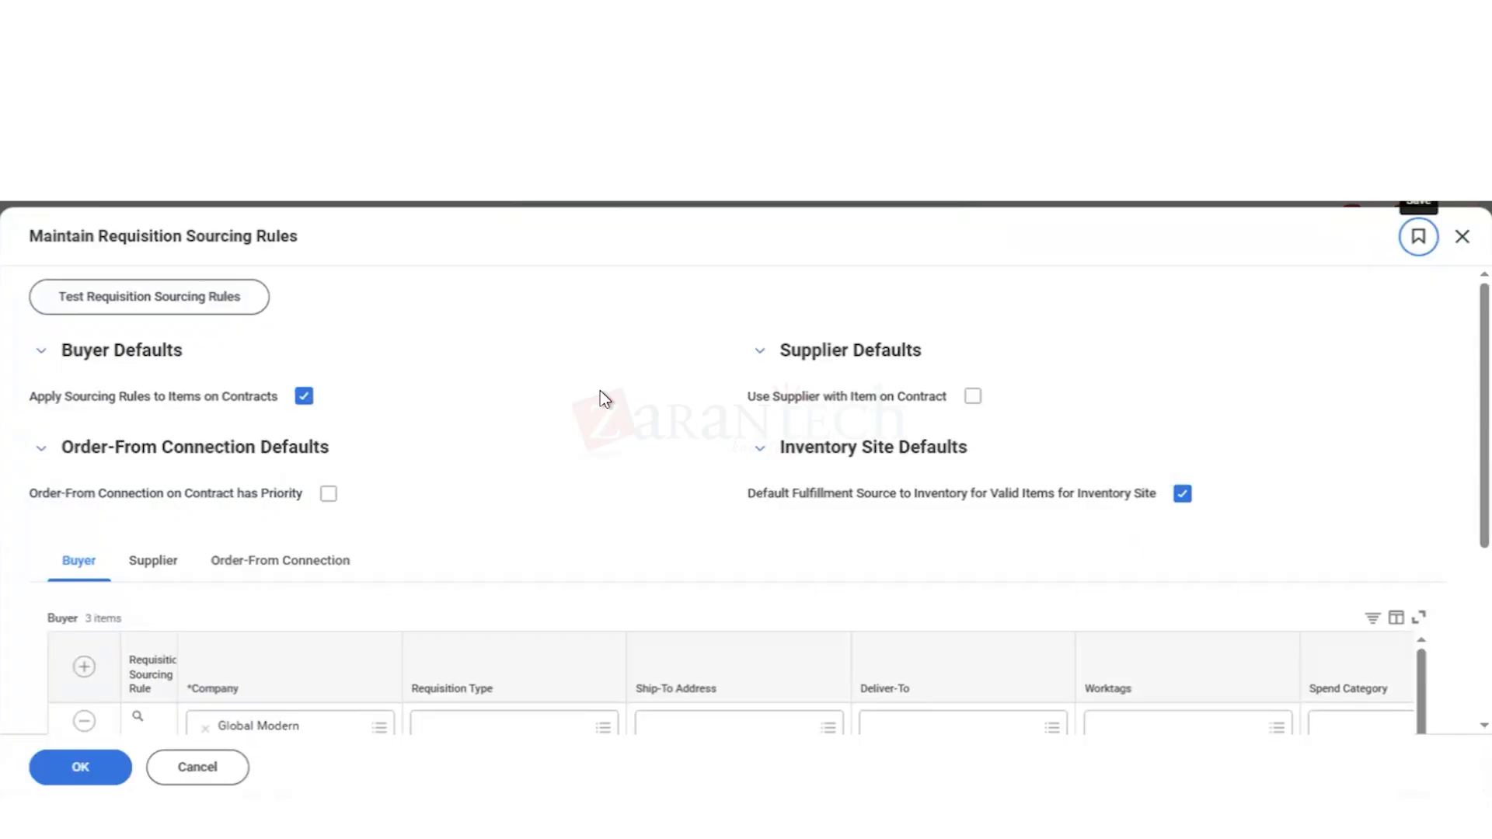
Step: Examine the buyer sourcing rules across all columns, from company and requisition type to supplier and resulting buyer
scroll(600, 390, down, 1)
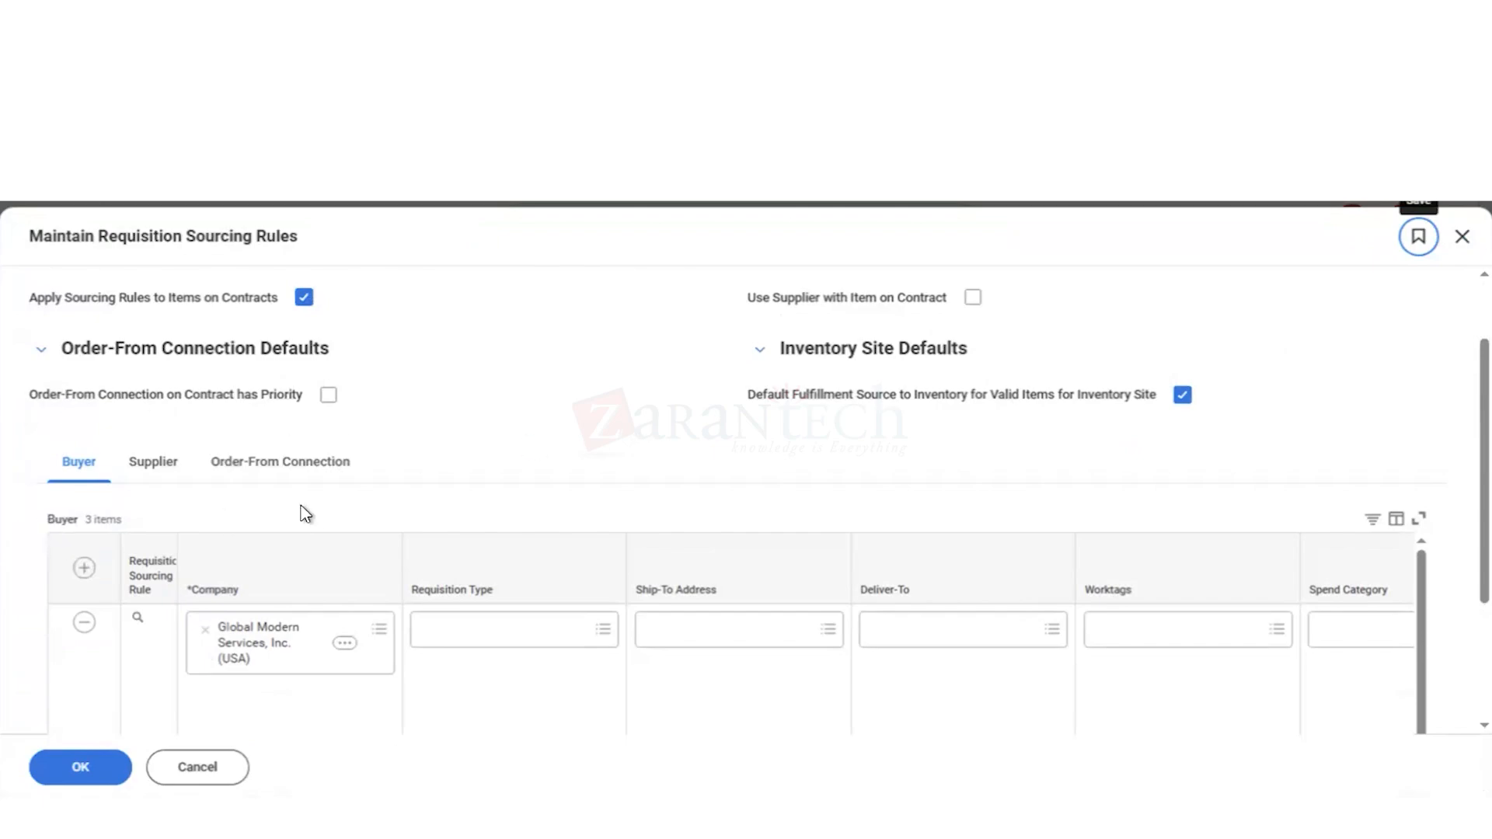
scroll(657, 459, down, 3)
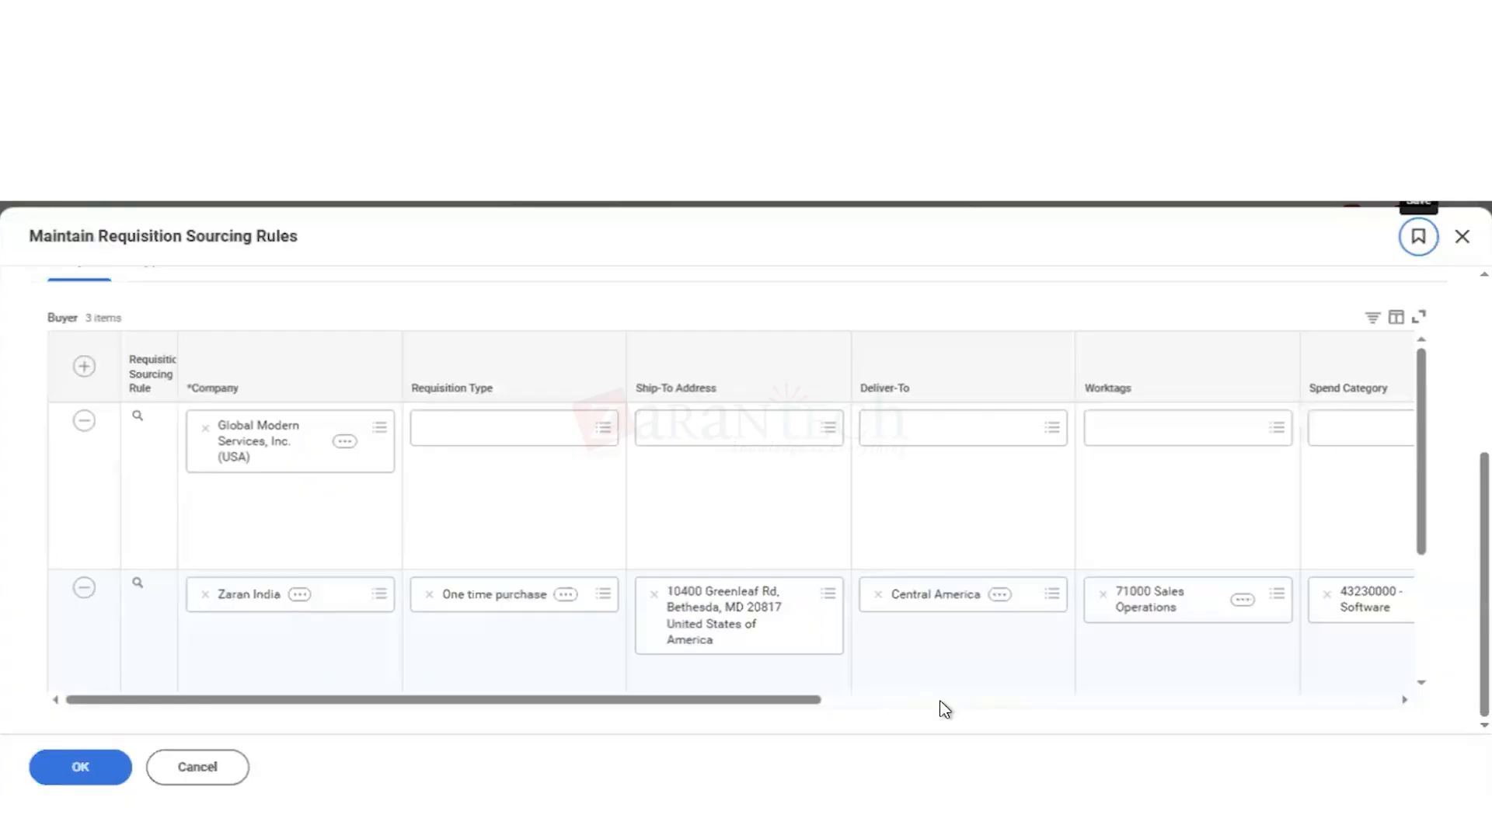
scroll(945, 709, right, 10)
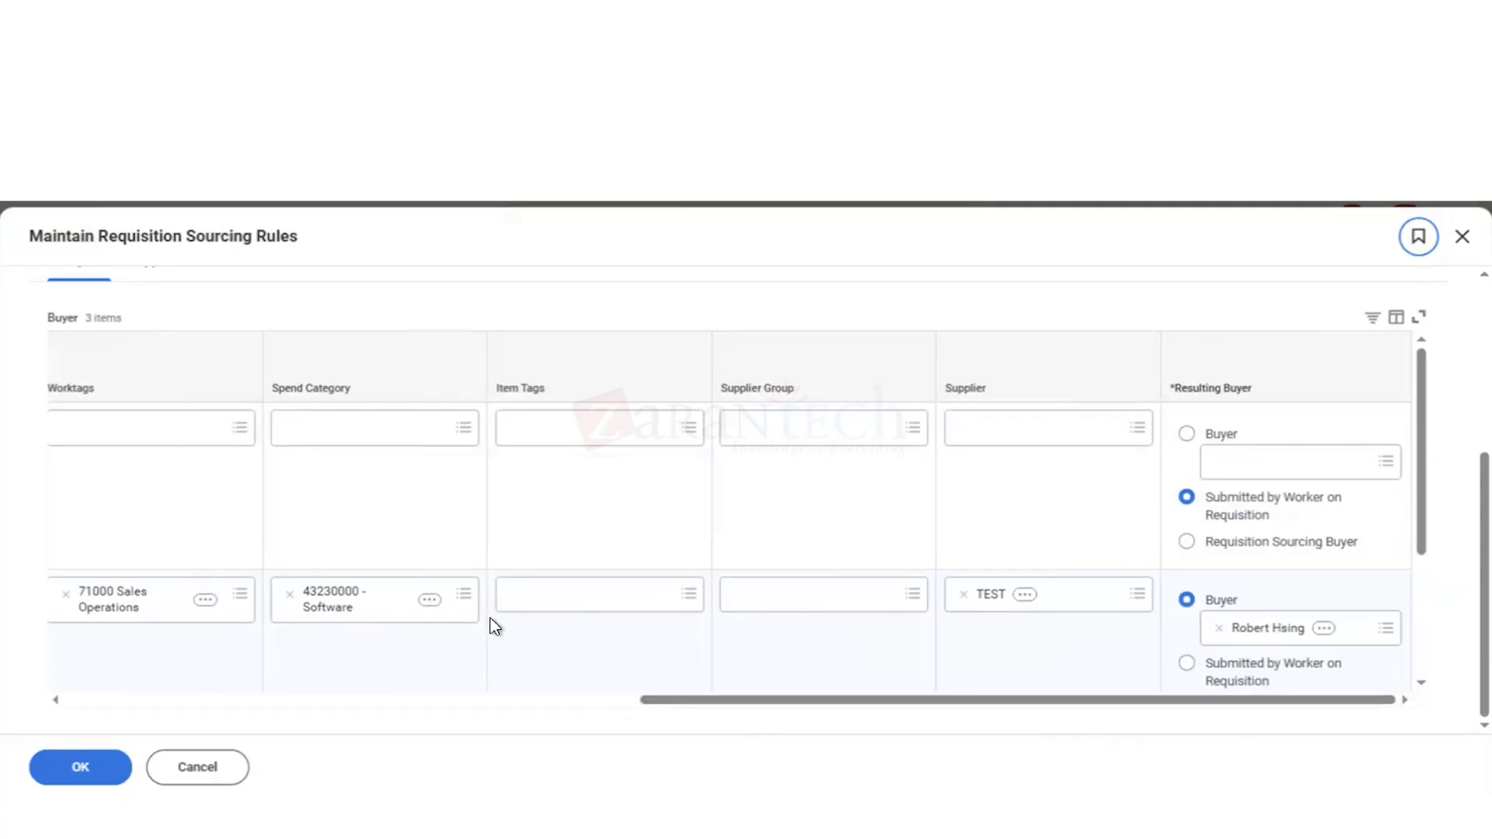
click(312, 701)
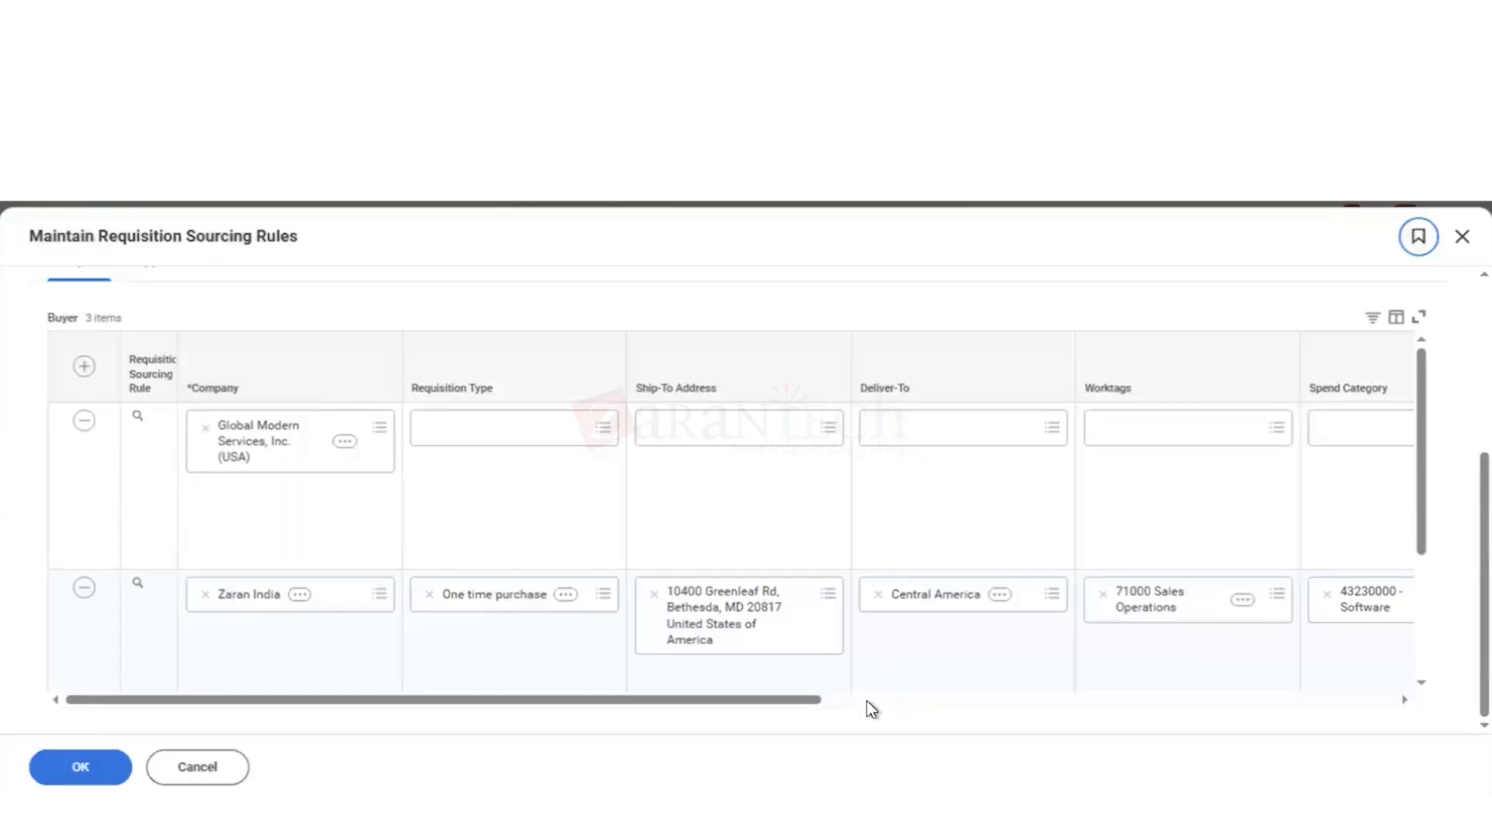
click(866, 700)
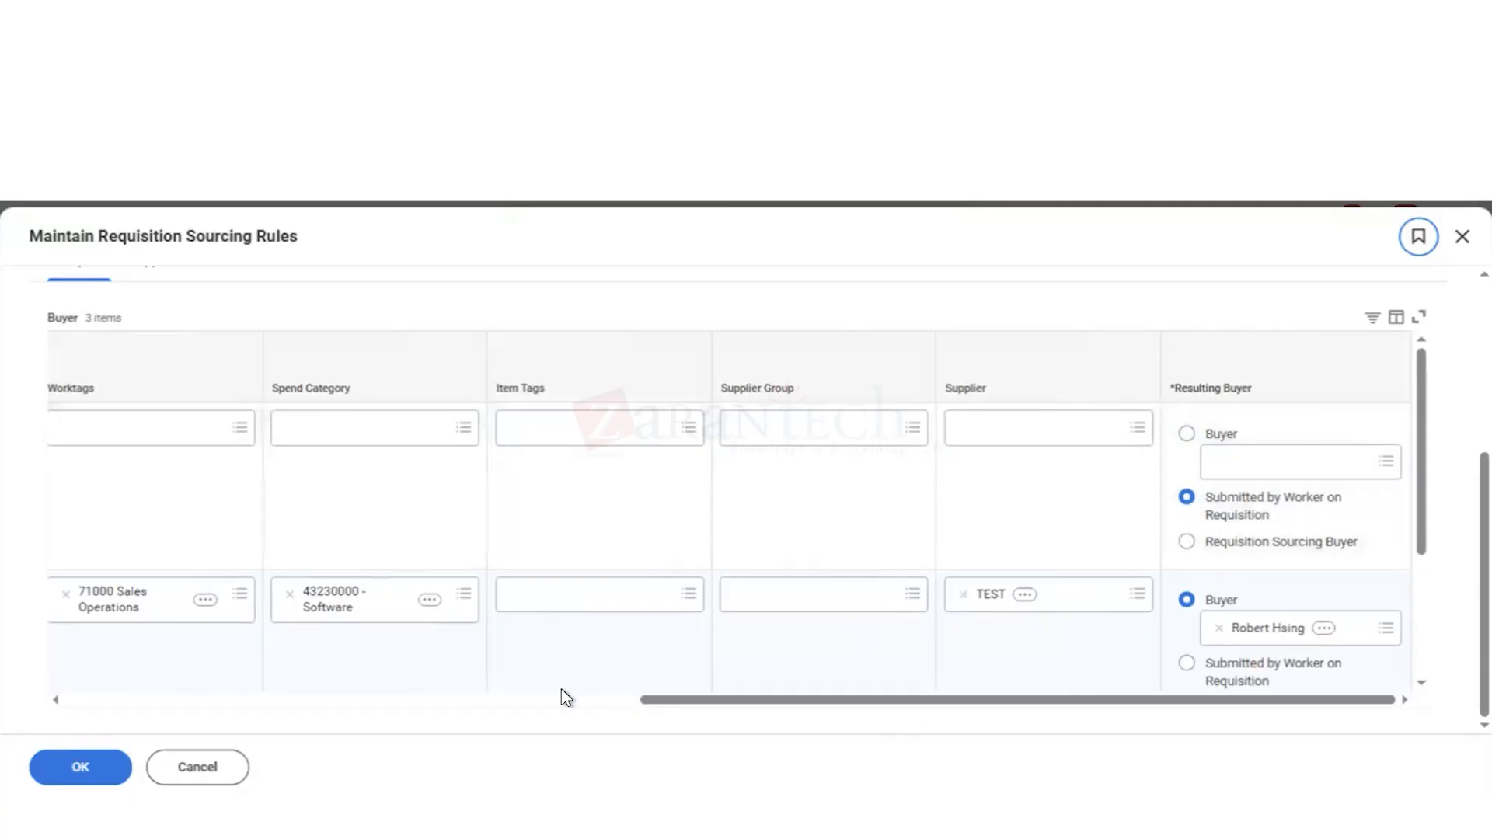
click(528, 699)
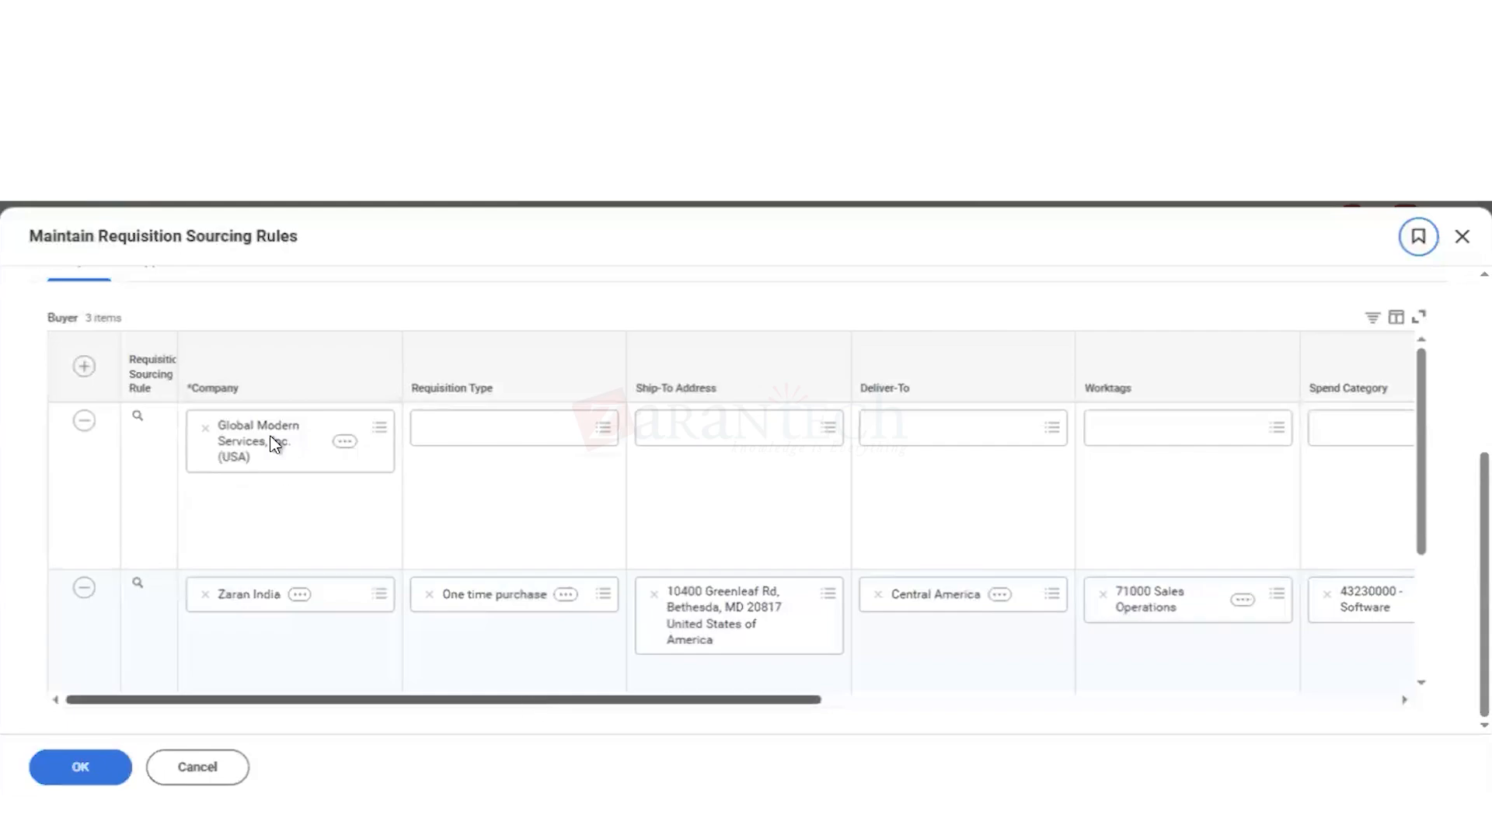
Step: Review the supplier sourcing rules, including company, spend category, contract line requirement and resulting supplier
scroll(305, 315, up, 2)
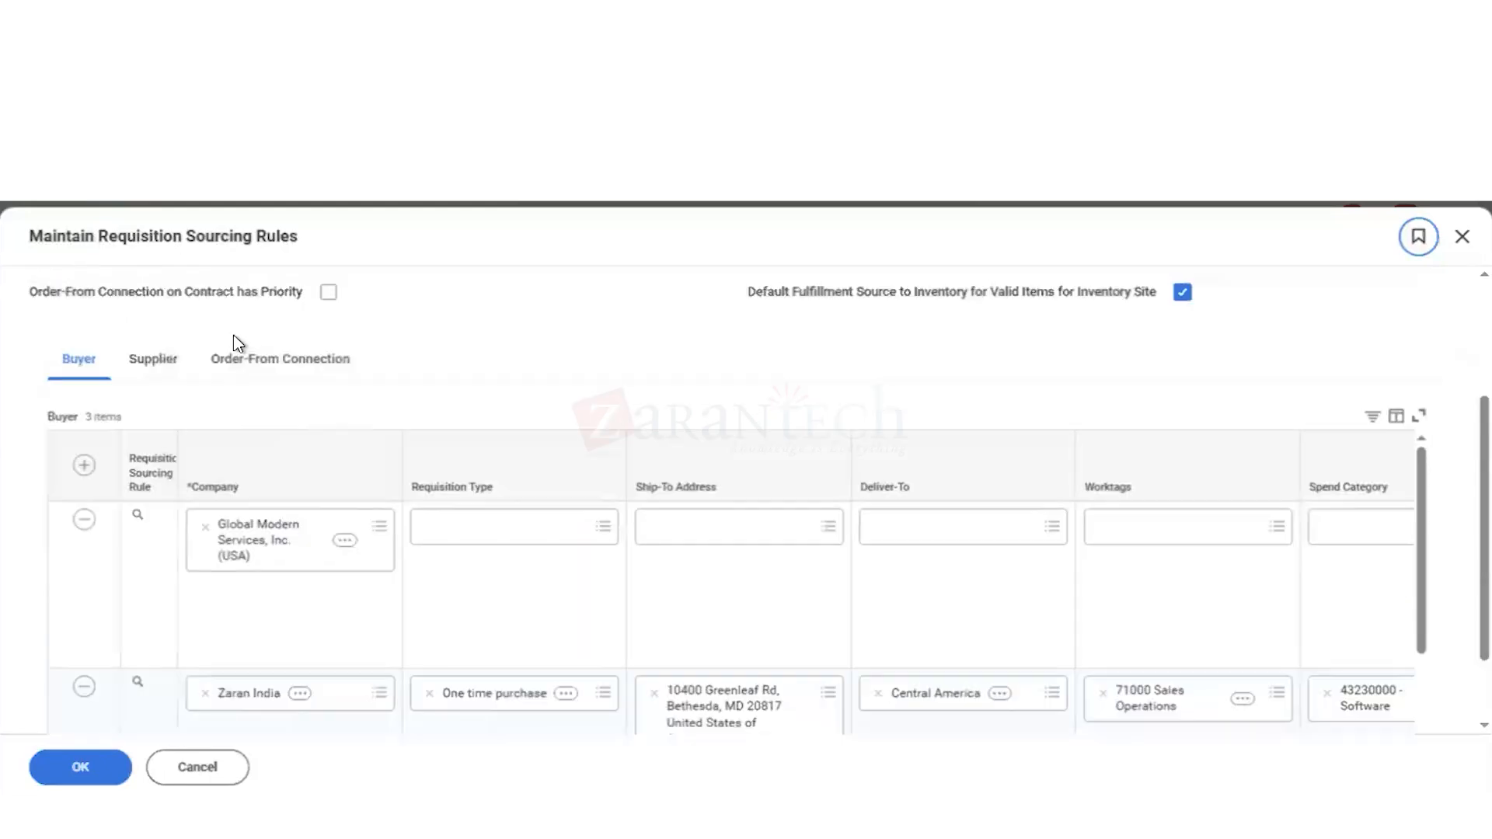
click(161, 362)
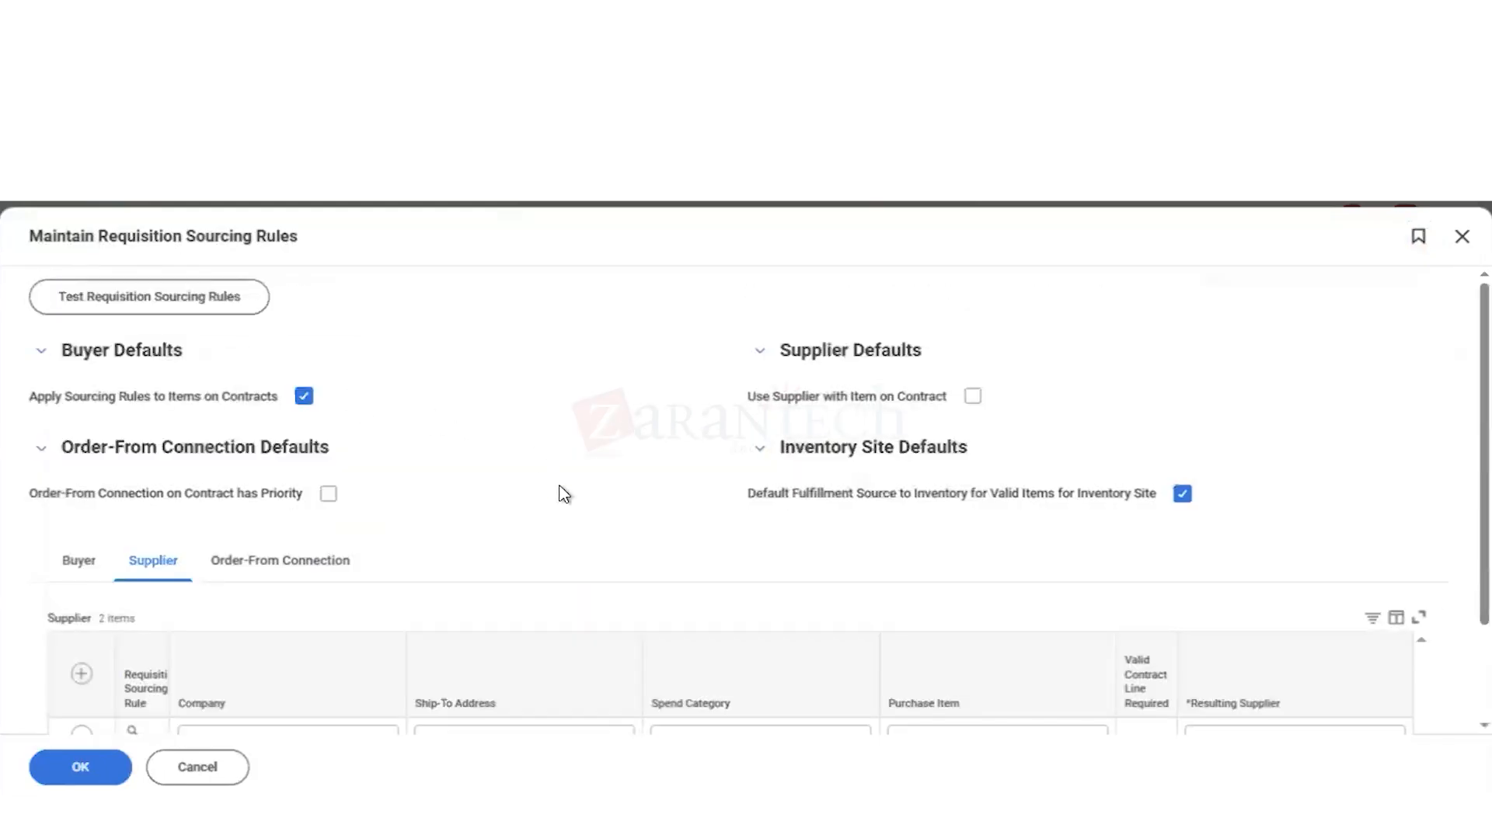
scroll(647, 496, down, 2)
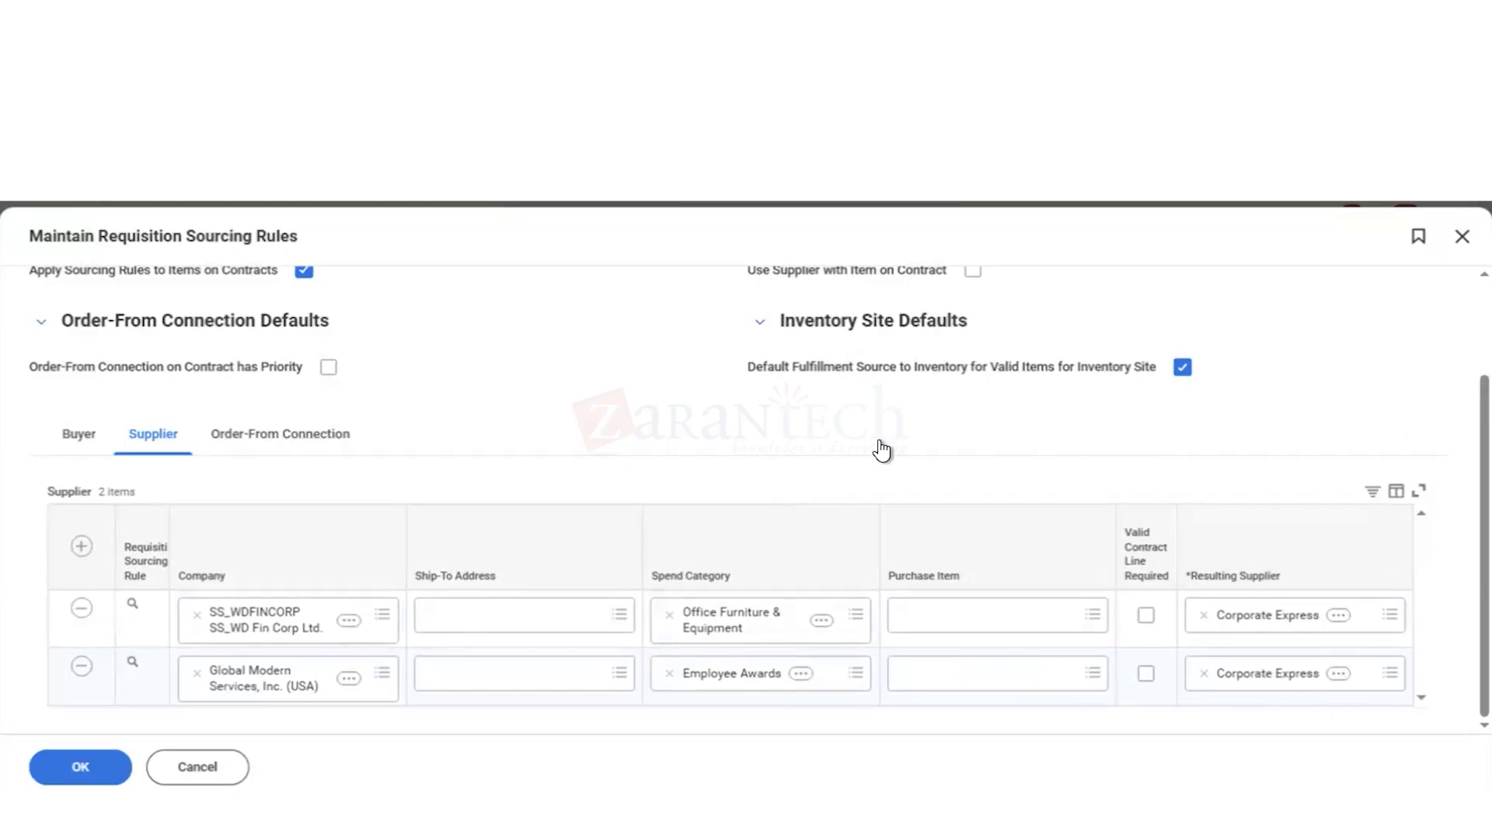
Step: Add an order-from connection sourcing rule with Corporate Express as its supplier
click(232, 443)
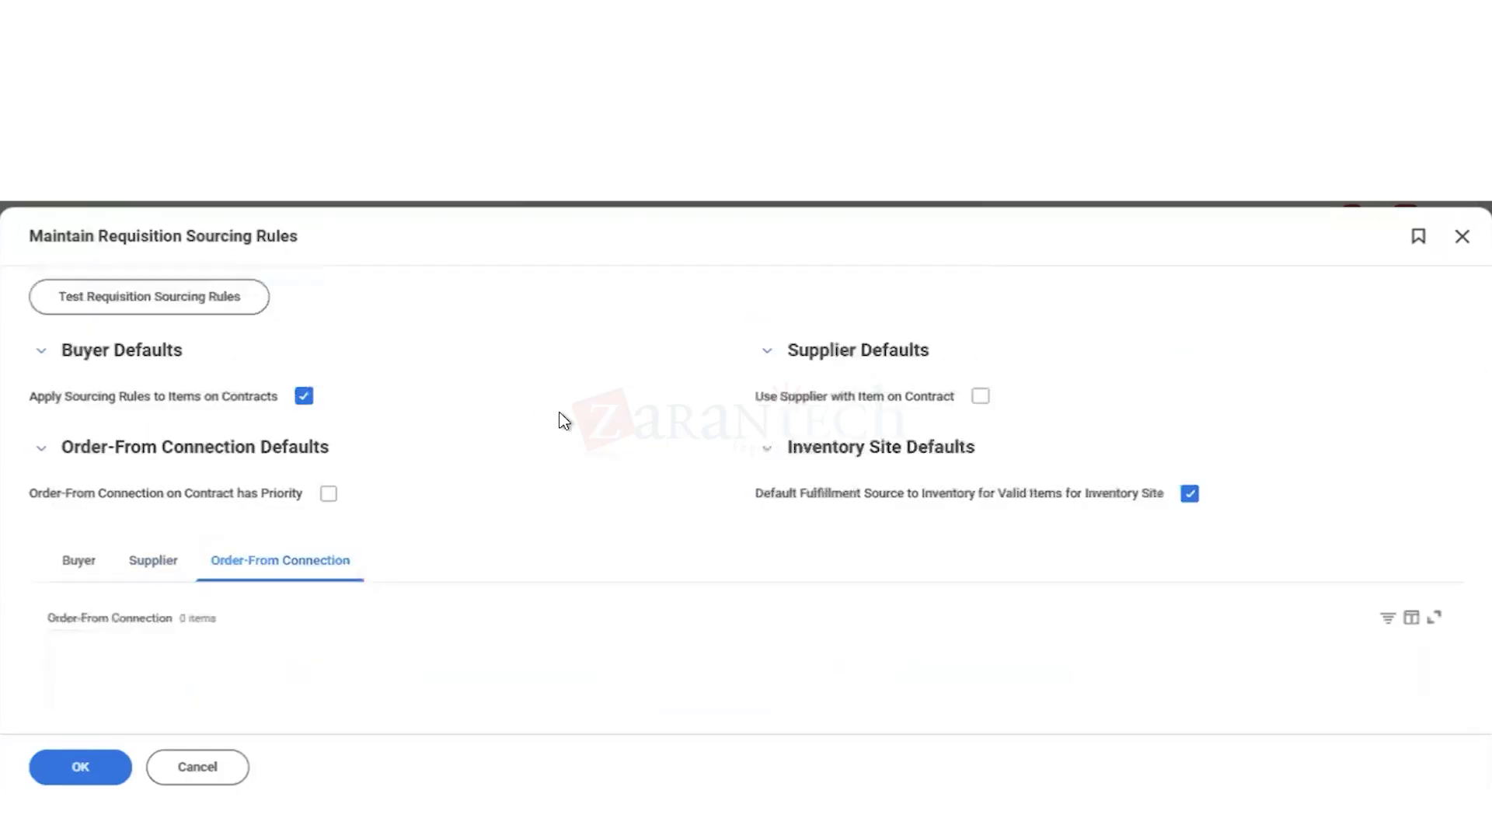
scroll(557, 515, down, 1)
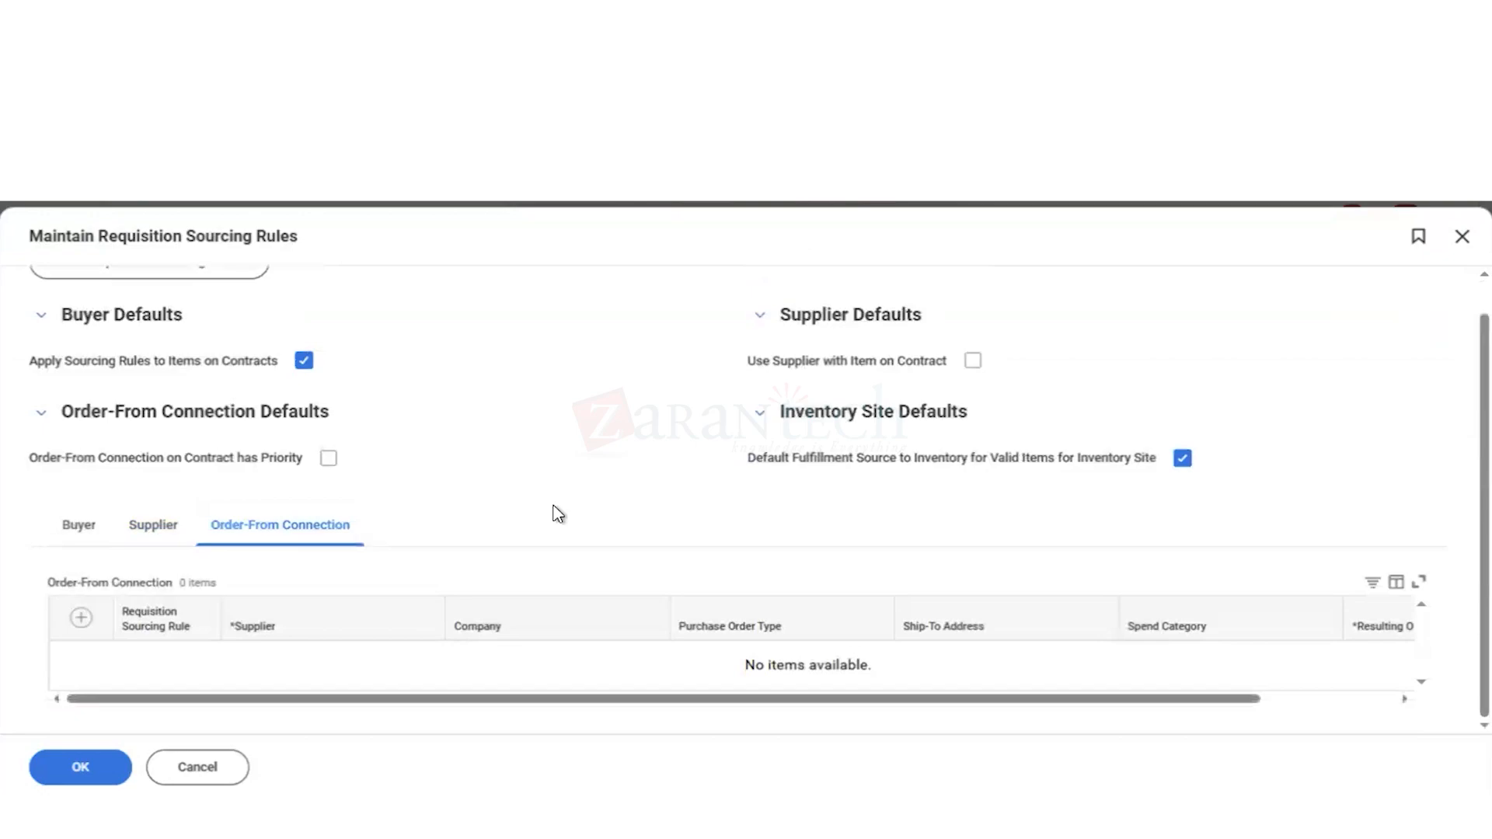
click(81, 619)
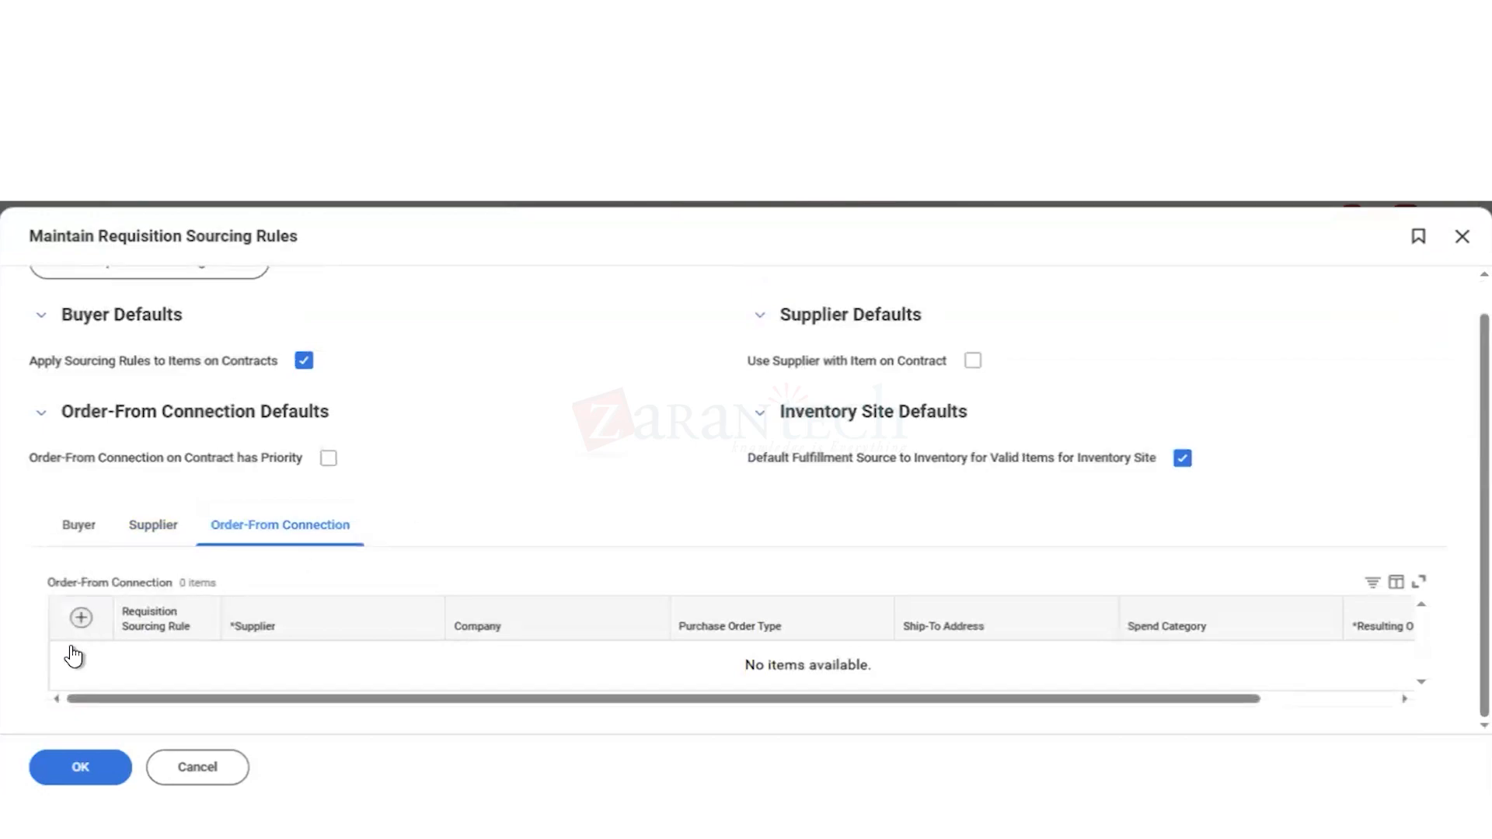
click(262, 691)
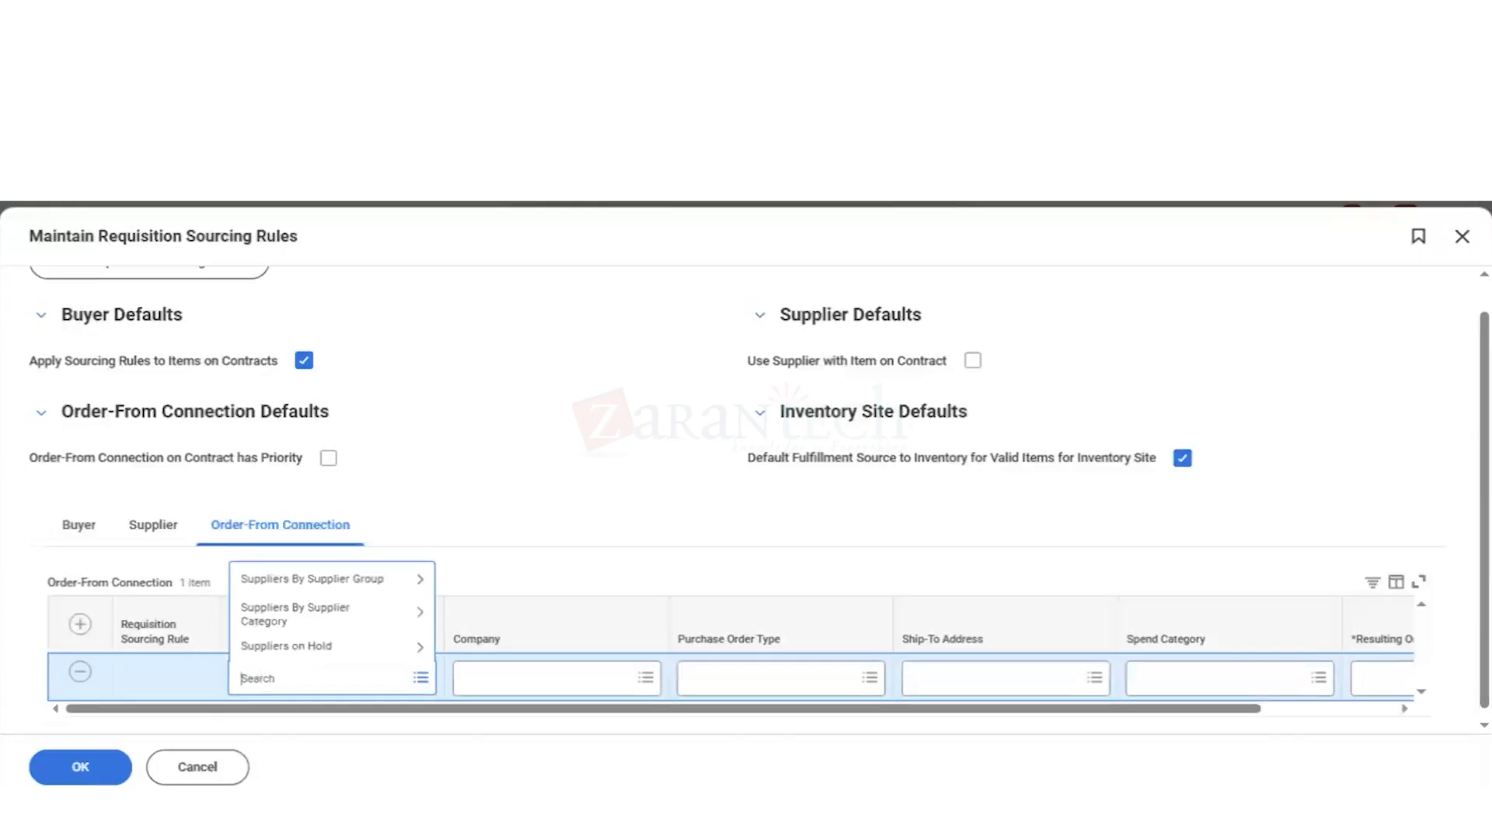
text(corp exp)
key(Return)
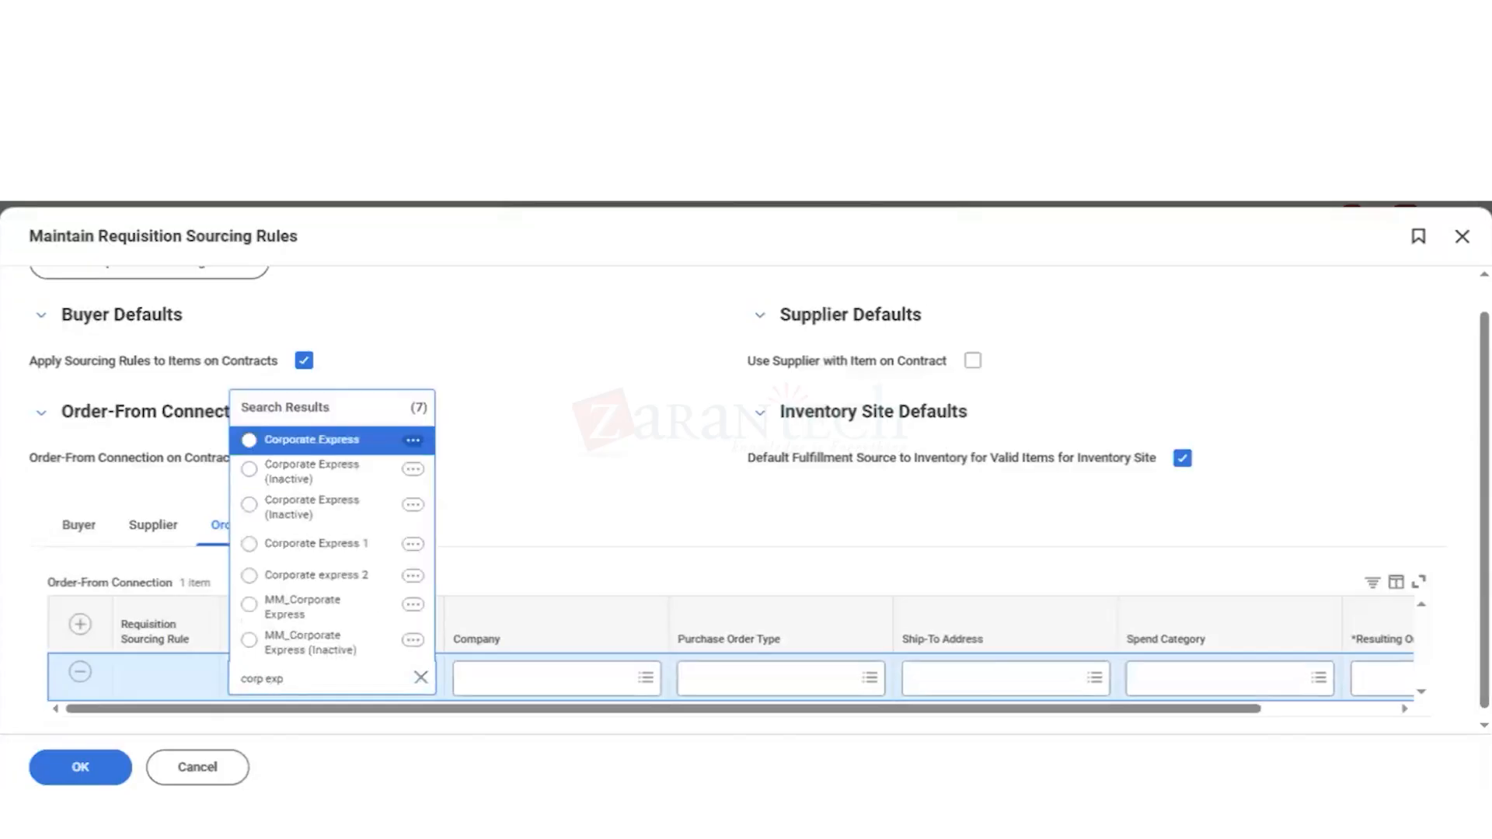
key(Return)
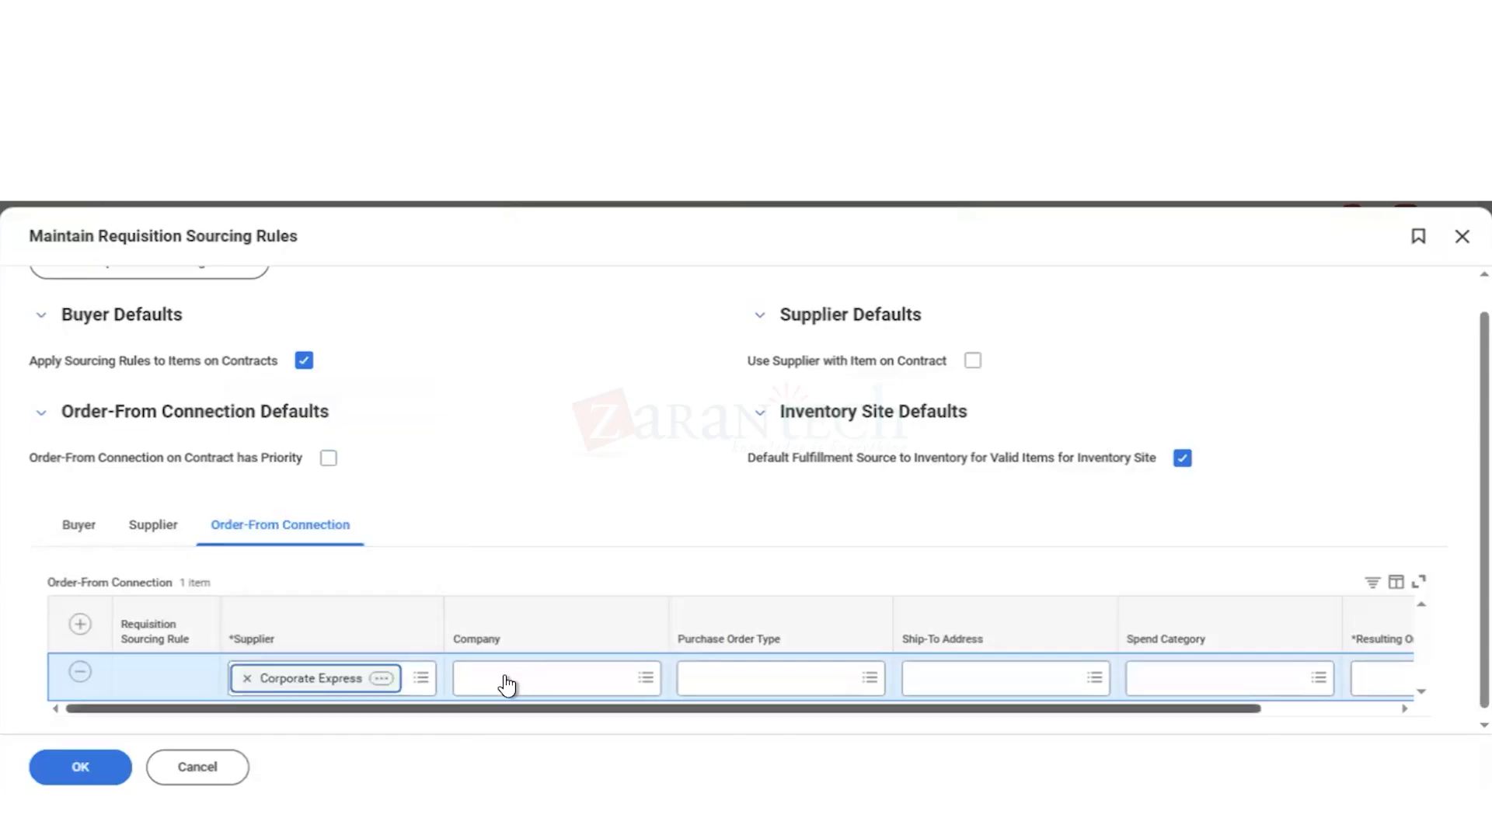
Step: Set the new order-from connection rule's company to Global Modern Services, Inc. (USA)
click(498, 682)
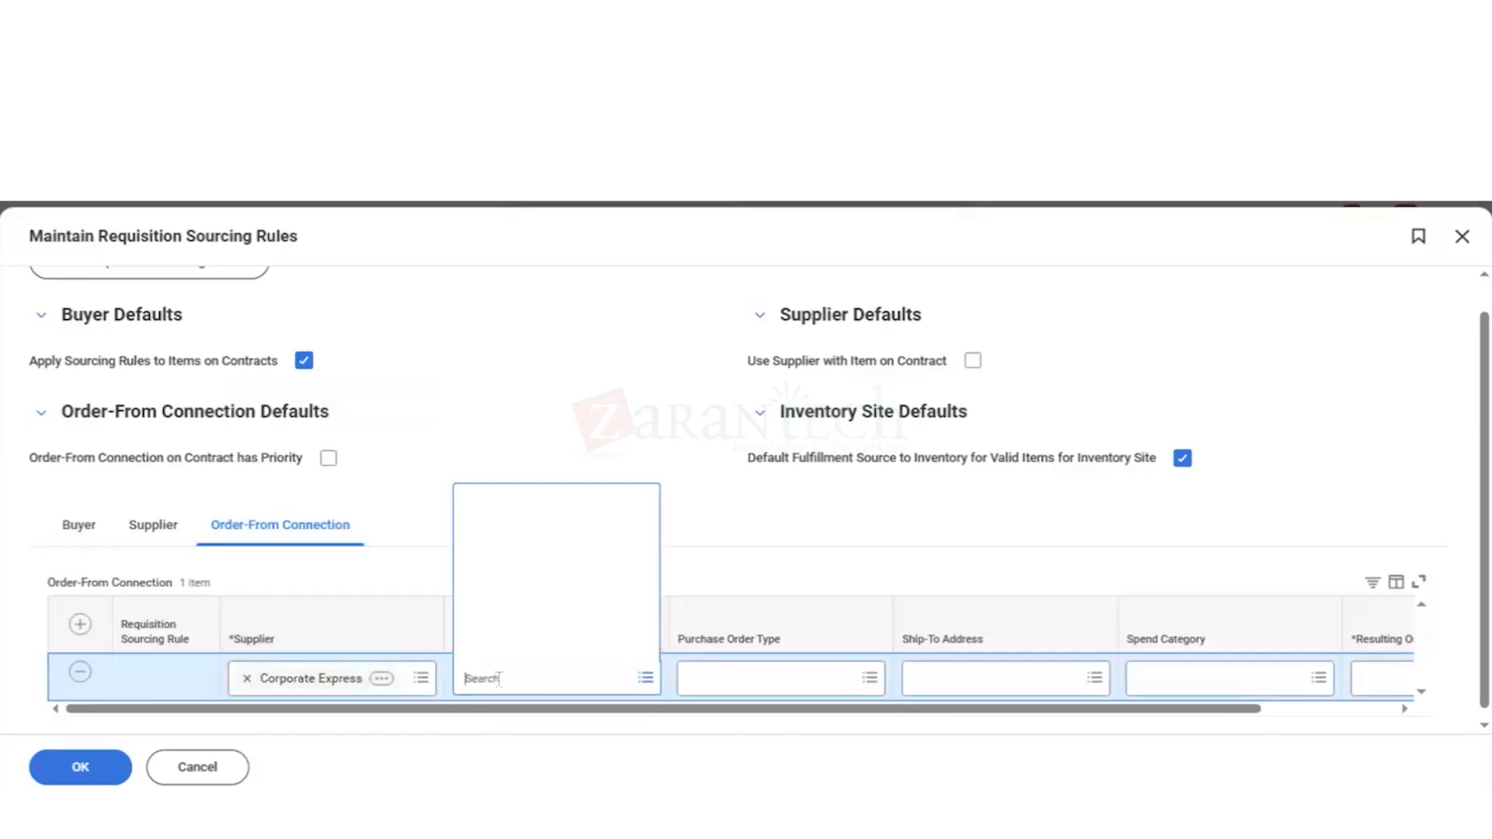
text(gms usa)
key(Return)
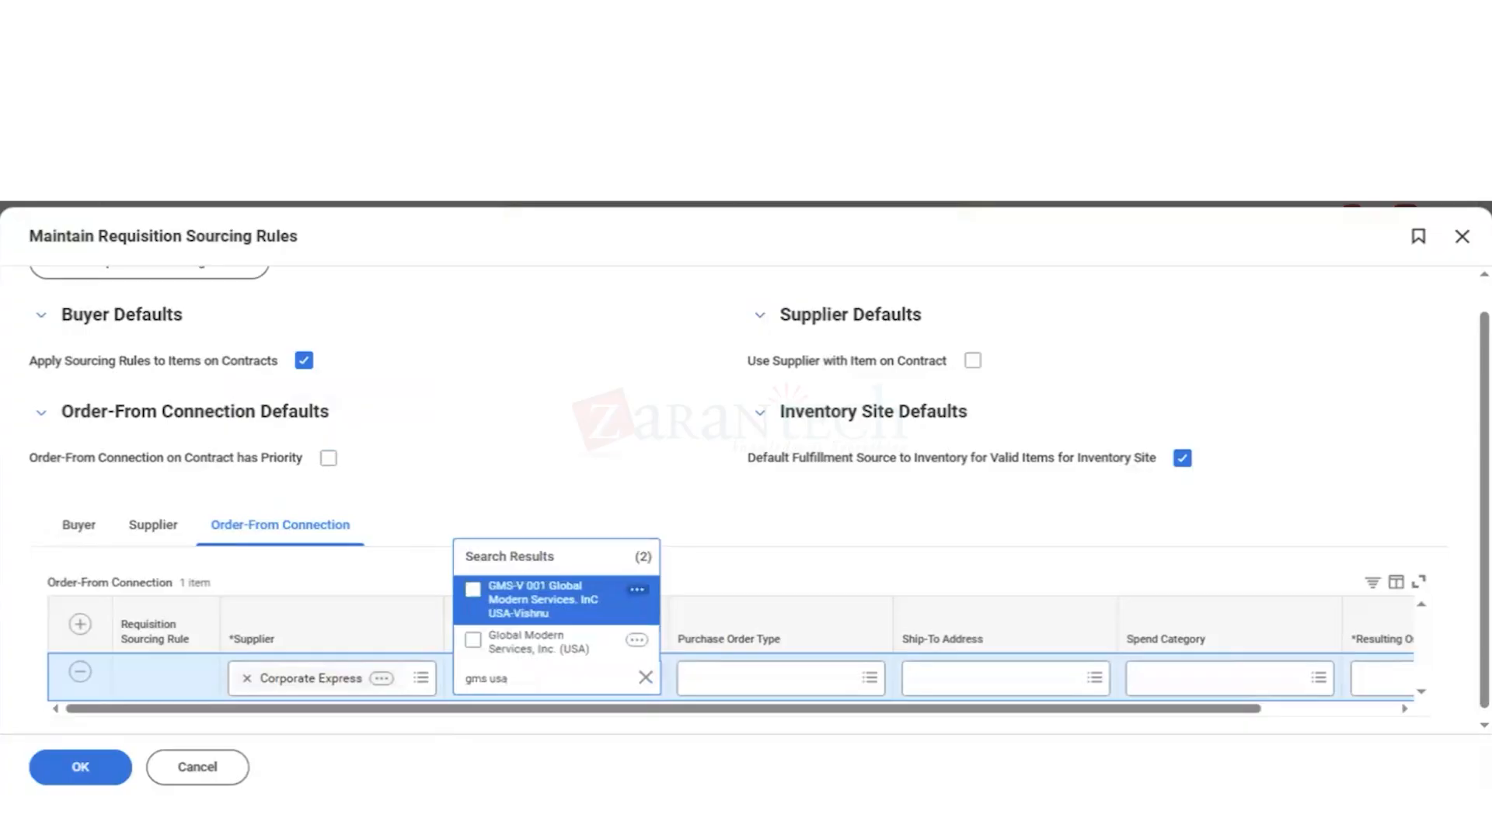
key(Down)
key(Return)
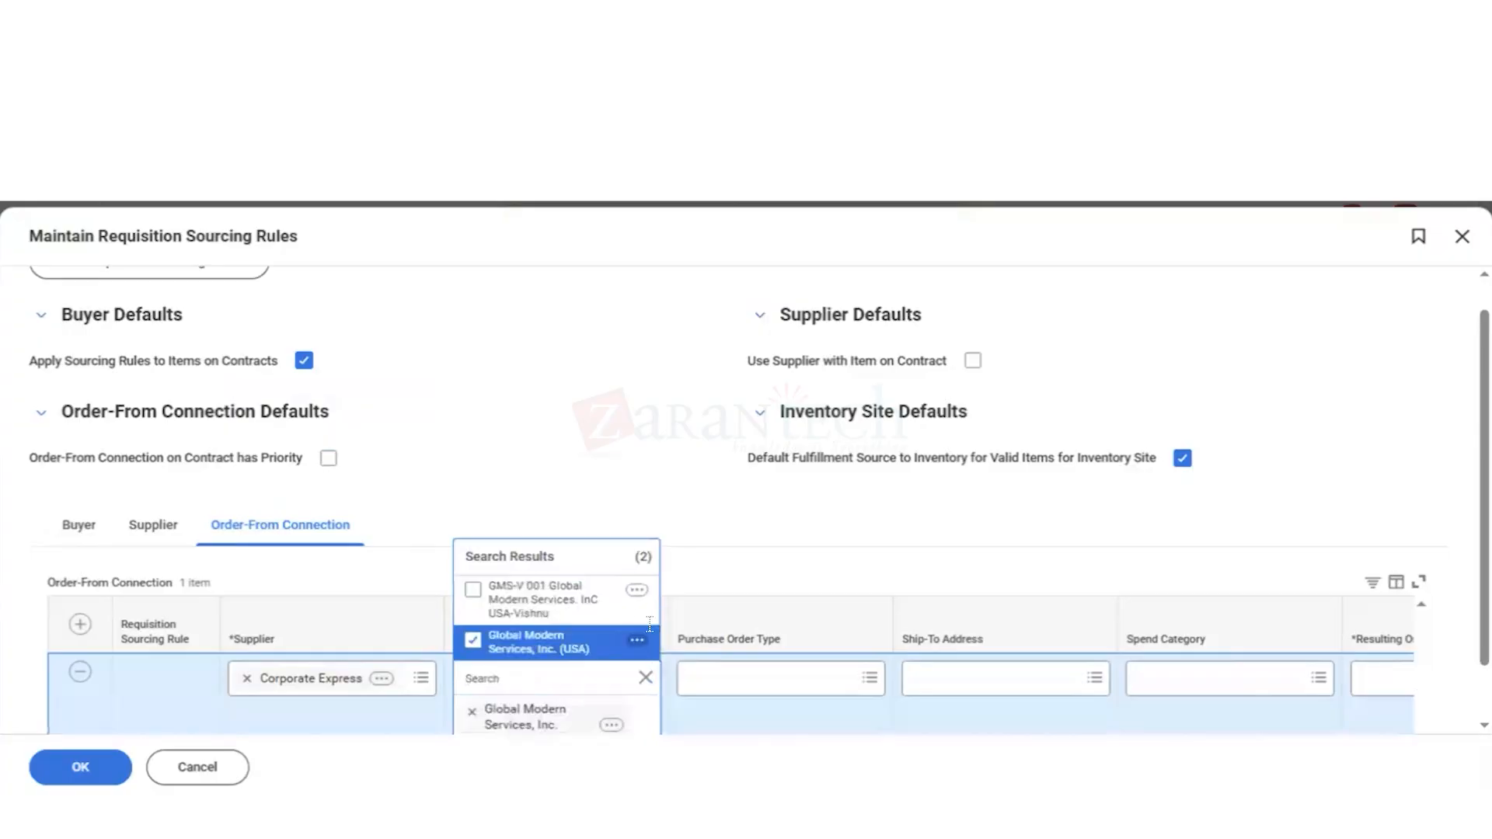
click(801, 535)
click(747, 693)
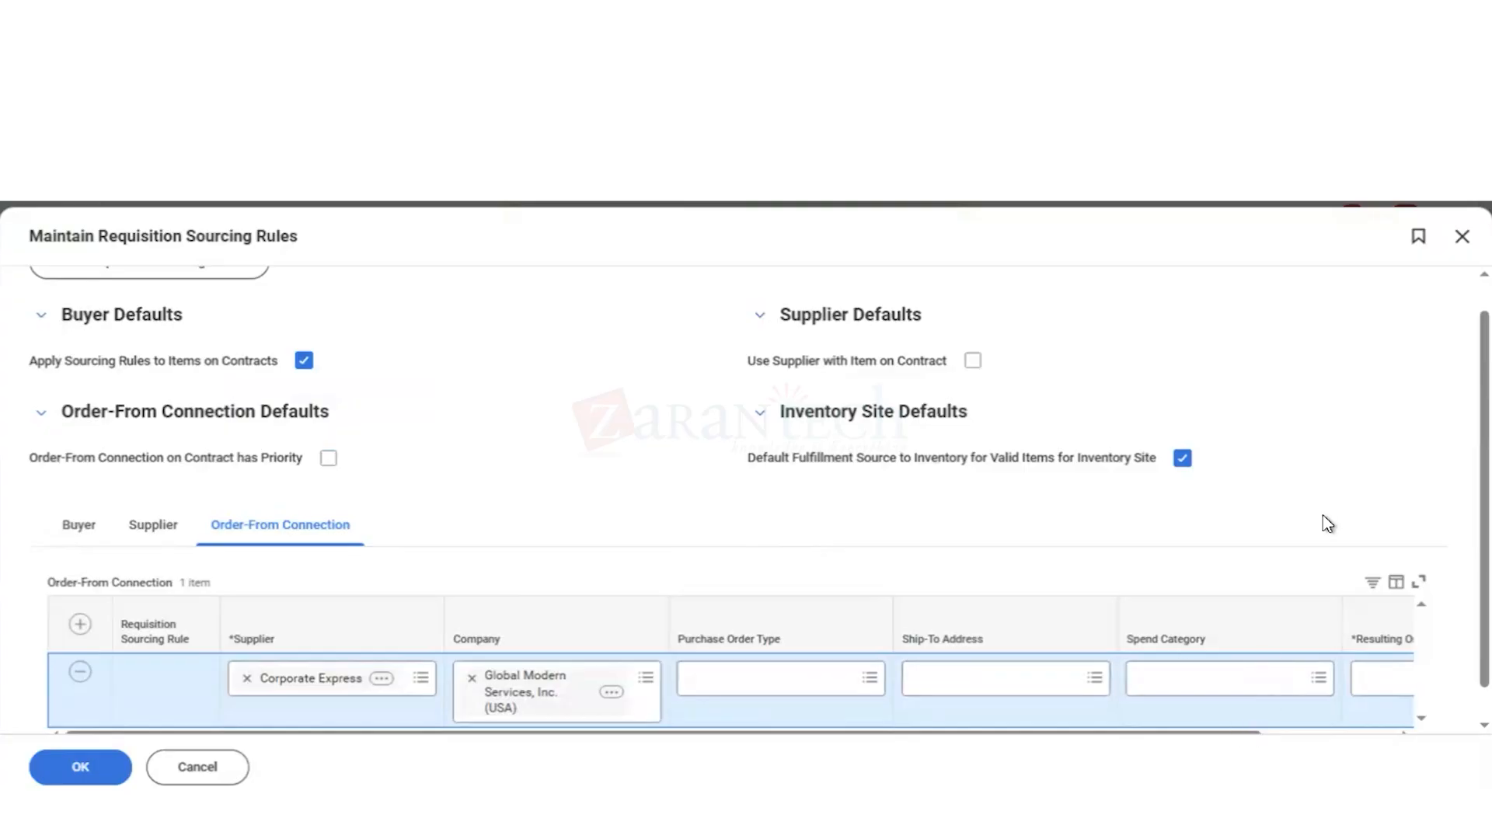
Step: Try to choose a resulting order-from connection for the Corporate Express rule
scroll(1323, 515, down, 1)
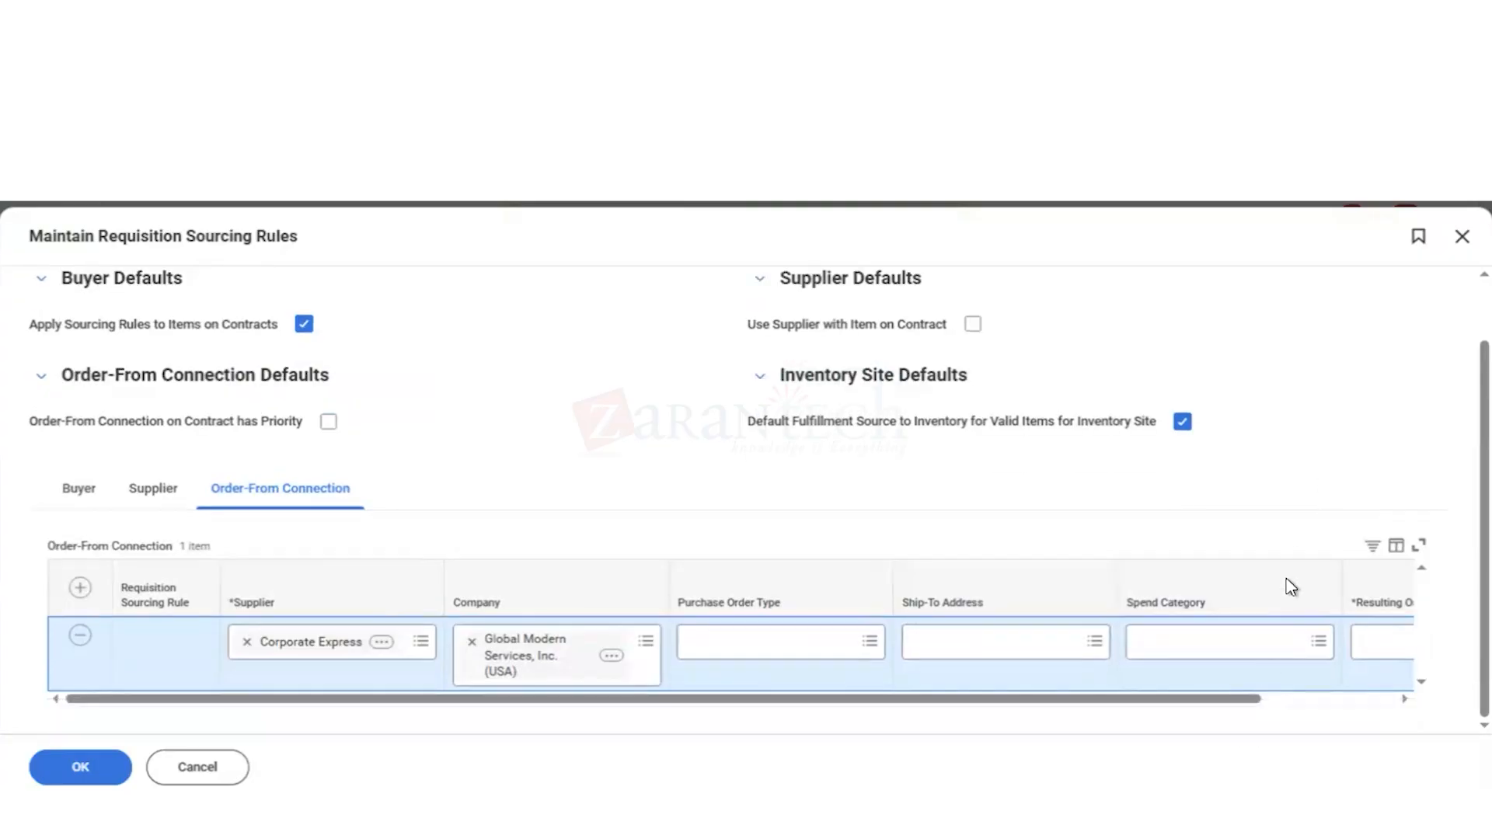
click(1299, 699)
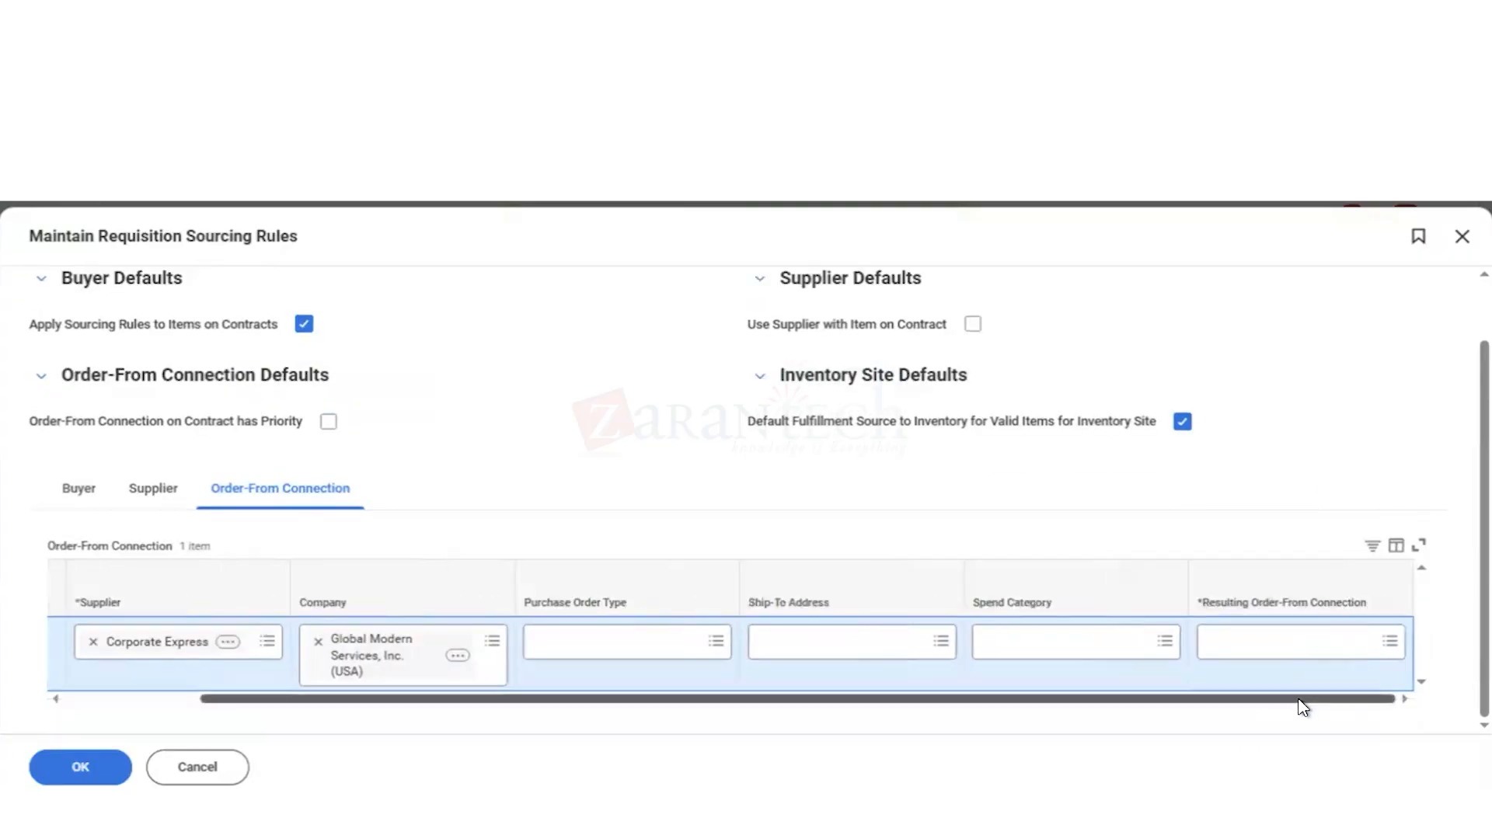
click(1269, 655)
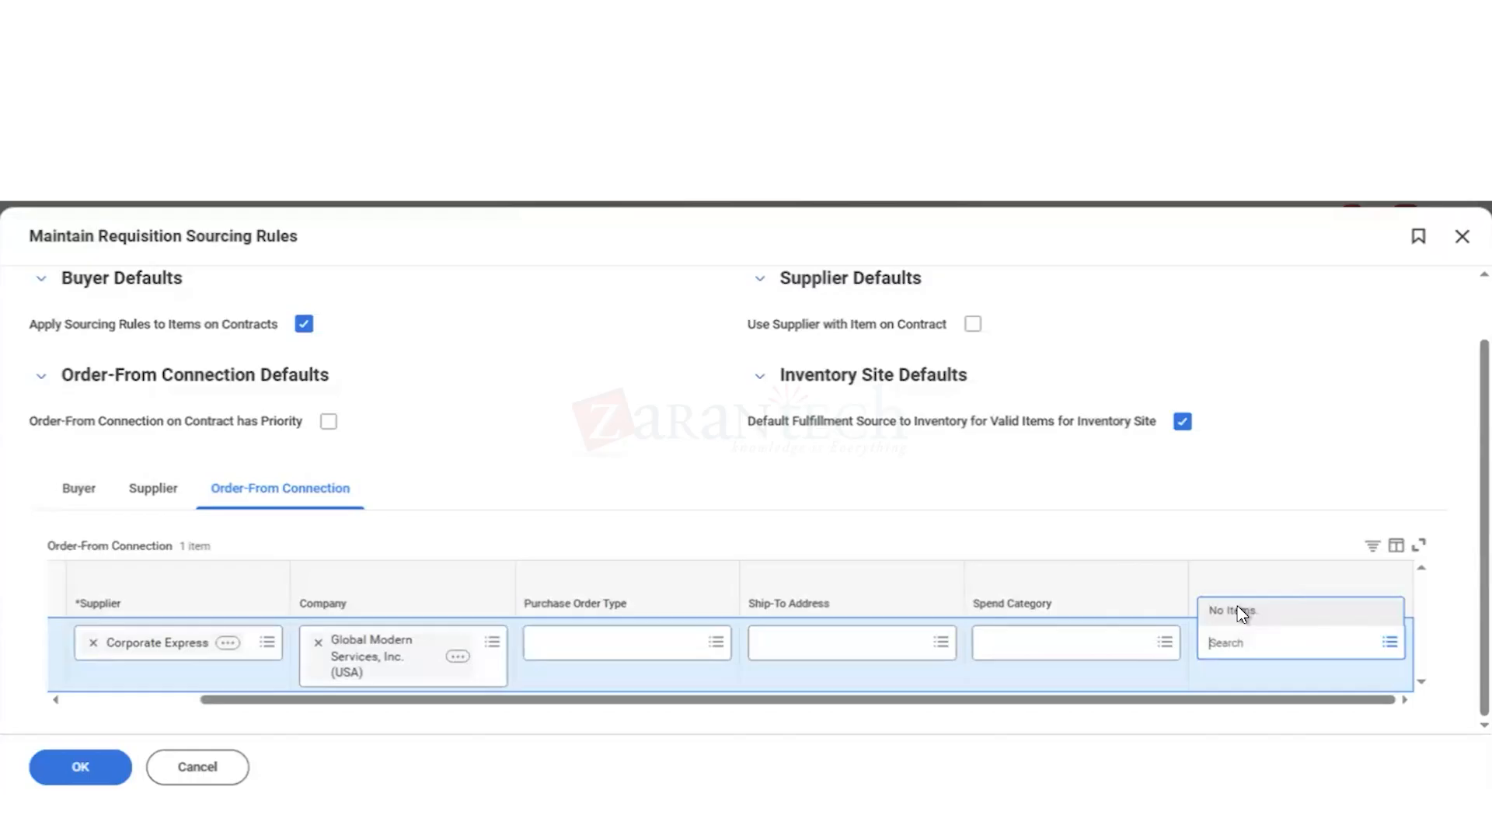
click(1284, 488)
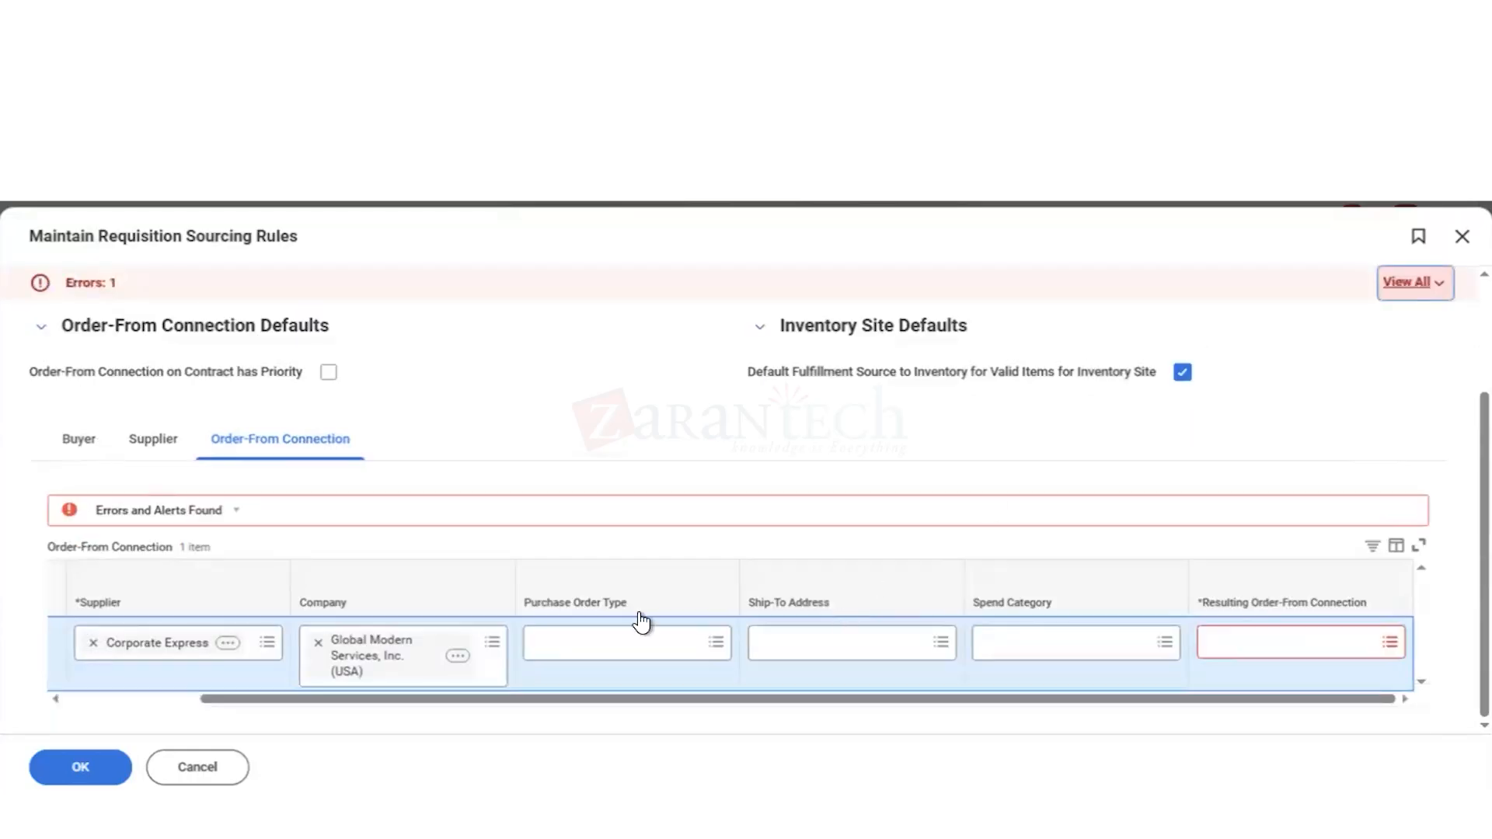
Step: Remove Corporate Express from the order-from connection rule and search the suppliers for staples
click(94, 643)
click(138, 645)
text(staples)
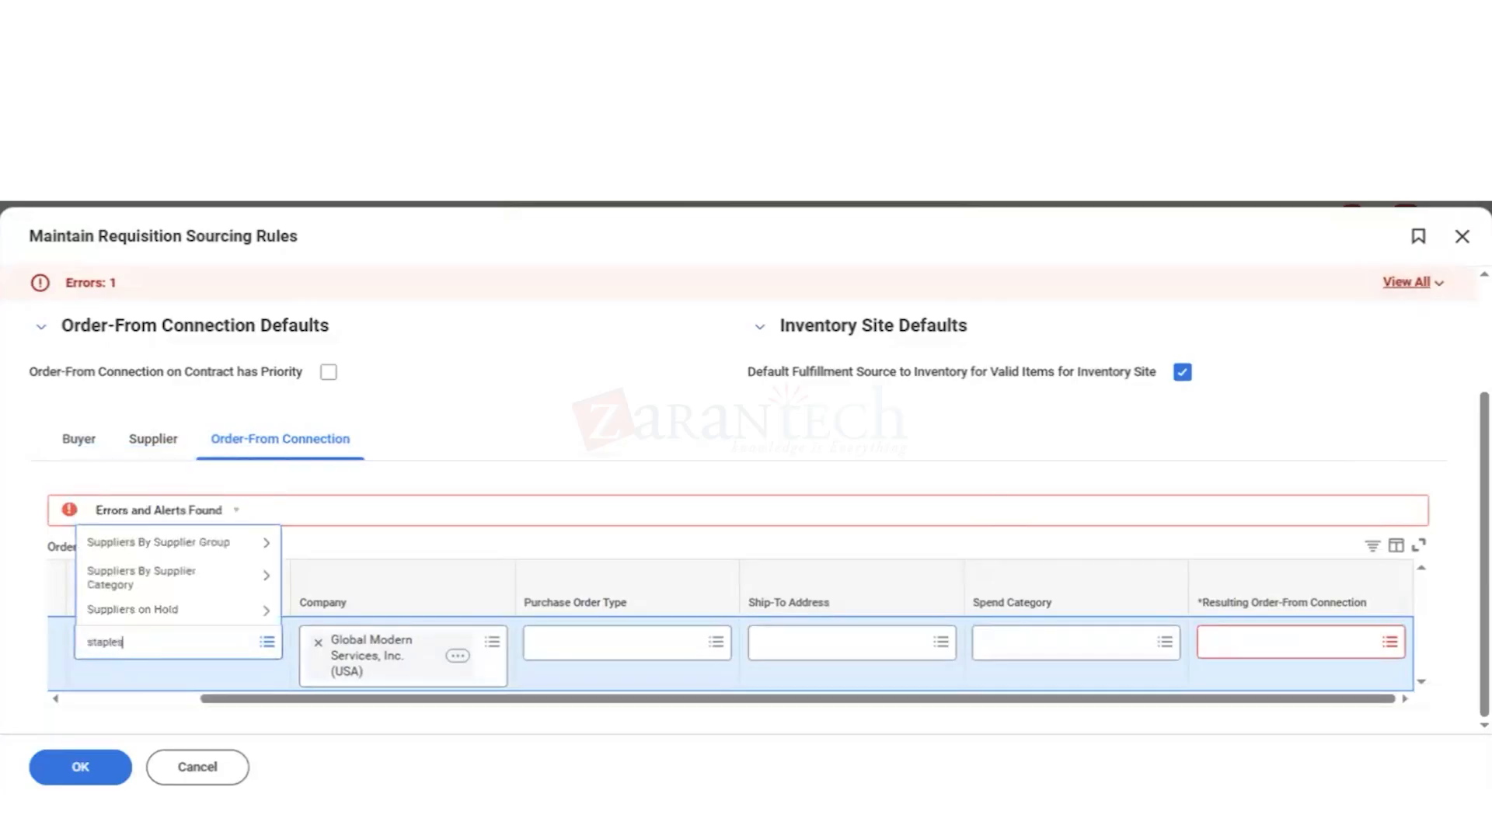
key(Return)
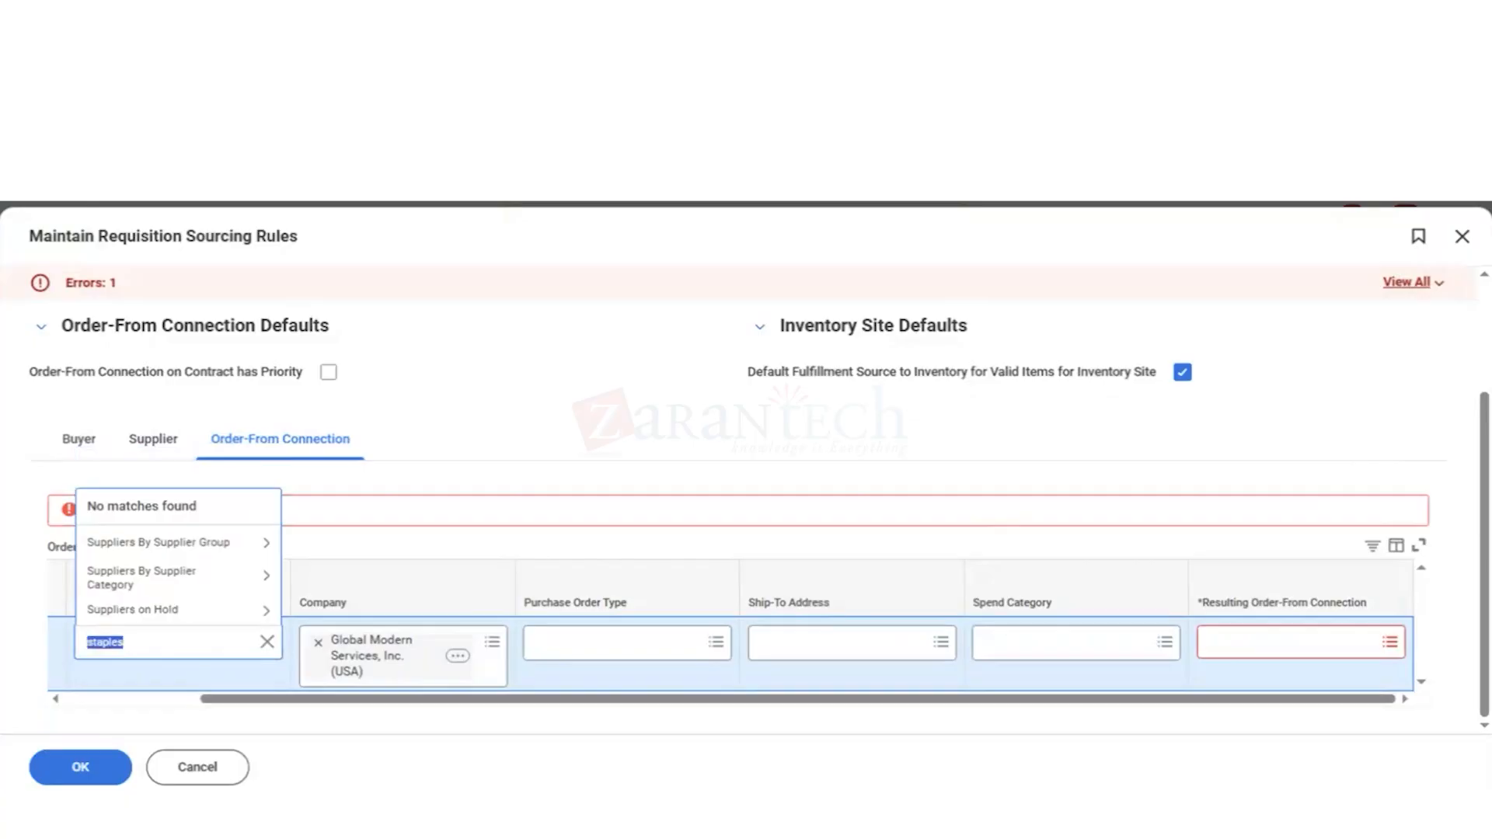
Step: Browse the Suppliers M - Z supplier group for a supplier to use in the order-from connection rule
click(261, 548)
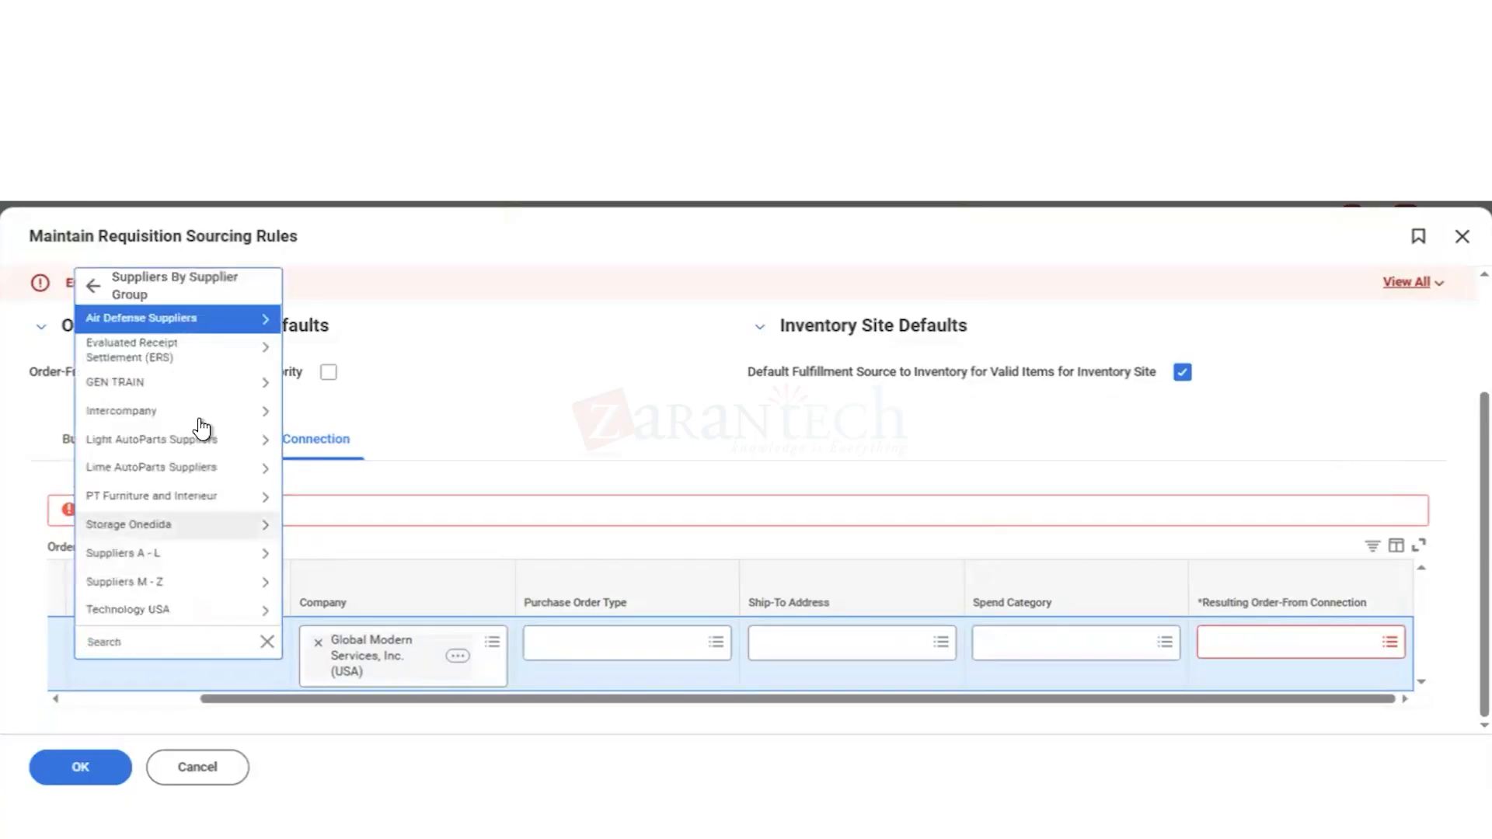
click(262, 585)
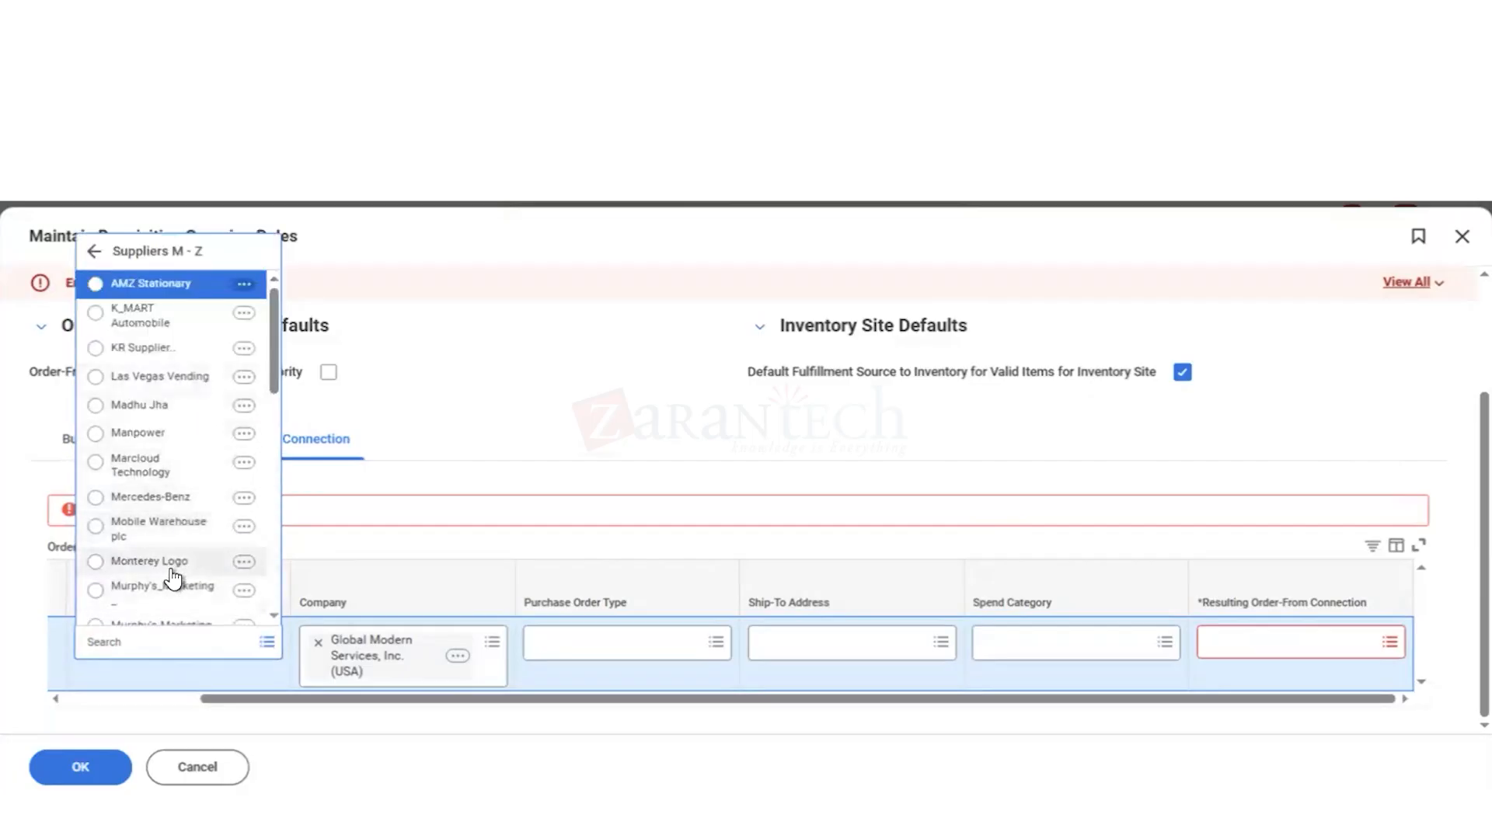
scroll(173, 573, down, 3)
scroll(172, 577, down, 8)
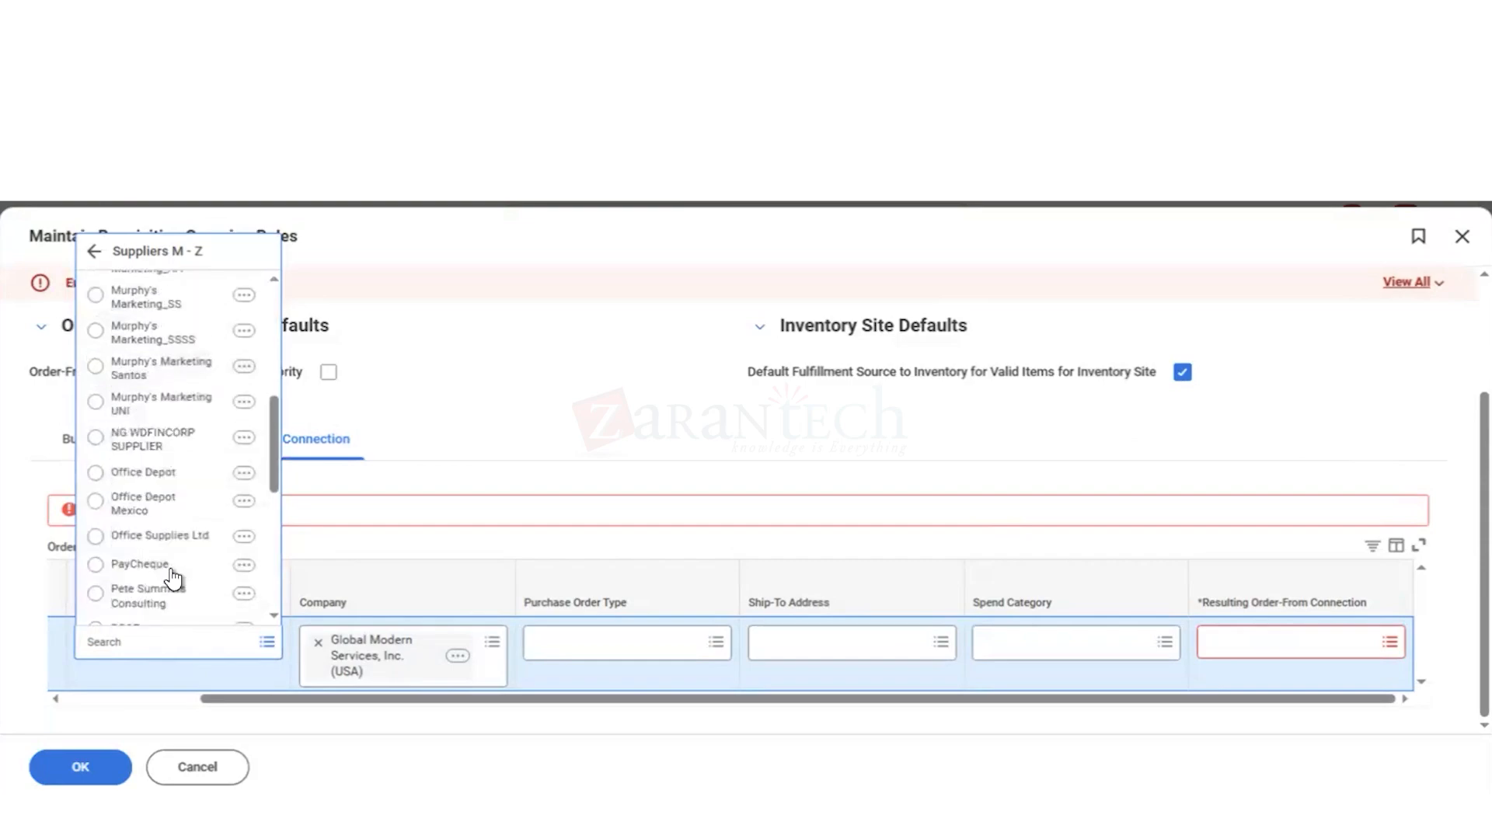
scroll(174, 576, down, 8)
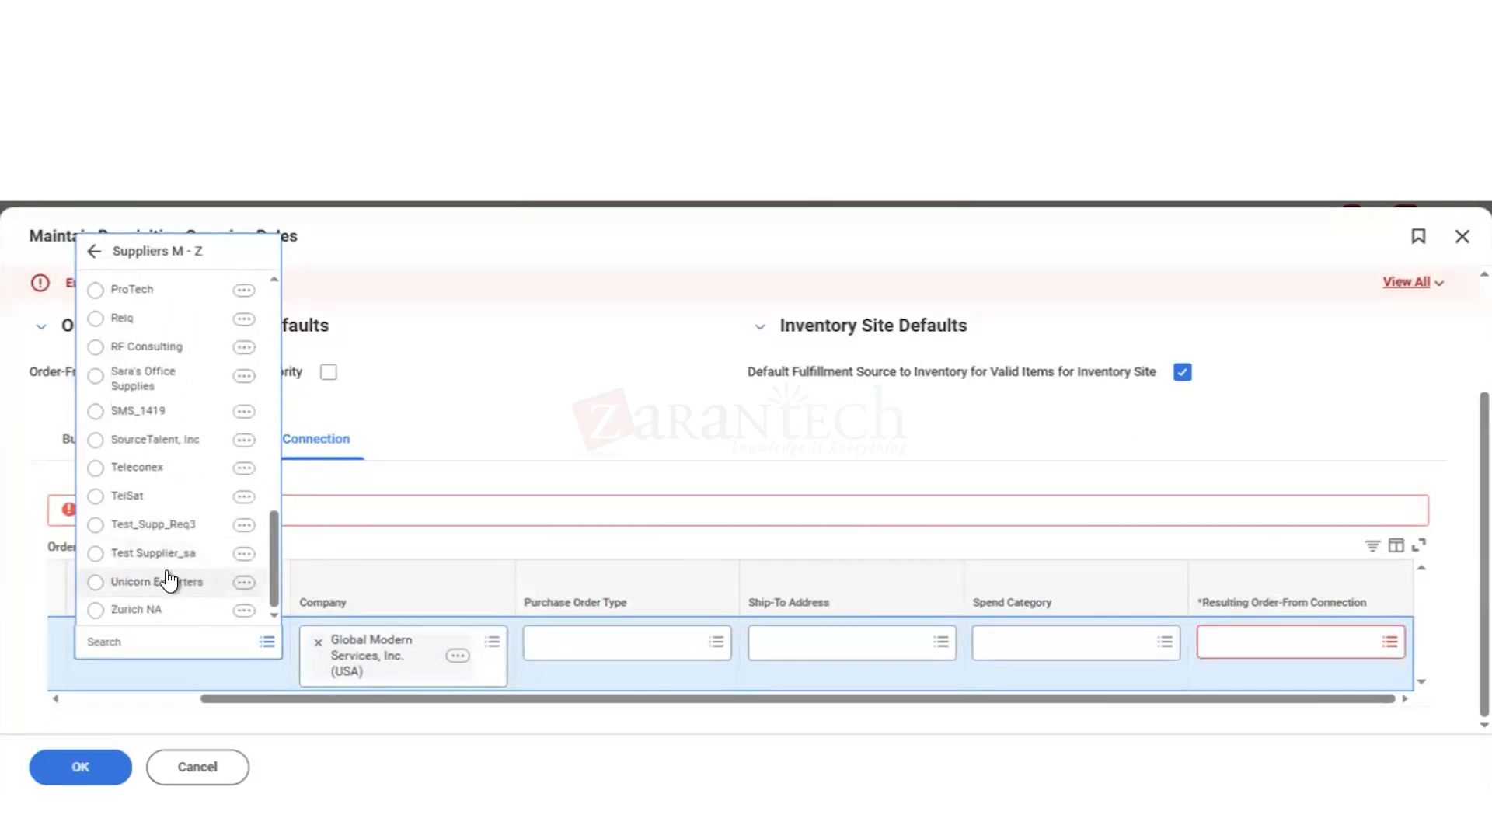
Step: Search the order-from connection rule's suppliers for dell and for cdw
click(138, 643)
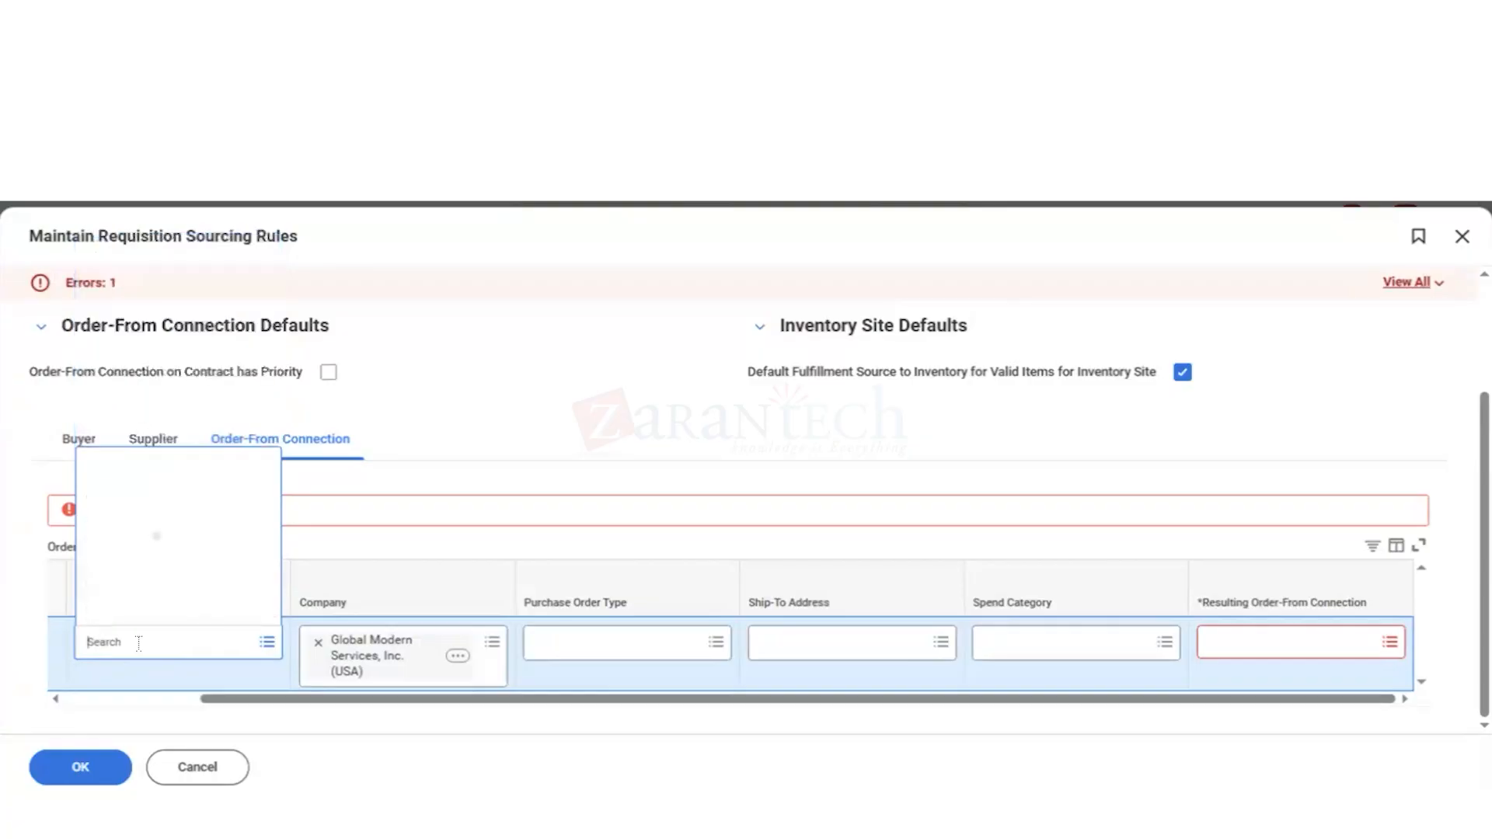
text(dell)
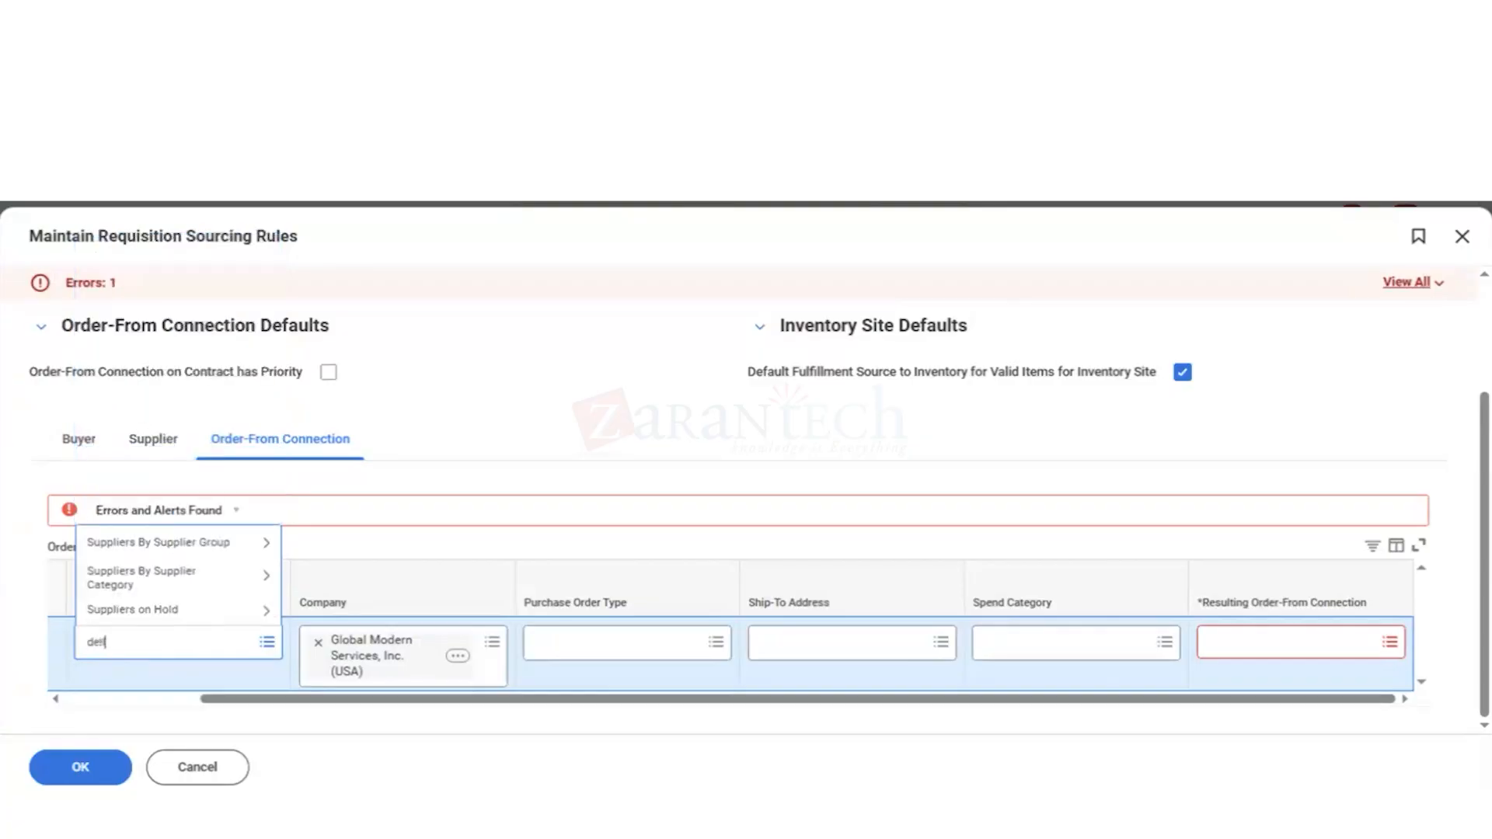
key(Return)
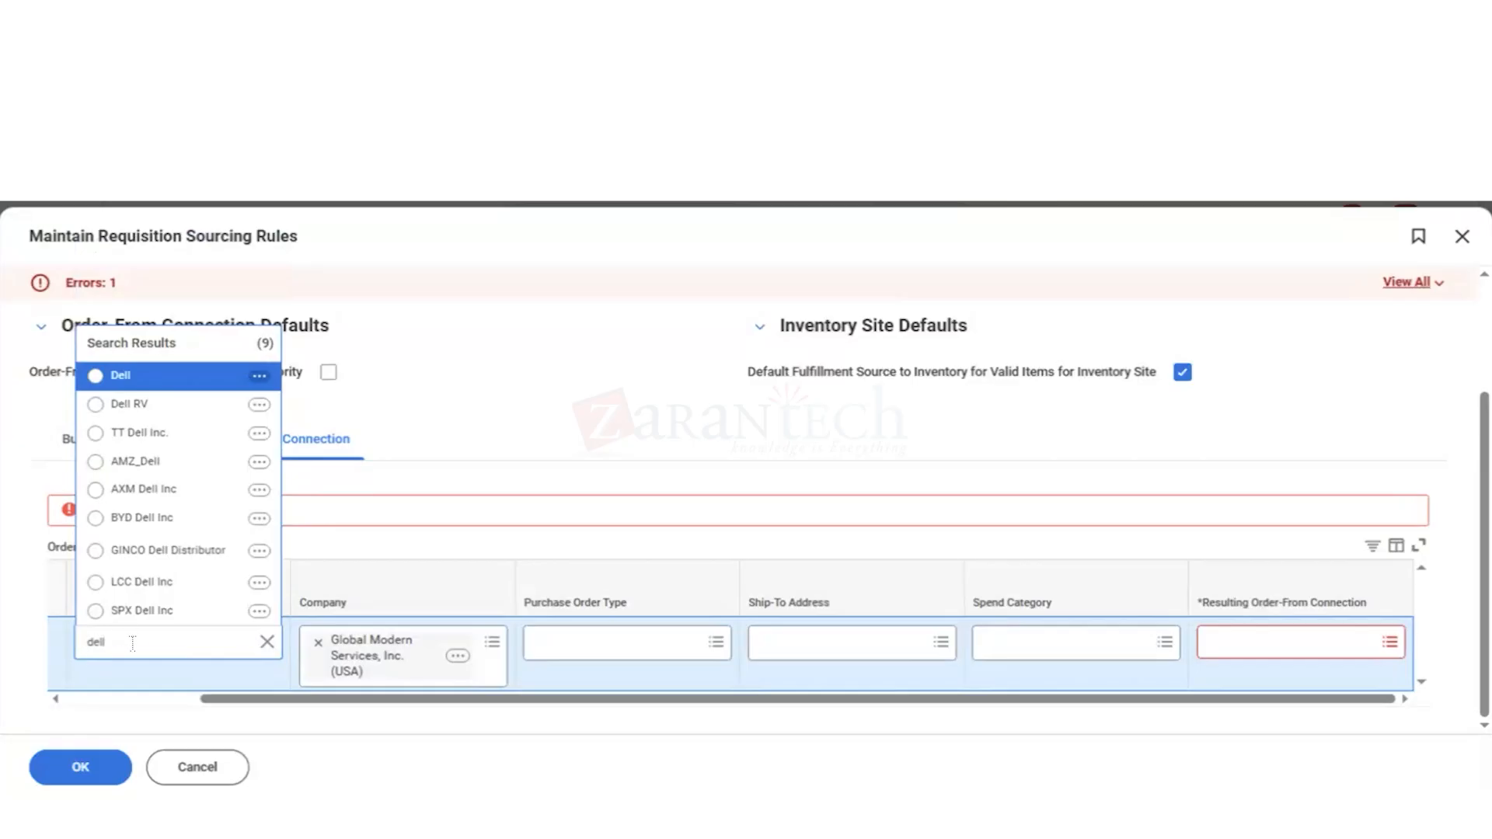
key(BackSpace)
key(BackSpace)
key(BackSpace)
key(BackSpace)
text(cdw)
key(Return)
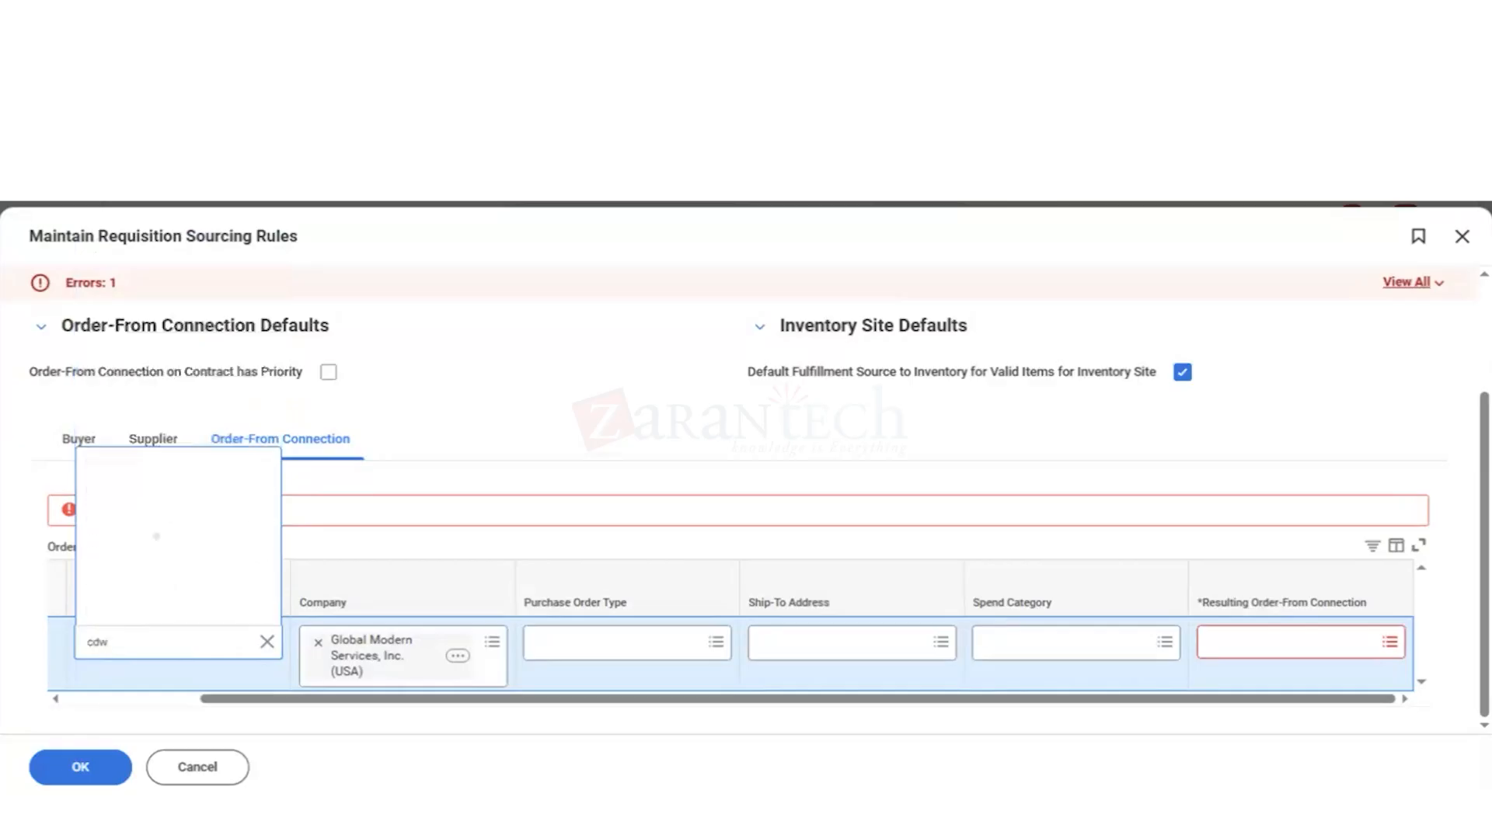
Step: Set Dell as the supplier of the order-from connection rule
key(BackSpace)
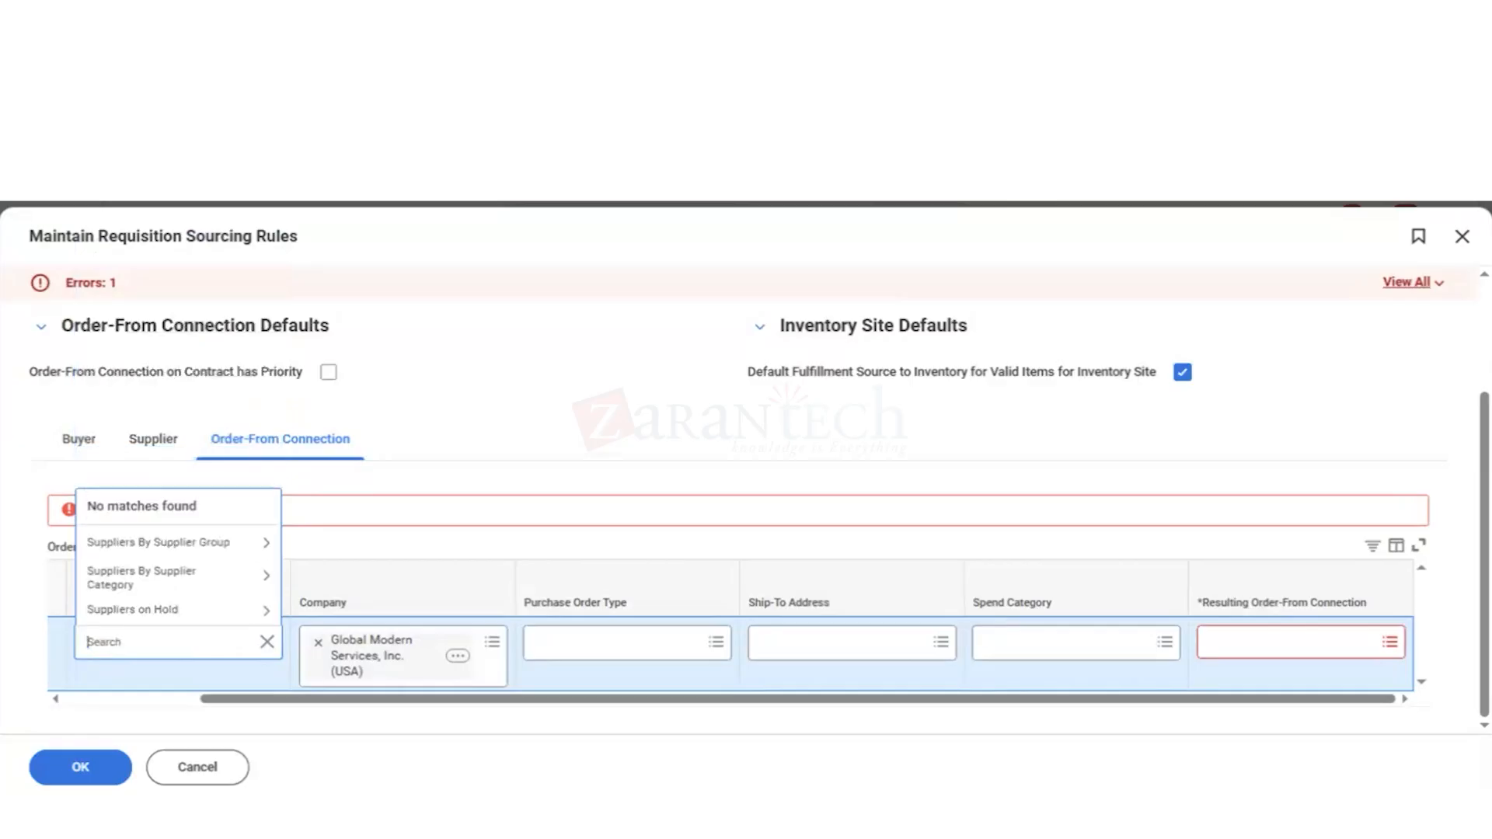
text(dell)
key(Return)
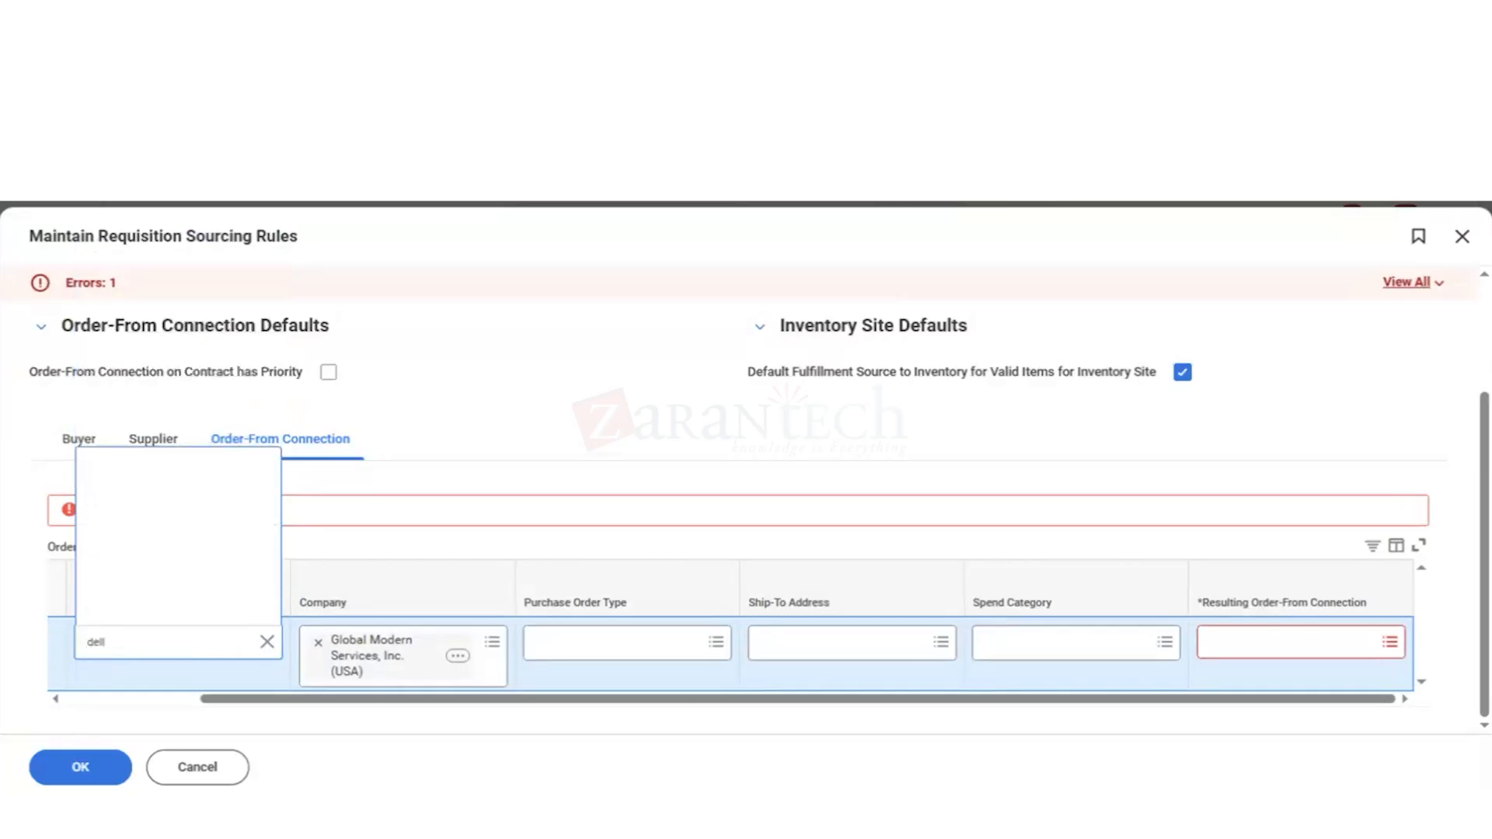
key(Return)
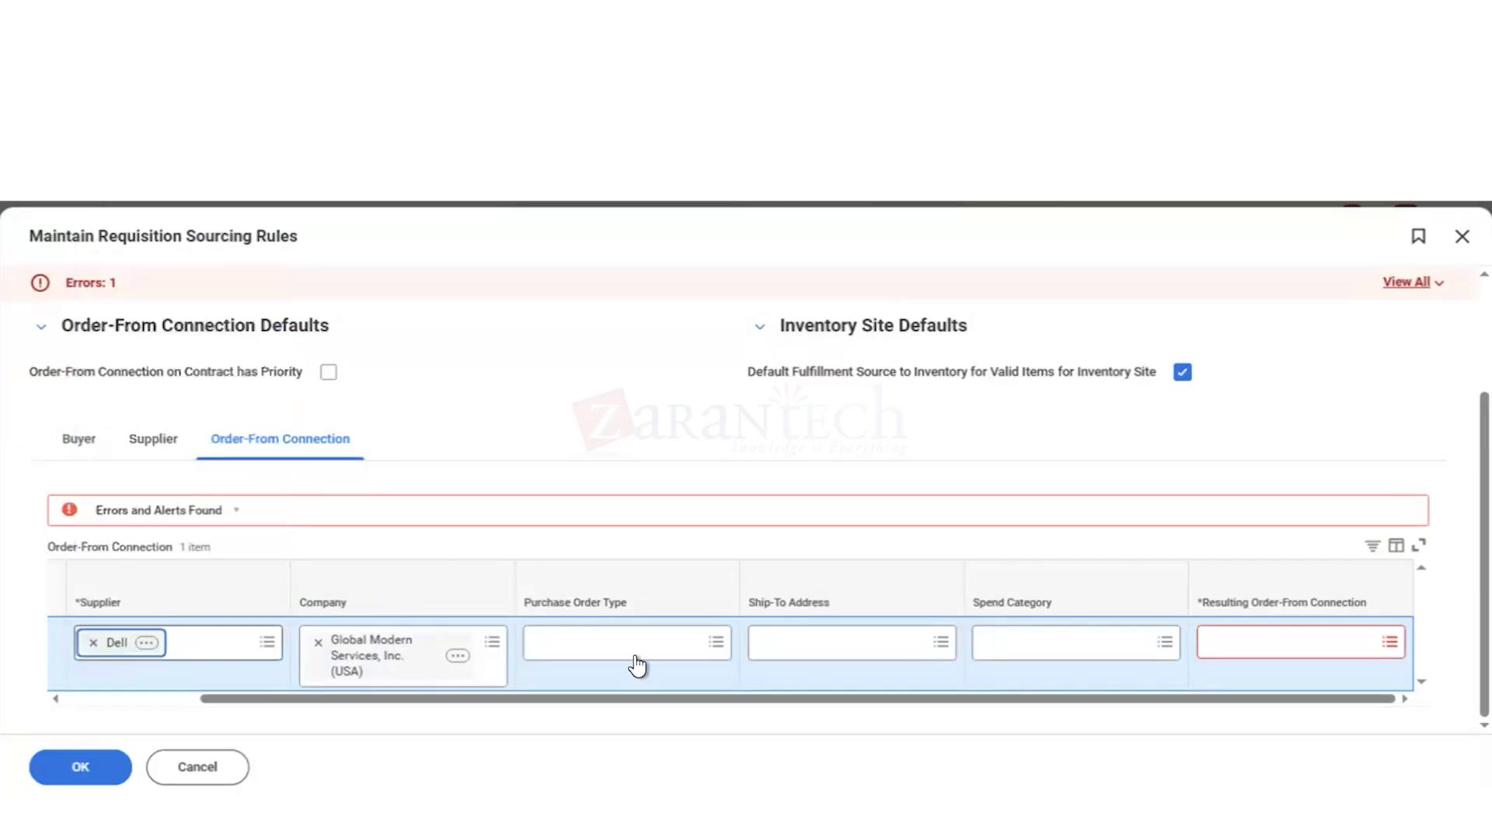
Step: Try to choose a resulting order-from connection for the Dell rule
click(1252, 637)
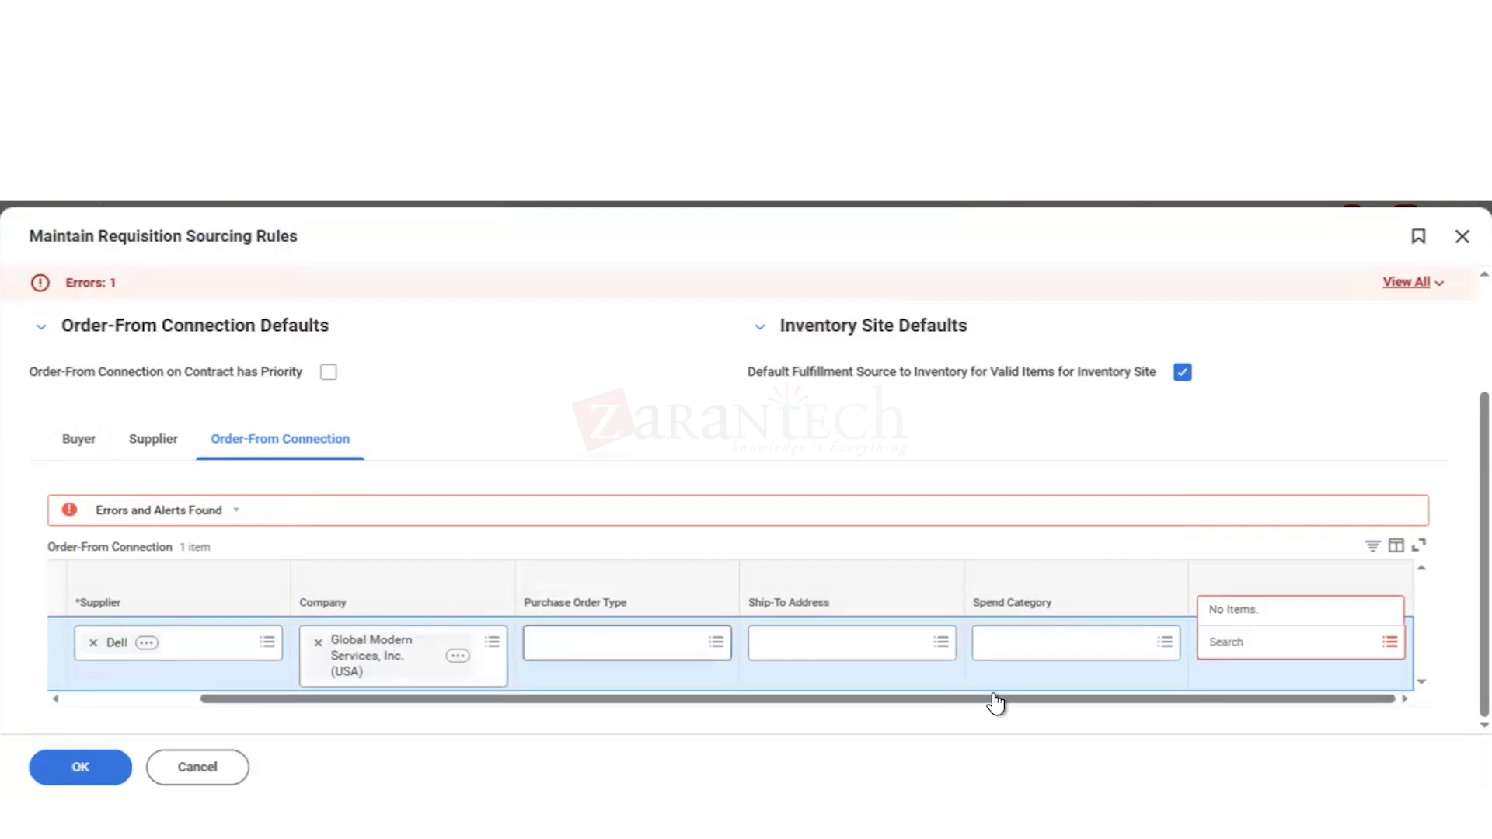
click(1285, 434)
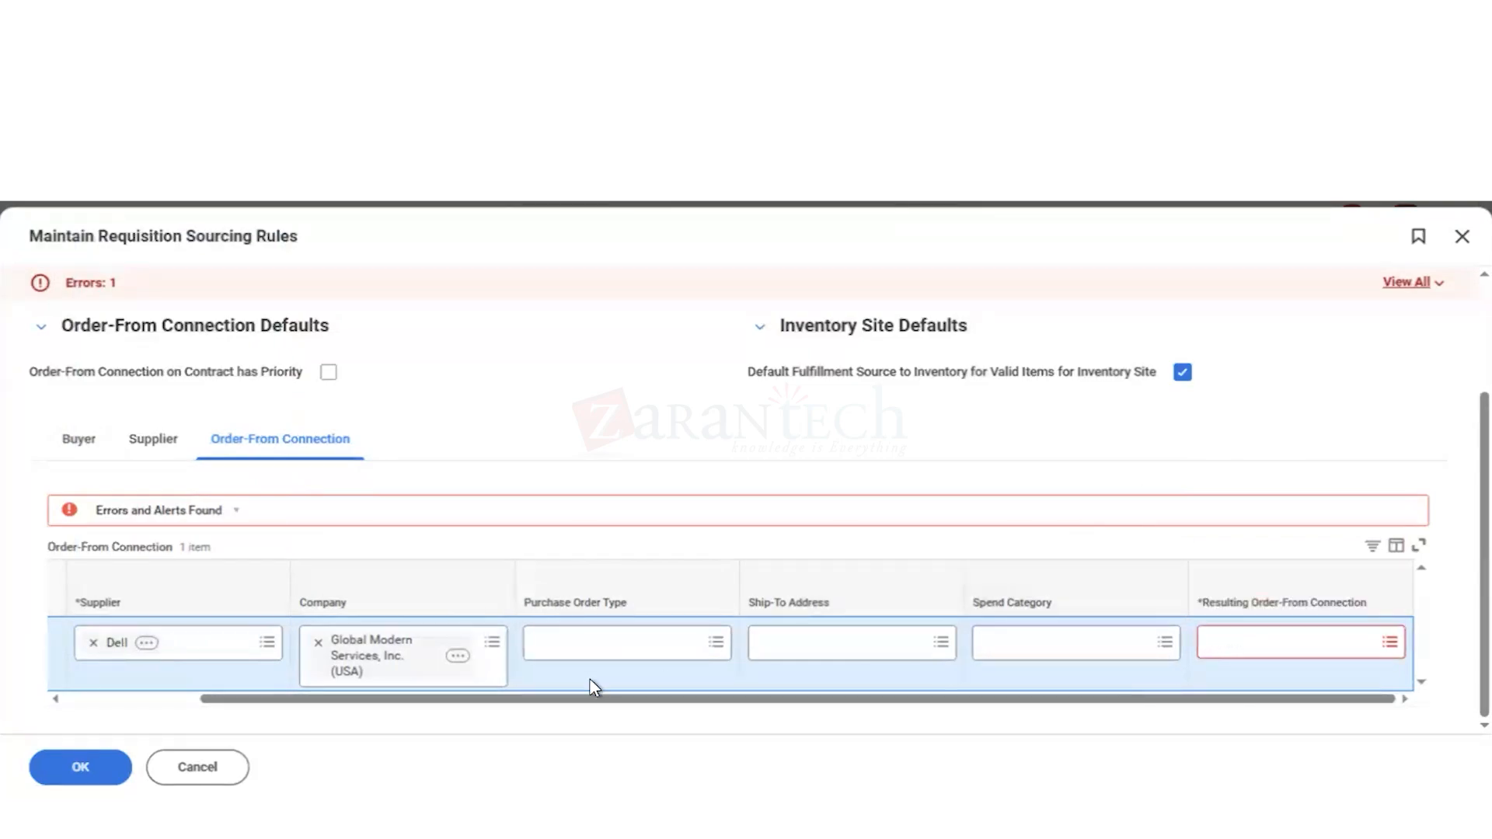
click(127, 698)
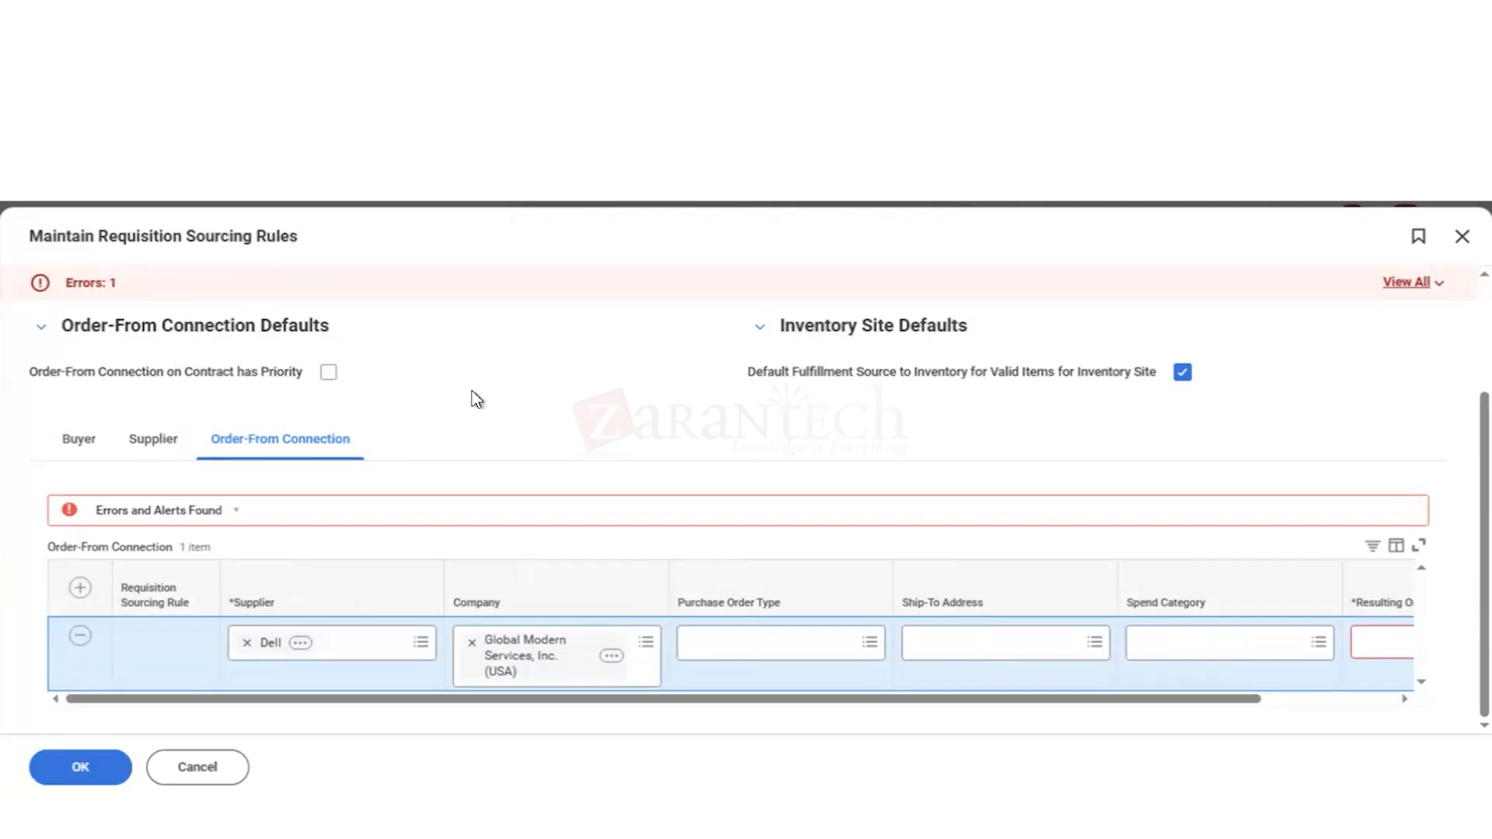
Step: Review the supplier and buyer sourcing rules against the order-from connection rule and its default settings
click(153, 440)
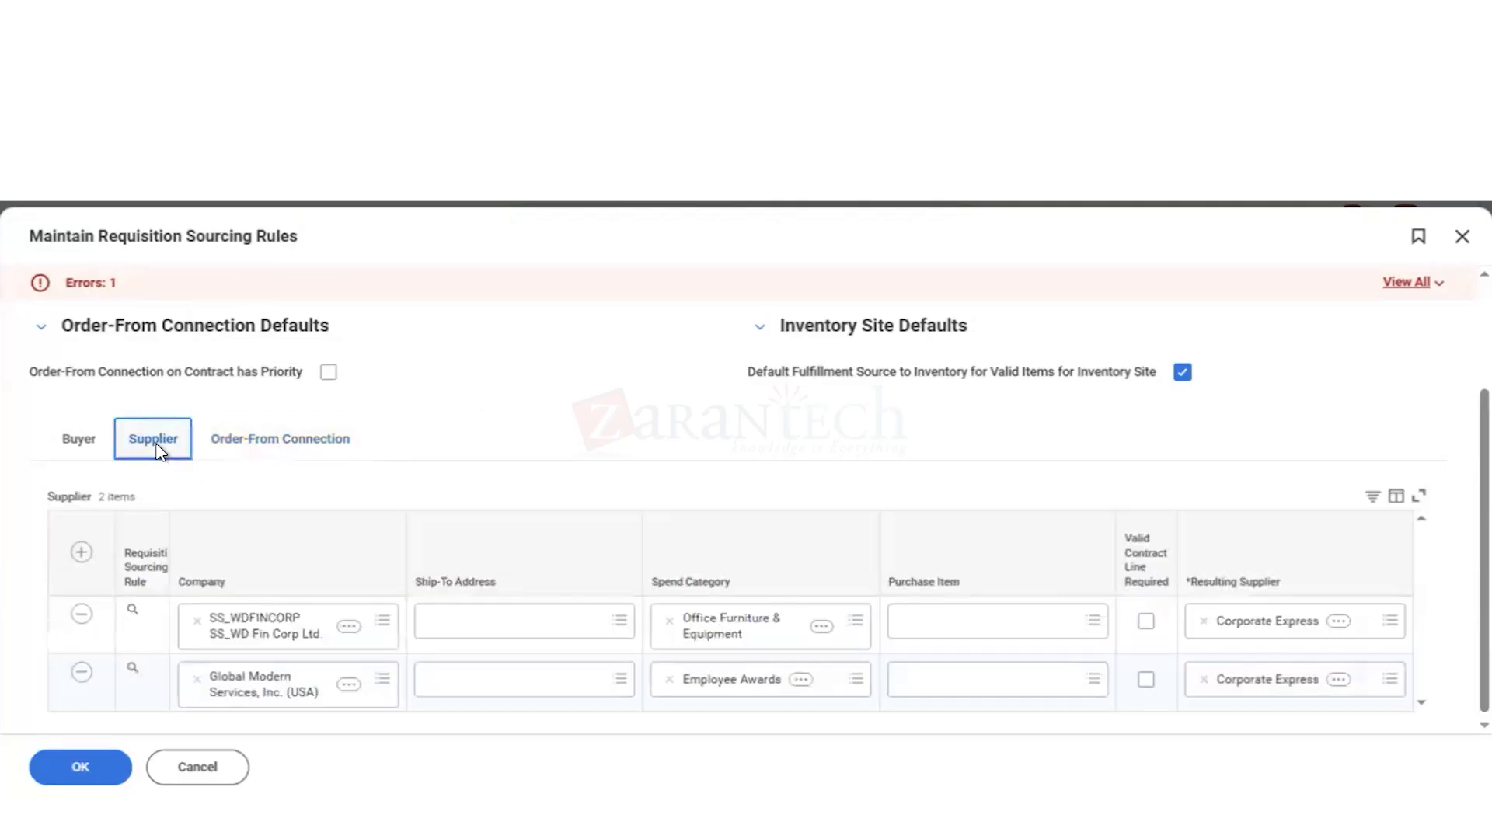
click(261, 448)
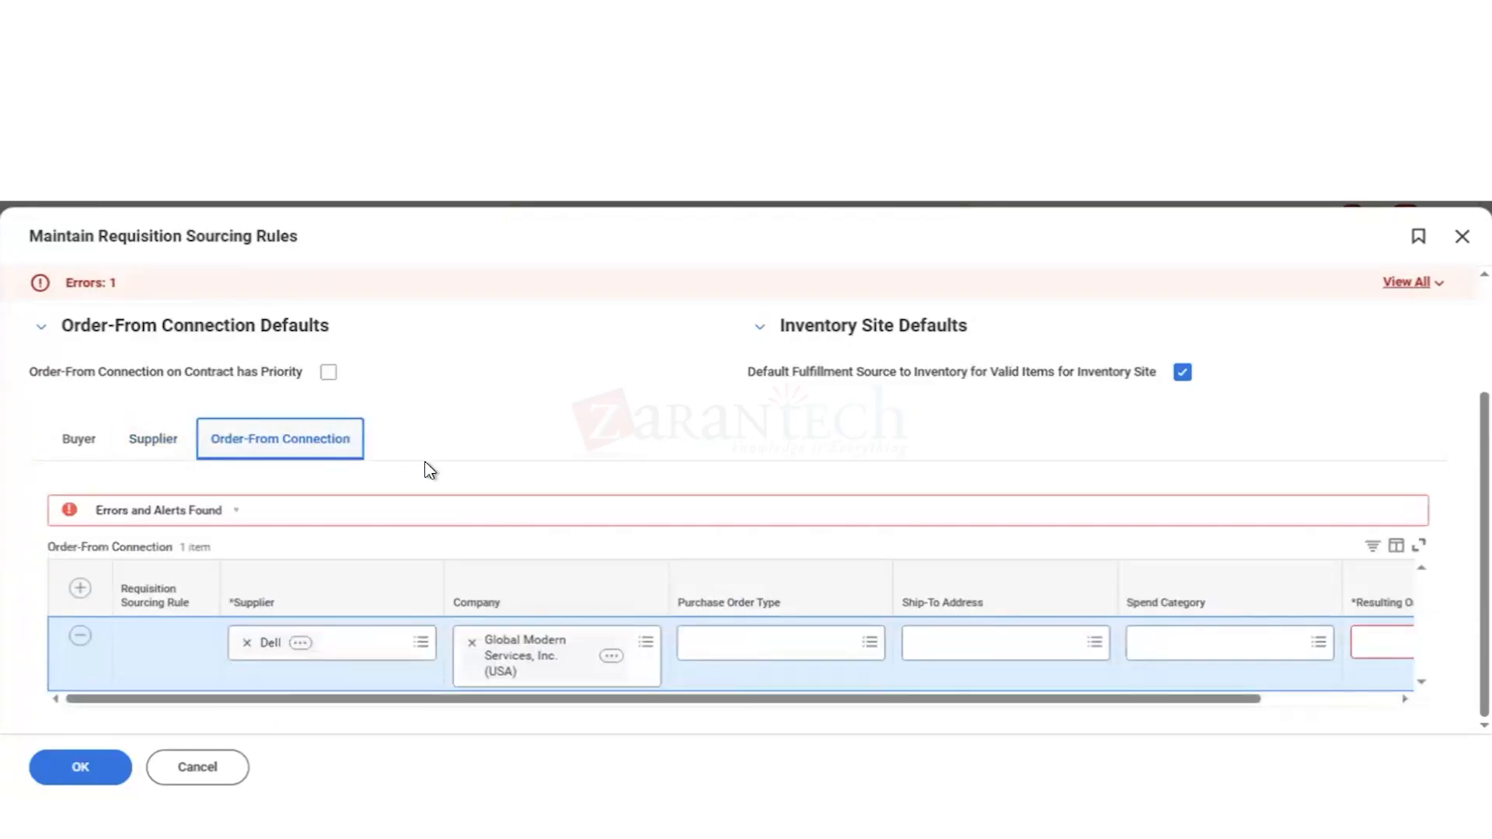
click(1307, 699)
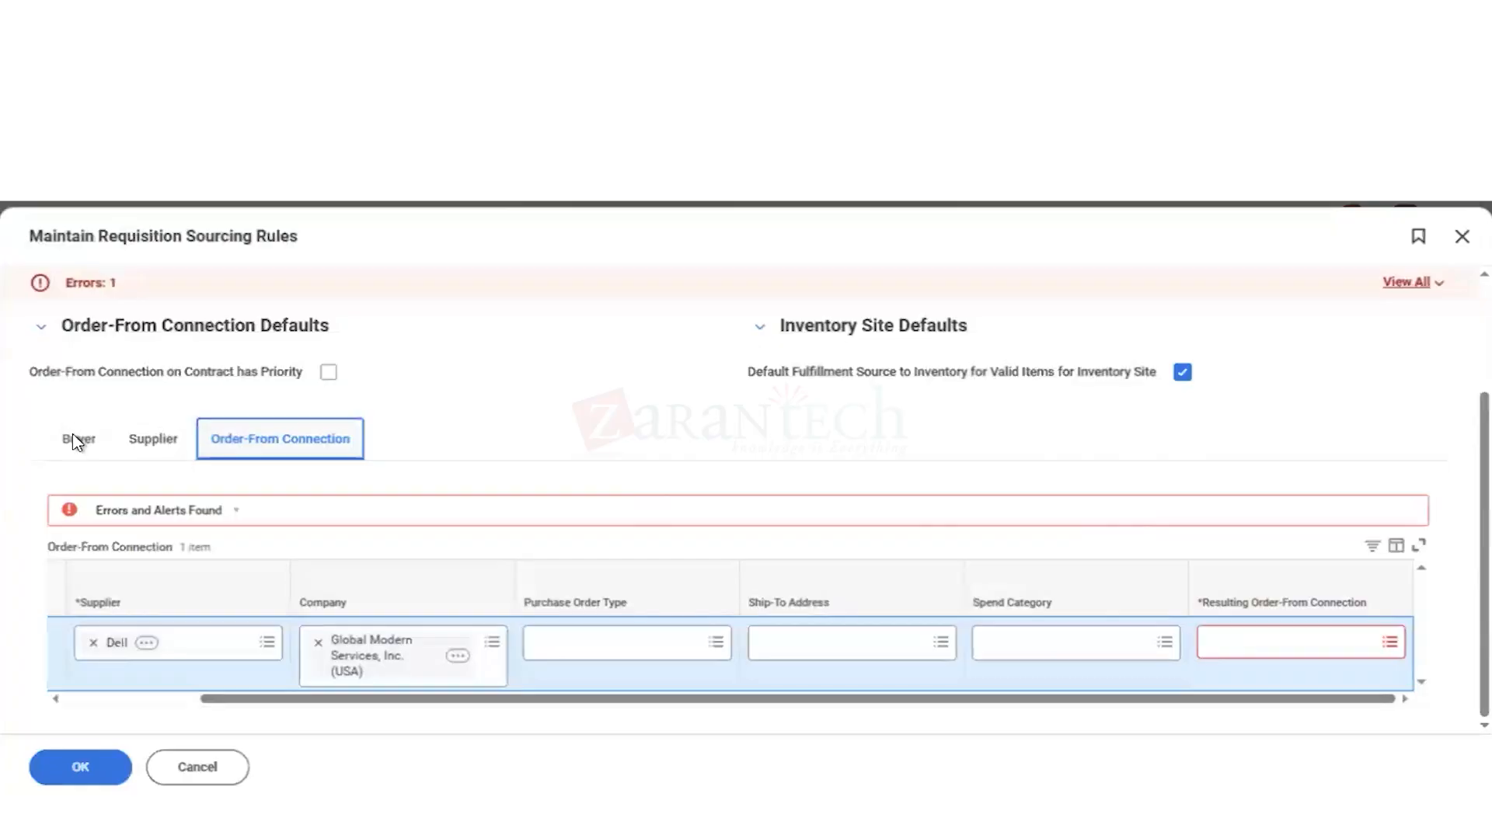
click(78, 442)
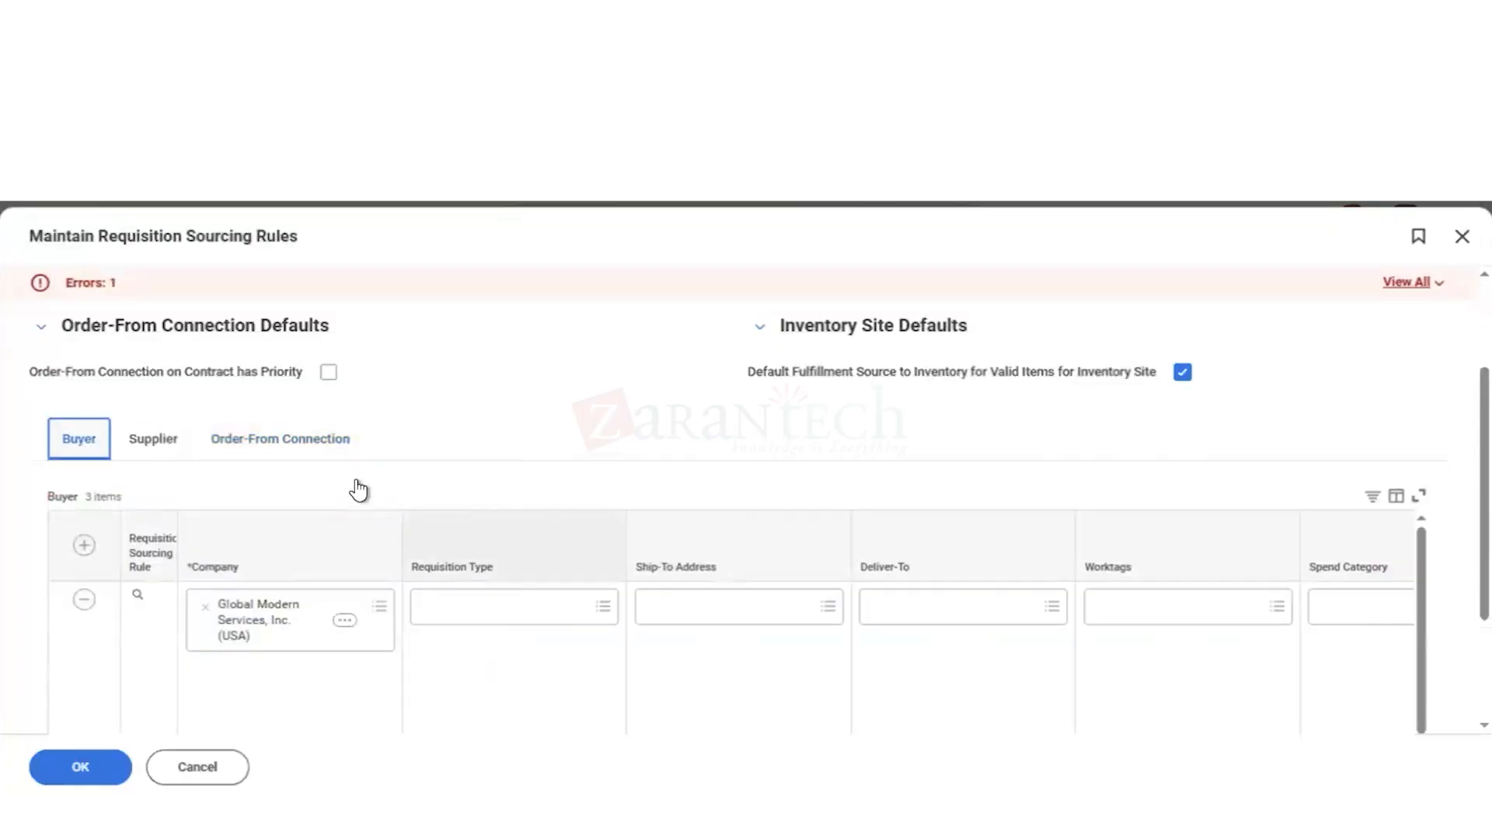
click(268, 437)
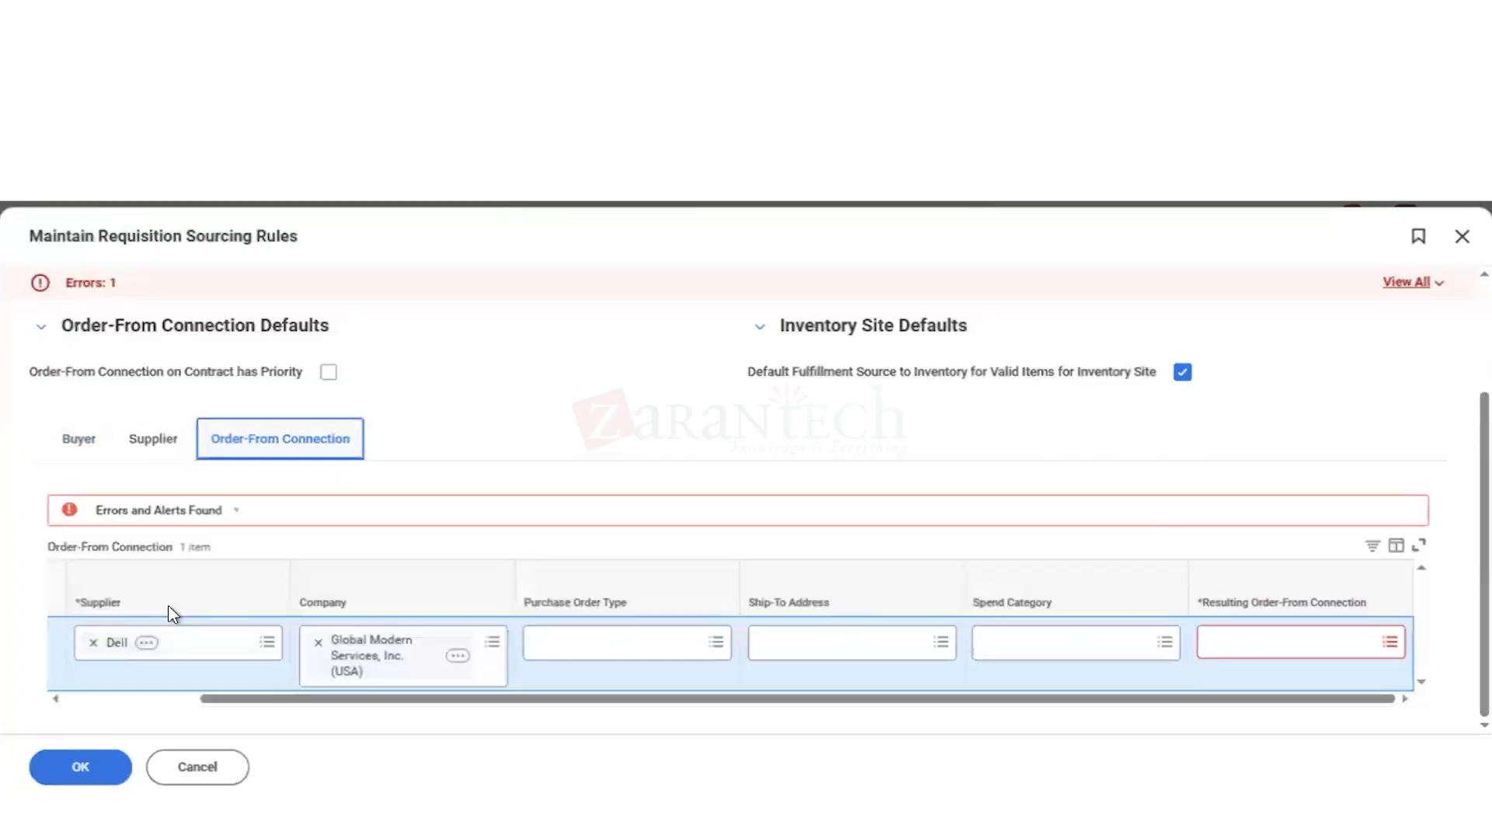
scroll(113, 647, up, 2)
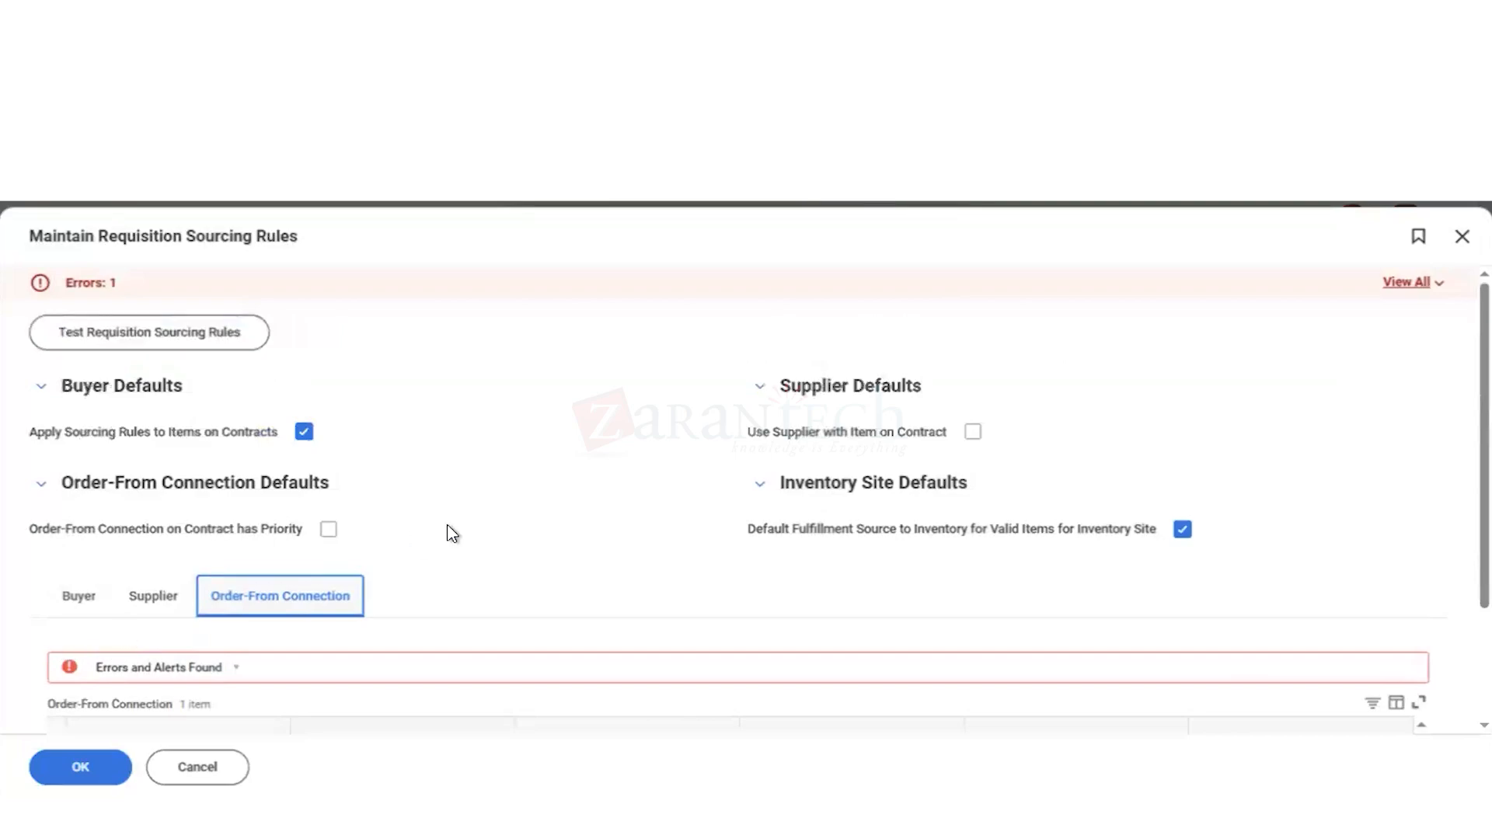
scroll(450, 534, down, 2)
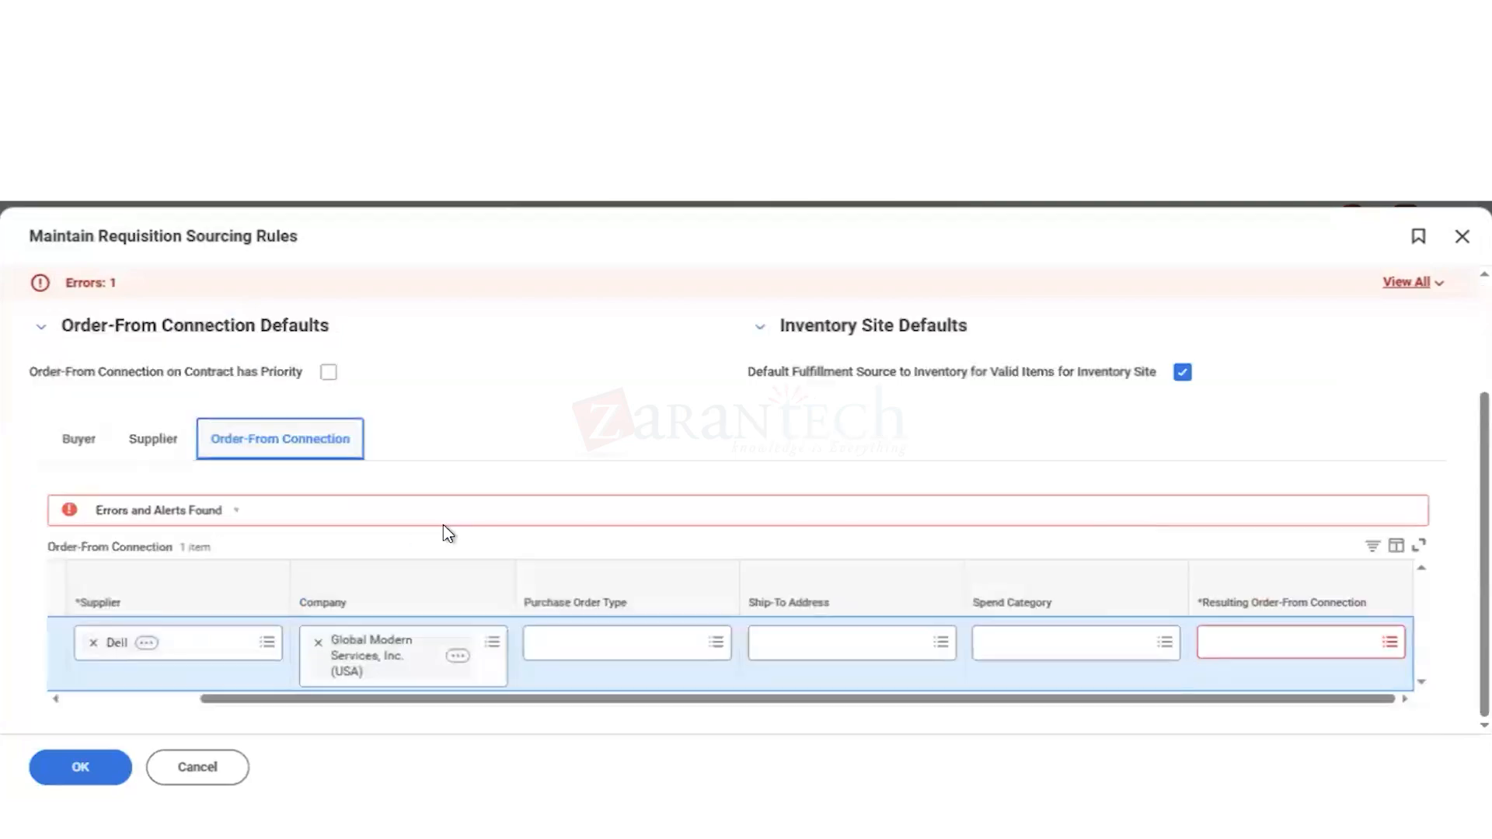
Step: Remove the Dell order-from connection rule and close the requisition sourcing rules, discarding all changes
click(137, 700)
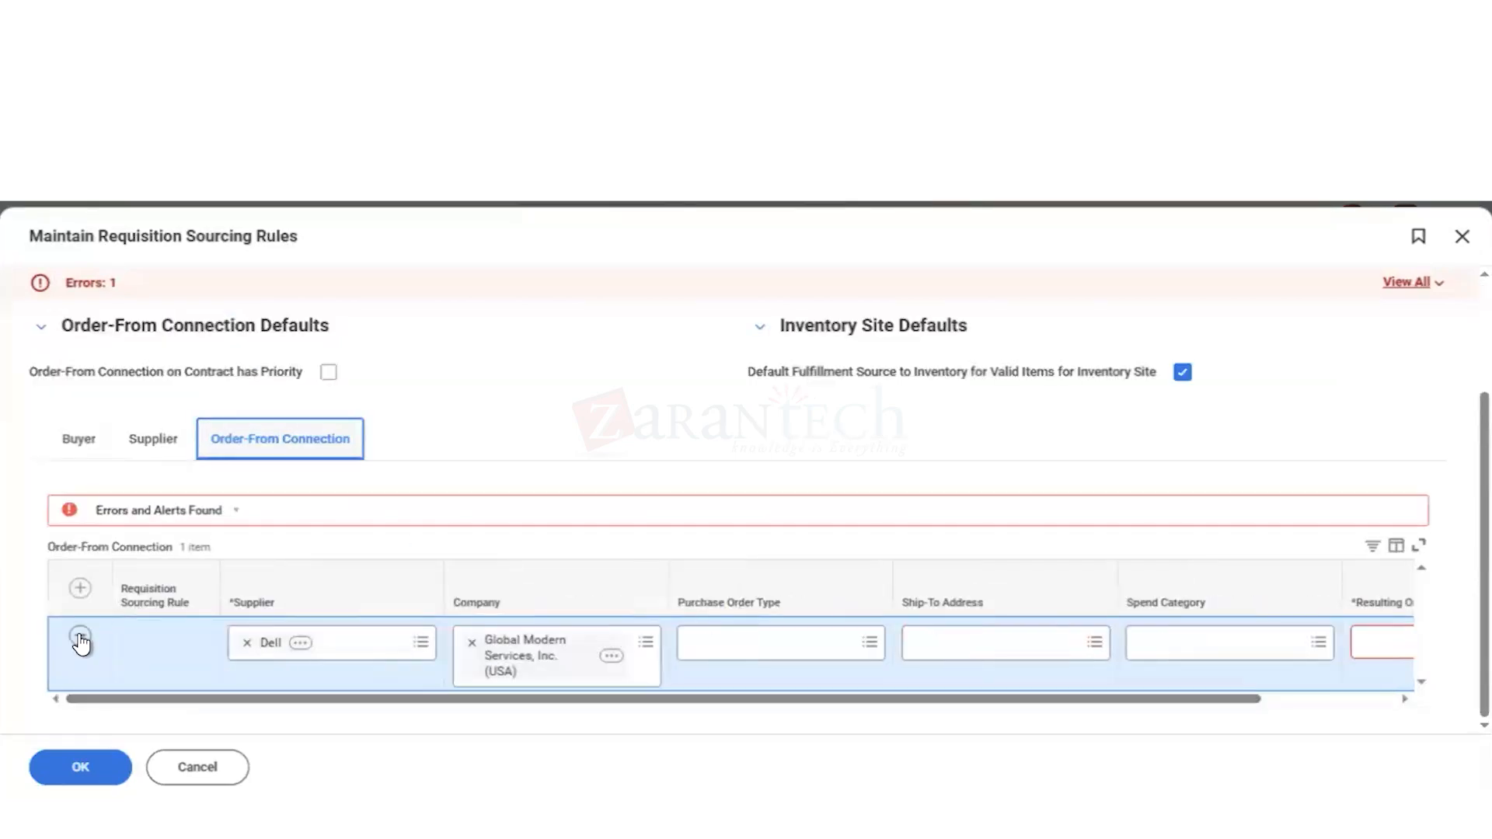
click(80, 635)
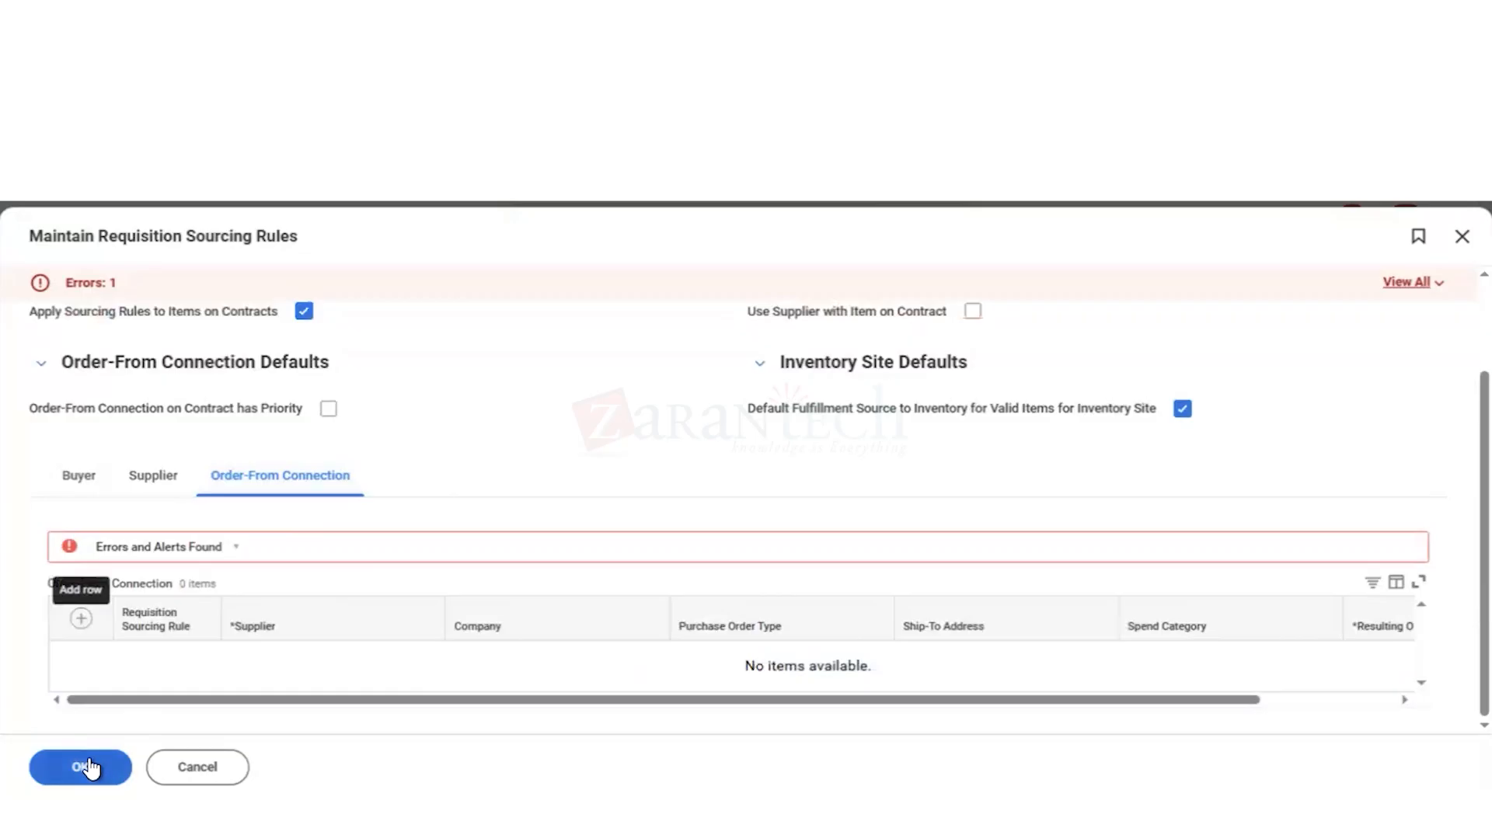
click(194, 778)
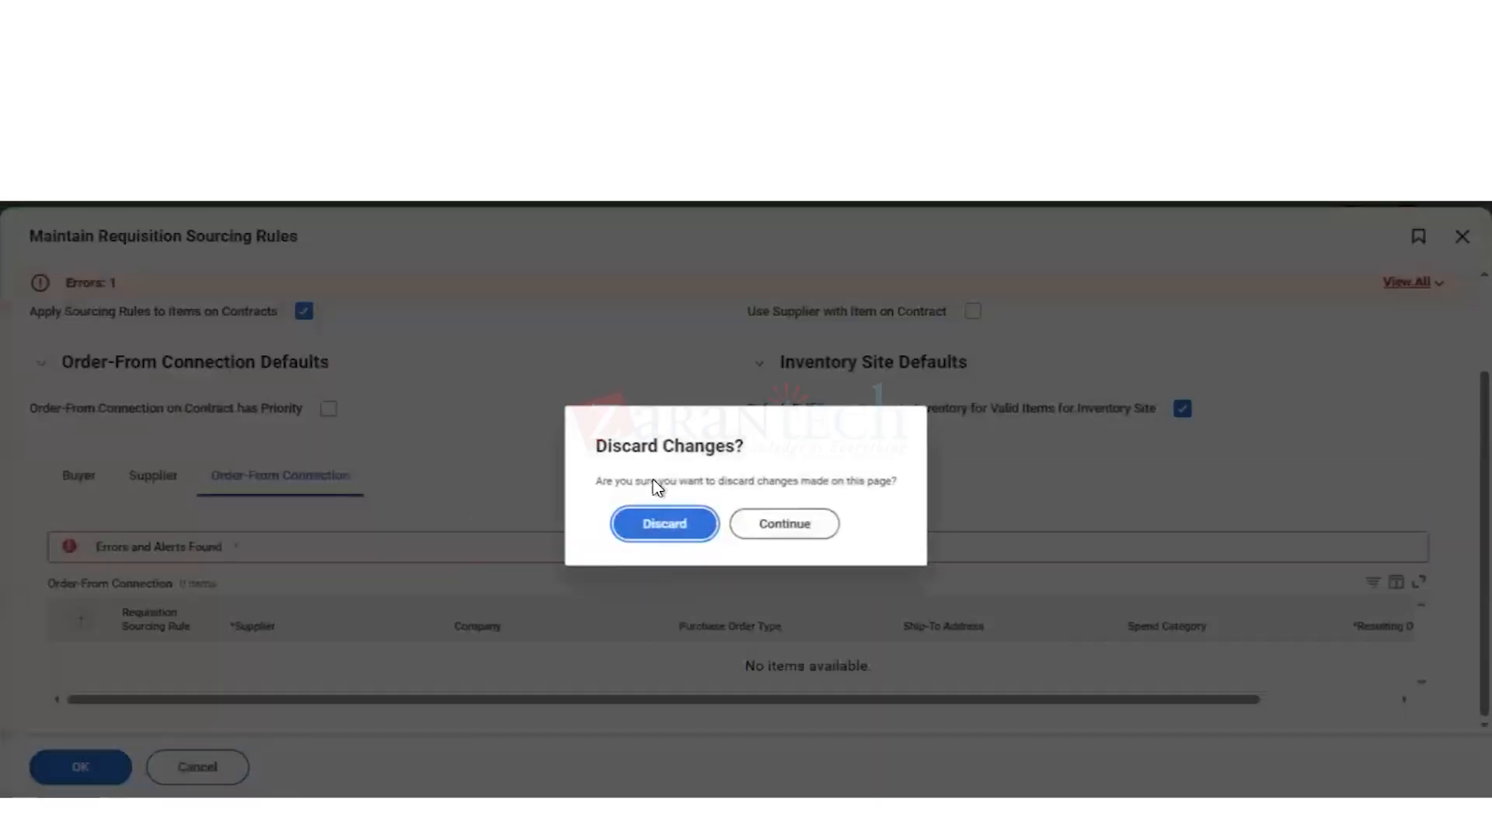
click(676, 526)
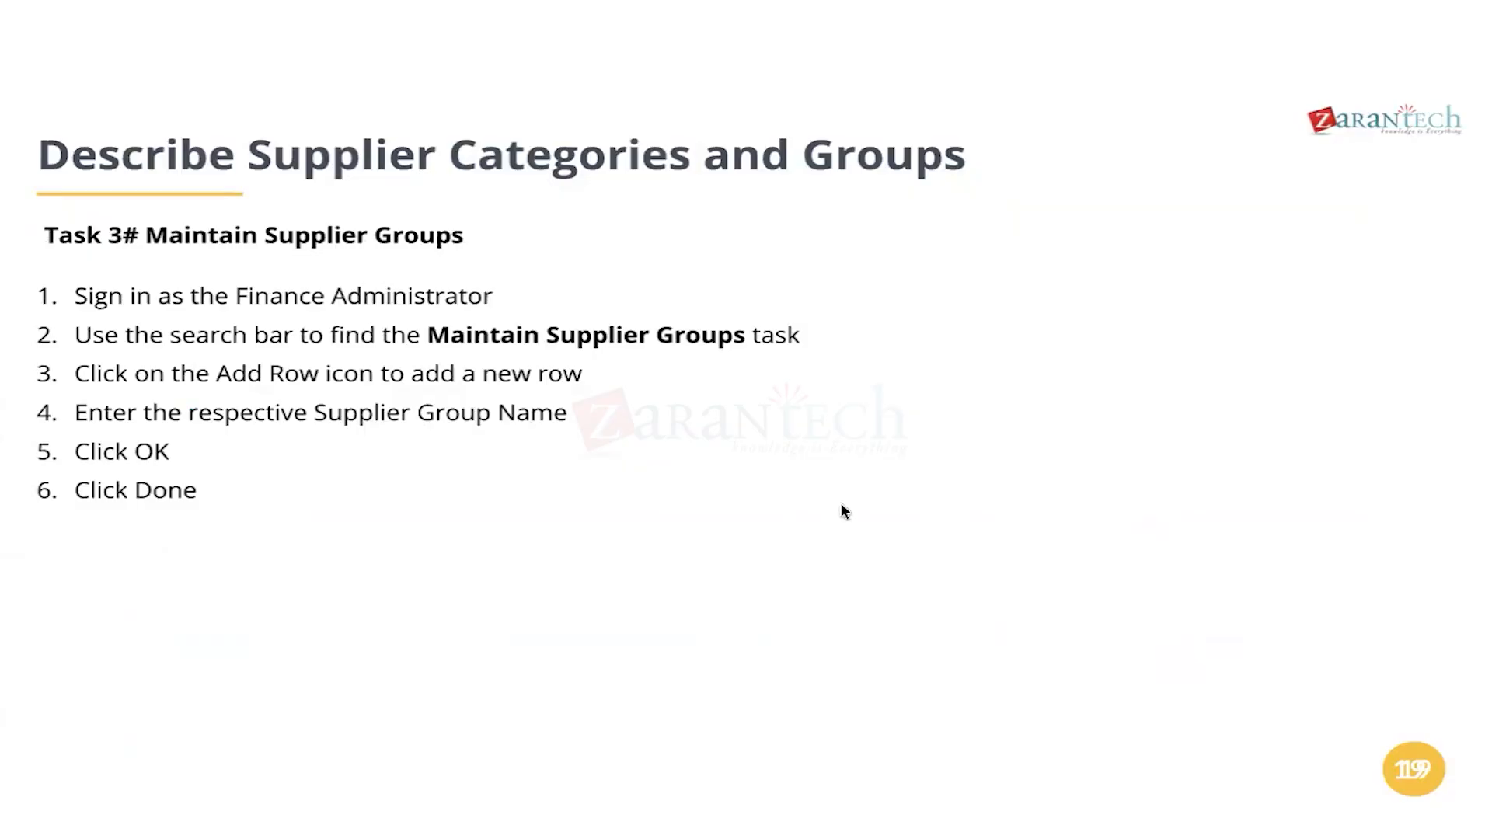
key(Right)
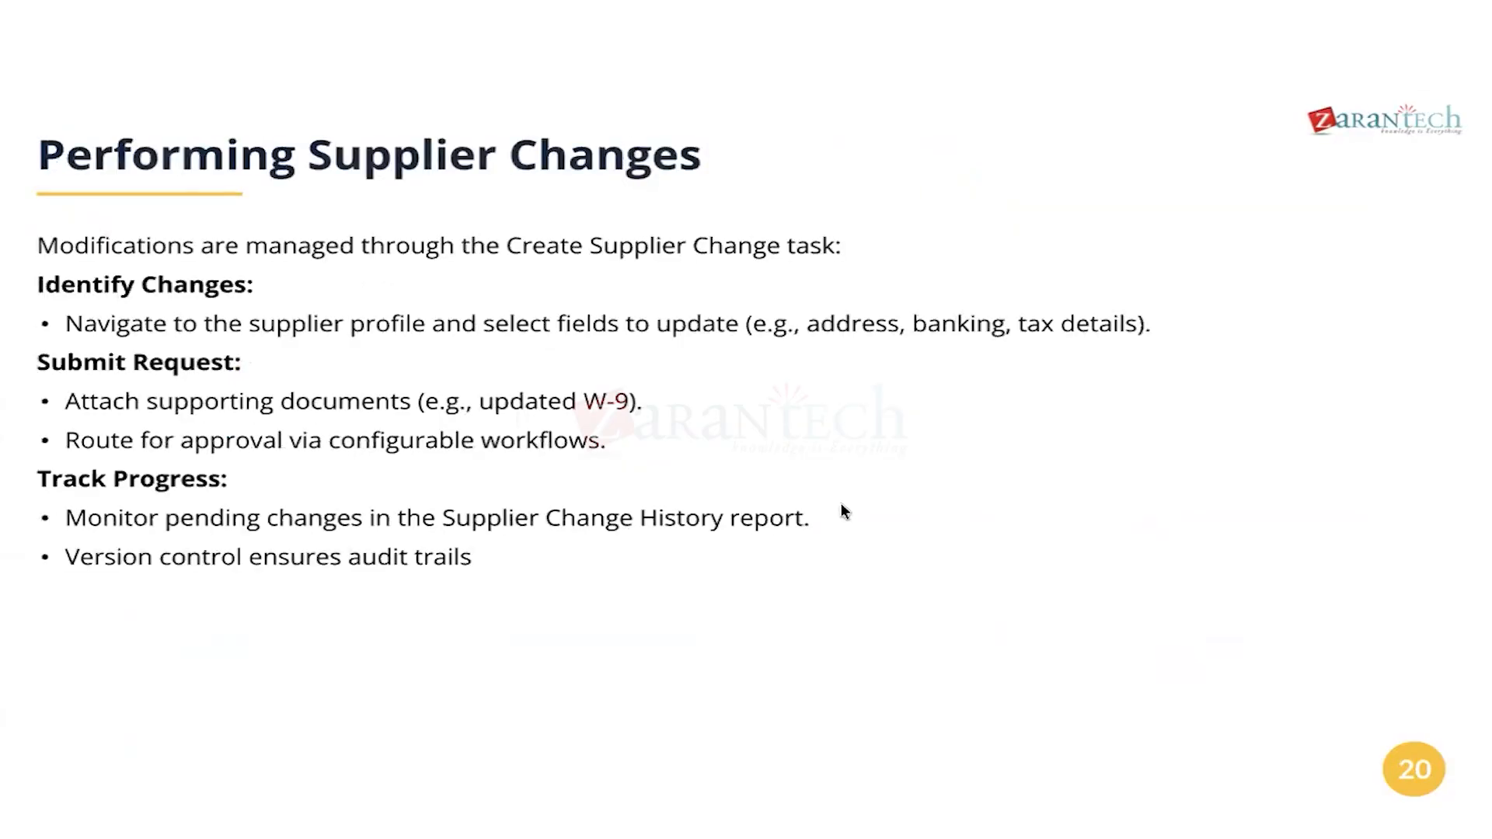